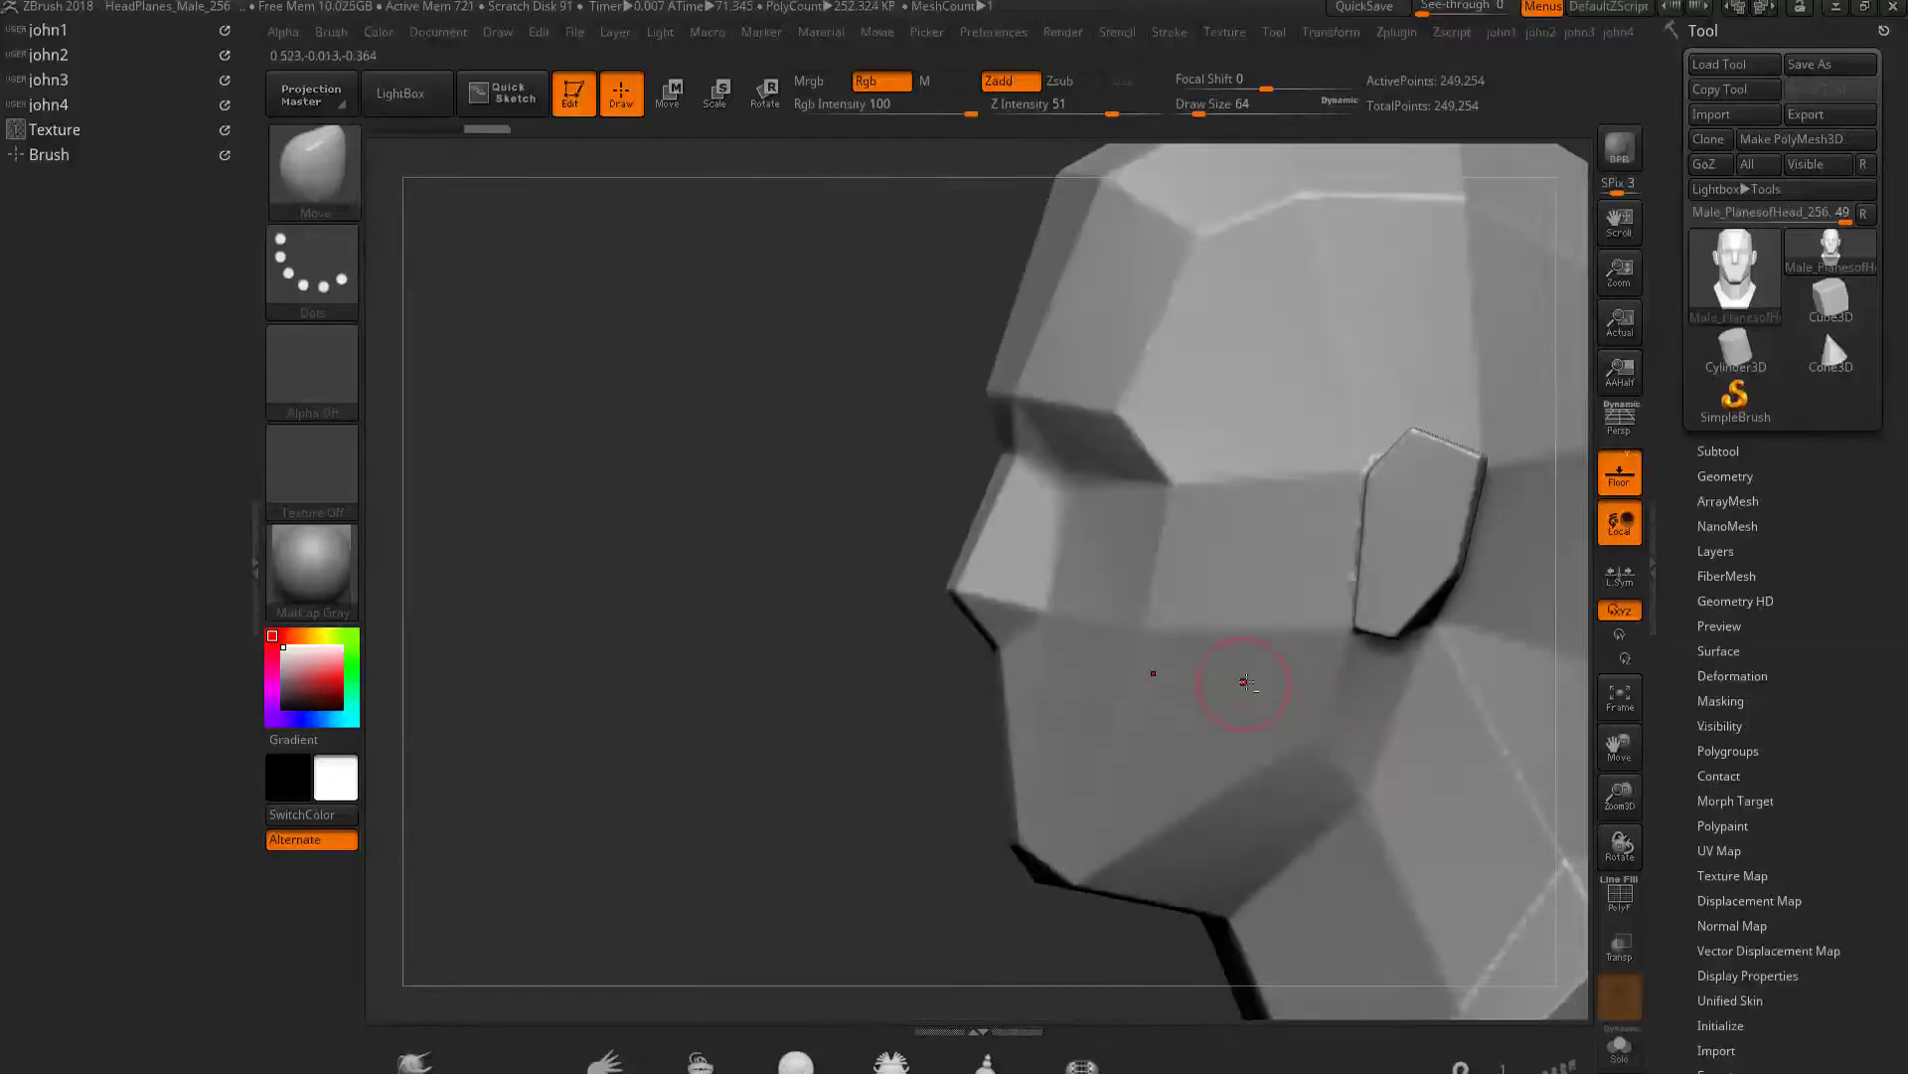
Soften the front edge of the ear and enable local symmetry
drag(1022, 899, 968, 868)
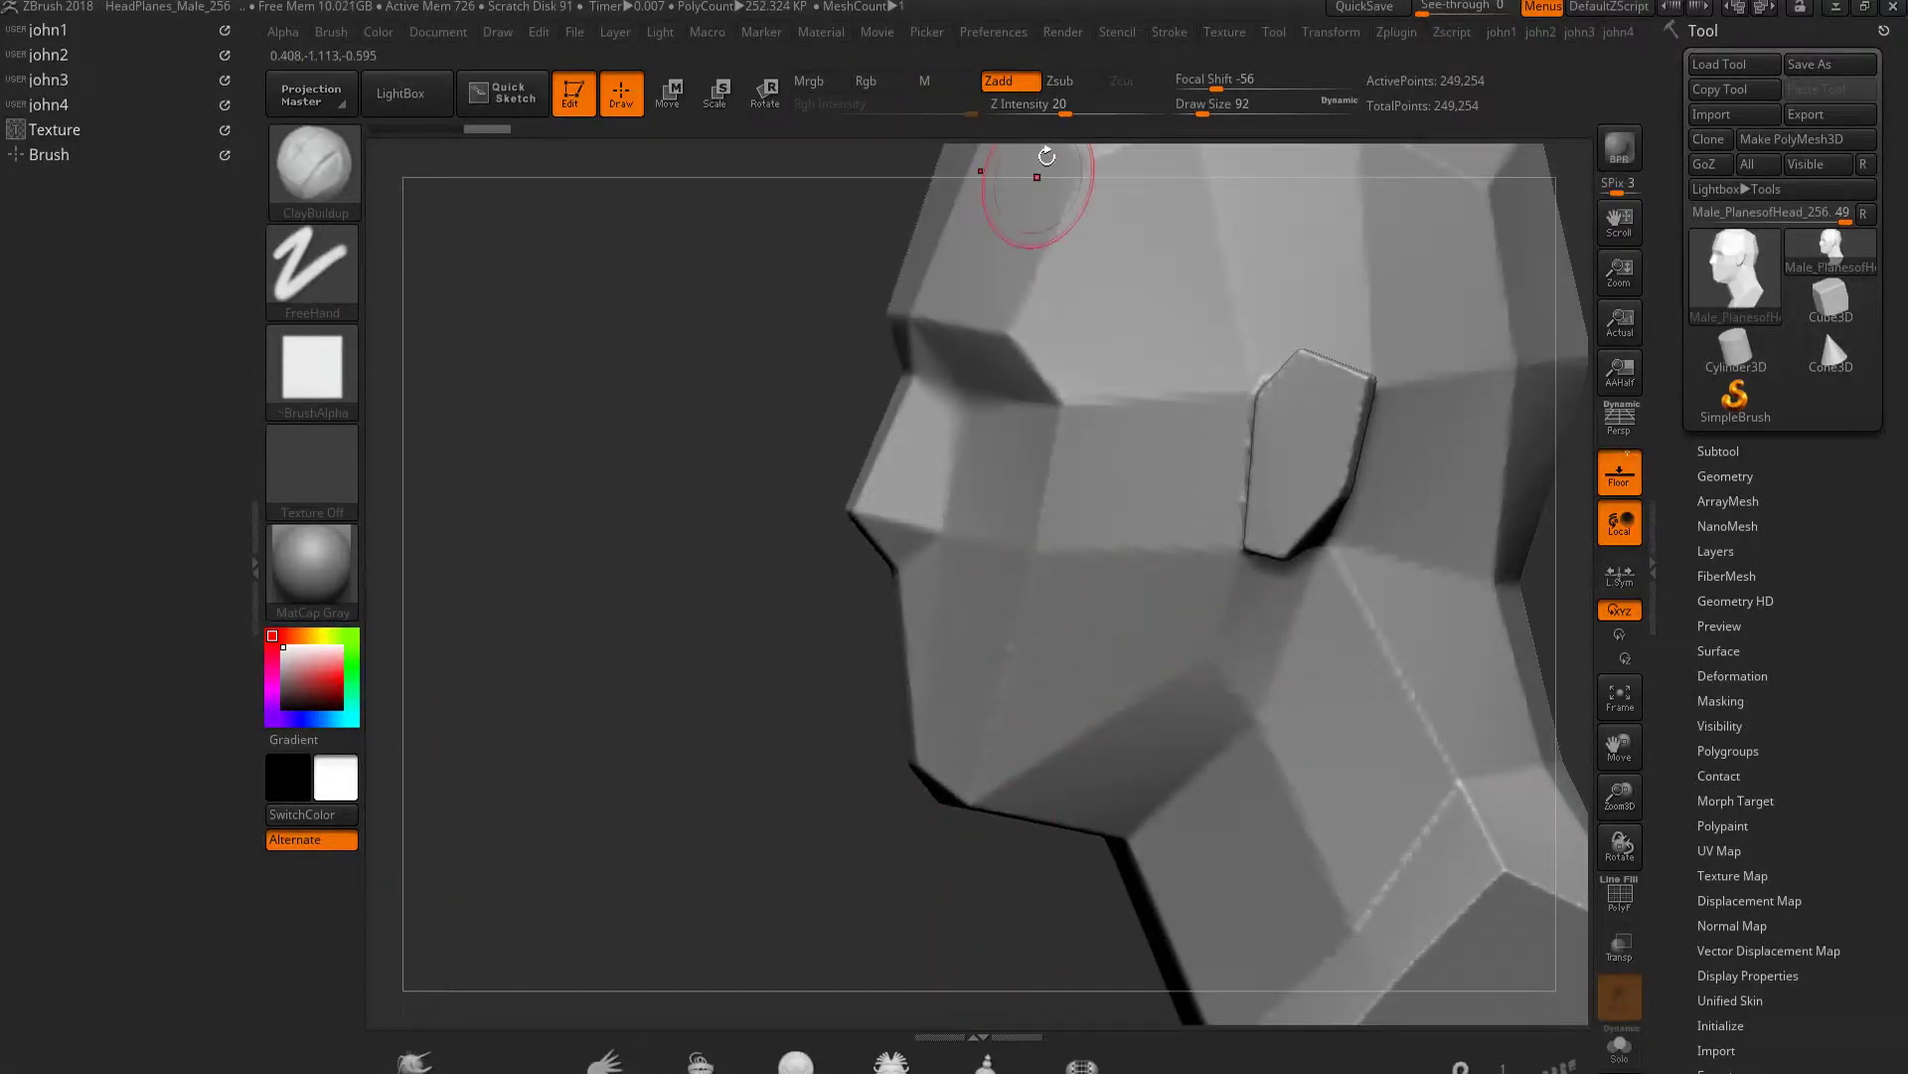
shift+drag(1251, 527, 1288, 447)
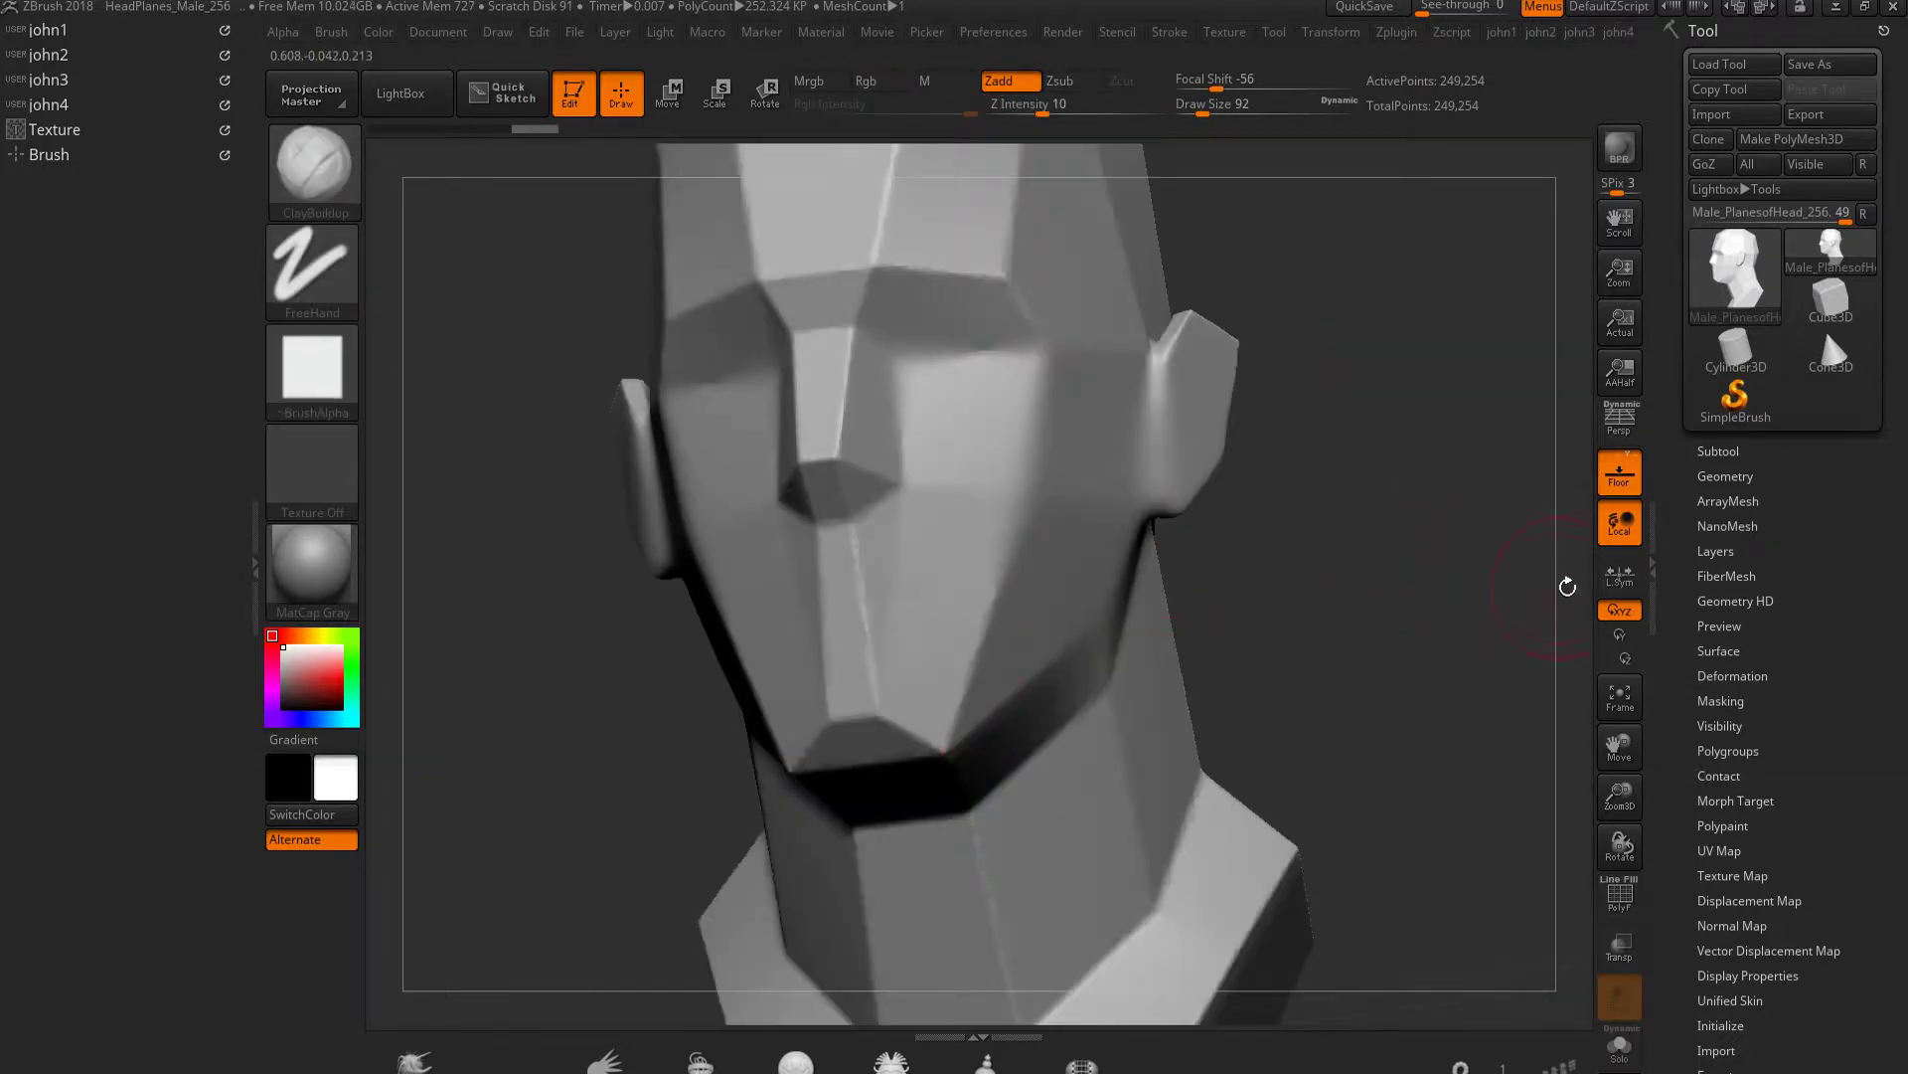
click(1619, 577)
drag(1542, 597, 995, 545)
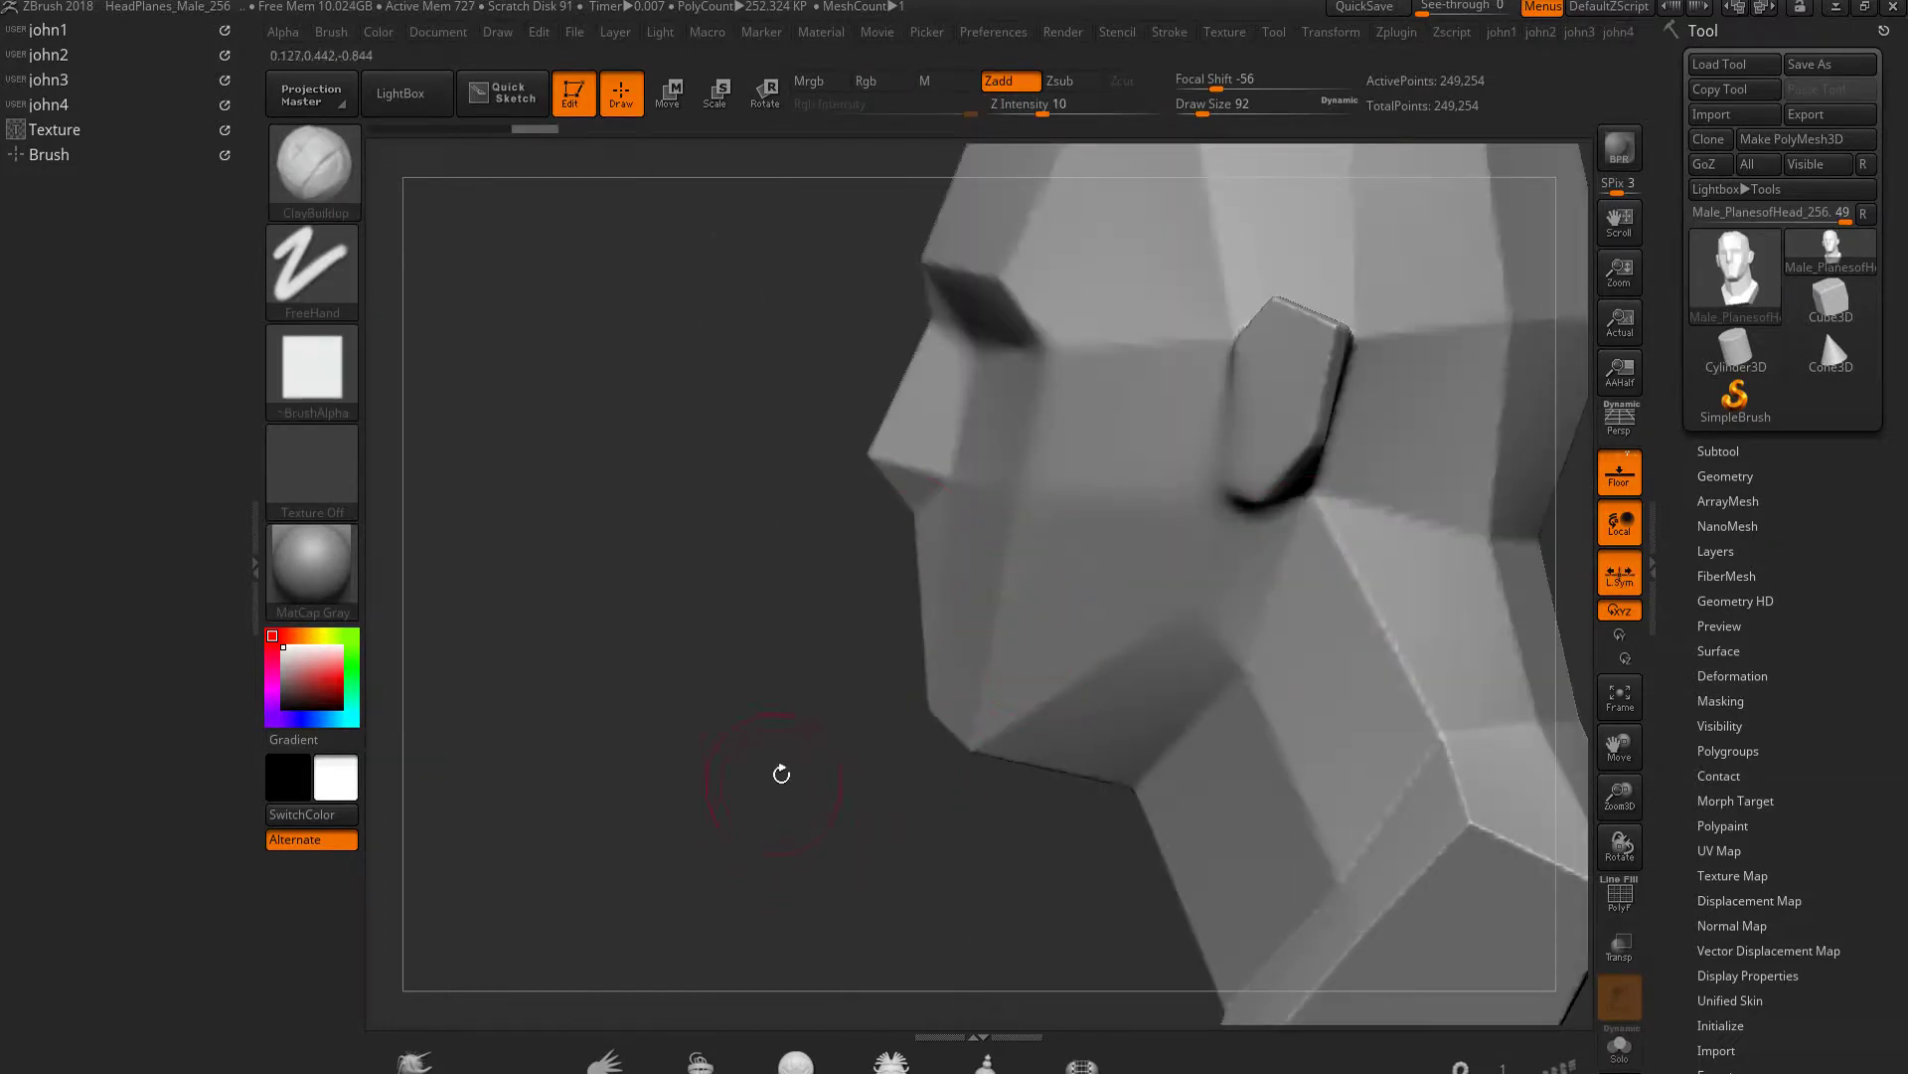
drag(765, 801, 1496, 715)
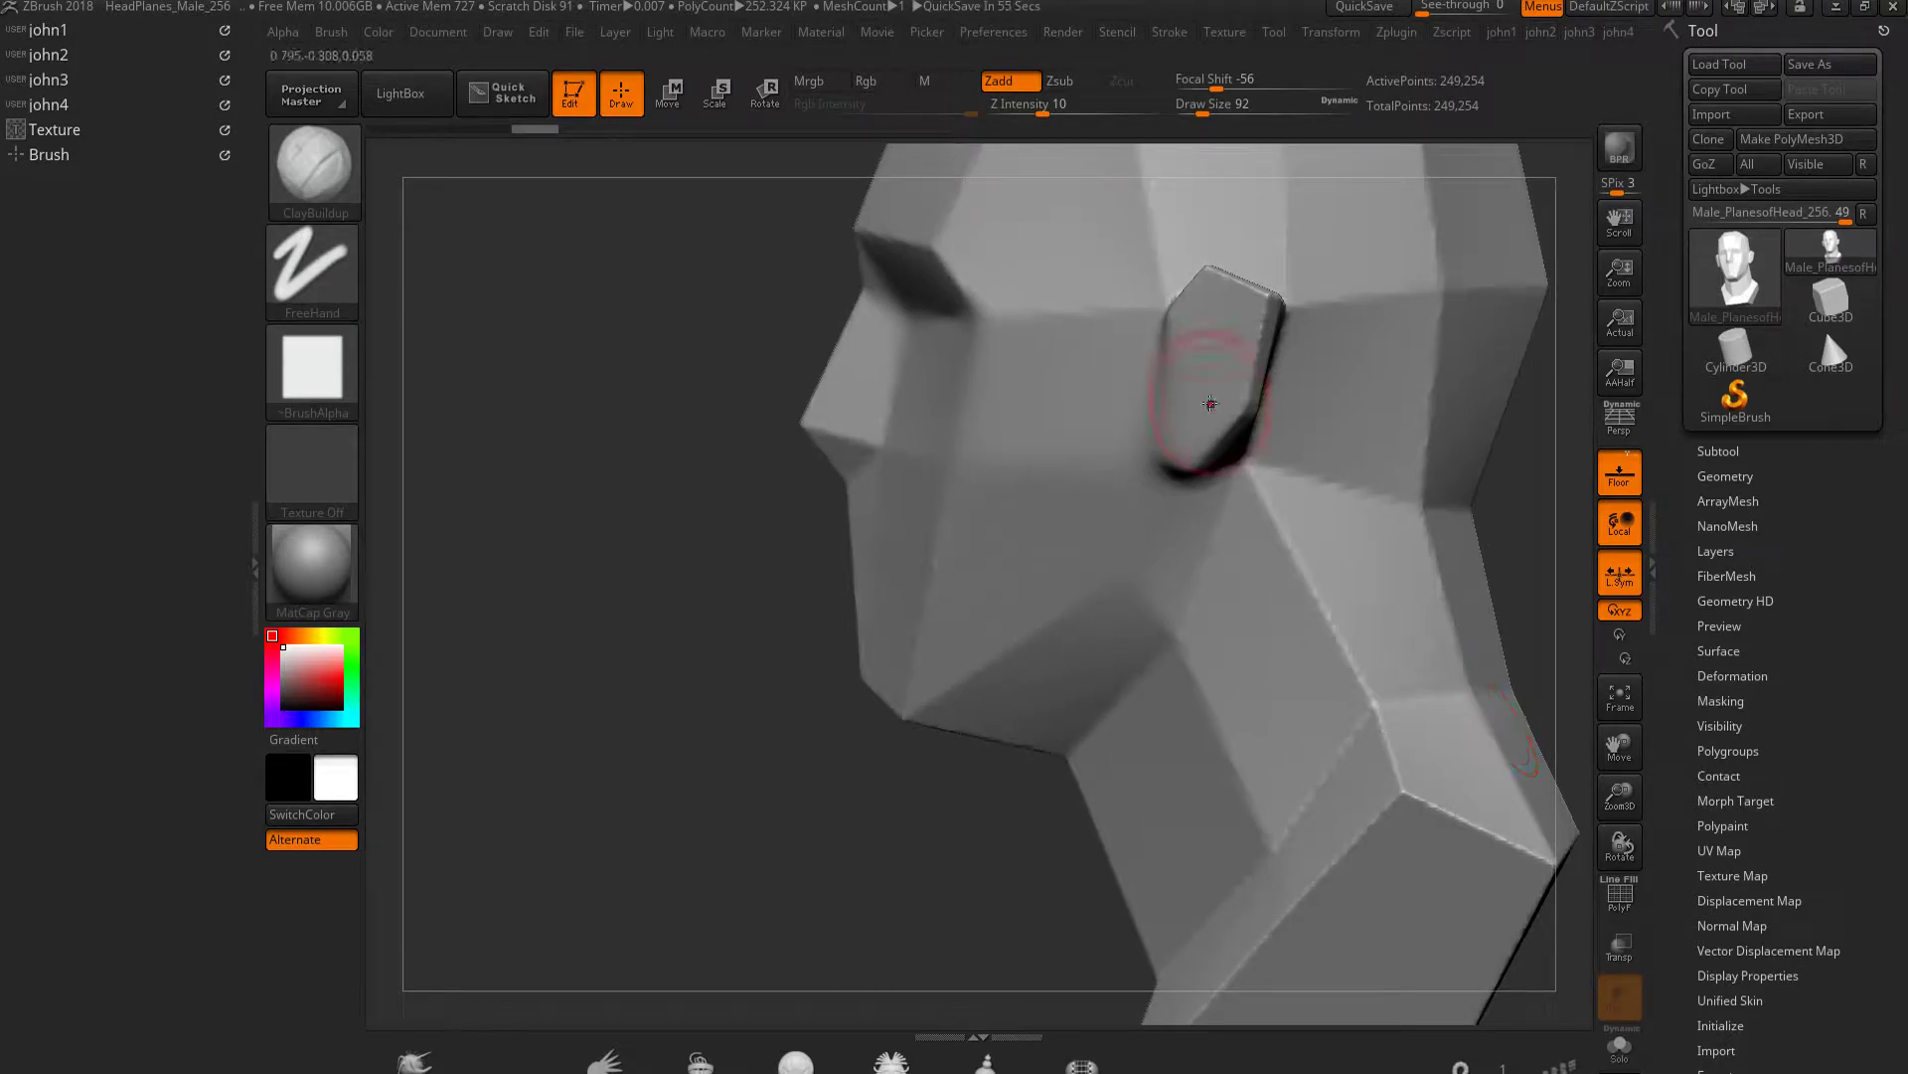
Carve and smooth a soft crease running from the nose down to the mouth corner
drag(1203, 611, 1104, 633)
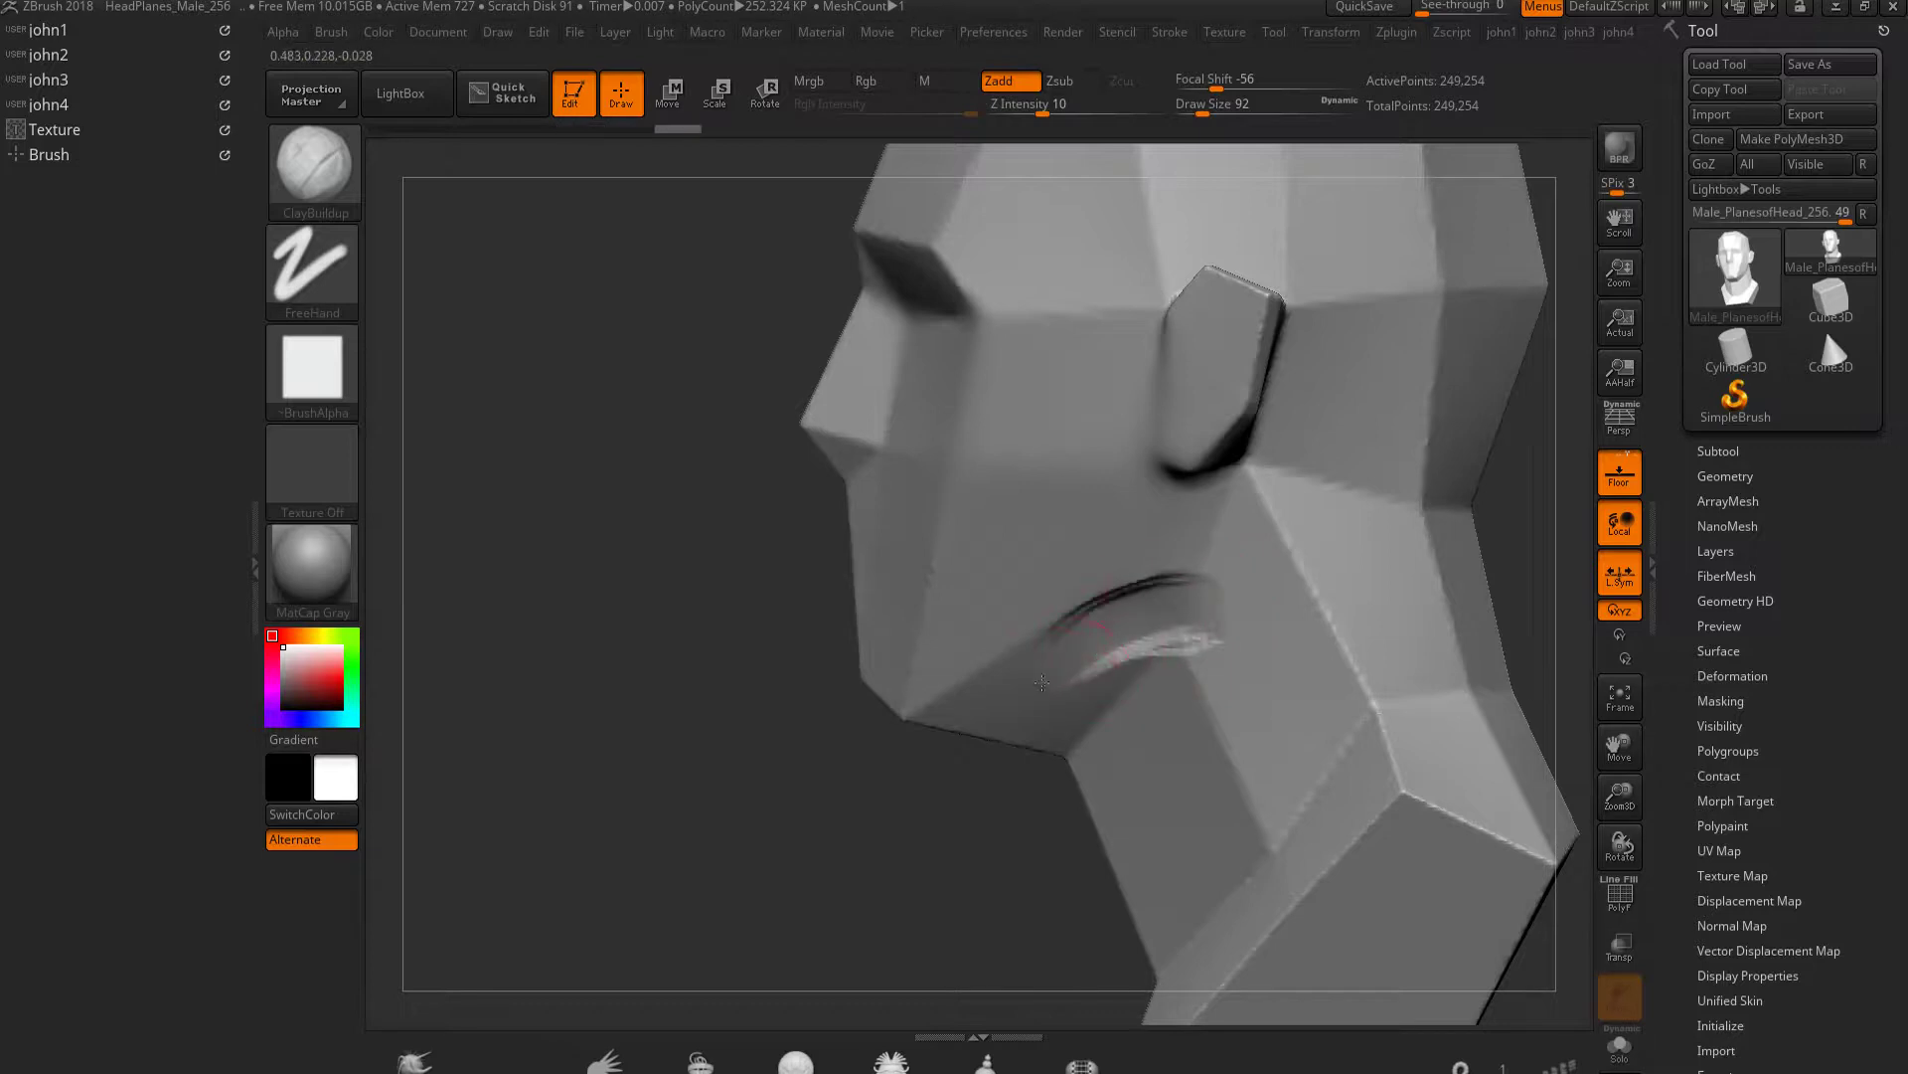
mouse_move(1024, 691)
shift+mouse_down()
mouse_move(1193, 587)
mouse_move(1192, 656)
shift+mouse_up()
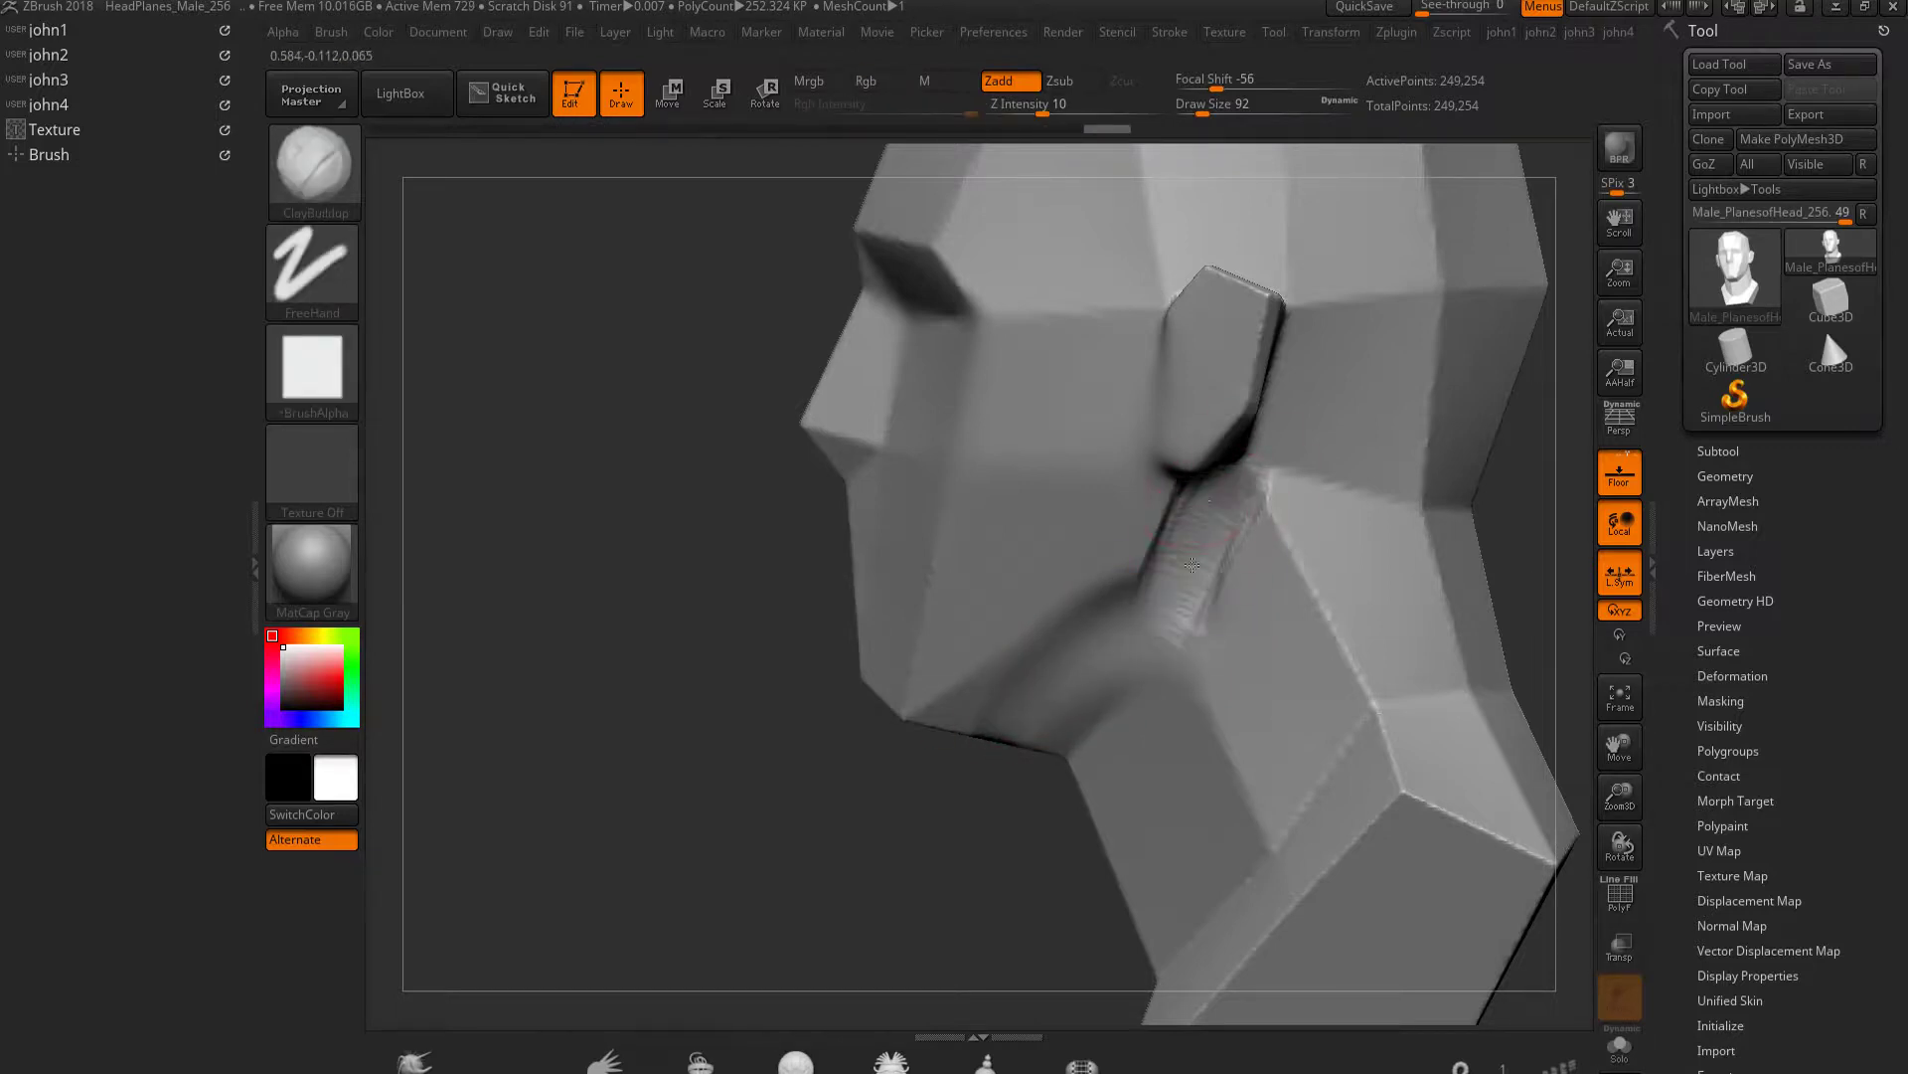
mouse_move(1218, 502)
mouse_down()
mouse_move(1144, 615)
mouse_move(994, 716)
mouse_up()
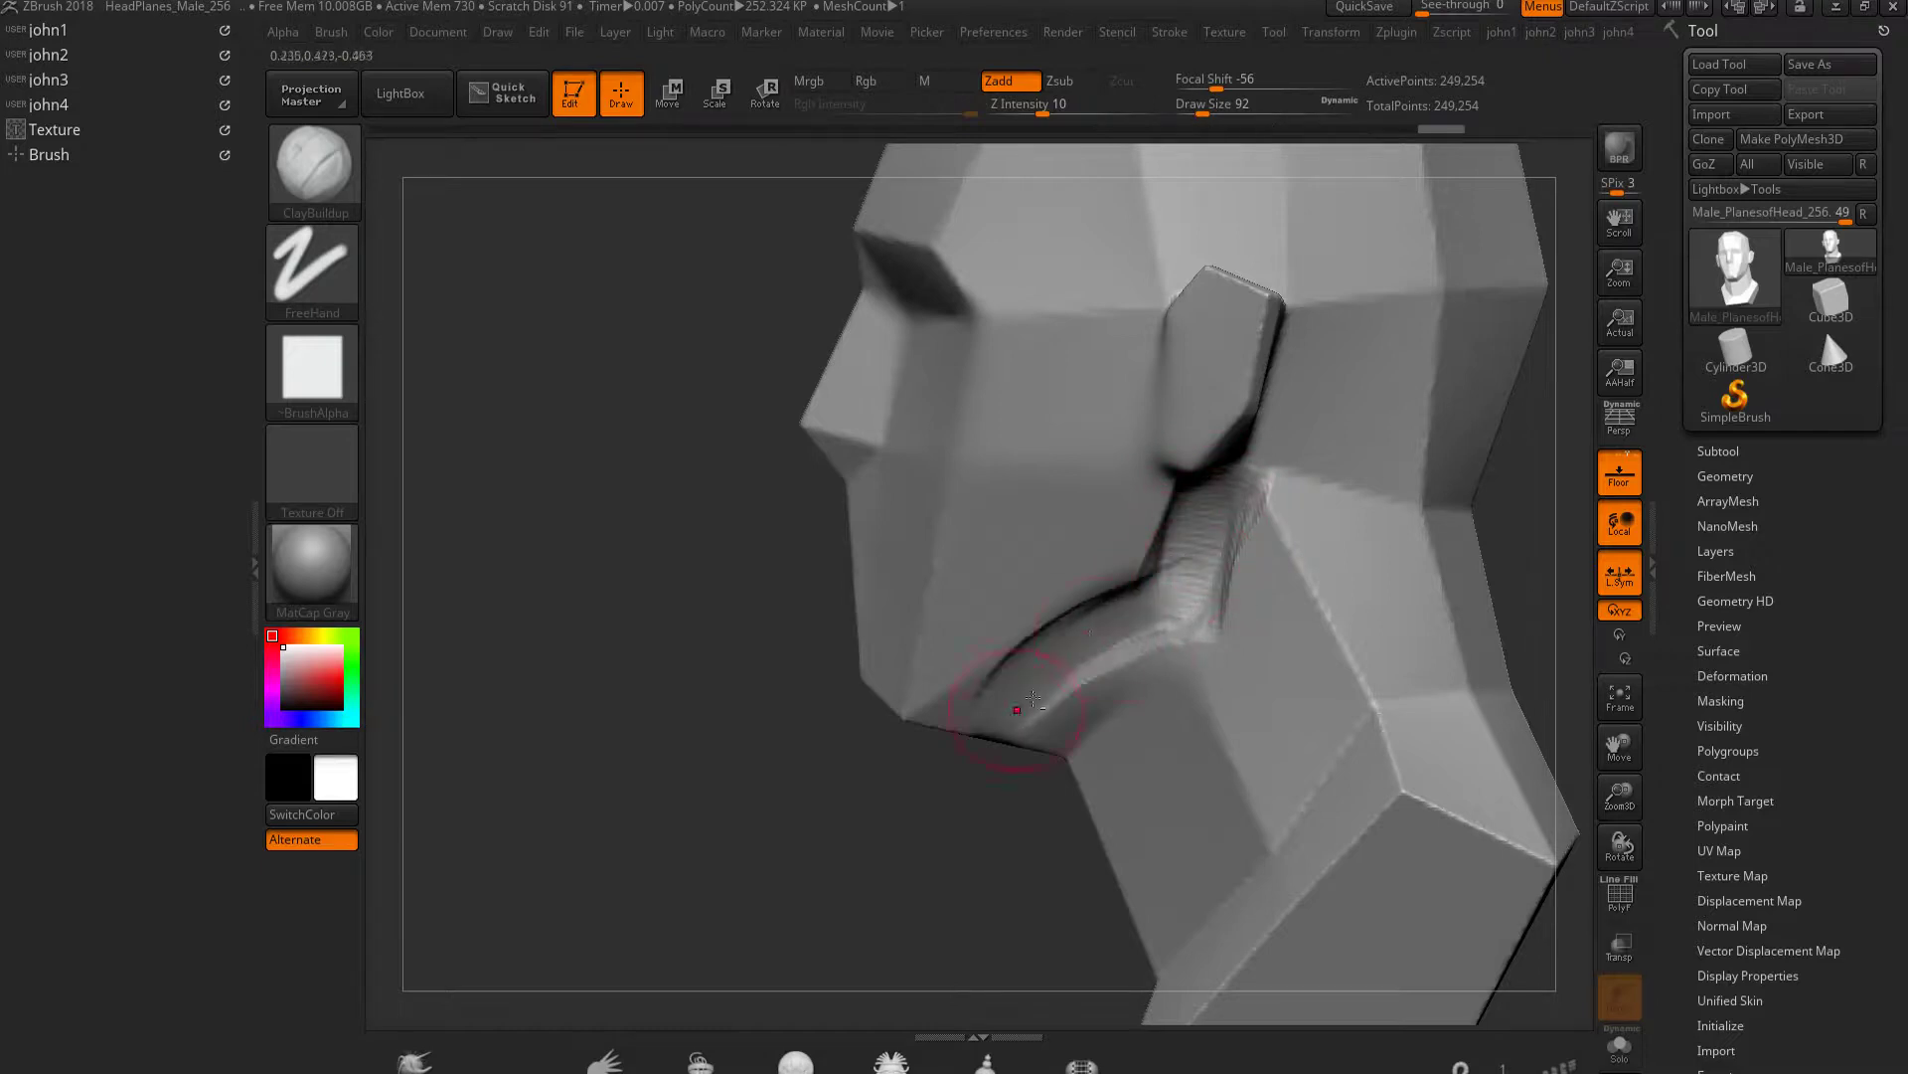
shift+drag(1202, 497, 1123, 596)
shift+drag(975, 686, 1122, 578)
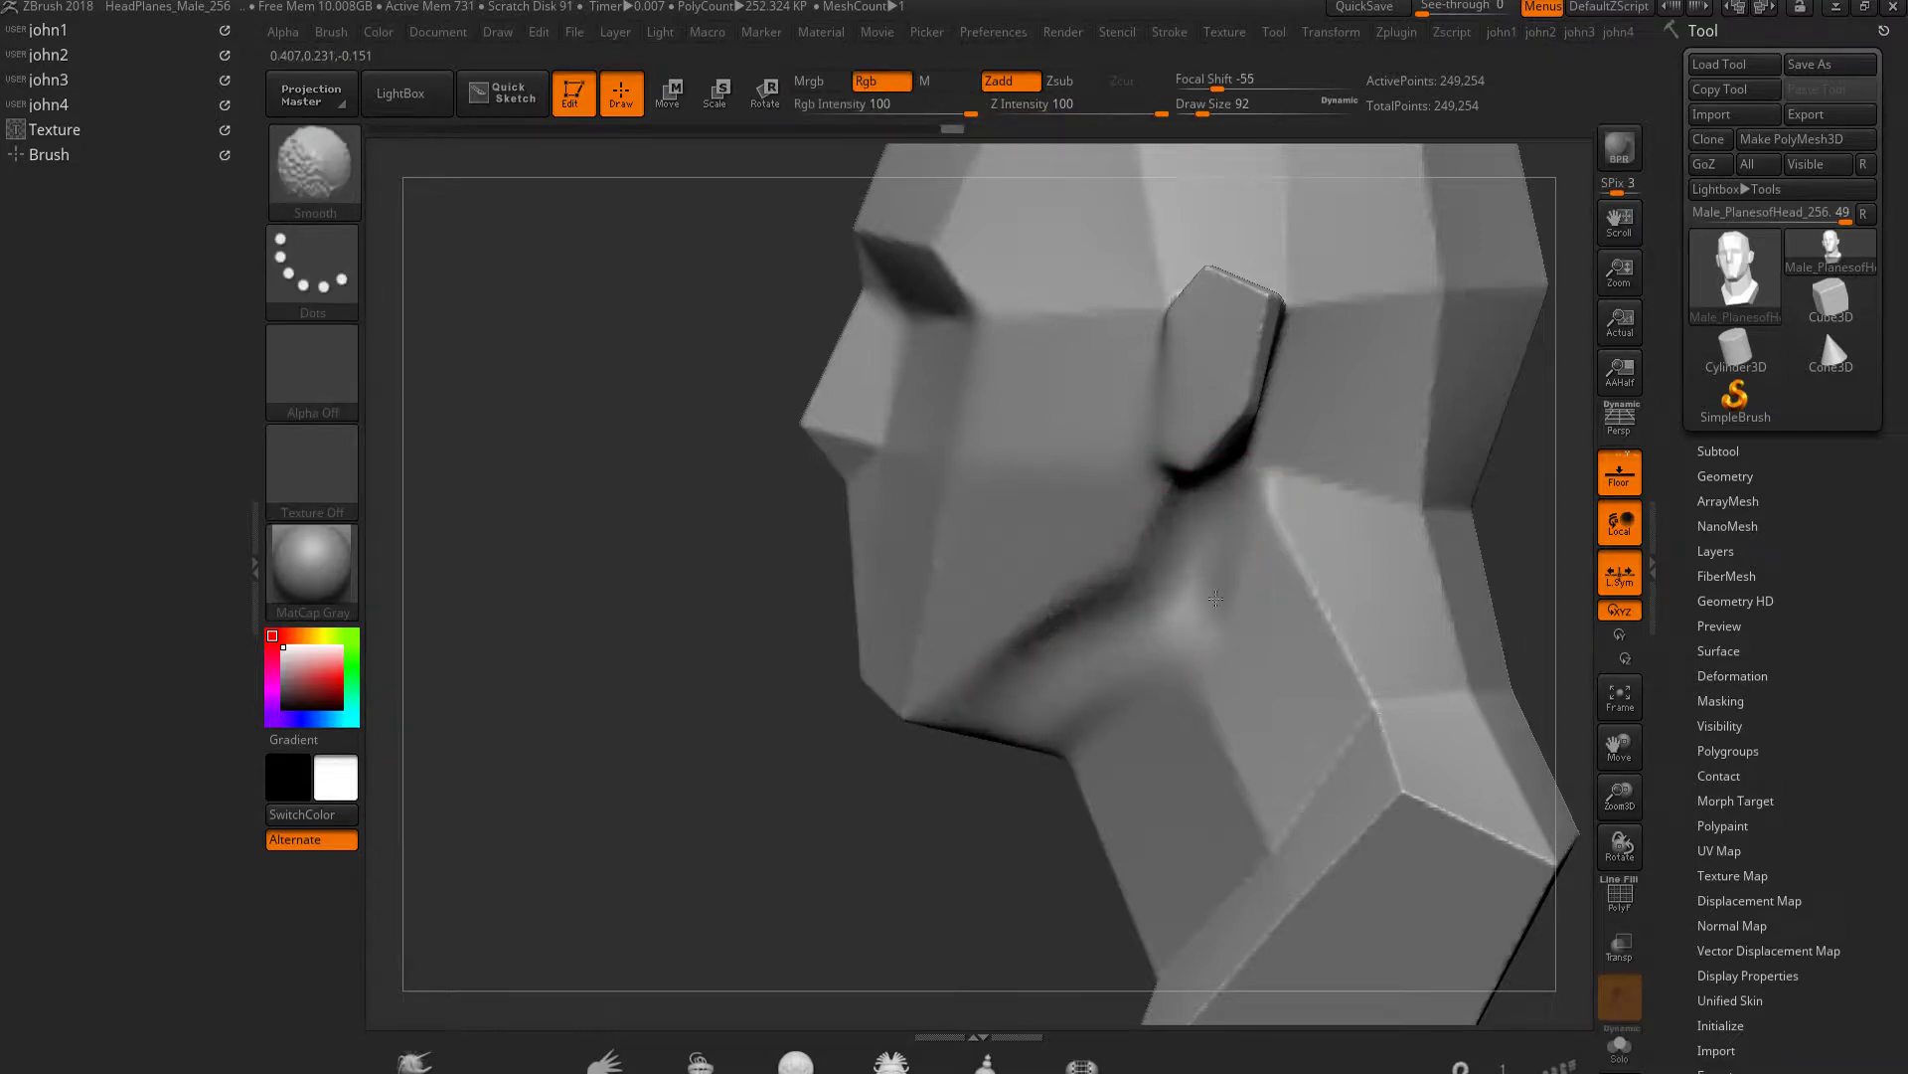
Subdivide the mesh, then build up and soften a clay jawline toward the chin
key(ctrl+d)
key(b)
key(d)
key(s)
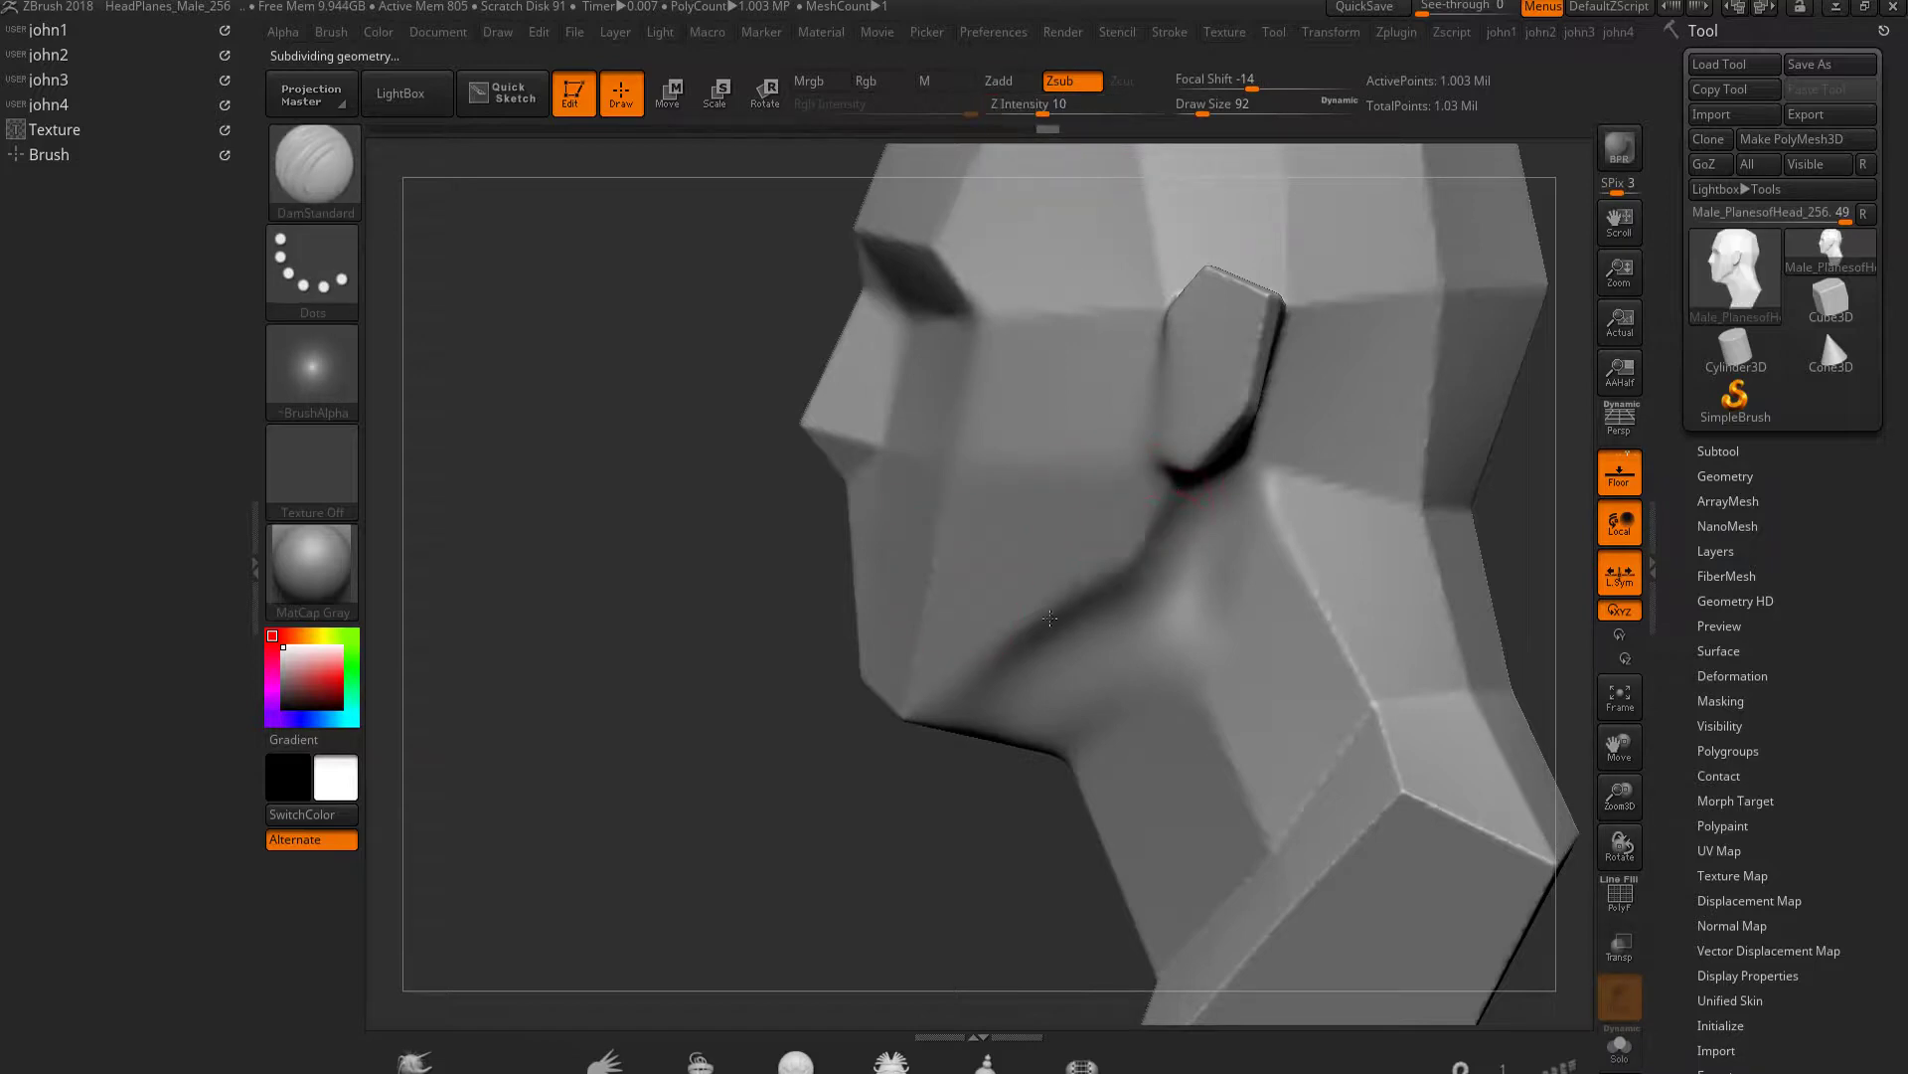
key(shift)
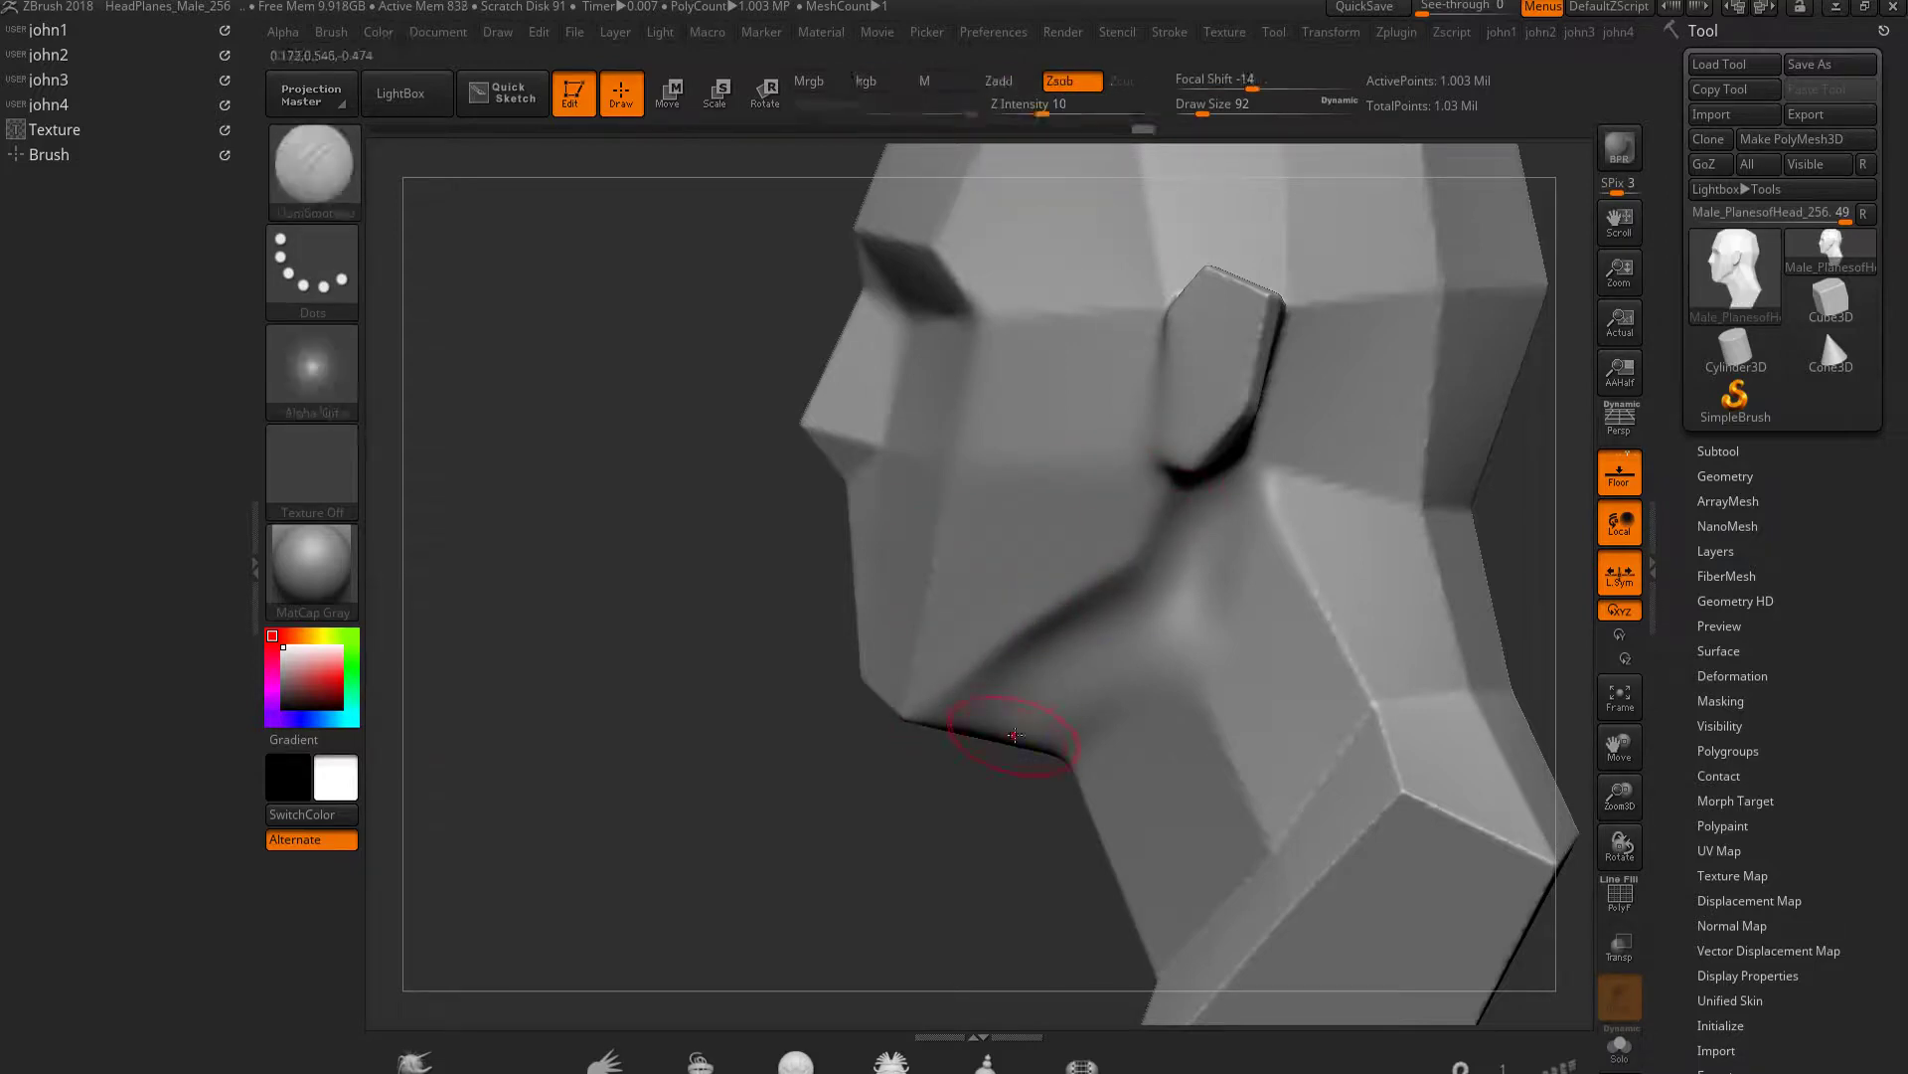
mouse_move(1243, 477)
mouse_down()
mouse_move(1093, 661)
mouse_move(994, 701)
mouse_up()
shift+drag(755, 696, 1174, 644)
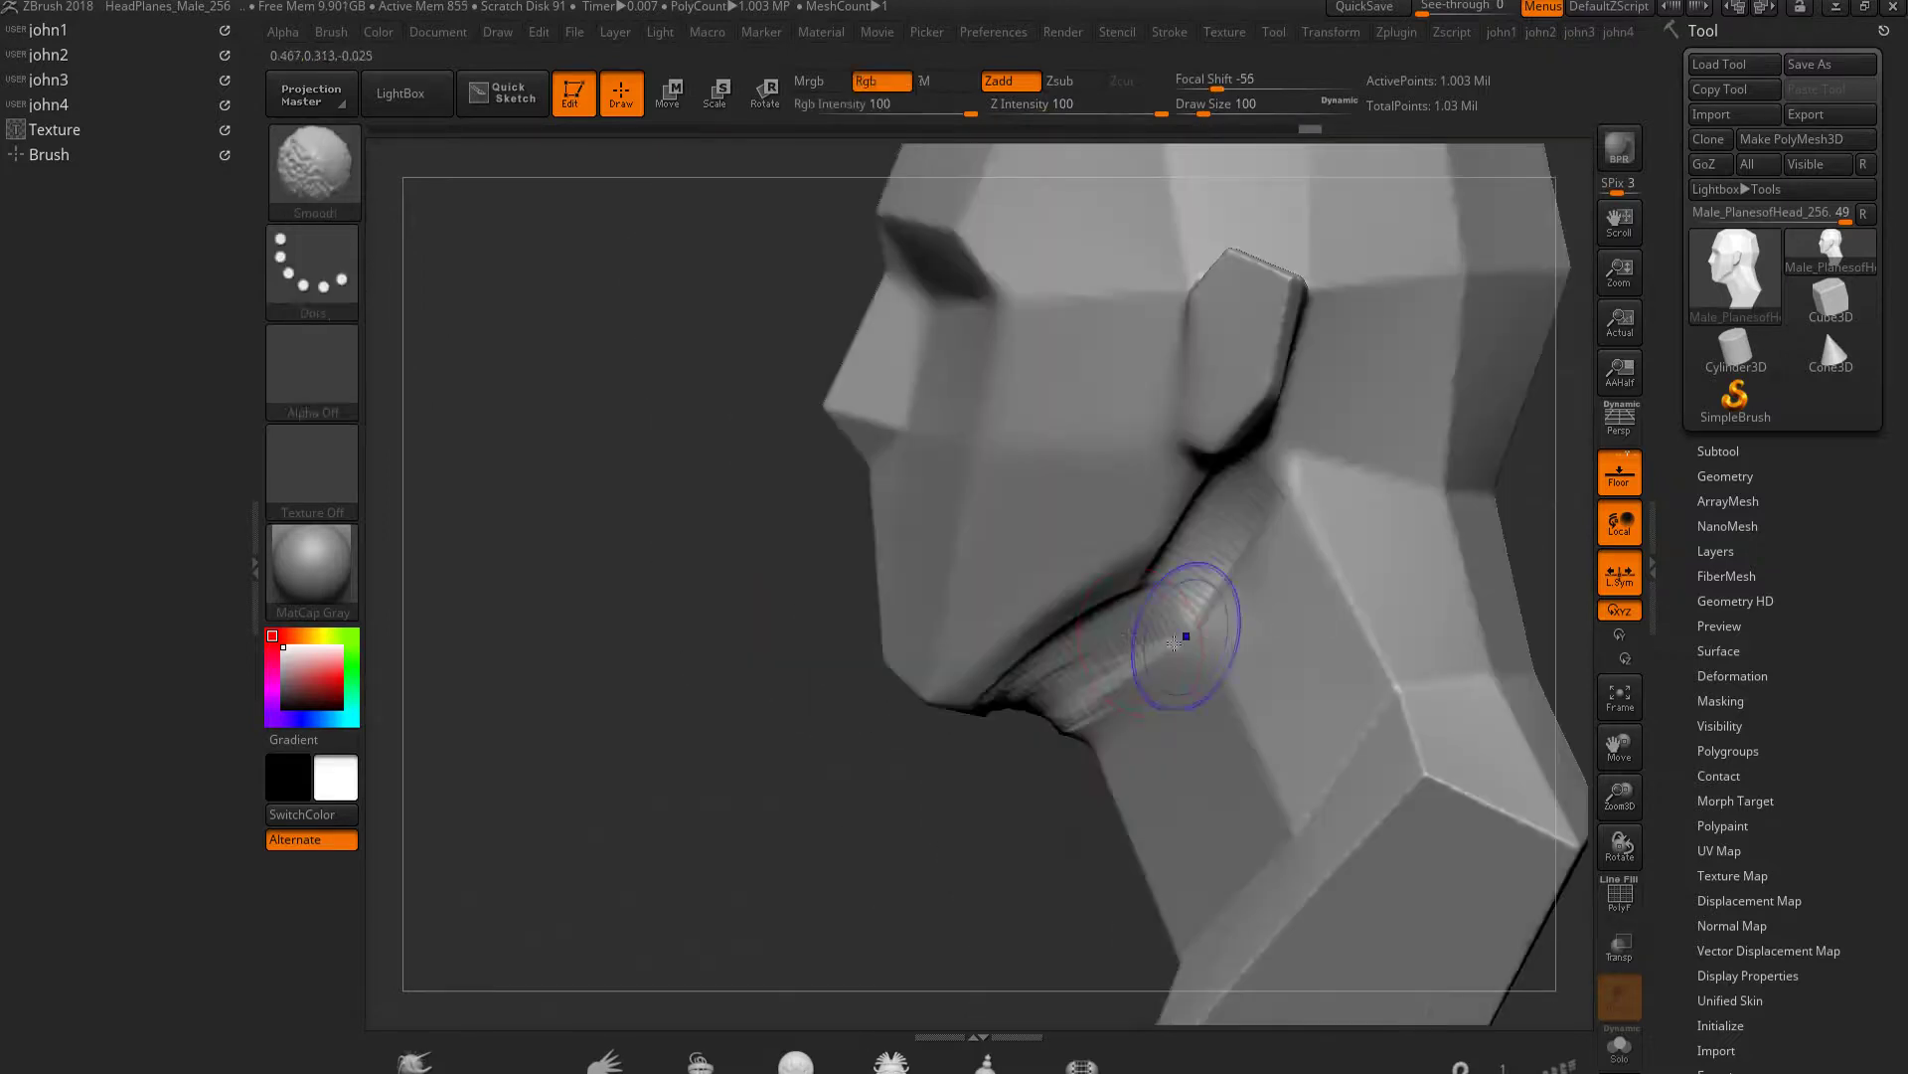
shift+drag(1129, 621, 1063, 658)
At a lower subdivision level, smooth the neck crease, back ear edge and neck edge
key(shift+d)
shift+drag(1221, 603, 1299, 587)
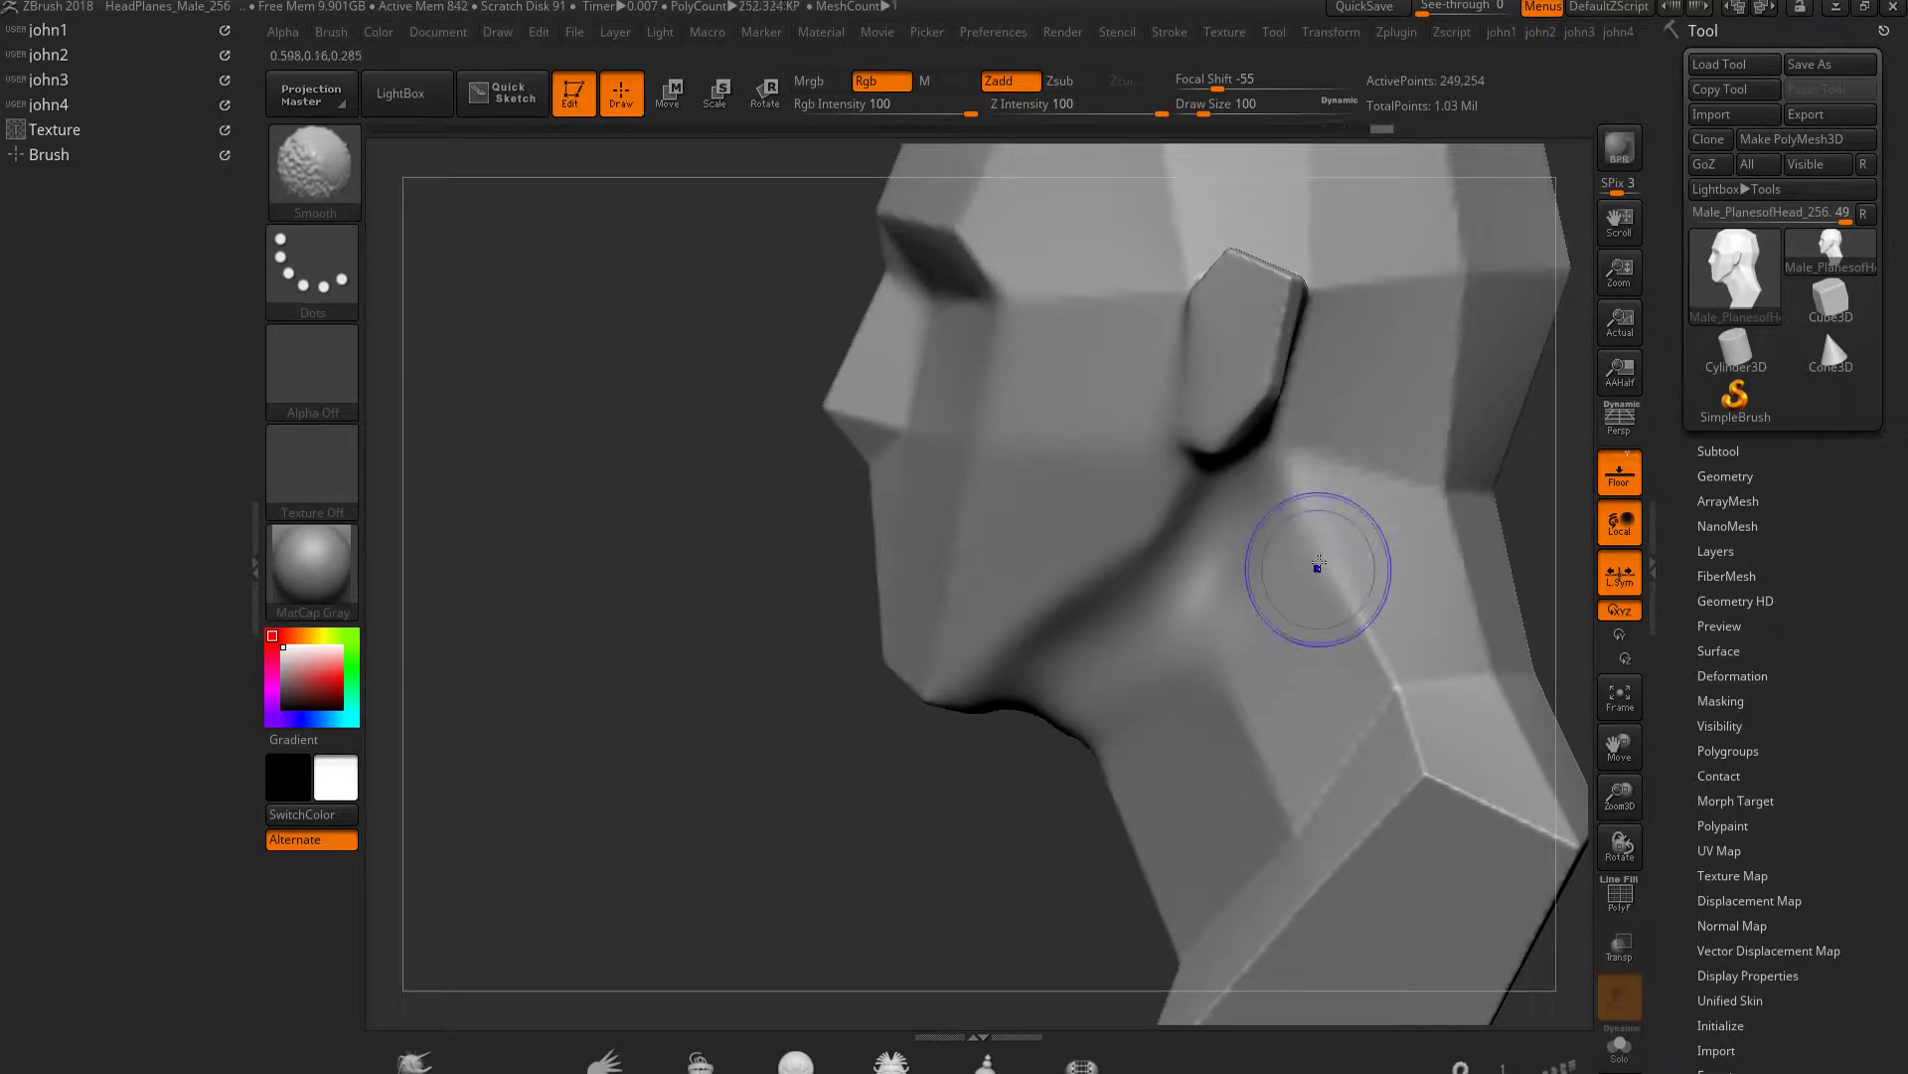
drag(1298, 293, 1258, 428)
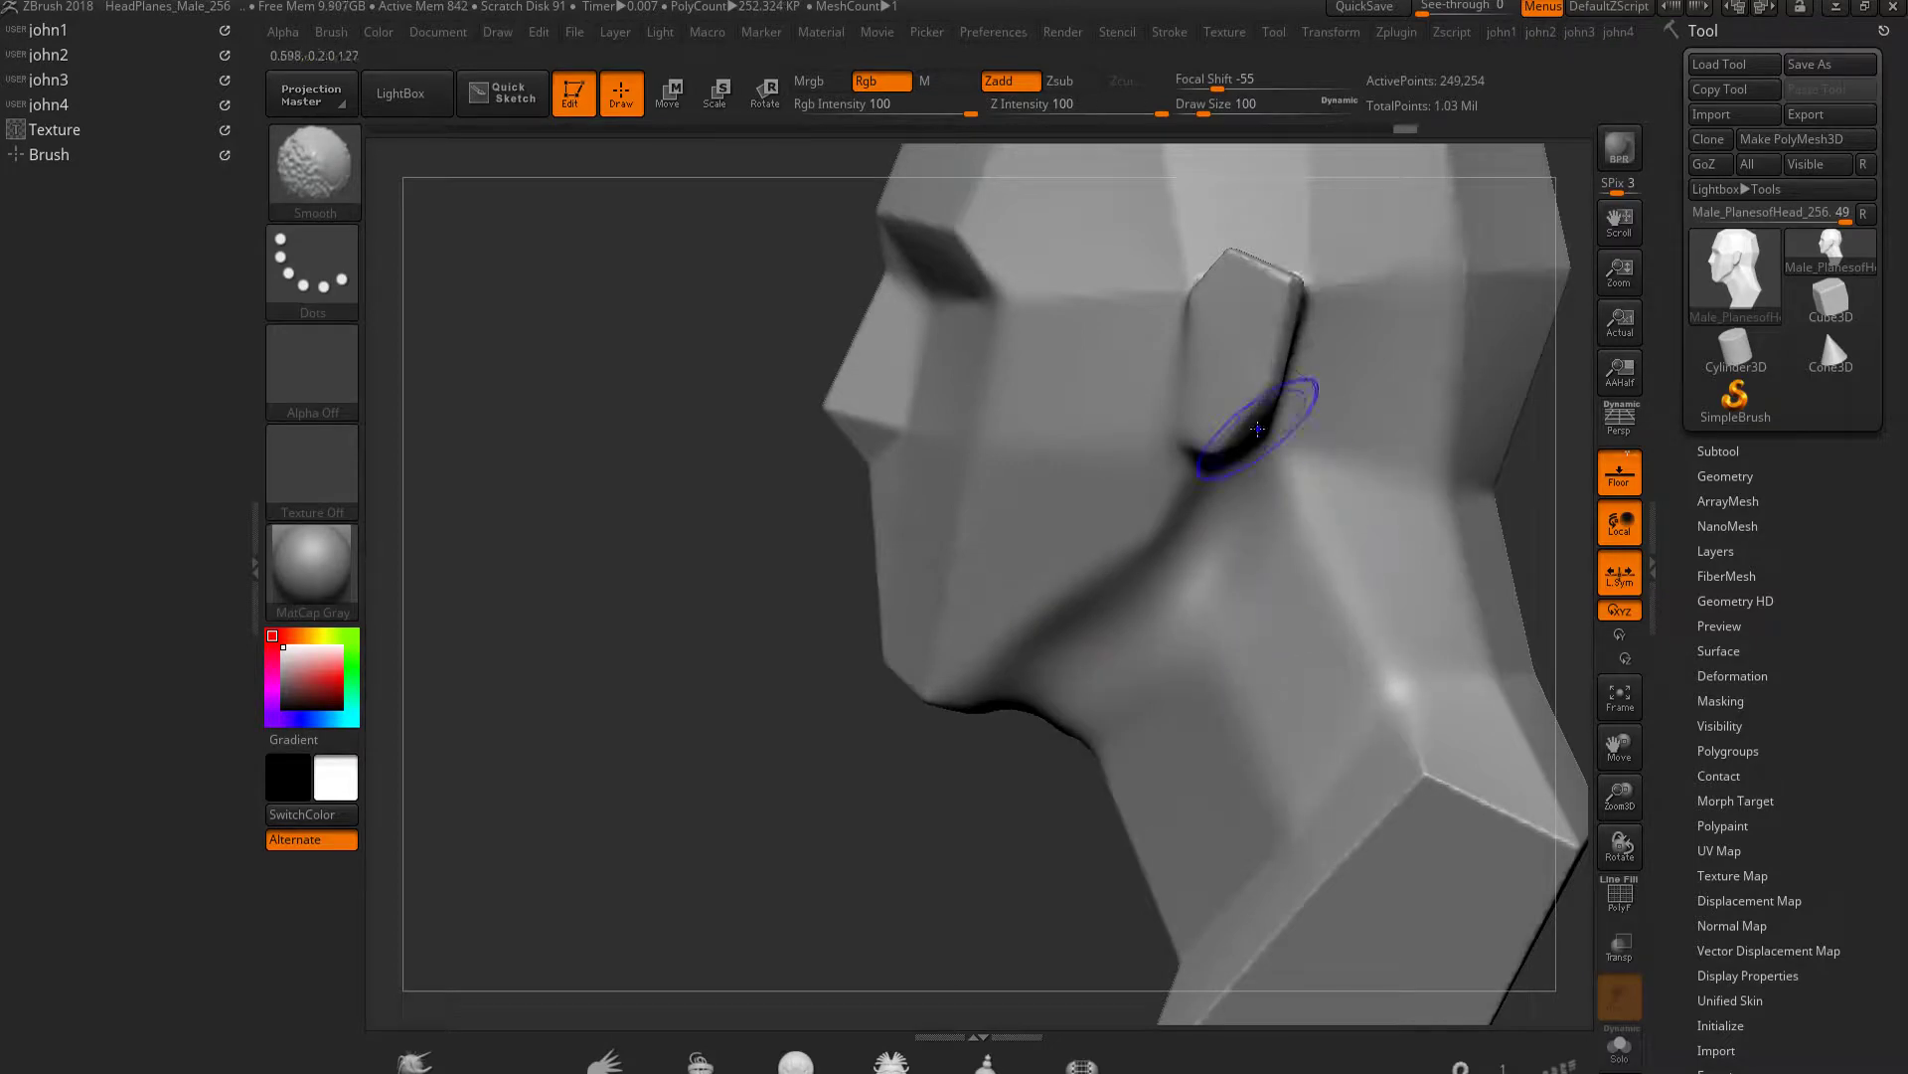
shift+drag(1195, 954, 1295, 807)
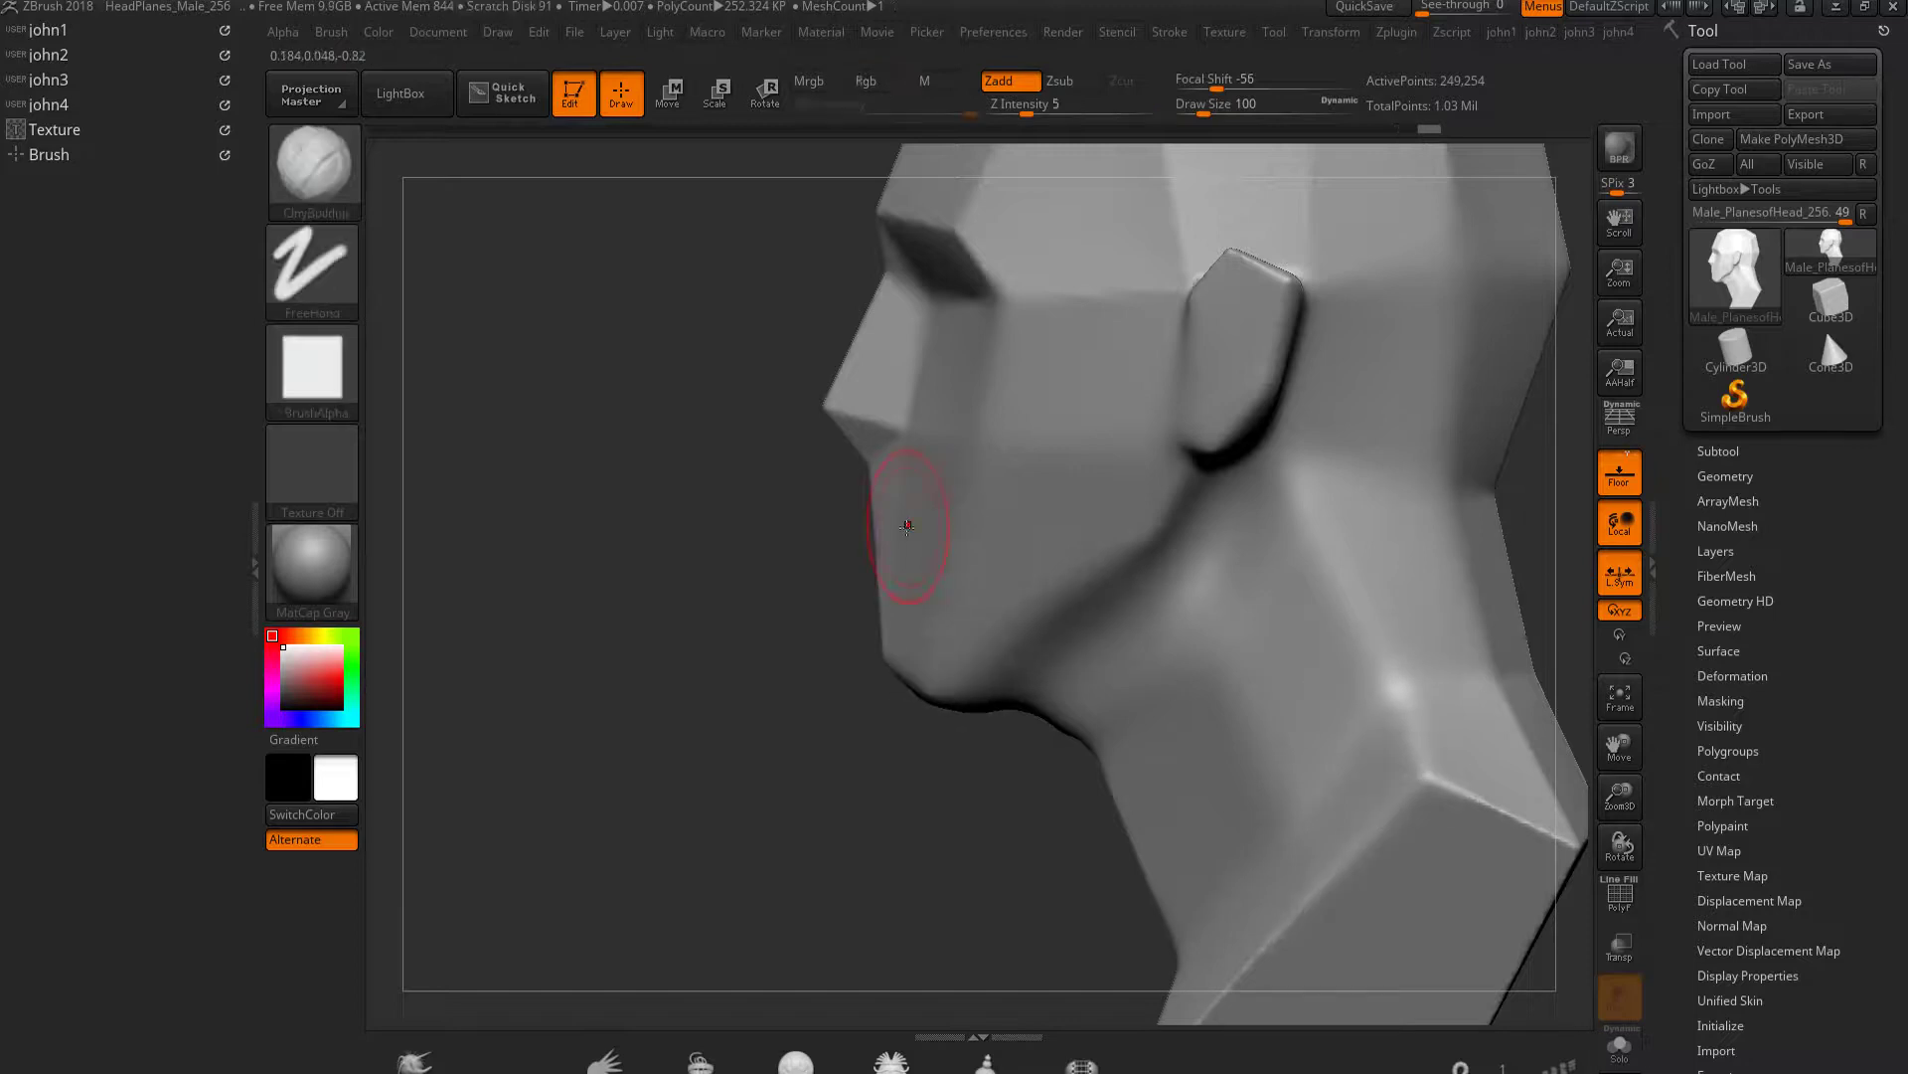
Switch to the Move brush around the chin and smooth the brow and temple crease
alt+drag(903, 519, 849, 631)
key(b)
key(m)
key(v)
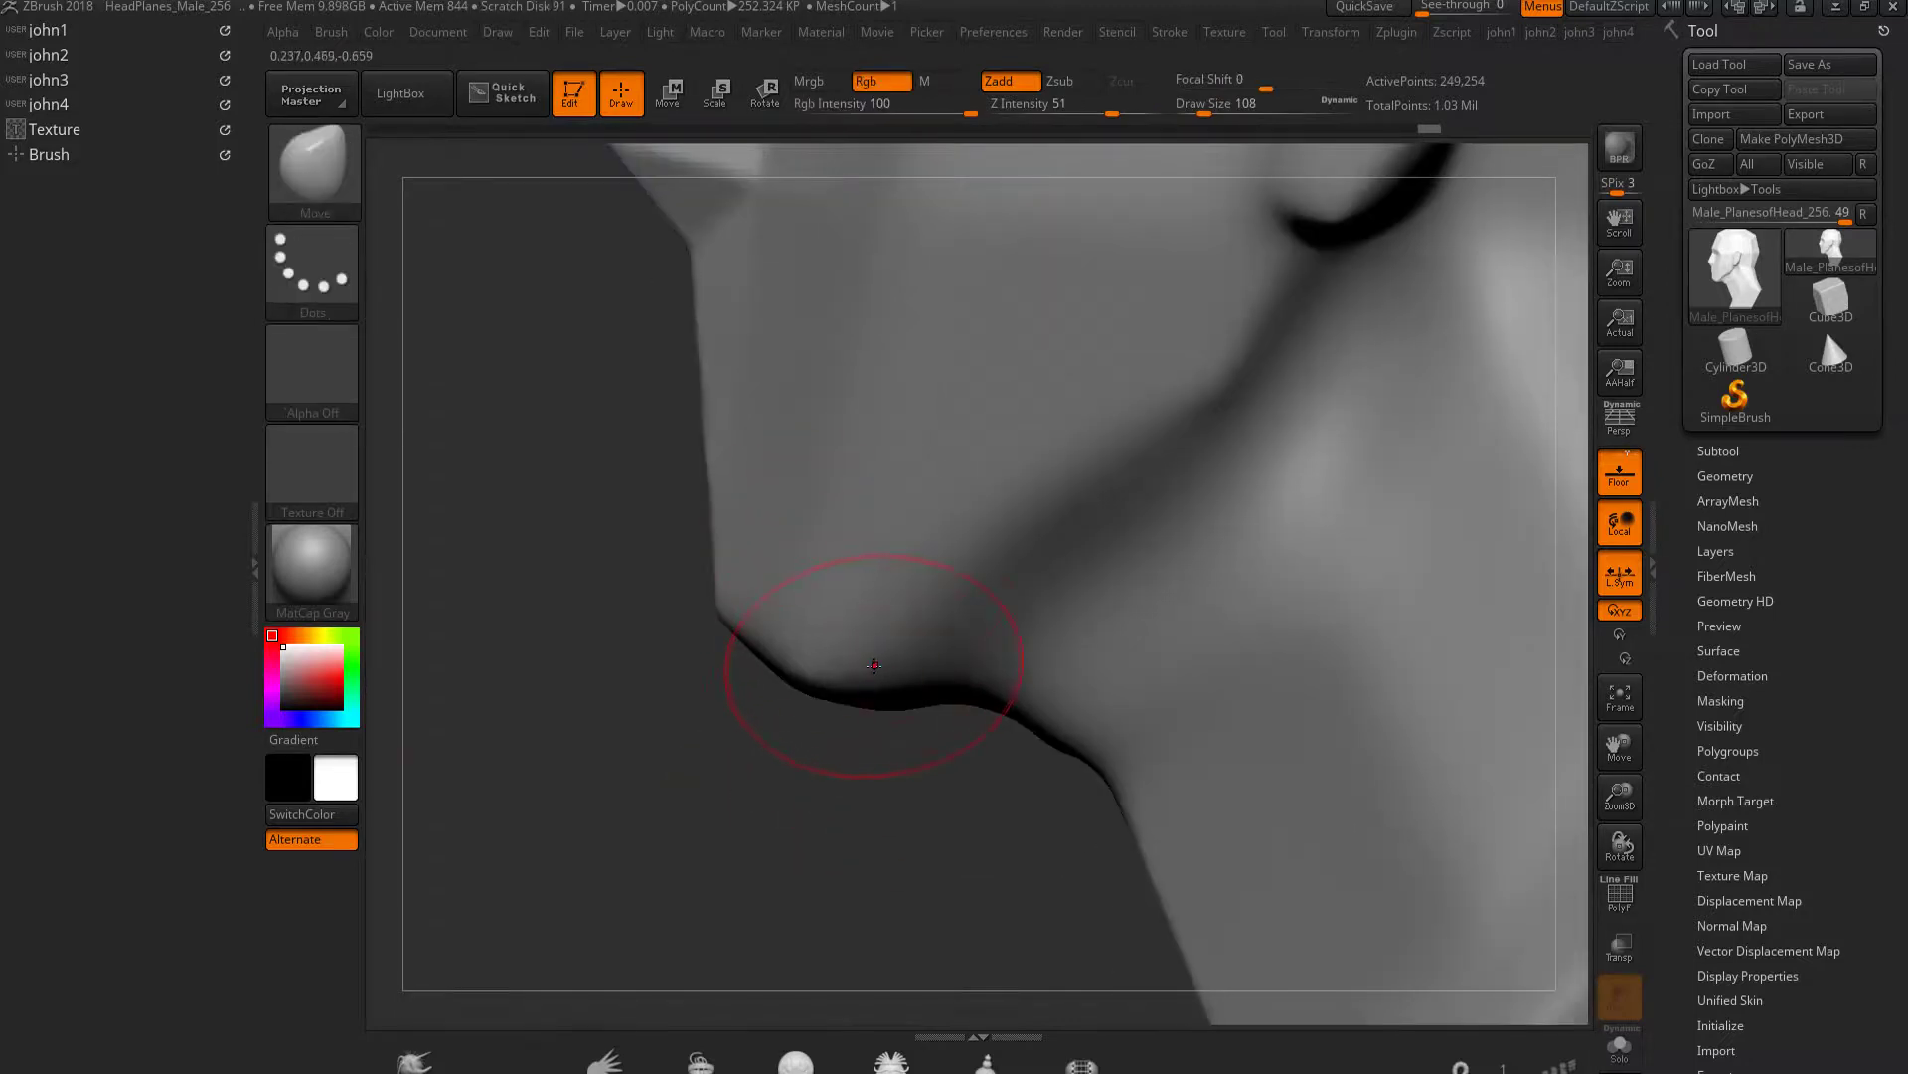
mouse_move(853, 707)
mouse_down()
mouse_move(755, 858)
mouse_move(800, 536)
mouse_move(946, 815)
mouse_up()
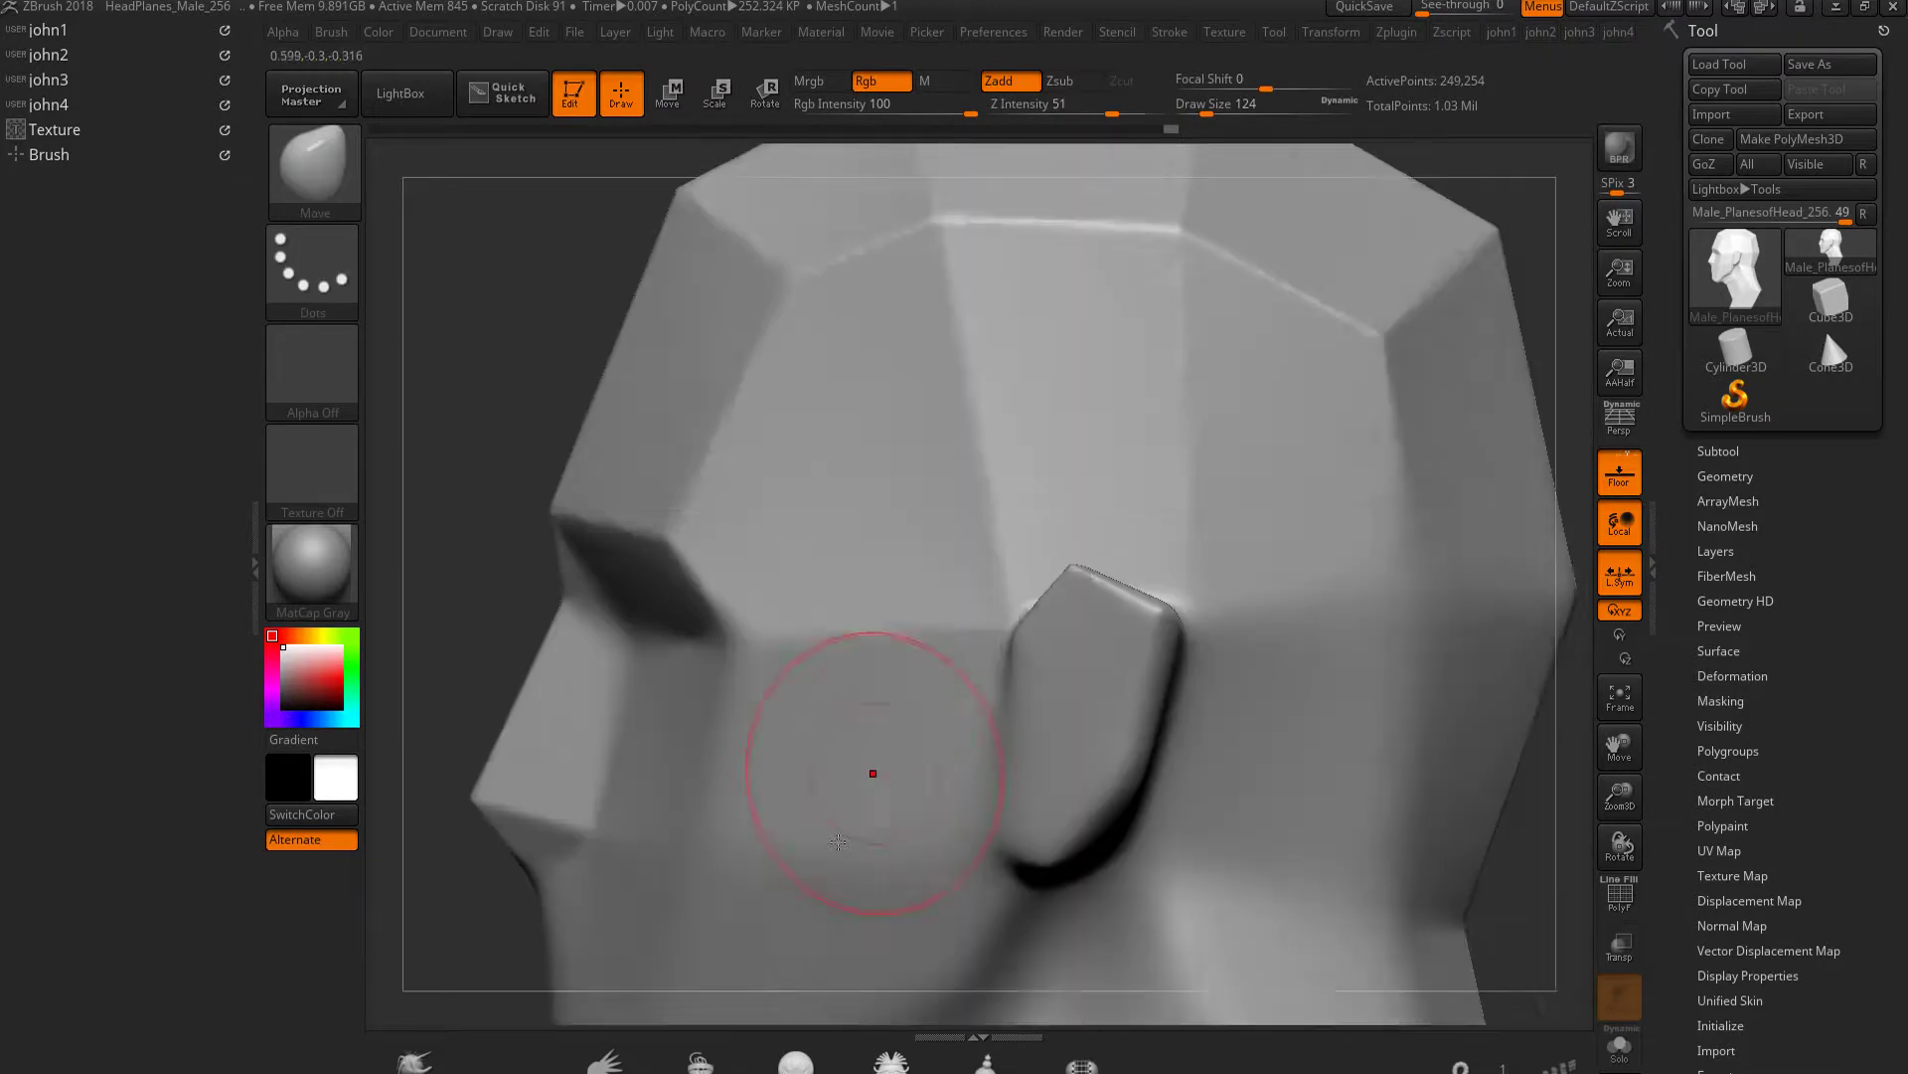
drag(946, 815, 695, 609)
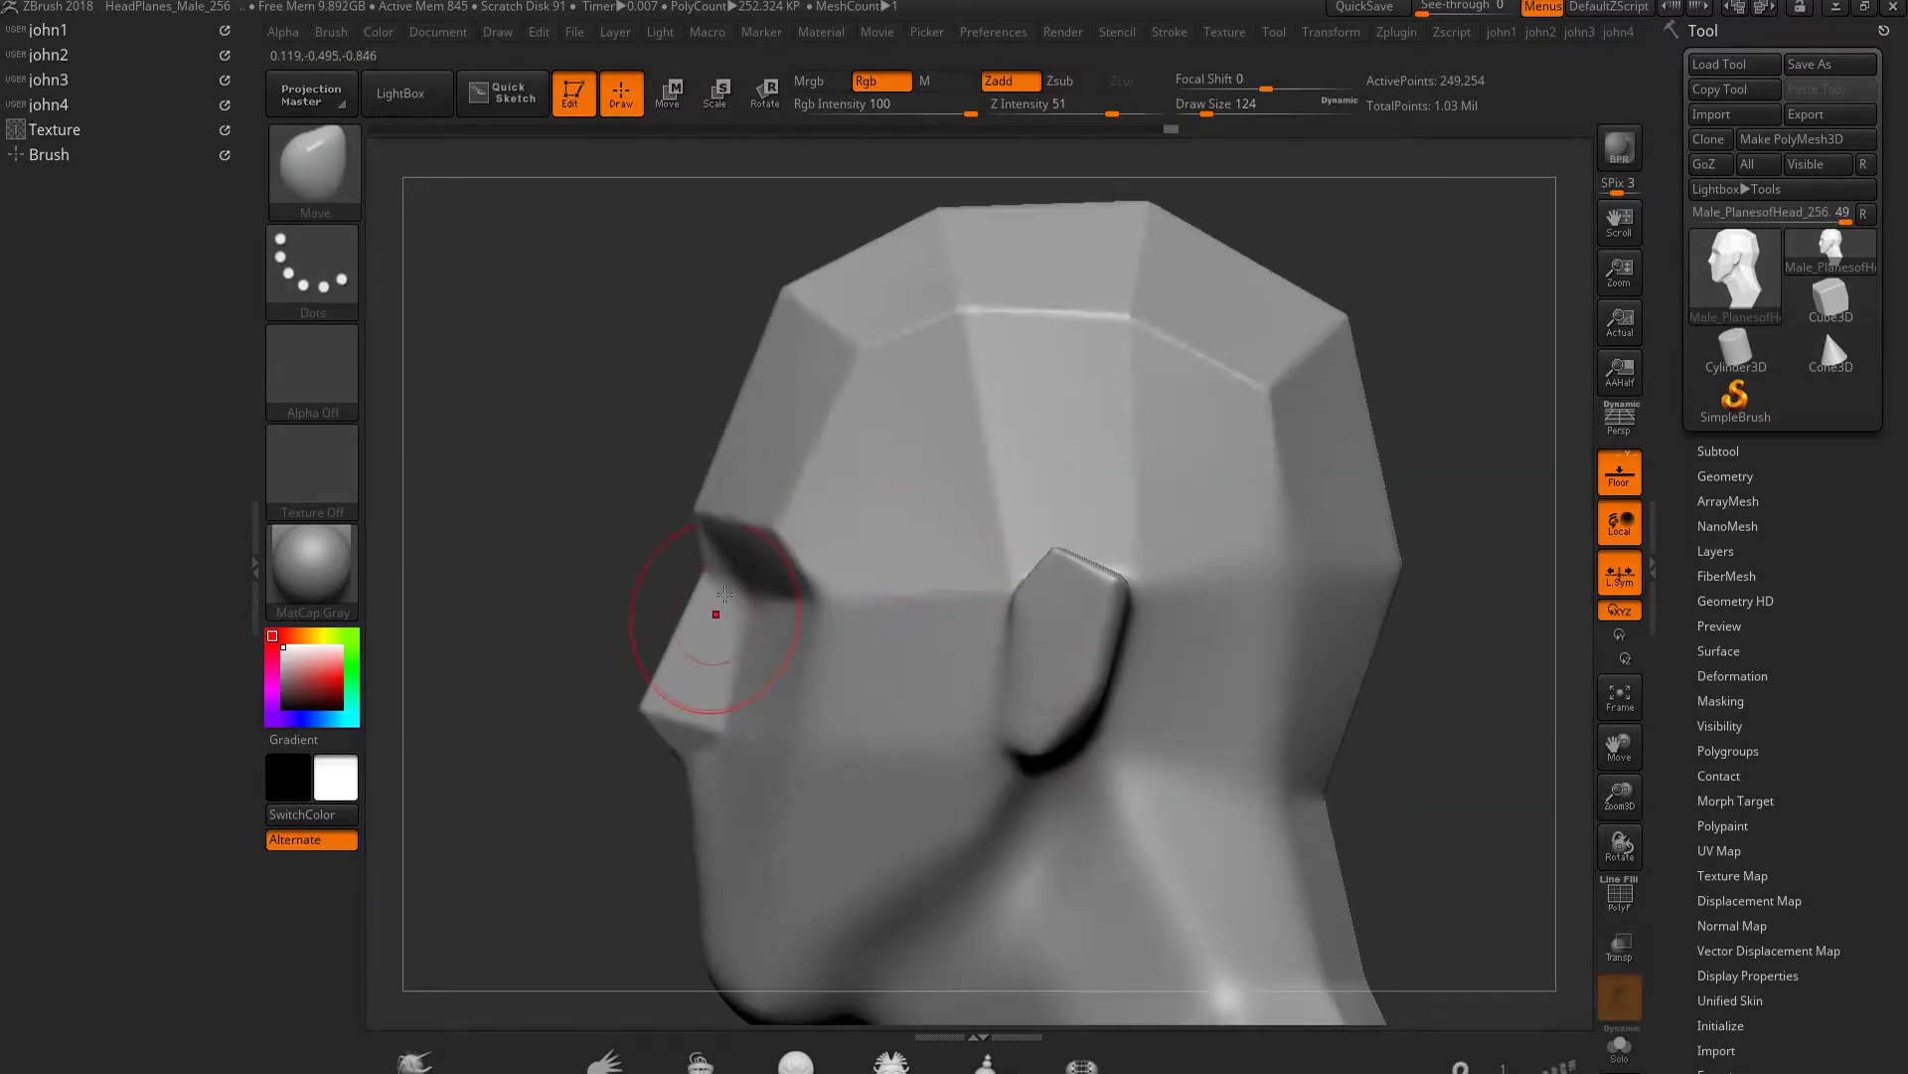
mouse_move(930, 396)
shift+mouse_down()
mouse_move(972, 298)
mouse_move(1166, 387)
shift+mouse_up()
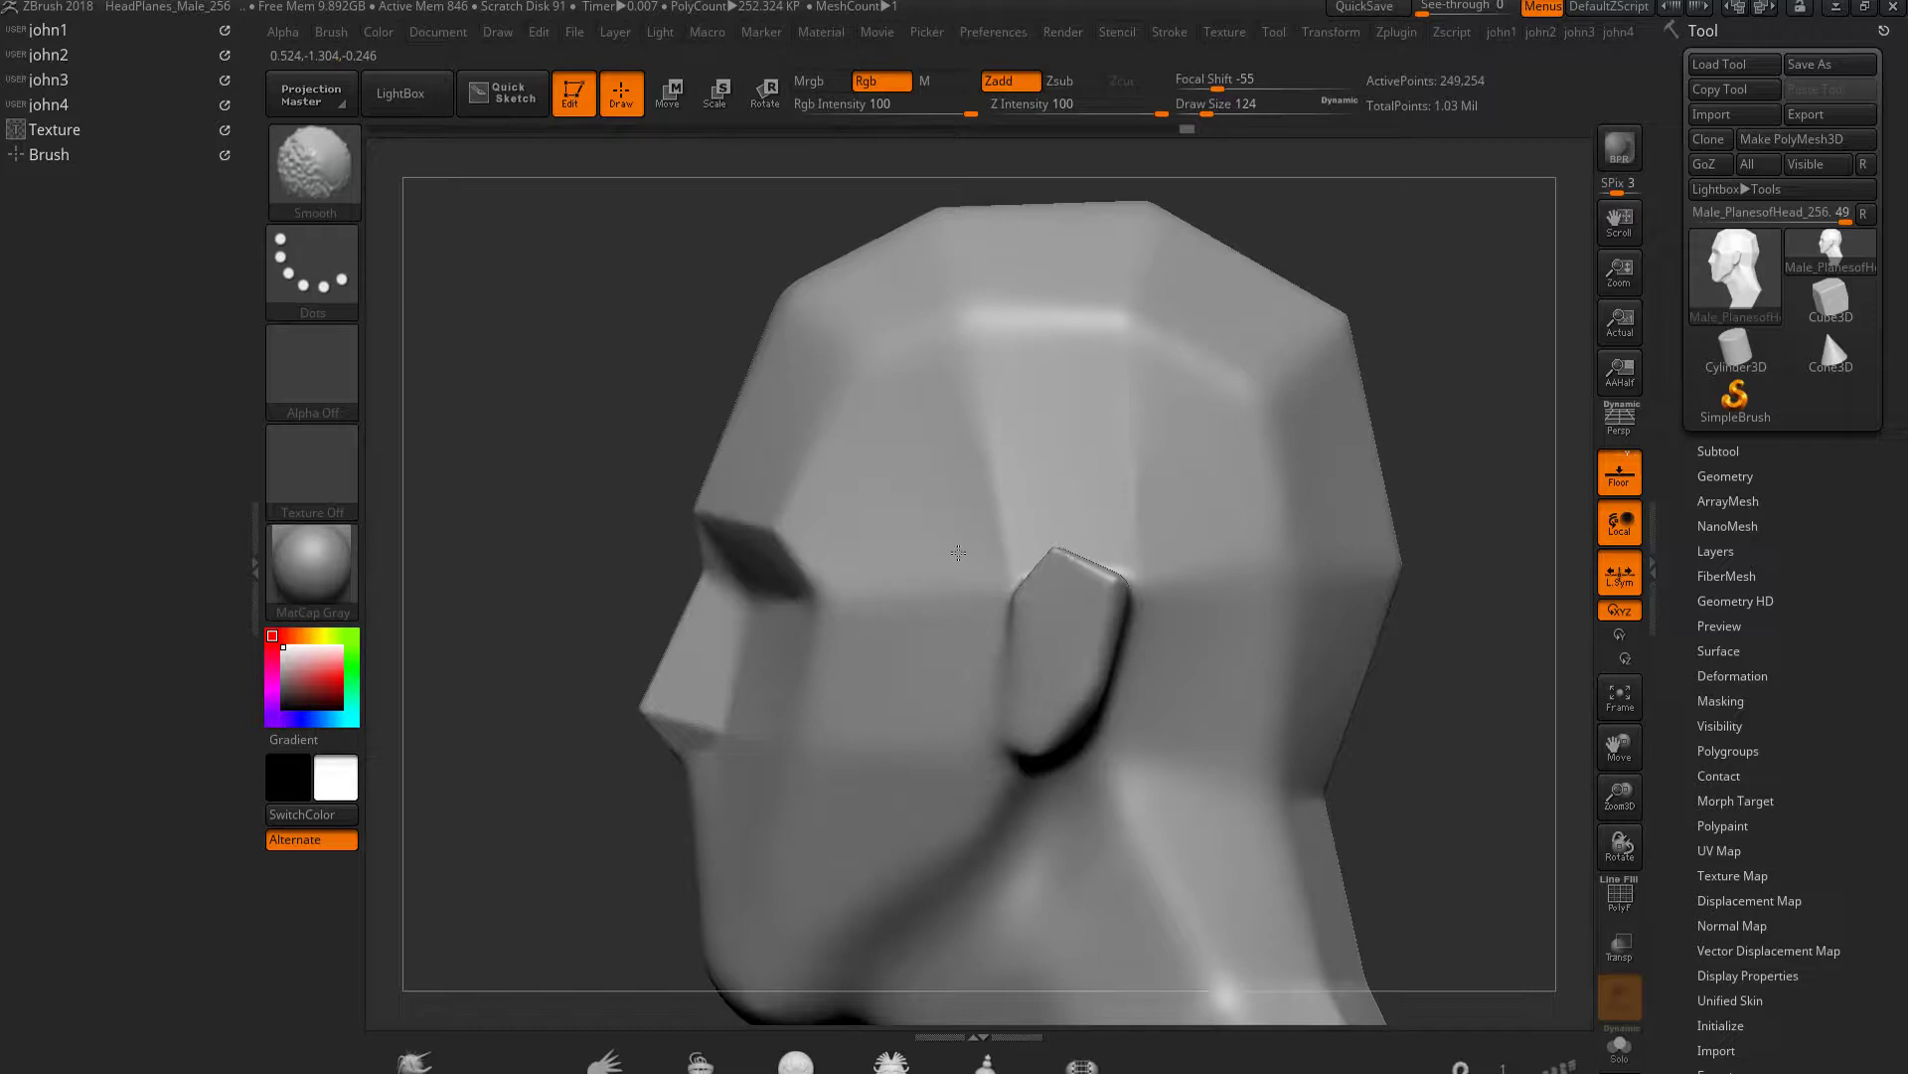
Smooth the nose and cheek surface after inspecting the jaw and neck
drag(1253, 830, 1207, 609)
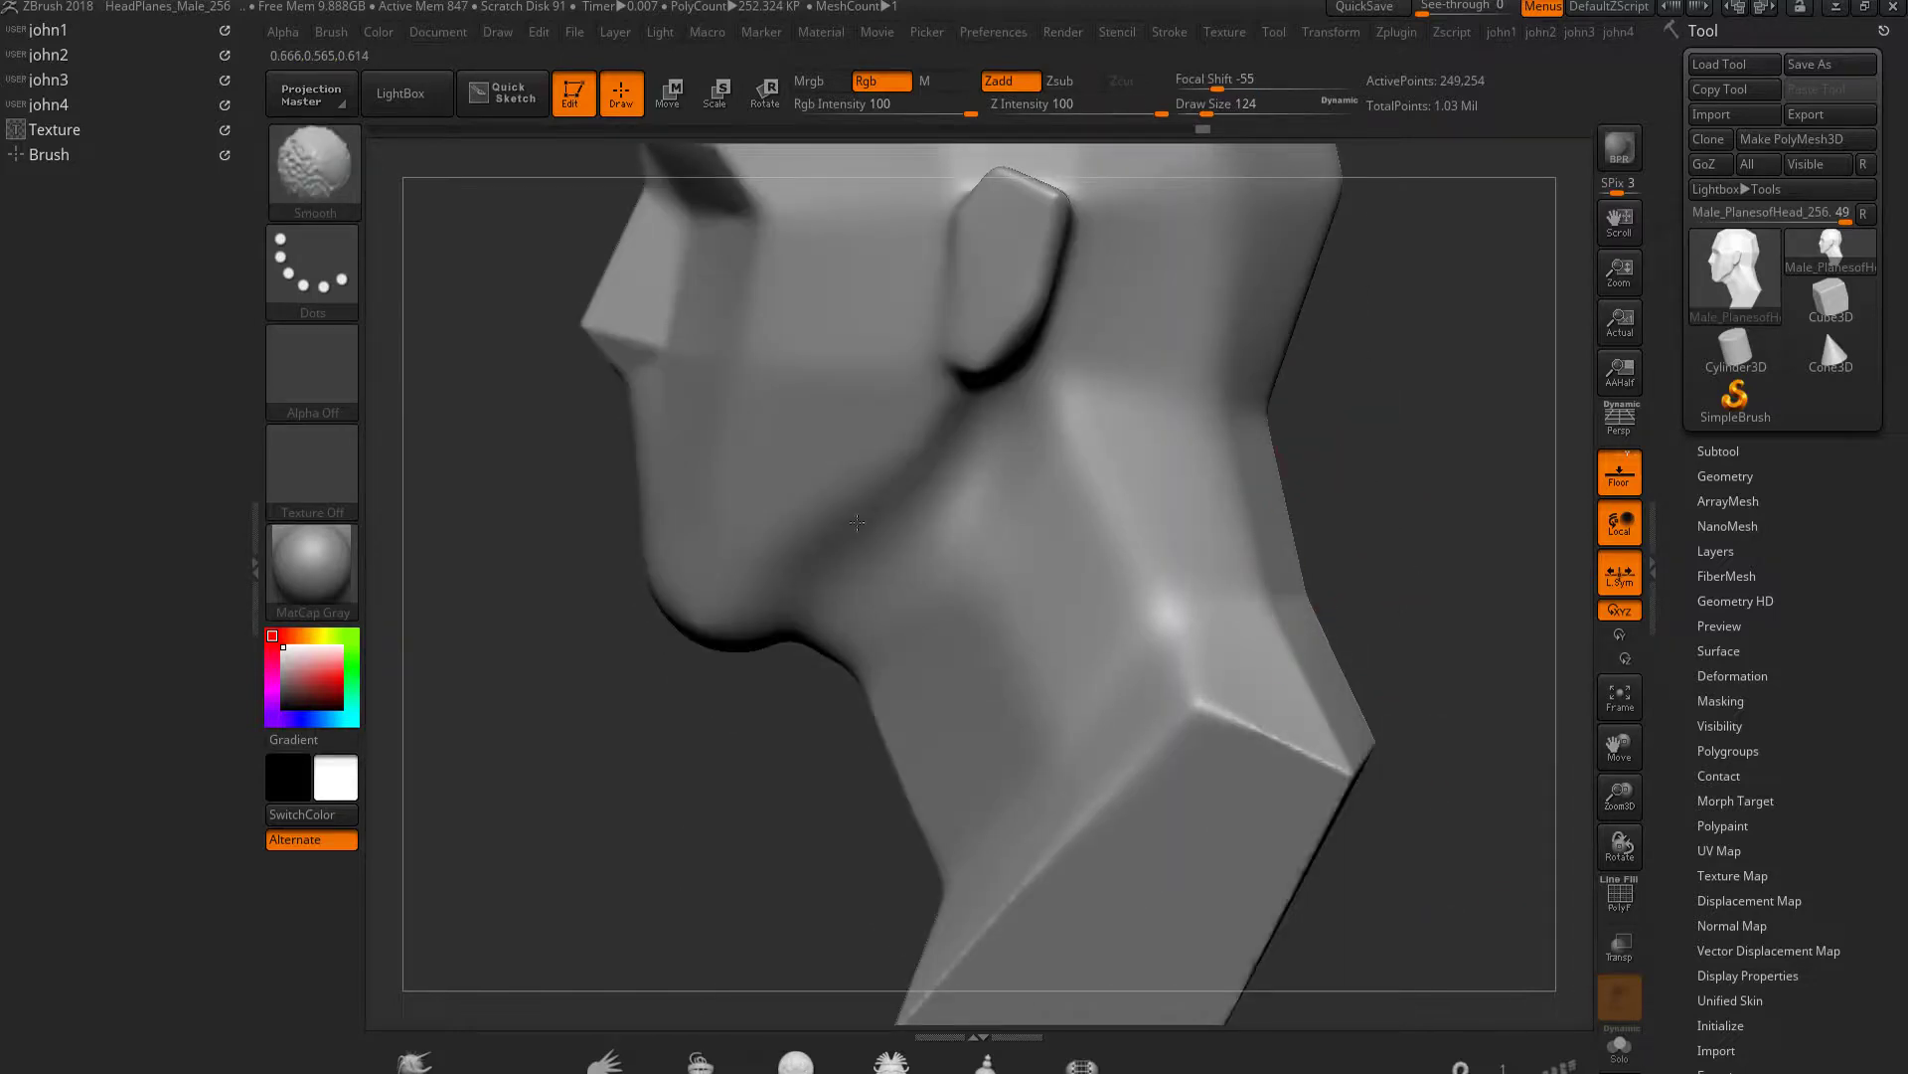
shift+drag(1337, 628, 1097, 396)
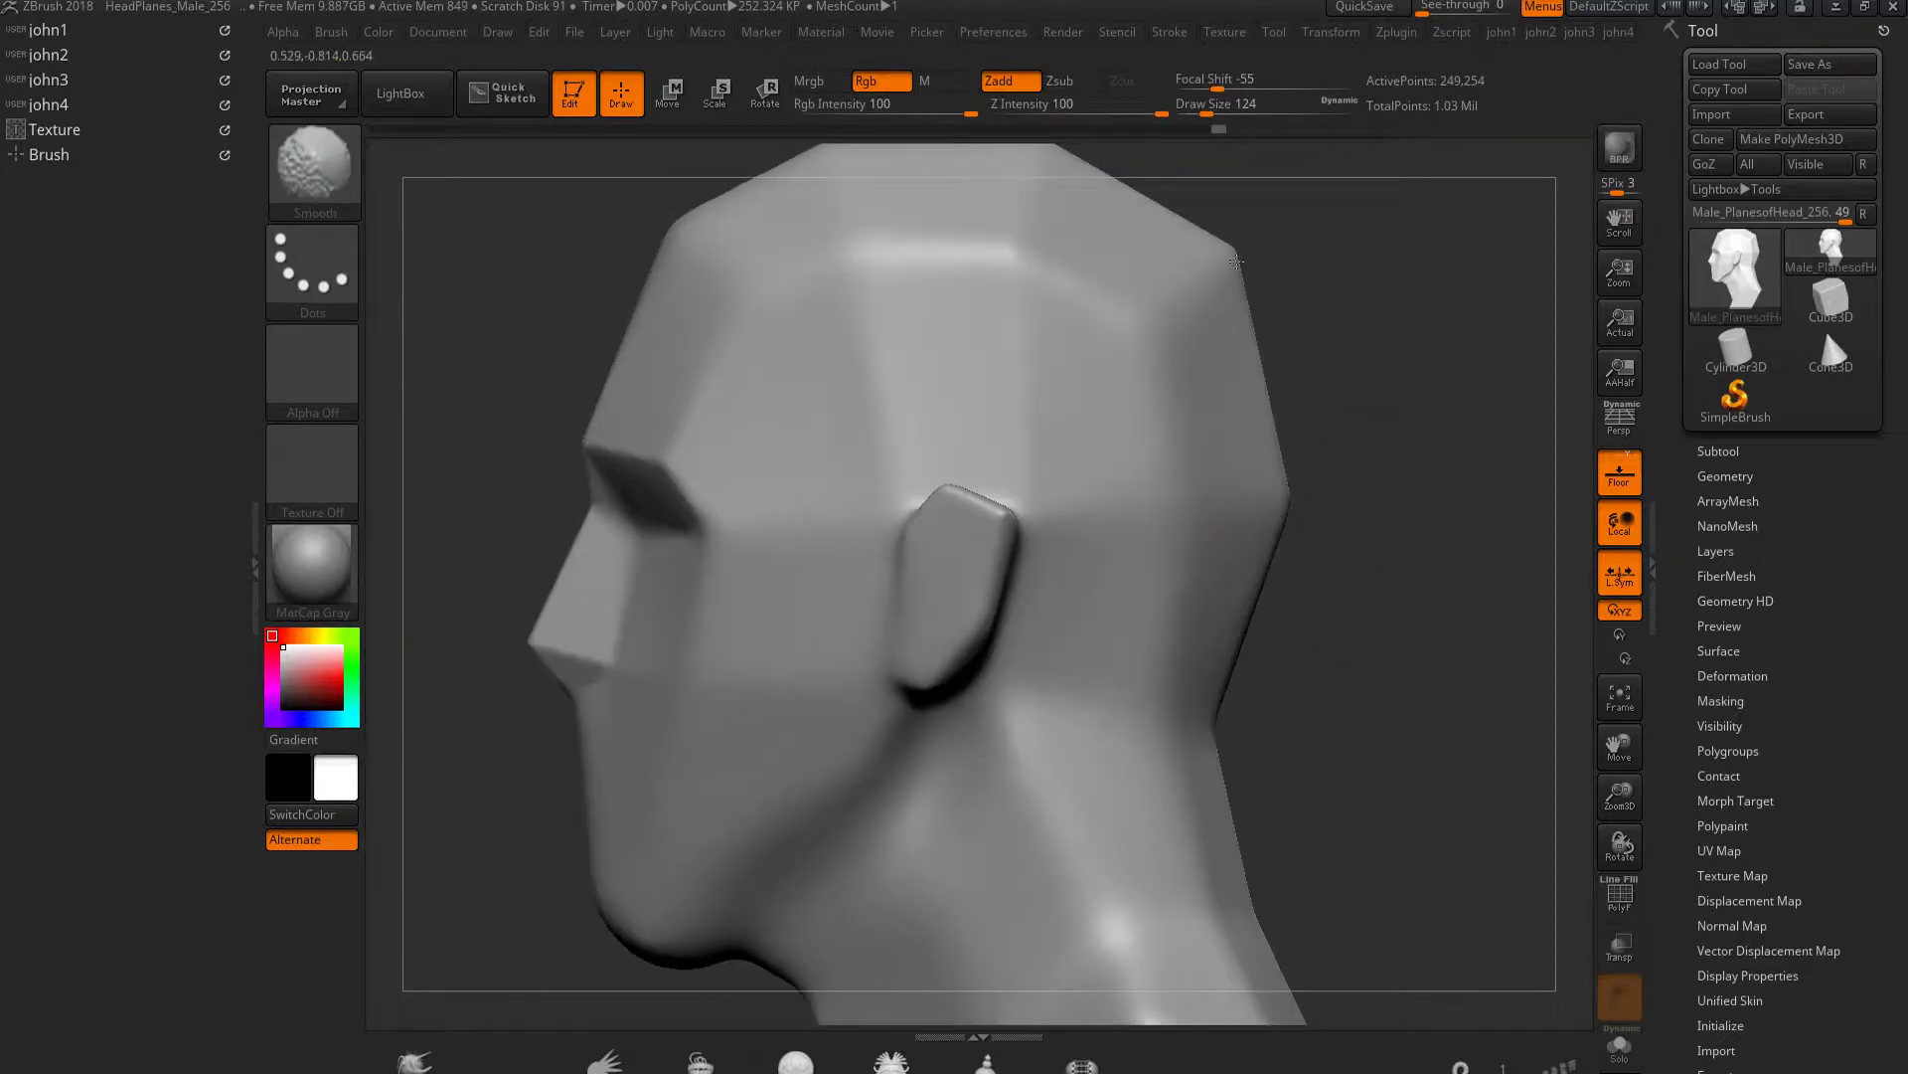
mouse_move(746, 478)
alt+mouse_down()
mouse_move(929, 533)
mouse_move(859, 505)
alt+mouse_up()
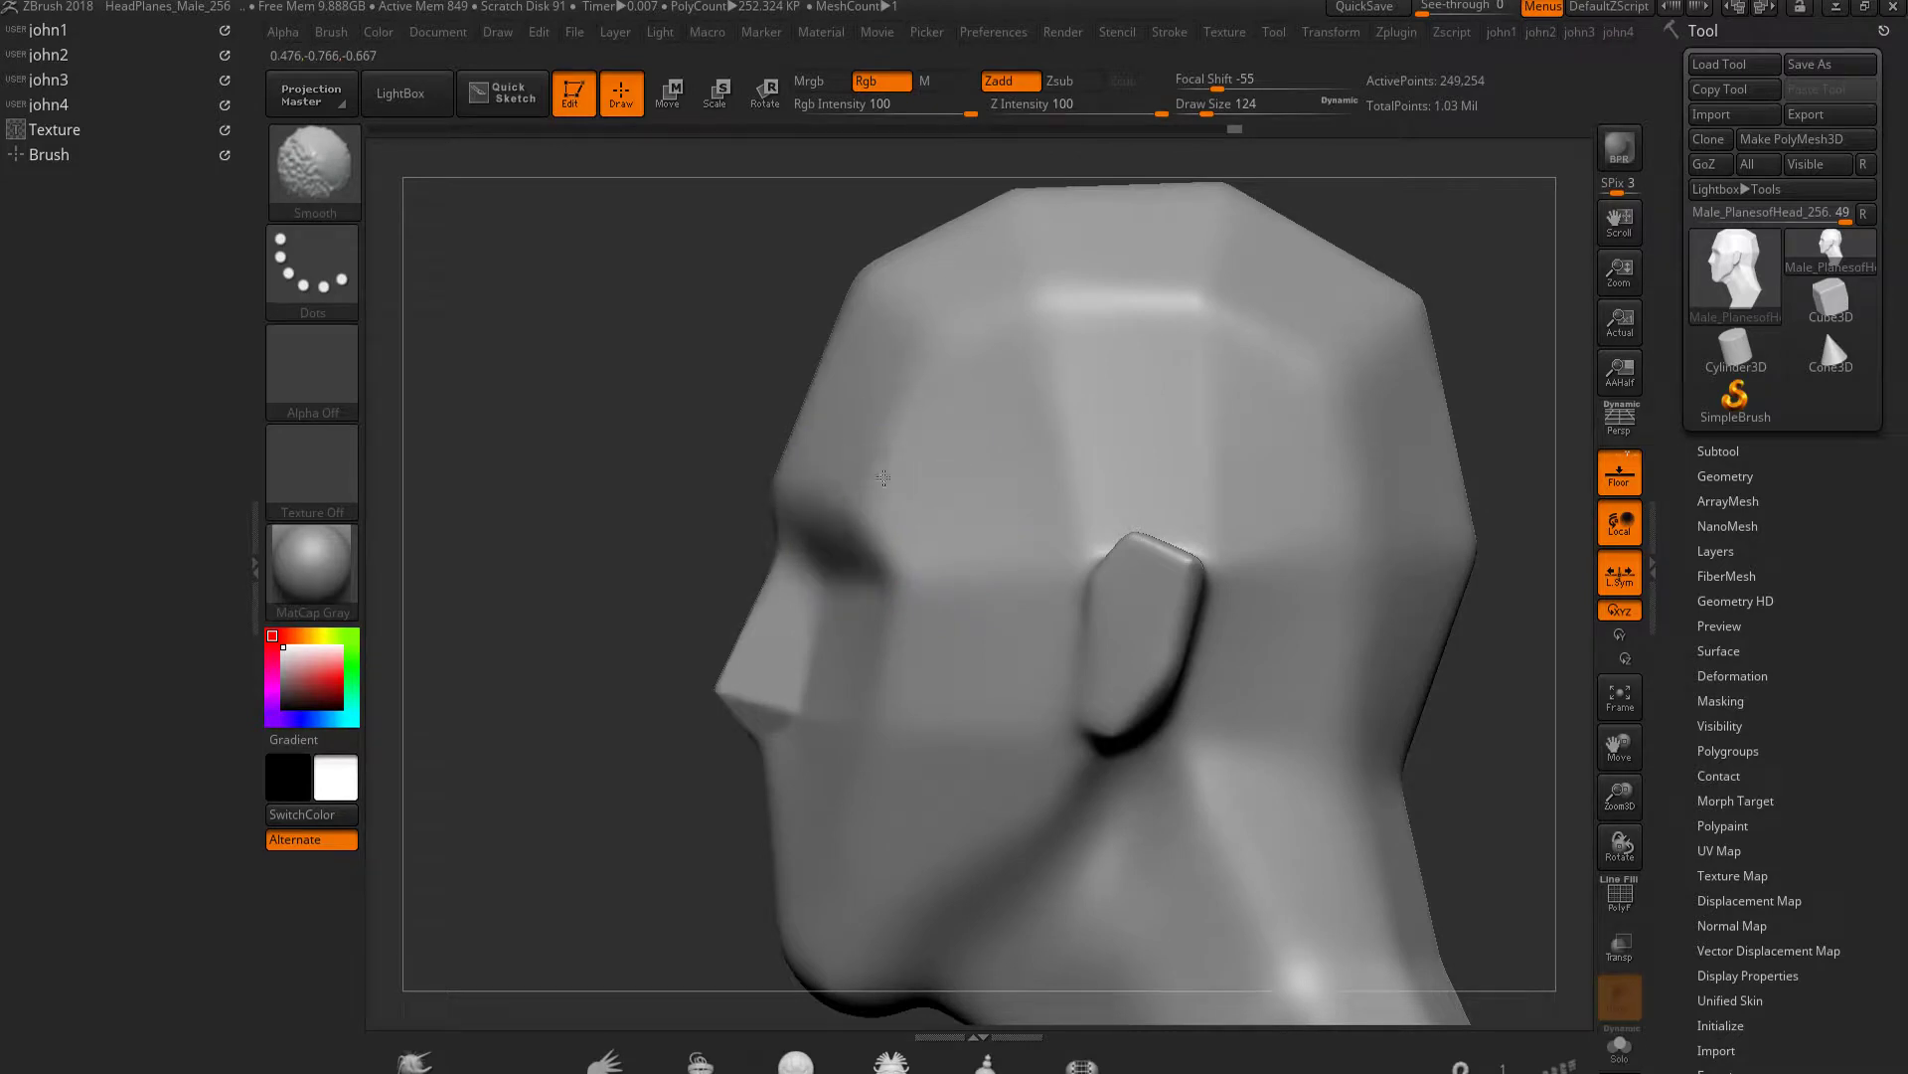
mouse_move(841, 826)
mouse_down()
mouse_move(588, 669)
mouse_move(622, 690)
mouse_move(729, 612)
mouse_move(721, 556)
mouse_move(772, 685)
mouse_up()
alt+drag(785, 592, 839, 649)
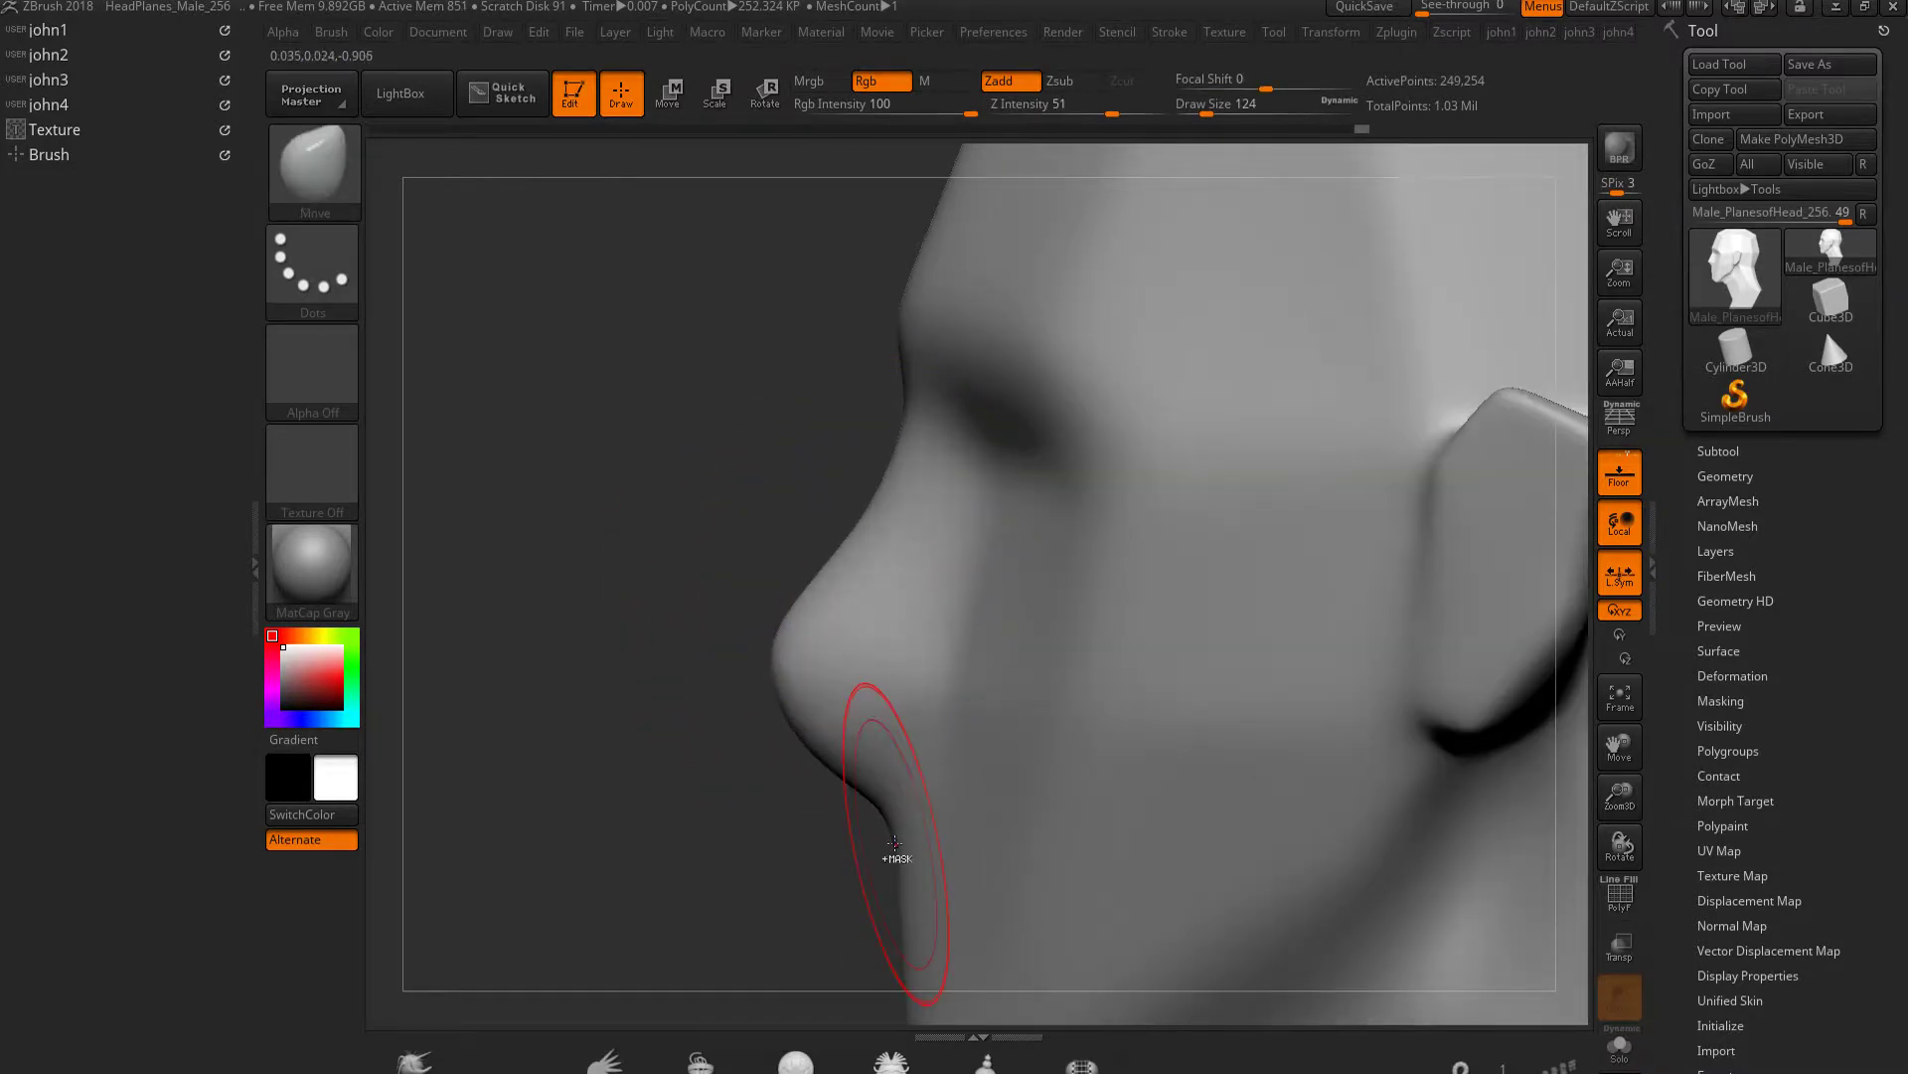
alt+drag(853, 835, 1029, 477)
shift+drag(1087, 533, 1088, 484)
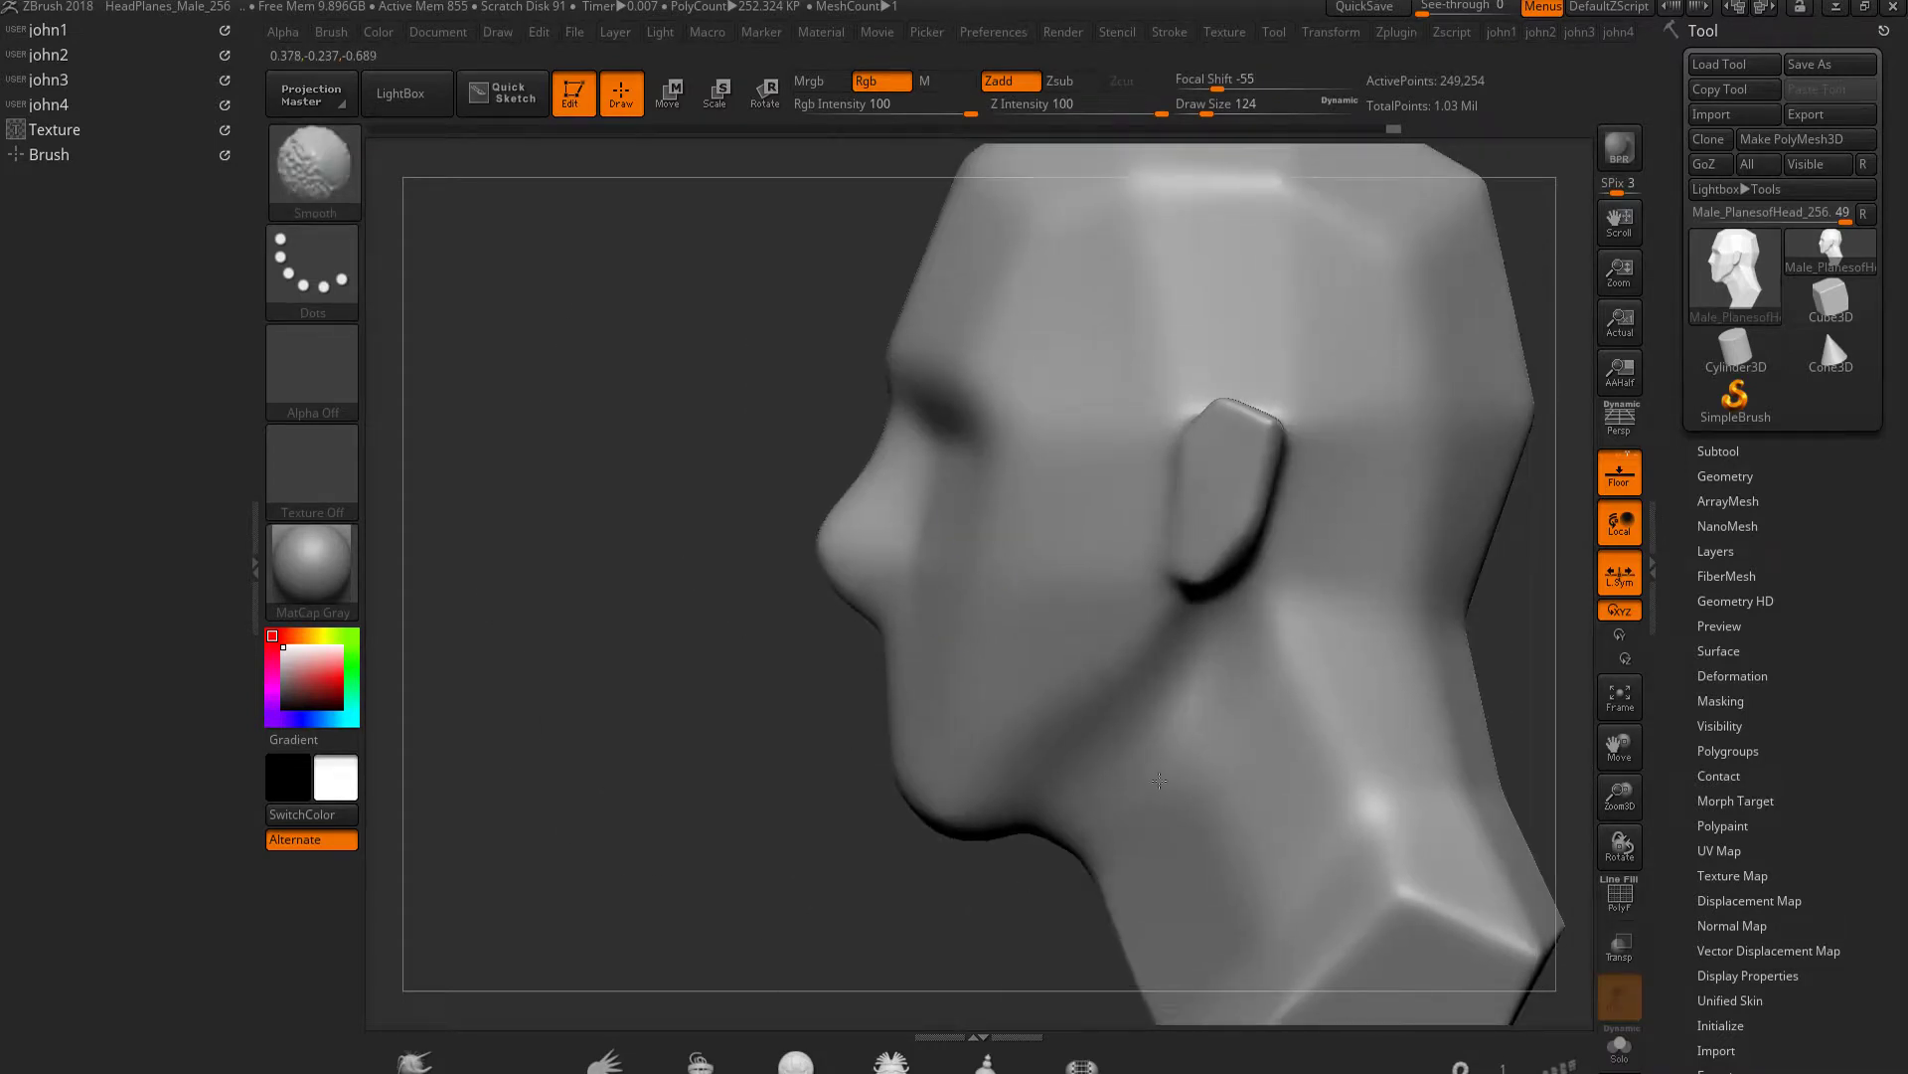
mouse_move(875, 781)
alt+mouse_down()
mouse_move(883, 733)
mouse_move(950, 806)
alt+mouse_up()
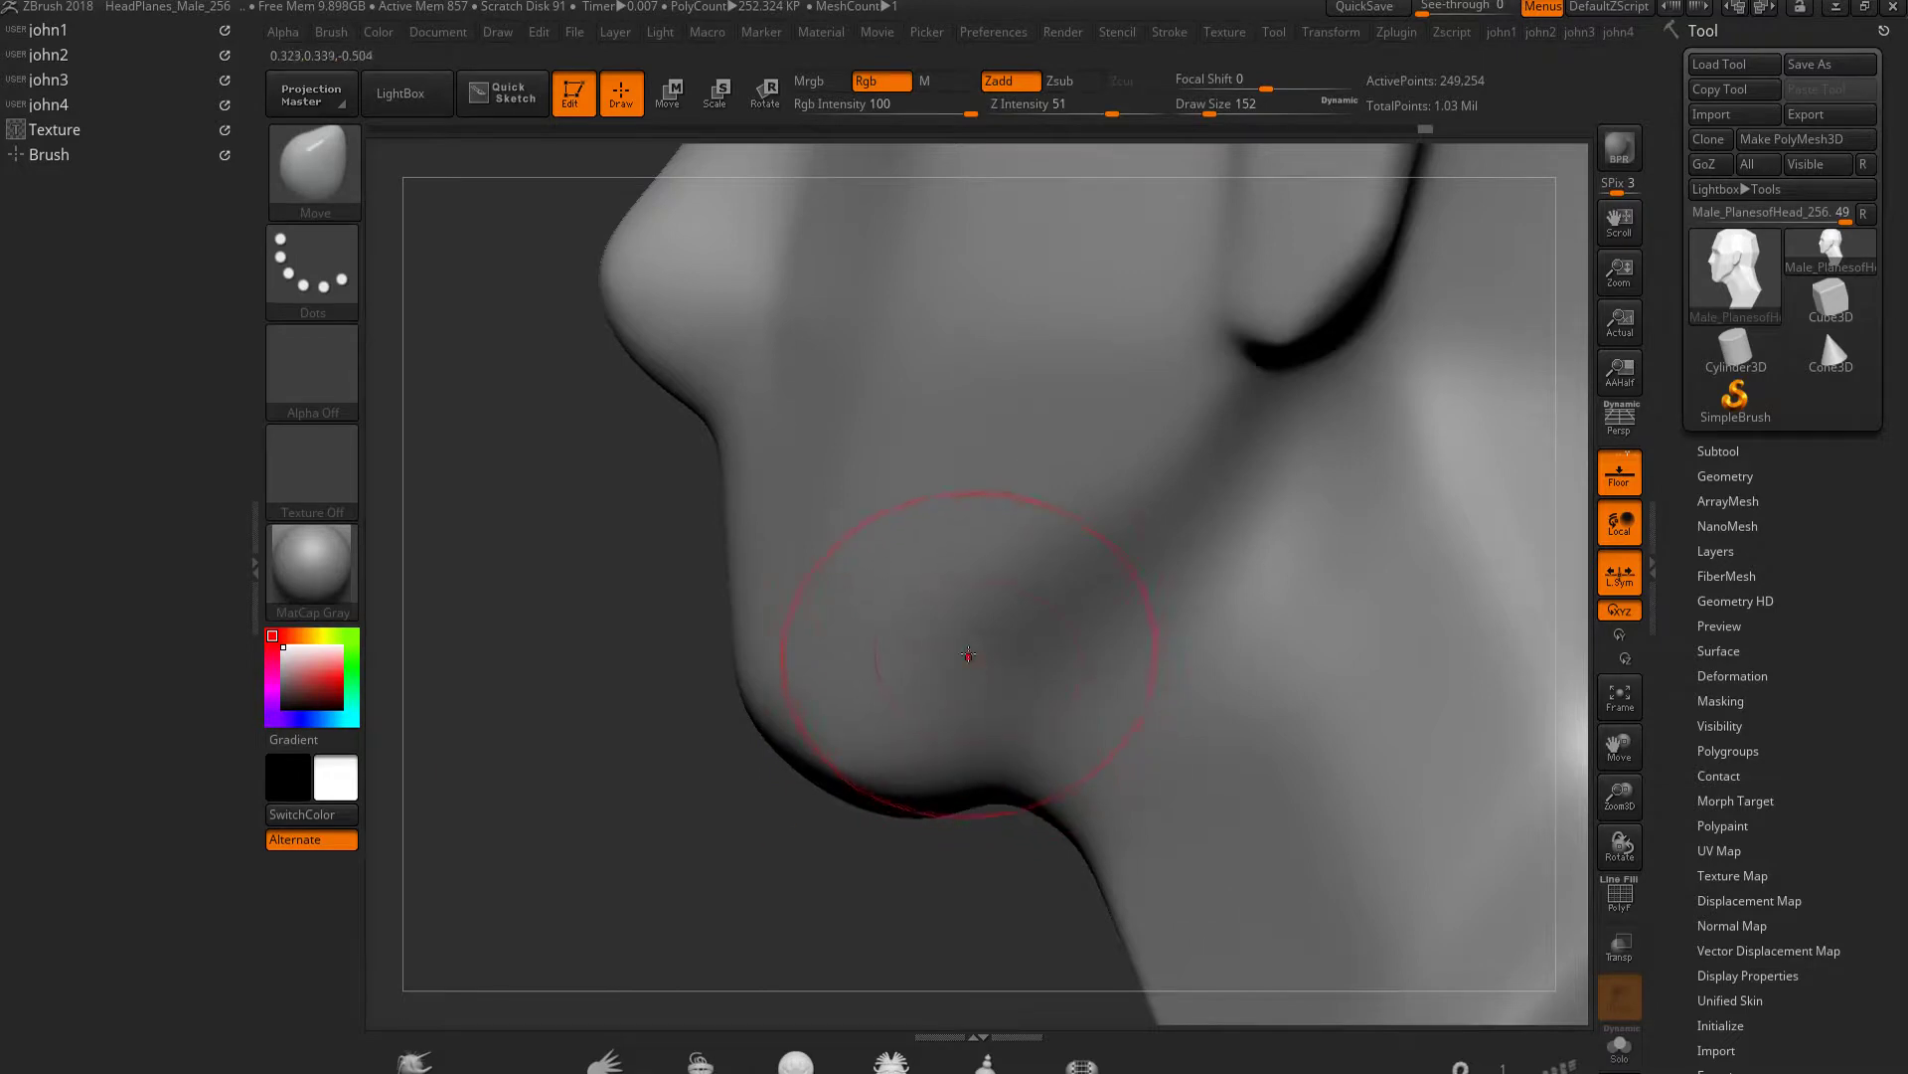
Carve and smooth a crease from under the nostril to the chin fold, then subdivide
key(shift)
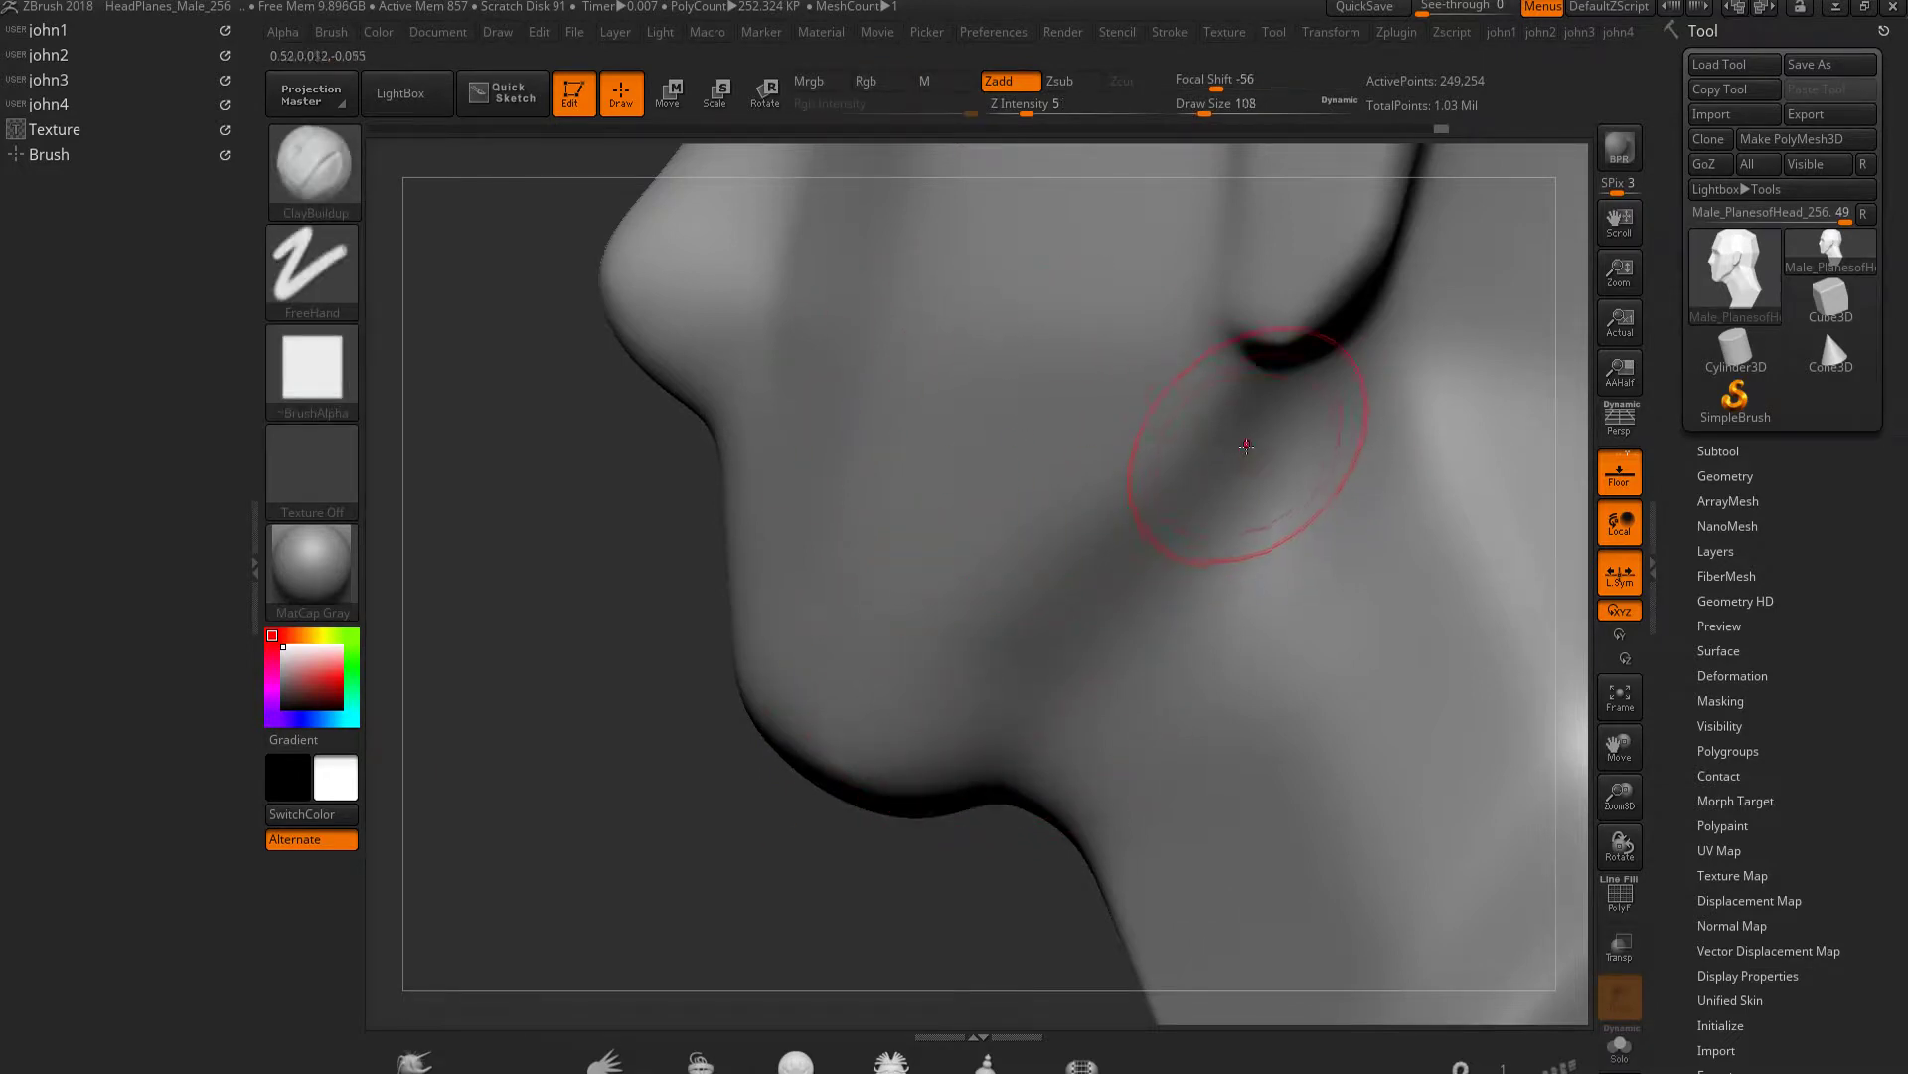
mouse_move(1283, 367)
mouse_down()
mouse_move(1243, 587)
mouse_move(1043, 661)
mouse_move(969, 795)
mouse_move(1036, 701)
mouse_up()
mouse_move(1148, 617)
shift+mouse_down()
mouse_move(1193, 597)
mouse_move(964, 765)
mouse_move(1153, 576)
mouse_move(1087, 551)
shift+mouse_up()
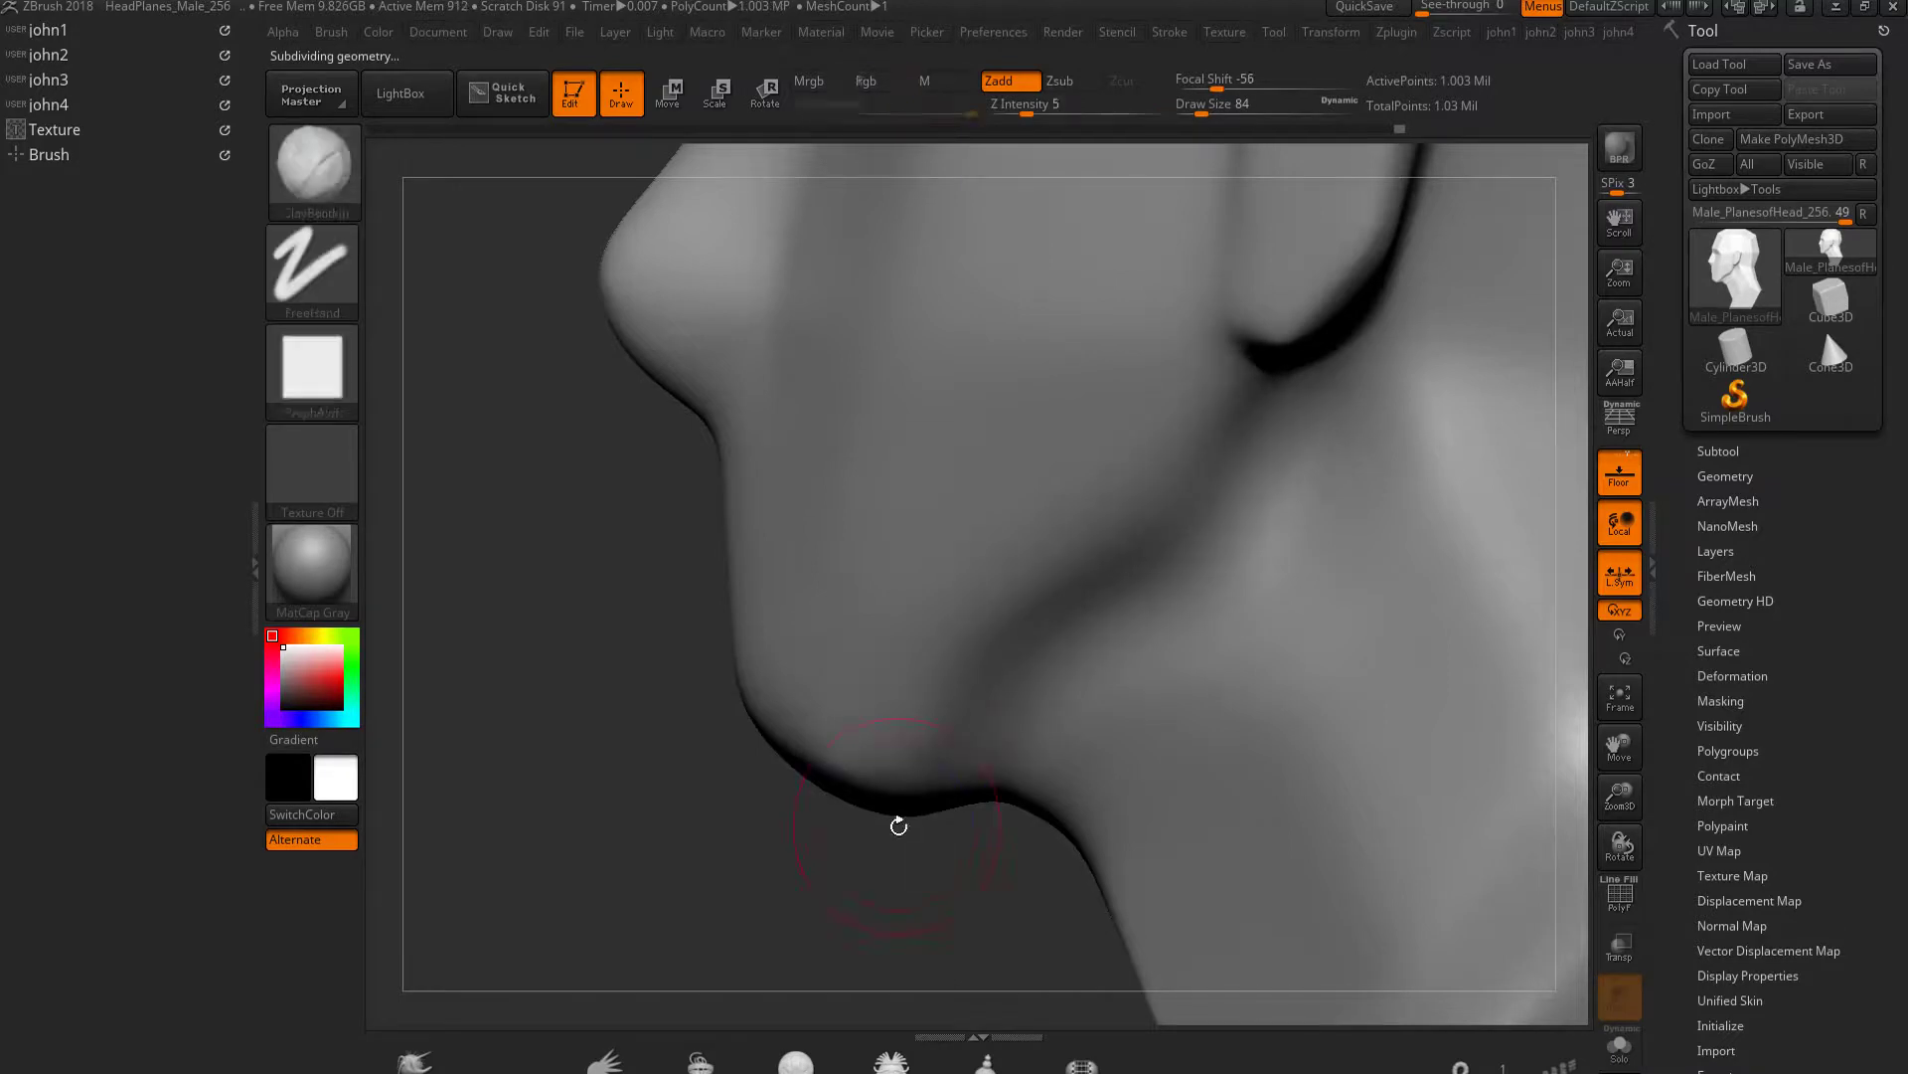
key(f)
mouse_move(875, 631)
mouse_down()
mouse_move(1014, 726)
mouse_move(1078, 639)
mouse_up()
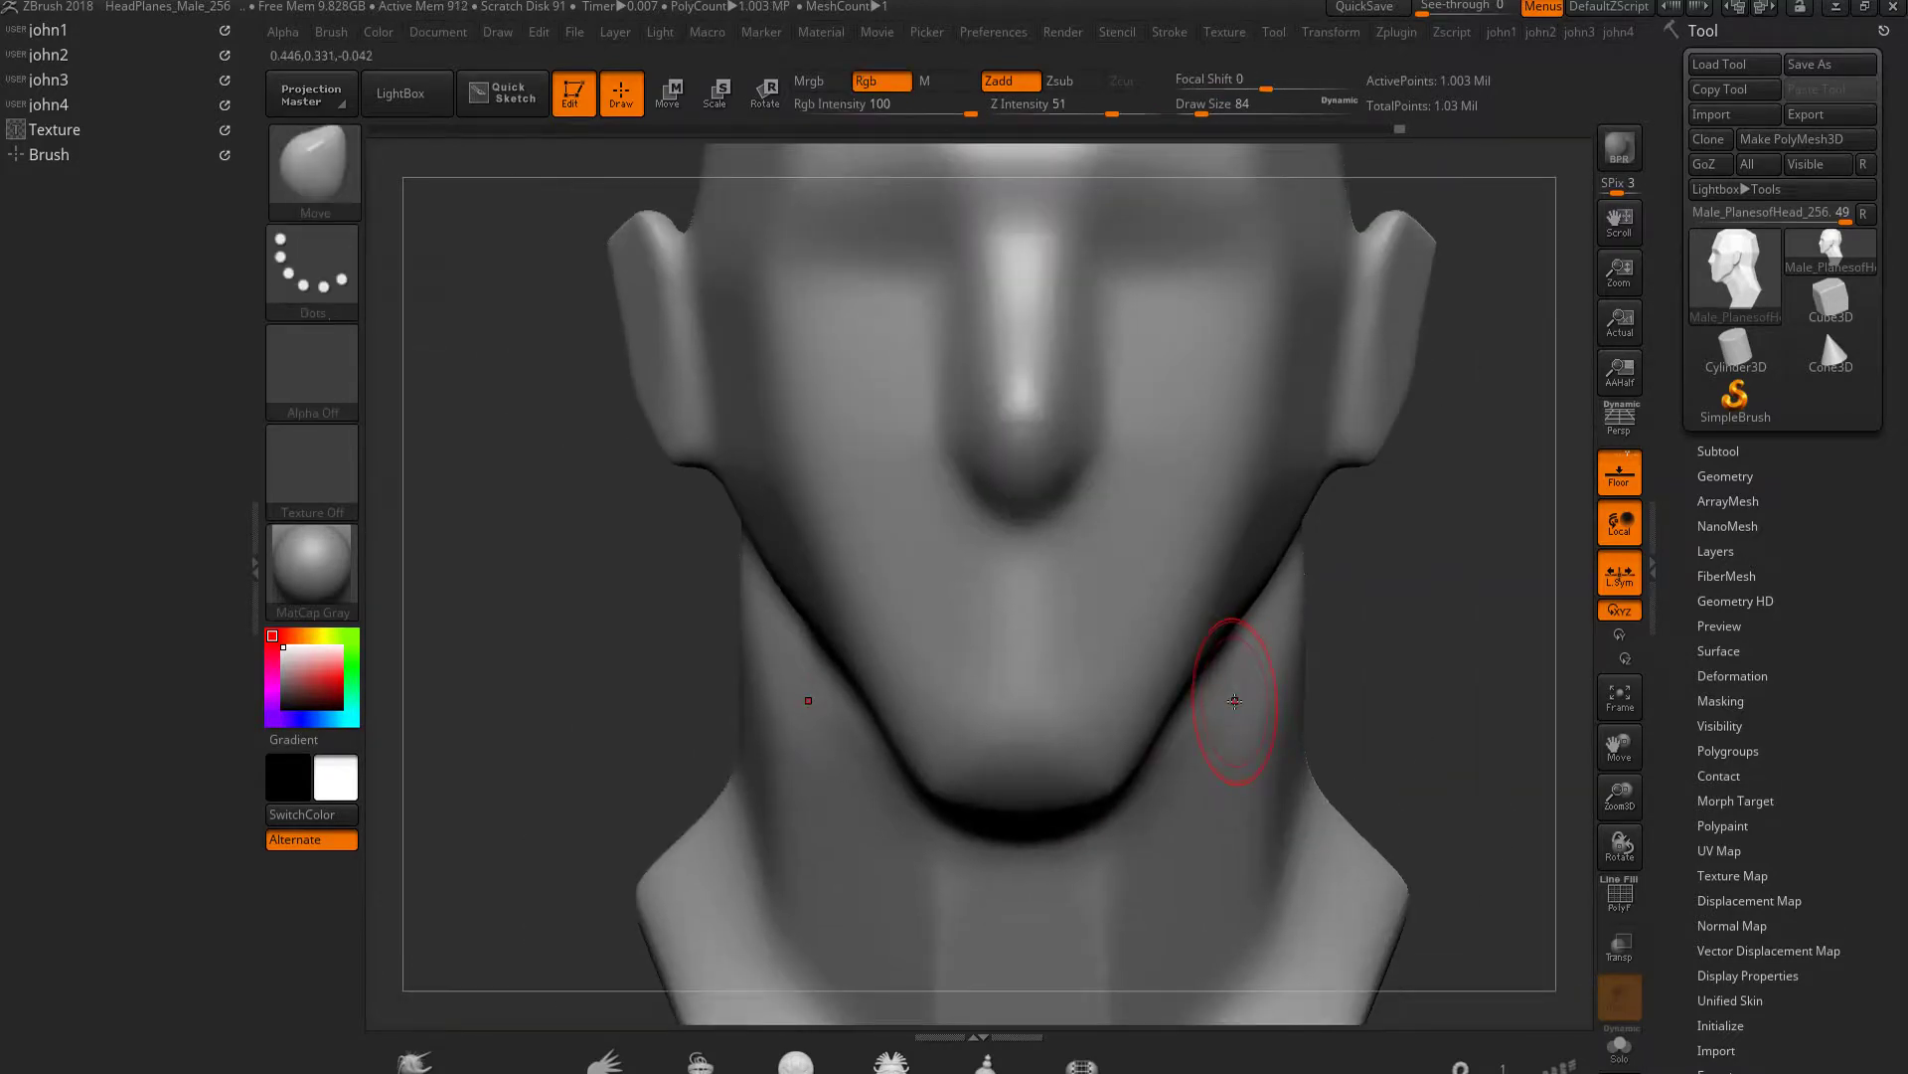
Push the jawline outward and build a smoothed curved clay fold across the cheek
key(bracketright)
key(bracketright)
key(bracketright)
drag(1264, 563, 1266, 593)
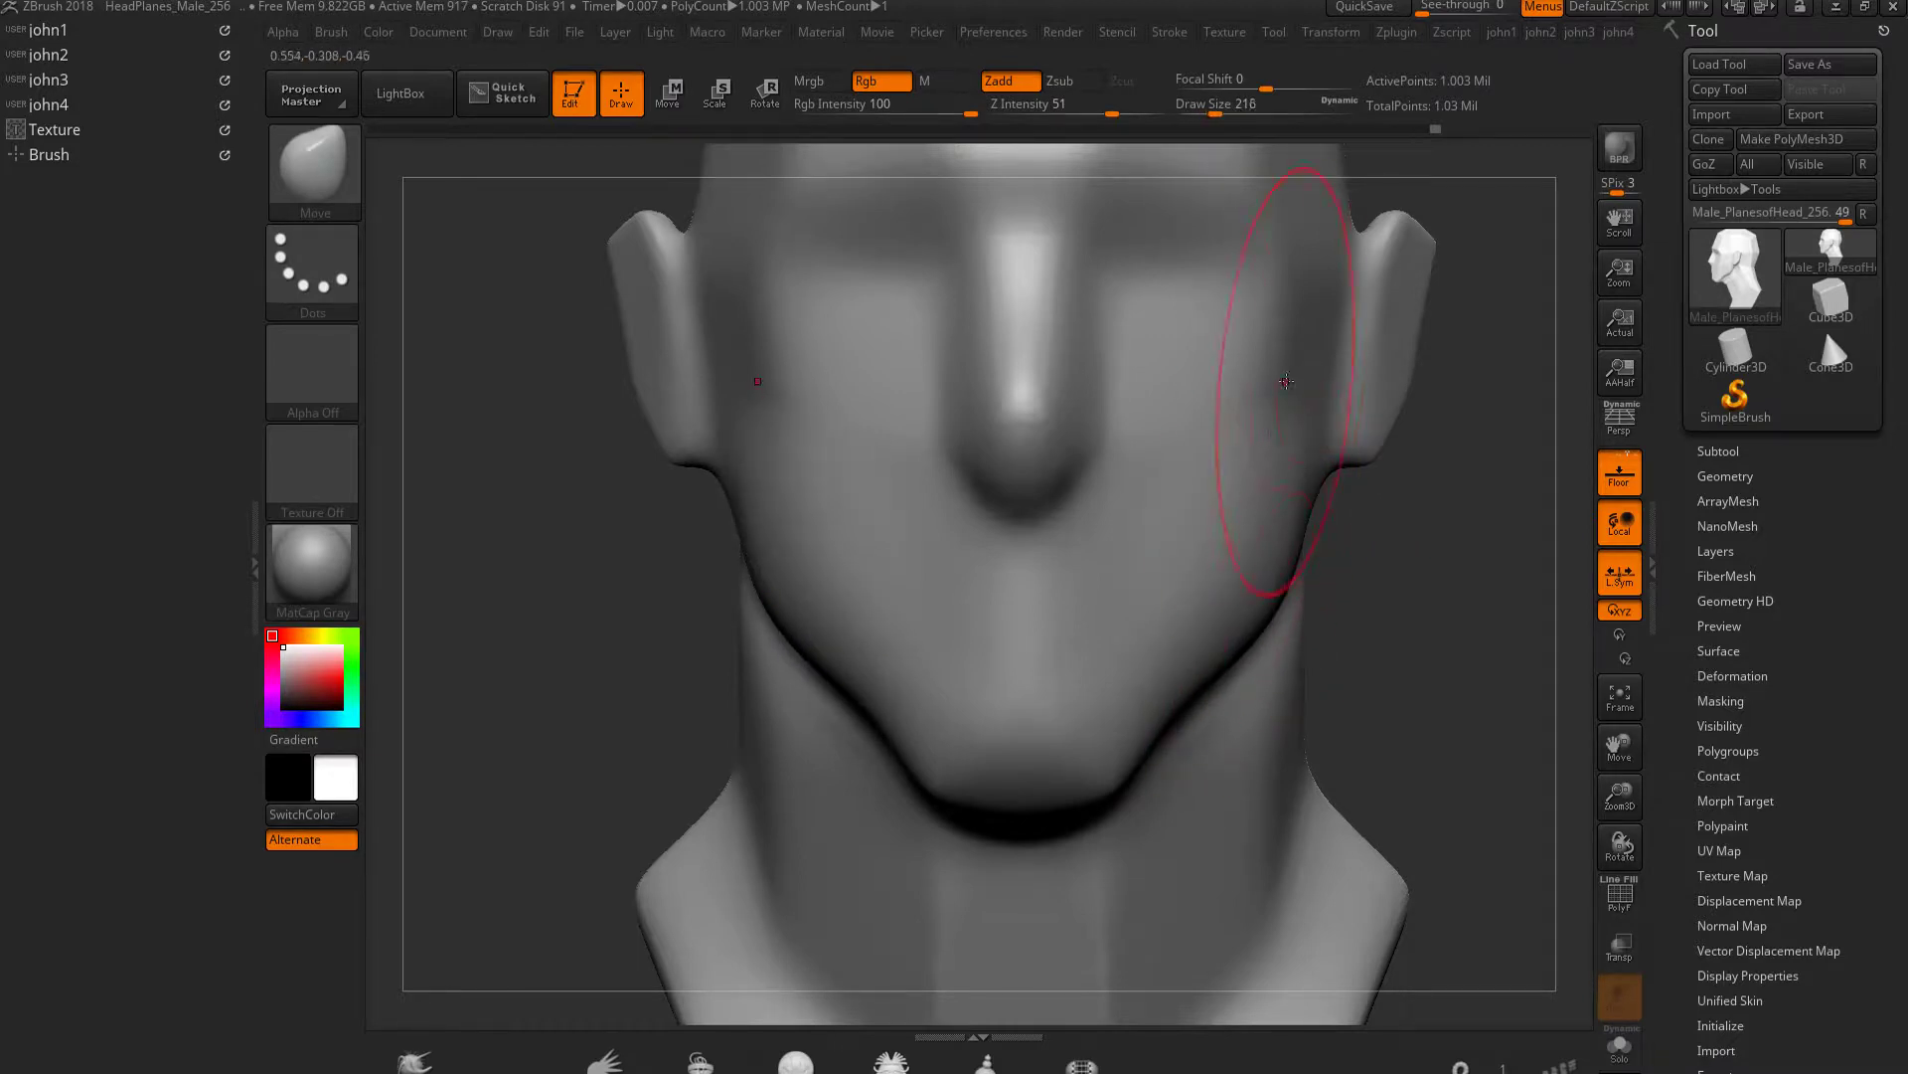
mouse_move(1292, 348)
right_down()
mouse_move(994, 596)
mouse_move(875, 733)
mouse_move(1024, 815)
right_up()
key(b)
key(c)
key(b)
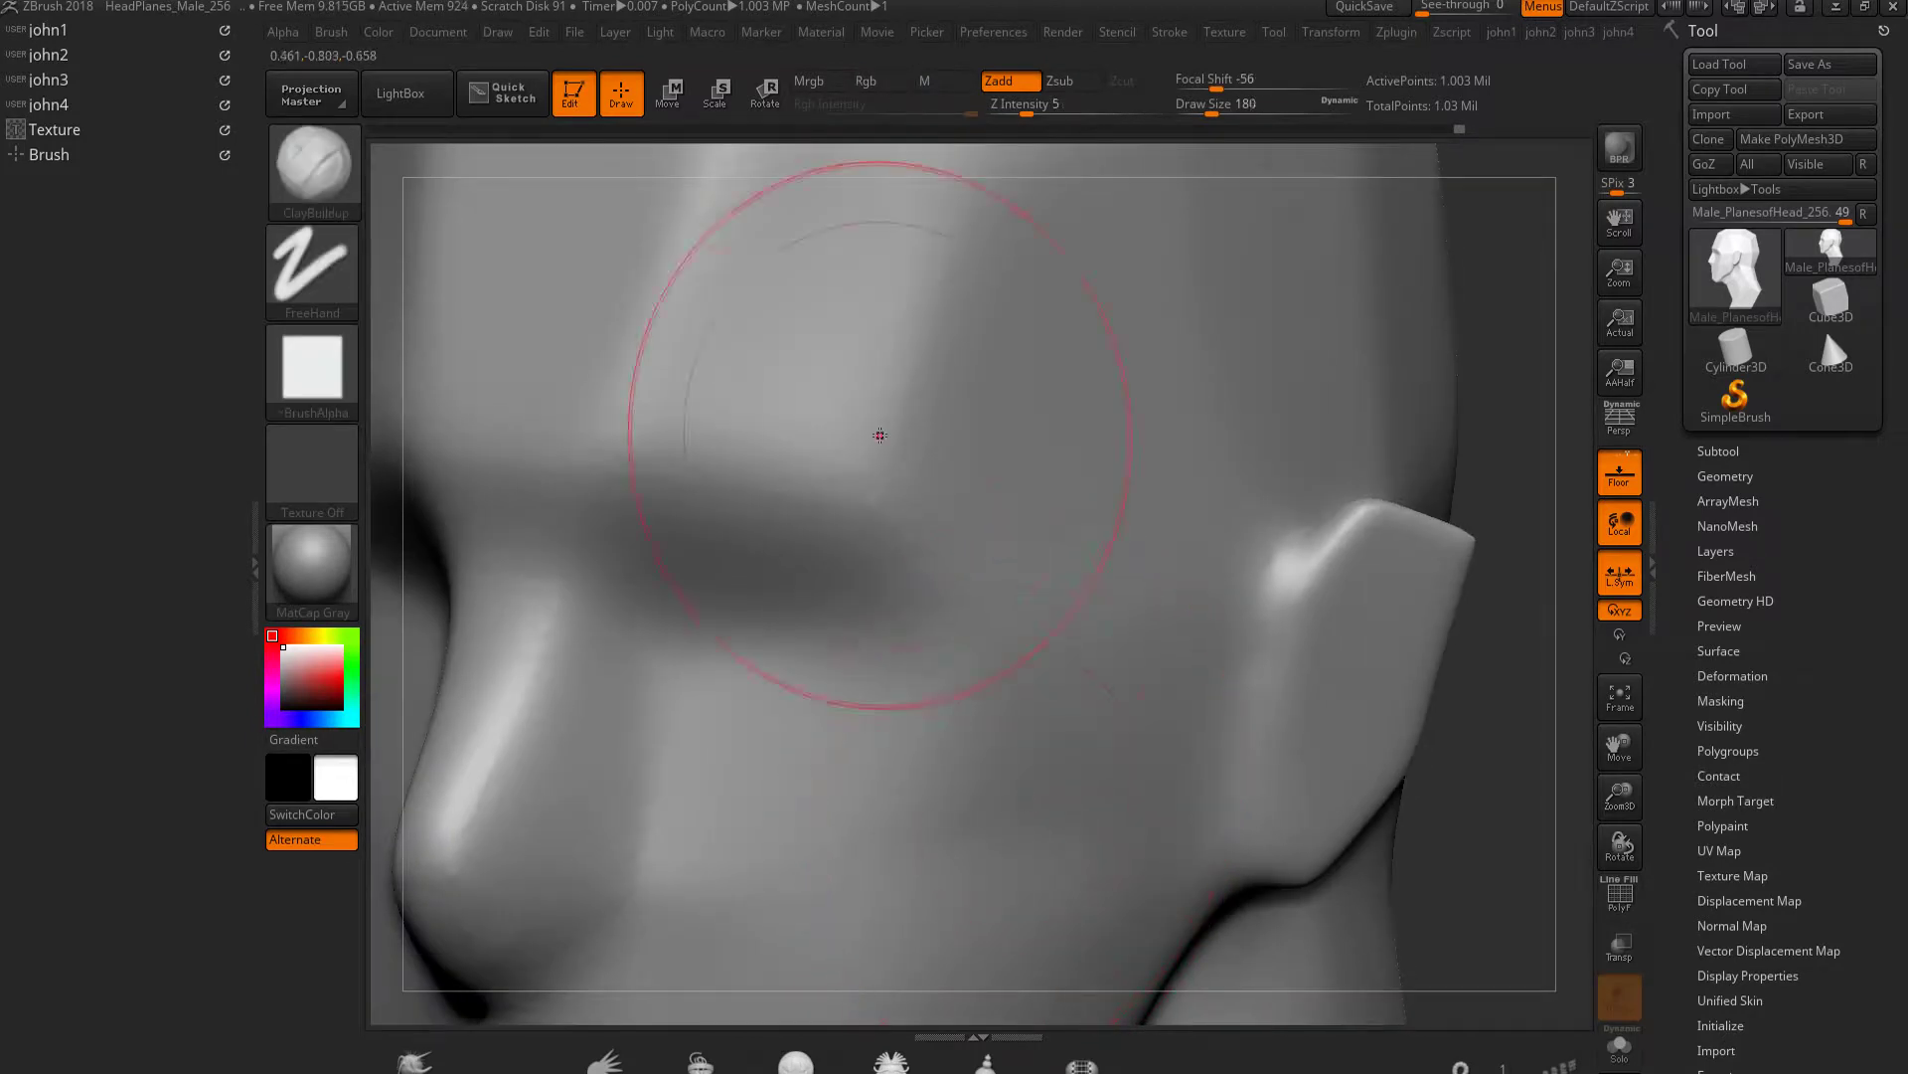
drag(1208, 487, 924, 716)
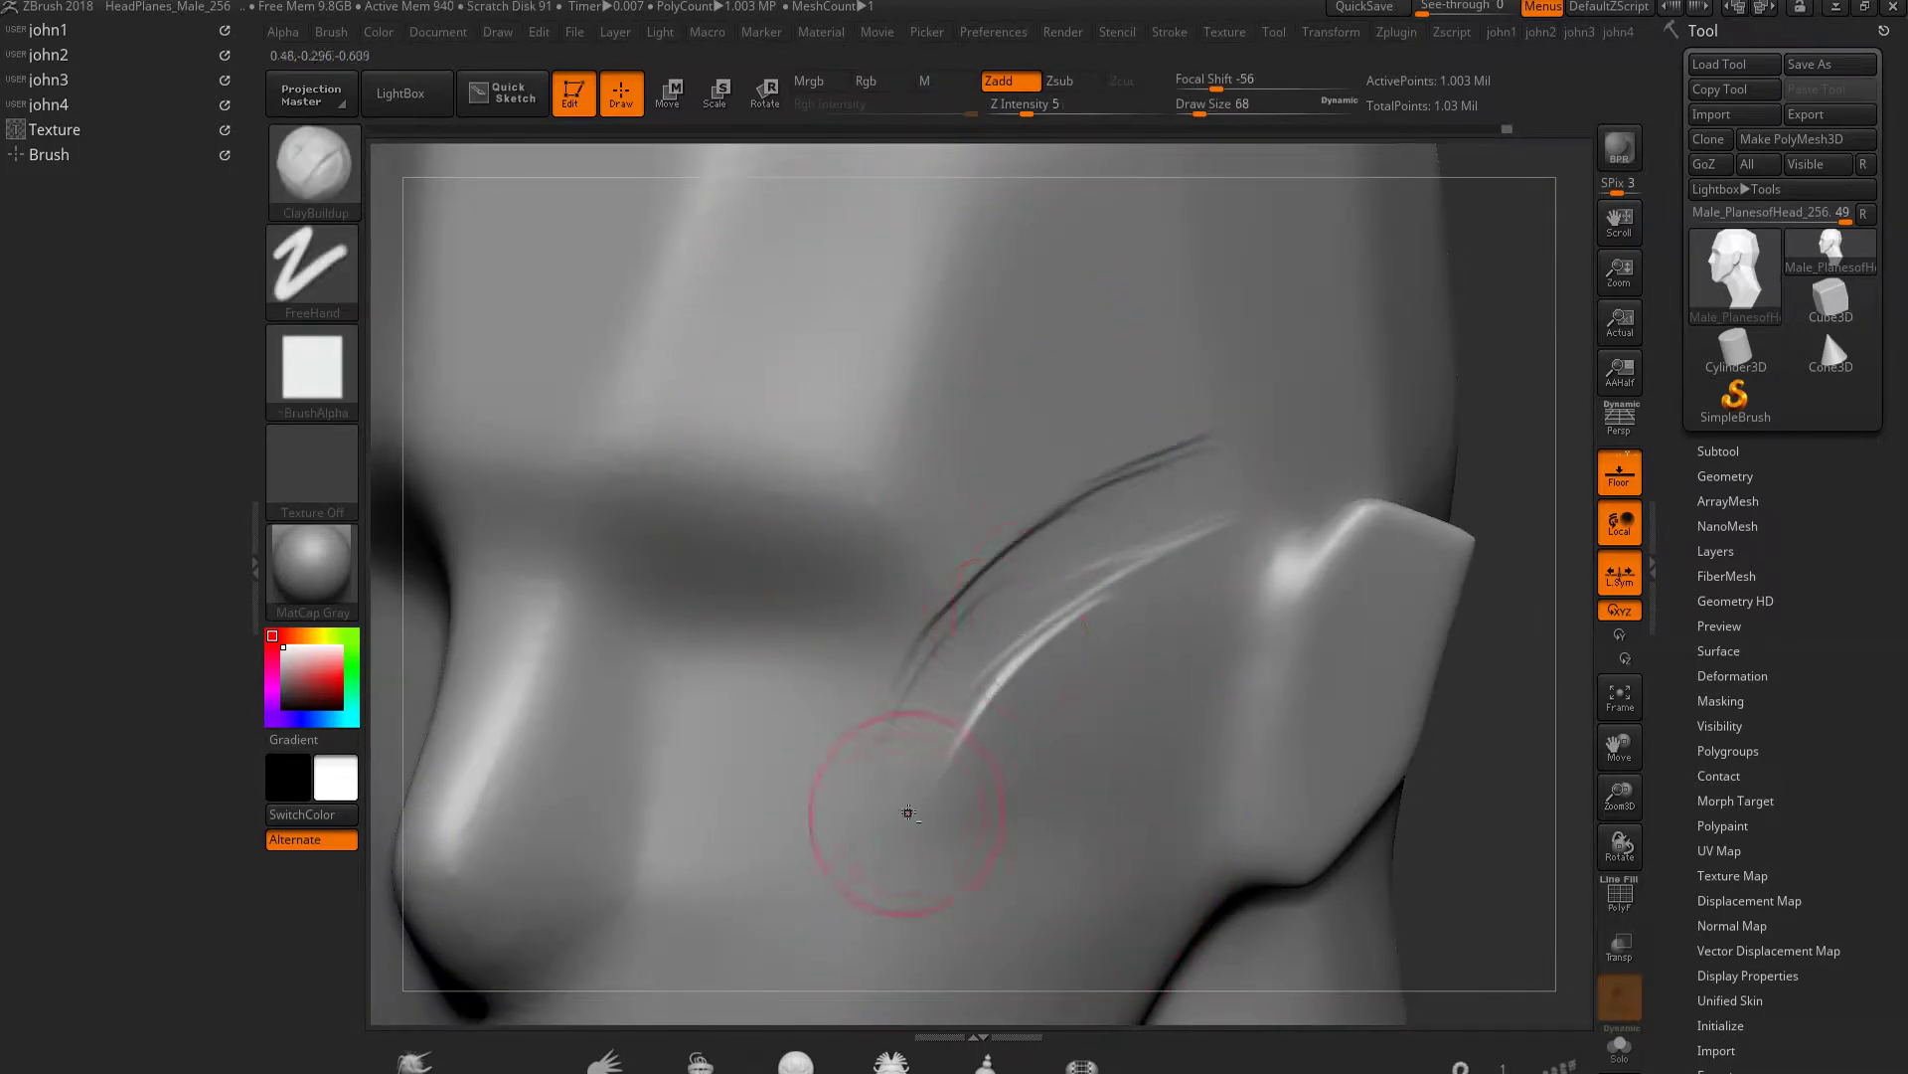
mouse_move(1074, 537)
shift+mouse_down()
mouse_move(1213, 468)
mouse_move(1292, 457)
mouse_move(1025, 552)
mouse_move(1223, 428)
mouse_move(955, 696)
mouse_move(1084, 468)
shift+mouse_up()
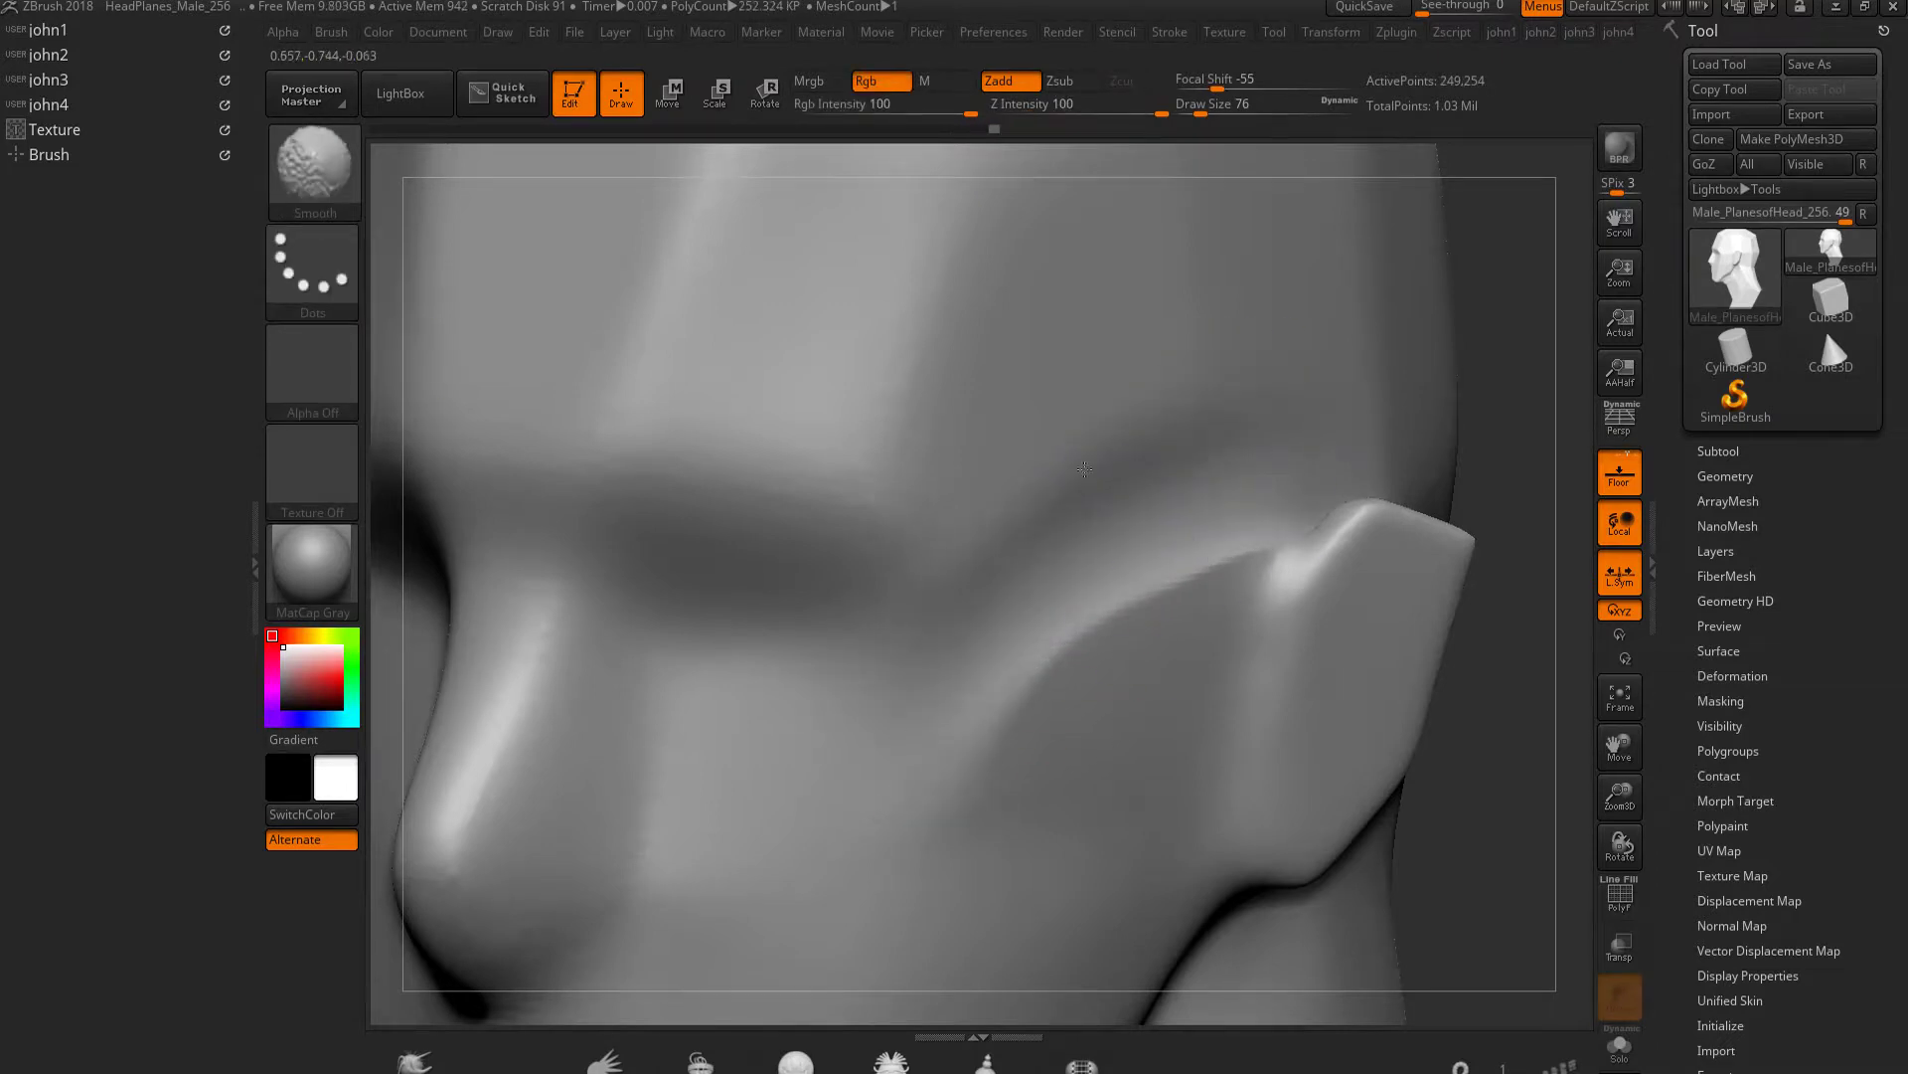
Subdivide, then narrow the side of the neck with a size-388 Move brush
key(d)
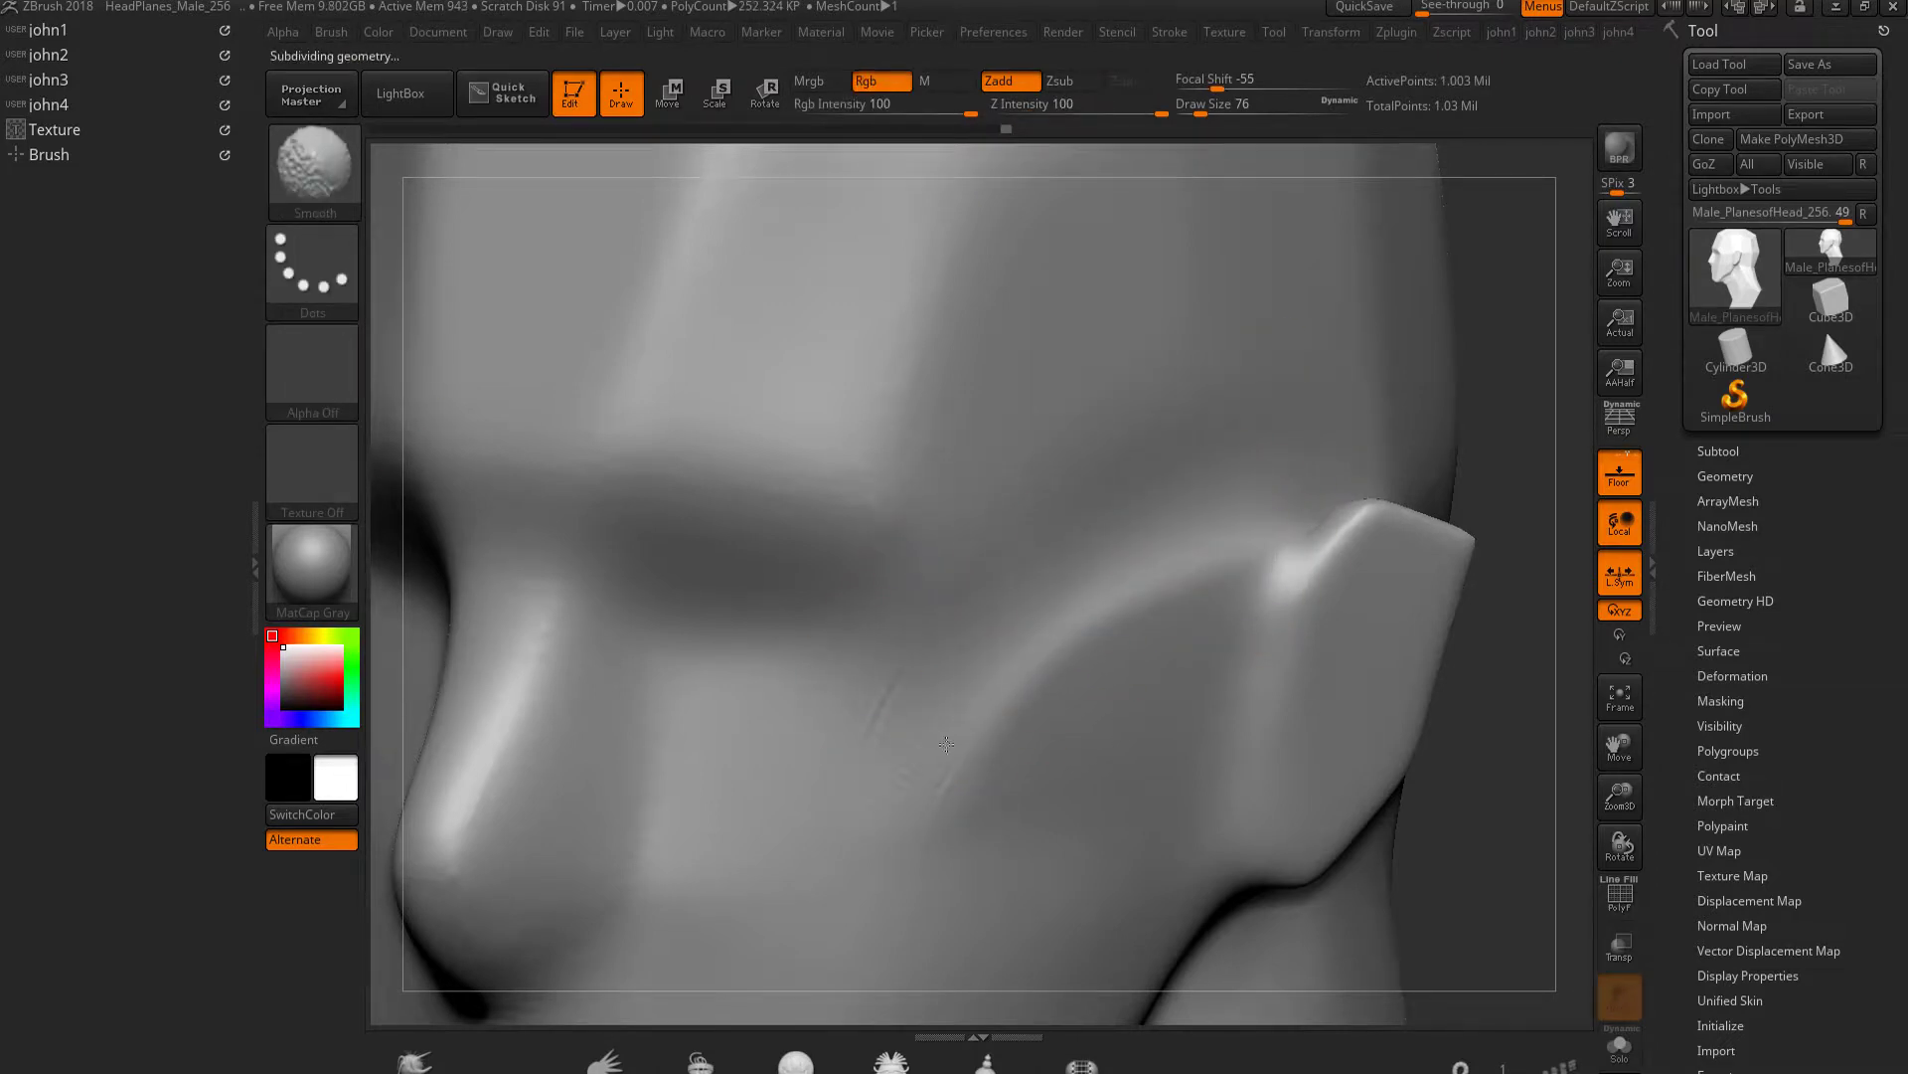
shift+drag(1471, 954, 1232, 564)
key(b)
key(m)
key(v)
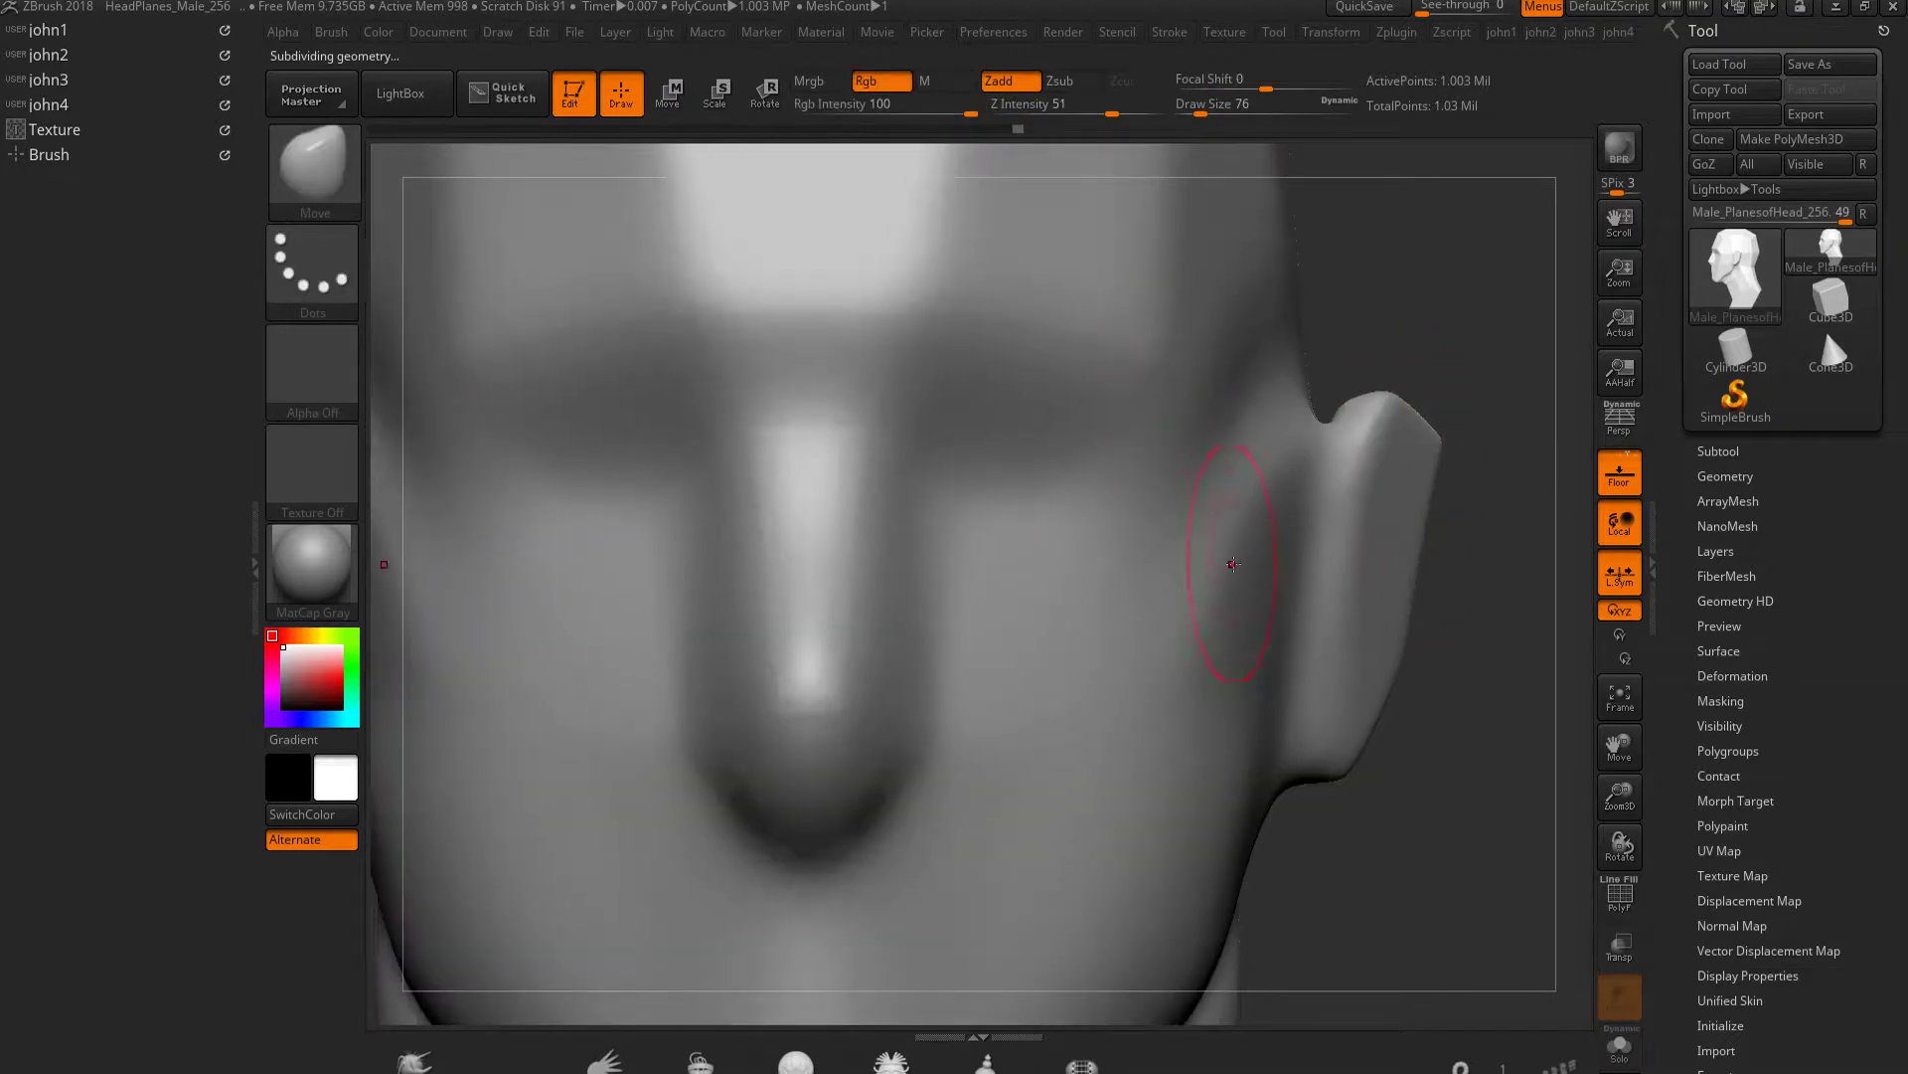
key(bracketleft)
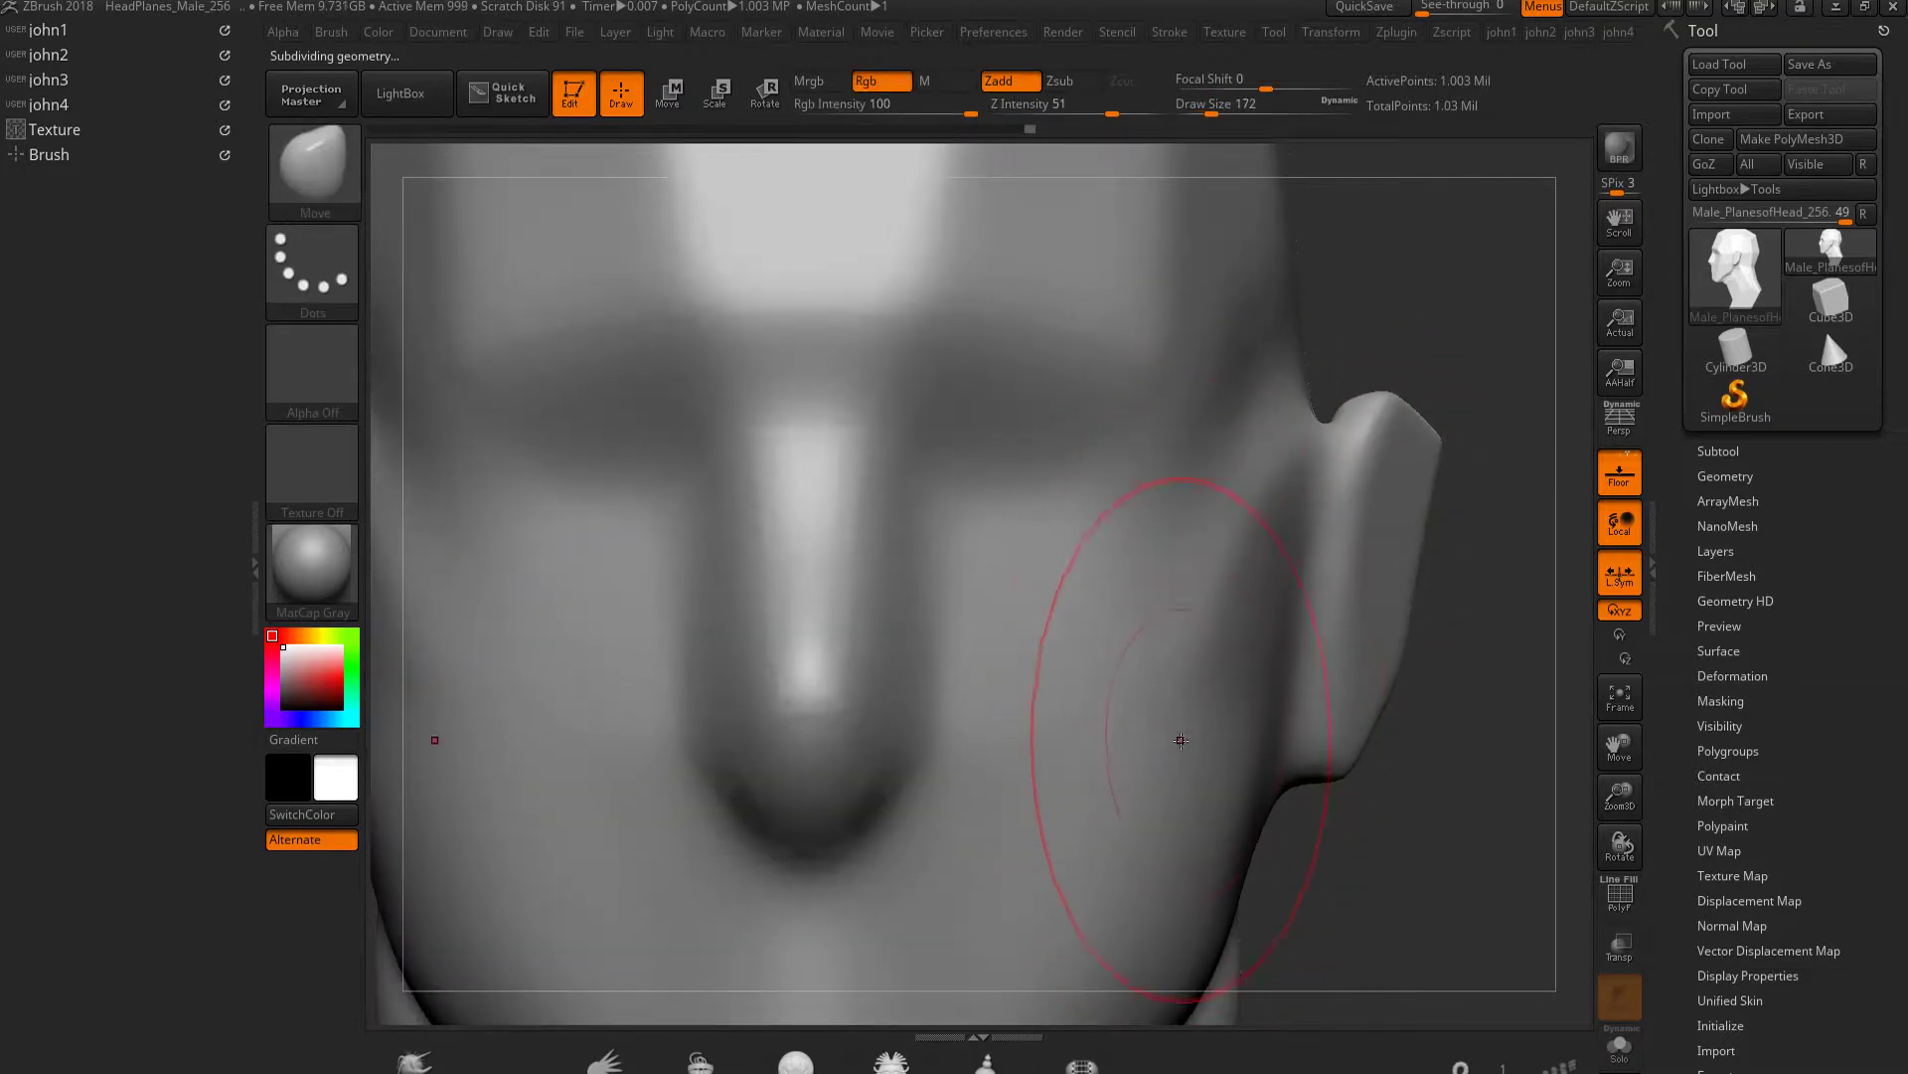
drag(1383, 799, 1043, 263)
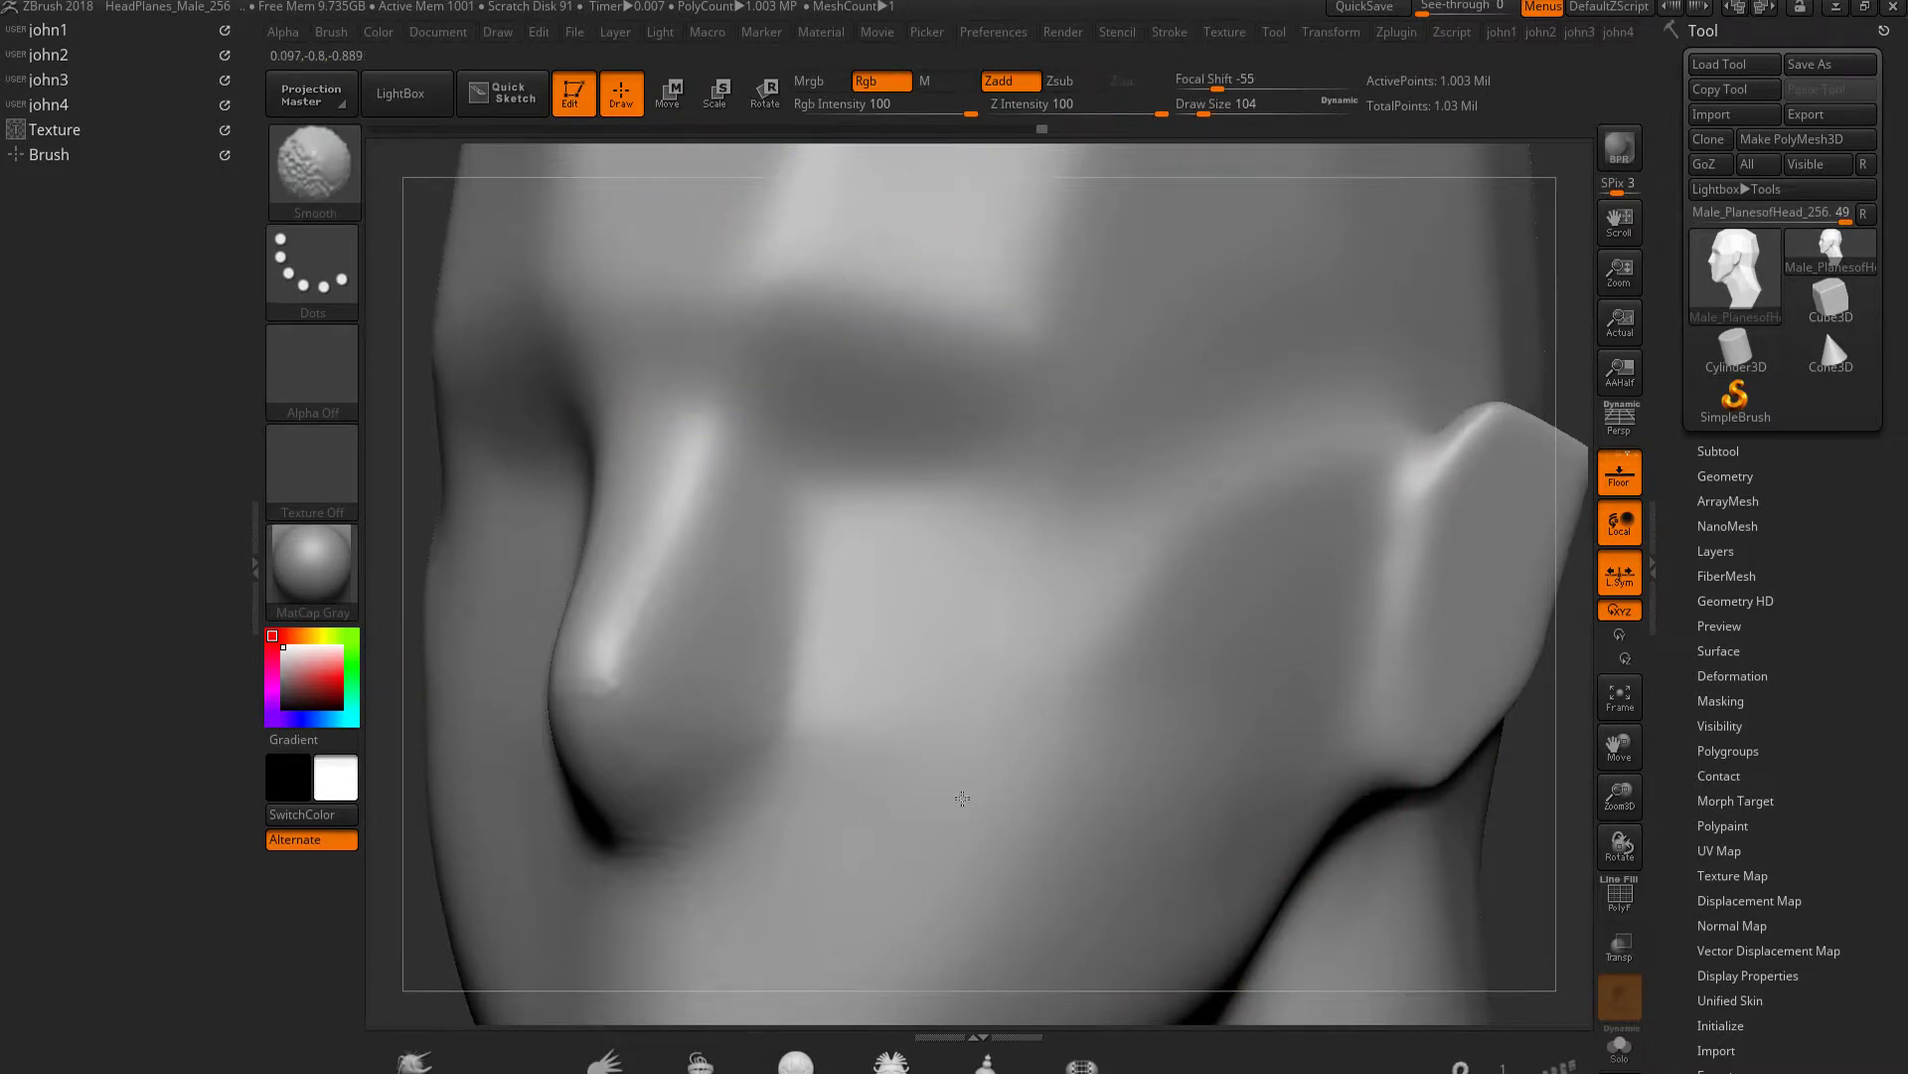
mouse_move(823, 242)
mouse_down()
mouse_move(724, 382)
mouse_move(1057, 566)
mouse_move(1021, 609)
mouse_up()
key(bracketright)
key(bracketright)
key(bracketright)
drag(1045, 497, 1157, 557)
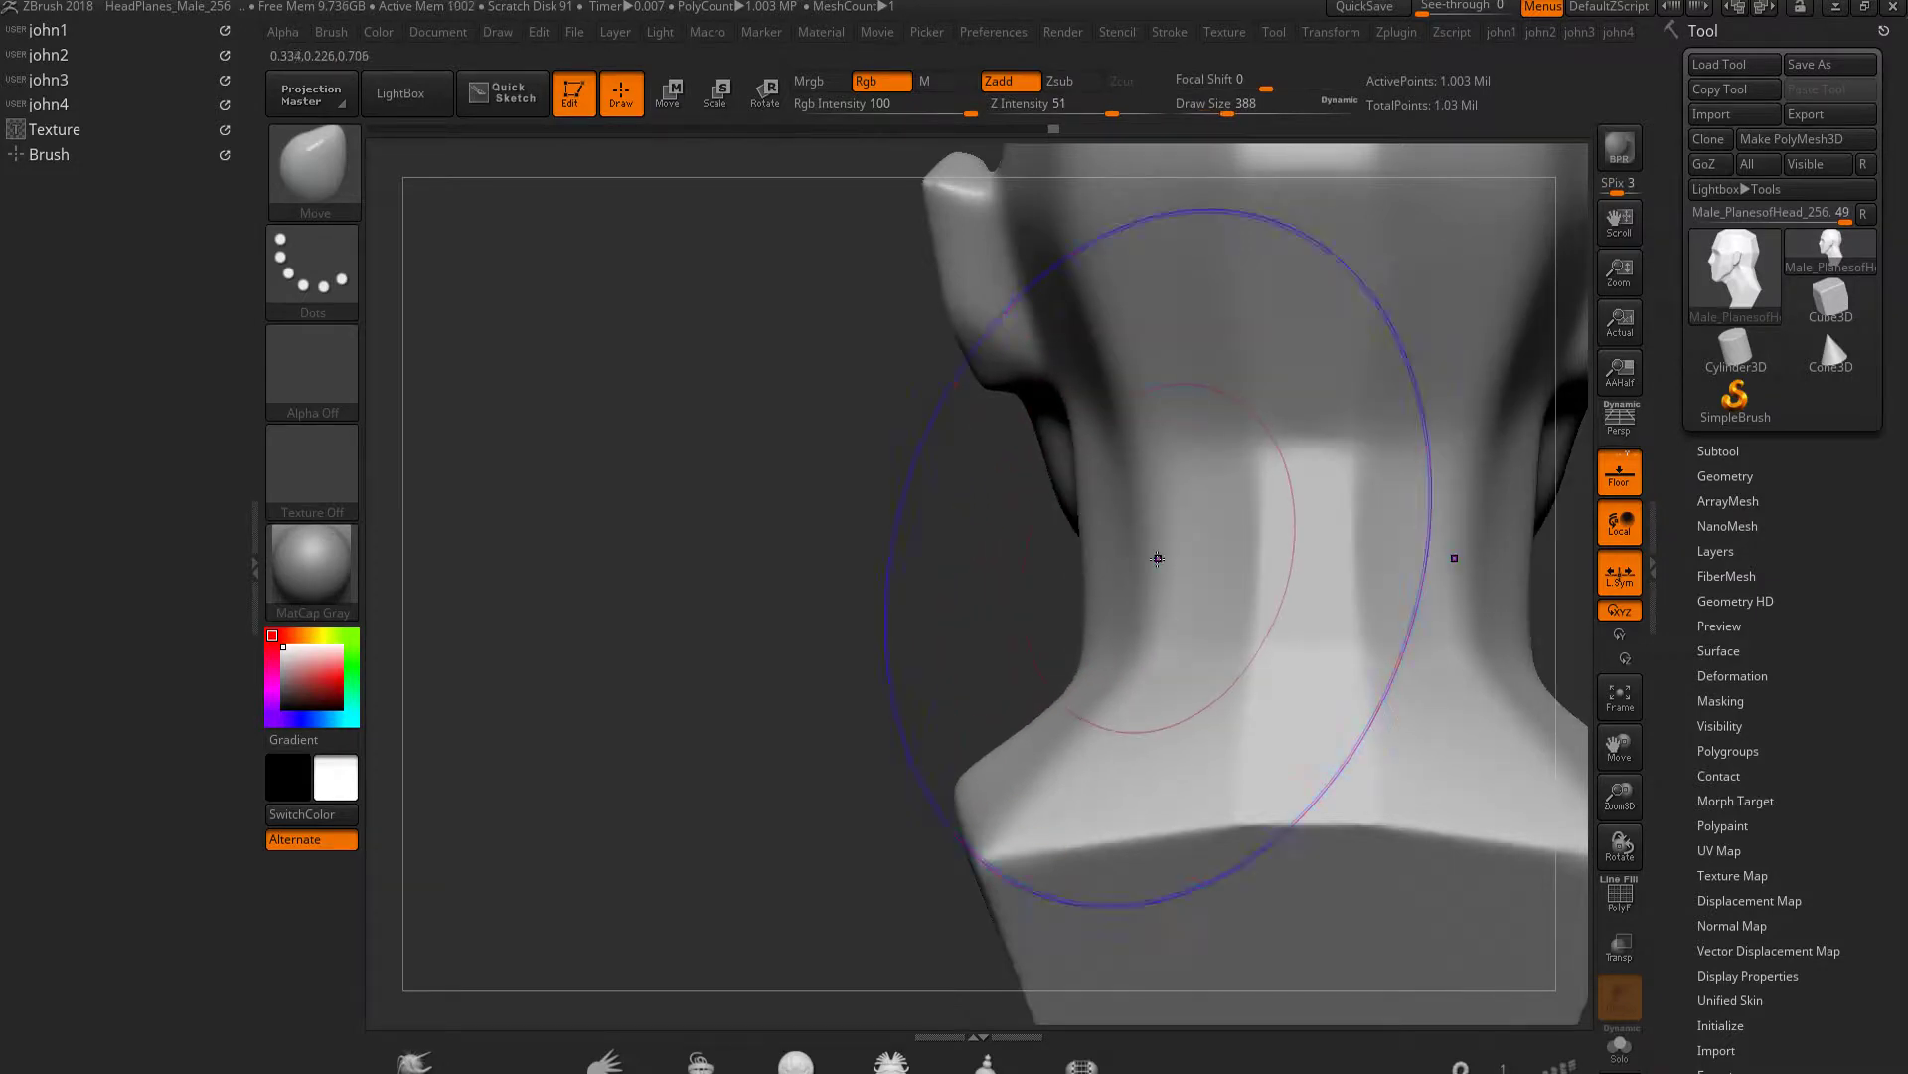
Soften the edges of the flat forehead plane with a brush size of 212
mouse_move(920, 647)
shift+mouse_down()
mouse_move(902, 716)
mouse_move(1161, 568)
shift+mouse_up()
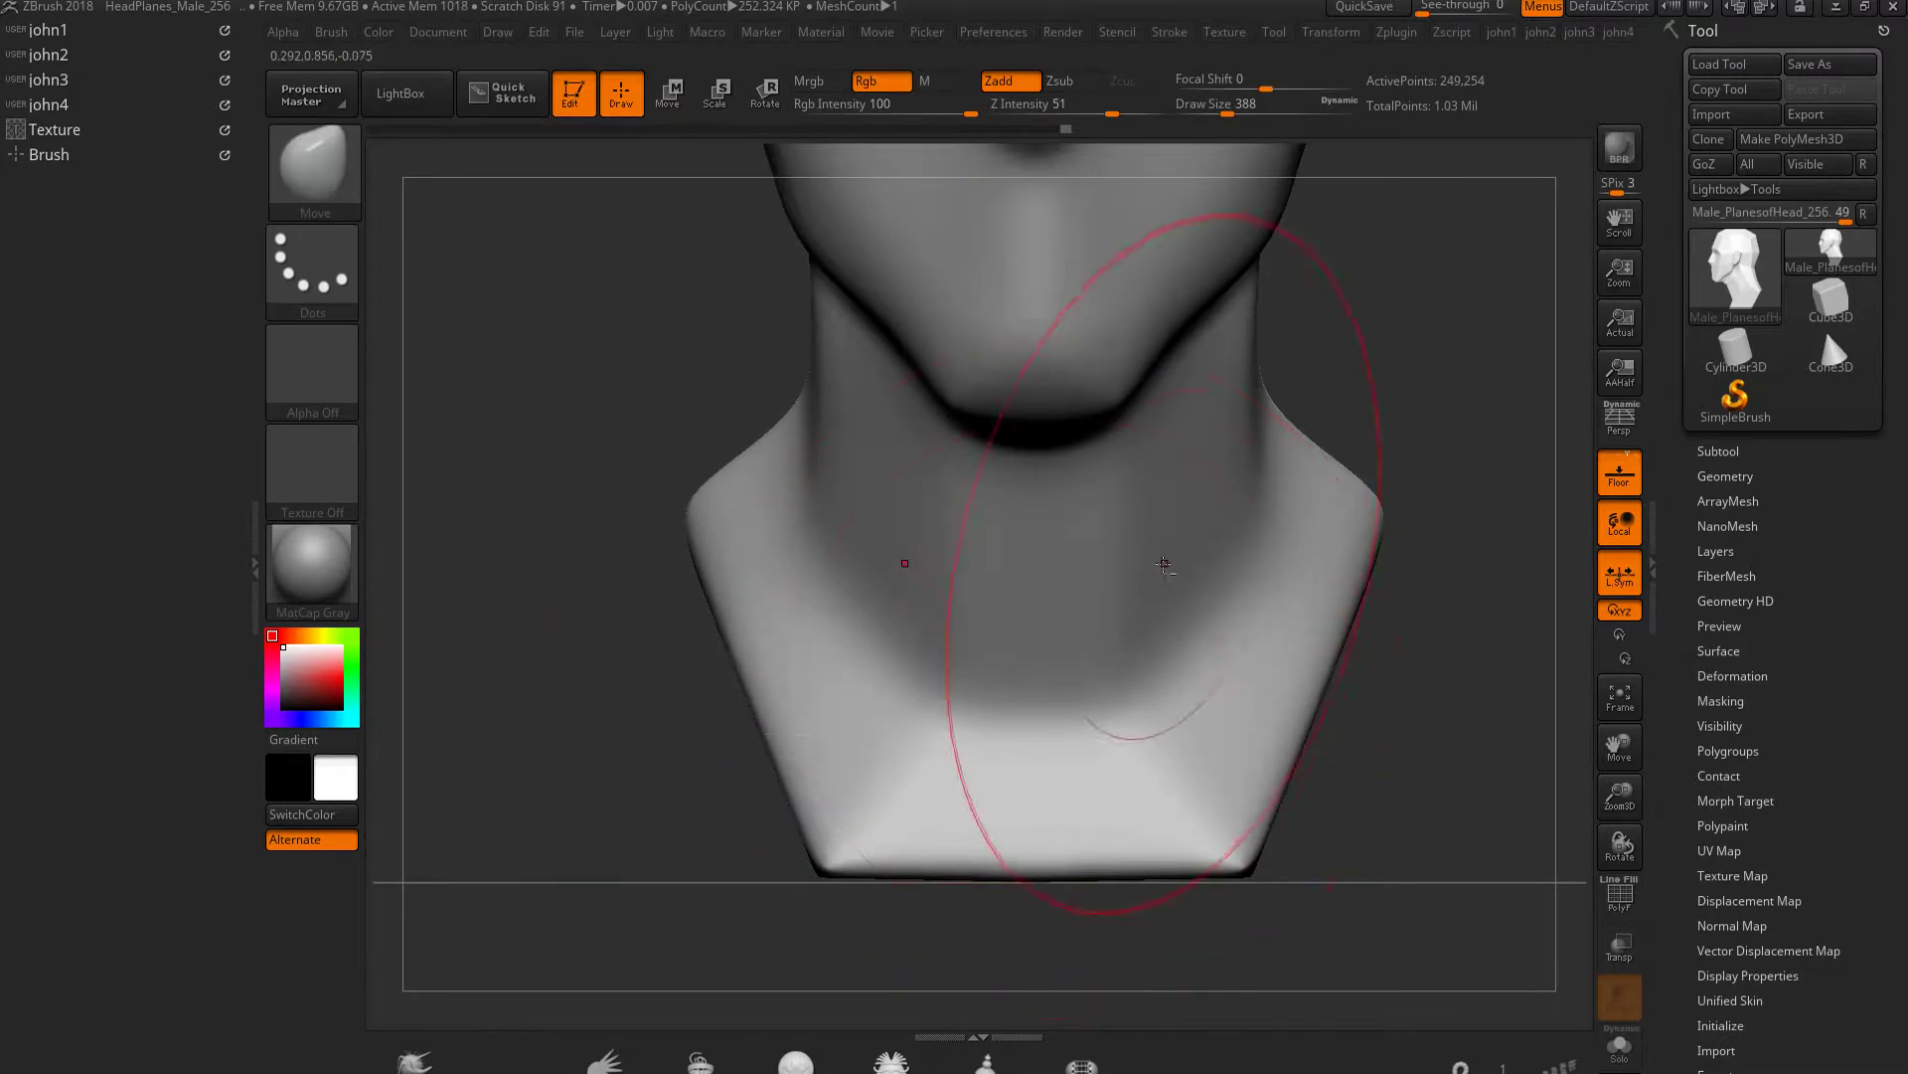
key(f)
drag(1155, 674, 875, 682)
key(bracketleft)
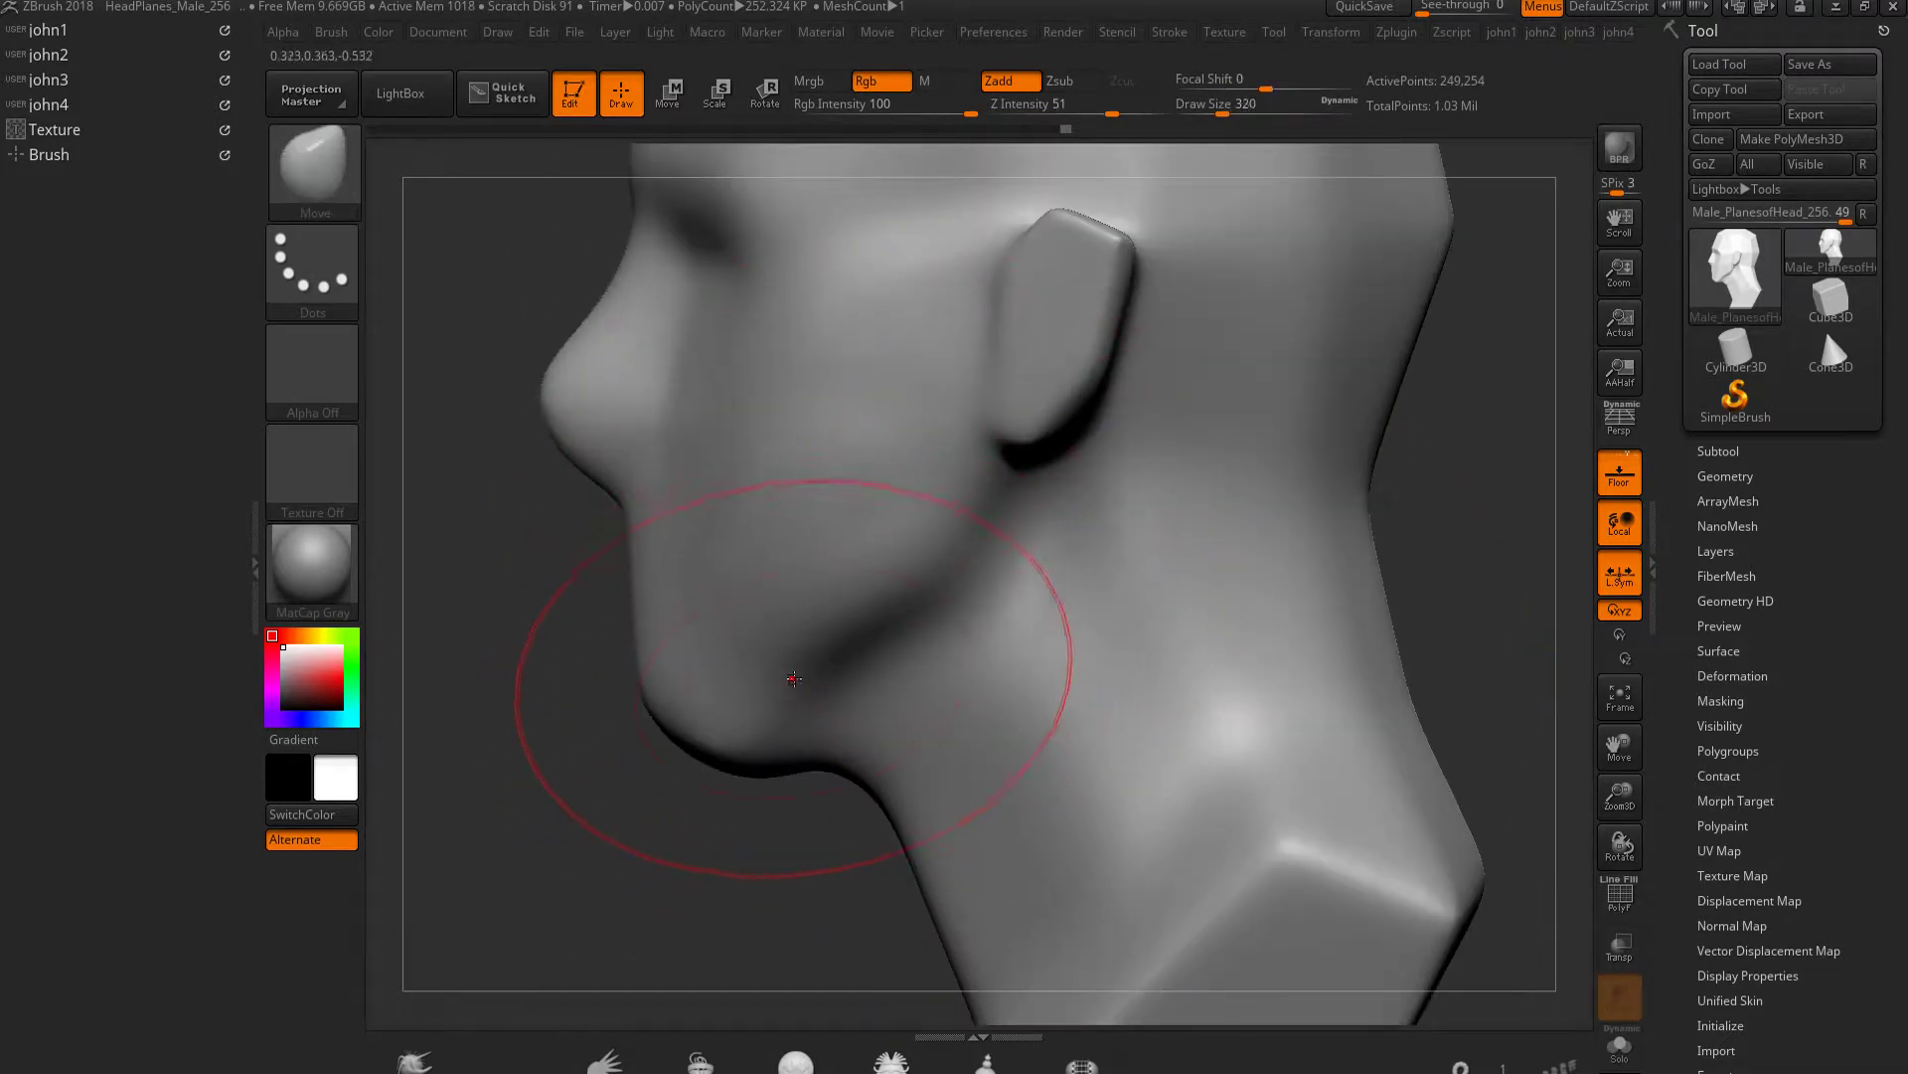
key(bracketright)
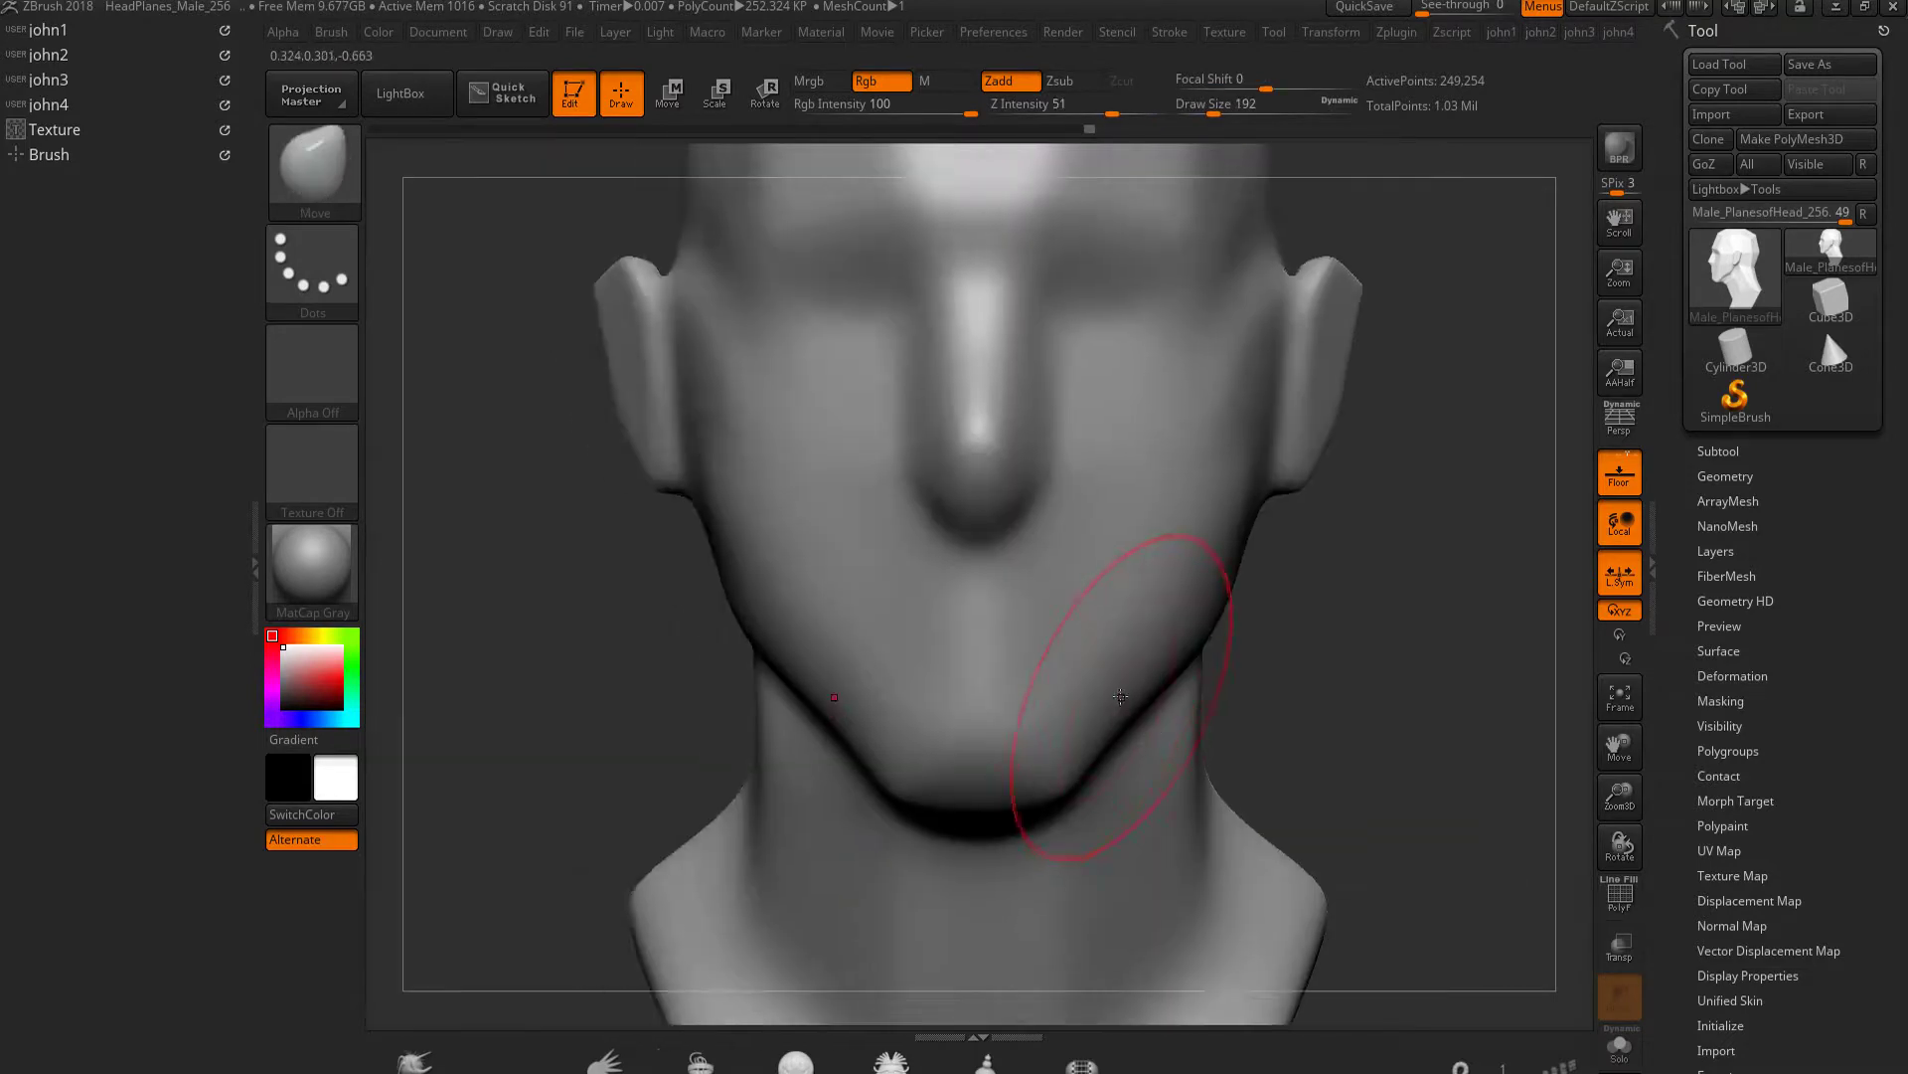
shift+drag(904, 318, 984, 398)
shift+drag(1033, 298, 1064, 340)
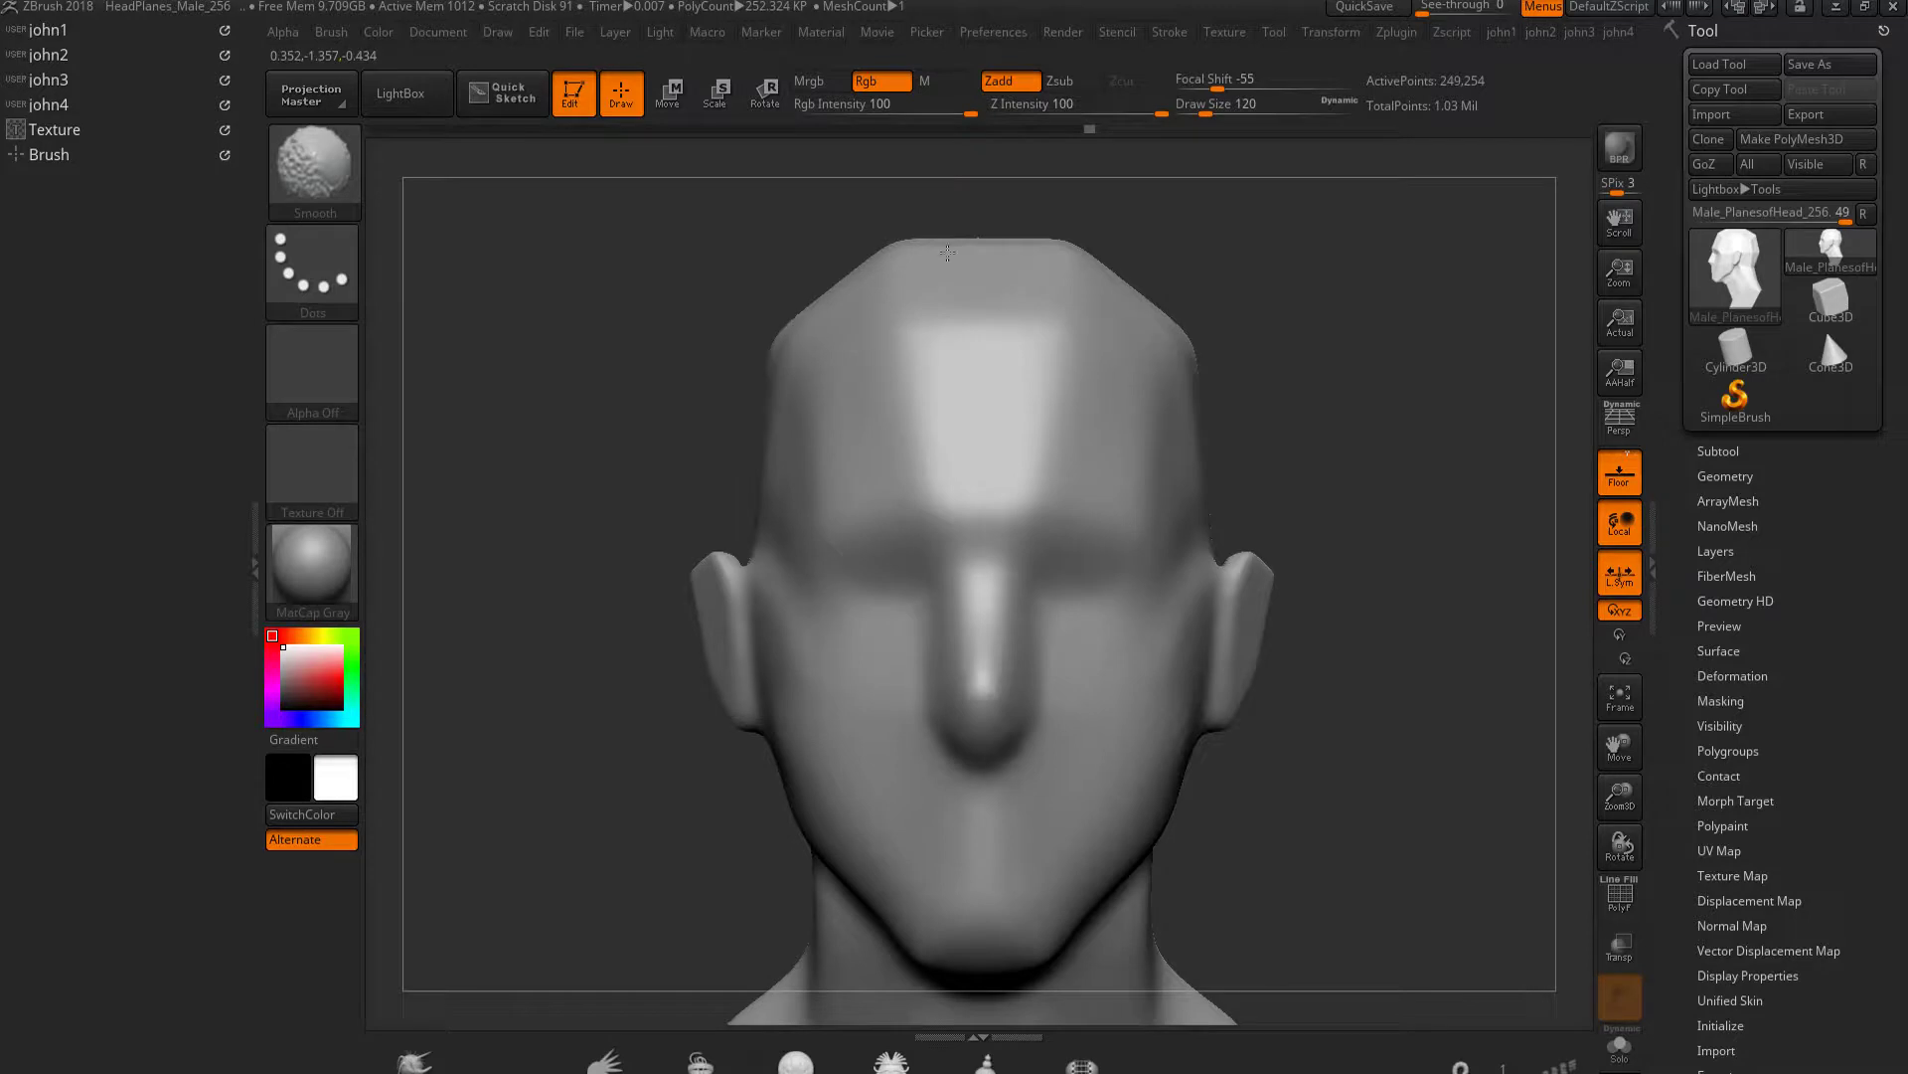
Carve soft brow creases above the nose with DamStandard, a crease alpha and size 76
drag(1330, 378, 1206, 375)
key(b)
key(m)
key(v)
drag(809, 417, 908, 431)
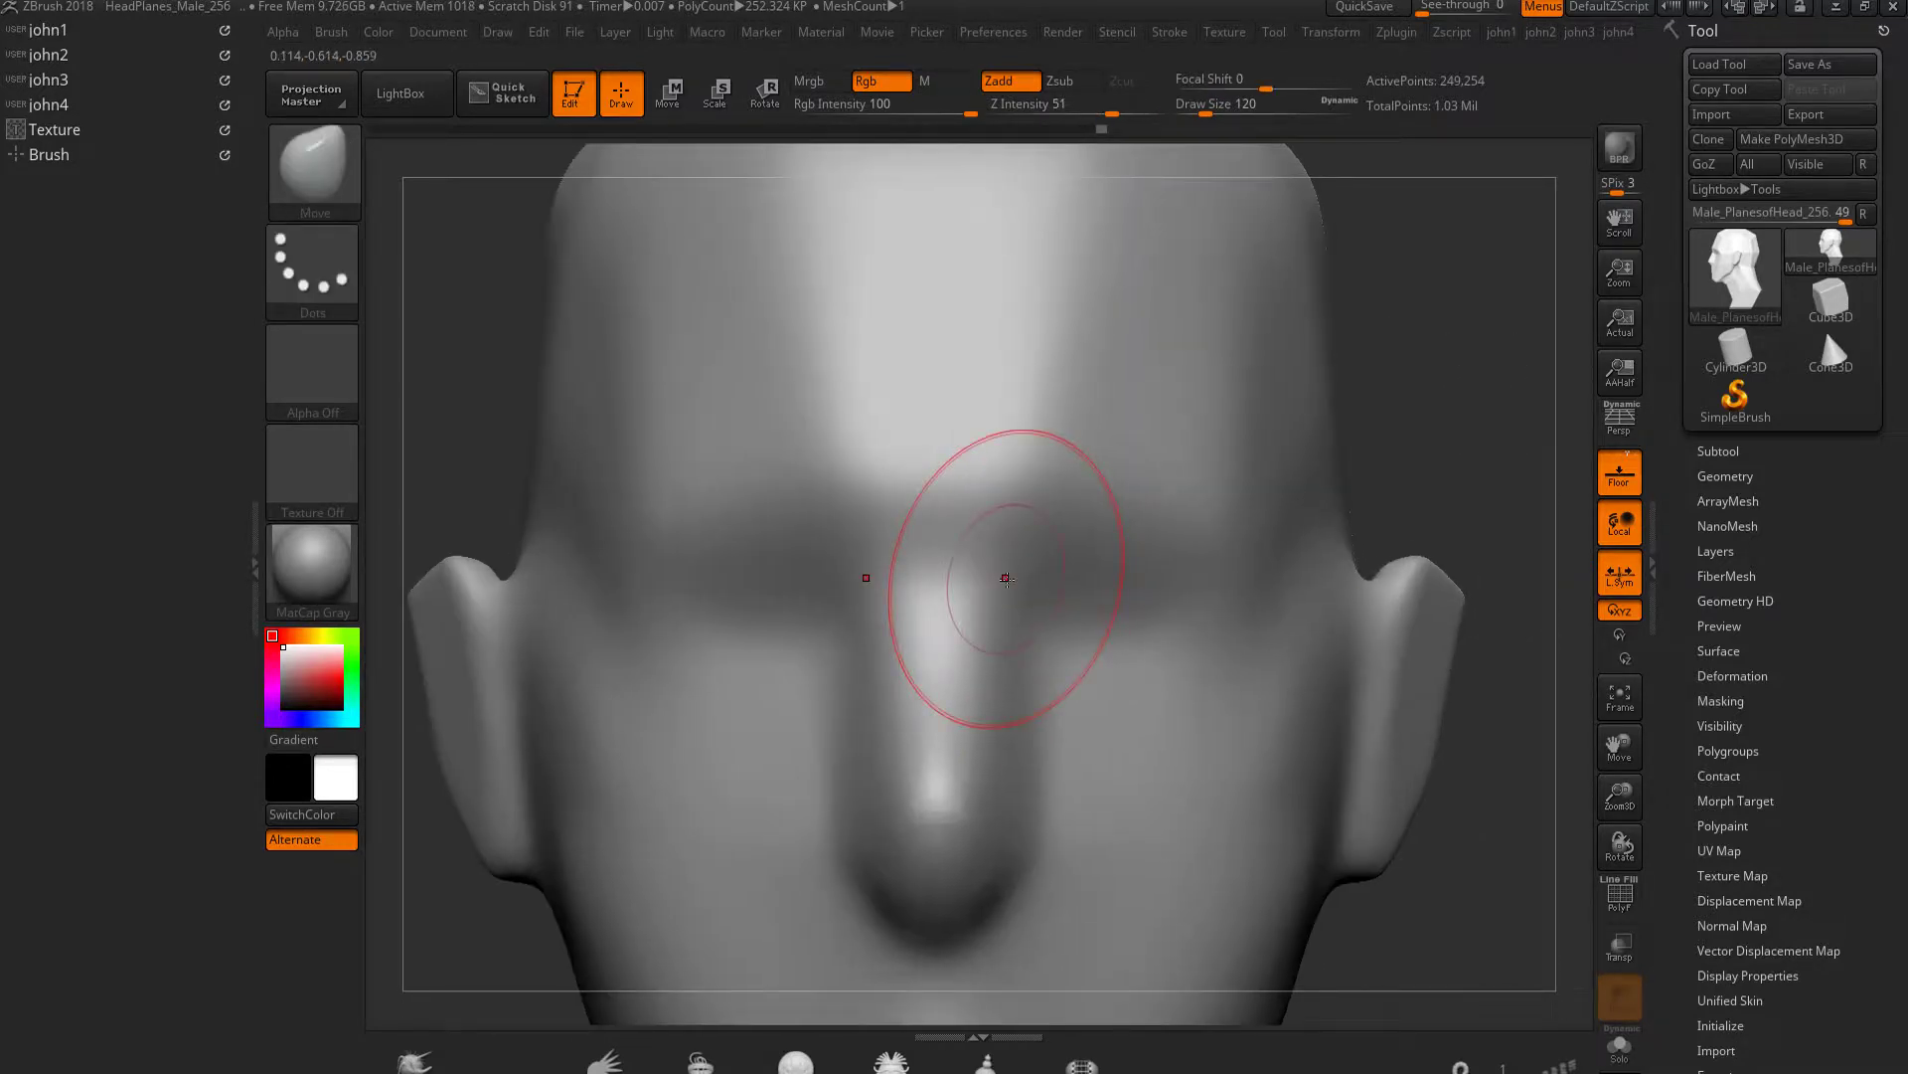
key(b)
key(d)
key(s)
click(313, 368)
click(980, 543)
key(bracketleft)
key(bracketleft)
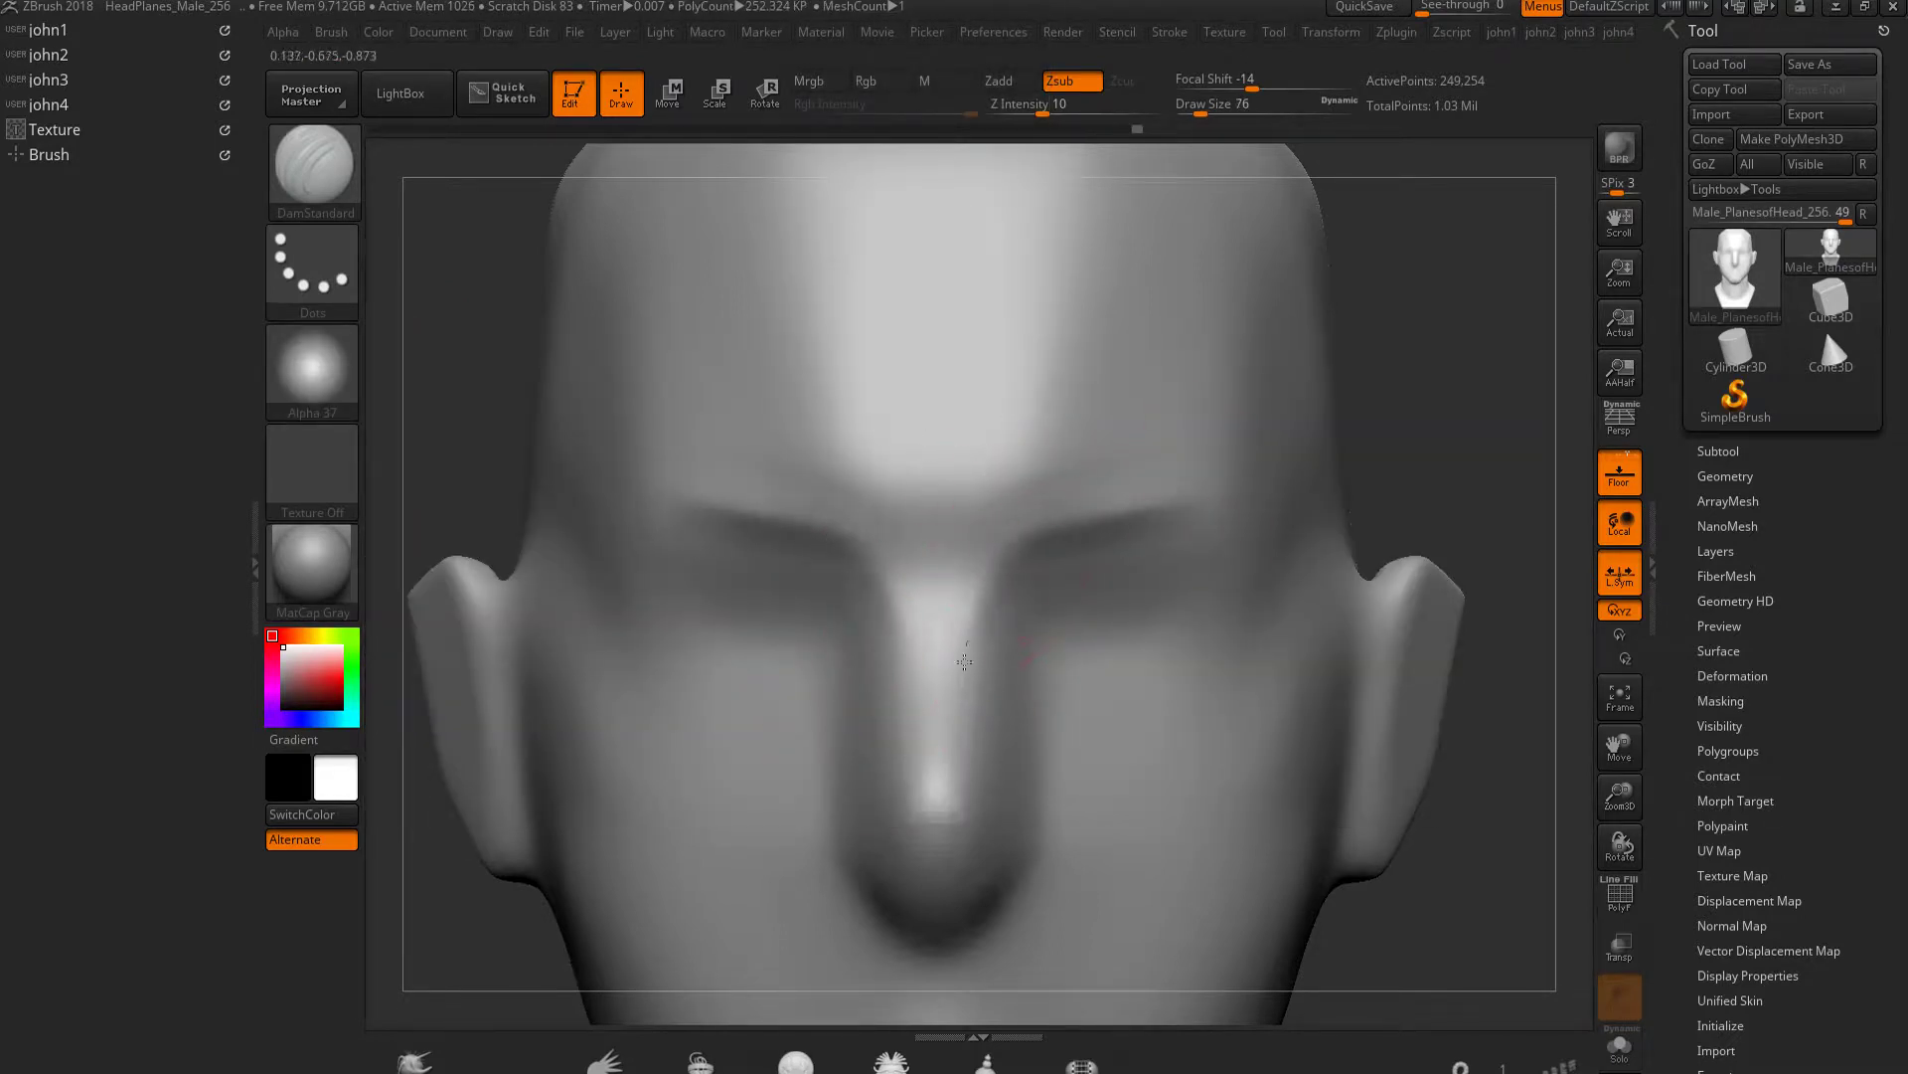
mouse_move(1122, 505)
mouse_down()
mouse_move(1183, 512)
mouse_move(1024, 537)
mouse_up()
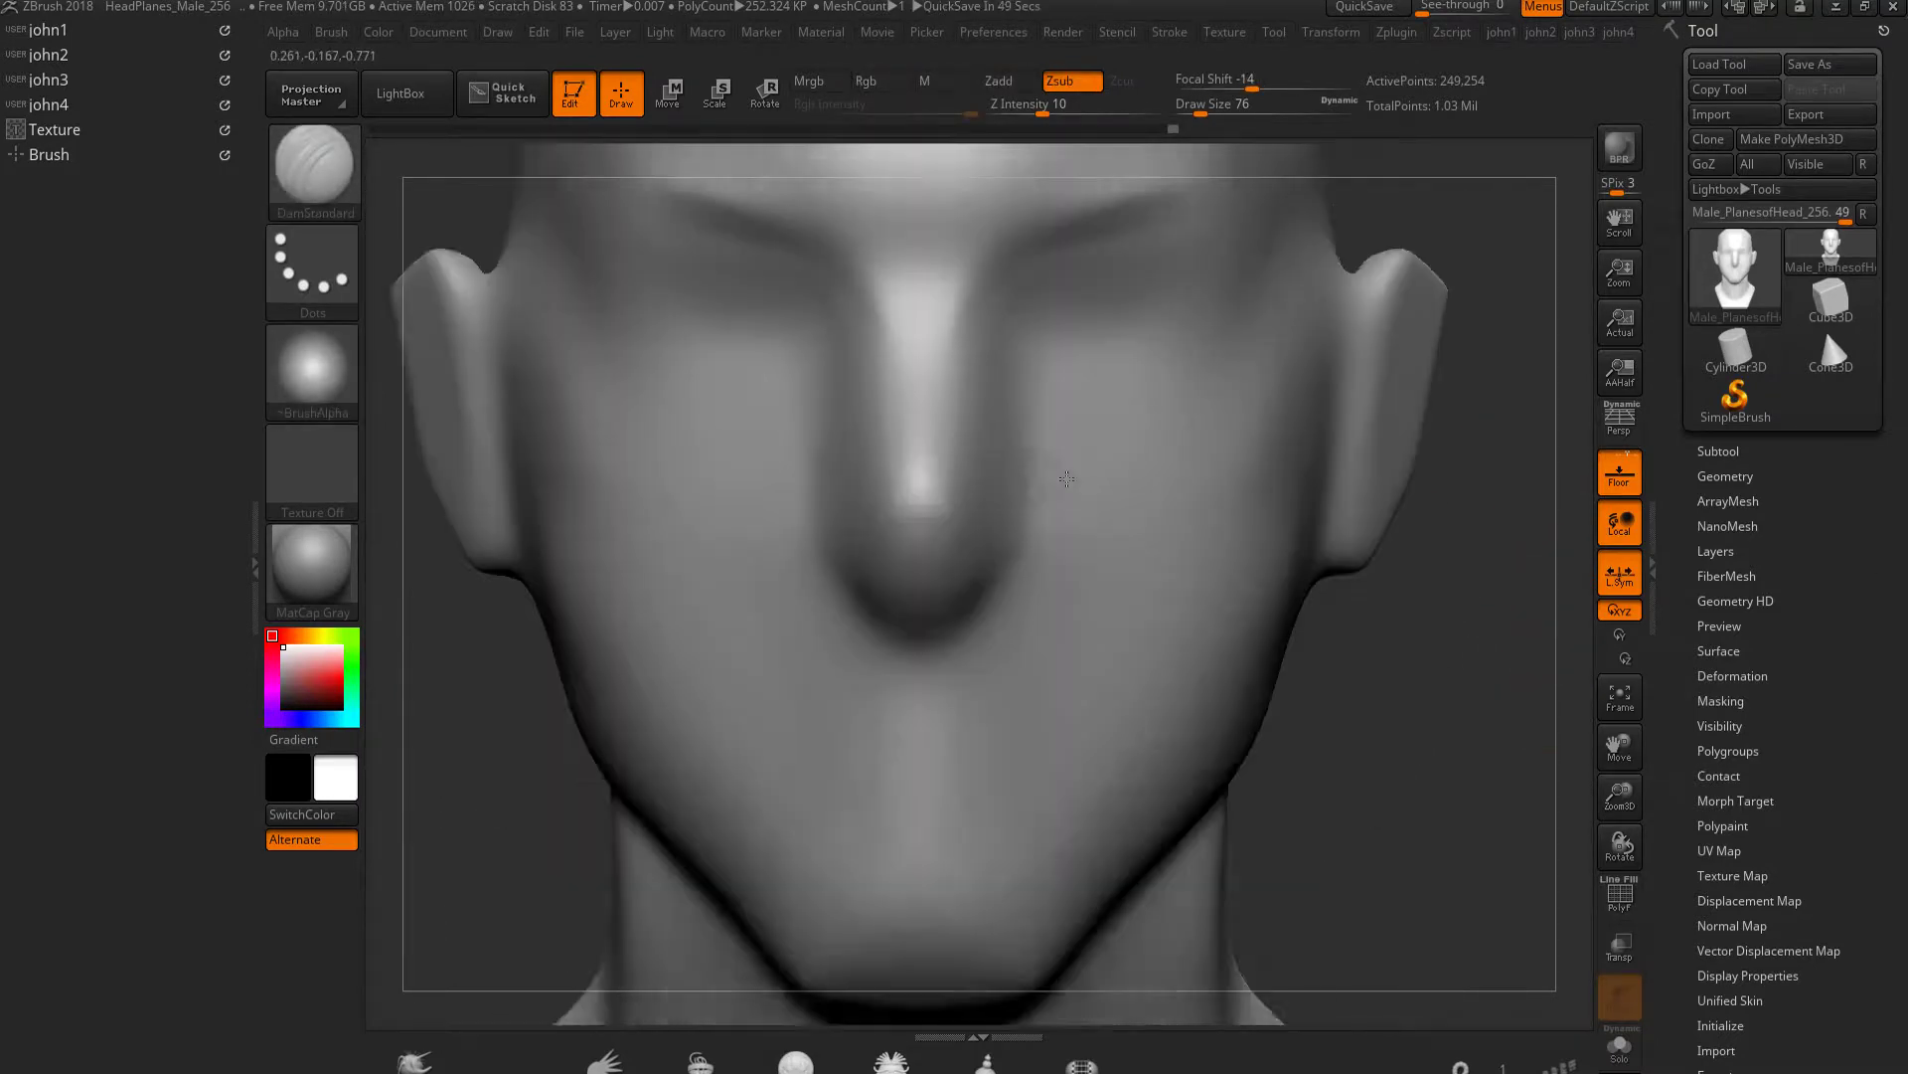
Reshape the chin with the Move brush and subdivide back to about 1 million points
mouse_move(1219, 905)
ctrl+right_down()
mouse_move(1150, 576)
mouse_move(887, 619)
mouse_move(888, 709)
mouse_move(894, 639)
mouse_move(1065, 702)
mouse_move(1023, 647)
mouse_move(1023, 610)
ctrl+right_up()
key(b)
key(m)
key(v)
key(ctrl)
key(d)
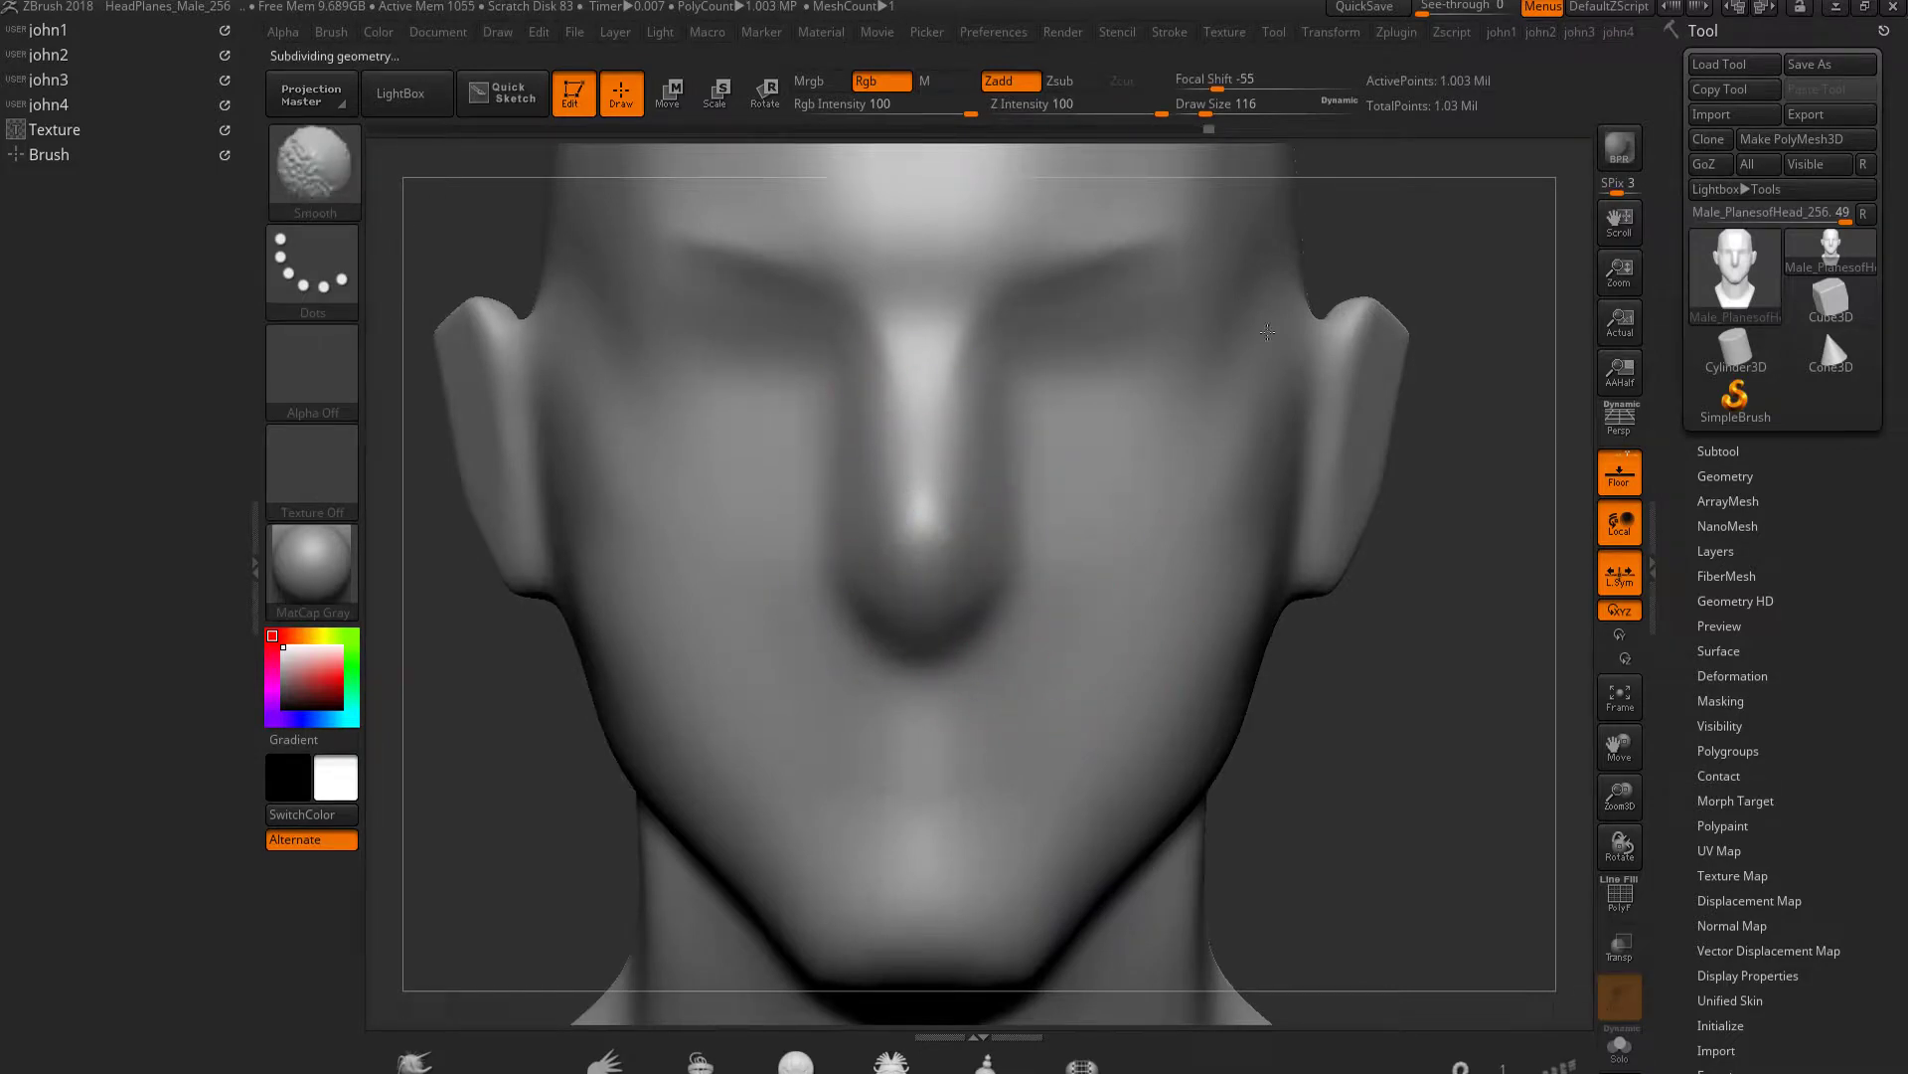
mouse_move(1261, 320)
right_down()
mouse_move(1143, 597)
mouse_move(1091, 807)
mouse_move(836, 572)
mouse_move(965, 584)
right_up()
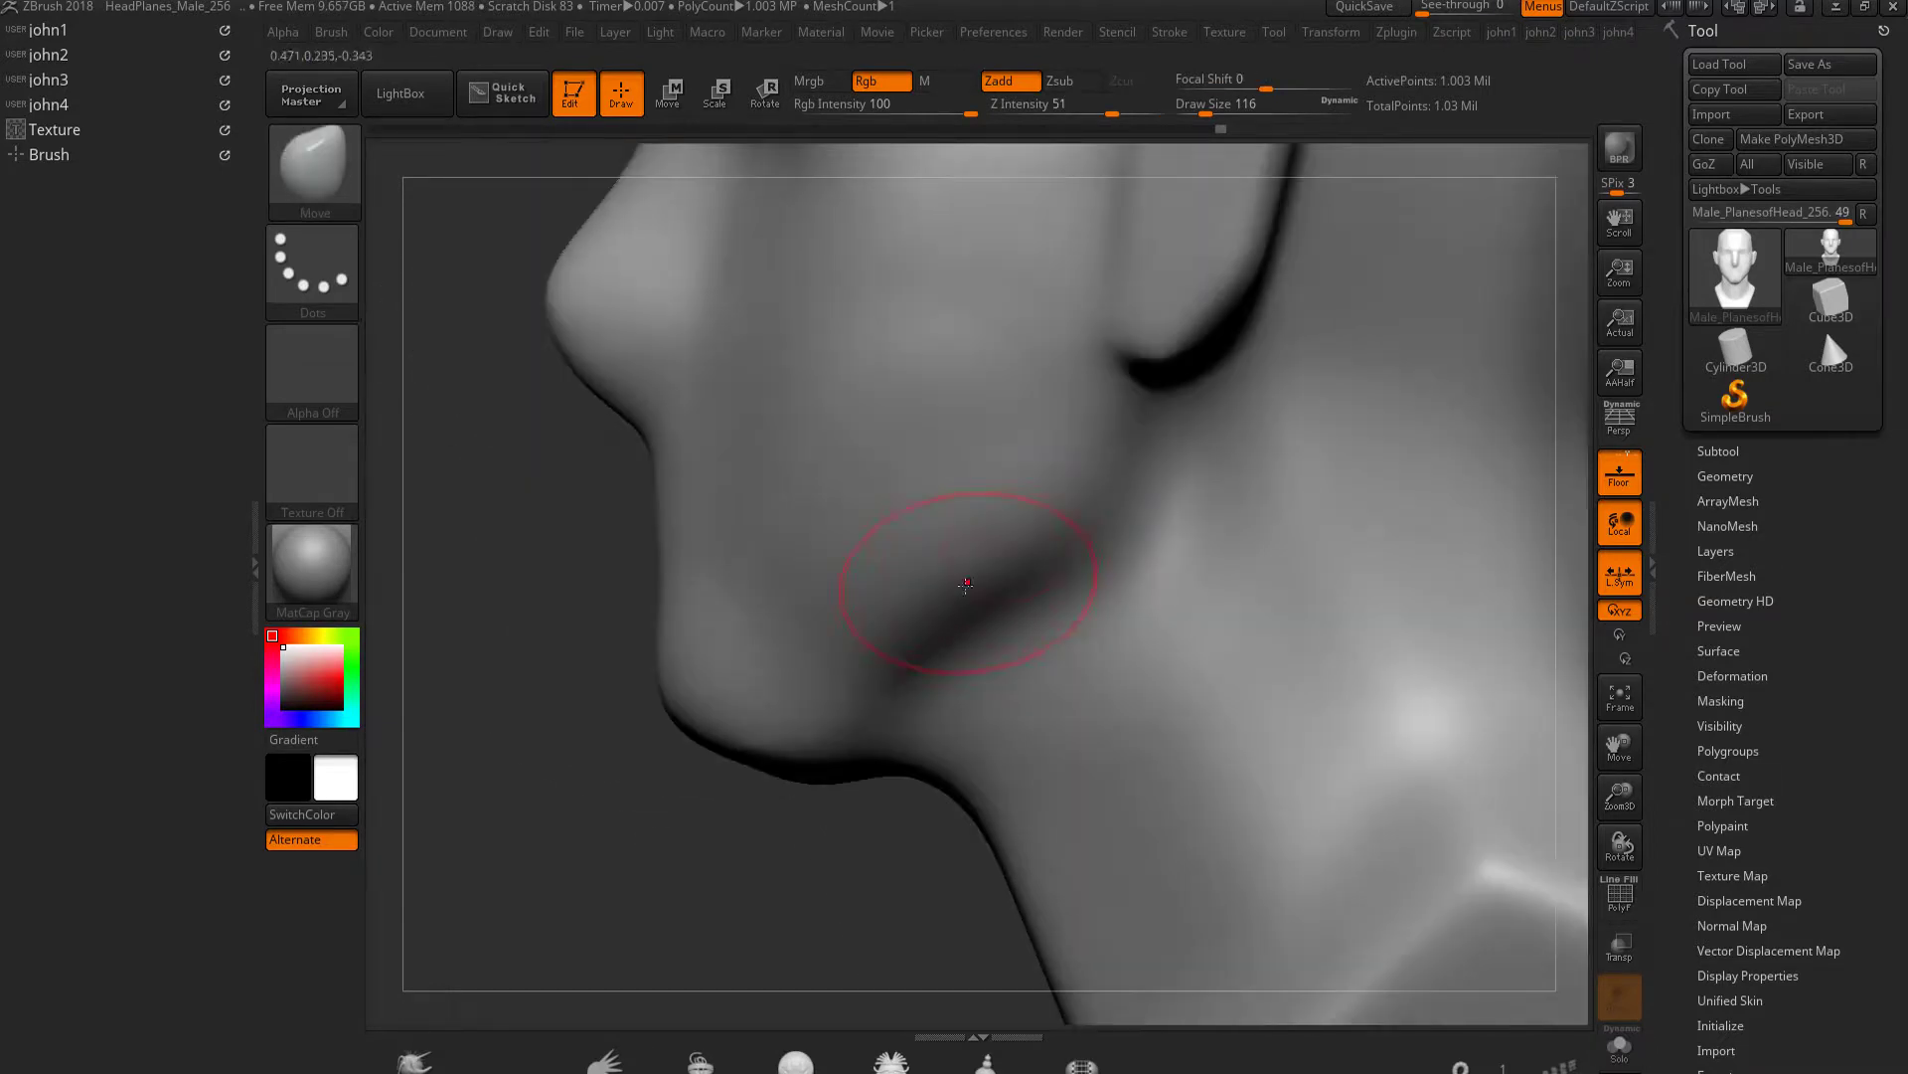
Smooth the cheek shading, then sculpt furrowed brow wrinkles with ClayBuildup at size 56
shift+drag(869, 655, 749, 627)
mouse_move(804, 559)
right_down()
mouse_move(1125, 618)
mouse_move(1330, 879)
mouse_move(1118, 541)
mouse_move(1141, 503)
mouse_move(852, 546)
right_up()
key(b)
key(c)
key(b)
key(bracketleft)
mouse_move(980, 452)
mouse_down()
mouse_move(989, 398)
mouse_move(994, 512)
mouse_up()
drag(1103, 428, 1069, 497)
mouse_move(1004, 423)
mouse_down()
mouse_move(967, 485)
mouse_move(863, 473)
mouse_up()
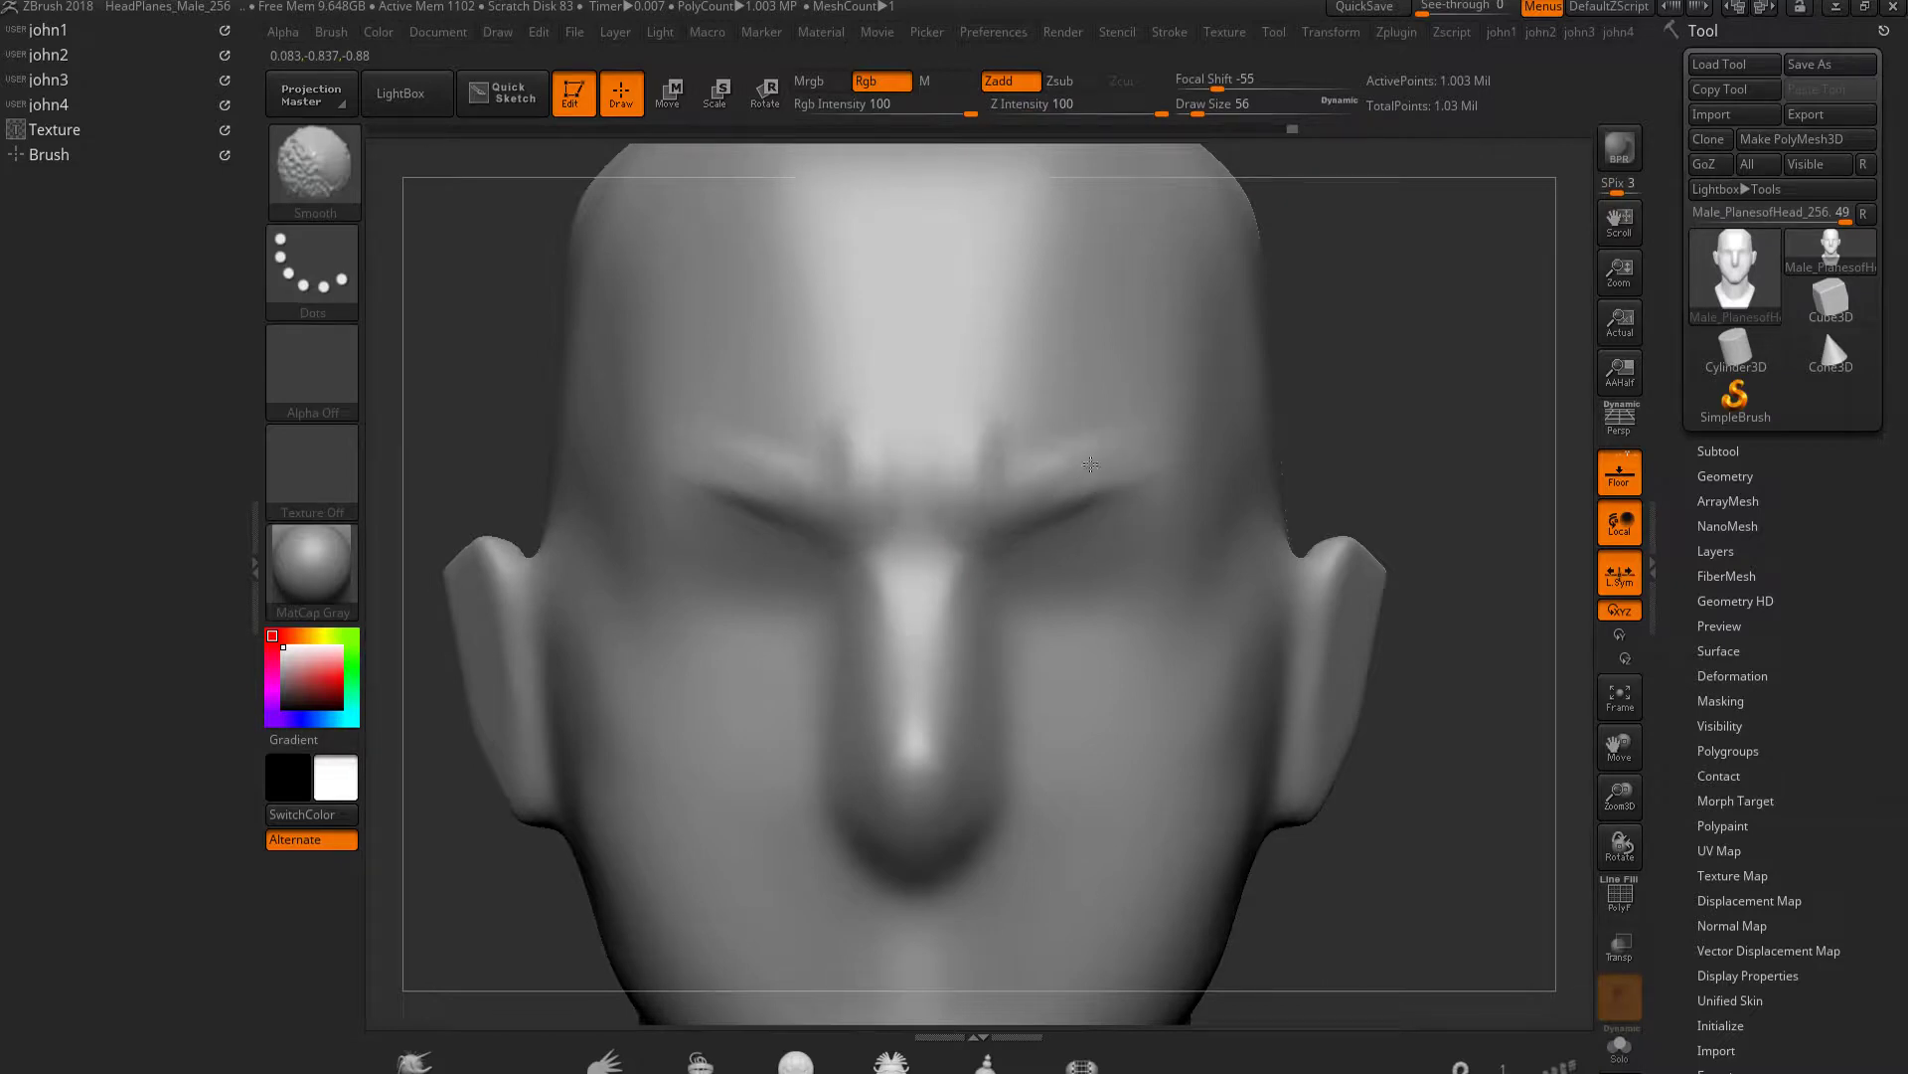
Carve and smooth a DamStandard lip line below the nose, defining upper and lower lips
alt+right_drag(1223, 766, 1375, 686)
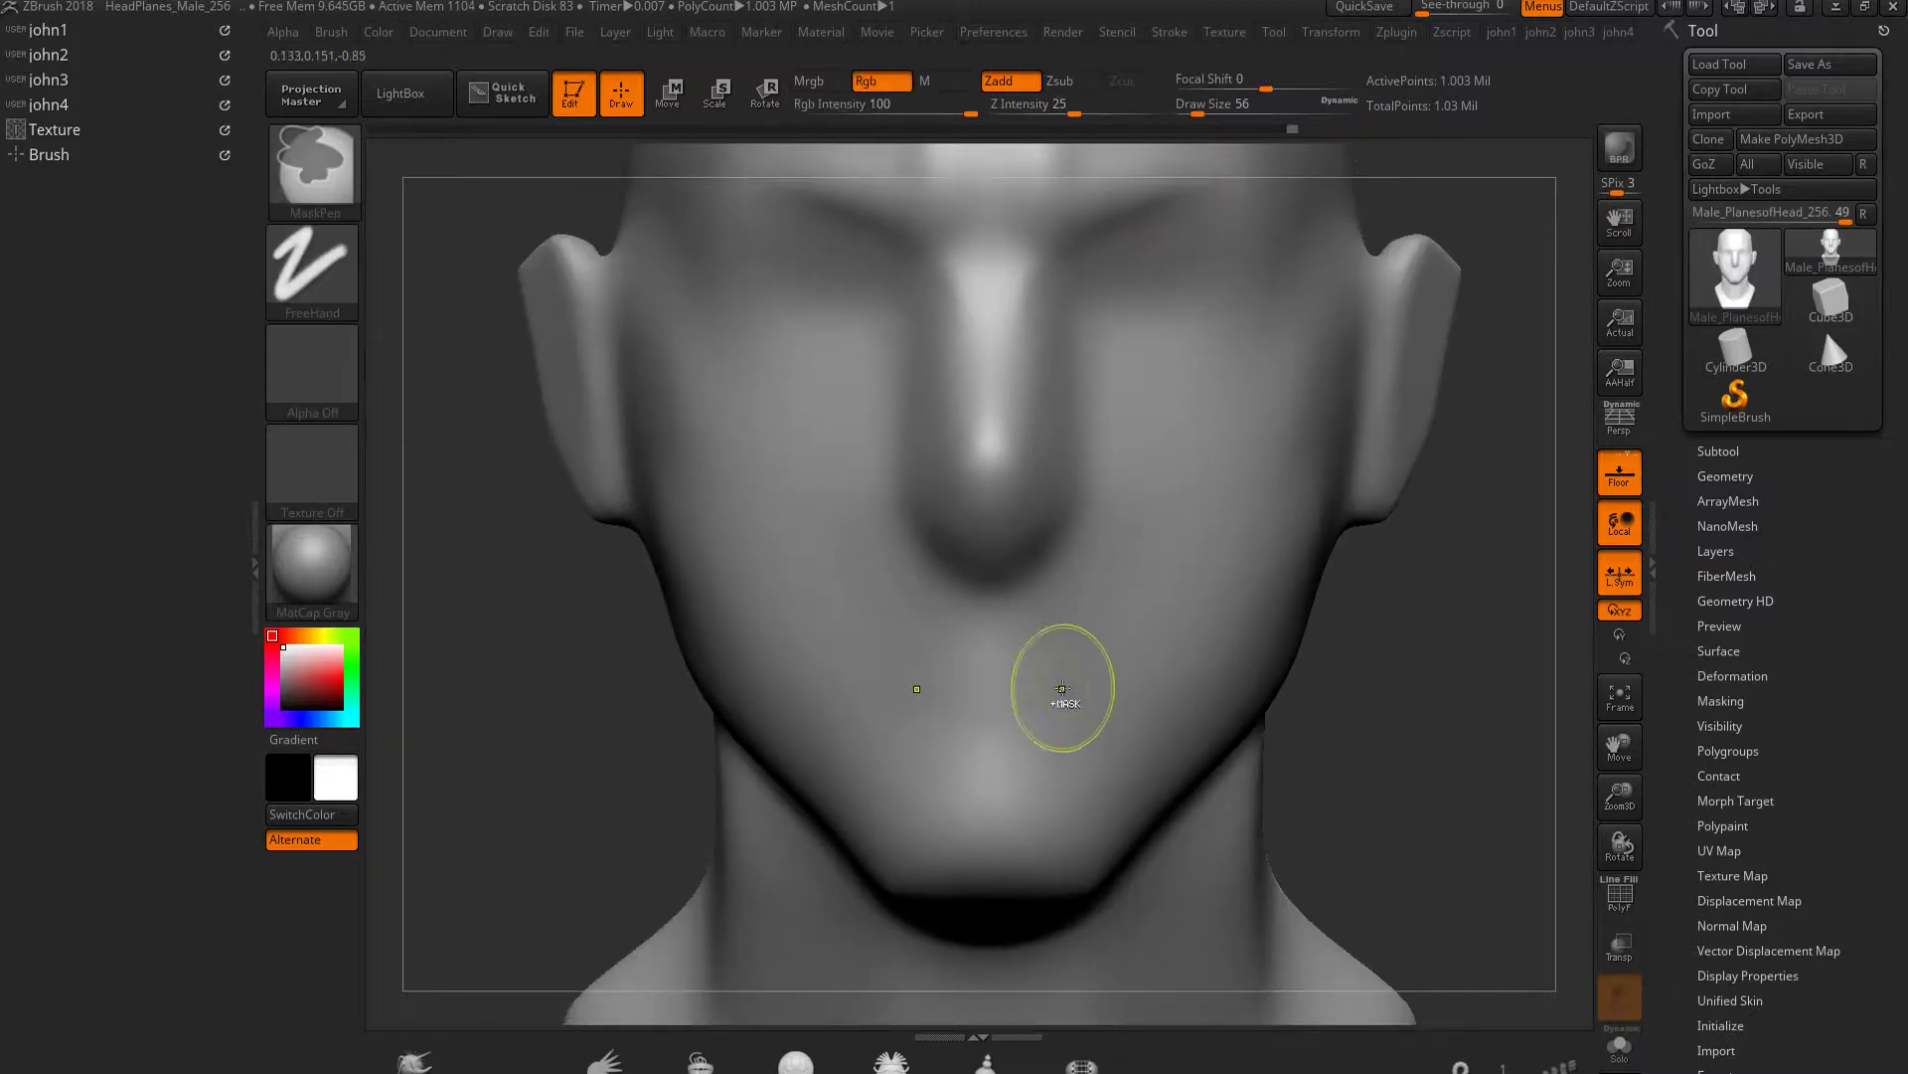
alt+right_drag(1074, 682, 1155, 694)
key(b)
key(d)
key(s)
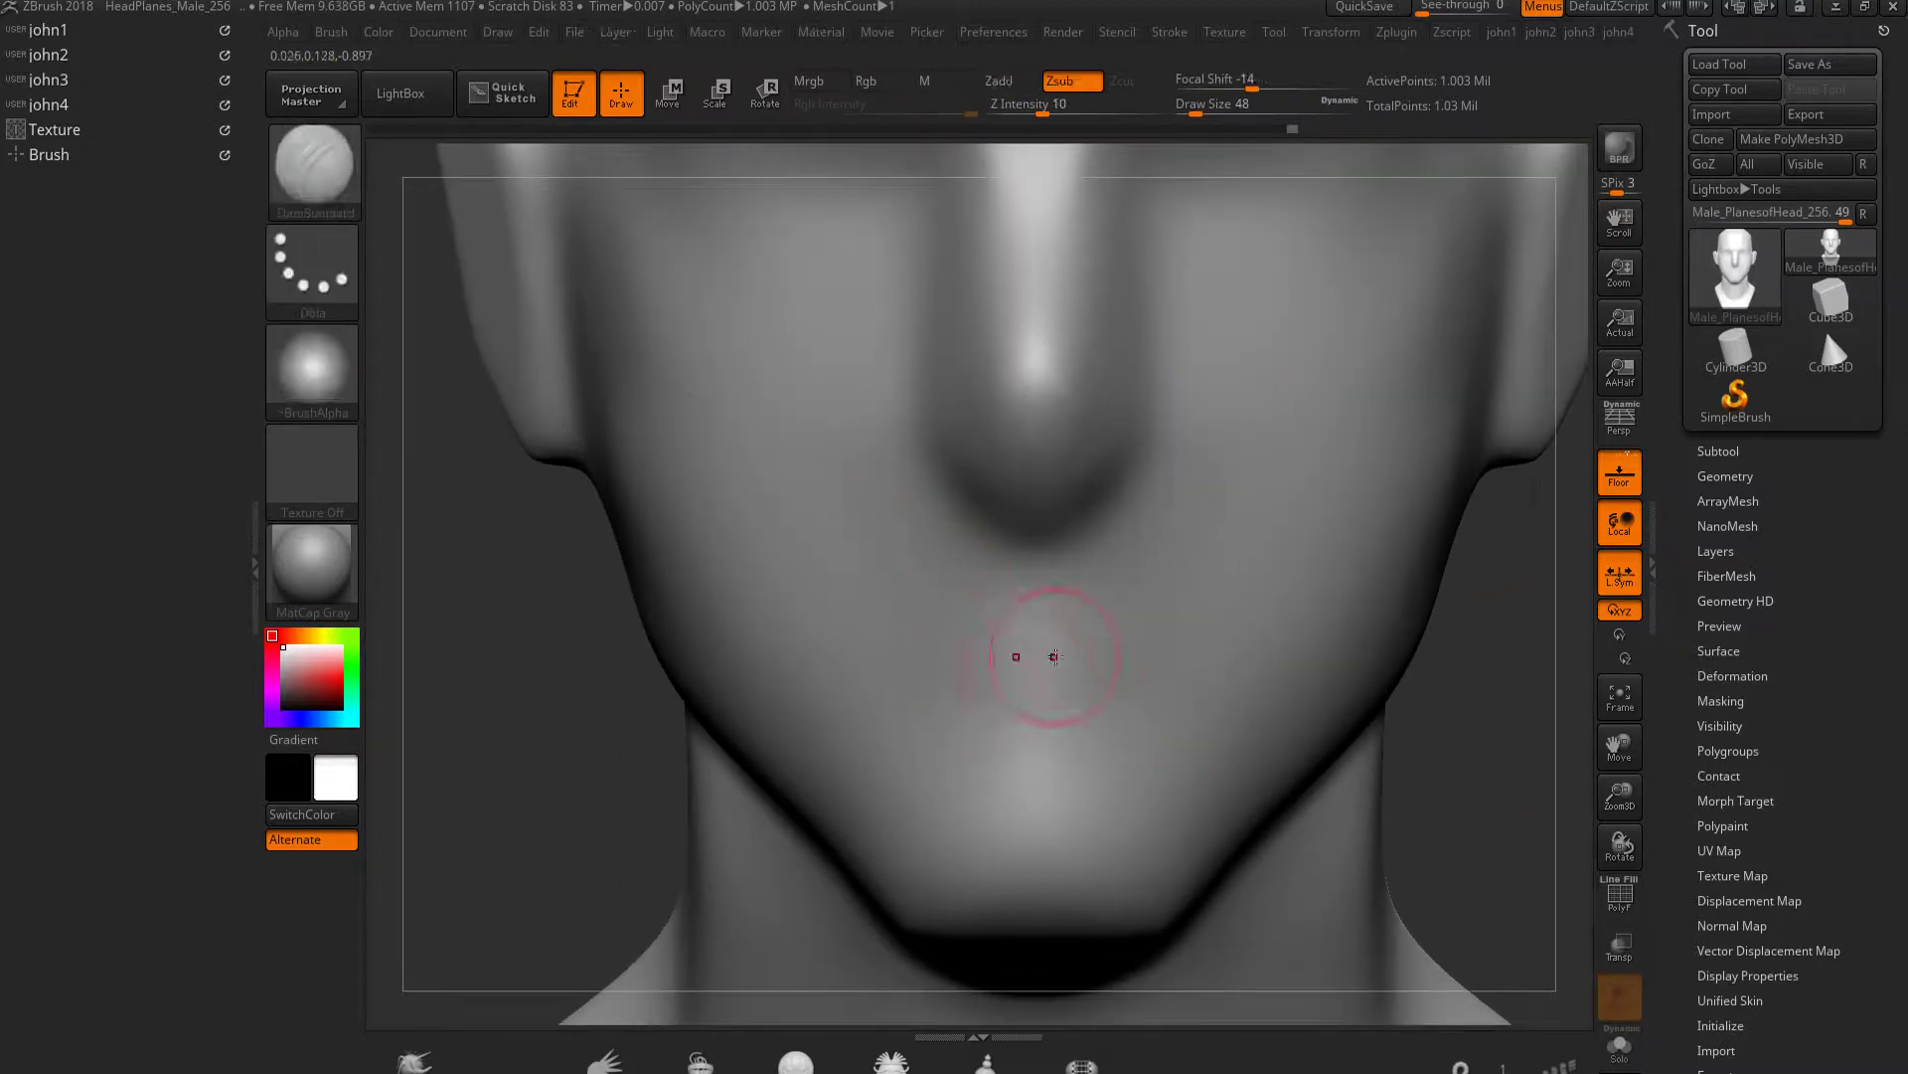
drag(984, 658, 1093, 658)
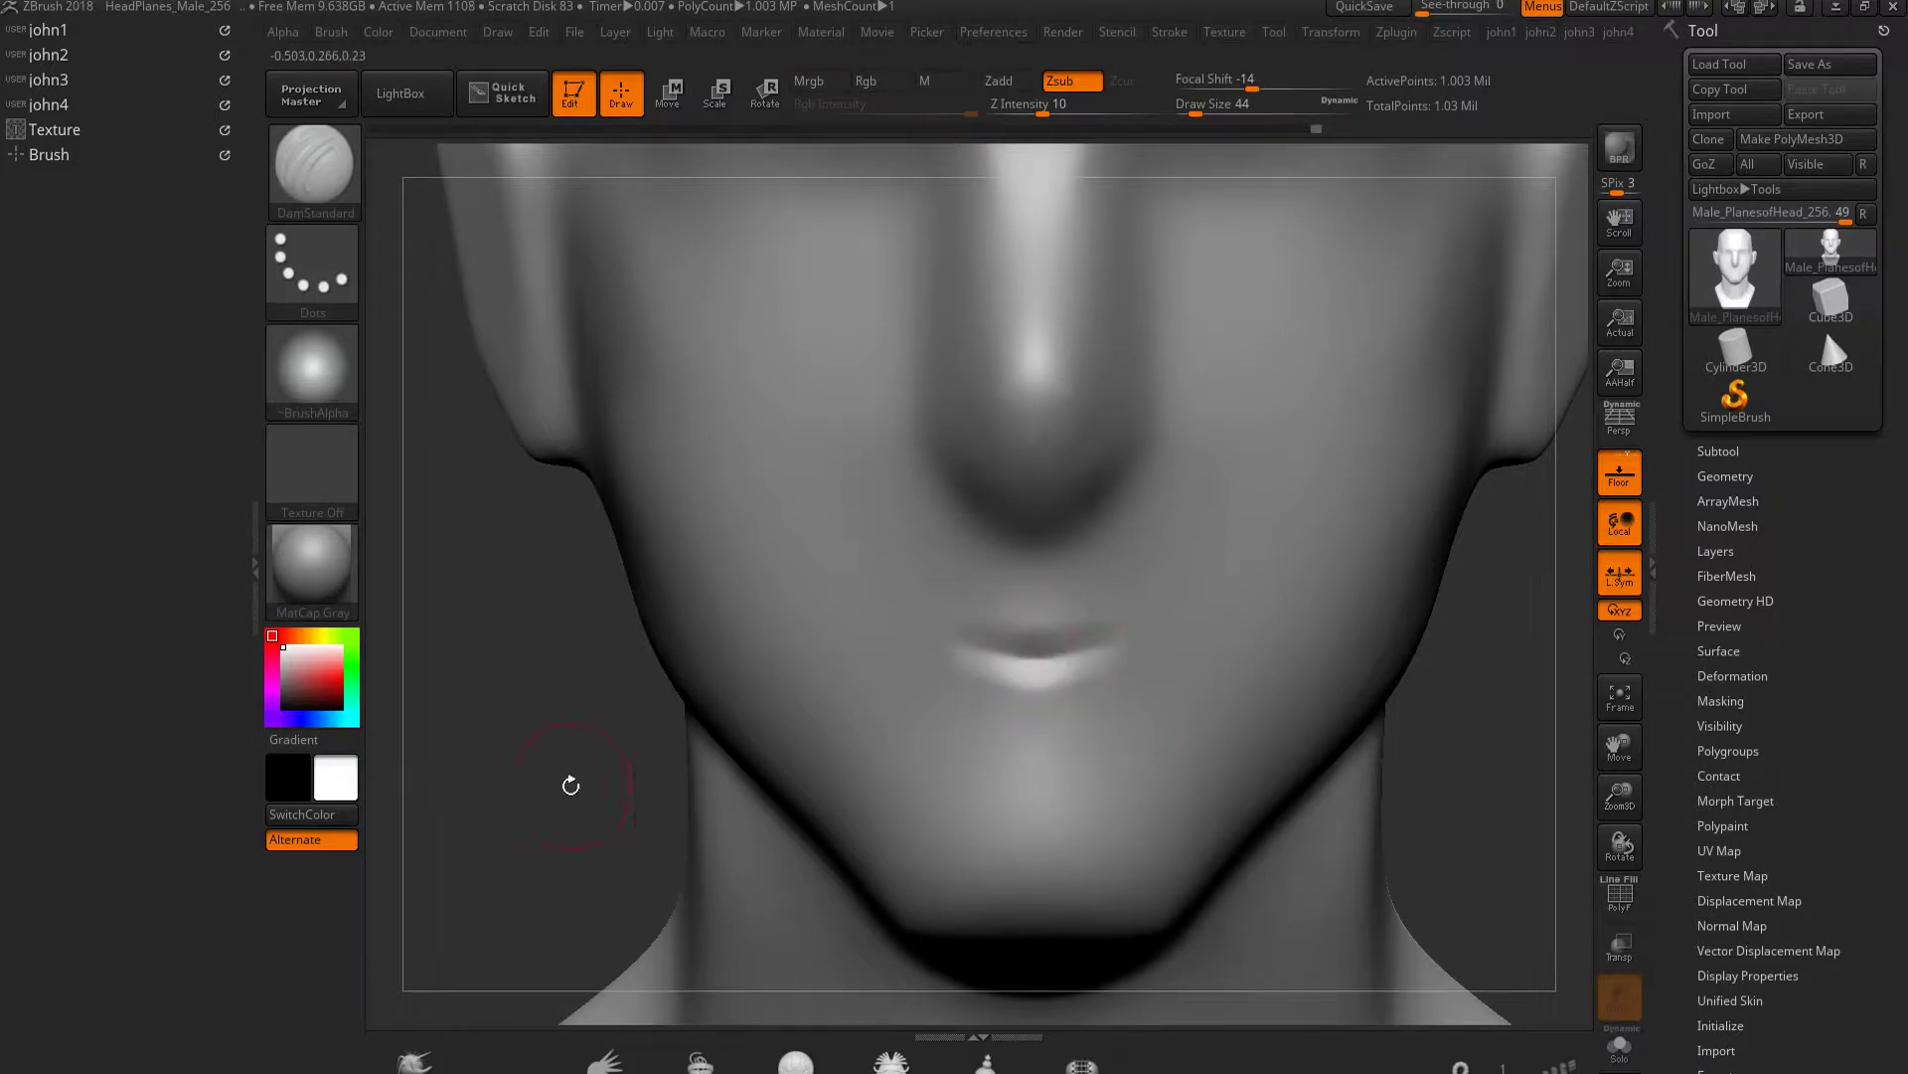
right_drag(622, 772, 845, 755)
drag(1084, 656, 825, 699)
right_drag(825, 699, 980, 690)
mouse_move(980, 686)
mouse_down()
mouse_move(1044, 644)
mouse_move(971, 636)
mouse_up()
Subdivide the mesh, switch to the Move brush and step back down a level
key(ctrl+d)
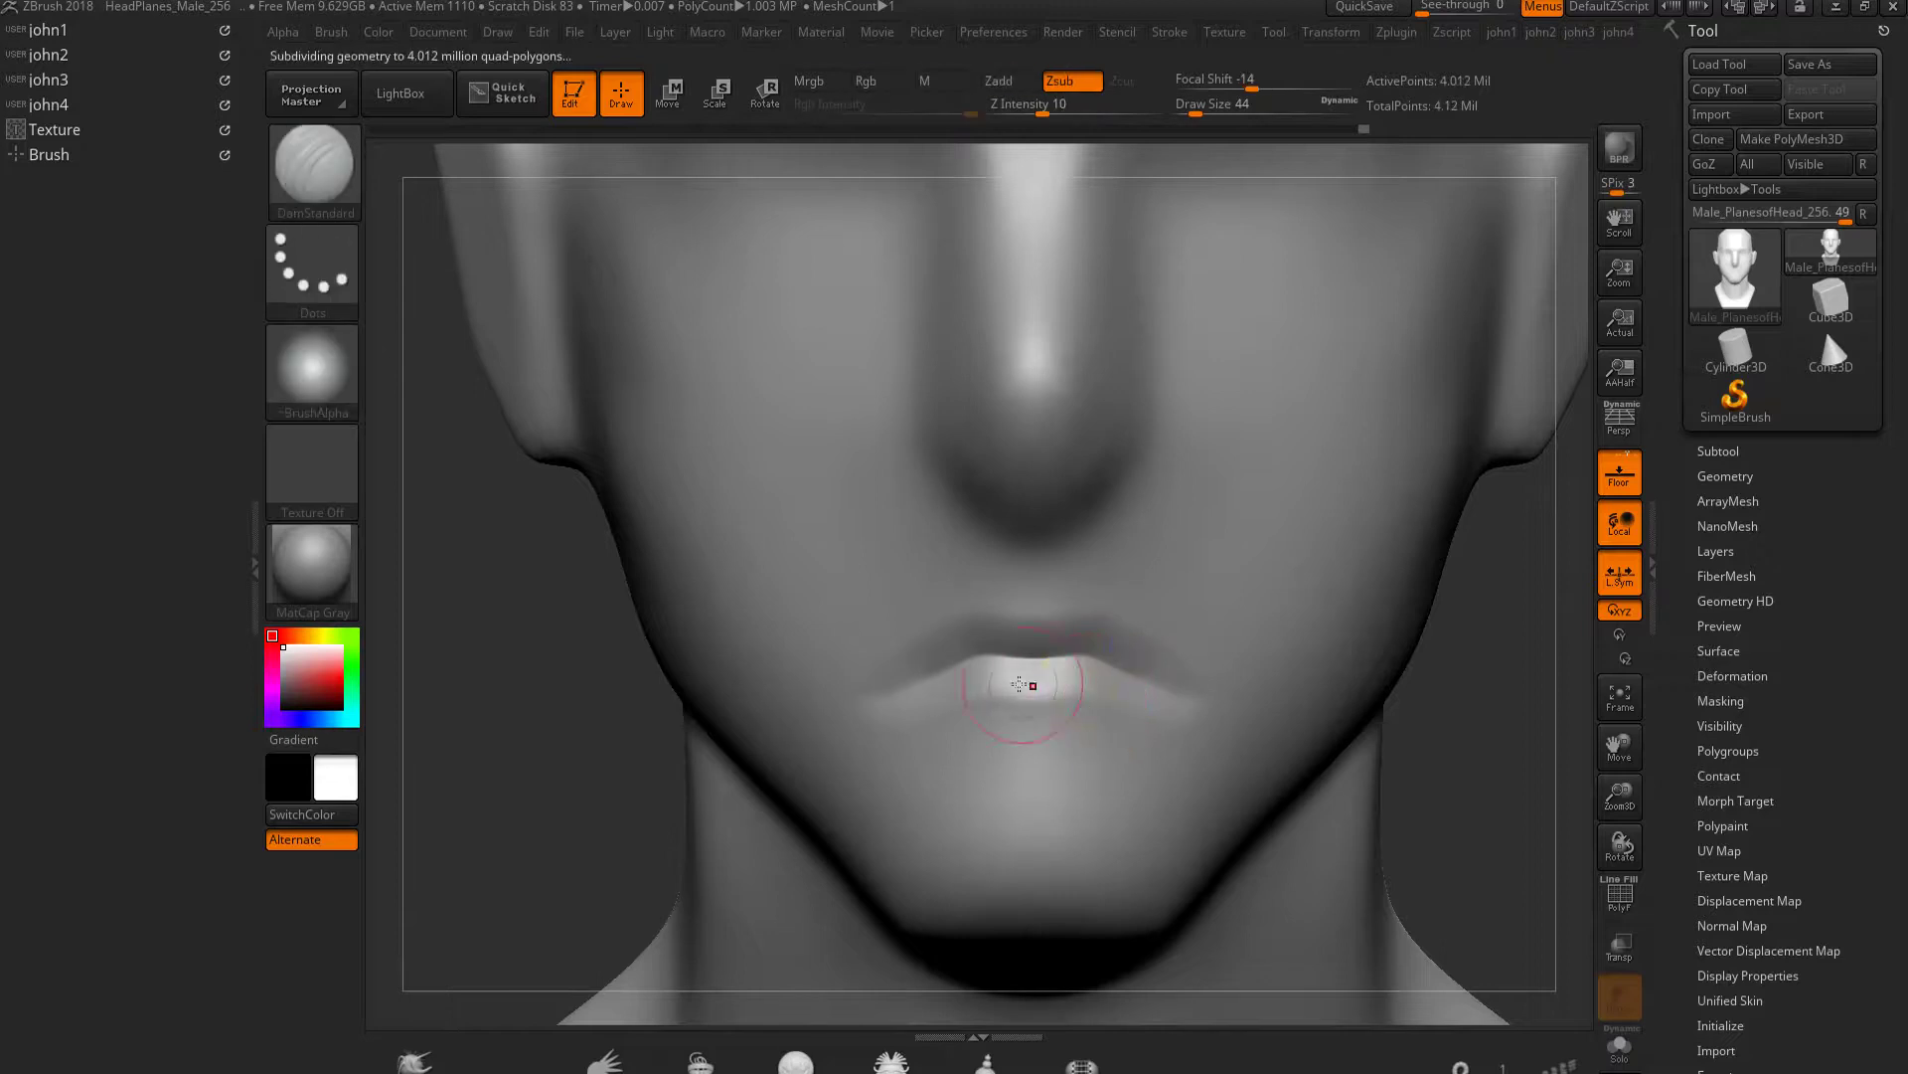
key(b)
key(m)
key(v)
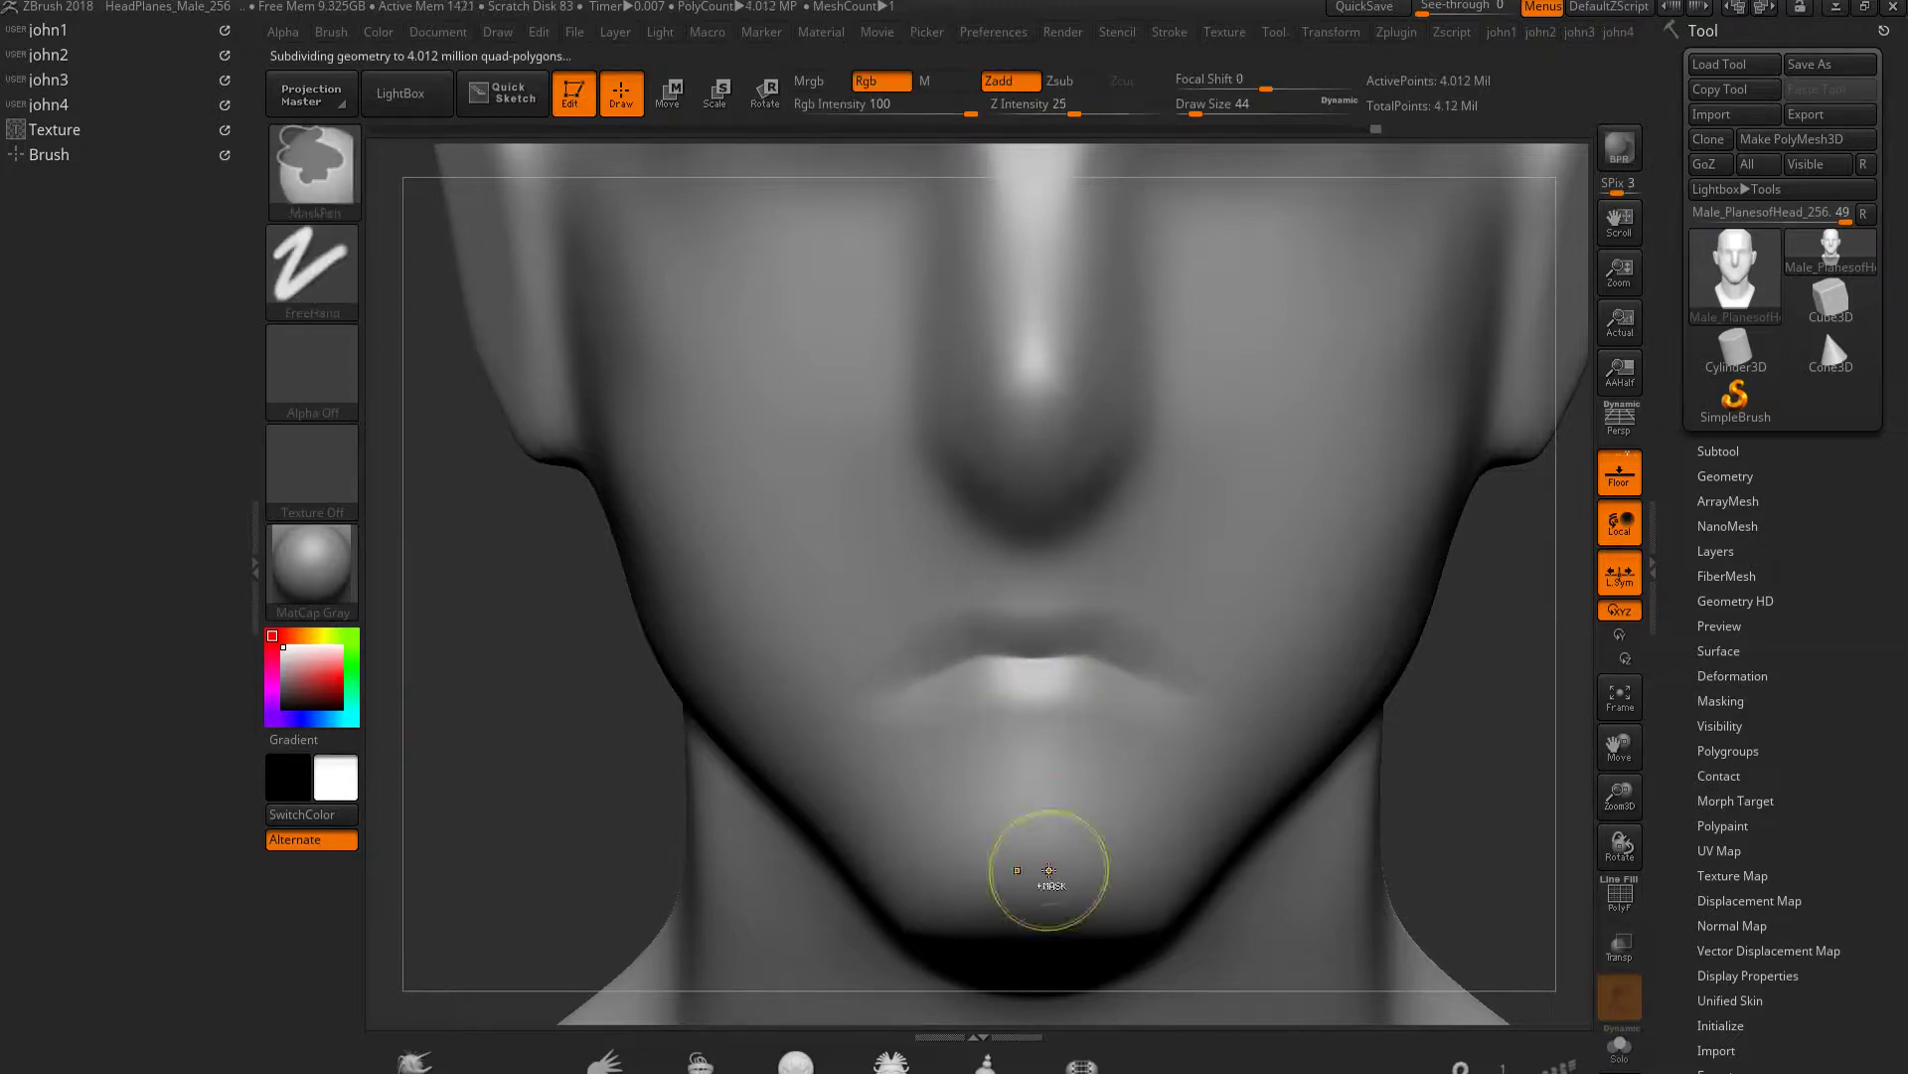
key(f)
alt+right_drag(1044, 696, 1214, 610)
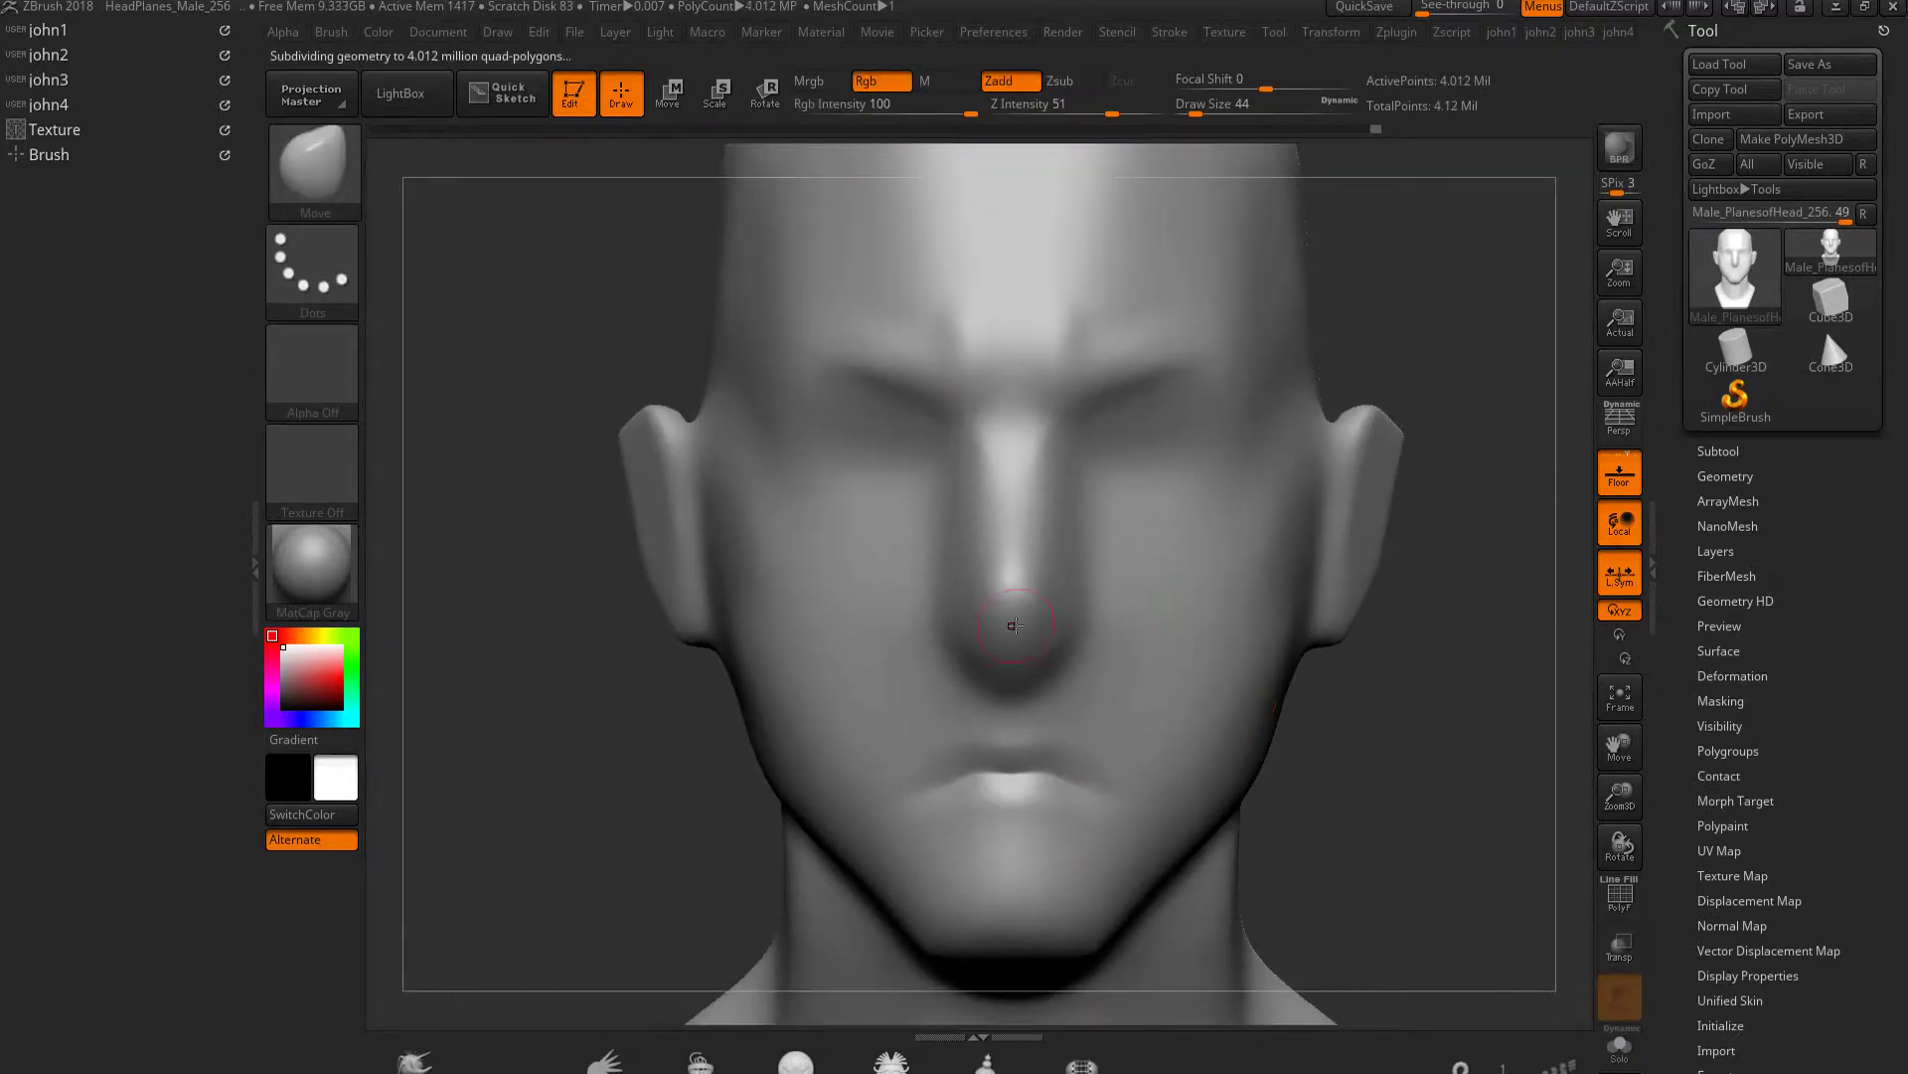
key(shift+d)
key(shift+d)
Smooth the right cheek and jaw contour and pull both ears slightly inward
shift+drag(1287, 497, 1270, 682)
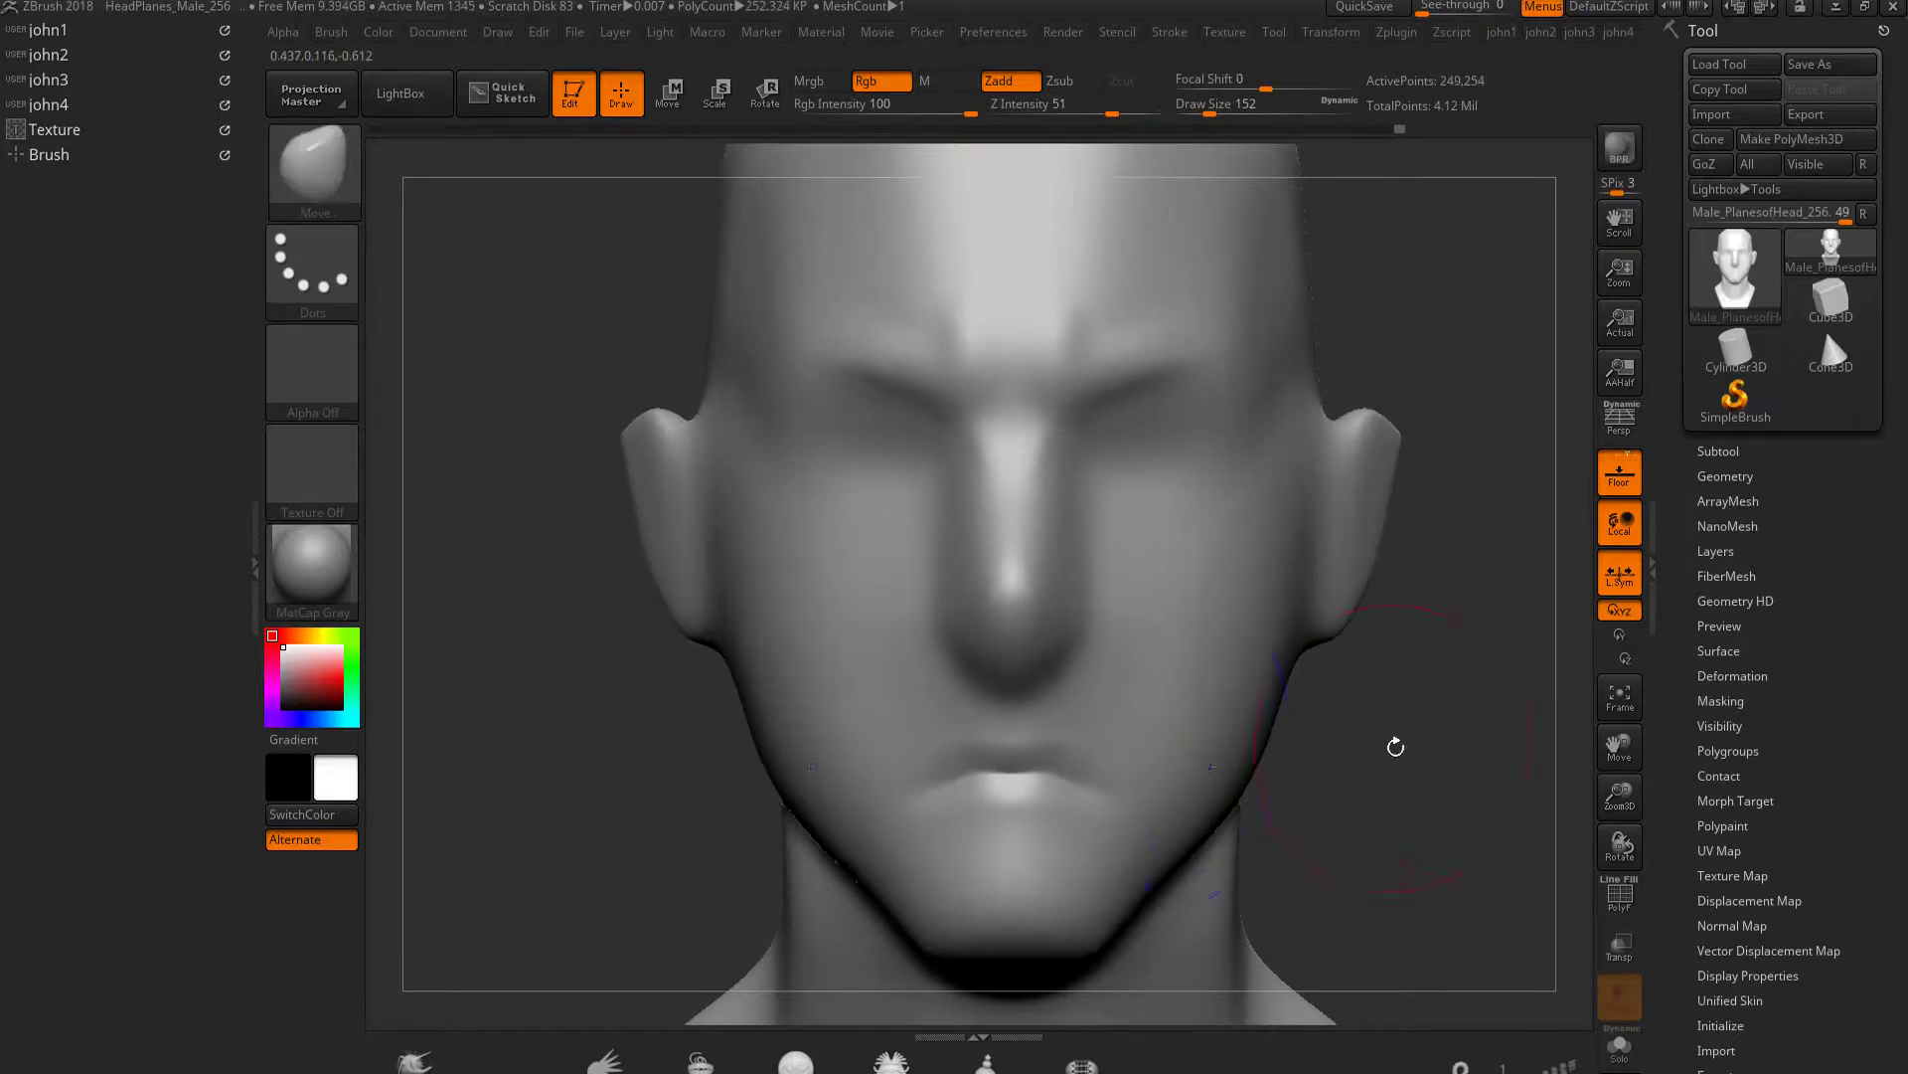
drag(1393, 750, 1257, 375)
shift+drag(835, 831, 1333, 801)
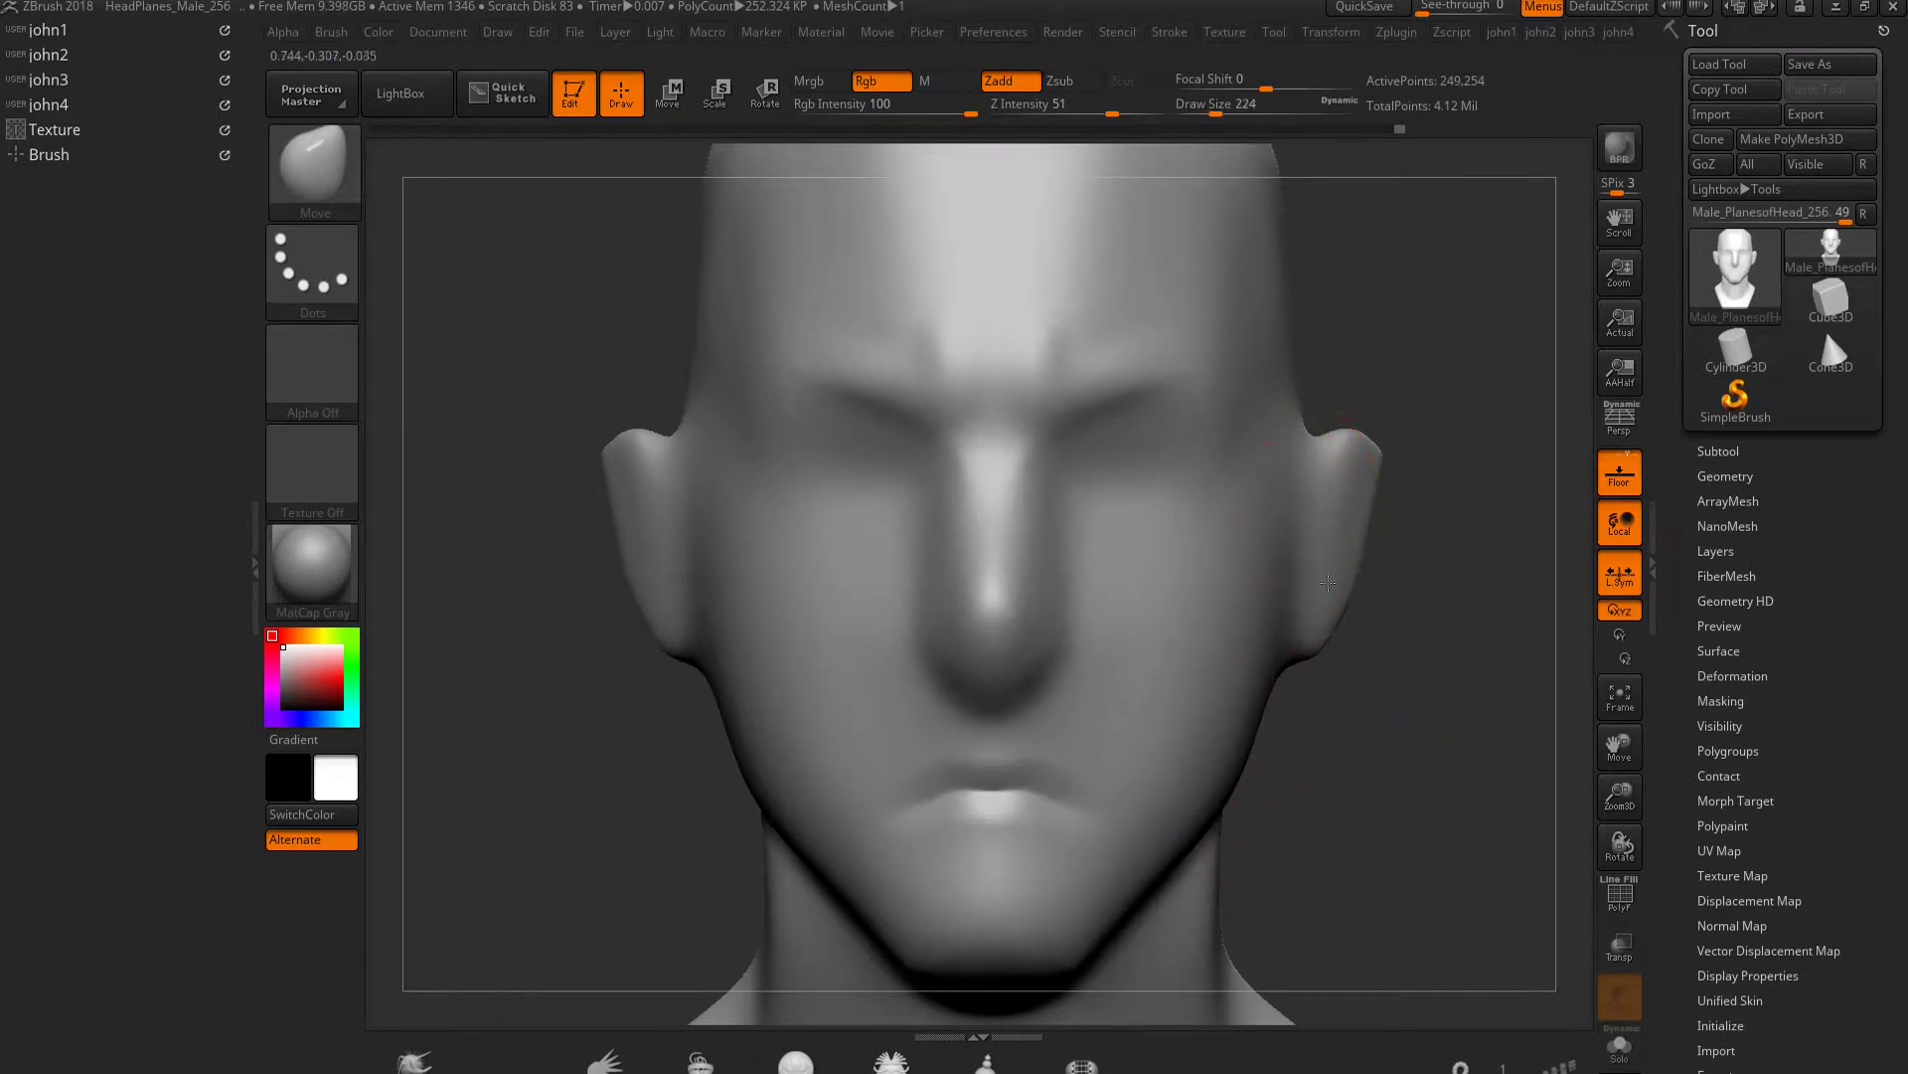
drag(1341, 574, 1326, 579)
shift+drag(1299, 556, 1099, 447)
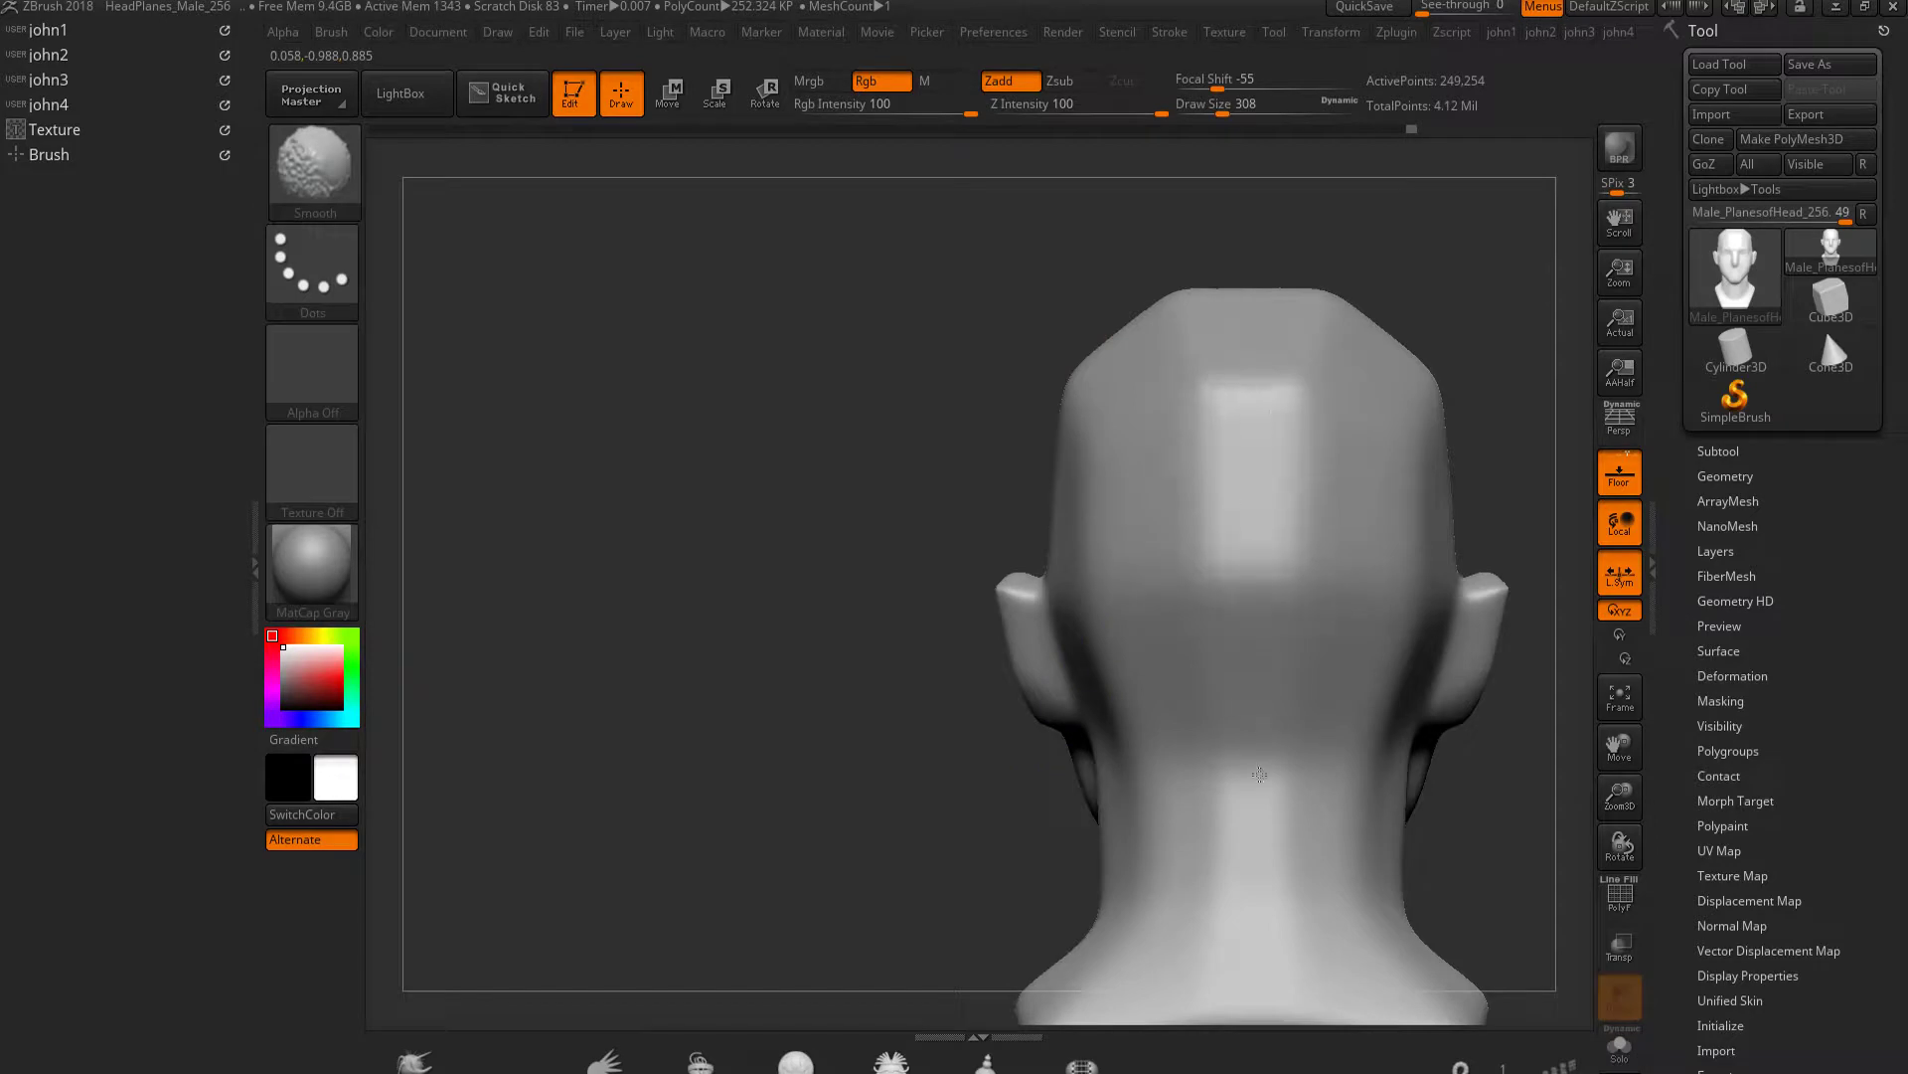
right_drag(1201, 407, 1056, 438)
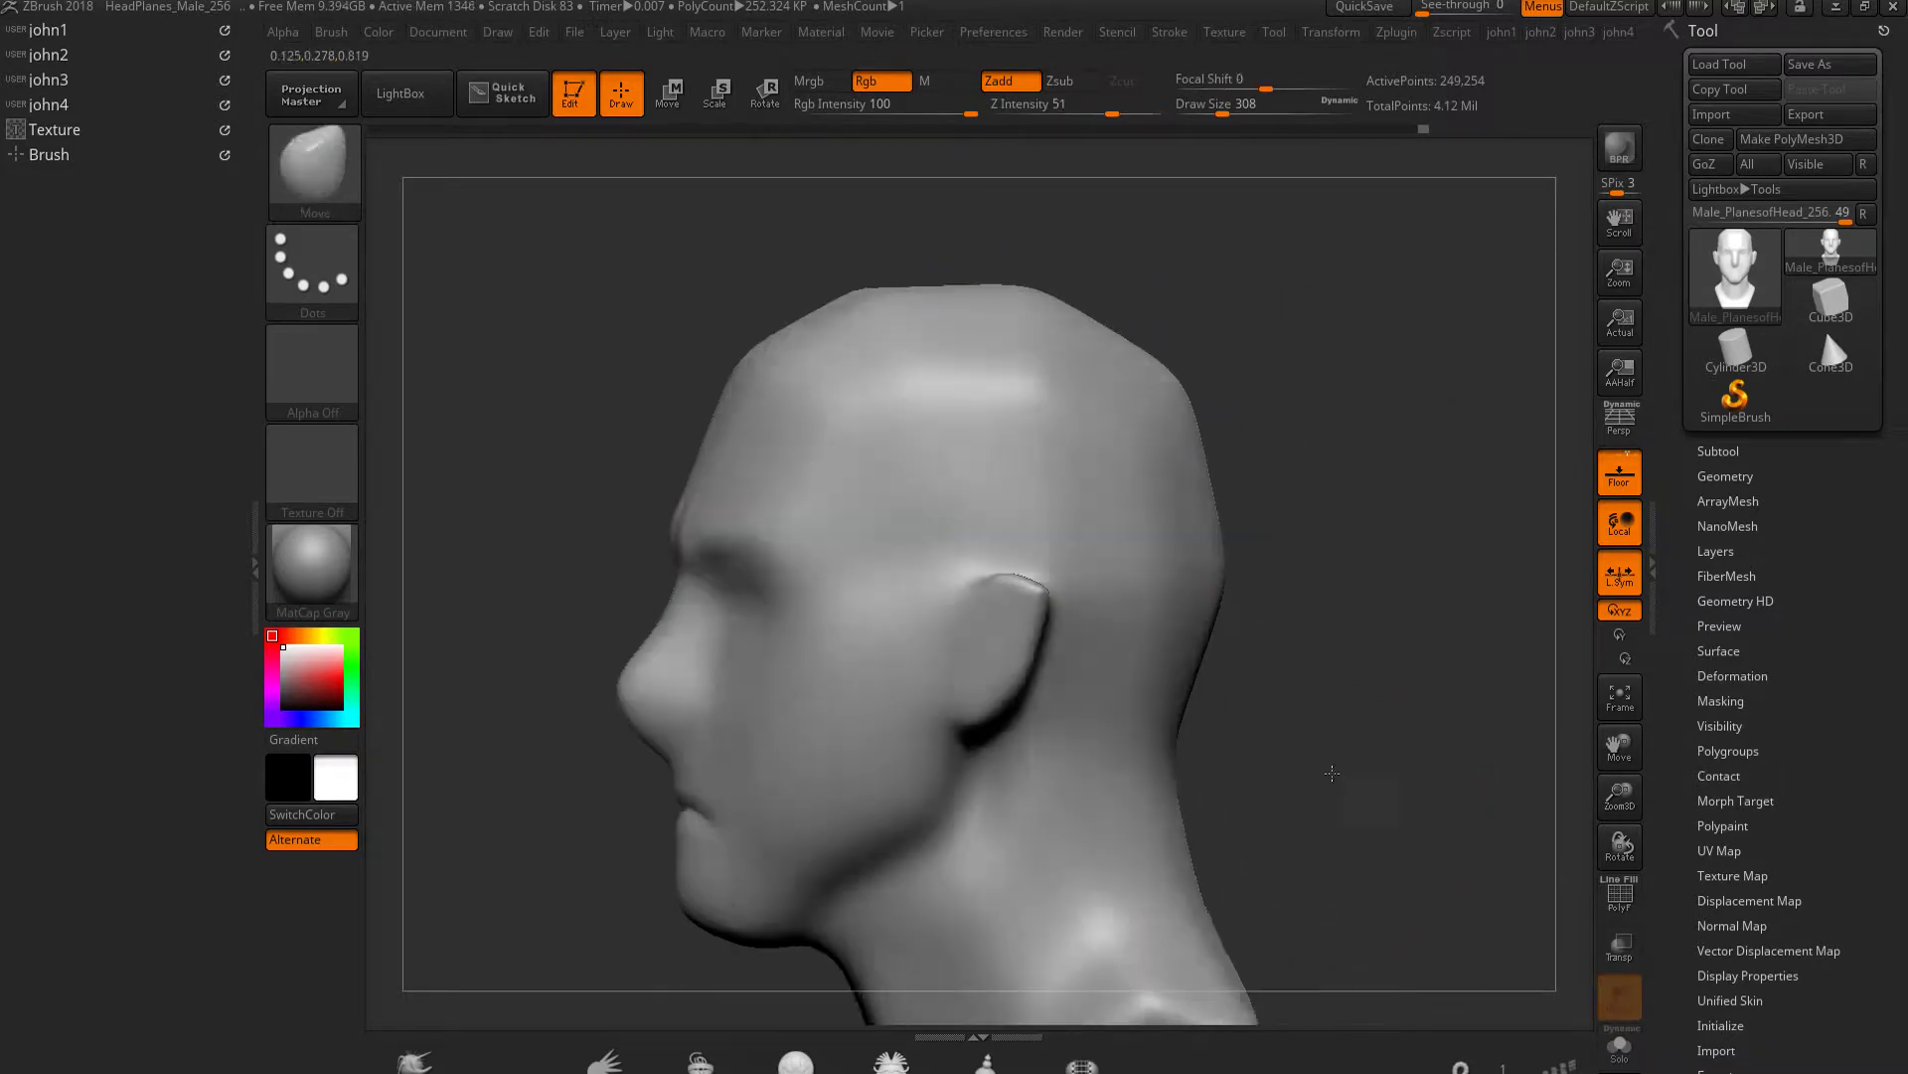
drag(1348, 776, 1375, 773)
Zoom in so the face fills the view and set the brush size to 176
ctrl+right_drag(929, 619, 1220, 612)
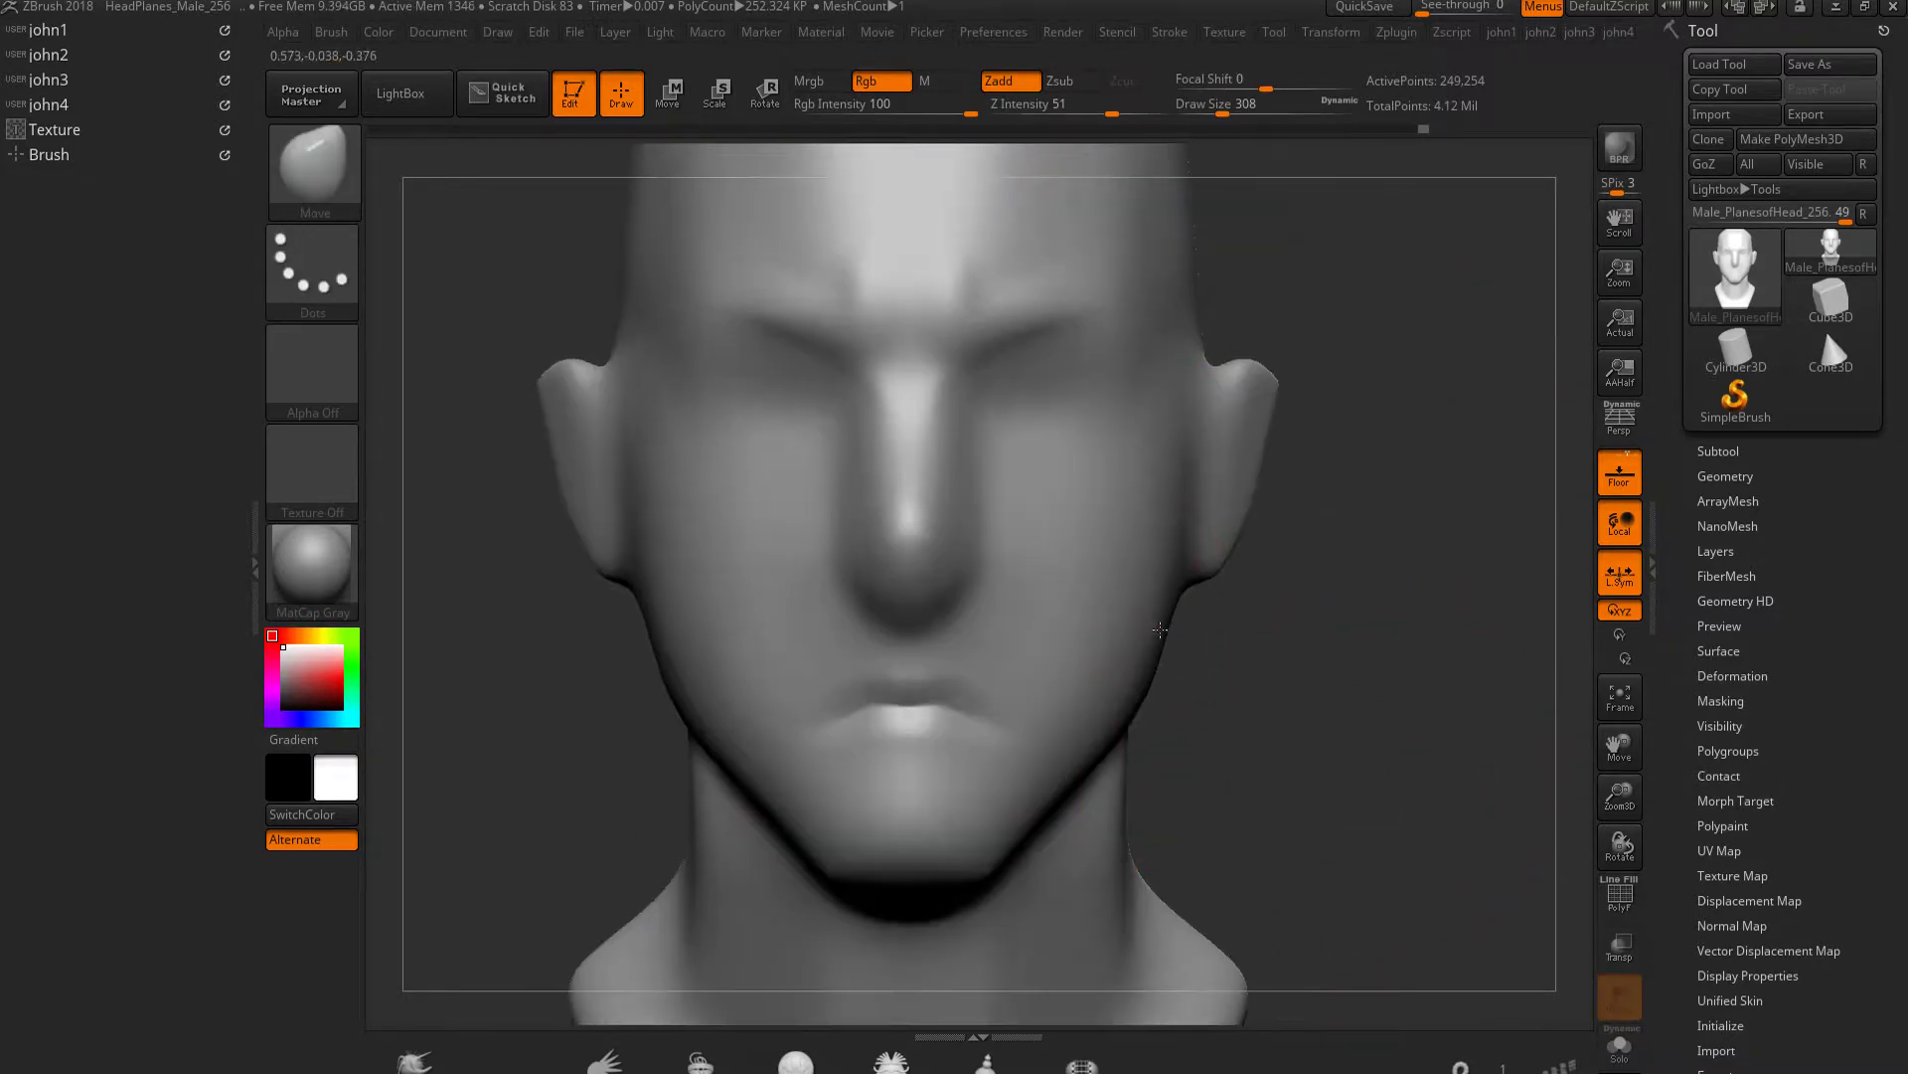
ctrl+right_drag(1170, 327, 1090, 749)
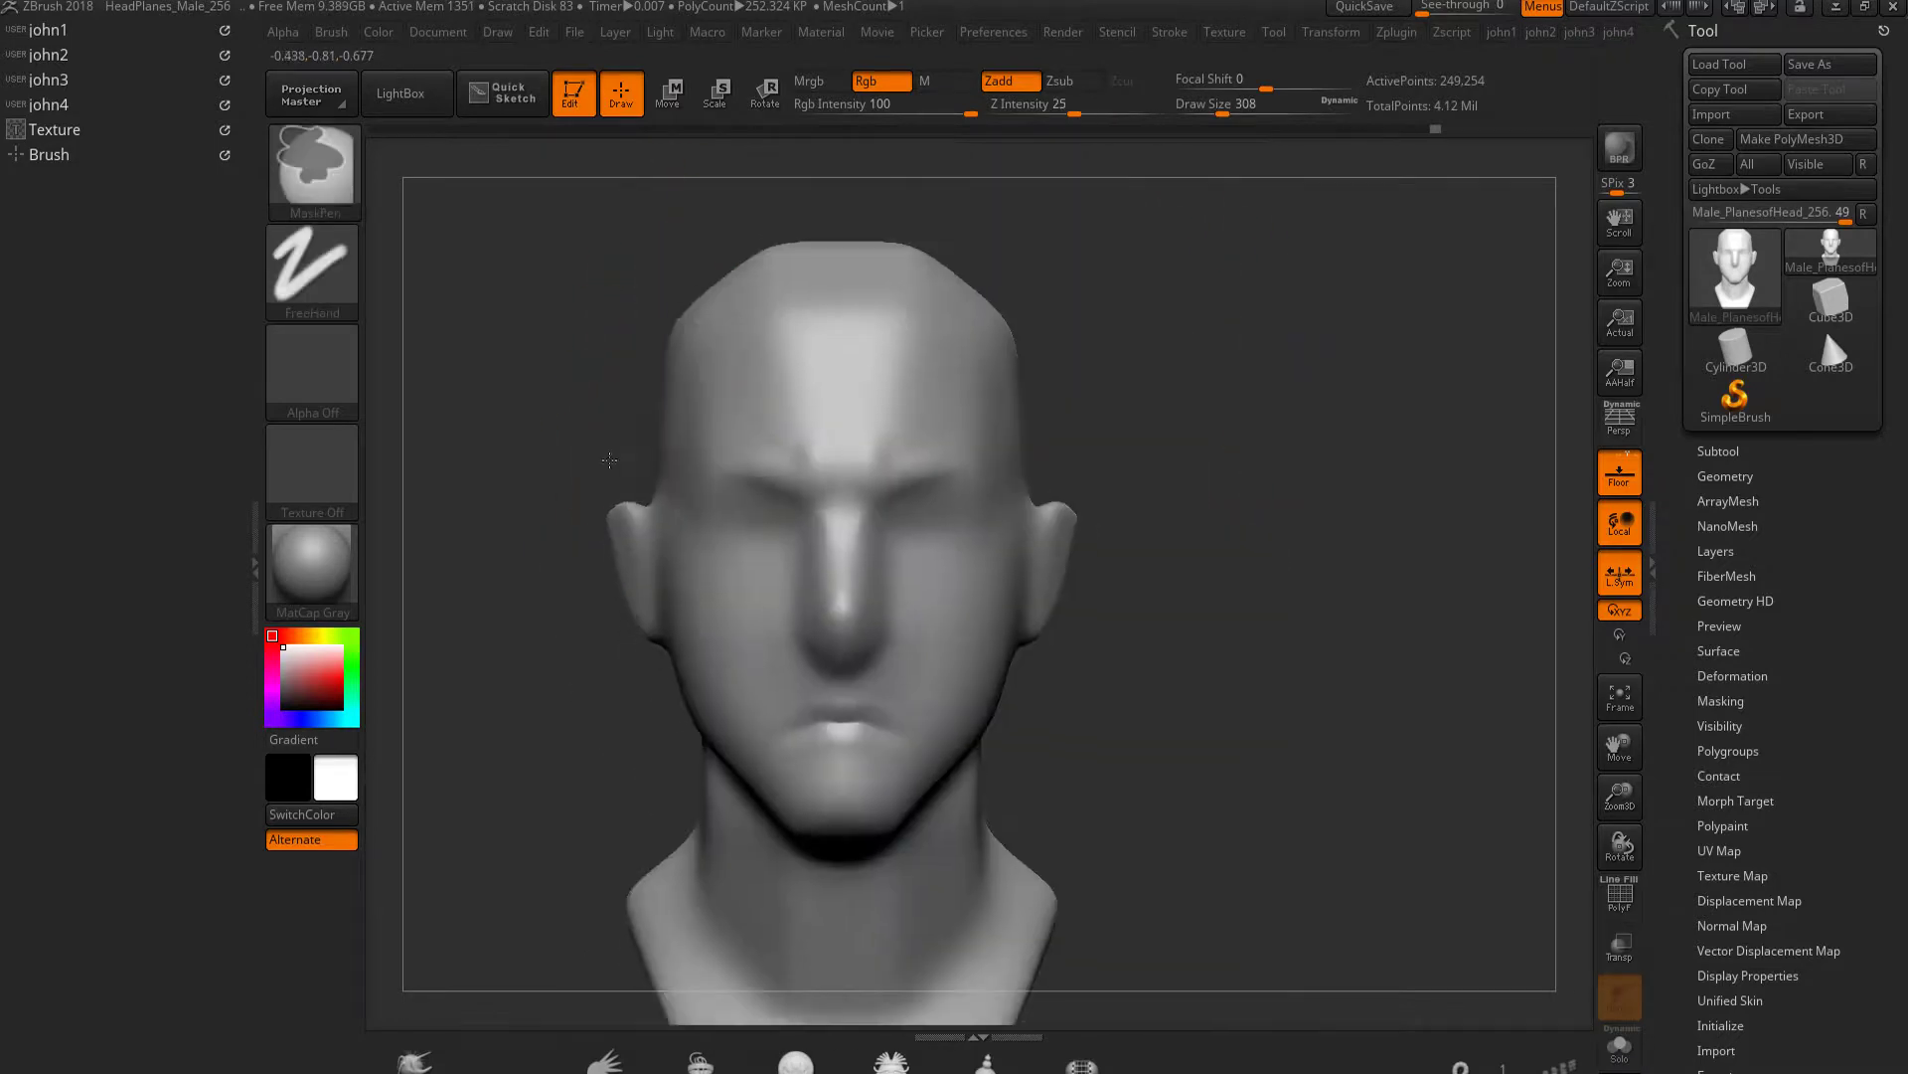
ctrl+right_drag(1535, 713, 1094, 620)
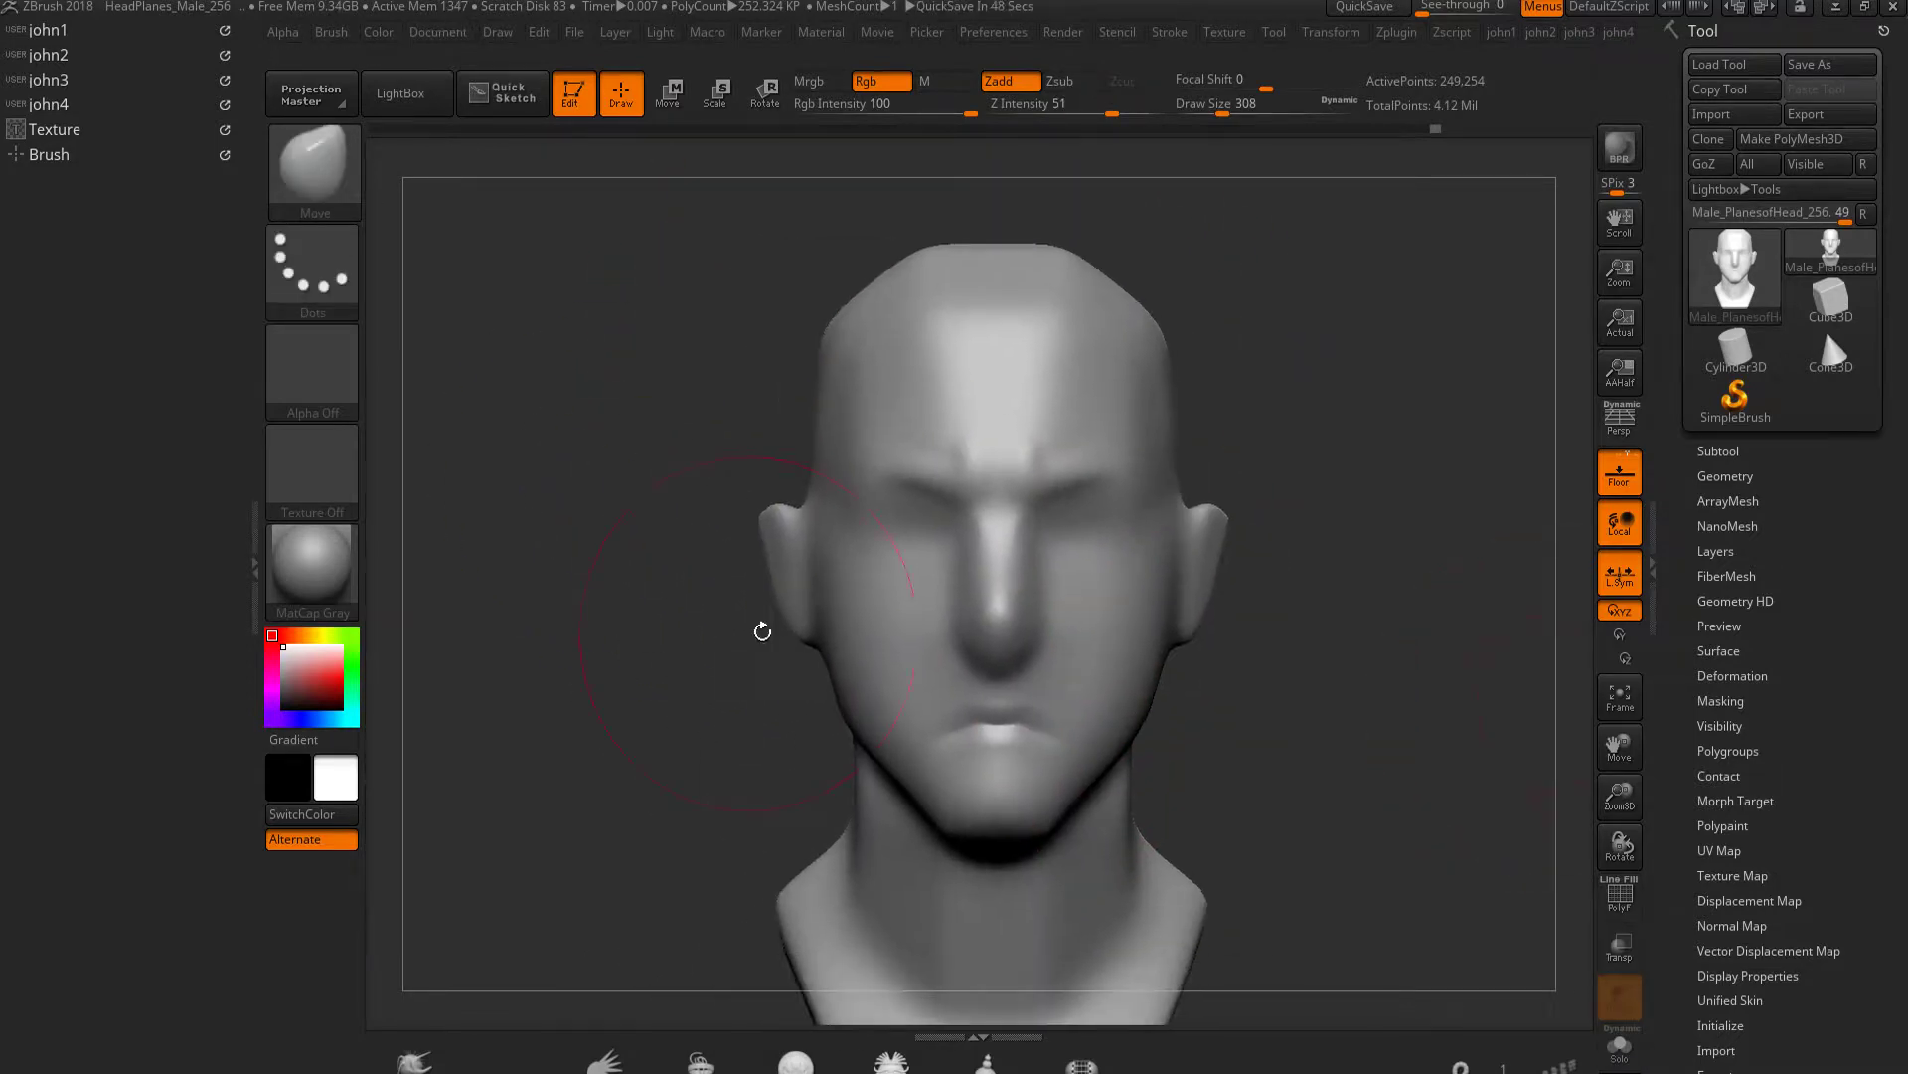
key(bracketleft)
key(bracketleft)
key(bracketright)
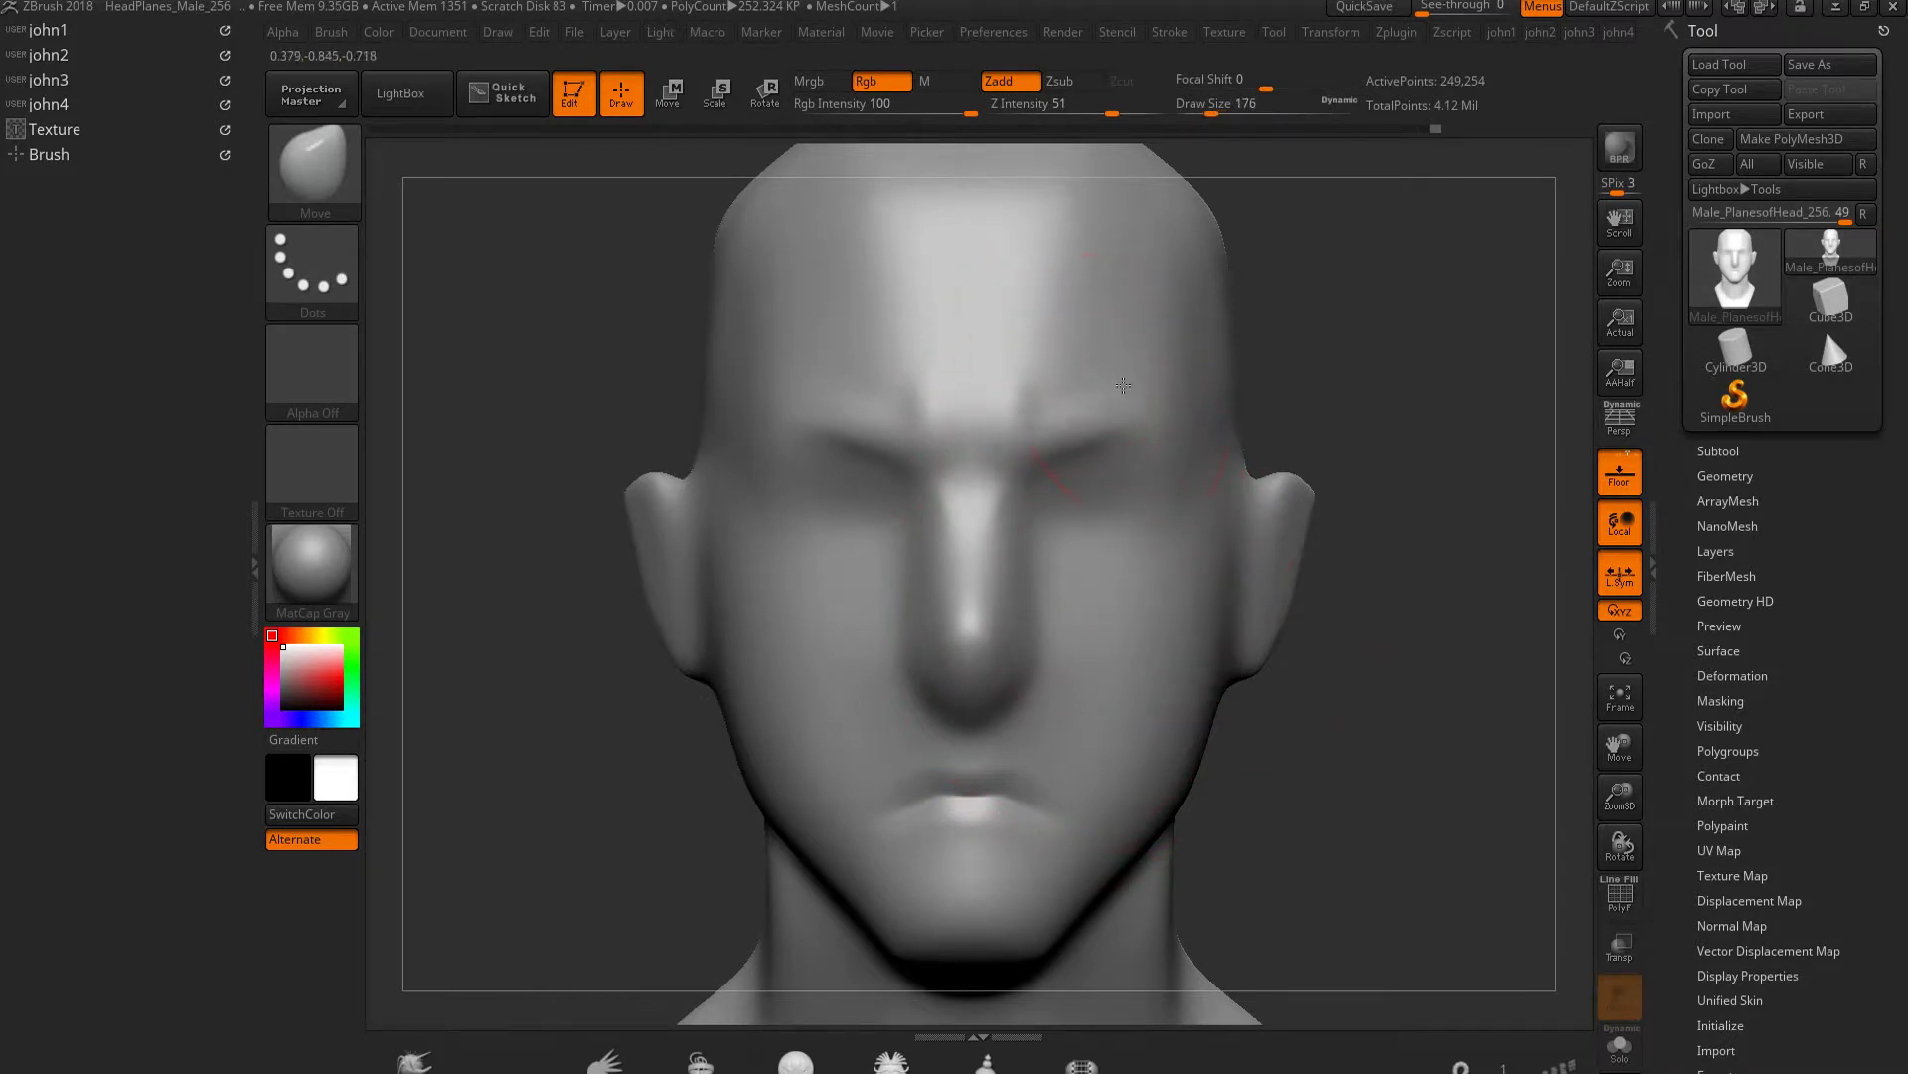
ctrl+right_drag(1134, 566, 1162, 581)
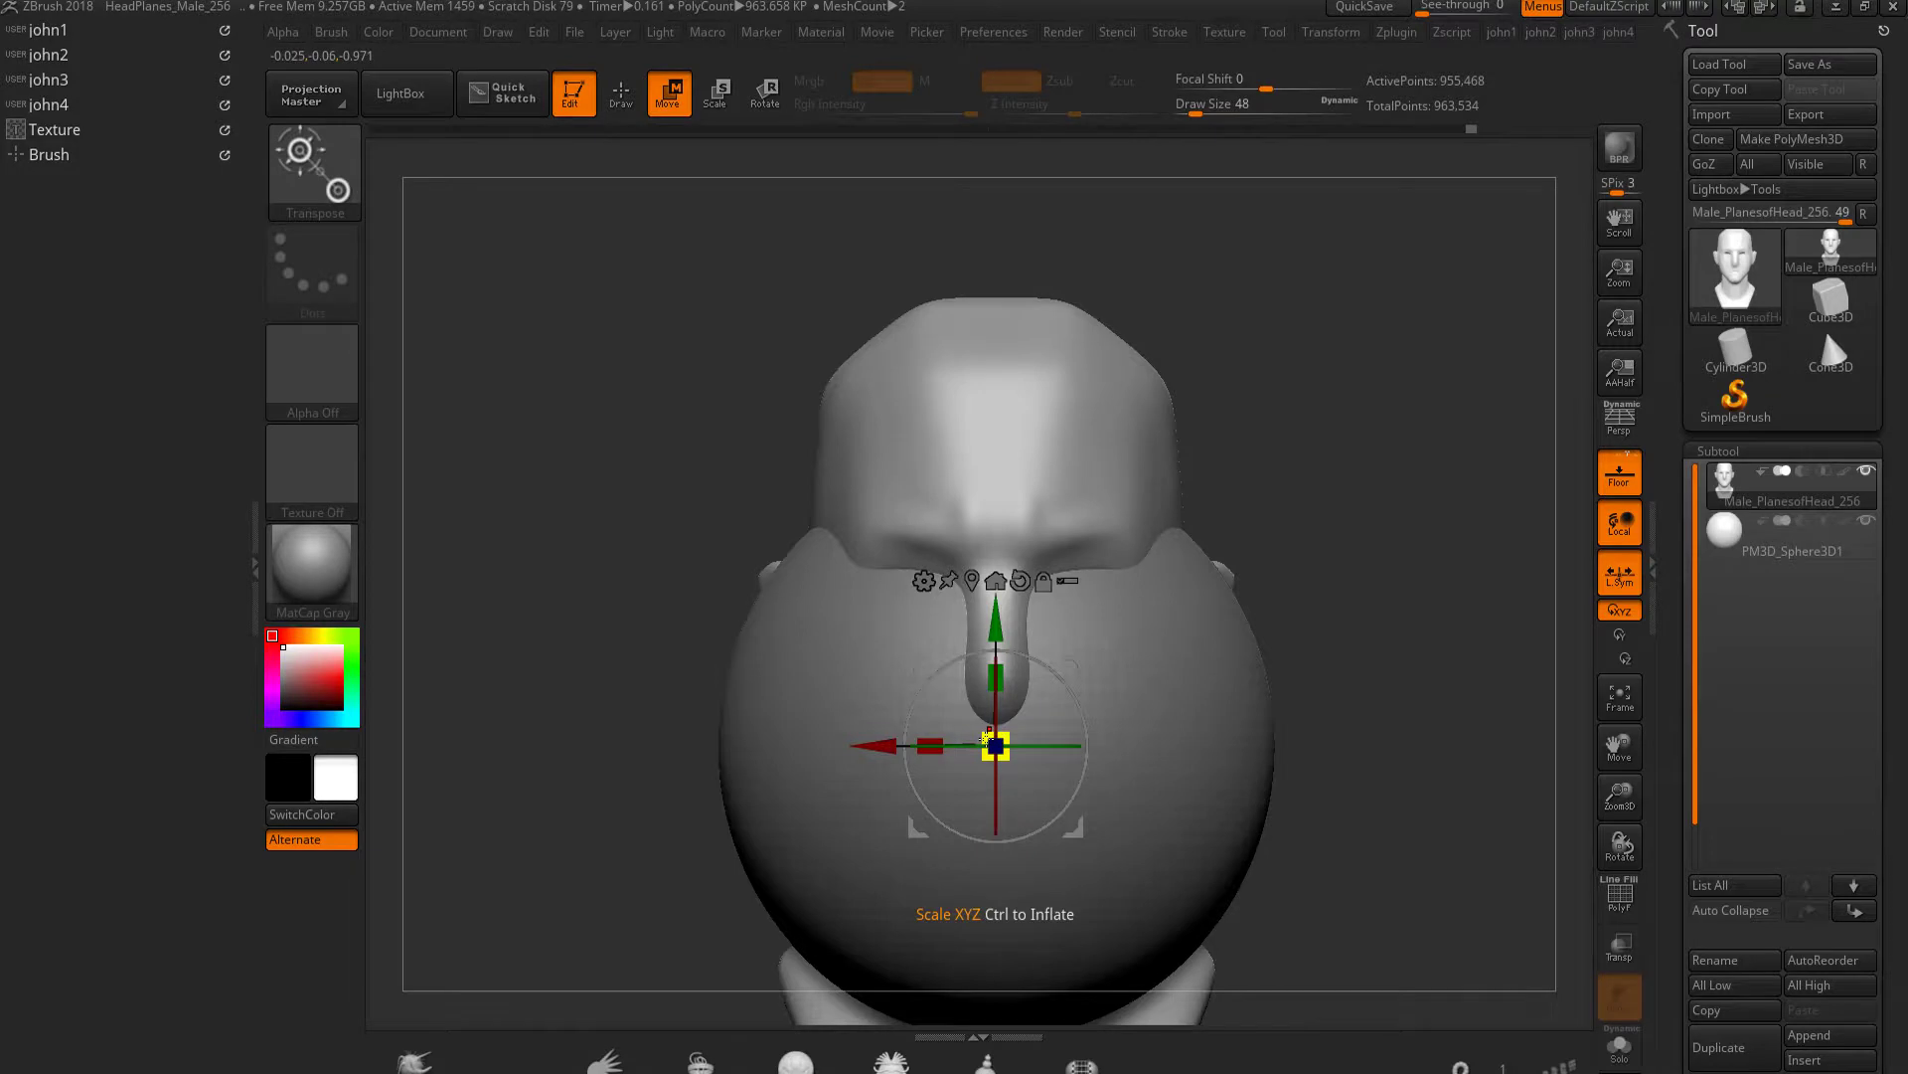
Move, scale and rotate the sphere to sit as an eyeball in one socket
mouse_move(995, 745)
mouse_down()
mouse_move(1171, 746)
mouse_move(1171, 594)
mouse_move(1143, 616)
mouse_up()
mouse_move(1243, 743)
mouse_down()
mouse_move(1370, 743)
mouse_move(1143, 716)
mouse_up()
drag(1312, 509, 963, 509)
shift+drag(921, 685, 1093, 685)
drag(949, 488, 876, 492)
shift+drag(1173, 497, 994, 494)
shift+drag(974, 647, 1193, 636)
drag(745, 445, 738, 445)
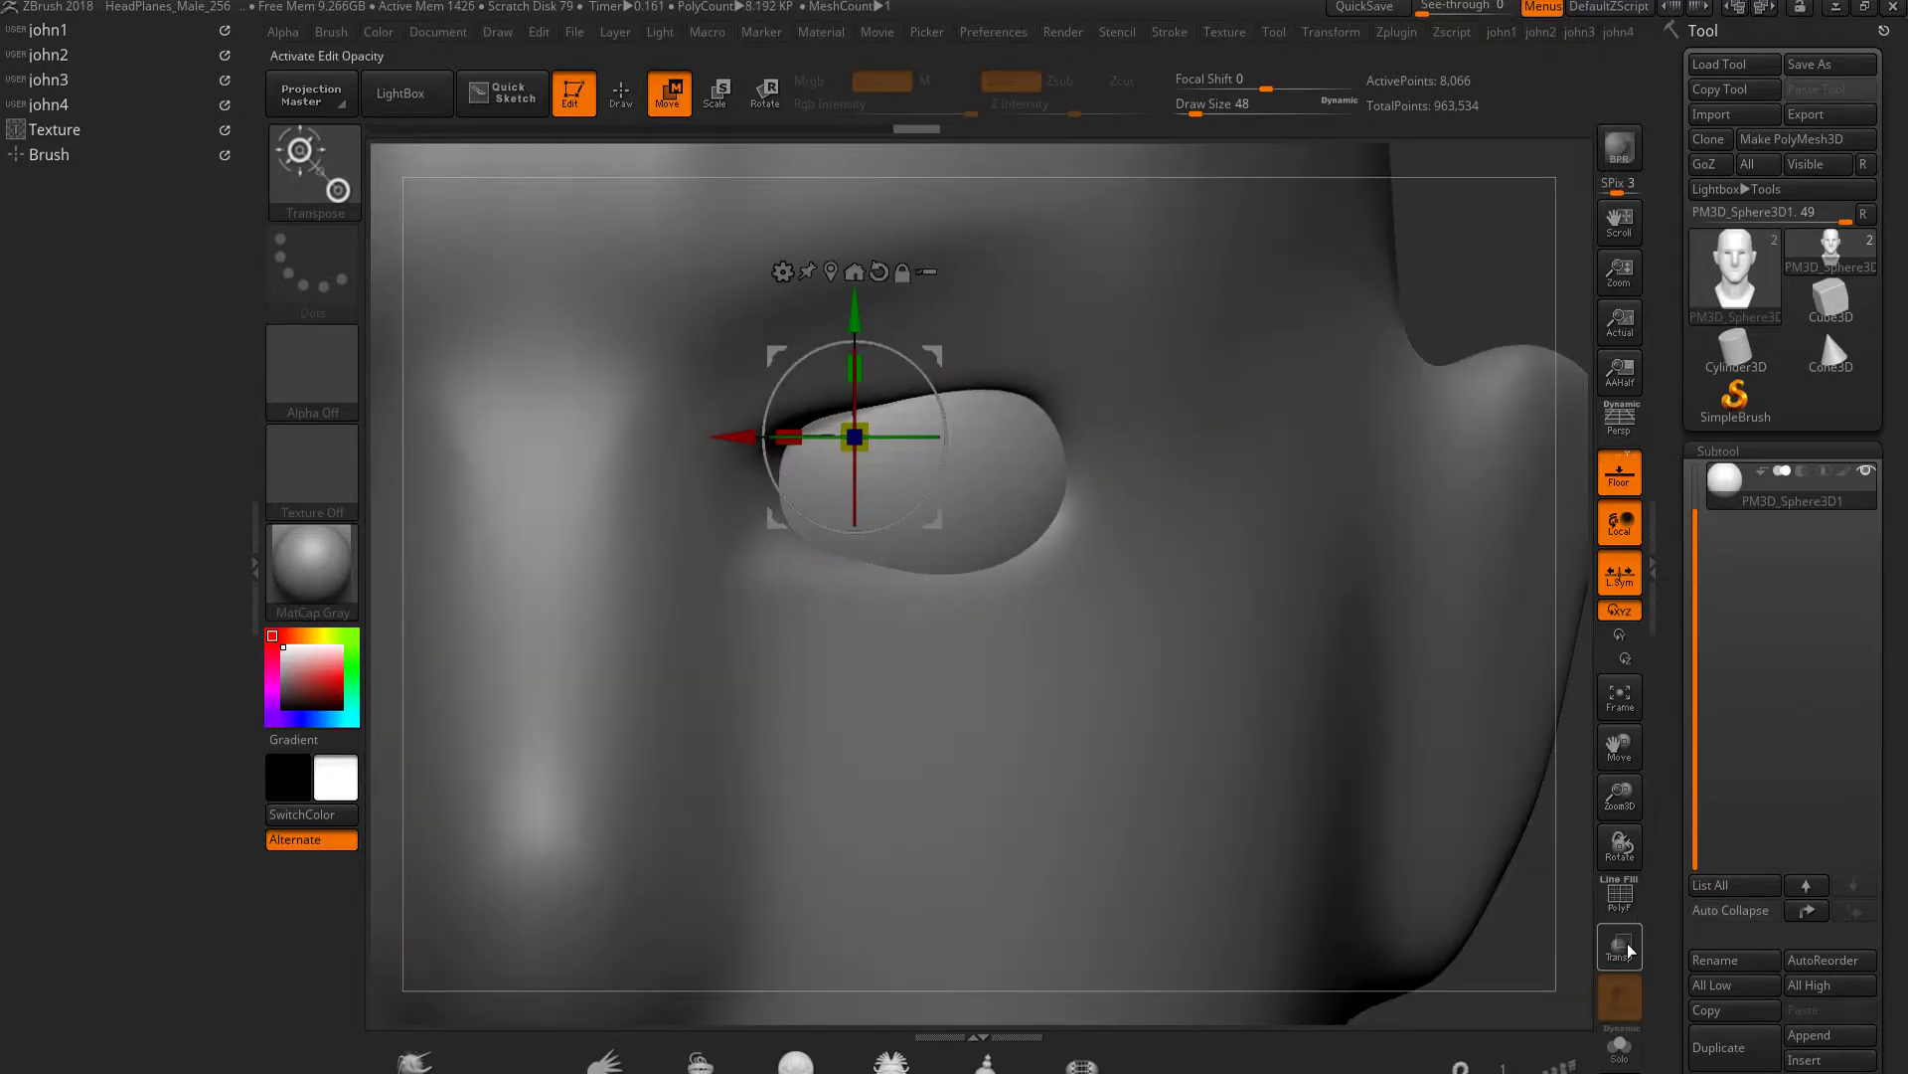
click(1620, 947)
mouse_move(847, 497)
mouse_down()
mouse_move(832, 491)
mouse_move(845, 517)
mouse_up()
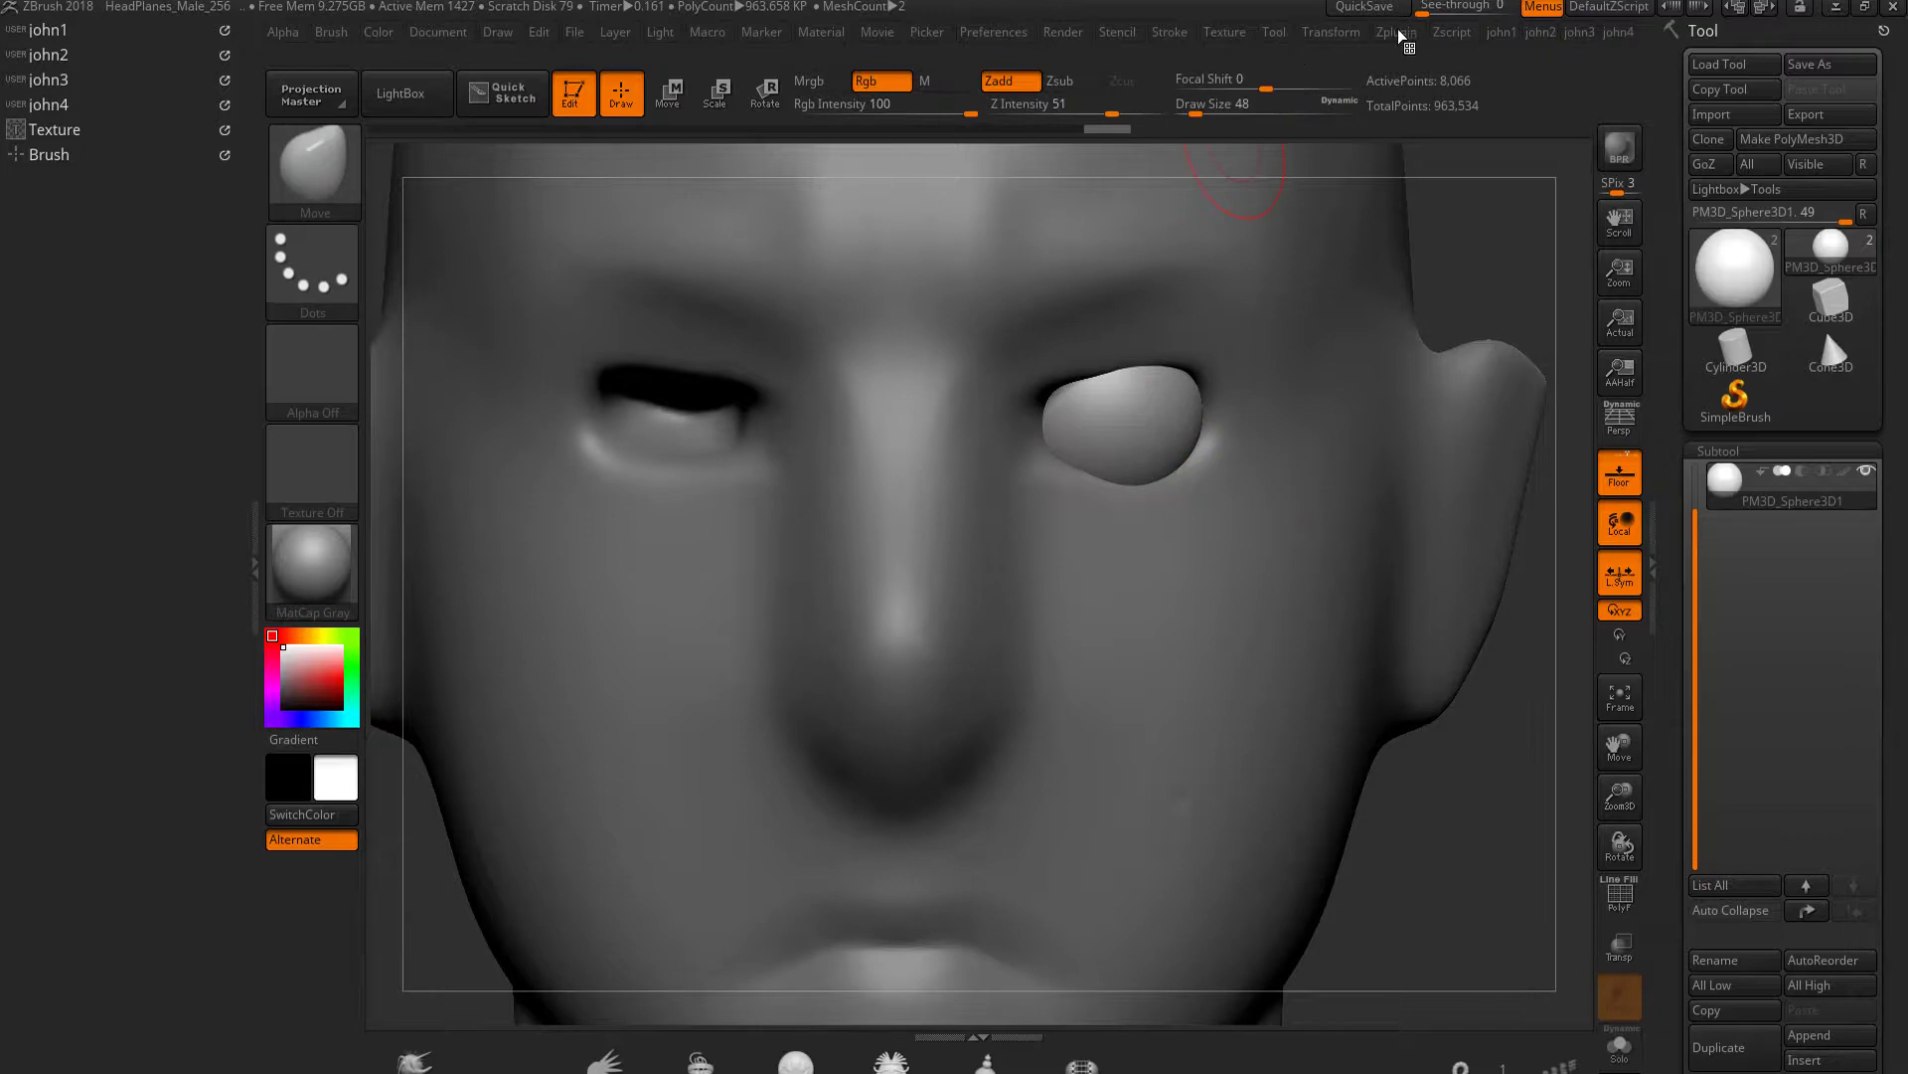
Mirror the eyeball into the other socket with SubTool Master
click(1396, 32)
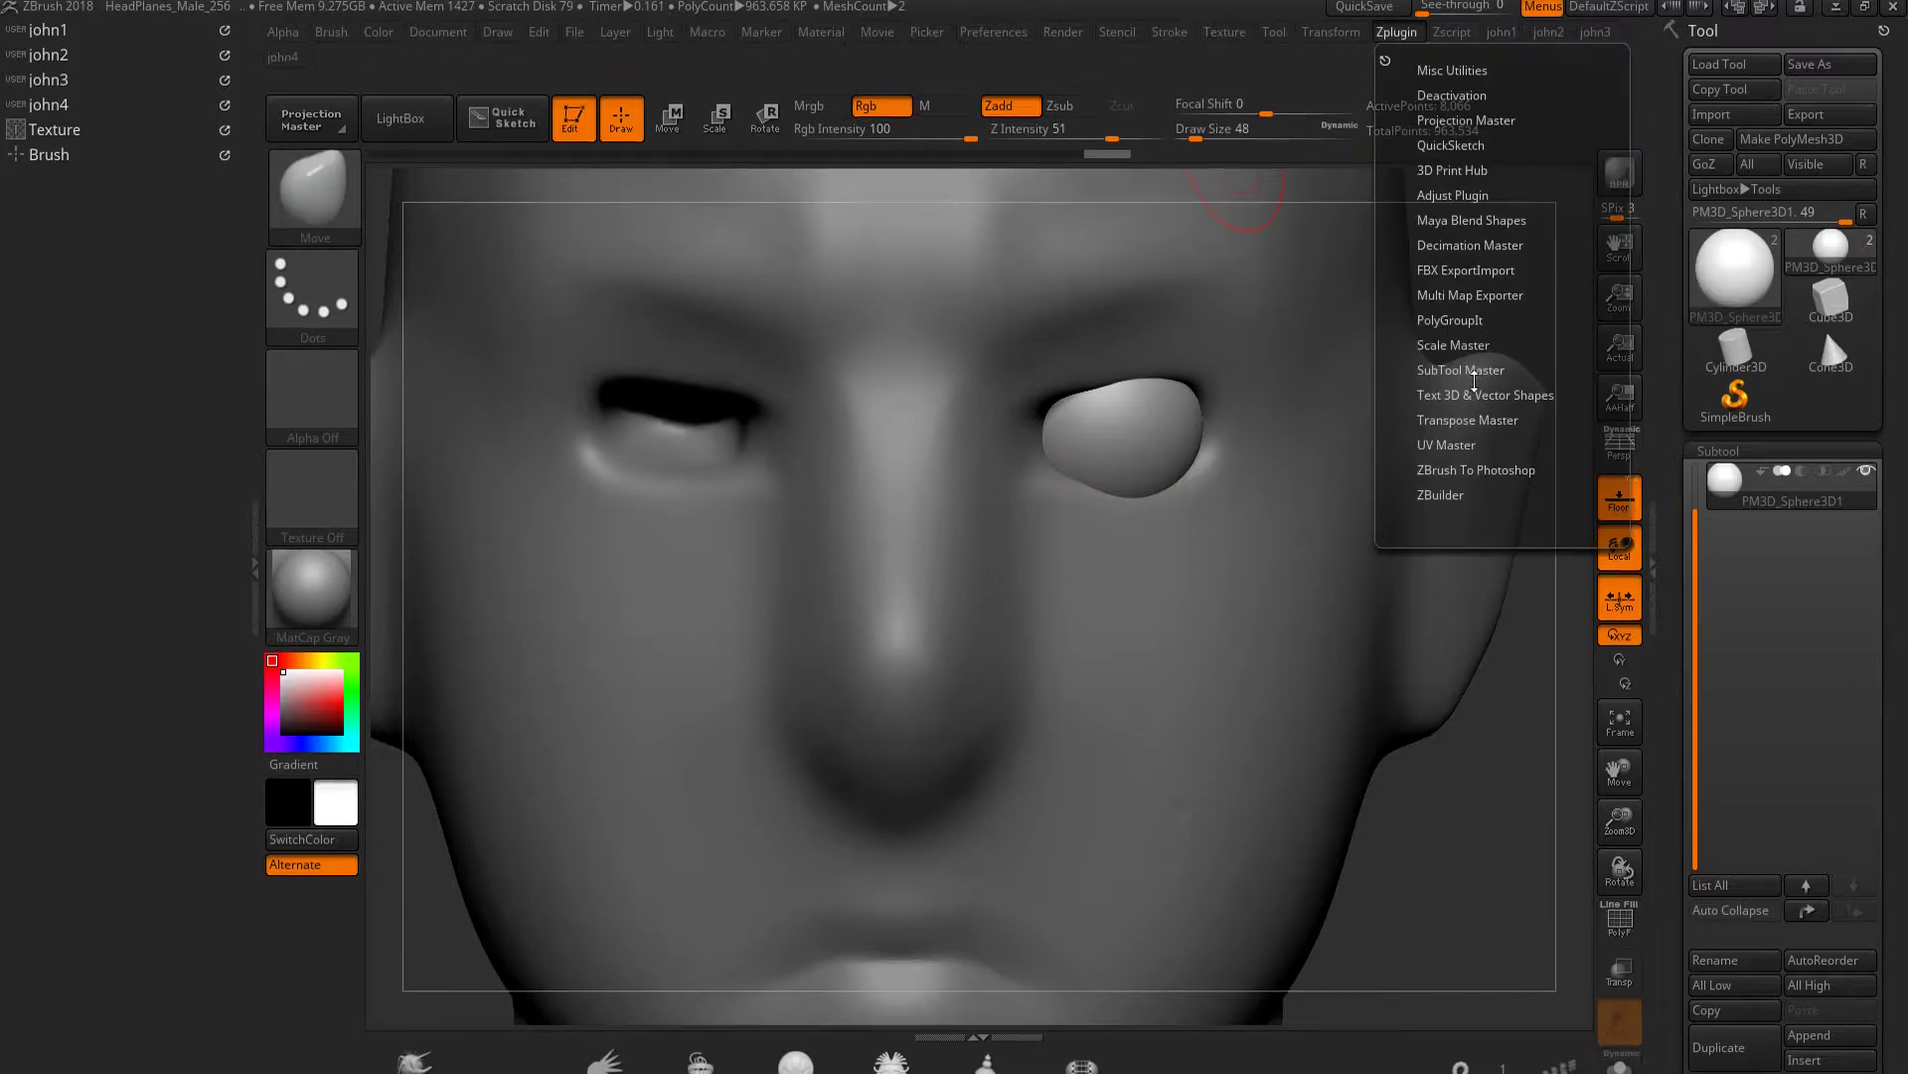
click(1461, 369)
click(1525, 465)
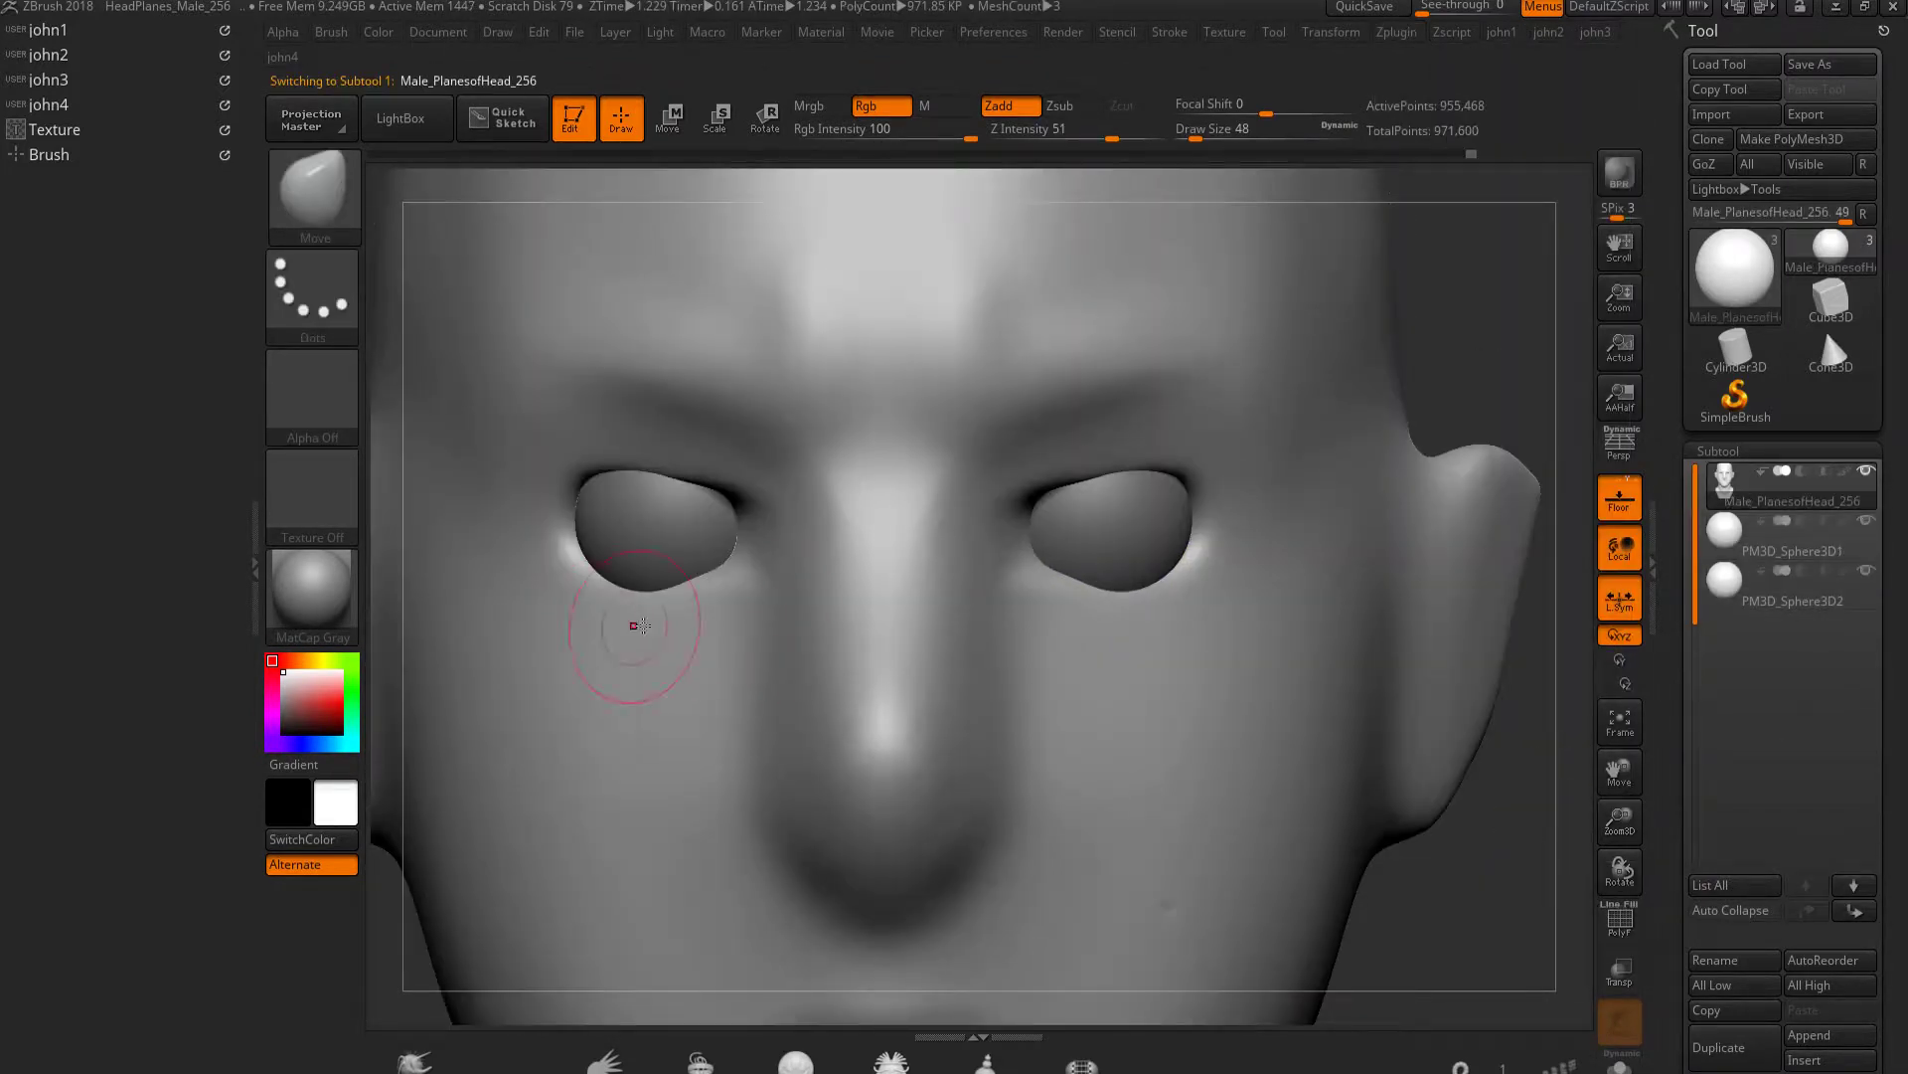
Build a ClayBuildup ridge along the upper eyelids, undoing the overly thick pass, then smooth it
key(b)
key(c)
key(b)
drag(1076, 477, 1292, 465)
key(ctrl)
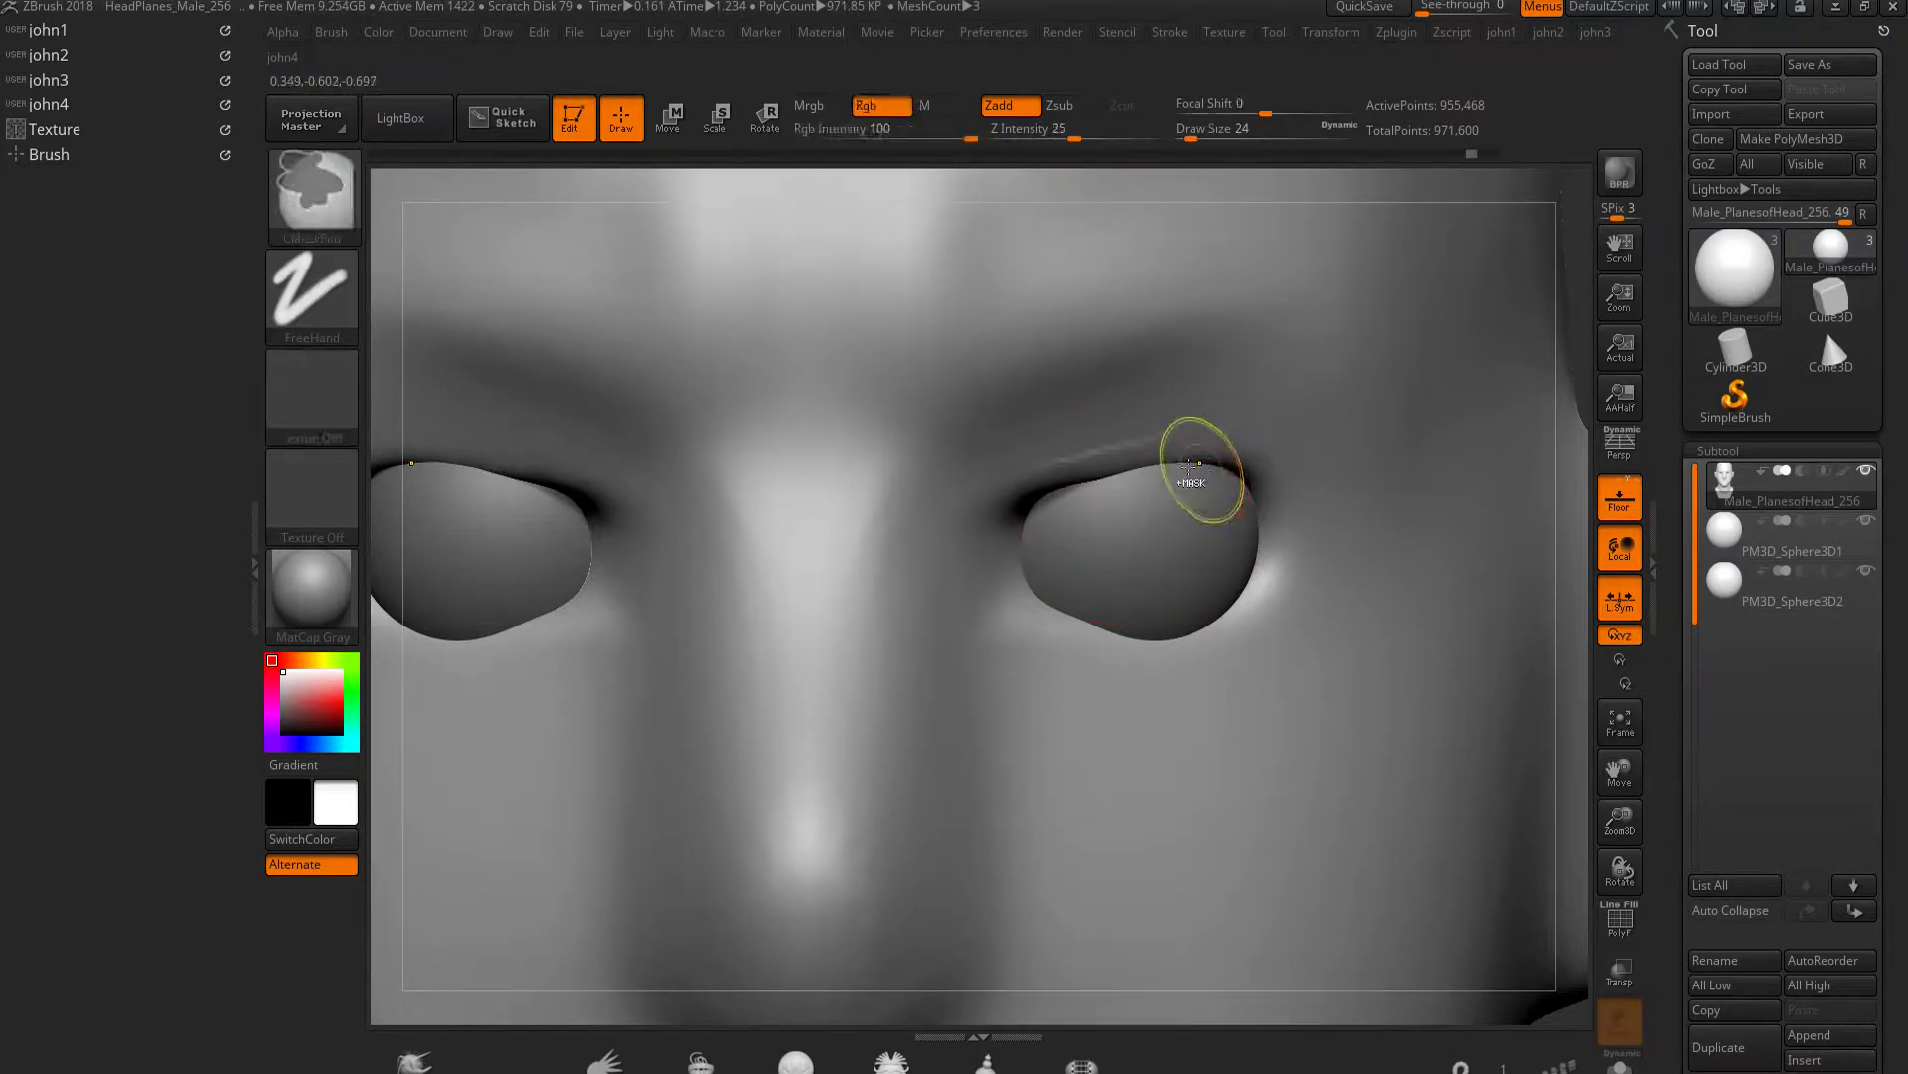
drag(1272, 466, 1007, 499)
key(ctrl+z)
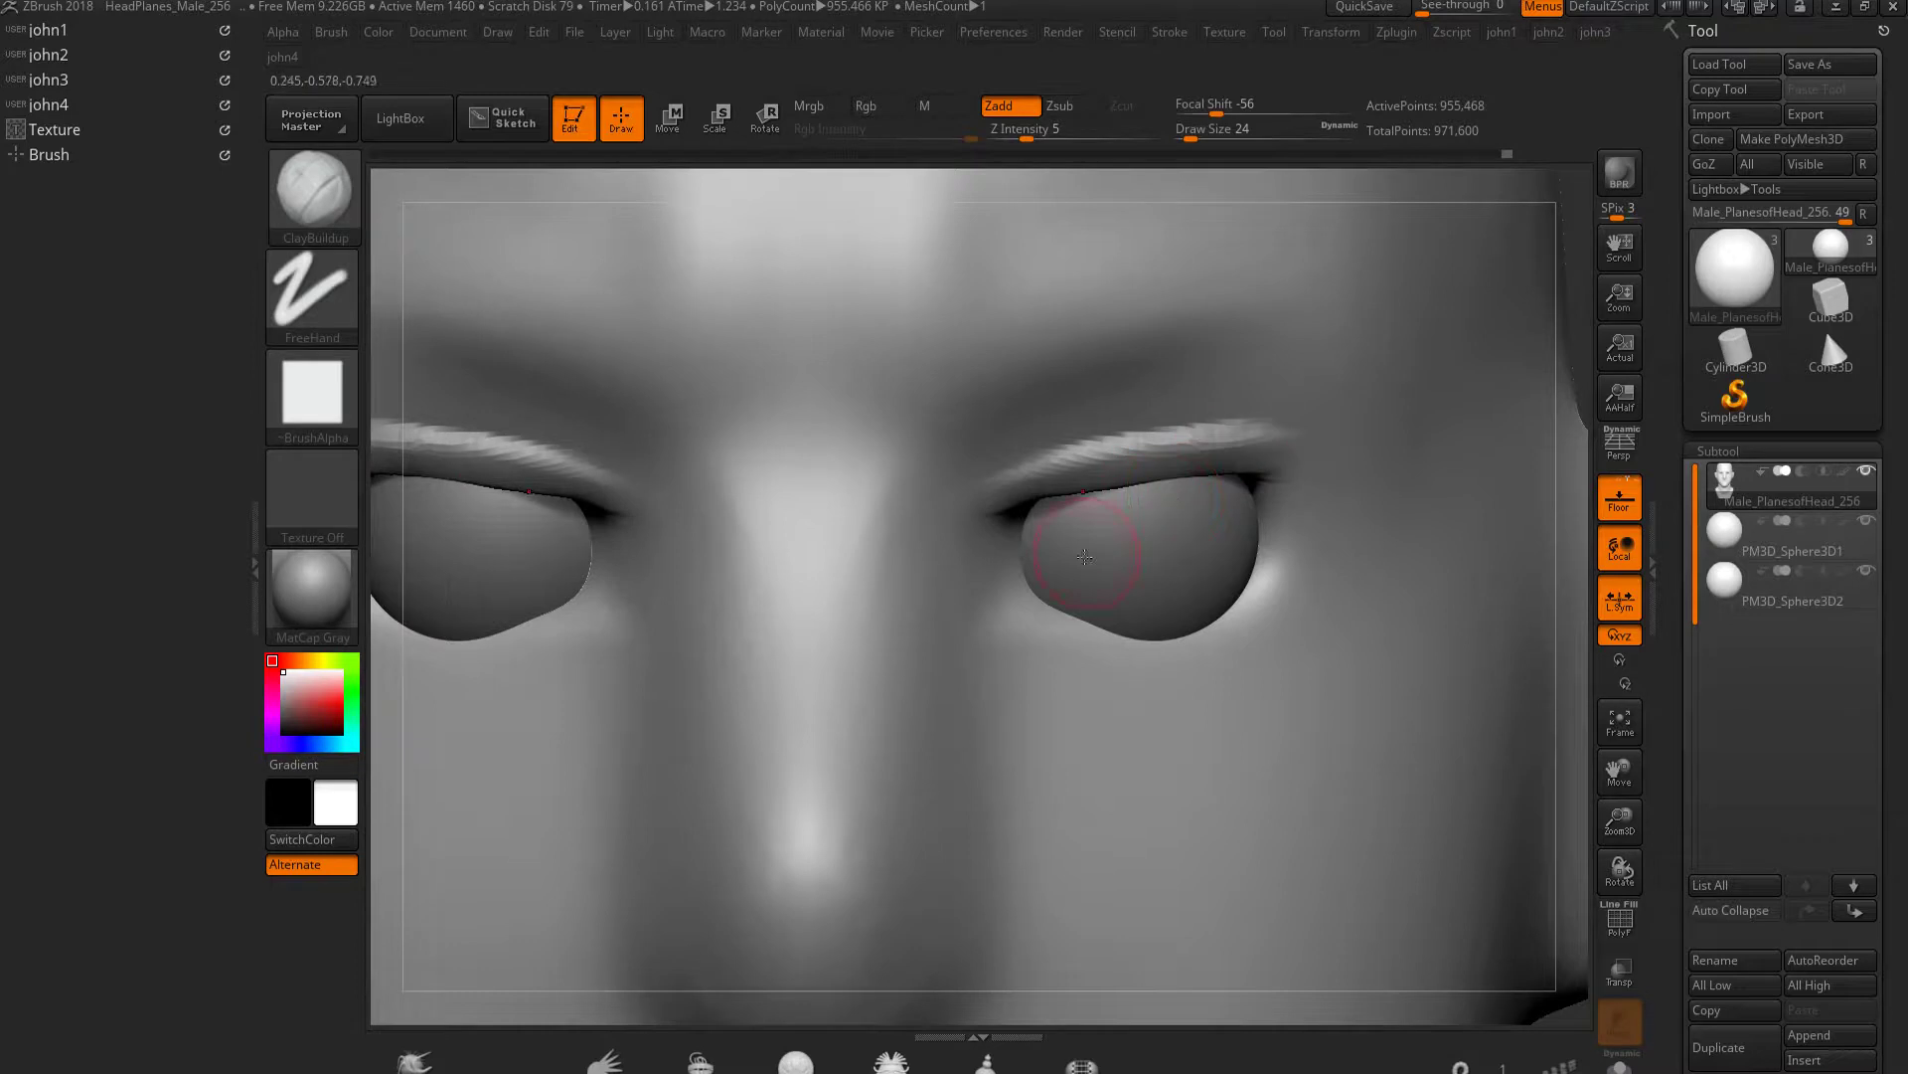
mouse_move(994, 527)
shift+mouse_down()
mouse_move(1044, 512)
mouse_move(1031, 487)
mouse_move(1273, 438)
mouse_move(1184, 623)
shift+mouse_up()
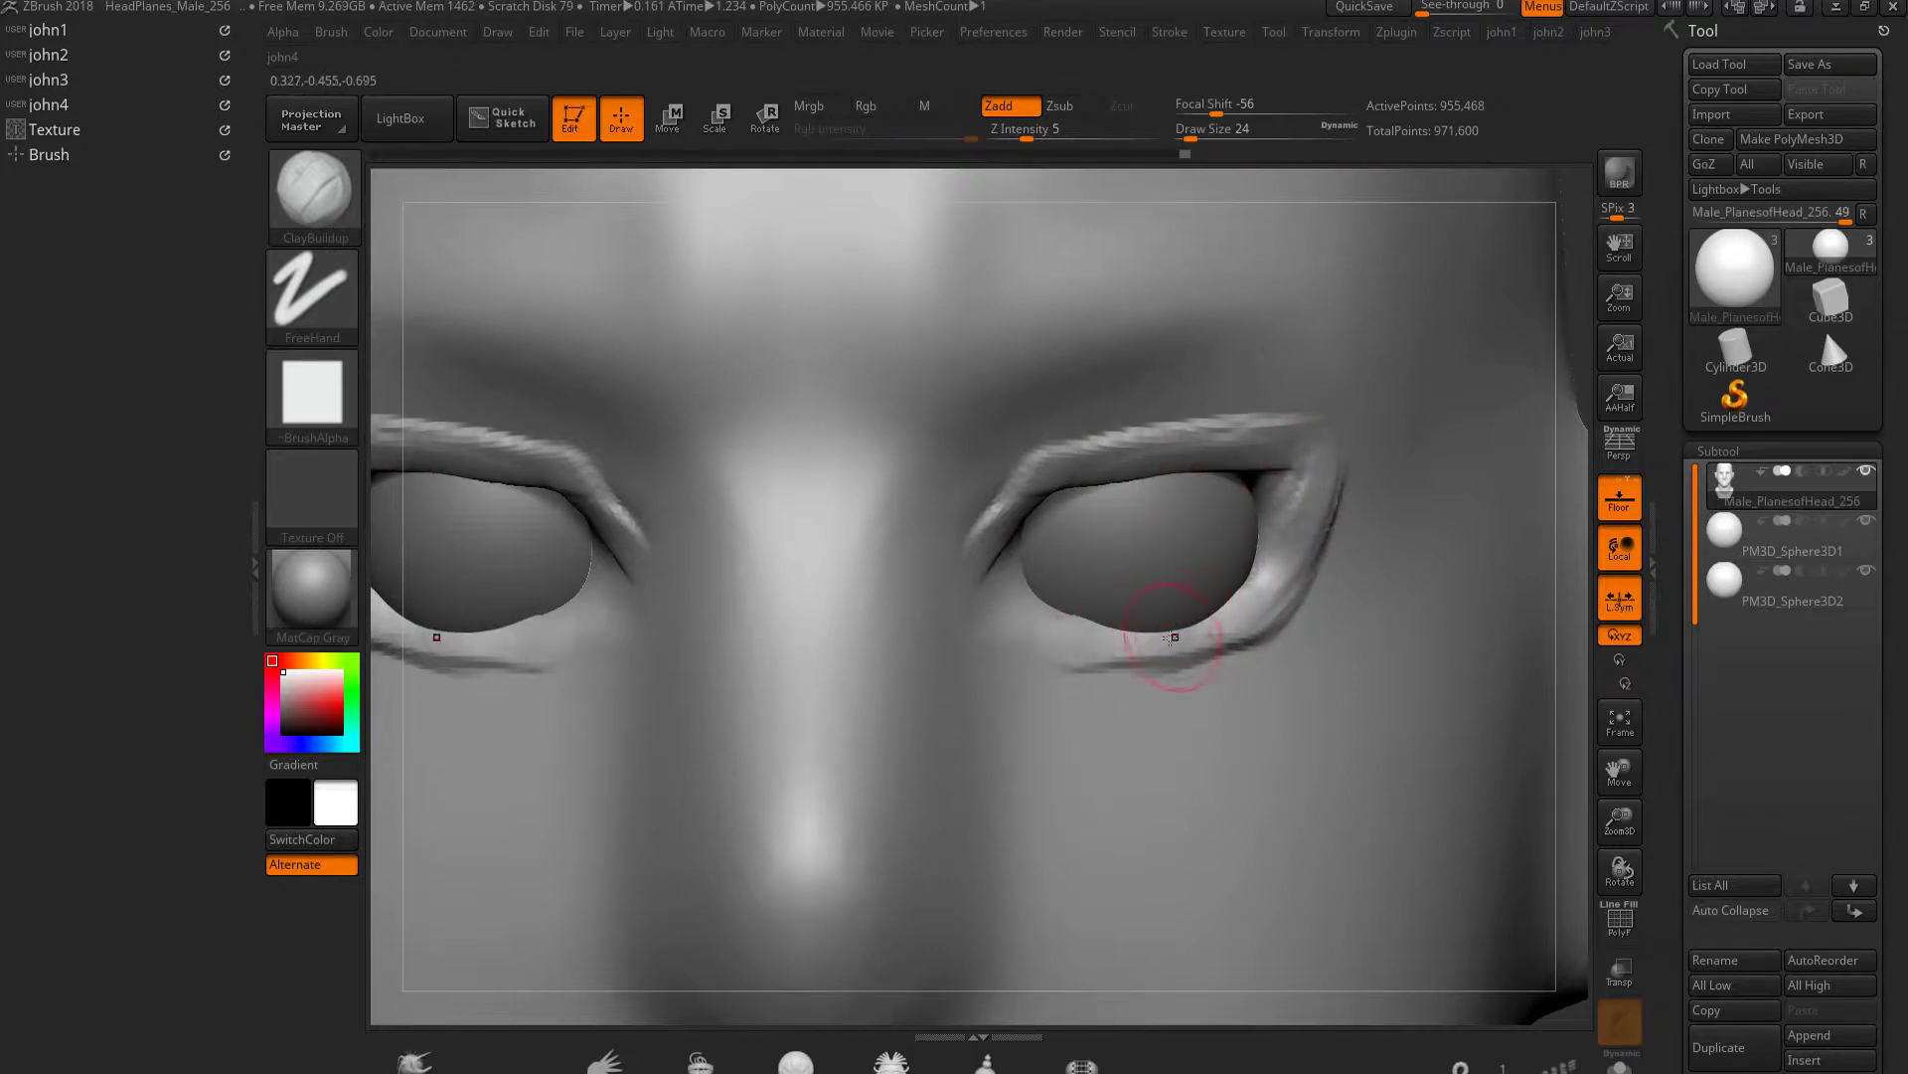
Thicken the lower eyelid rims and smooth both upper and lower lids
drag(1093, 630, 1262, 596)
drag(1054, 448, 1292, 437)
mouse_move(1282, 596)
mouse_down()
mouse_move(1116, 637)
mouse_move(1298, 512)
mouse_move(1000, 632)
mouse_up()
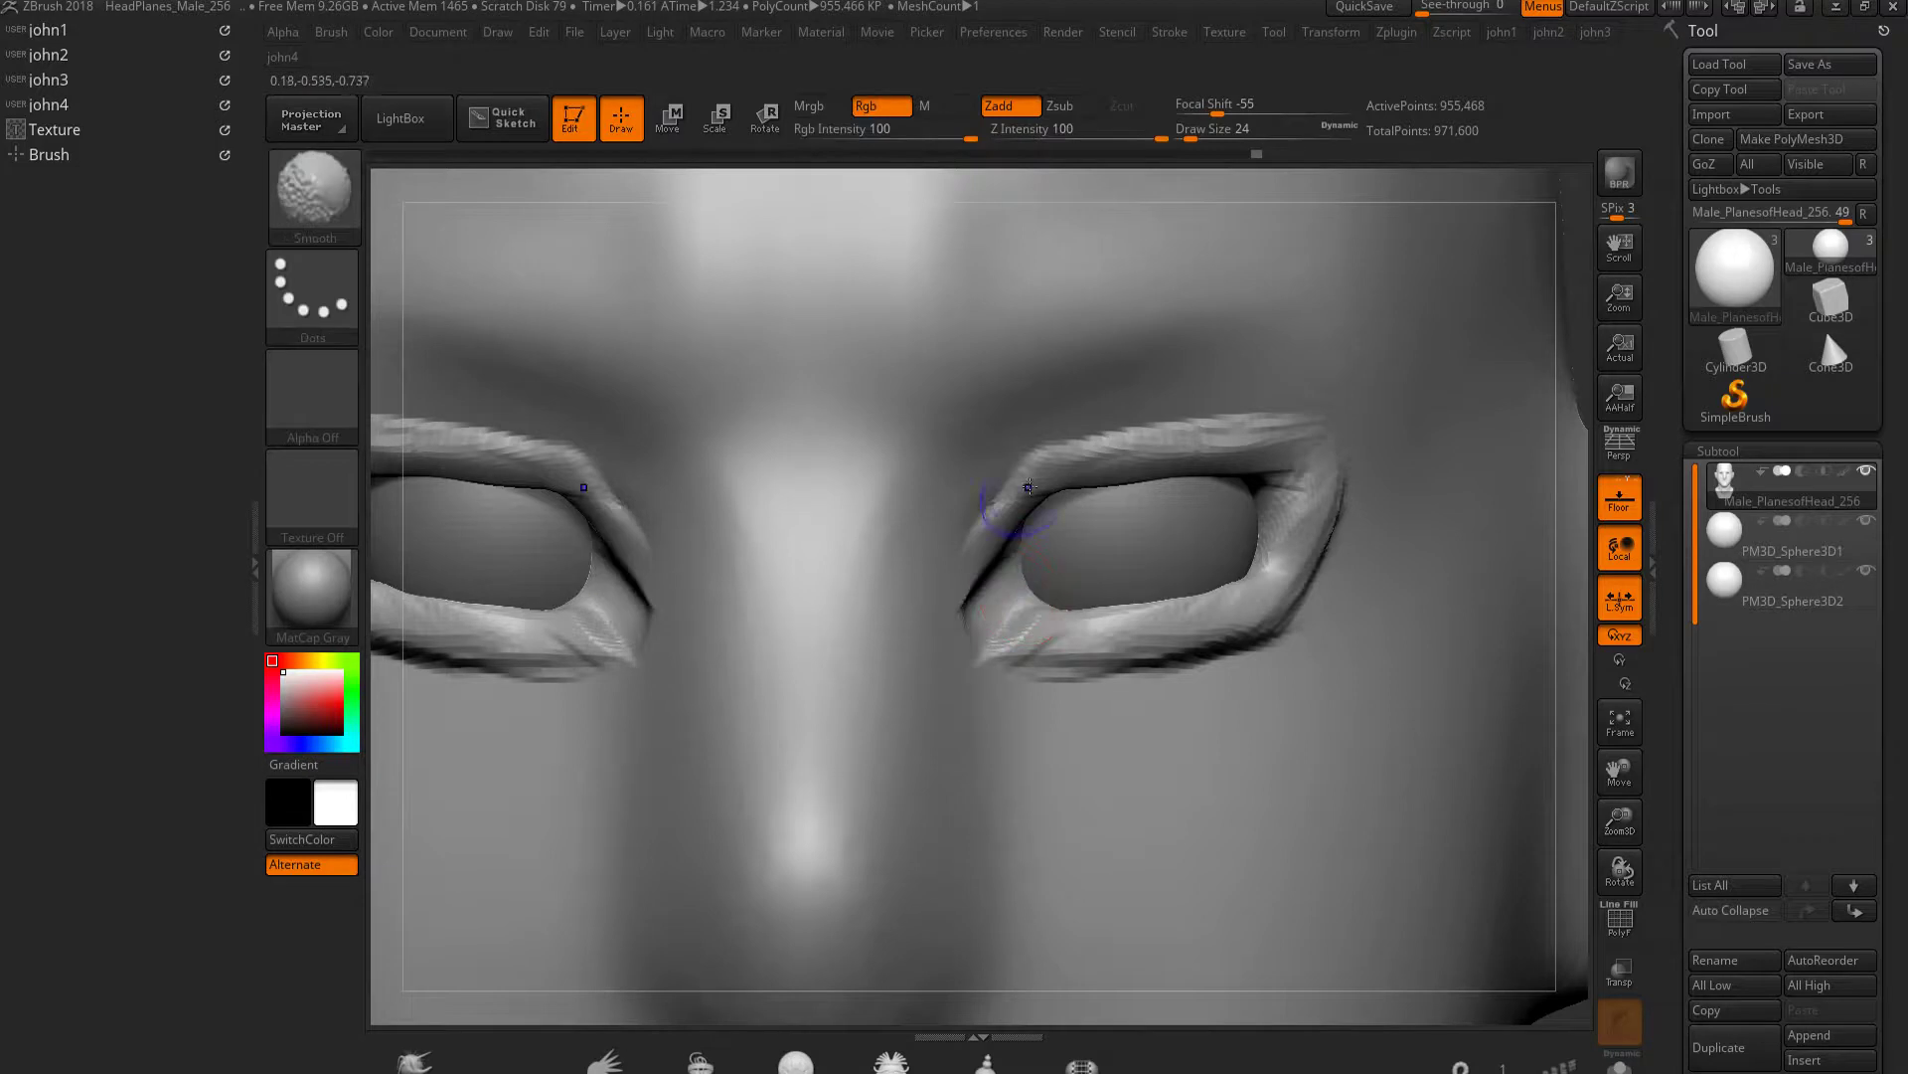
shift+drag(994, 526, 1292, 437)
shift+drag(1292, 597, 1055, 688)
mouse_move(1055, 688)
ctrl+right_down()
mouse_move(994, 596)
mouse_move(1283, 497)
ctrl+right_up()
With the Move brush, pull the upper eyelid lower and flatter and reshape its outer corner
key(b)
key(m)
key(v)
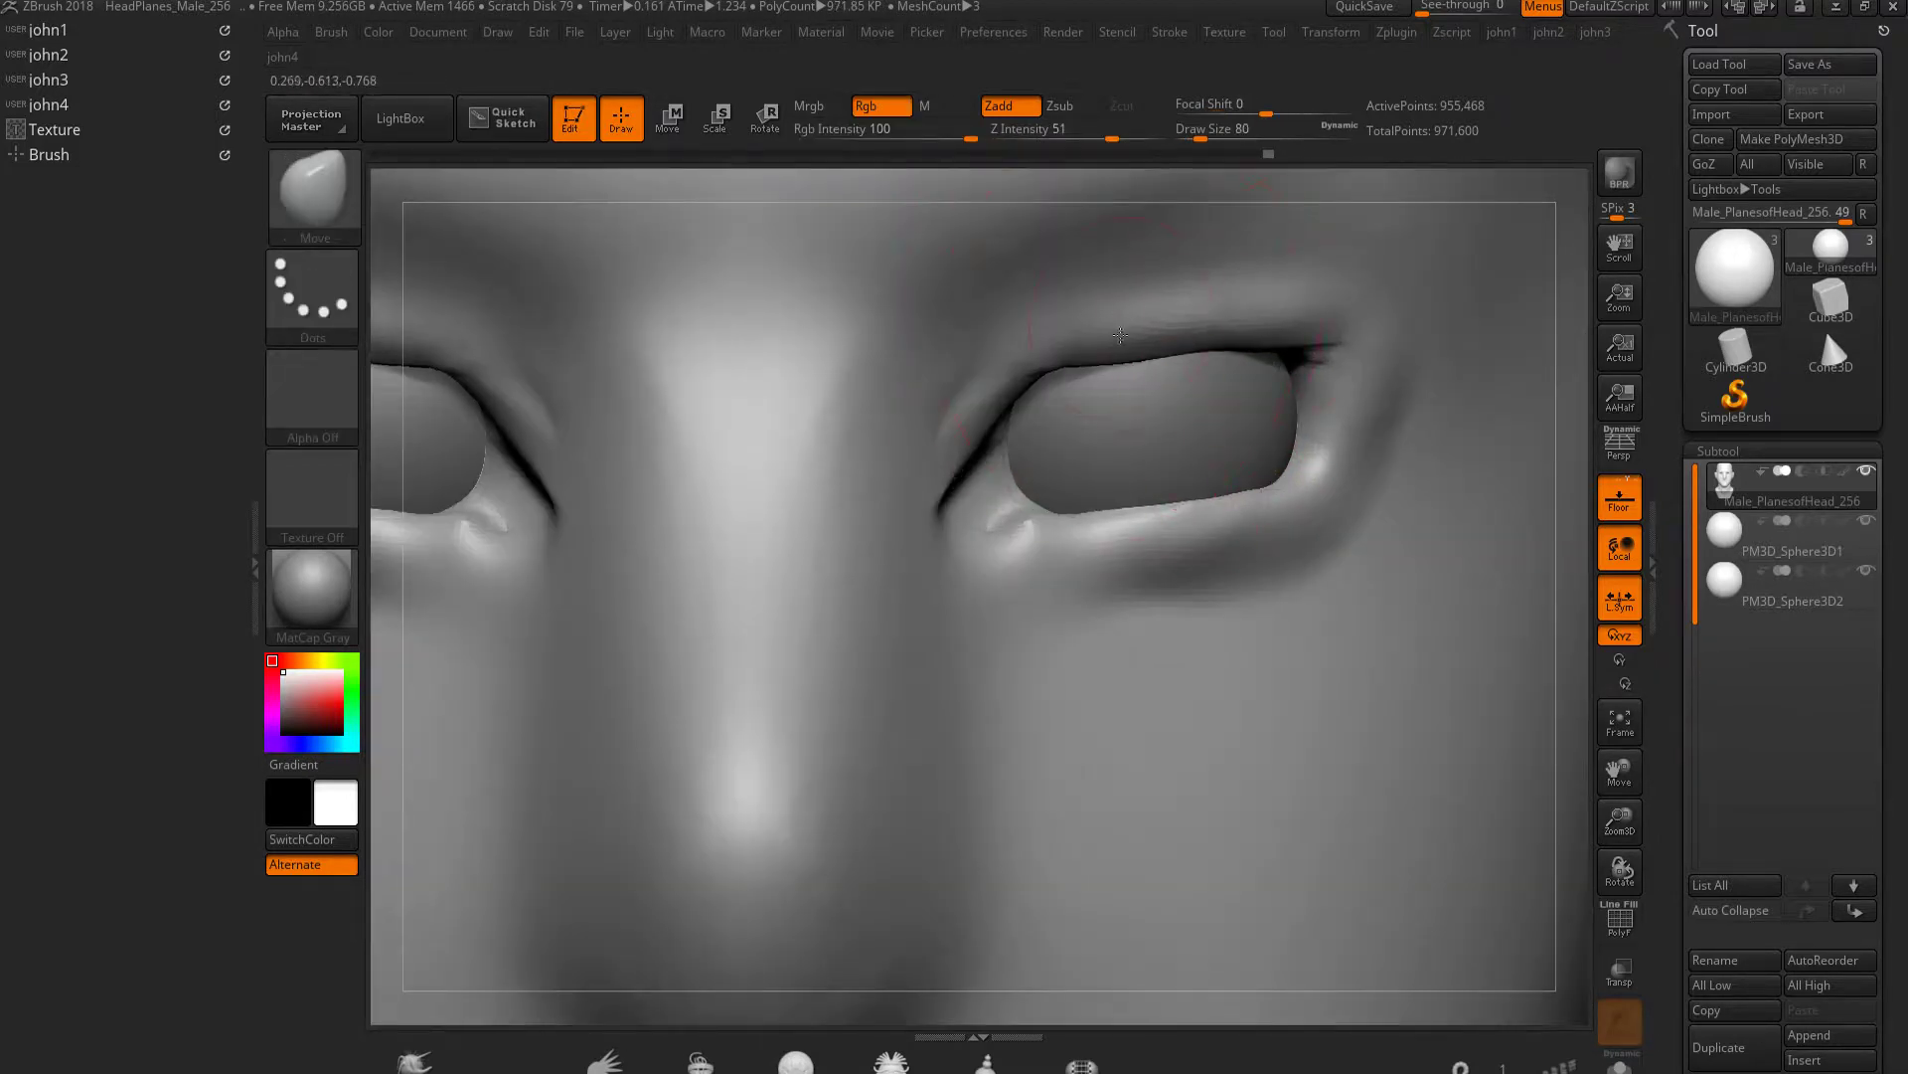
drag(1120, 336, 1128, 350)
drag(1322, 323, 1338, 361)
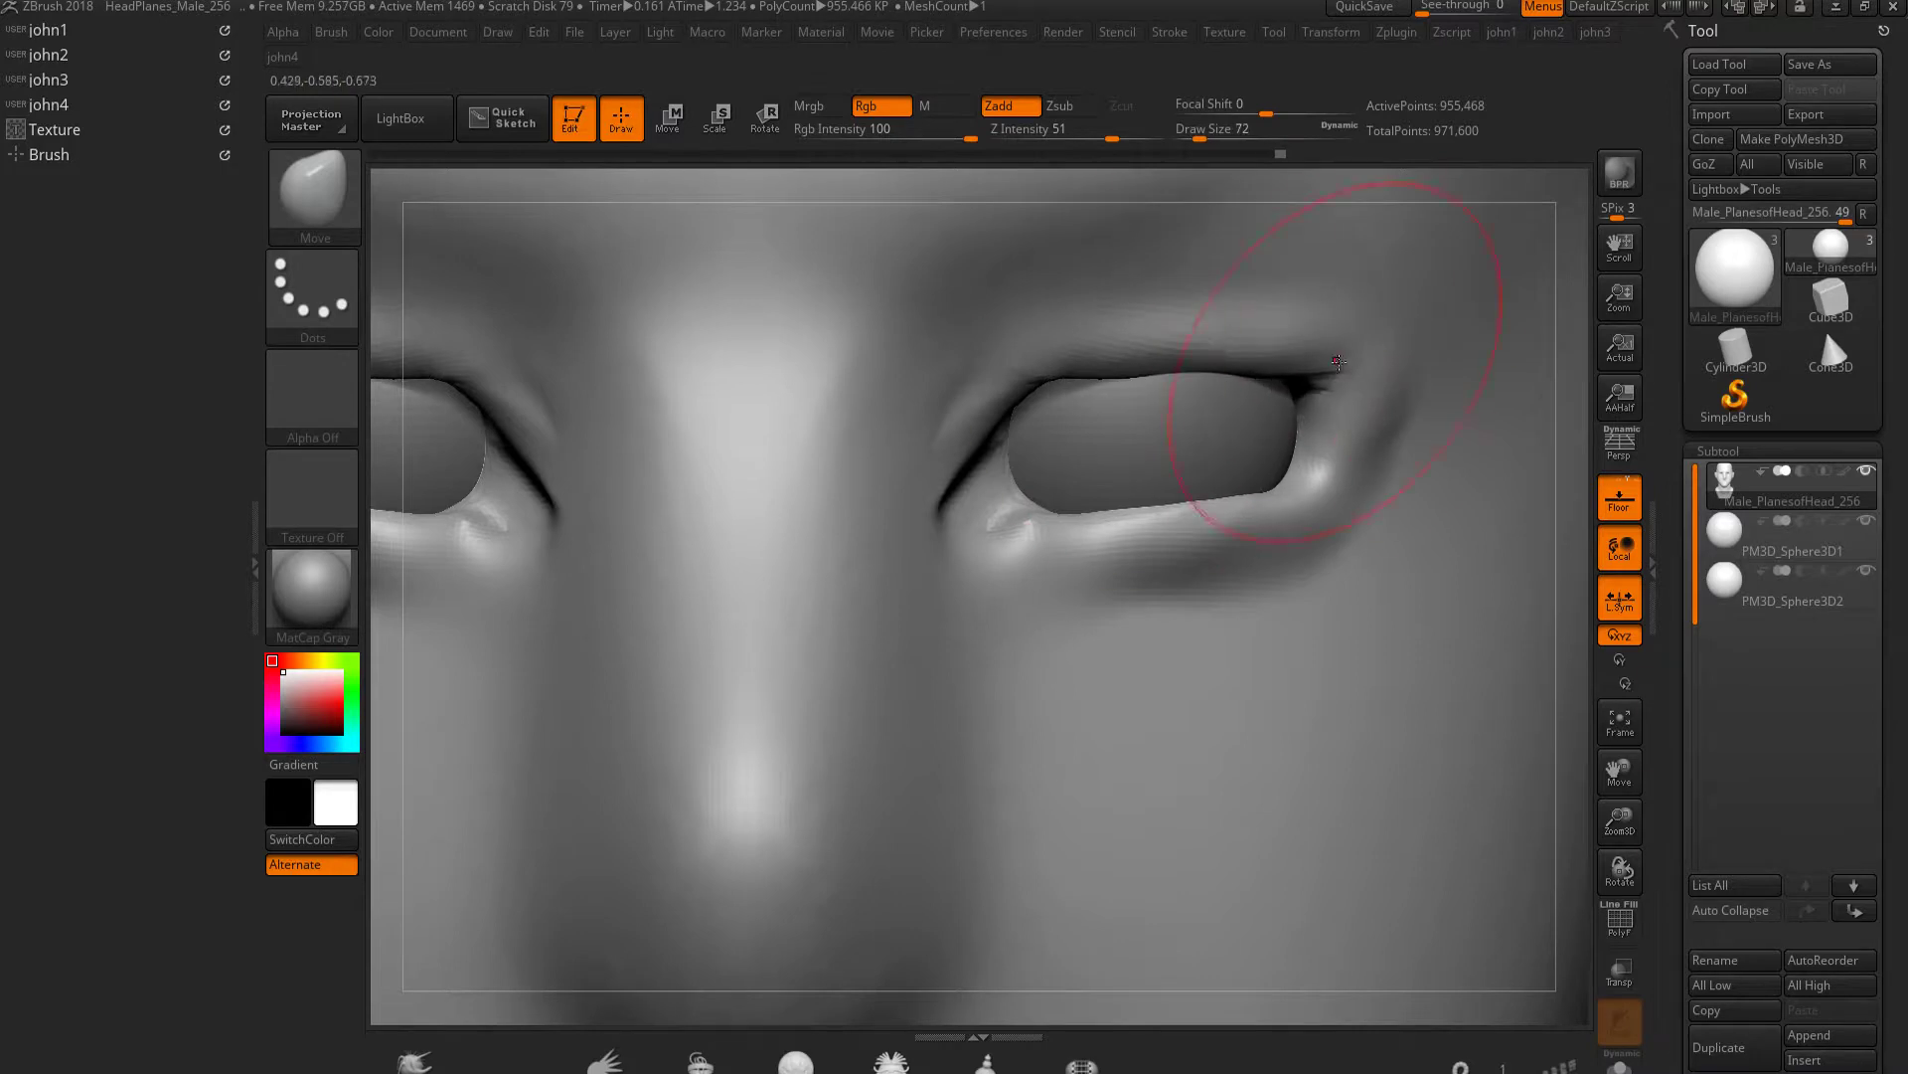
key(f)
mouse_move(1021, 506)
right_down()
mouse_move(980, 481)
mouse_move(962, 510)
mouse_move(1009, 551)
mouse_move(1053, 537)
mouse_move(1099, 558)
right_up()
Subdivide to 3.821 million points, then raise and smooth a brow ridge with ClayBuildup at size 30
key(ctrl+d)
key(shift)
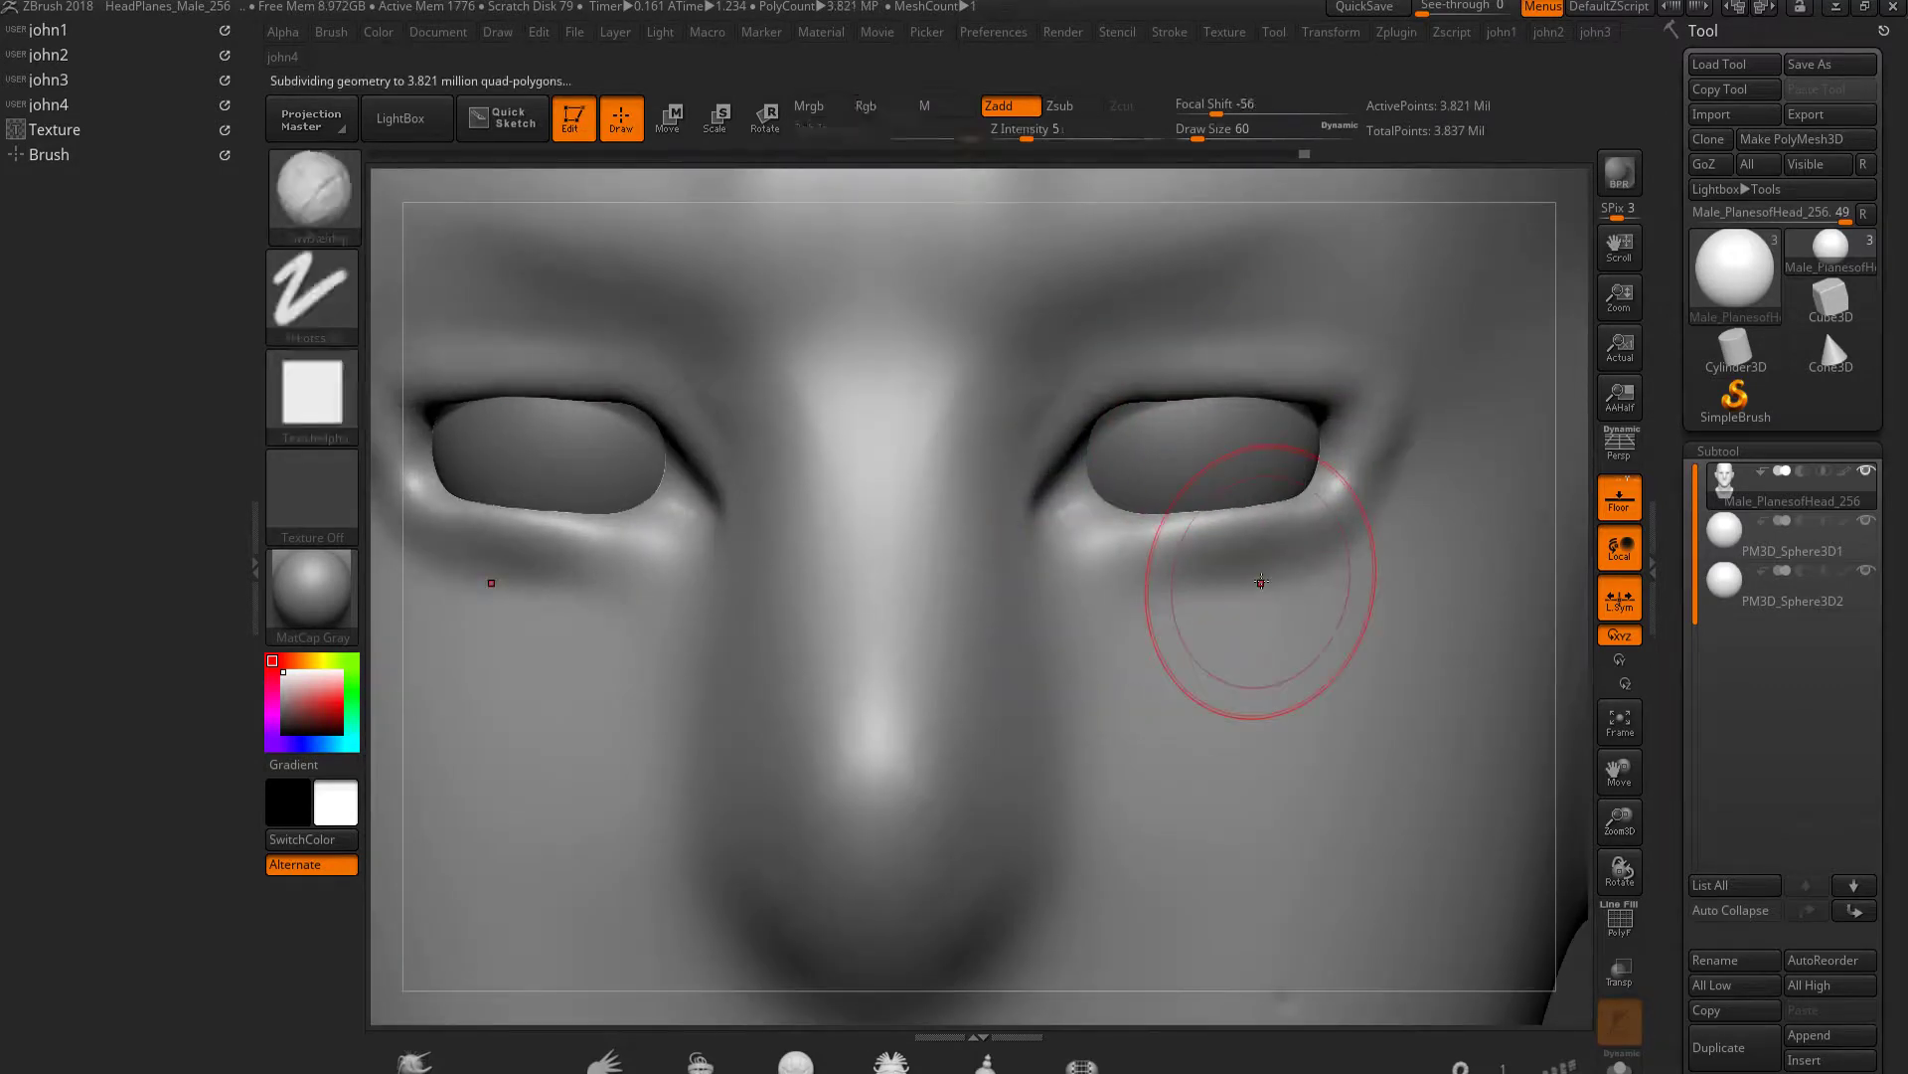
key(1)
key(bracketright)
key(bracketright)
key(bracketright)
drag(1103, 386, 1345, 379)
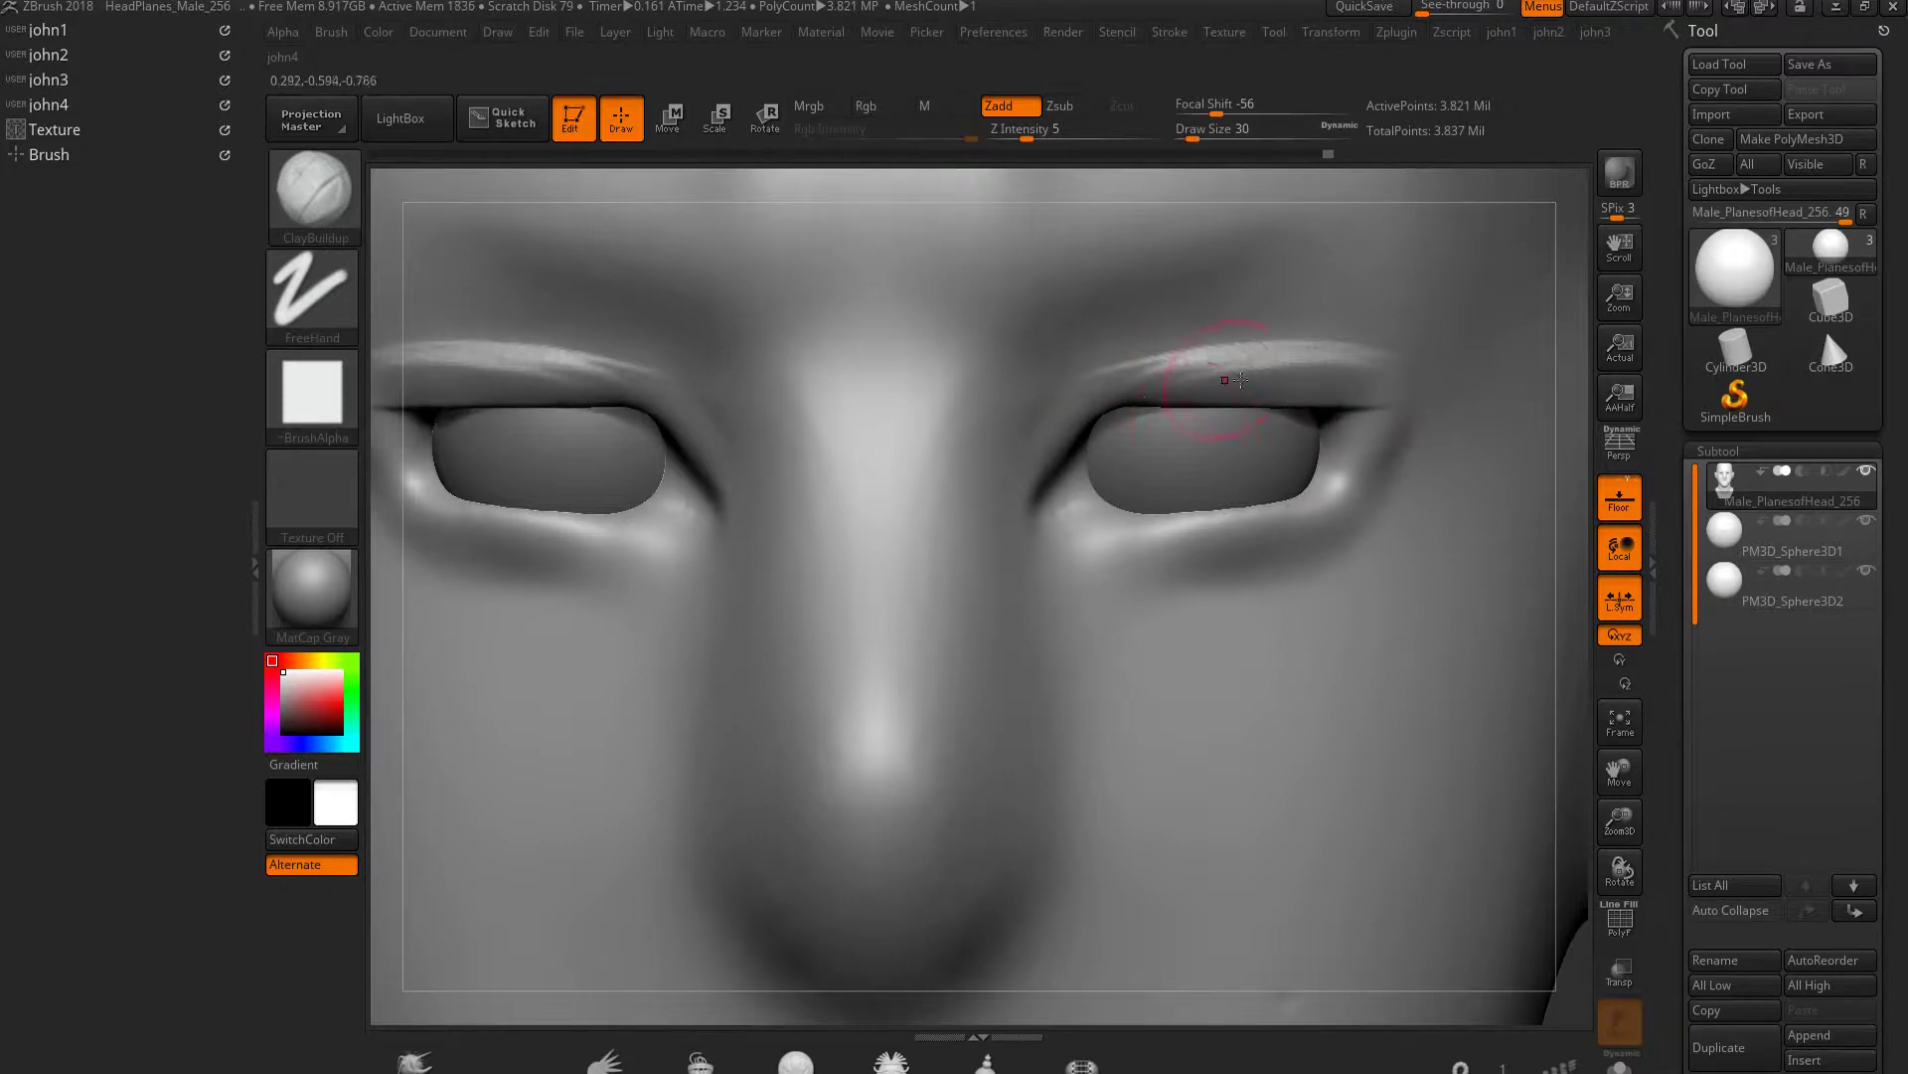
shift+drag(1113, 373, 1405, 349)
mouse_move(1158, 409)
shift+mouse_down()
mouse_move(1292, 417)
mouse_move(1292, 467)
mouse_move(1312, 474)
mouse_move(1395, 466)
shift+mouse_up()
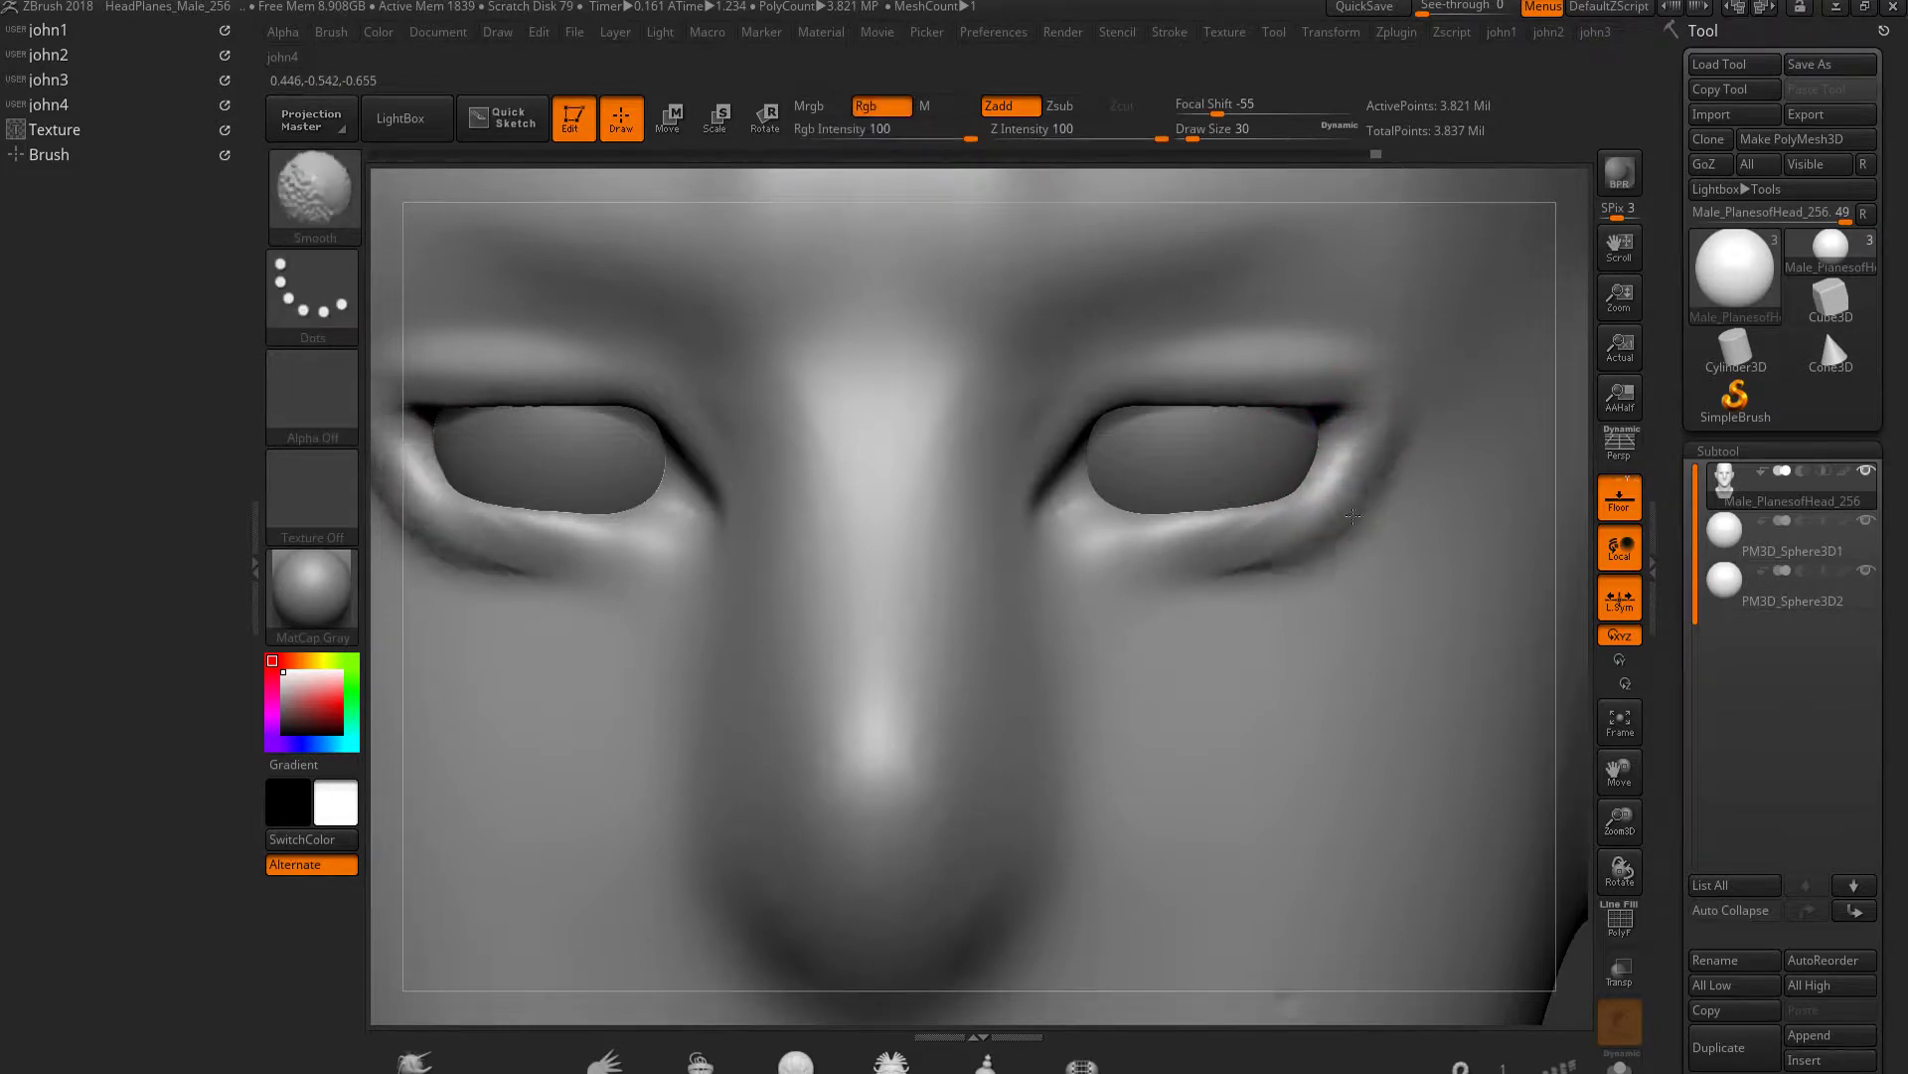
Select DamStandard and turn on BackfaceMask under Brush > Auto Masking
key(f)
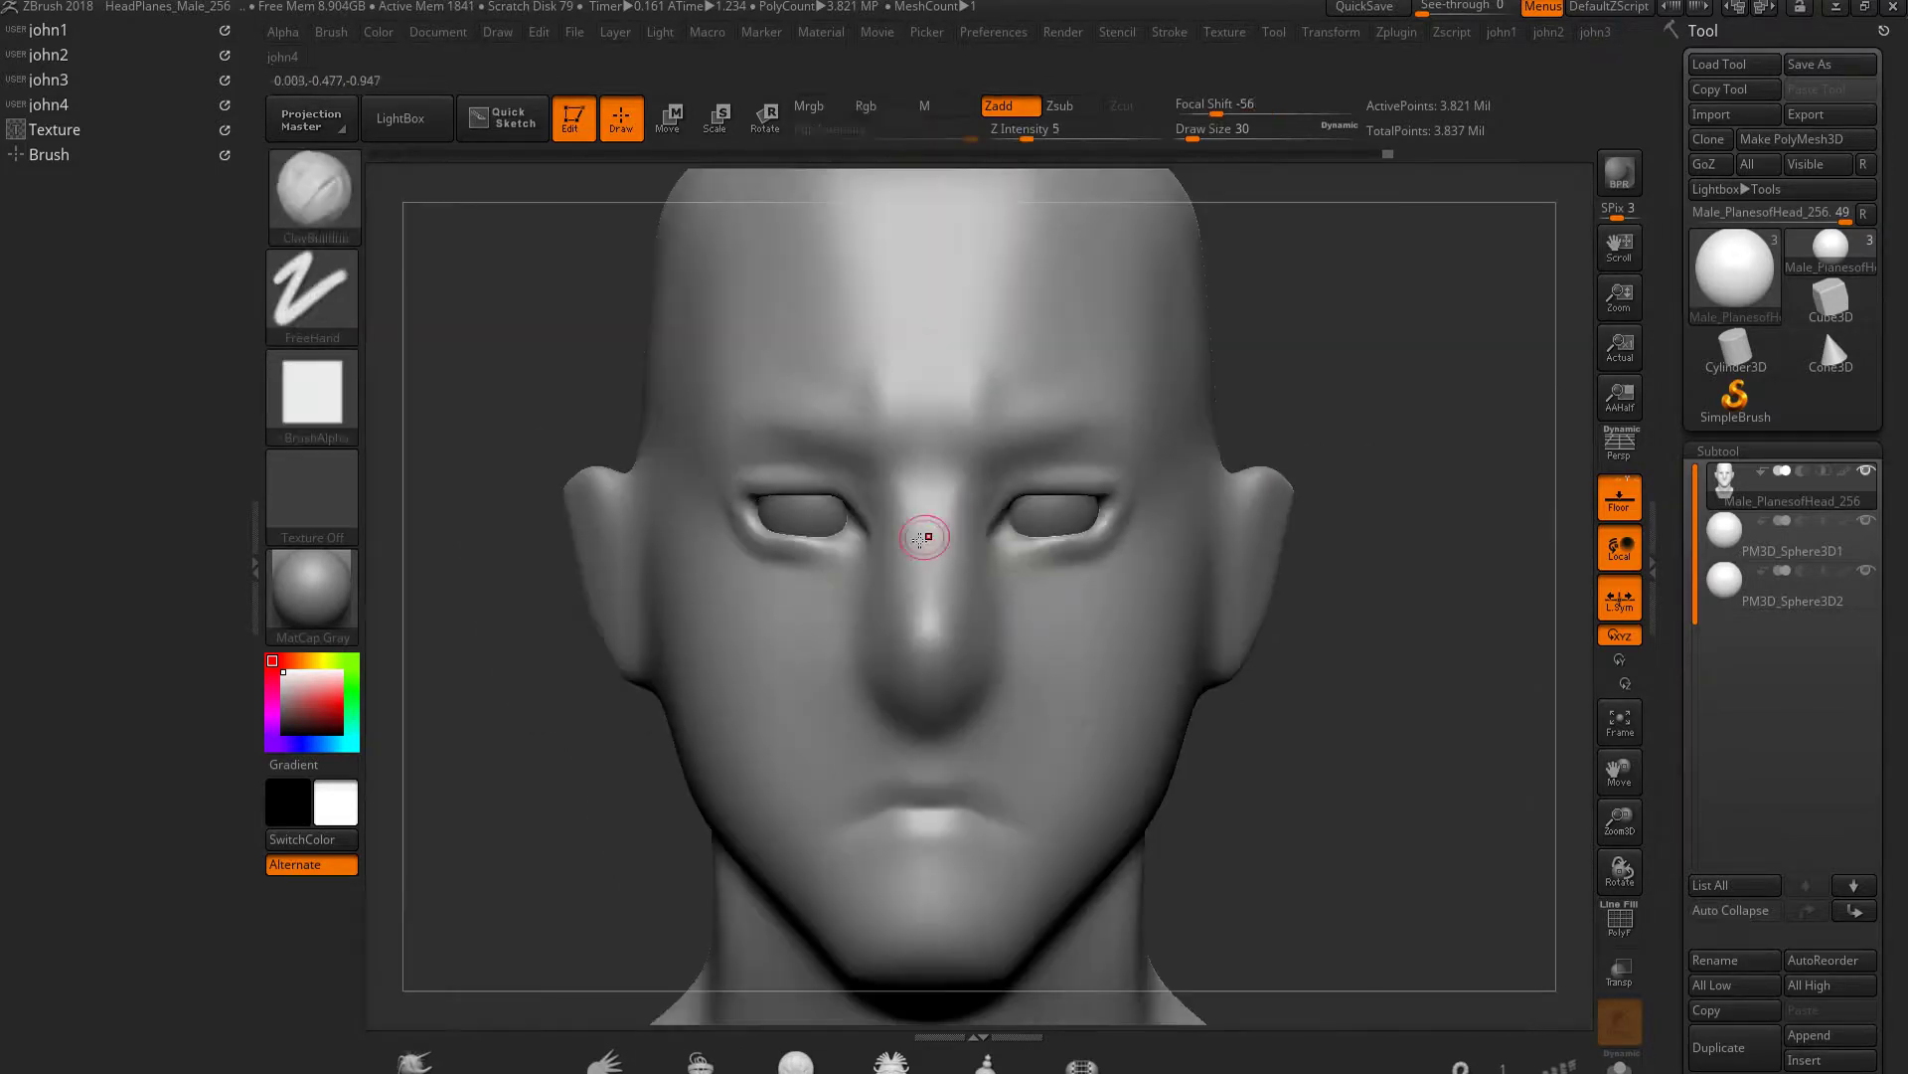
scroll(1019, 573, up, 5)
alt+right_drag(1019, 573, 1103, 639)
key(b)
key(d)
key(s)
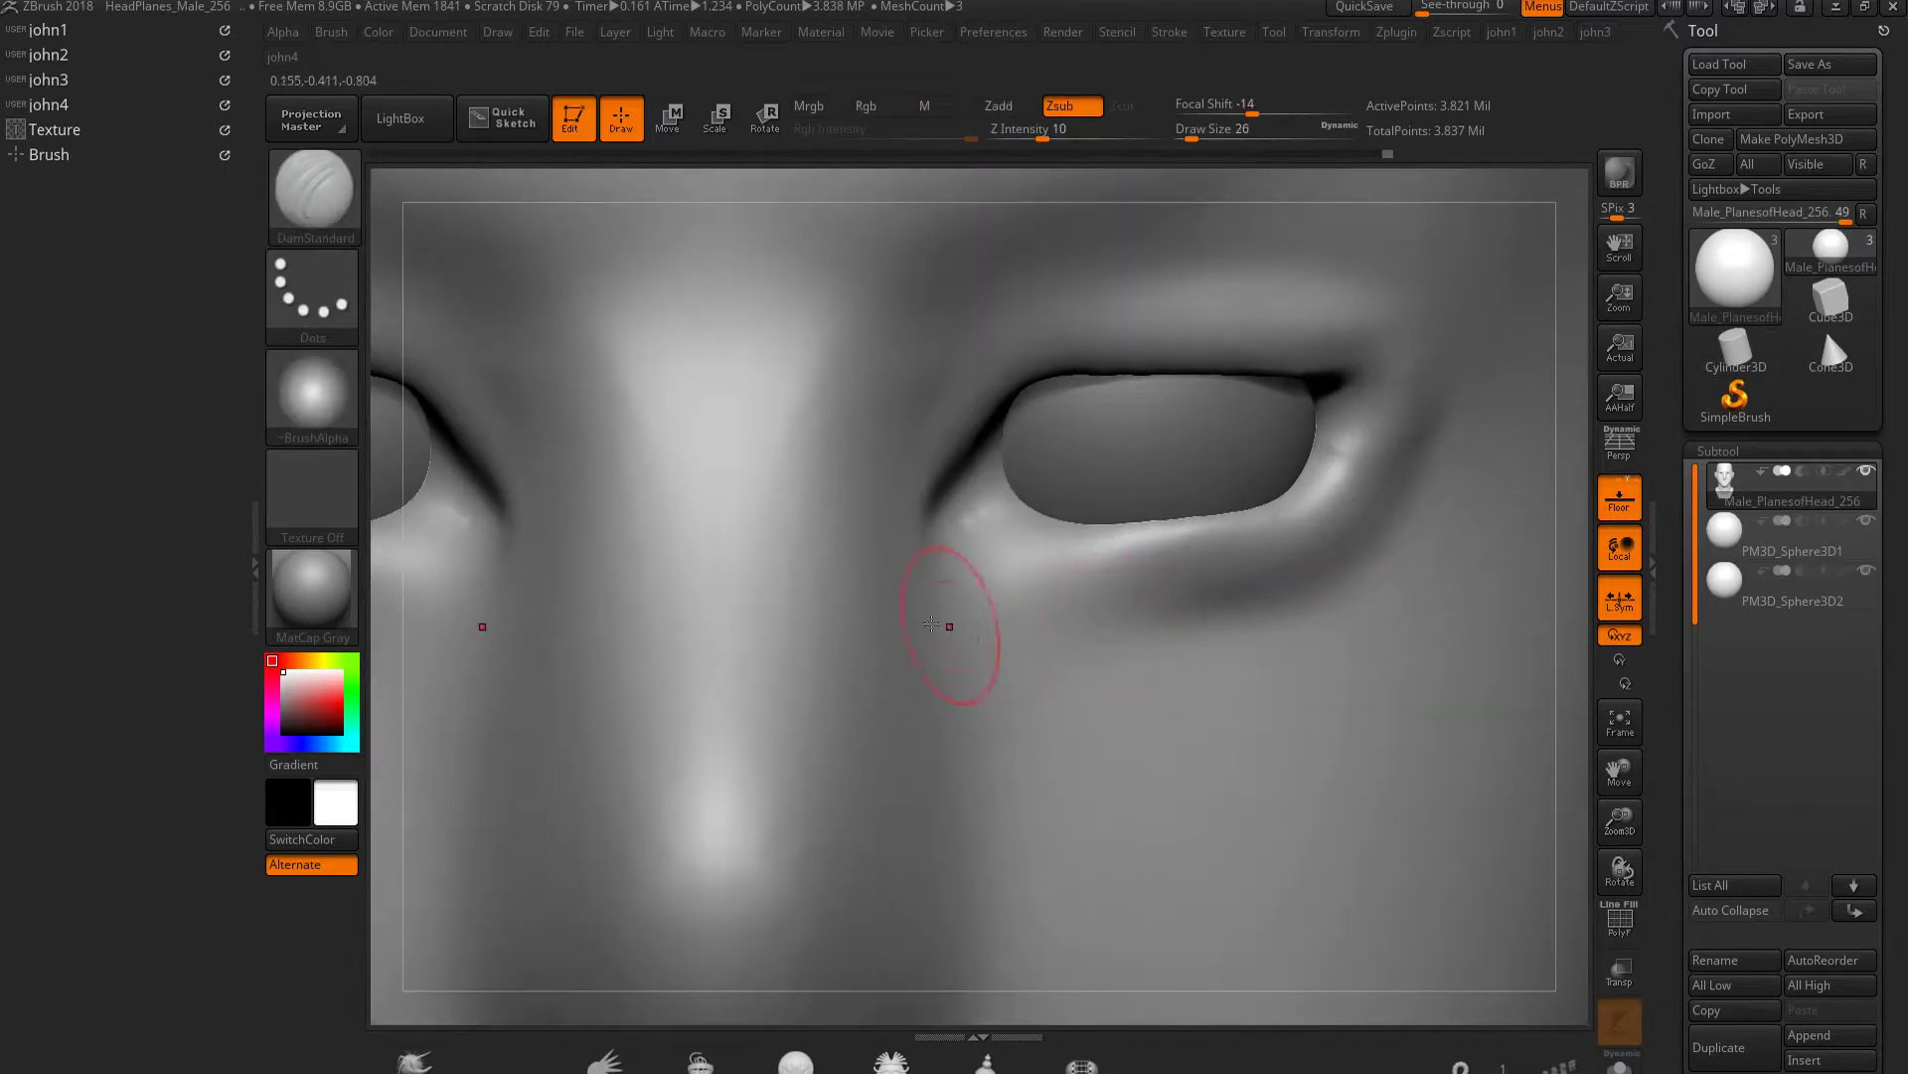
click(49, 154)
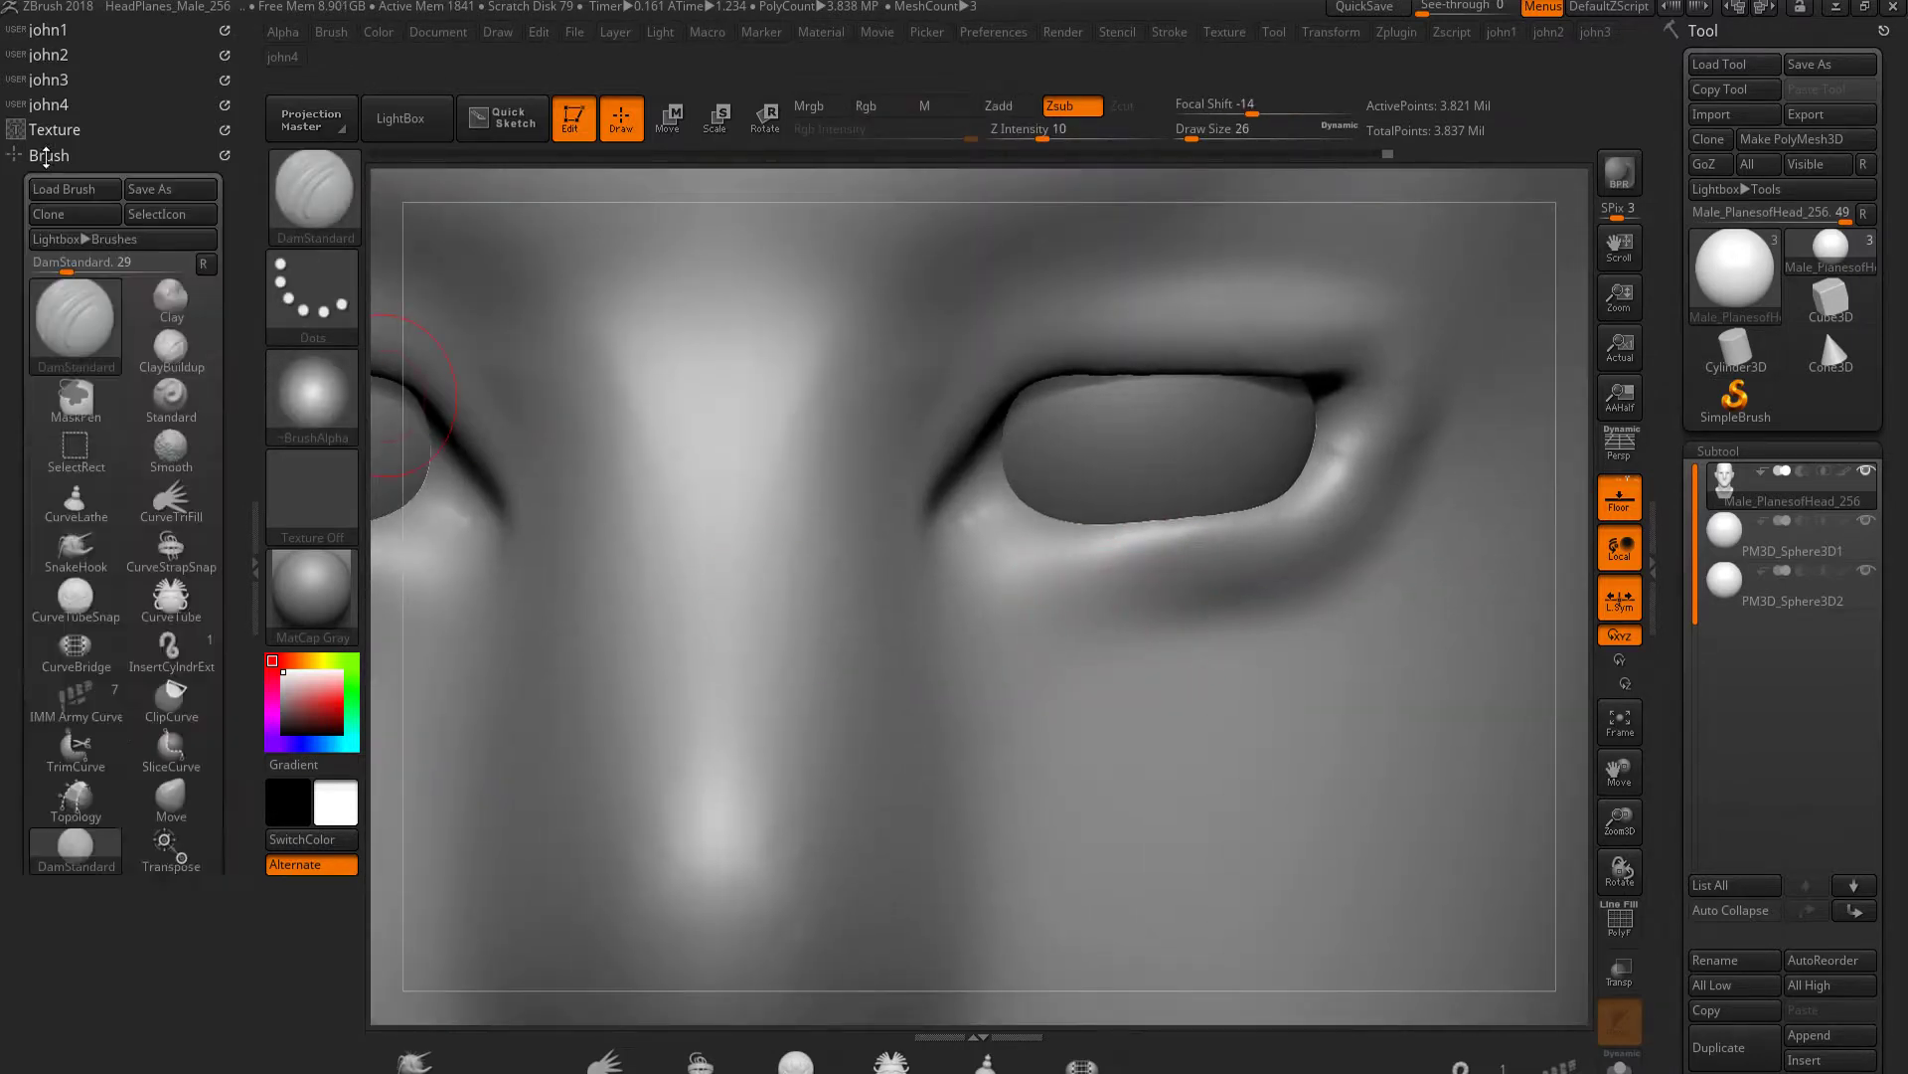
scroll(98, 363, down, 5)
click(98, 354)
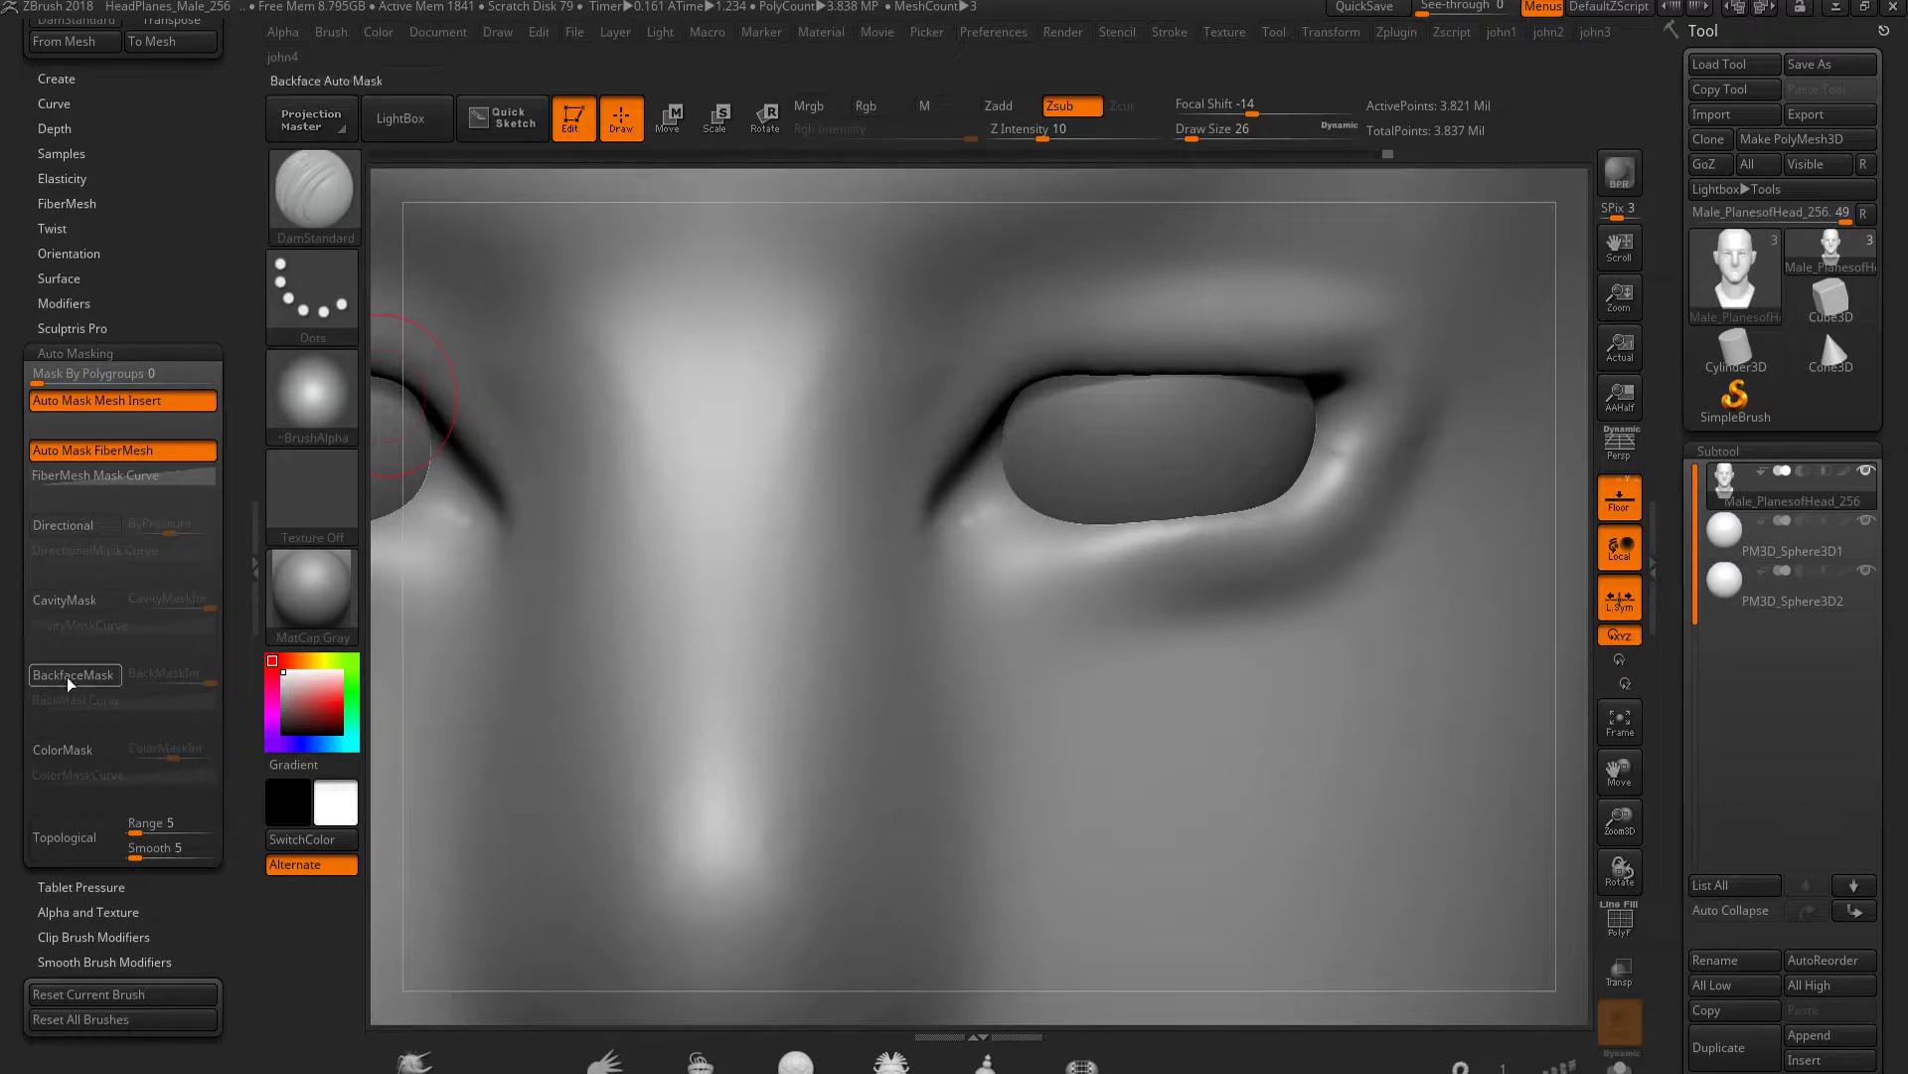
Thicken the upper lid, carve a crease under the lower lid, and push the inner corner down
key(b)
key(c)
key(b)
alt+right_drag(1163, 476, 1129, 549)
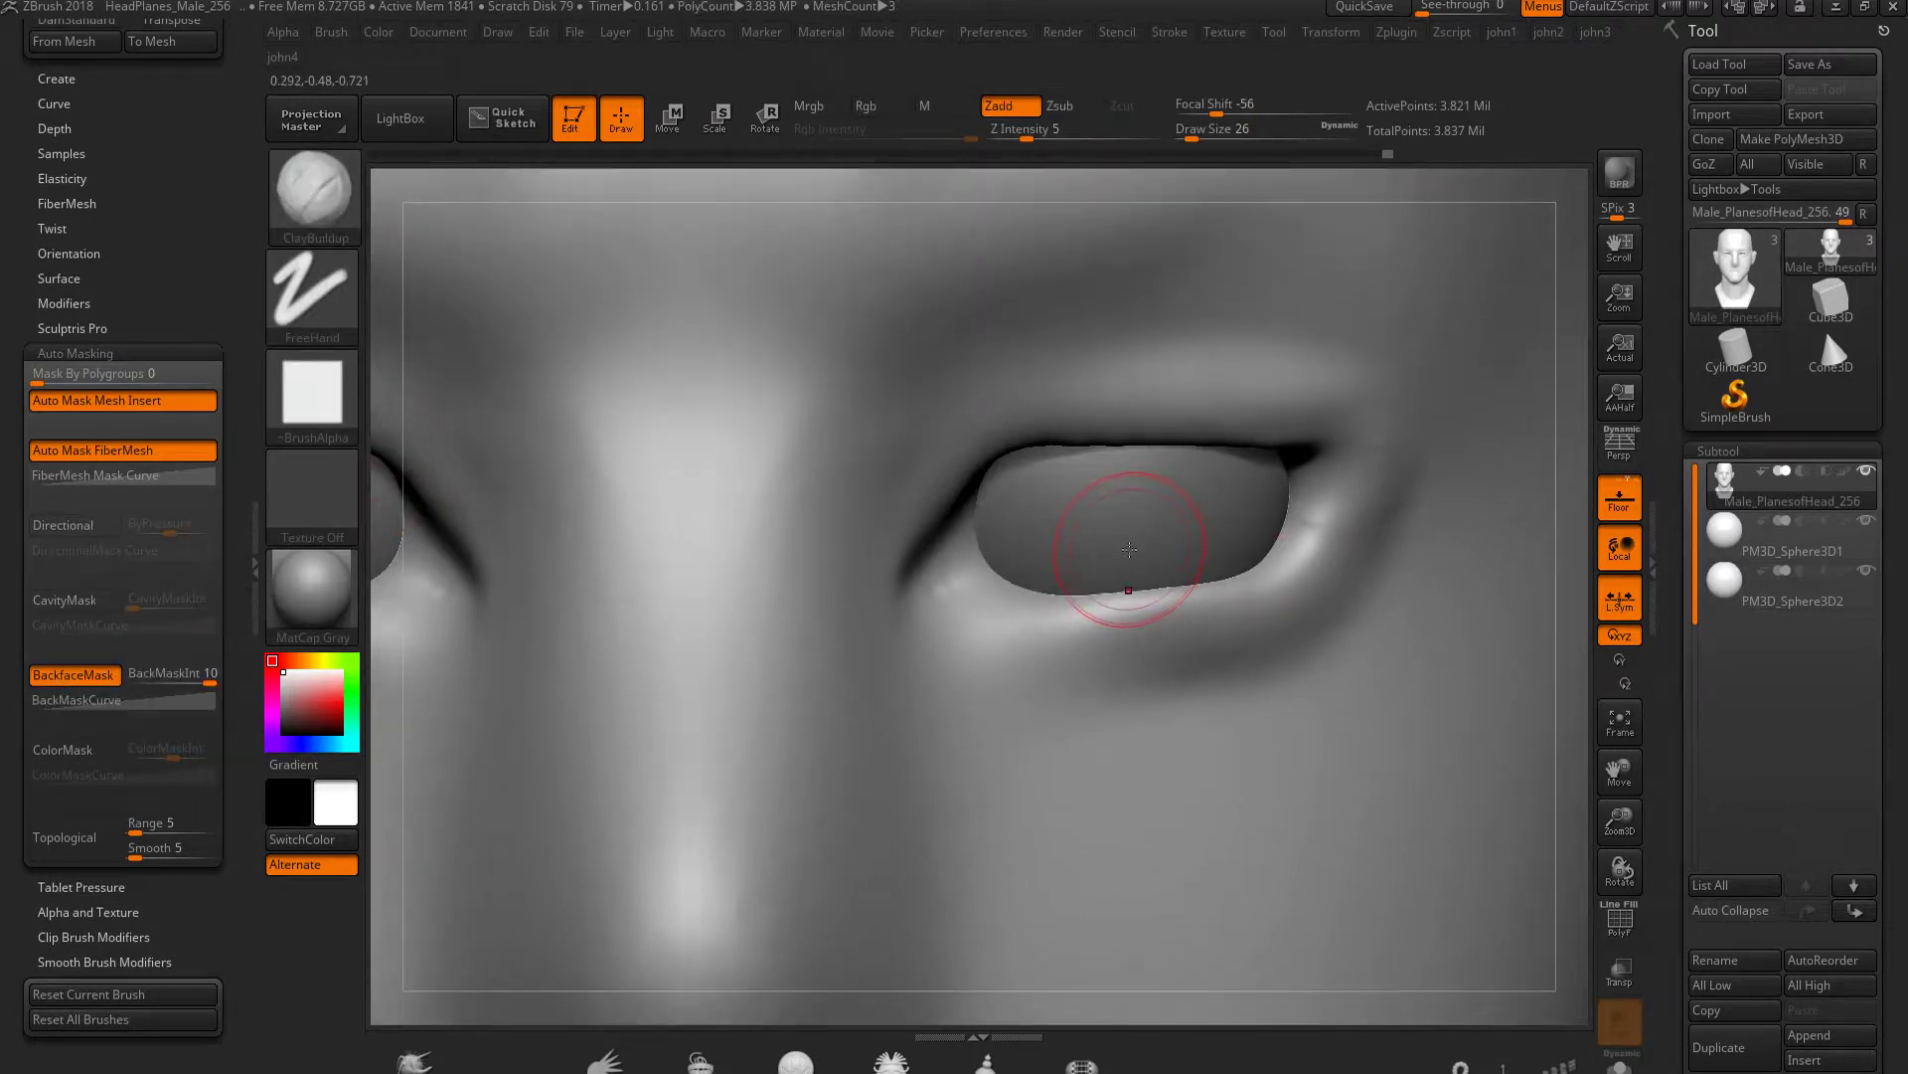
mouse_move(1275, 424)
mouse_down()
mouse_move(1209, 423)
mouse_move(1276, 426)
mouse_up()
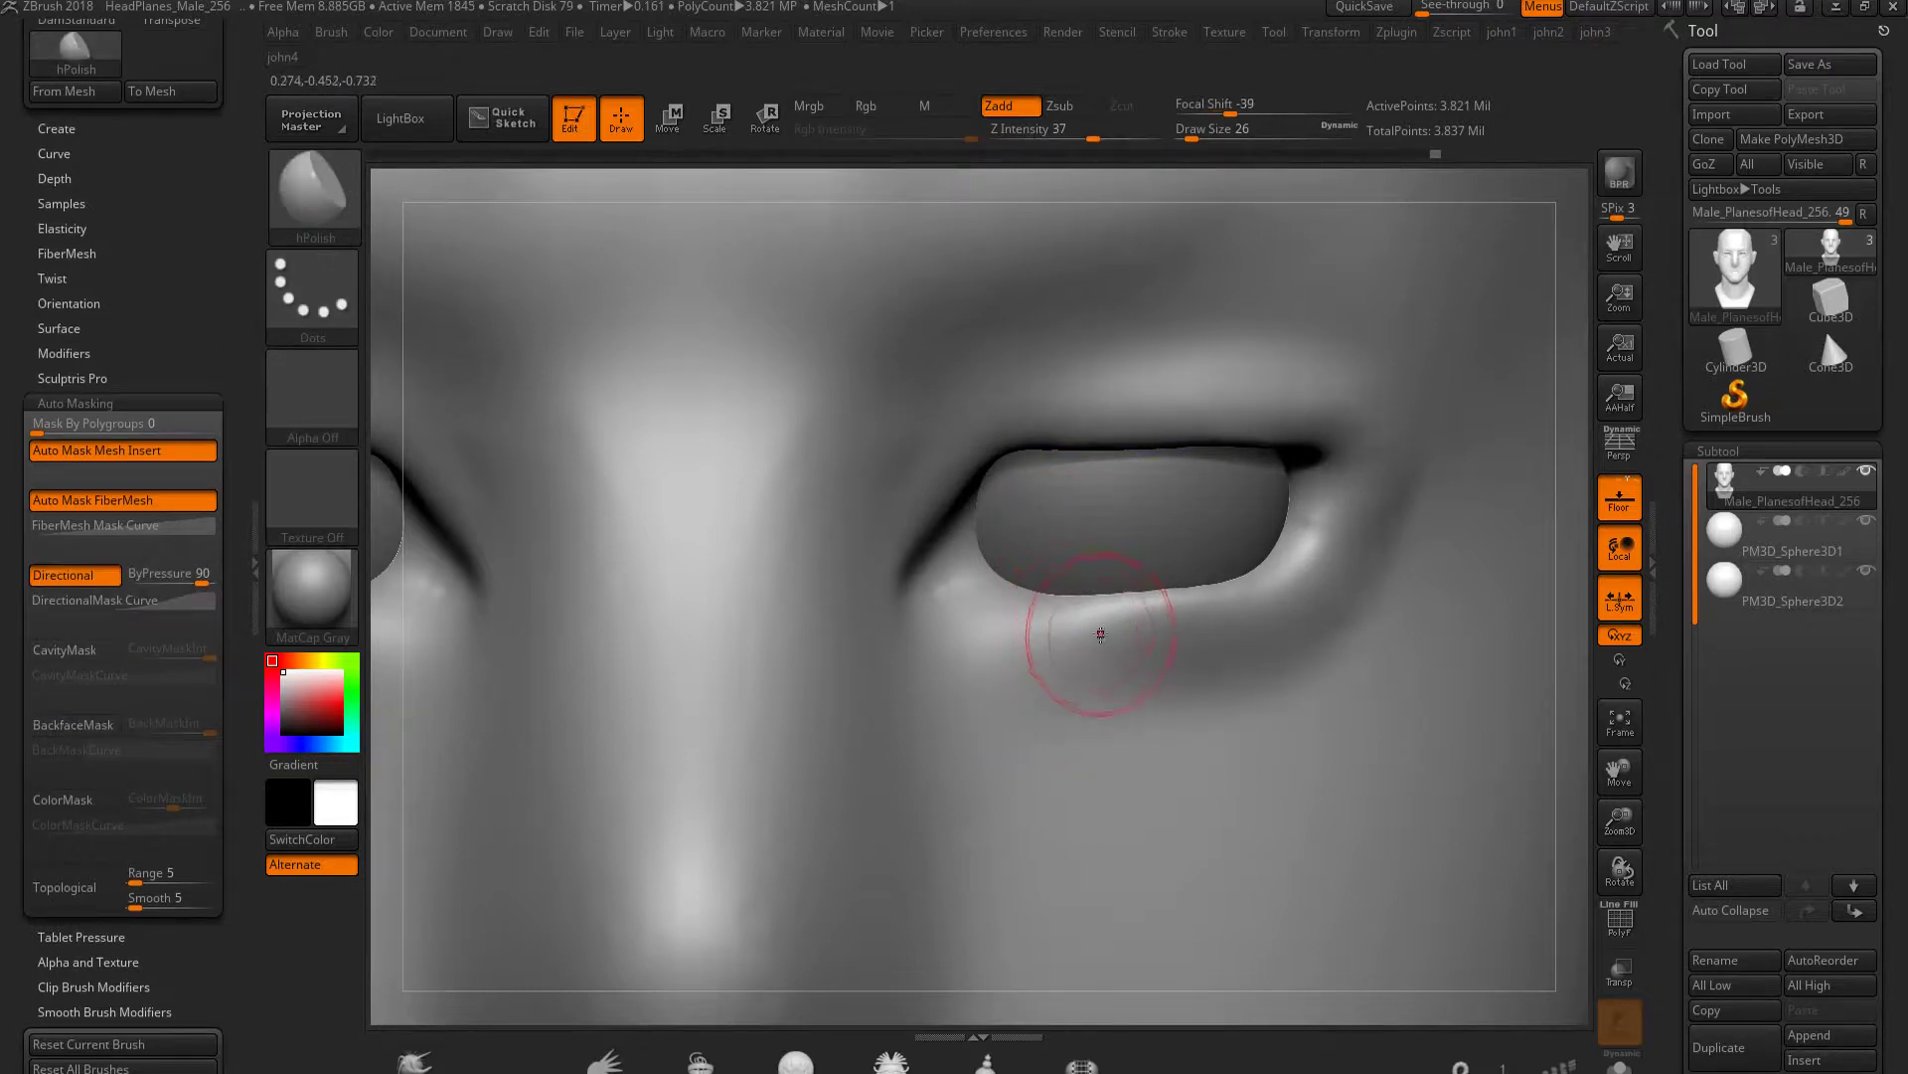
mouse_move(1009, 635)
mouse_down()
mouse_move(1005, 669)
mouse_move(1169, 665)
mouse_up()
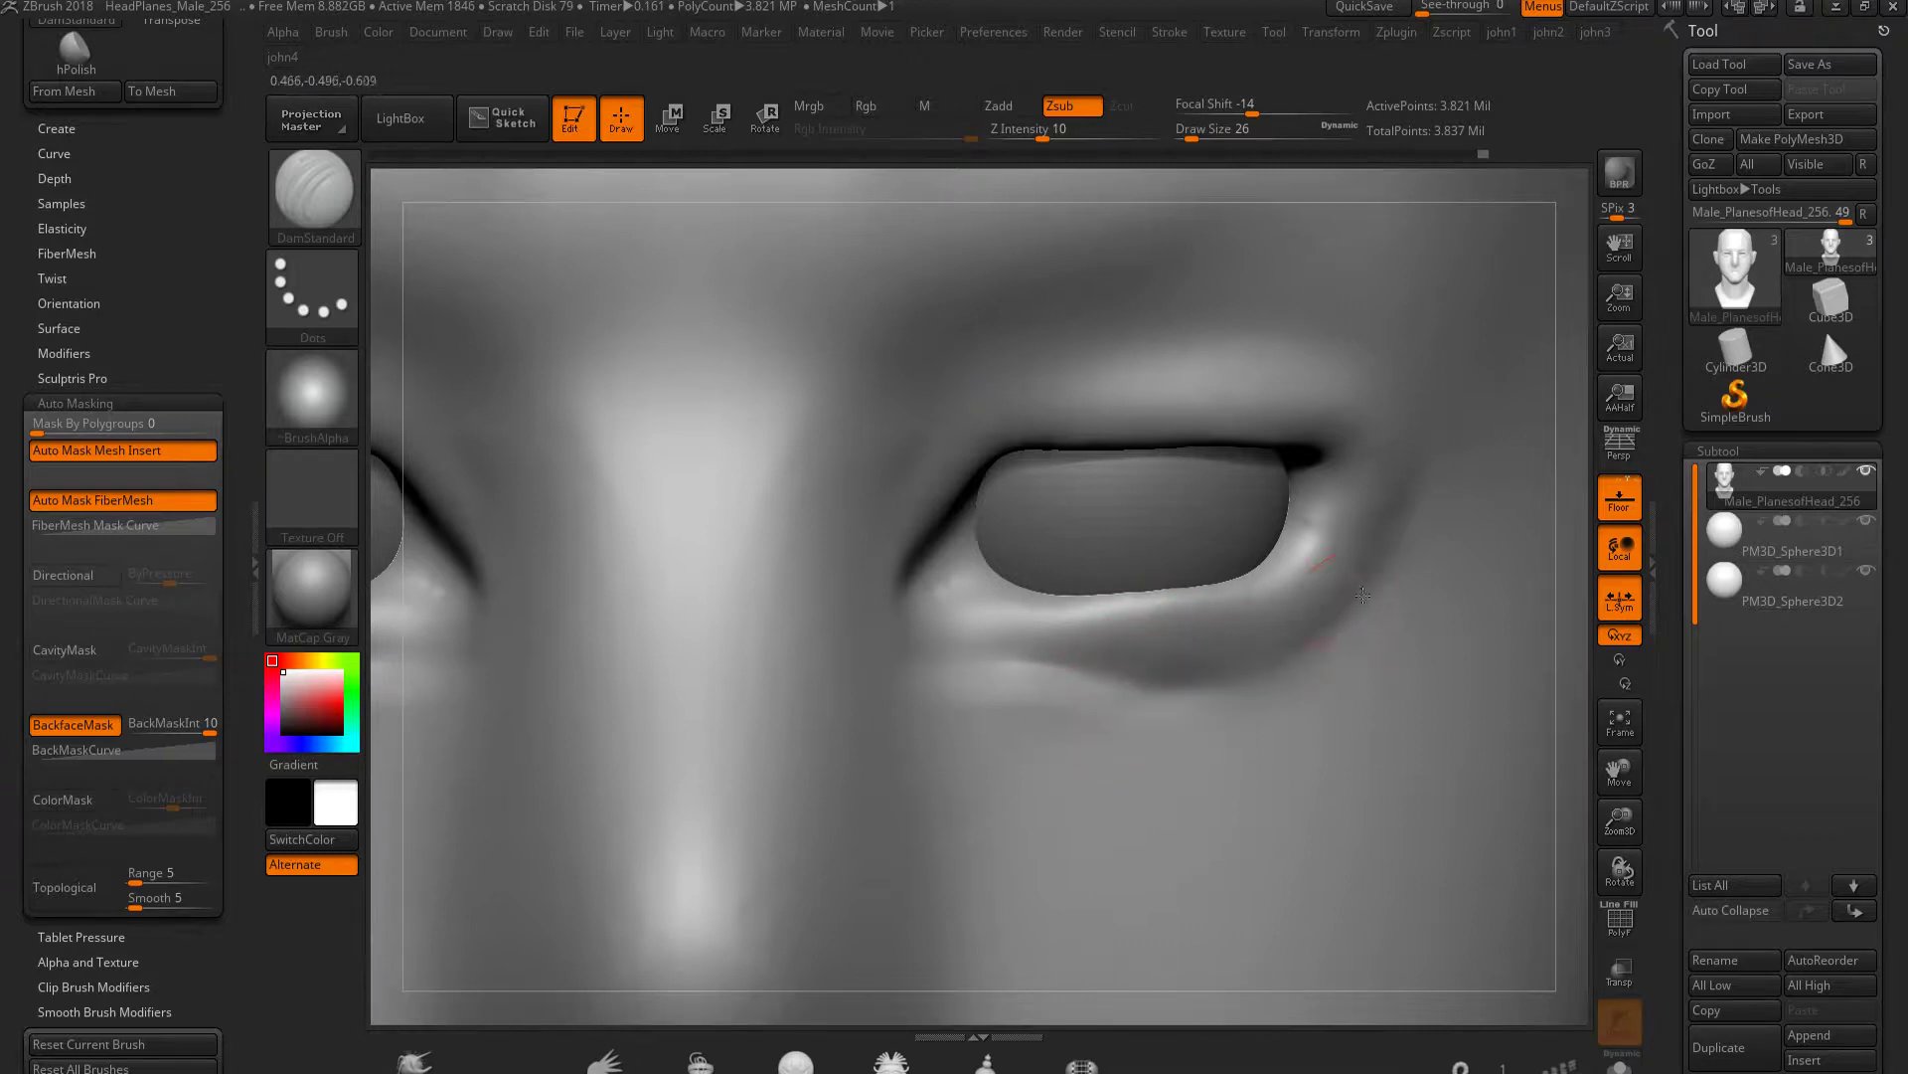
shift+drag(1389, 566, 1037, 709)
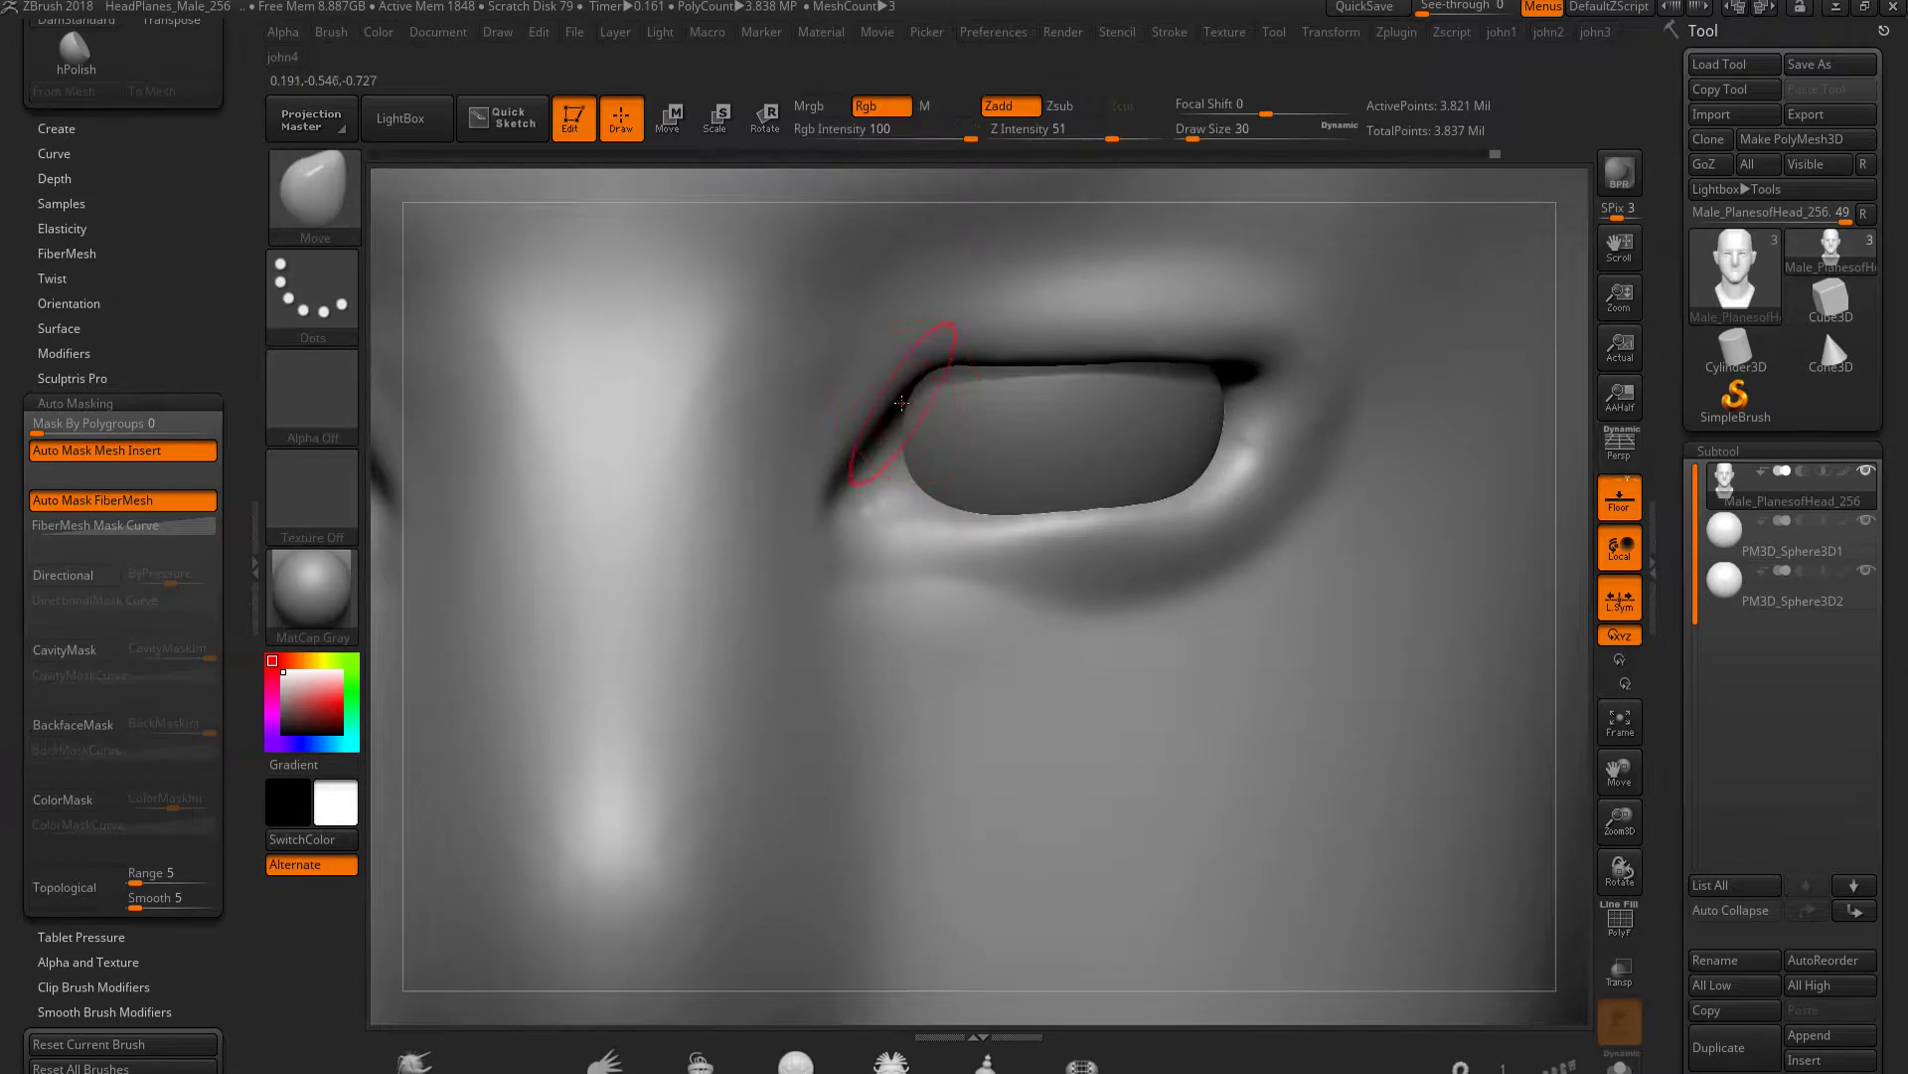
drag(873, 405, 905, 449)
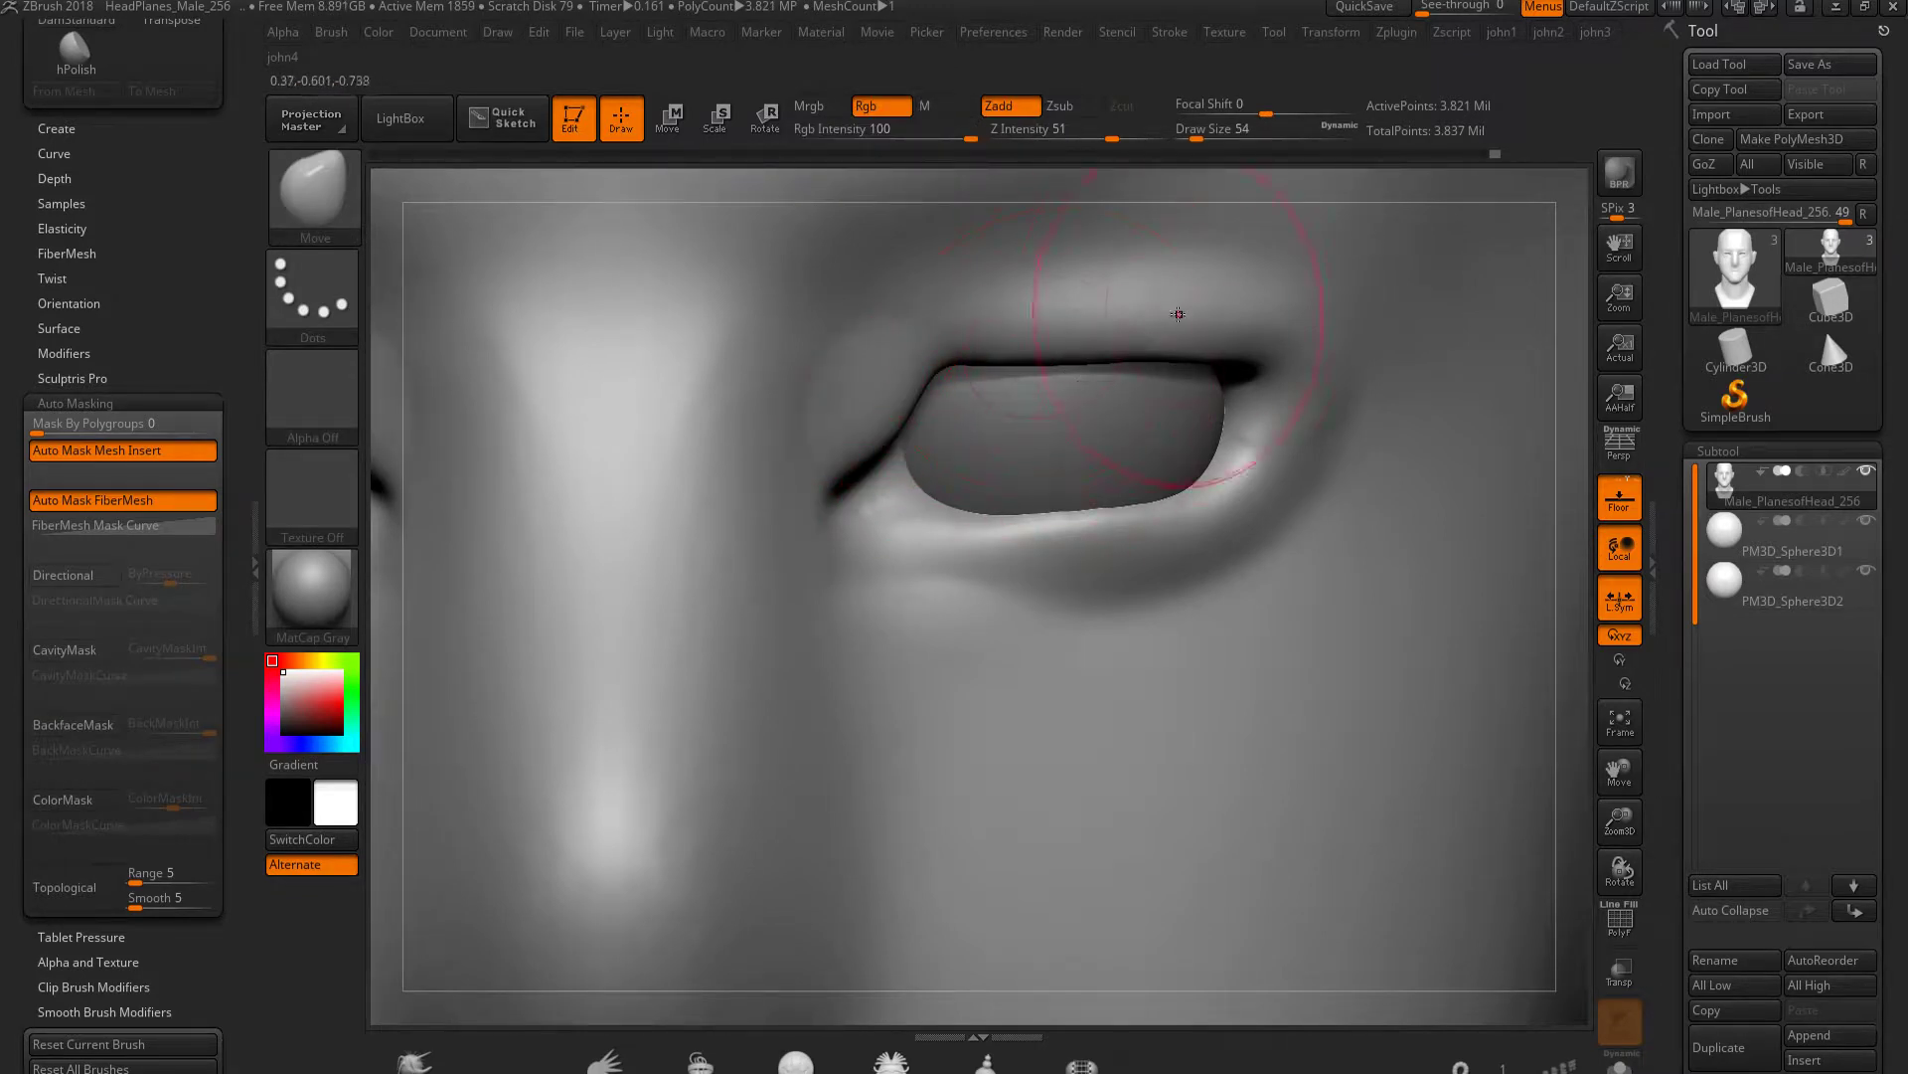
key(bracketright)
key(bracketright)
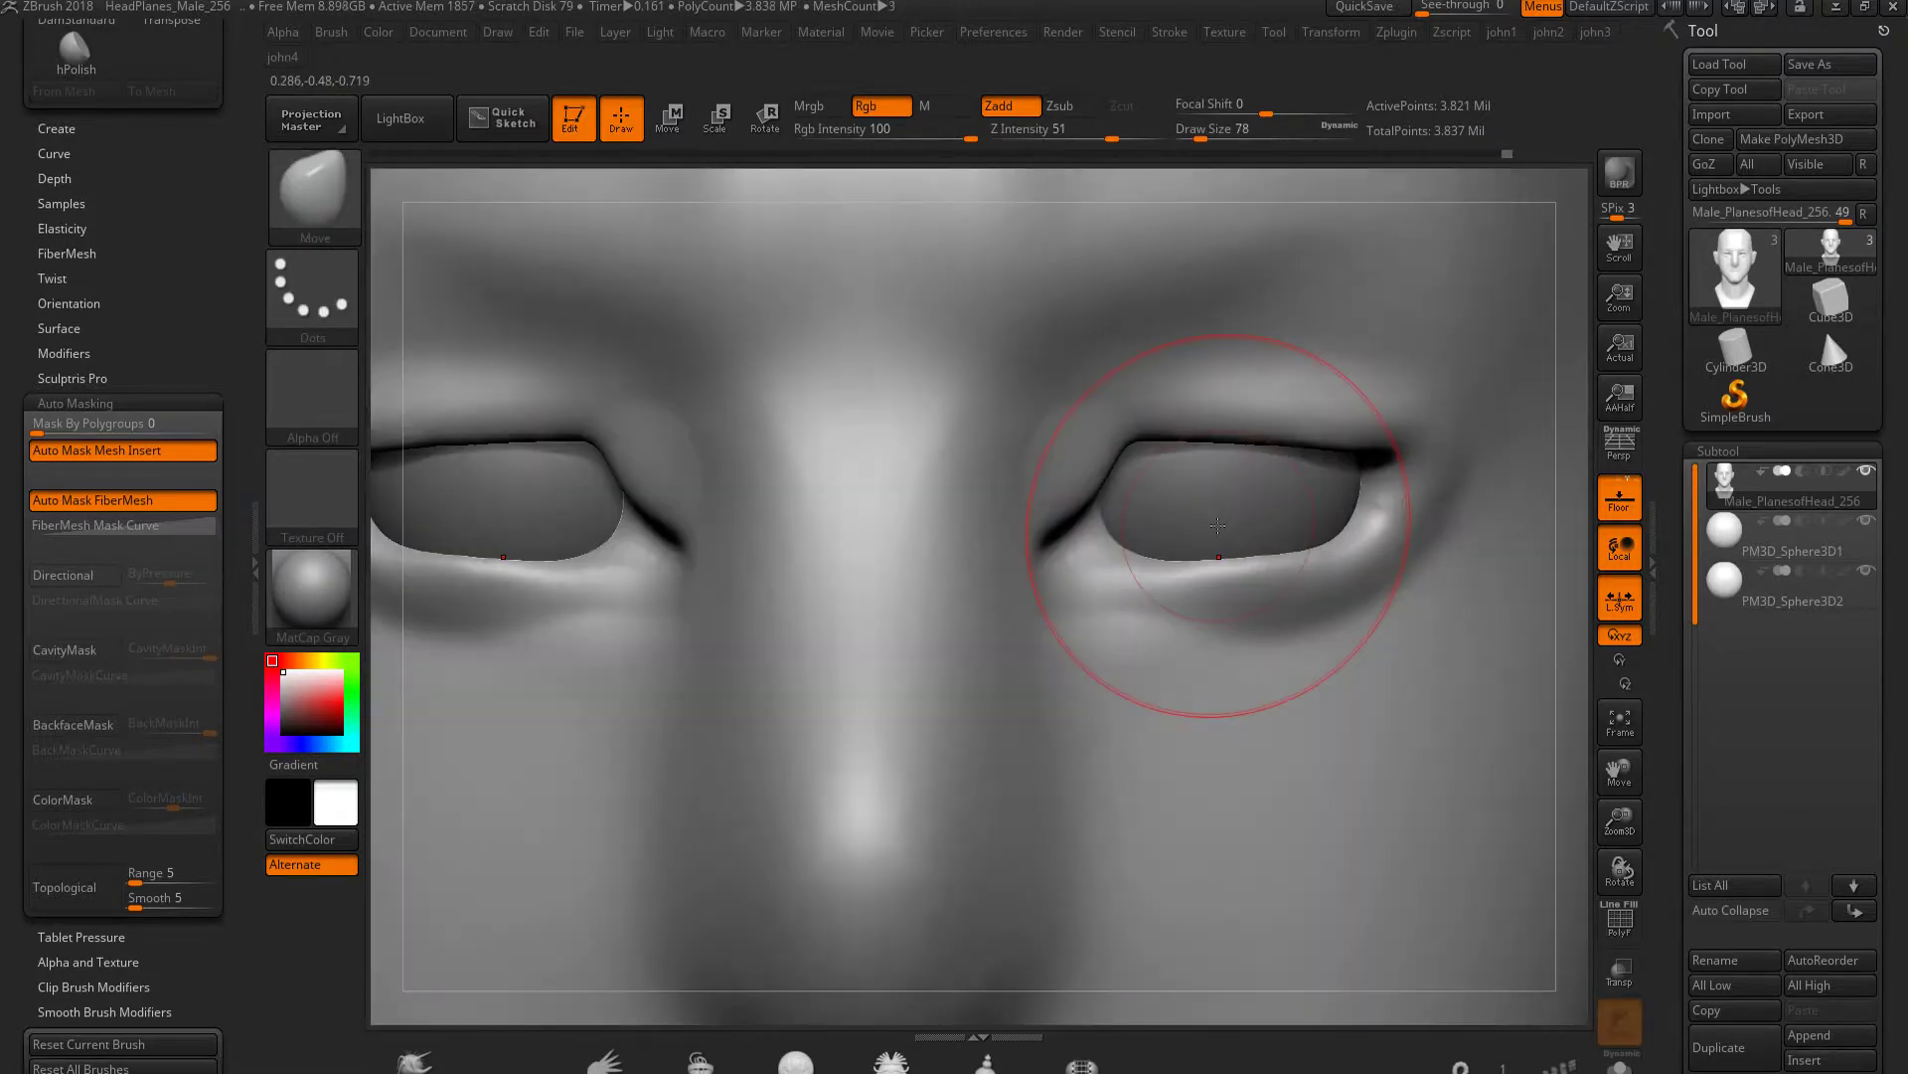
key(shift)
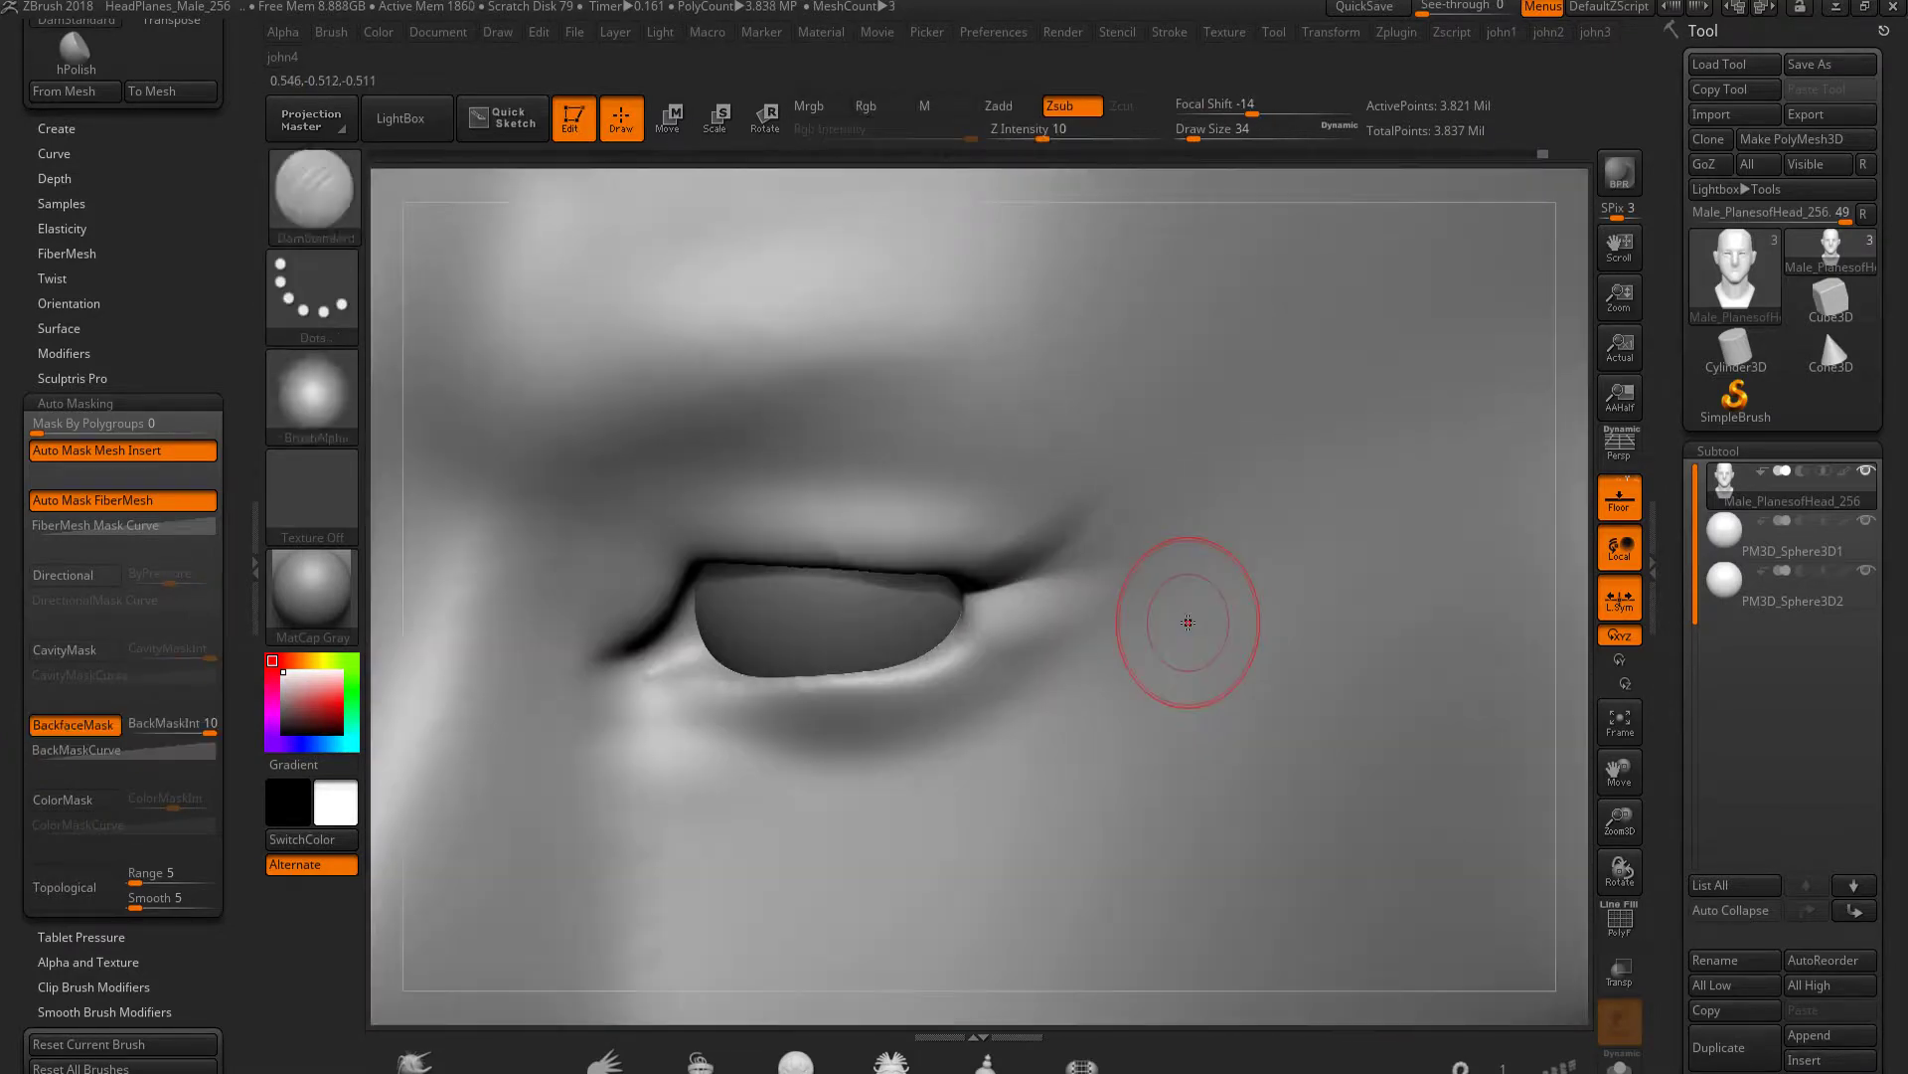
Build mirrored brow arches with thin vertical folds between them, smoothing them into the brow
key(shift)
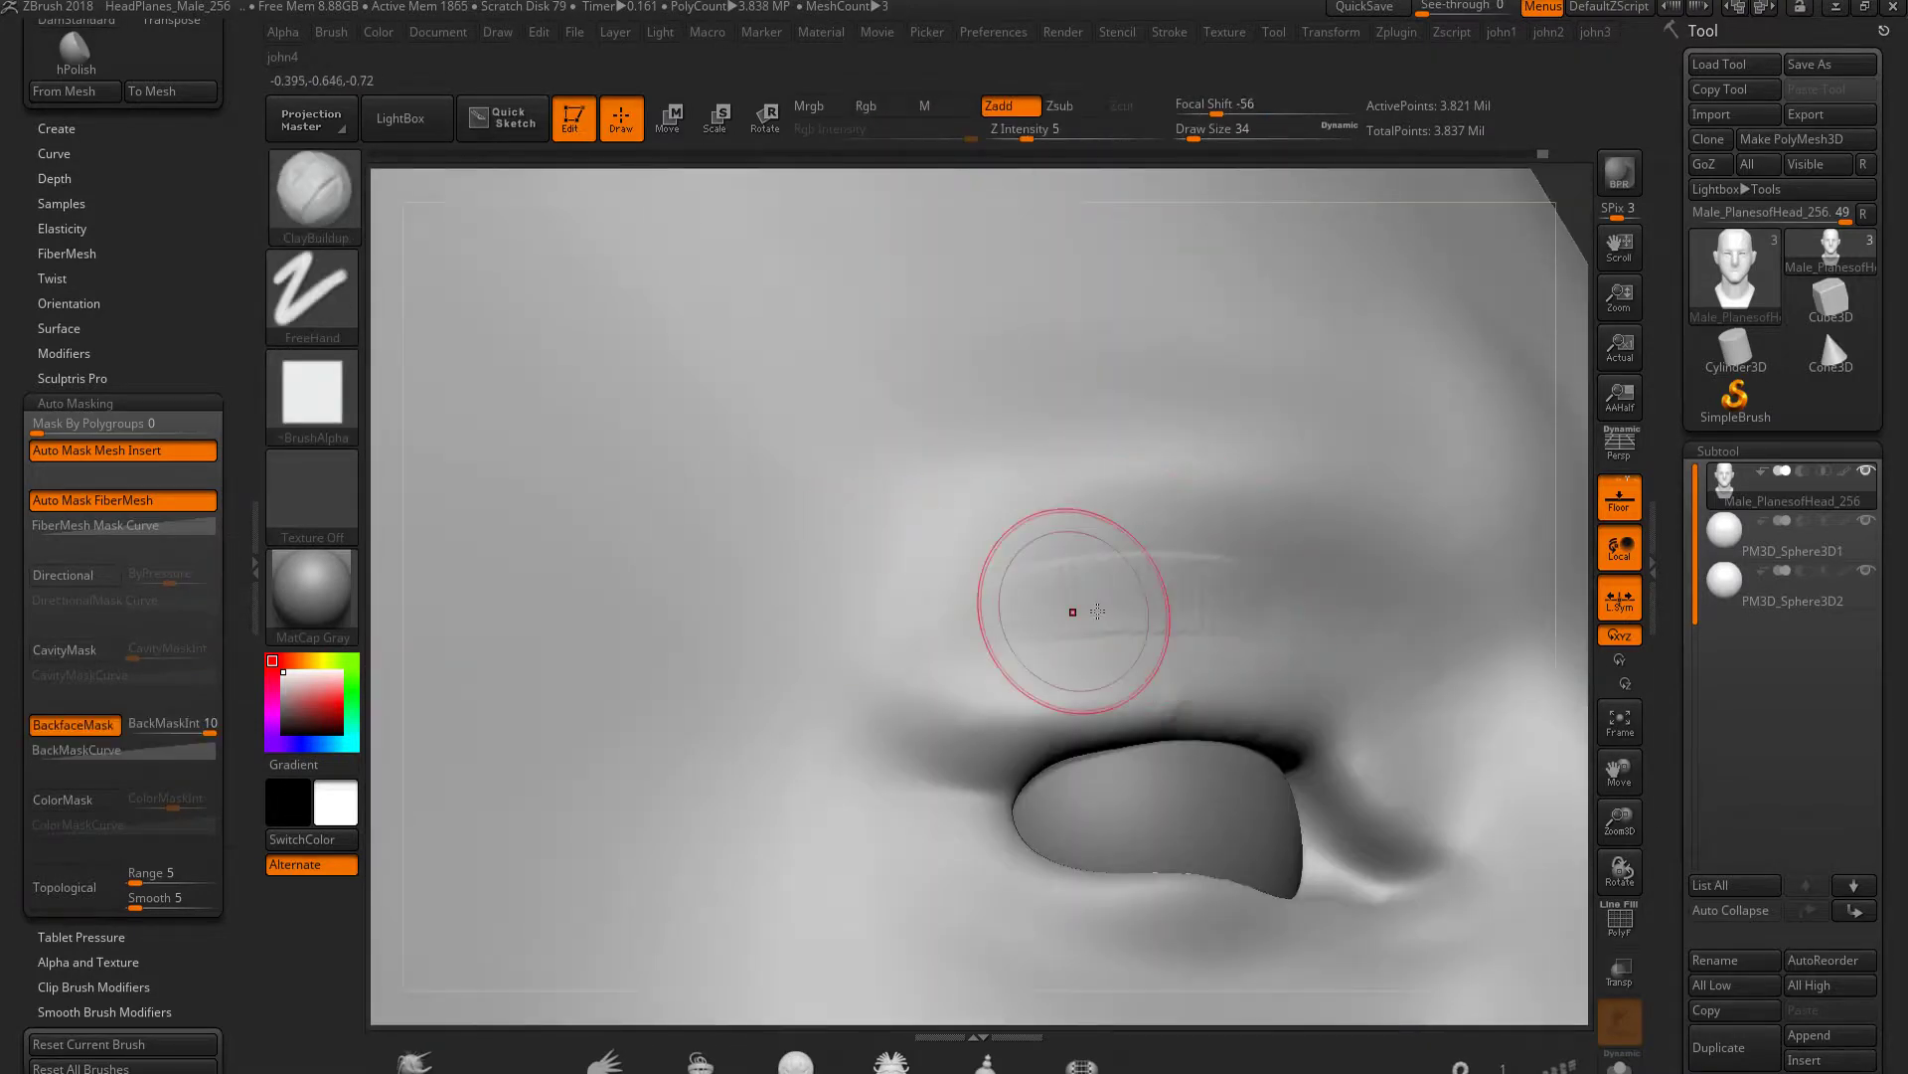
mouse_move(1168, 669)
mouse_down()
mouse_move(1256, 609)
mouse_move(1149, 648)
mouse_move(1223, 579)
mouse_up()
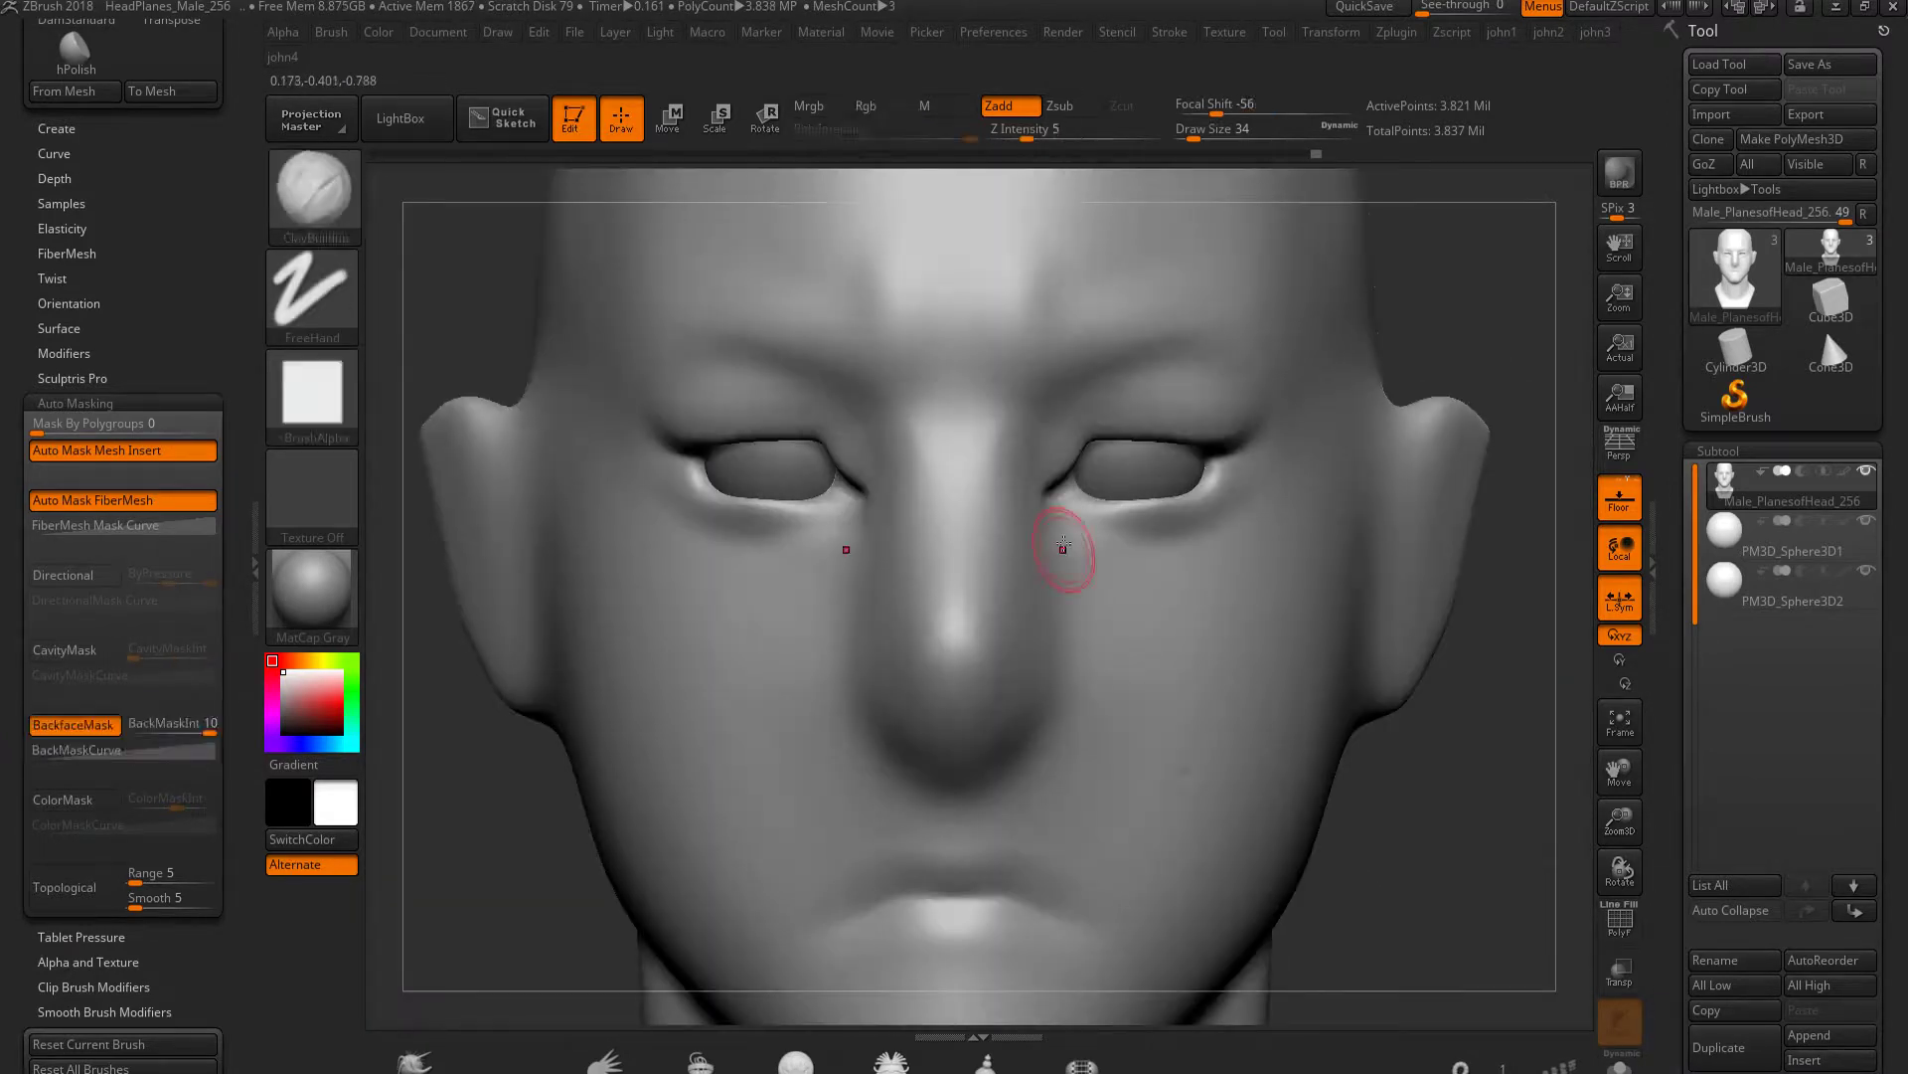
ctrl+right_drag(1105, 639, 1206, 763)
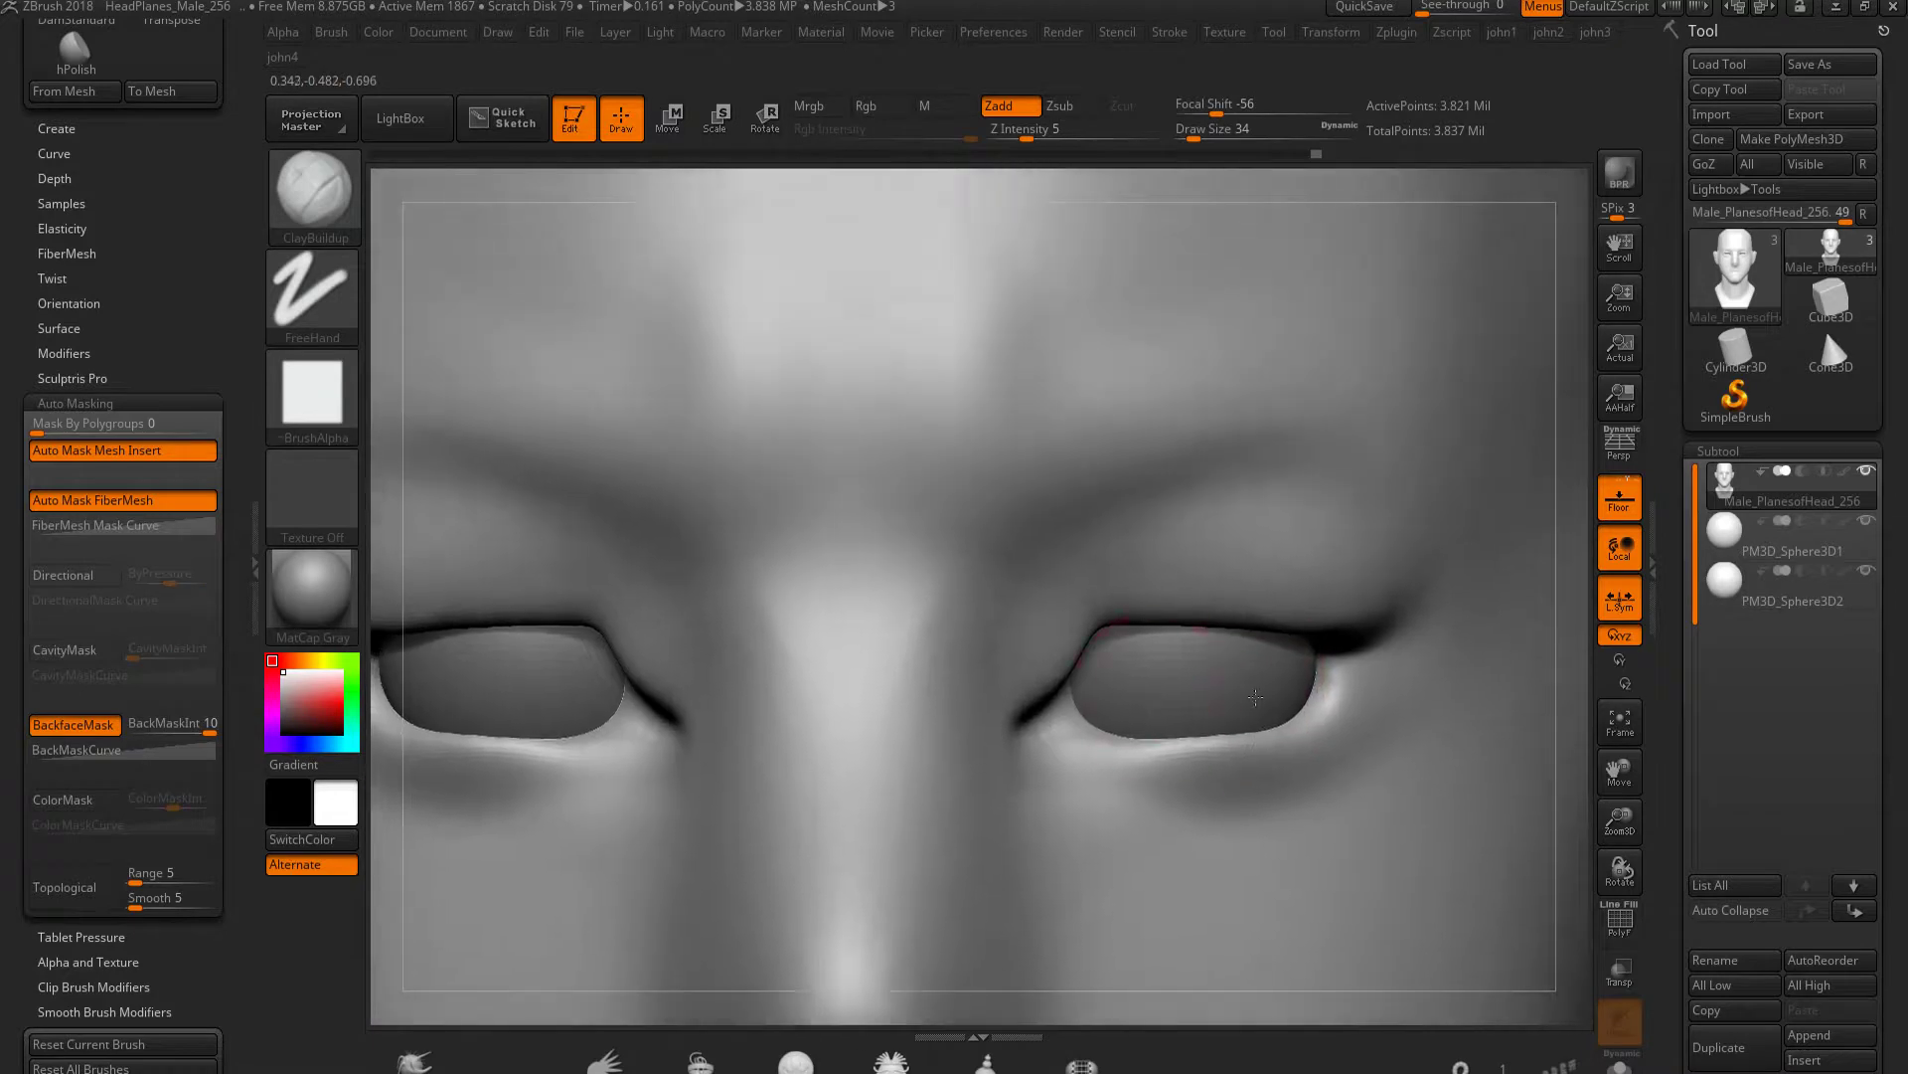
mouse_move(993, 486)
mouse_down()
mouse_move(1048, 447)
mouse_move(1108, 520)
mouse_up()
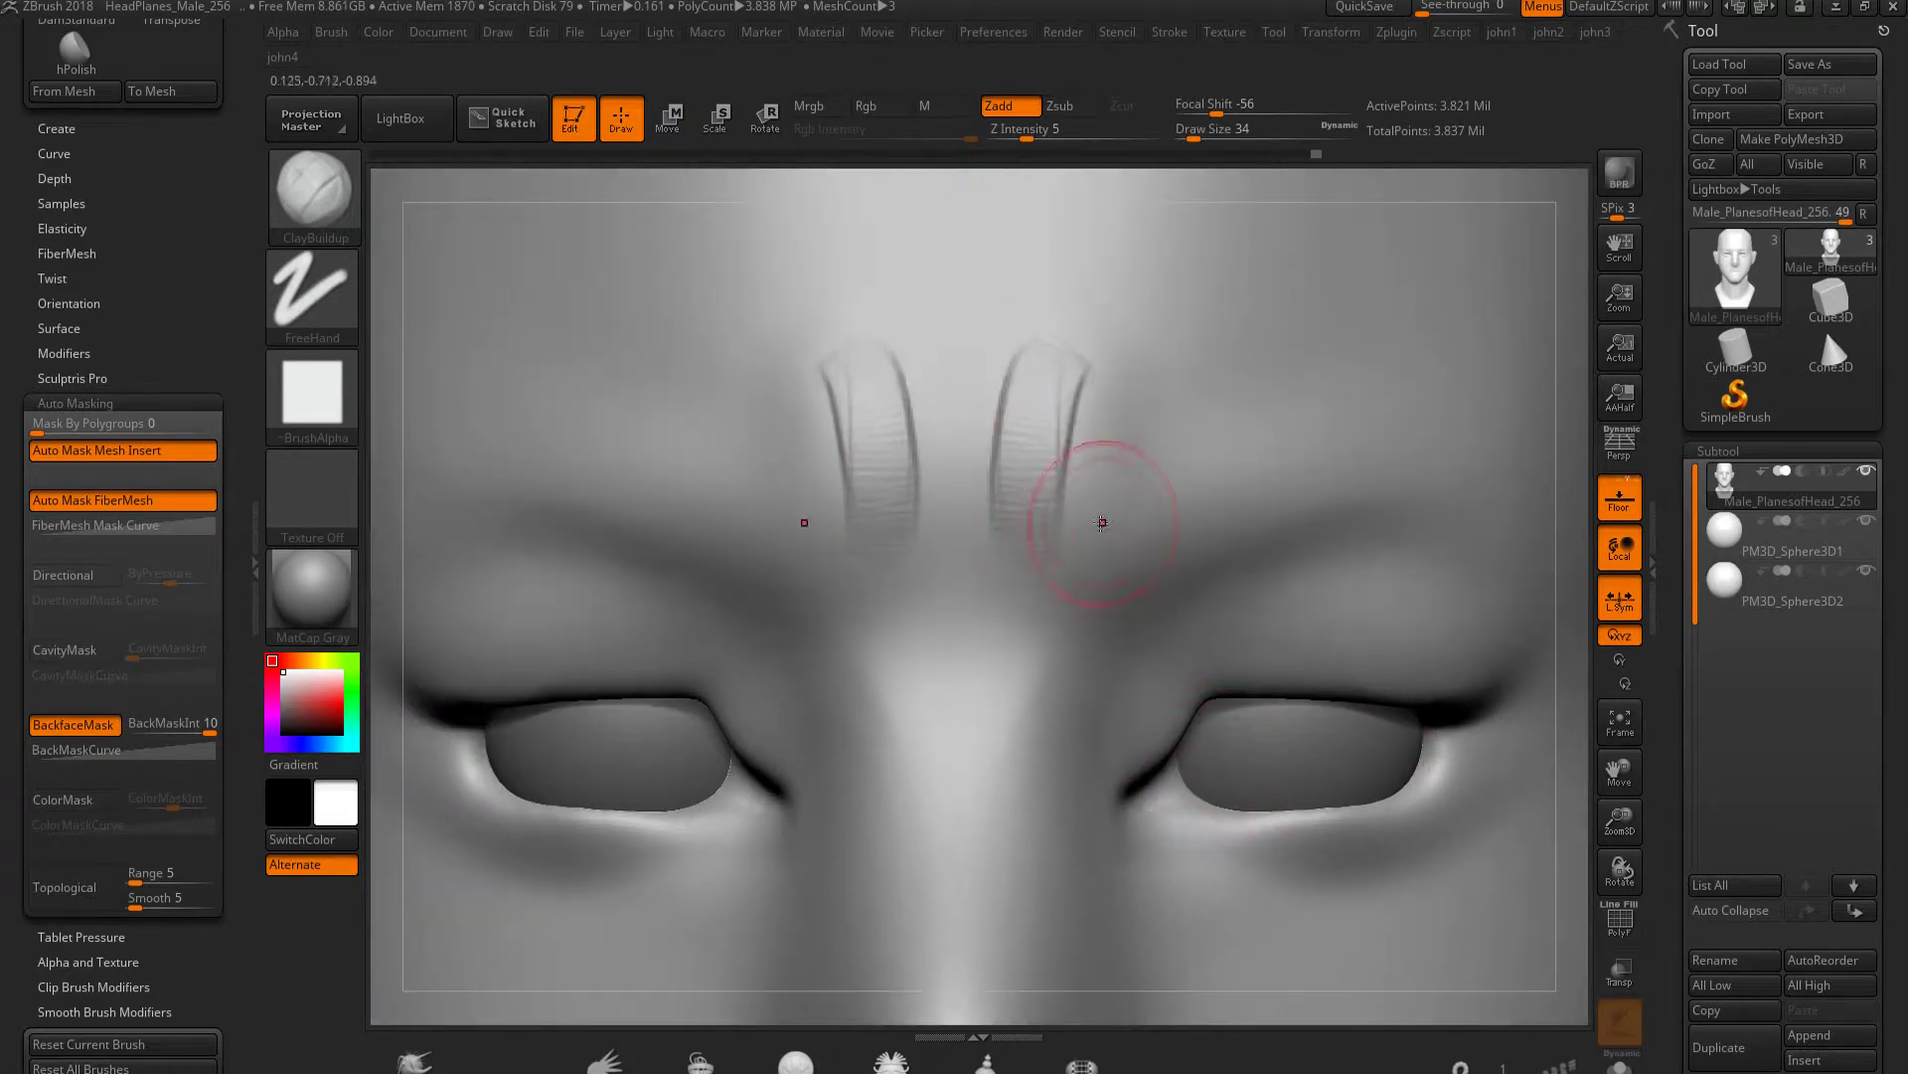
mouse_move(1163, 586)
mouse_down()
mouse_move(1425, 452)
mouse_move(1061, 528)
mouse_up()
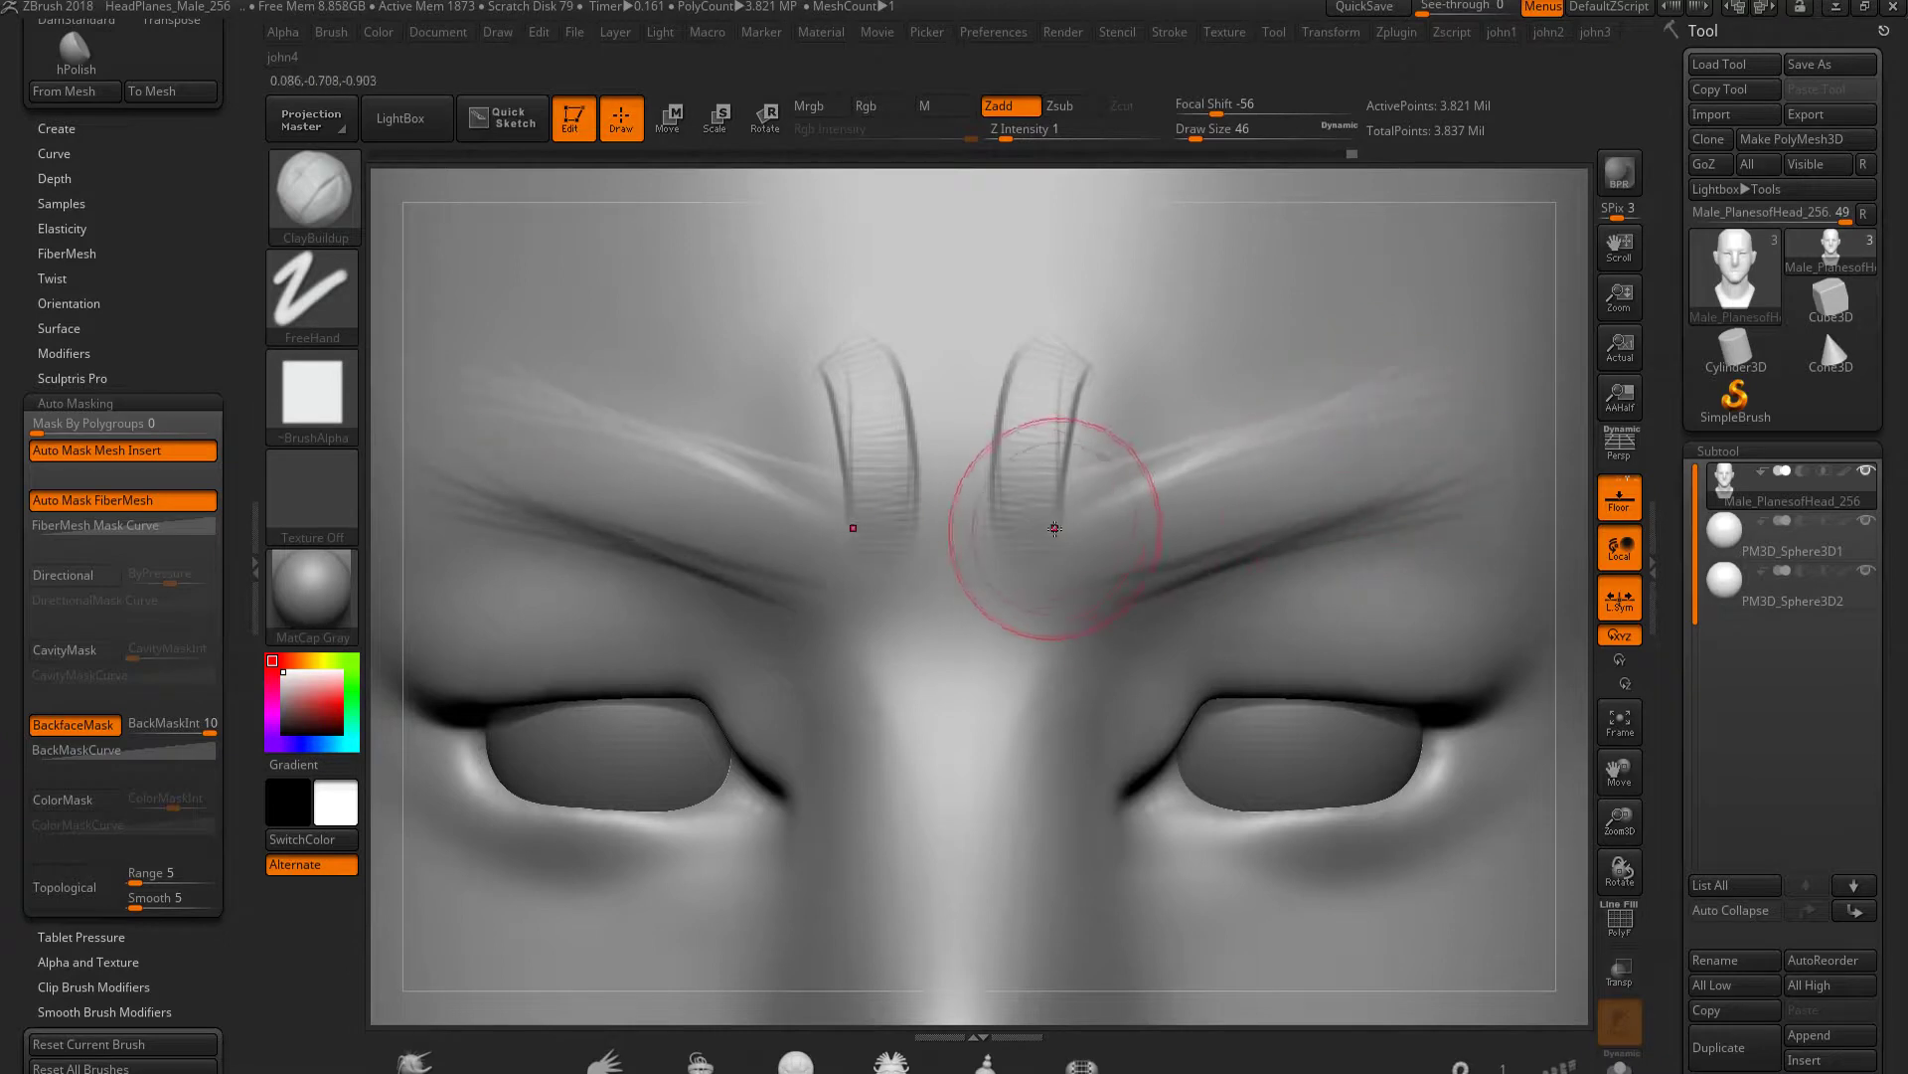
mouse_move(1002, 467)
mouse_down()
mouse_move(983, 382)
mouse_move(1039, 505)
mouse_move(1072, 397)
mouse_up()
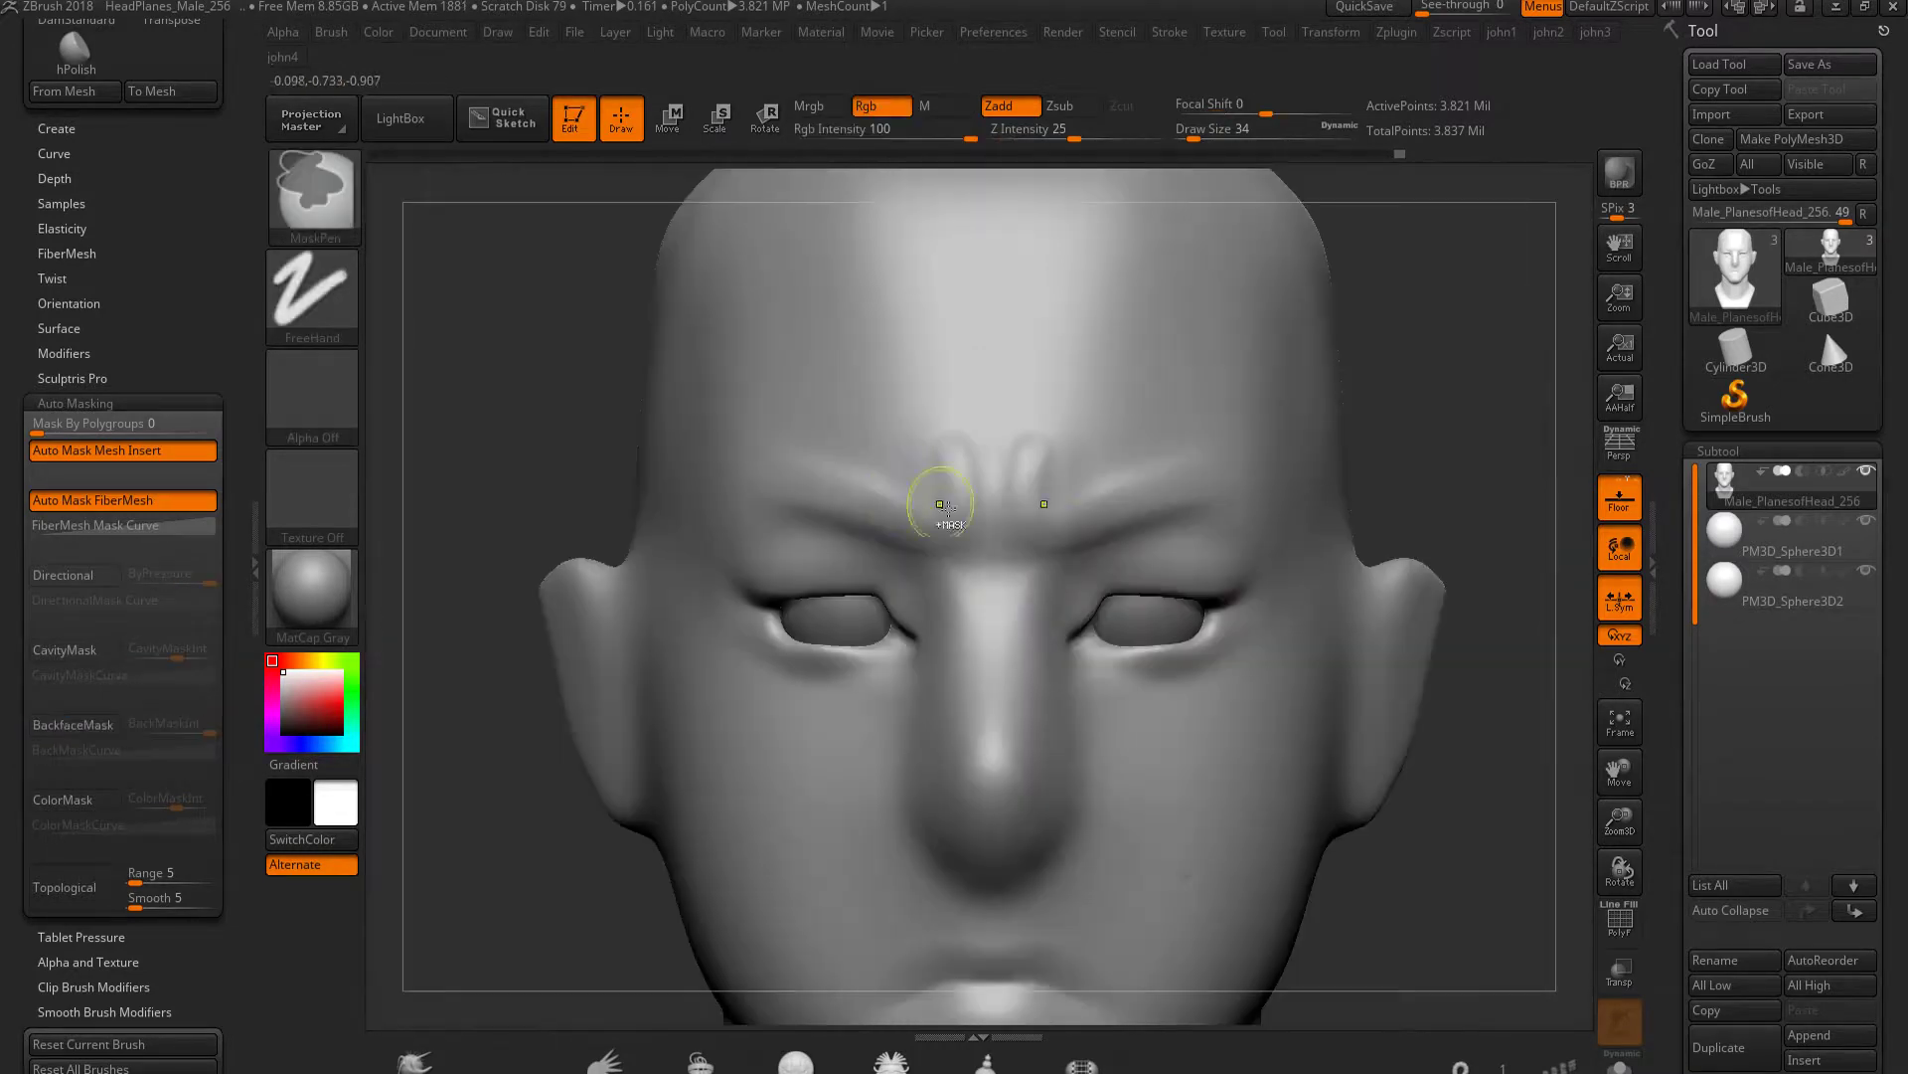
right_drag(1043, 498, 1004, 472)
drag(955, 518, 954, 523)
shift+drag(975, 406, 871, 401)
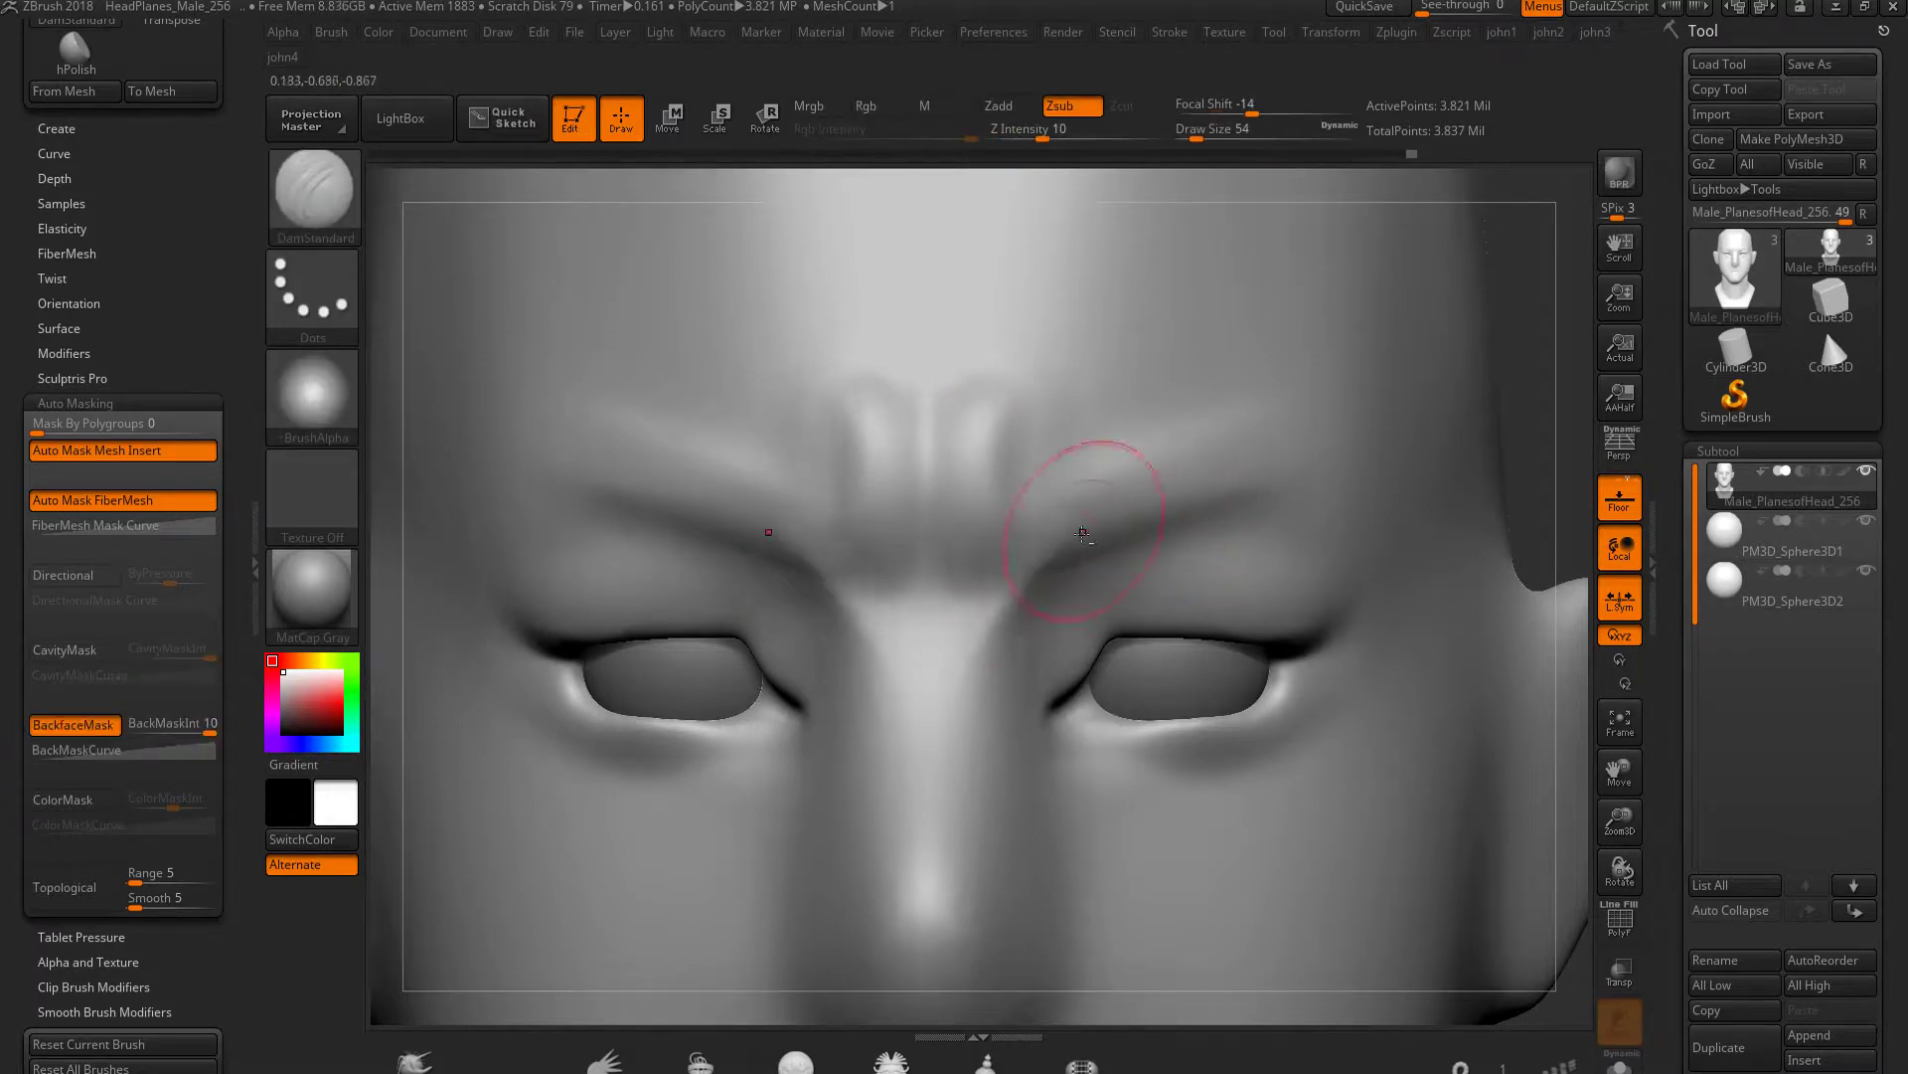
Dent the inner brows, drop one subdivision, and carve a groove down the brow centre
drag(1082, 542, 994, 608)
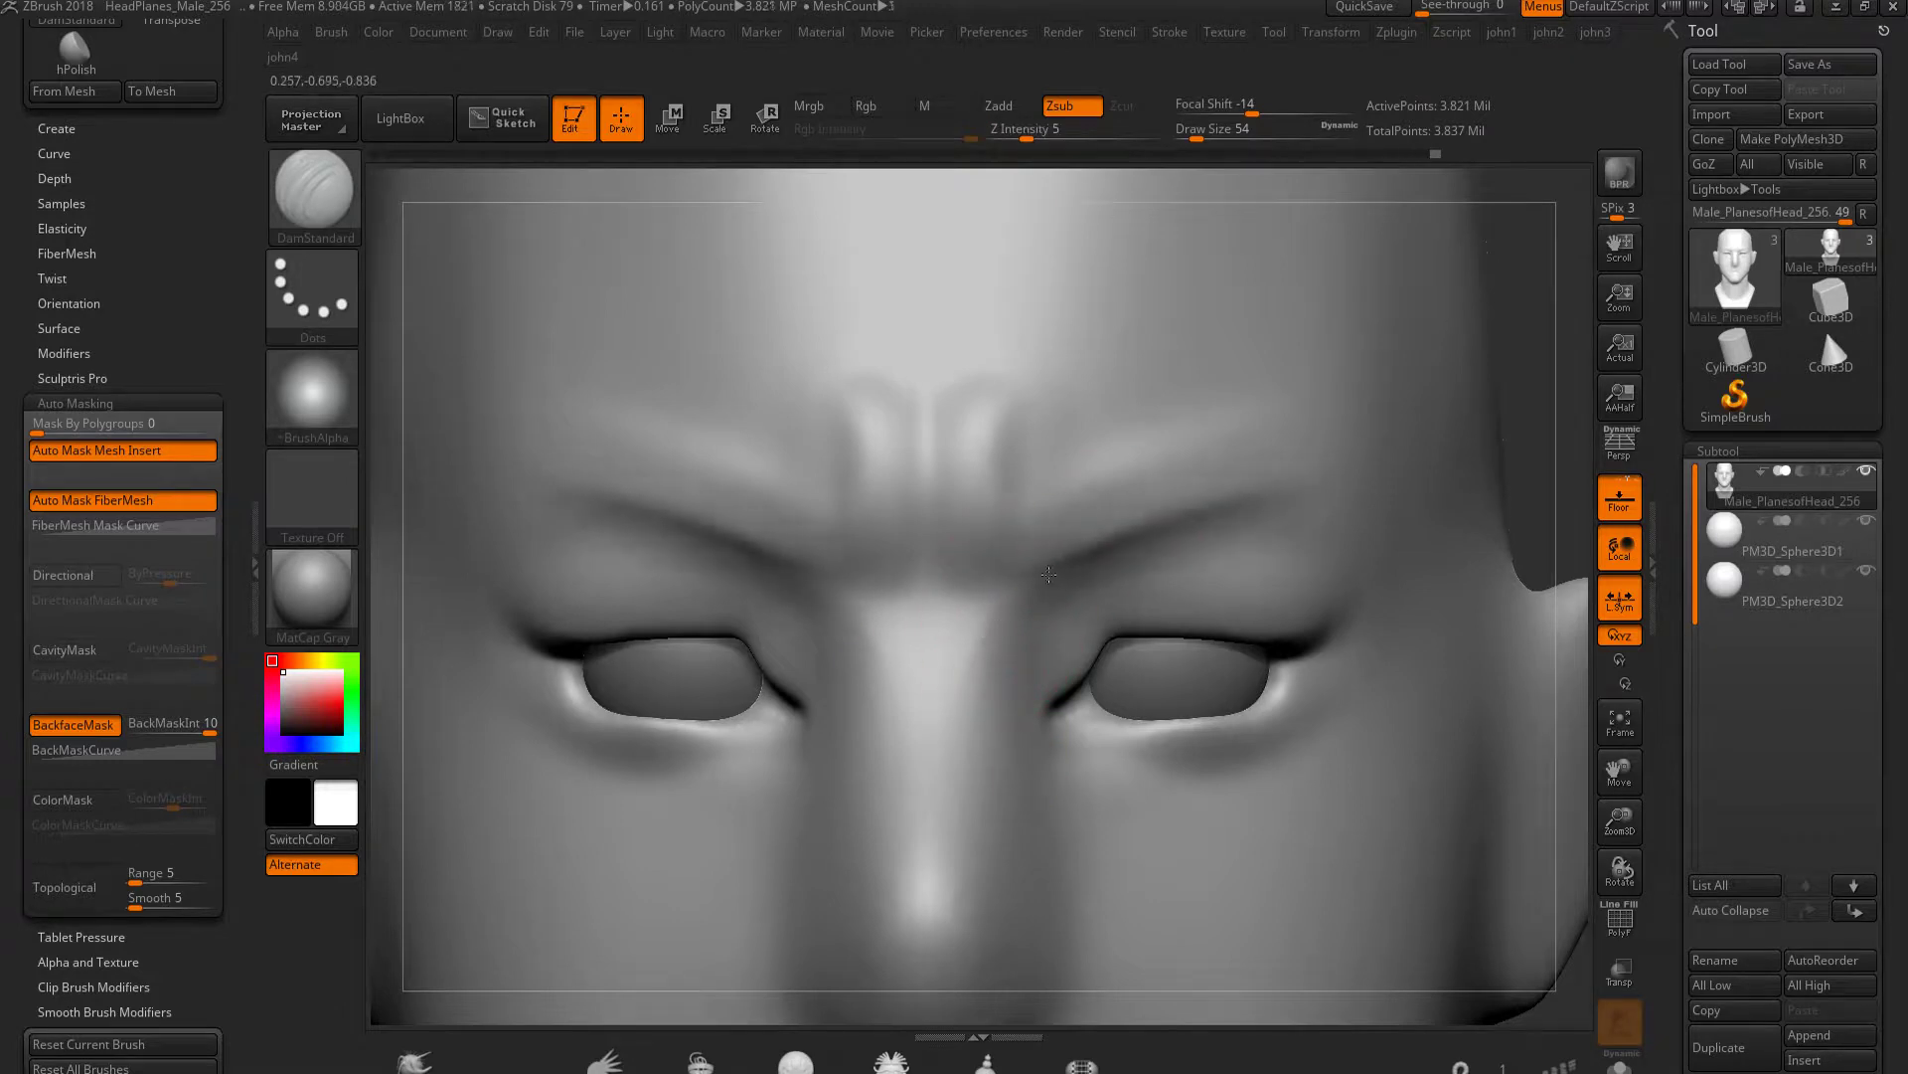
key(shift)
key(shift+d)
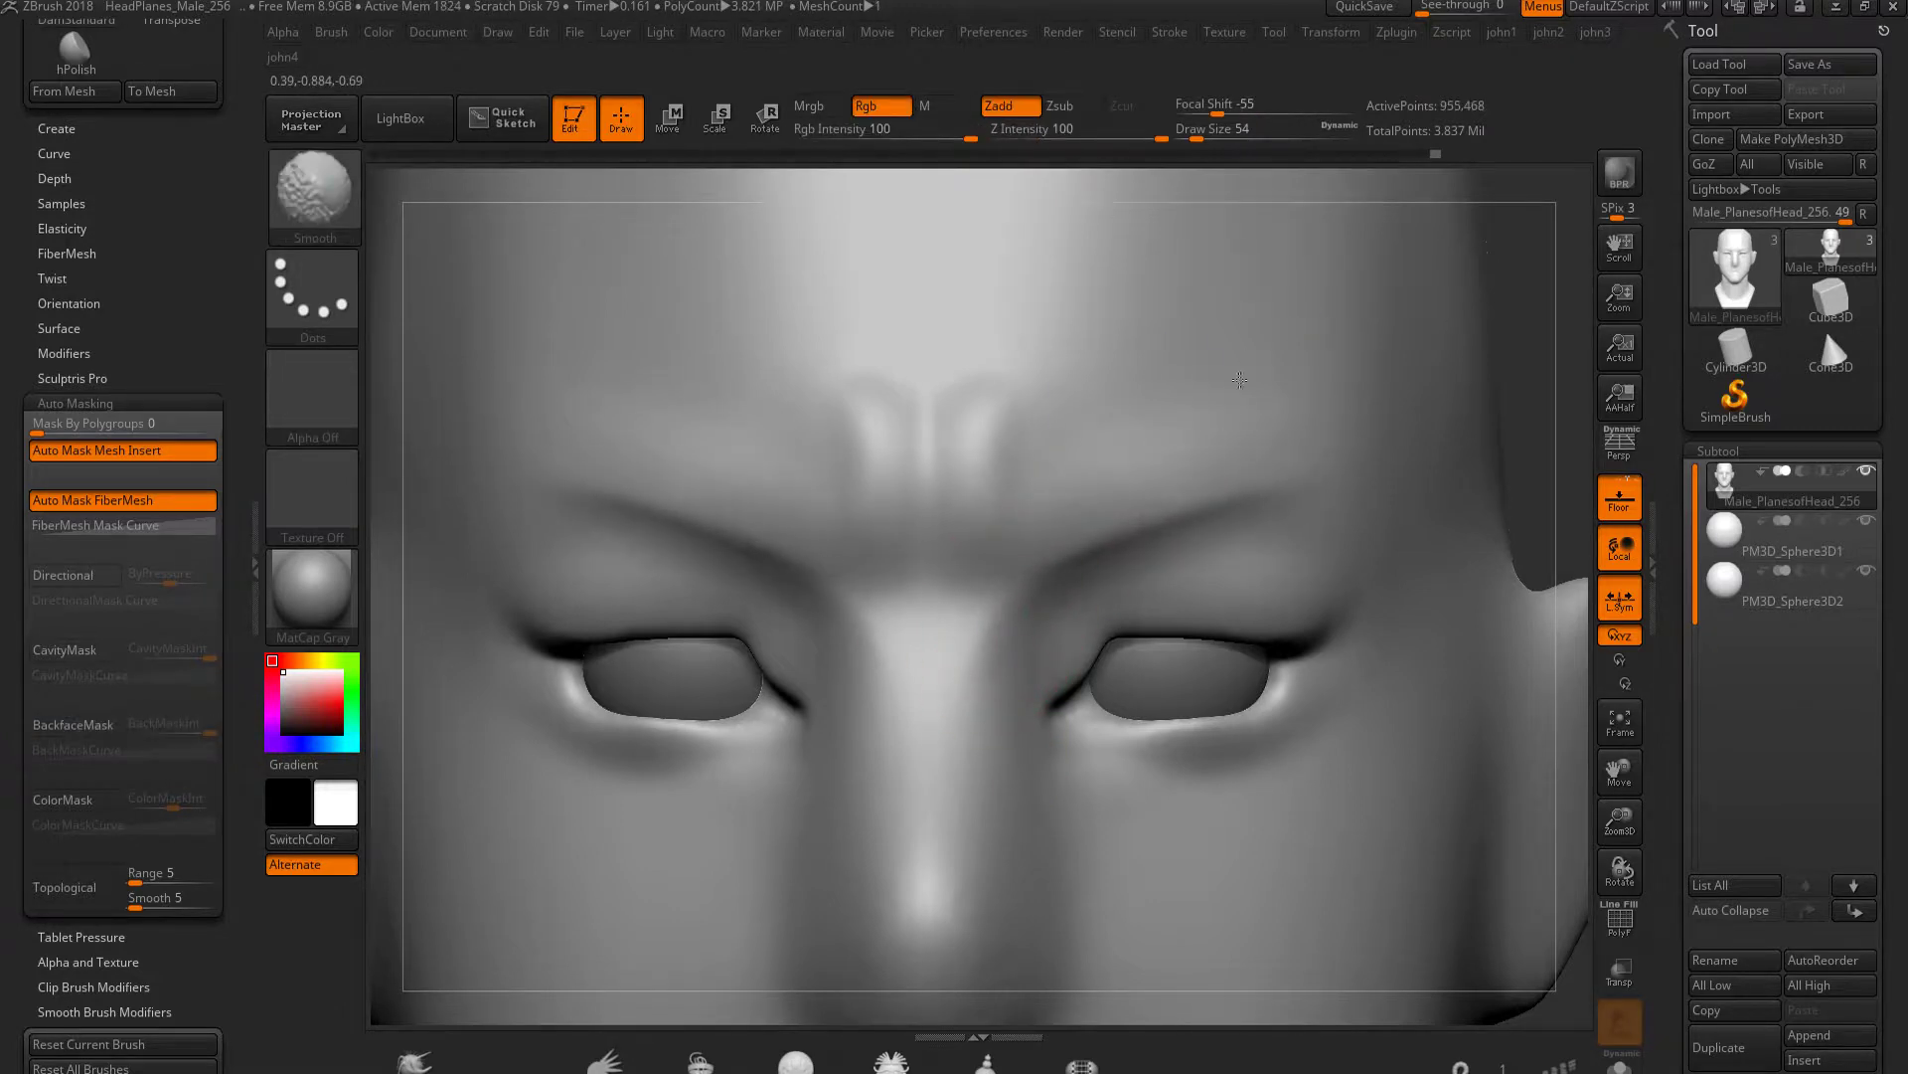
ctrl+right_drag(1172, 499, 1068, 512)
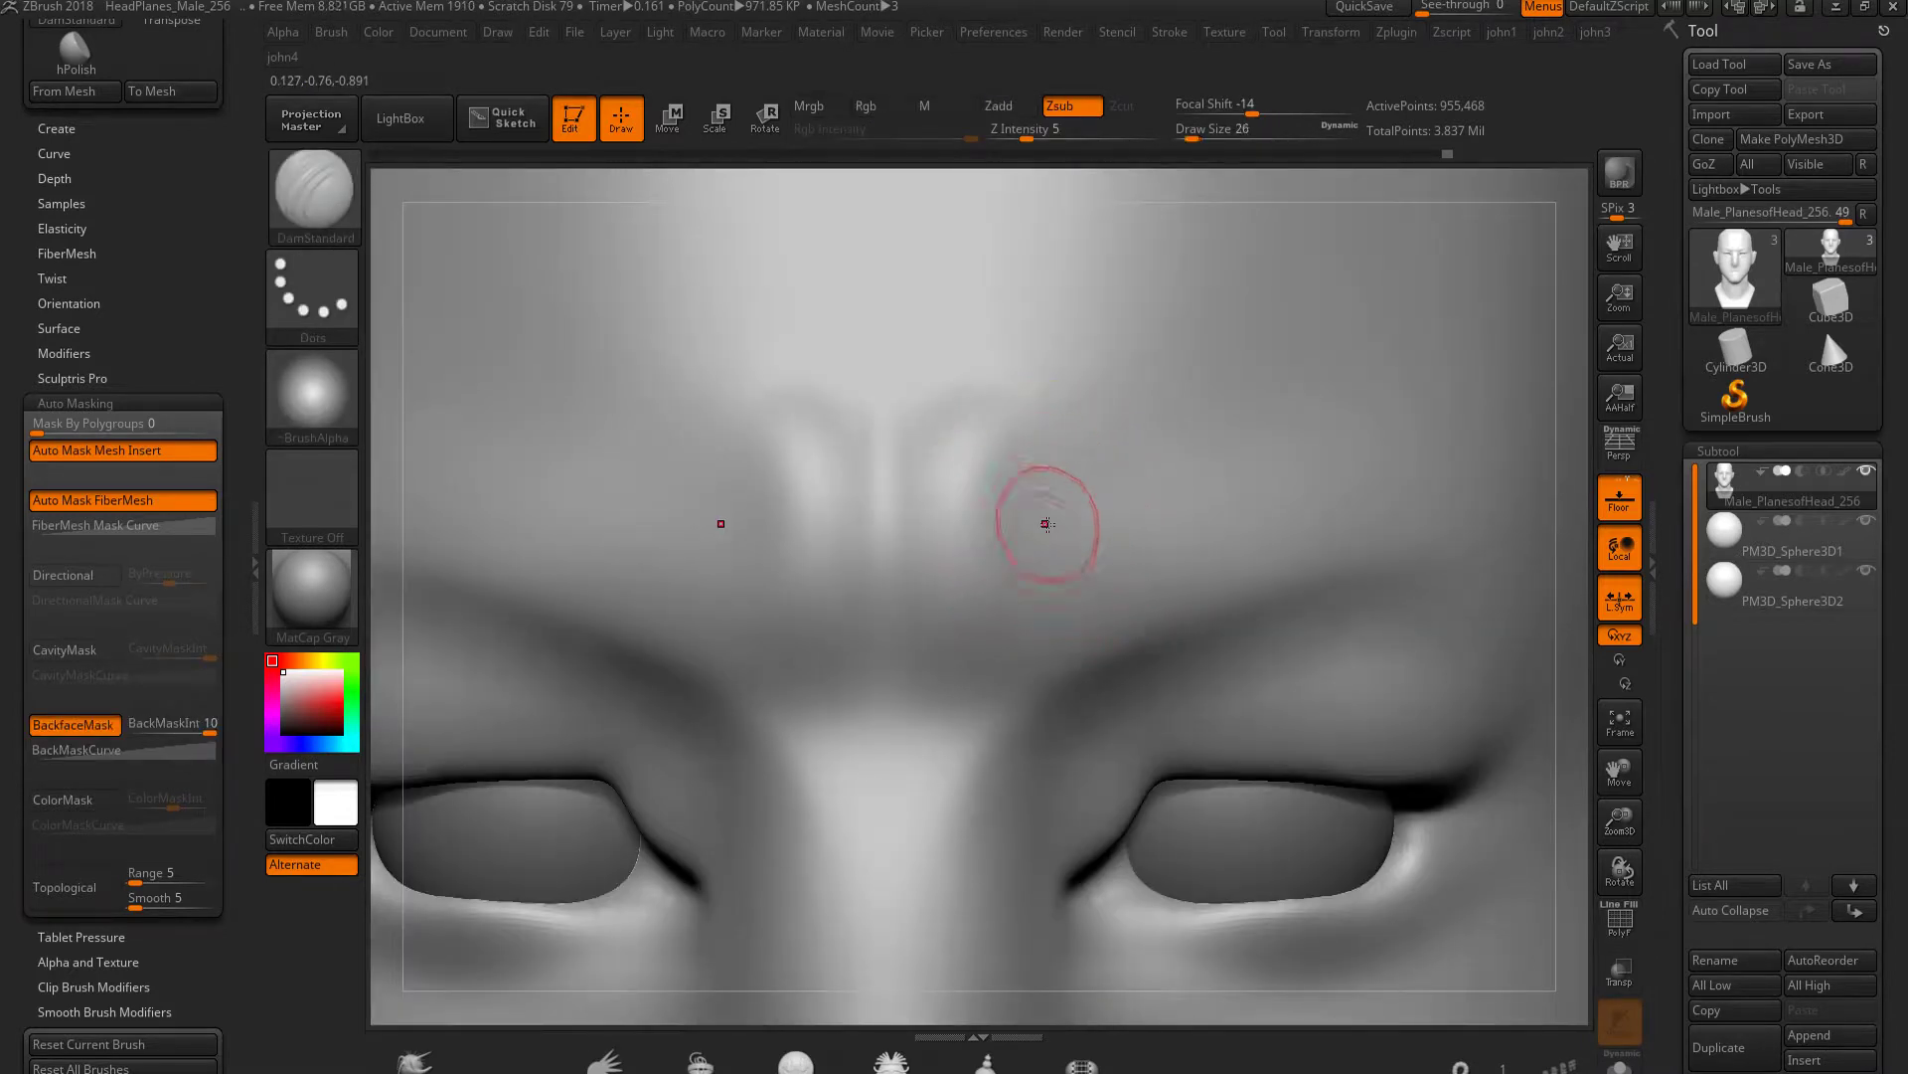
drag(874, 431, 890, 556)
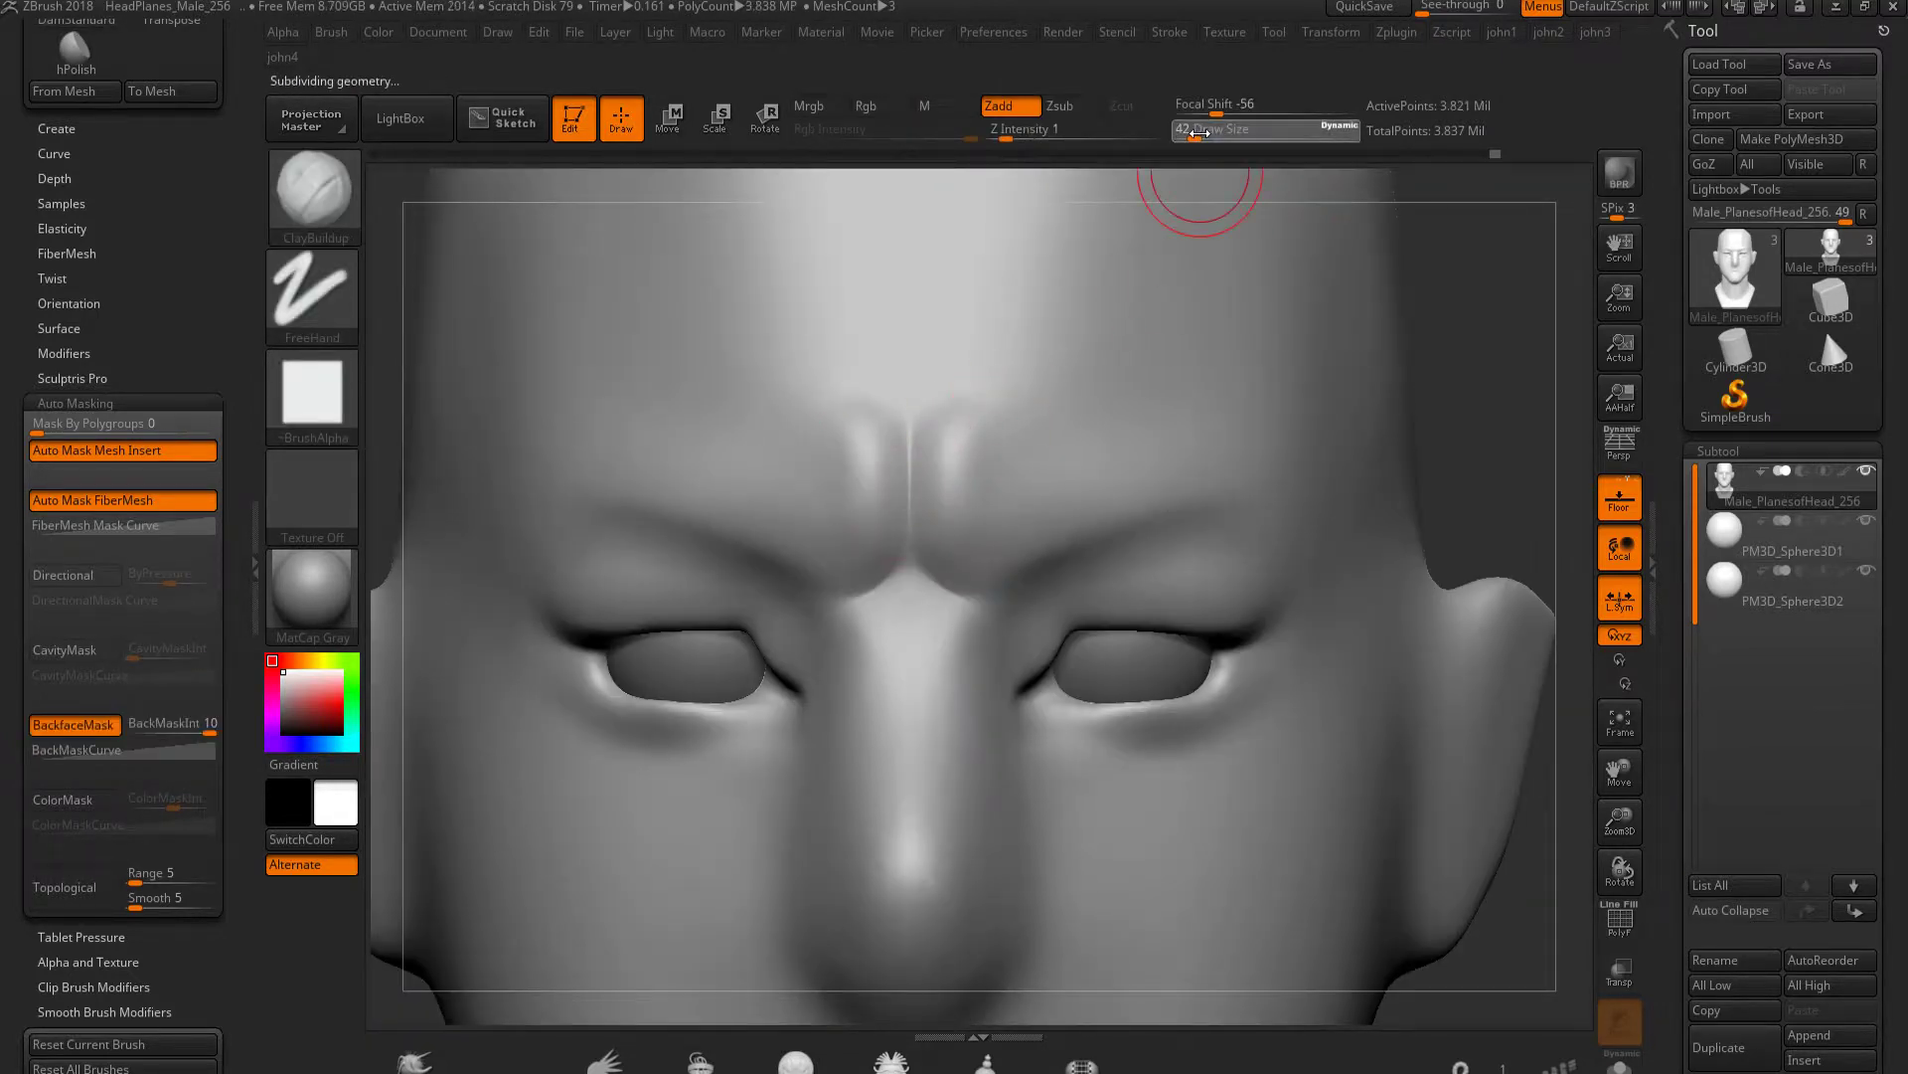
drag(1218, 107, 1212, 108)
Shrink the brush for fine brow detail and frame the whole head
key(bracketleft)
key(bracketleft)
key(bracketleft)
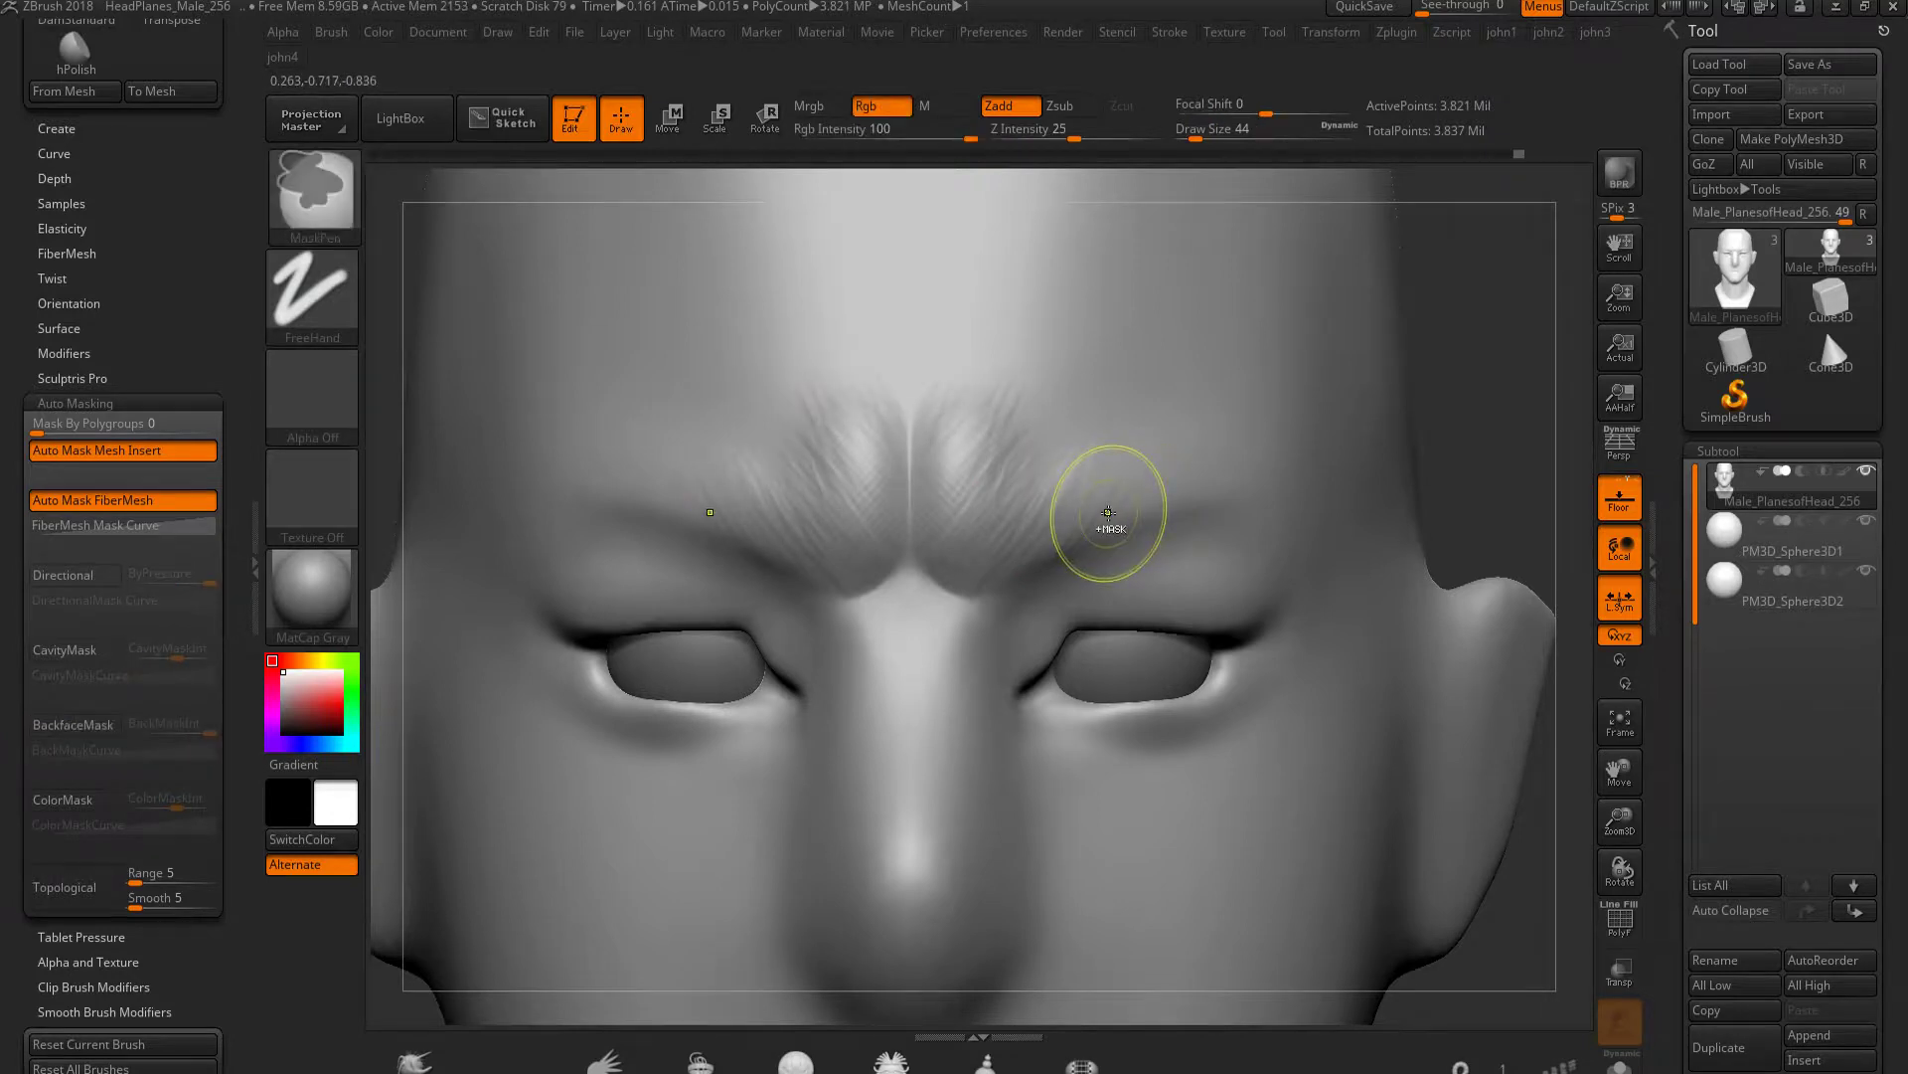
key(f)
shift+drag(1107, 511, 1128, 616)
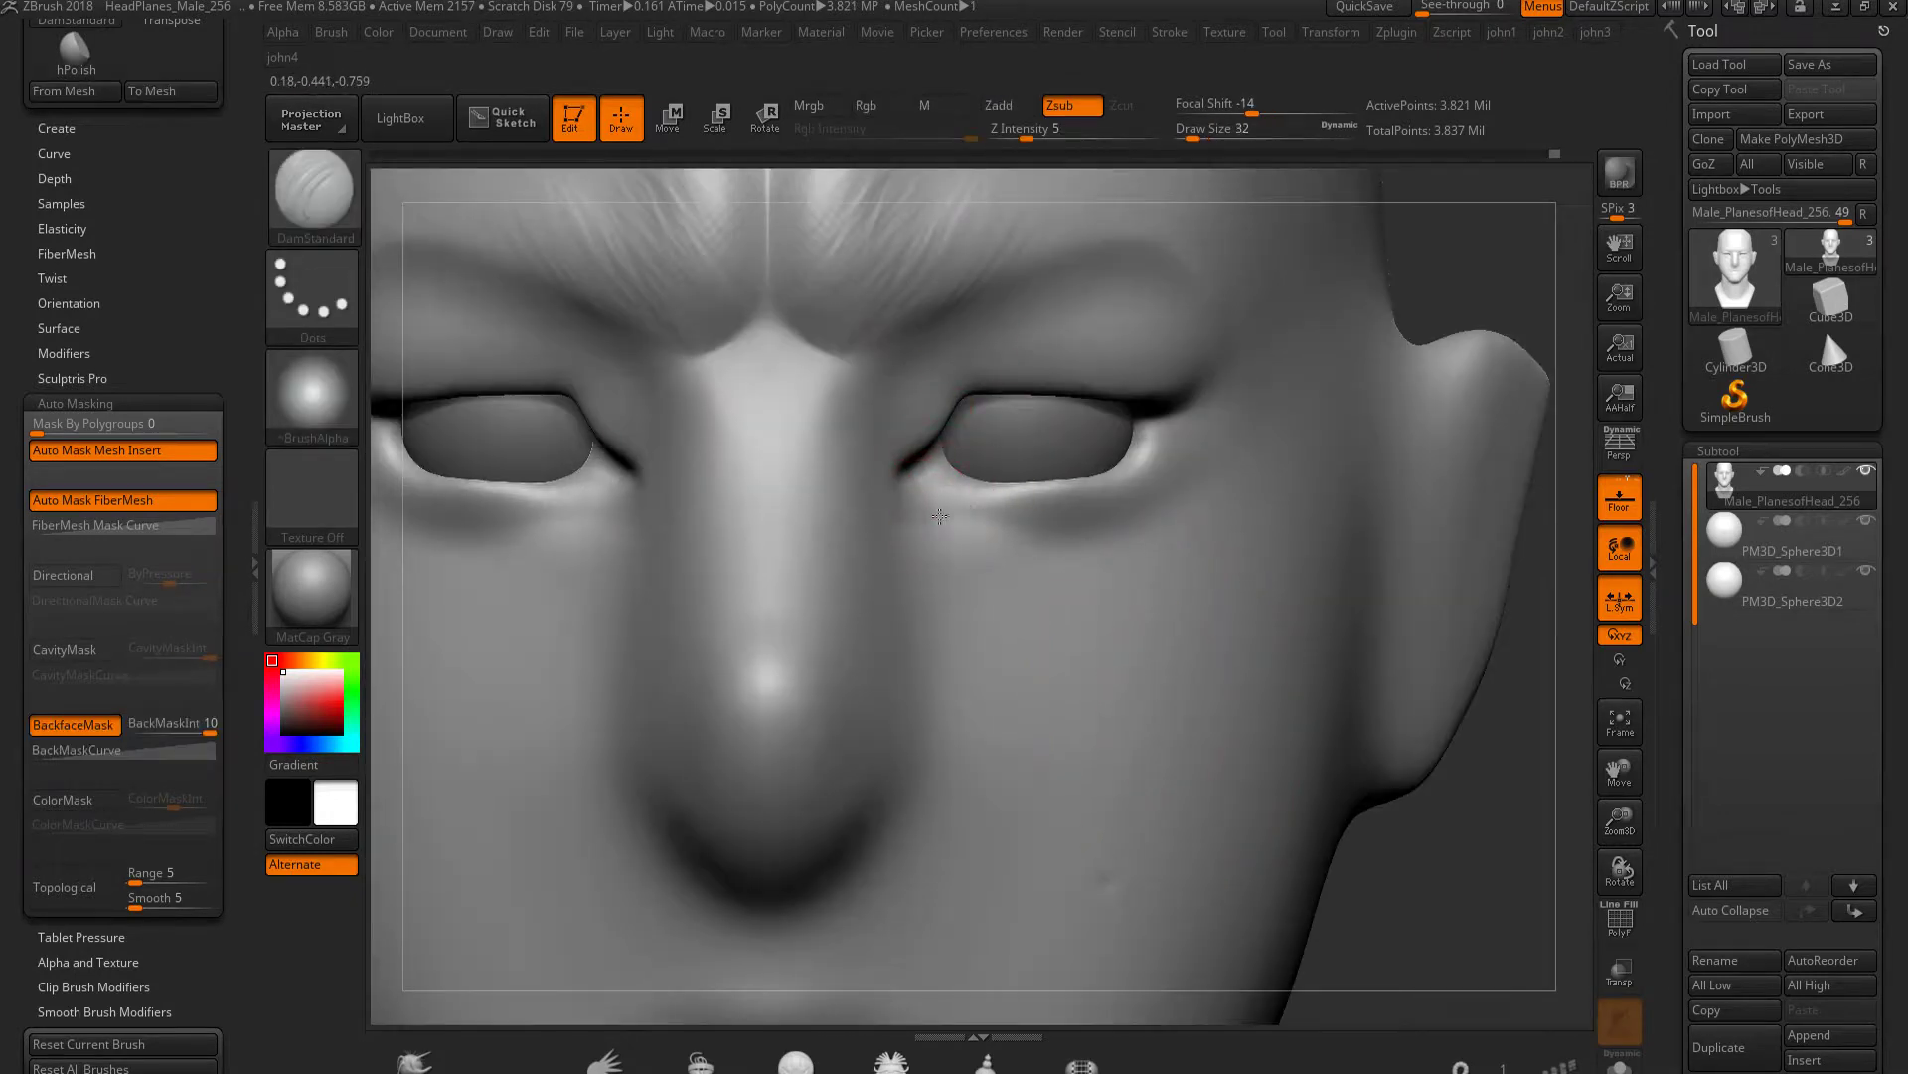
At Z Intensity 10, crease both lower eyelids and smooth the creases
click(1042, 139)
mouse_move(930, 519)
mouse_down()
mouse_move(1090, 519)
mouse_move(1152, 494)
mouse_up()
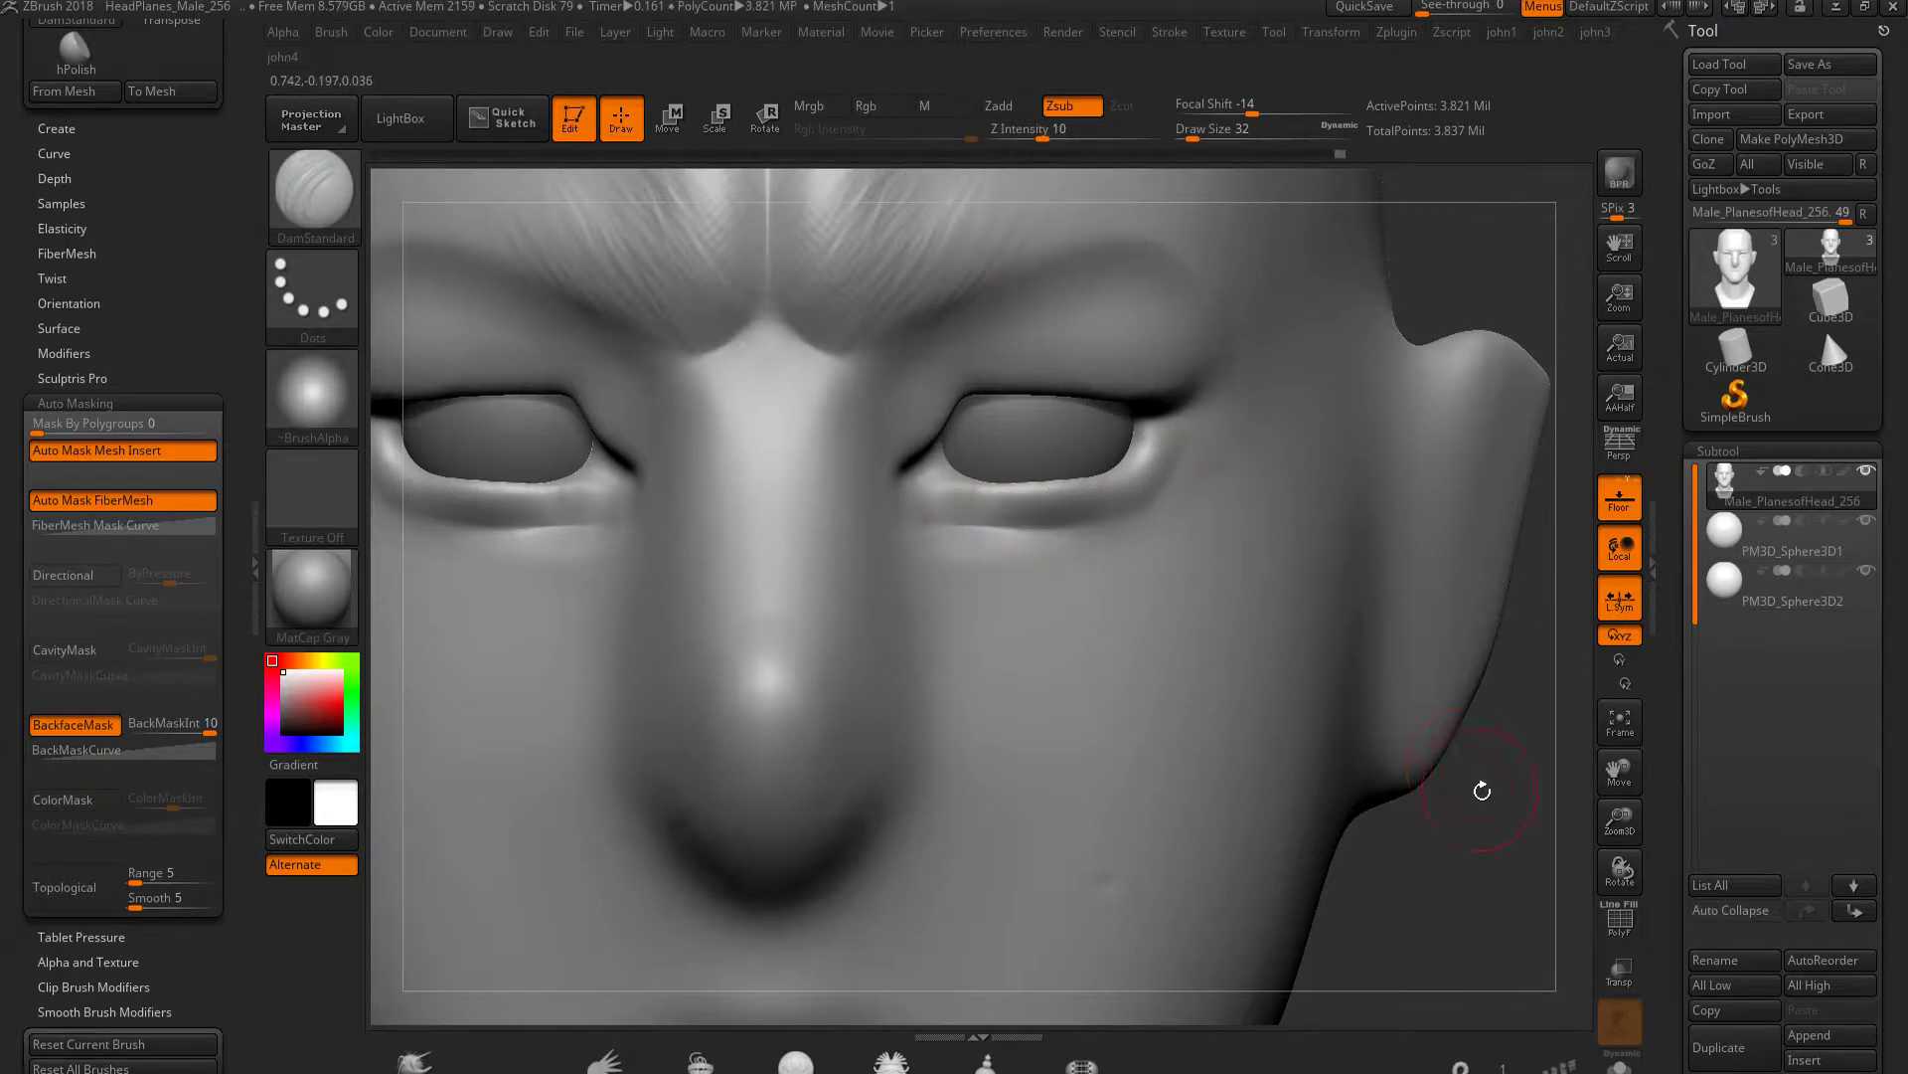
drag(1482, 791, 1242, 596)
right_drag(929, 528, 949, 554)
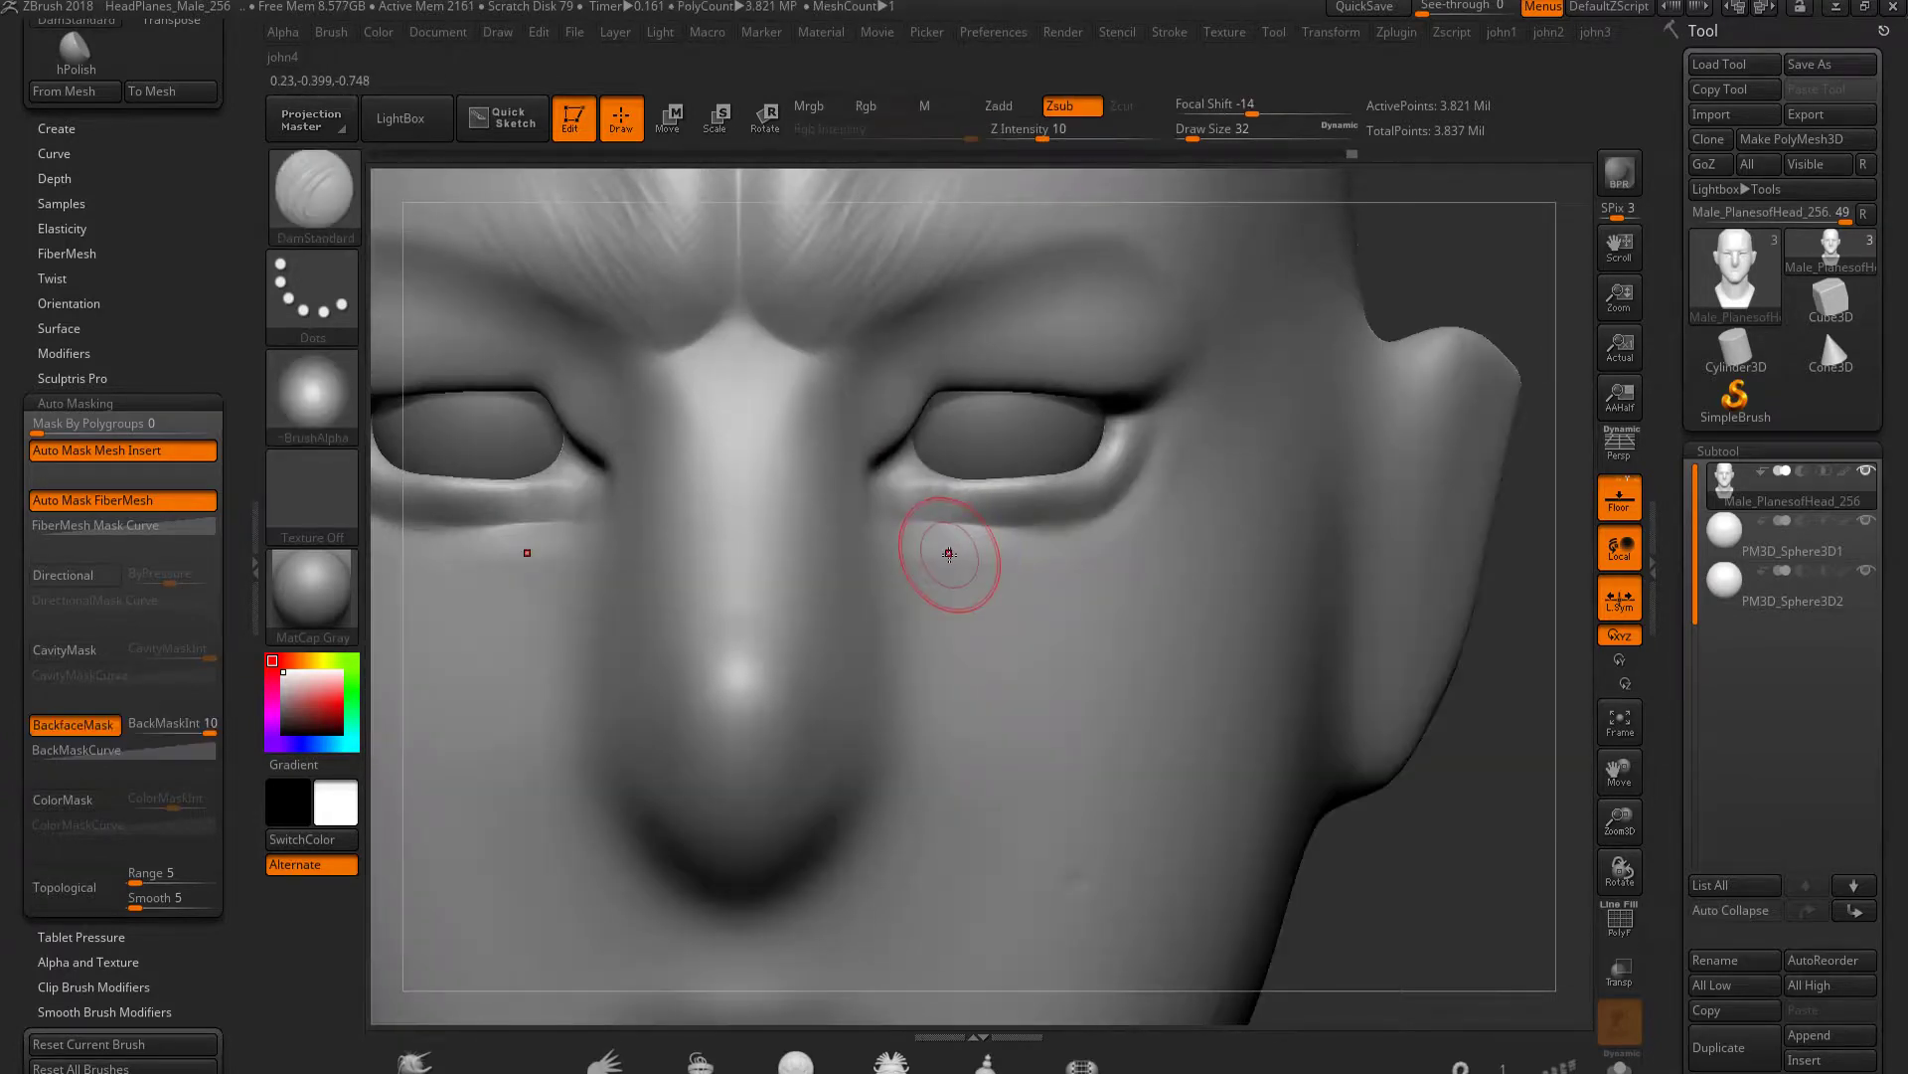
key(shift)
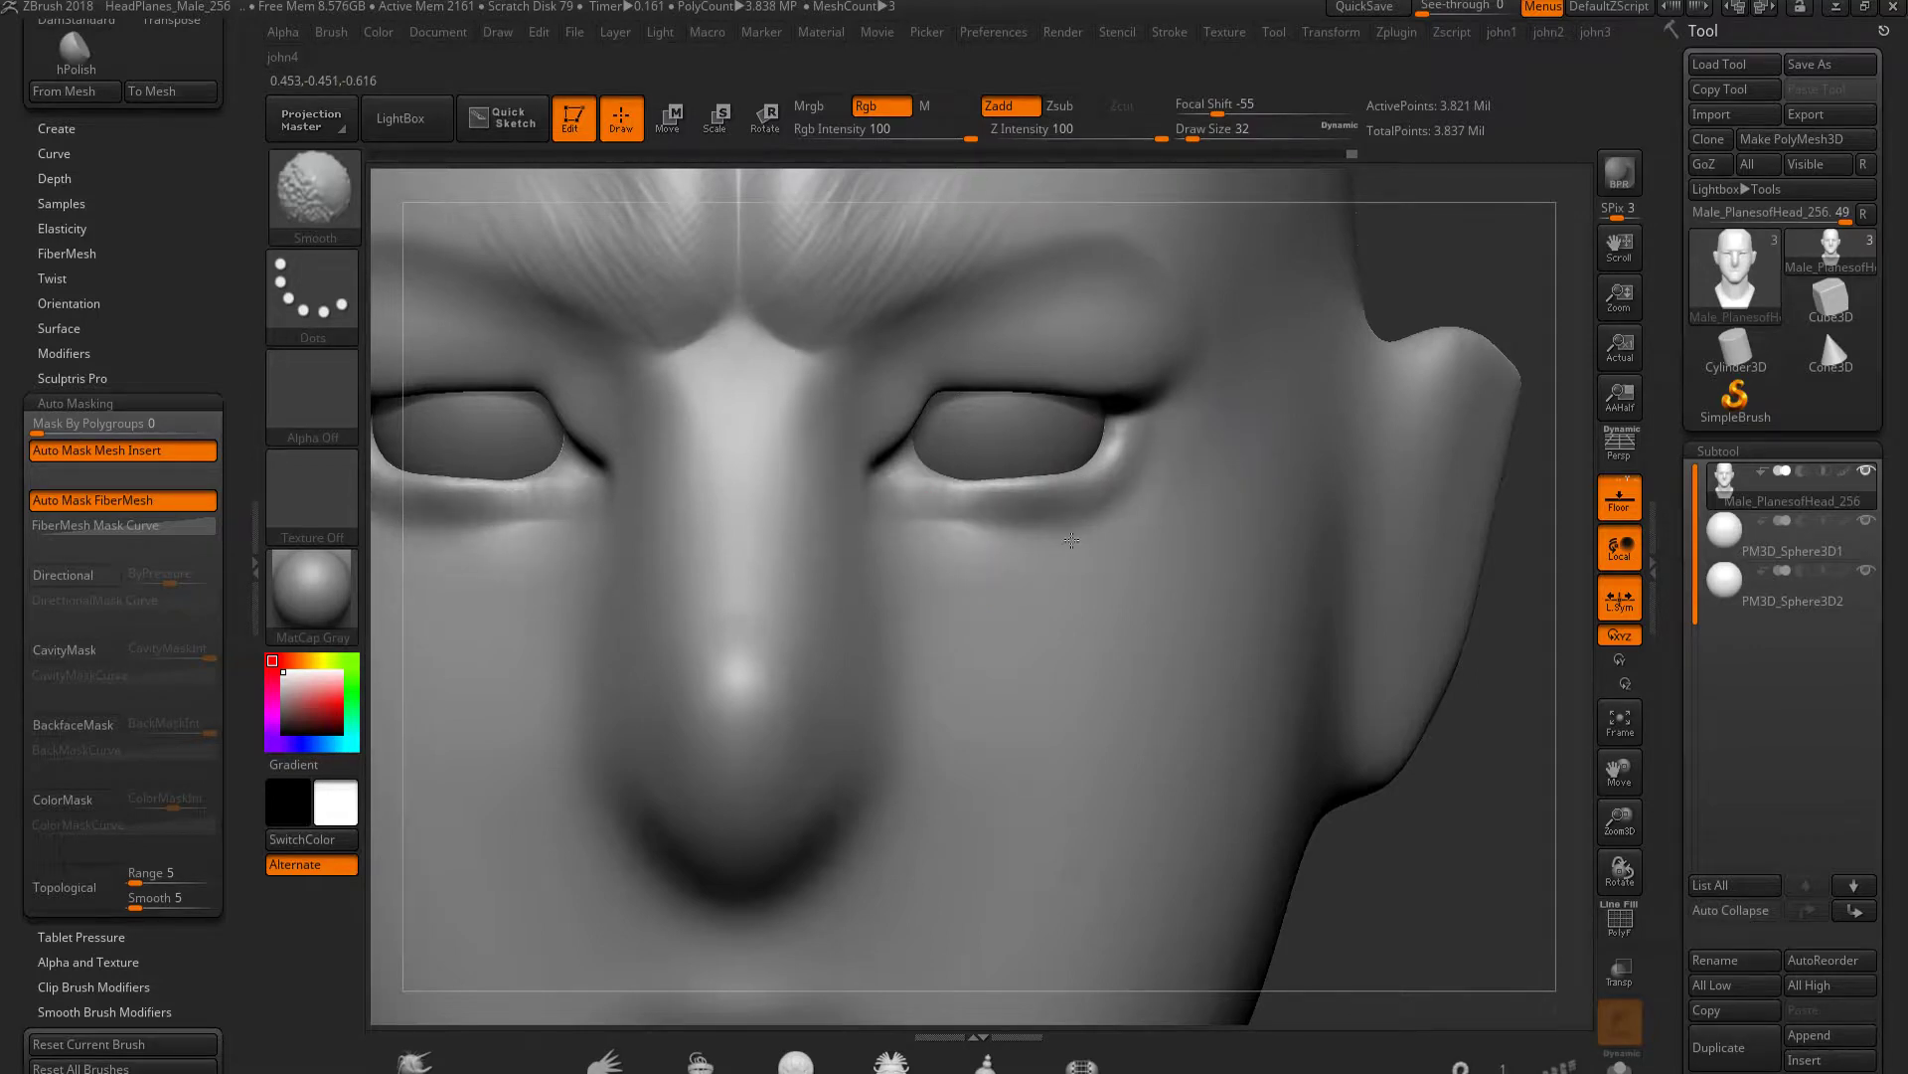
ctrl+right_drag(852, 725, 998, 696)
Switch to the Move brush, view the face in profile, and drop one subdivision
key(b)
key(m)
key(v)
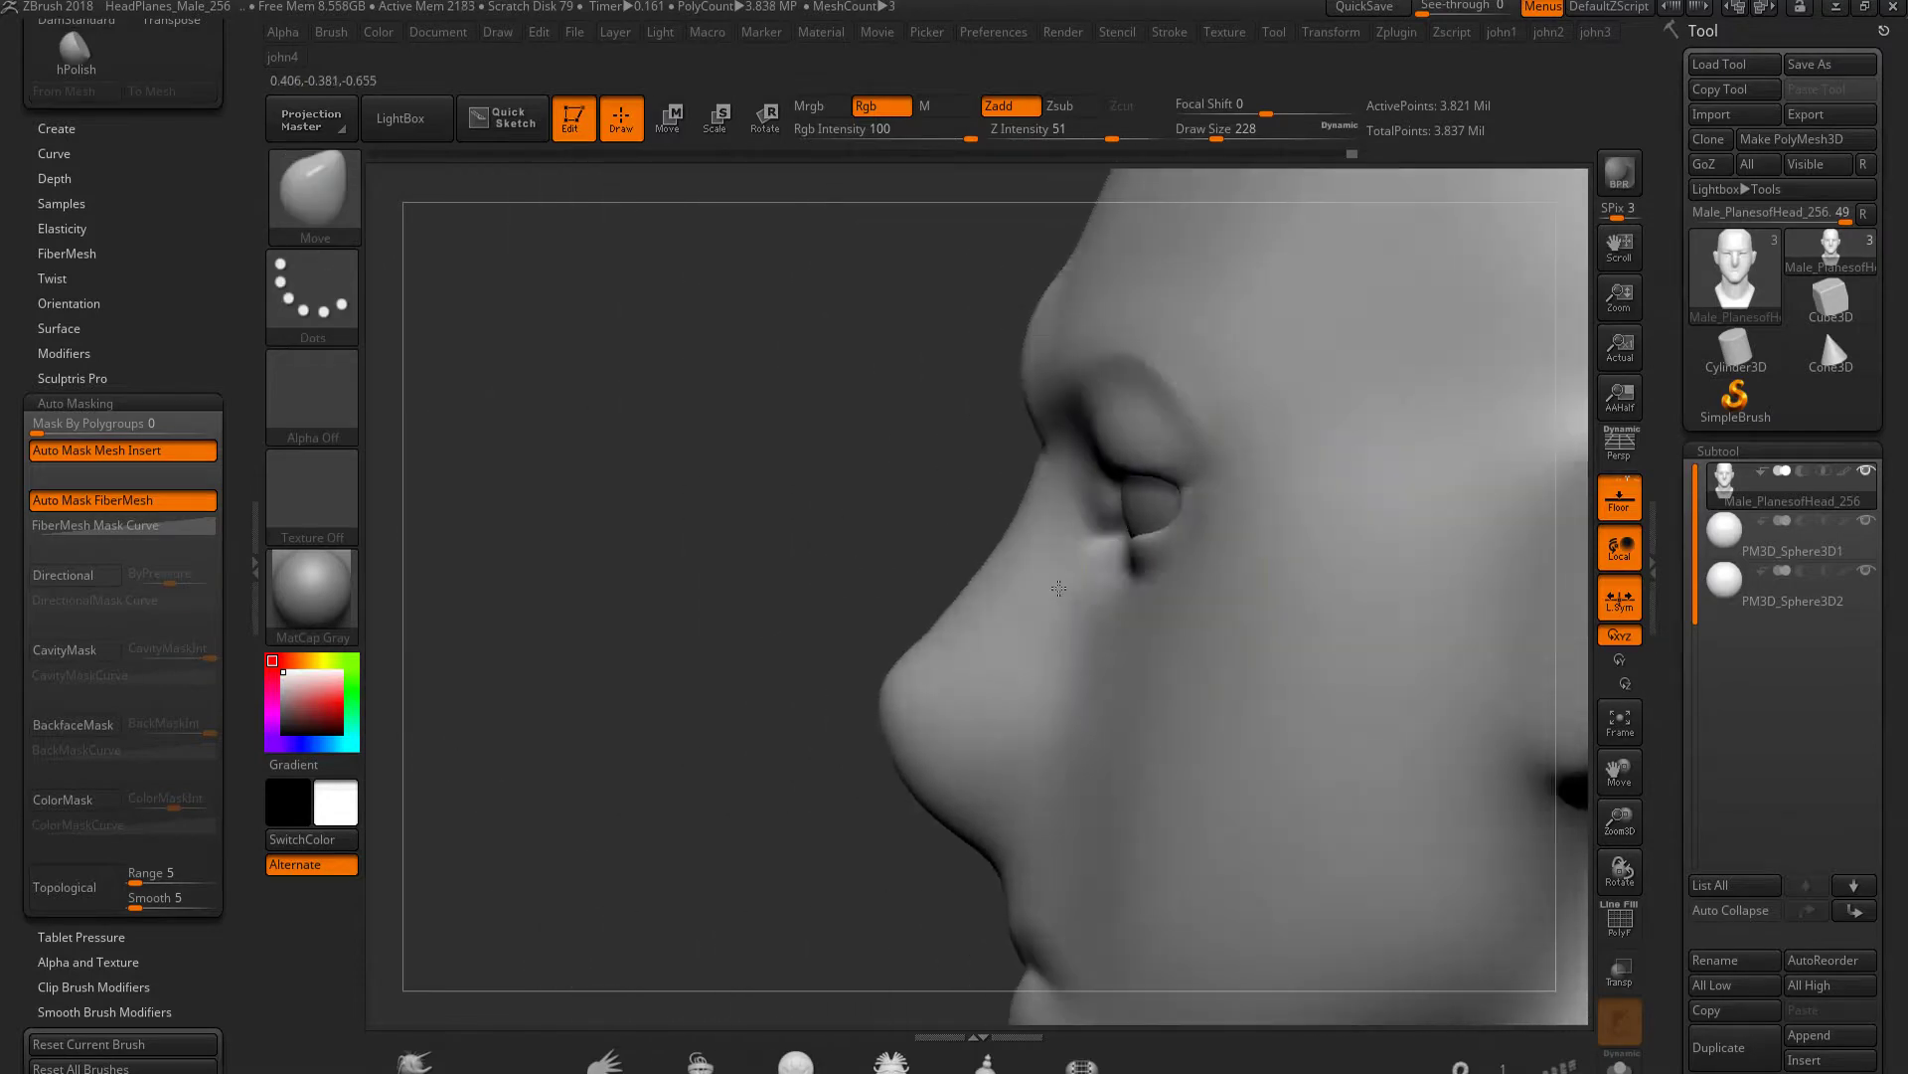
ctrl+right_drag(797, 581, 976, 510)
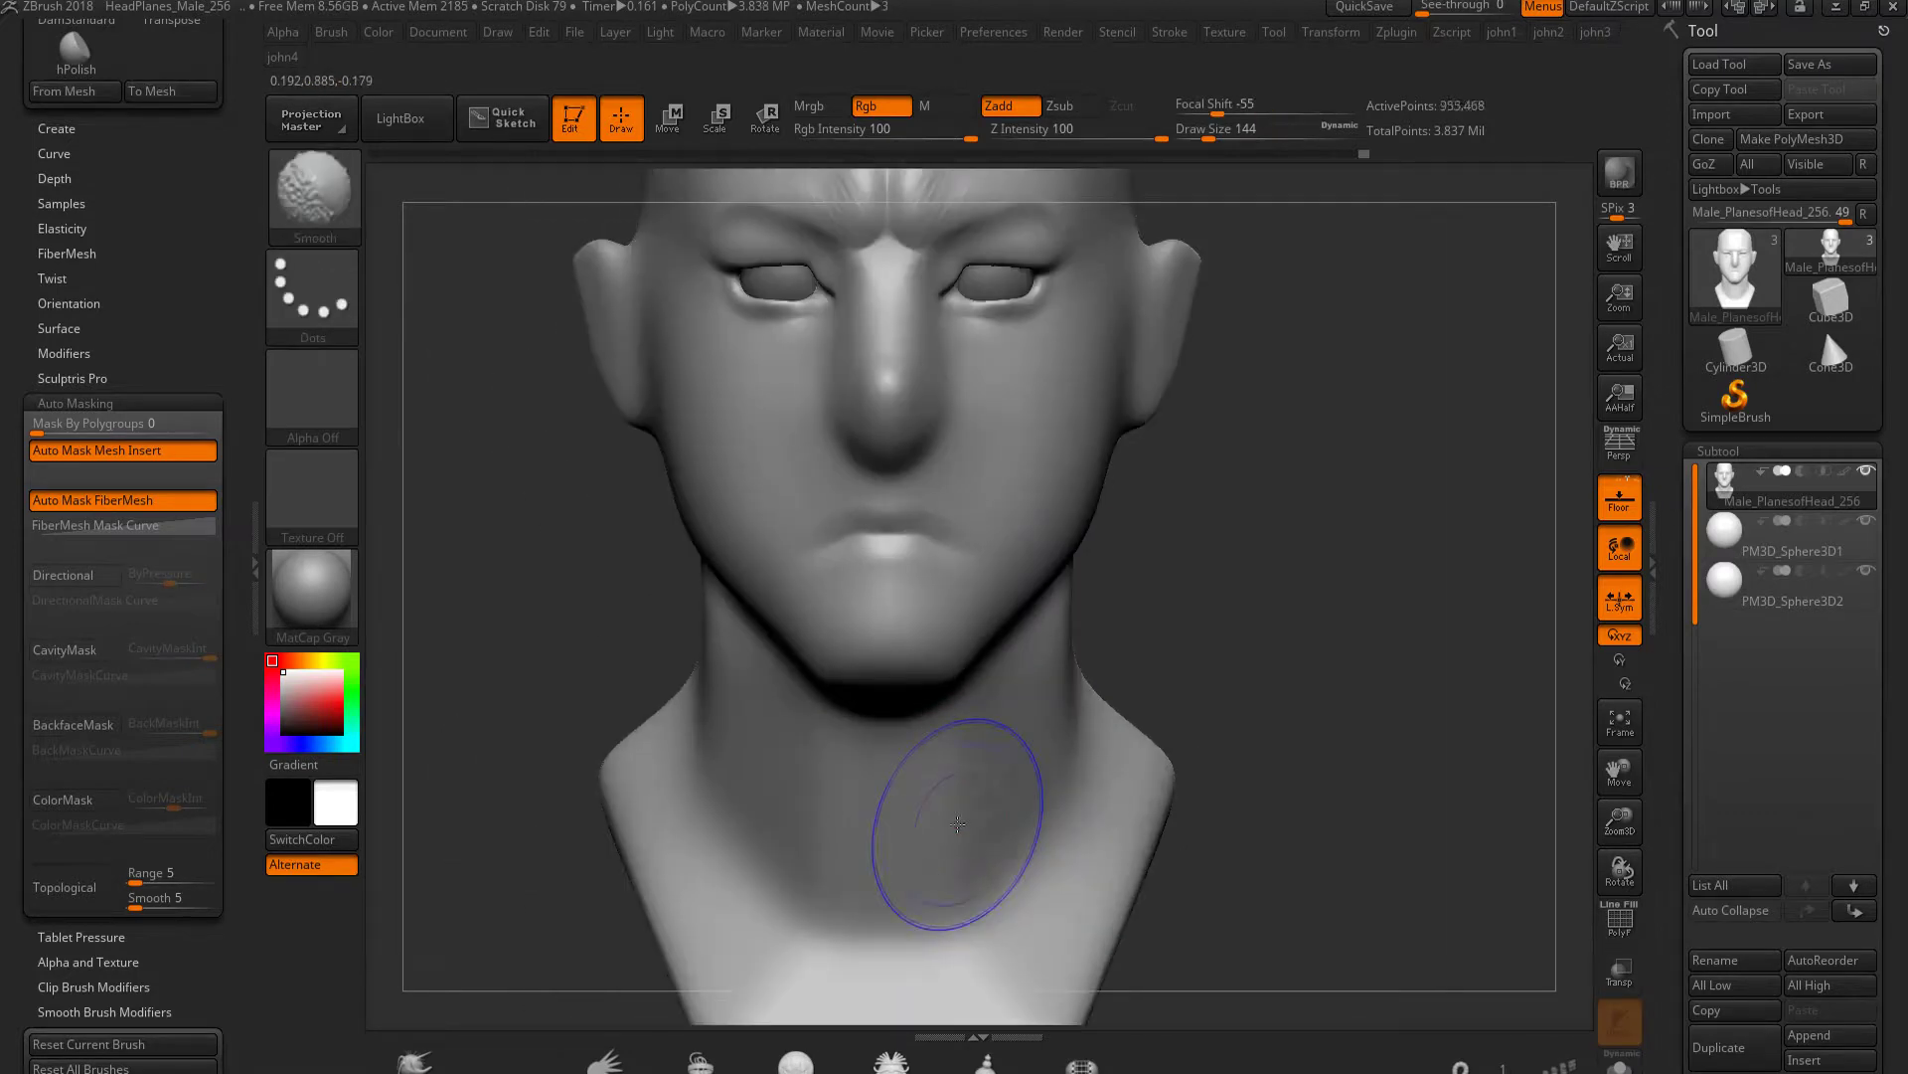
key(shift+d)
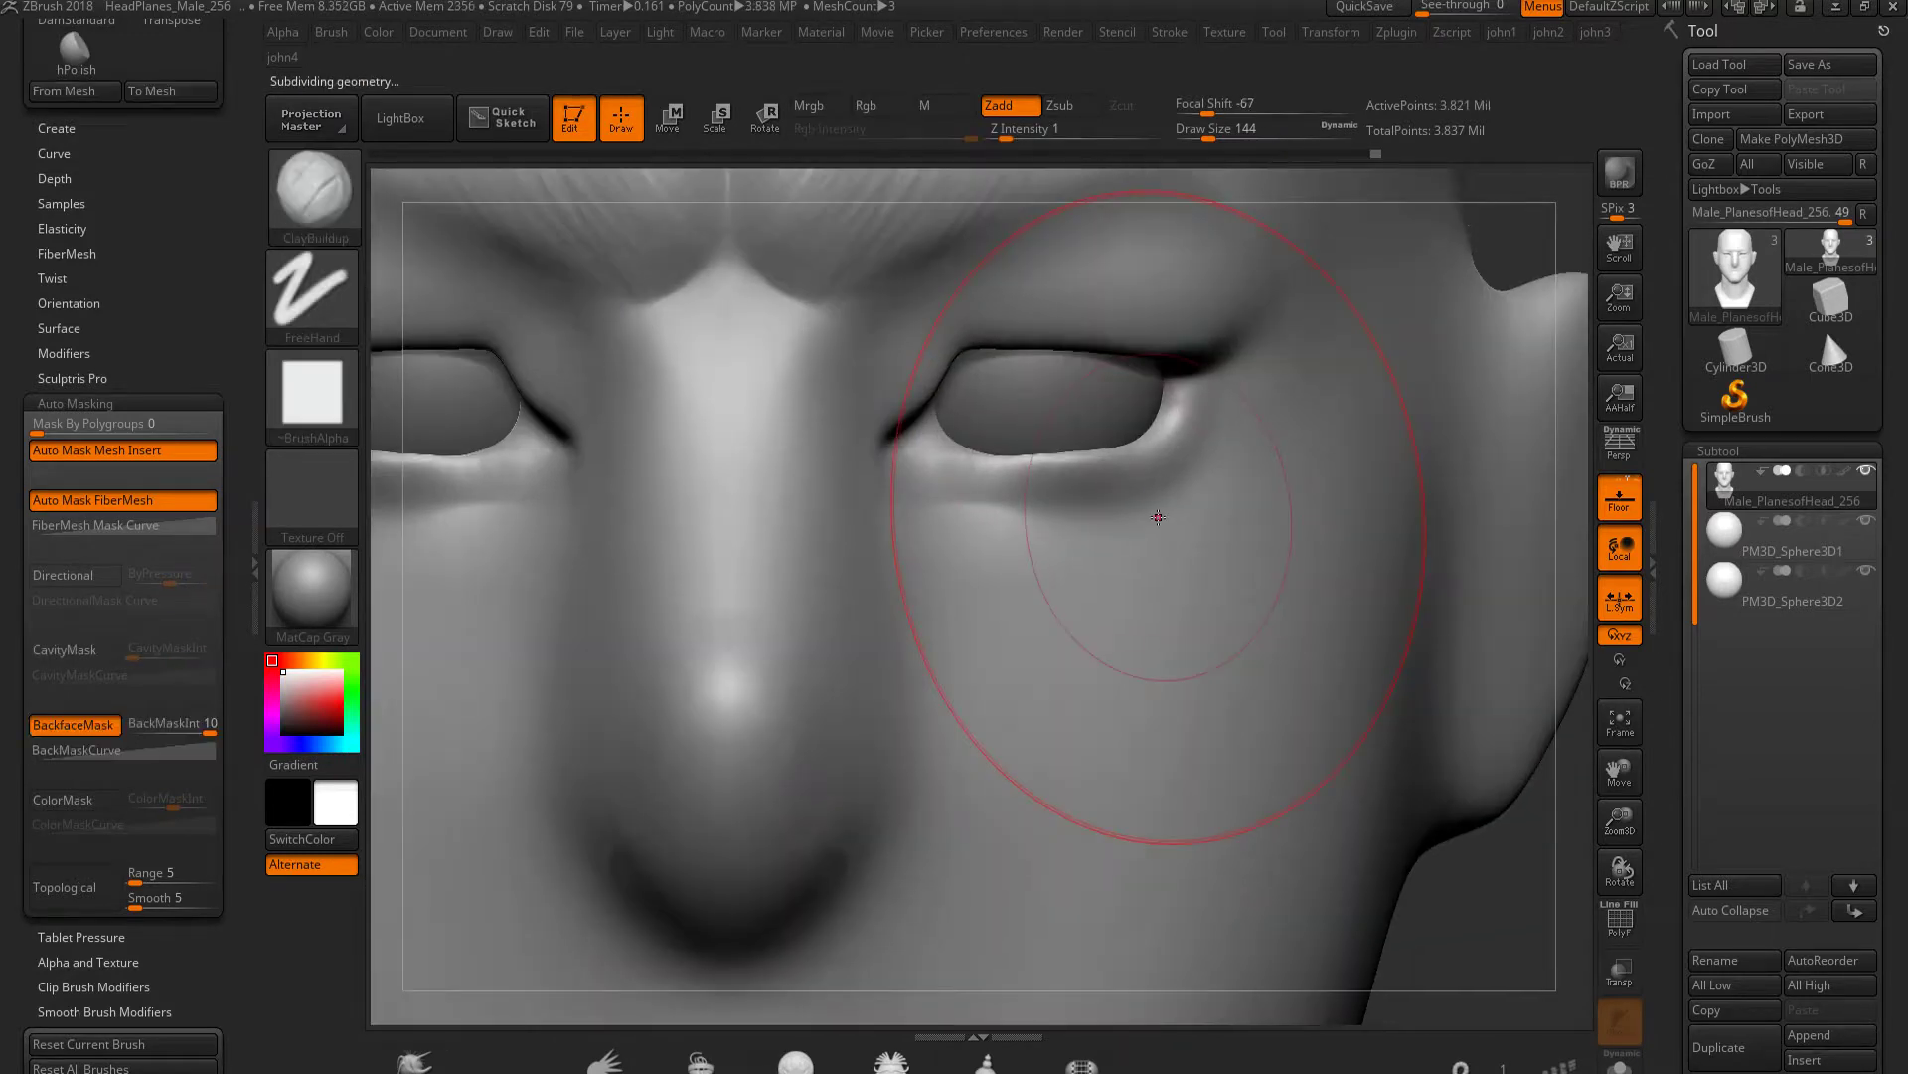
Build up the under-eye bags, carve a crease along them, and smooth it
drag(969, 494, 1014, 478)
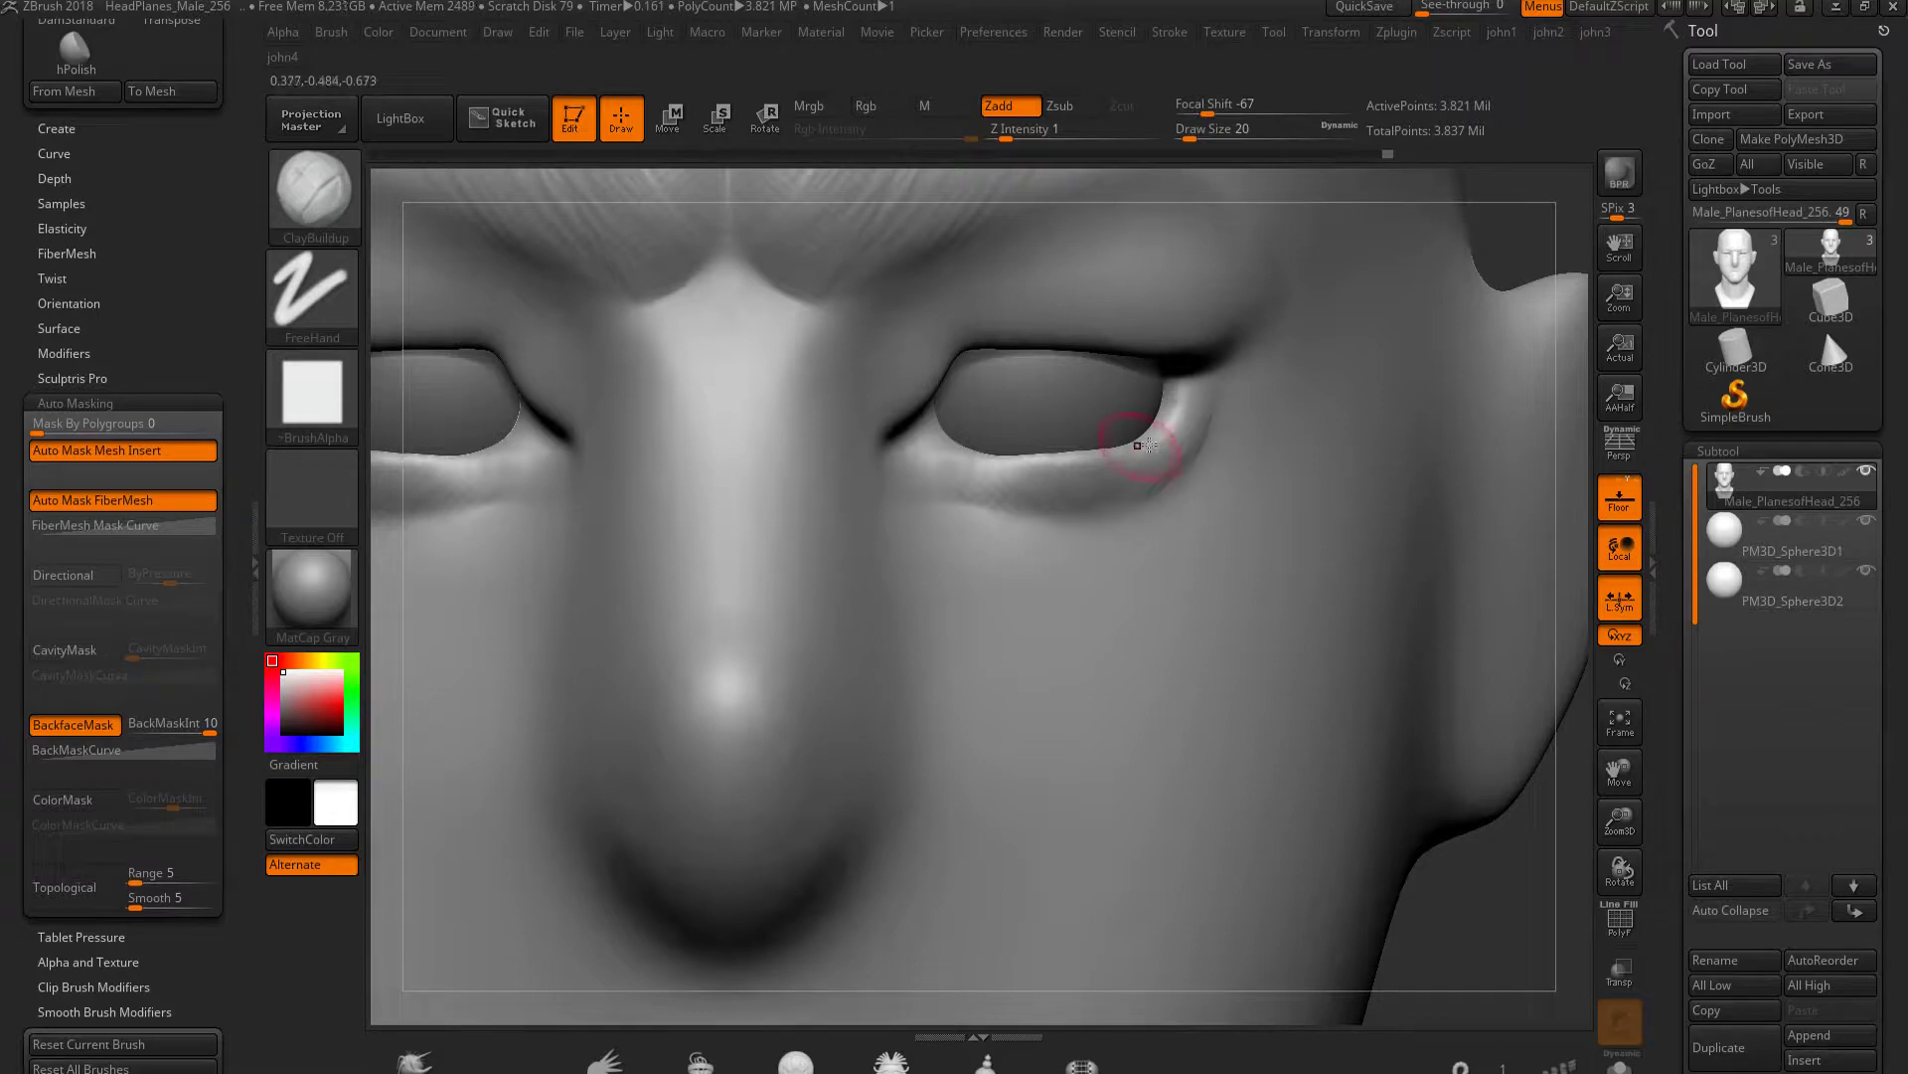
drag(979, 530, 1034, 522)
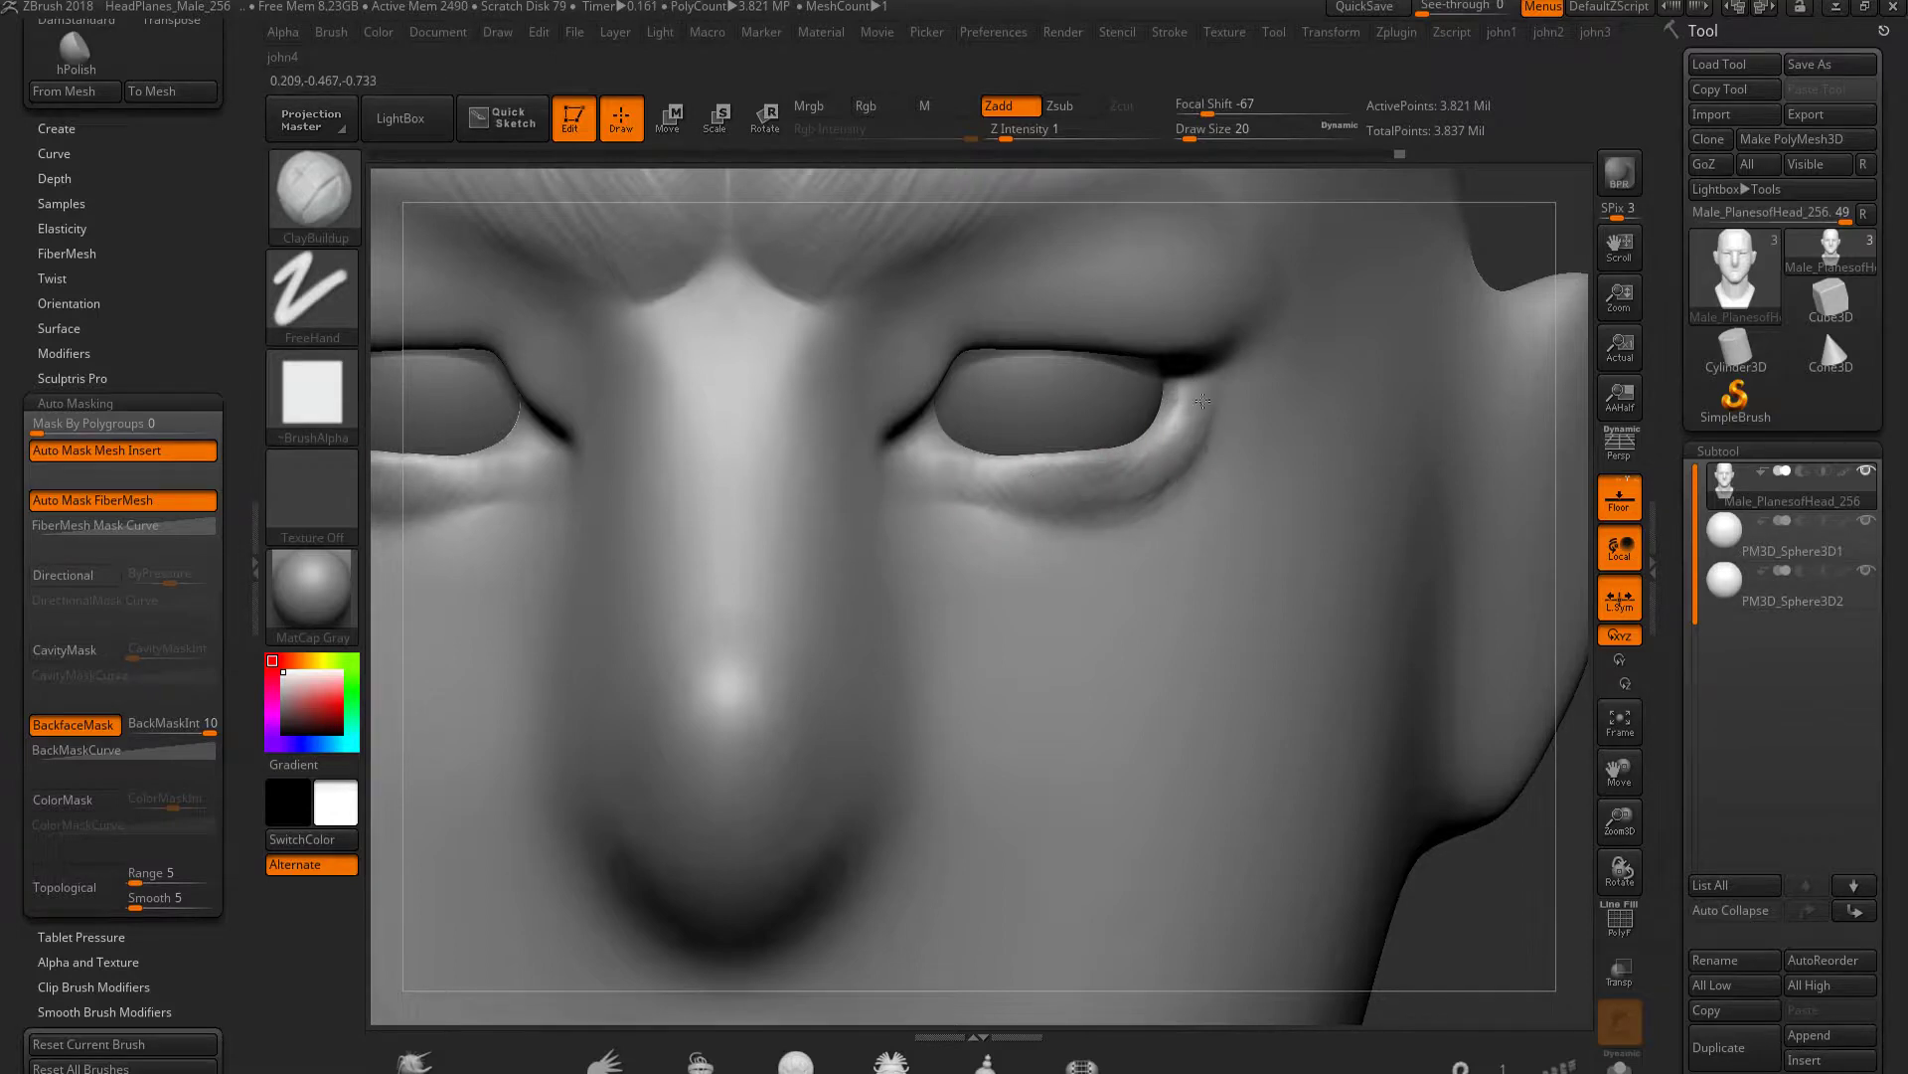
drag(1187, 388, 1173, 452)
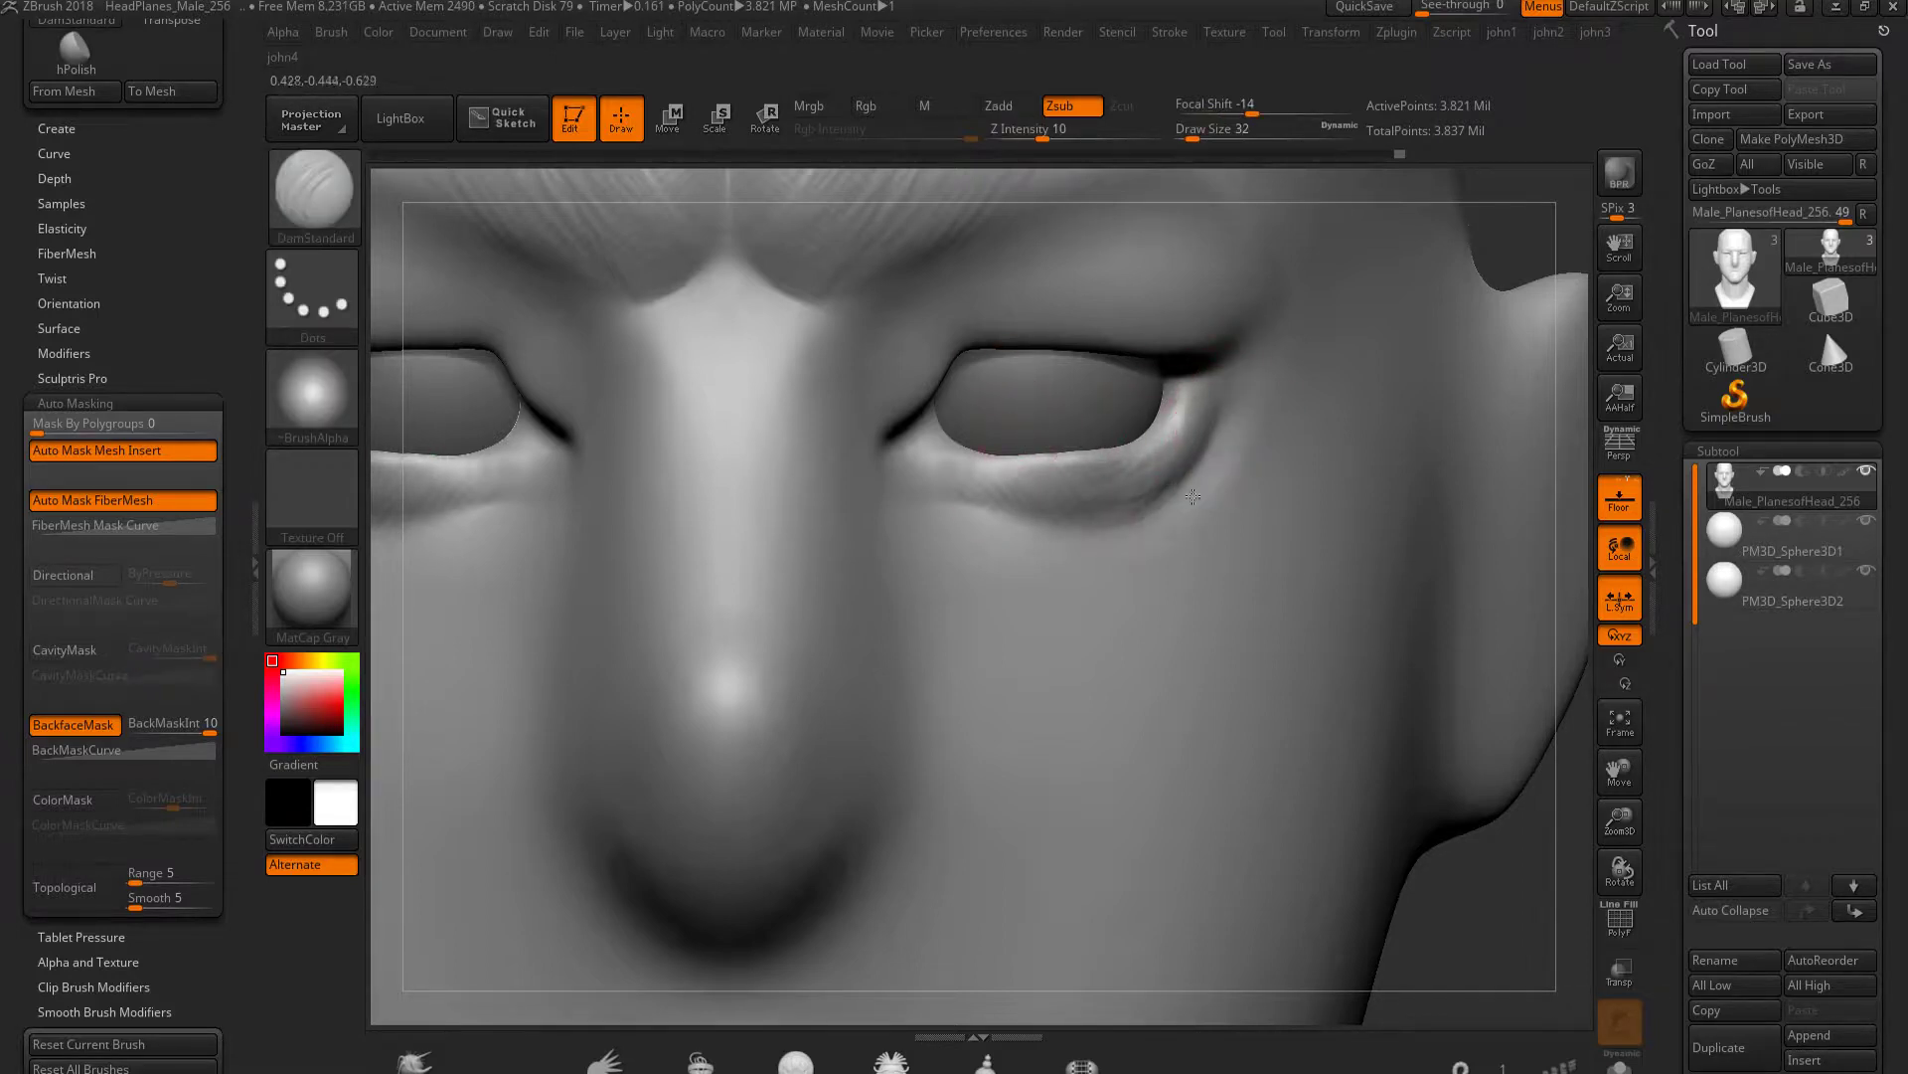
drag(1086, 539, 954, 494)
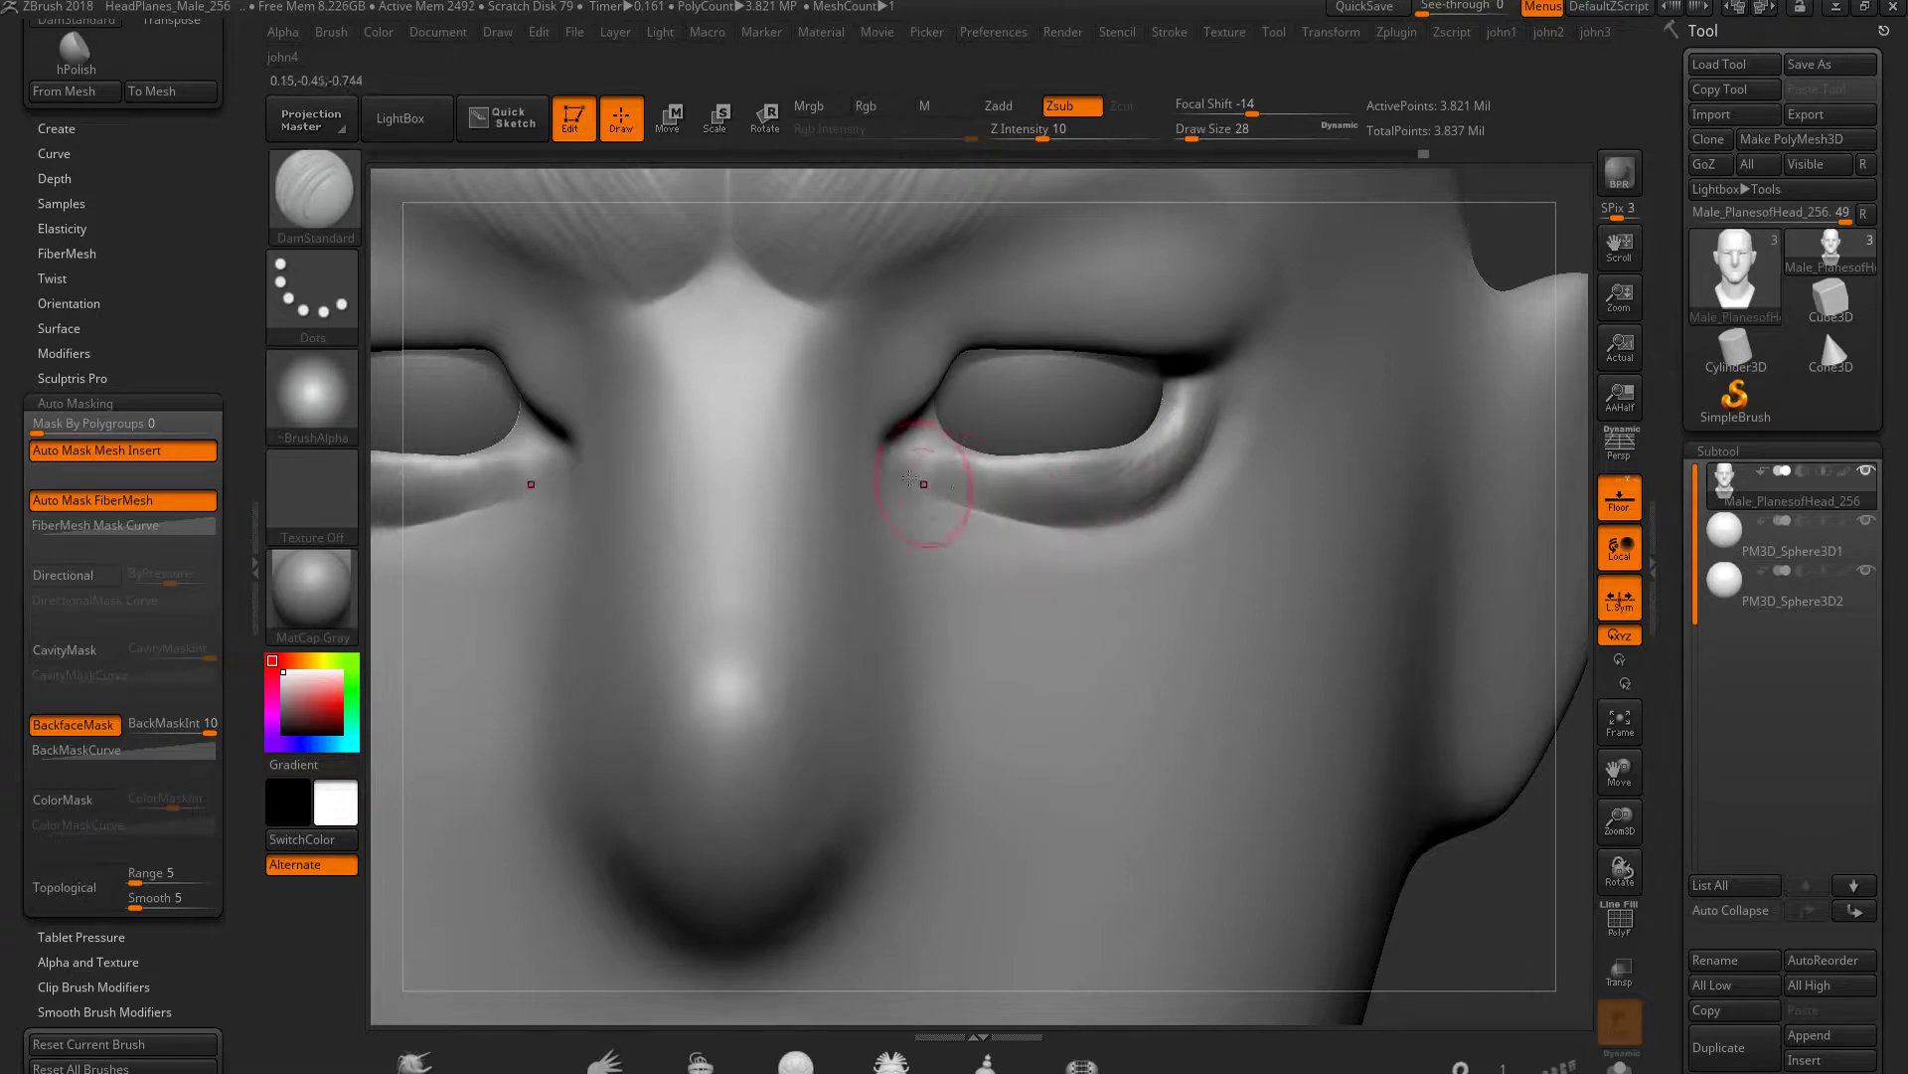
shift+drag(1086, 545, 1239, 452)
shift+drag(1042, 527, 1150, 493)
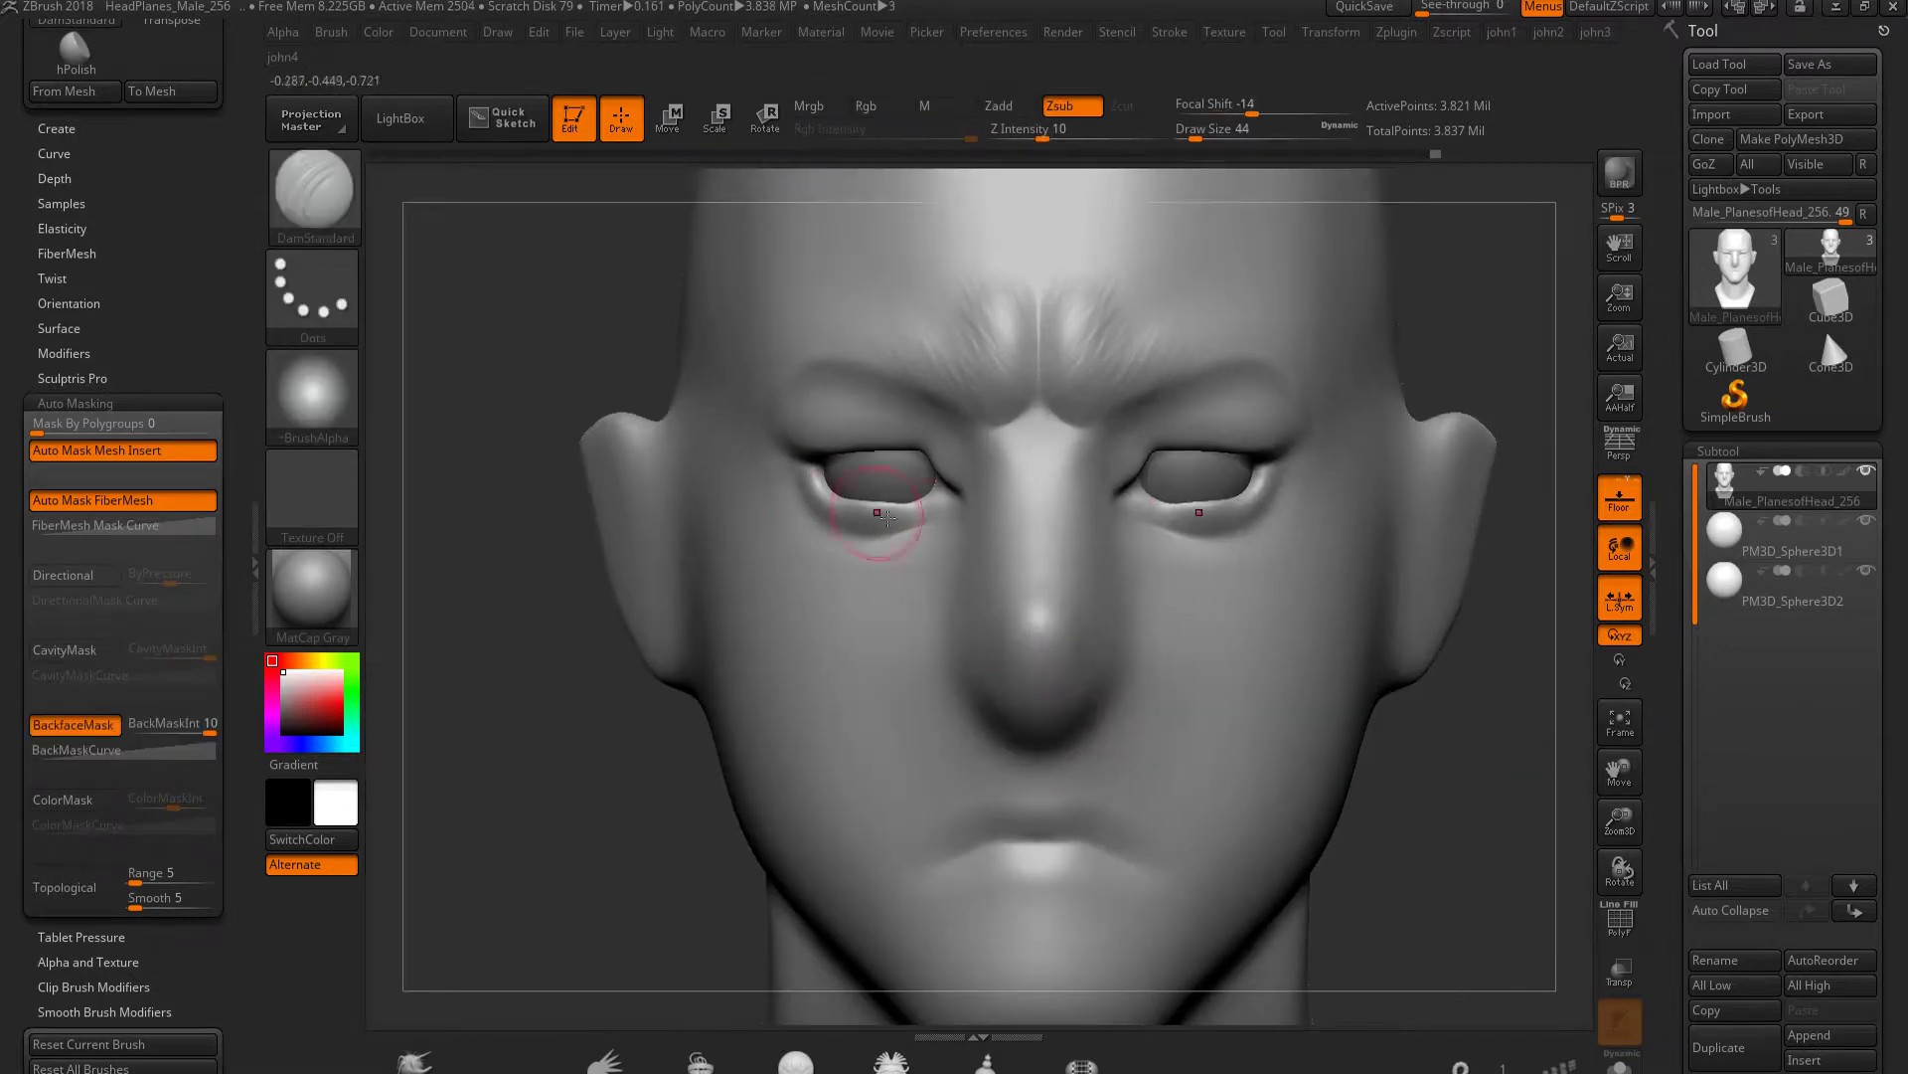
Check the eyes from three-quarter and front views, then soften the upper eyelid edge
right_drag(952, 532, 898, 575)
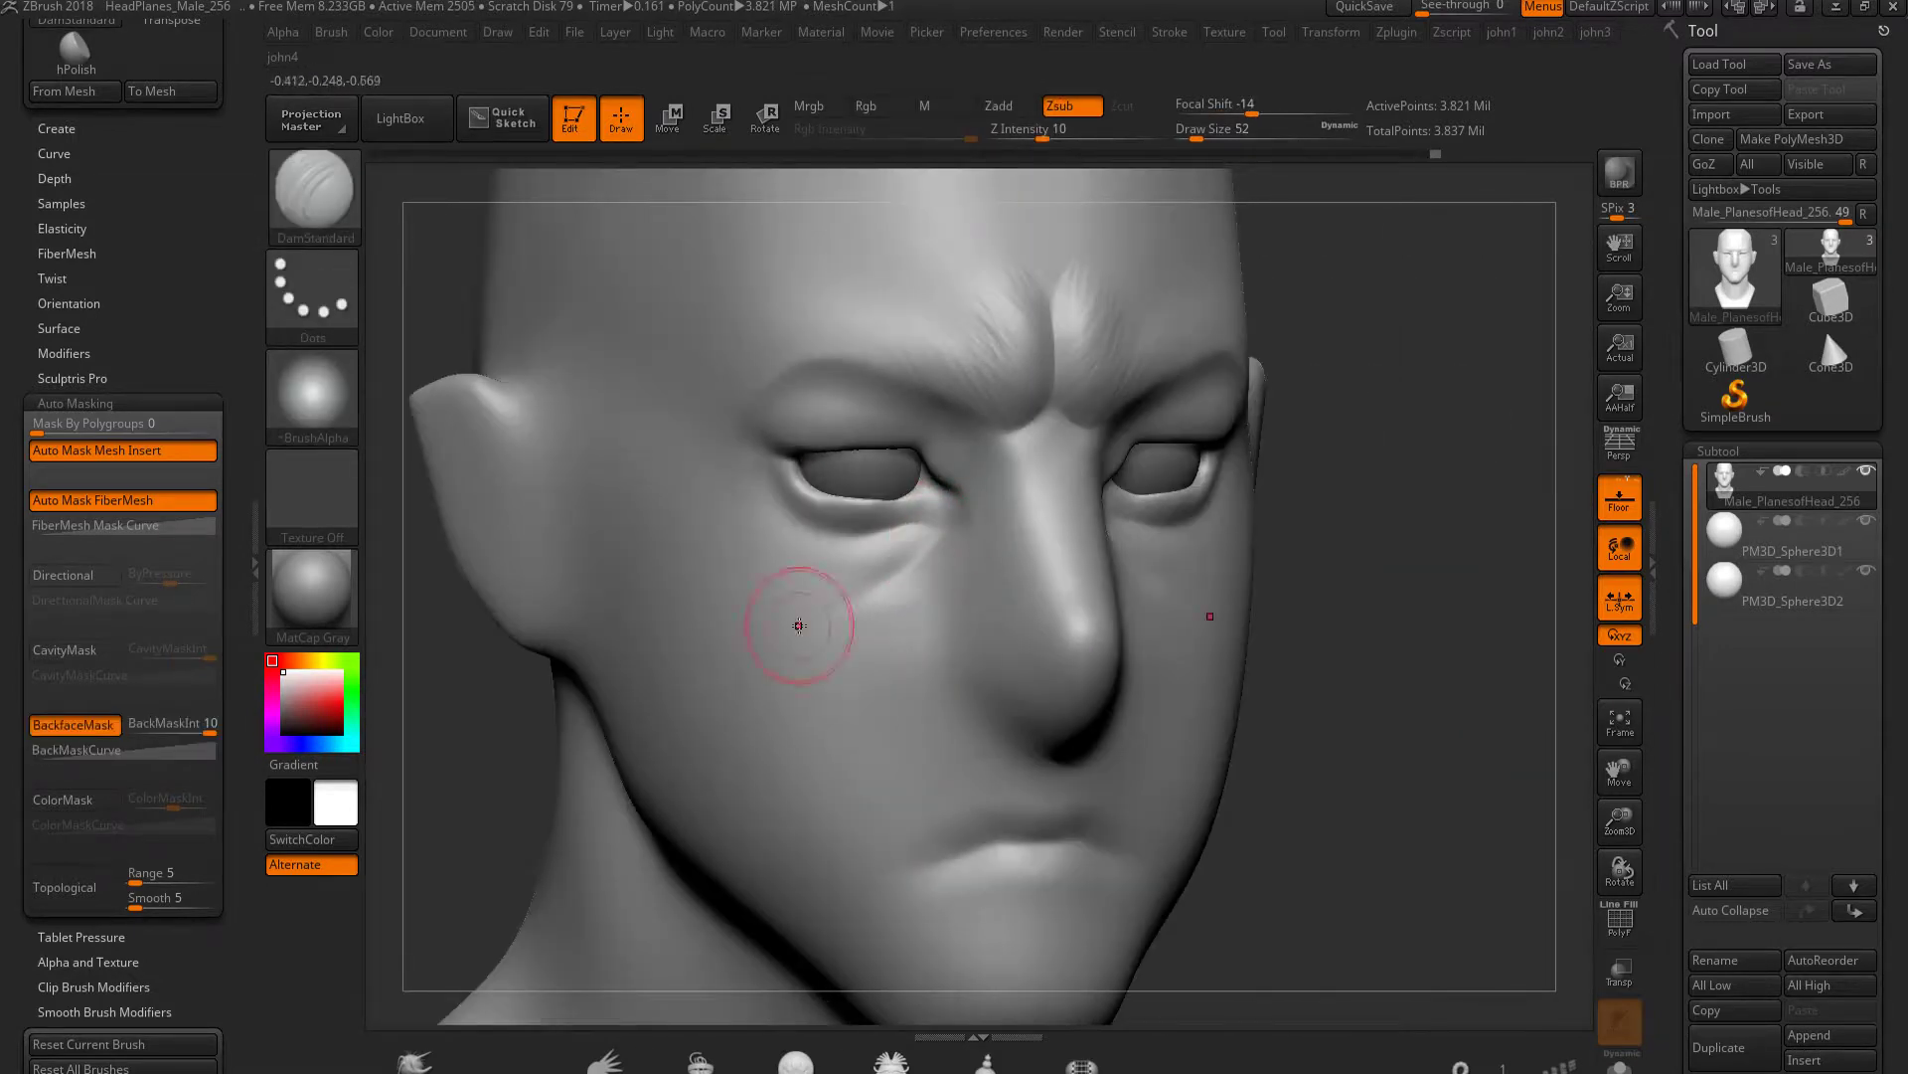
shift+right_drag(796, 622, 1121, 622)
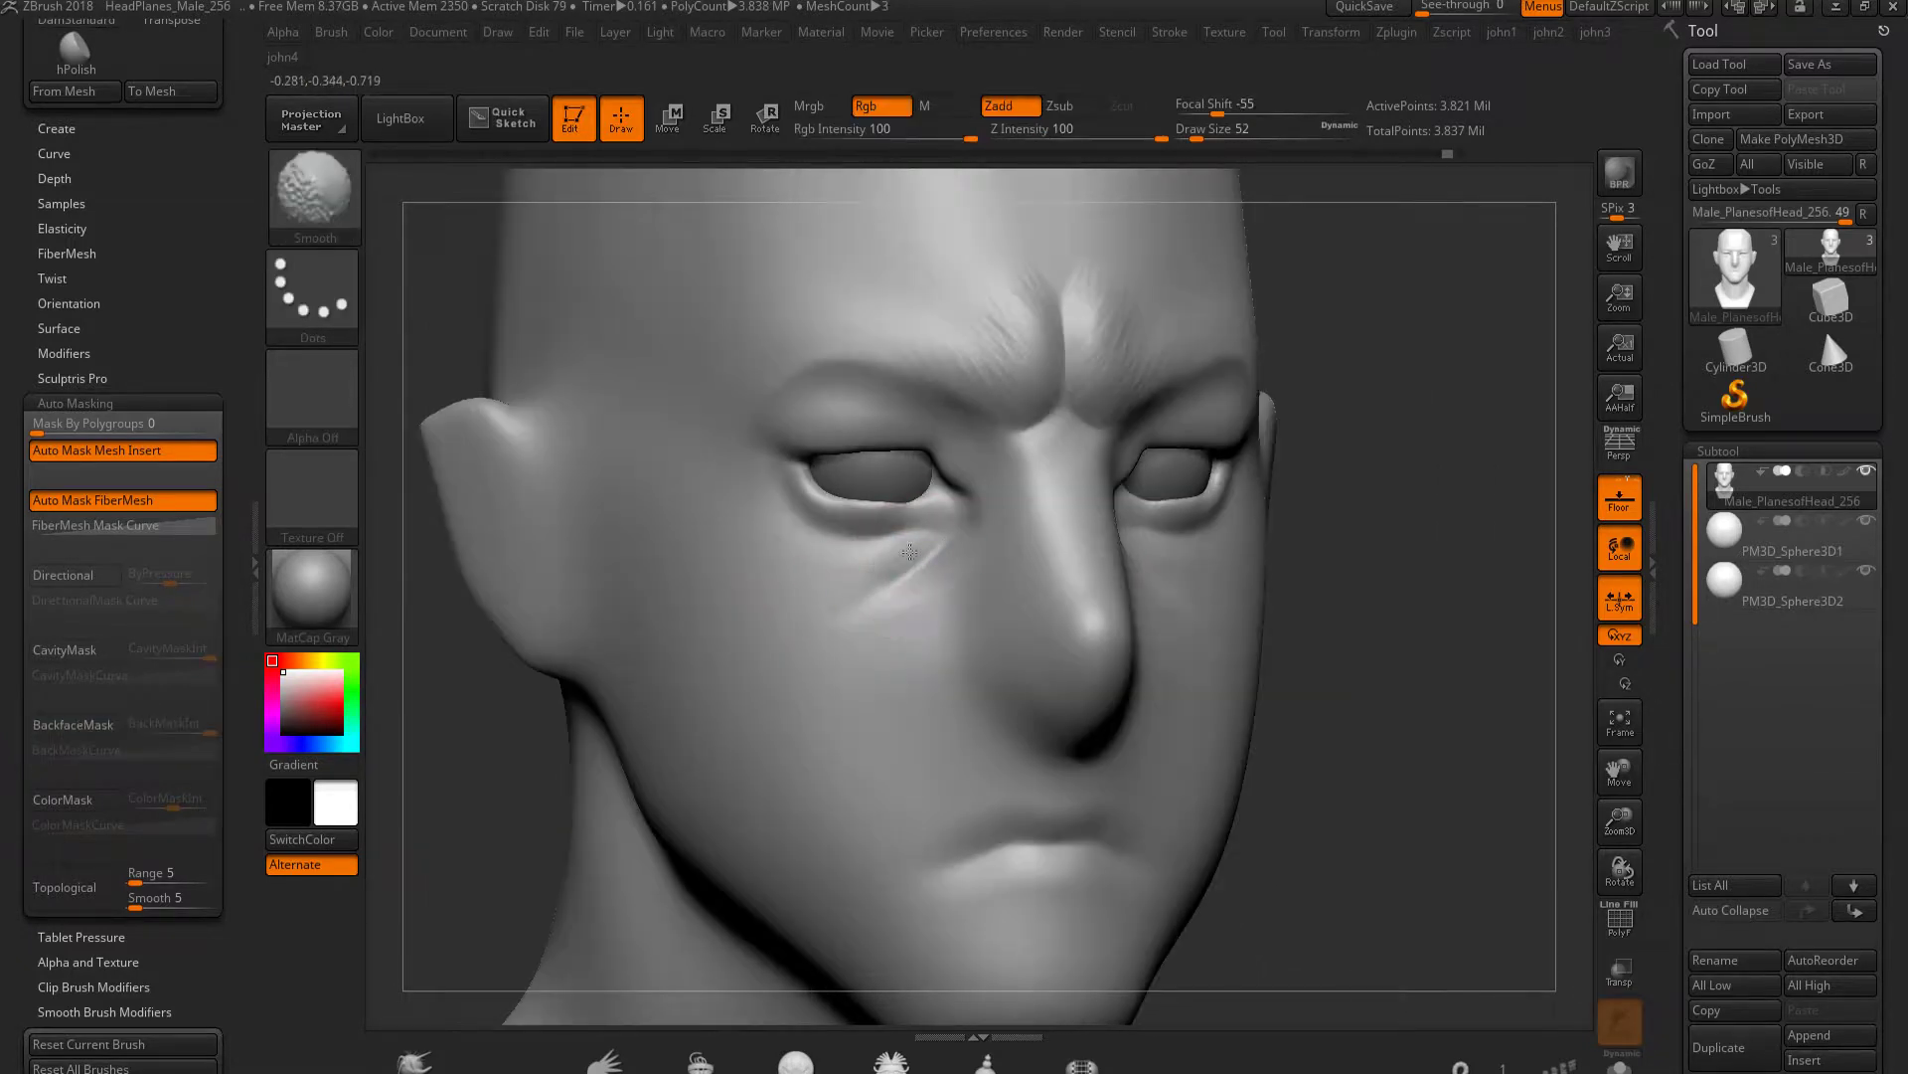
shift+right_drag(845, 606, 1152, 587)
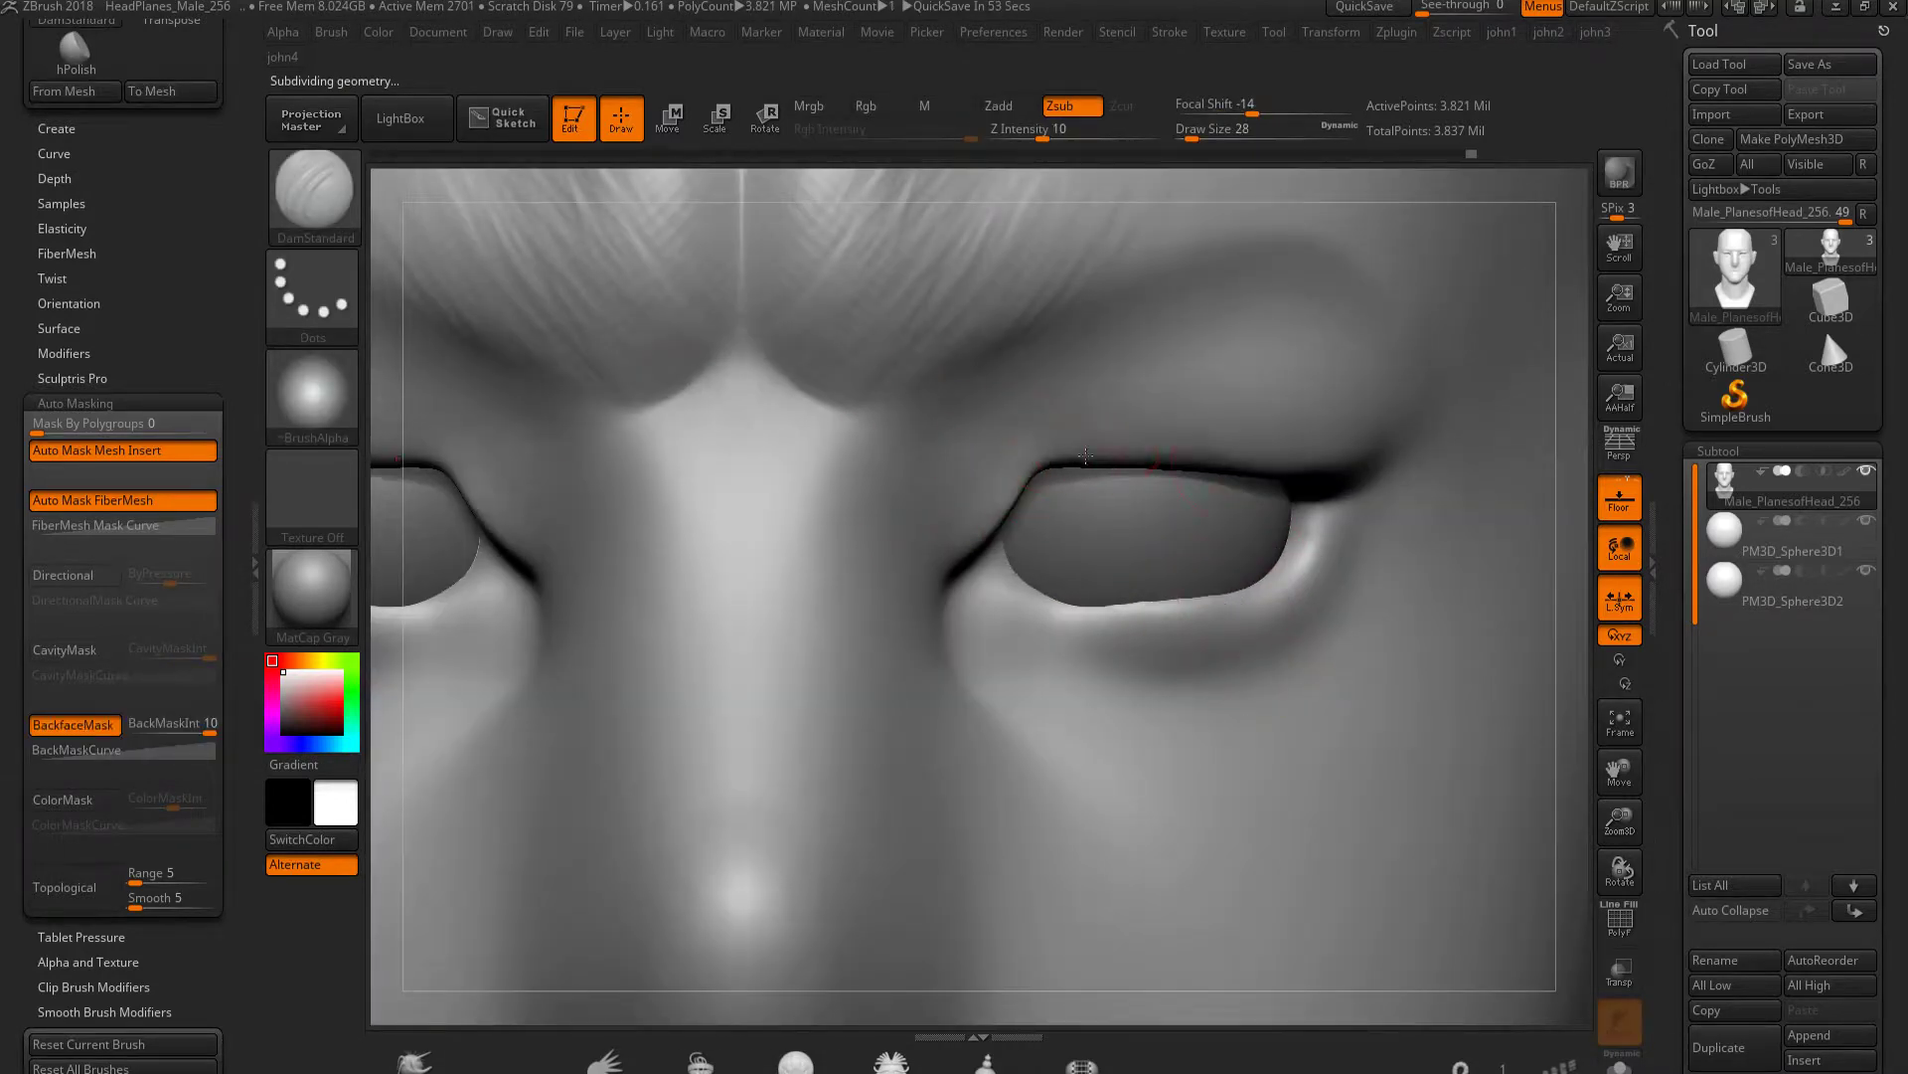
shift+drag(1192, 465, 1363, 443)
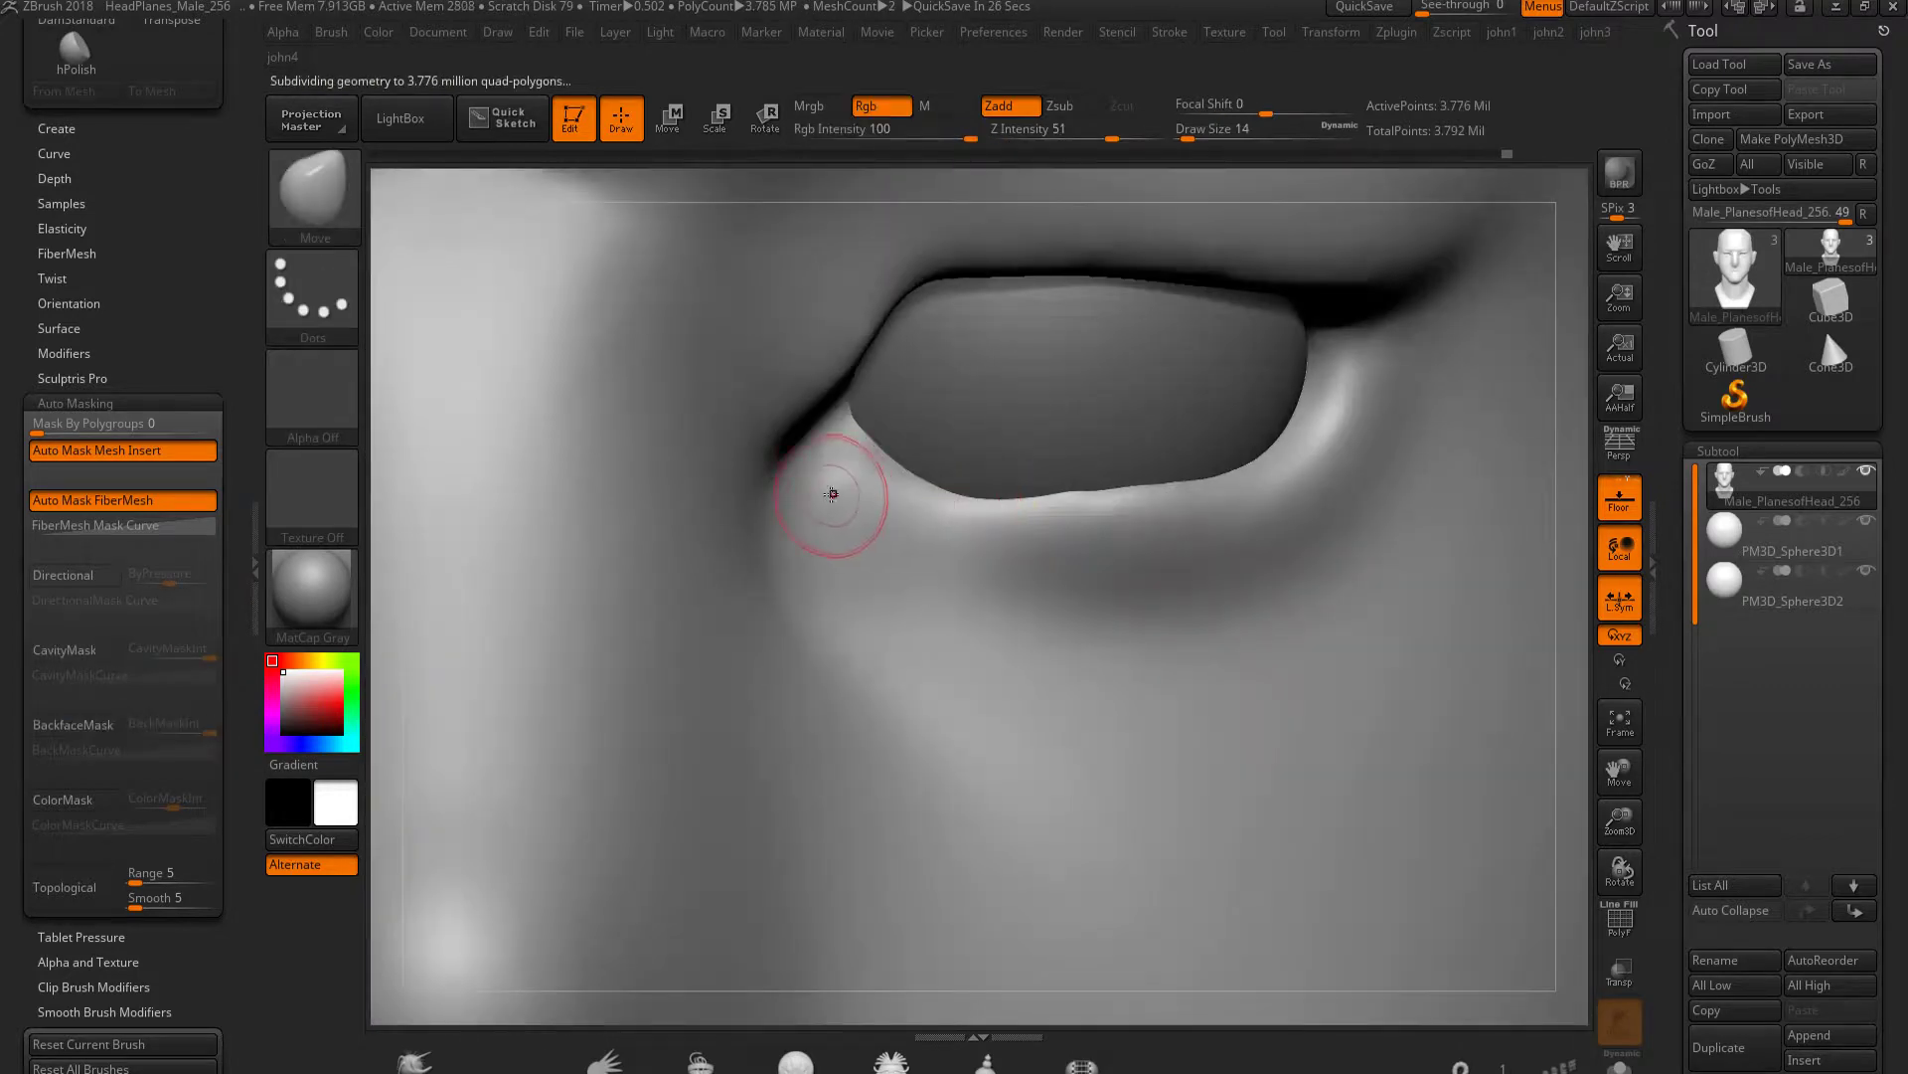
Push out the inner eye corner, then sculpt and deepen the lower-lid crease at strength 5
drag(780, 490, 801, 507)
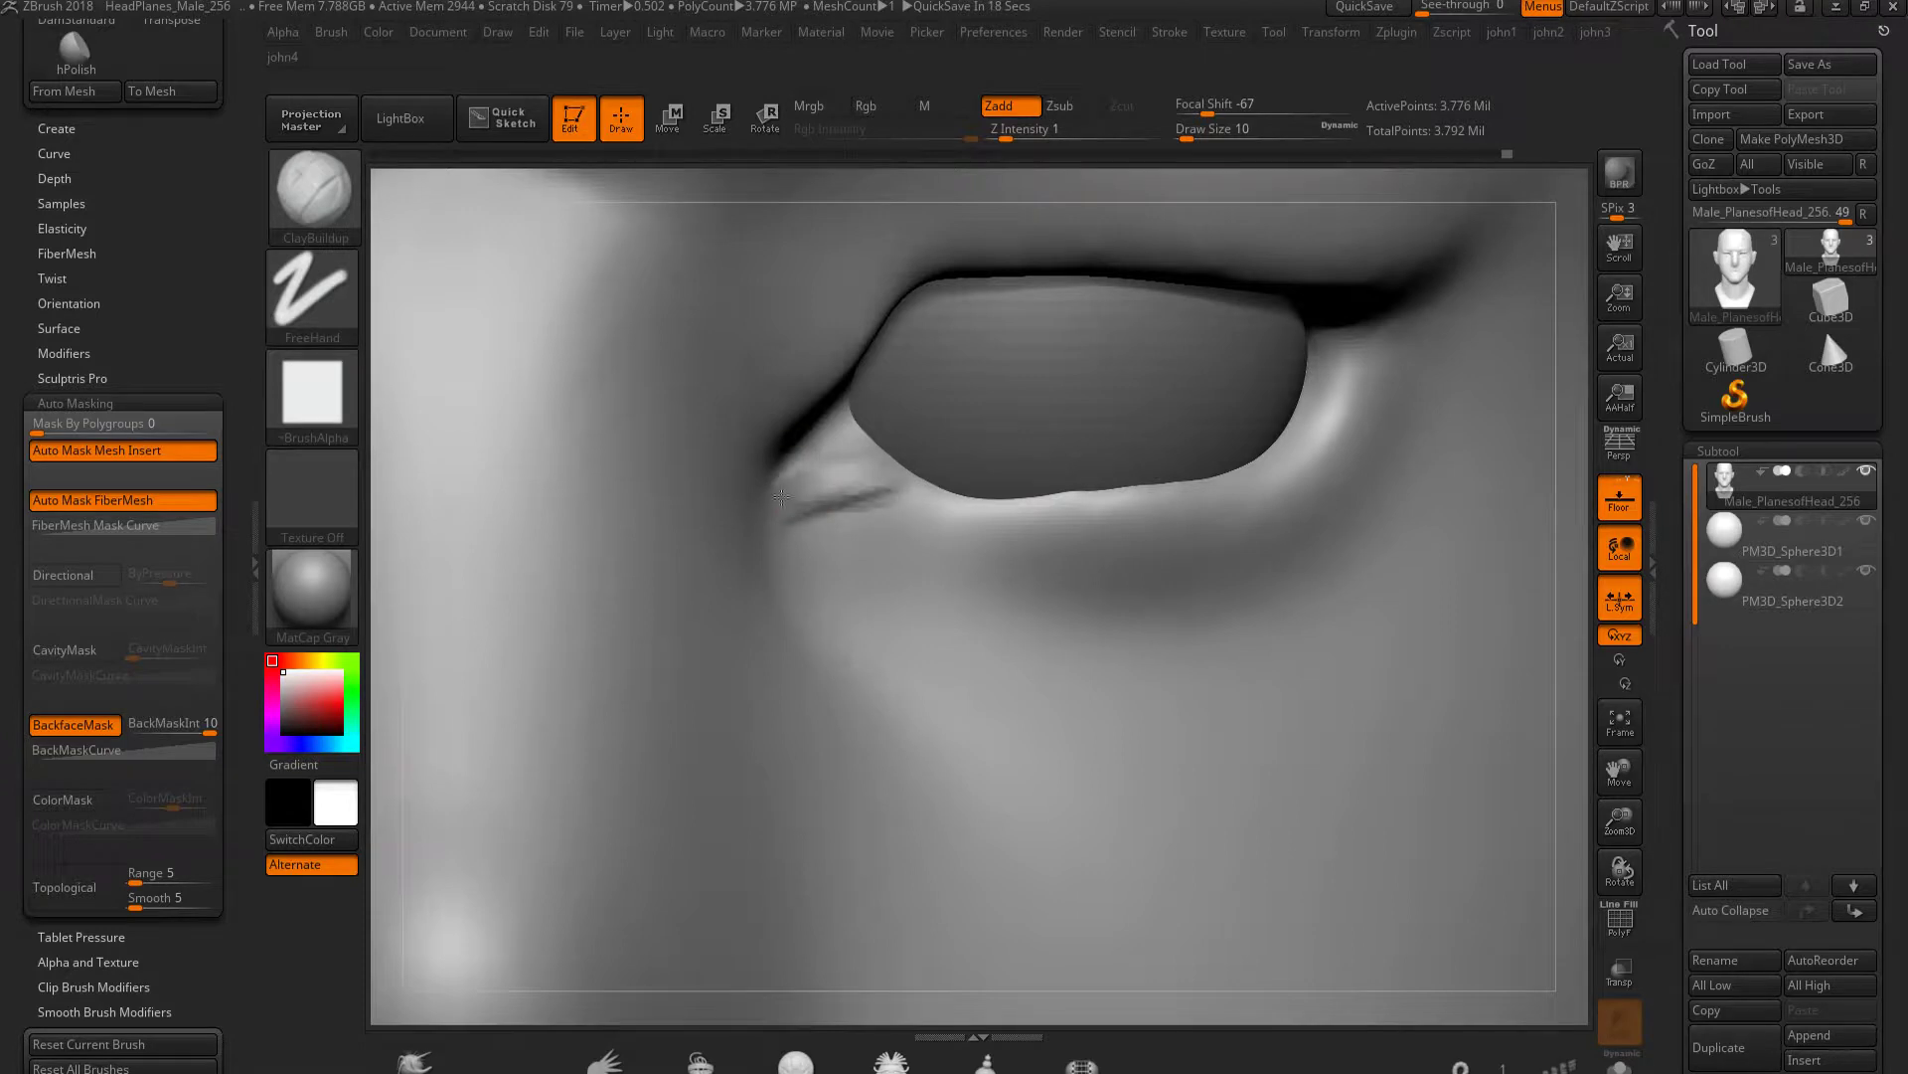
drag(1006, 138, 1026, 138)
mouse_move(786, 532)
mouse_down()
mouse_move(884, 492)
mouse_move(1044, 502)
mouse_move(1317, 429)
mouse_up()
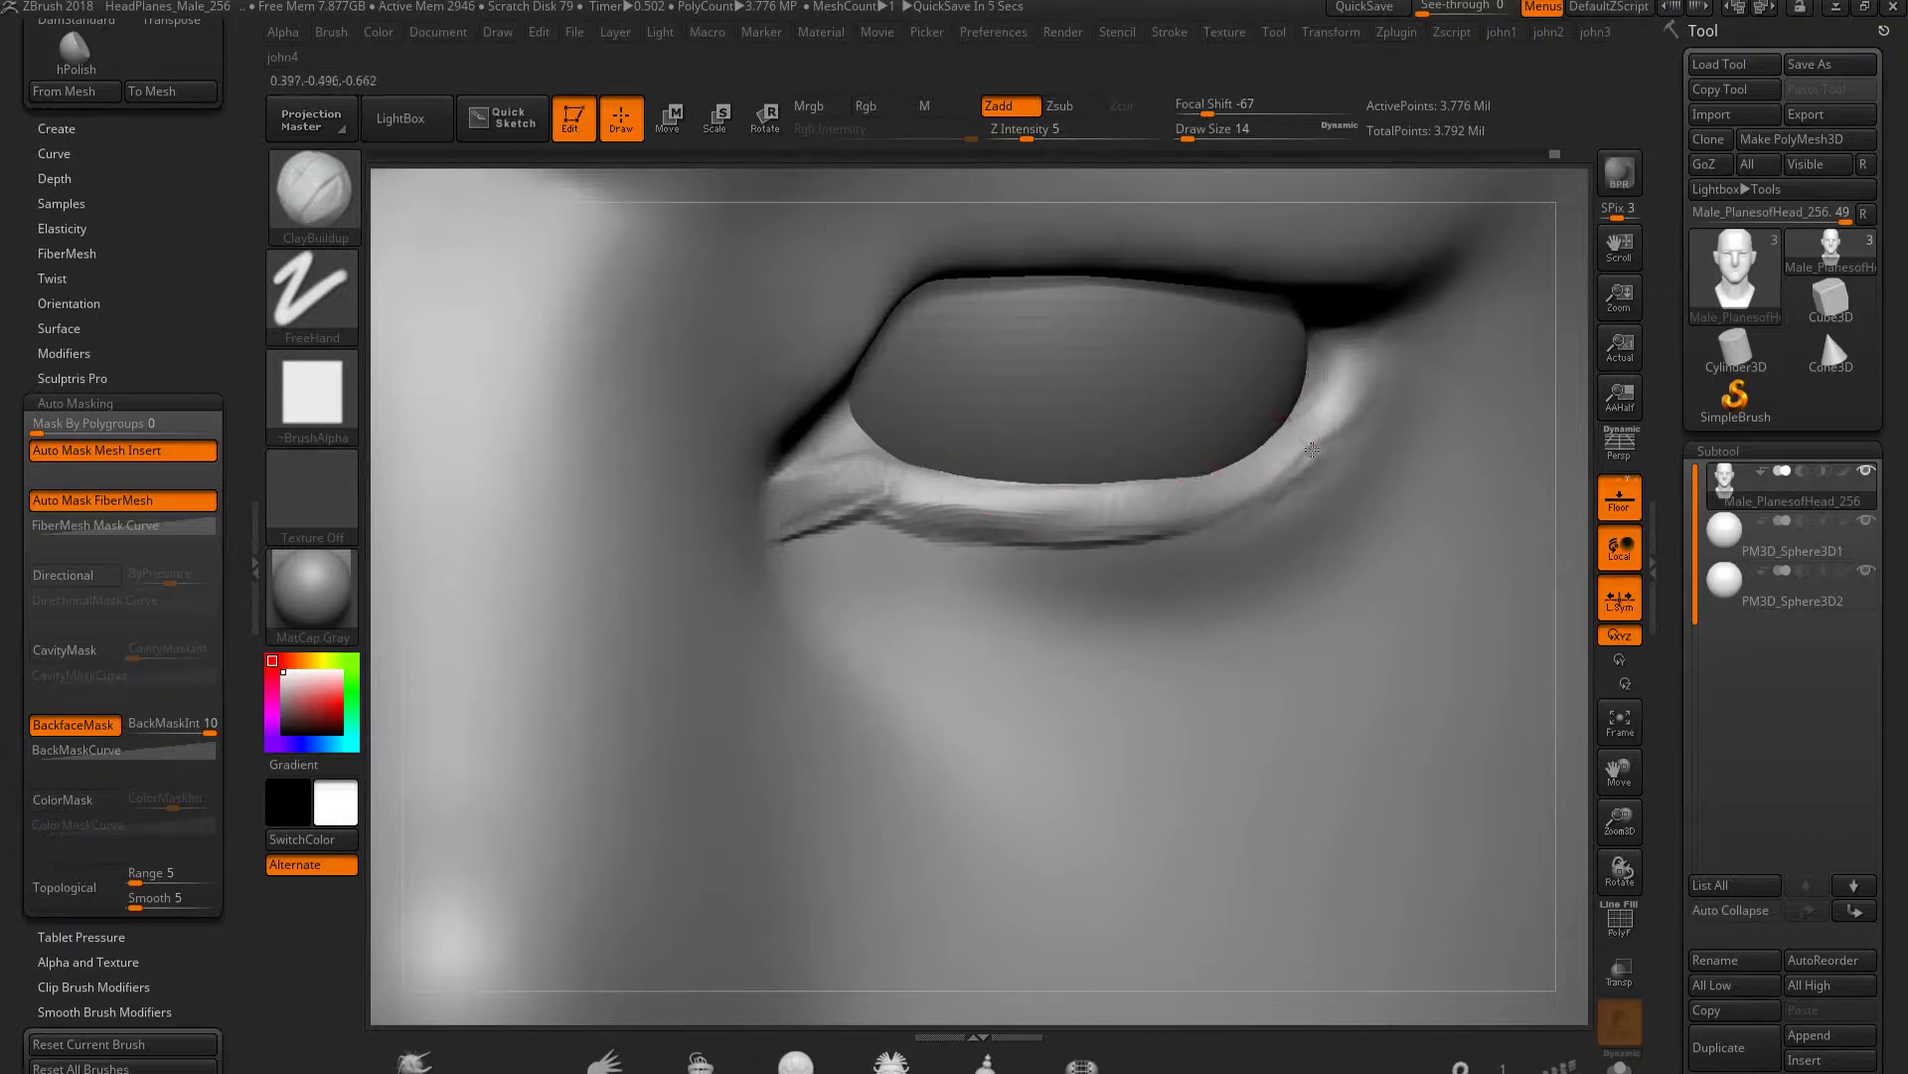
text(1)
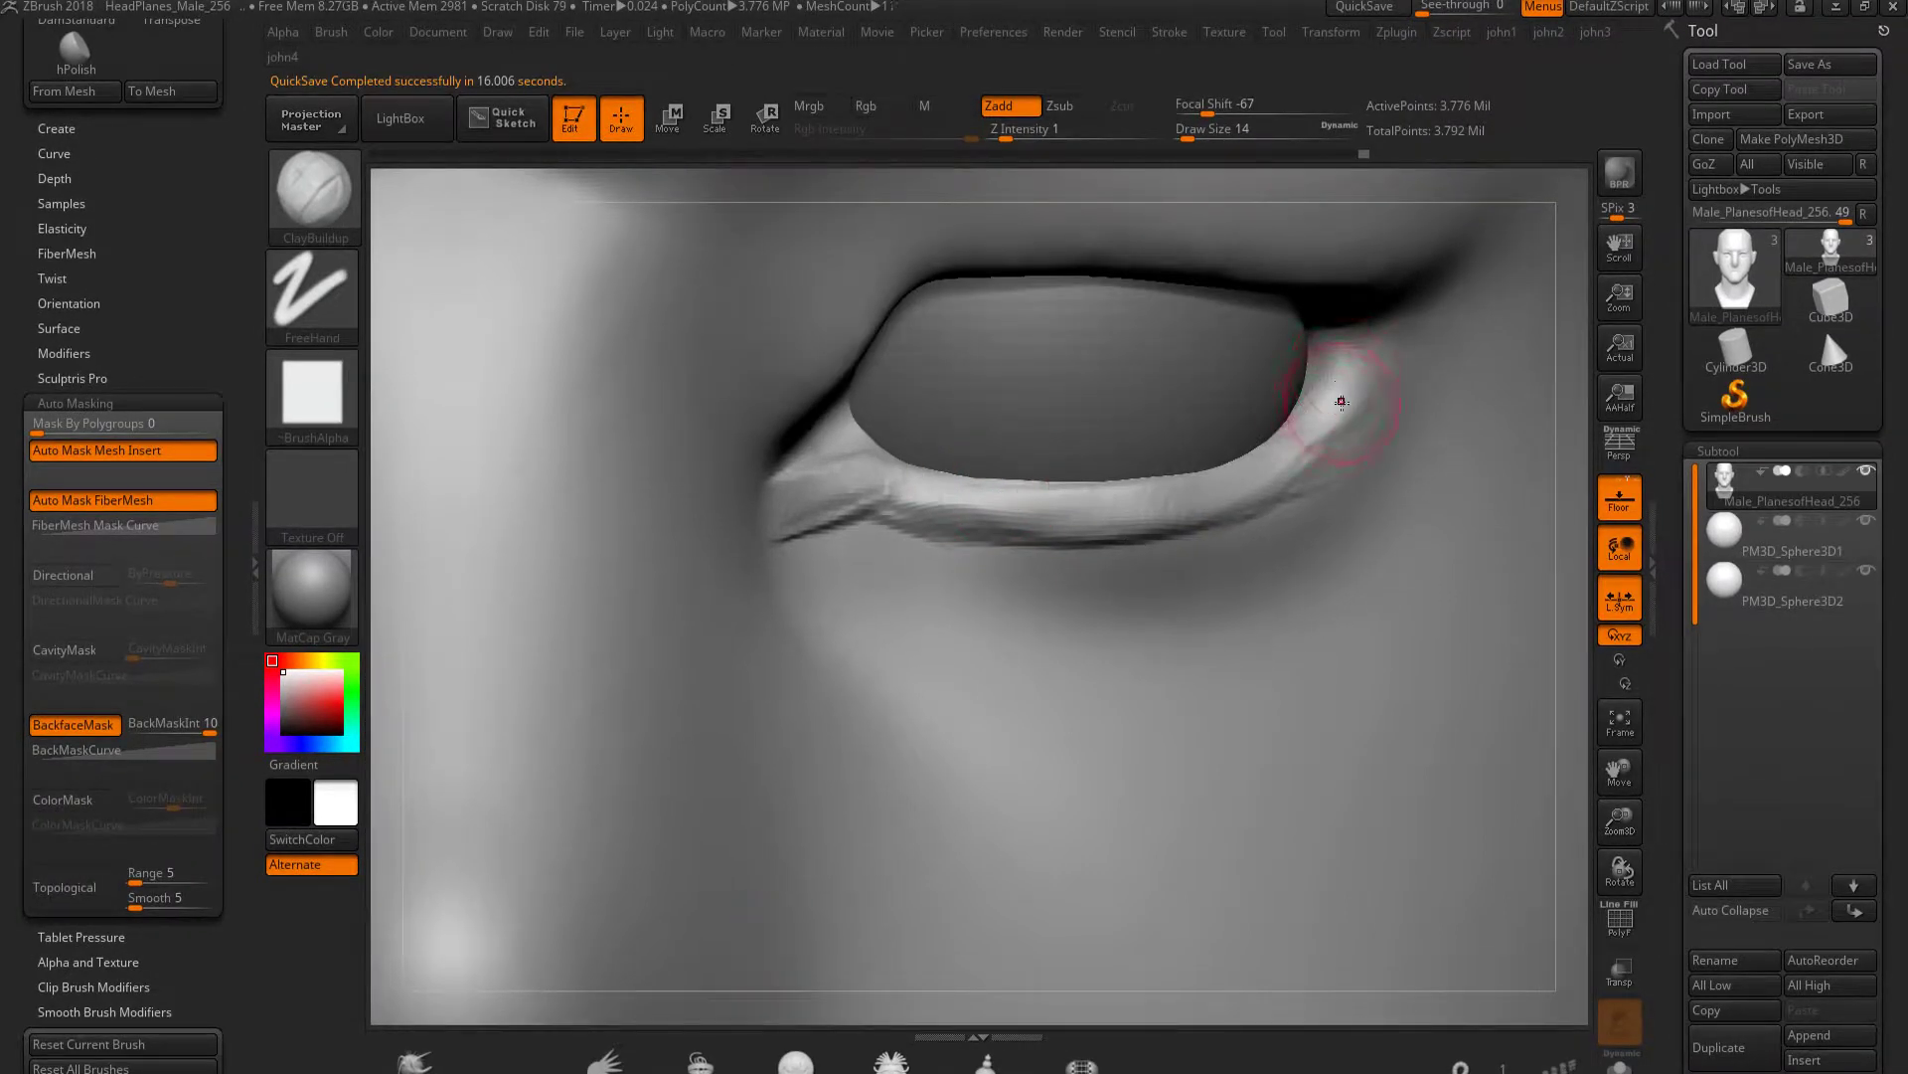
drag(1207, 489, 1033, 487)
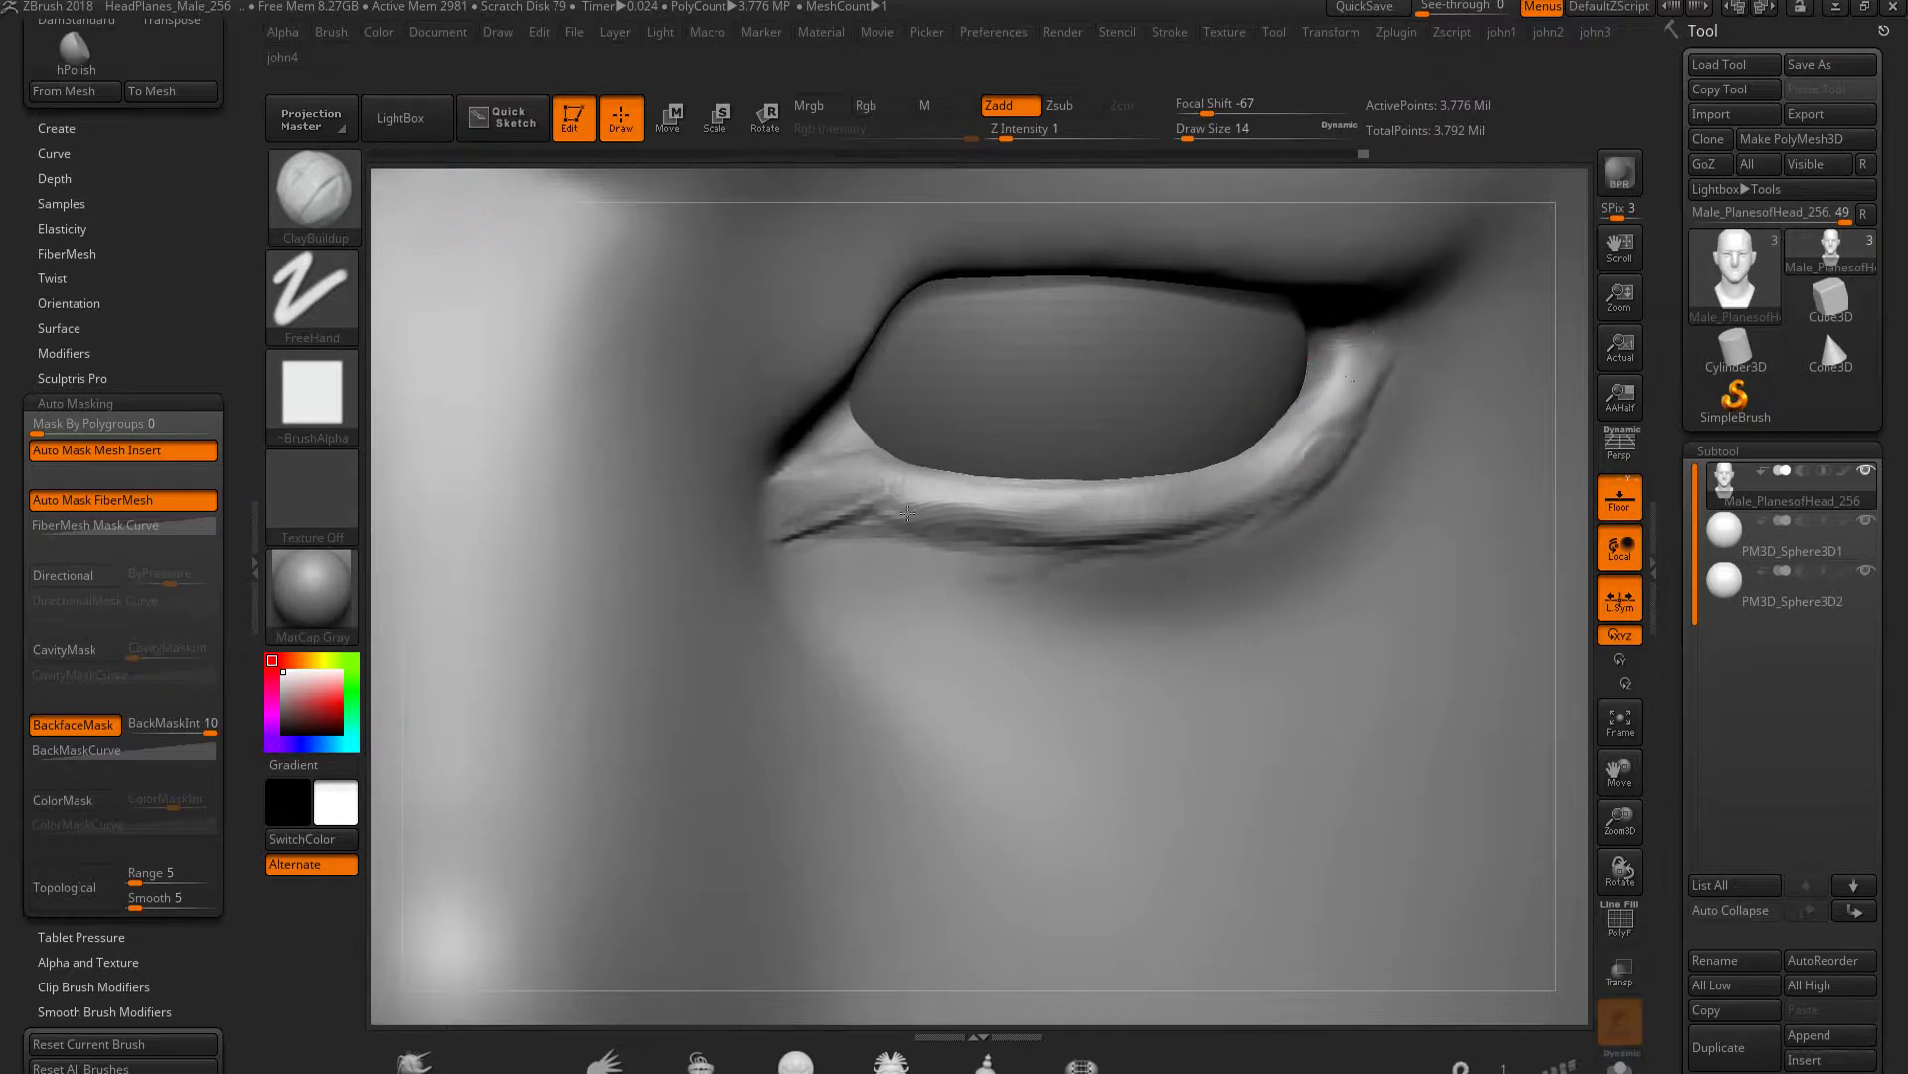
Delete the hidden geometry with Geometry > Del Hidden and confirm
key(f)
key(g)
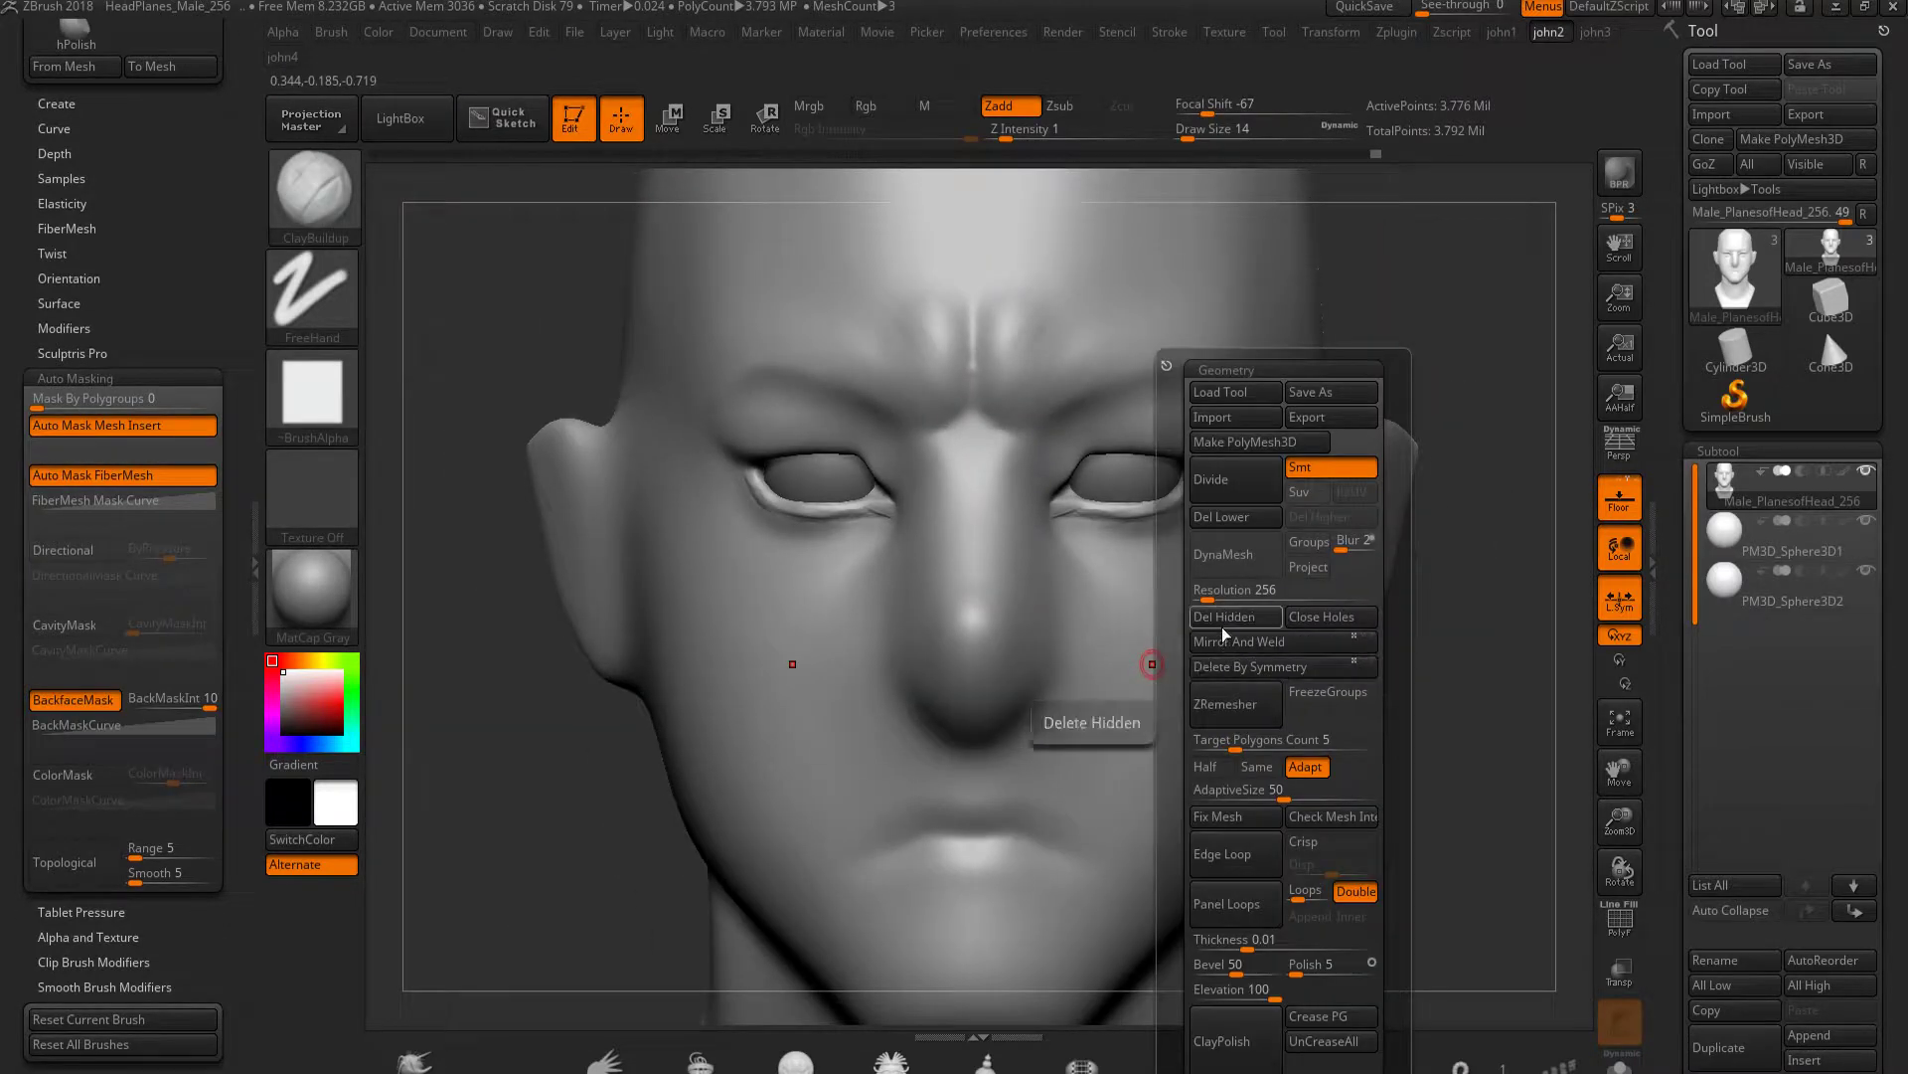
click(1223, 617)
click(1050, 660)
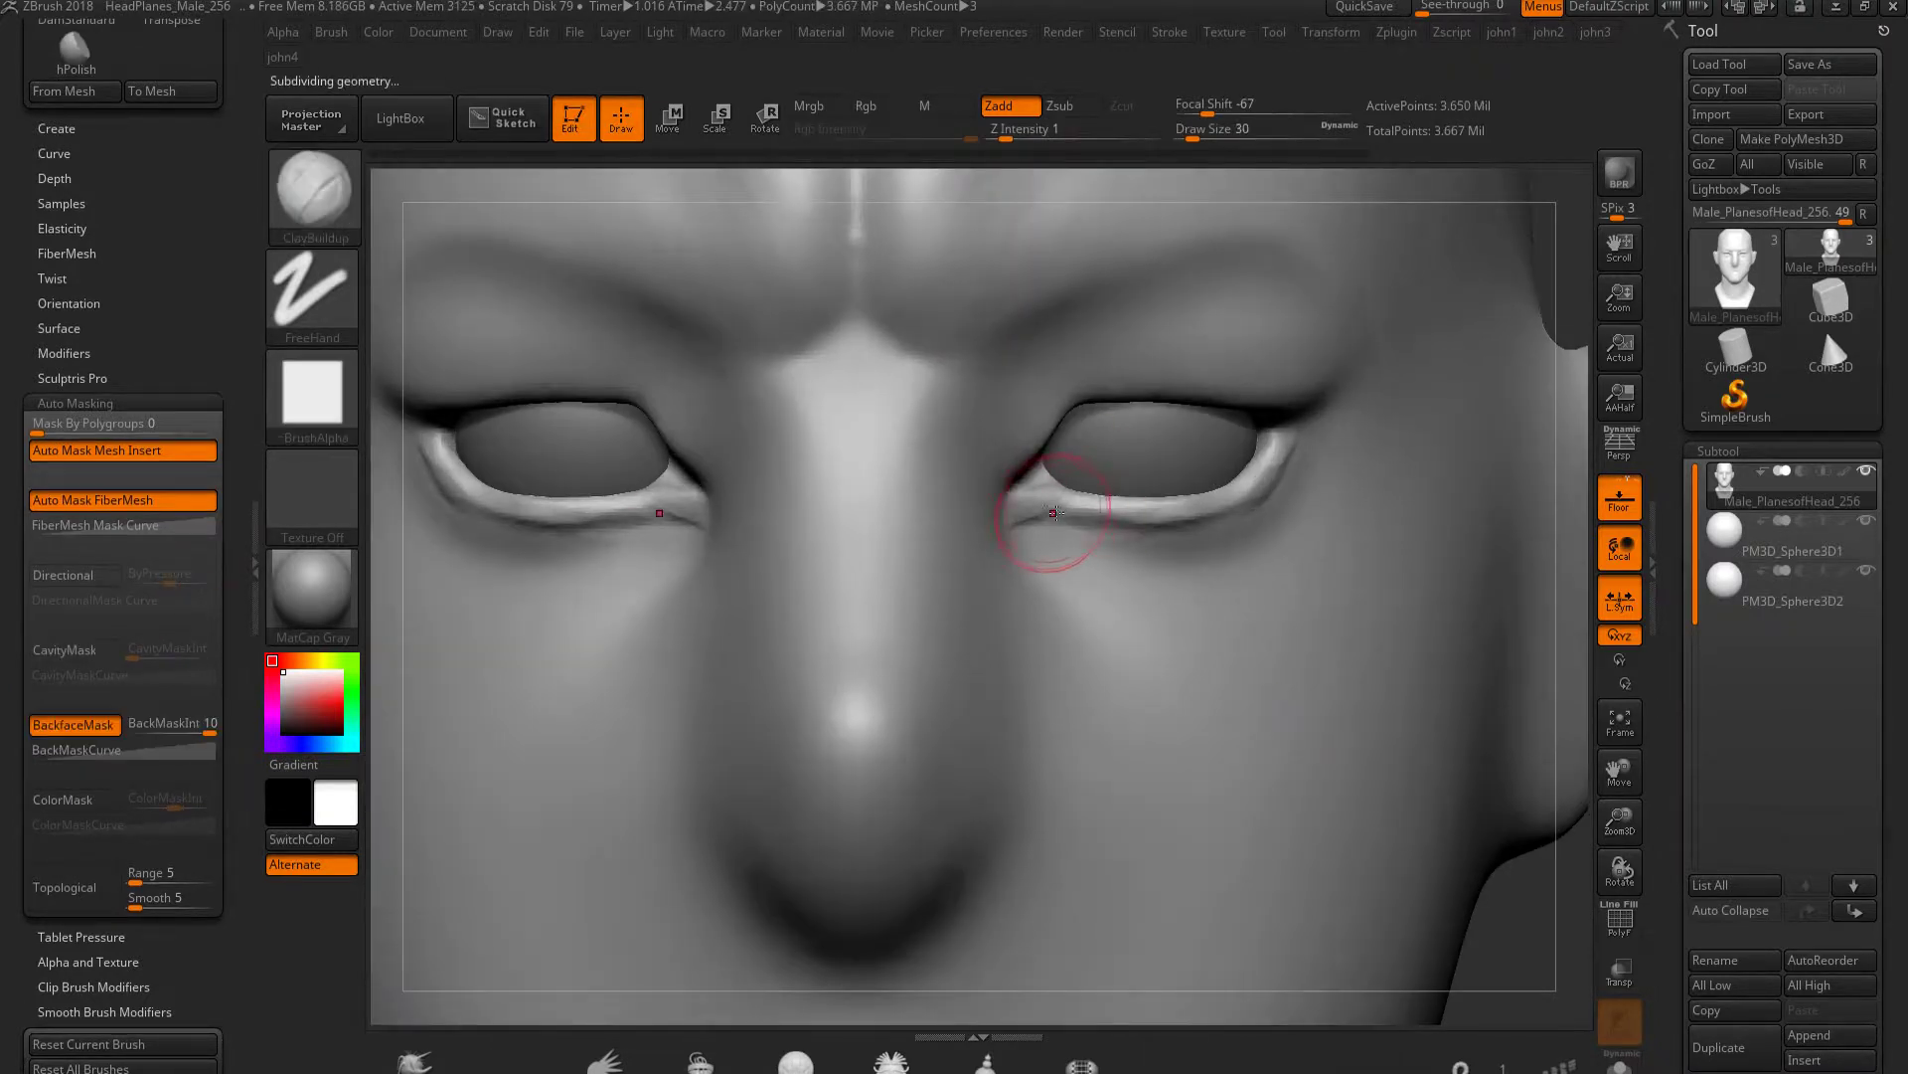
Carve a crease under the lower eyelid and a diagonal one from the inner corner
key(shift)
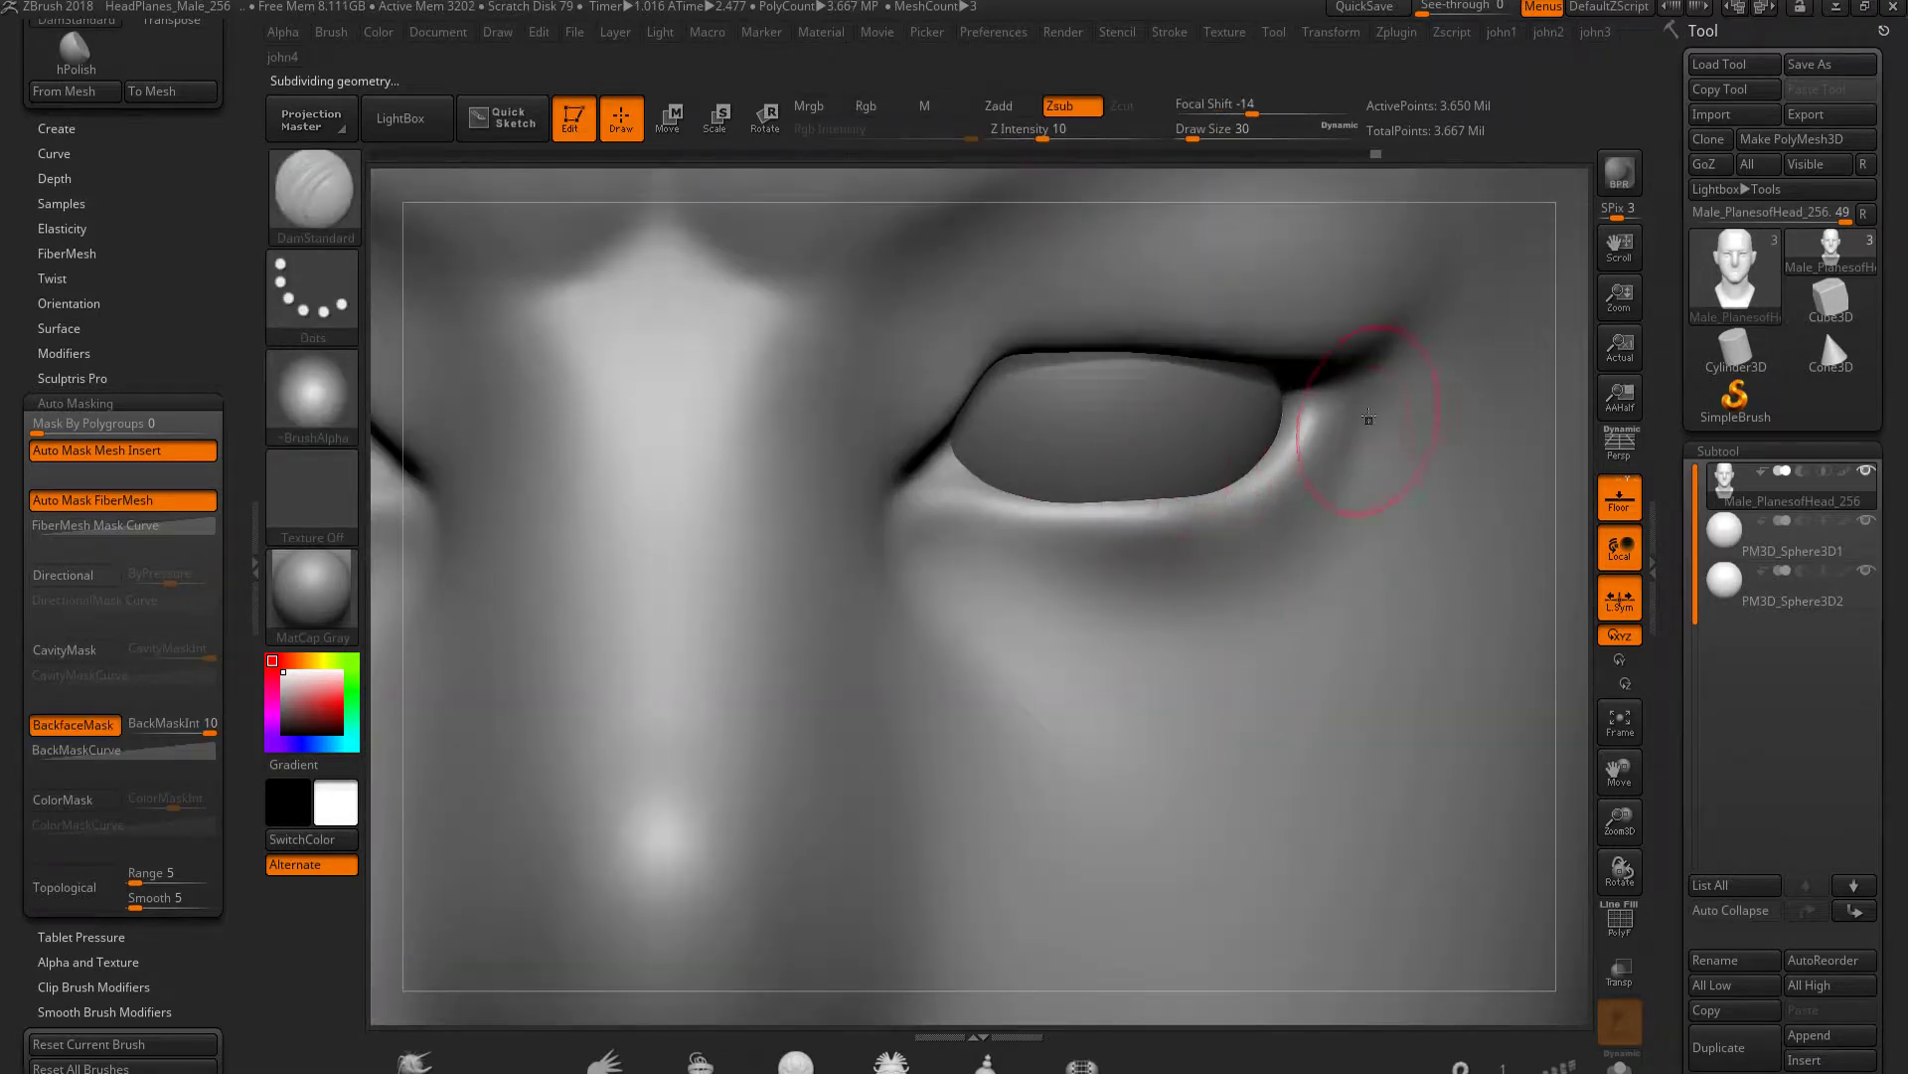
drag(1369, 417, 951, 564)
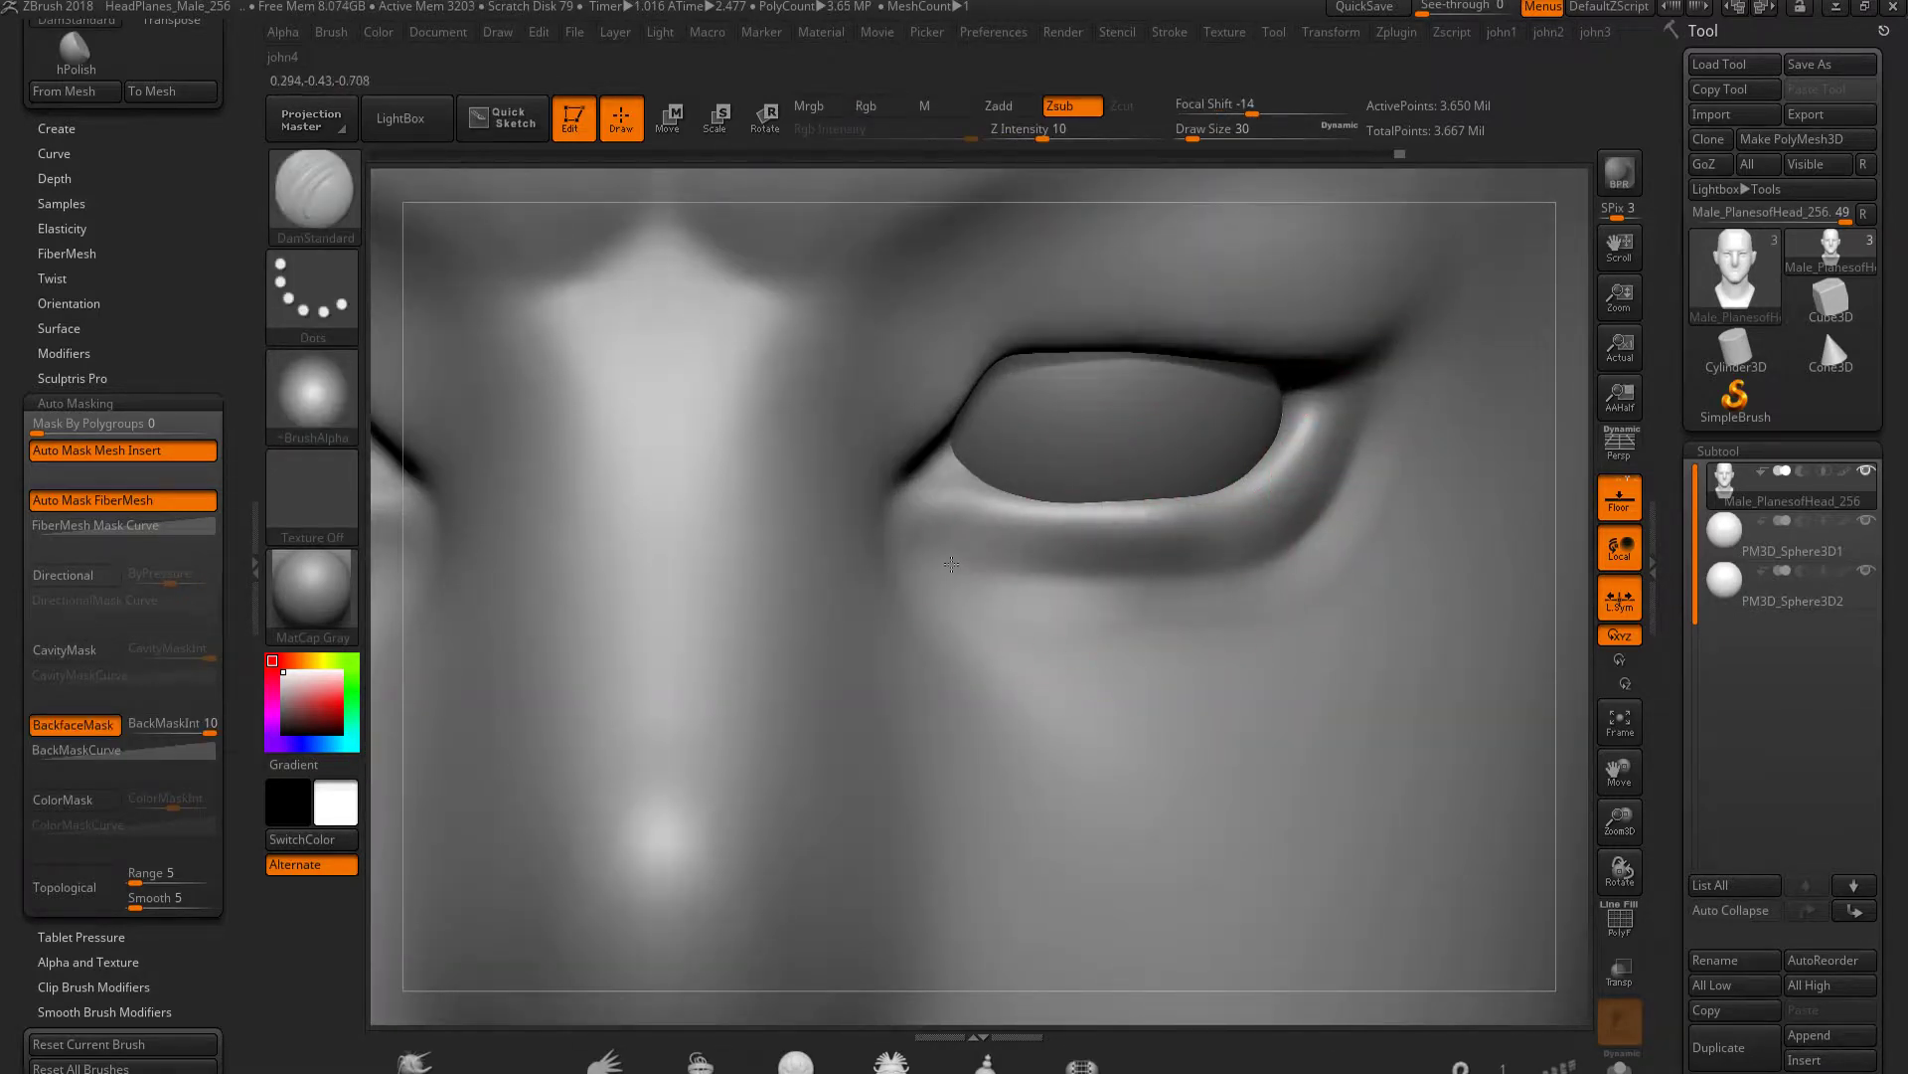
key(shift)
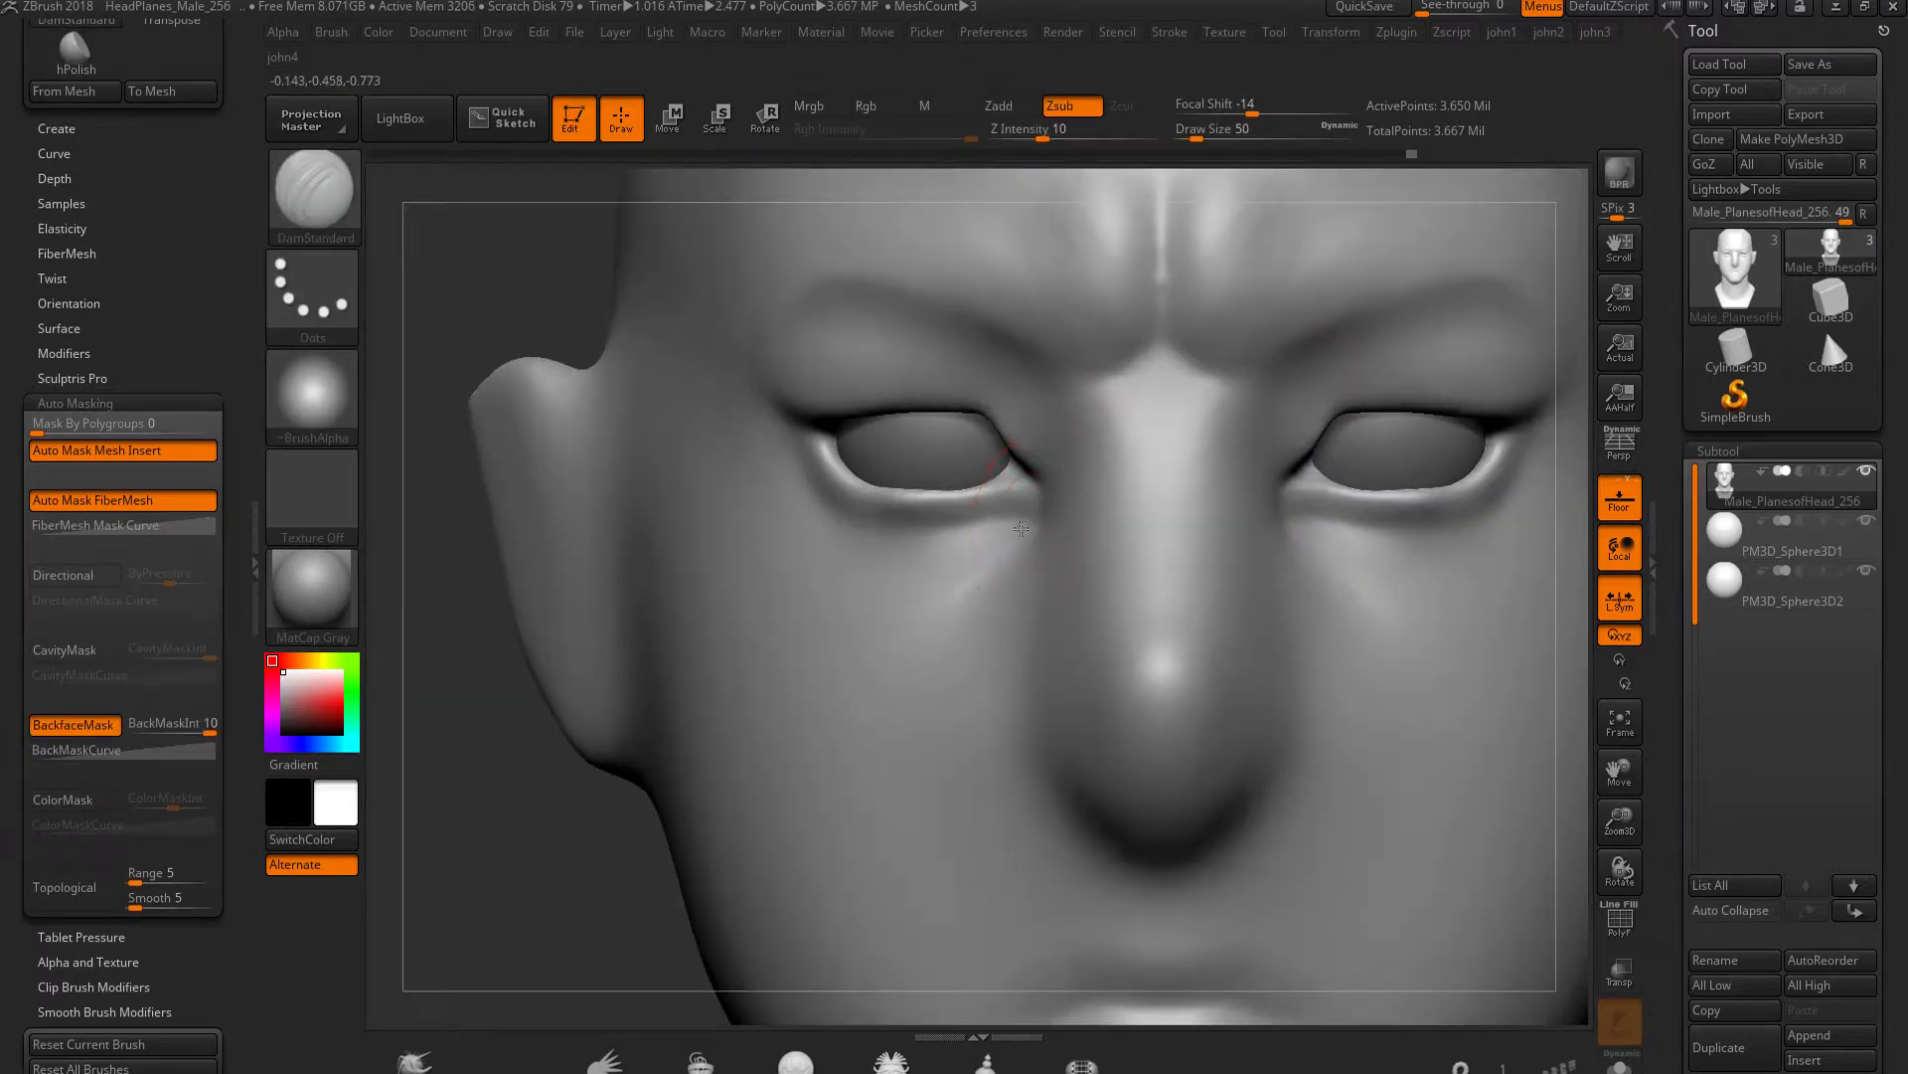
drag(1019, 526, 925, 633)
key(shift)
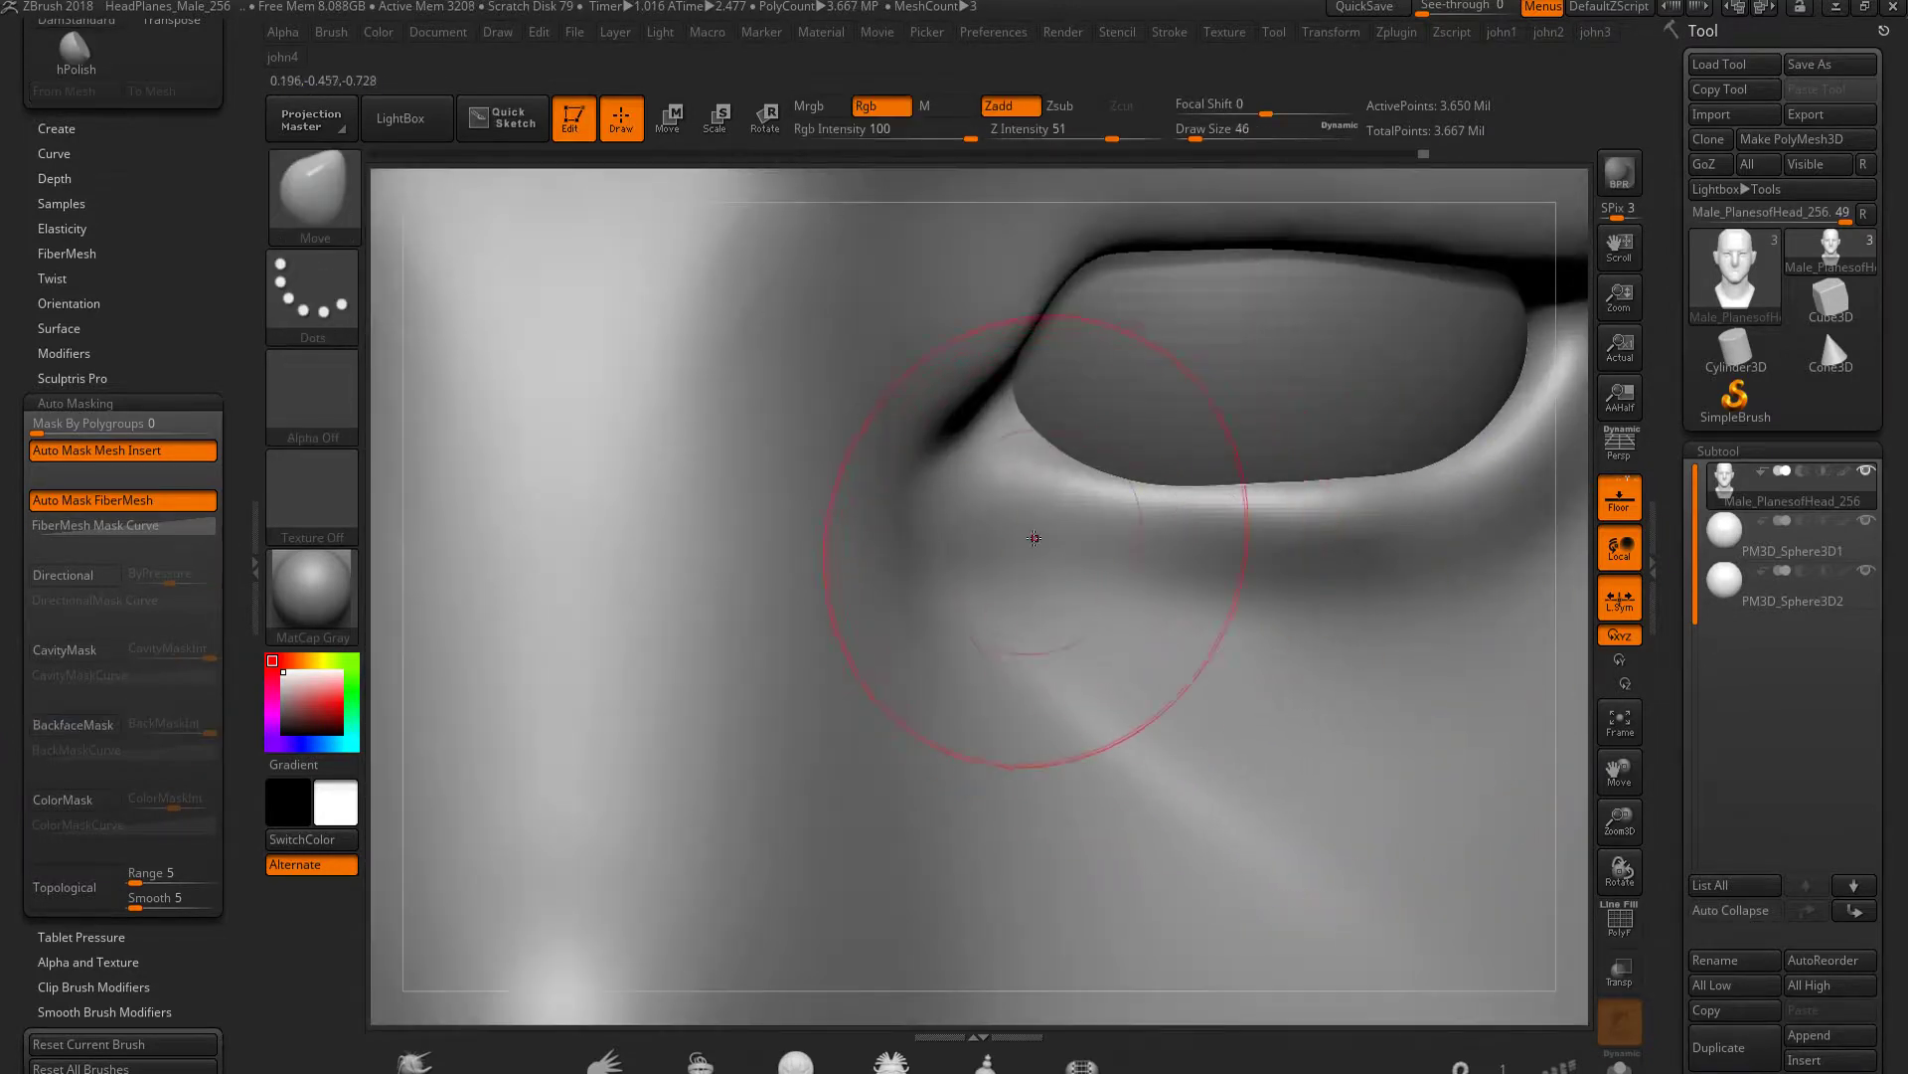
drag(1150, 546, 1215, 527)
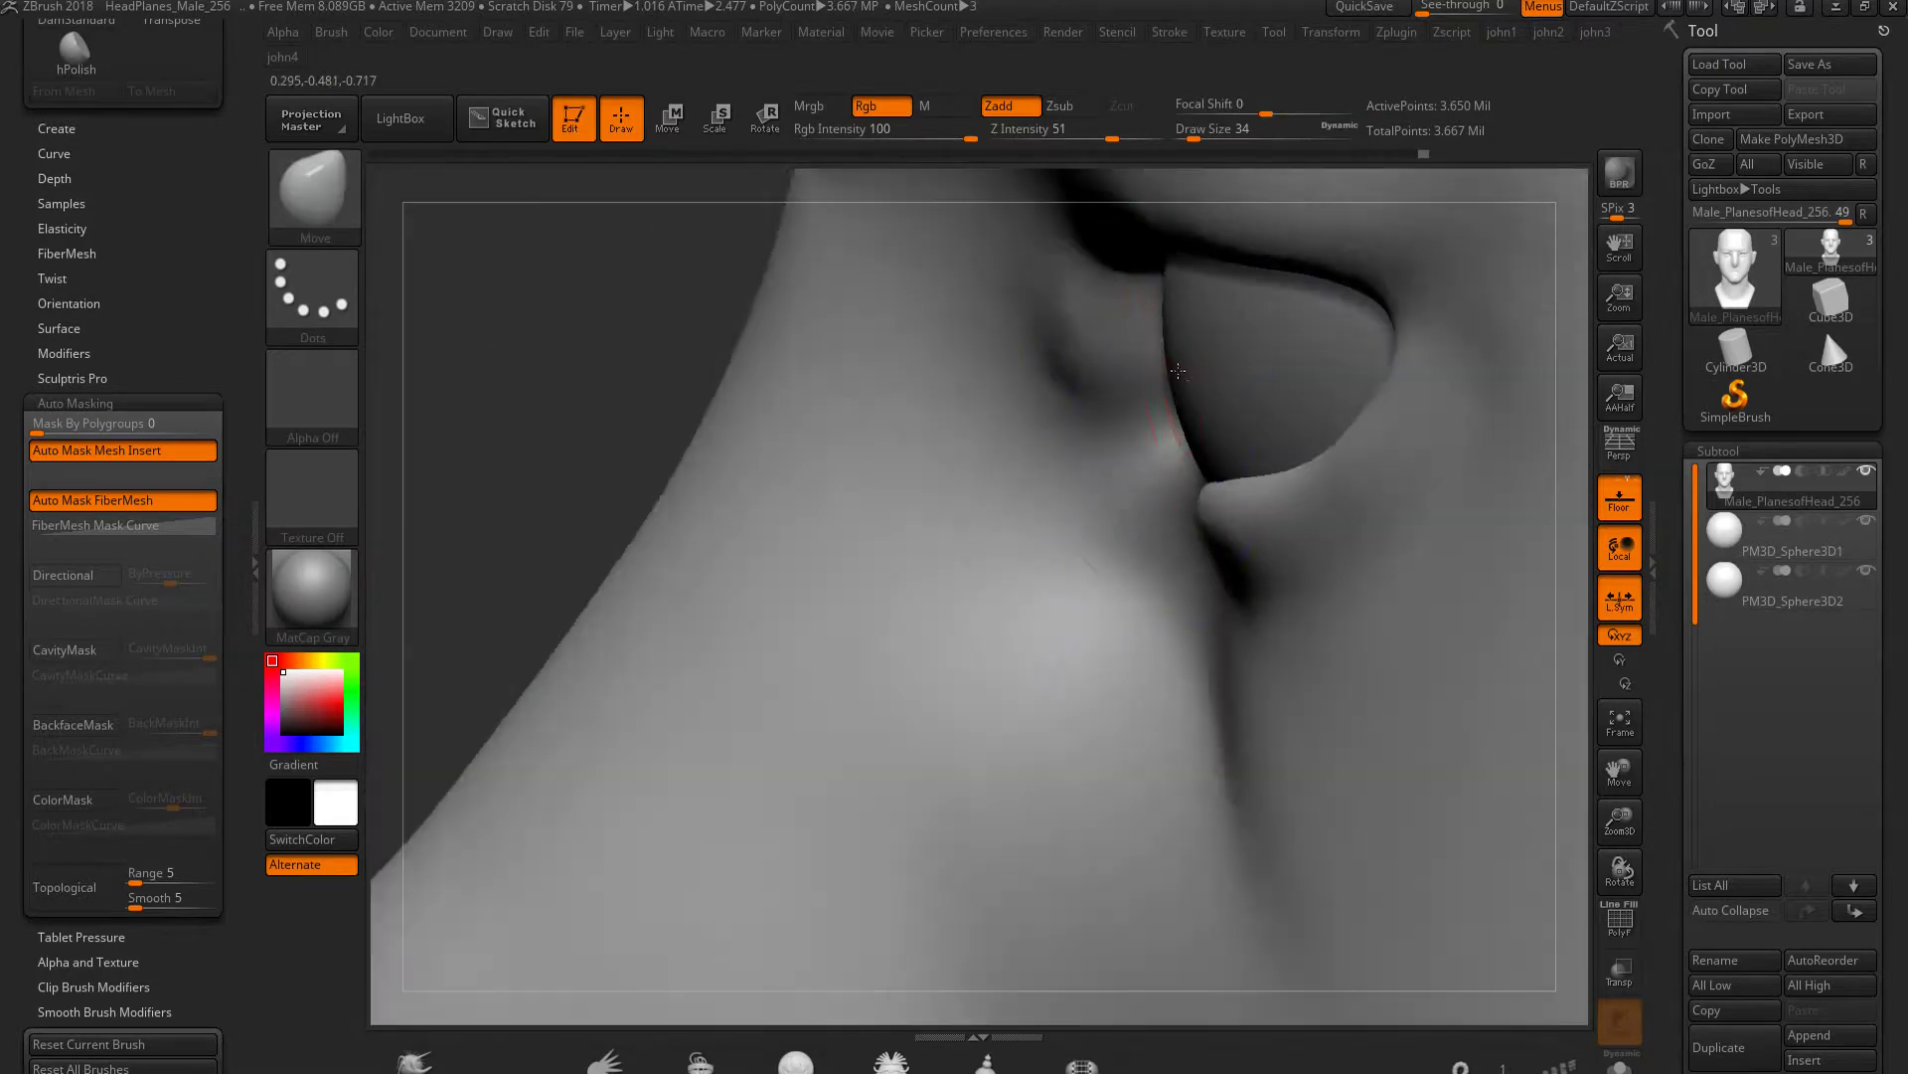
Build up and reshape the lower eyelid toward the inner corner, then smooth its crease
alt+click(1146, 544)
key(w)
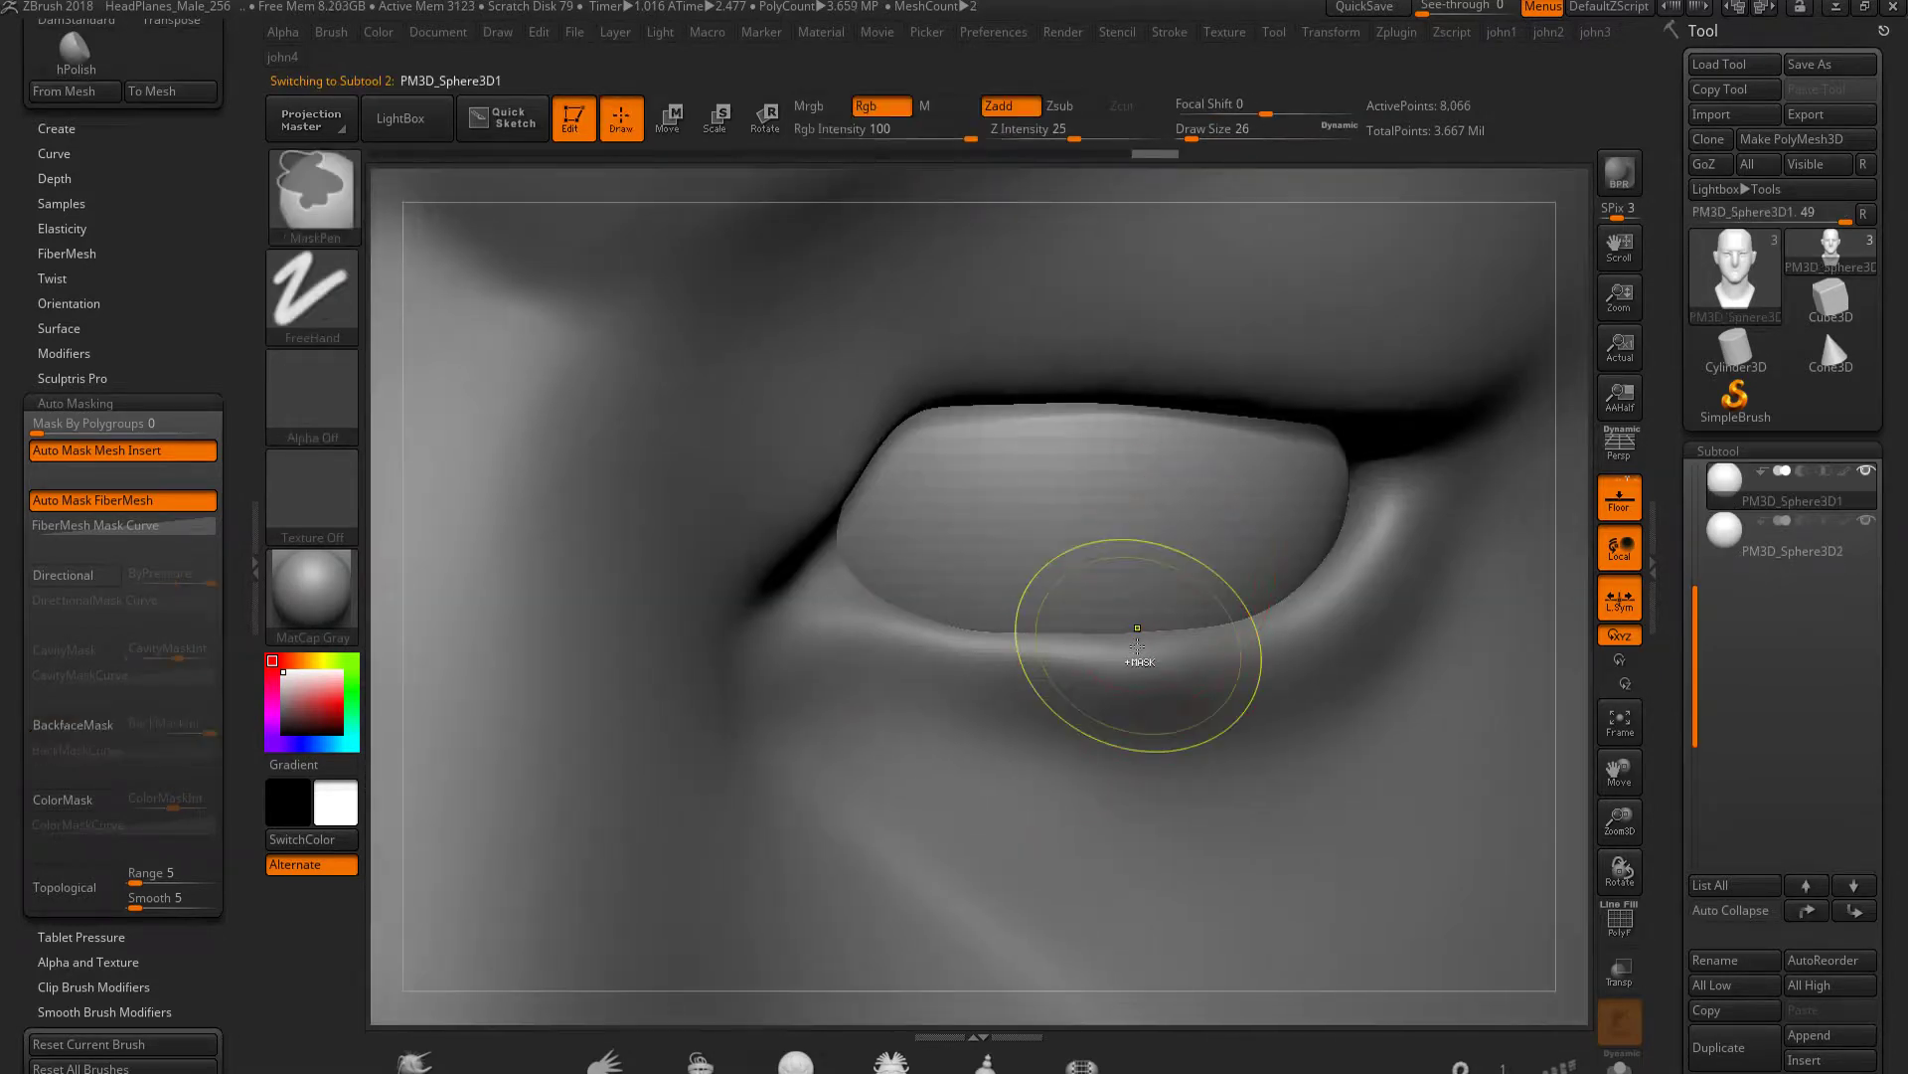
alt+click(1104, 696)
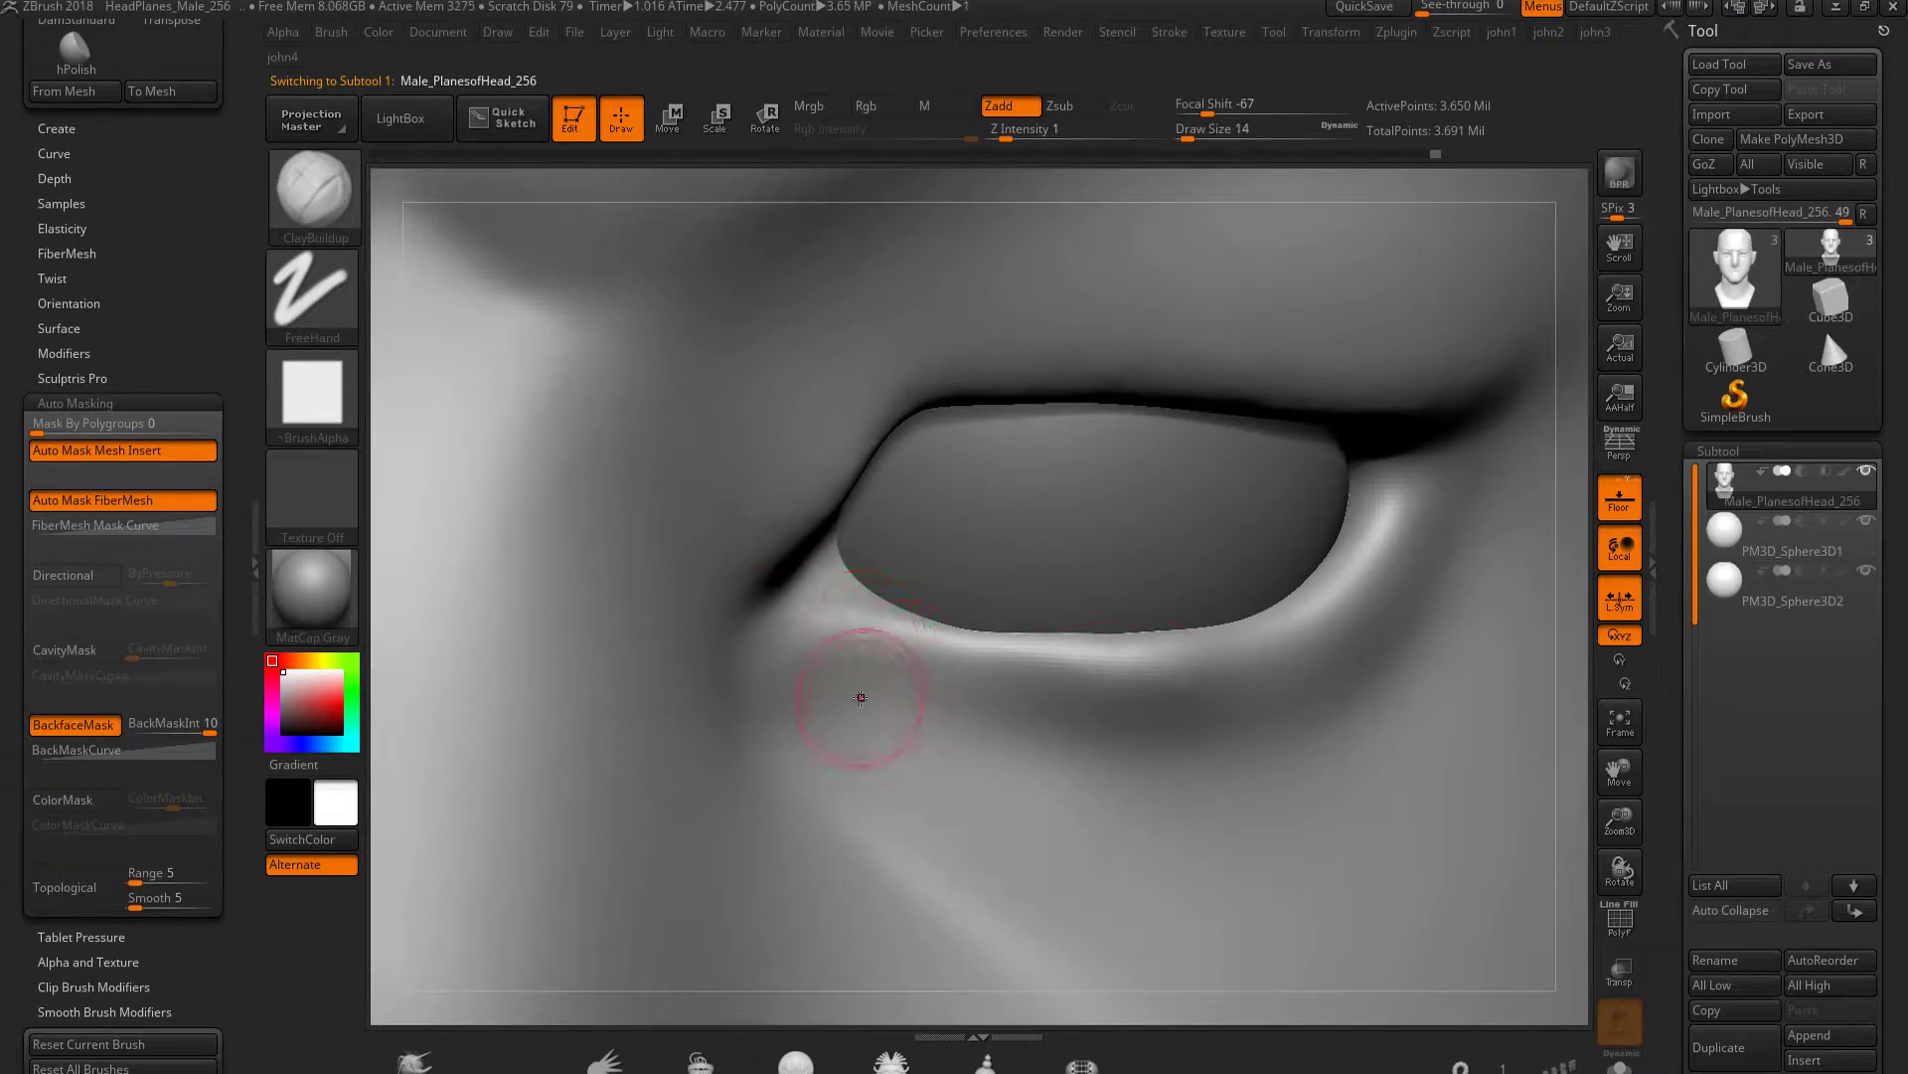
mouse_move(919, 673)
mouse_down()
mouse_move(820, 632)
mouse_move(767, 669)
mouse_move(882, 659)
mouse_up()
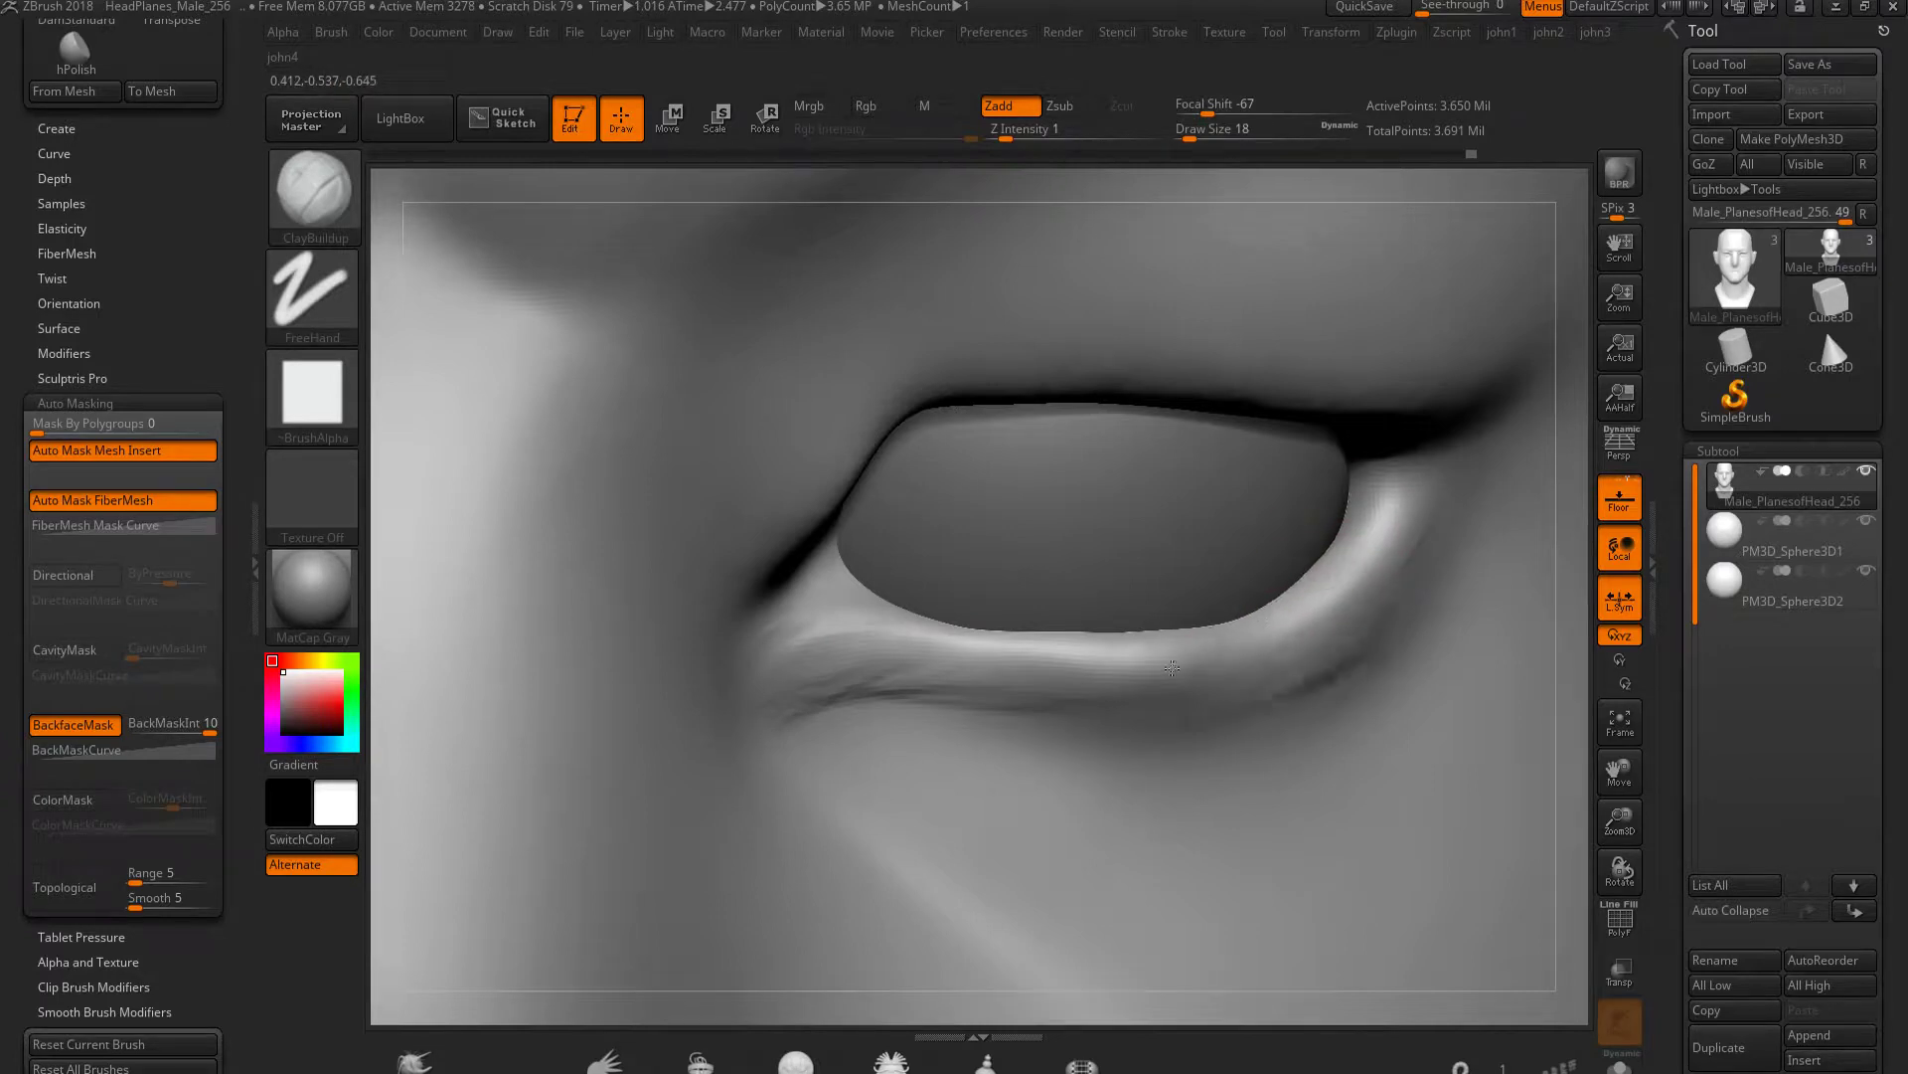
drag(1267, 620, 944, 627)
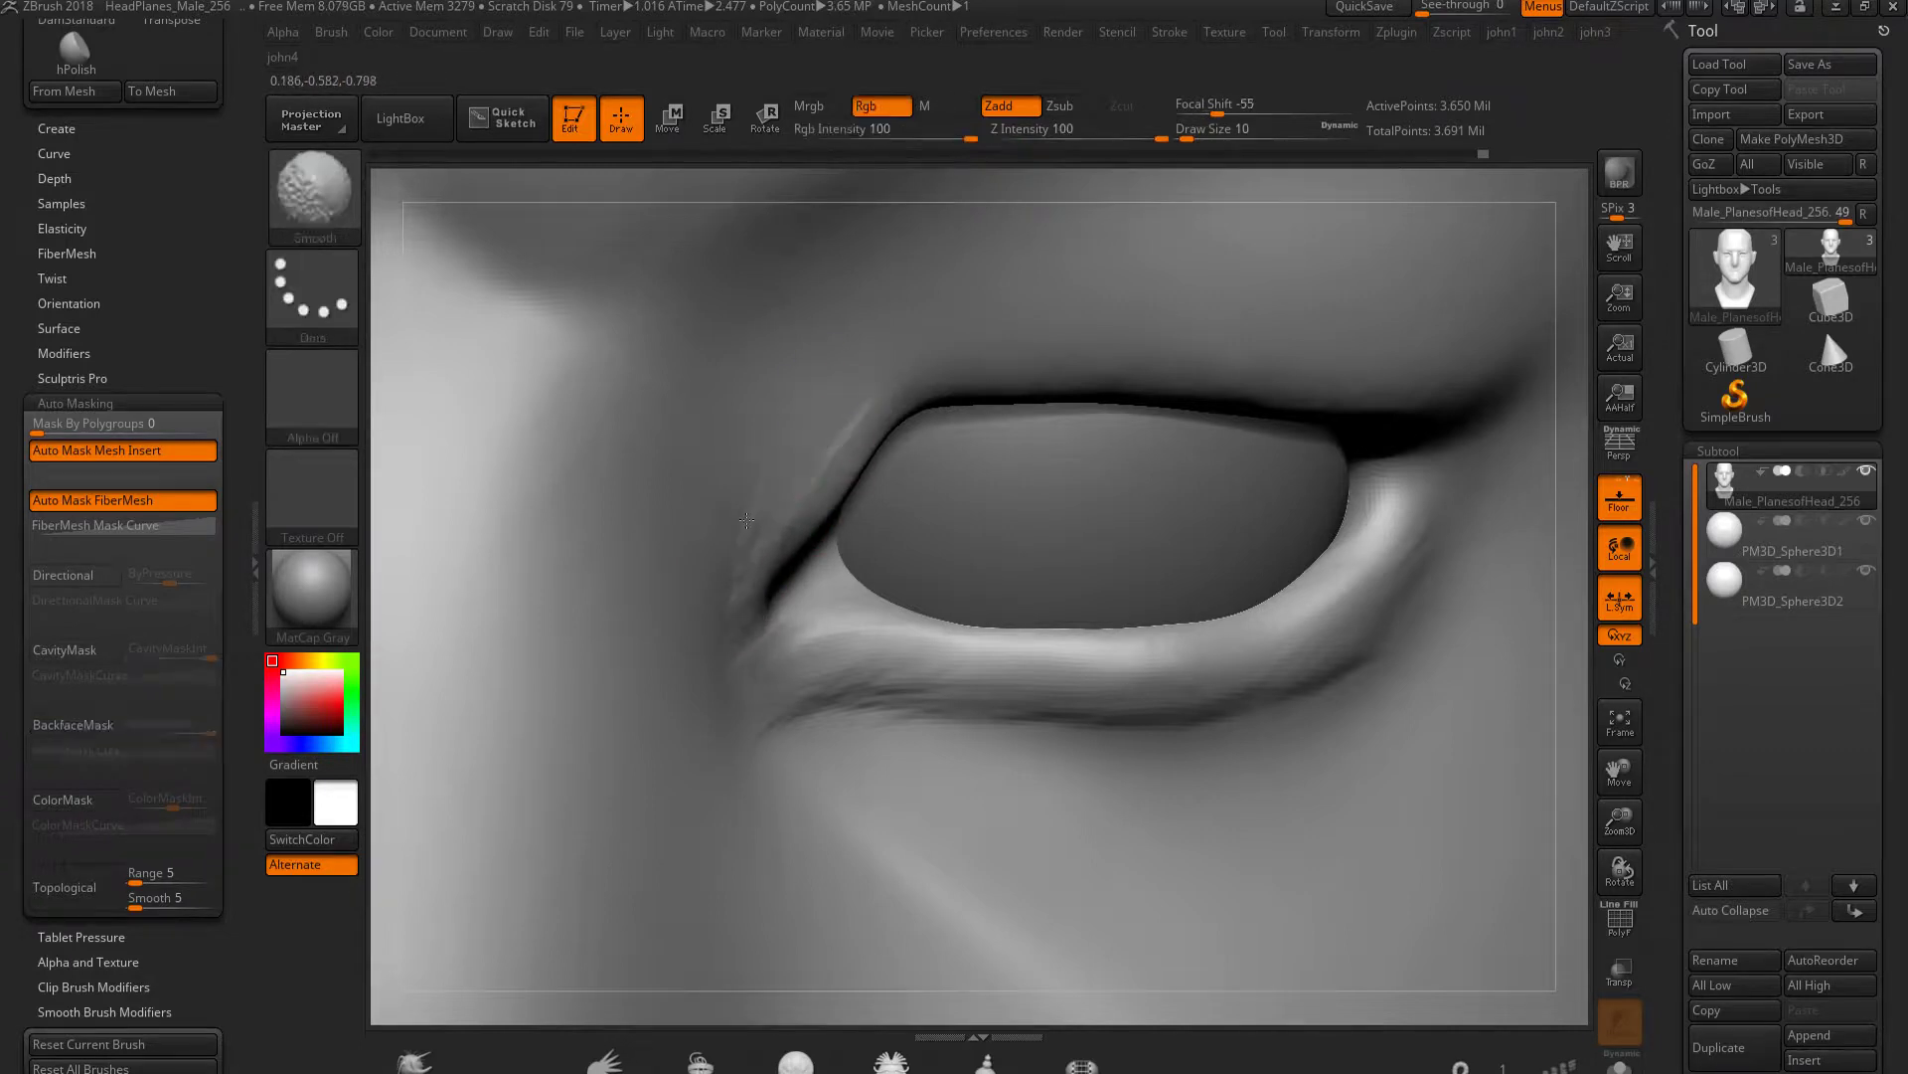
mouse_move(873, 638)
ctrl+right_down()
mouse_move(1248, 683)
mouse_move(1026, 657)
ctrl+right_up()
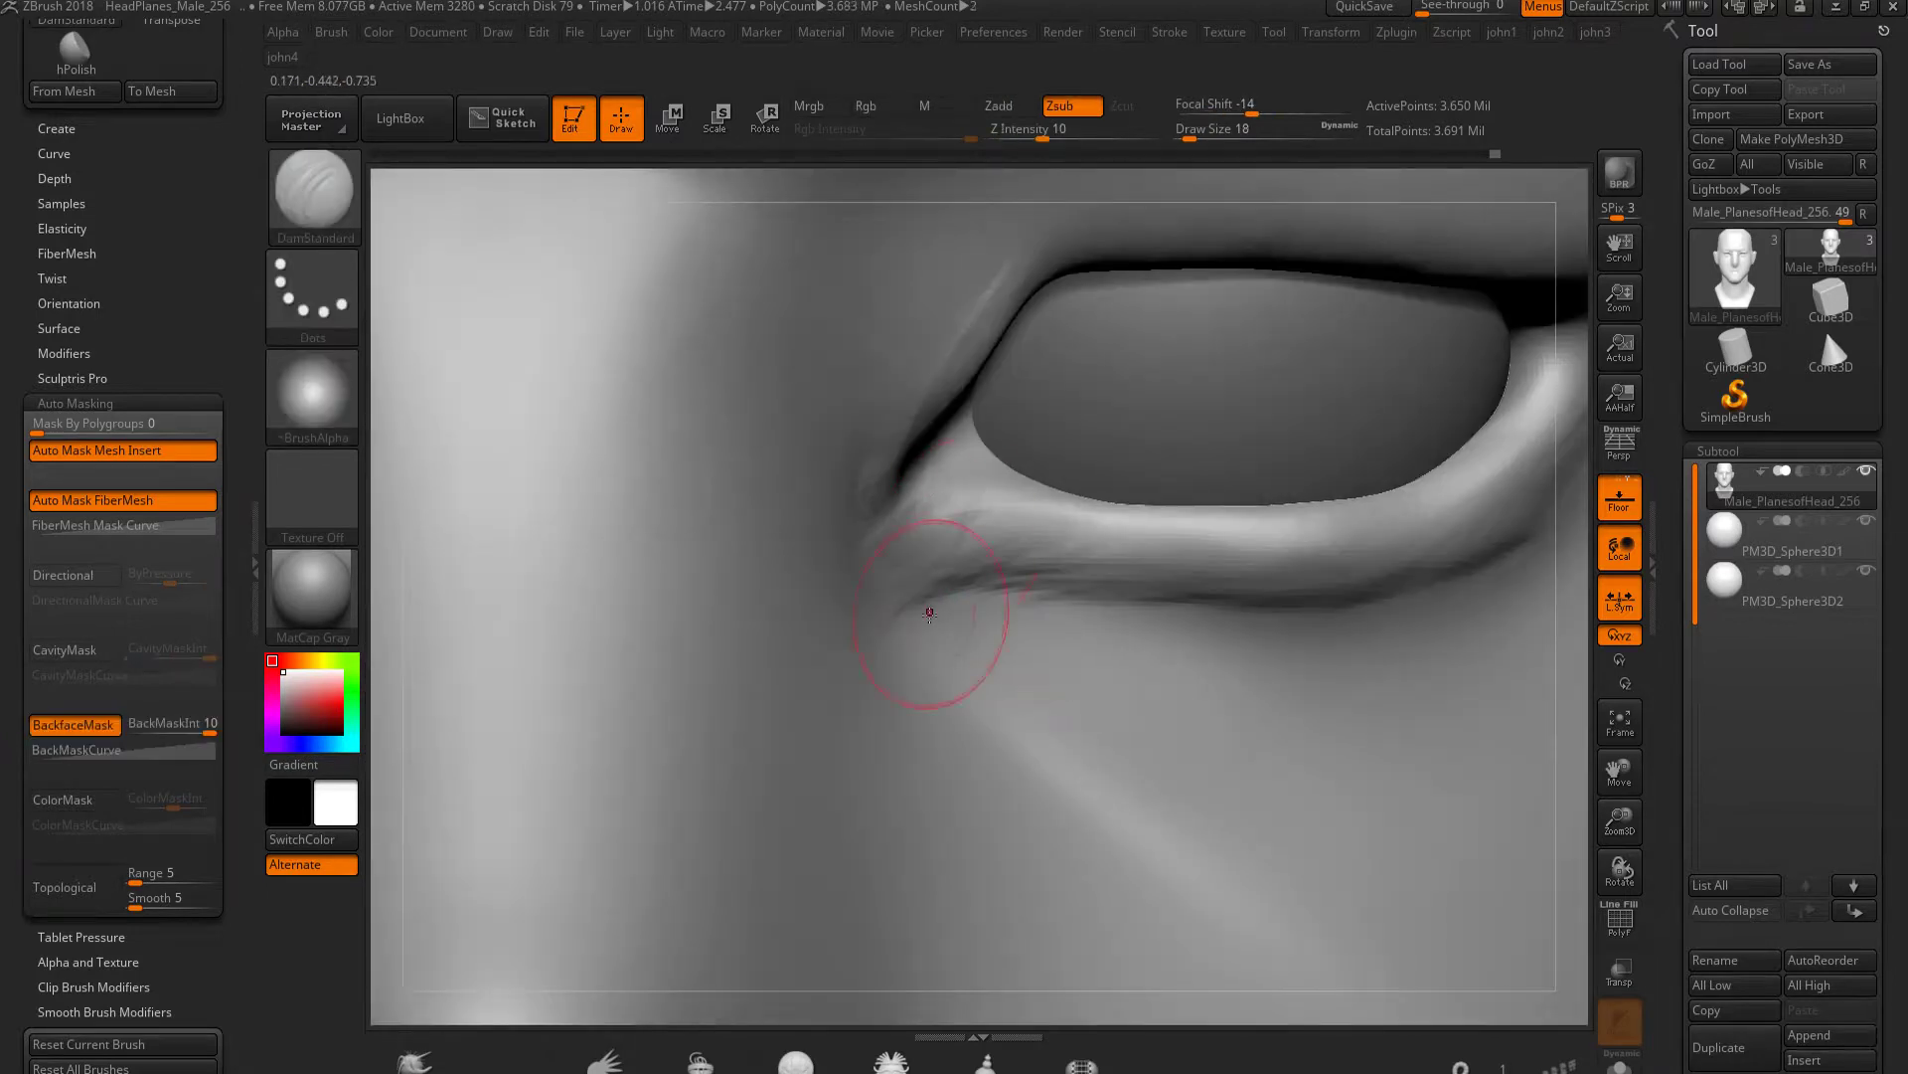
shift+drag(915, 597, 1128, 610)
shift+drag(911, 639, 961, 534)
Subdivide, set hPolish strength to 5, and flatten the upper-lid outer edge and lower crease
key(ctrl+d)
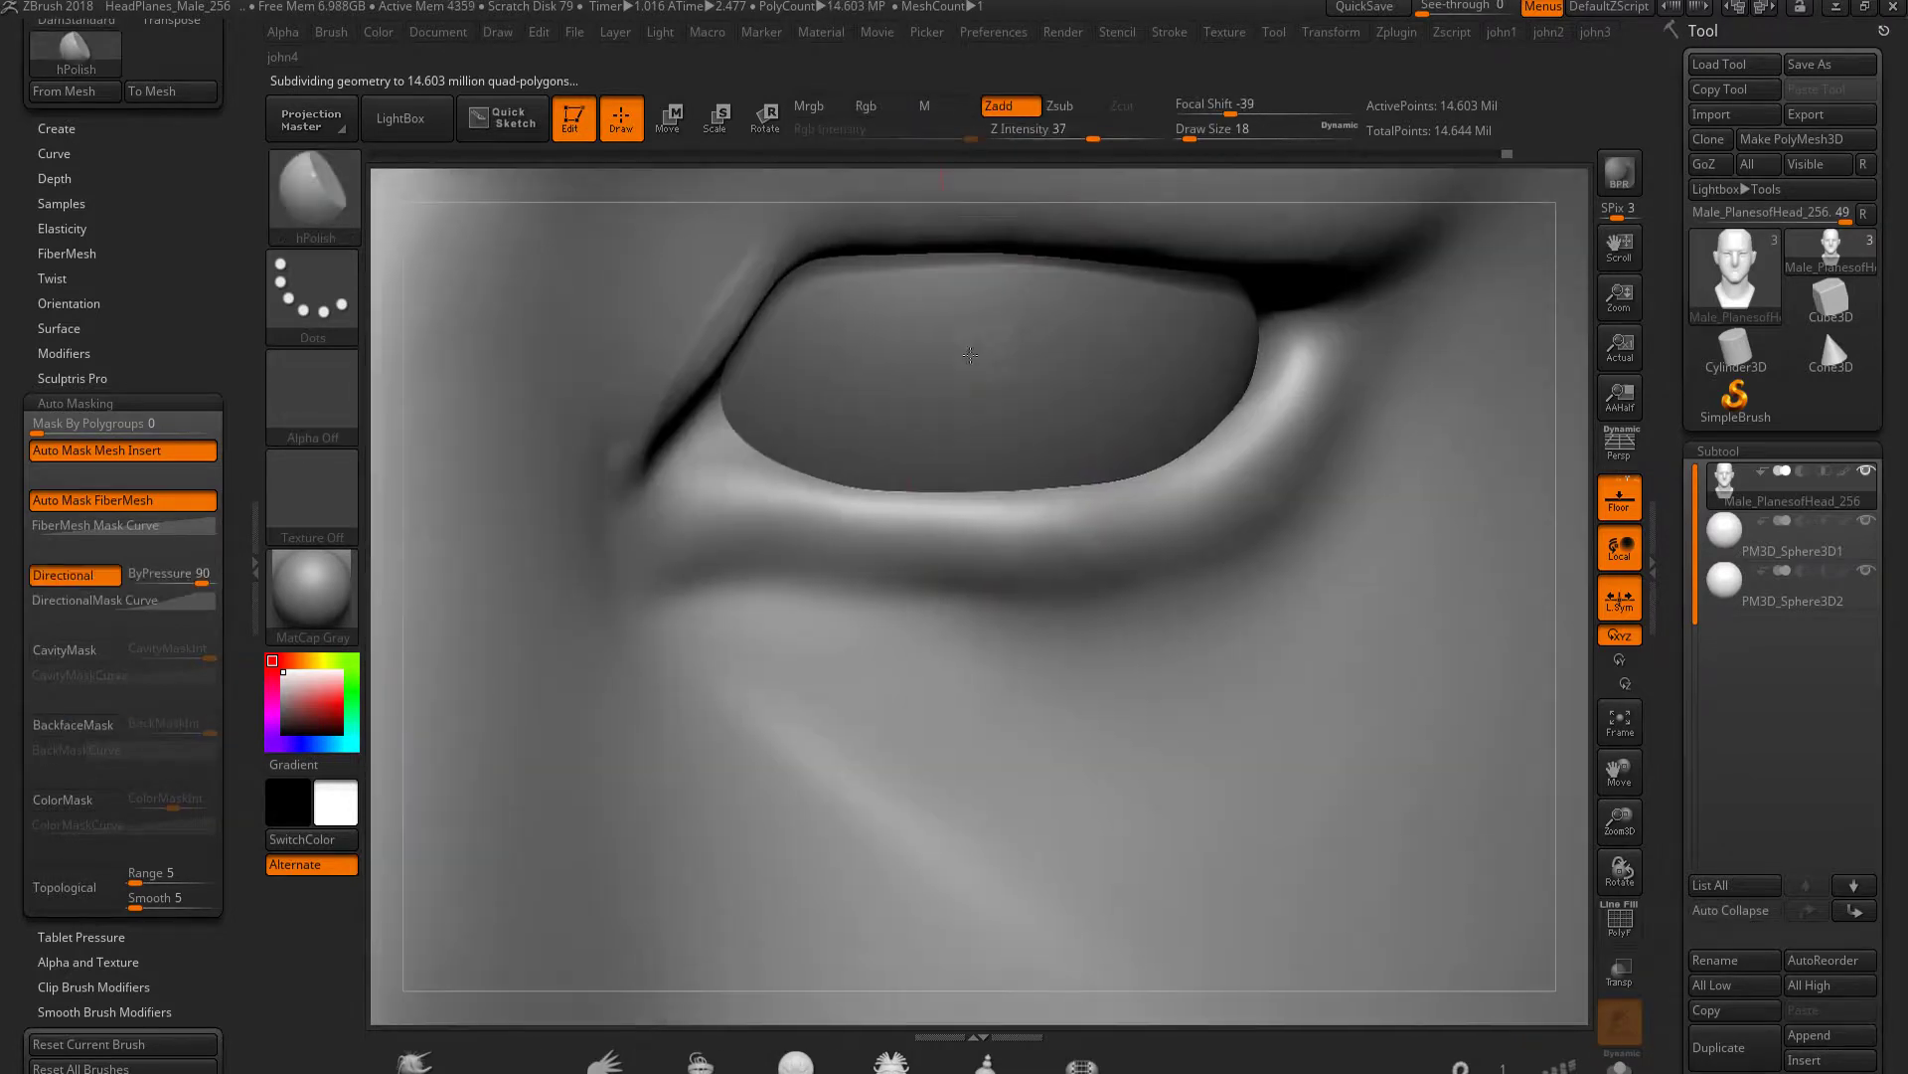
alt+right_drag(1265, 558, 1002, 537)
click(1073, 132)
text(5)
key(Return)
drag(1293, 298, 1067, 257)
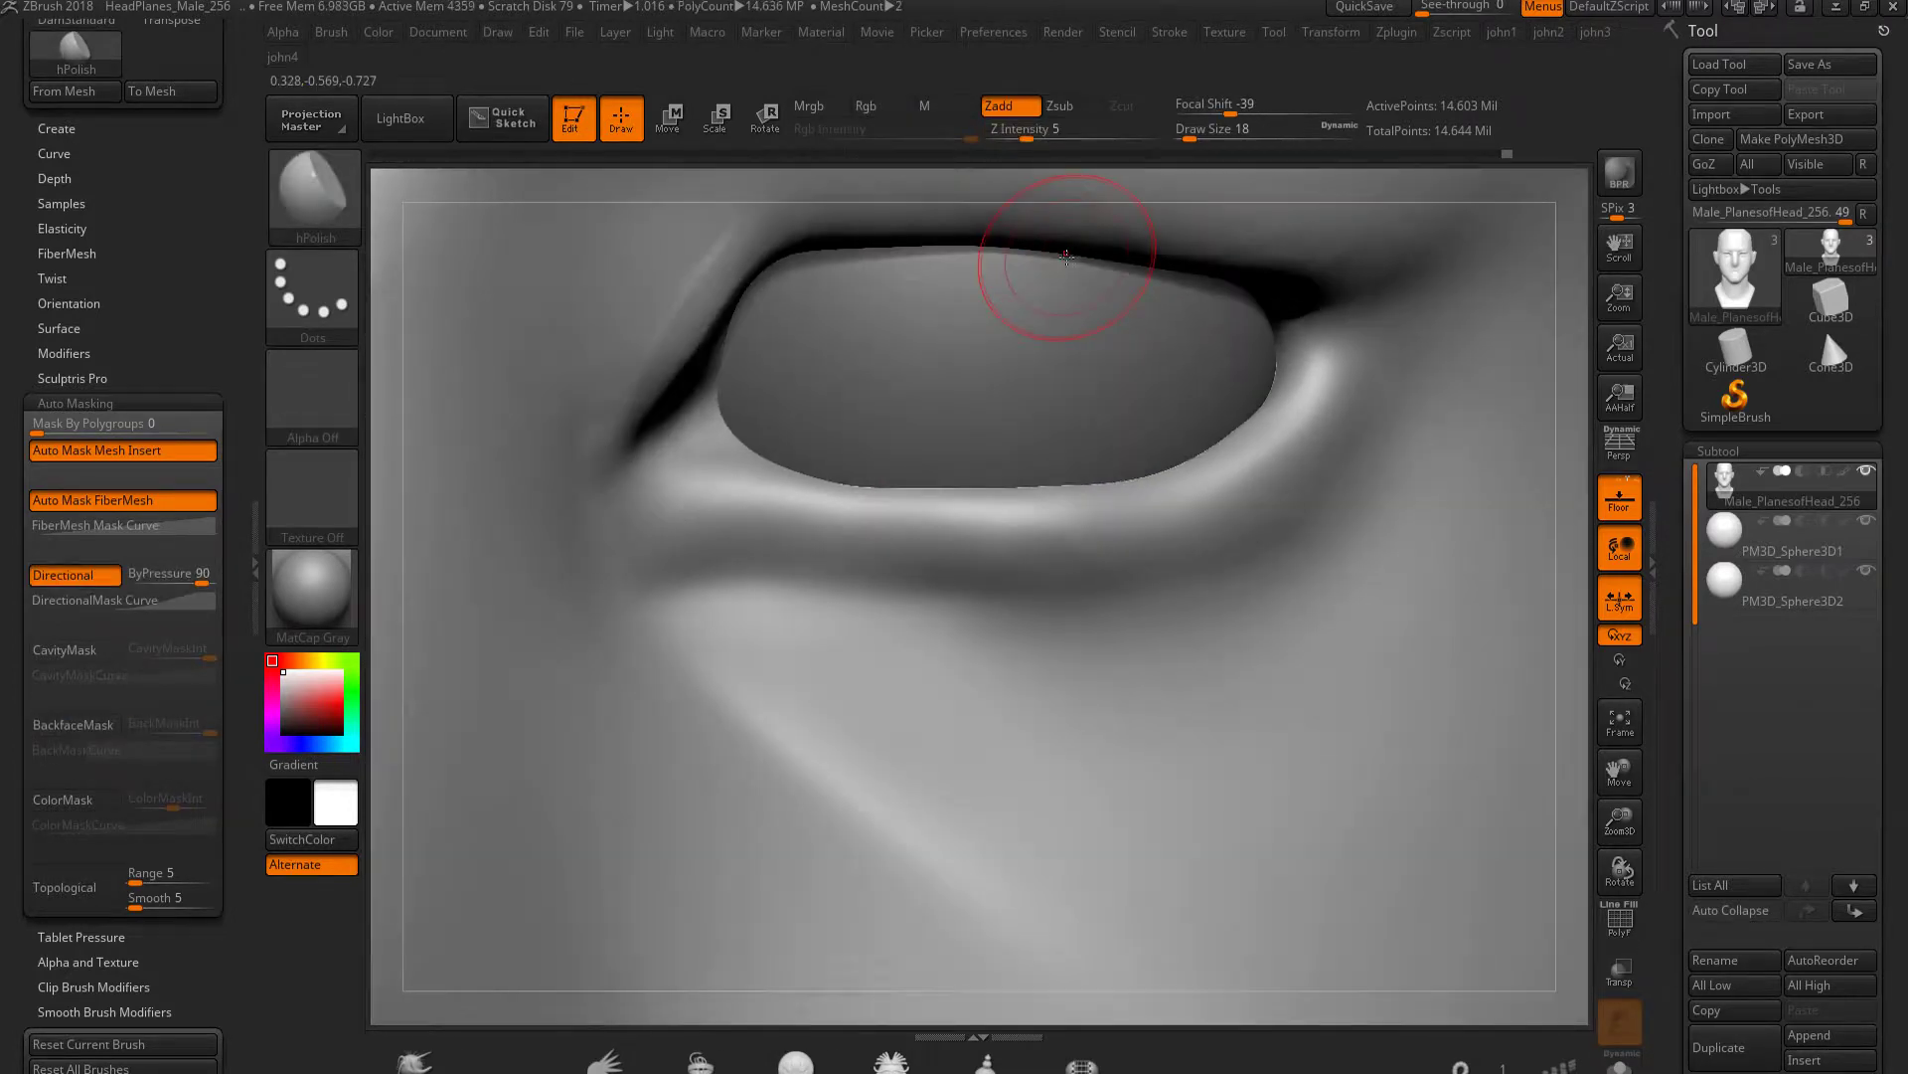
drag(1230, 546, 676, 563)
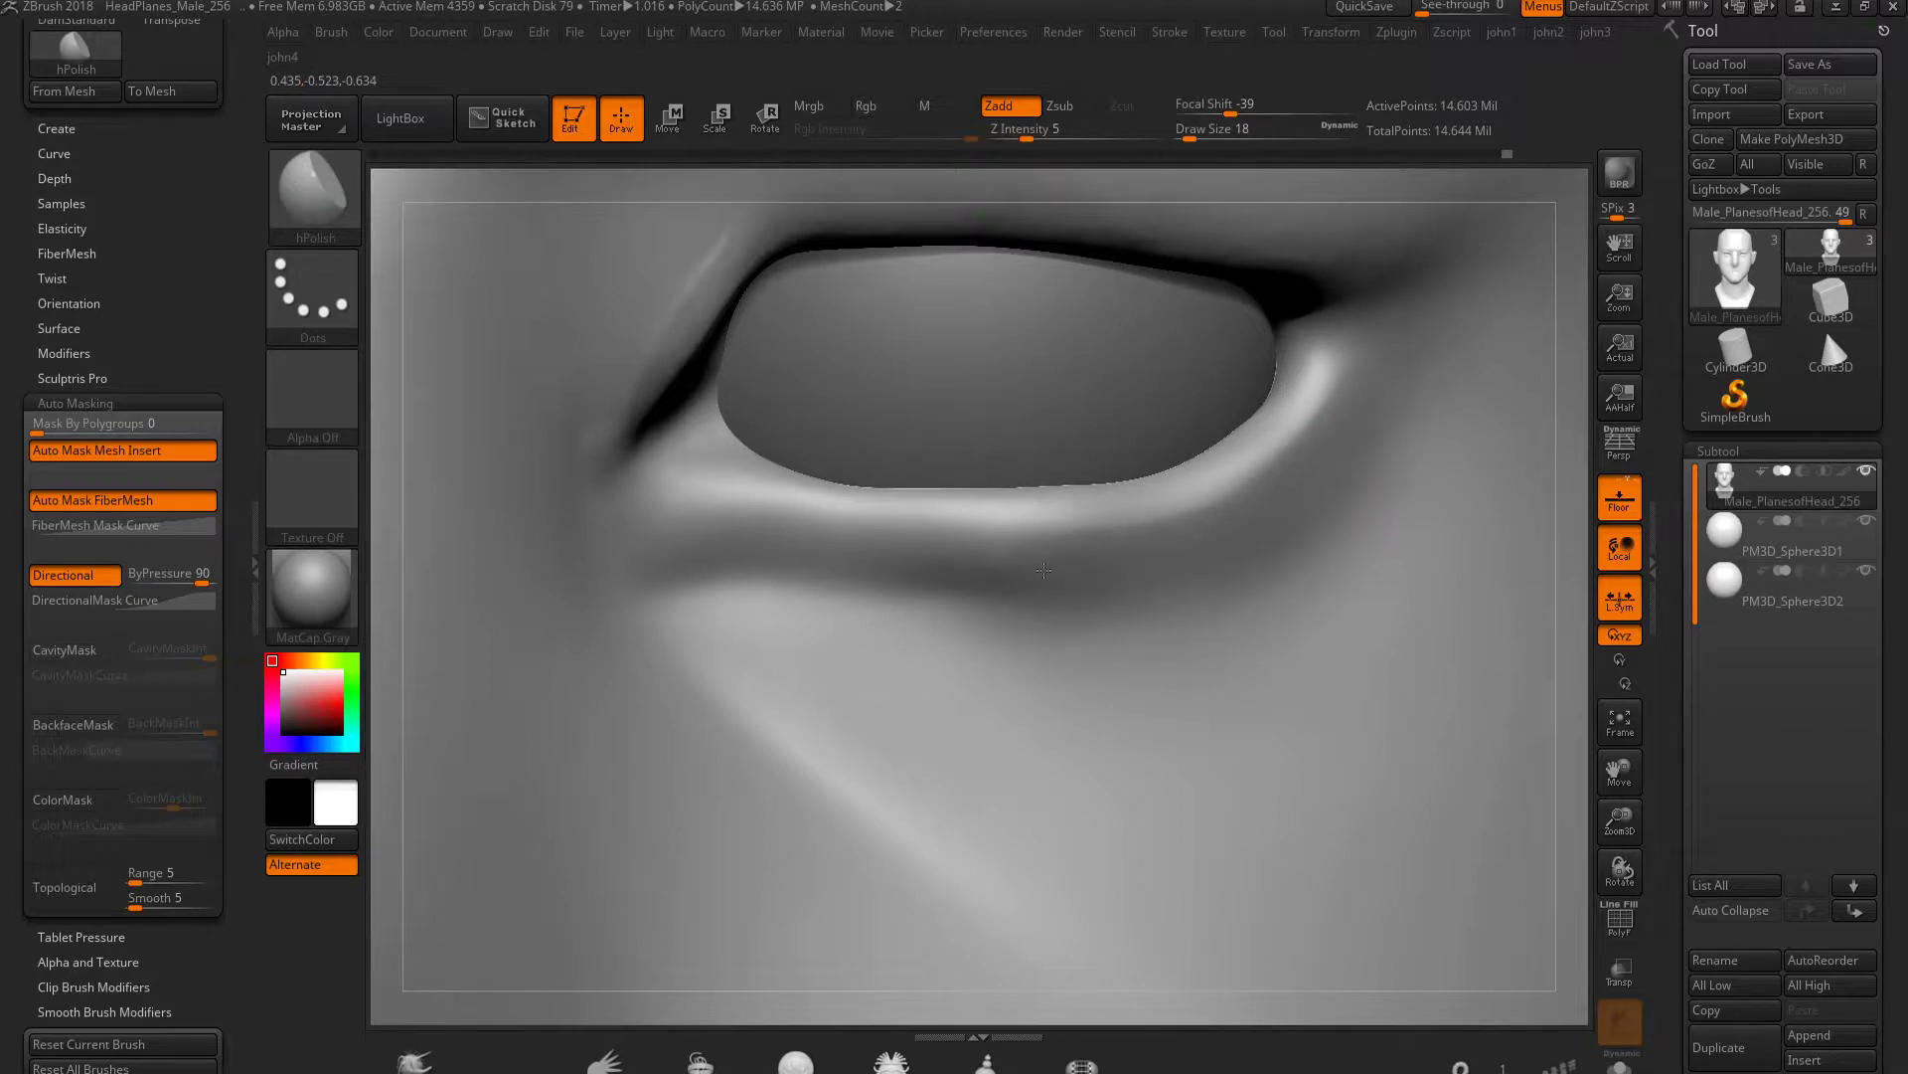
Polish the lower eyelid rim with a smaller brush and refine the inner corner crease
key(bracketleft)
drag(957, 495, 1072, 499)
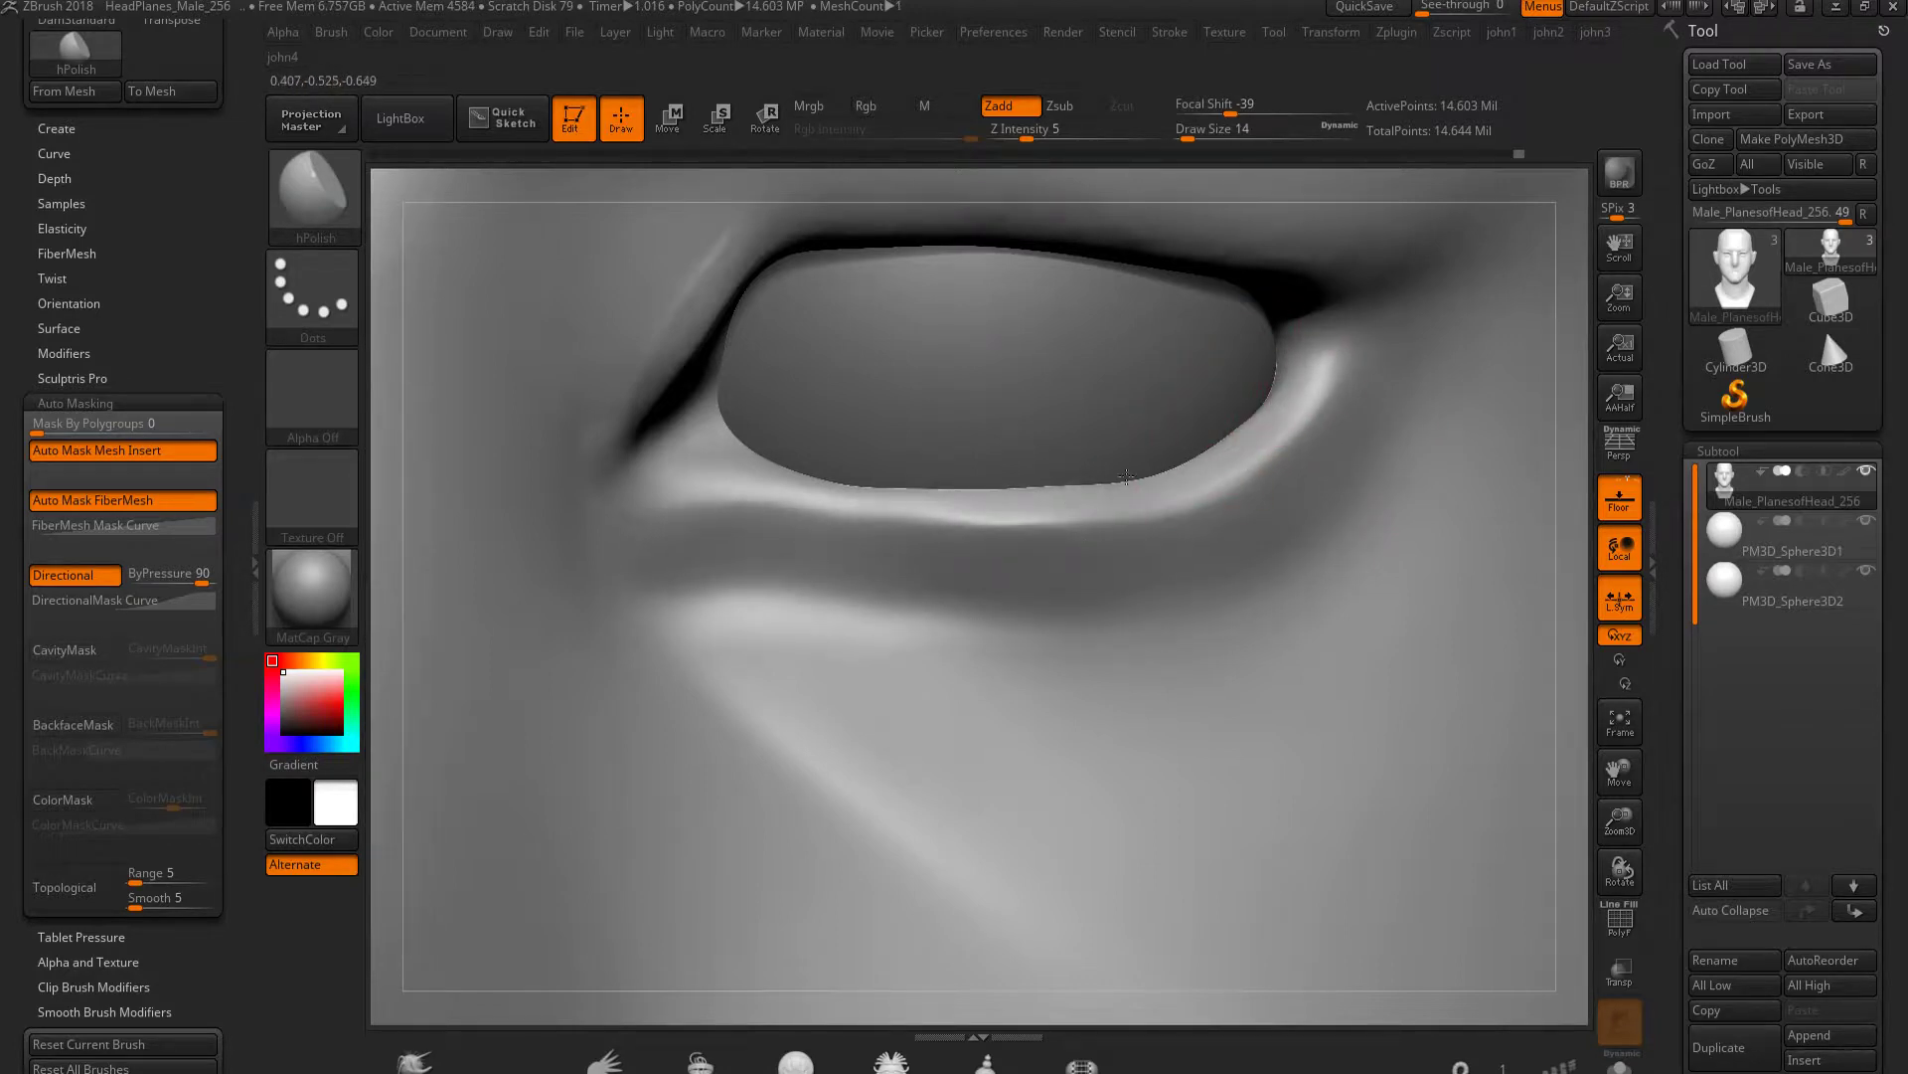
drag(877, 511, 1233, 440)
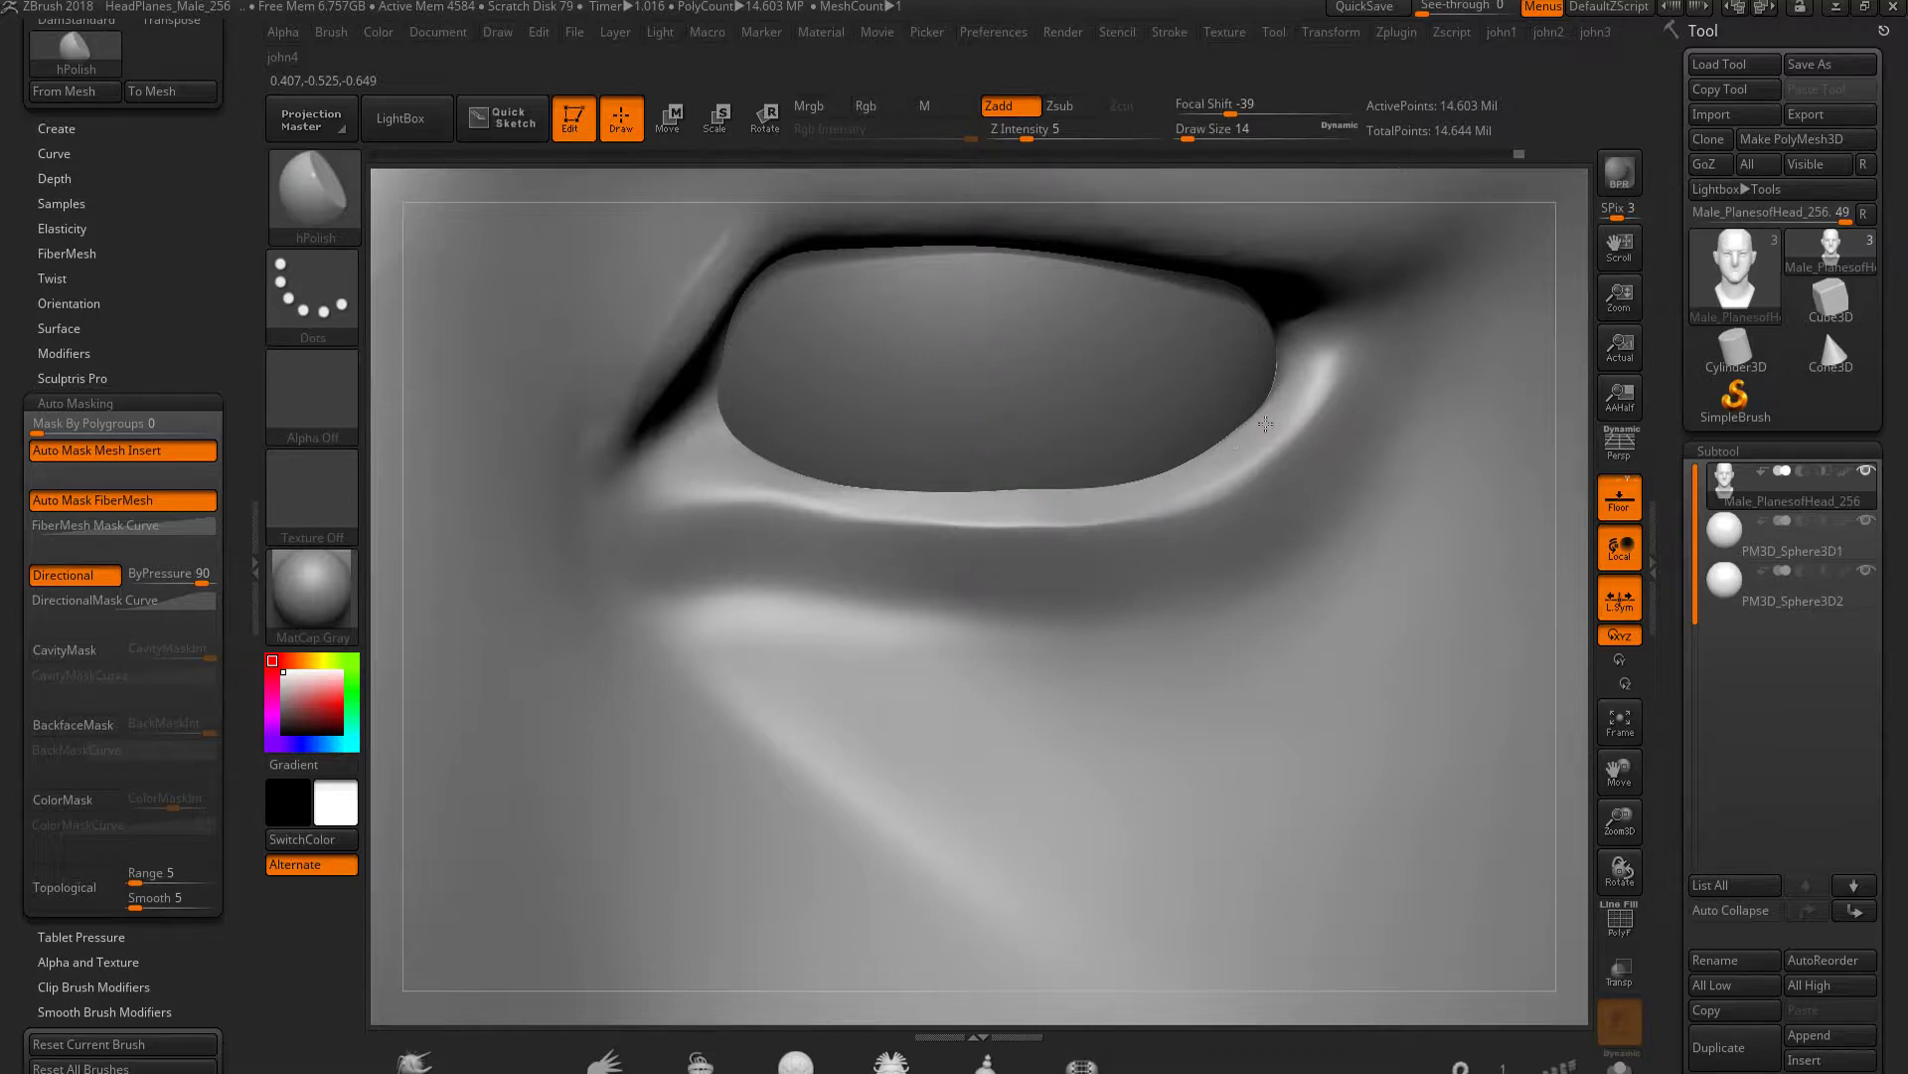
key(ctrl+z)
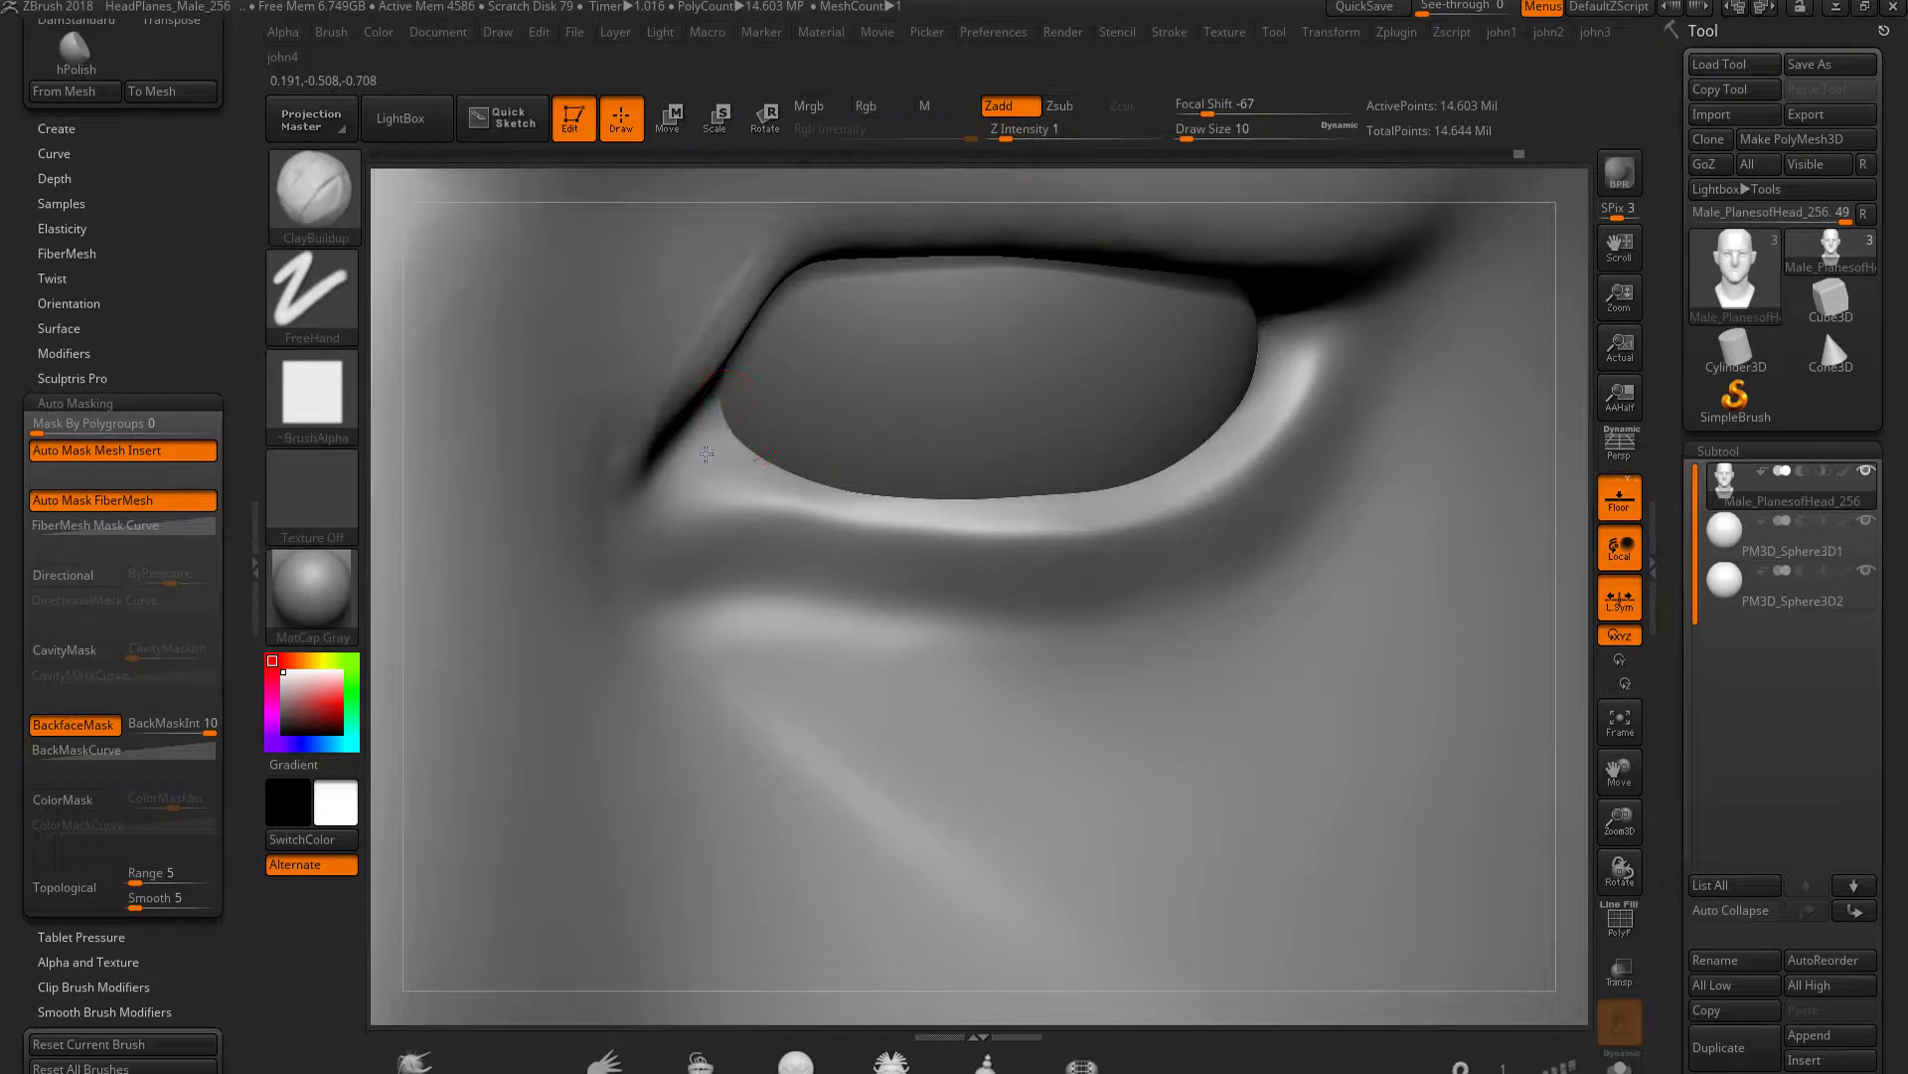
key(u)
mouse_move(731, 403)
mouse_down()
mouse_move(659, 472)
mouse_move(822, 421)
mouse_up()
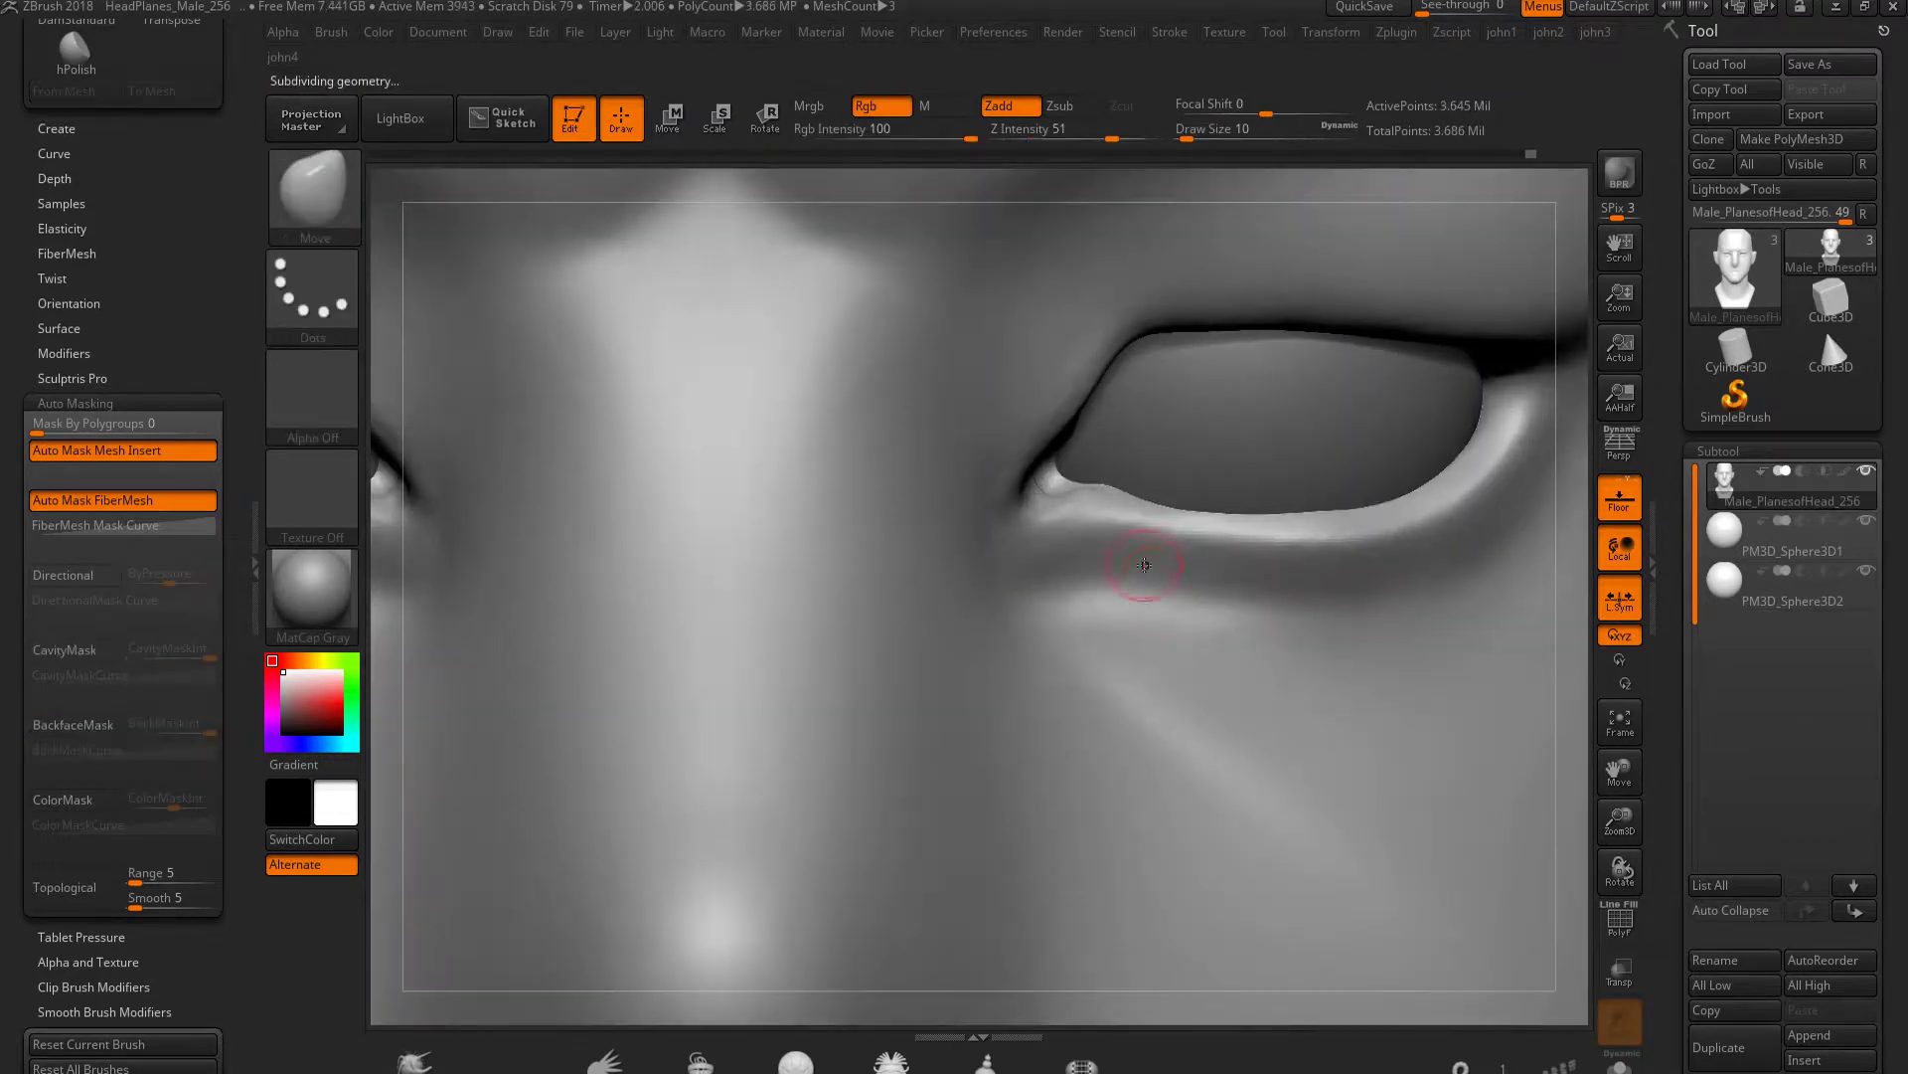
drag(1065, 440, 1106, 495)
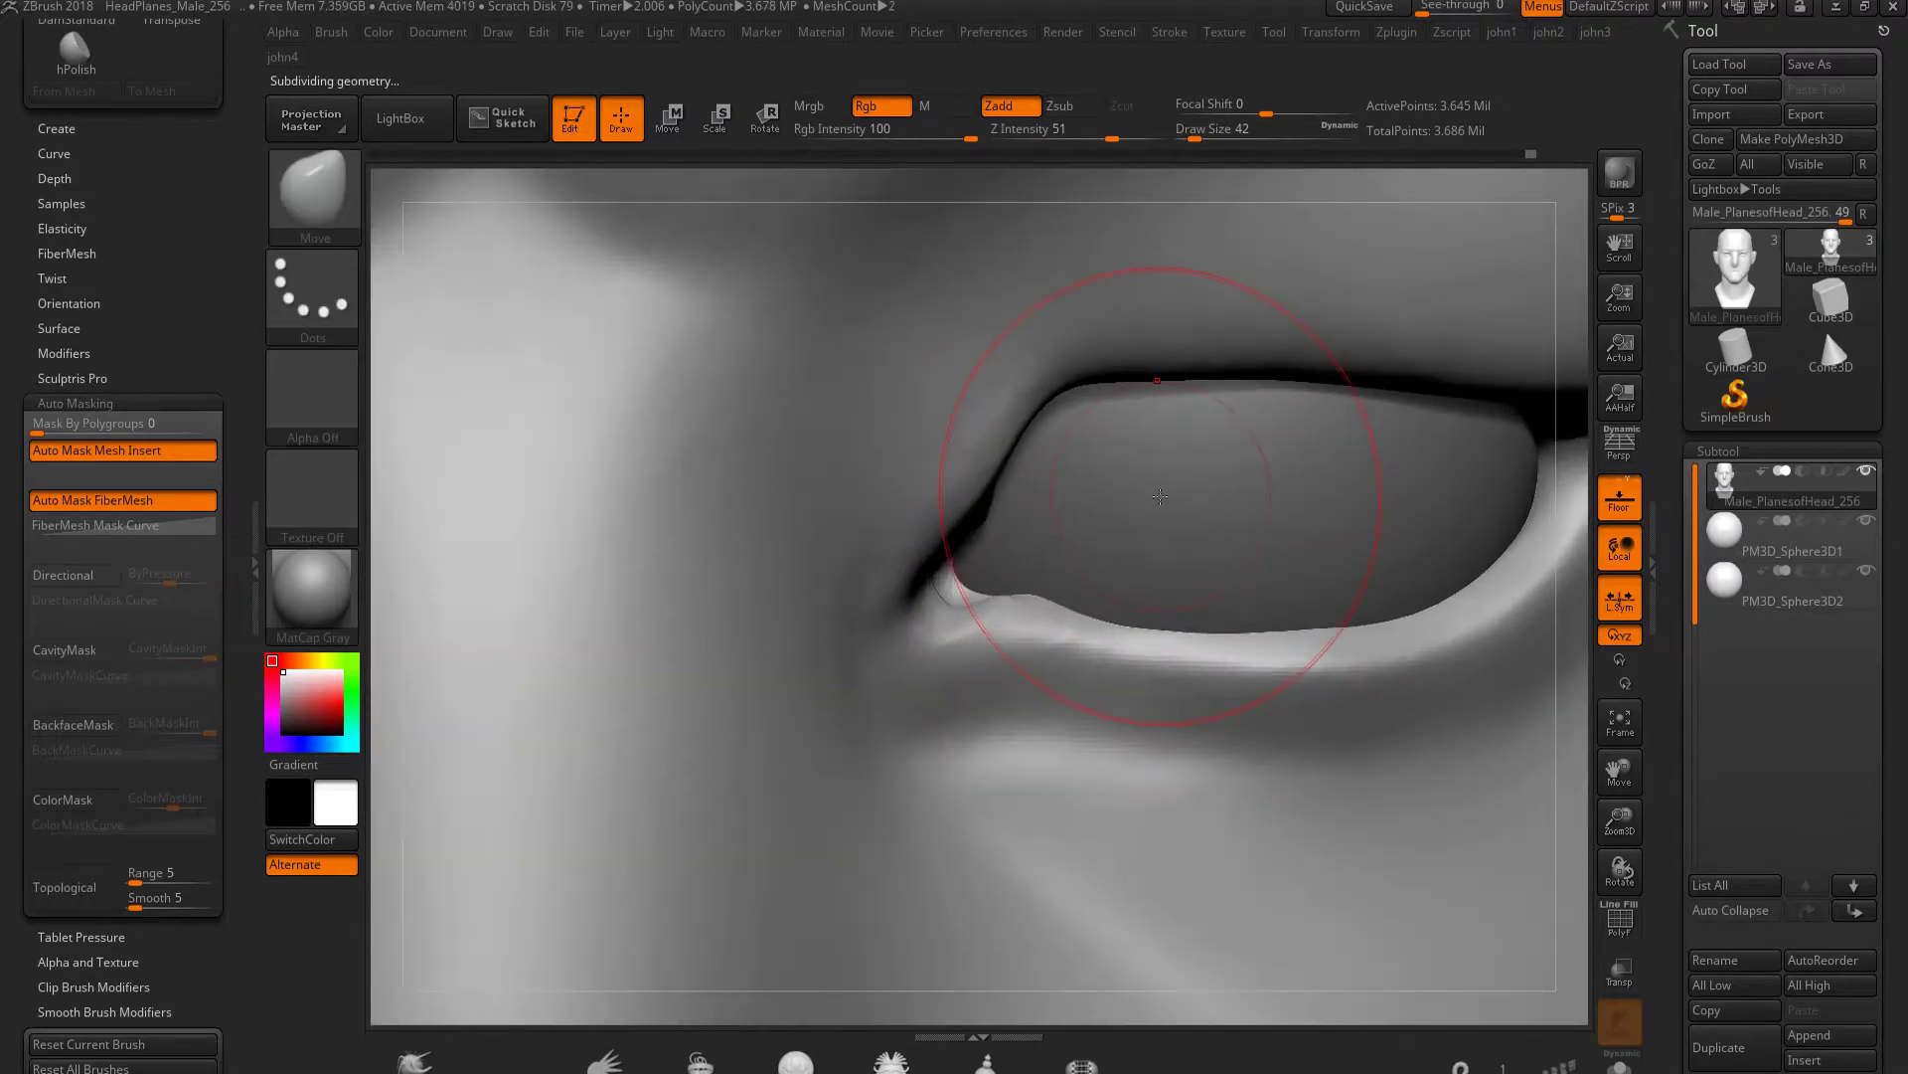
Deepen both nostrils with a resized brush, checking the head in profile and front view
key(shift)
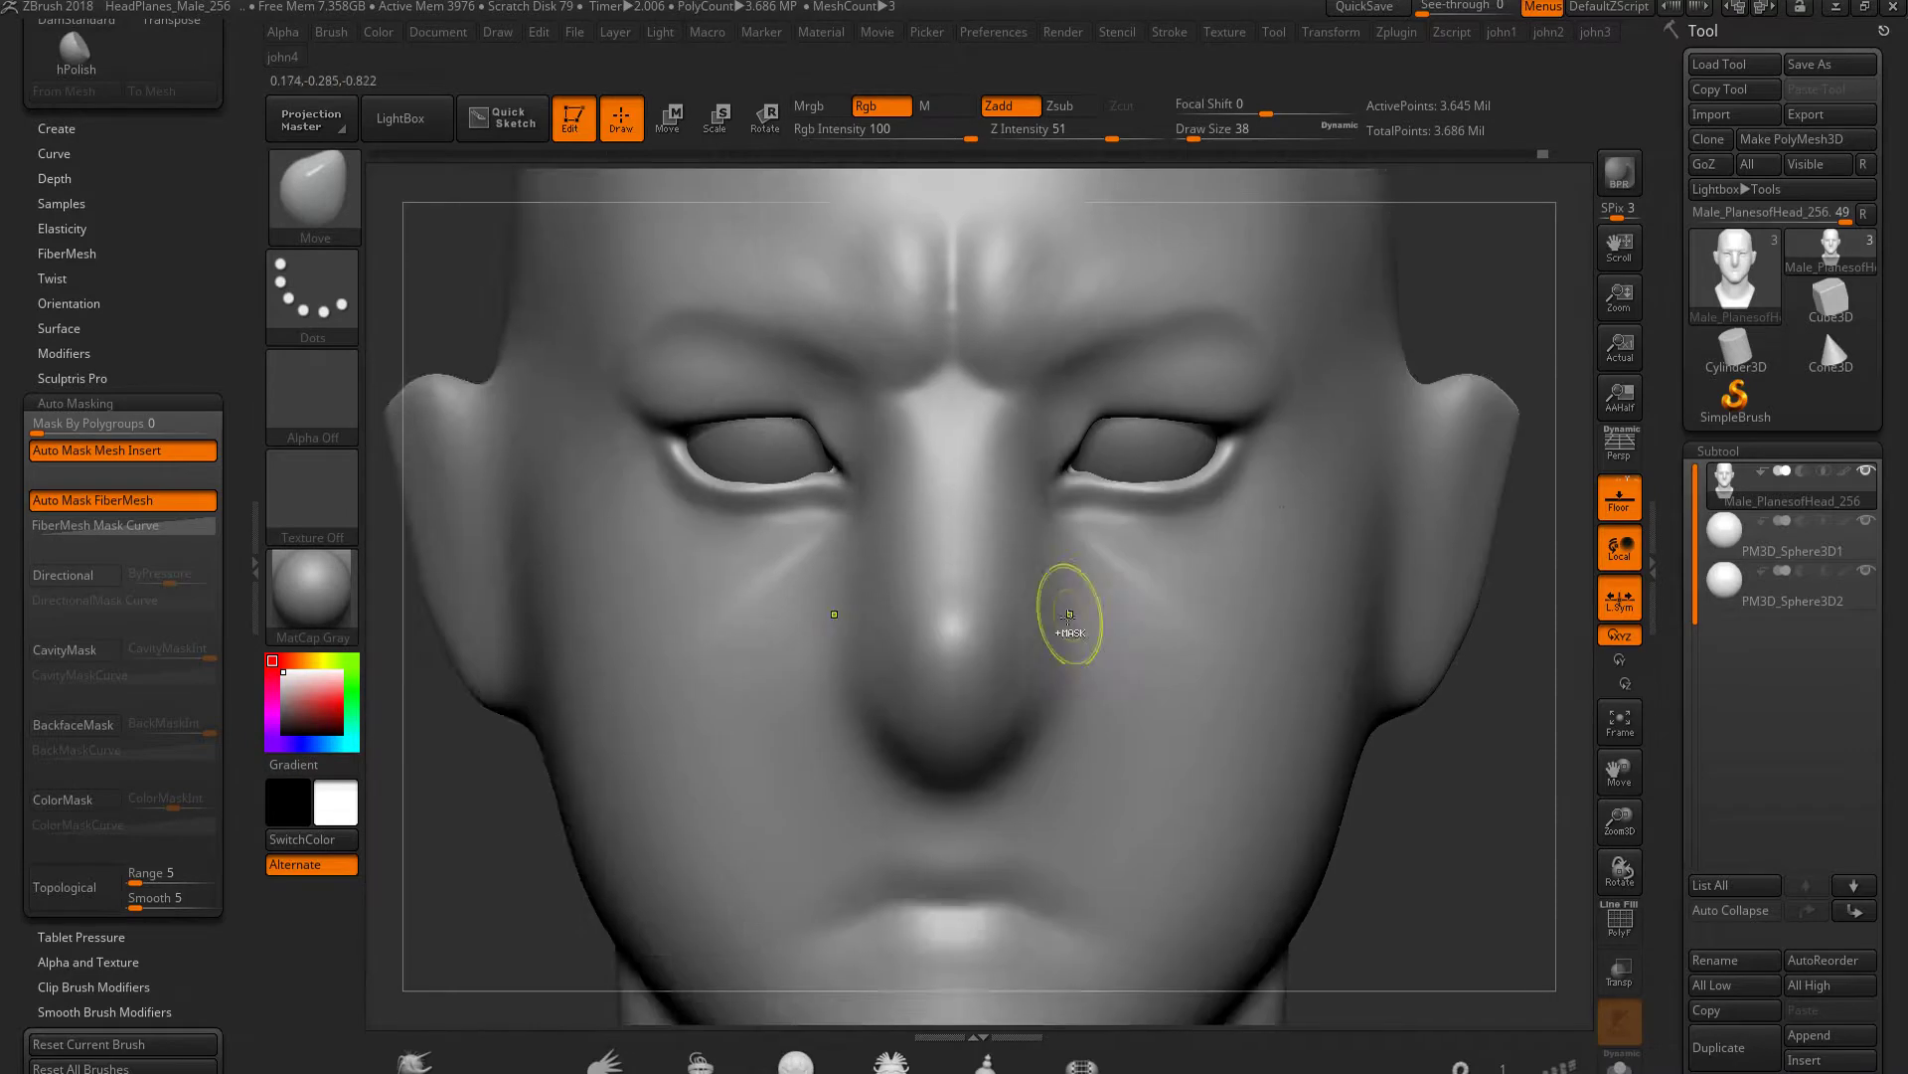
key(shift)
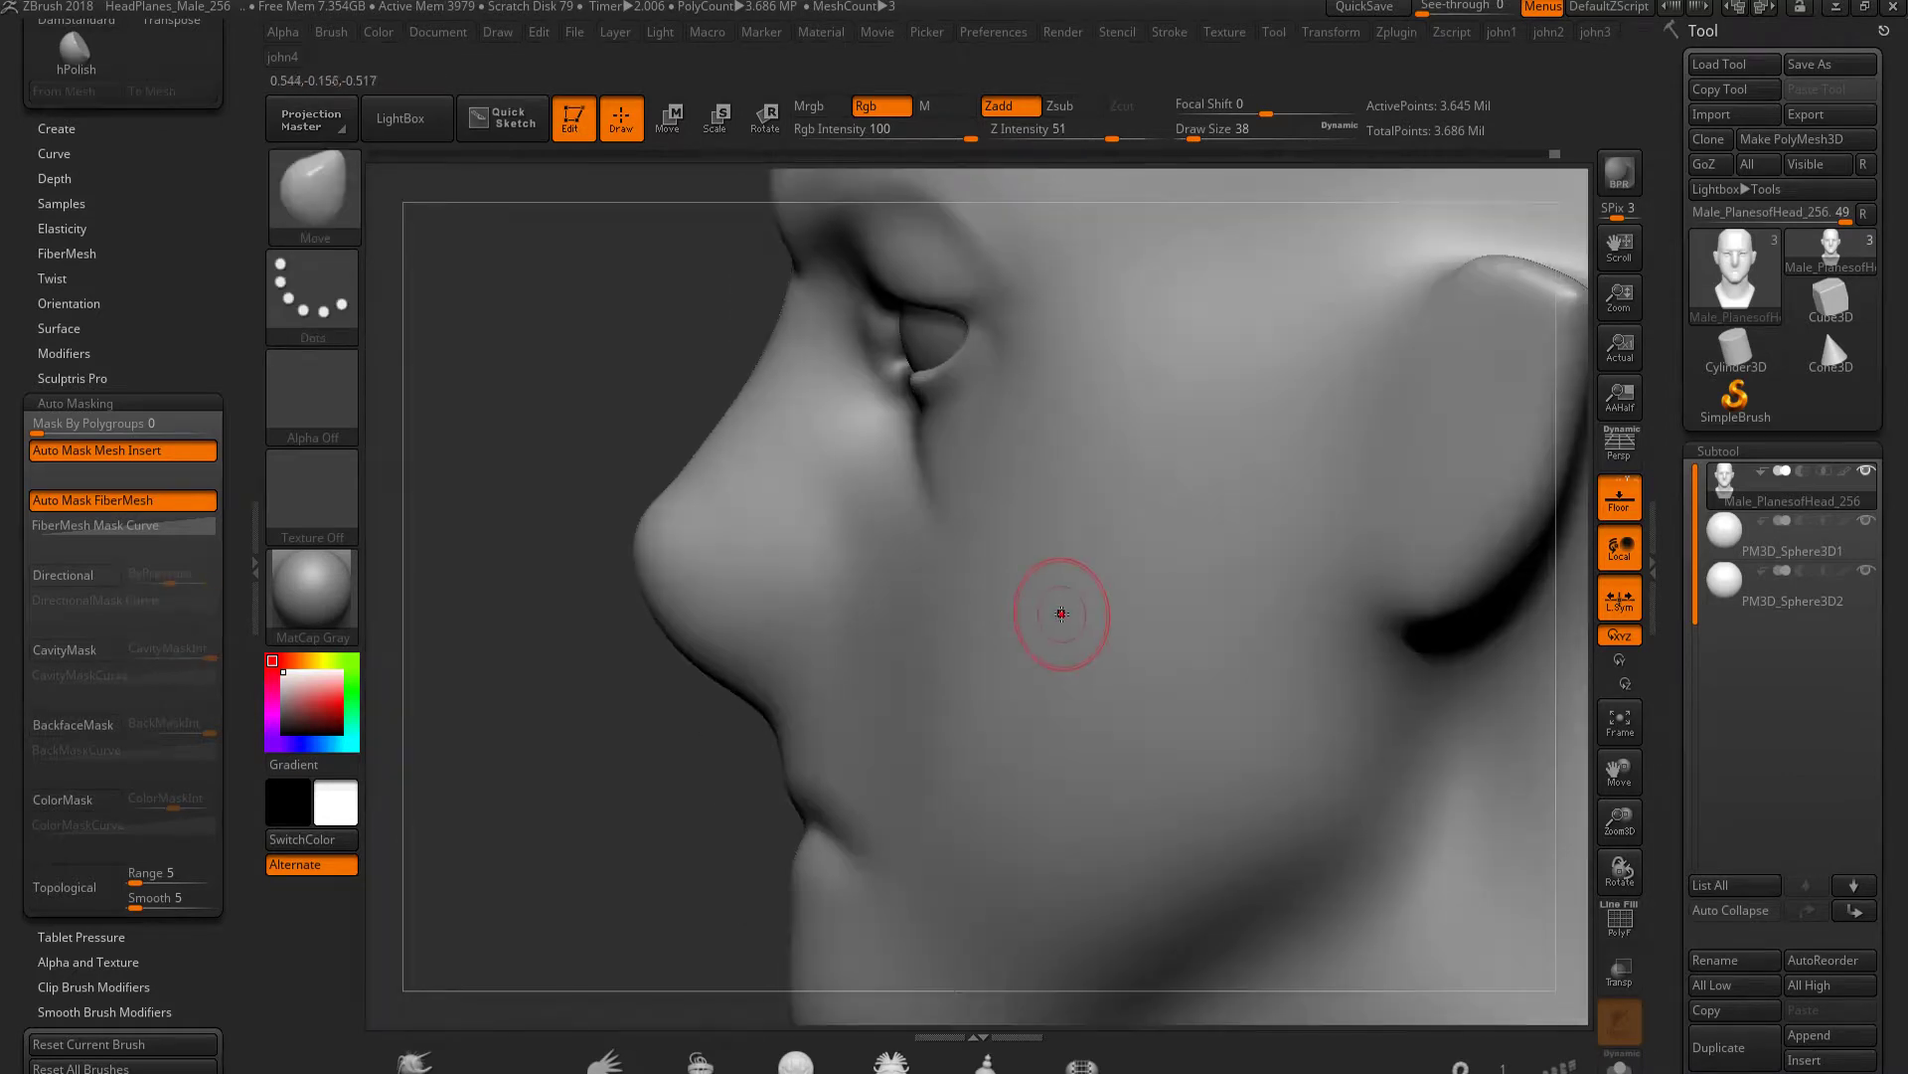
key(bracketright)
key(bracketleft)
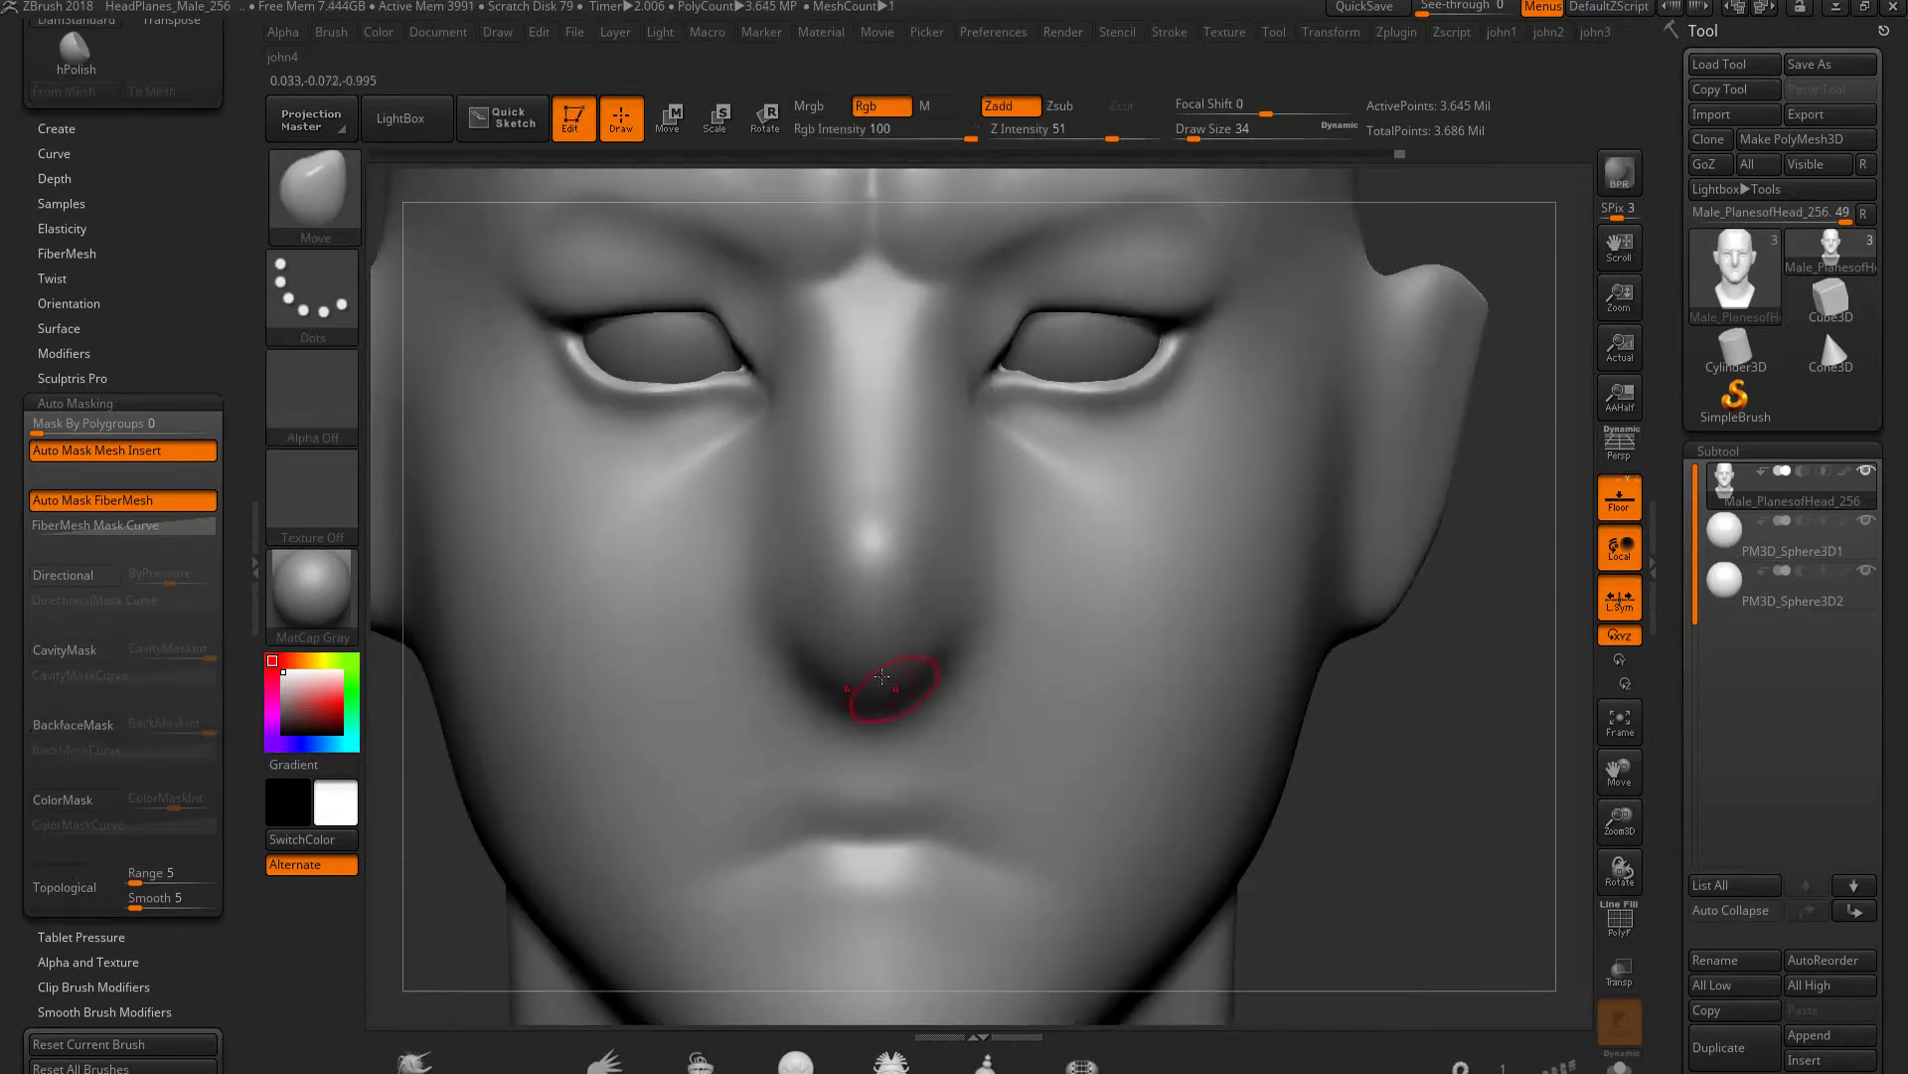
drag(783, 634, 773, 637)
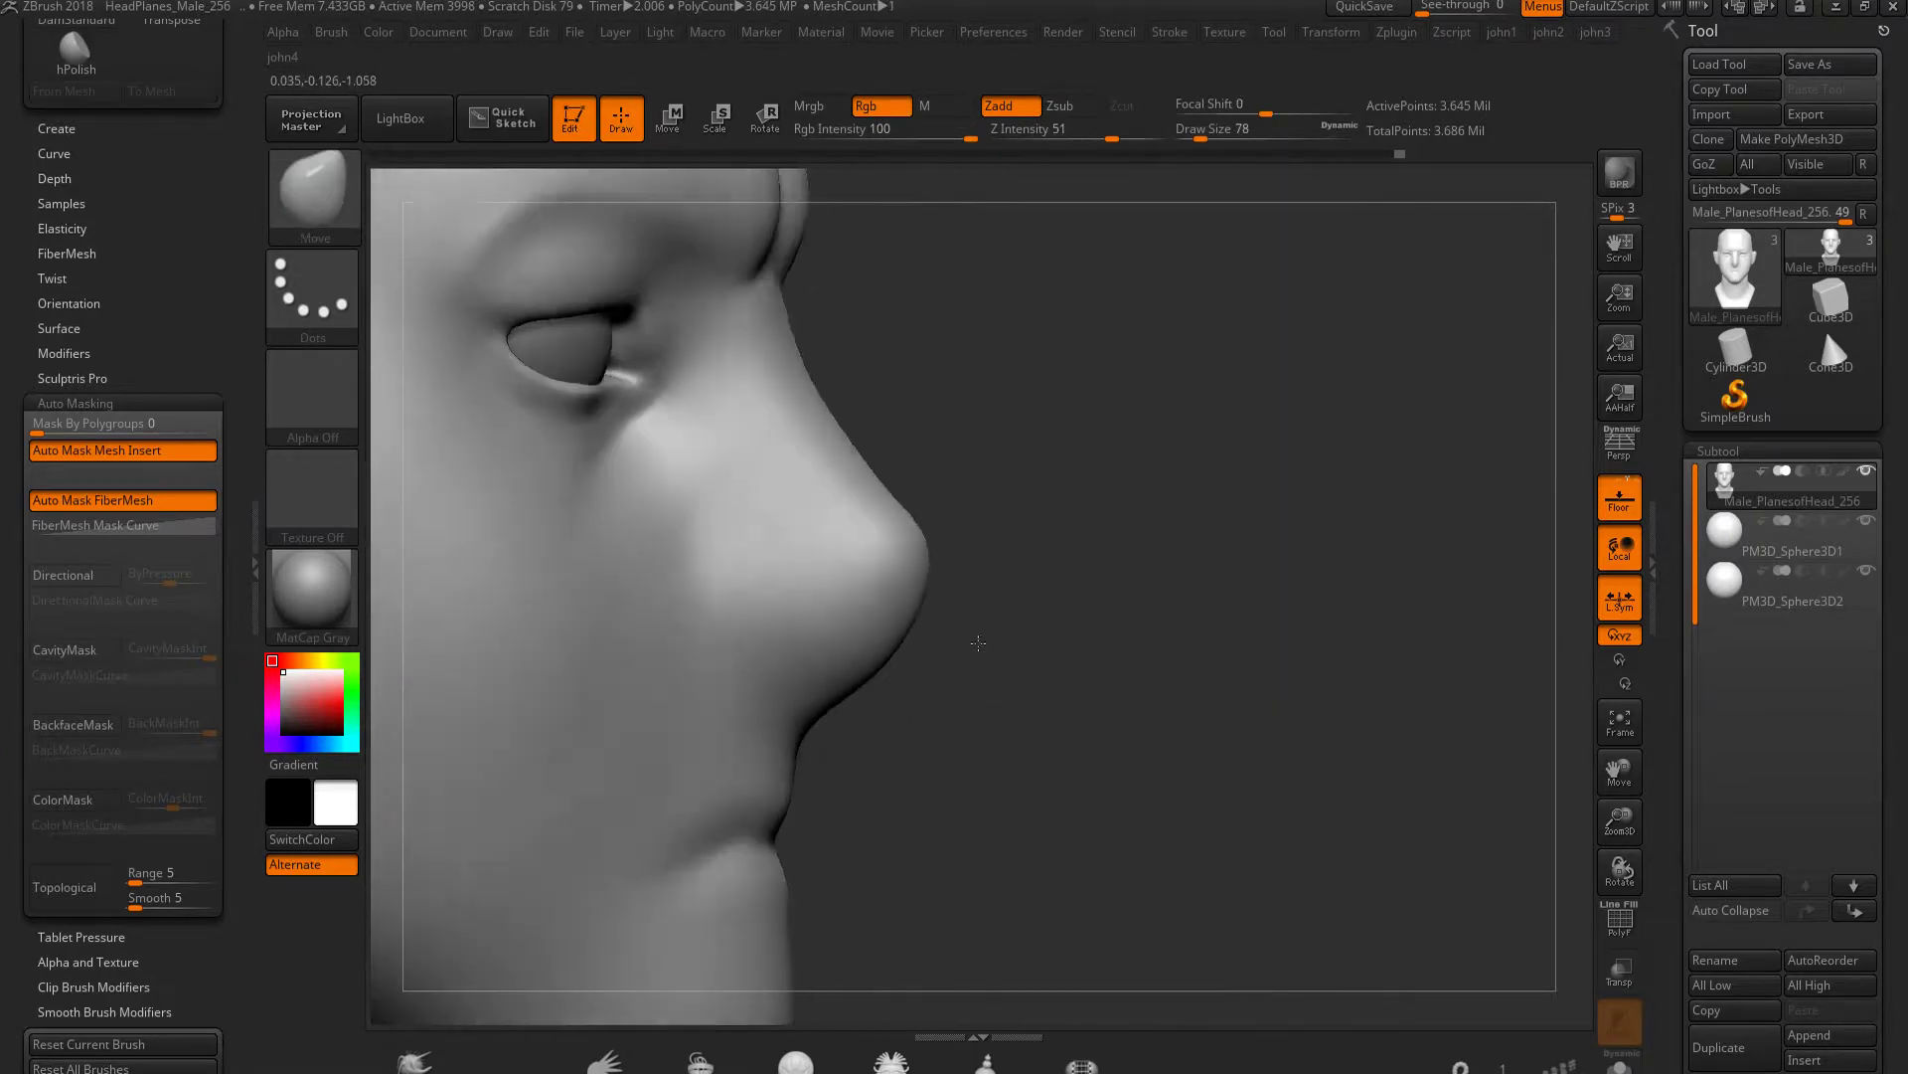
right_drag(811, 598, 987, 708)
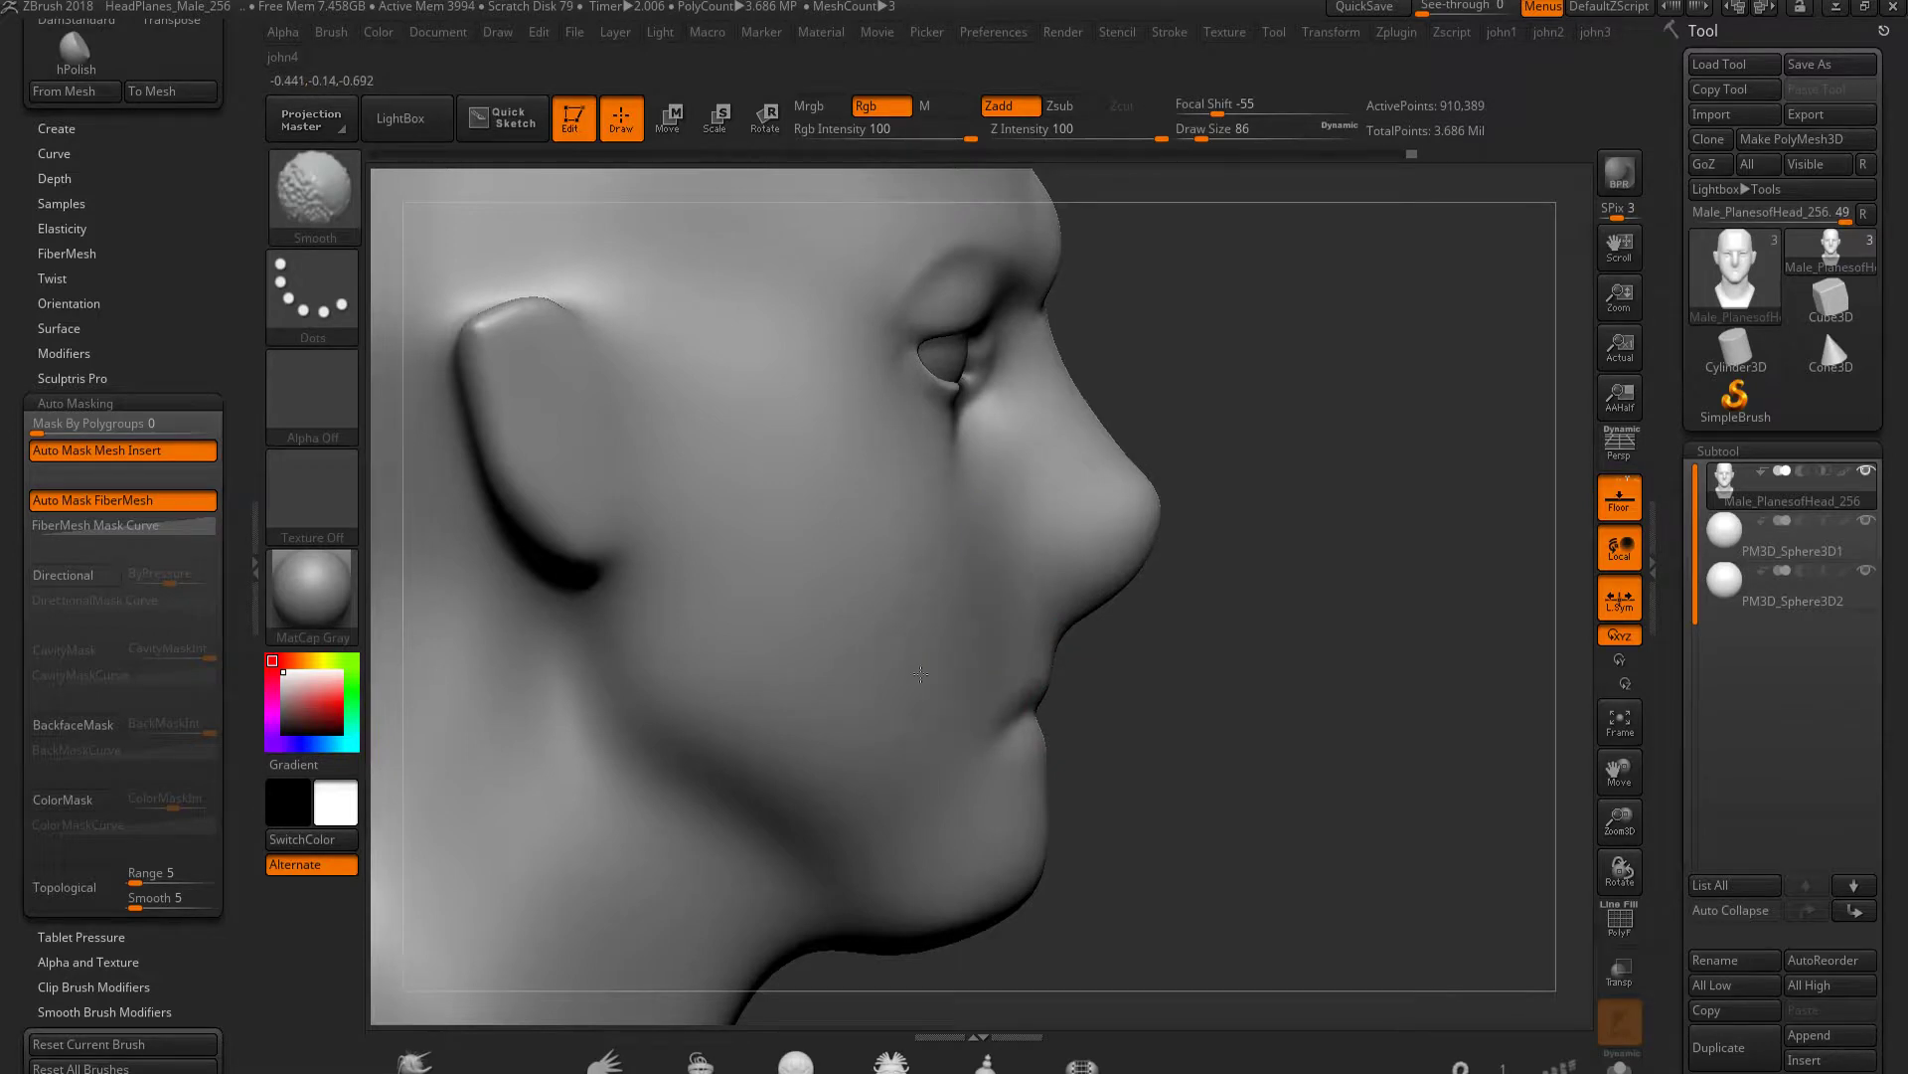
key(shift)
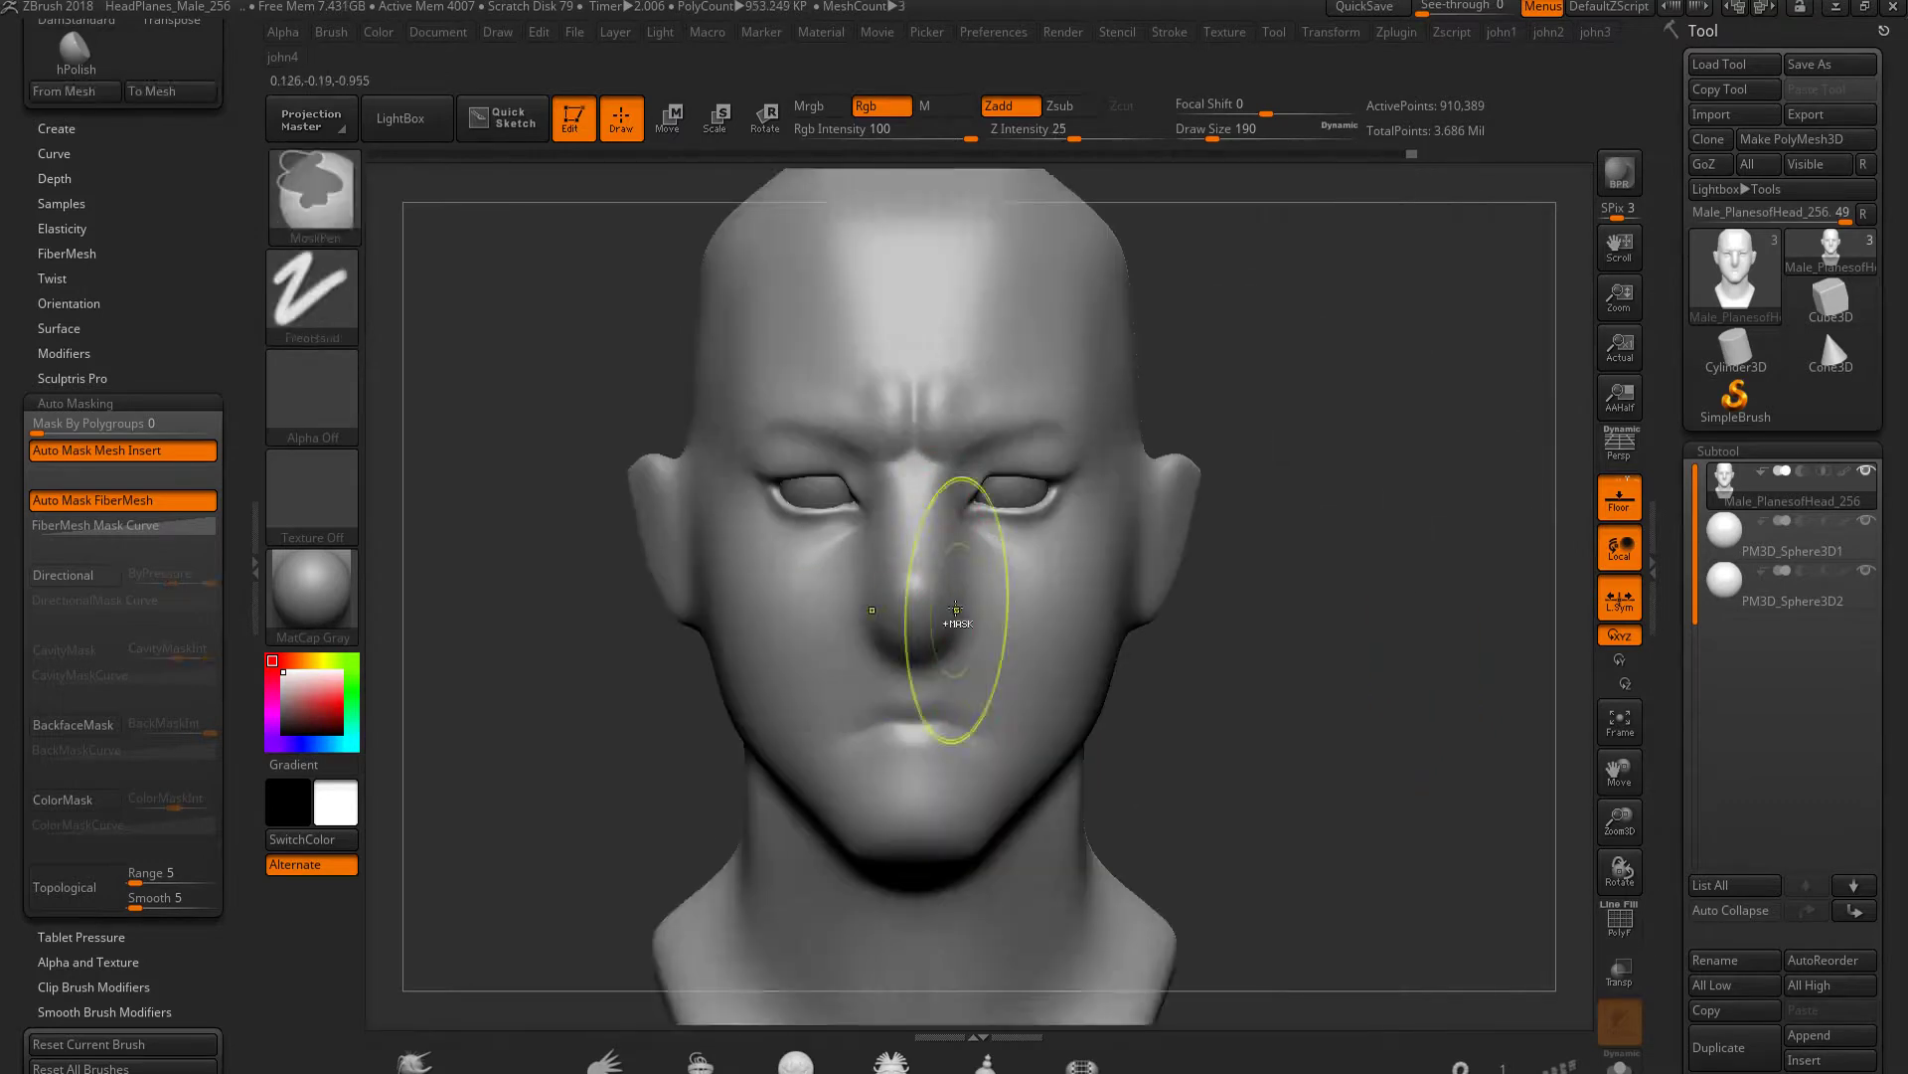
mouse_move(959, 636)
mouse_down()
mouse_move(1022, 457)
mouse_move(1193, 859)
mouse_up()
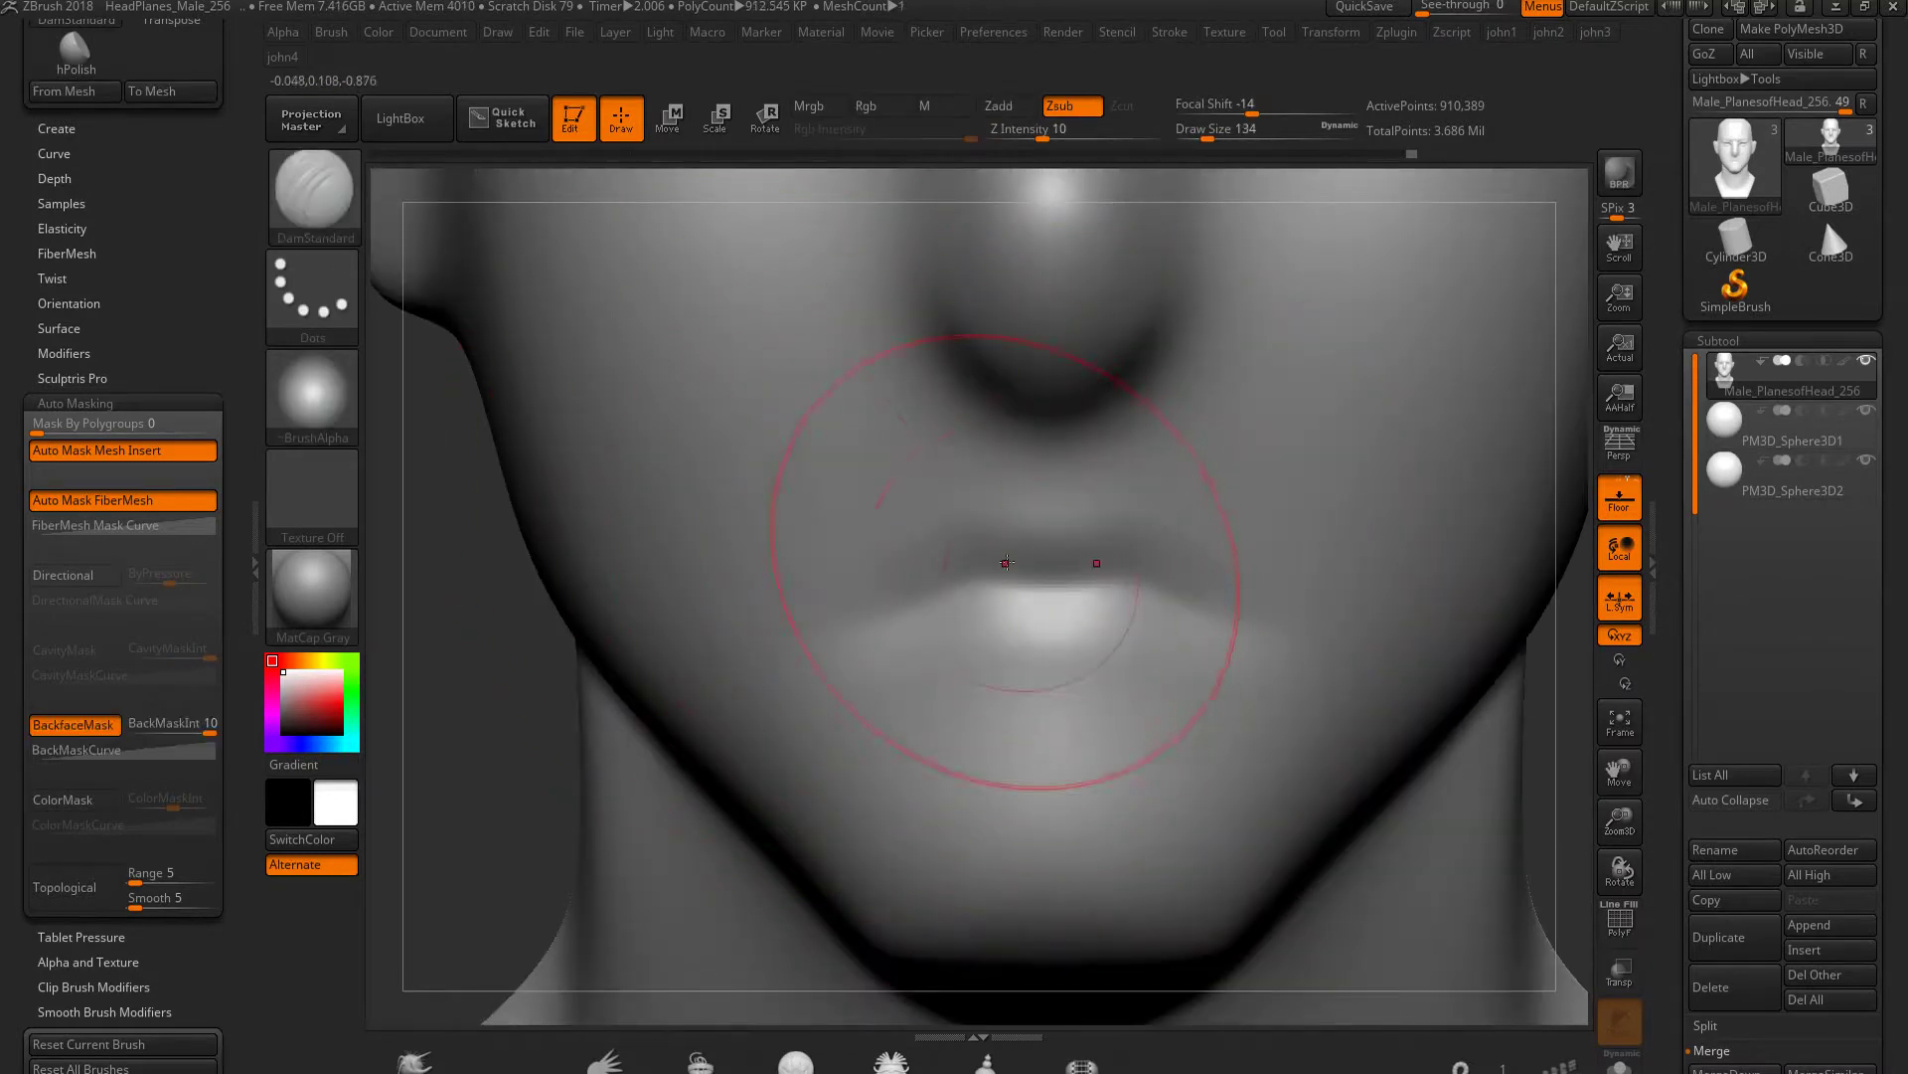
Carve the lip parting line with DamStandard and deepen the upper-lip edge crease
drag(1042, 592, 971, 572)
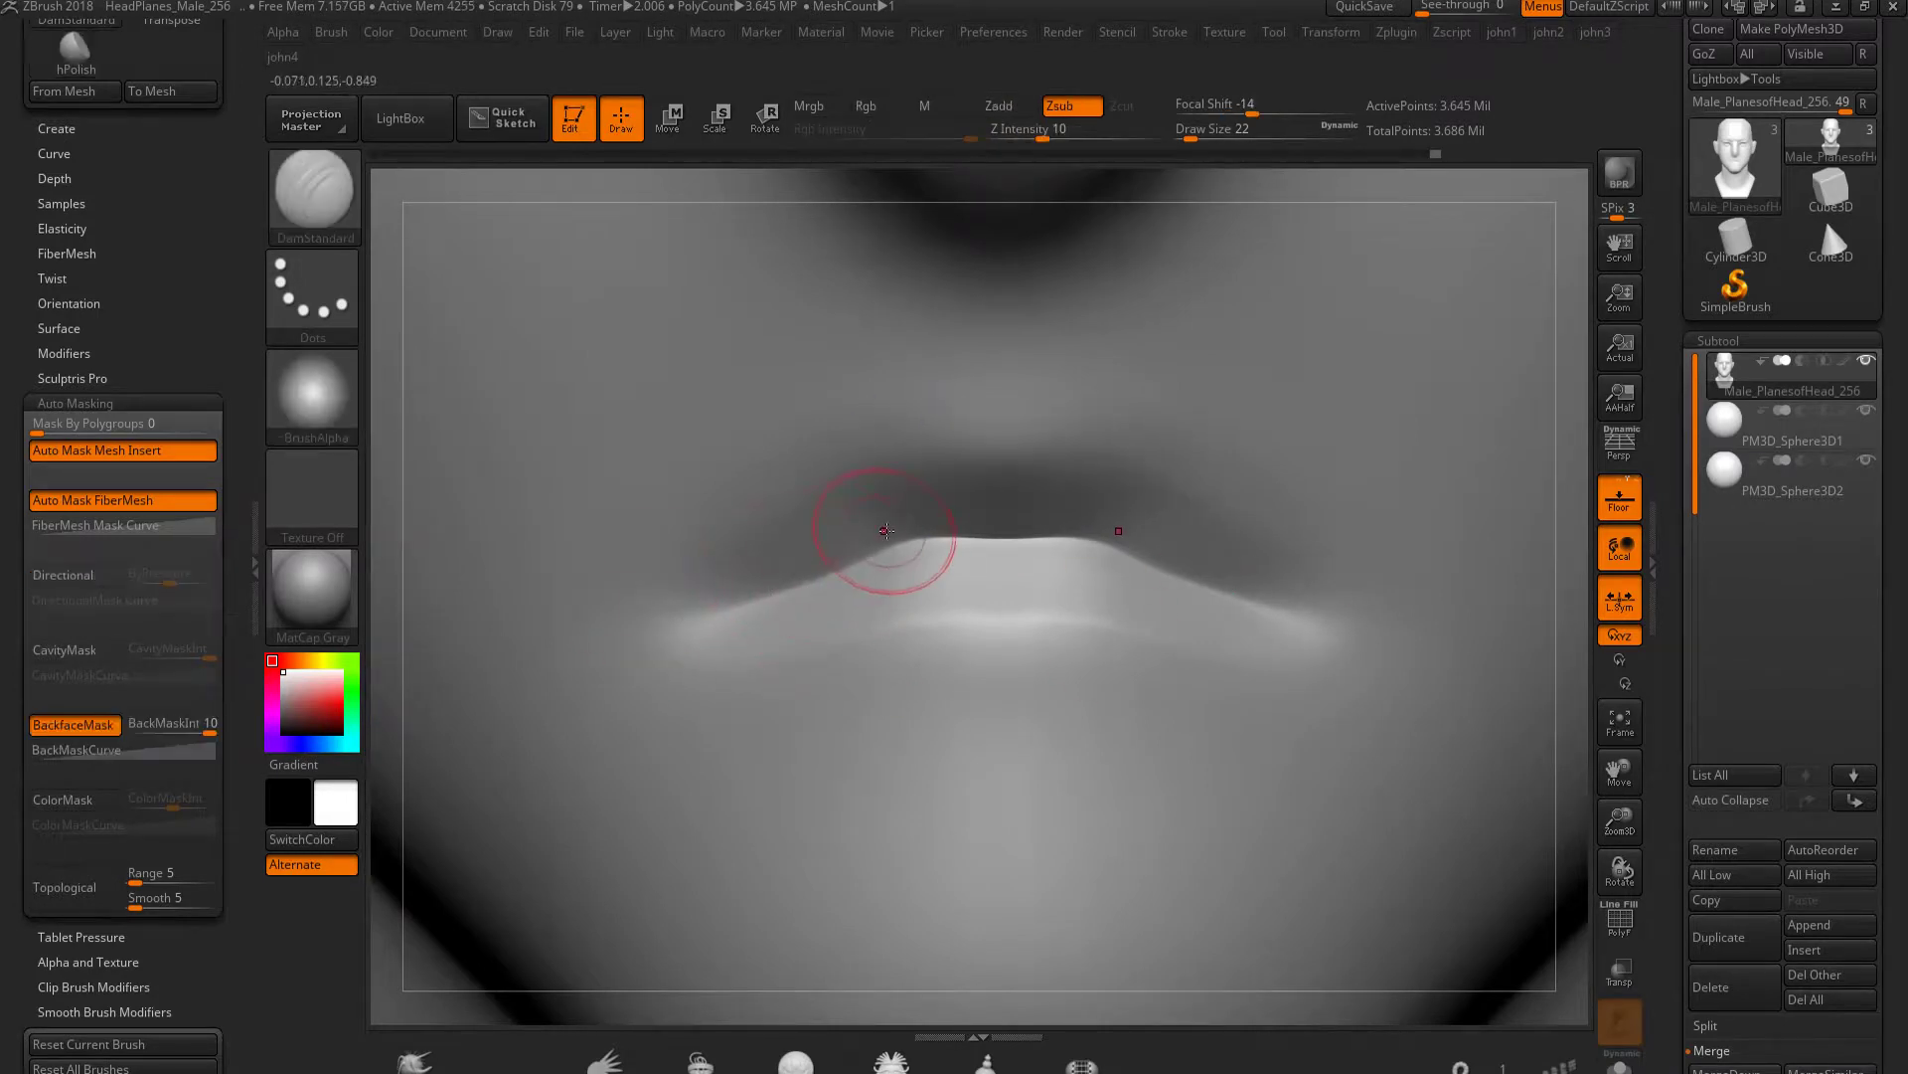
drag(874, 537, 615, 625)
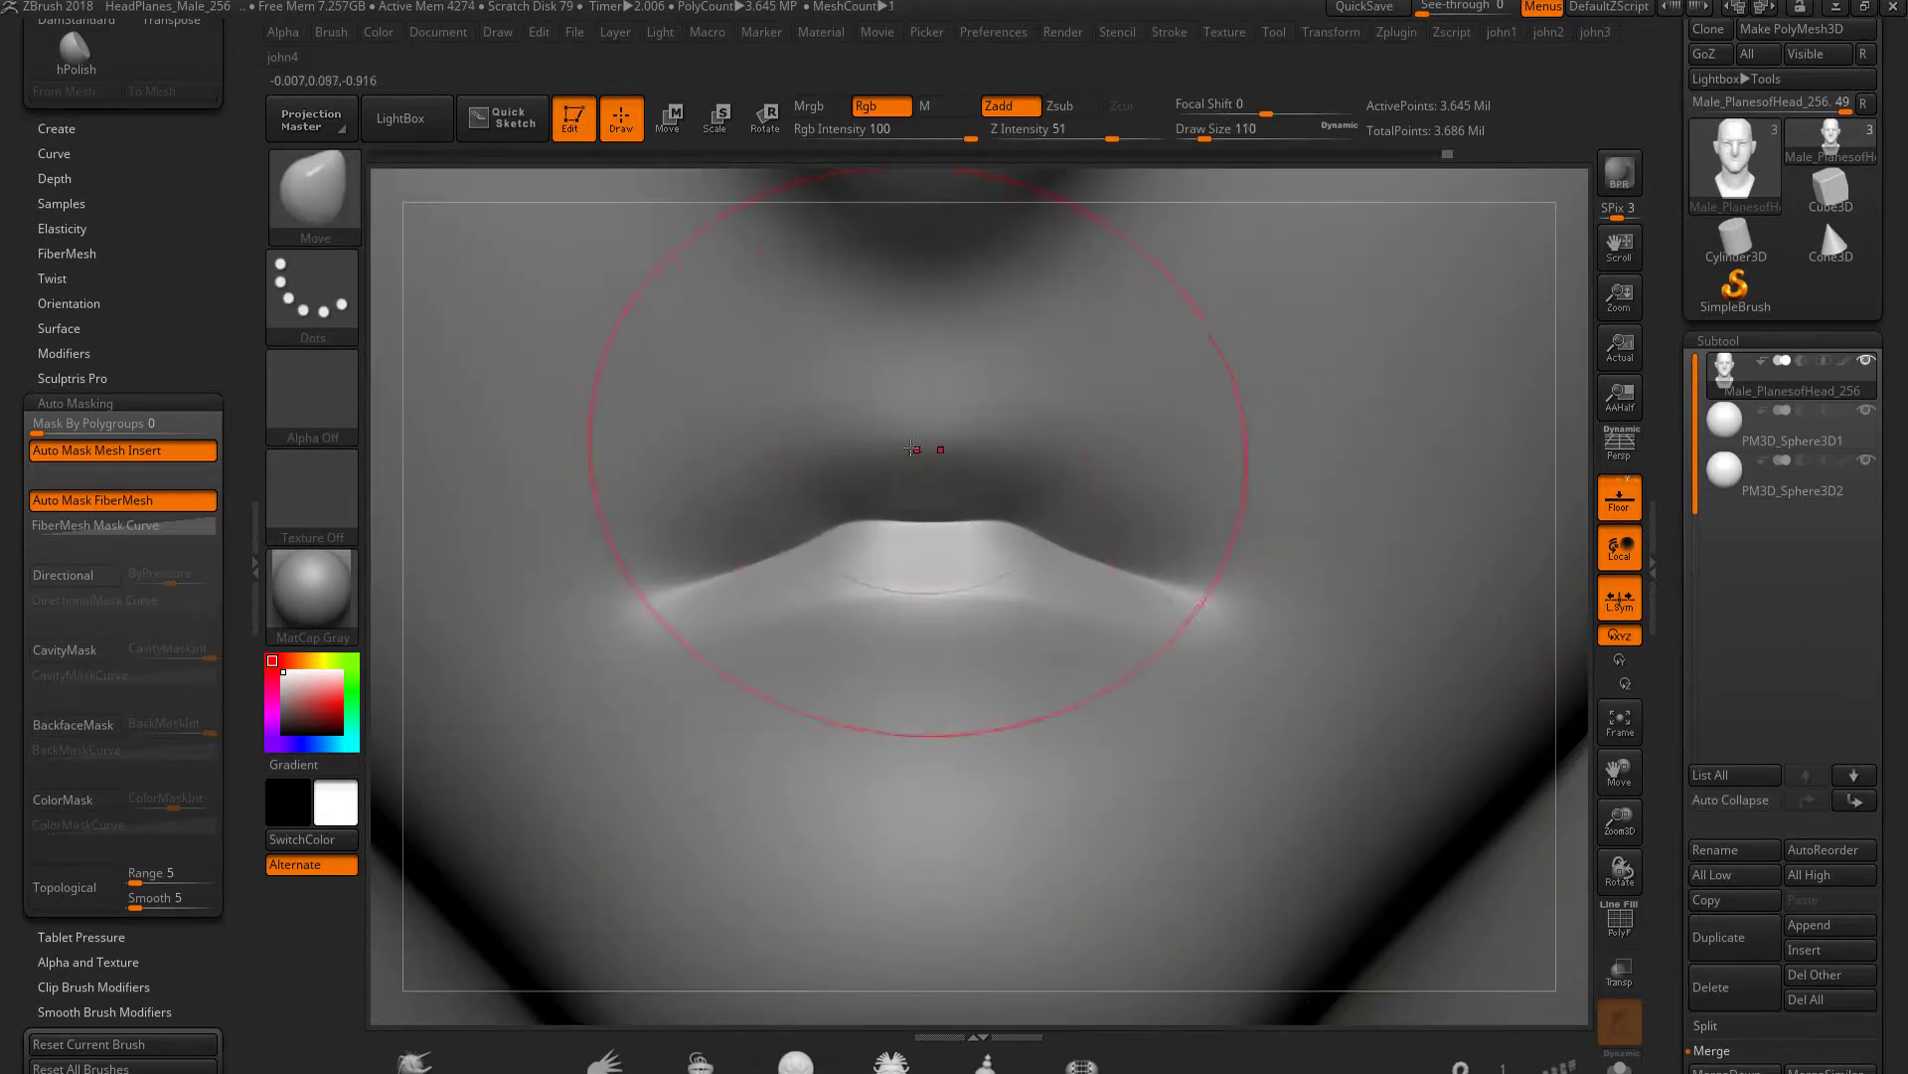
drag(1043, 138, 1052, 138)
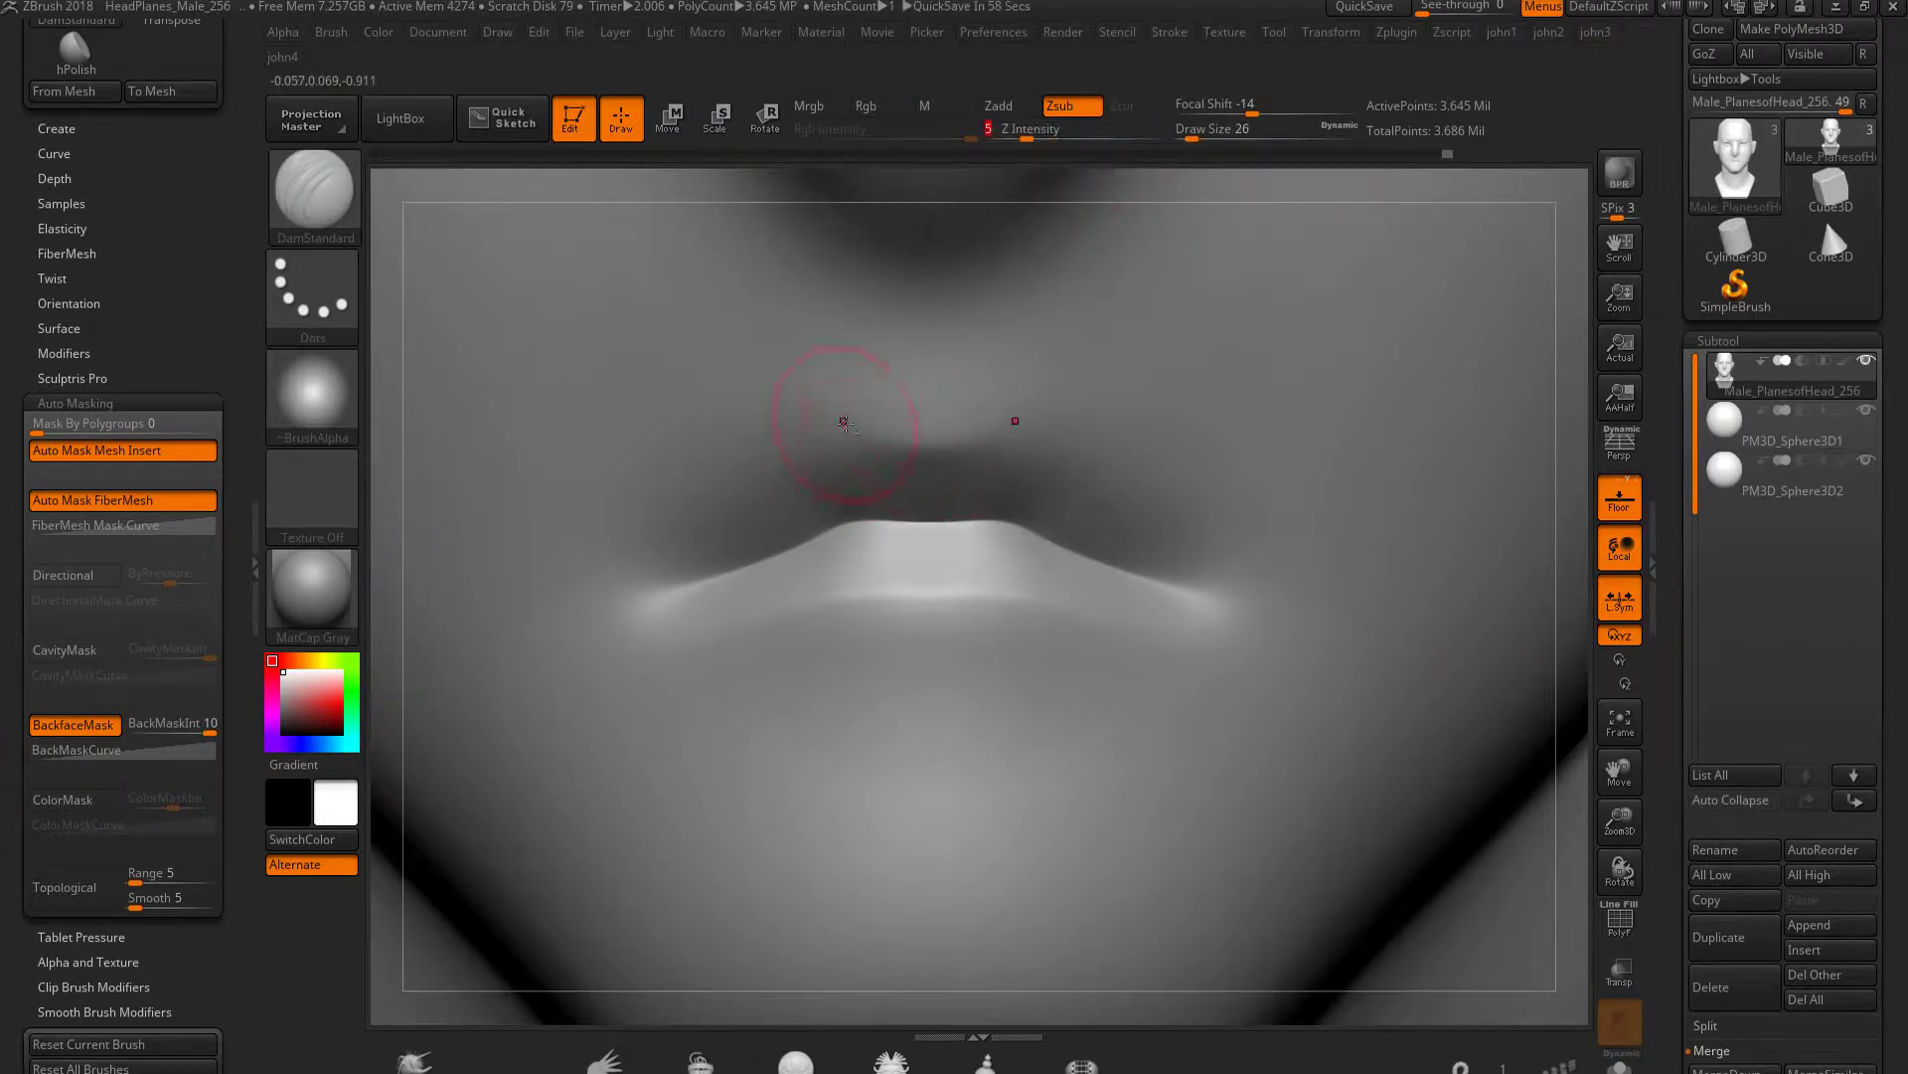
drag(898, 455, 1055, 478)
drag(875, 593, 1034, 600)
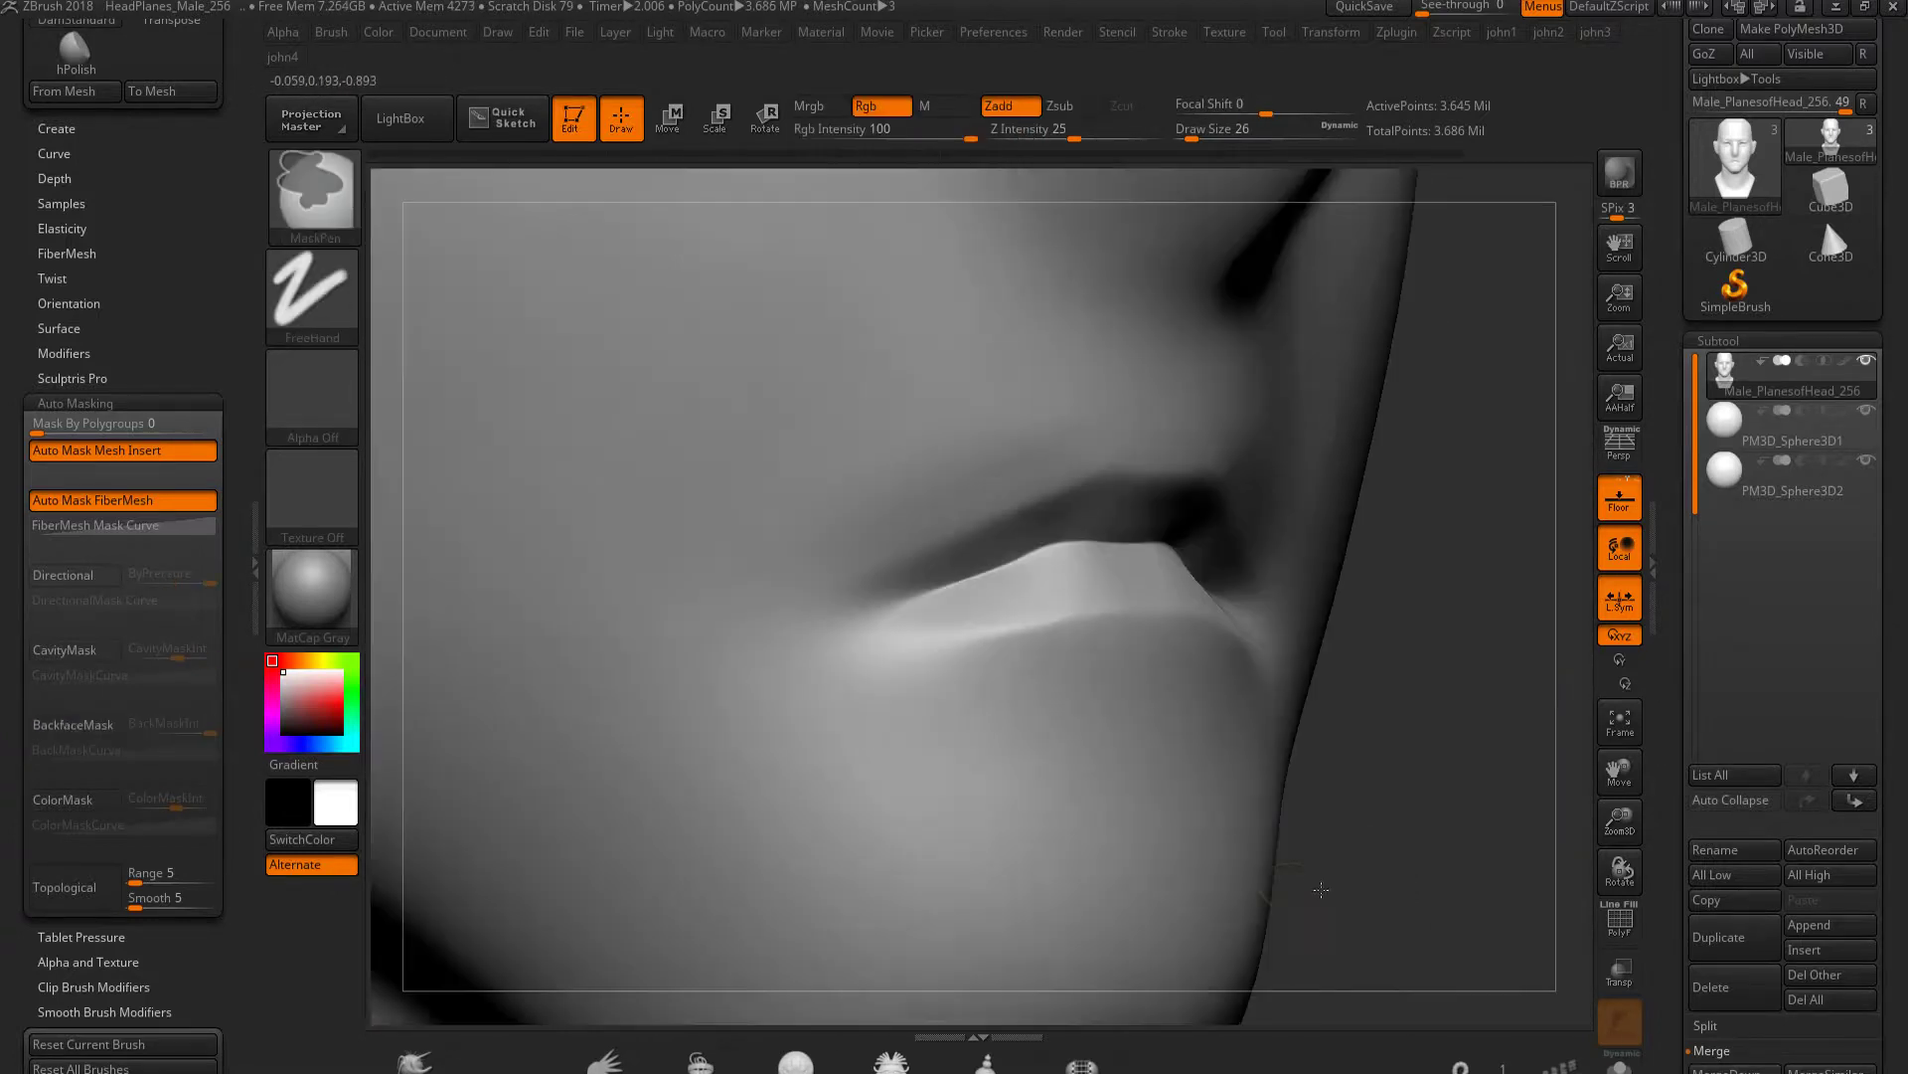
Build up the chin below the lower lip and smooth away the ridged strokes
drag(1320, 890, 1298, 877)
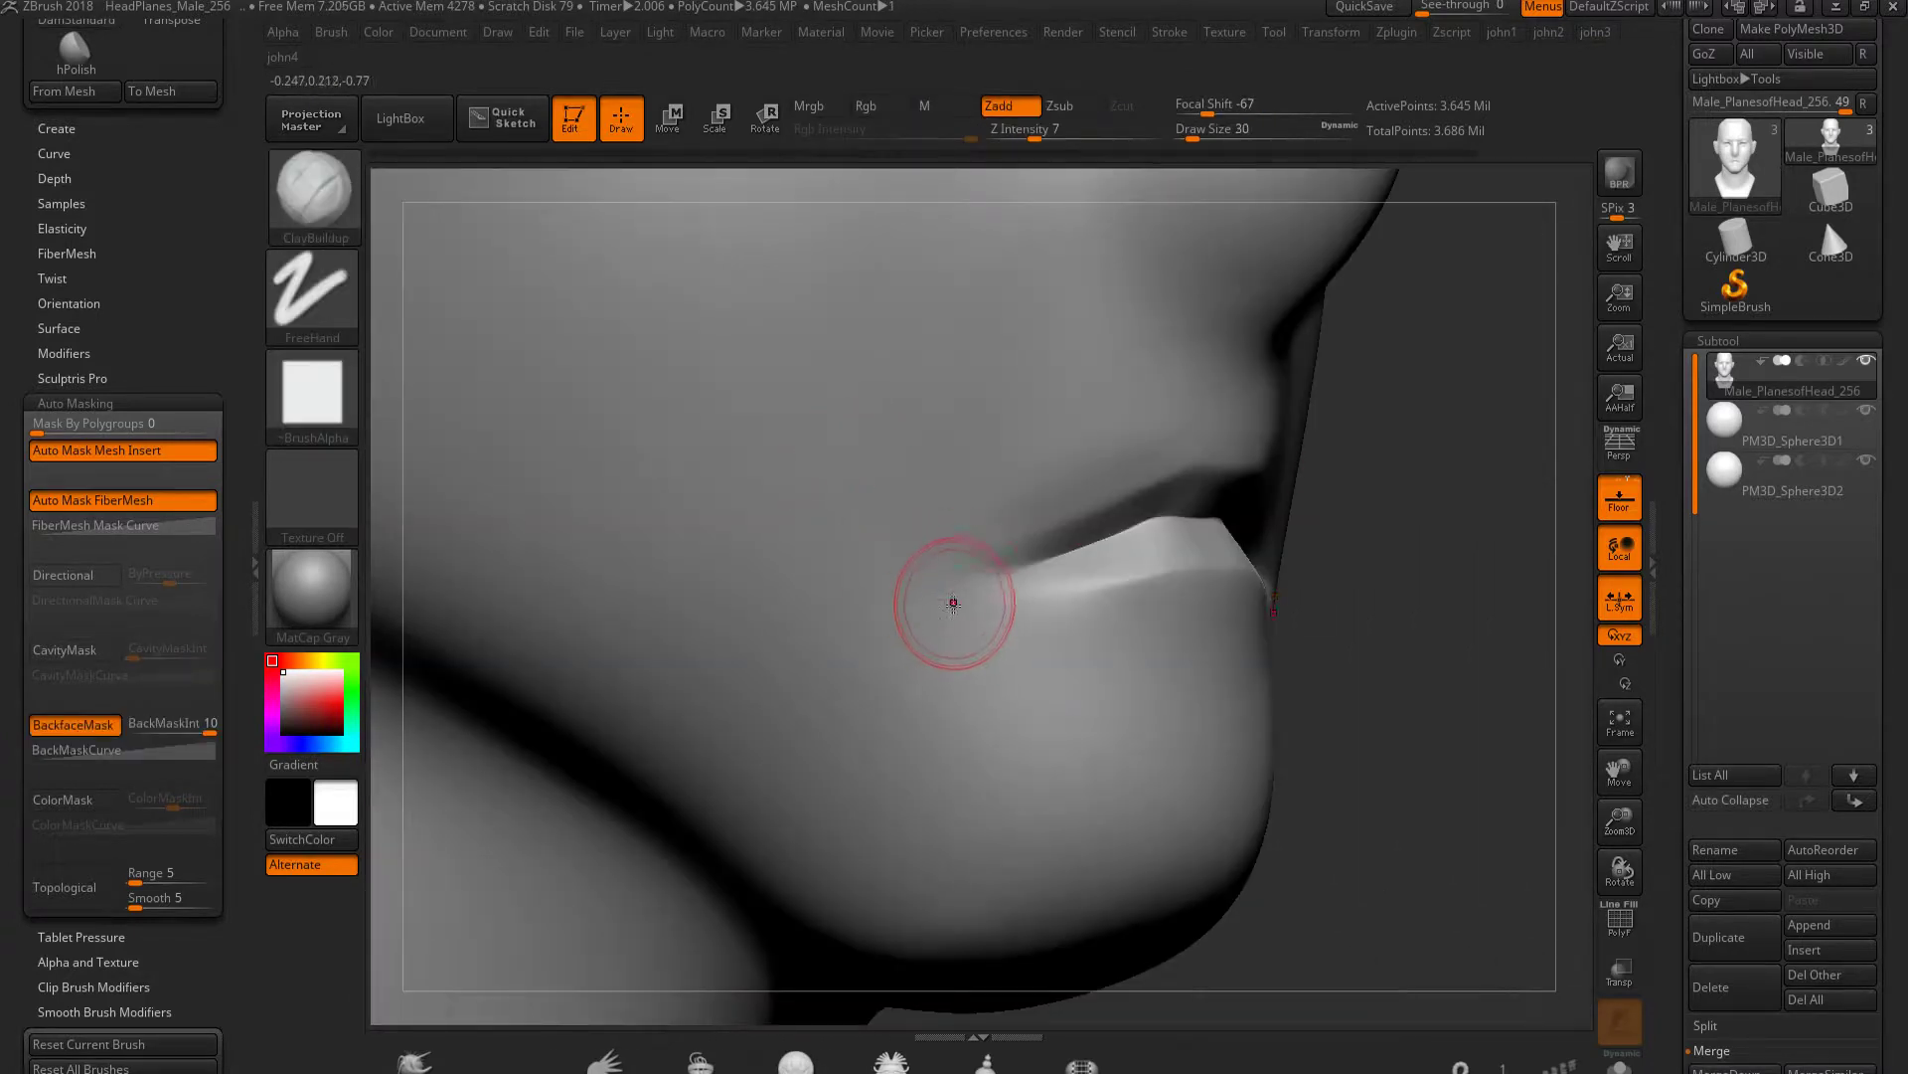
drag(1011, 579, 956, 738)
drag(1034, 138, 1026, 138)
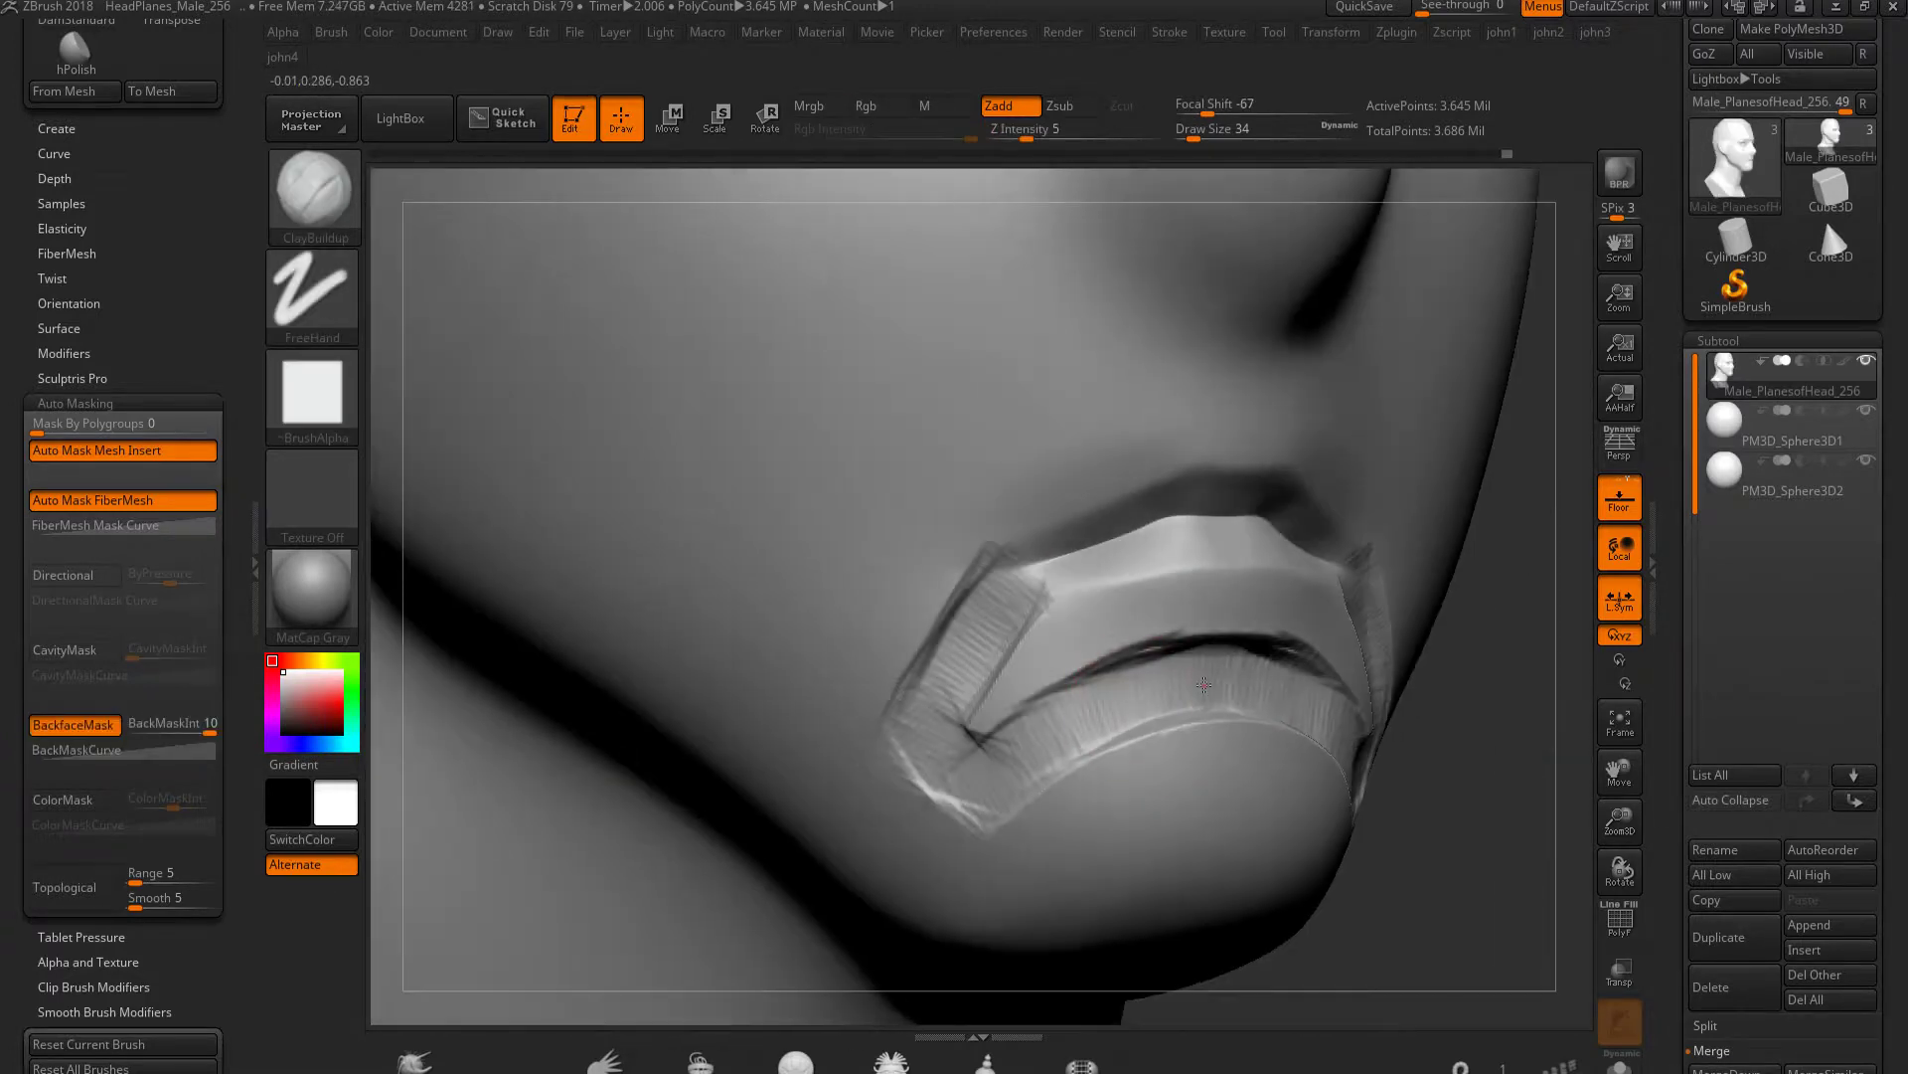
mouse_move(917, 743)
shift+mouse_down()
mouse_move(930, 682)
mouse_move(1024, 768)
mouse_move(1024, 704)
mouse_move(1093, 752)
shift+mouse_up()
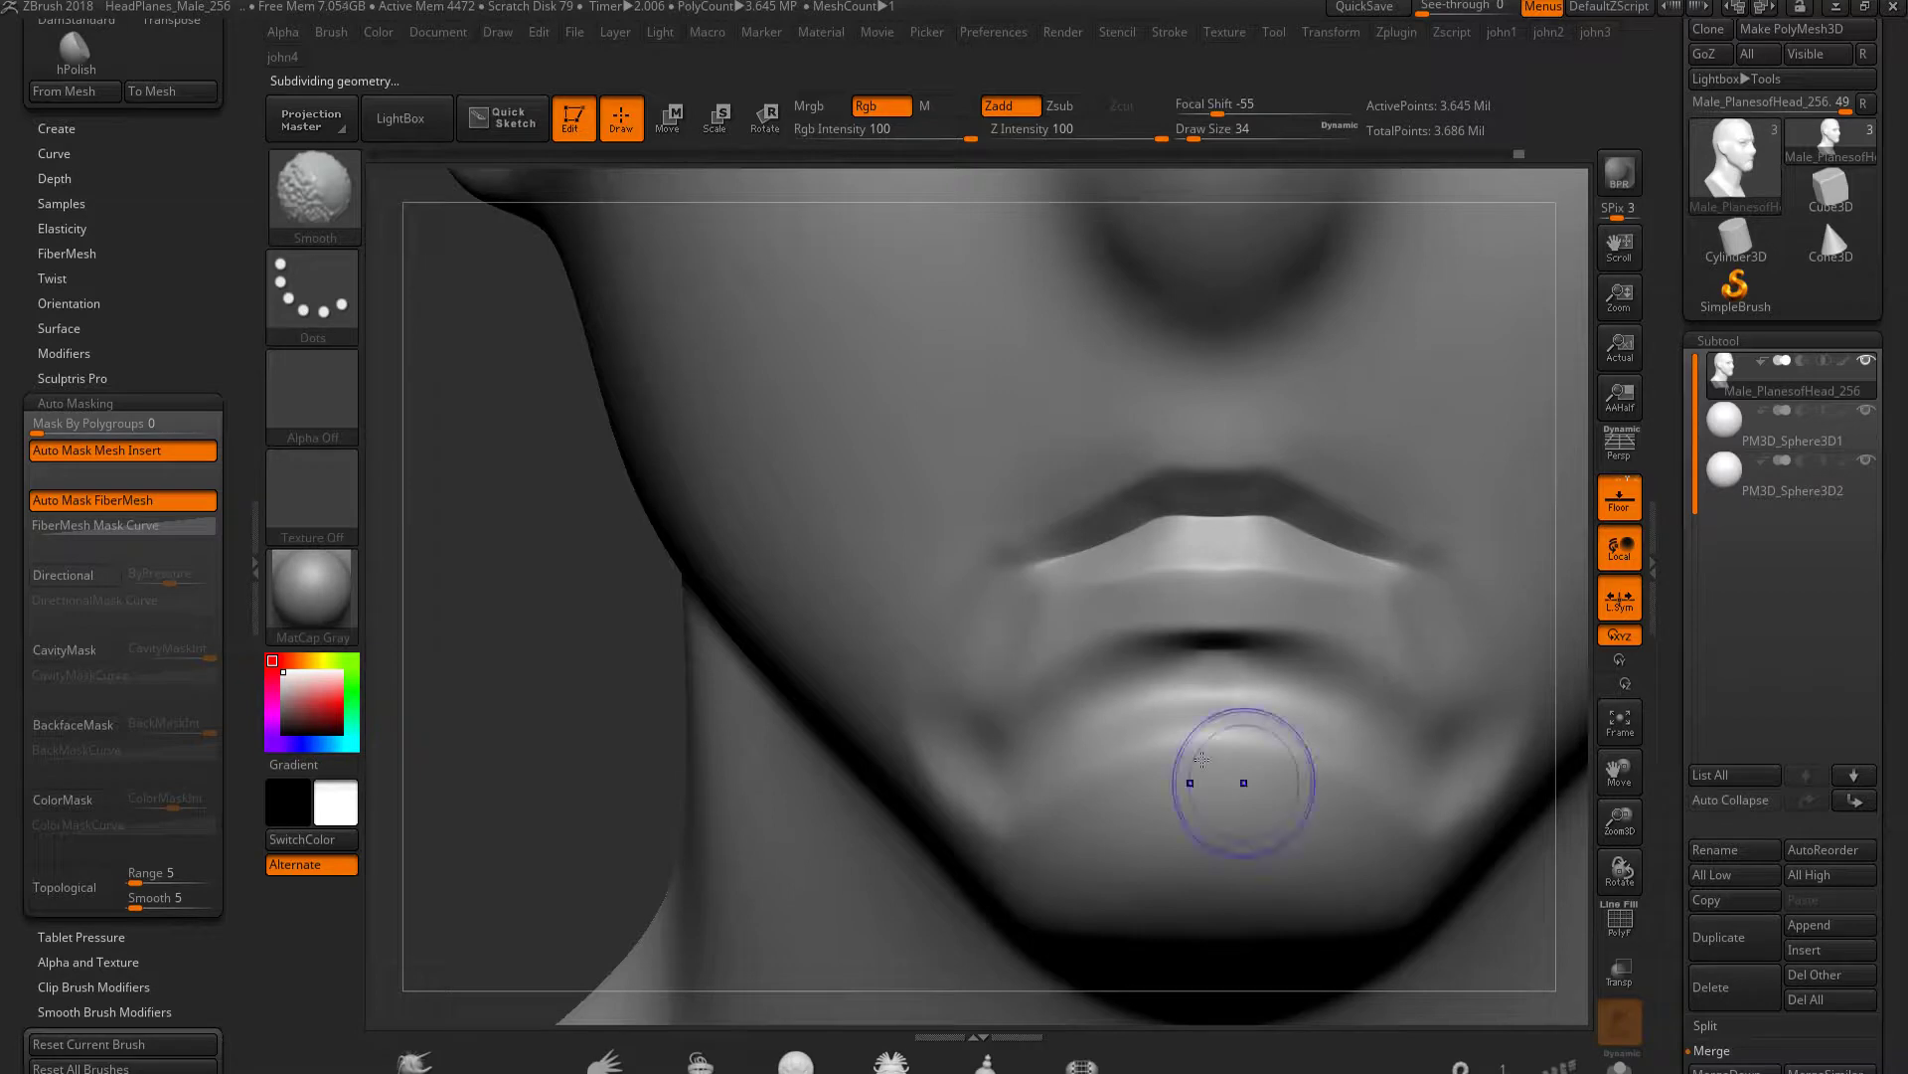
Nudge the jawline under the chin with the Move brush after toggling subdivision levels
key(shift+d)
key(d)
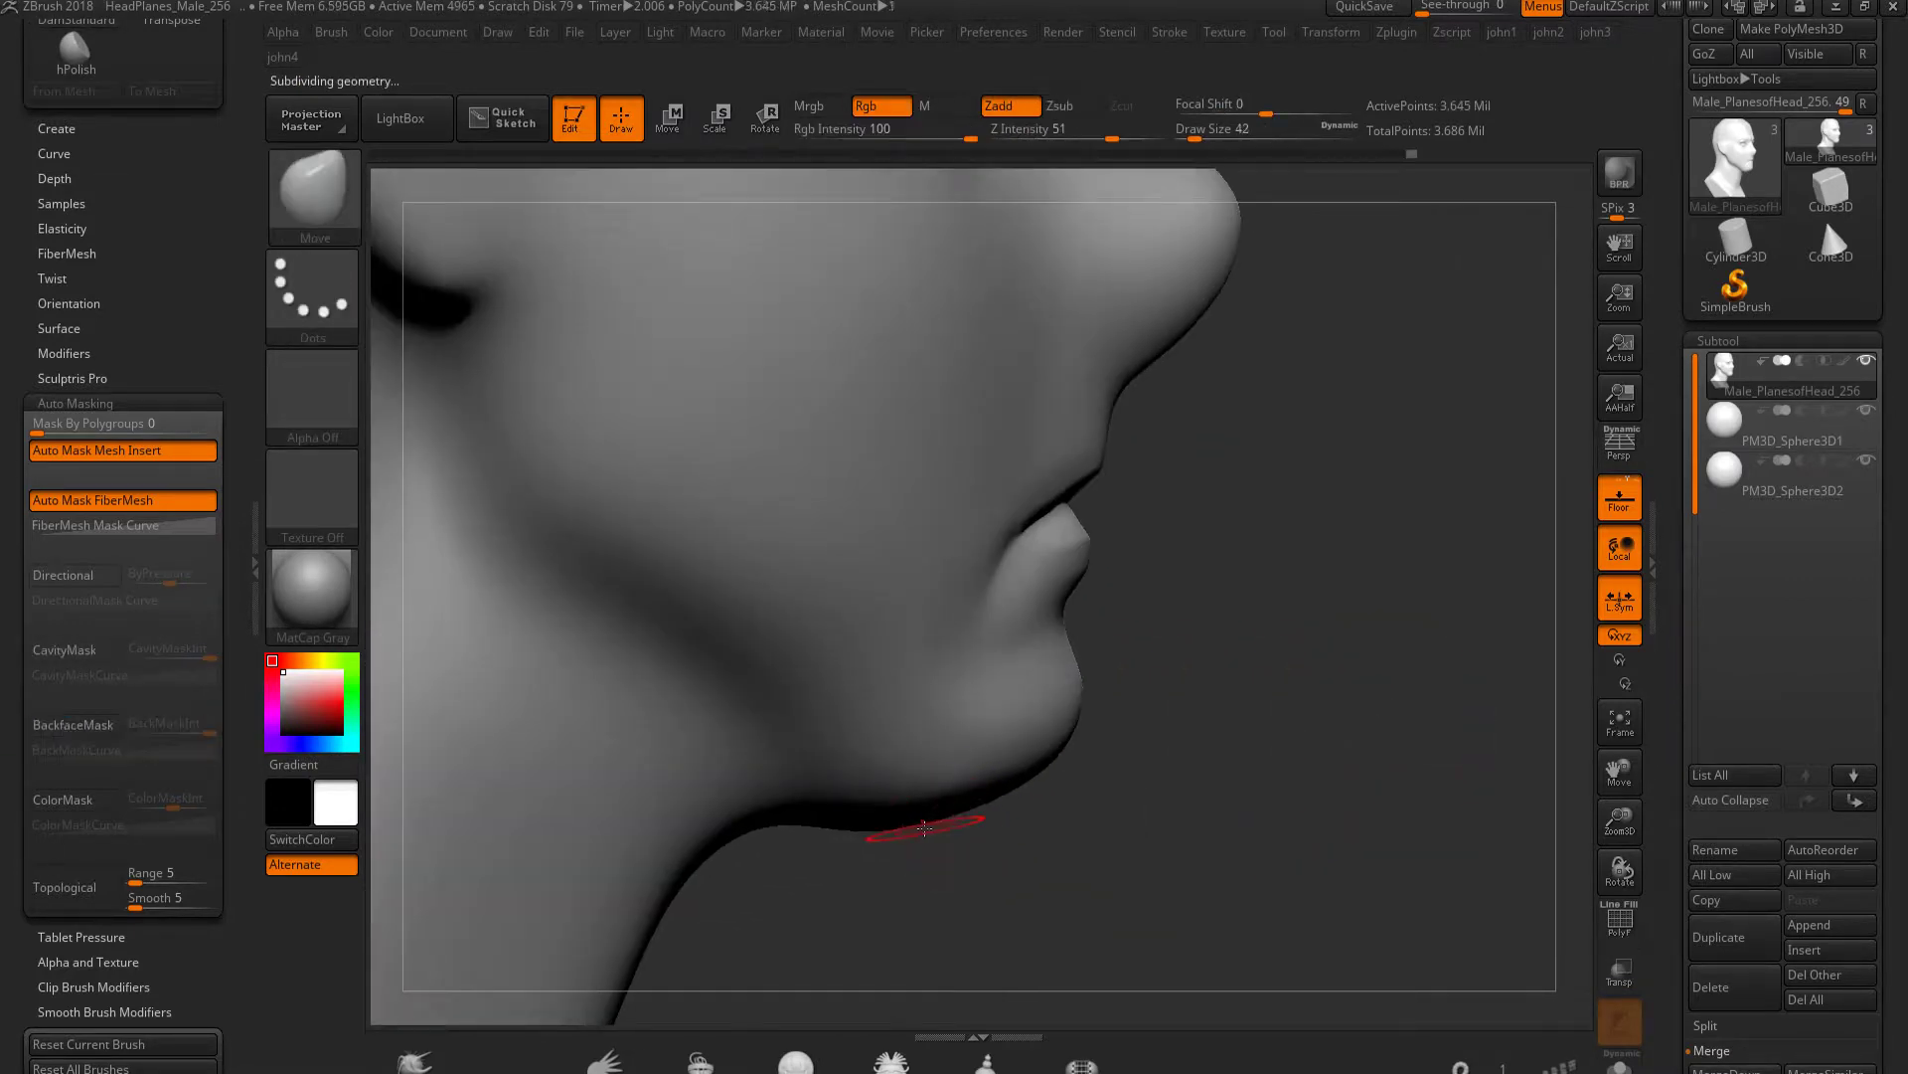
drag(911, 823, 936, 826)
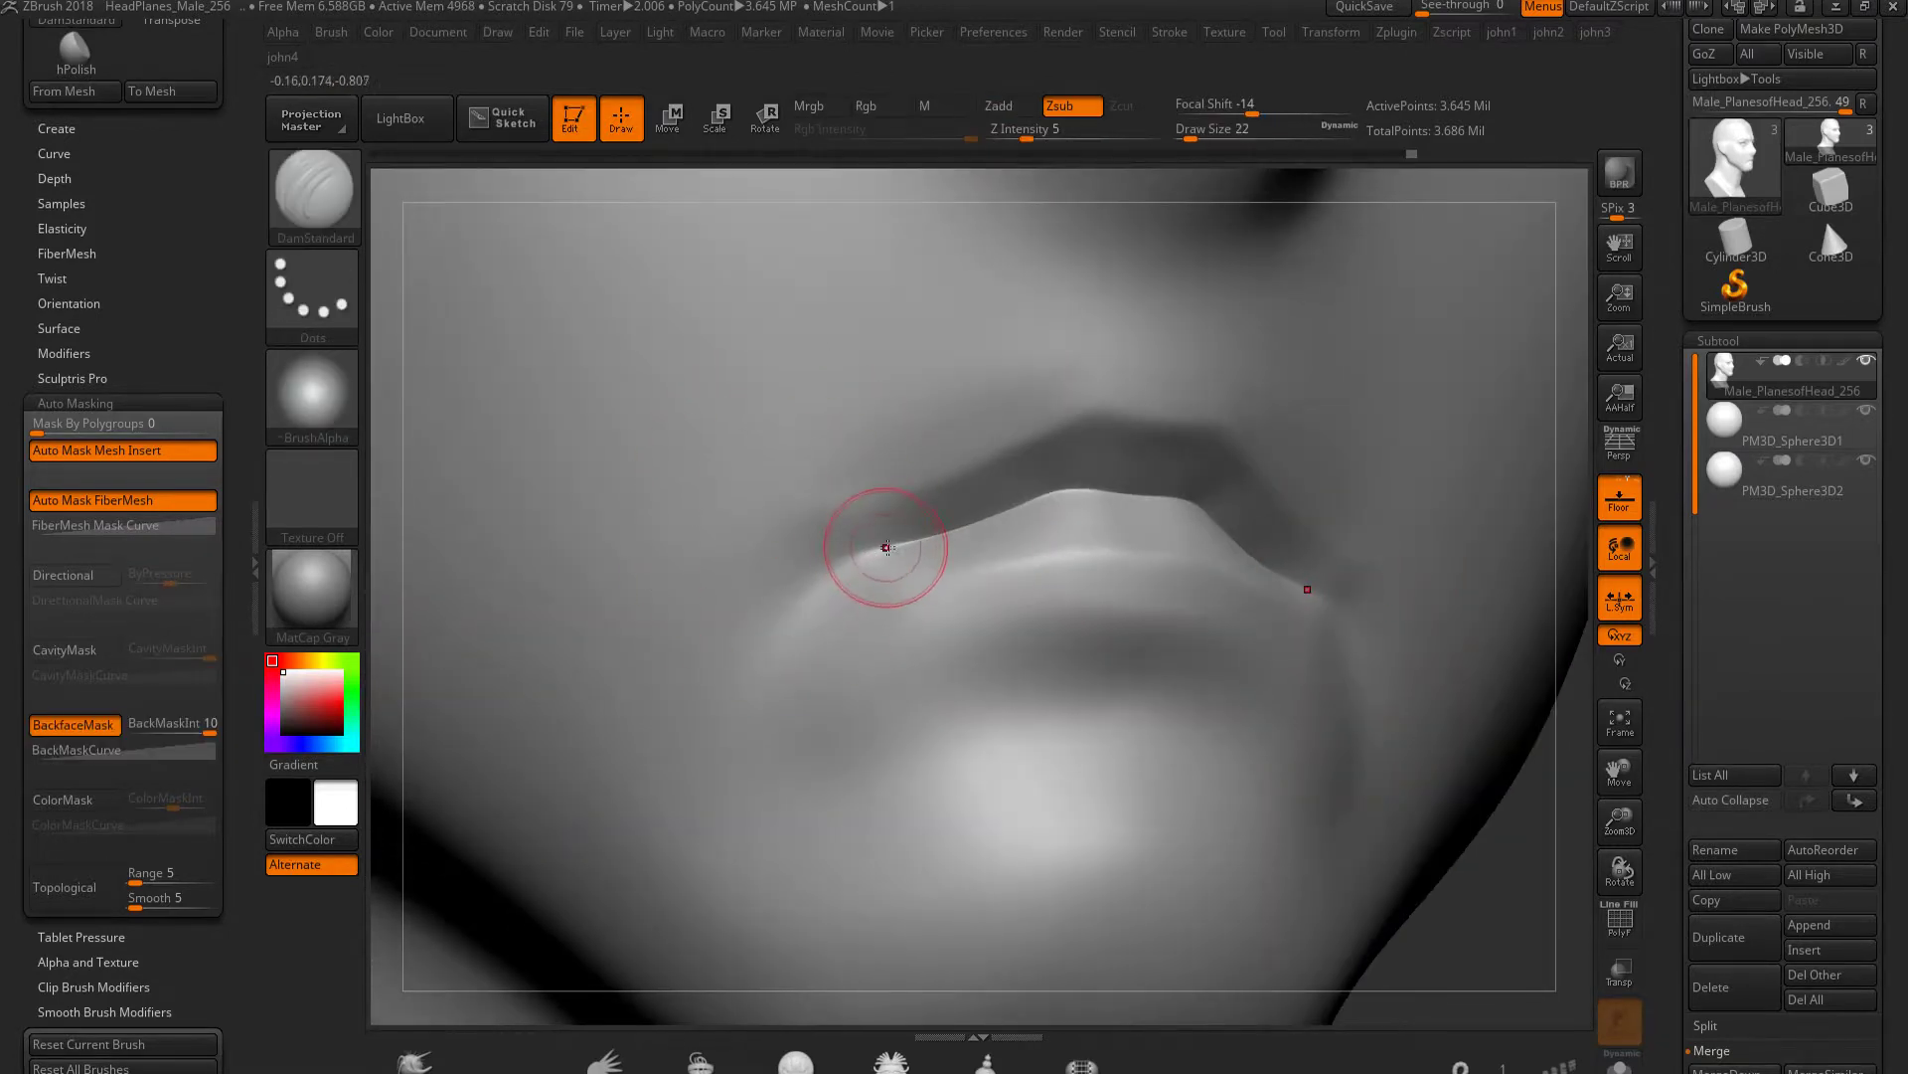
key(shift)
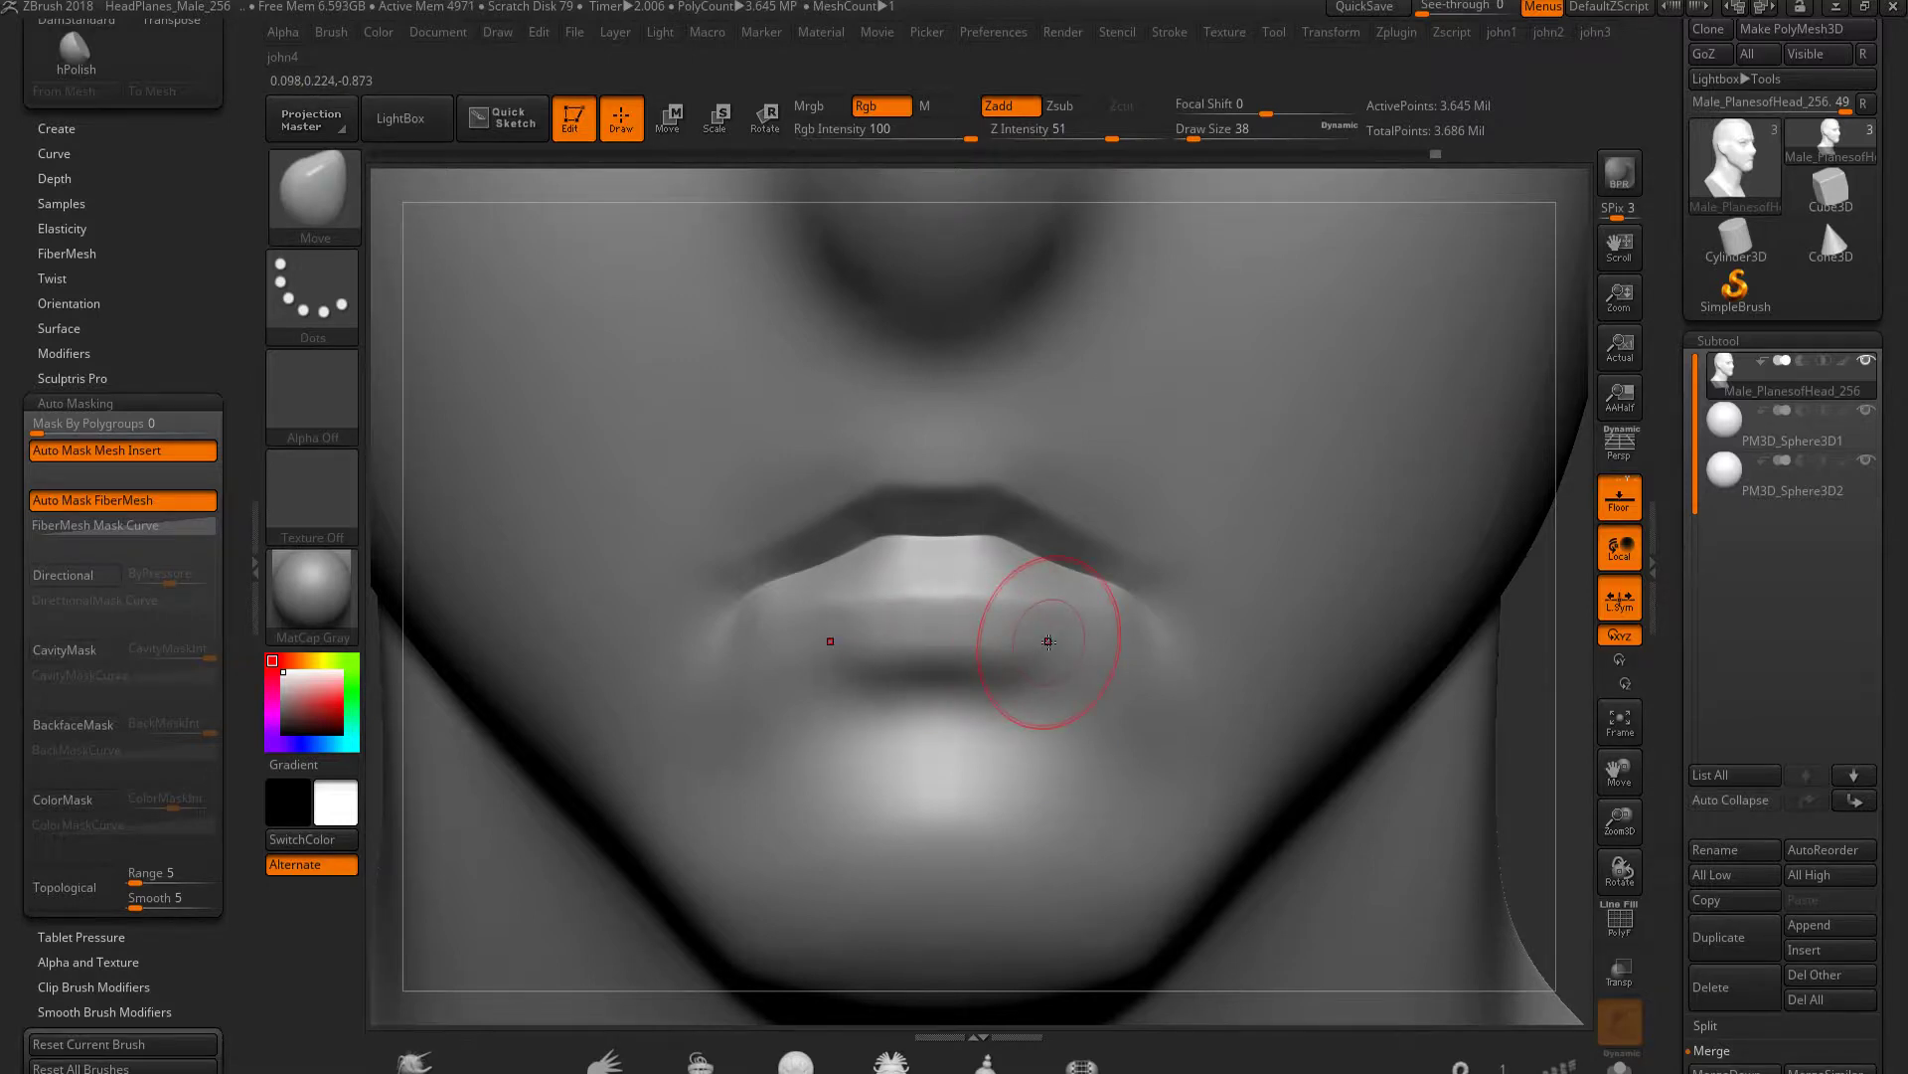
Select DamStandard, frame the lips front-on, and pull the lower lip into a fuller shape
key(b)
key(d)
key(s)
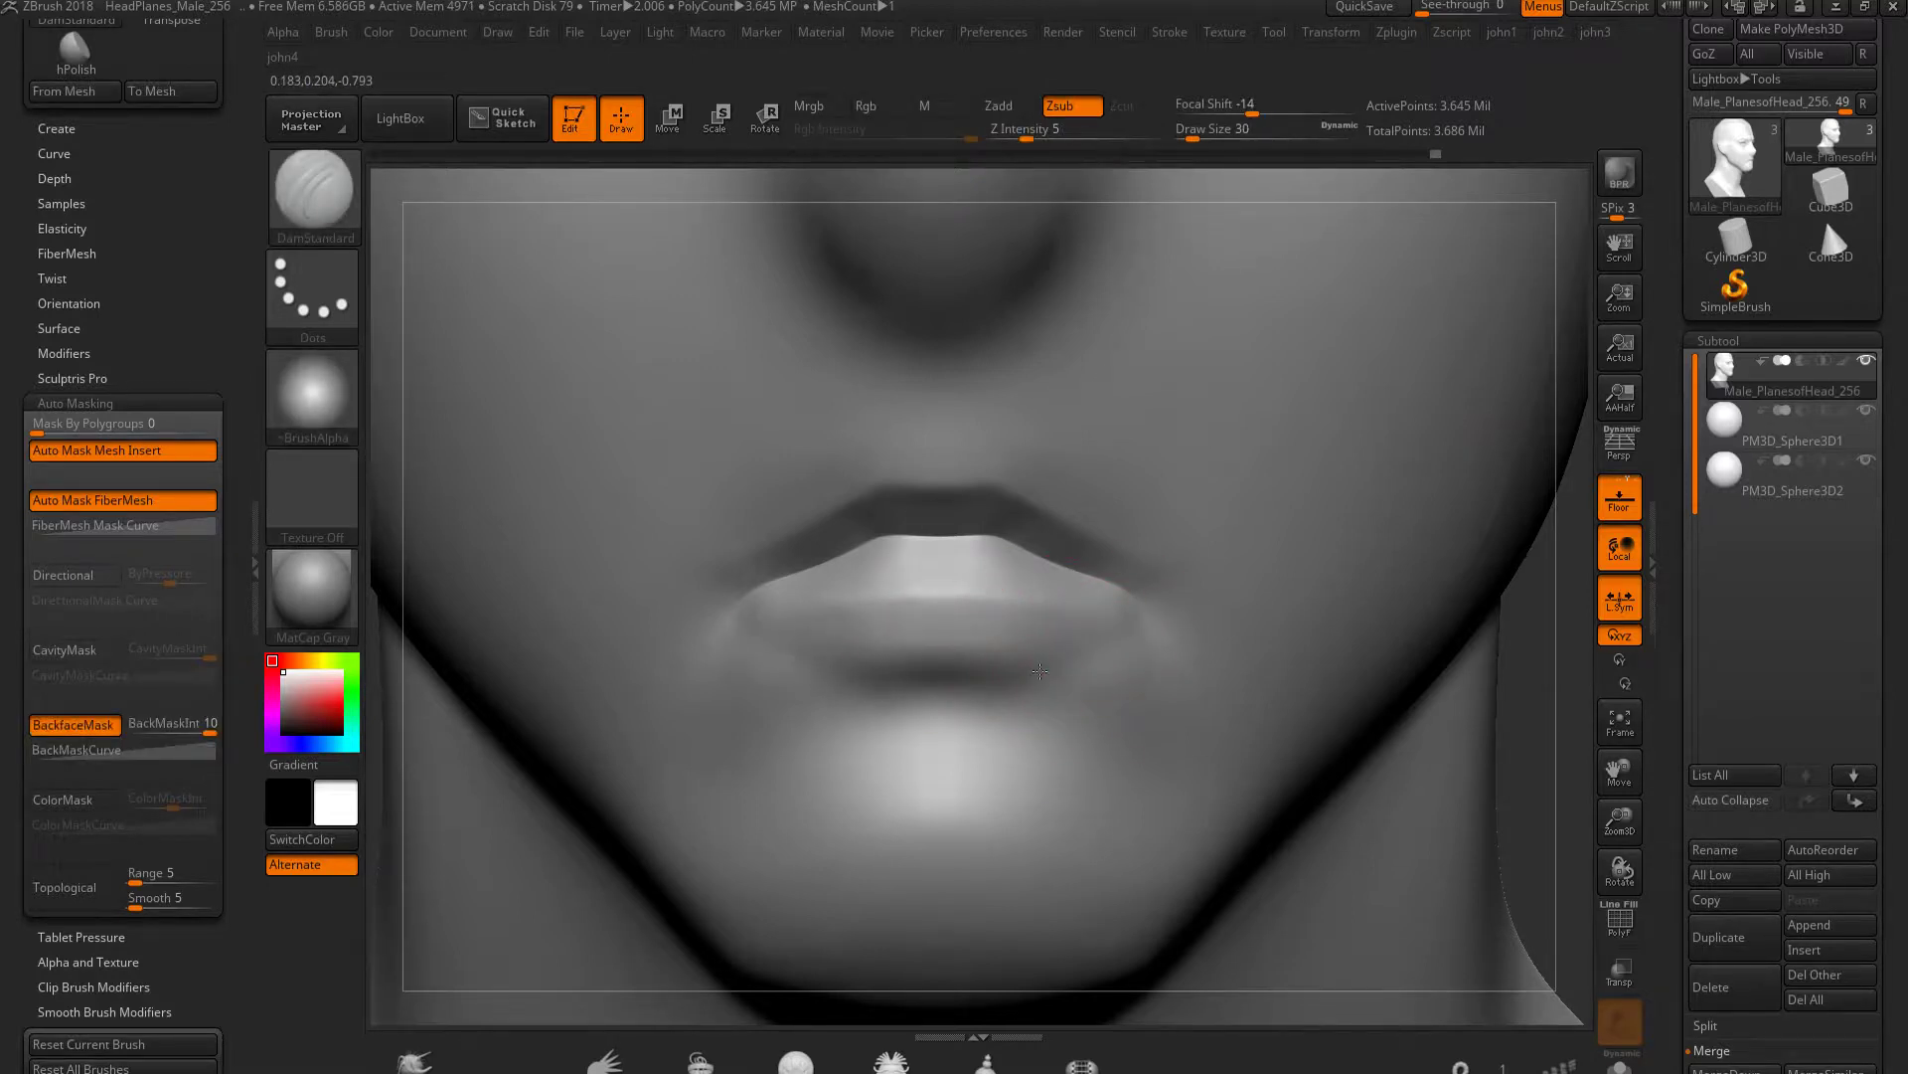
key(shift)
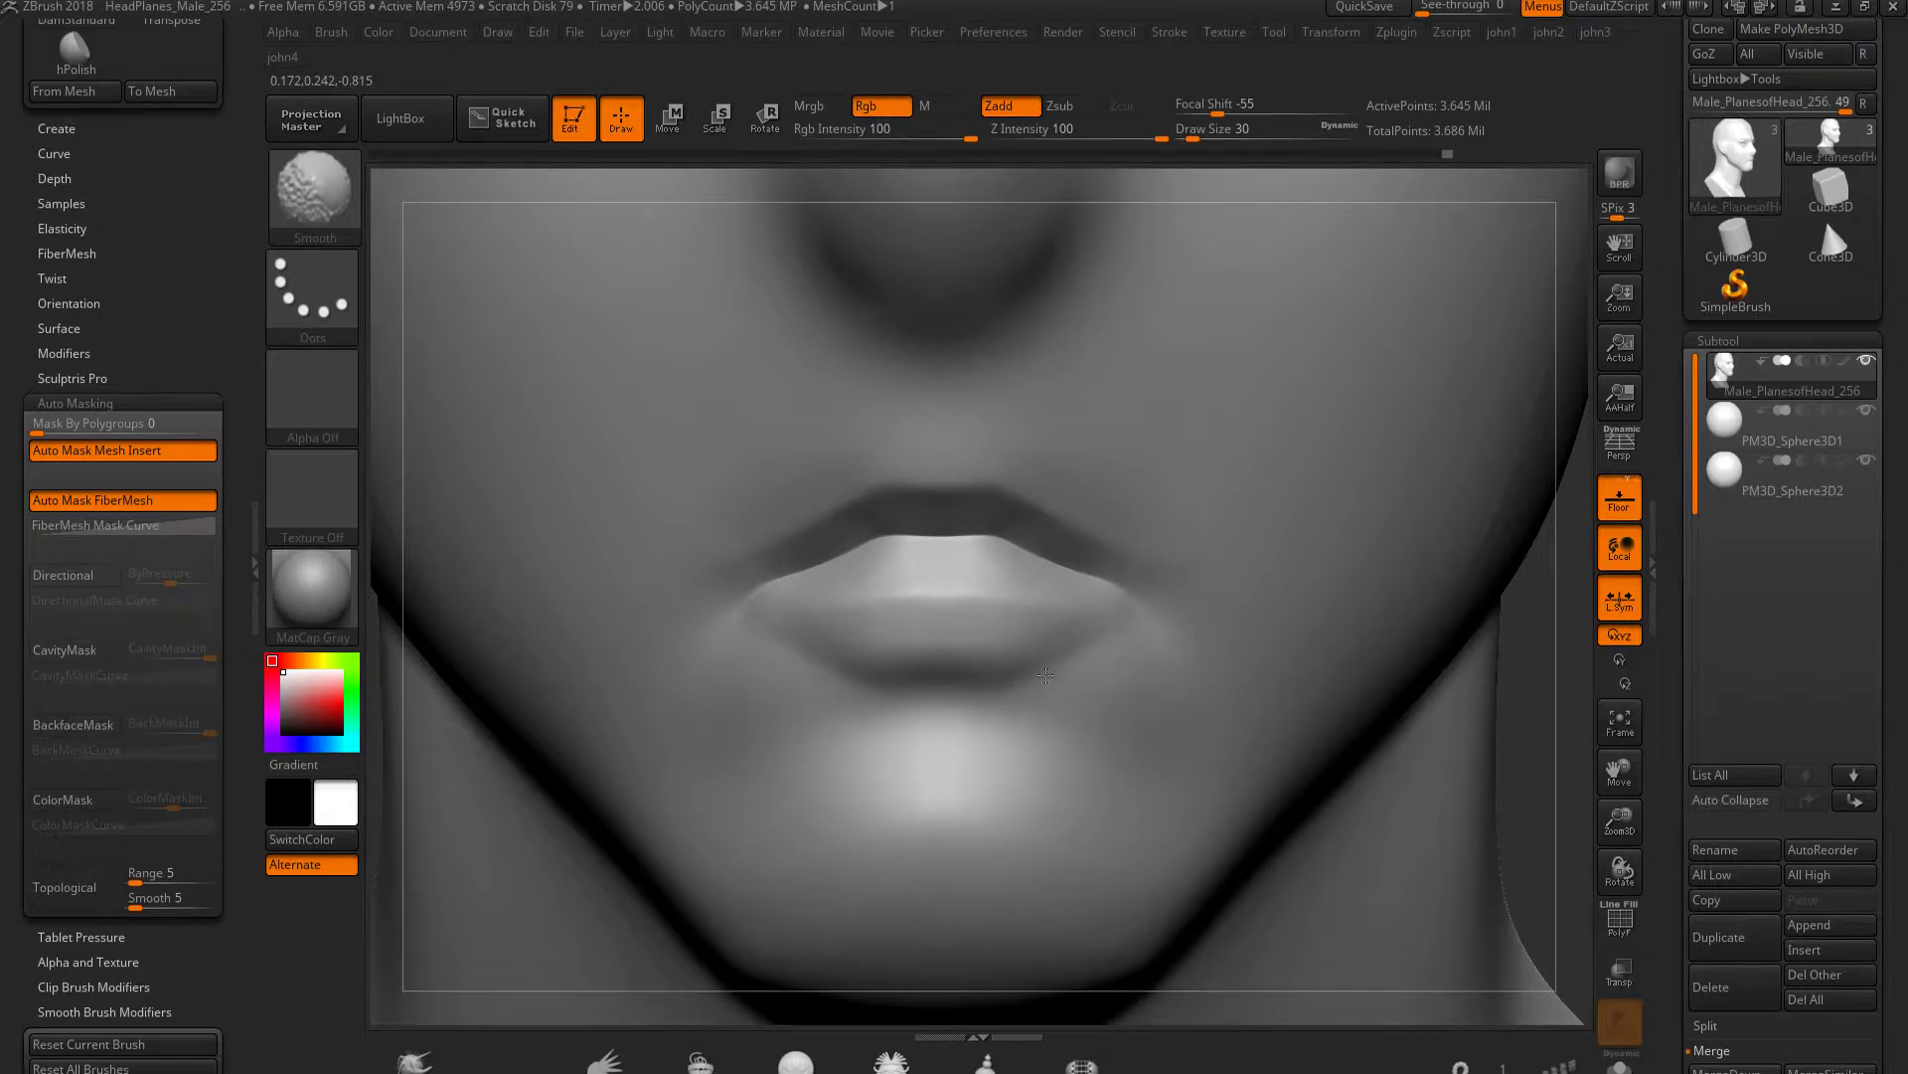
key(f)
drag(954, 661, 1208, 649)
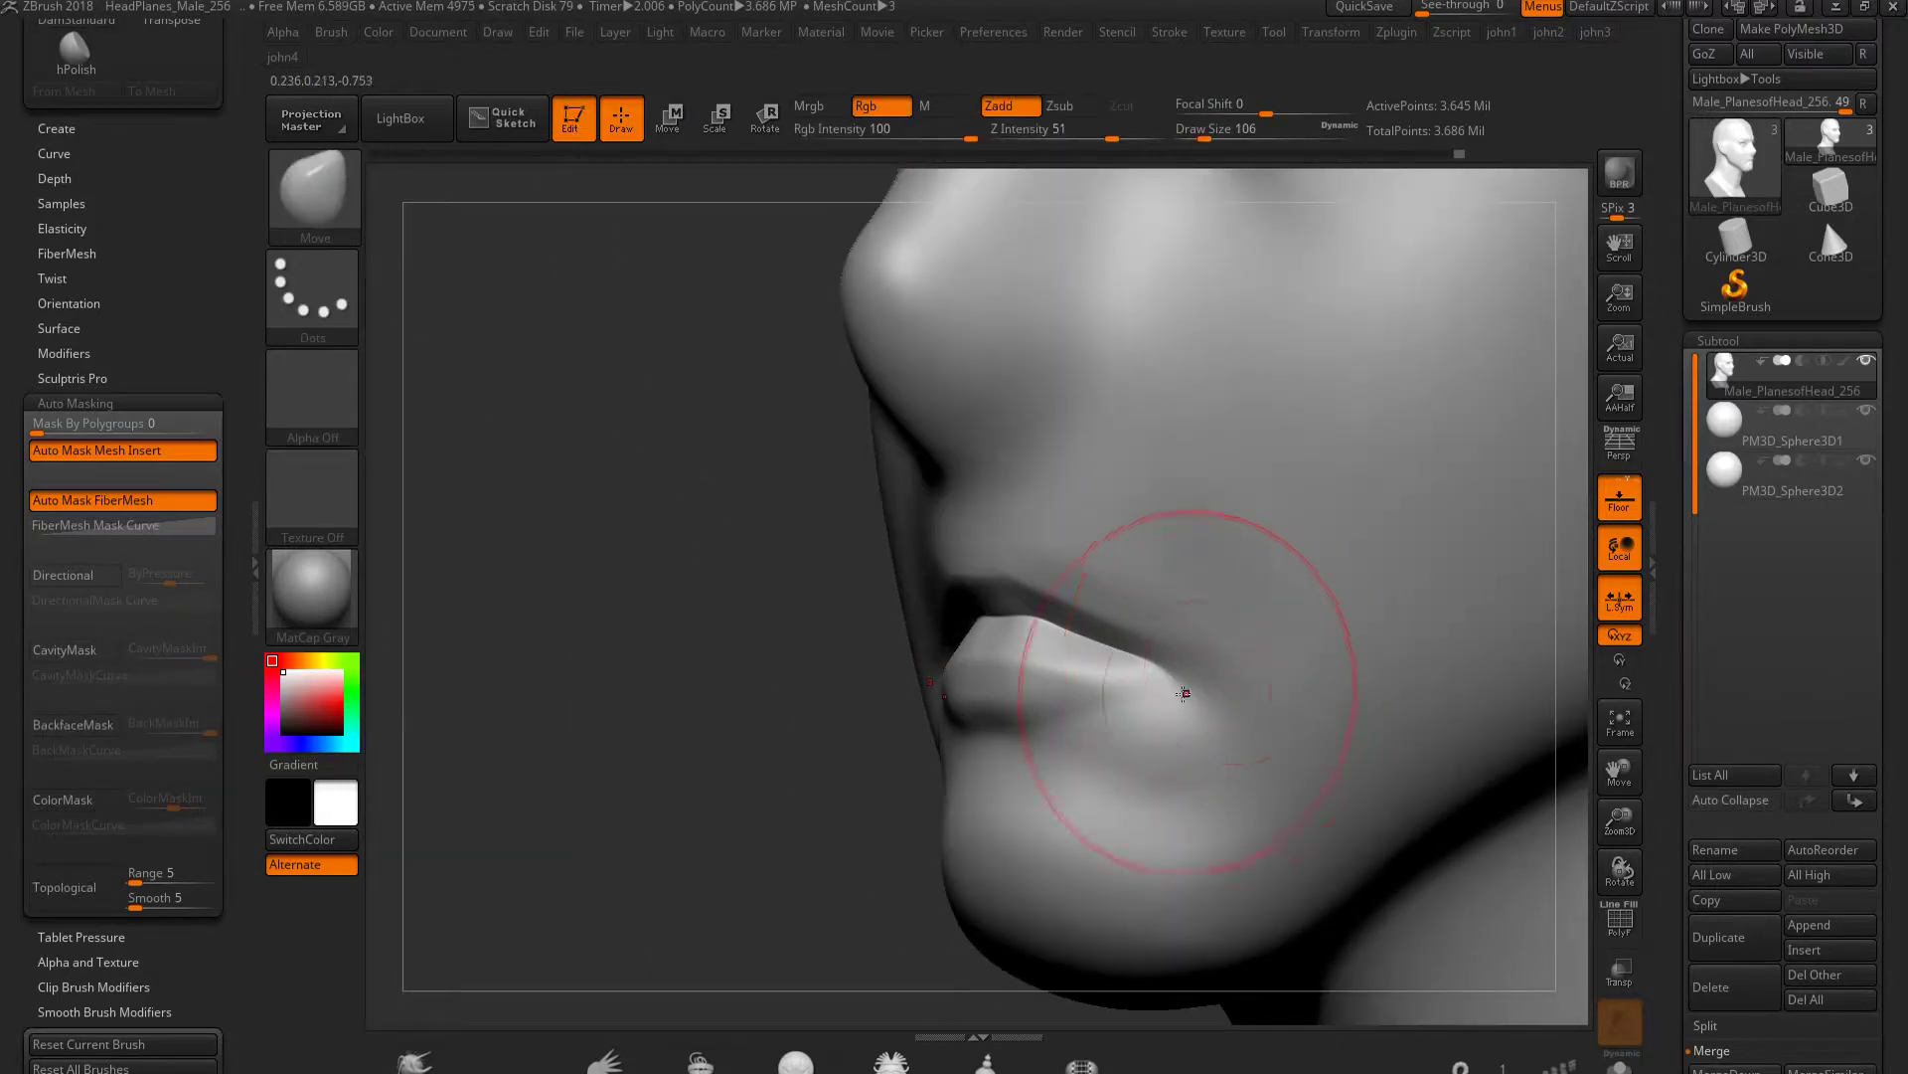
key(ctrl)
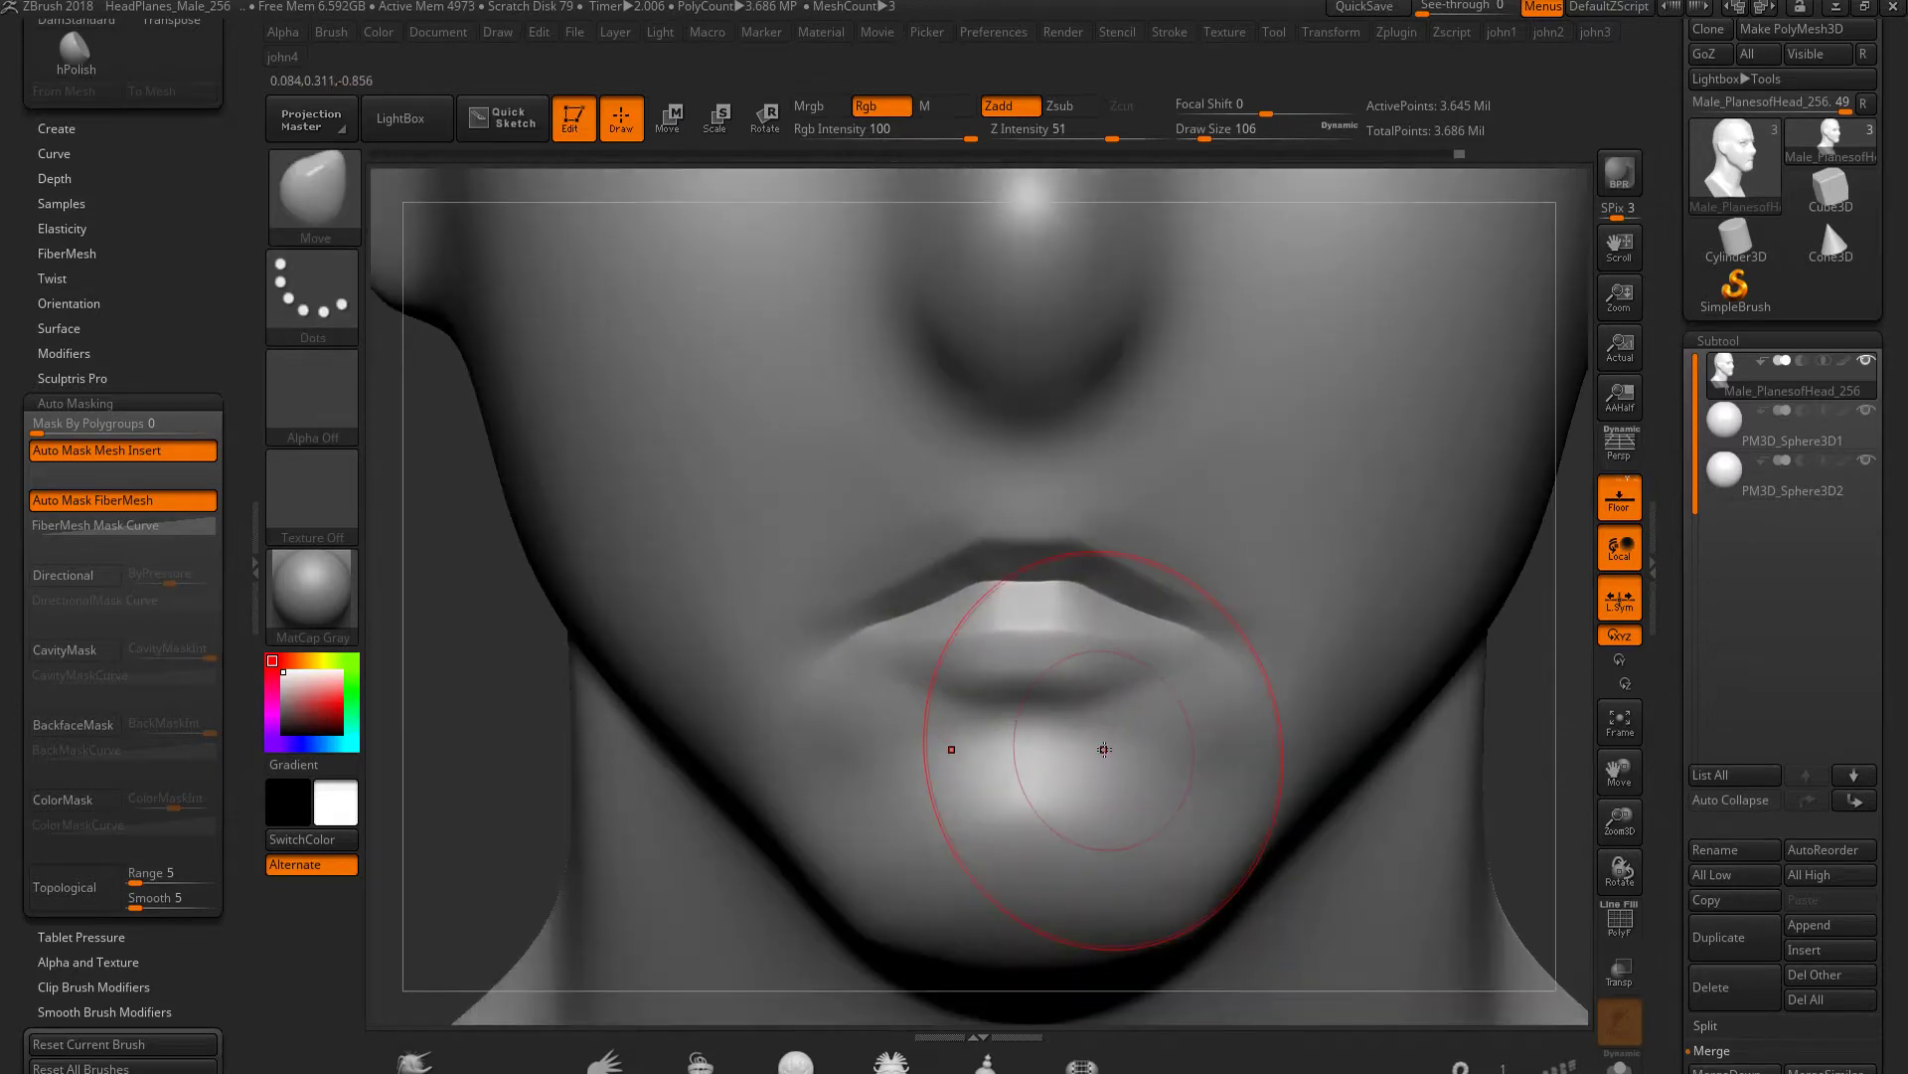
drag(1063, 666, 1086, 701)
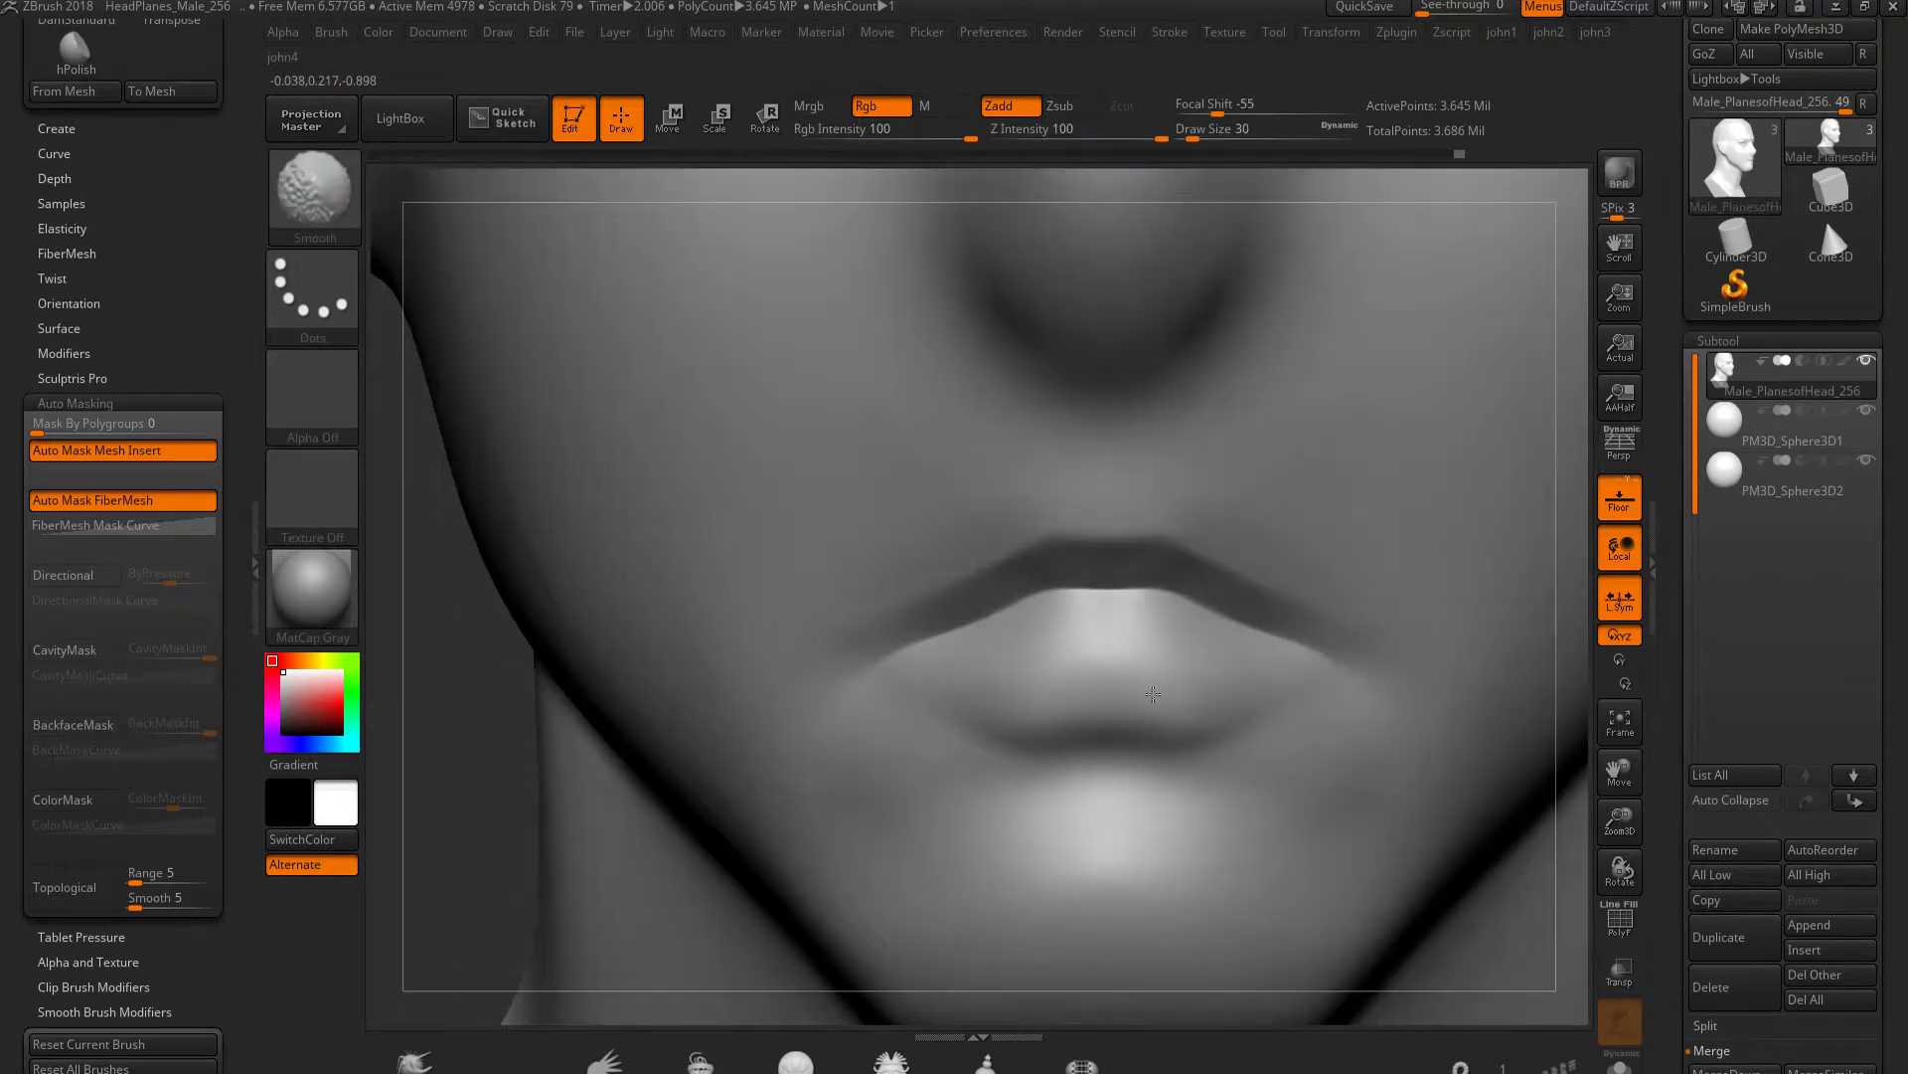
Resize the brush, sculpt and smooth the mouth corner, then return to full resolution
key(bracketright)
key(bracketright)
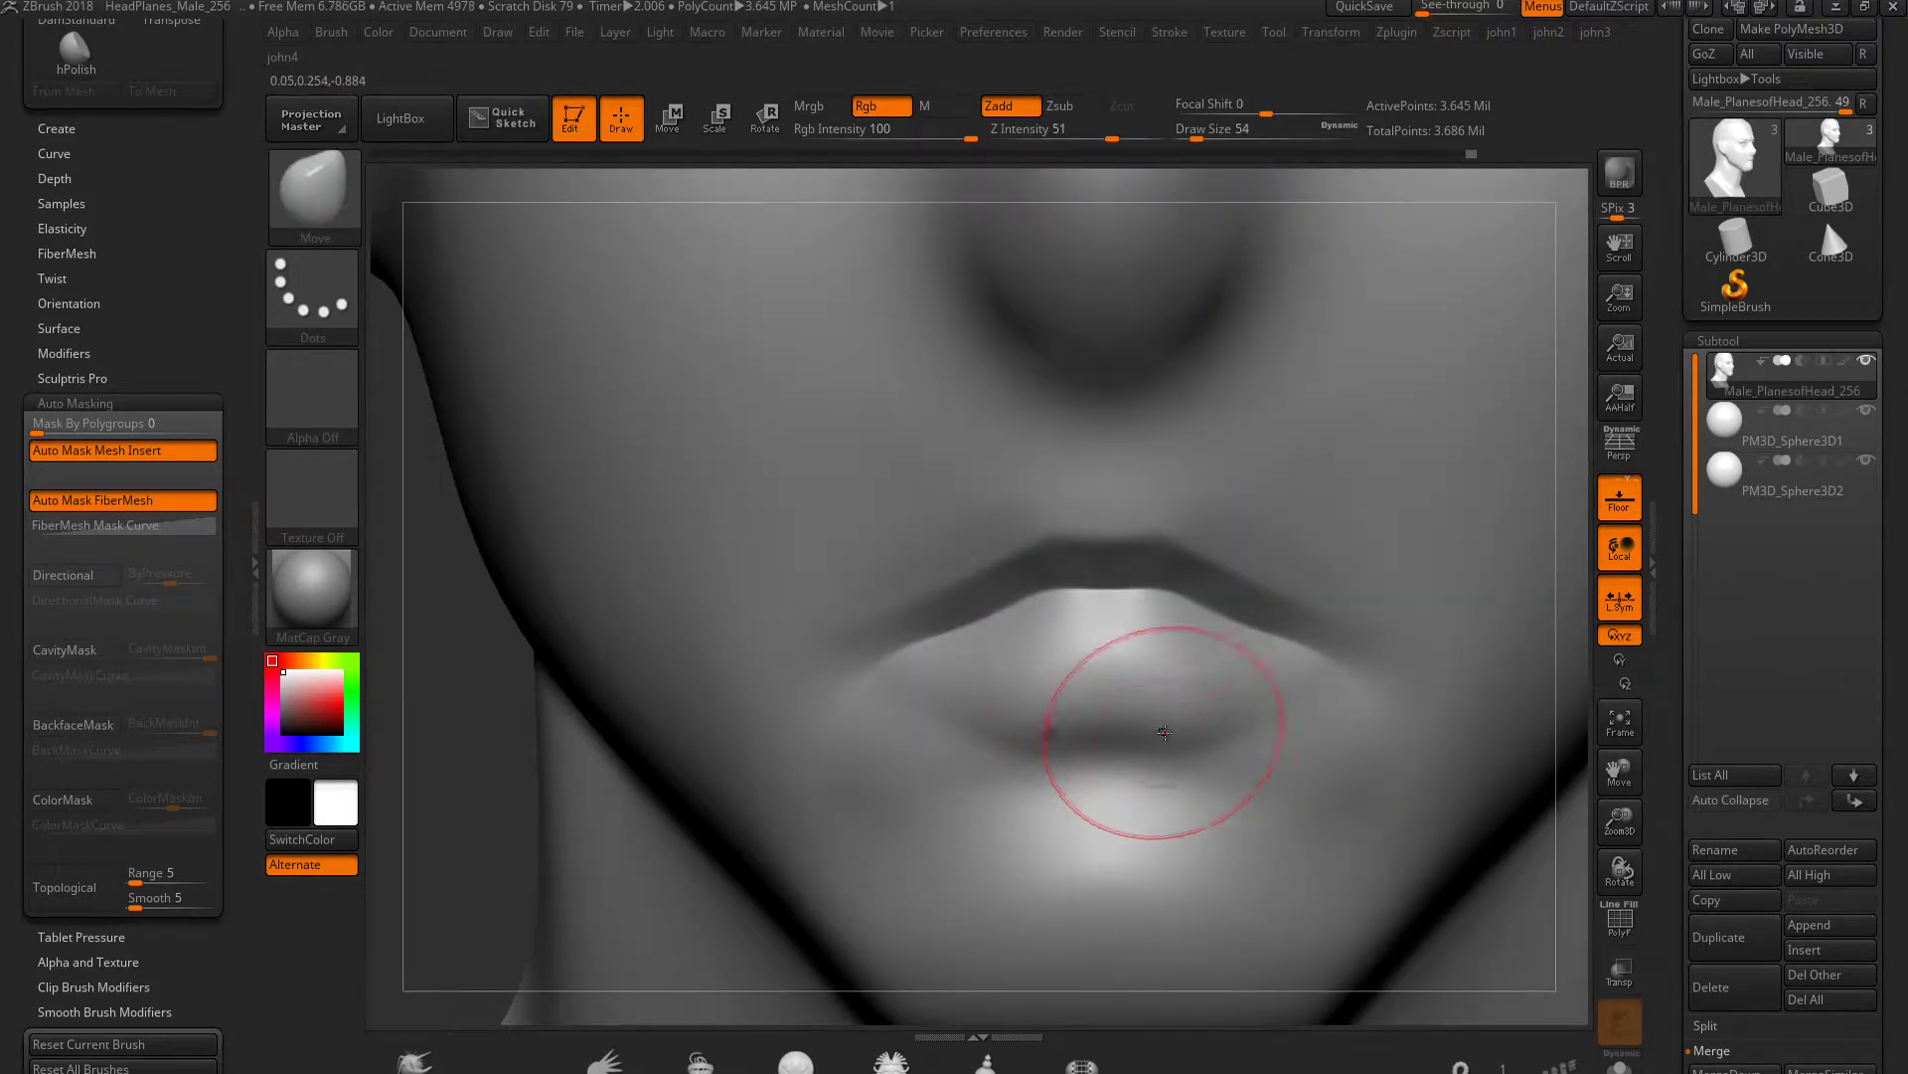
key(bracketleft)
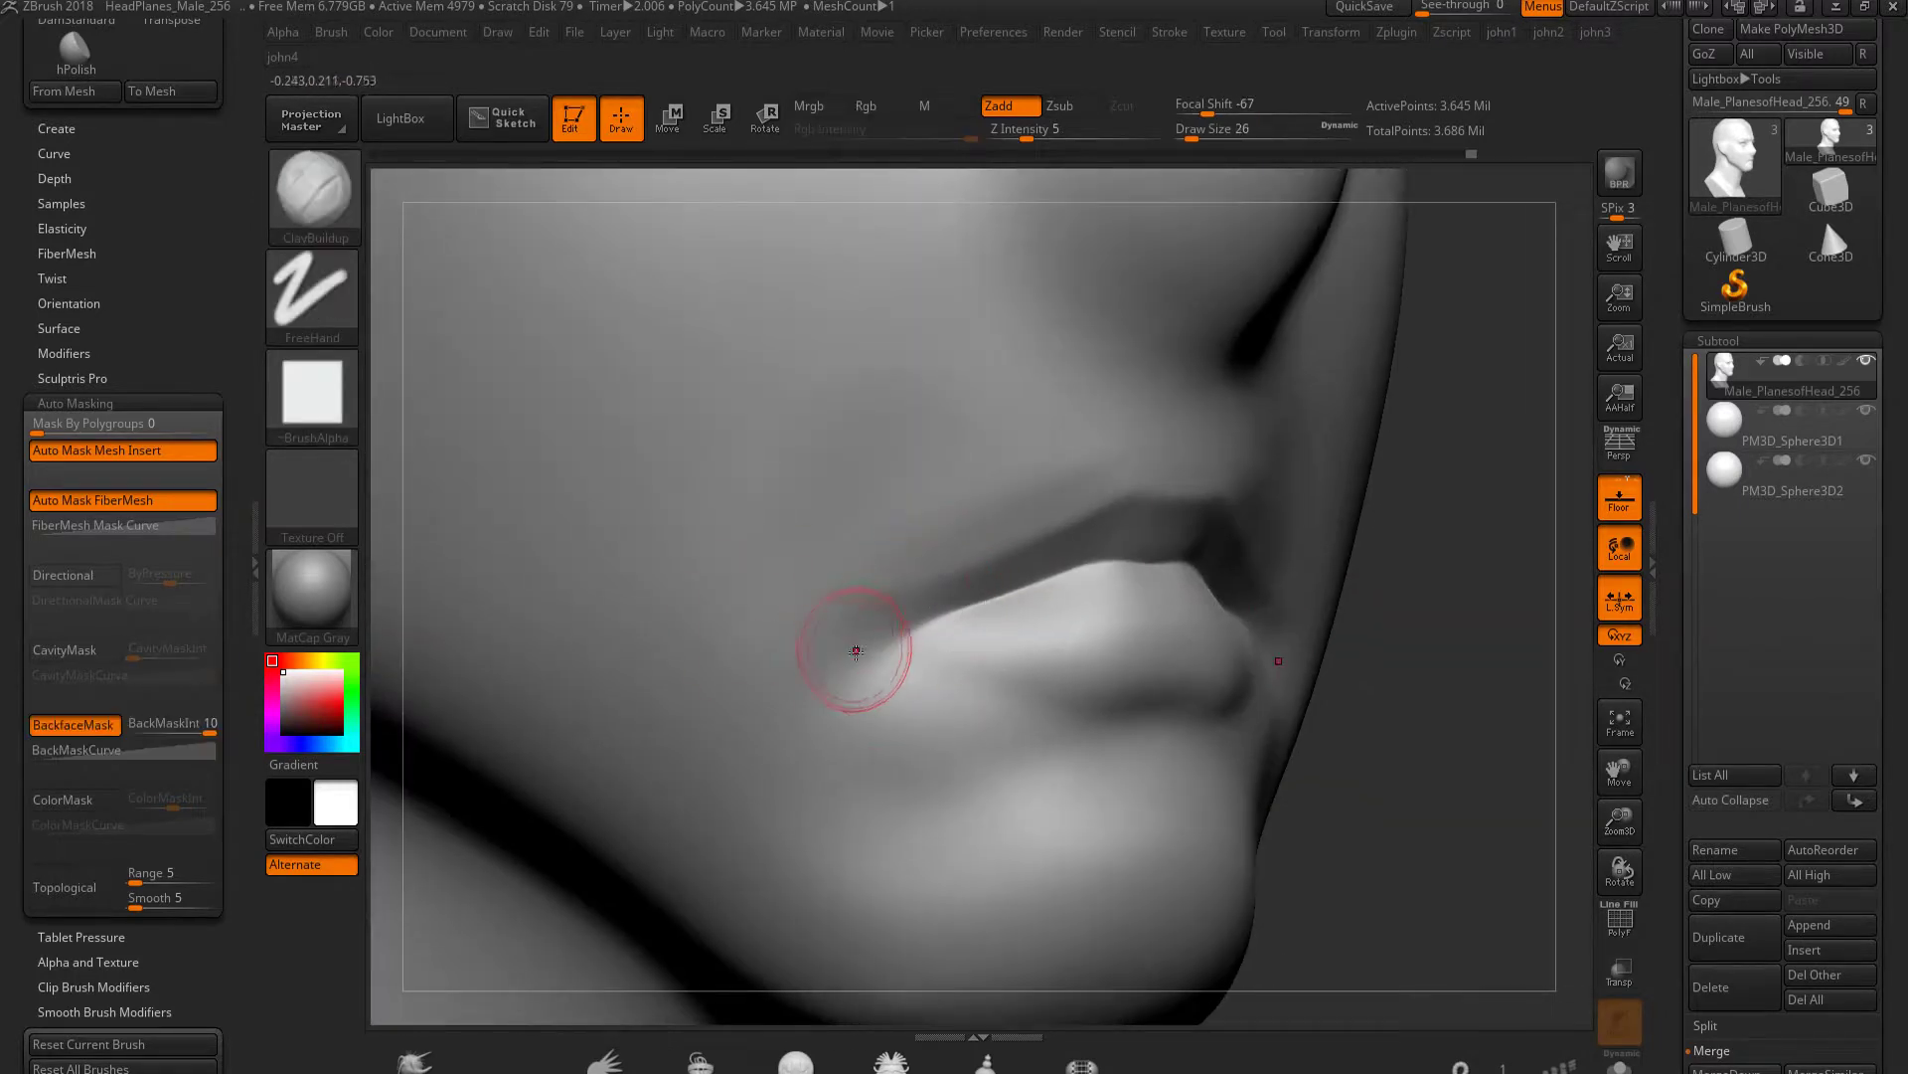
drag(856, 651, 855, 806)
shift+drag(865, 695, 856, 703)
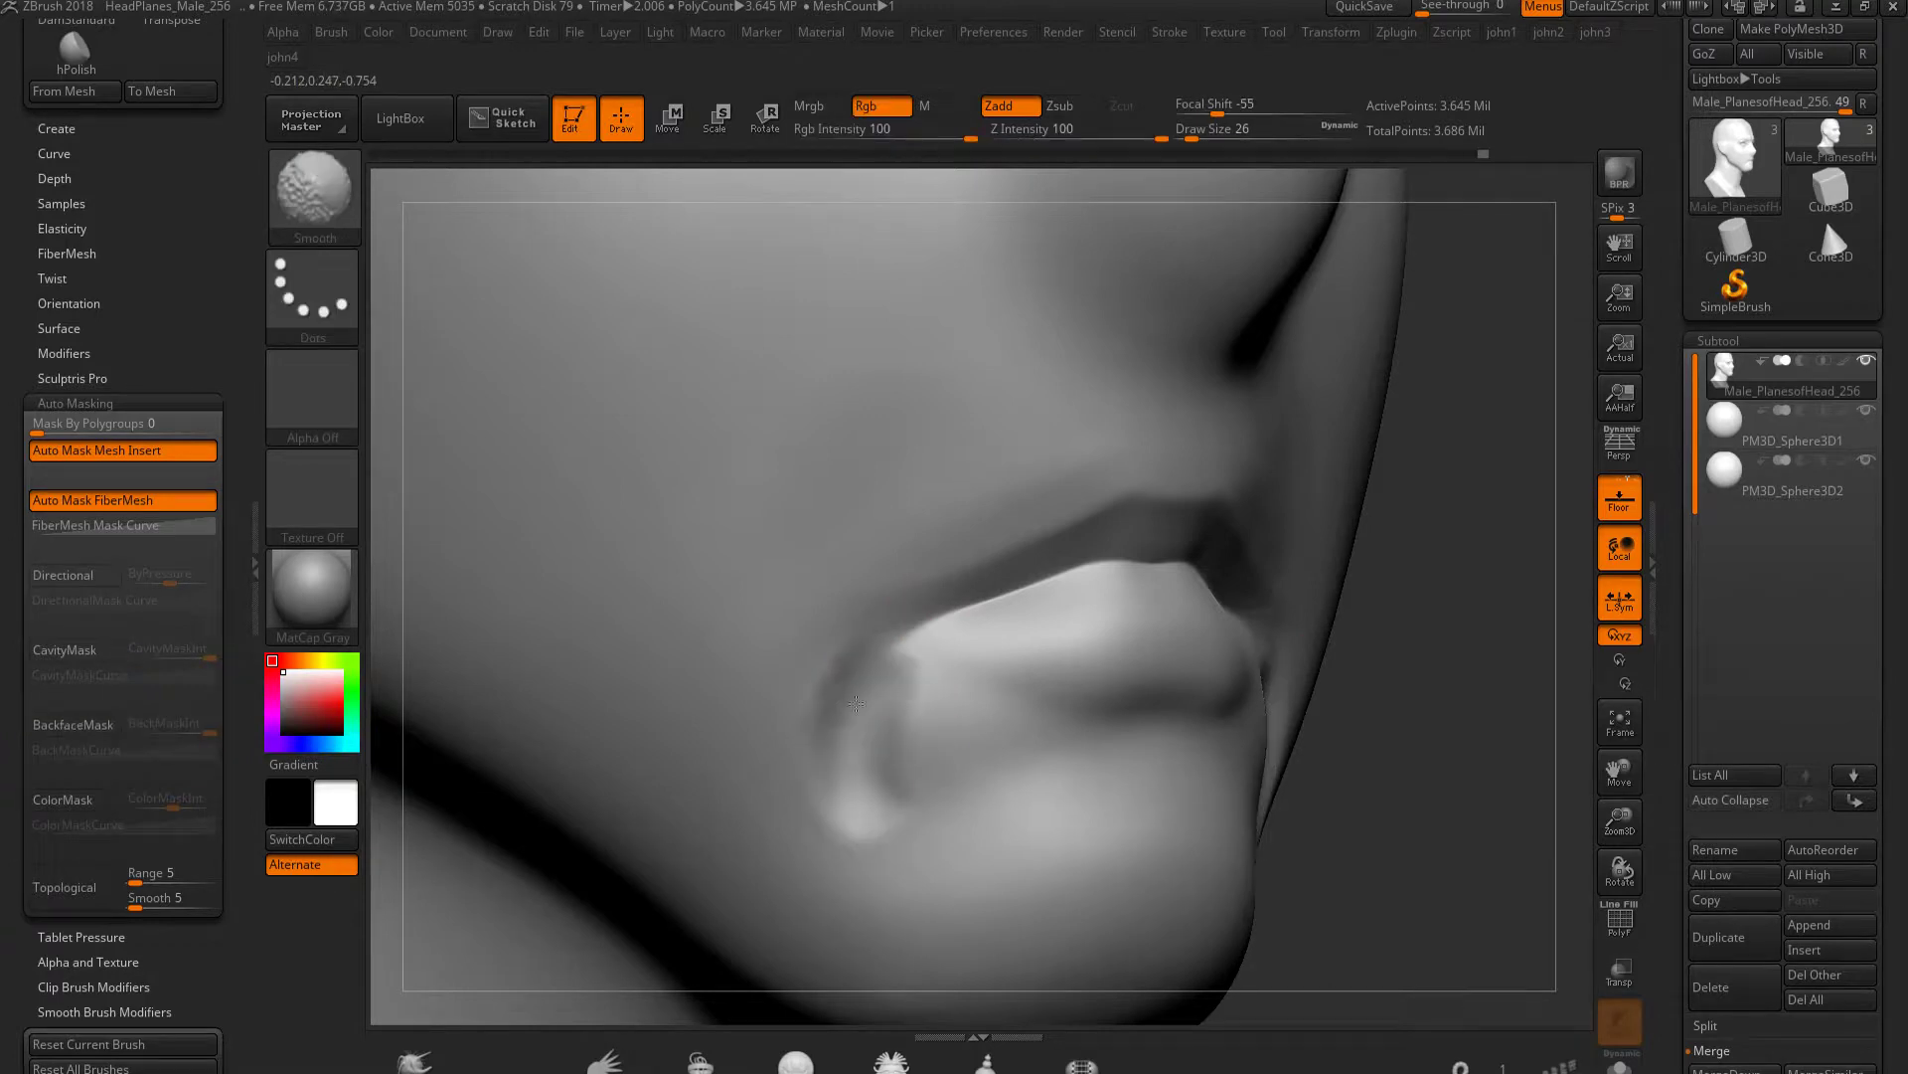
shift+drag(850, 795, 903, 773)
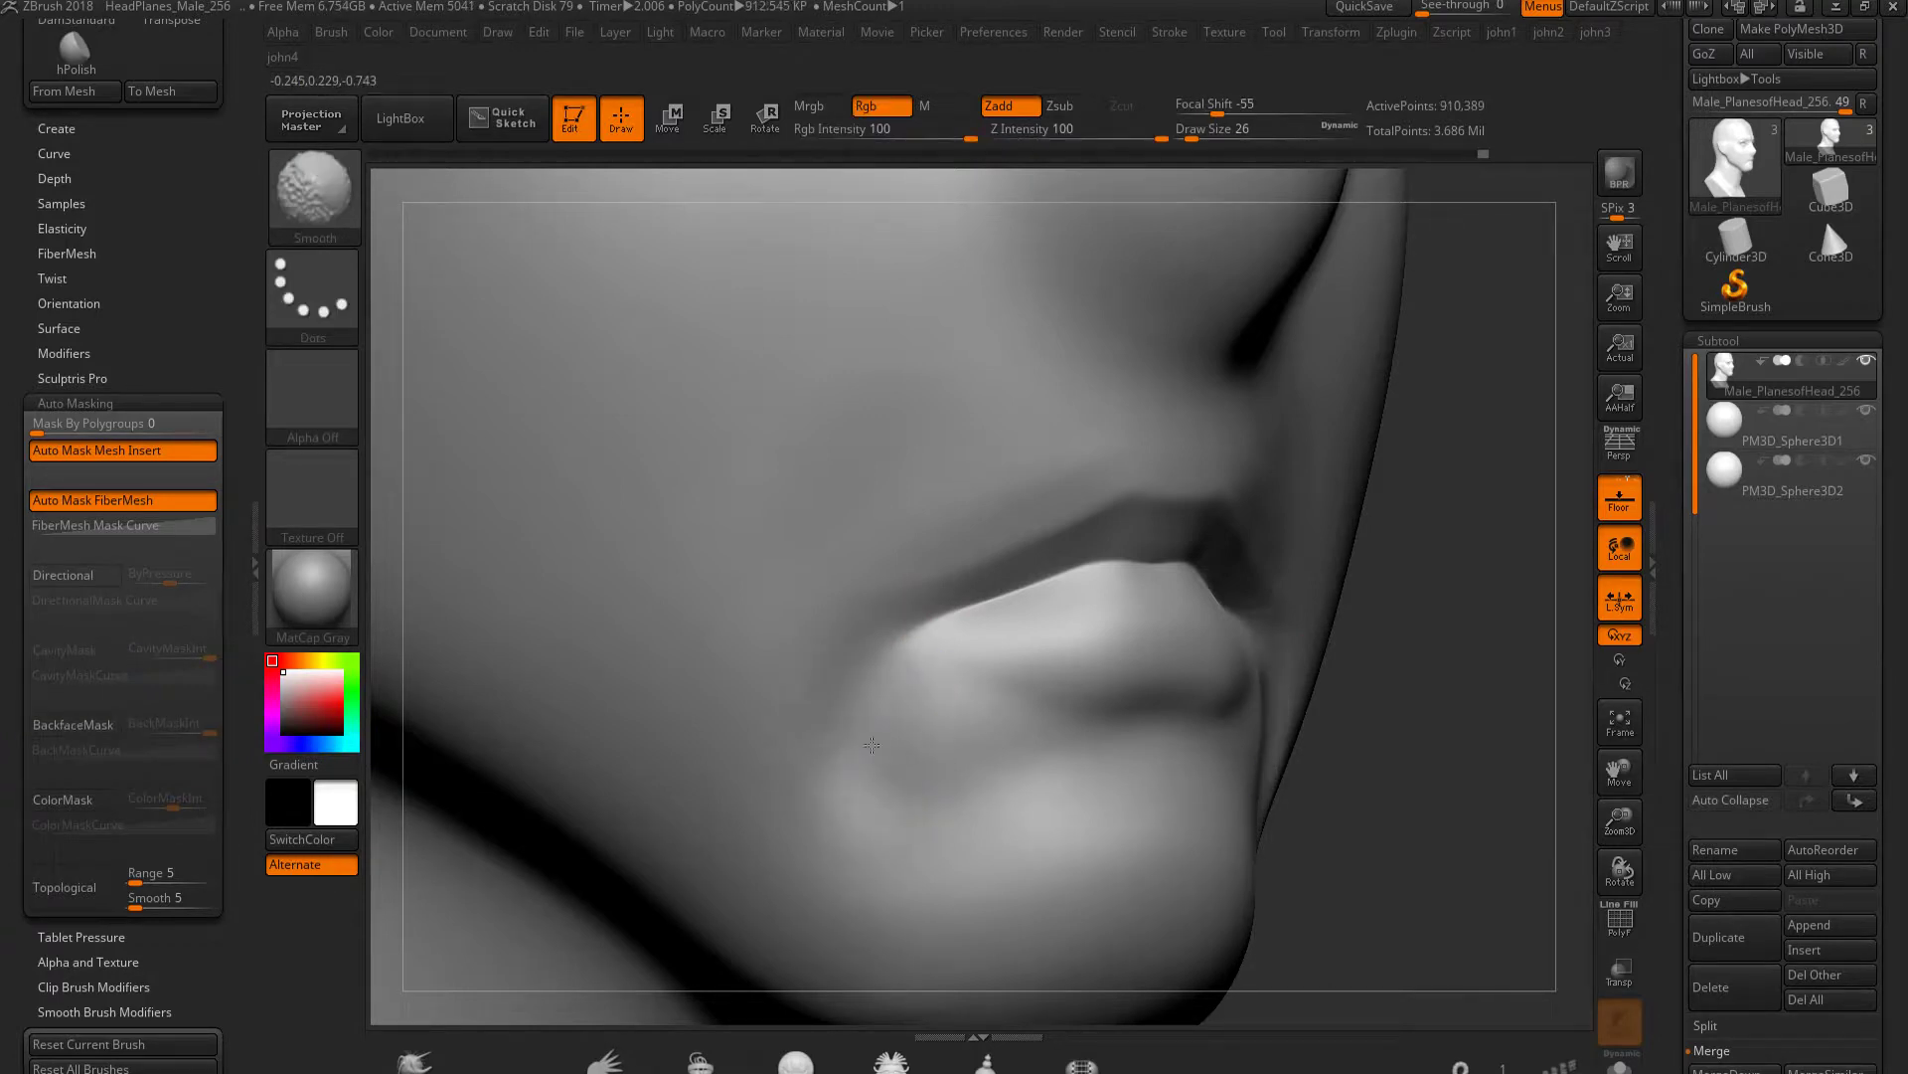
key(d)
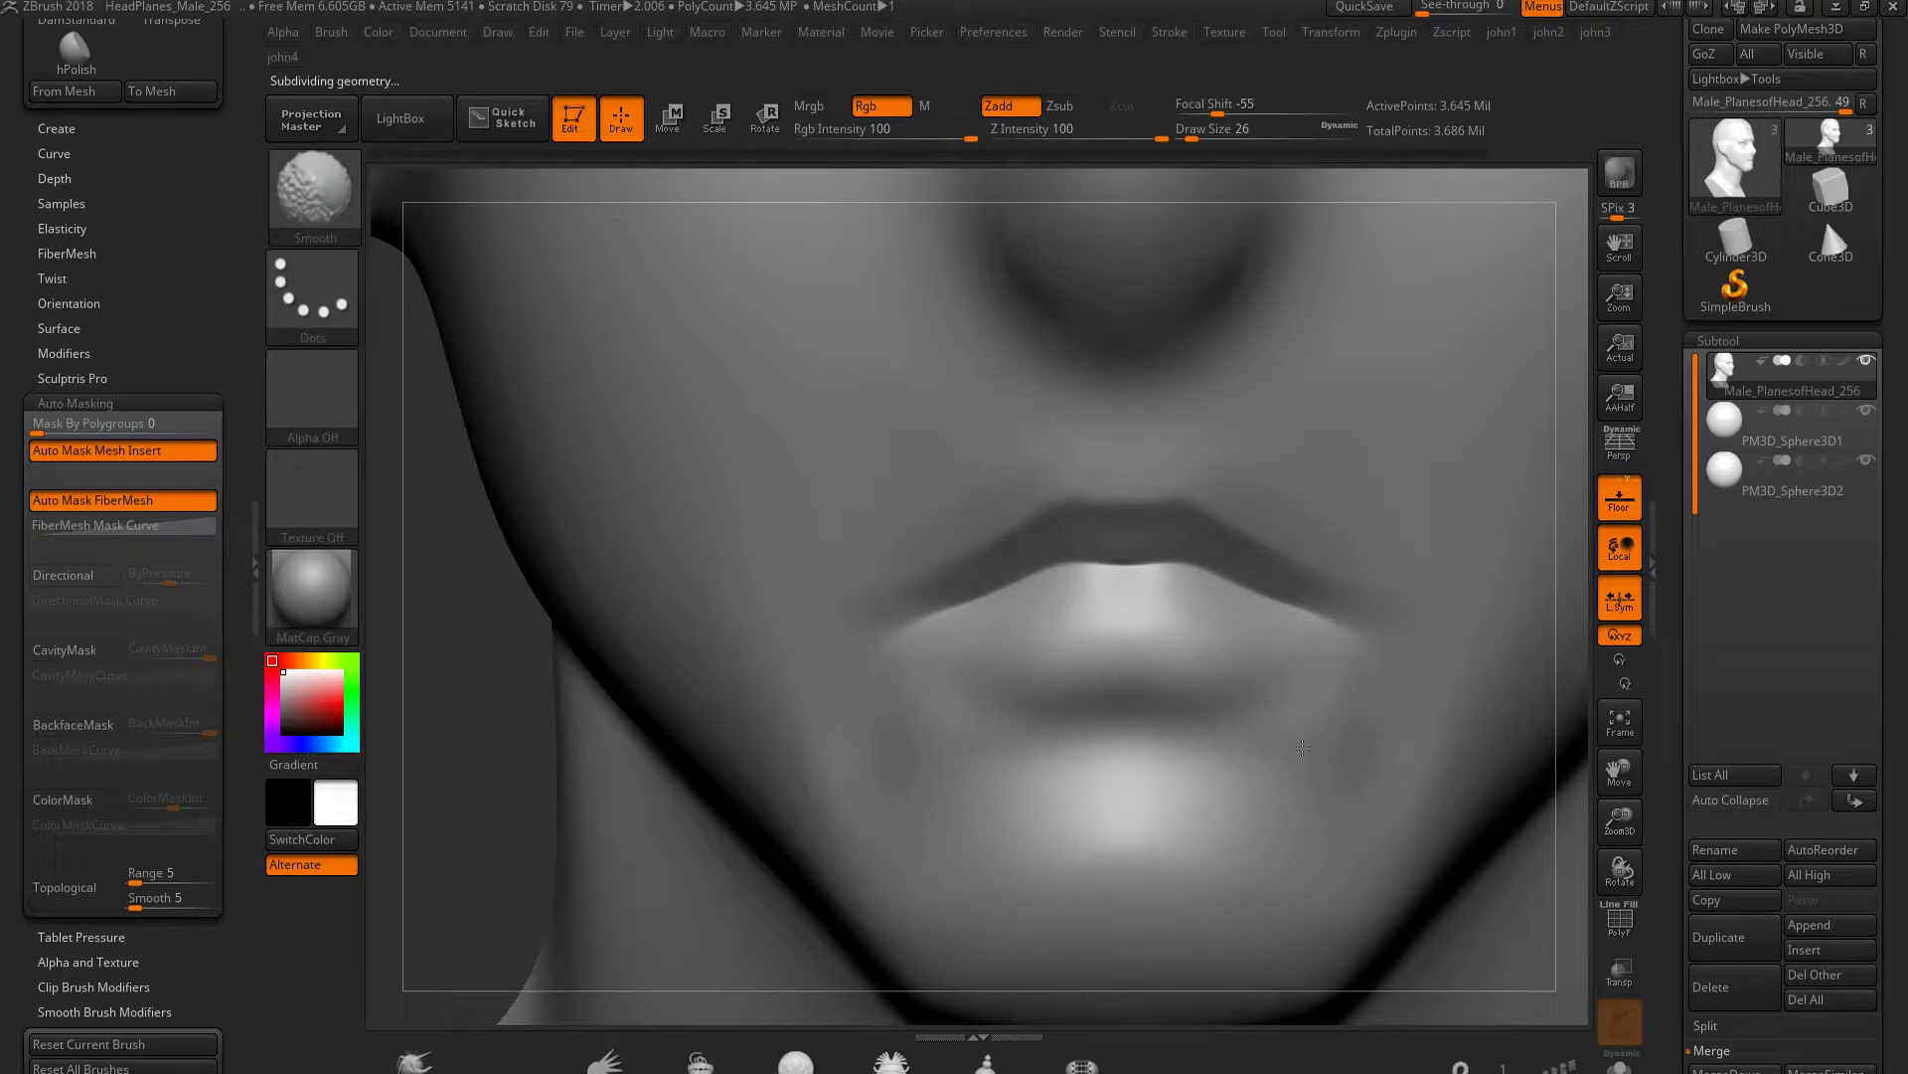
From a three-quarter view, push the lip contour slightly outward with a smaller brush
key(ctrl)
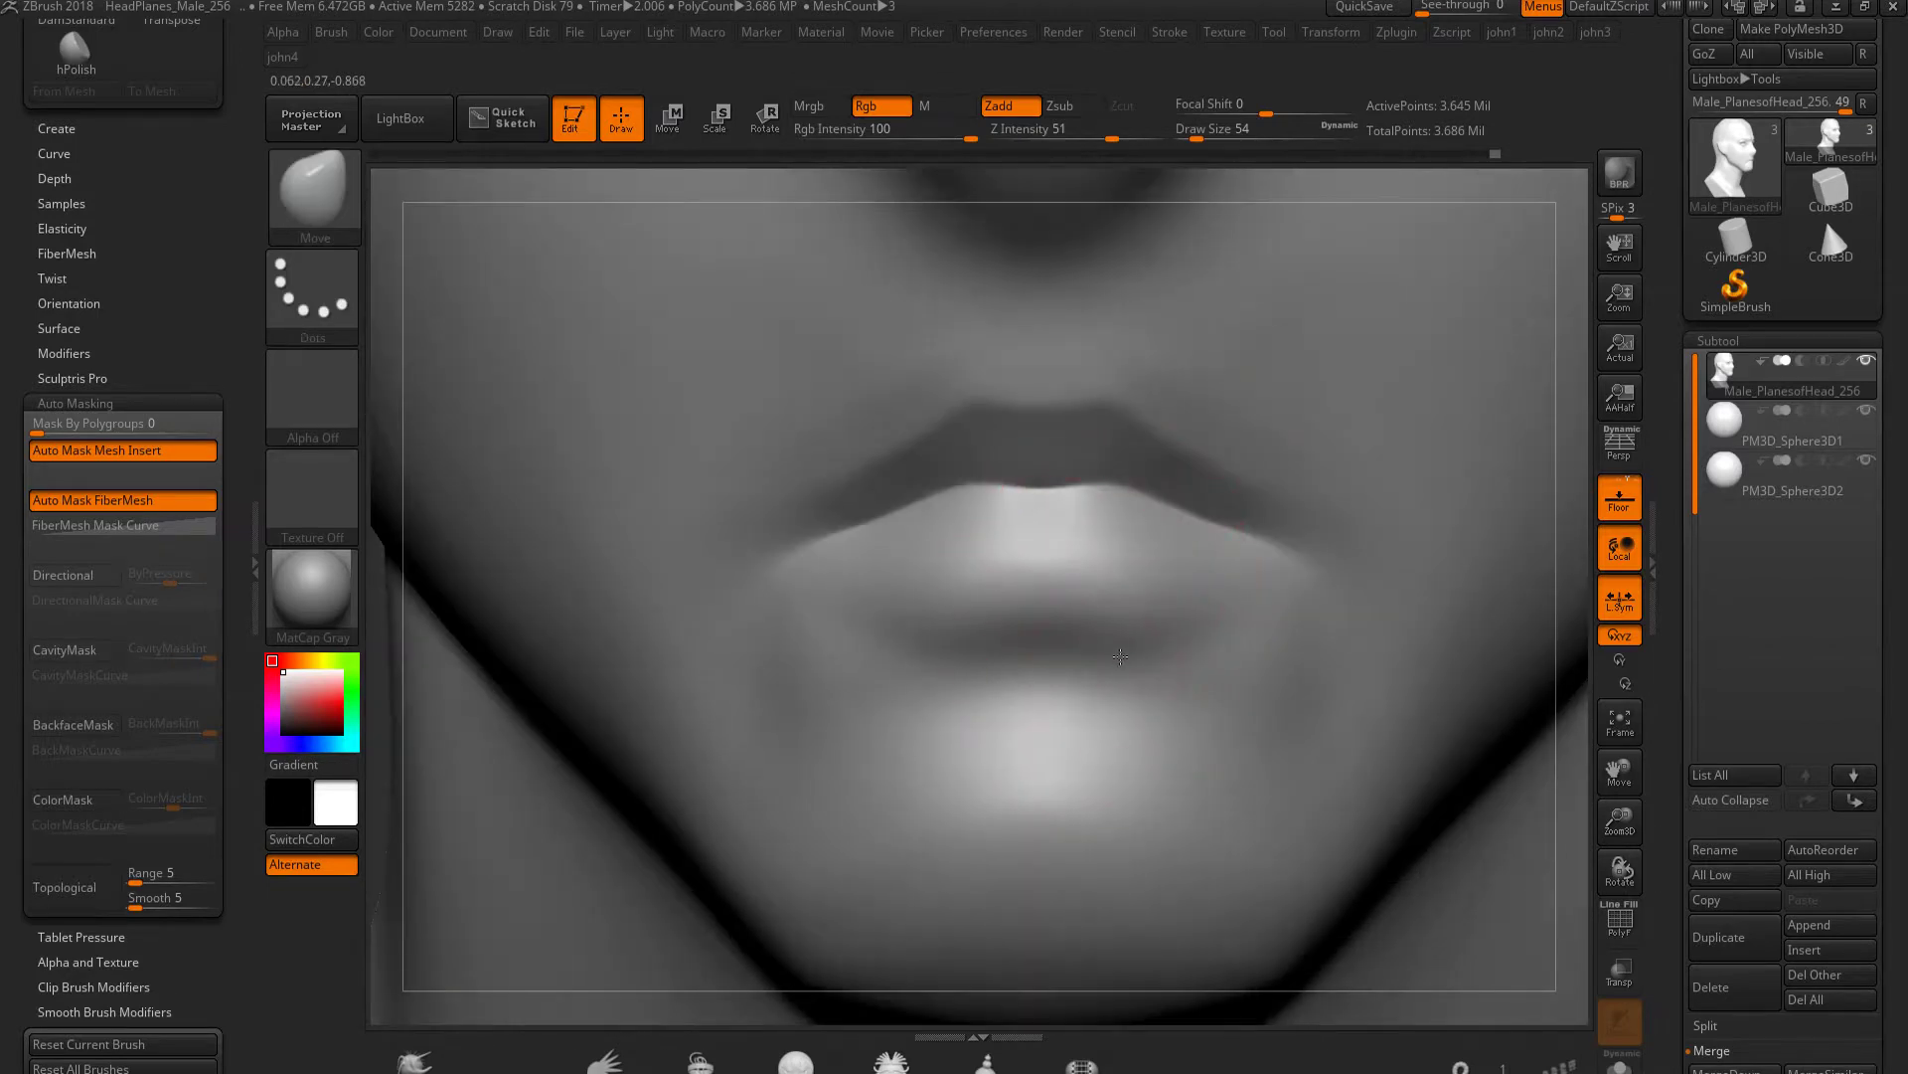
right_drag(1120, 656, 940, 681)
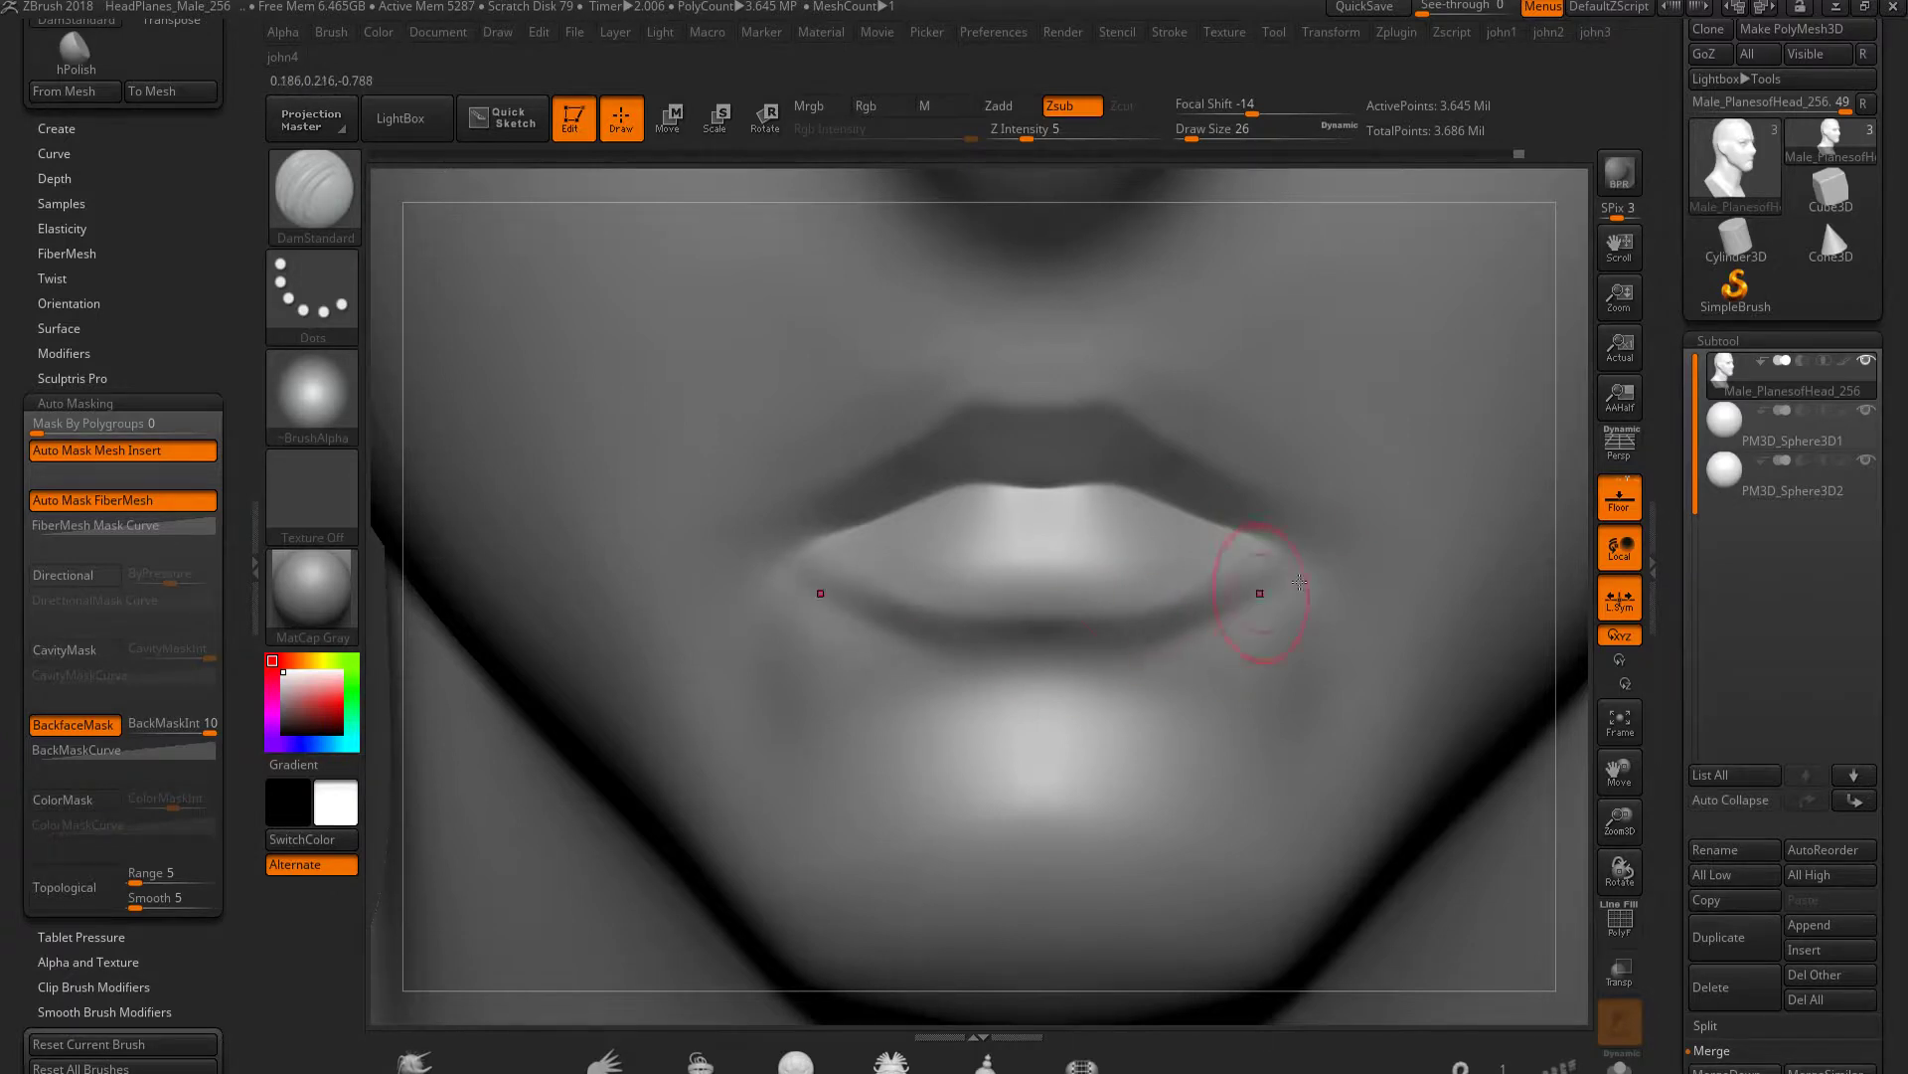
key(shift)
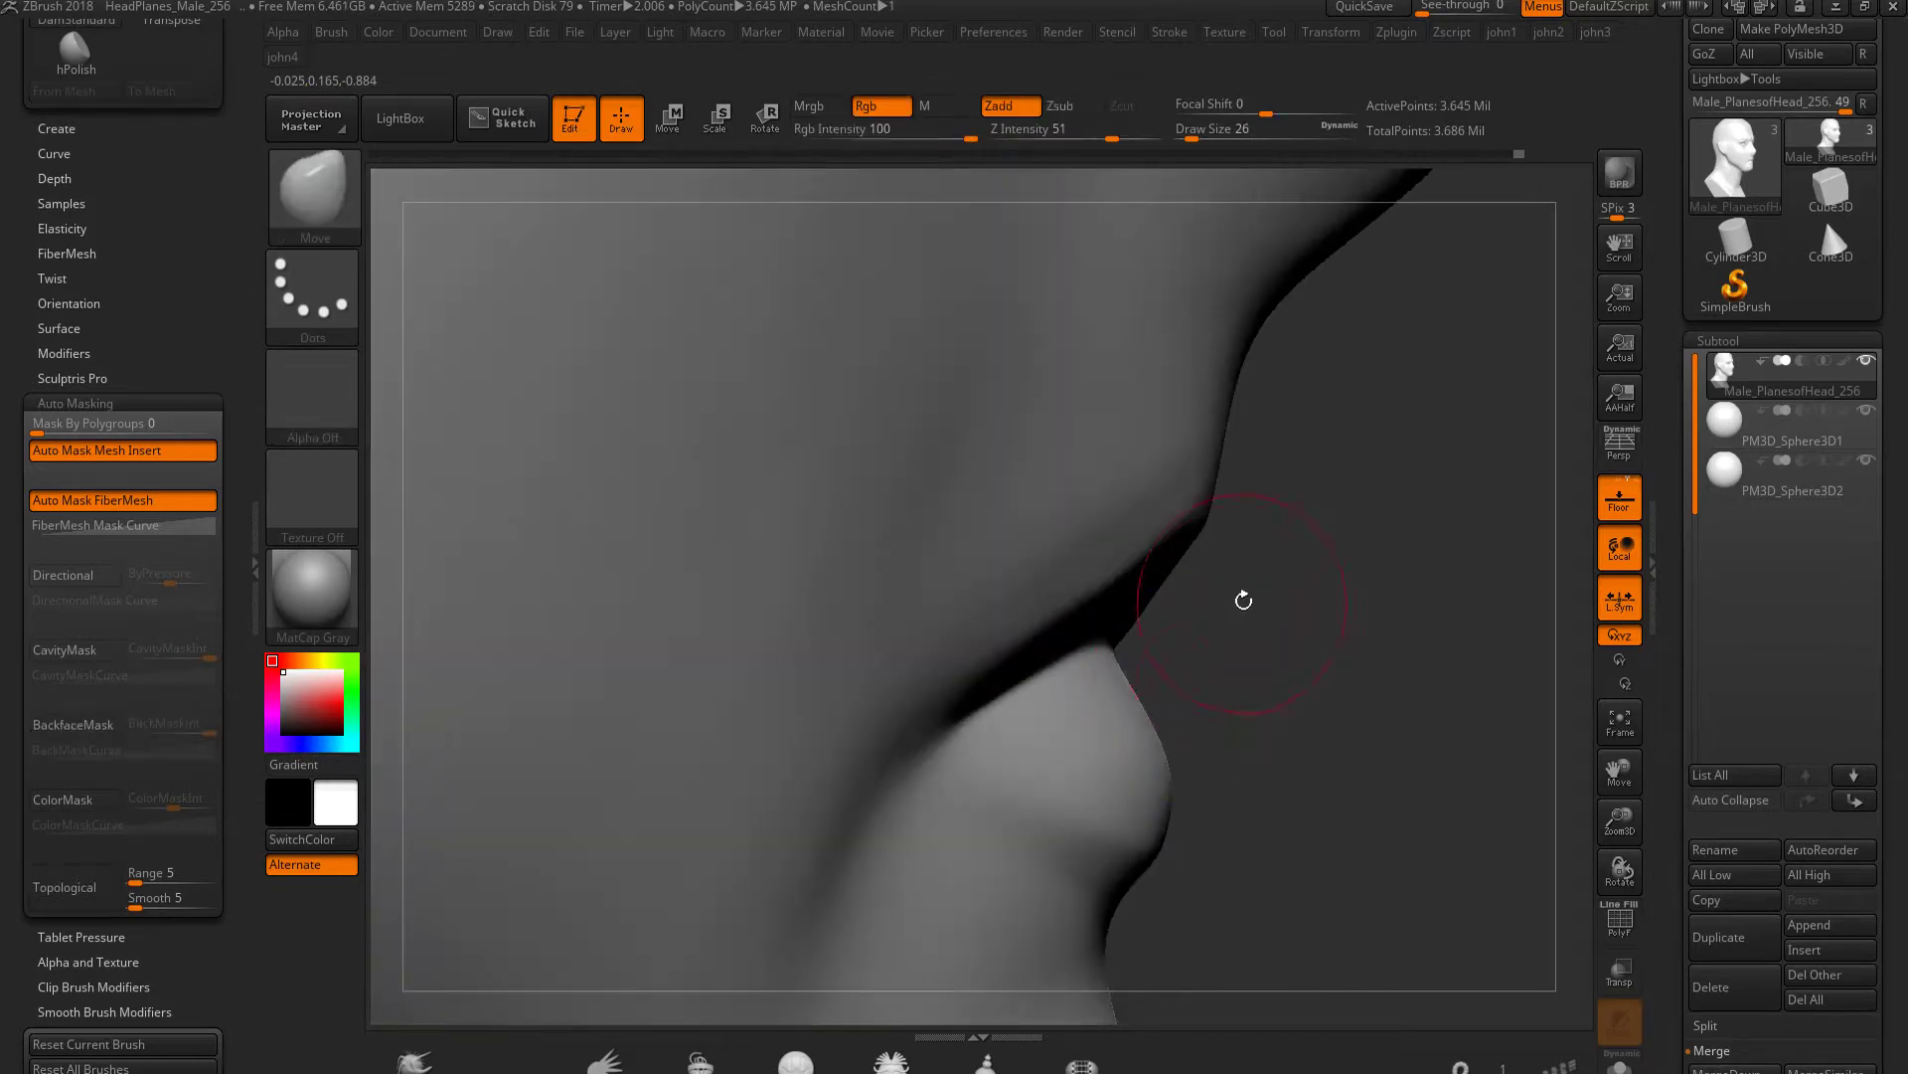
key([)
drag(1204, 520, 1225, 537)
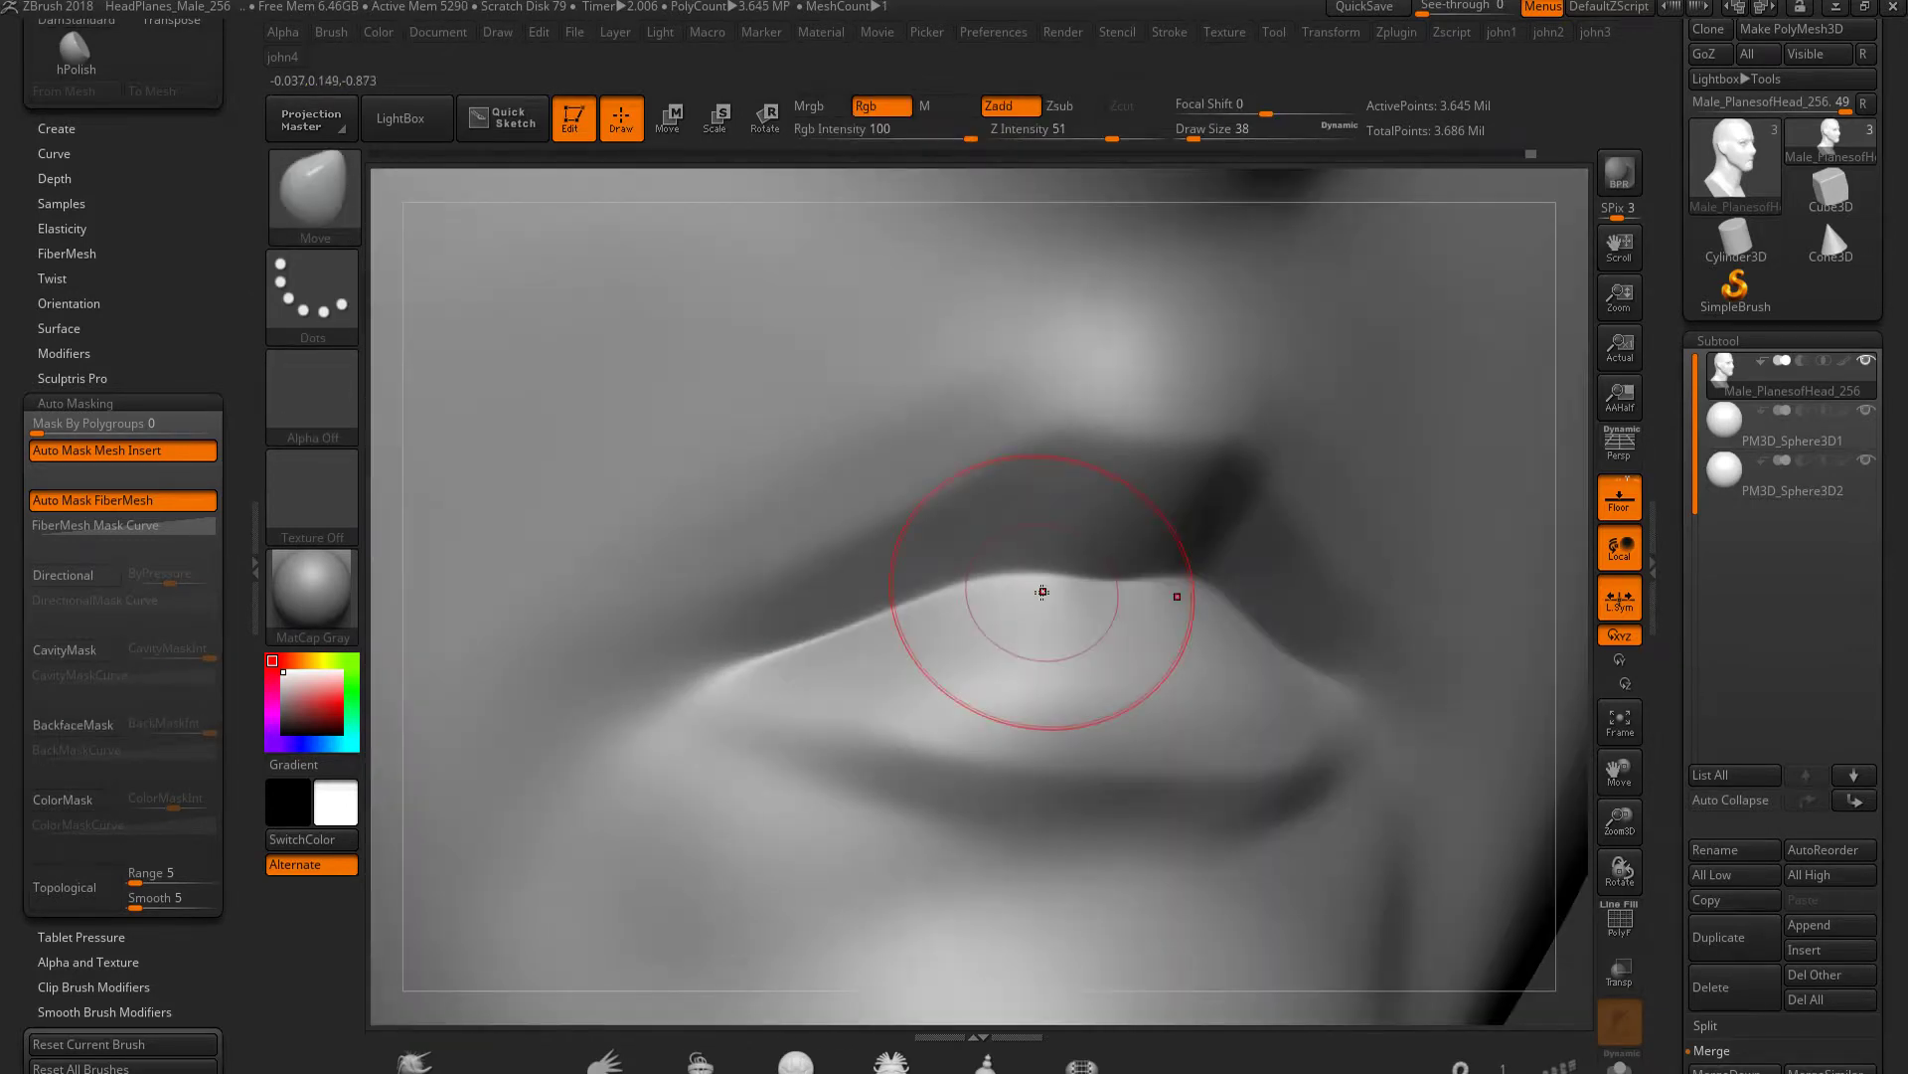
Sculpt fine upper-lip crease strokes and a centre bump, then subdivide to 14.583 million polygons
key([)
drag(1001, 503, 843, 581)
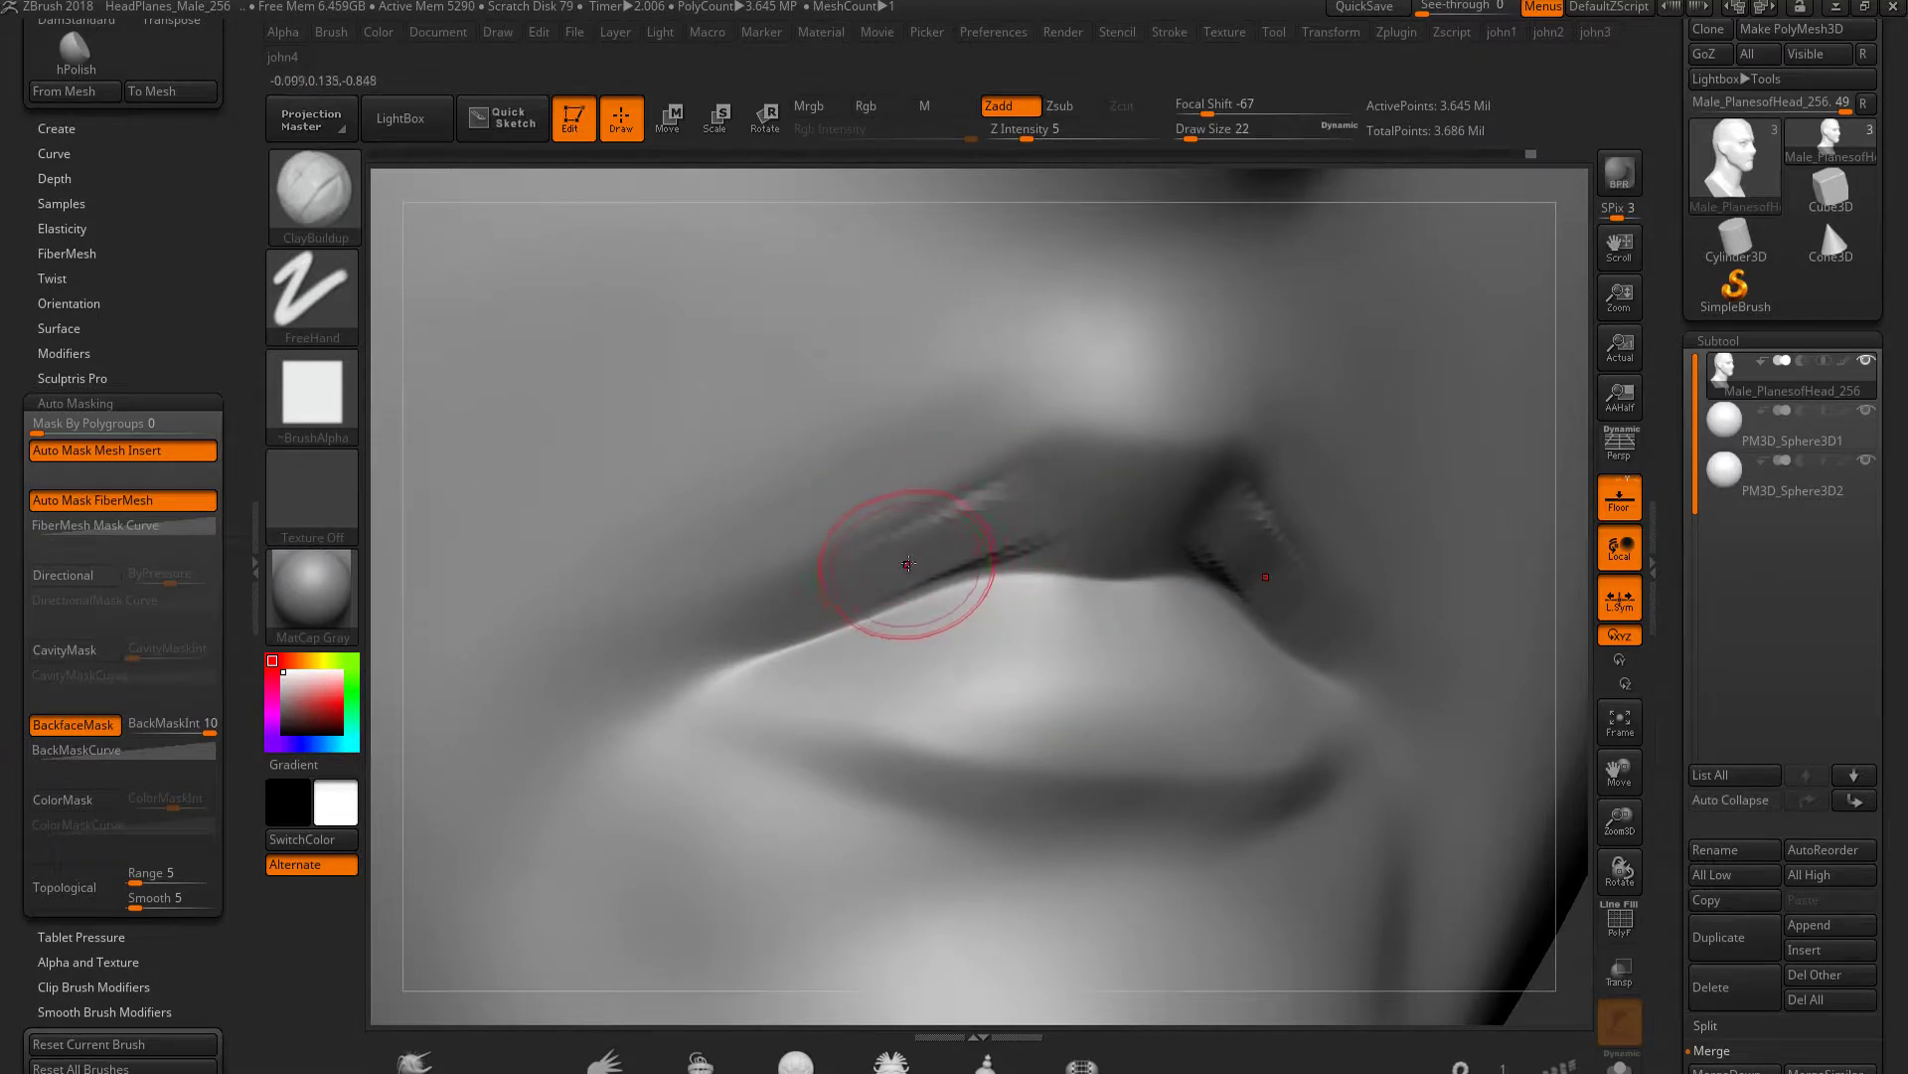
drag(941, 547, 792, 615)
right_drag(1148, 520, 1117, 545)
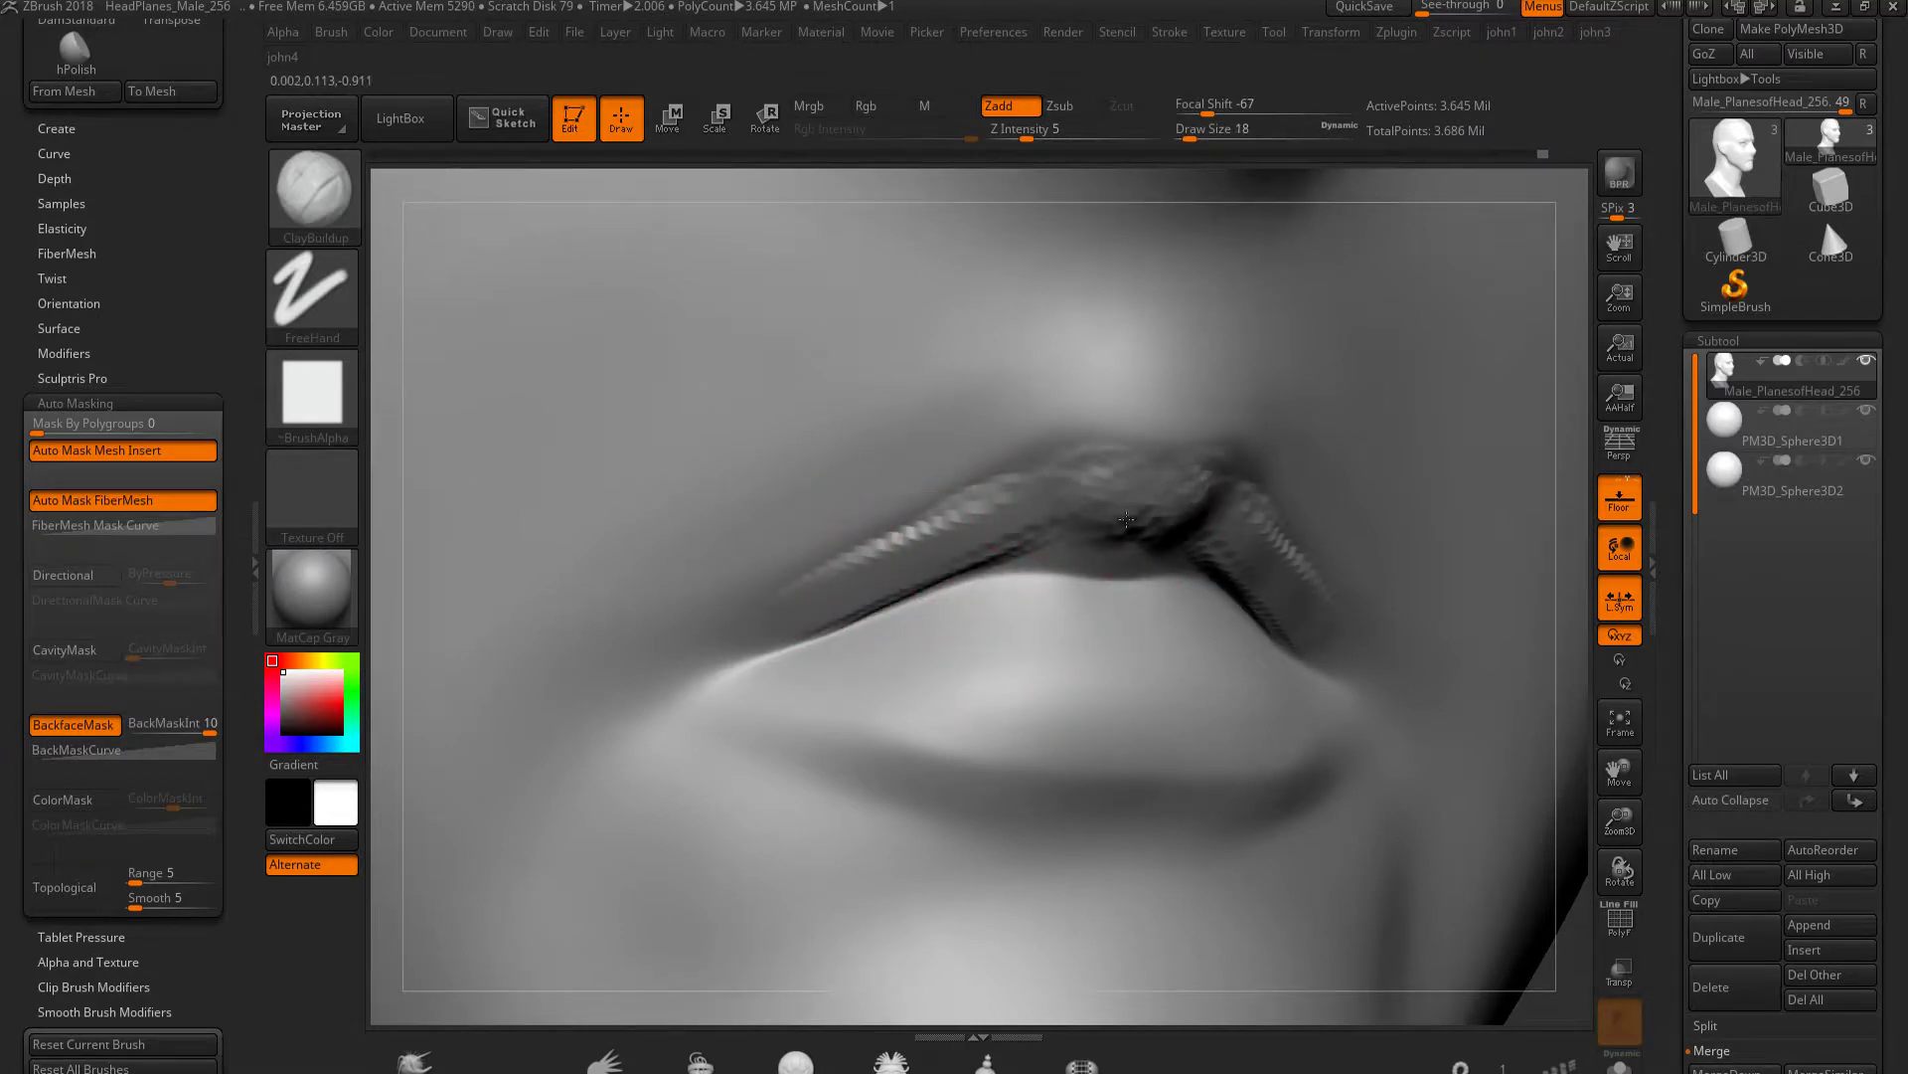
drag(1117, 545, 1087, 596)
key(ctrl+d)
Switch to the DamStandard brush and give it a different alpha
key(b)
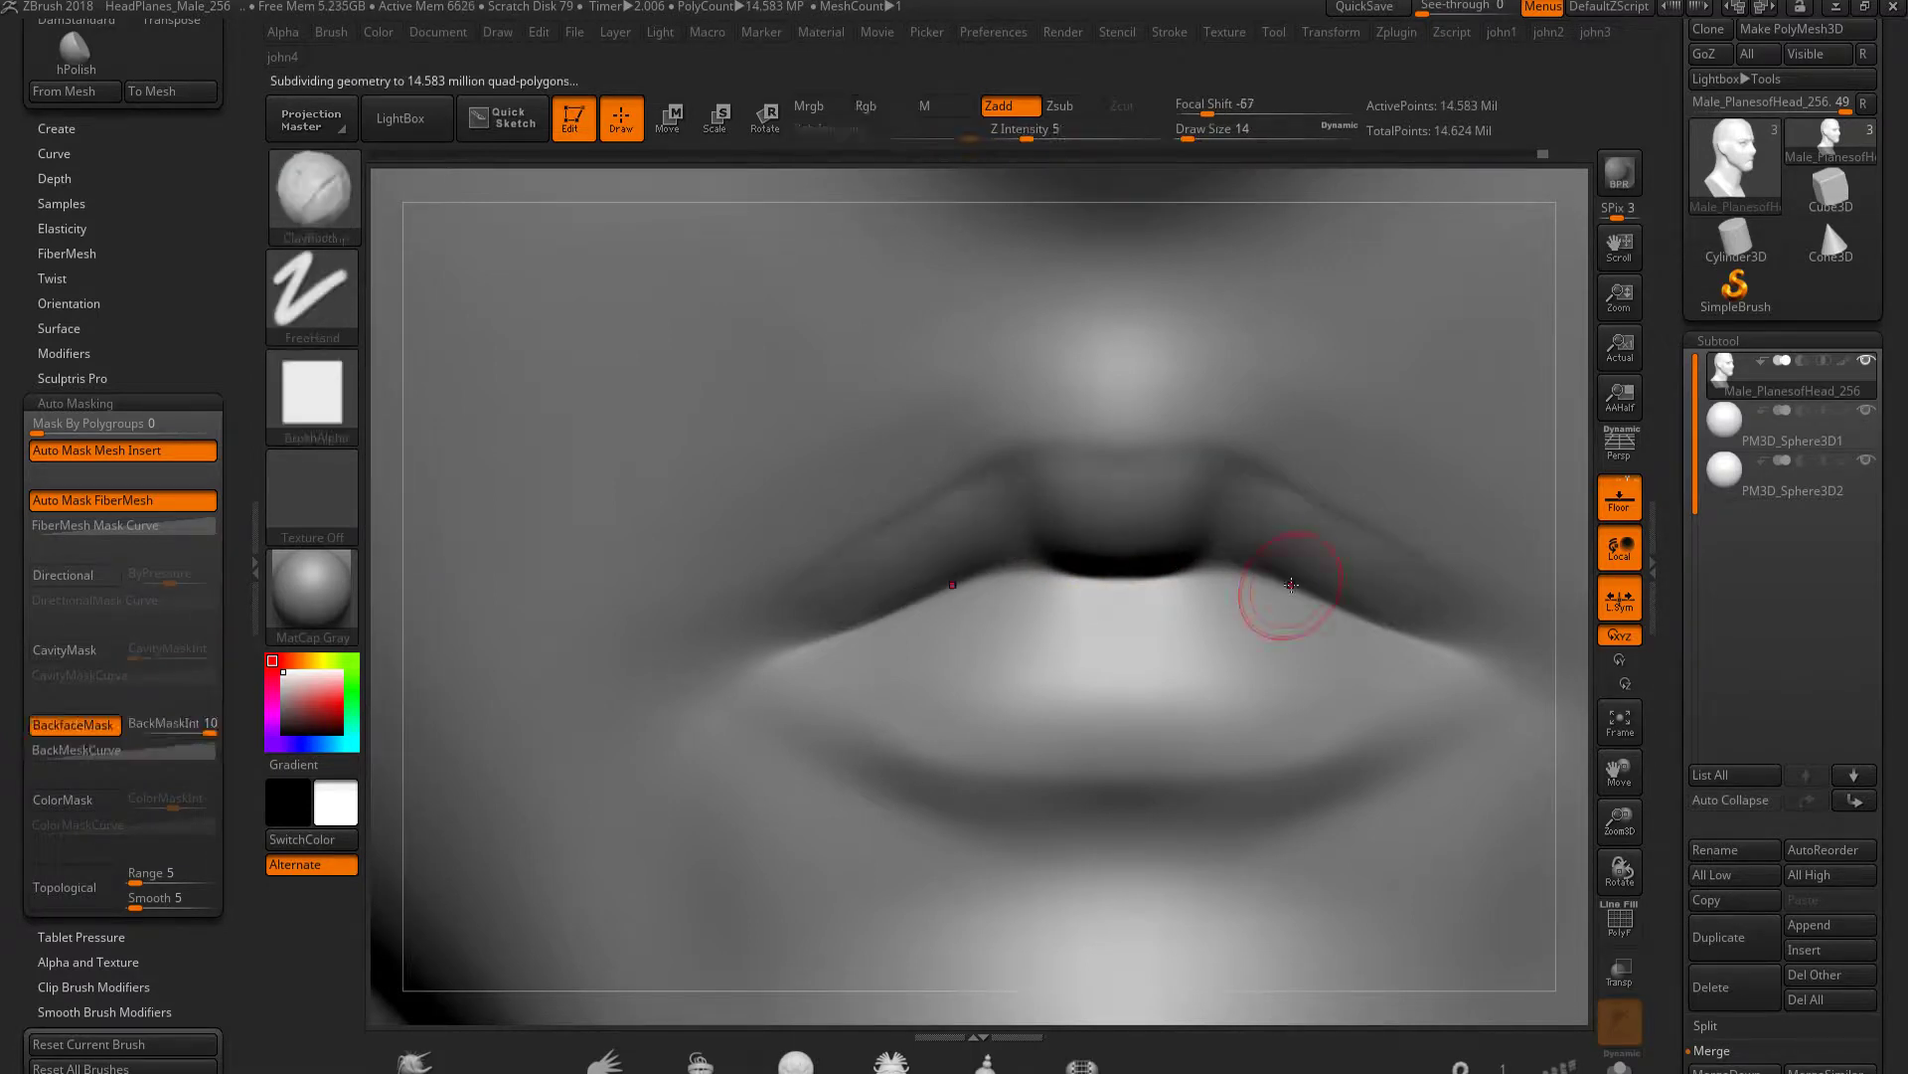
mouse_move(1278, 579)
ctrl+right_down()
mouse_move(1278, 627)
mouse_move(1193, 596)
mouse_move(954, 656)
mouse_move(660, 630)
mouse_move(989, 637)
ctrl+right_up()
key(b)
key(d)
key(s)
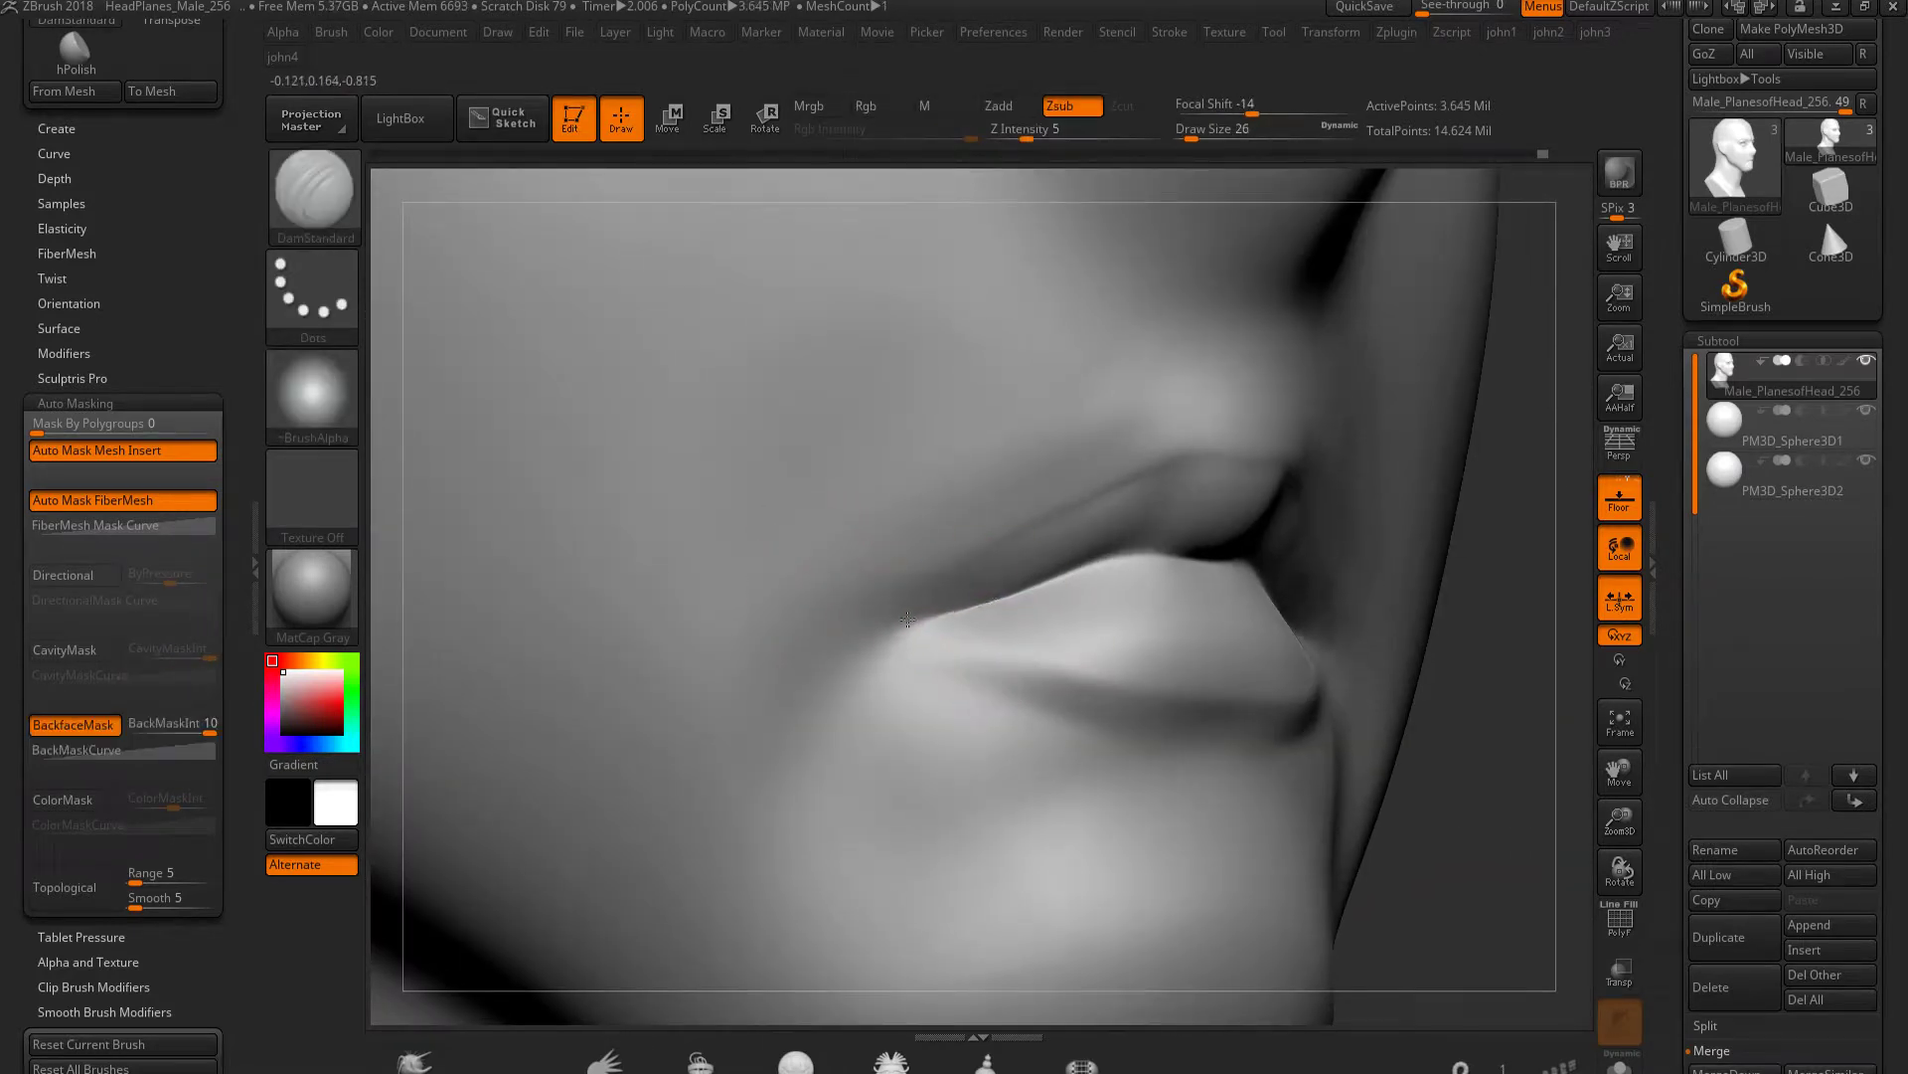
click(1041, 136)
click(312, 398)
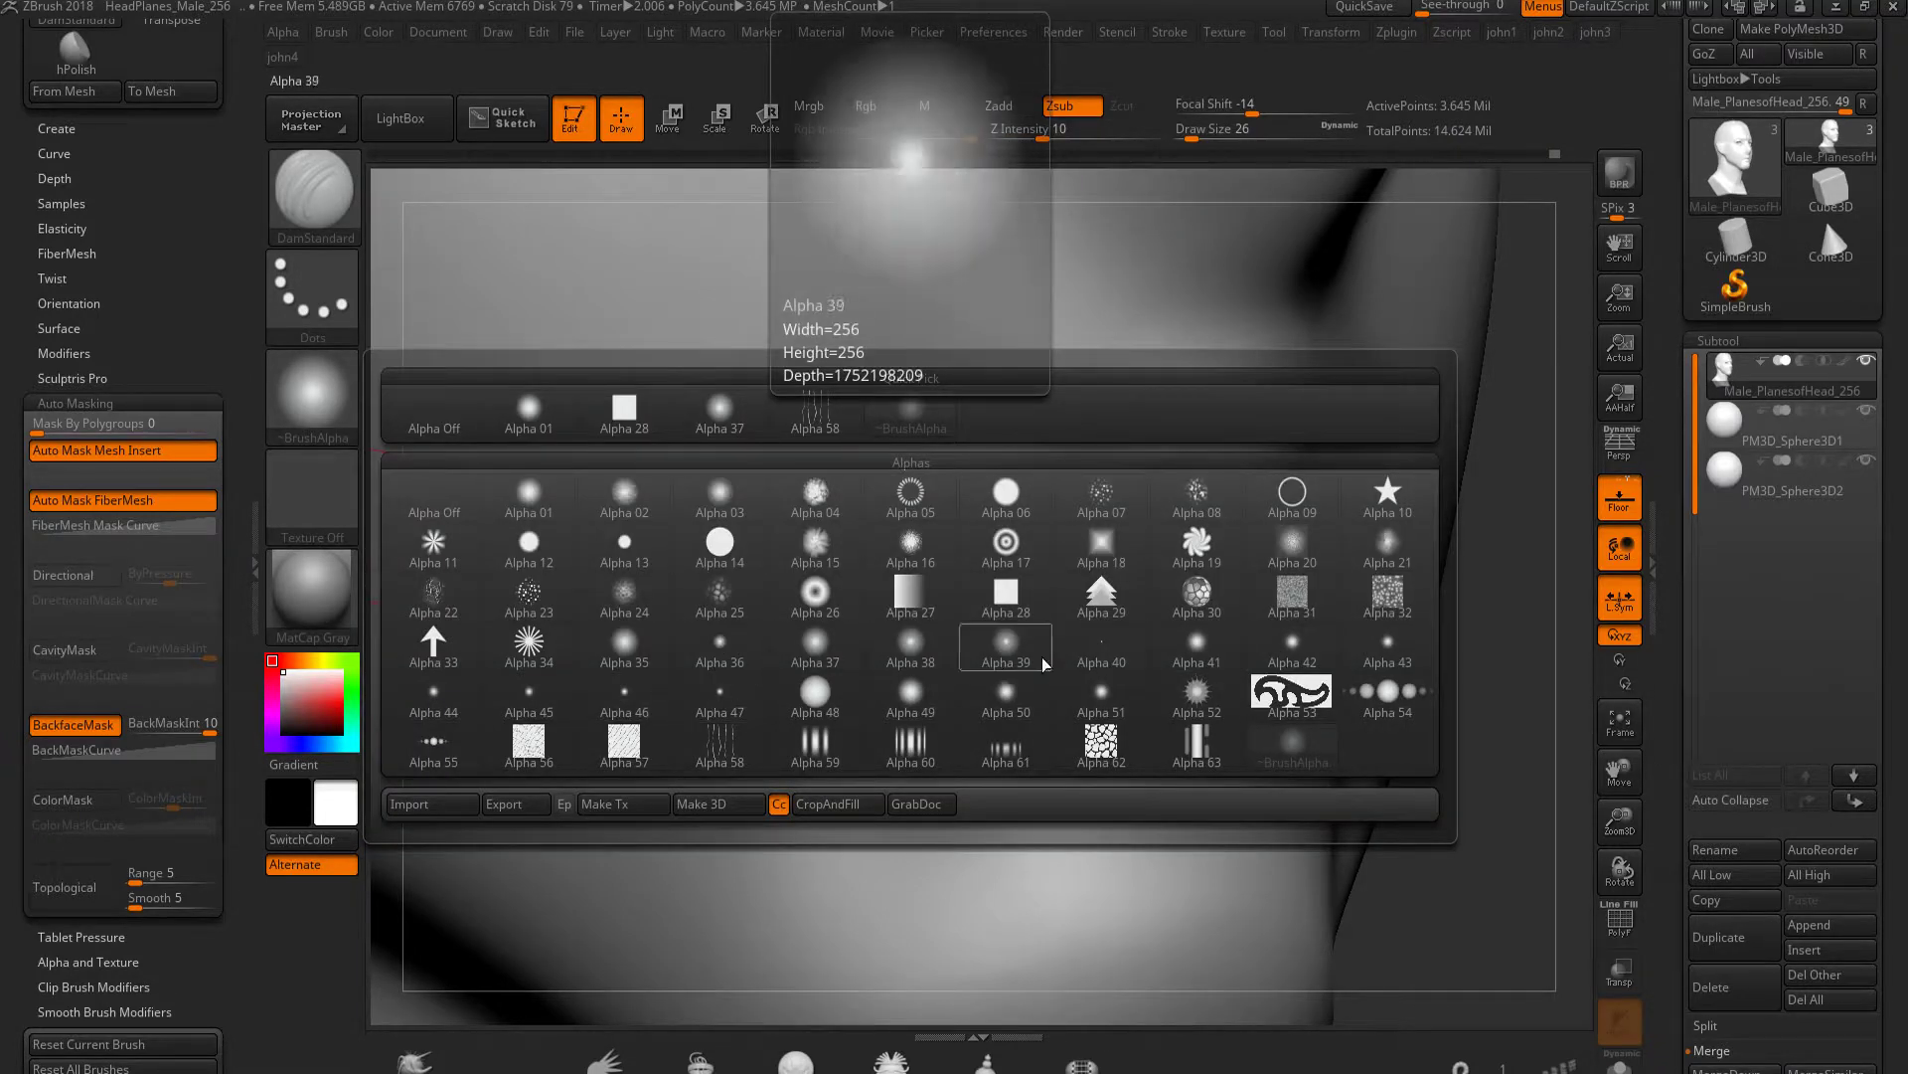
click(1361, 656)
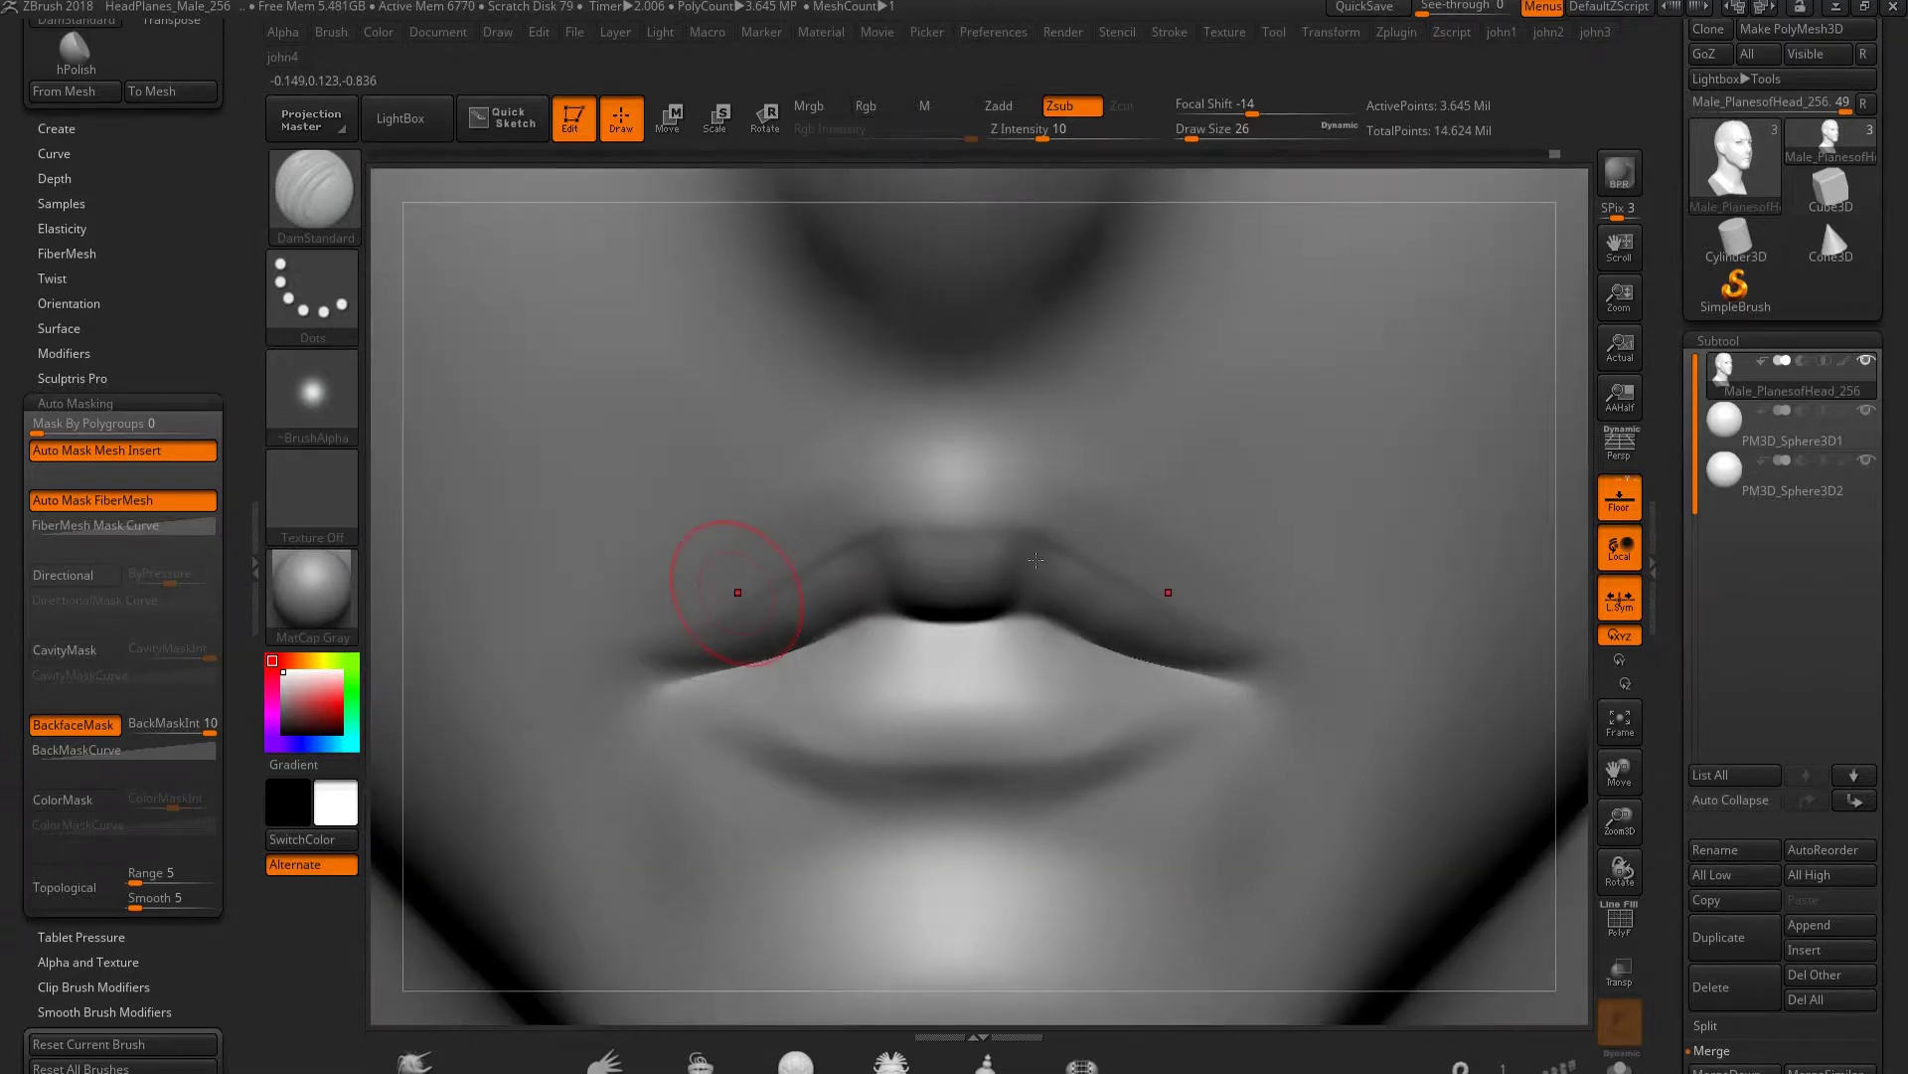
Carve the crease between the lips sharper, checking it from side and front
key(shift)
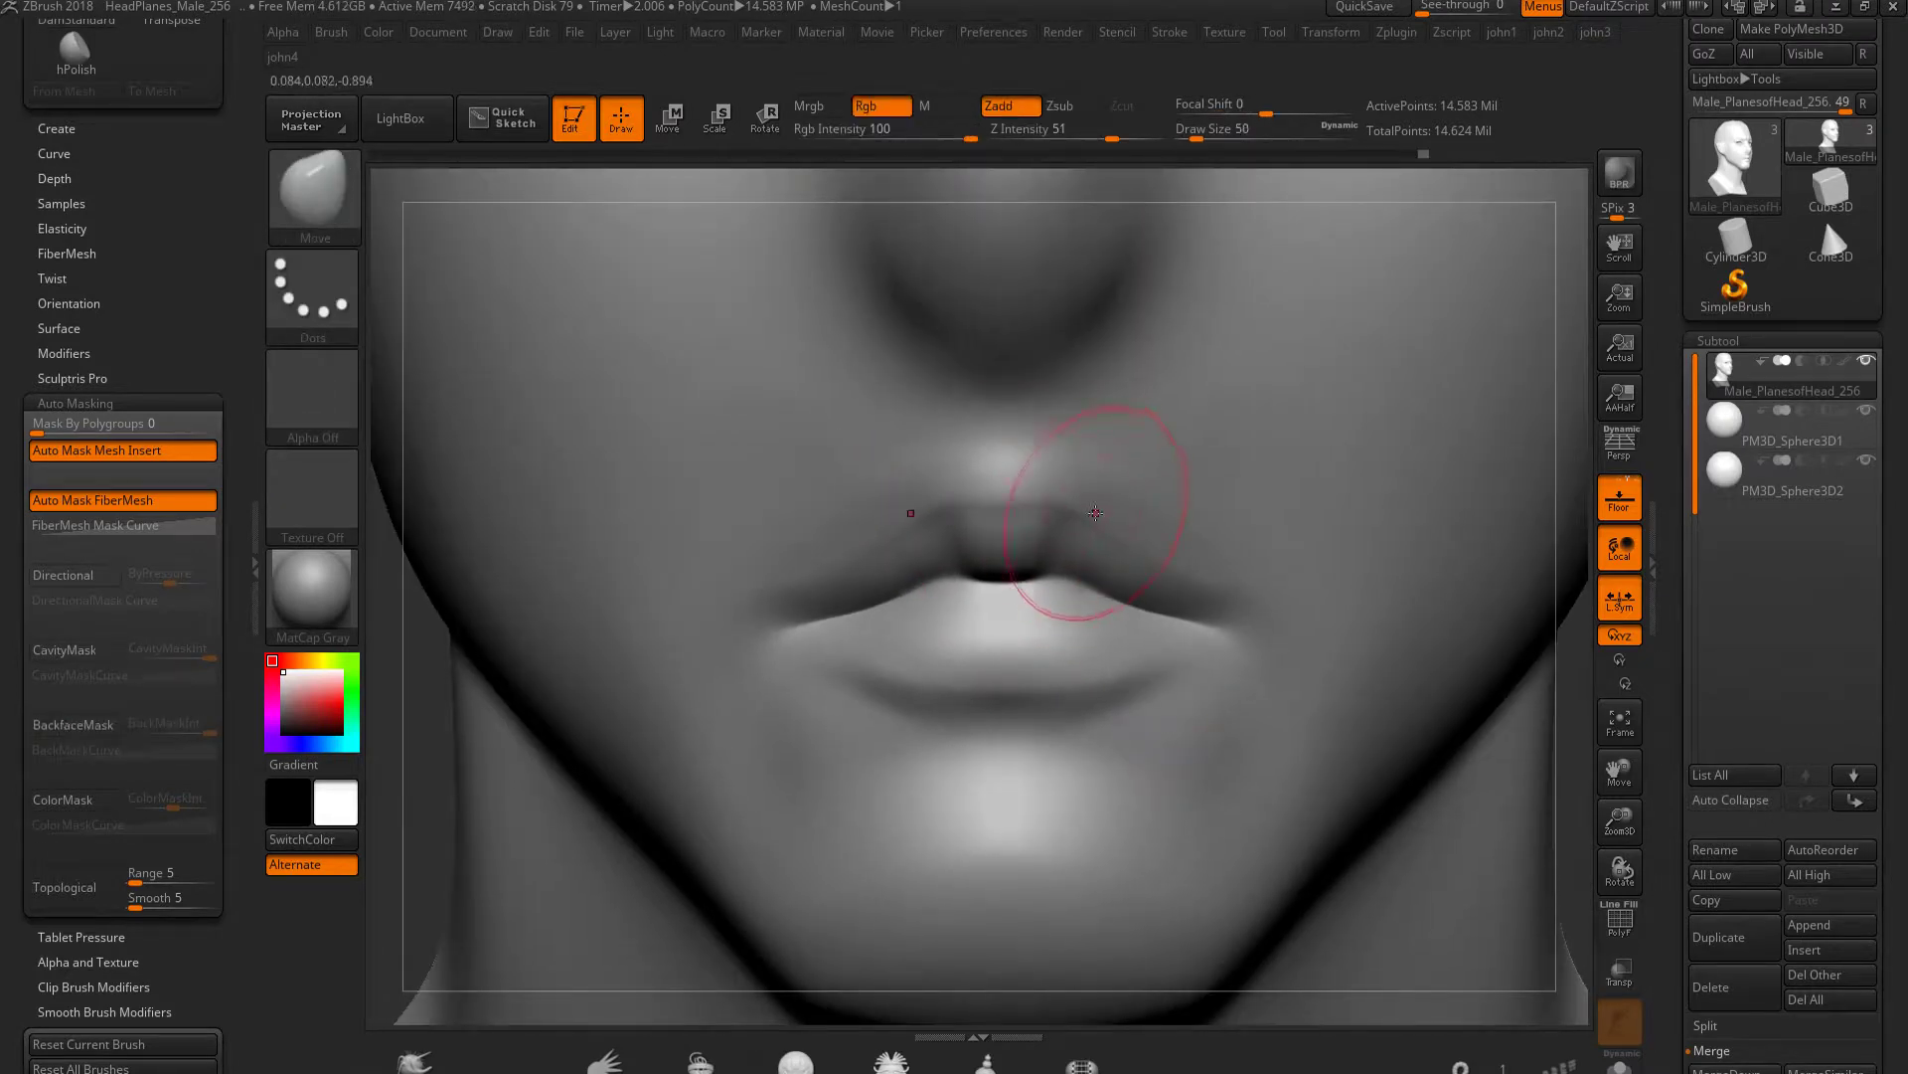
key(shift)
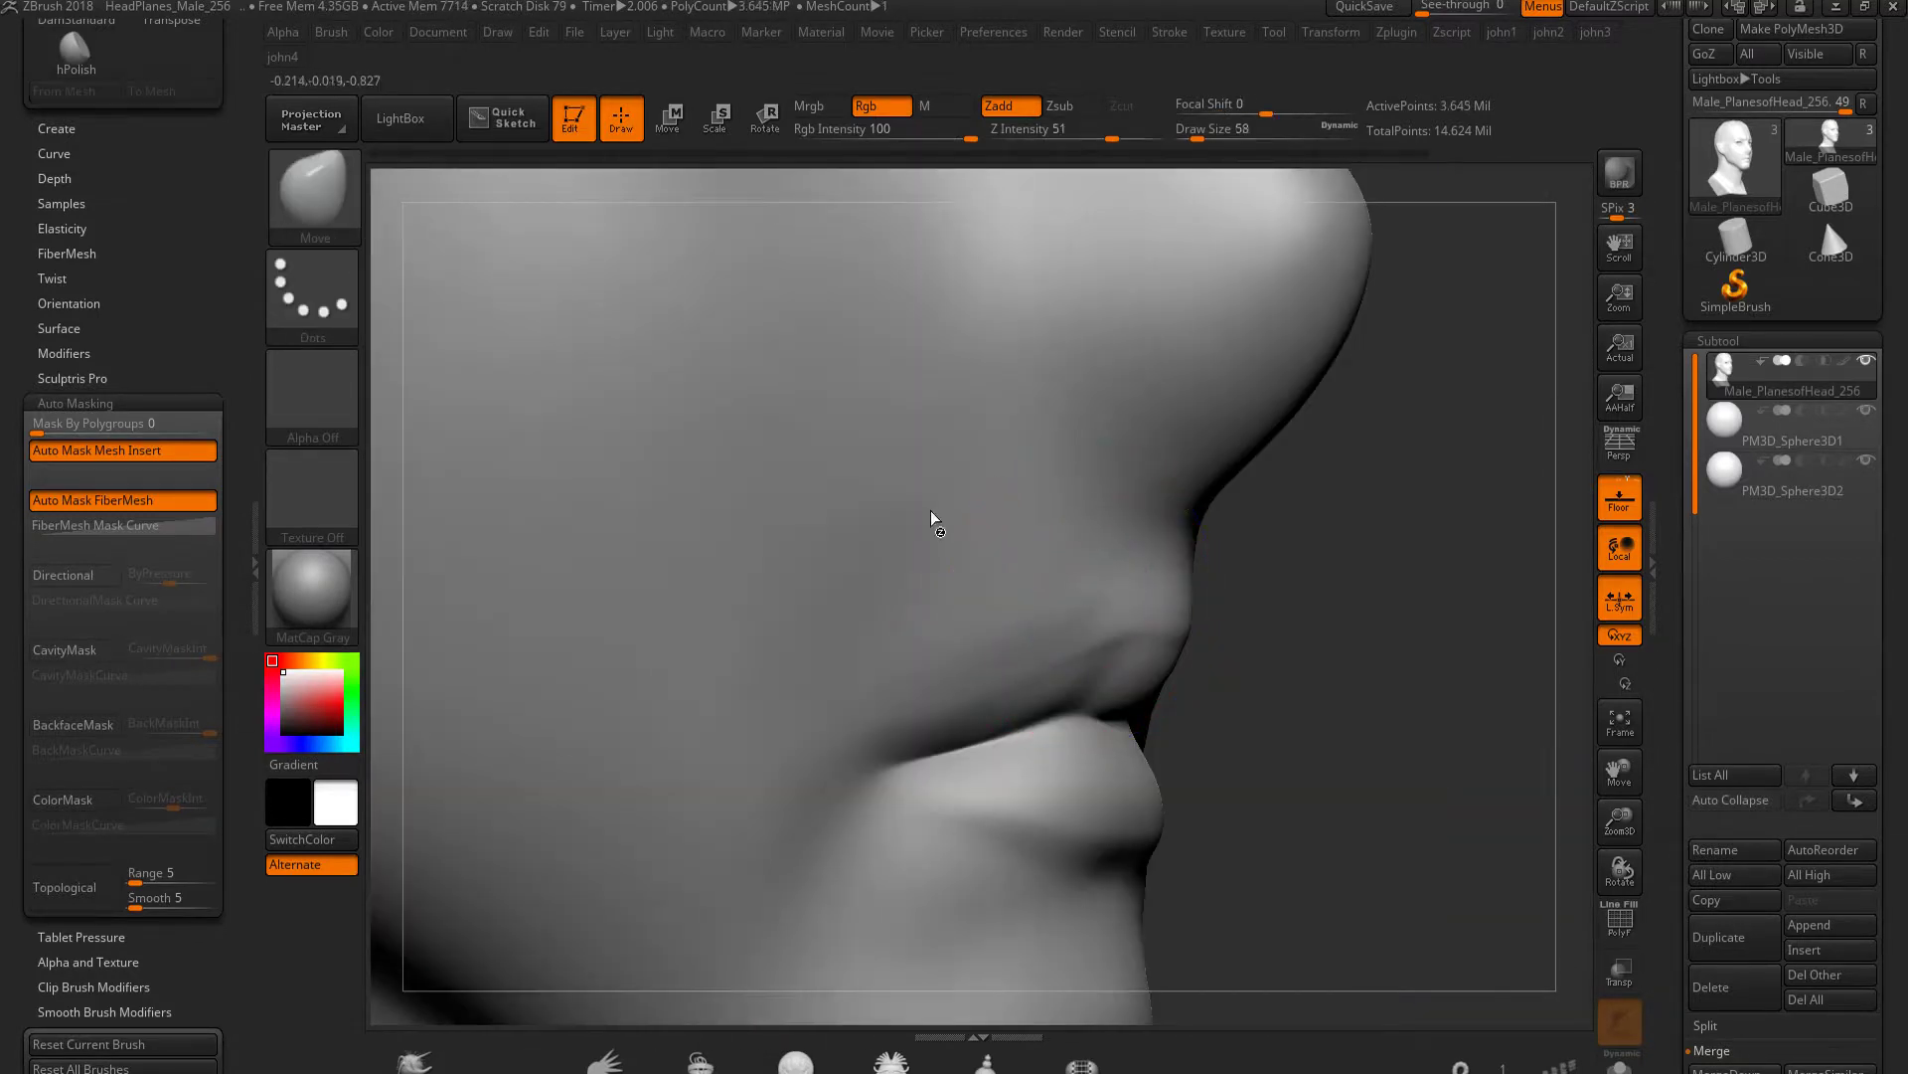
key(shift)
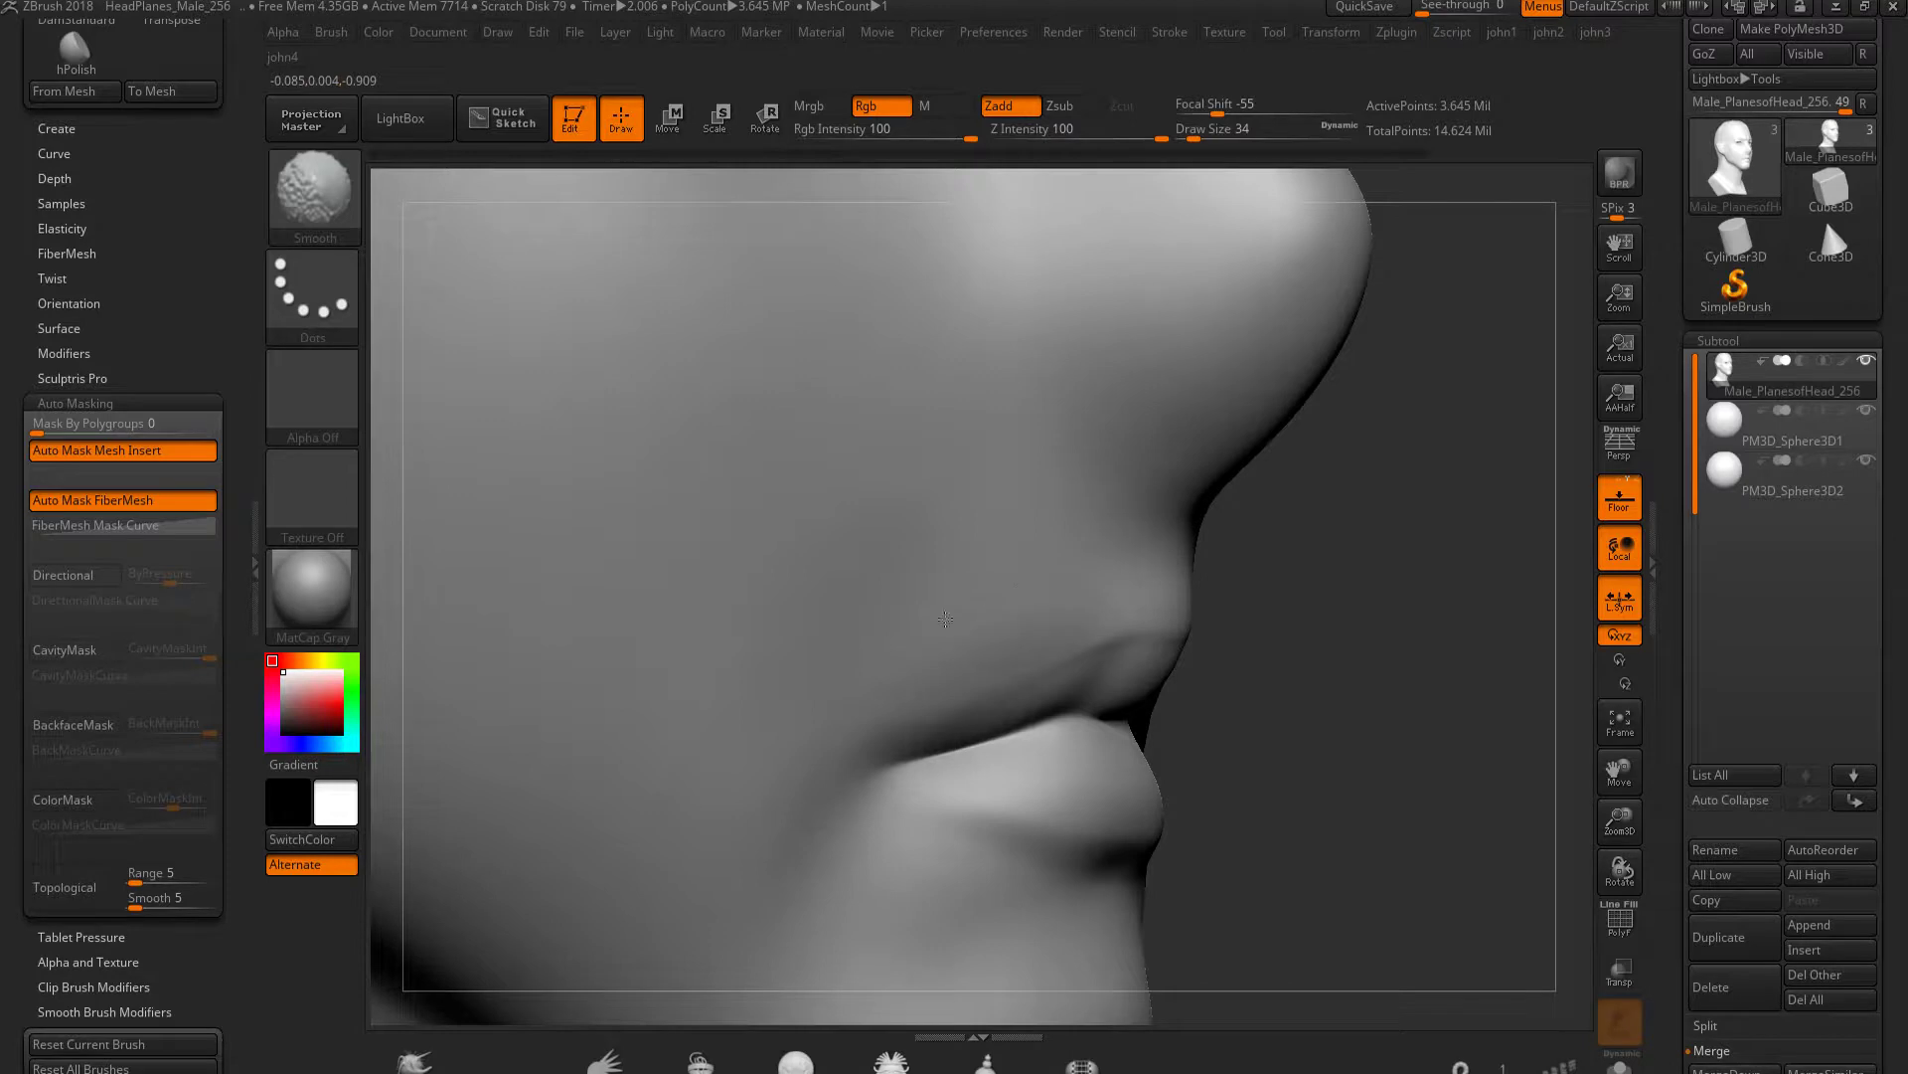
drag(1242, 557, 1297, 577)
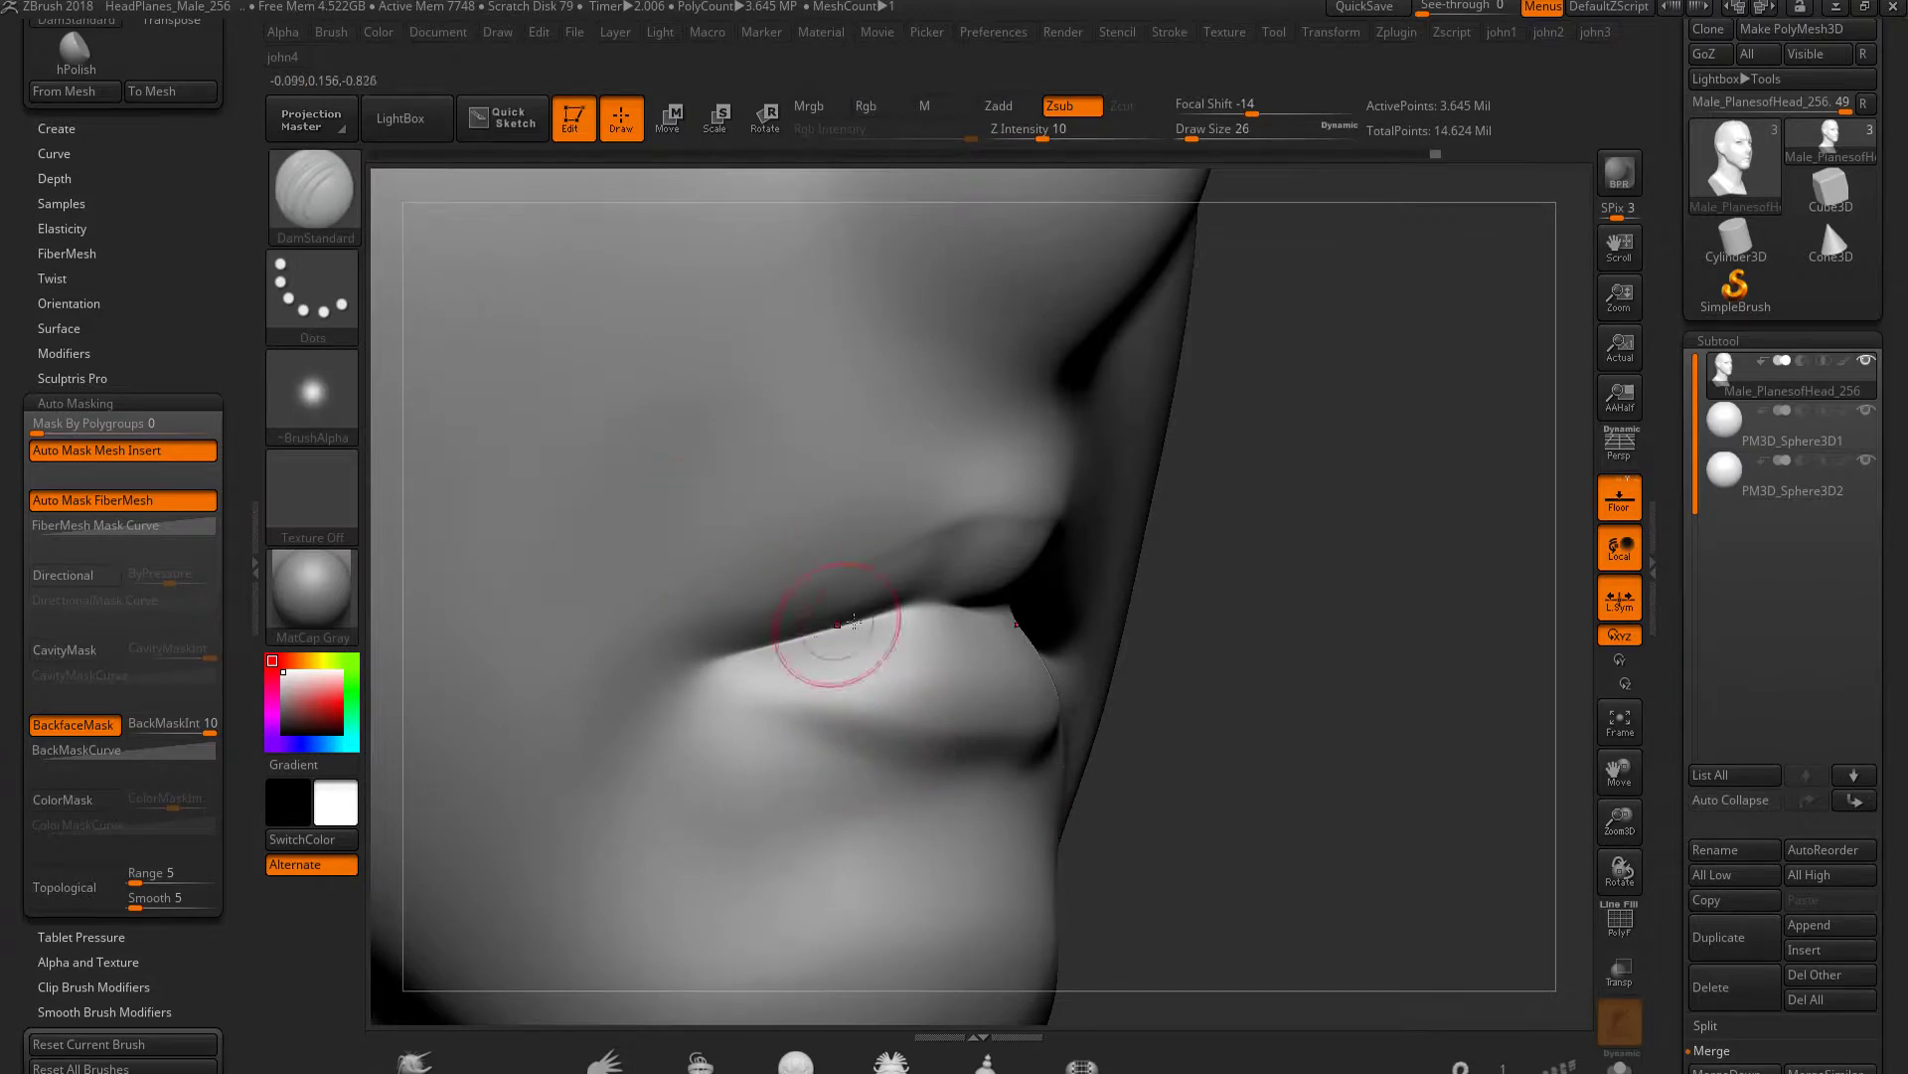
drag(853, 620, 809, 636)
shift+drag(1342, 719, 1297, 722)
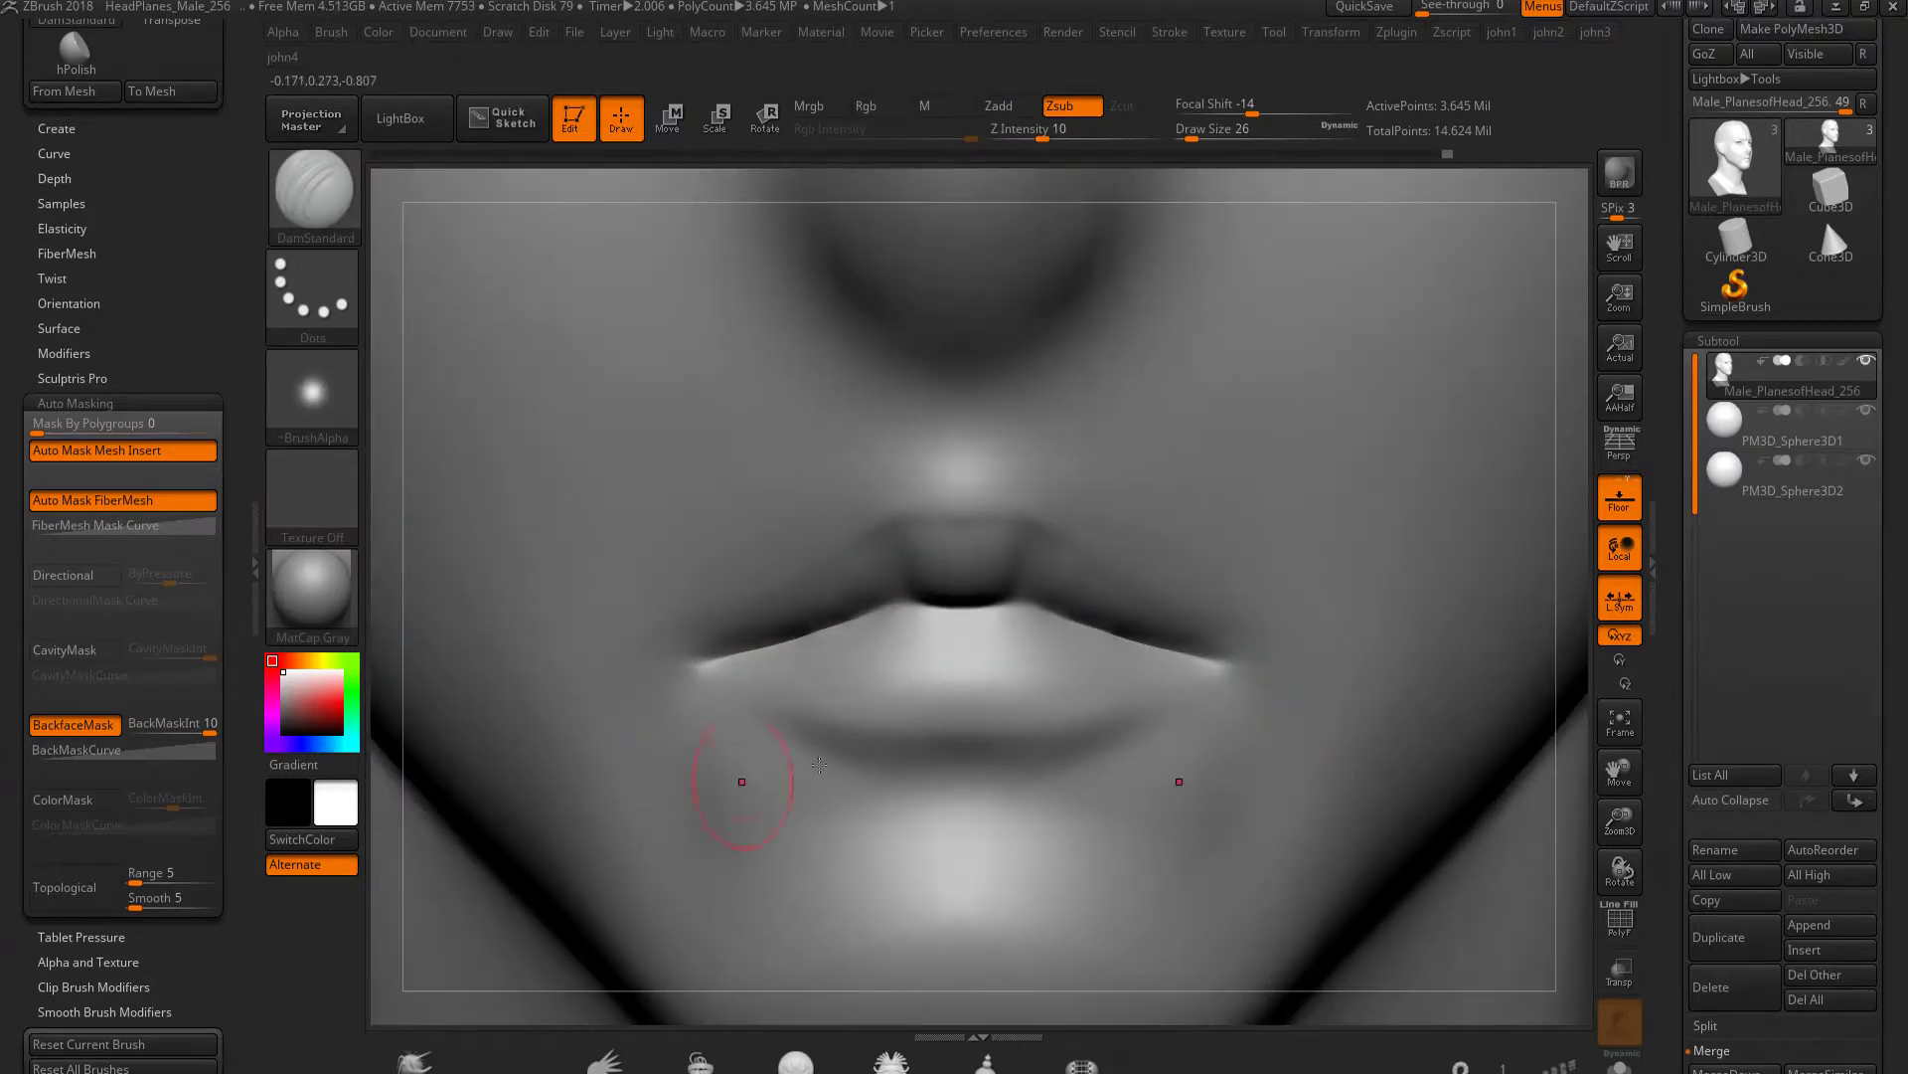
mouse_move(819, 765)
mouse_down()
mouse_move(1065, 618)
mouse_move(930, 612)
mouse_up()
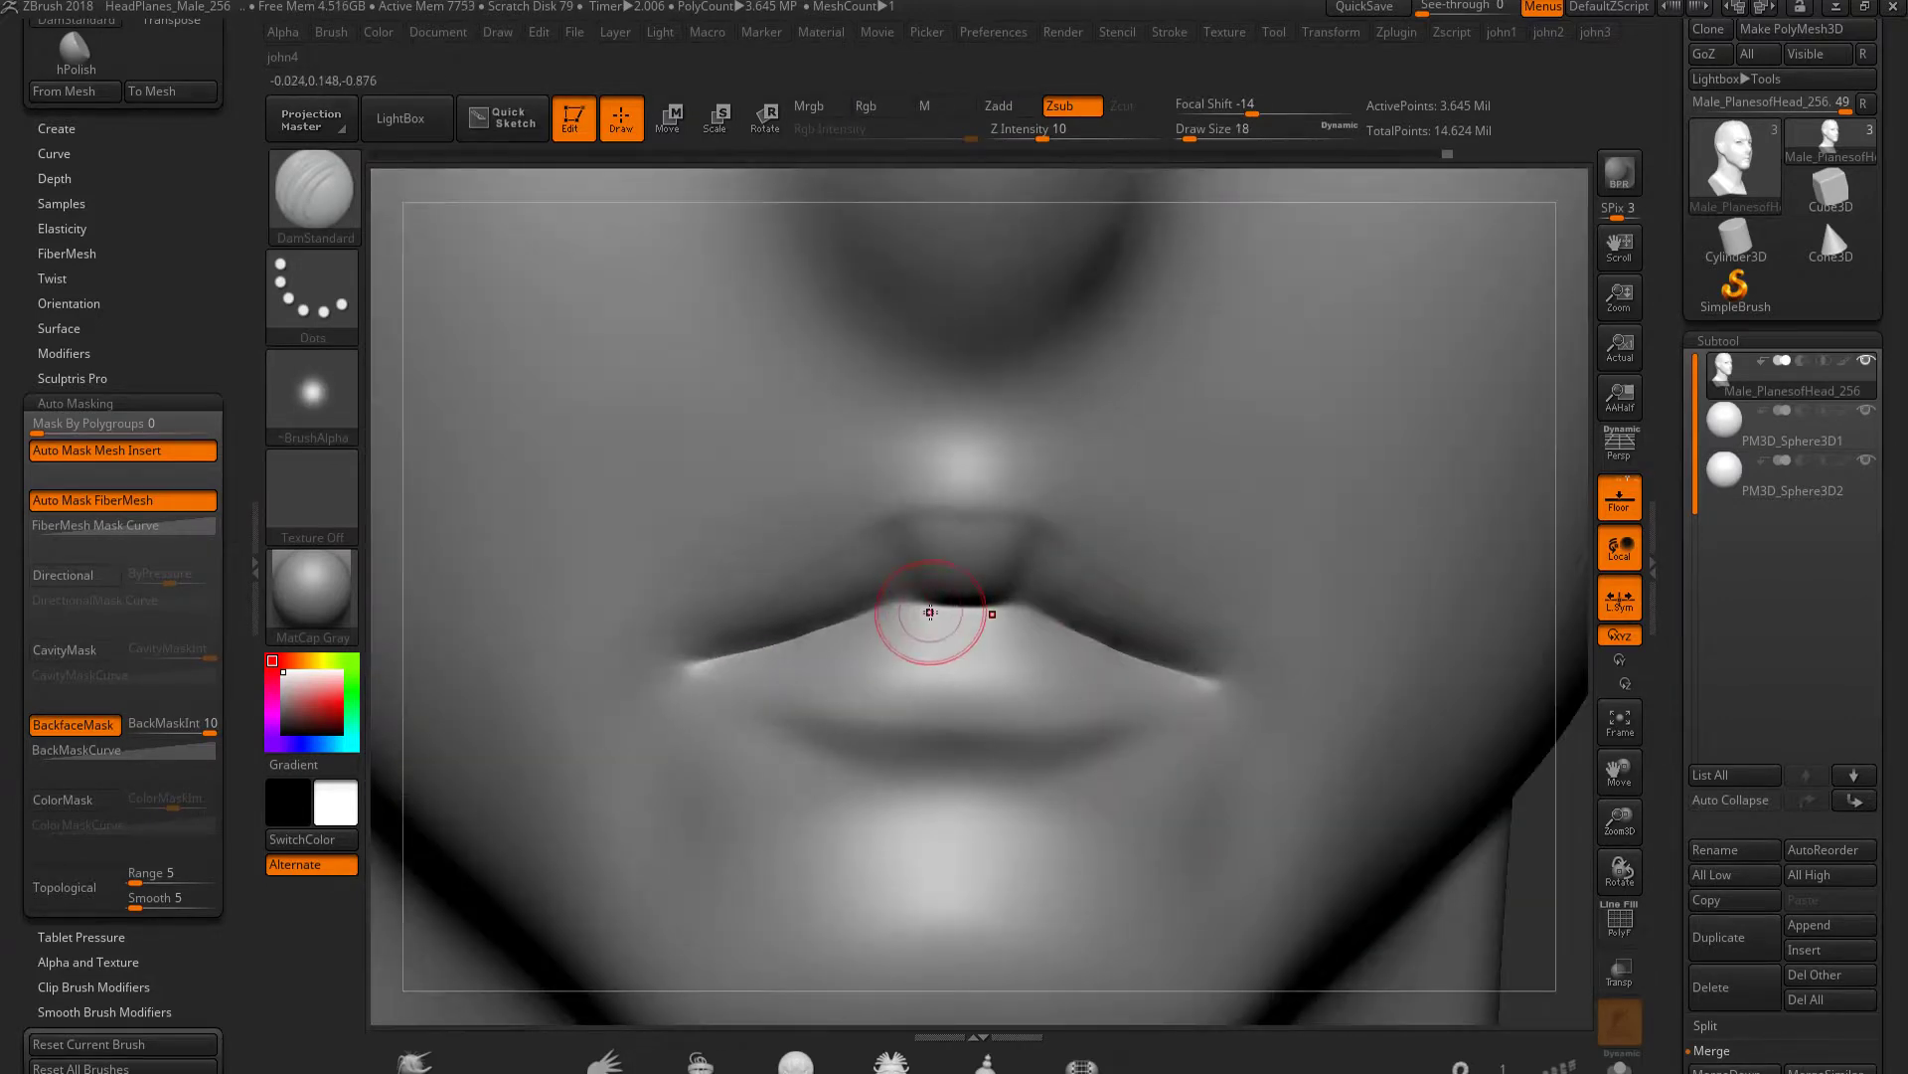
mouse_move(1544, 894)
mouse_down()
mouse_move(1415, 792)
mouse_move(949, 545)
mouse_up()
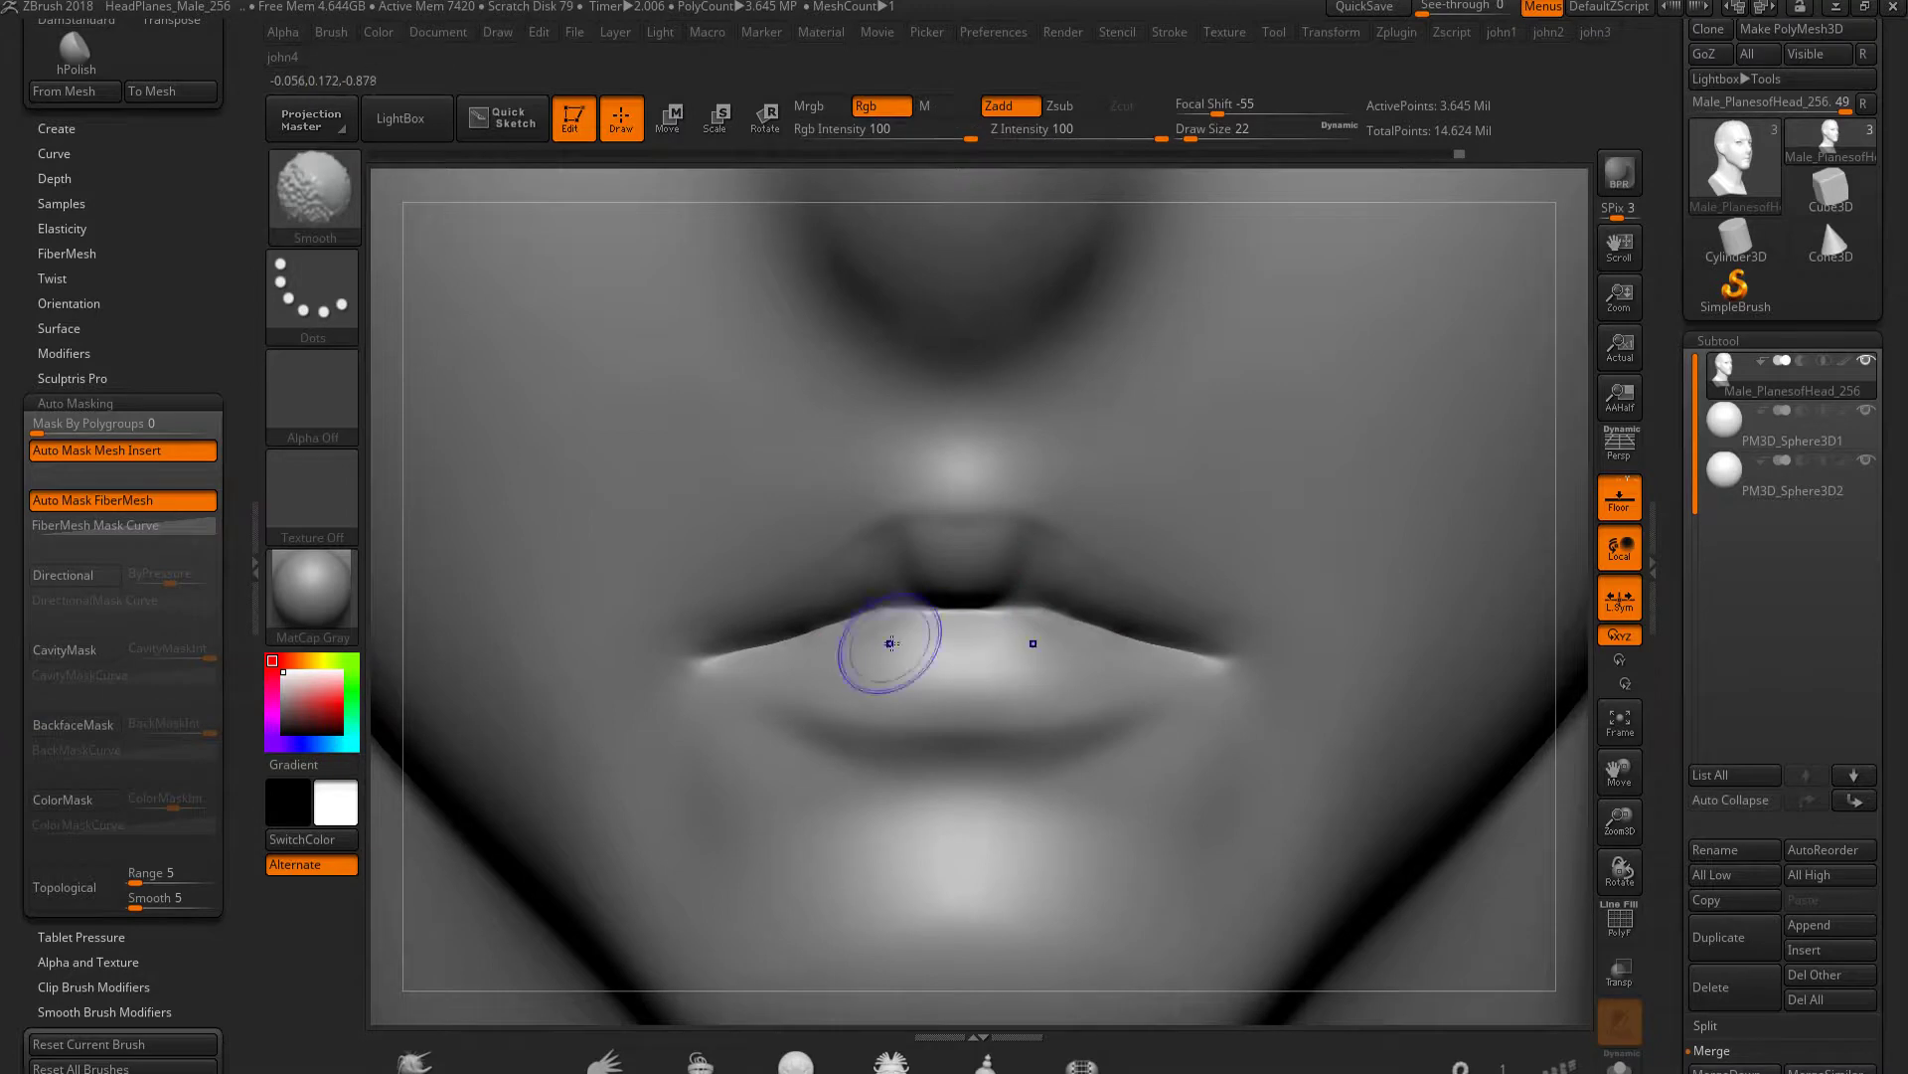
Carve a crease down from the left lip corner, then soften it with ClayBuildup
mouse_move(668, 720)
right_down()
mouse_move(744, 741)
mouse_move(682, 660)
right_up()
mouse_move(660, 754)
mouse_down()
mouse_move(674, 682)
mouse_move(703, 673)
mouse_up()
key(b)
key(c)
key(b)
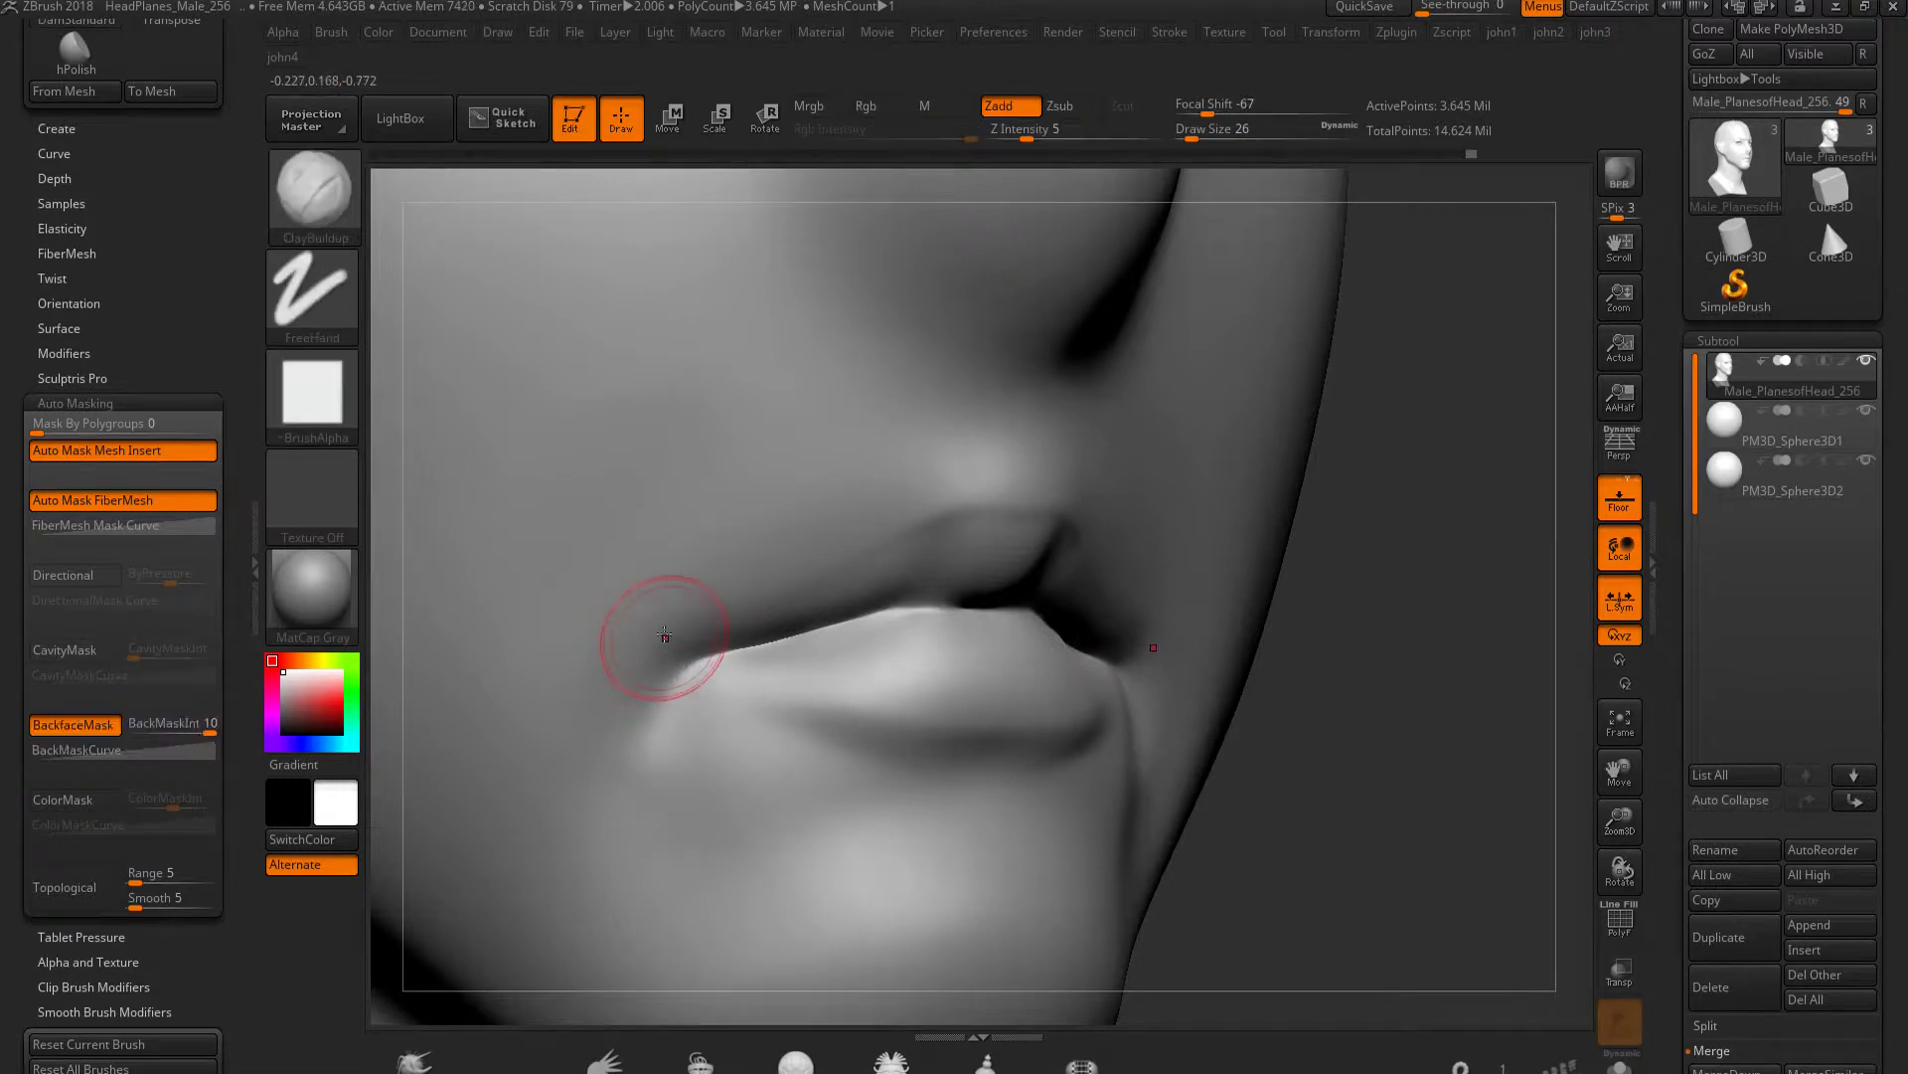
shift+drag(686, 618, 756, 576)
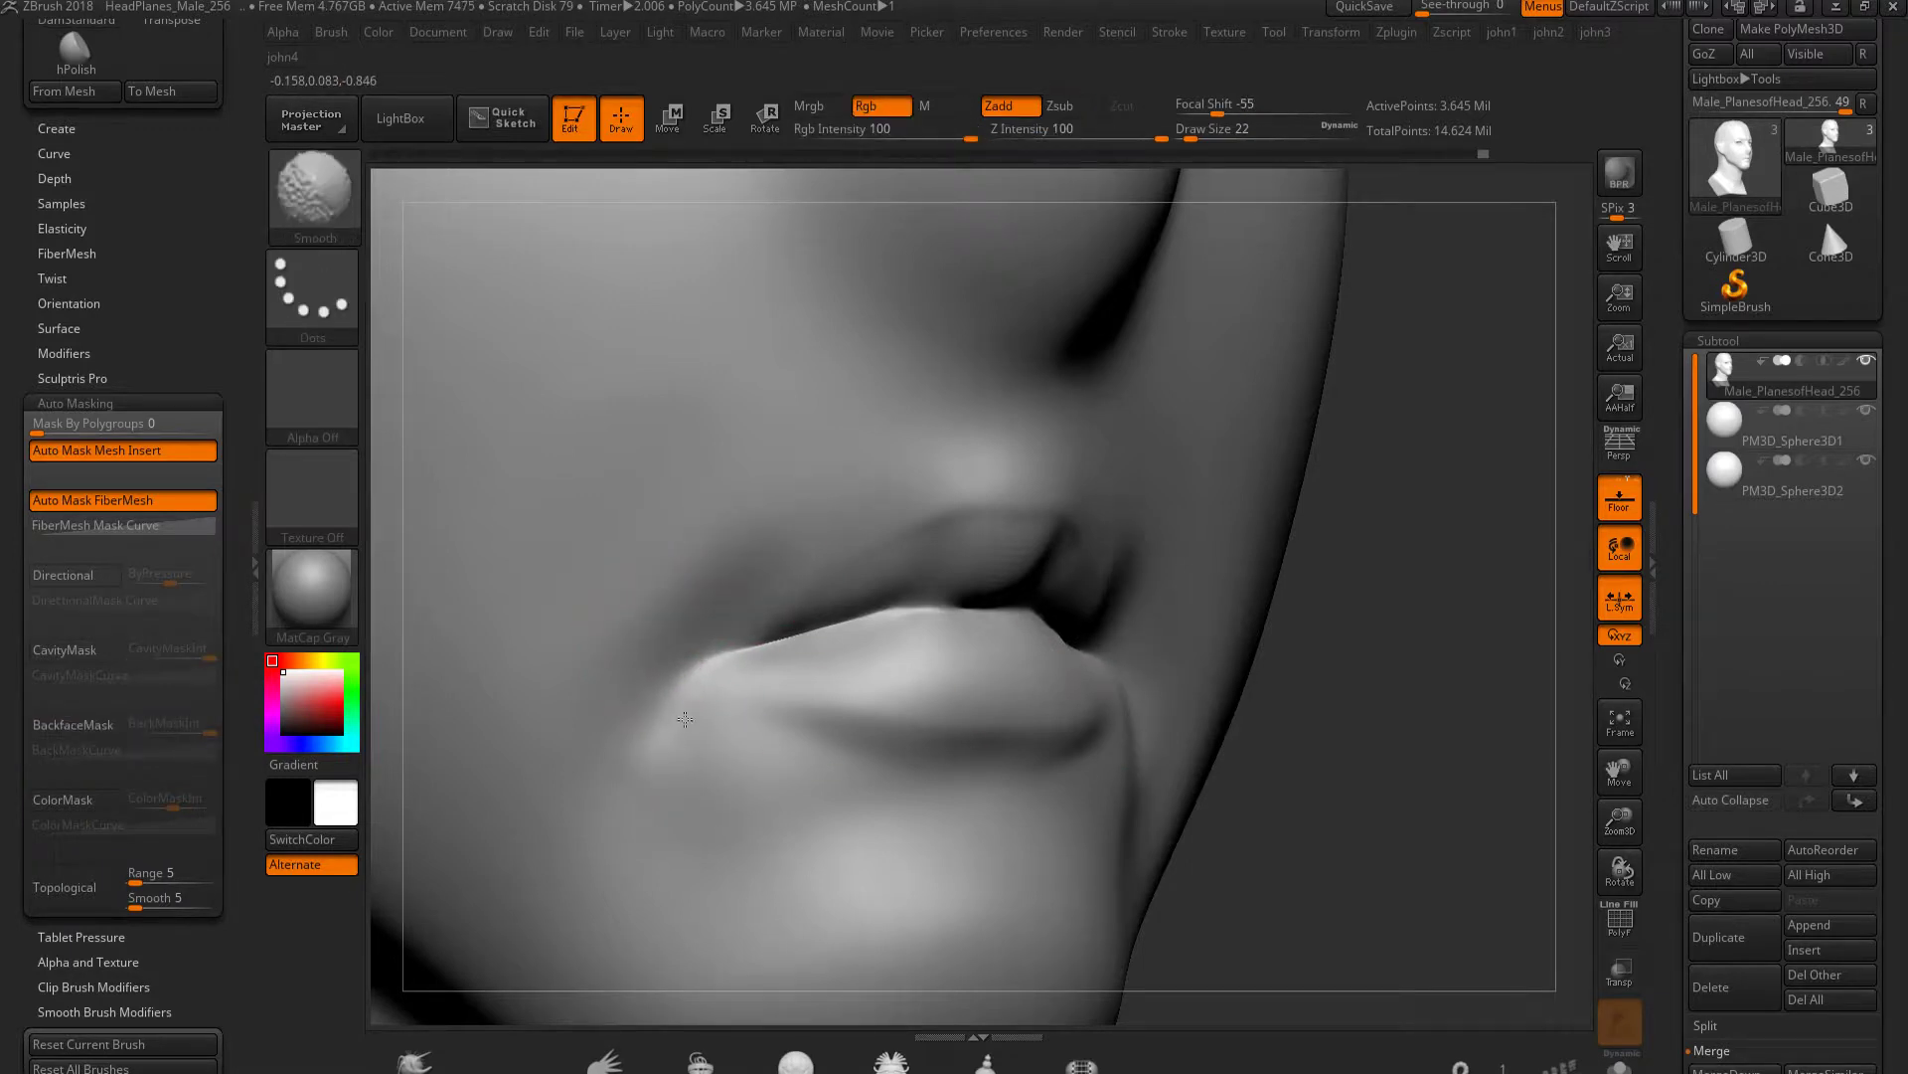
right_drag(634, 757, 1098, 730)
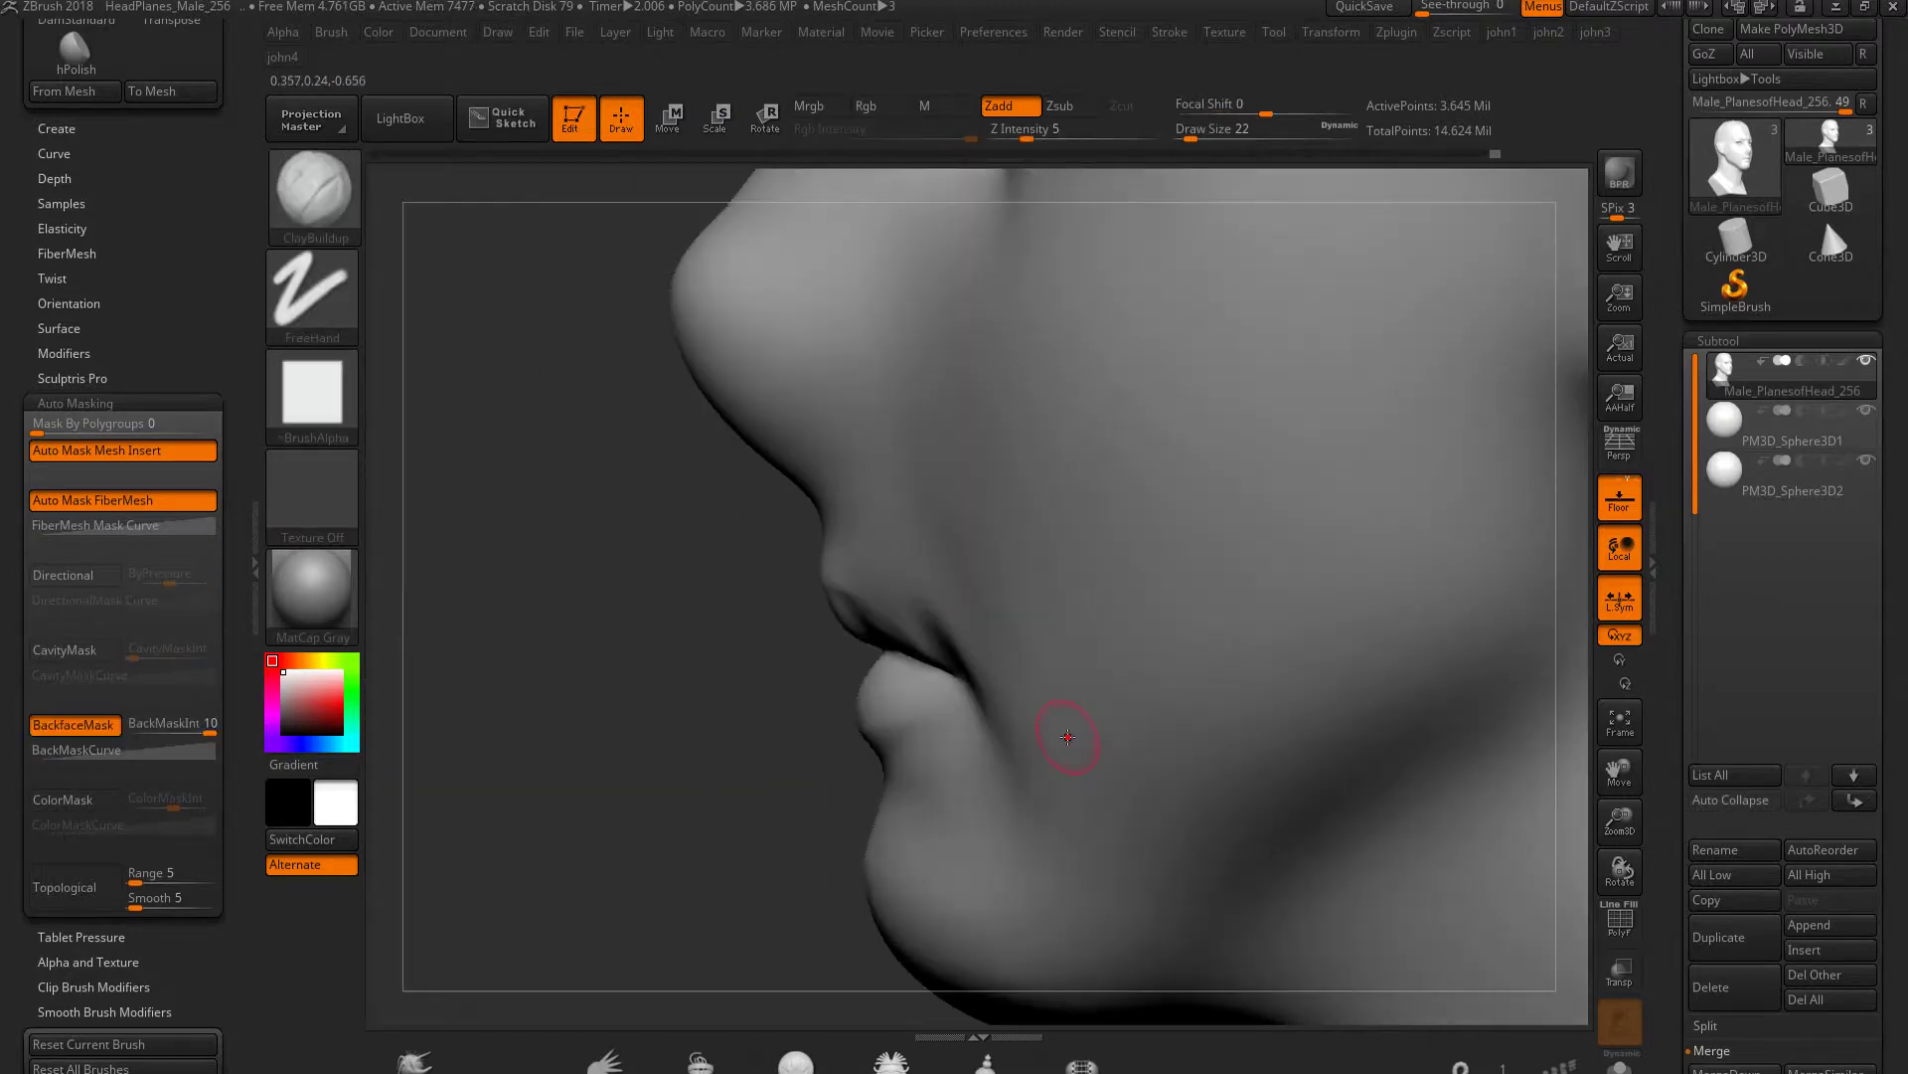
Smooth the cheek beside the mouth with a larger brush
key(bracketright)
key(bracketright)
key(shift)
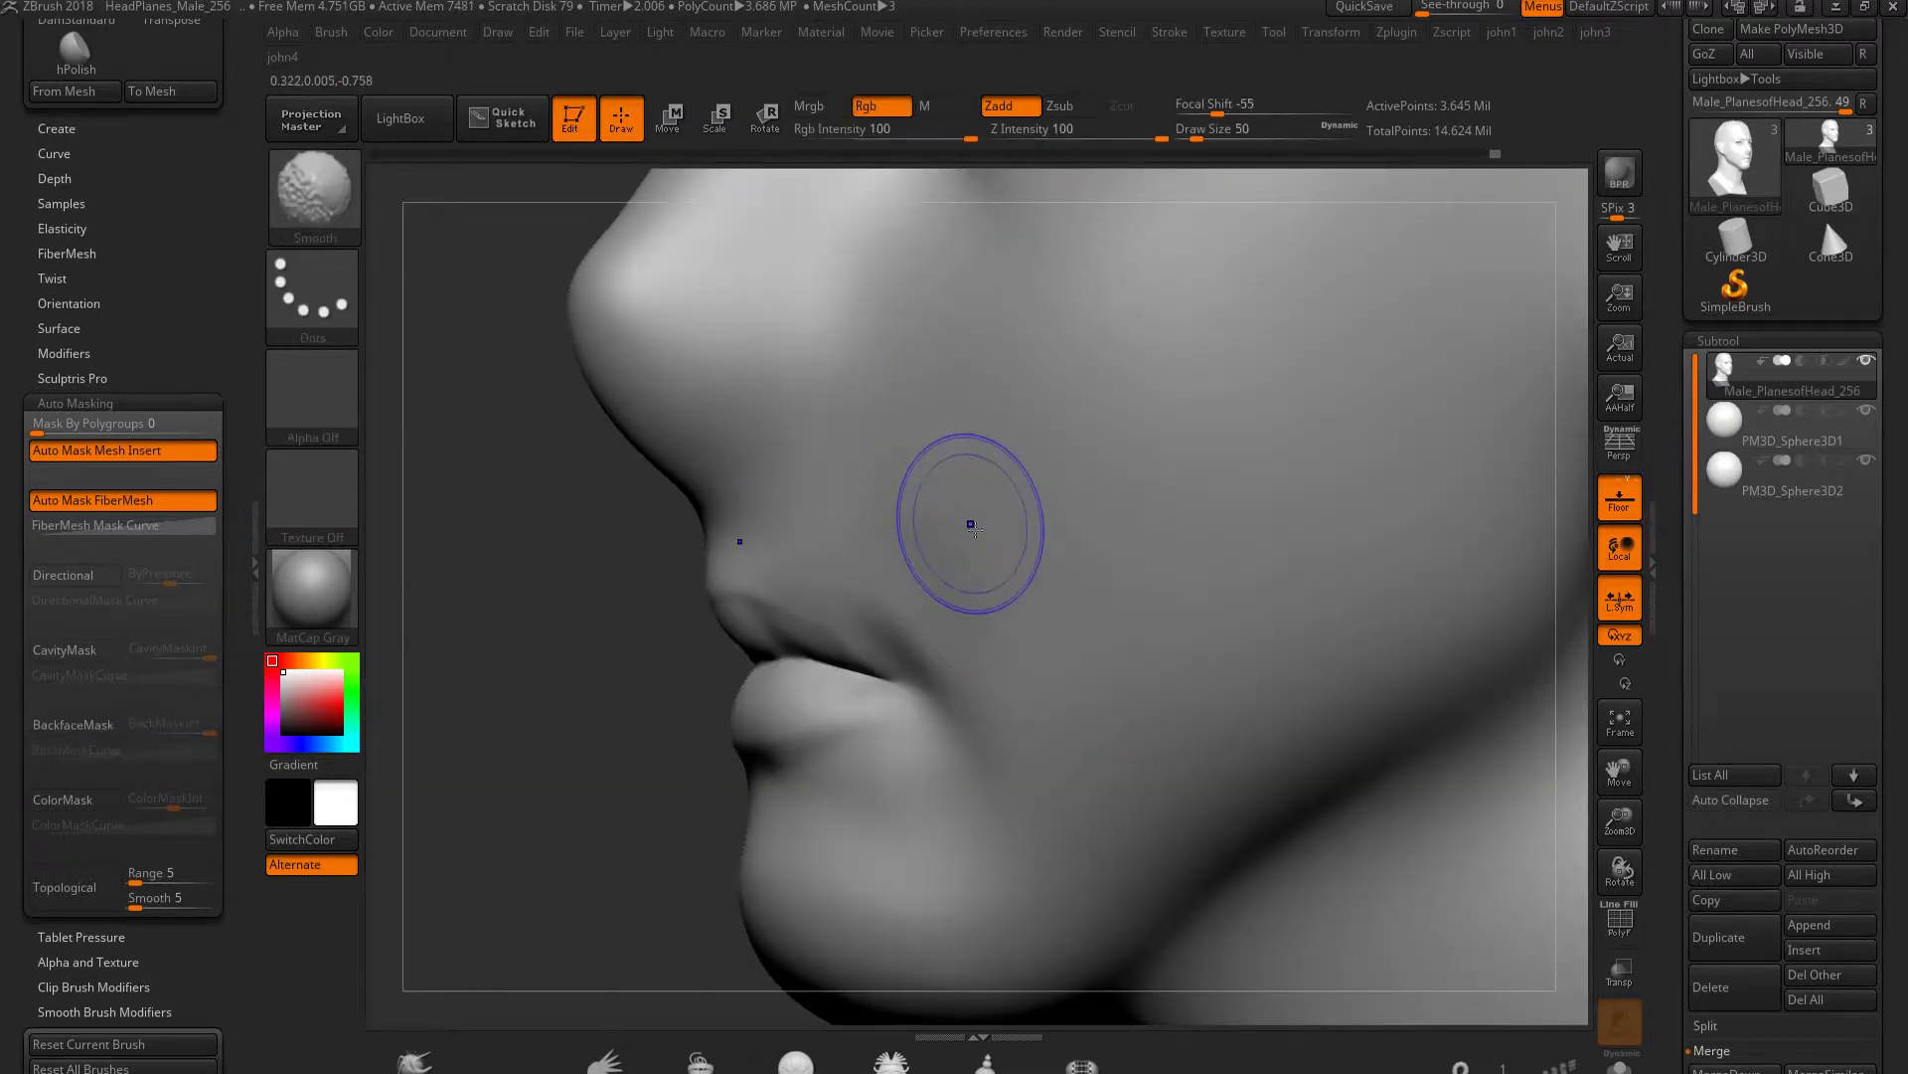
shift+drag(957, 484, 965, 468)
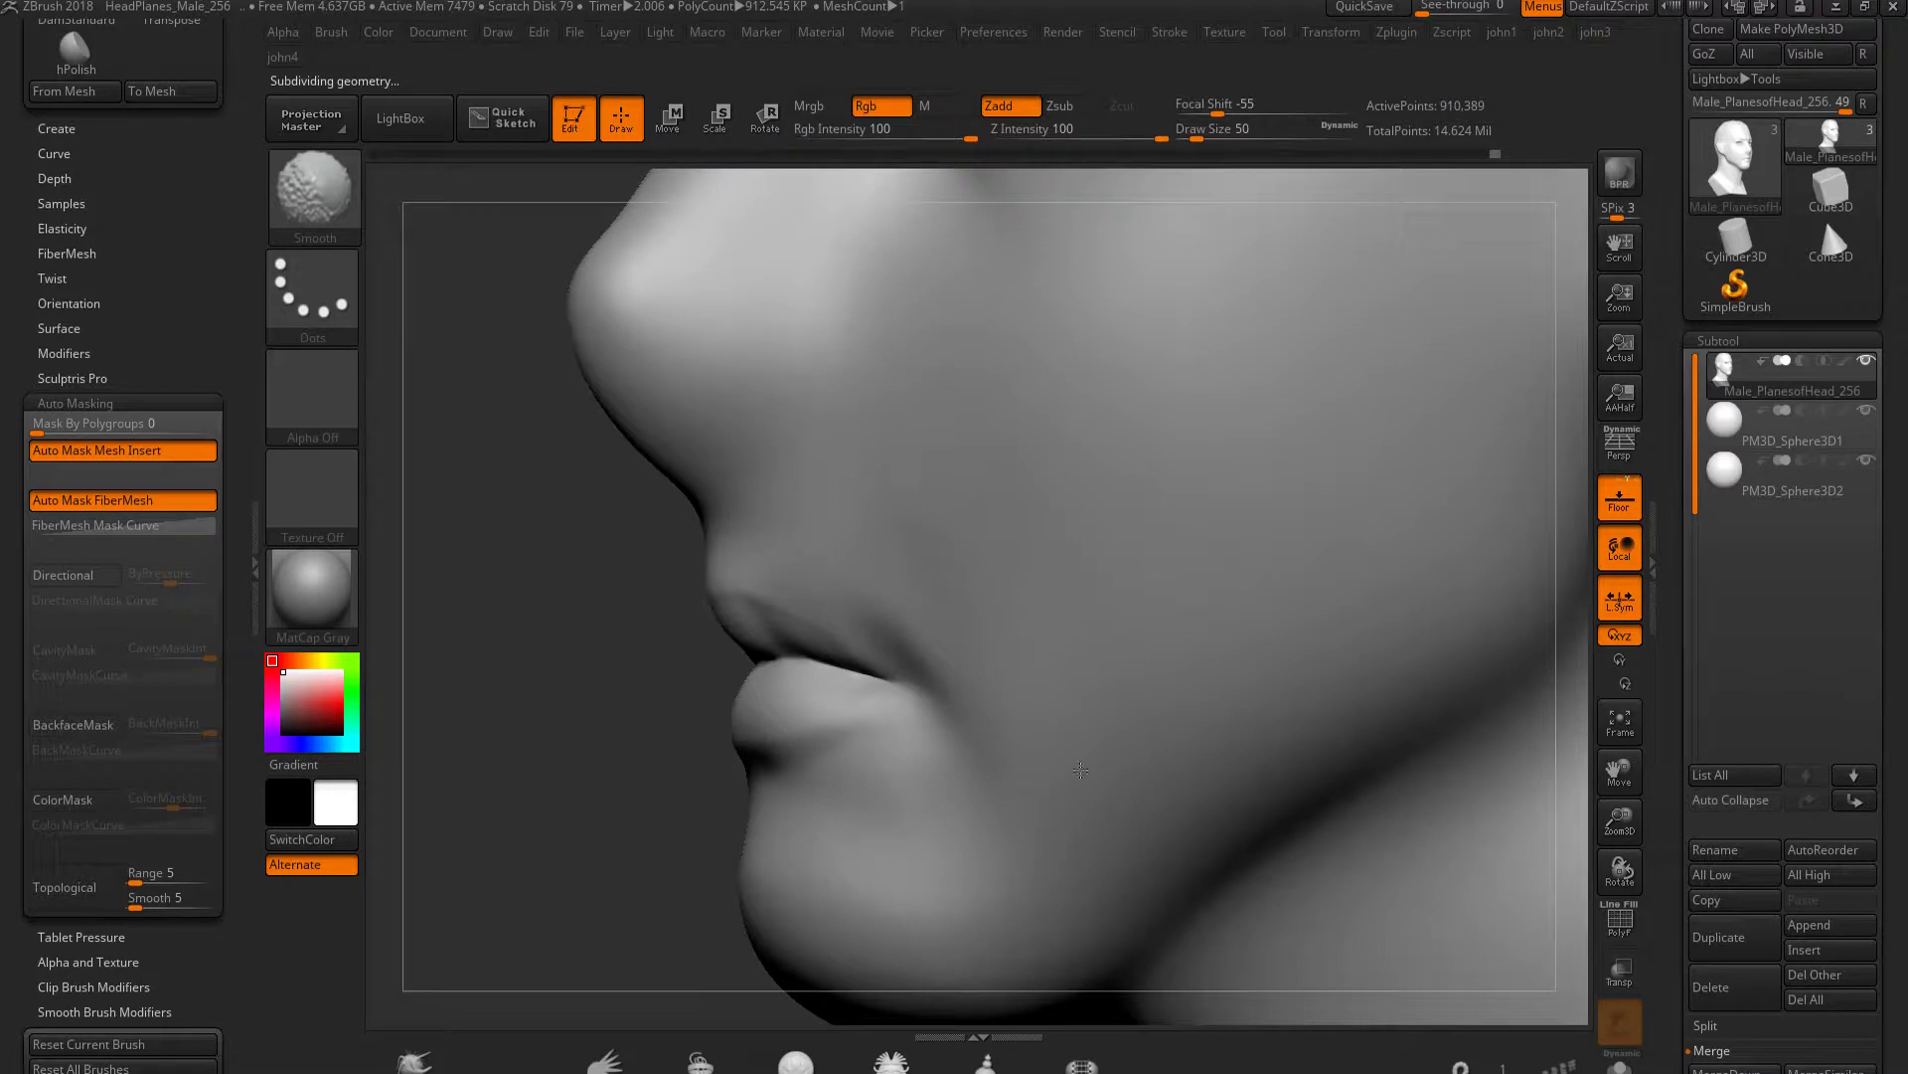
mouse_move(725, 673)
alt+mouse_down()
mouse_move(892, 648)
mouse_move(871, 661)
mouse_move(1065, 716)
mouse_move(1036, 753)
alt+mouse_up()
key(f)
key(shift)
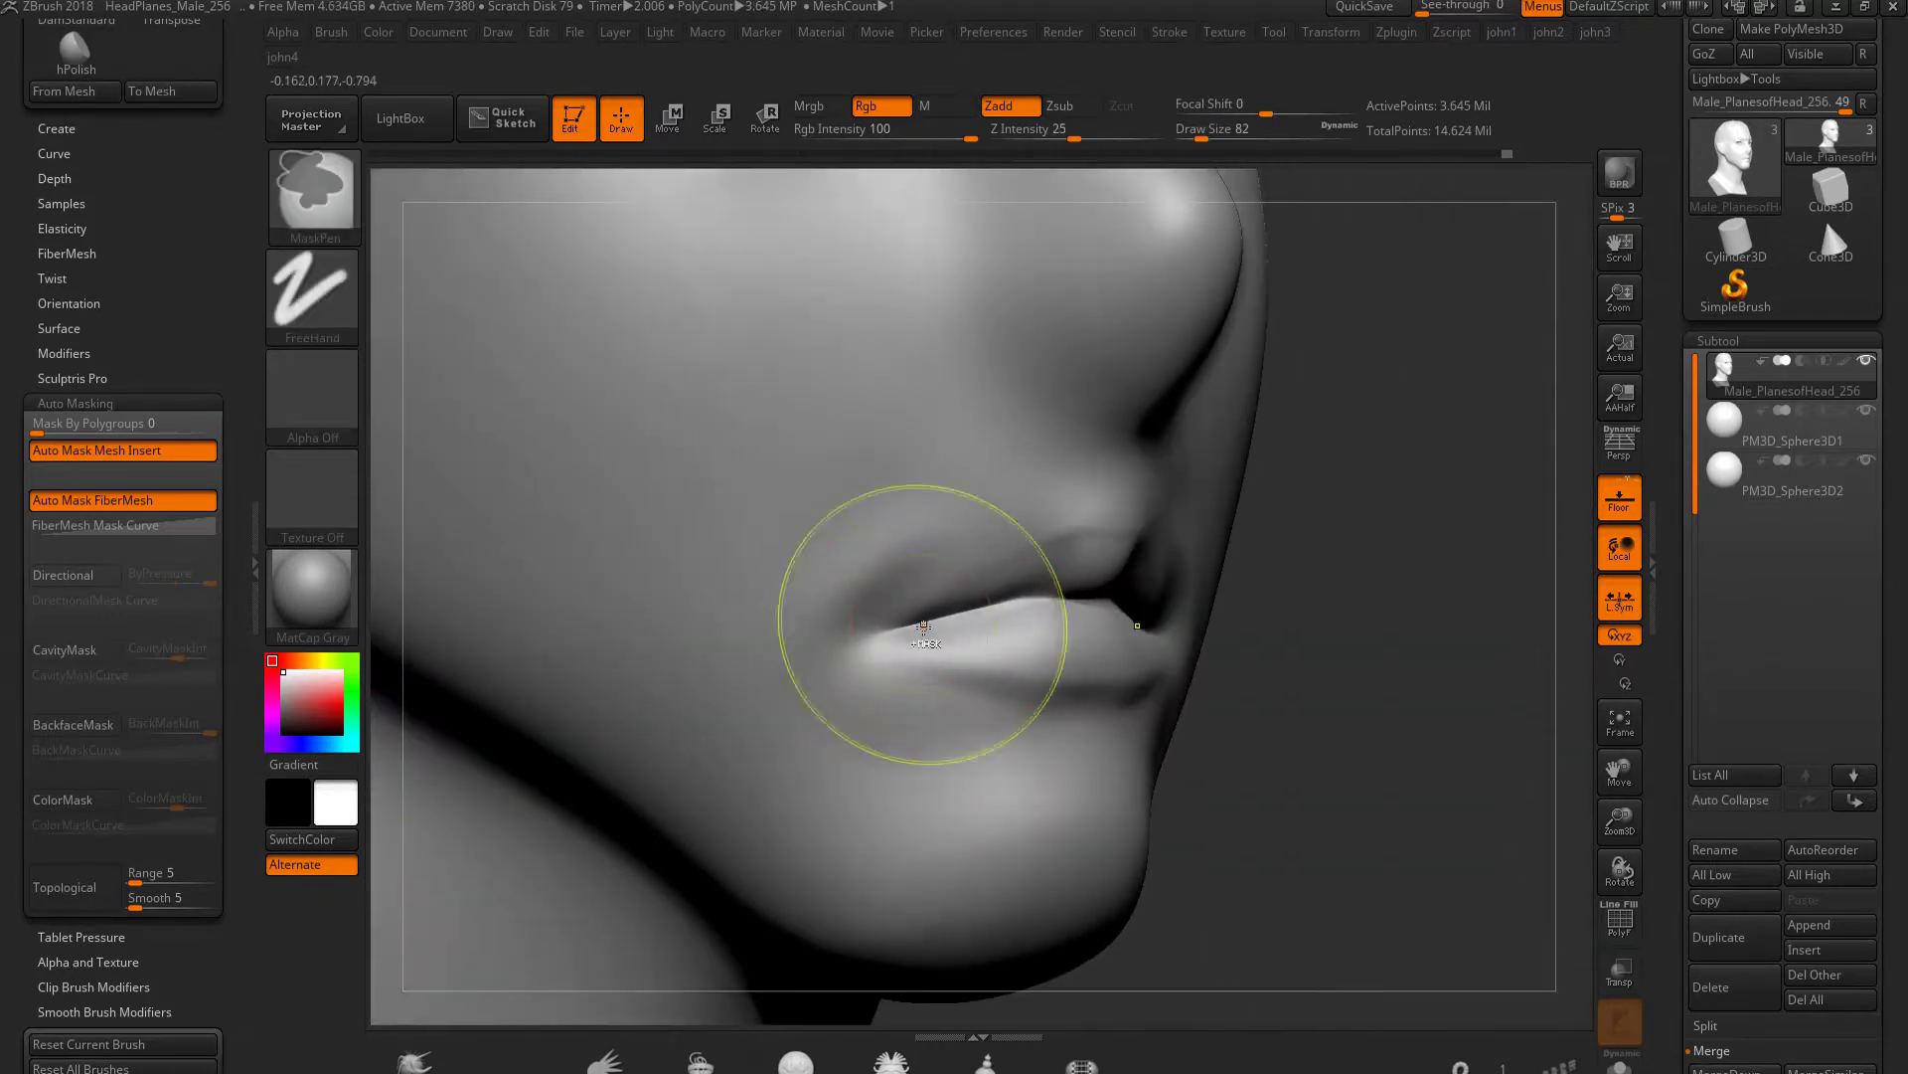
key(shift)
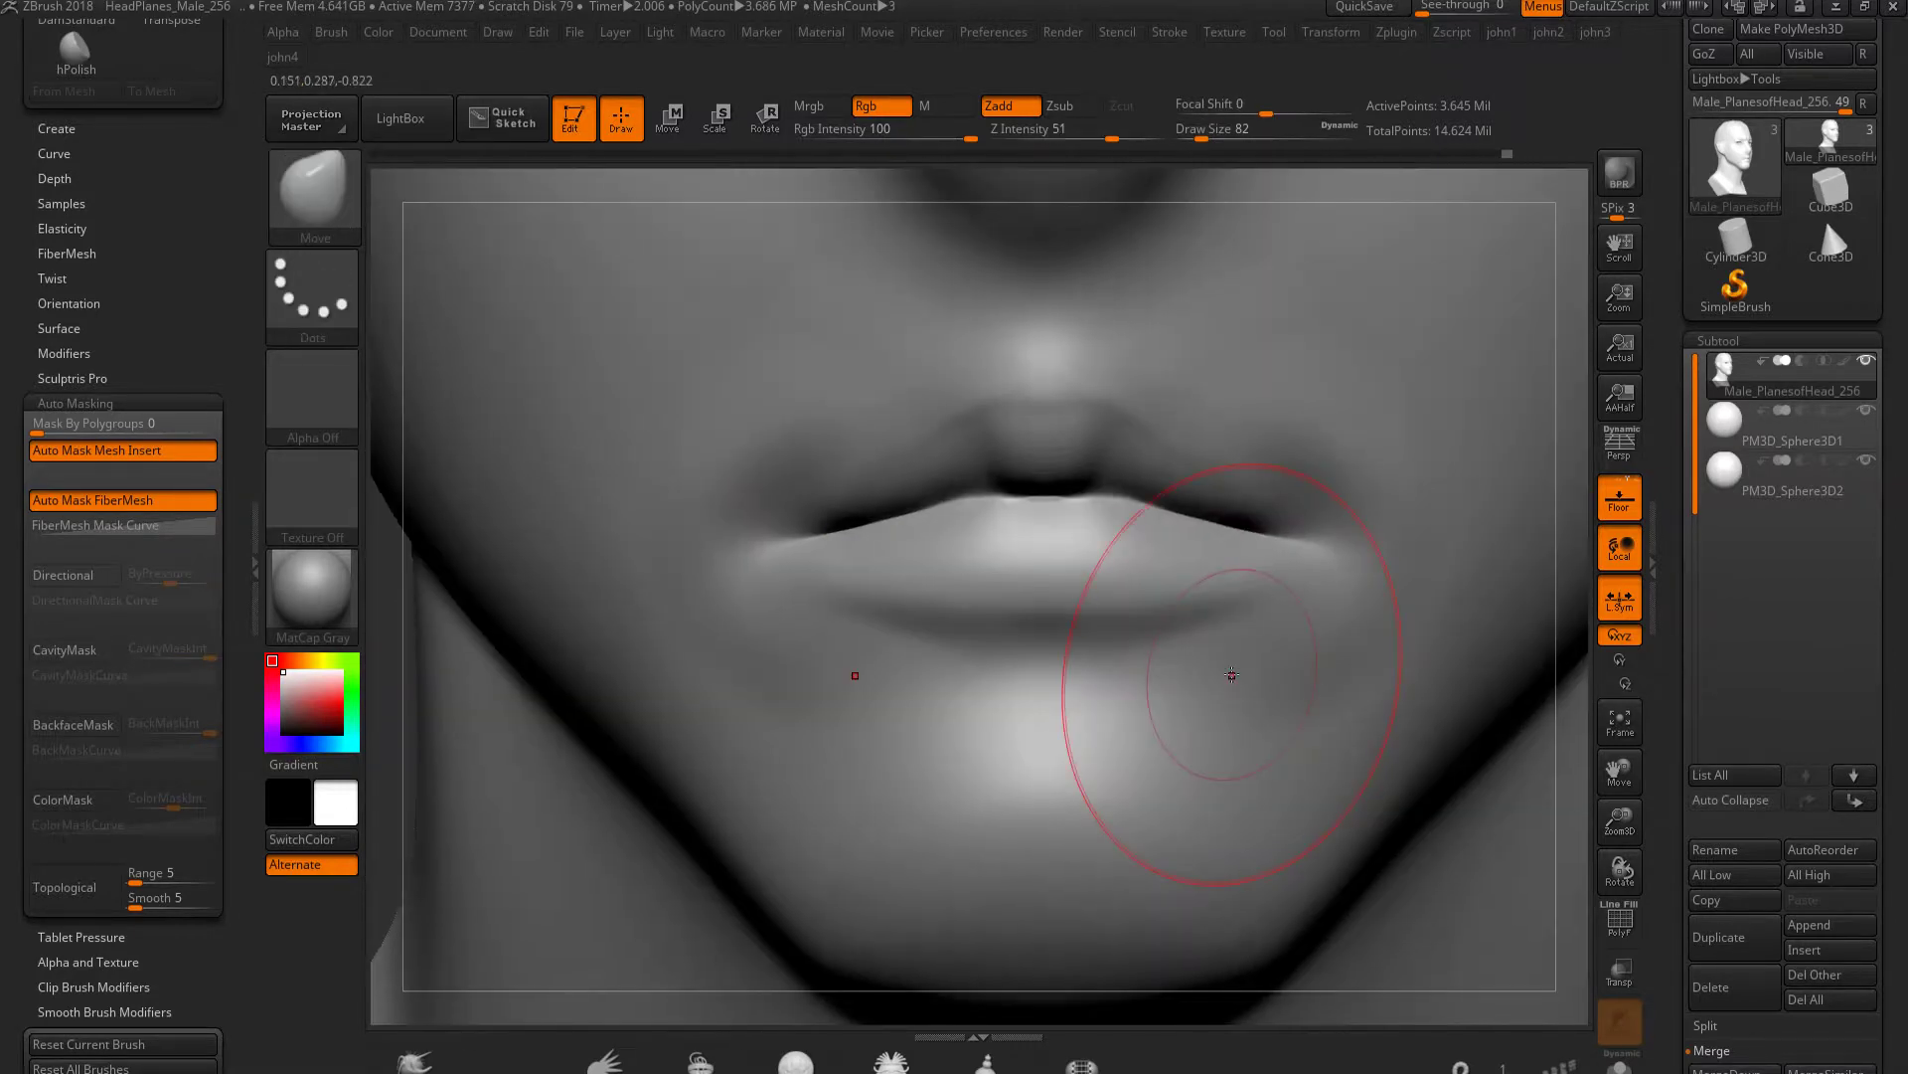
Build up form below both mouth corners, drop a subdivision level, and set Z Intensity to 5
mouse_move(1242, 631)
mouse_down()
mouse_move(1230, 658)
mouse_move(1197, 634)
mouse_up()
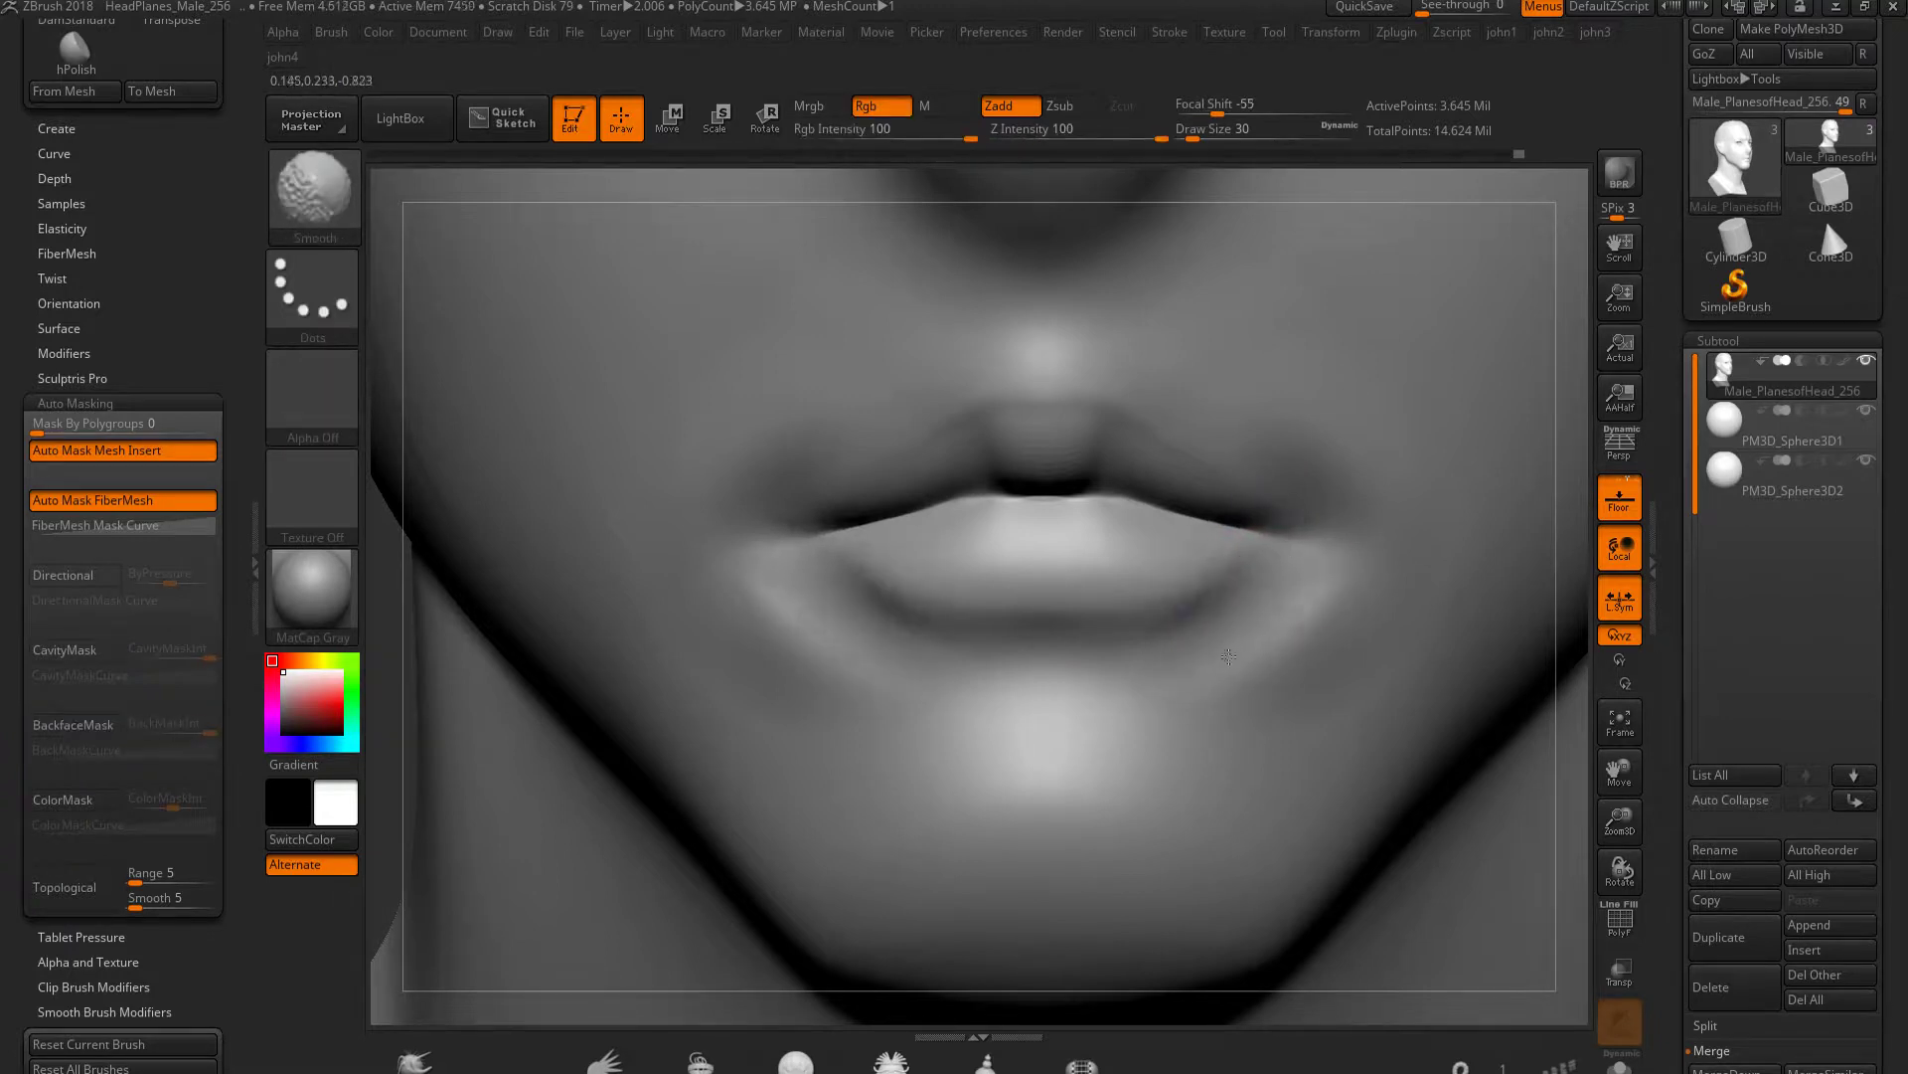
key(shift+d)
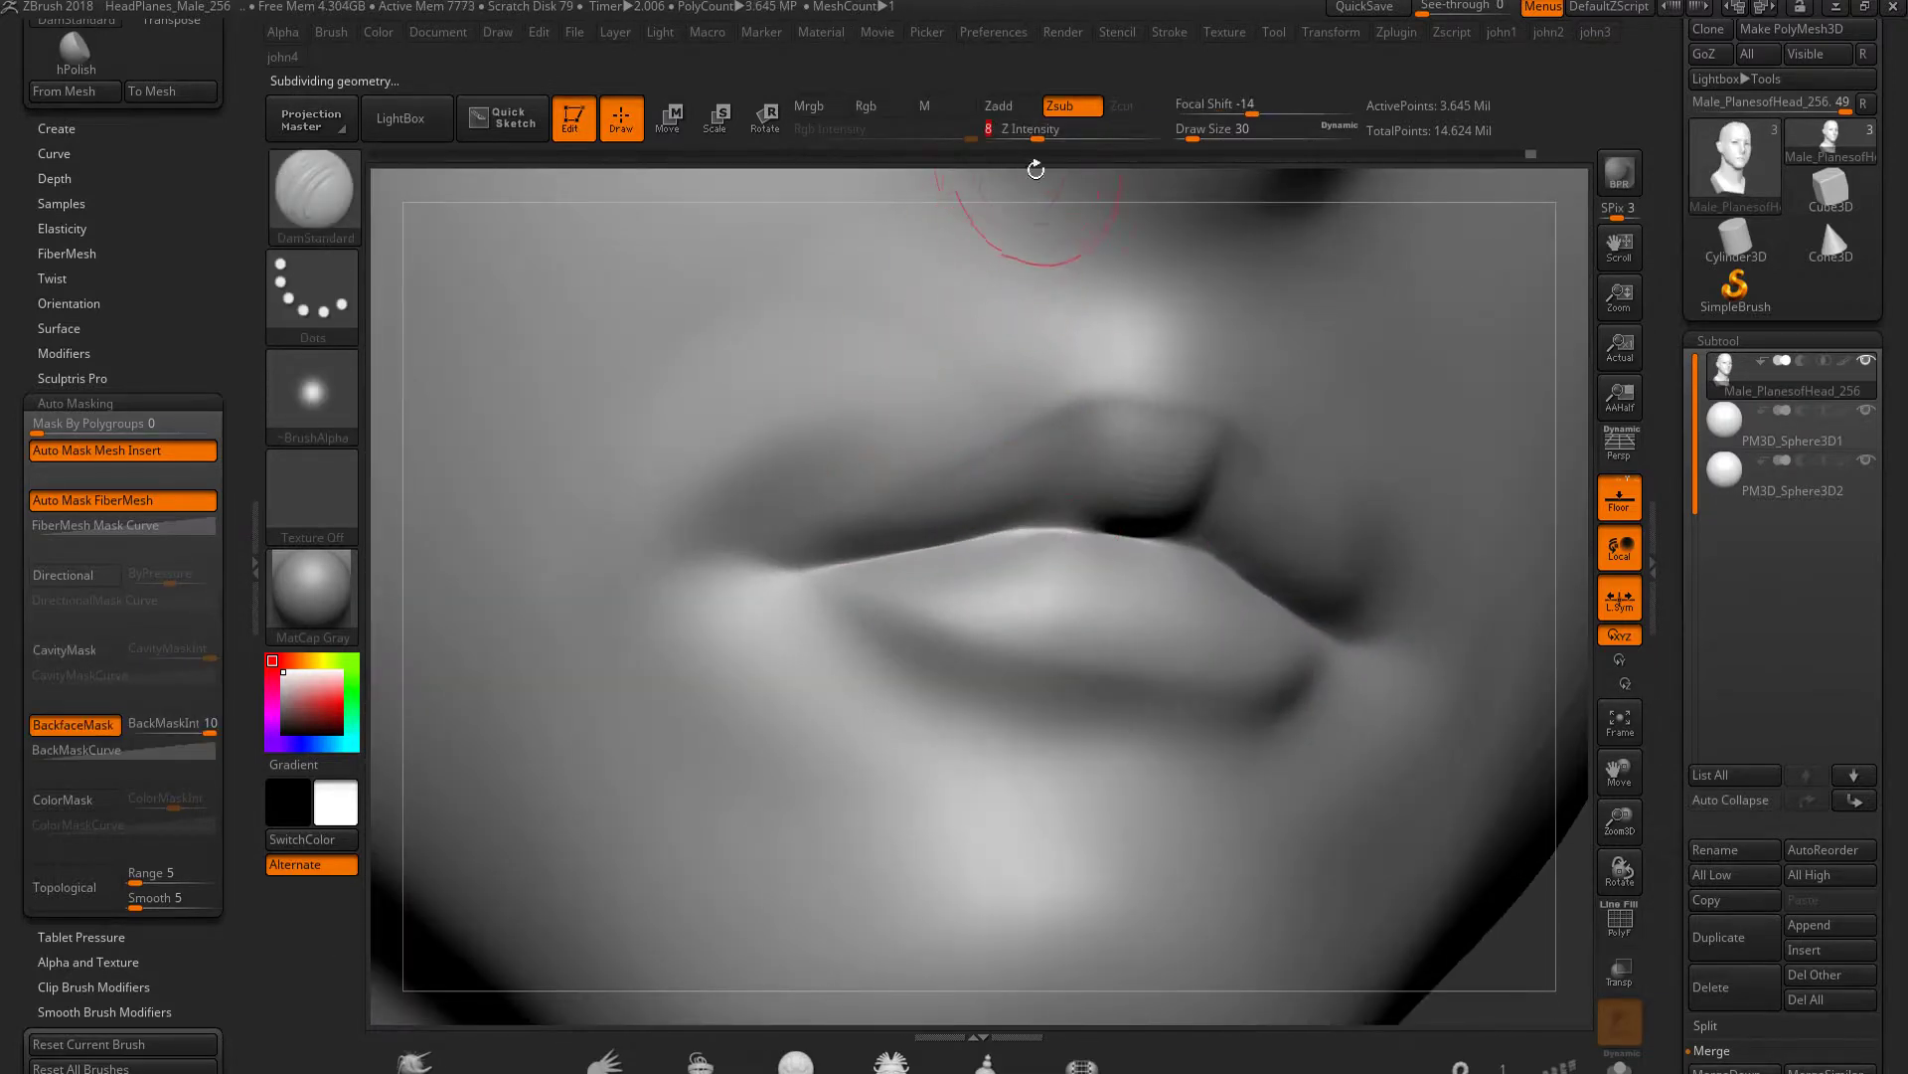
key(BackSpace)
text(5)
key(Return)
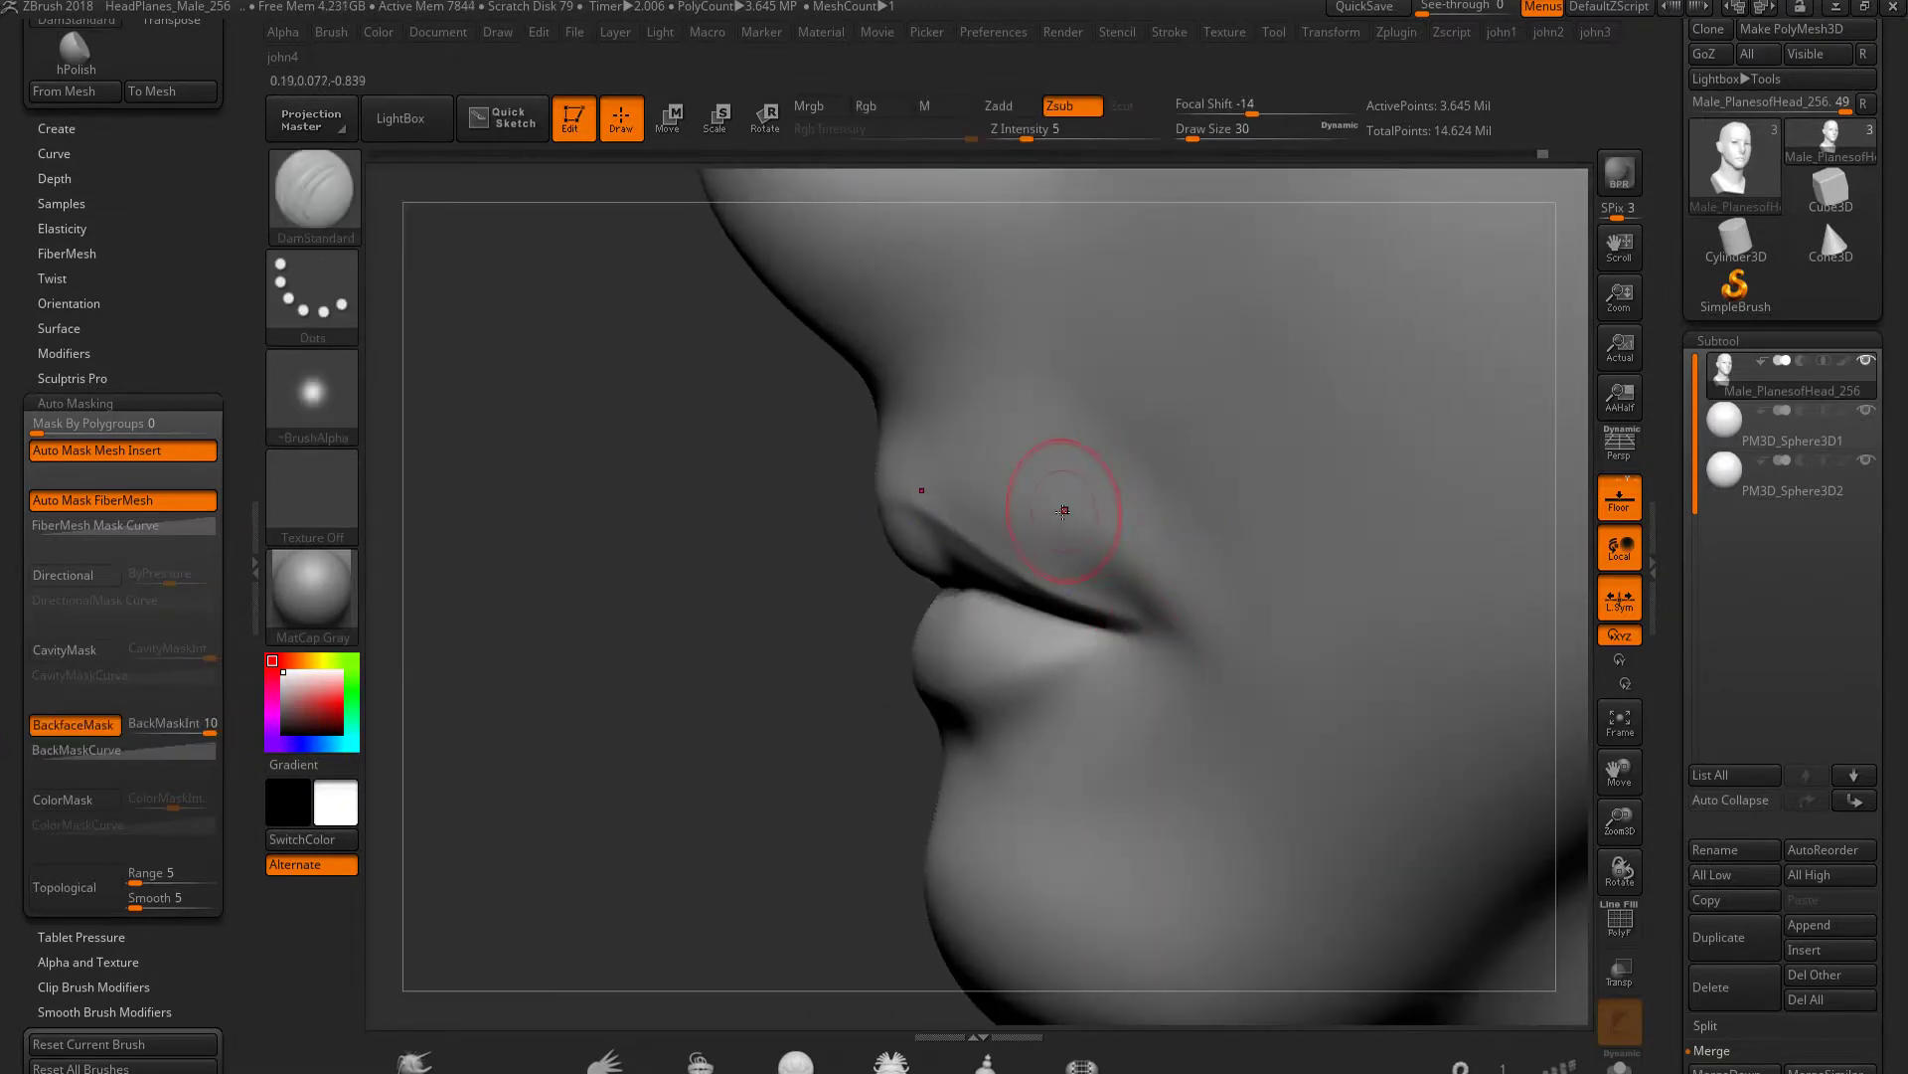
Raise the intensity from 5 to 9 and carve a crease along the lower lip contour
key(shift)
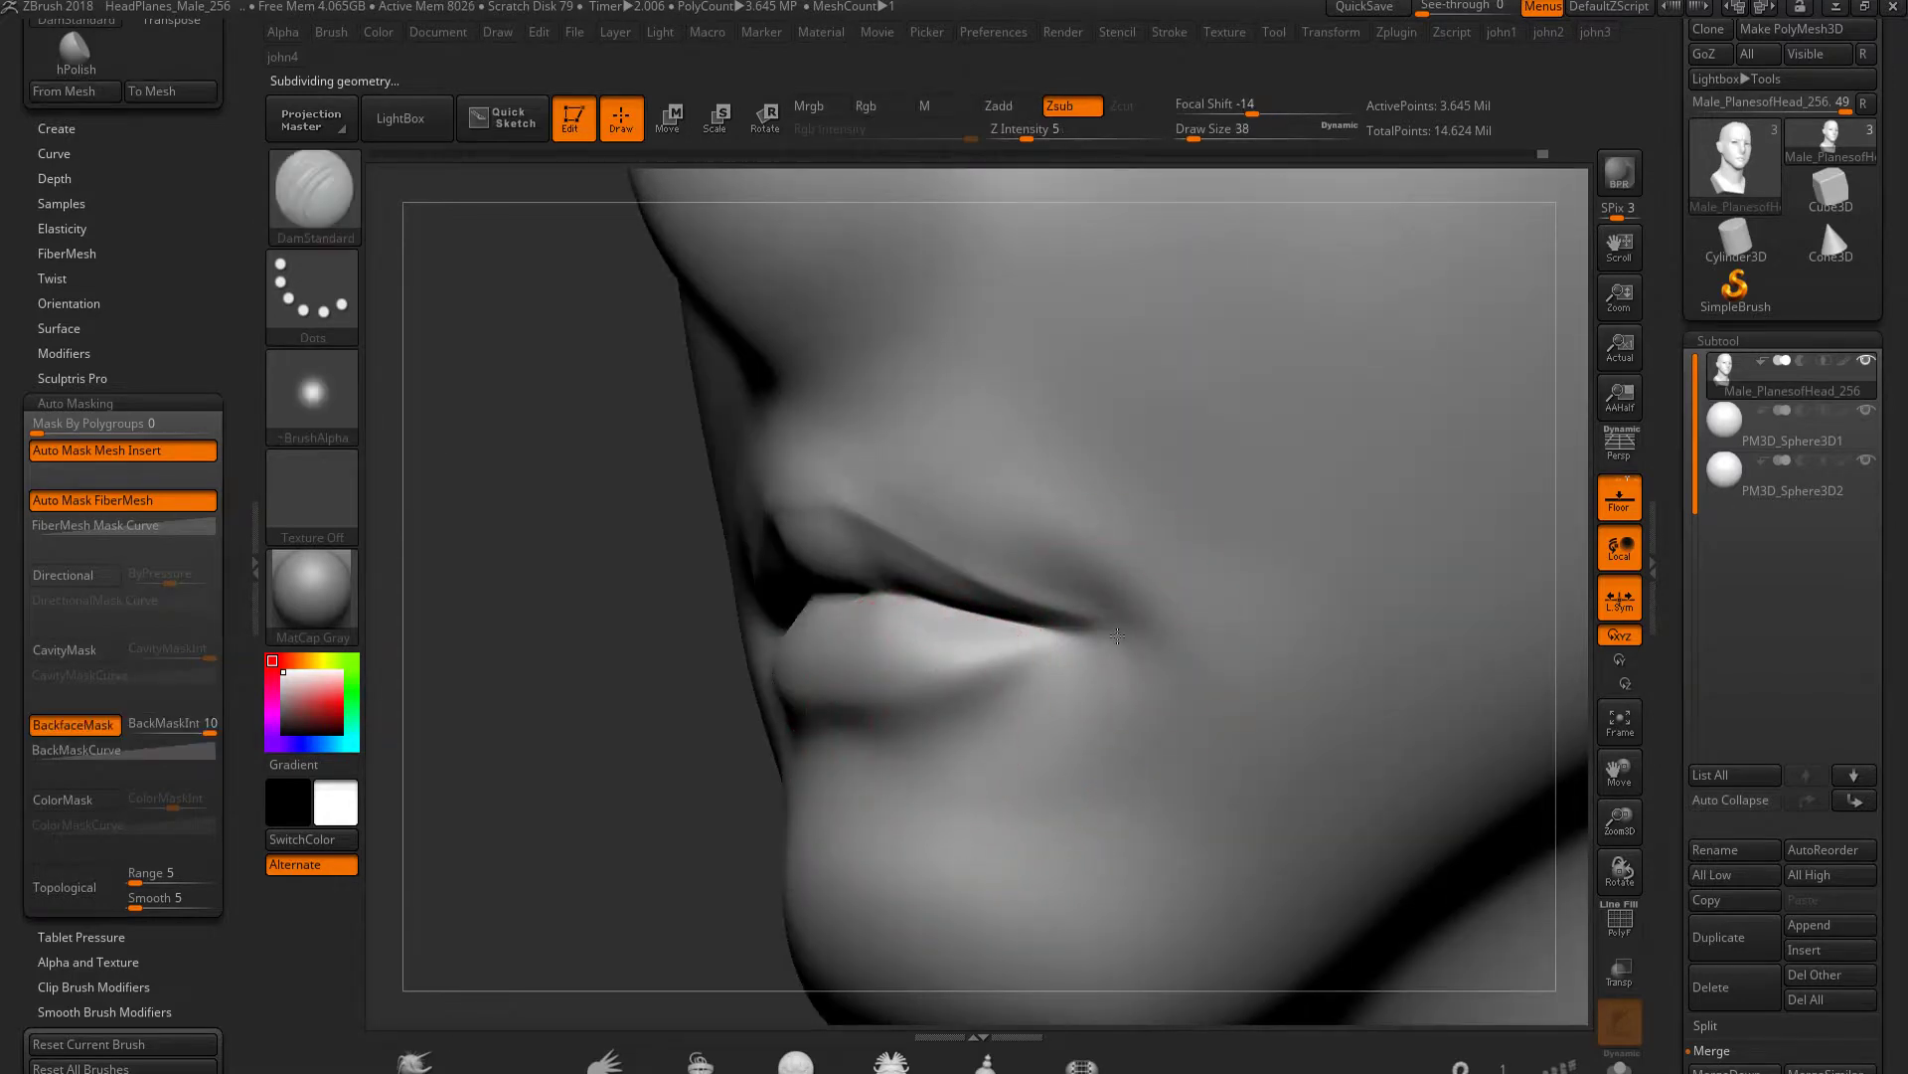
right_drag(1141, 717, 1091, 699)
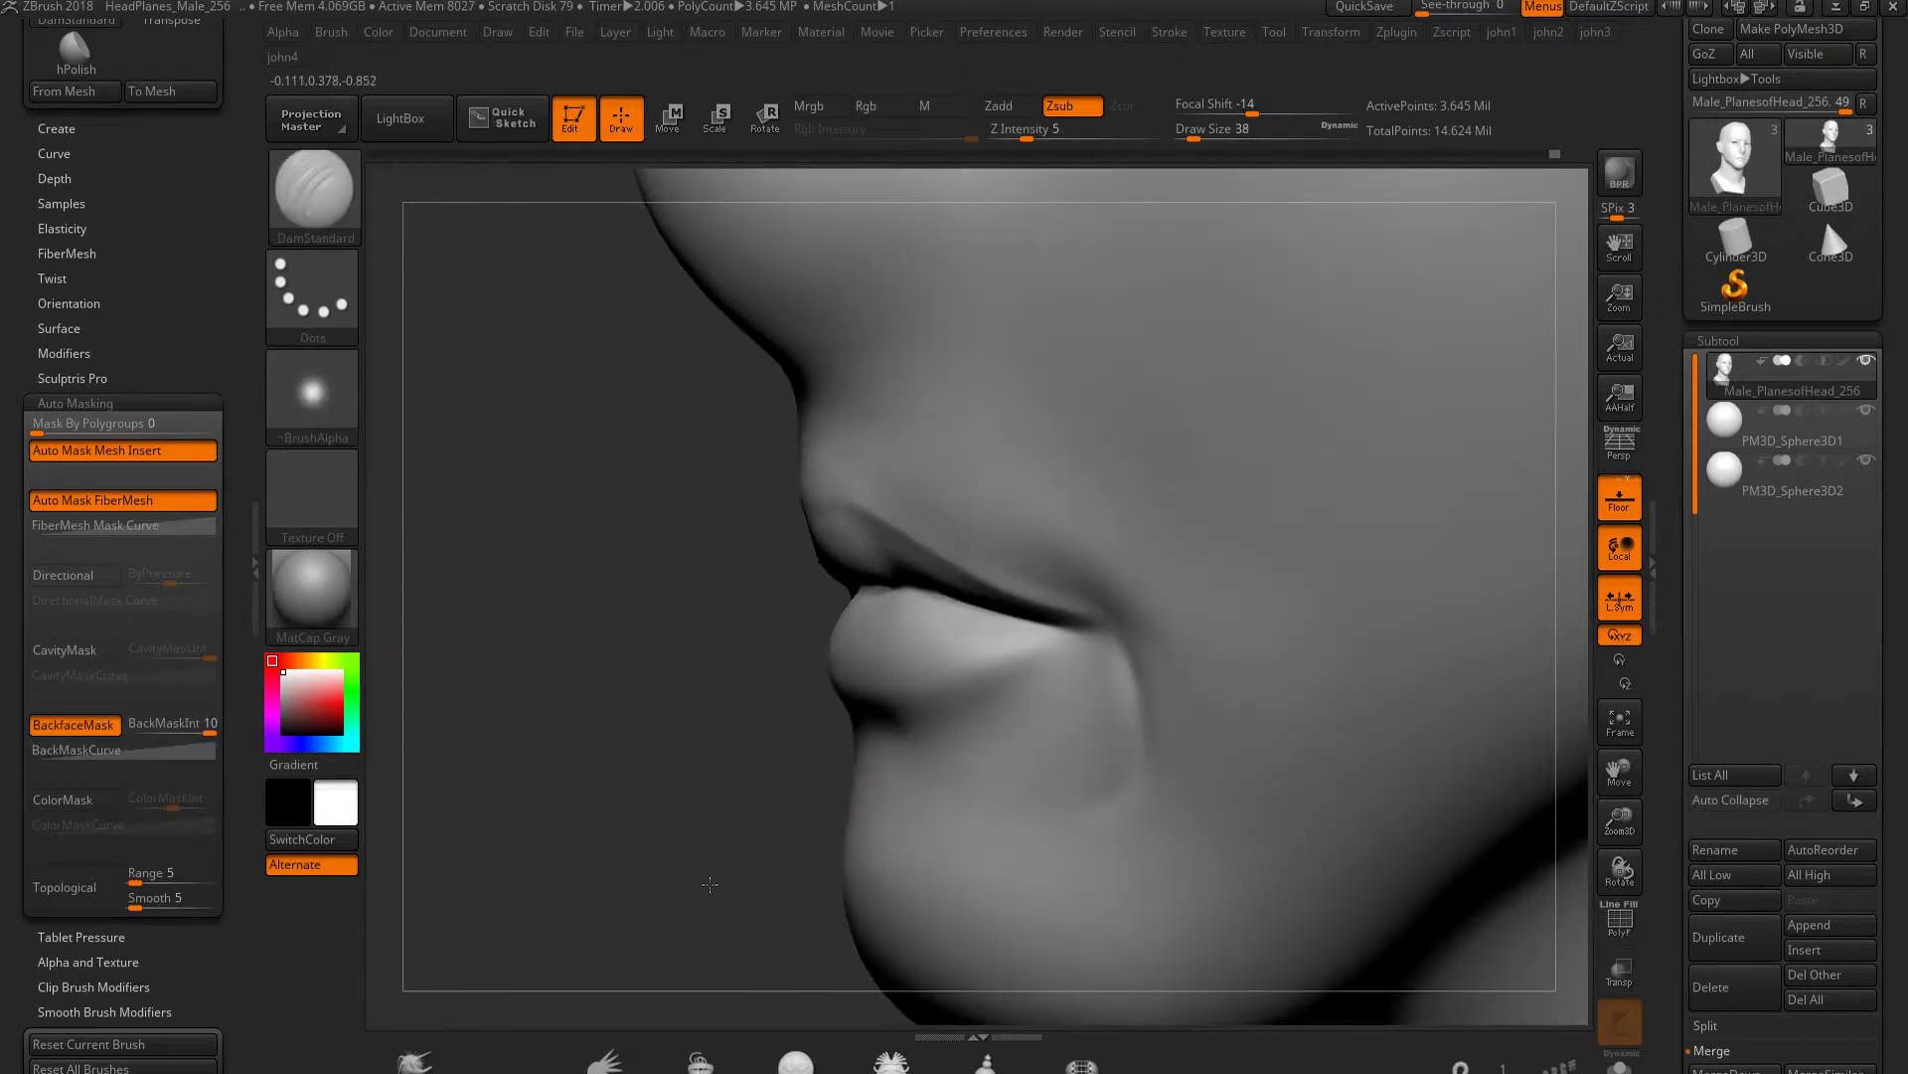
key(shift)
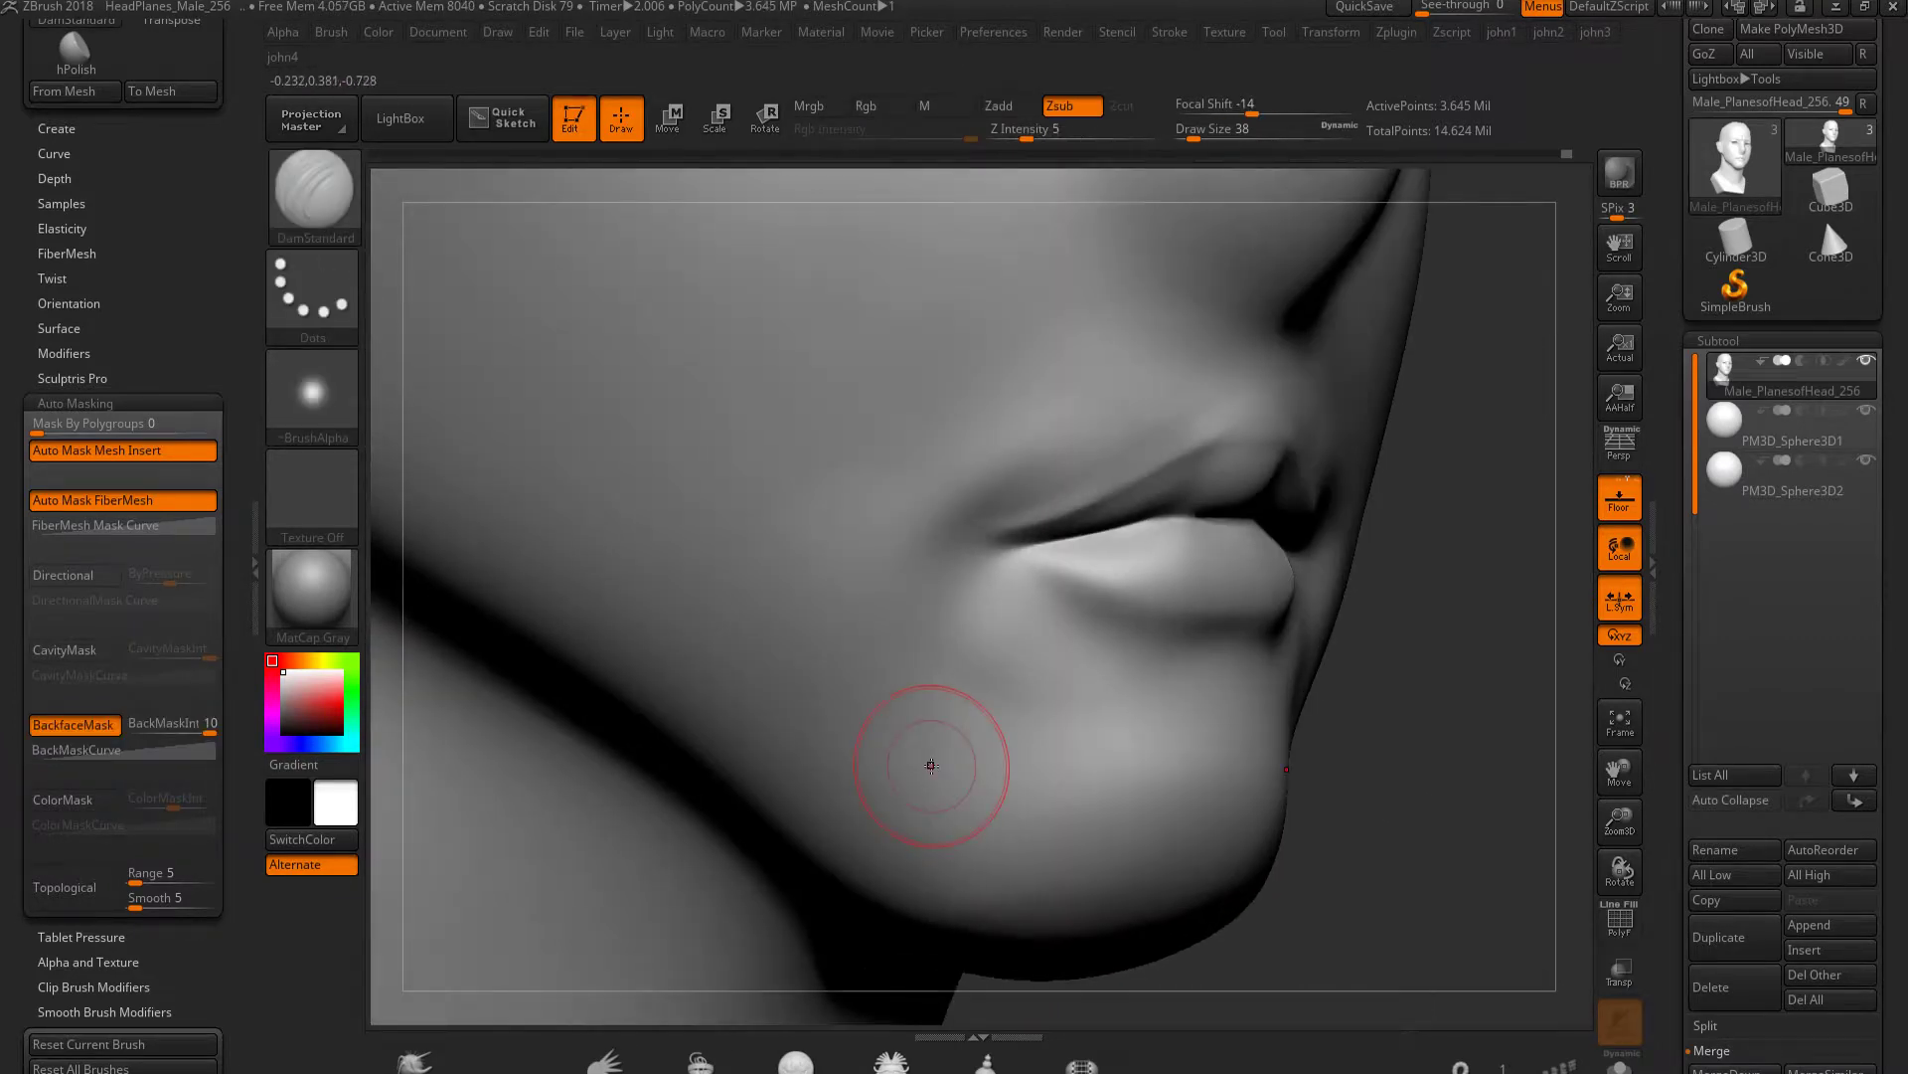
drag(1027, 138, 1040, 138)
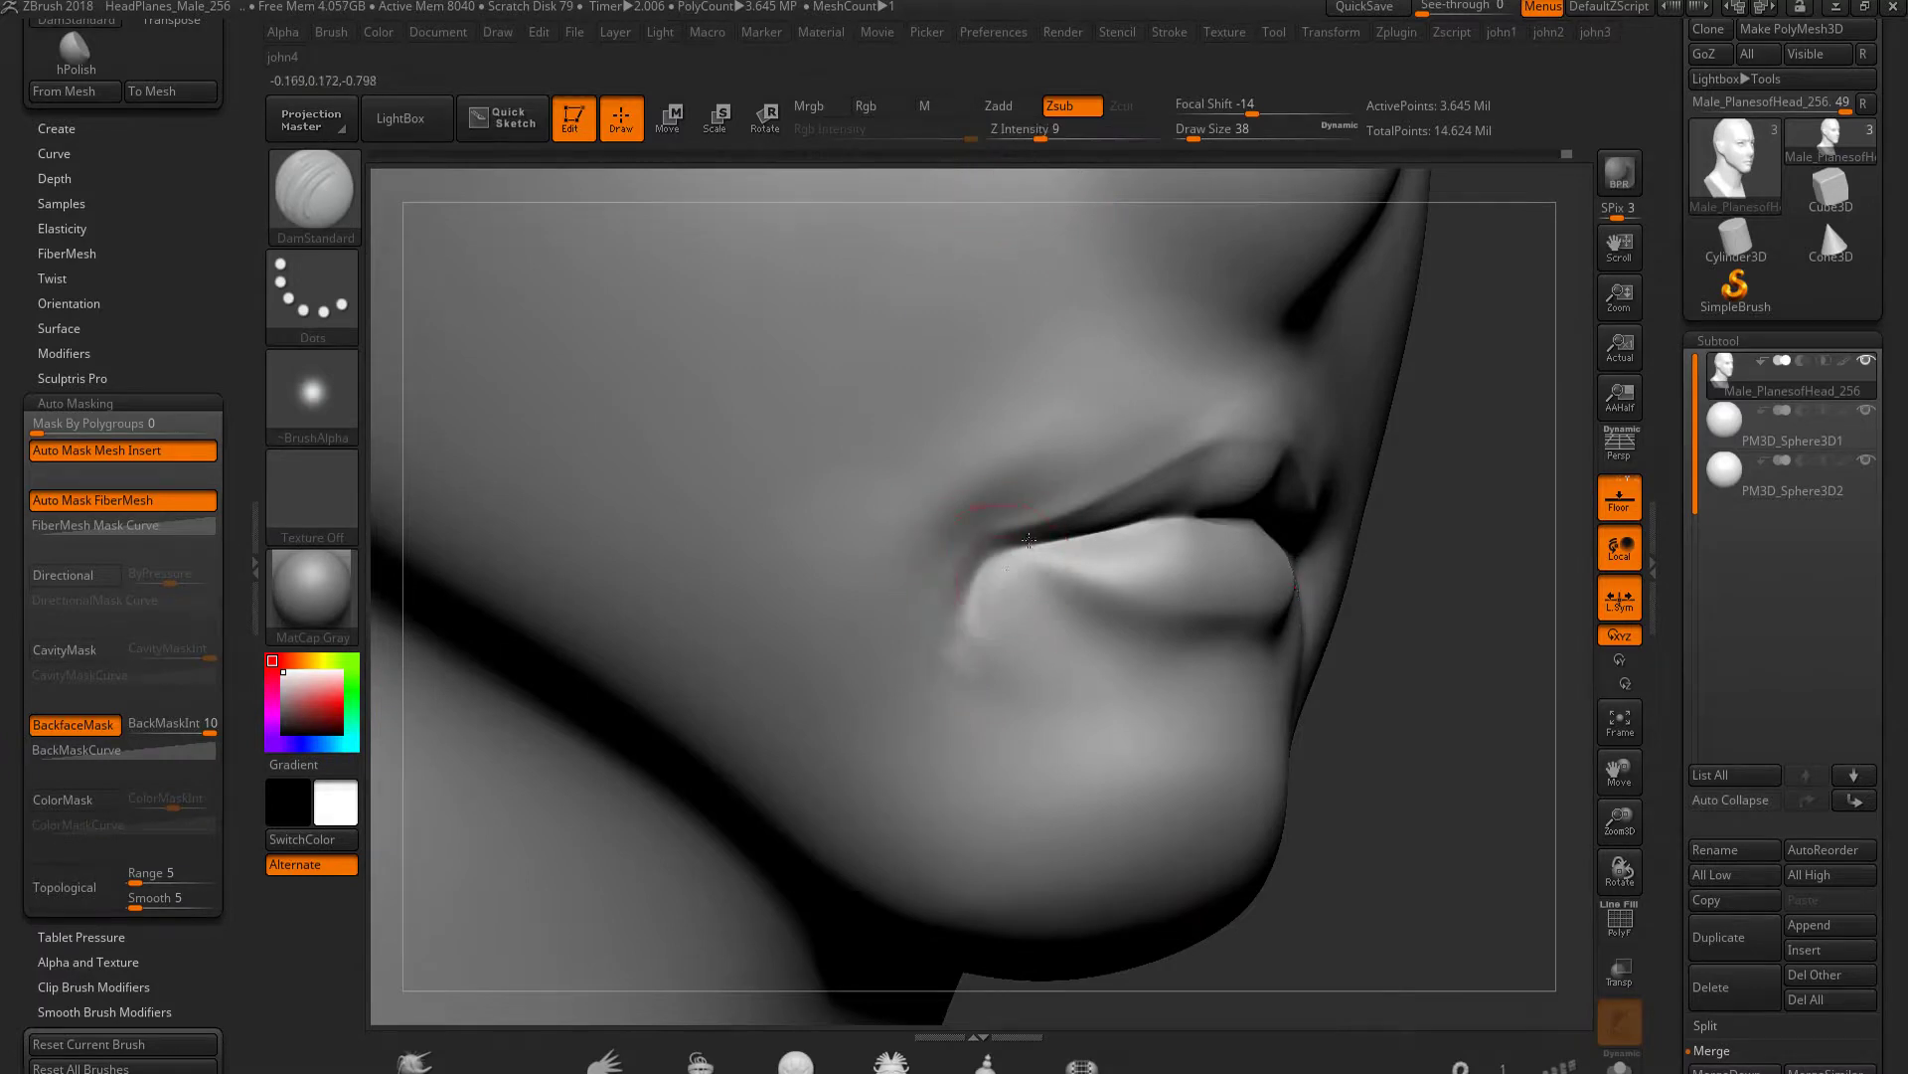
drag(975, 654, 1129, 690)
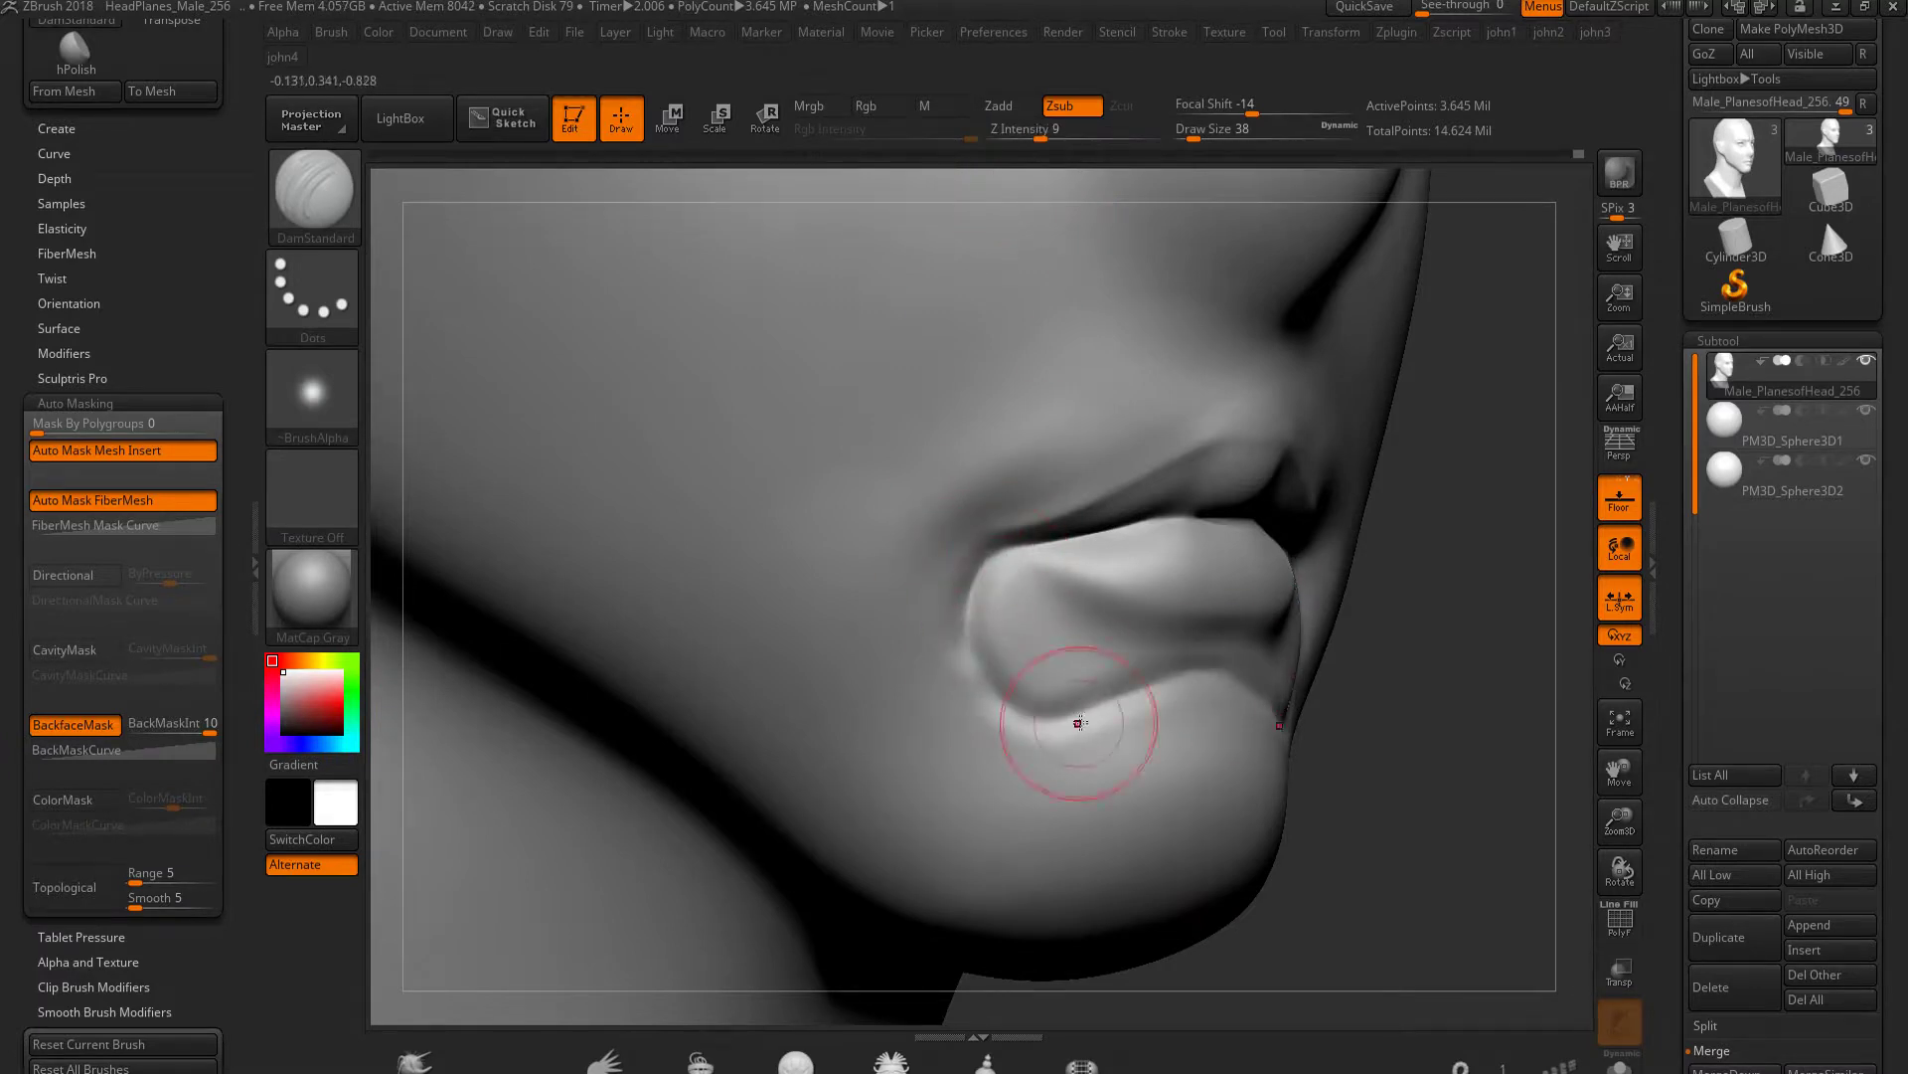
Check the mouth in both profiles and carve a crease along the upper lip line
key(shift)
right_drag(944, 629, 1339, 657)
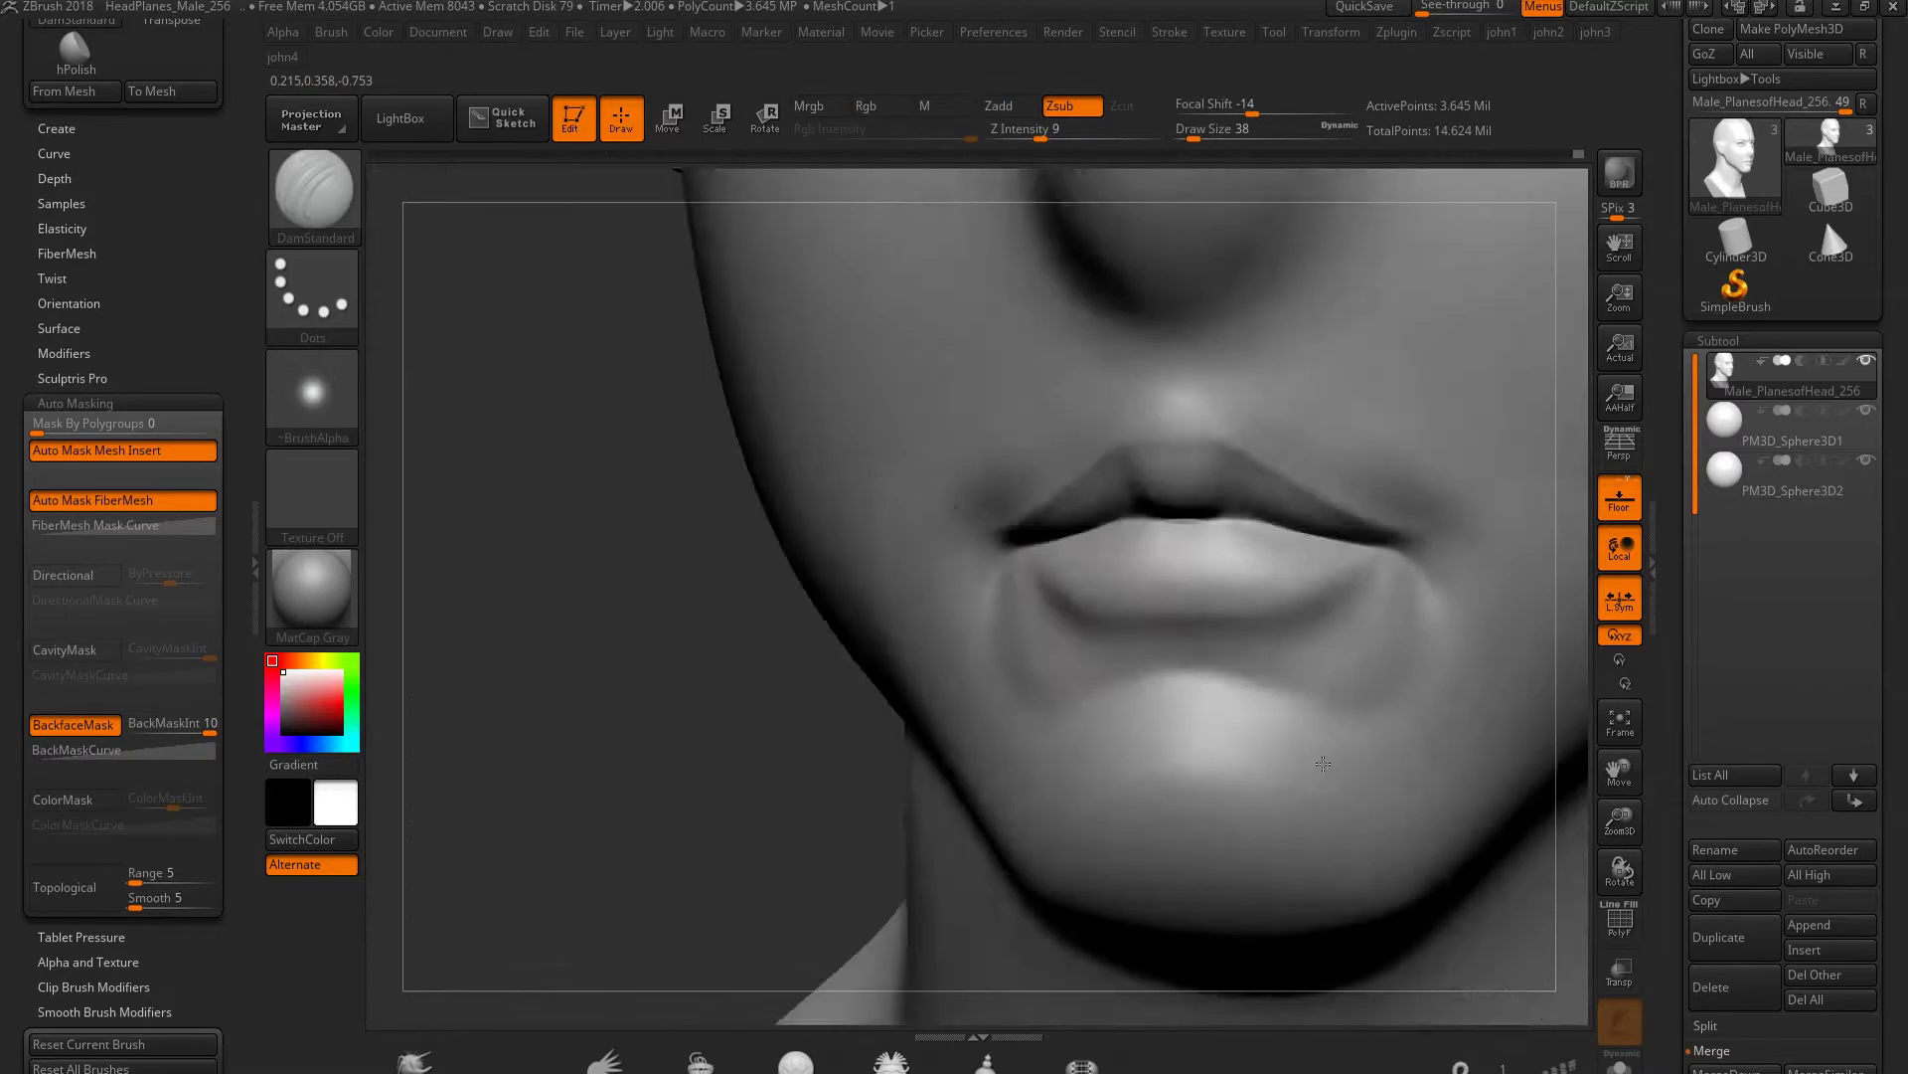
right_drag(1175, 727, 1153, 759)
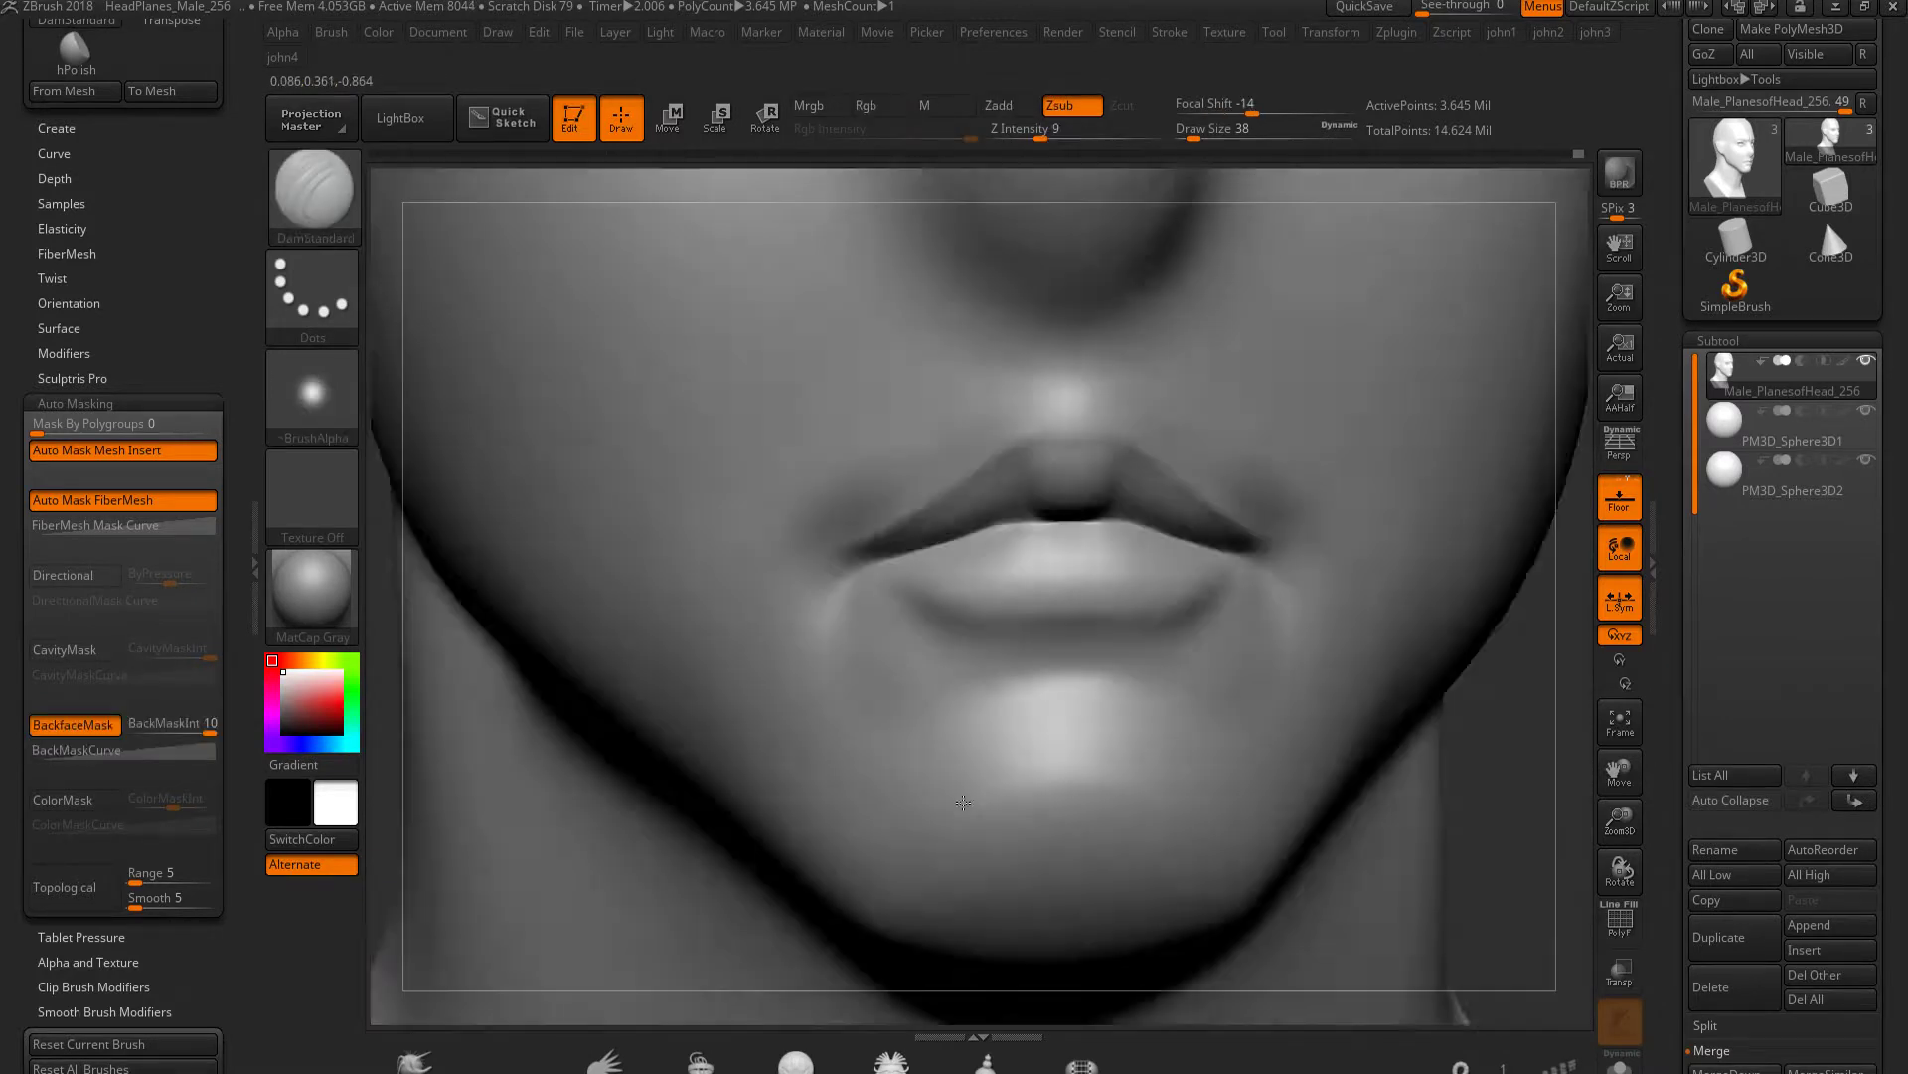
mouse_move(953, 949)
right_down()
mouse_move(1165, 640)
mouse_move(1140, 680)
right_up()
drag(1238, 632, 1132, 706)
key(shift)
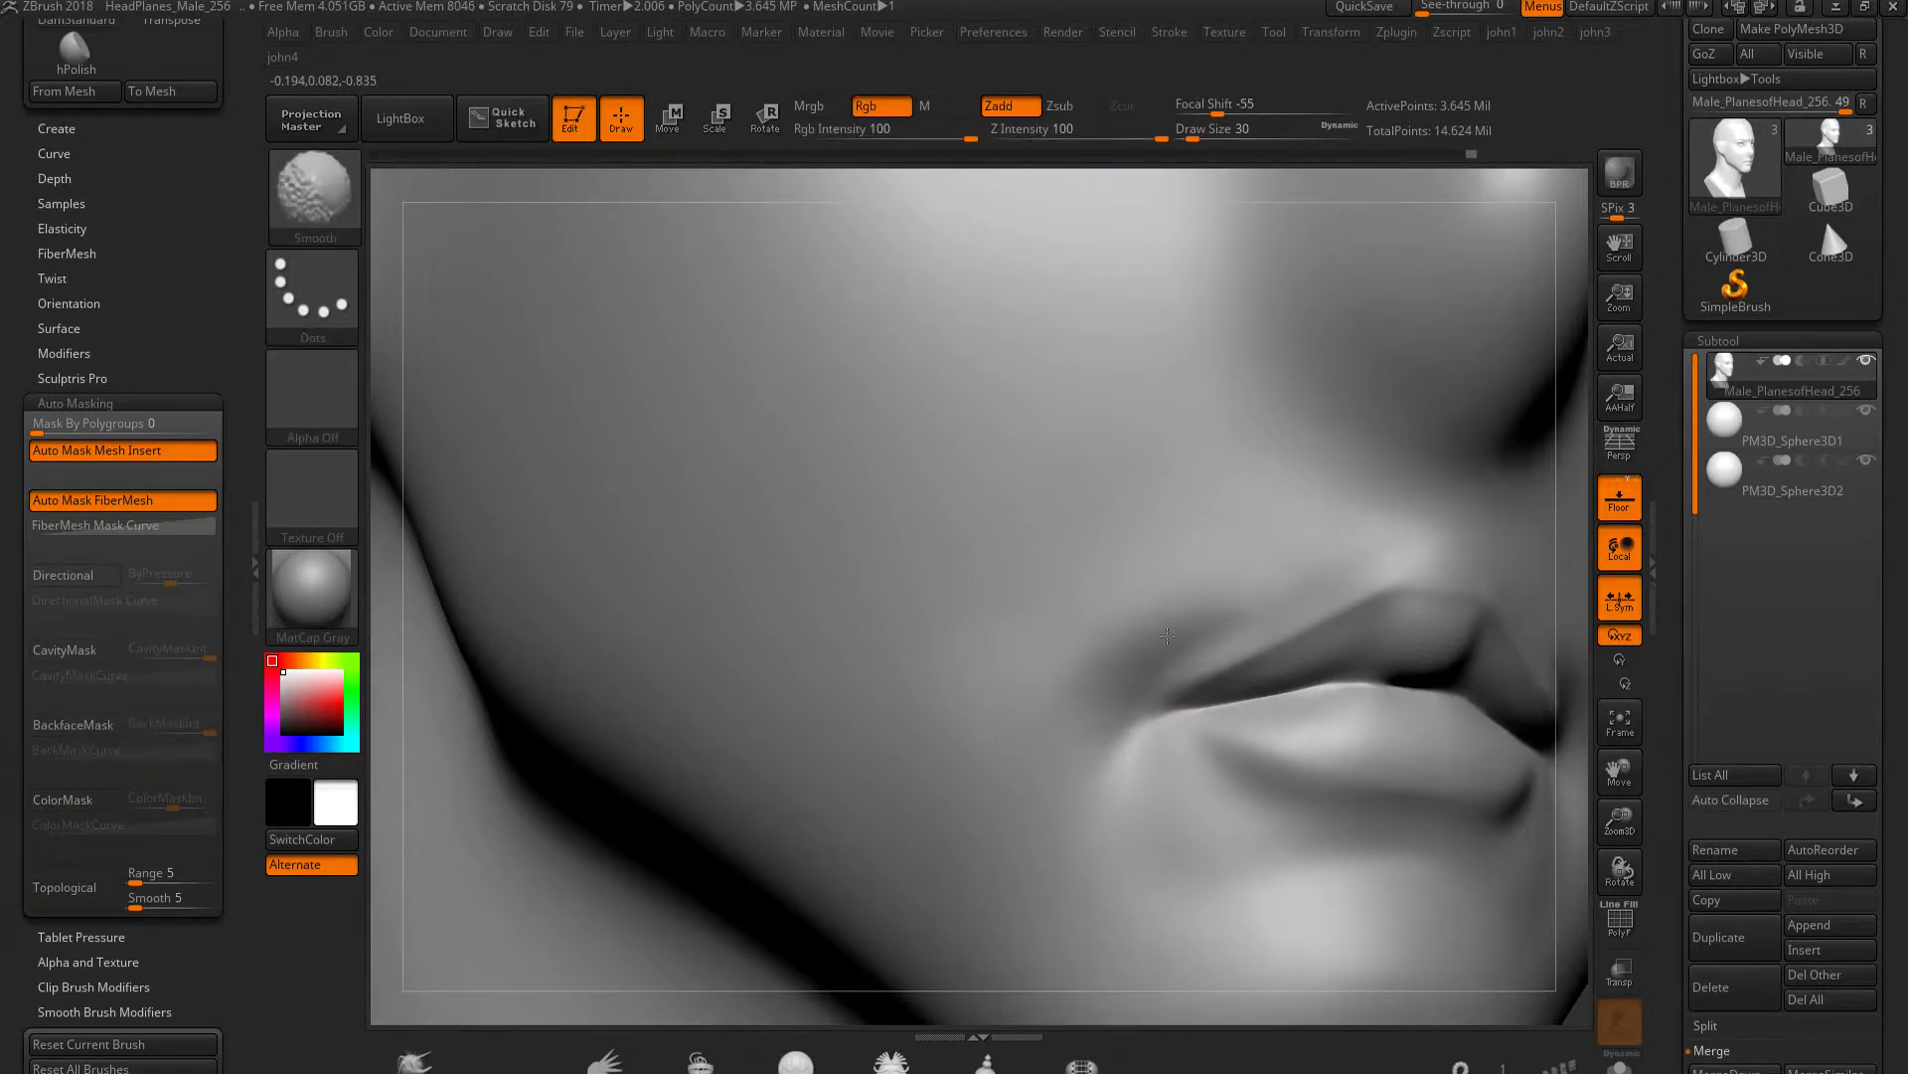
Step up to the highest subdivision level, then down to the 3.6 million point level
ctrl+right_drag(1040, 828, 1118, 781)
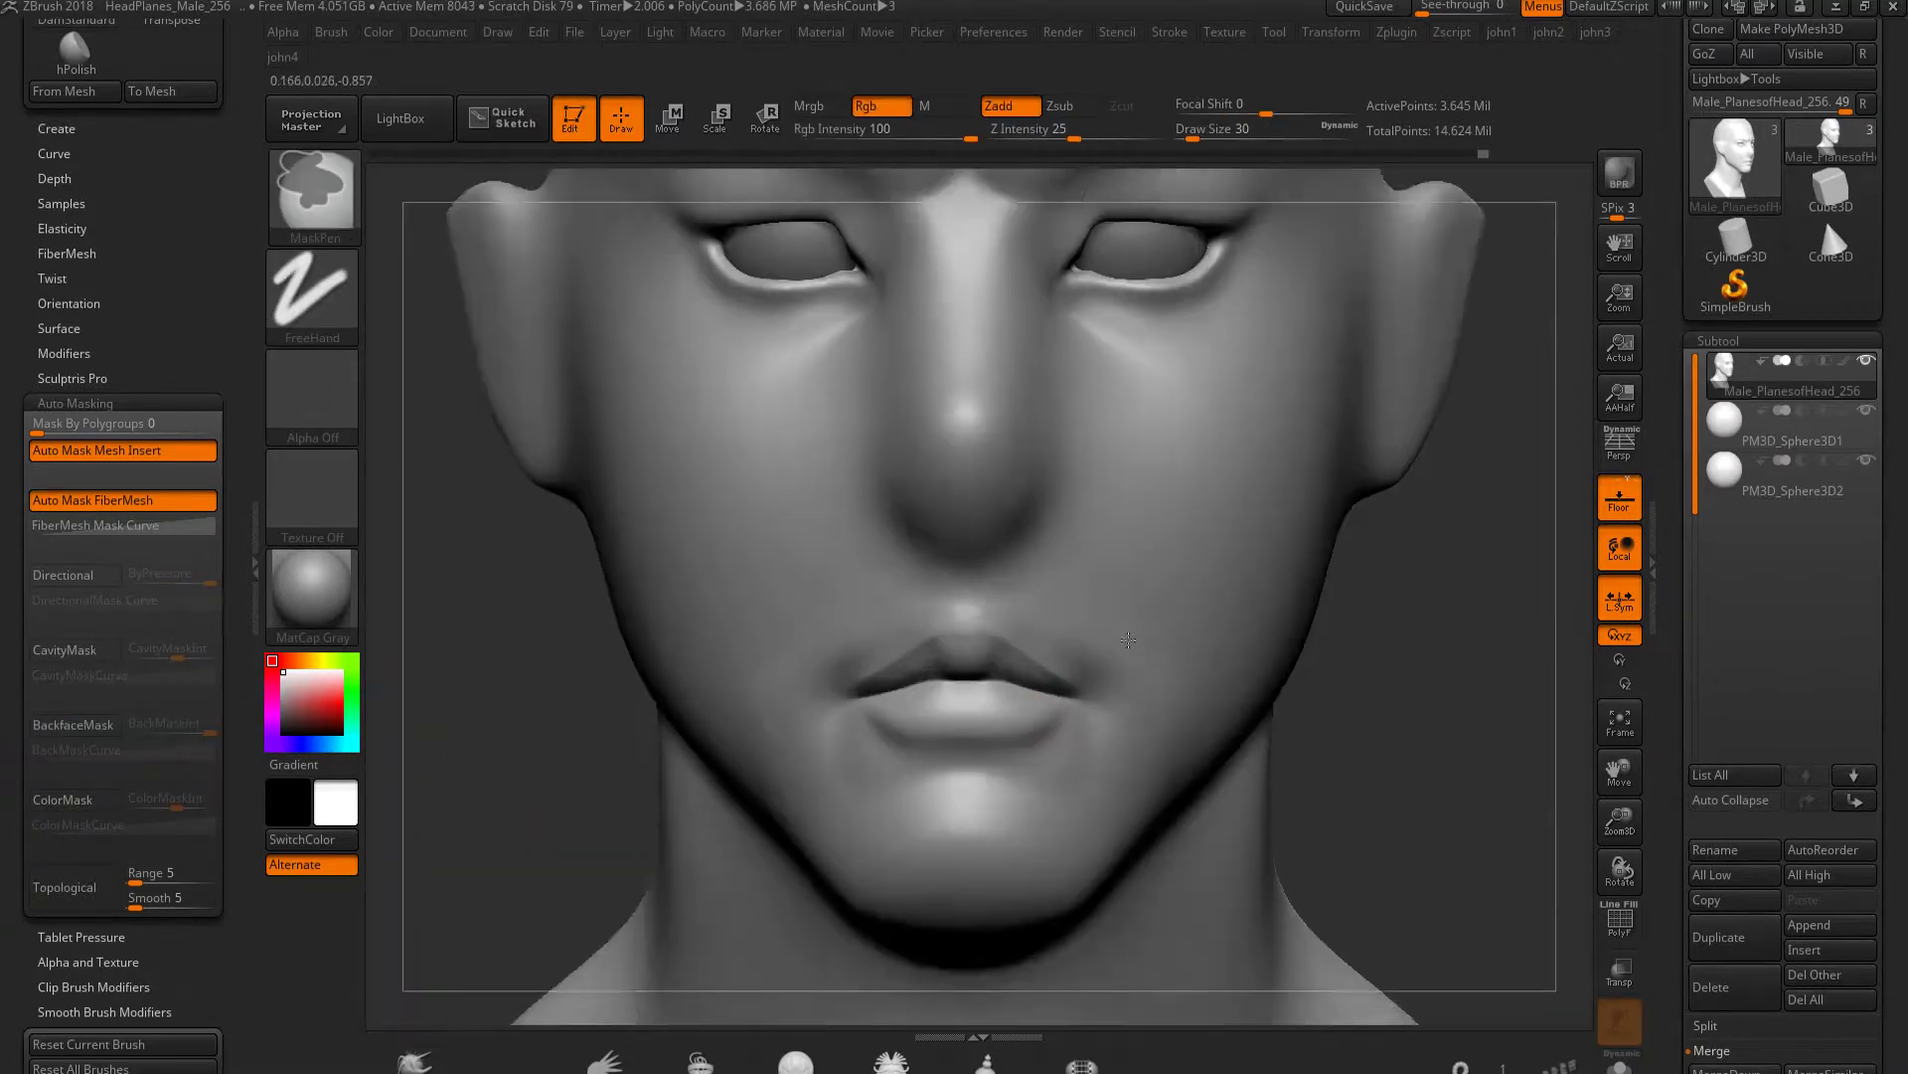
right_drag(1235, 766, 1124, 781)
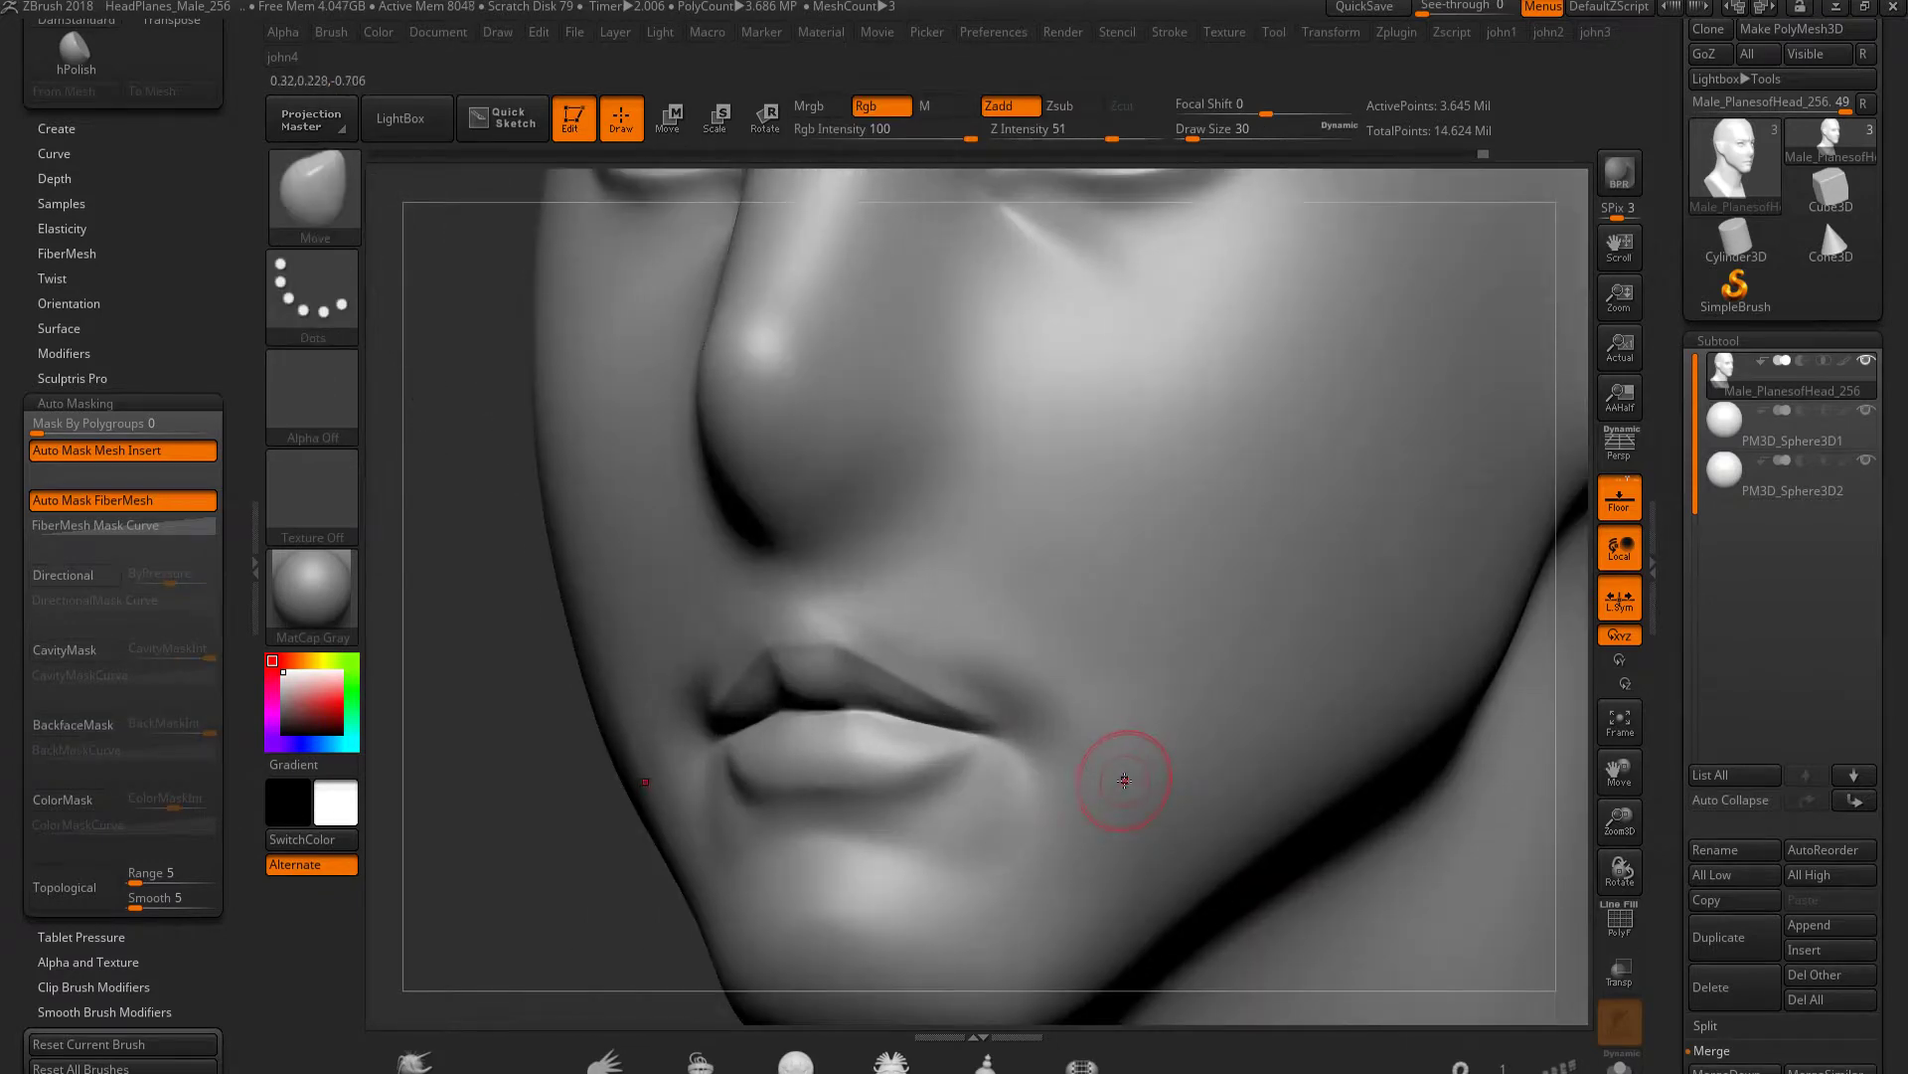
key(shift+d)
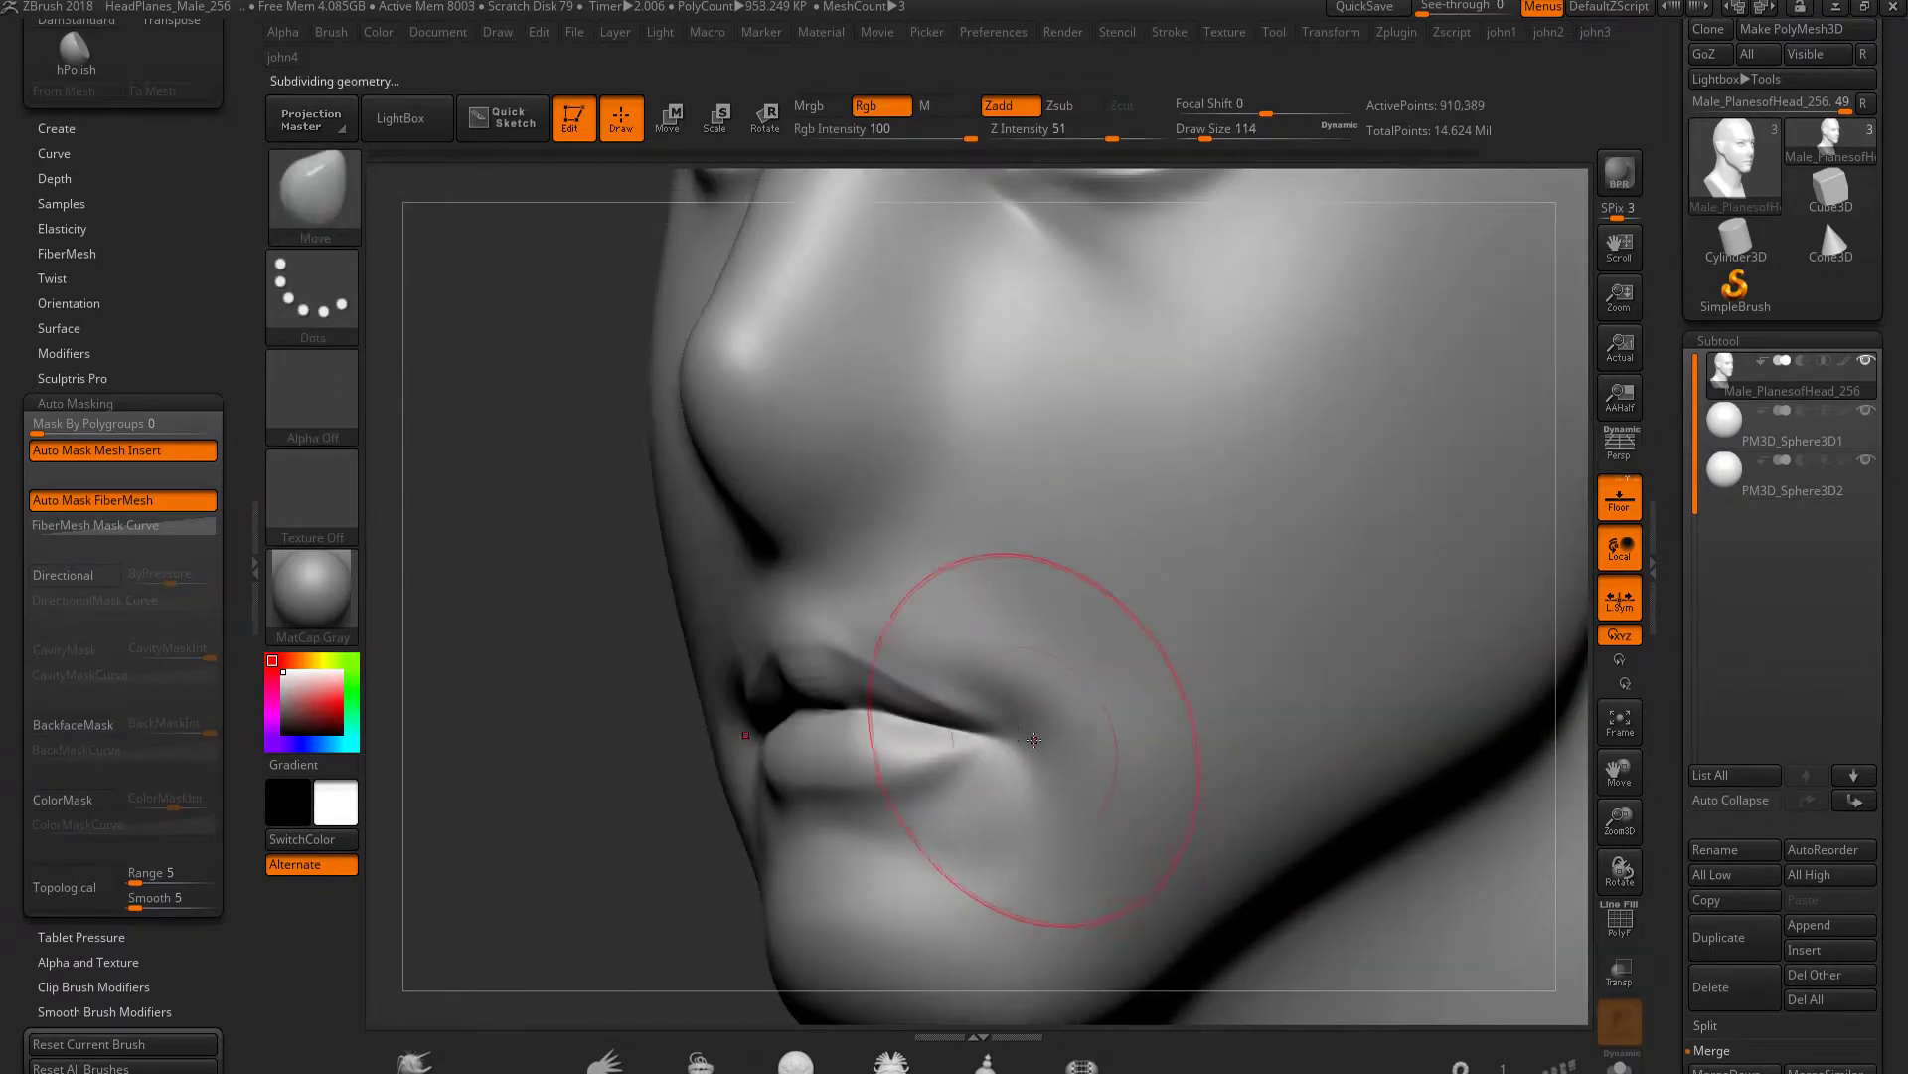
mouse_move(1041, 732)
right_down()
mouse_move(1044, 780)
mouse_move(1033, 672)
mouse_move(1010, 682)
right_up()
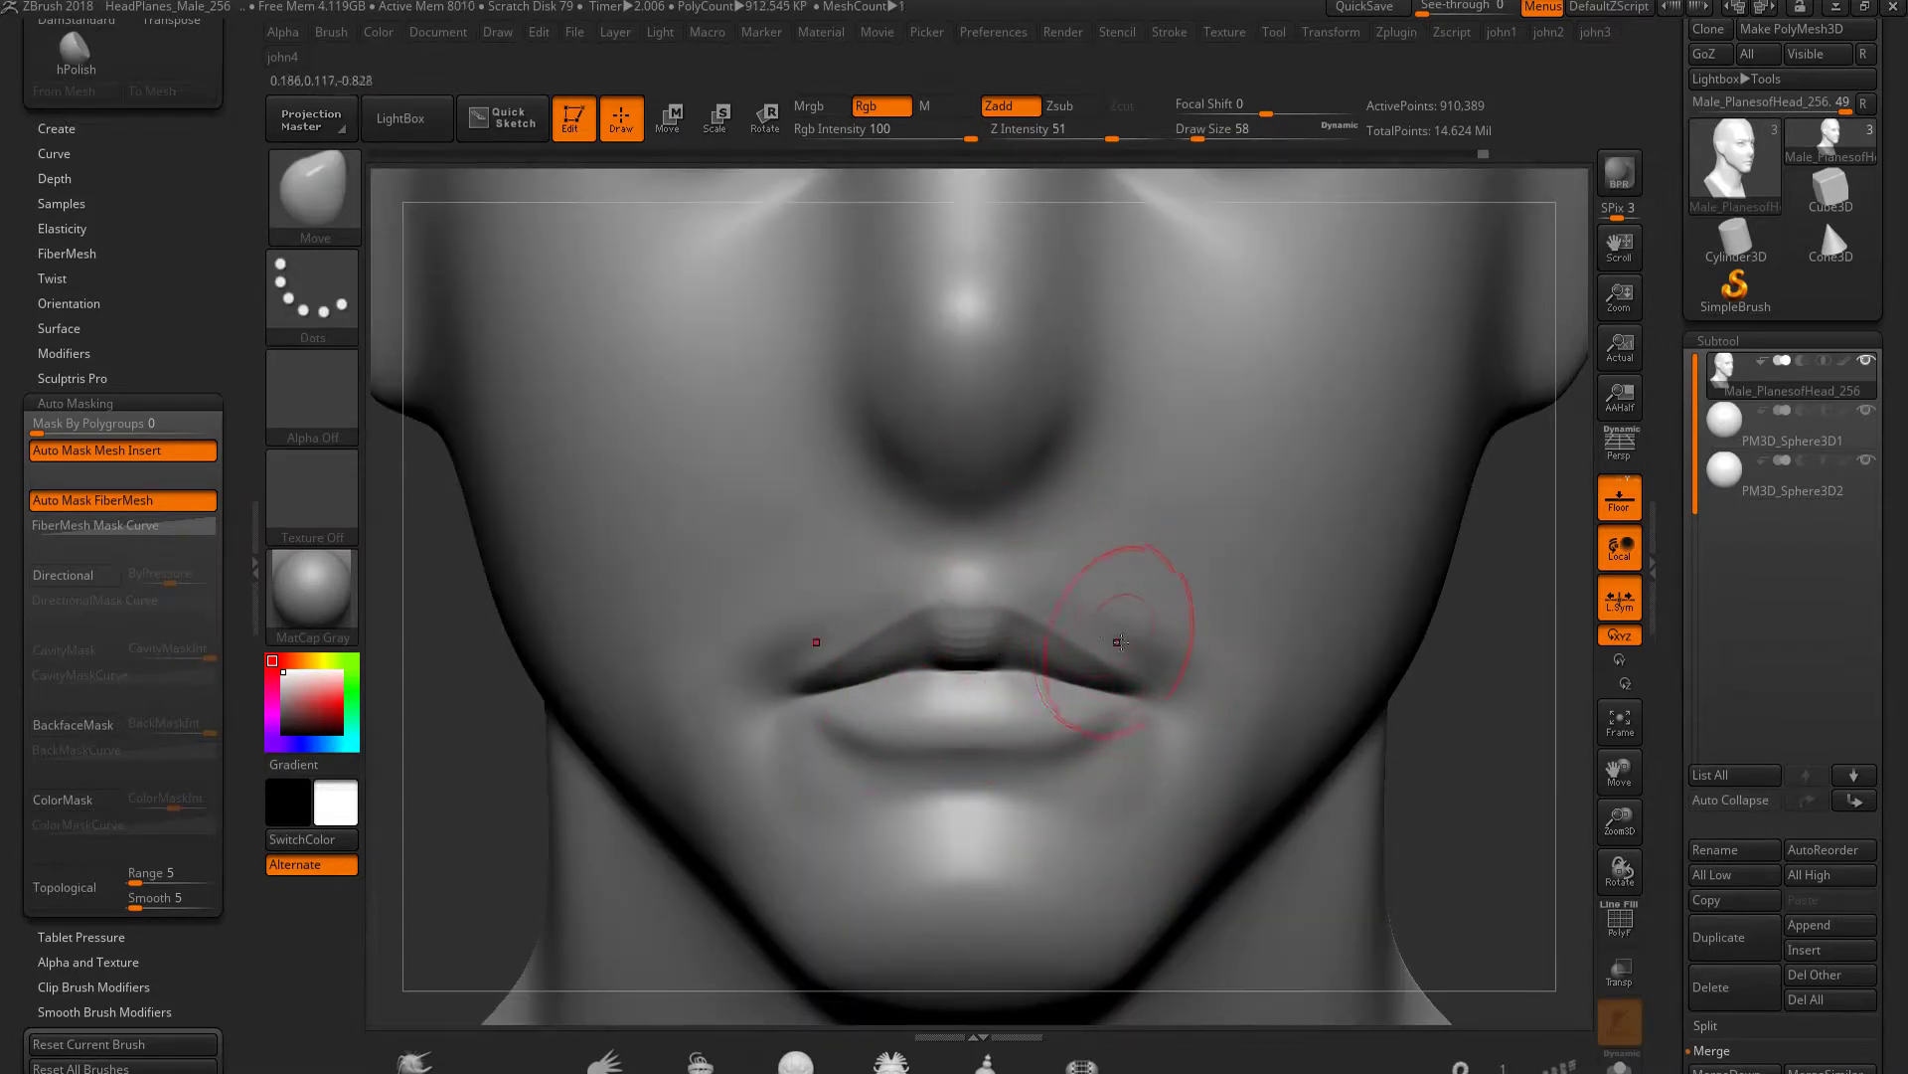
mouse_move(1189, 698)
ctrl+right_down()
mouse_move(980, 745)
mouse_move(980, 589)
mouse_move(1116, 745)
ctrl+right_up()
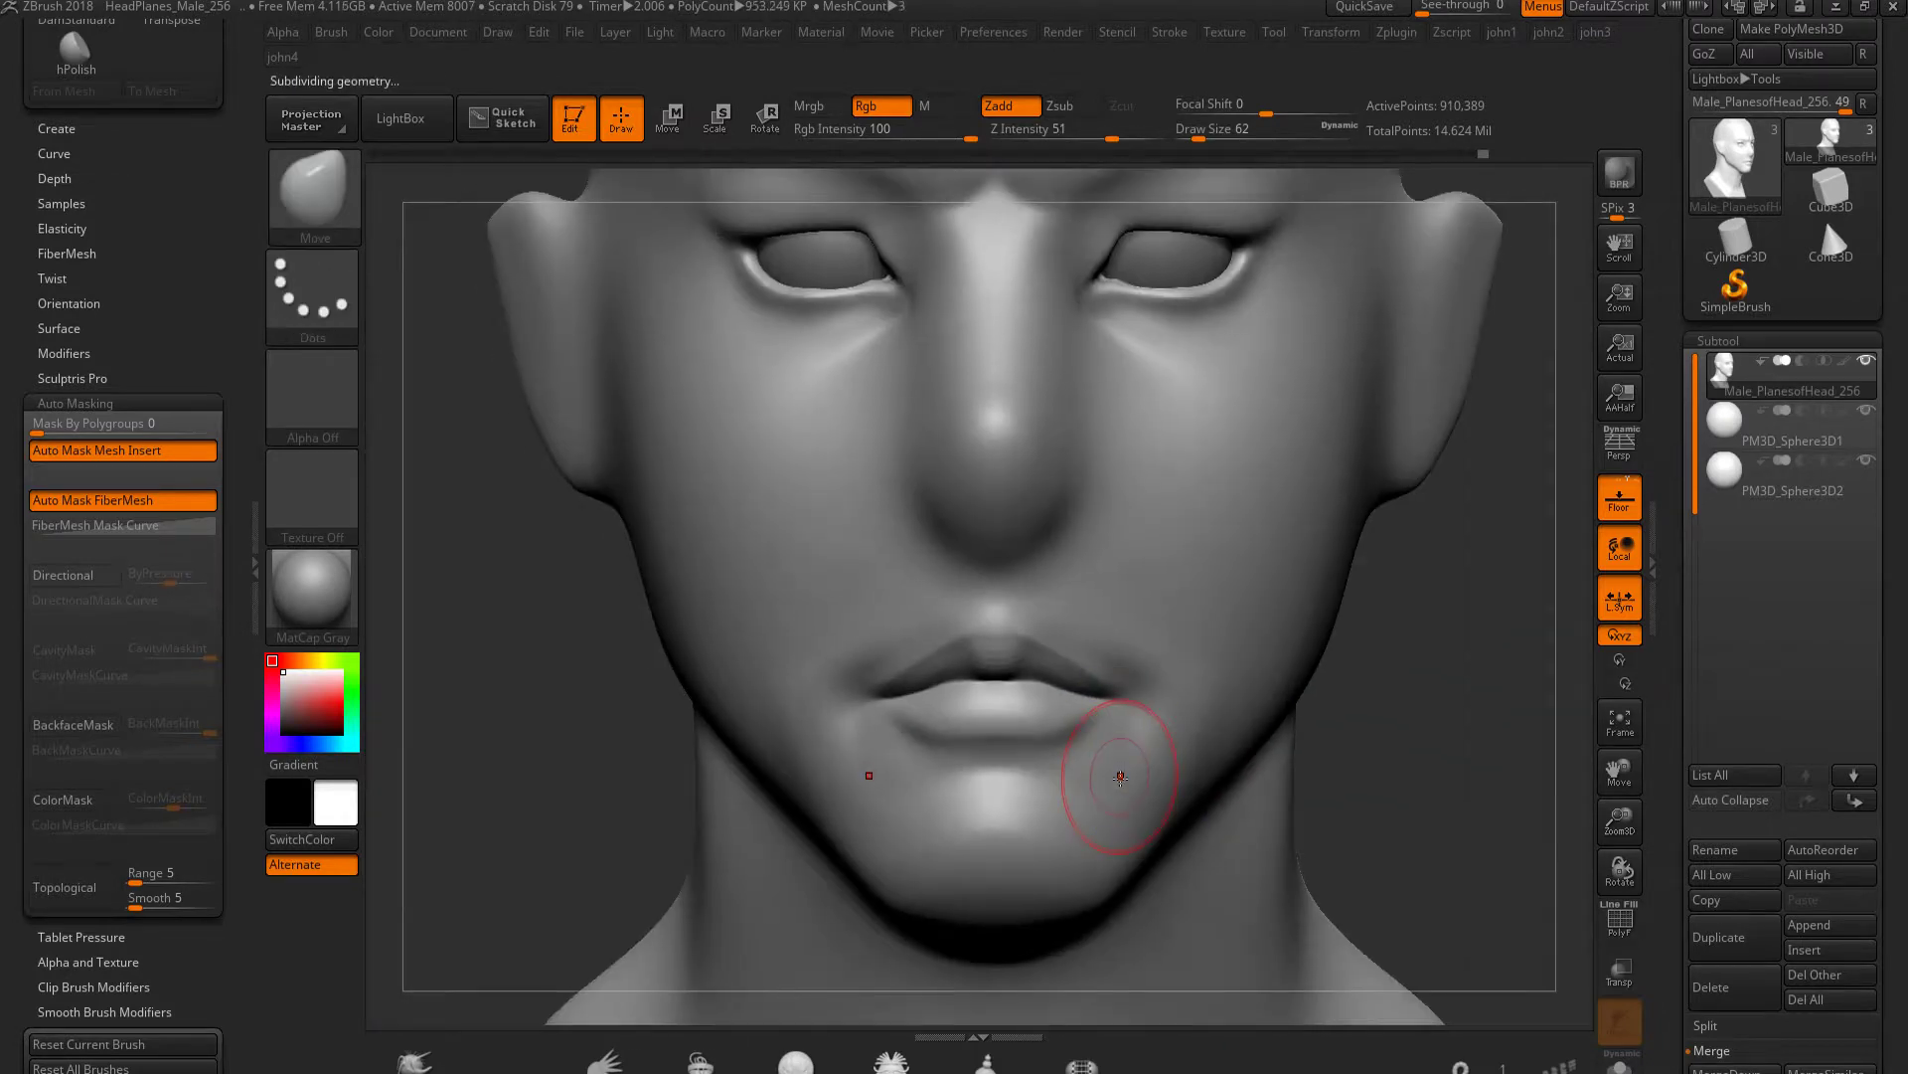
key(ctrl)
key(shift+d)
Delete the head's higher subdivision levels via Geometry > Del Higher
key(g)
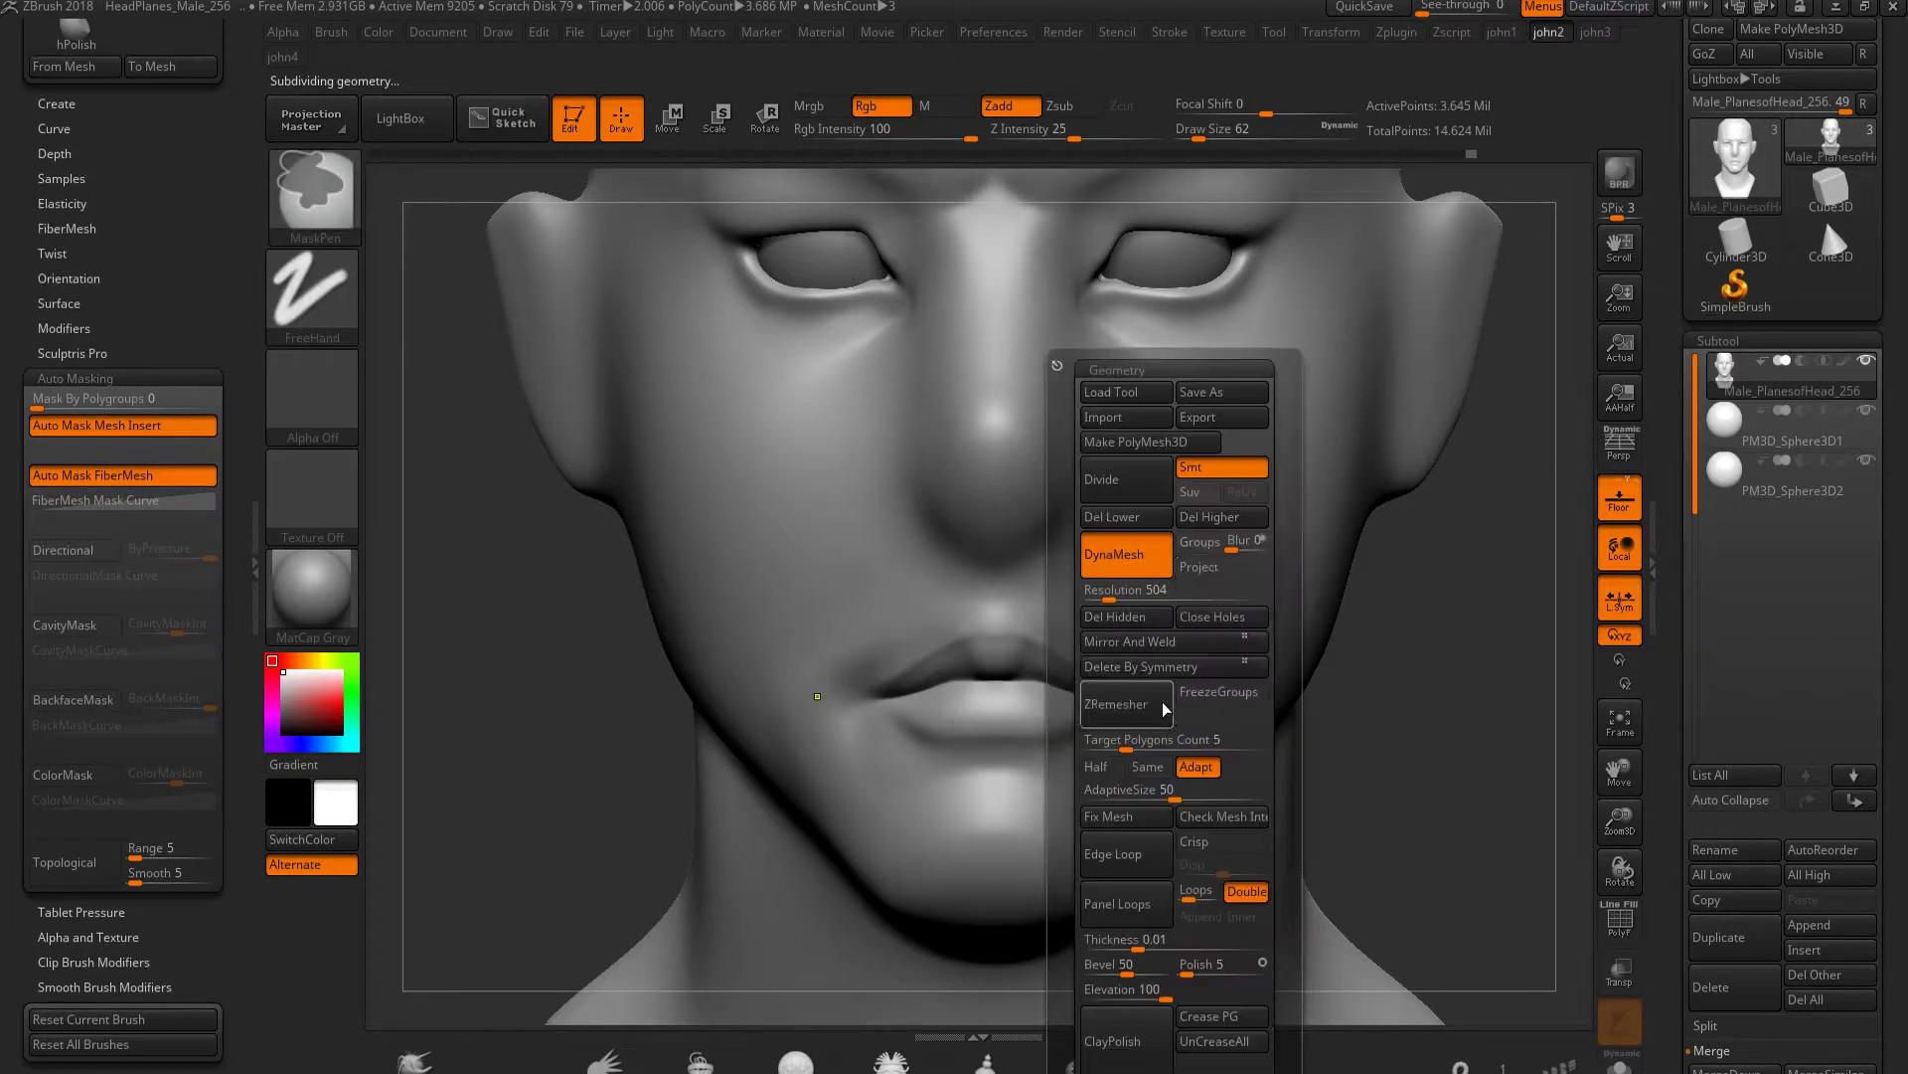
click(1210, 517)
right_drag(917, 745, 1192, 773)
key(shift)
Set the brush alpha to Alpha 39 and smooth the cheek beside the nose
mouse_move(1119, 676)
right_down()
mouse_move(1332, 595)
mouse_move(857, 459)
right_up()
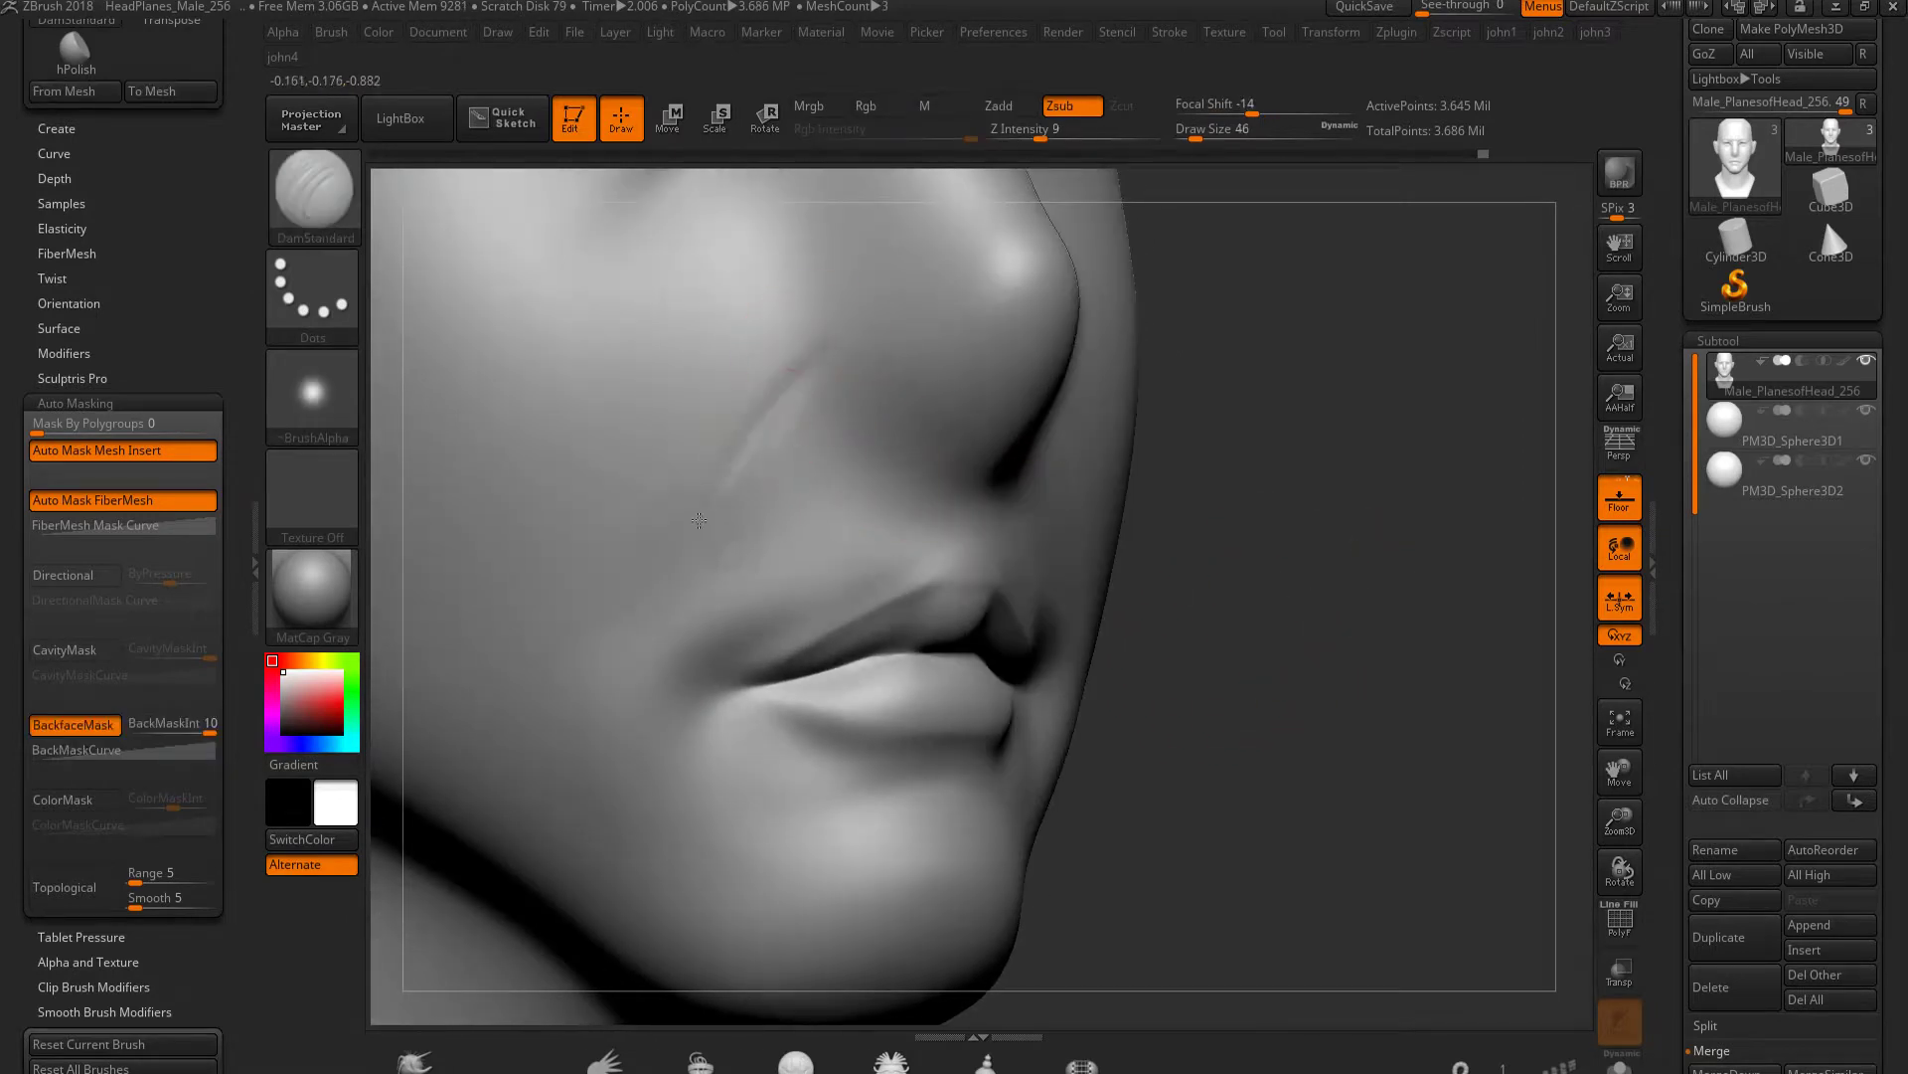
click(312, 394)
click(1002, 644)
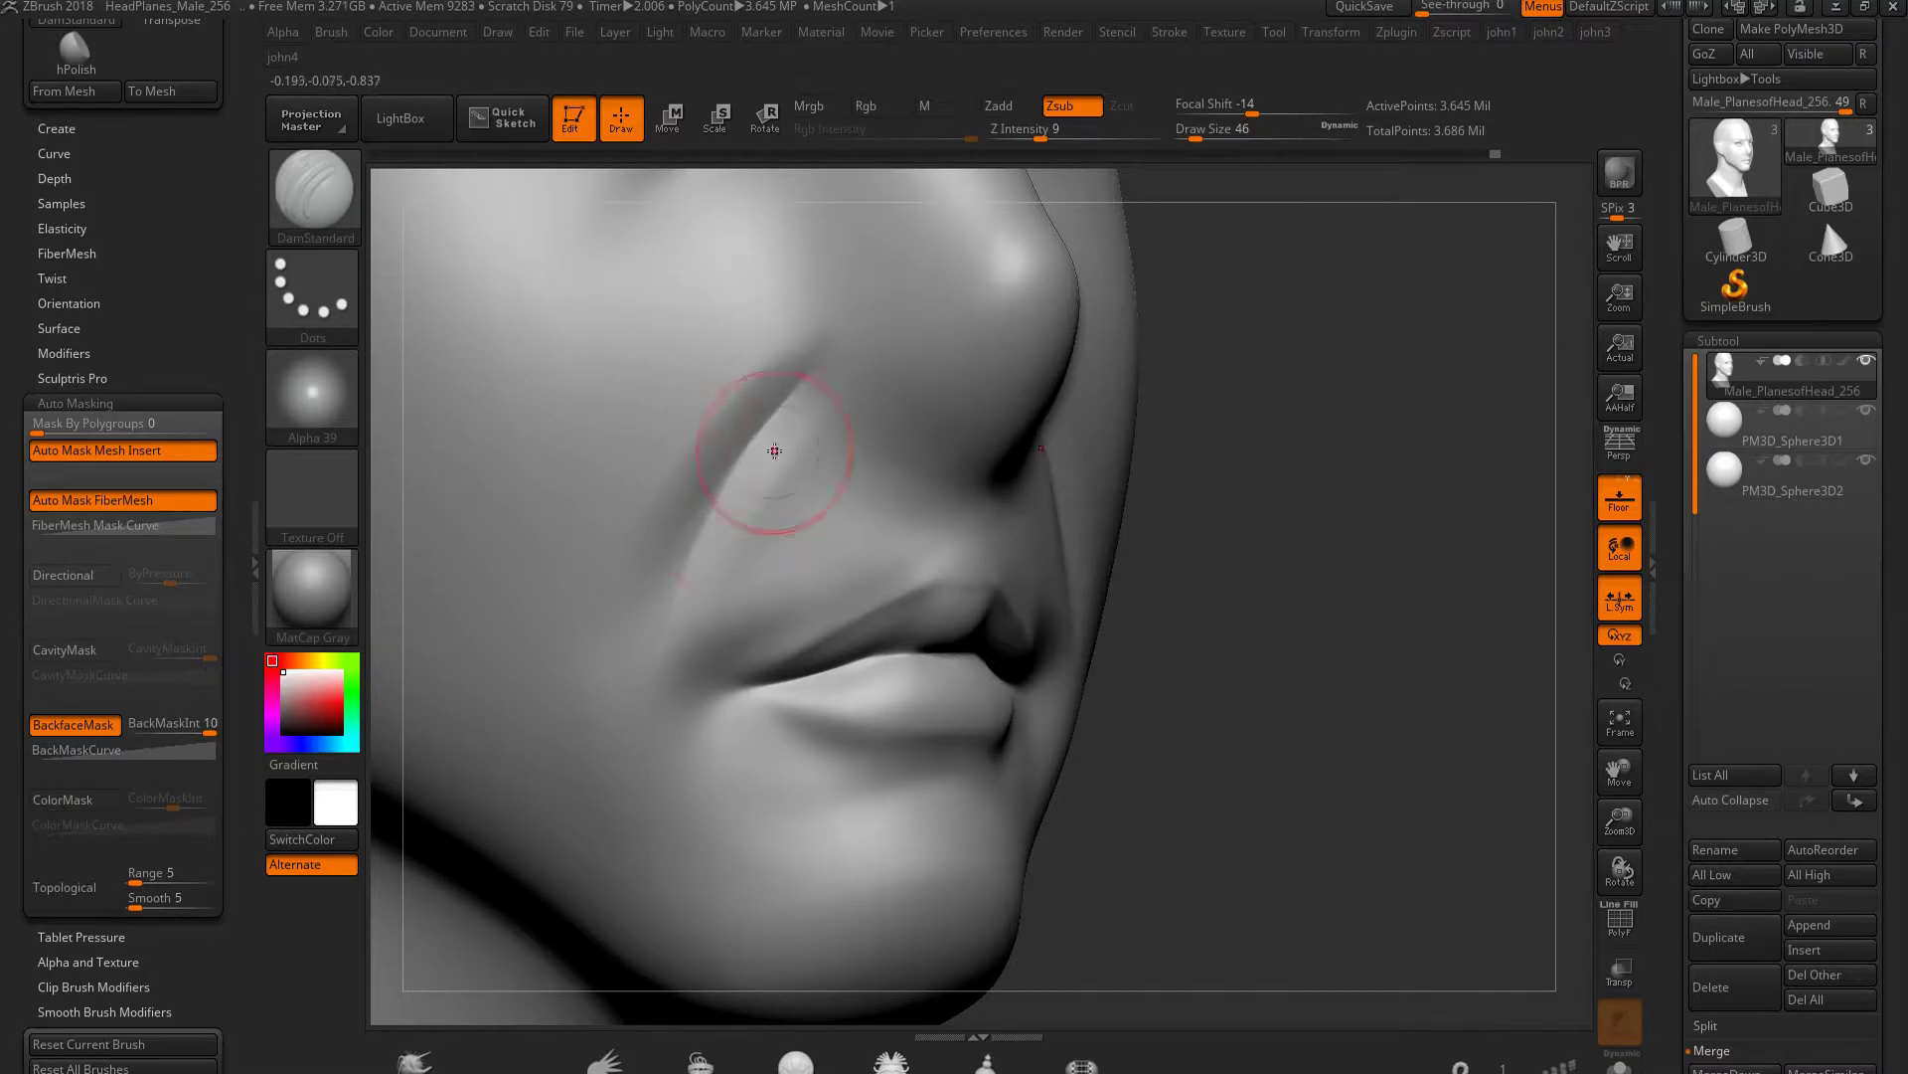
key(shift)
shift+drag(744, 358, 741, 423)
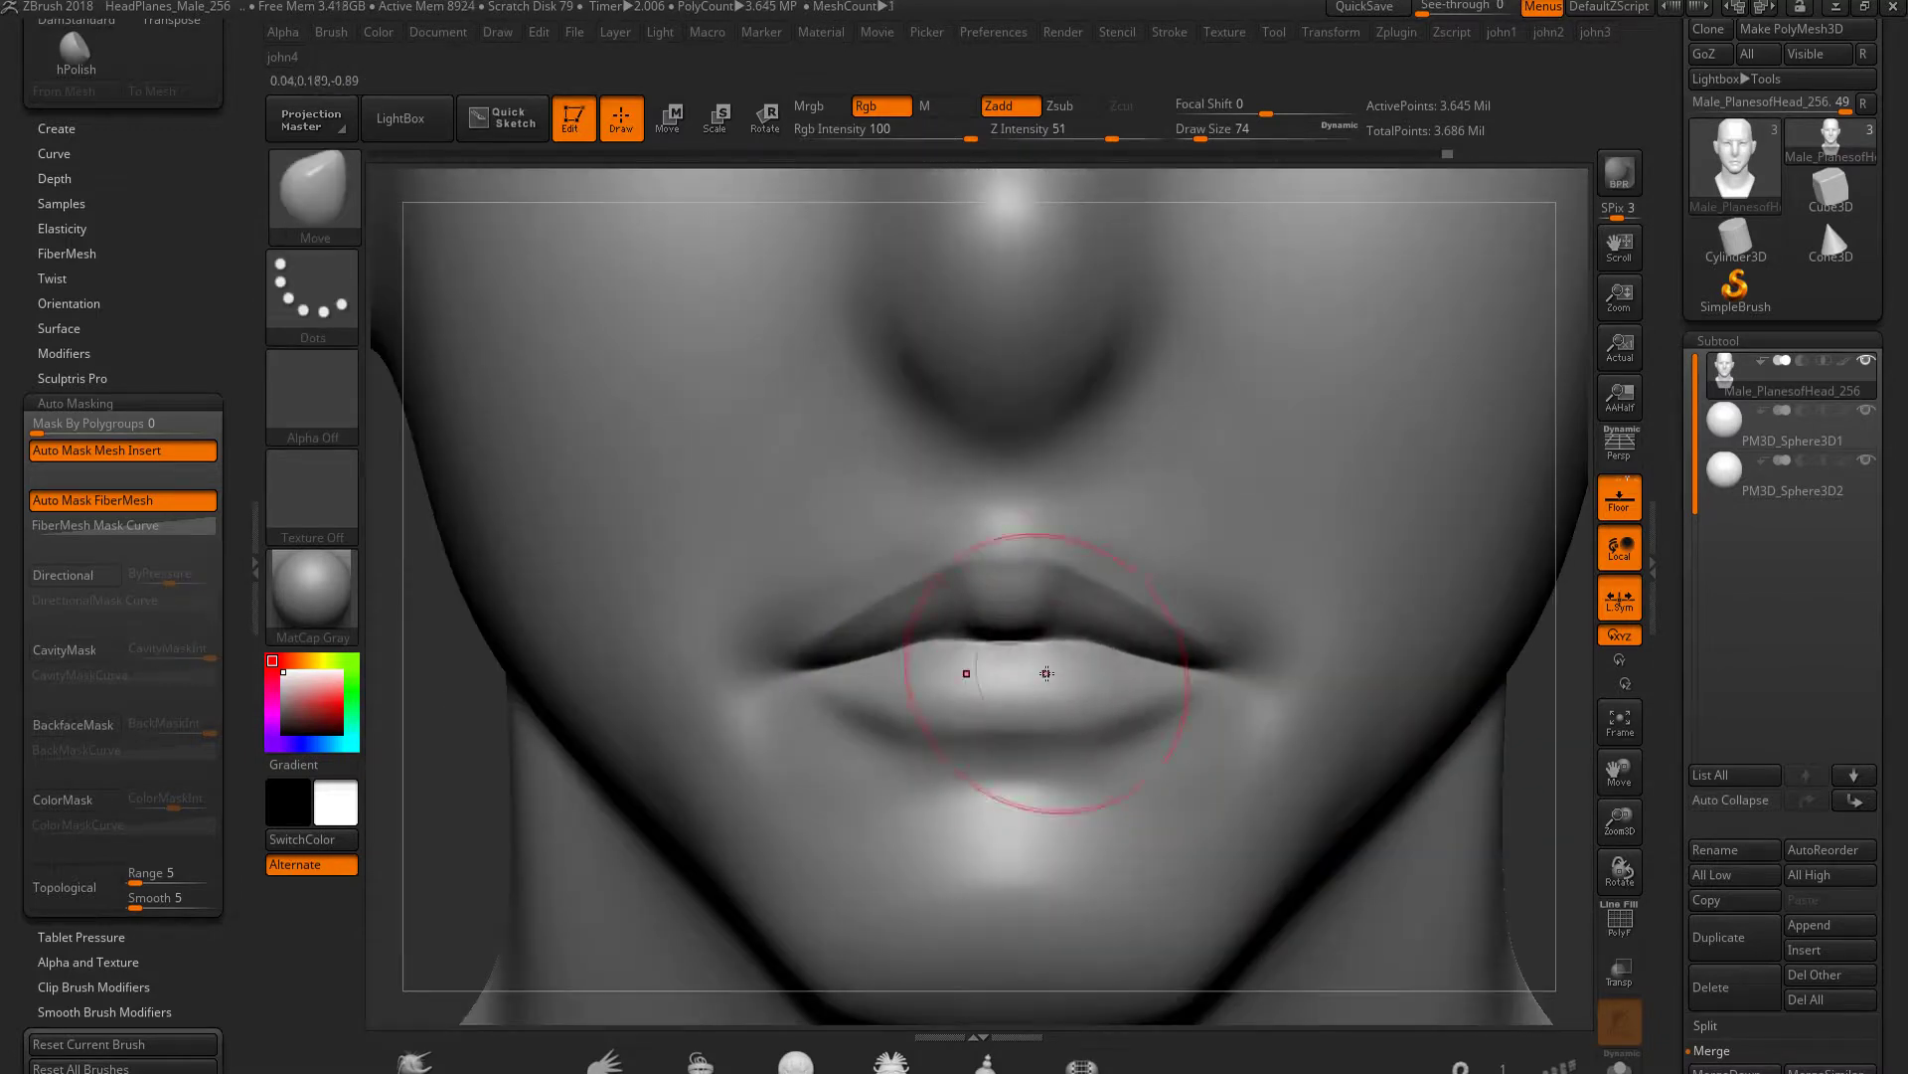
With a larger Move brush, pull the upper lip centre down and re-sculpt the philtrum
drag(442, 710, 823, 591)
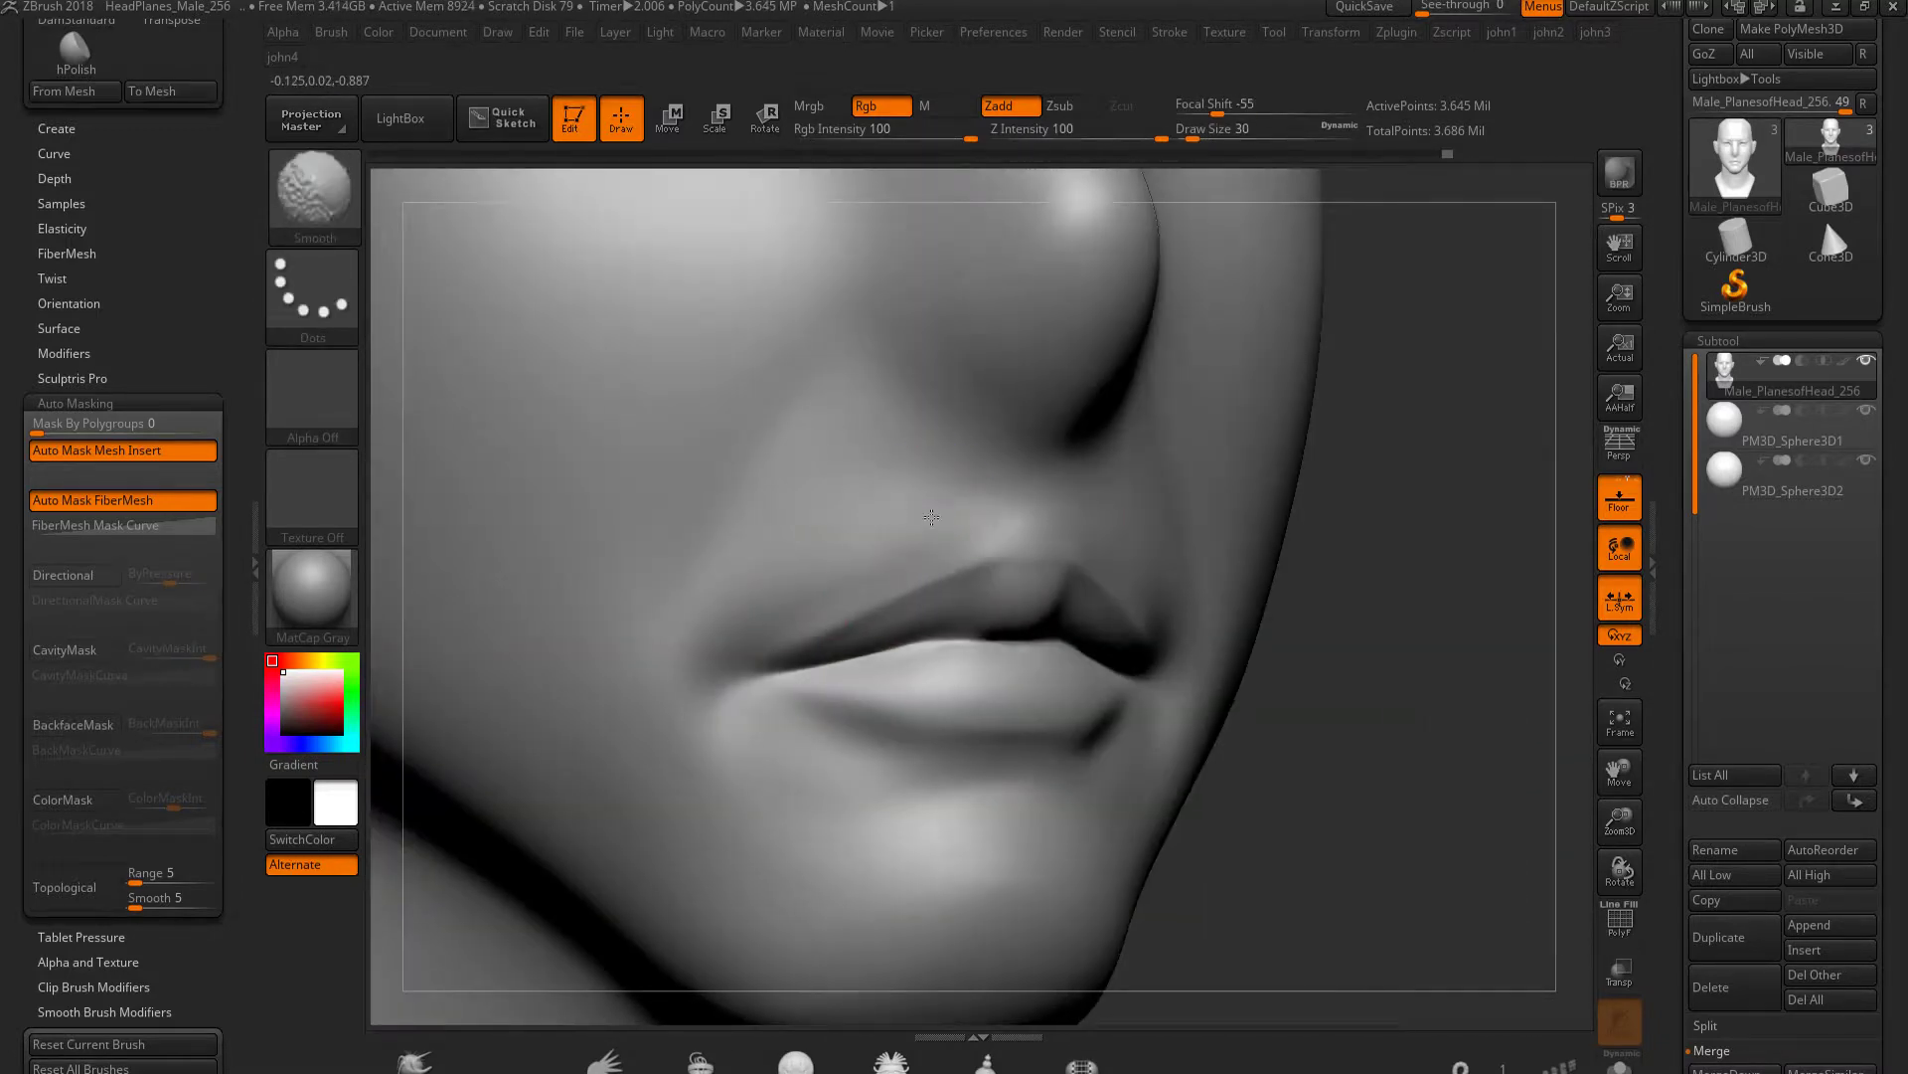
key(bracketright)
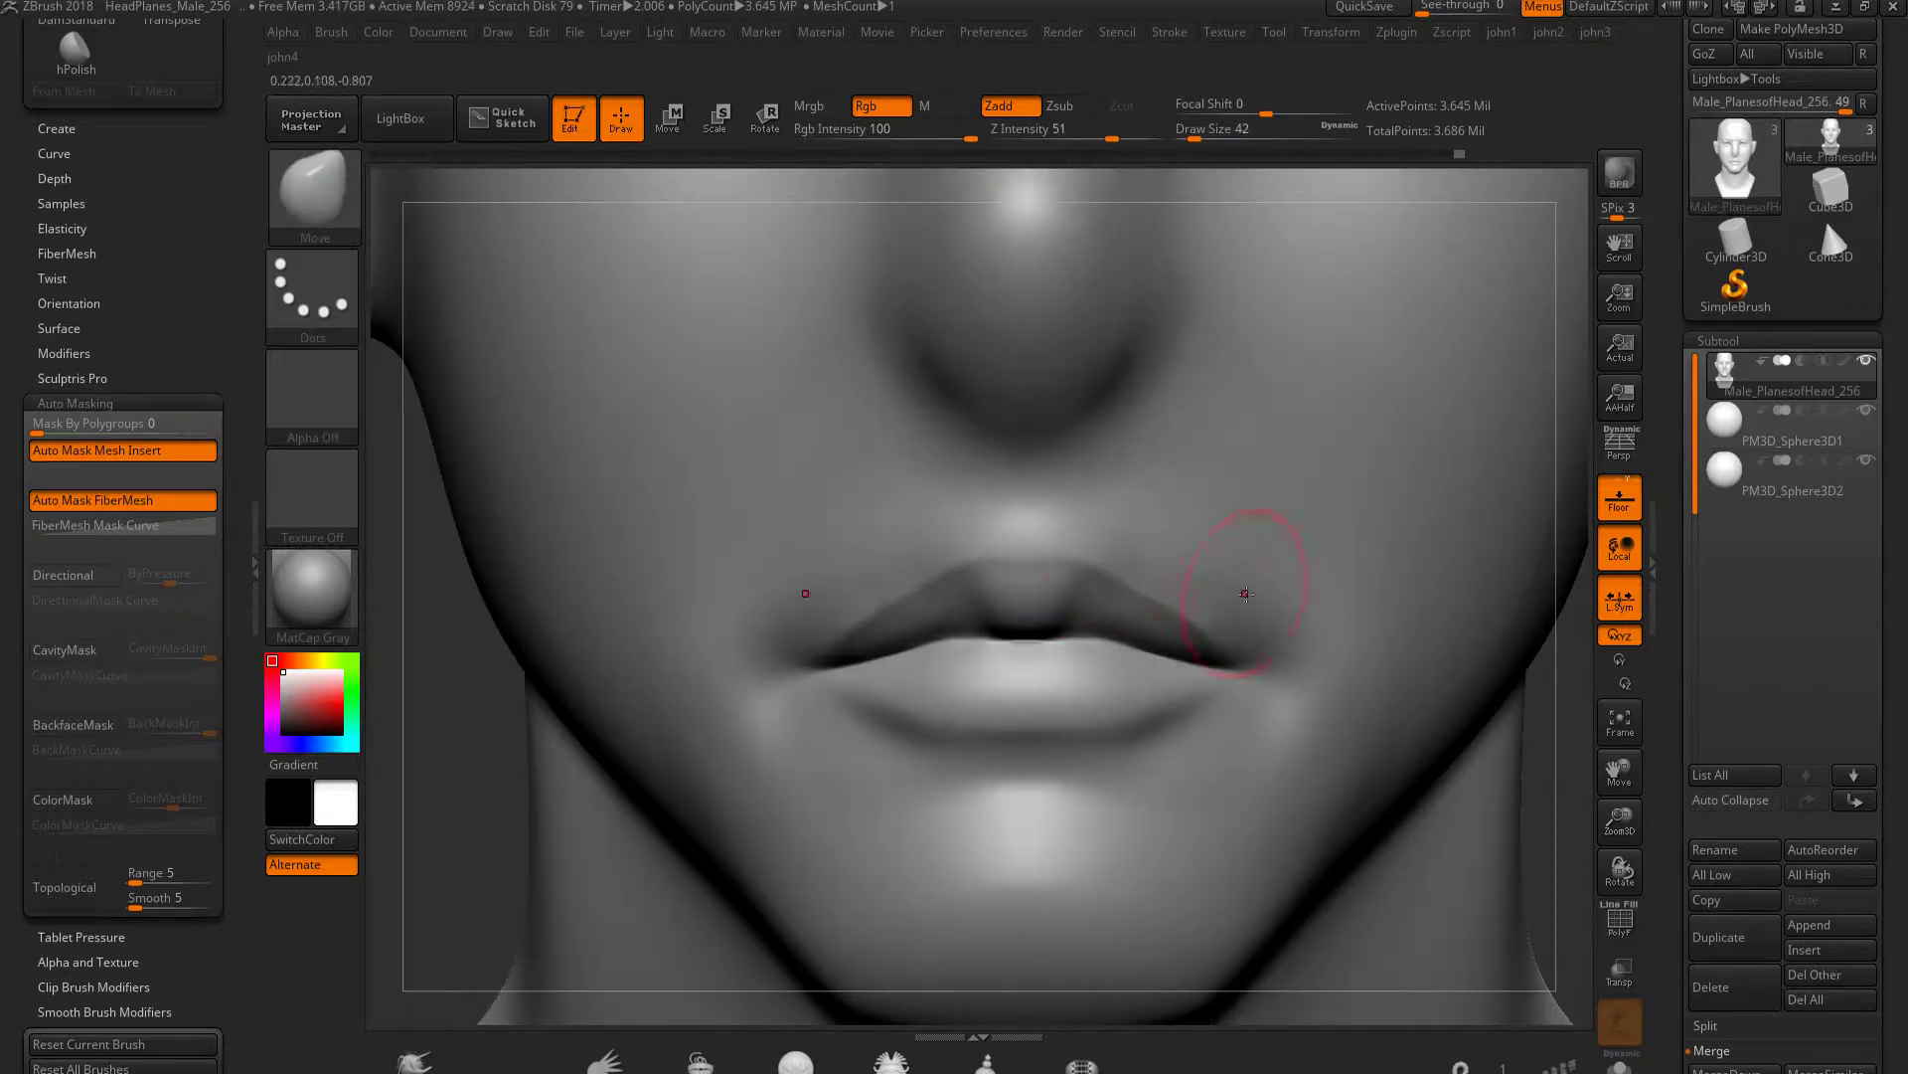
key(shift)
drag(1025, 576, 1081, 616)
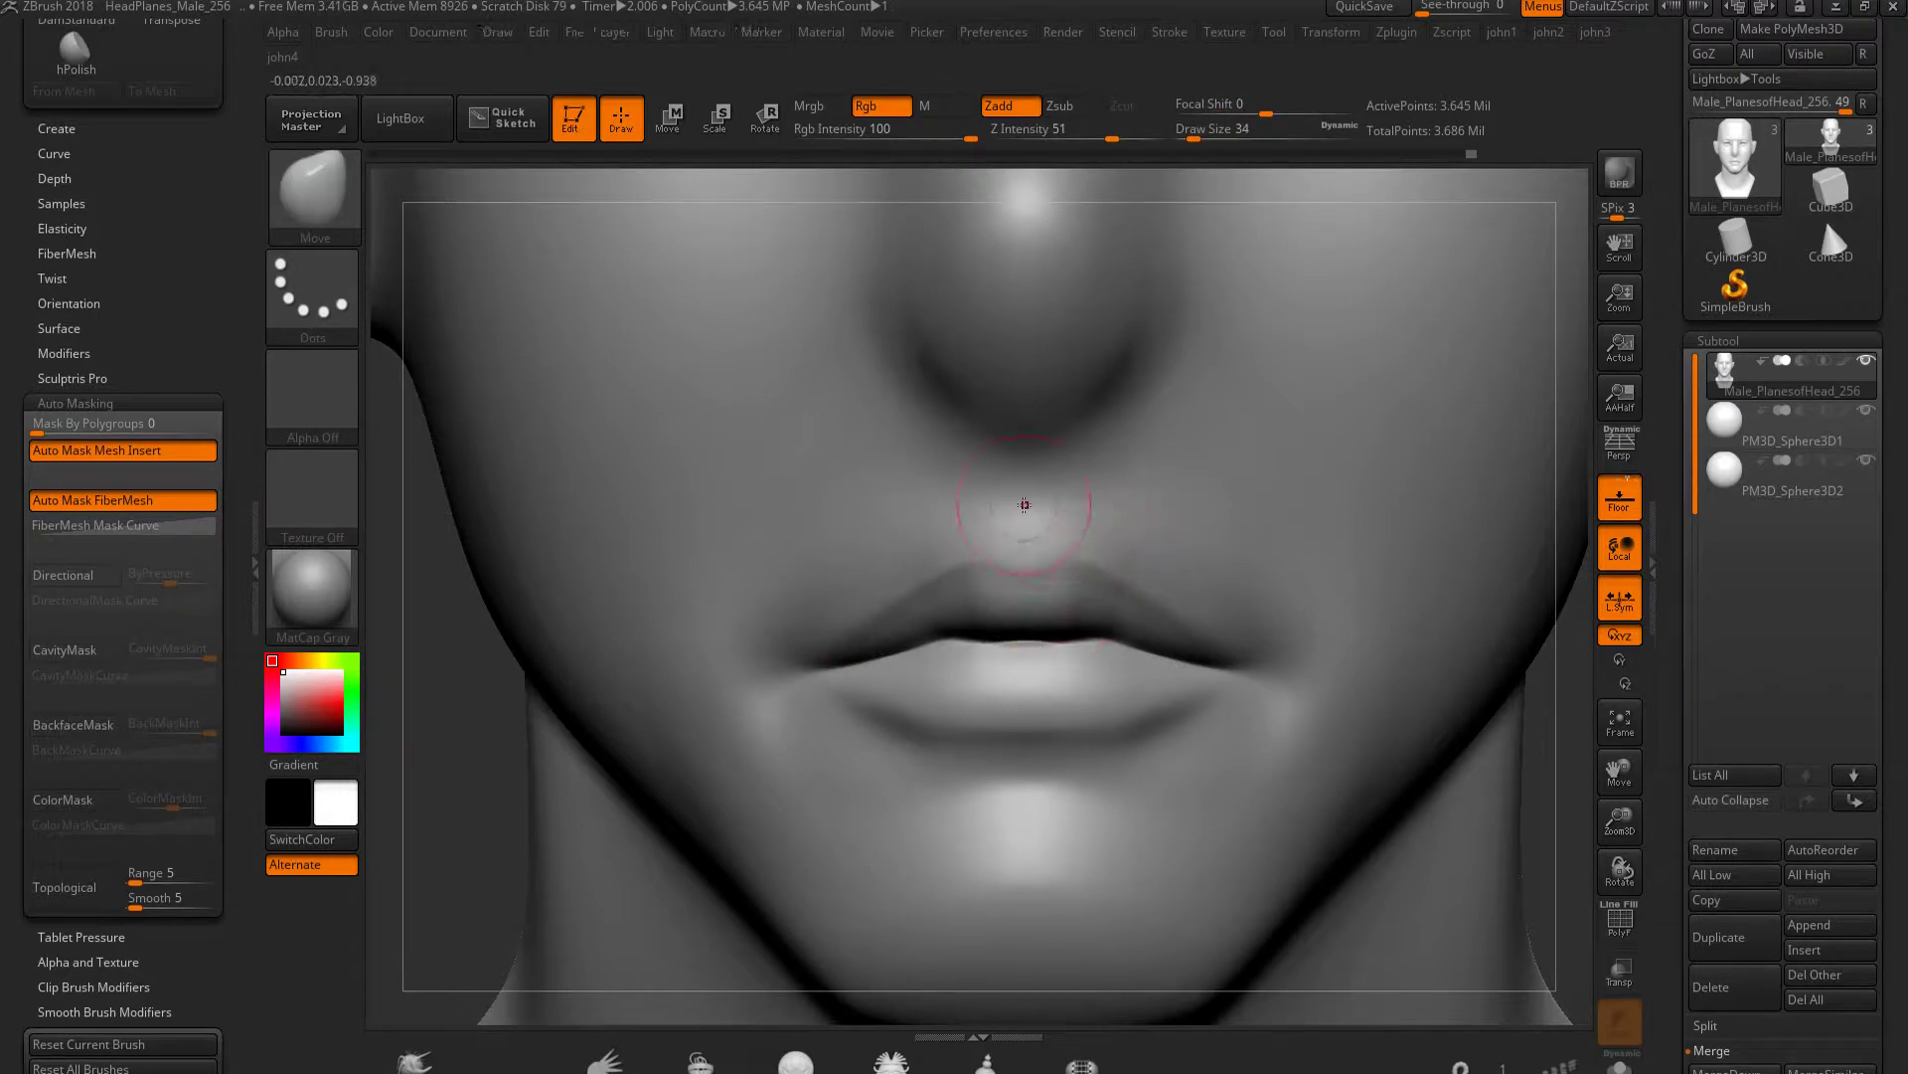
drag(1024, 505, 994, 518)
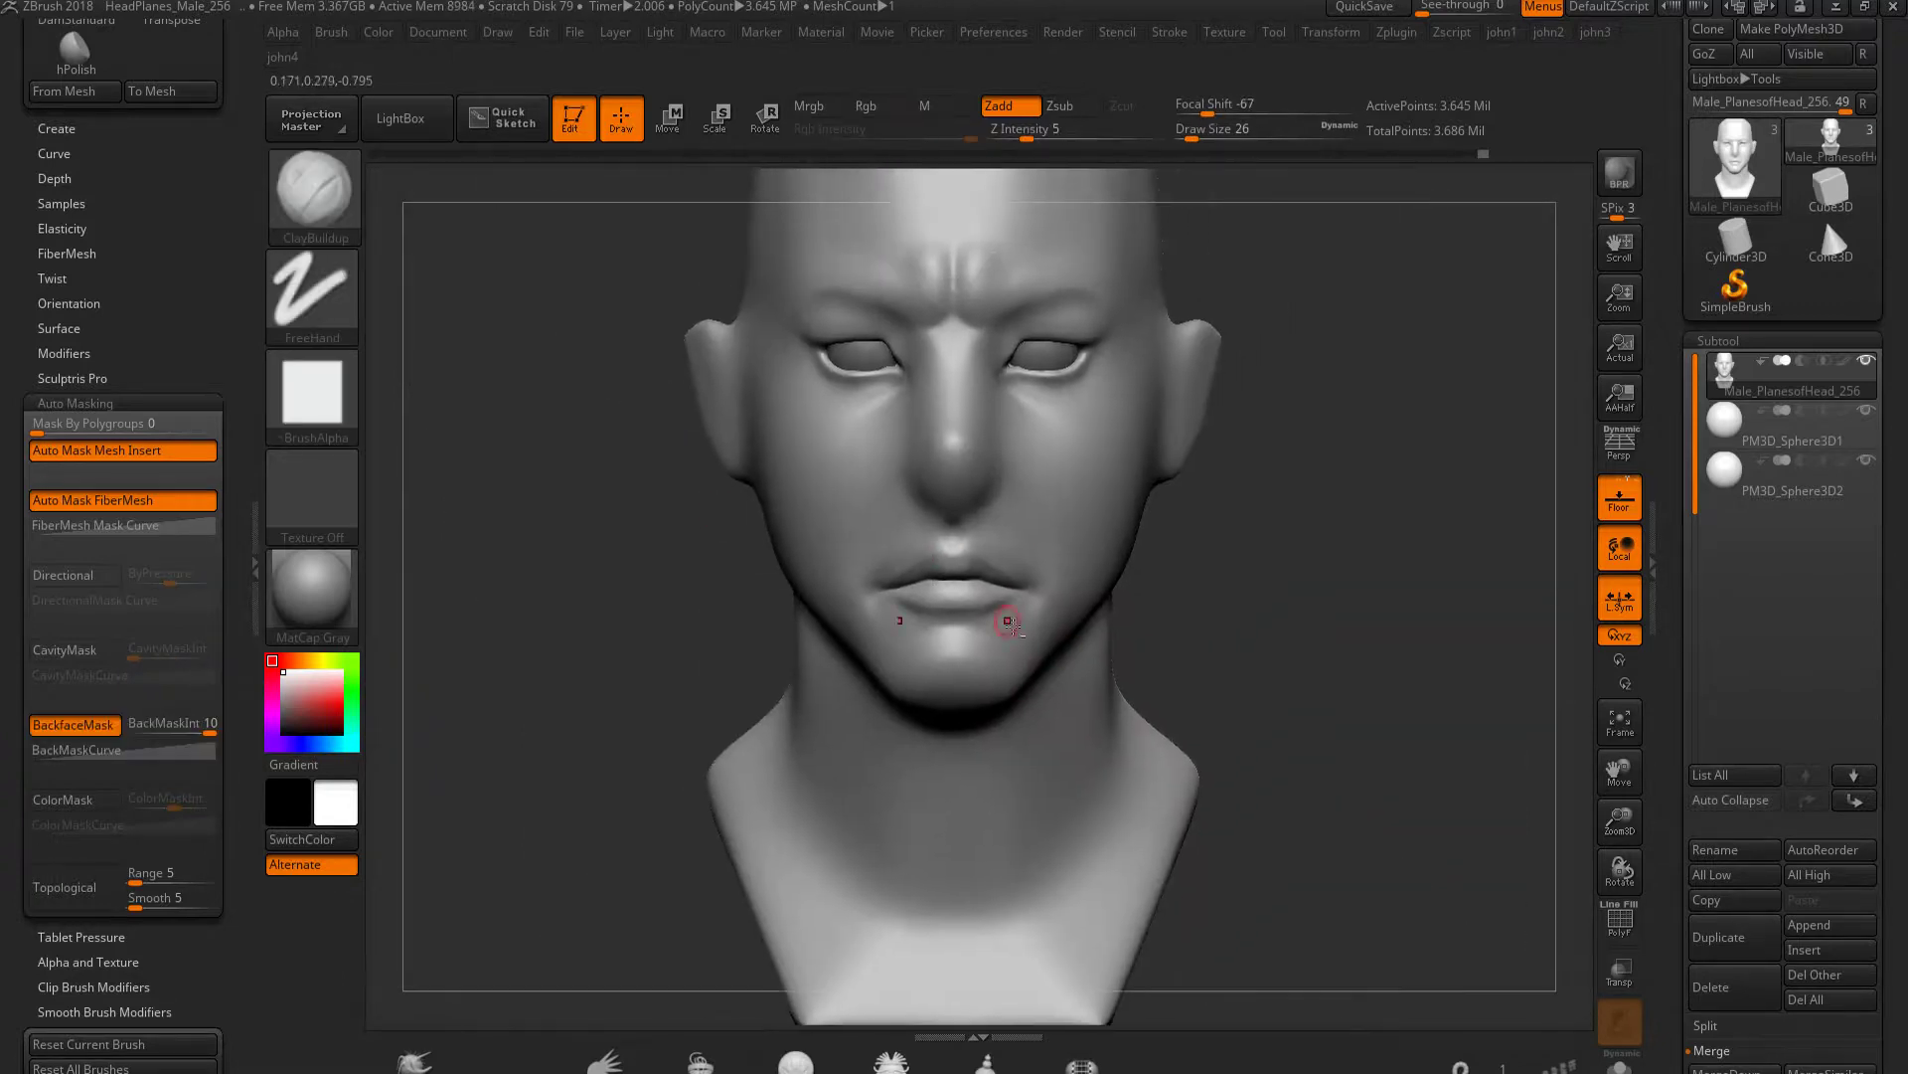
Widen the nose tip toward the right, then return the face to front view
right_drag(984, 623, 983, 647)
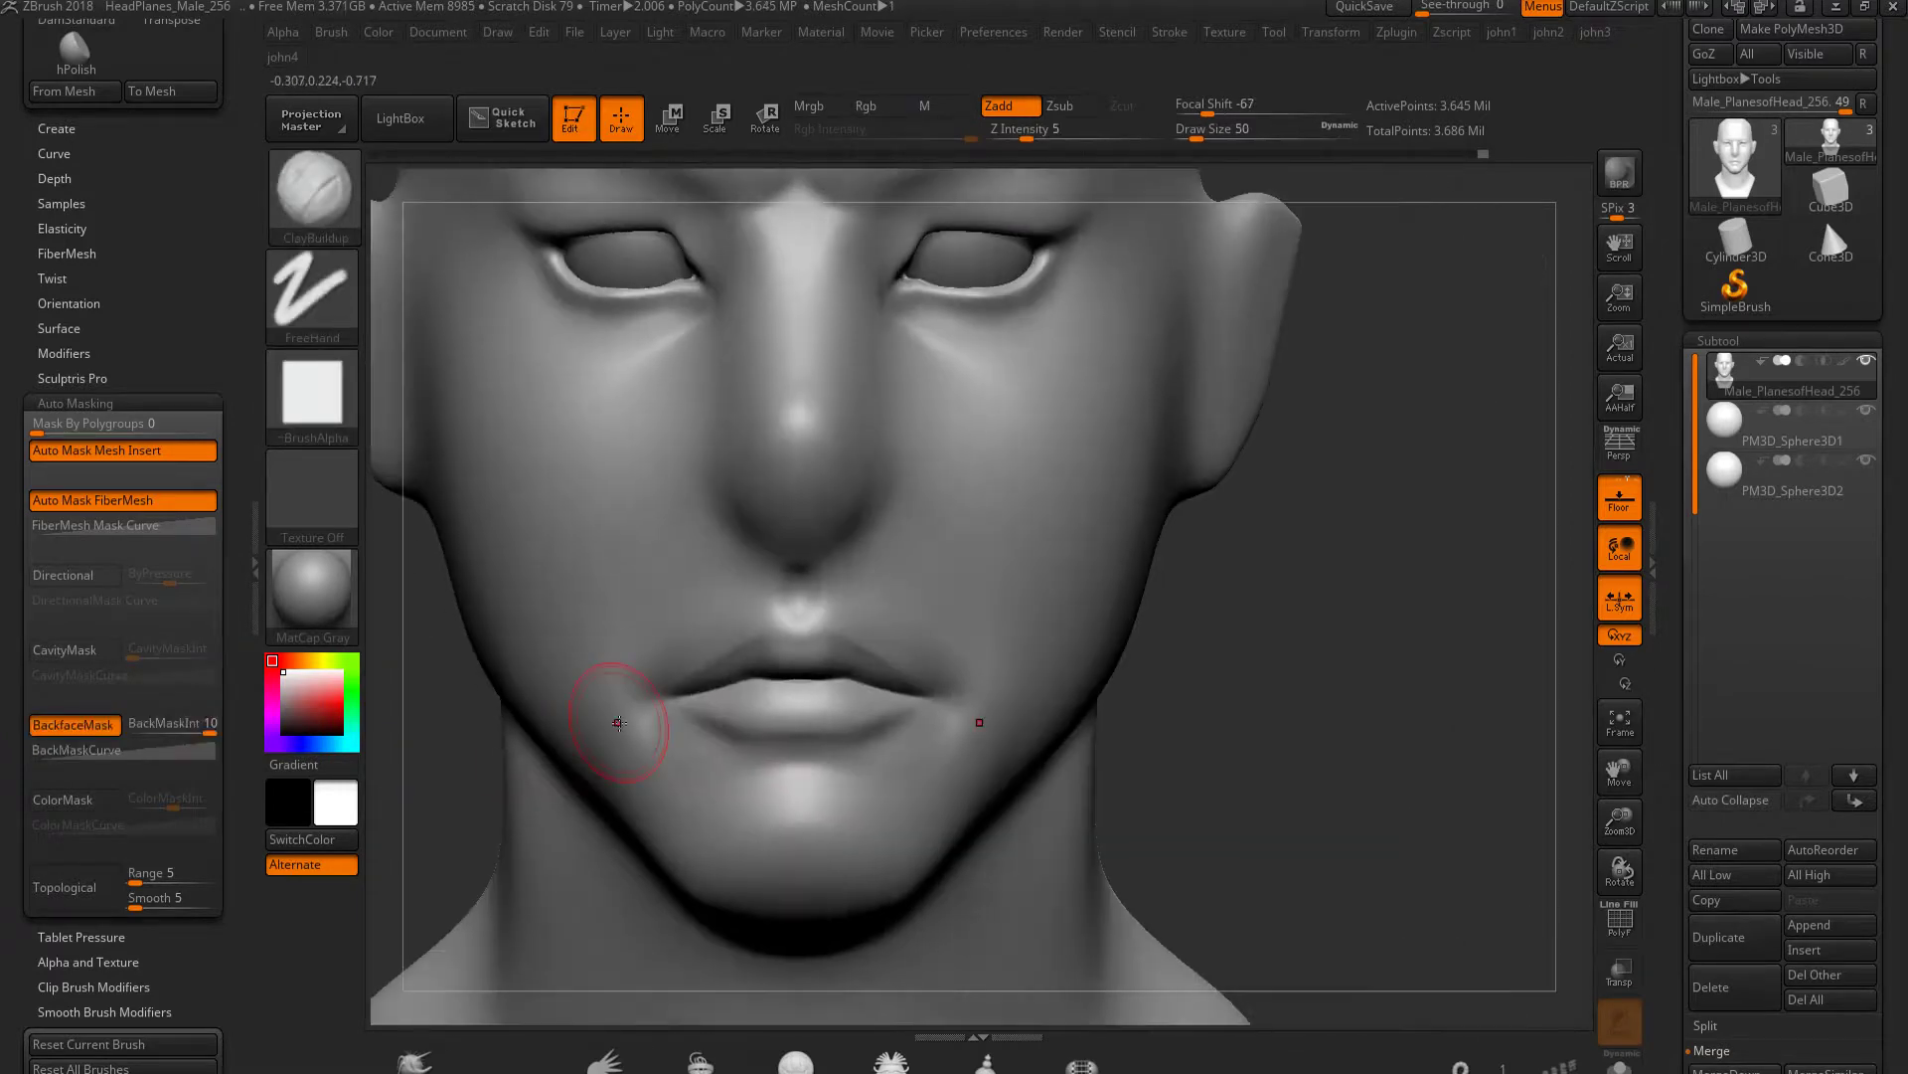
drag(862, 512, 872, 520)
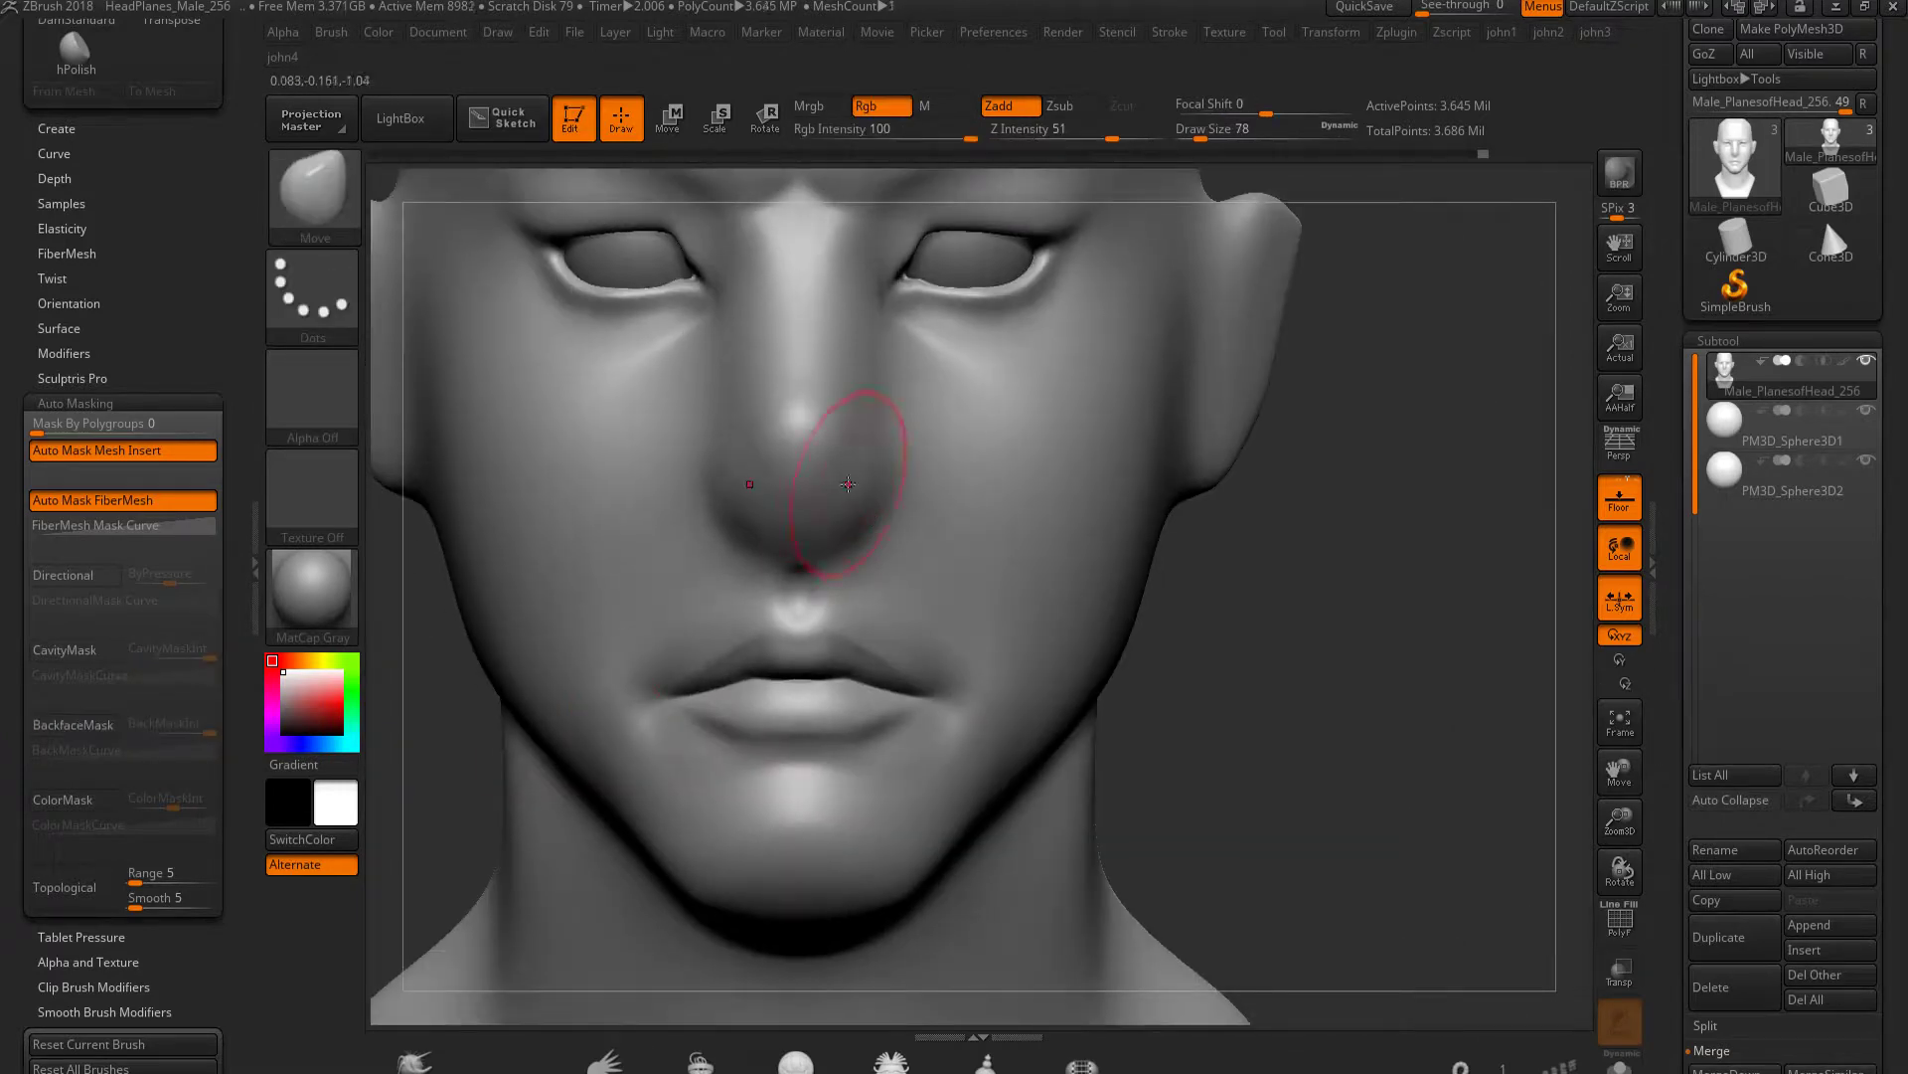
key(shift)
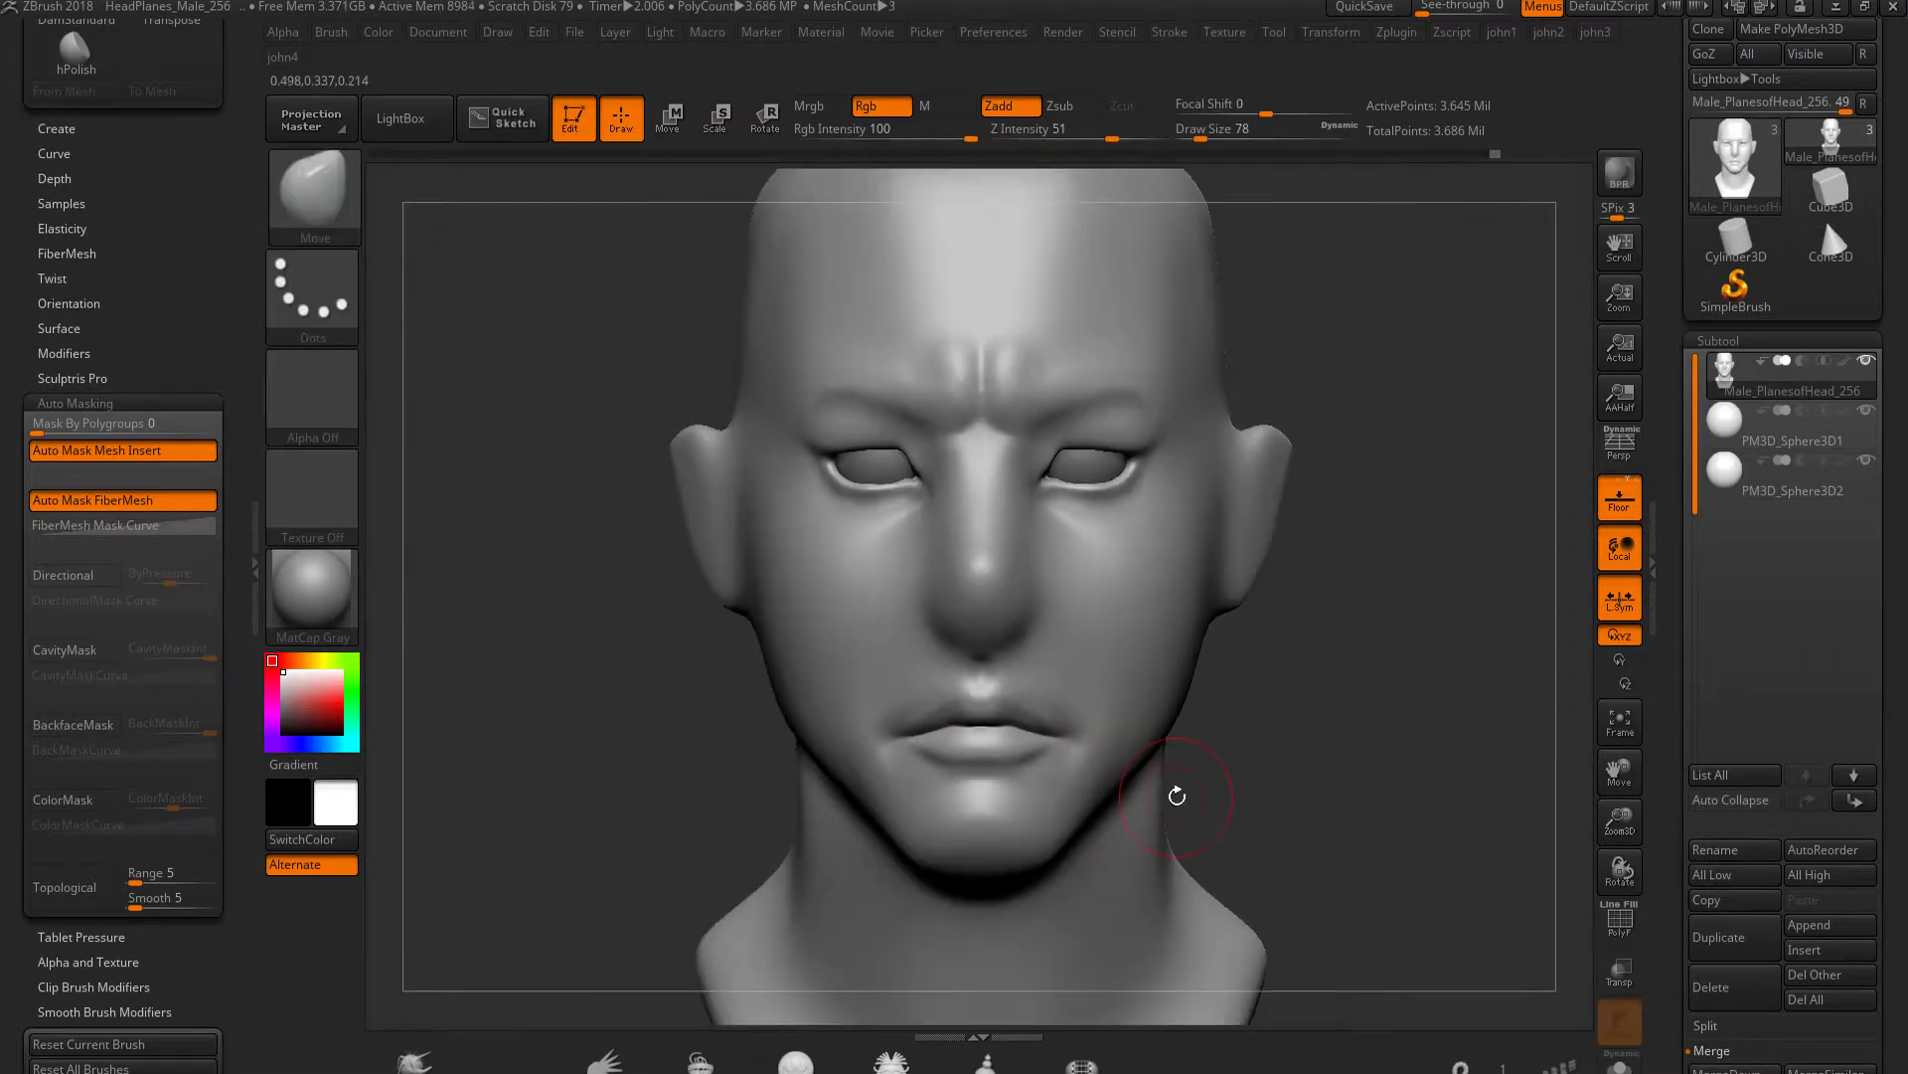
right_drag(952, 732, 755, 741)
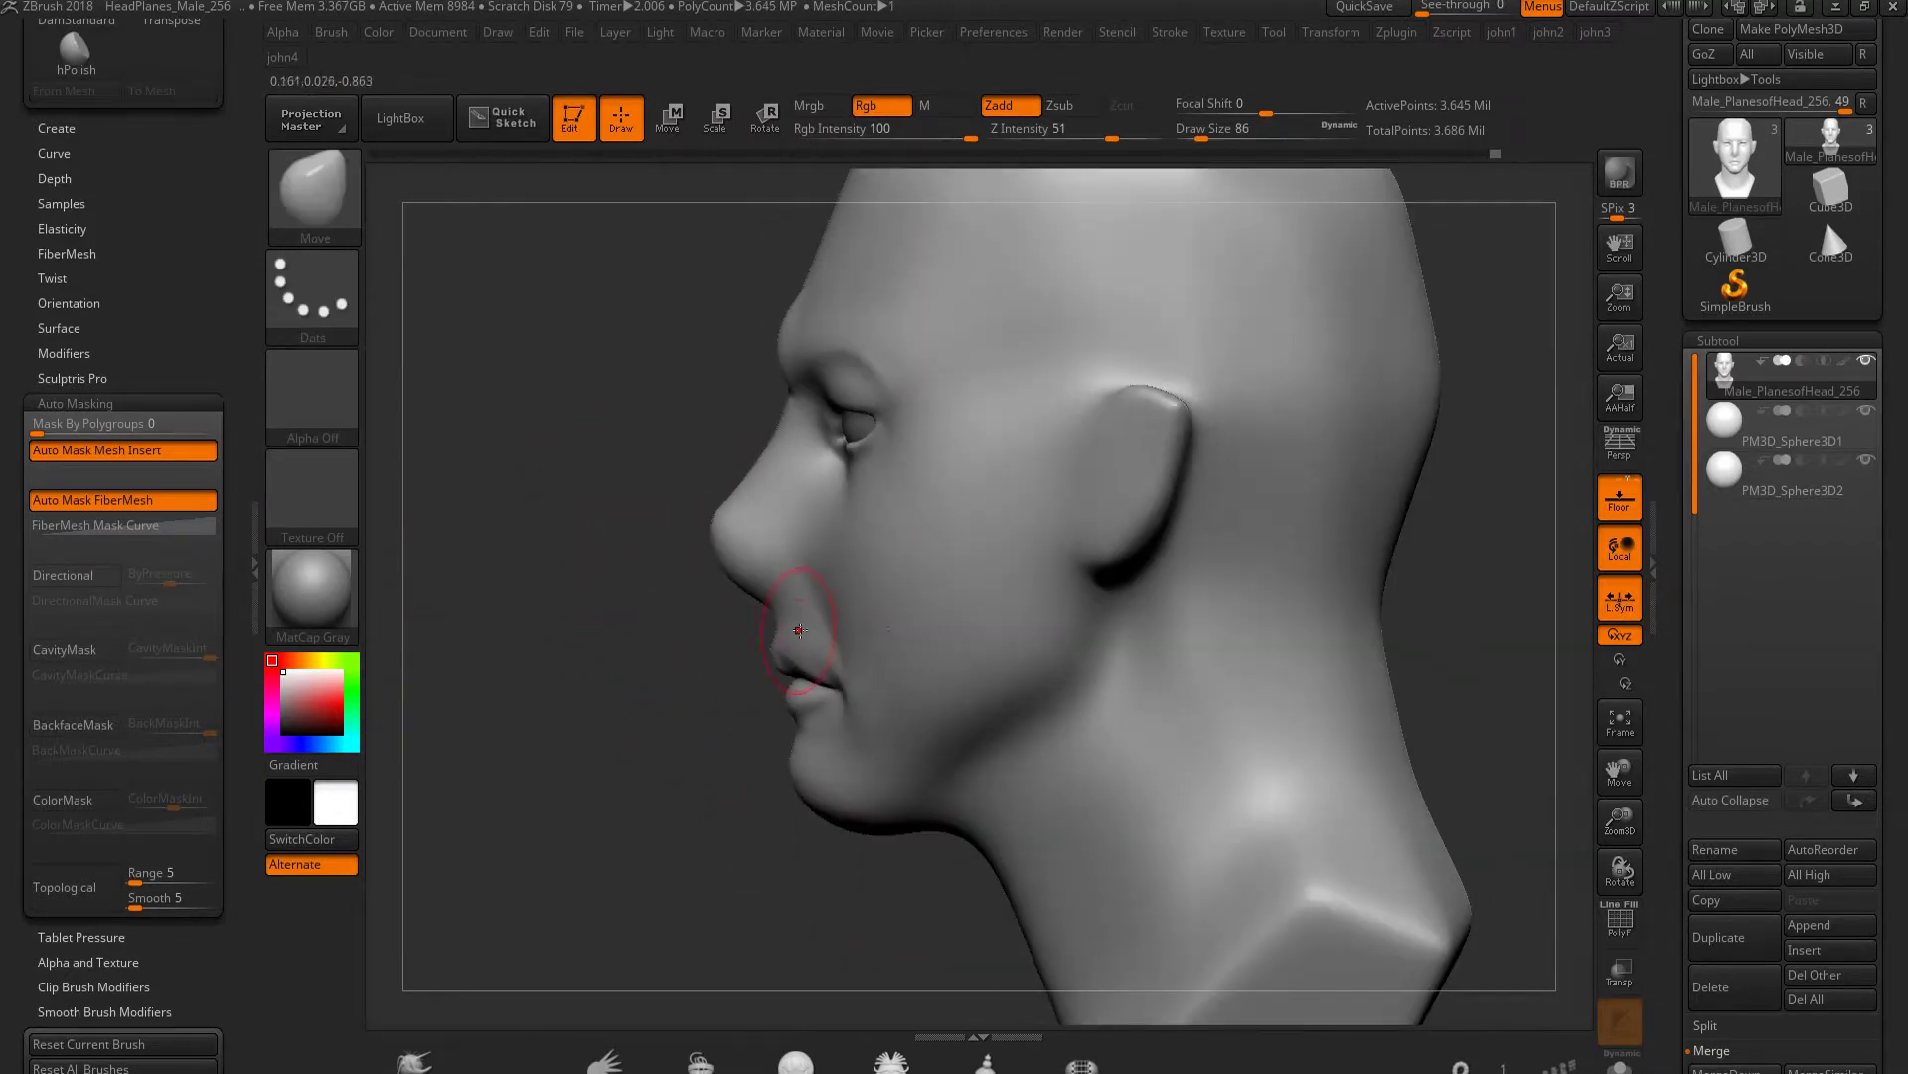
right_drag(733, 619, 936, 540)
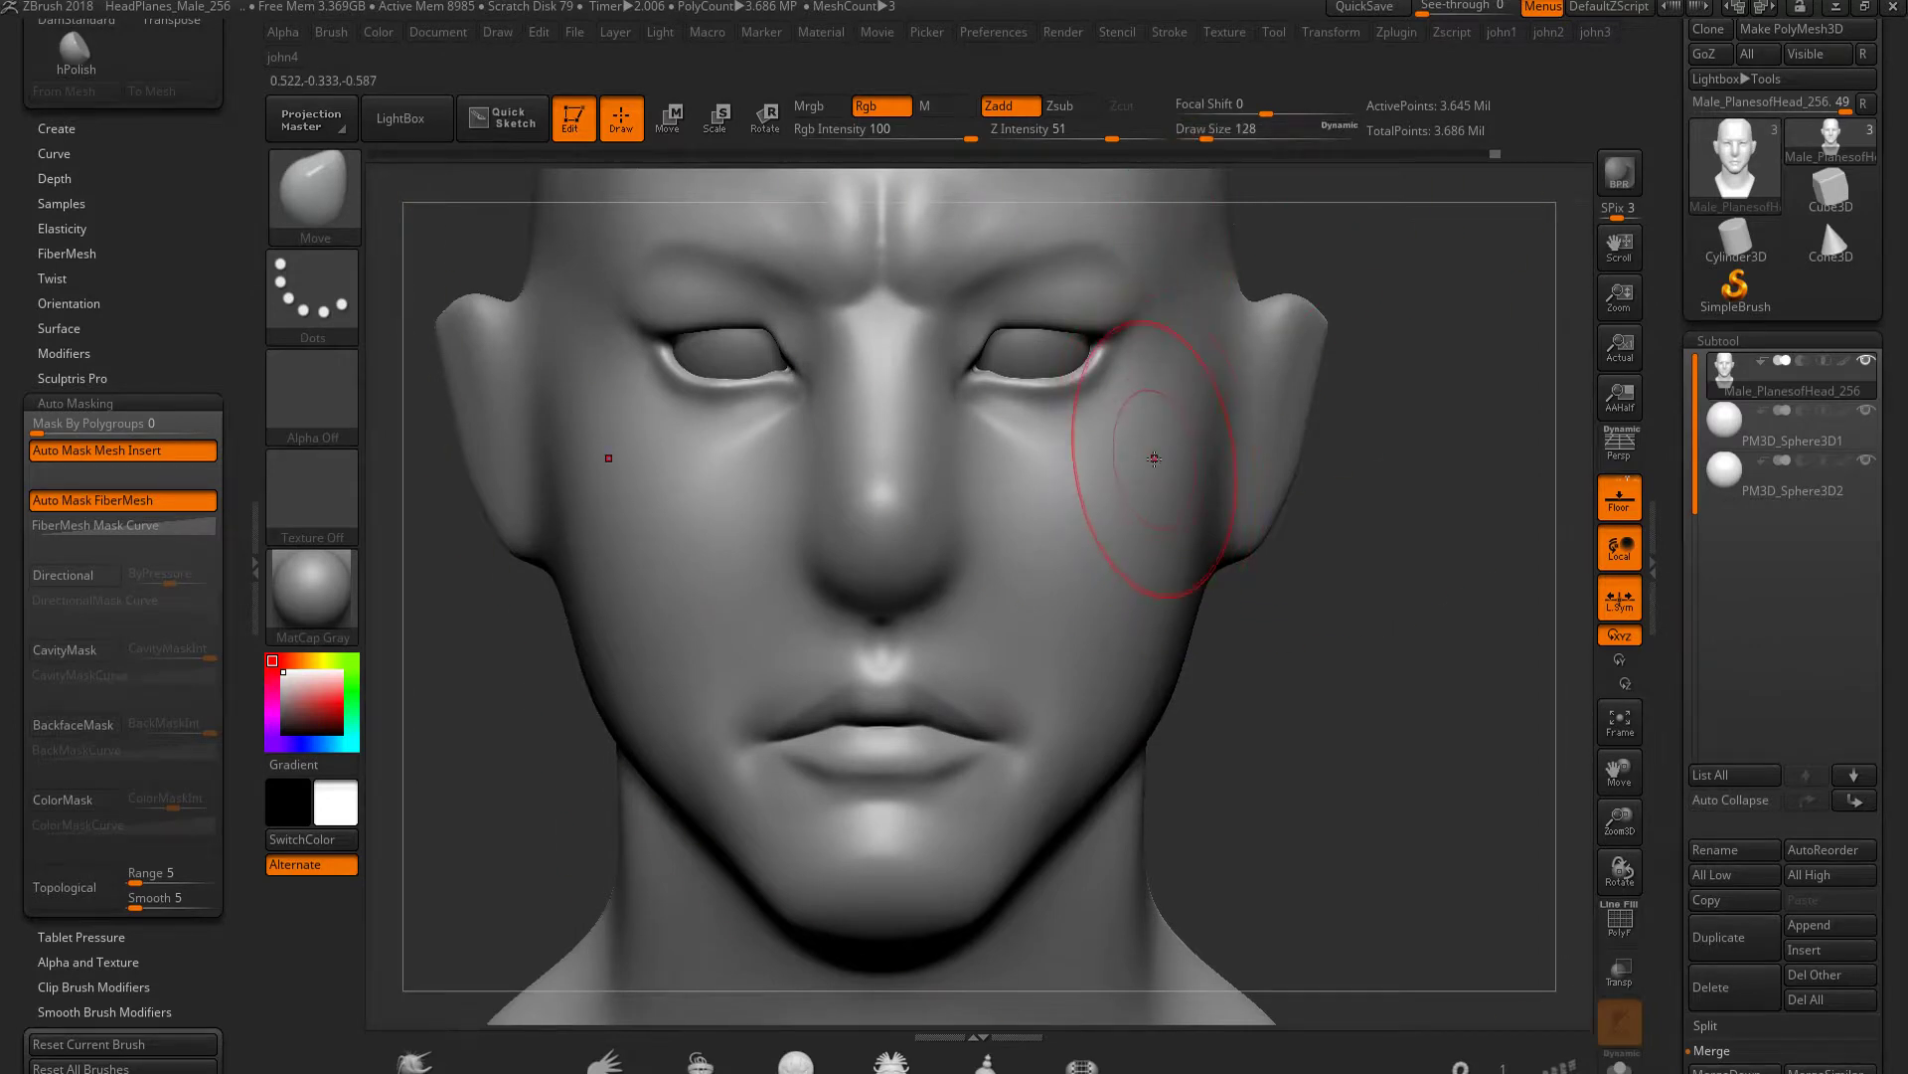
key(shift)
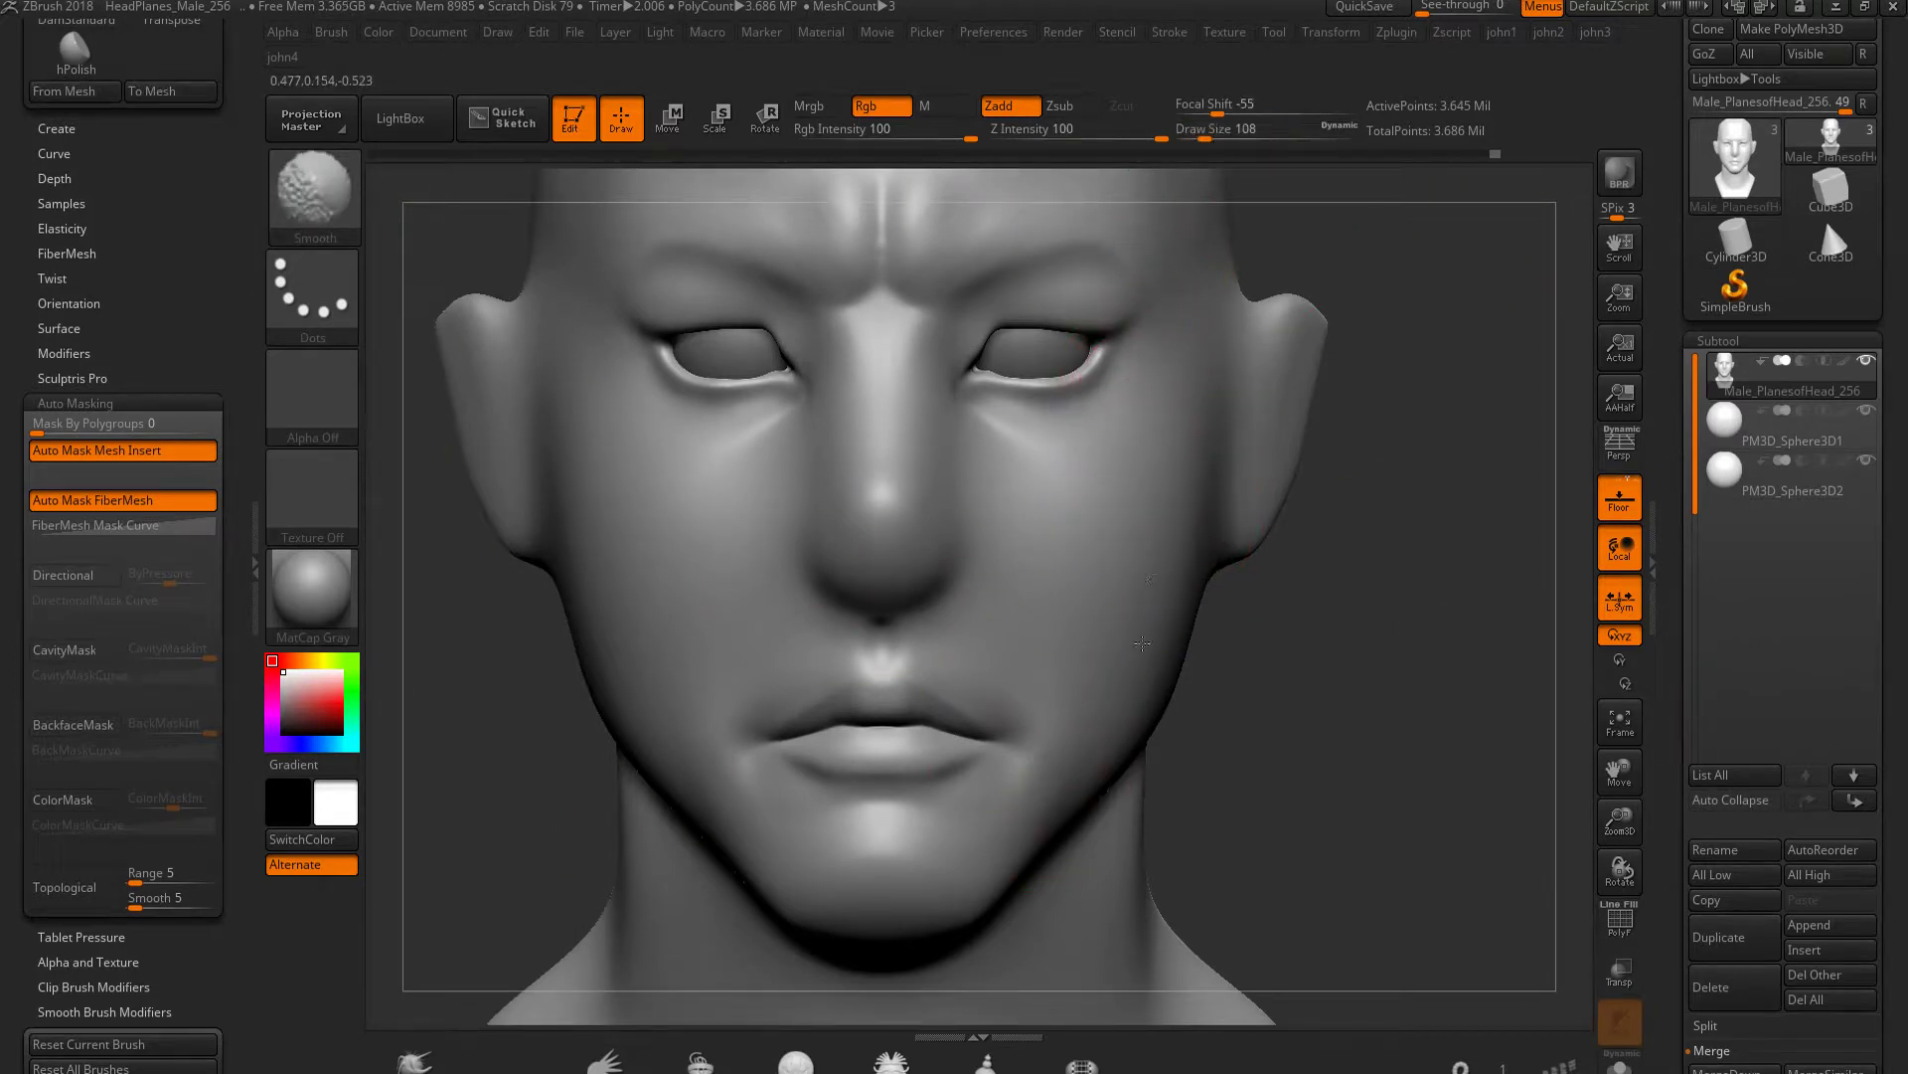
Reshape the ear's back edge, top and lobe, tweak the outer eyelid corner, and start moving the eyeball
mouse_move(1088, 810)
mouse_down()
mouse_move(1179, 872)
mouse_move(1135, 506)
mouse_move(1158, 487)
mouse_up()
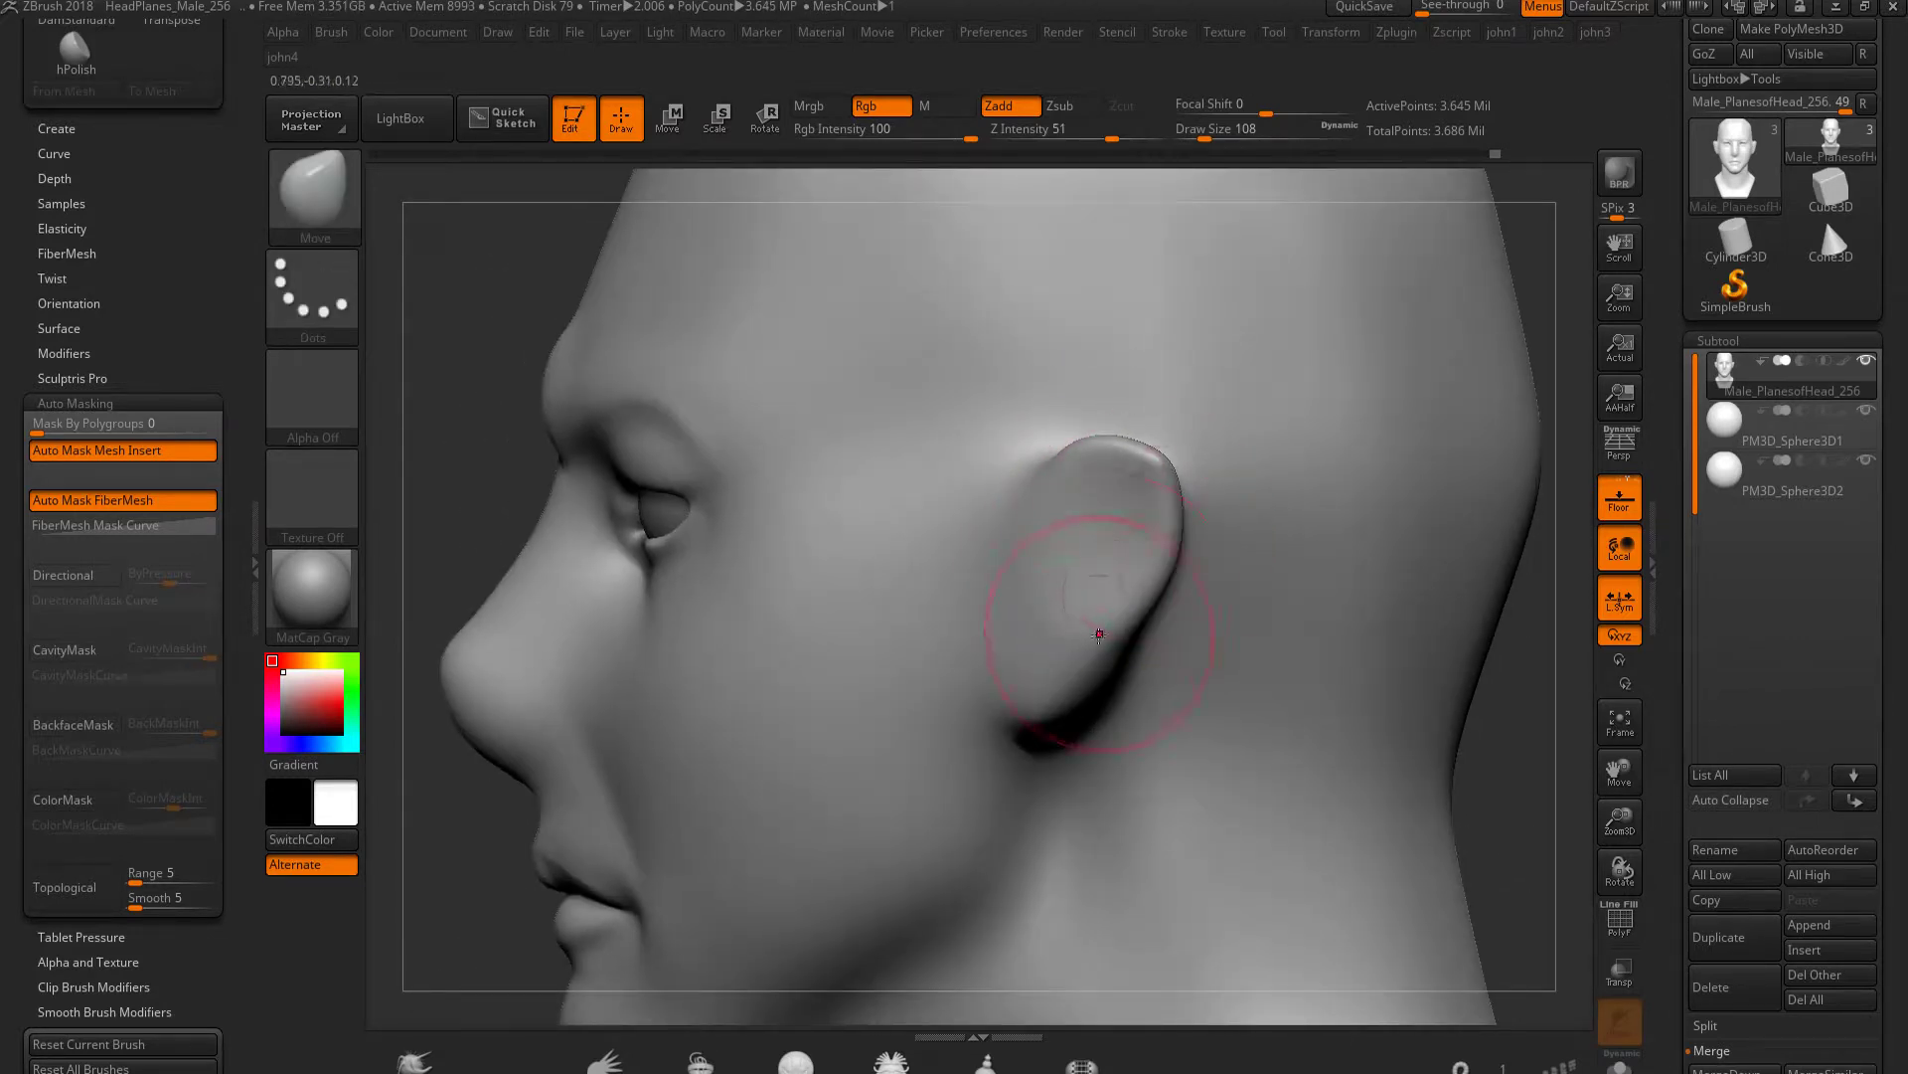
drag(1093, 671, 1168, 572)
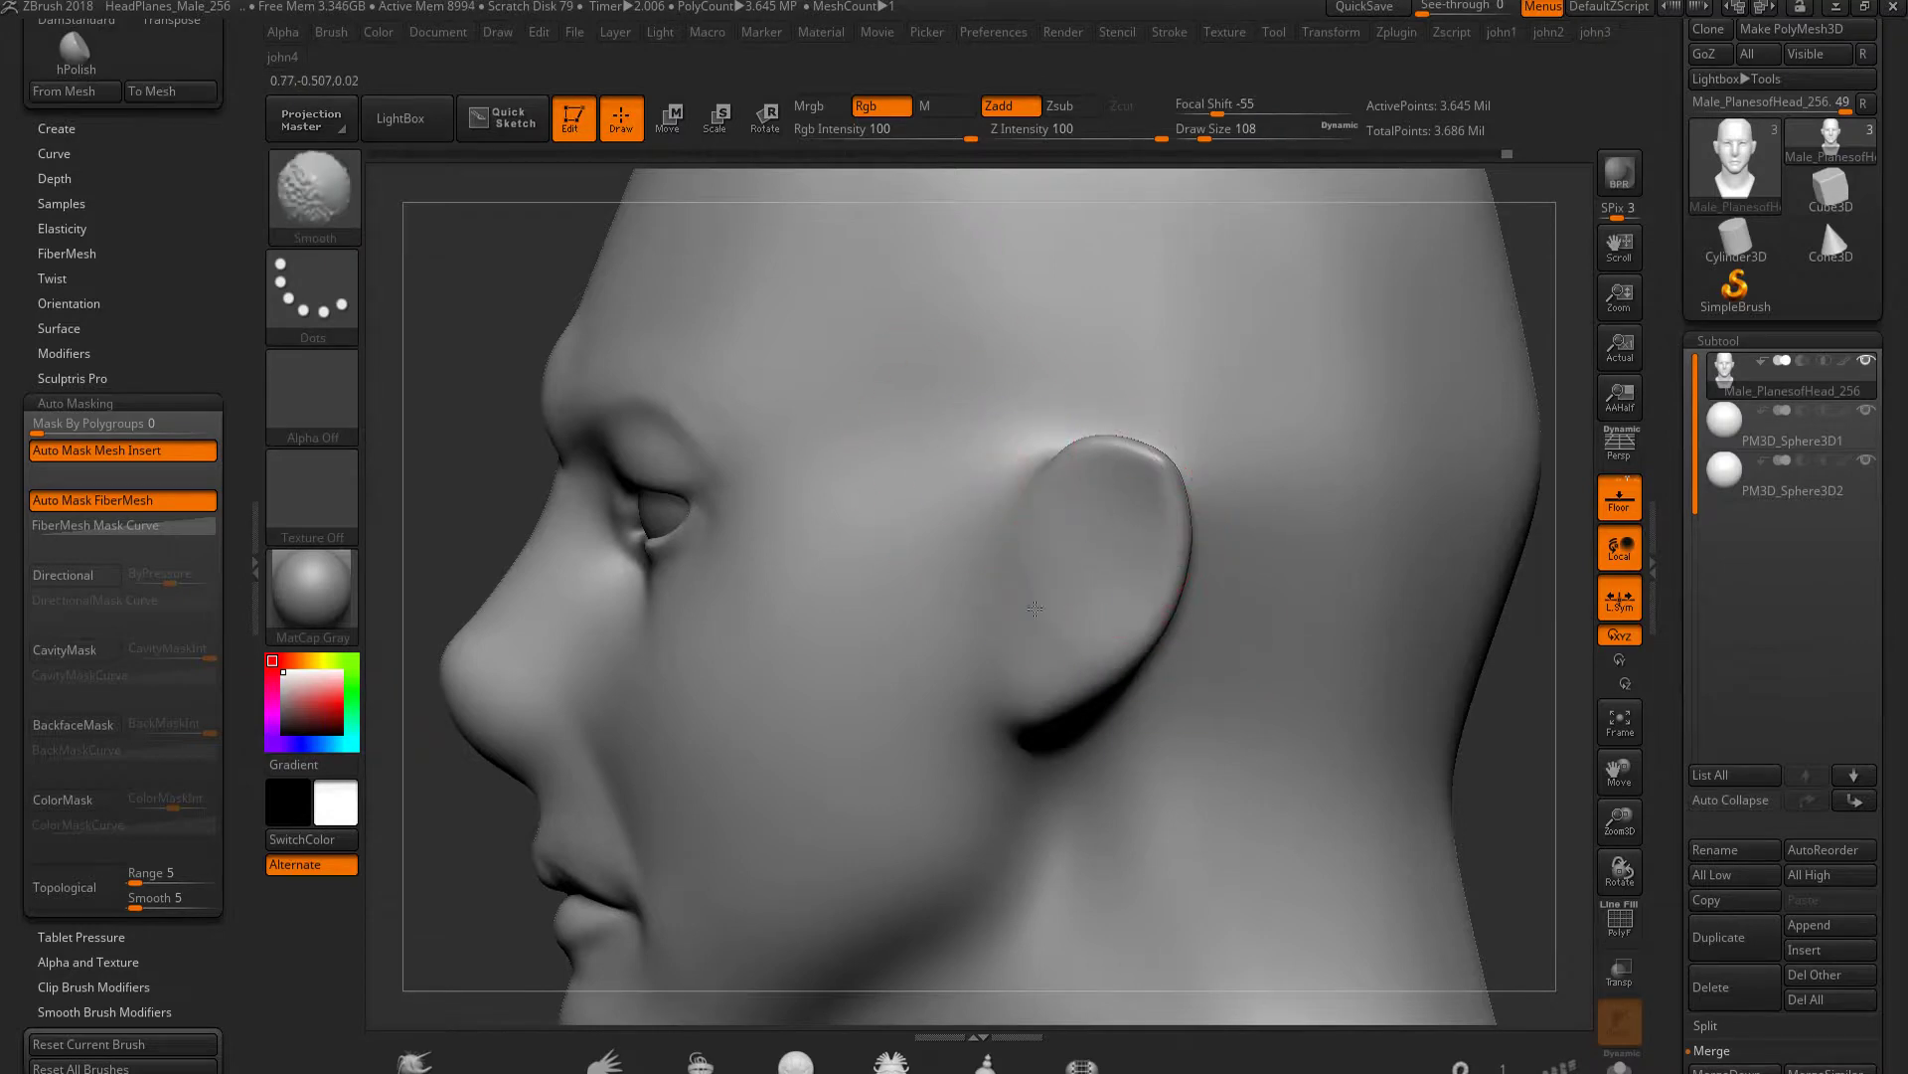
mouse_move(1146, 489)
mouse_down()
mouse_move(1141, 463)
mouse_move(1111, 505)
mouse_up()
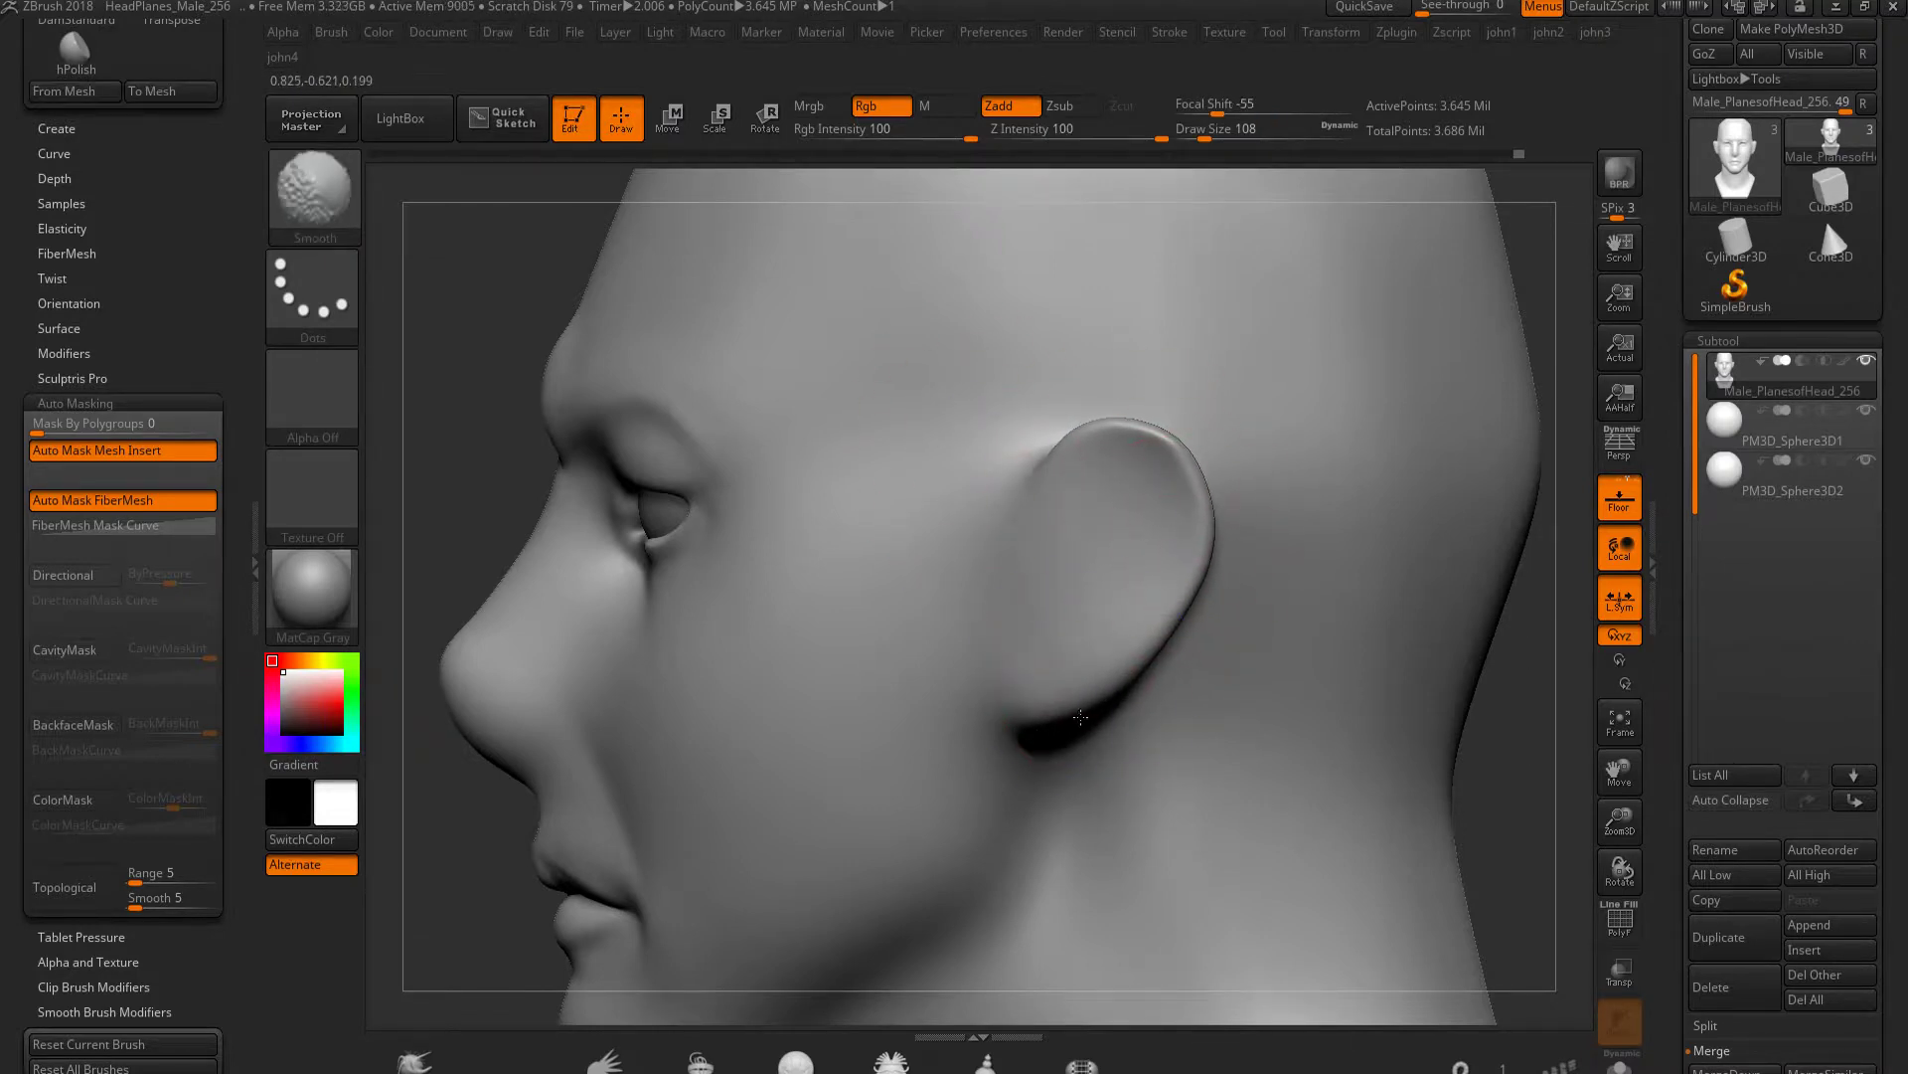
drag(1080, 717, 1044, 732)
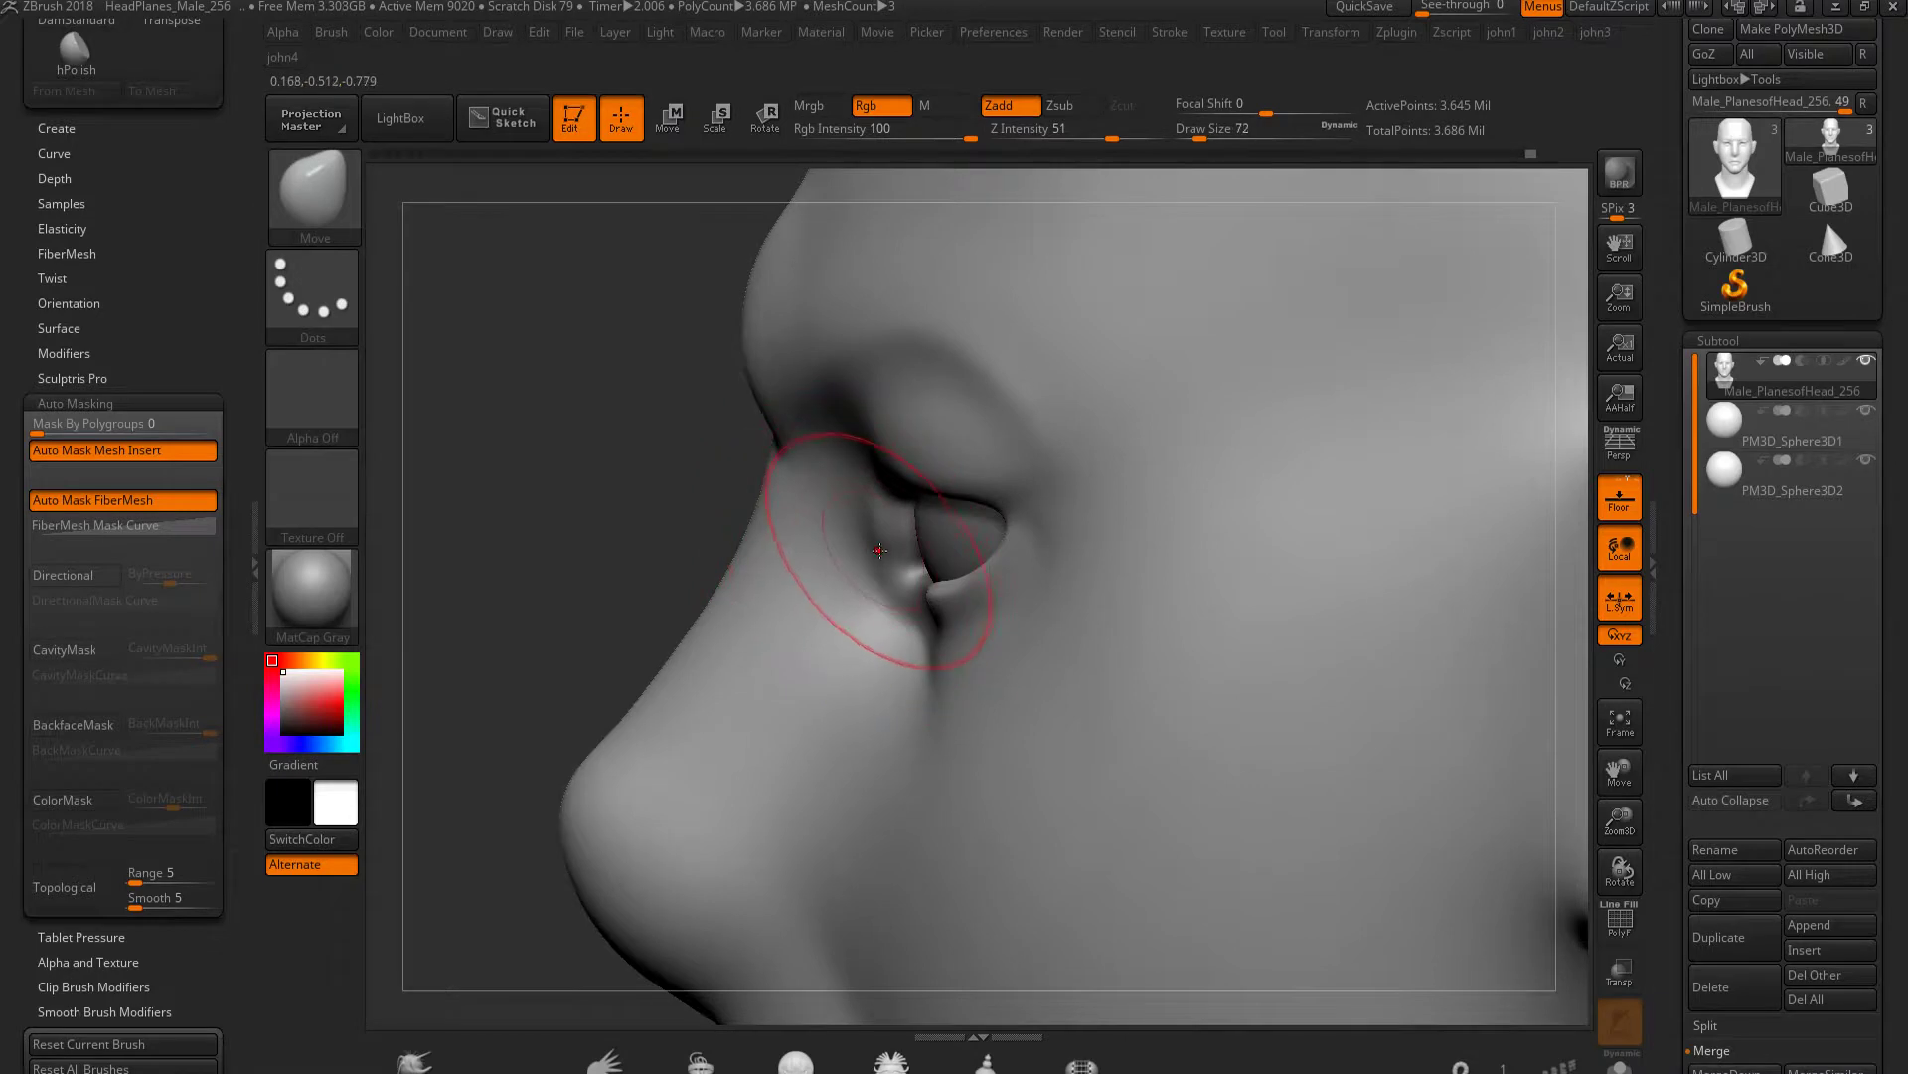
drag(857, 553, 902, 550)
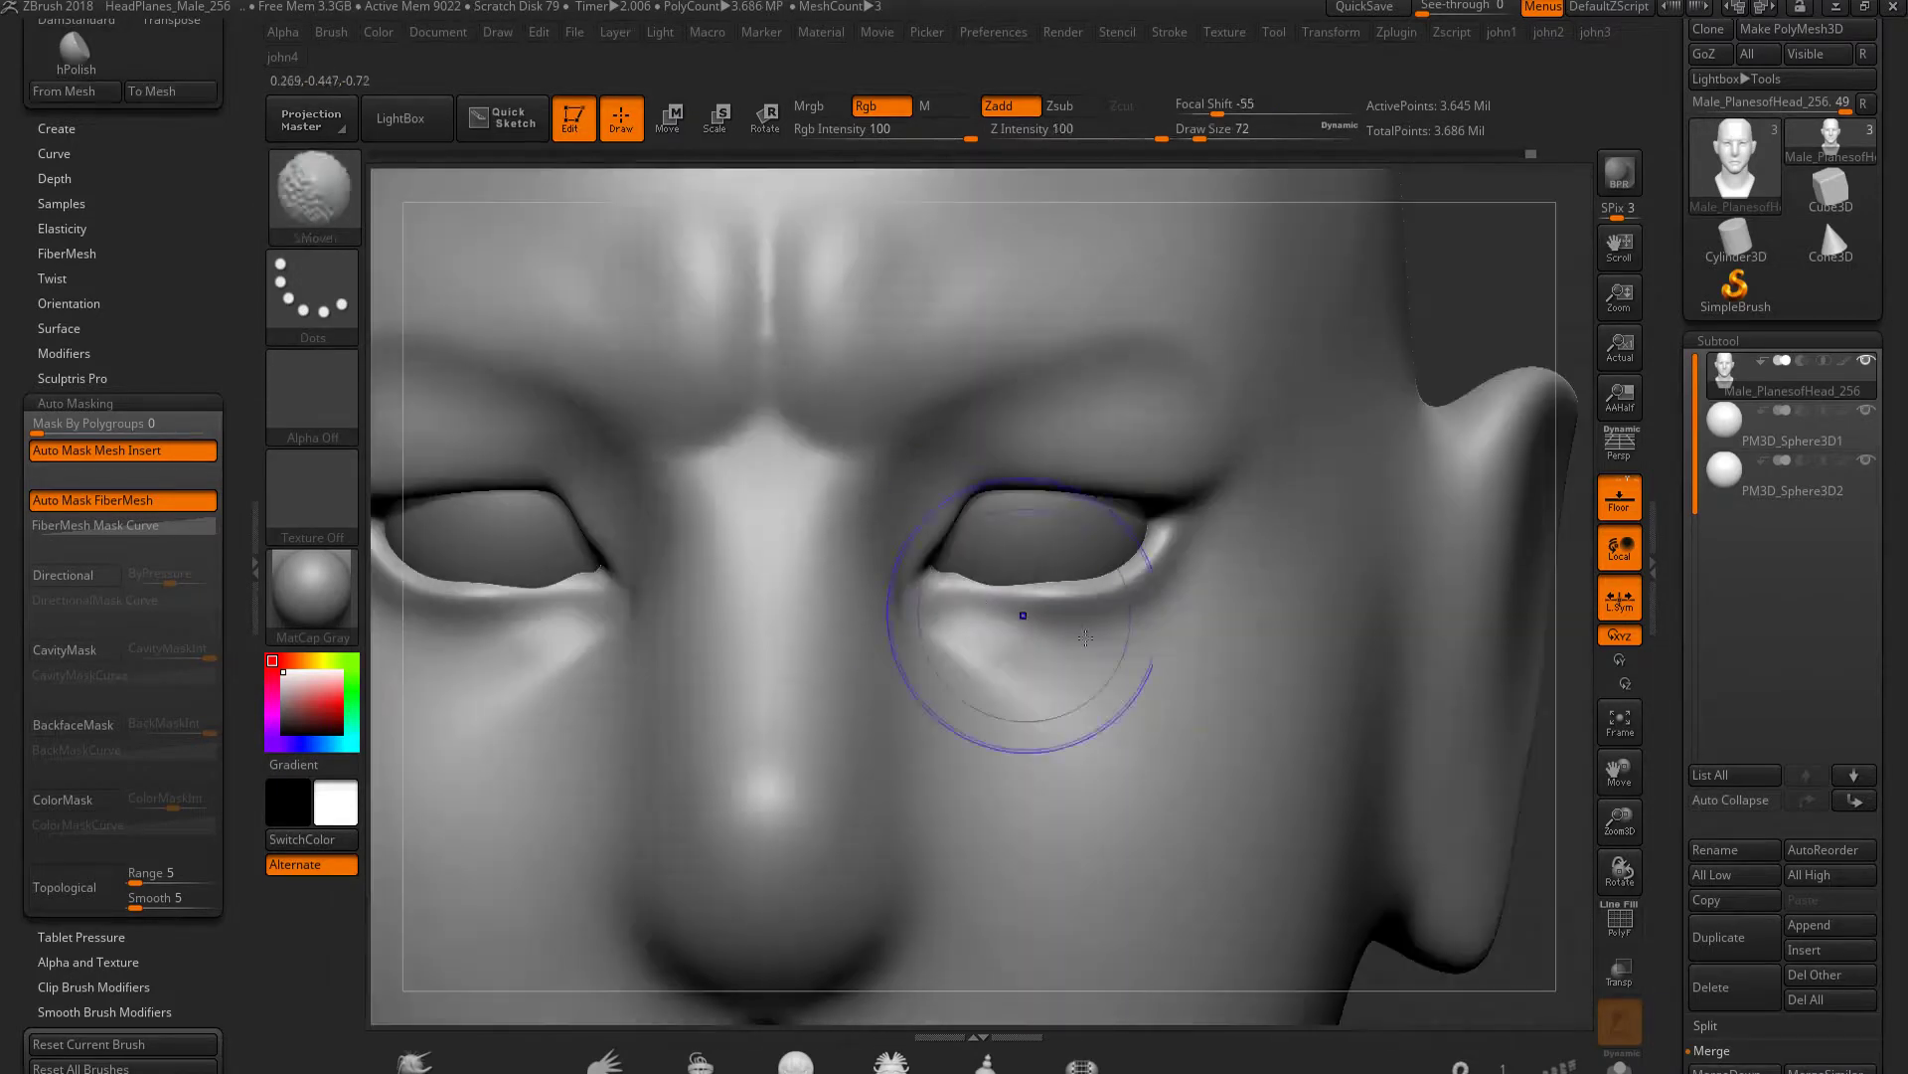
key(w)
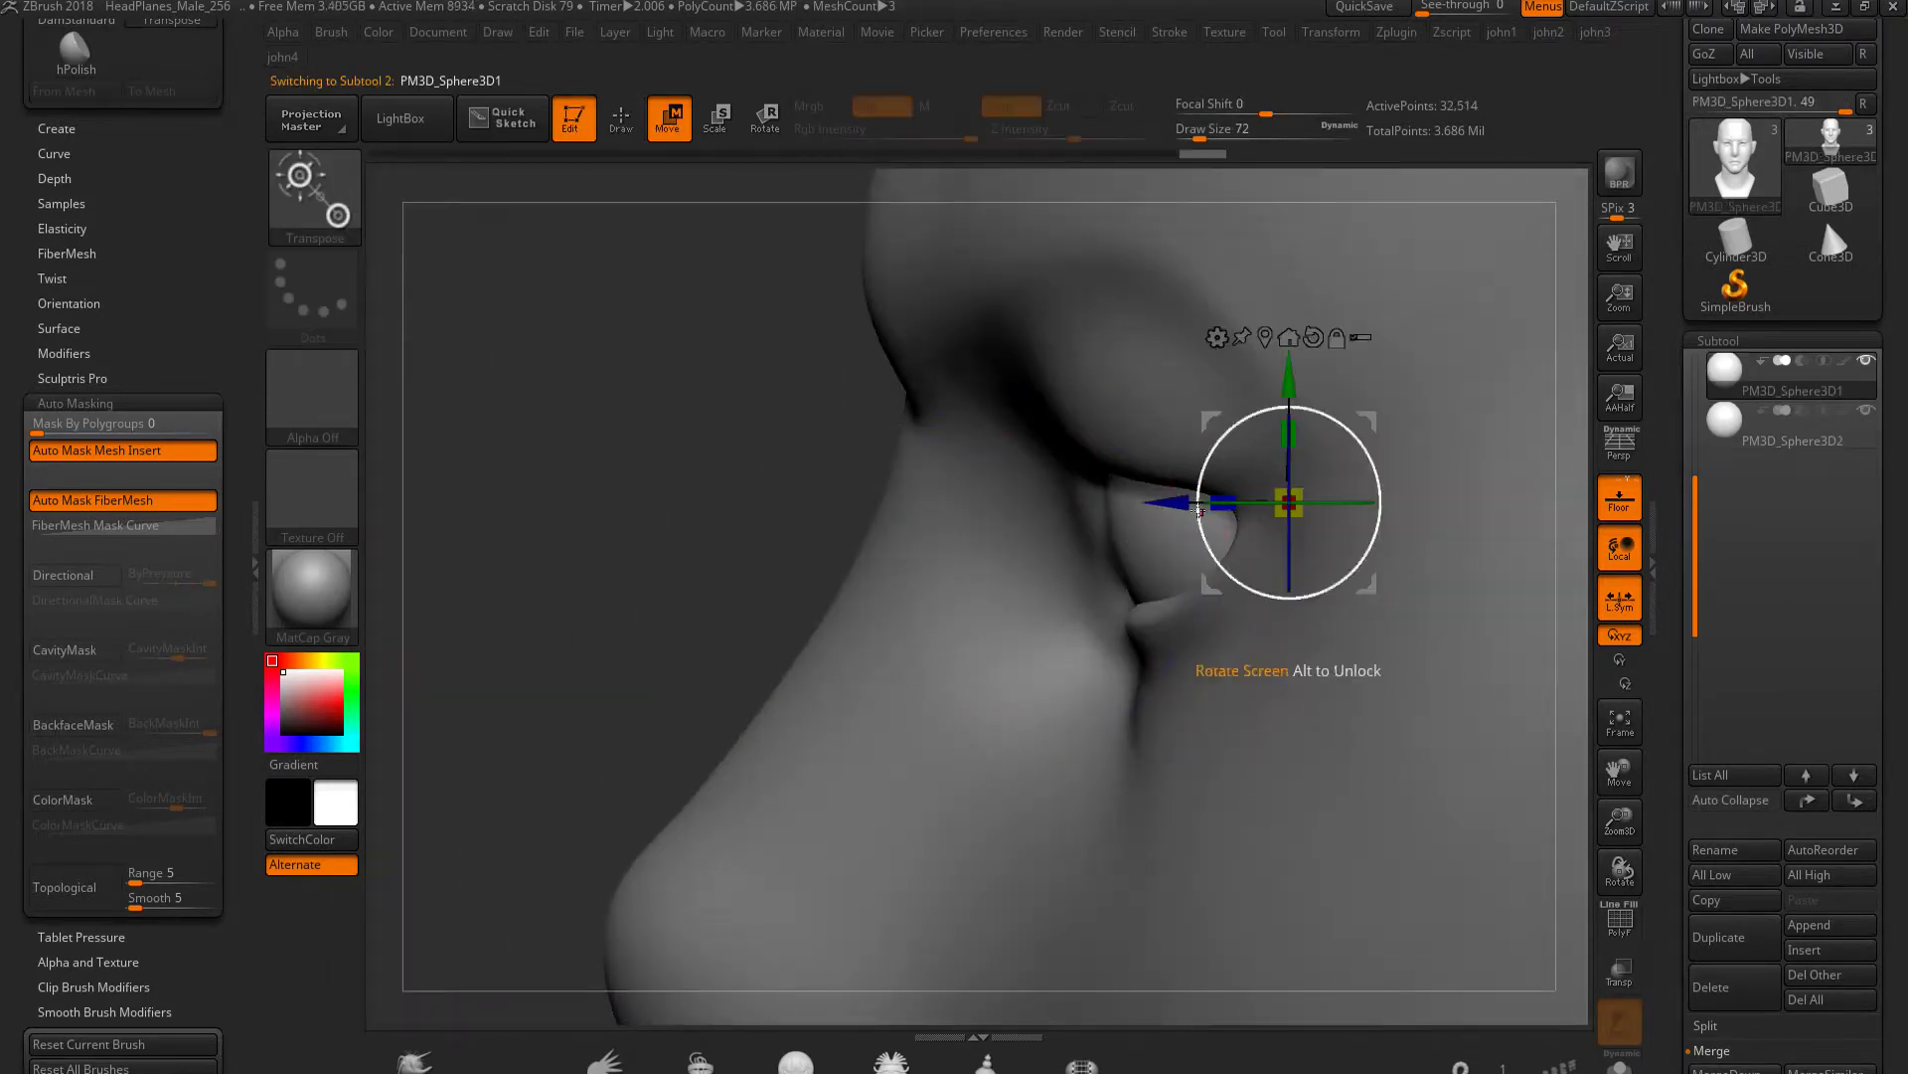
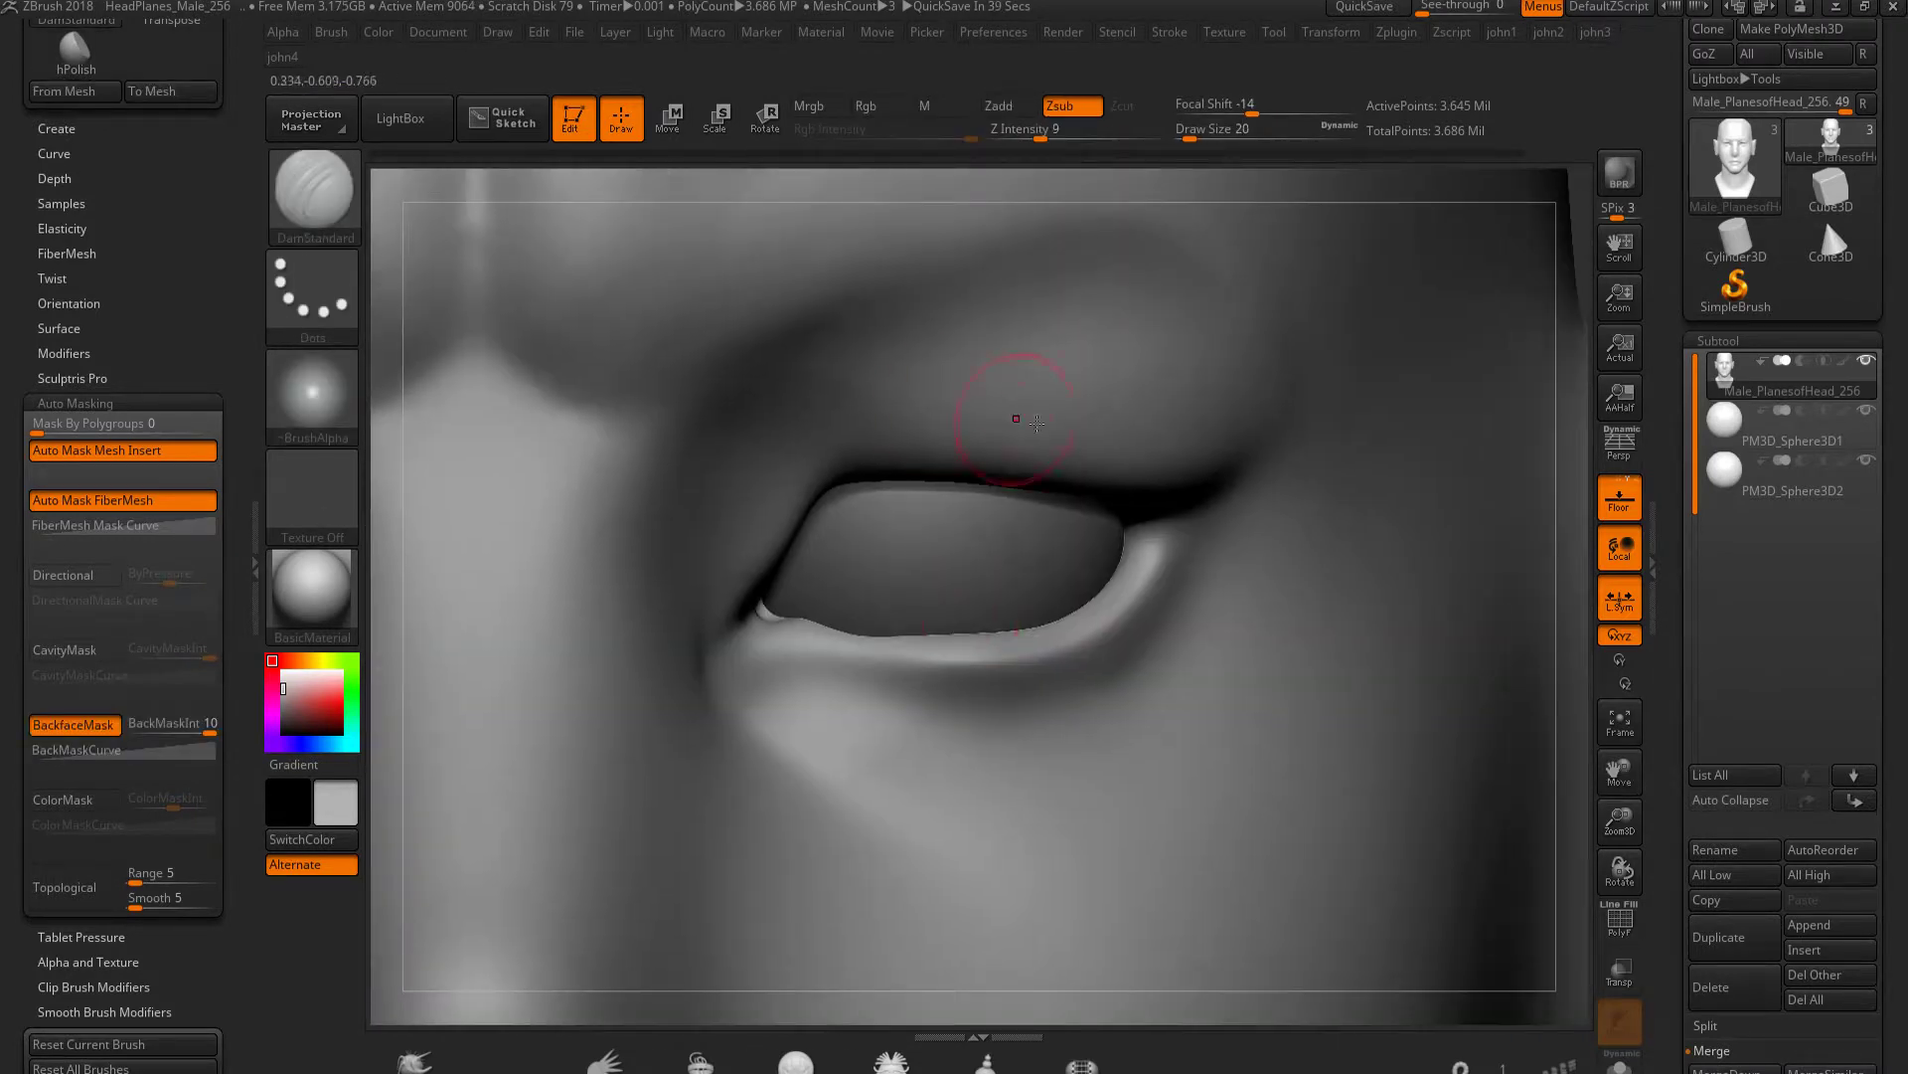
Carve the upper-lid crease and inner eye corner deeper with a smaller DamStandard brush
mouse_move(1037, 424)
mouse_down()
mouse_move(1159, 441)
mouse_move(1082, 430)
mouse_up()
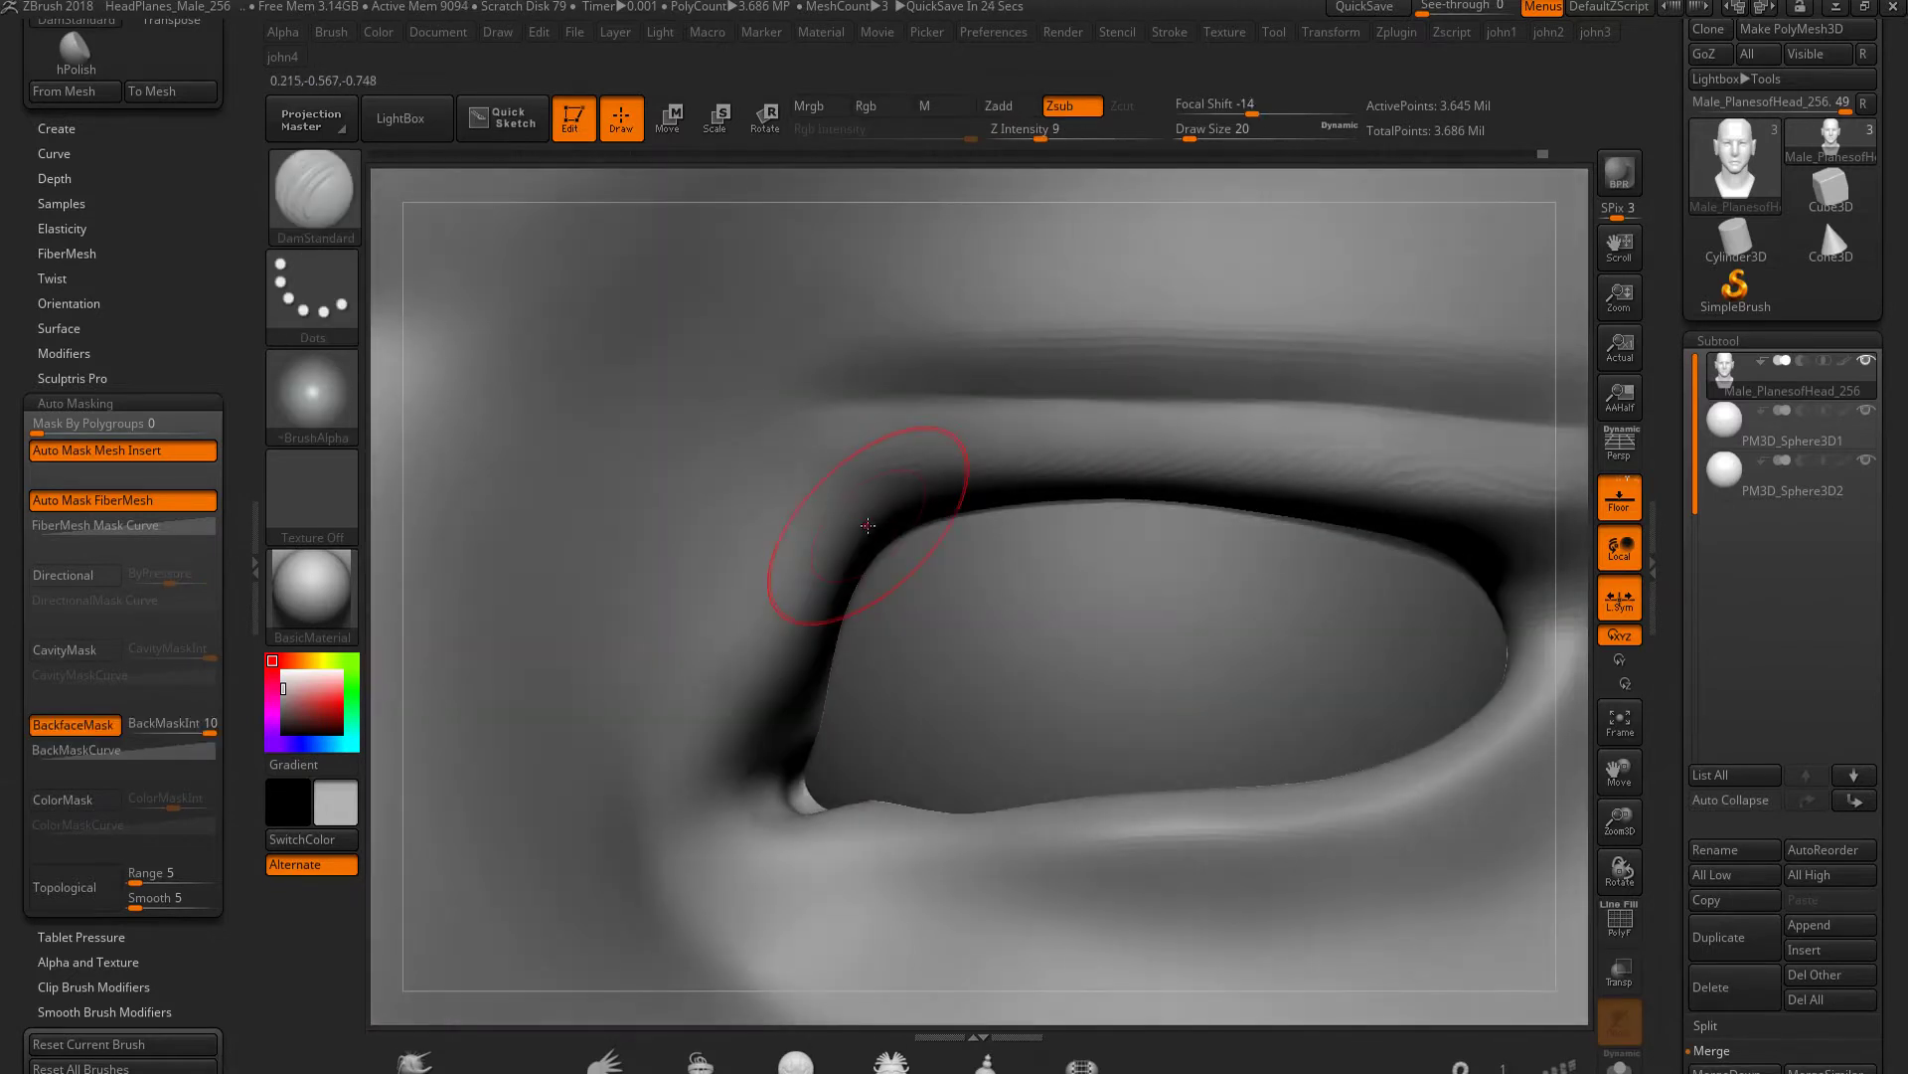
key(bracketleft)
key(bracketleft)
key(bracketleft)
mouse_move(959, 385)
mouse_down()
mouse_move(780, 394)
mouse_move(766, 542)
mouse_up()
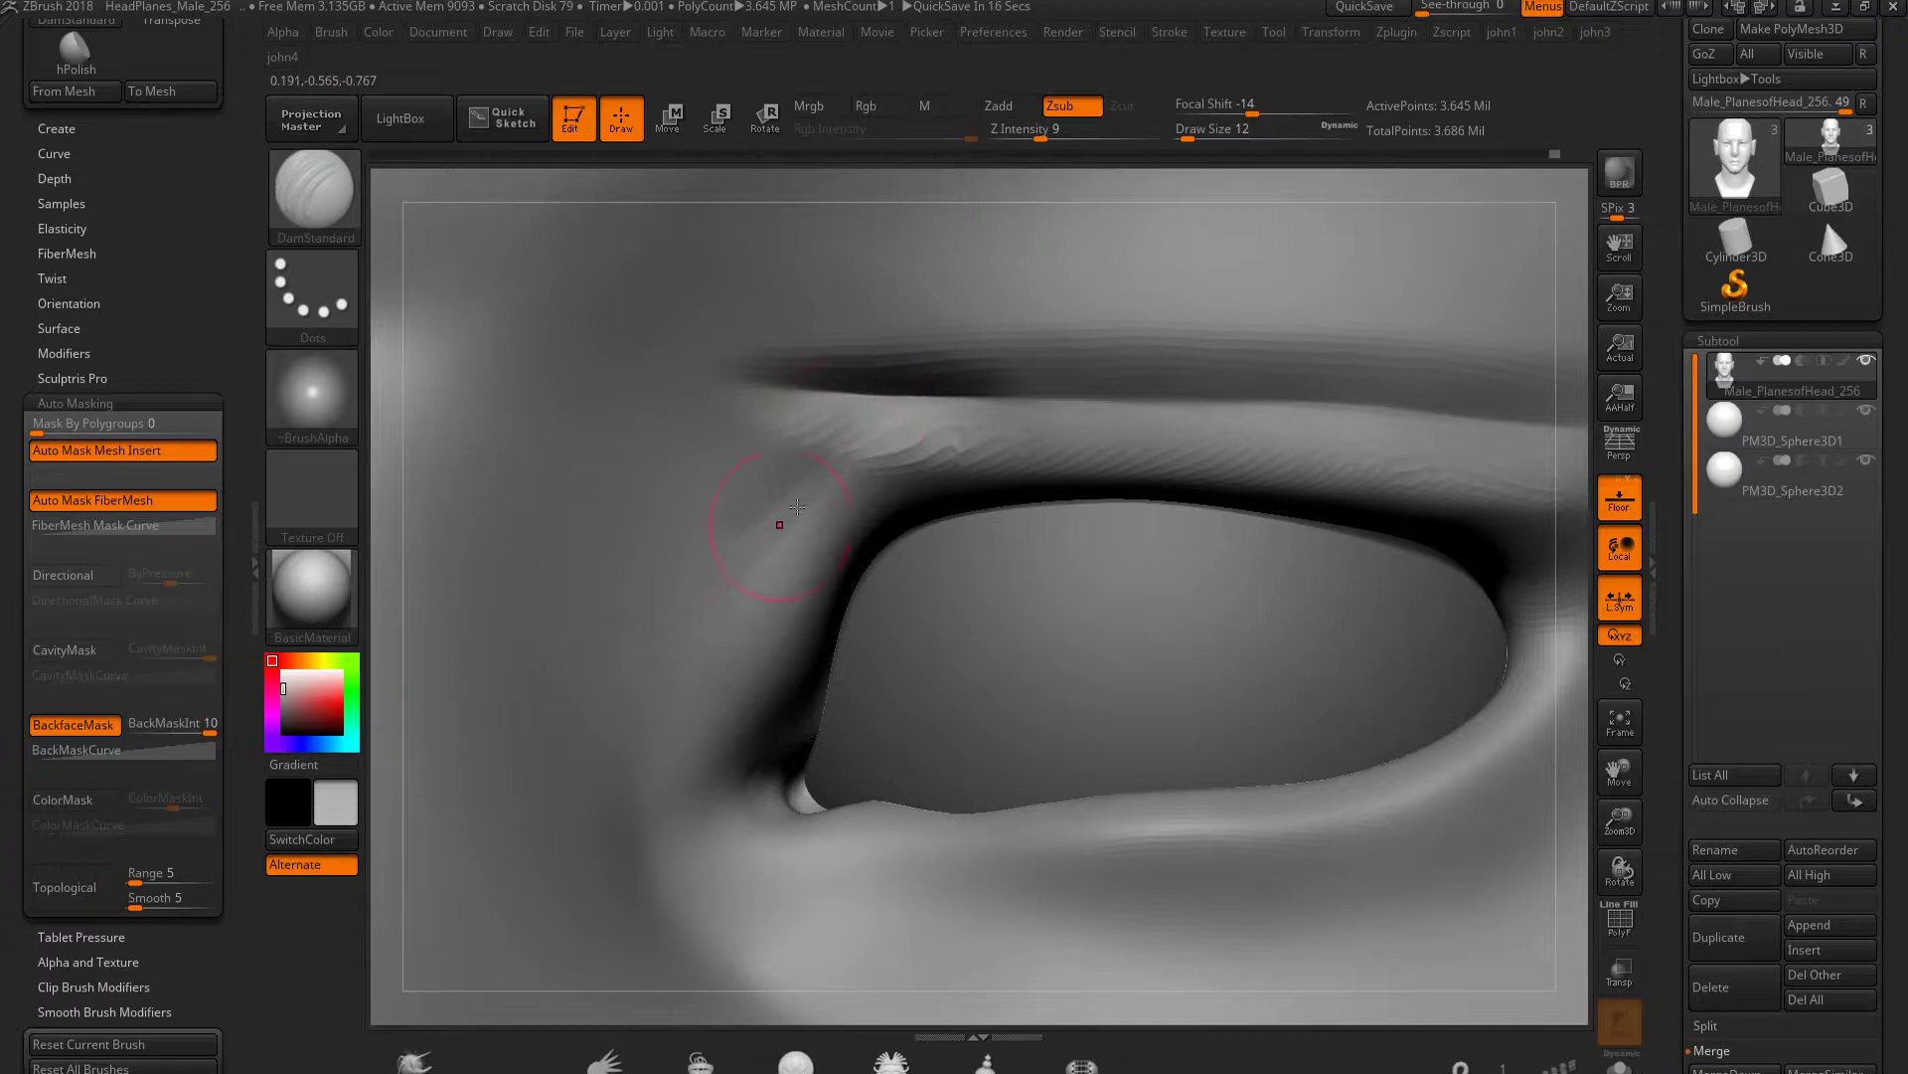
alt+right_drag(828, 518, 1073, 530)
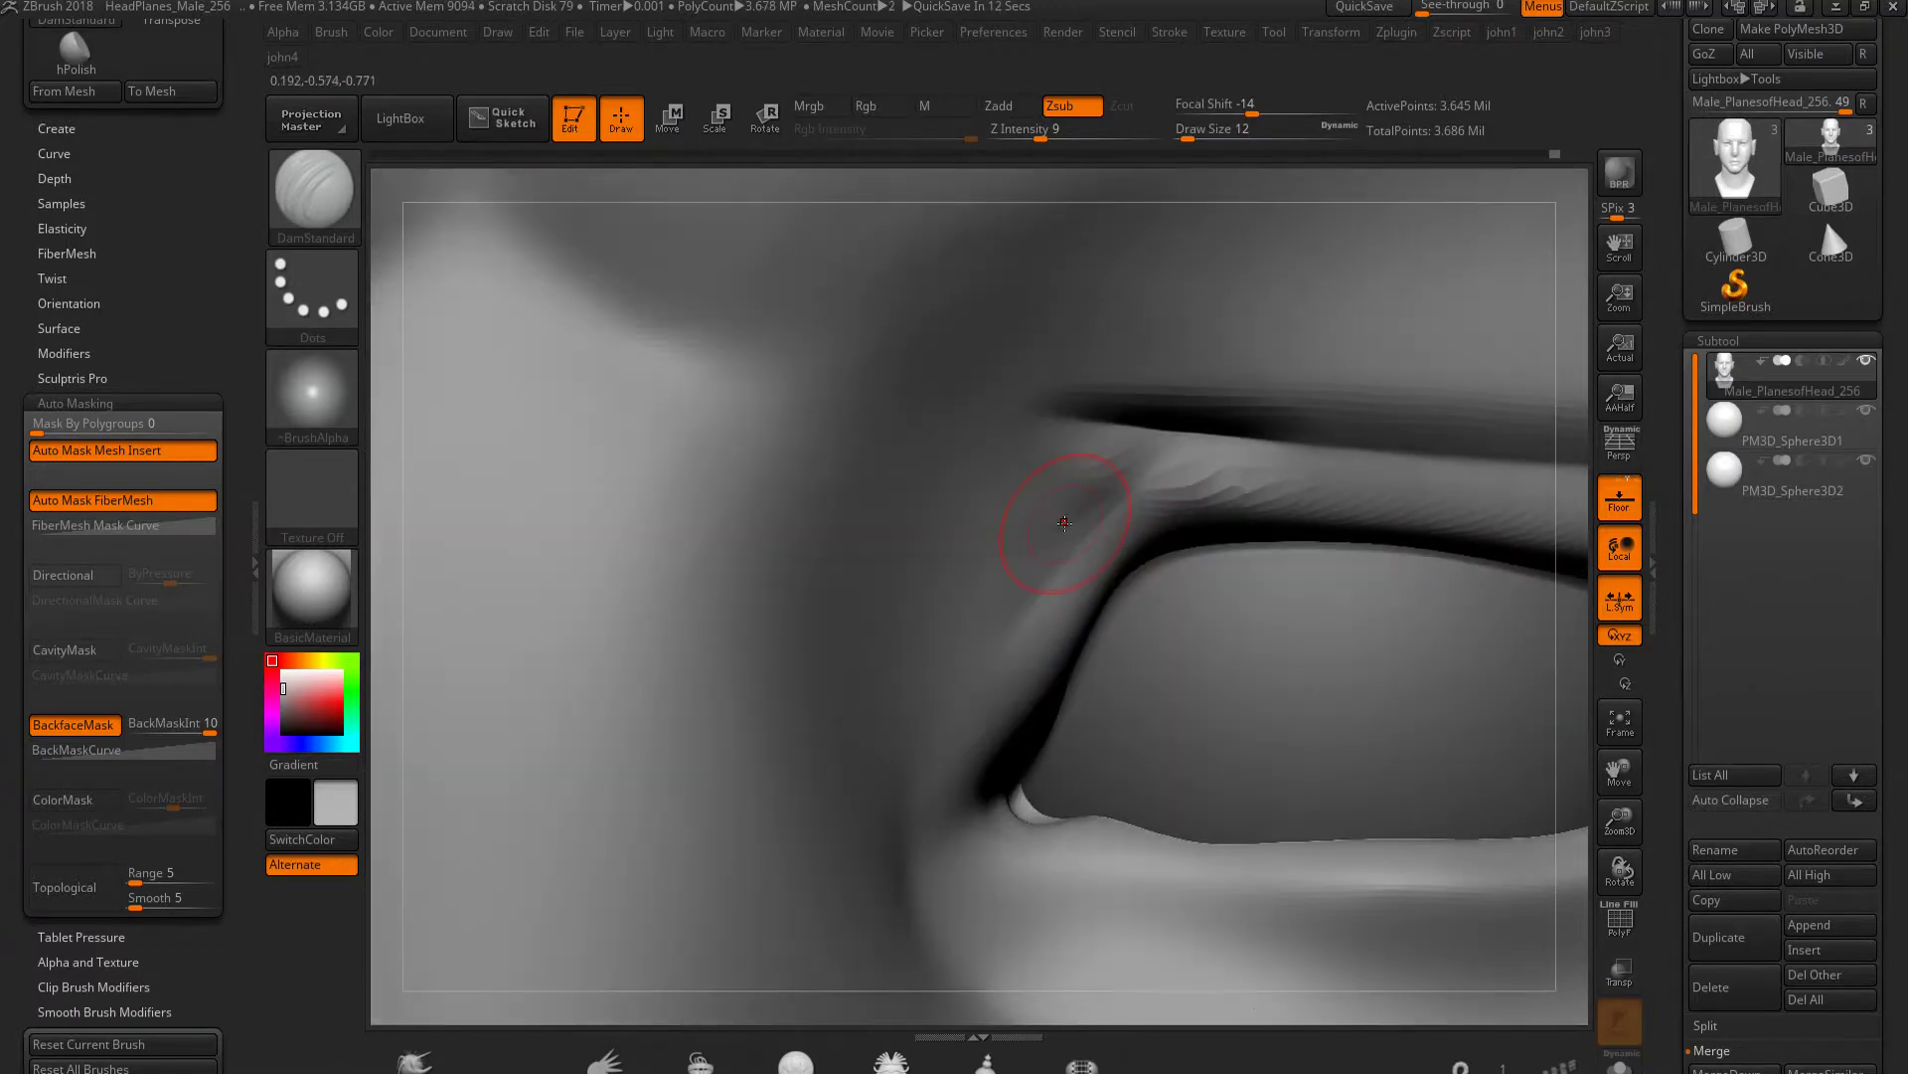
drag(1131, 492, 994, 656)
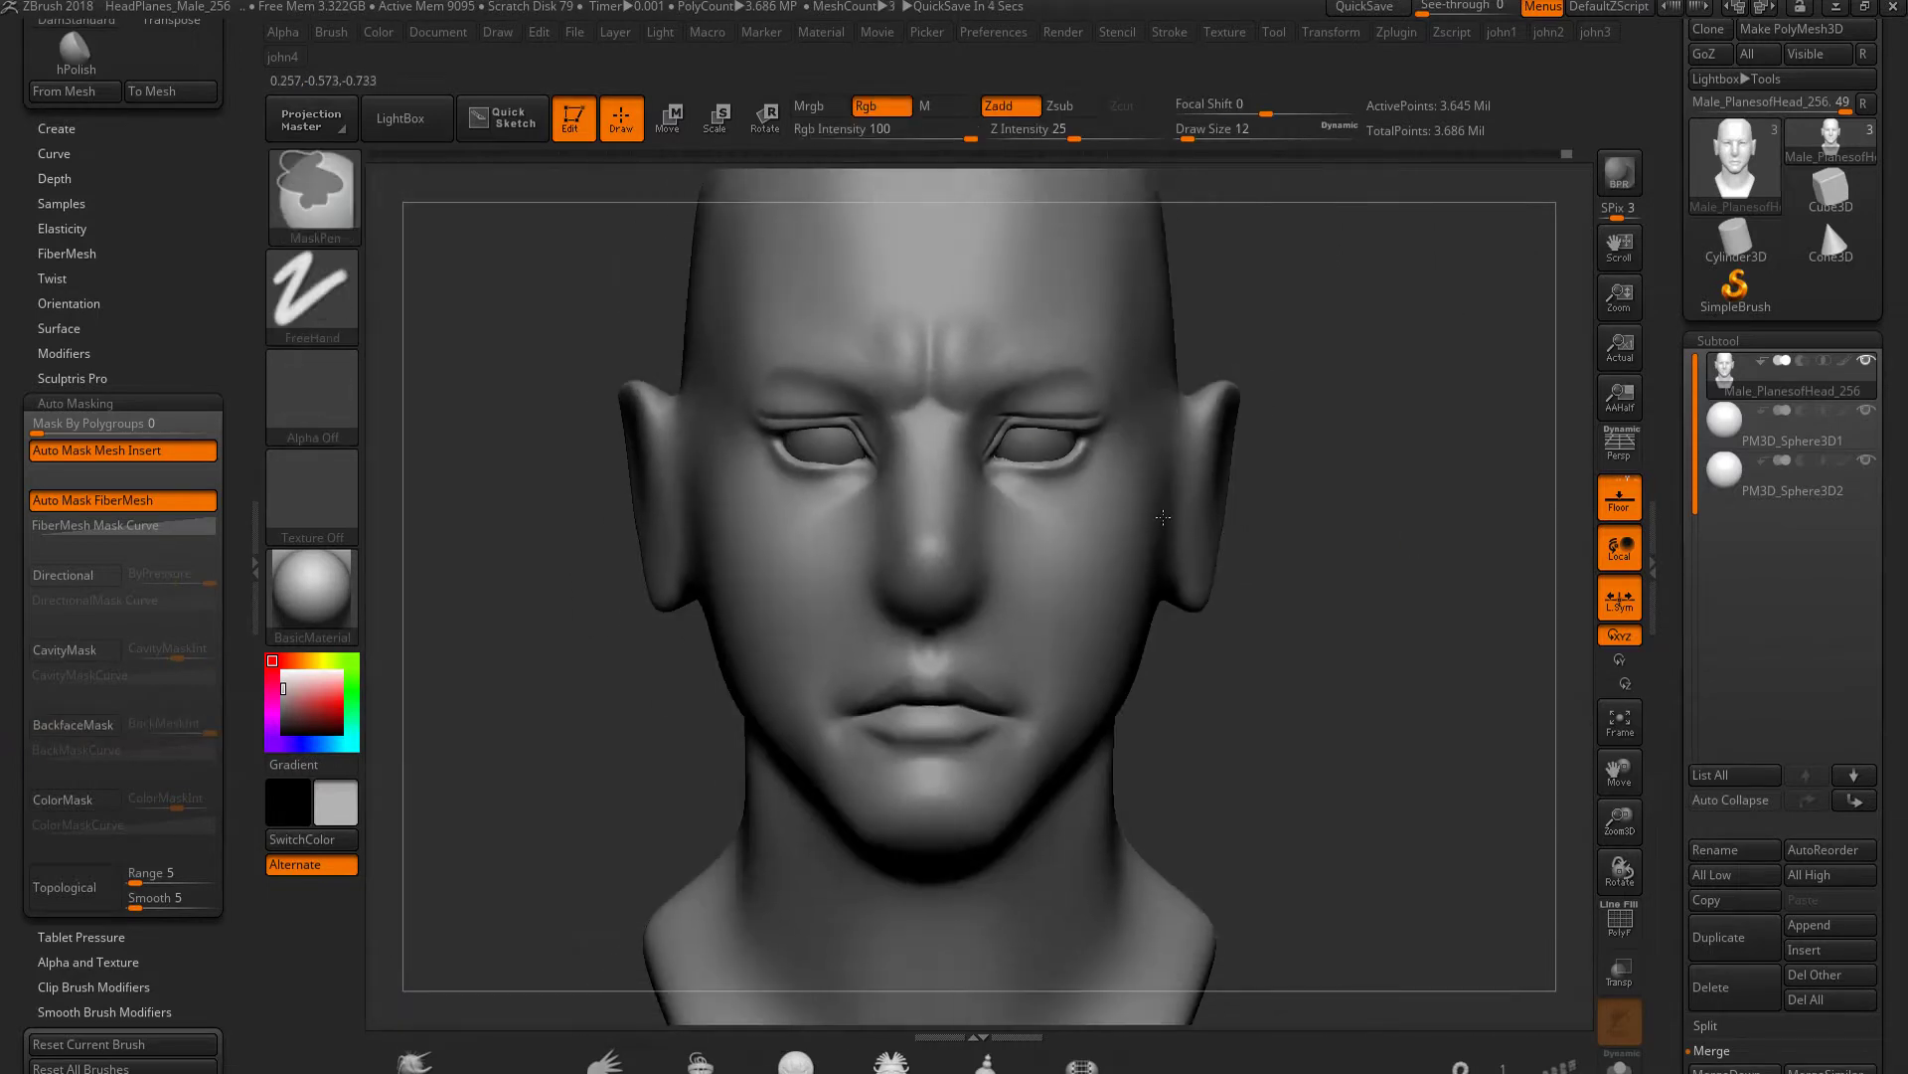
alt+right_drag(1163, 517, 1267, 684)
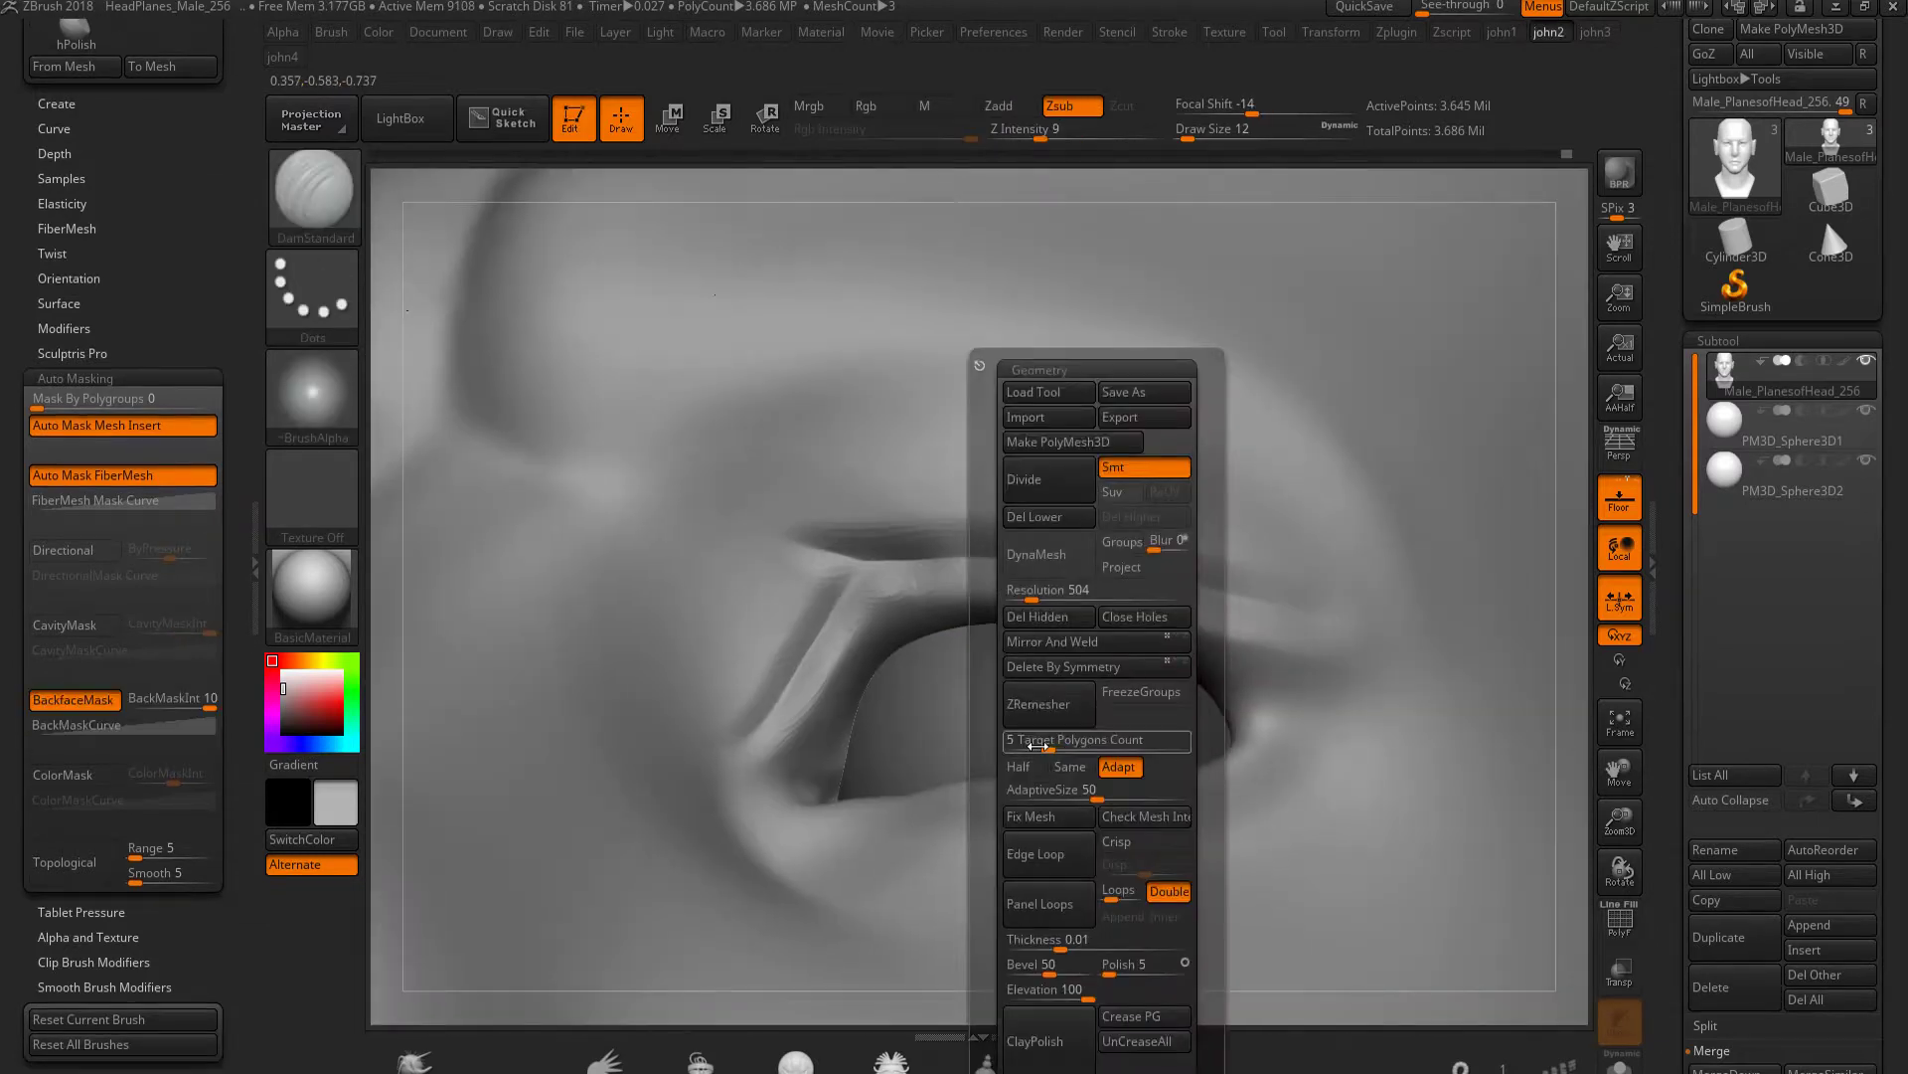
DynaMesh the head at resolution 664, subdivide to about 6.5 million points, then smooth the eyelid creases
click(1037, 554)
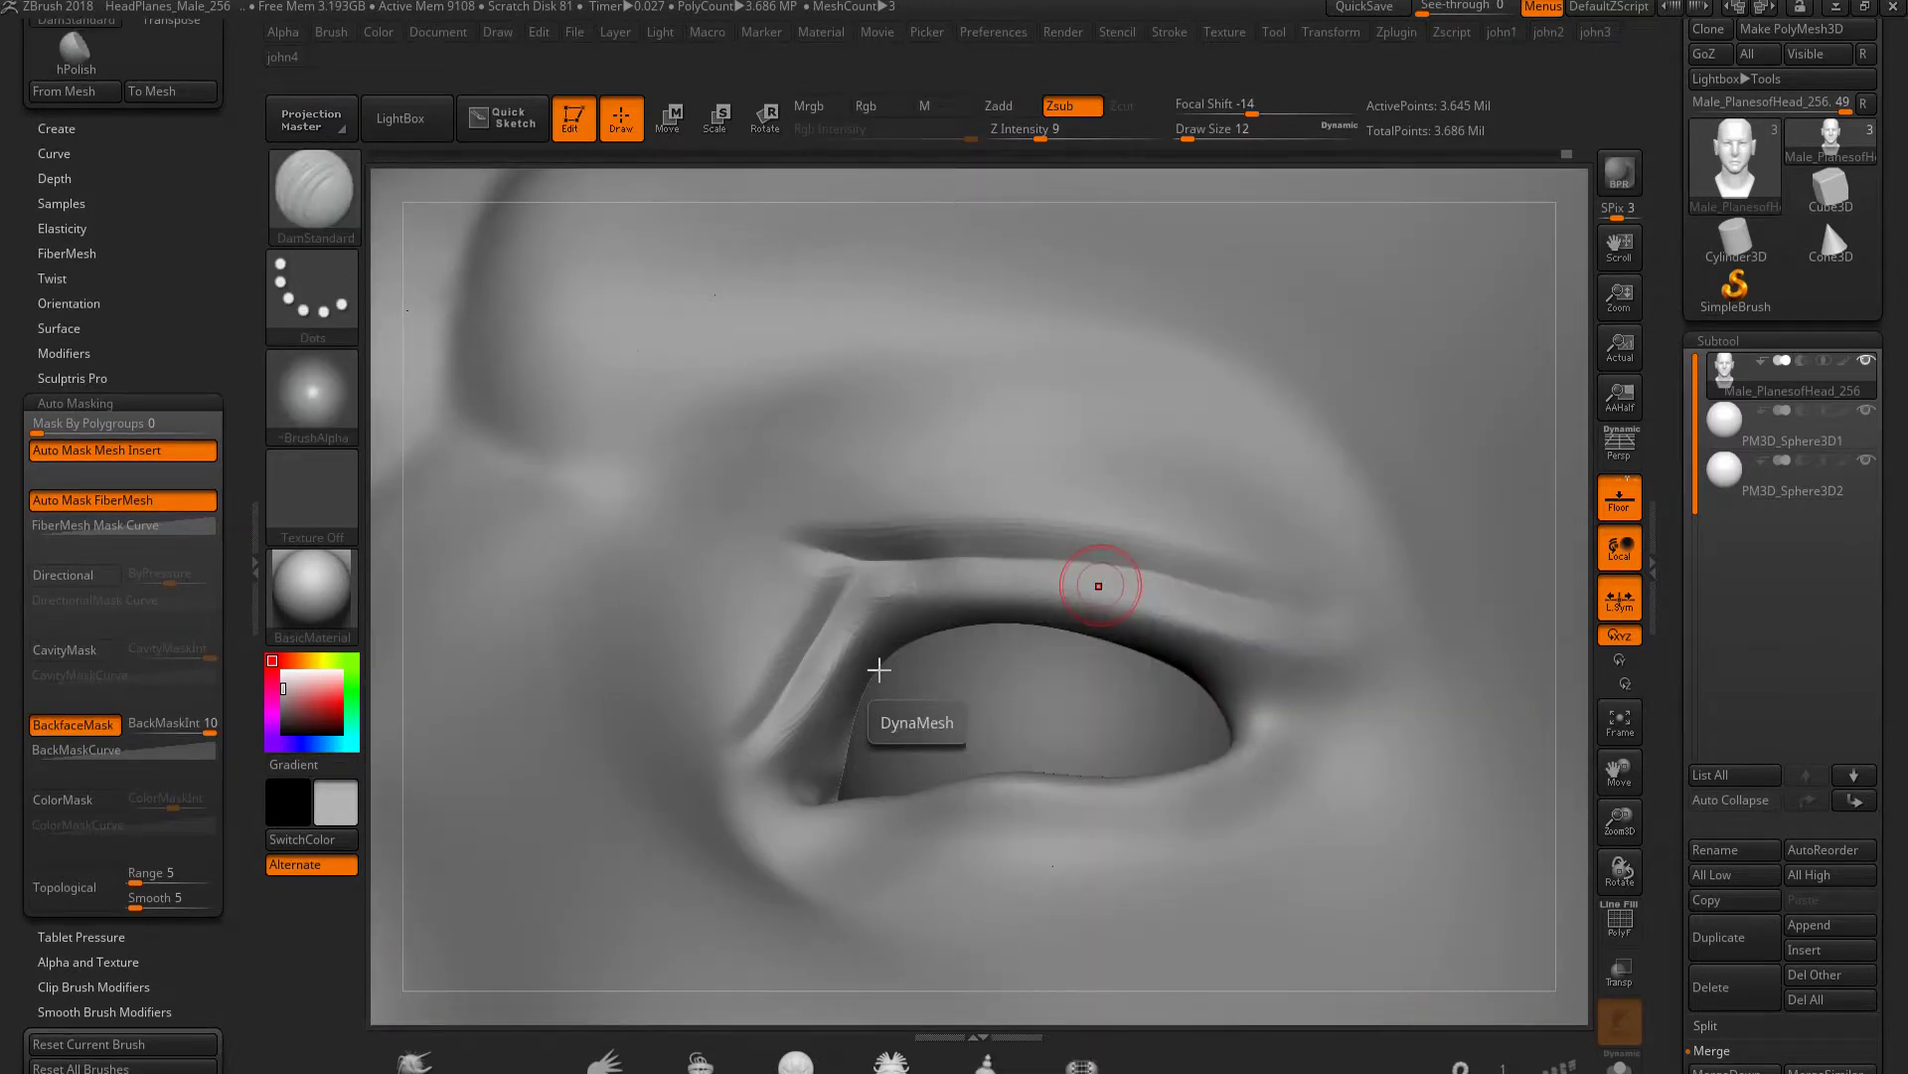
key(ctrl+d)
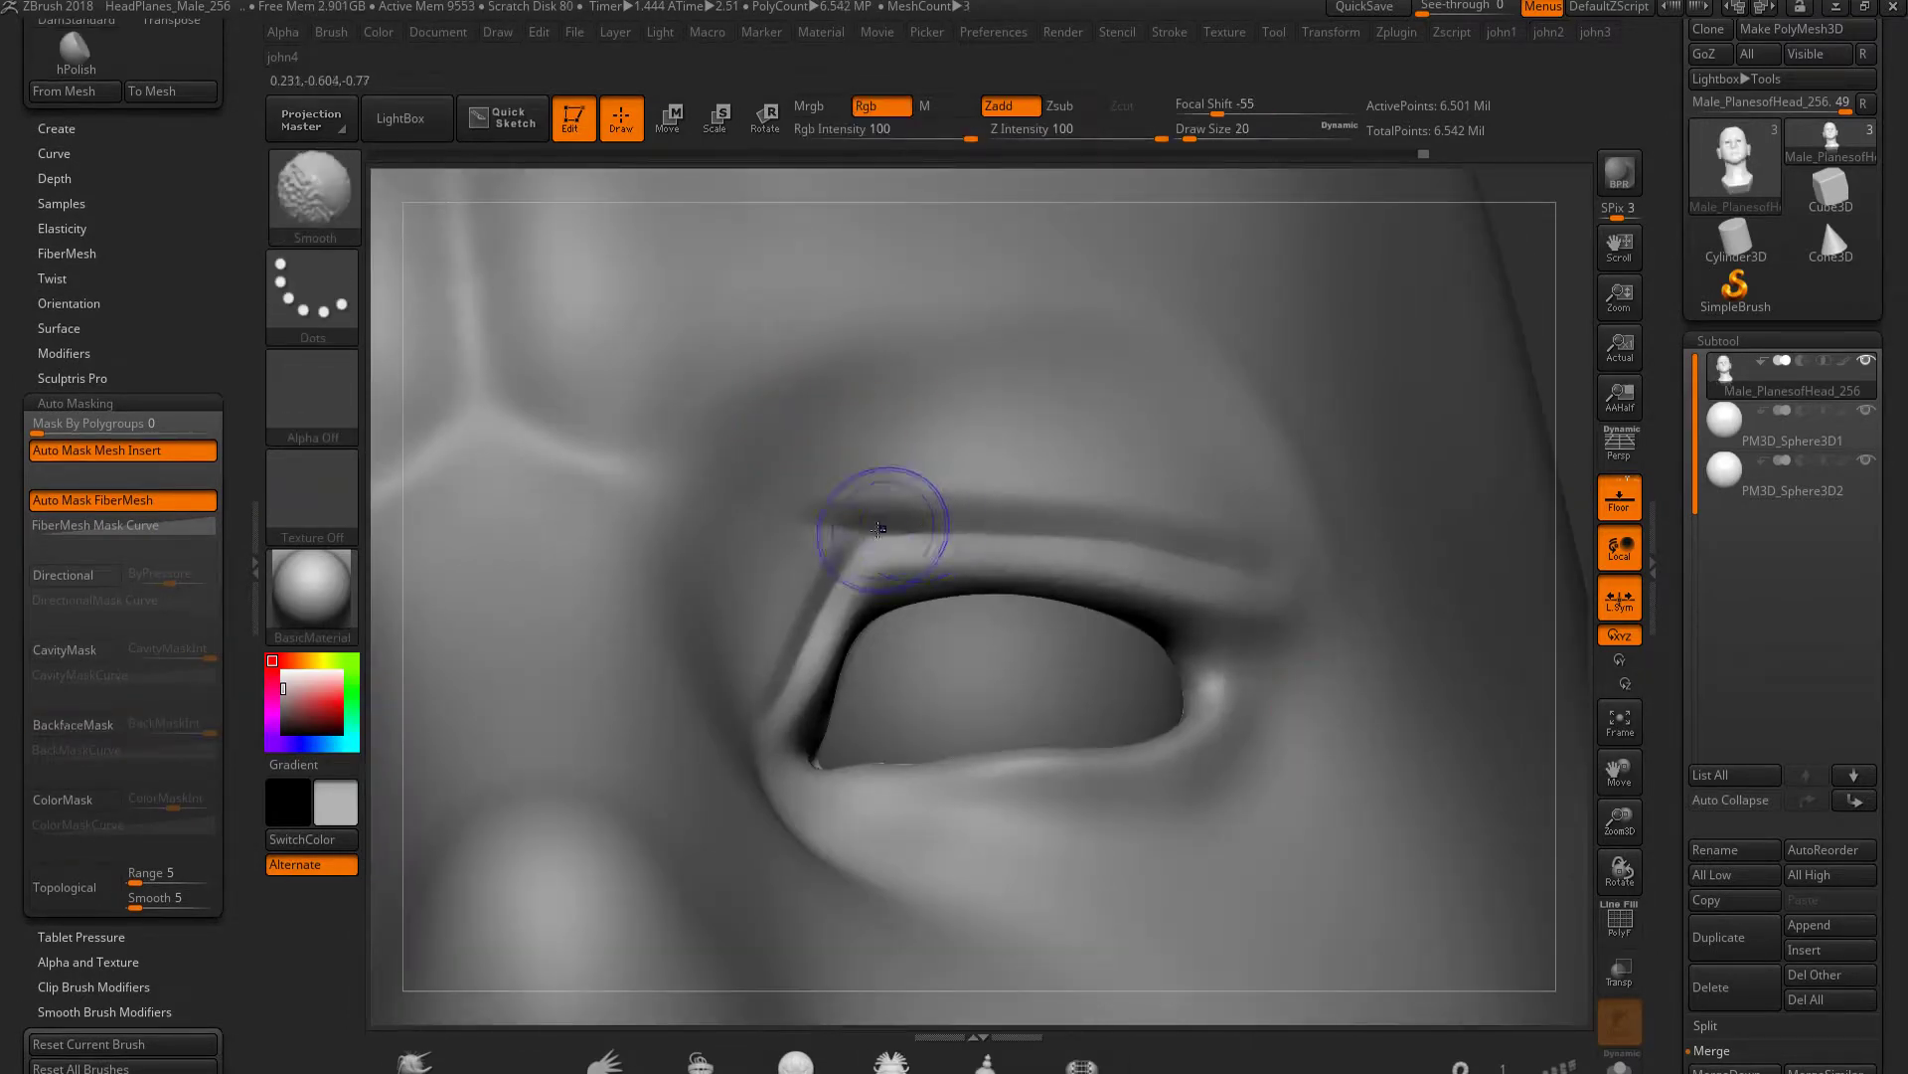
shift+drag(852, 520, 1154, 538)
shift+drag(850, 533, 796, 706)
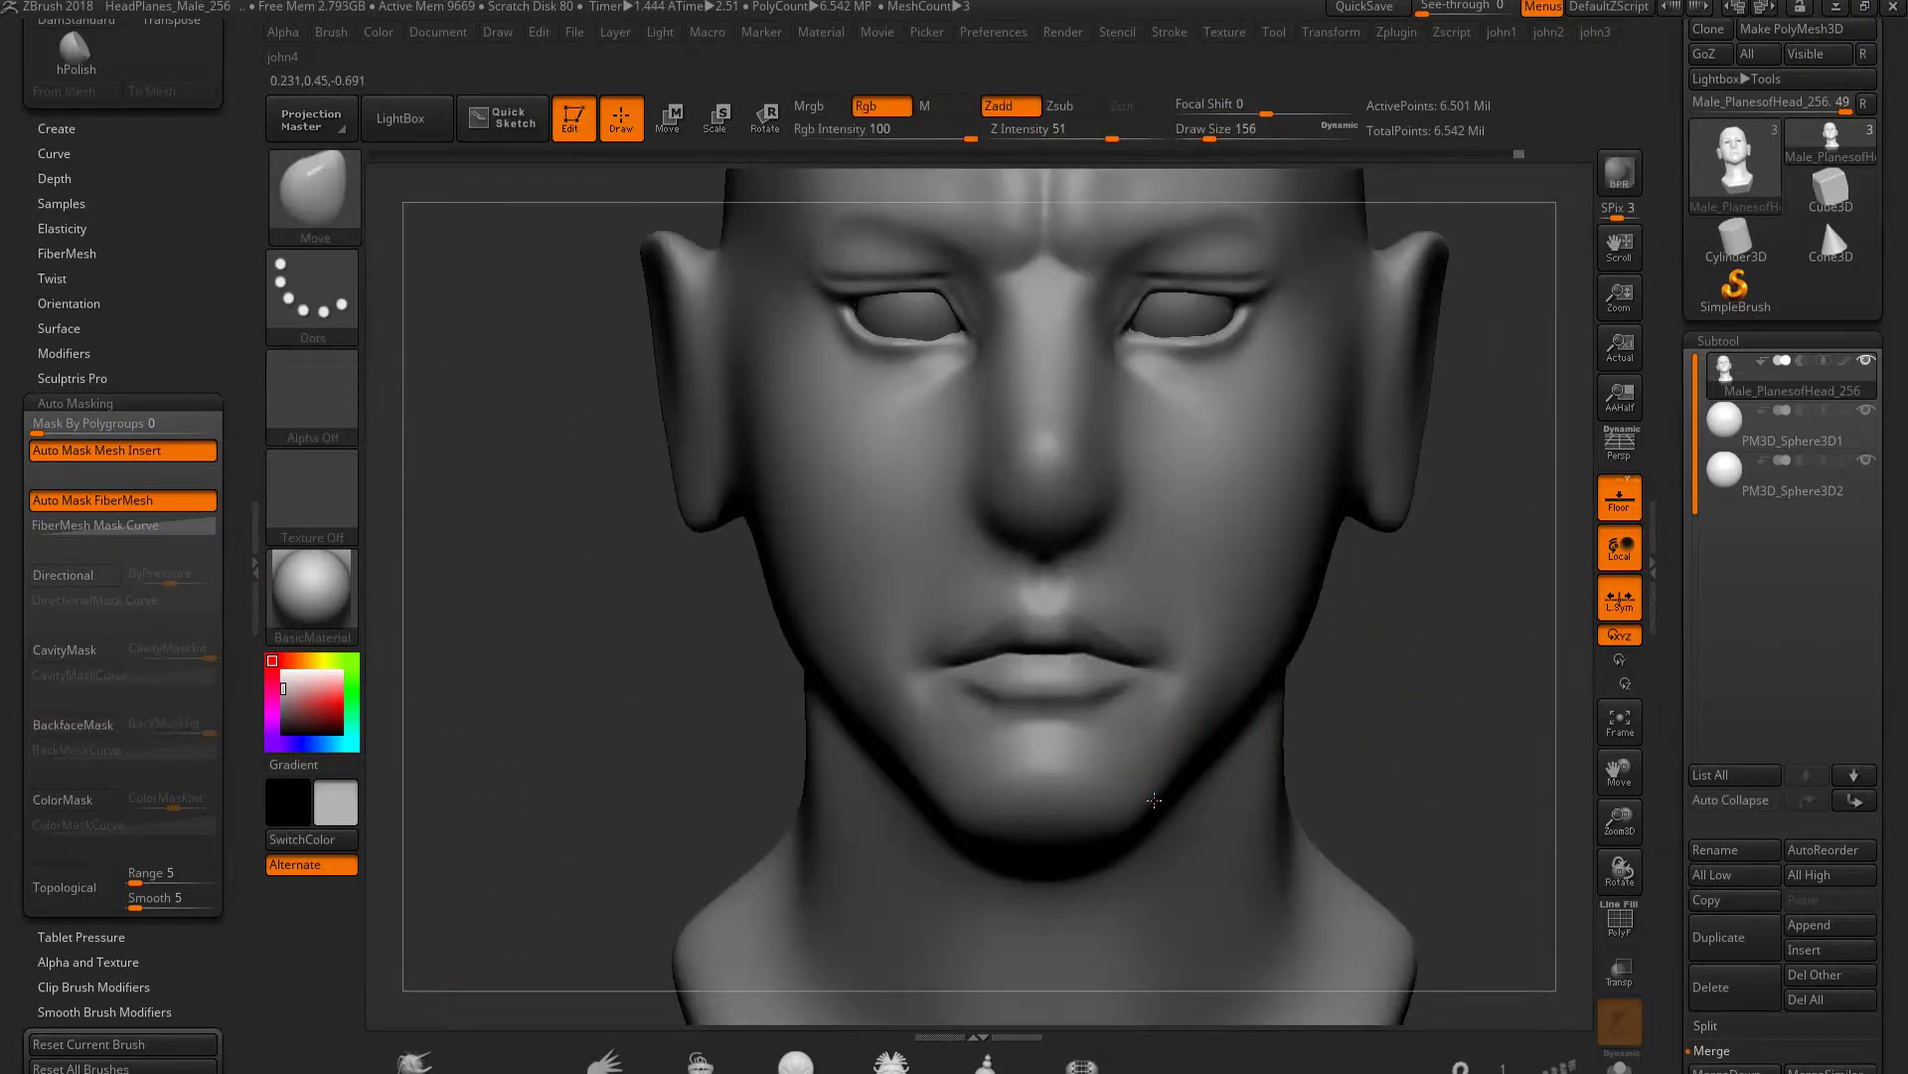
Move the jawline and inner ear bases outward with X symmetry, then check both profiles
drag(1154, 800, 1169, 803)
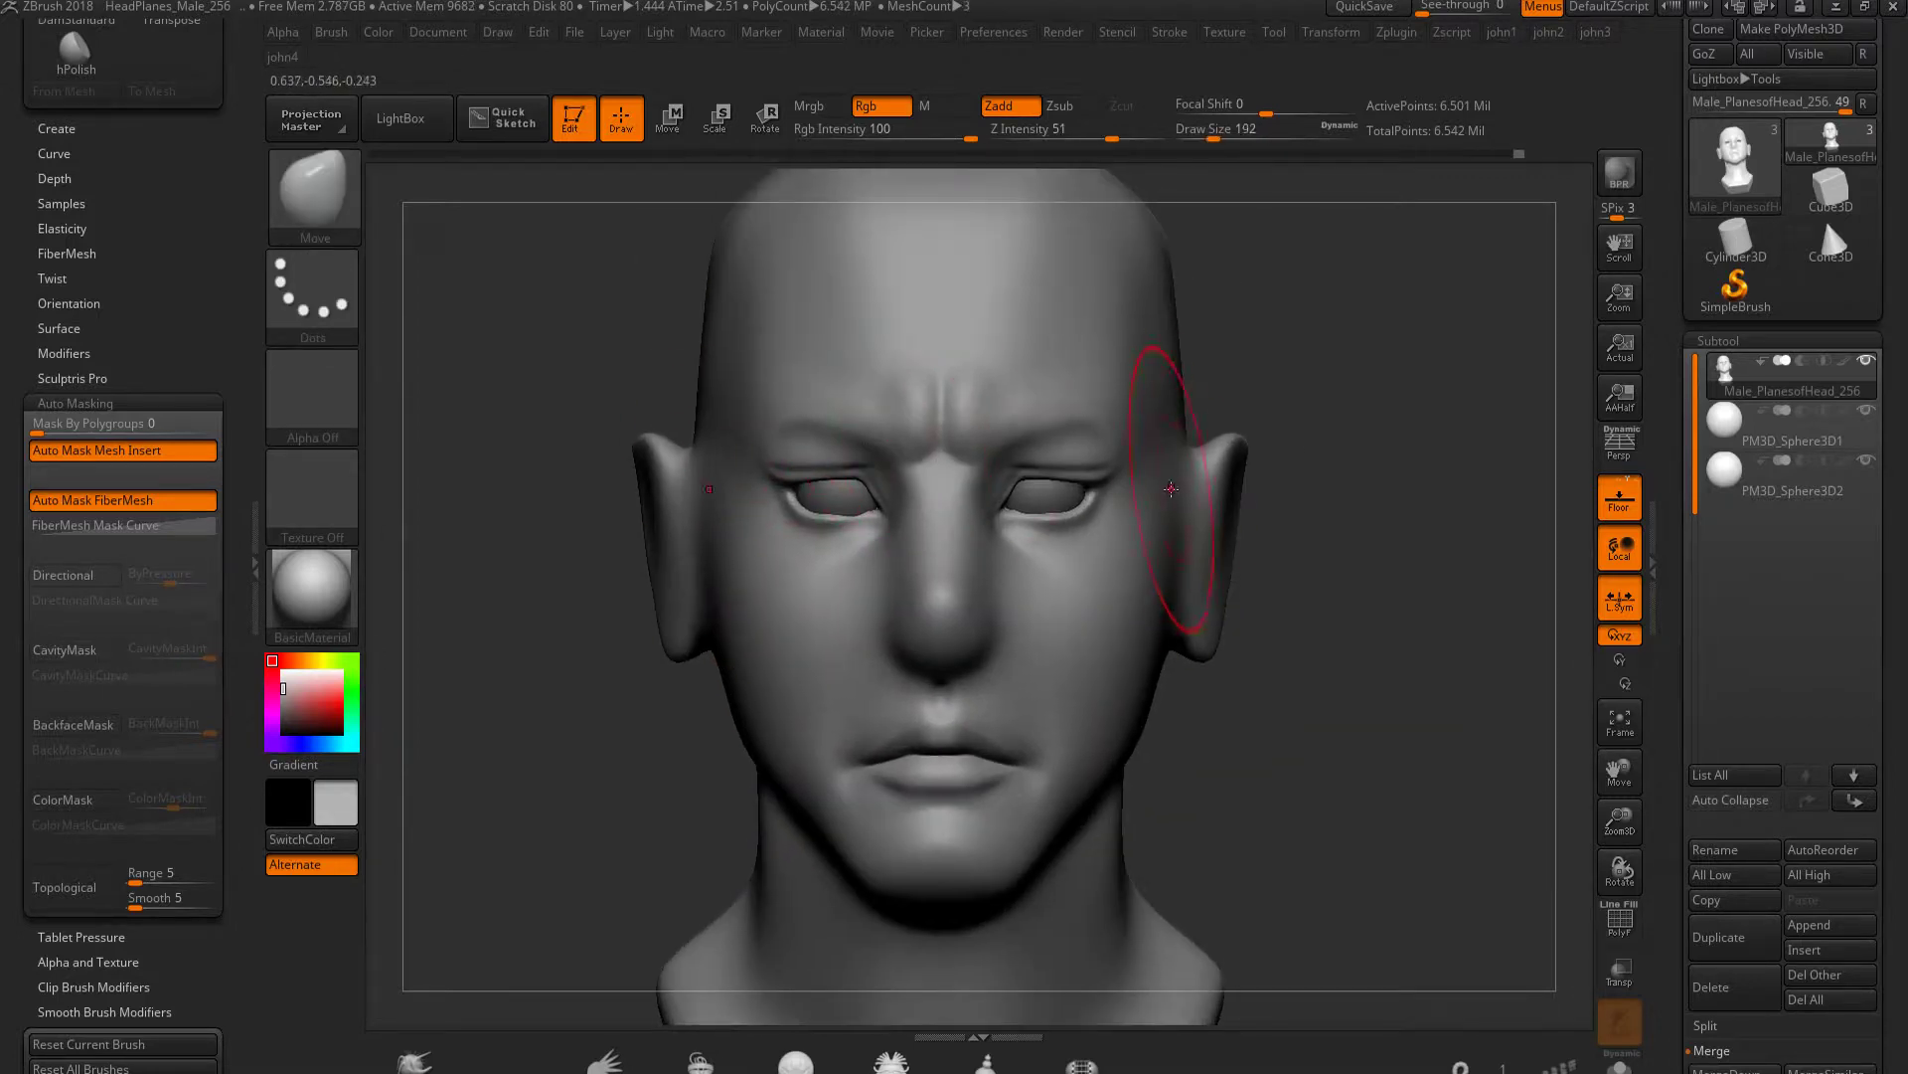
drag(1185, 499, 1187, 500)
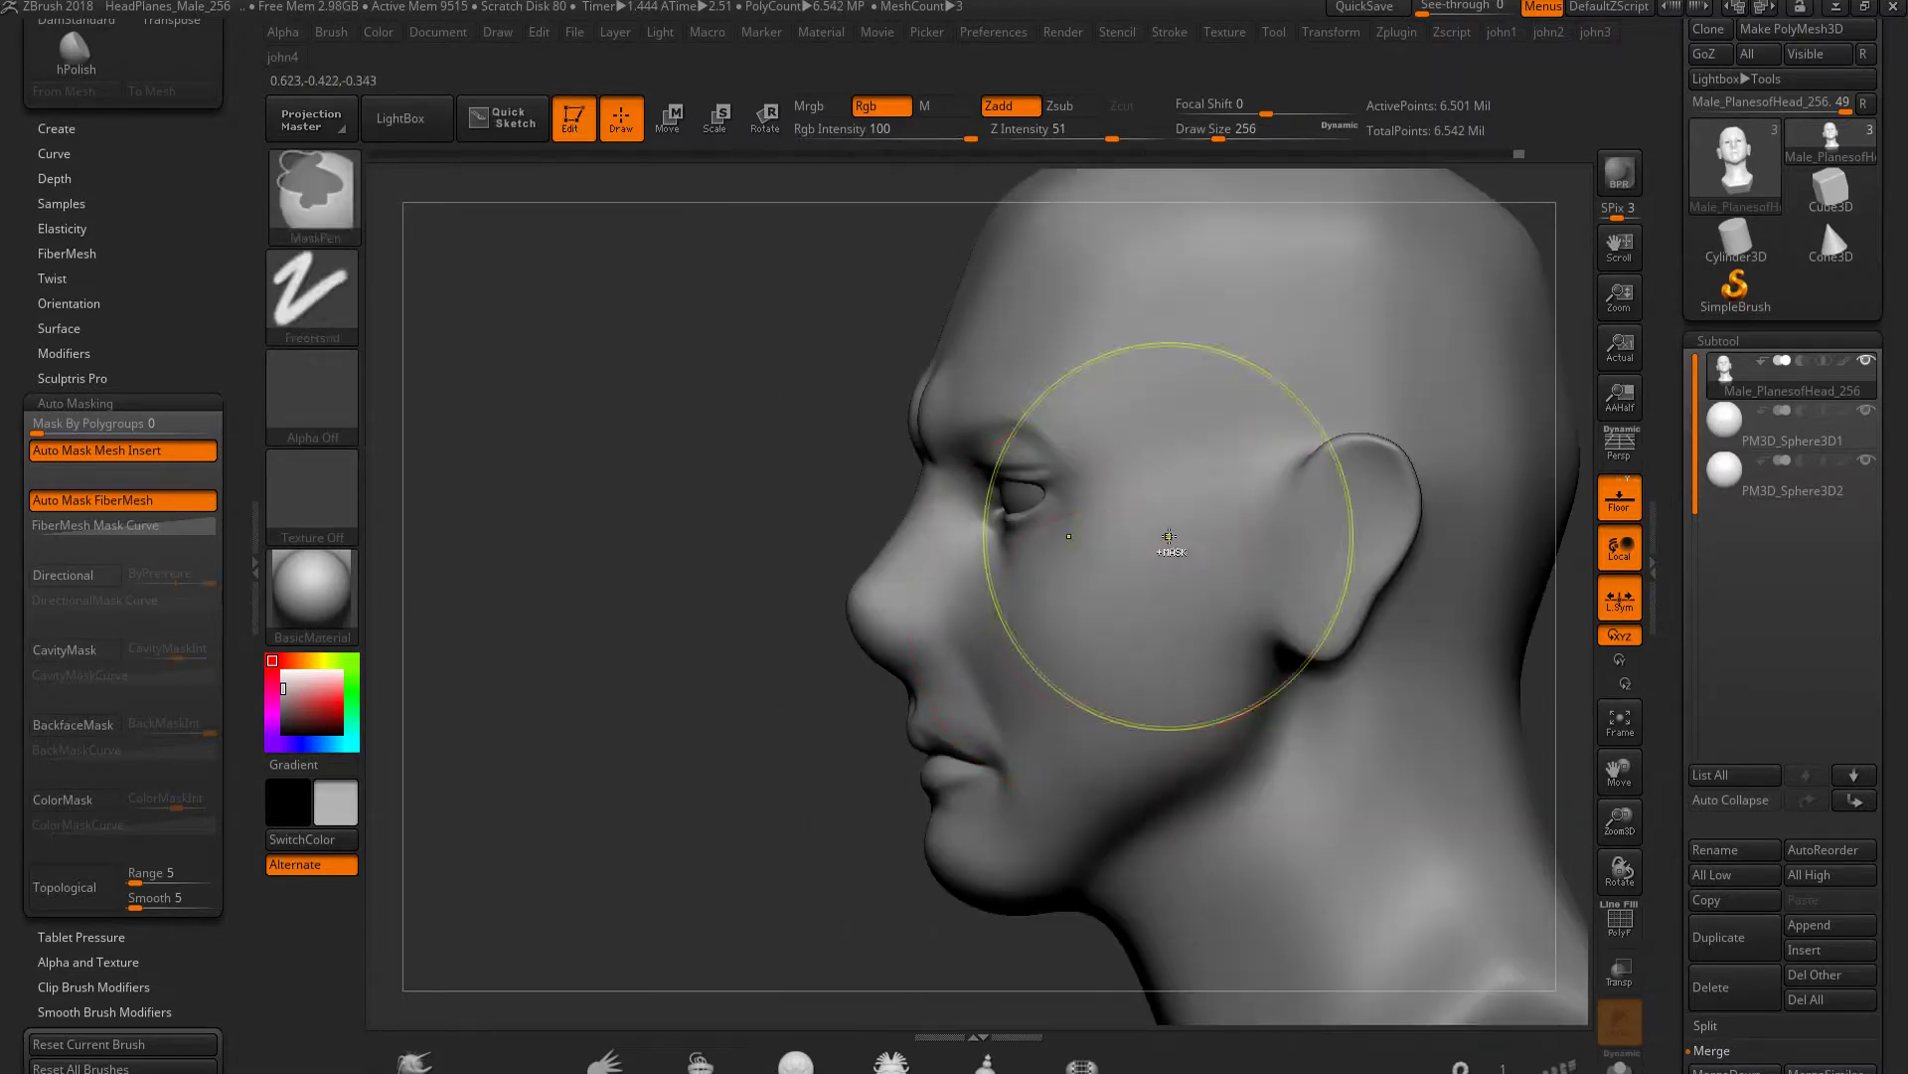
drag(729, 422, 894, 328)
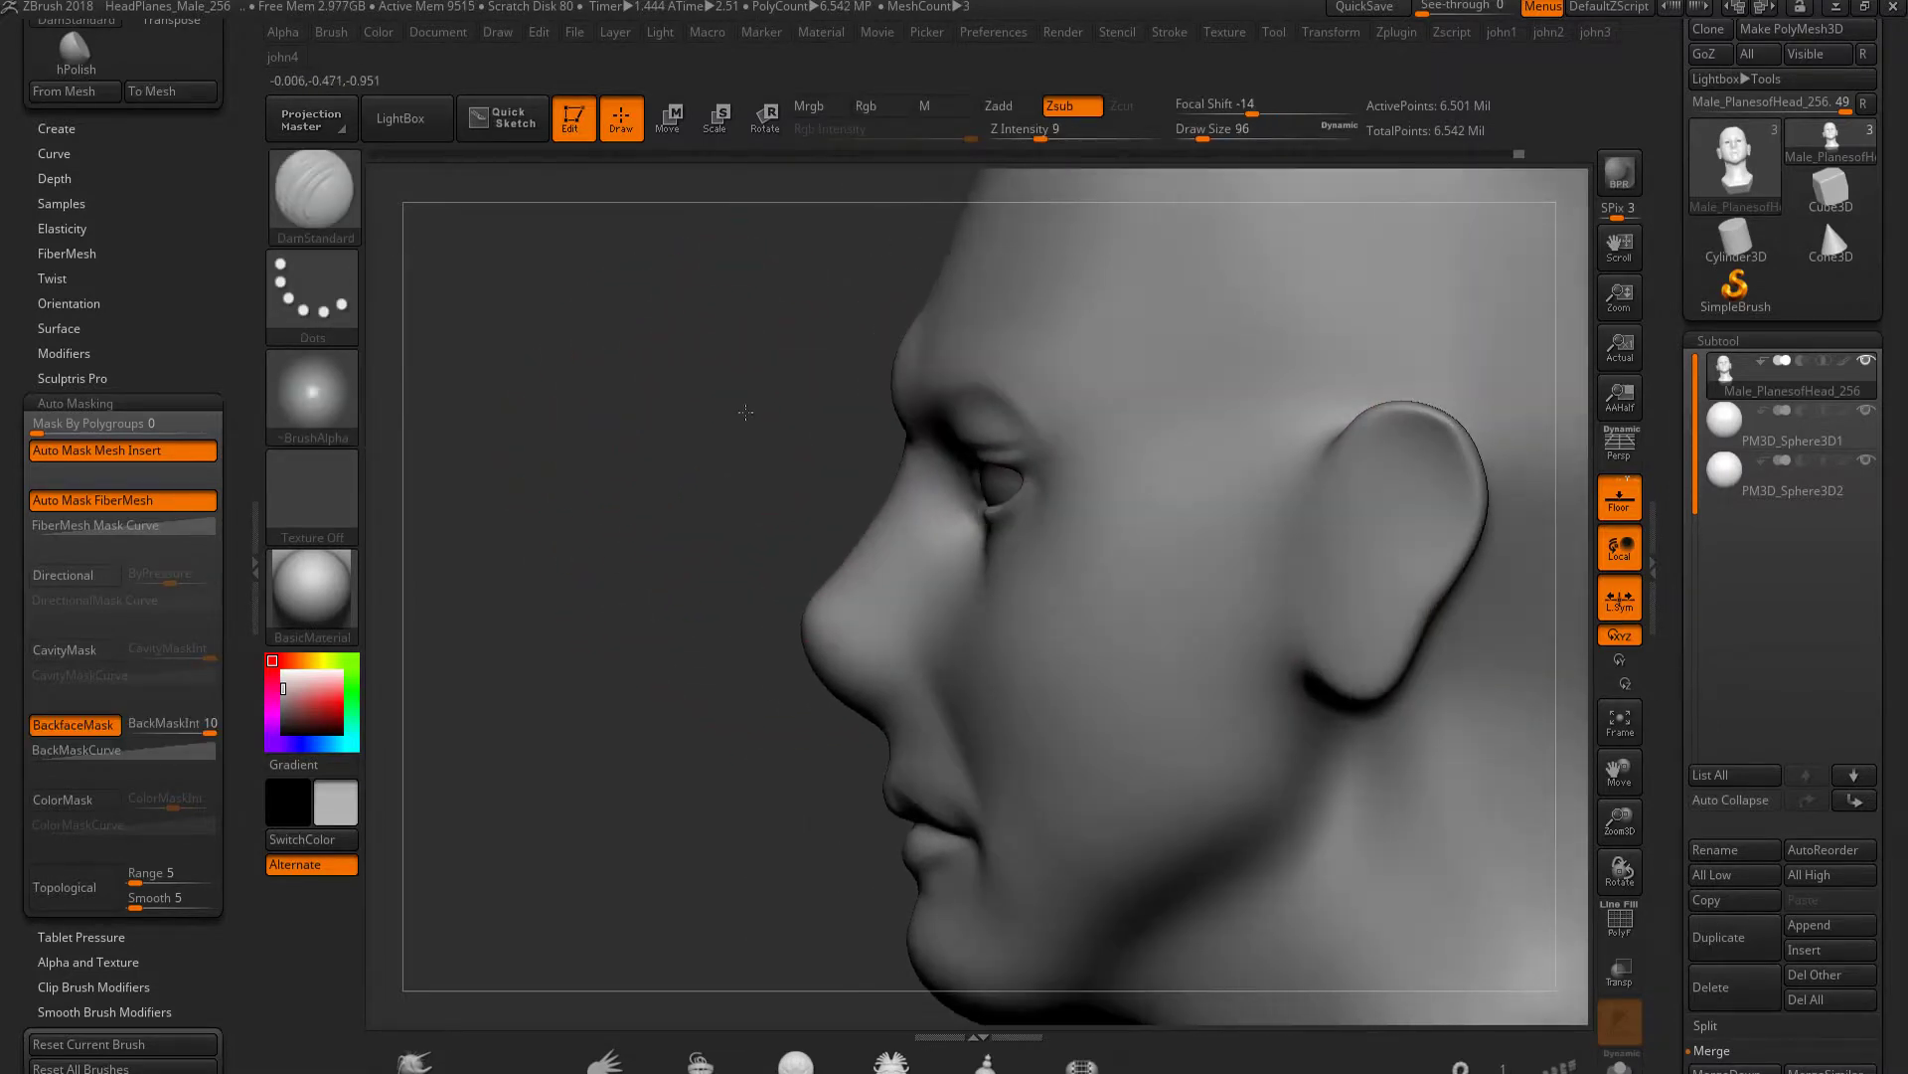
key(Return)
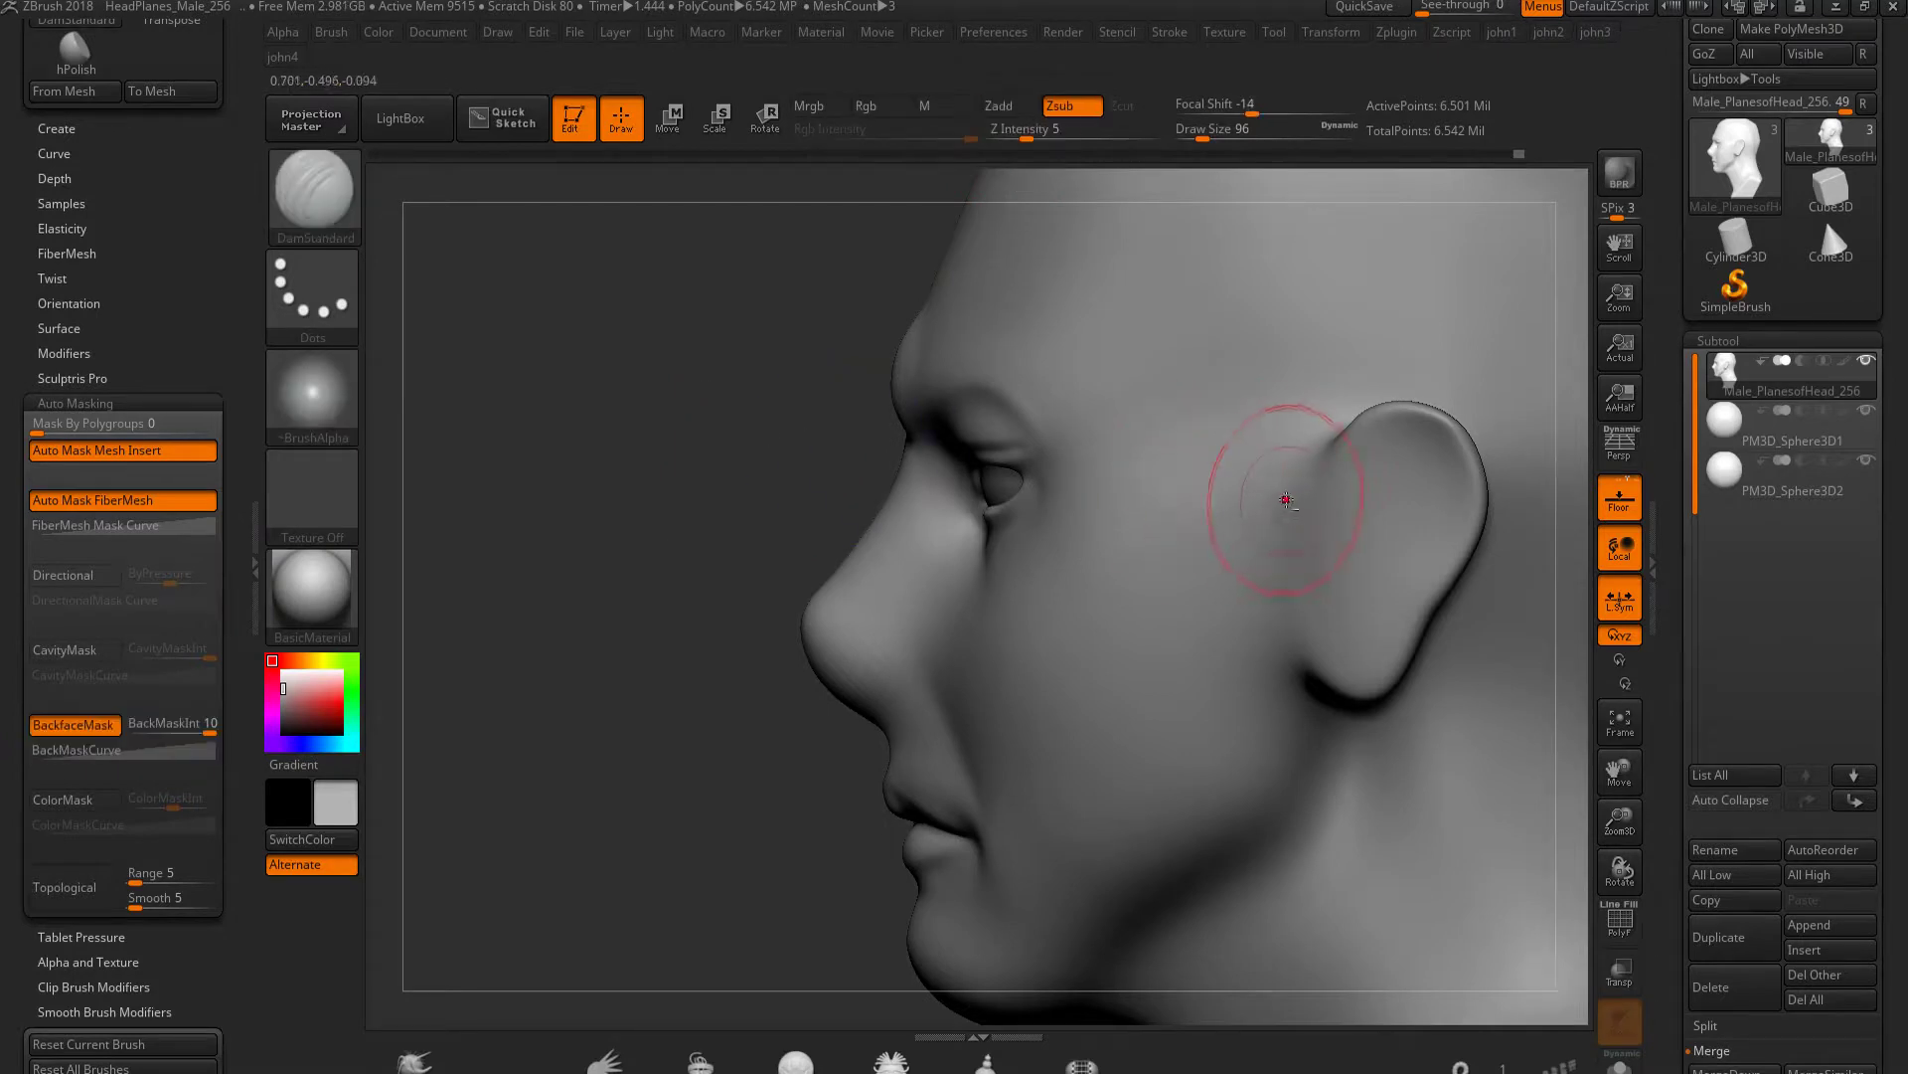
right_drag(1073, 568, 1168, 538)
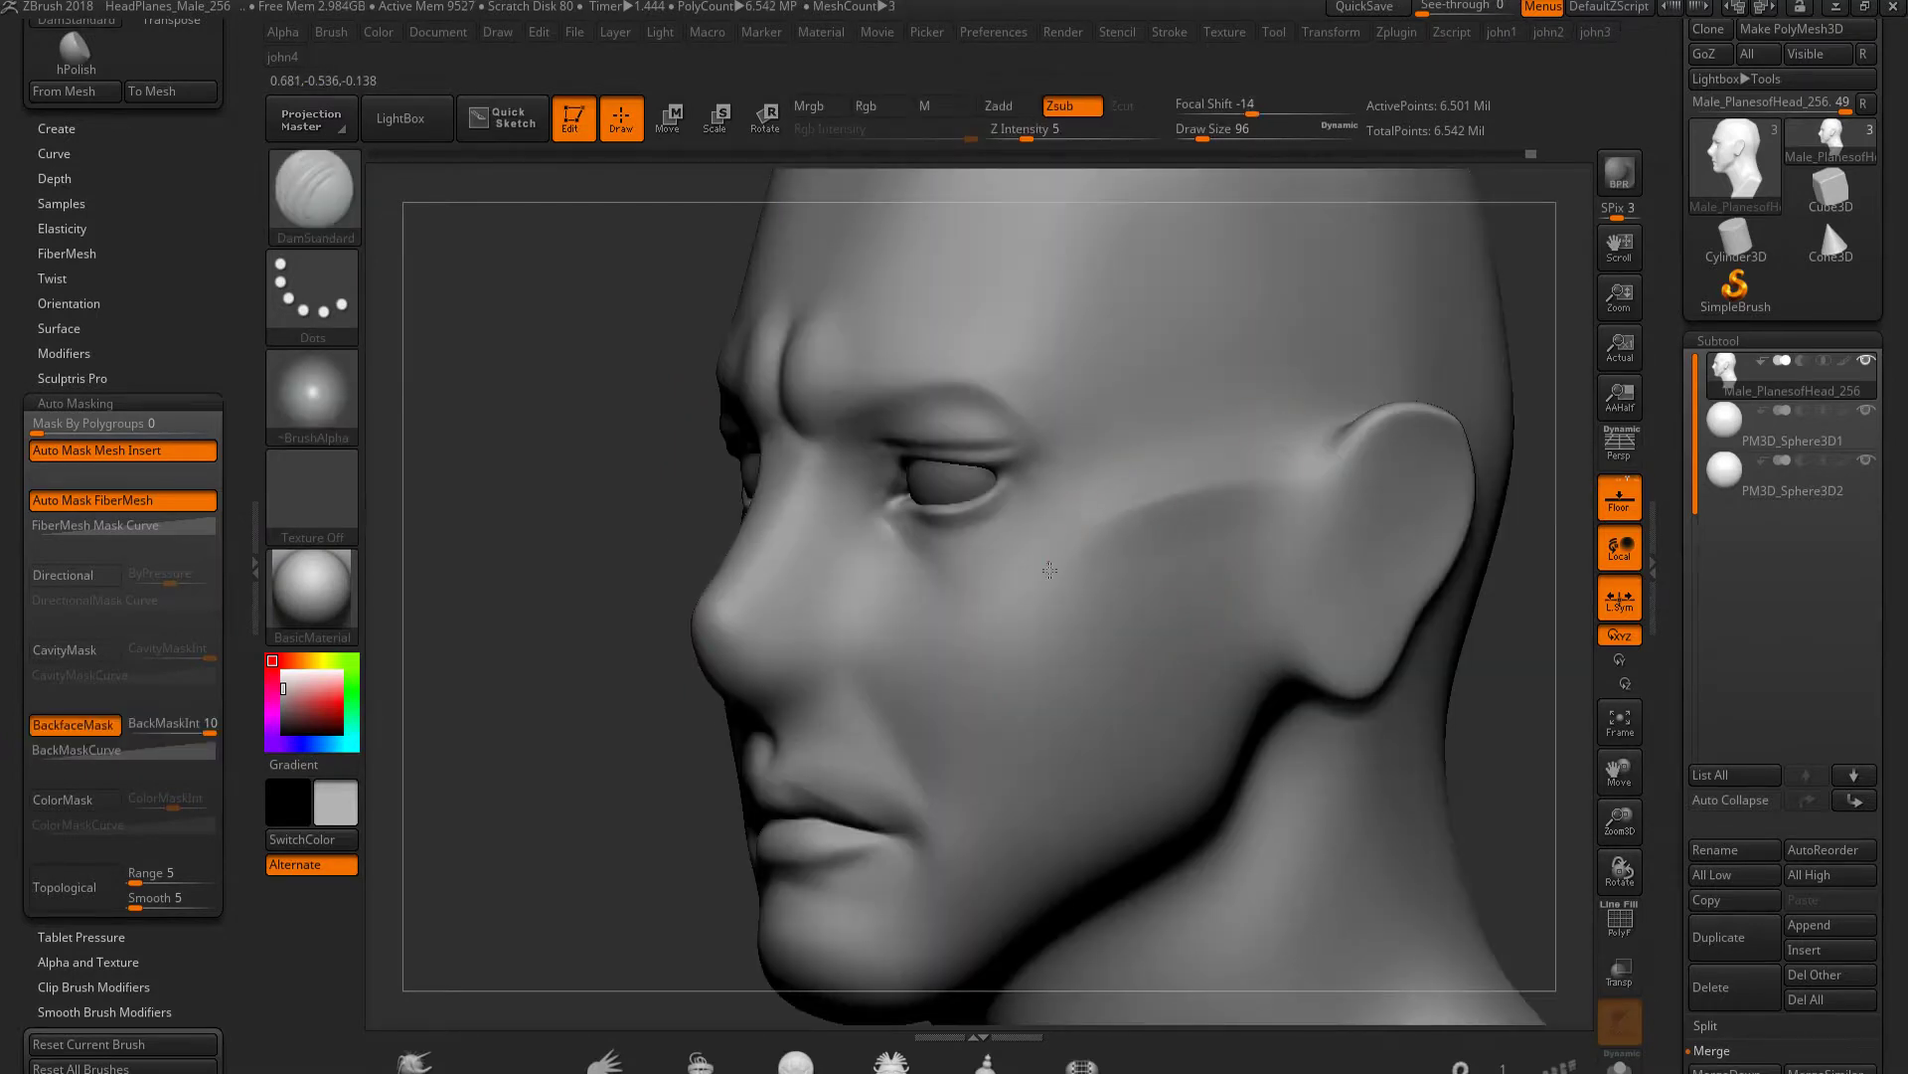
right_drag(1059, 574, 1295, 470)
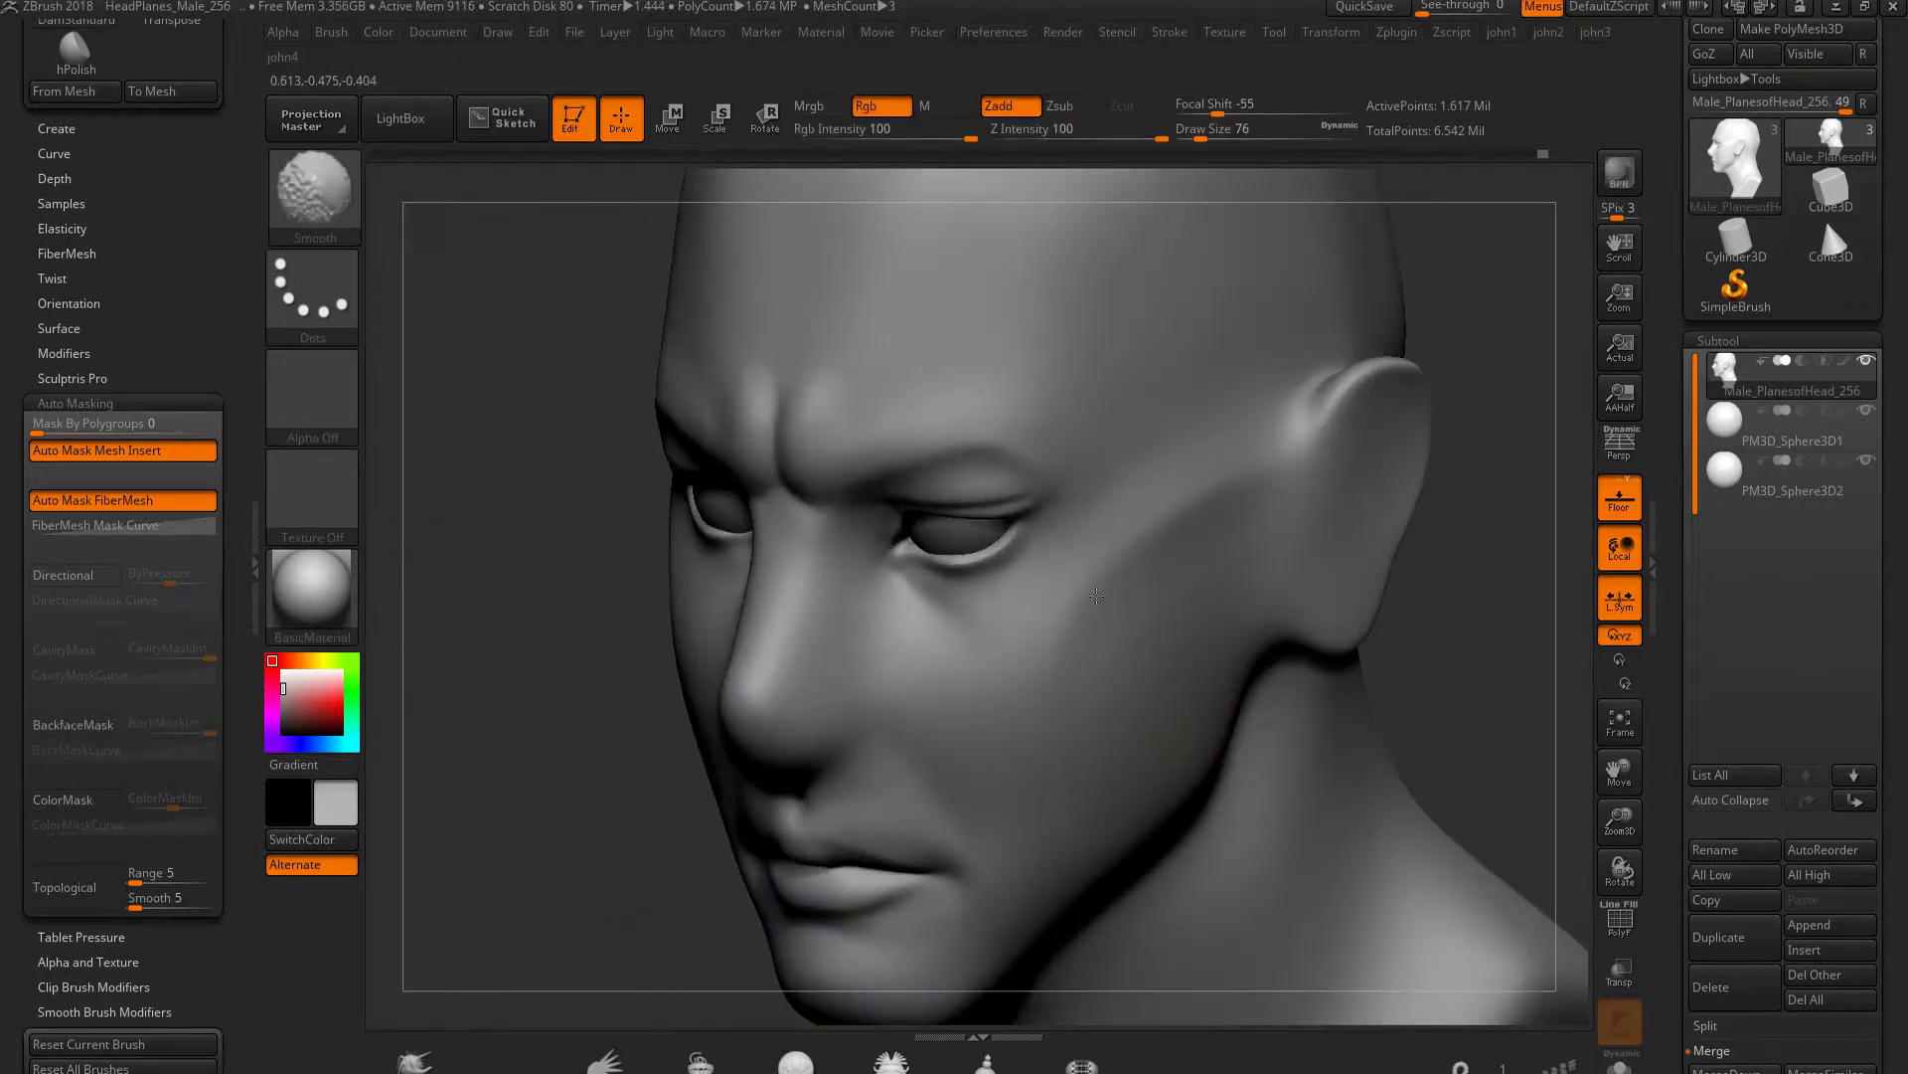
Smooth the cheeks and lips, reviewing the face from profile and front
key(shift)
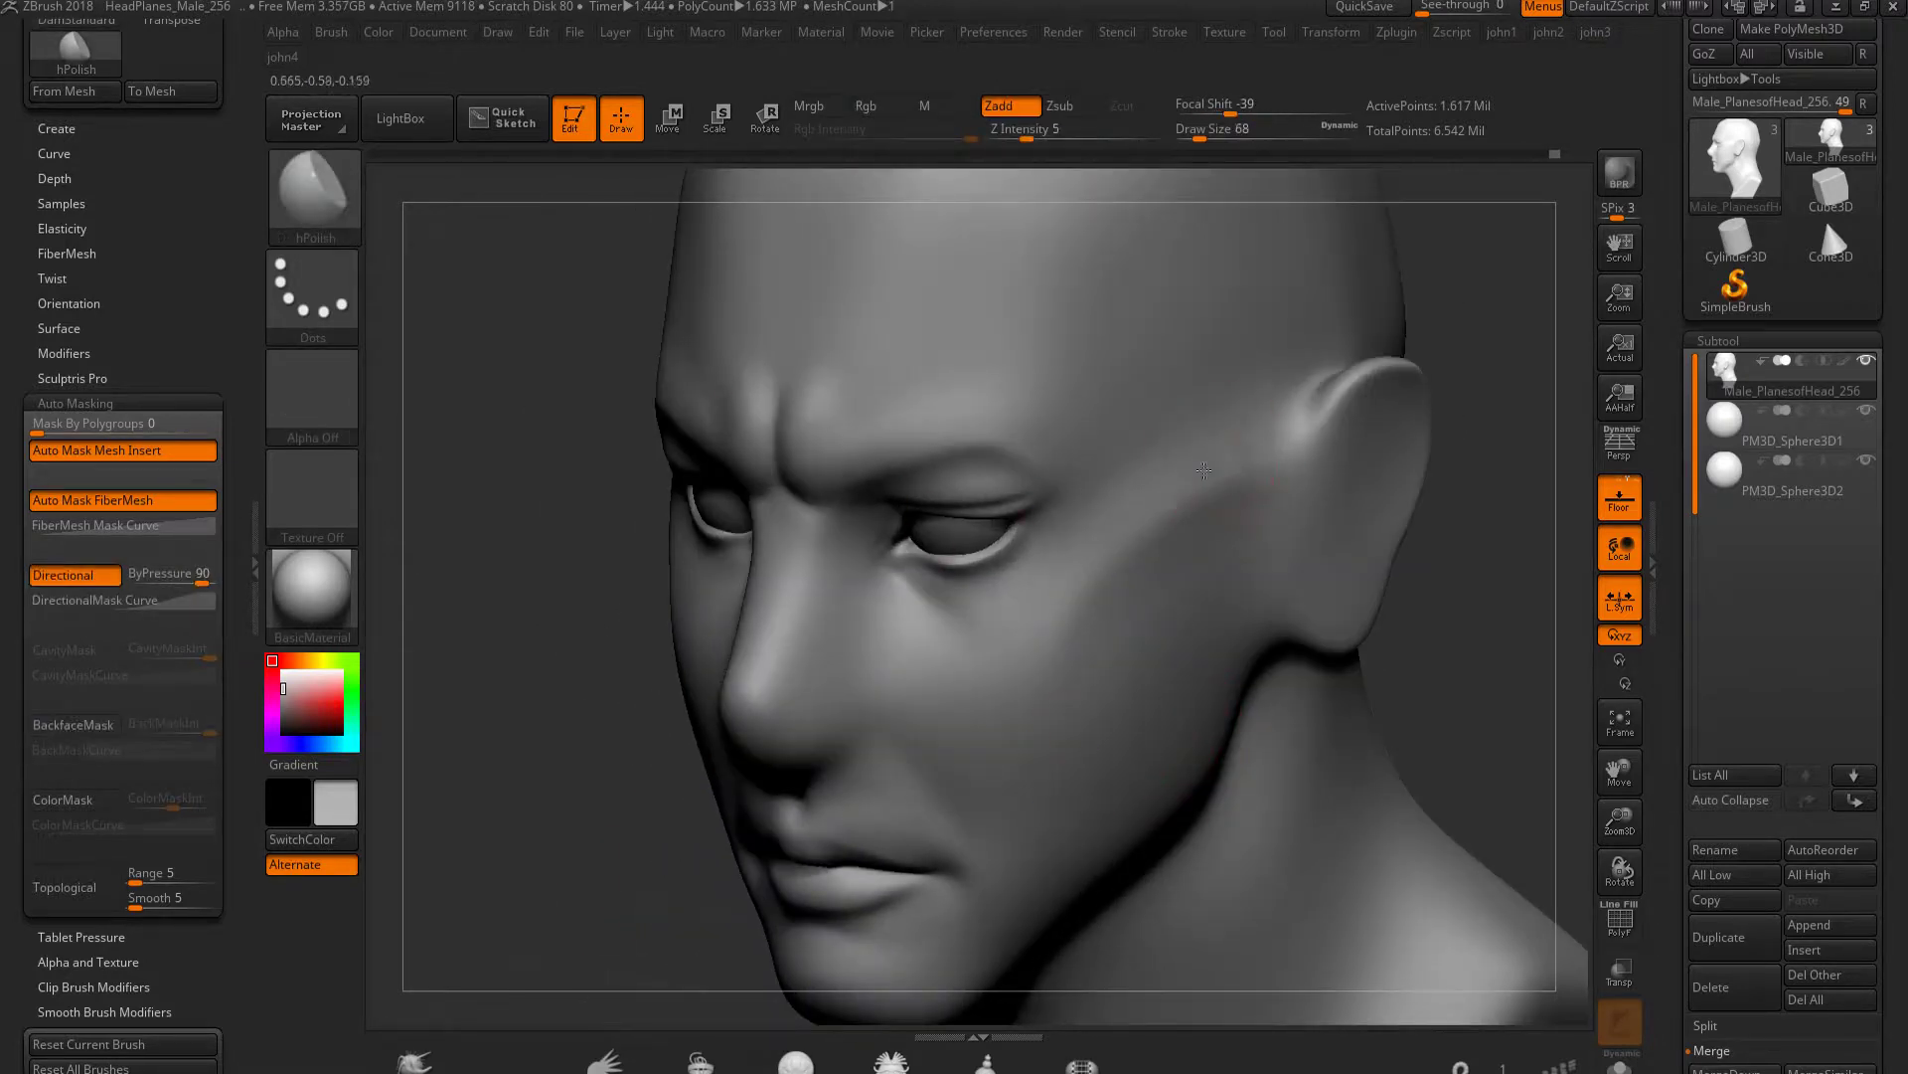
key(shift)
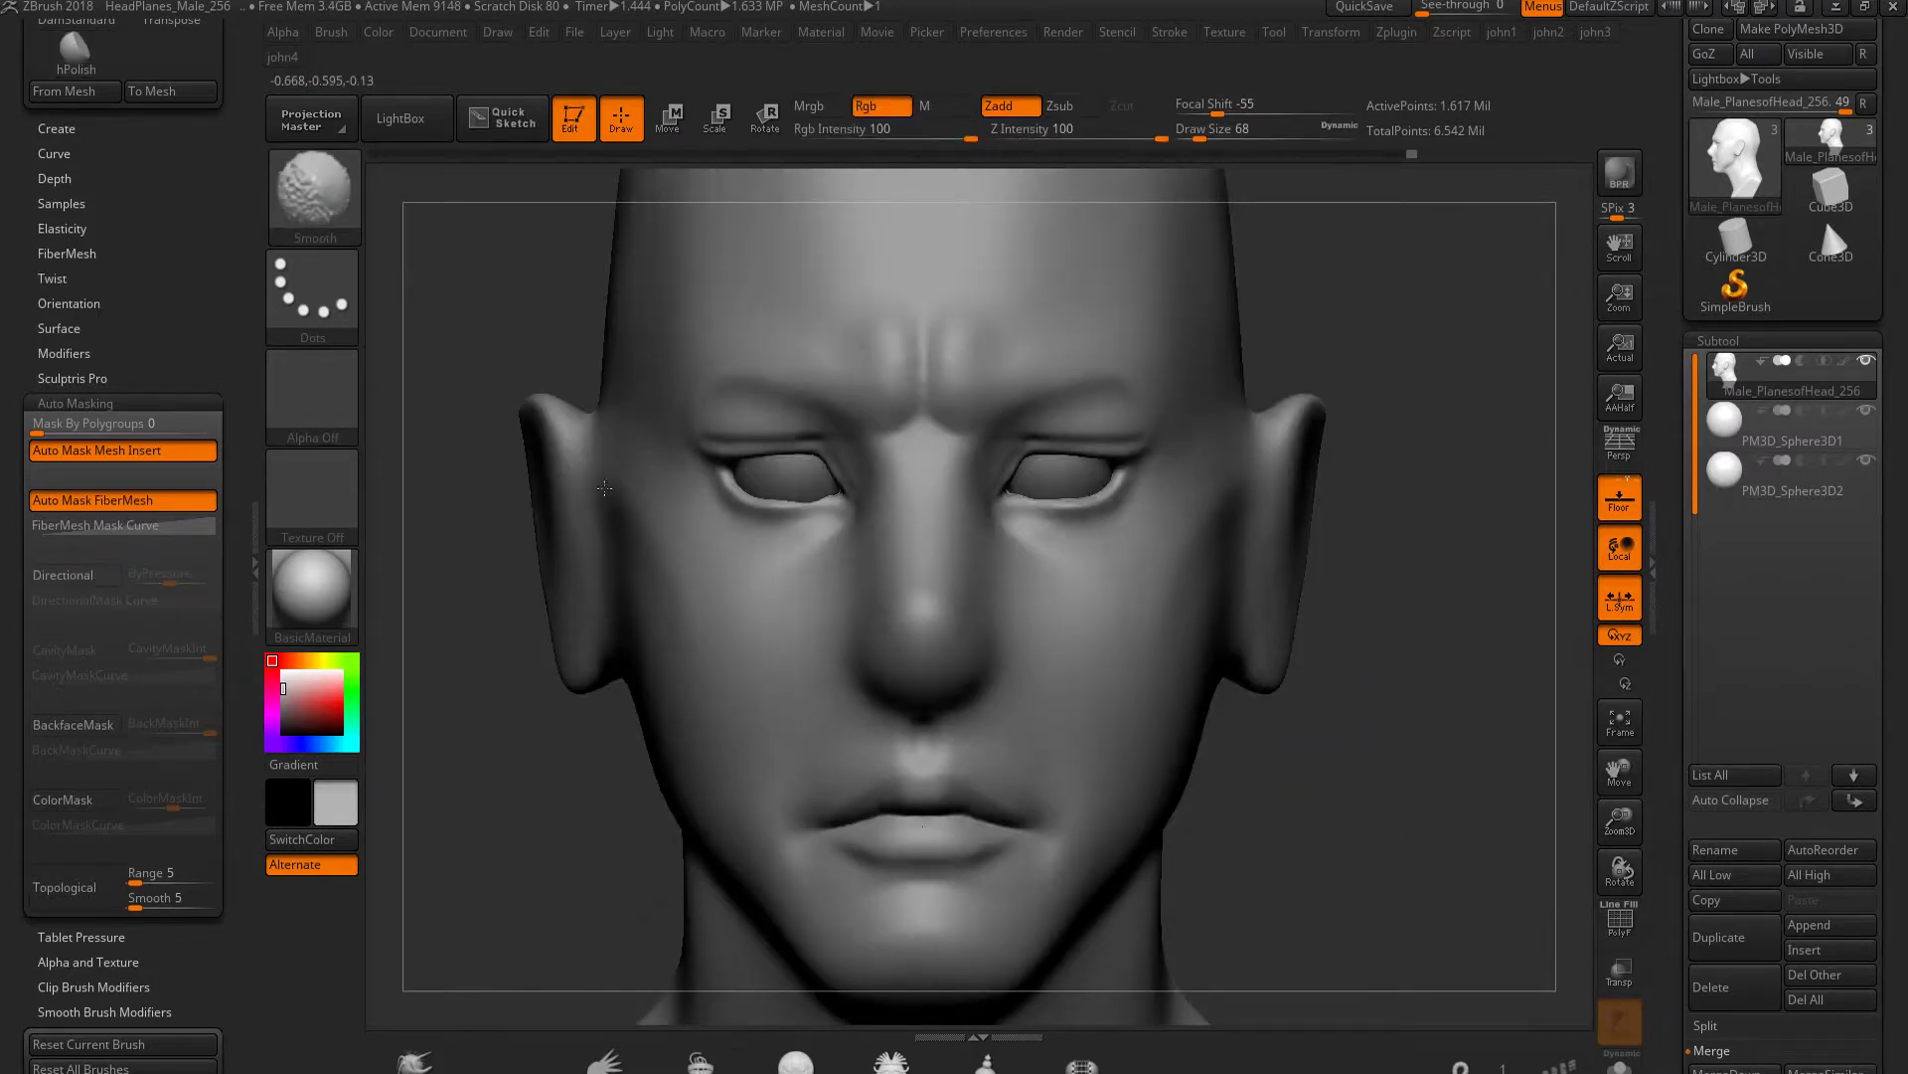
right_drag(604, 487, 880, 475)
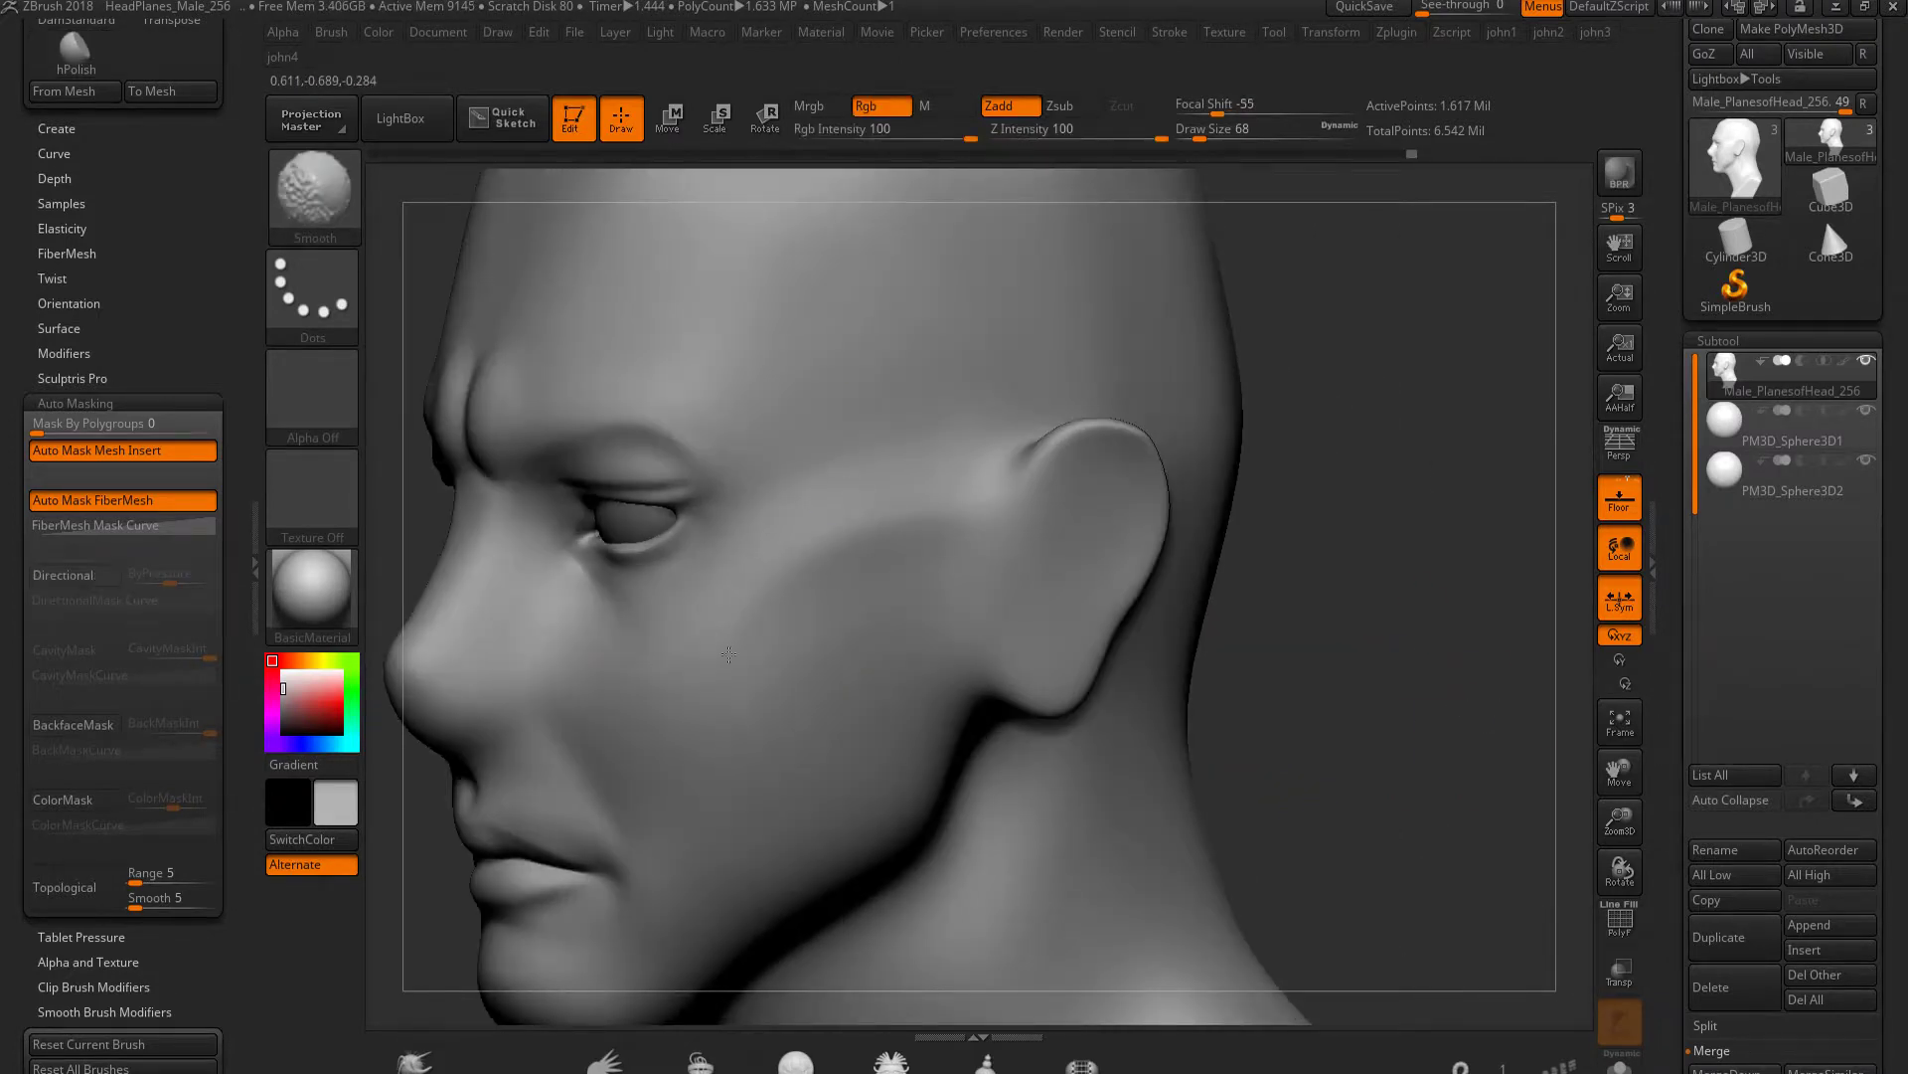
shift+right_drag(852, 723, 1015, 473)
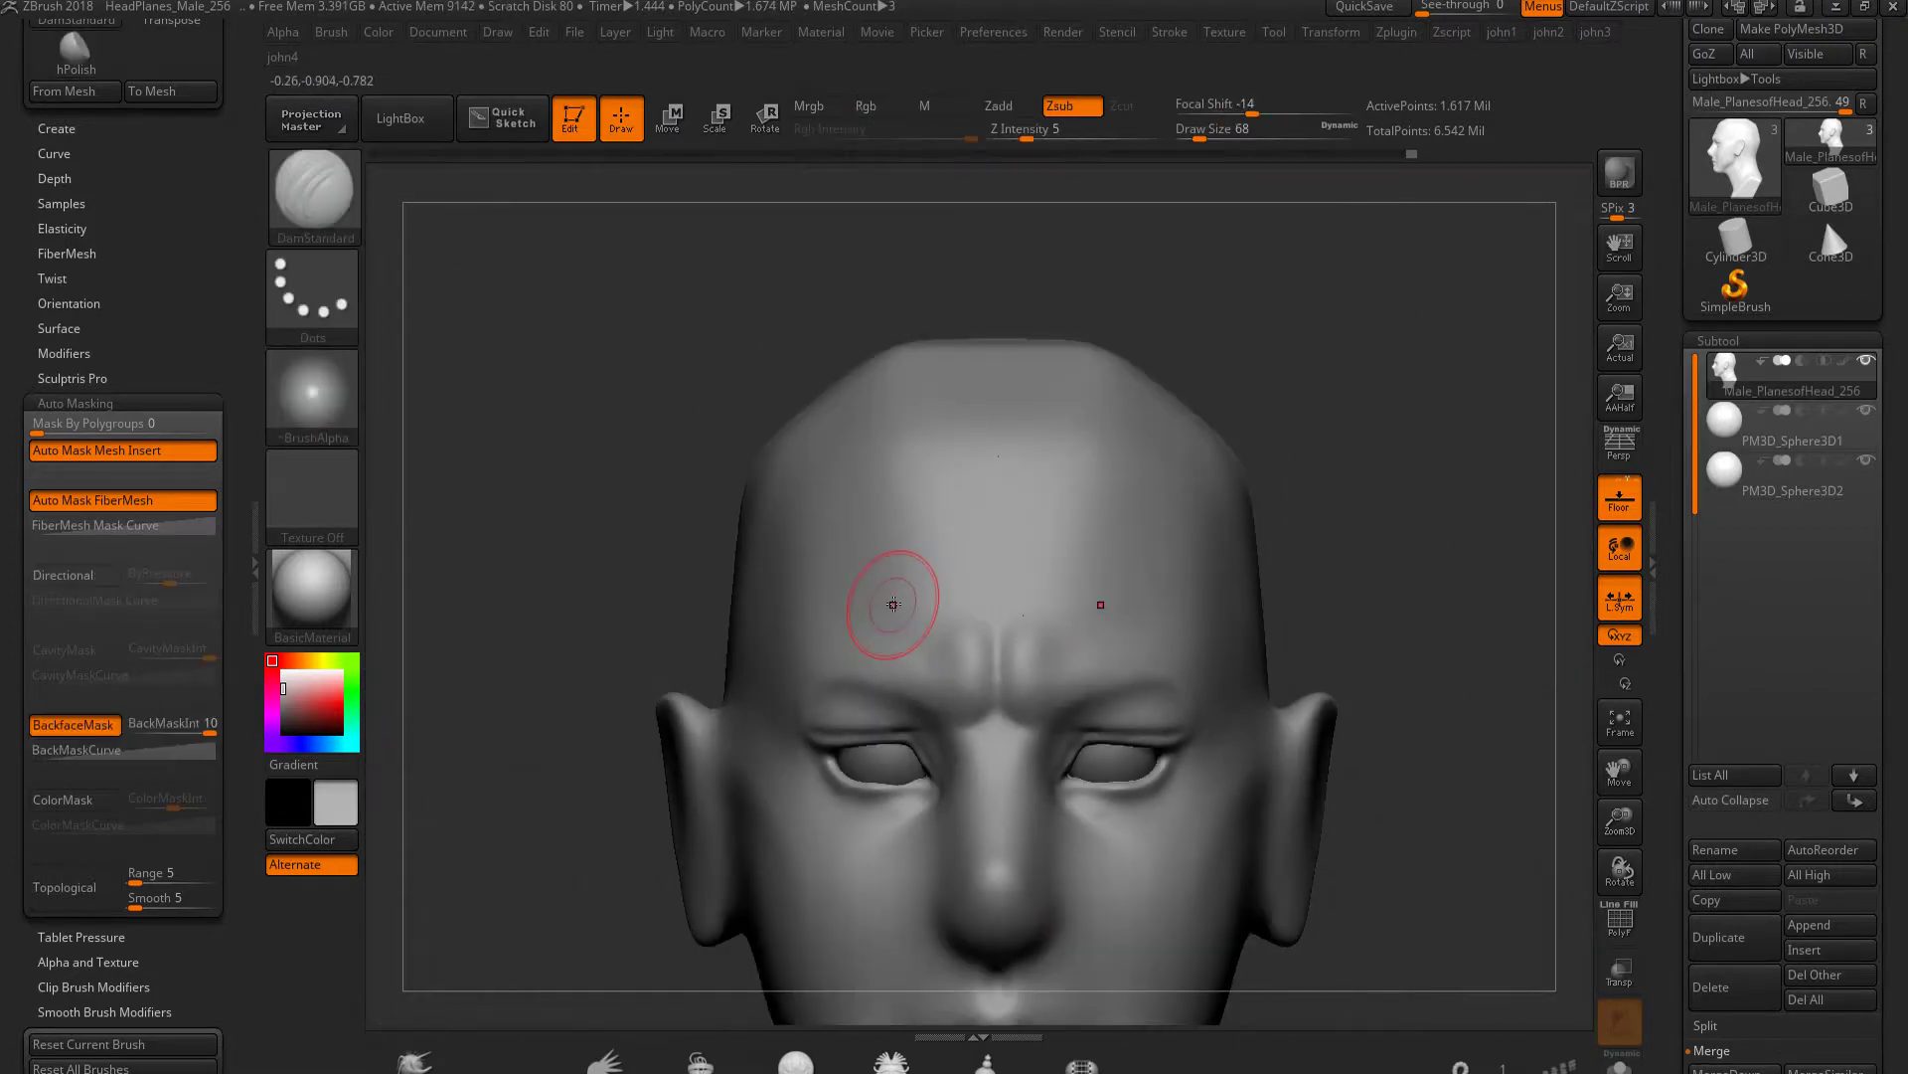
alt+right_drag(1051, 620, 1121, 683)
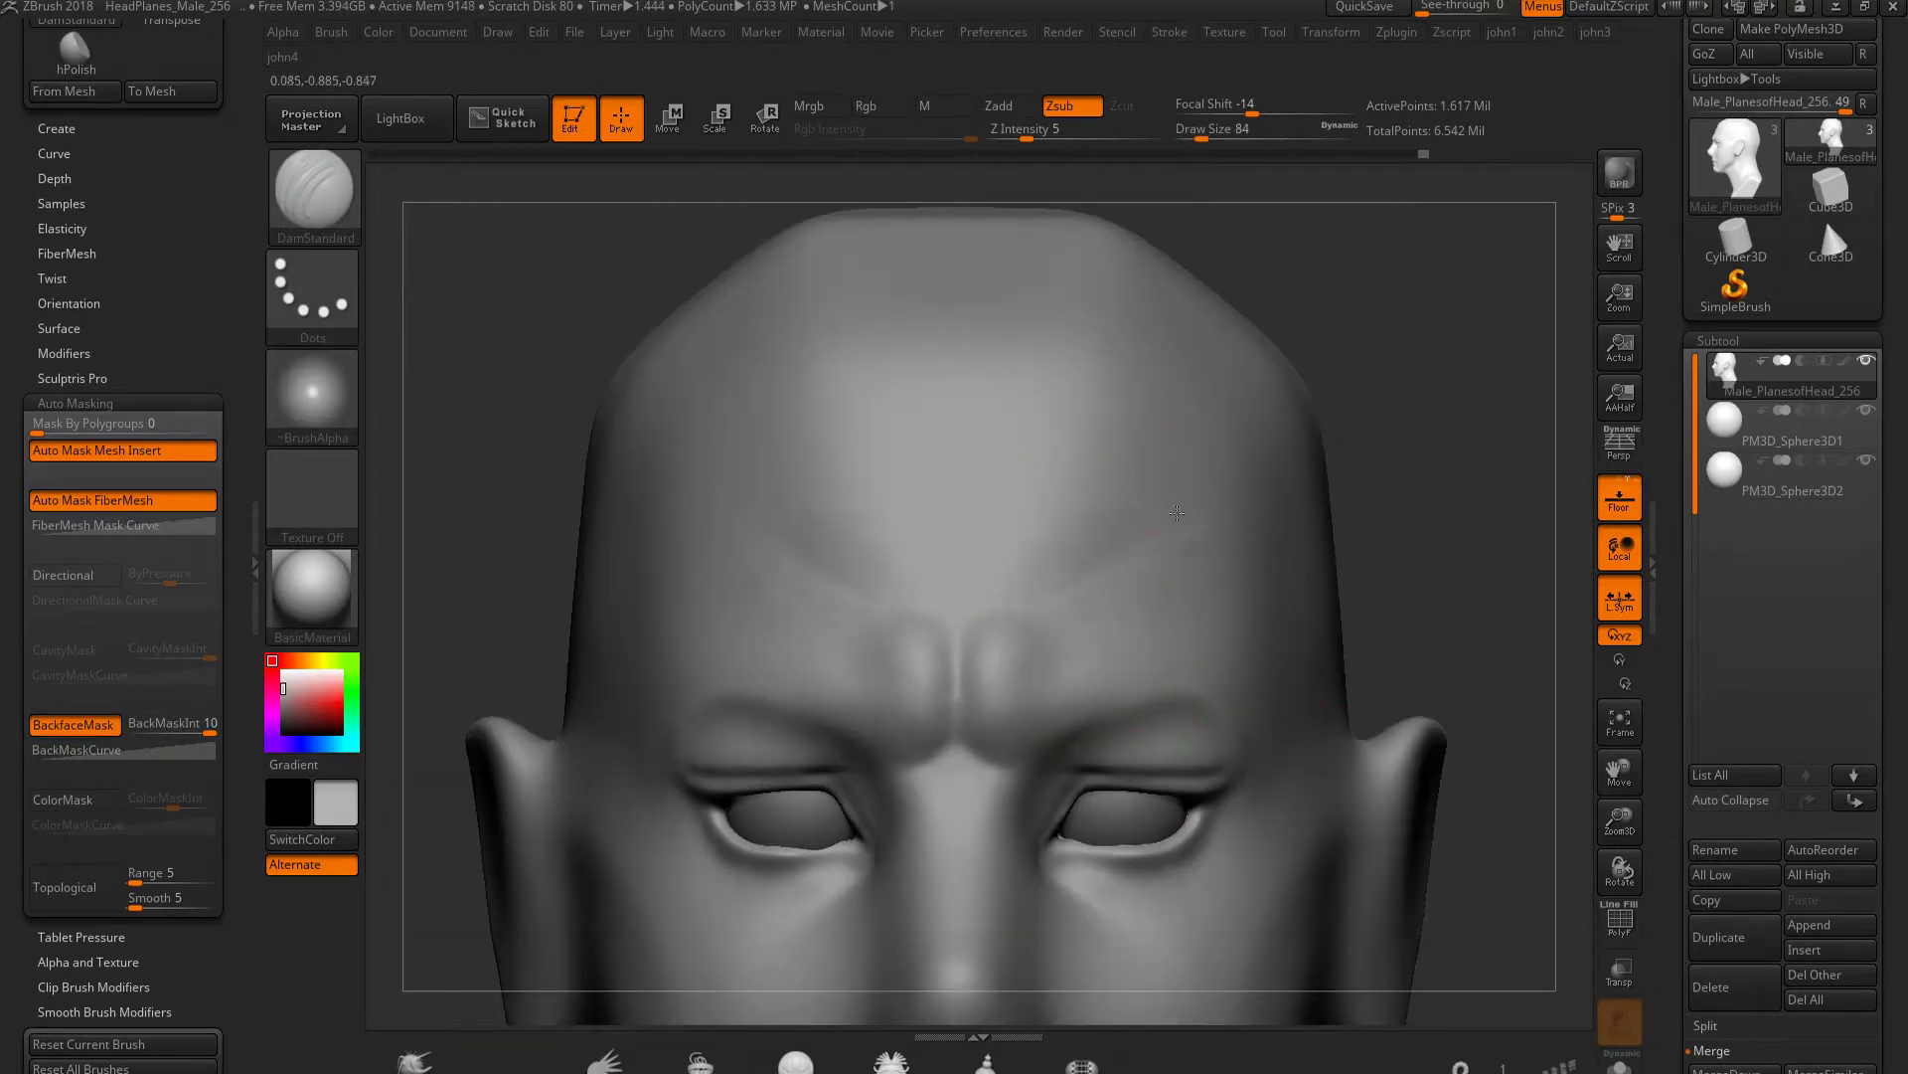
key(shift)
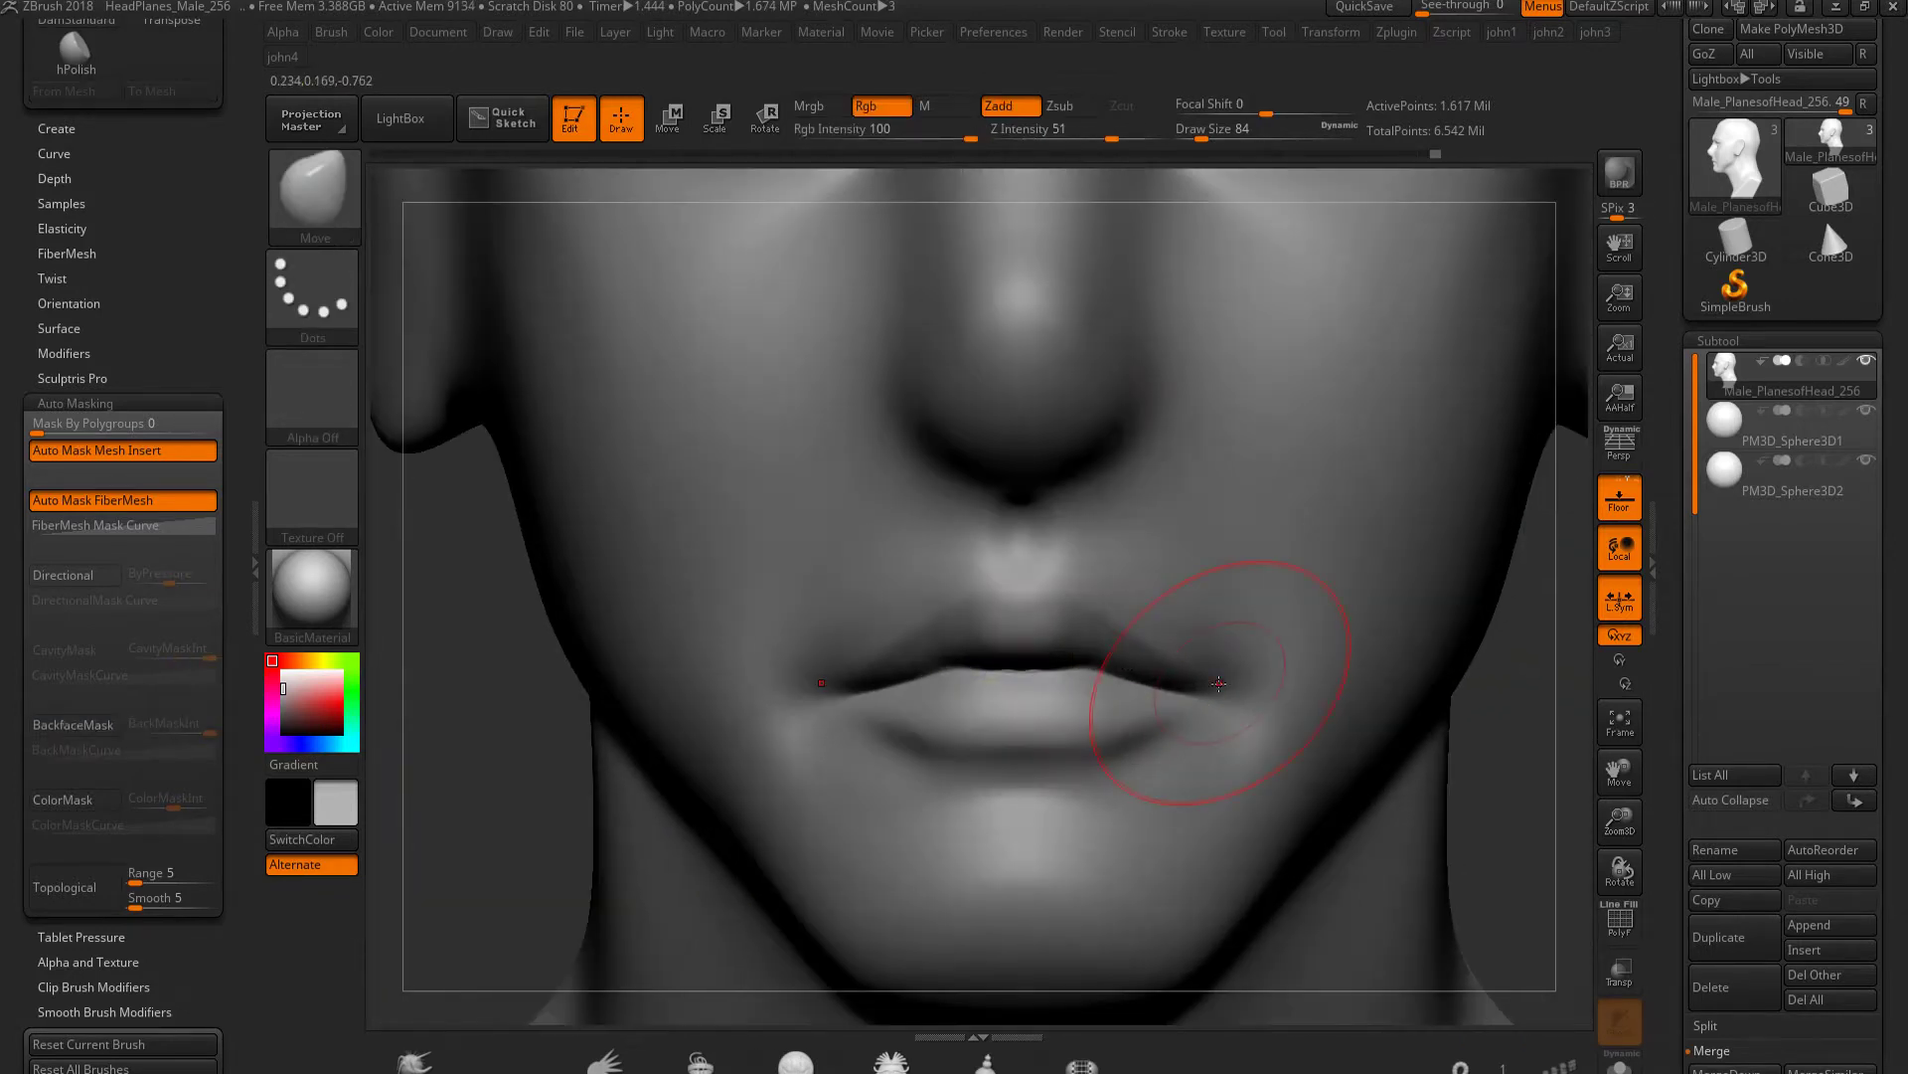
Drag both mouth corners downward into a frown and rotate to check it
drag(1220, 661, 1222, 685)
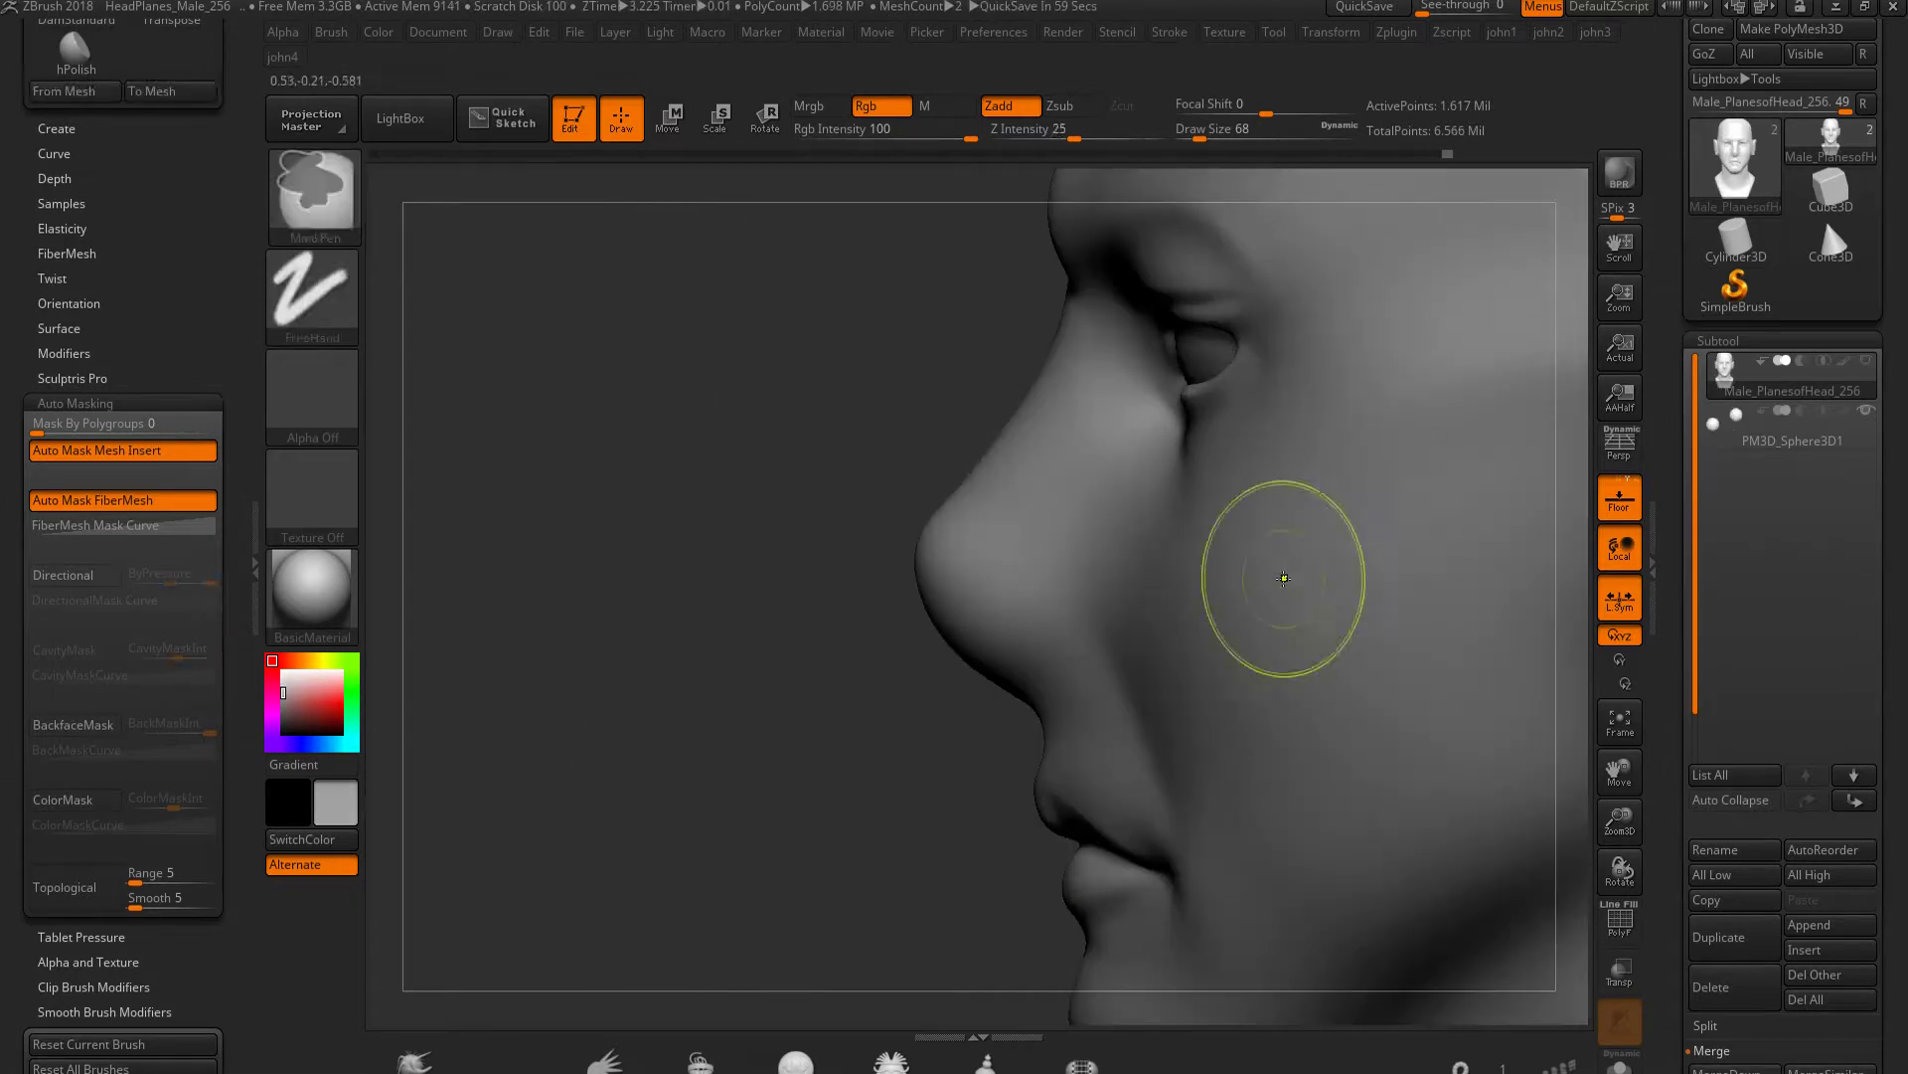
key(ctrl)
key(bracketright)
mouse_move(1143, 586)
mouse_down()
mouse_move(1404, 562)
mouse_move(1244, 675)
mouse_move(1226, 505)
mouse_move(1293, 373)
mouse_up()
Sharpen the mouth-corner creases with DamStandard and smoothing, checking from the front
key(b)
key(d)
key(s)
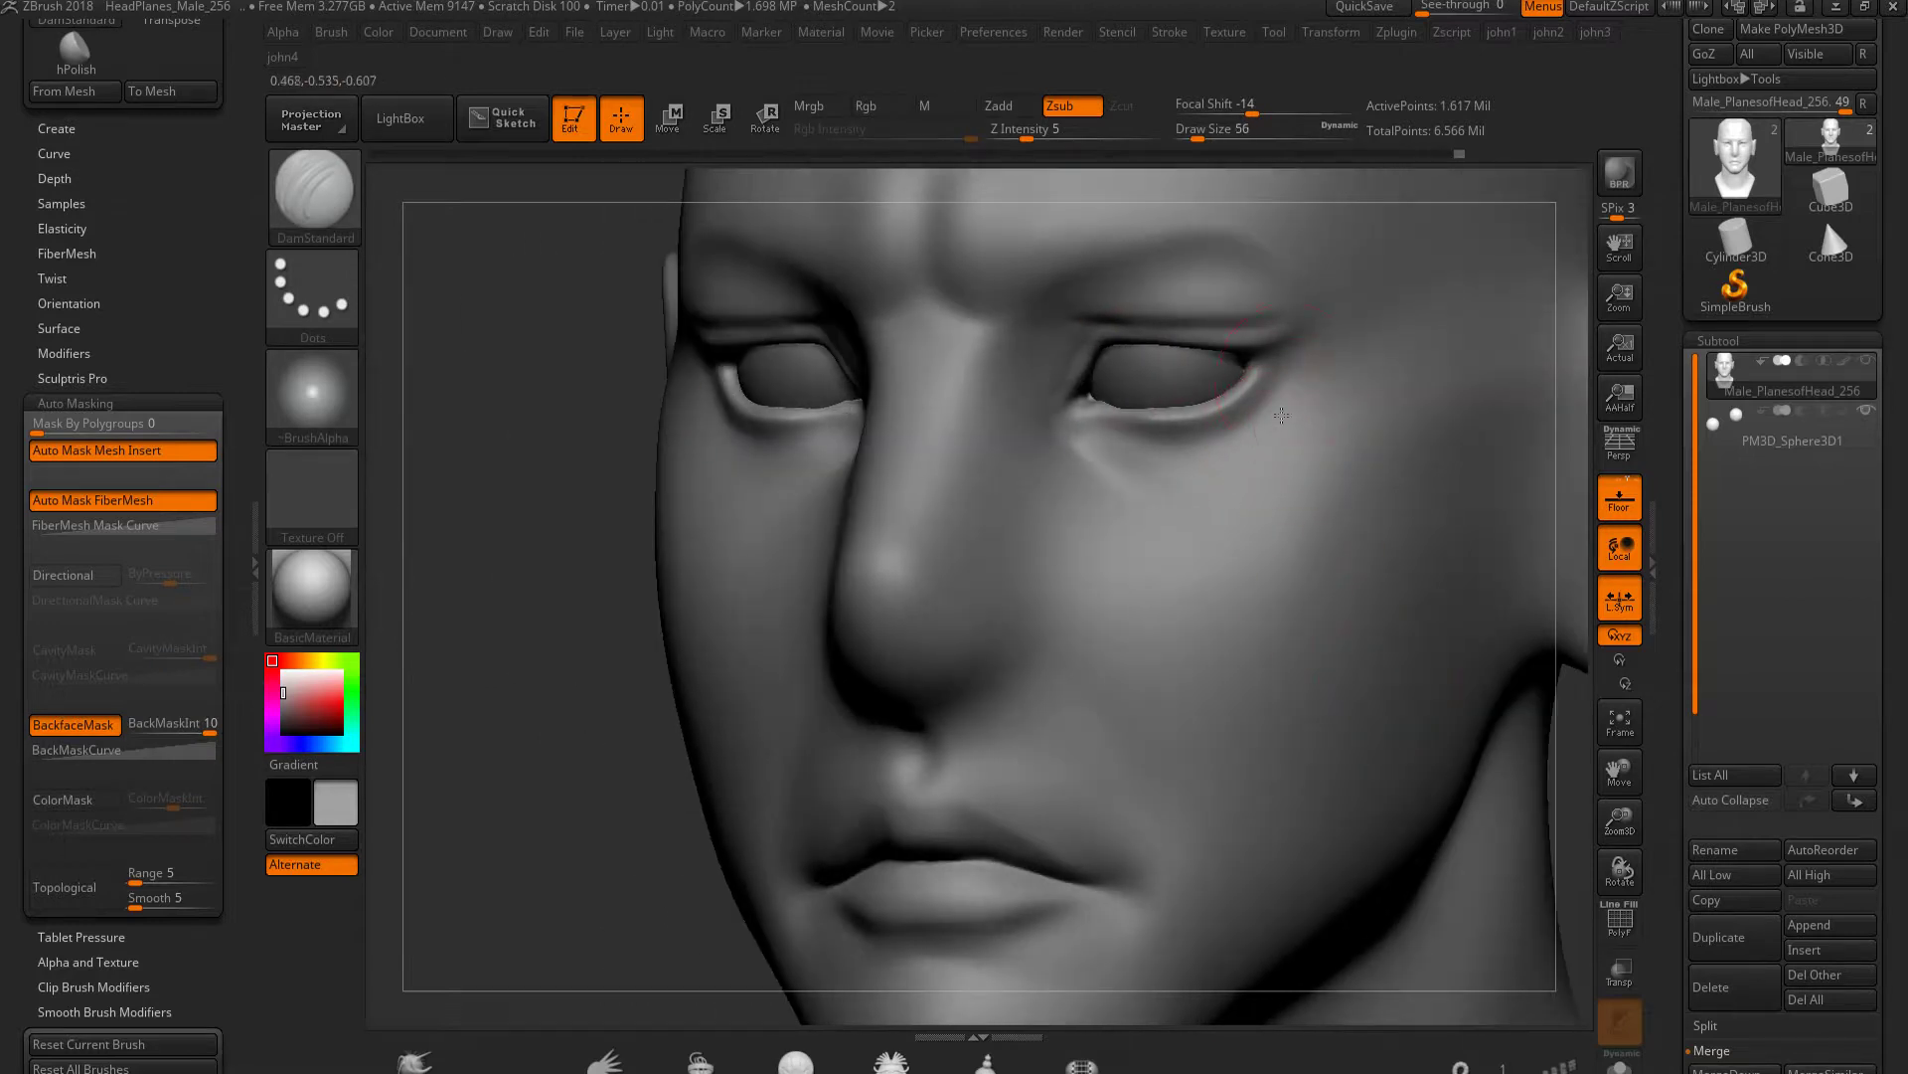
shift+drag(617, 766, 1214, 448)
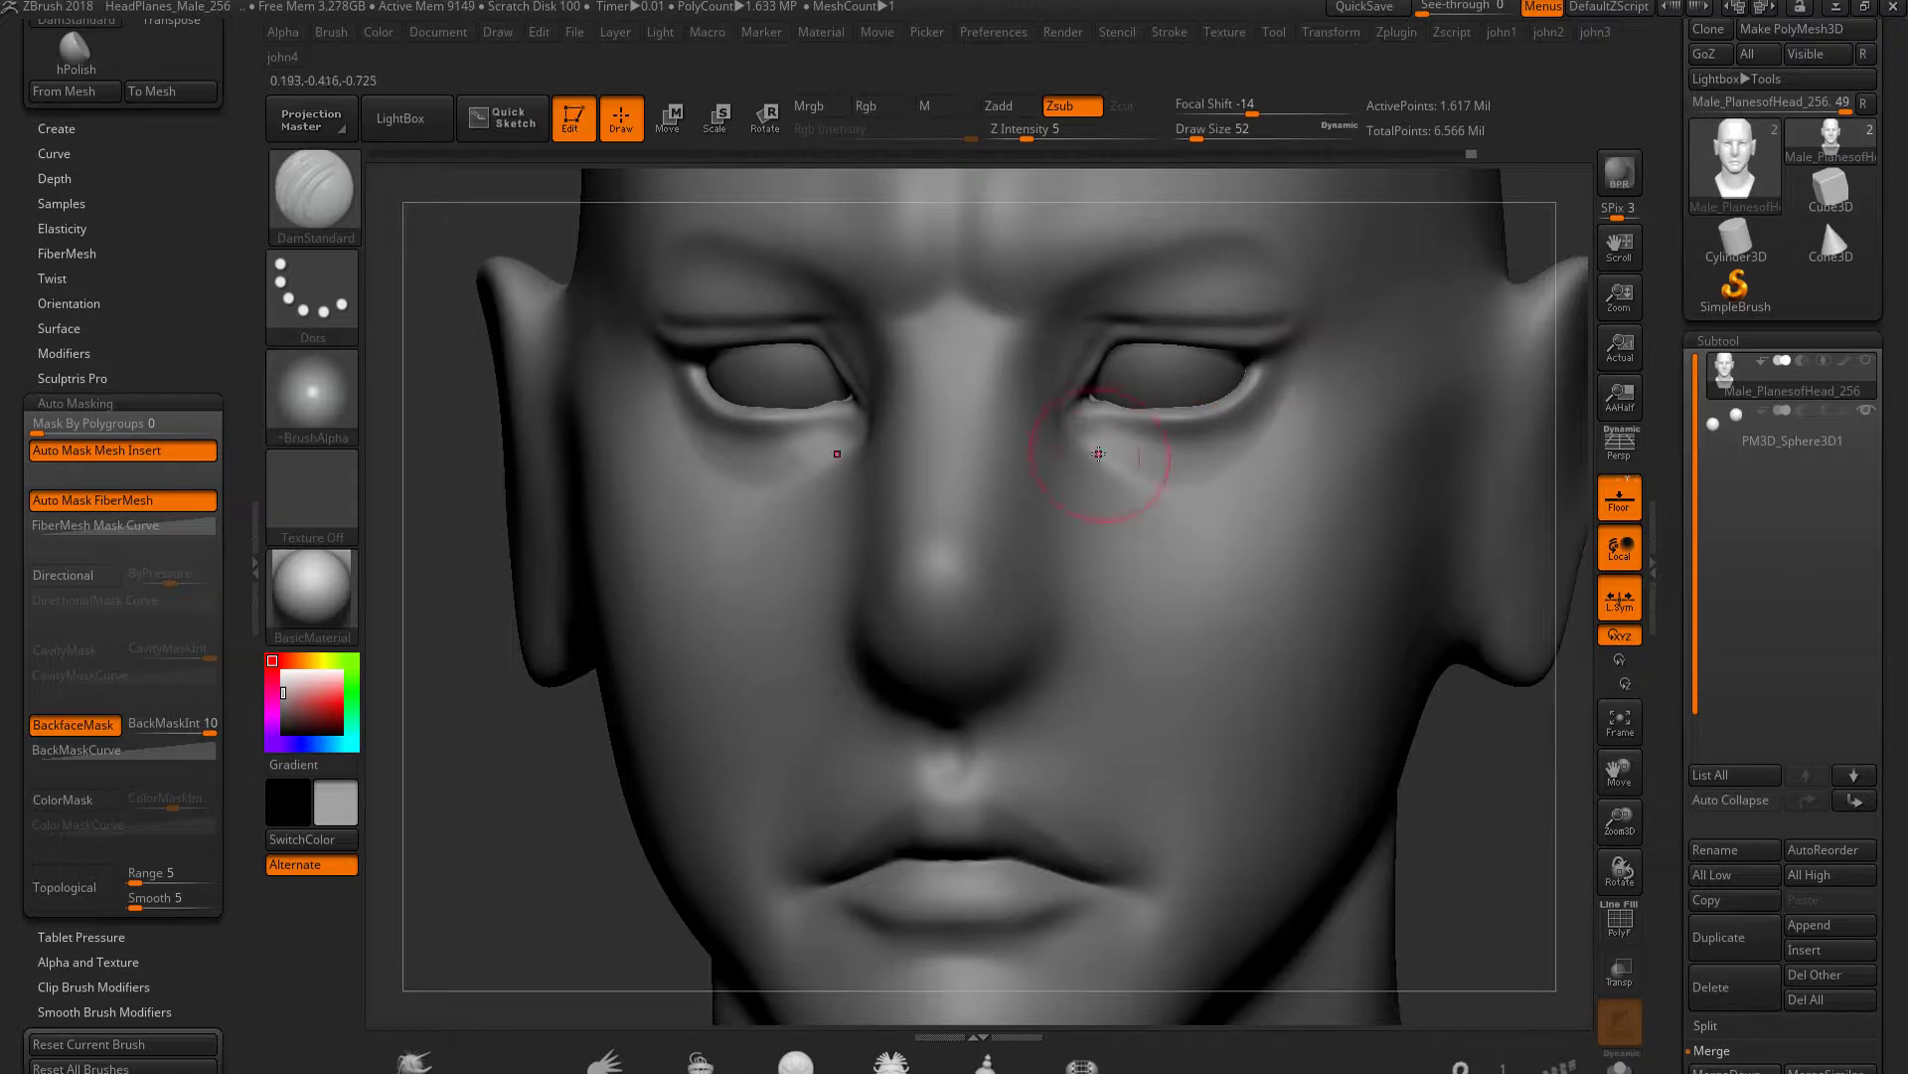
key(shift)
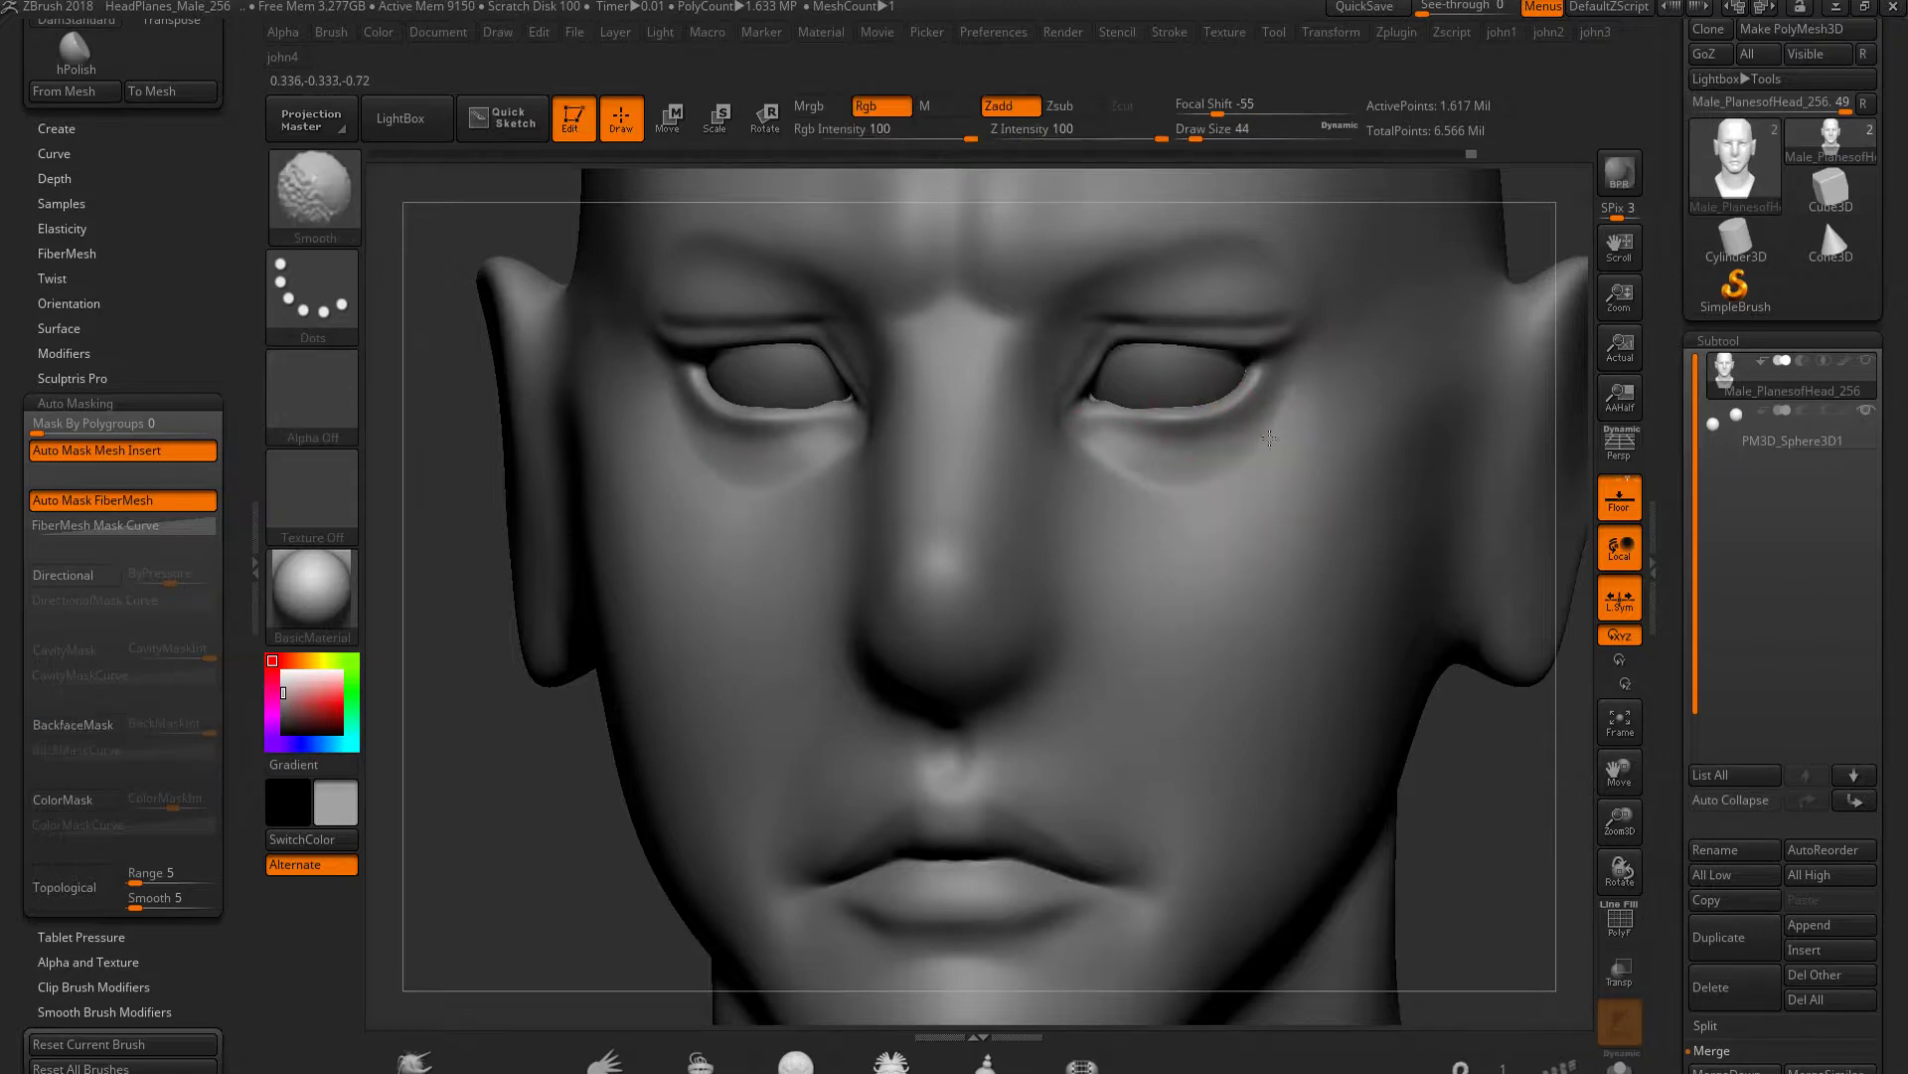
key(f)
key(ctrl)
mouse_move(1363, 788)
mouse_down()
mouse_move(1342, 790)
mouse_move(1287, 490)
mouse_up()
key(alt)
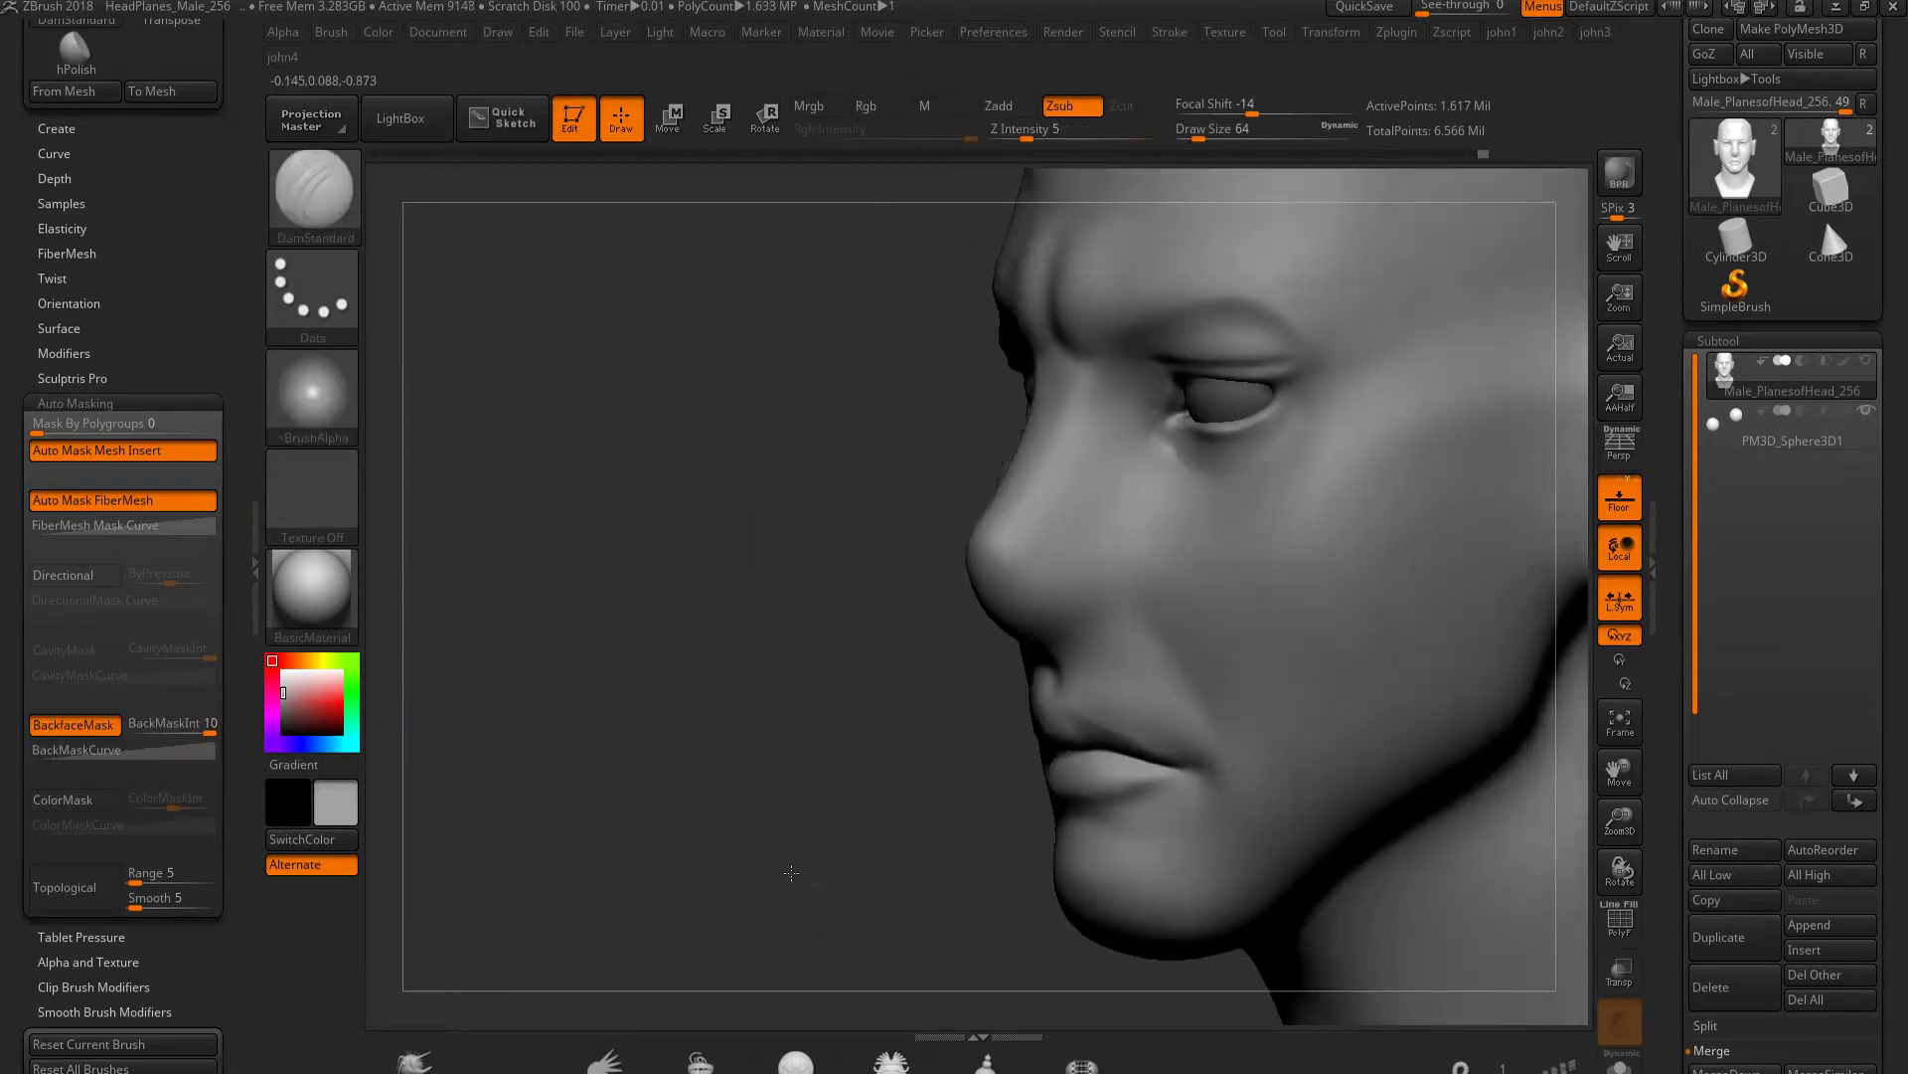
shift+drag(767, 889, 789, 745)
Reshape both ears symmetrically with the Move brush and zoom in on the ear
key(b)
key(m)
key(v)
mouse_move(1382, 610)
mouse_down()
mouse_move(1407, 500)
mouse_move(759, 848)
mouse_up()
mouse_move(662, 618)
shift+mouse_down()
mouse_move(789, 630)
mouse_move(873, 554)
shift+mouse_up()
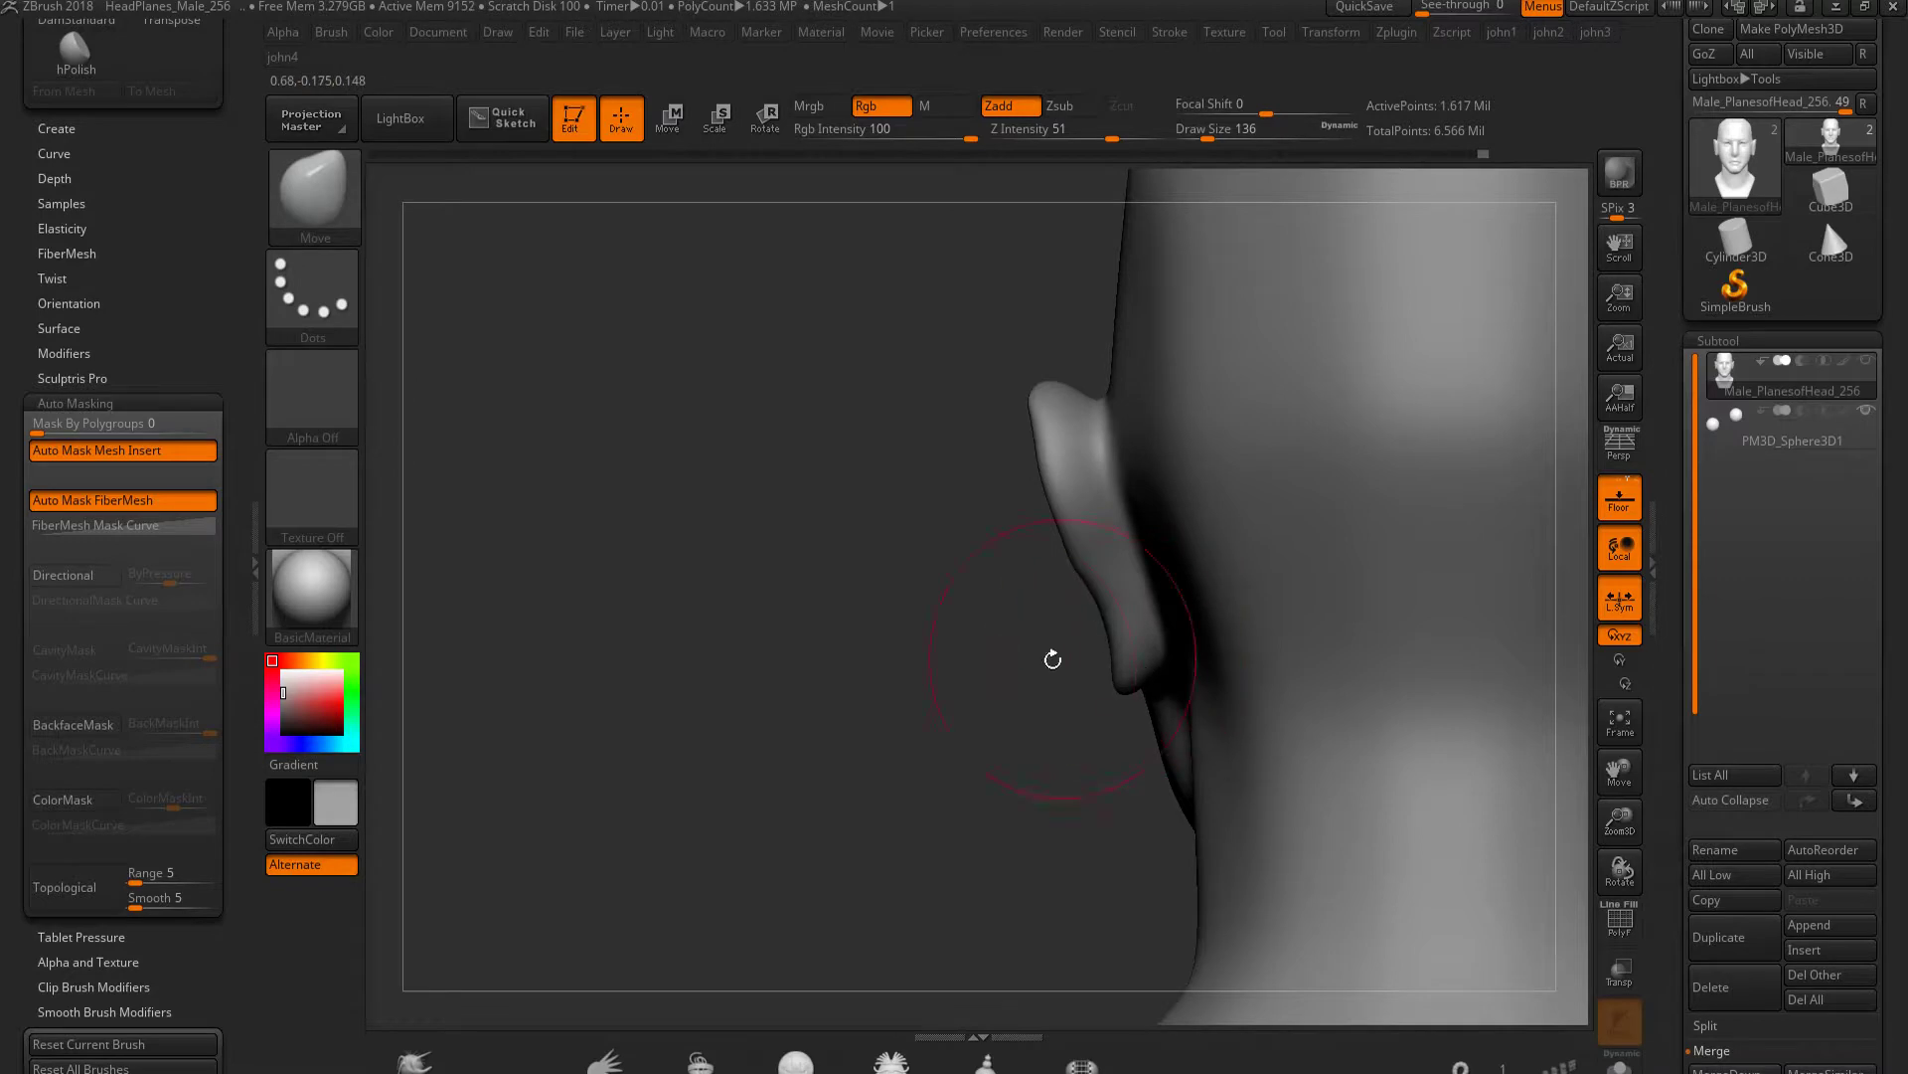
Turn to a close side view of the ear and polish its surface
shift+drag(1043, 617, 1041, 544)
mouse_move(1079, 454)
shift+mouse_down()
mouse_move(556, 912)
mouse_move(848, 571)
mouse_move(618, 695)
shift+mouse_up()
key(h)
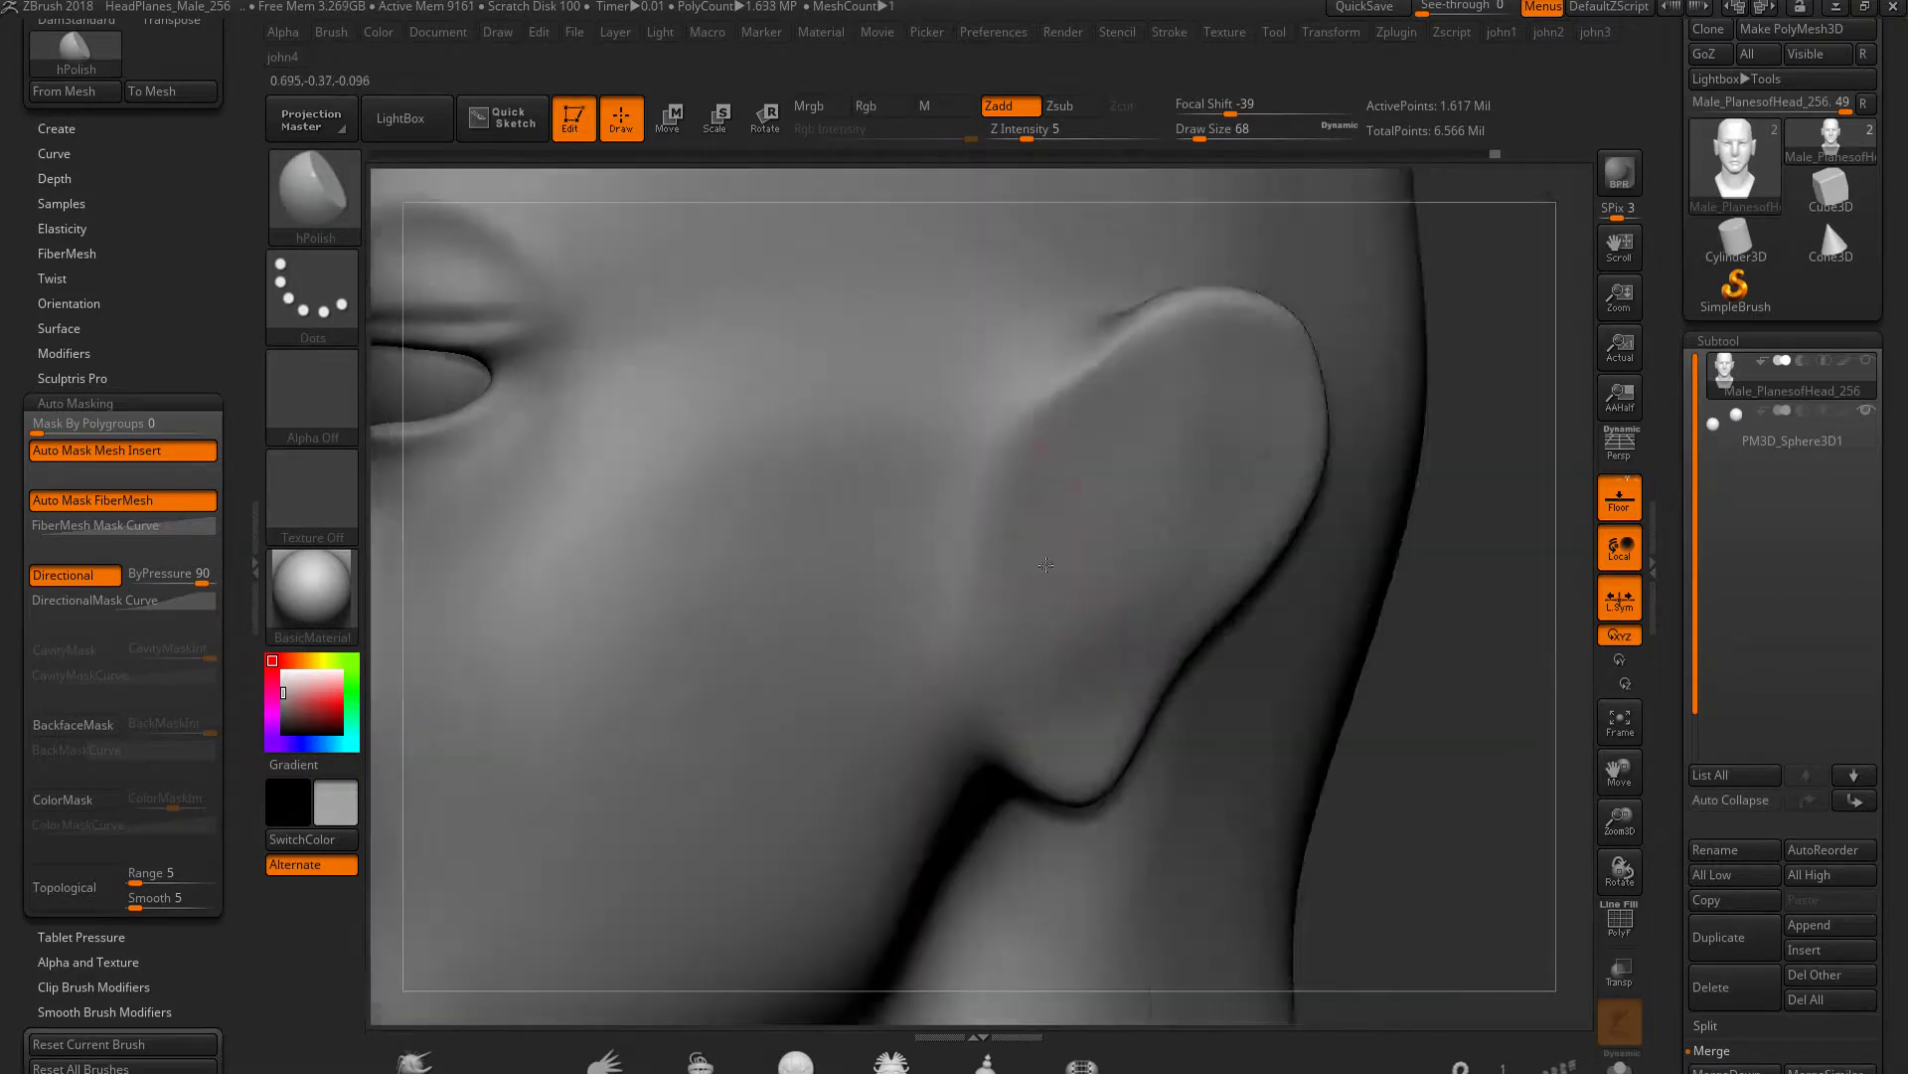
mouse_move(1017, 584)
shift+mouse_down()
mouse_move(994, 512)
mouse_move(973, 558)
mouse_move(997, 647)
shift+mouse_up()
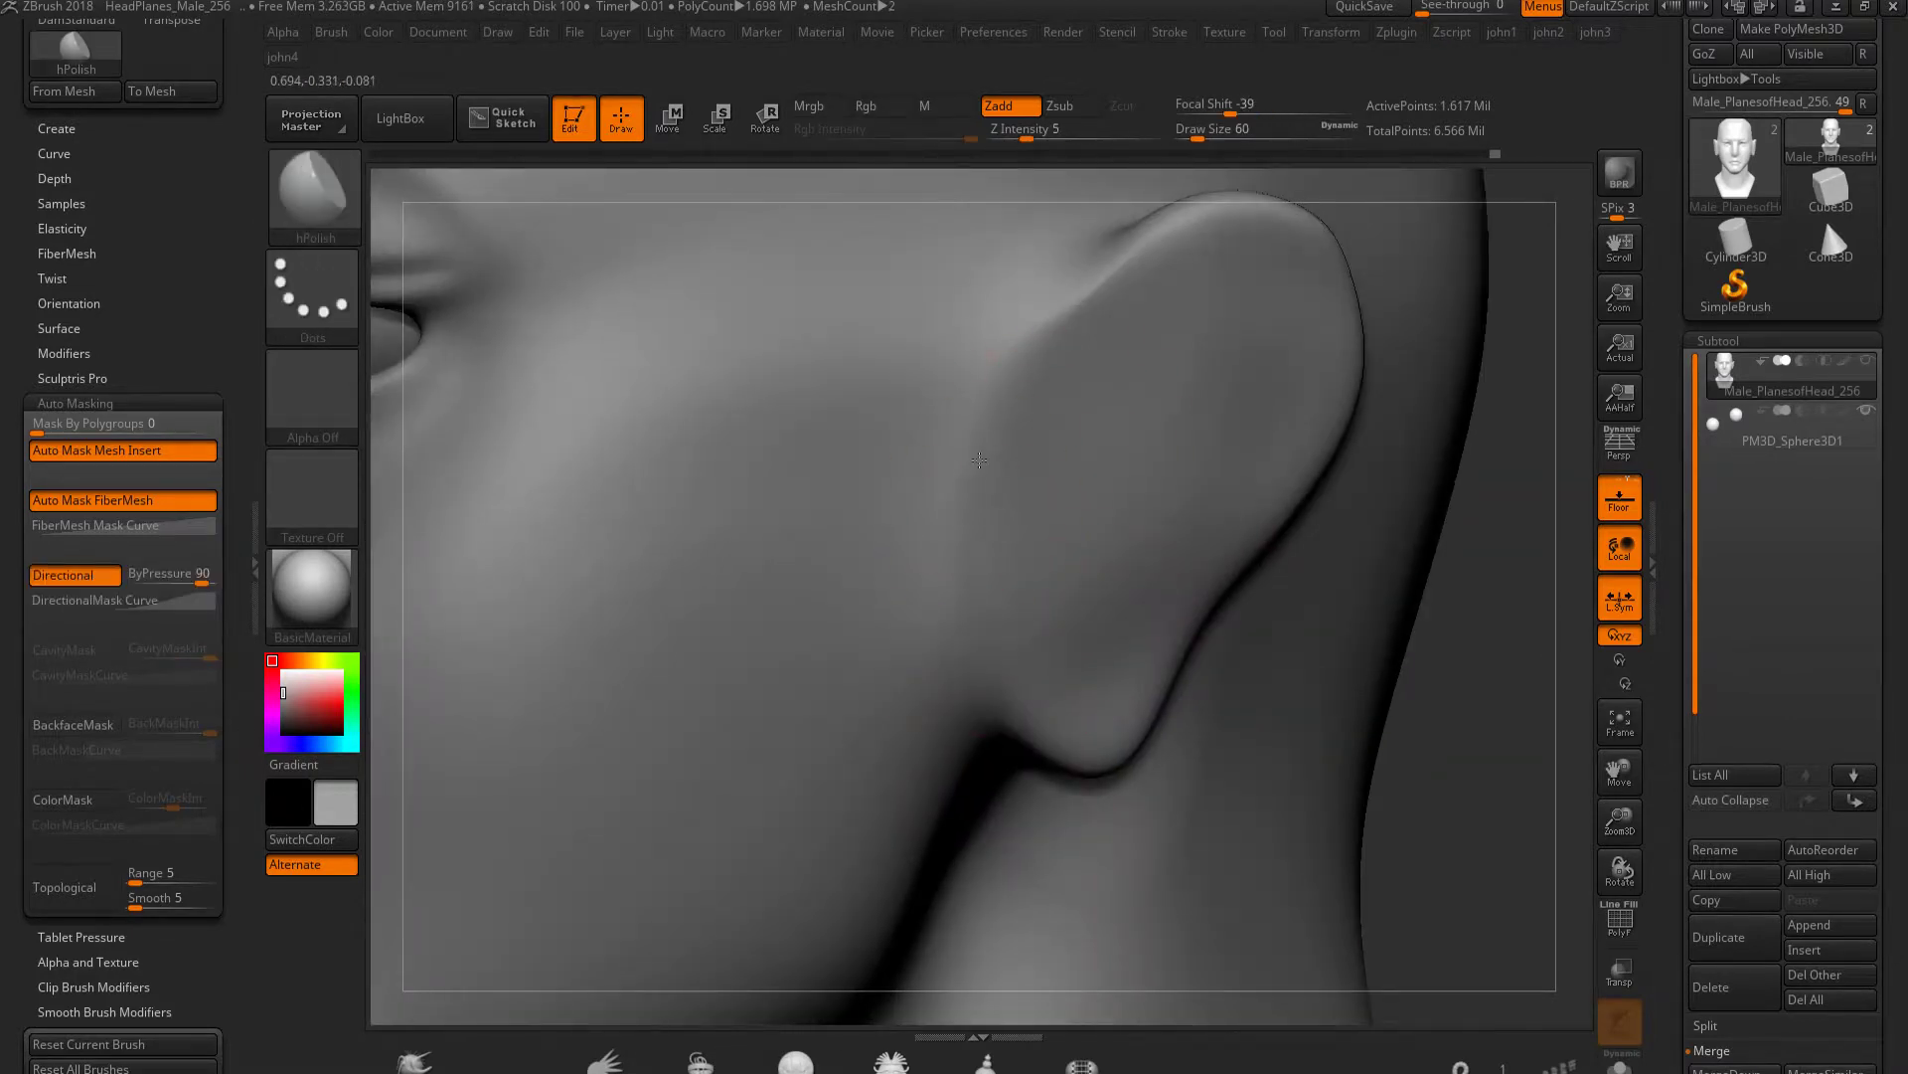
key(shift)
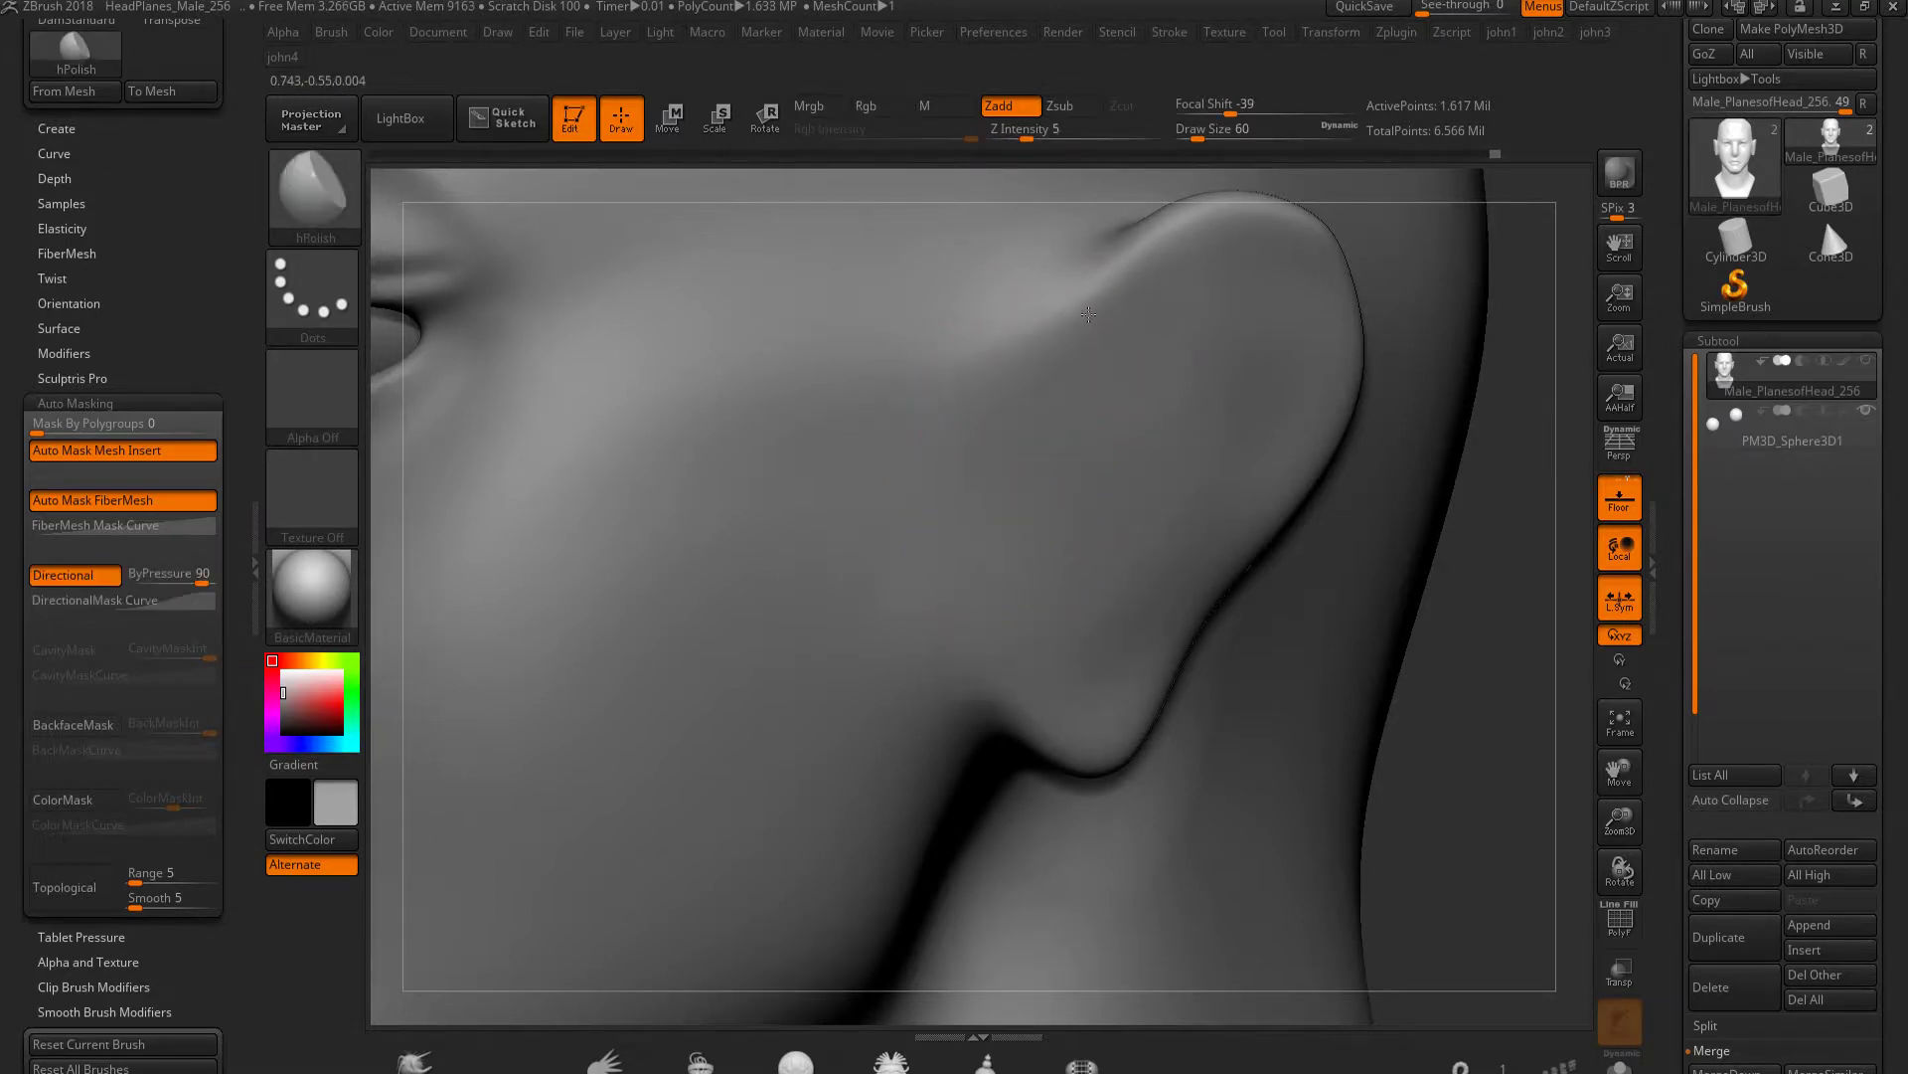
Build up clay ridges along the upper inner ear and smooth them
key(b)
key(c)
key(b)
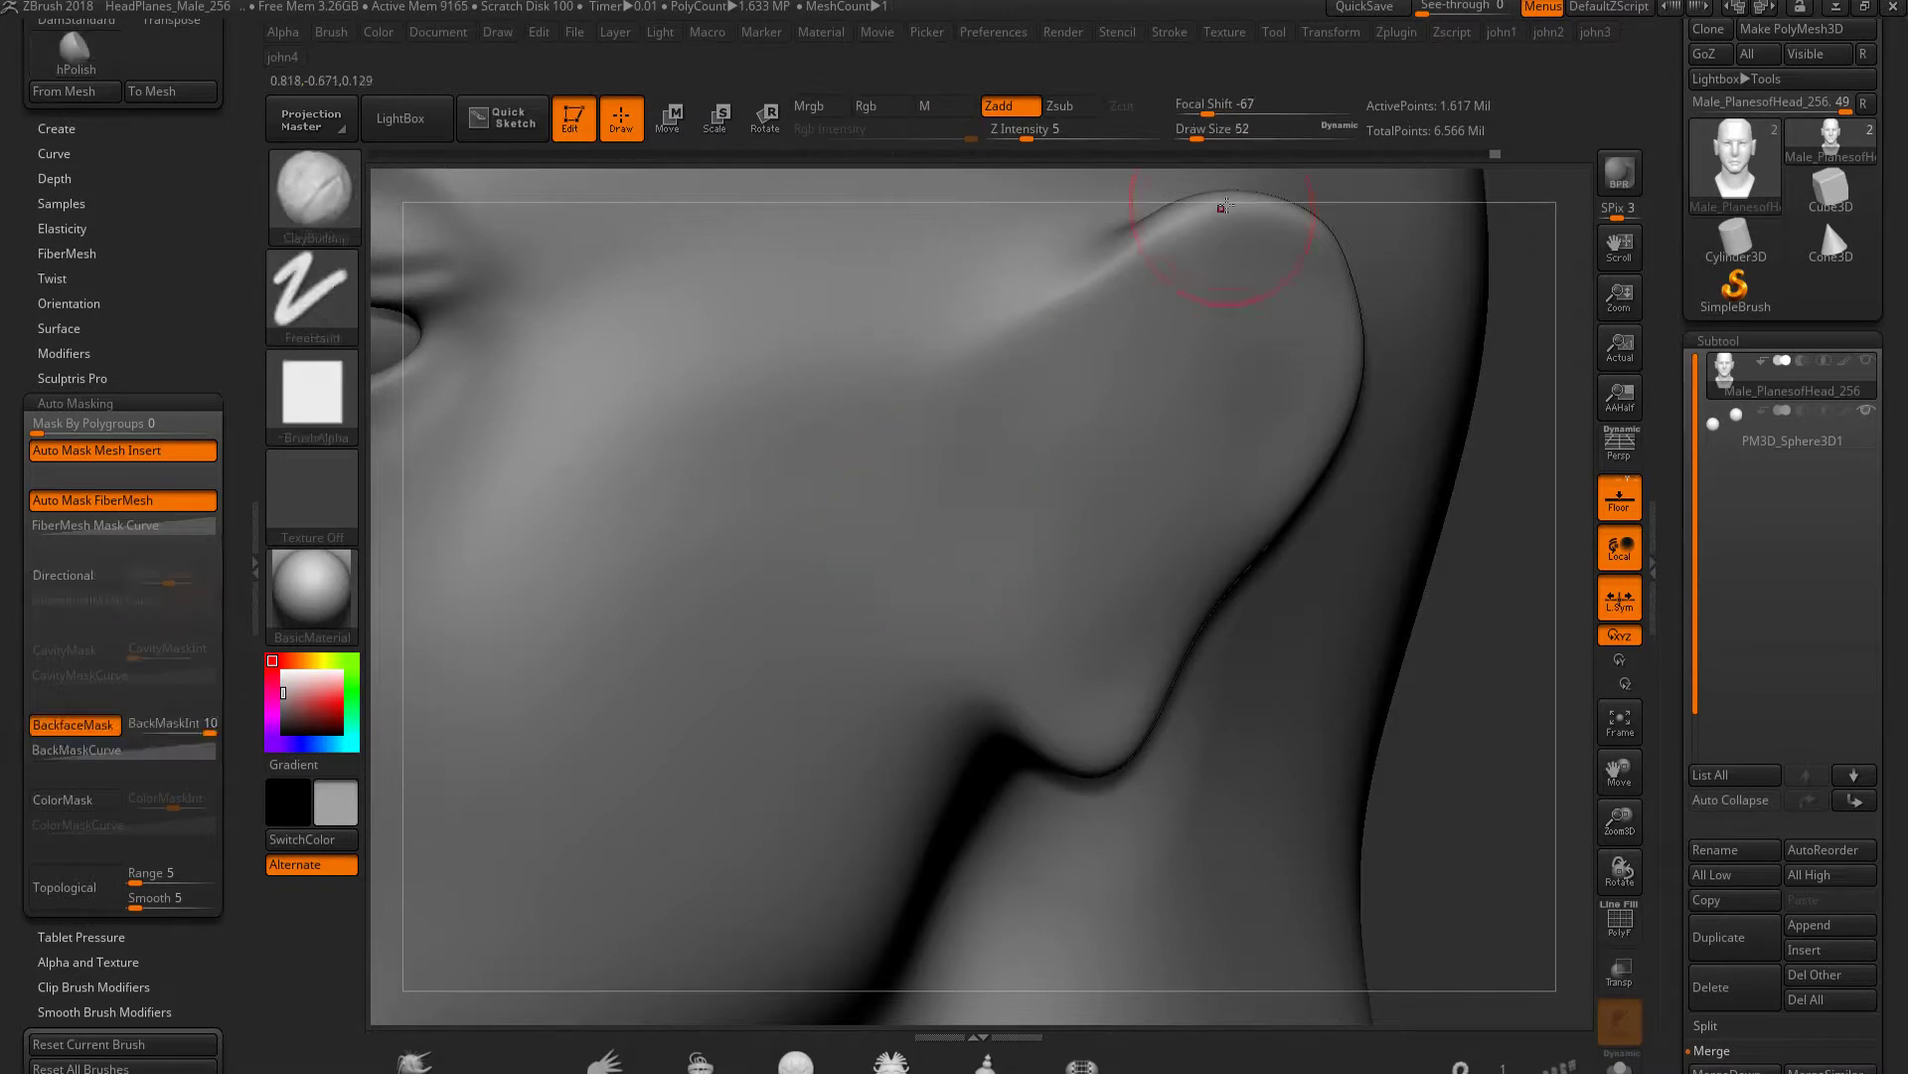
mouse_move(1152, 254)
mouse_down()
mouse_move(1198, 235)
mouse_move(1291, 398)
mouse_move(1175, 621)
mouse_up()
shift+drag(1153, 249, 1282, 278)
shift+drag(1193, 408, 1272, 517)
drag(1182, 319, 1262, 407)
mouse_move(1124, 338)
mouse_down()
mouse_move(1256, 320)
mouse_move(1223, 447)
mouse_up()
shift+drag(1183, 328, 1252, 467)
Carve crease lines in the inner ear and concha, then smooth them into soft forms
mouse_move(1156, 360)
mouse_down()
mouse_move(1243, 398)
mouse_move(1123, 616)
mouse_move(1059, 596)
mouse_move(1152, 390)
mouse_move(1152, 475)
mouse_up()
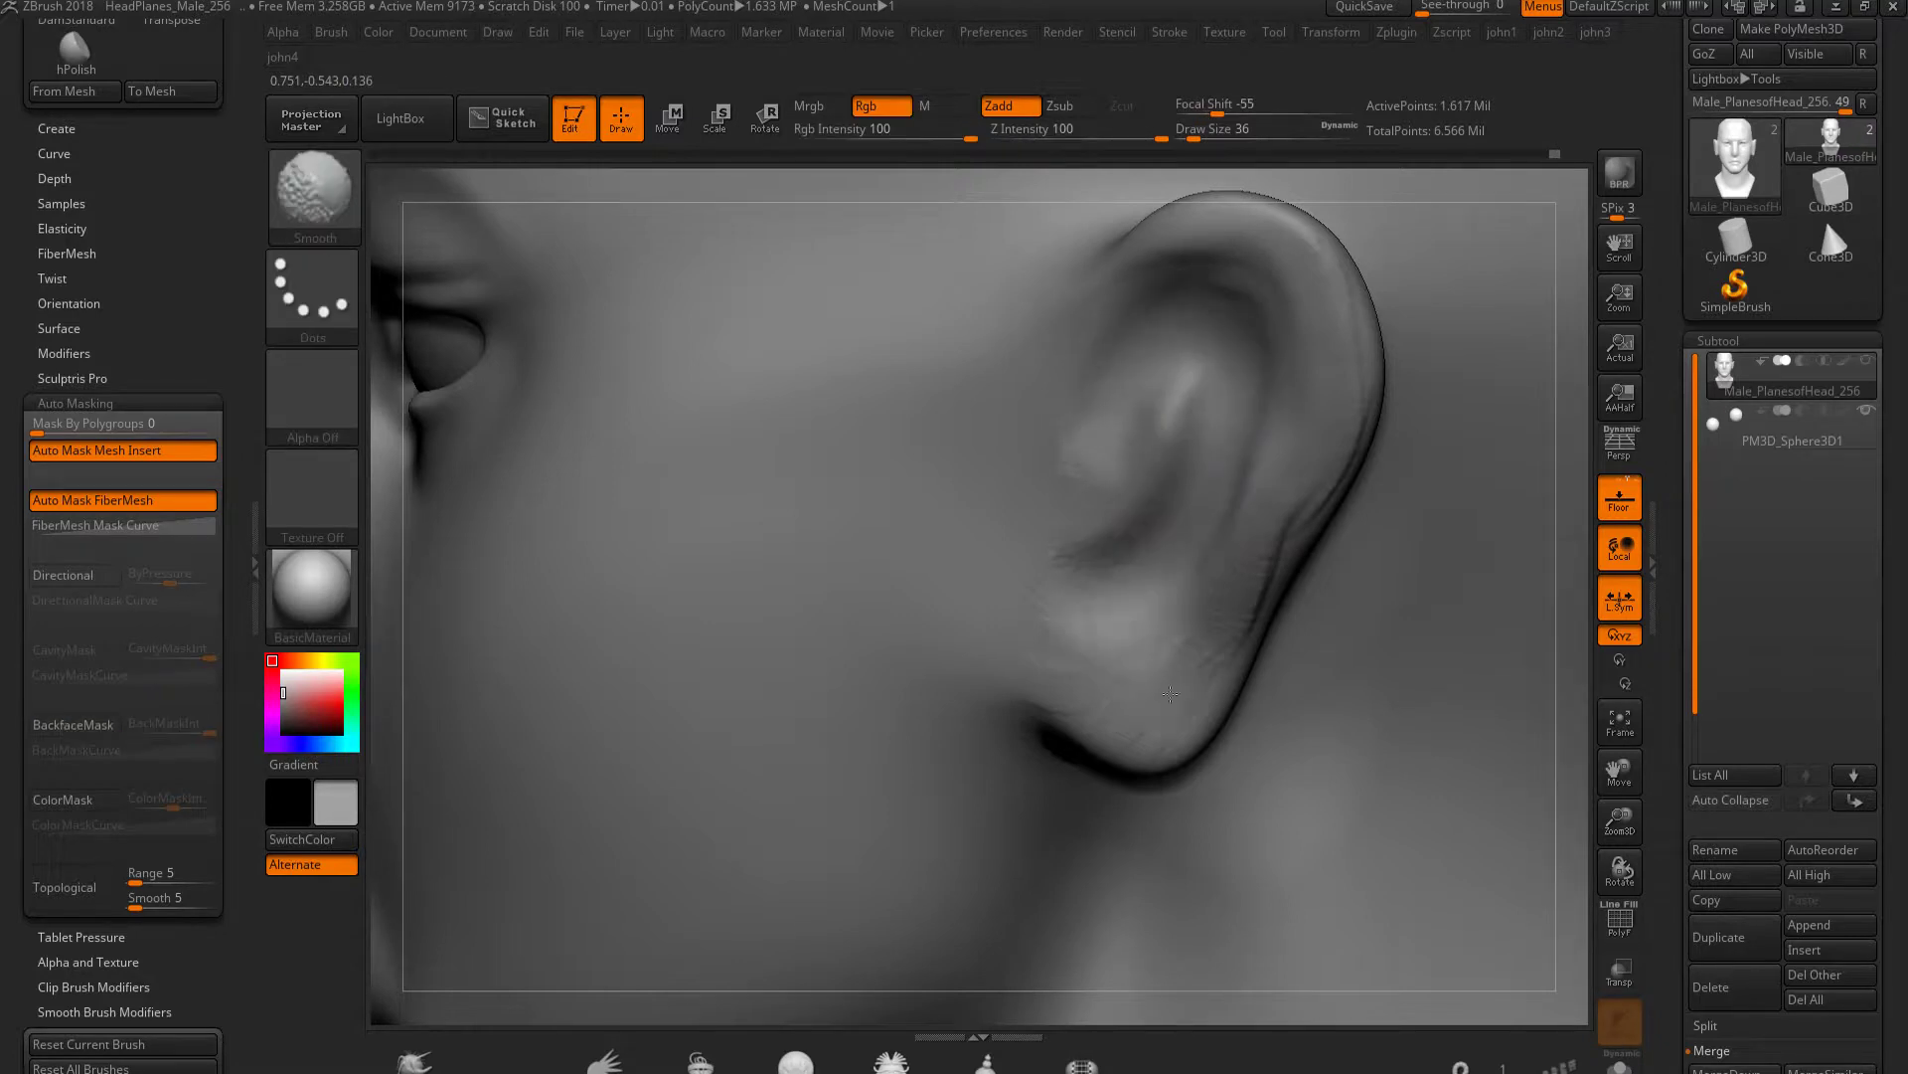
drag(1109, 311, 1104, 378)
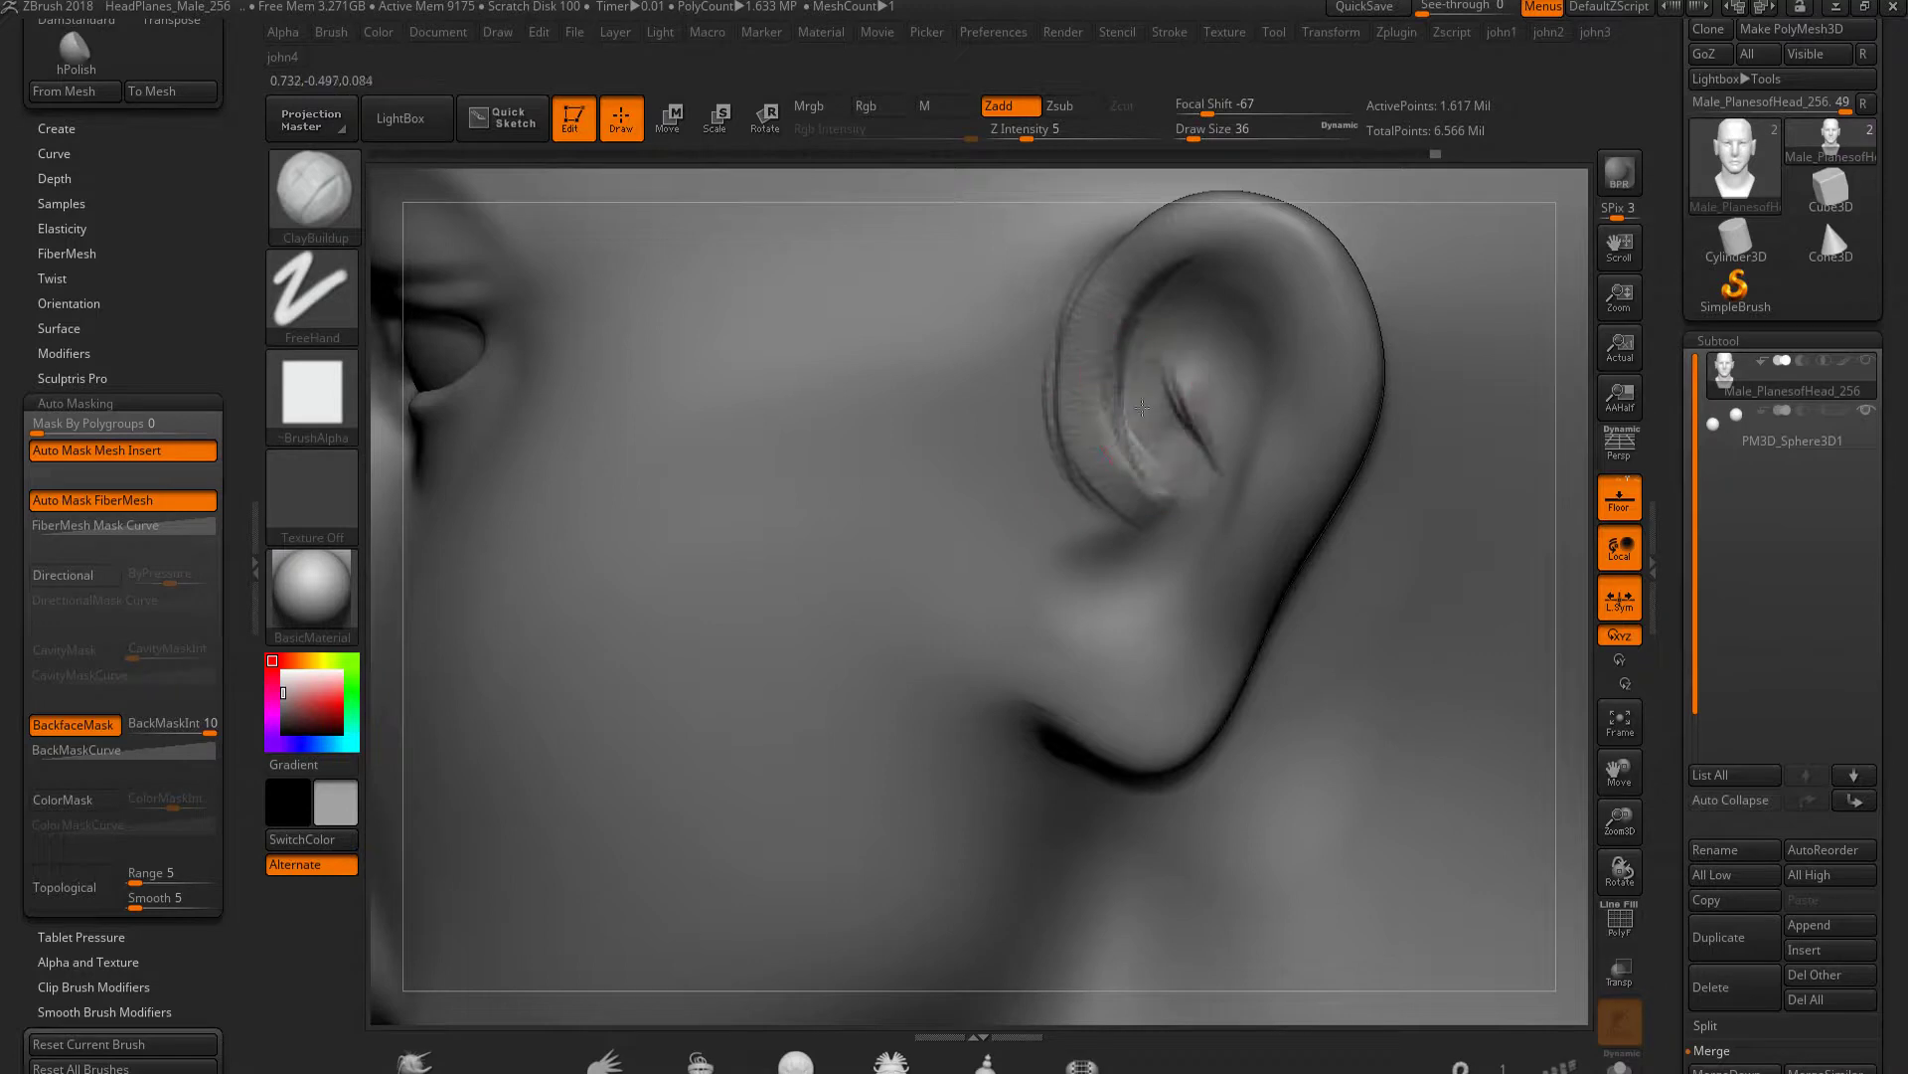
shift+drag(1153, 417, 1090, 468)
key(b)
key(d)
key(s)
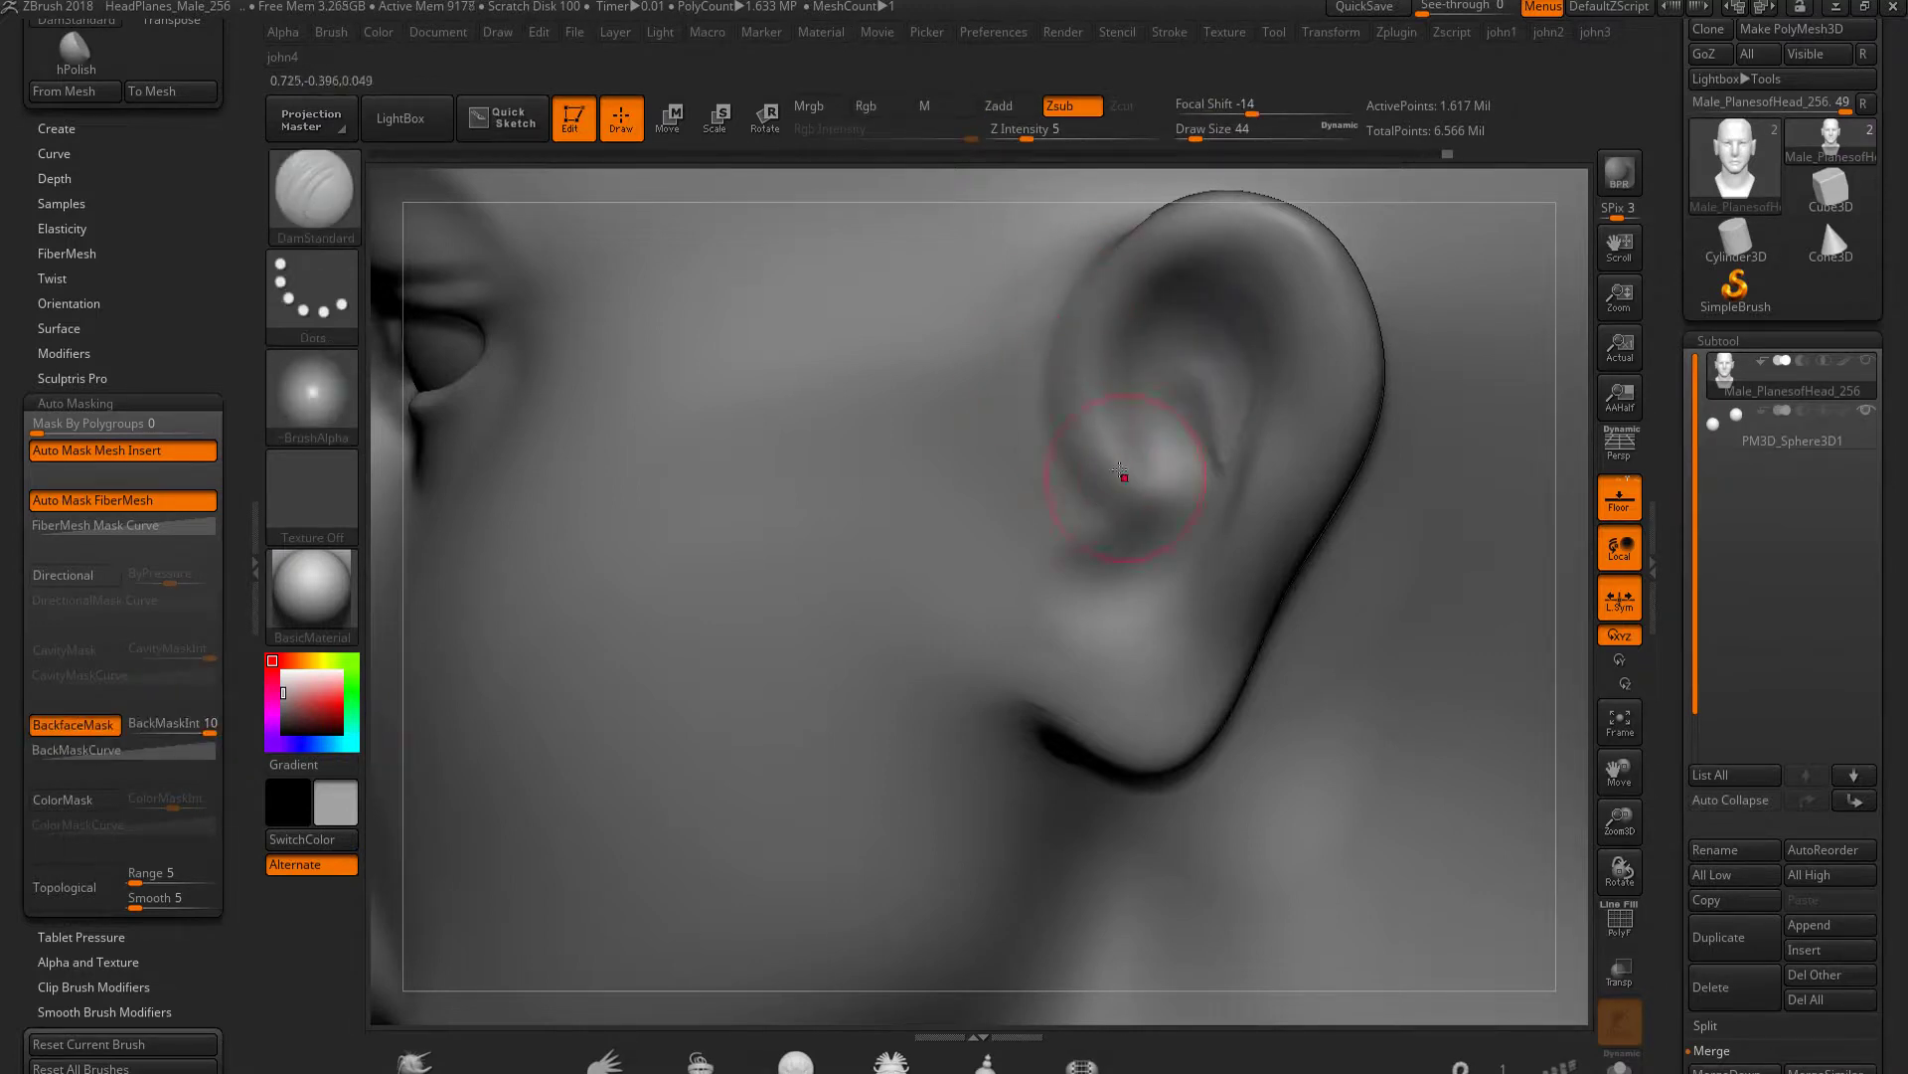
key(b)
key(m)
key(v)
key(bracketright)
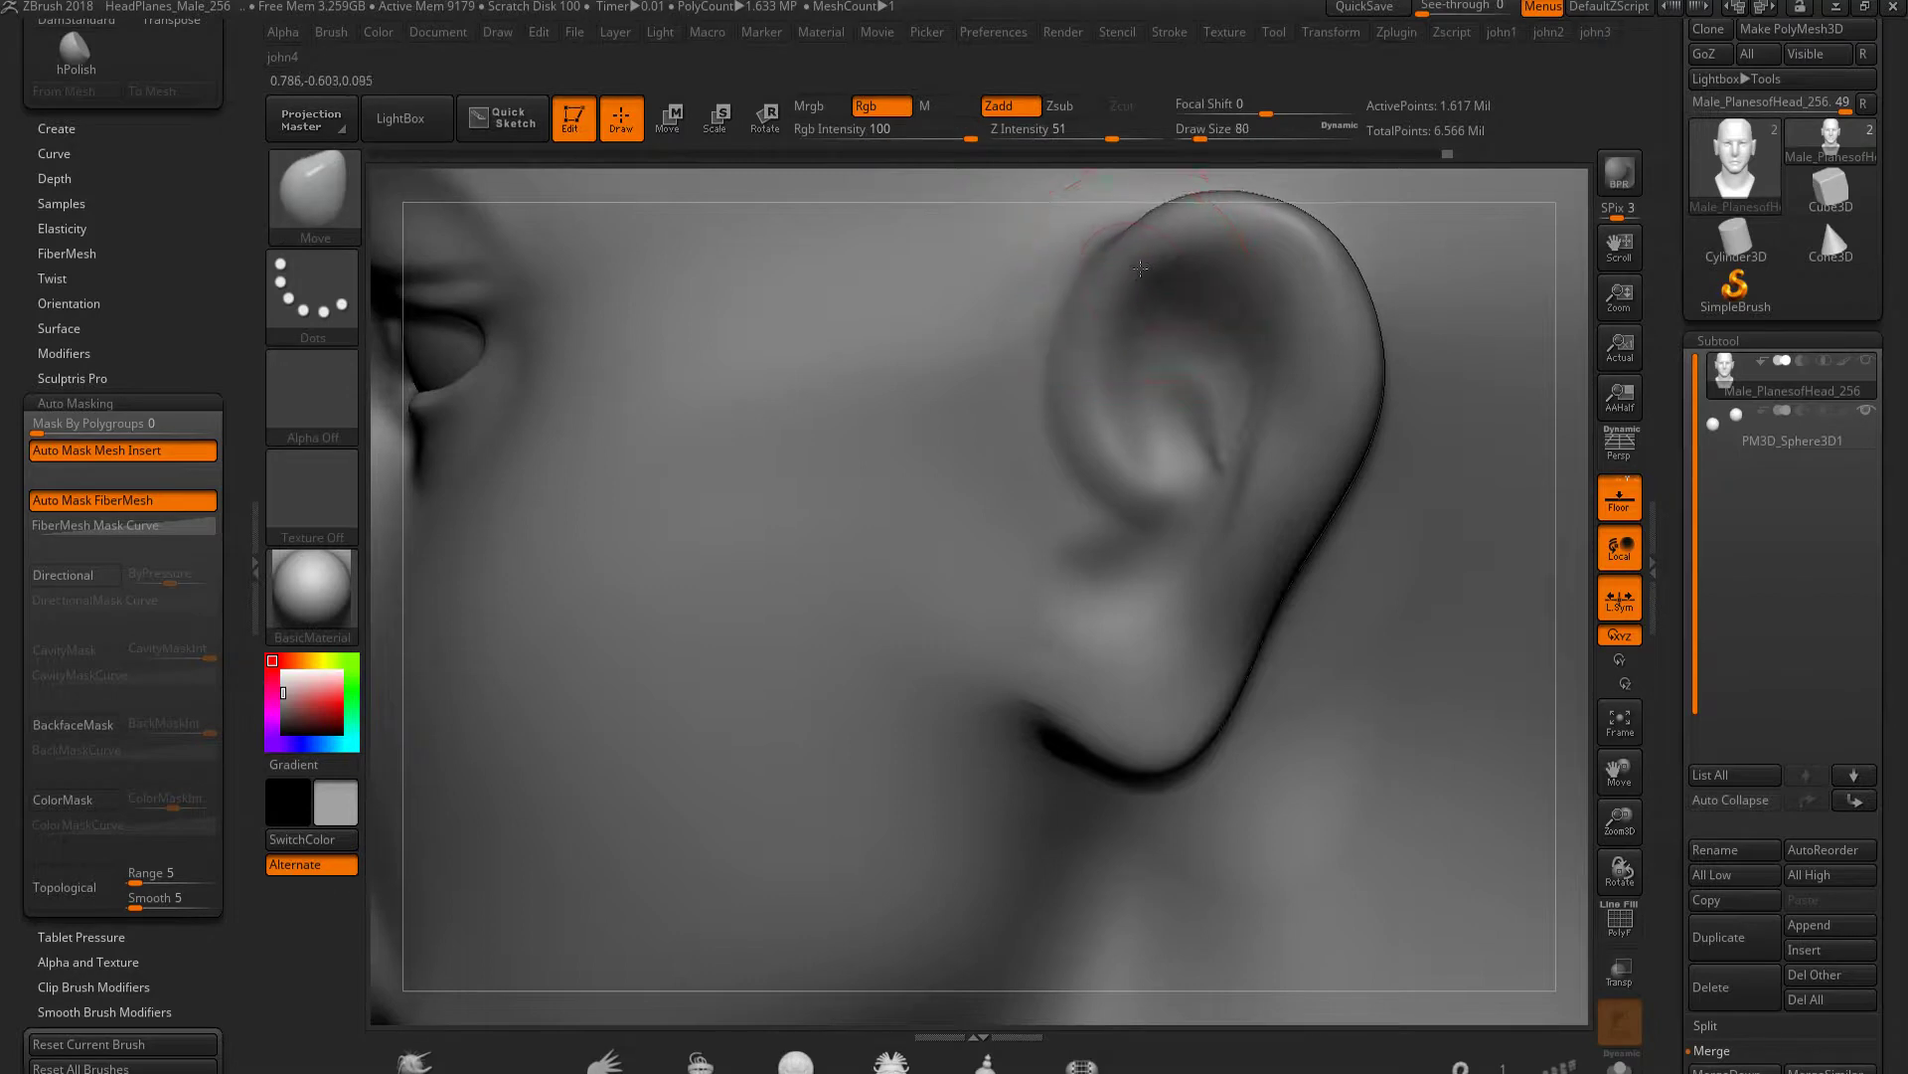
Smooth the inner ear and the area around the ear hole, zooming in closer
mouse_move(1198, 376)
shift+mouse_down()
mouse_move(1150, 554)
mouse_move(1115, 569)
mouse_move(1112, 550)
mouse_move(1115, 601)
mouse_move(1103, 537)
mouse_move(1084, 566)
mouse_move(1029, 581)
mouse_move(1072, 584)
shift+mouse_up()
key(b)
key(c)
key(b)
key(b)
key(m)
key(v)
shift+drag(991, 513, 942, 659)
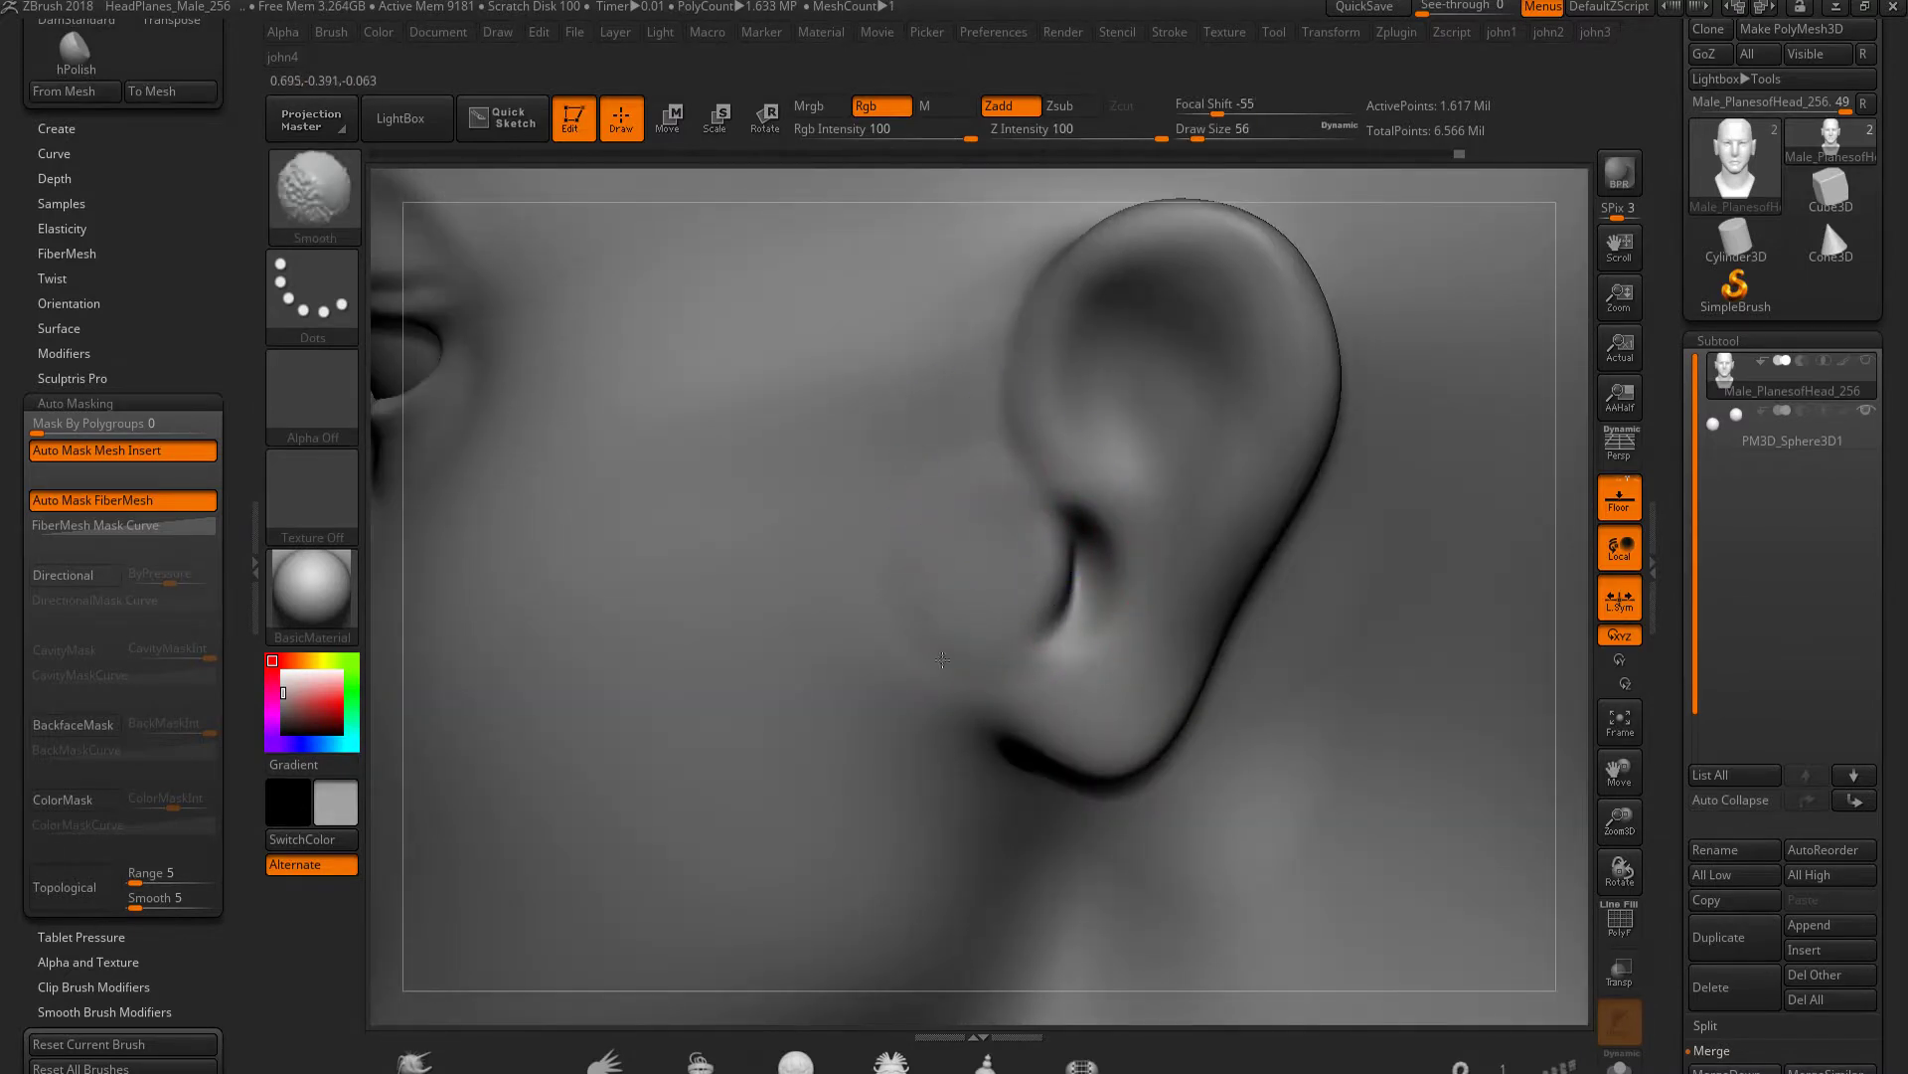
drag(1044, 621, 1075, 588)
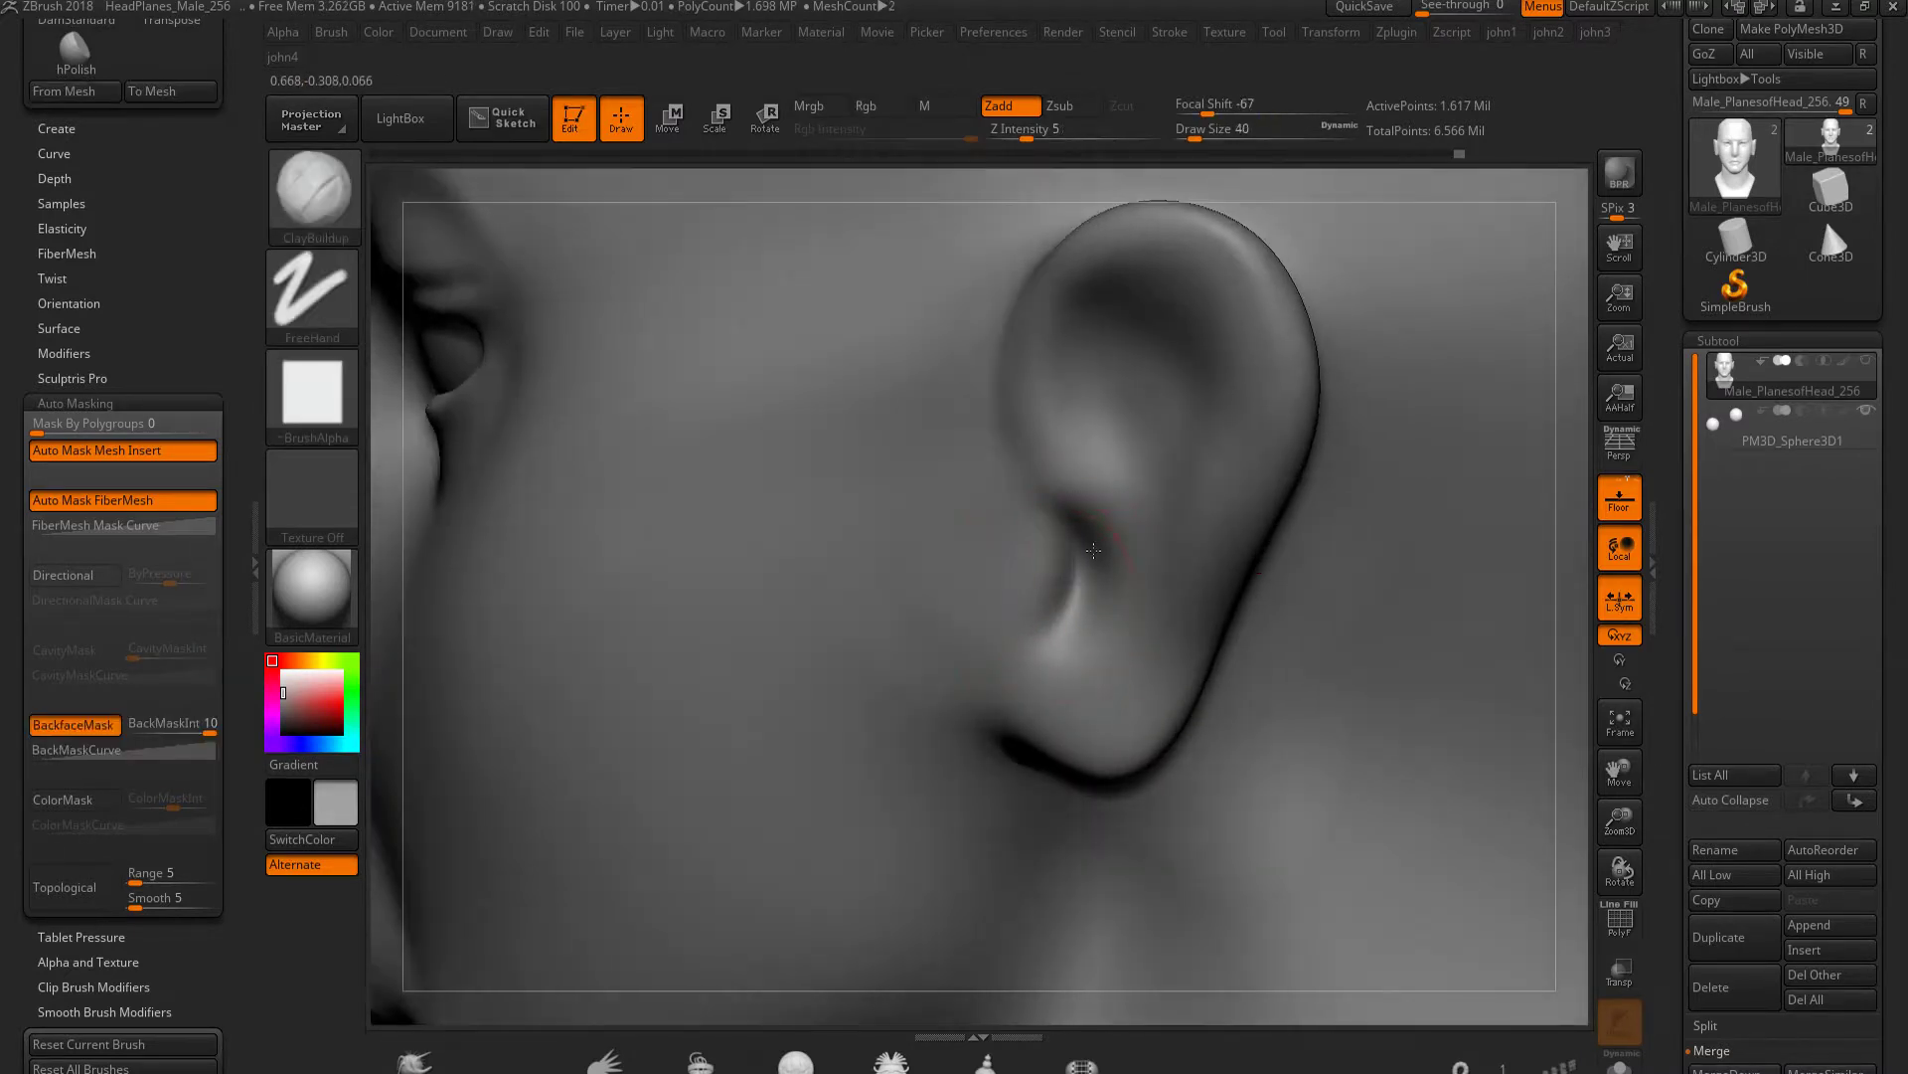
right_drag(1094, 567, 1008, 564)
Deepen the ear hole into a dark cavity and smooth the cheek in front of it
mouse_move(1068, 557)
alt+mouse_down()
mouse_move(1066, 494)
mouse_move(1019, 658)
alt+mouse_up()
mouse_move(1061, 669)
right_down()
mouse_move(1035, 596)
mouse_move(994, 596)
mouse_move(1088, 525)
right_up()
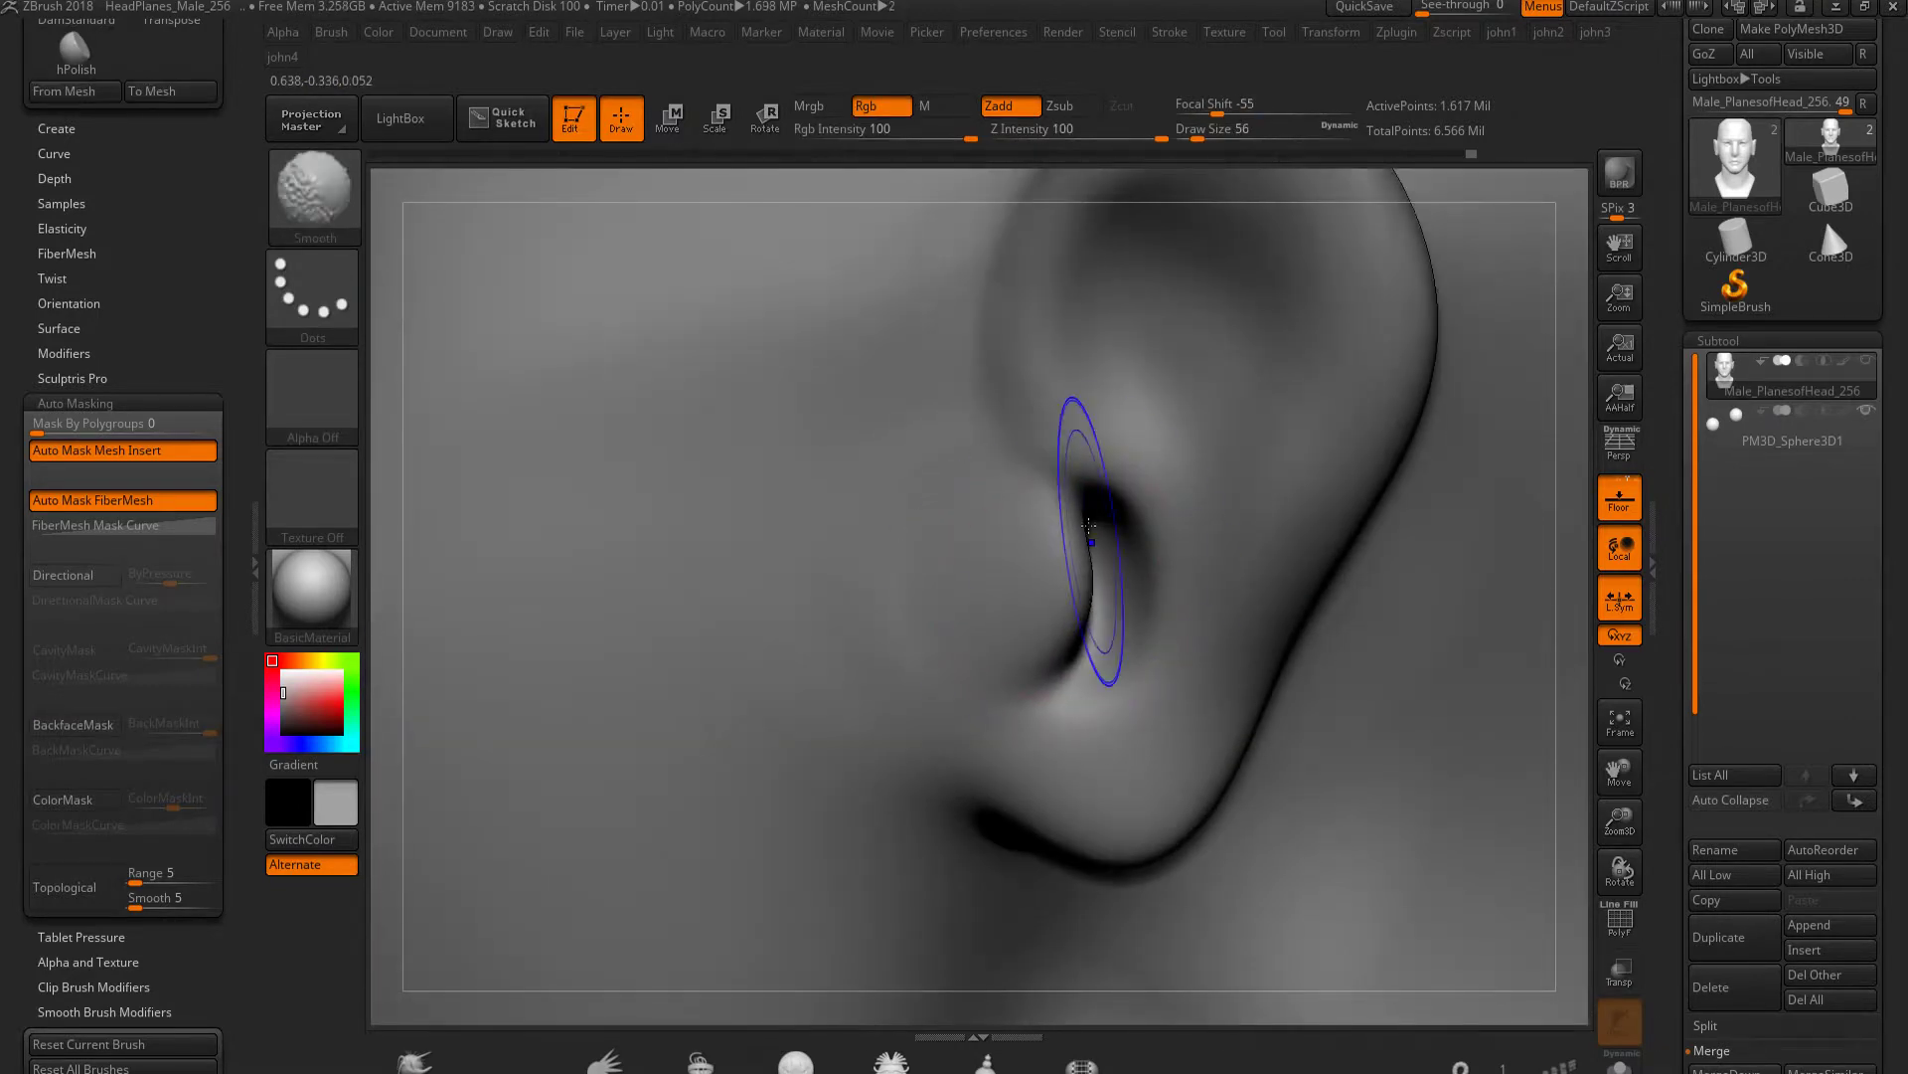
mouse_move(867, 774)
right_down()
mouse_move(1170, 626)
mouse_move(989, 575)
mouse_move(981, 610)
right_up()
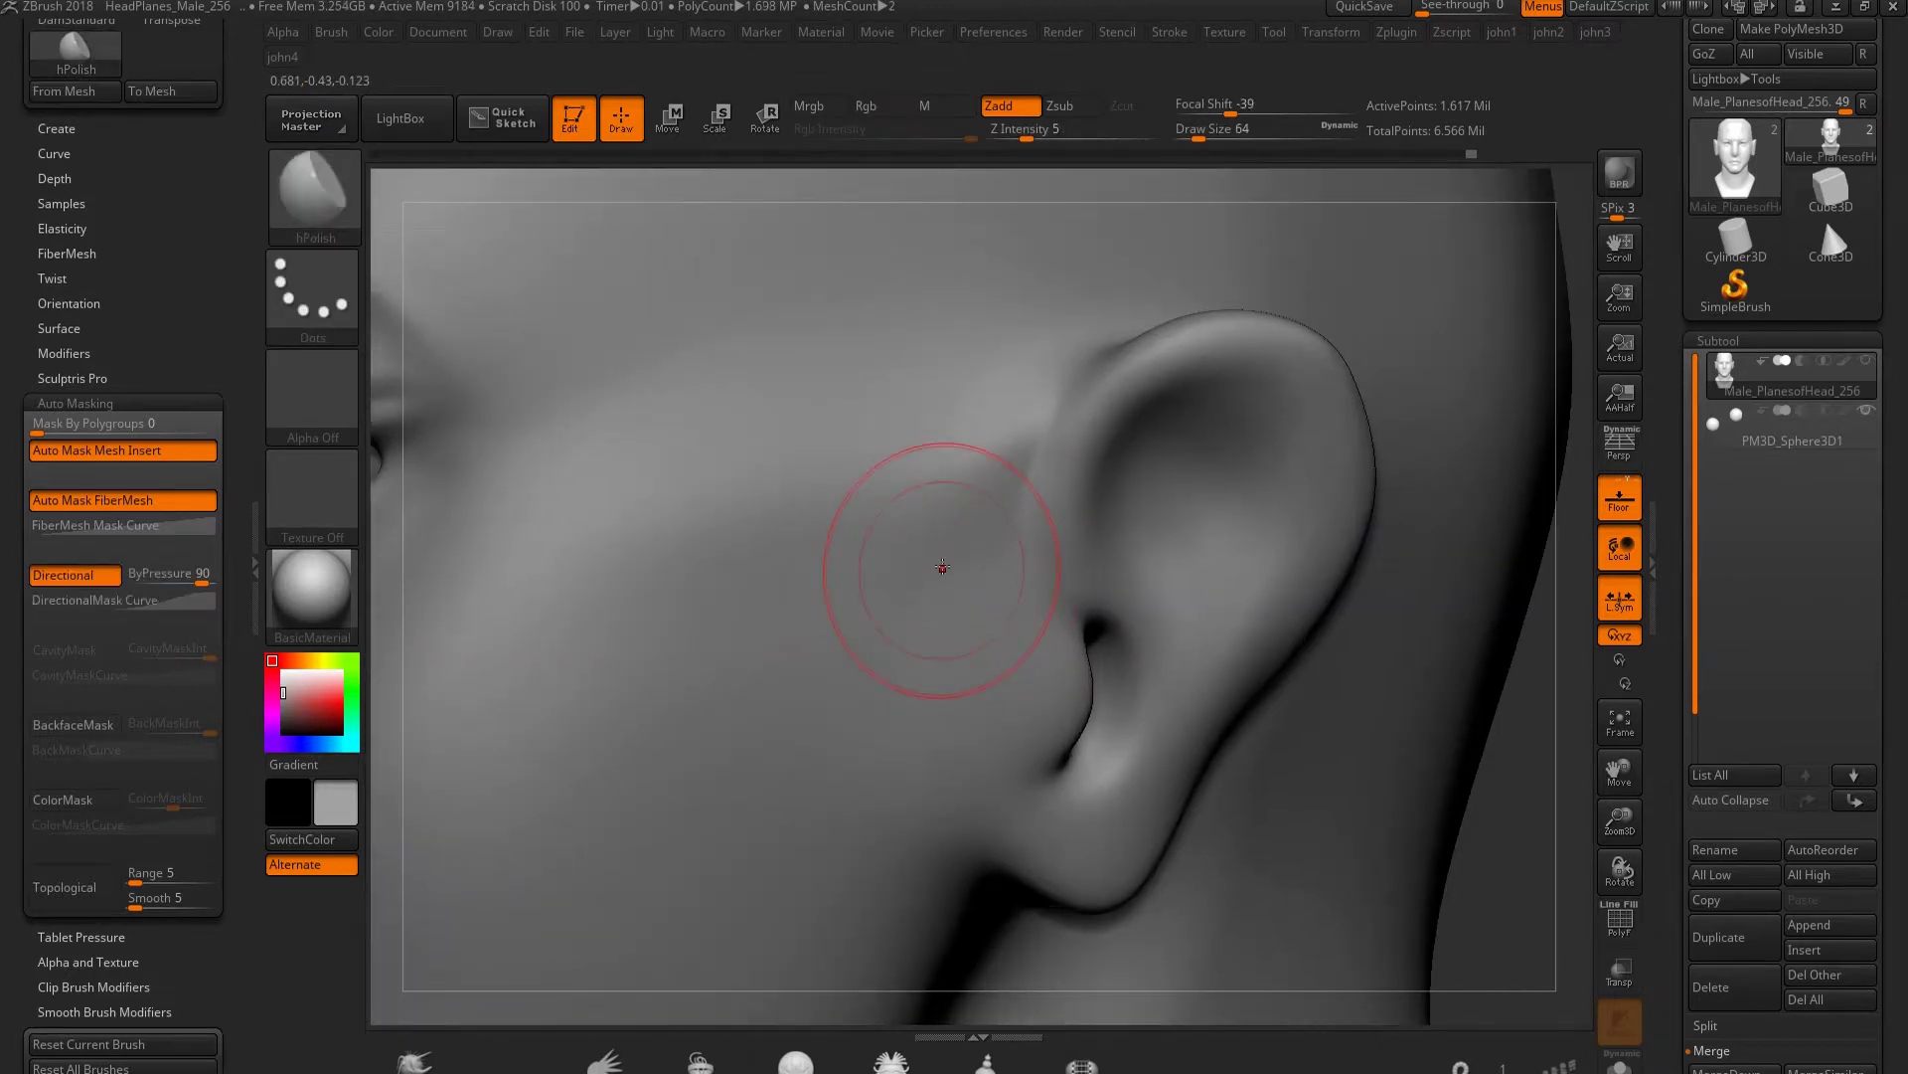
key(shift)
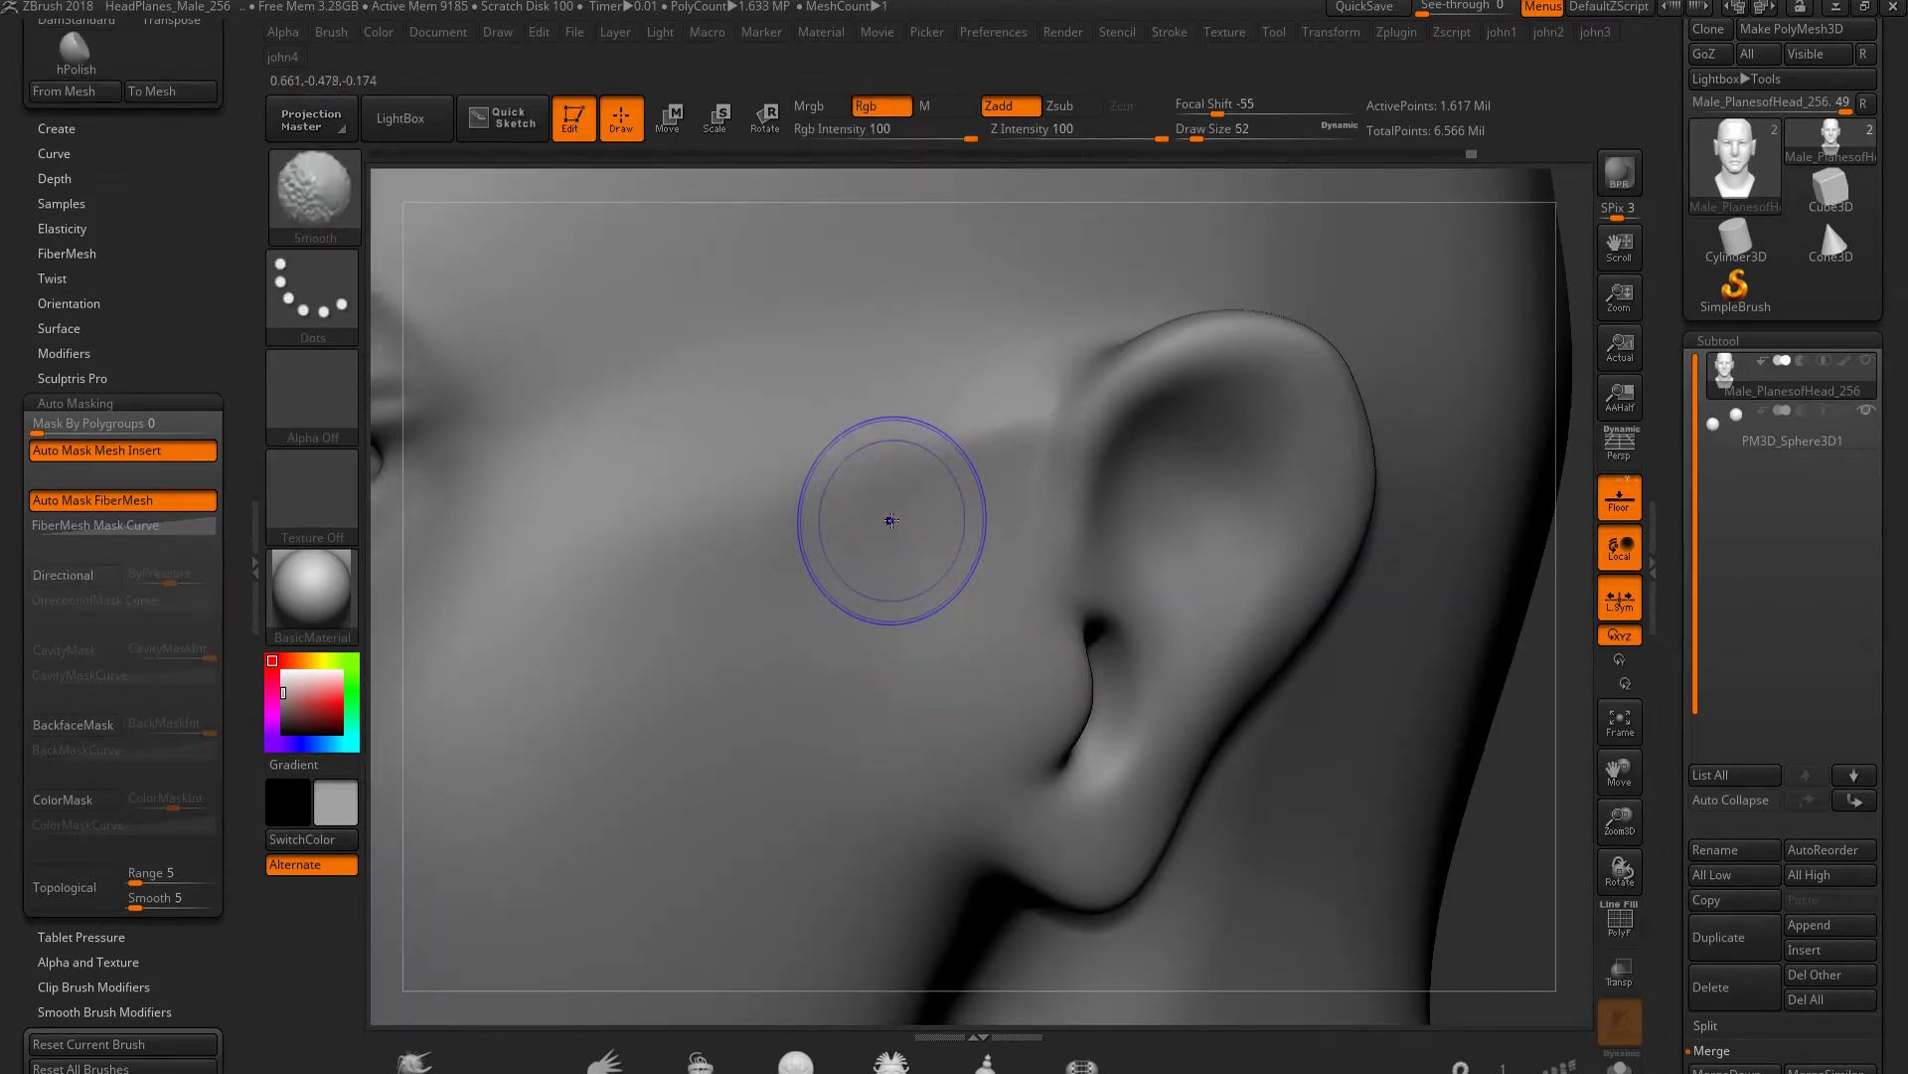
mouse_move(851, 695)
right_down()
mouse_move(1040, 601)
mouse_move(1156, 572)
right_up()
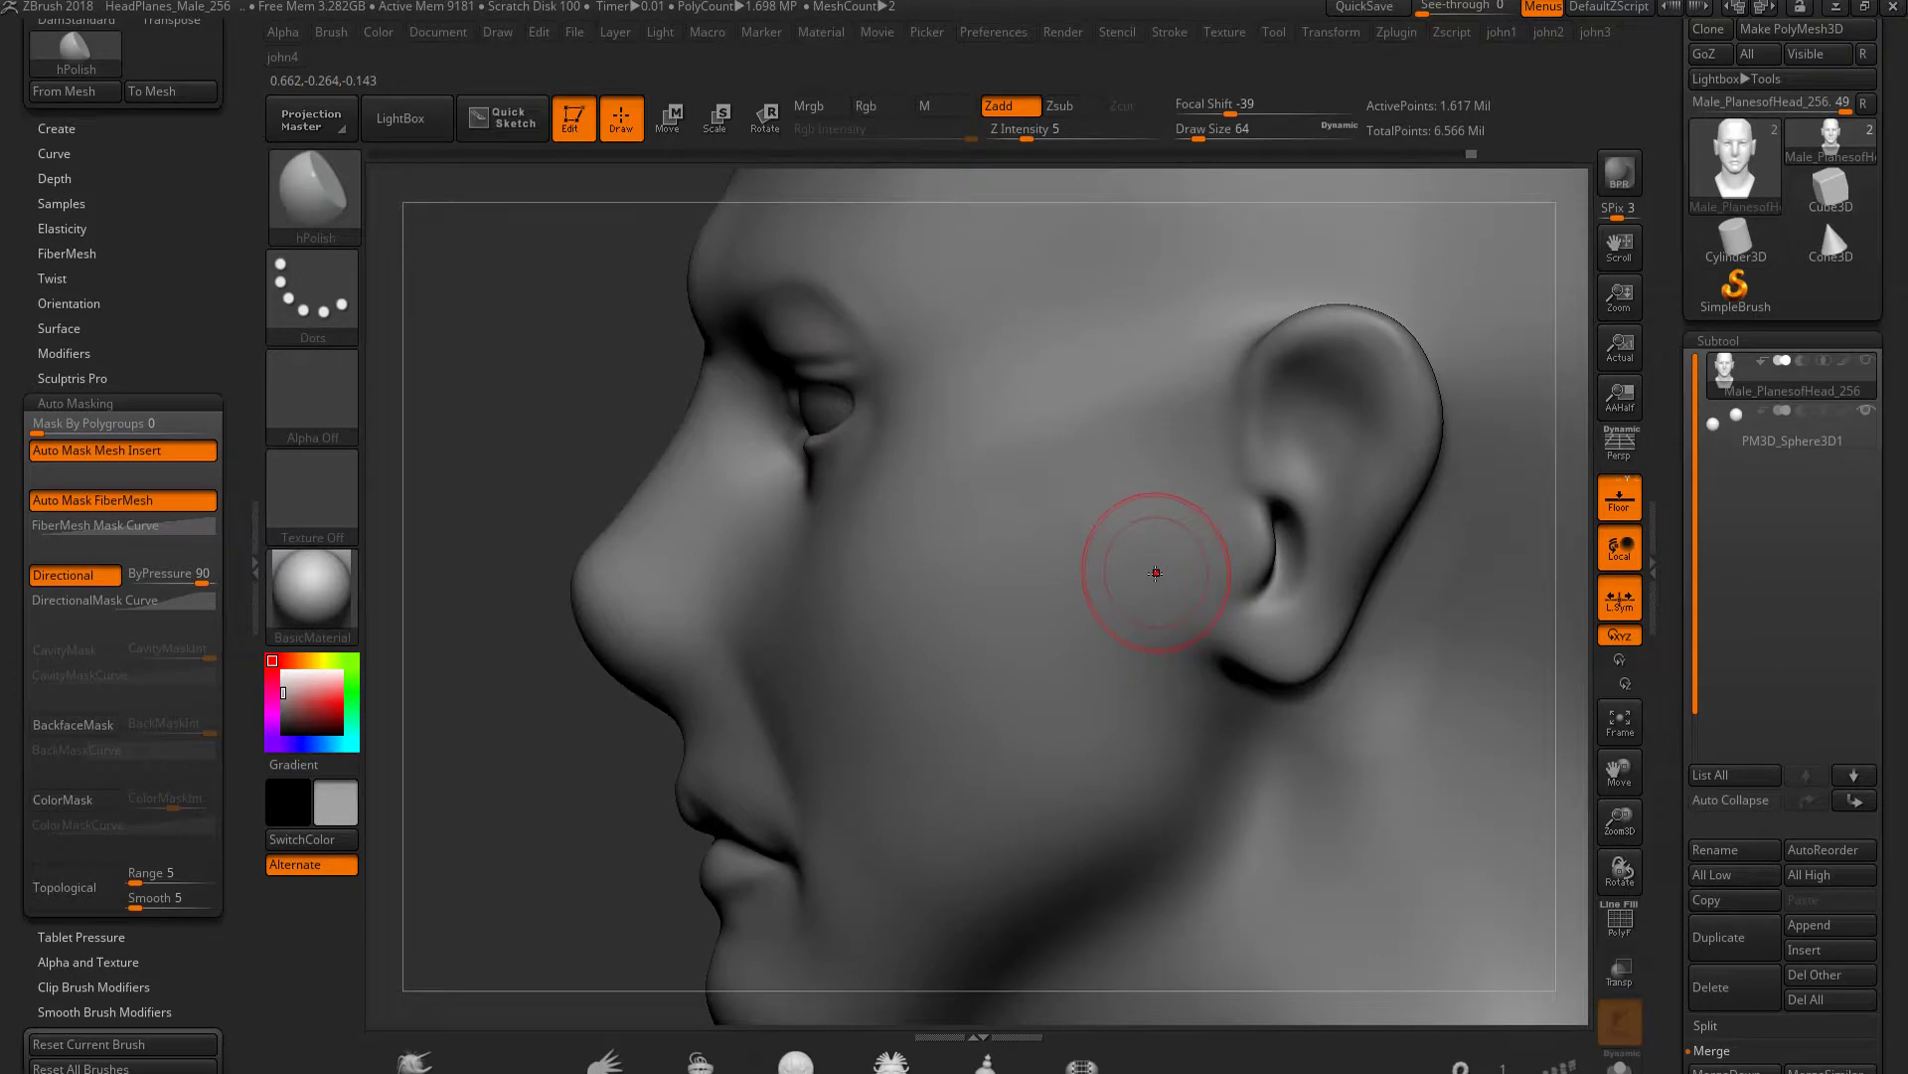
Smooth the head while orbiting round to front and top views
key(shift)
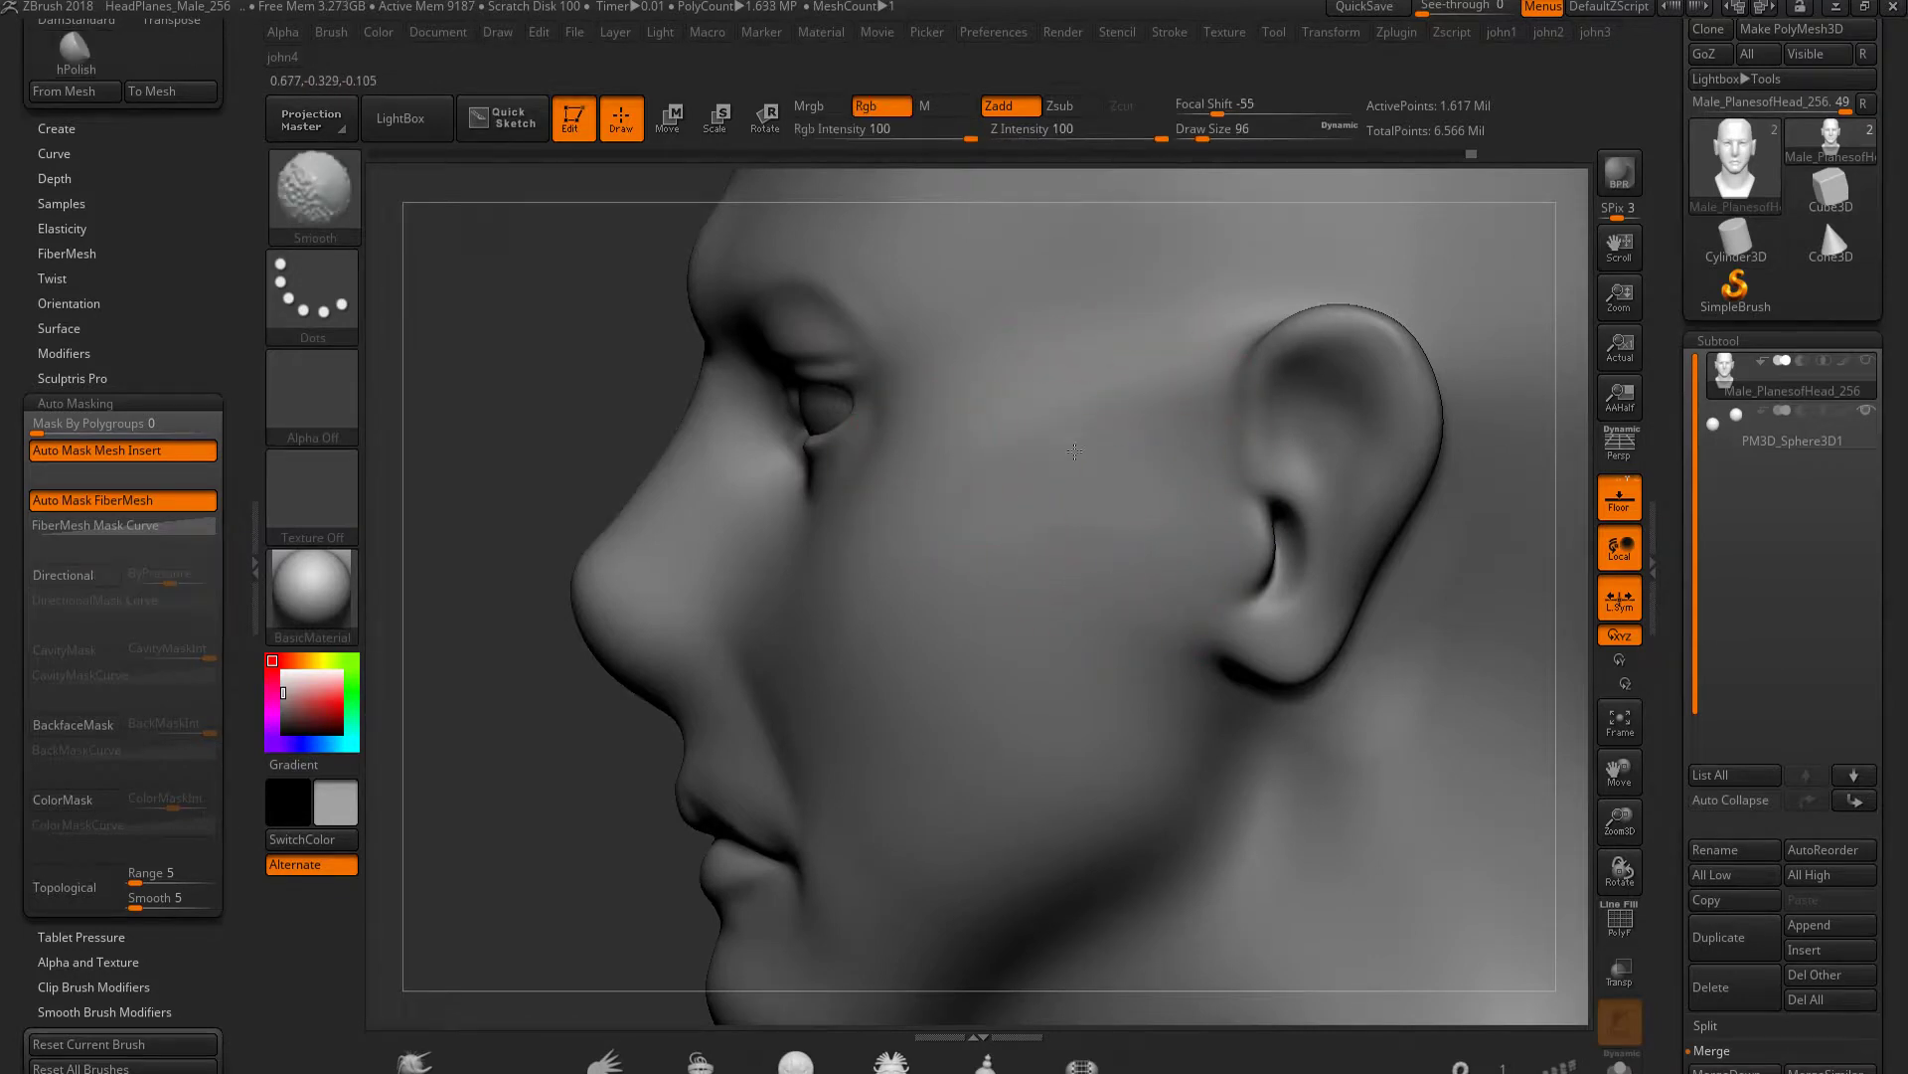
mouse_move(1165, 578)
shift+right_down()
mouse_move(1281, 667)
mouse_move(1209, 576)
shift+right_up()
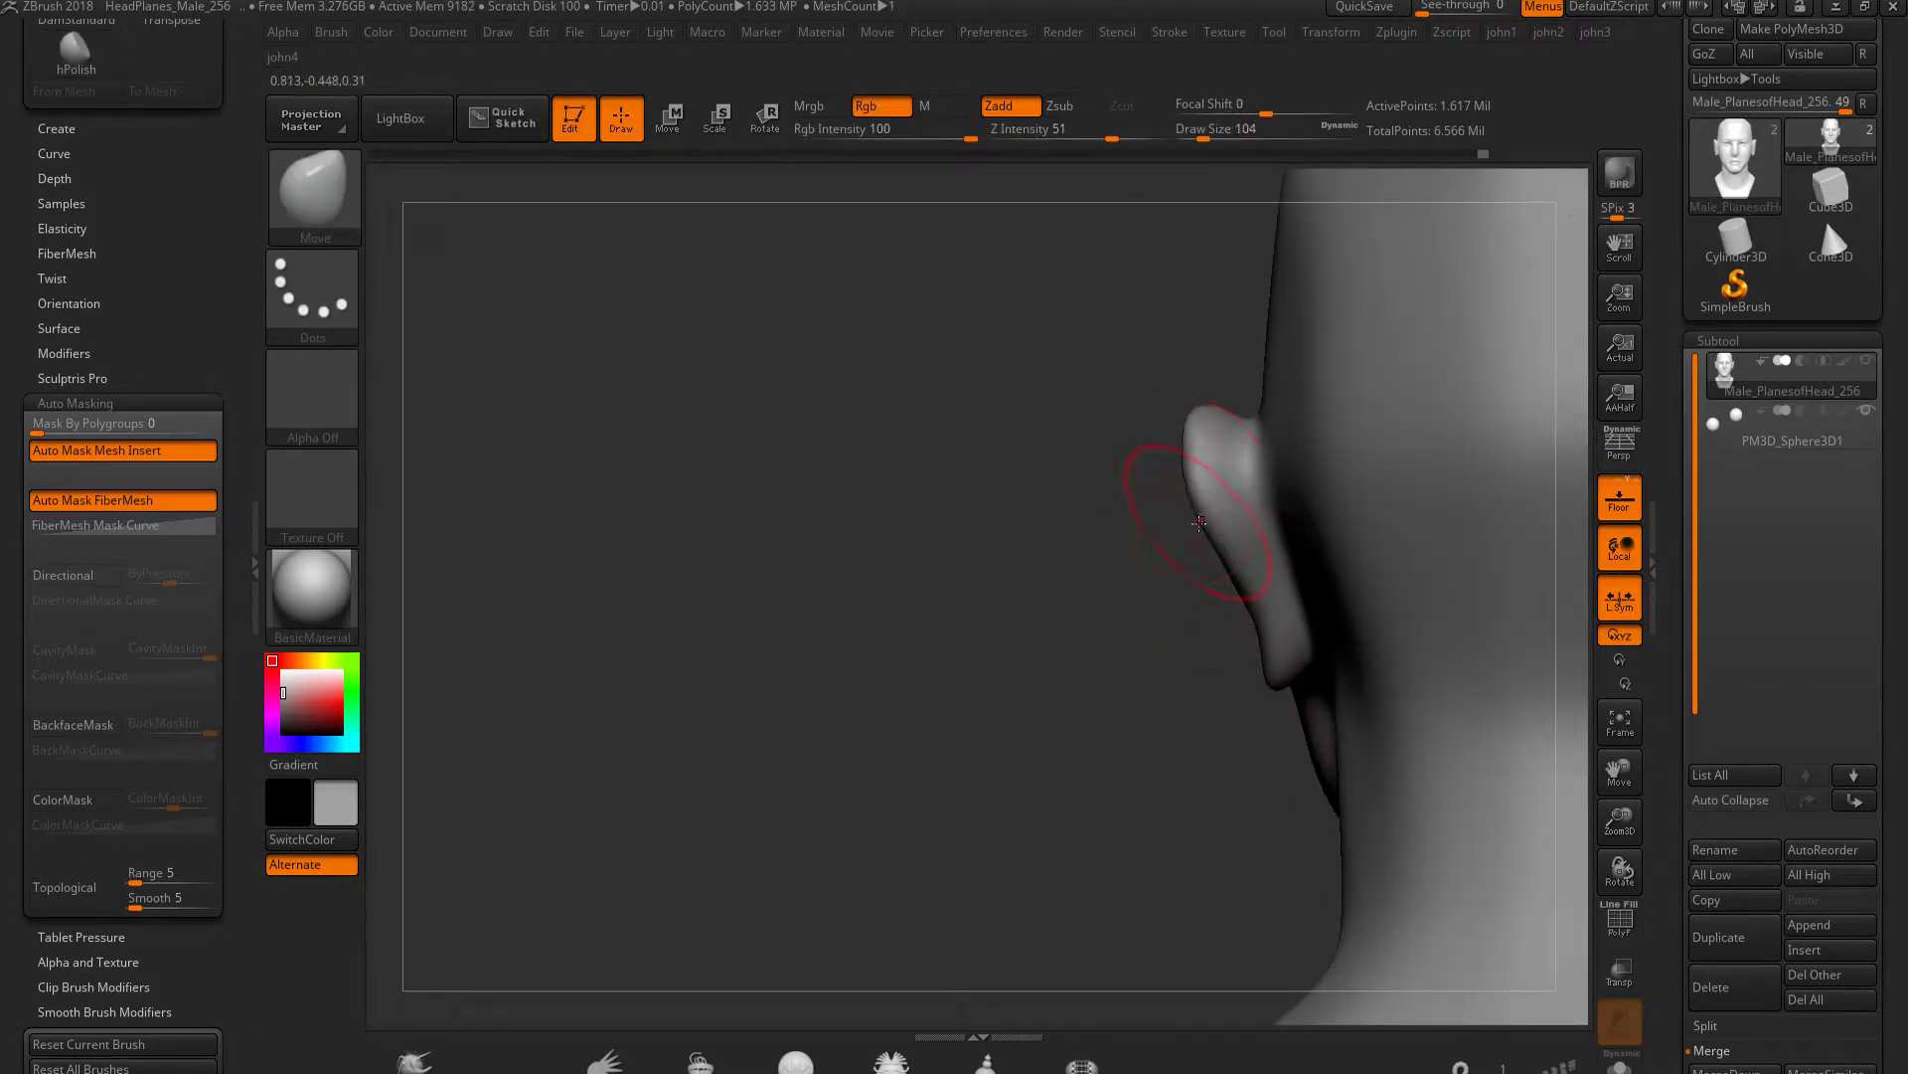
mouse_move(1159, 507)
ctrl+right_down()
mouse_move(1073, 630)
mouse_move(1074, 716)
mouse_move(1276, 625)
mouse_move(1241, 592)
mouse_move(1273, 637)
mouse_move(1225, 664)
ctrl+right_up()
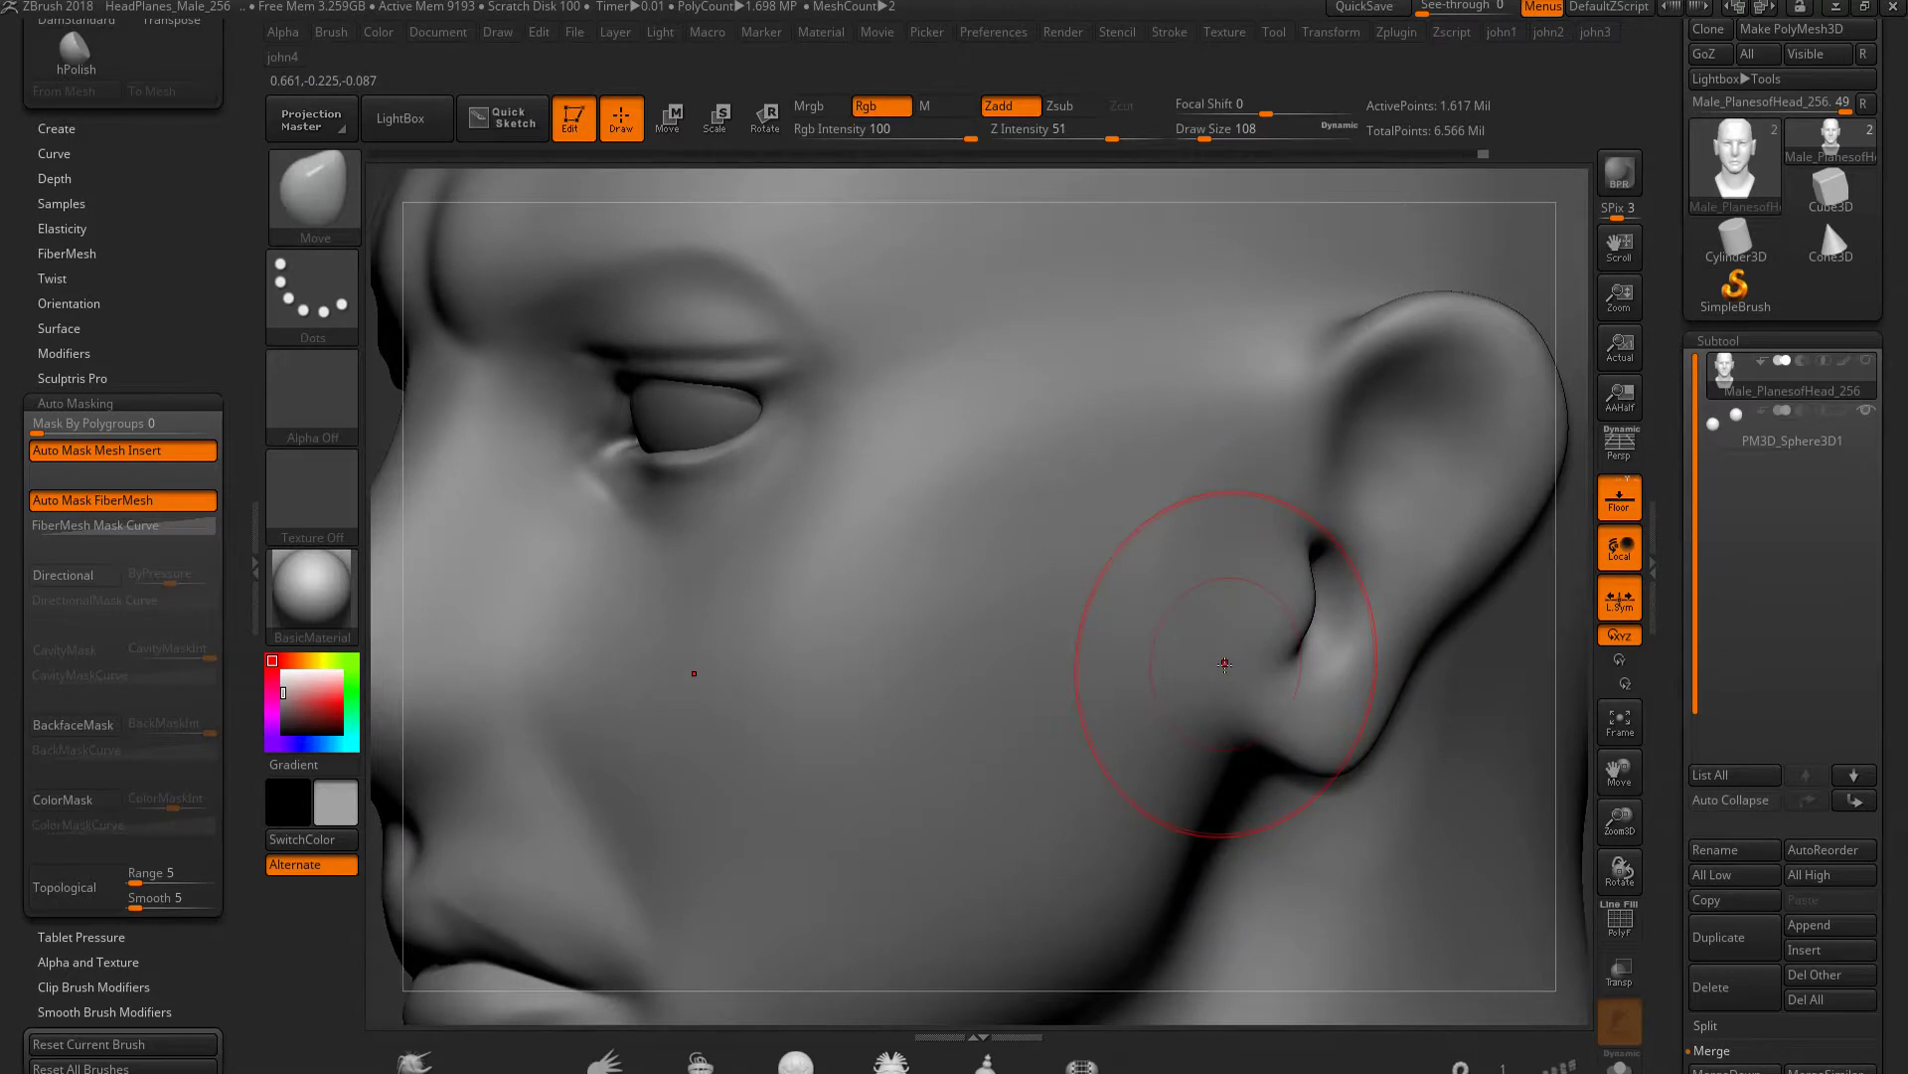
key(shift)
ctrl+right_drag(1061, 720, 1010, 558)
mouse_move(1094, 716)
right_down()
mouse_move(1181, 648)
mouse_move(1252, 736)
right_up()
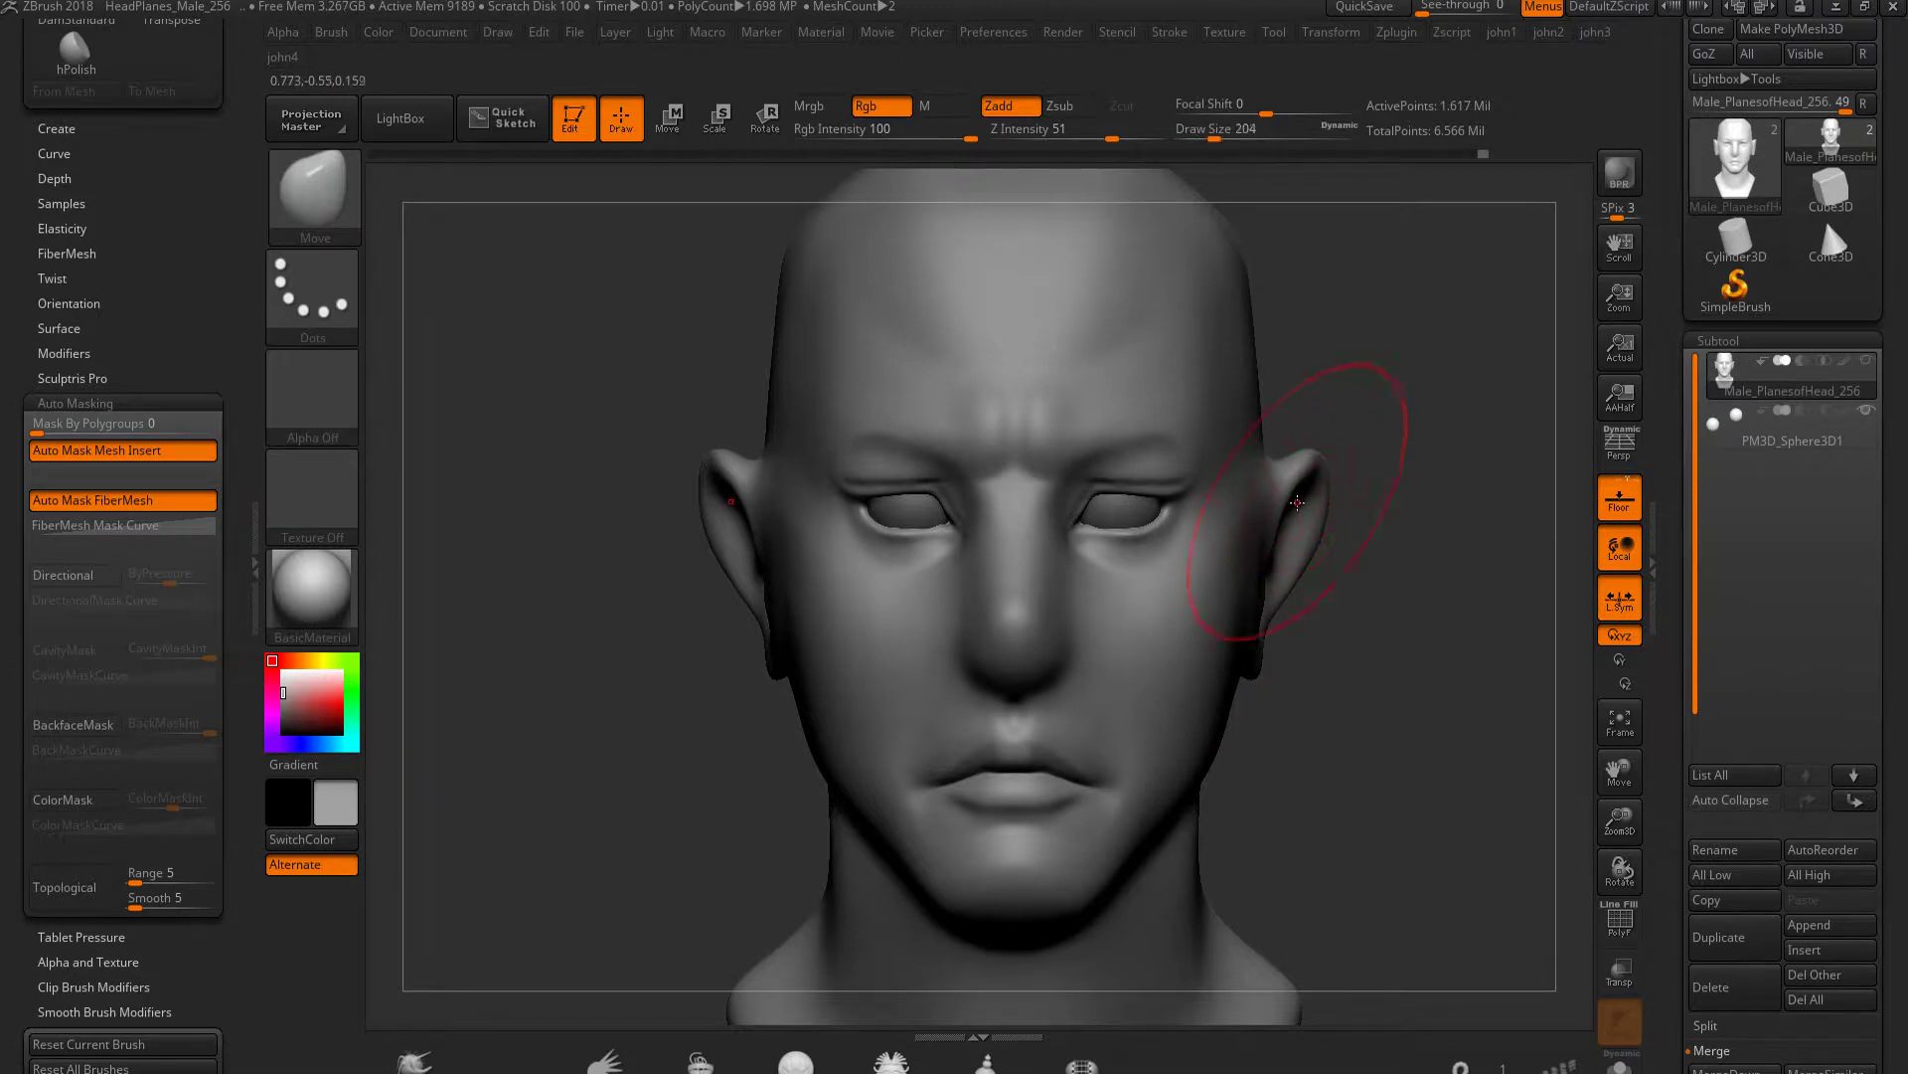
Pull both ears outward symmetrically, compare against an earlier undo state, then return to the latest
drag(1309, 511, 1318, 505)
key(bracketleft)
key(ctrl+z)
key(ctrl+z)
key(ctrl+z)
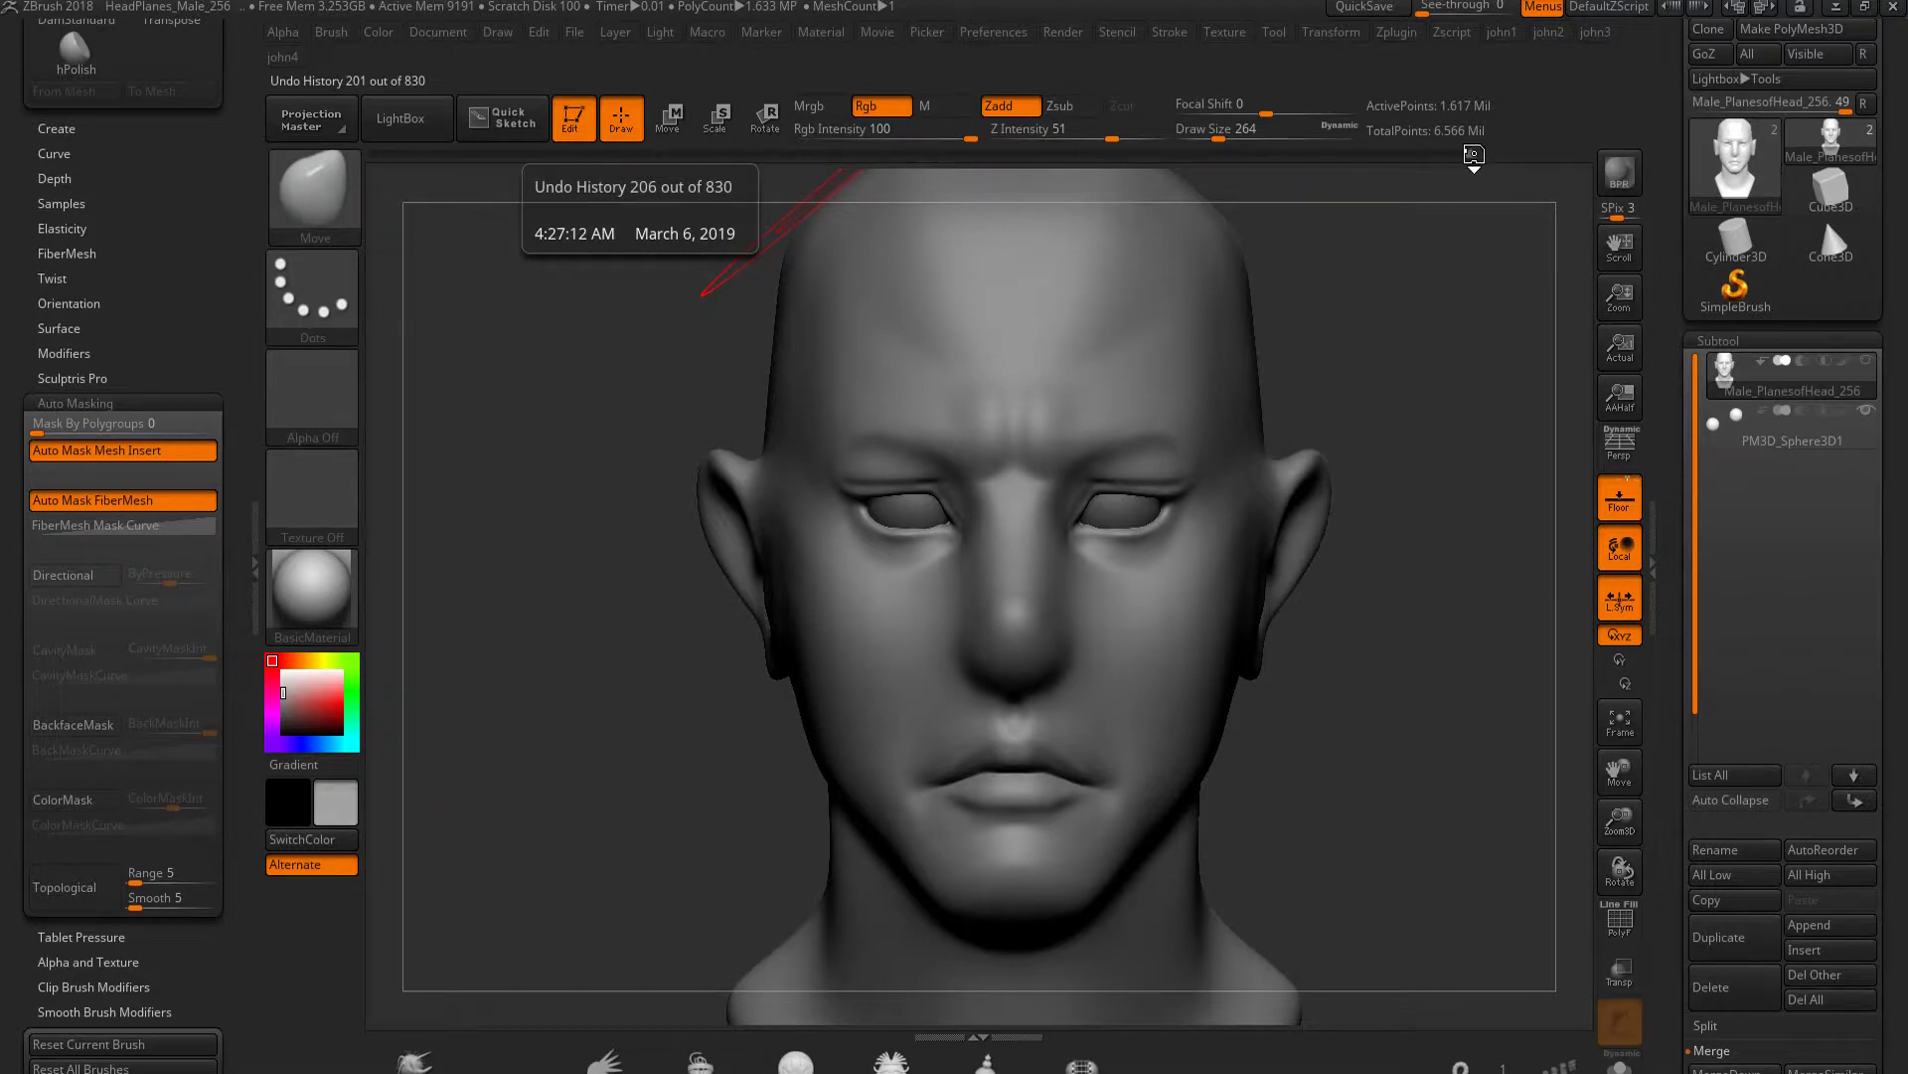
click(1474, 155)
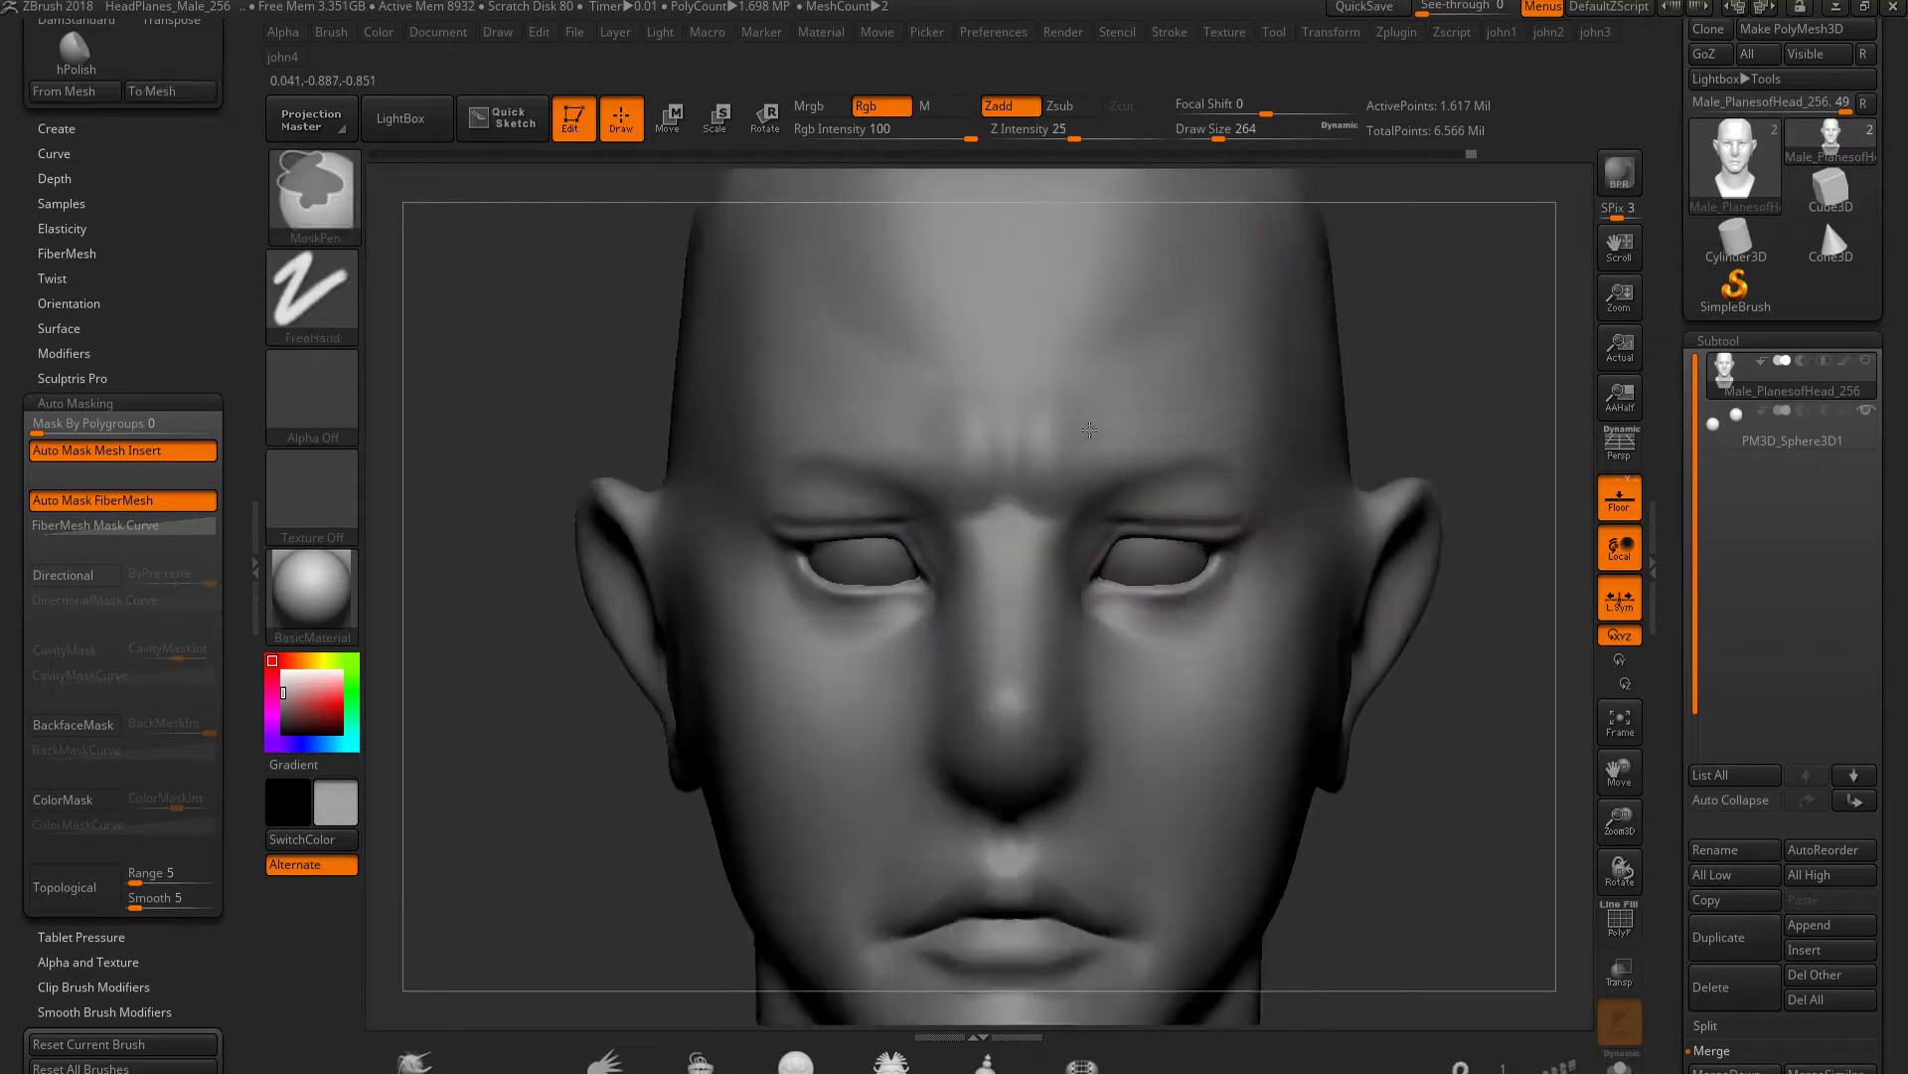
Carve a vertical frown groove between the brows with an enlarged DamStandard and soften it
key(b)
key(c)
key(b)
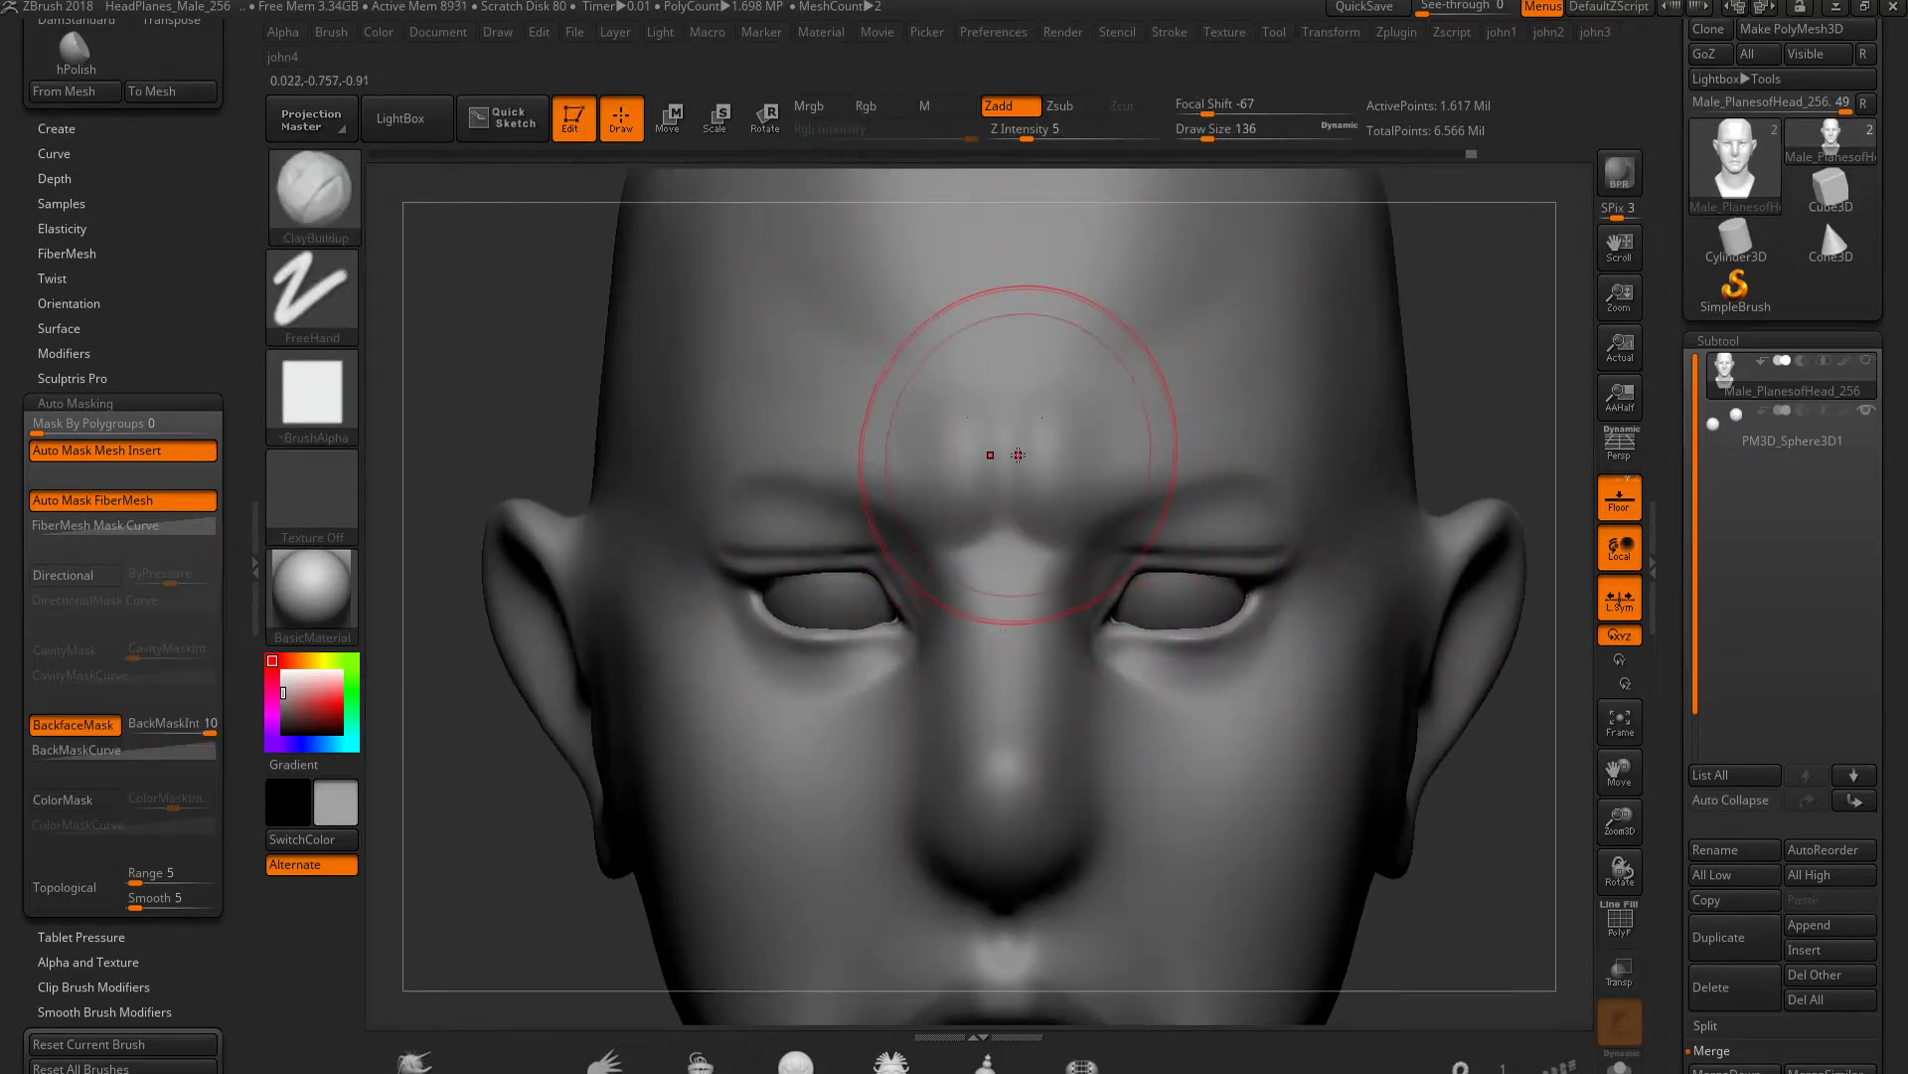
key(b)
key(d)
key(s)
key(bracketright)
key(bracketright)
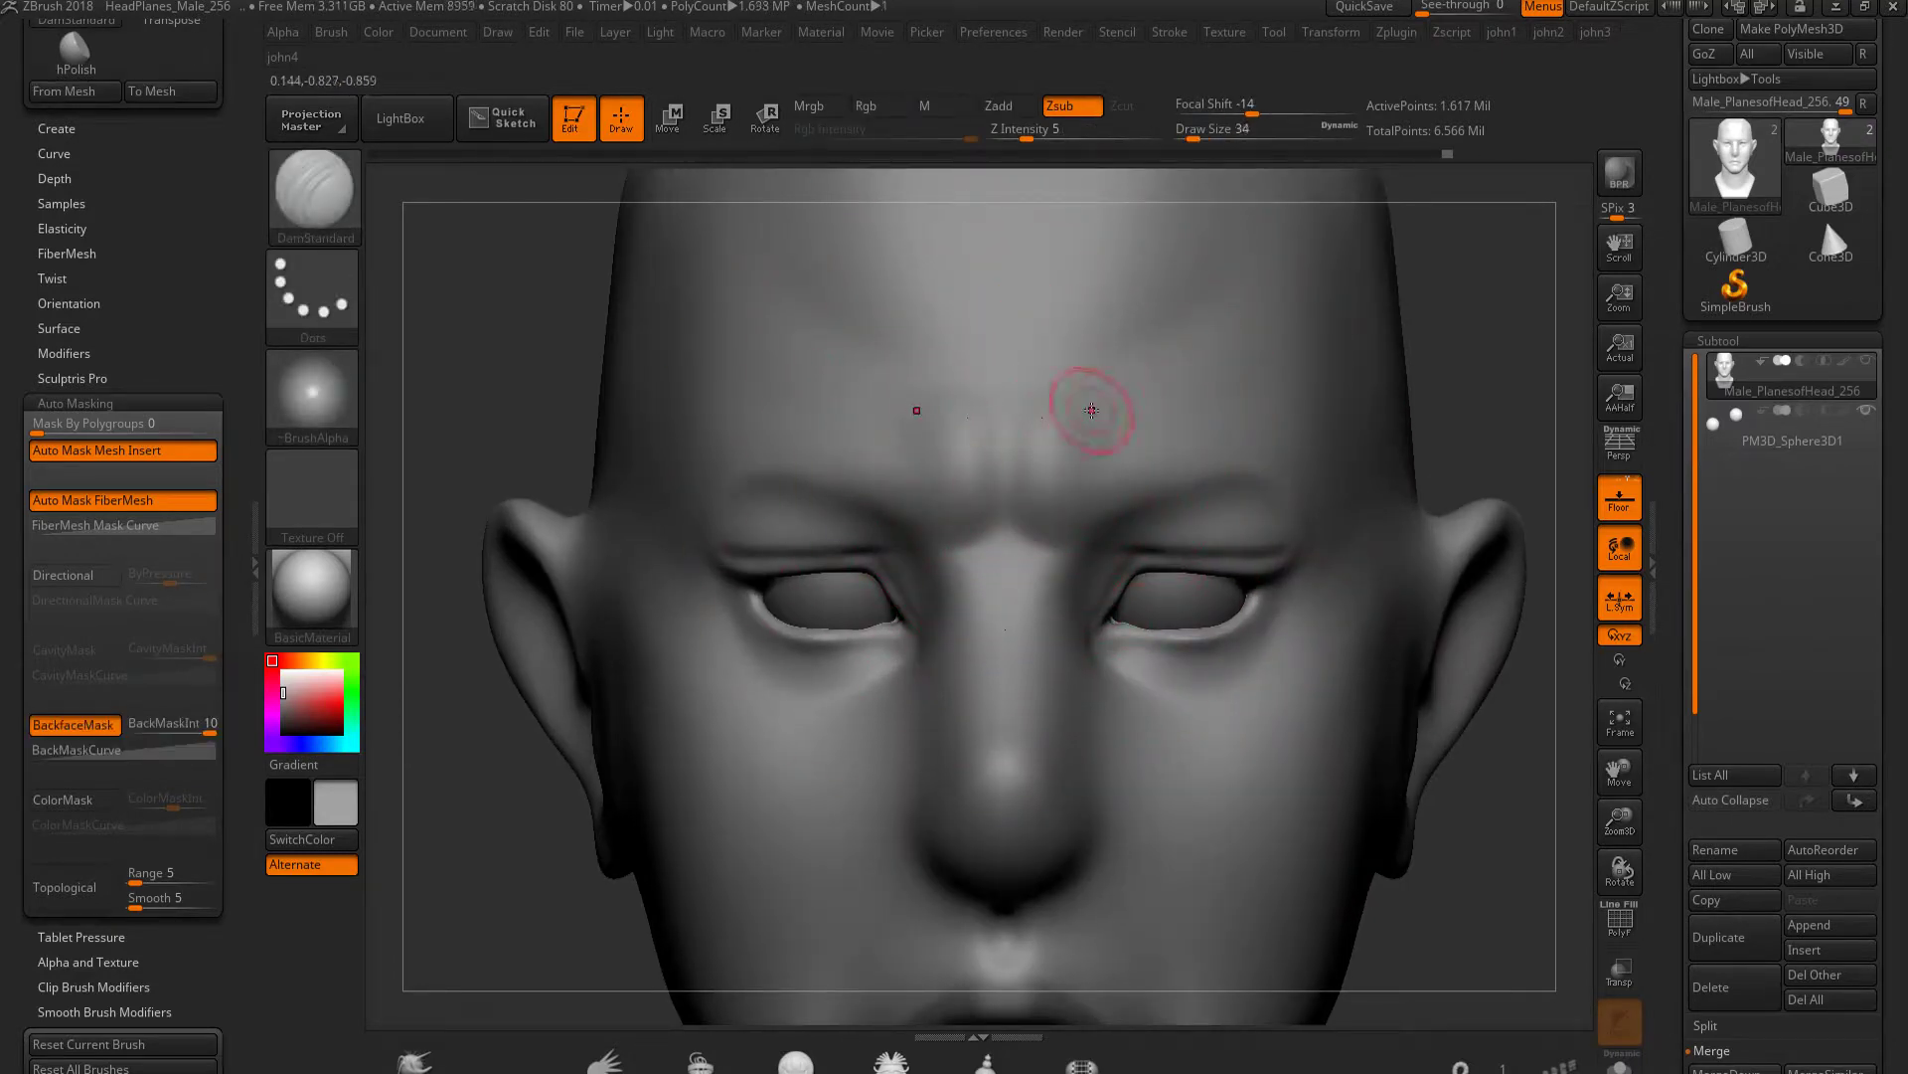
drag(1064, 373, 1065, 427)
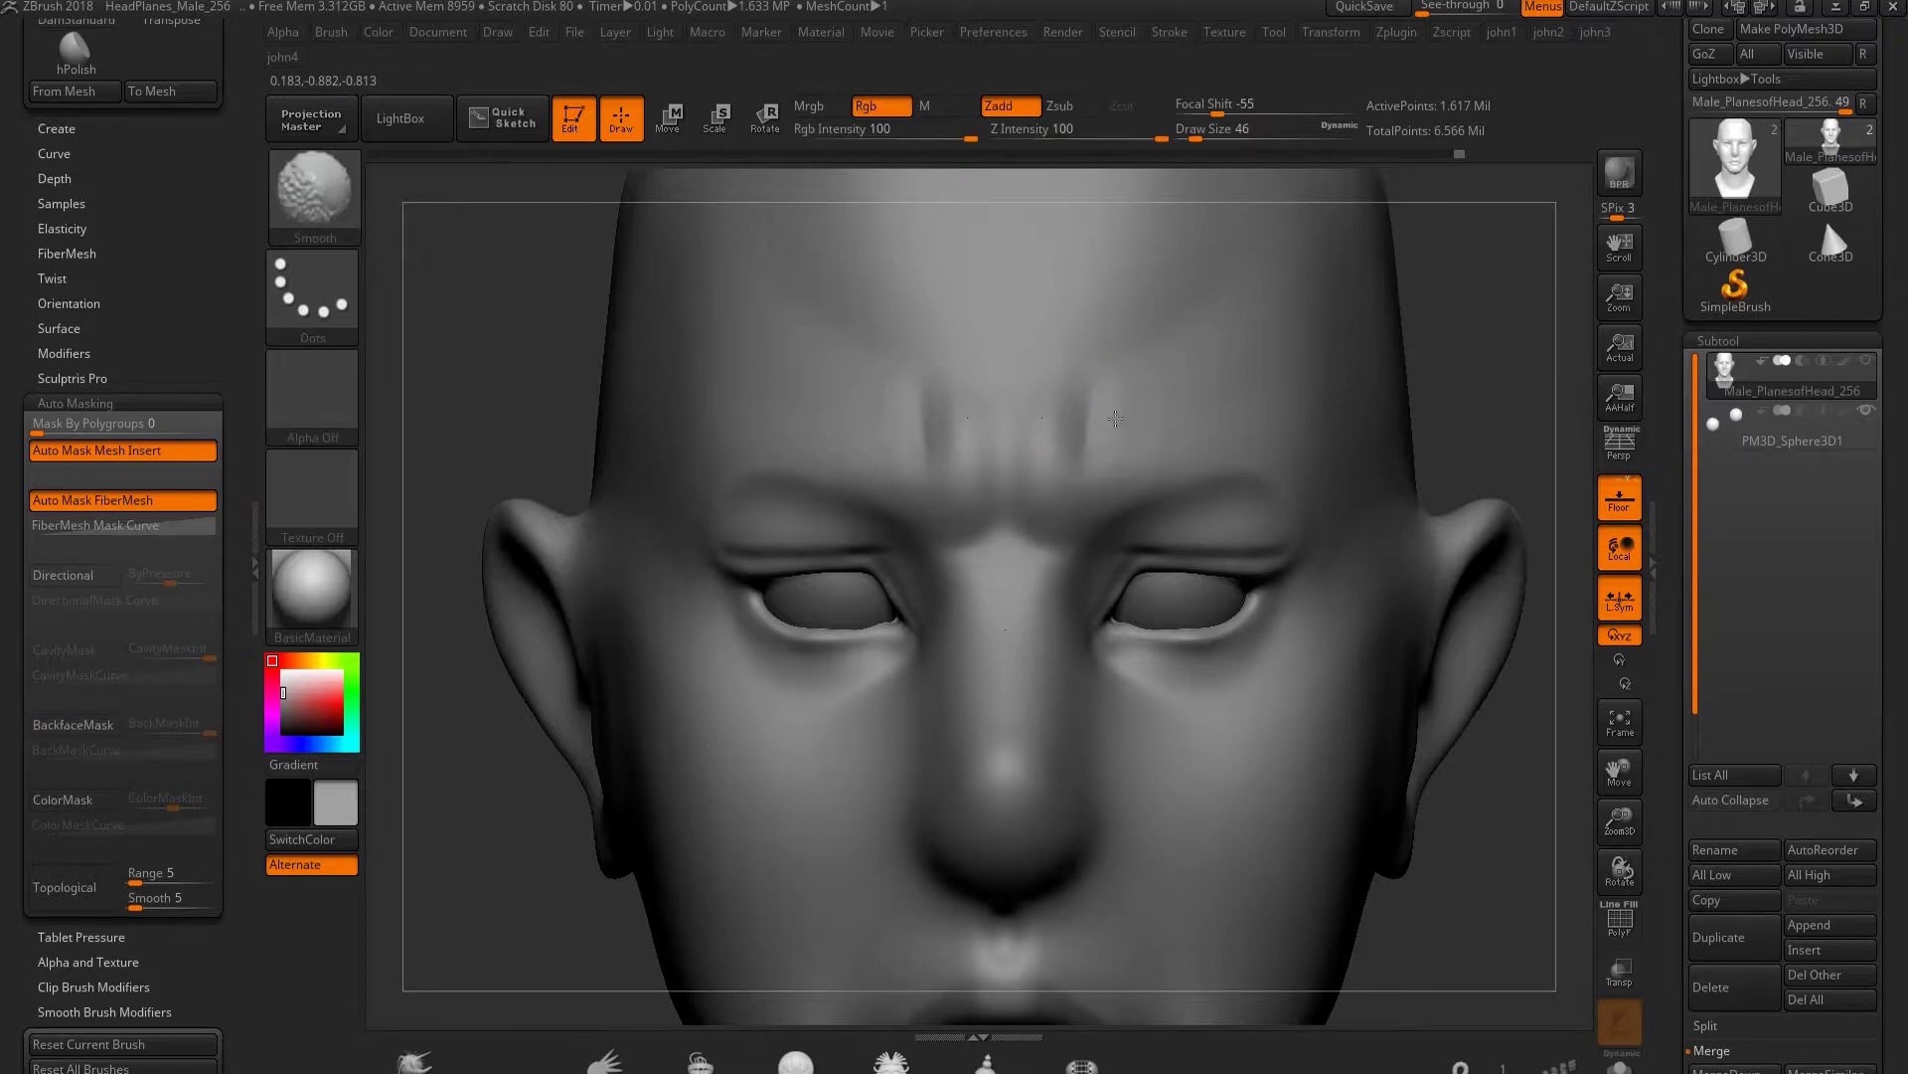
key(shift)
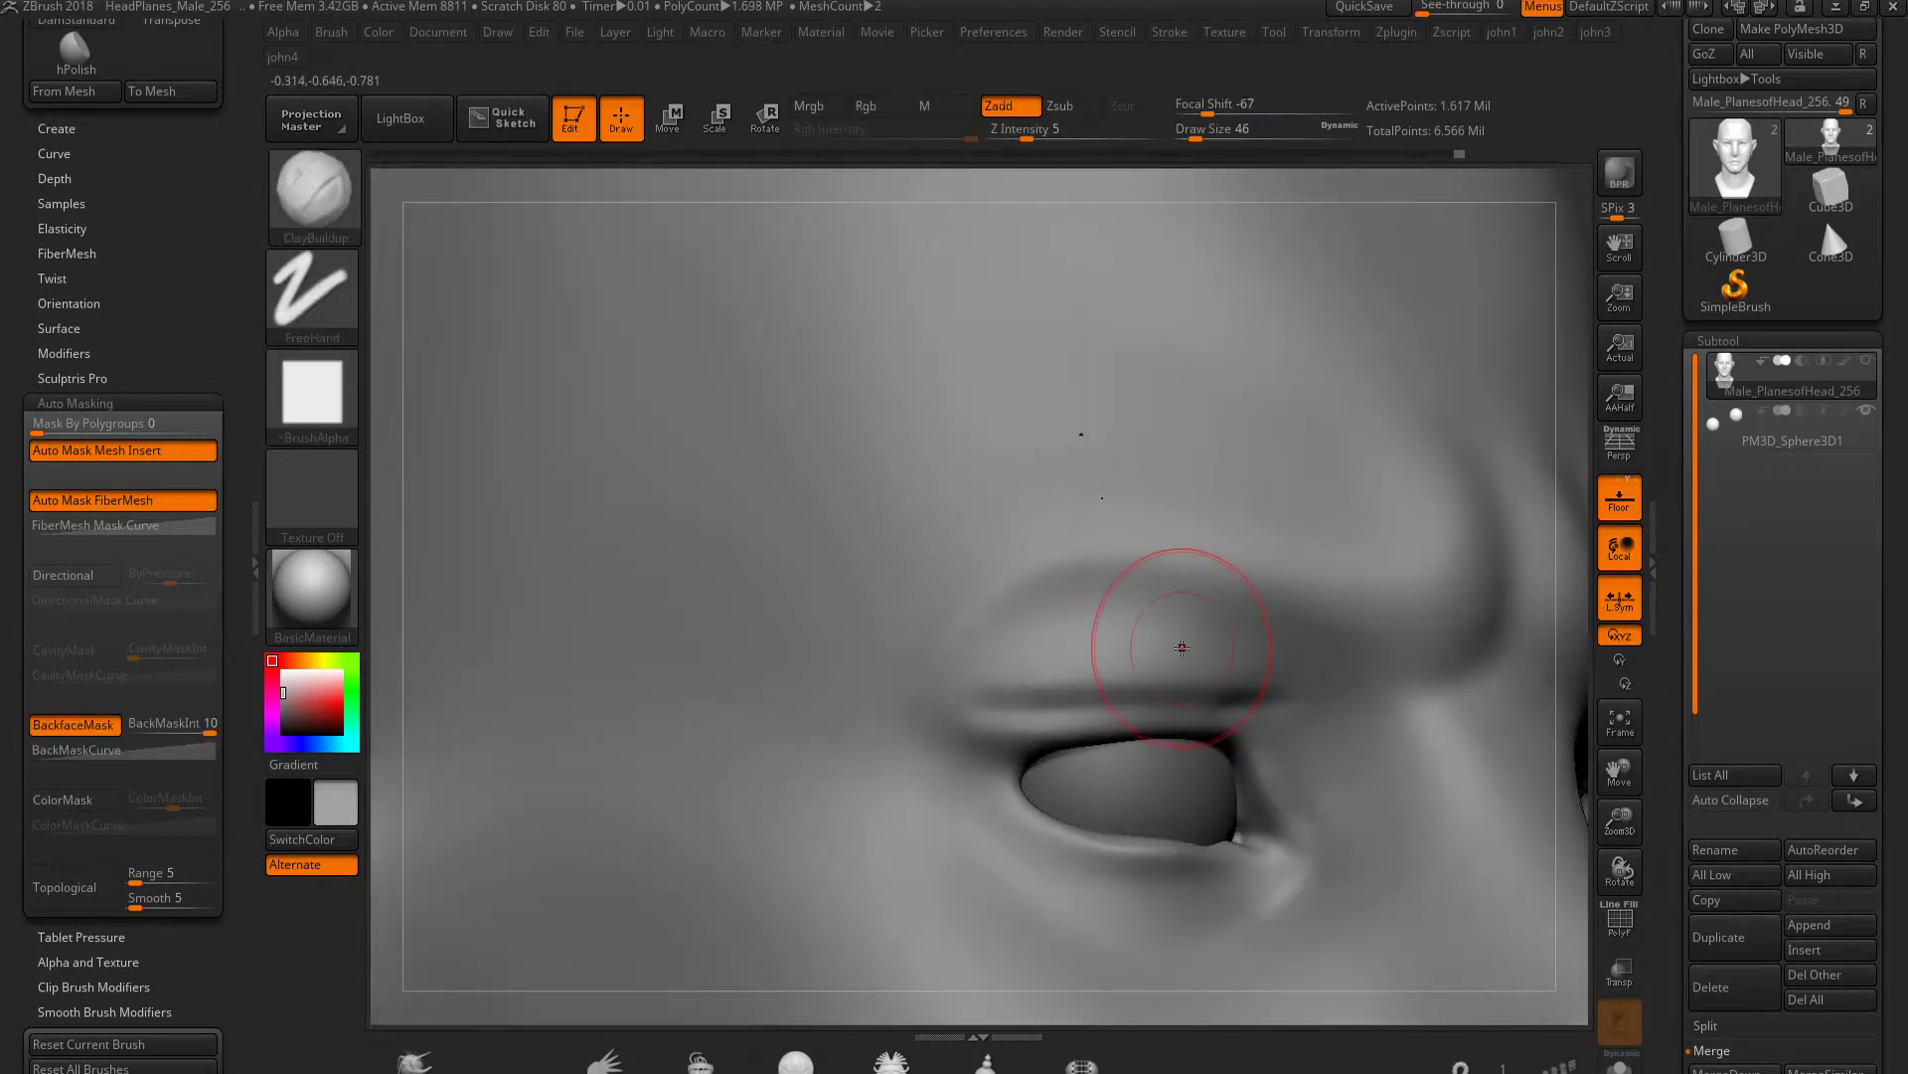
Re-cut the upper-eyelid crease with a smaller brush and smooth it
key(bracketleft)
mouse_move(1210, 653)
mouse_down()
mouse_move(1237, 633)
mouse_move(1082, 651)
mouse_up()
key(shift)
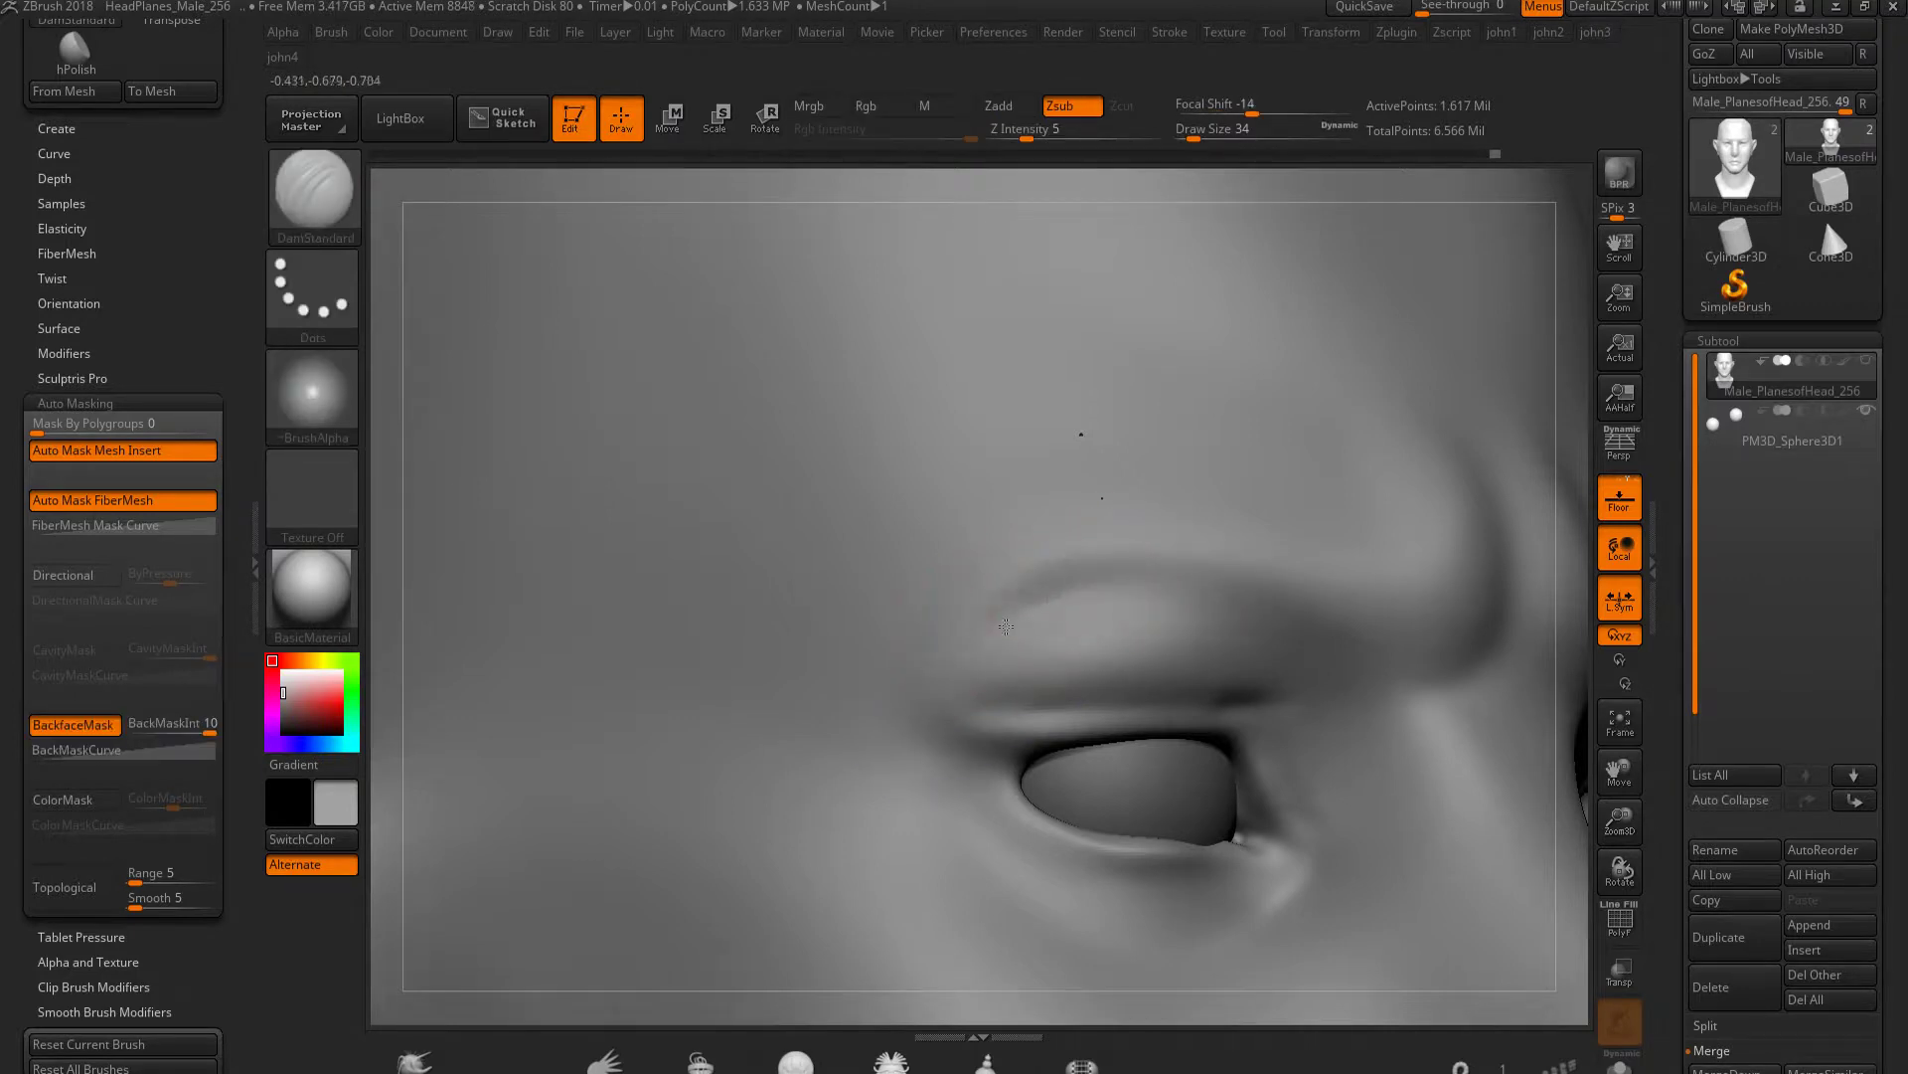
Touch up the side of the face with fine DamStandard cuts and smoothing
key(ctrl)
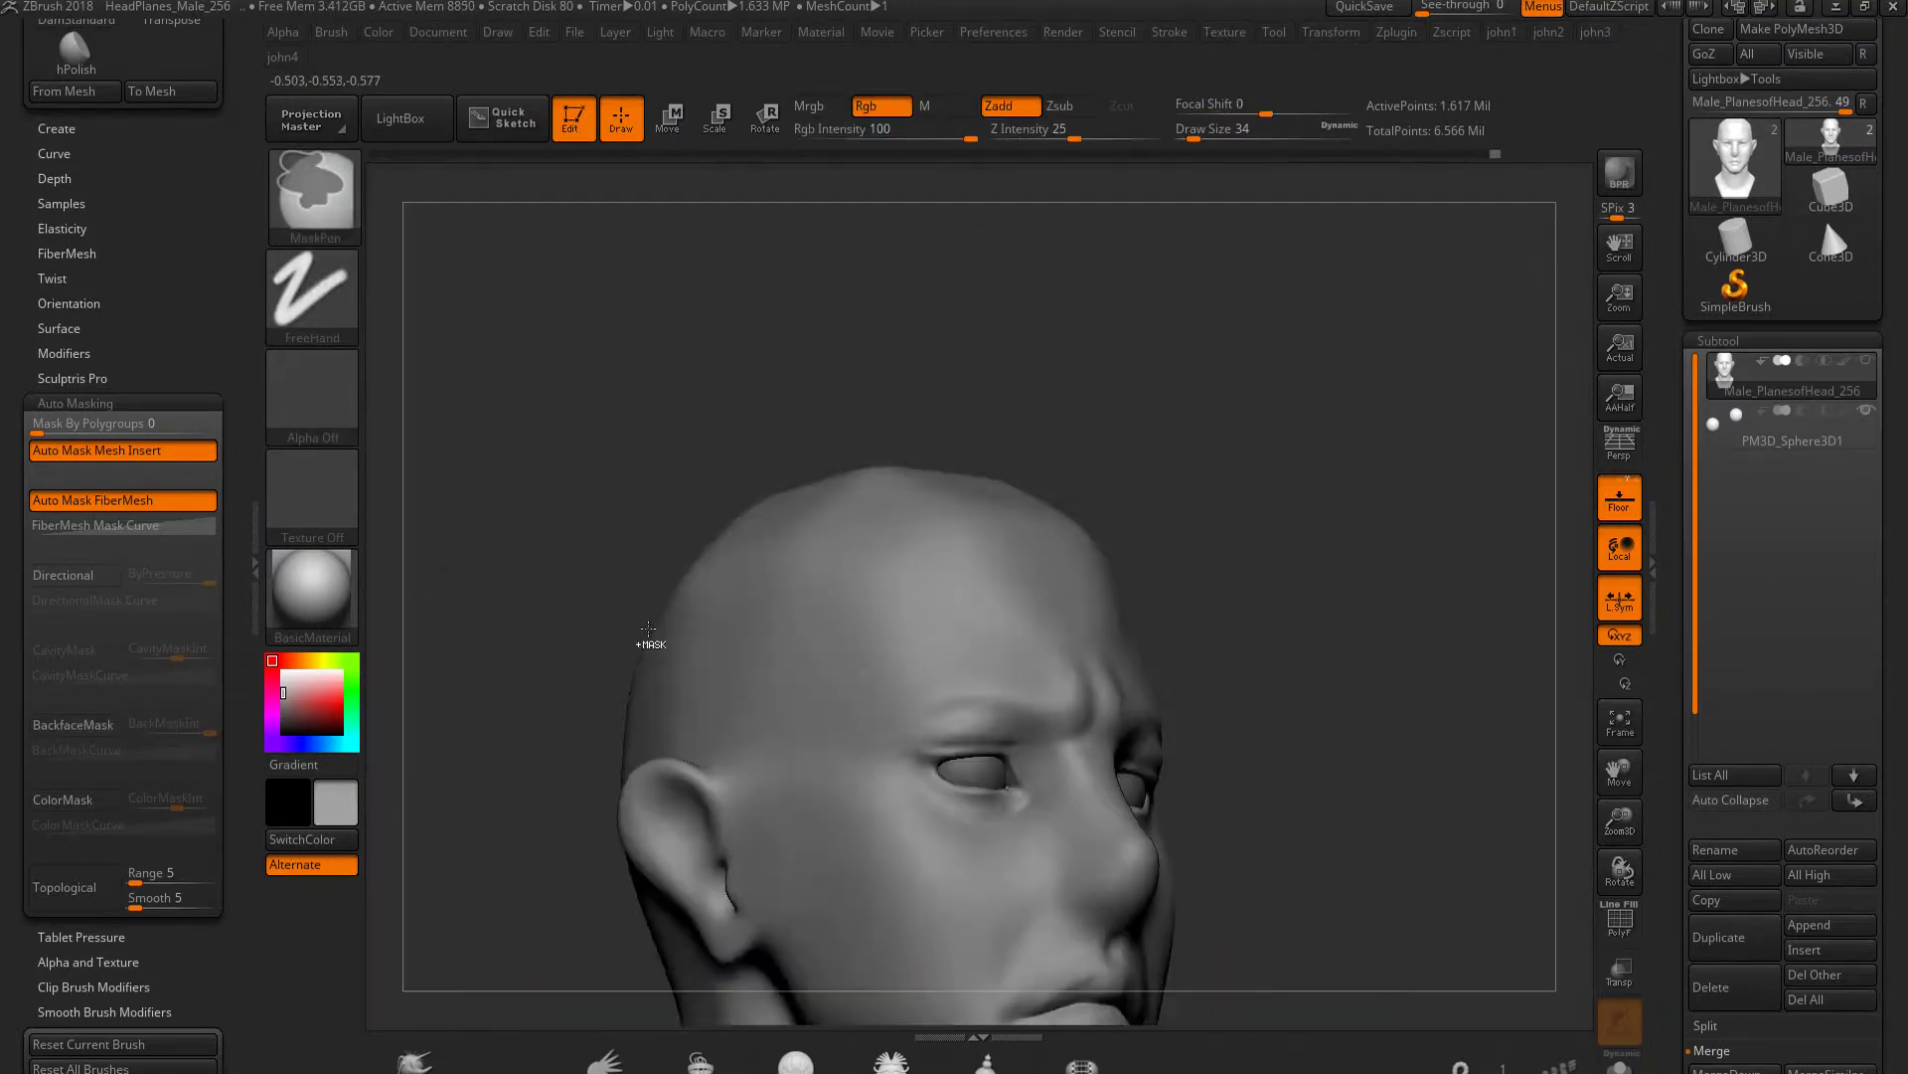
drag(648, 629, 1213, 815)
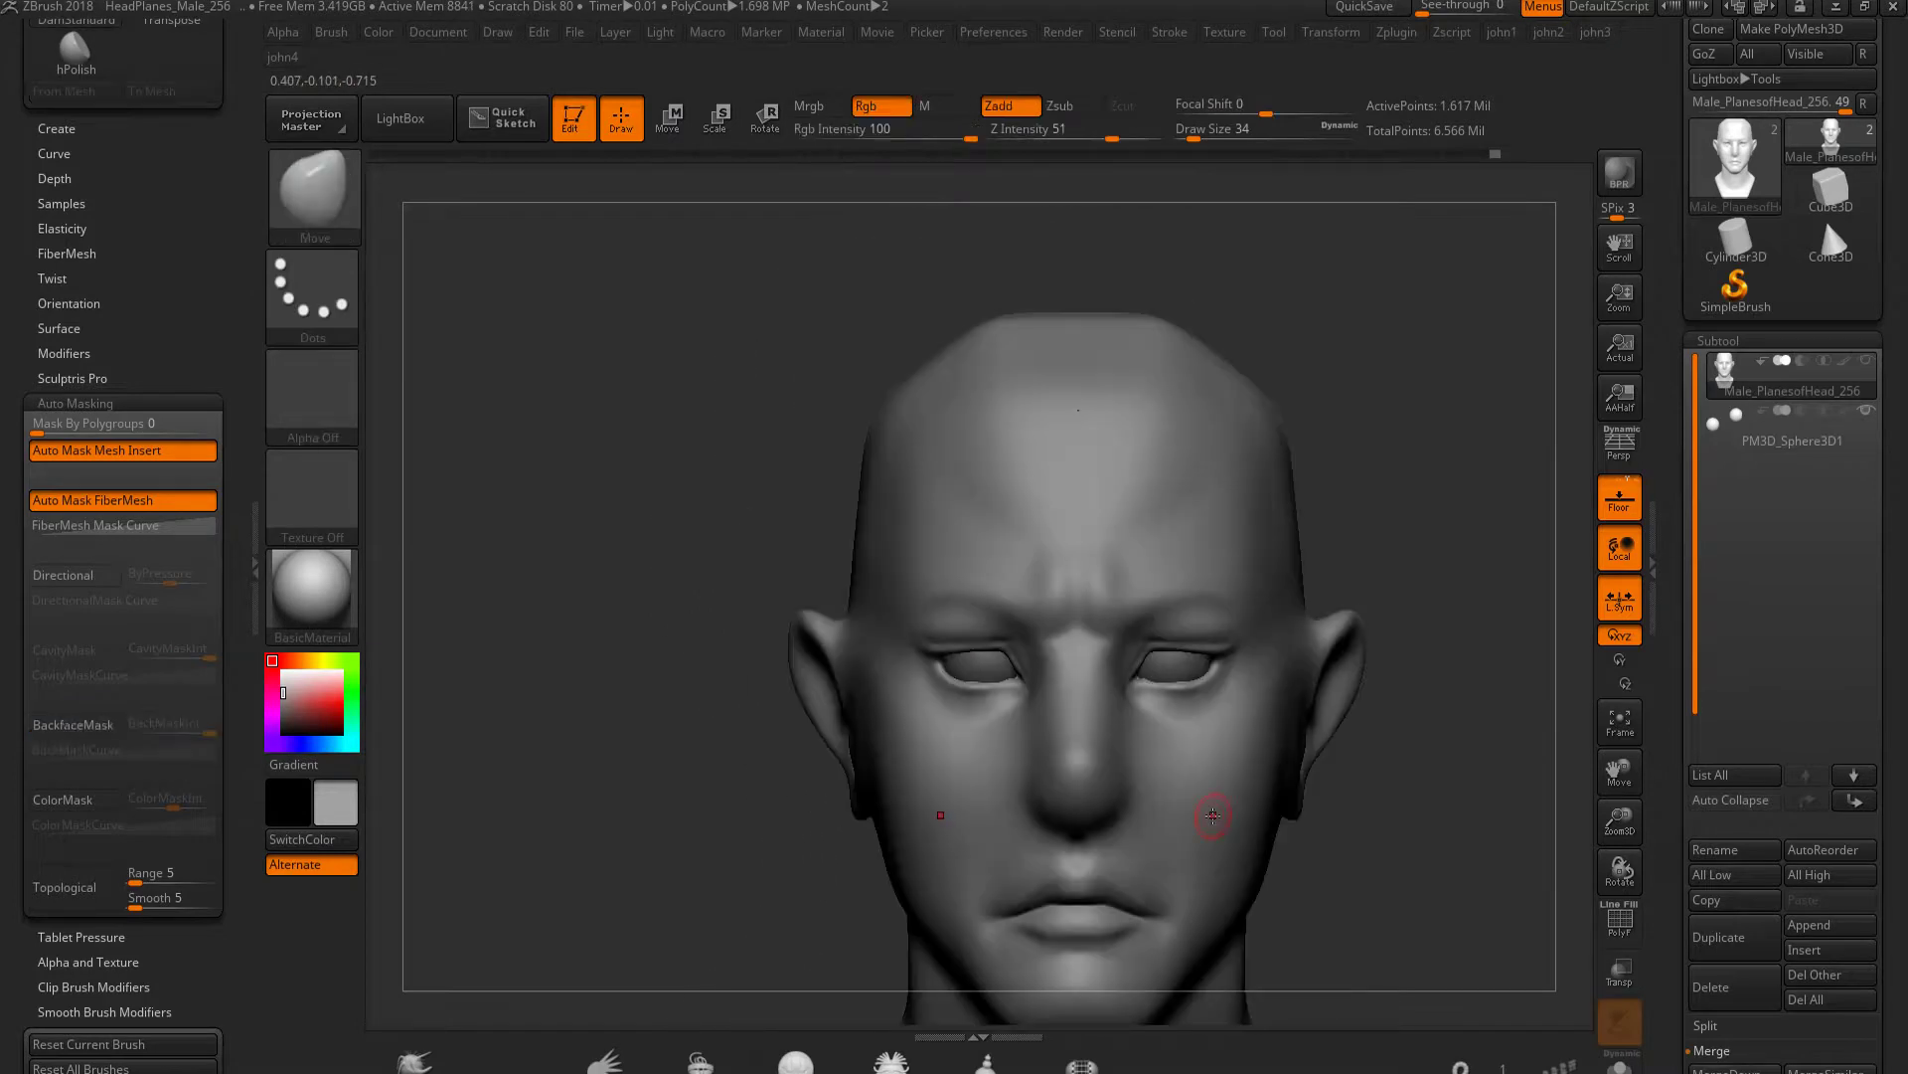
key(shift)
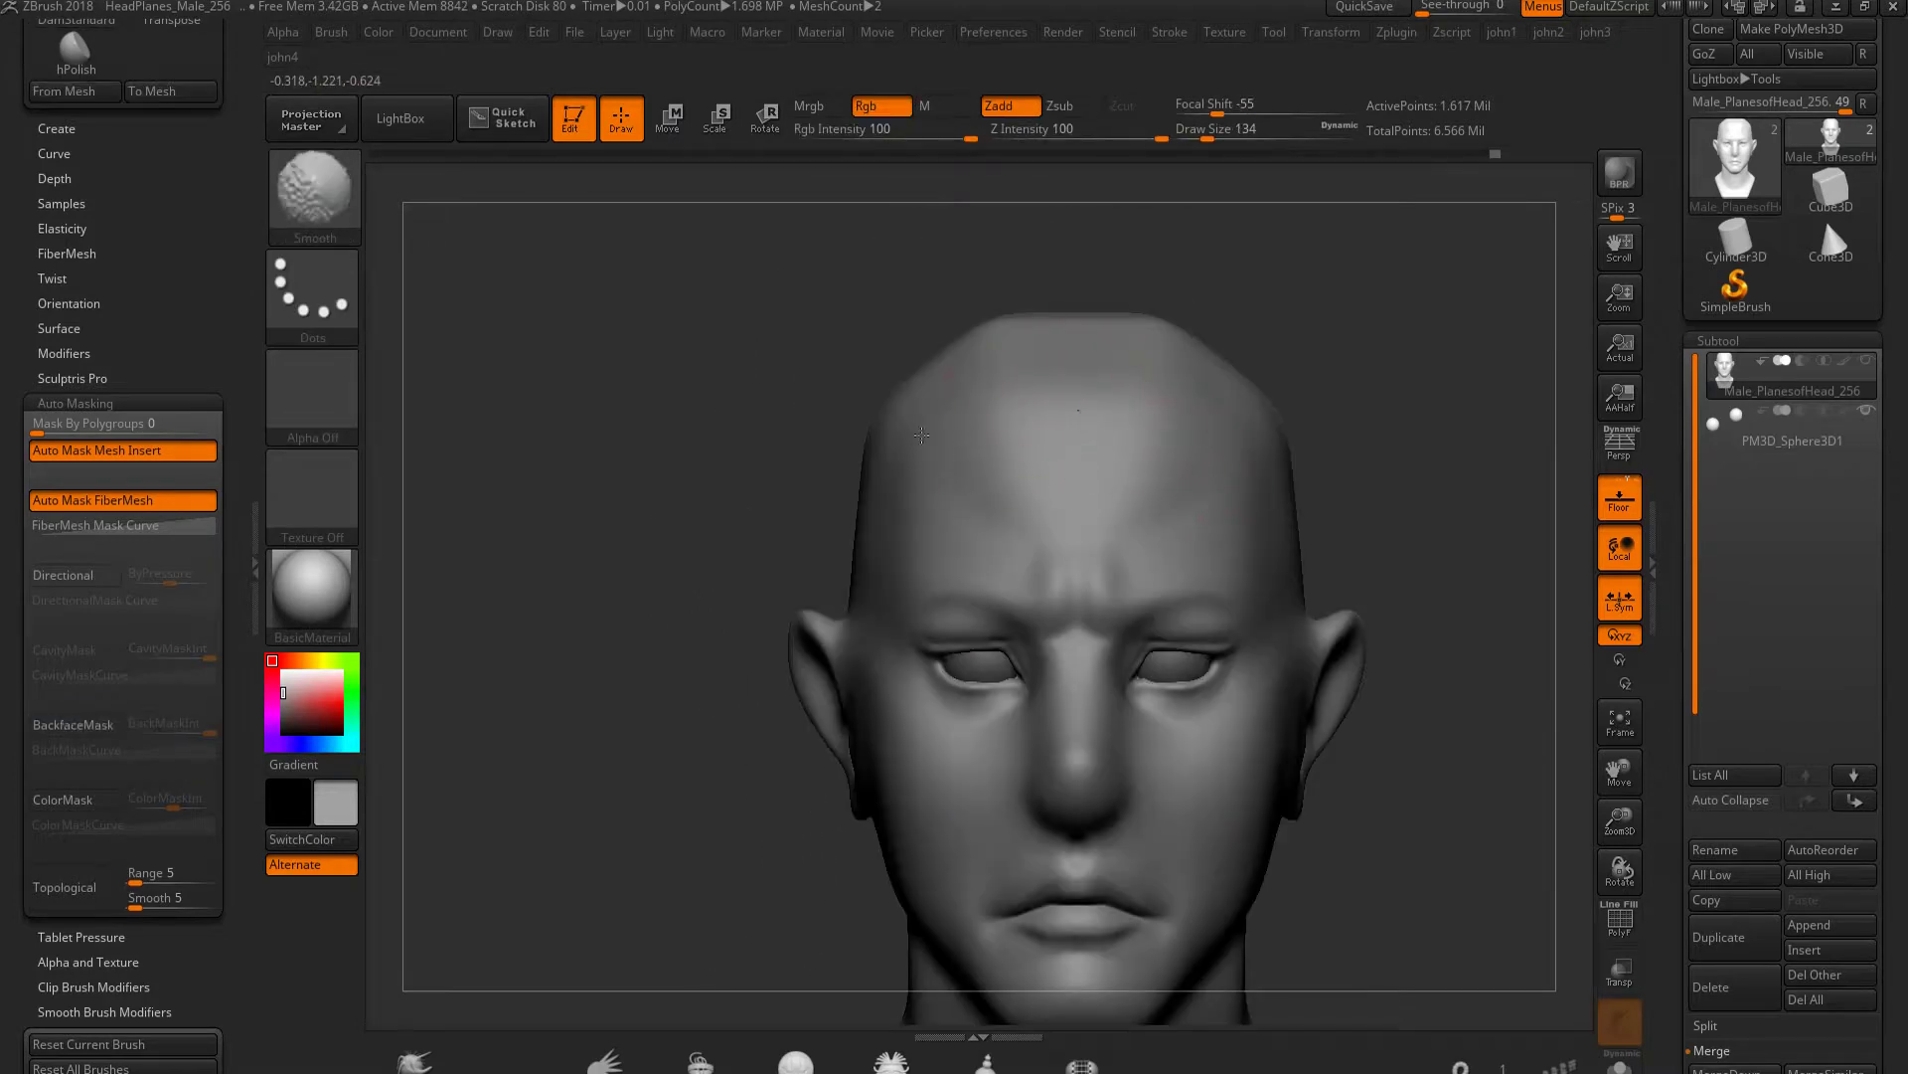
mouse_move(1015, 509)
alt+mouse_down()
mouse_move(1253, 550)
mouse_move(1130, 508)
alt+mouse_up()
key(b)
key(d)
key(s)
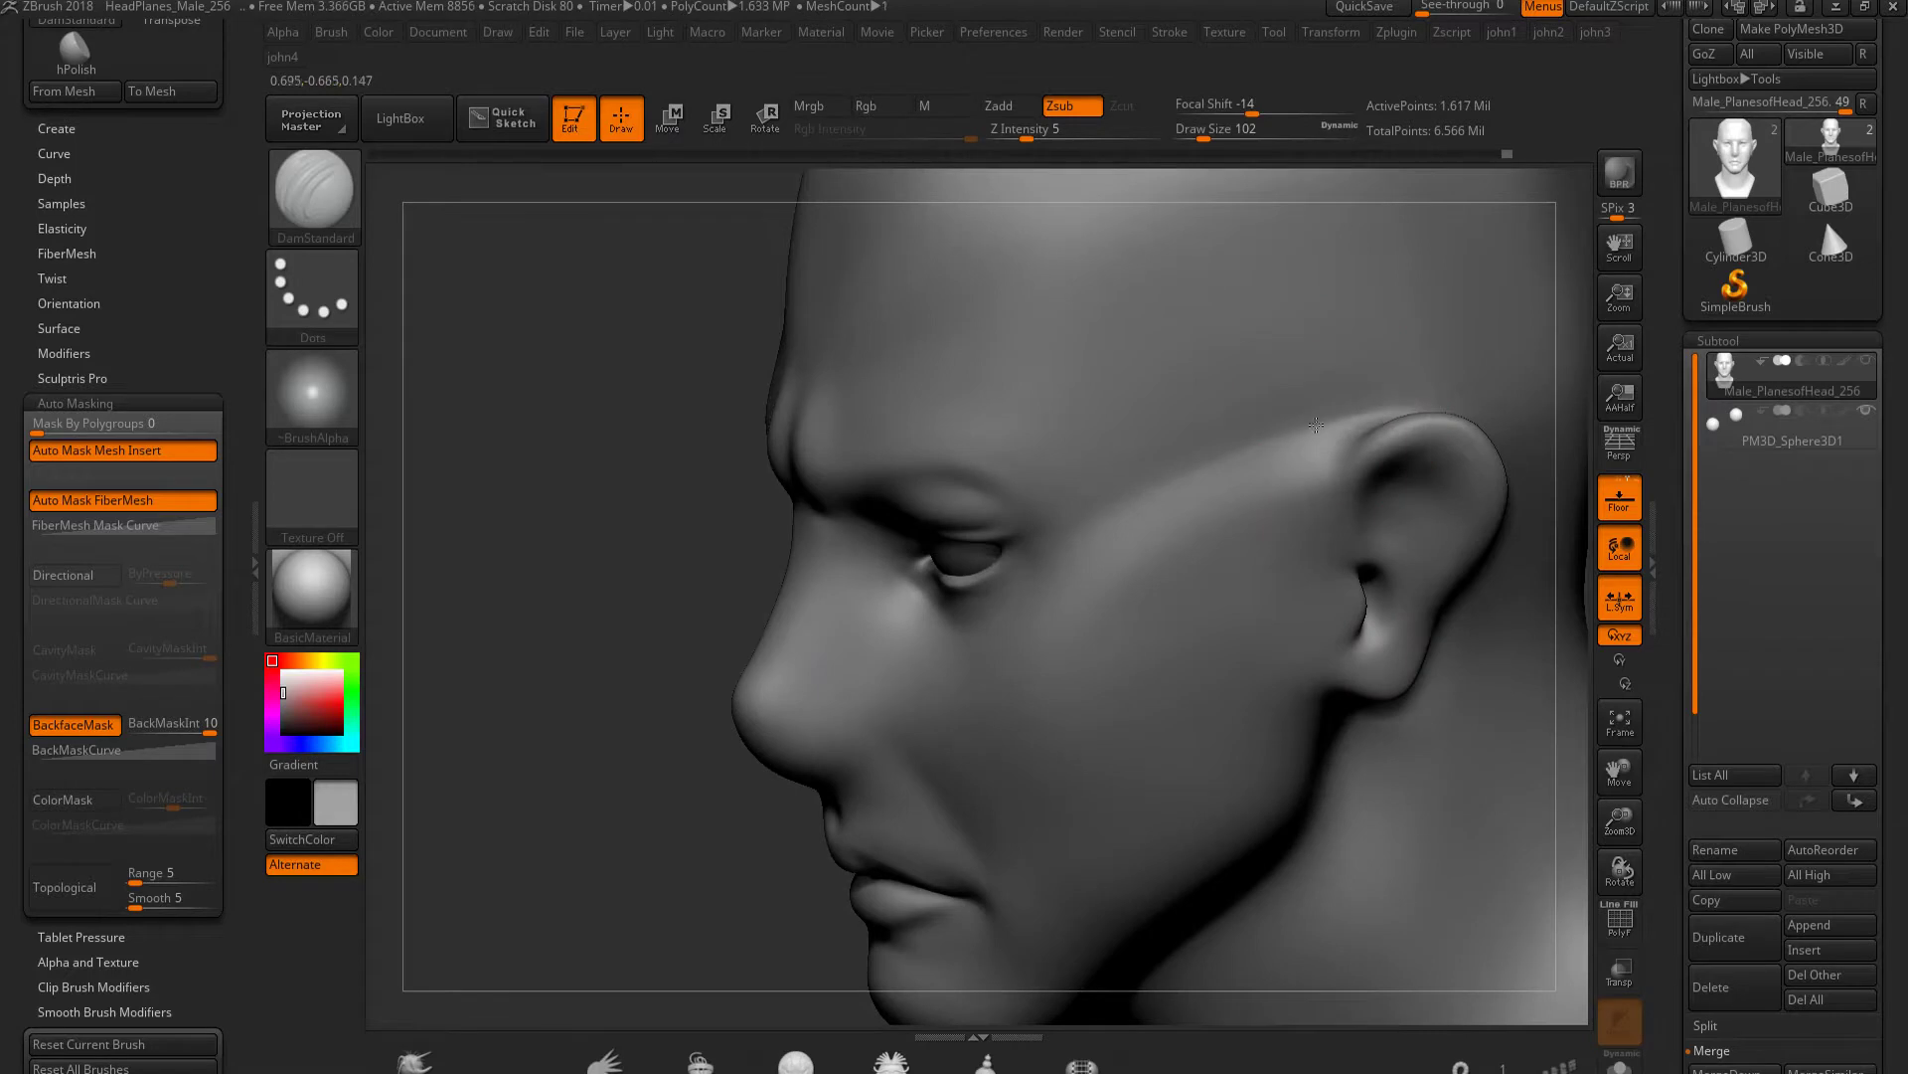
key(shift)
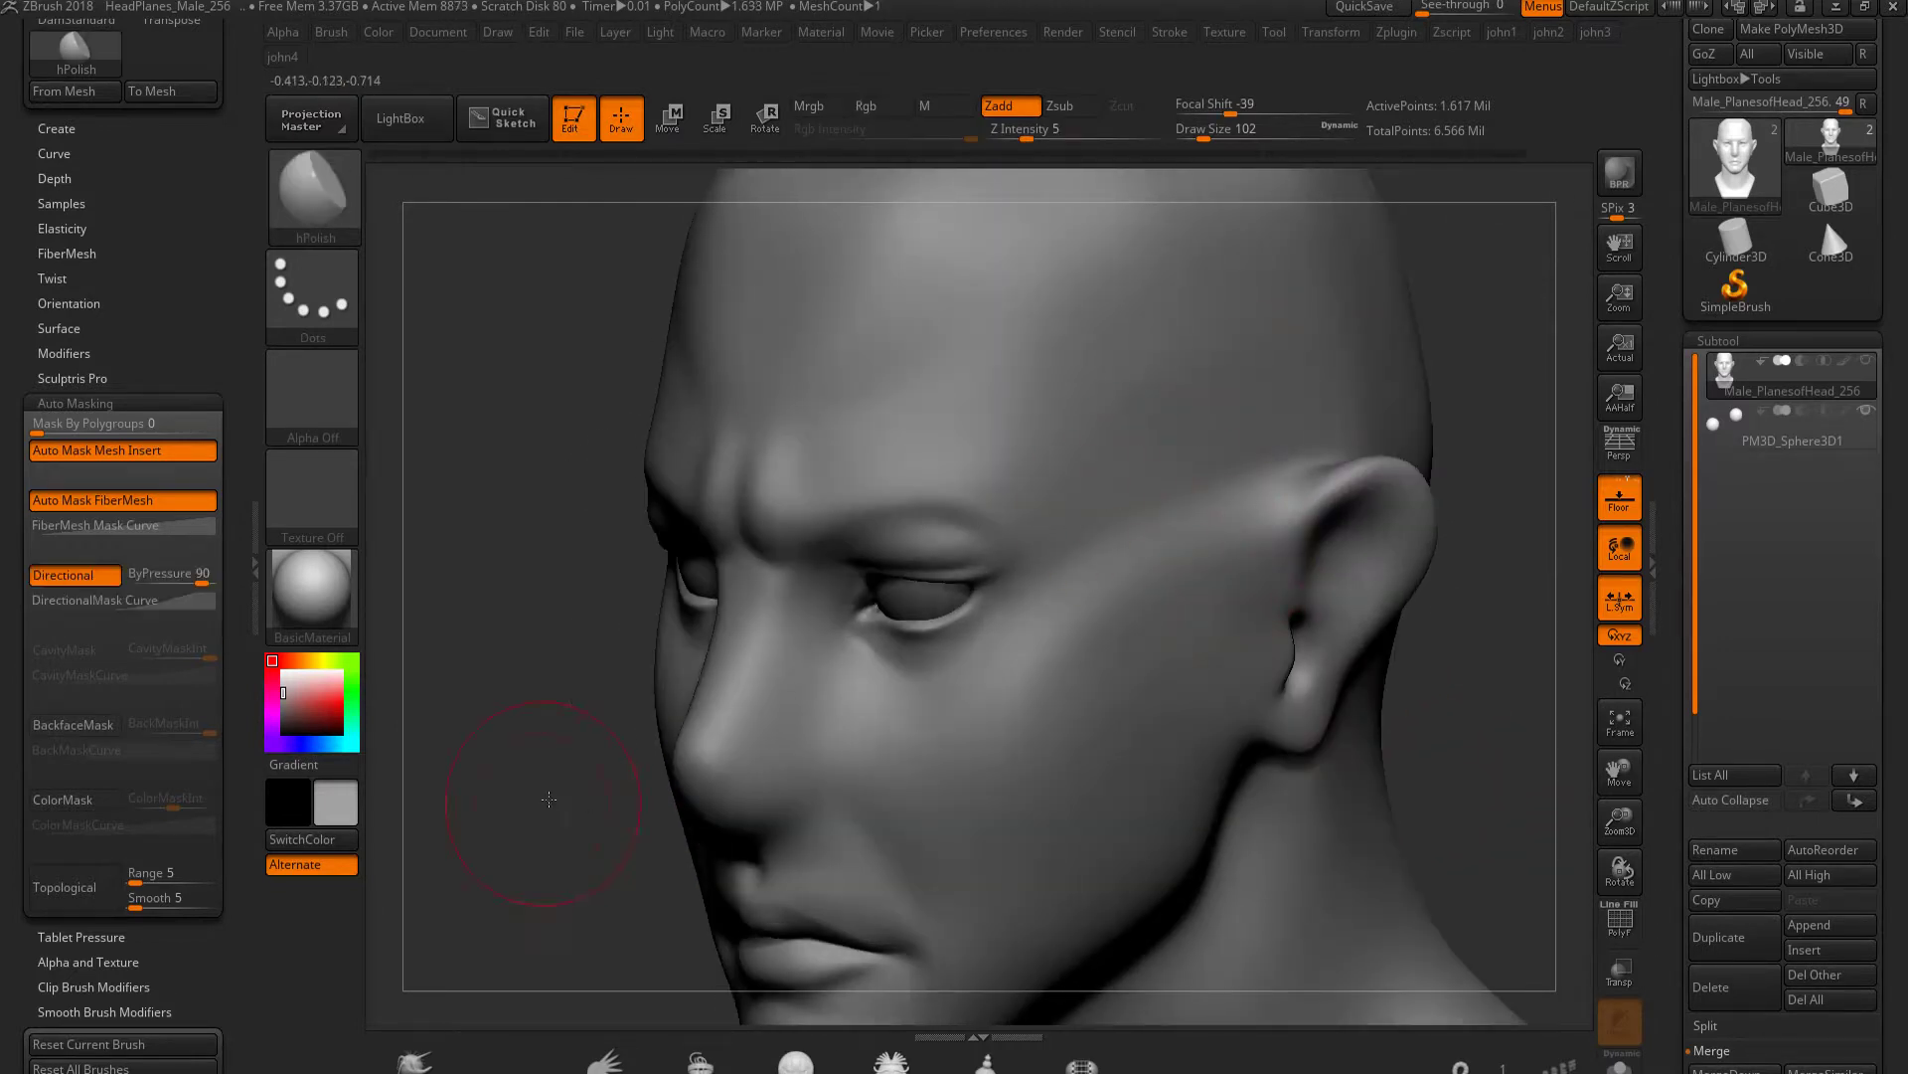
Spin the head a full turn to inspect it from behind and the front
key(ctrl)
drag(1136, 653, 878, 529)
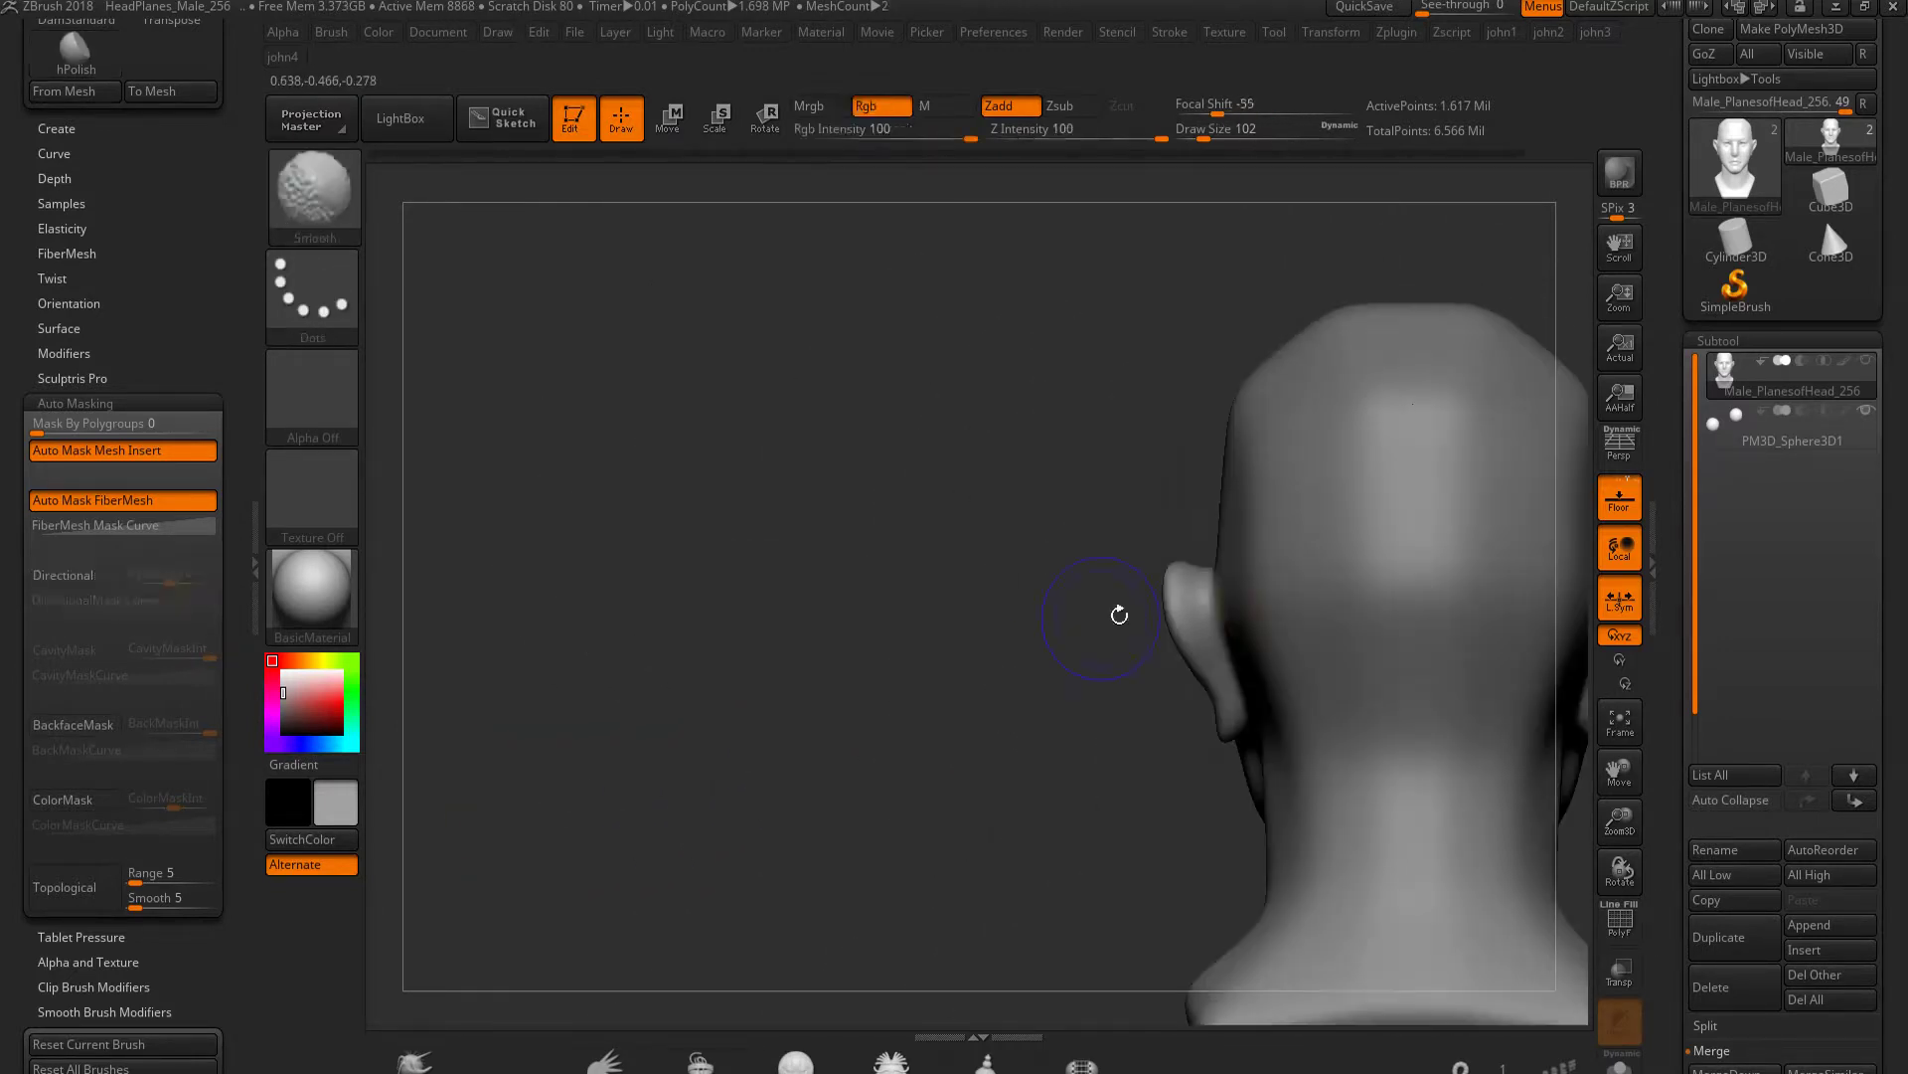
key(bracketright)
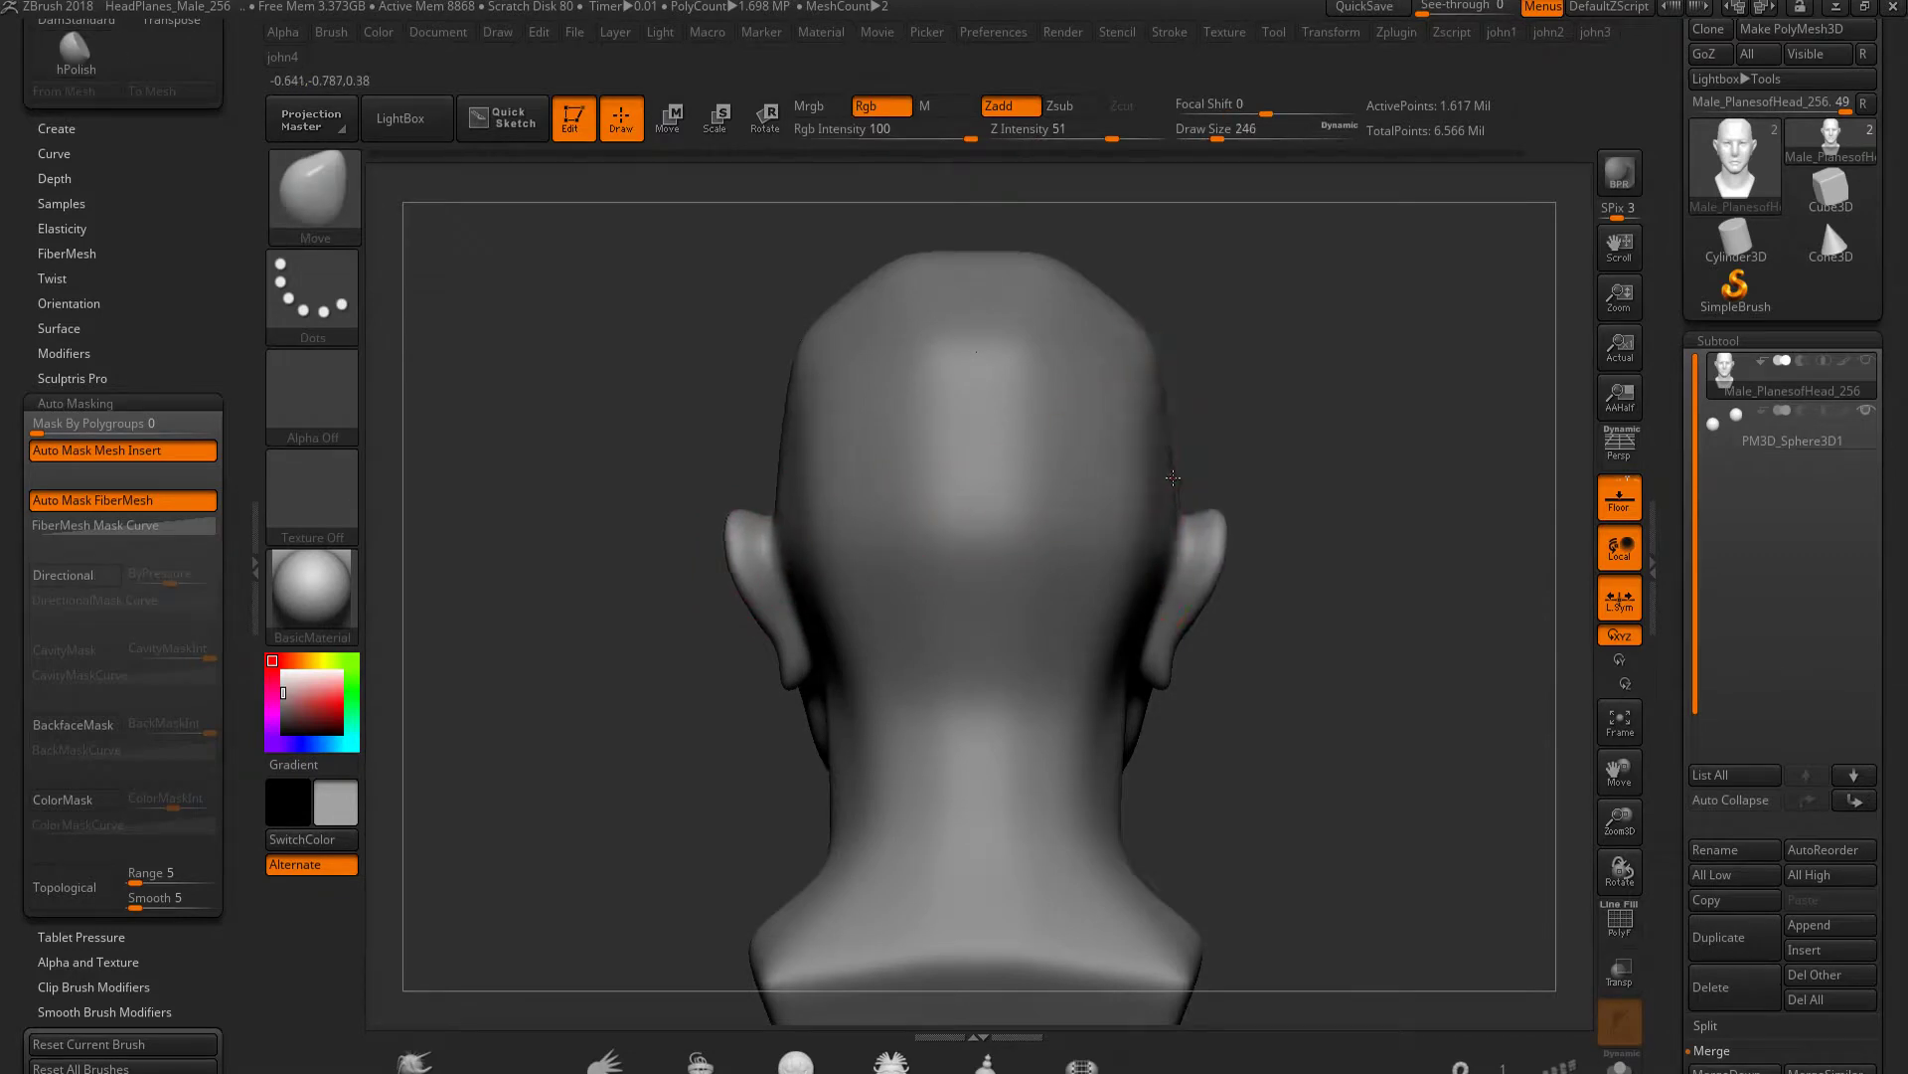
mouse_move(1067, 620)
mouse_down()
mouse_move(739, 579)
mouse_move(1083, 596)
mouse_move(1076, 776)
mouse_move(908, 703)
mouse_move(1065, 362)
mouse_up()
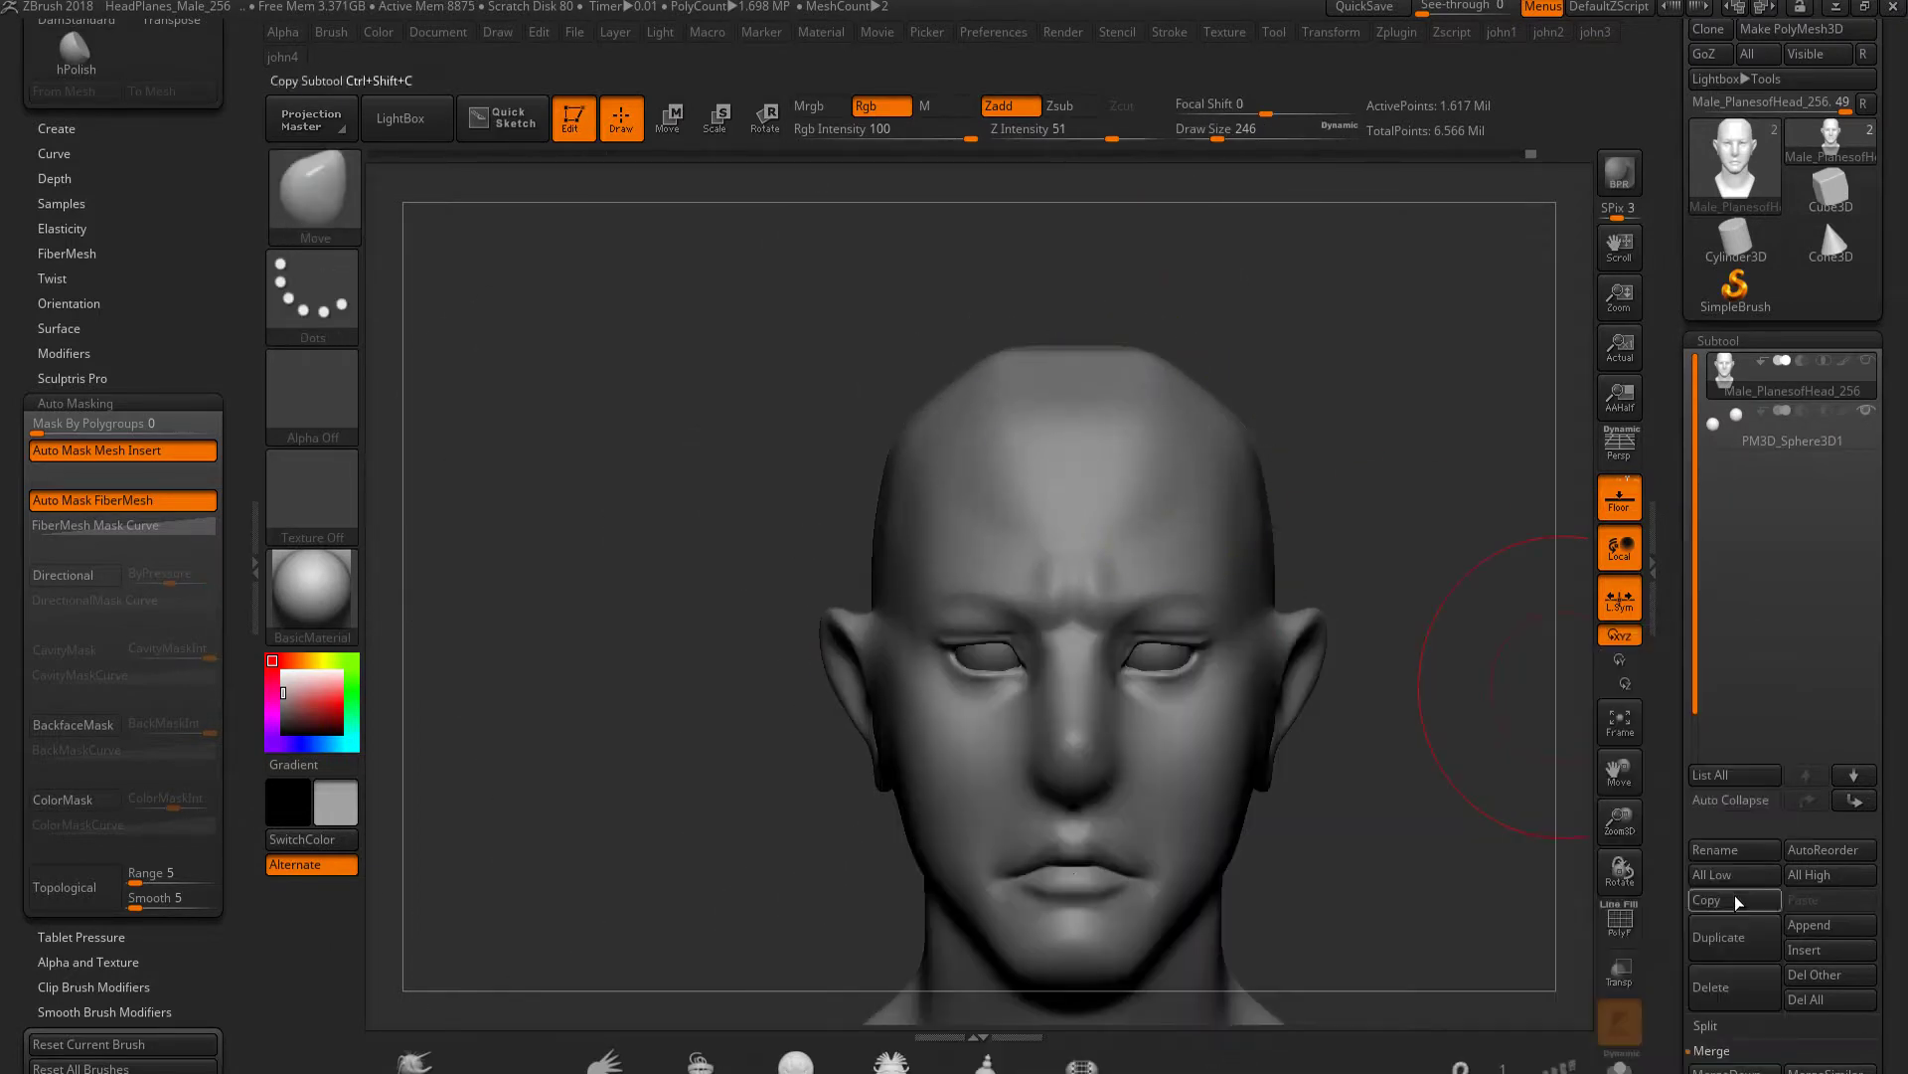
Add a cylinder as a new subtool, then shrink and rotate it
click(1829, 924)
click(1143, 771)
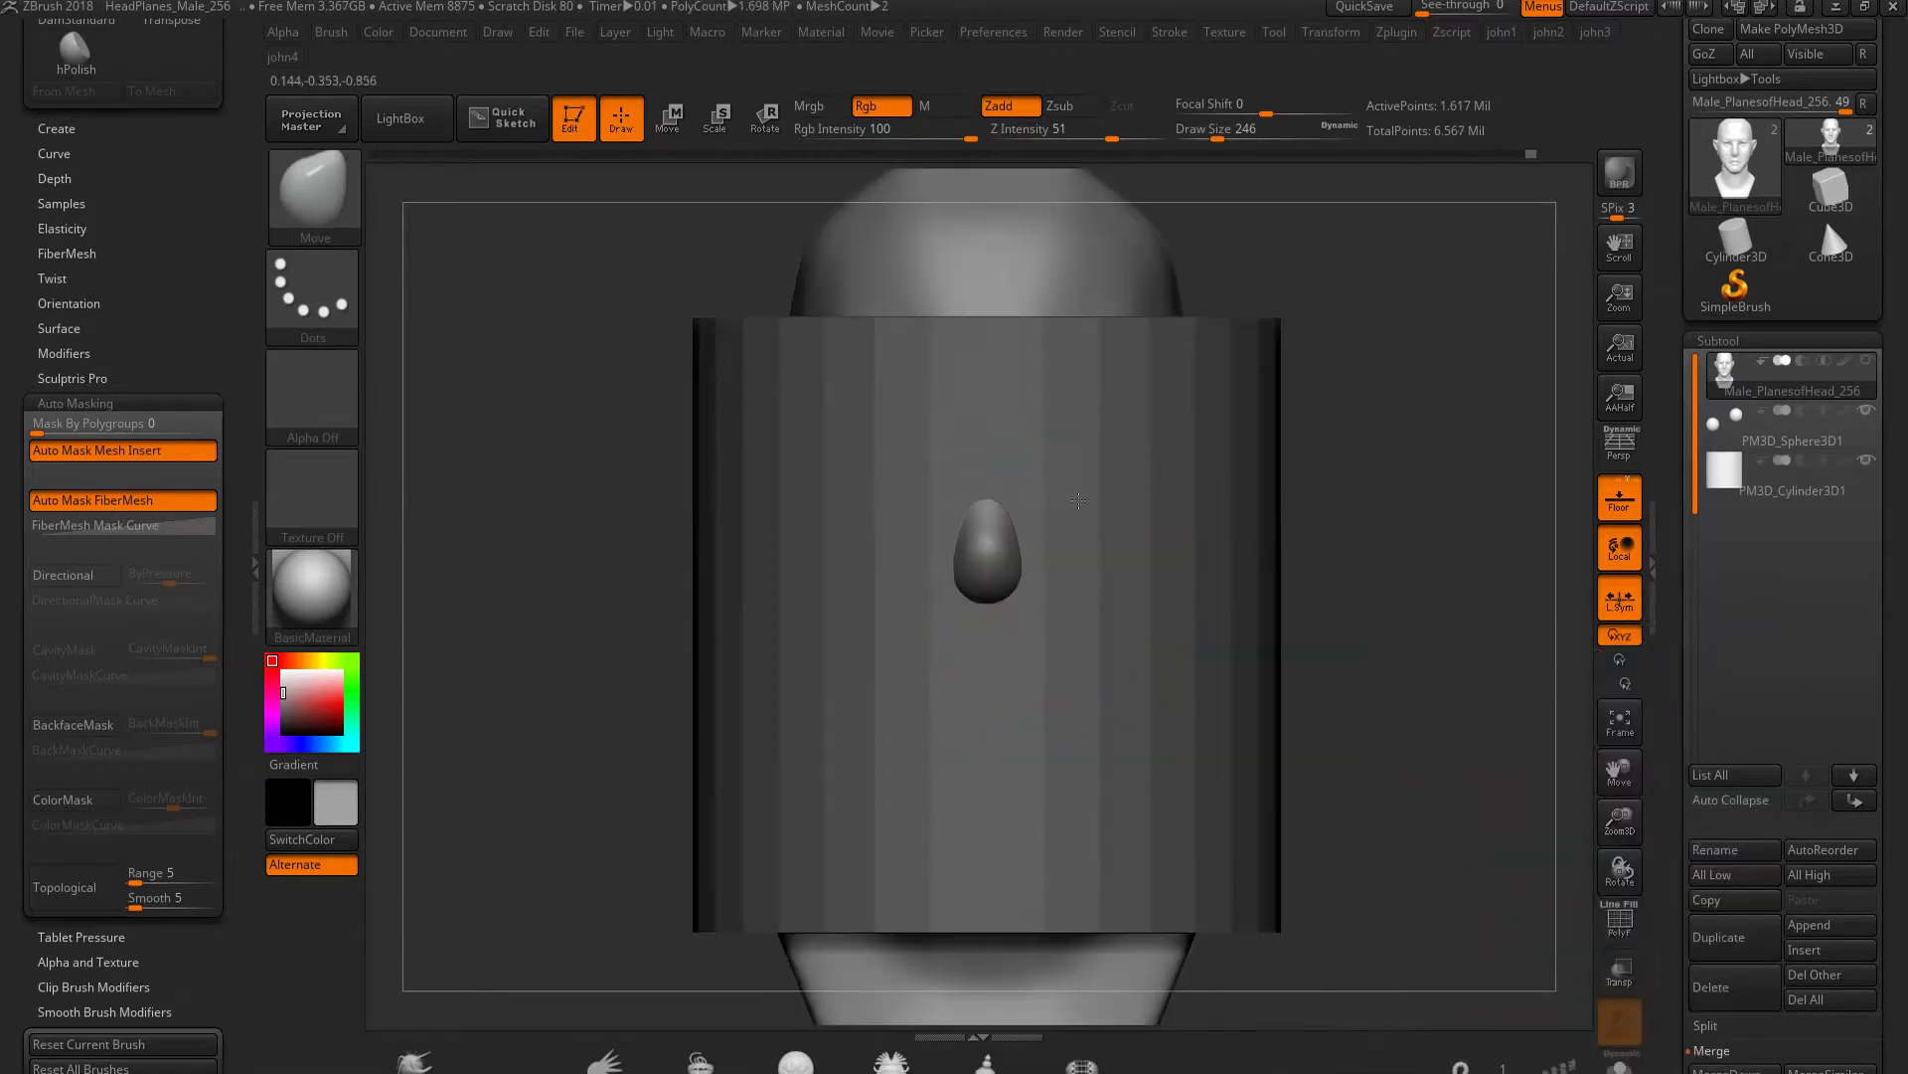
key(e)
drag(986, 624, 994, 696)
alt+click(982, 624)
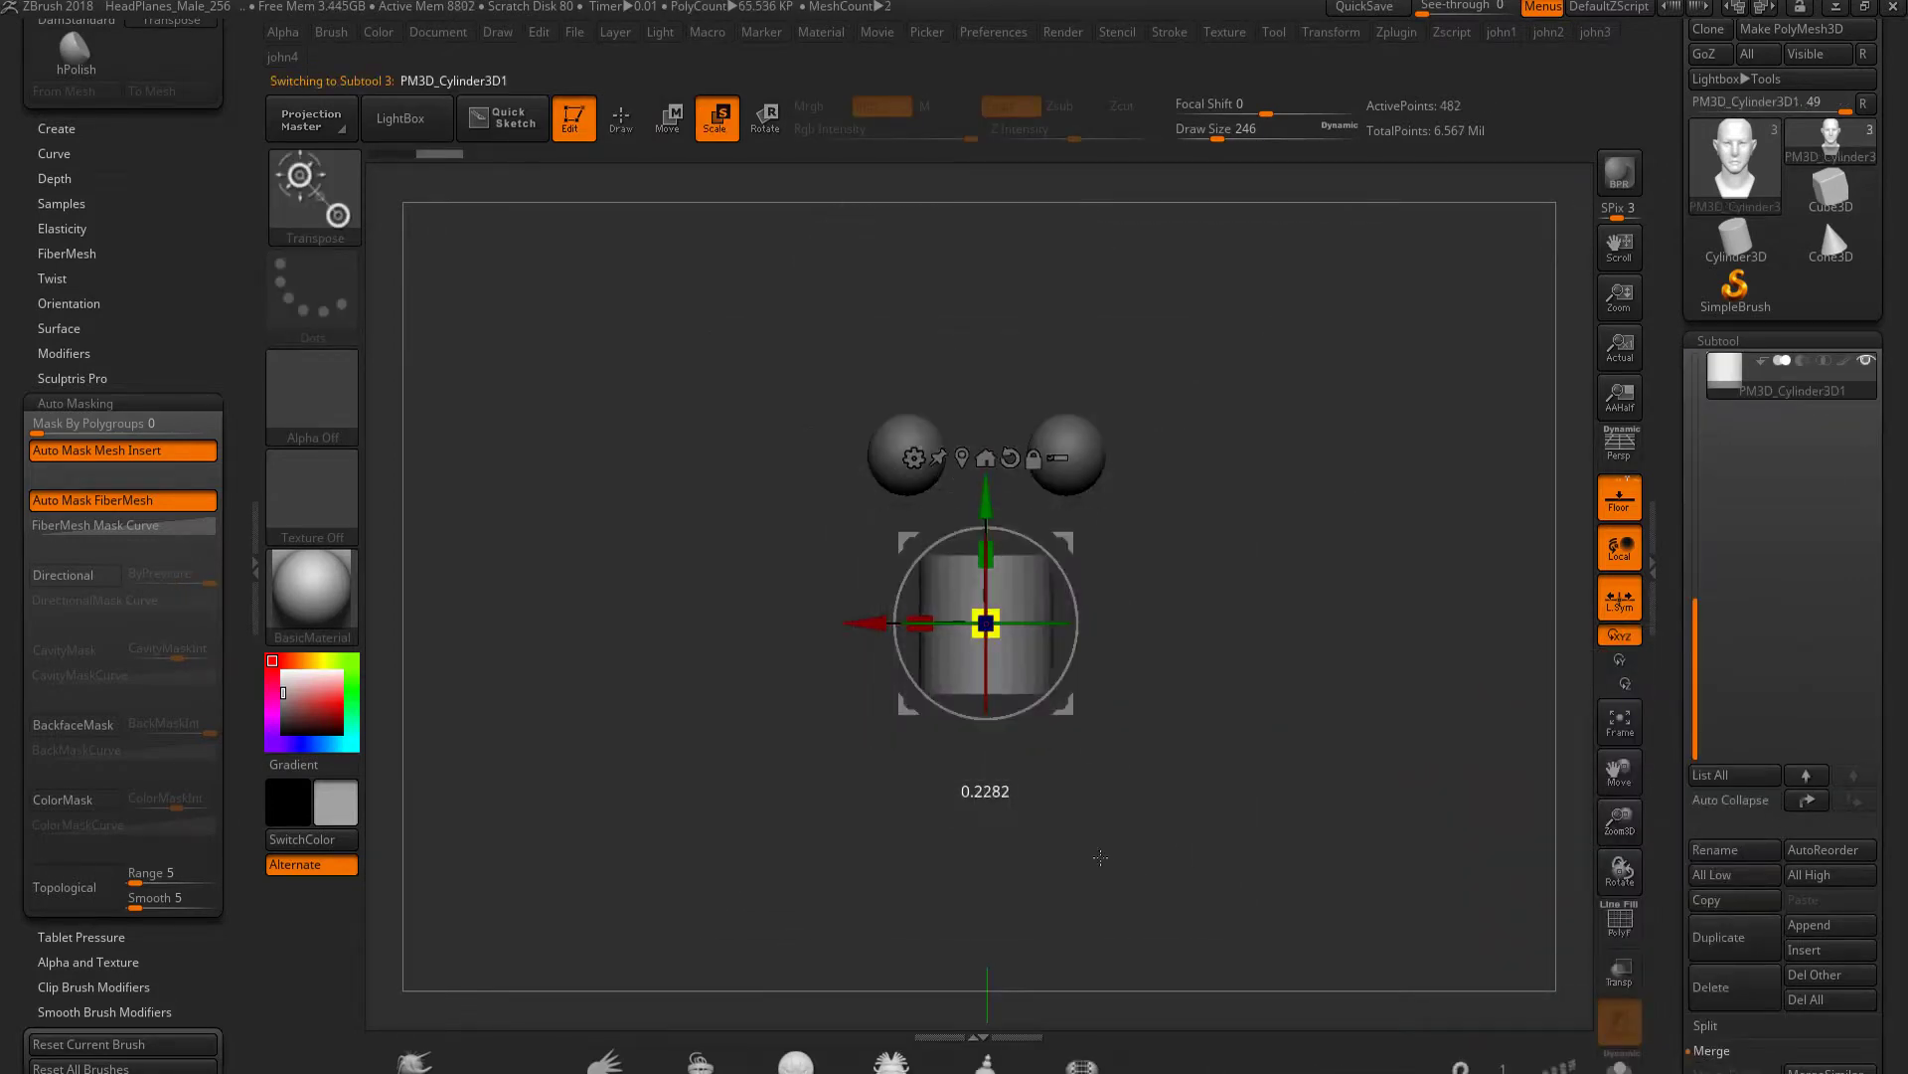
mouse_move(1062, 569)
mouse_down()
mouse_move(1099, 697)
mouse_move(1063, 576)
mouse_up()
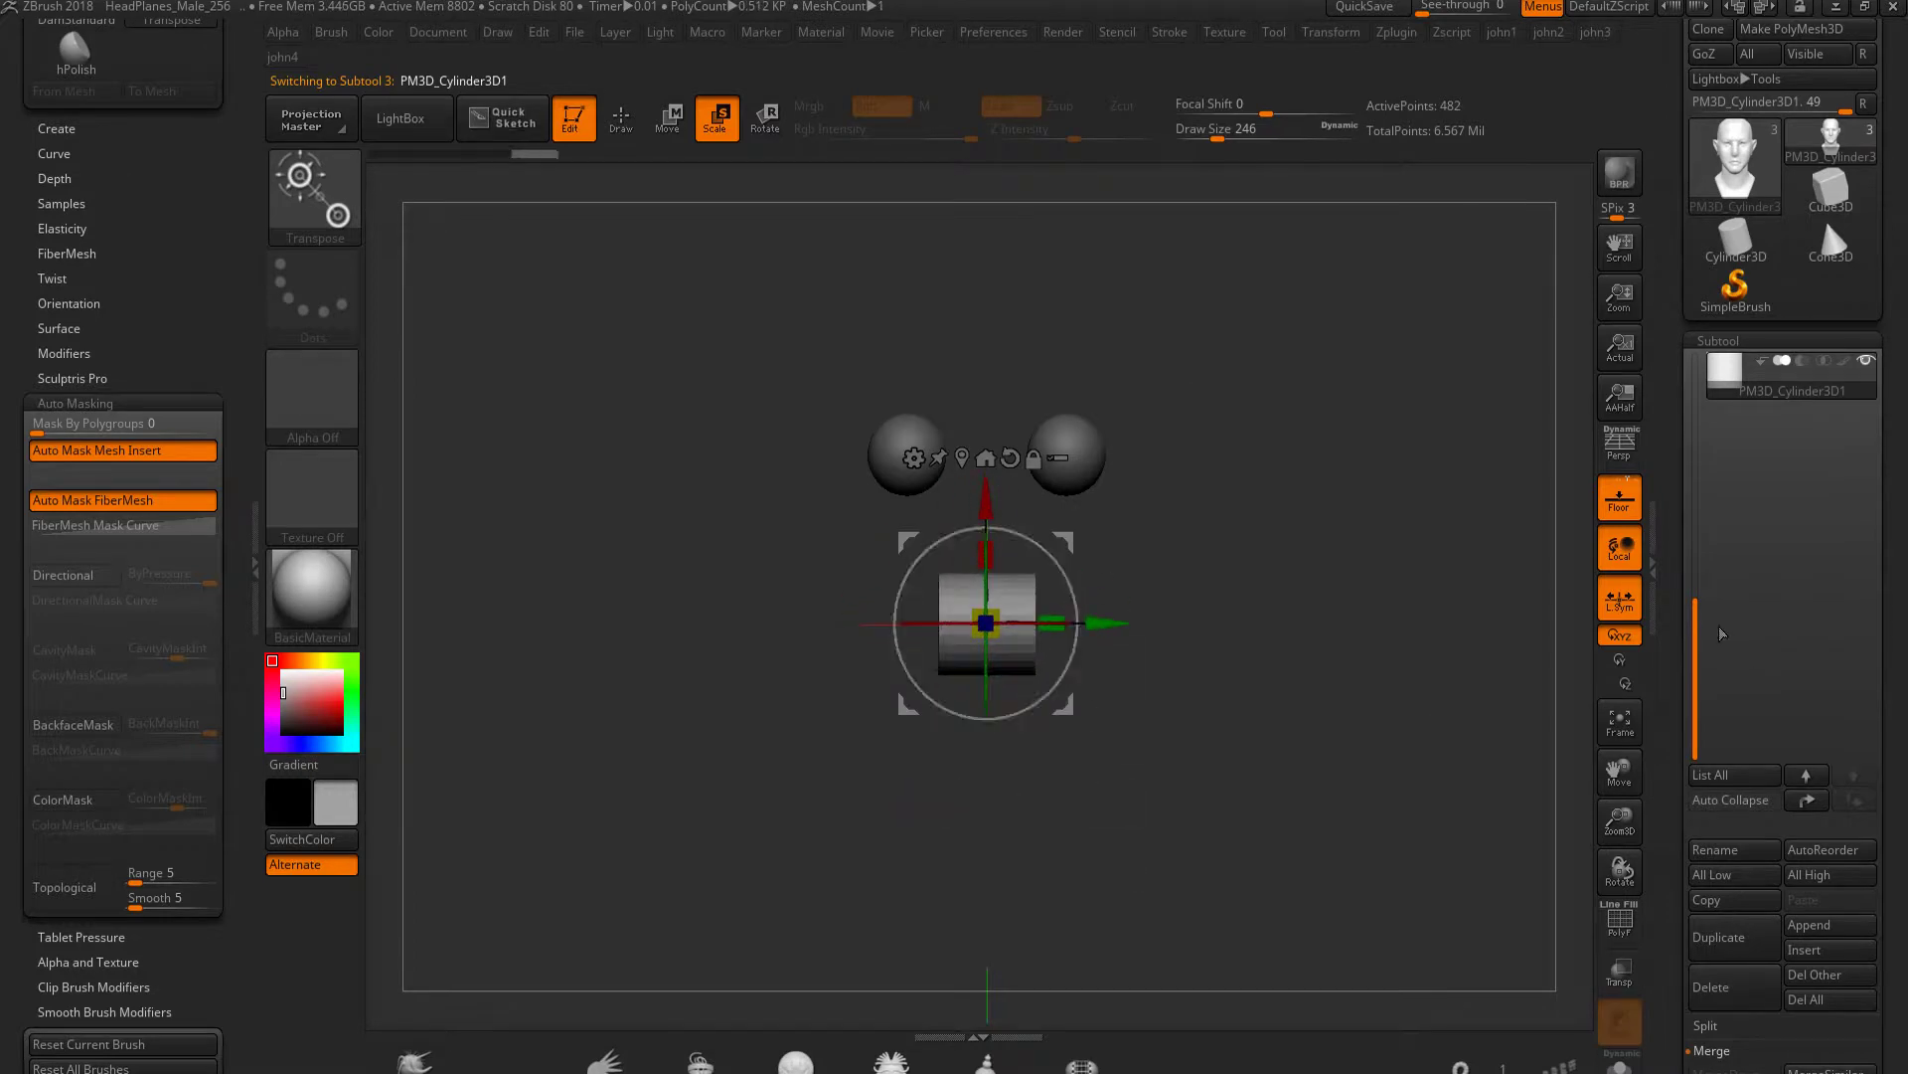
Position the cylinder above the head and stretch it into a wide block
alt+drag(984, 491, 982, 177)
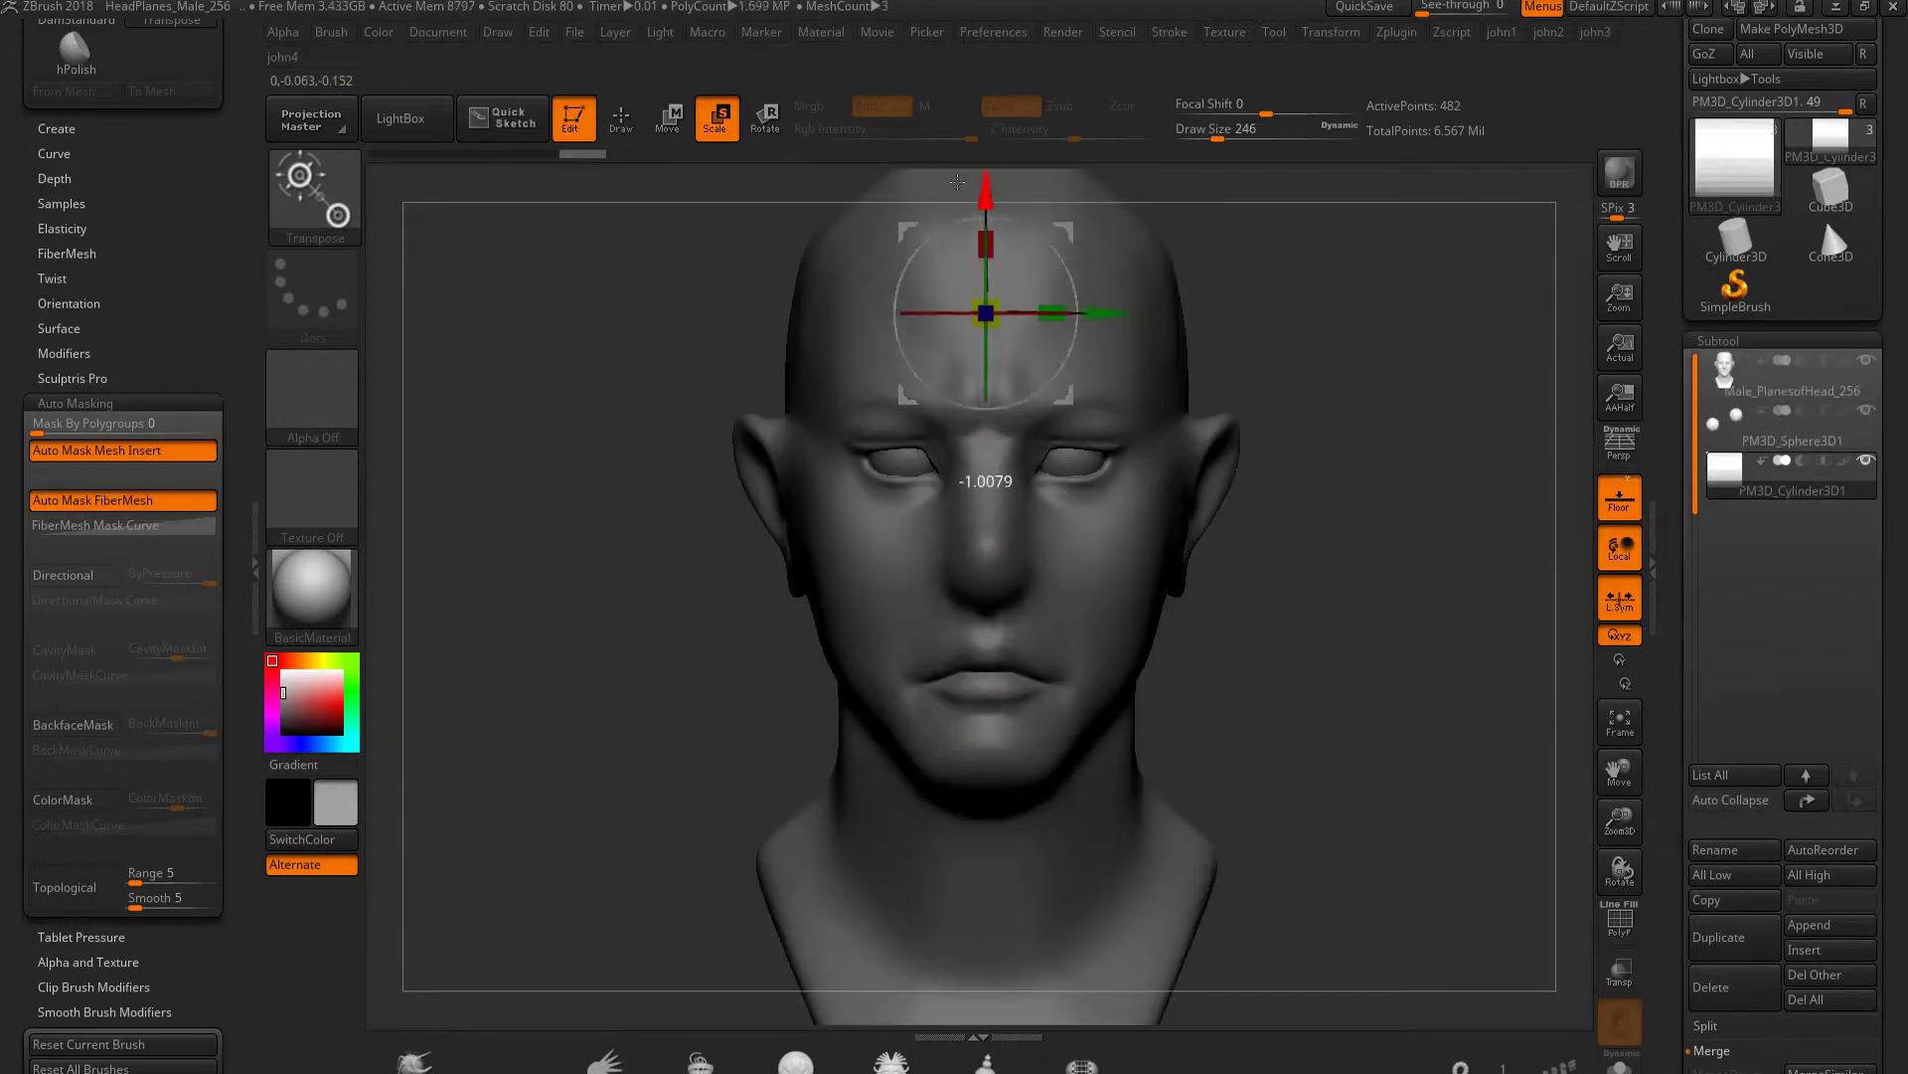
shift+drag(1292, 398, 1143, 397)
alt+drag(1211, 268, 1204, 454)
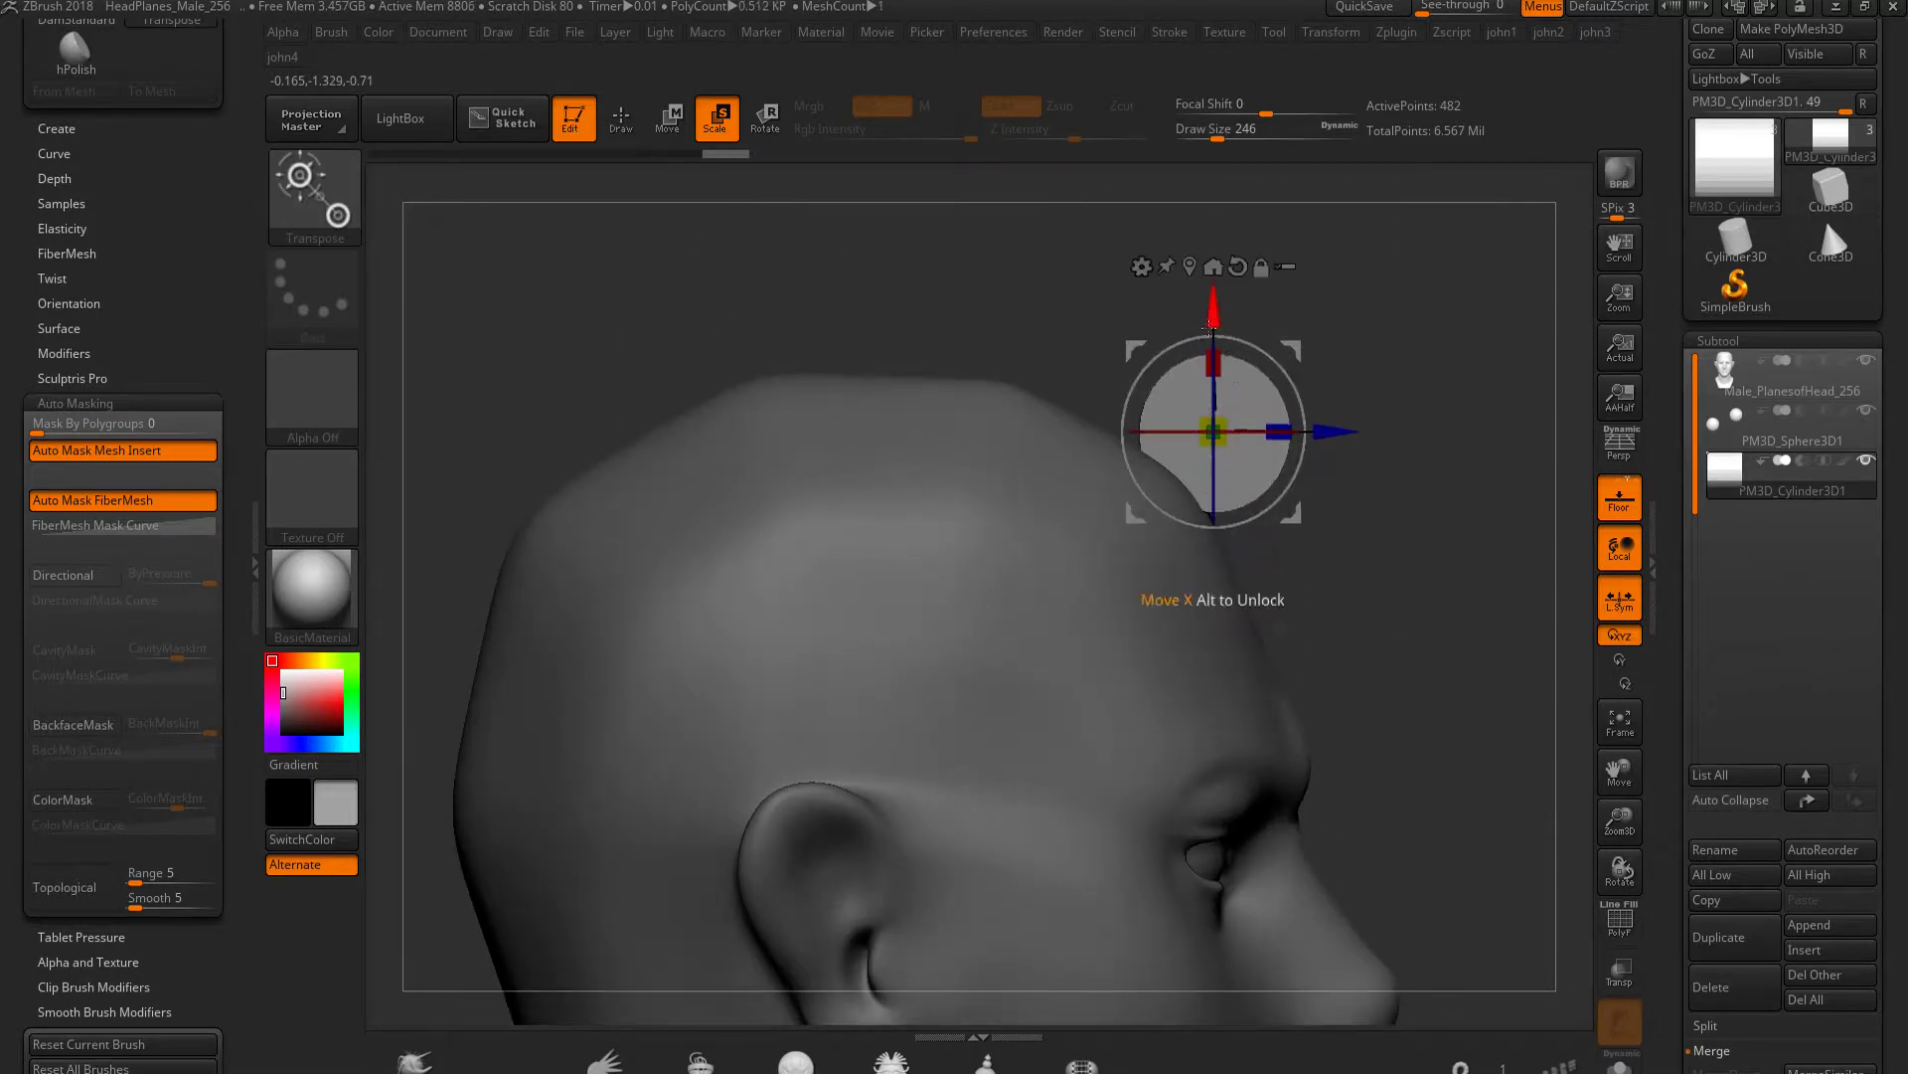
shift+drag(1205, 454, 1302, 542)
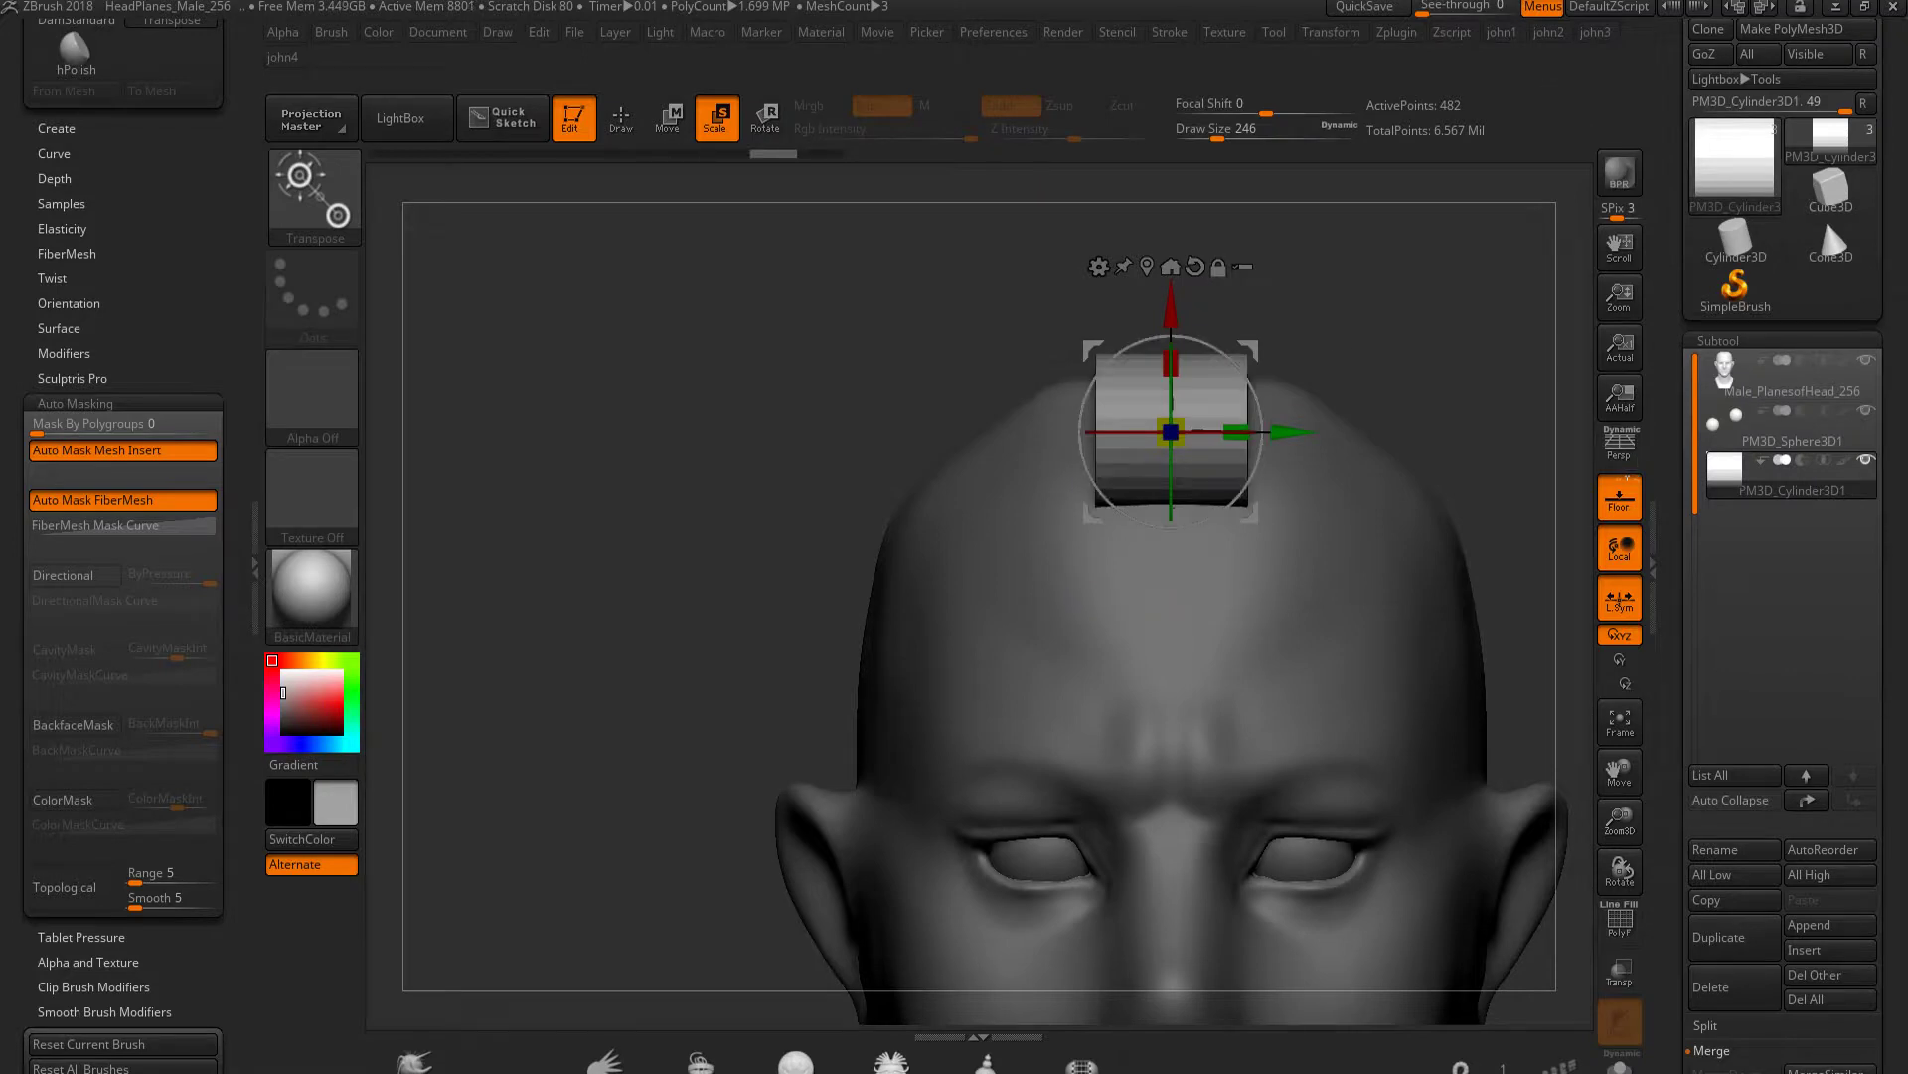
key(y)
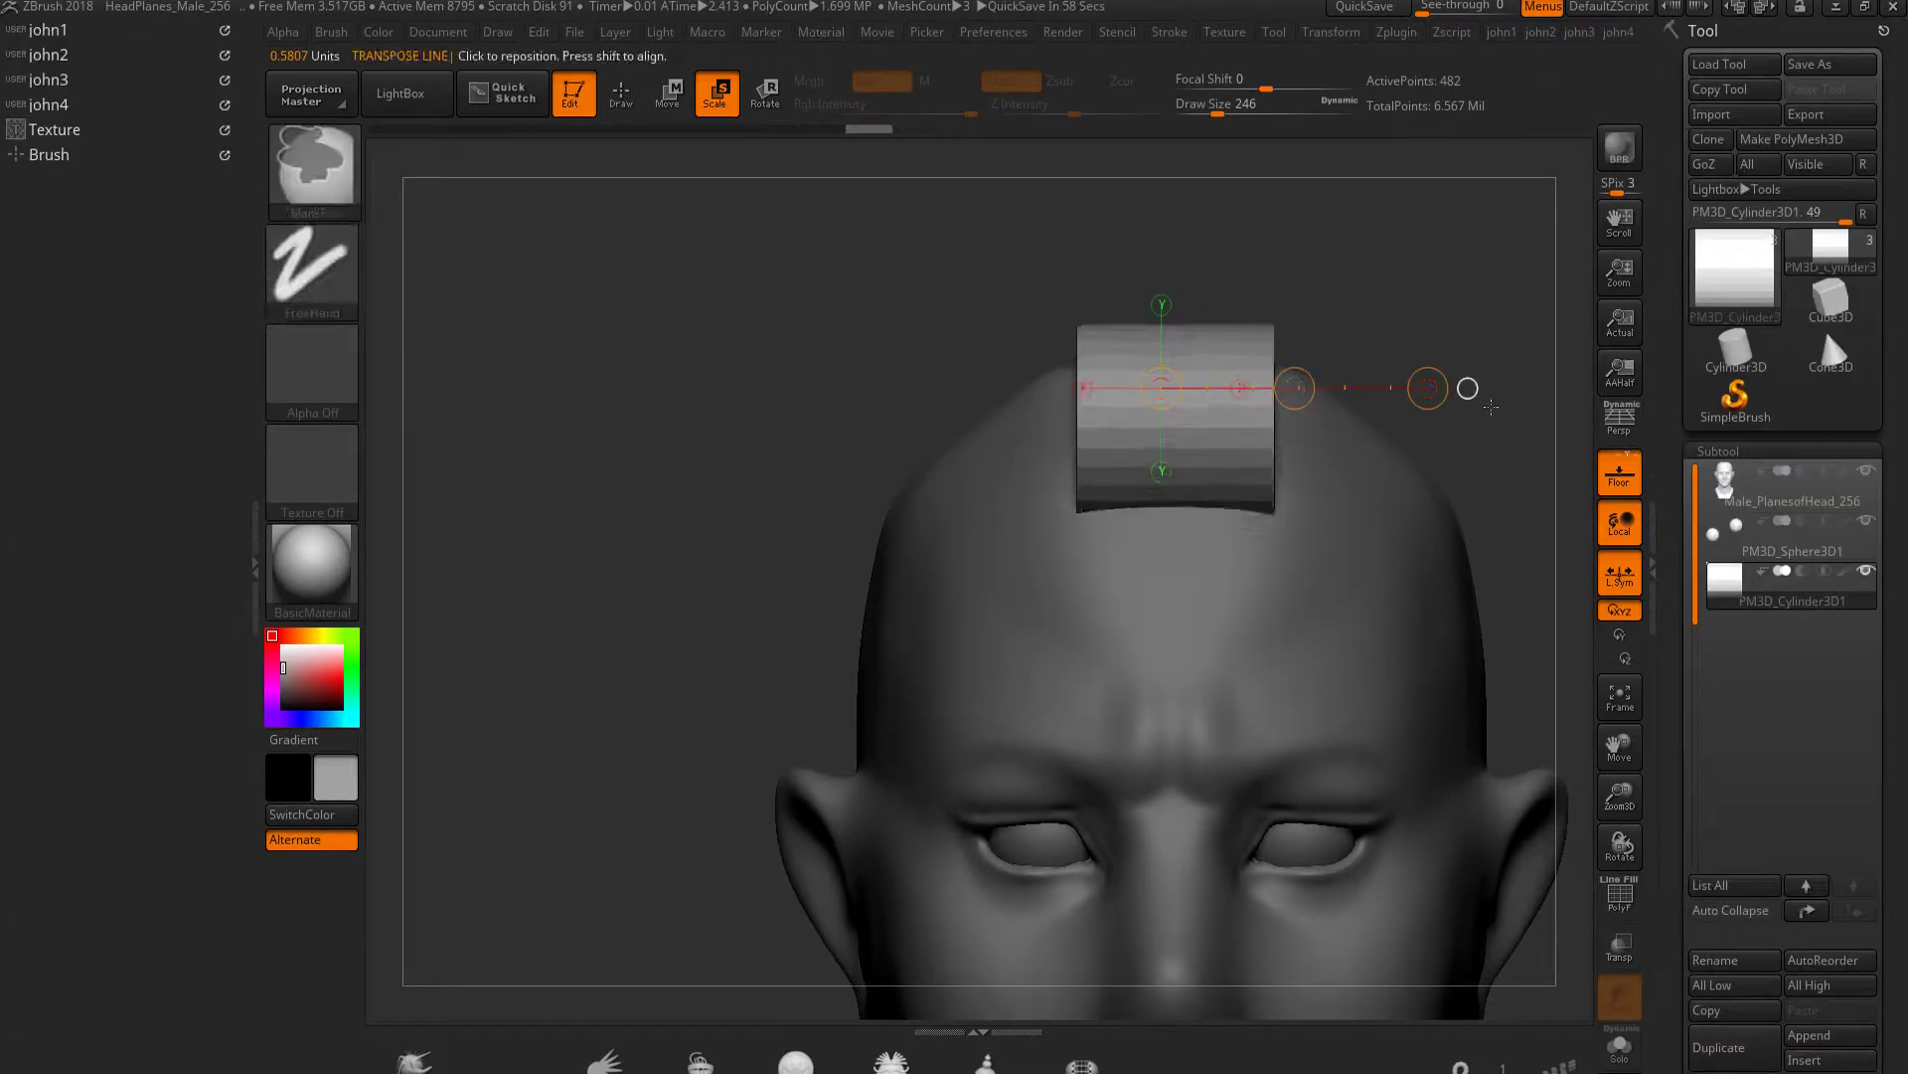
key(w)
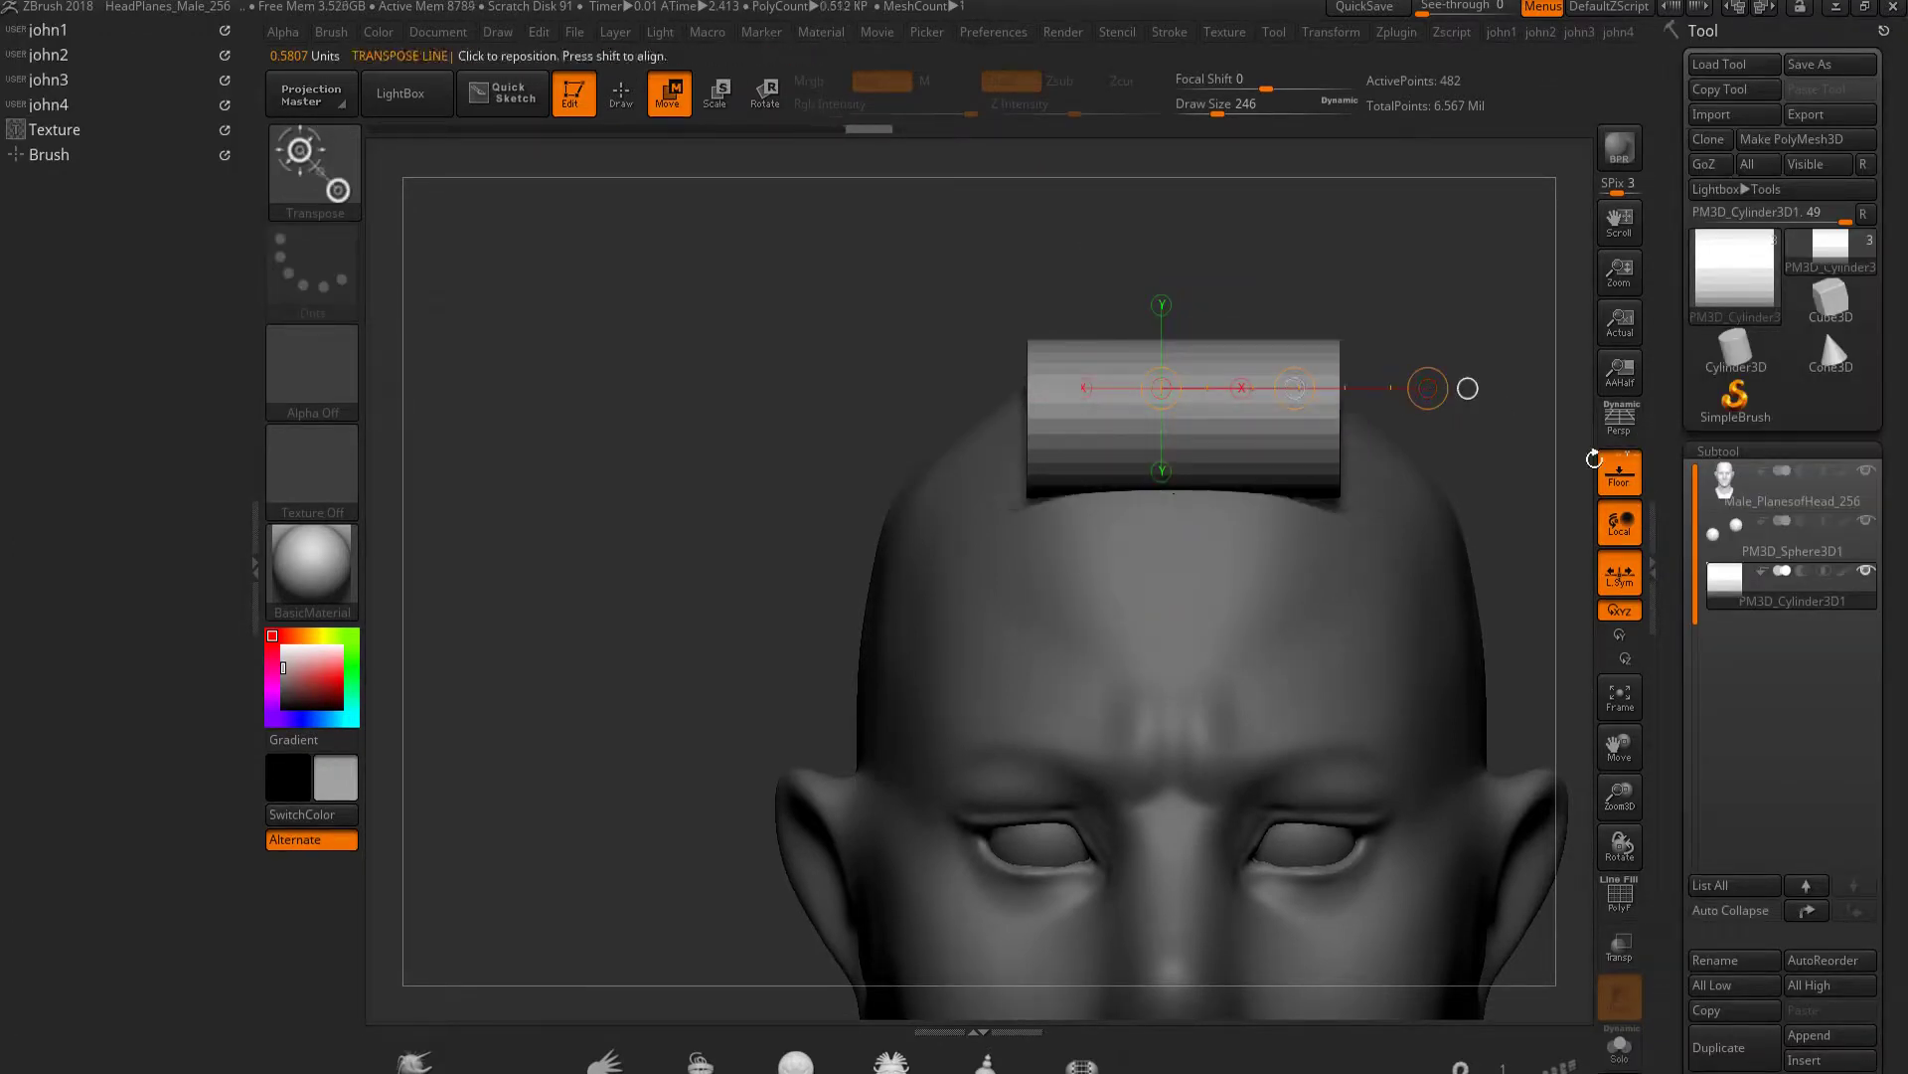
drag(1294, 389, 1282, 401)
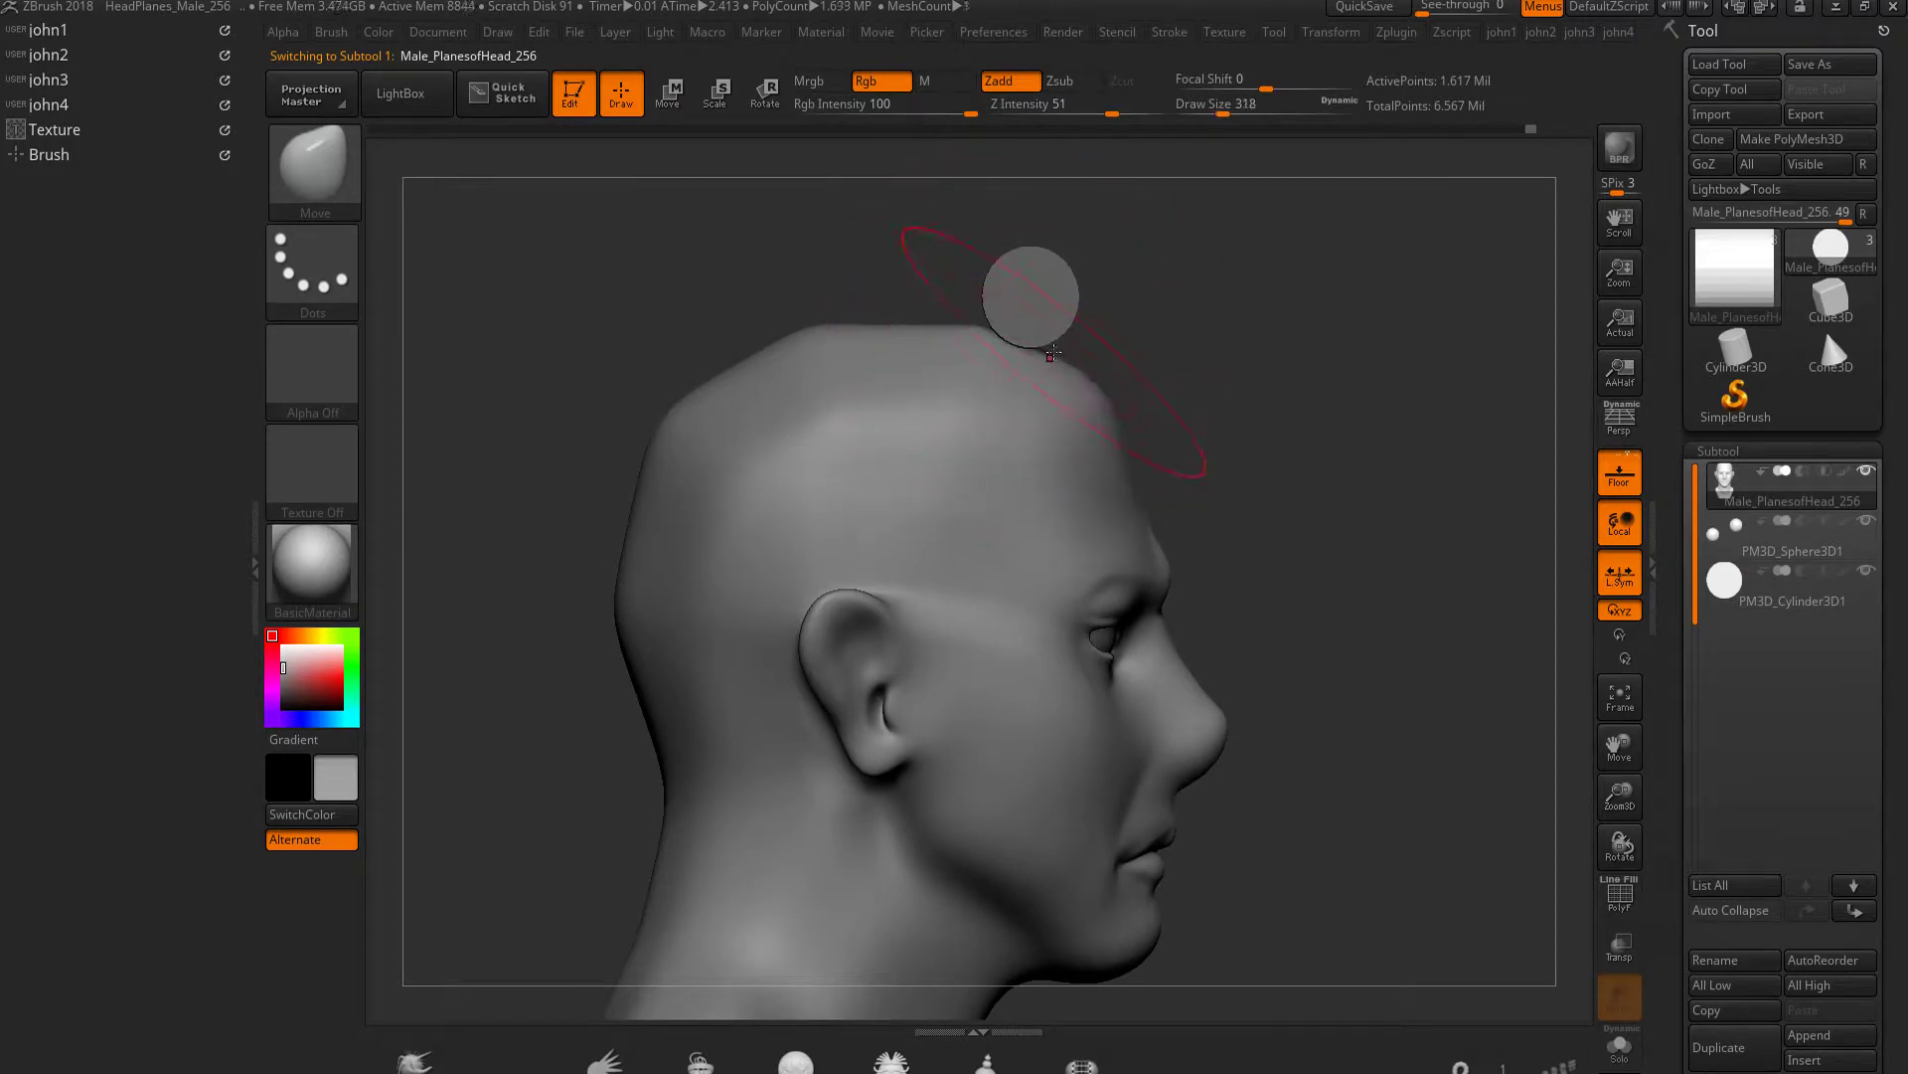
key(bracketright)
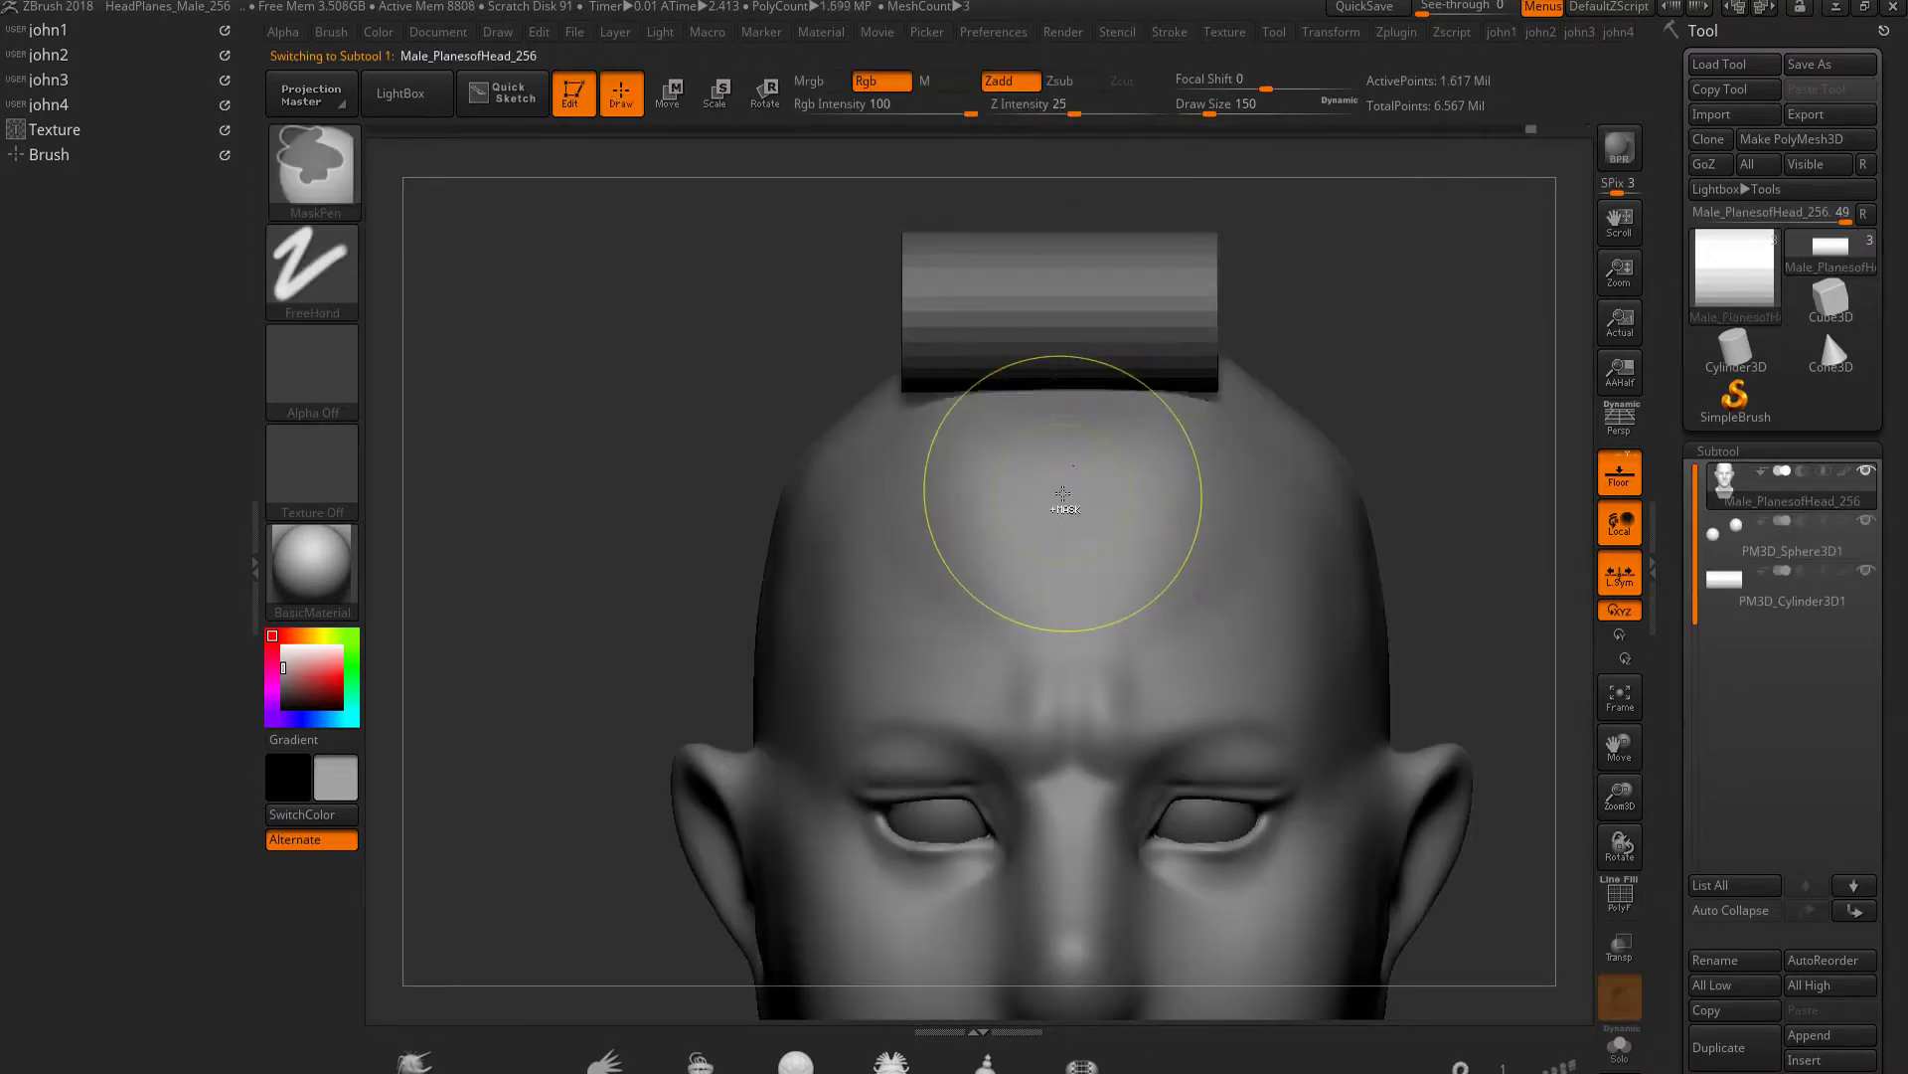
Shift the cylinder across the top of the head, checking side and front views
right_drag(1012, 504, 1167, 496)
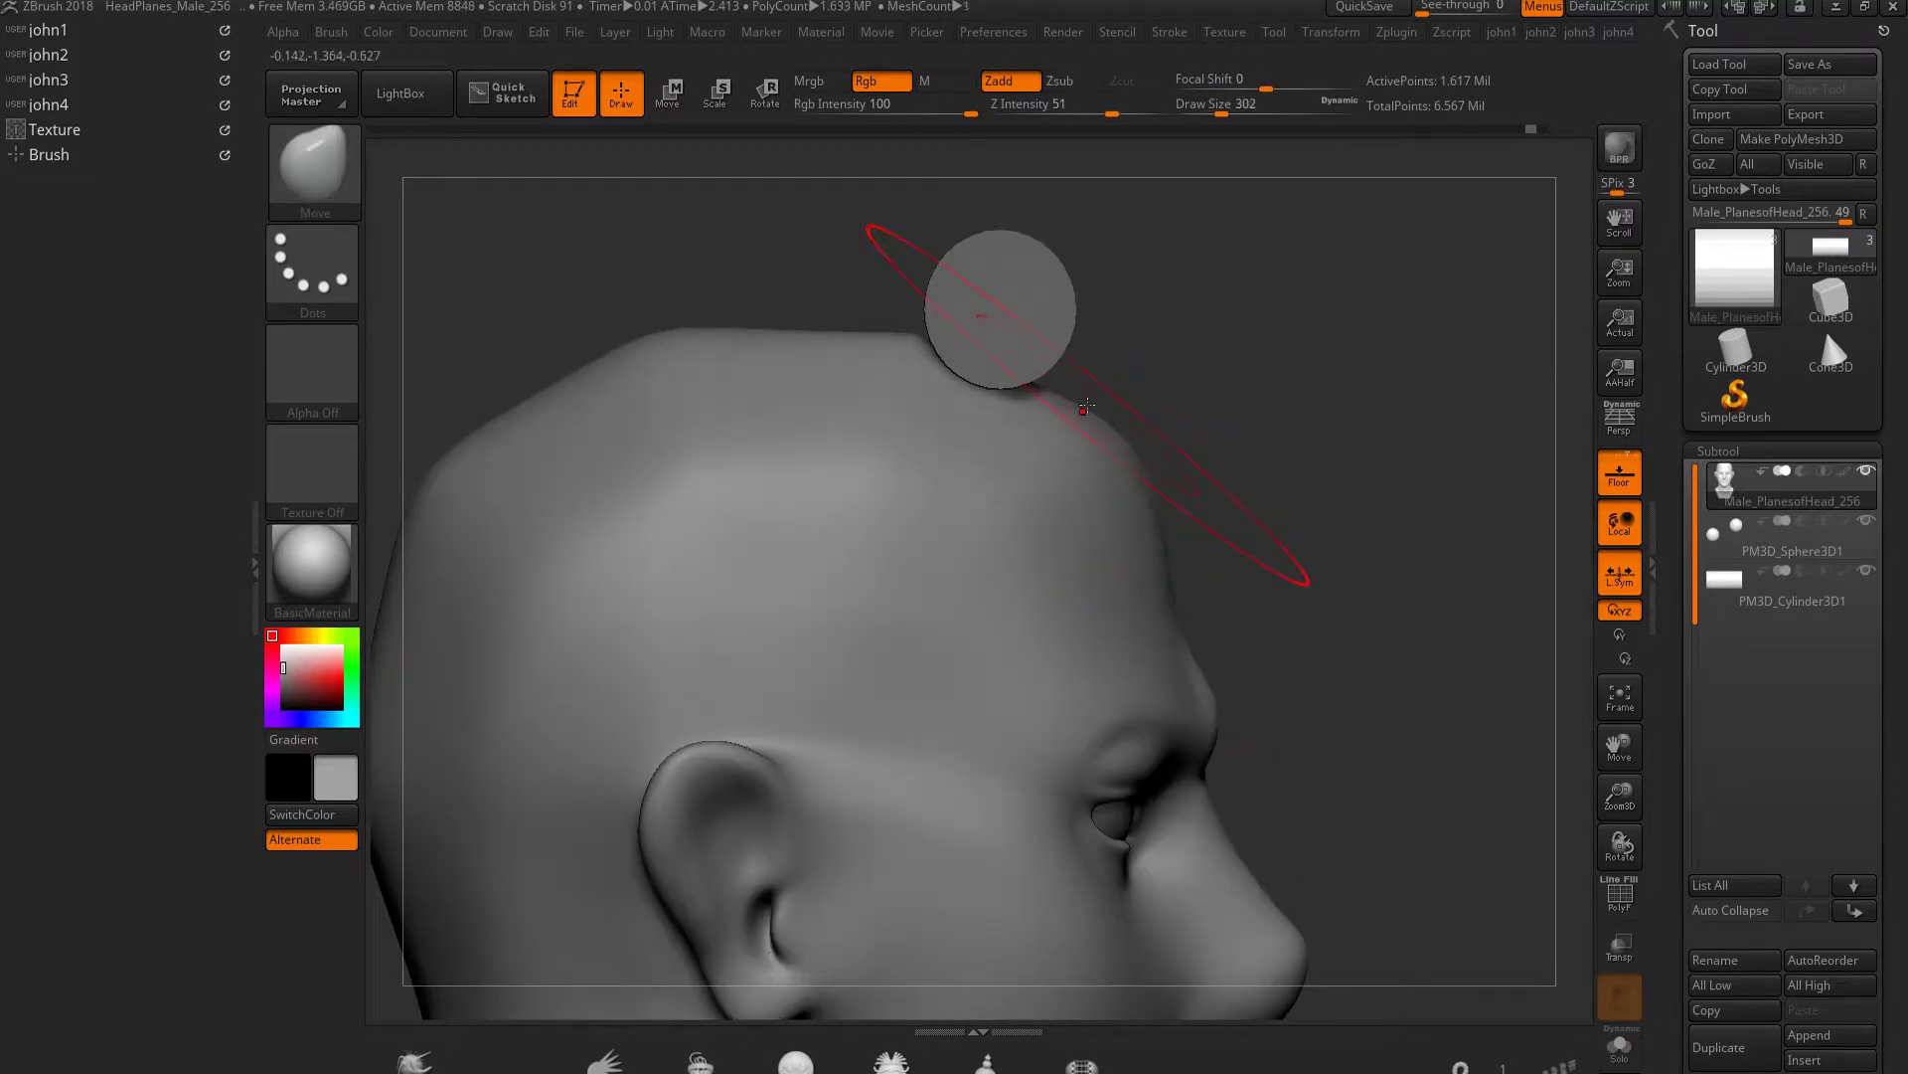
alt+click(1028, 323)
key(w)
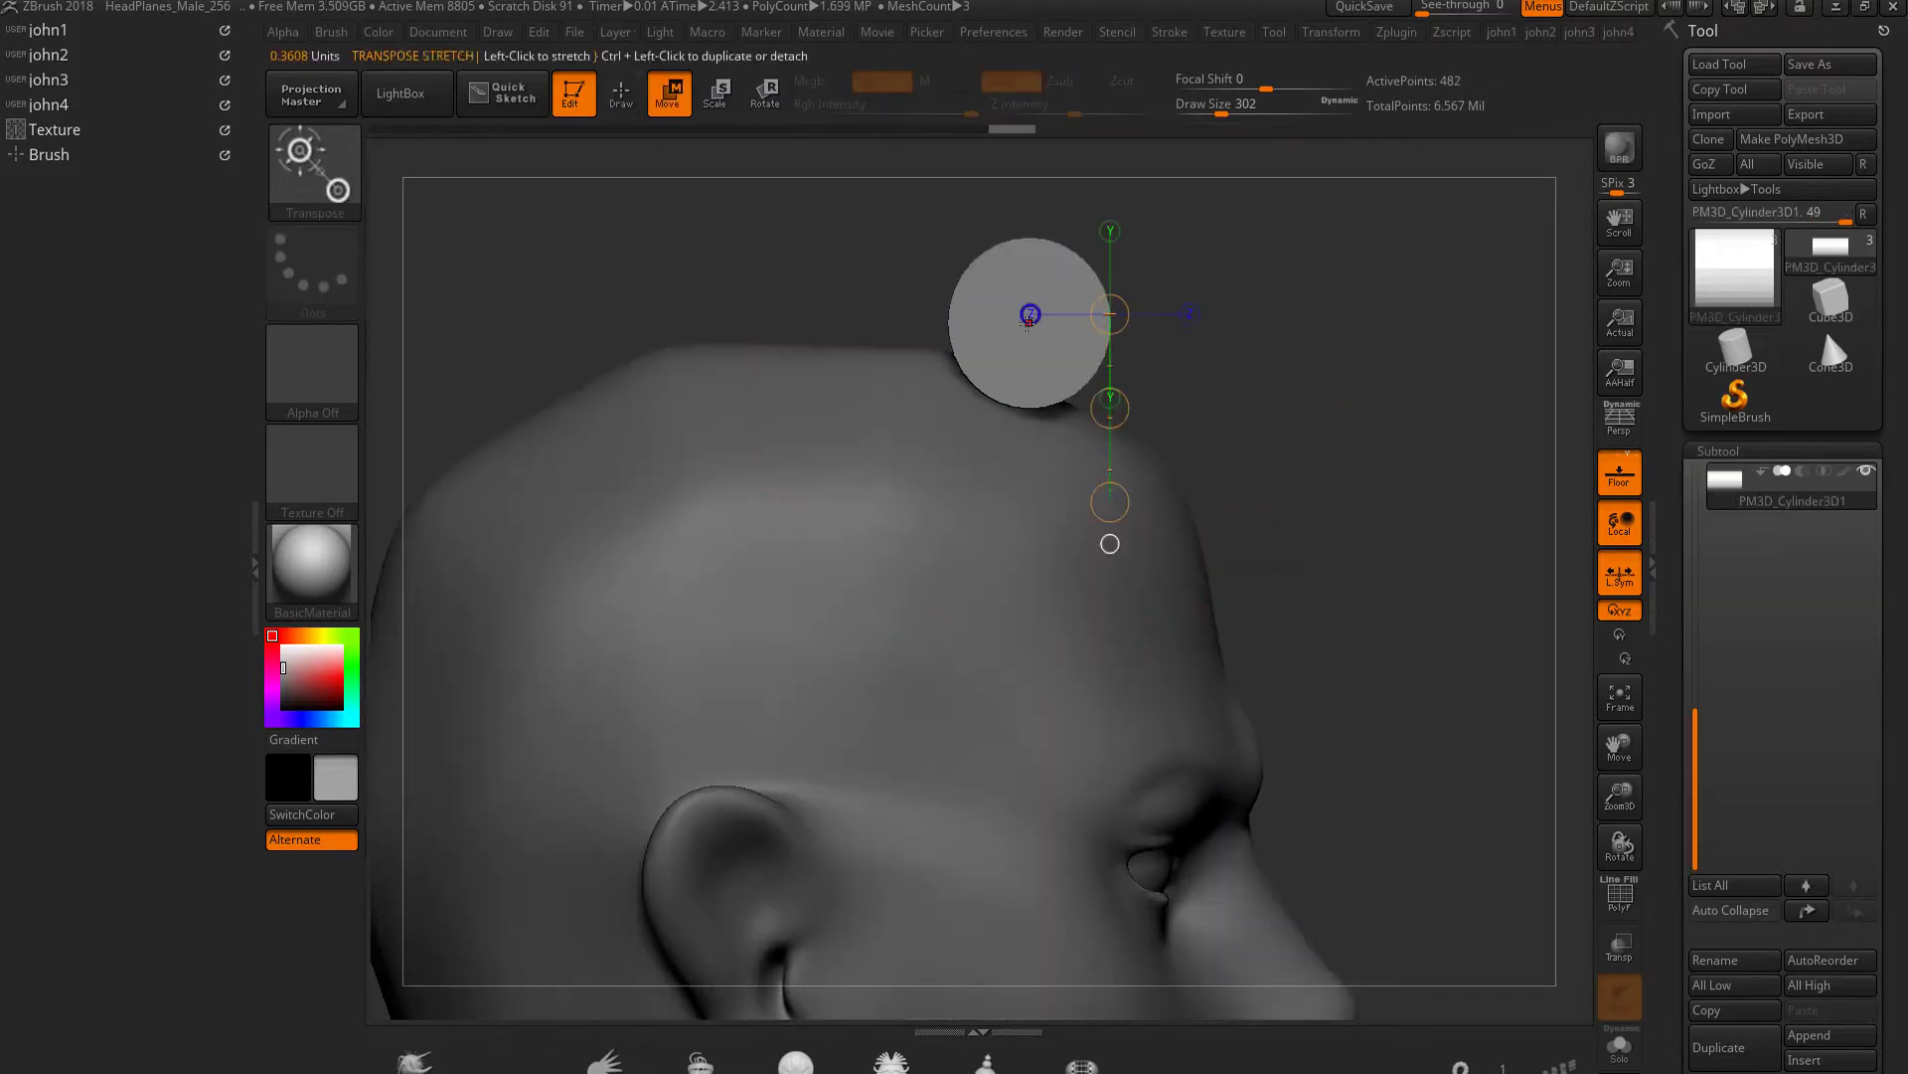
drag(1114, 364, 1128, 355)
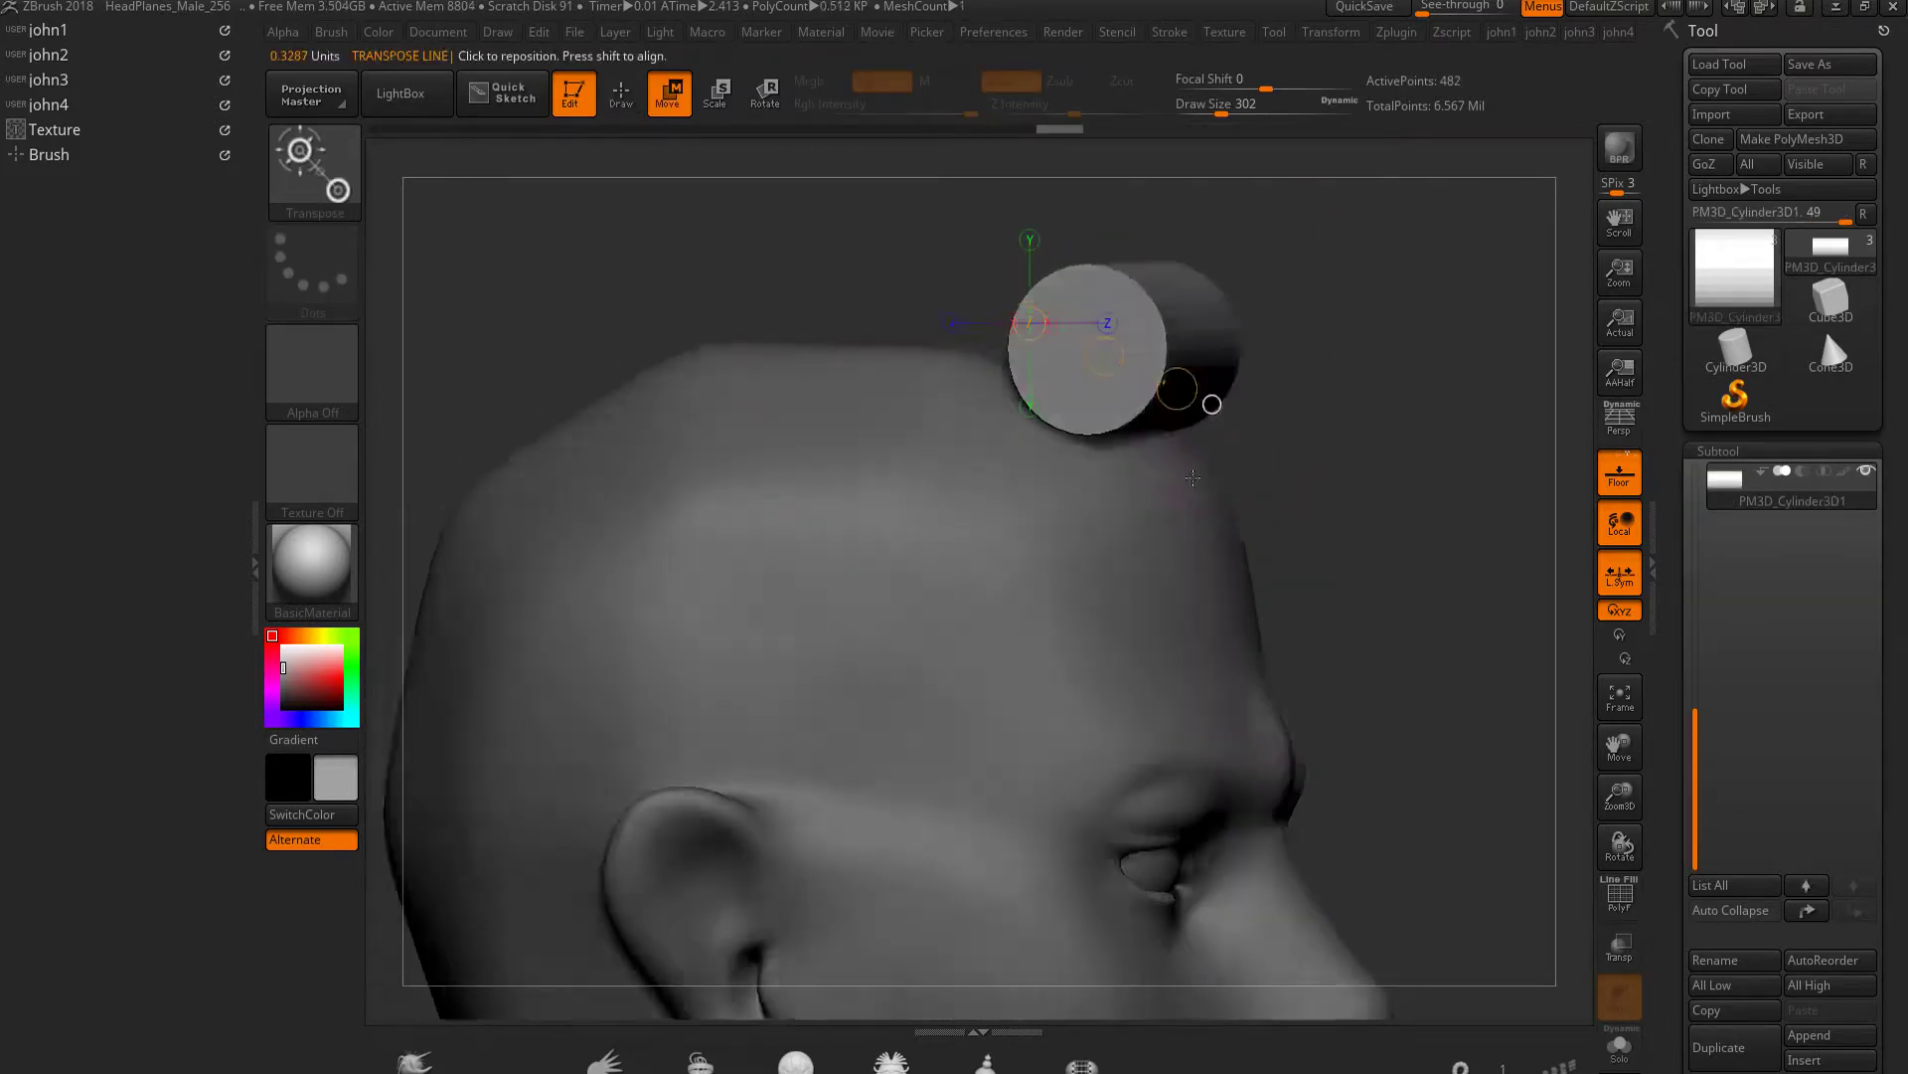
shift+drag(1160, 379, 1126, 407)
key(q)
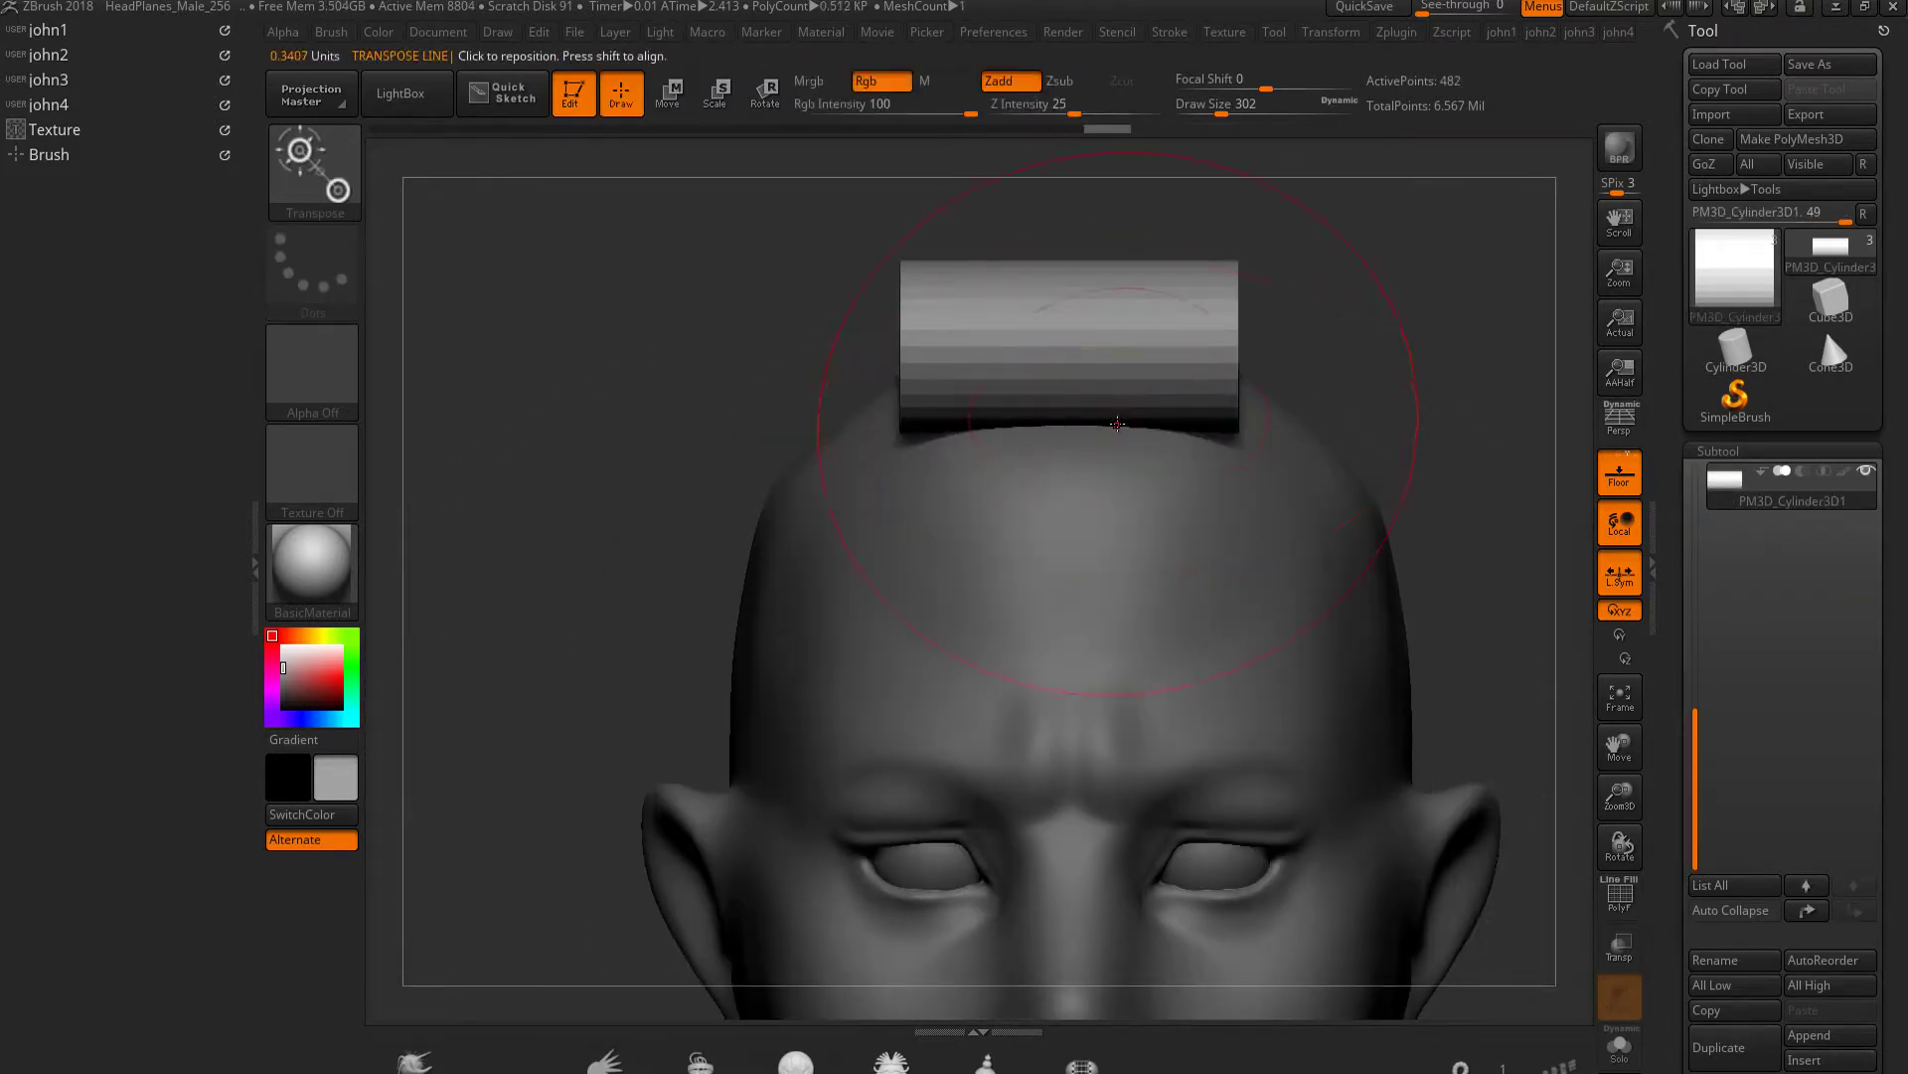
mouse_move(1057, 447)
ctrl+right_down()
mouse_move(1159, 413)
mouse_move(1114, 369)
ctrl+right_up()
Nudge the cylinder down onto the head and return to Draw mode
key(w)
drag(1111, 364, 1112, 580)
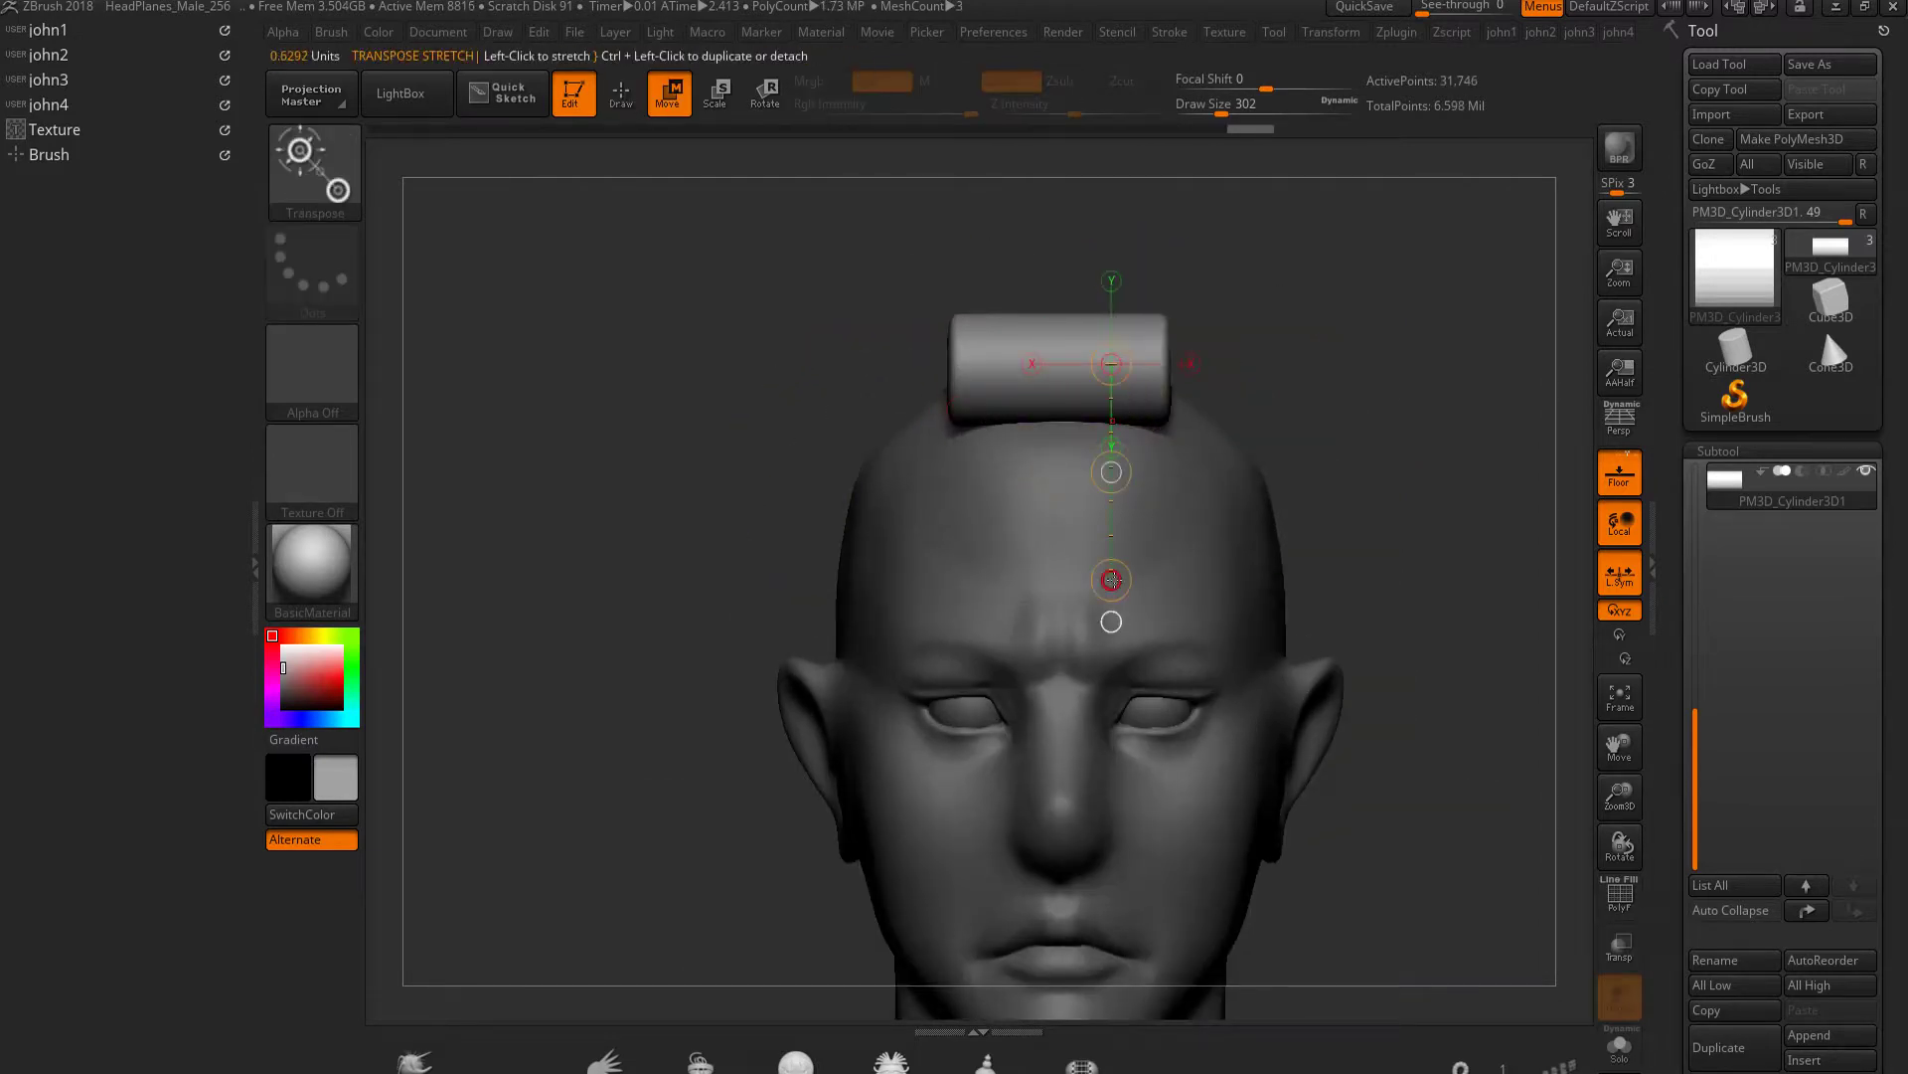
drag(1111, 472, 1110, 512)
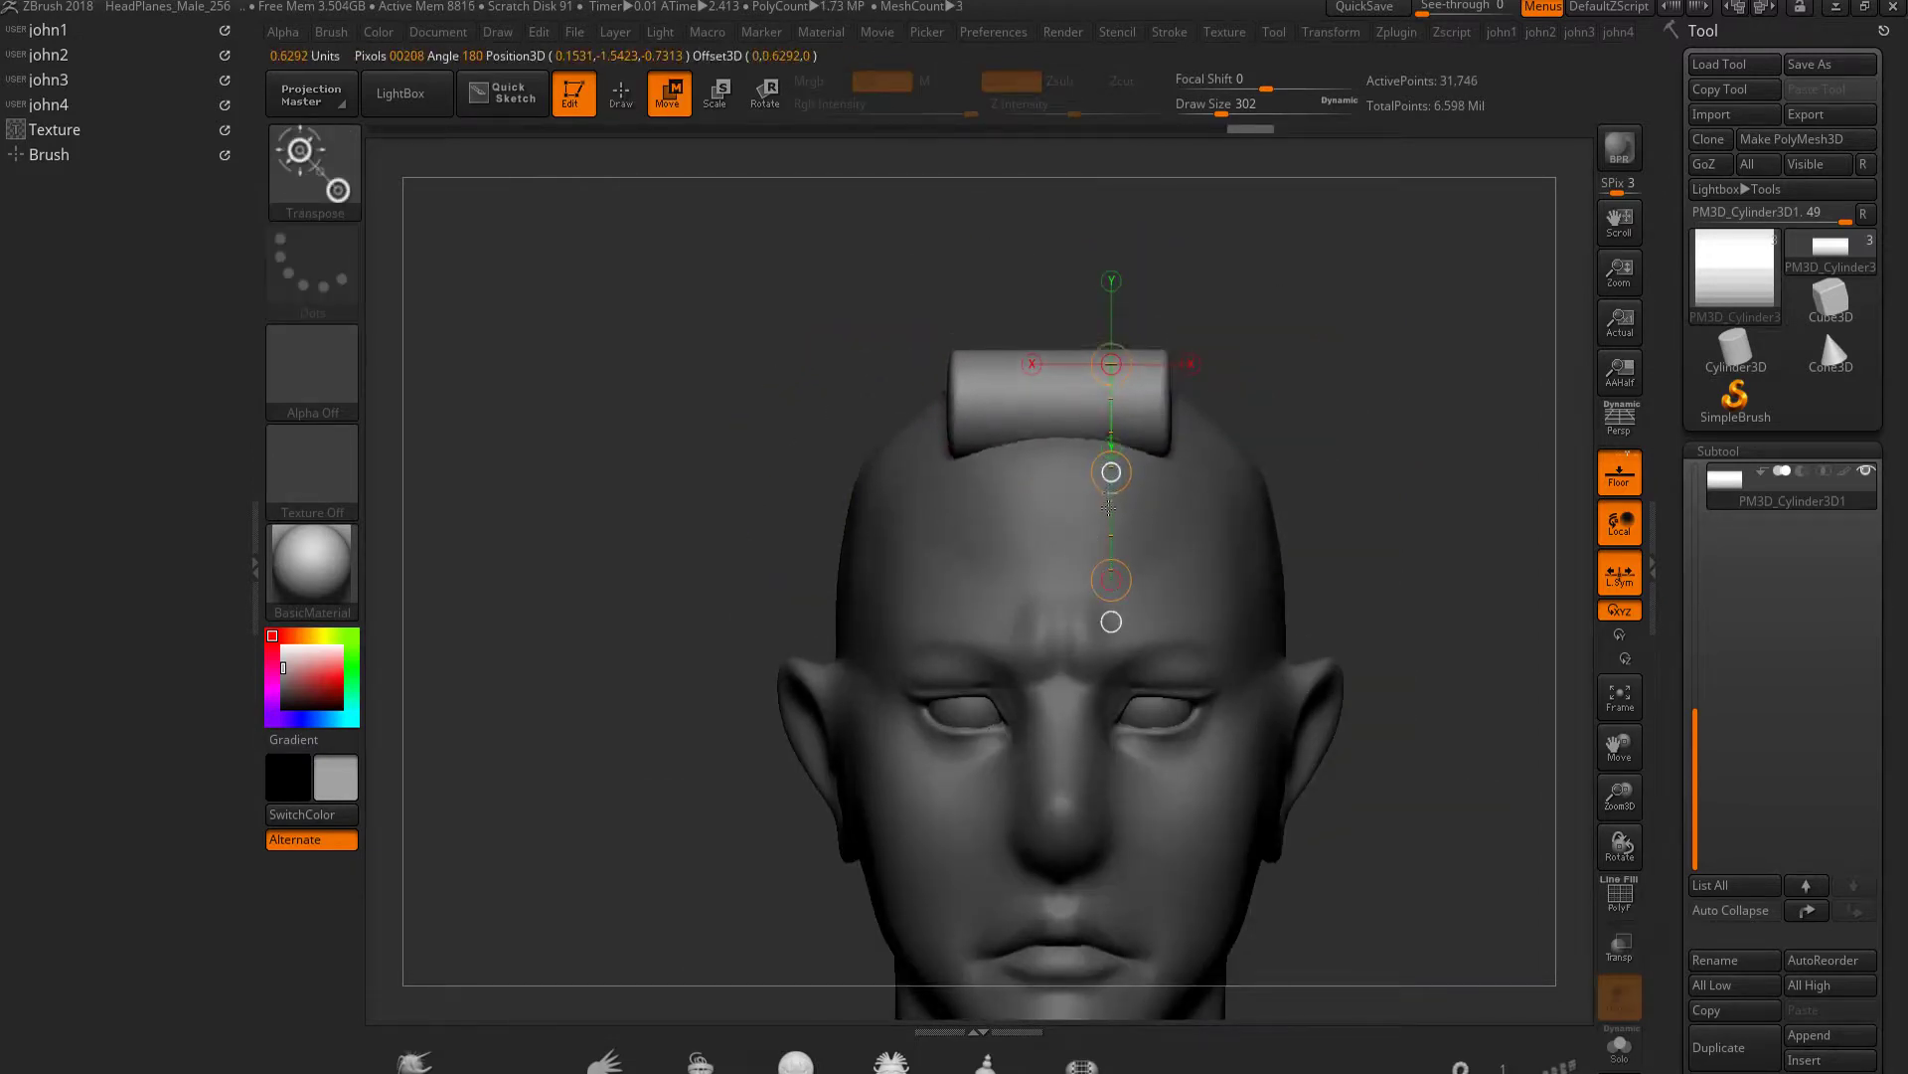
key(q)
mouse_move(1109, 512)
ctrl+right_down()
mouse_move(957, 481)
mouse_move(1062, 522)
mouse_move(974, 517)
mouse_move(1004, 457)
mouse_move(1051, 592)
mouse_move(1143, 597)
mouse_move(1261, 664)
mouse_move(1105, 617)
ctrl+right_up()
Select the Male_PlanesofHead_256 subtool, choose DamStandard, and orbit to a front view
alt+click(1050, 591)
key(b)
key(d)
key(s)
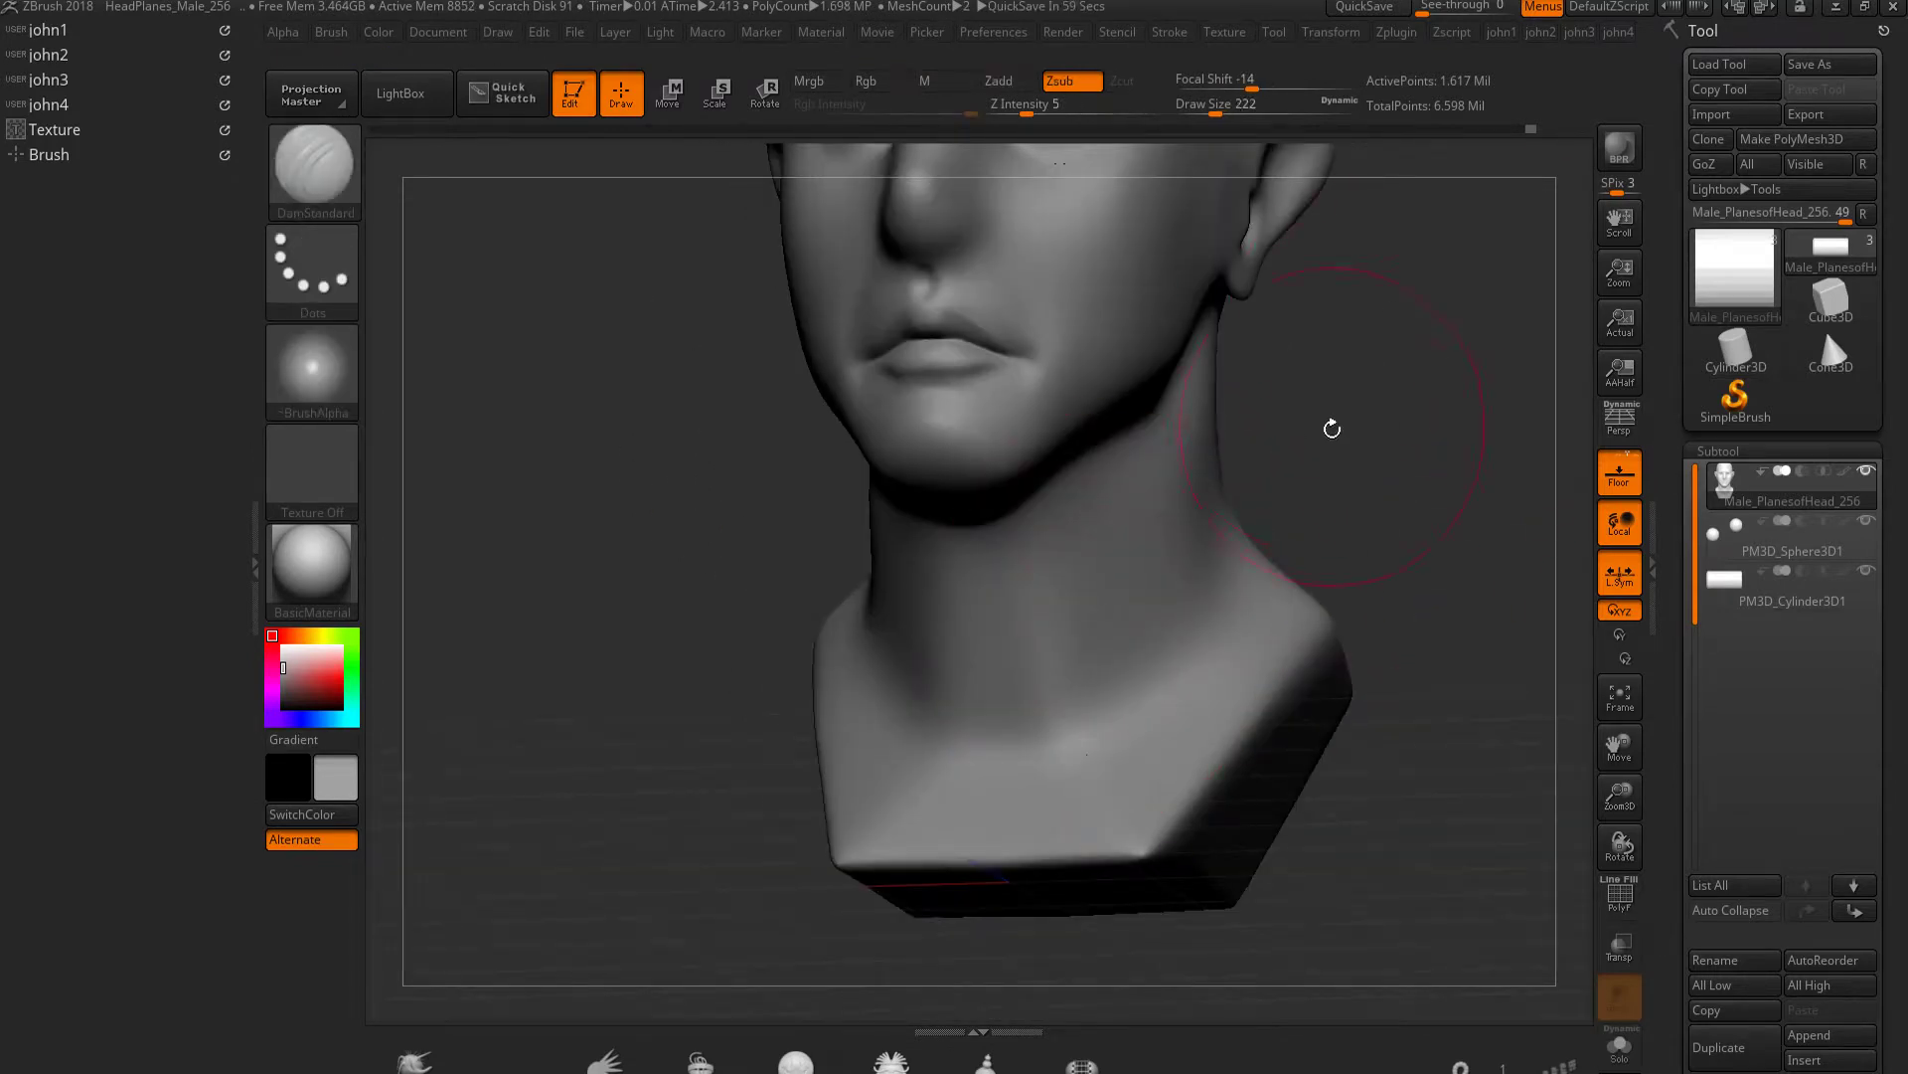
right_drag(1392, 432, 1186, 434)
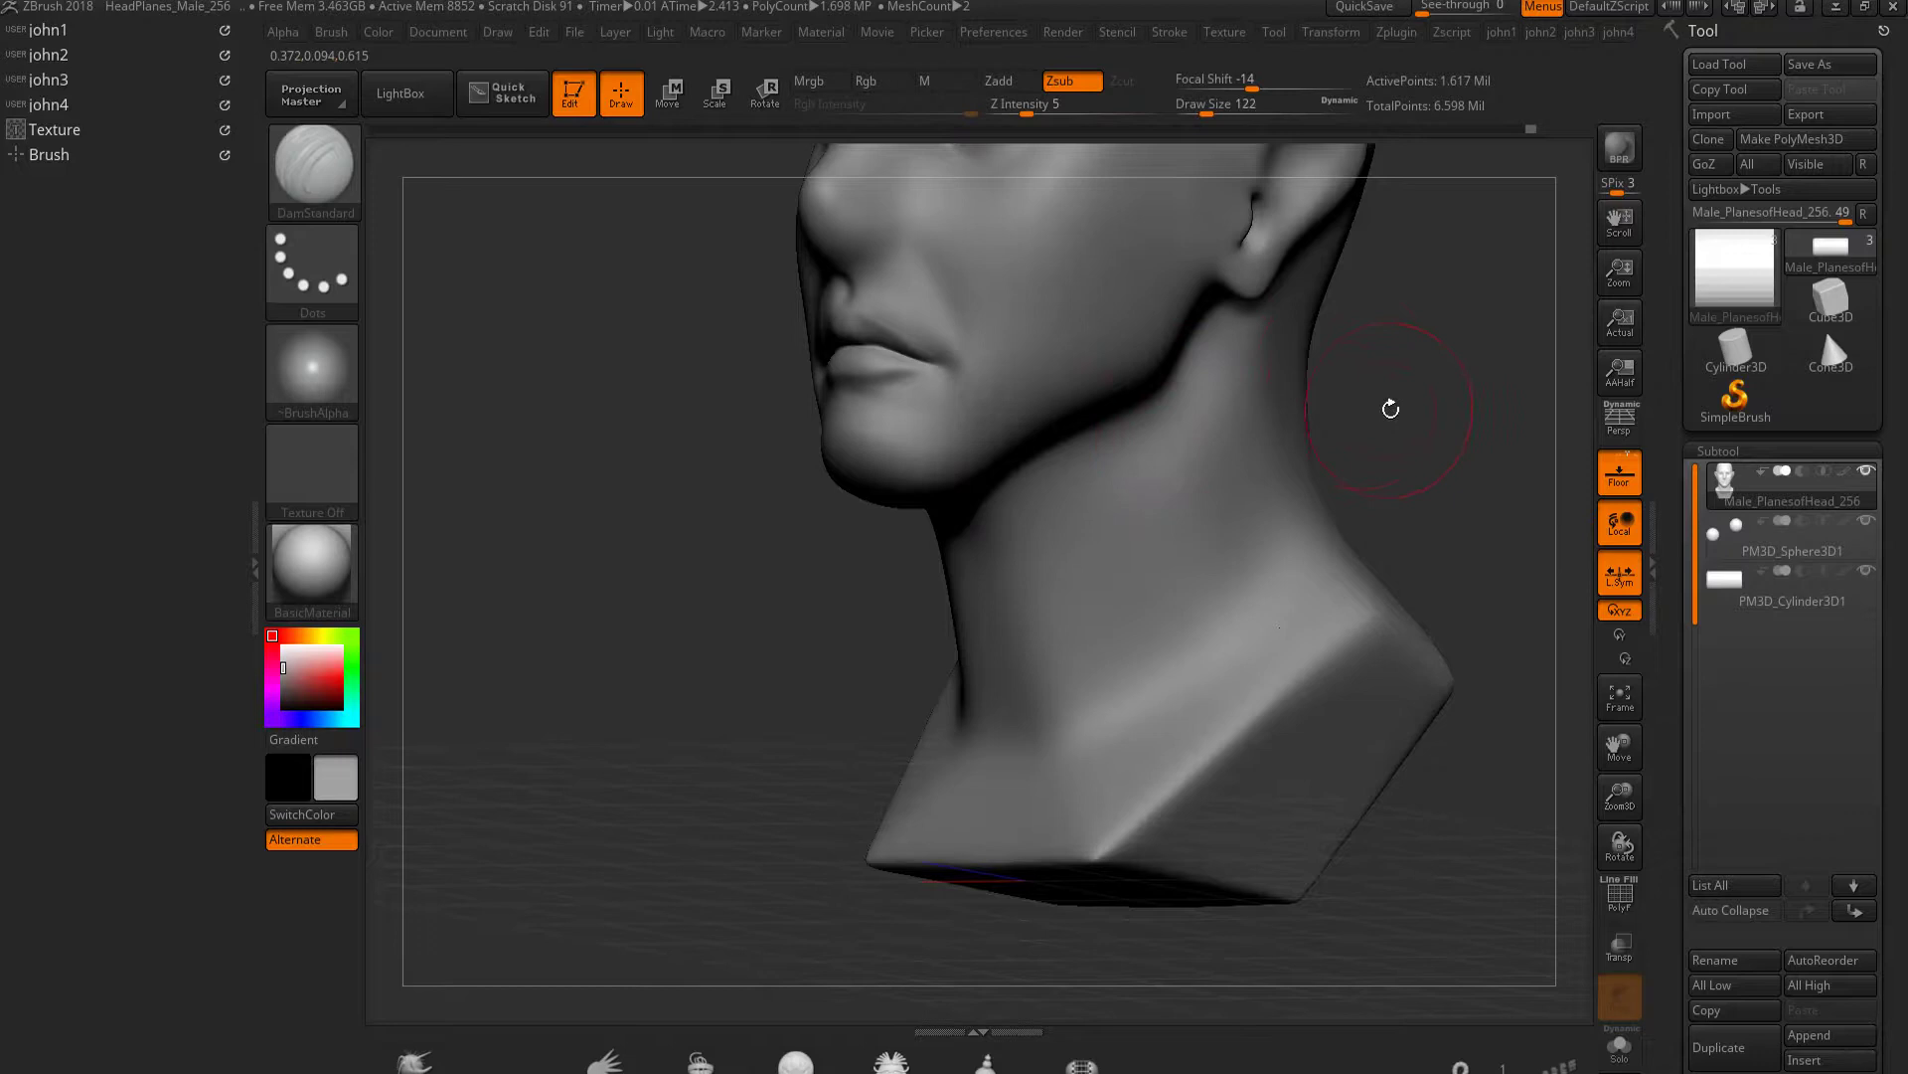
right_drag(1371, 401, 1211, 334)
right_drag(1070, 648, 1179, 421)
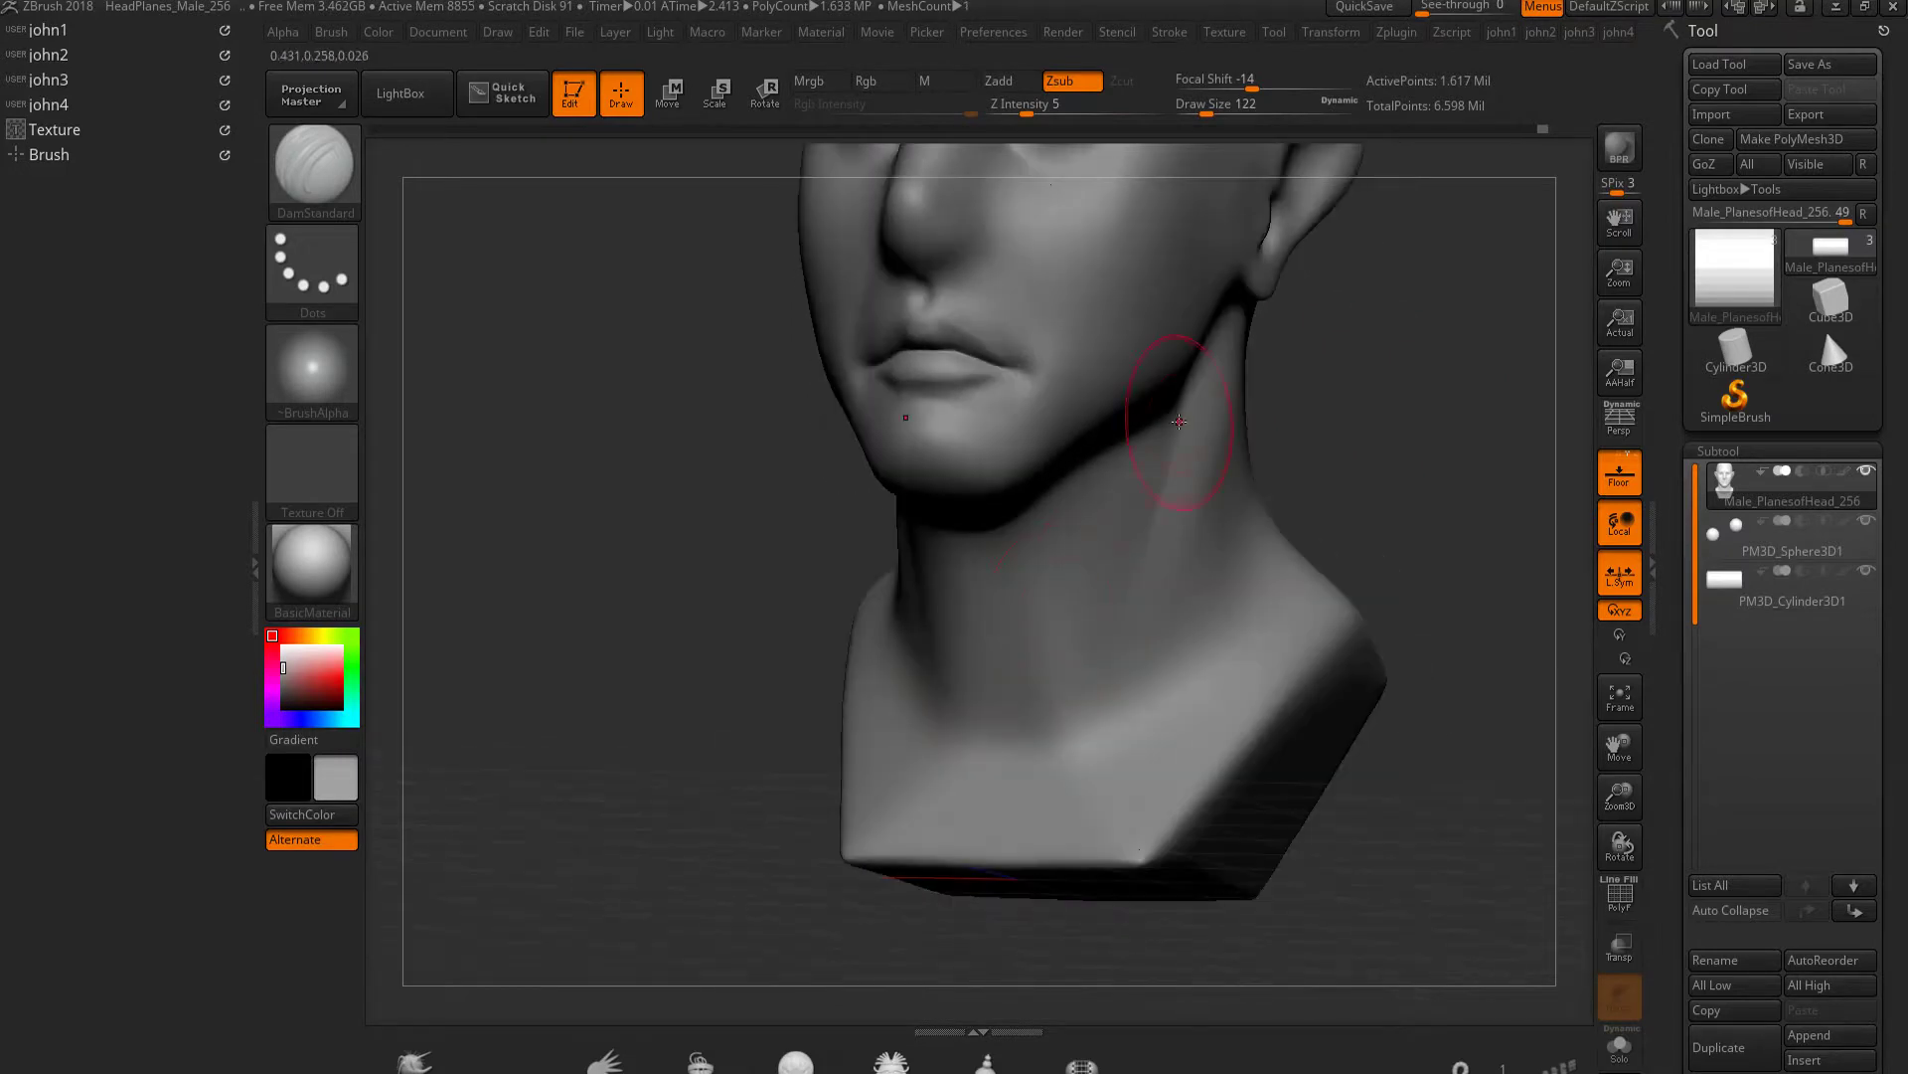
right_drag(1089, 631, 1129, 490)
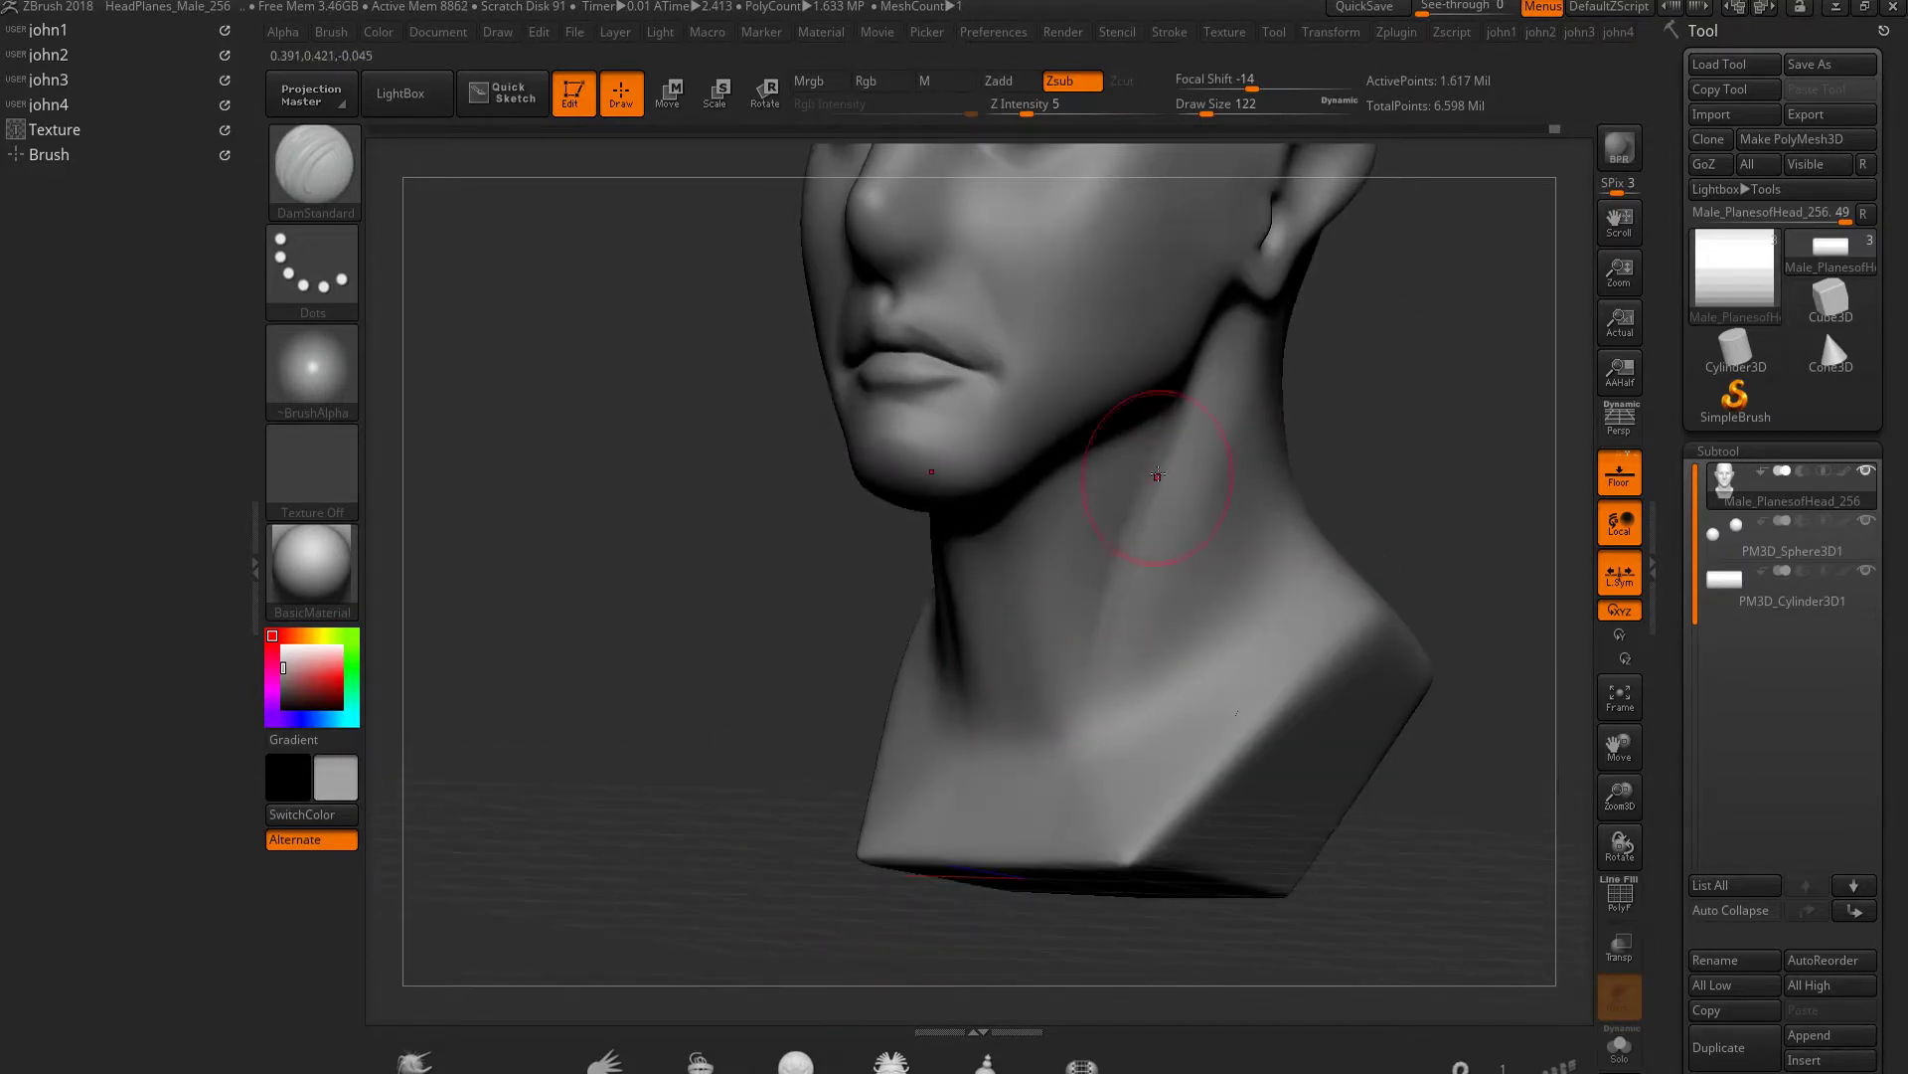
mouse_move(963, 907)
right_down()
mouse_move(1006, 908)
mouse_move(1190, 527)
right_up()
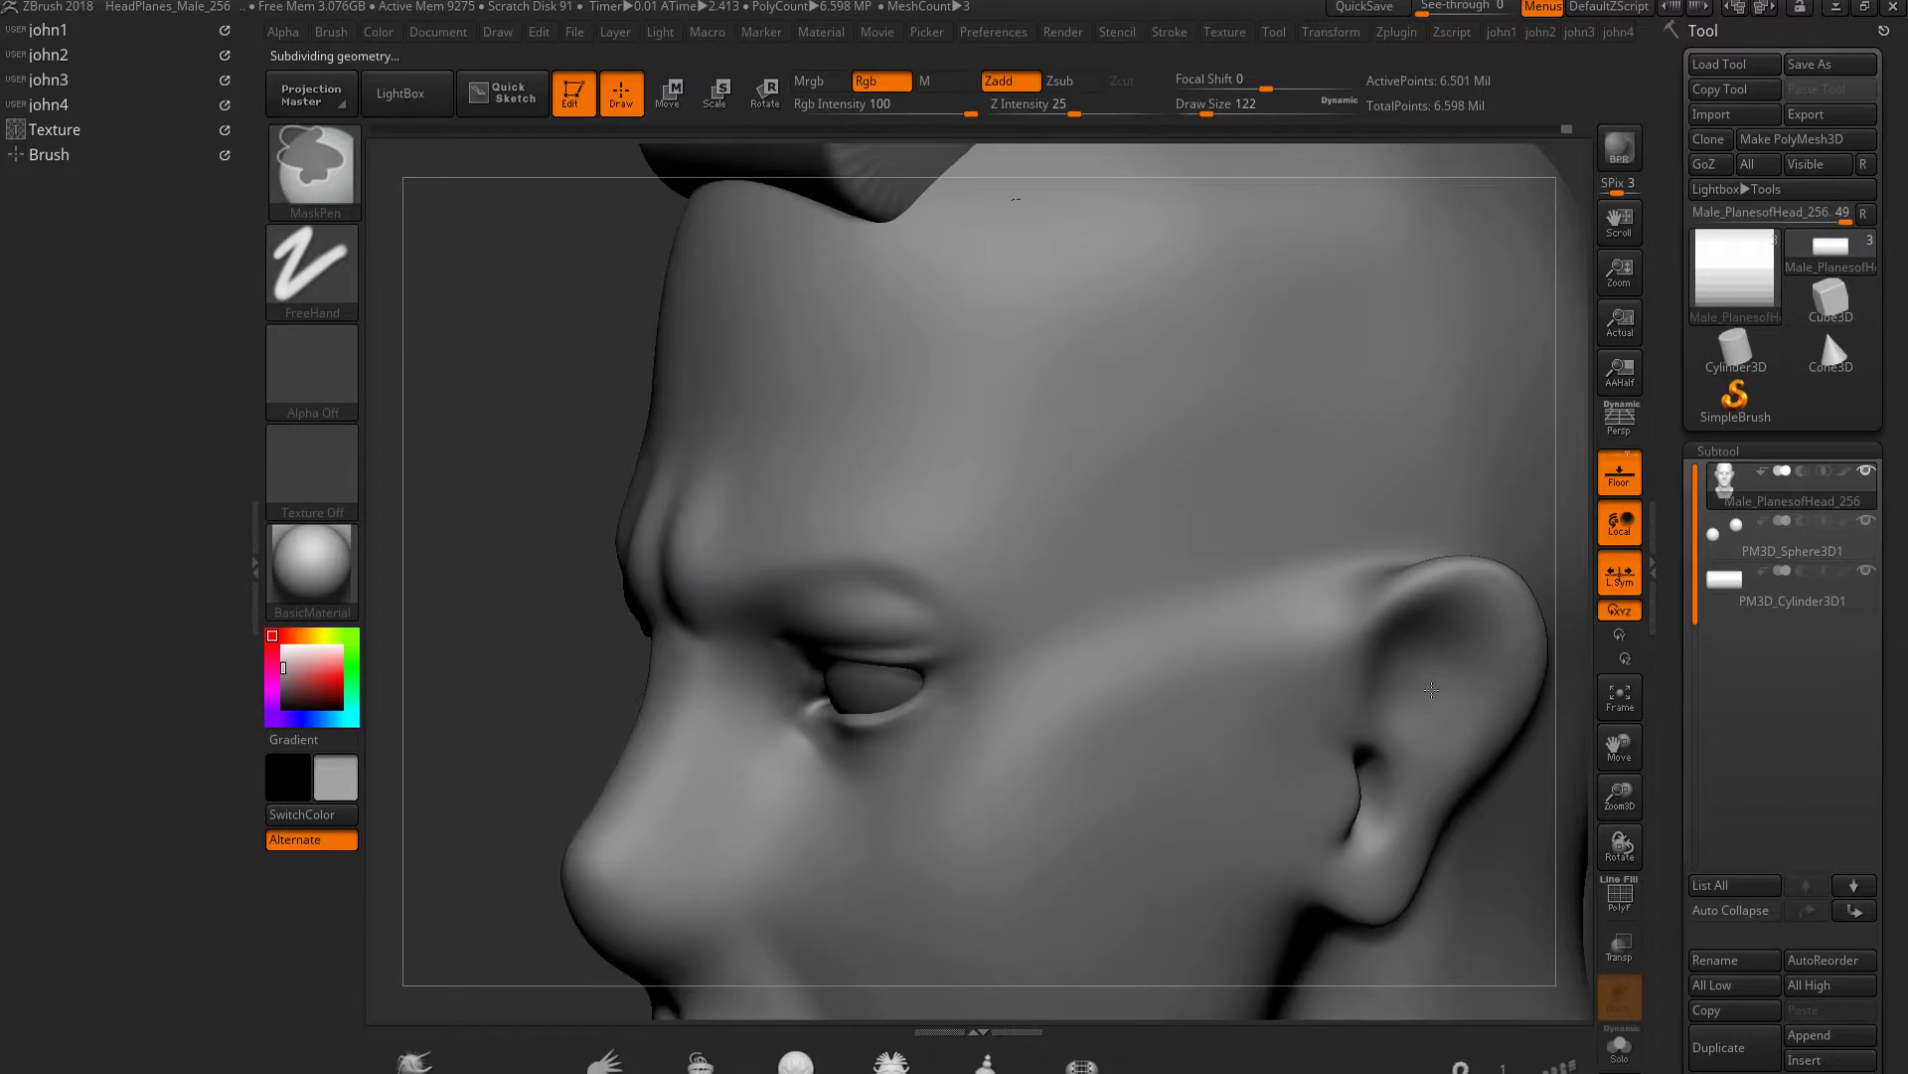
Sculpt thin brow creases on the forehead and smooth across the brow
key(shift)
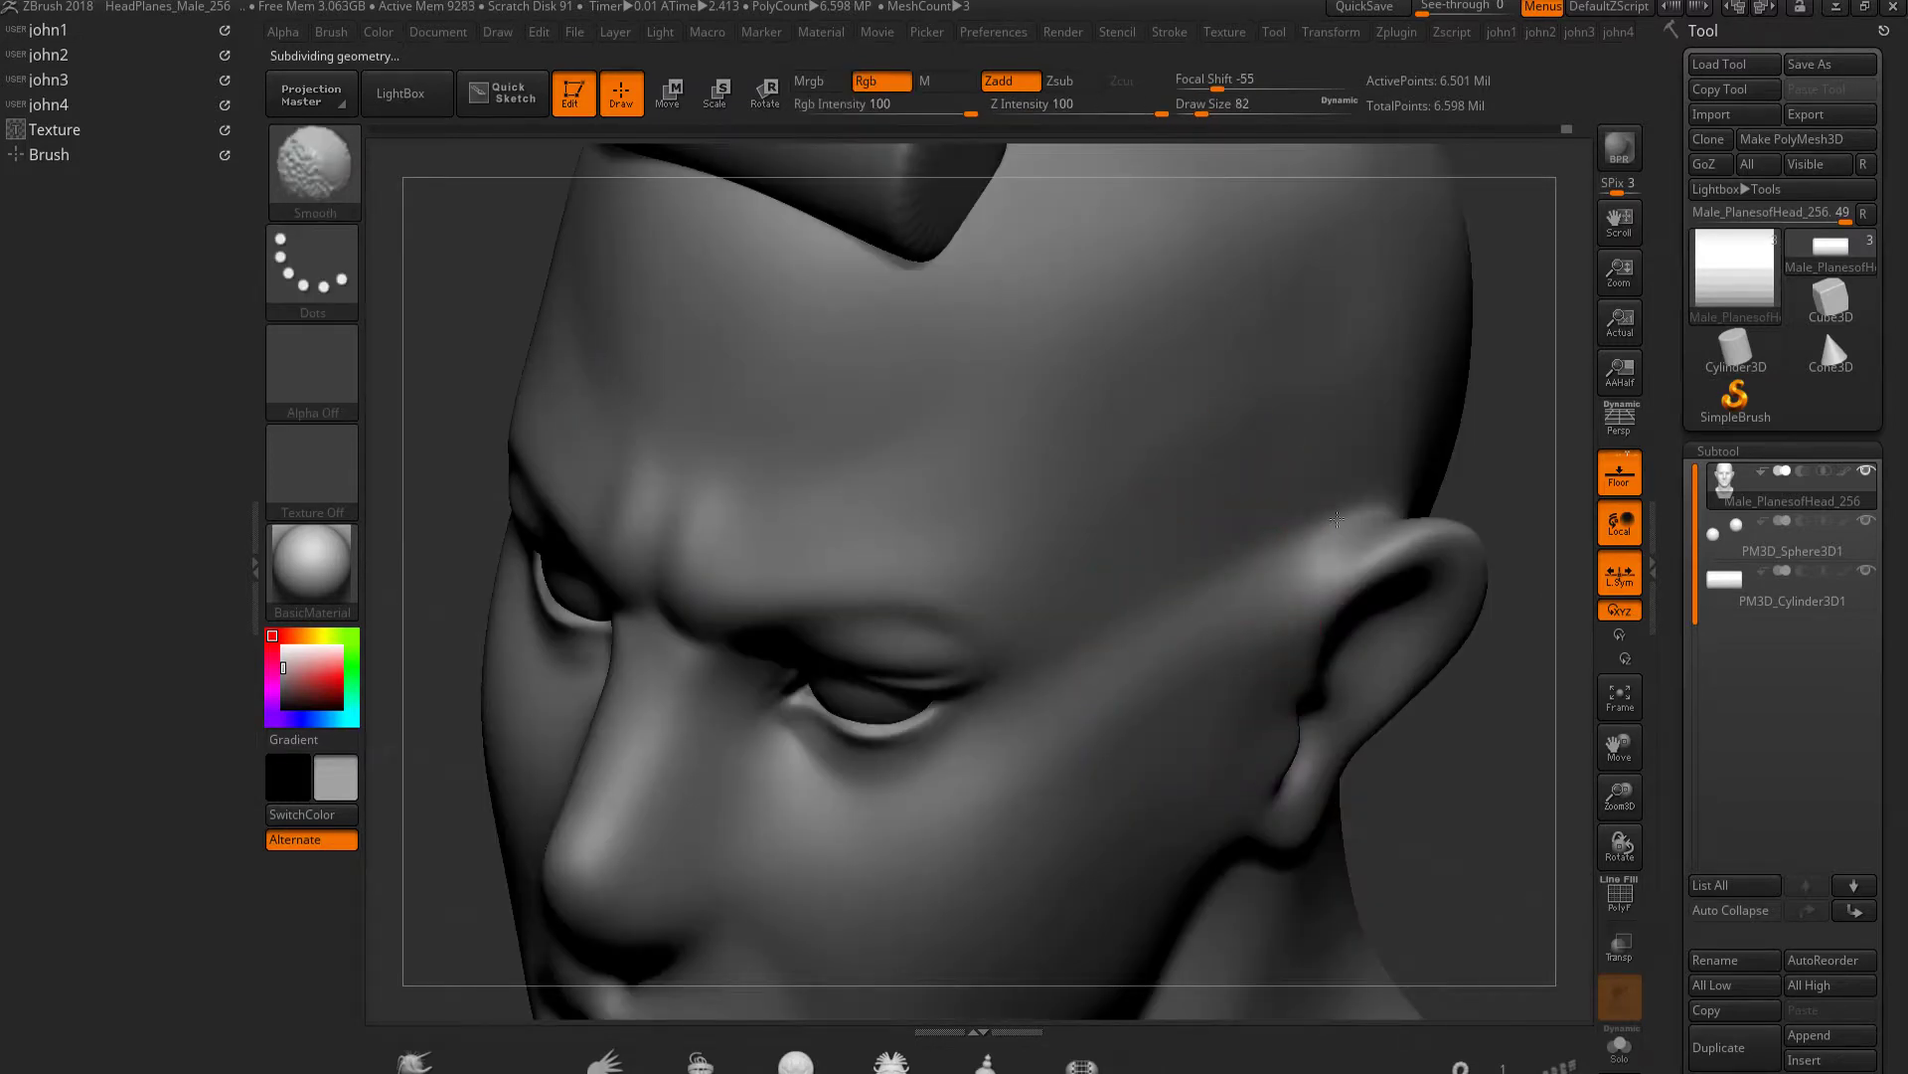
key(f)
shift+drag(1392, 796, 1214, 533)
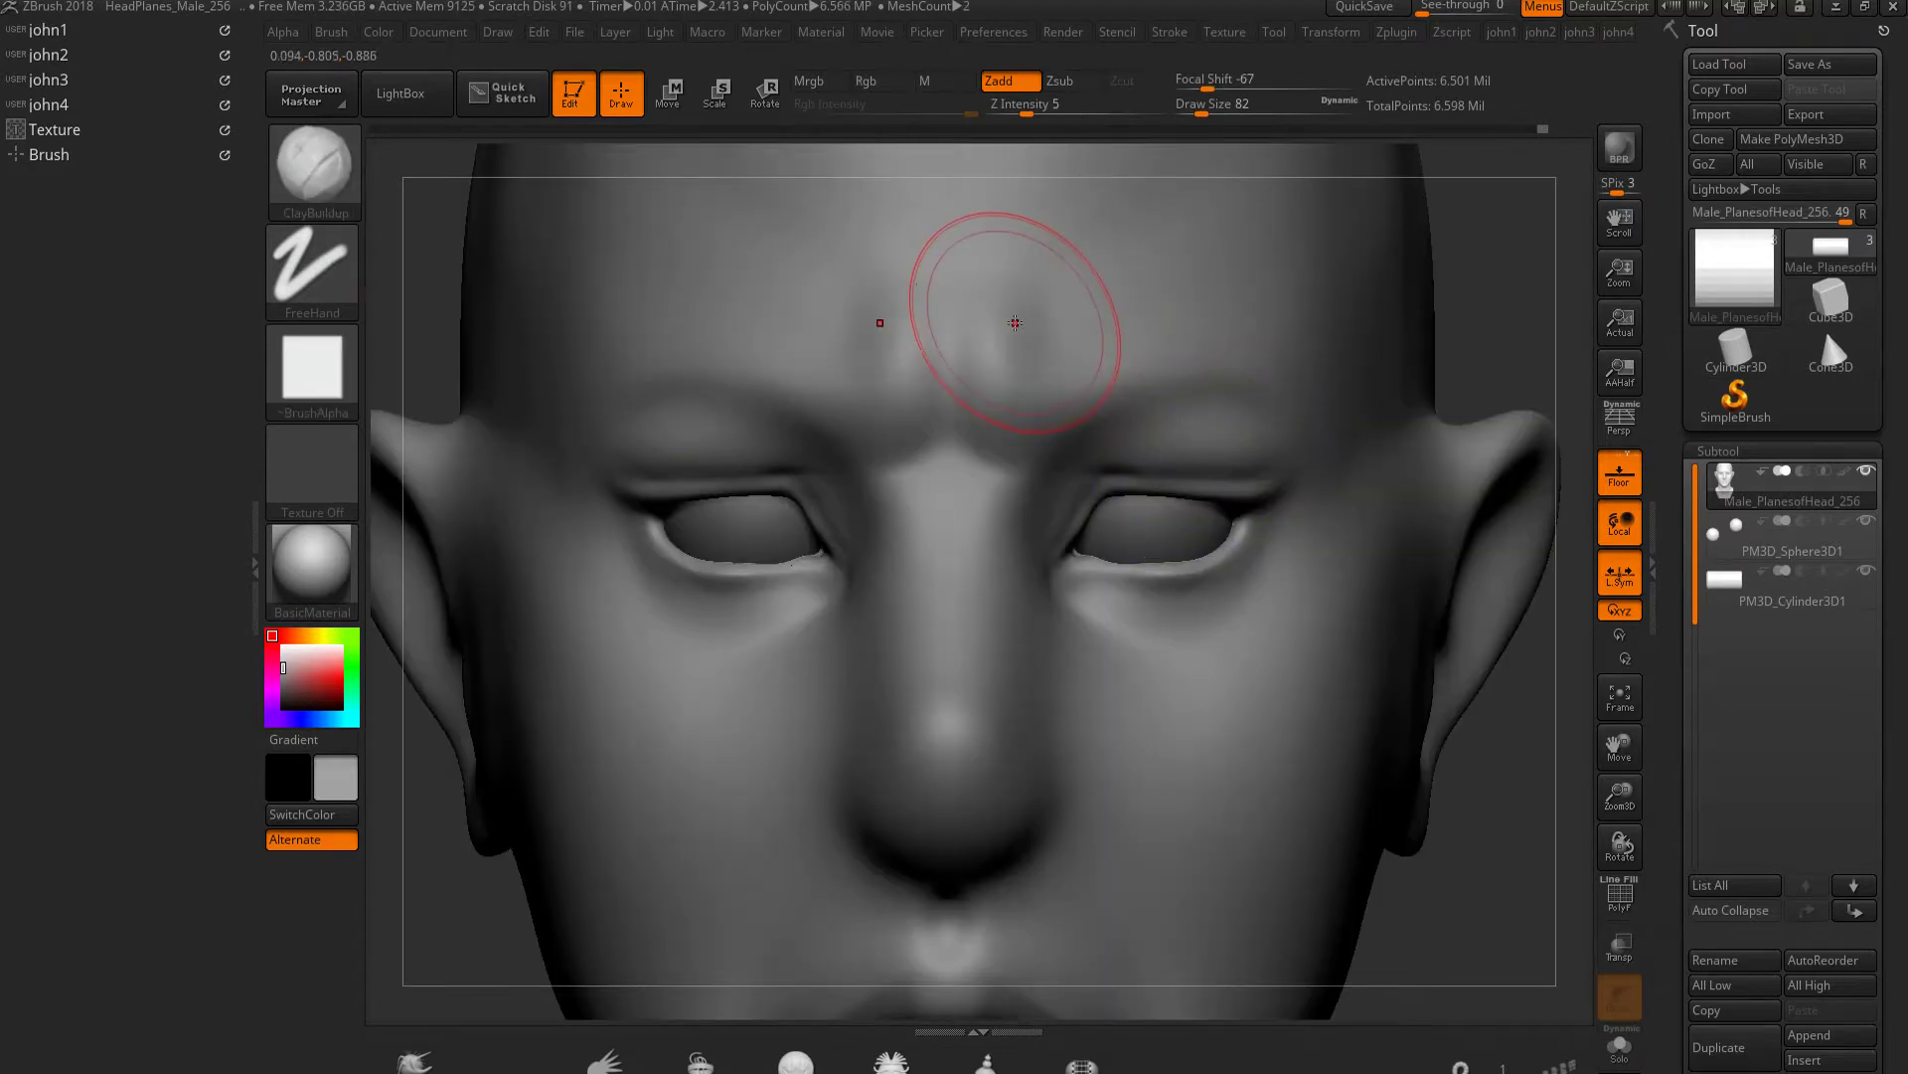
drag(1133, 336, 1082, 372)
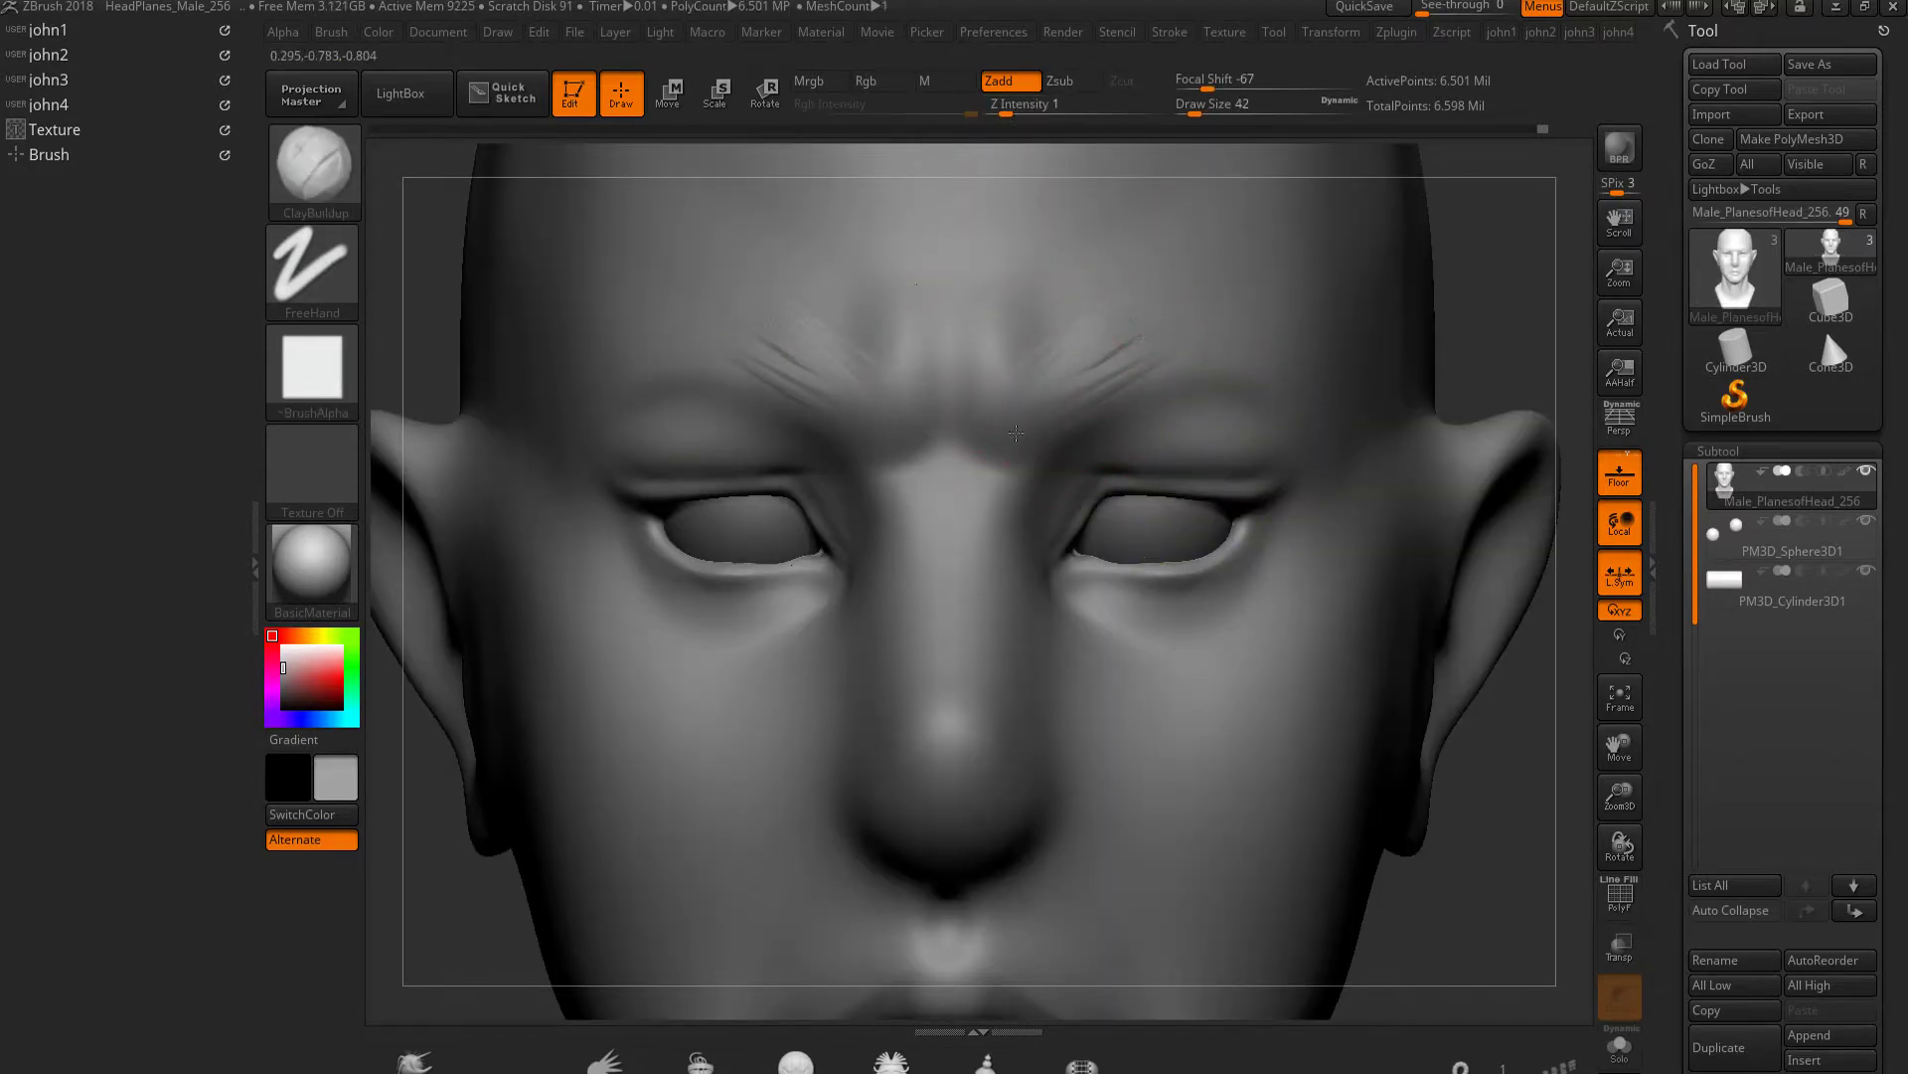
shift+drag(1094, 368, 1138, 333)
shift+drag(1004, 376, 1113, 376)
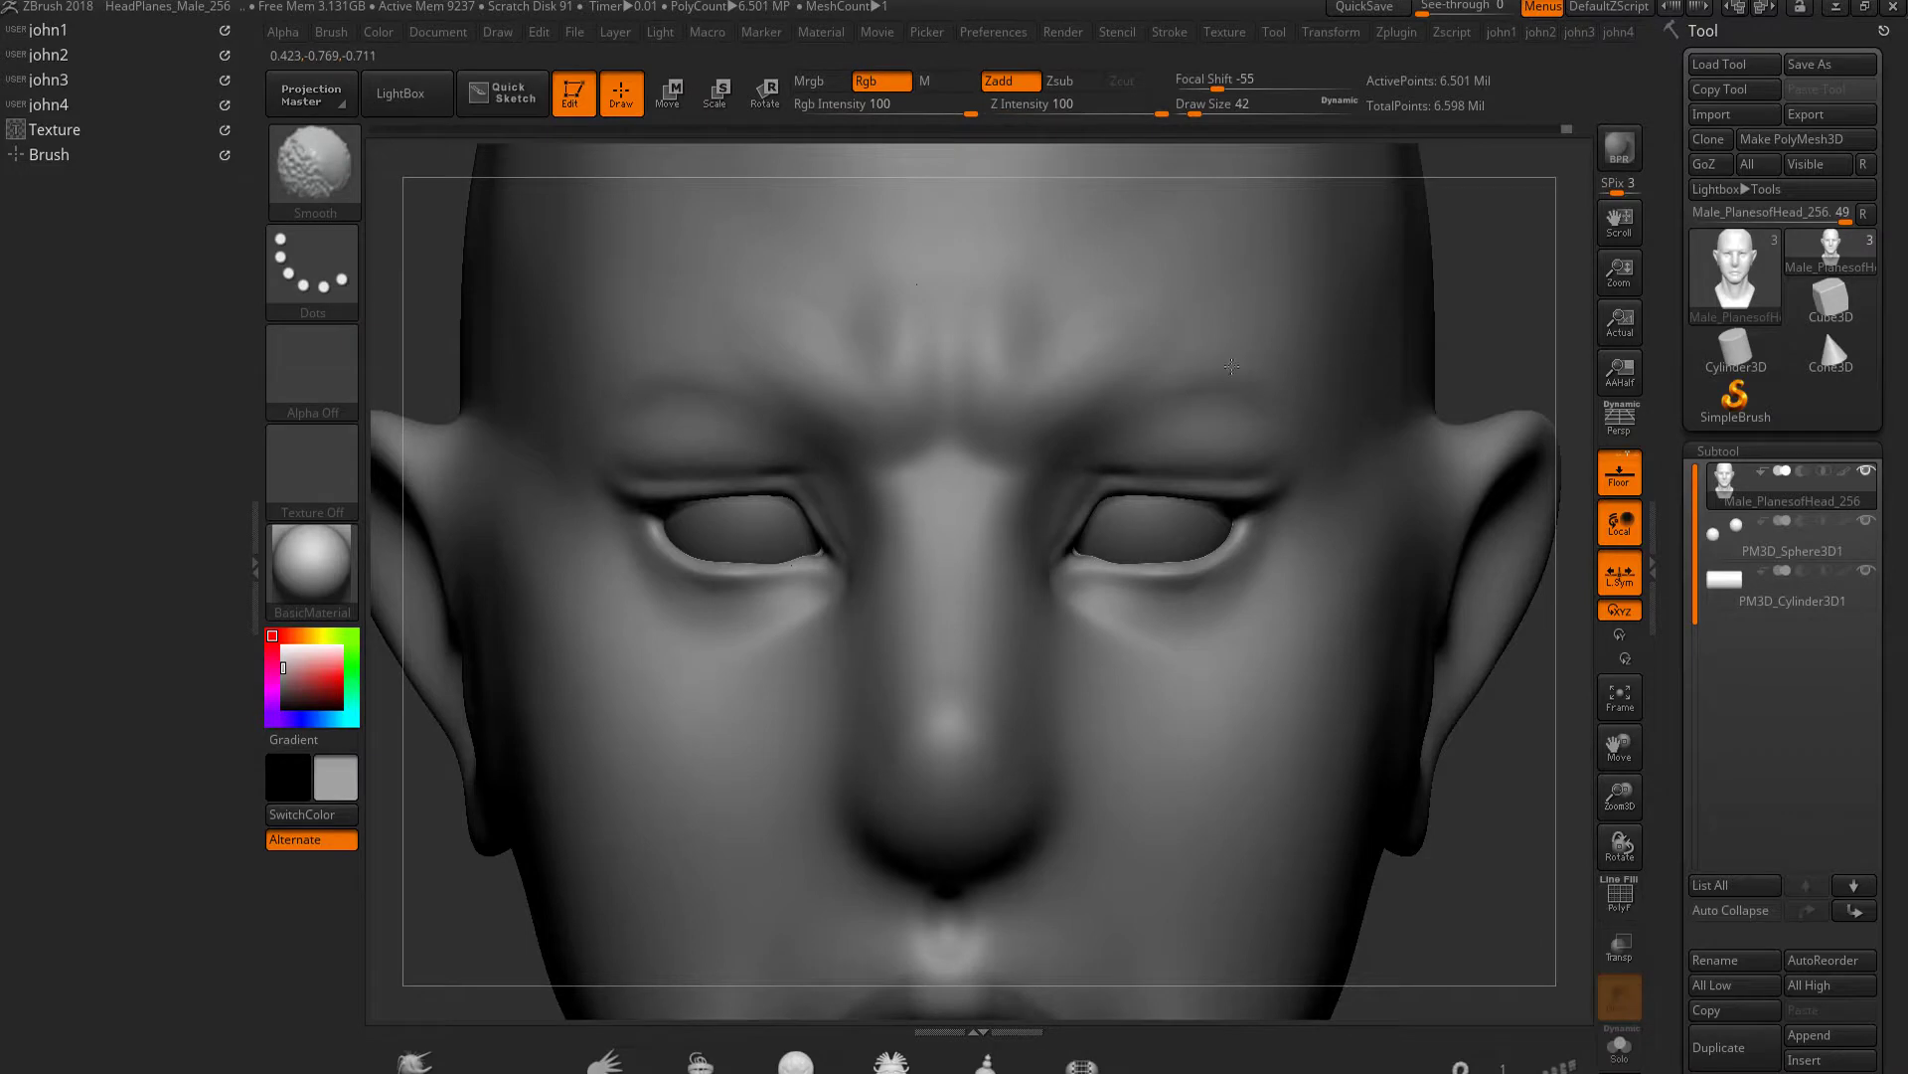
mouse_move(1225, 373)
ctrl+right_down()
mouse_move(1061, 459)
mouse_move(1024, 597)
ctrl+right_up()
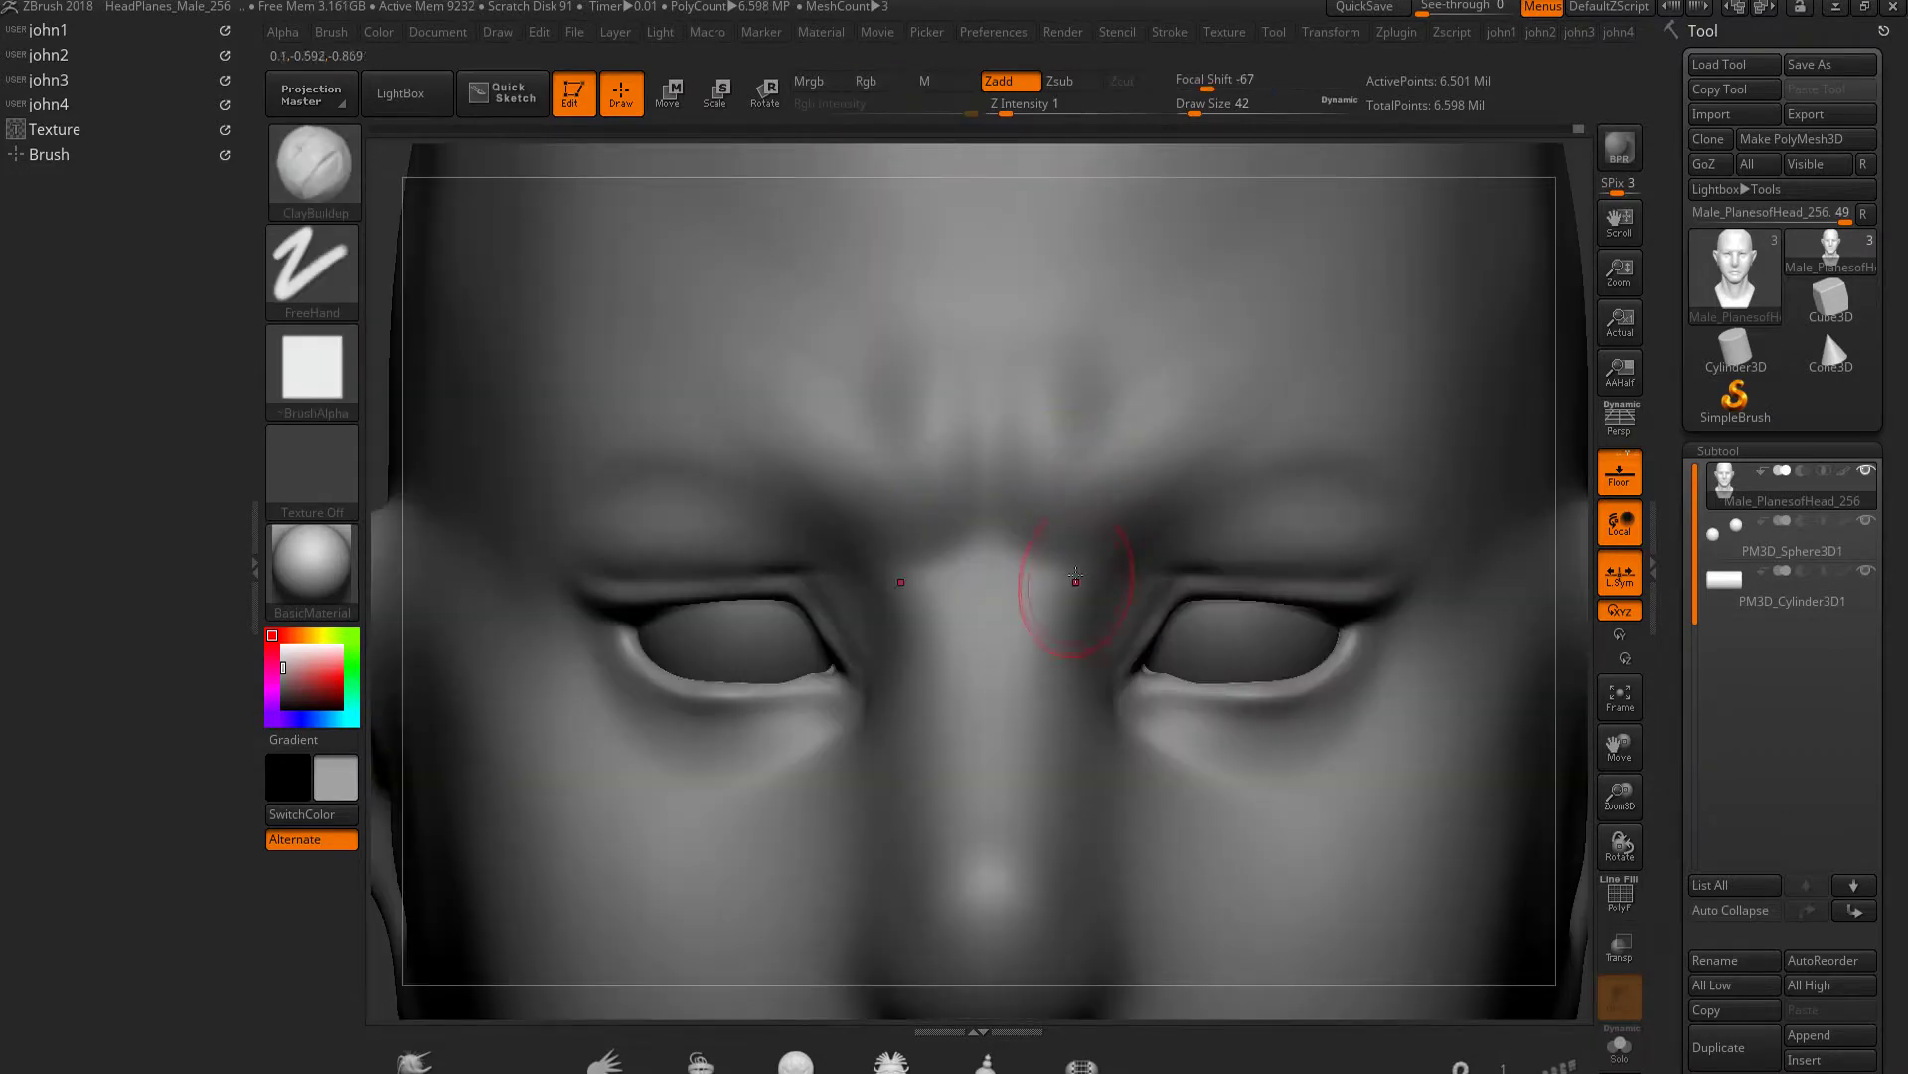
Carve vertical grooves between the eyebrows with DamStandard and smooth them
drag(1054, 365, 1080, 427)
key(b)
key(d)
key(s)
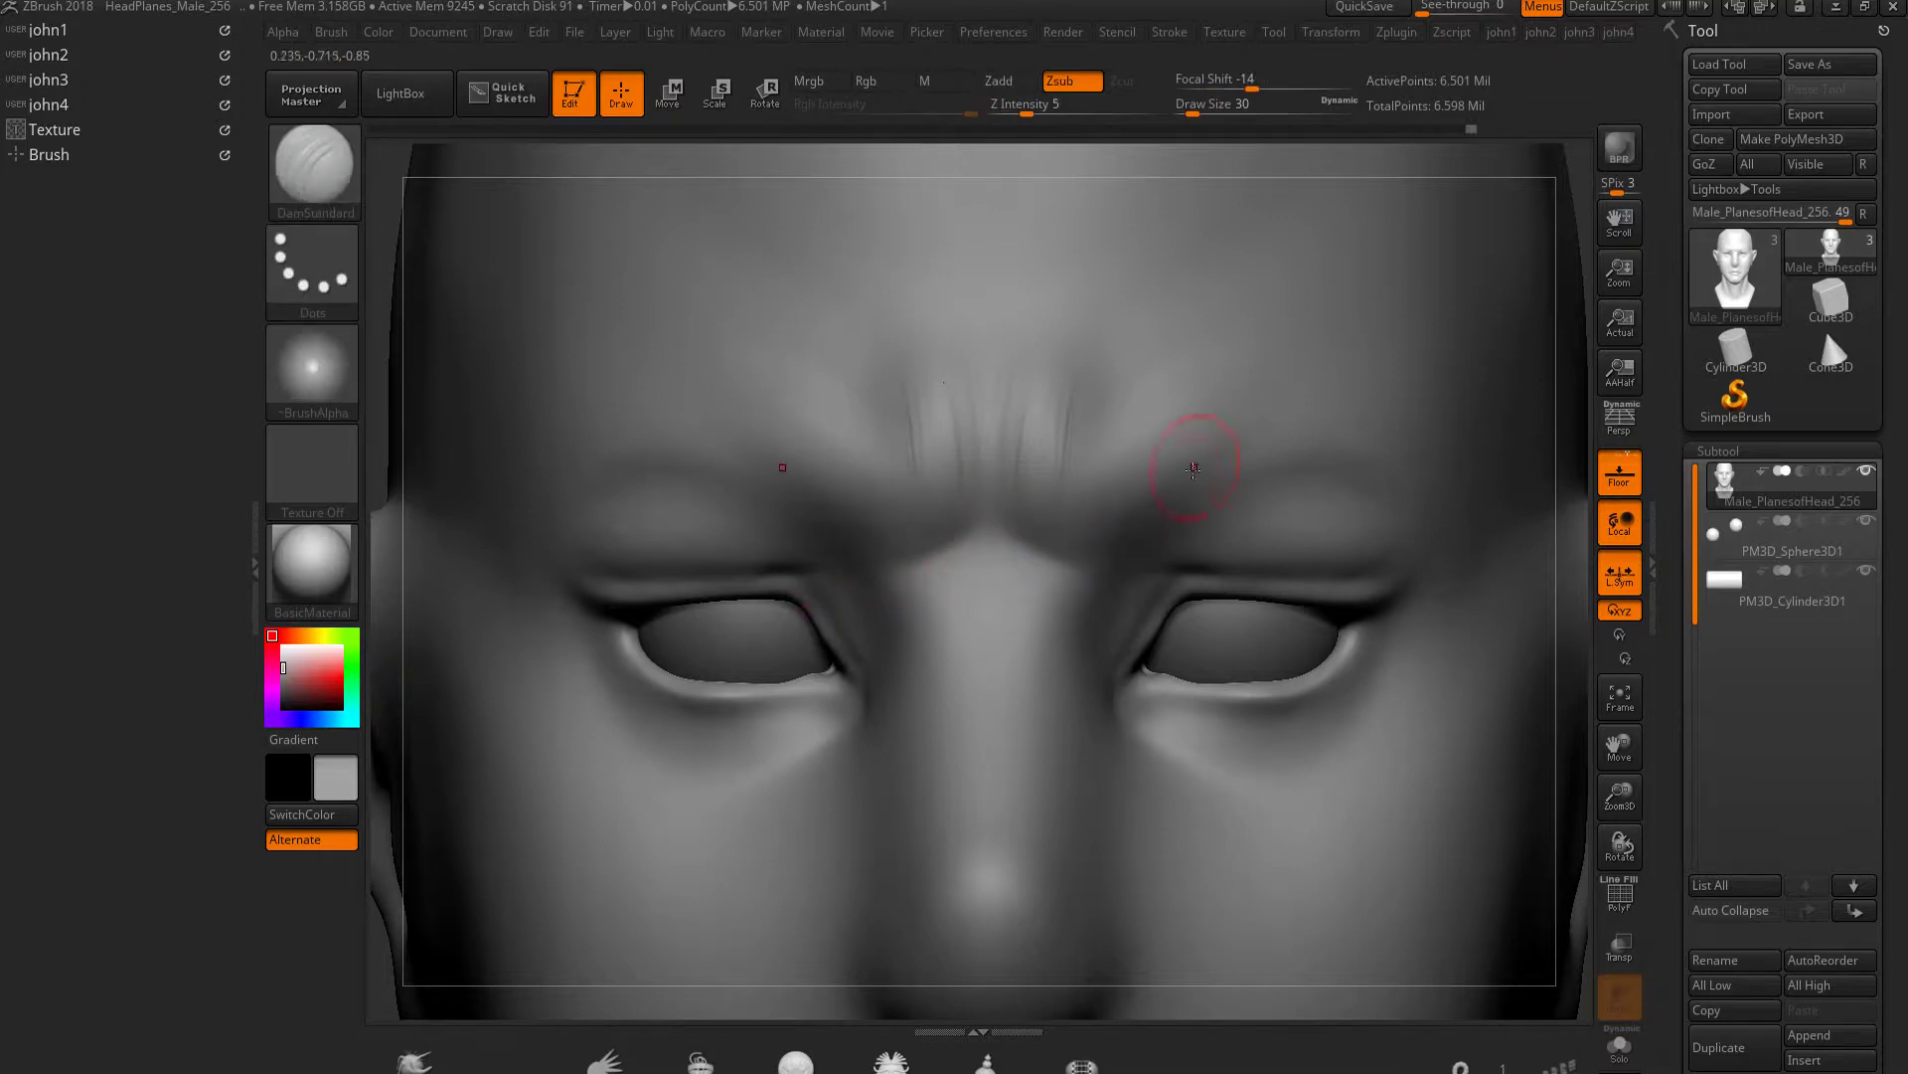
key(shift)
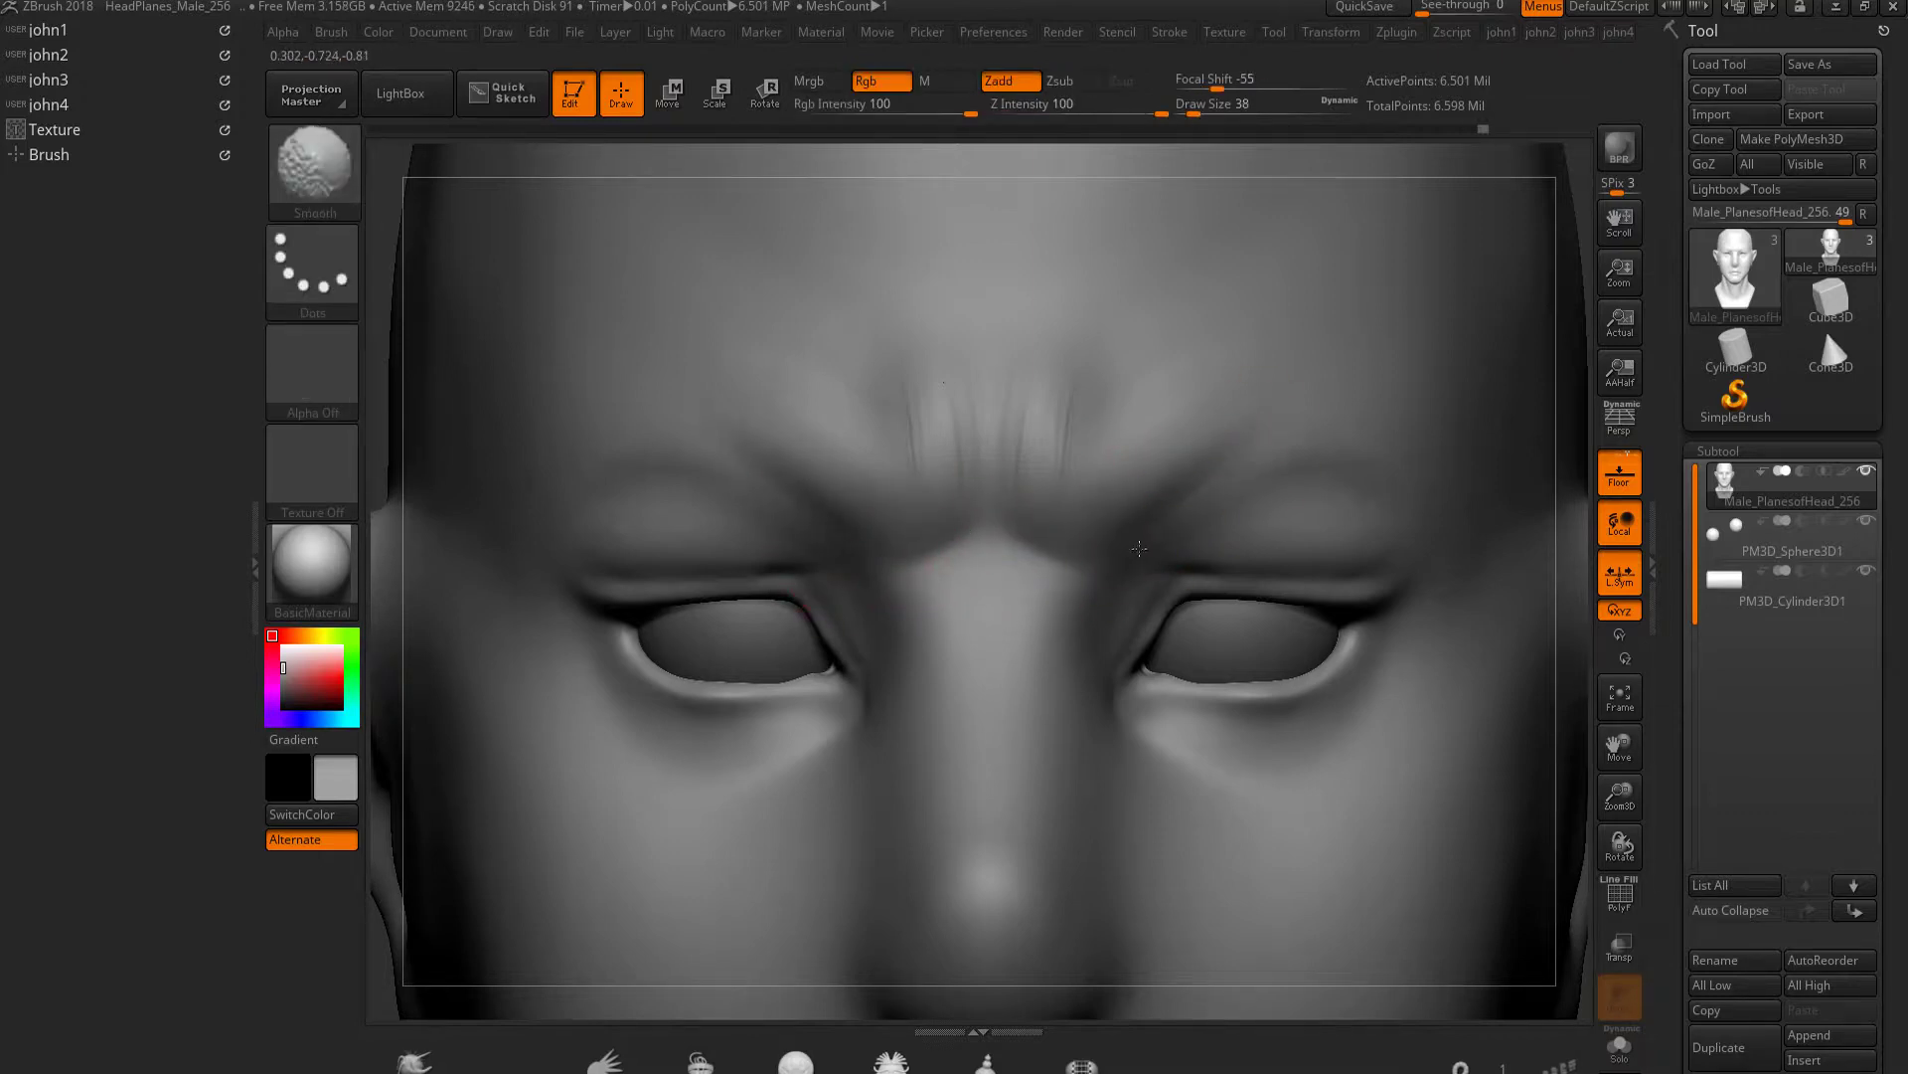
mouse_move(989, 661)
ctrl+right_down()
mouse_move(1034, 588)
mouse_move(1130, 545)
ctrl+right_up()
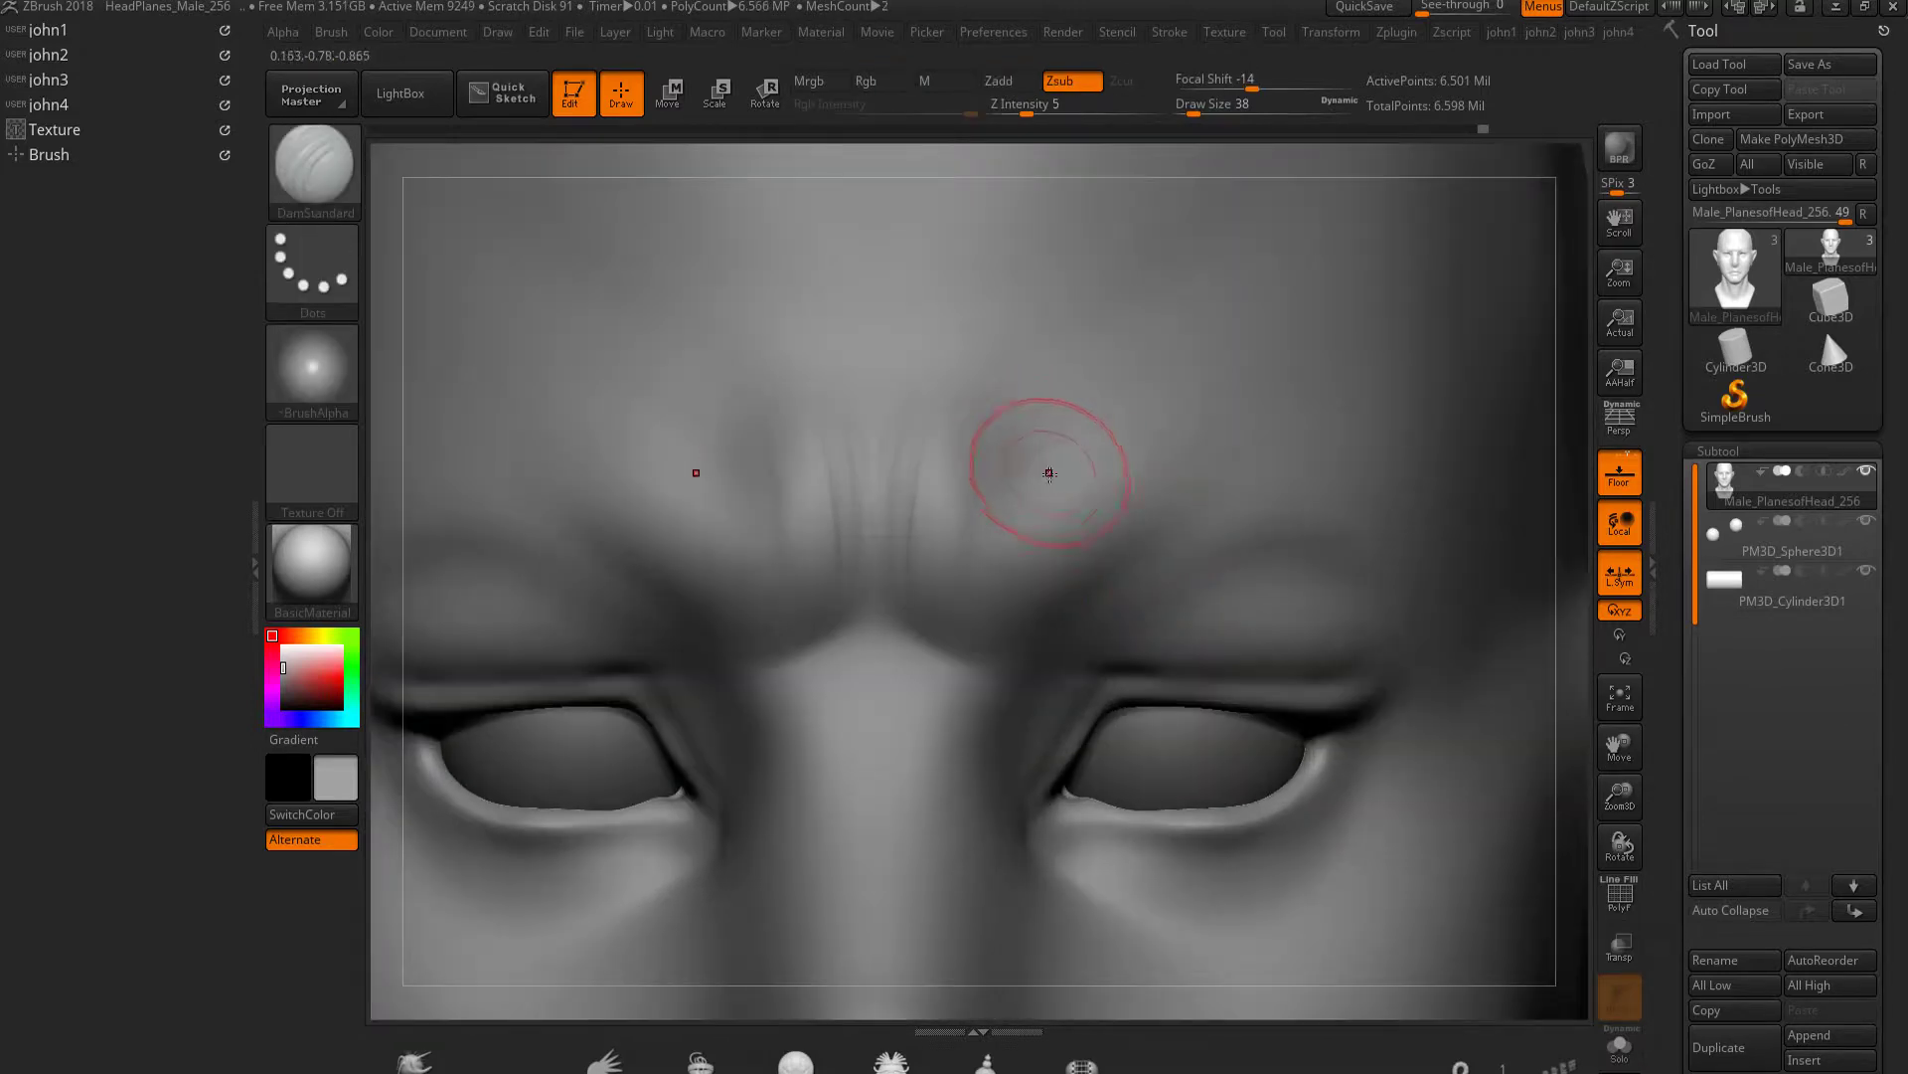
key(shift)
key(f)
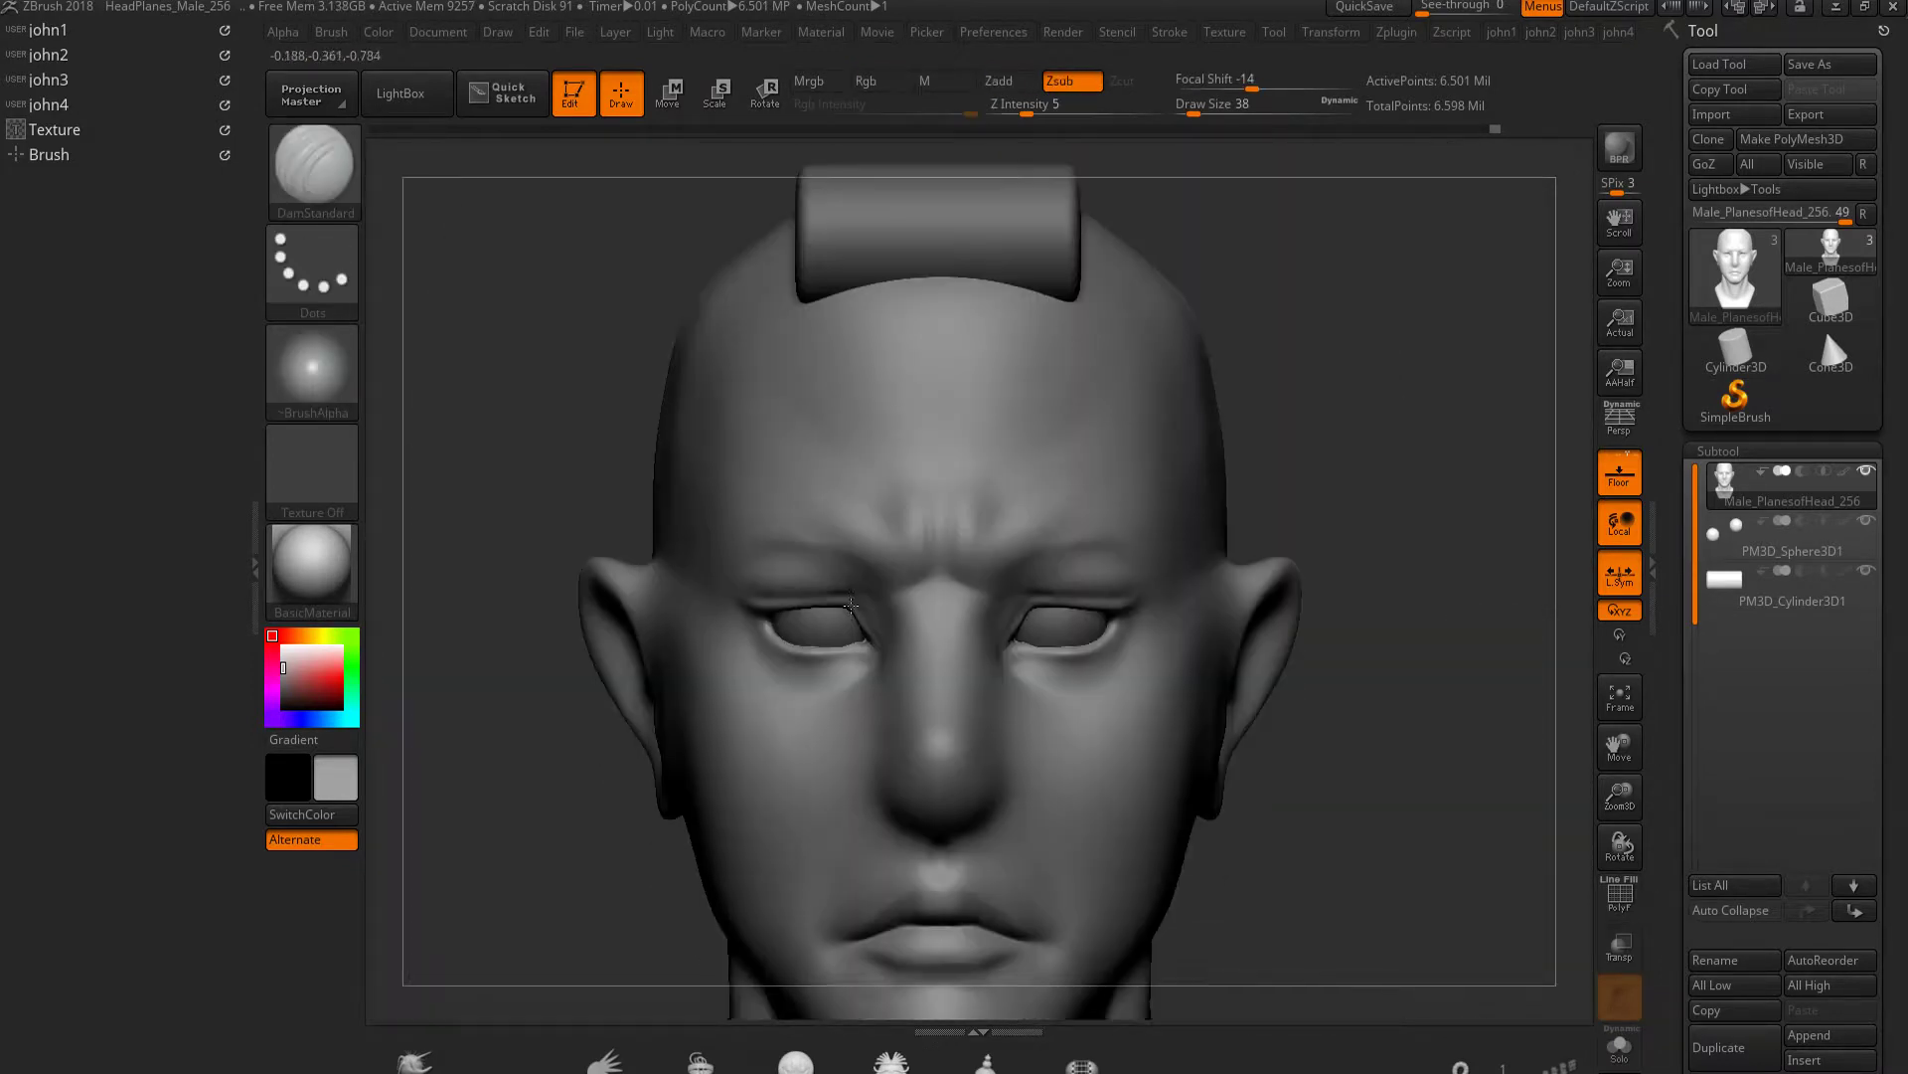
Soften the brow furrows, then push the area between the eyes with the Move brush
ctrl+drag(756, 514, 1057, 554)
key(shift)
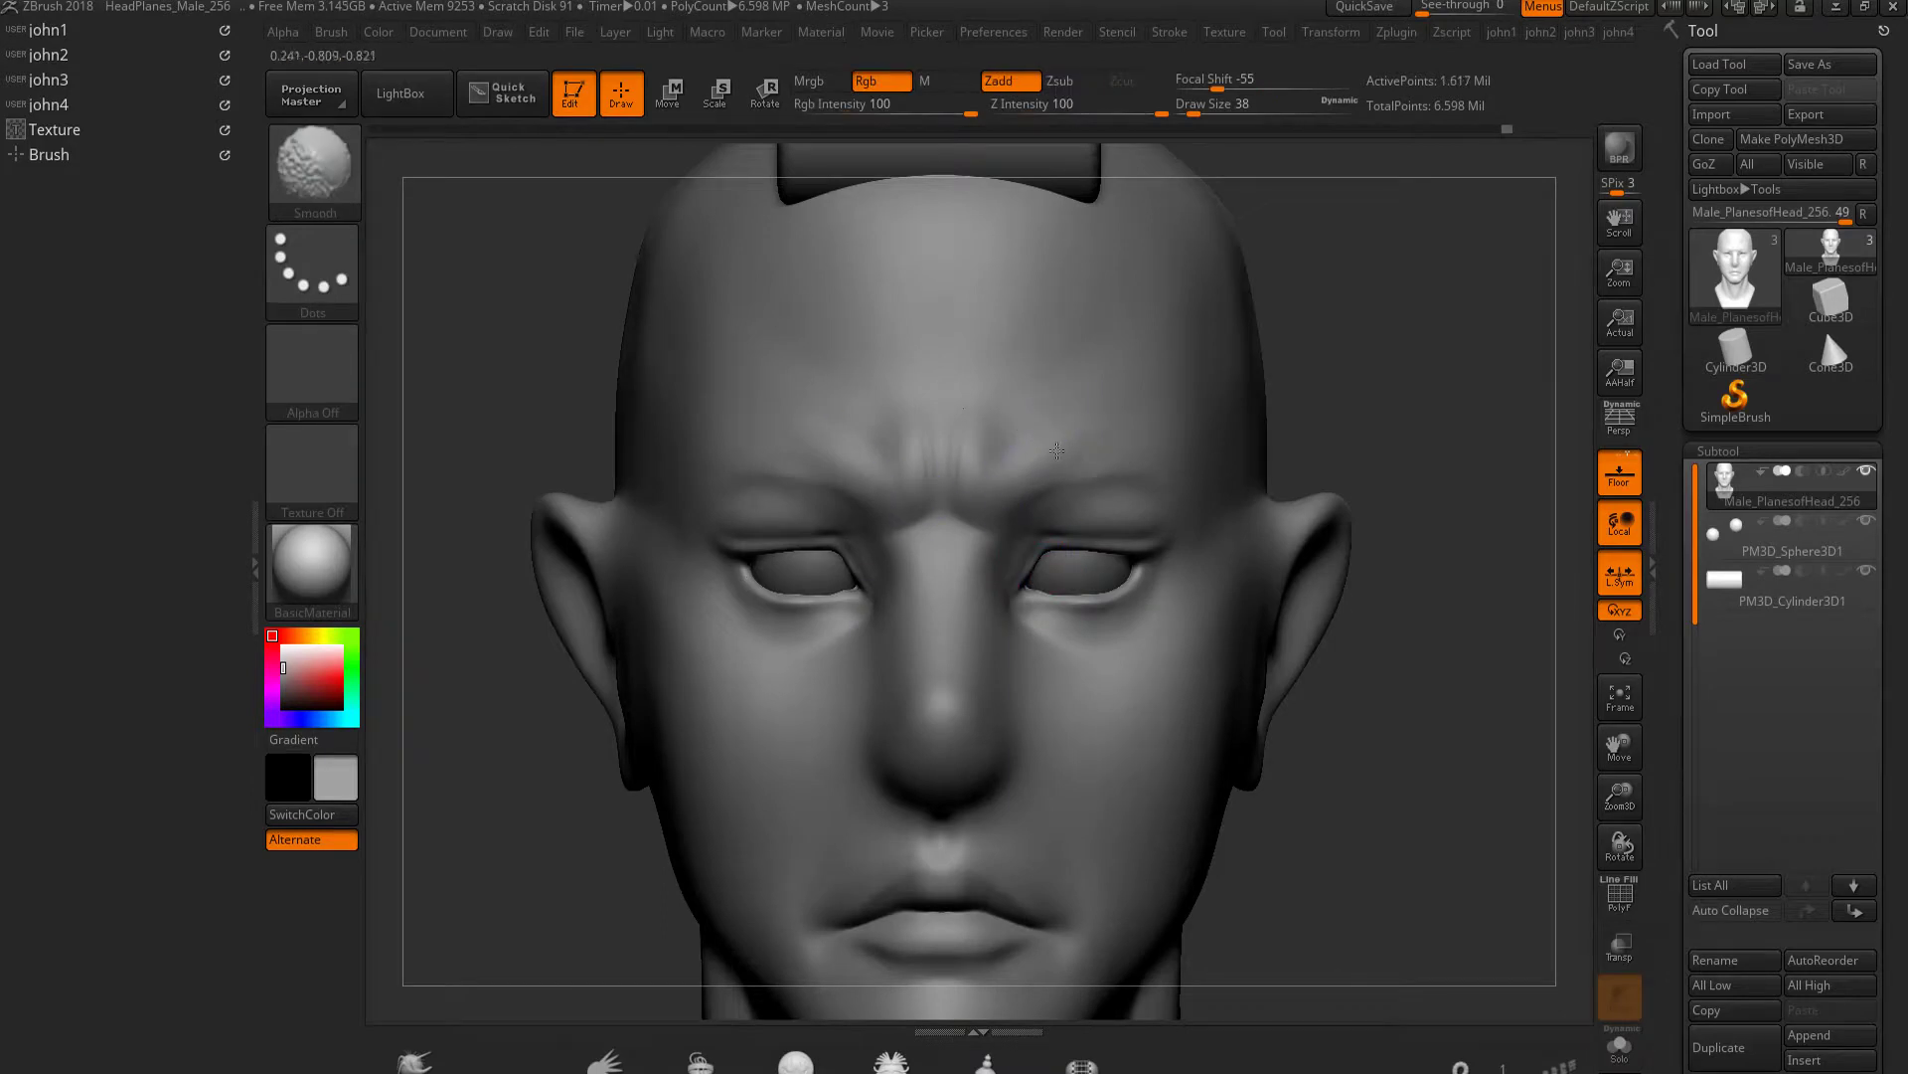
shift+drag(958, 438, 975, 434)
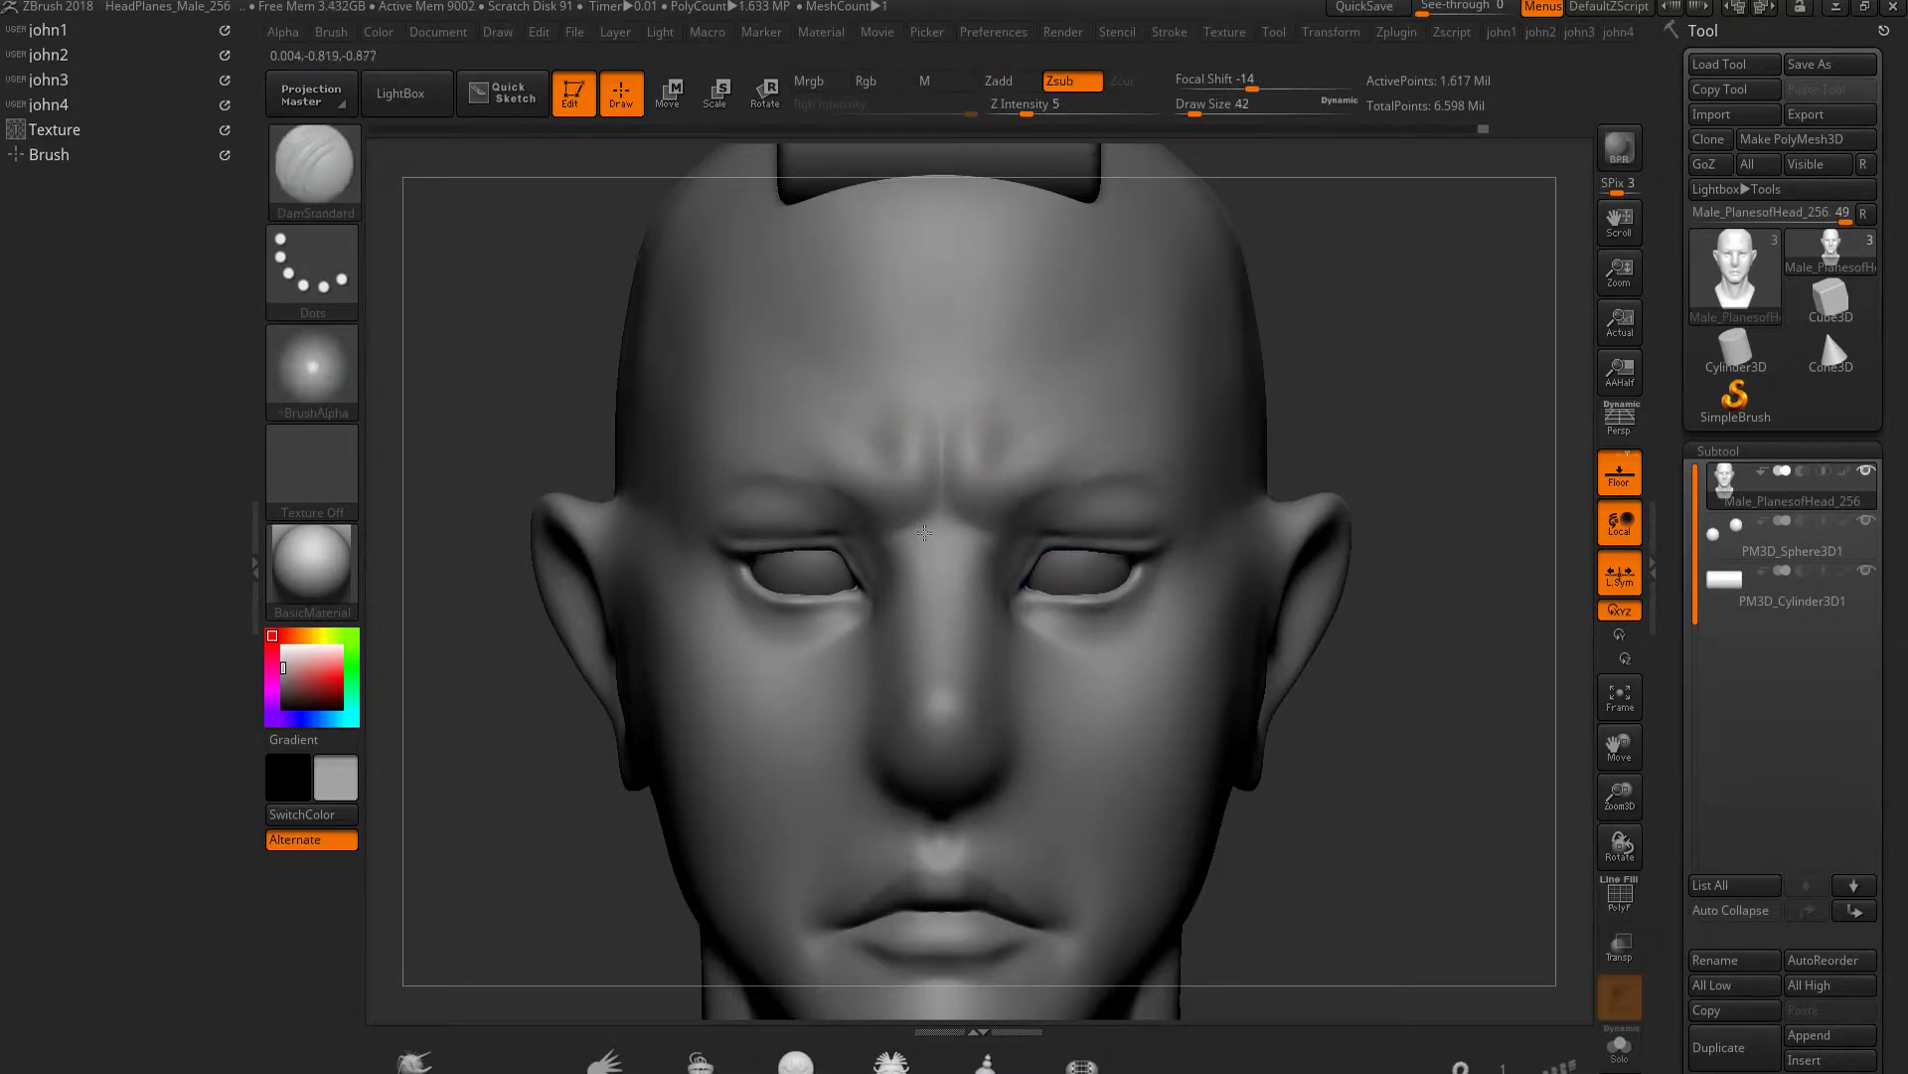
key(b)
key(m)
key(v)
scroll(924, 507, up, 3)
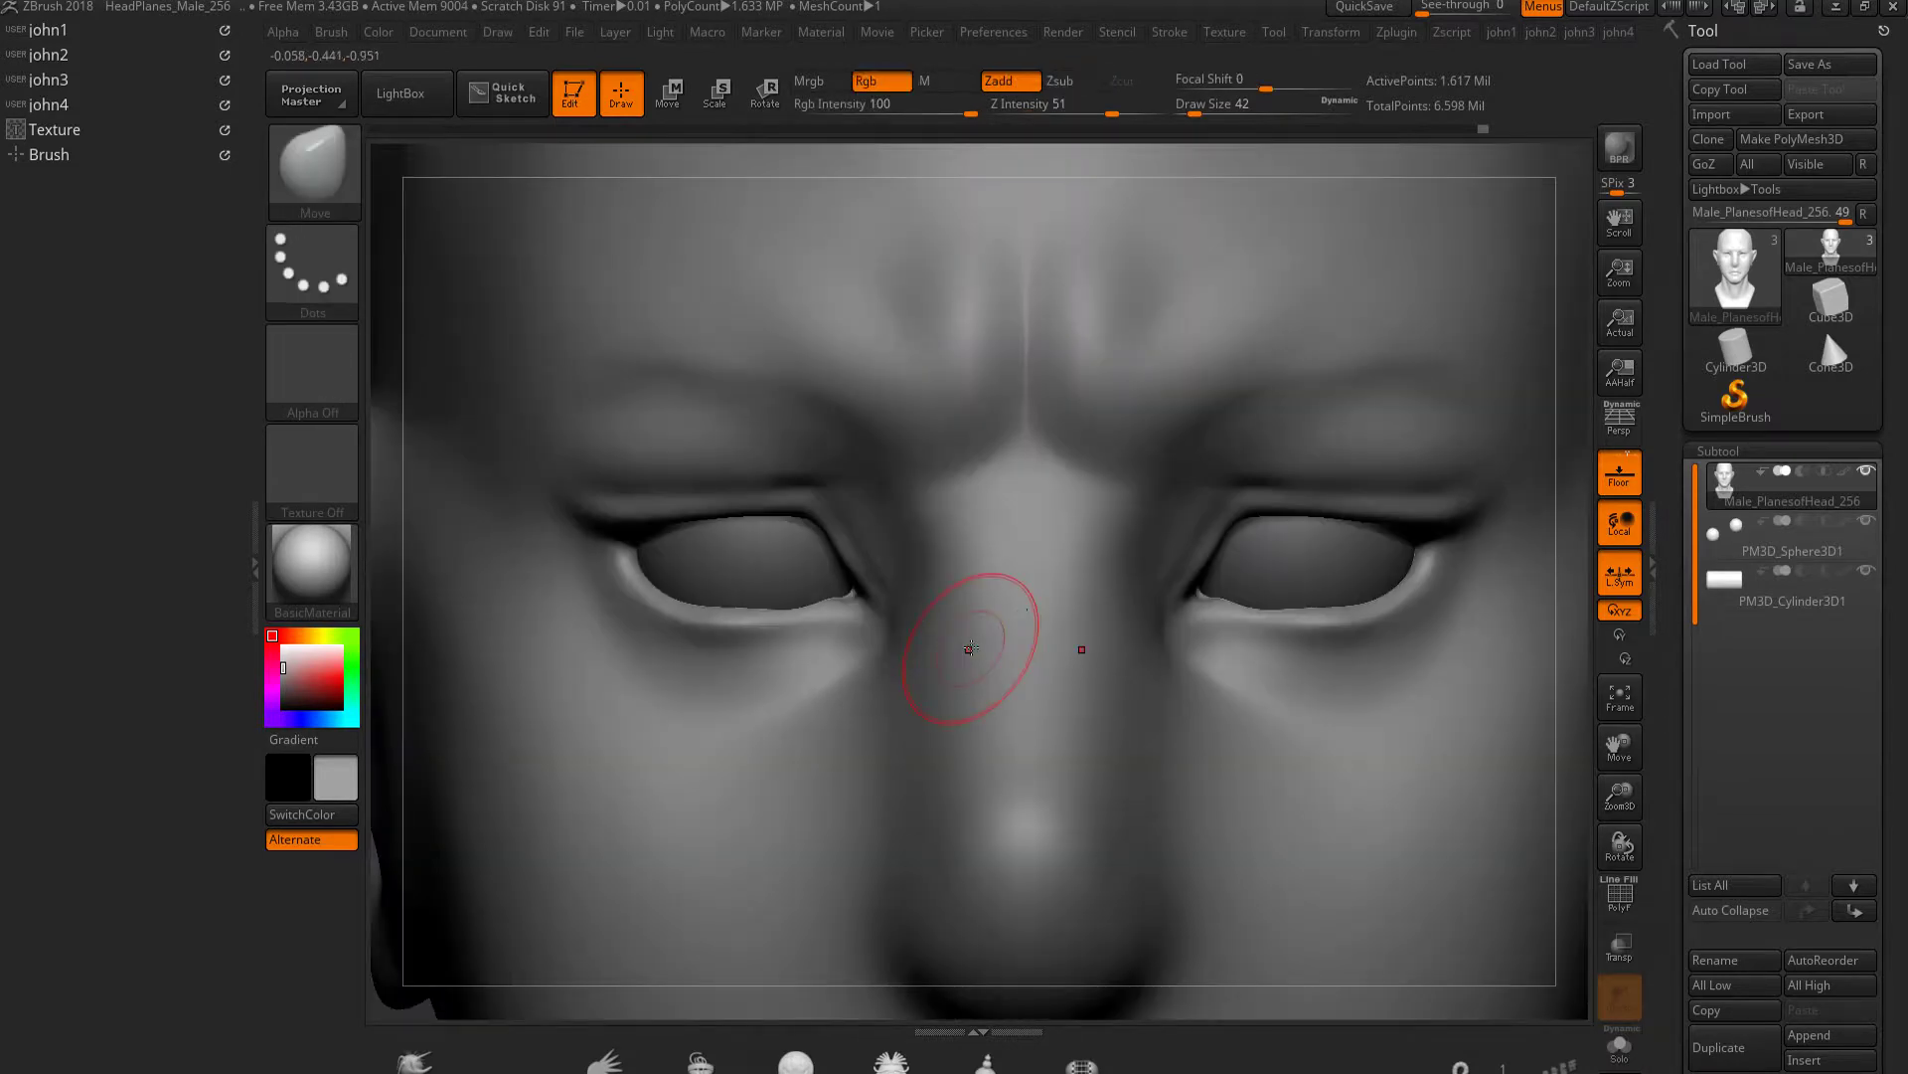
key(shift)
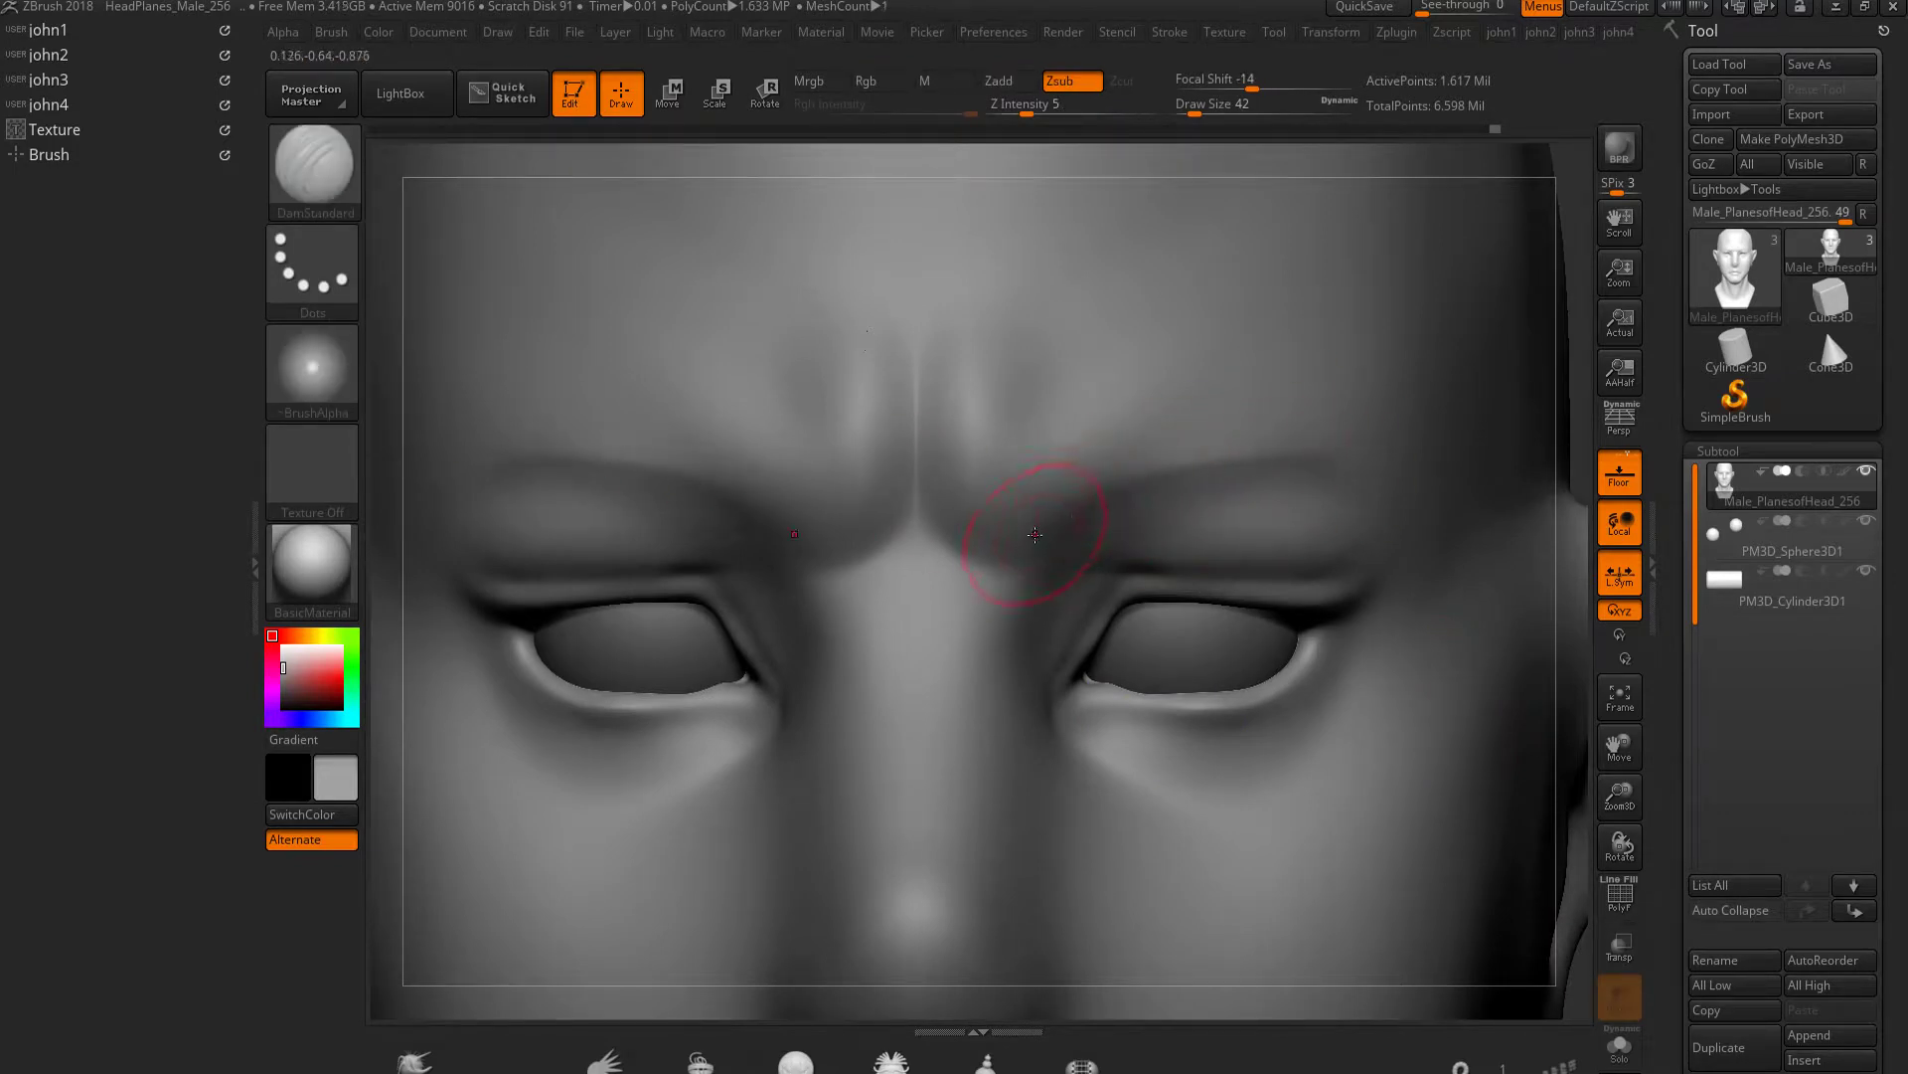
key(shift)
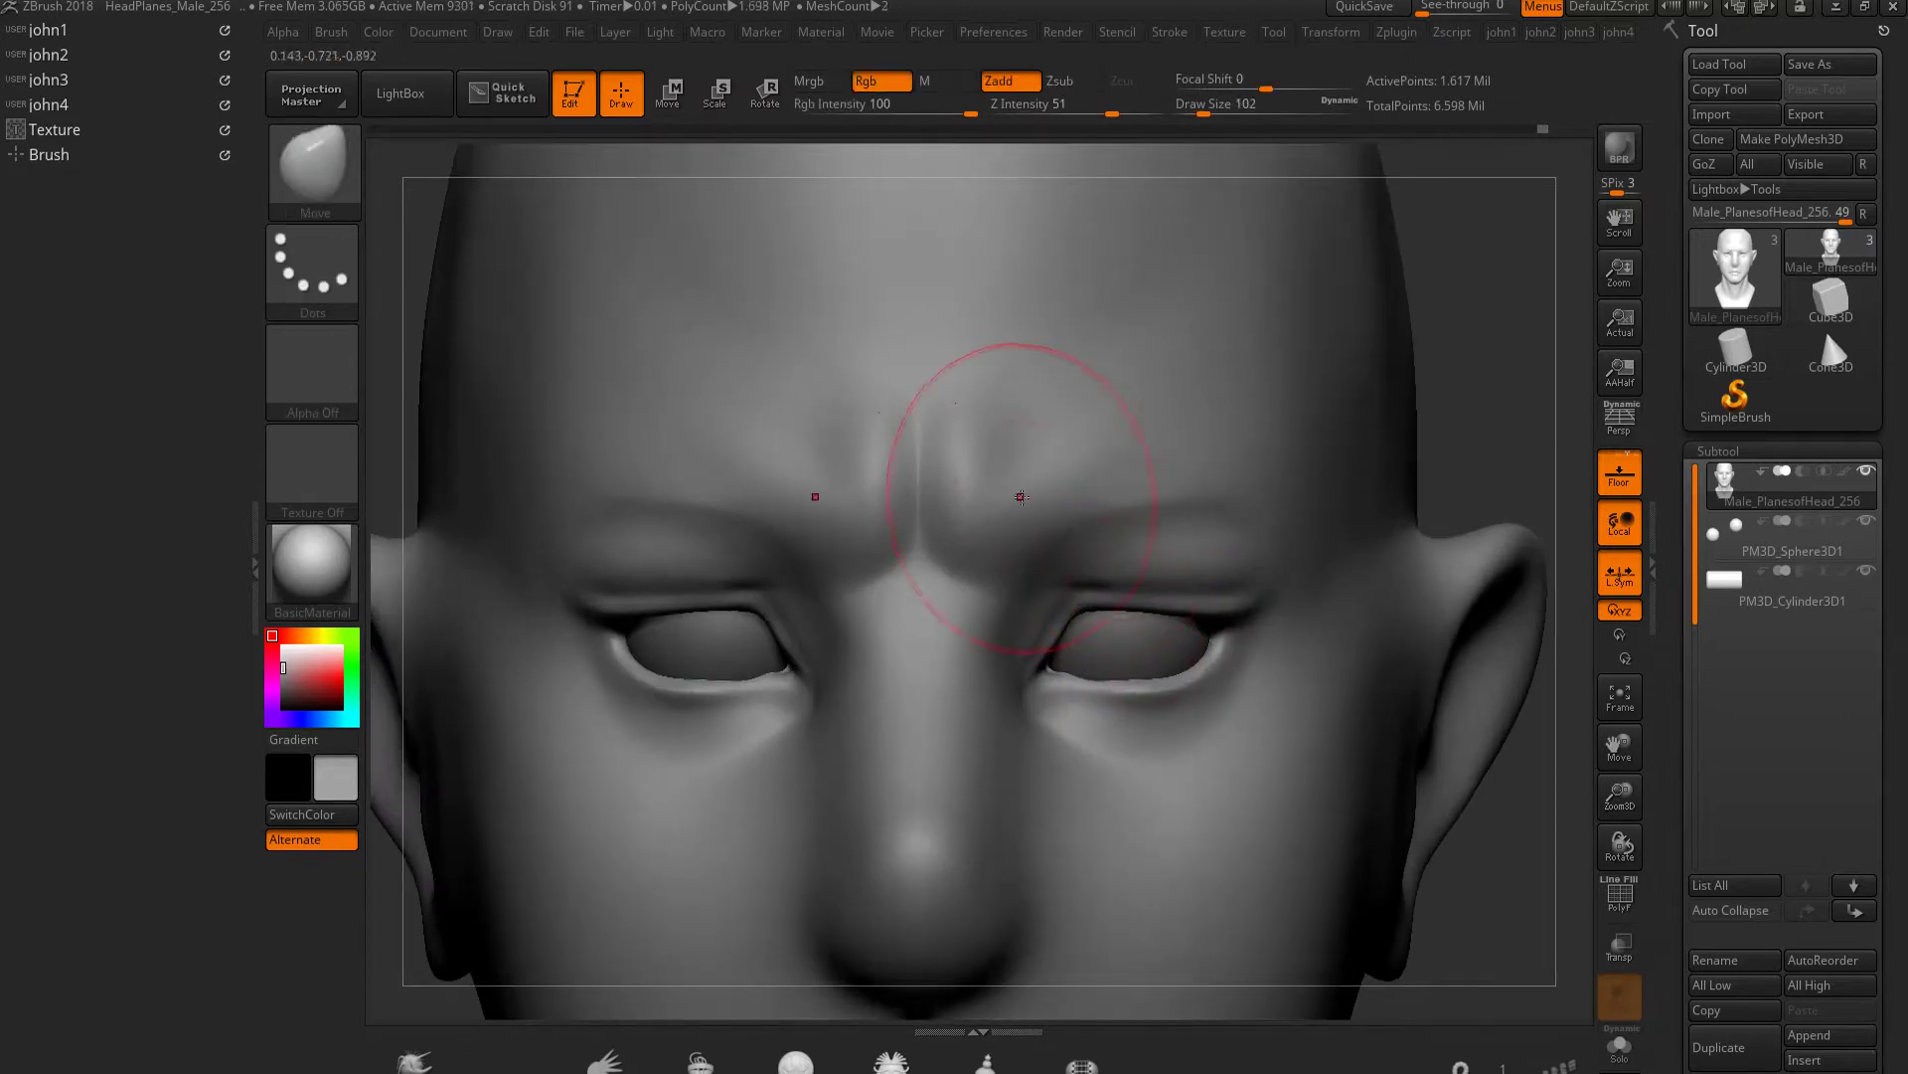
drag(1021, 496, 1074, 426)
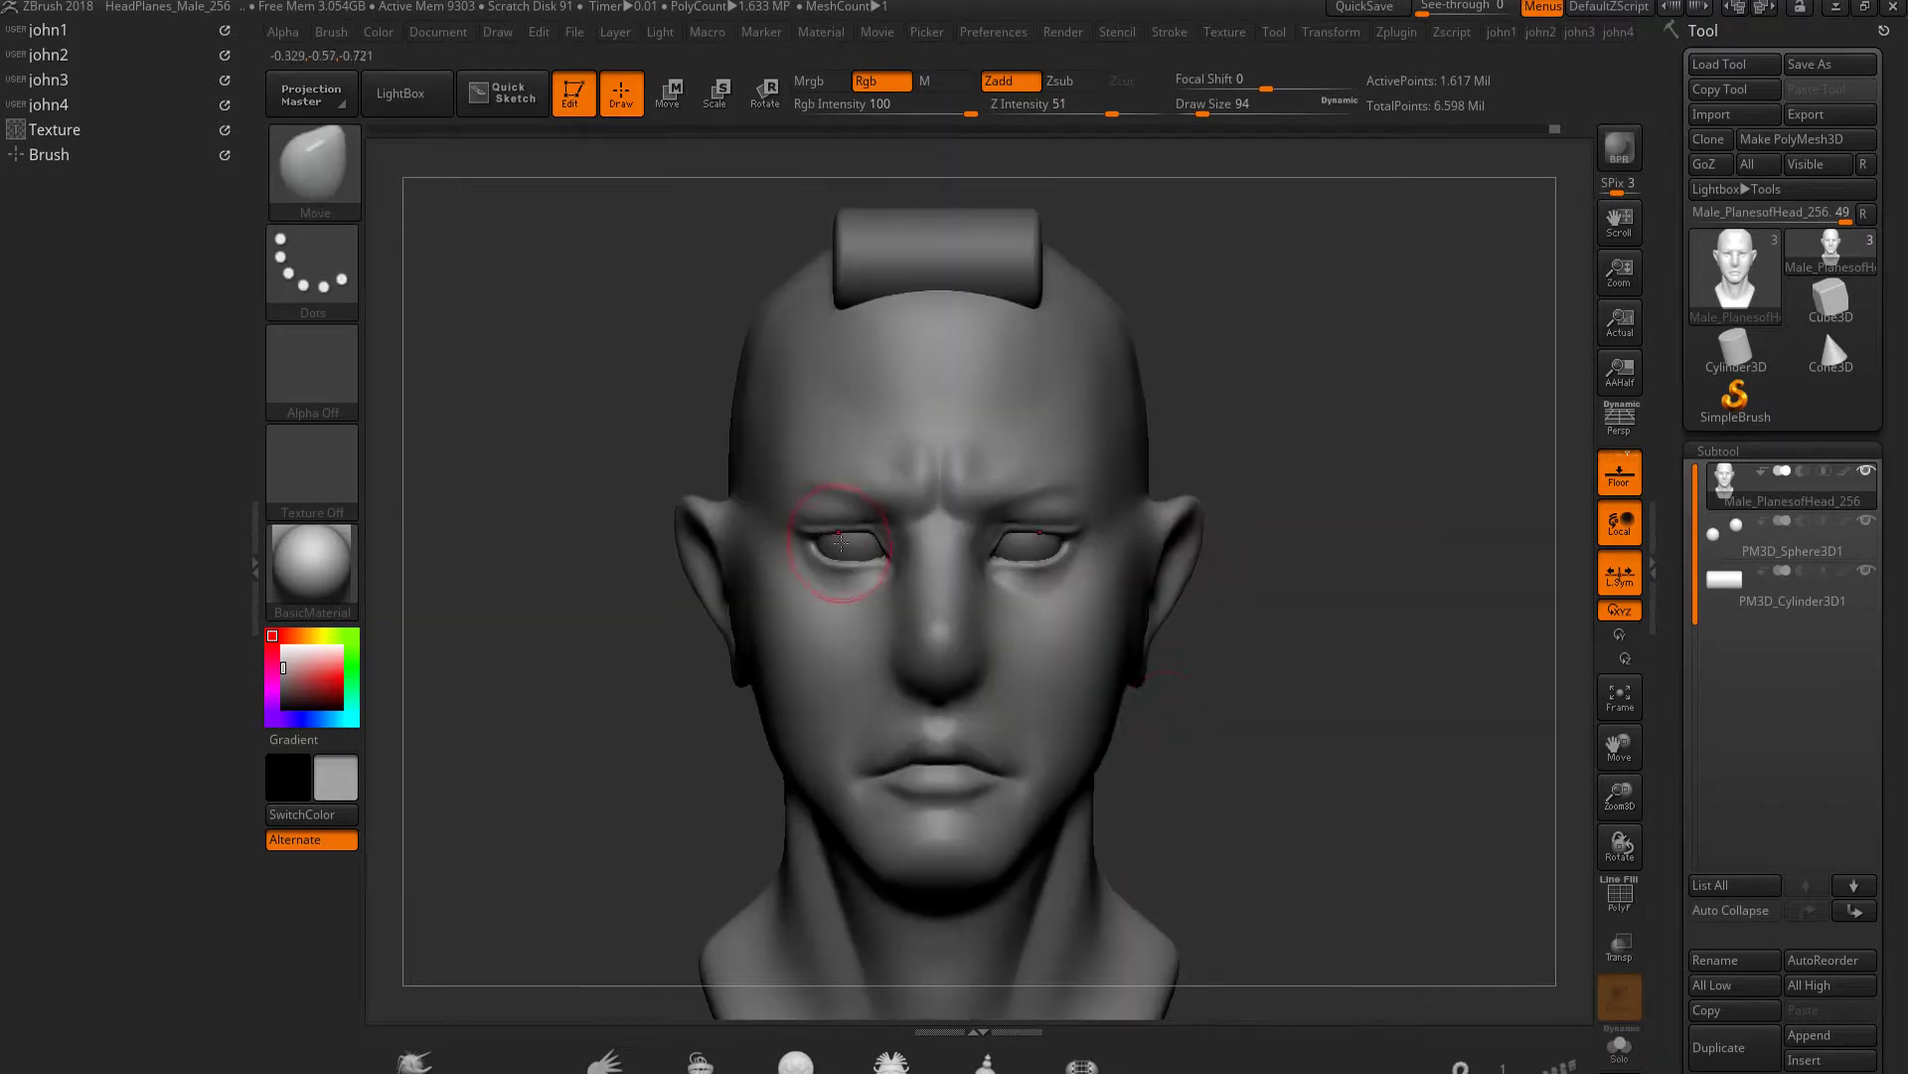
Orbit the head to an exact side profile to check the cheek and jaw
drag(1083, 770, 955, 424)
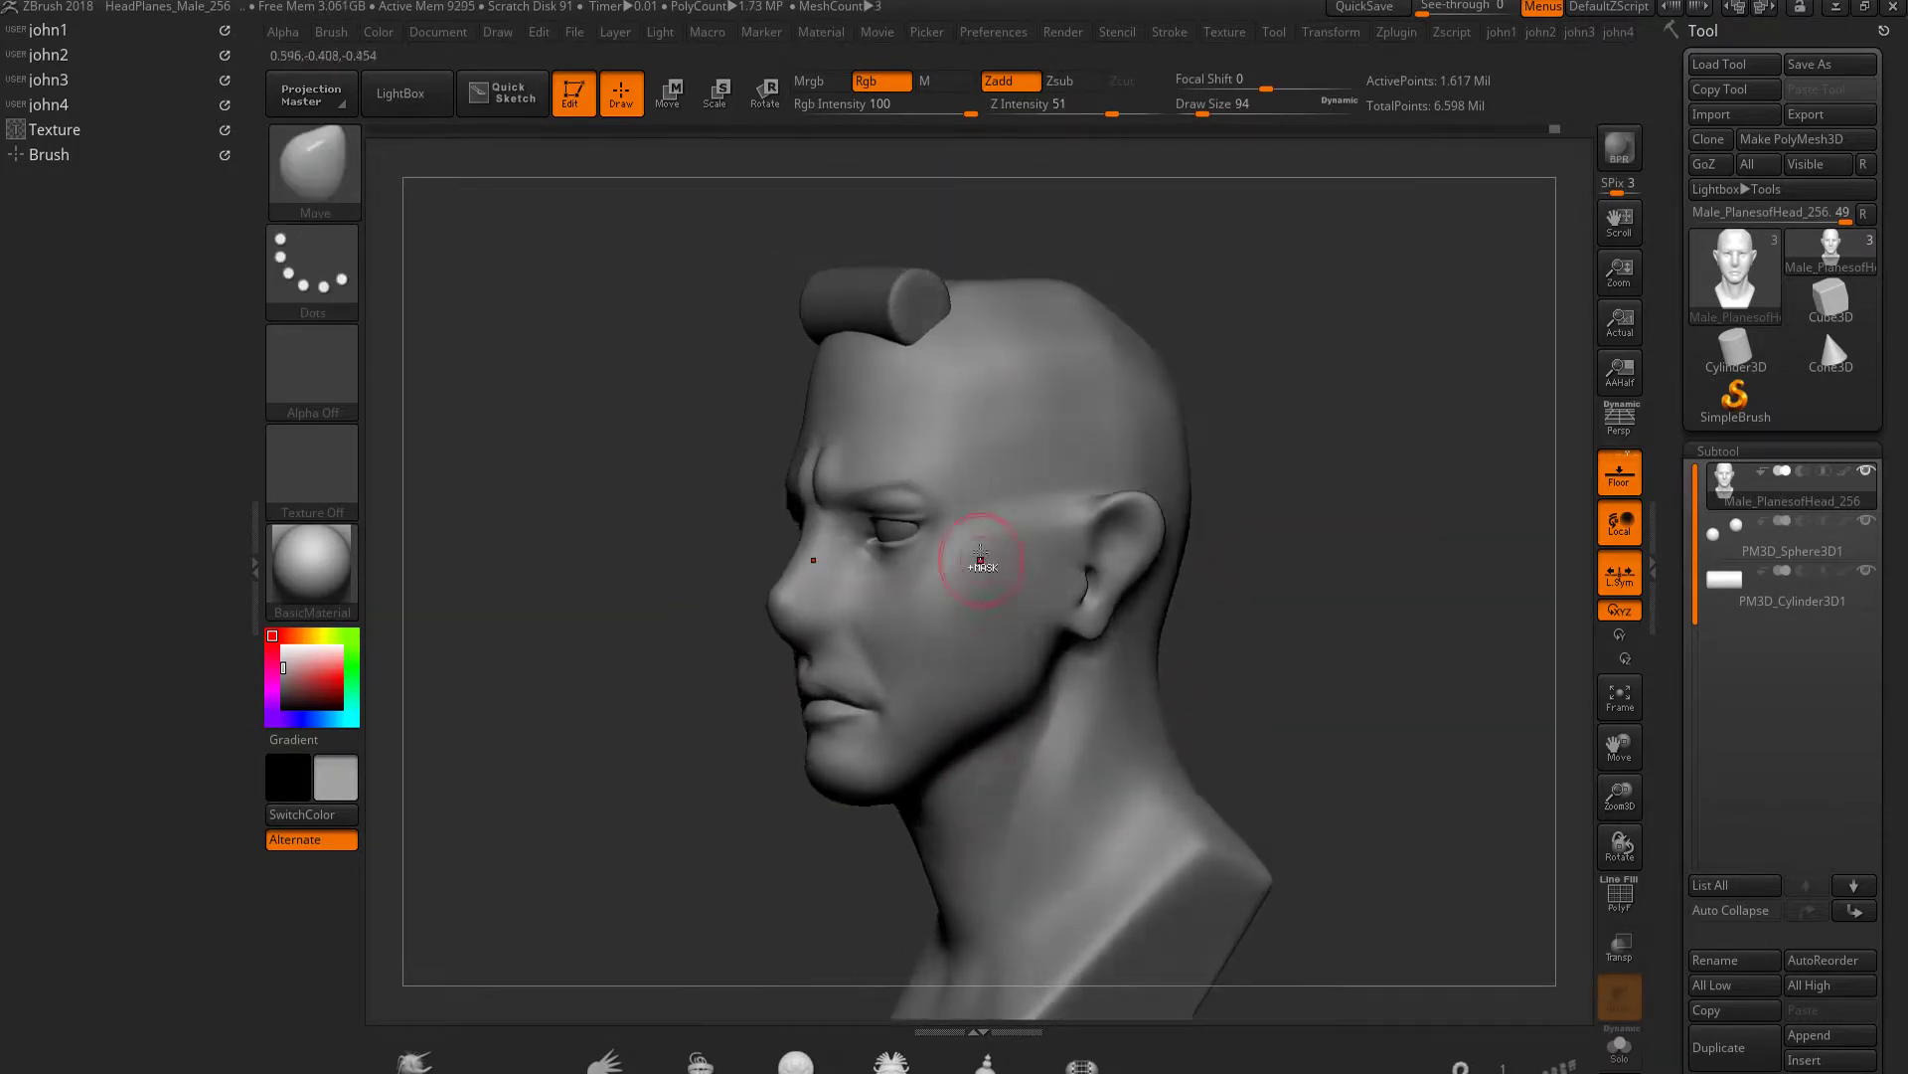
key(shift)
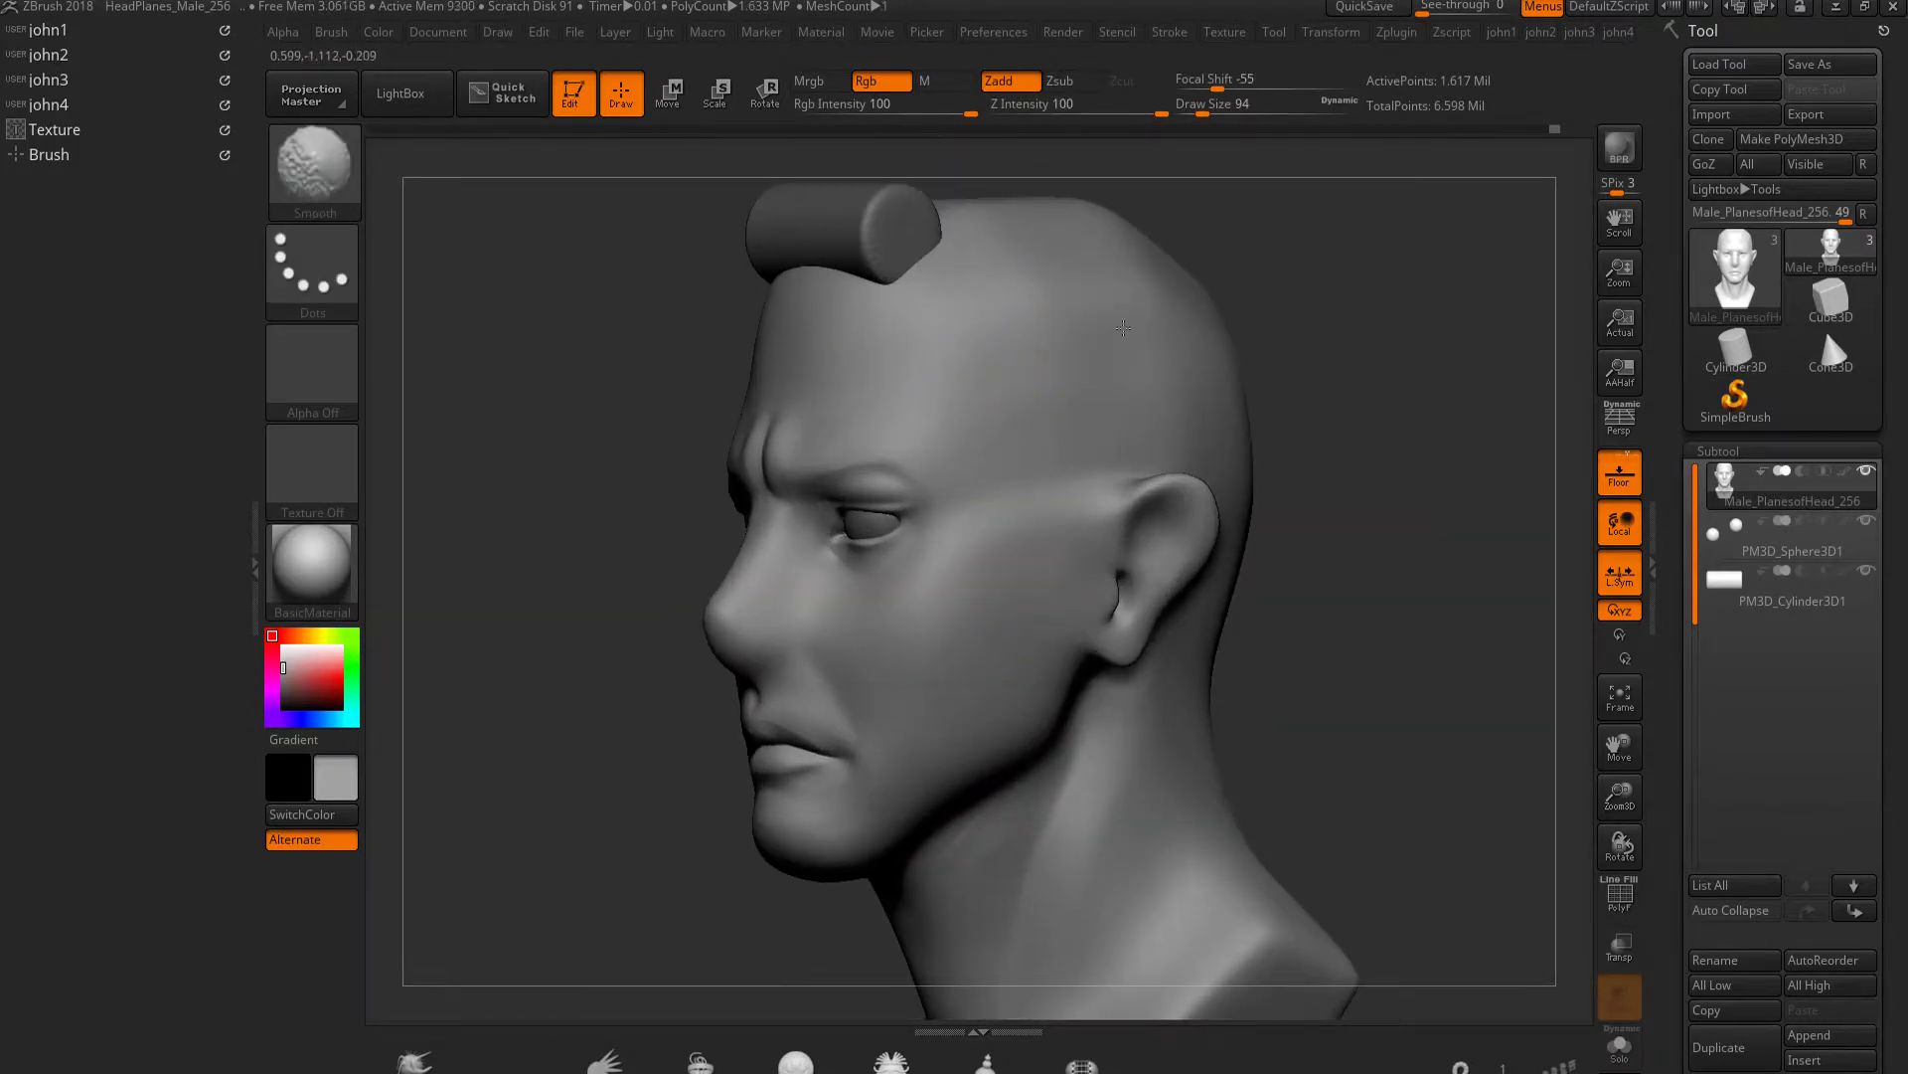
right_drag(986, 803, 1046, 567)
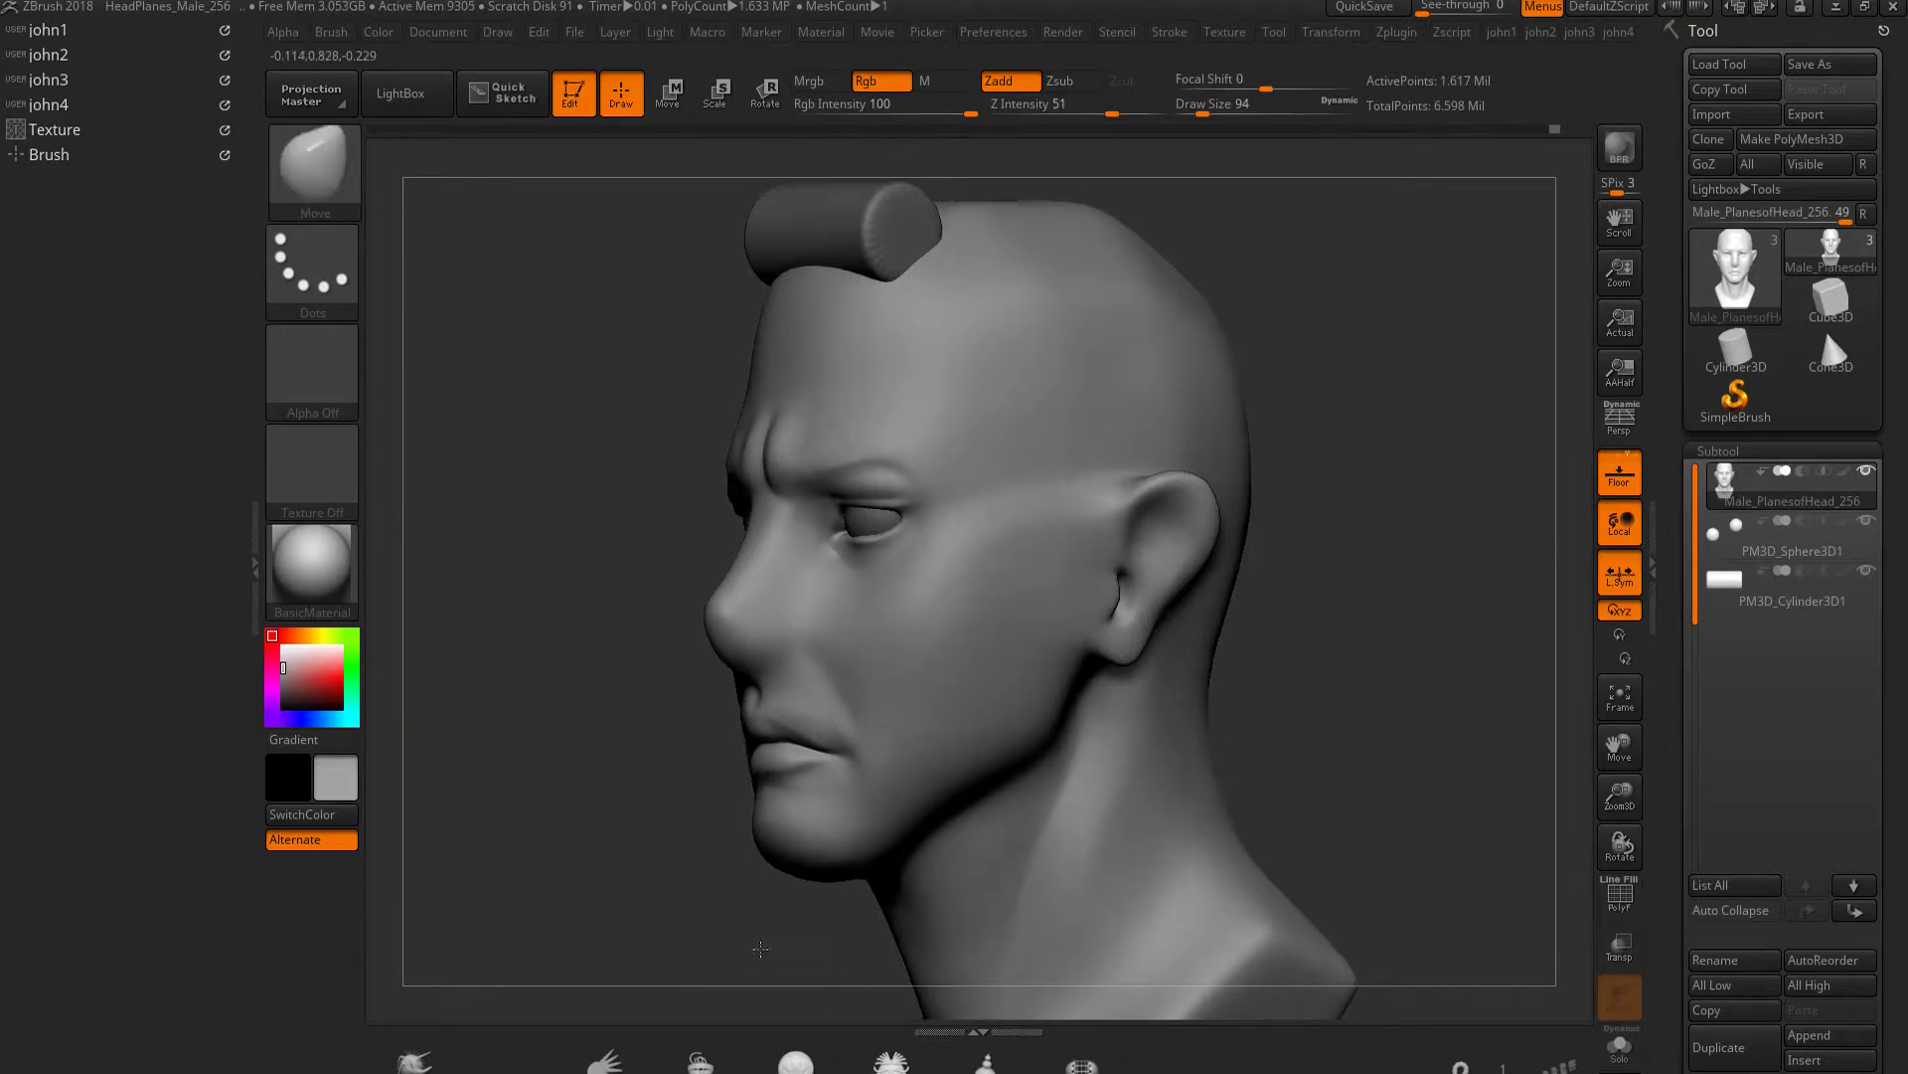
key(shift)
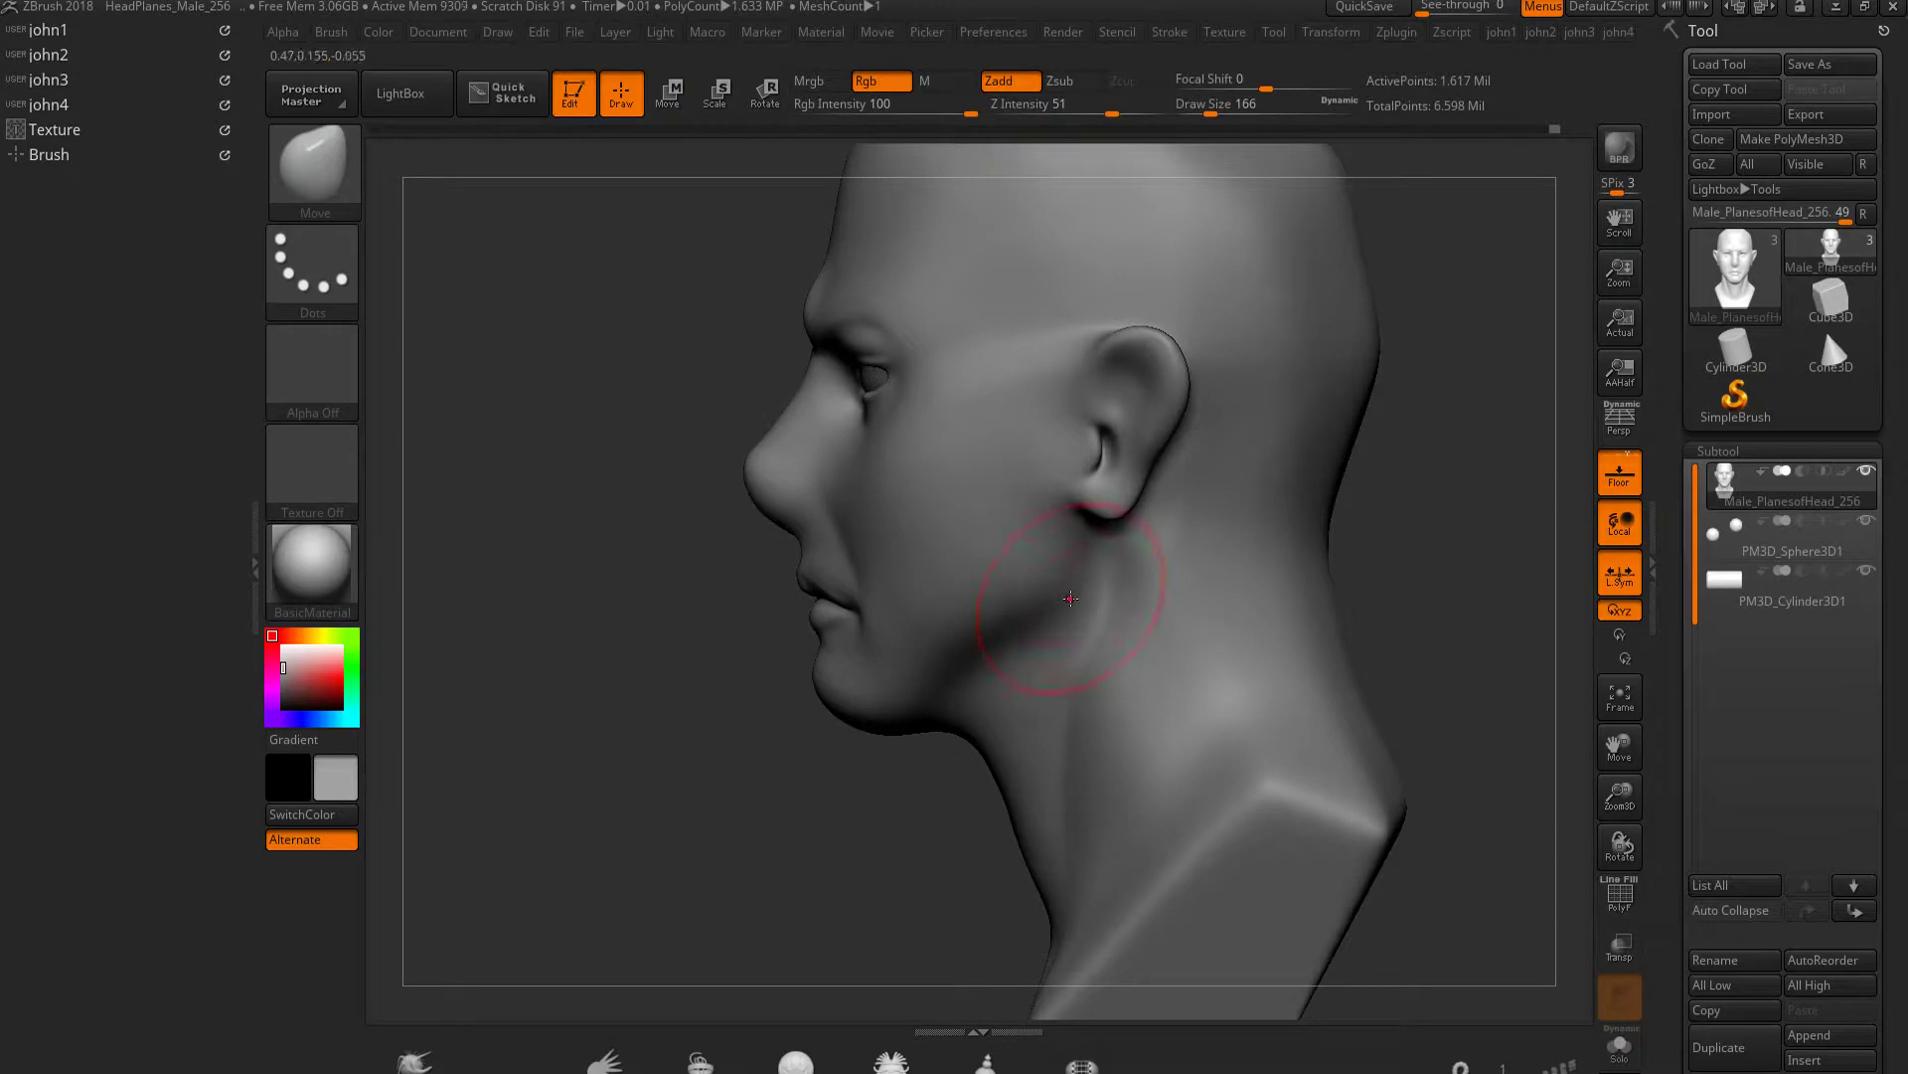
Smooth the underside of the chin and jaw in side profile
key(b)
key(d)
key(s)
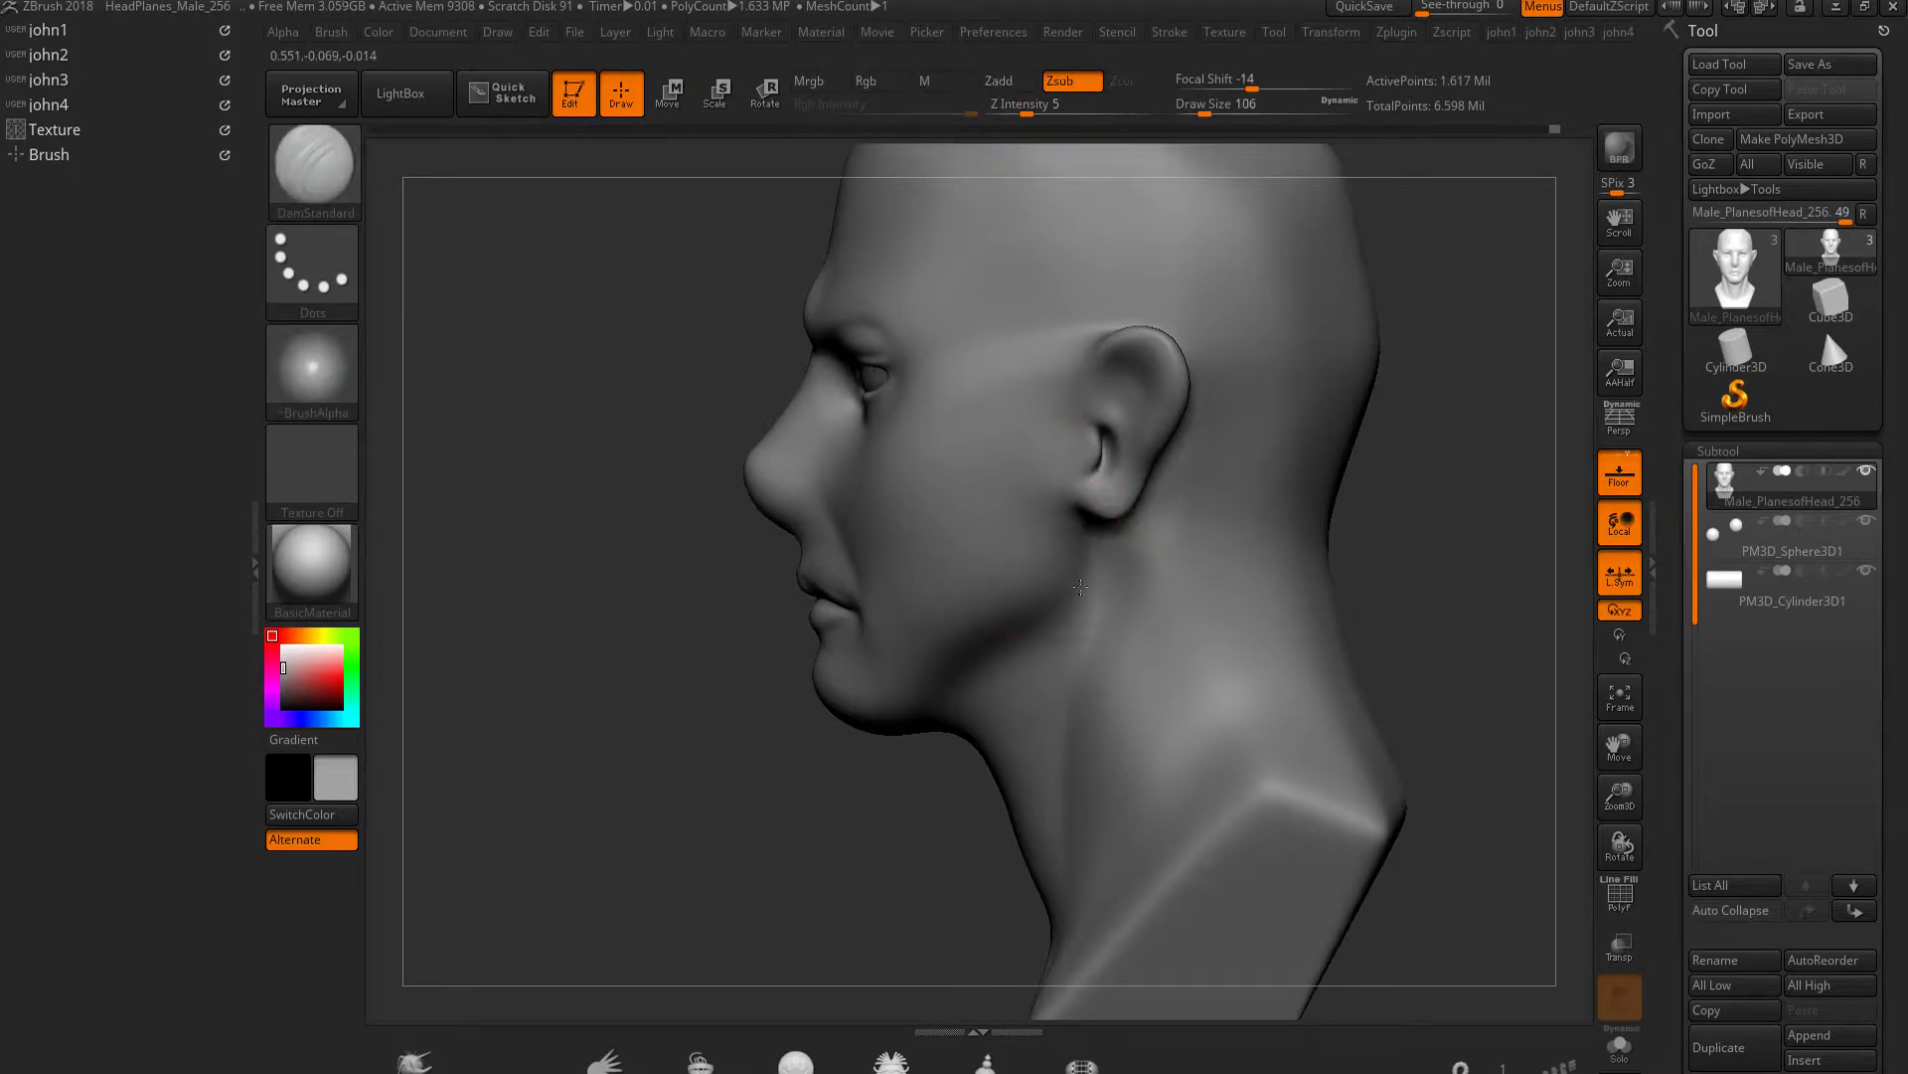
right_drag(1018, 650, 997, 669)
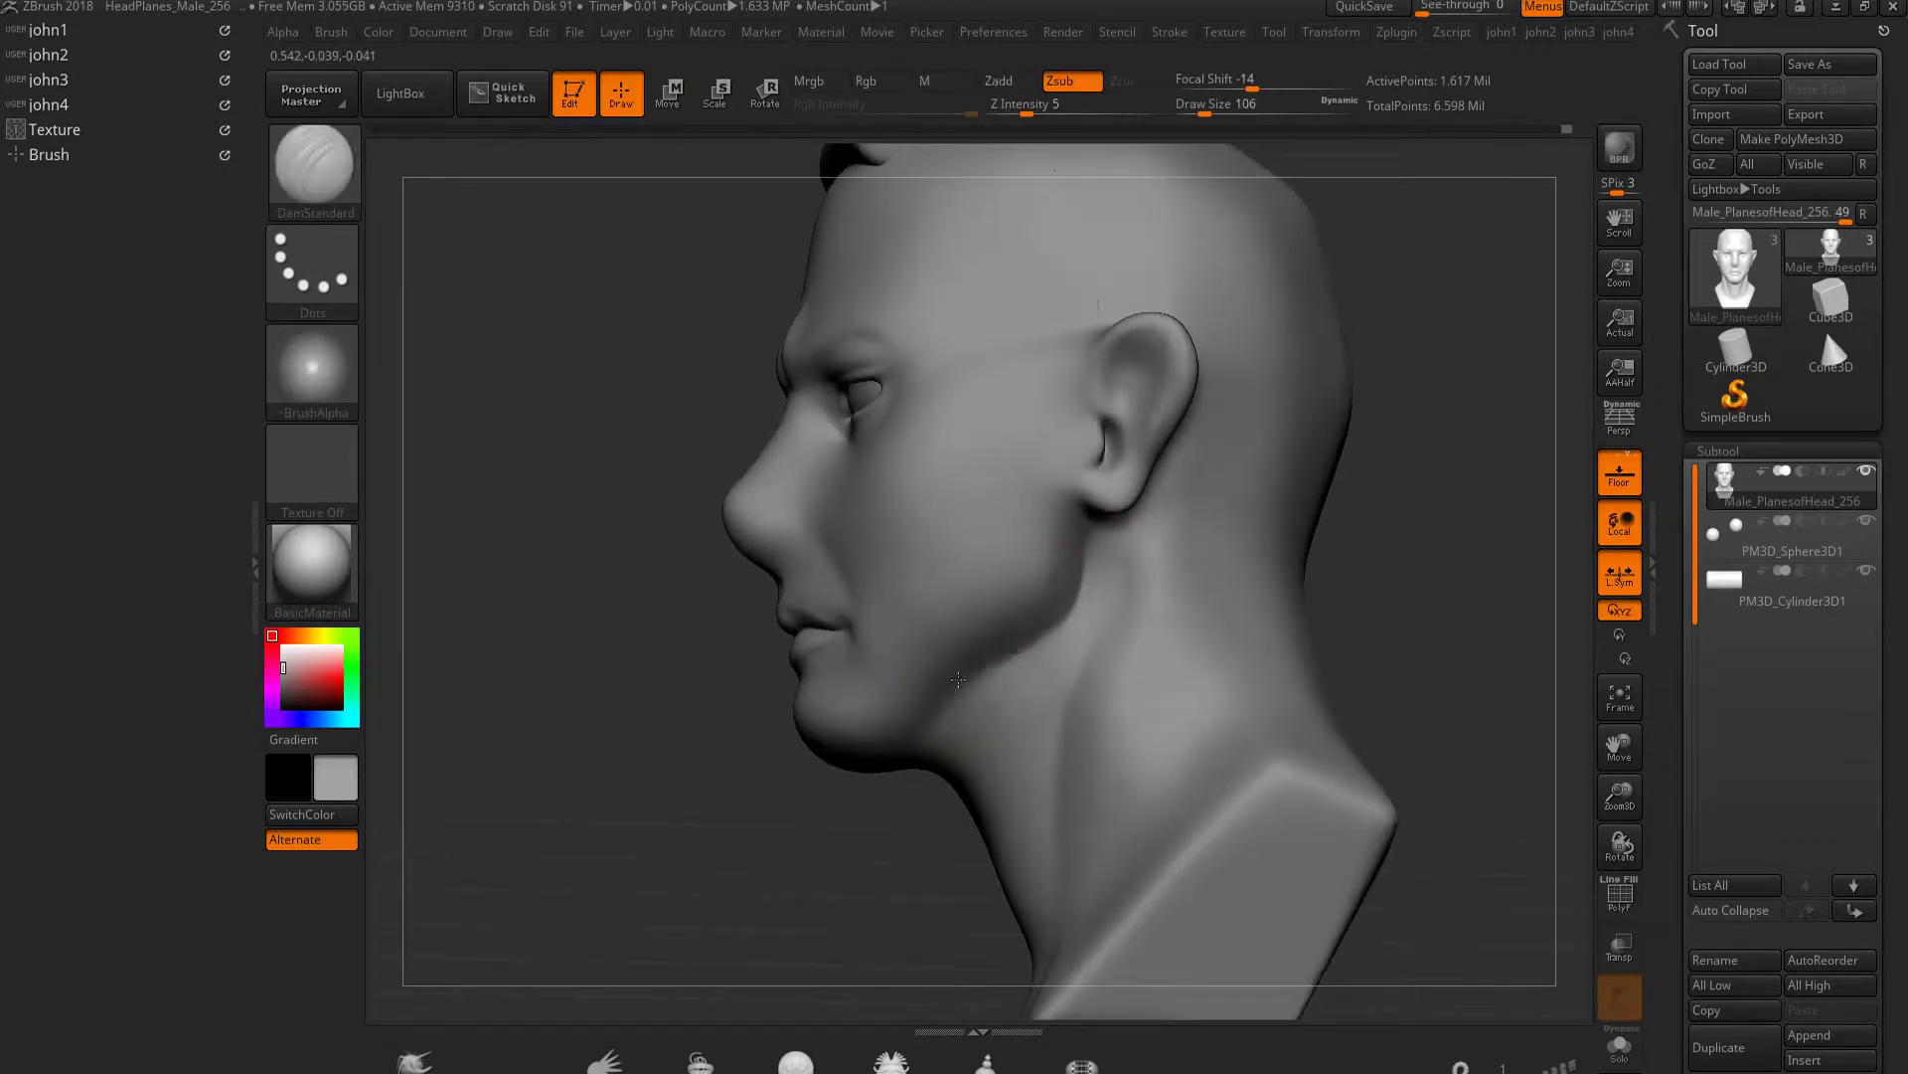
right_drag(928, 783, 1052, 575)
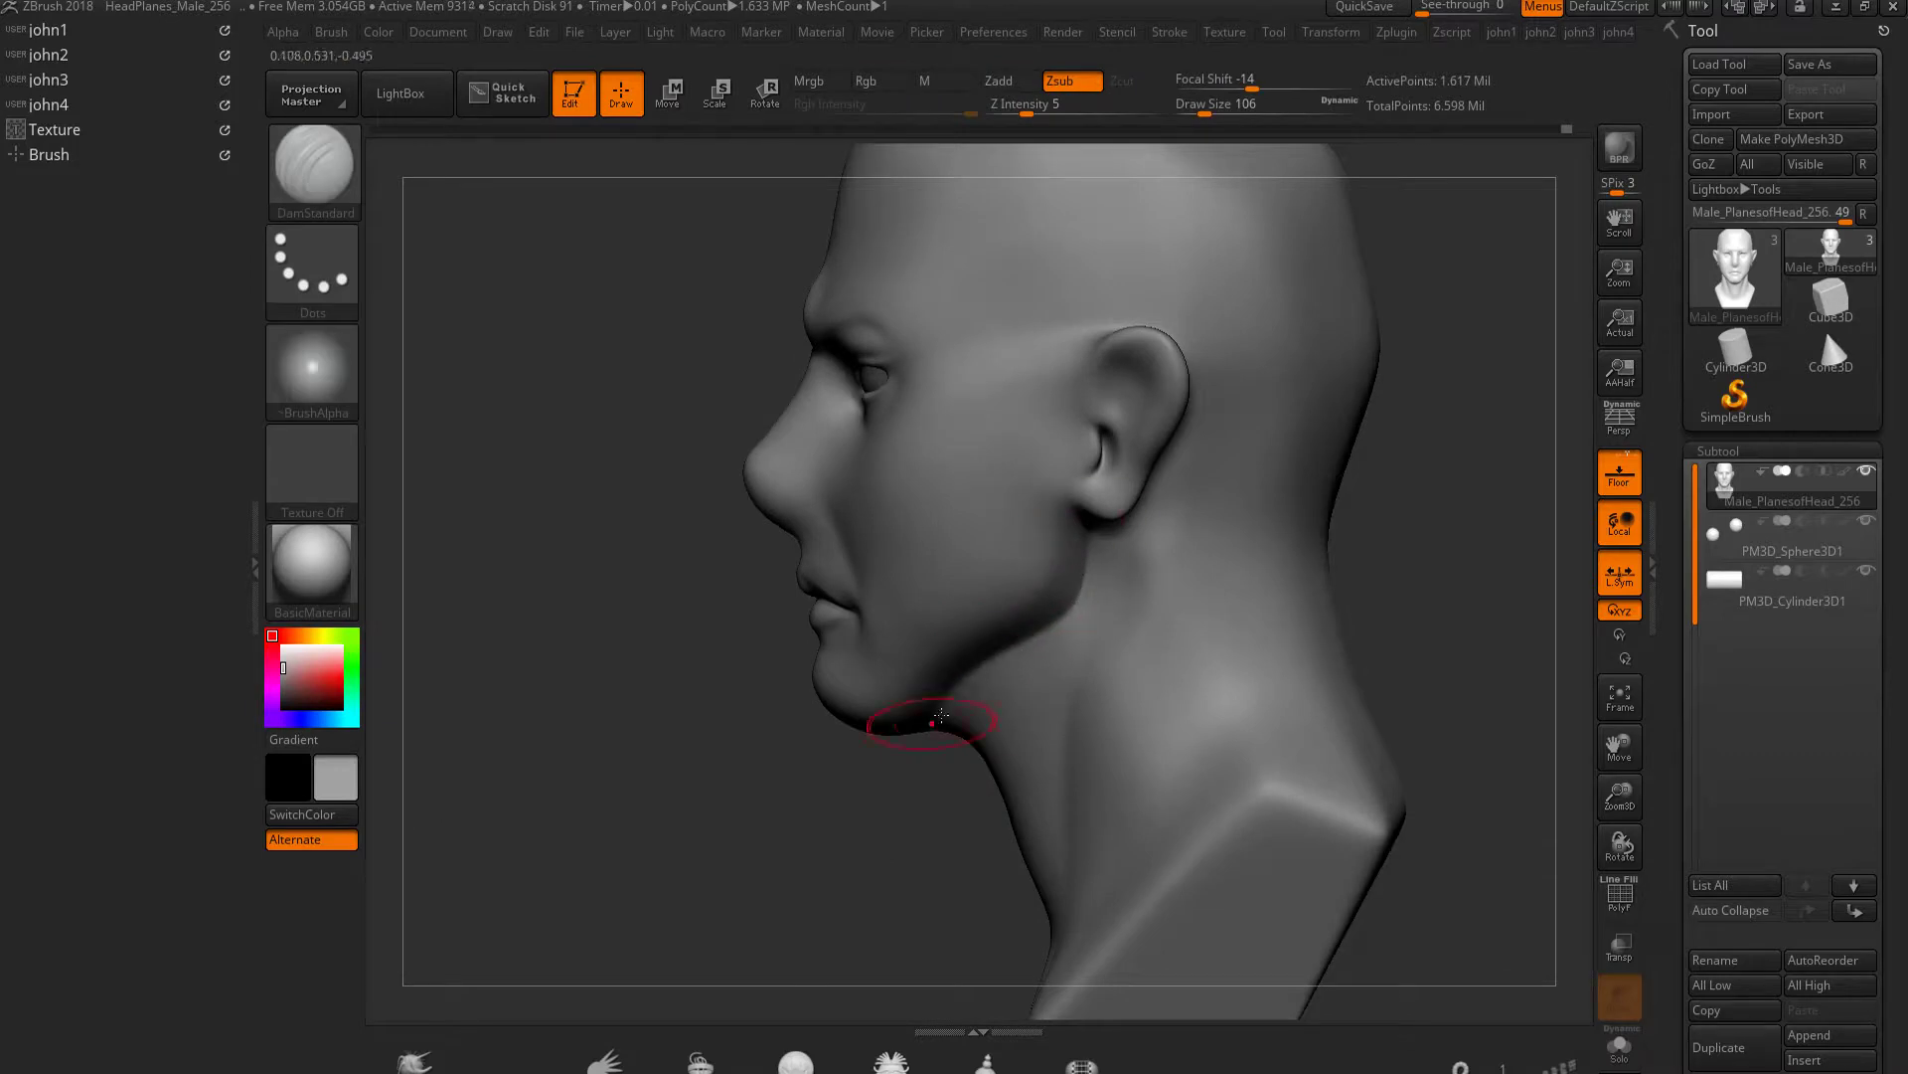
key(shift)
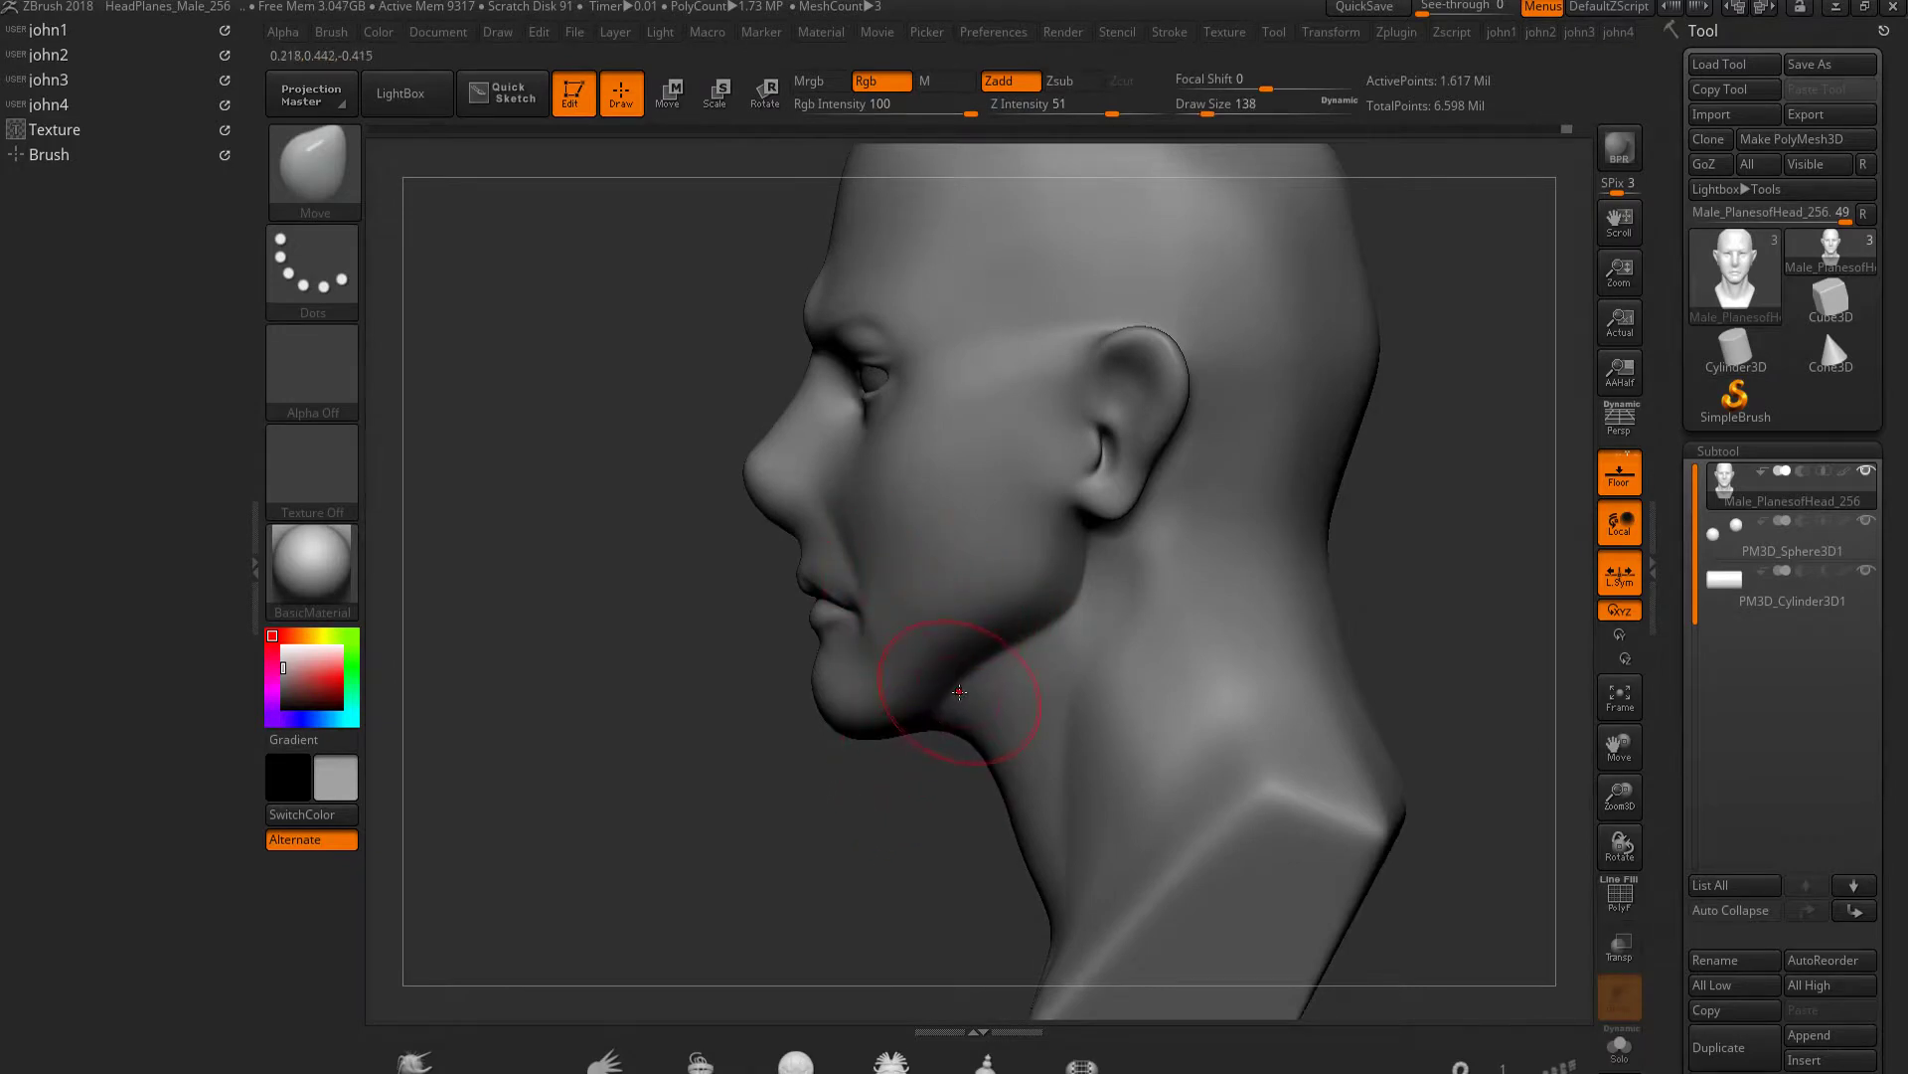
drag(932, 723, 953, 697)
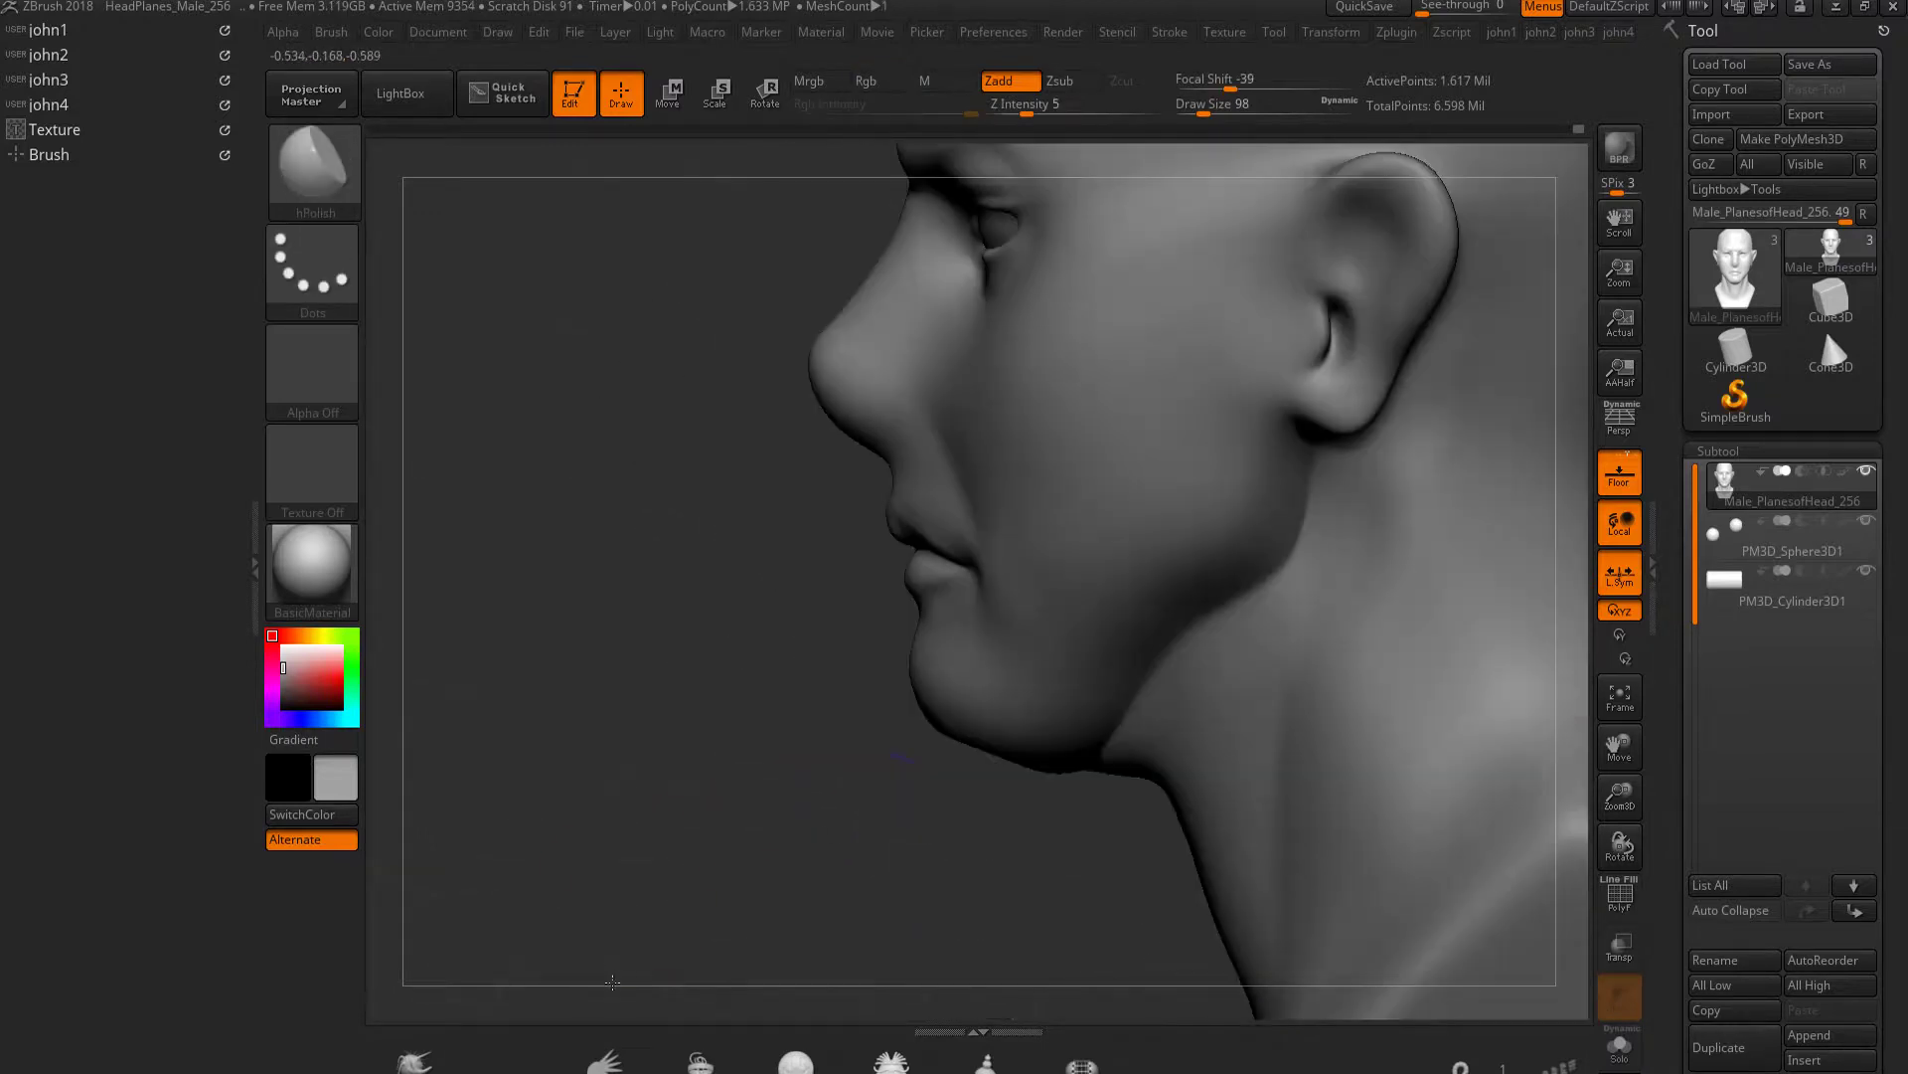
Pull the jaw and earlobe area downward and reduce the draw size
key(b)
key(d)
key(s)
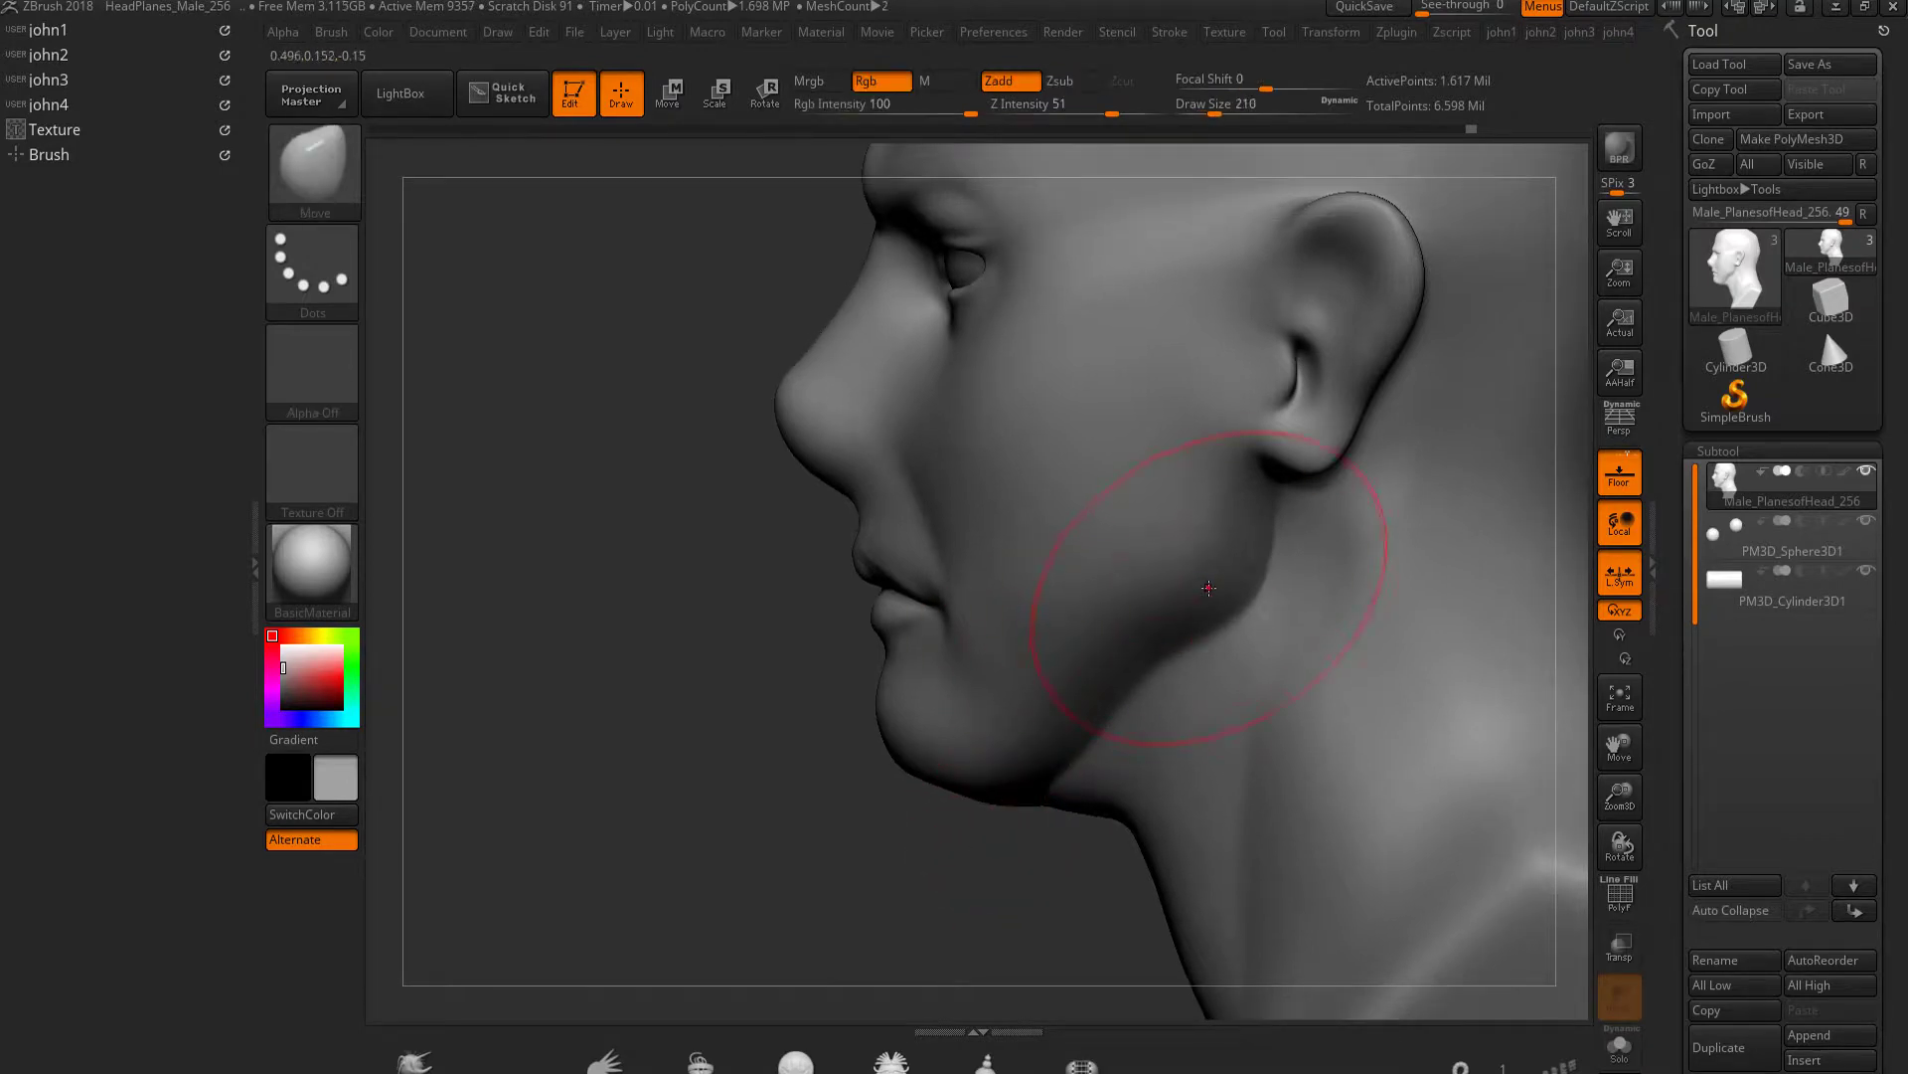
drag(1209, 588, 1190, 645)
key(bracketleft)
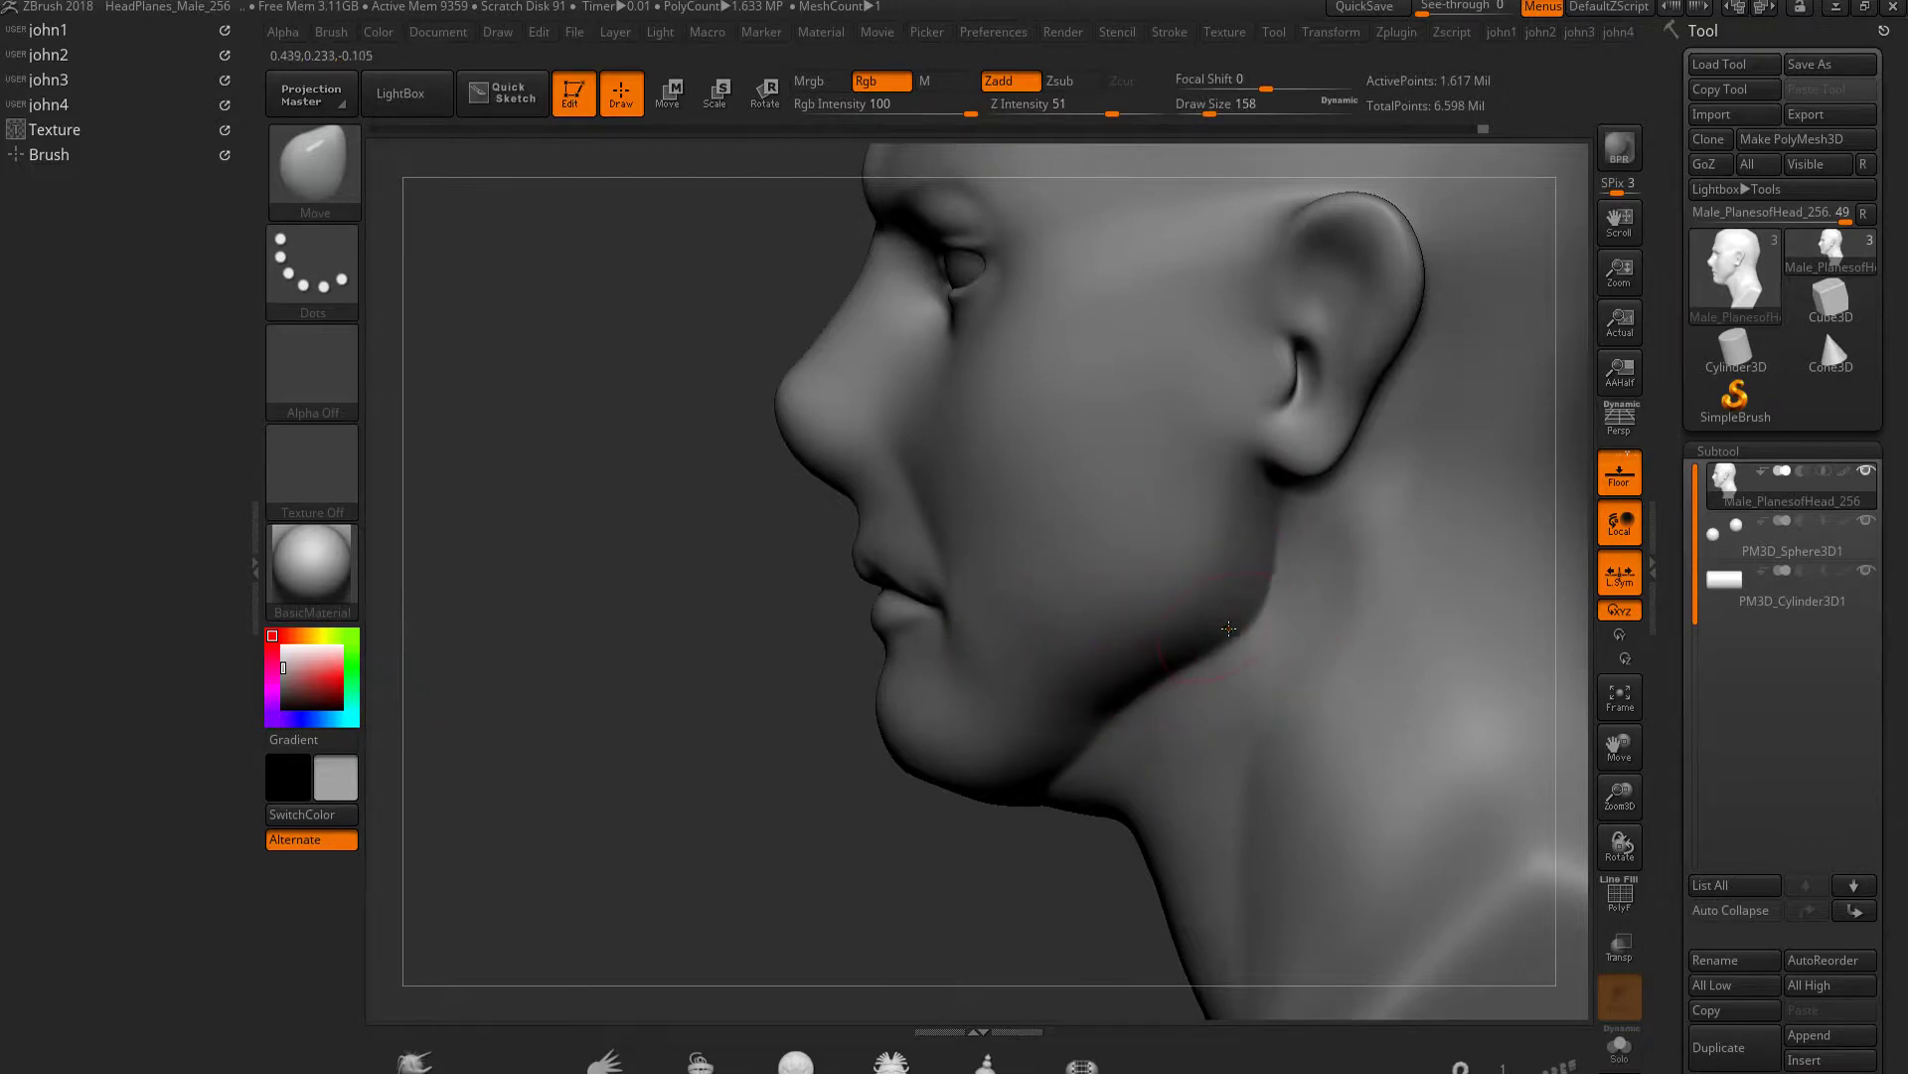
Orbit around the brow, cheek and lips, then frame the whole head front-on
right_drag(1229, 628, 1108, 536)
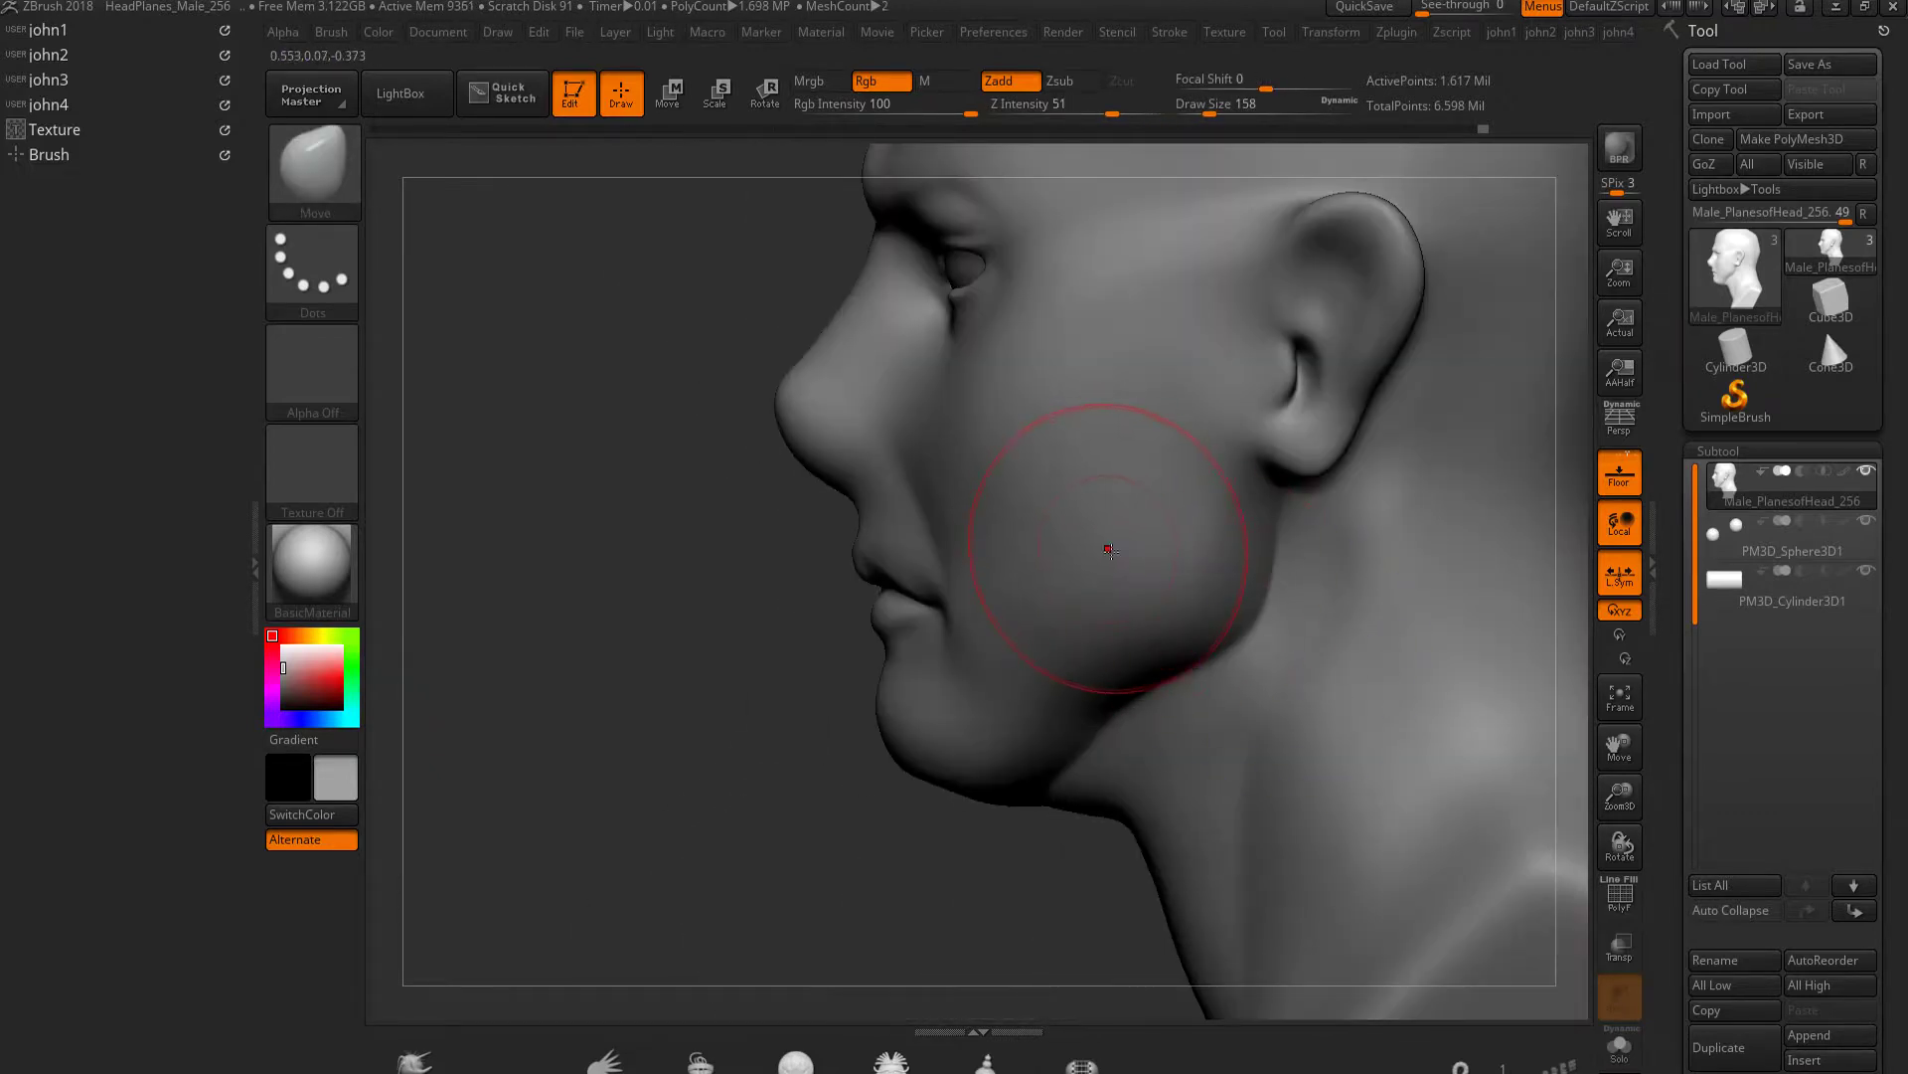
right_drag(1081, 705, 1062, 709)
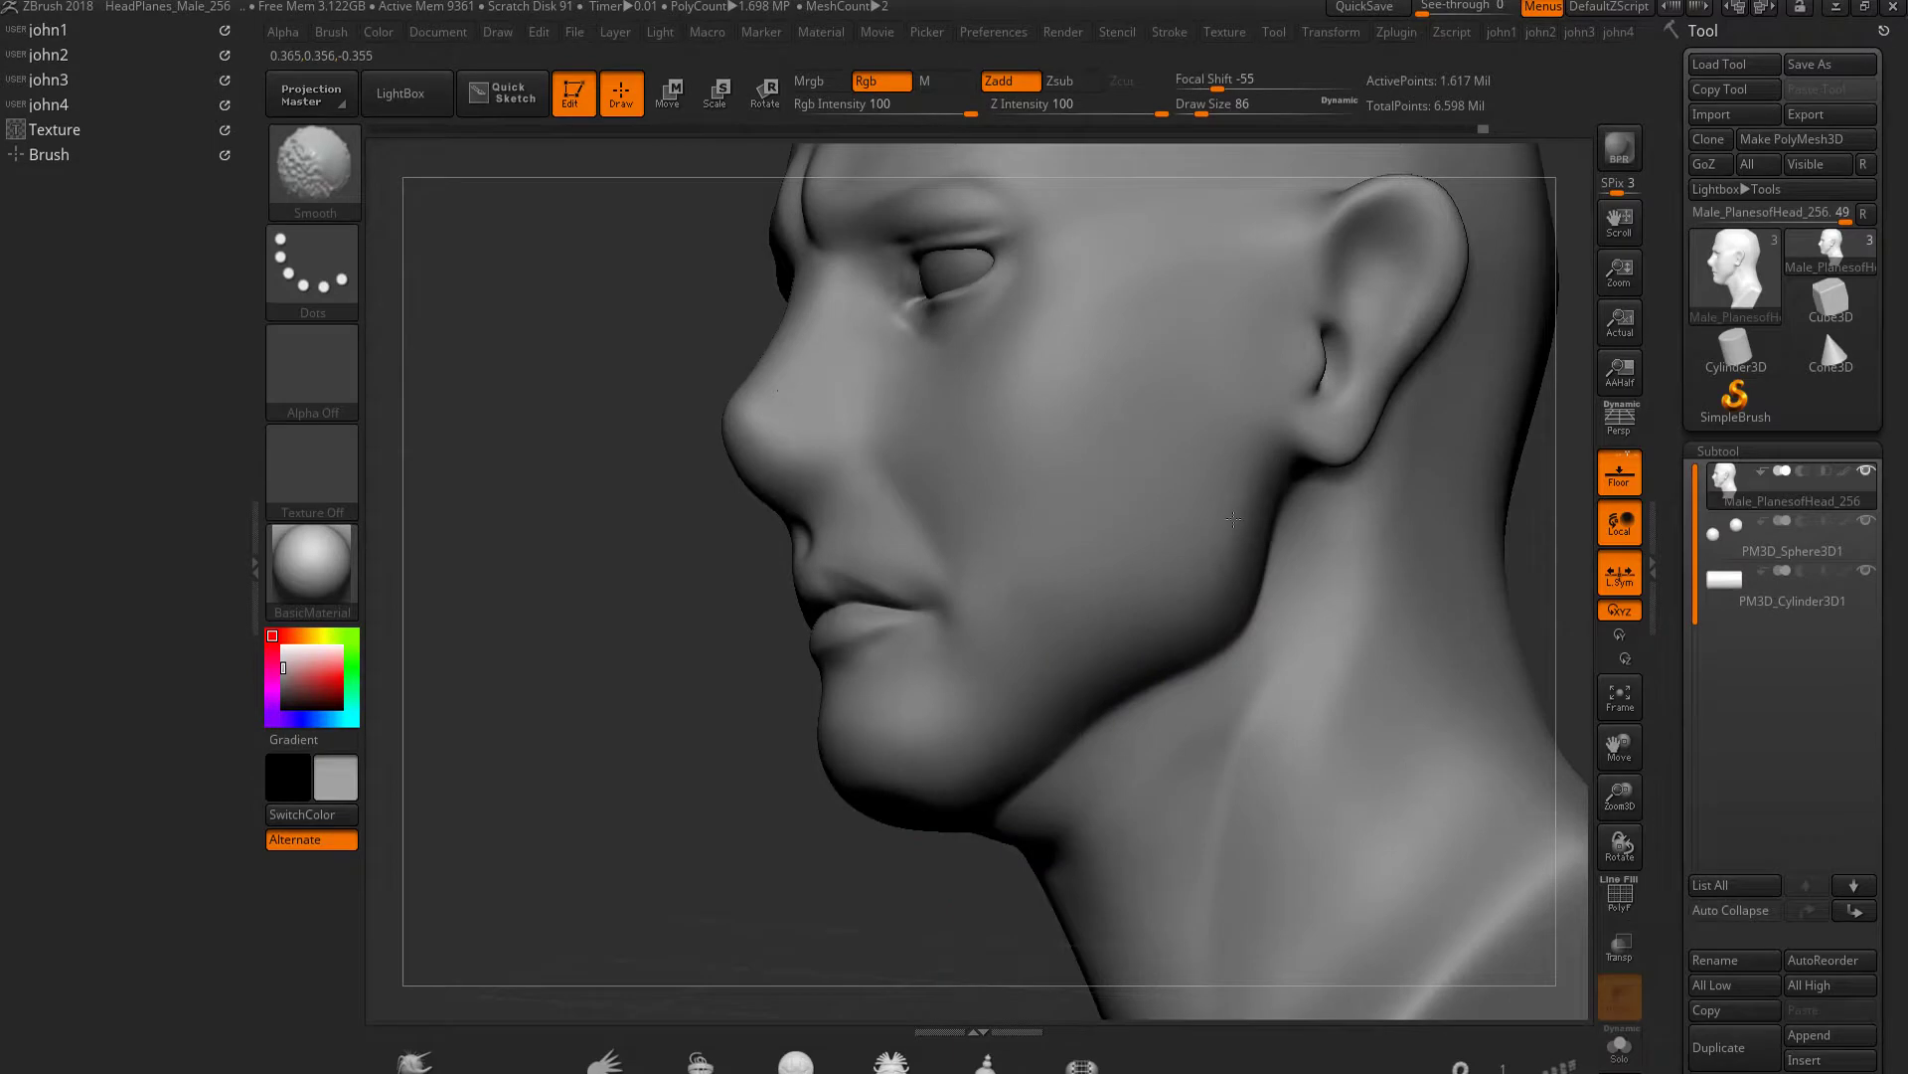
mouse_move(1032, 773)
right_down()
mouse_move(980, 809)
mouse_move(1142, 554)
mouse_move(1227, 636)
mouse_move(1329, 682)
mouse_move(1282, 507)
mouse_move(1306, 488)
right_up()
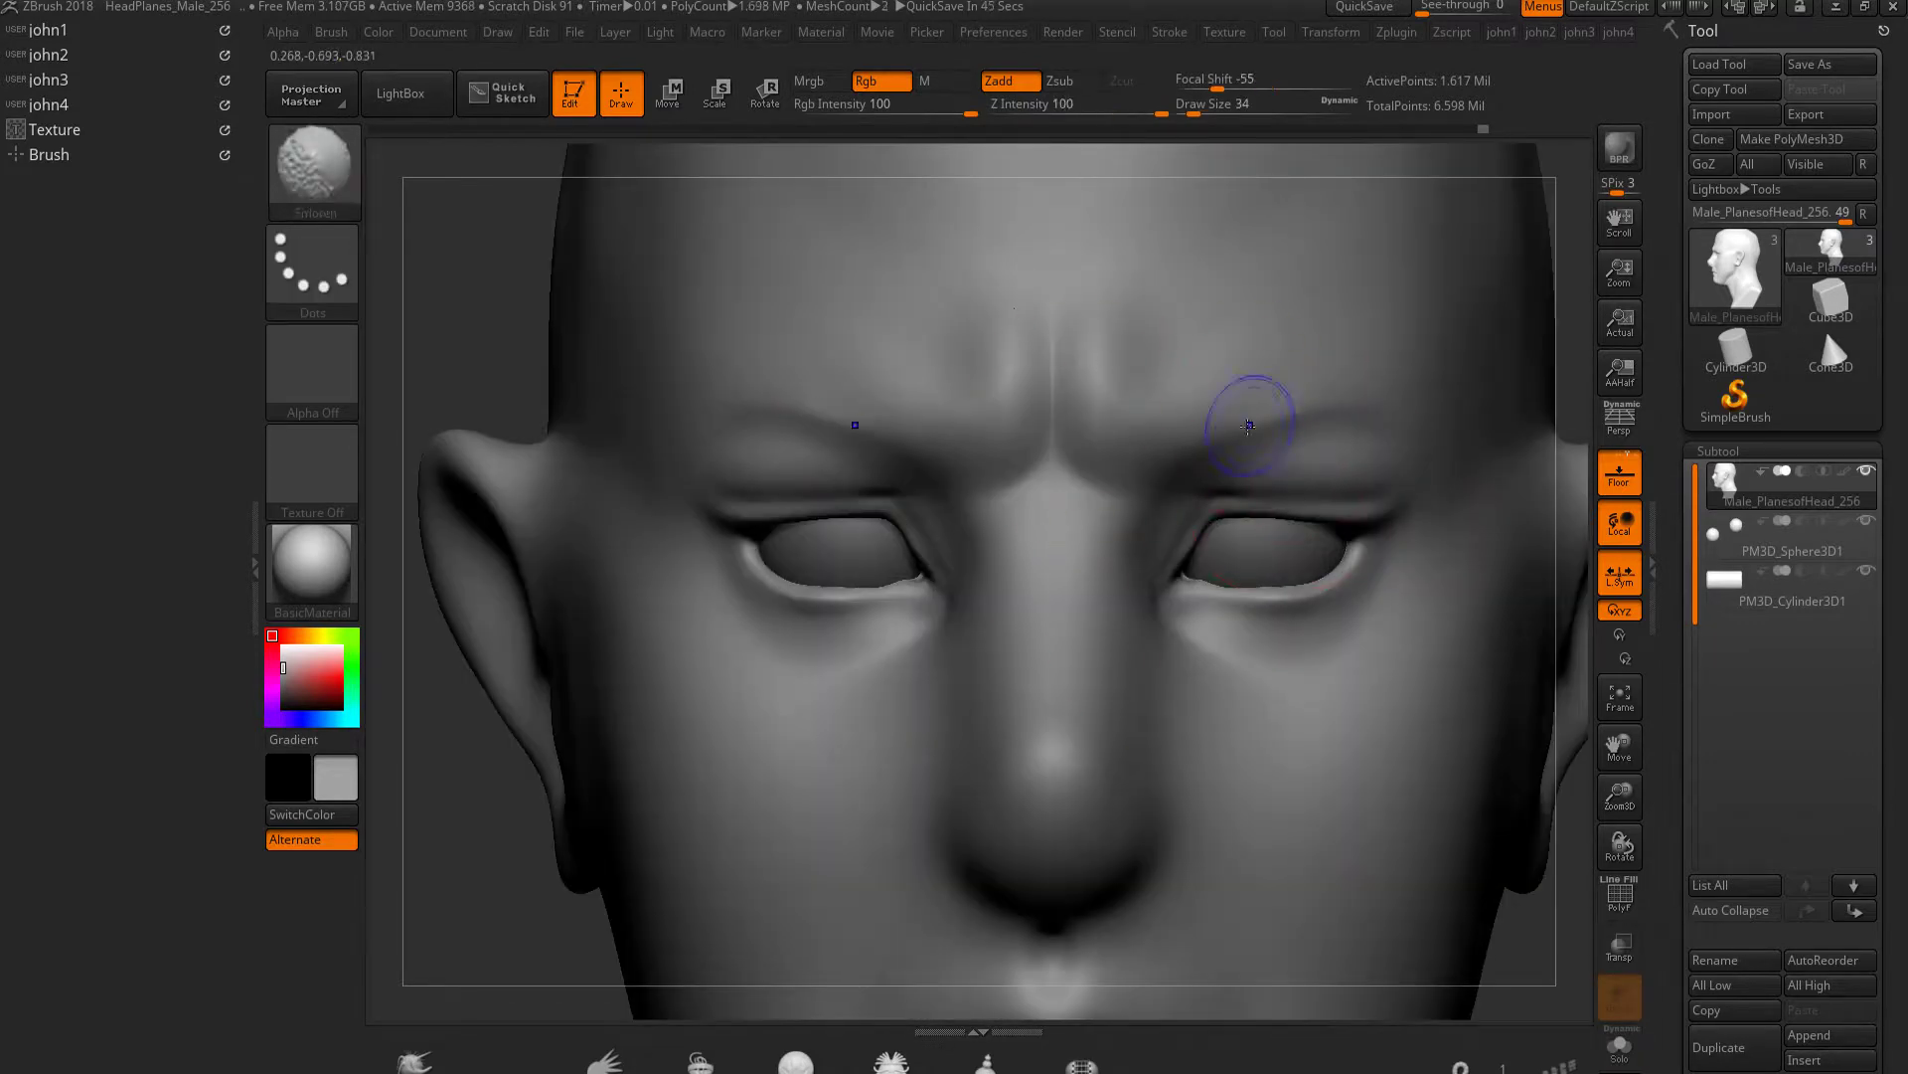
ctrl+right_drag(1280, 406, 860, 401)
key(f)
mouse_move(859, 401)
shift+mouse_down()
mouse_move(1121, 586)
mouse_move(894, 557)
shift+mouse_up()
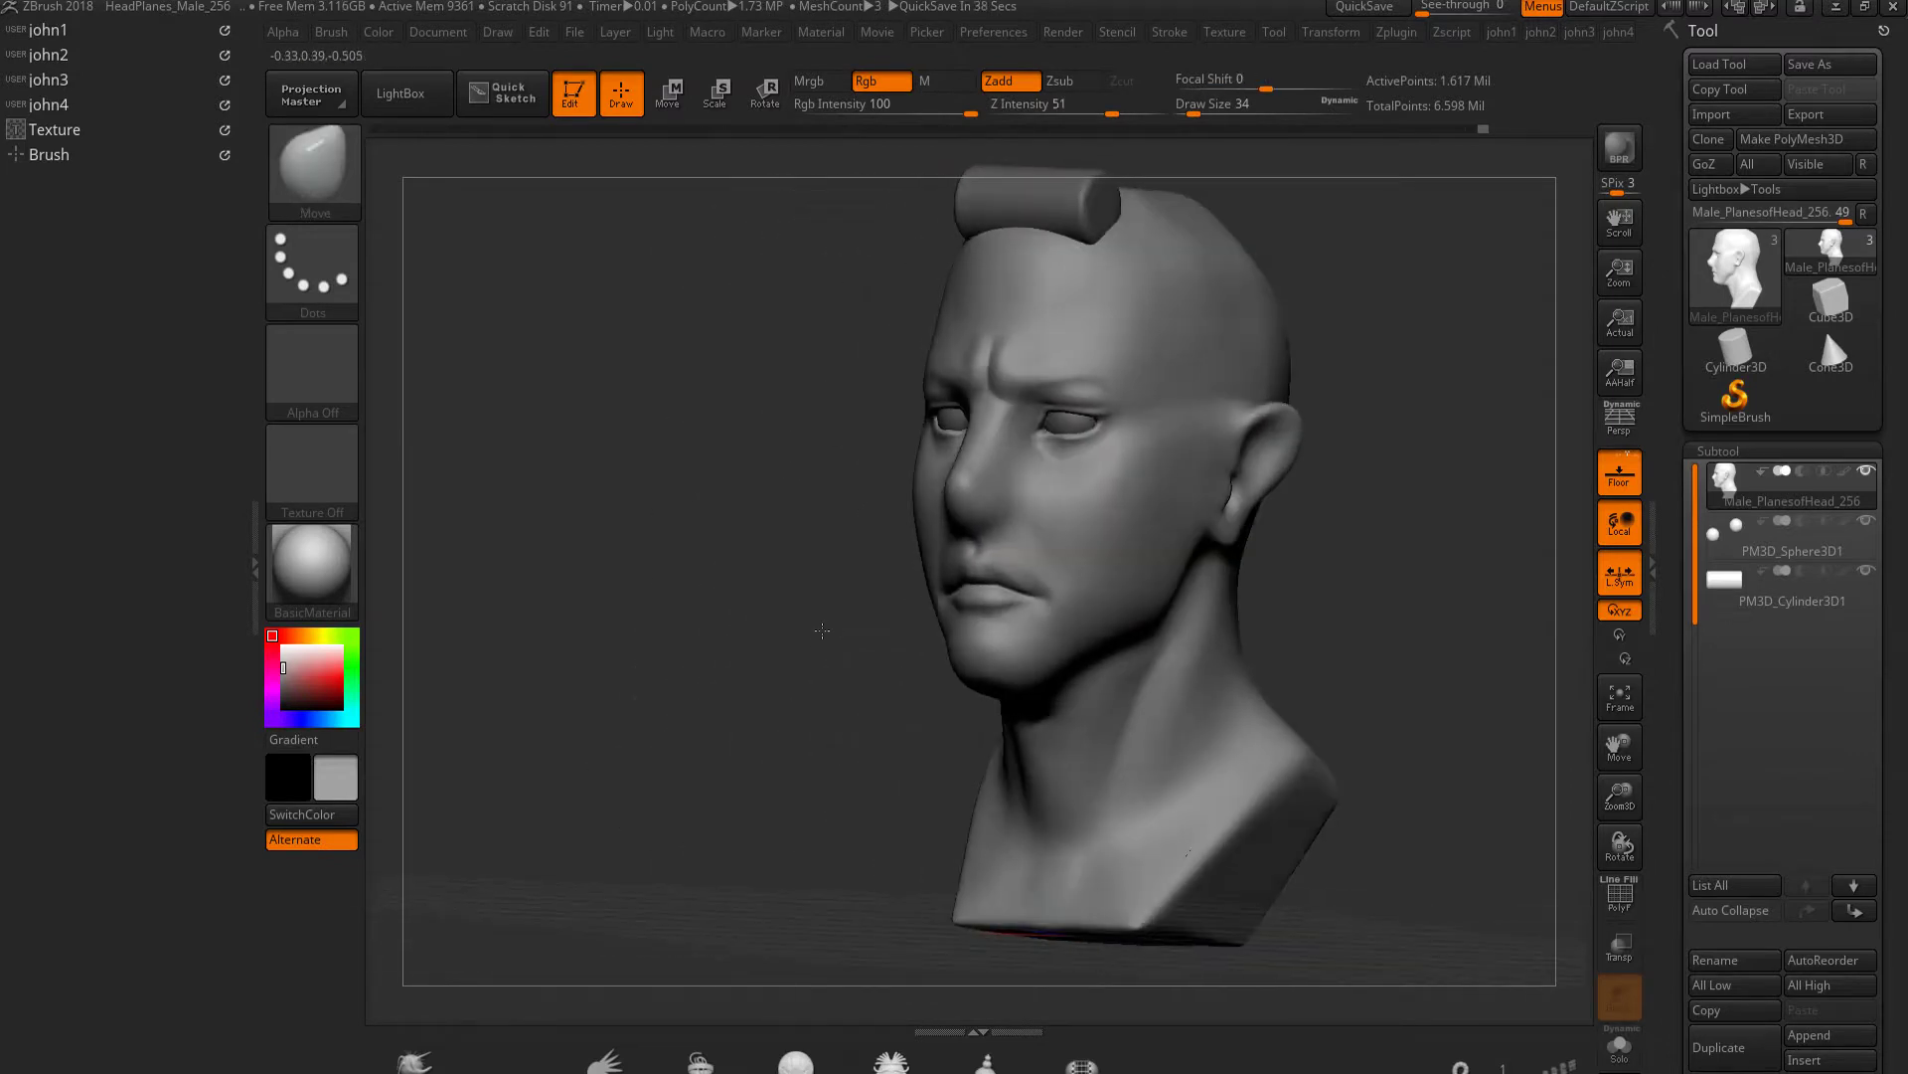
ctrl+right_drag(894, 557, 934, 594)
key(b)
key(d)
key(s)
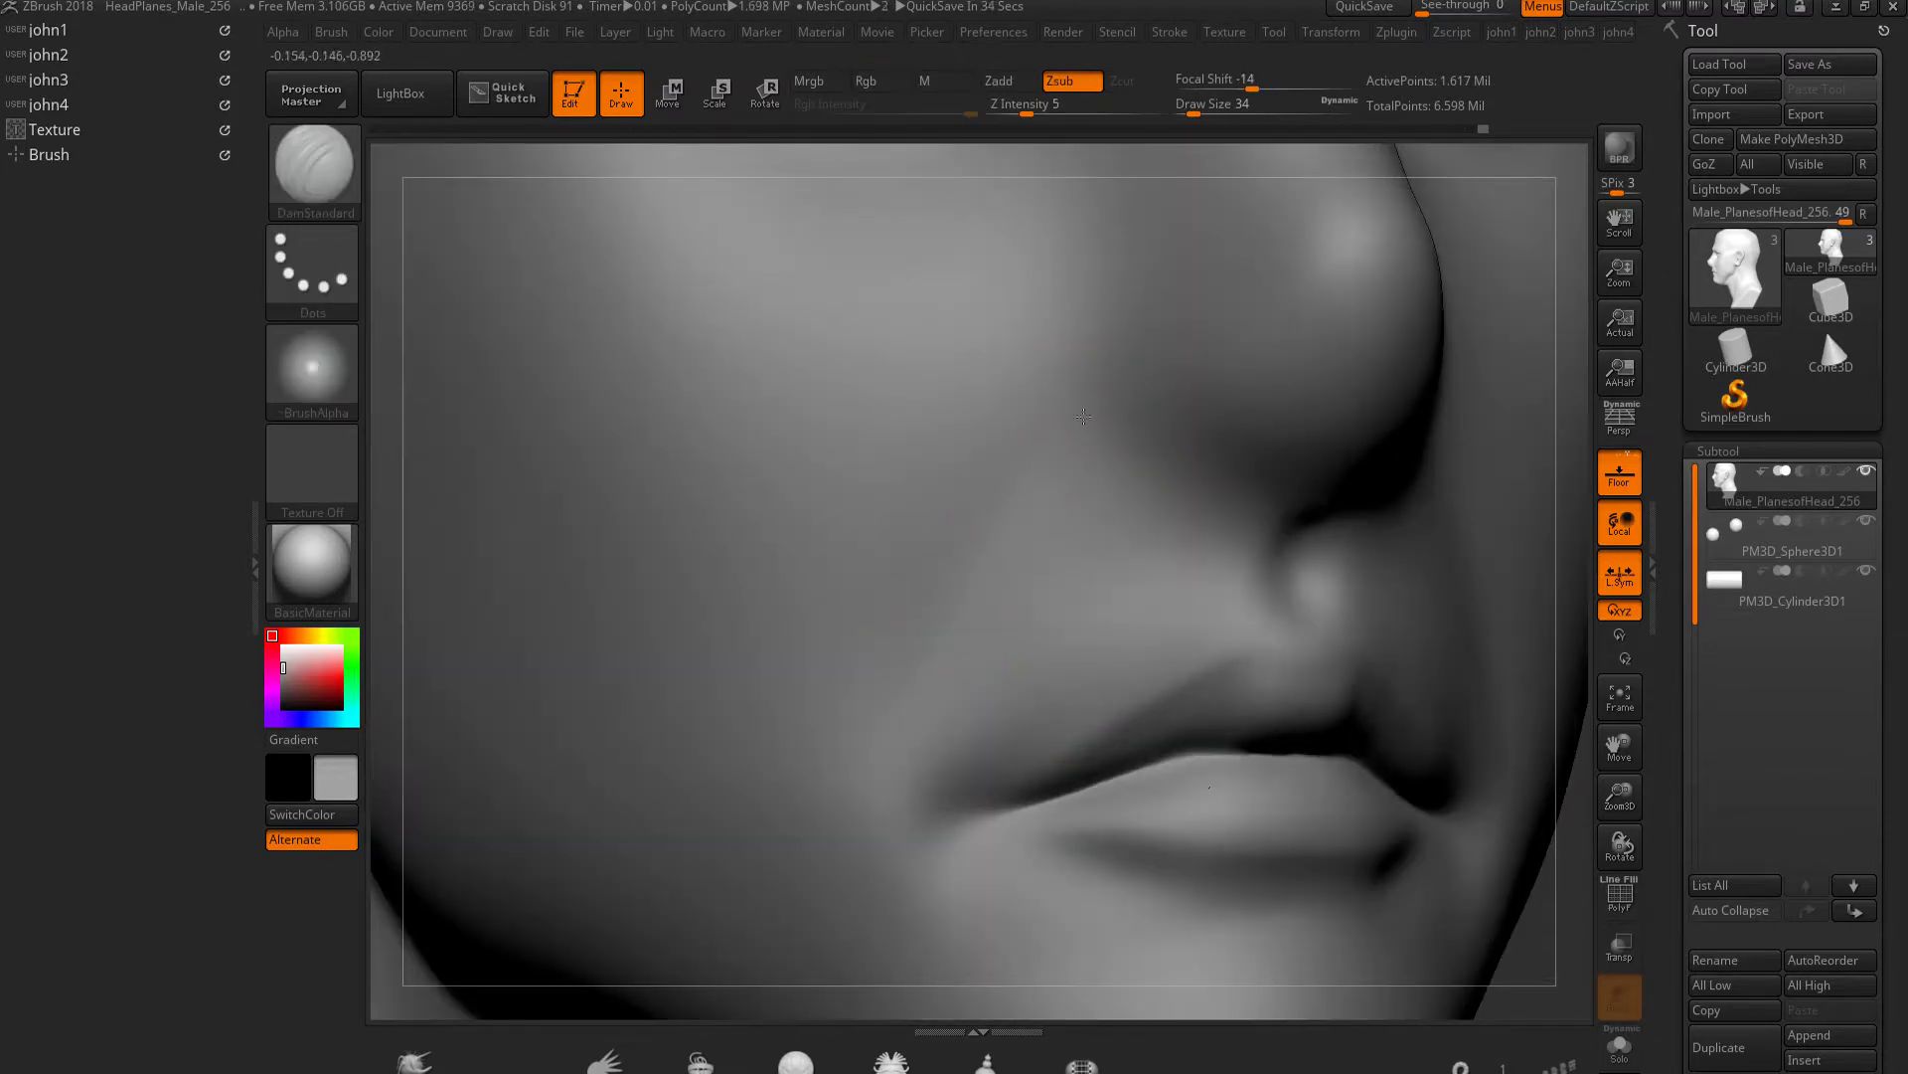
key(f)
shift+drag(907, 831, 1181, 772)
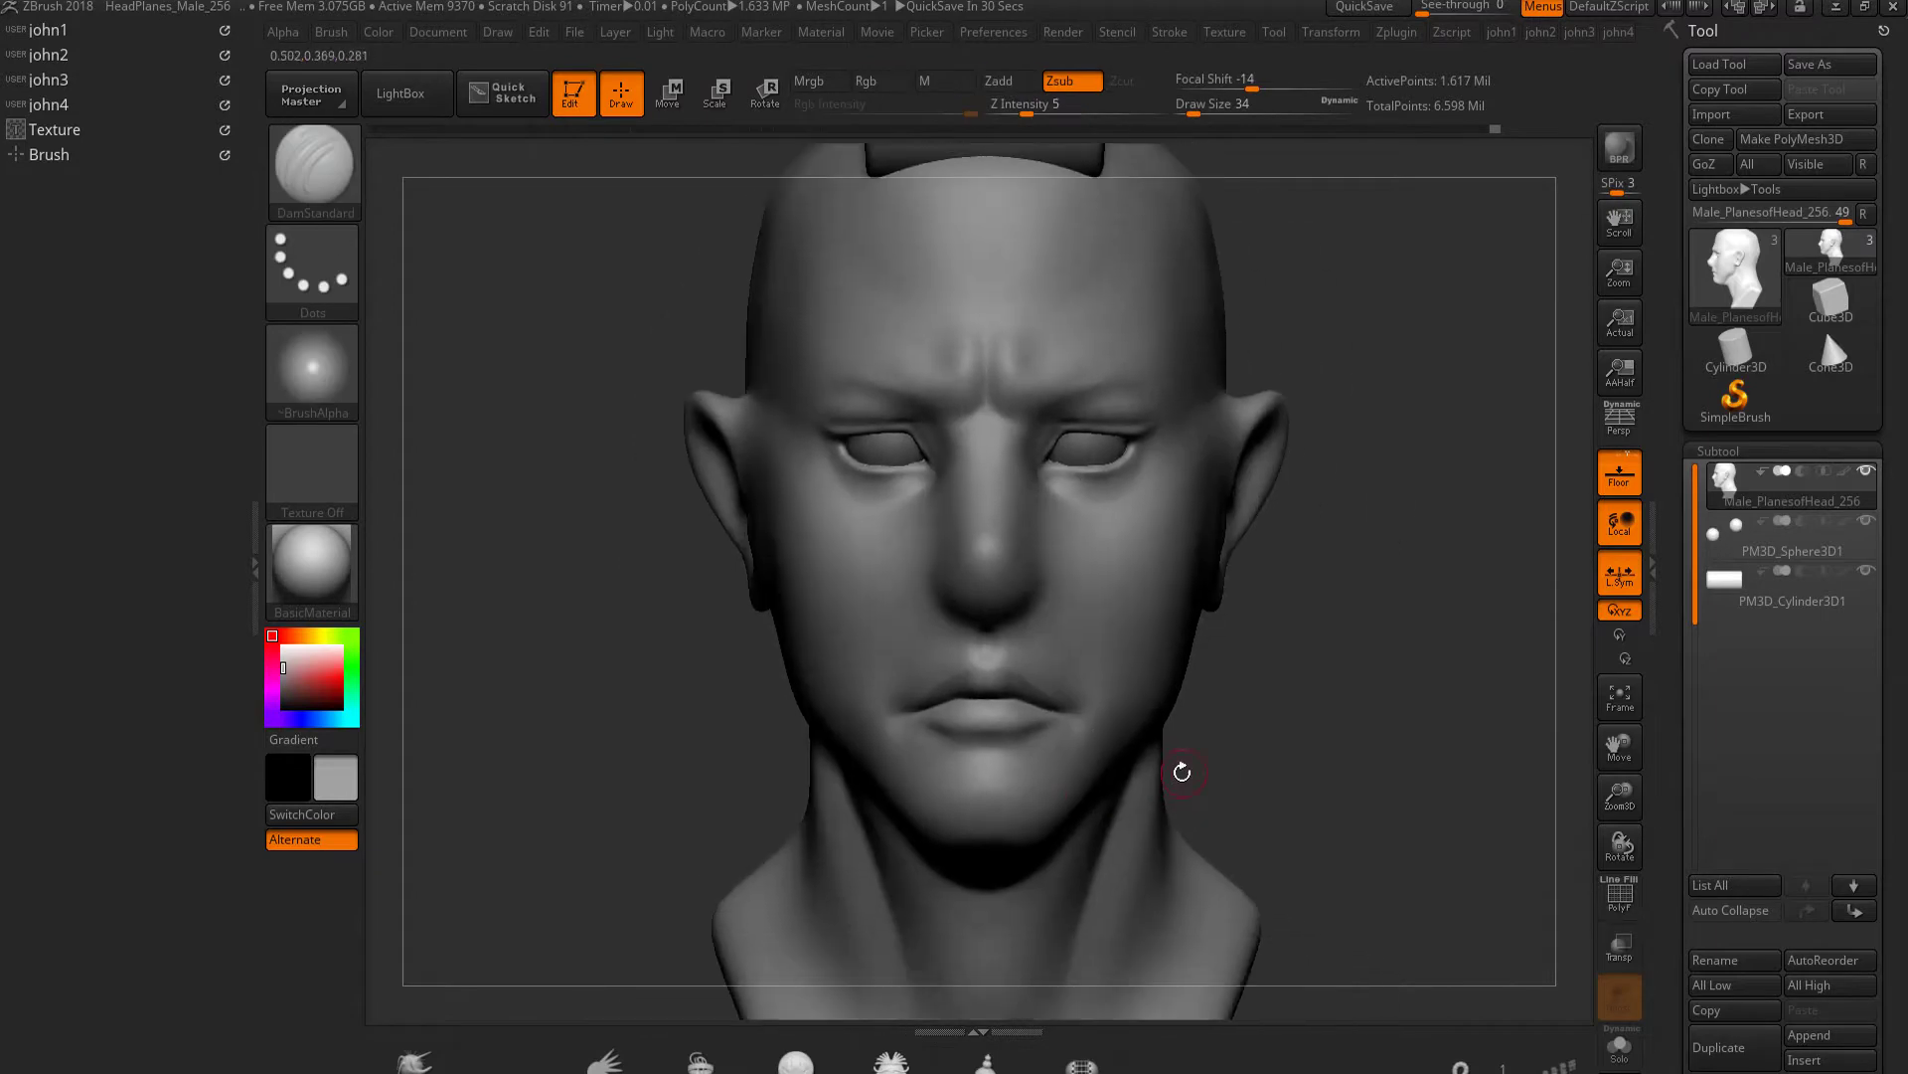
Apply MatCap White01 so the red skin shows, inspect the jaw, and duplicate the cylinder
key(m)
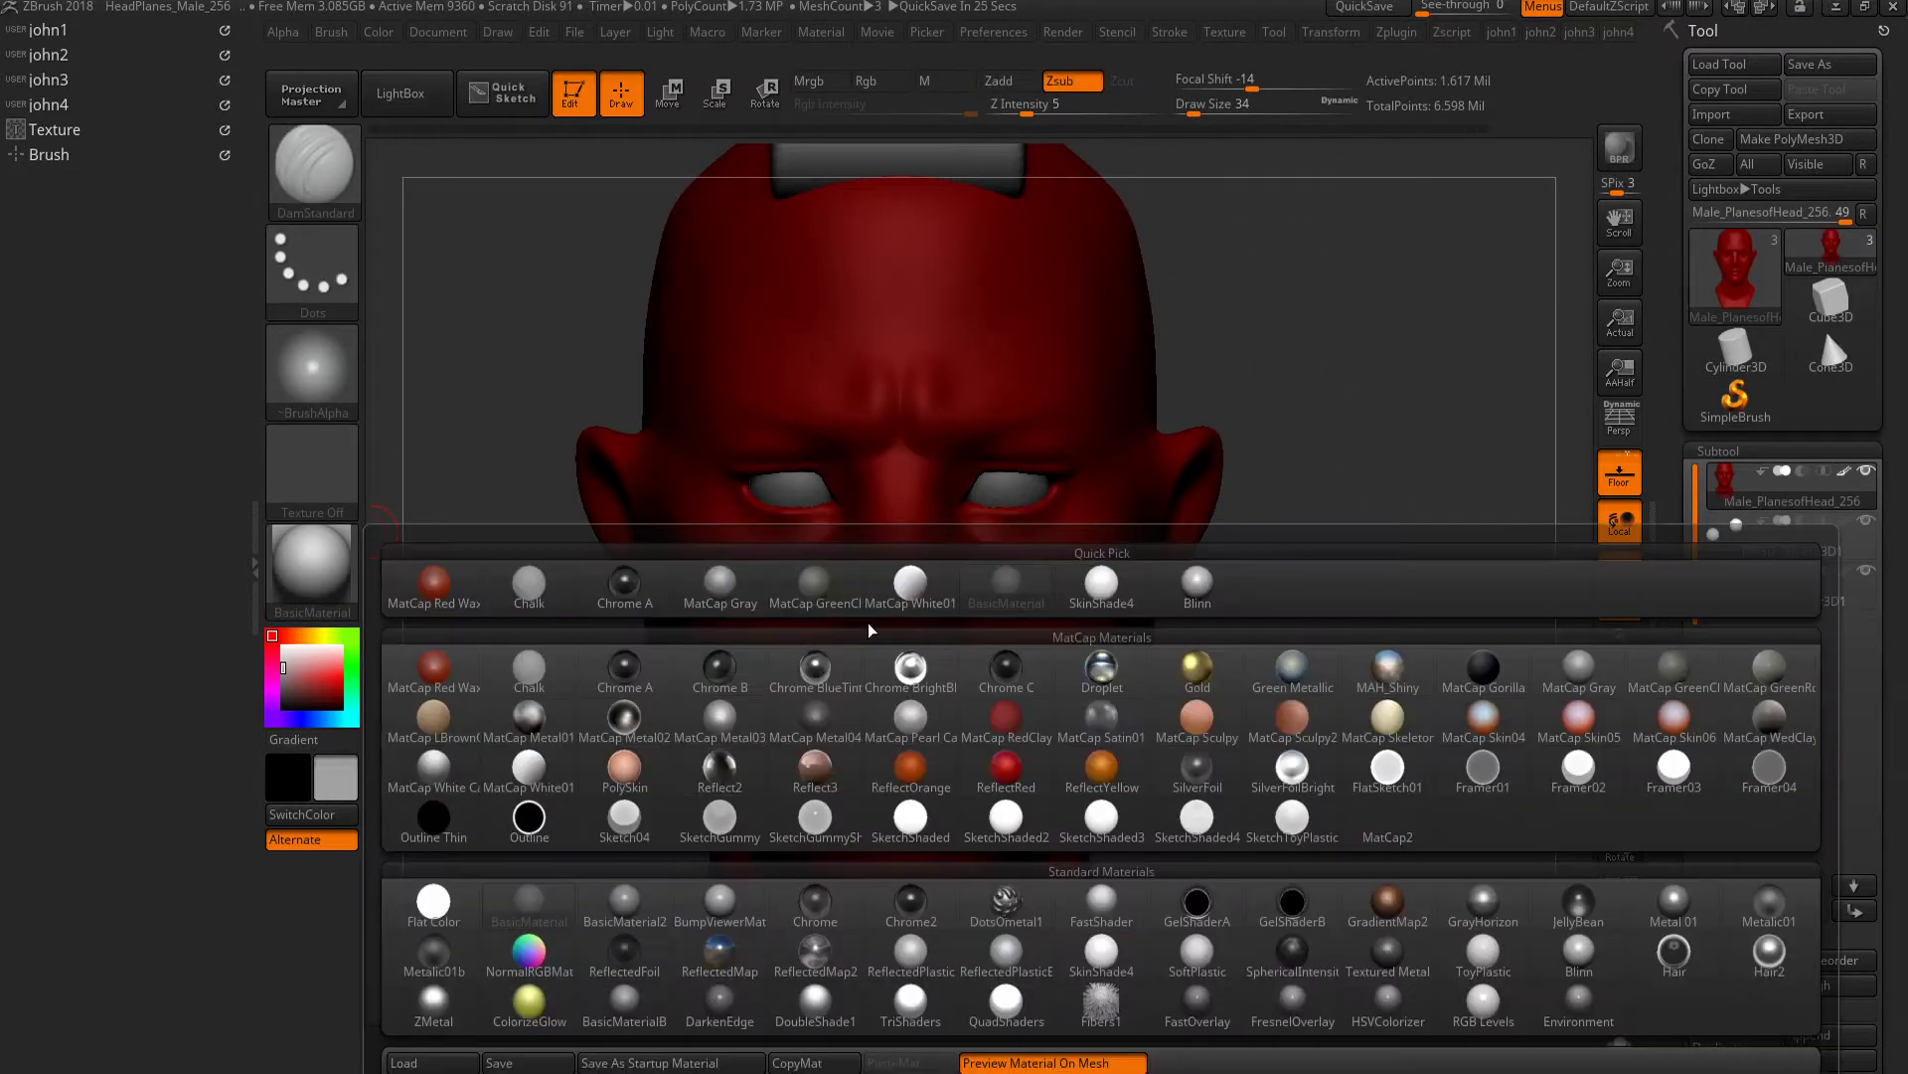
click(911, 585)
drag(1342, 686, 1236, 687)
key(ctrl)
right_drag(1083, 748, 971, 767)
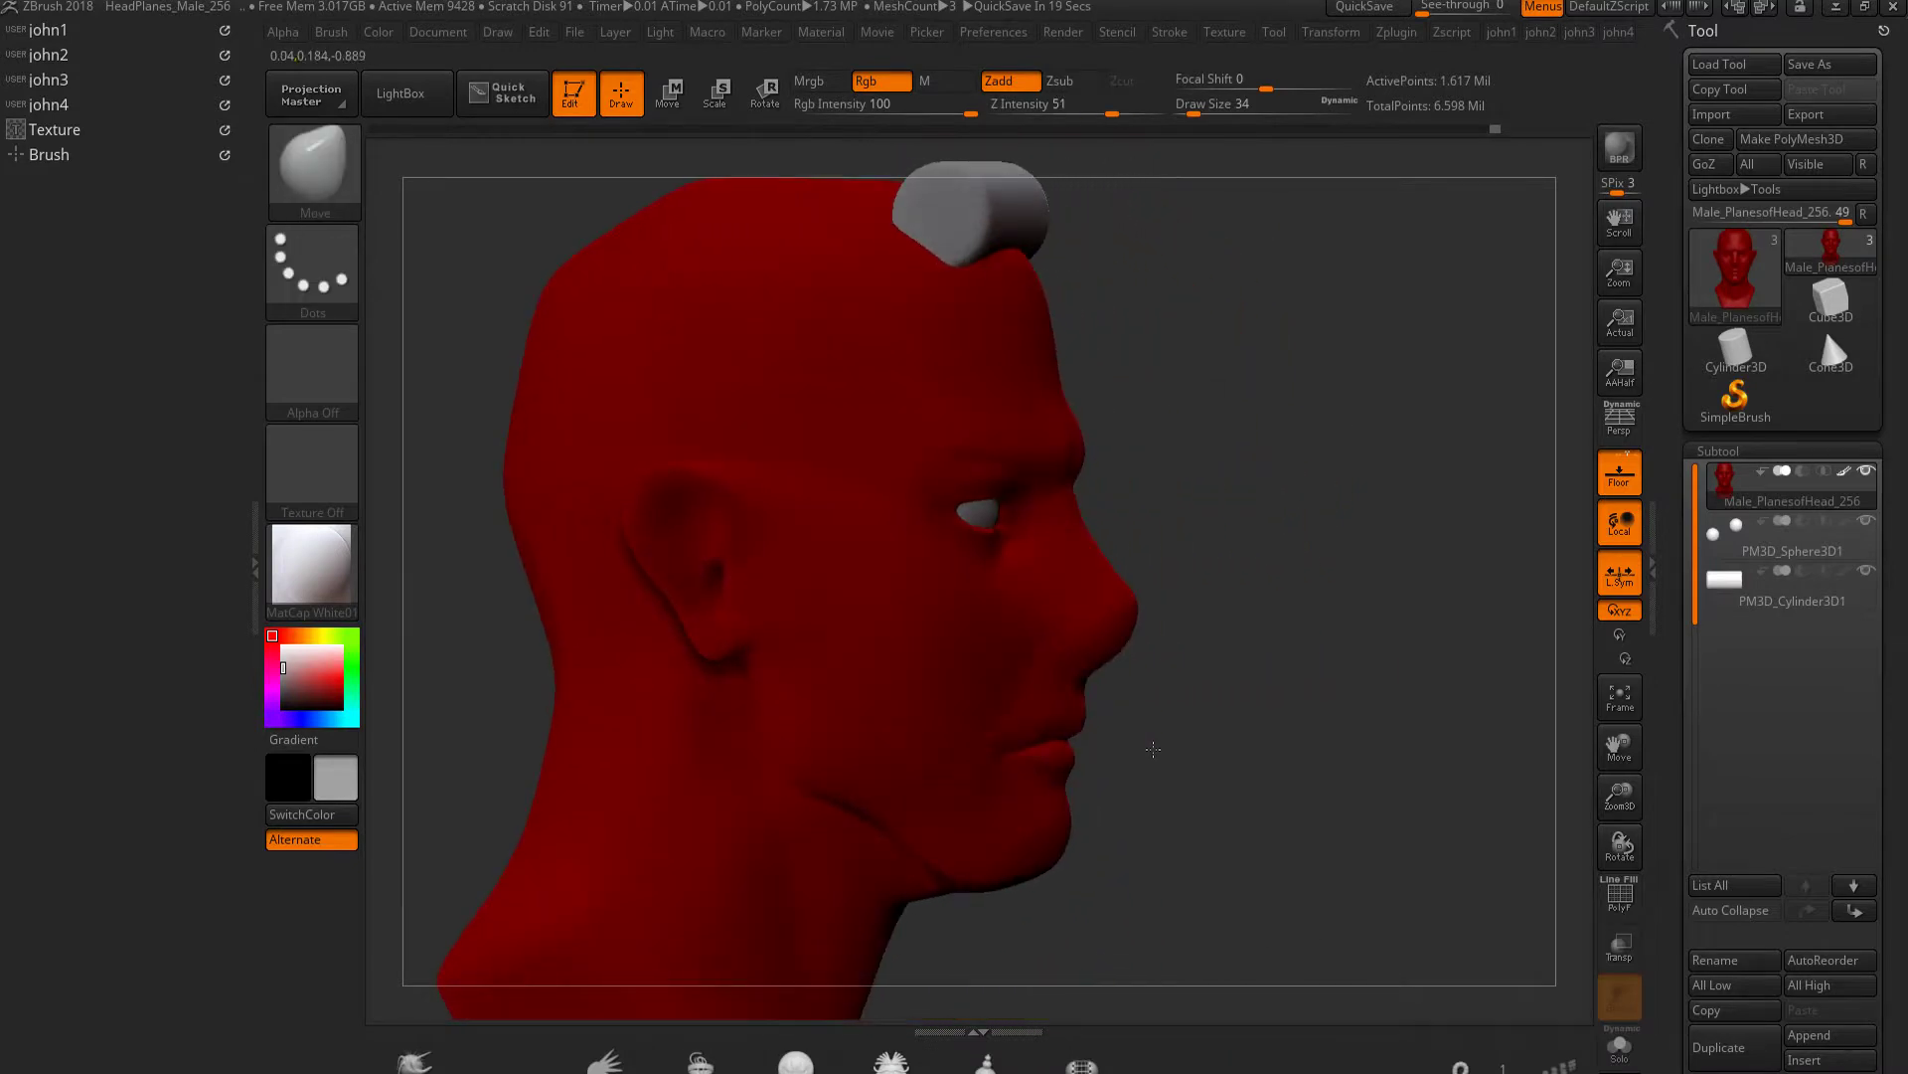
ctrl+right_drag(1057, 881, 1045, 791)
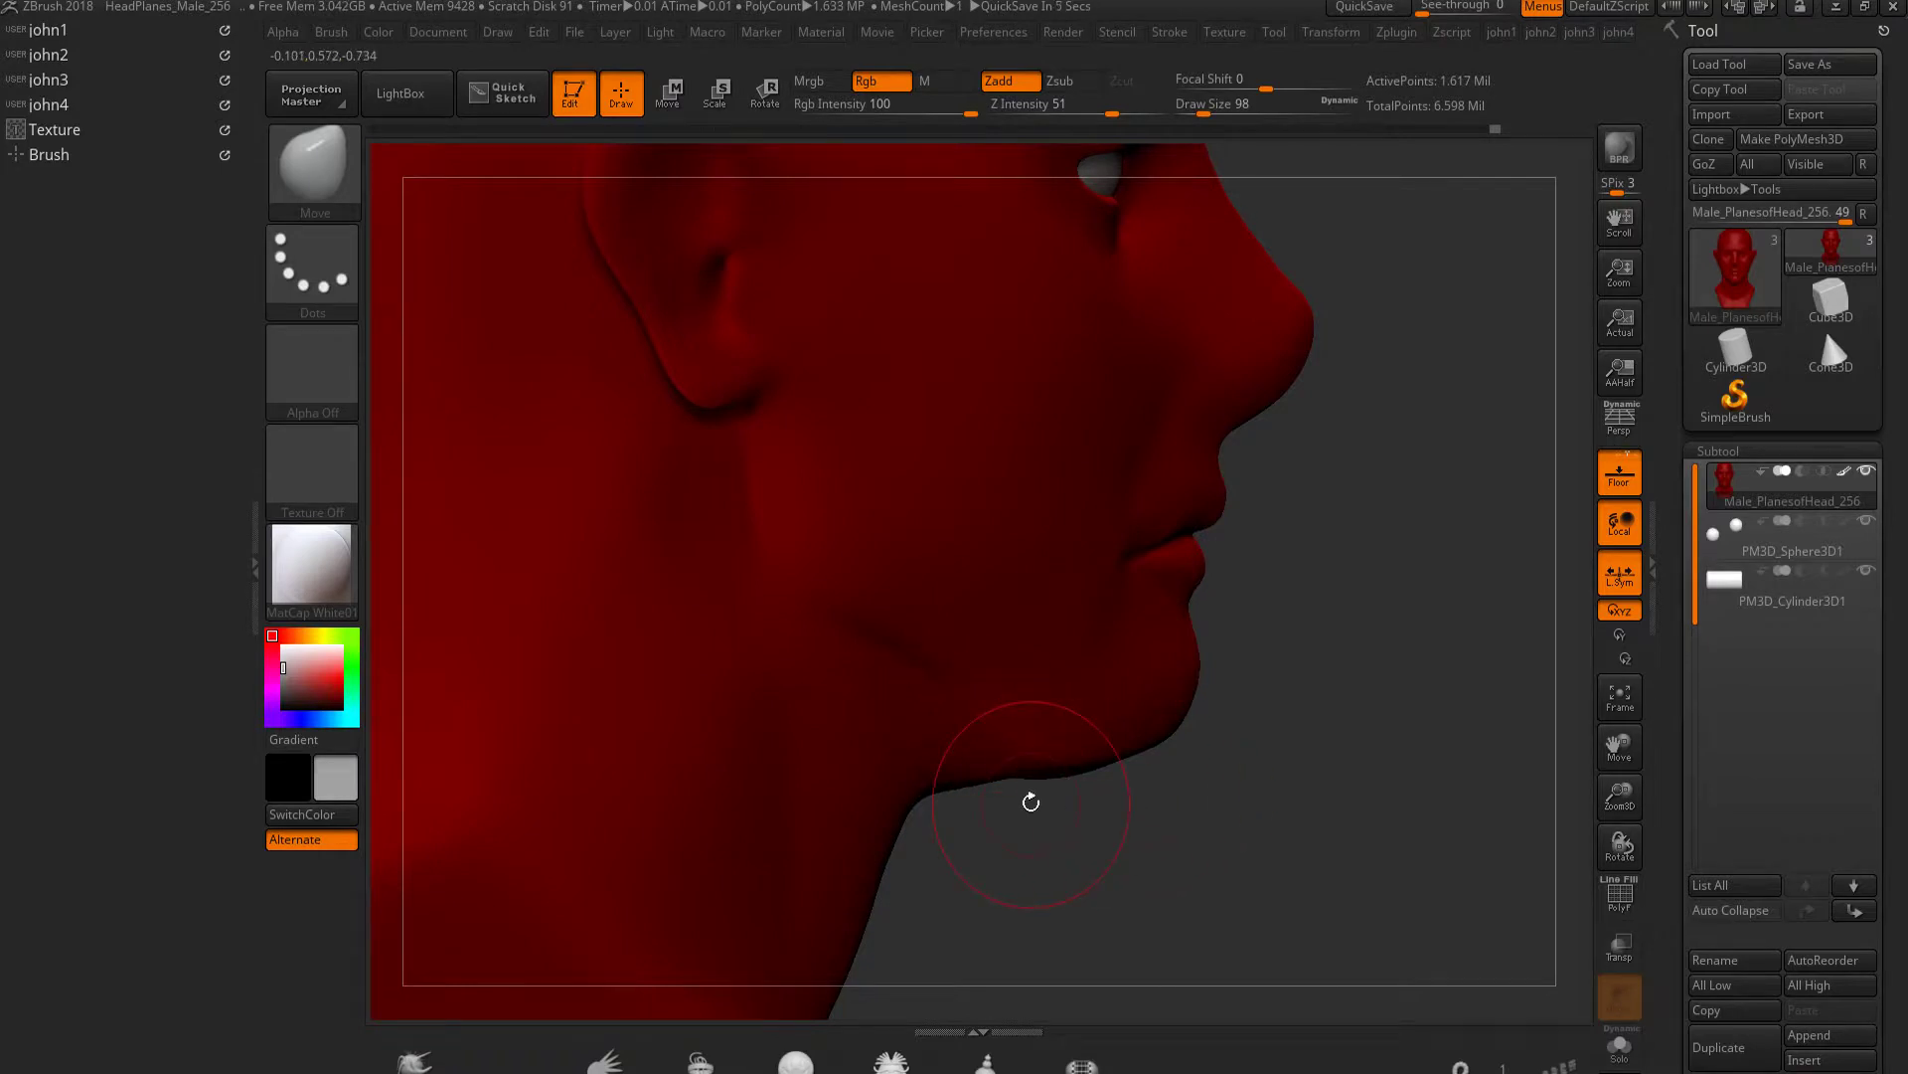
right_drag(1031, 801, 1097, 709)
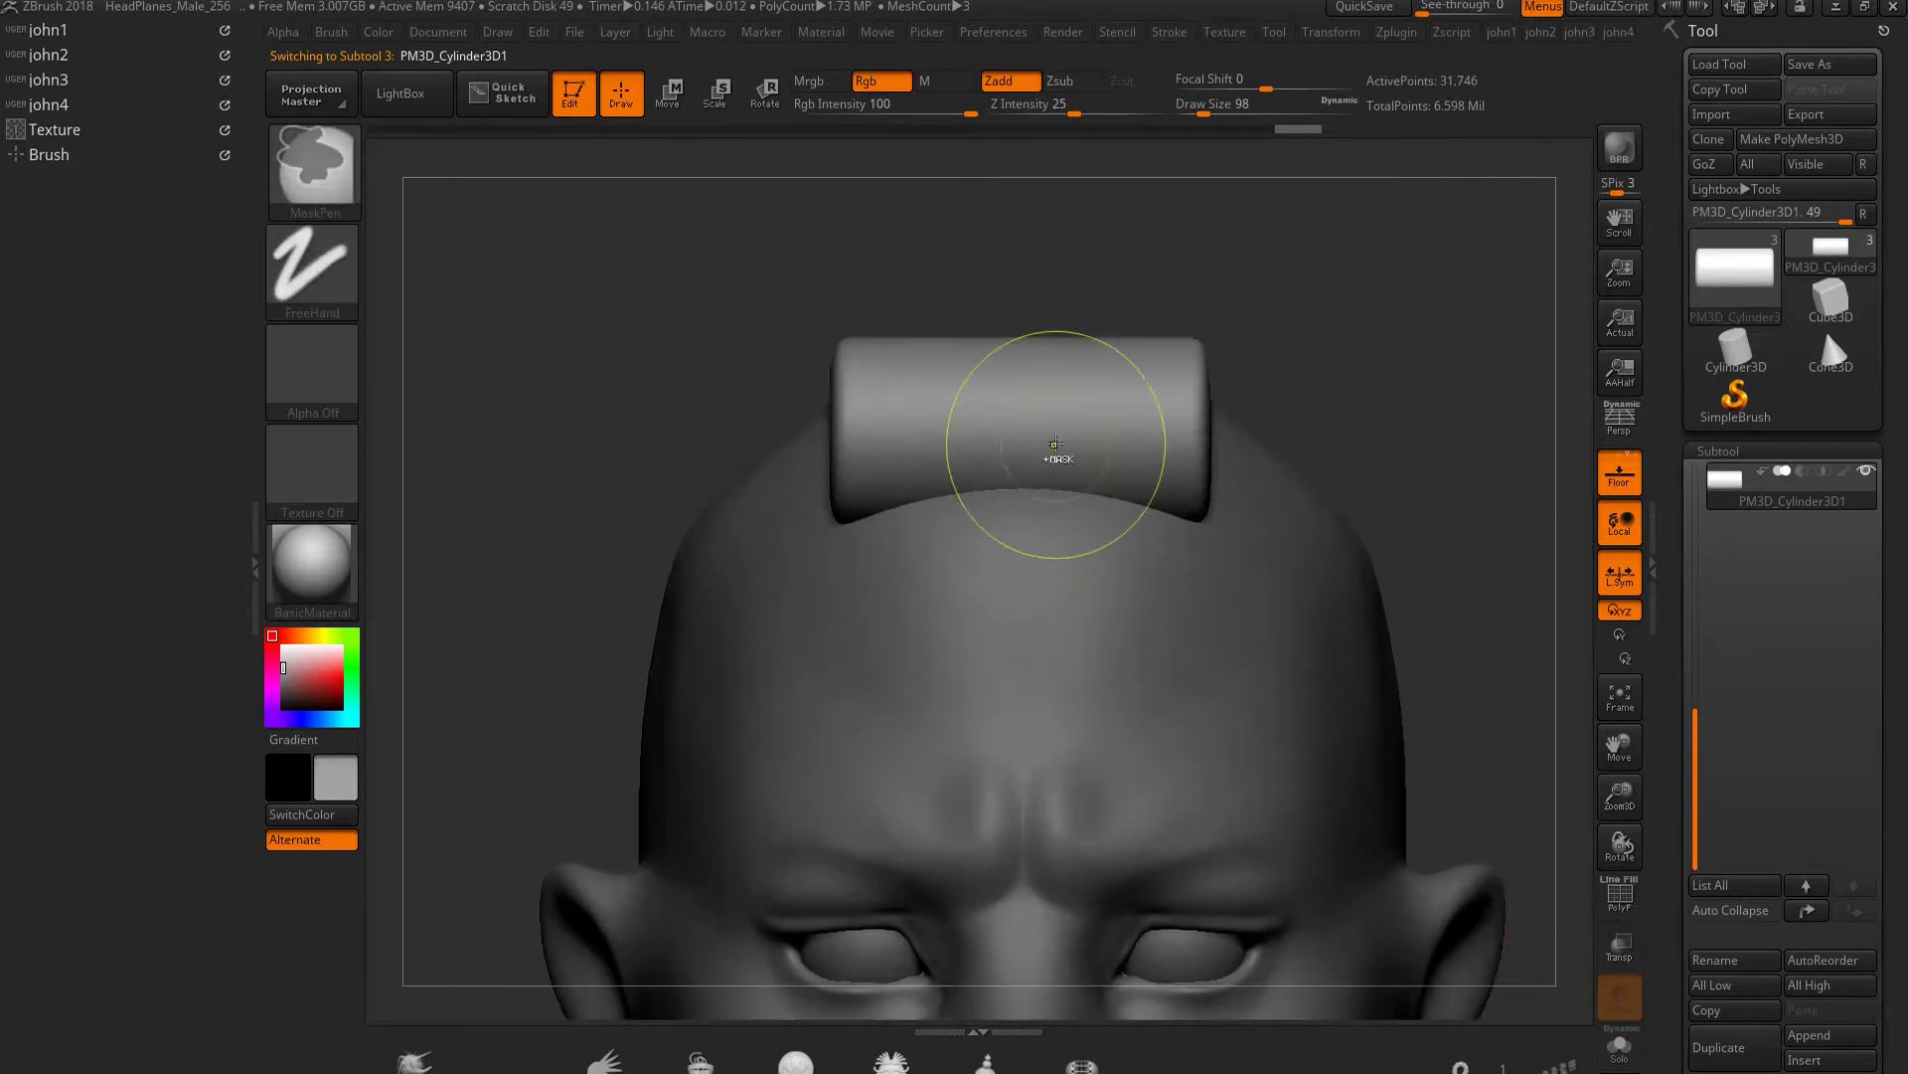
click(1759, 1044)
Slide the cylinder copy right, show its polygroups, and set masking to rectangle strokes
key(w)
drag(1010, 456, 1369, 459)
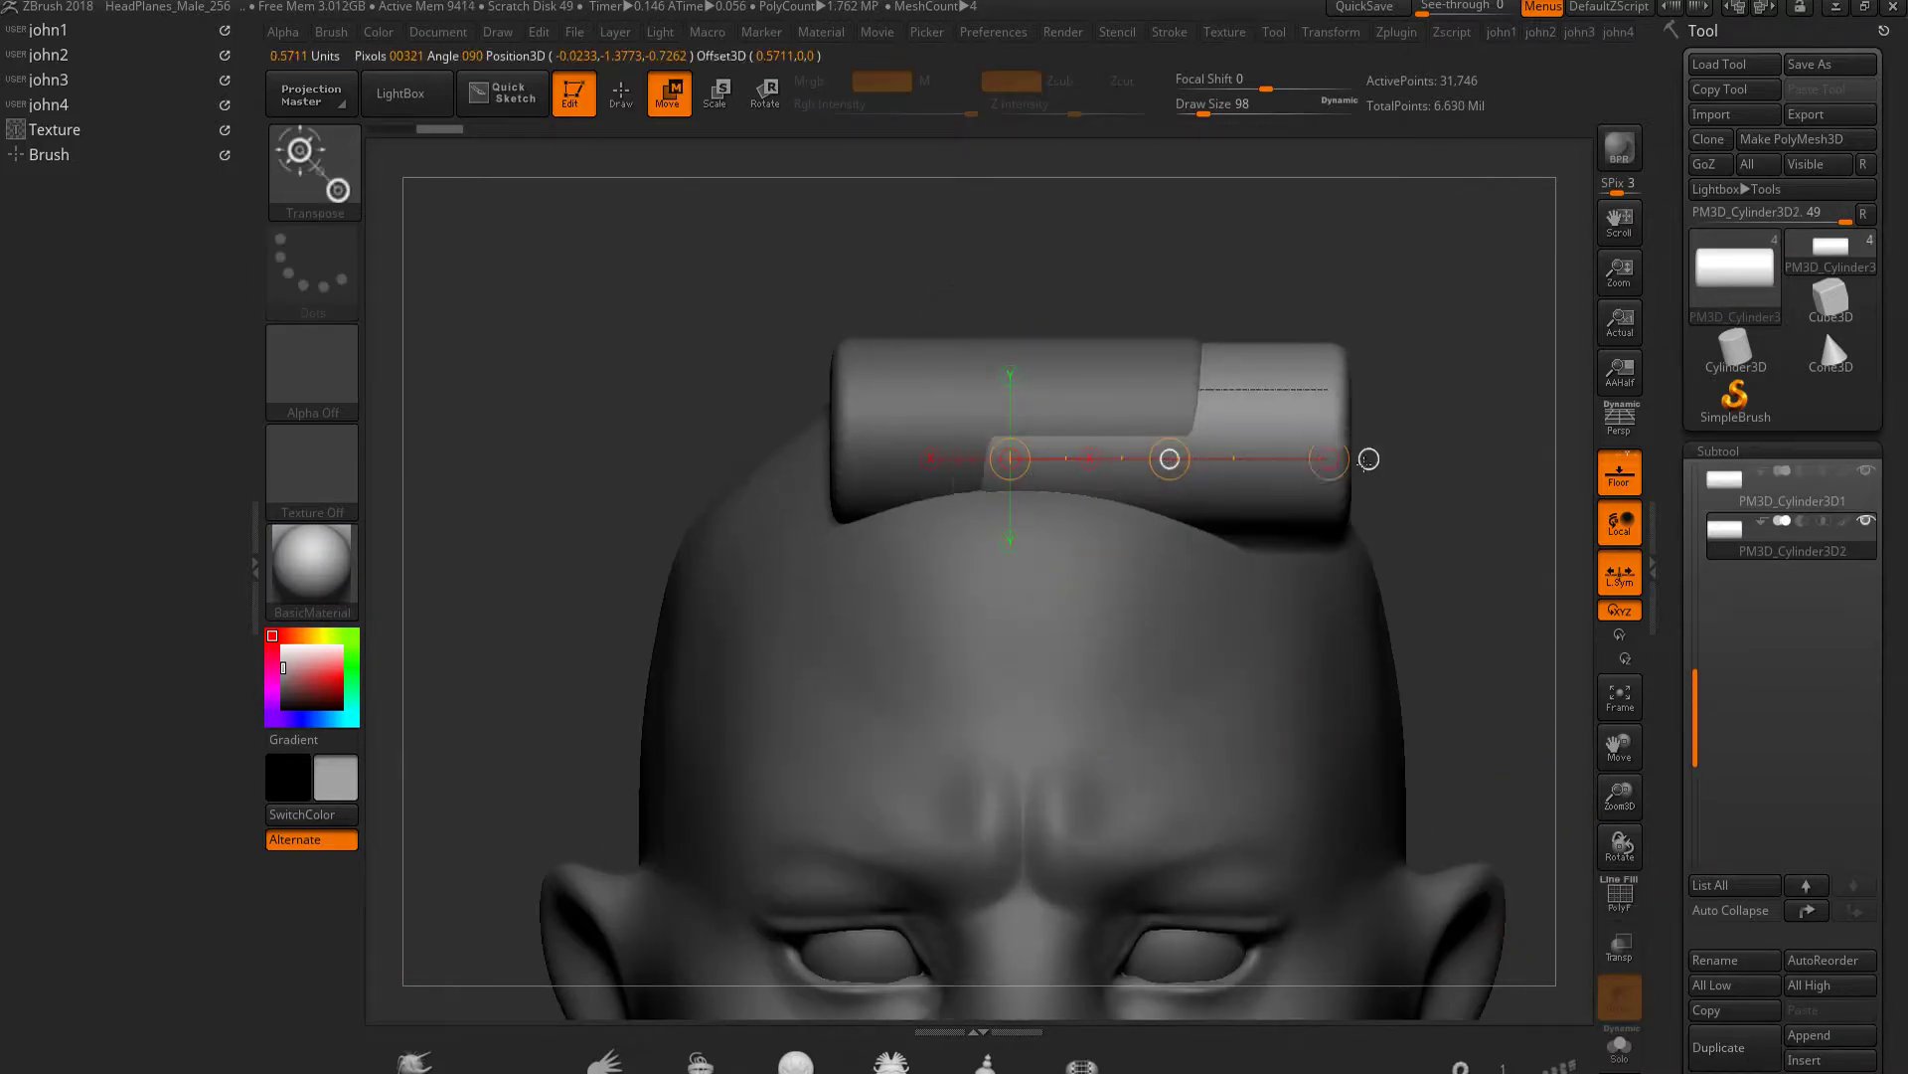
key(f)
key(q)
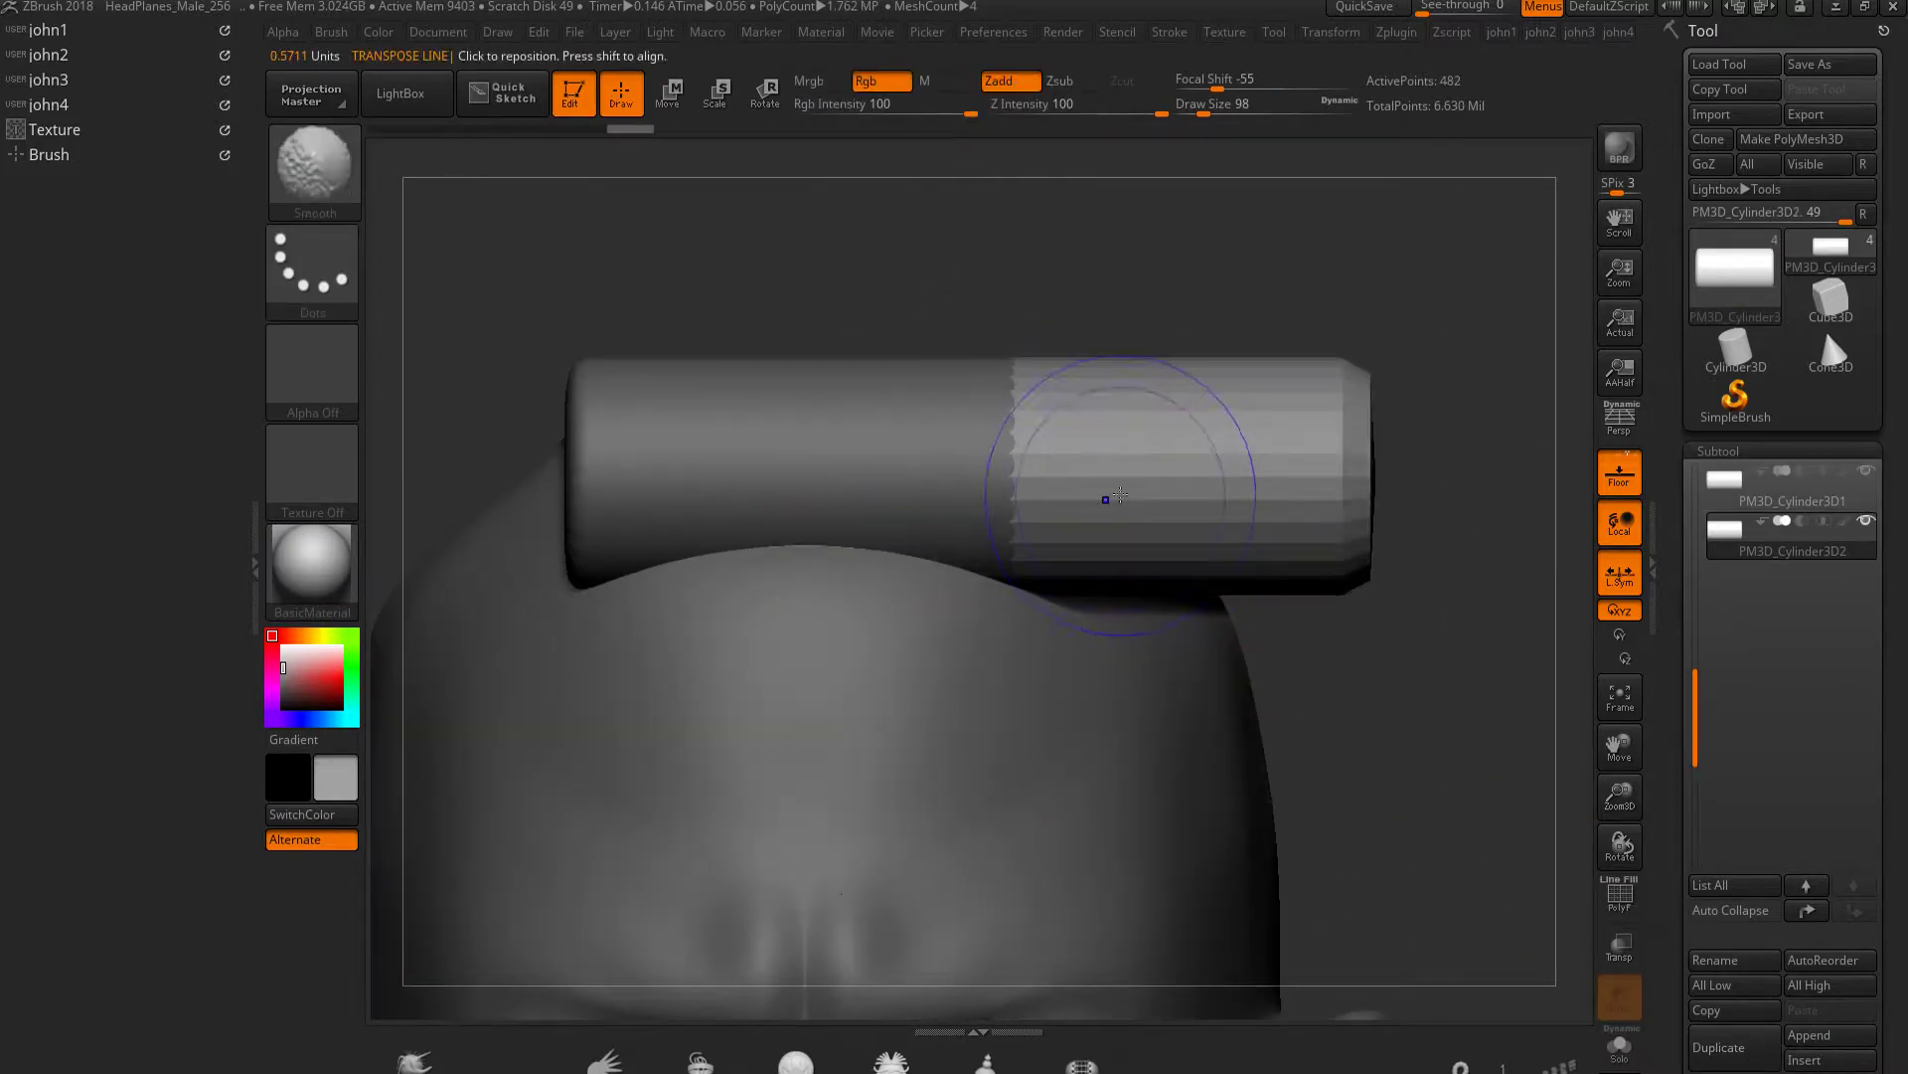
key(shift+f)
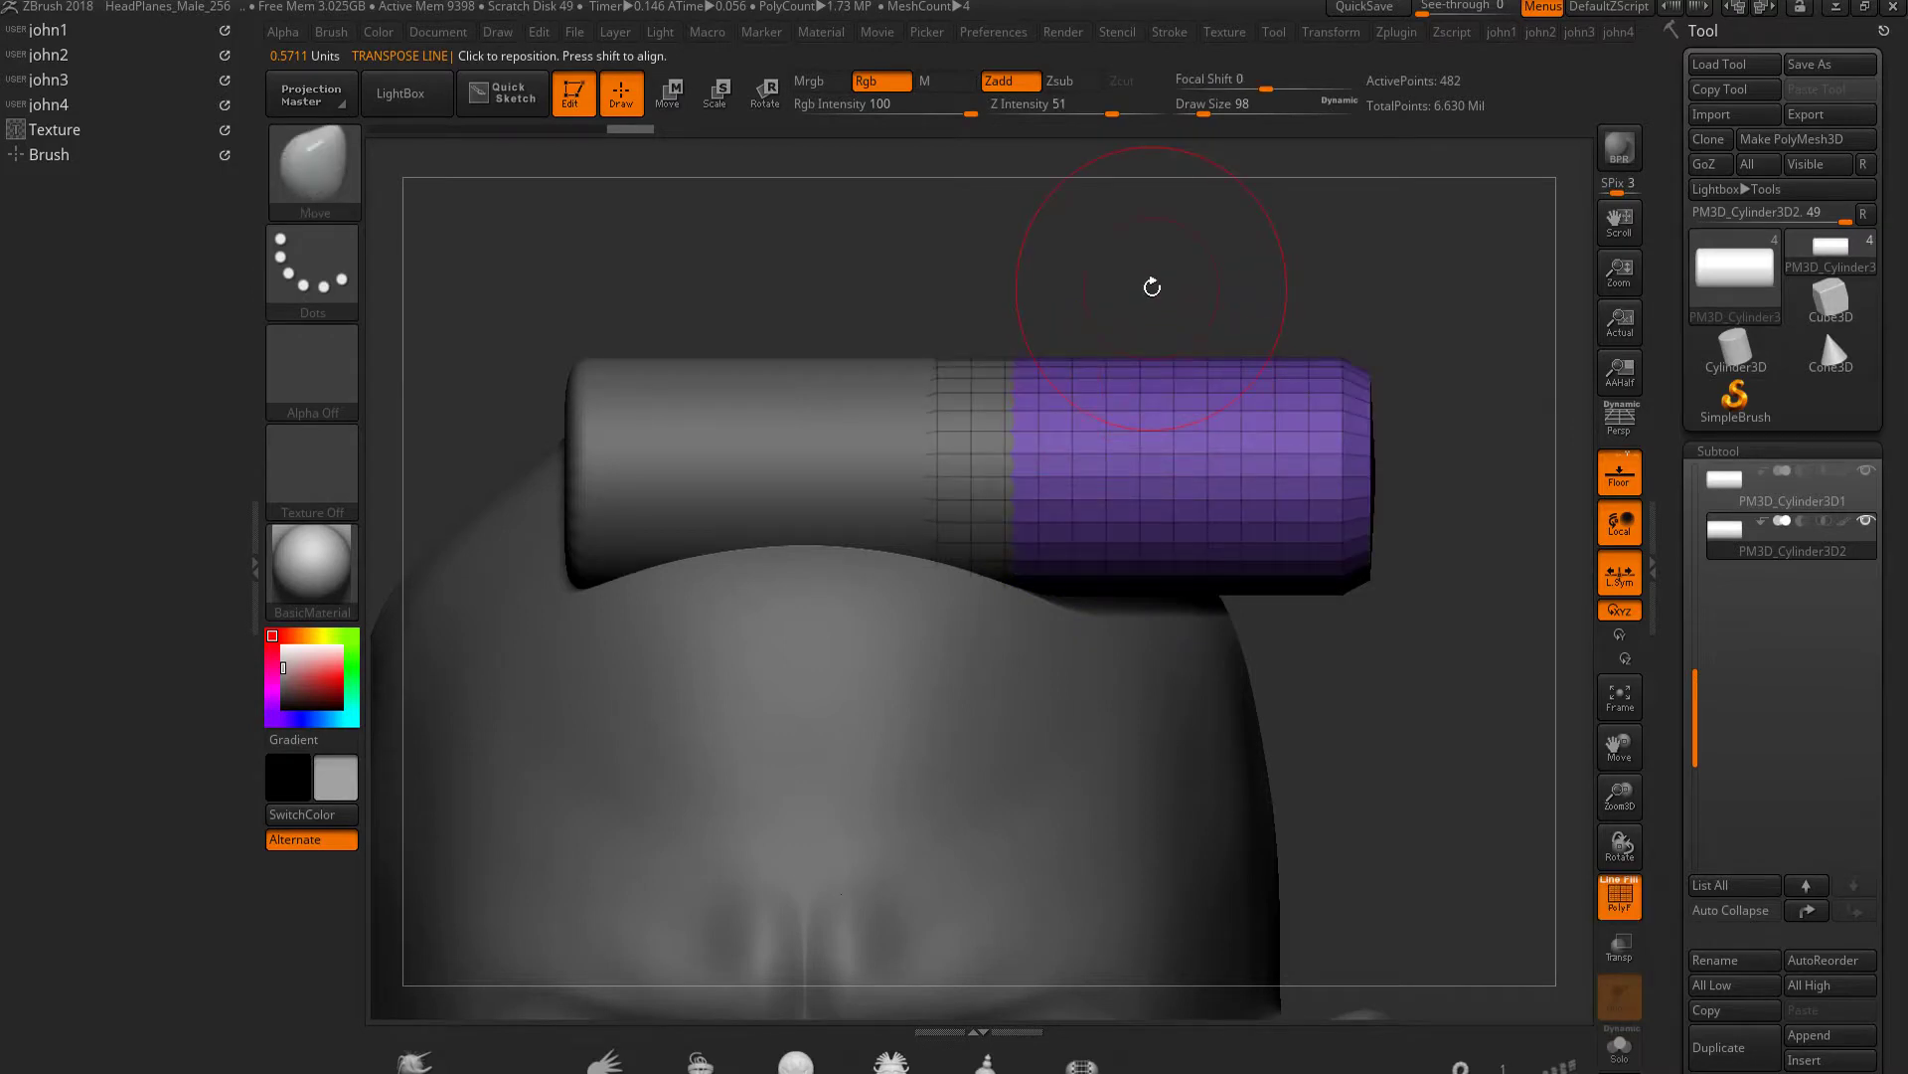
ctrl+click(312, 268)
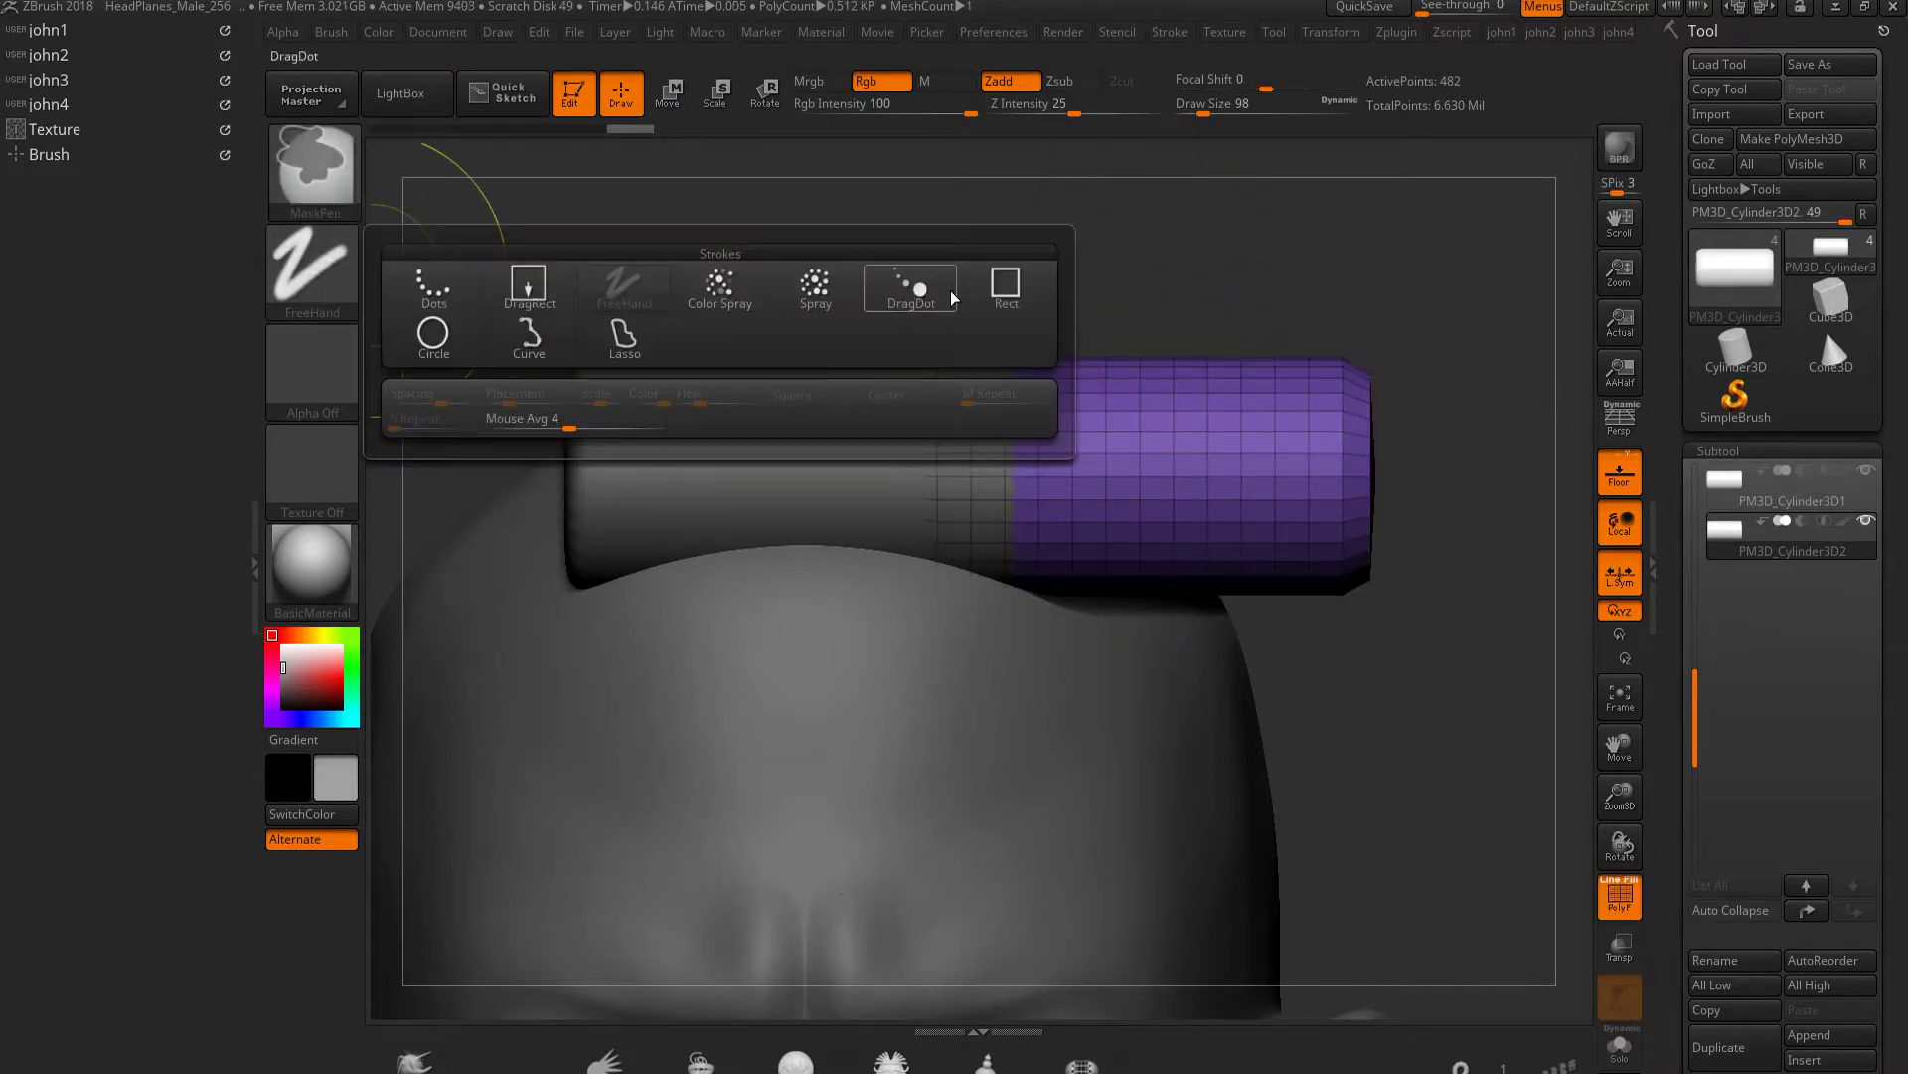
click(1006, 287)
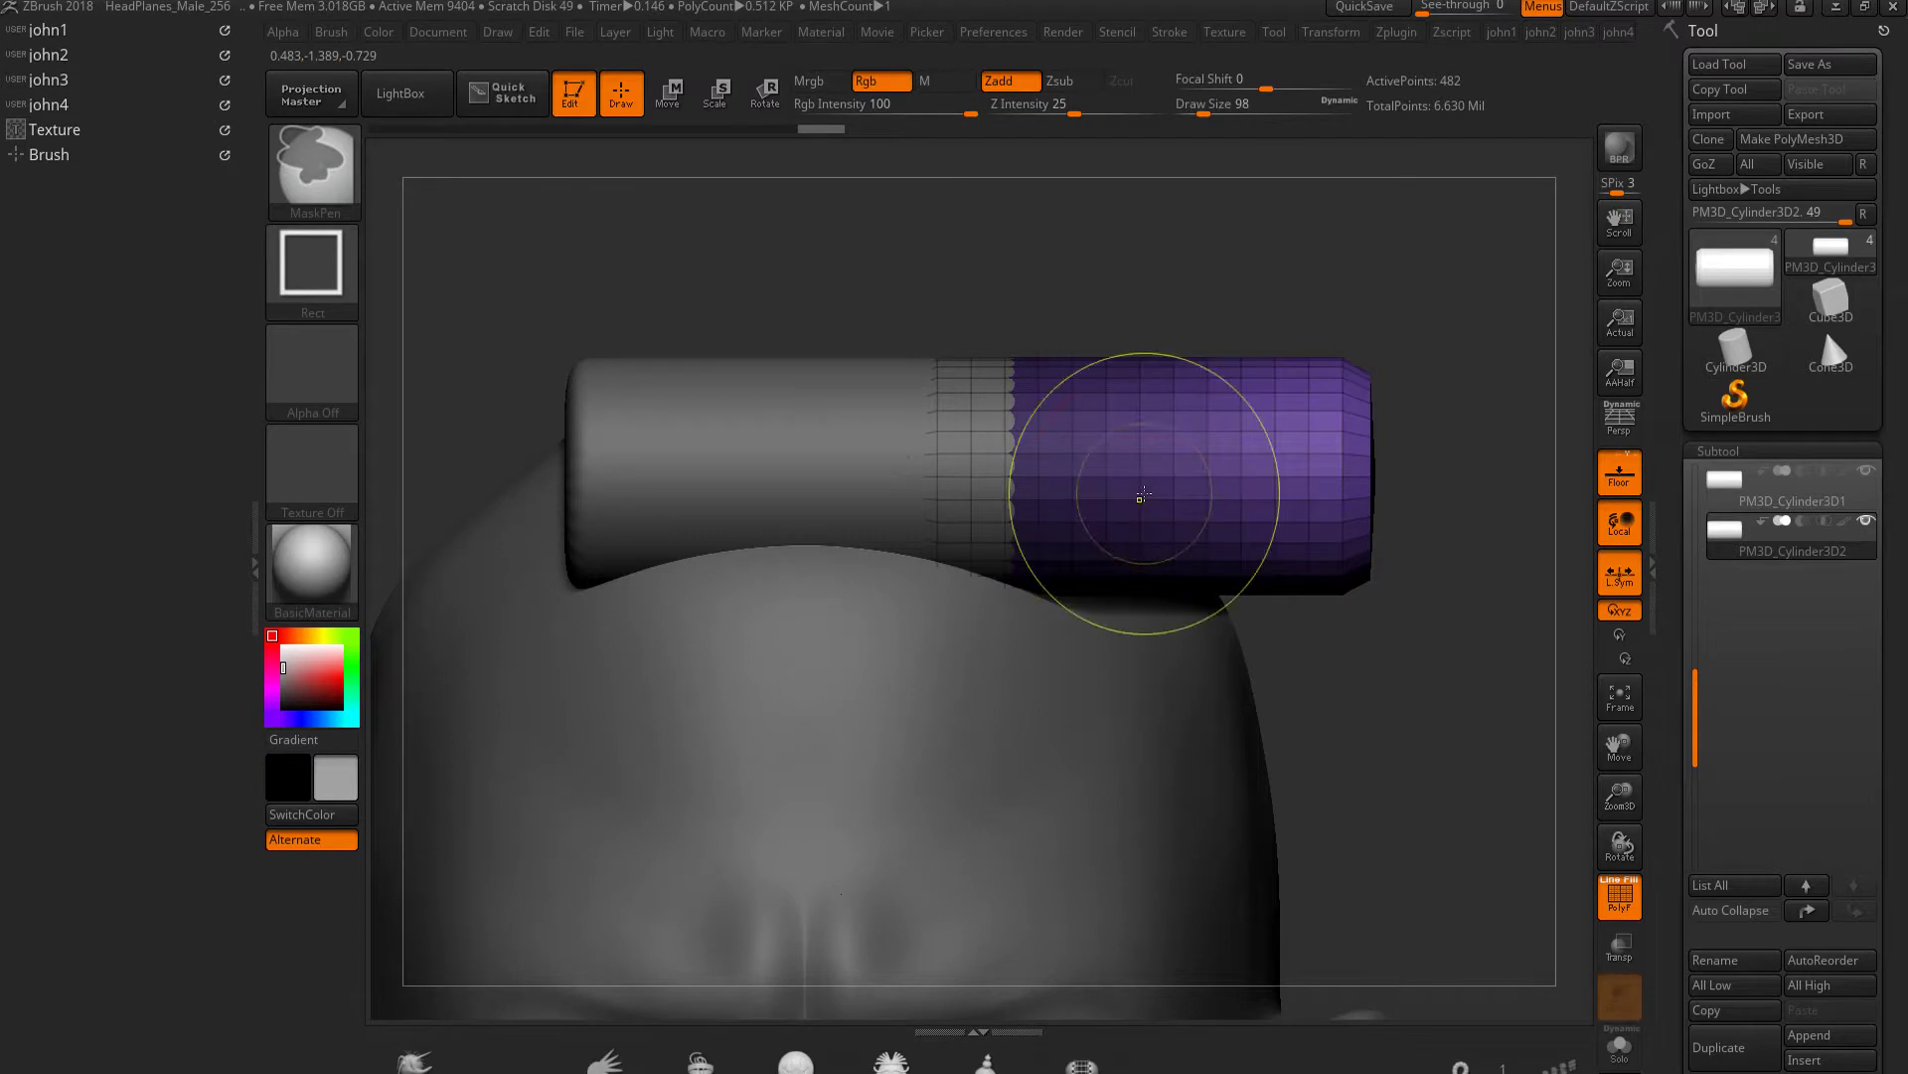
Bend the unmasked cylinder end upward and taper it into a horn tip
key(r)
mouse_move(1106, 477)
mouse_down()
mouse_move(1371, 478)
mouse_move(1386, 427)
mouse_move(1354, 308)
mouse_move(1312, 263)
mouse_up()
mouse_move(1247, 380)
mouse_down()
mouse_move(1433, 460)
mouse_move(1359, 381)
mouse_move(1381, 257)
mouse_move(1240, 431)
mouse_move(1192, 524)
mouse_move(1171, 642)
mouse_move(1243, 556)
mouse_up()
key(w)
key(e)
key(q)
key(r)
drag(1444, 504, 1365, 337)
key(q)
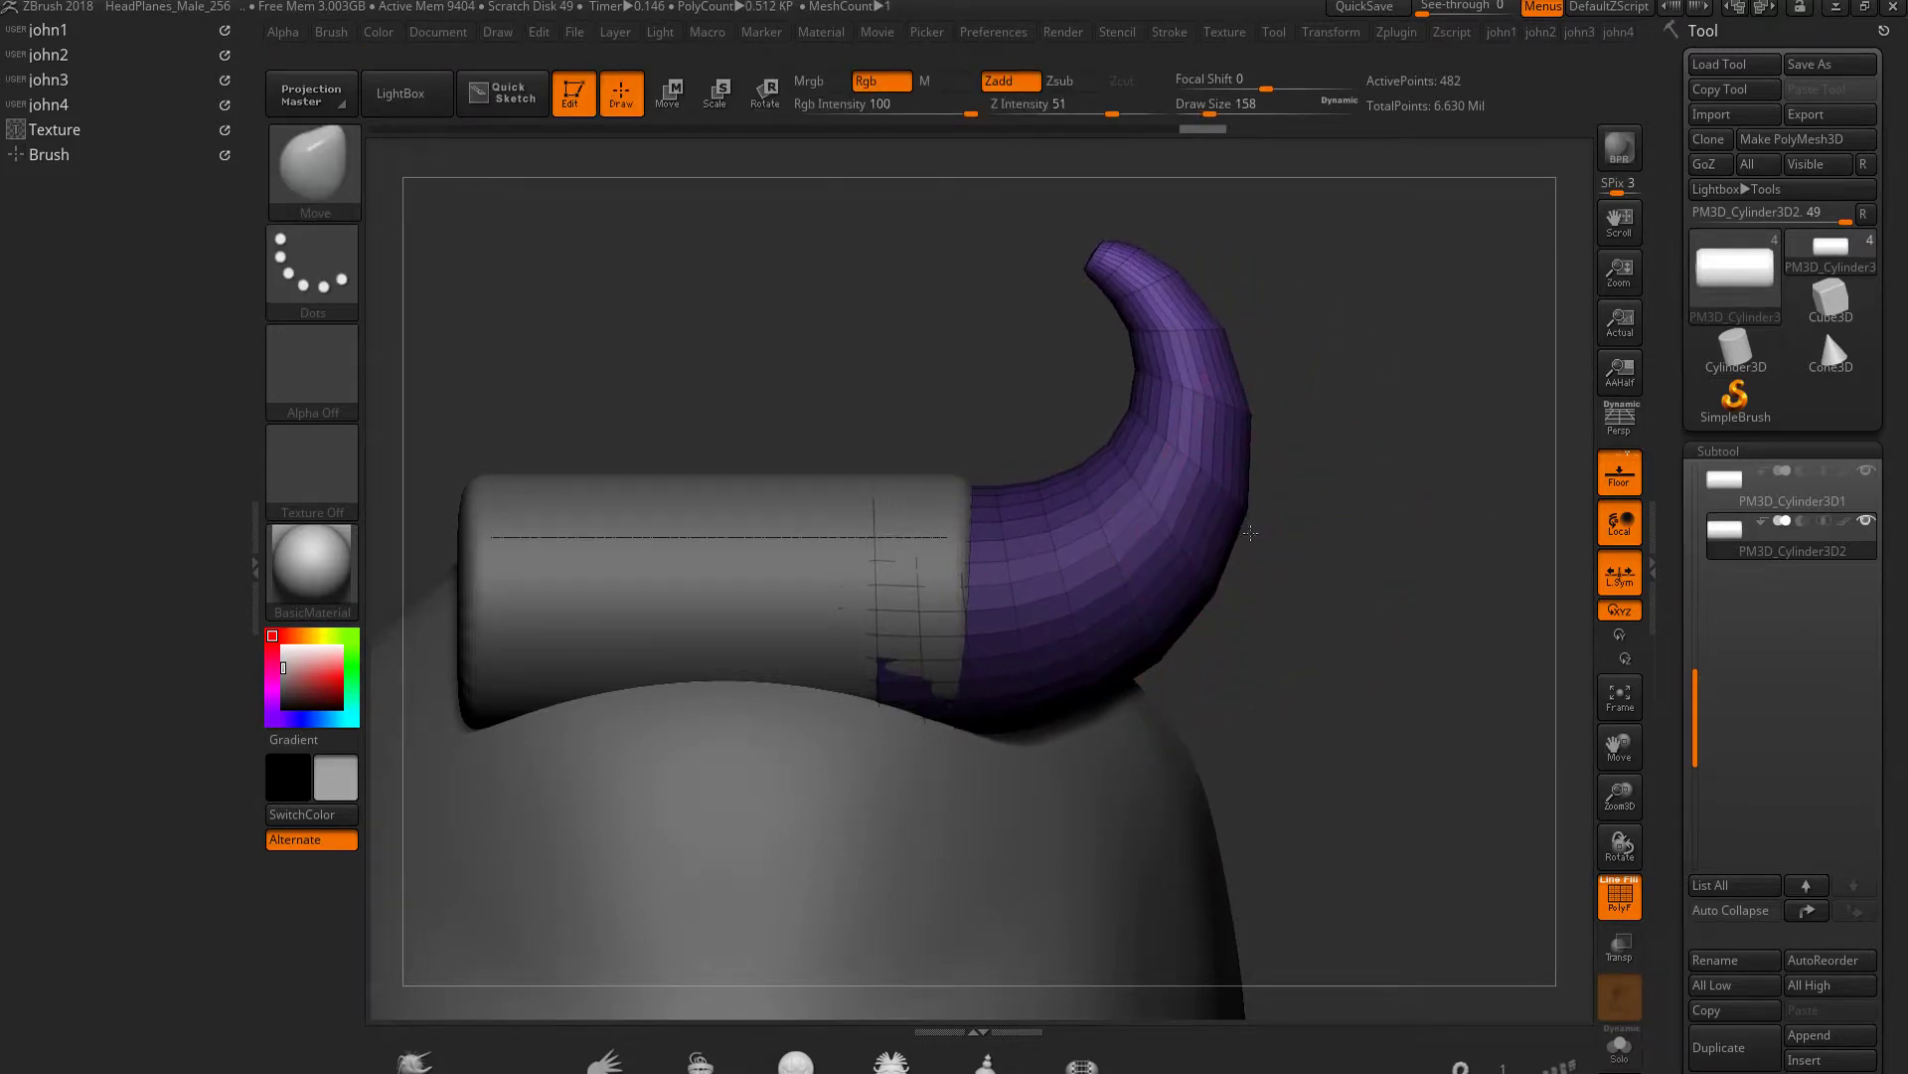
Move the horn clear of the cylinder and zoom out to show the whole head
mouse_move(1235, 518)
mouse_down()
mouse_move(1141, 566)
mouse_move(1226, 561)
mouse_up()
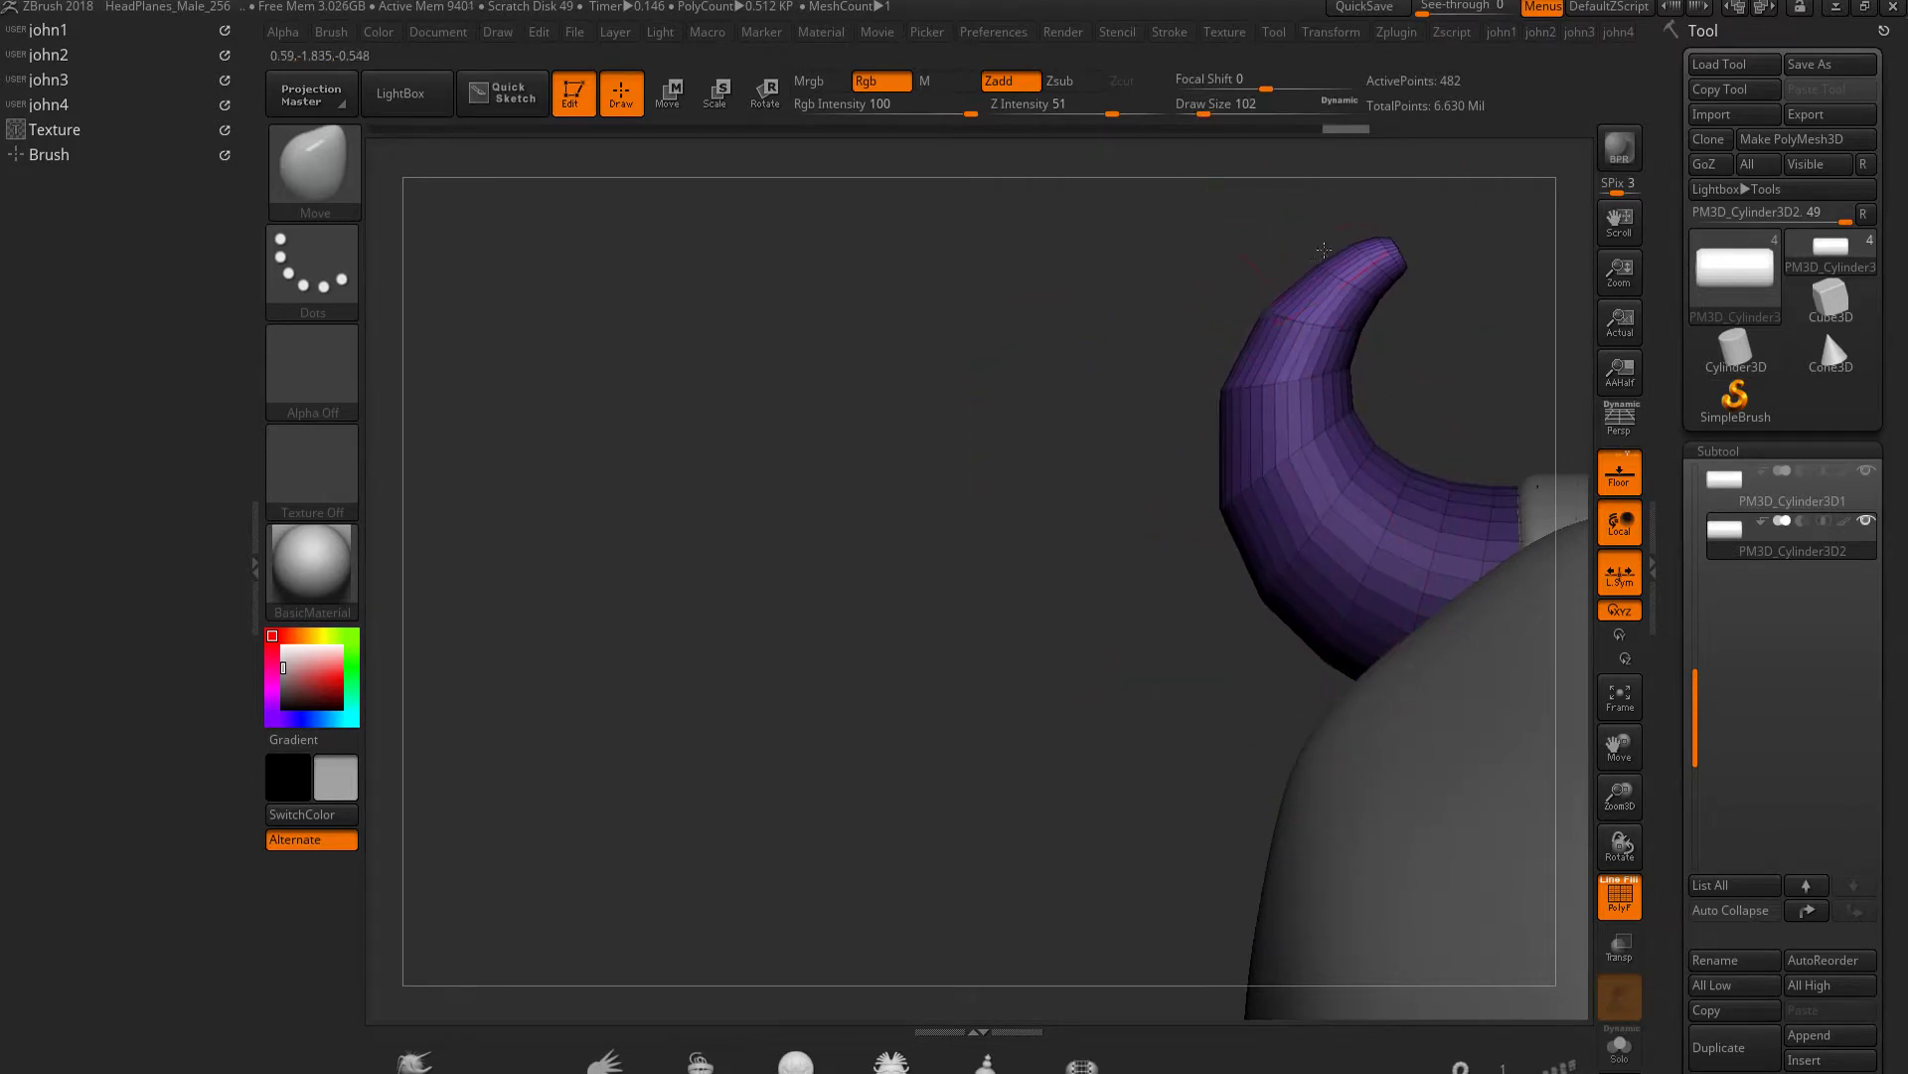
drag(1315, 259, 1299, 660)
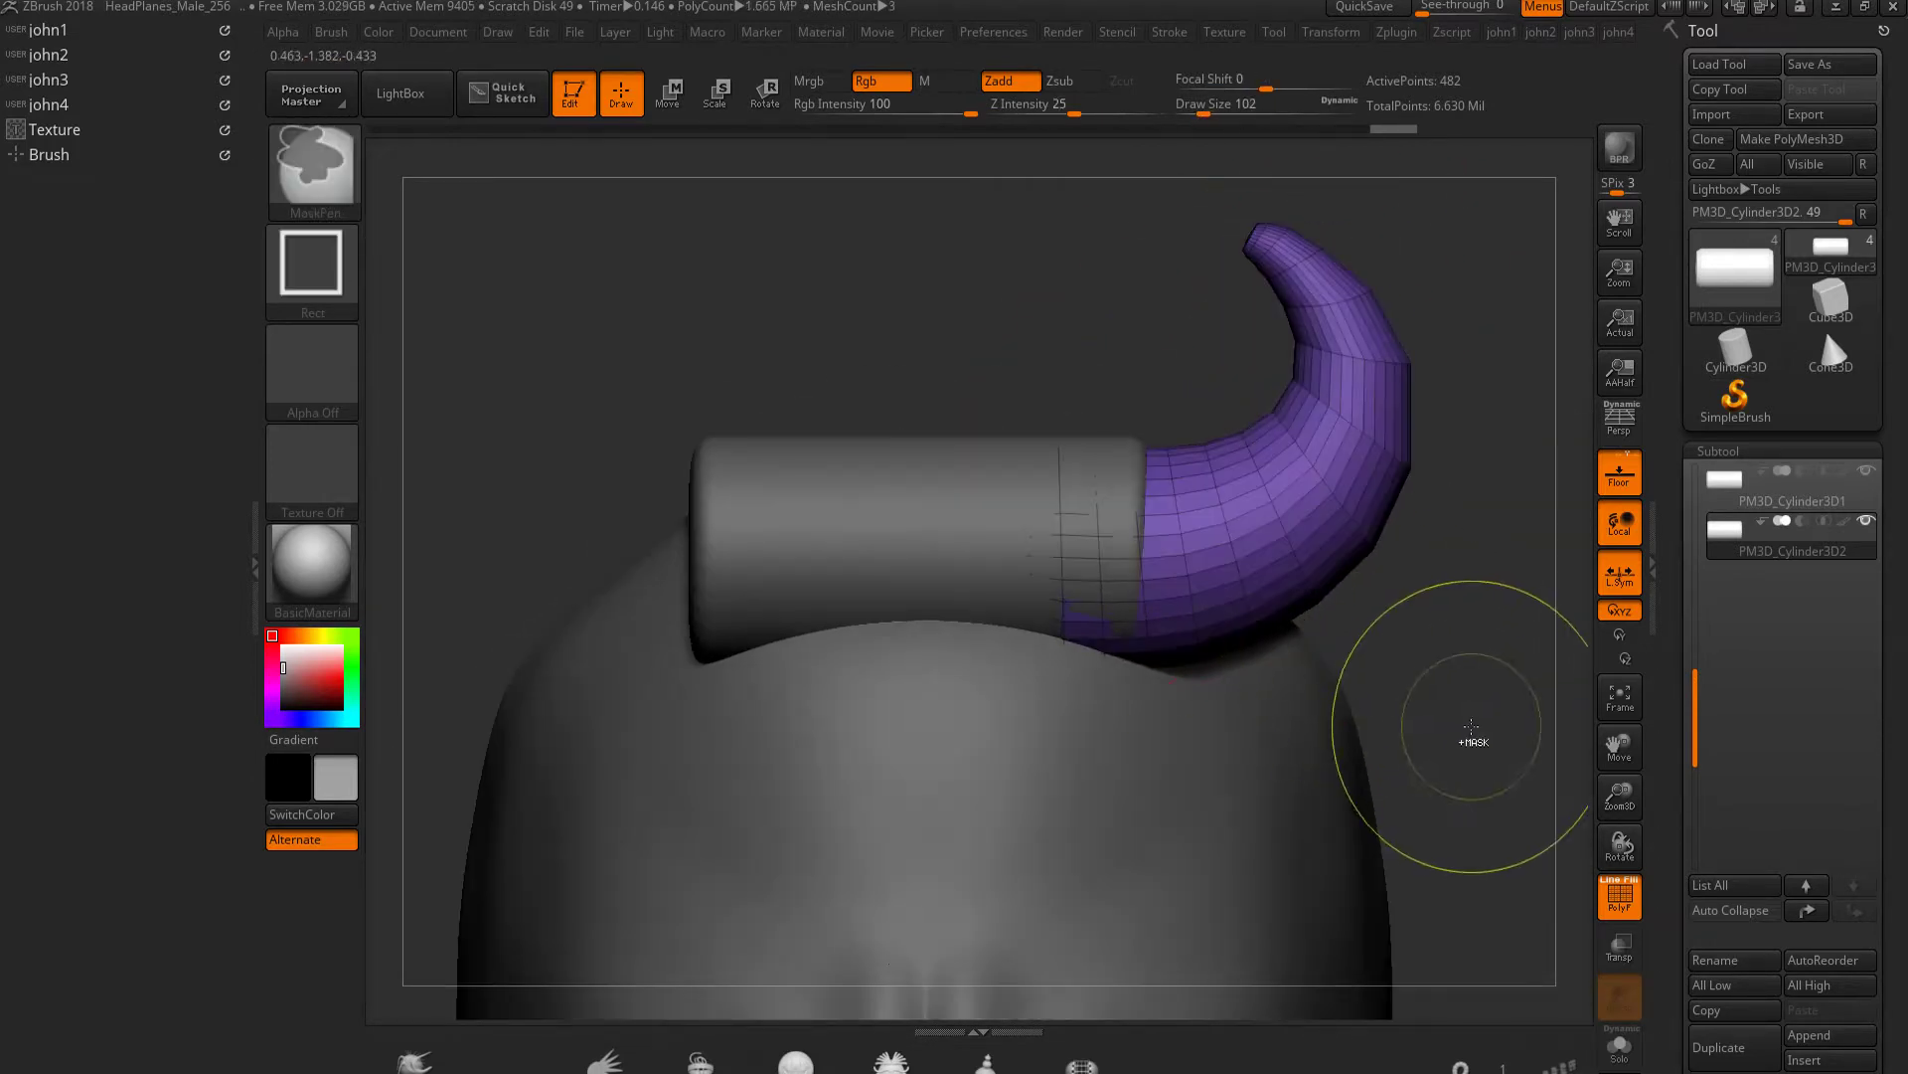
alt+drag(1381, 634, 1293, 497)
key(w)
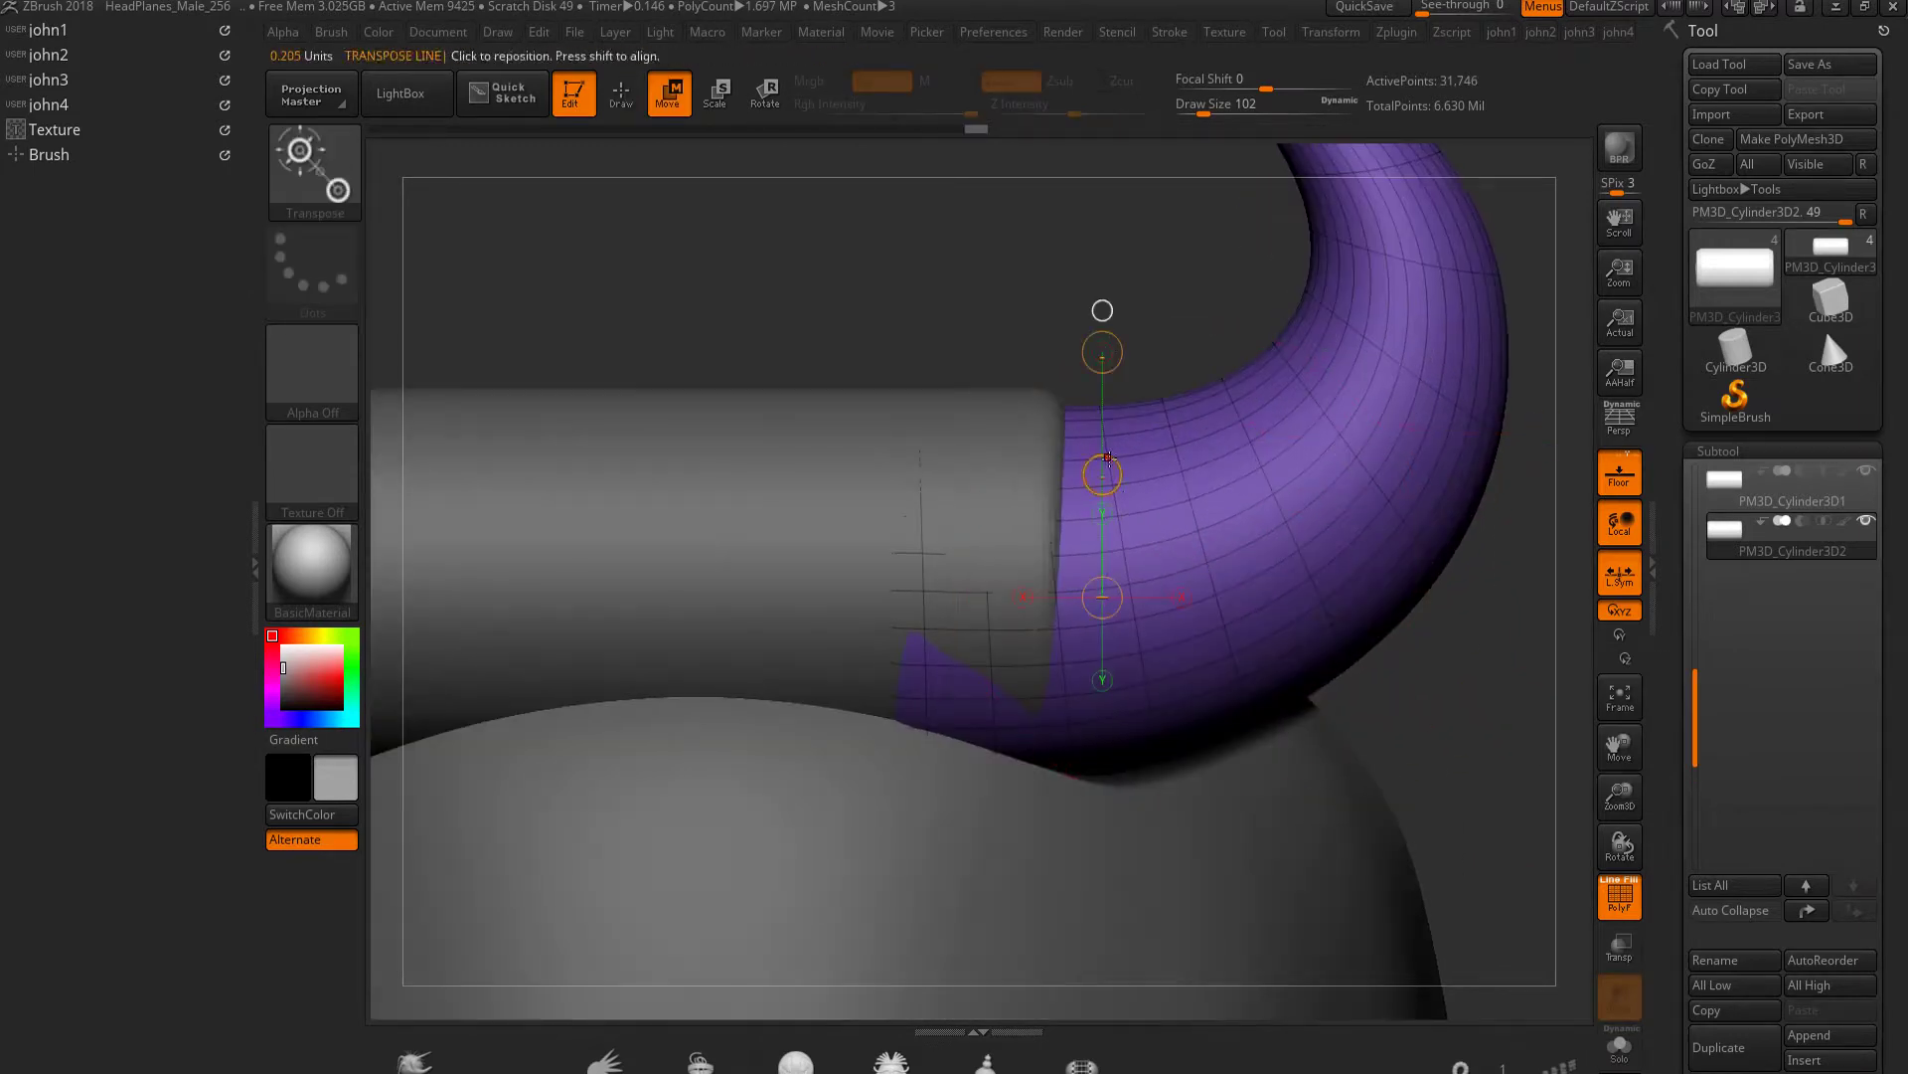
drag(1108, 457, 1113, 427)
key(q)
alt+drag(1072, 696, 1071, 827)
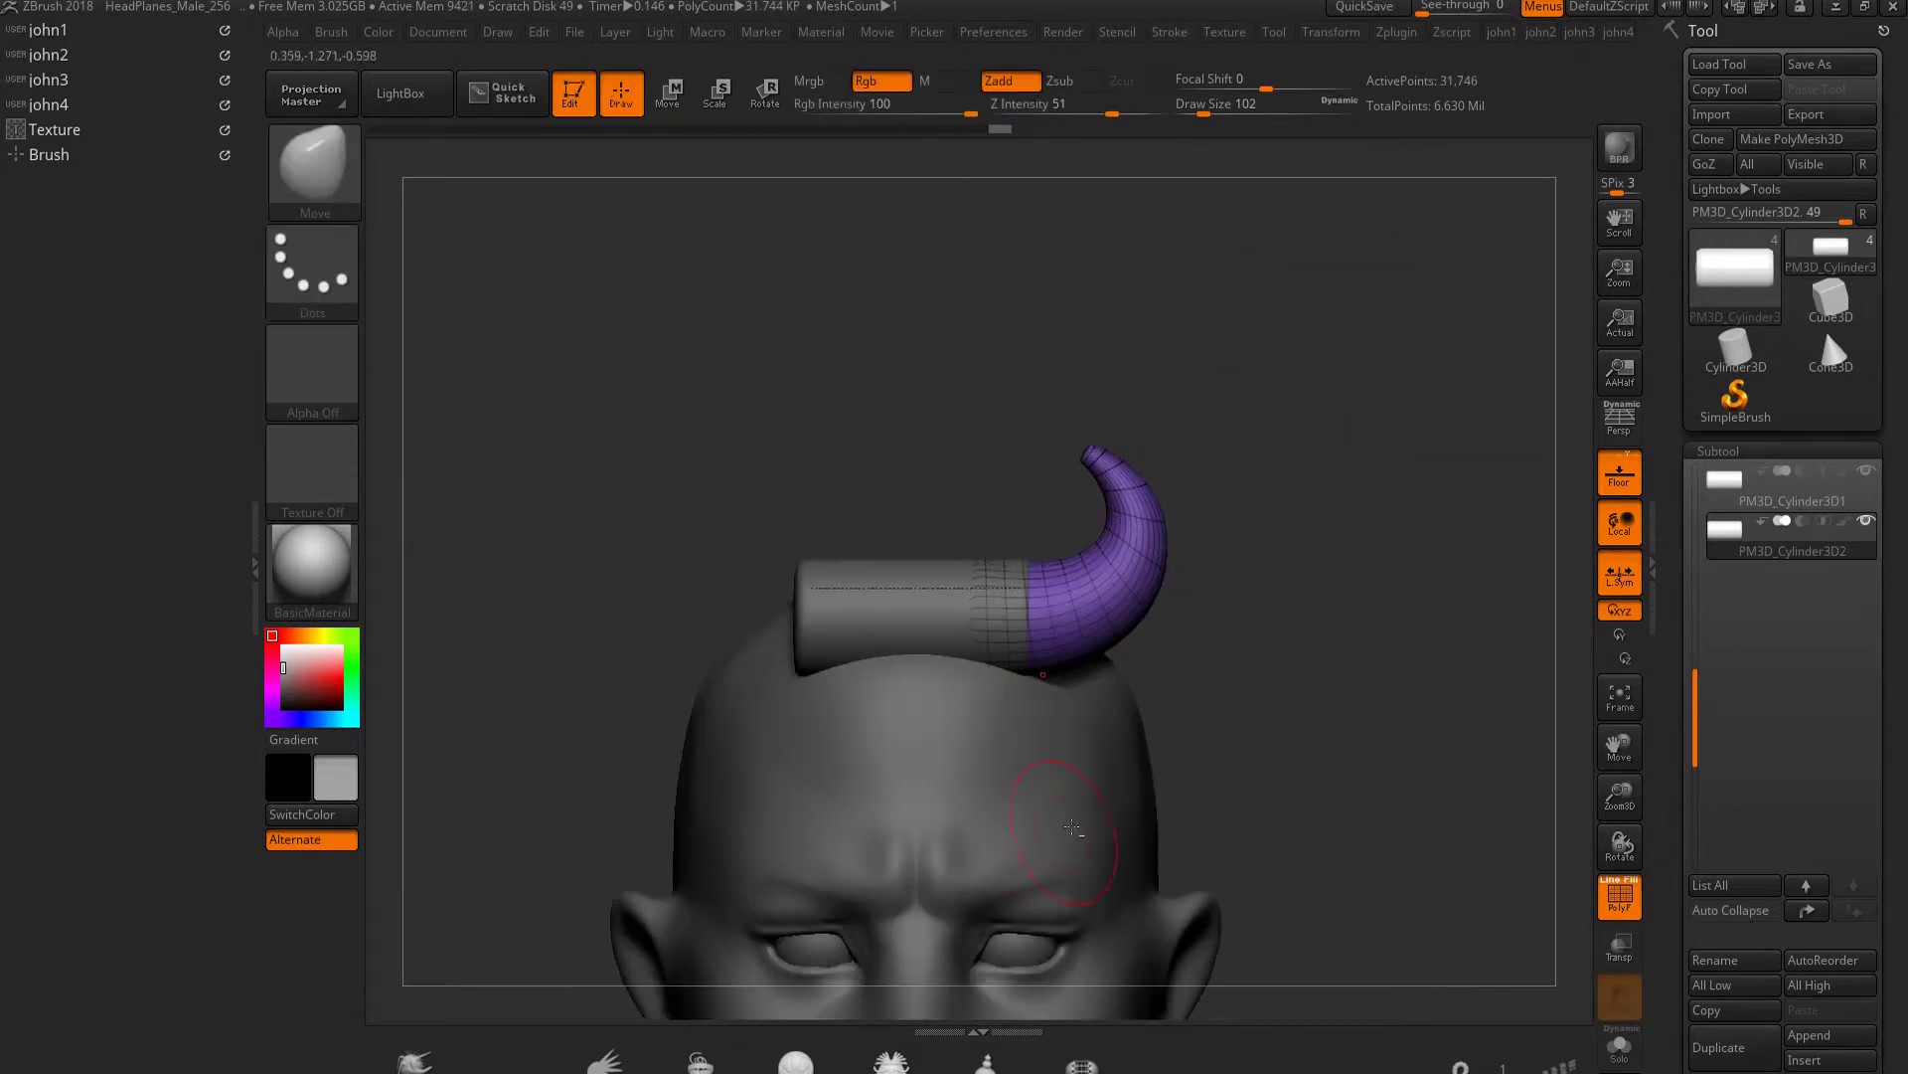
click(1397, 32)
Mirror the horn across the head and fill the horns subtool solid black
click(1460, 369)
click(1455, 490)
click(852, 527)
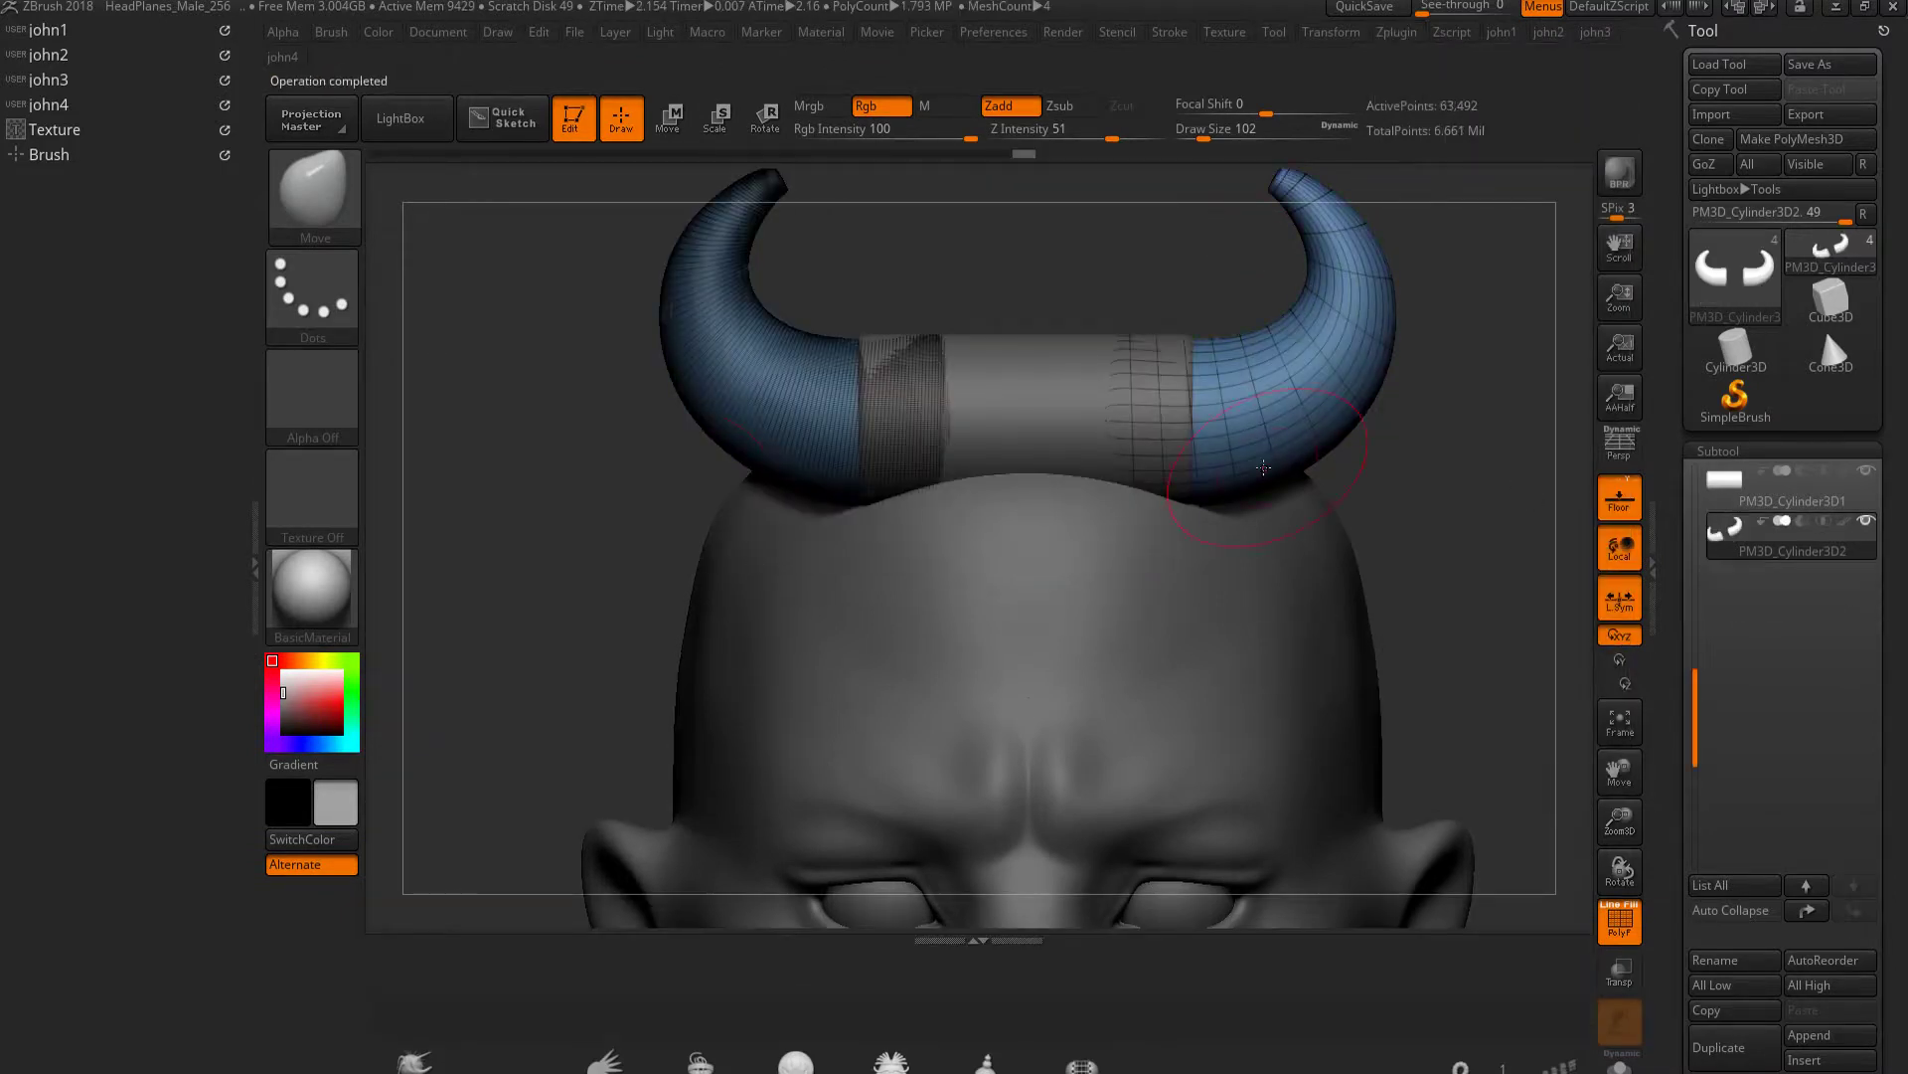
alt+click(751, 248)
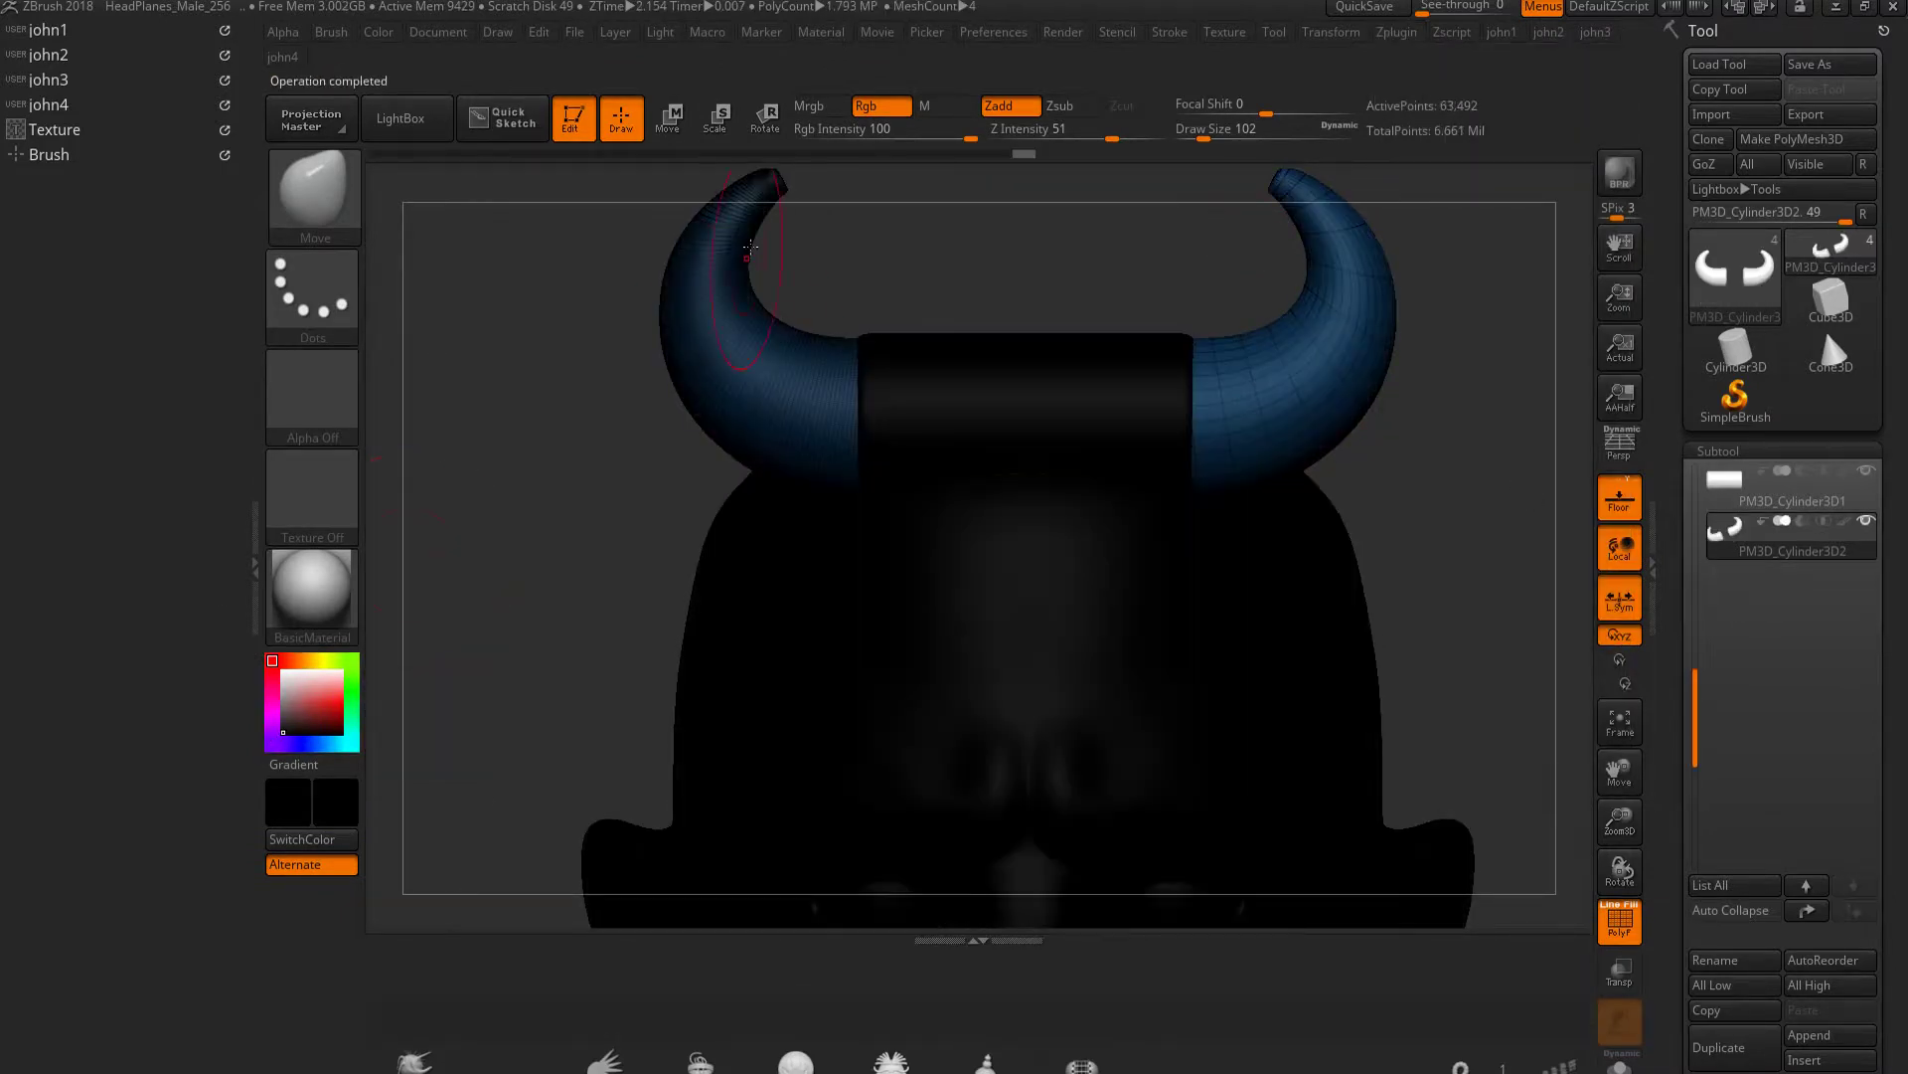
click(381, 31)
click(437, 478)
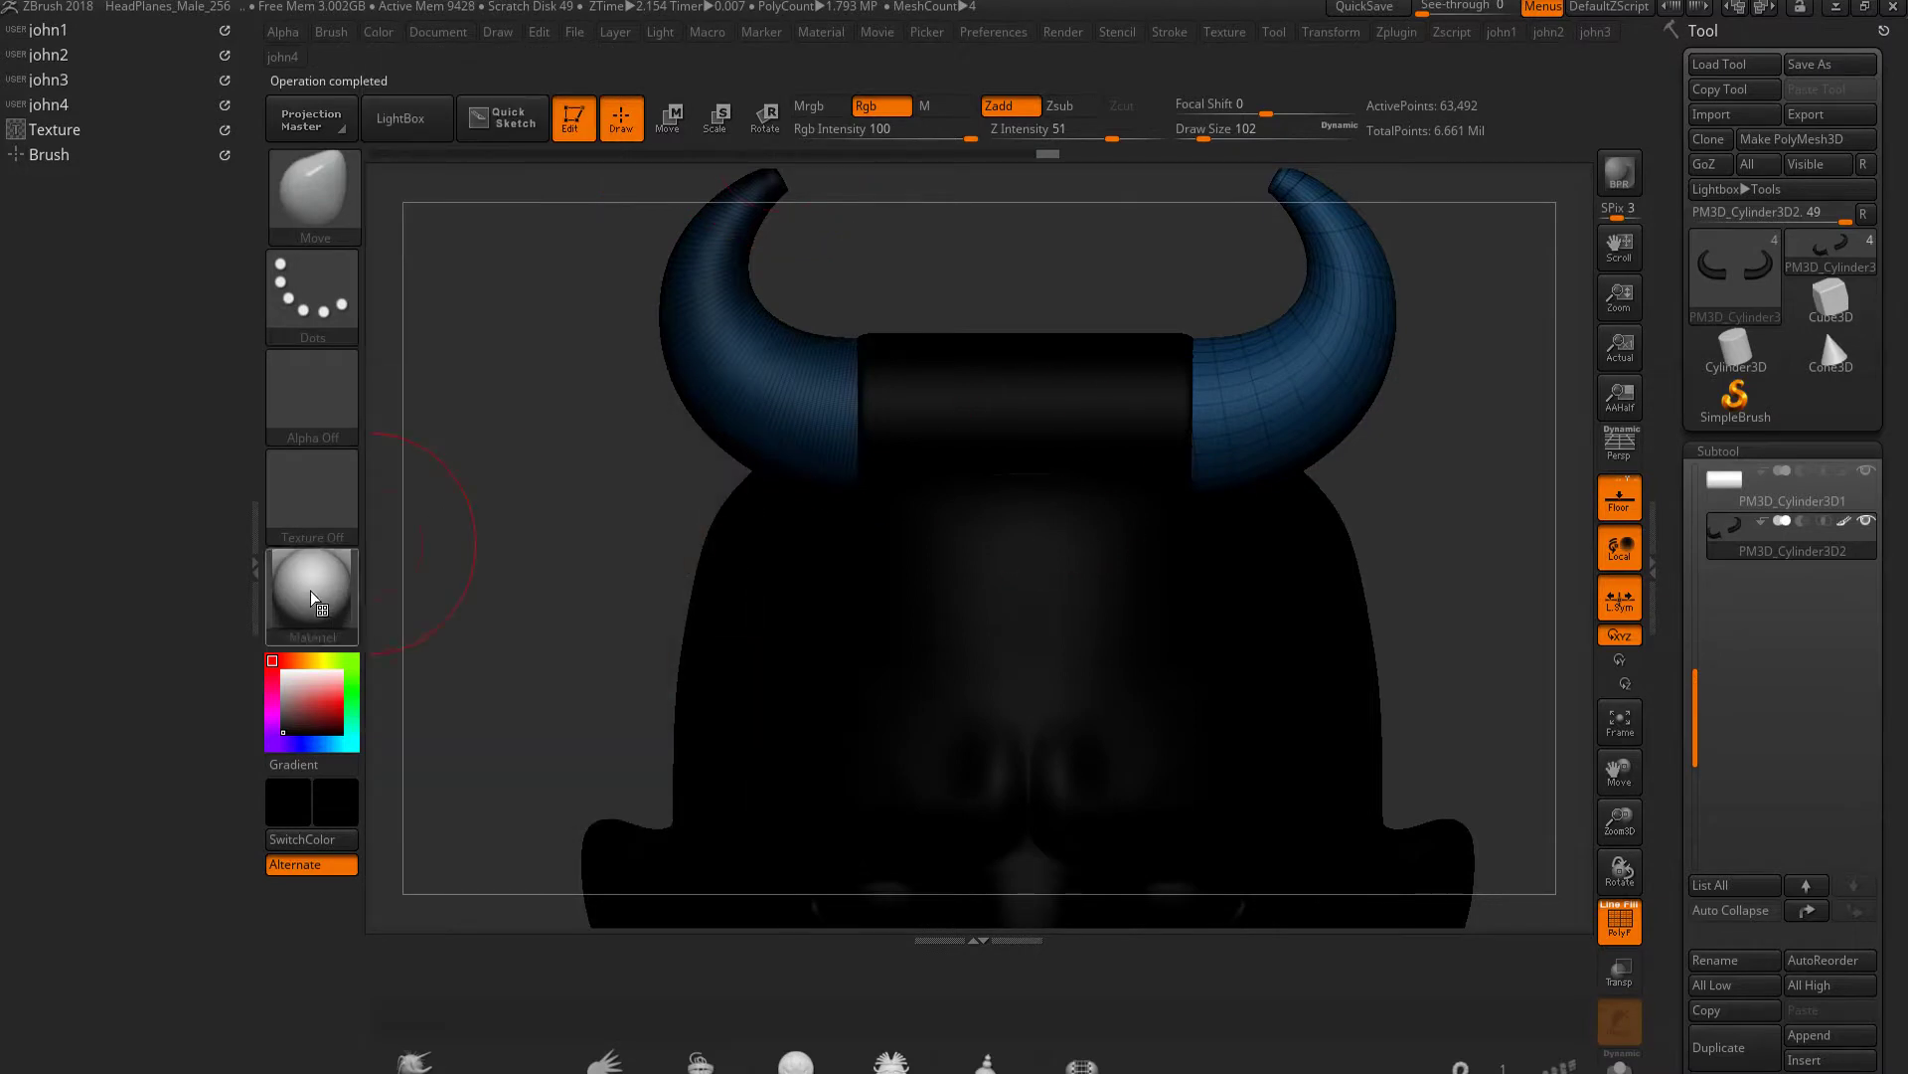
Pick a dark red and fill the centre band and head subtools with it
ctrl+right_drag(1236, 444, 1209, 425)
alt+click(1094, 409)
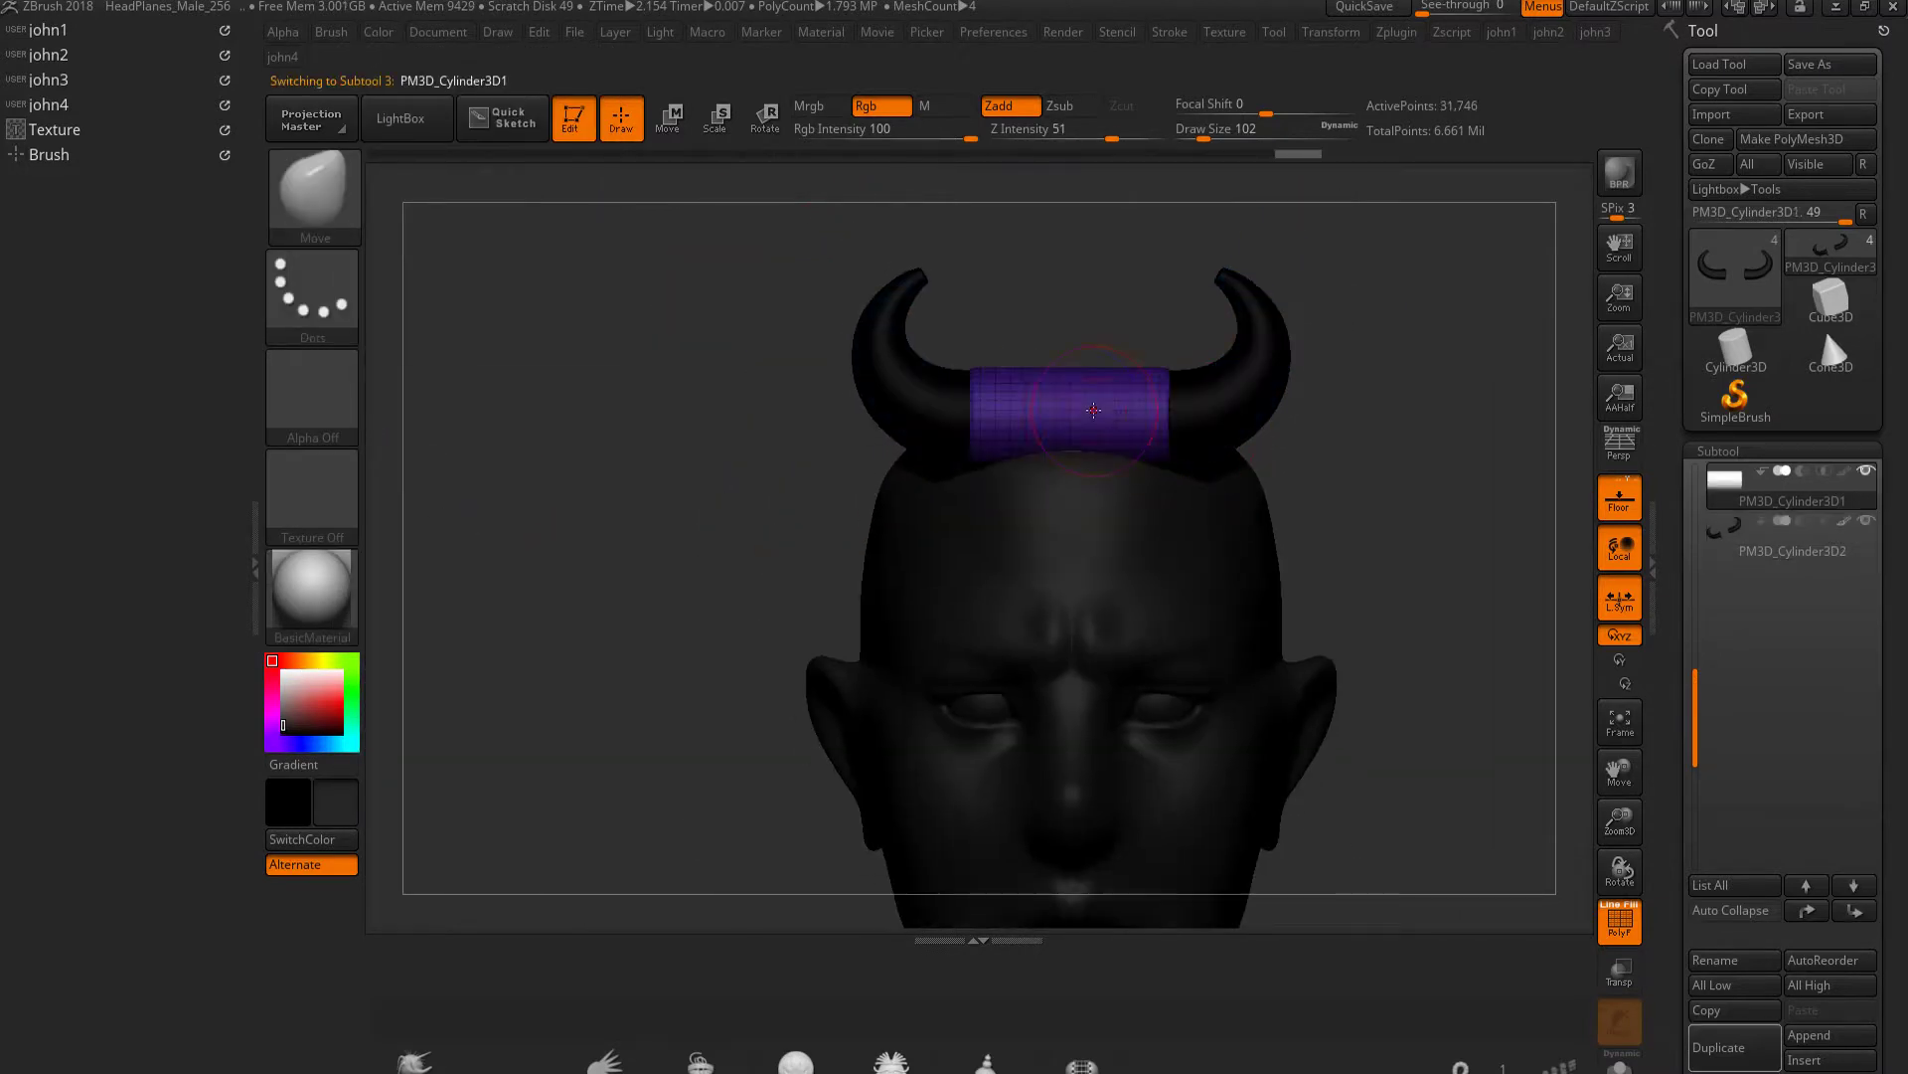
key(shift+f)
ctrl+right_drag(1093, 409, 418, 606)
click(283, 682)
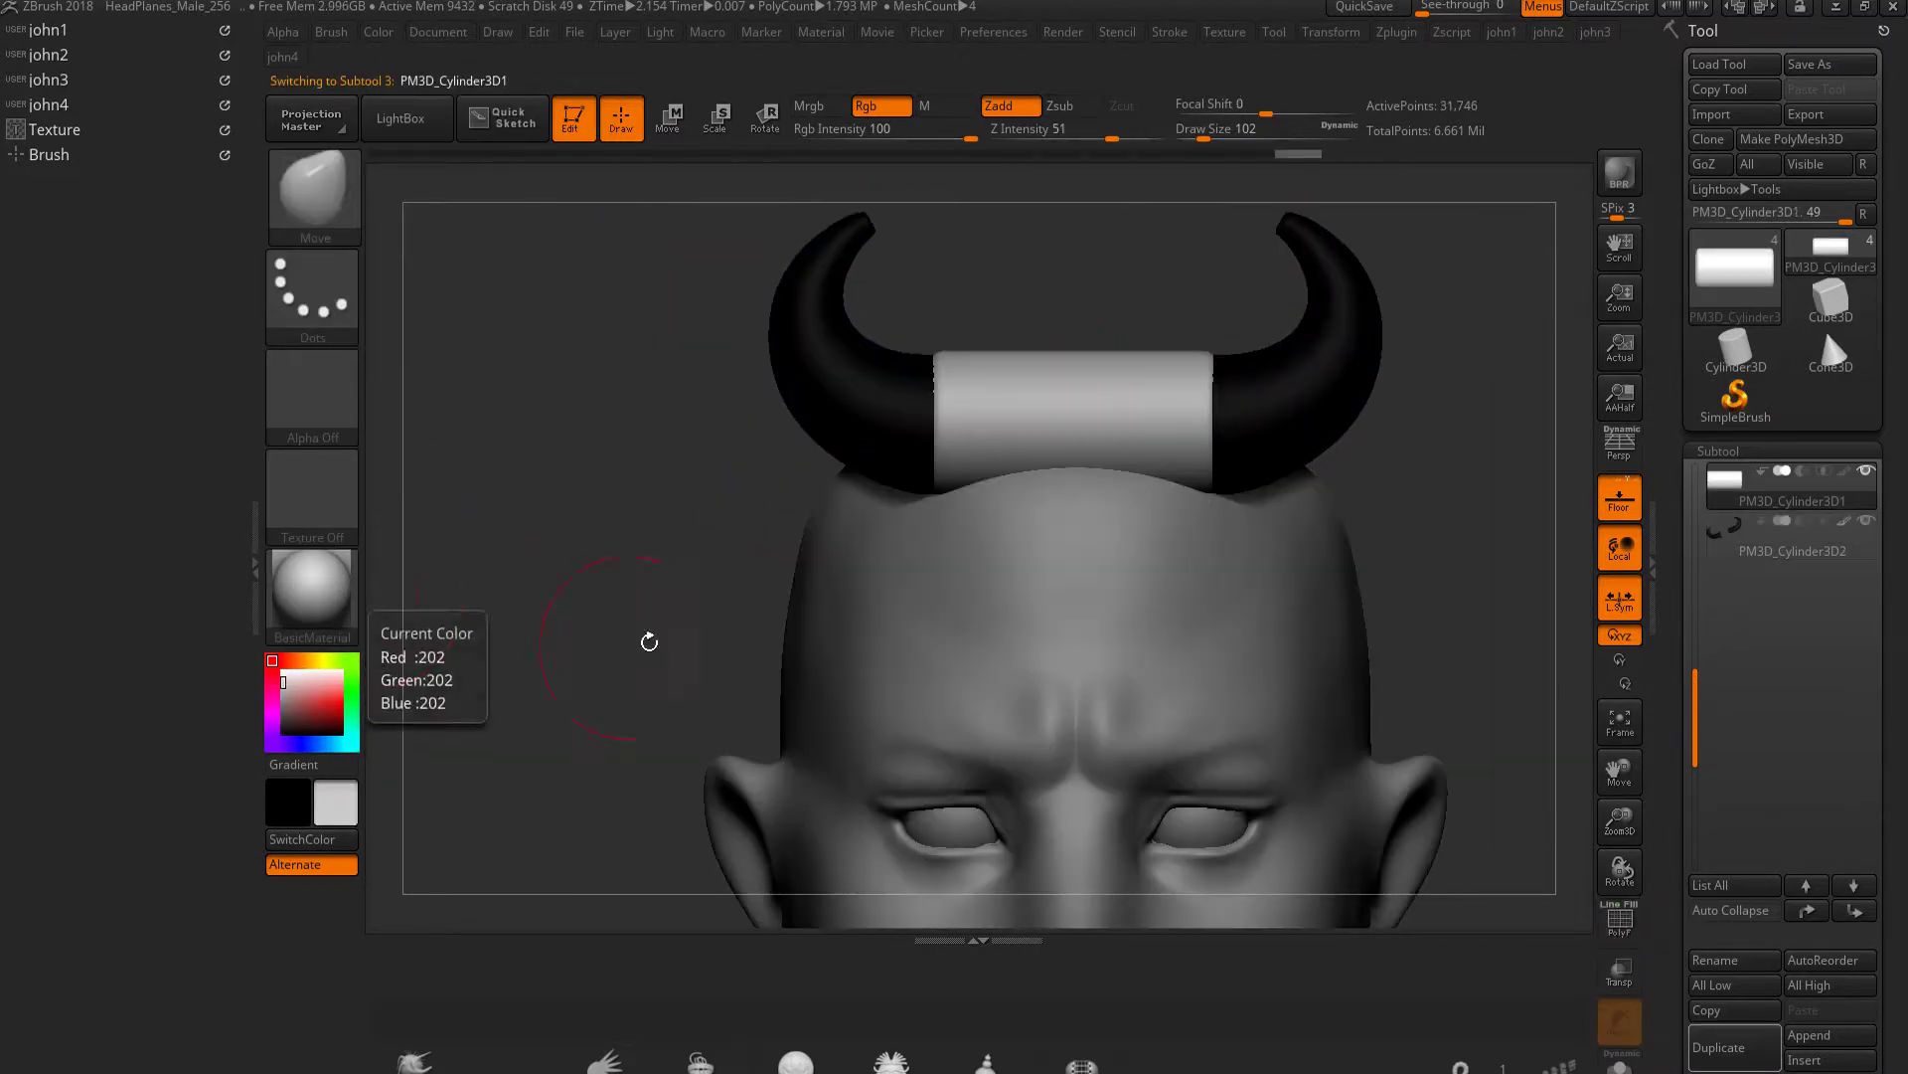
click(341, 714)
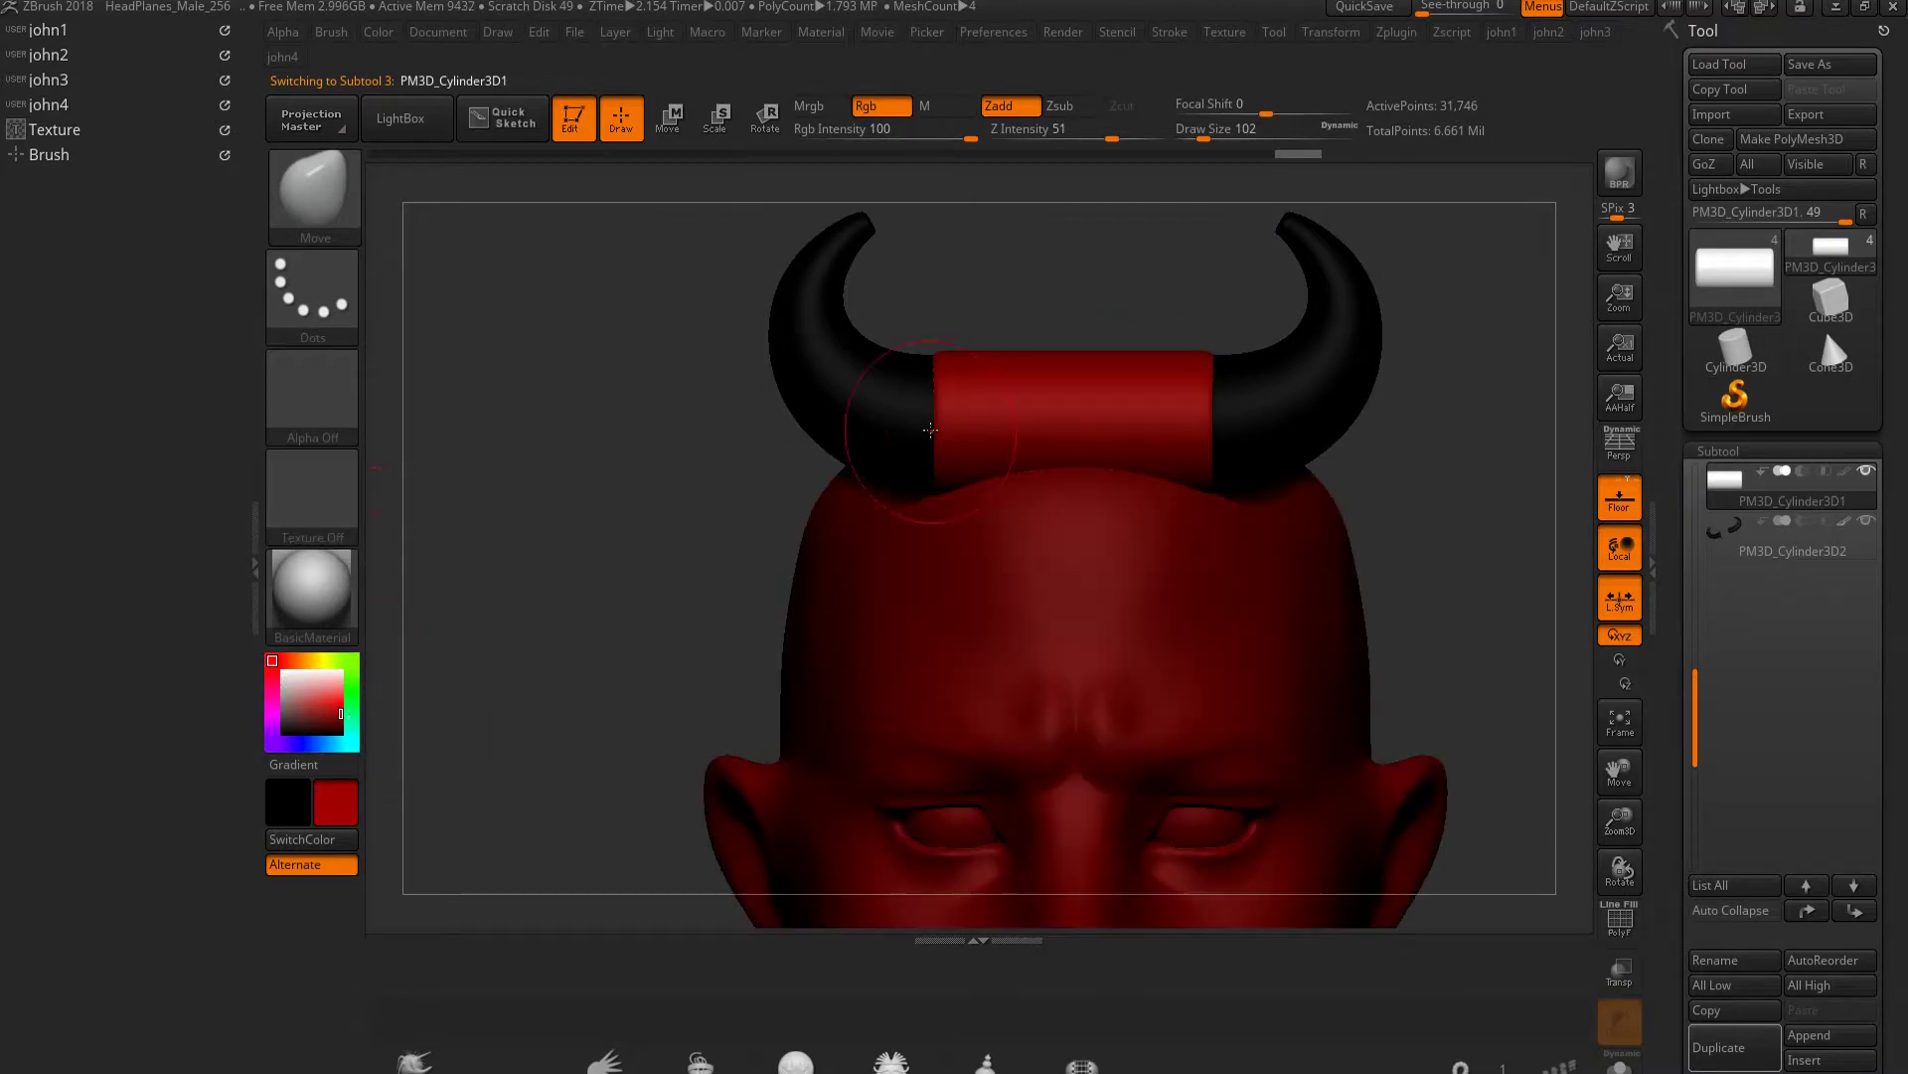
click(378, 31)
click(372, 30)
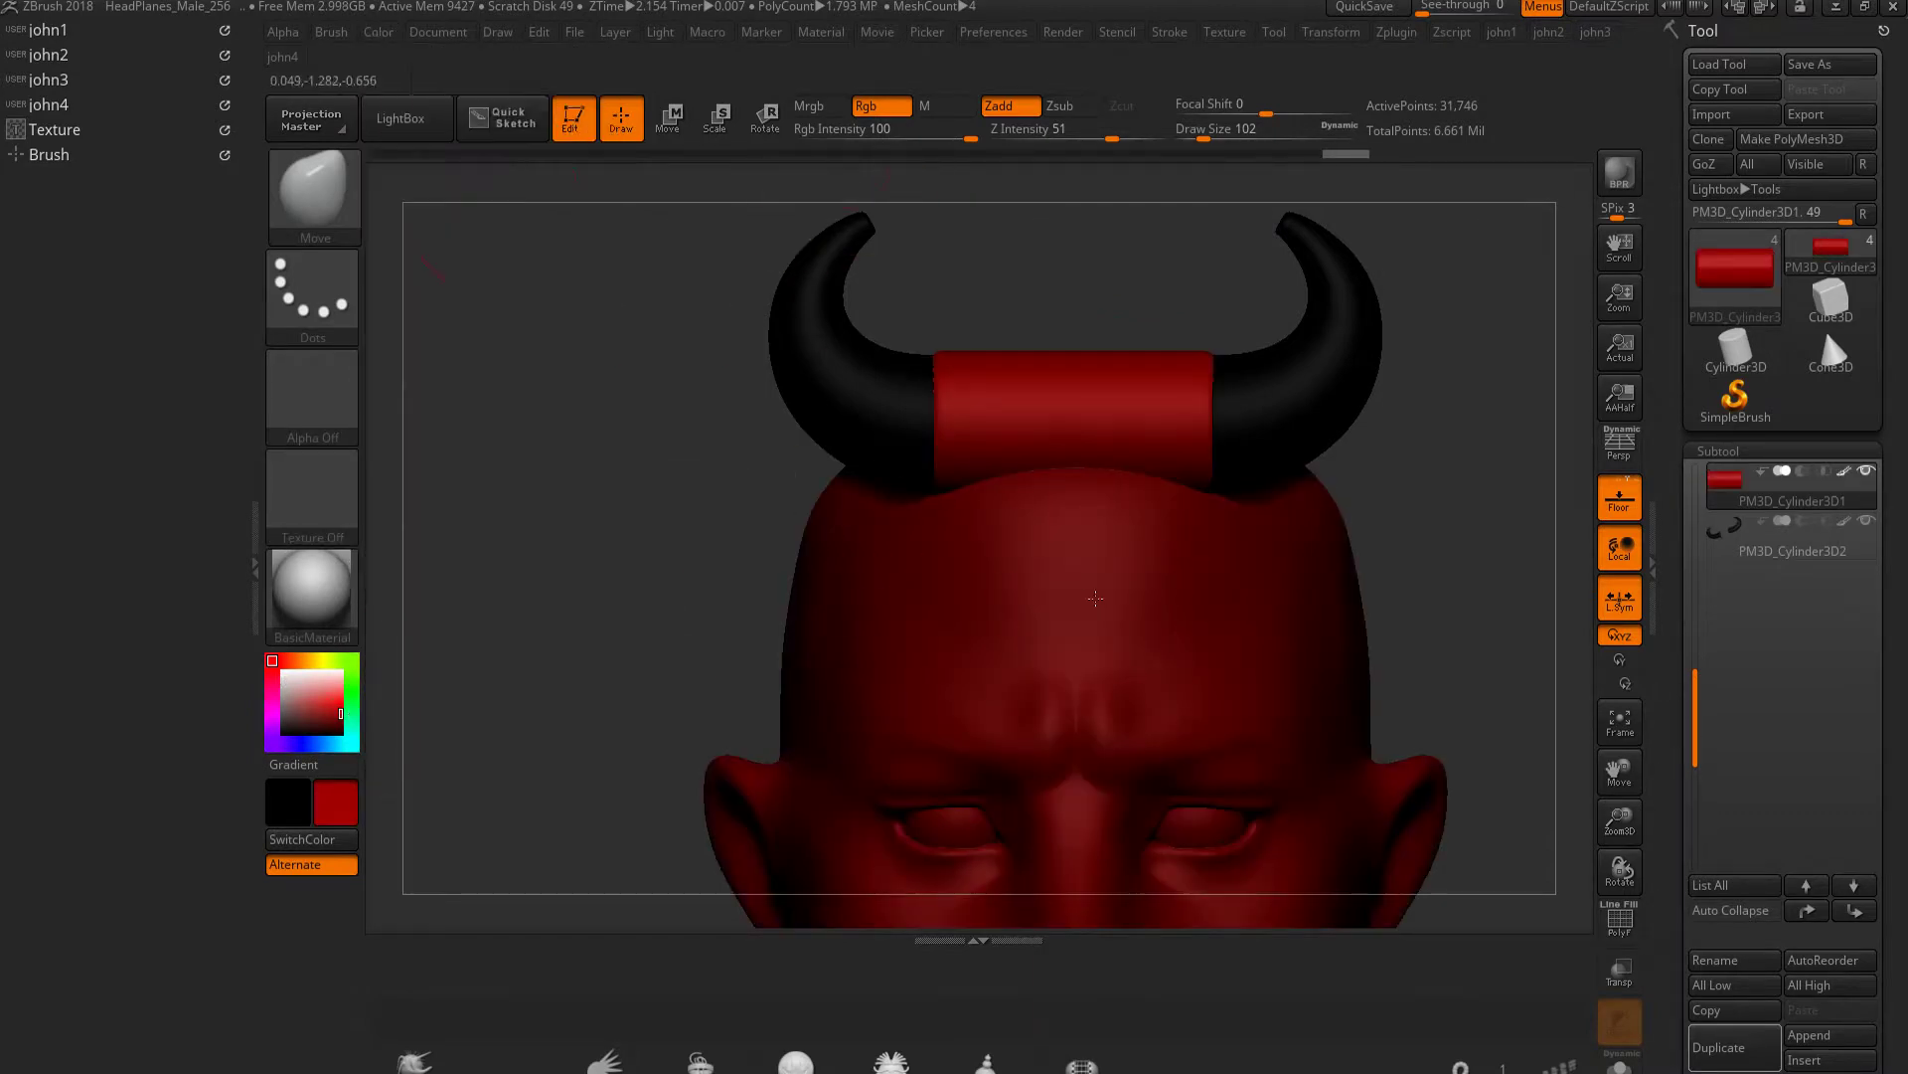
click(376, 32)
key(f)
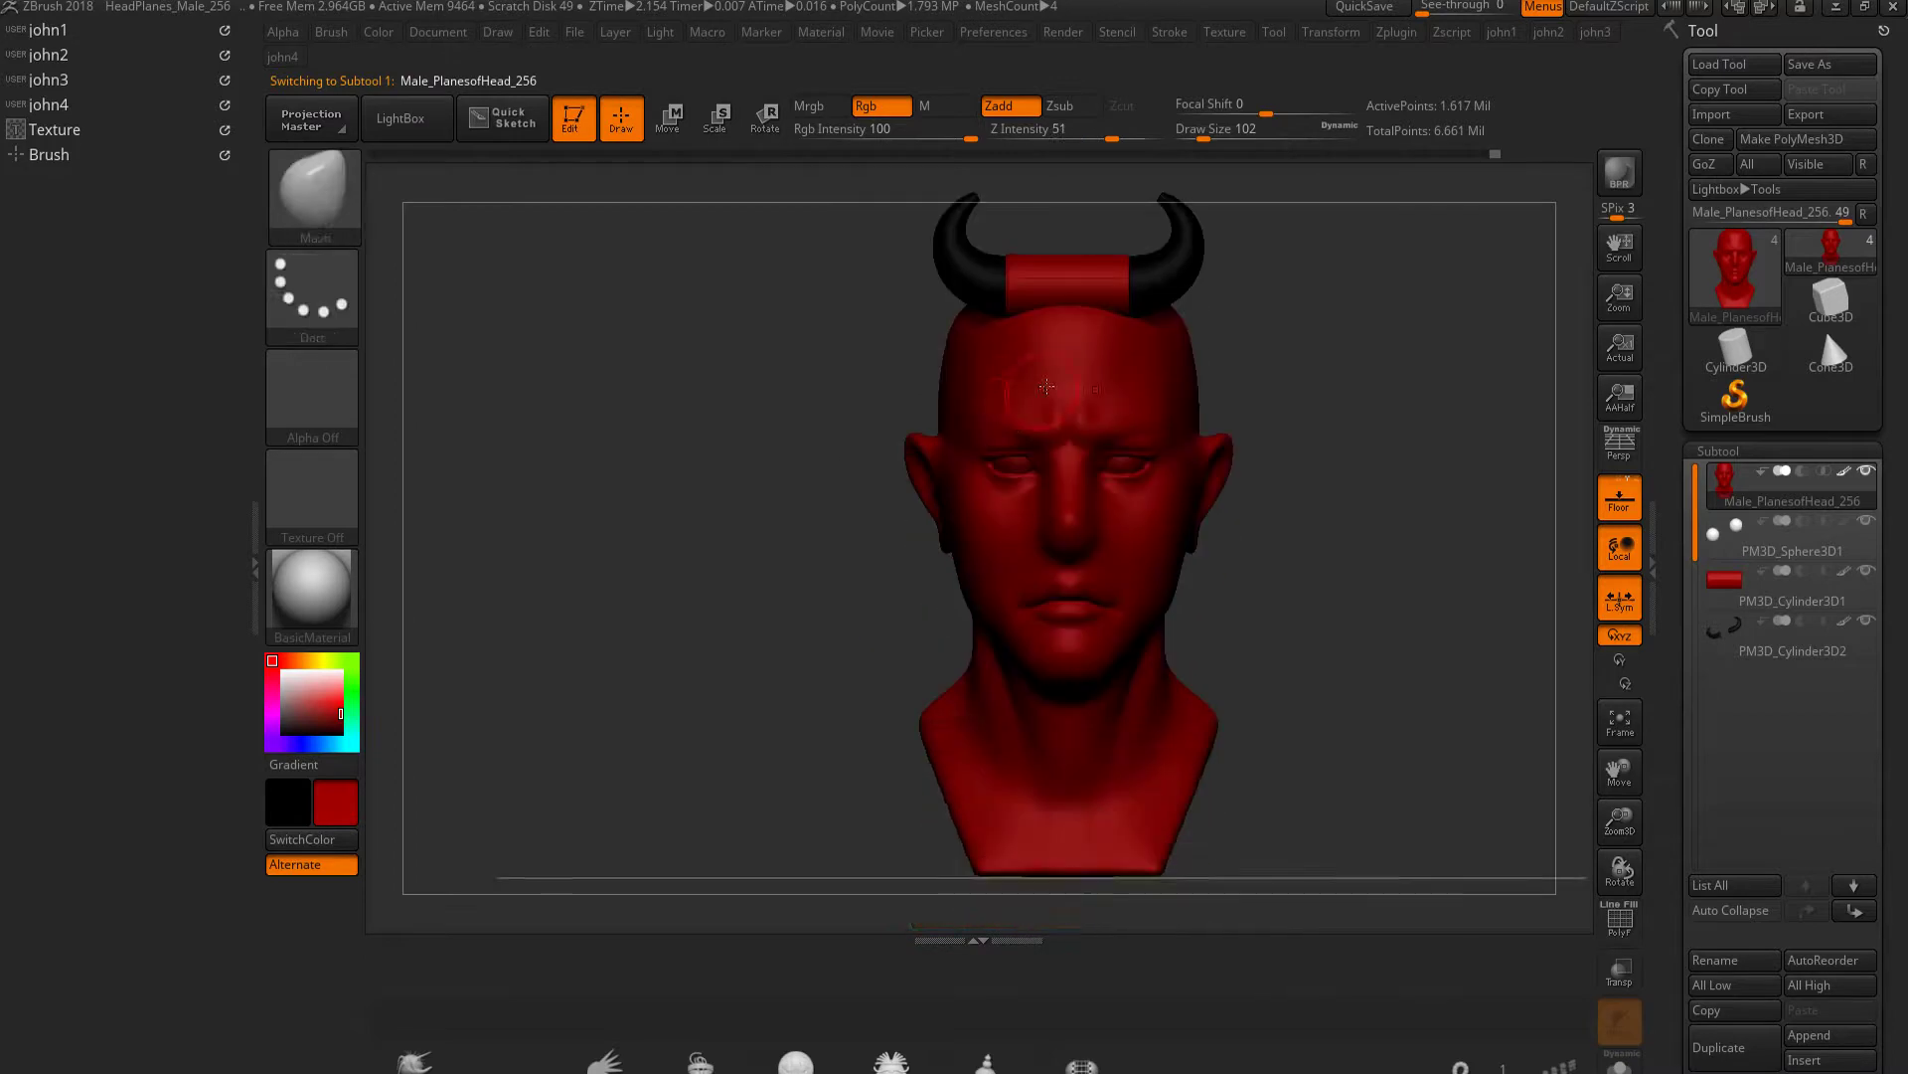
Apply MatCap White01 to the head, then switch it back to BasicMaterial
click(311, 595)
click(913, 603)
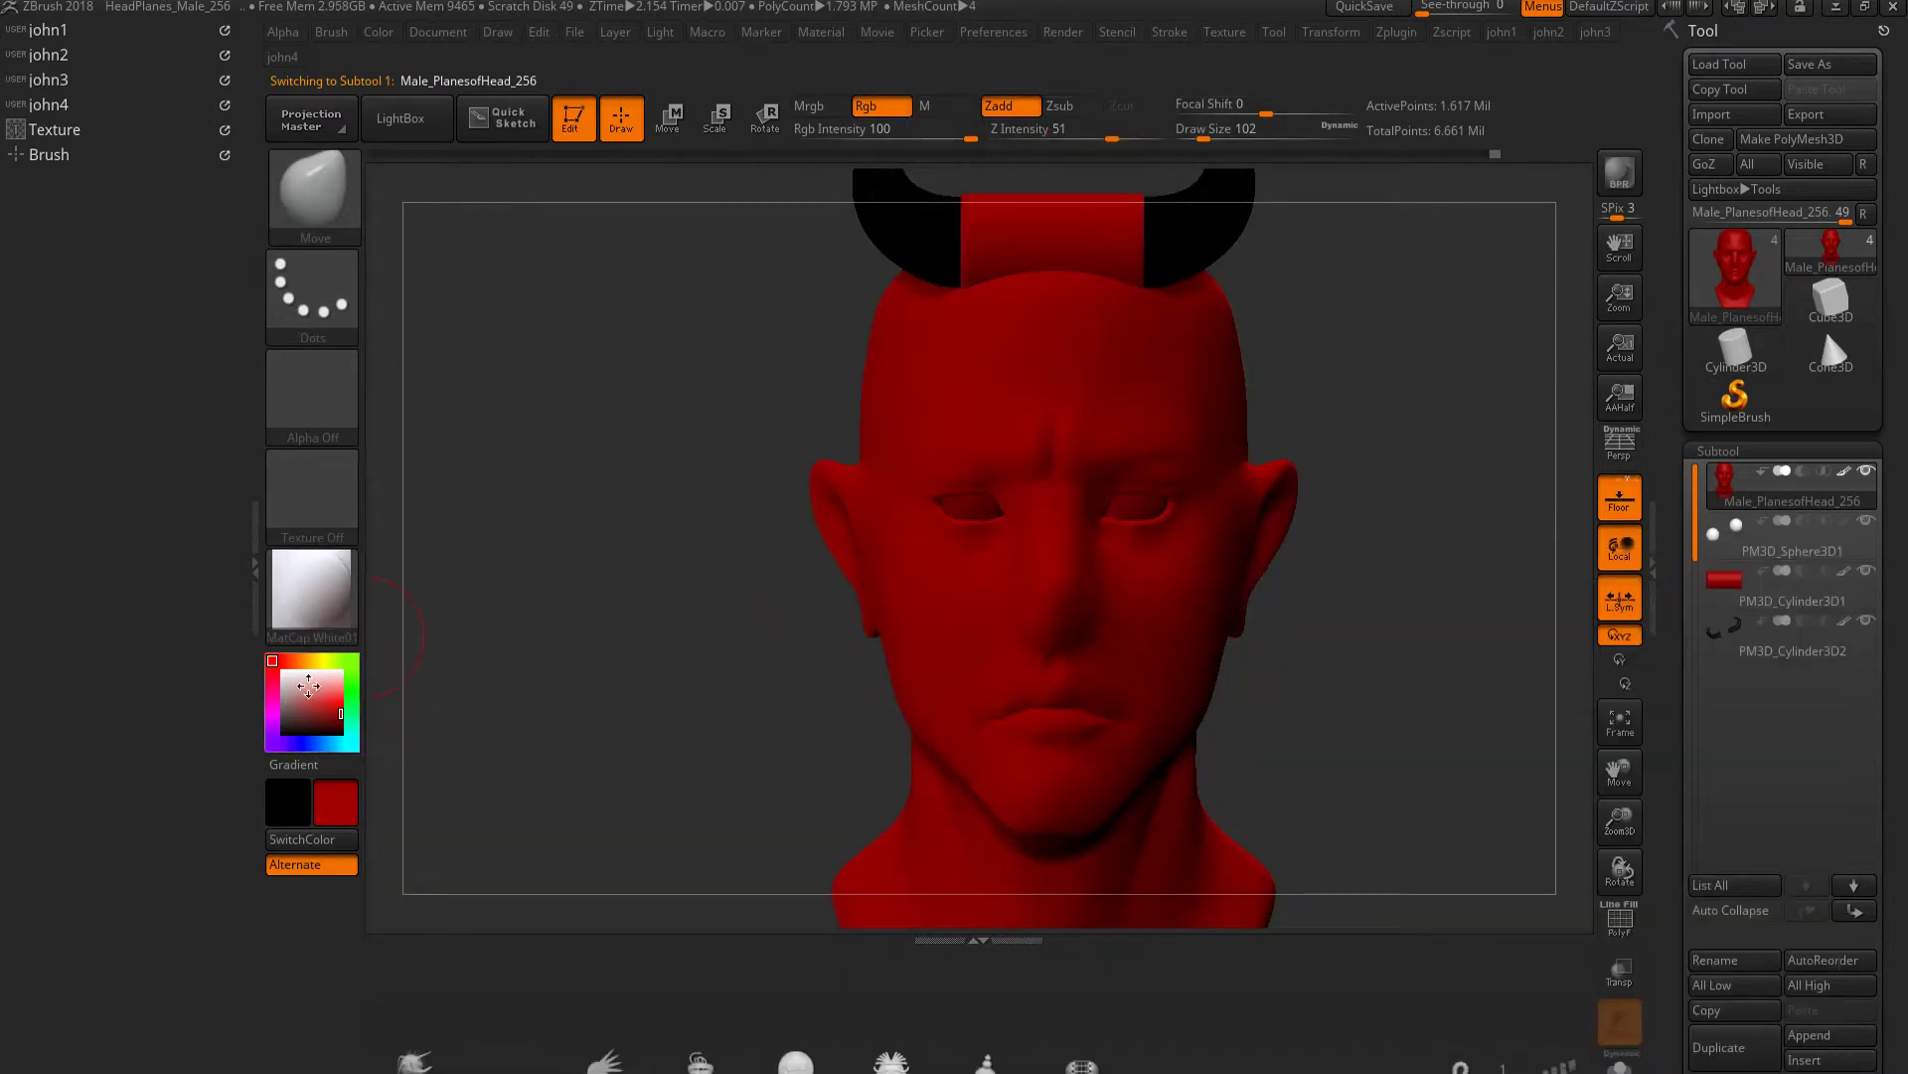
click(283, 693)
click(311, 594)
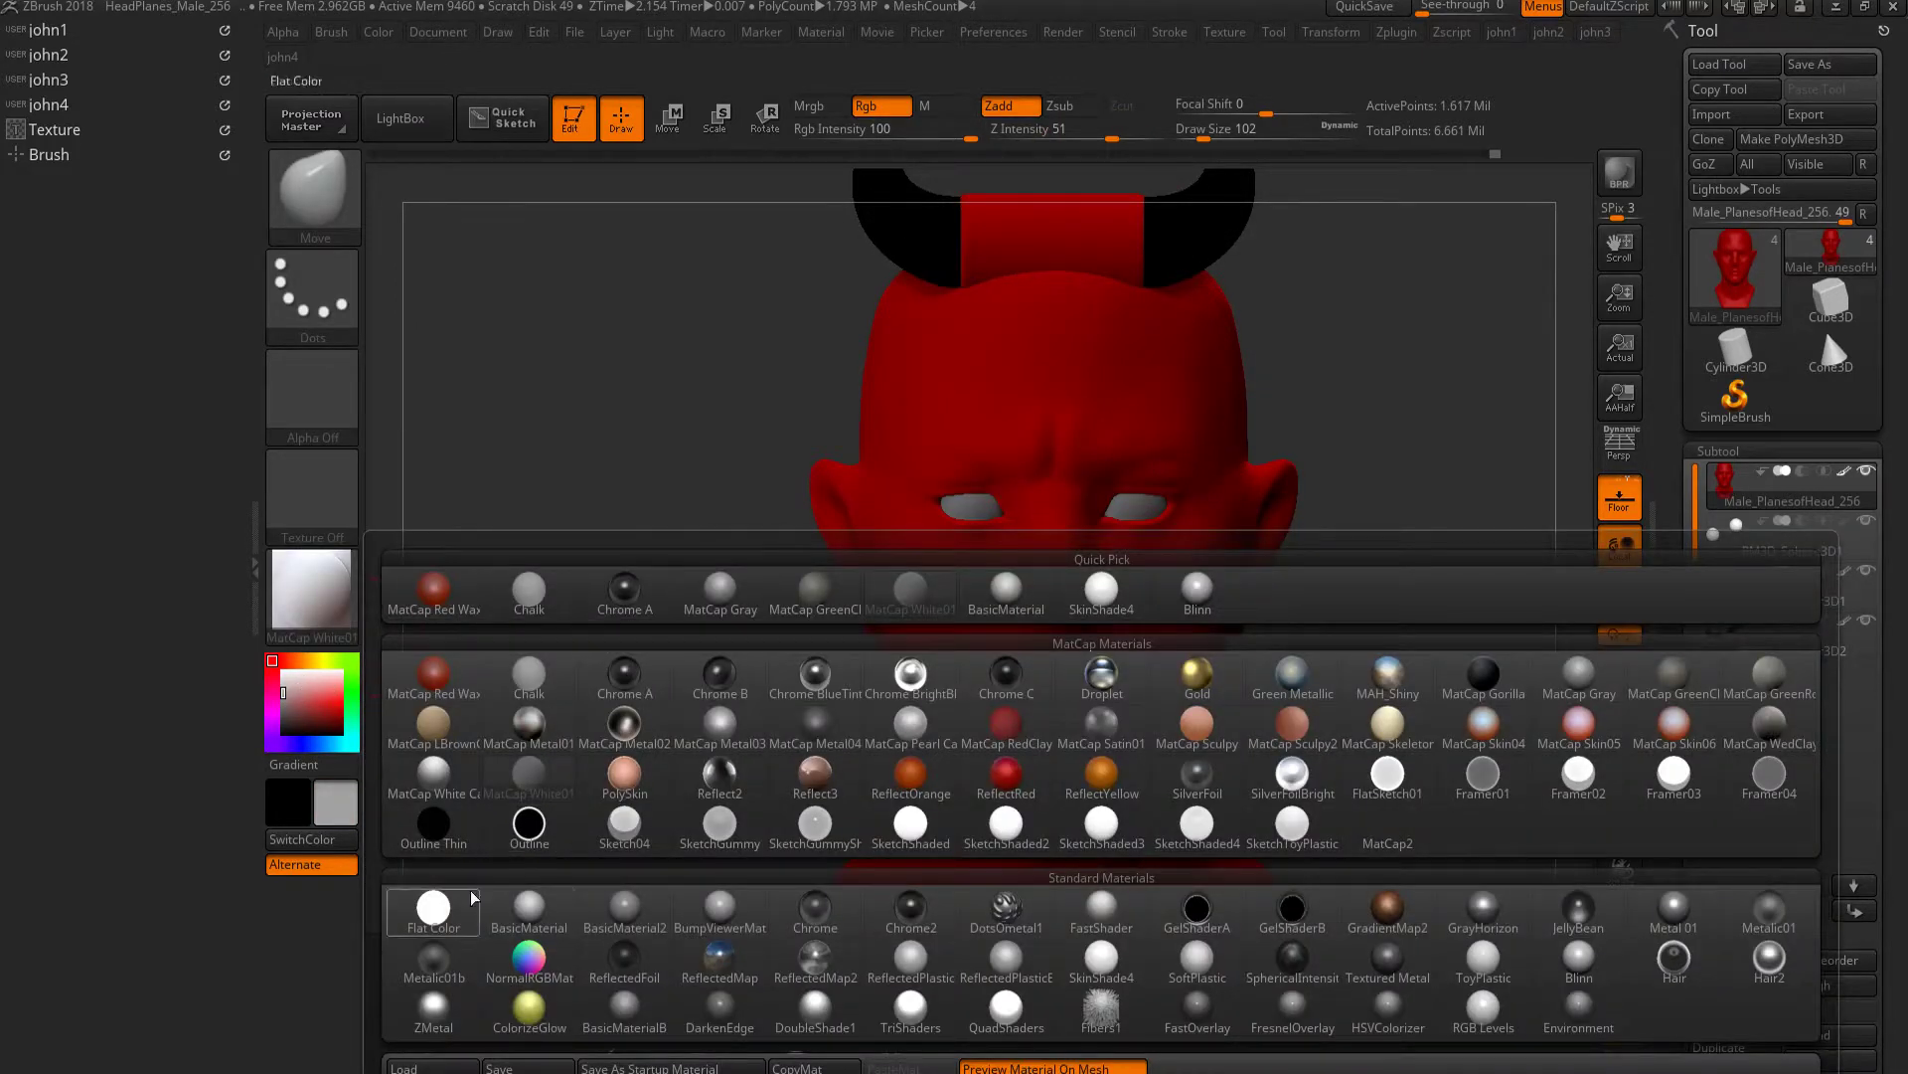
click(529, 907)
click(1845, 587)
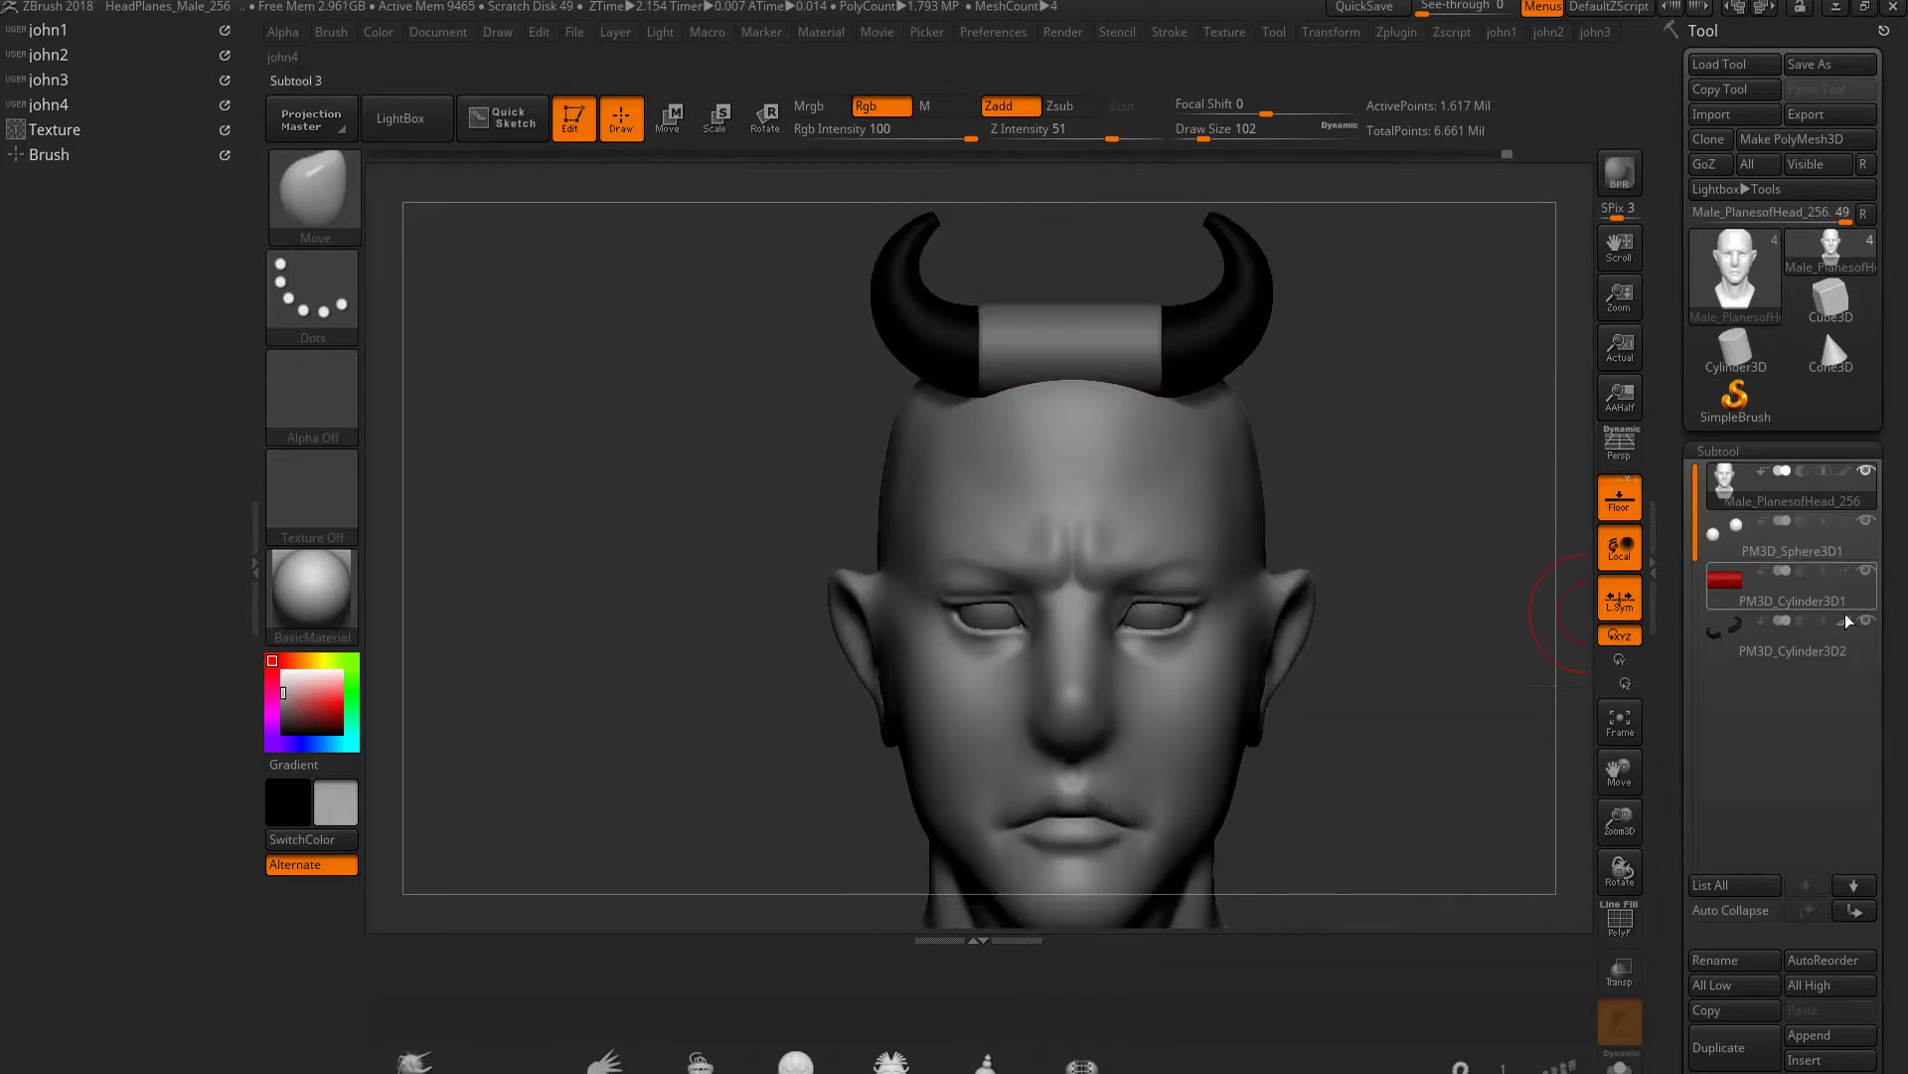
drag(1333, 576, 1576, 691)
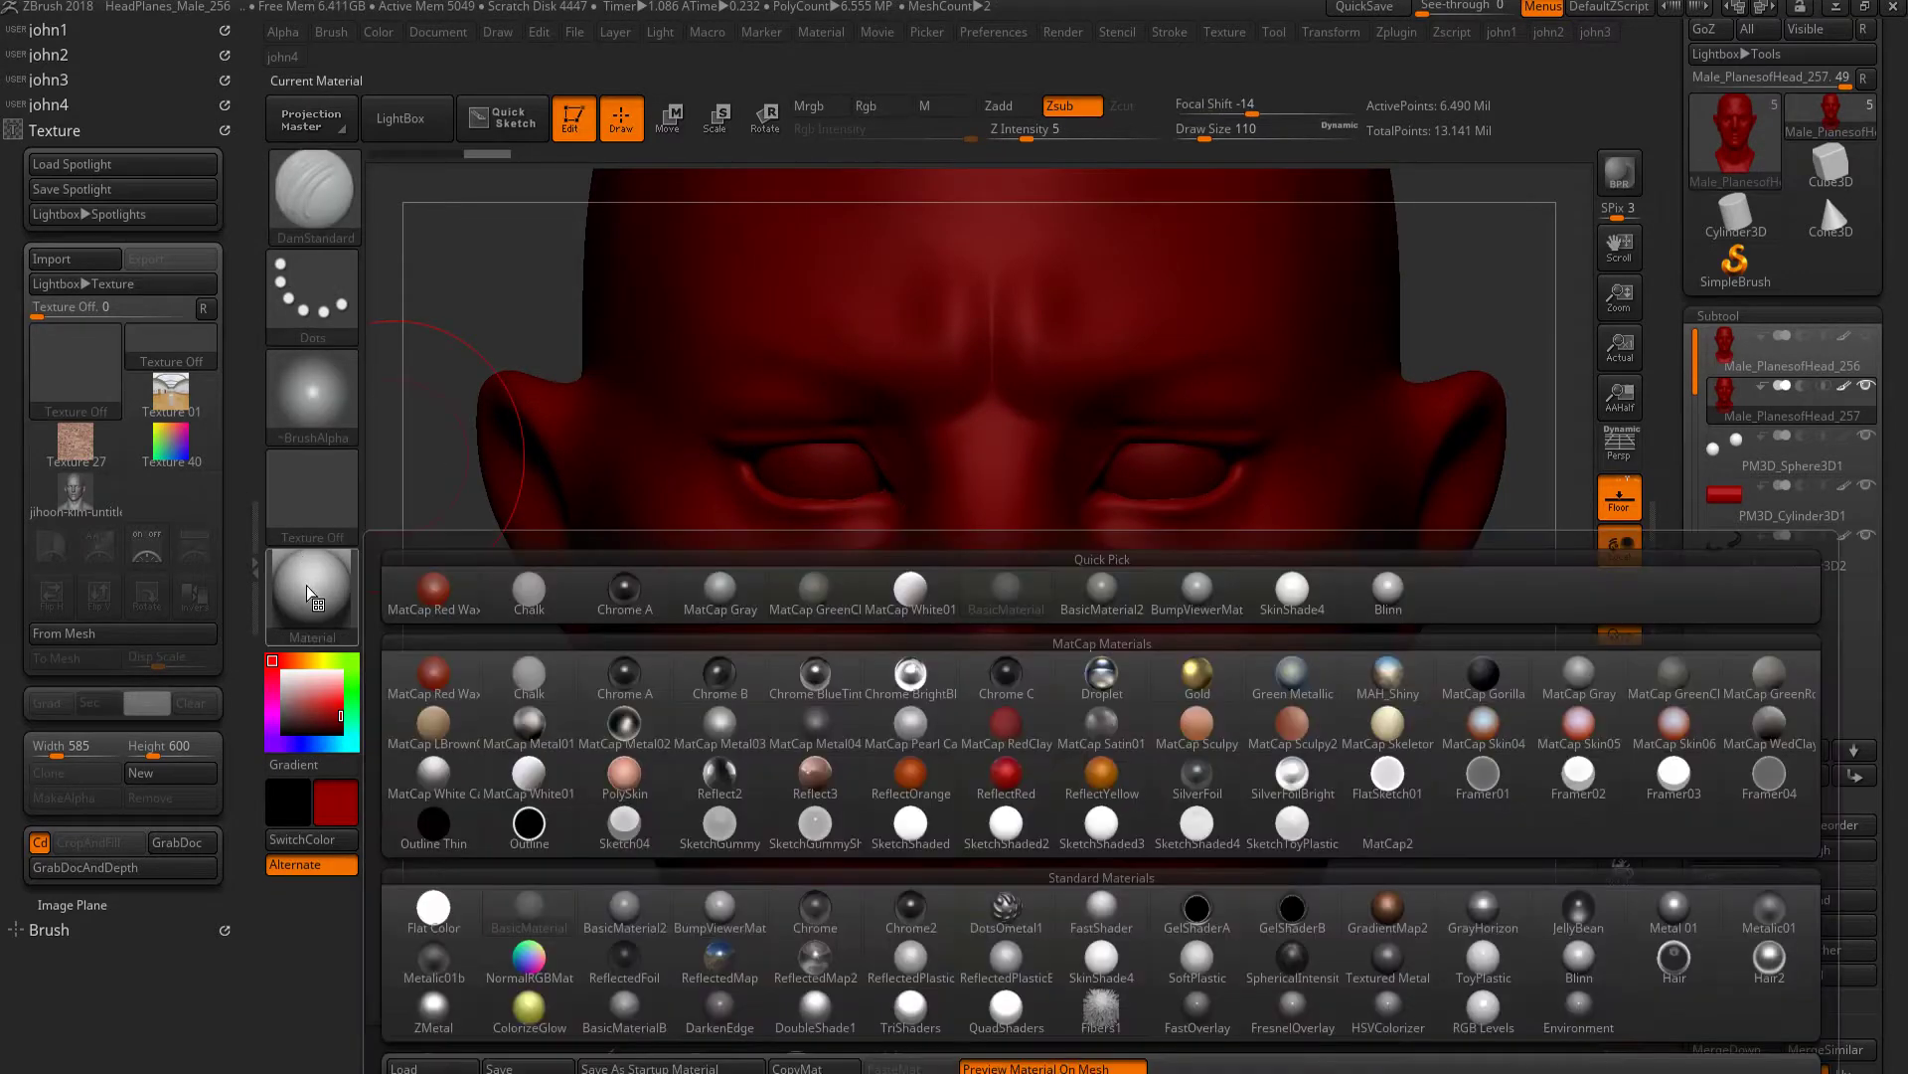
Turn off polypaint on the duplicated Male_PlanesofHead_257 subtool so it shows grey
click(1846, 388)
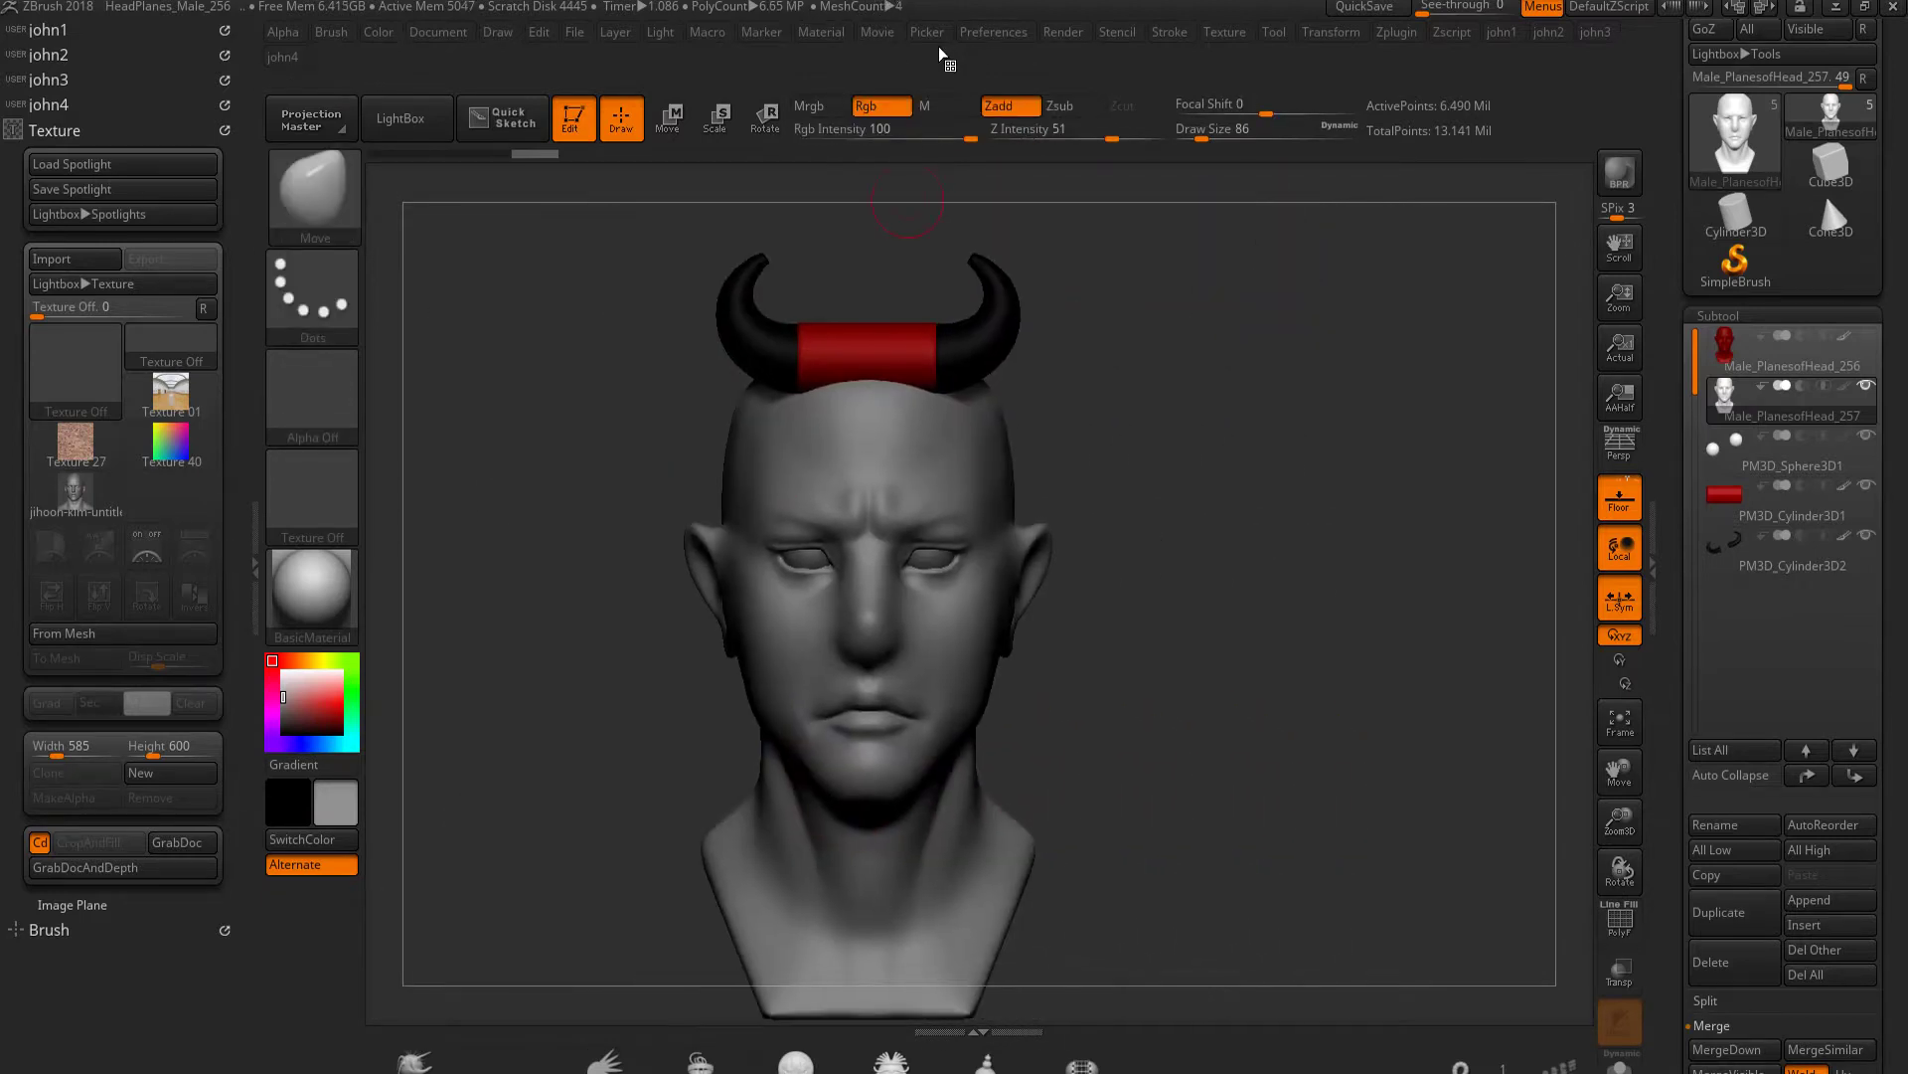
click(989, 33)
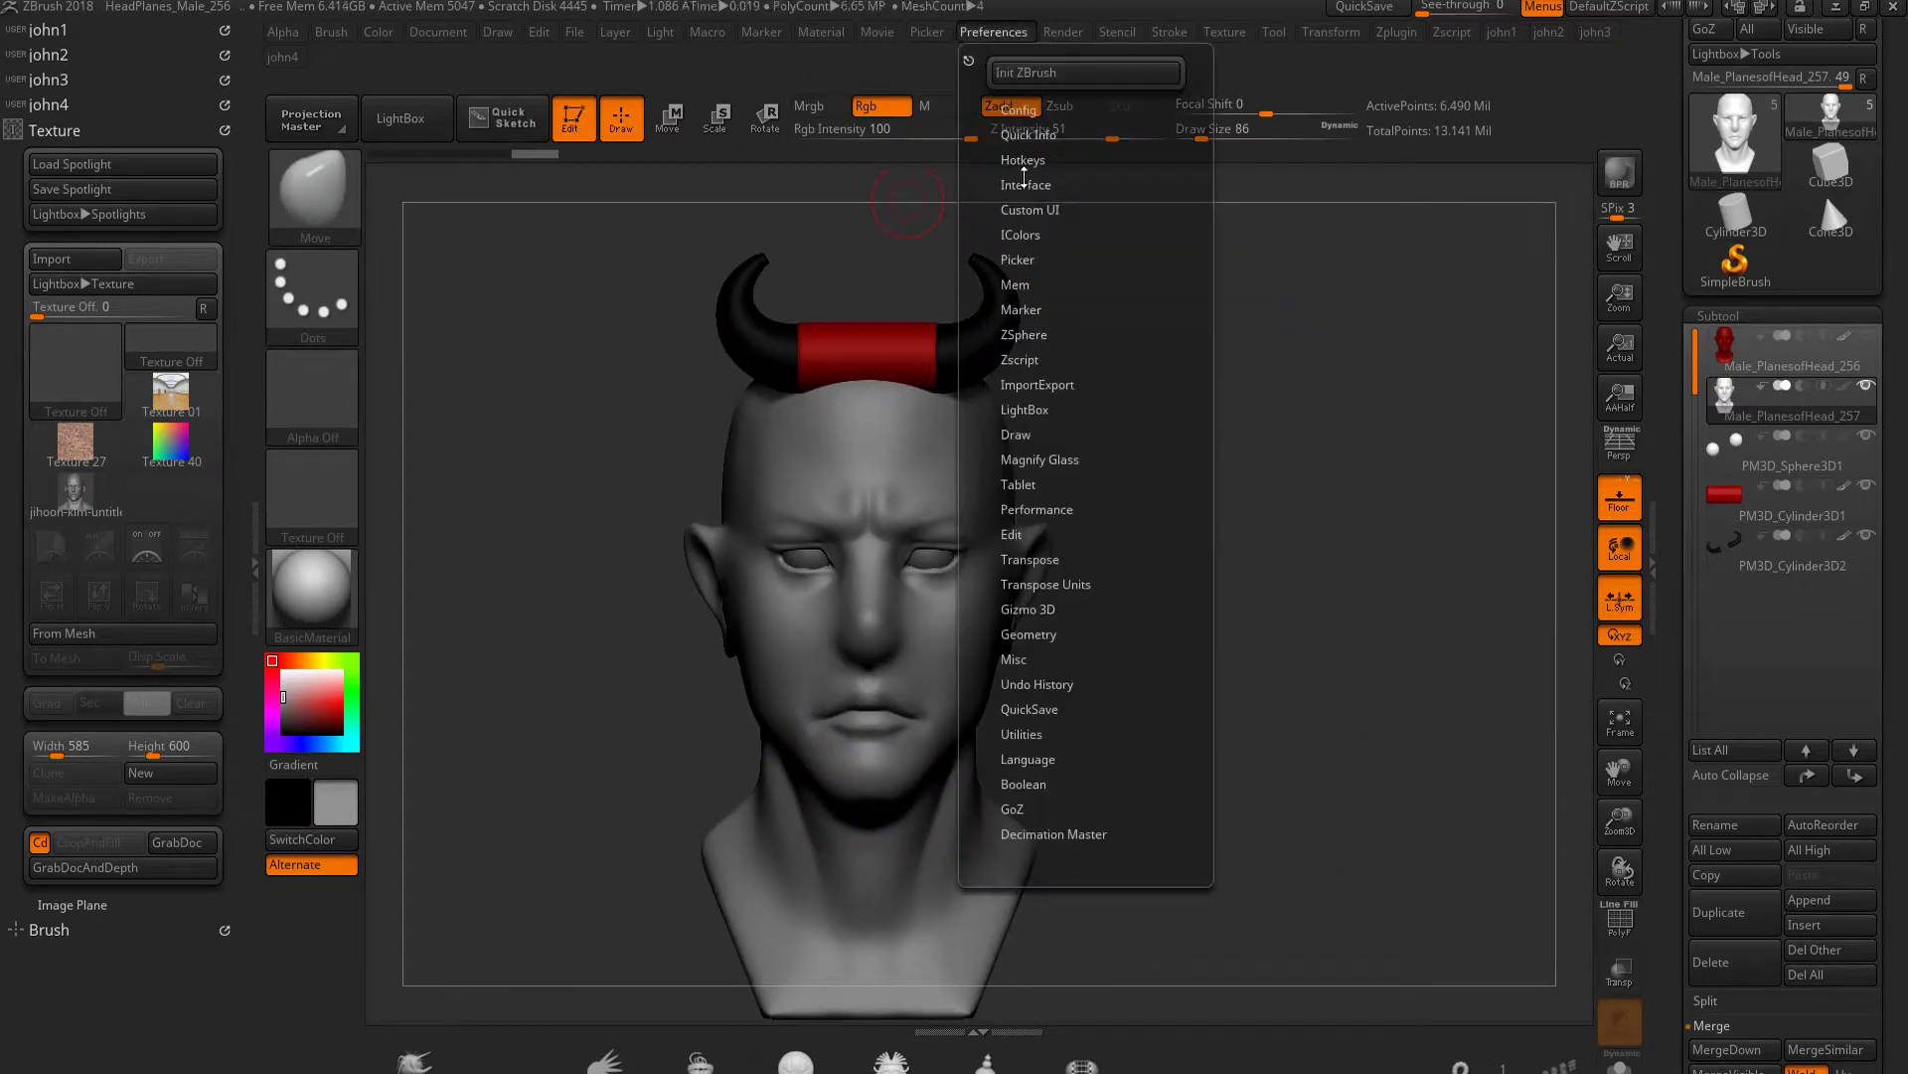
click(1063, 33)
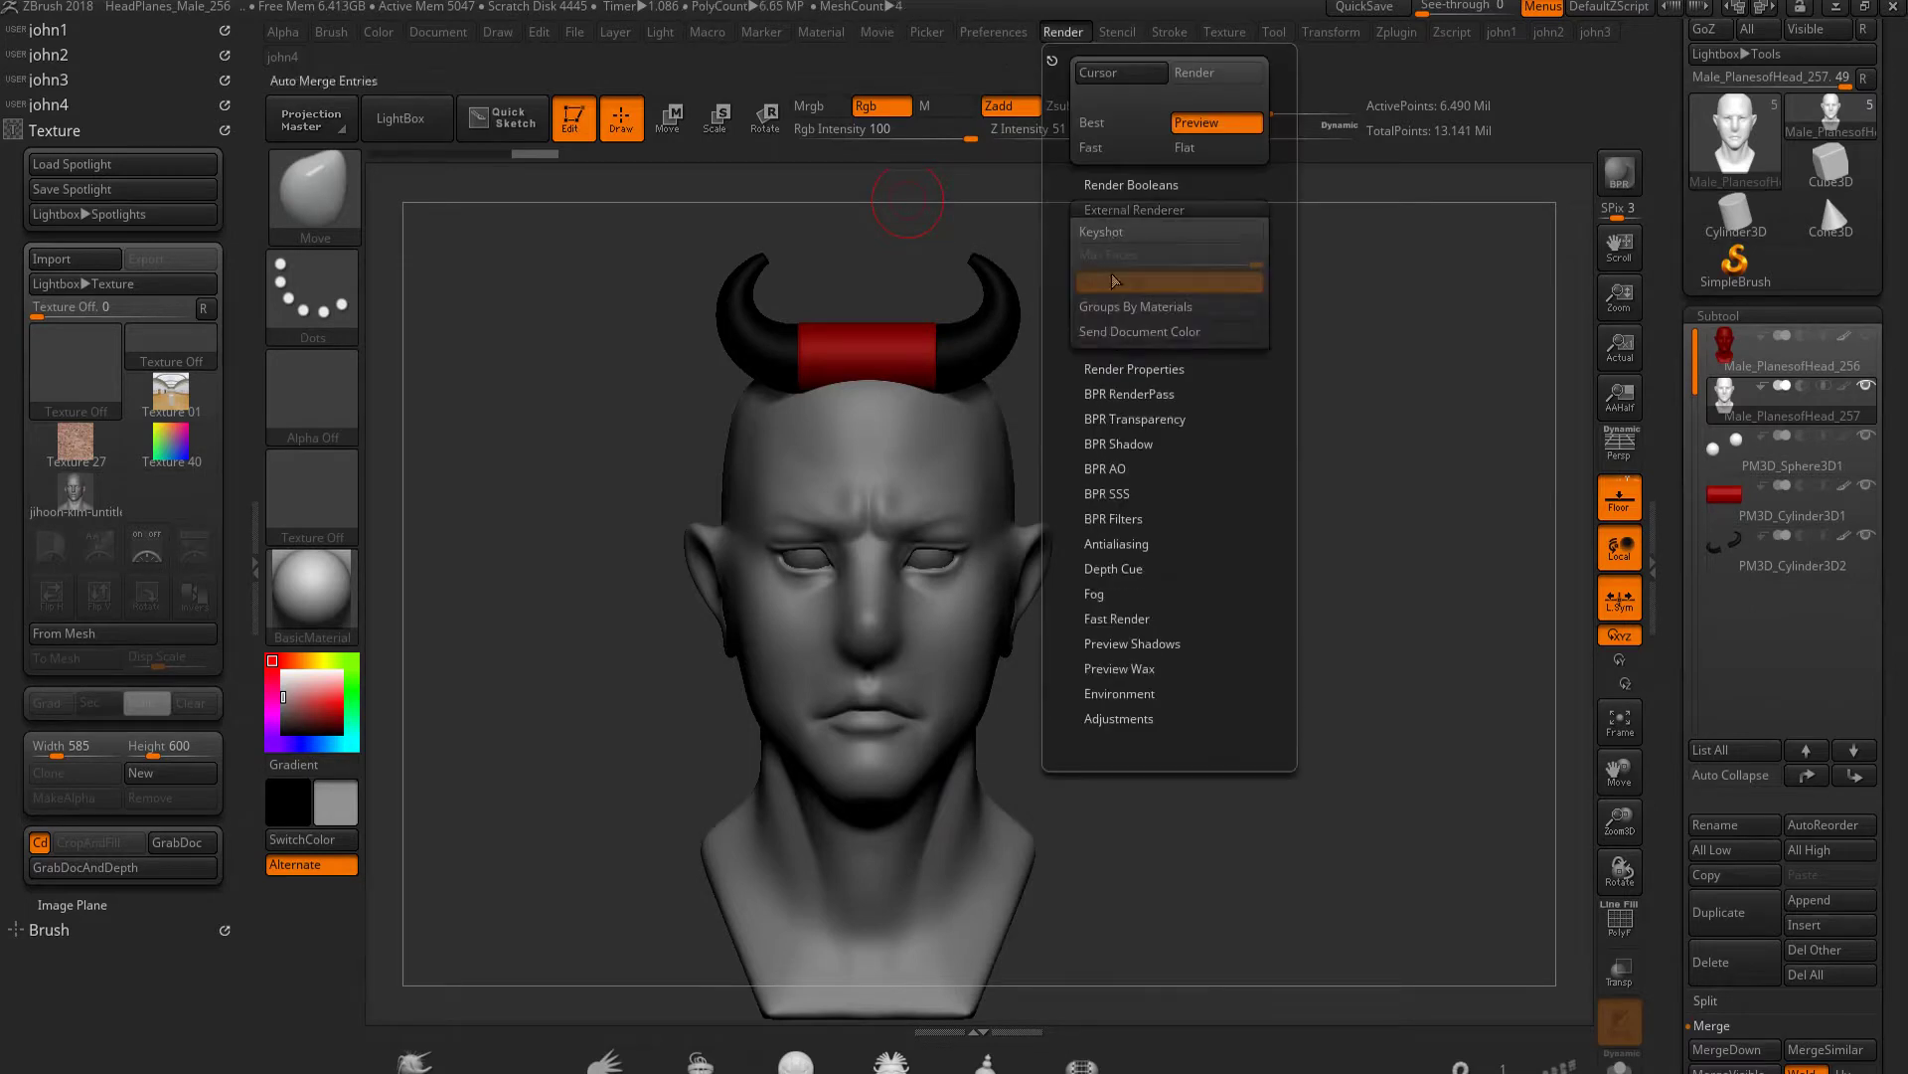
Clear the cheek mask and drop the copied head to a lower subdivision level
click(1108, 348)
right_drag(931, 686, 1014, 694)
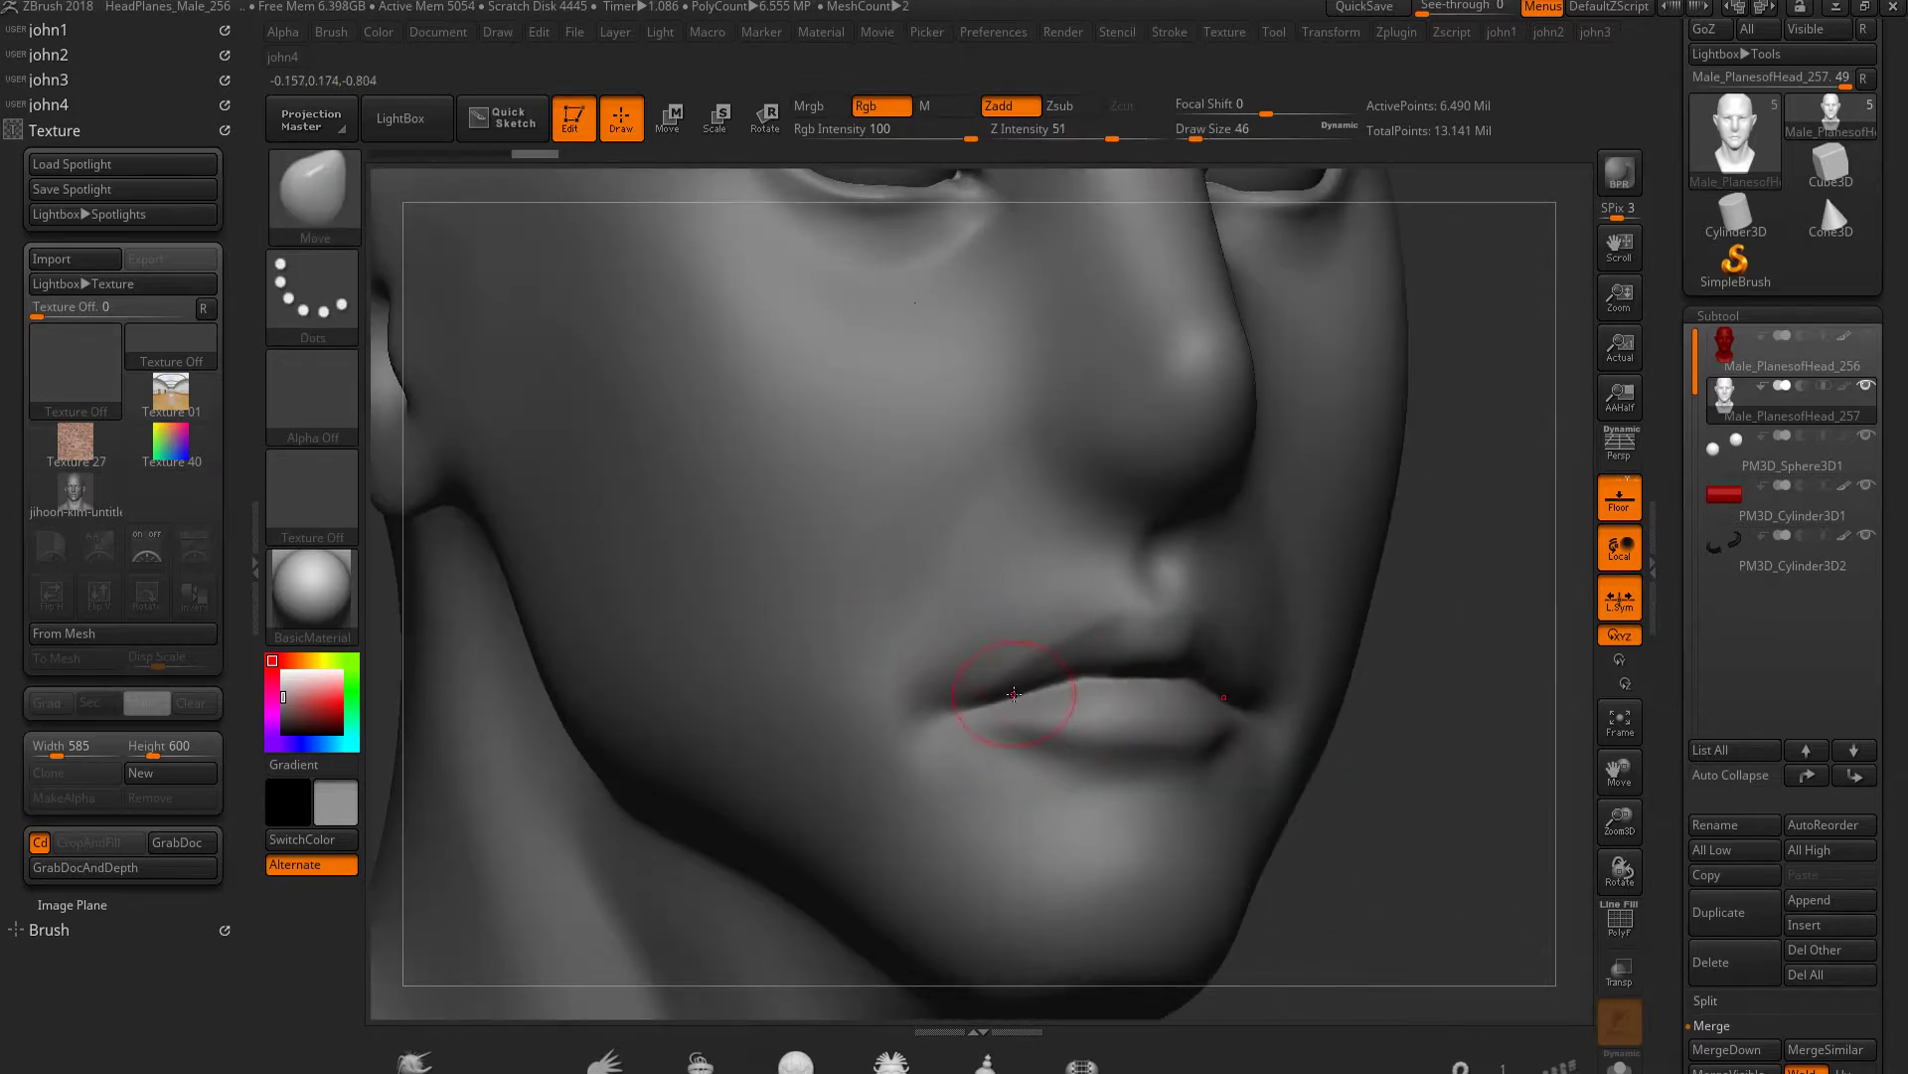
ctrl+click(930, 520)
ctrl+click(1024, 179)
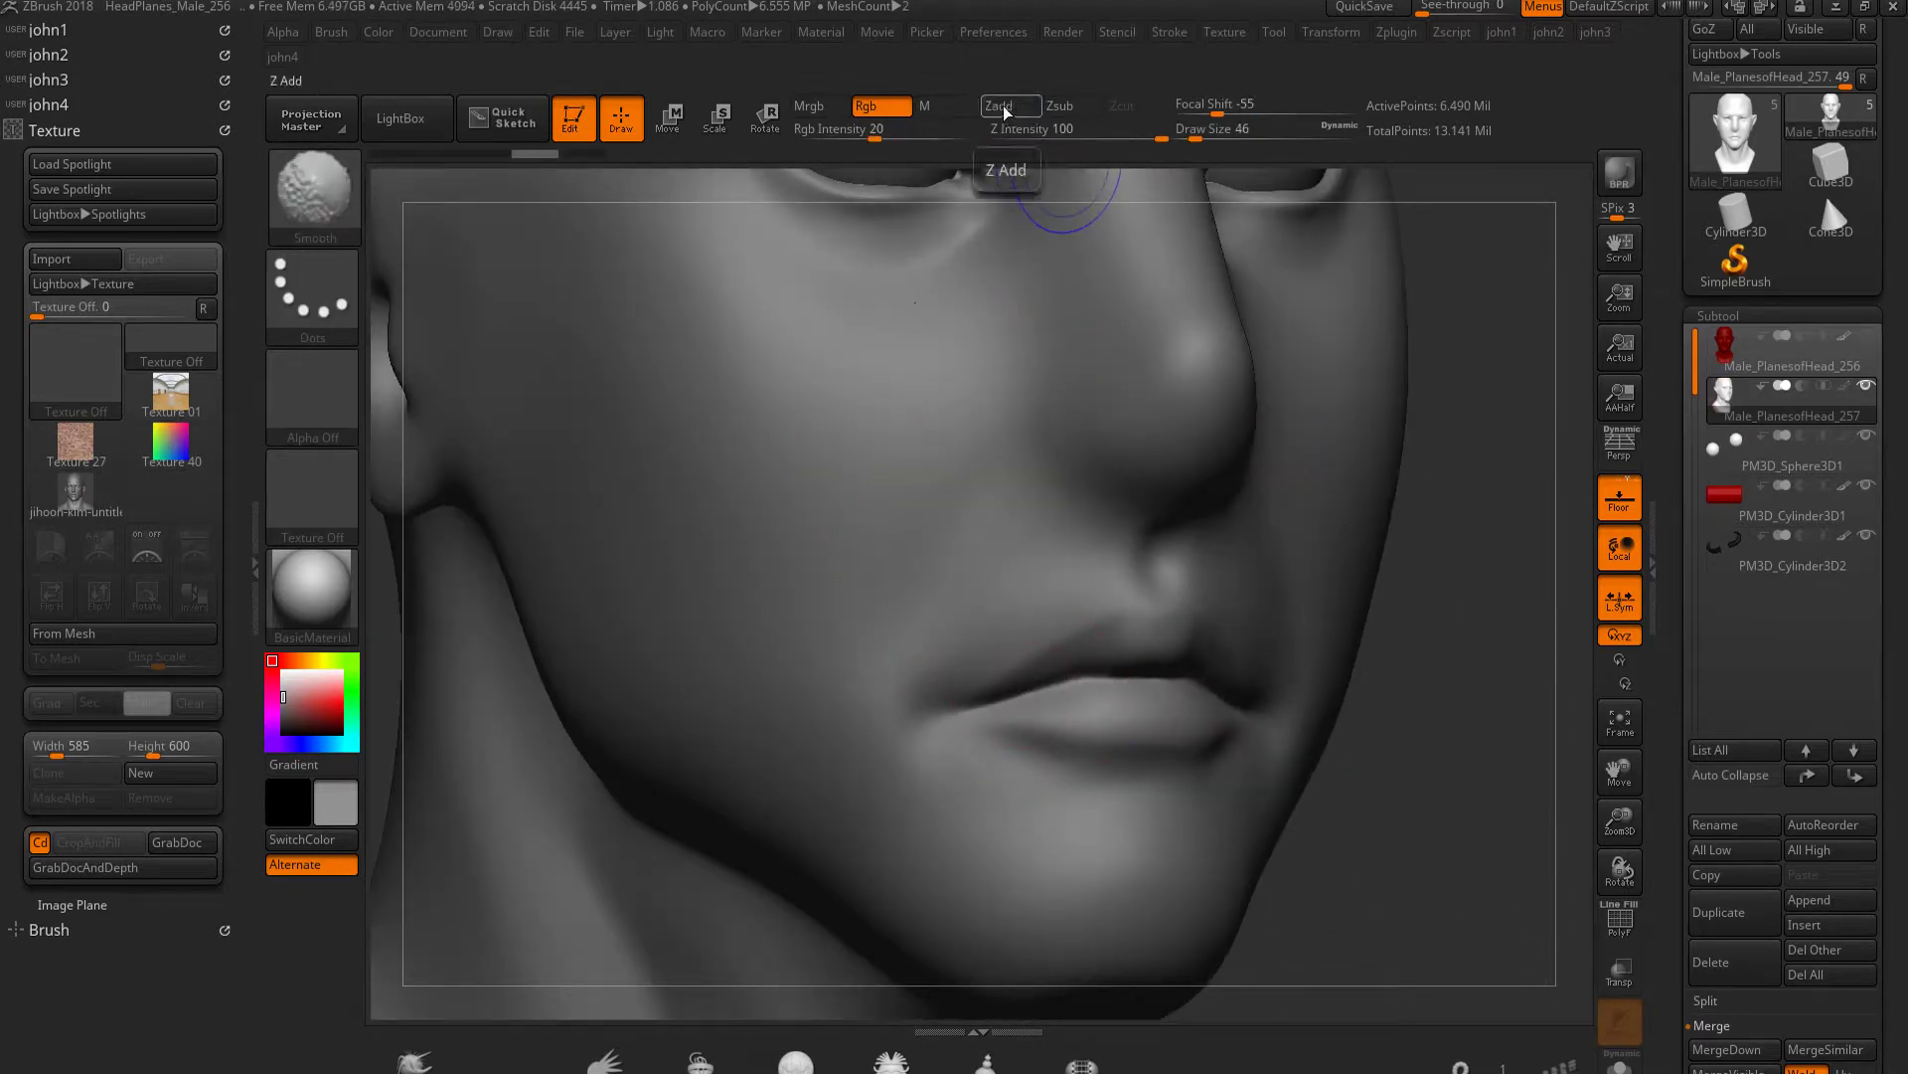
key(shift+d)
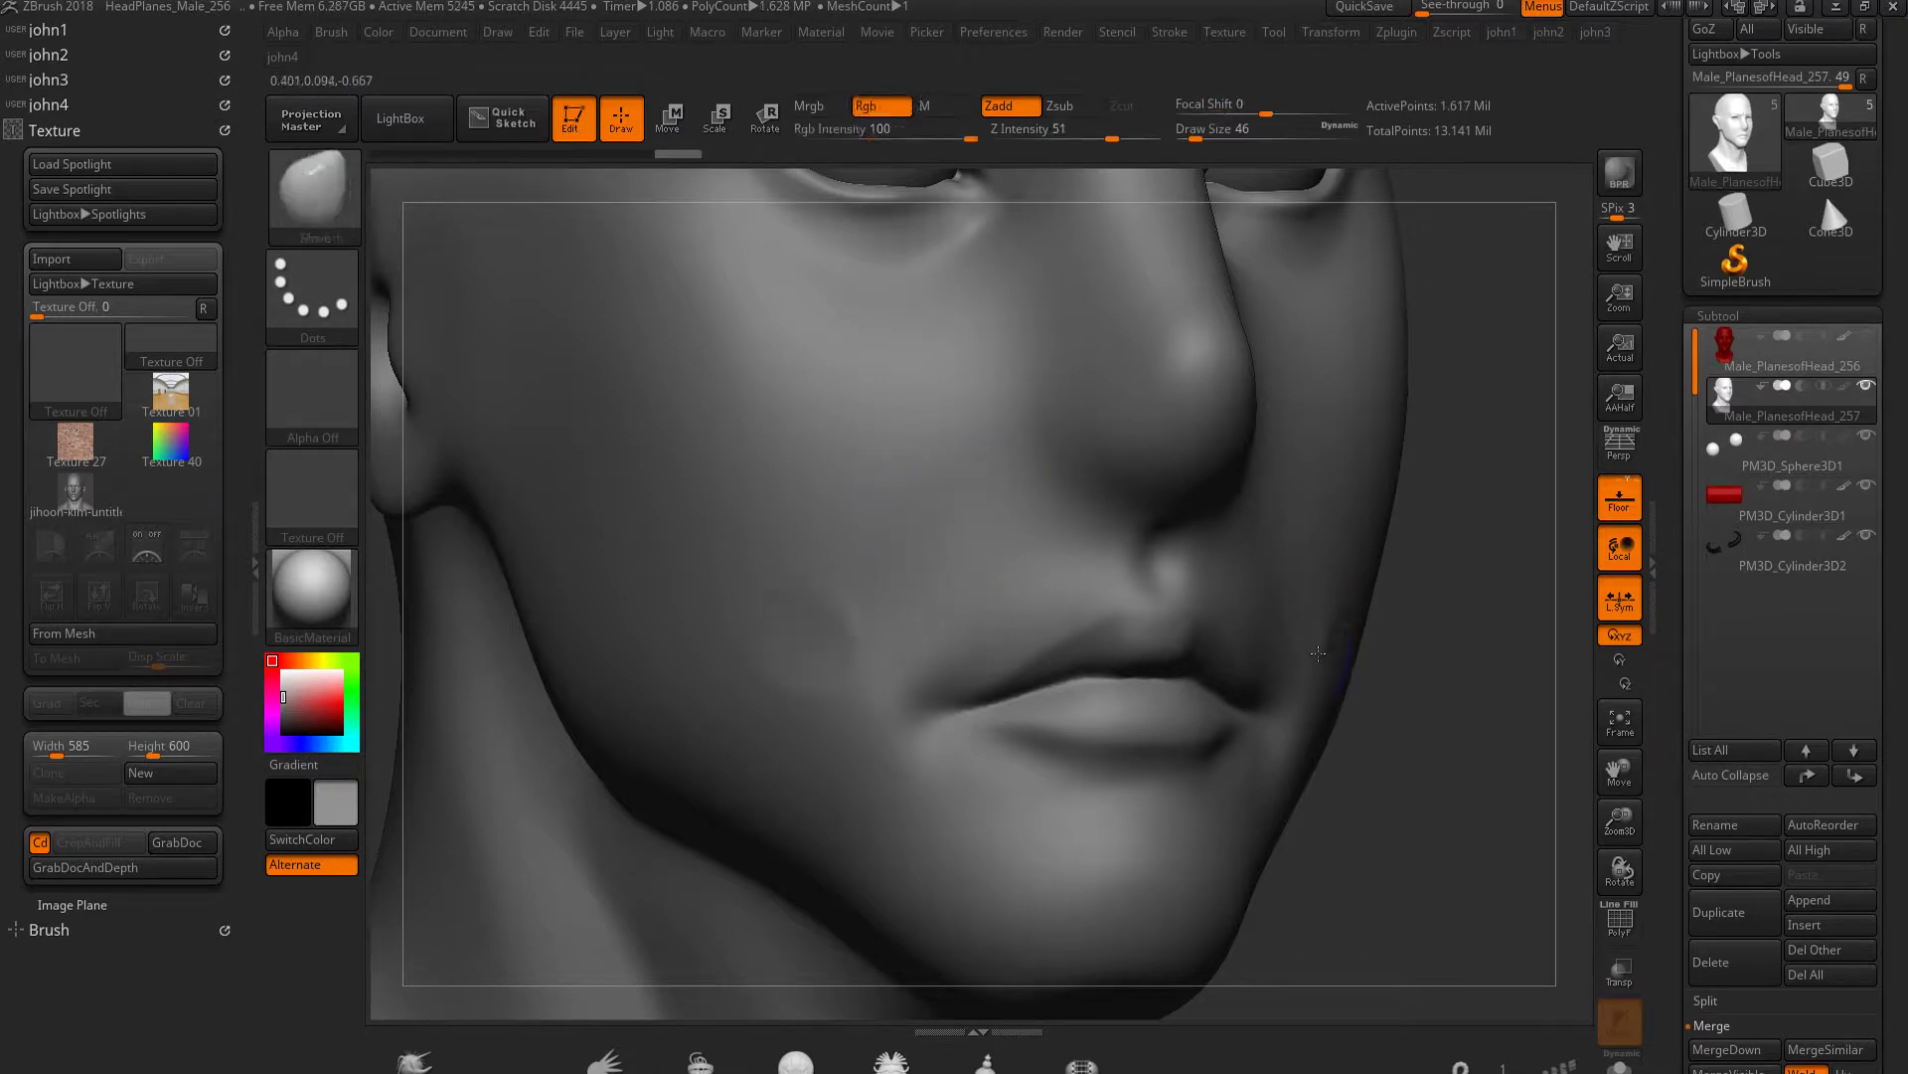
mouse_move(1279, 631)
ctrl+right_down()
mouse_move(1178, 681)
mouse_move(1247, 668)
mouse_move(1246, 565)
mouse_move(1186, 536)
ctrl+right_up()
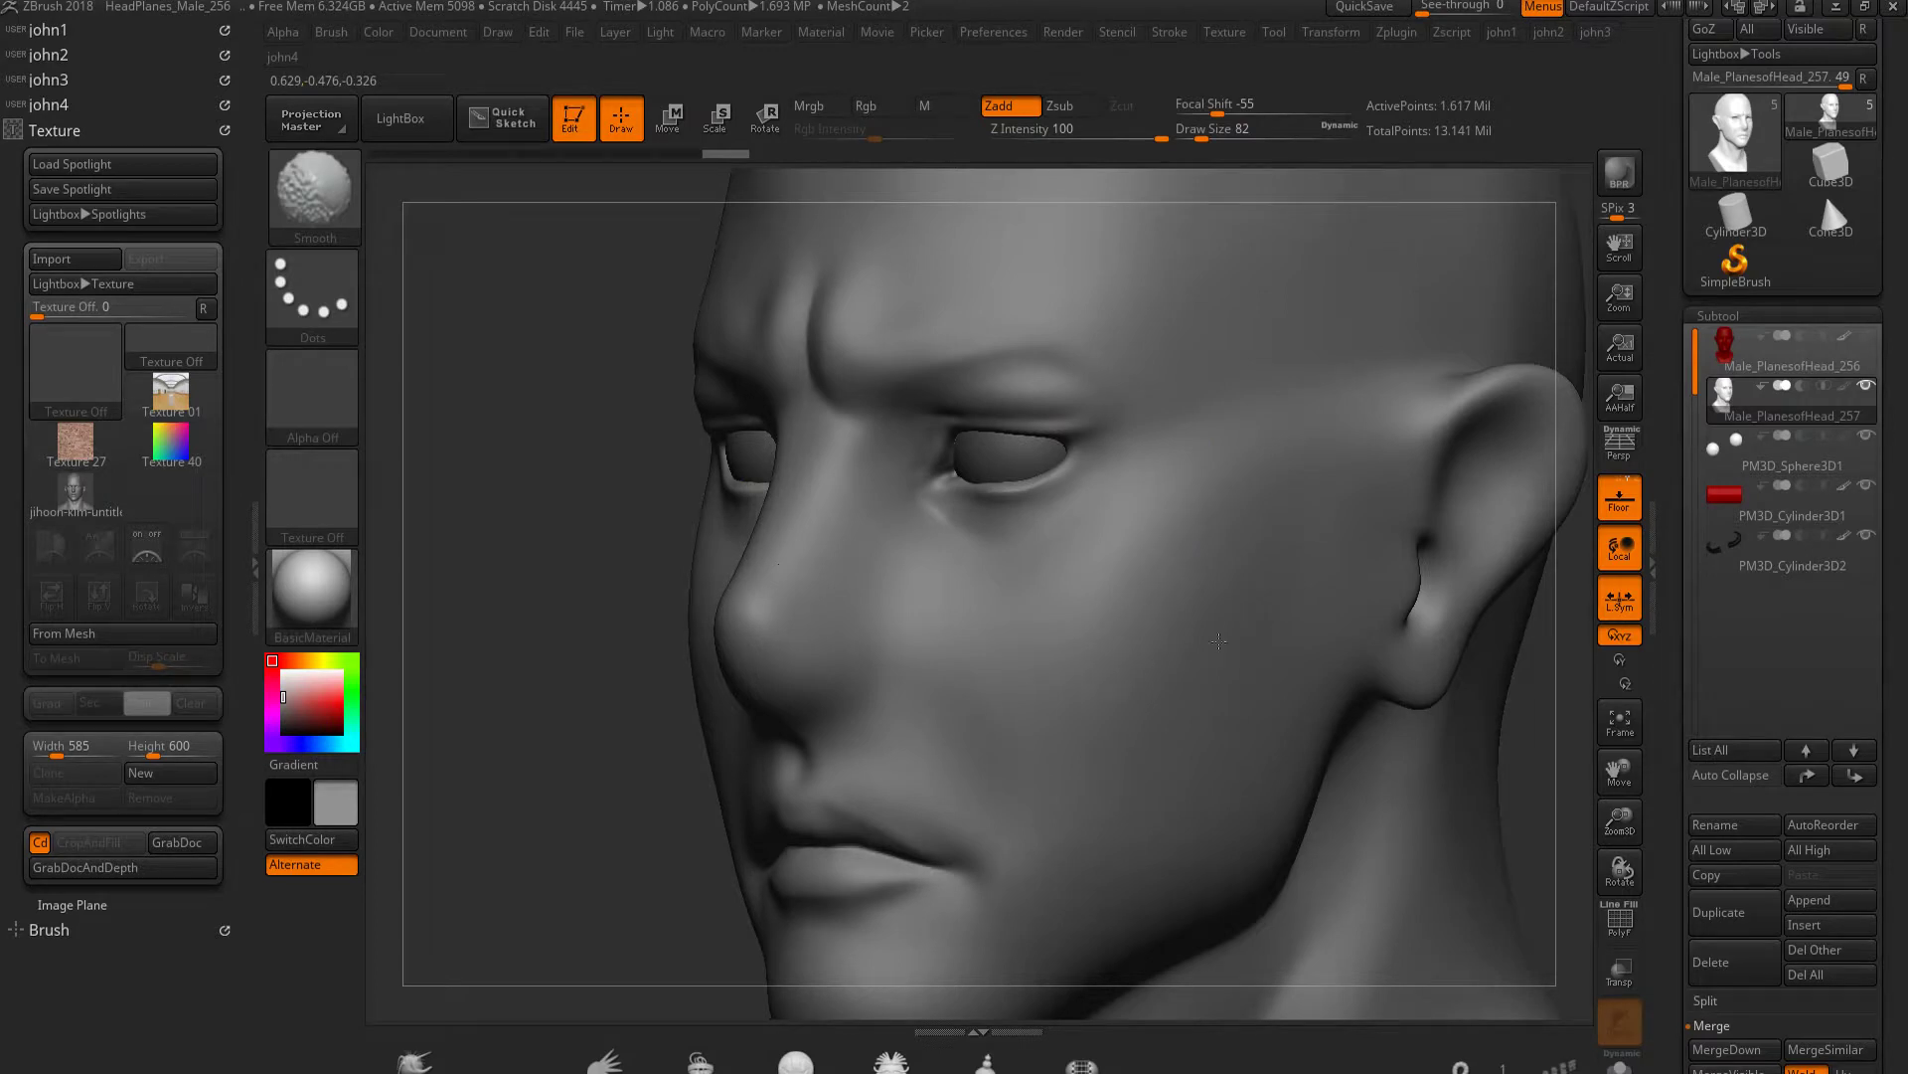
Shift-smooth the lips and the cheek below the eye, then greatly enlarge the brush
right_drag(1219, 641, 599, 532)
mouse_move(606, 734)
right_down()
mouse_move(1405, 801)
mouse_move(1282, 703)
mouse_move(1192, 694)
right_up()
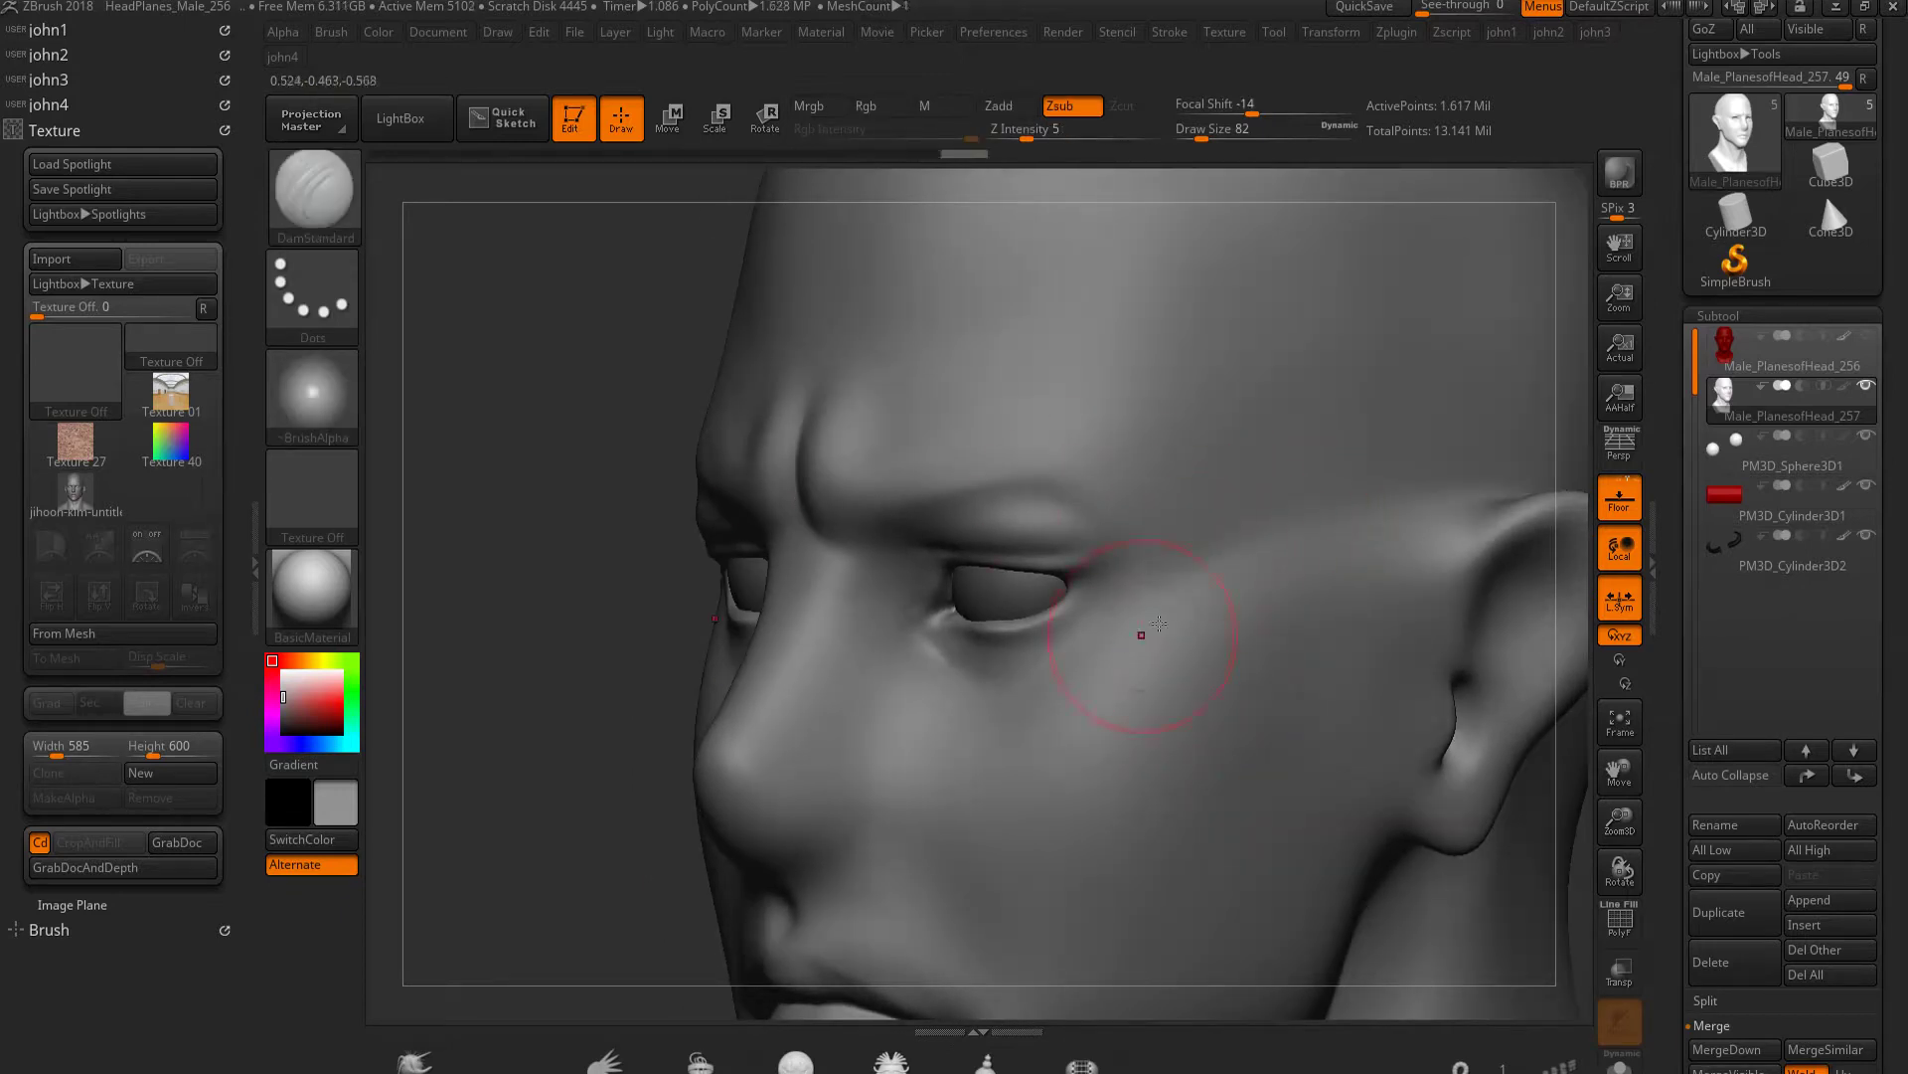
key(shift)
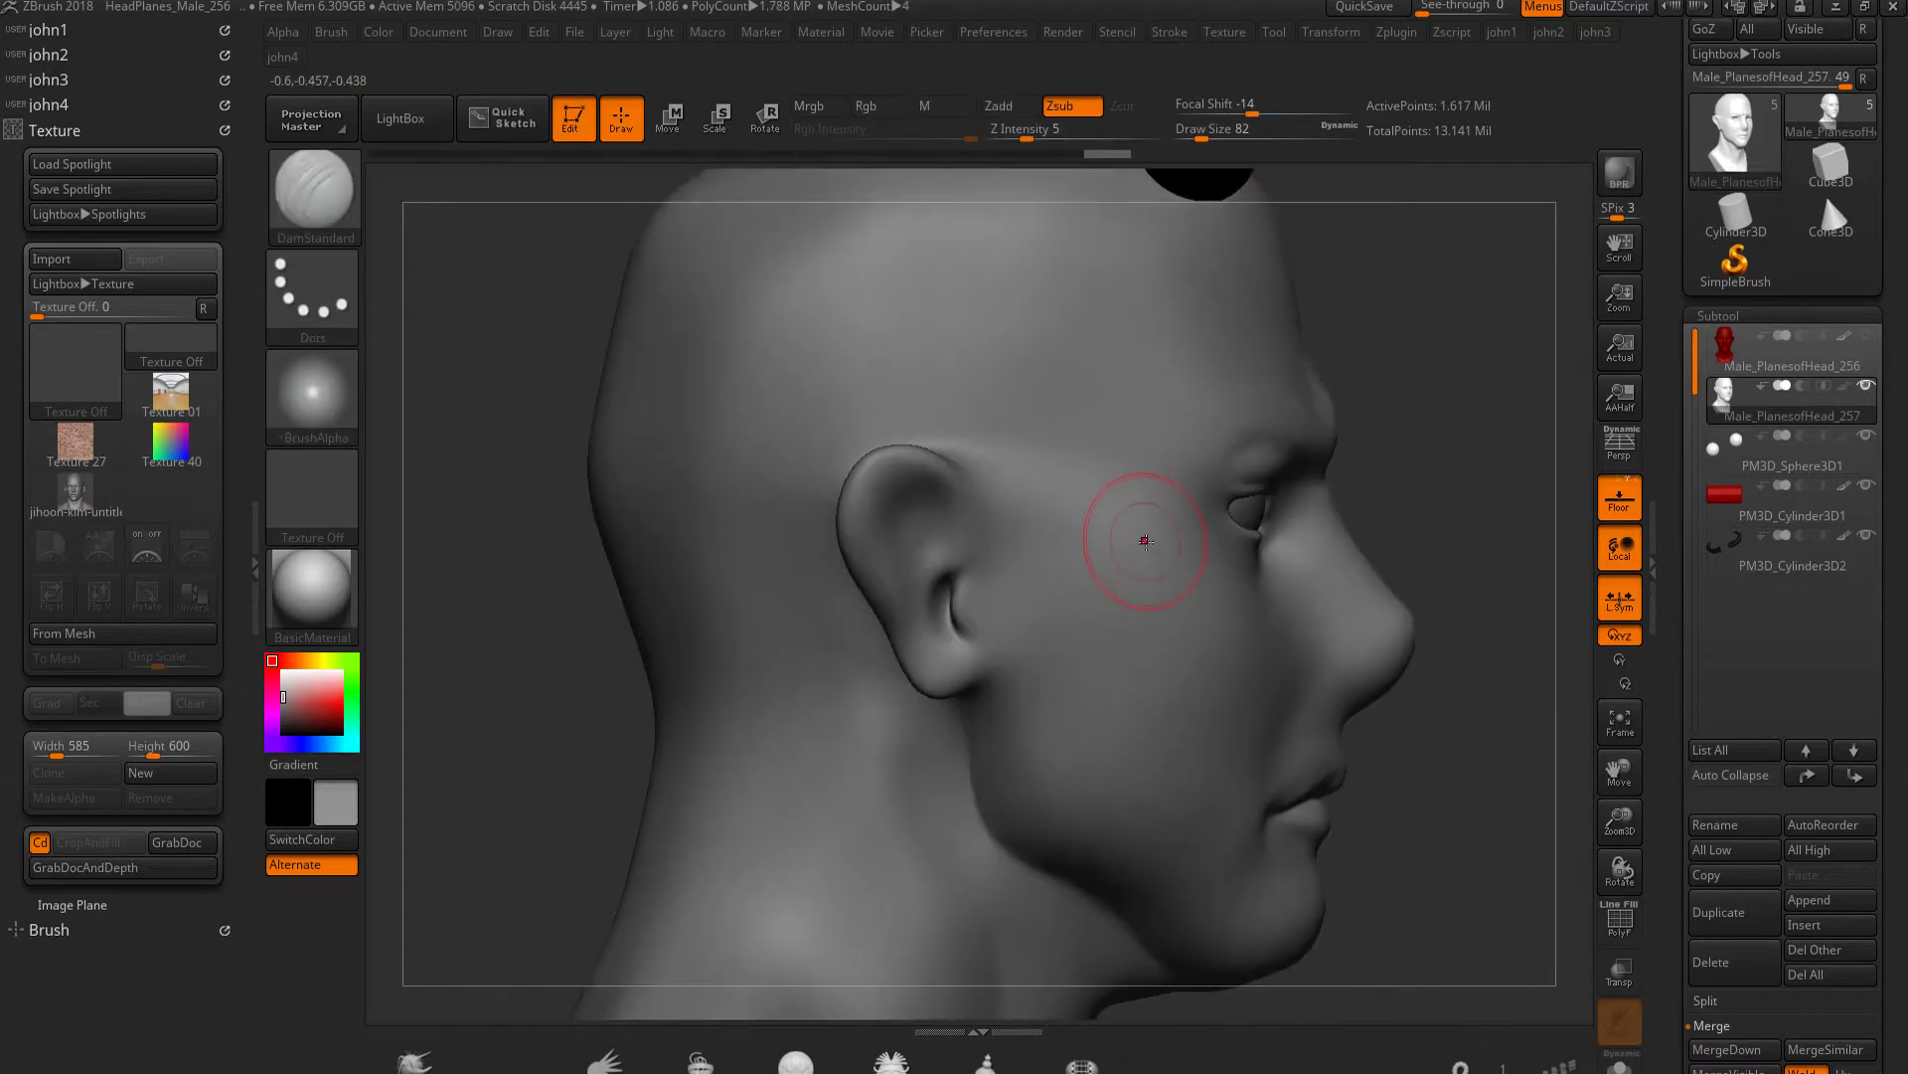
key(shift)
key(])
key(])
key(])
key(])
key(])
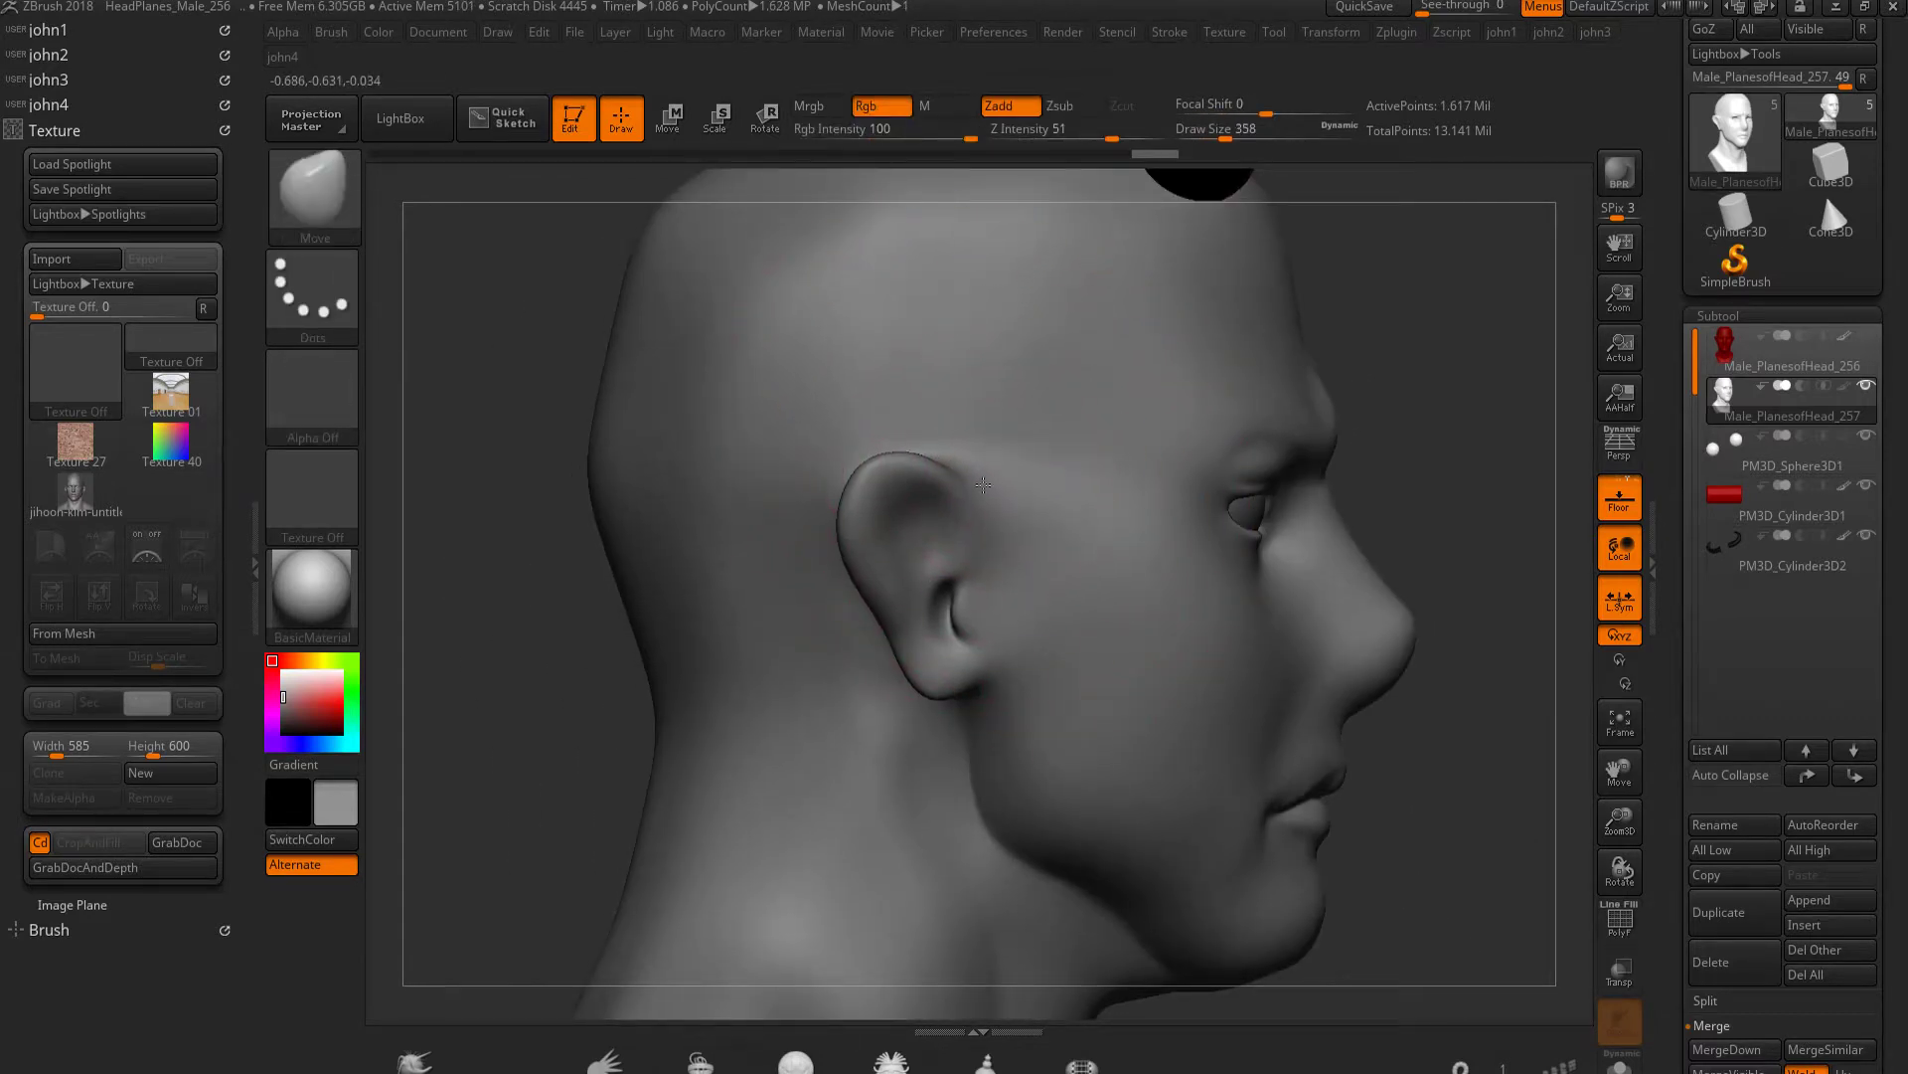
Carve a defining line along the jaw with the DamStandard brush
mouse_move(942, 533)
mouse_down()
mouse_move(1150, 796)
mouse_move(1363, 703)
mouse_up()
mouse_move(1044, 468)
alt+mouse_down()
mouse_move(1067, 623)
mouse_move(1292, 640)
alt+mouse_up()
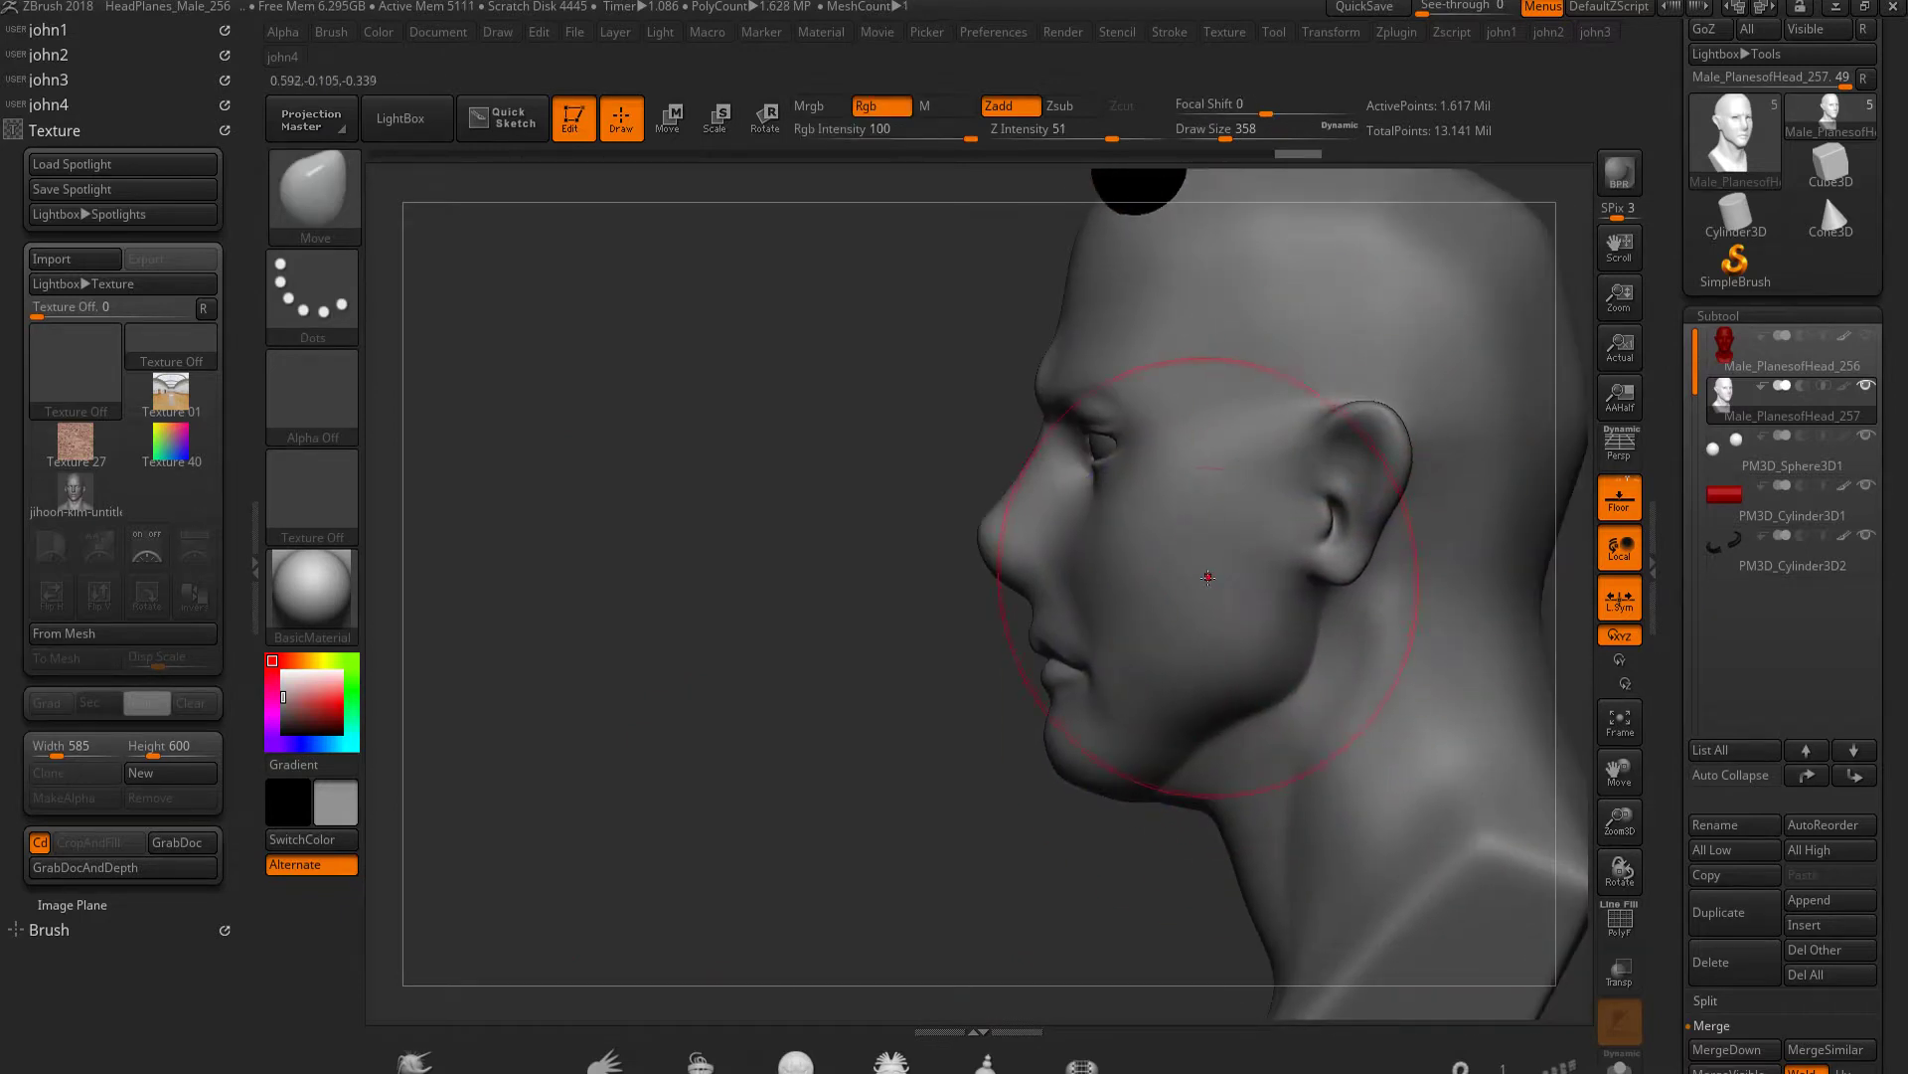
alt+drag(1045, 576, 1114, 583)
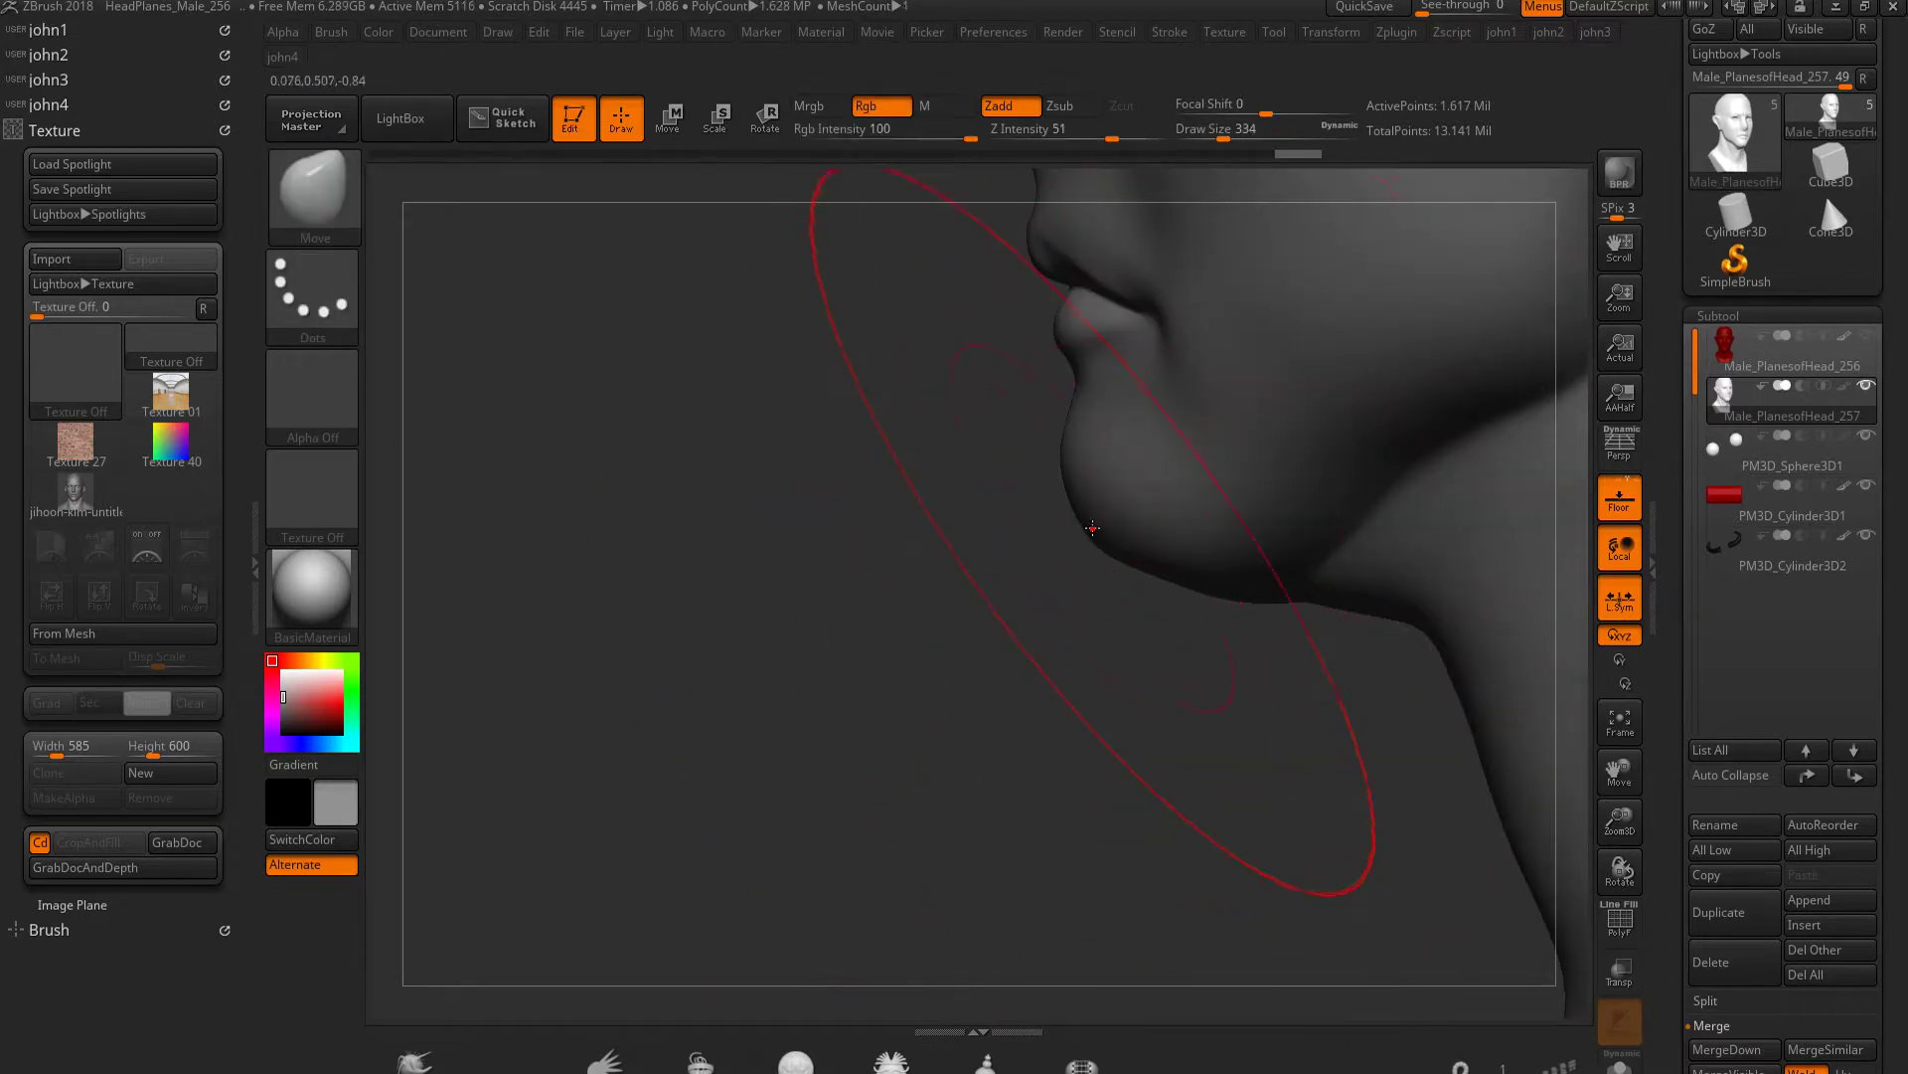
mouse_move(1230, 615)
alt+mouse_down()
mouse_move(839, 520)
mouse_move(1094, 557)
mouse_move(1564, 703)
alt+mouse_up()
key(b)
key(d)
key(s)
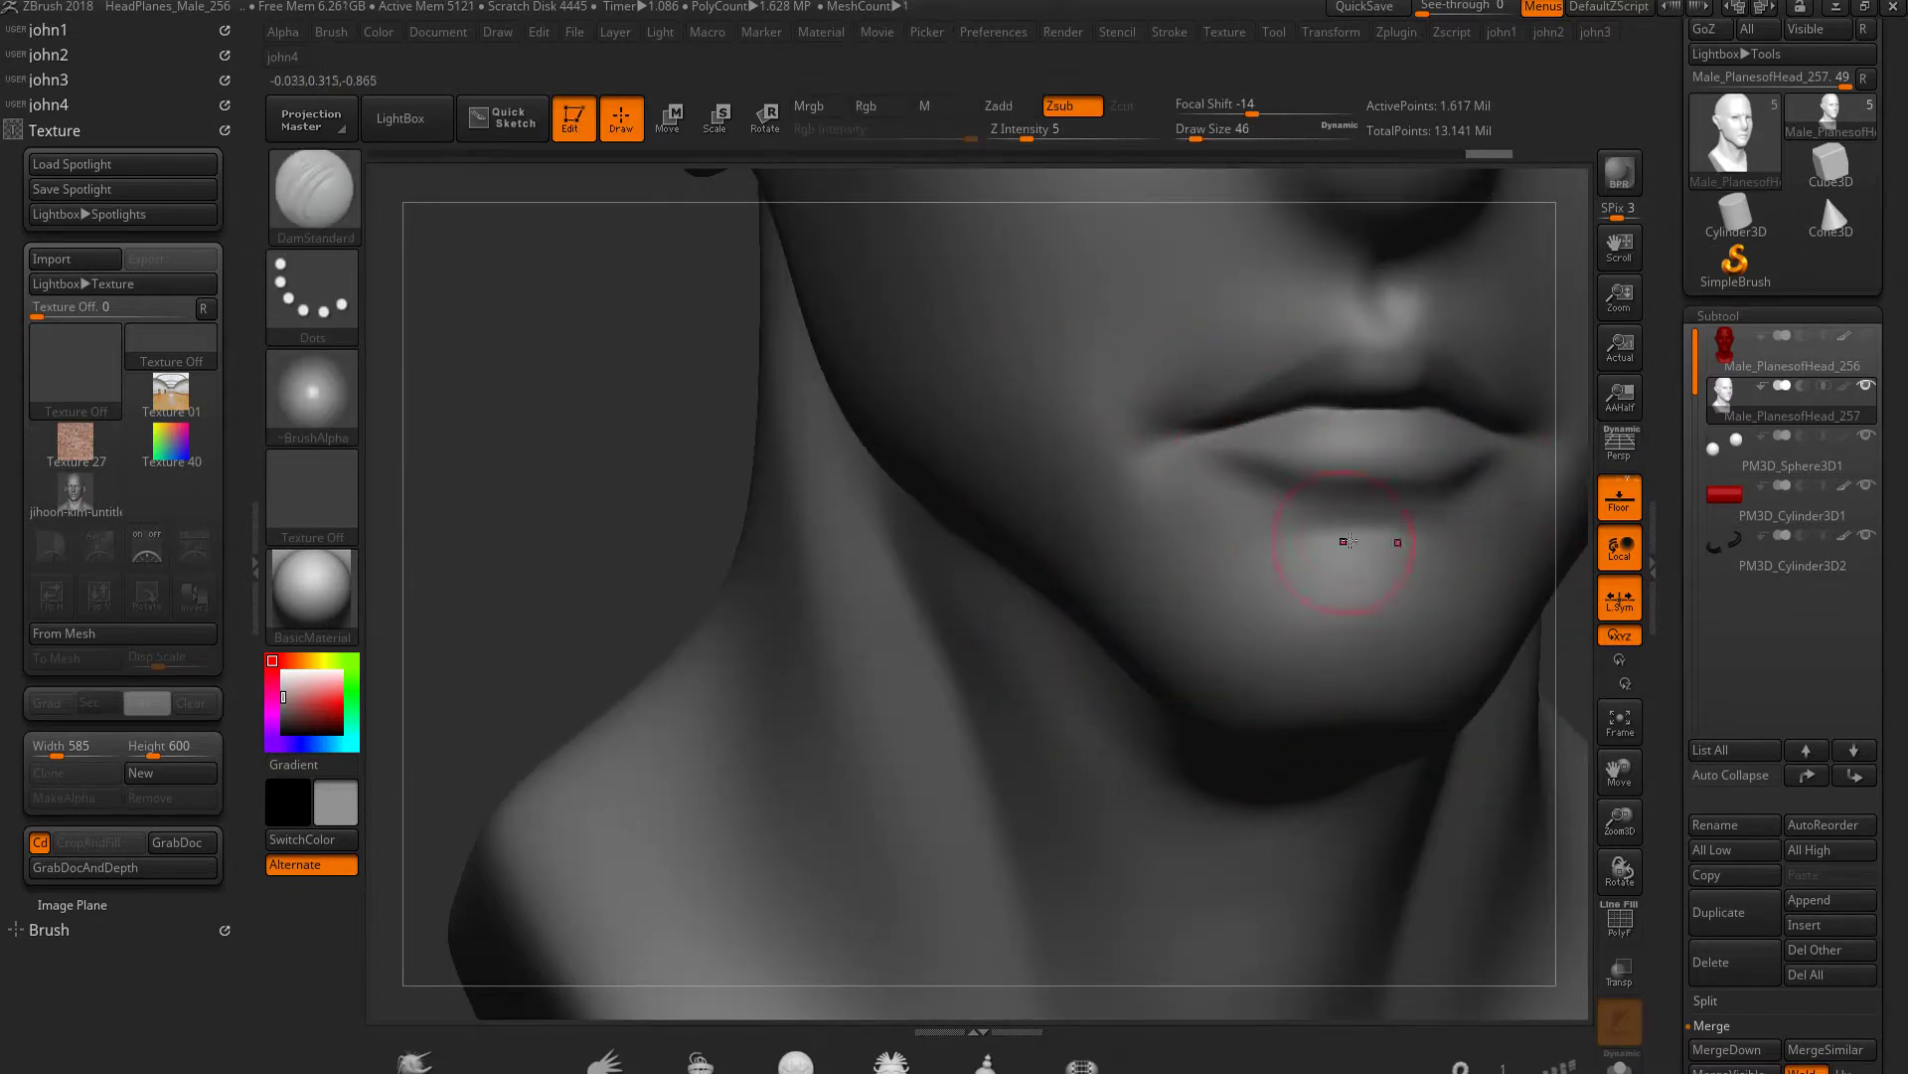
alt+drag(1299, 595, 1292, 477)
drag(1057, 567, 1142, 690)
Reshape the chin and jaw with the Move brush, checking side and front views
mouse_move(755, 557)
mouse_down()
mouse_move(955, 520)
mouse_move(1139, 624)
mouse_move(1259, 585)
mouse_up()
key(b)
key(m)
key(v)
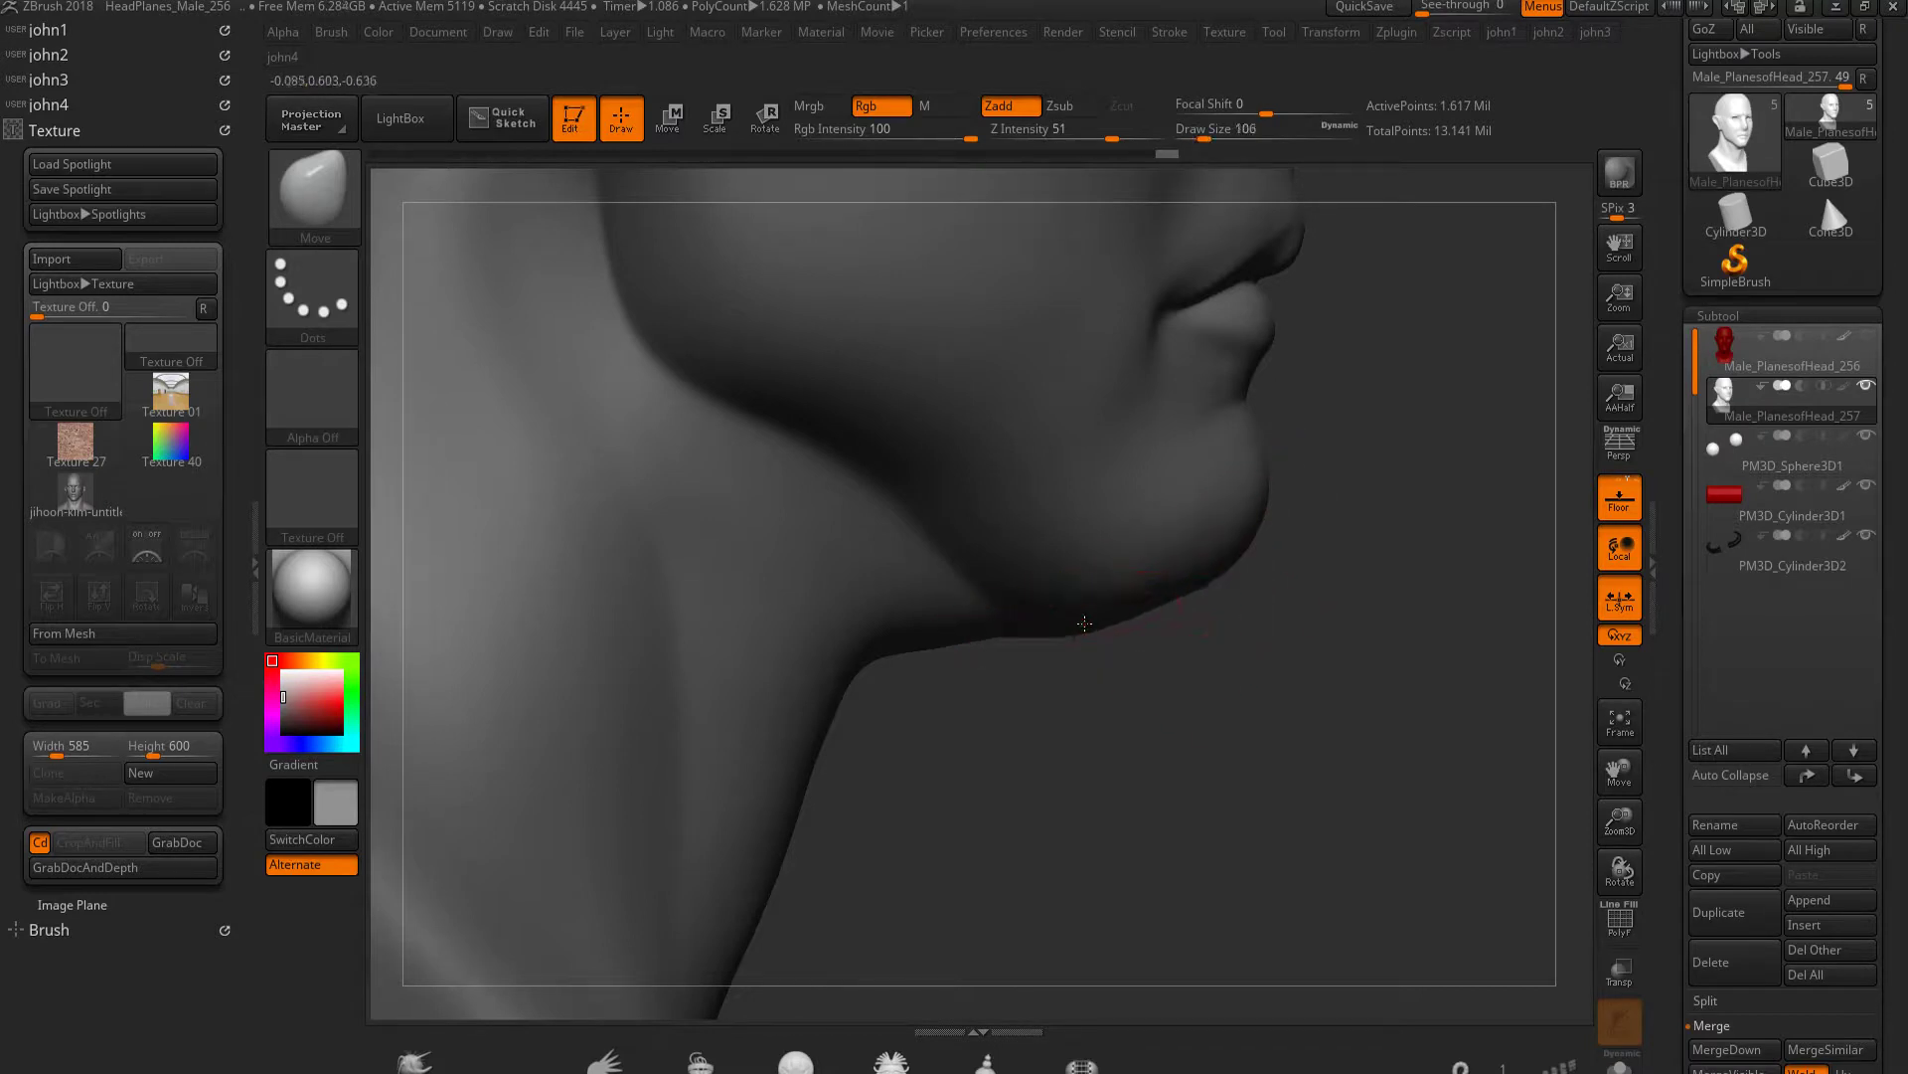
mouse_move(924, 758)
ctrl+right_down()
mouse_move(1104, 757)
mouse_move(1143, 695)
mouse_move(1193, 775)
ctrl+right_up()
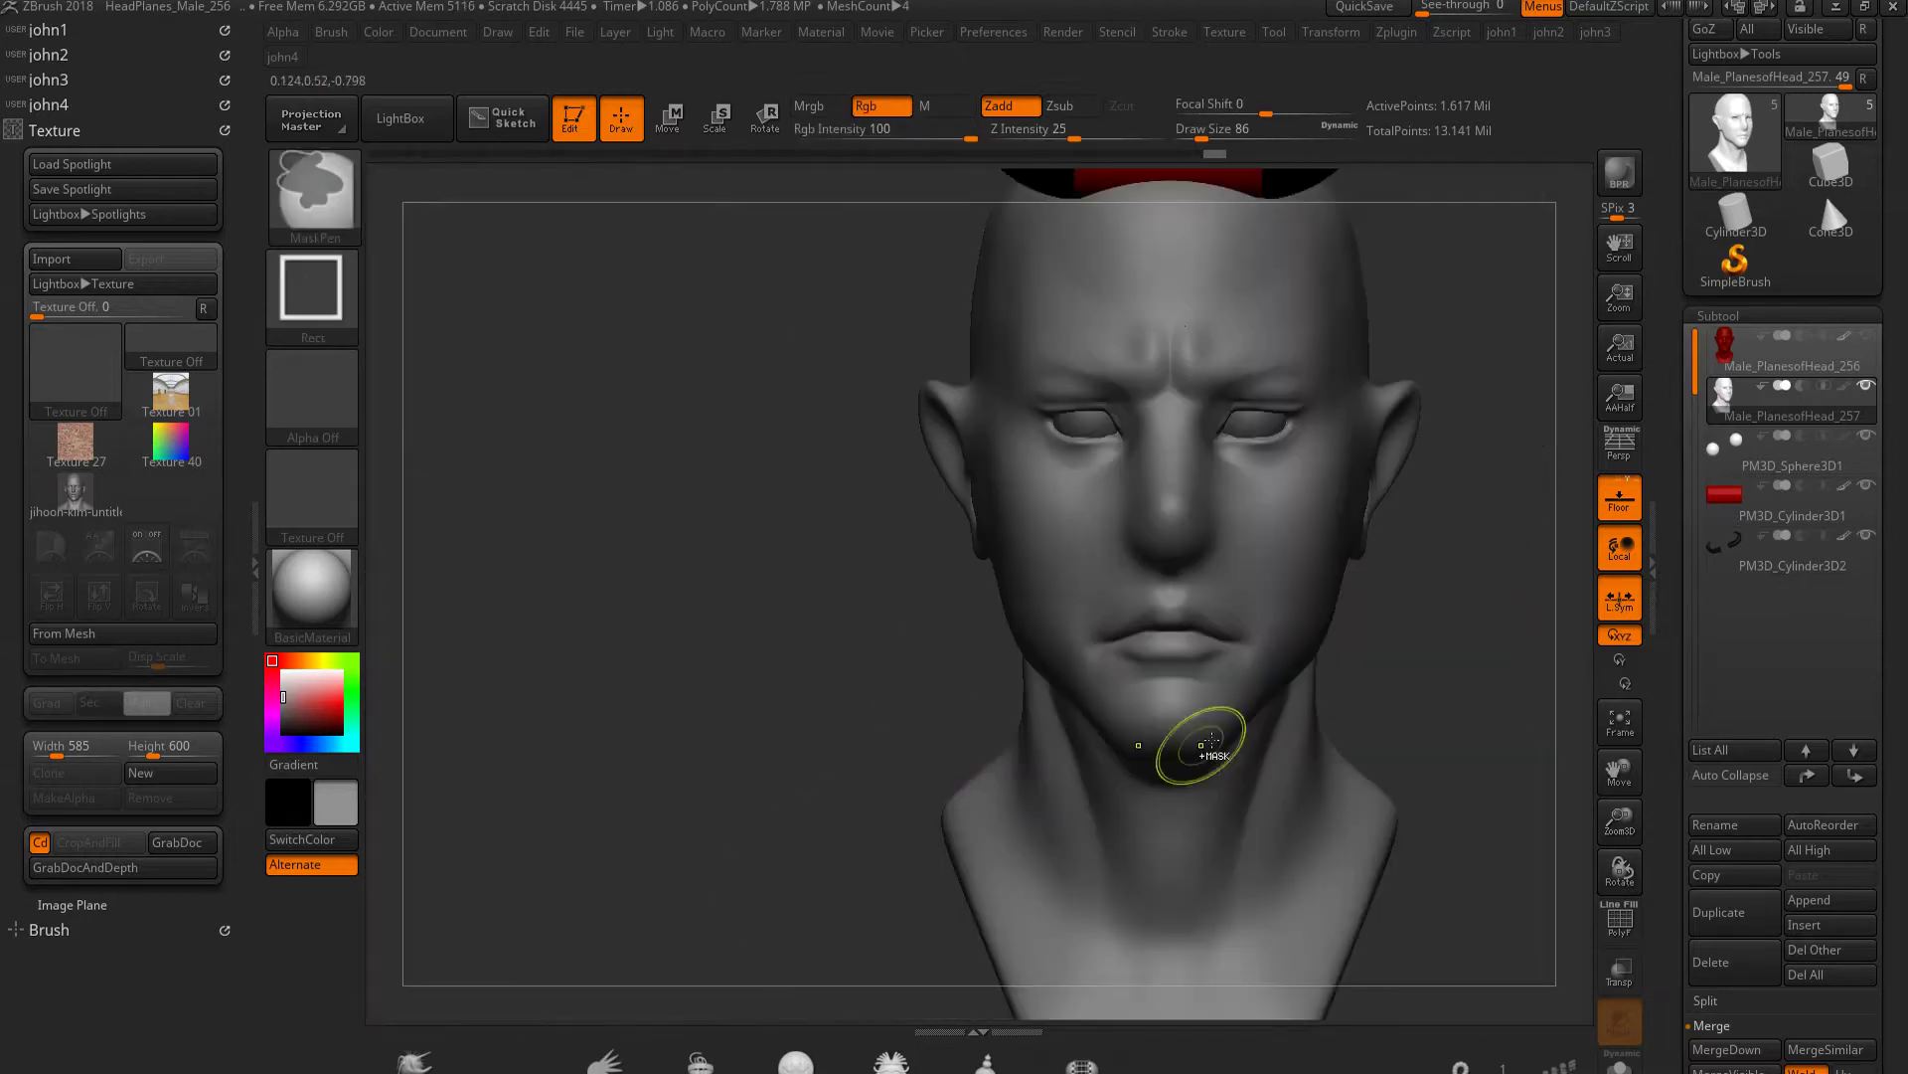
mouse_move(1213, 554)
ctrl+right_down()
mouse_move(1263, 644)
mouse_move(1059, 592)
ctrl+right_up()
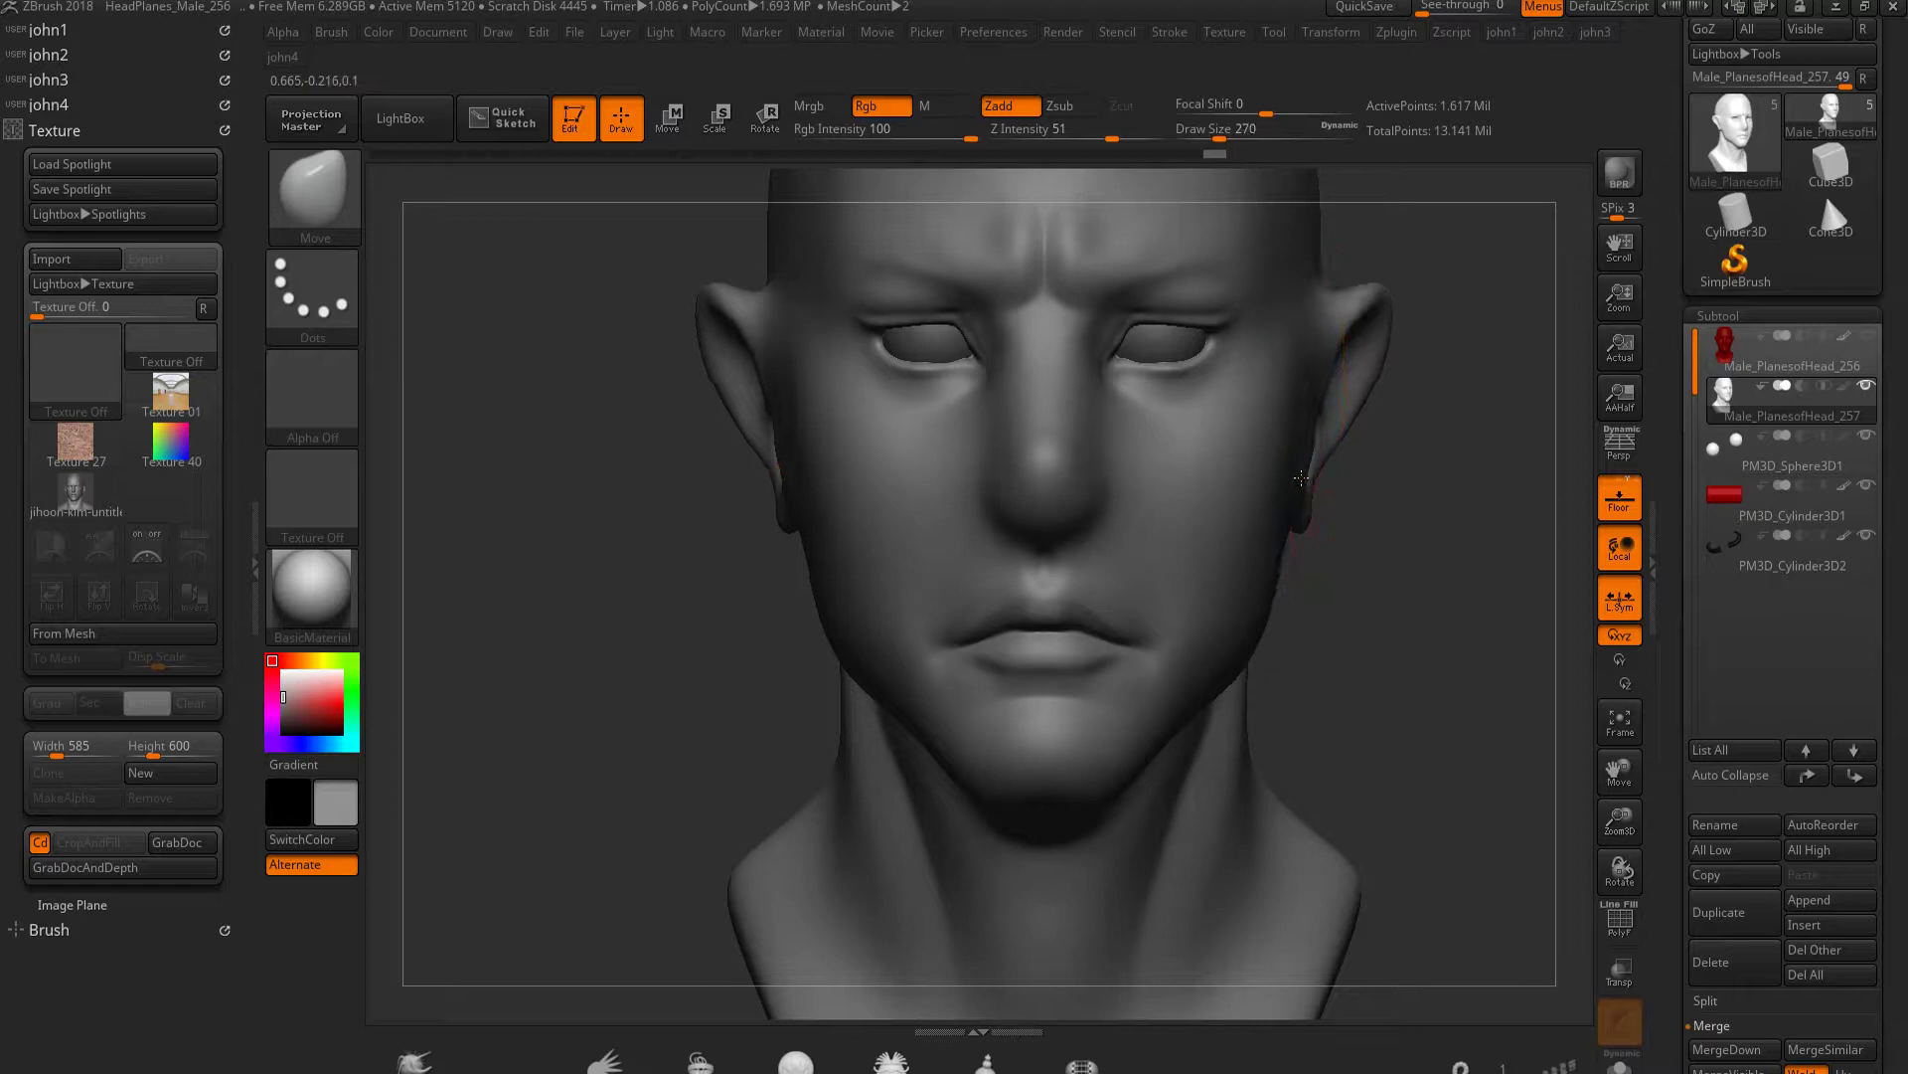
mouse_move(806, 508)
right_down()
mouse_move(895, 537)
mouse_move(809, 567)
mouse_move(1218, 534)
mouse_move(885, 393)
mouse_move(1201, 586)
right_up()
key(bracketleft)
key(bracketleft)
key(bracketleft)
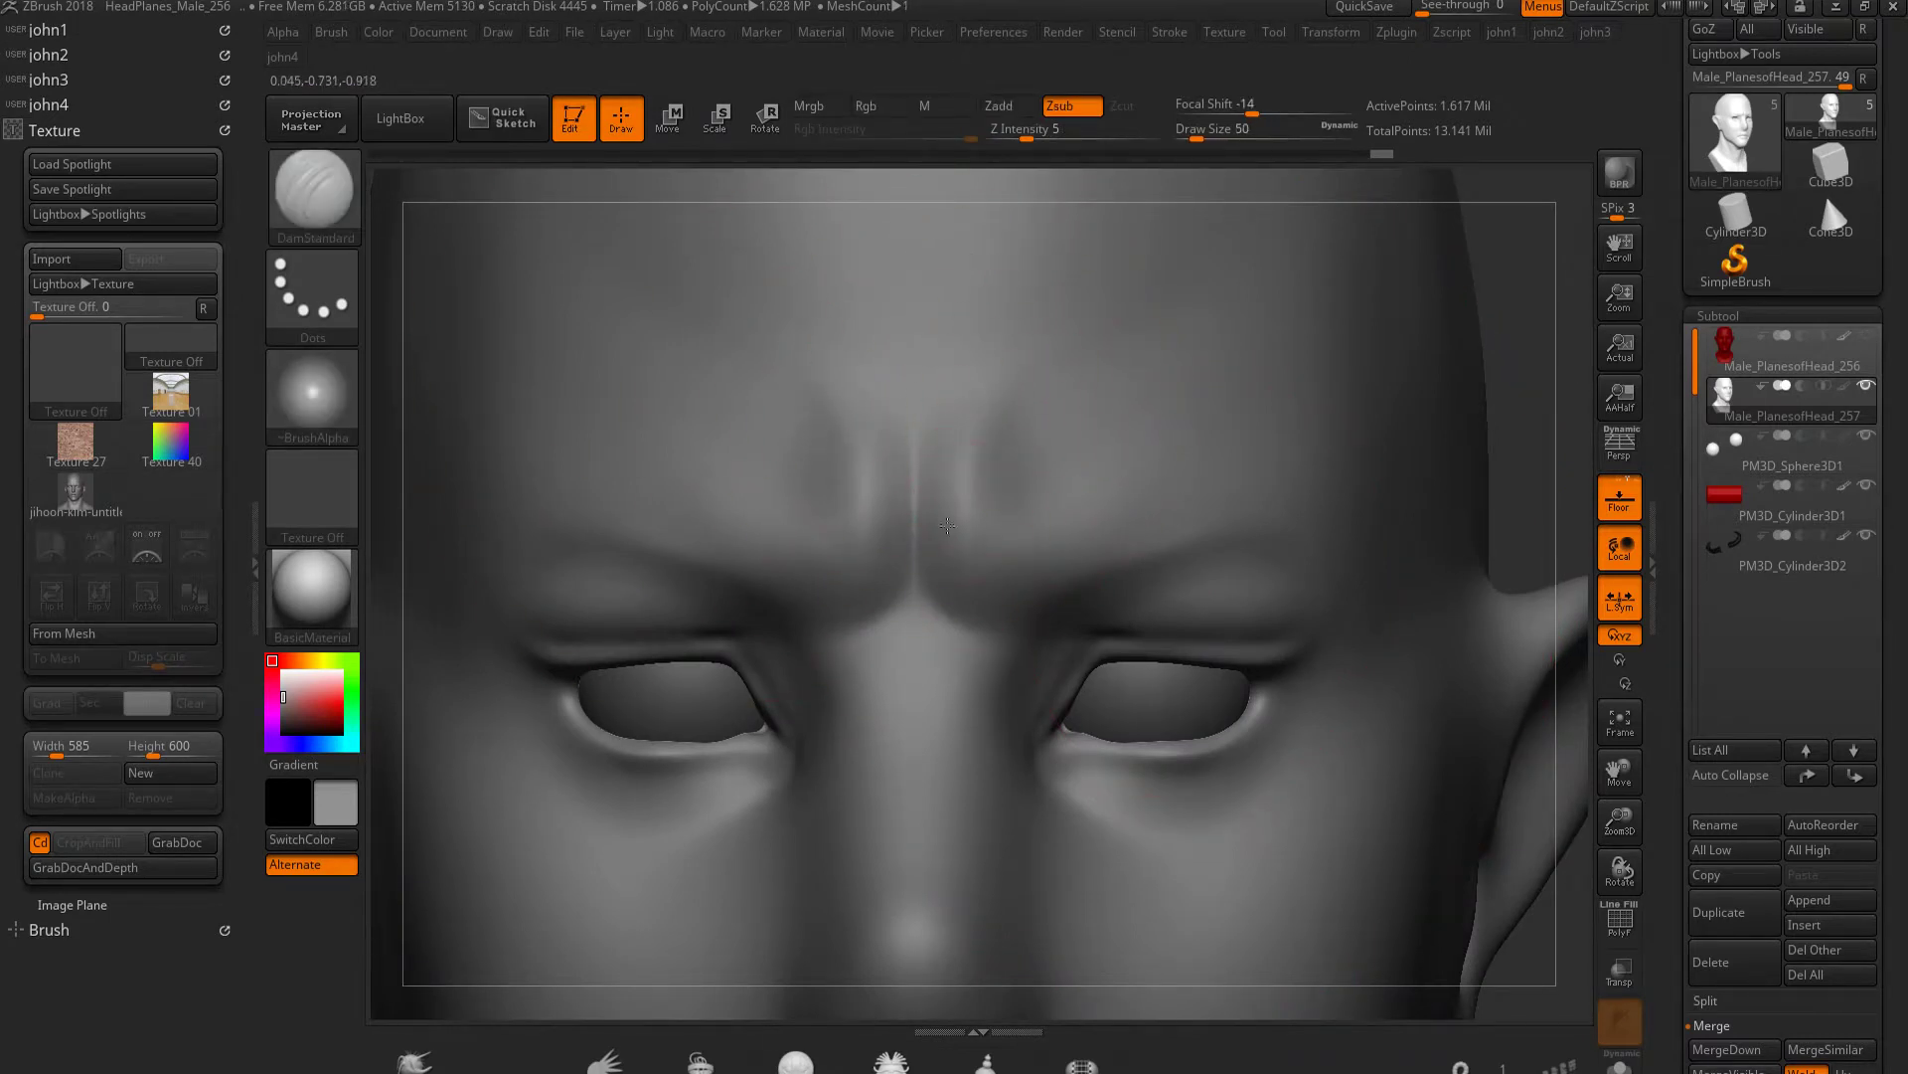
Undo and redo the forehead strokes to settle the brow sculpt
key(ctrl+z)
key(ctrl+shift+z)
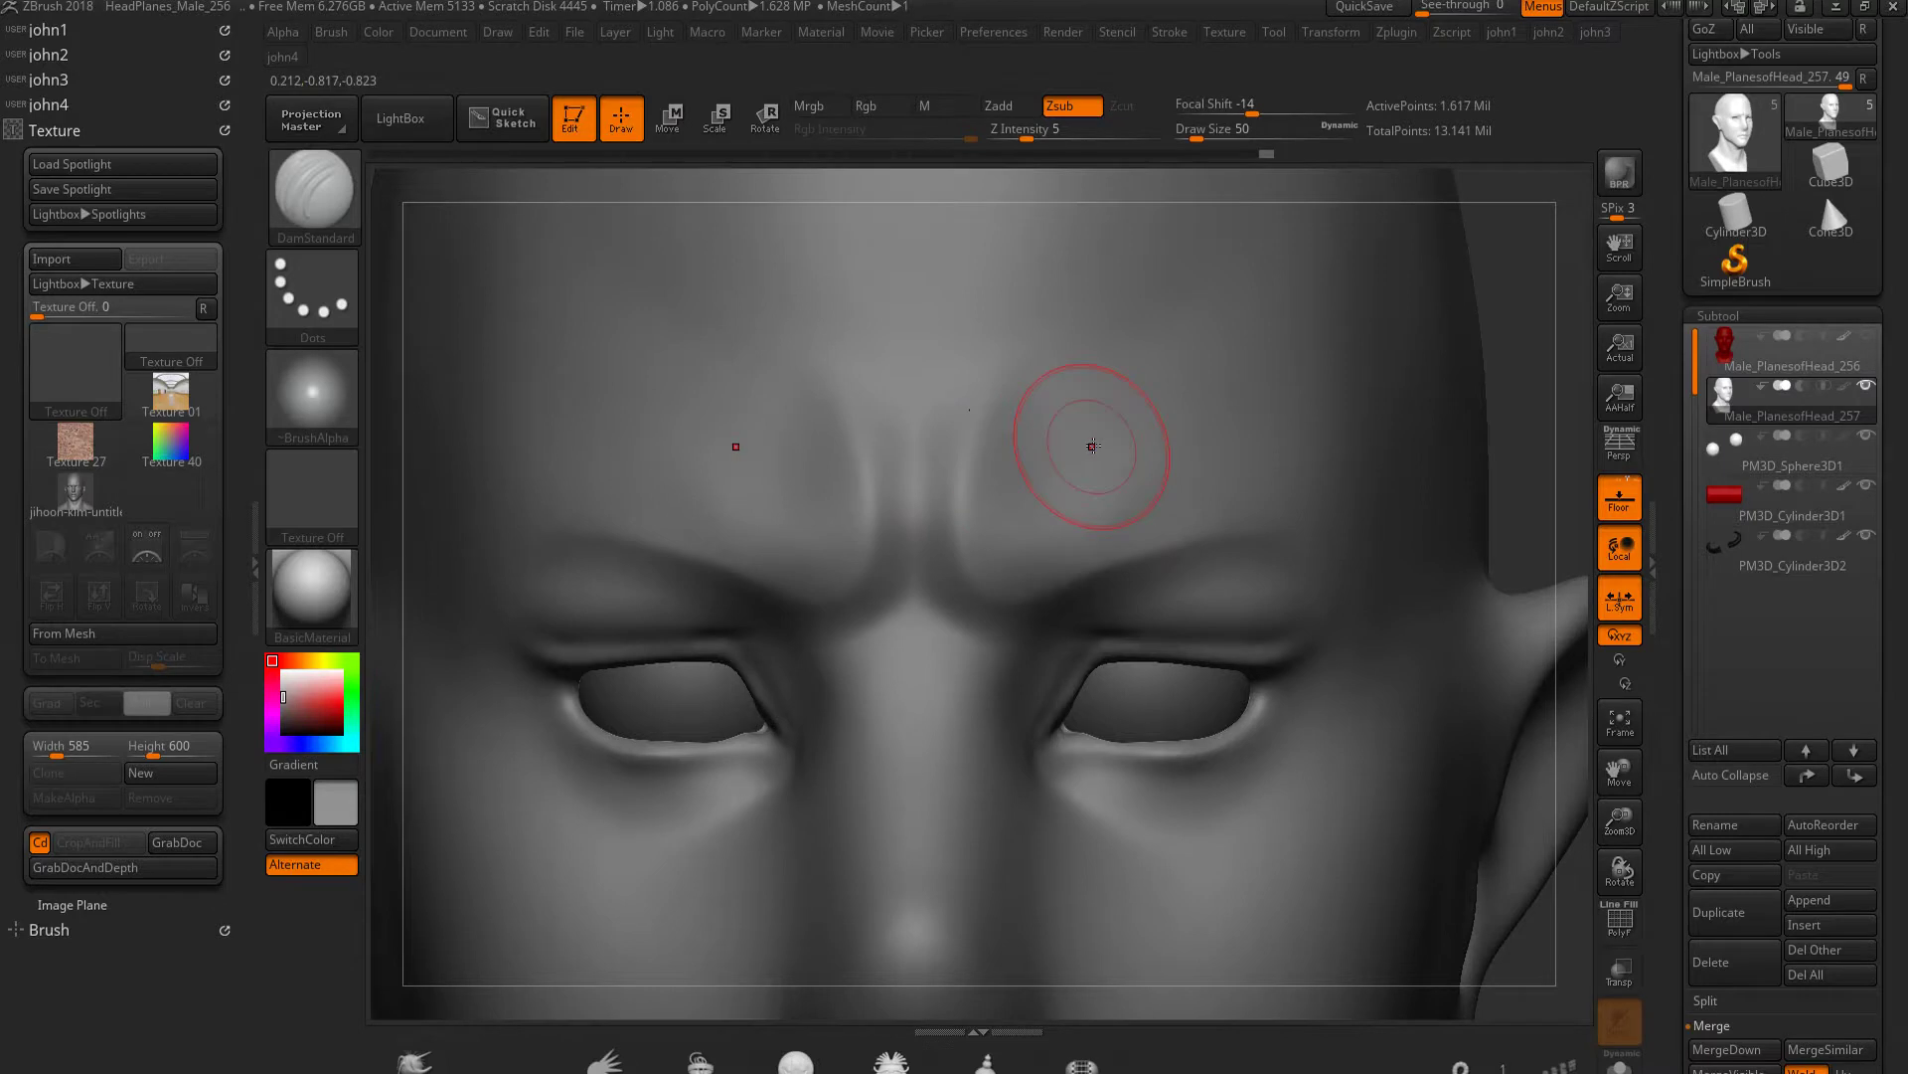
key(ctrl+shift+z)
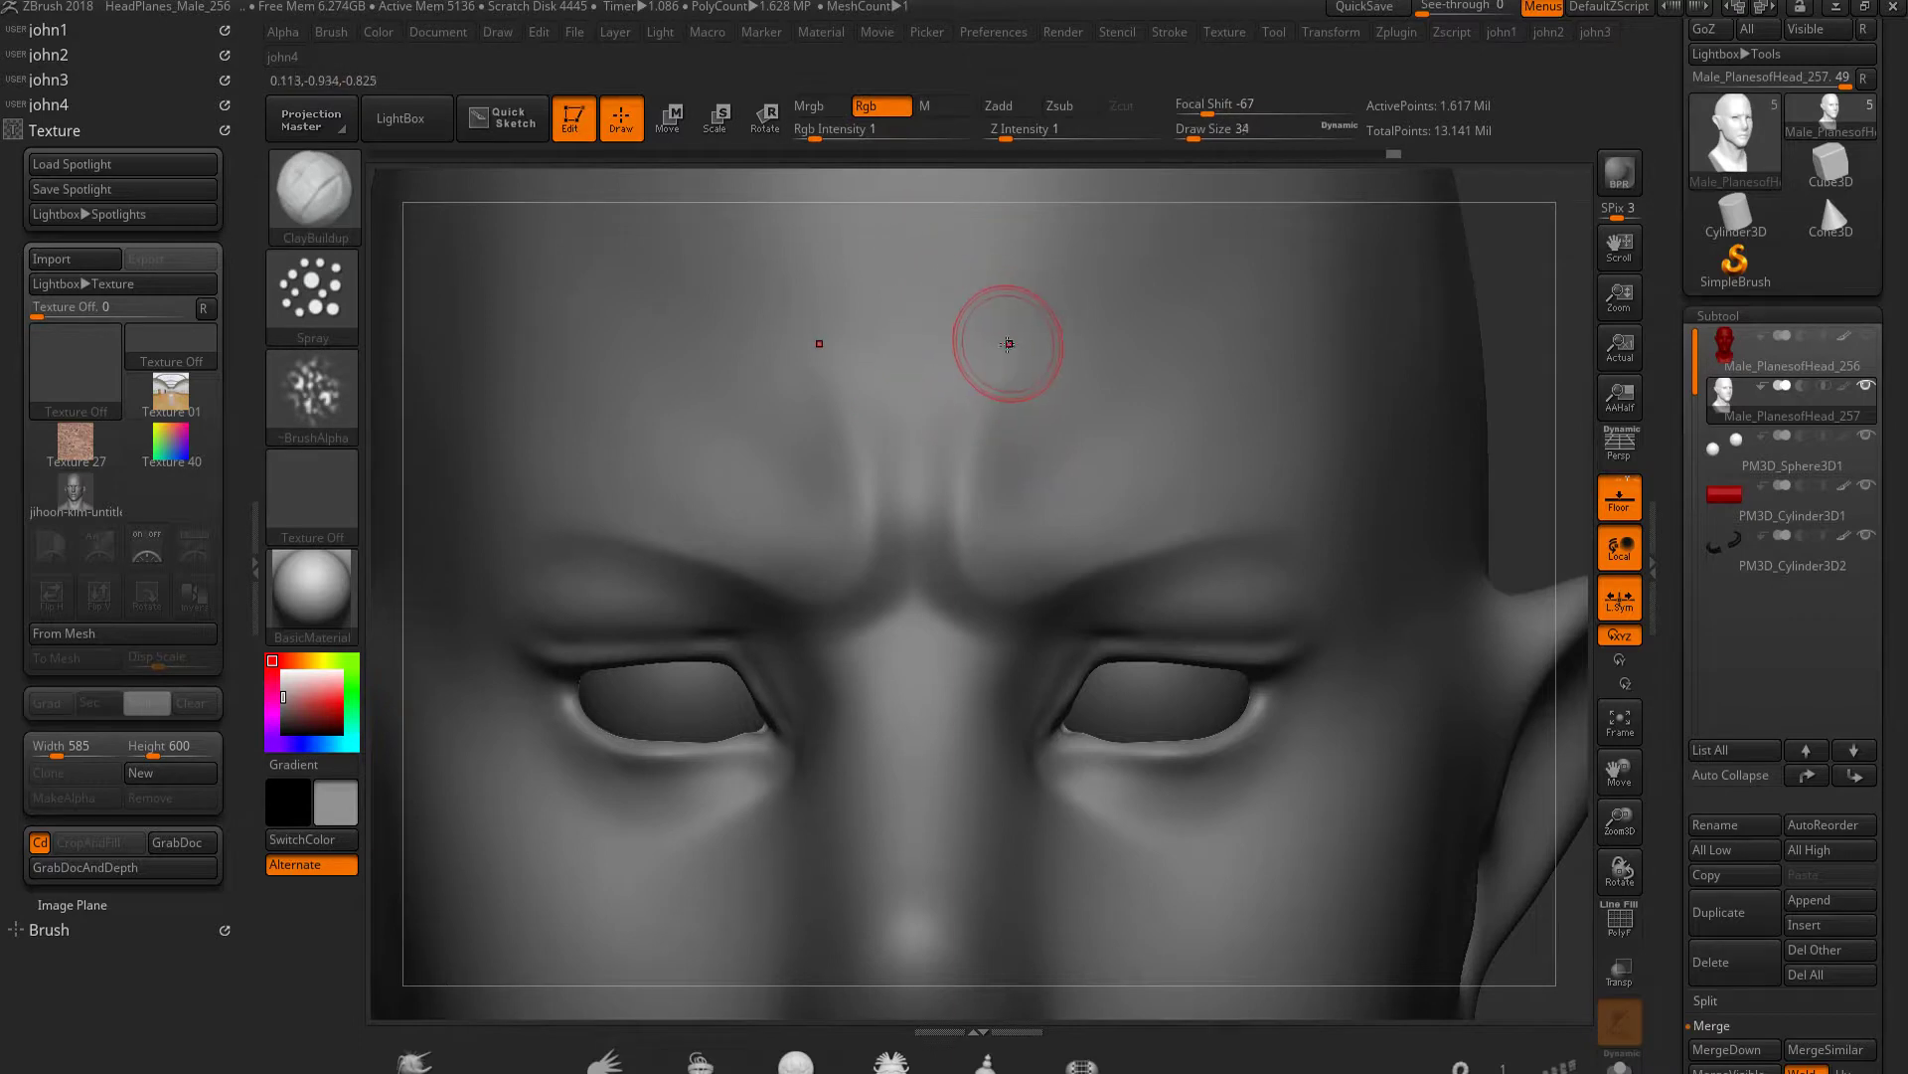
key(ctrl+shift+z)
key(ctrl+shift+z)
key(ctrl+shift+z)
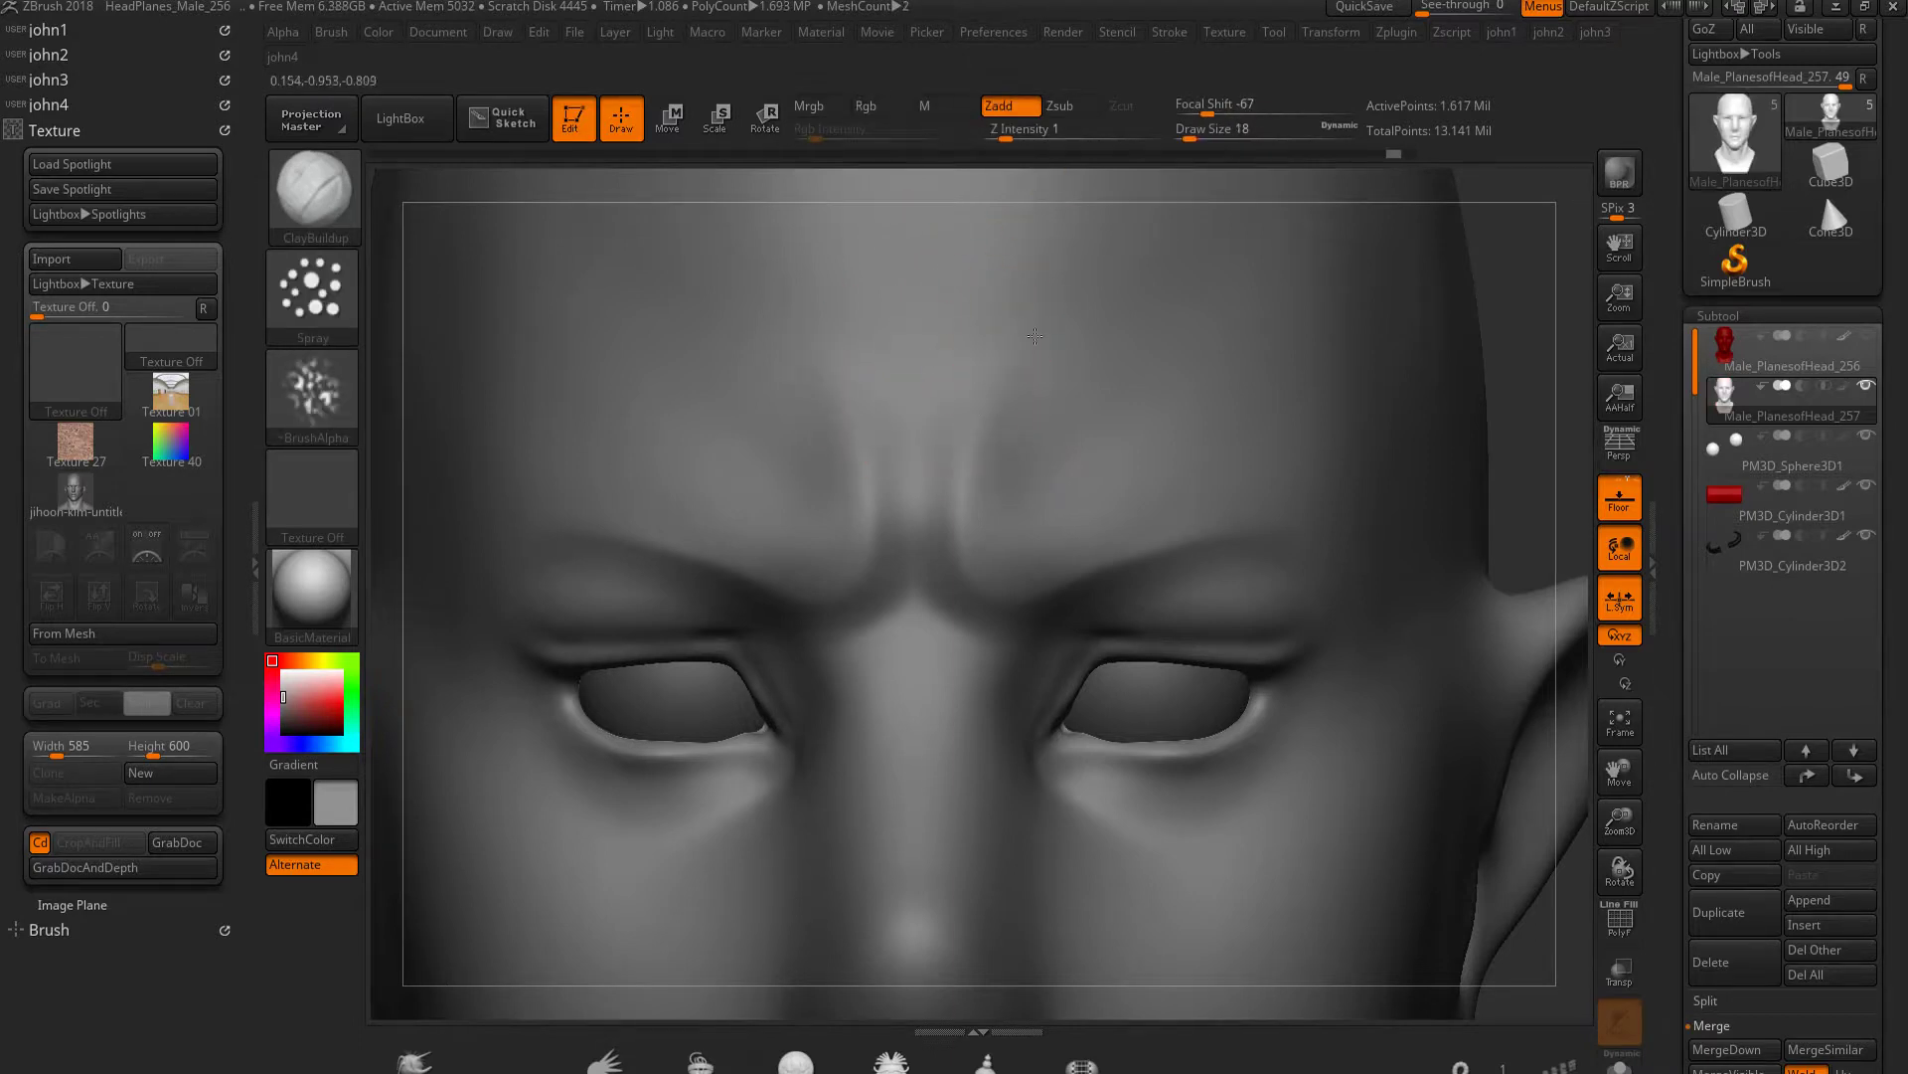
key(ctrl+shift+z)
key(ctrl+z)
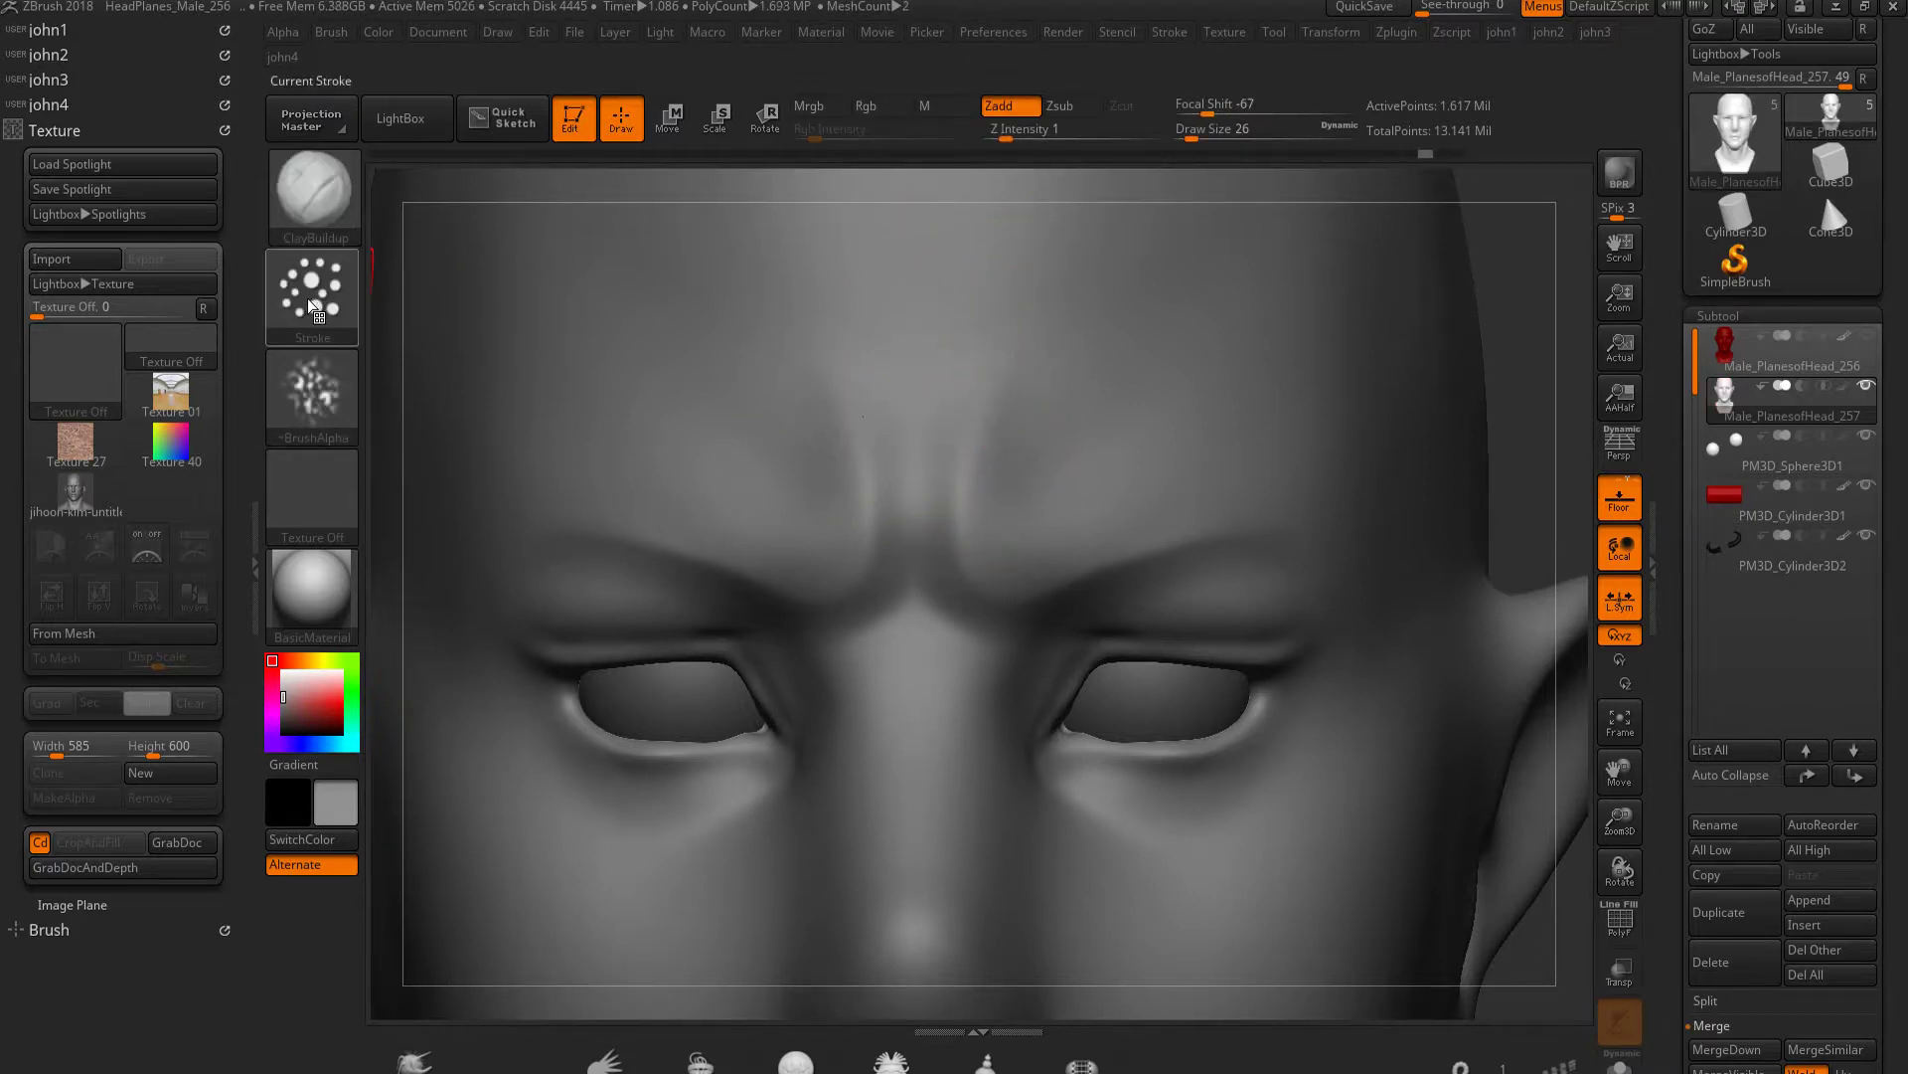
Set the brush to Freehand stroke with Alpha 28 and carve the brow furrows
click(312, 293)
click(621, 310)
click(312, 393)
click(1006, 594)
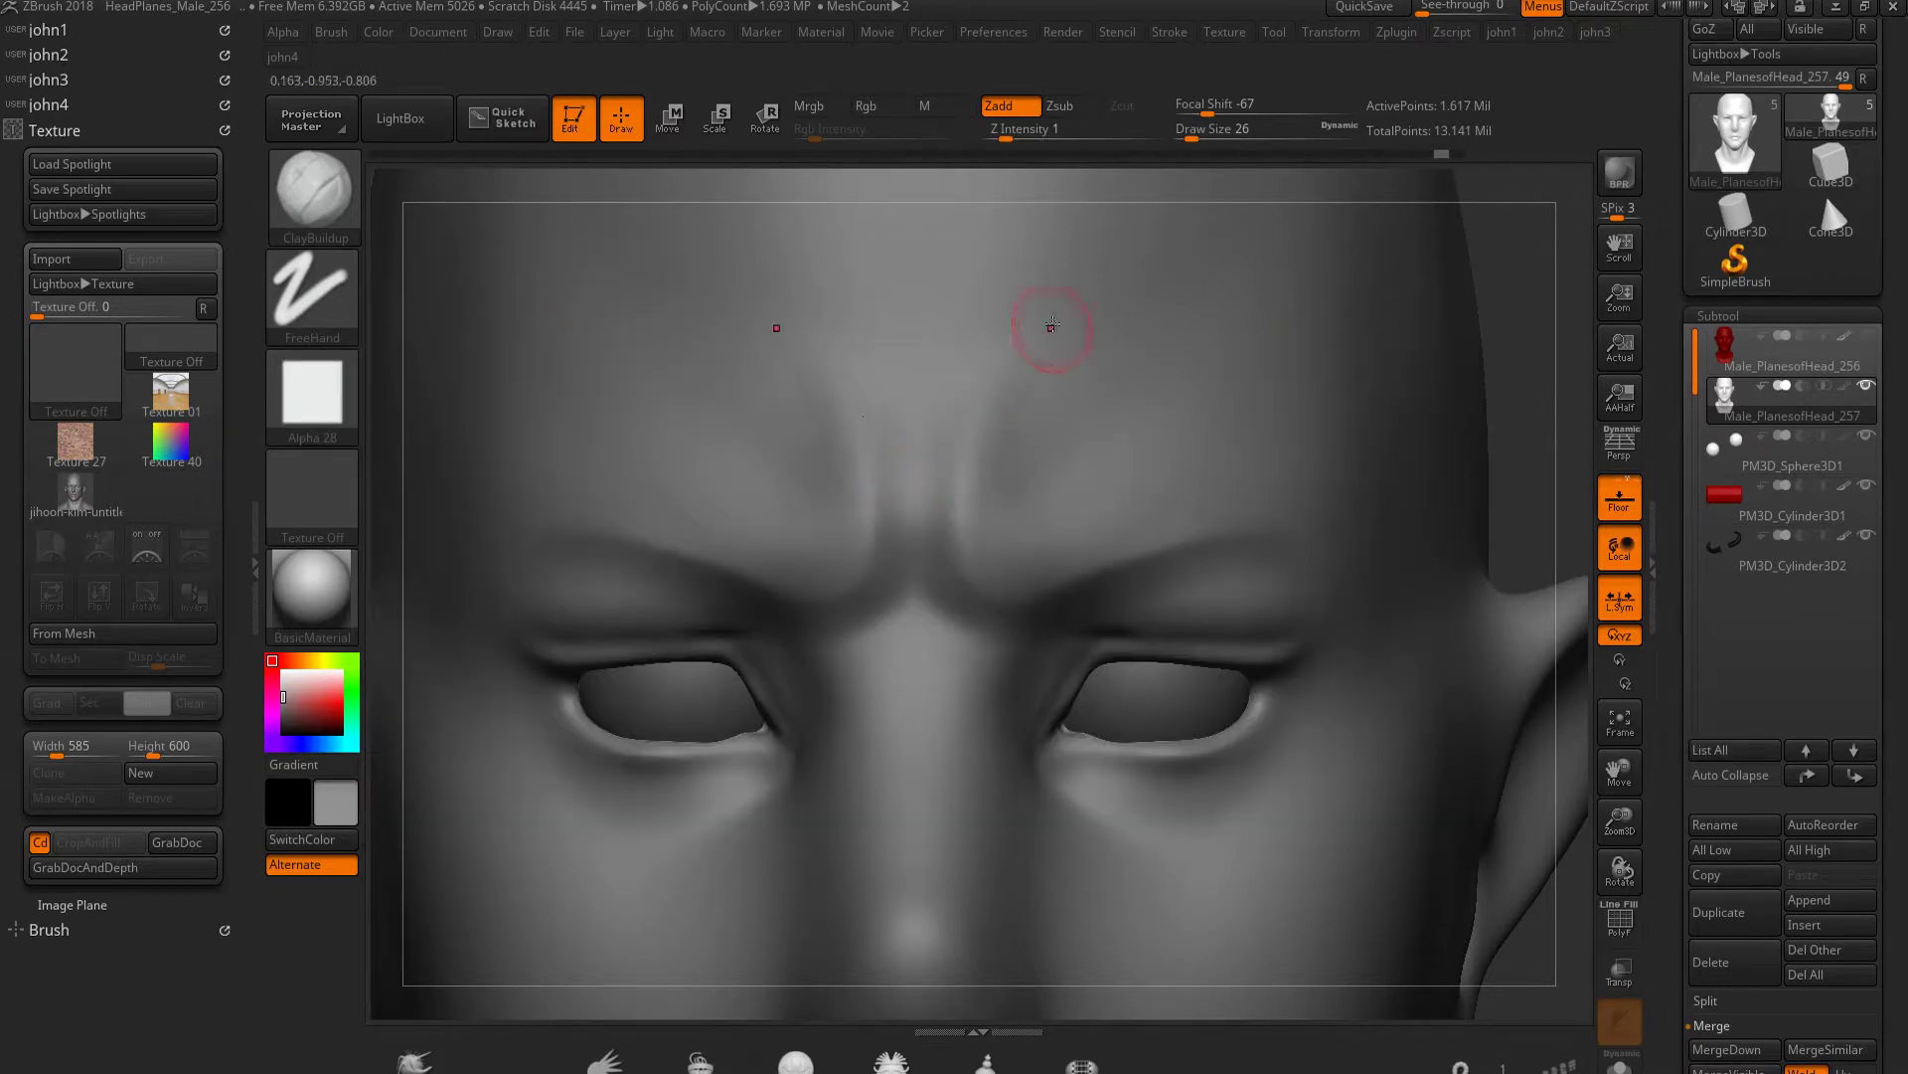
key(ctrl+z)
key(ctrl+z)
key(ctrl+z)
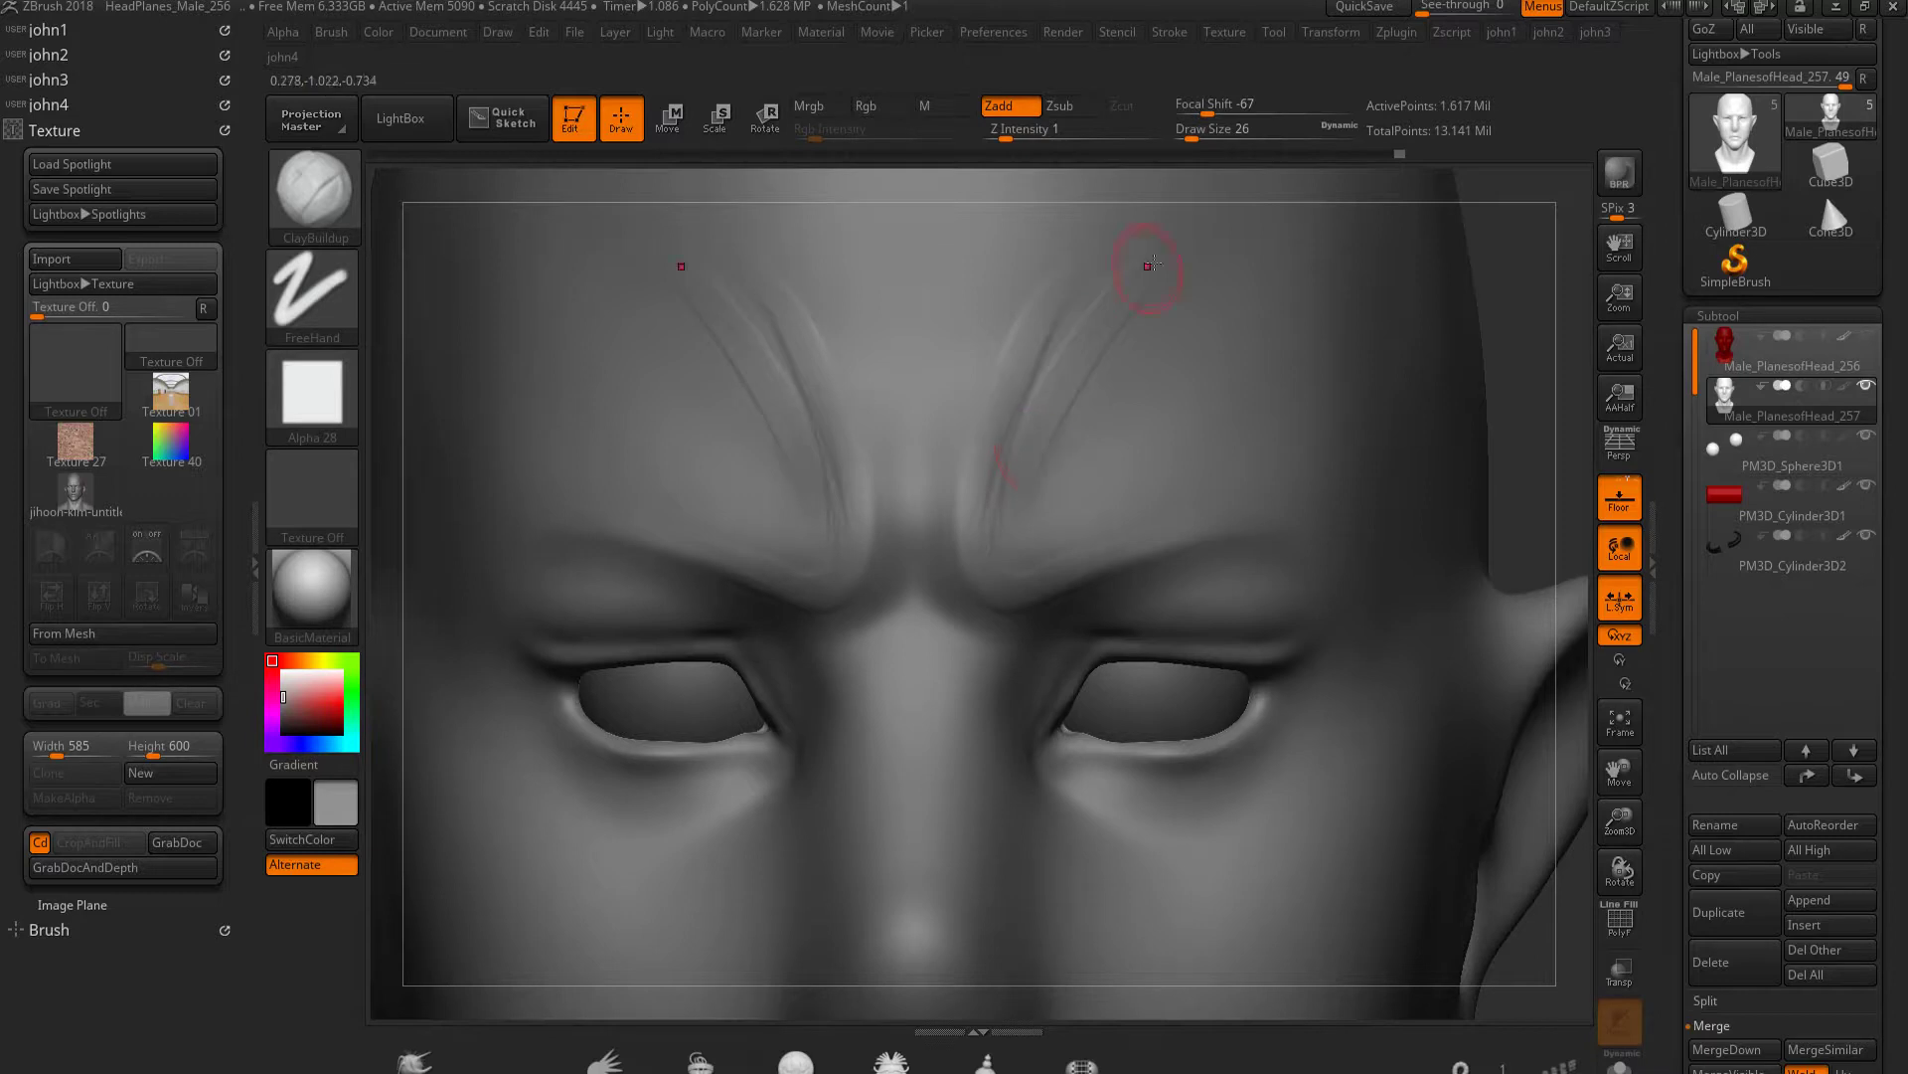
key(ctrl+shift+z)
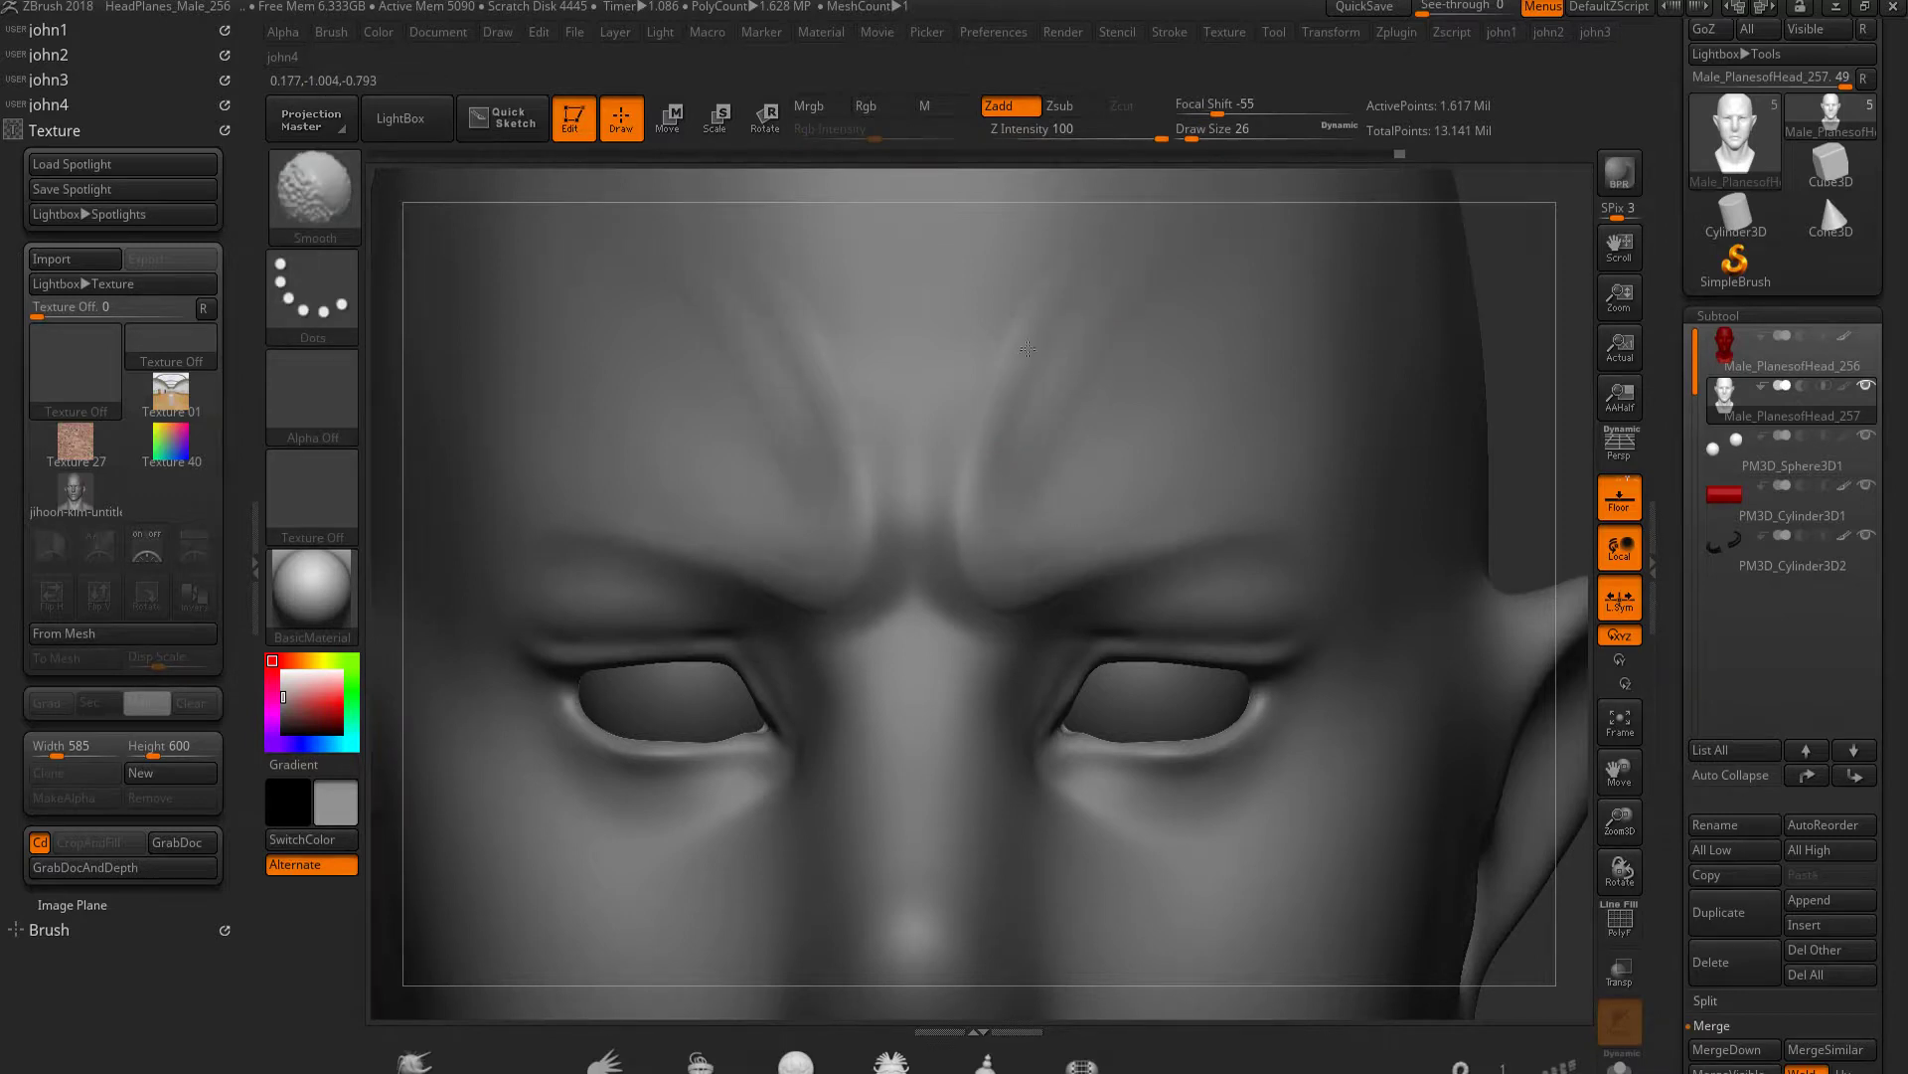
key(ctrl+shift+z)
key(ctrl+z)
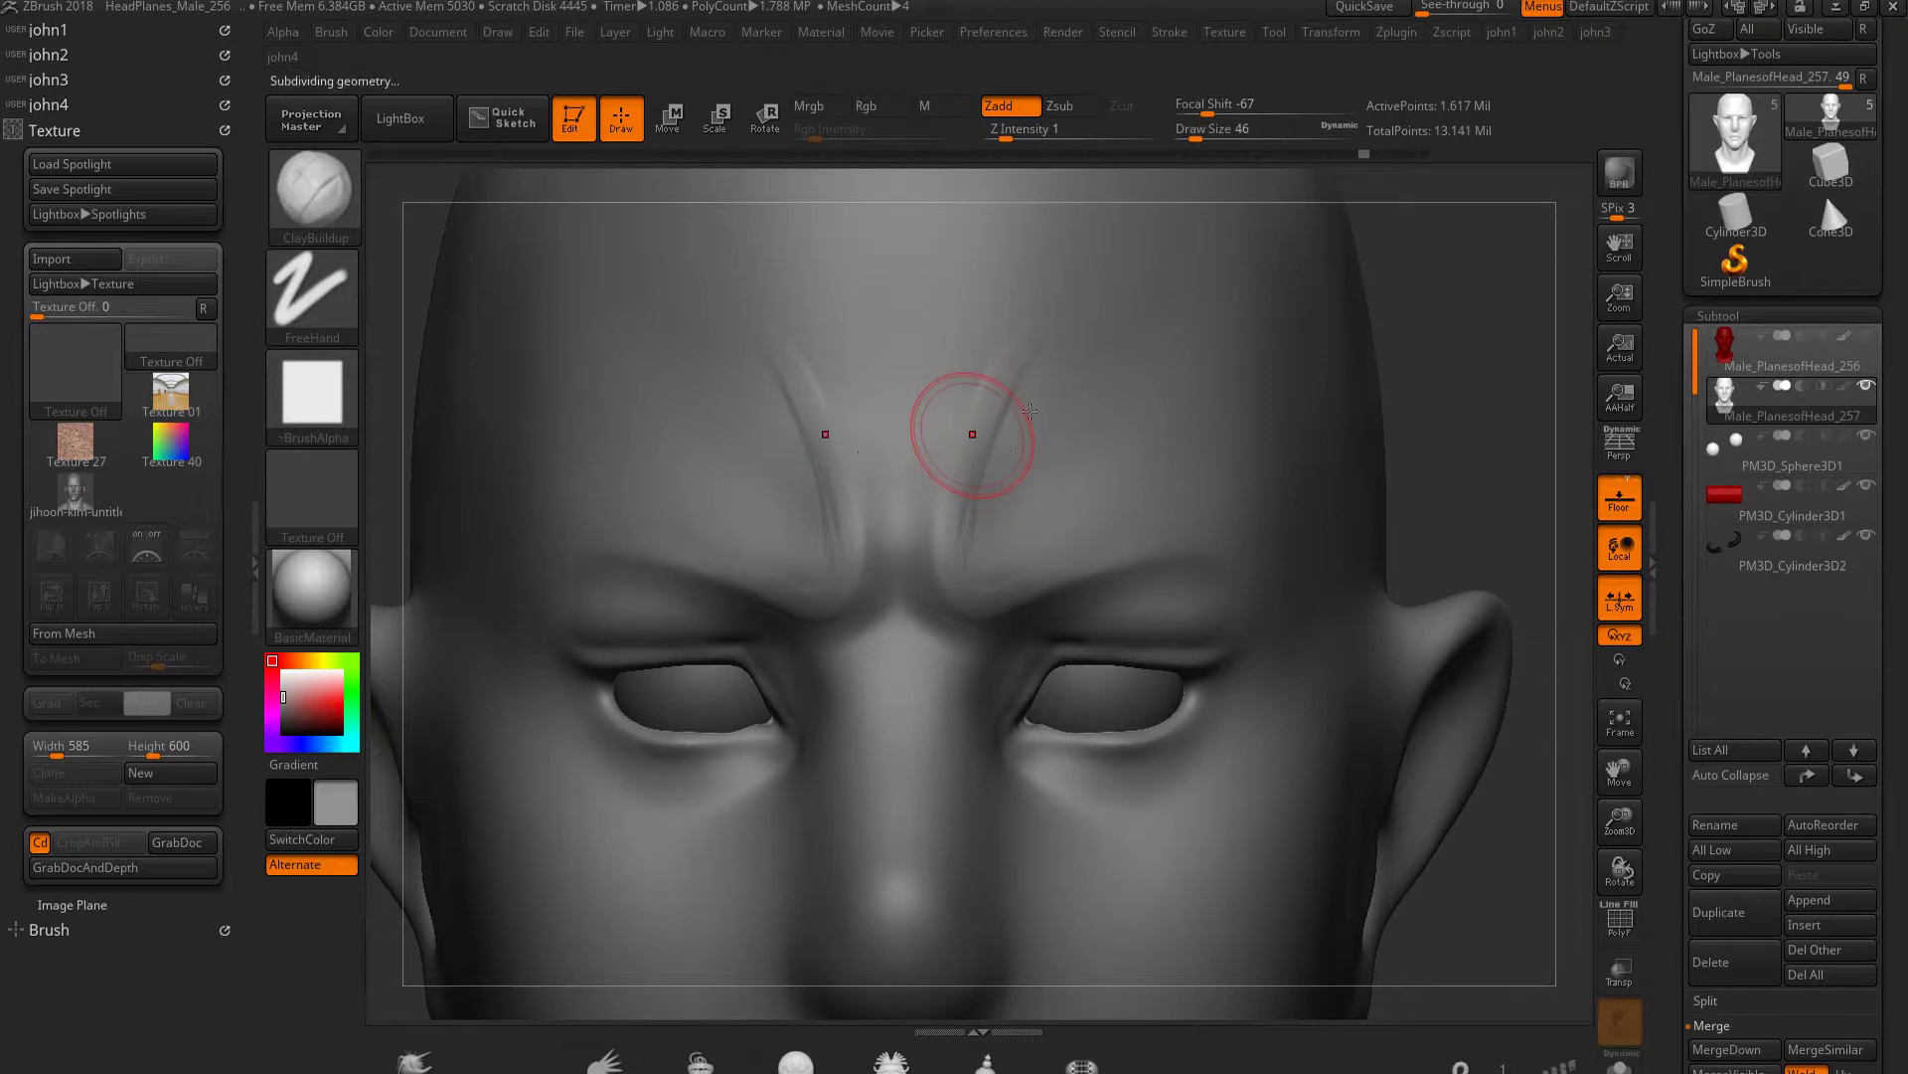
key(ctrl+shift+z)
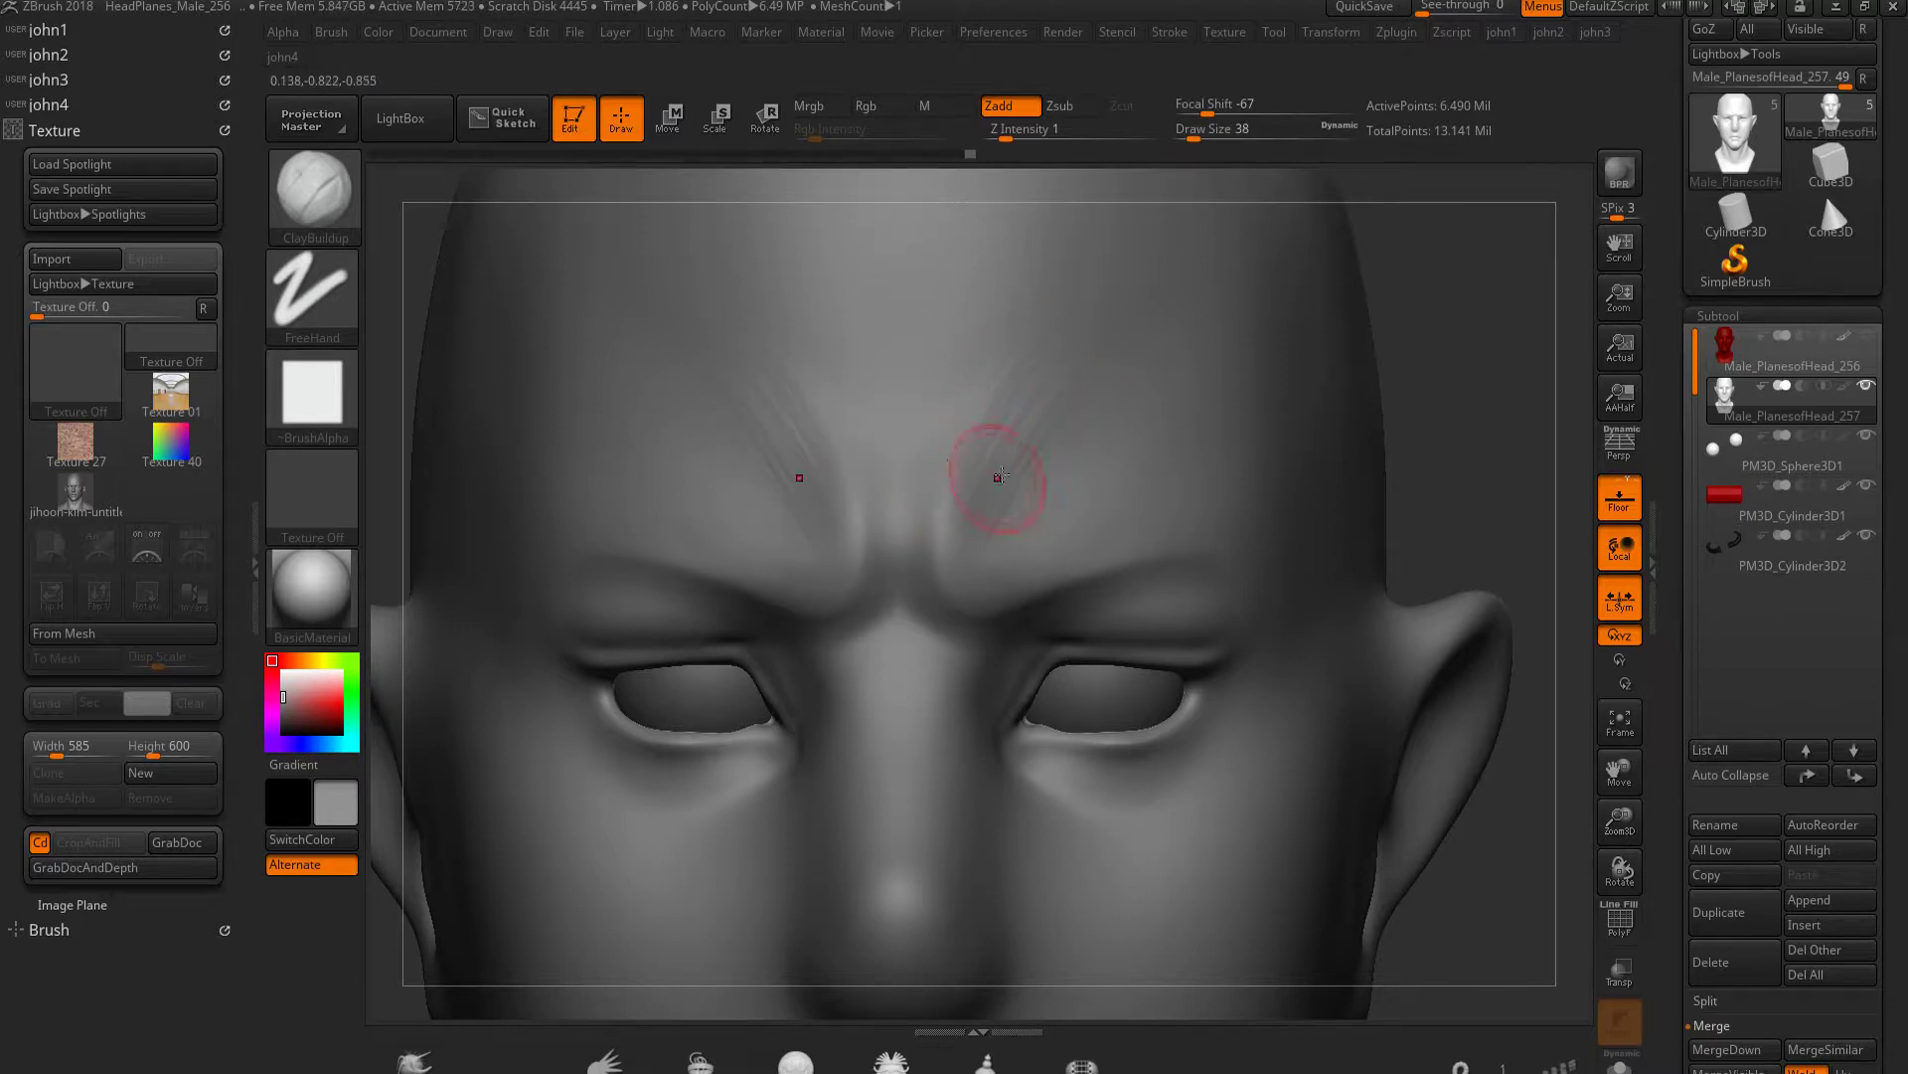
Shift-smooth the brow crease into the forehead, checking it from side and front
key(shift)
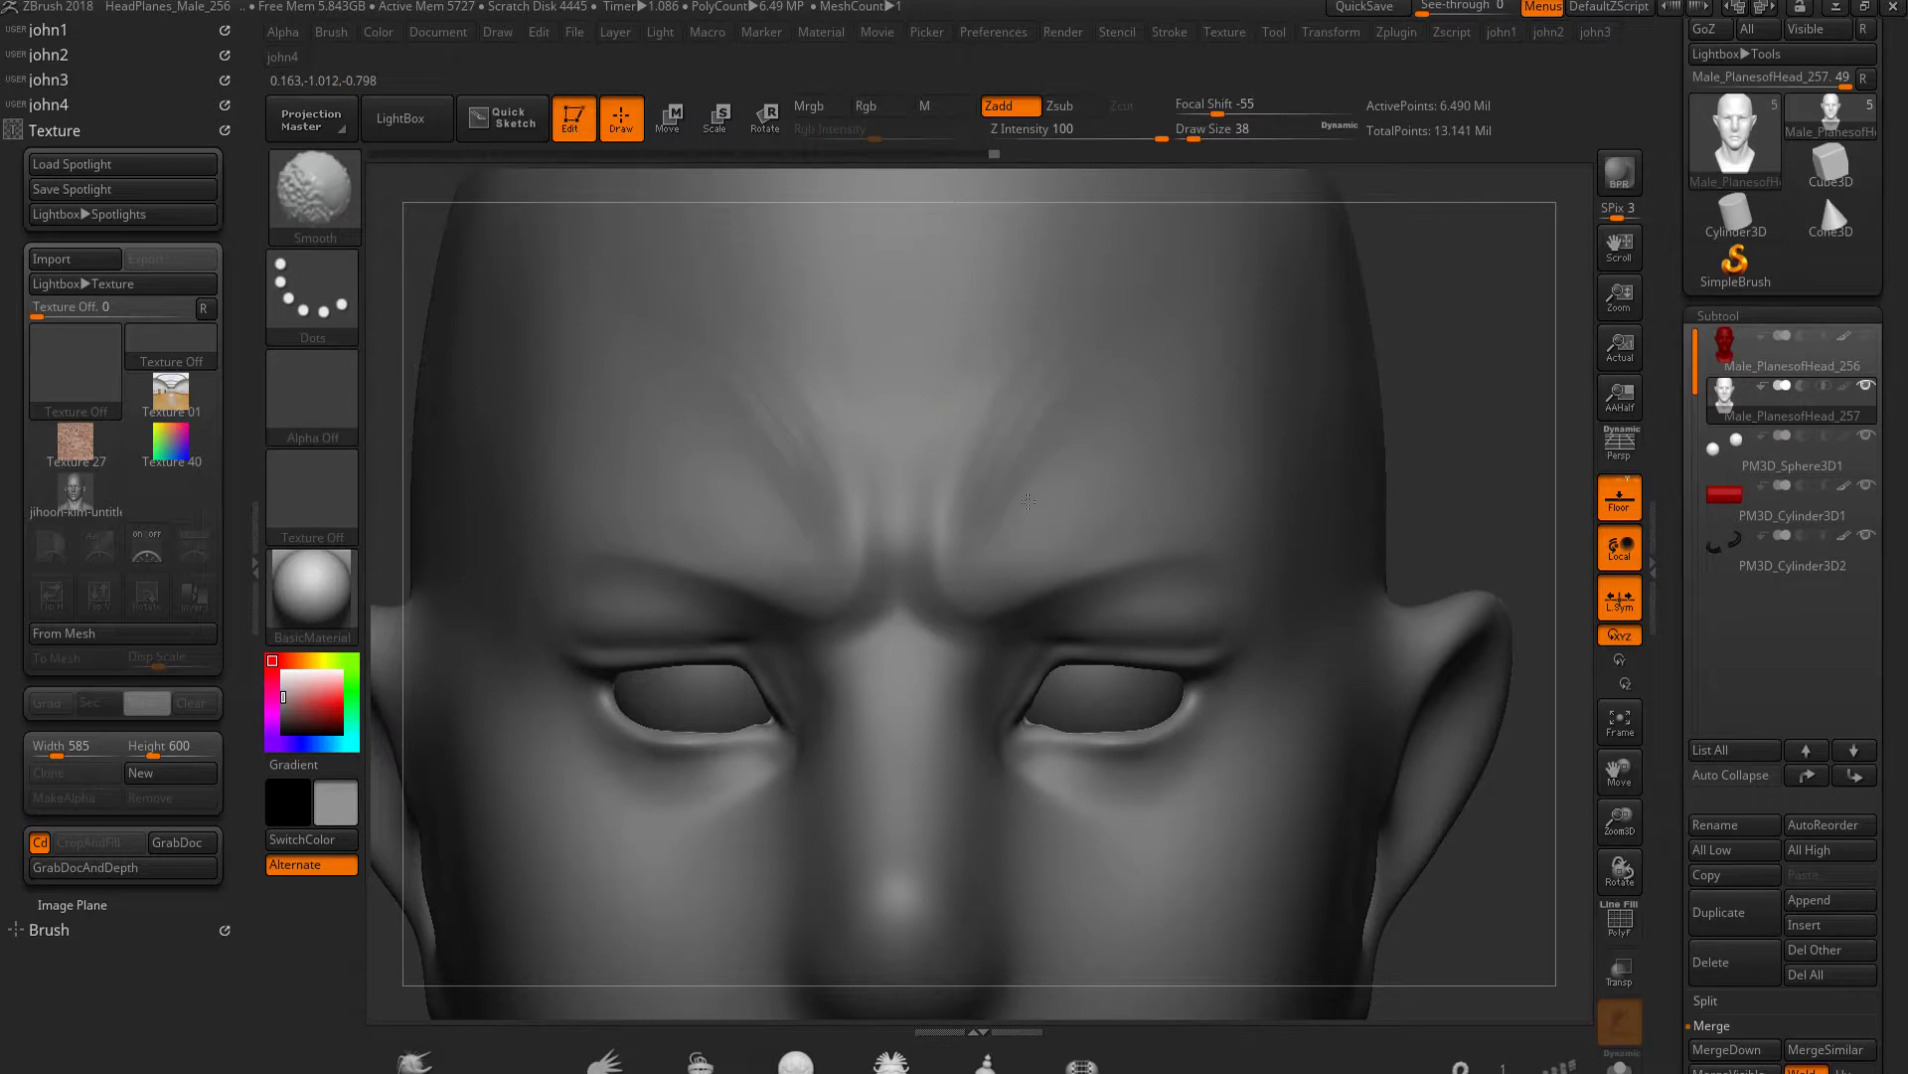
key(shift)
drag(392, 298, 727, 569)
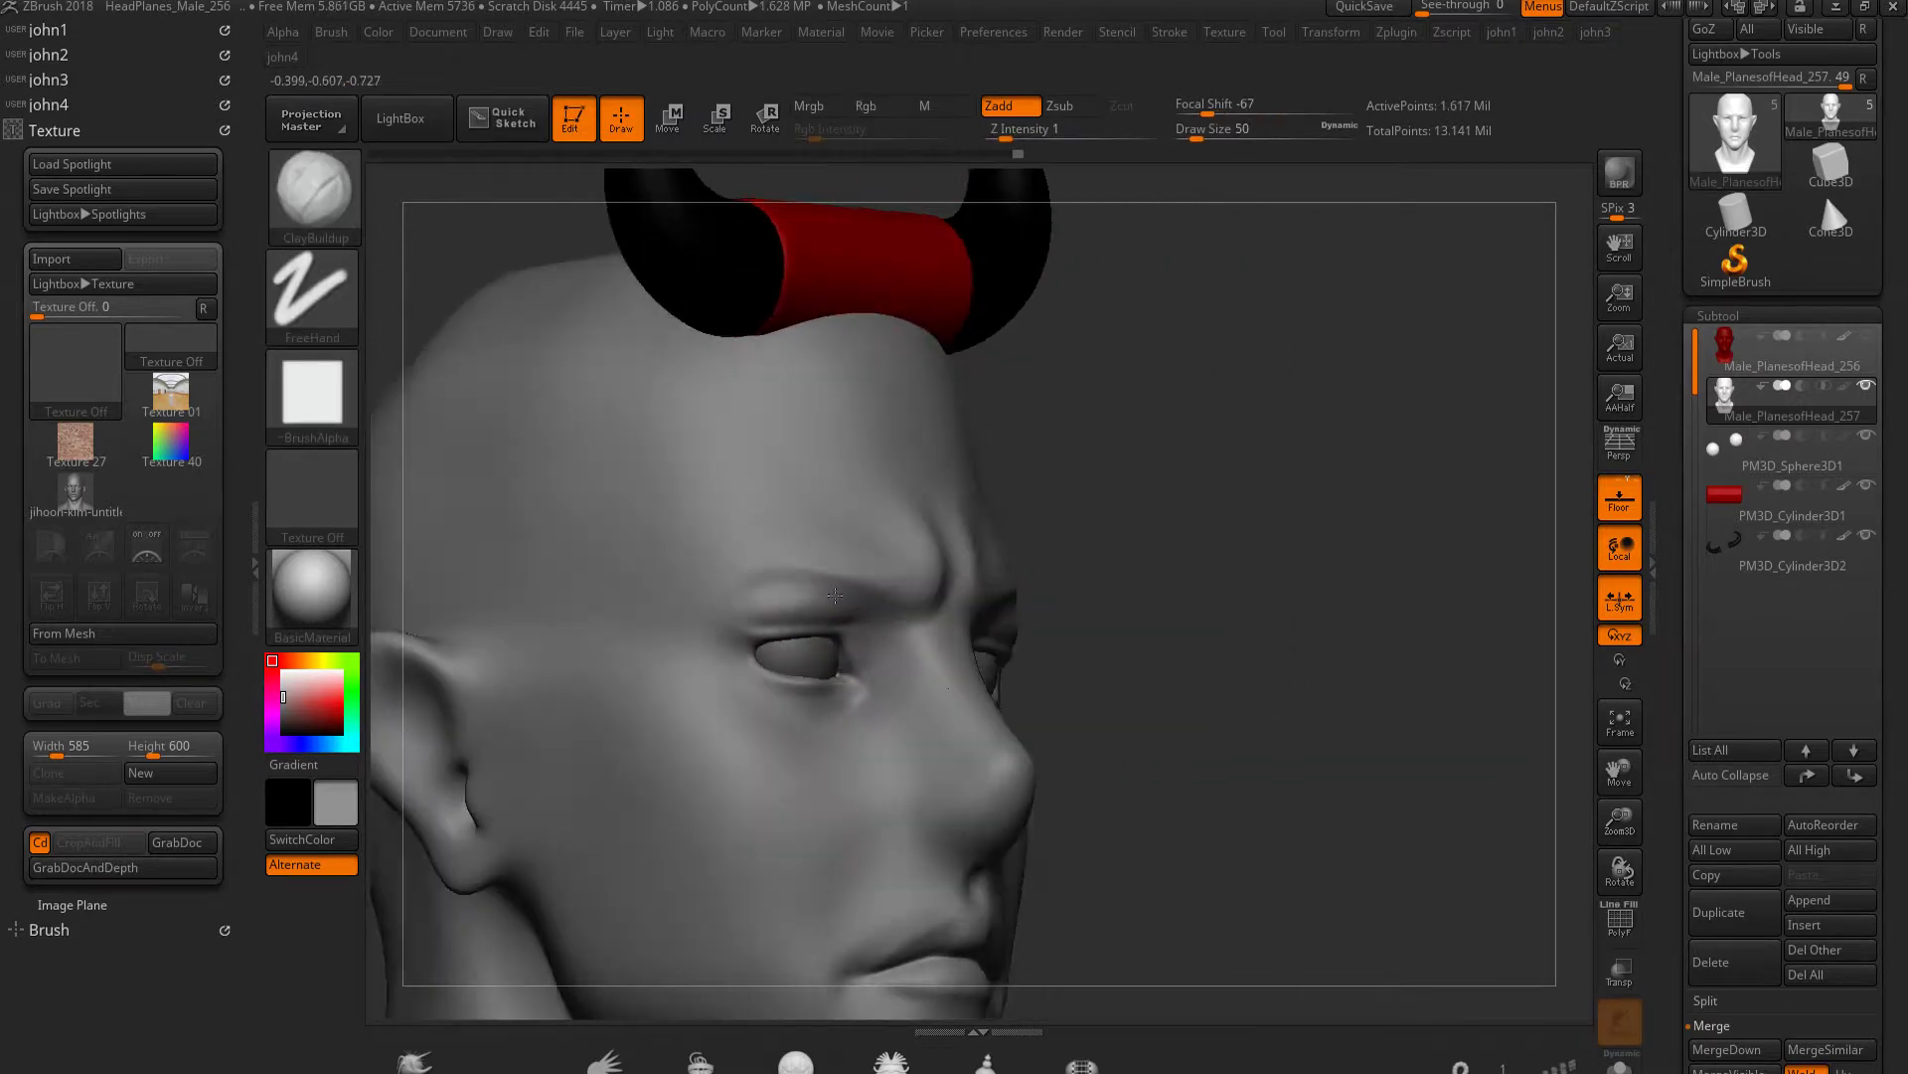
key(ctrl)
ctrl+right_drag(727, 570, 788, 596)
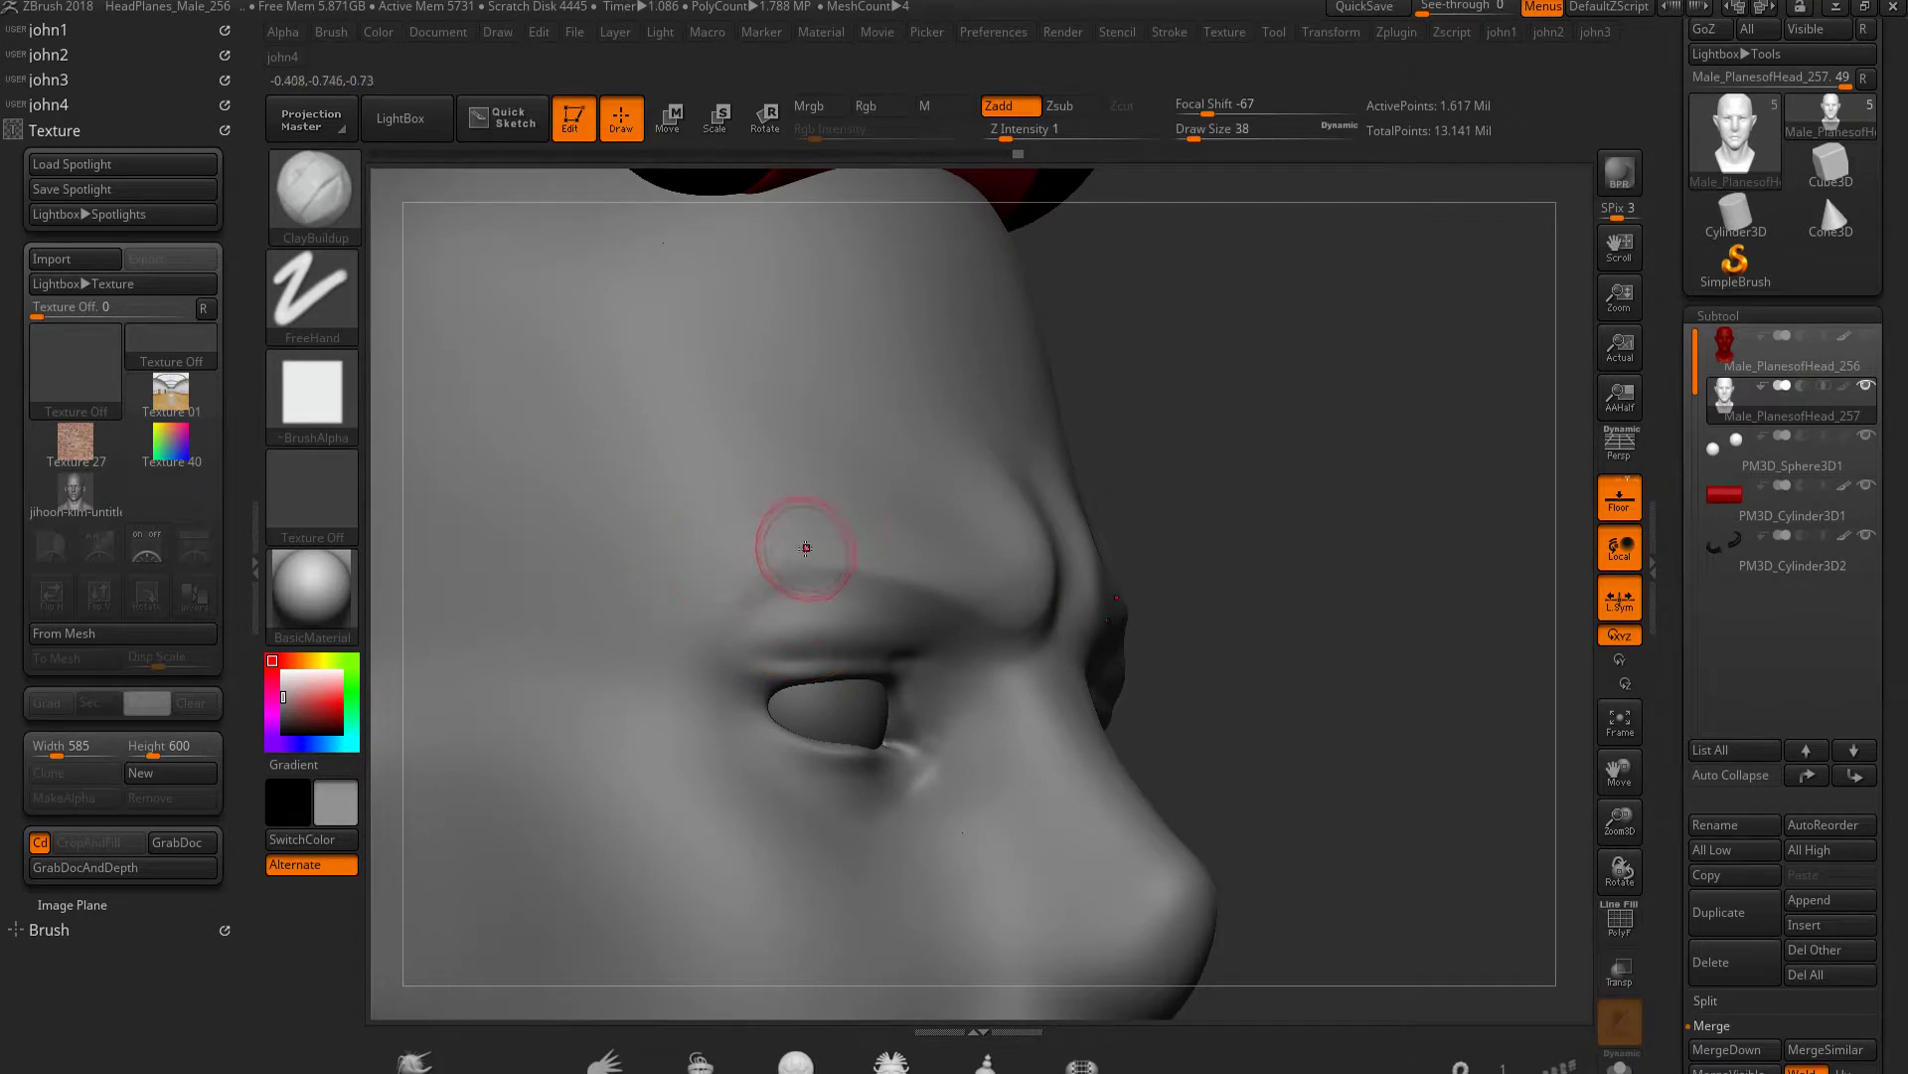
mouse_move(684, 629)
shift+right_down()
mouse_move(1245, 578)
mouse_move(733, 545)
shift+right_up()
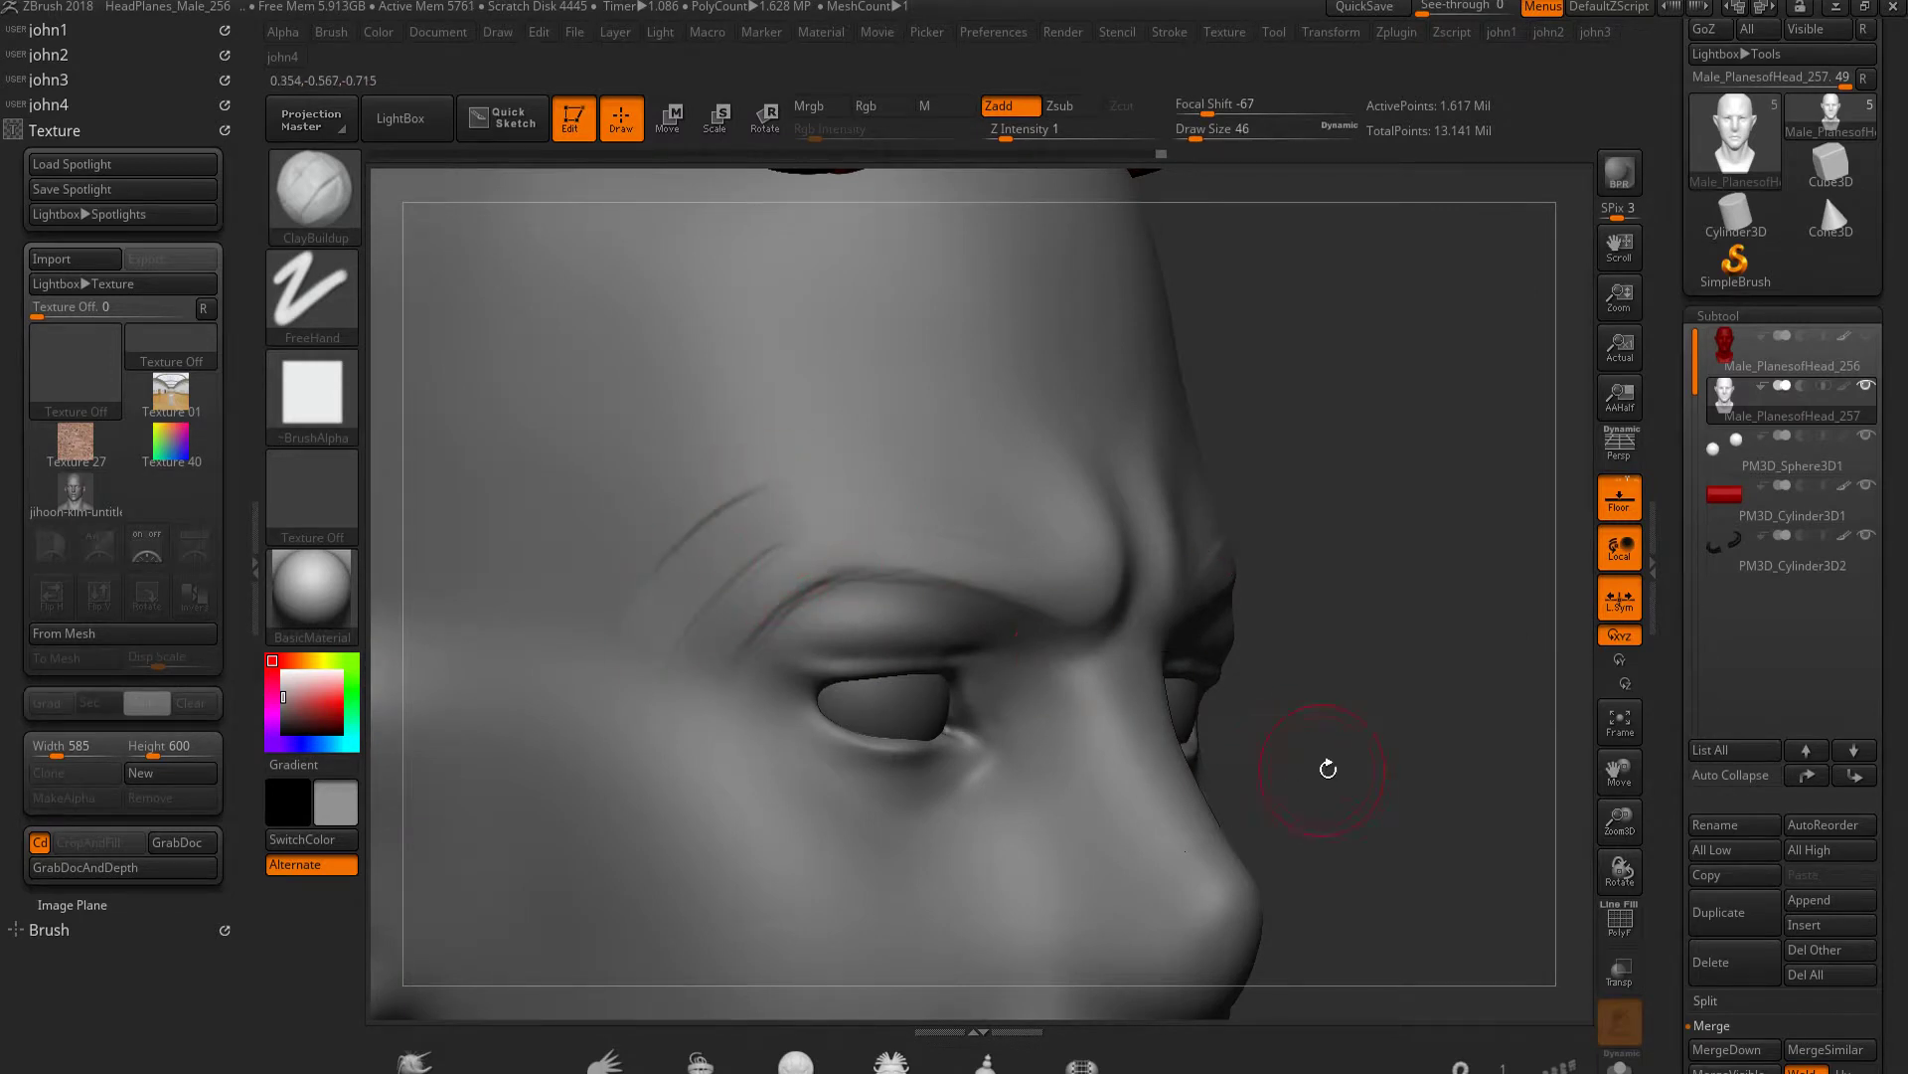
shift+right_drag(1328, 768, 1418, 511)
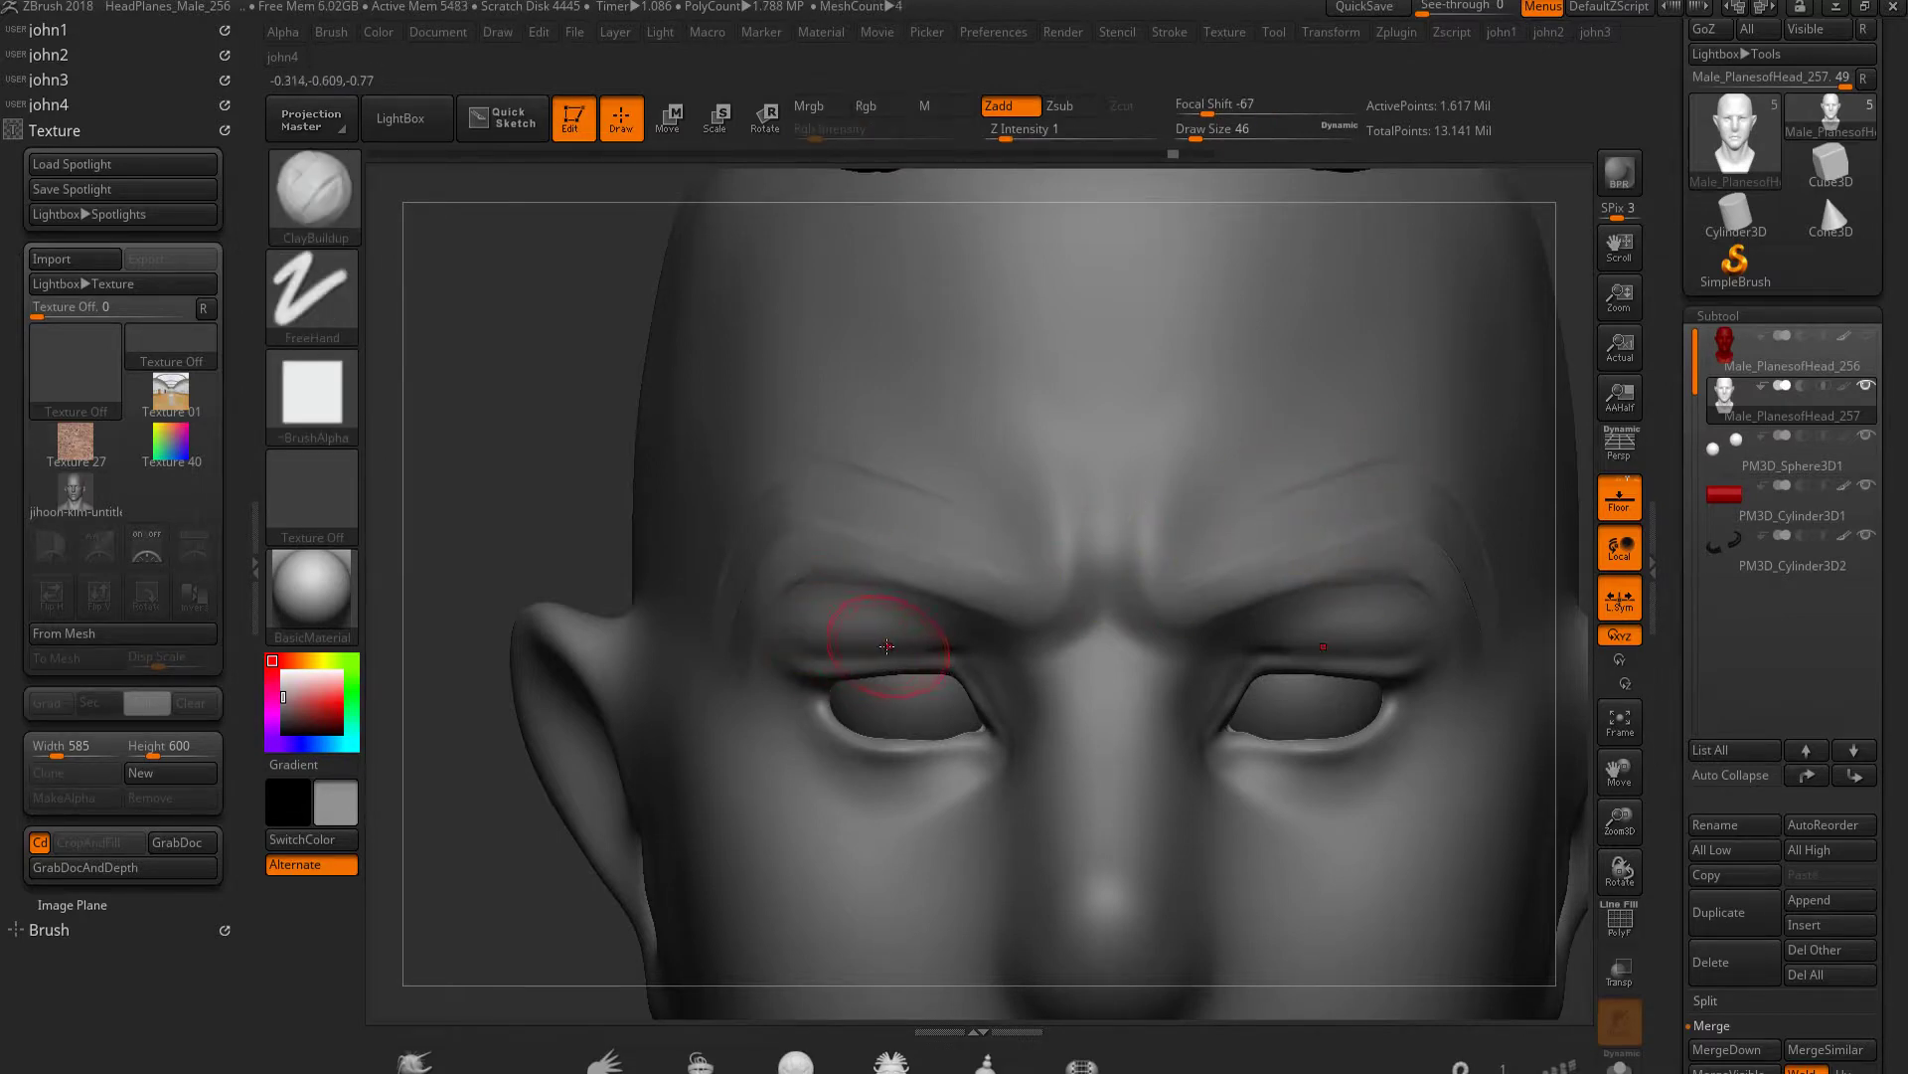
right_drag(885, 646, 942, 639)
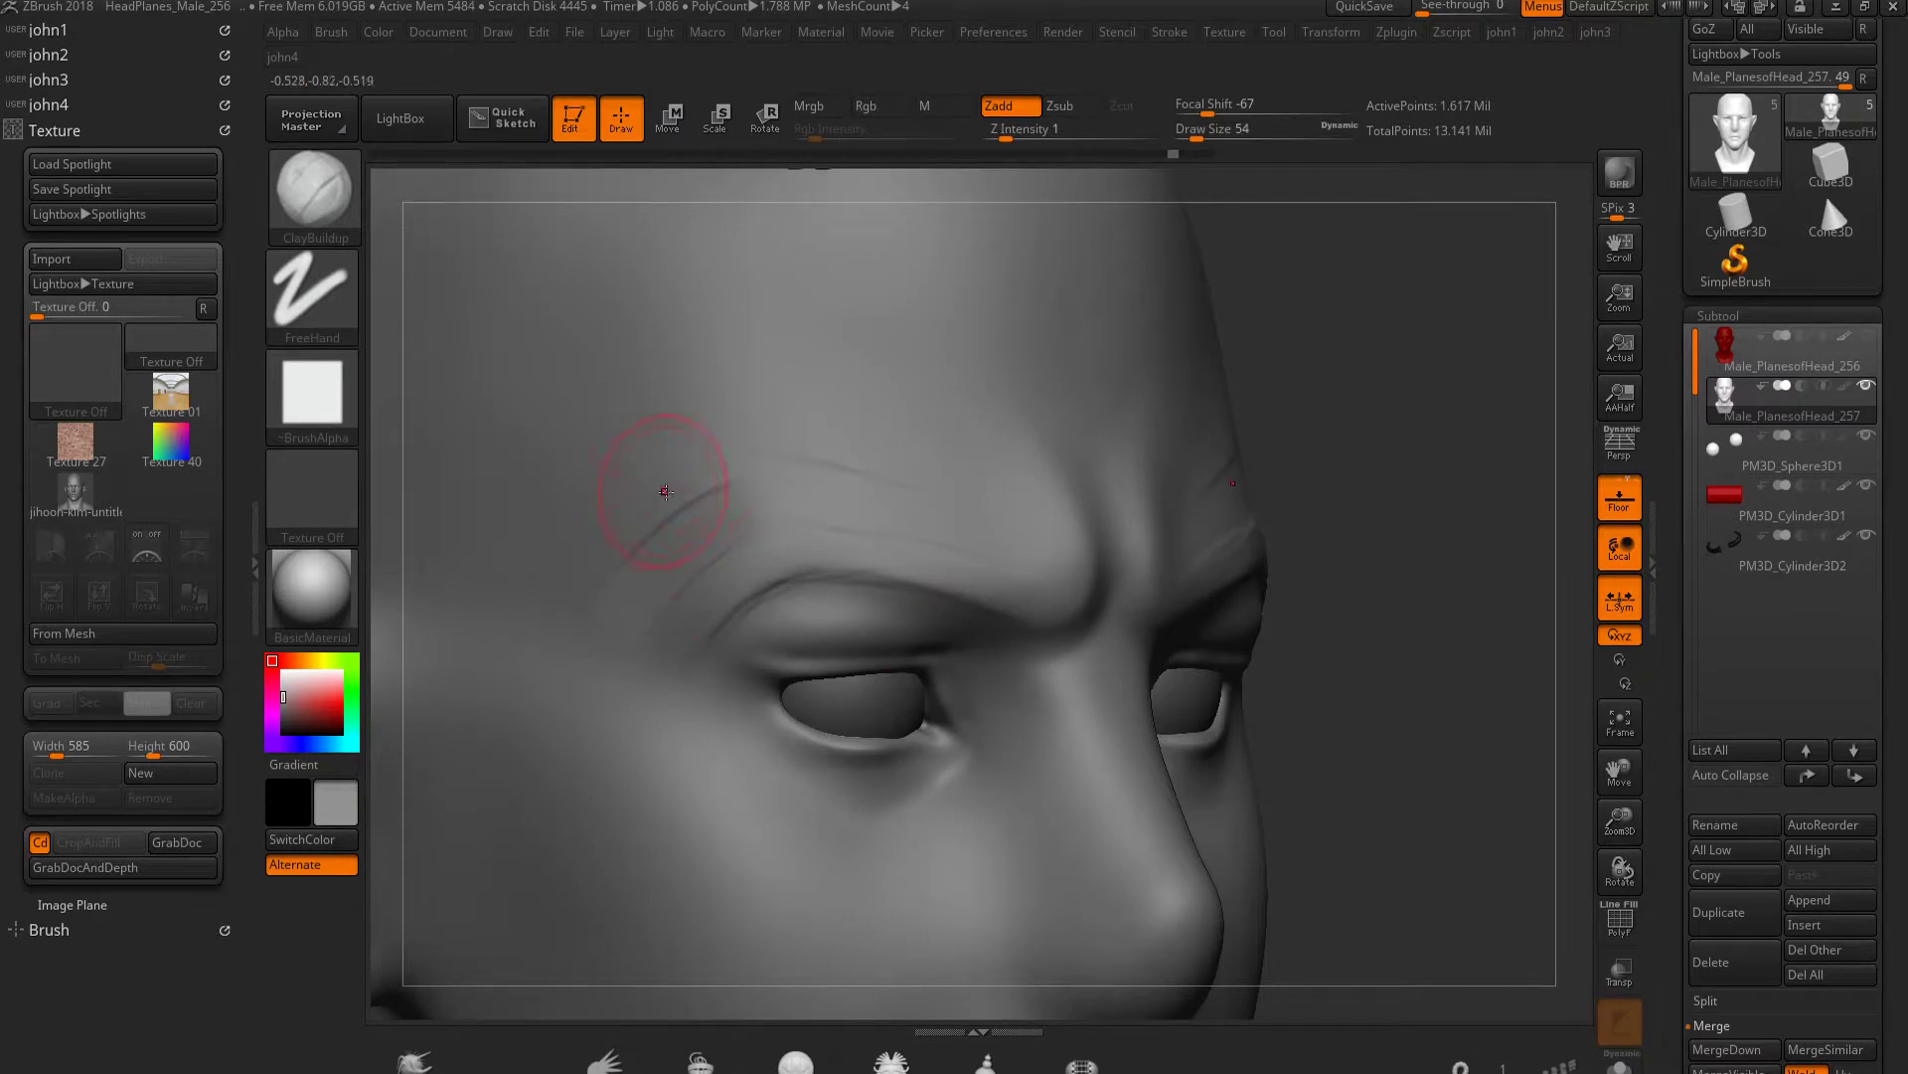
shift+drag(712, 503, 554, 572)
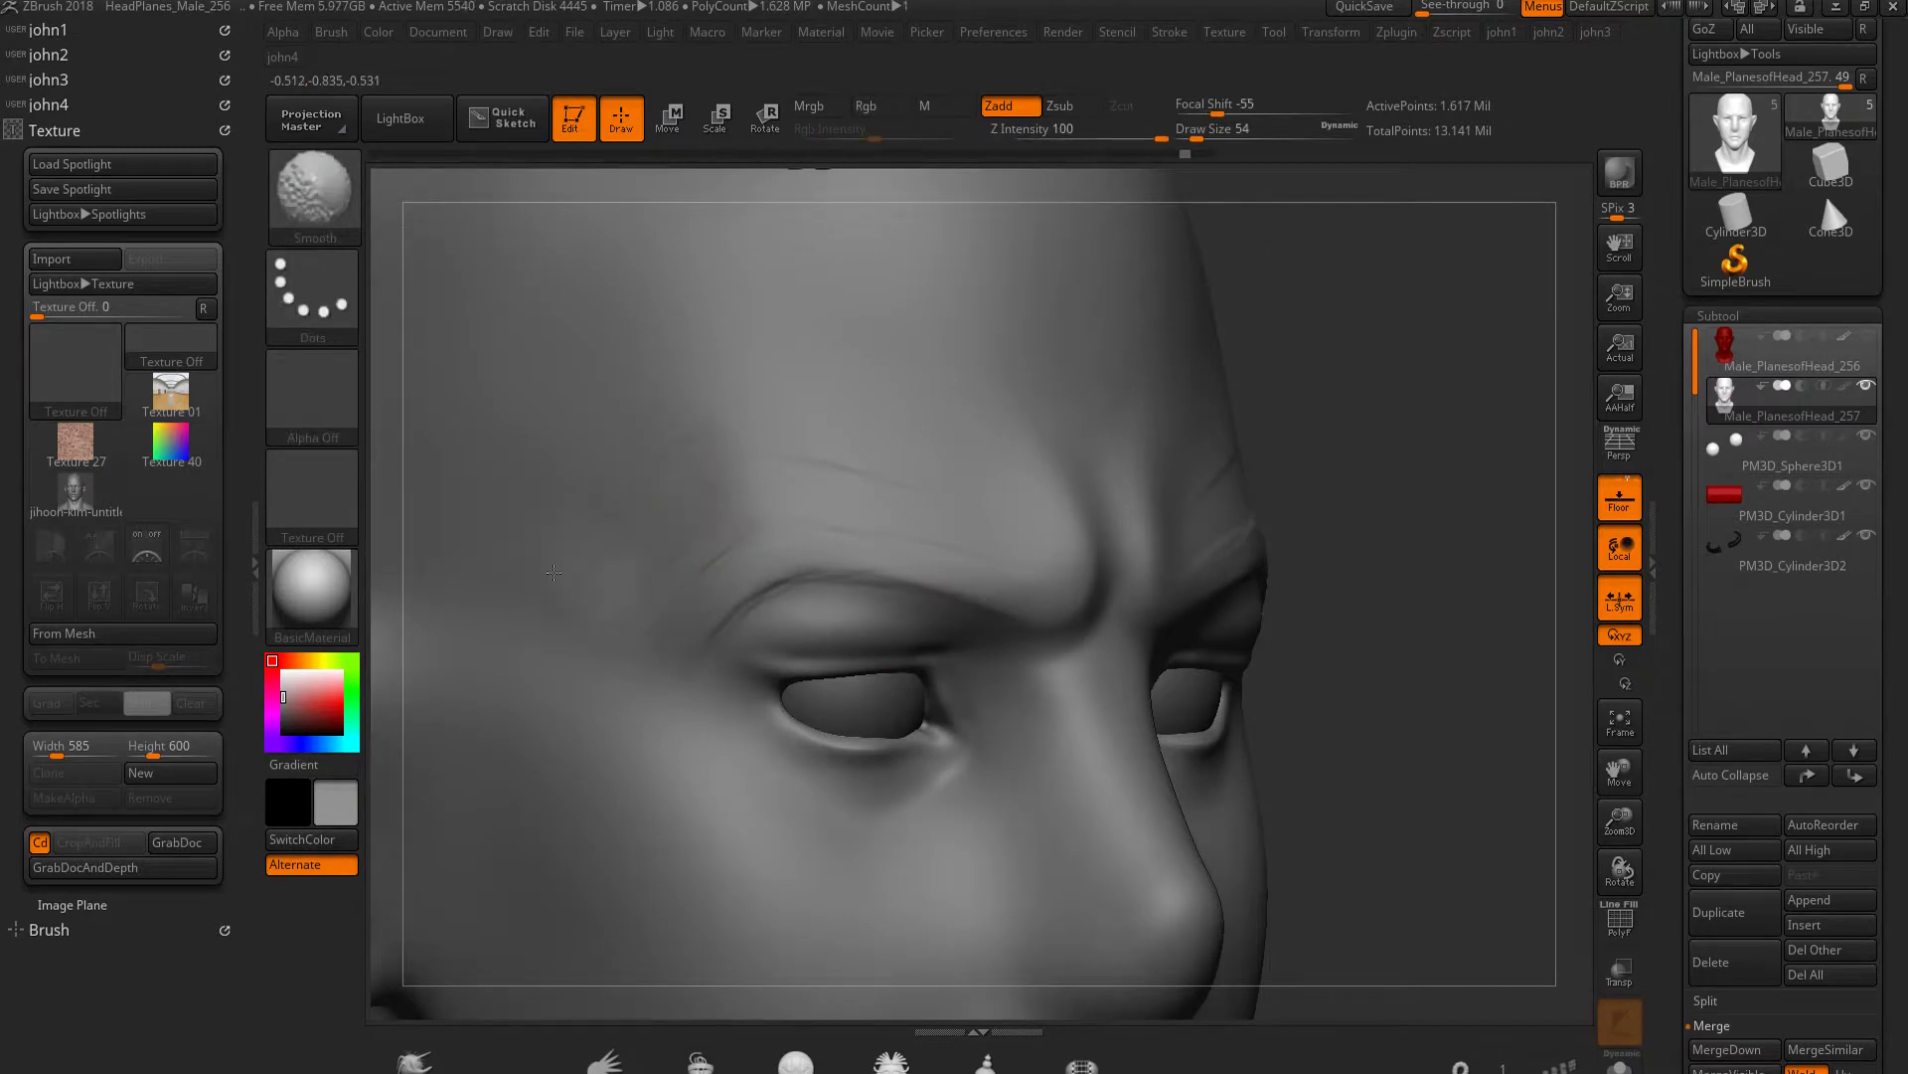
Review the brows from several angles and subdivide the head with Ctrl+D
shift+right_drag(617, 597, 1227, 486)
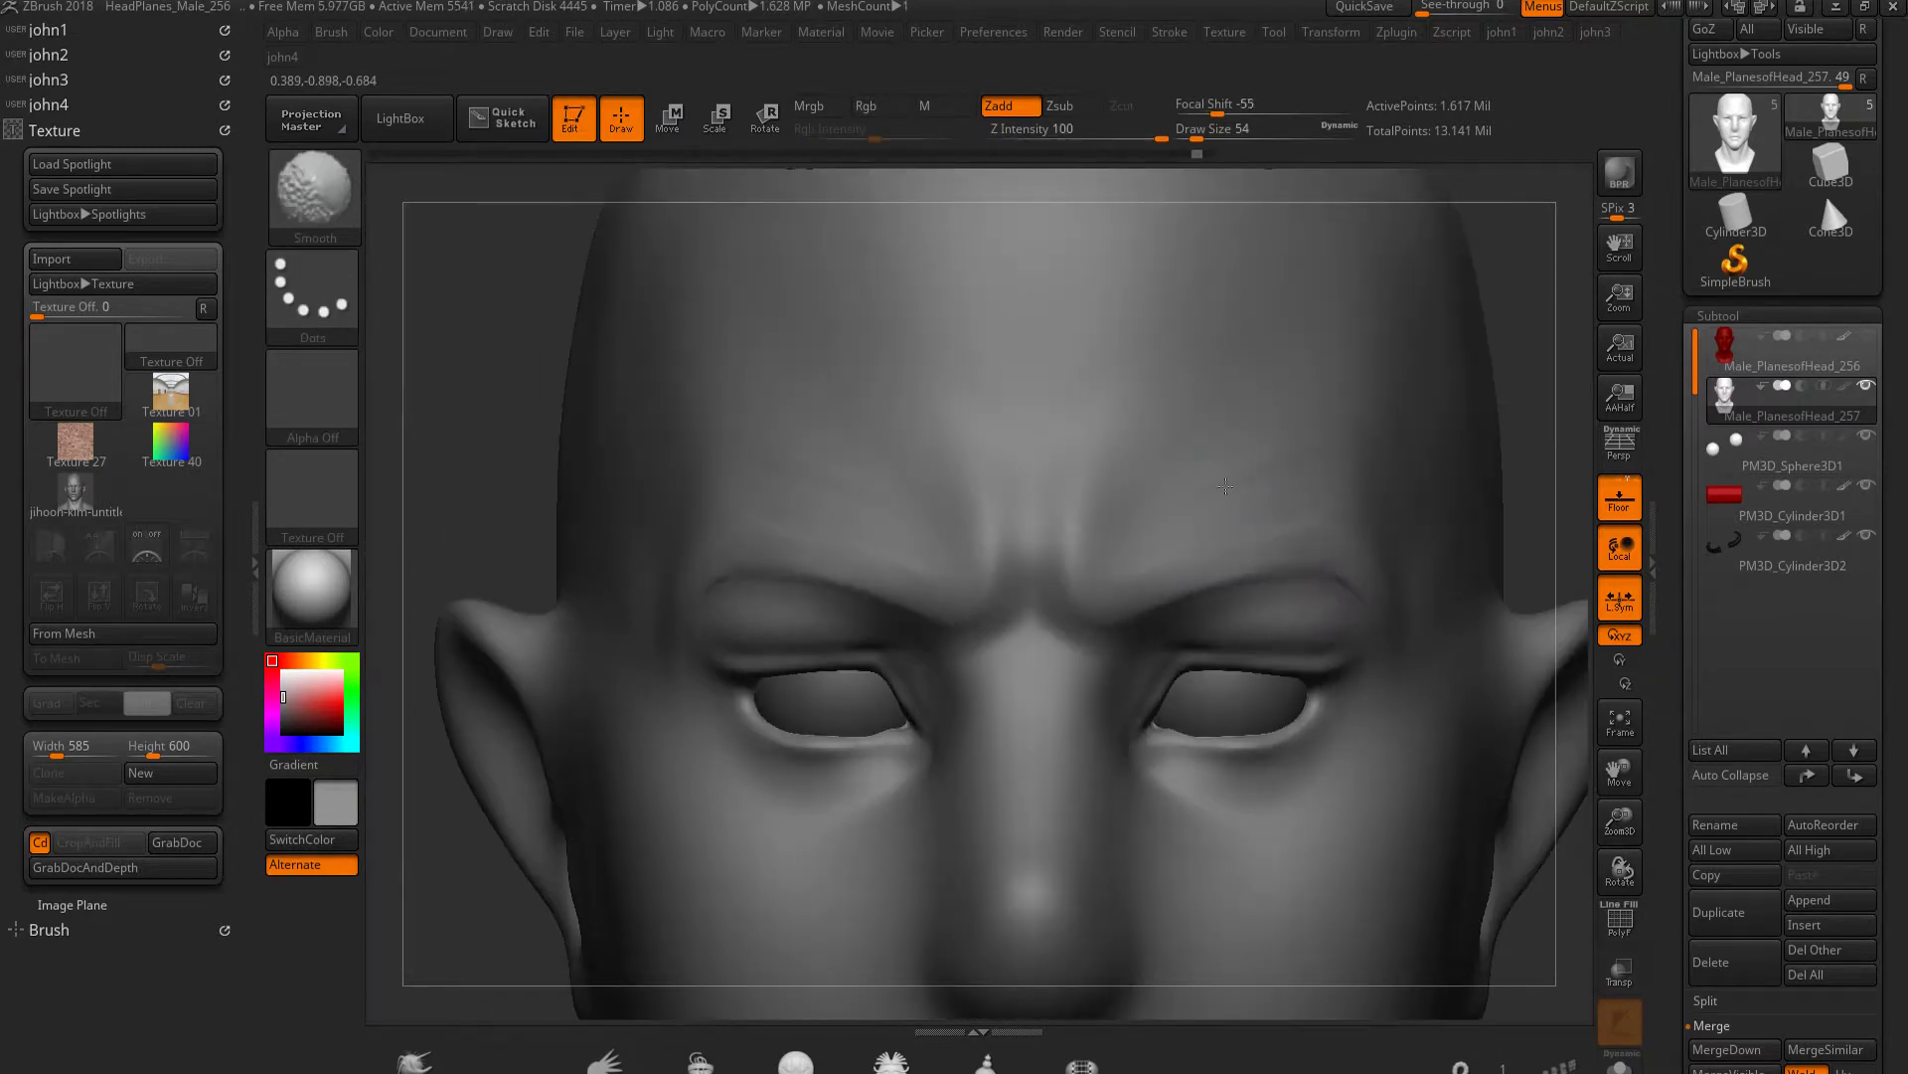
mouse_move(1220, 515)
shift+right_down()
mouse_move(767, 632)
mouse_move(1141, 660)
shift+right_up()
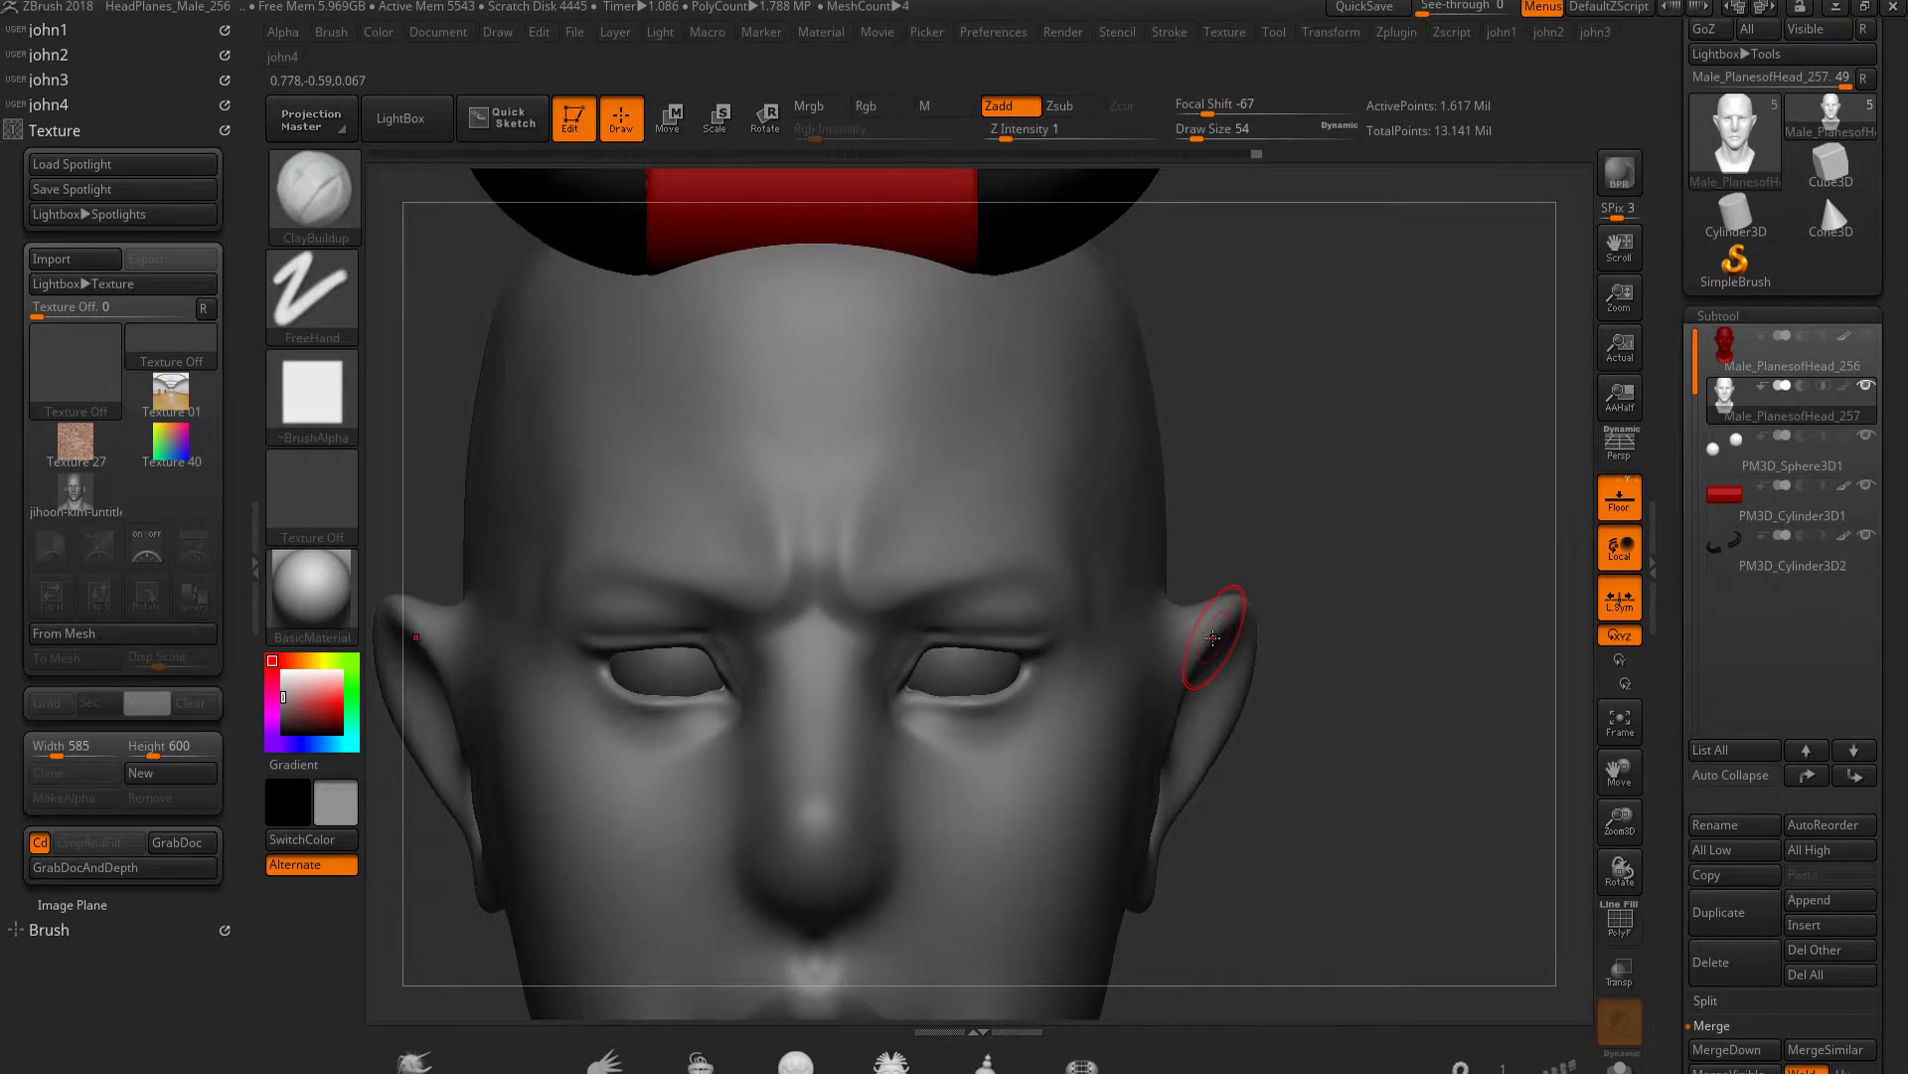
right_drag(1209, 433, 1171, 511)
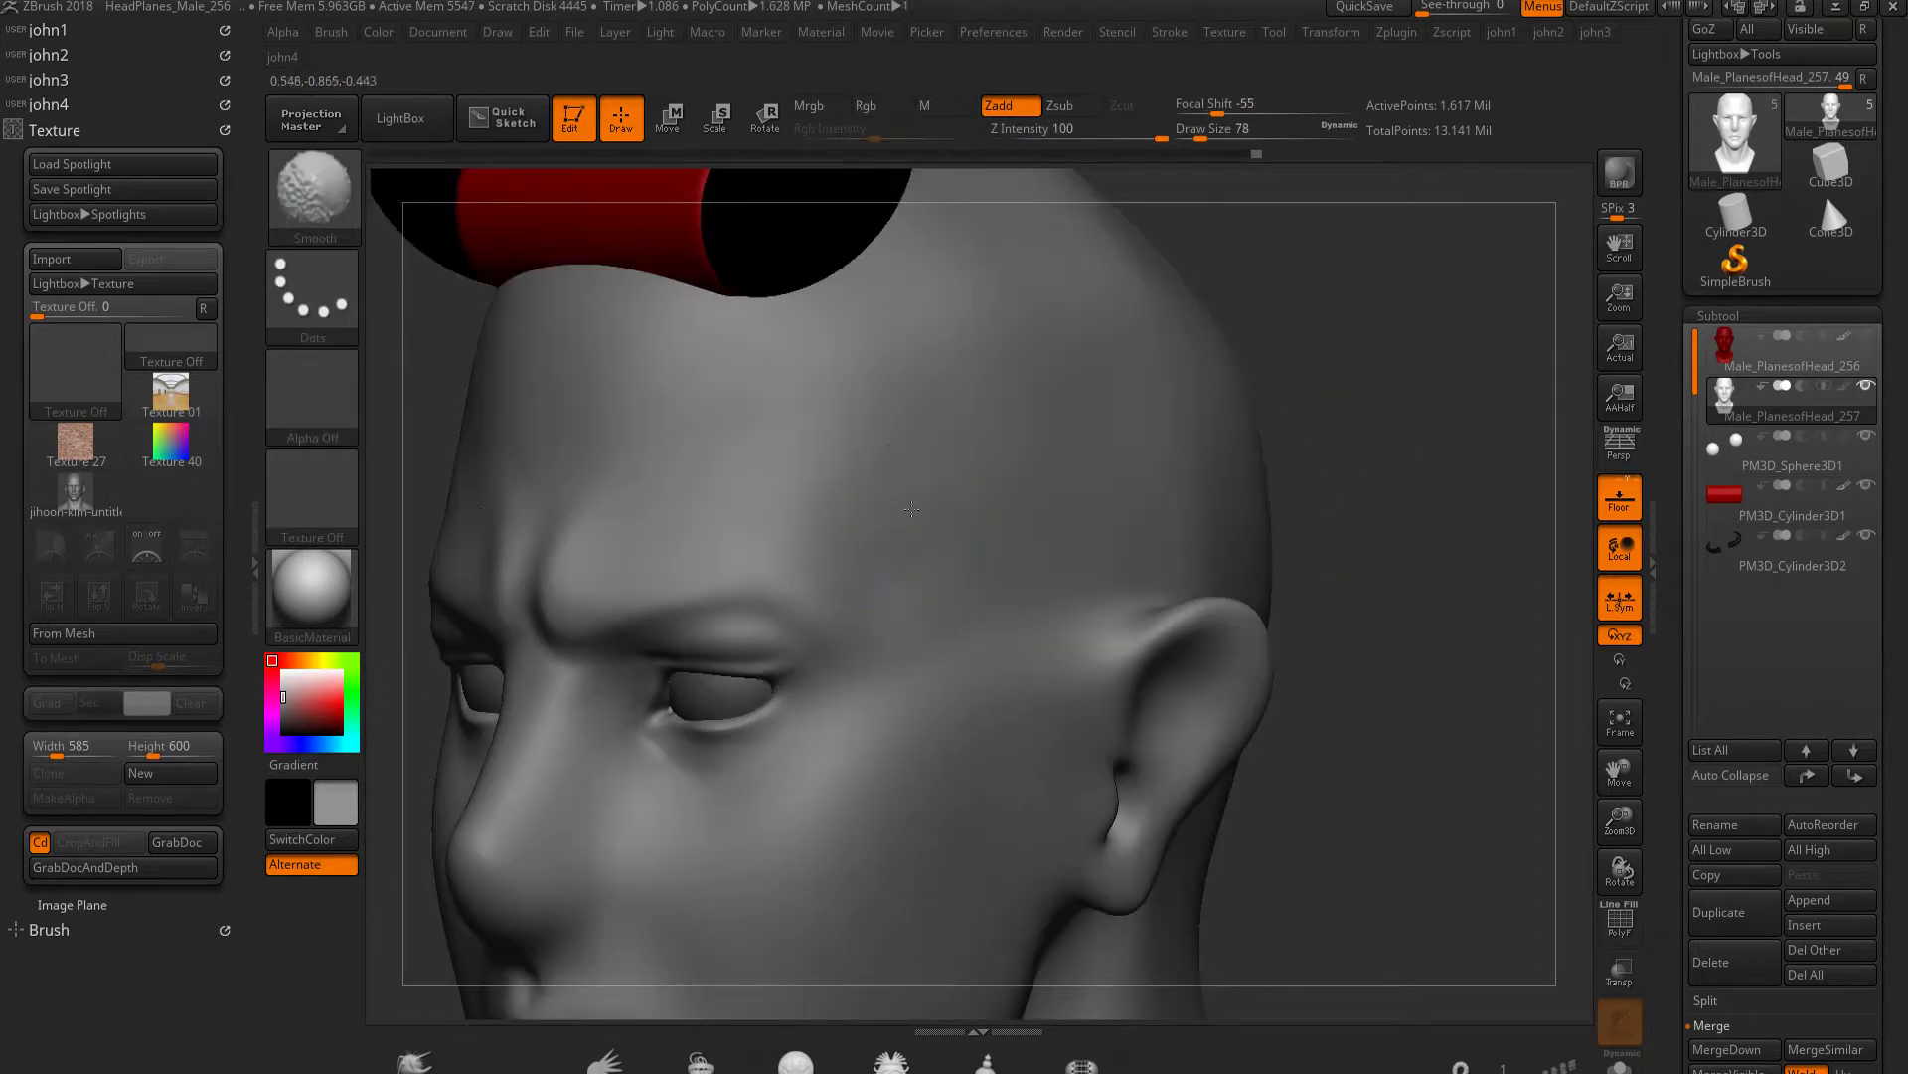
shift+right_drag(959, 672, 980, 438)
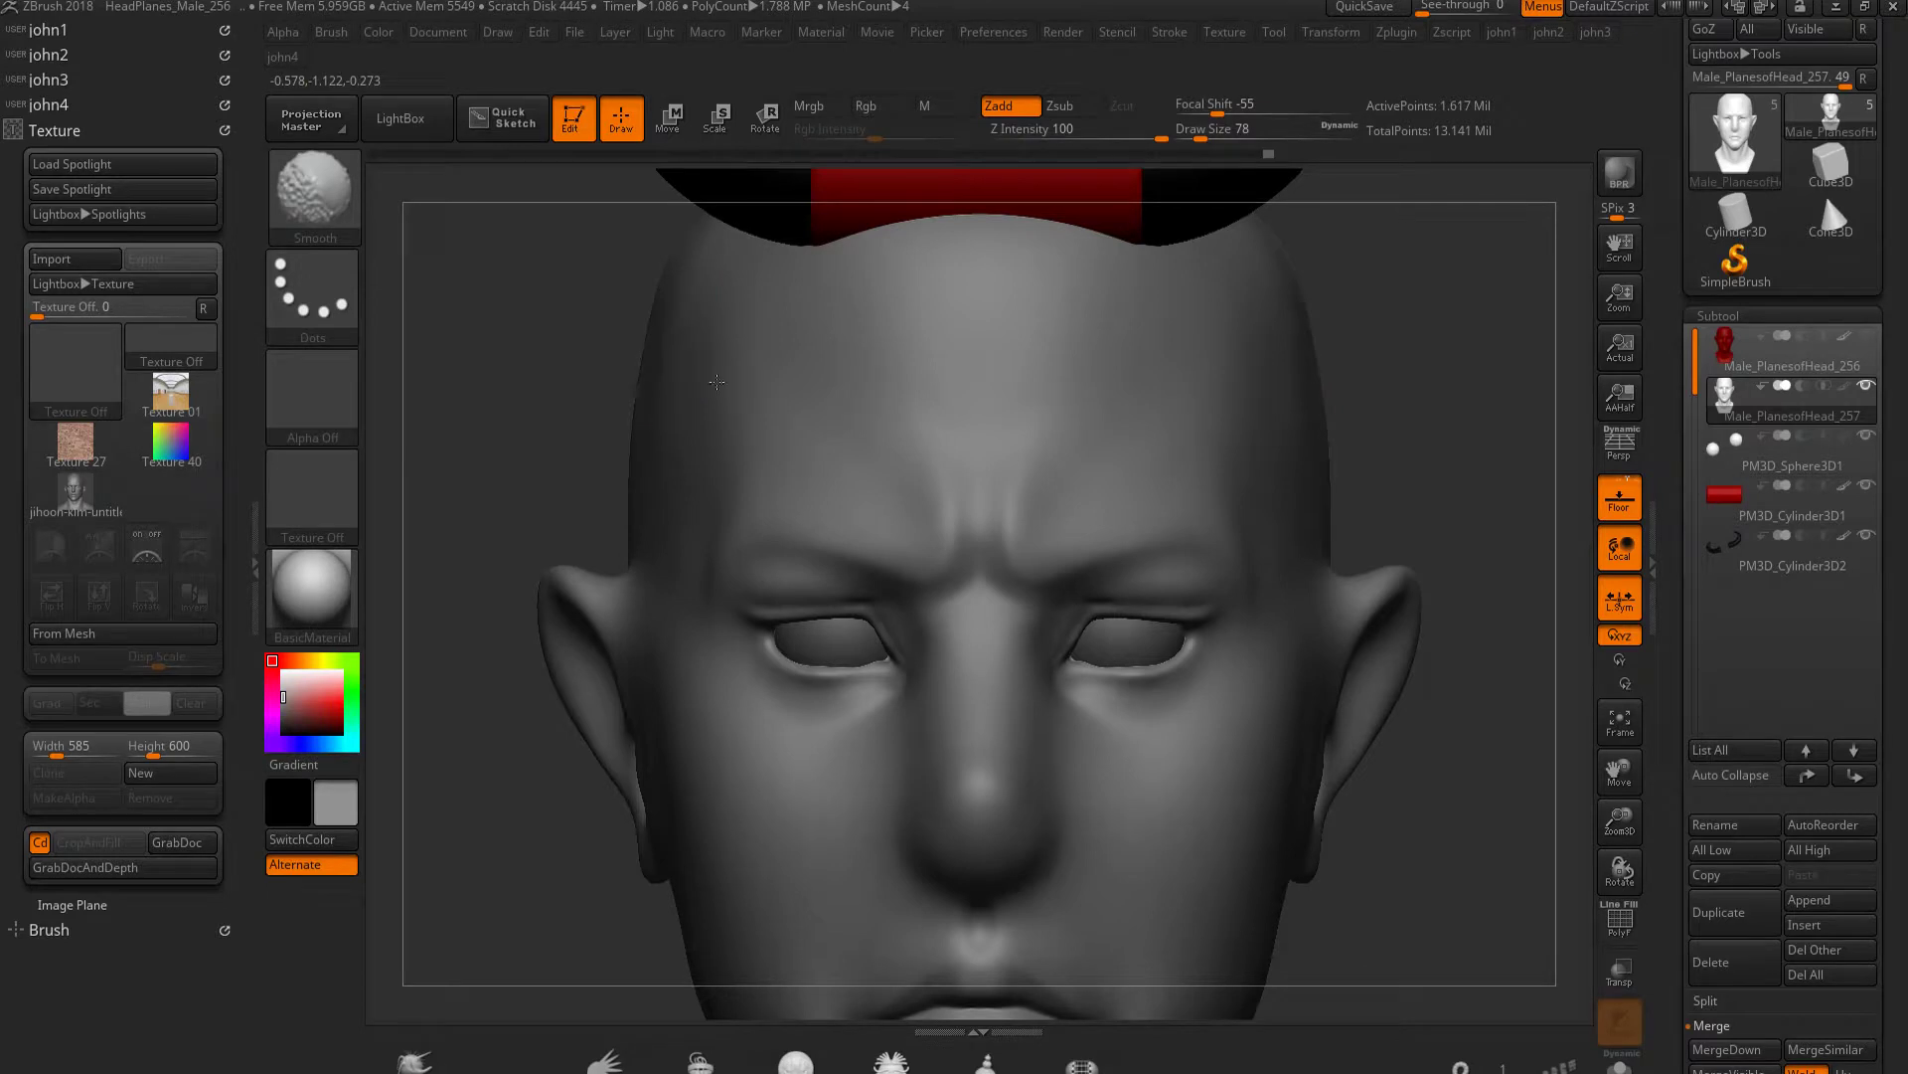
key(ctrl+d)
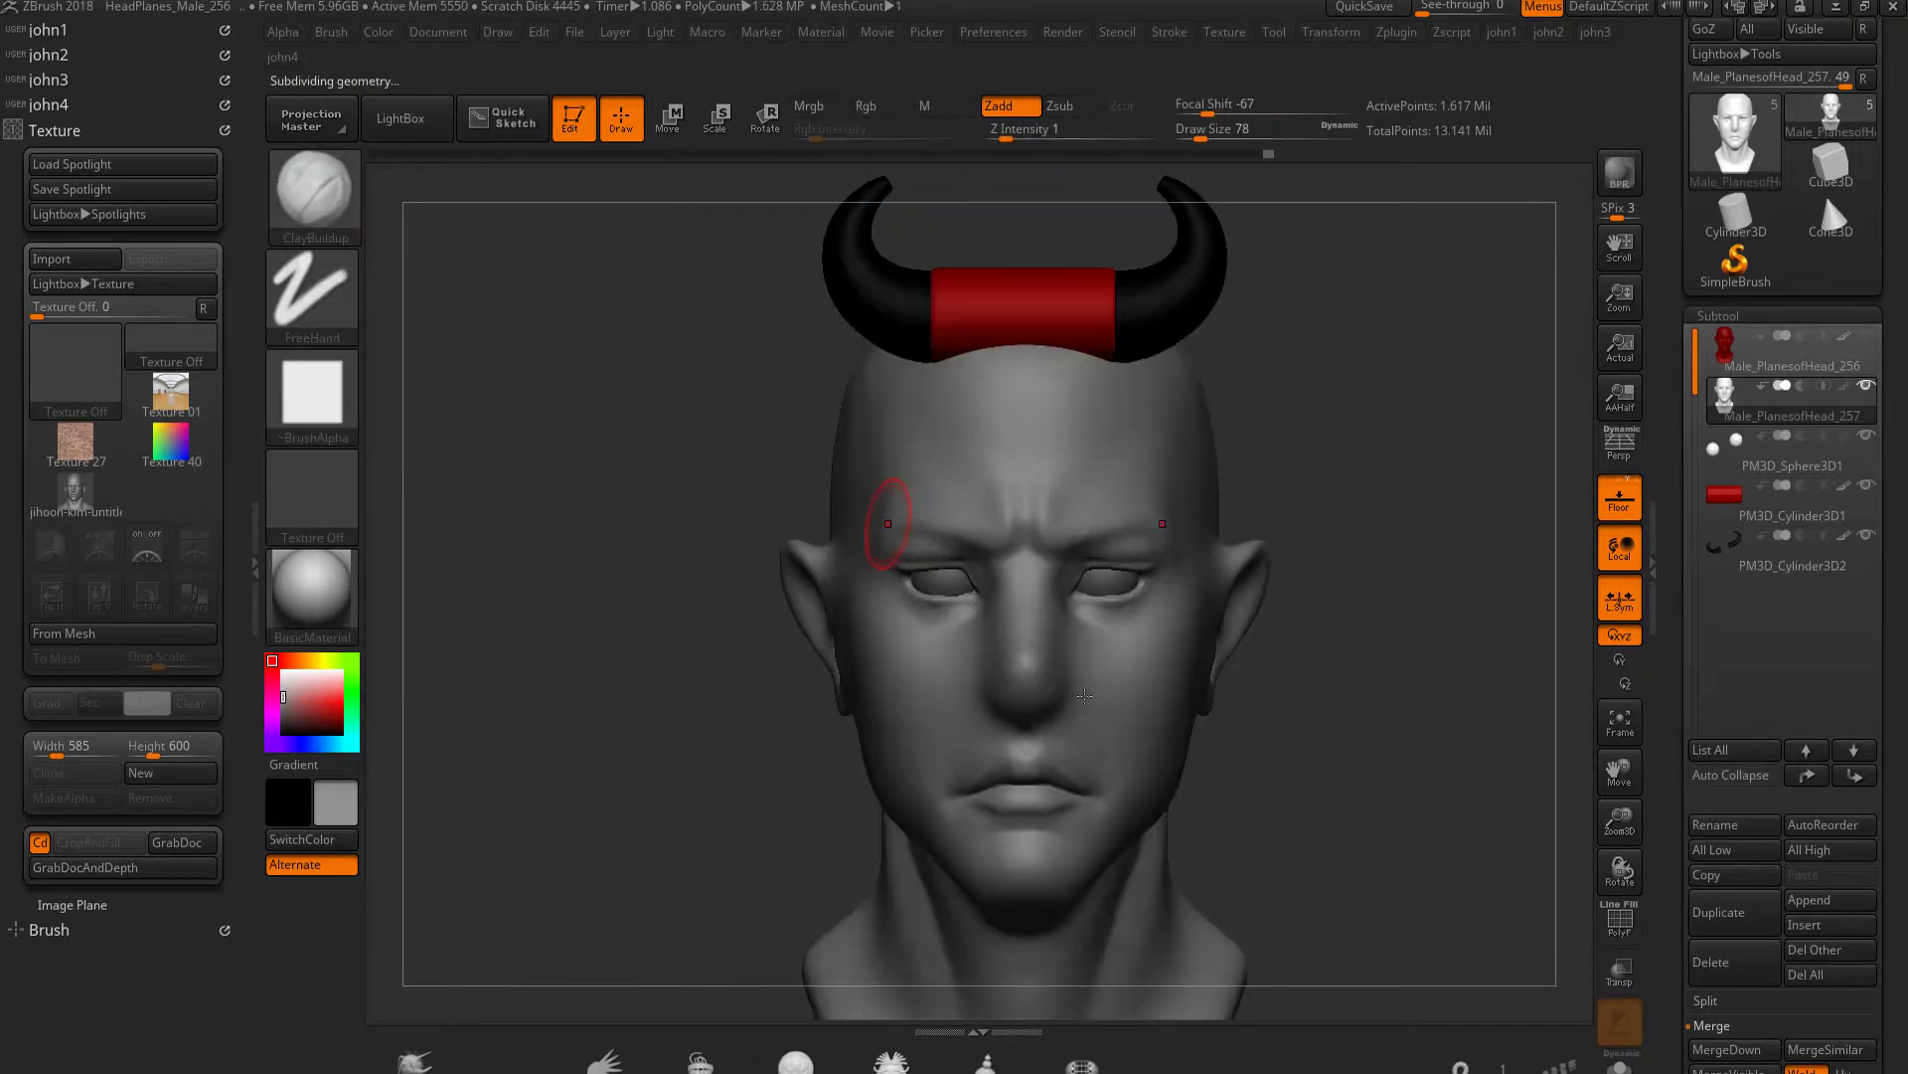
Reshape the jawline with the Move brush, checking the whole horned head
ctrl+right_drag(1153, 678, 1273, 695)
key(b)
key(m)
key(v)
mouse_move(1090, 823)
right_down()
mouse_move(972, 703)
mouse_move(1066, 789)
right_up()
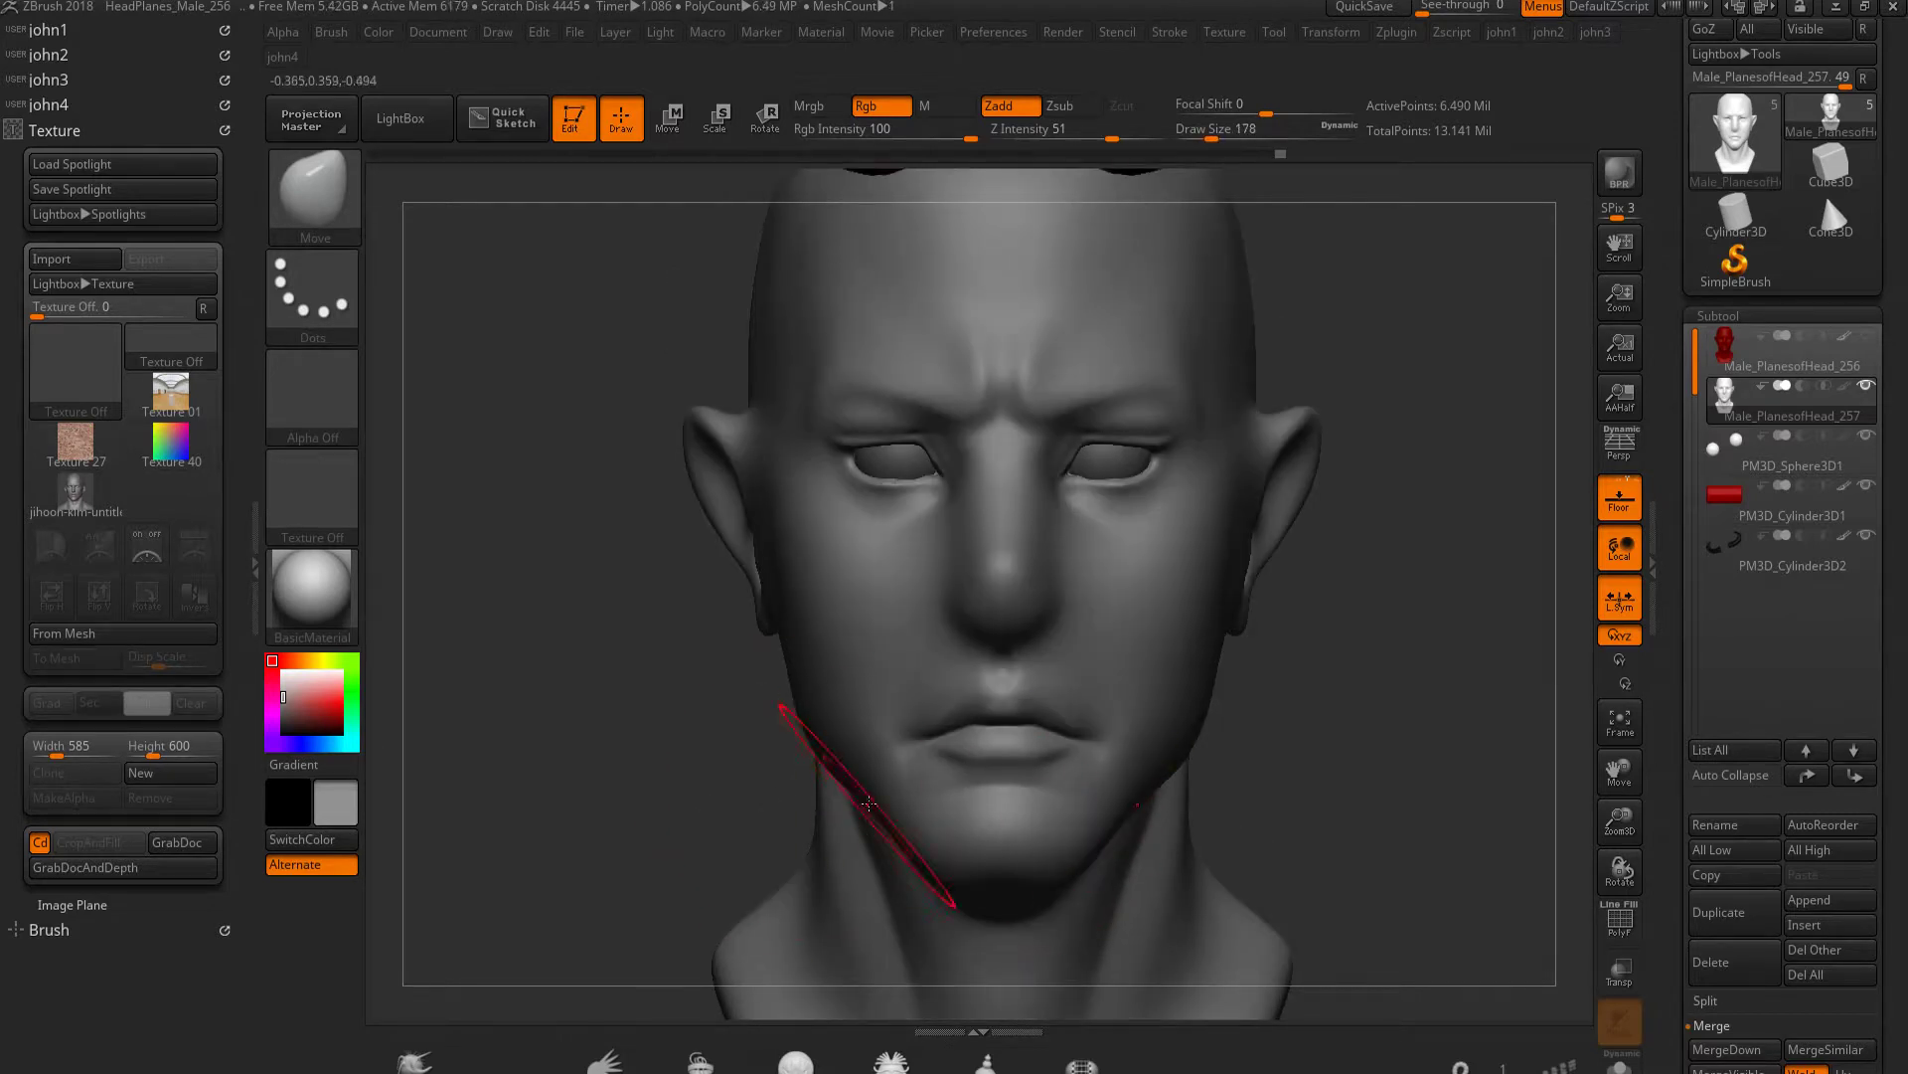
ctrl+right_drag(609, 788, 1235, 916)
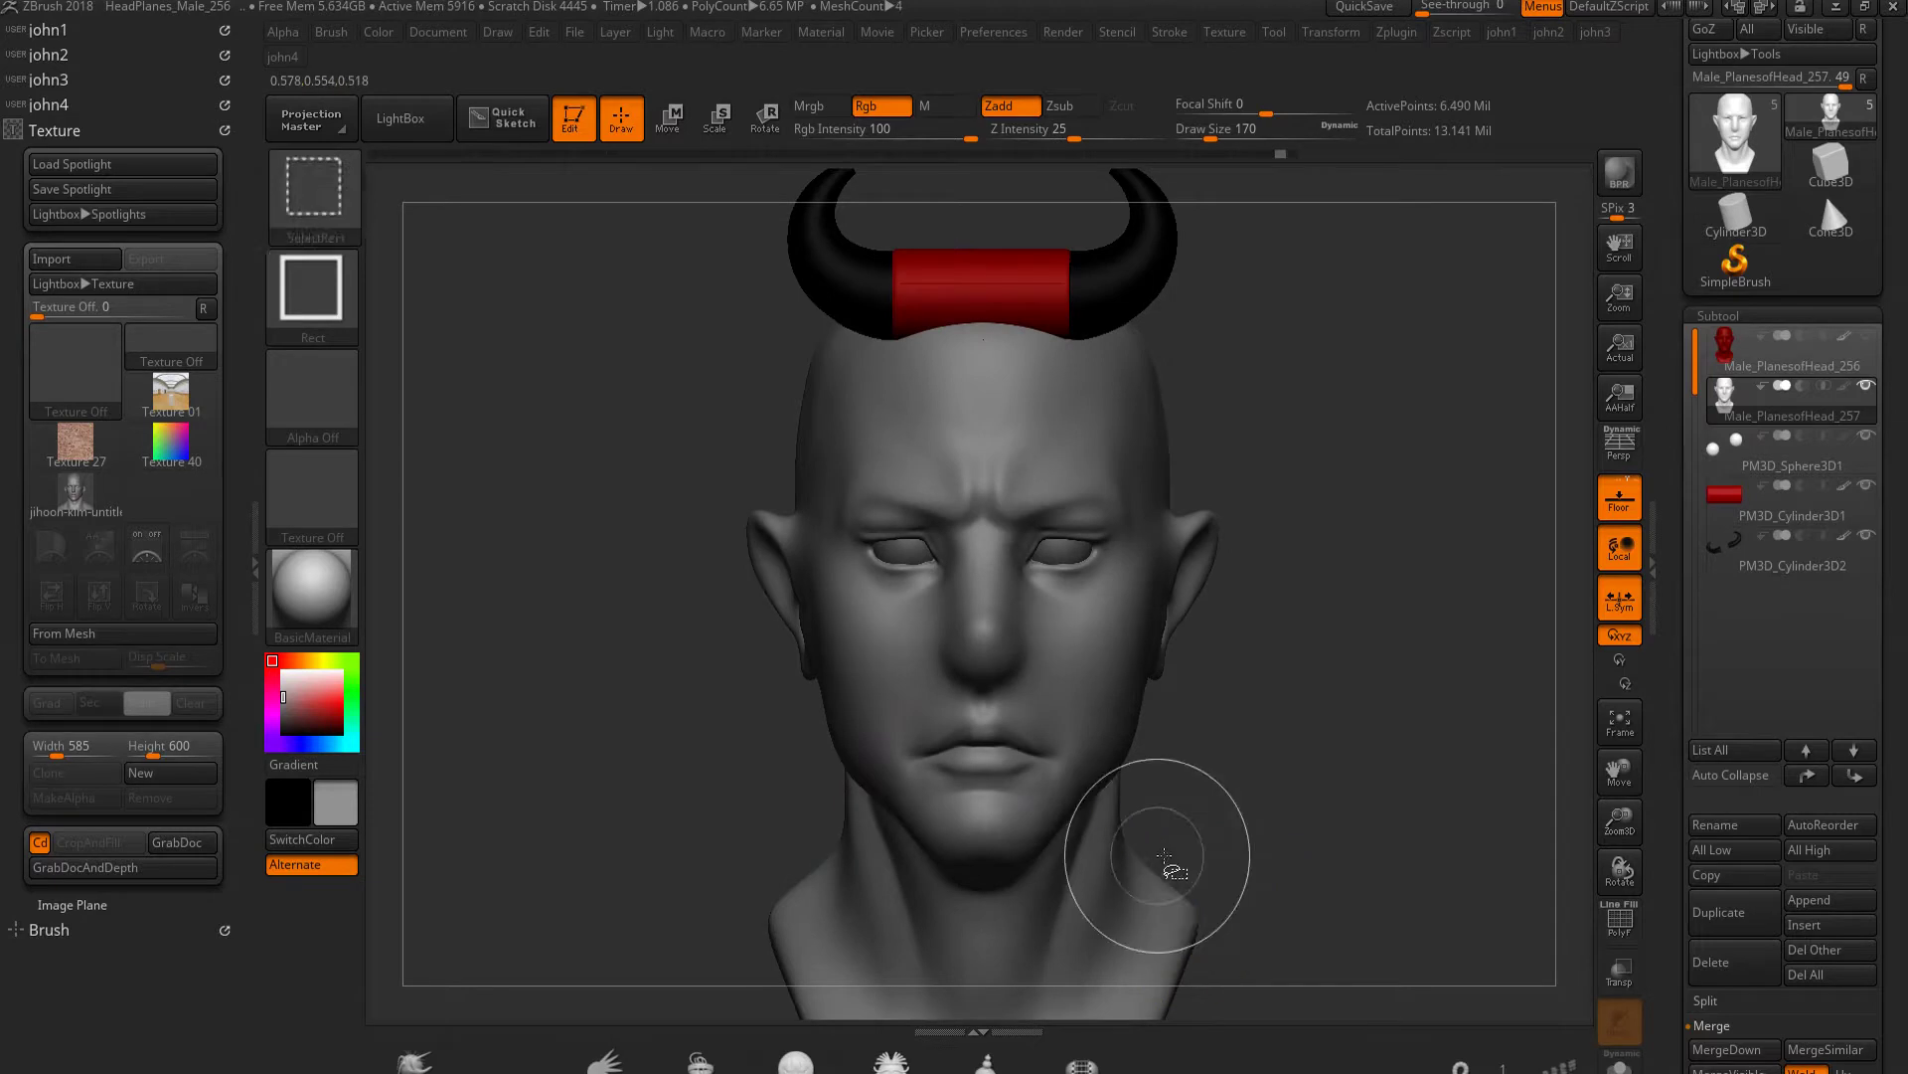
ctrl+right_drag(1163, 865, 1162, 827)
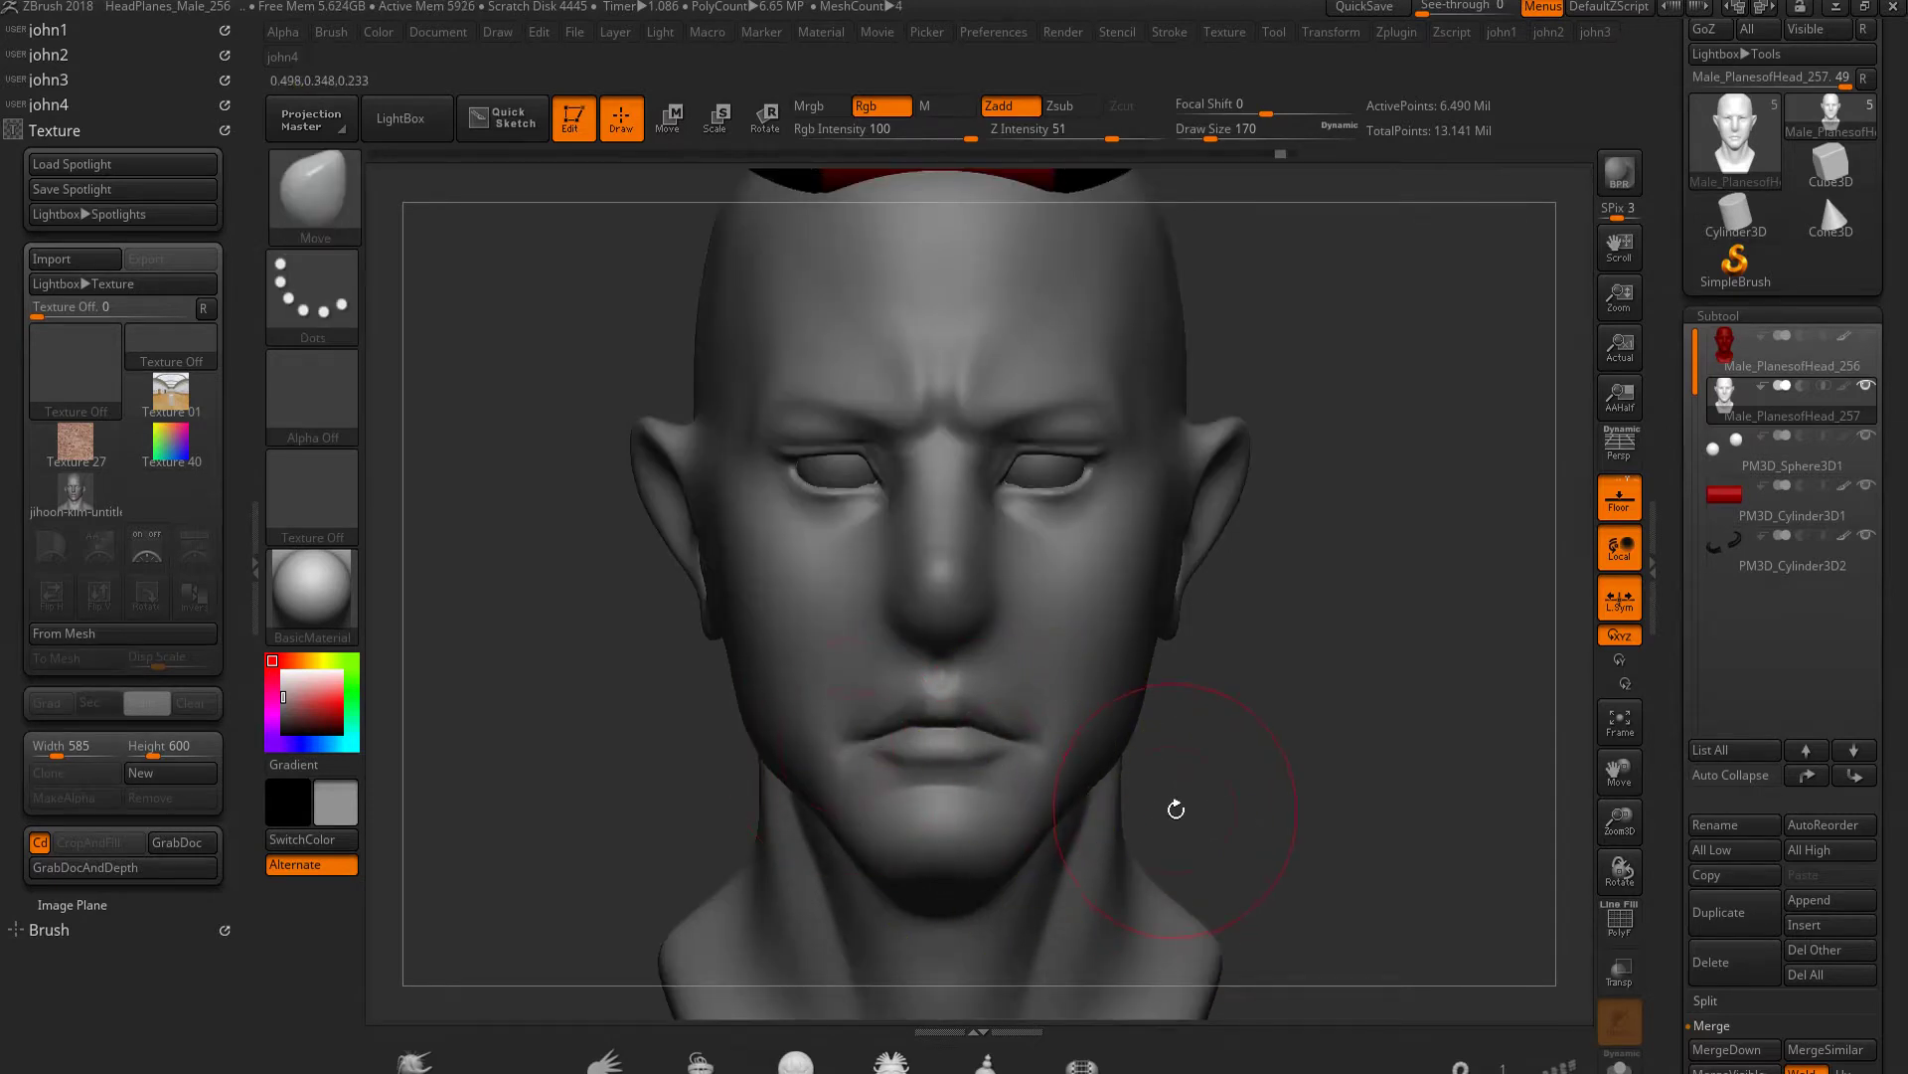
drag(1164, 812, 1103, 729)
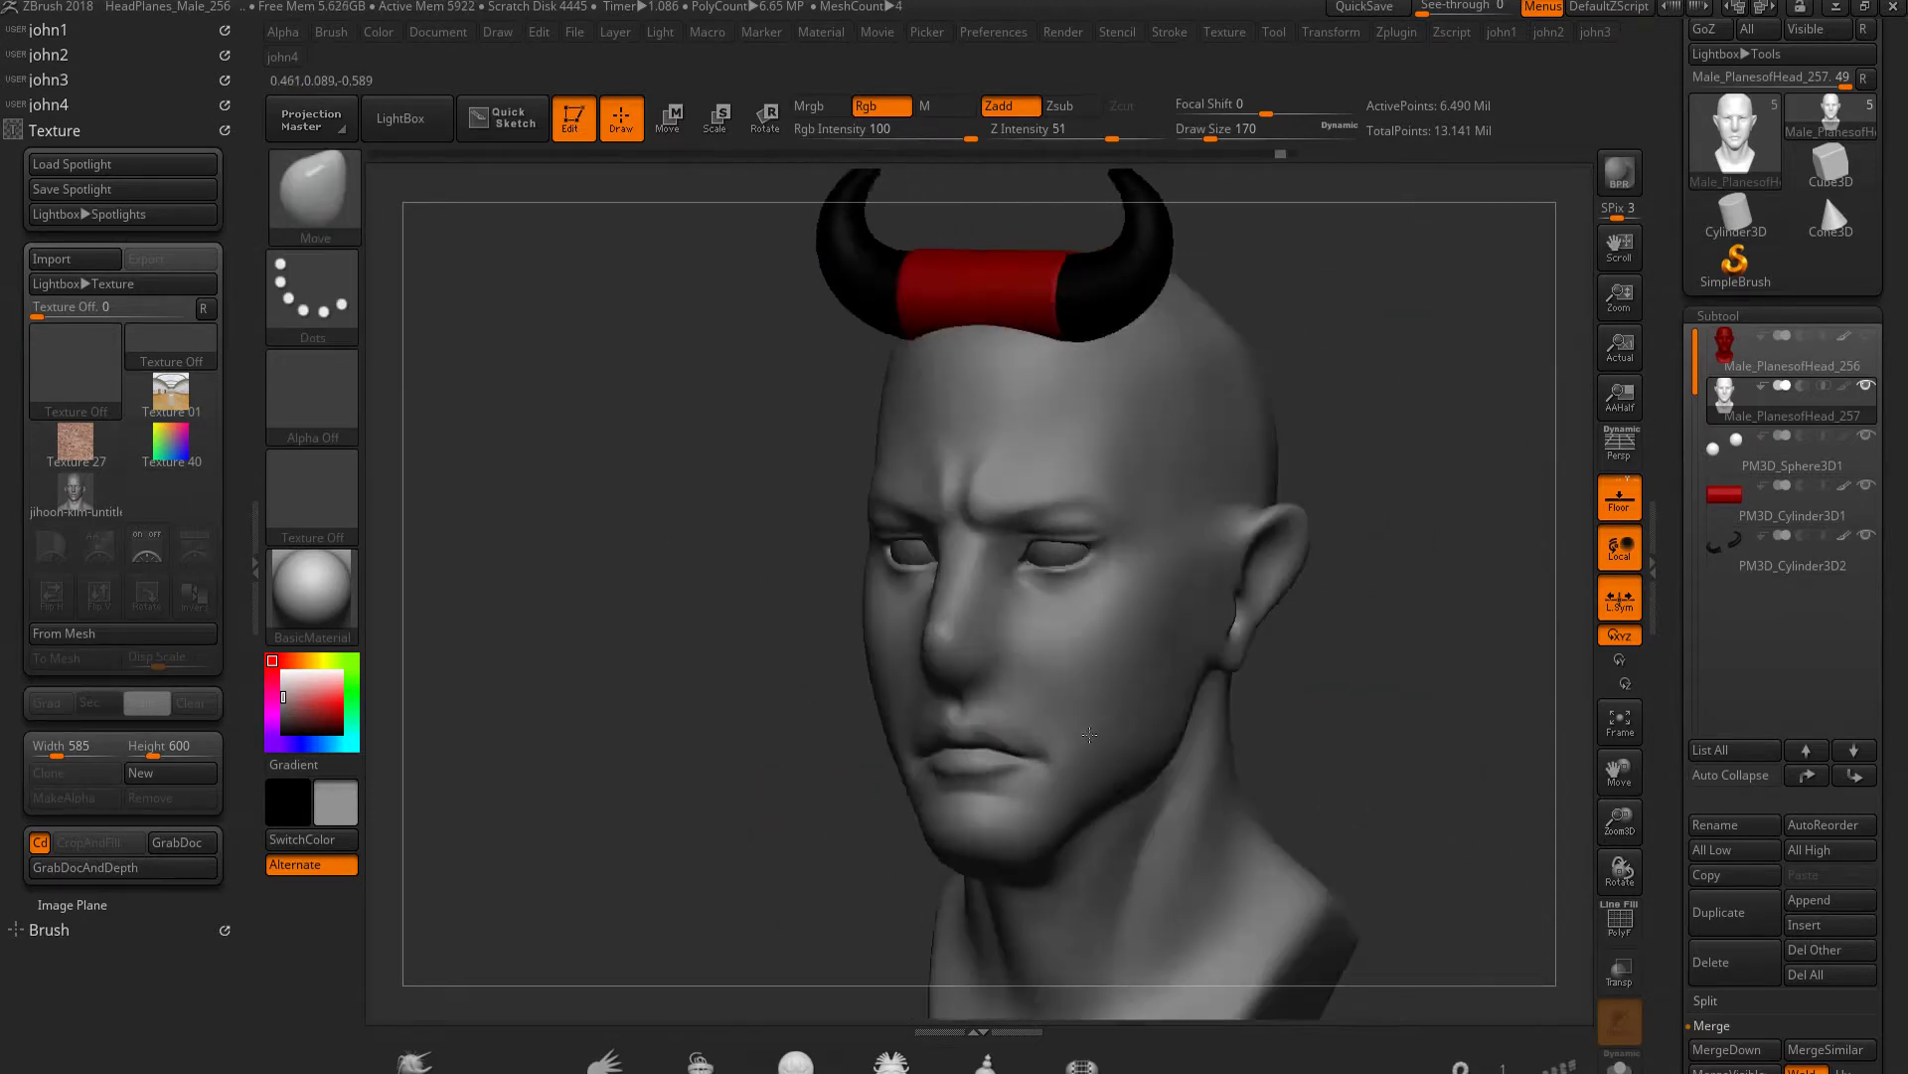
drag(1180, 718, 1086, 617)
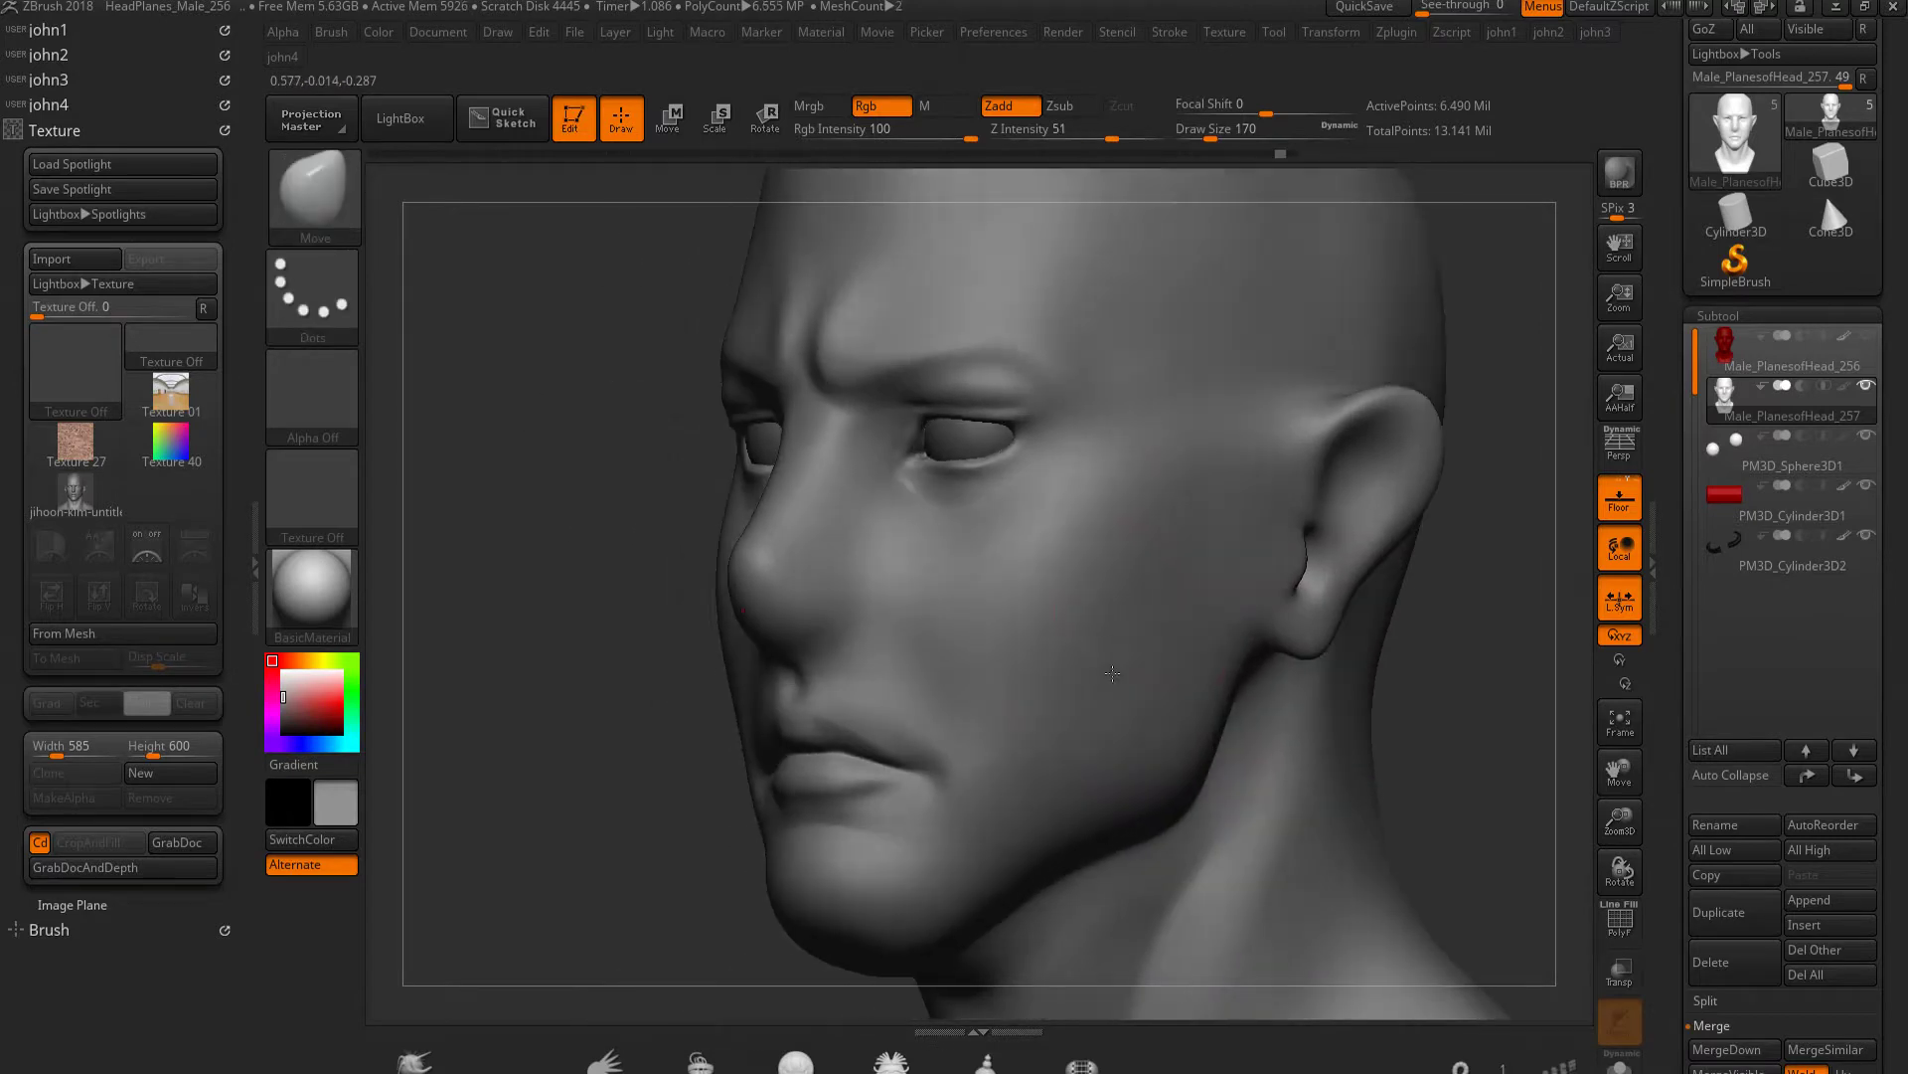
Carve subtle cheek and lip creases with DamStandard and Shift-smooth them
key(b)
key(d)
key(s)
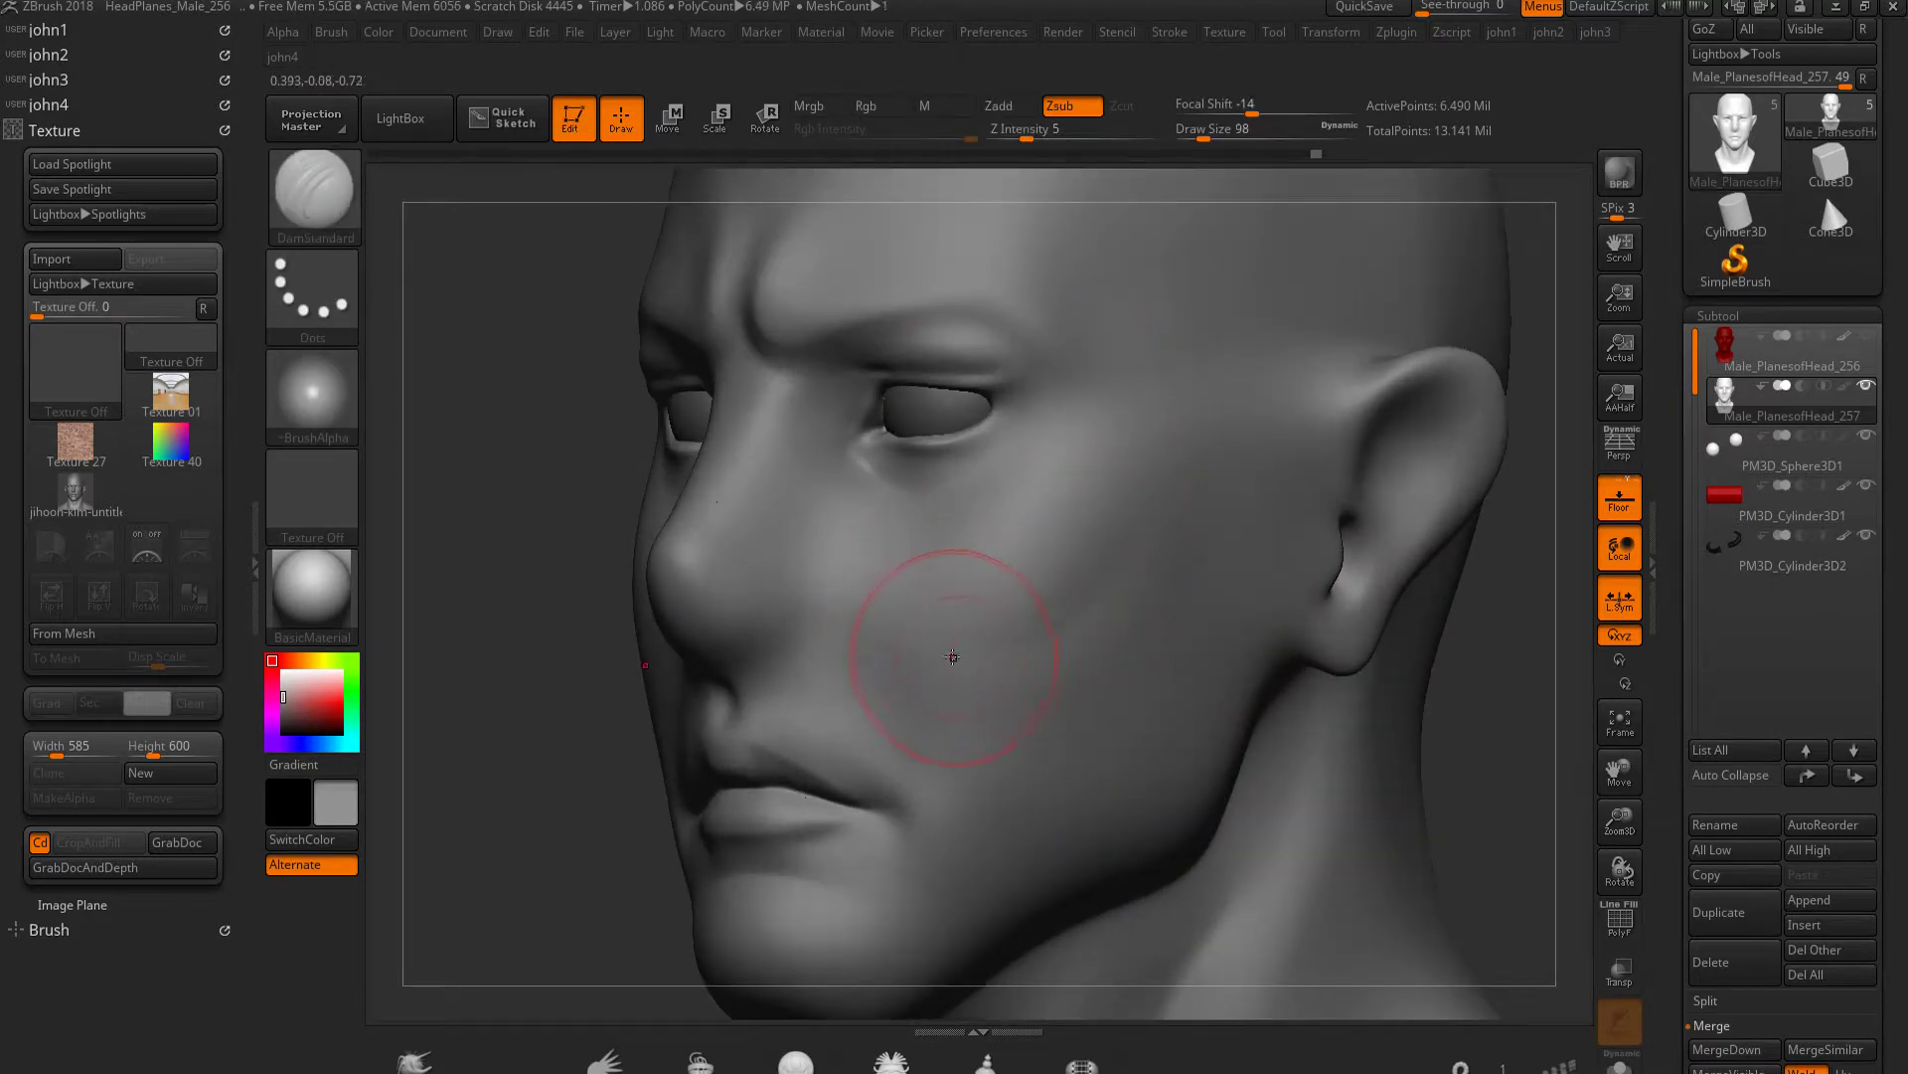
key(shift)
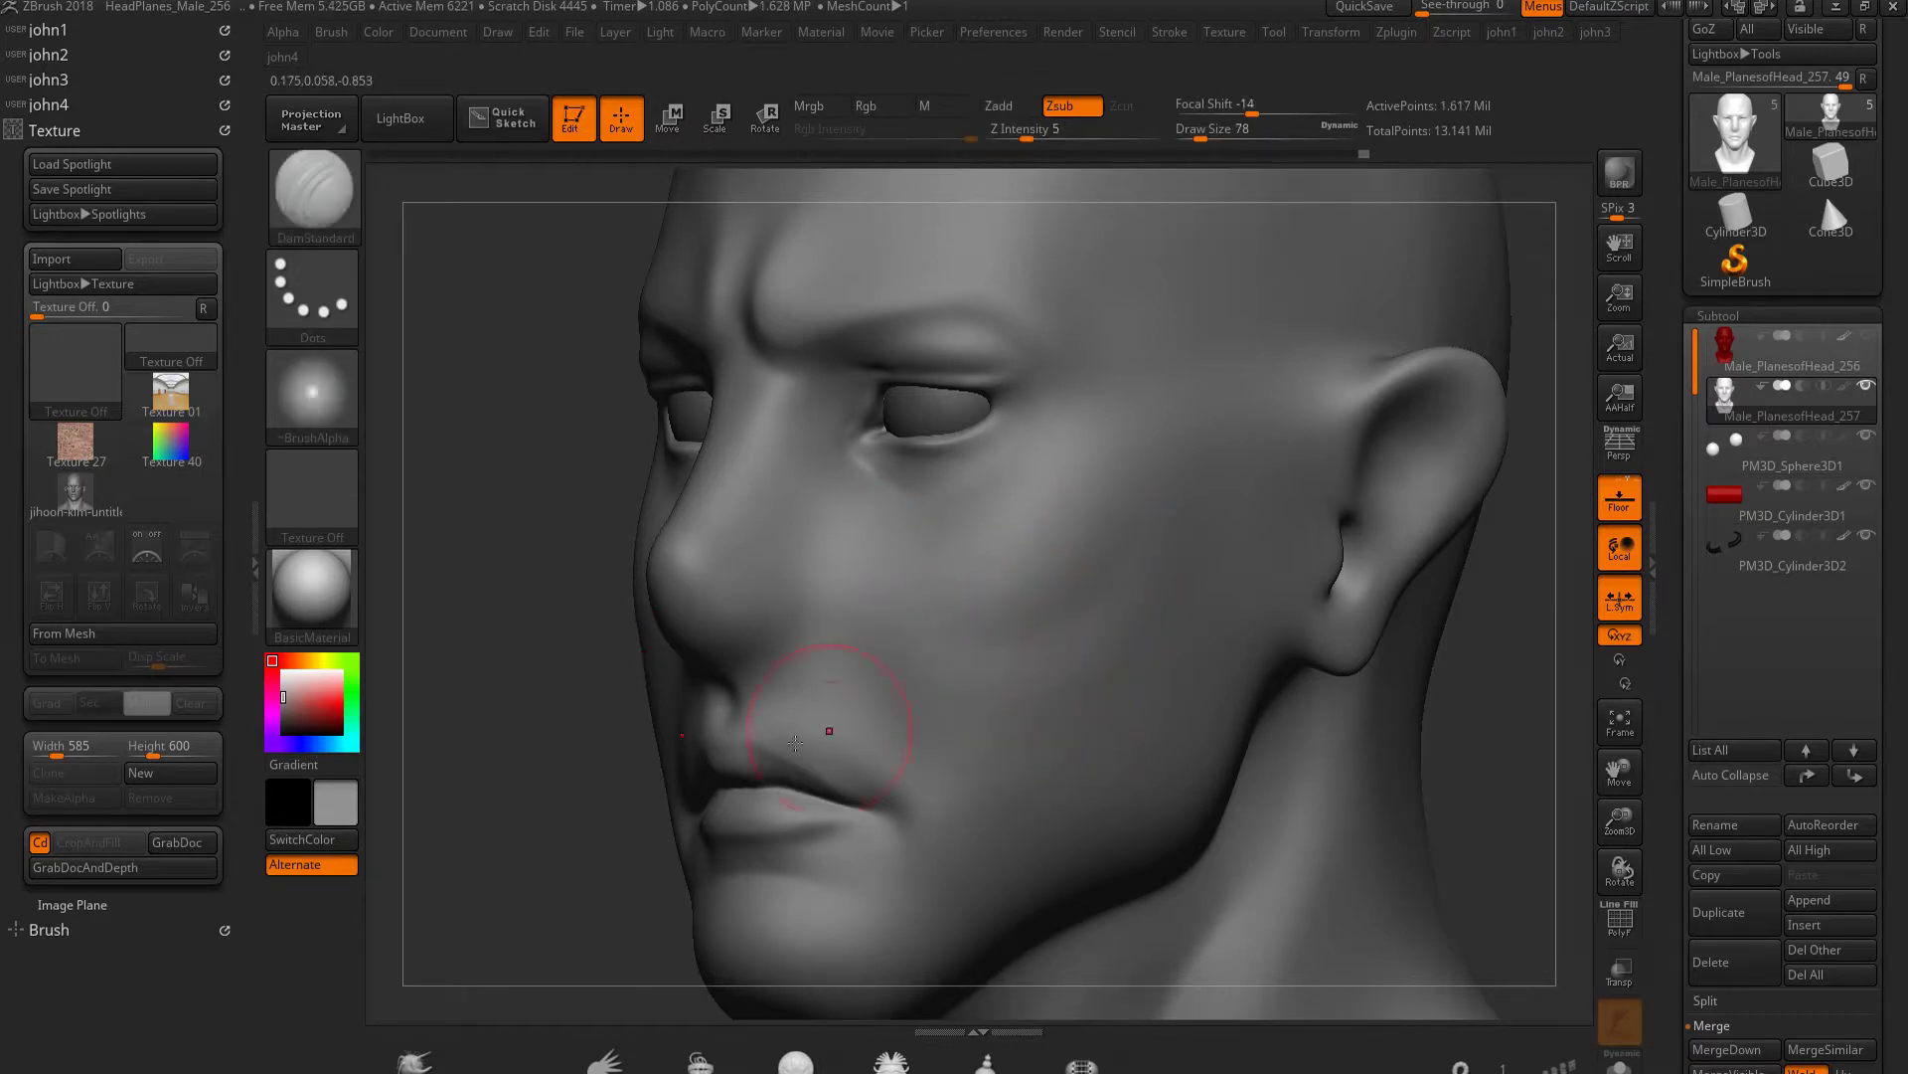
shift+drag(983, 681, 1084, 573)
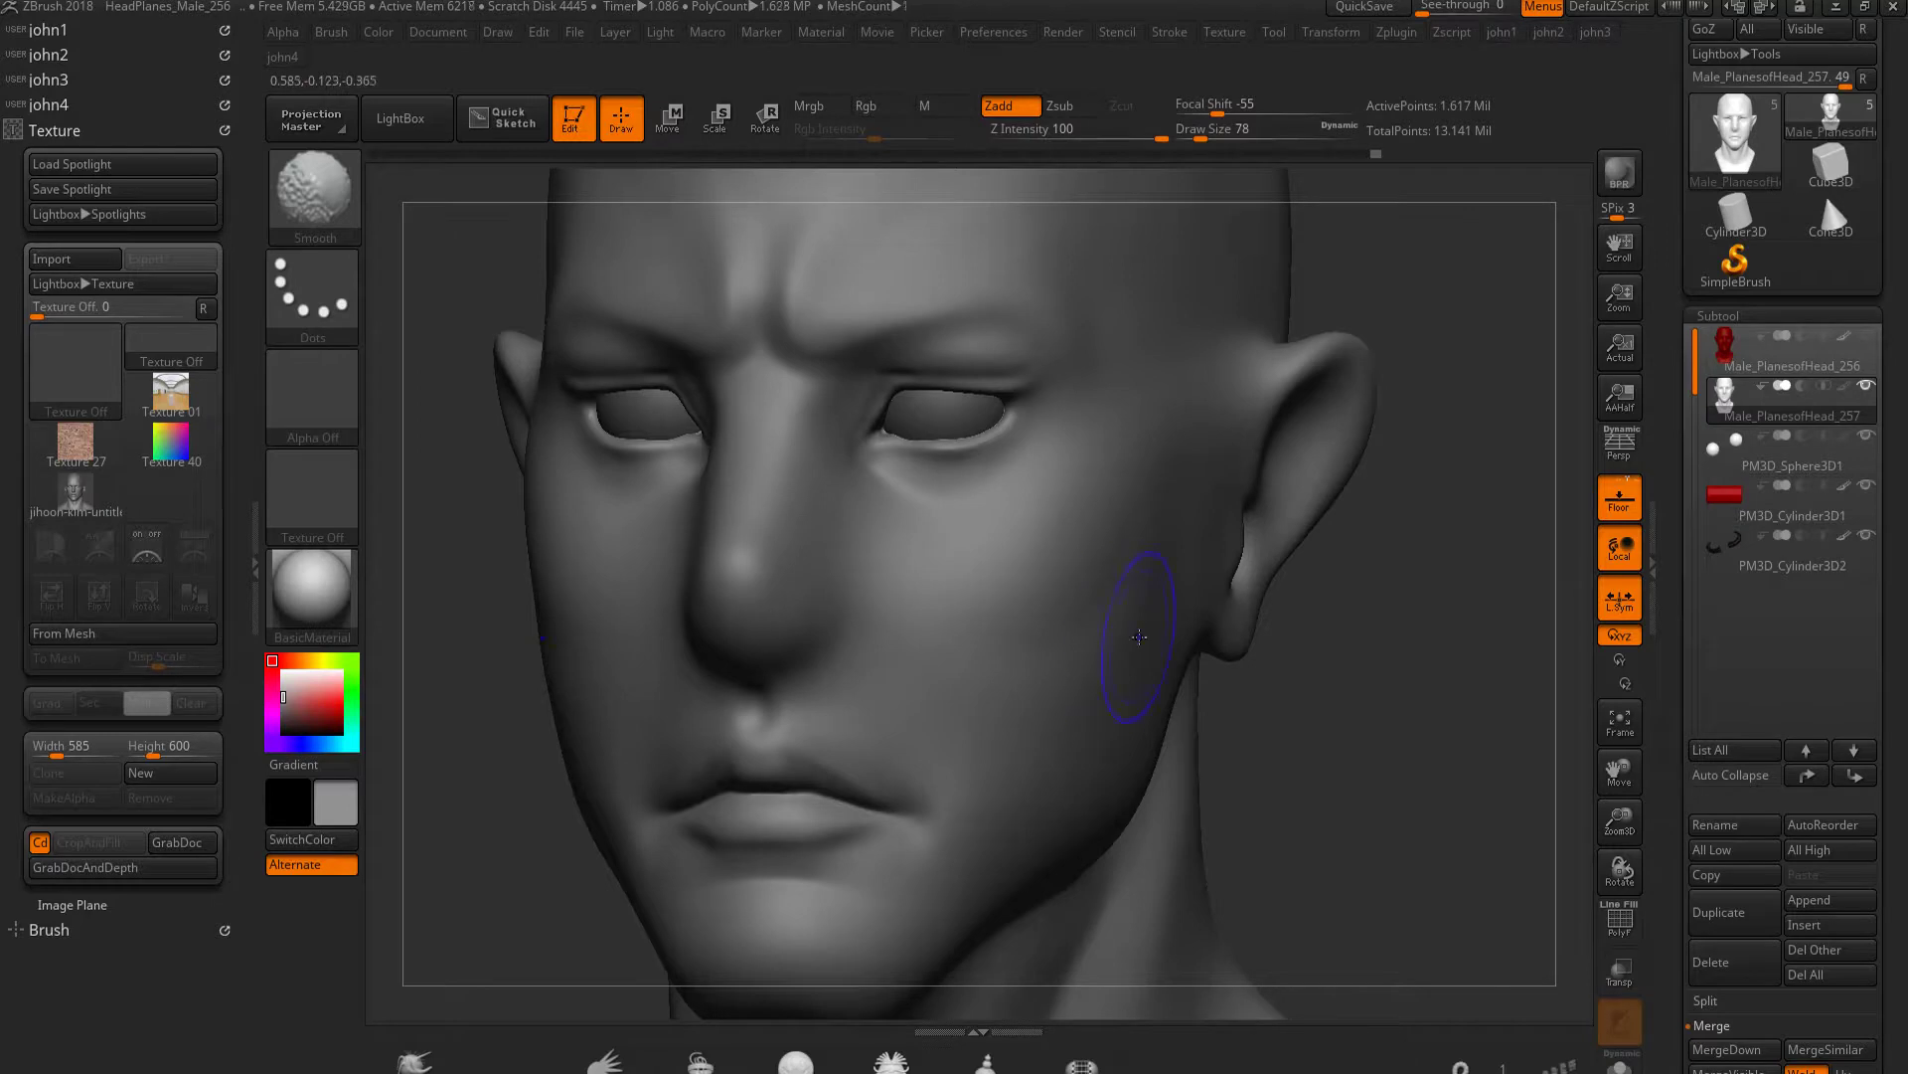
shift+drag(1338, 678, 1239, 513)
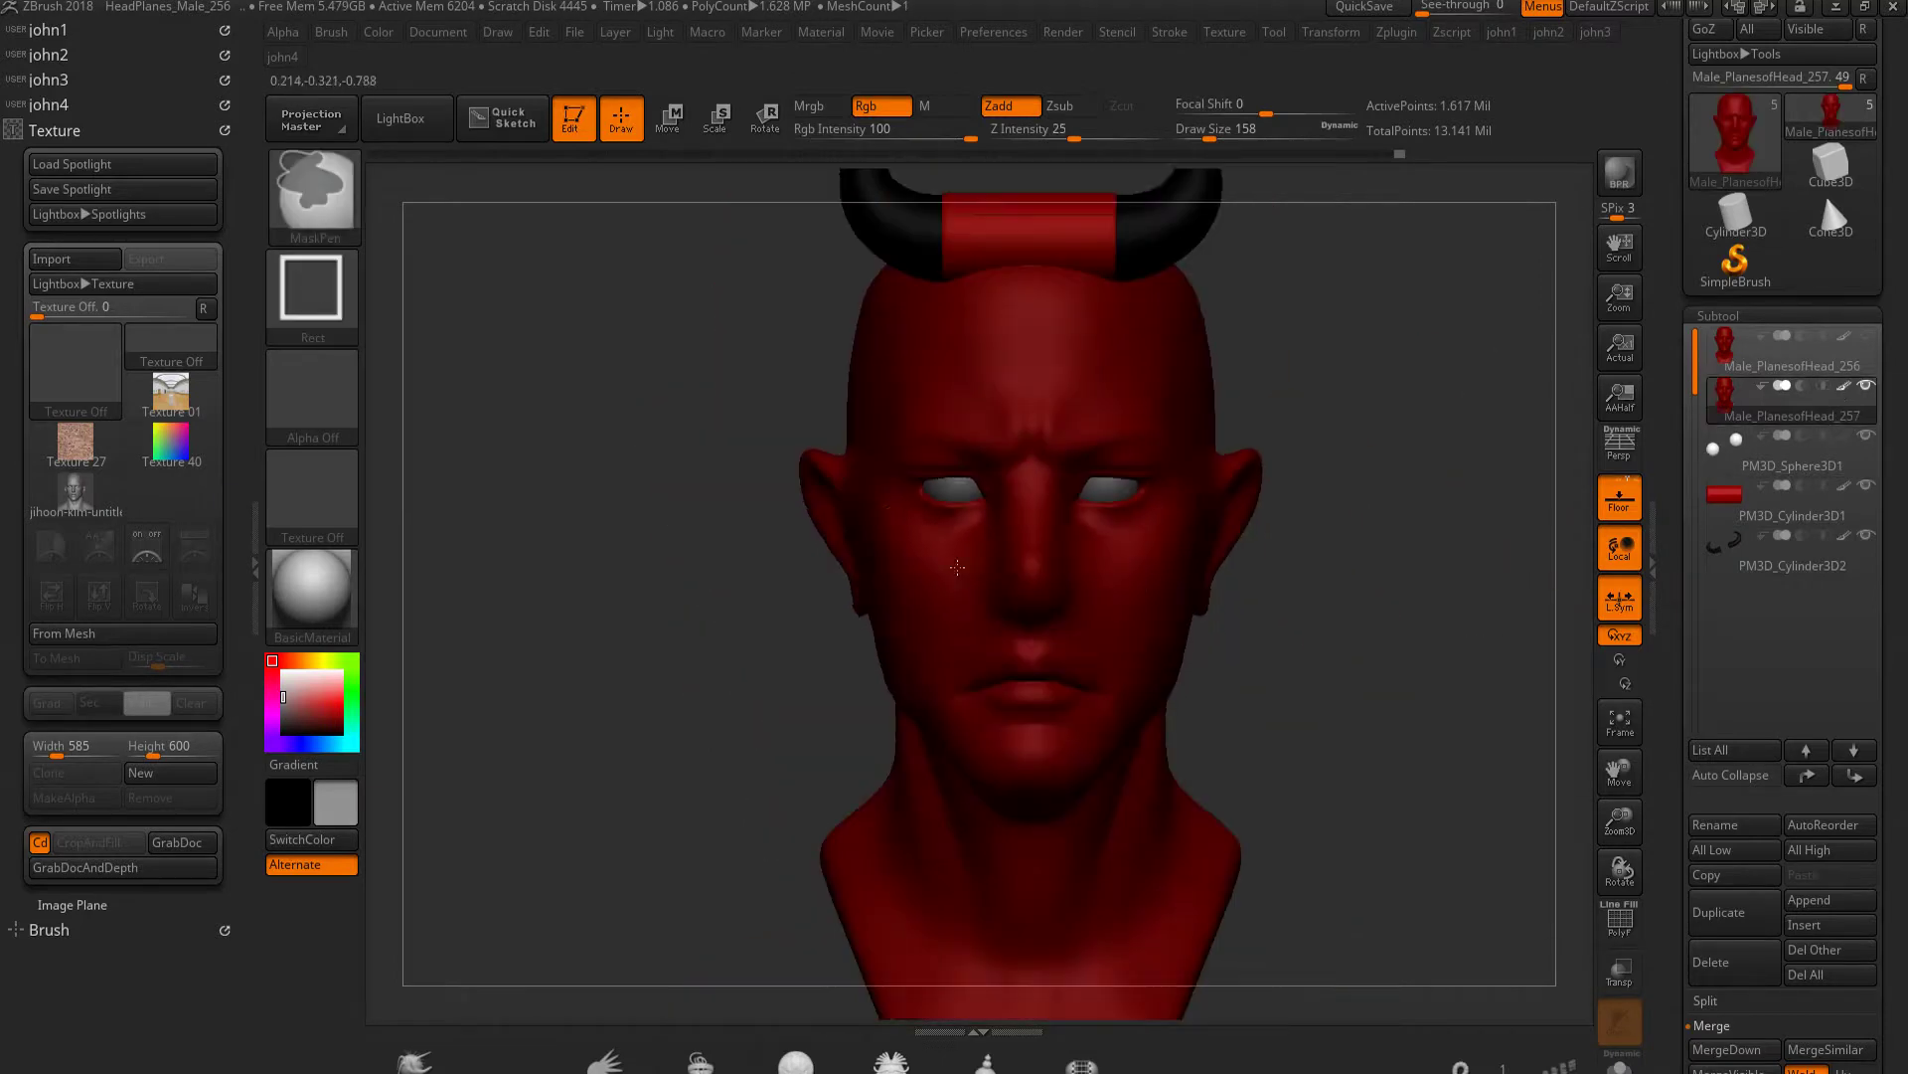
Zoom into the eye and reduce Draw Size from 158 to 22
drag(962, 818, 916, 754)
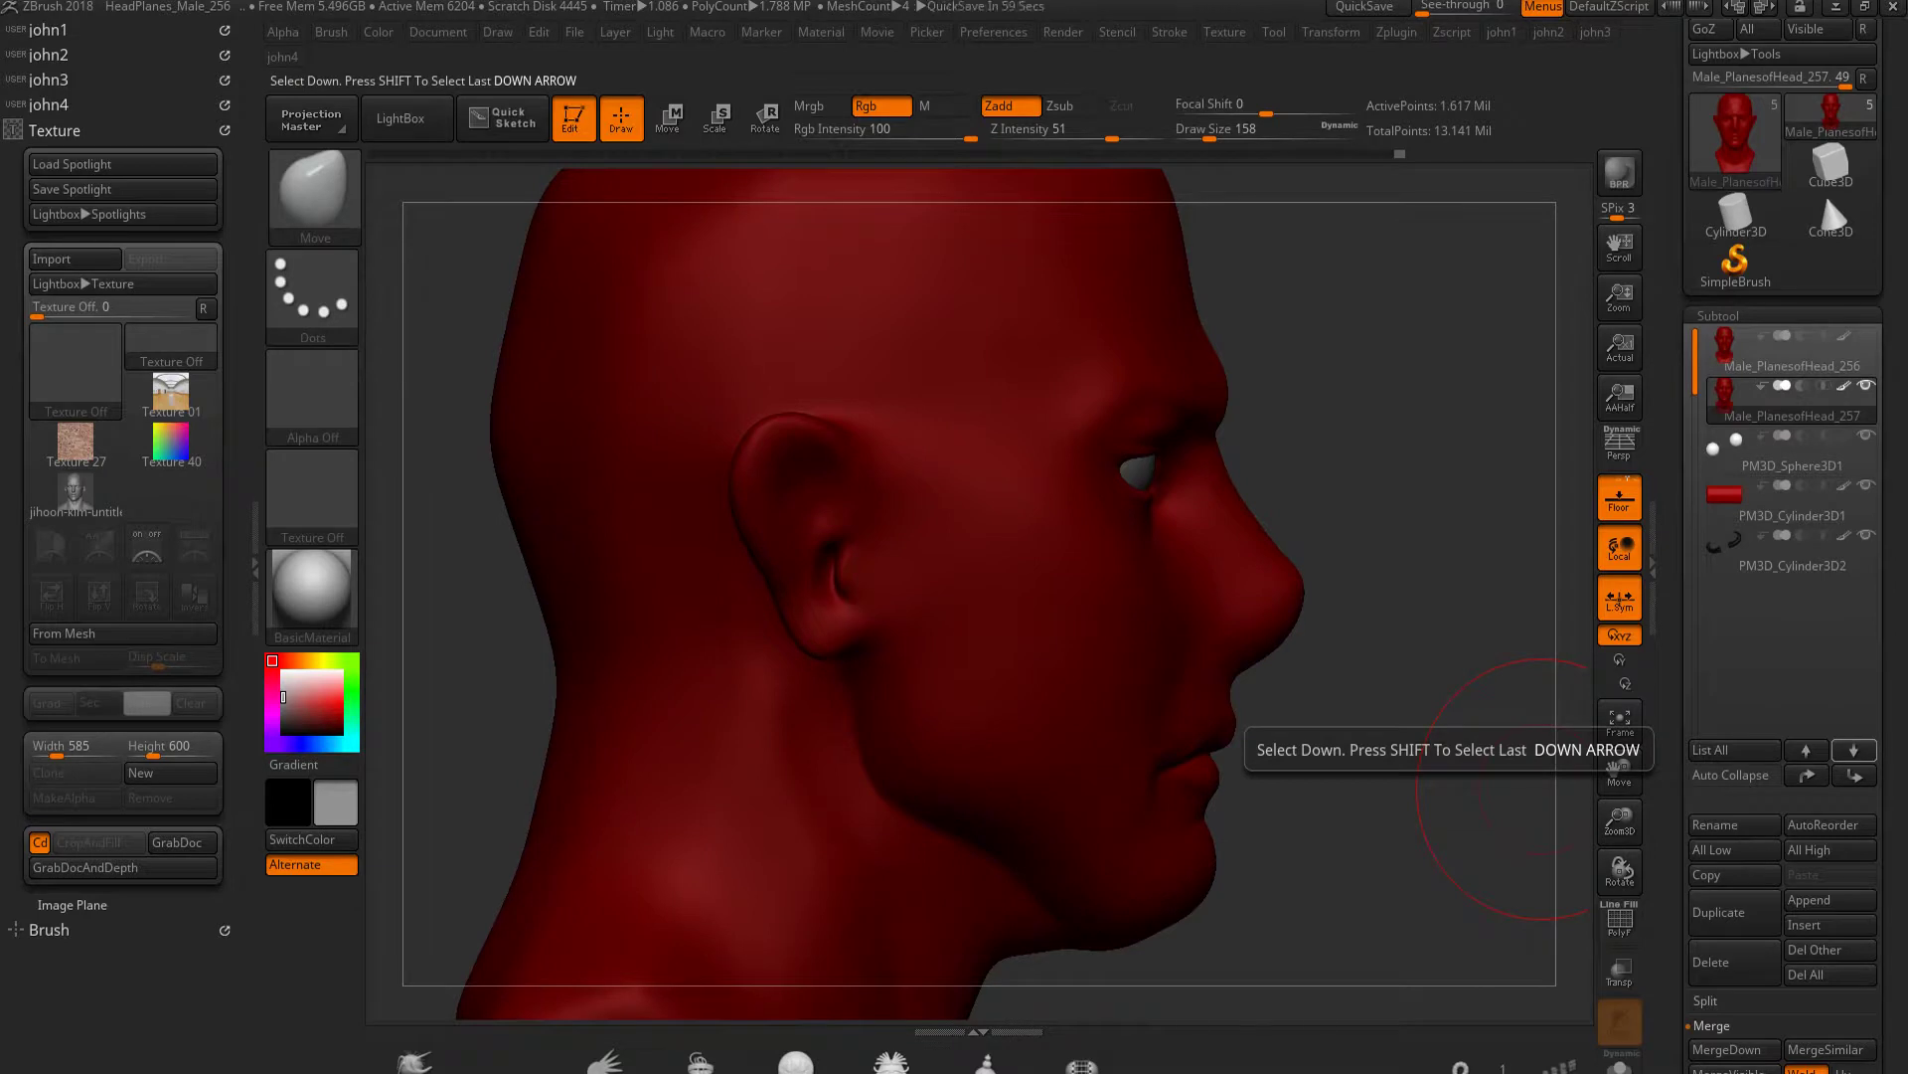
mouse_move(1233, 686)
mouse_down()
mouse_move(1218, 721)
mouse_move(1131, 702)
mouse_move(1022, 616)
mouse_move(1143, 448)
mouse_move(1169, 547)
mouse_up()
key(bracketleft)
key(bracketleft)
key(bracketleft)
key(bracketleft)
key(bracketleft)
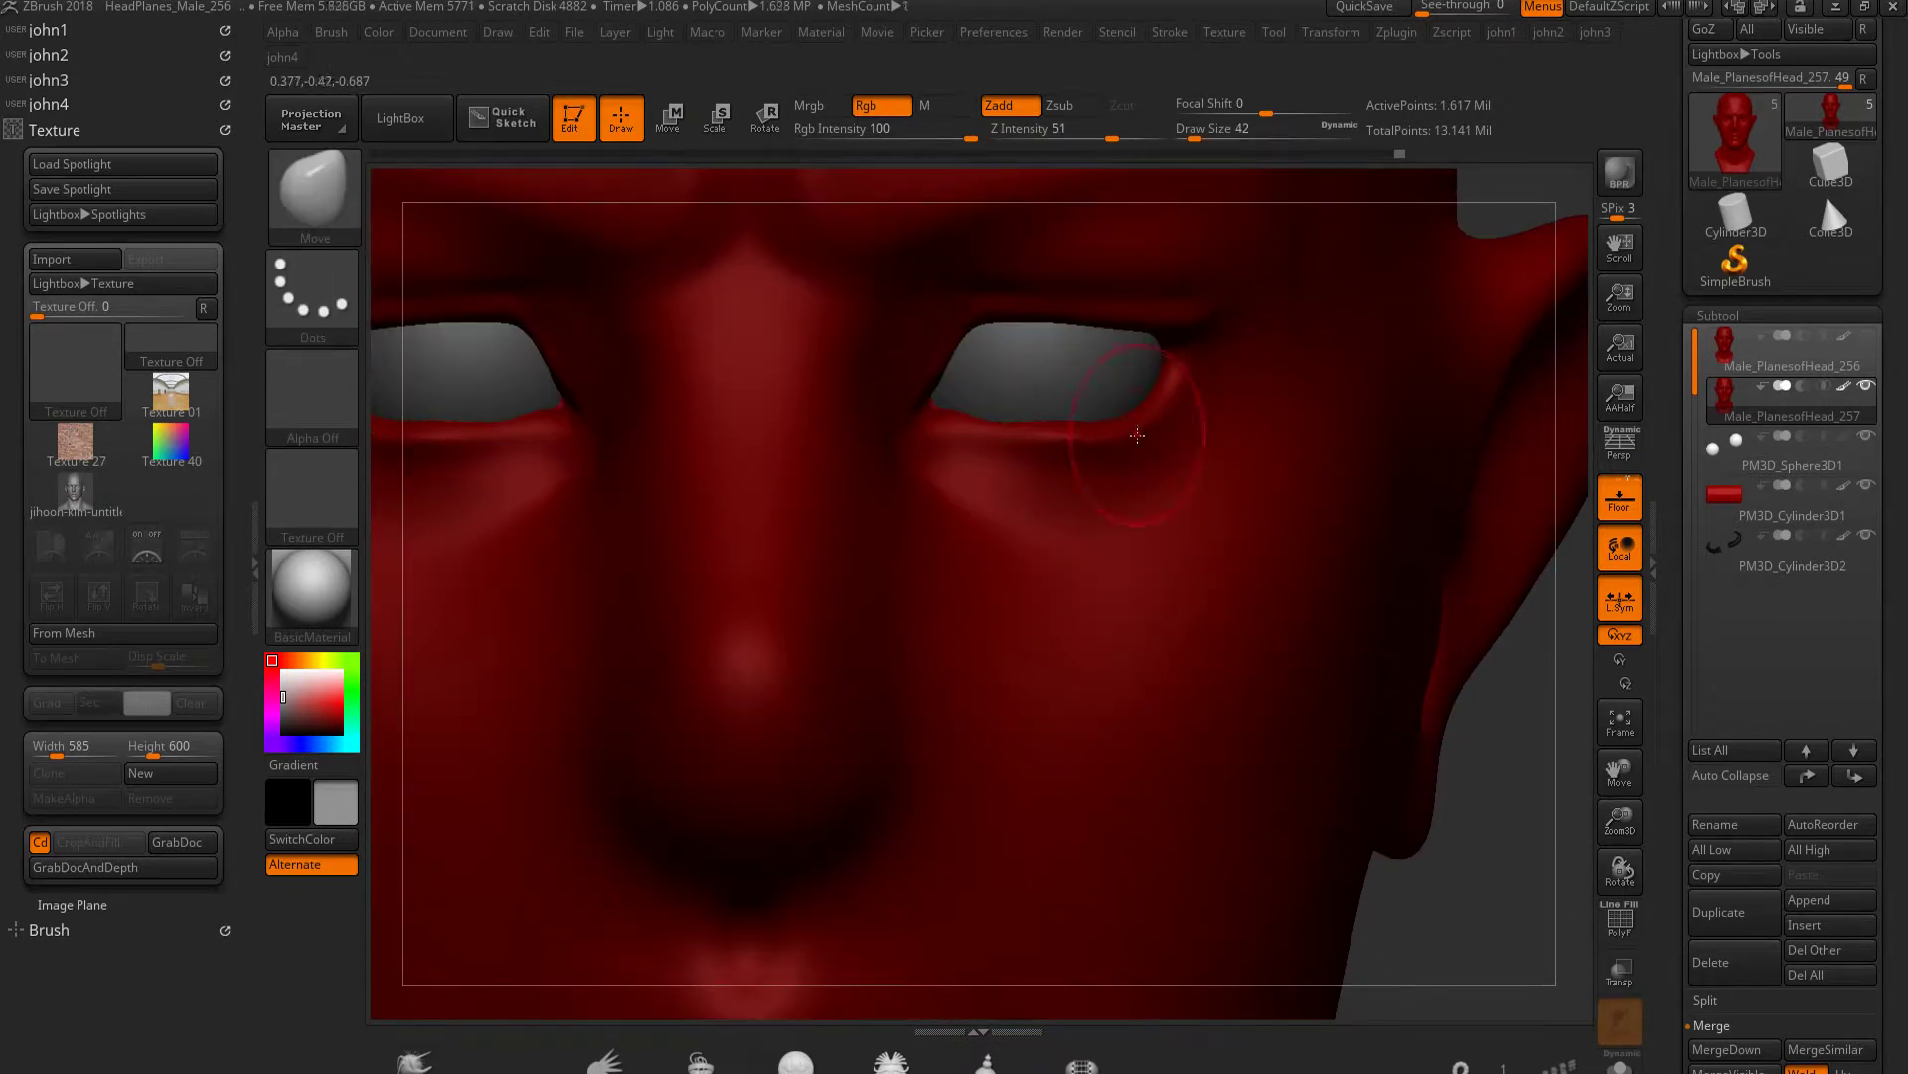
key(bracketleft)
key(bracketleft)
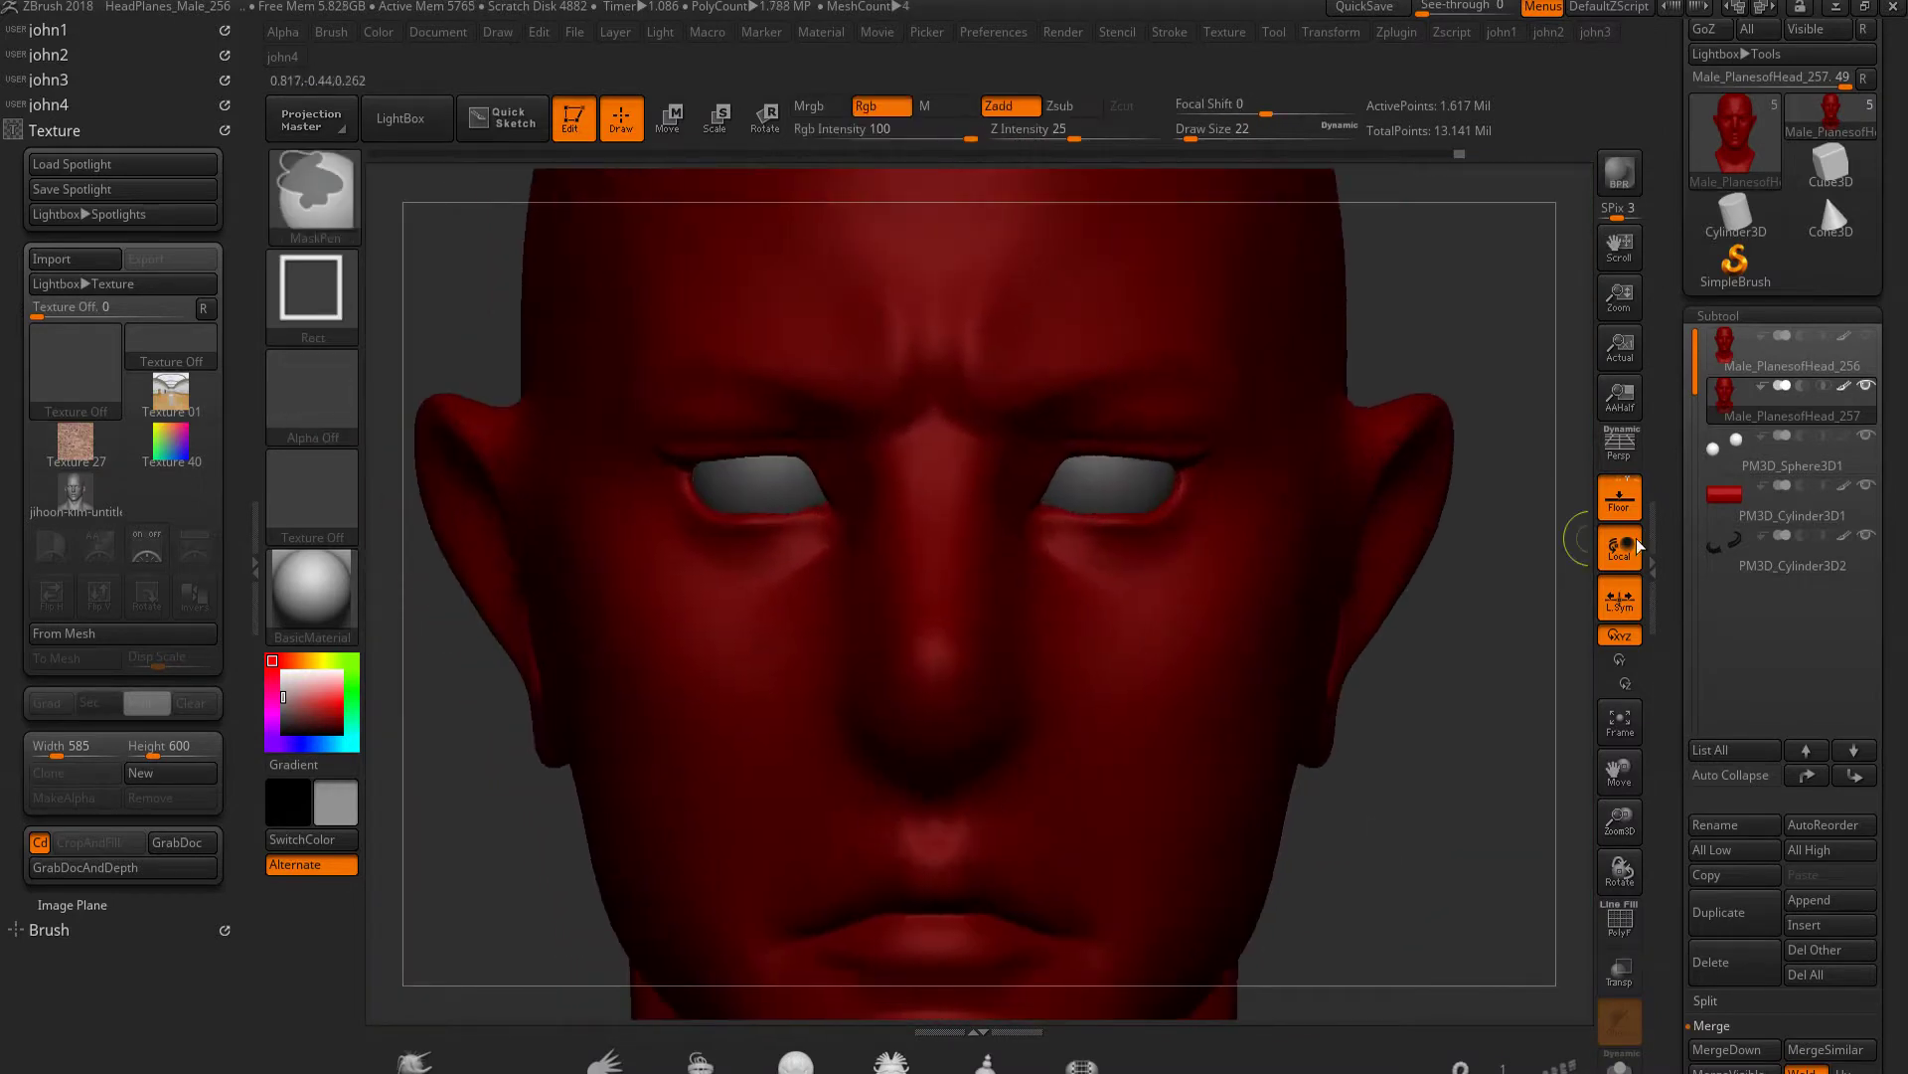
Pick near-black and set ClayBuildup to Rgb only, Zadd off, Rgb Intensity 20
click(378, 32)
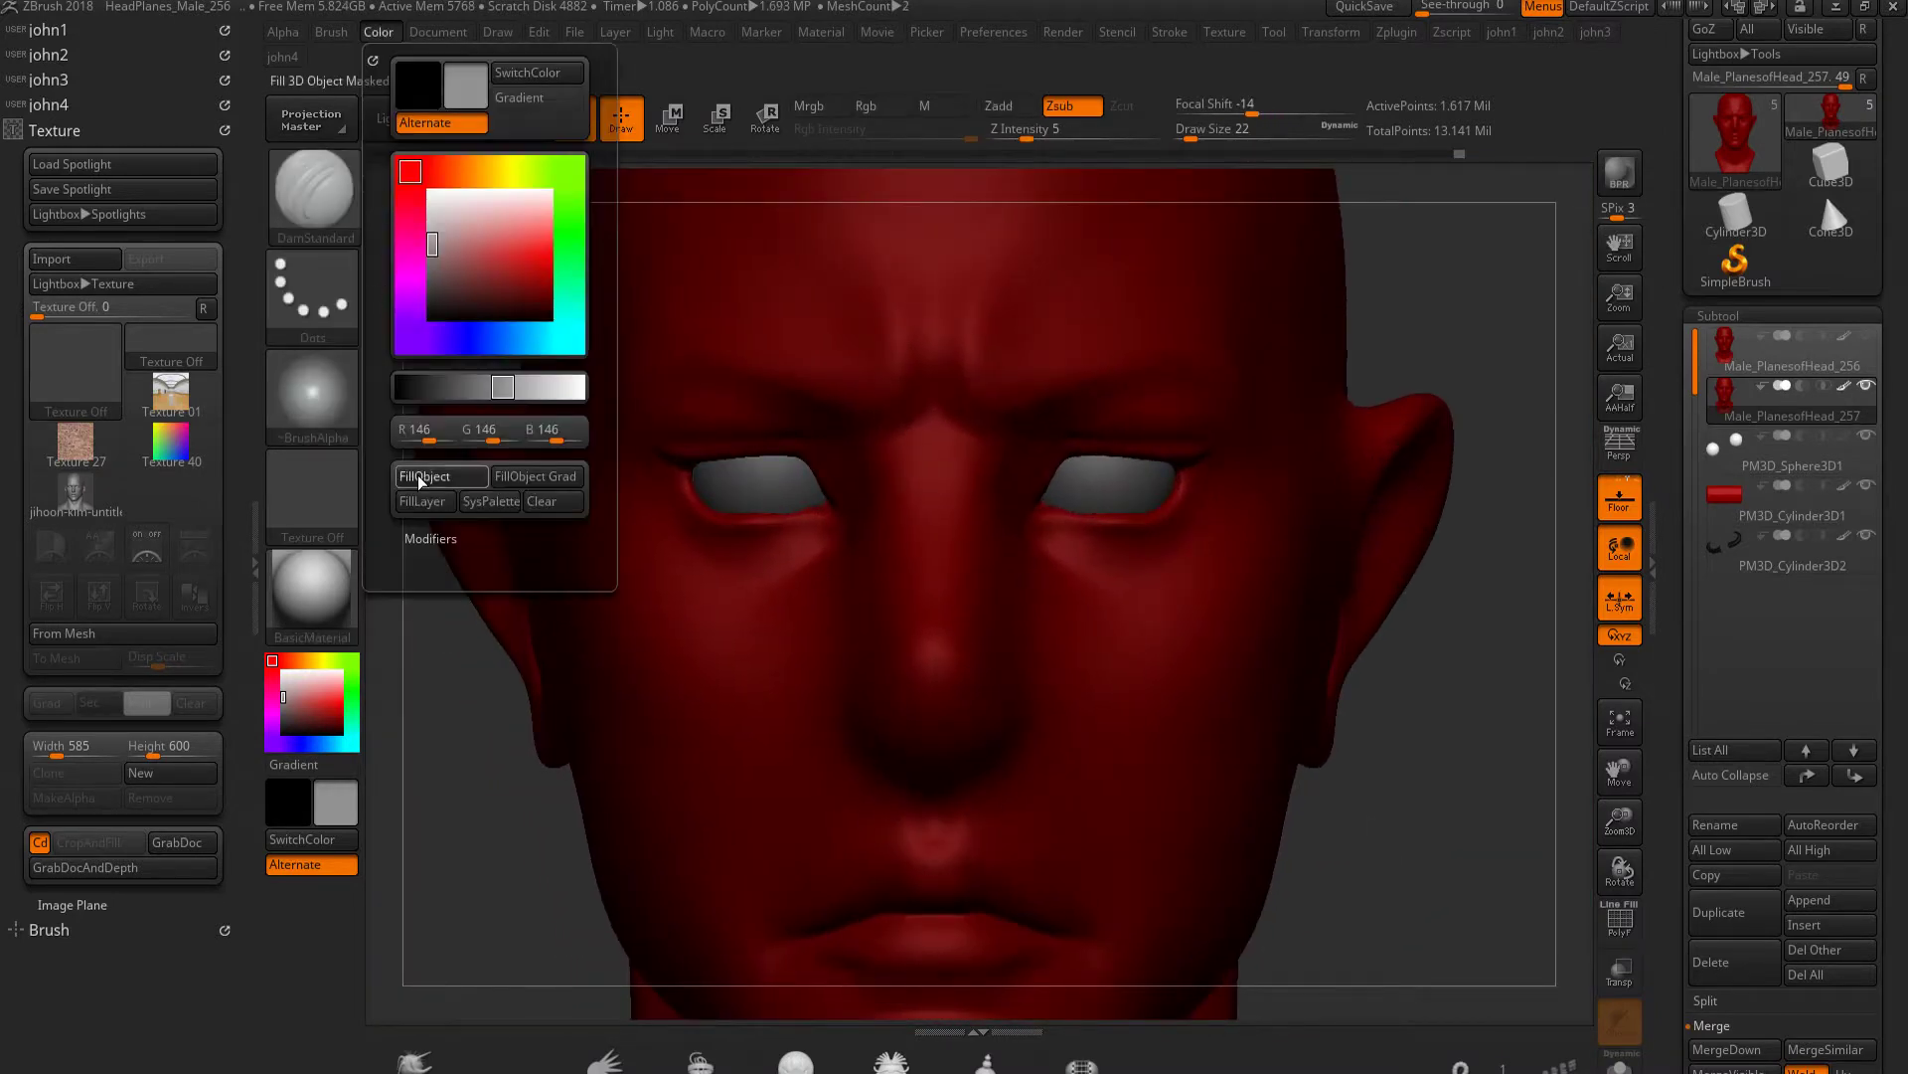
click(418, 475)
key(ctrl+z)
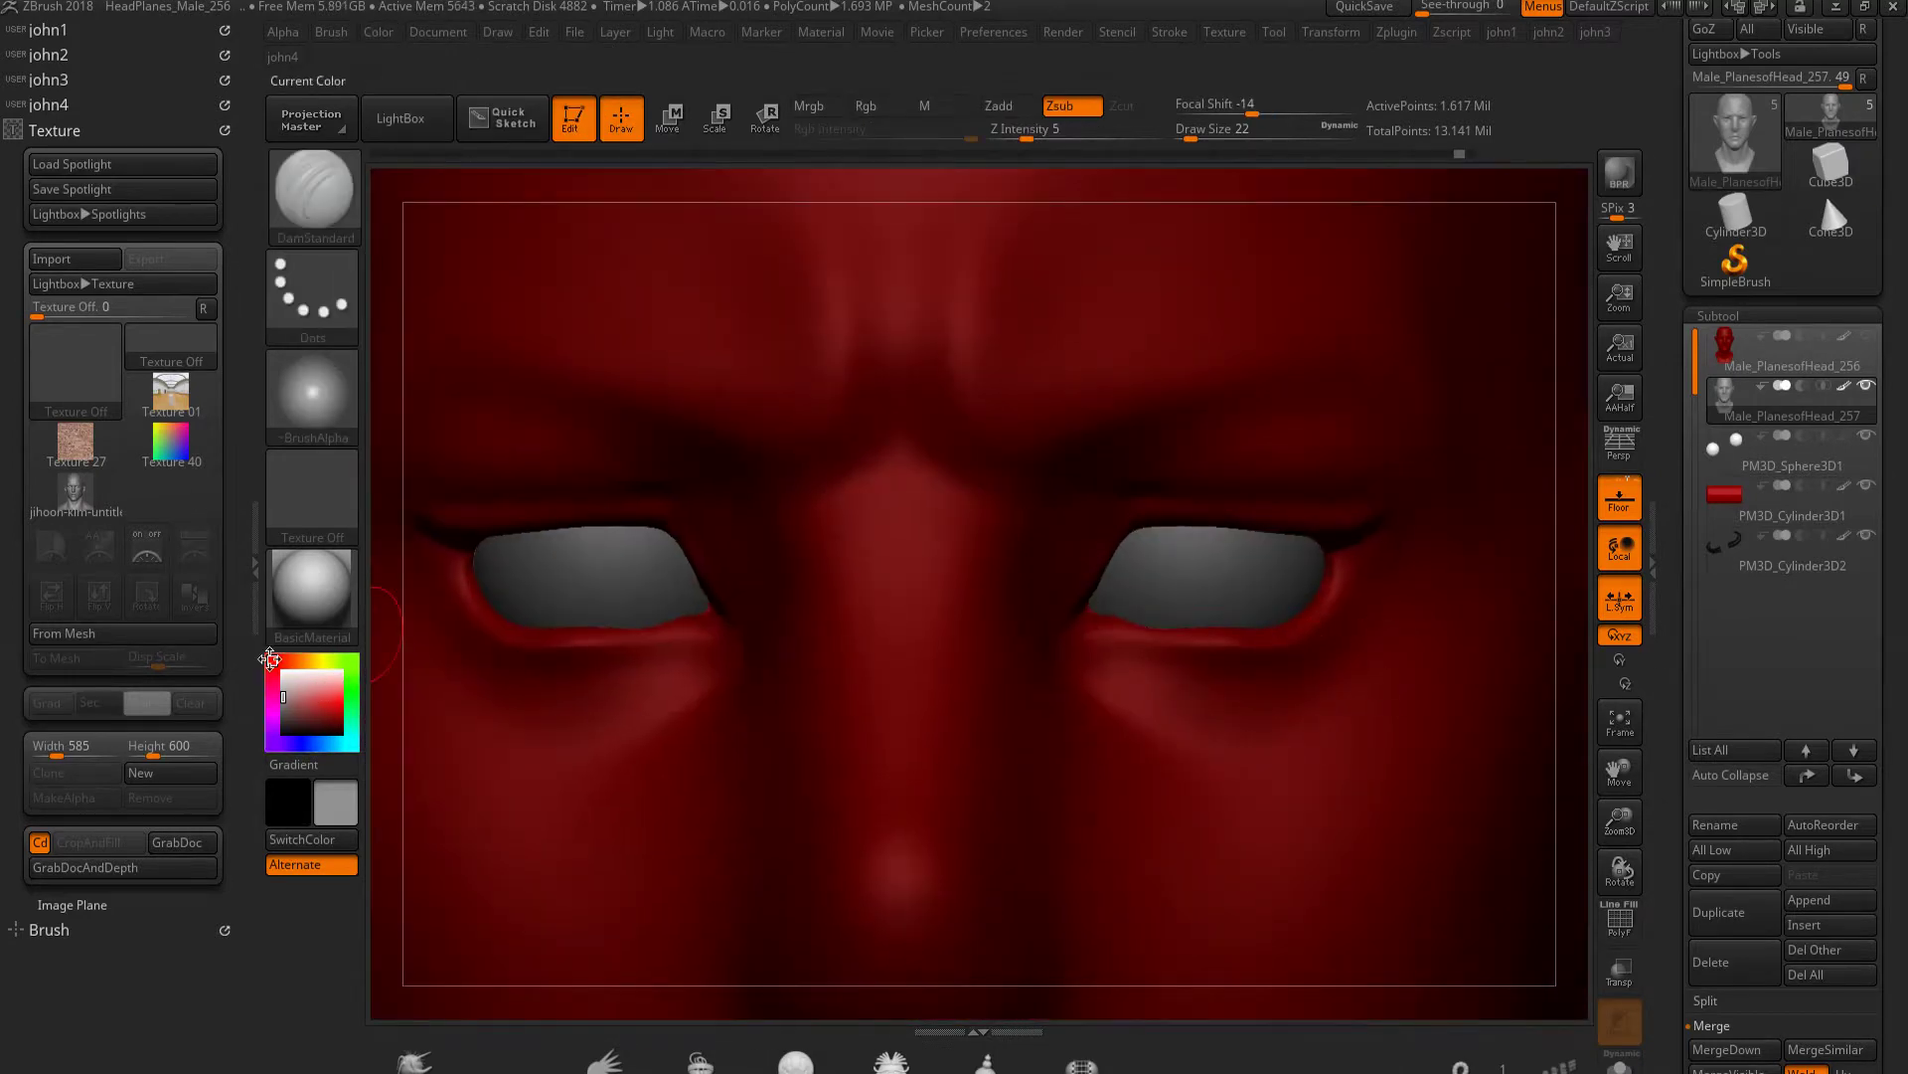
drag(271, 659, 437, 579)
click(881, 108)
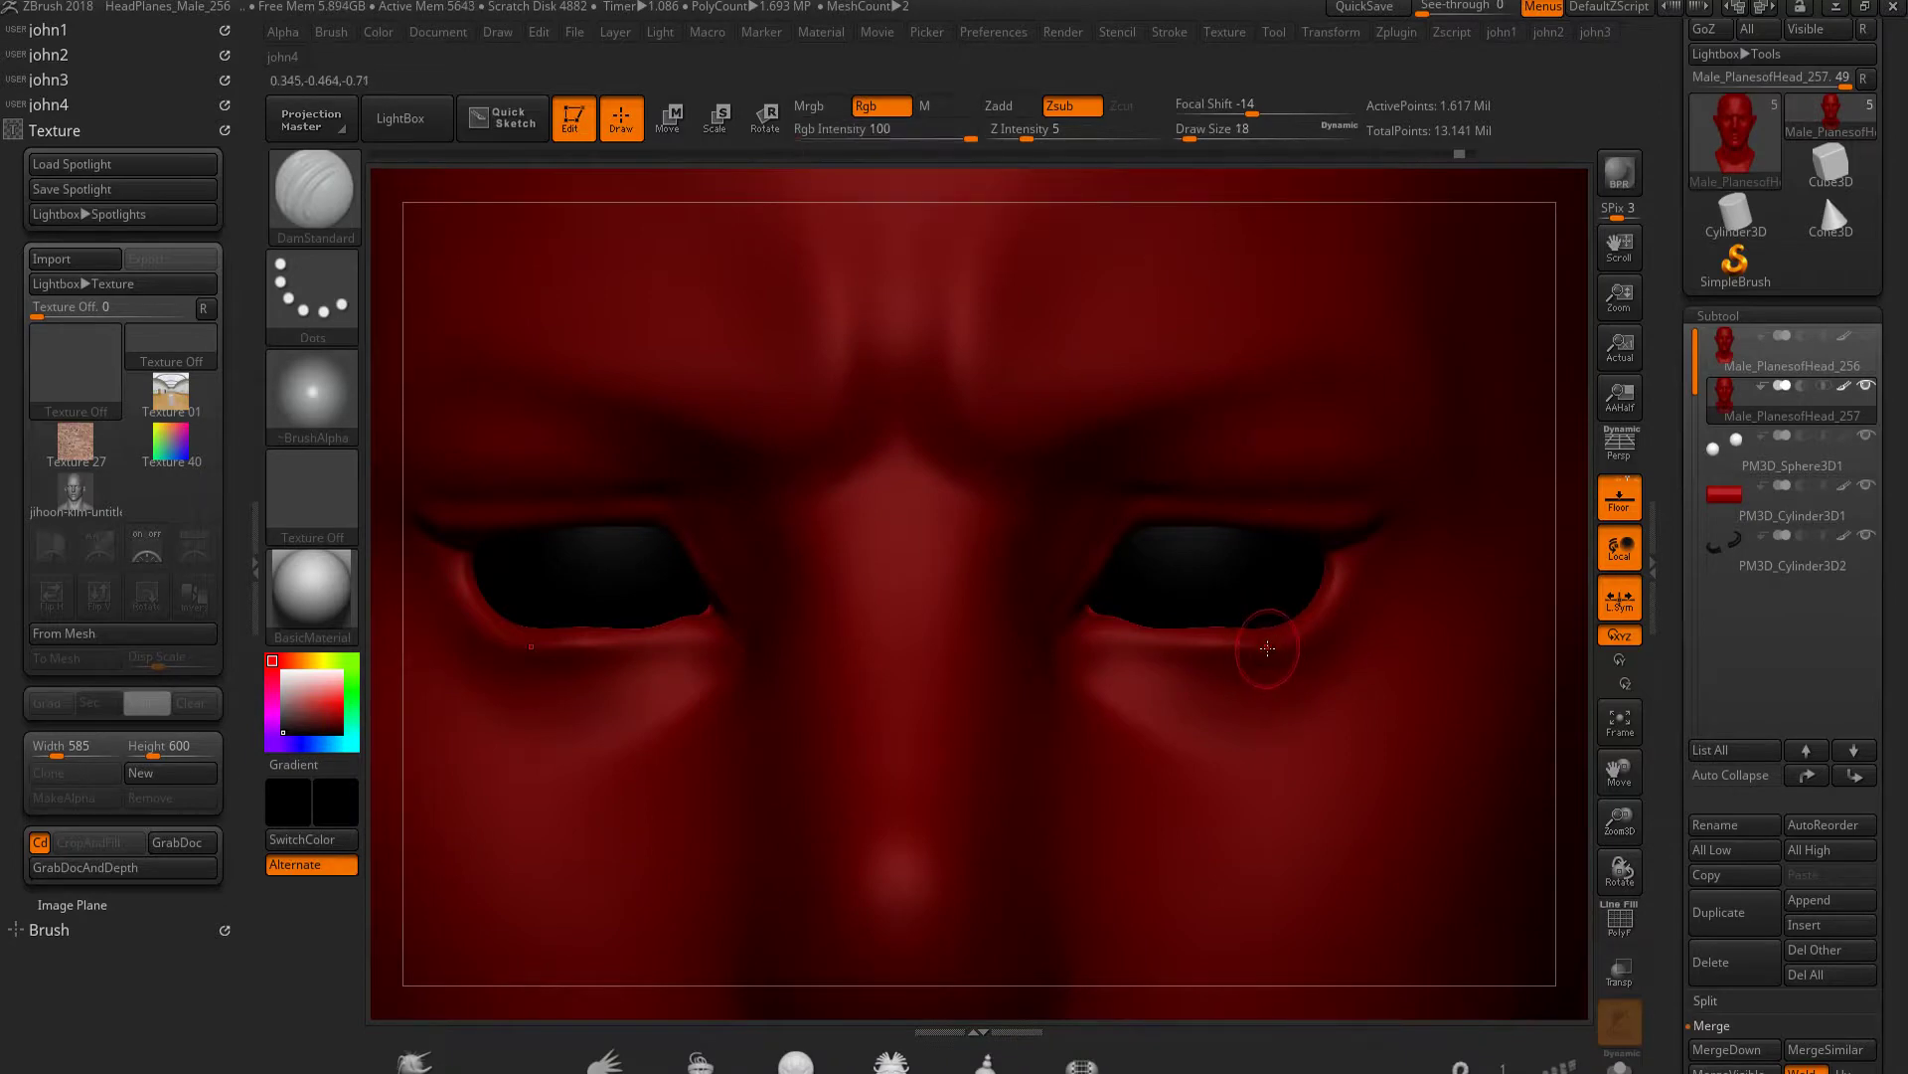
key(b)
key(c)
key(b)
click(879, 105)
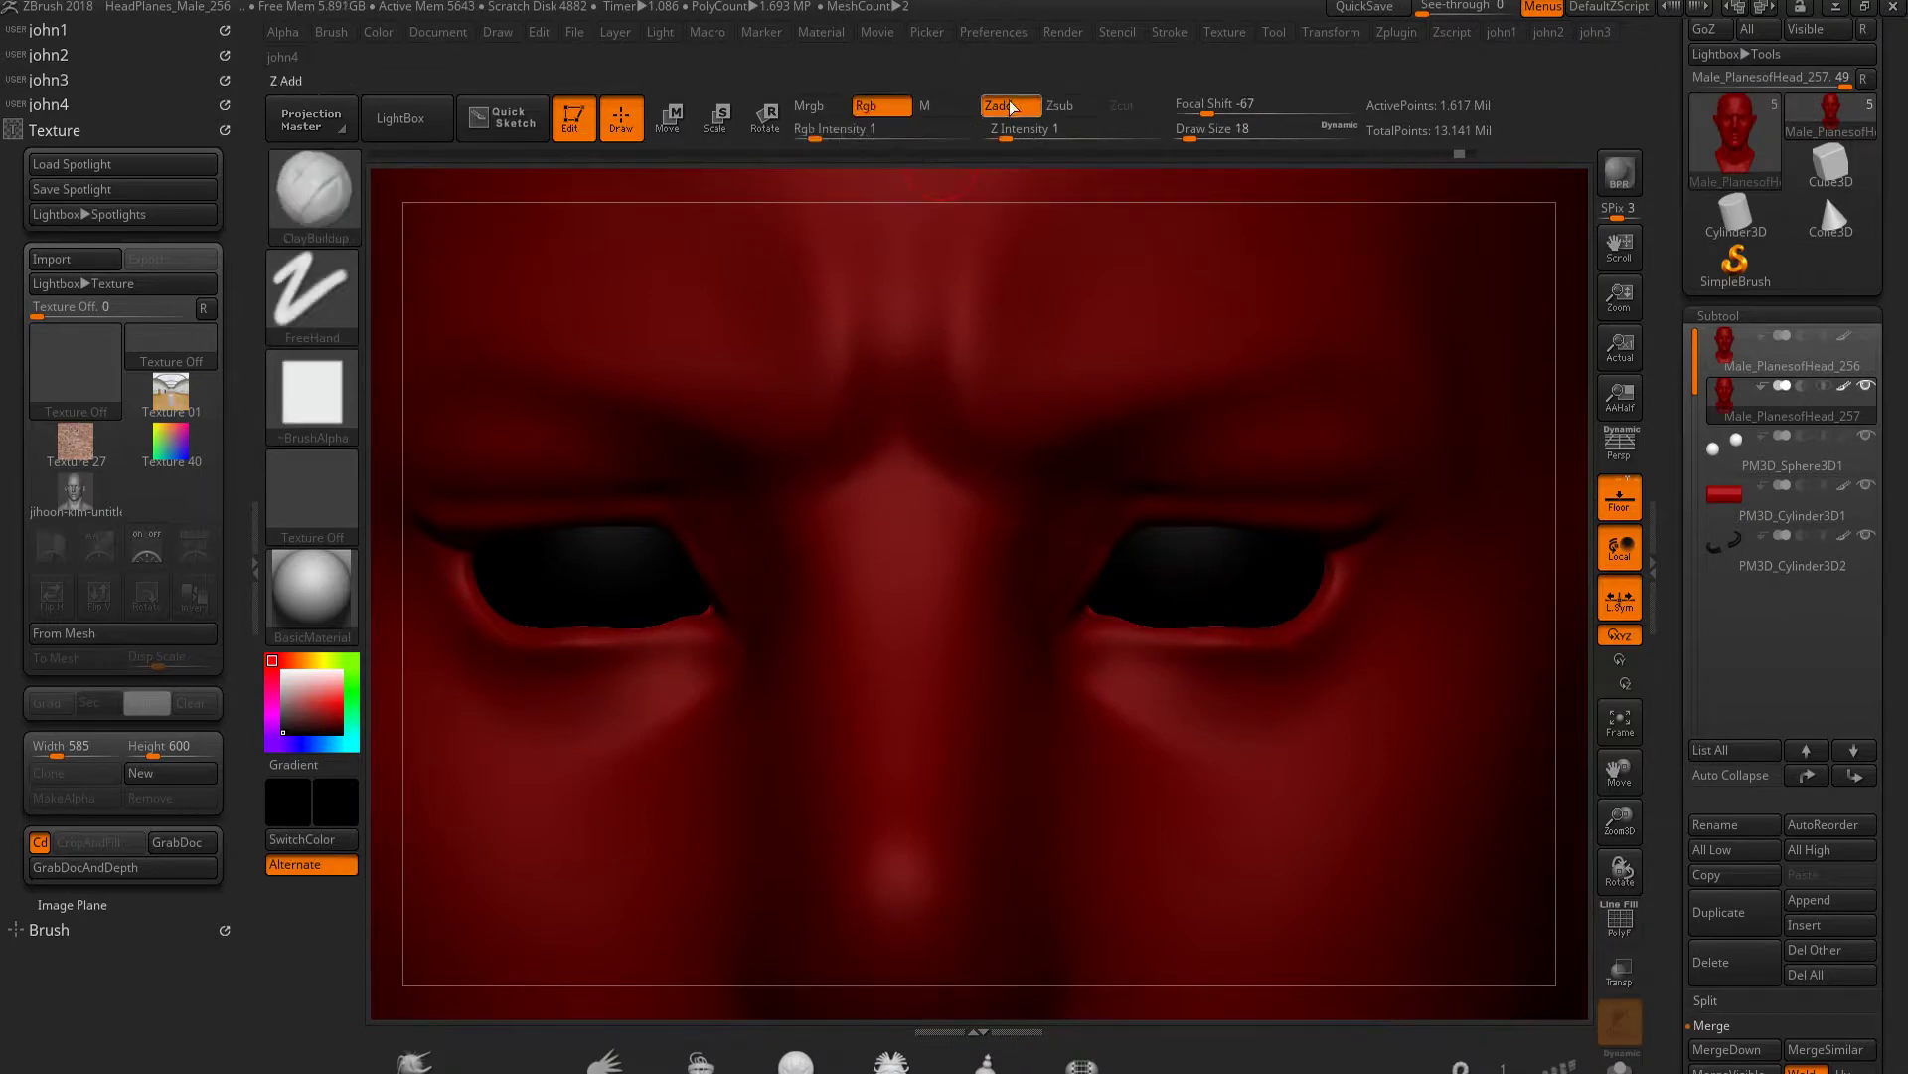
click(1006, 105)
drag(880, 139, 877, 180)
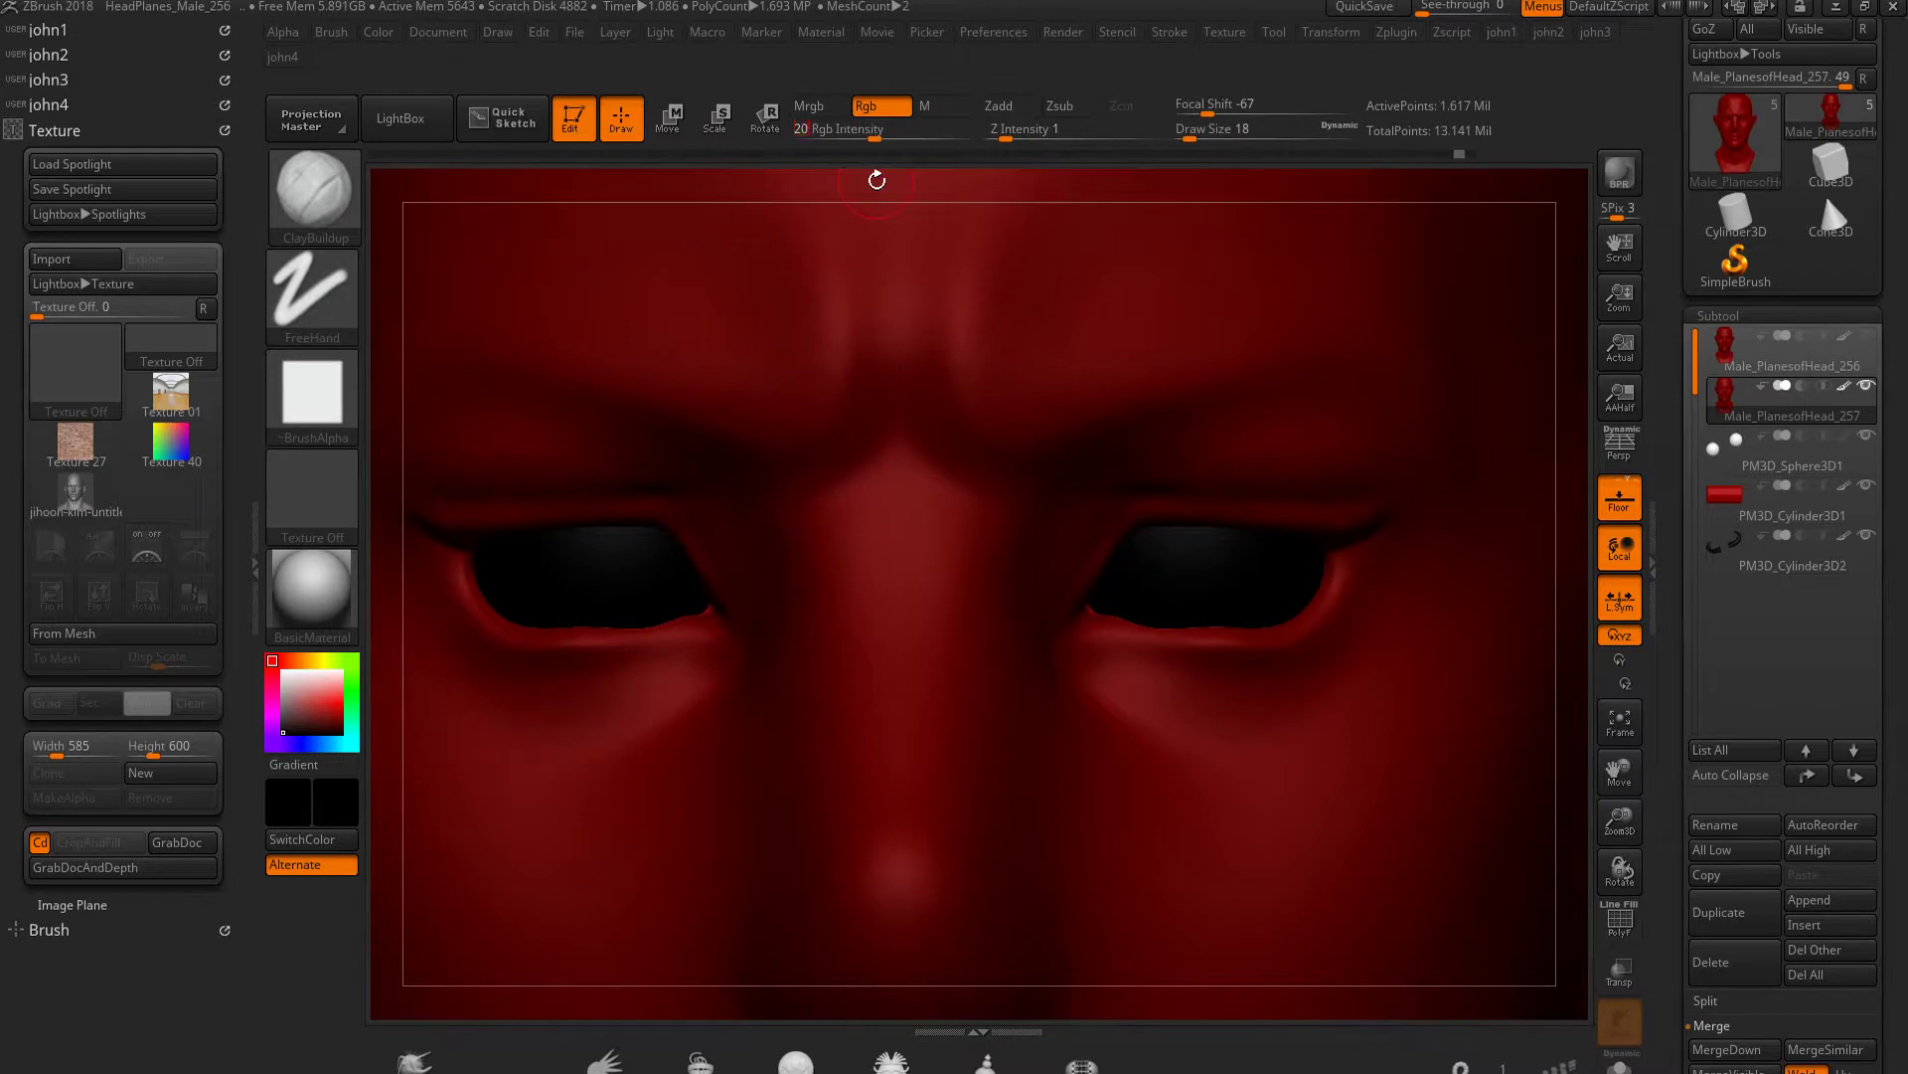
Paint dark eyeliner along the outer eye edge and unhide the white eyeballs
scroll(1248, 704, down, 2)
scroll(1138, 682, up, 5)
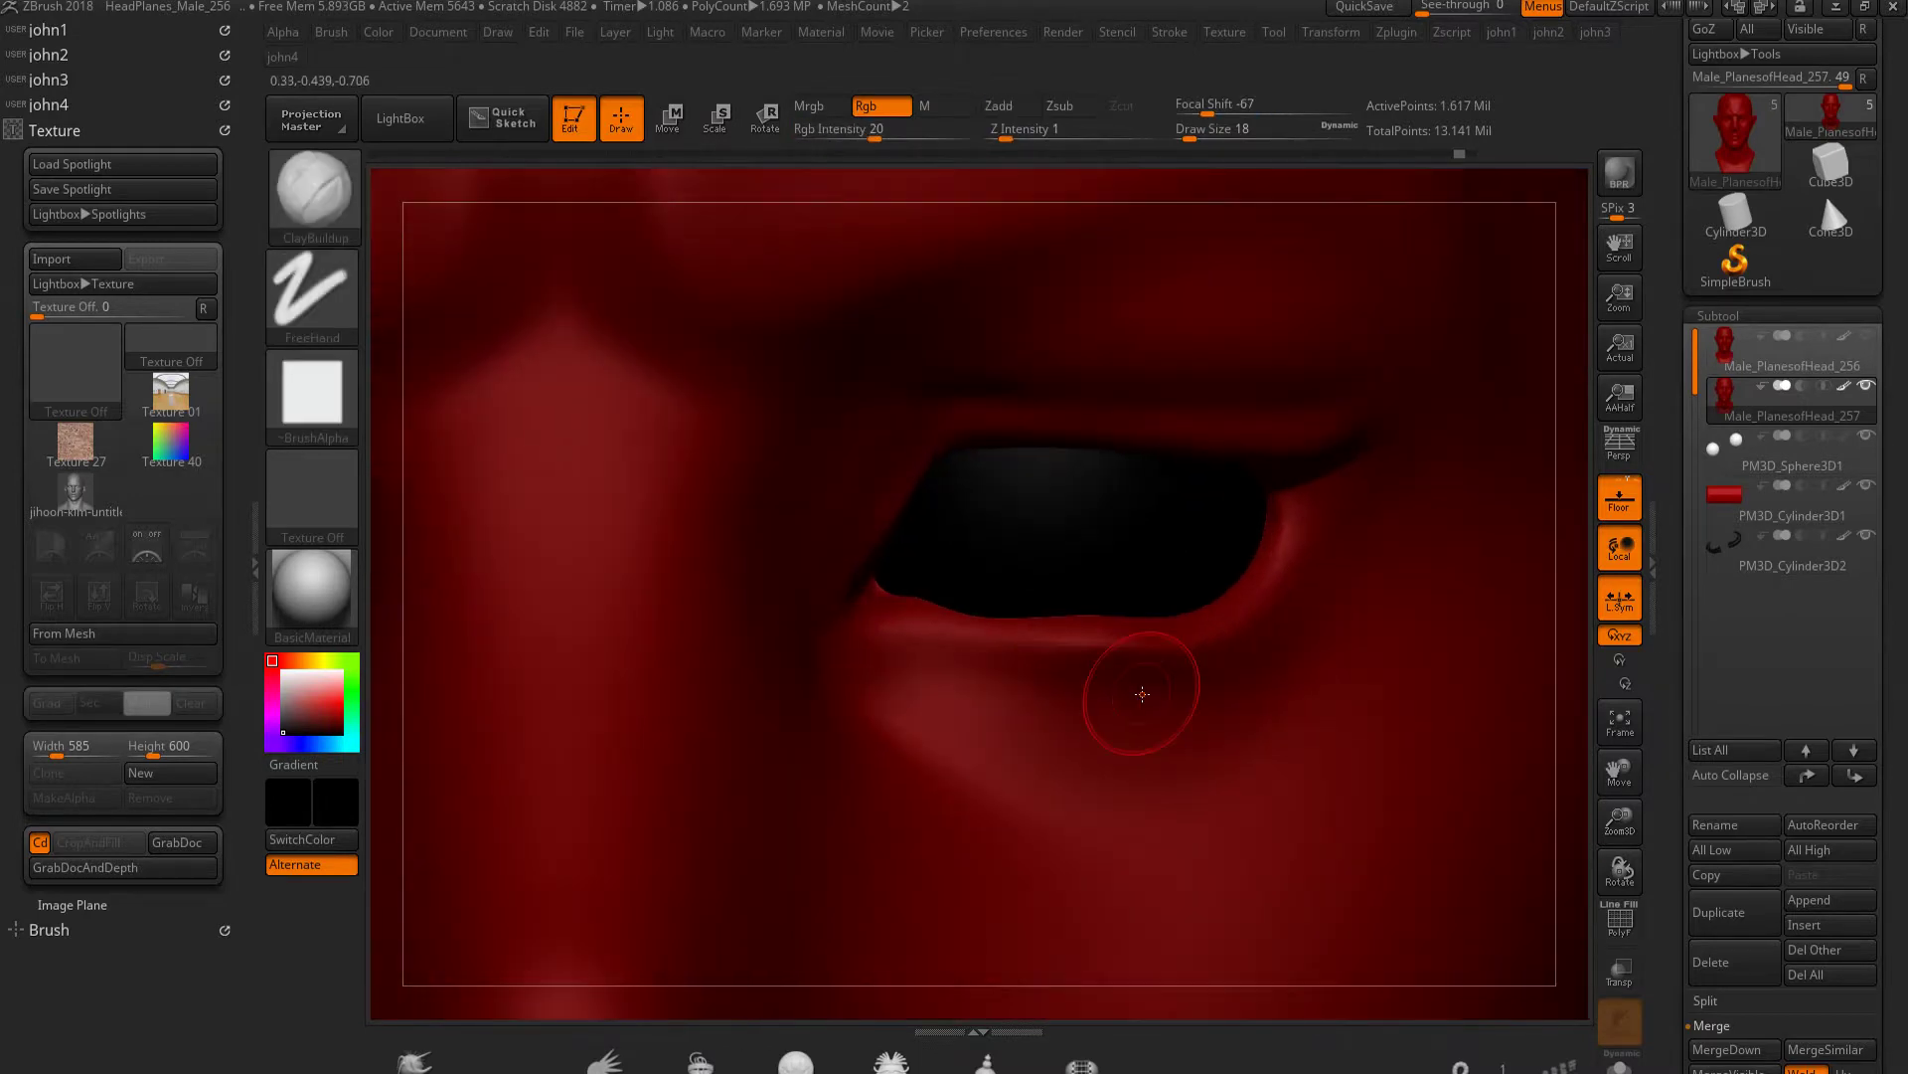
key([)
mouse_move(1292, 492)
mouse_down()
mouse_move(1248, 621)
mouse_move(922, 609)
mouse_move(1207, 611)
mouse_up()
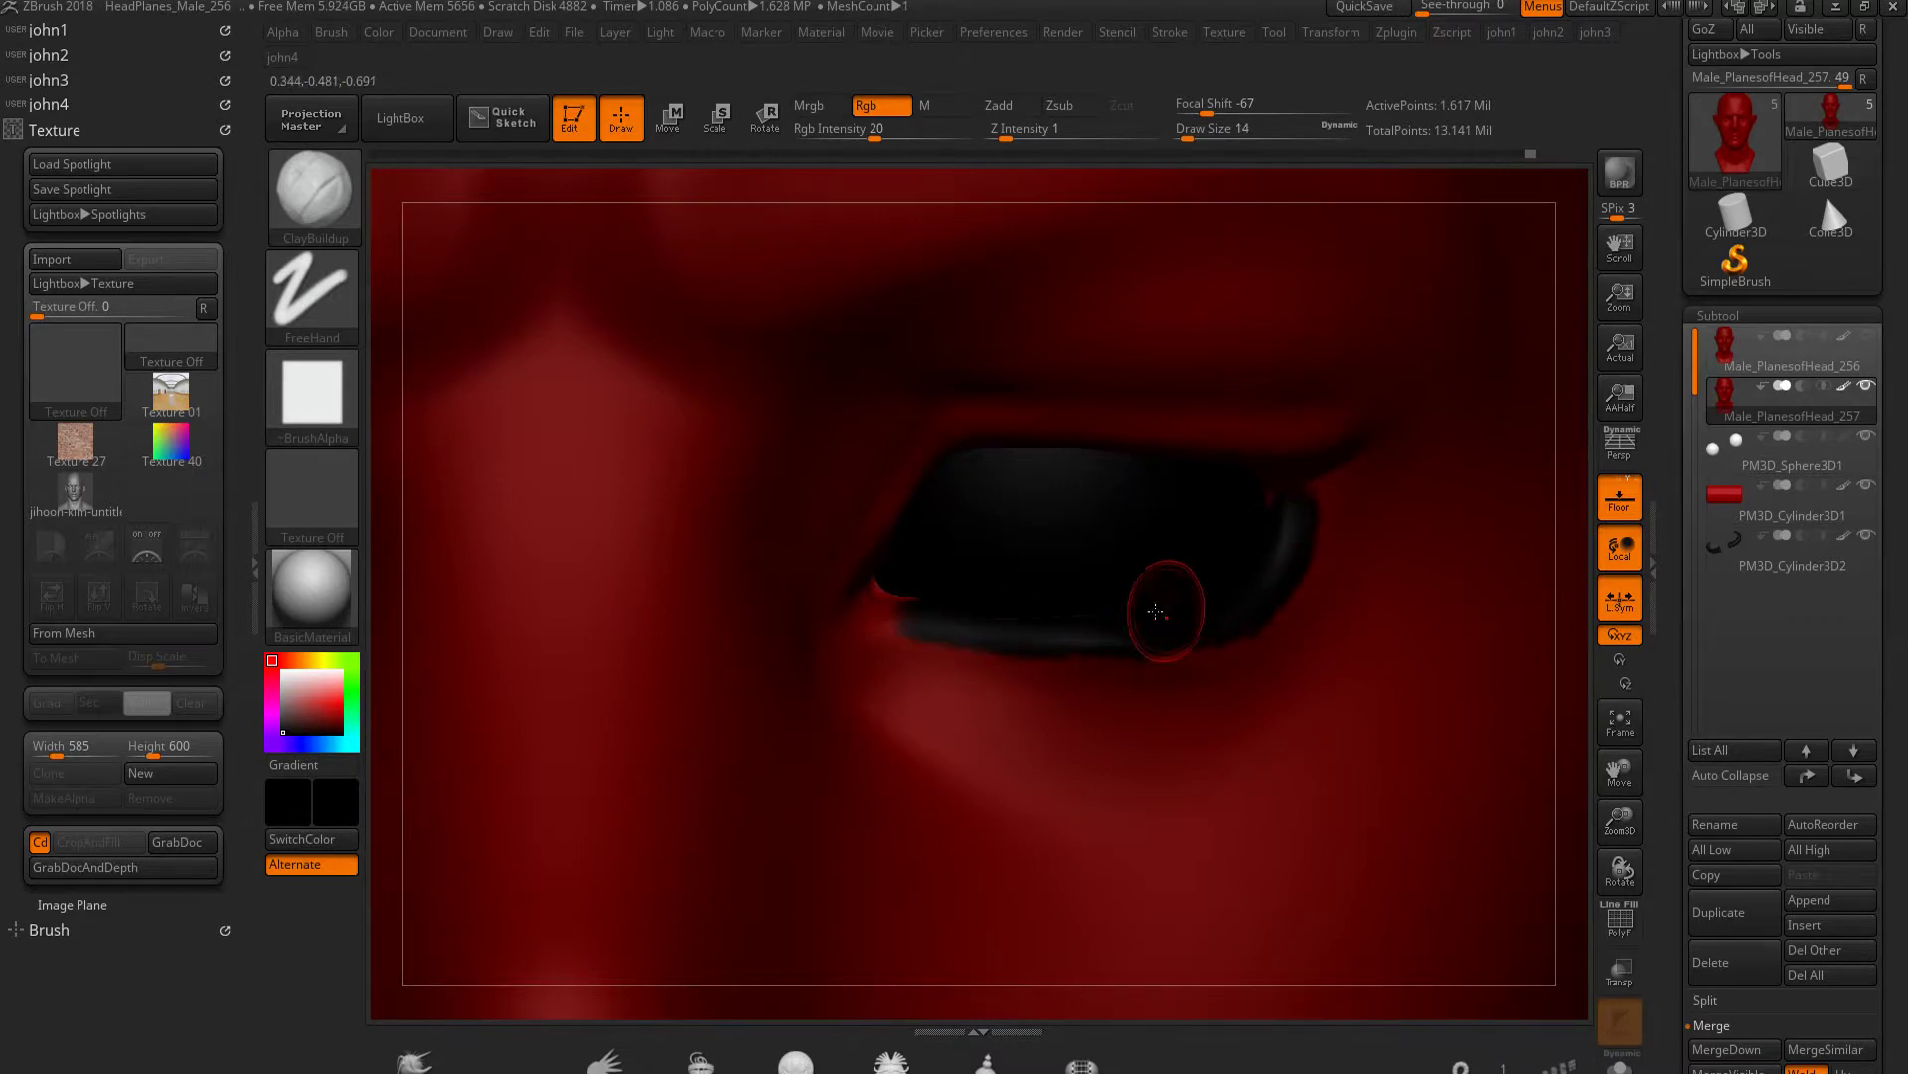
click(1865, 438)
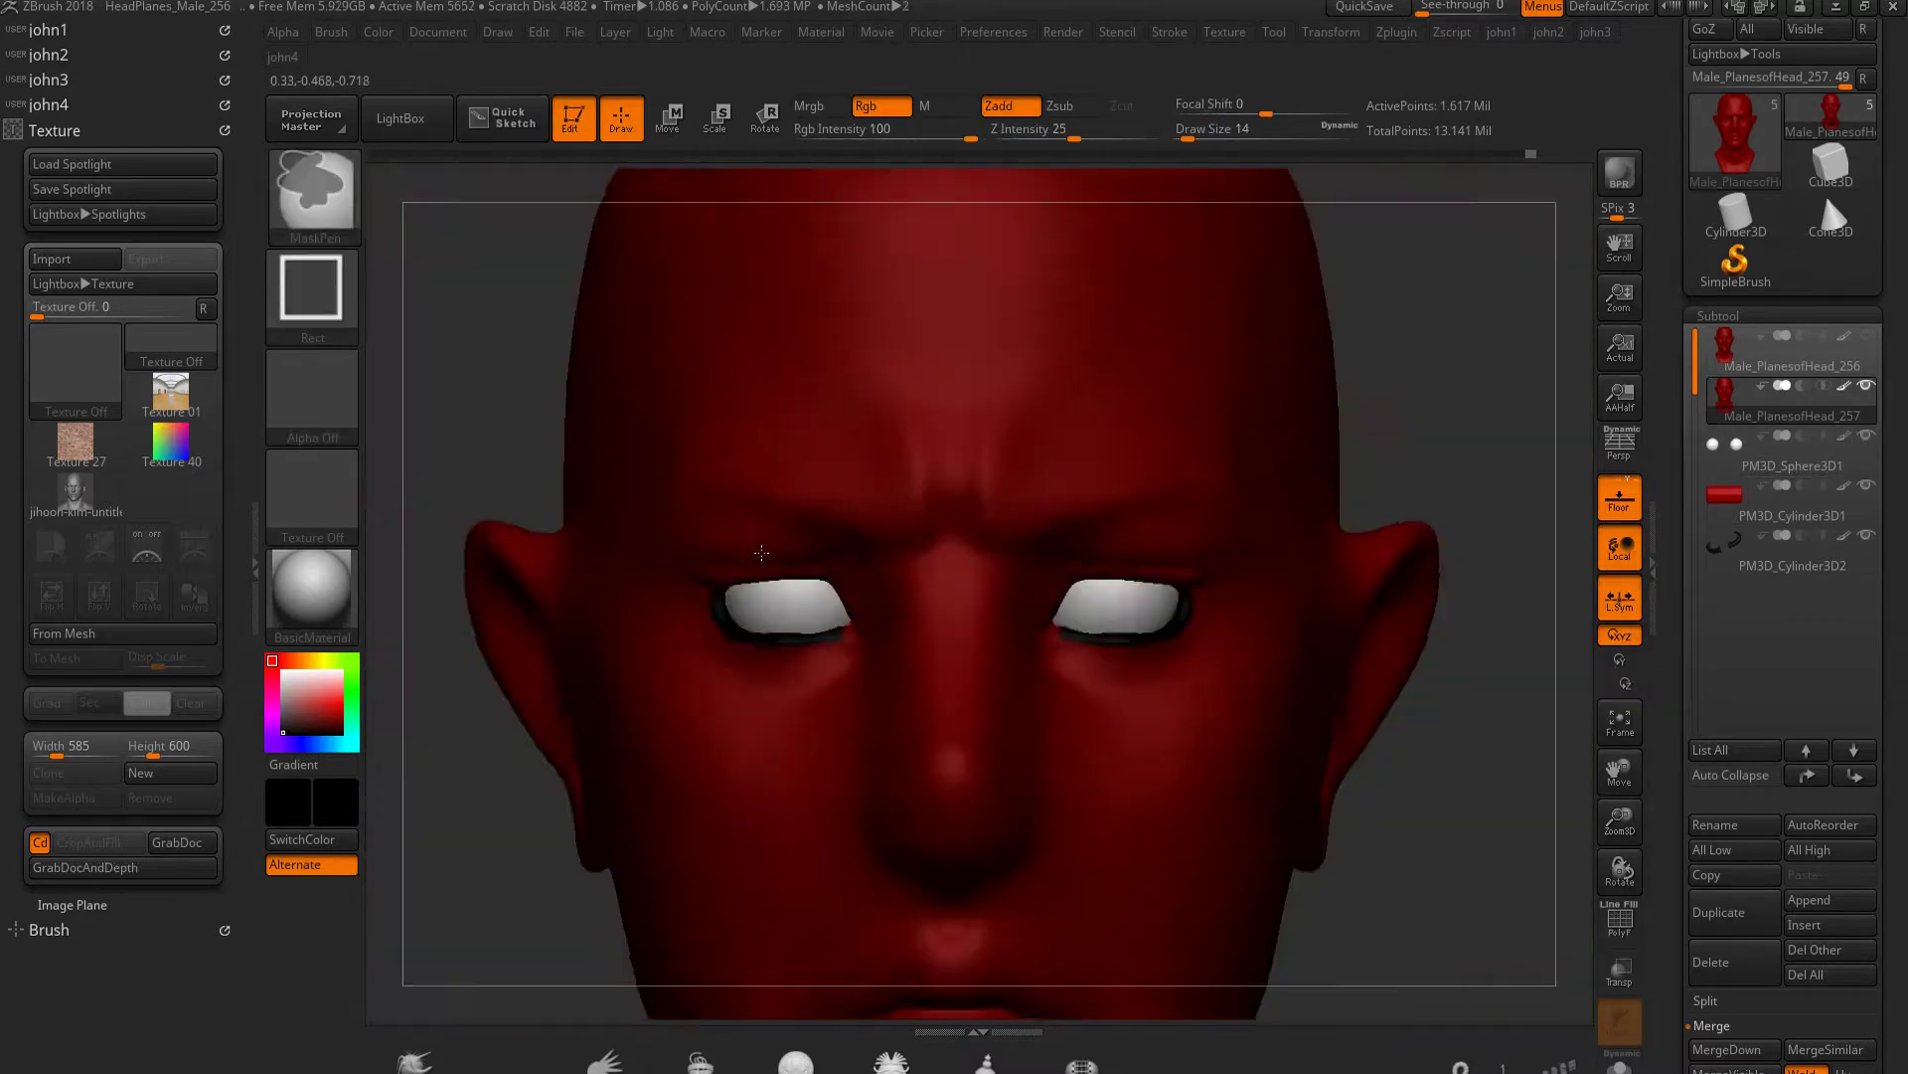
Subdivide the head, paint a black wing at the outer eye corner, undoing the blob
key(ctrl)
key(d)
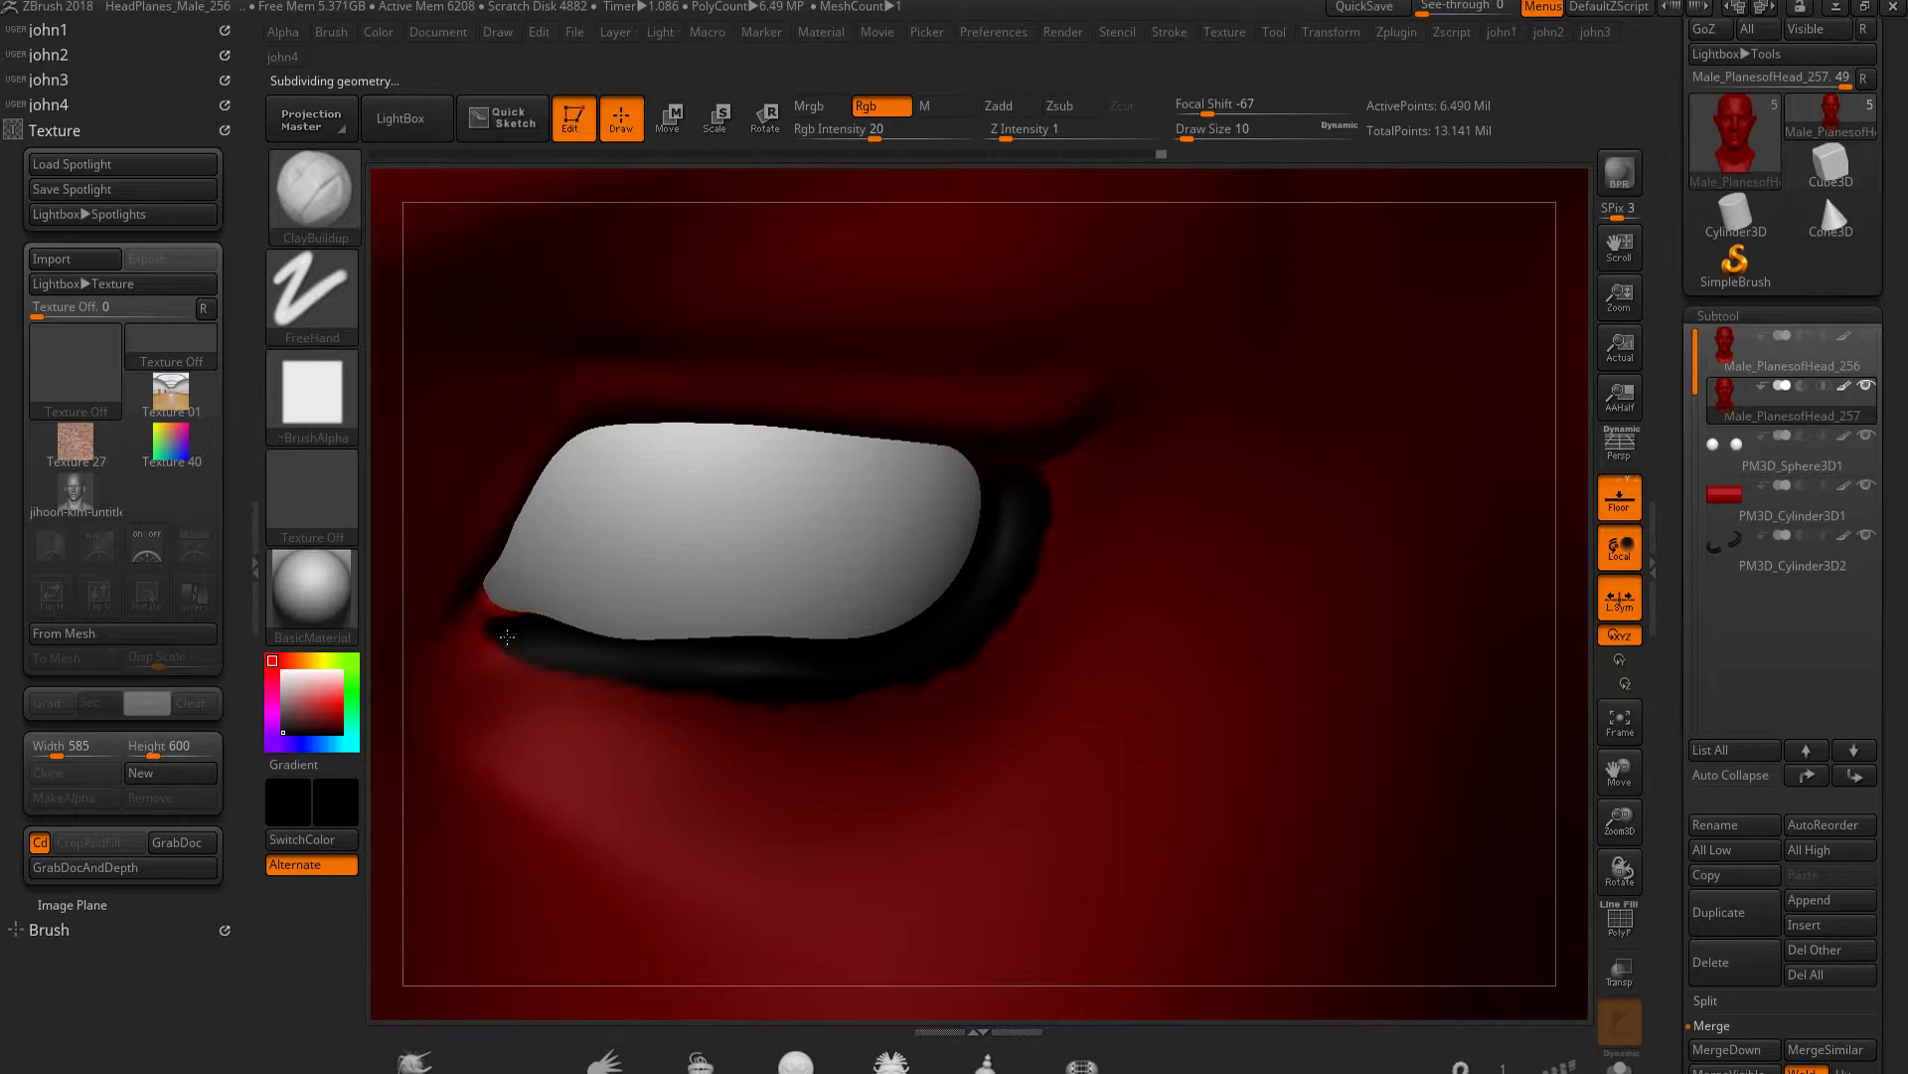
key(c)
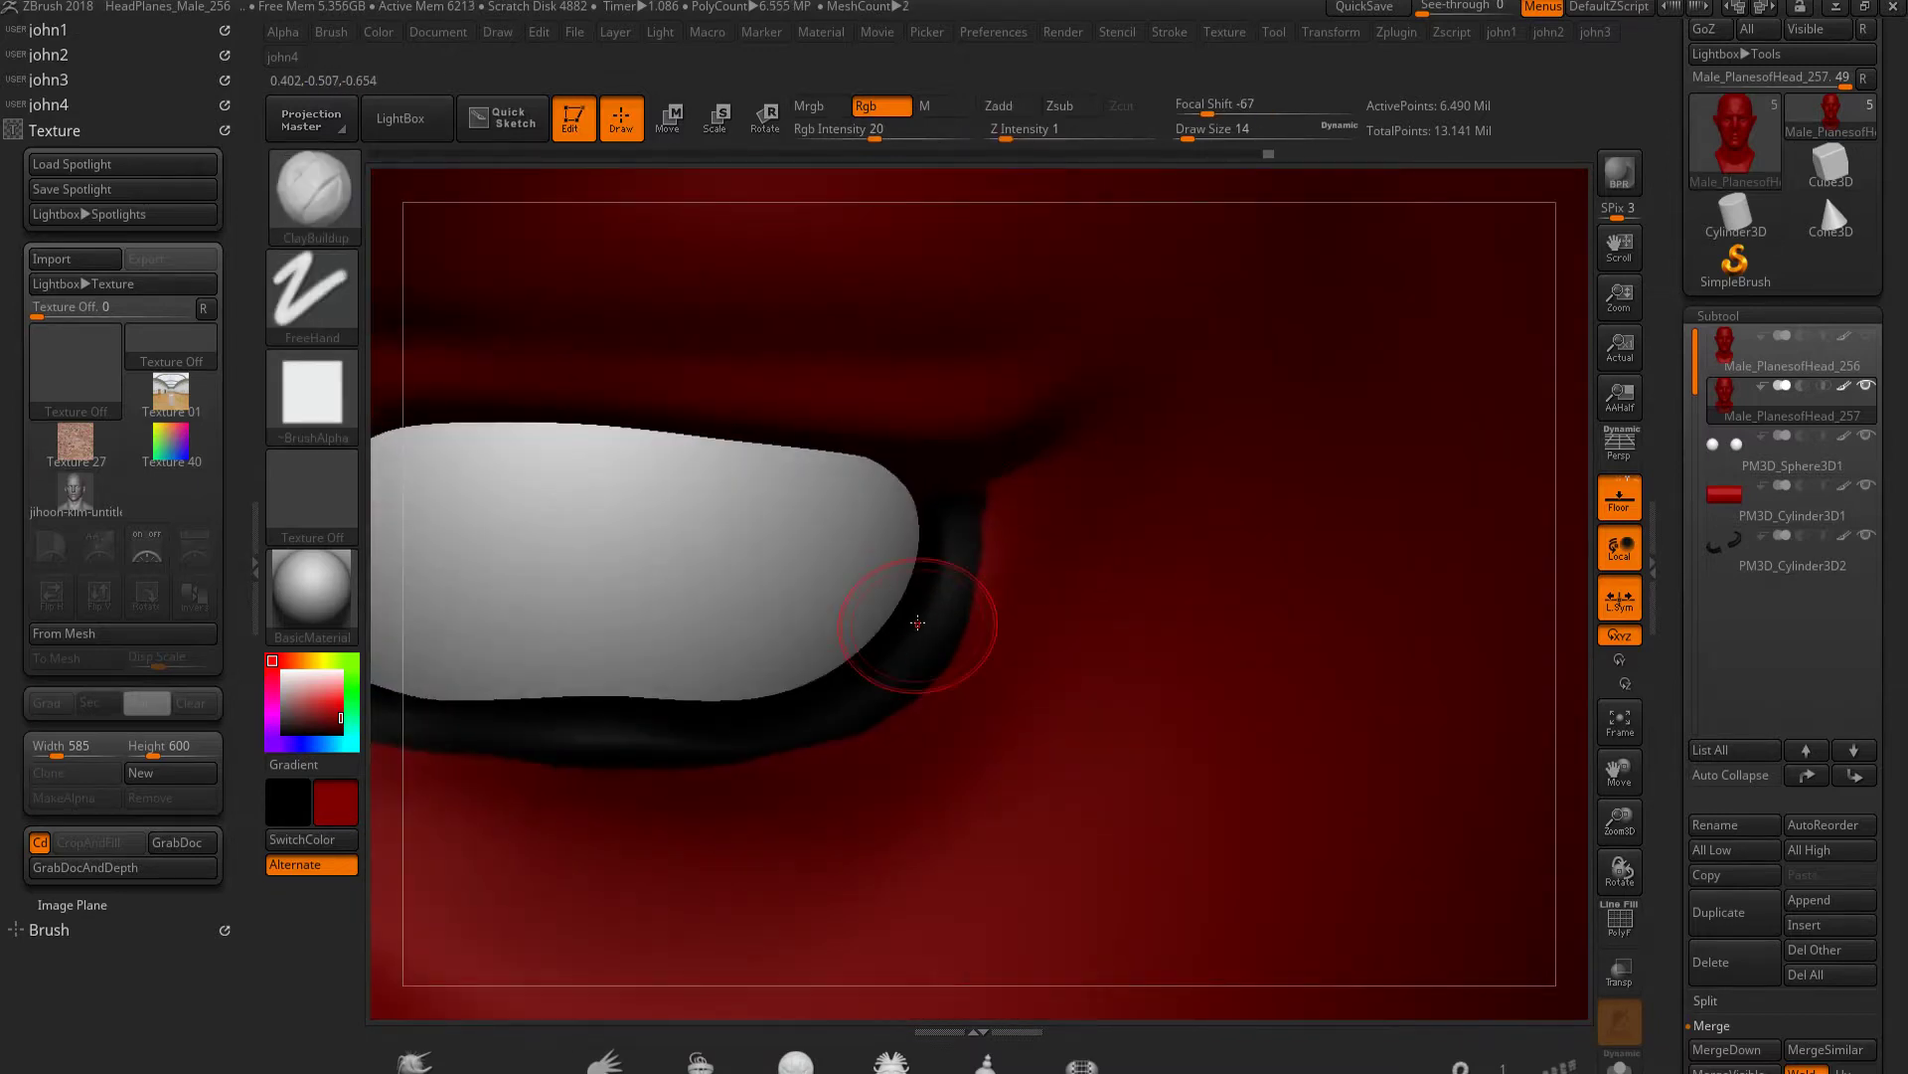
key(c)
mouse_move(958, 660)
mouse_down()
mouse_move(979, 573)
mouse_move(1092, 412)
mouse_up()
key(ctrl+z)
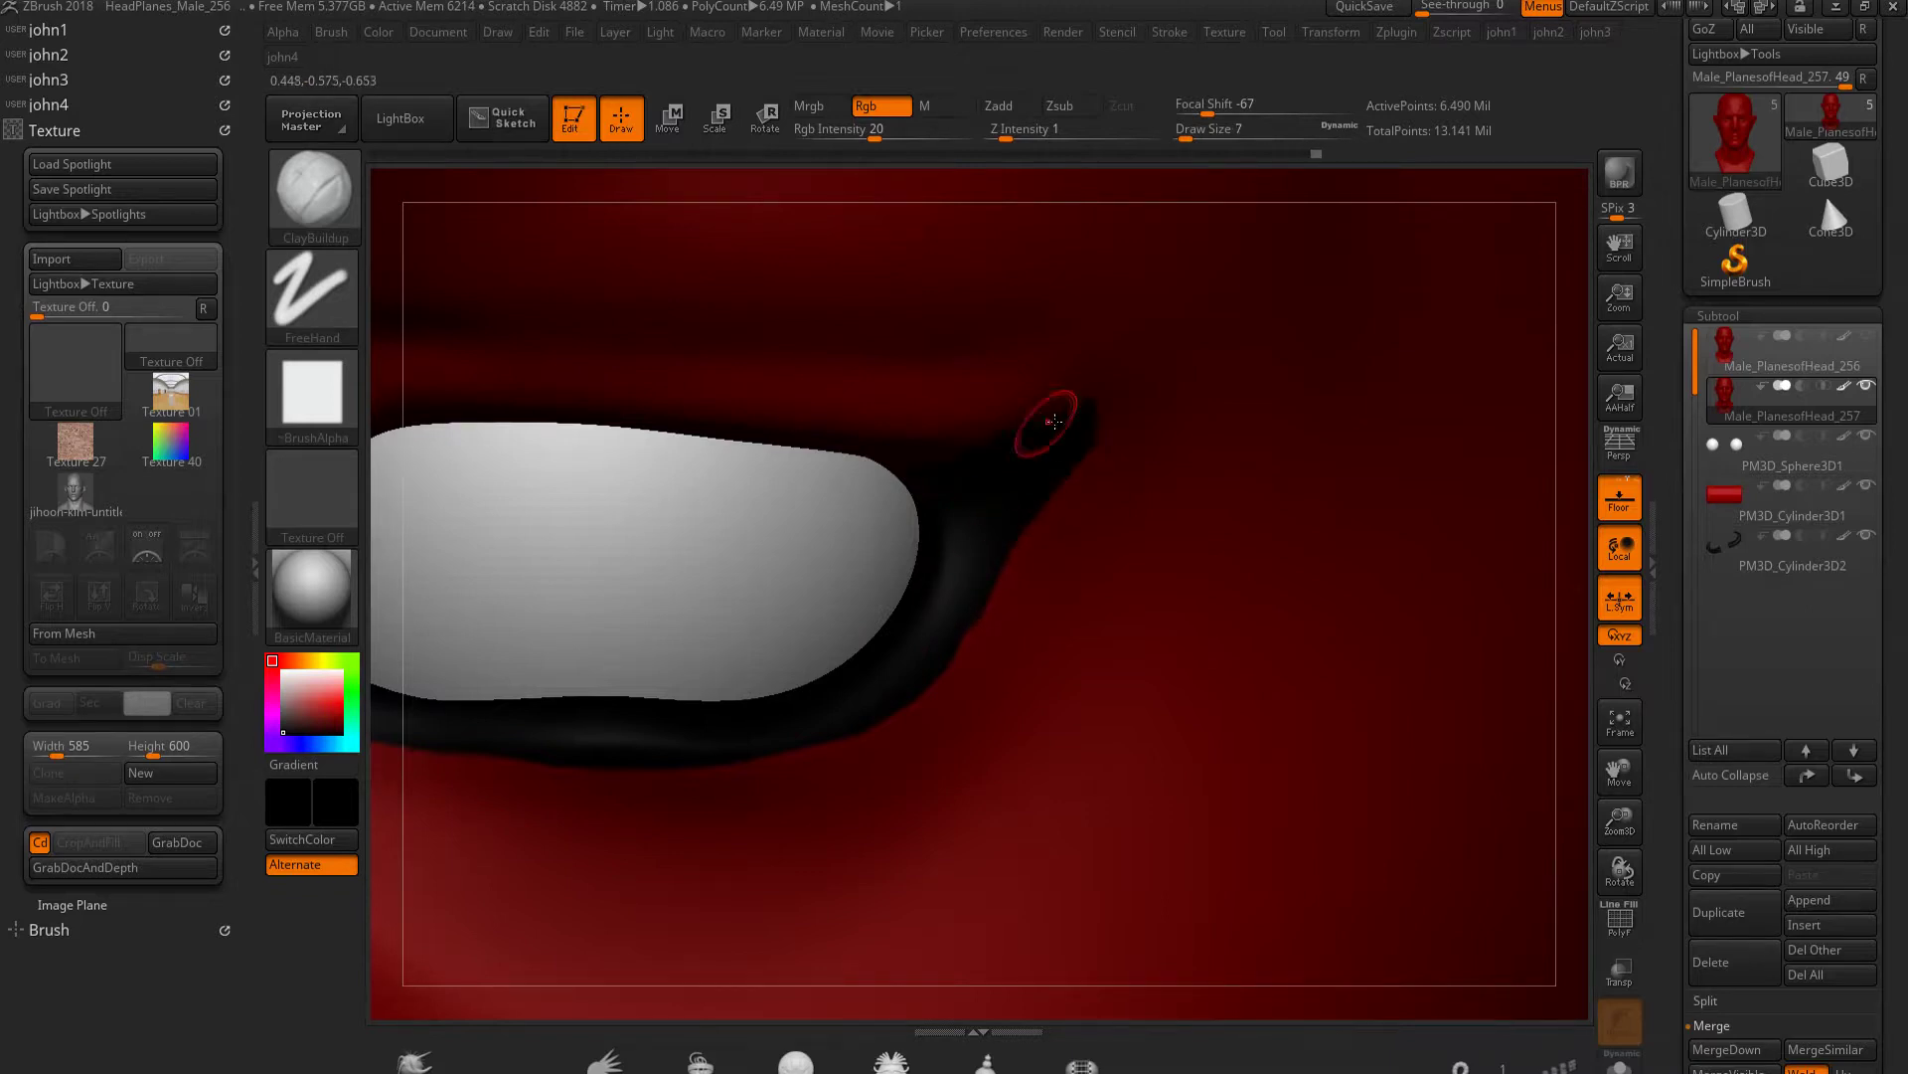
Trim the wing's upper edge with sampled red skin colour and smooth its edge
key(c)
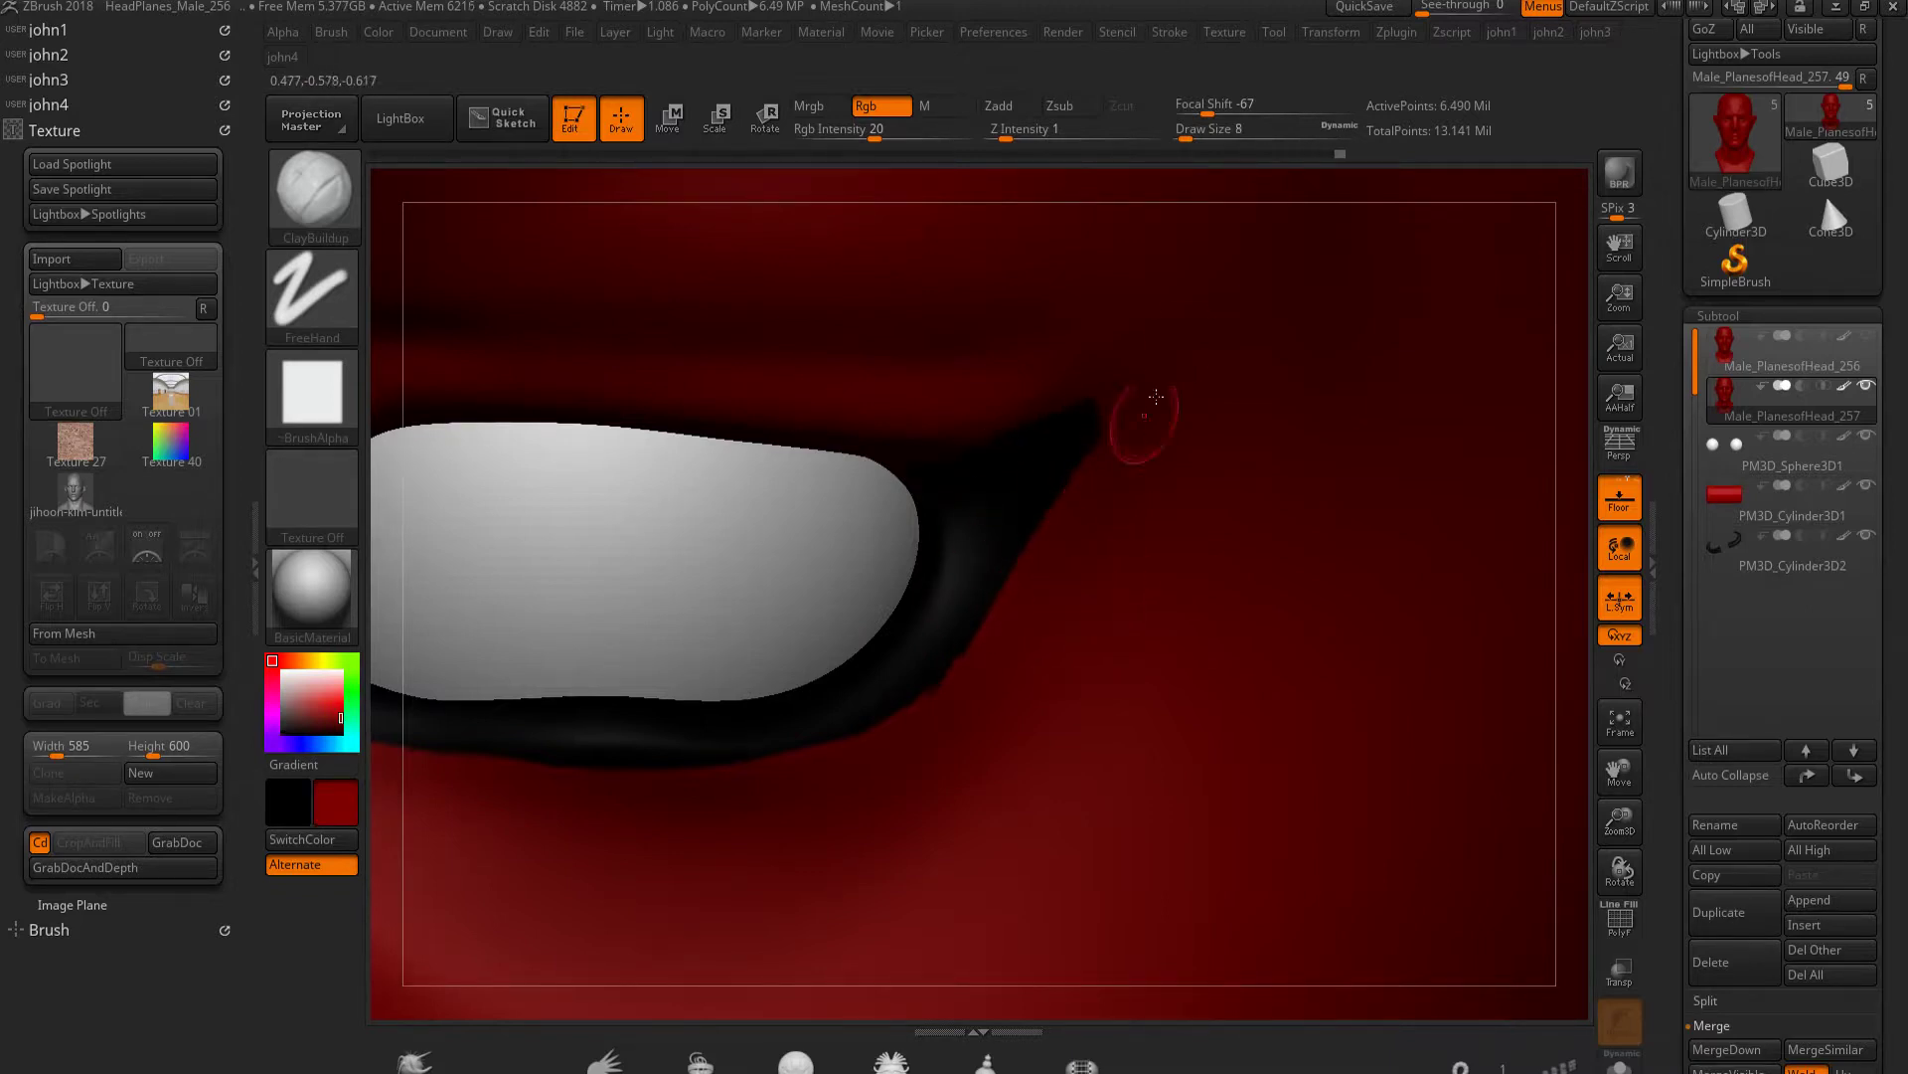
drag(1207, 114, 1266, 114)
drag(1137, 401, 1010, 645)
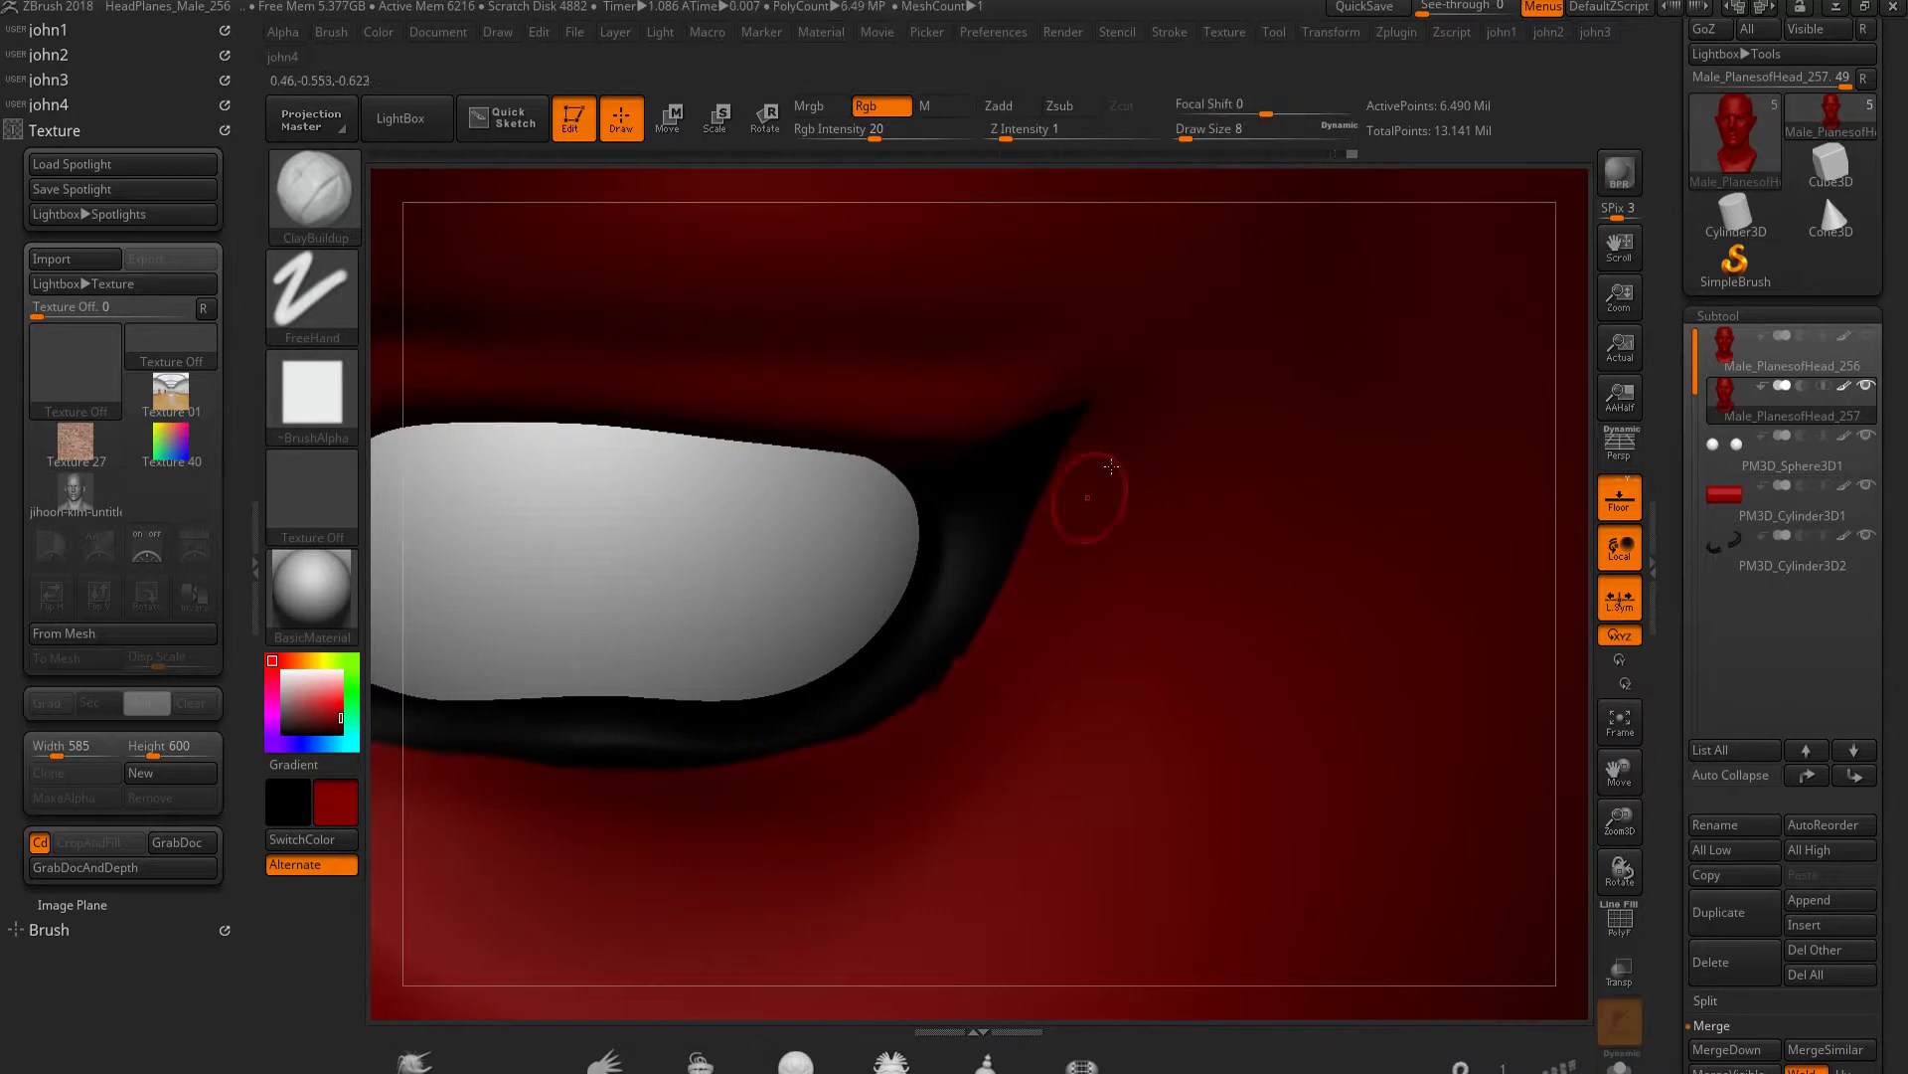
key(shift)
shift+drag(1038, 461, 1032, 529)
mouse_move(949, 757)
ctrl+right_down()
mouse_move(1365, 589)
mouse_move(1021, 496)
ctrl+right_up()
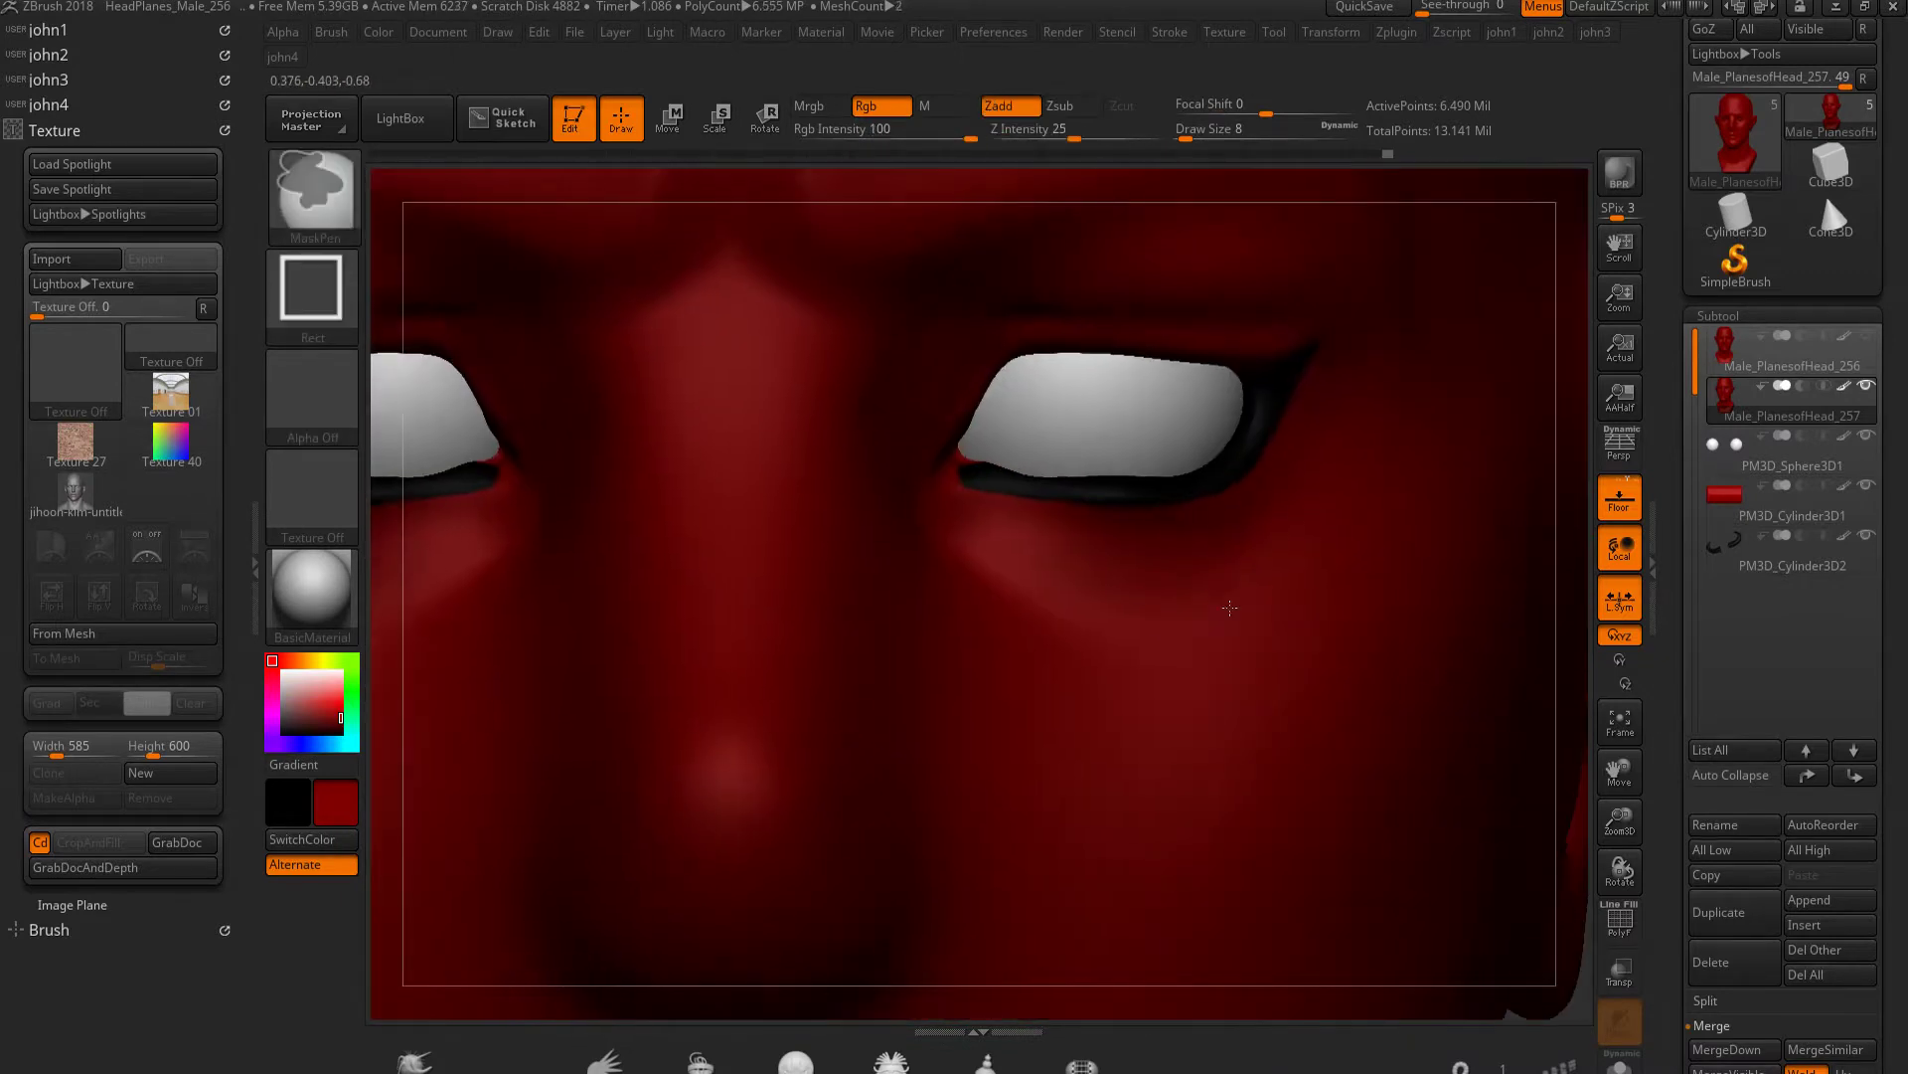
Widen the black band under the eye and extend the wing upward with a smaller brush
key(shift)
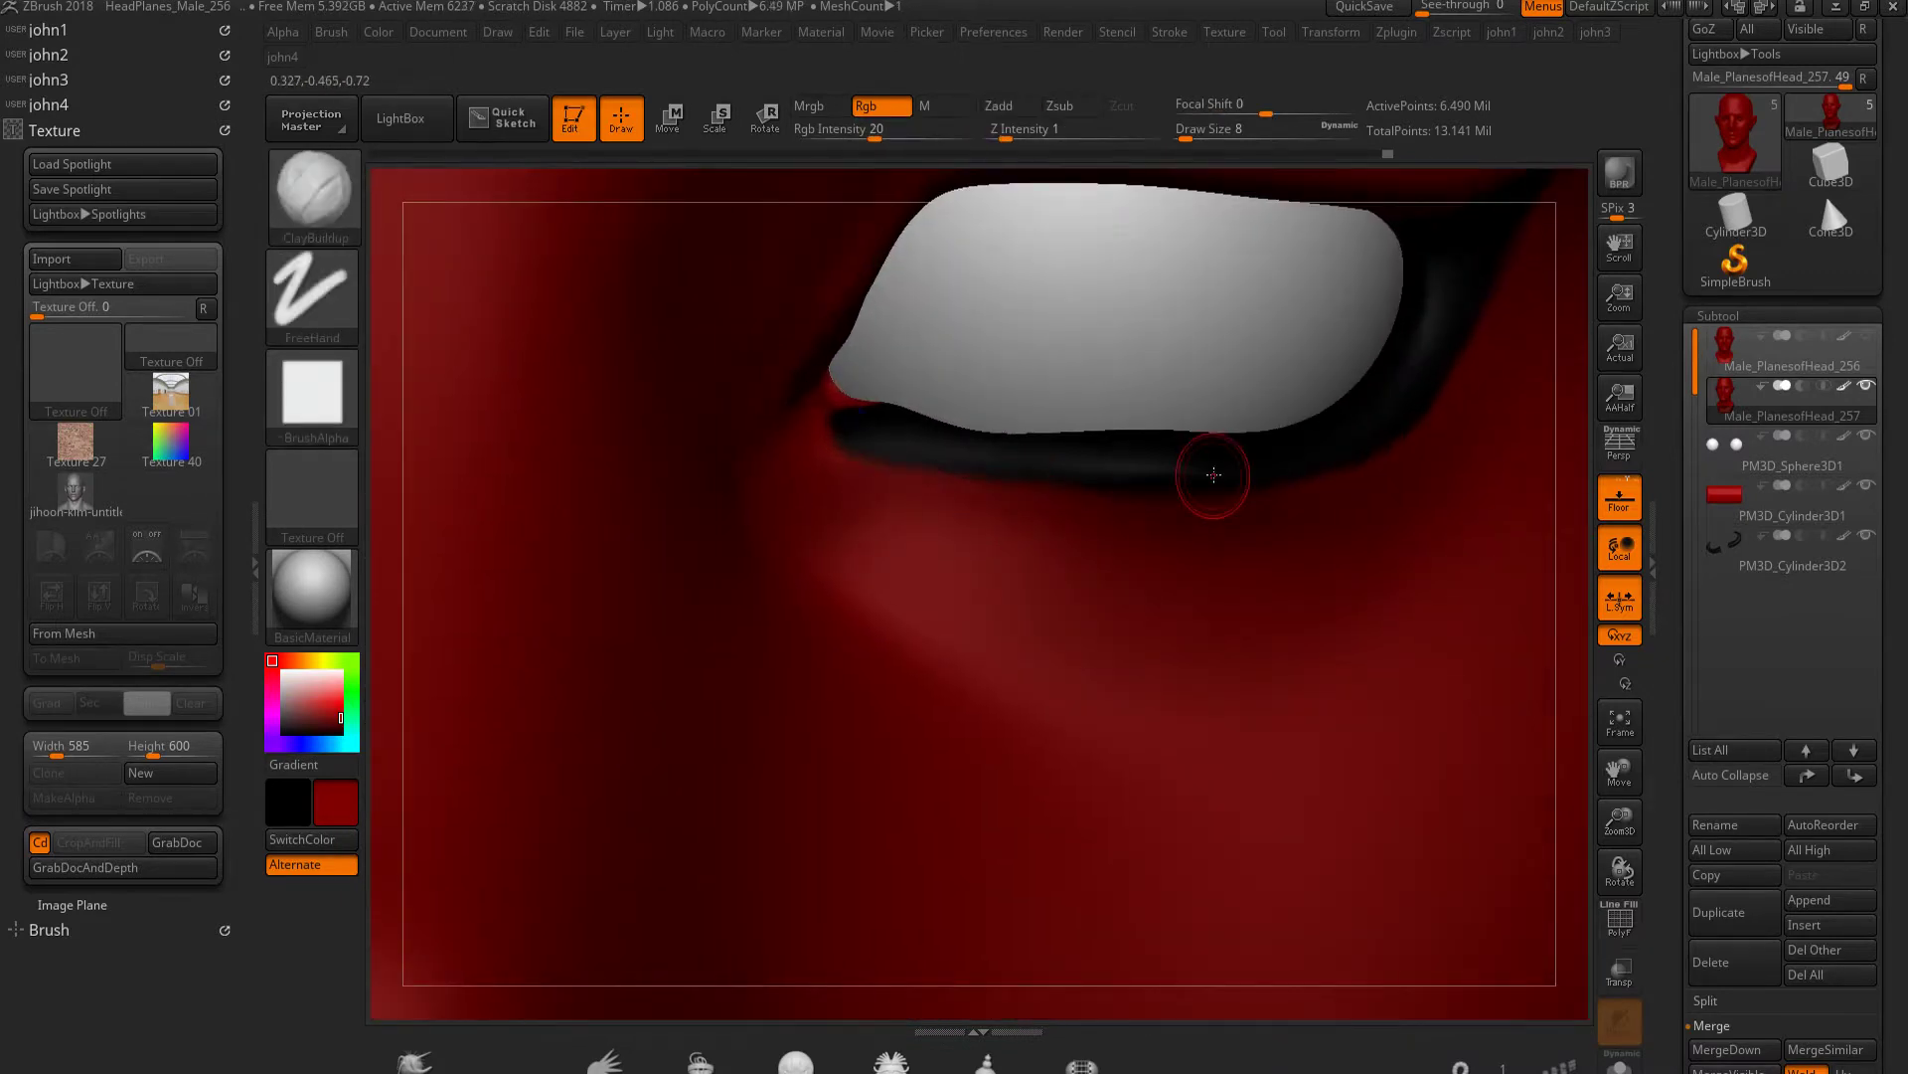
key(c)
mouse_move(948, 450)
mouse_down()
mouse_move(1172, 460)
mouse_move(986, 467)
mouse_up()
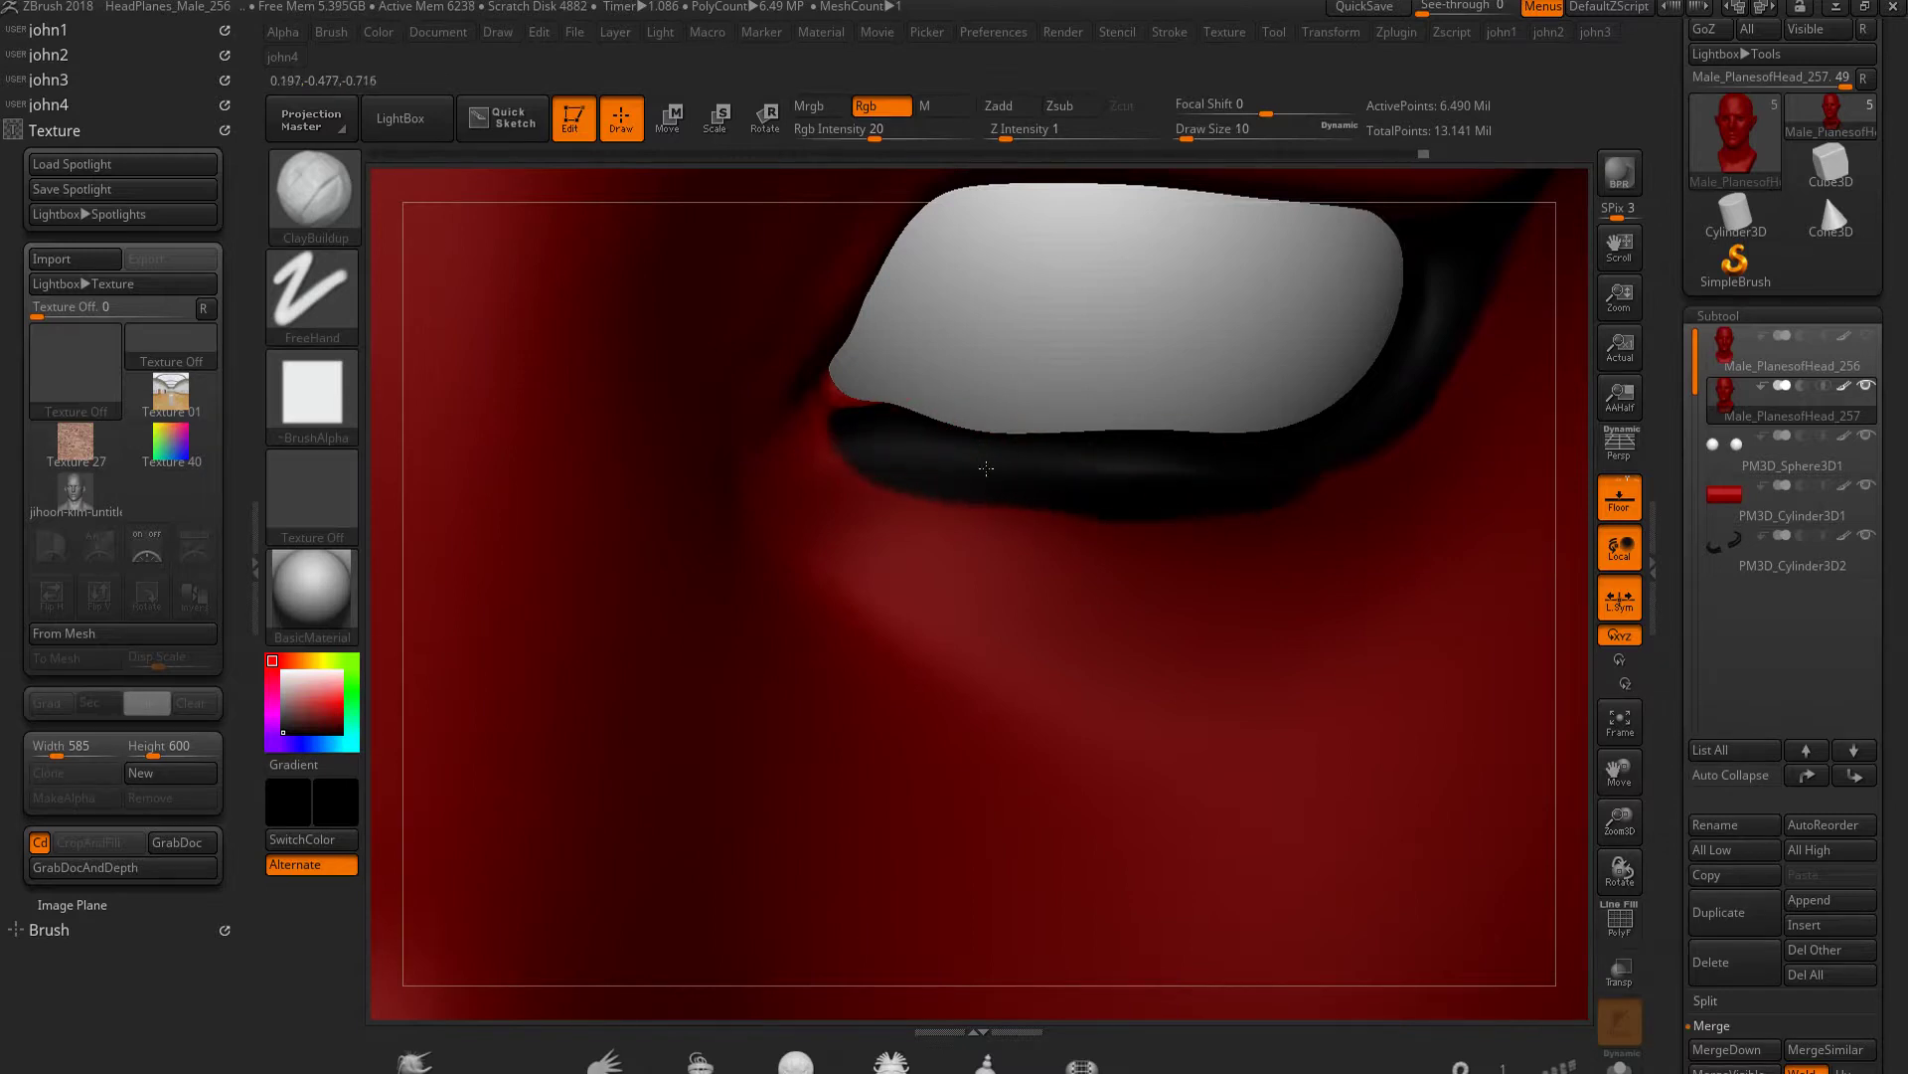
alt+right_drag(1281, 466, 1136, 580)
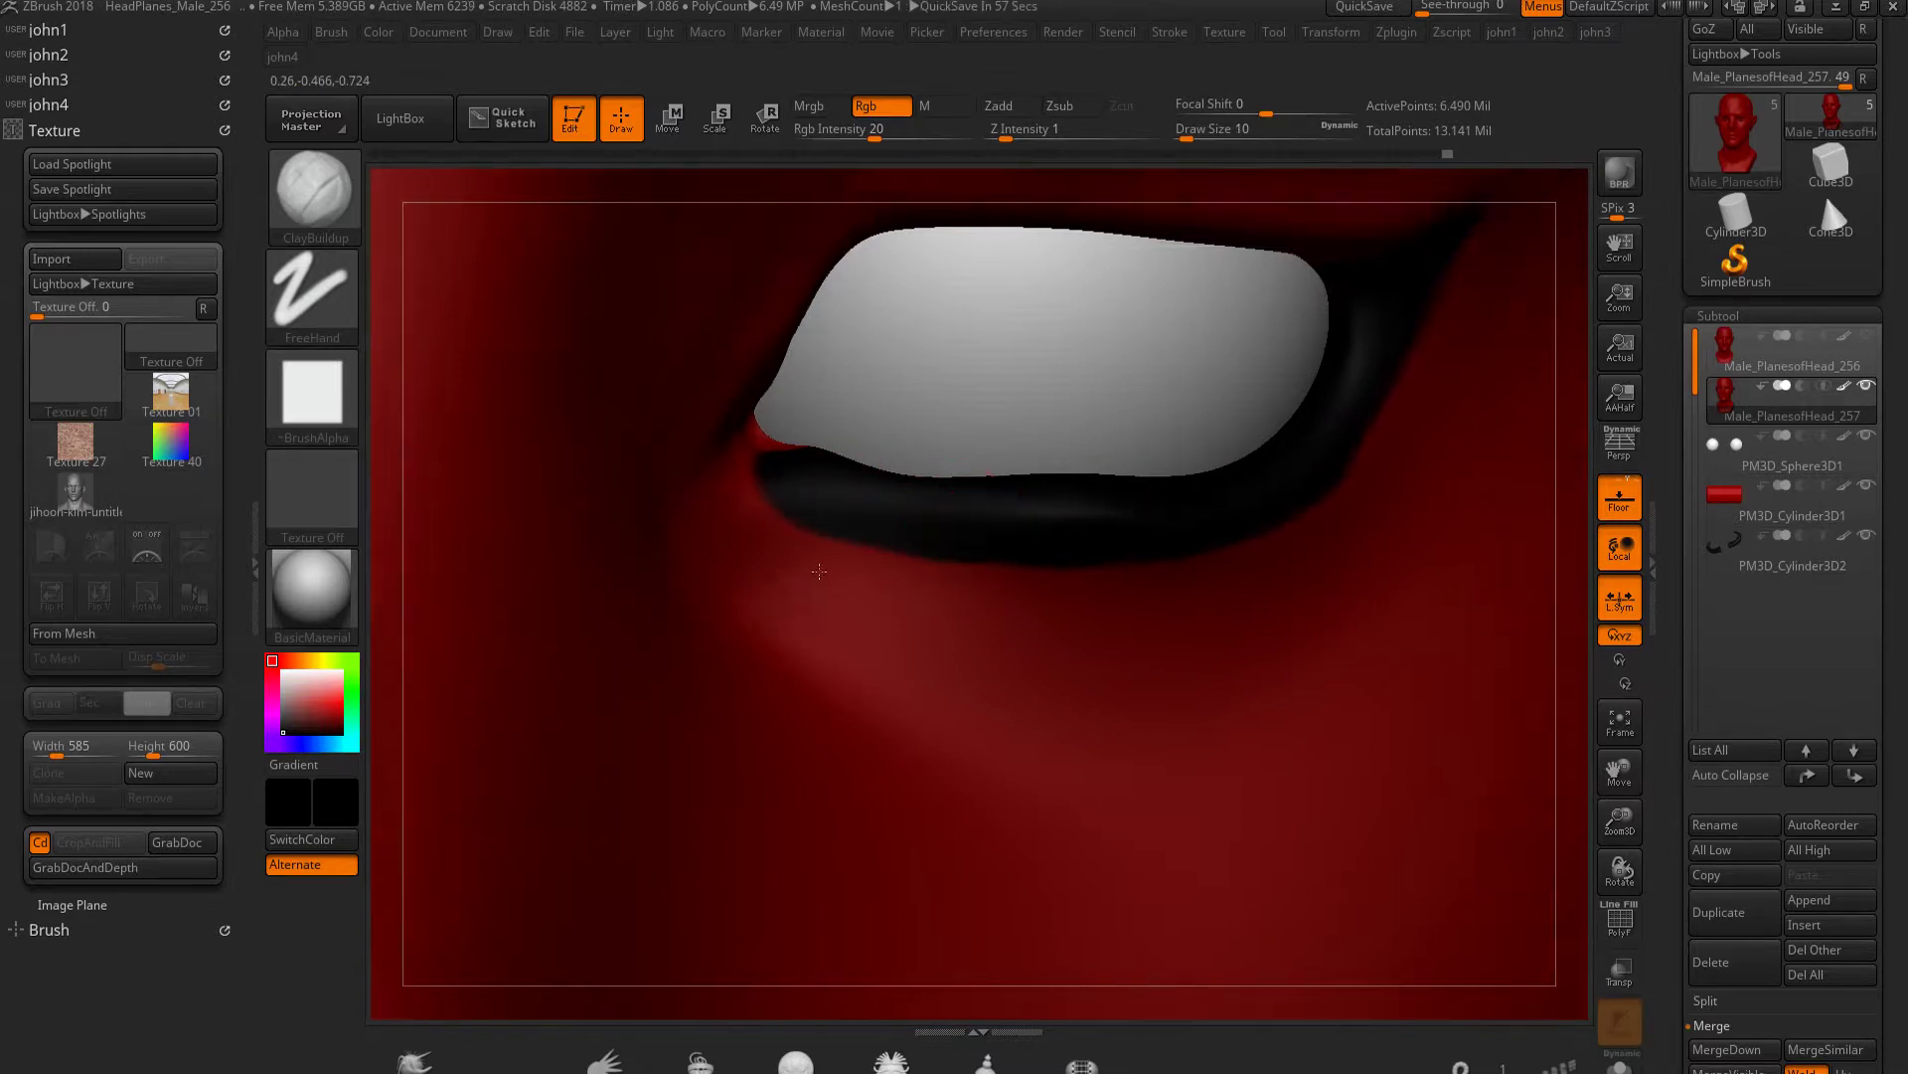
mouse_move(1079, 439)
mouse_down()
mouse_move(1016, 541)
mouse_move(1083, 423)
mouse_up()
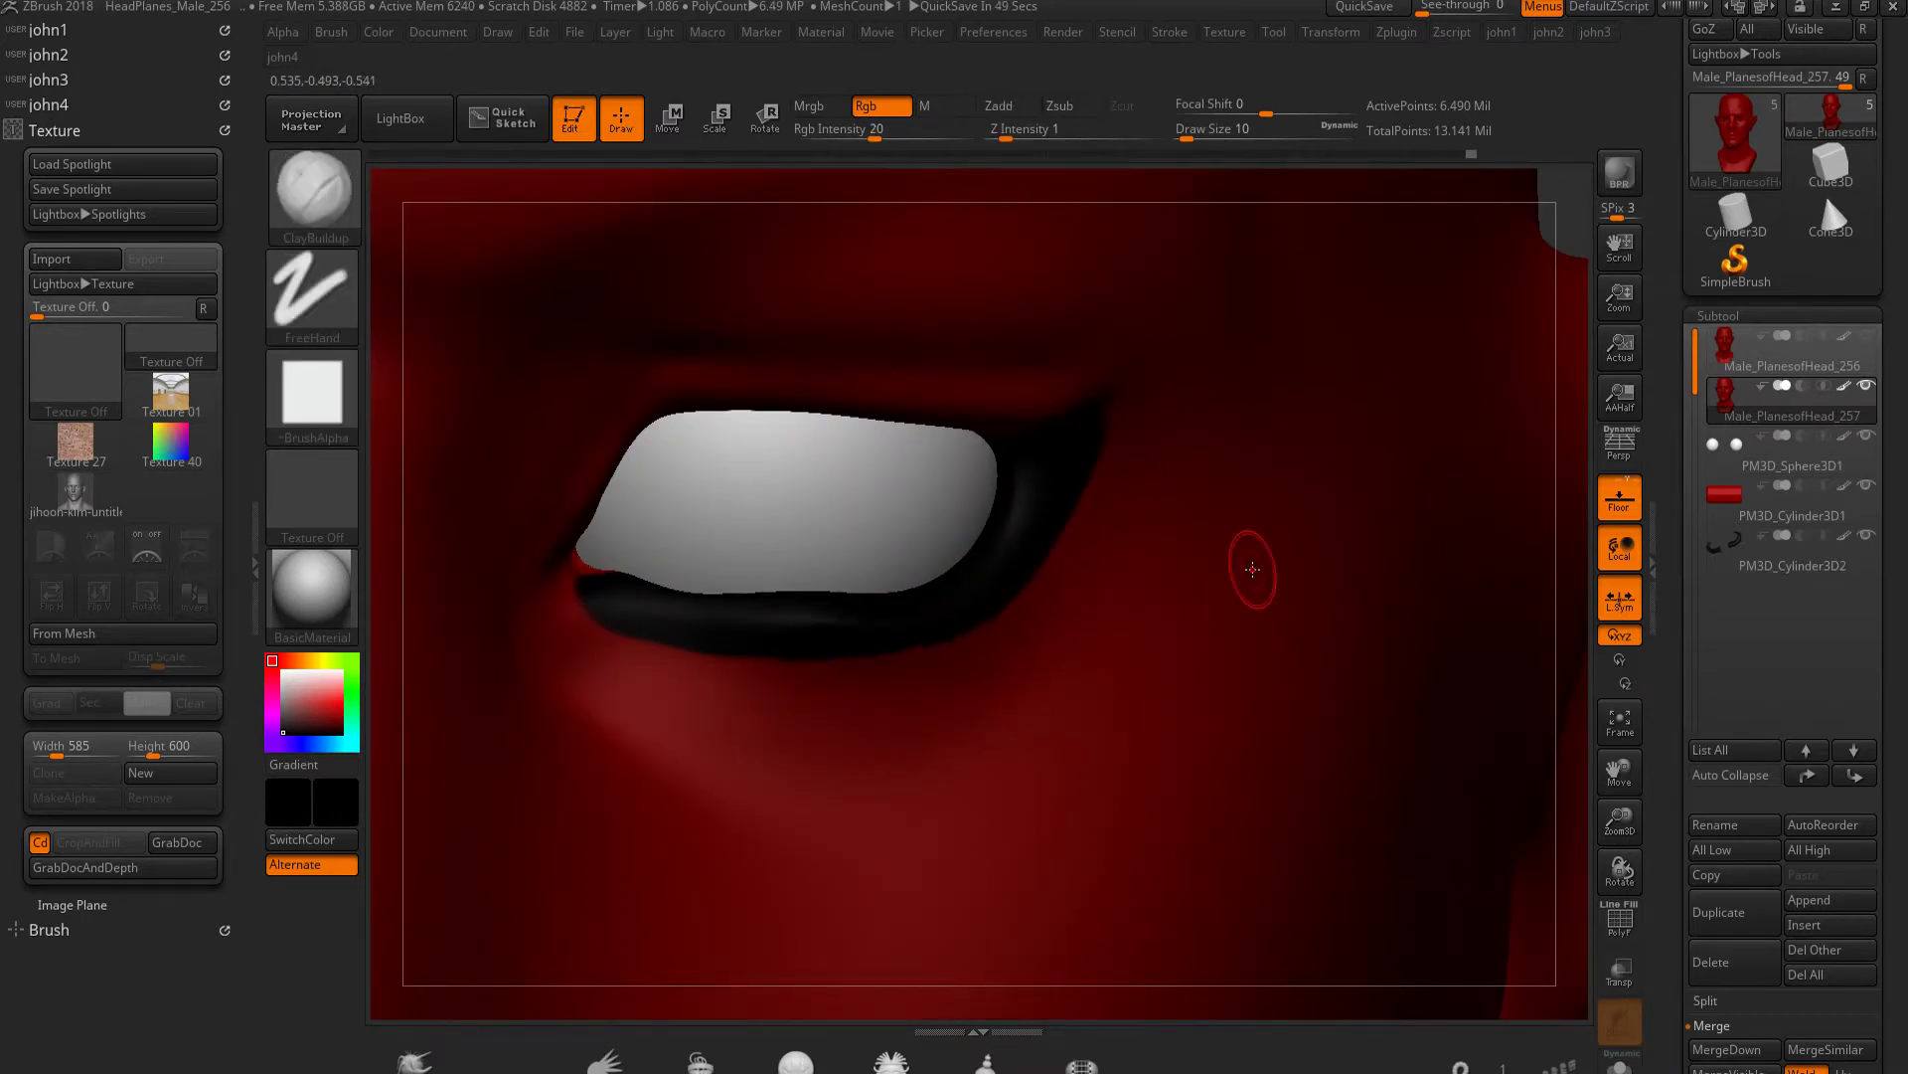
right_drag(1168, 525, 1144, 554)
key(bracketleft)
drag(1058, 419, 1060, 448)
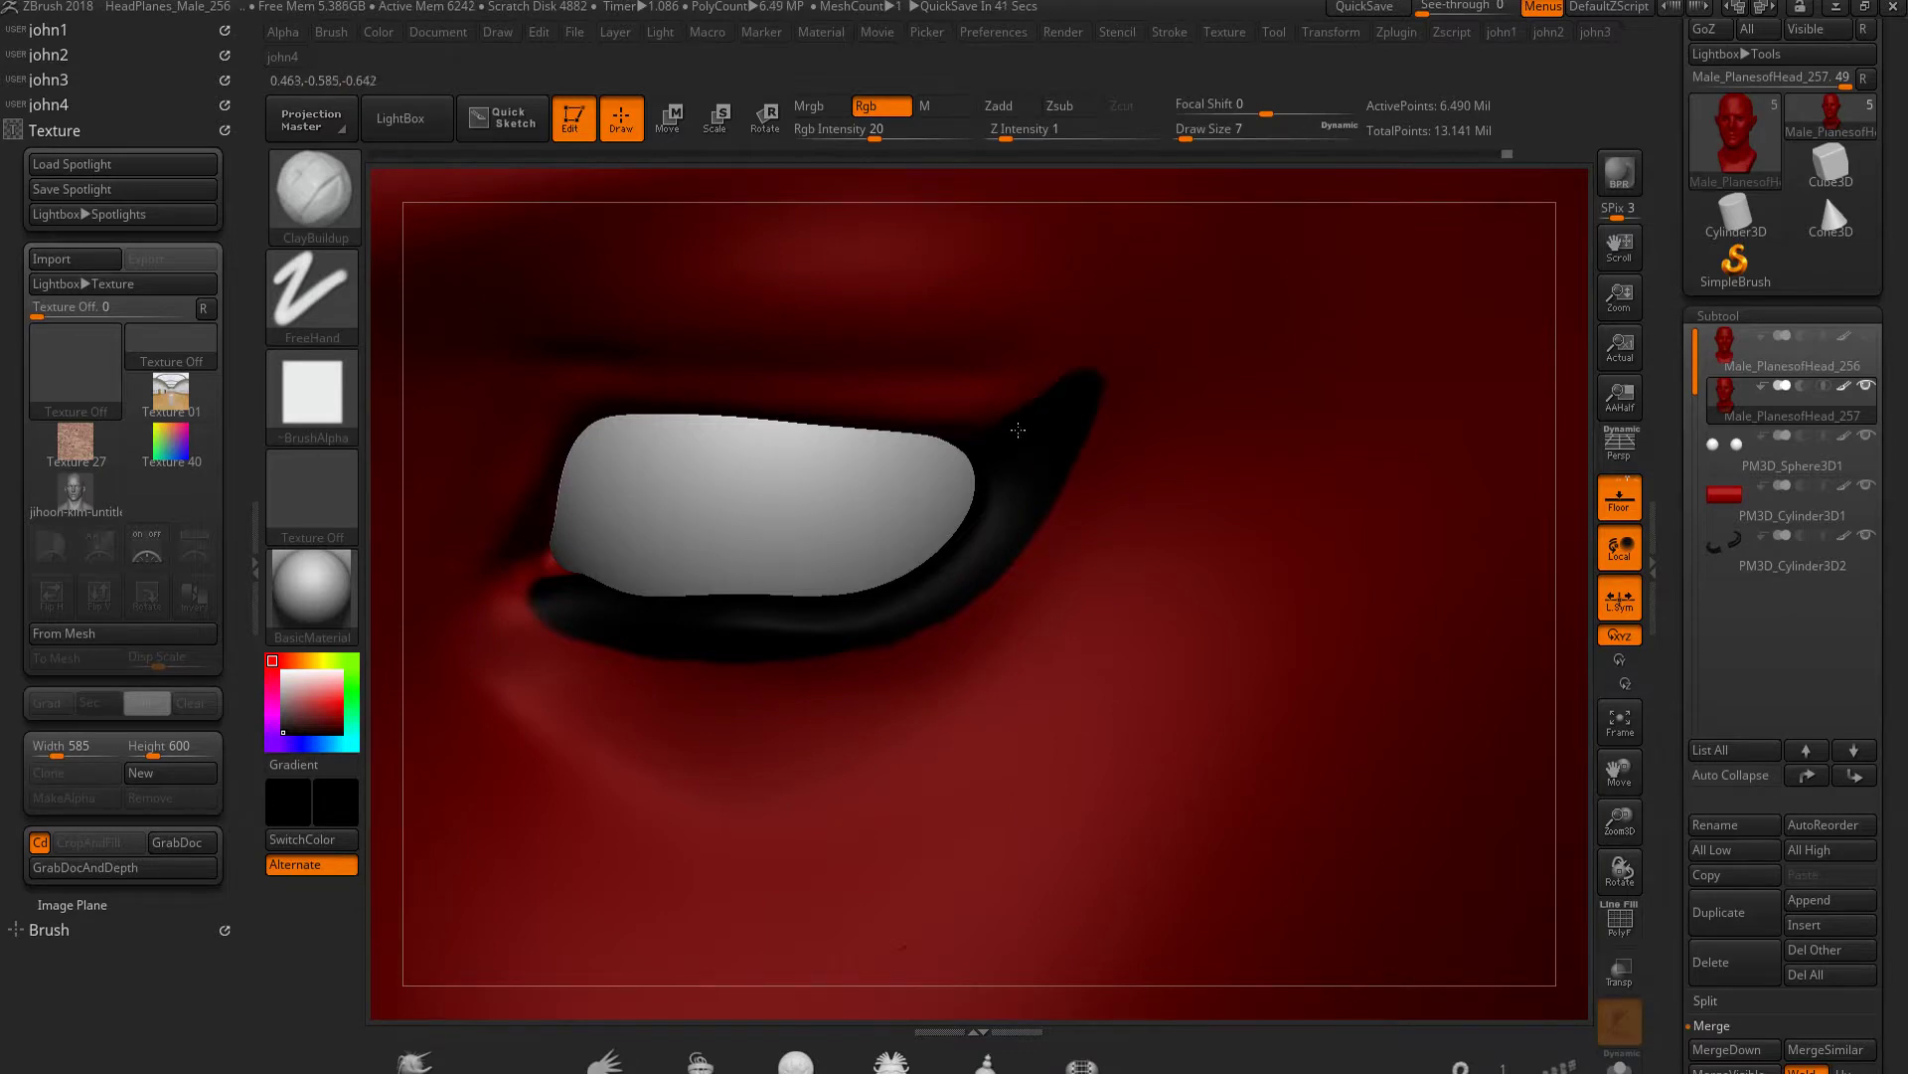
Sample the dark red skin colour and touch up red along the eyeball's lower edge
key(c)
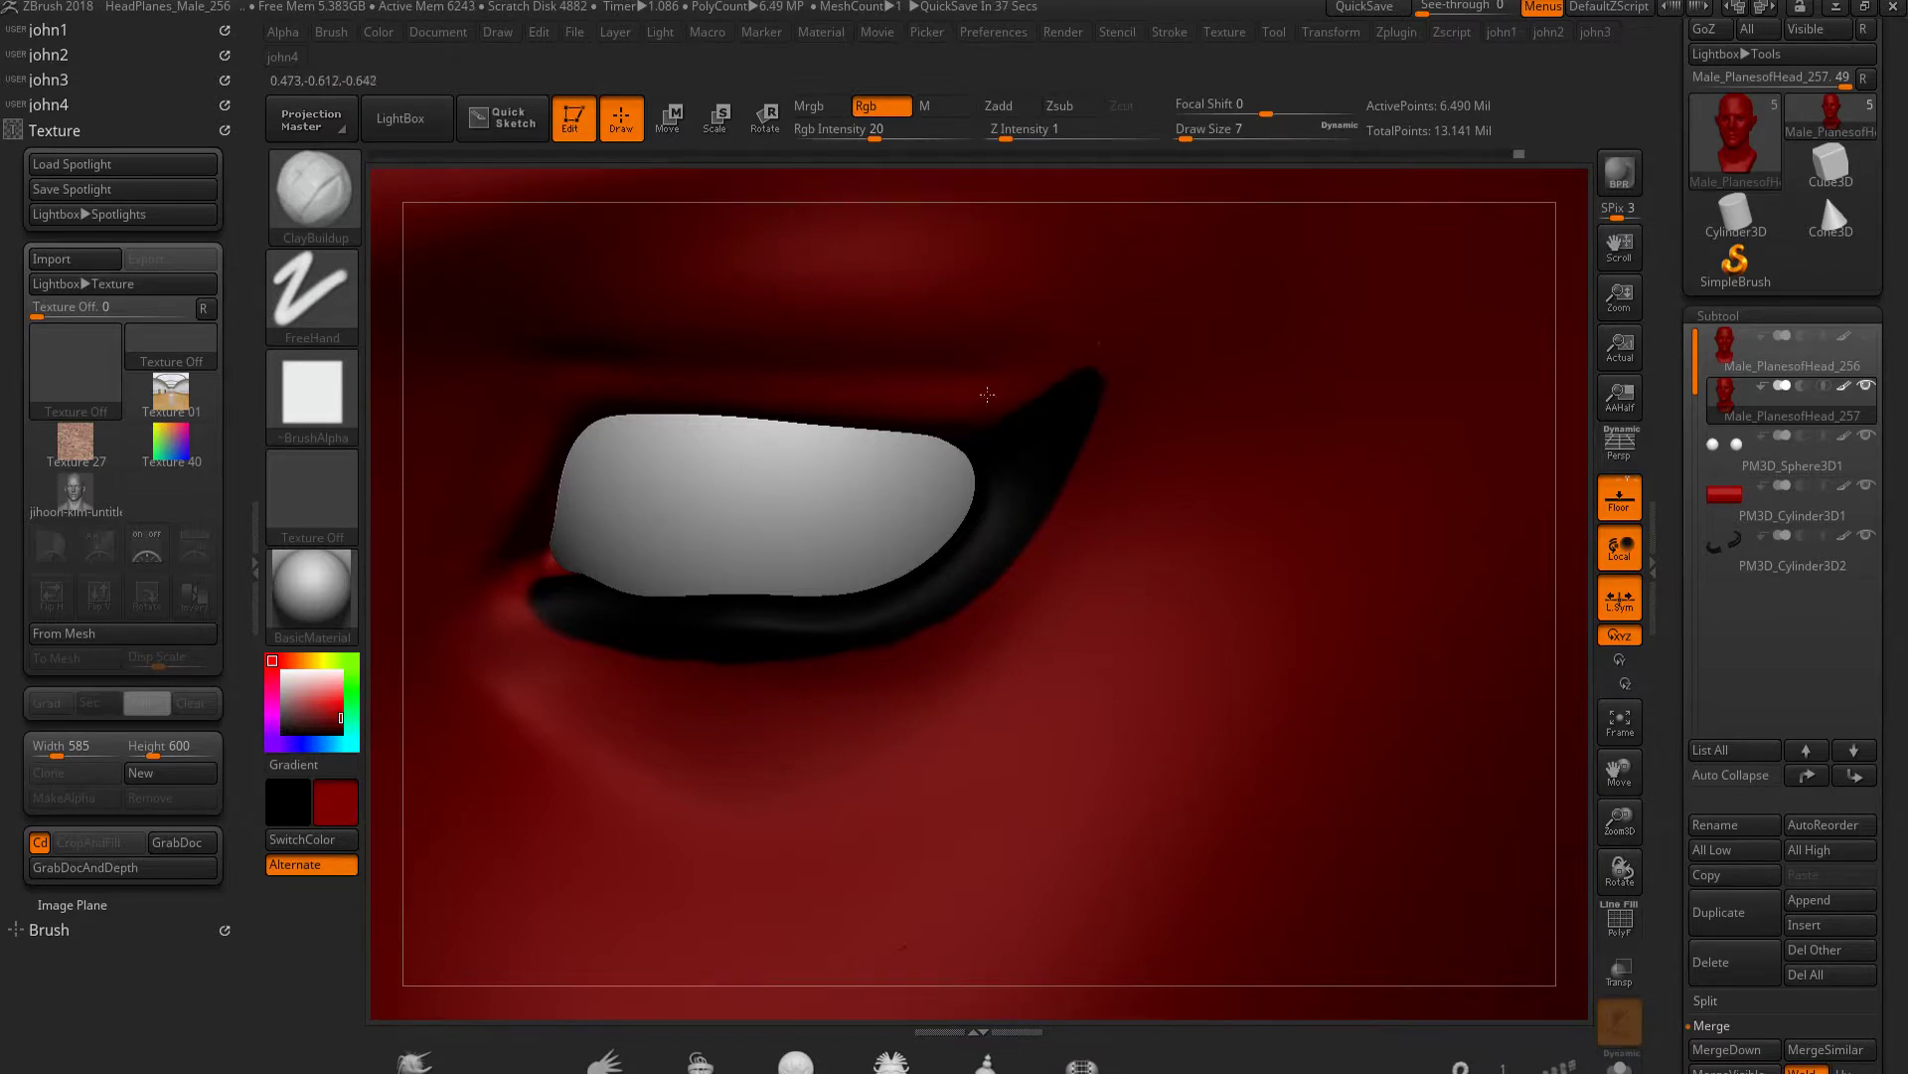
scroll(1143, 447, down, 3)
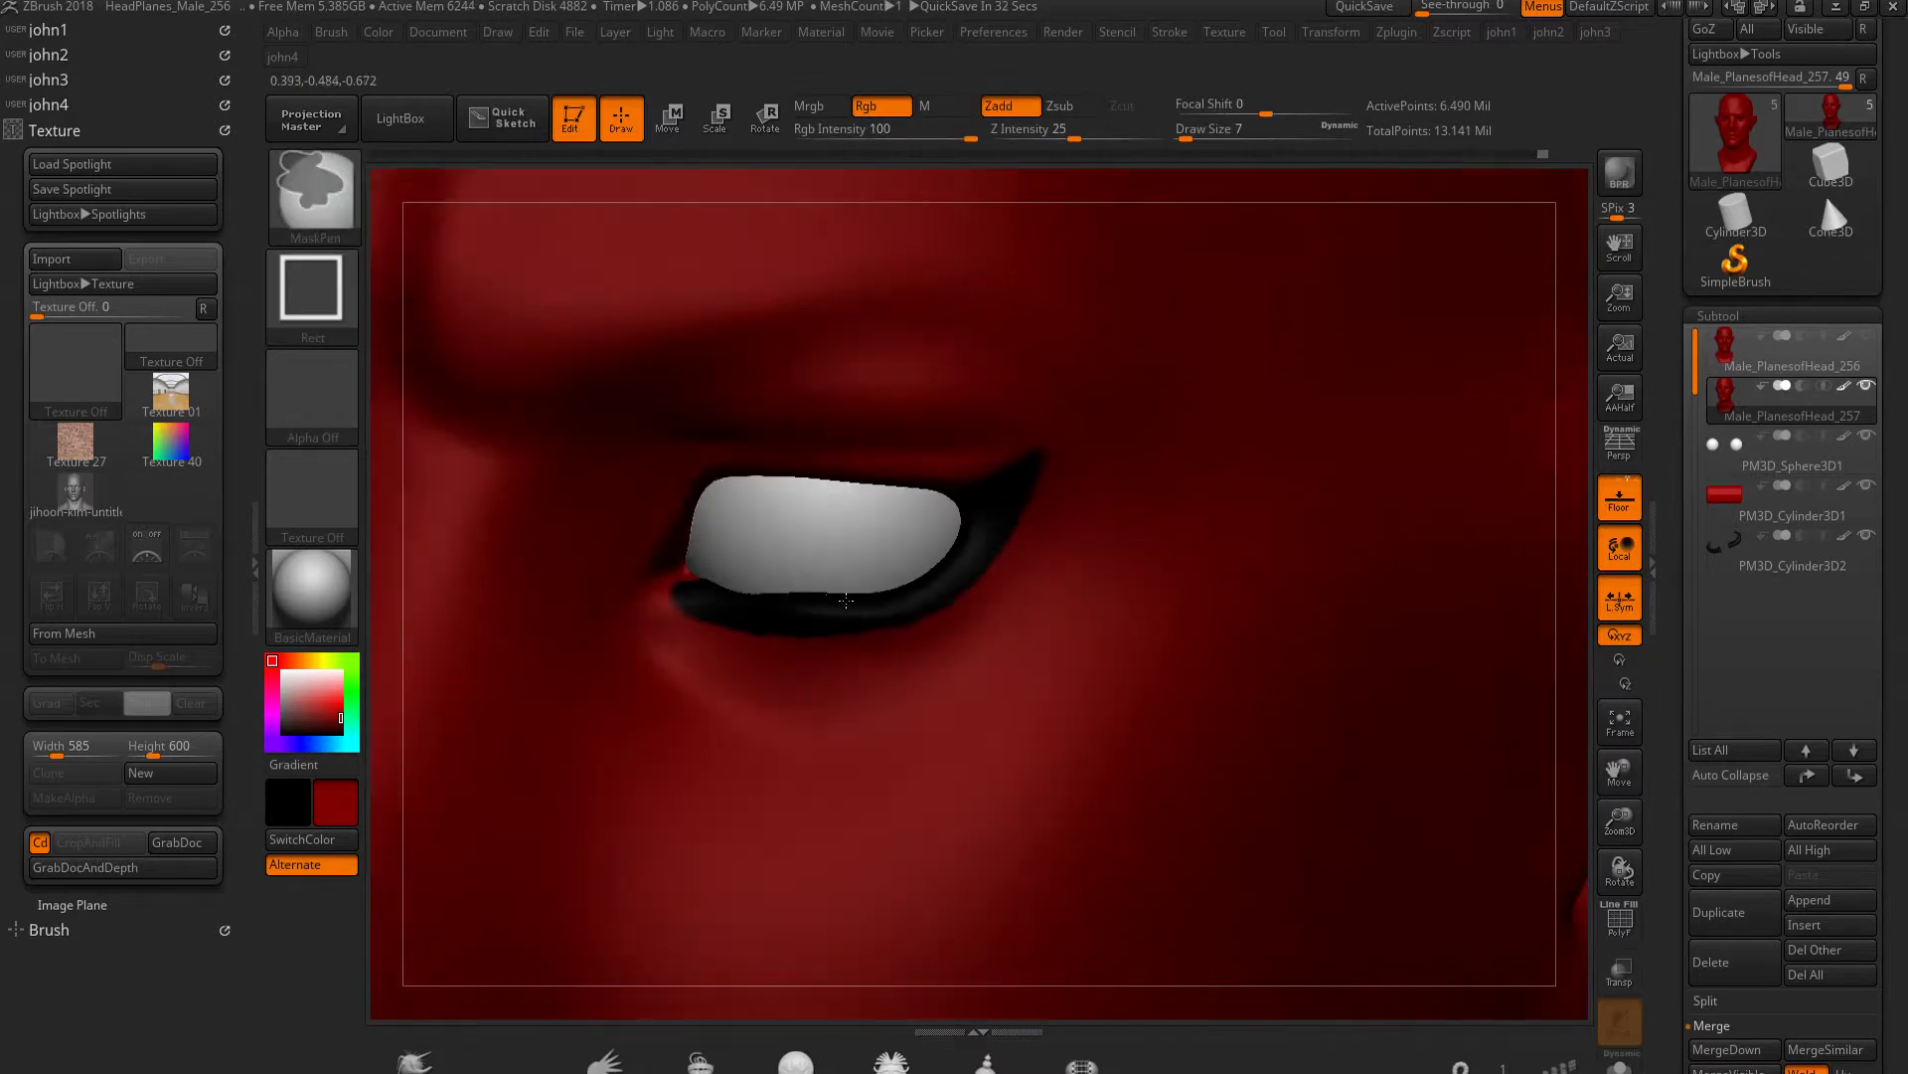
scroll(1198, 587, down, 3)
scroll(1198, 587, down, 5)
scroll(1420, 714, up, 6)
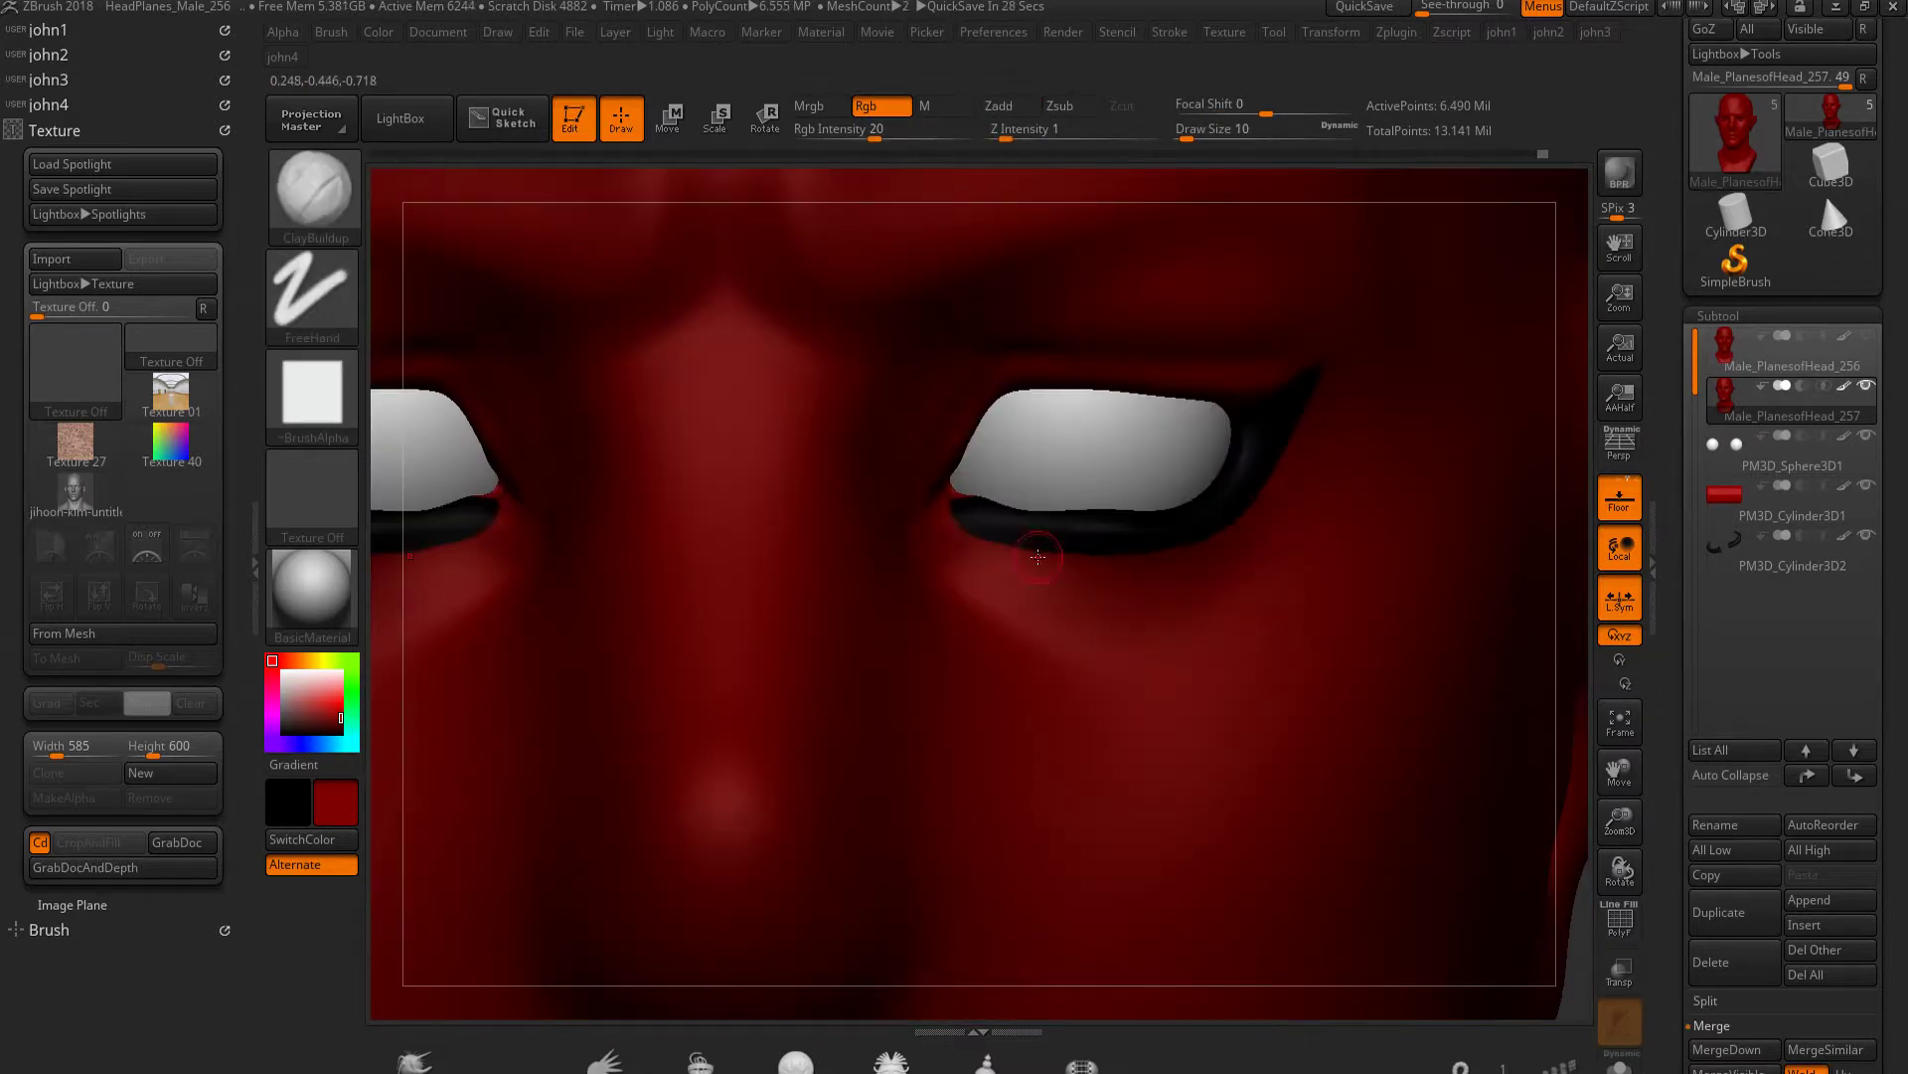
key(shift)
scroll(1077, 596, up, 4)
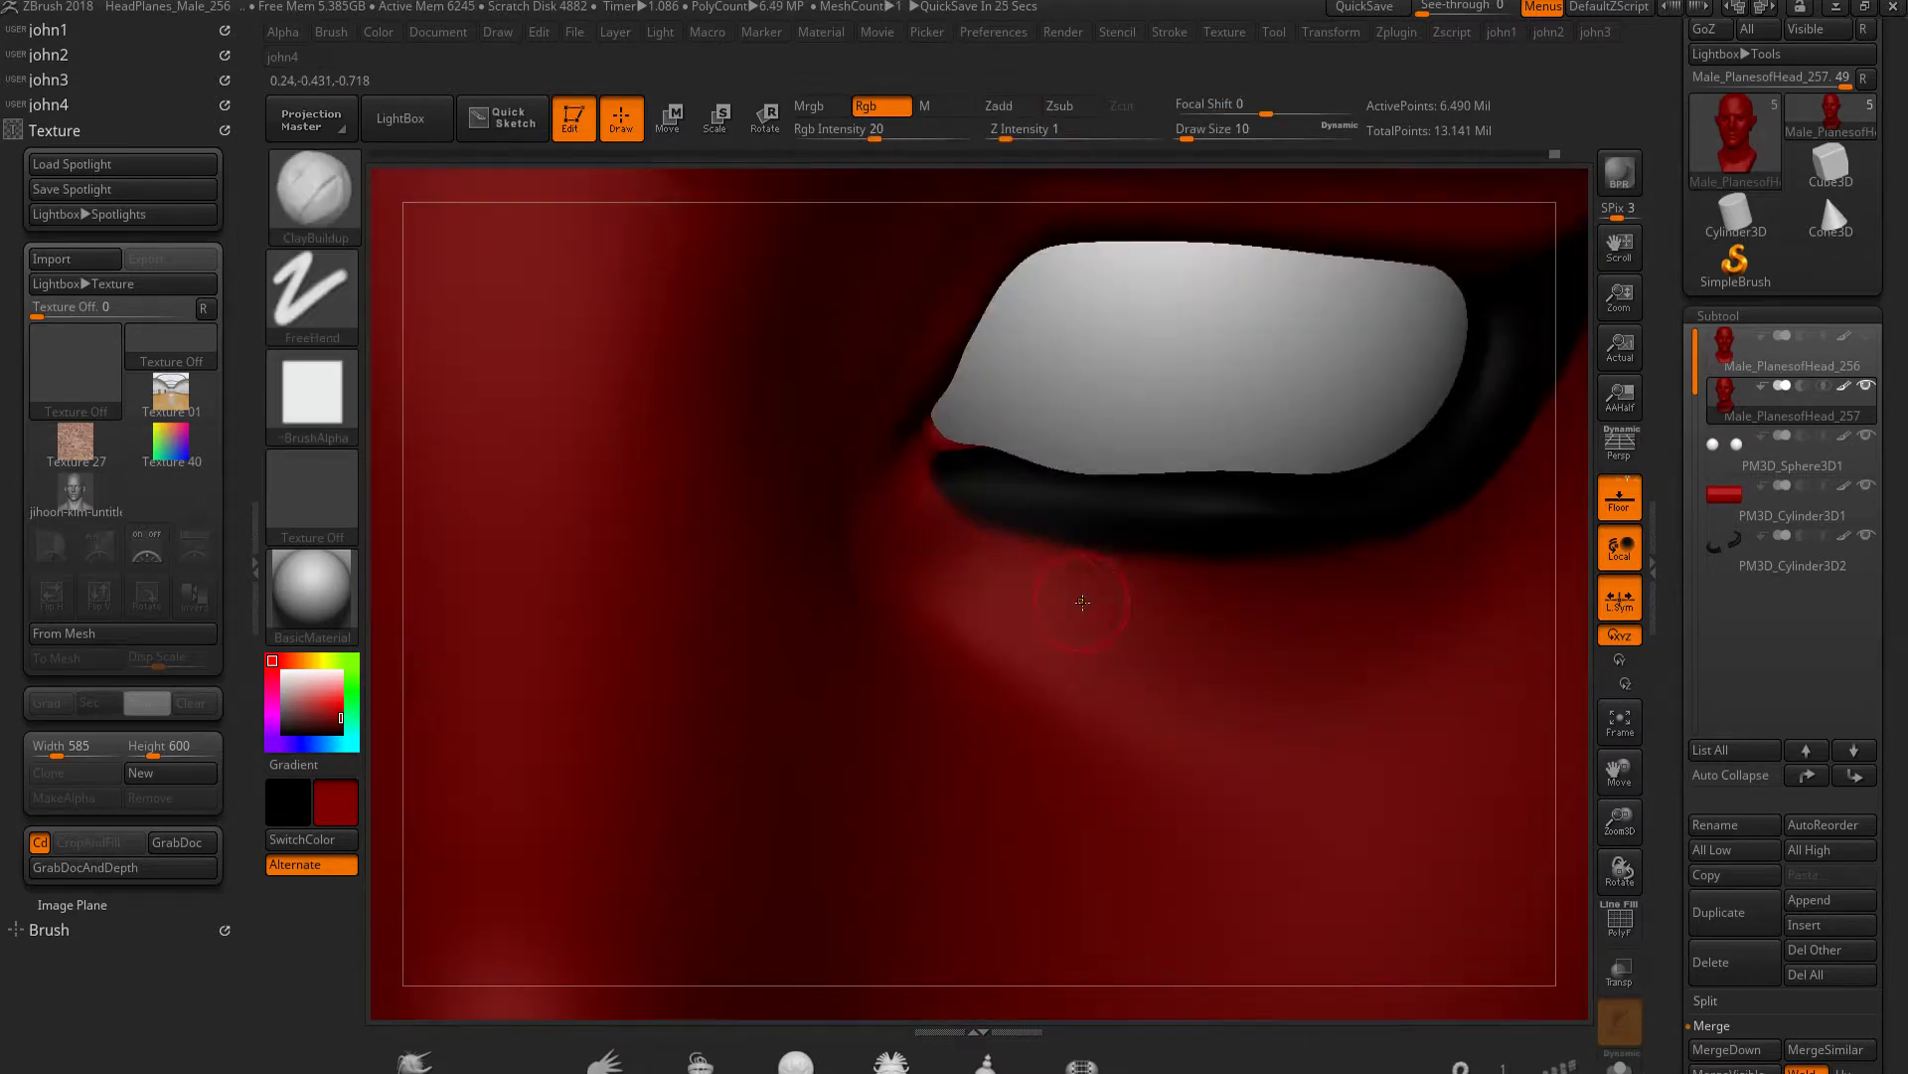
drag(969, 439, 1018, 404)
key(bracketright)
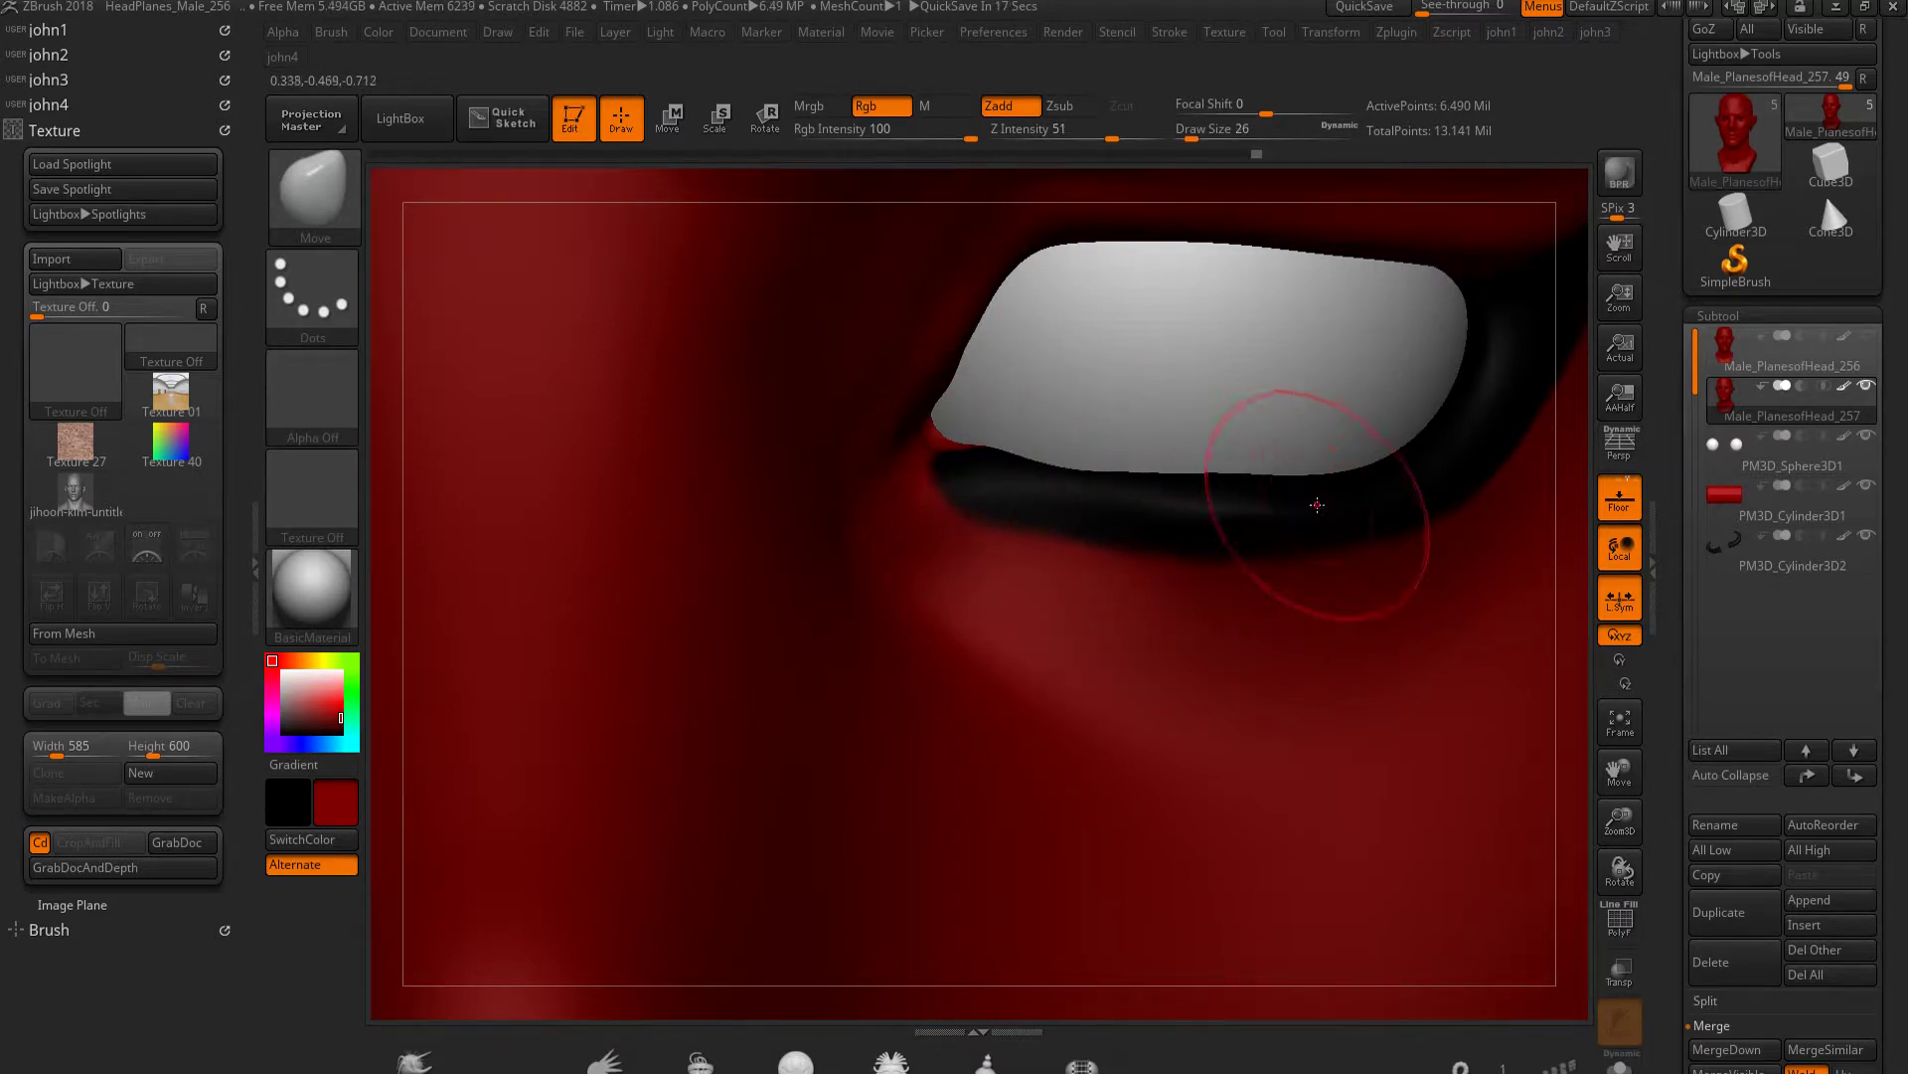
Build up the lower lid near the inner eye corner with ClayBuildup, smooth it, and return to front view
key(bracketleft)
key(bracketright)
key(bracketright)
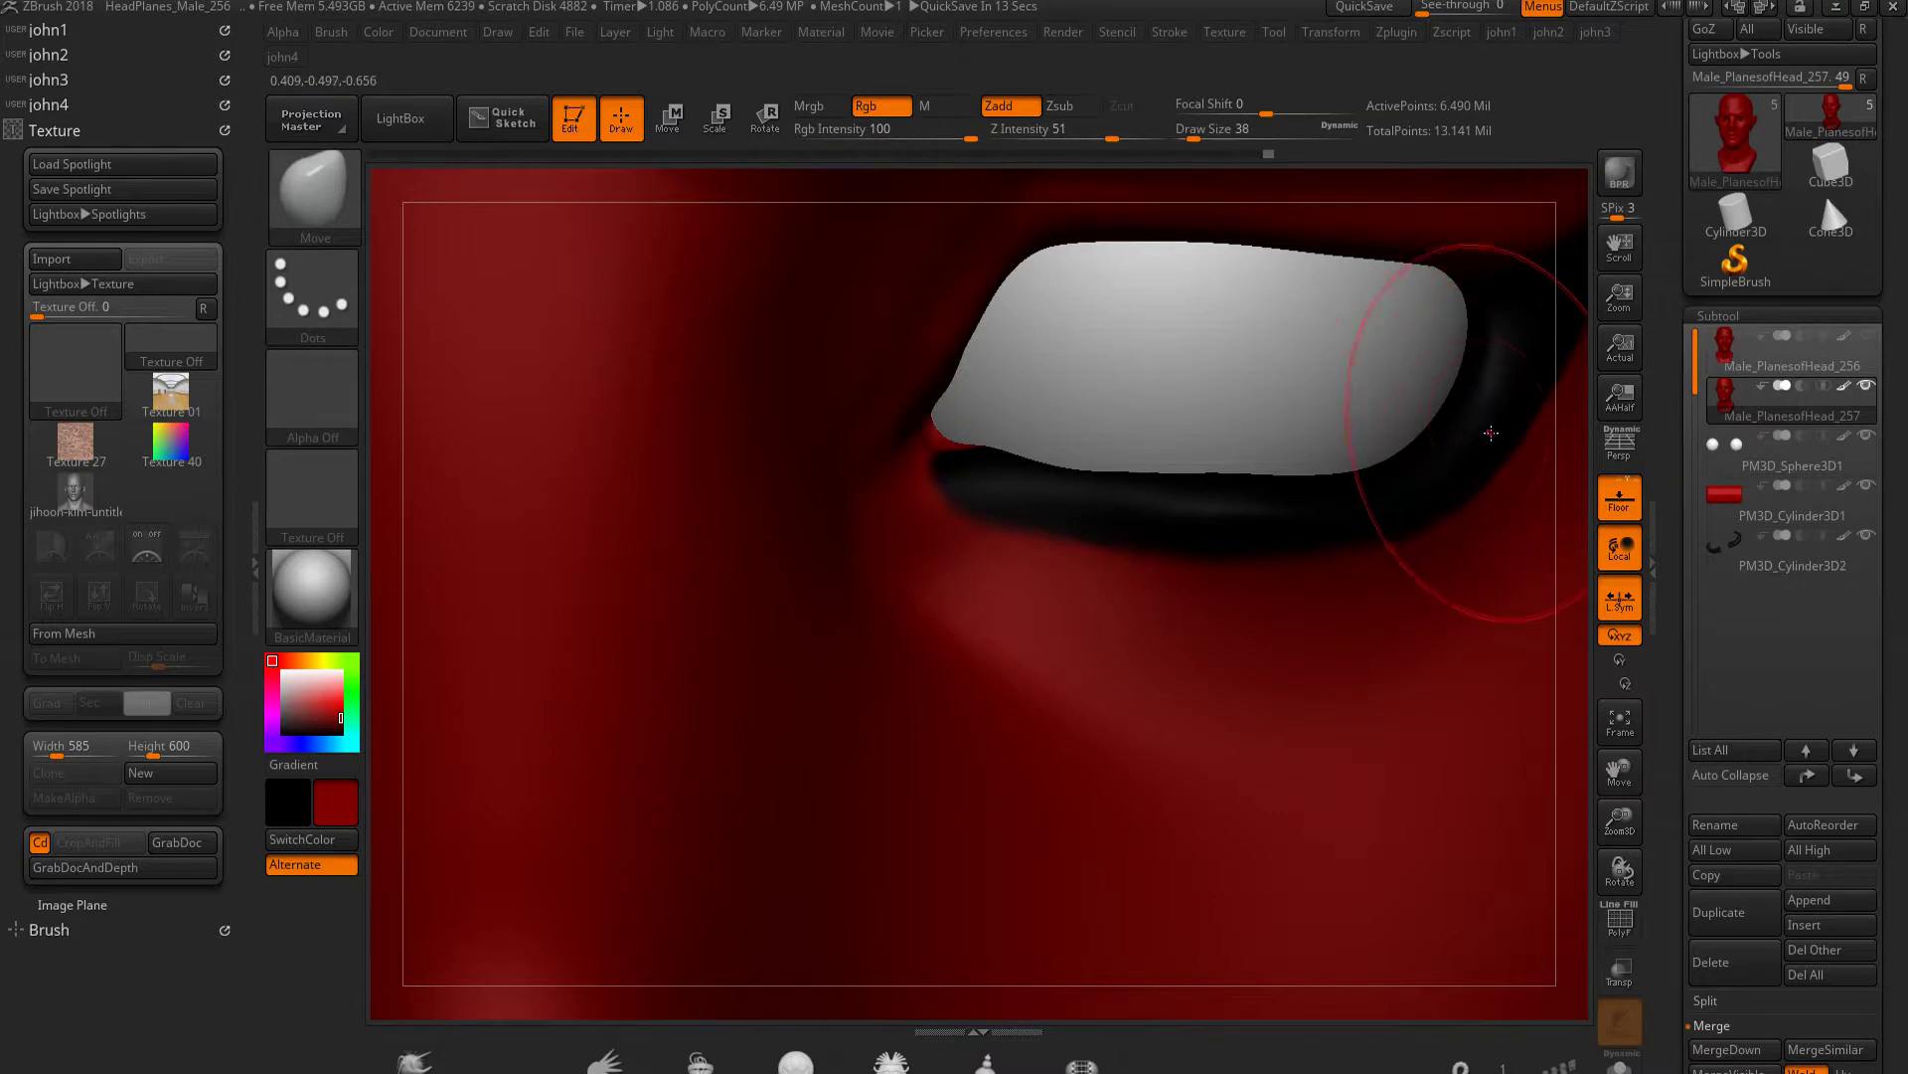
key(bracketleft)
key(bracketleft)
key(bracketleft)
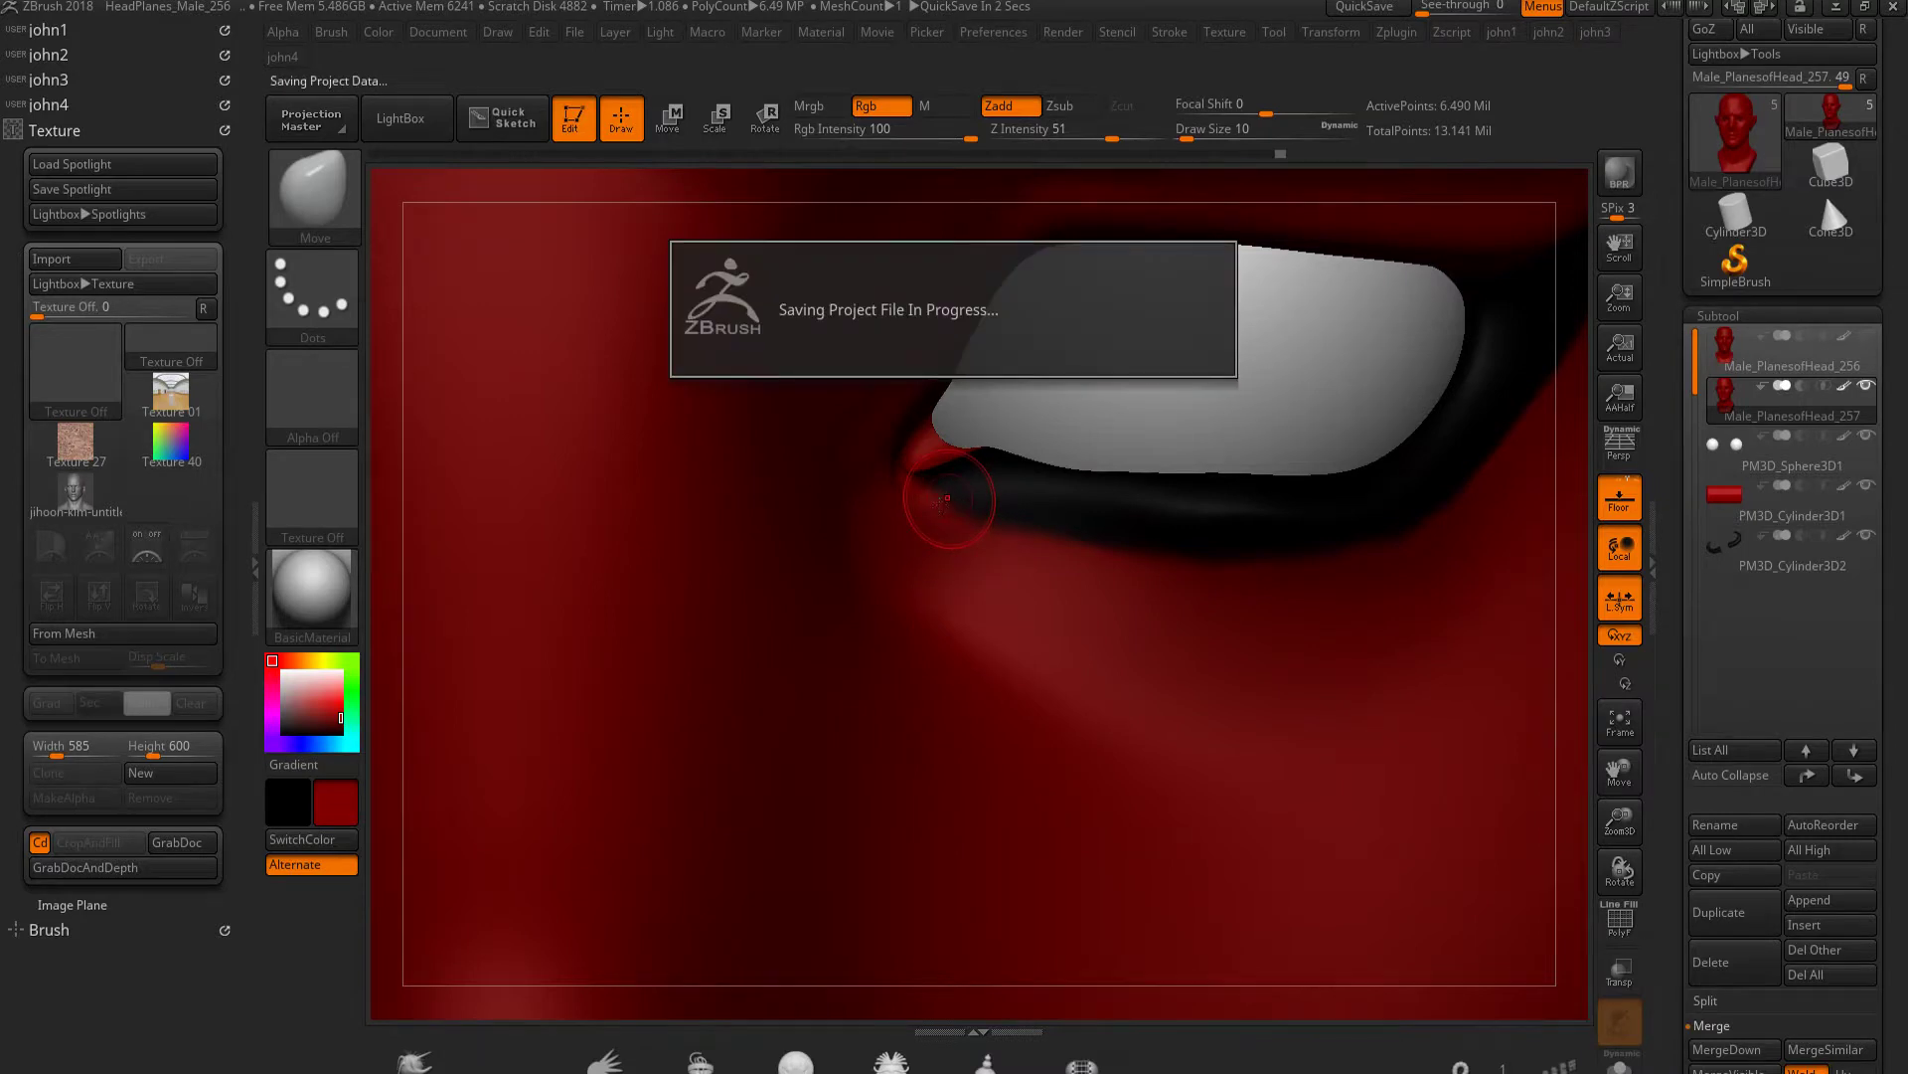
alt+drag(1084, 637, 1150, 646)
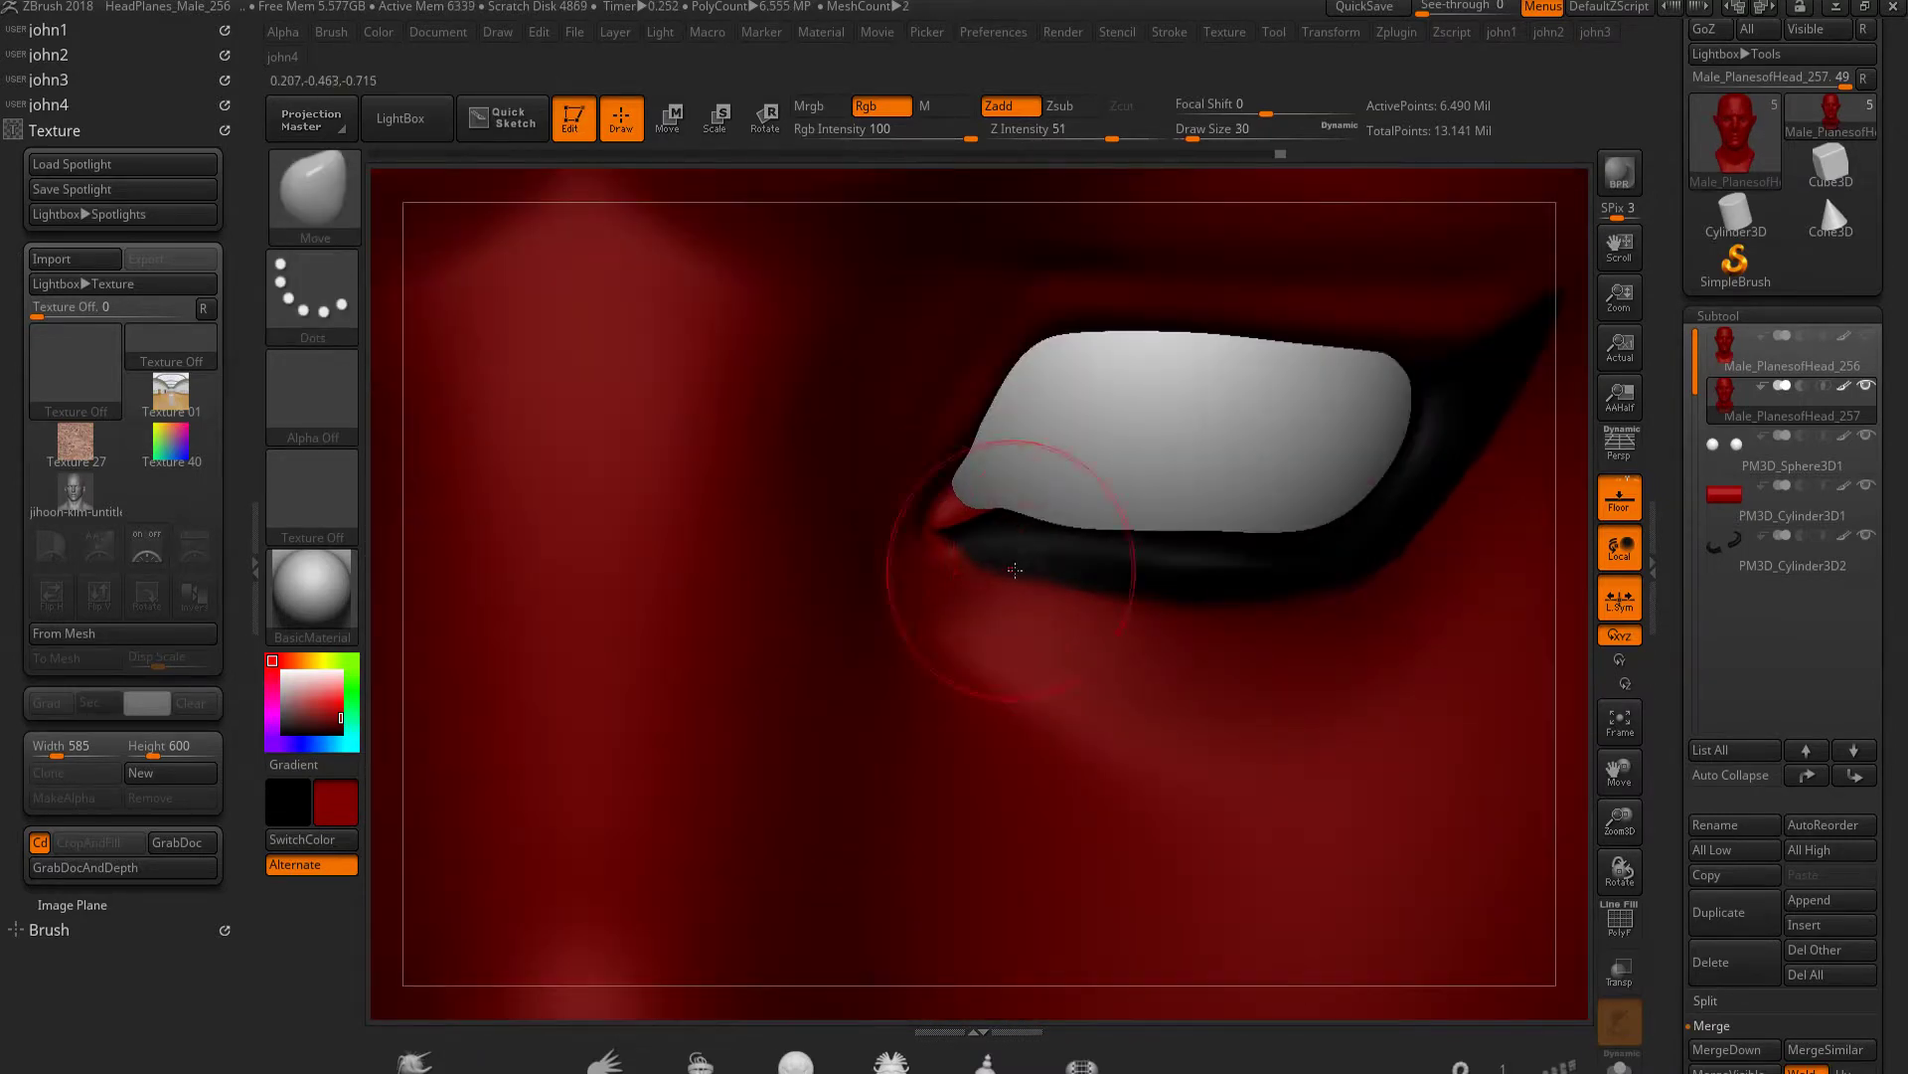
mouse_move(1081, 578)
alt+mouse_down()
mouse_move(1073, 561)
mouse_move(1114, 655)
alt+mouse_up()
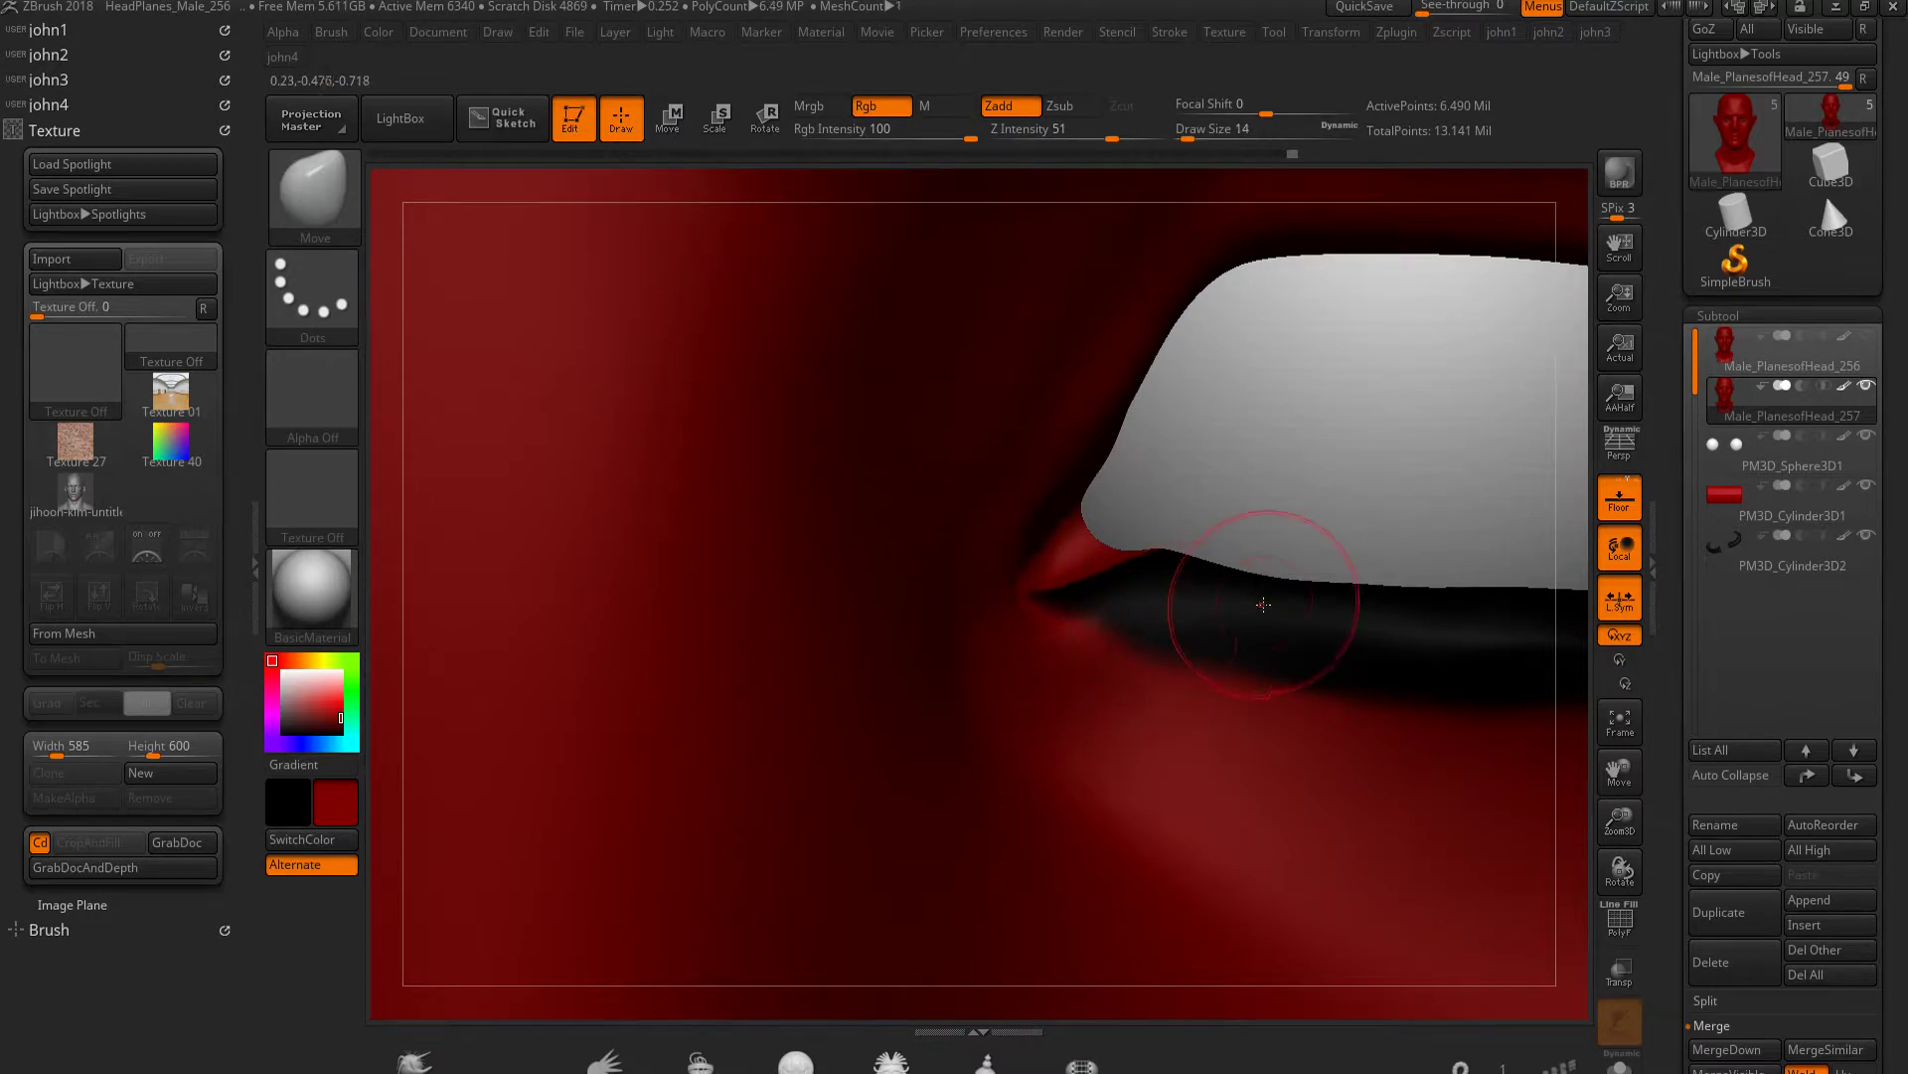
key(b)
key(c)
key(b)
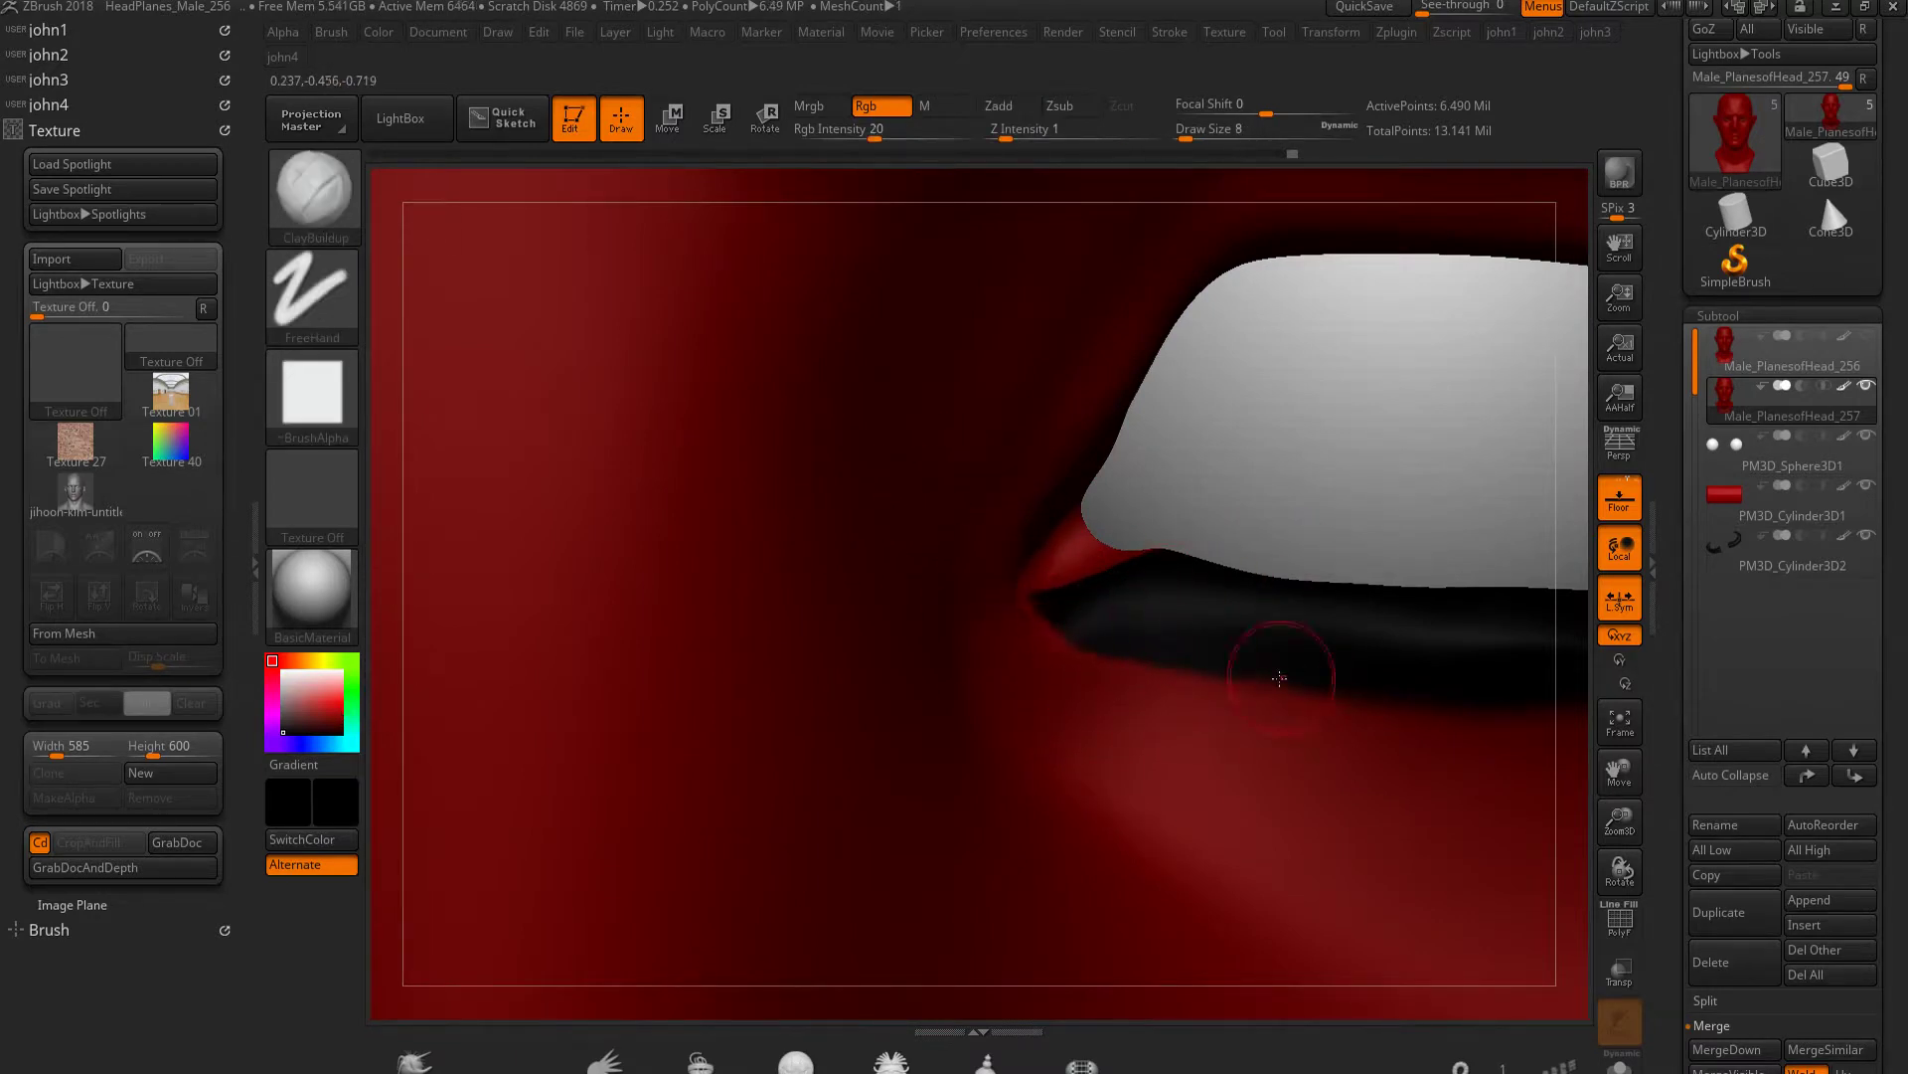
drag(1173, 710, 1002, 640)
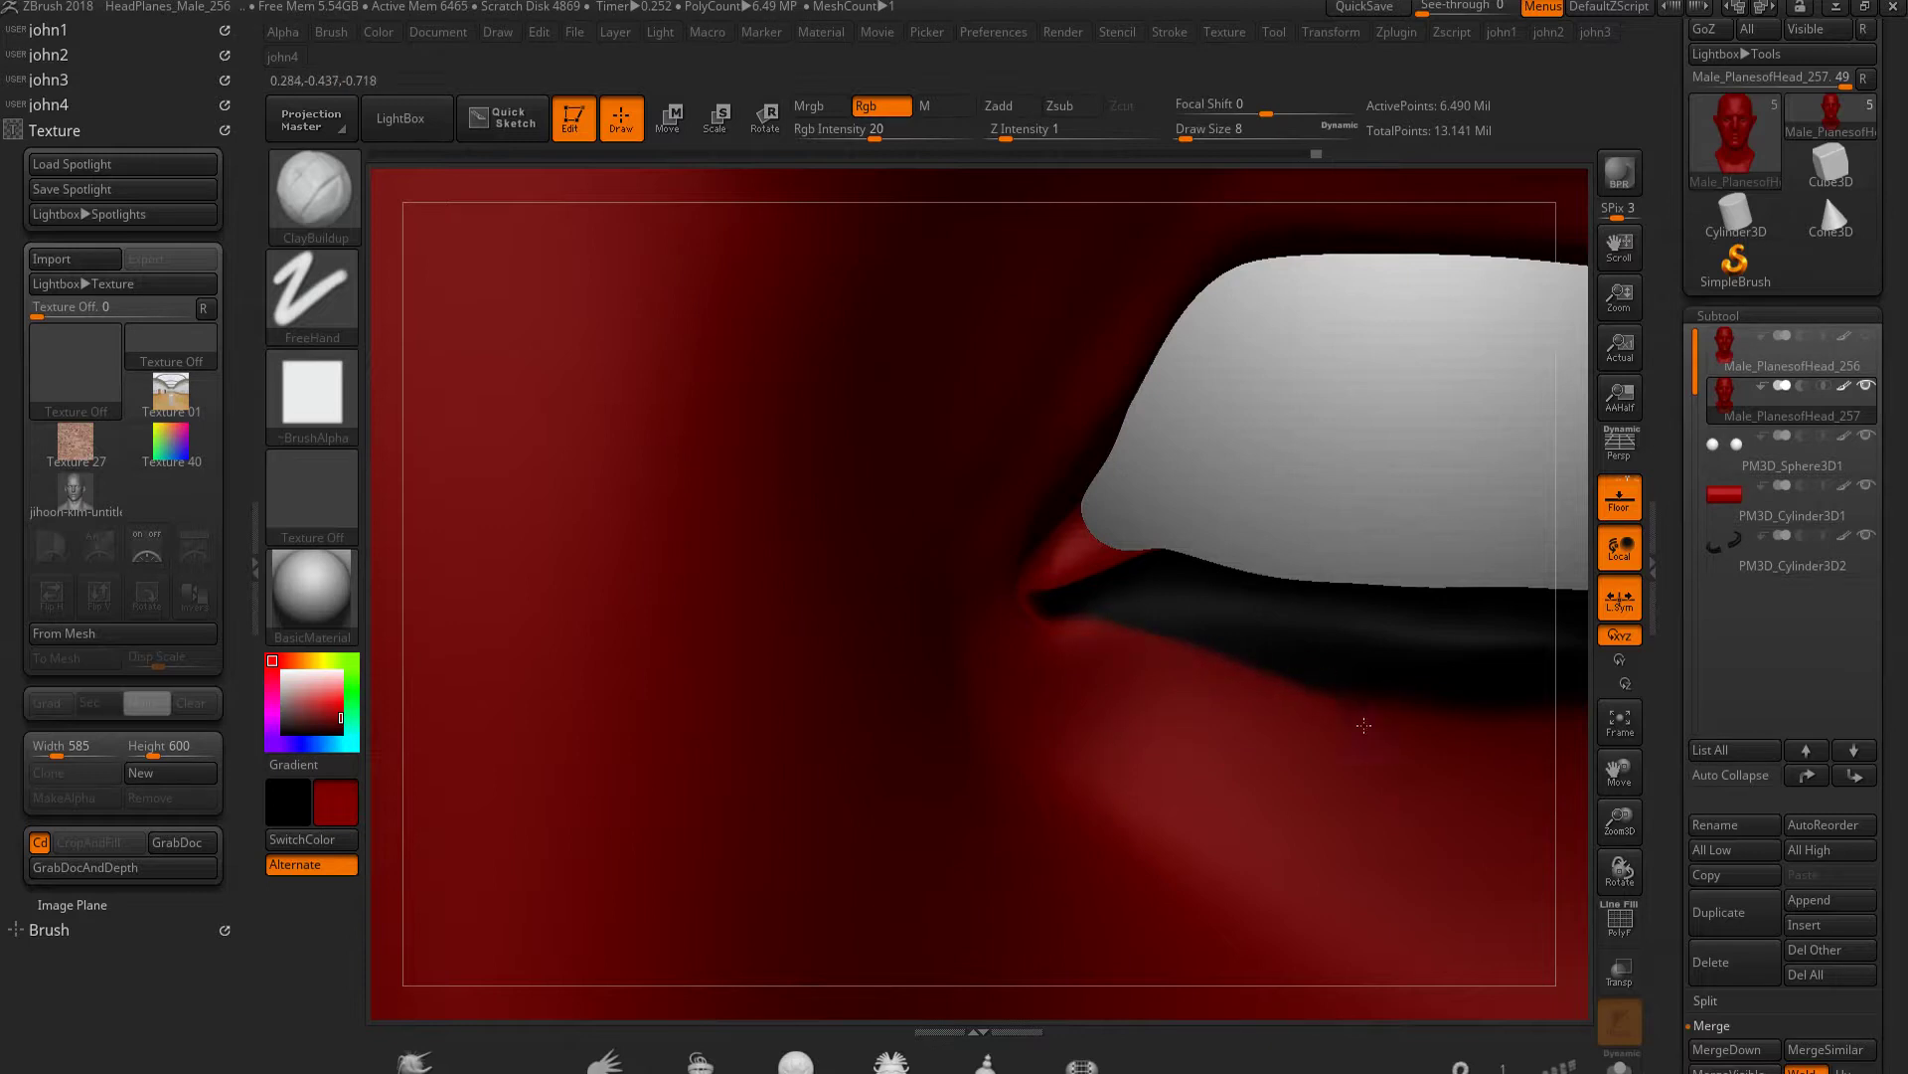
key(shift)
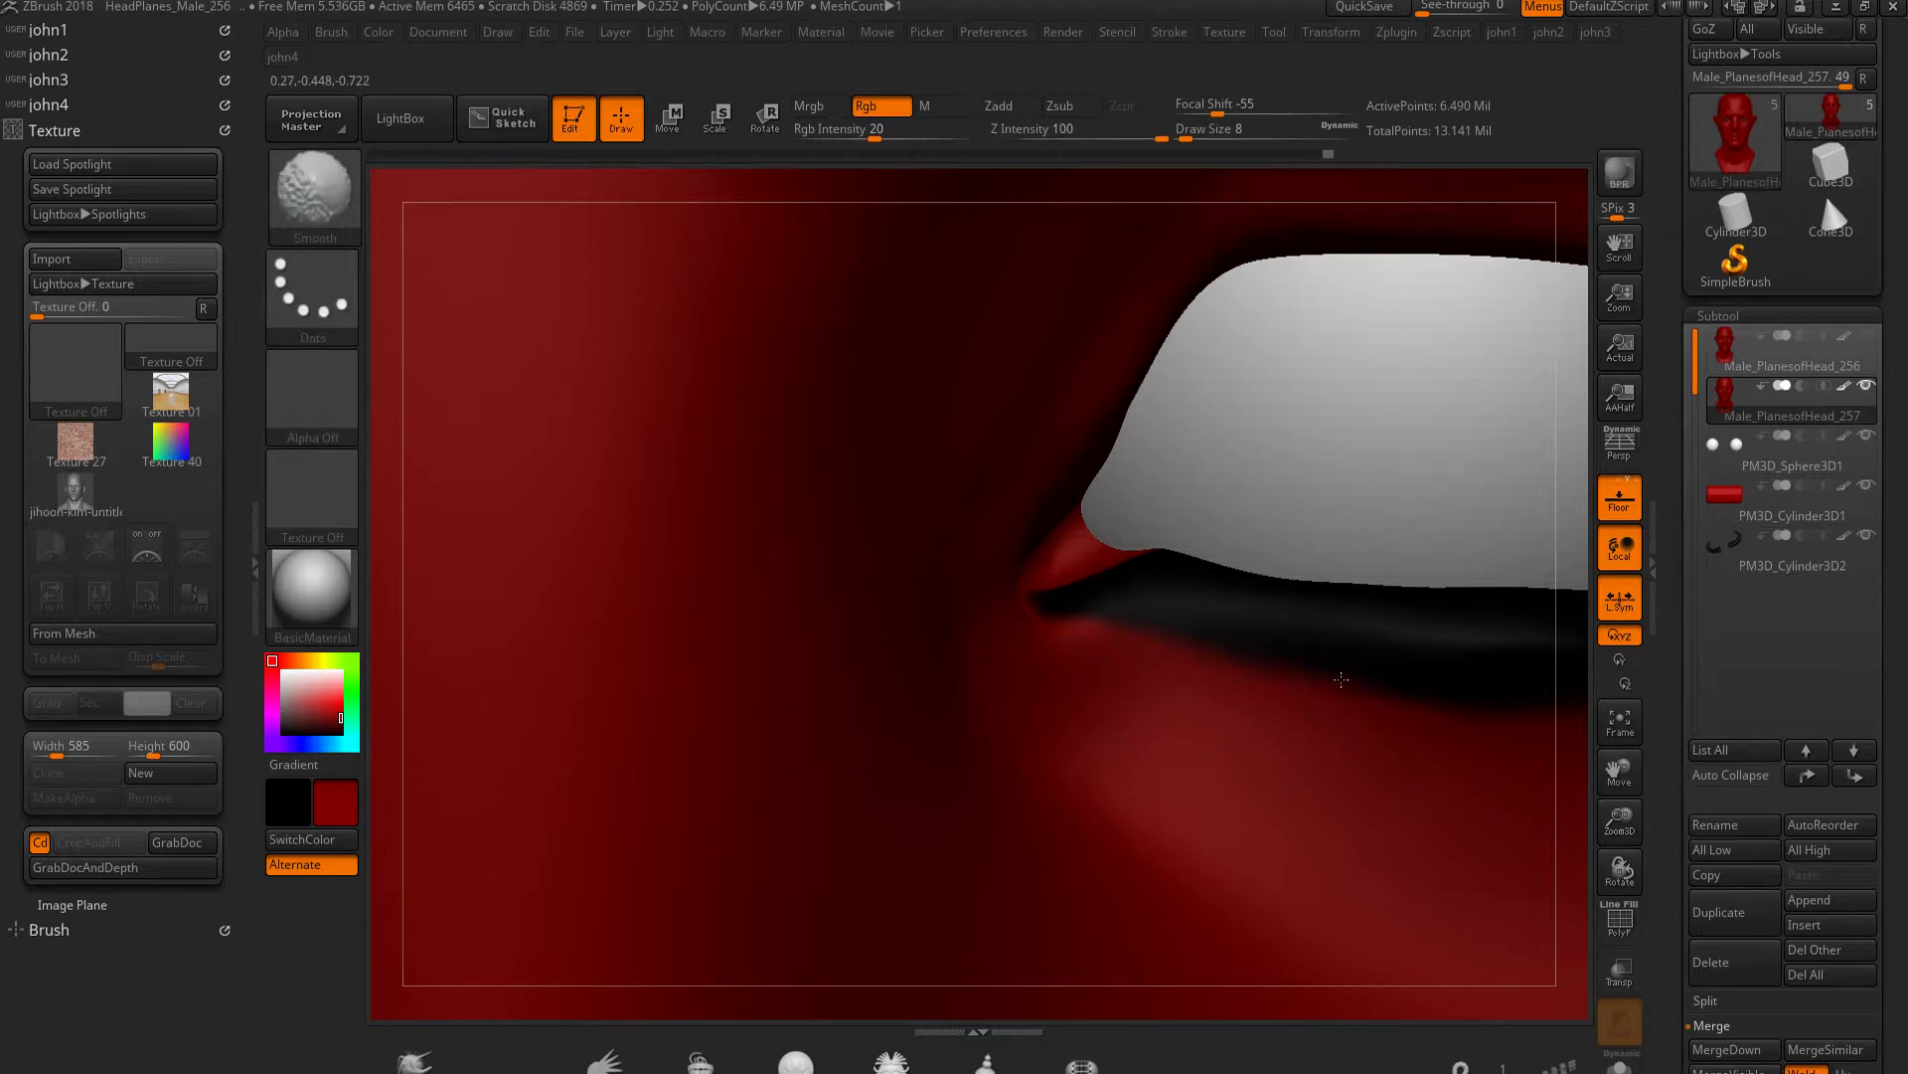
mouse_move(1145, 649)
alt+mouse_down()
mouse_move(1068, 703)
mouse_move(1003, 553)
mouse_move(465, 546)
alt+mouse_up()
key(ctrl)
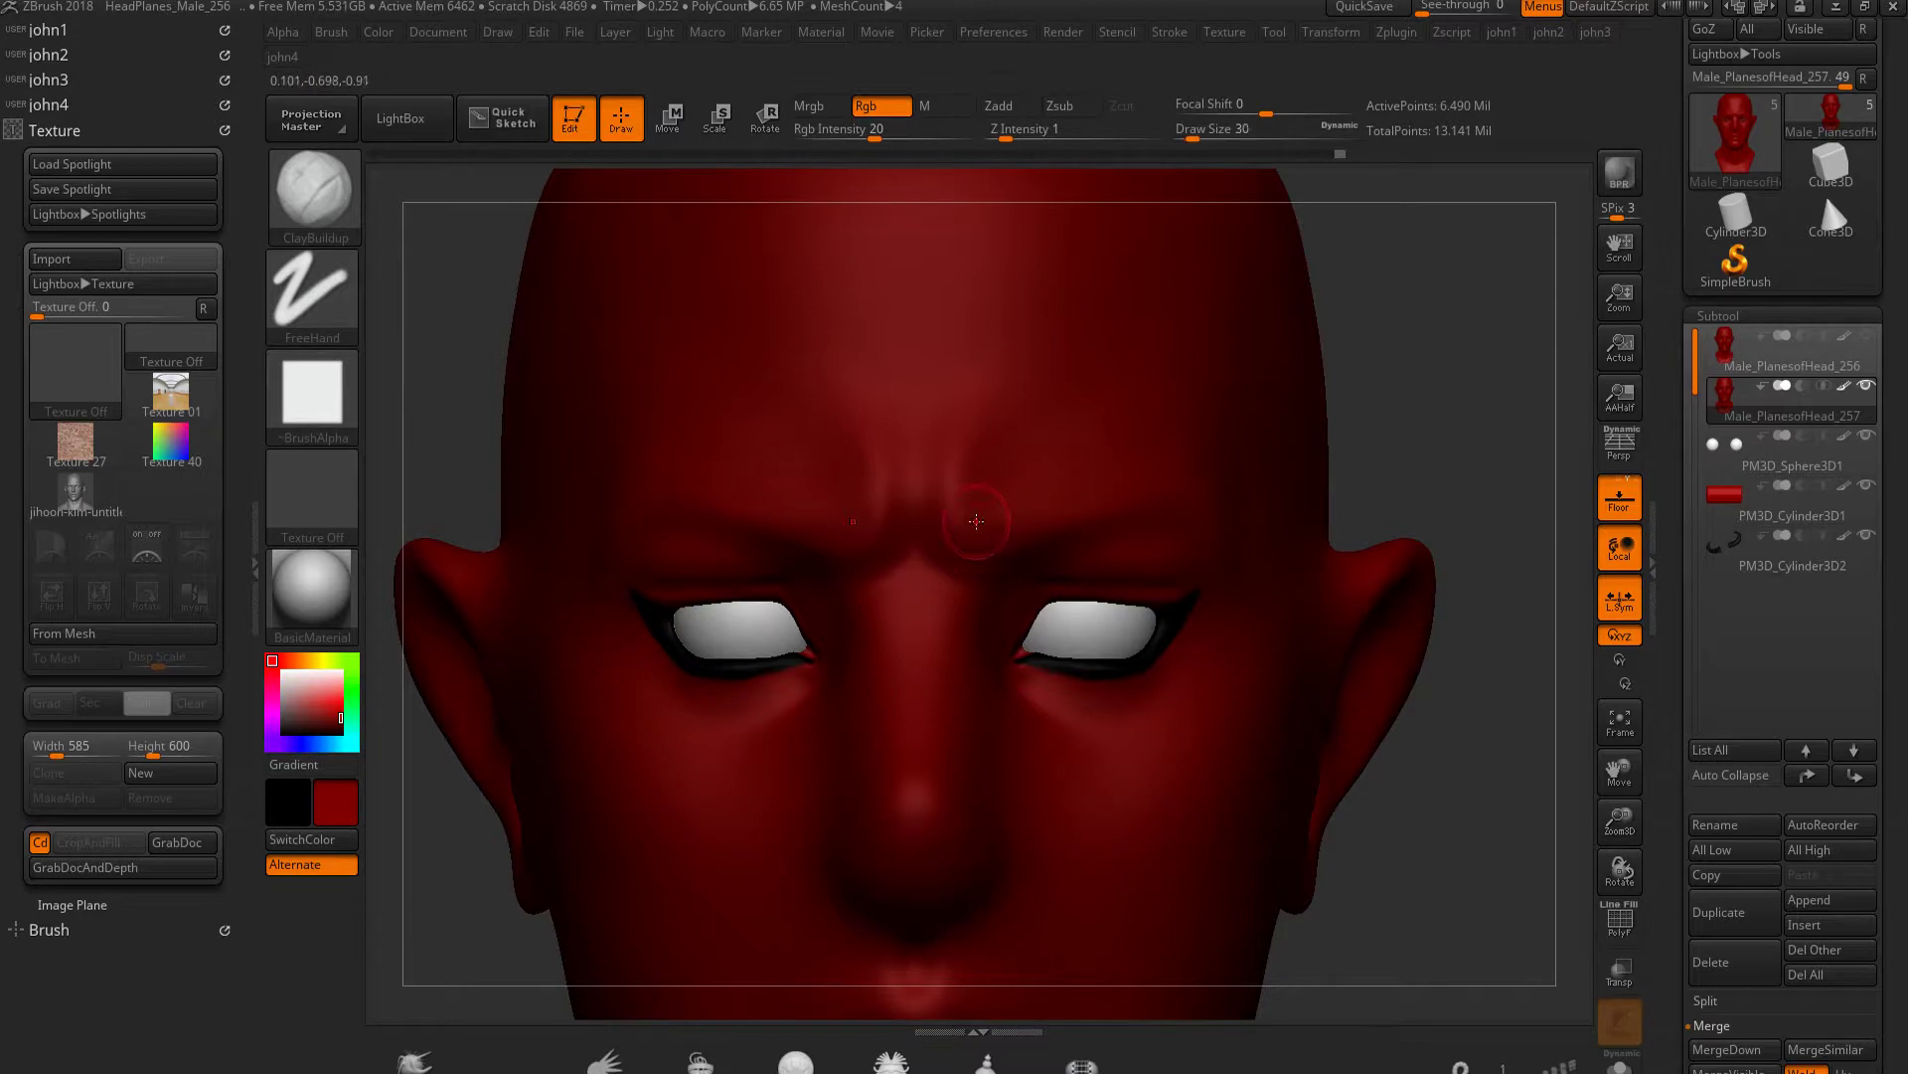
Switch to the DamStandard brush and paint faint brow marks above both eyes
key(b)
key(d)
key(s)
alt+drag(988, 533, 991, 591)
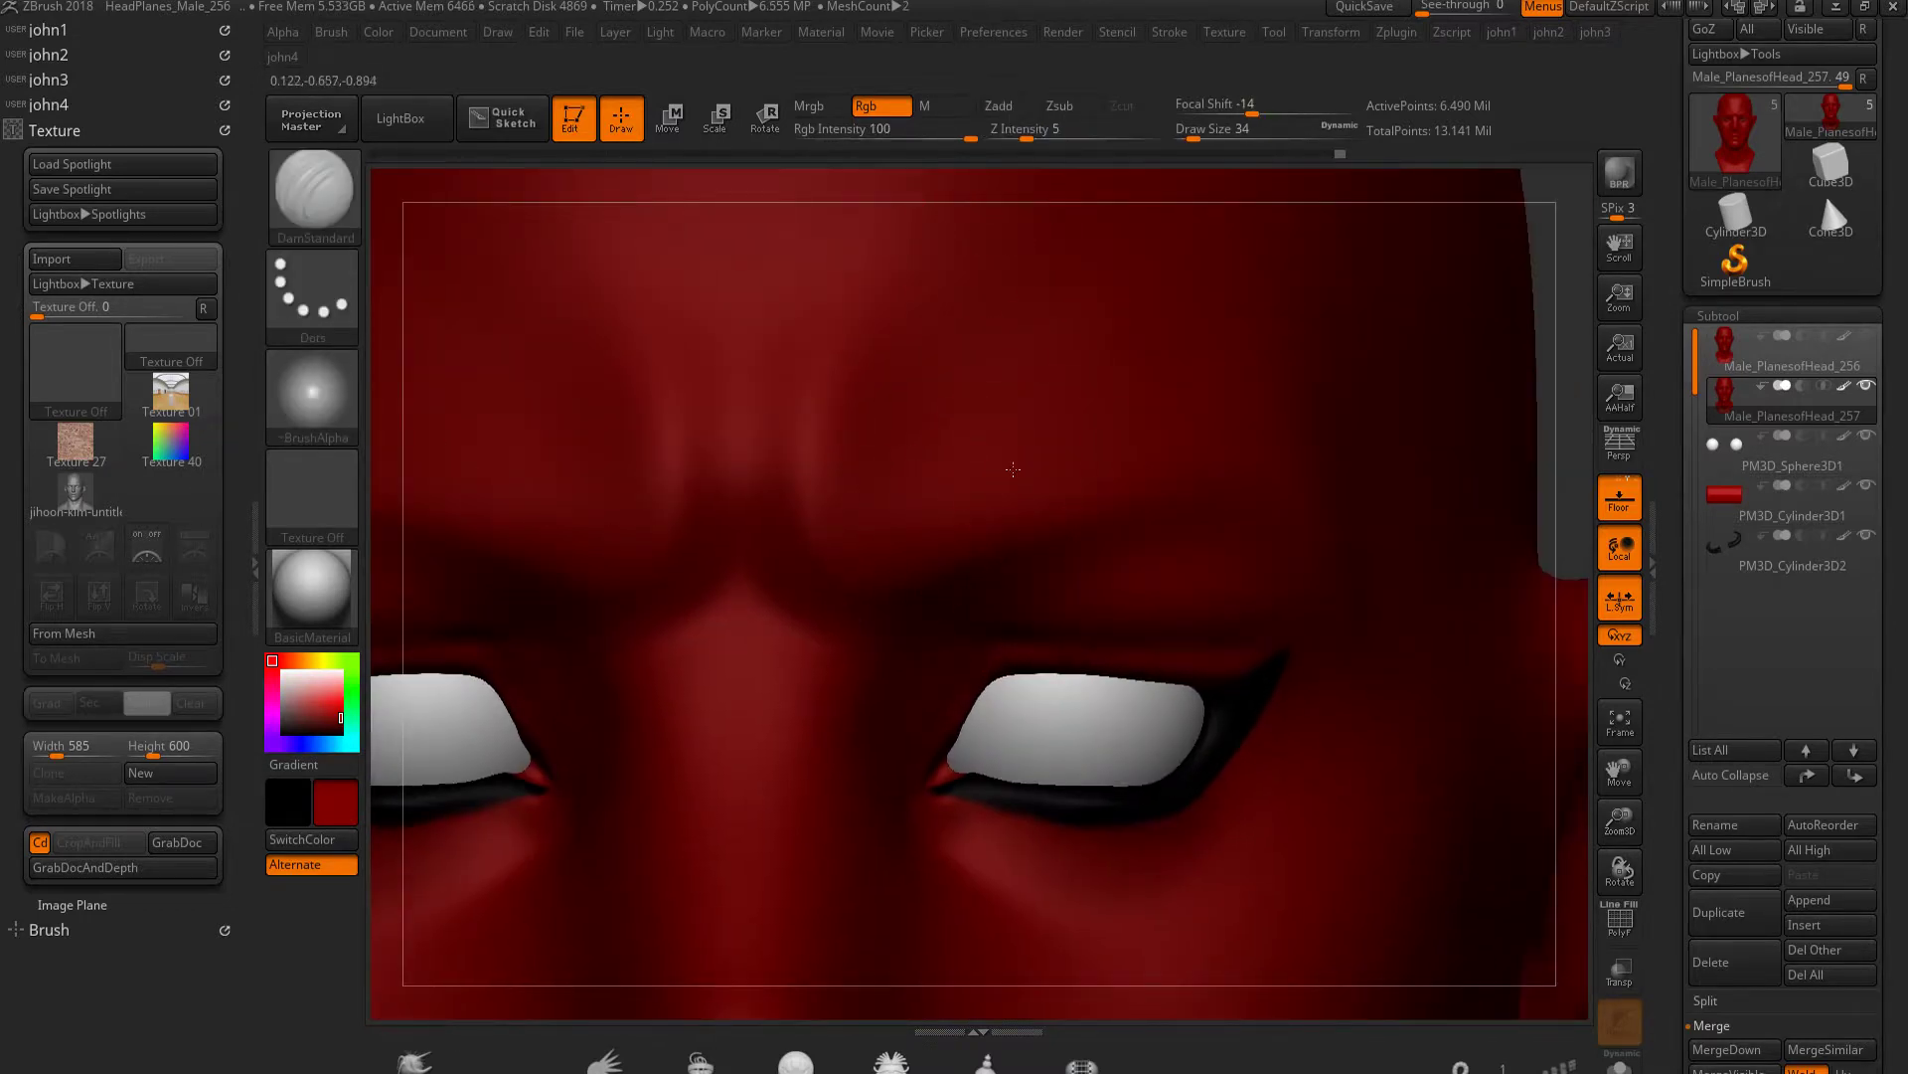
drag(898, 525, 924, 525)
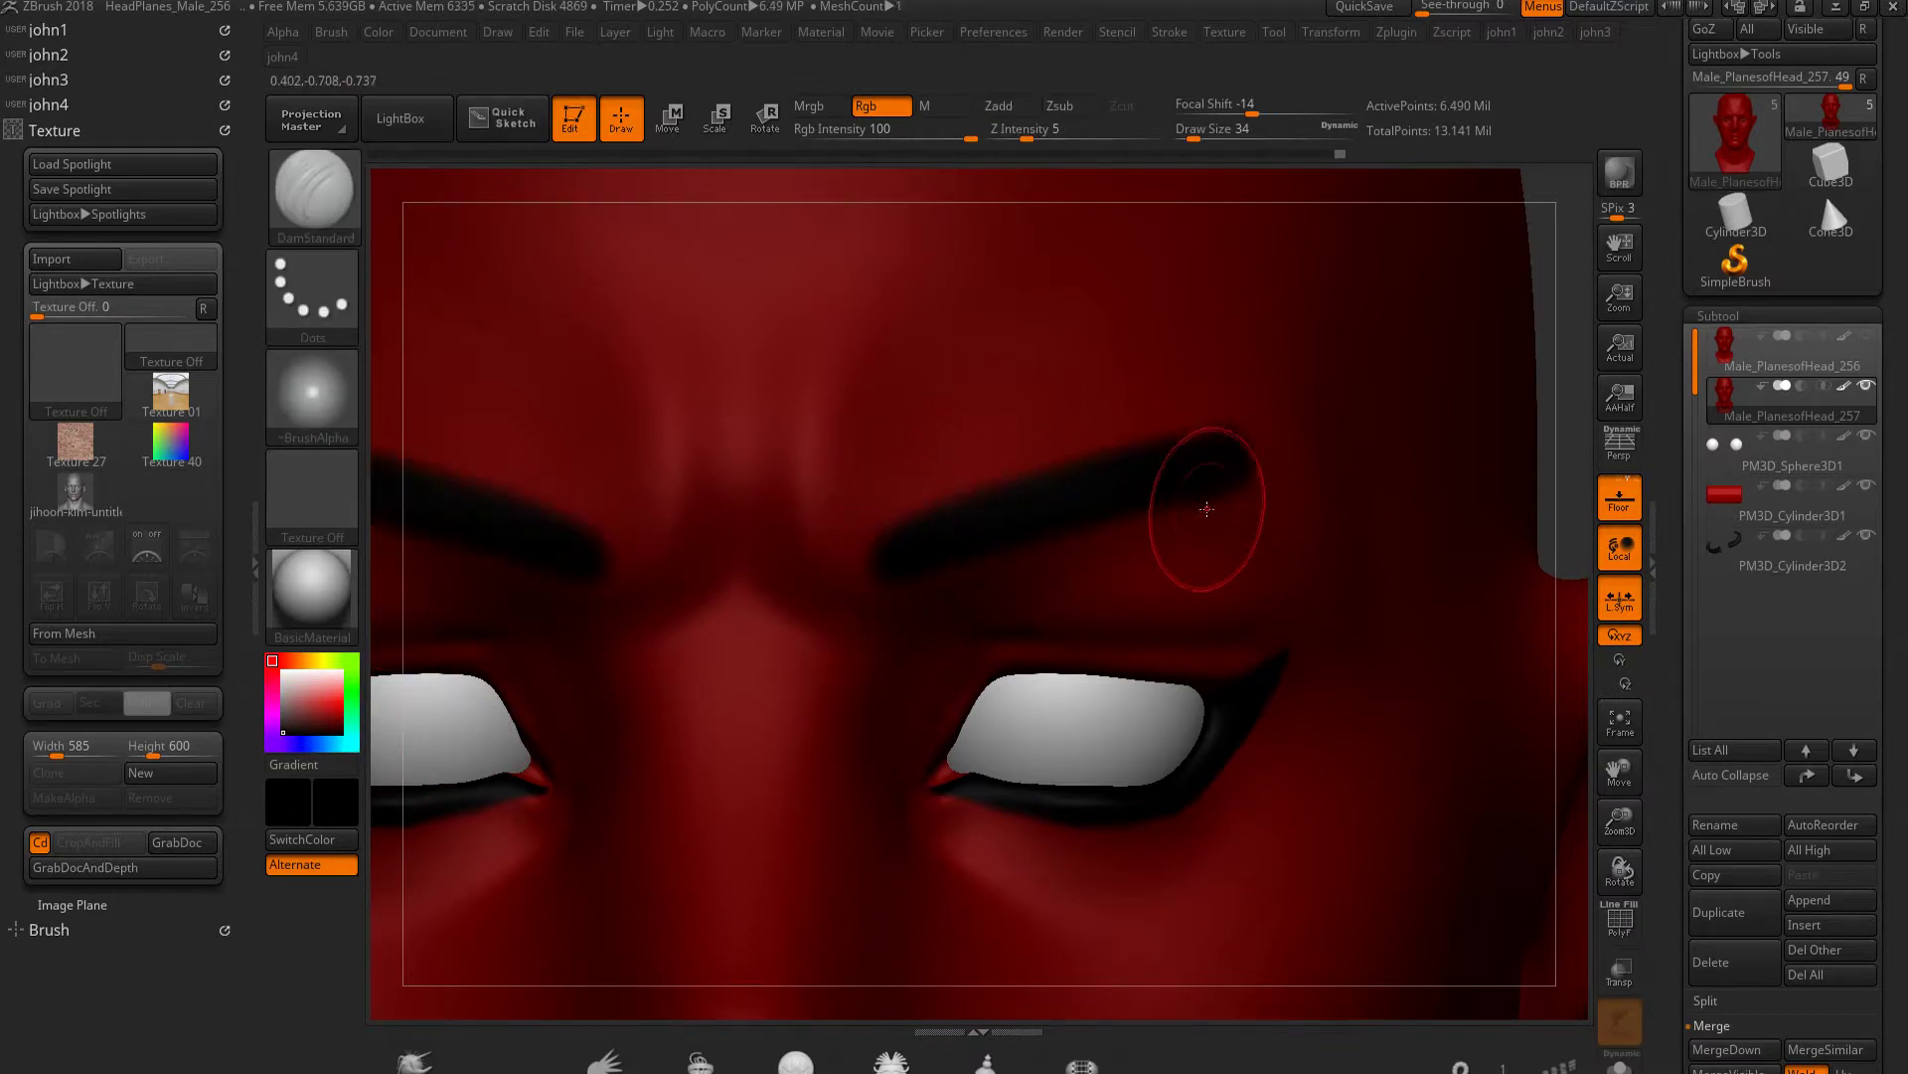
key(f)
key(ctrl)
Orbit and zoom around the brow and eye, ending in a close front view of the eyes
mouse_move(1155, 656)
right_down()
mouse_move(1043, 636)
mouse_move(965, 548)
right_up()
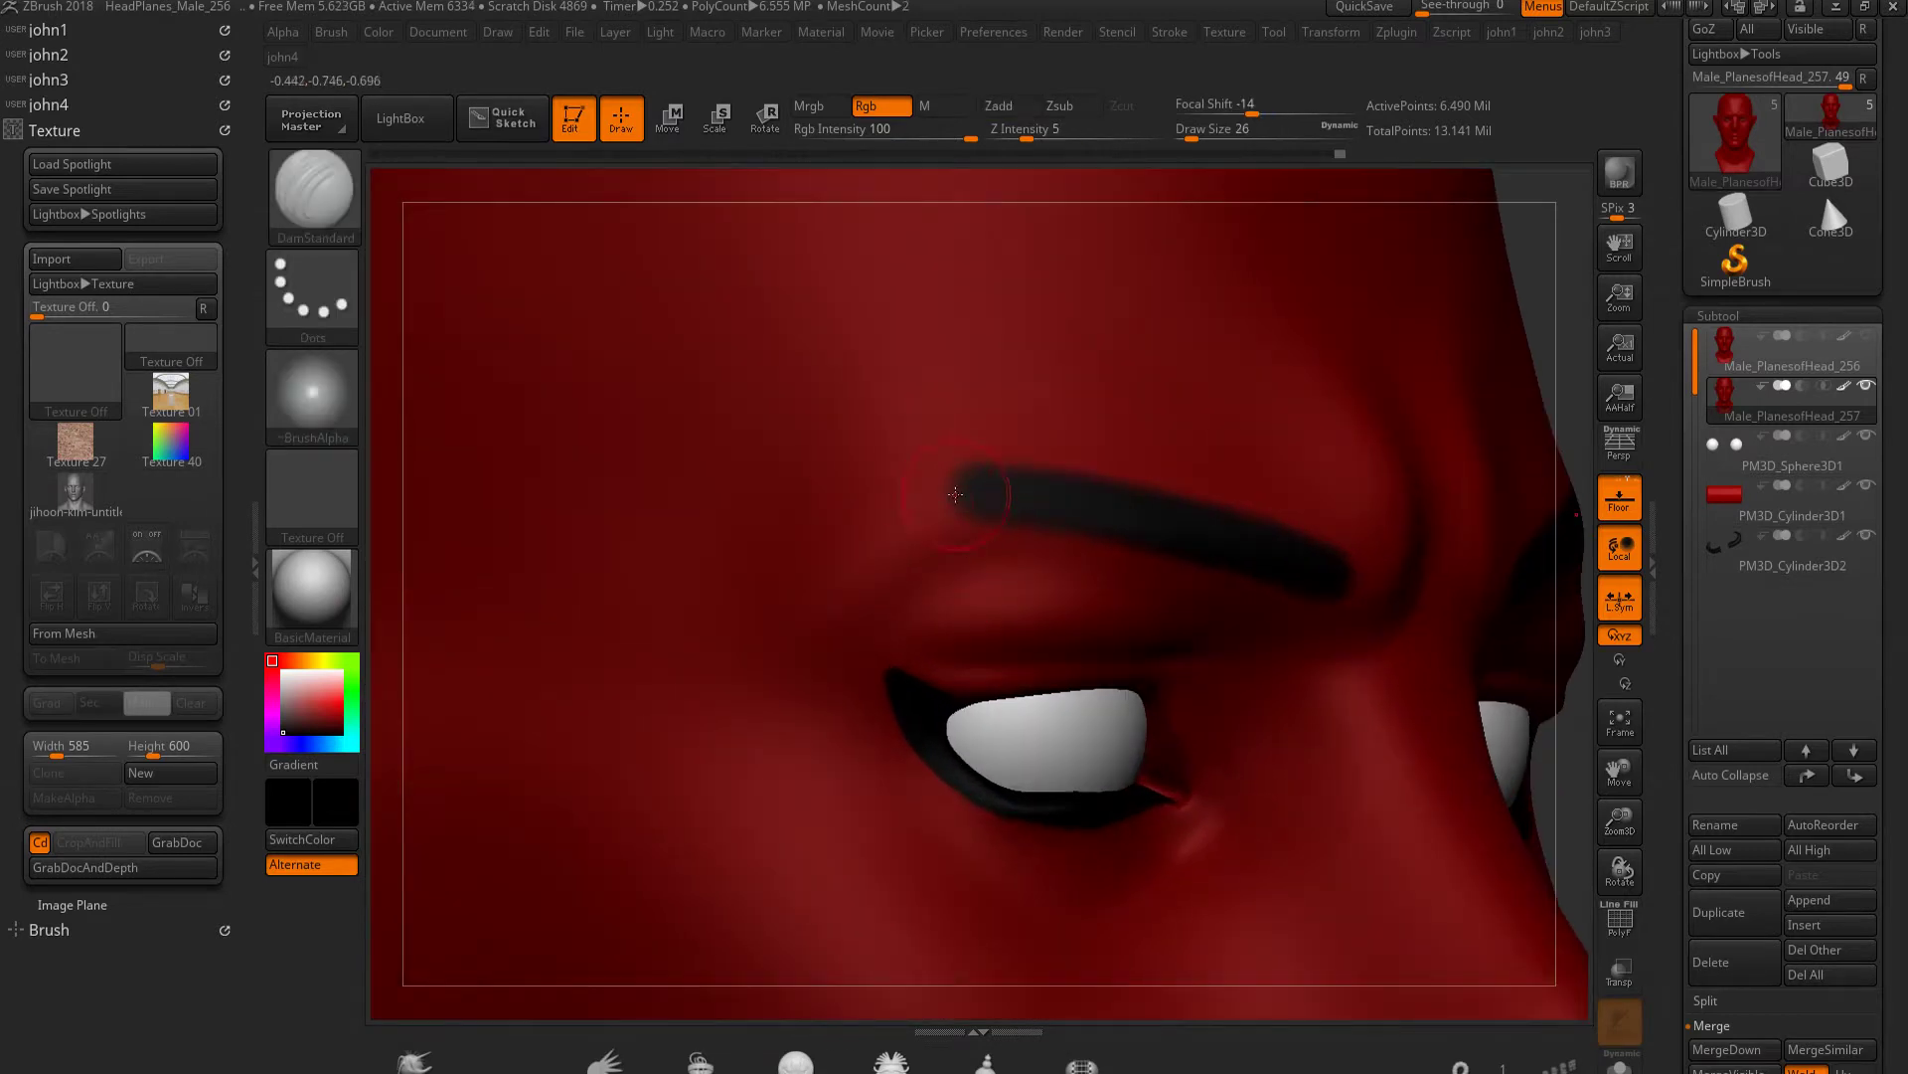
key(f)
mouse_move(1026, 521)
alt+right_down()
mouse_move(1052, 414)
mouse_move(1115, 442)
alt+right_up()
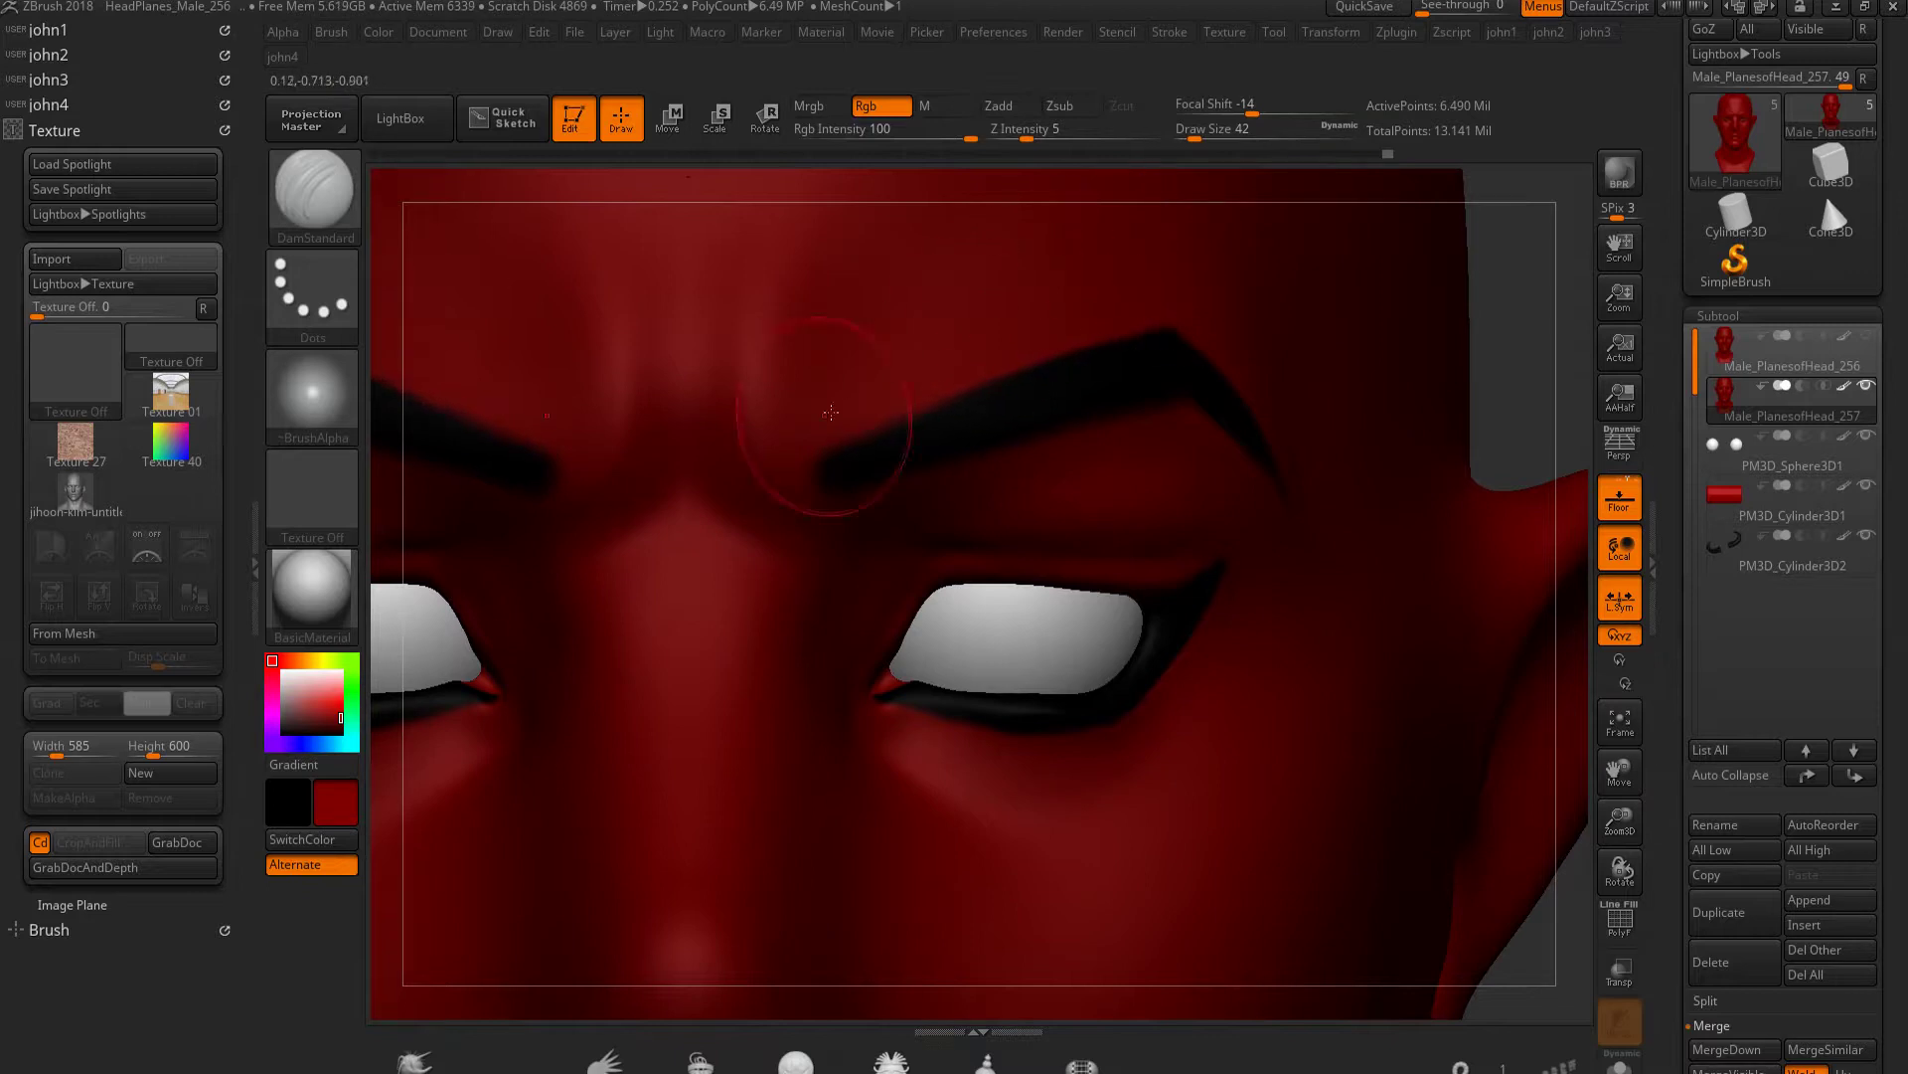
key(f)
mouse_move(1029, 517)
alt+right_down()
mouse_move(1029, 425)
mouse_move(1173, 427)
mouse_move(1236, 289)
alt+right_up()
mouse_move(1023, 553)
right_down()
mouse_move(698, 535)
mouse_move(854, 474)
right_up()
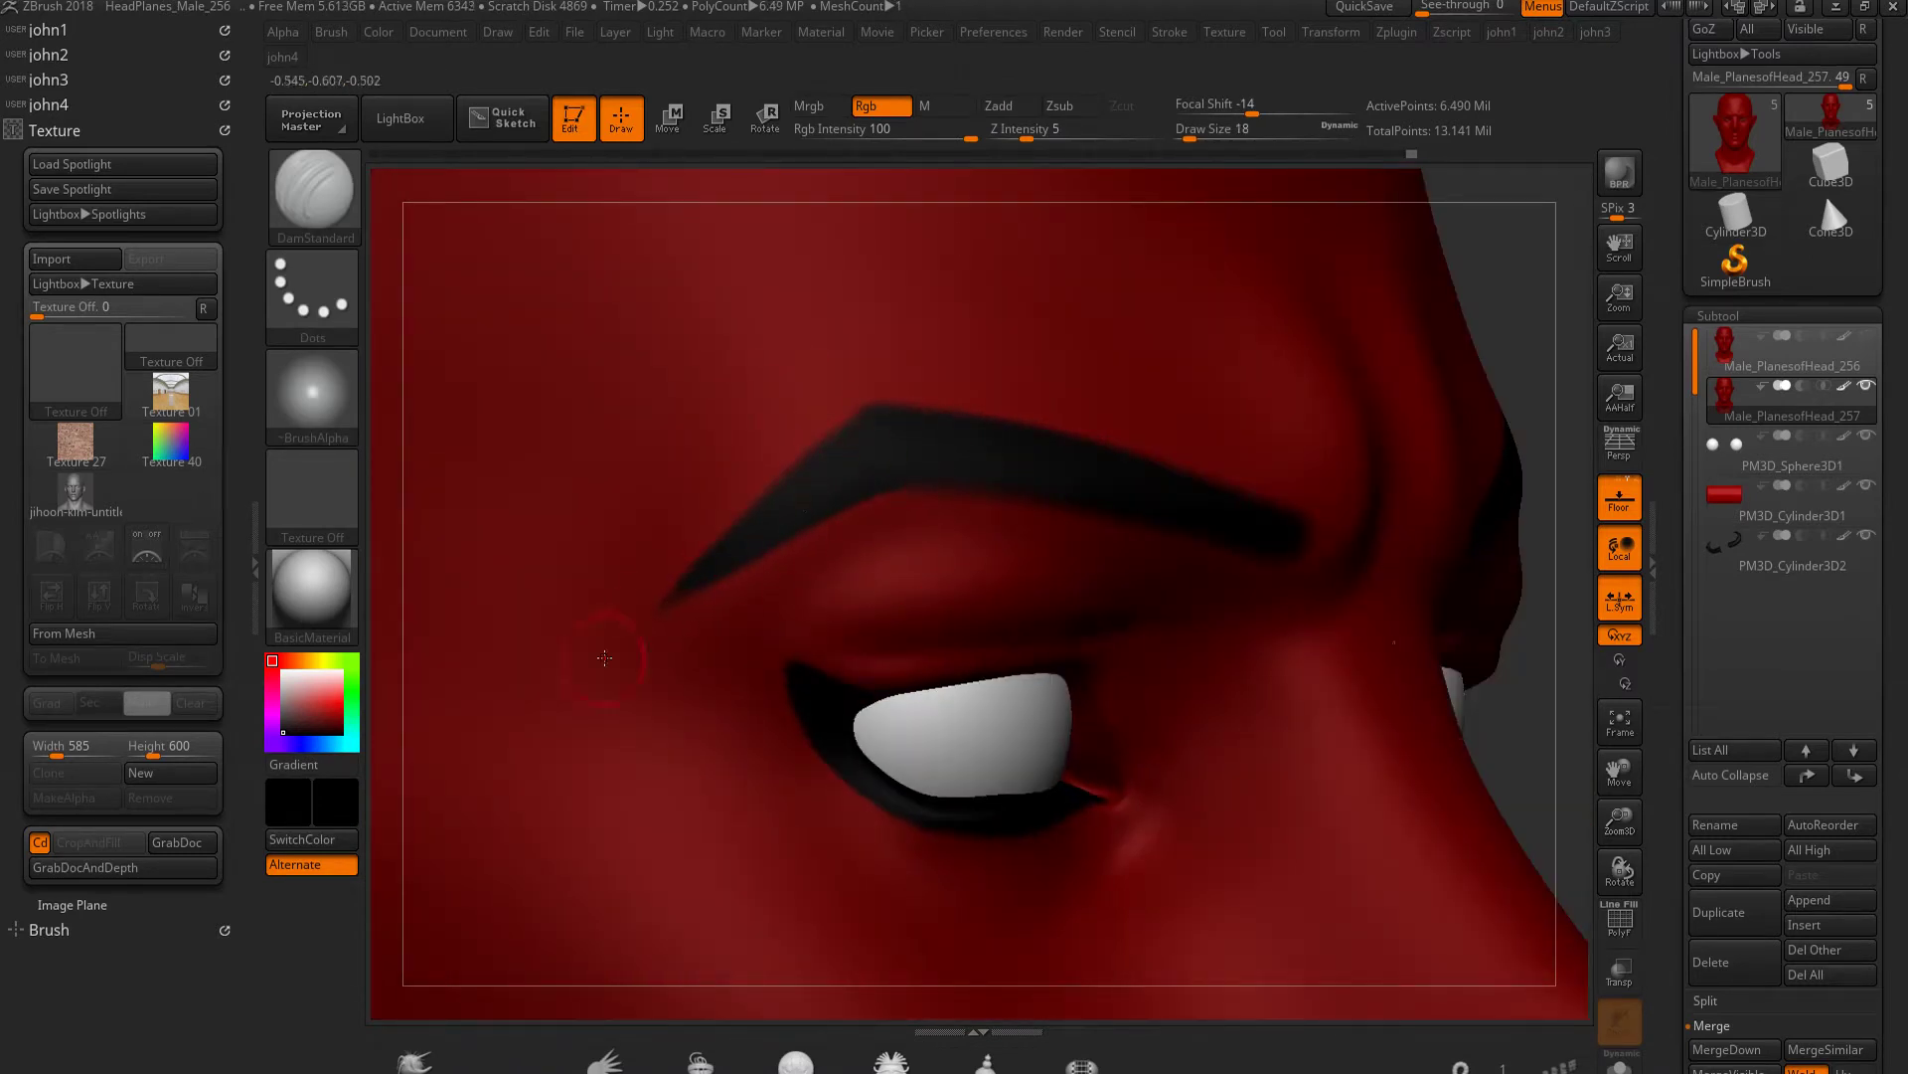
mouse_move(848, 522)
alt+right_down()
mouse_move(895, 397)
mouse_move(1093, 417)
mouse_move(1267, 701)
alt+right_up()
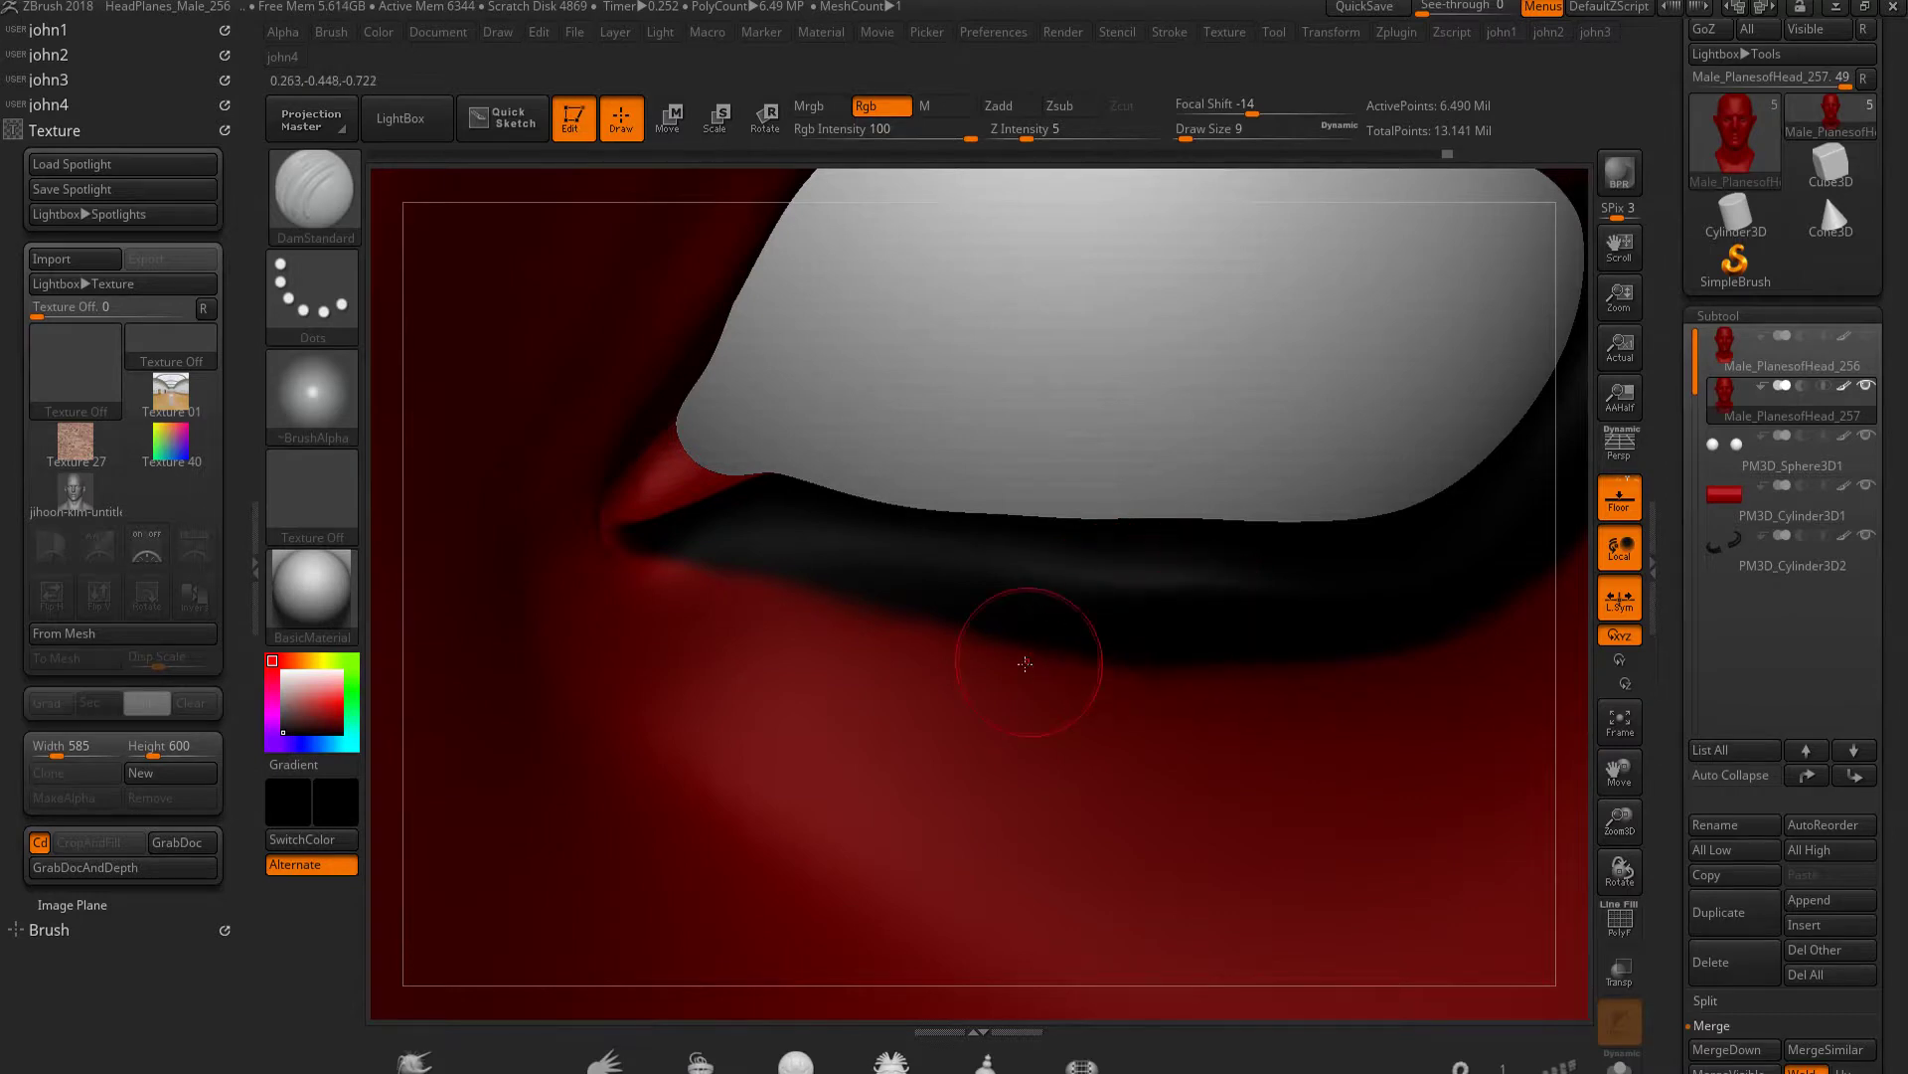
Paint a thin dark line along the lip seam, extending it toward the mouth corner
key(c)
mouse_move(1393, 648)
ctrl+right_down()
mouse_move(994, 601)
mouse_move(1143, 696)
mouse_move(1193, 769)
ctrl+right_up()
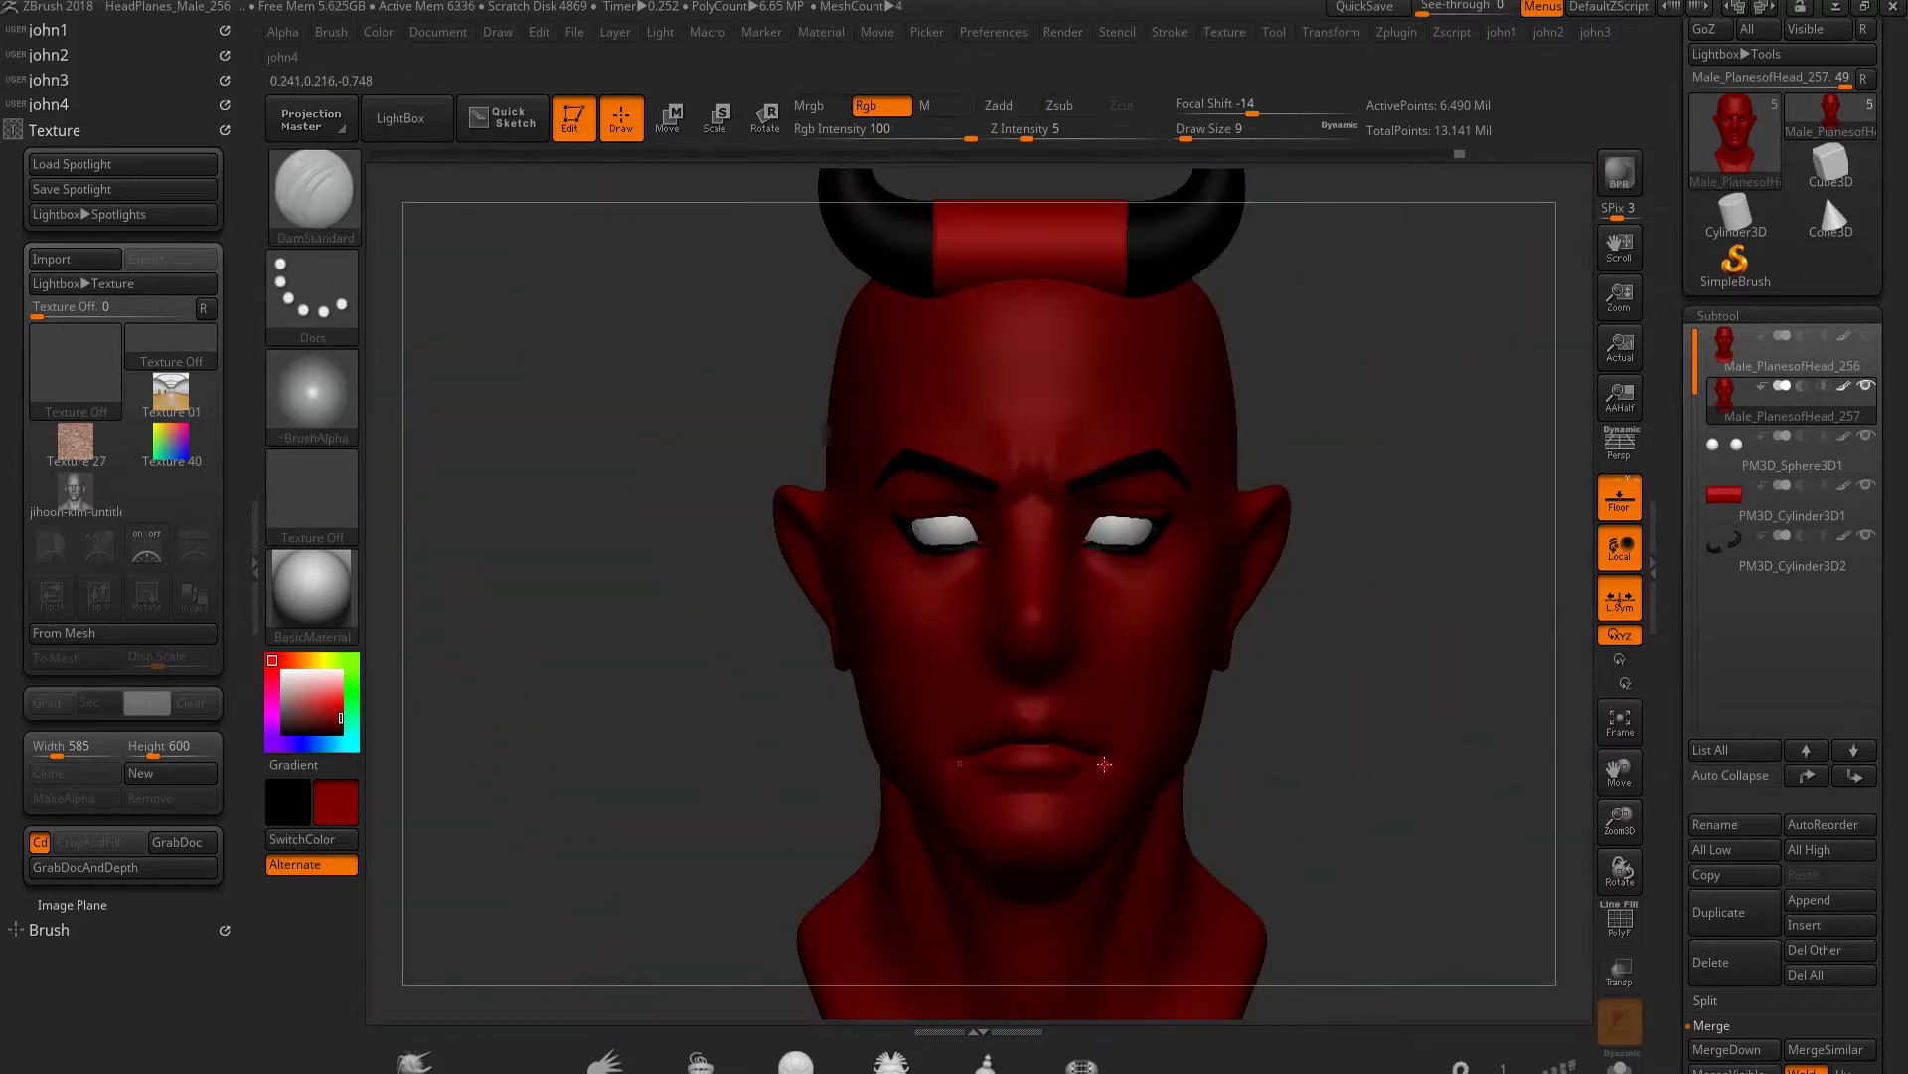
mouse_move(1047, 793)
ctrl+right_down()
mouse_move(1060, 749)
mouse_move(1072, 794)
ctrl+right_up()
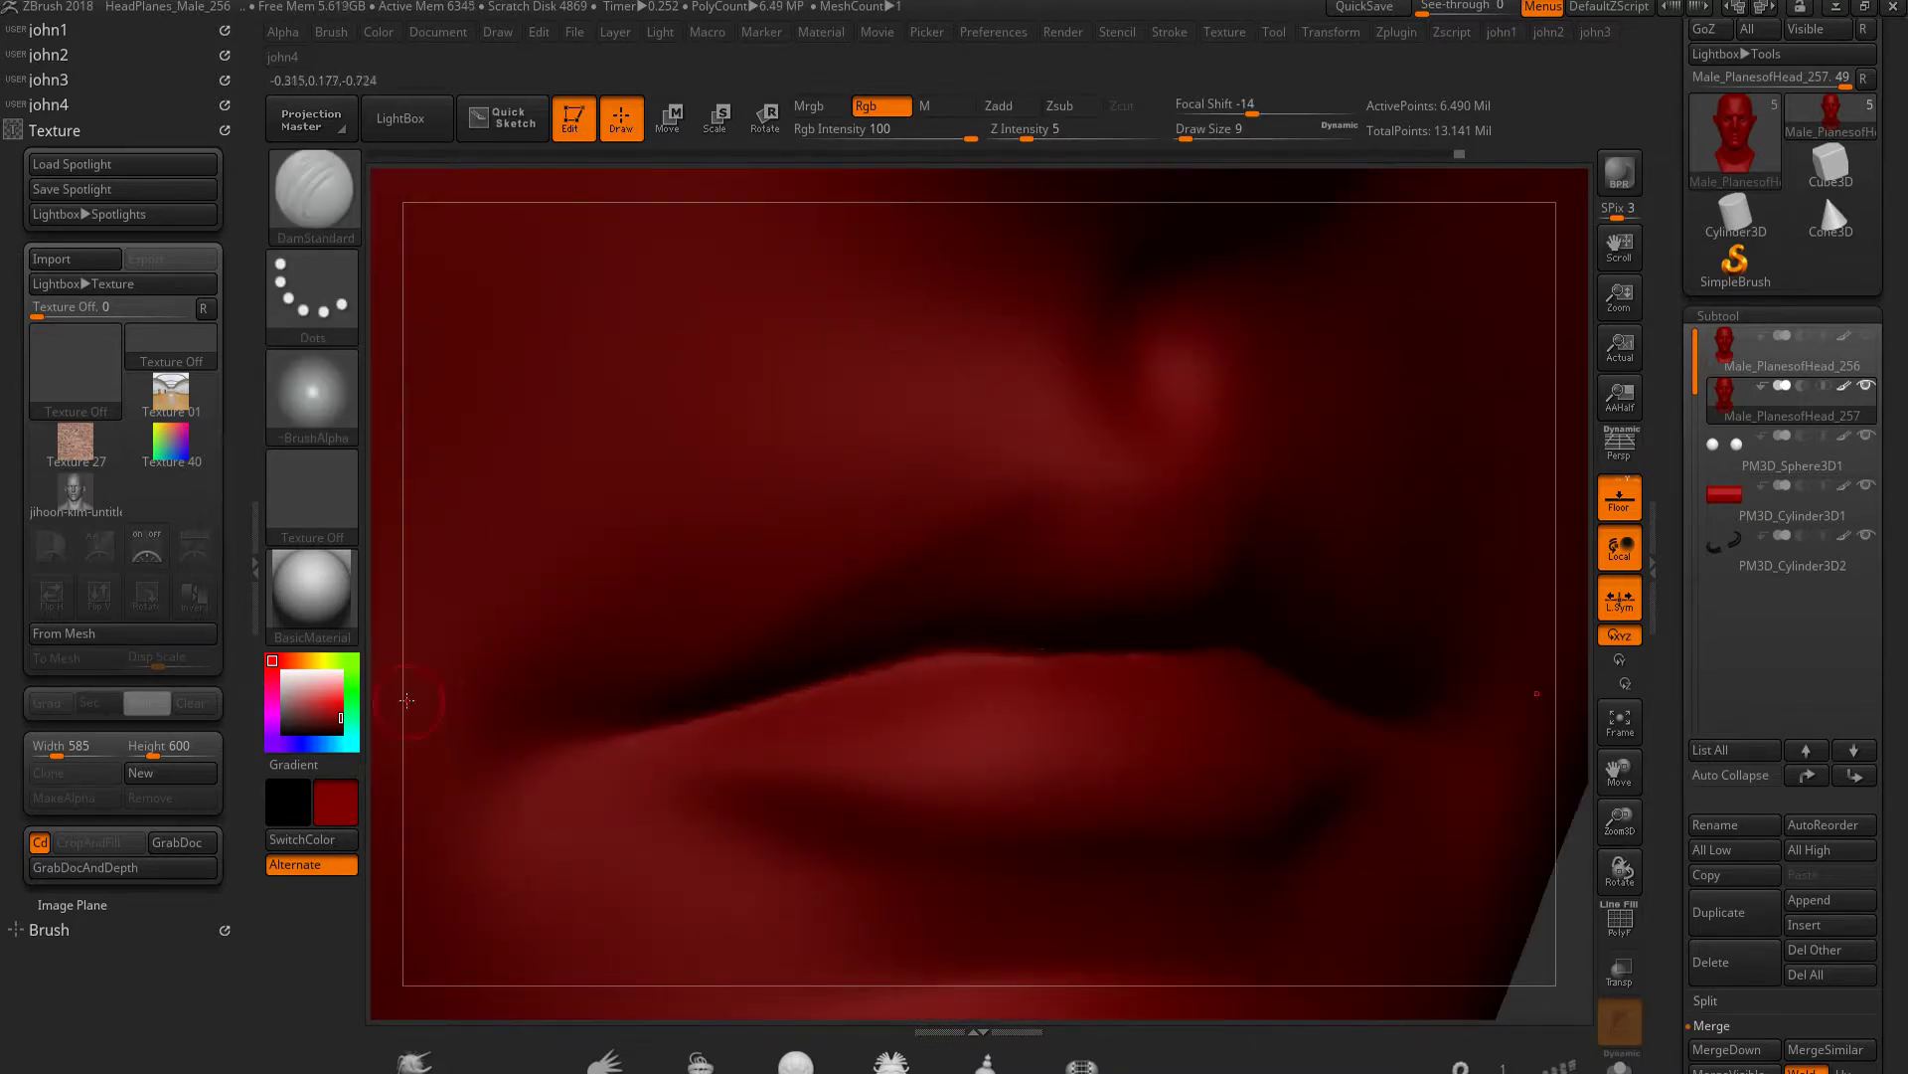
drag(1053, 641, 926, 646)
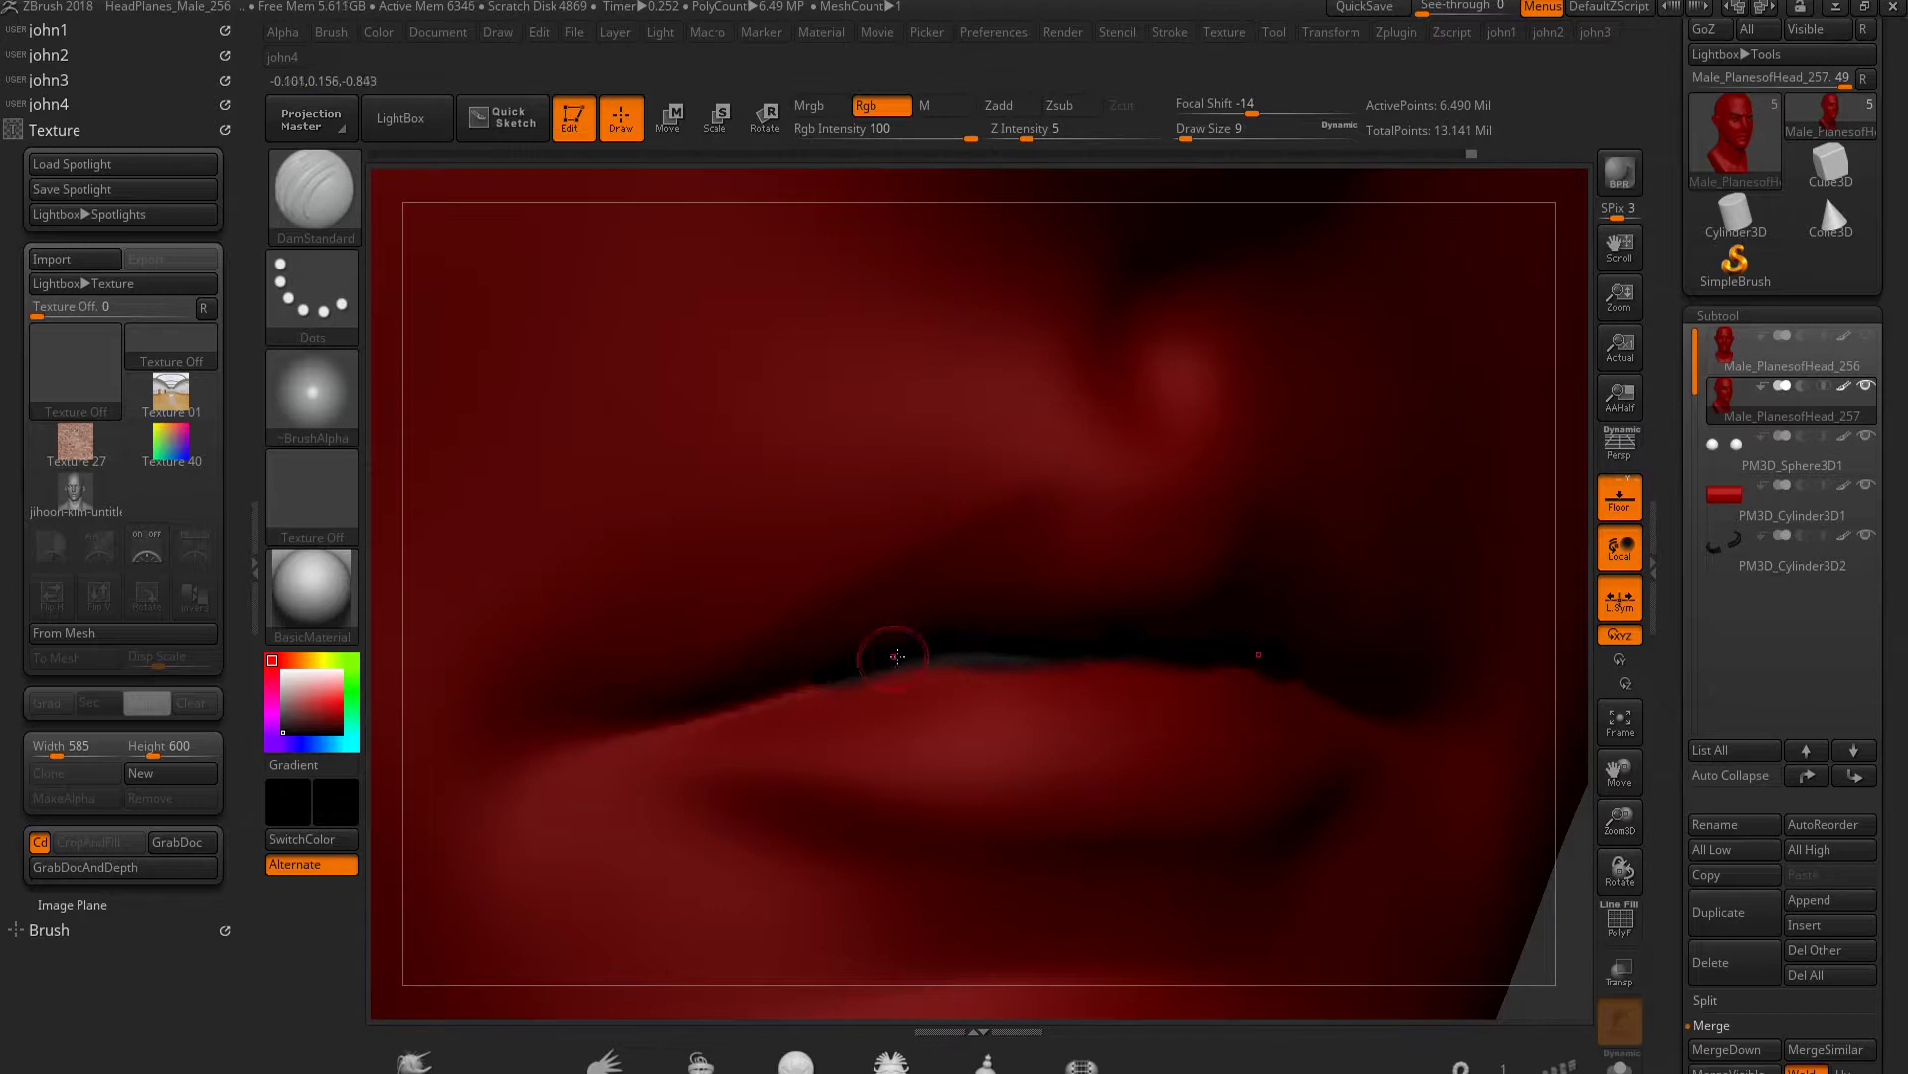
drag(819, 681, 699, 714)
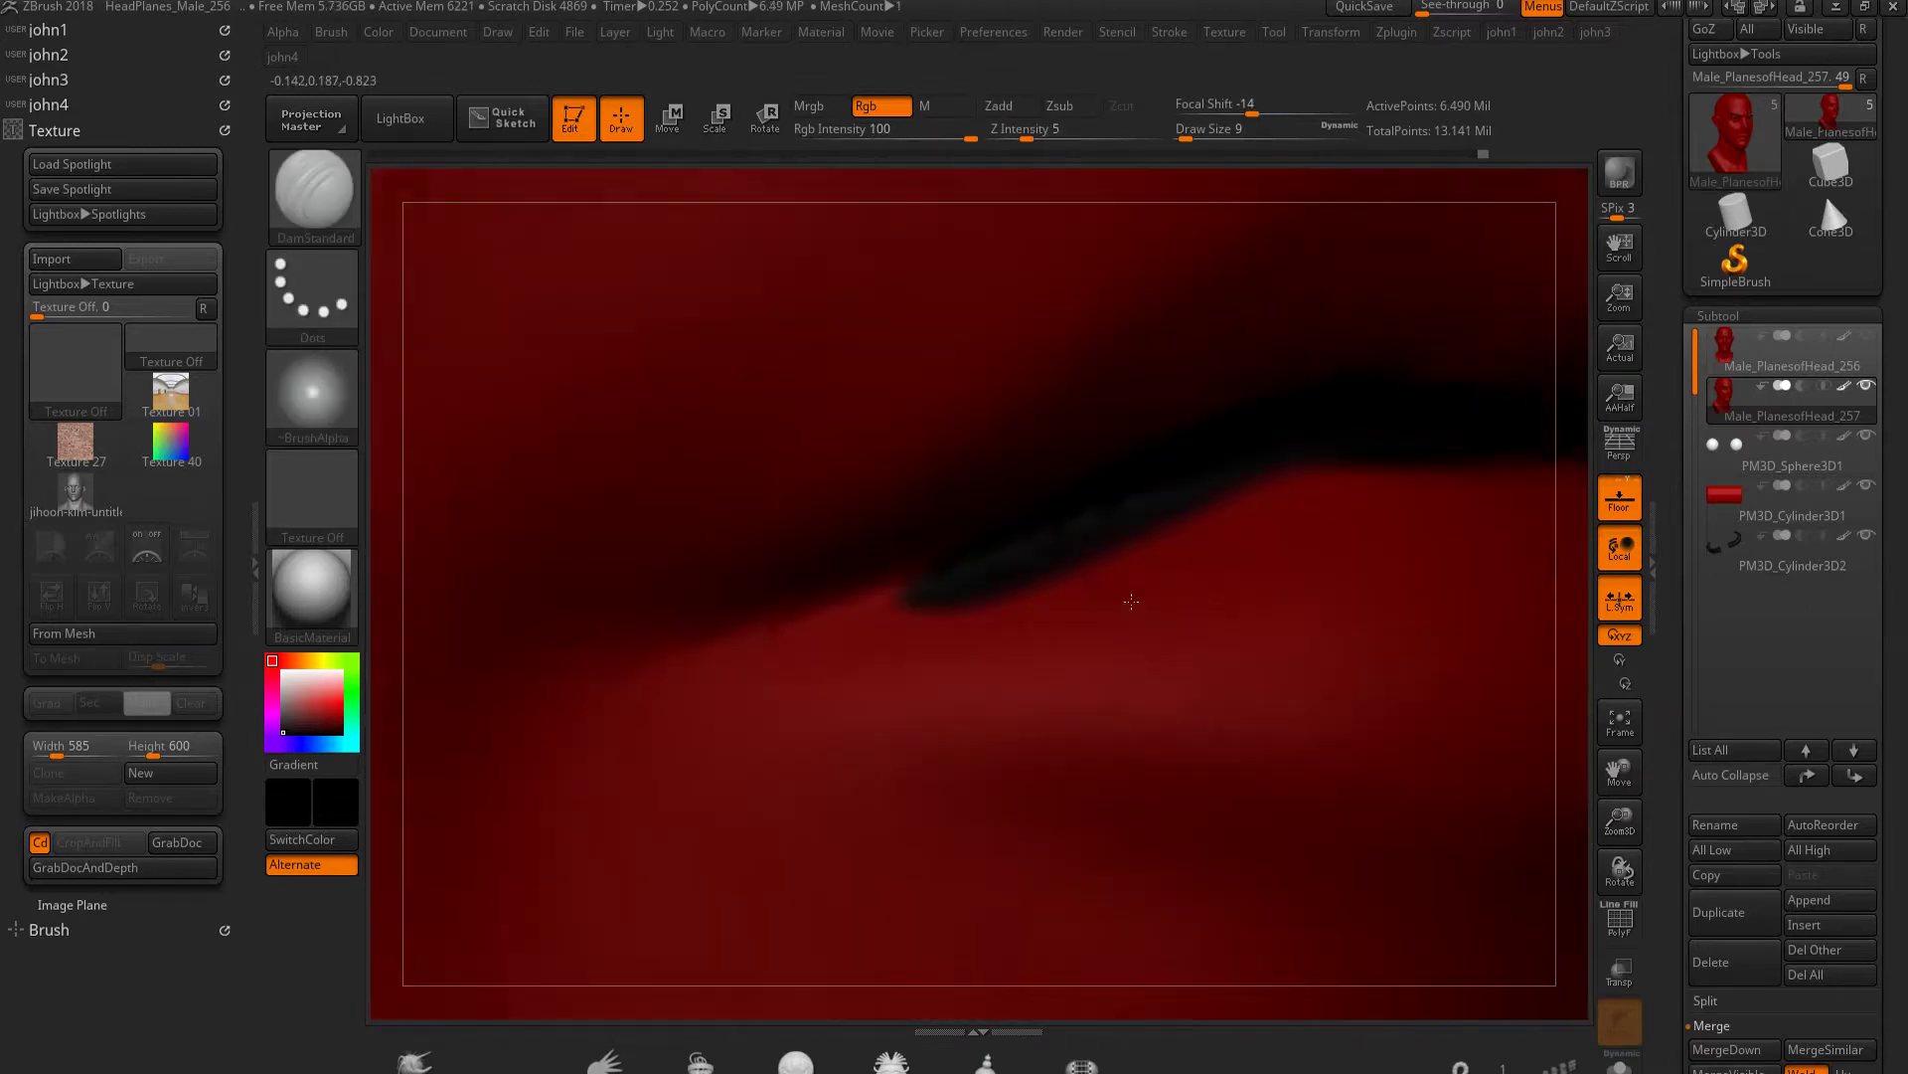
drag(1016, 576, 861, 614)
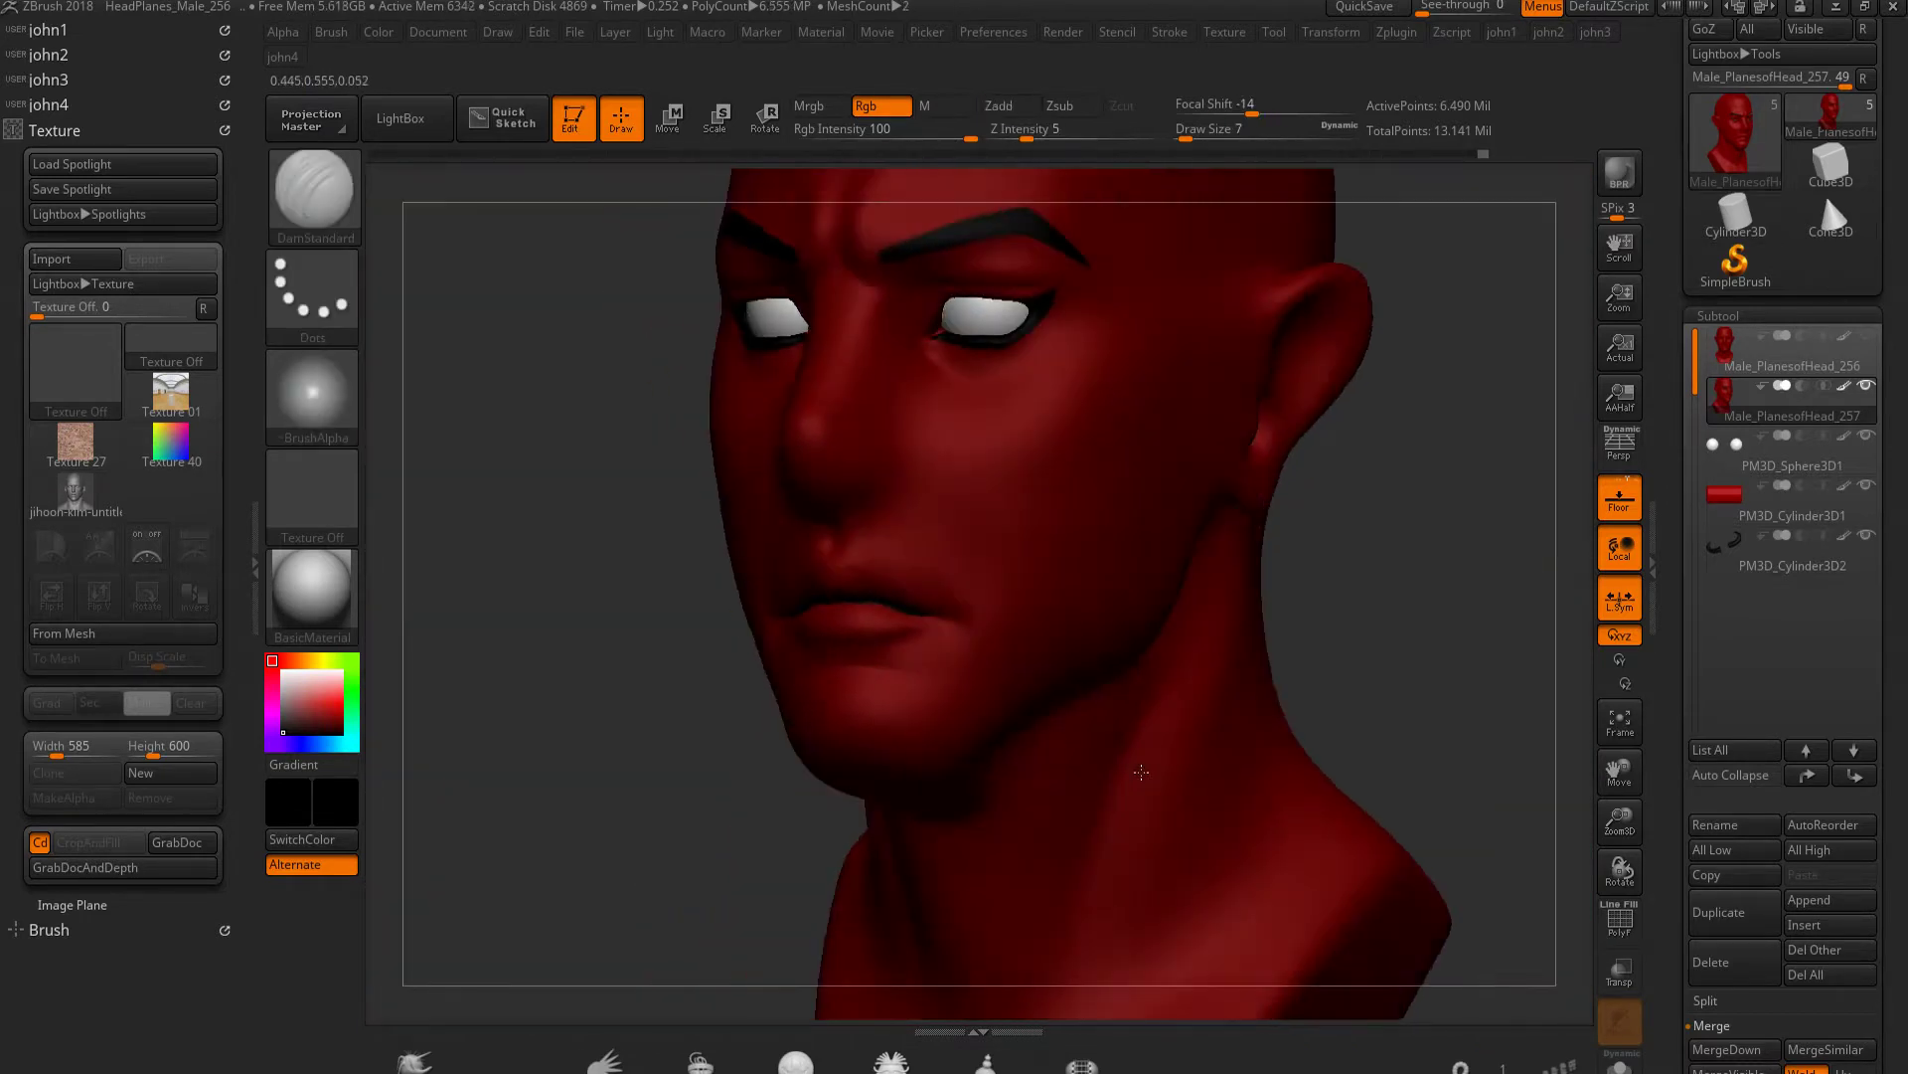
Preview the head with the MatCap White01 and SkinShade4 materials
click(300, 592)
click(555, 786)
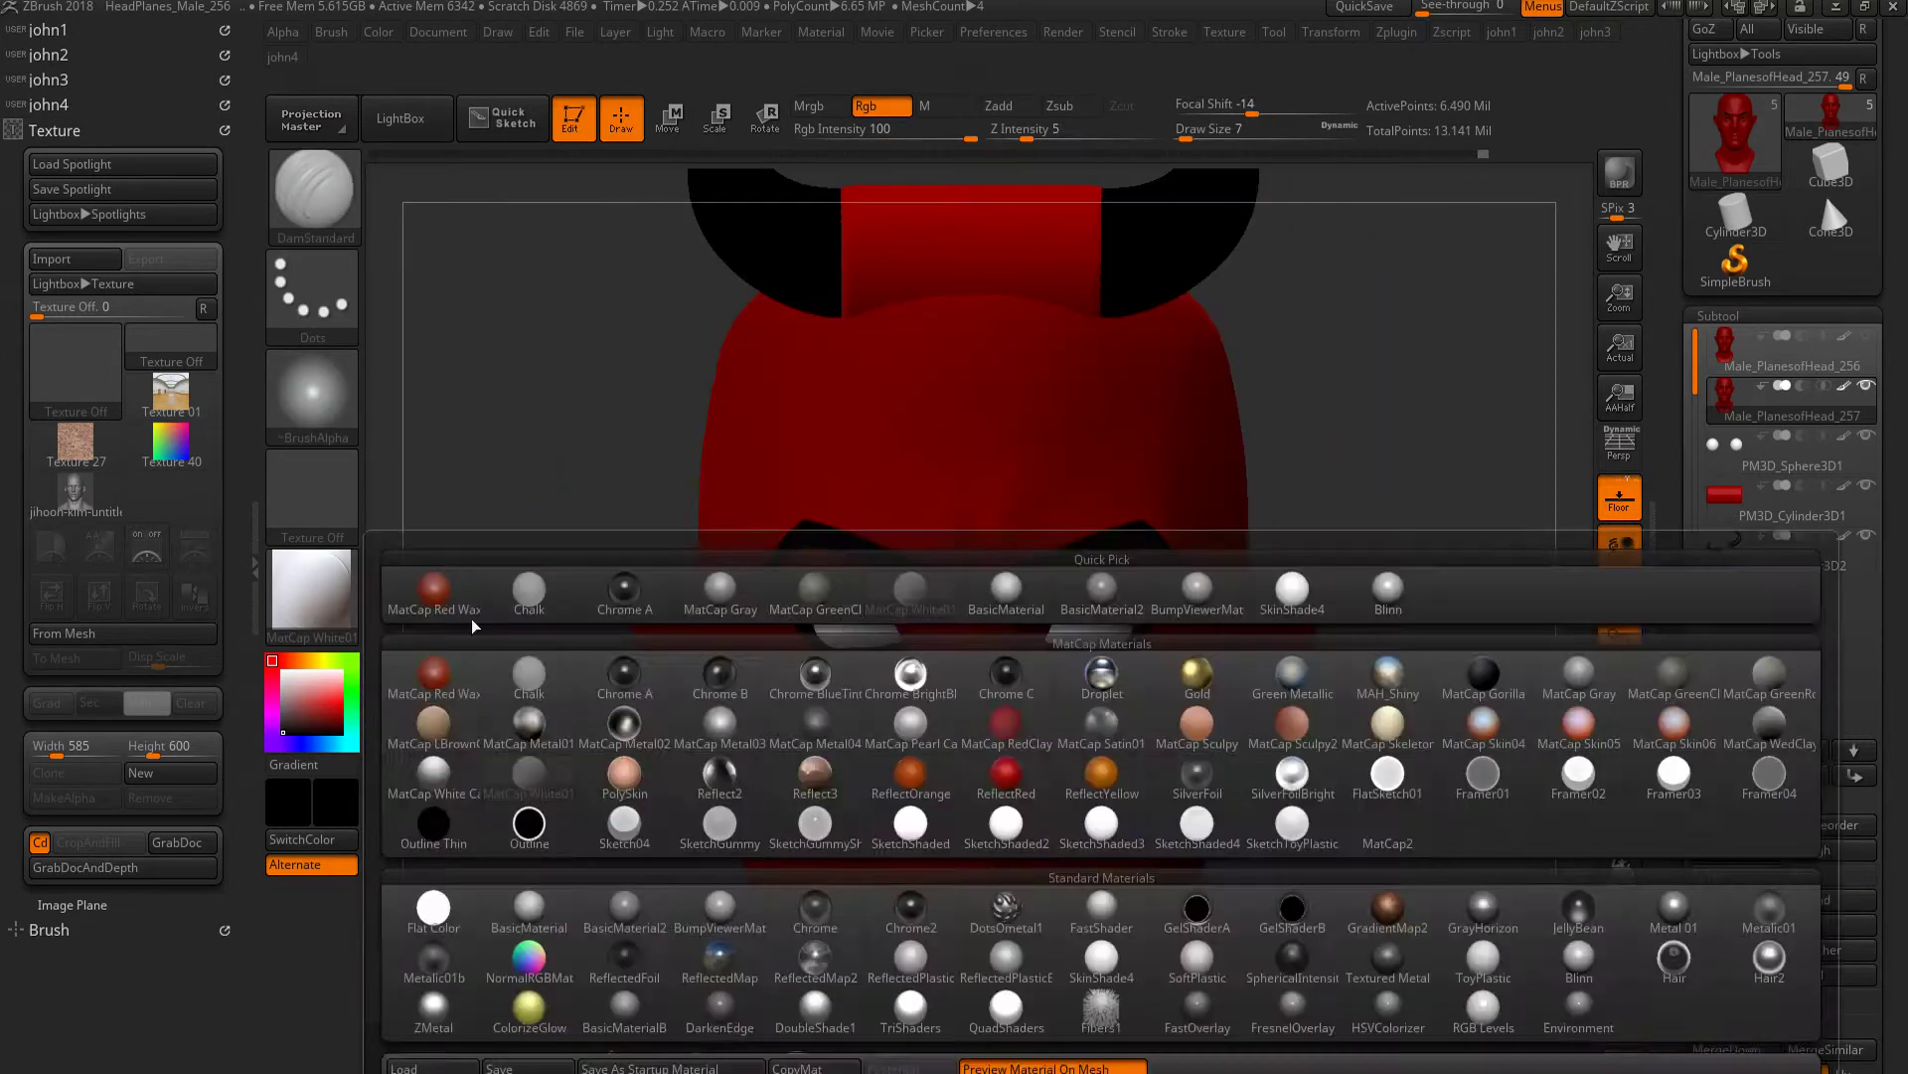
click(1267, 608)
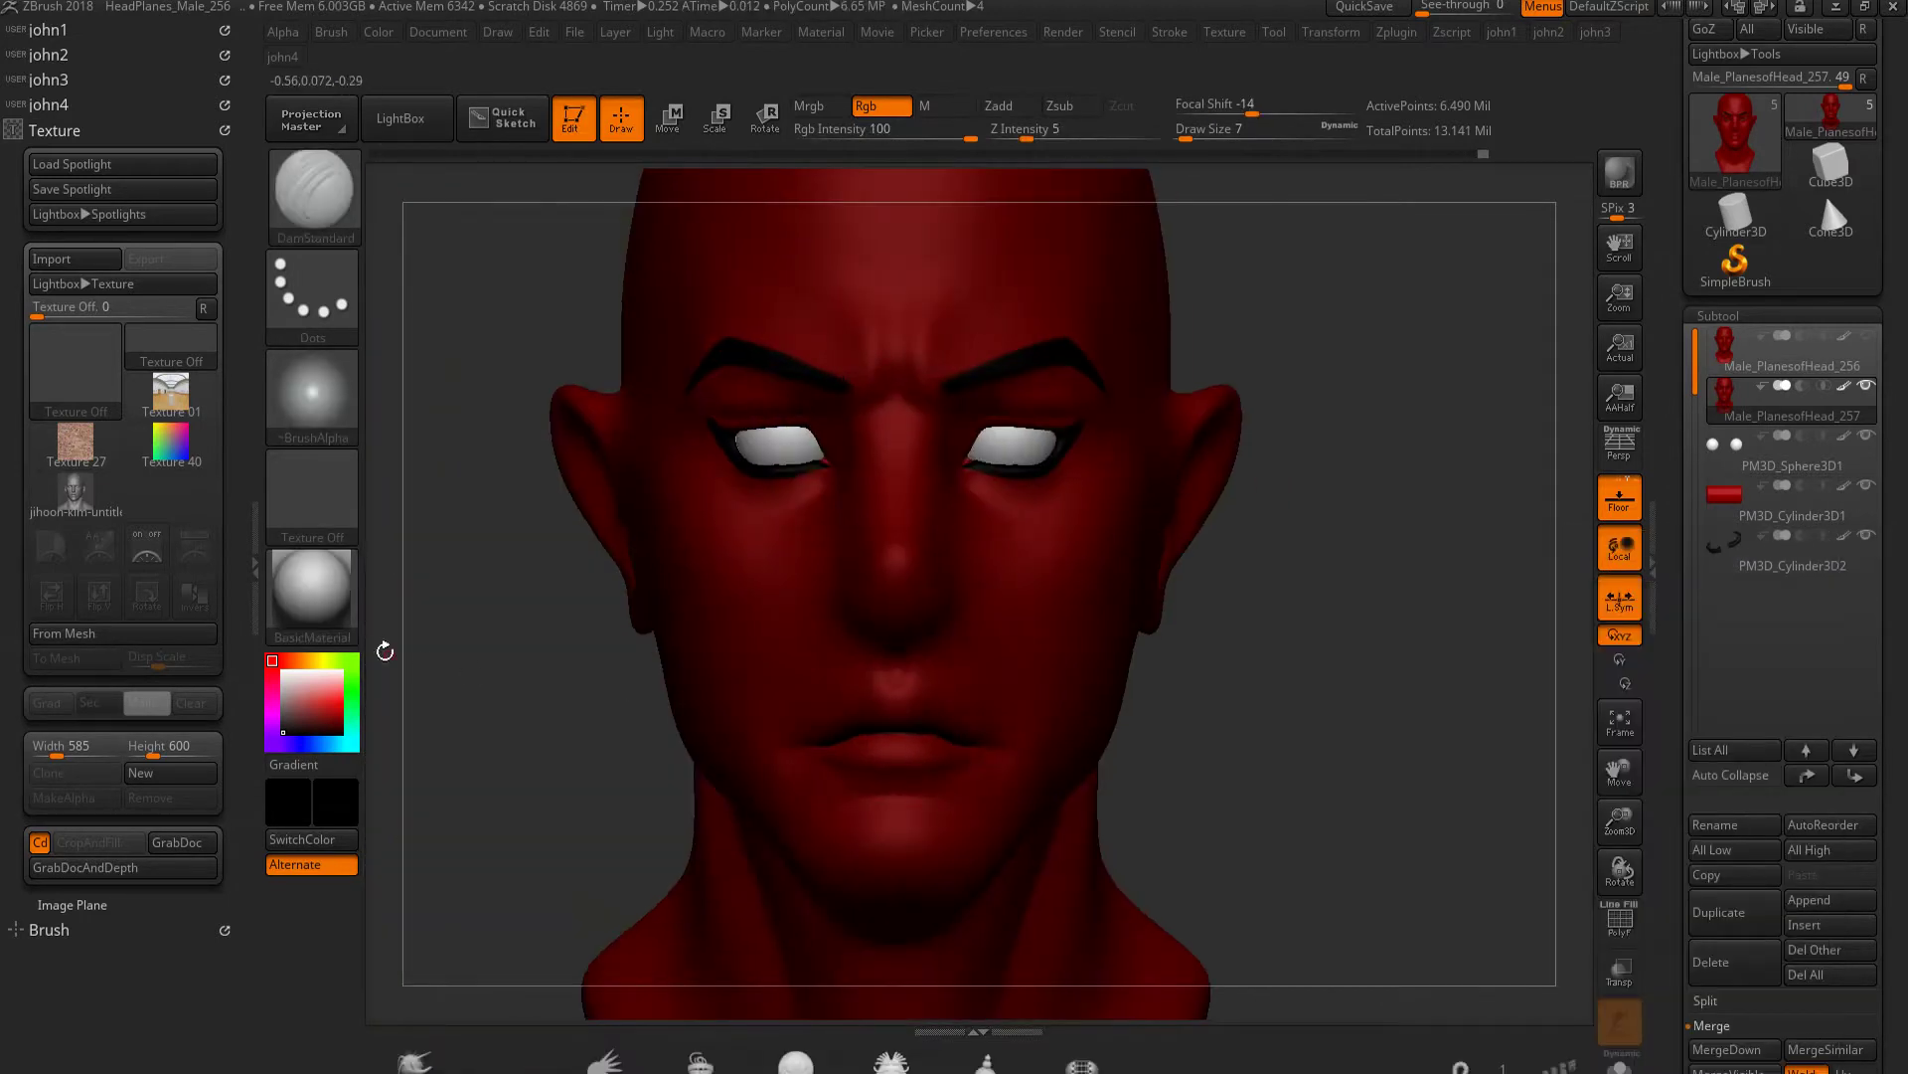
drag(385, 651, 1113, 783)
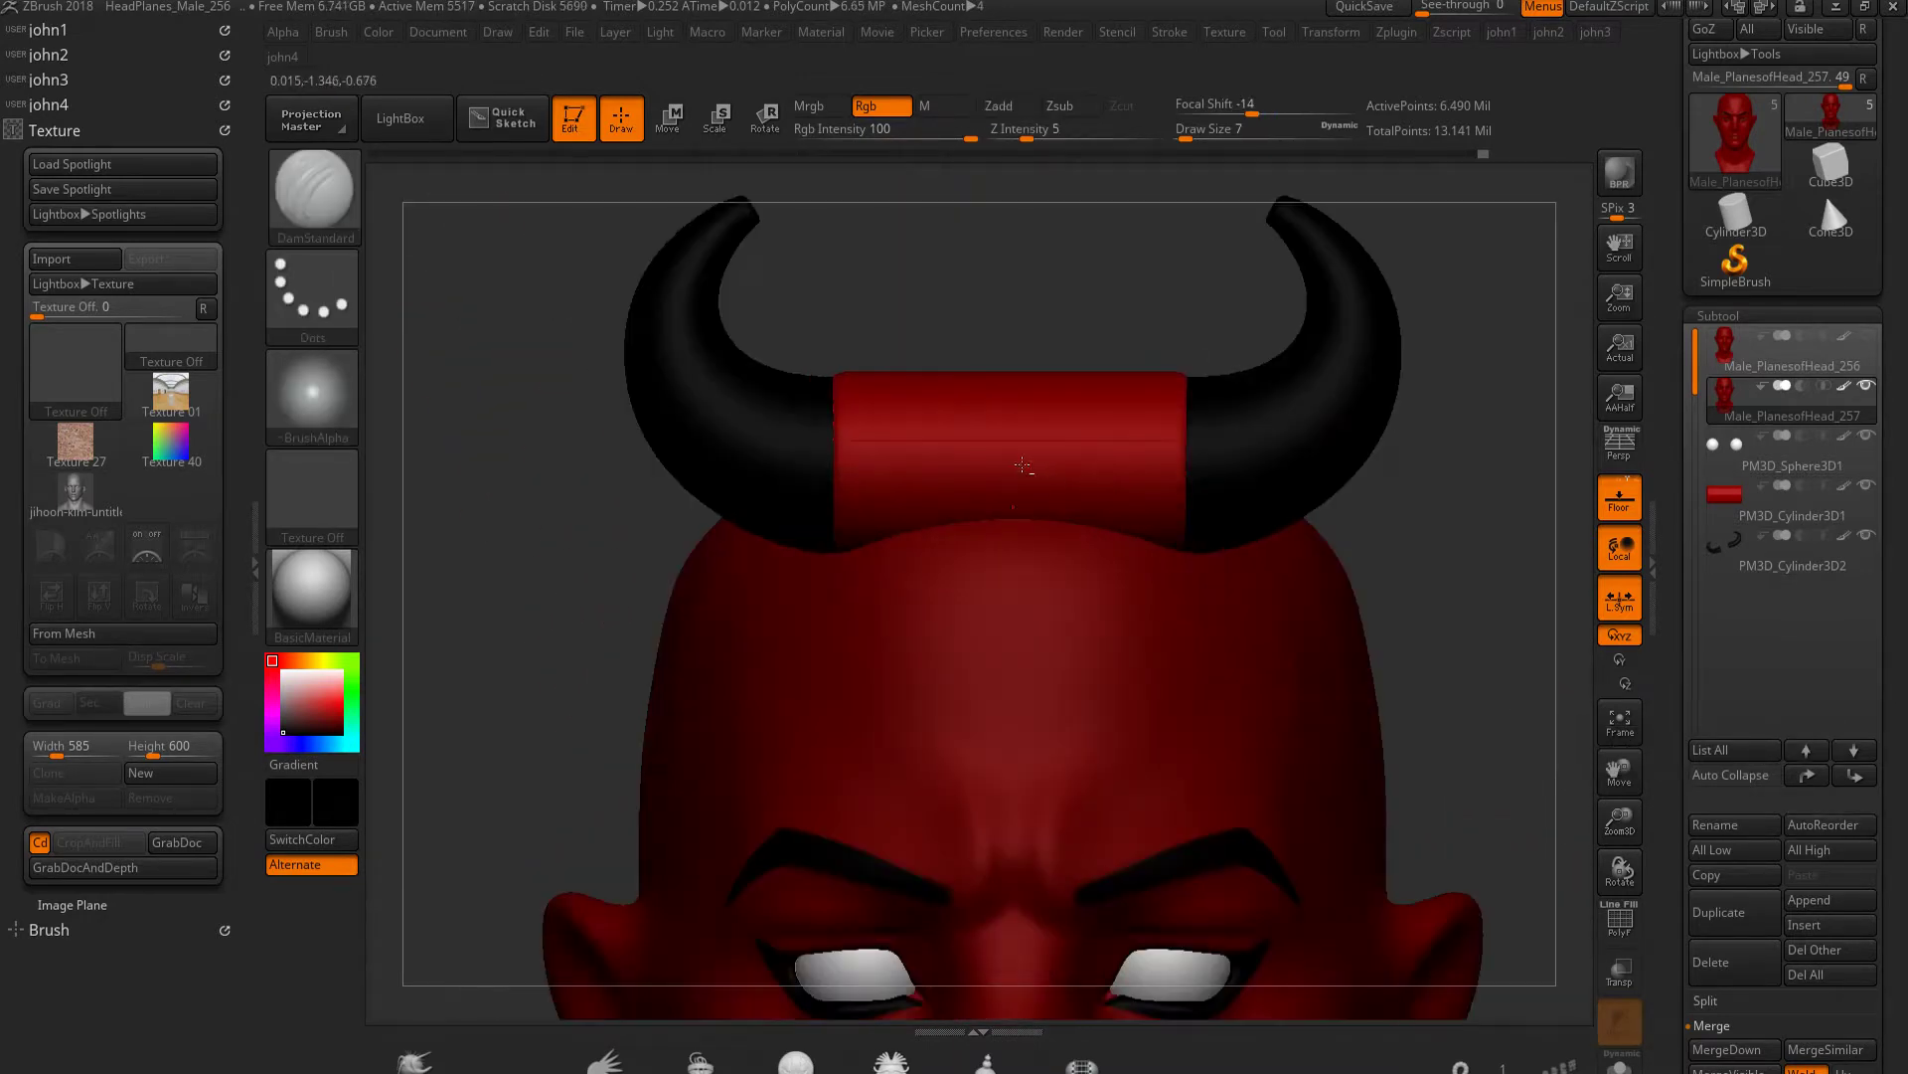
Review the horned head from several angles, switching between the headband and head subtools
key(e)
drag(1020, 460, 1193, 461)
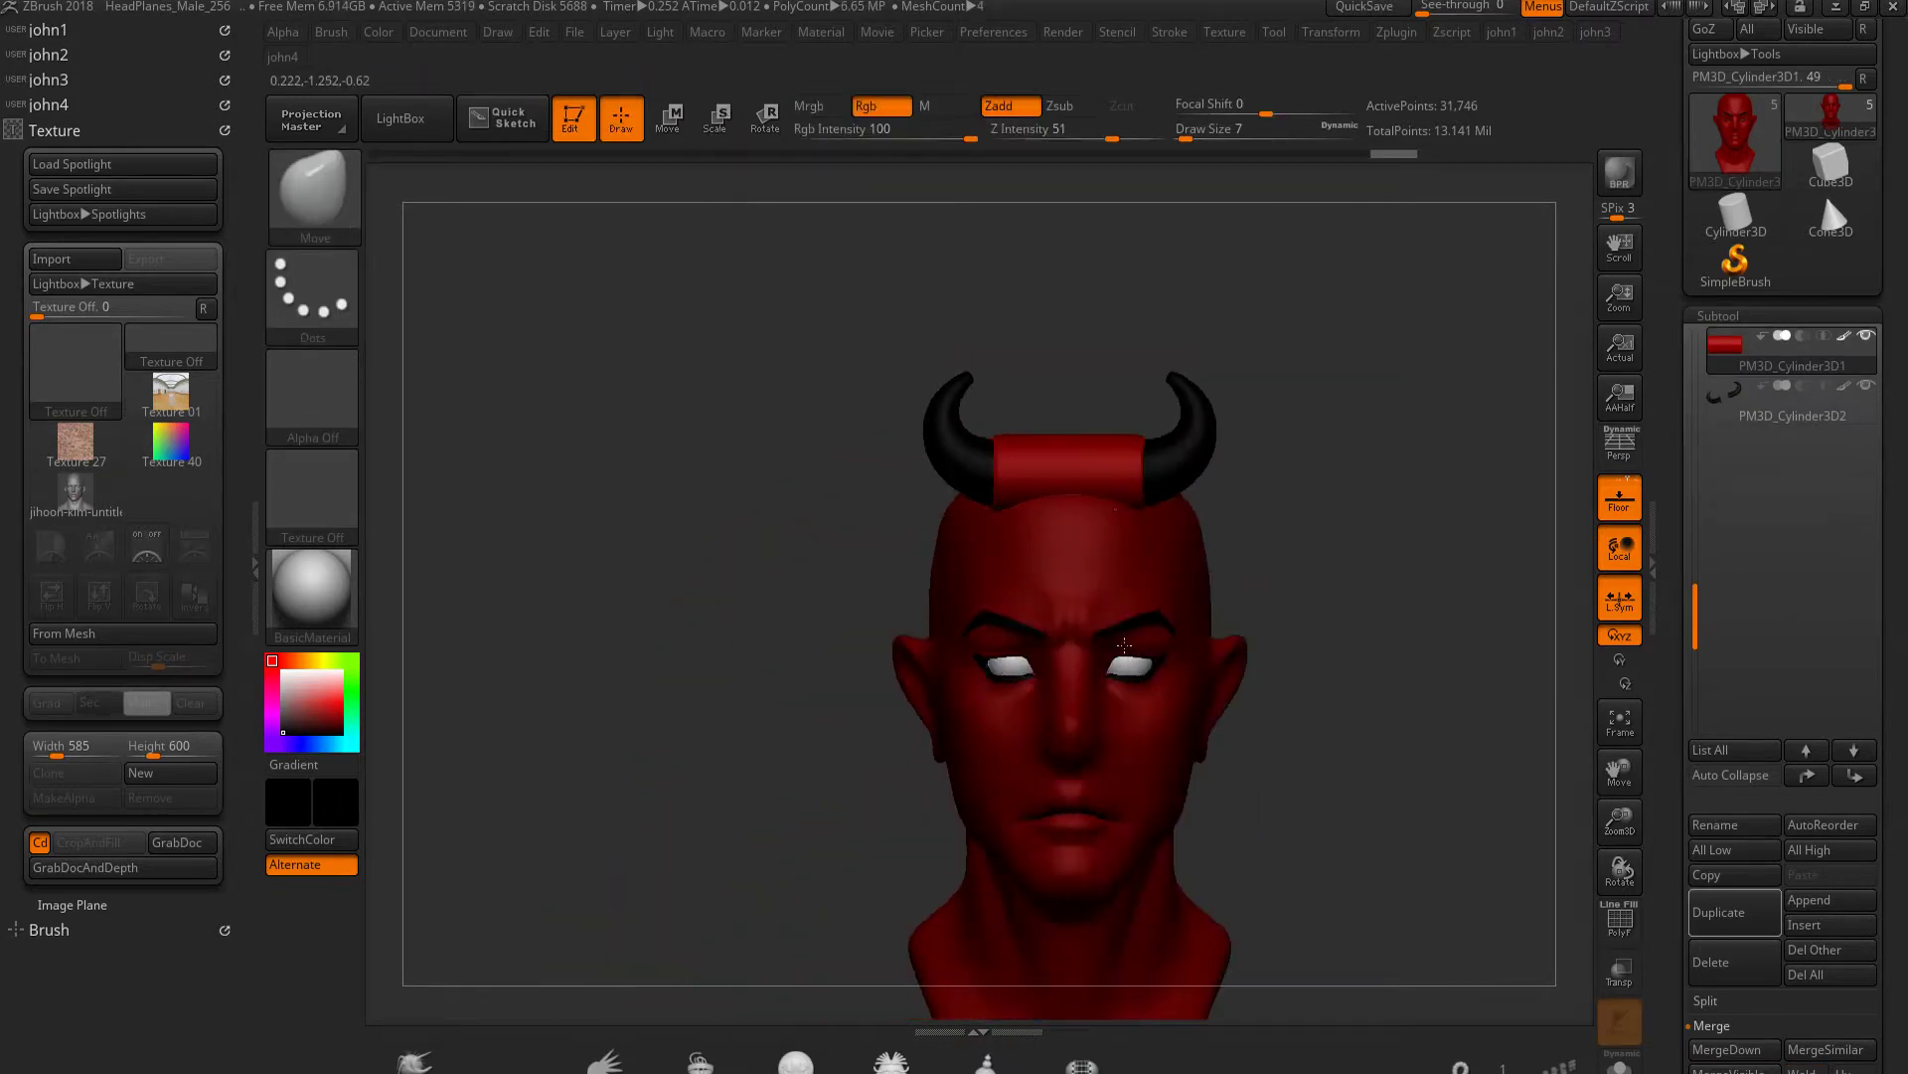
alt+click(1201, 630)
drag(1200, 630, 1583, 725)
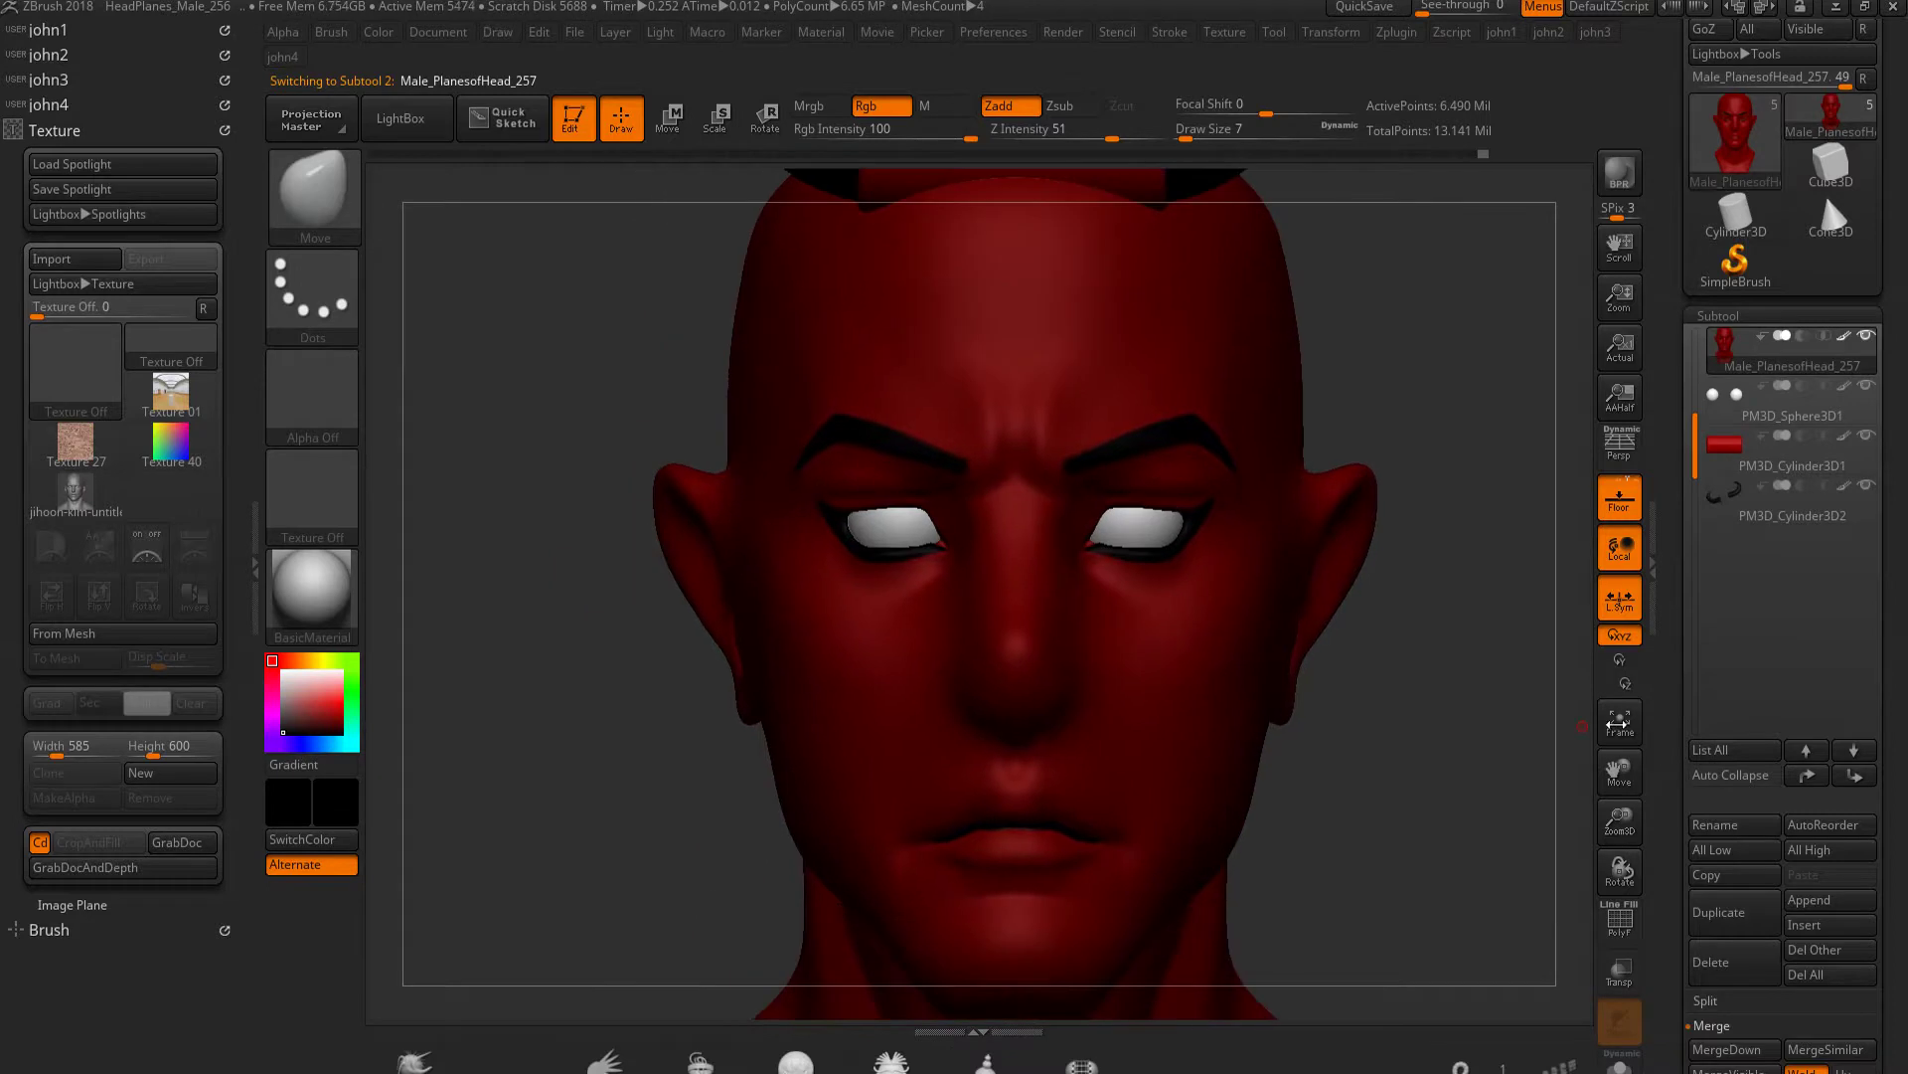
mouse_move(857, 550)
right_down()
mouse_move(962, 615)
mouse_move(1243, 574)
right_up()
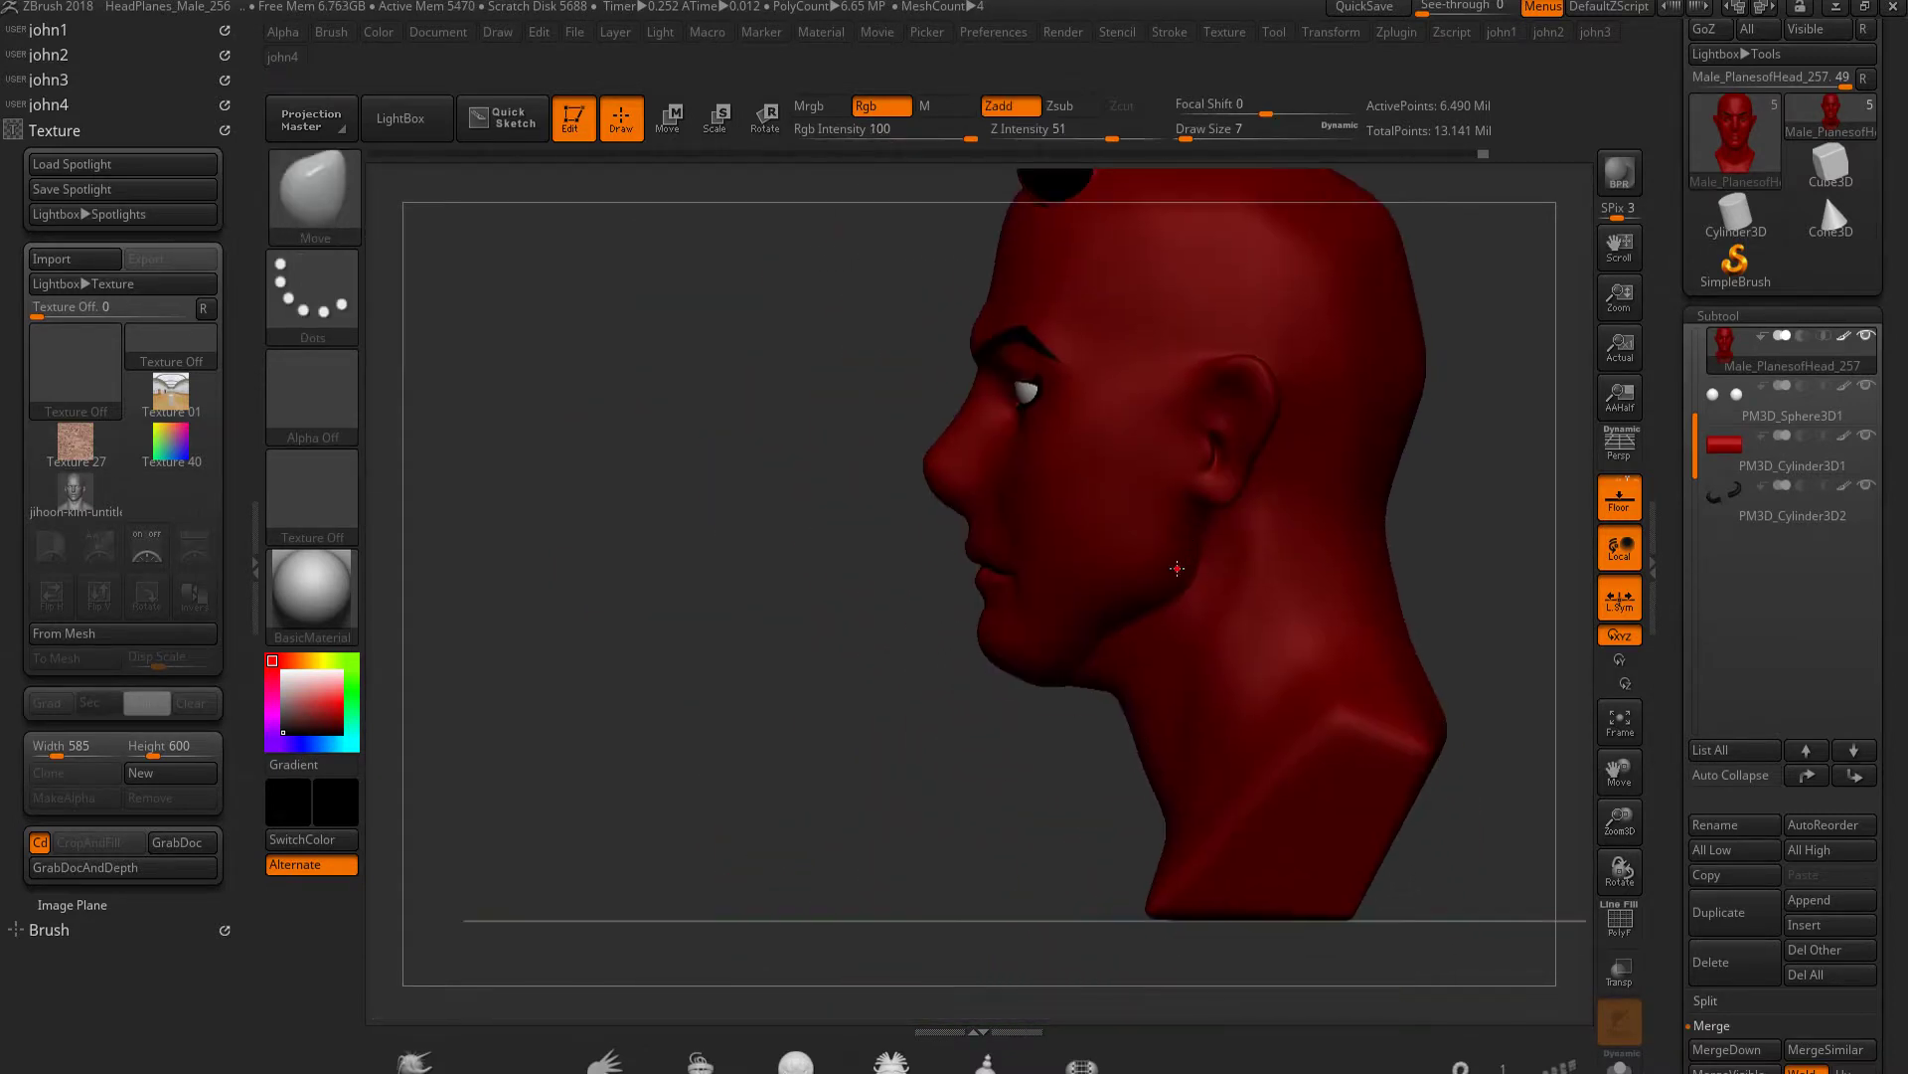
mouse_move(1243, 575)
ctrl+right_down()
mouse_move(1203, 671)
mouse_move(1135, 427)
ctrl+right_up()
alt+click(1126, 346)
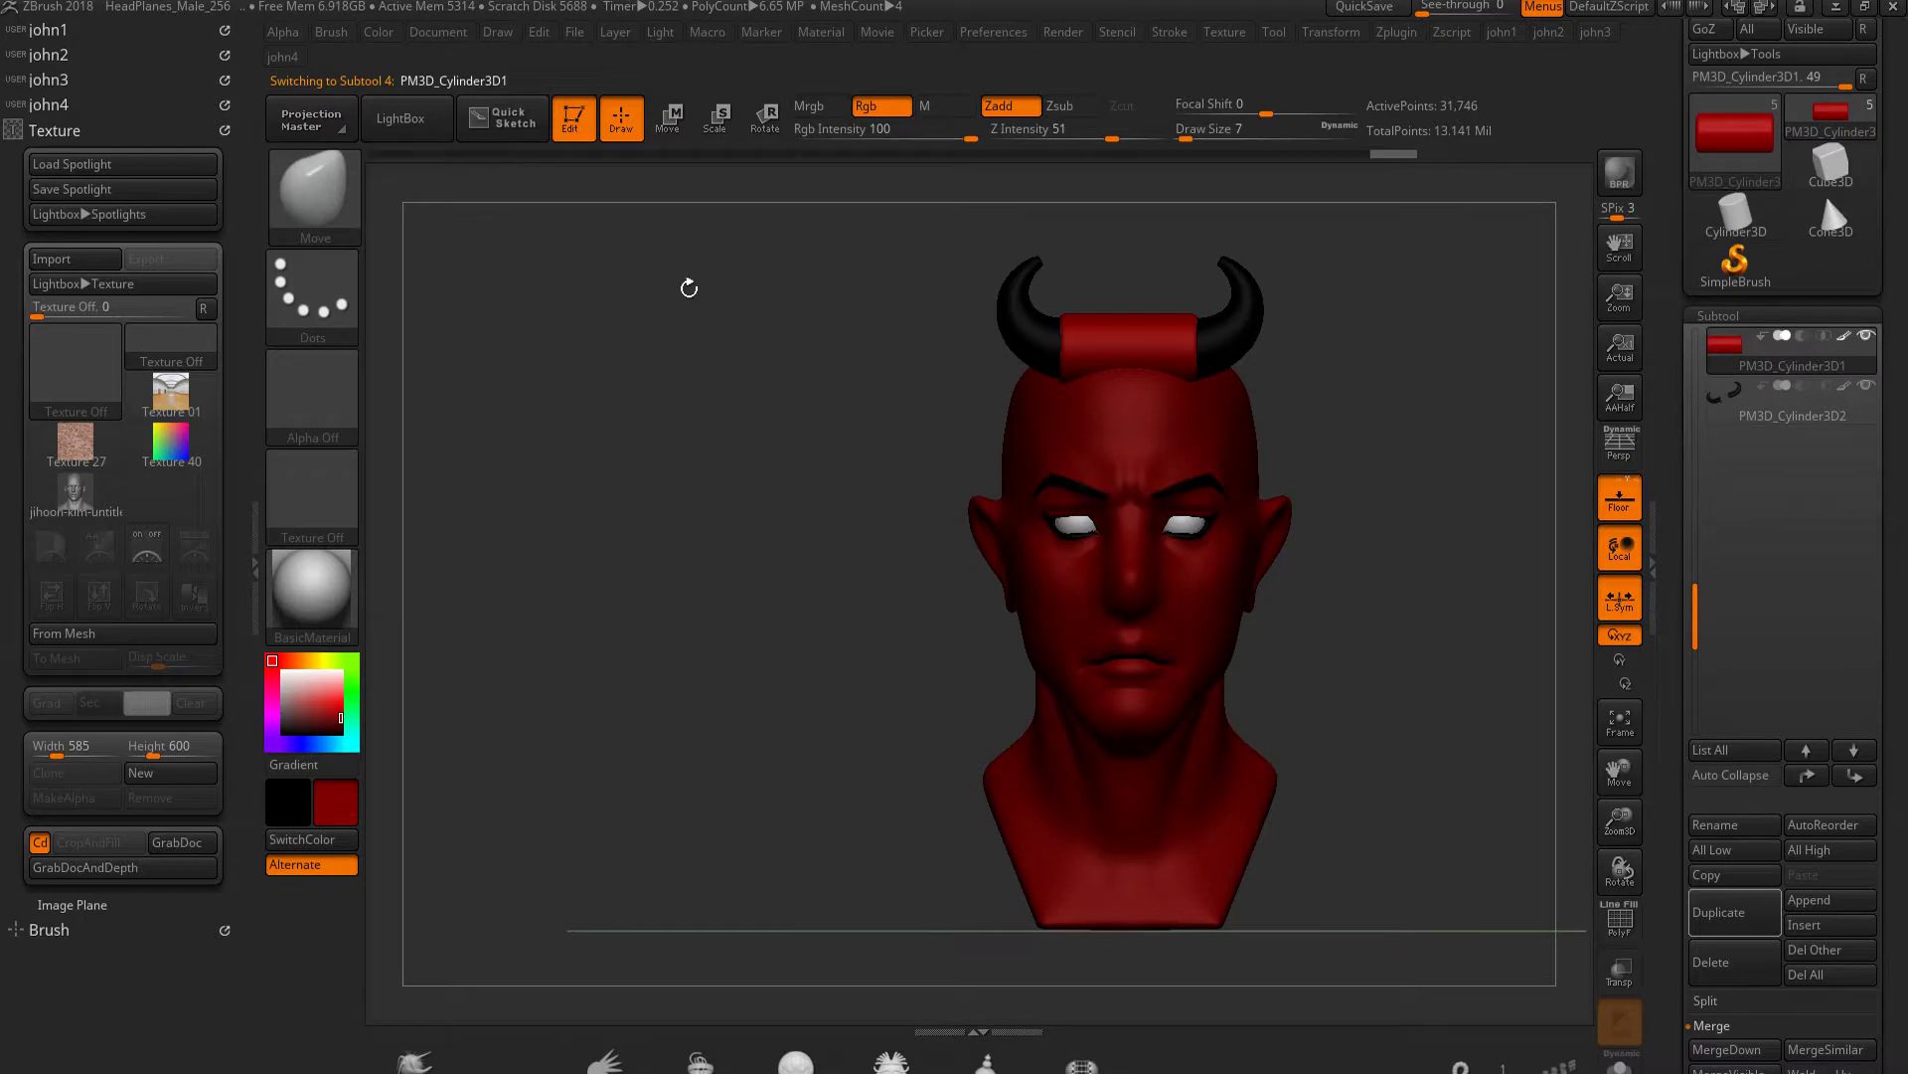
Zoom in on the right eye and make the eyeball spheres subtool PM3D_Sphere3D1 active
click(380, 34)
click(448, 485)
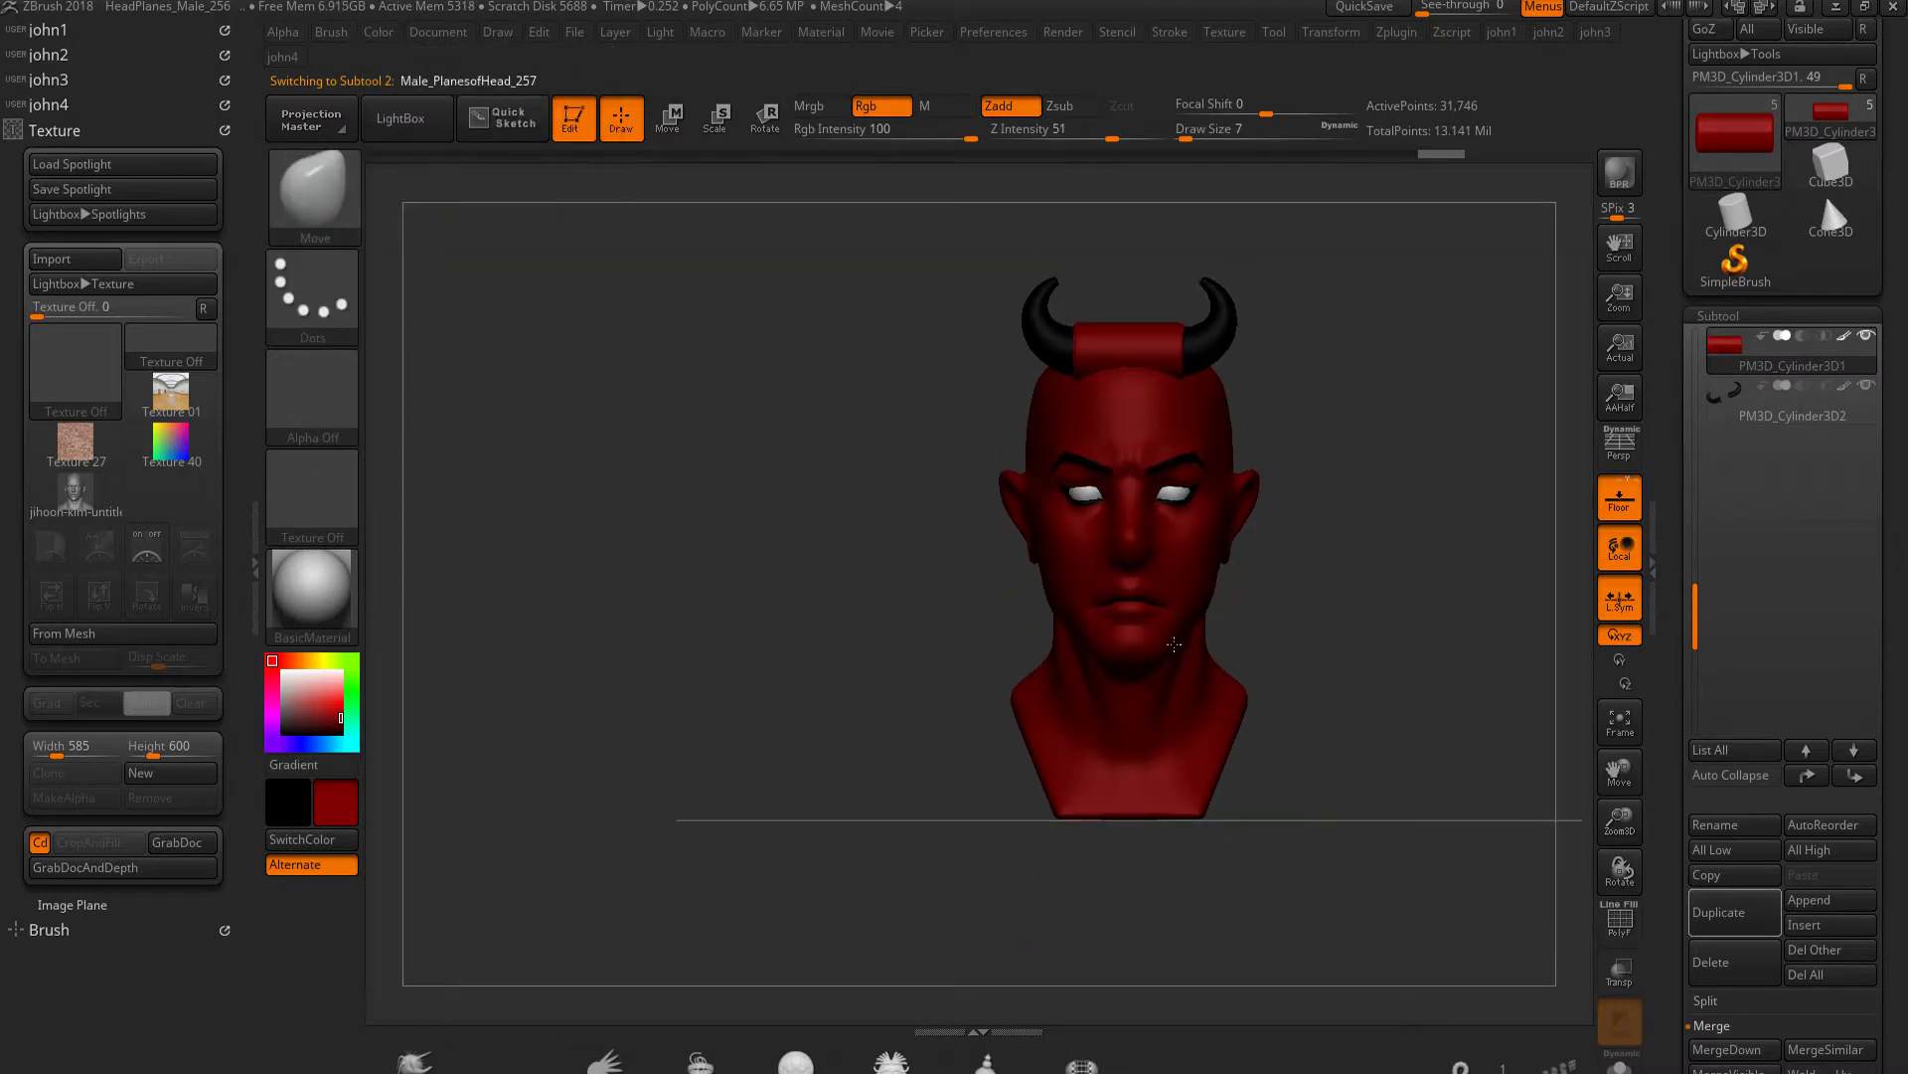
alt+click(1371, 647)
shift+drag(1279, 553, 1070, 628)
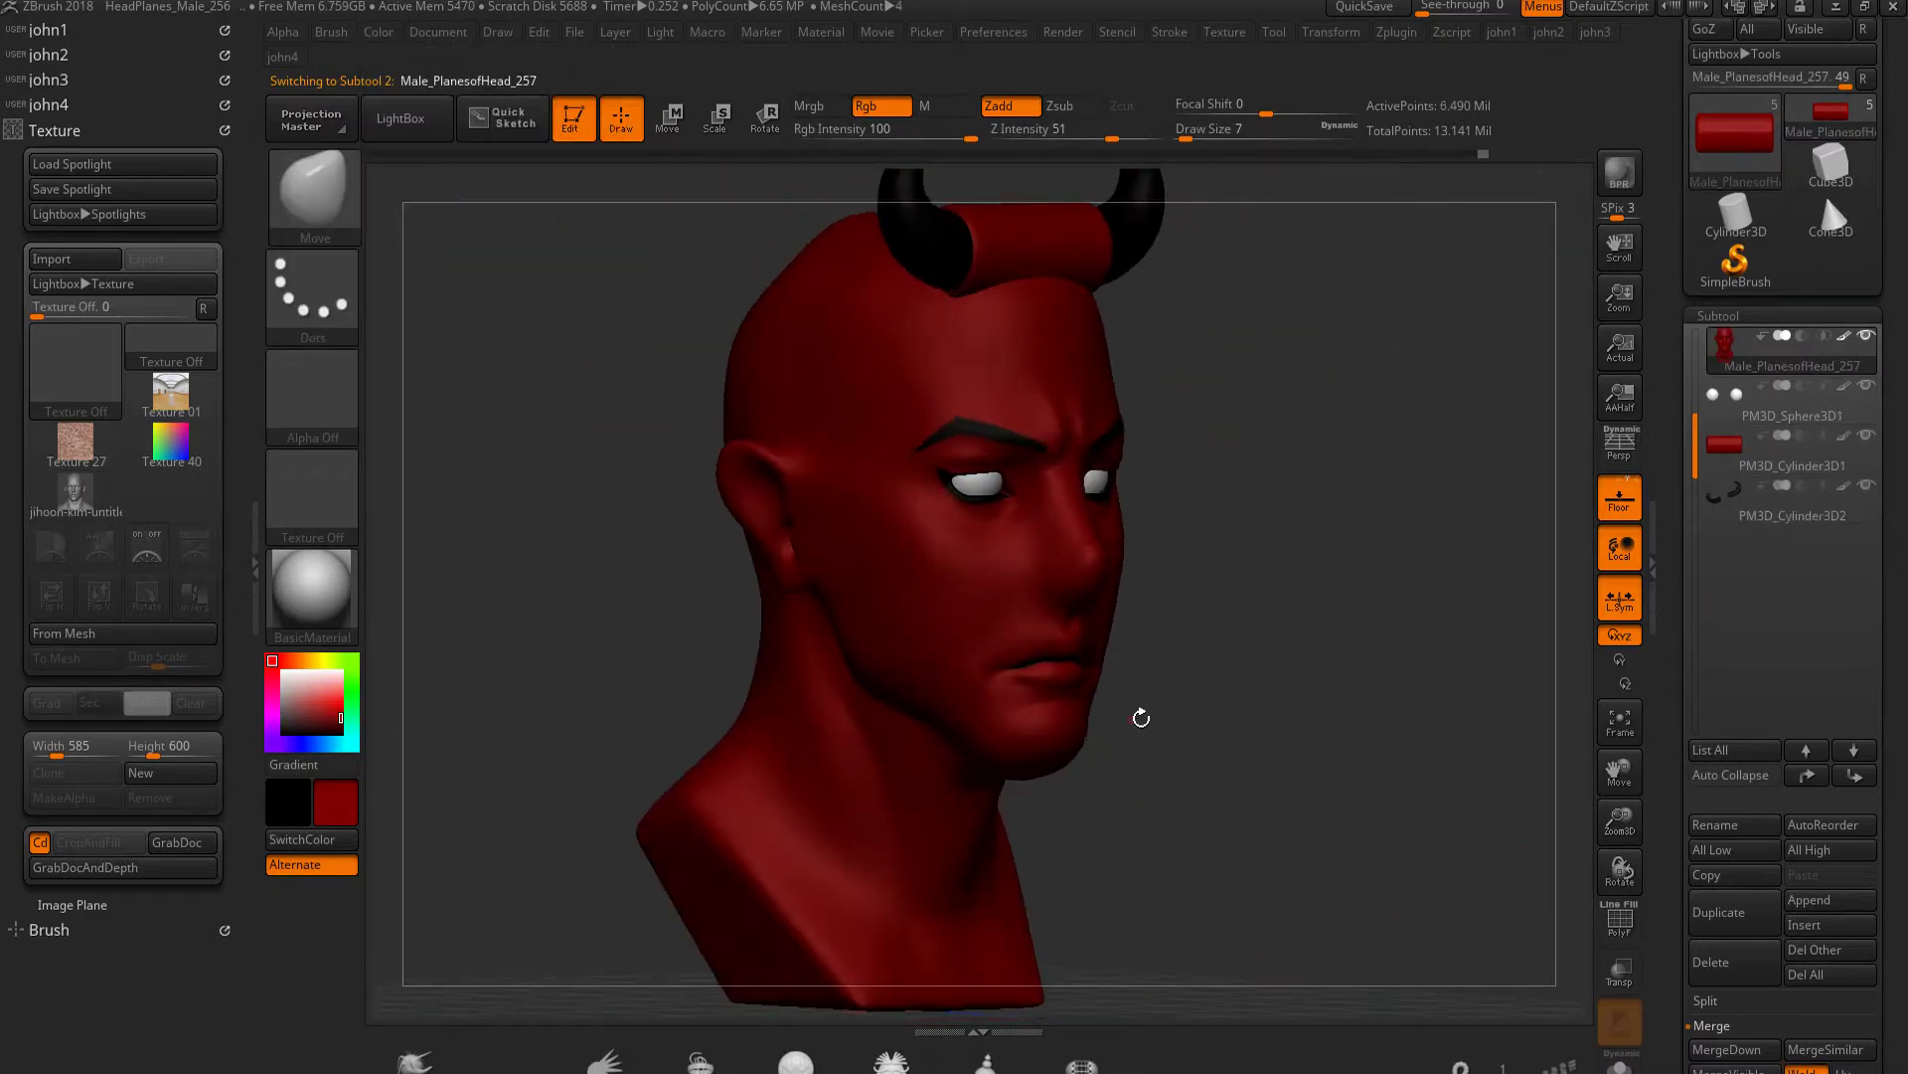
ctrl+right_drag(1070, 628, 1173, 517)
alt+click(1193, 407)
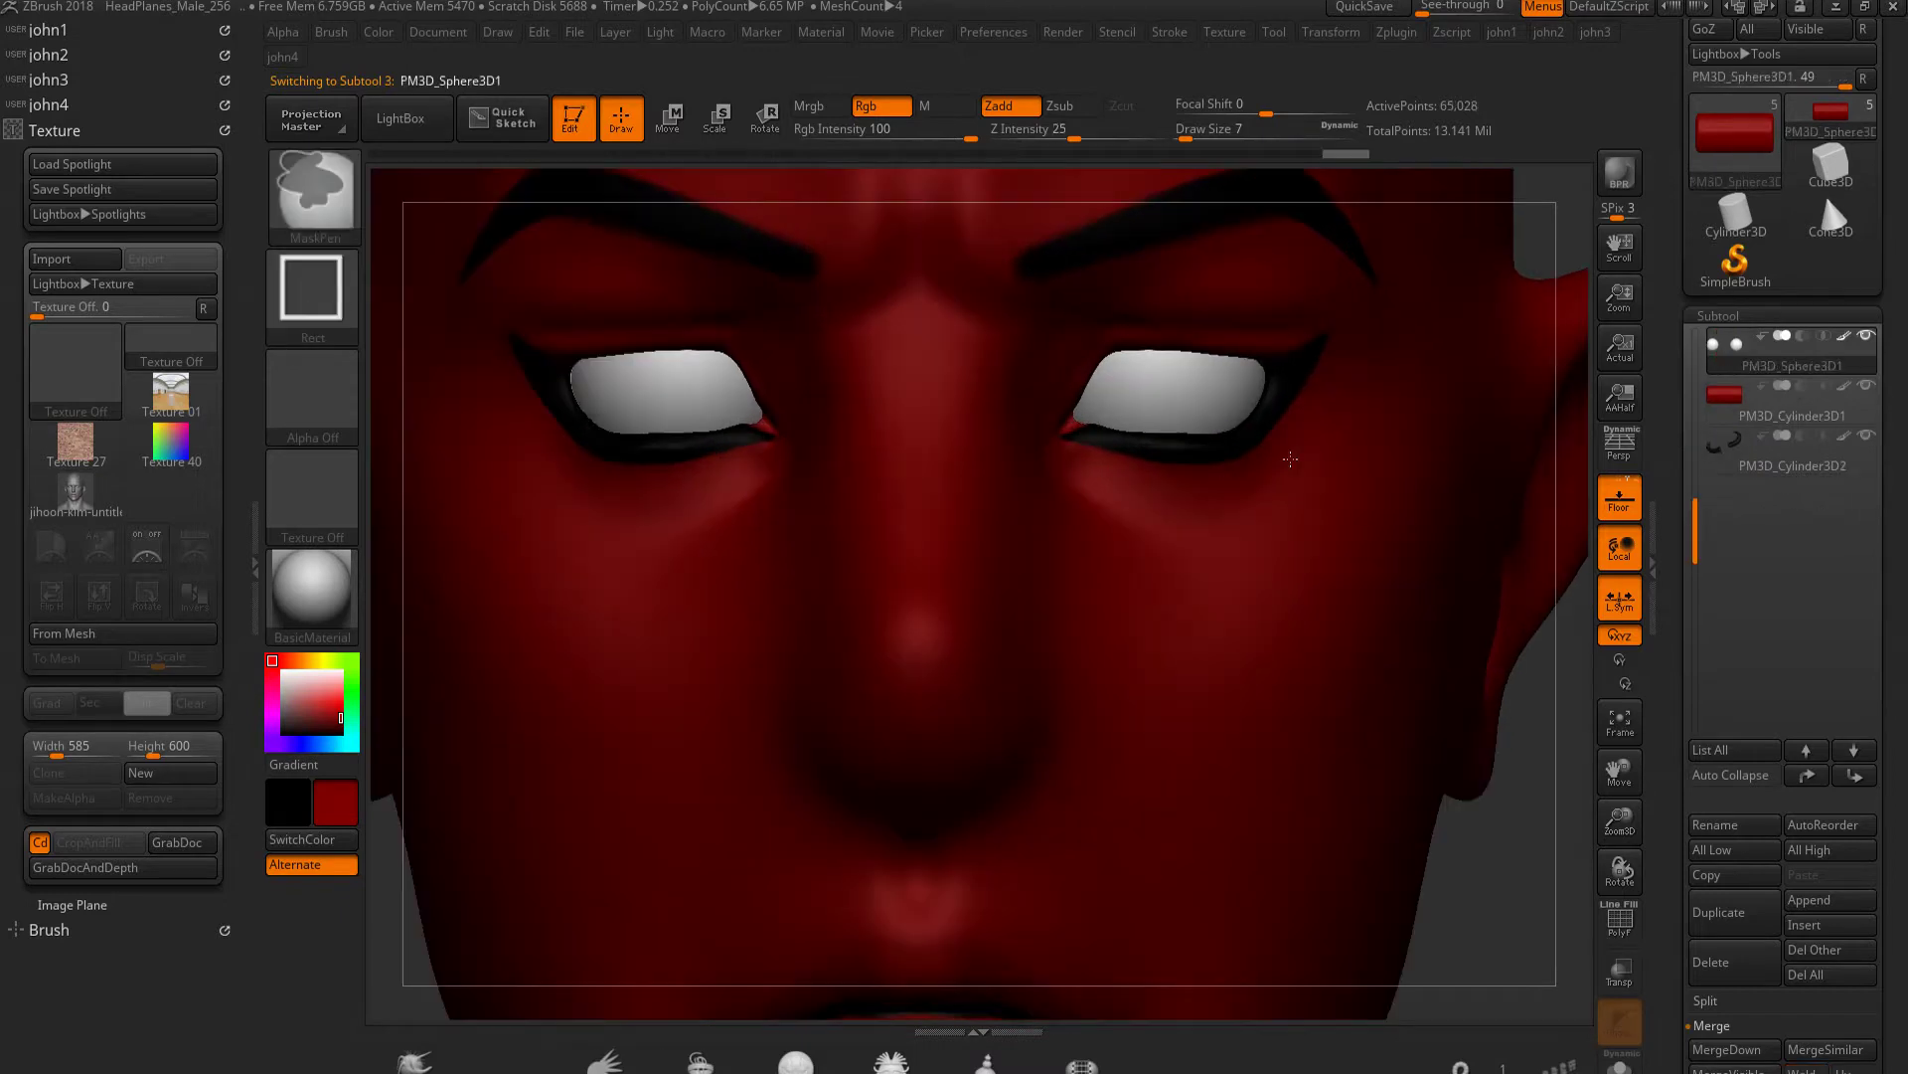
Paint grey irises with a darker outer ring onto both eyes
ctrl+right_drag(1193, 407, 1227, 456)
alt+right_drag(1138, 518, 1123, 475)
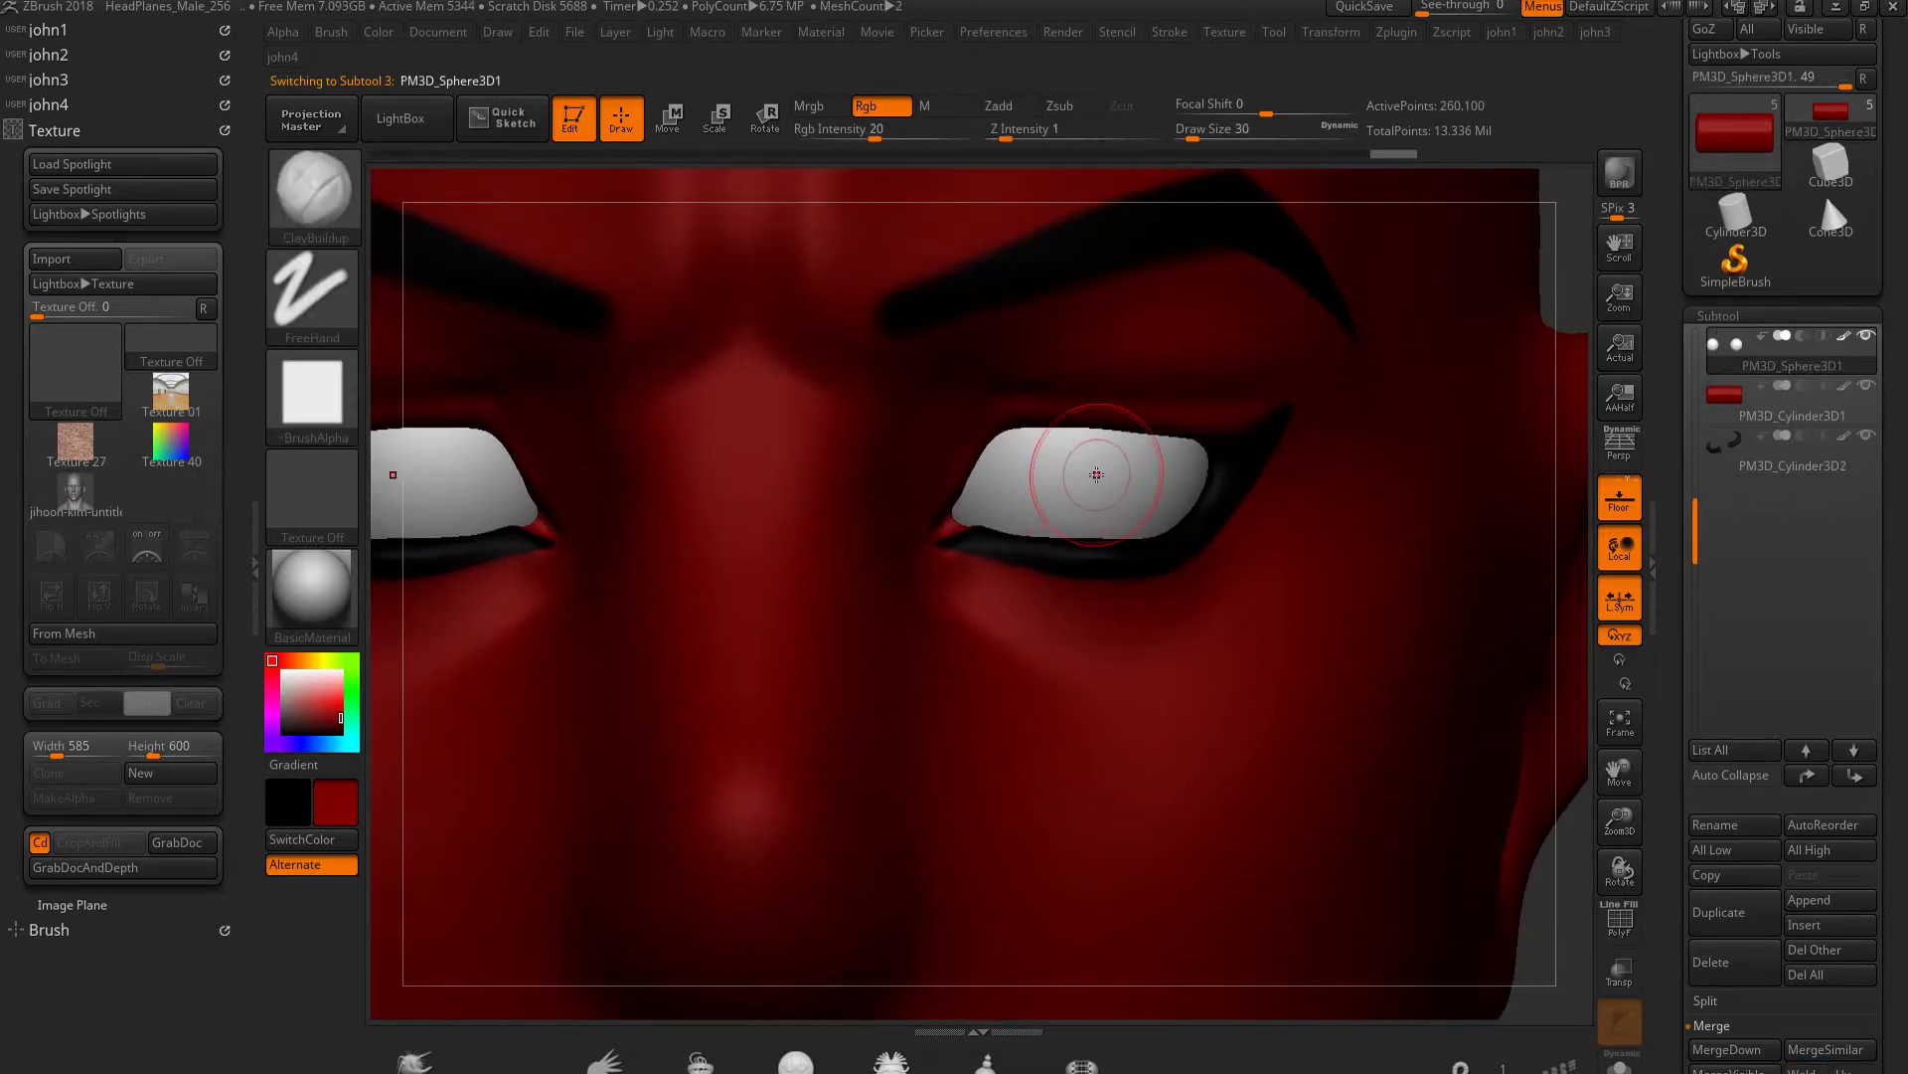
drag(1056, 486, 1091, 469)
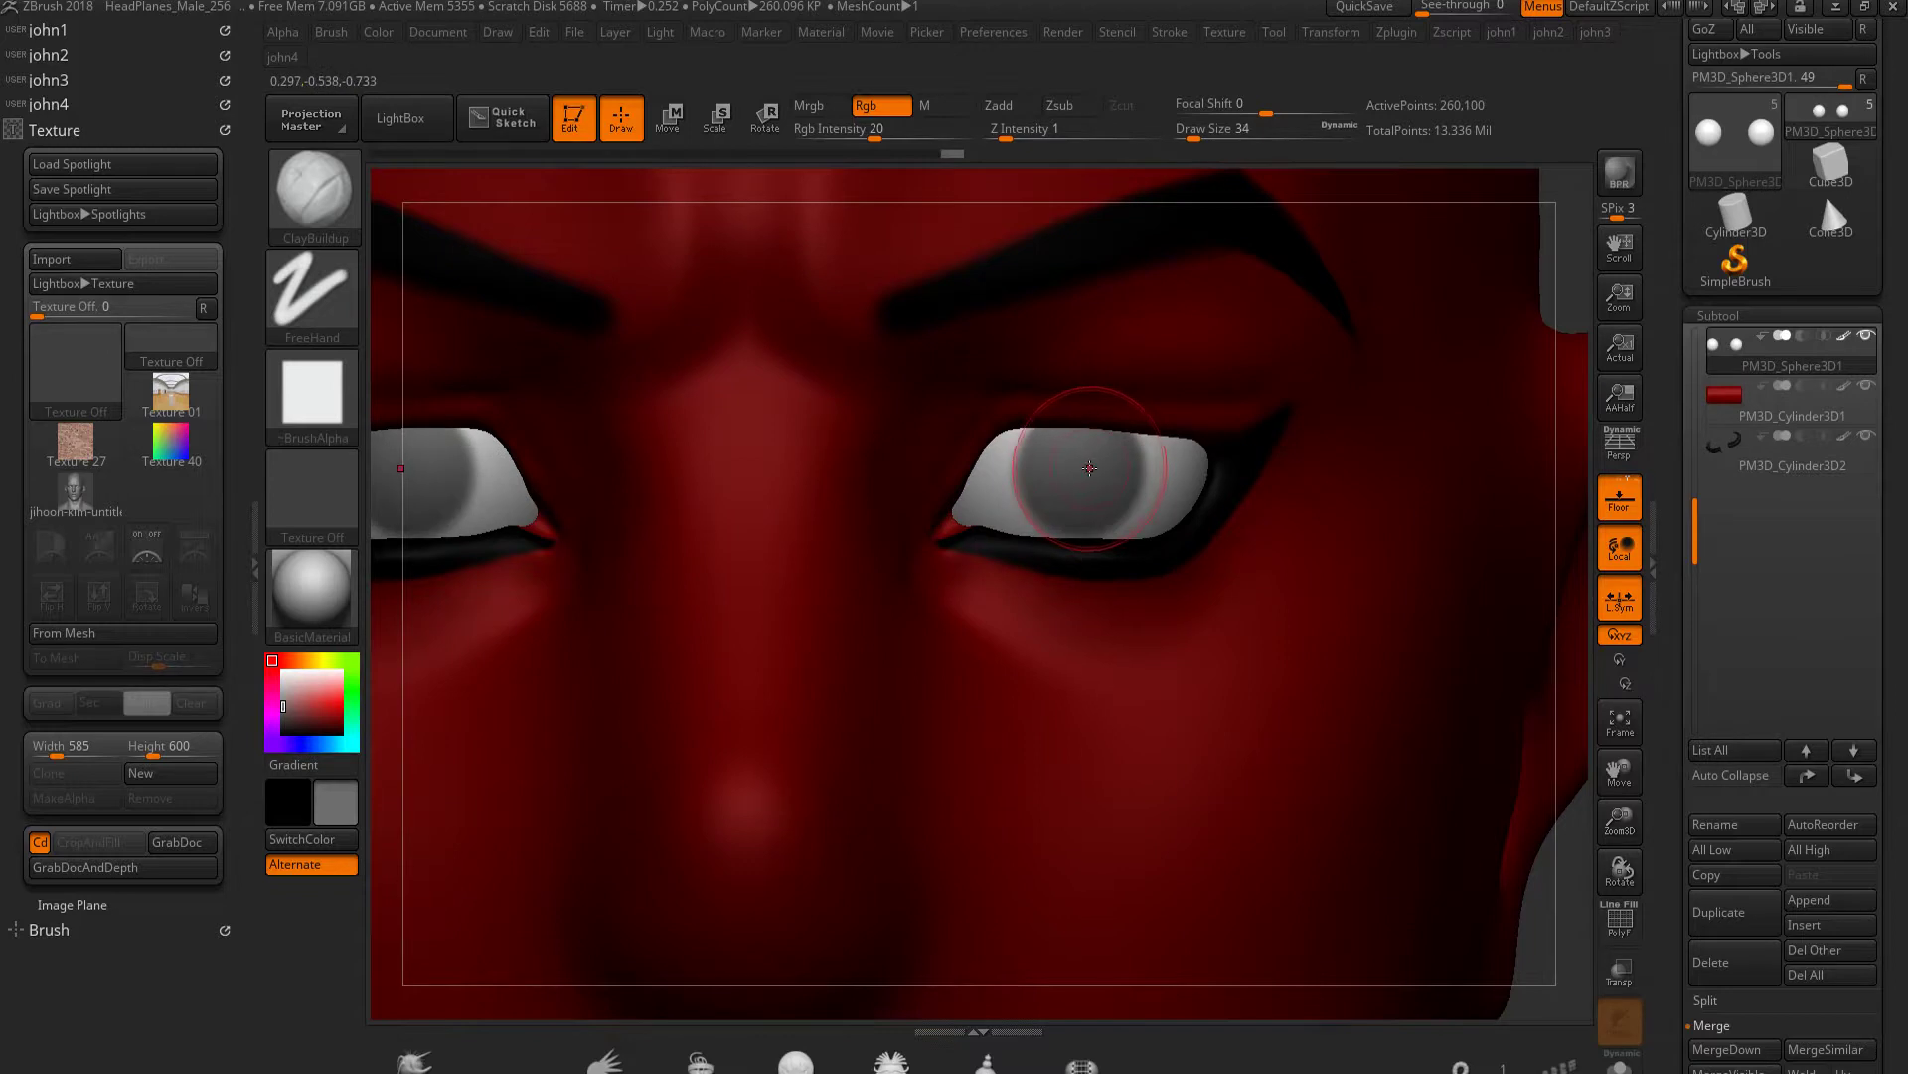
key(f)
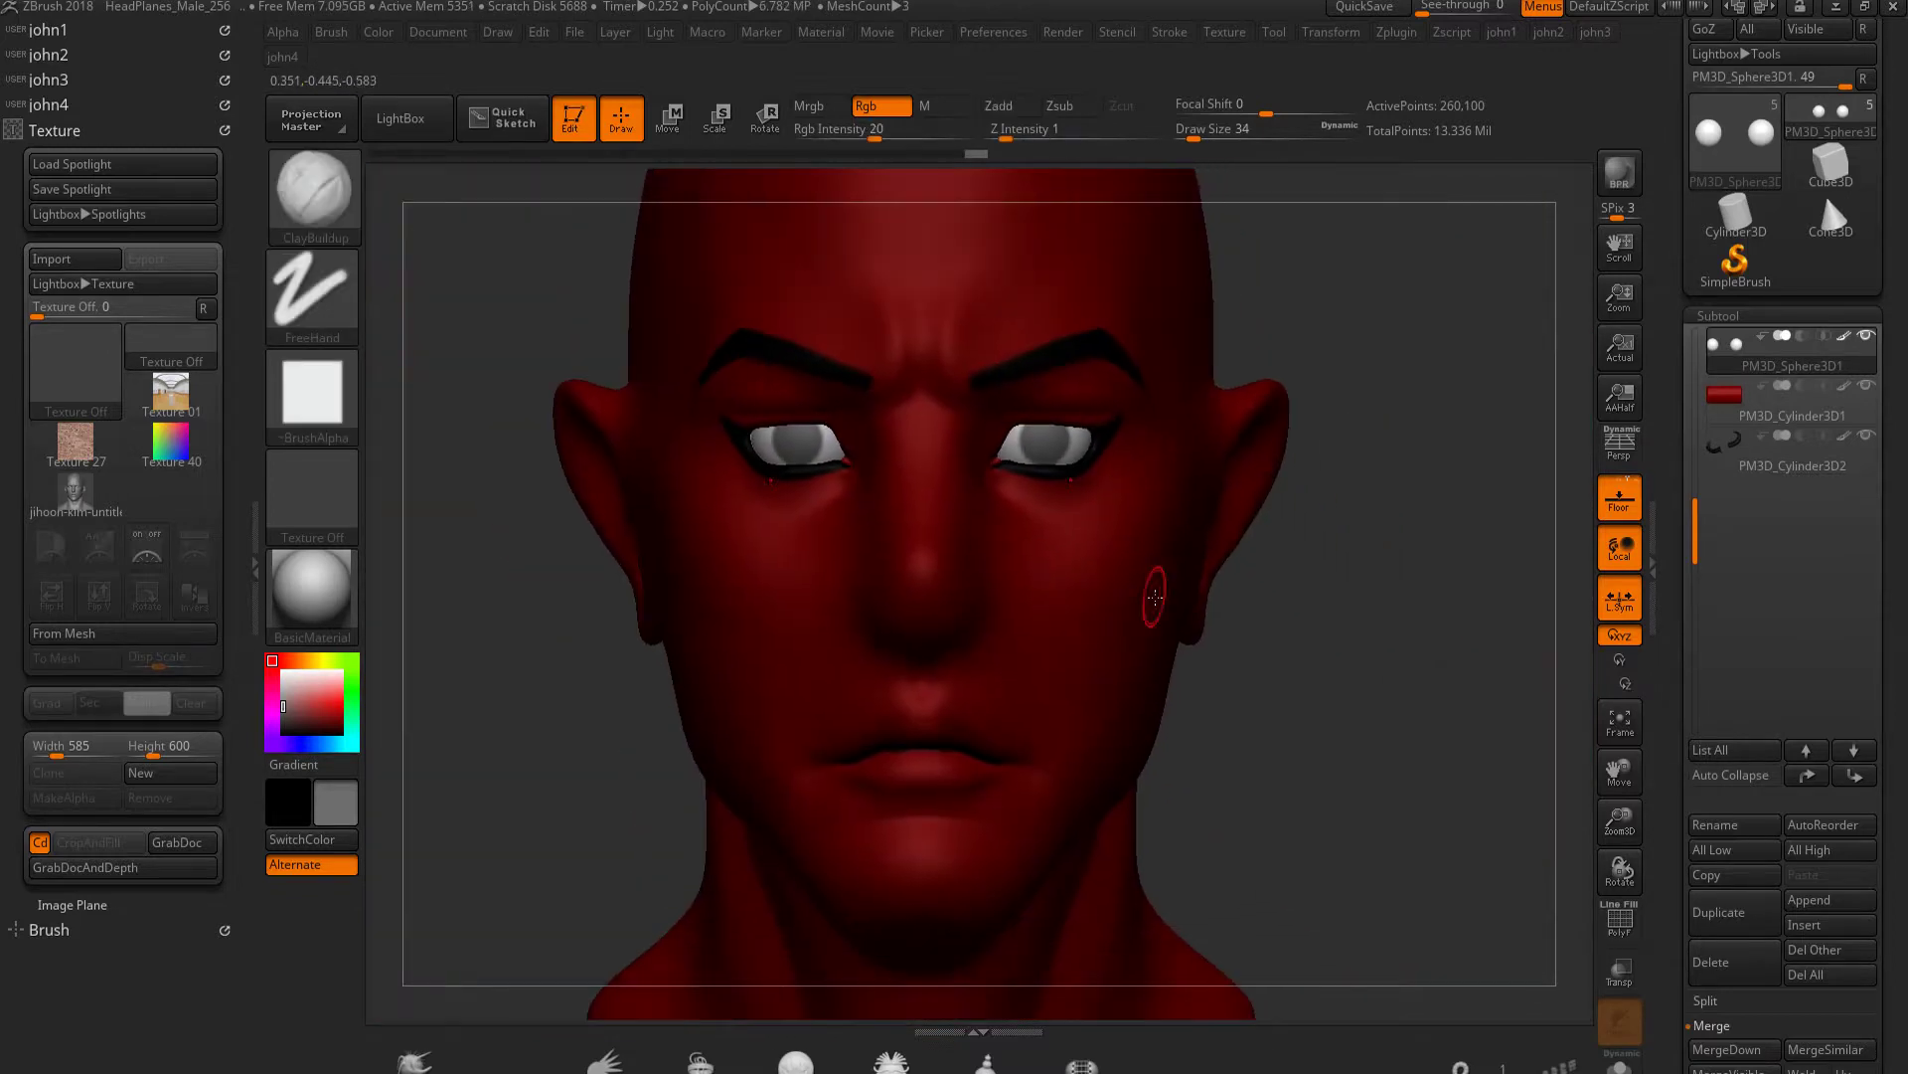
ctrl+right_drag(1271, 496, 1139, 530)
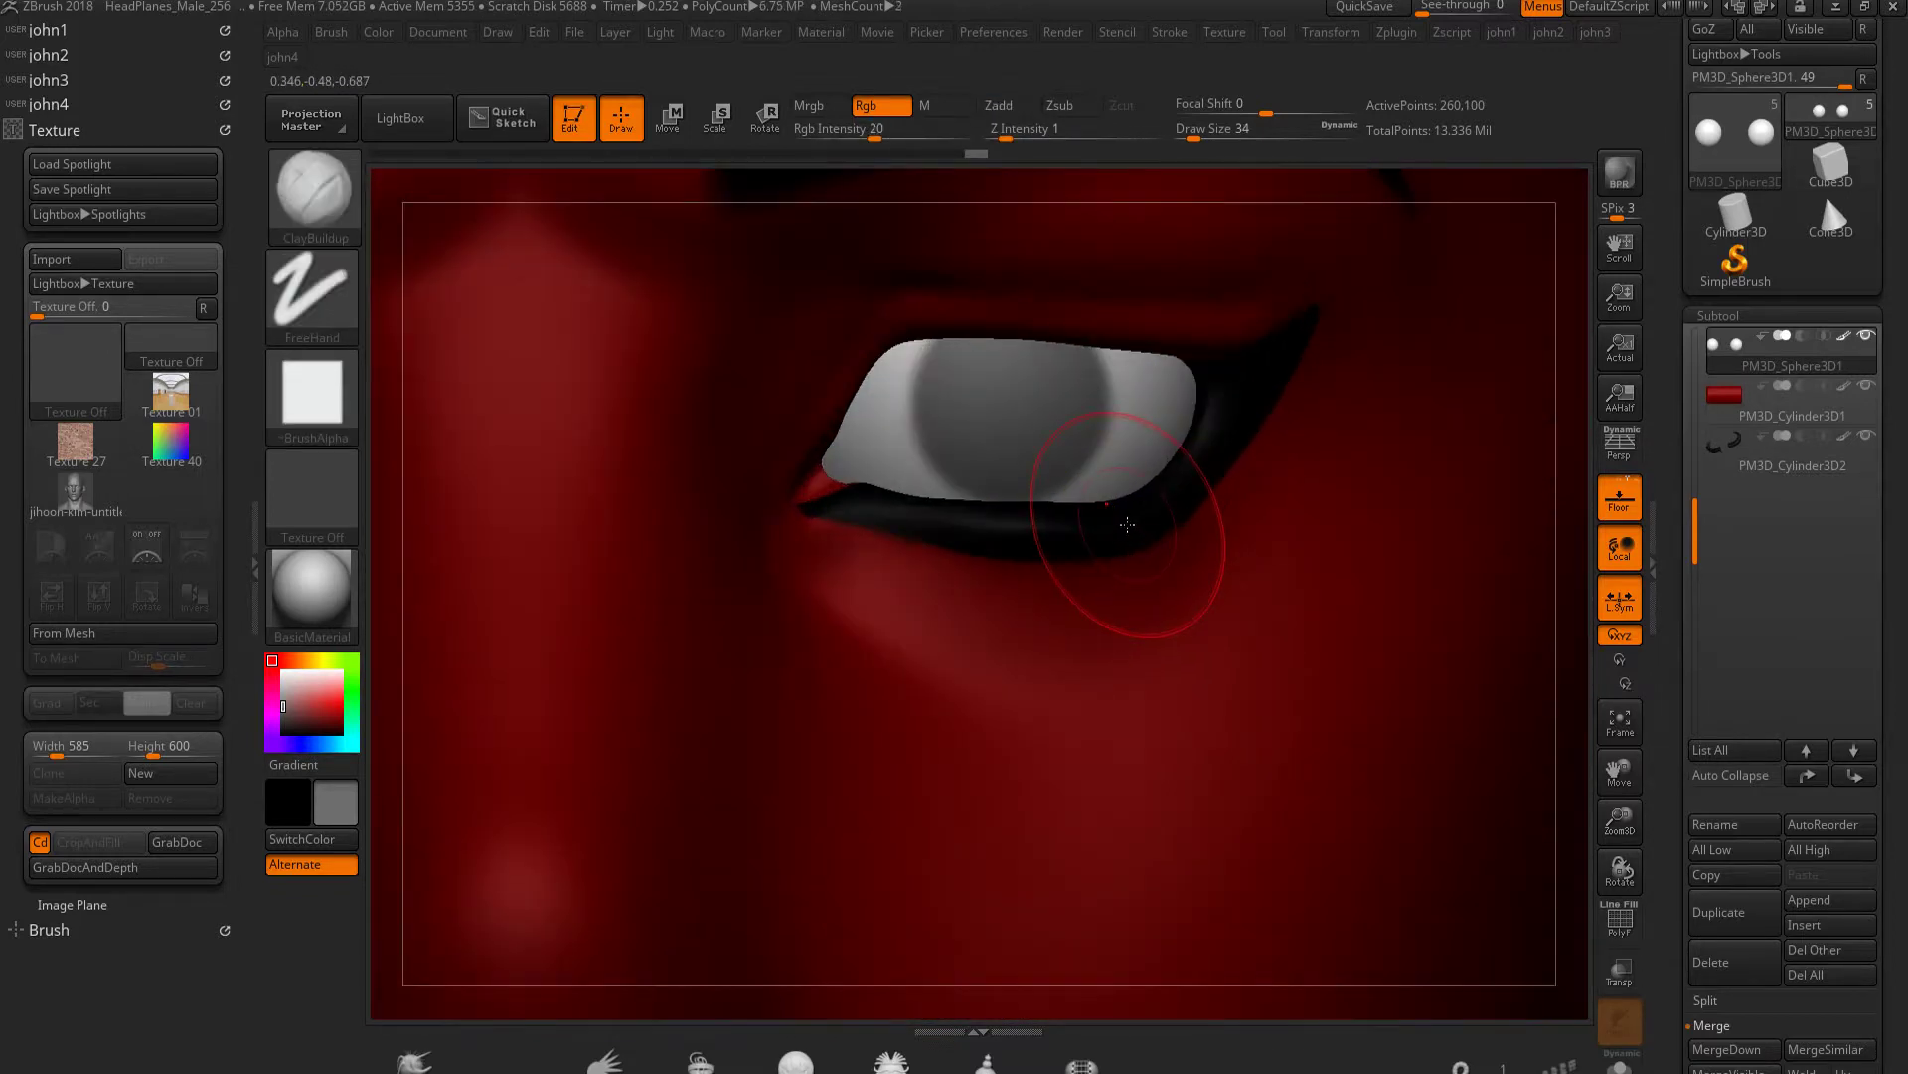
mouse_move(872, 426)
ctrl+mouse_down()
mouse_move(988, 426)
mouse_move(1004, 403)
ctrl+mouse_up()
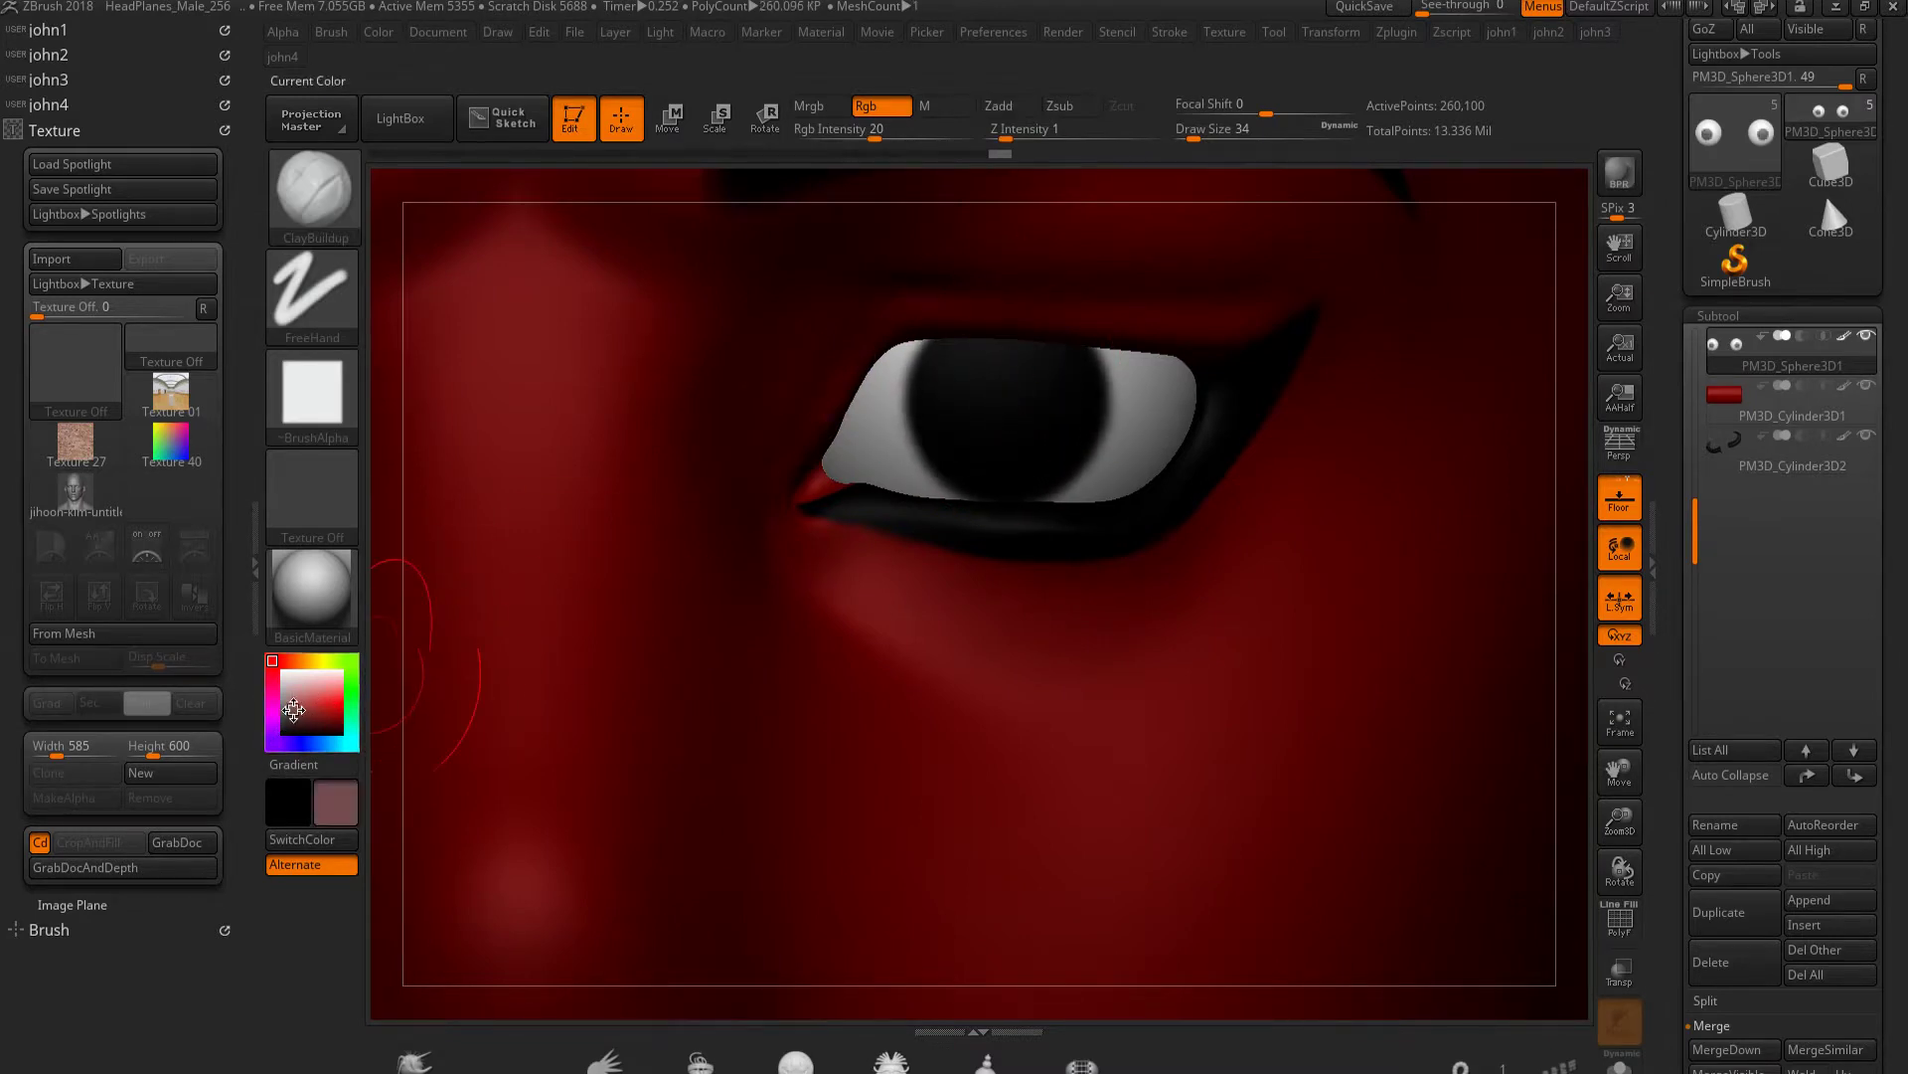
key(bracketleft)
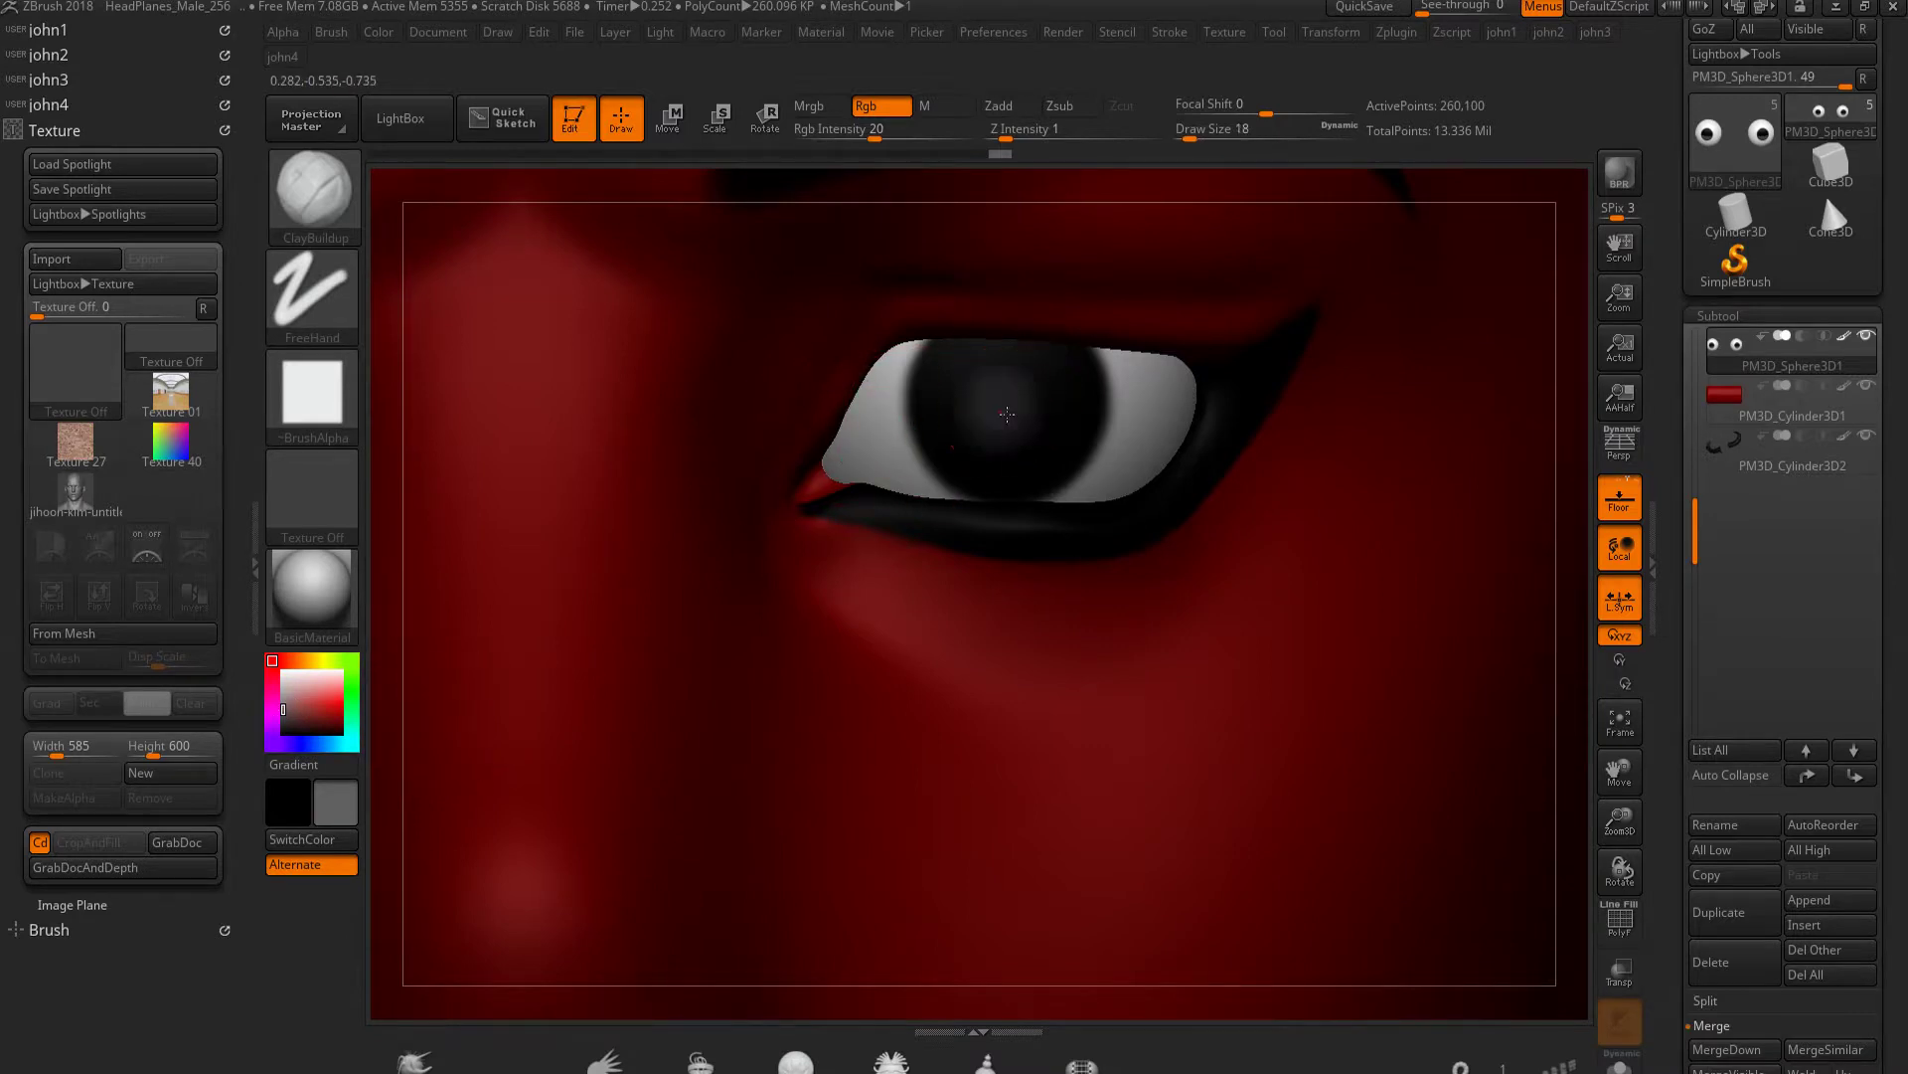
alt+drag(1007, 413, 1005, 401)
key(bracketright)
key(bracketright)
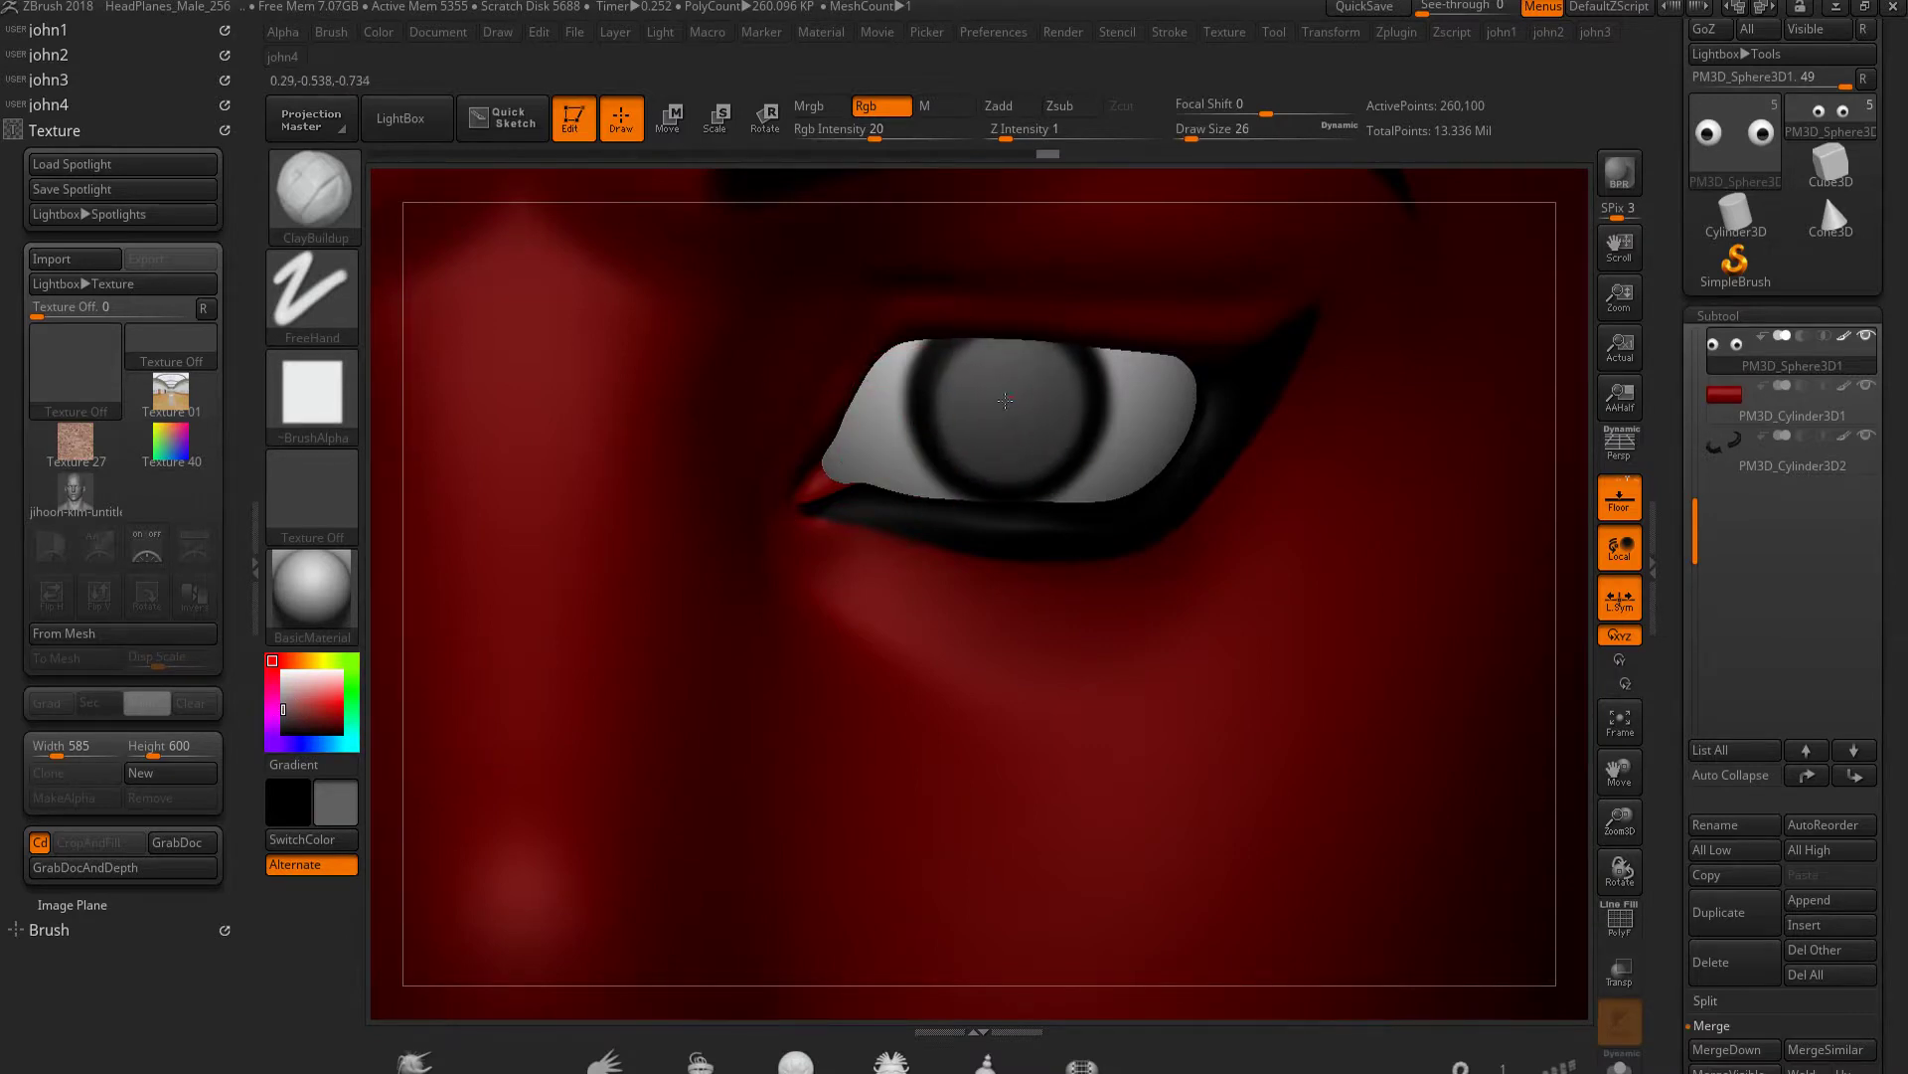
drag(990, 399, 960, 386)
Pick a darker grey for the pupils, then make the head the active subtool in profile view
click(283, 727)
key(bracketleft)
key(bracketleft)
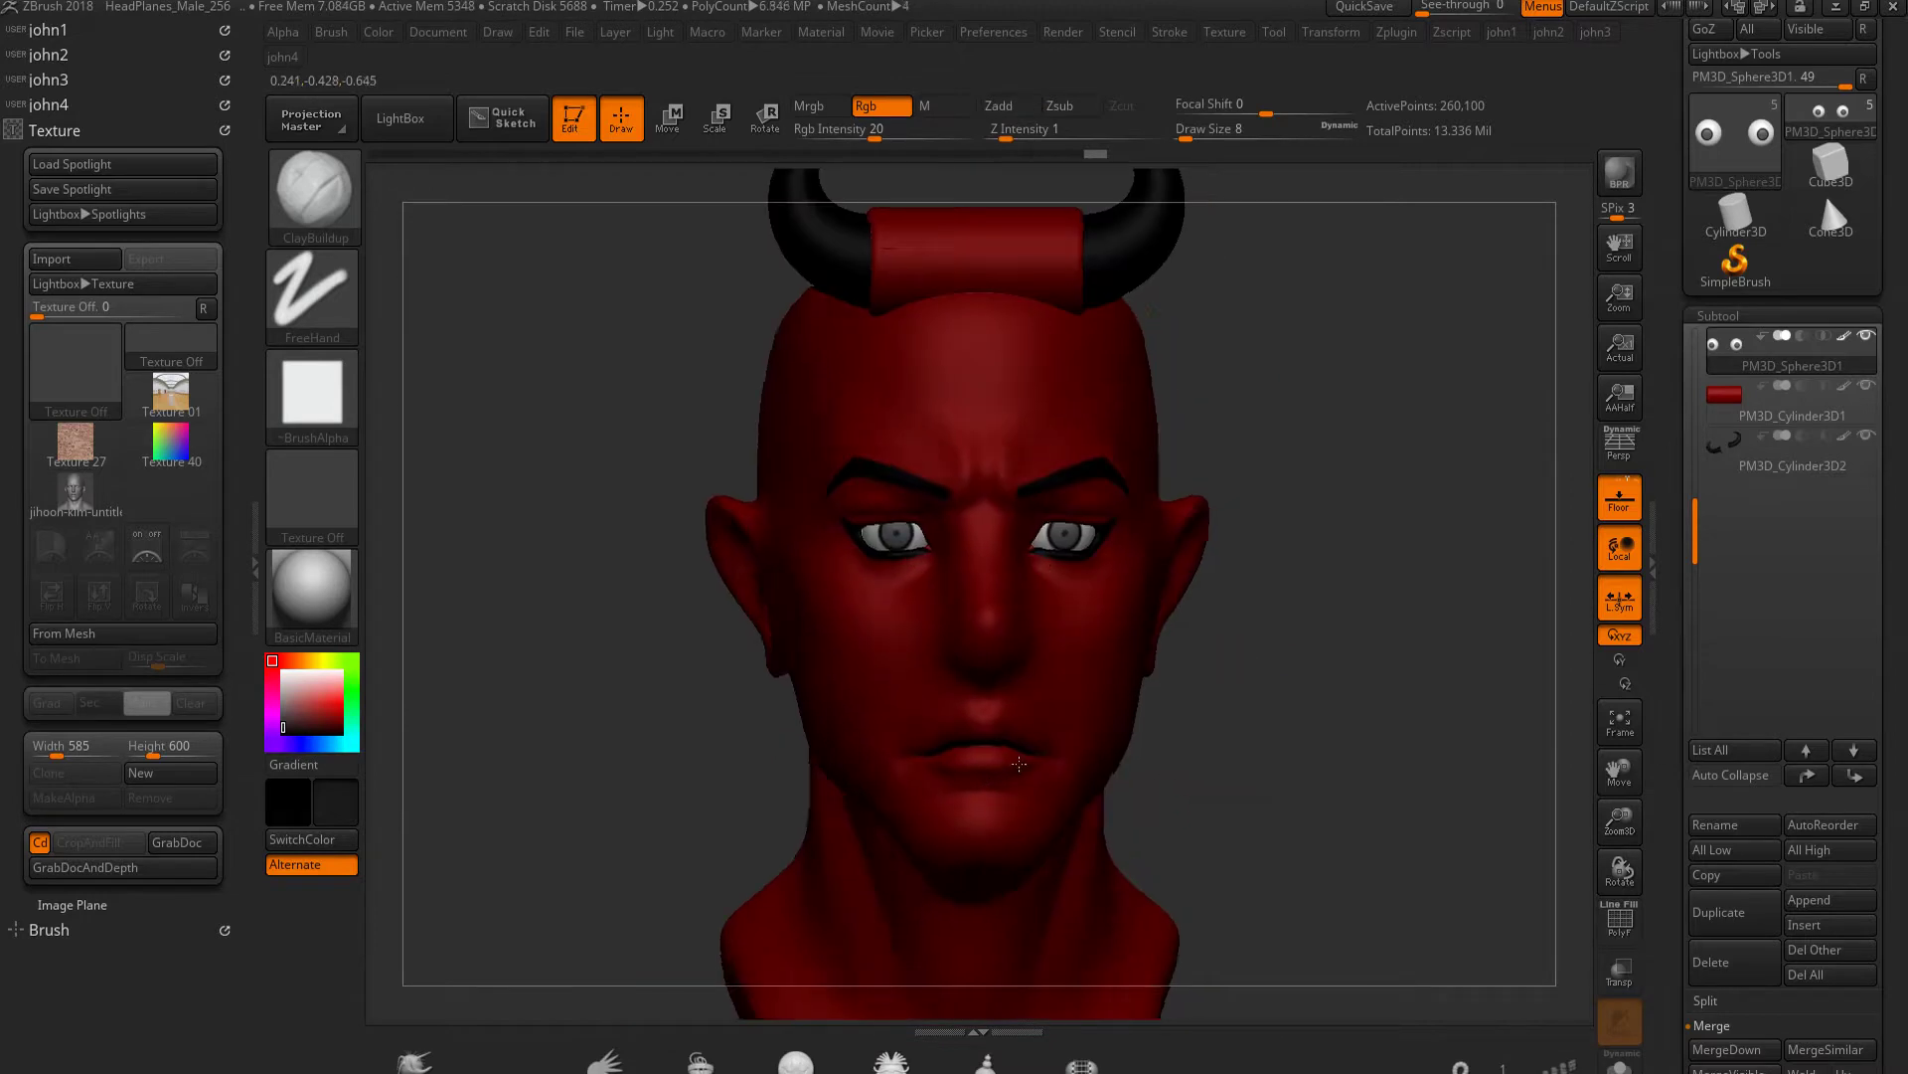
mouse_move(1180, 786)
mouse_down()
mouse_move(1152, 706)
mouse_move(1245, 686)
mouse_up()
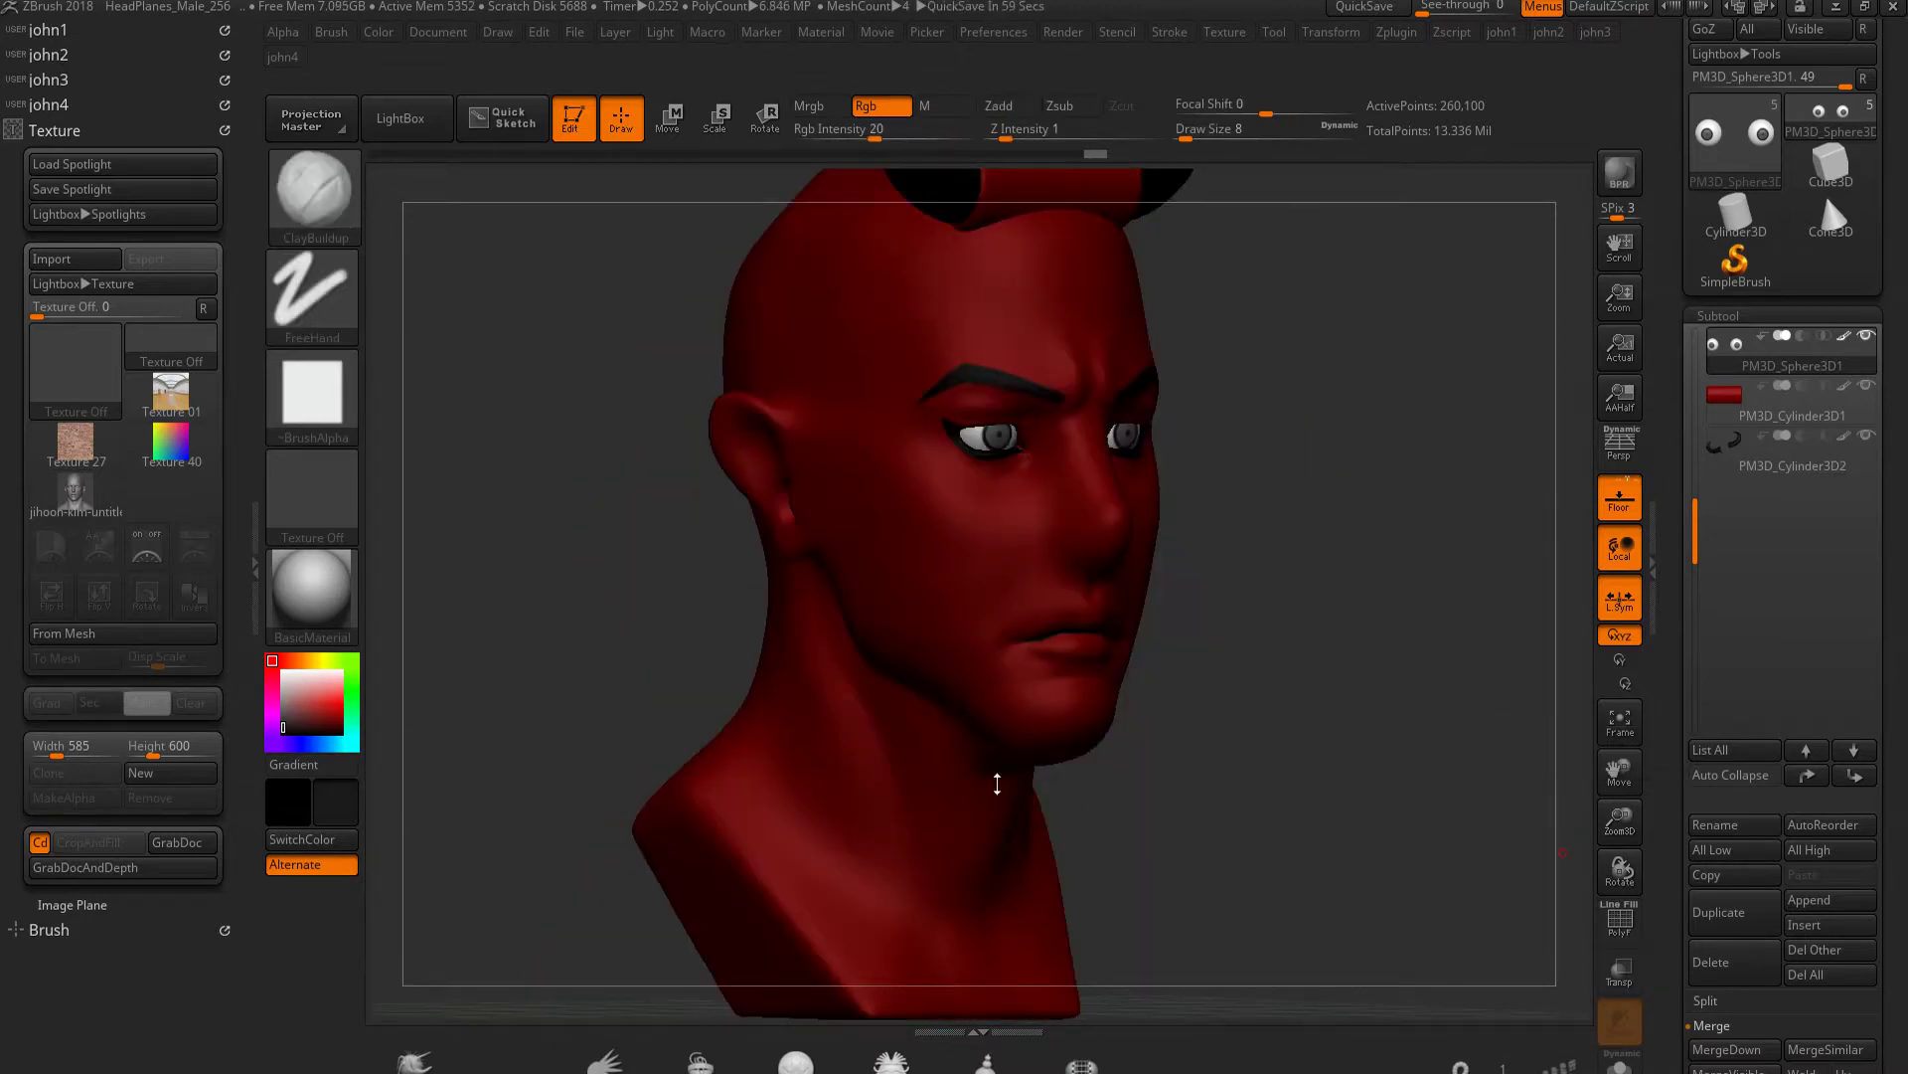
alt+click(1001, 797)
mouse_move(1001, 796)
mouse_down()
mouse_move(1121, 554)
mouse_move(1136, 641)
mouse_up()
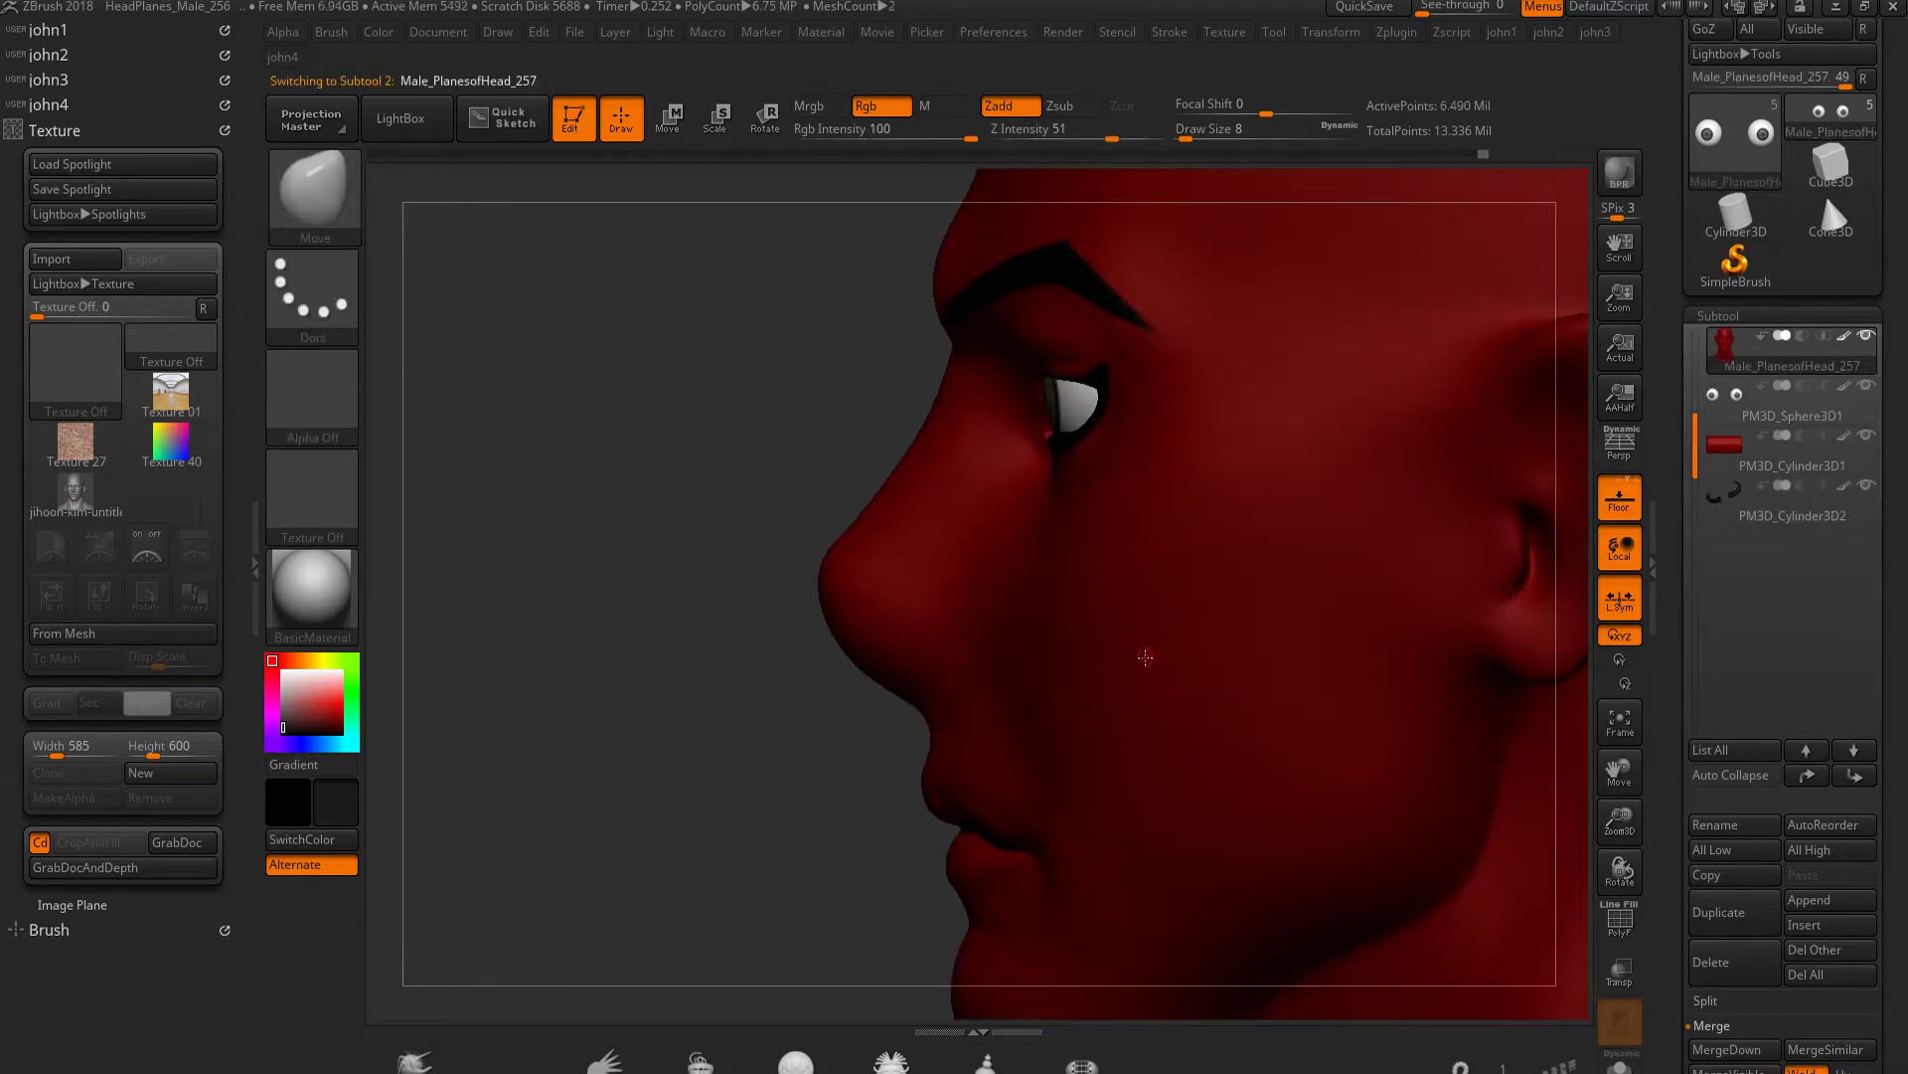
key(bracketright)
key(bracketright)
key(bracketright)
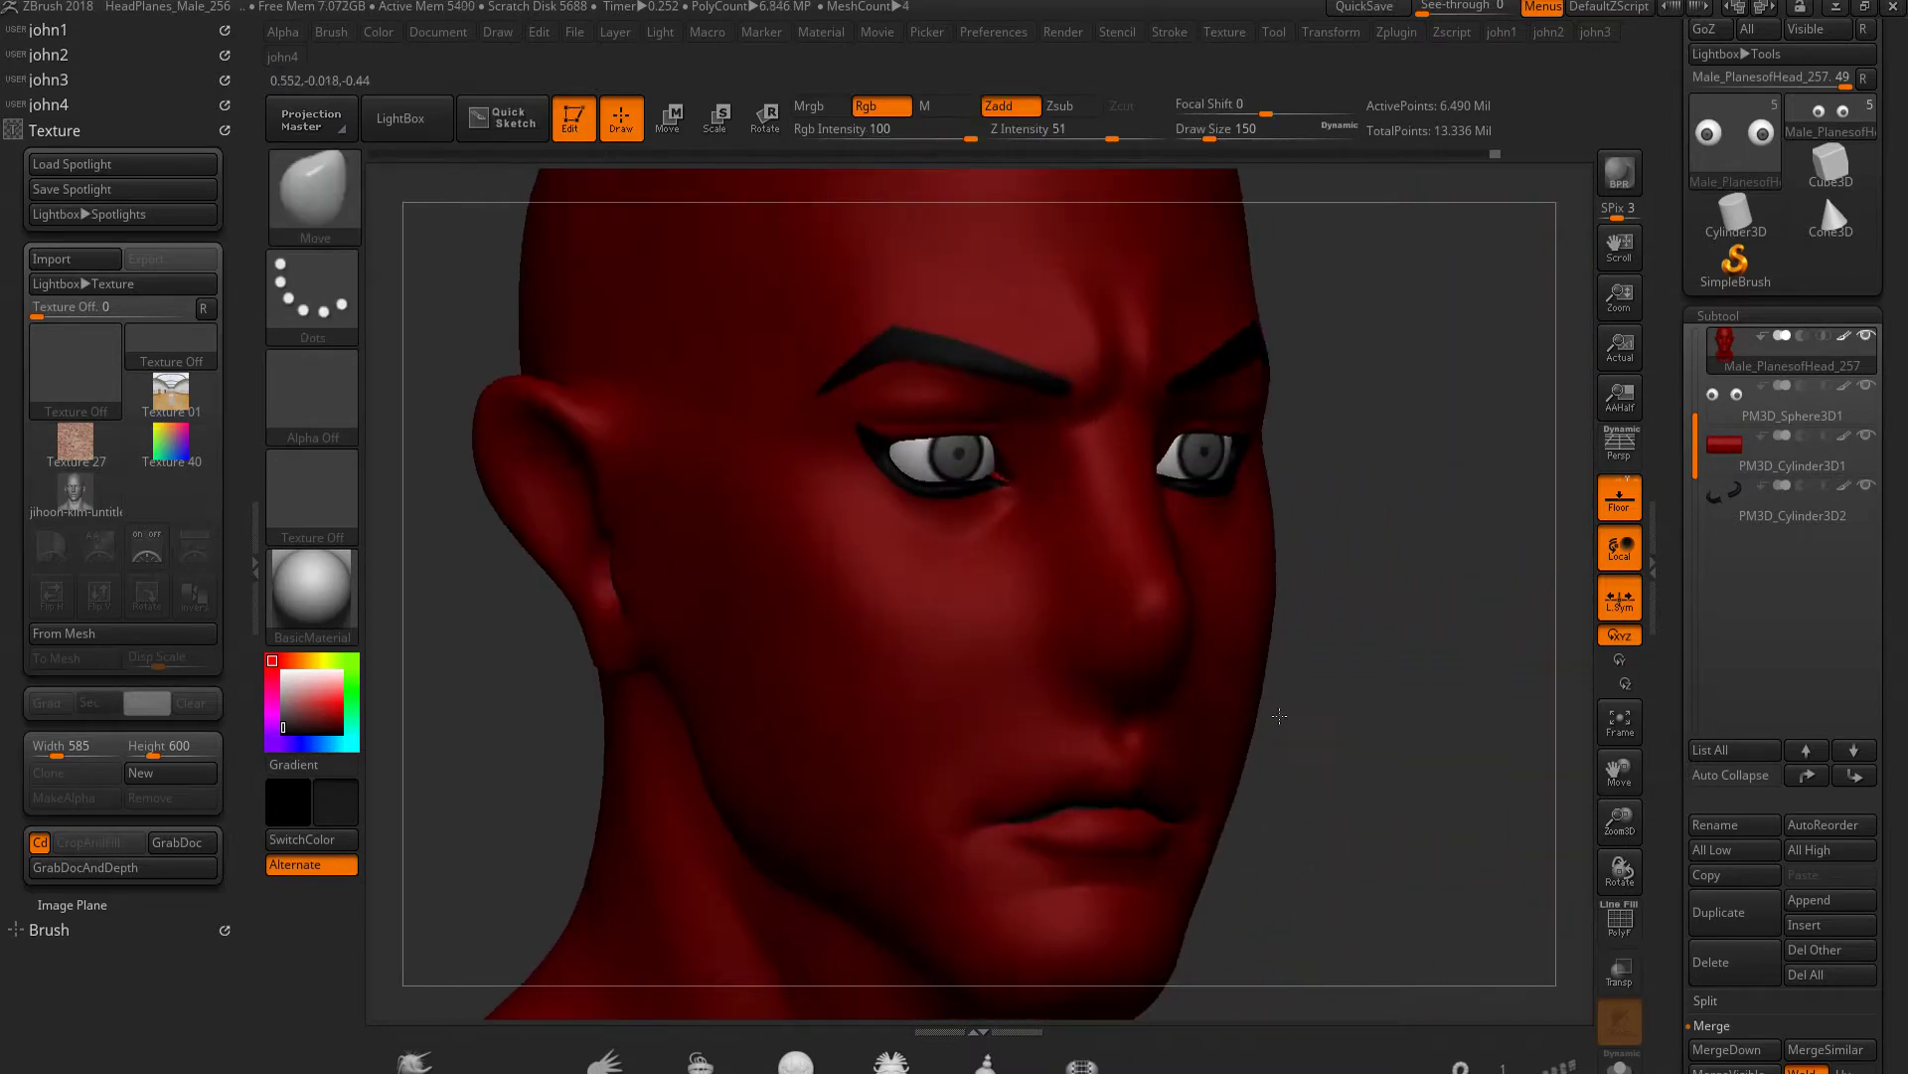
drag(1202, 730, 1270, 796)
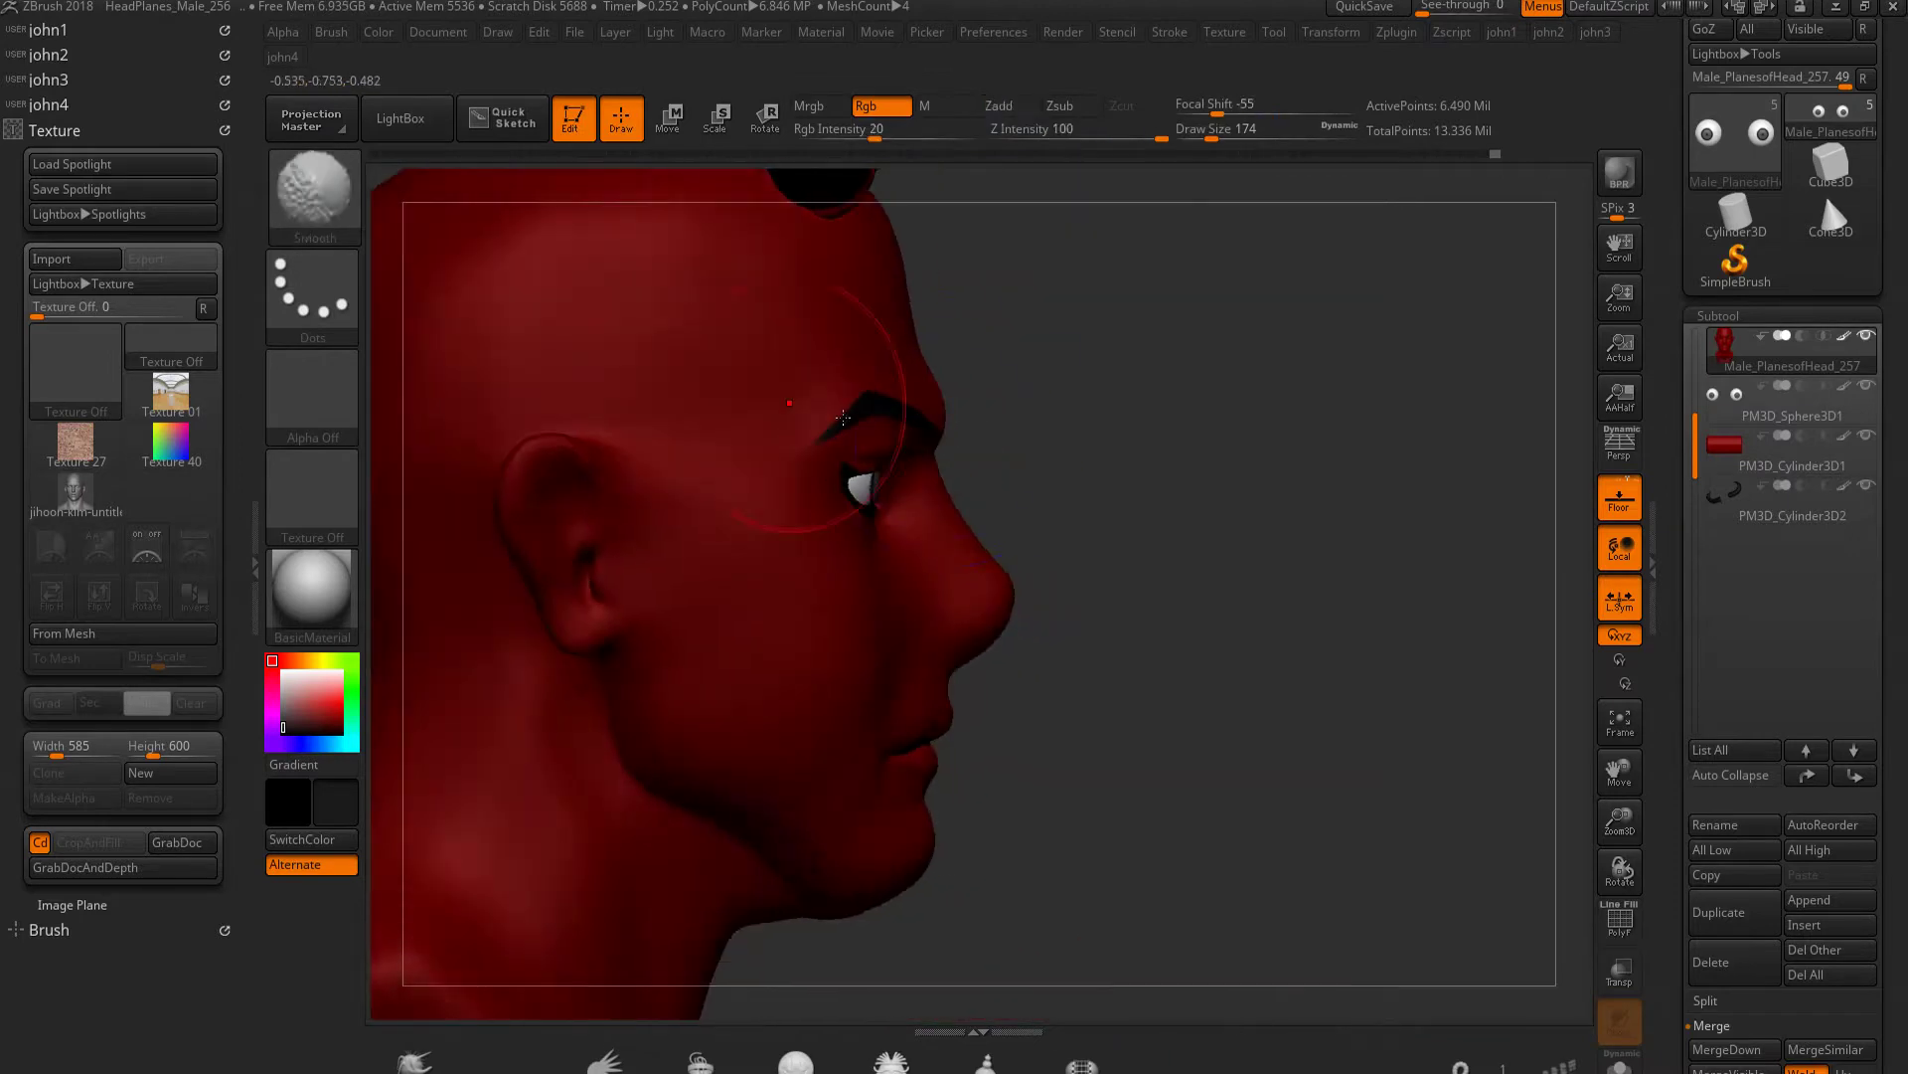
key(bracketleft)
key(bracketleft)
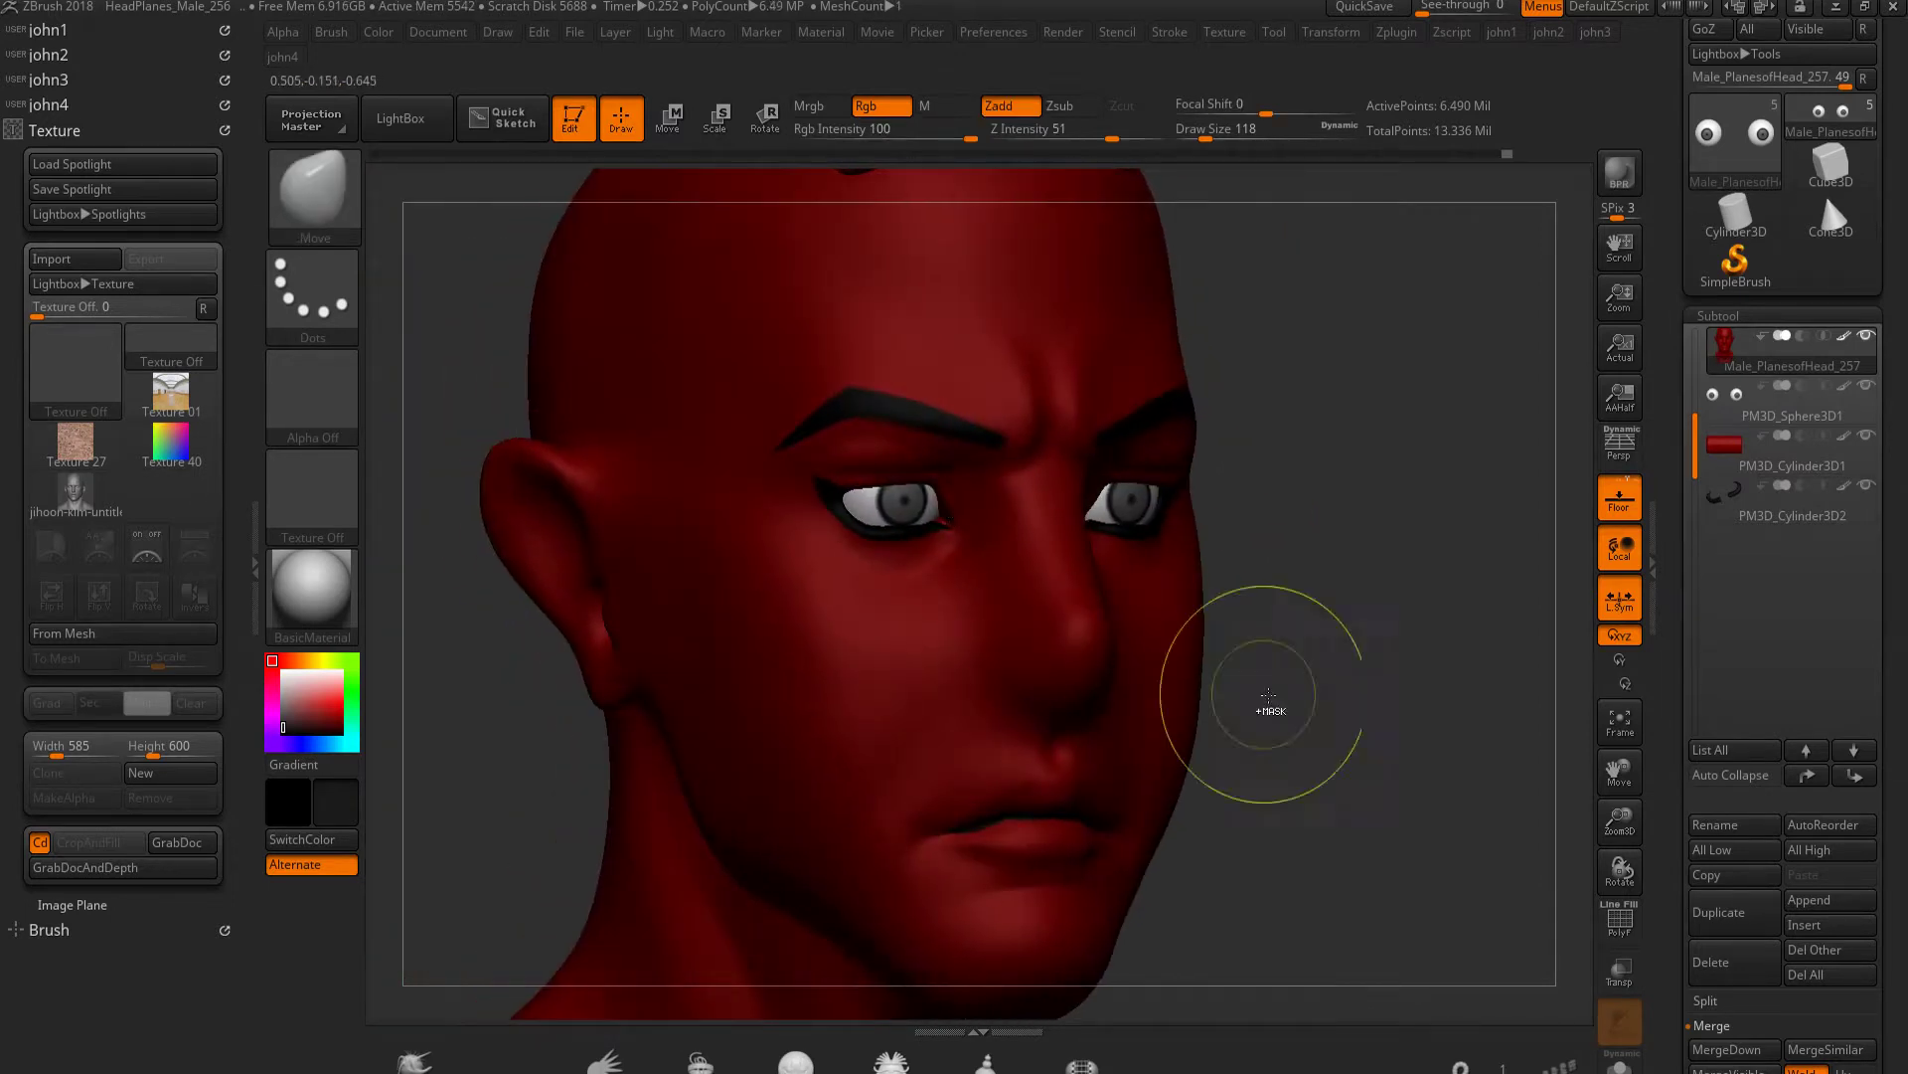
key(ctrl)
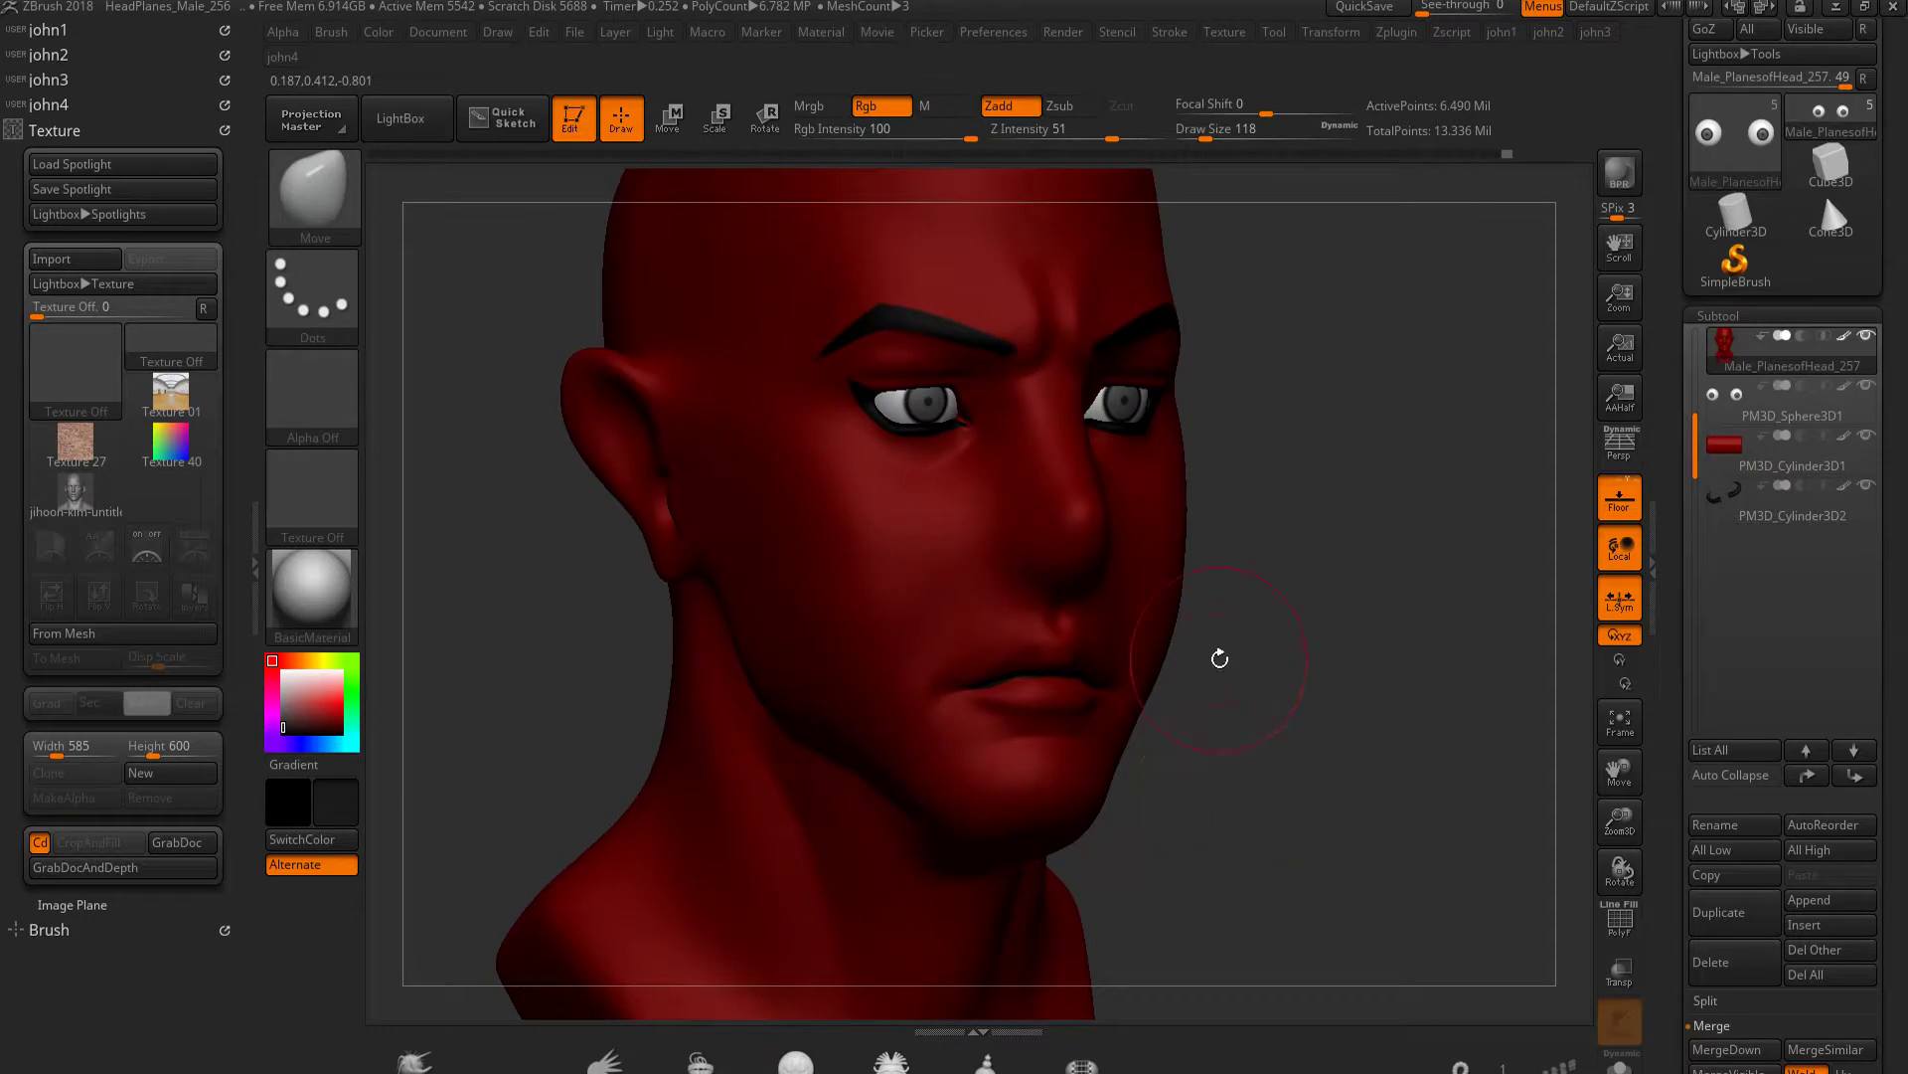
drag(1215, 609, 1252, 706)
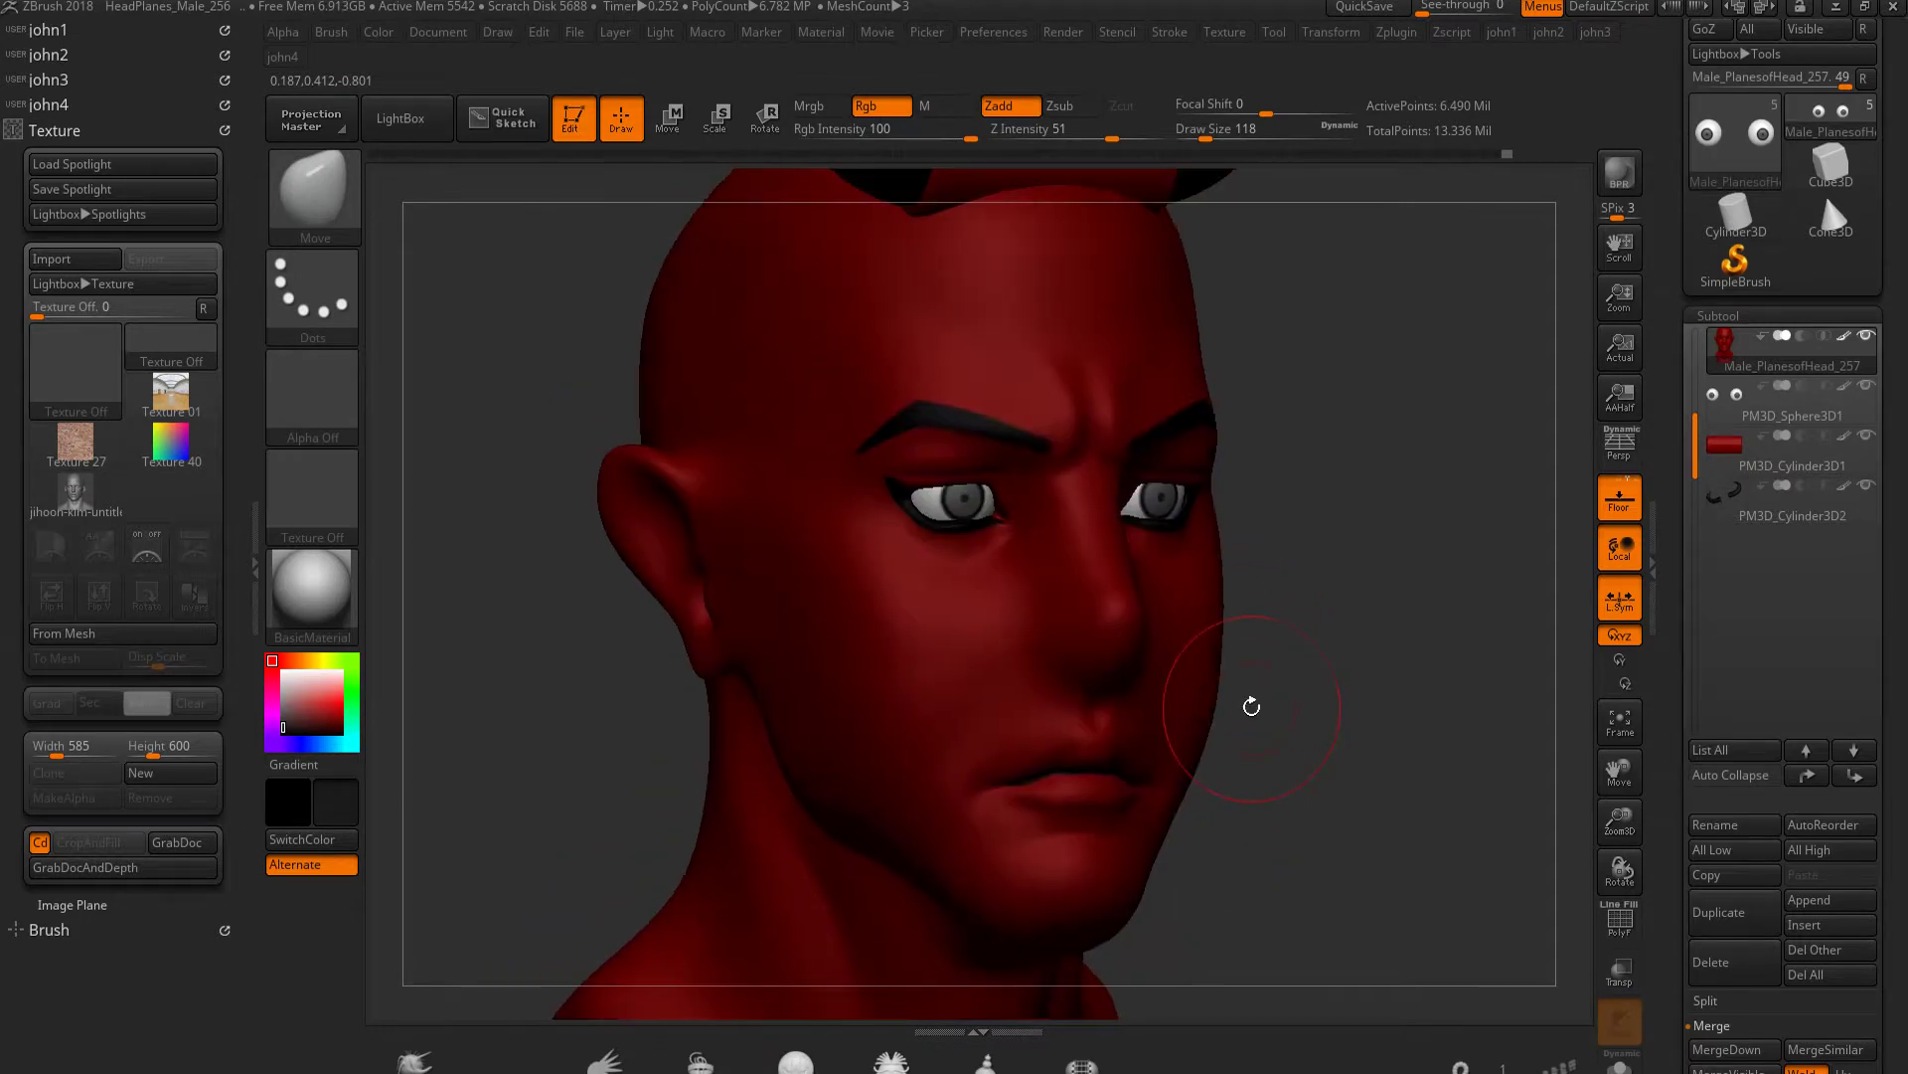
mouse_move(1103, 693)
right_down()
mouse_move(1257, 609)
mouse_move(1342, 608)
right_up()
mouse_move(1224, 746)
right_down()
mouse_move(1293, 733)
mouse_move(1235, 660)
right_up()
key(f)
mouse_move(1222, 779)
right_down()
mouse_move(1315, 862)
mouse_move(1170, 779)
mouse_move(1221, 726)
mouse_move(1150, 639)
mouse_move(1244, 788)
mouse_move(1169, 808)
mouse_move(1124, 785)
mouse_move(1076, 463)
mouse_move(1099, 534)
mouse_move(994, 604)
right_up()
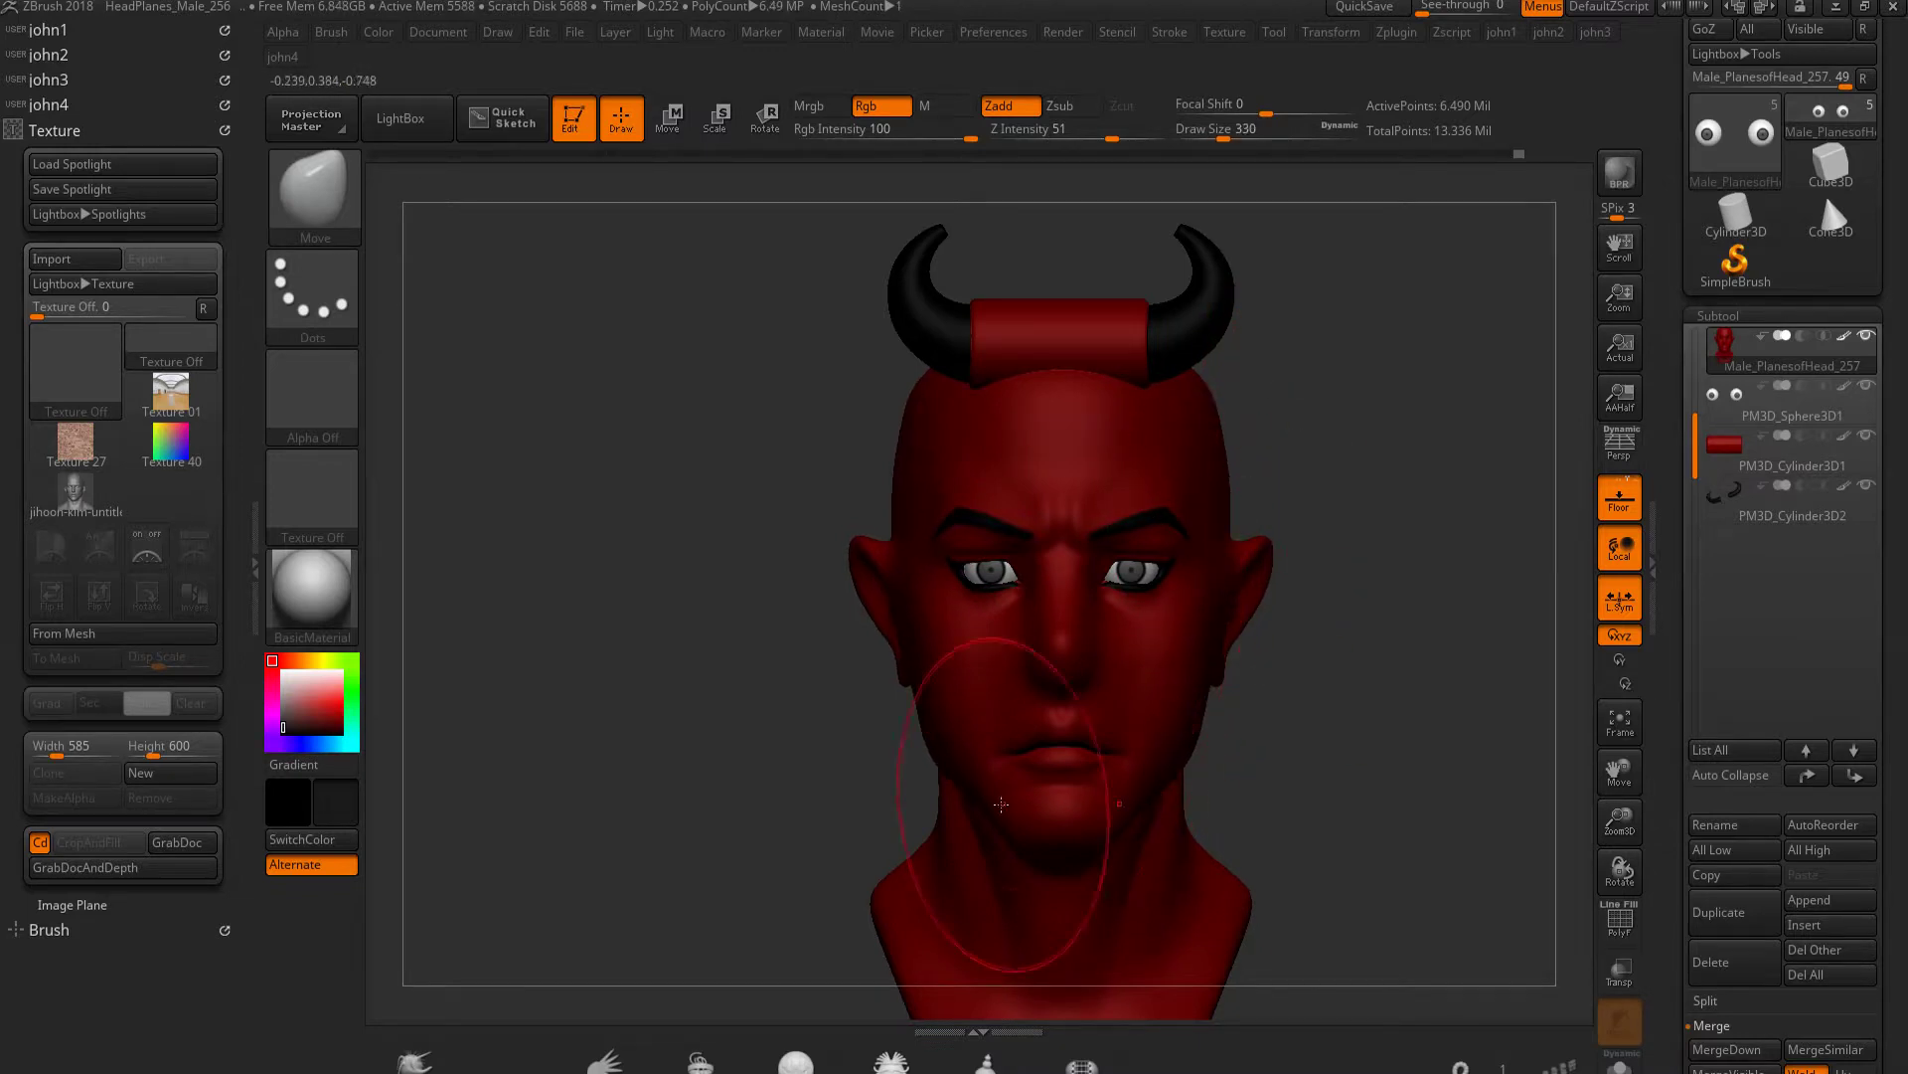
right_drag(1016, 804, 1118, 776)
key(ctrl)
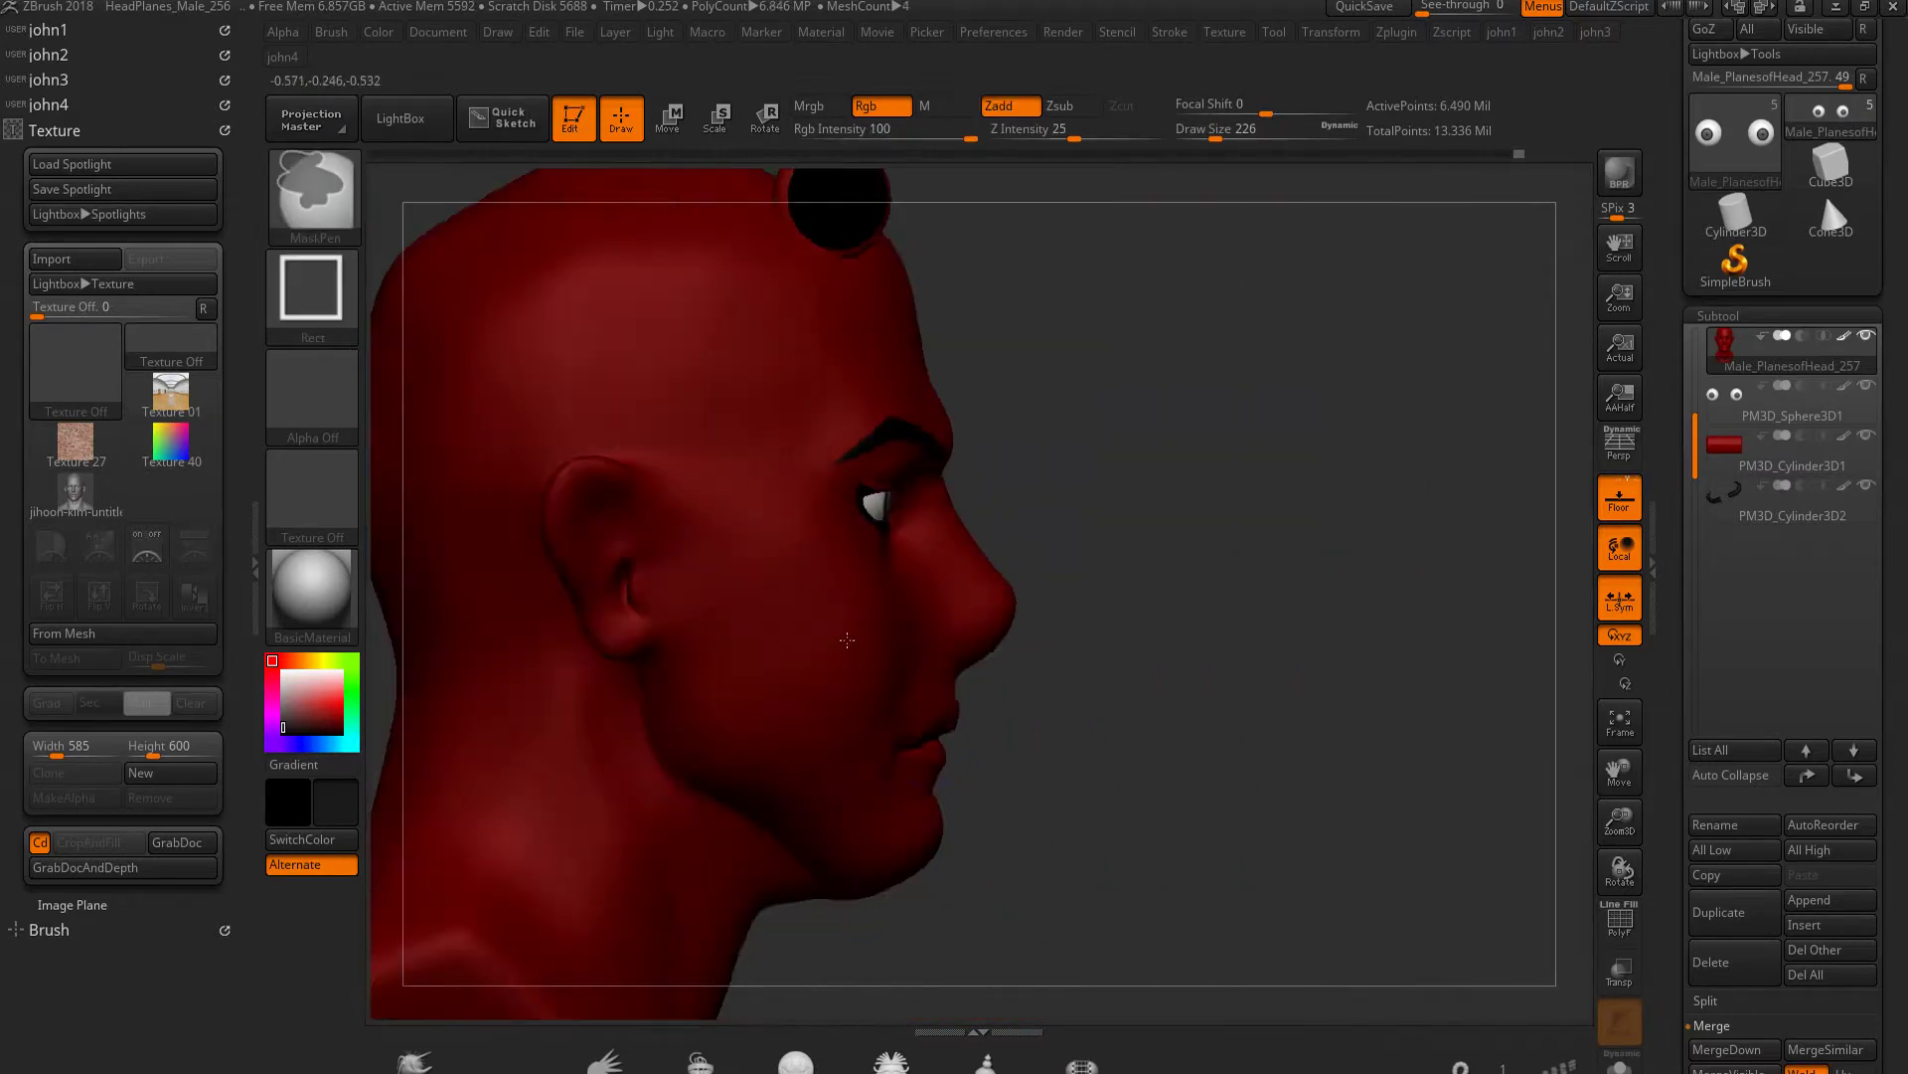
ctrl+right_drag(847, 641, 887, 703)
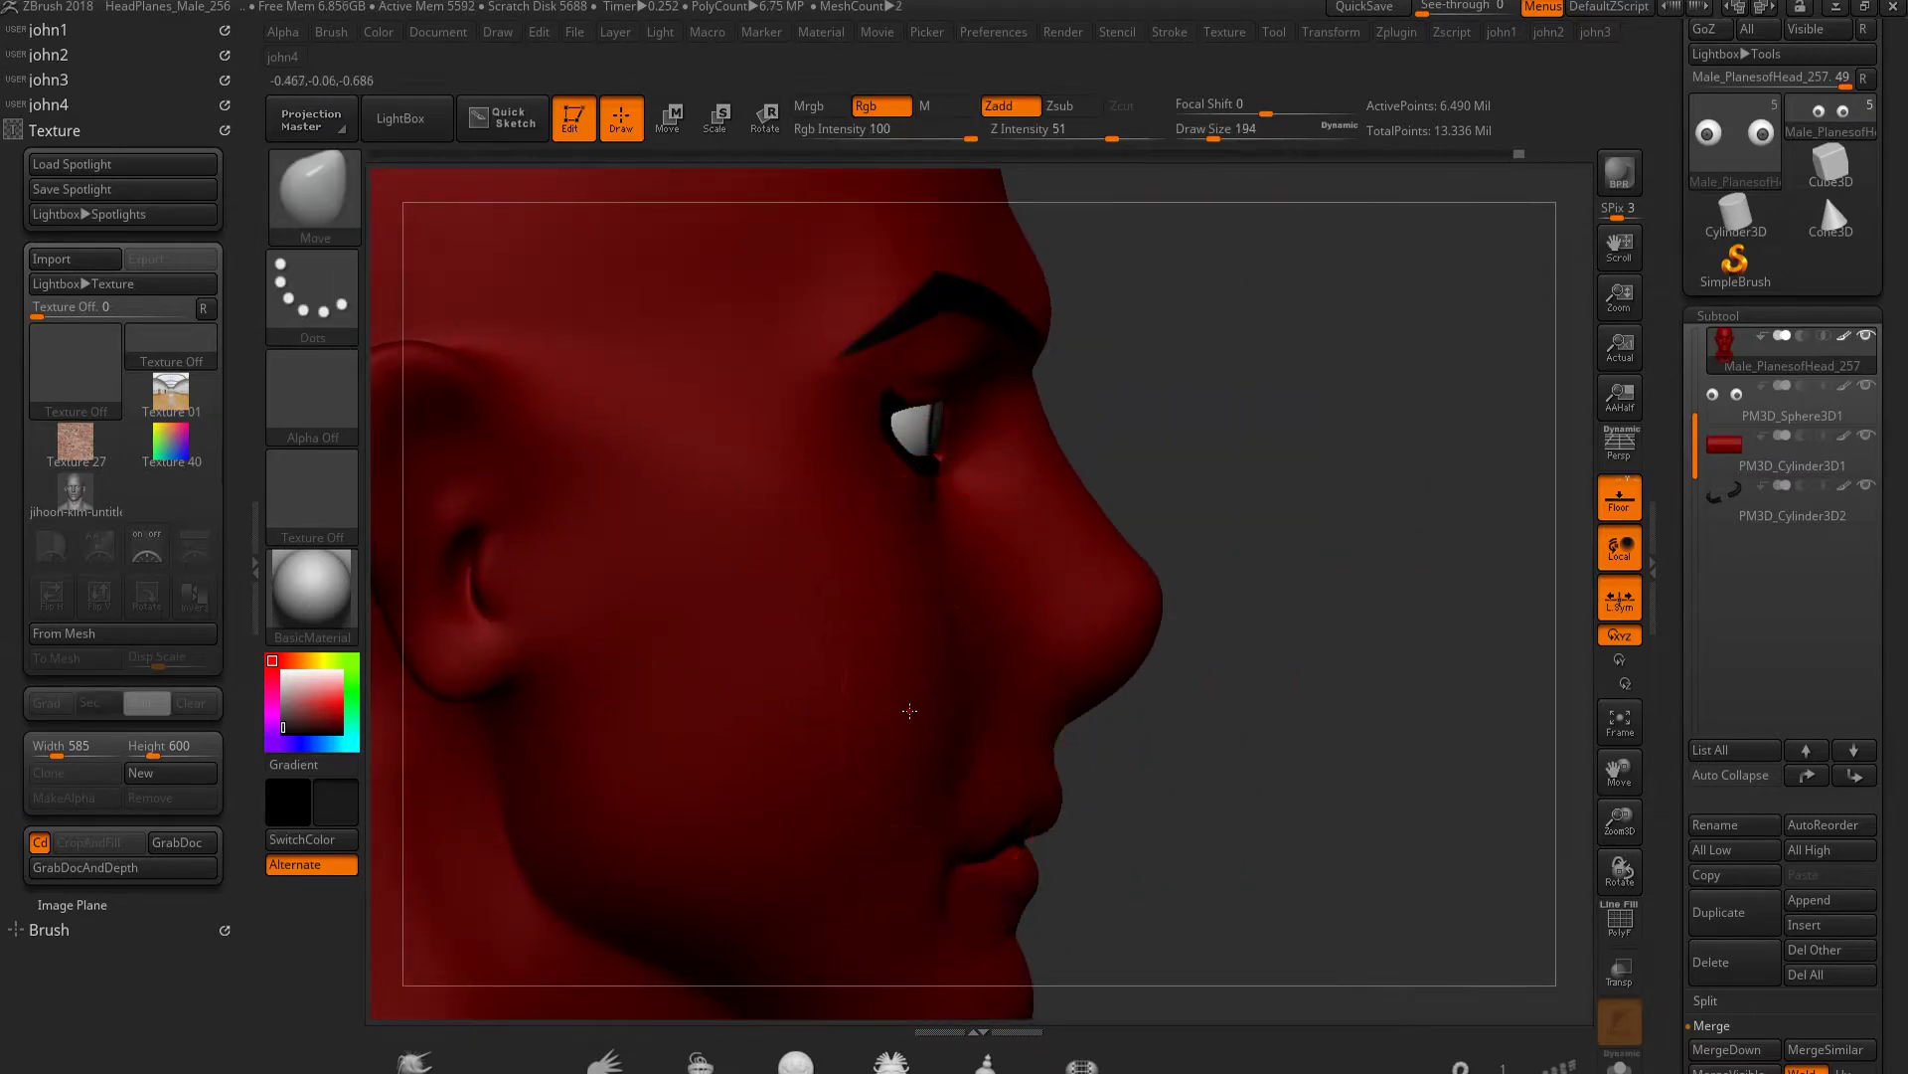
mouse_move(1196, 616)
right_down()
mouse_move(1278, 780)
mouse_move(1200, 745)
mouse_move(1143, 511)
mouse_move(1225, 504)
mouse_move(1243, 638)
mouse_move(1192, 632)
right_up()
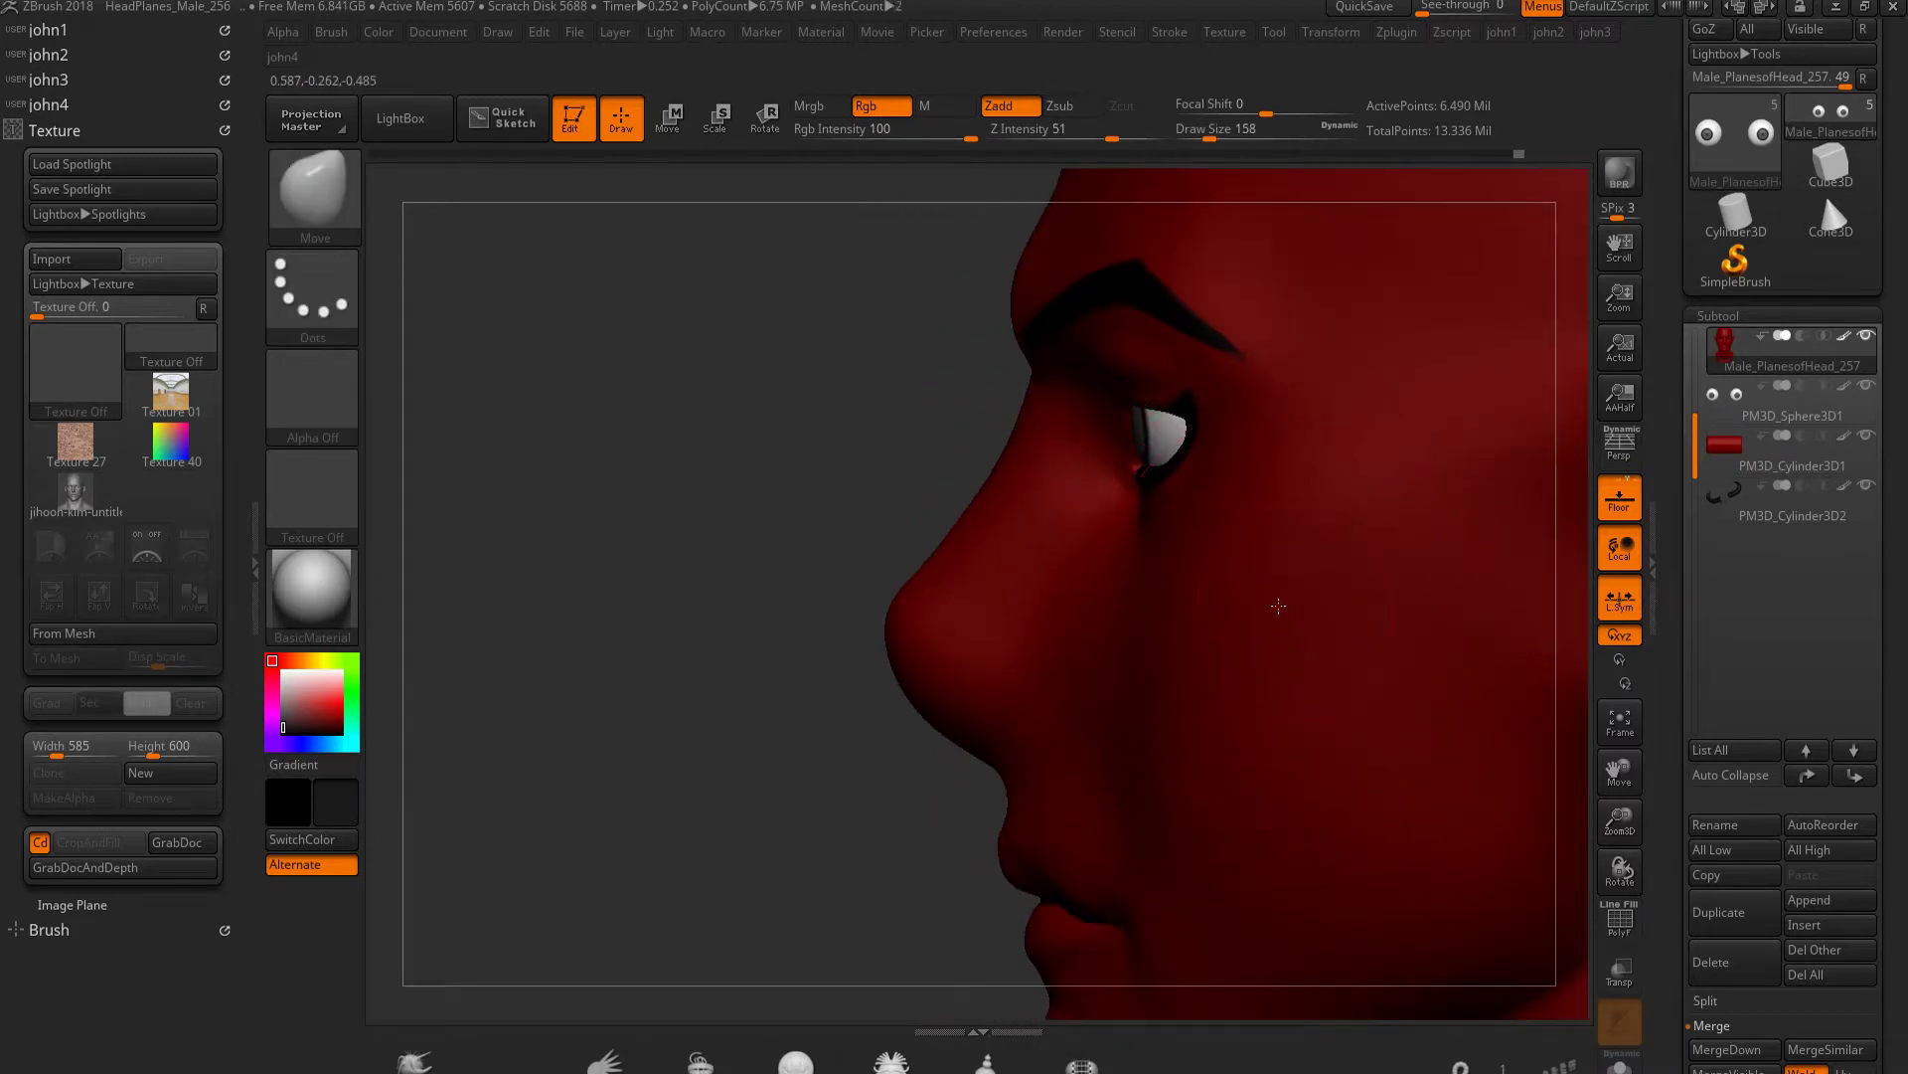
mouse_move(1291, 572)
right_down()
mouse_move(1274, 647)
mouse_move(1201, 682)
mouse_move(1236, 746)
mouse_move(1223, 716)
mouse_move(1272, 736)
mouse_move(1257, 788)
mouse_move(1297, 702)
mouse_move(1123, 782)
mouse_move(1269, 747)
right_up()
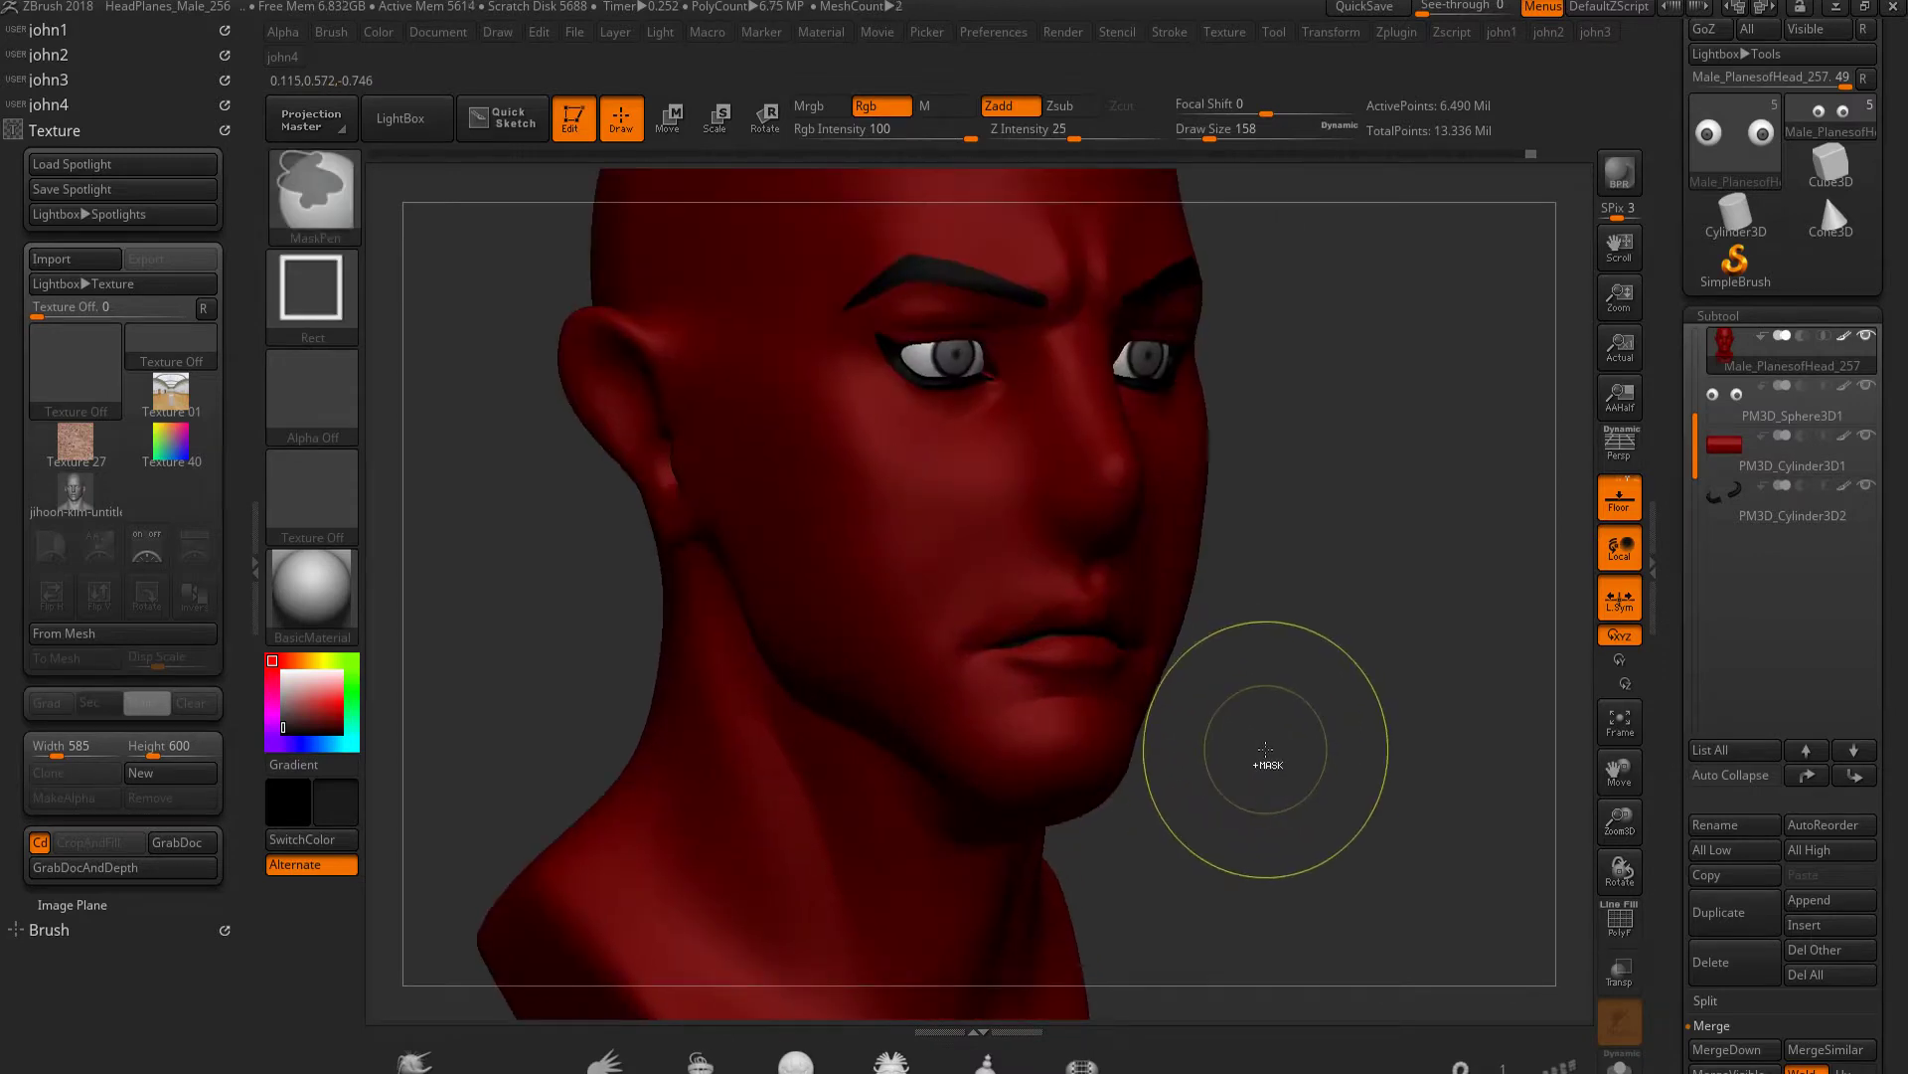
mouse_move(1278, 746)
right_down()
mouse_move(733, 630)
mouse_move(1168, 685)
mouse_move(1293, 785)
mouse_move(1278, 788)
right_up()
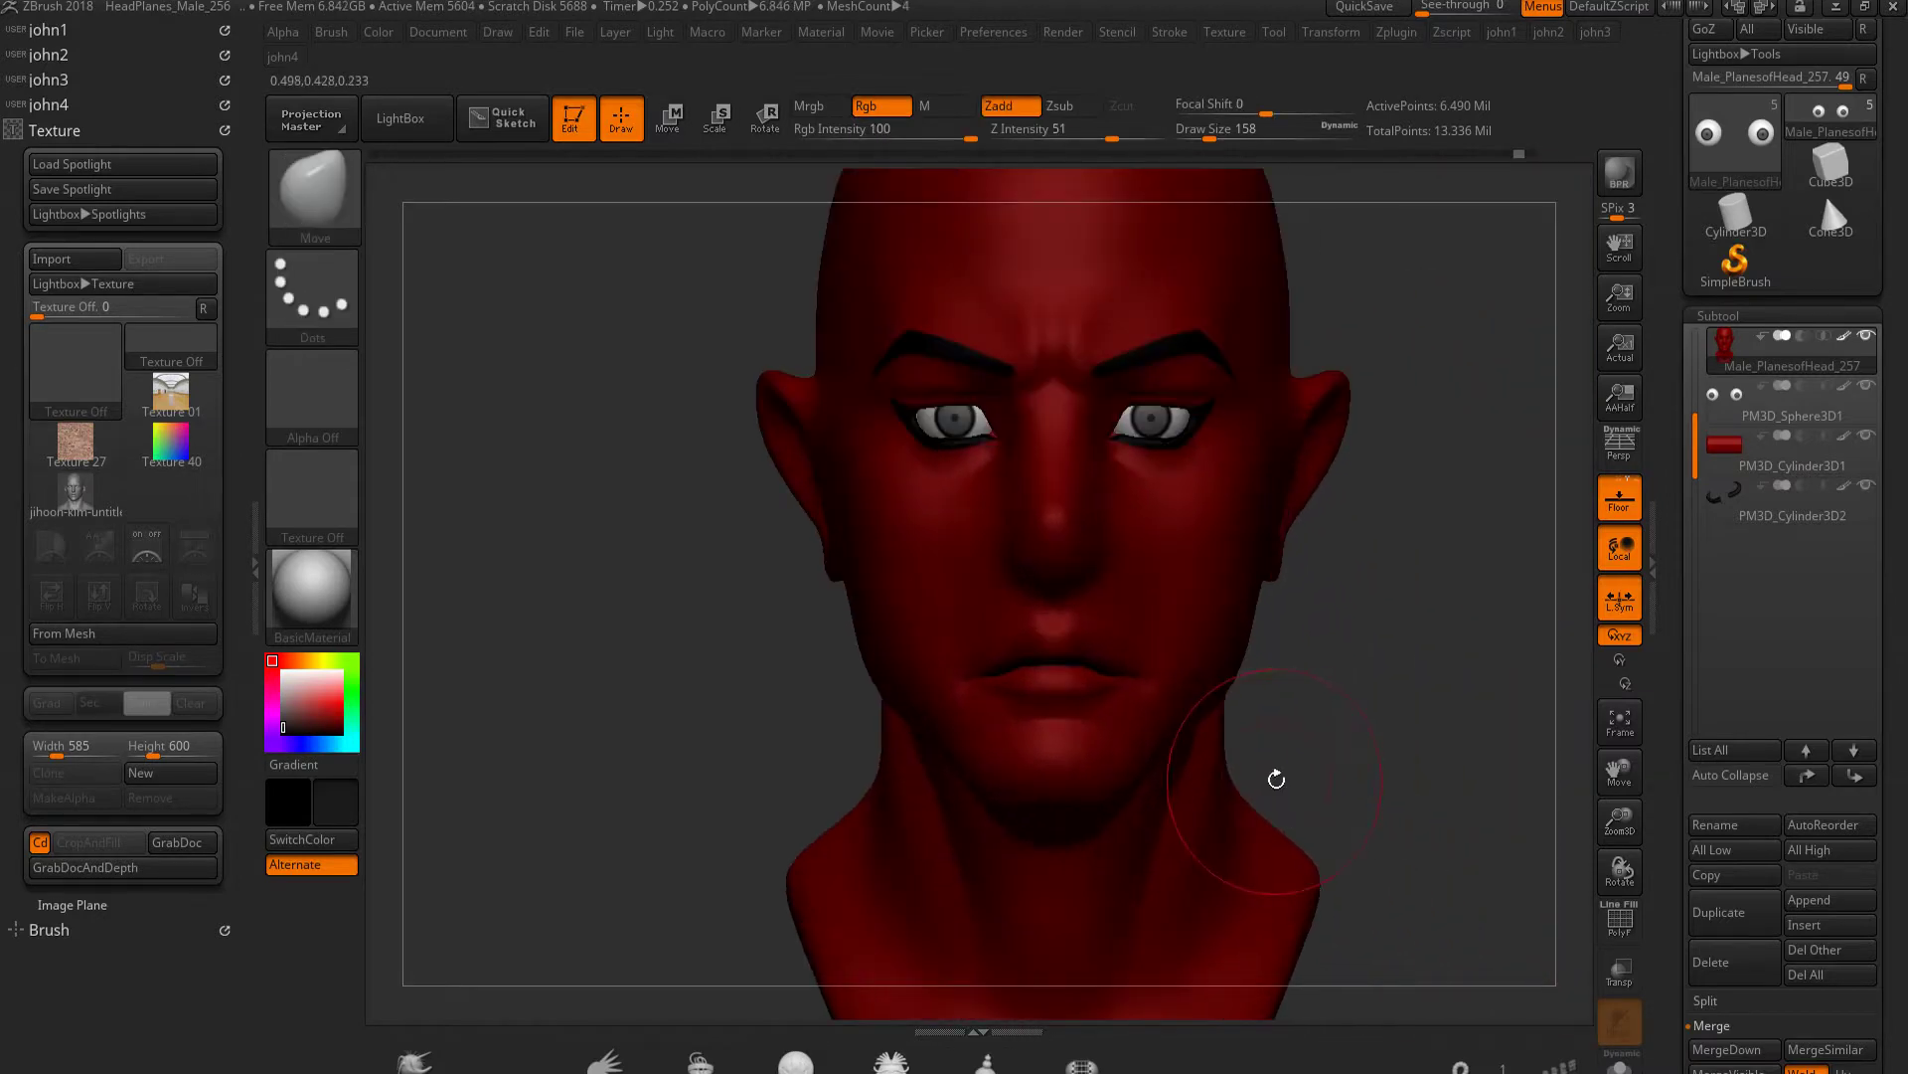
mouse_move(1106, 739)
right_down()
mouse_move(1108, 610)
mouse_move(1173, 695)
mouse_move(1107, 745)
right_up()
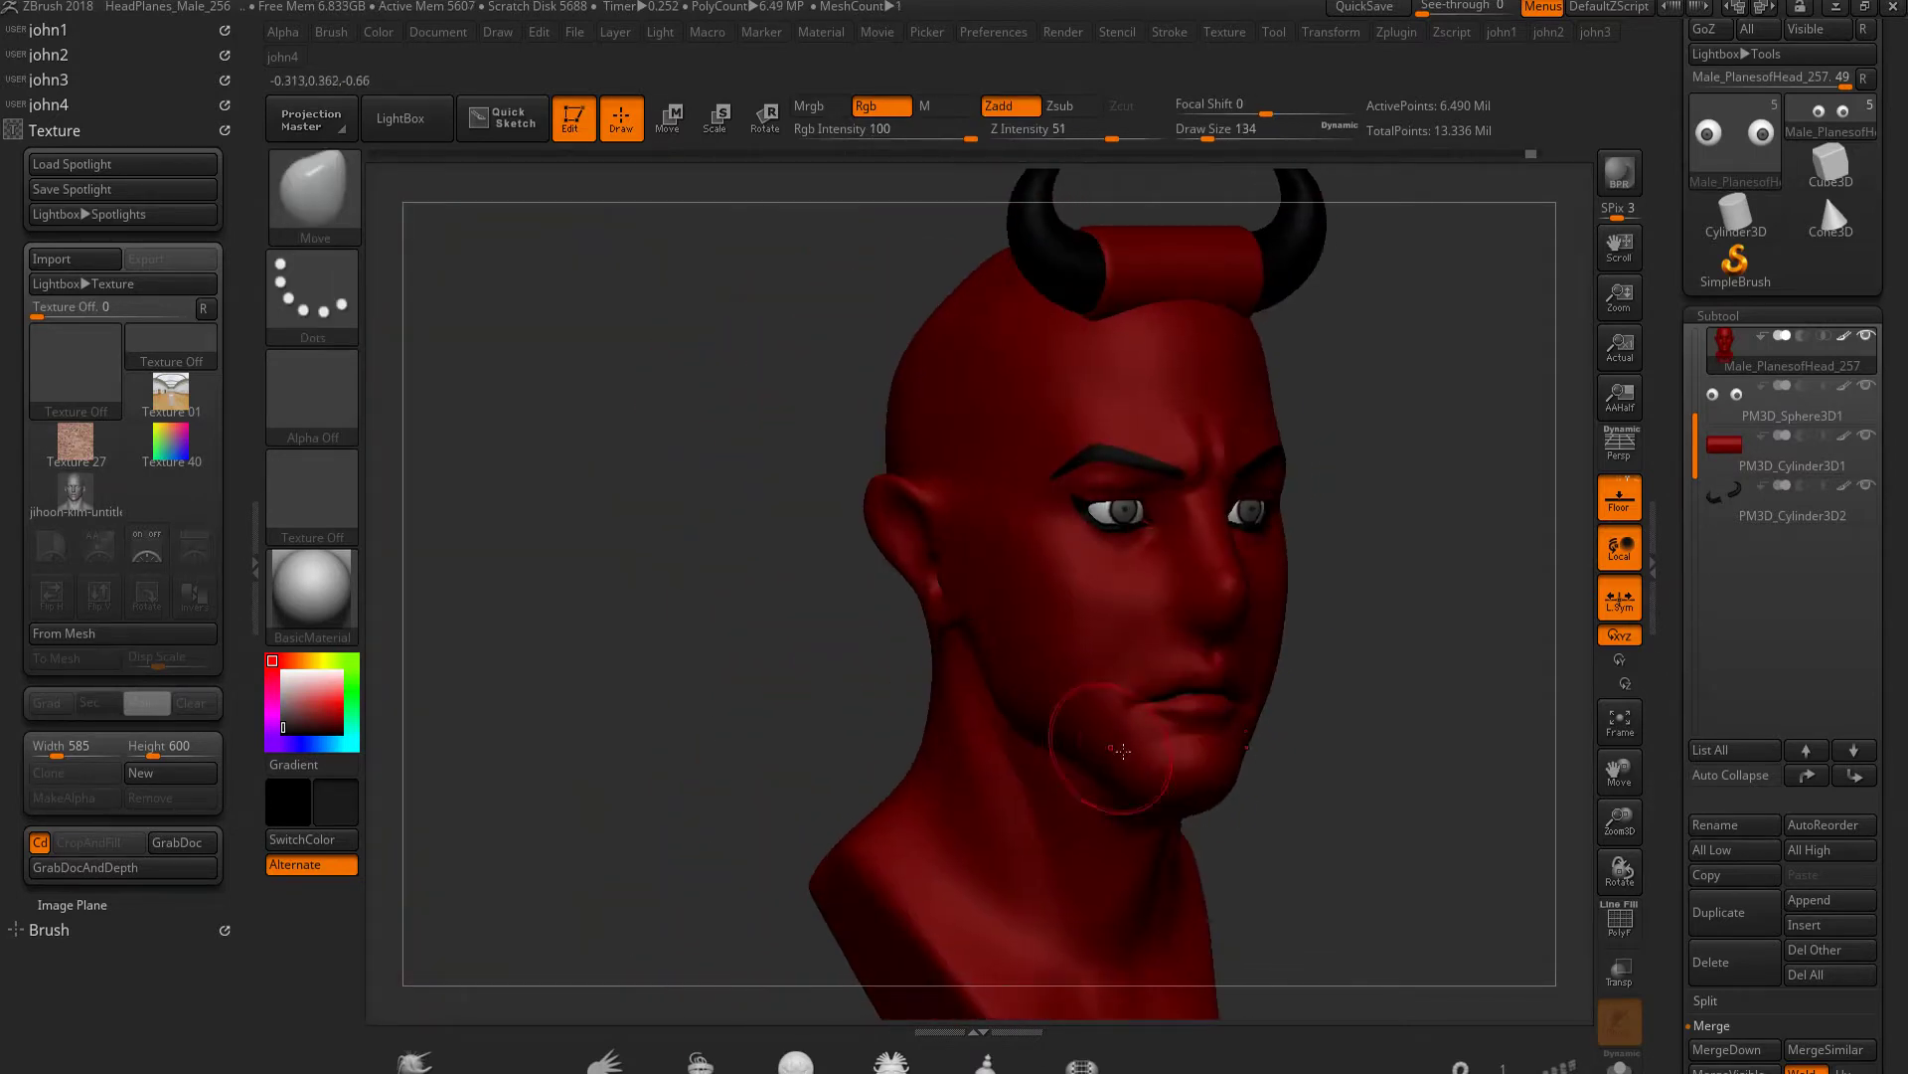
right_drag(1317, 812, 1133, 713)
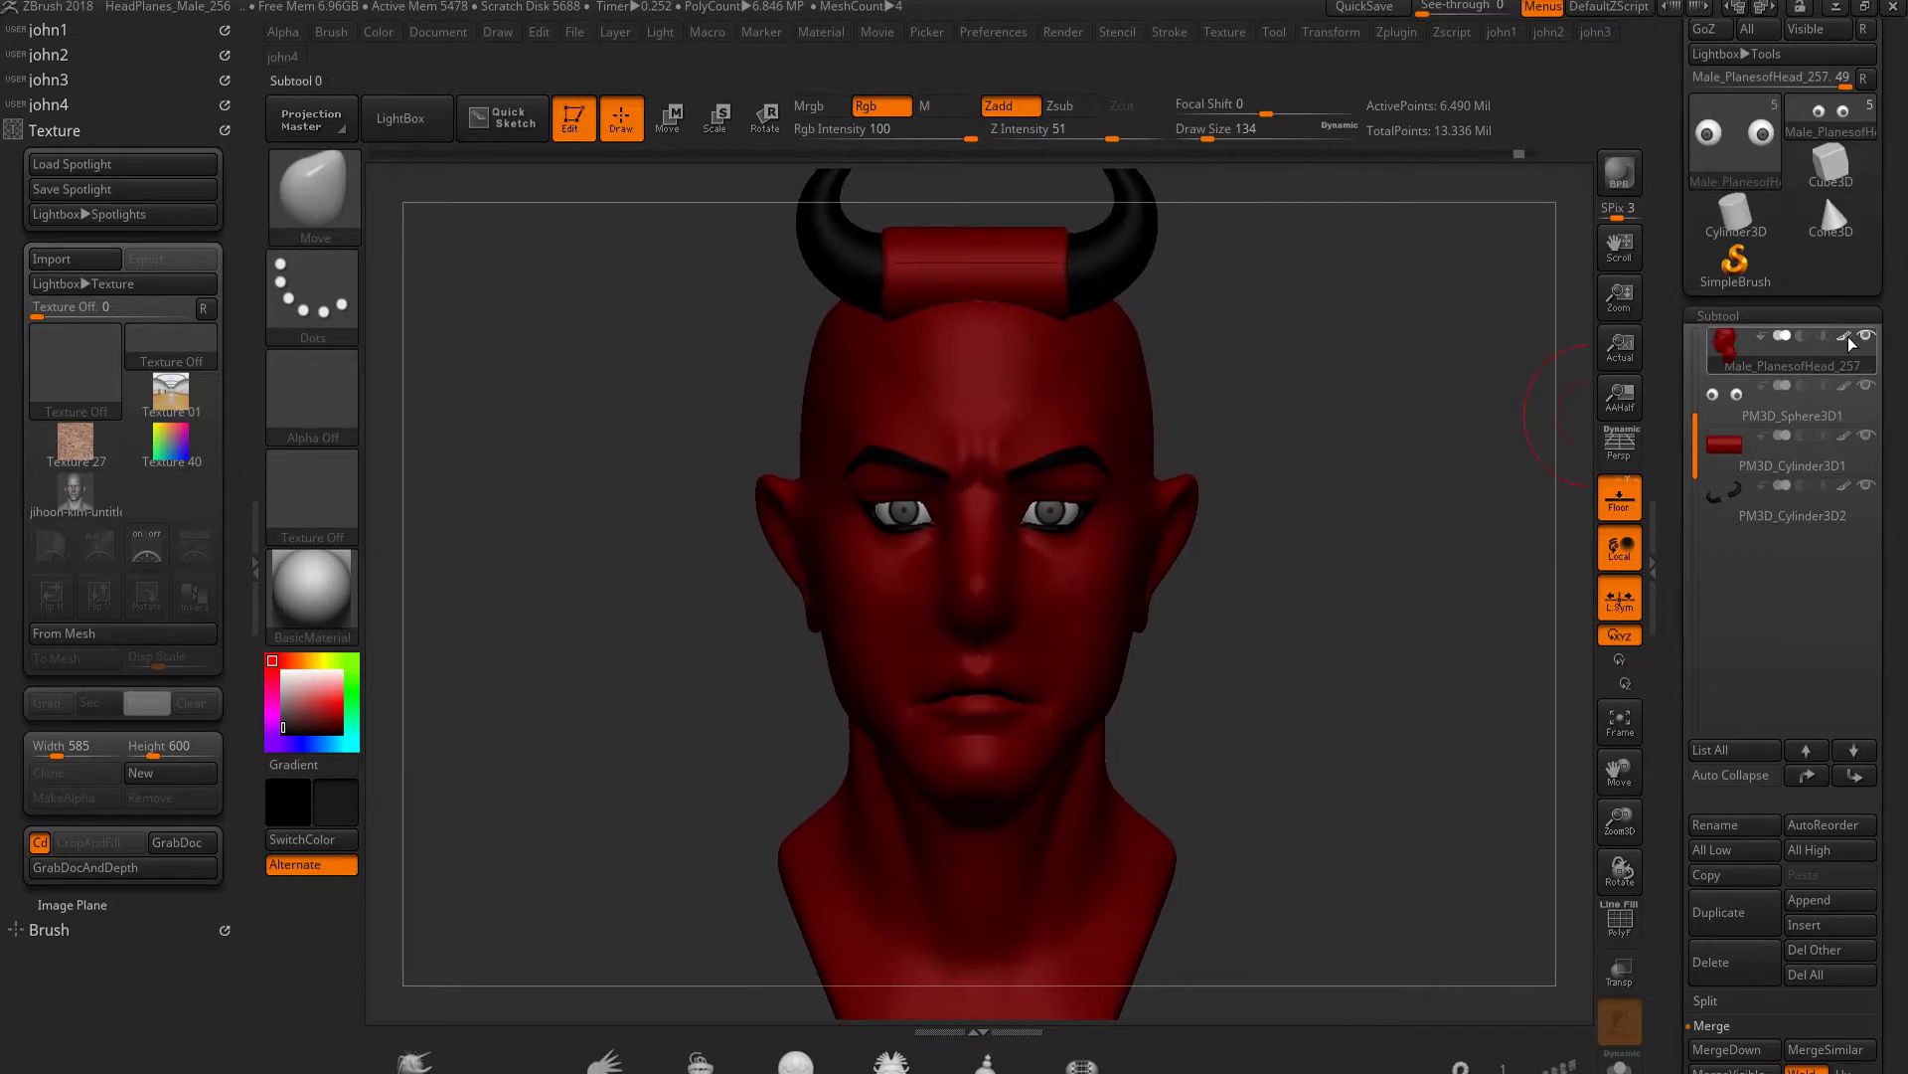
Hide the red polypaint to view the bare sculpt, then restore it and fit the head in view
click(1844, 336)
click(283, 686)
alt+right_drag(1124, 656, 1124, 708)
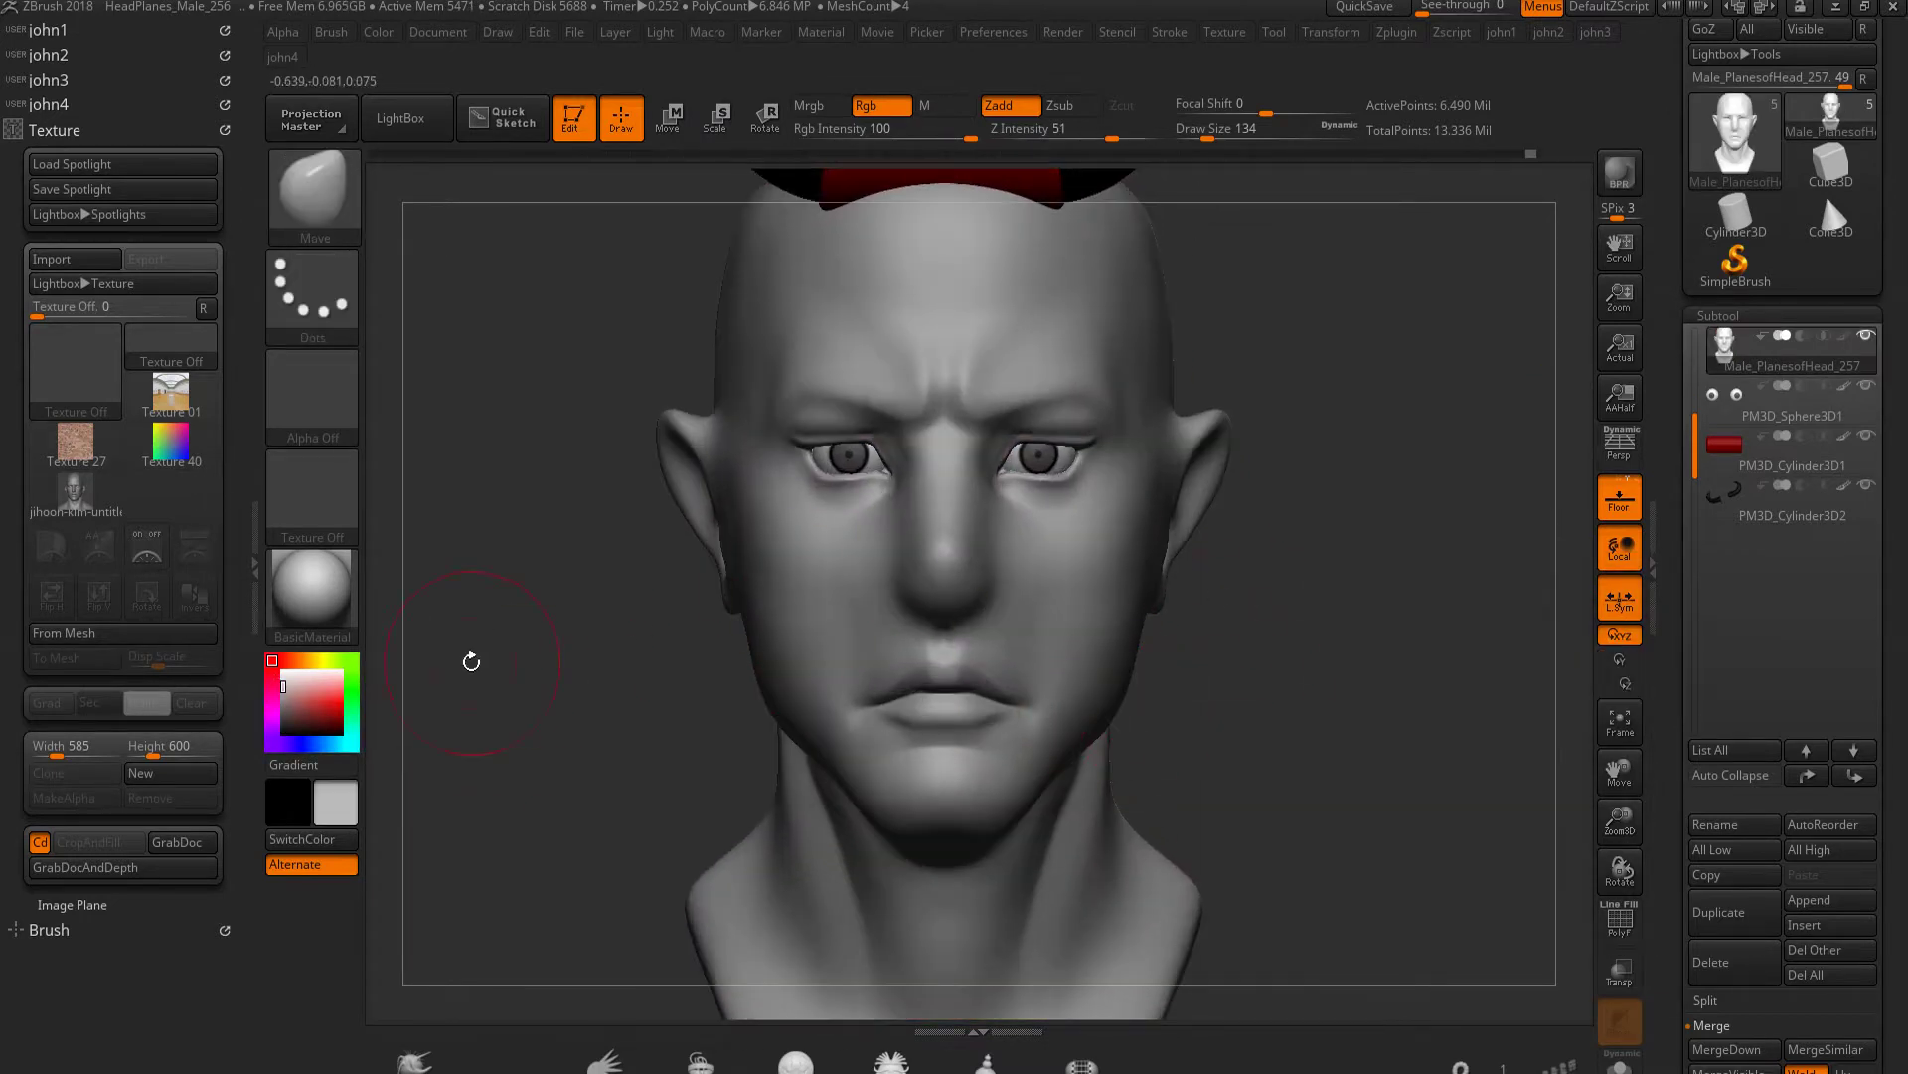
key(ctrl+z)
key(ctrl+z)
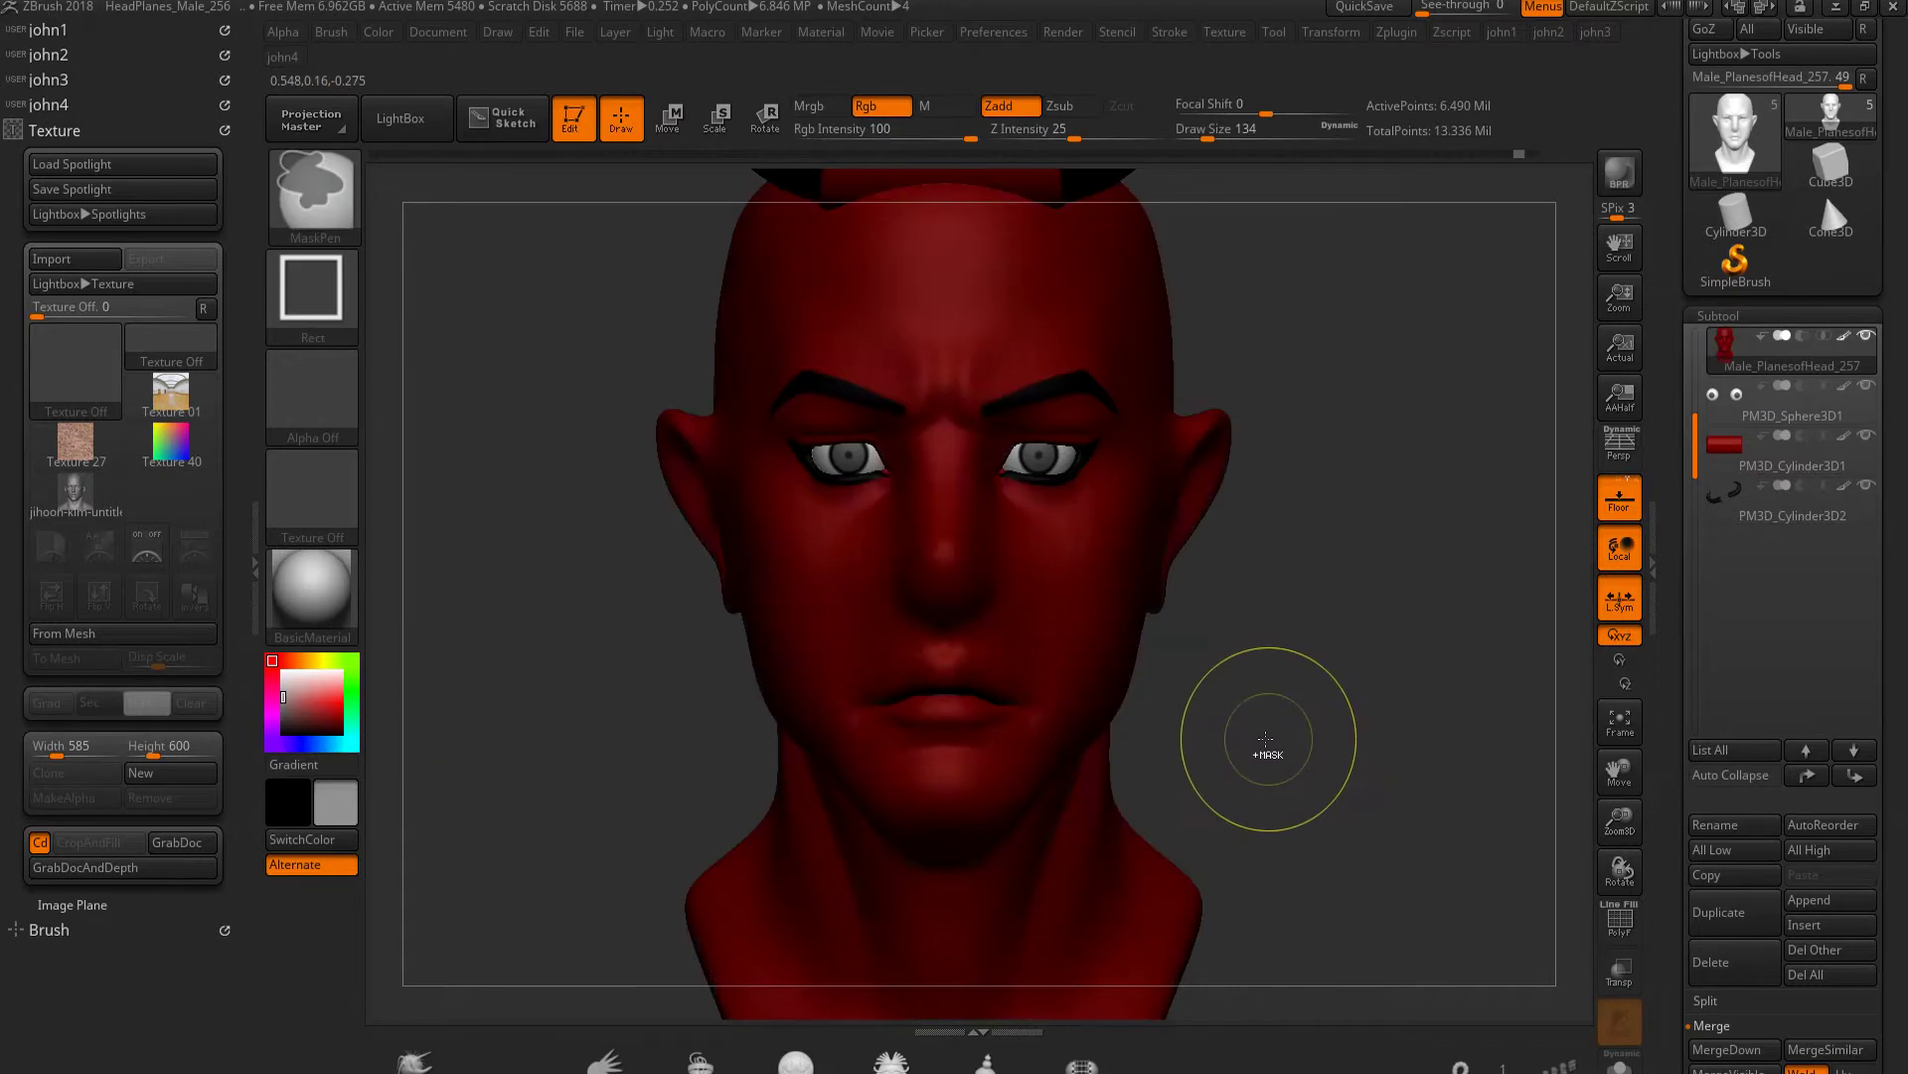
drag(1260, 739, 1143, 736)
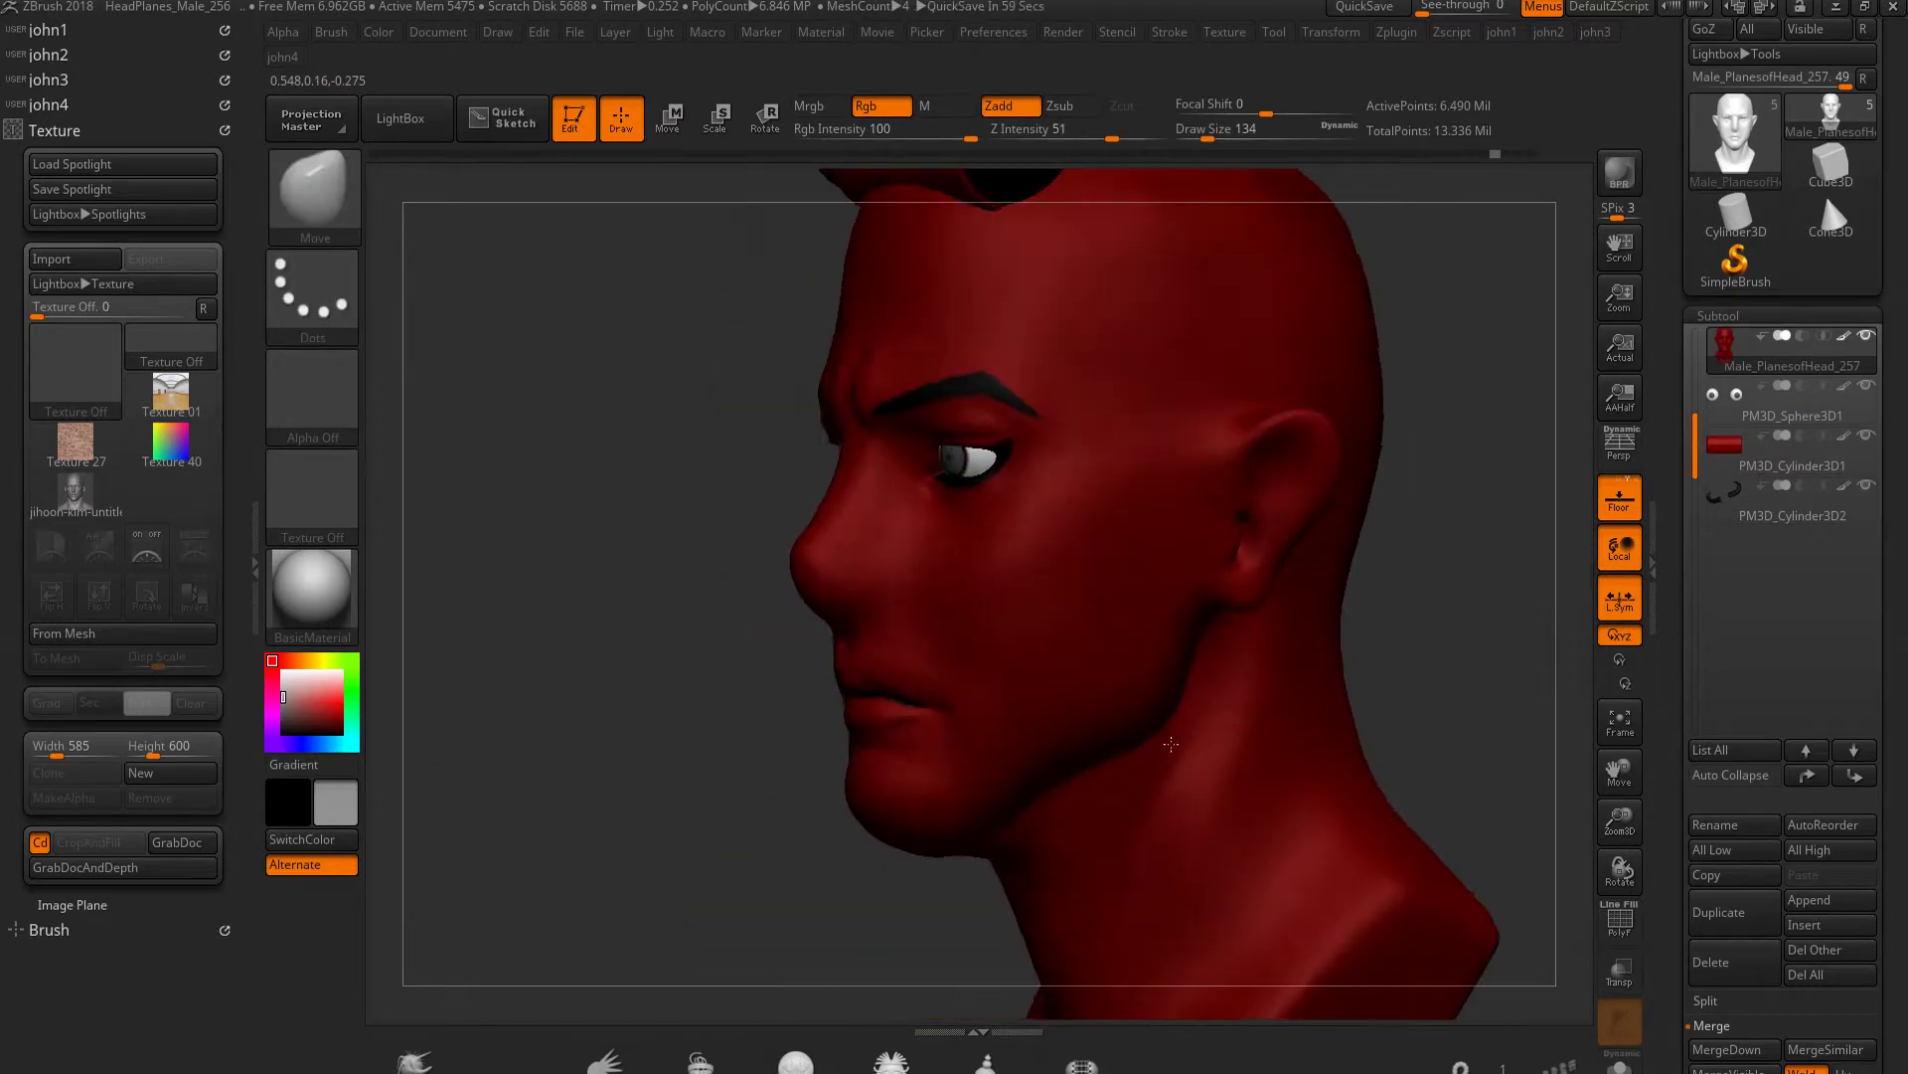
key(f)
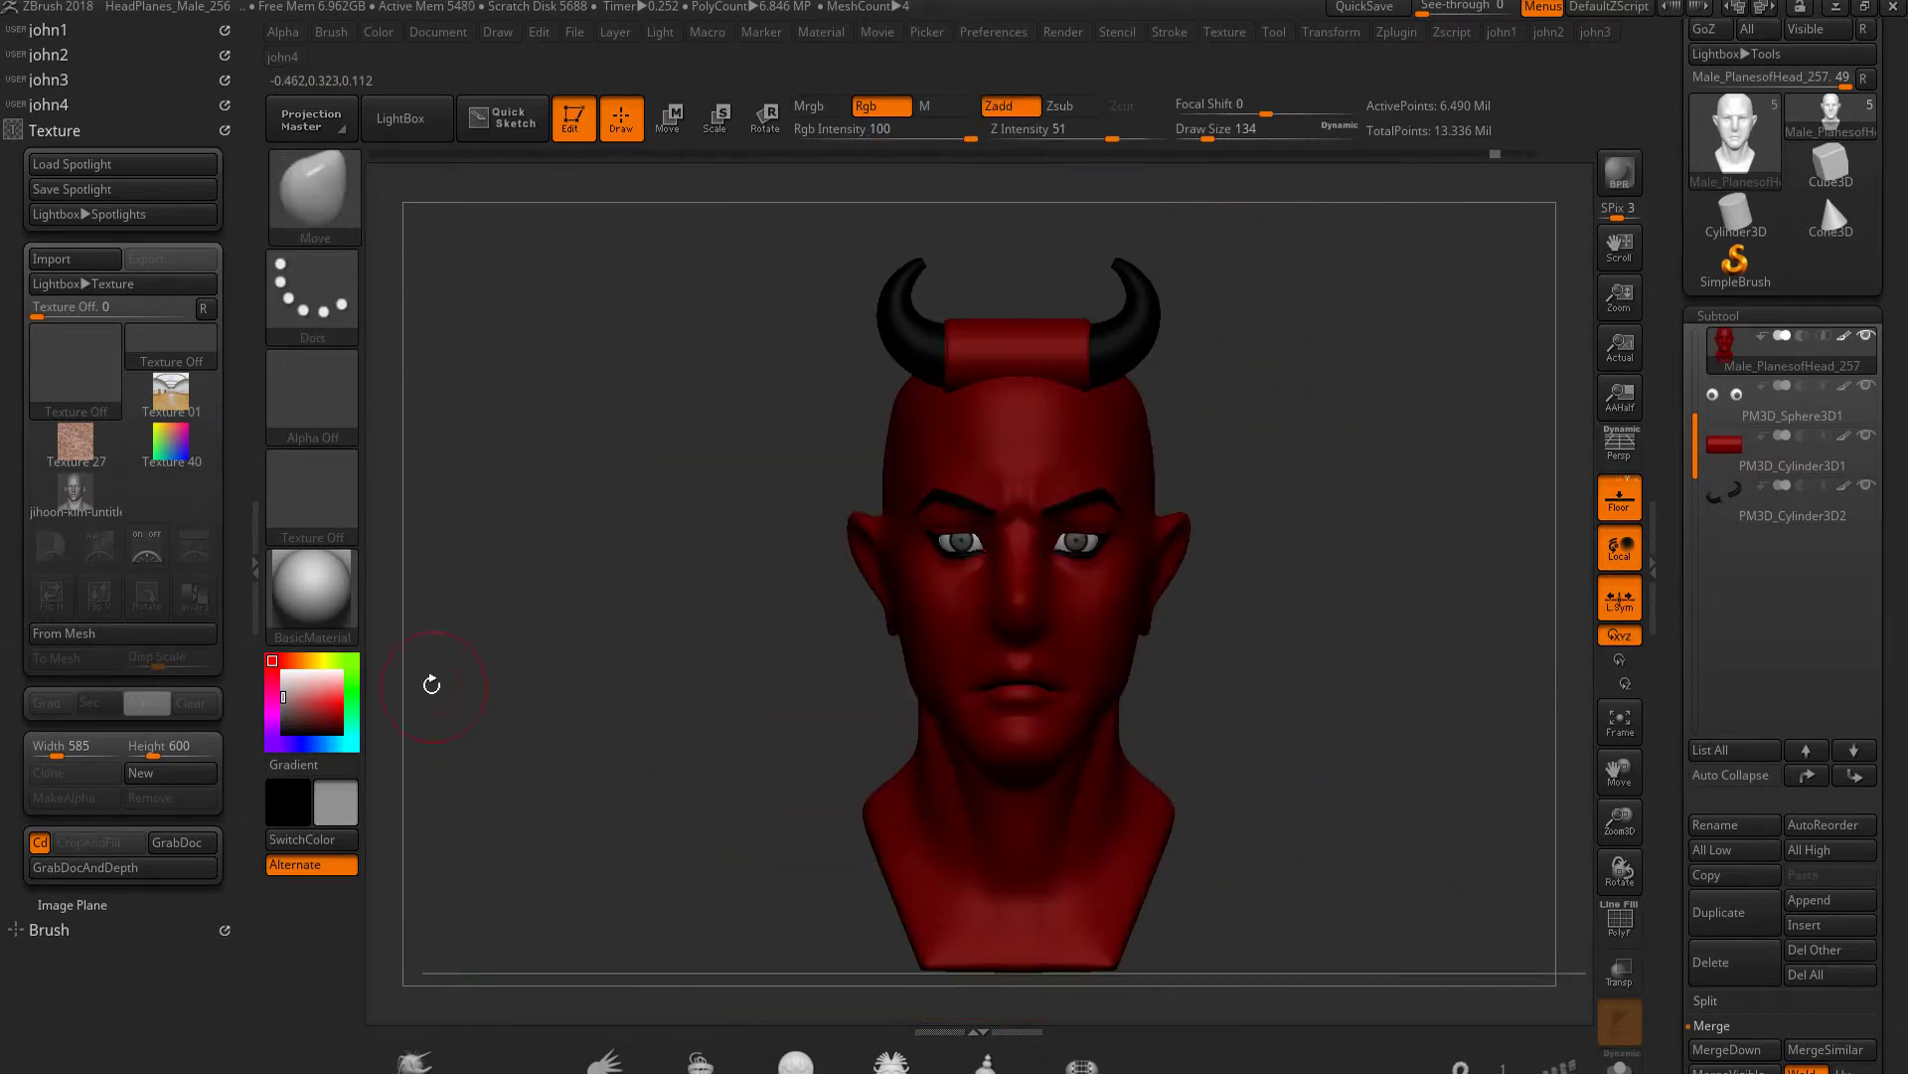
Hide the colour again to inspect the chin and neck, then orbit to a straight front view
click(1837, 338)
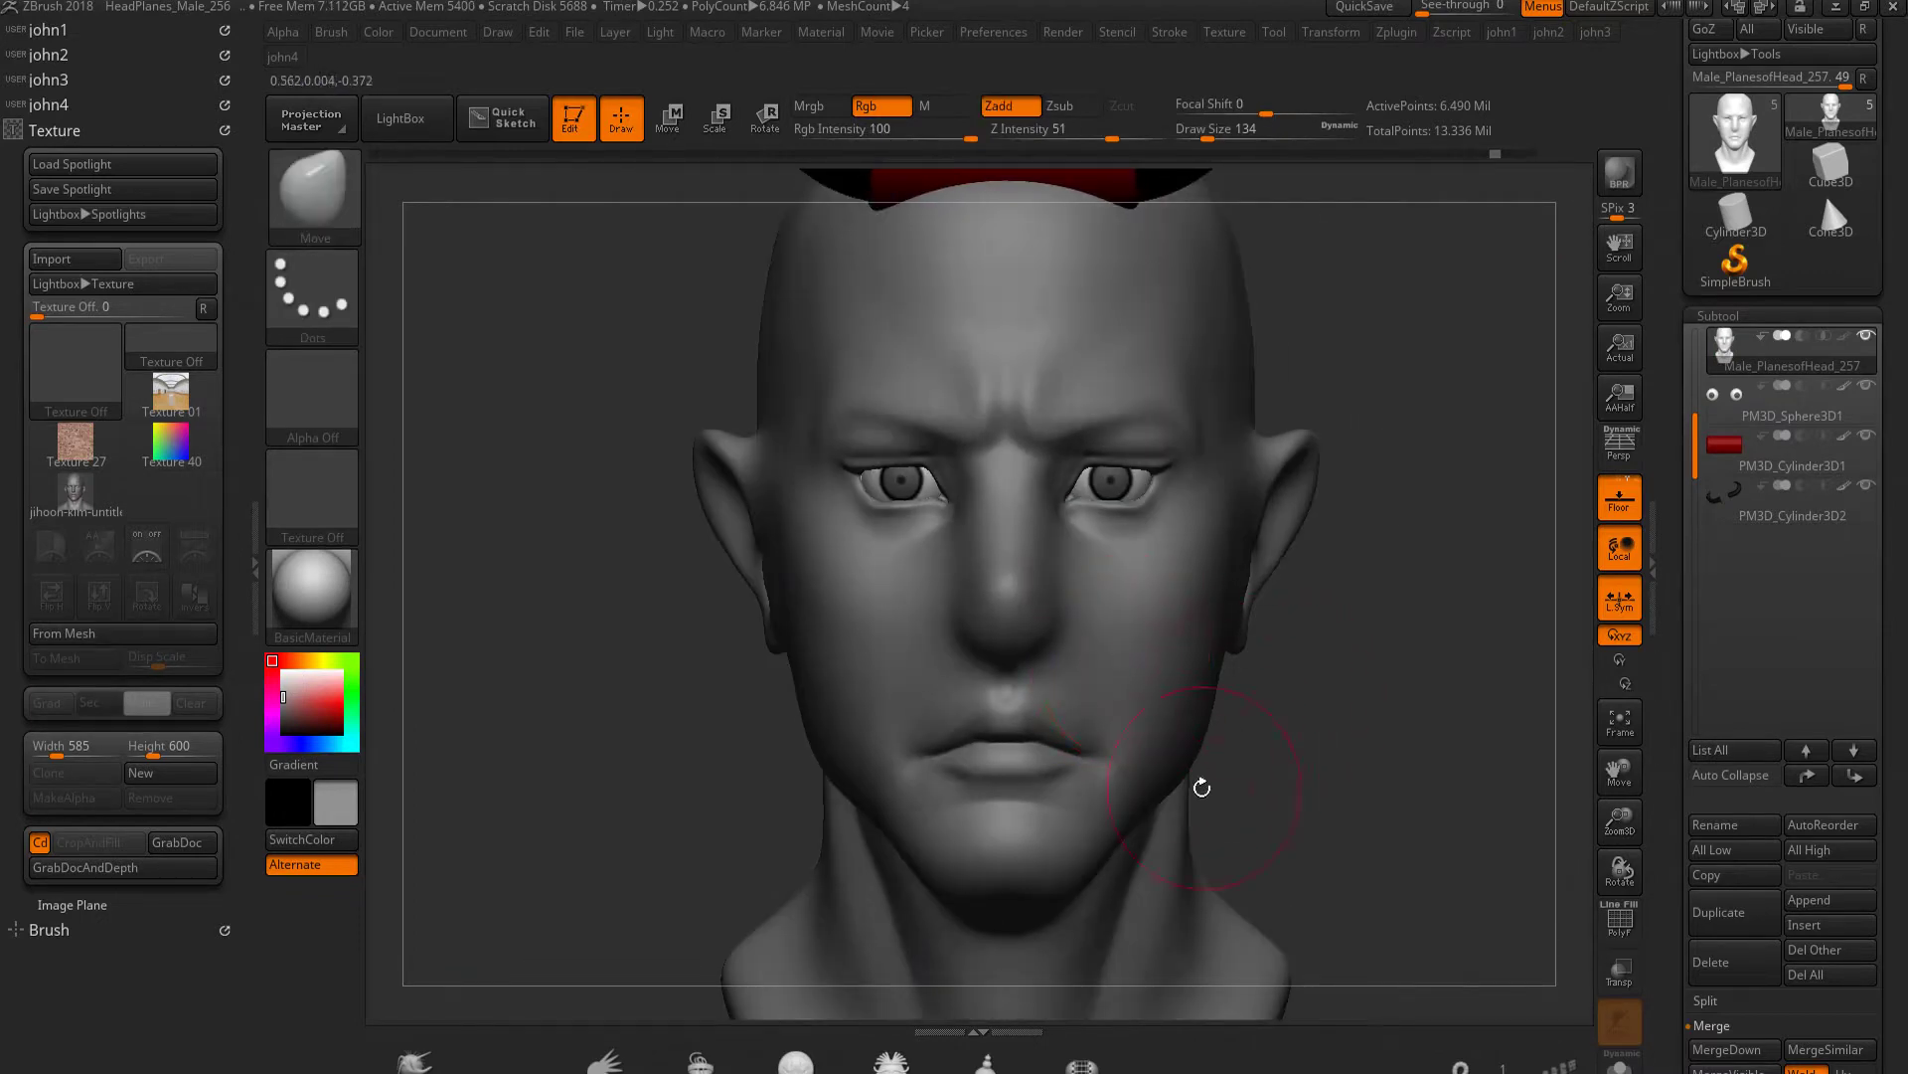
alt+right_drag(1112, 747, 1114, 686)
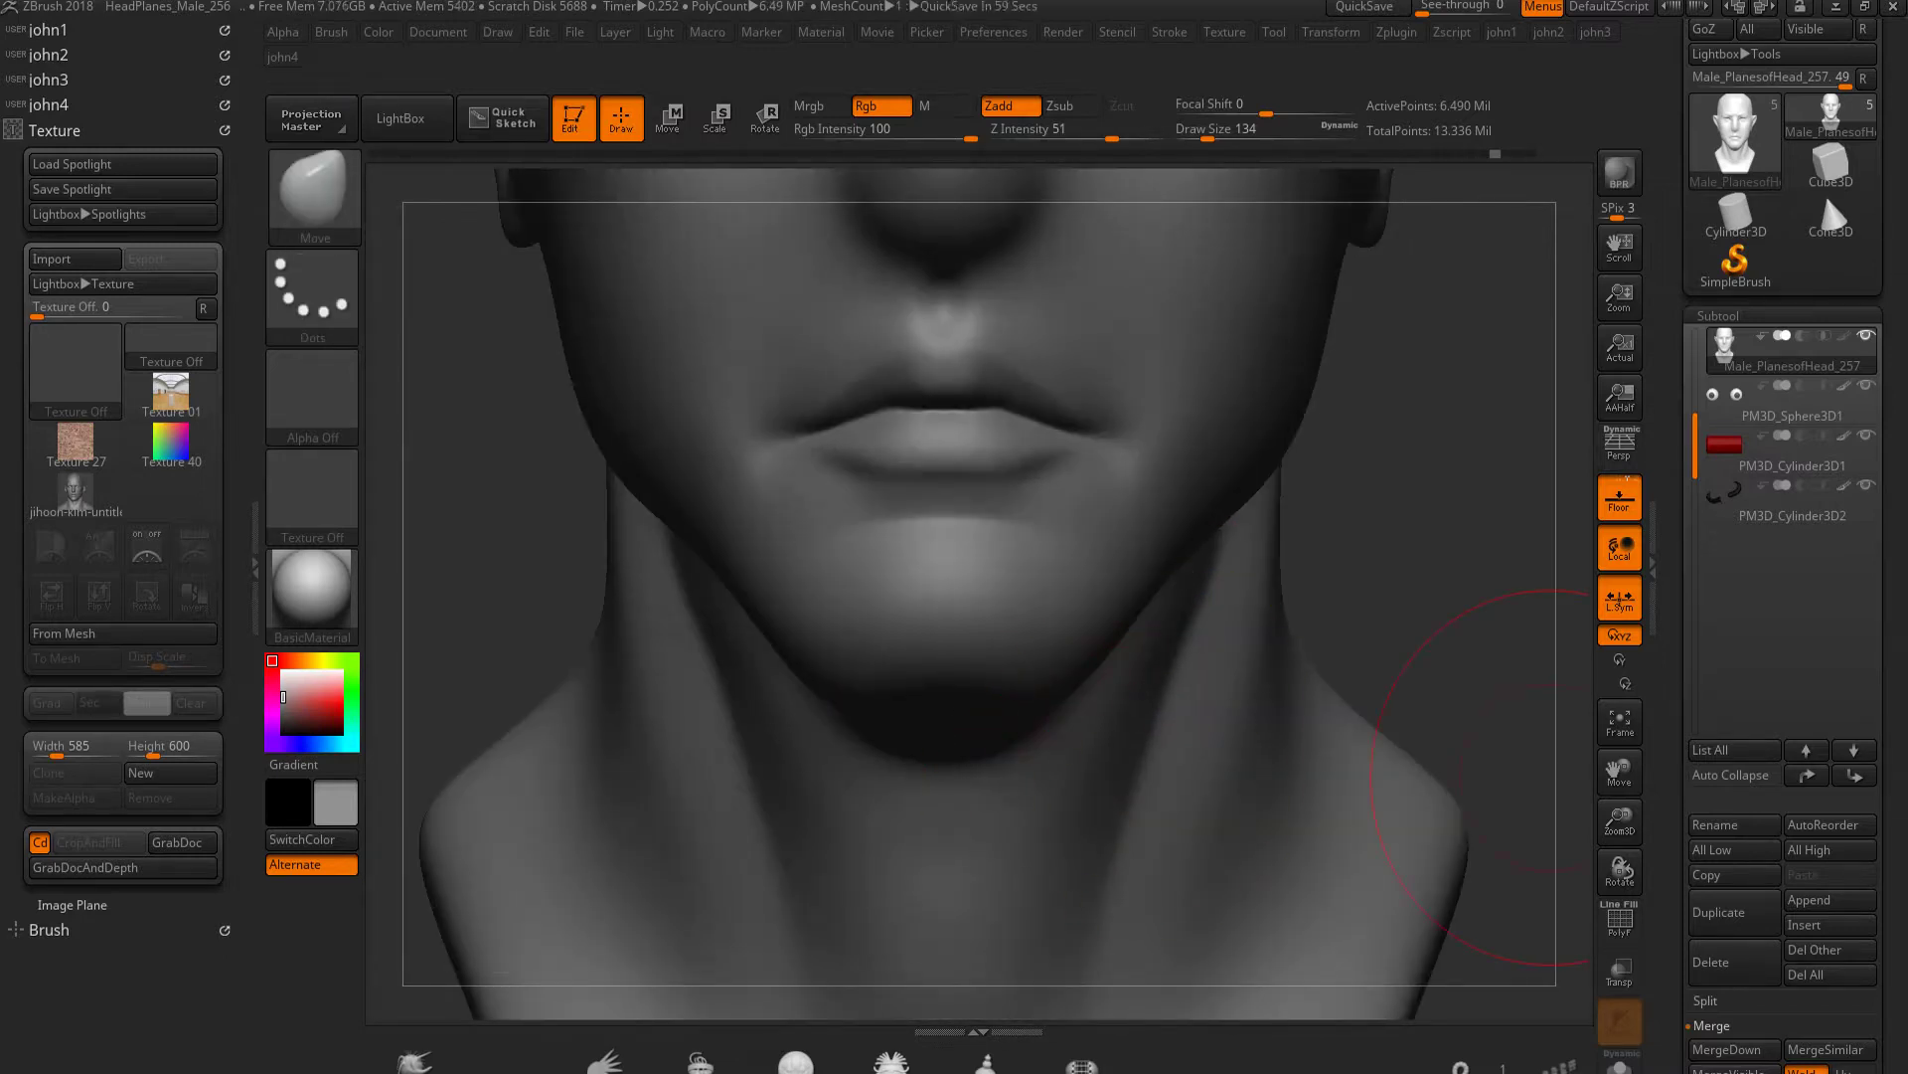
mouse_move(1086, 682)
right_down()
mouse_move(1242, 714)
mouse_move(1173, 736)
right_up()
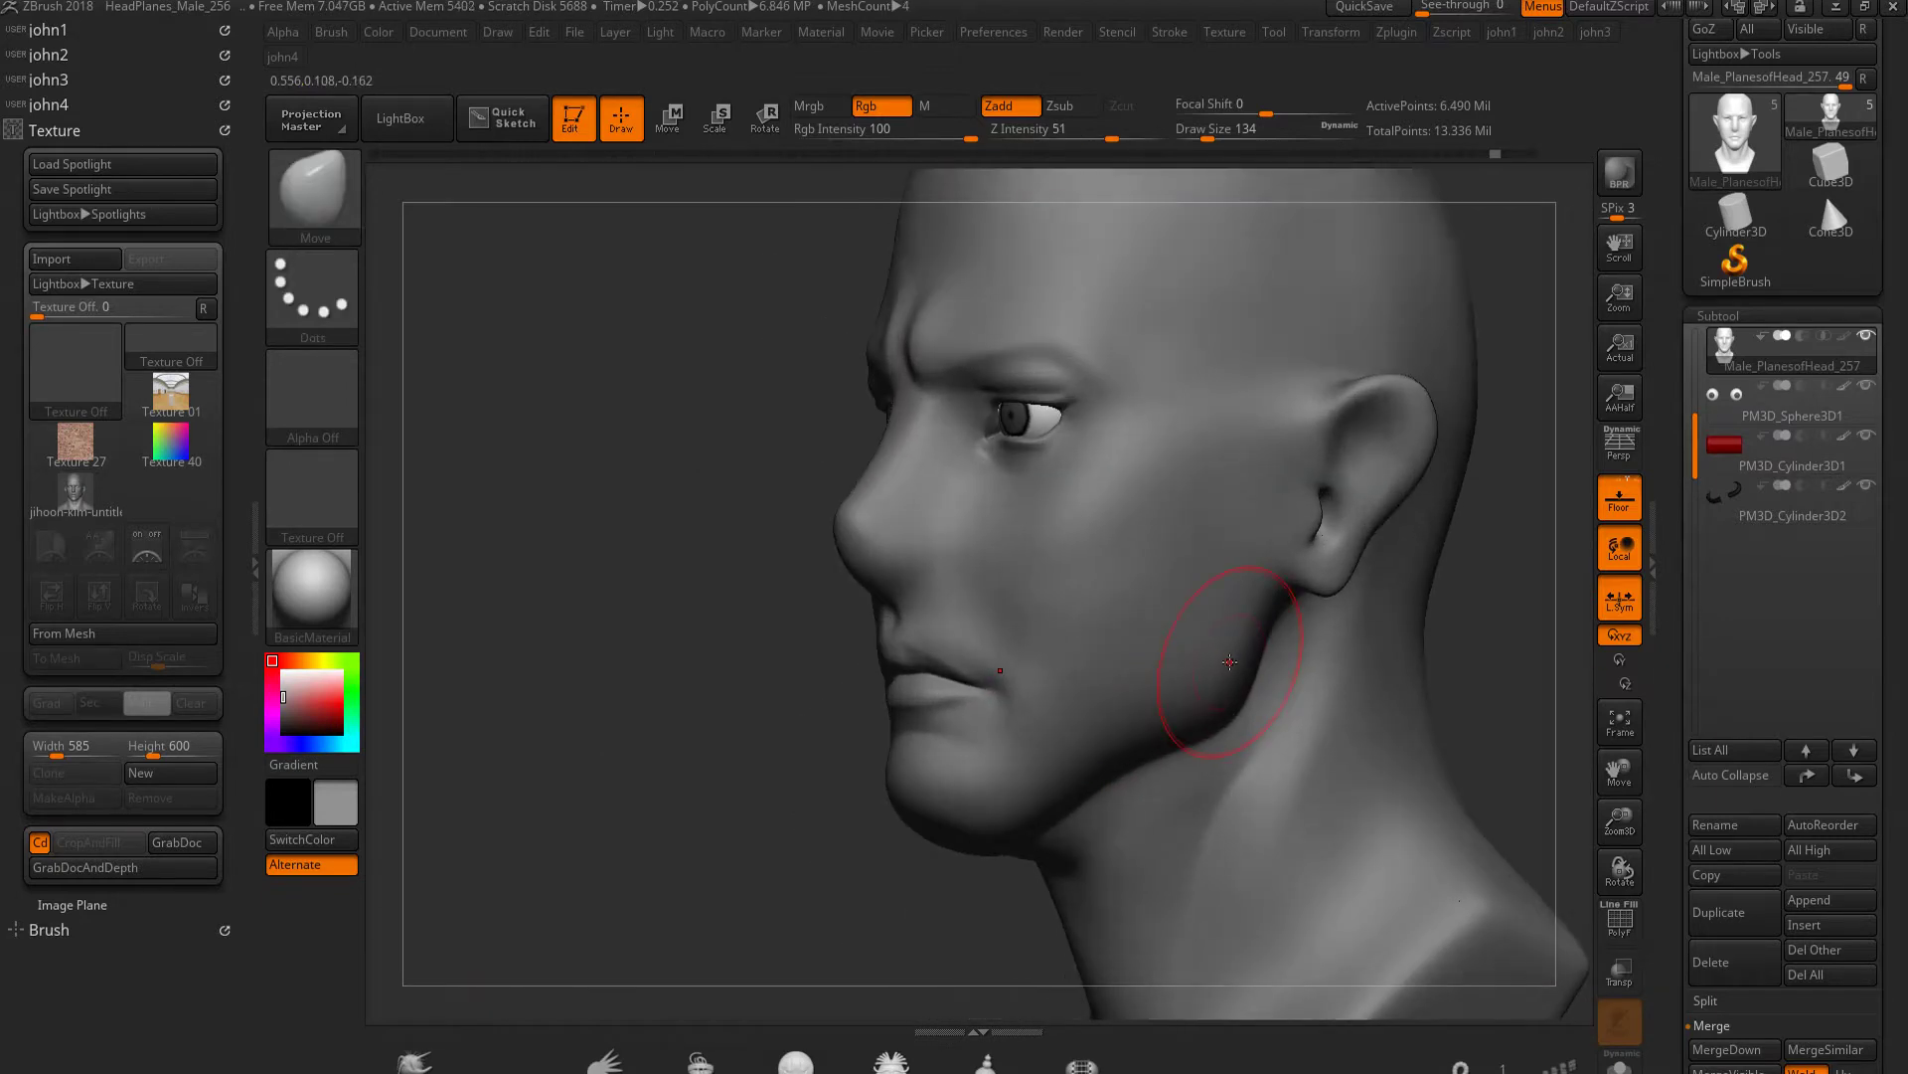
key(shift)
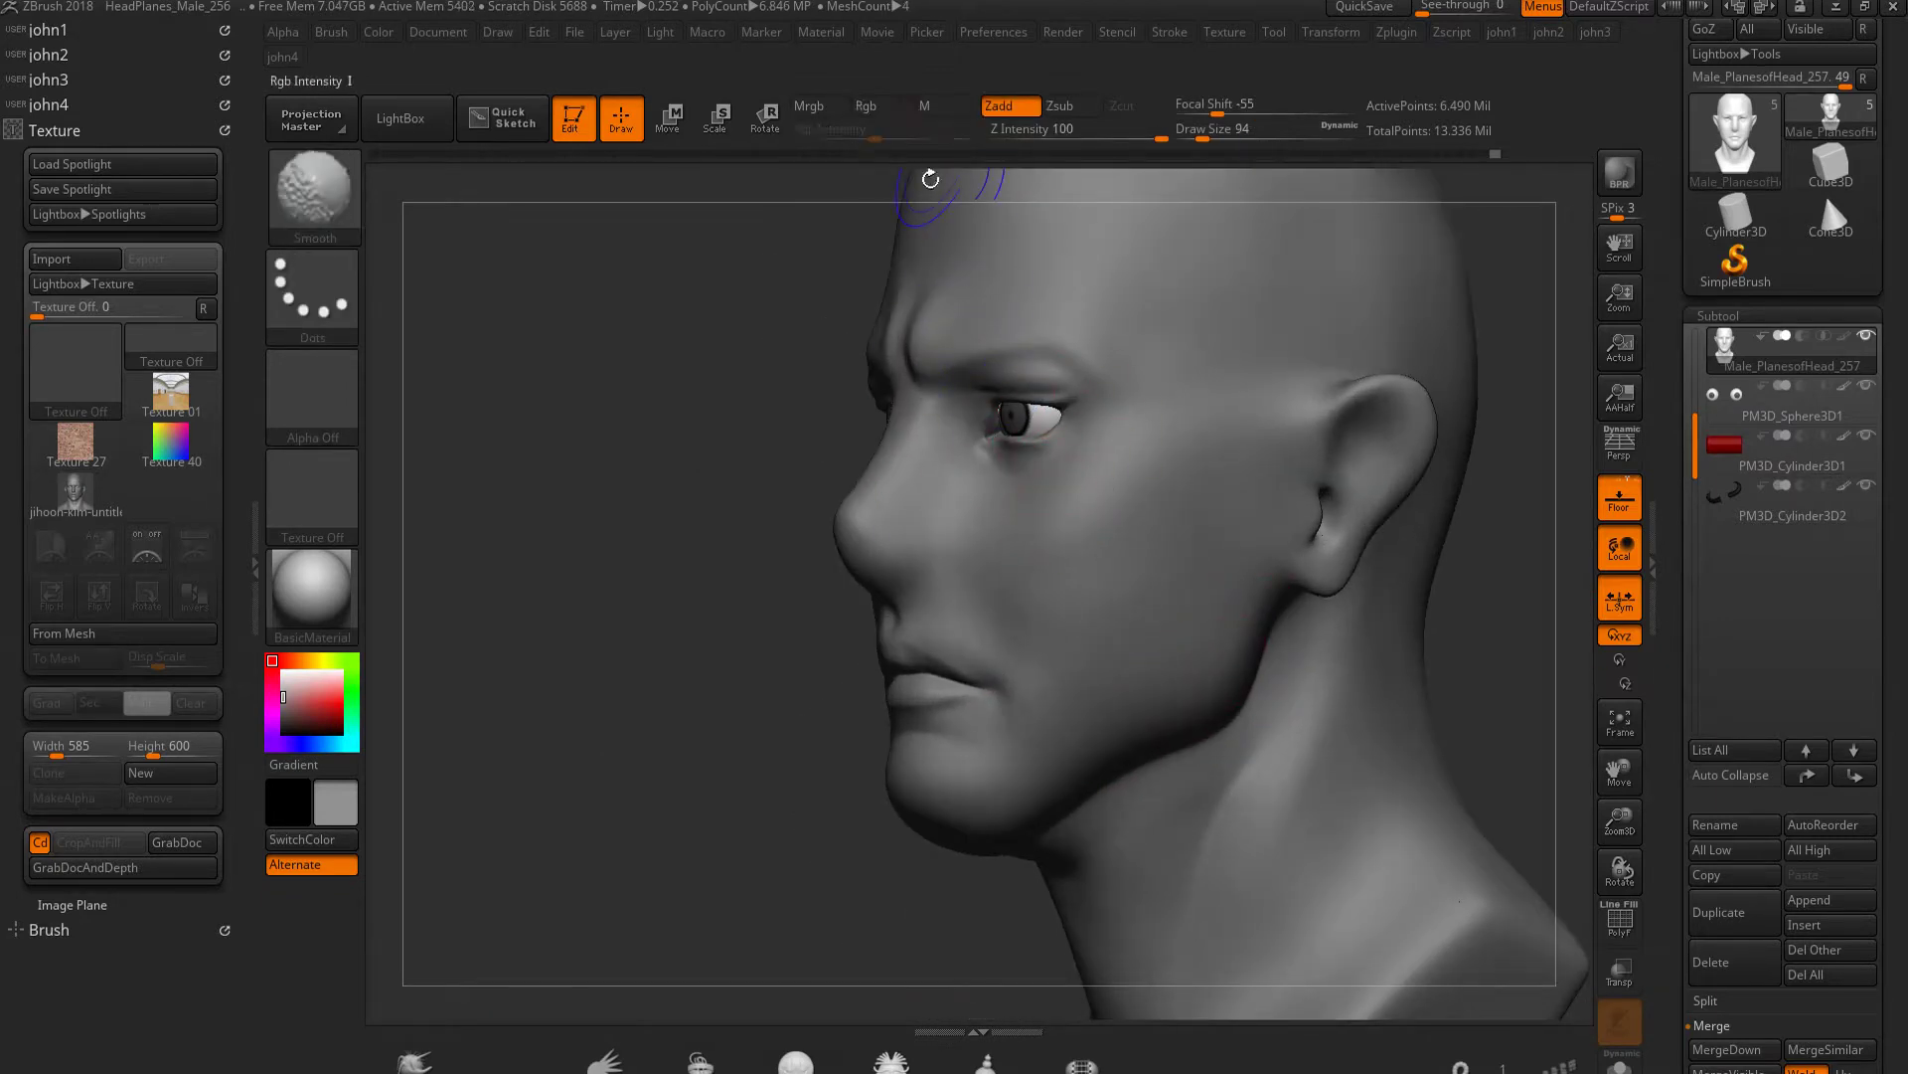
right_drag(1080, 631, 765, 618)
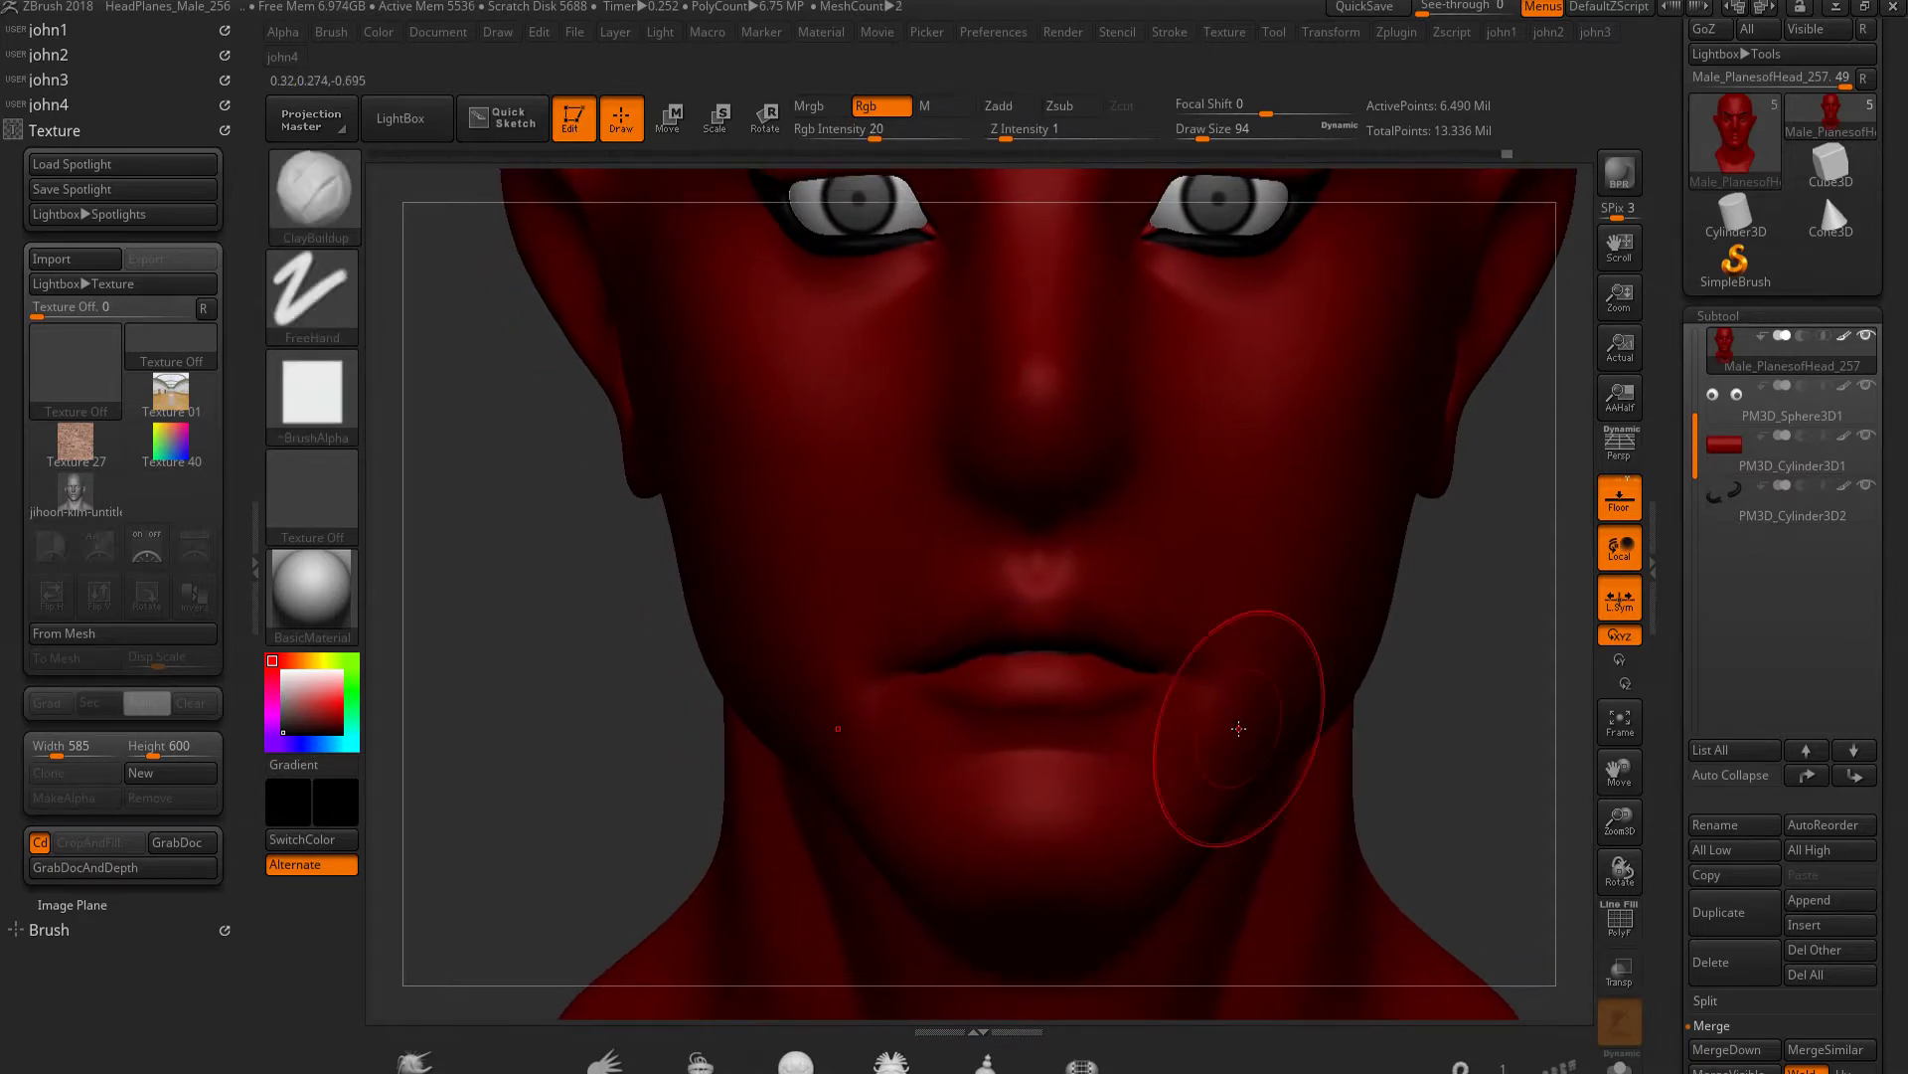
Stroke a black mustache over the upper lip, an inverted-V chin goatee, and a dark mouth interior
key(bracketleft)
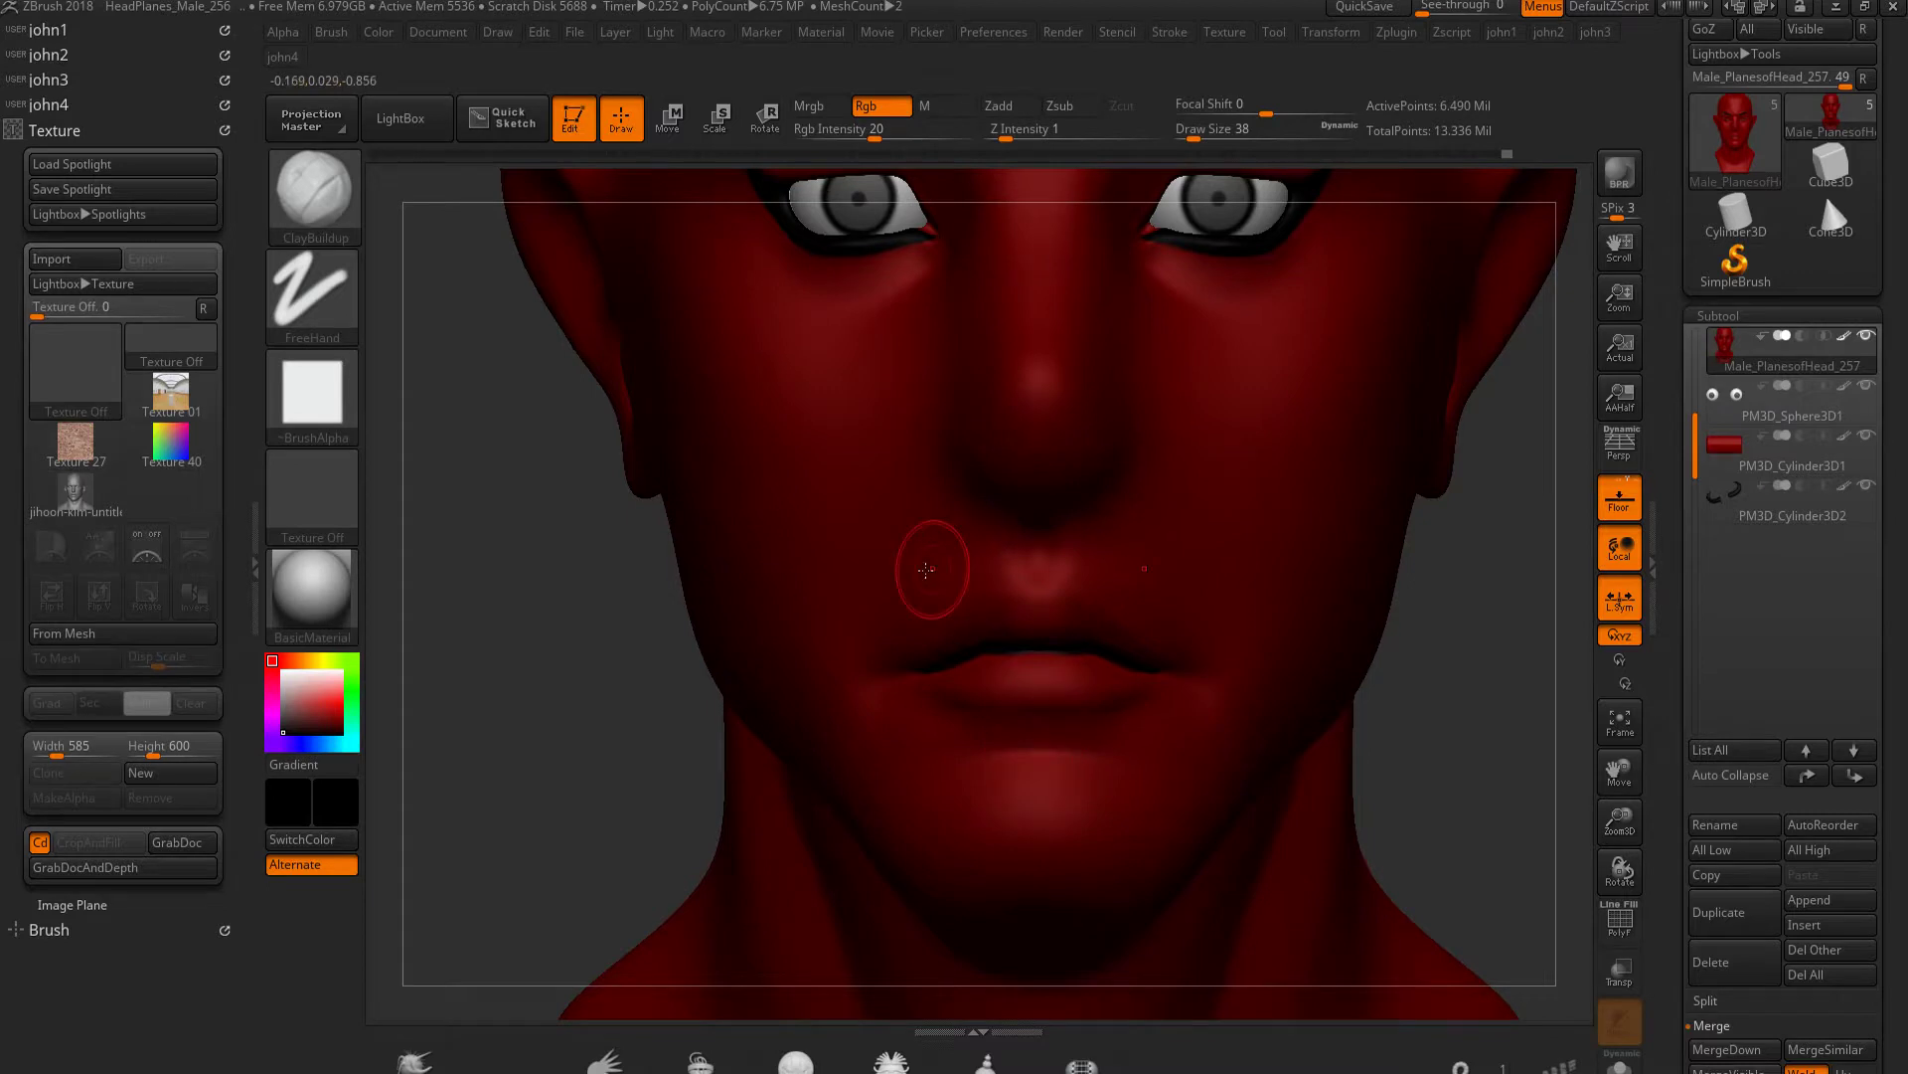
drag(602, 720, 1000, 534)
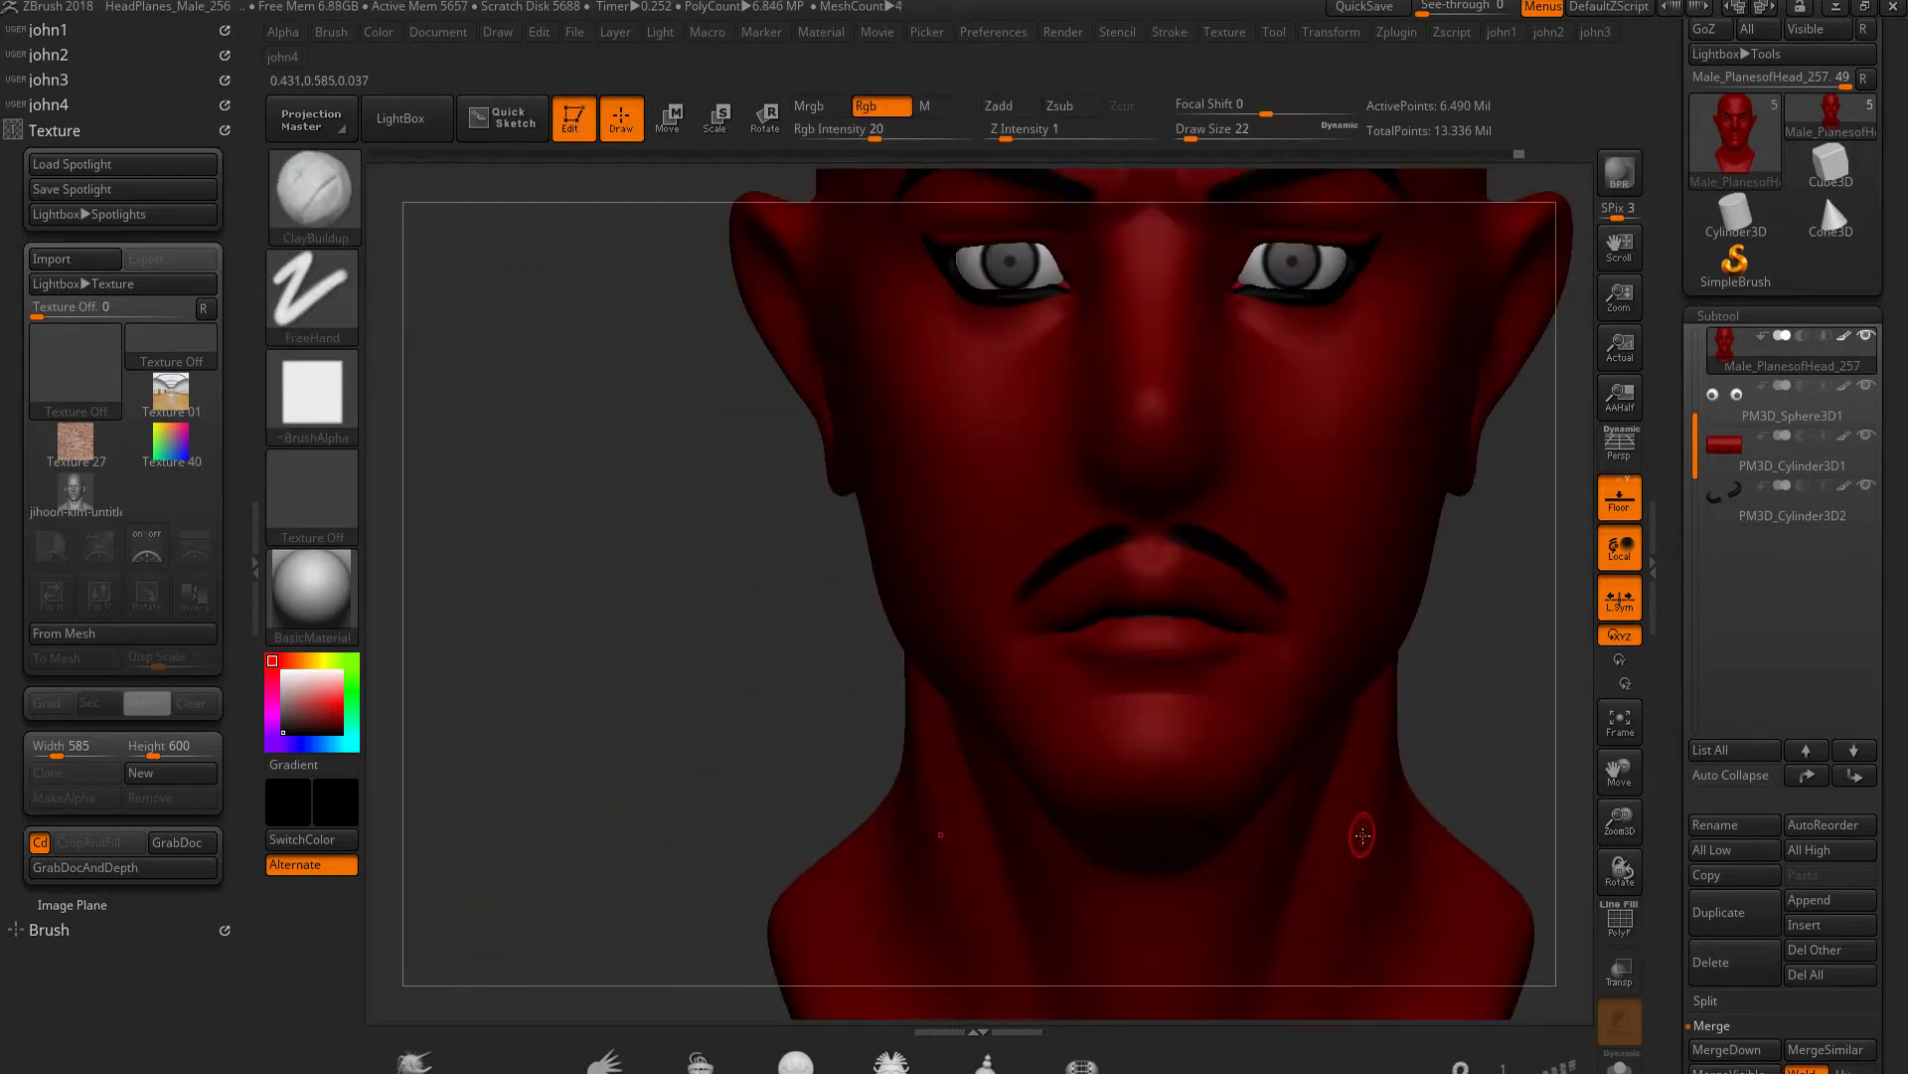
key(ctrl)
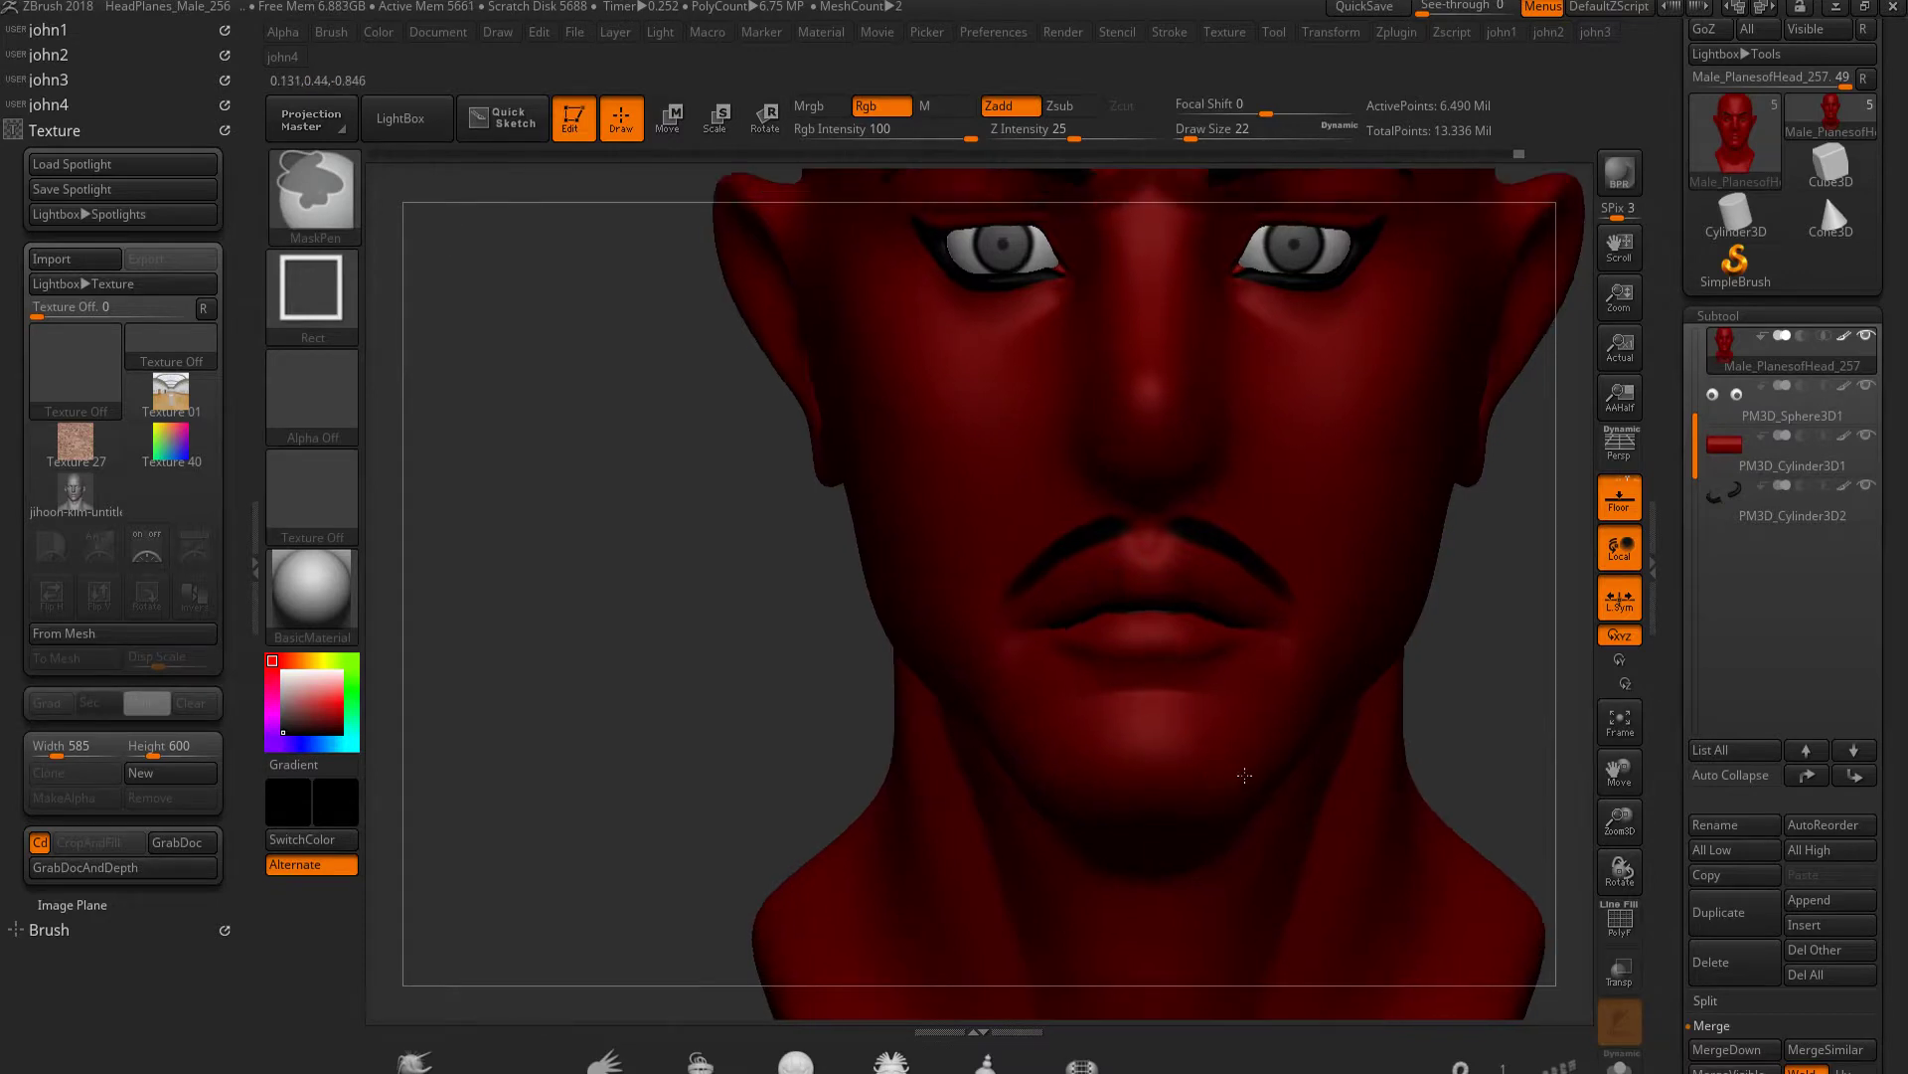
right_drag(1219, 762, 1260, 683)
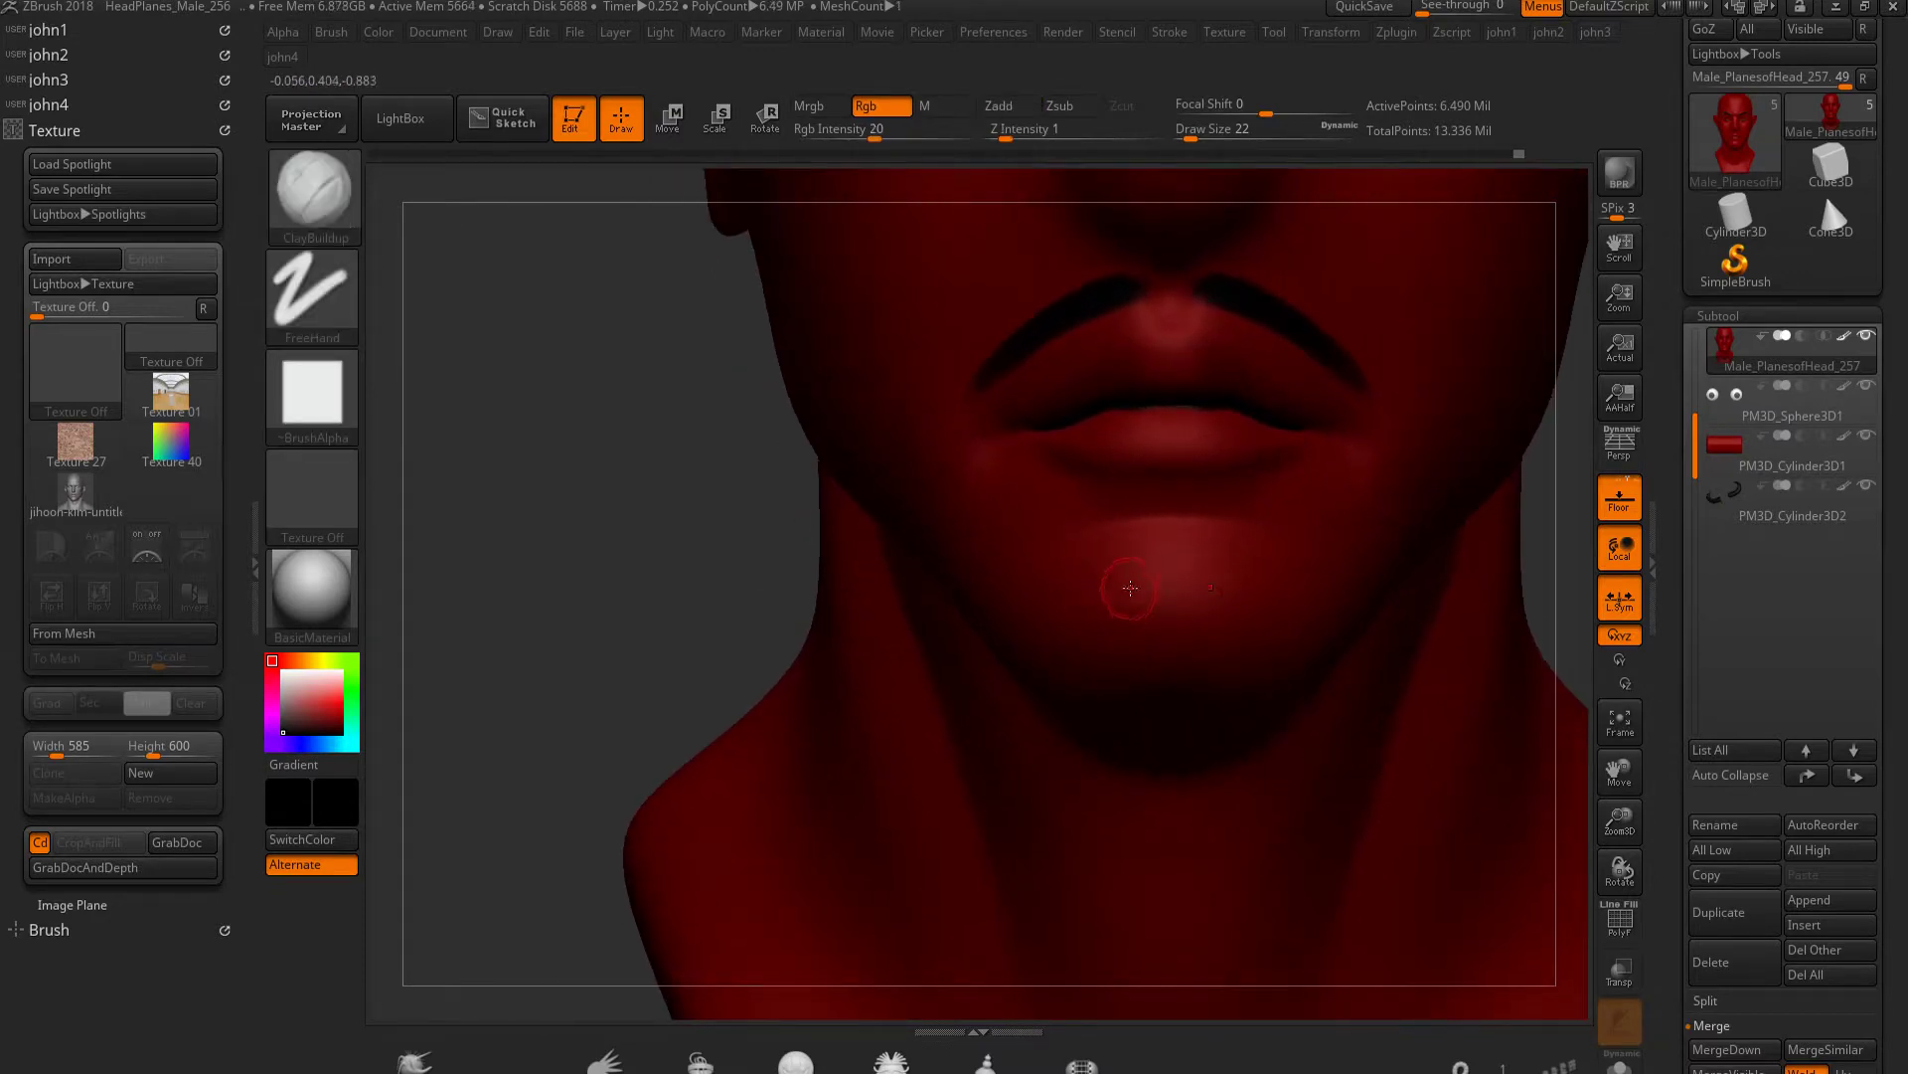
drag(1163, 566, 1094, 685)
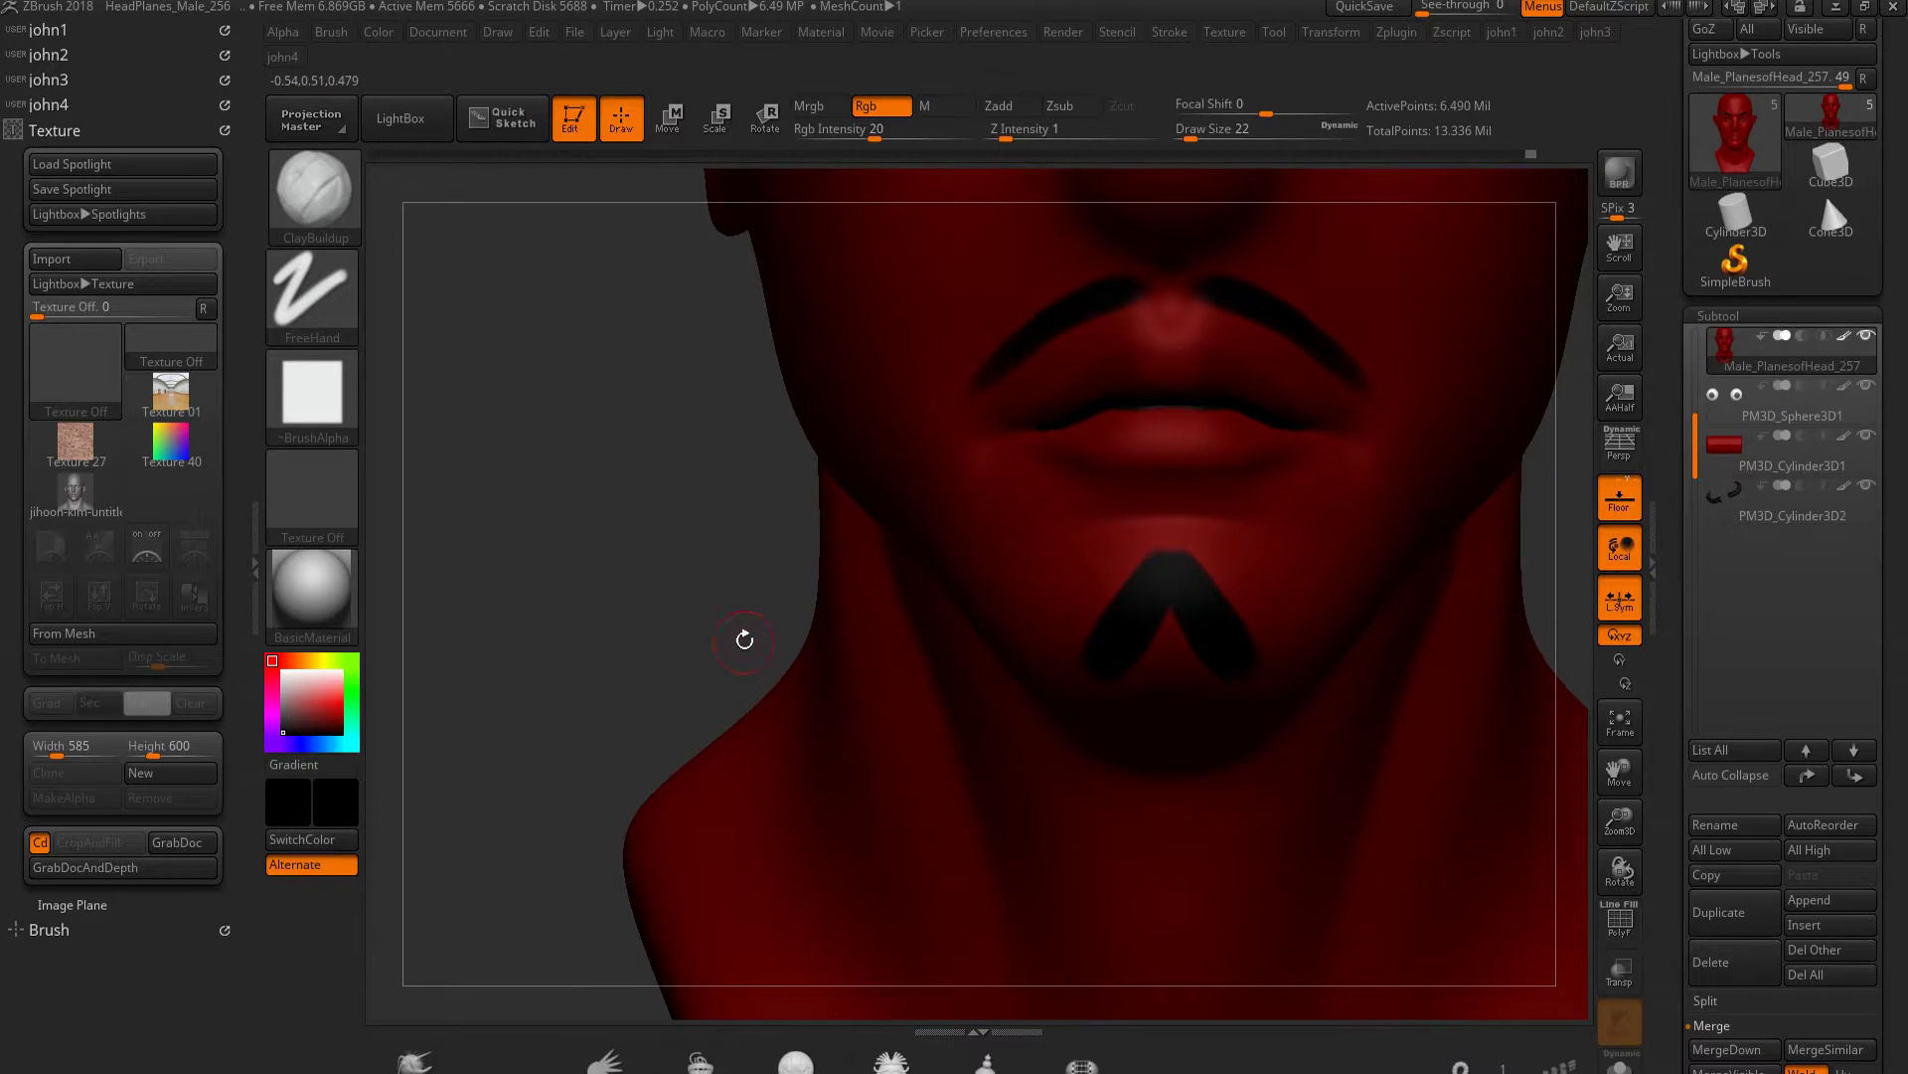
drag(742, 655, 1096, 623)
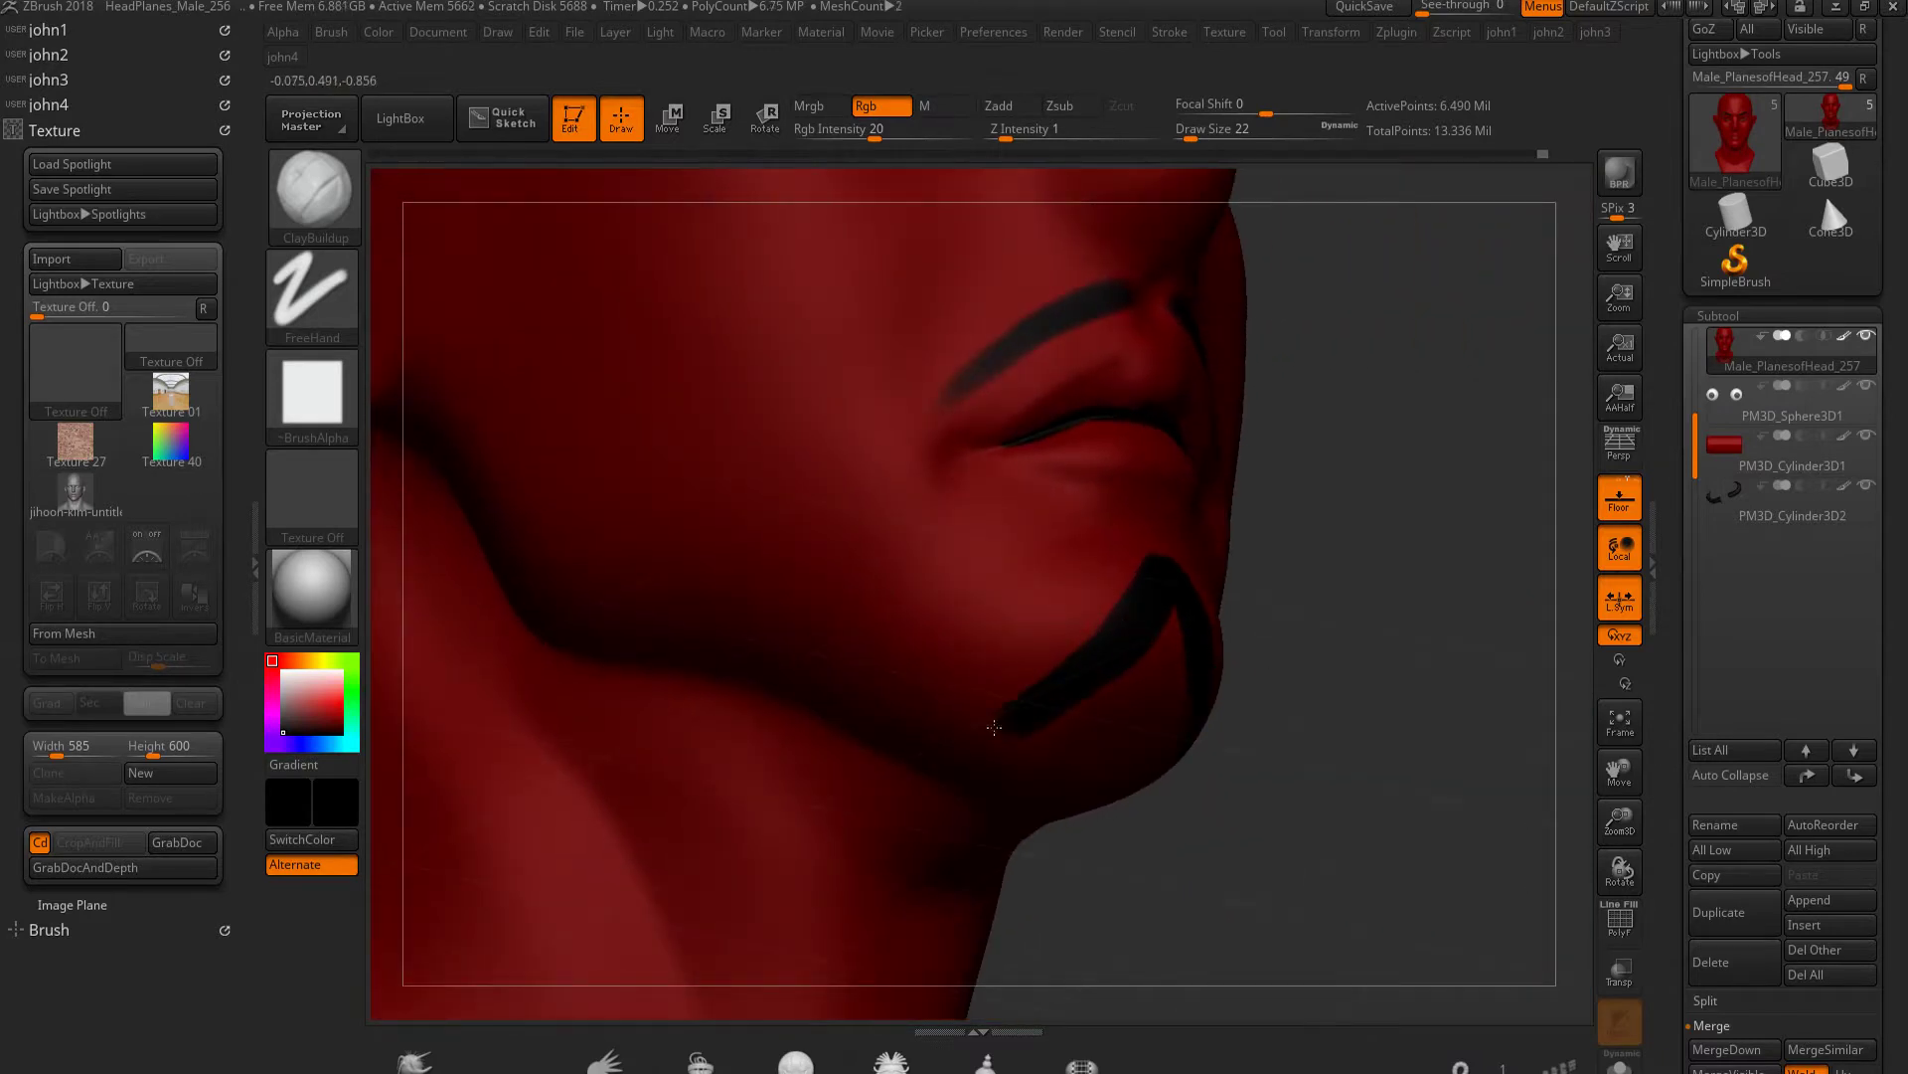
mouse_move(1272, 697)
mouse_down()
mouse_move(1143, 735)
mouse_move(1125, 716)
mouse_up()
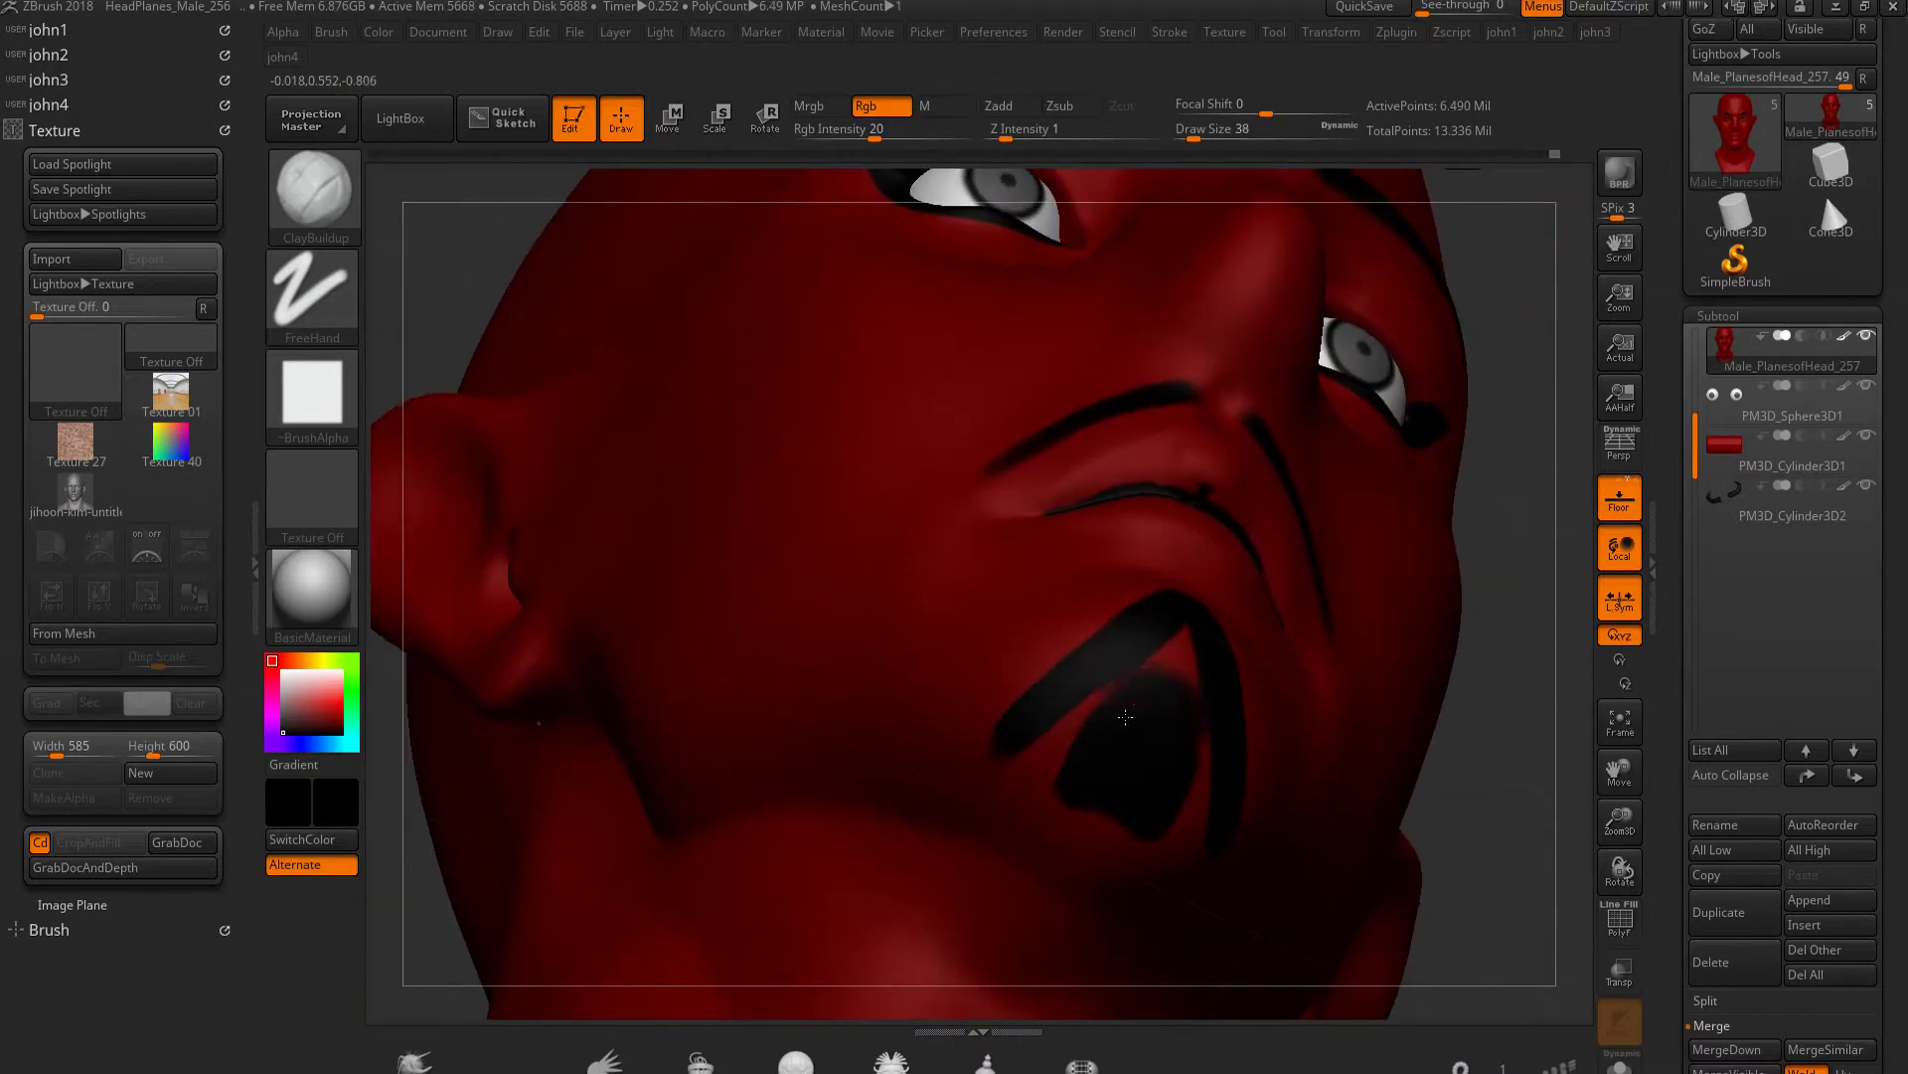
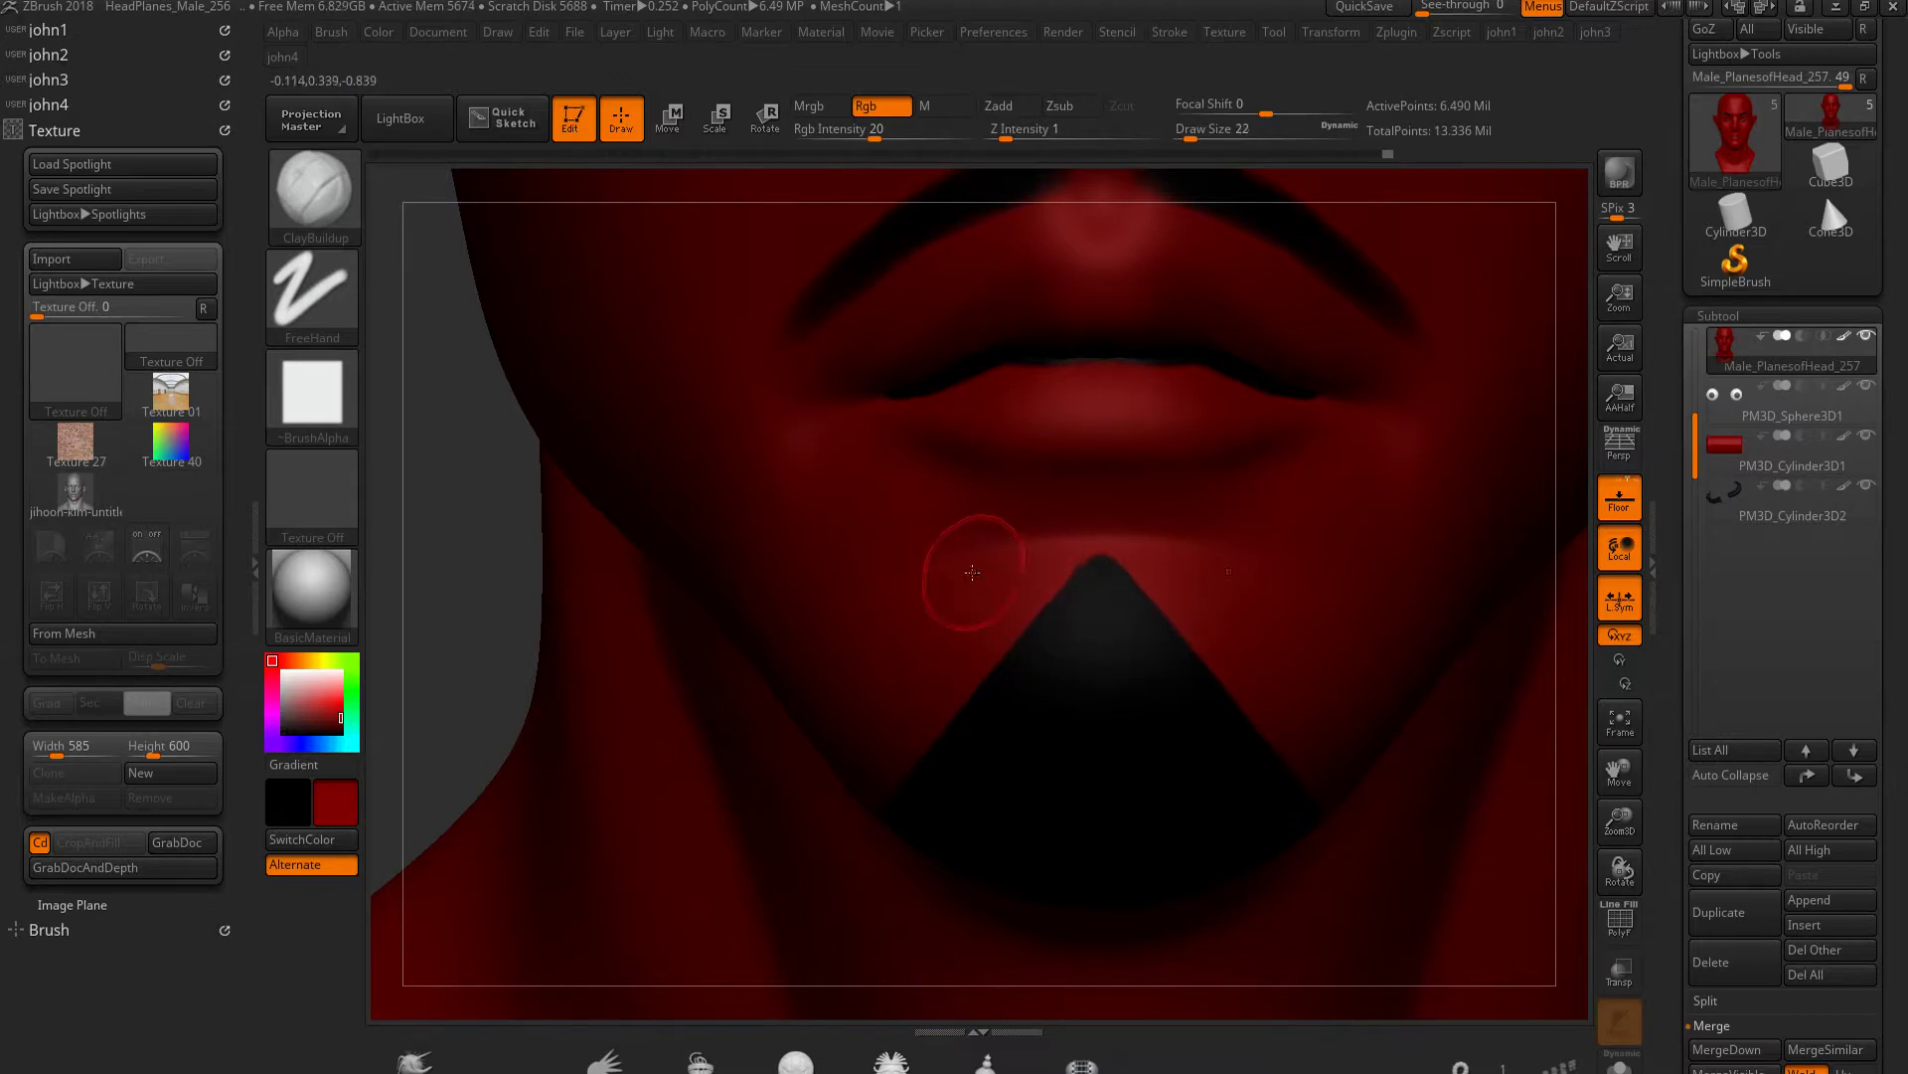
Orbit and zoom around the devil head to inspect the face, eyes and horns
key(f)
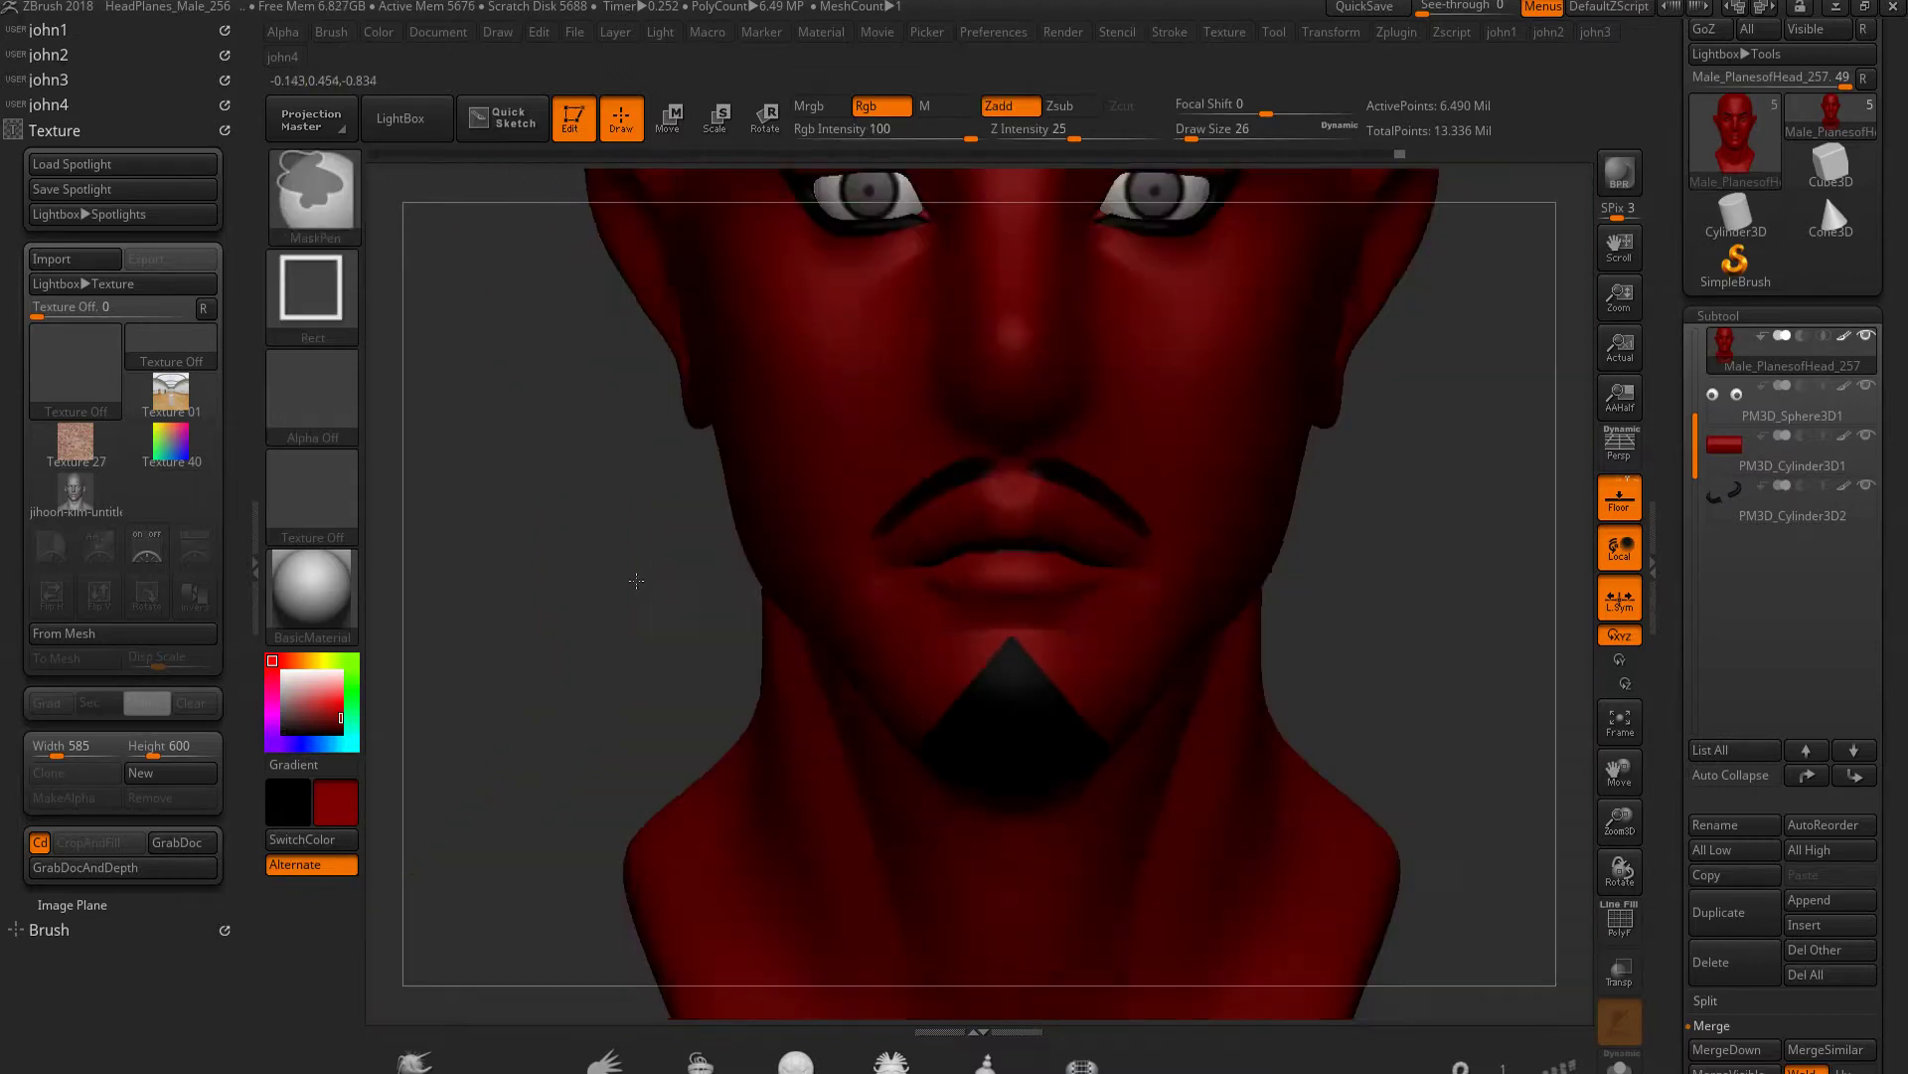
mouse_move(791, 842)
mouse_down()
mouse_move(975, 829)
mouse_move(1110, 613)
mouse_up()
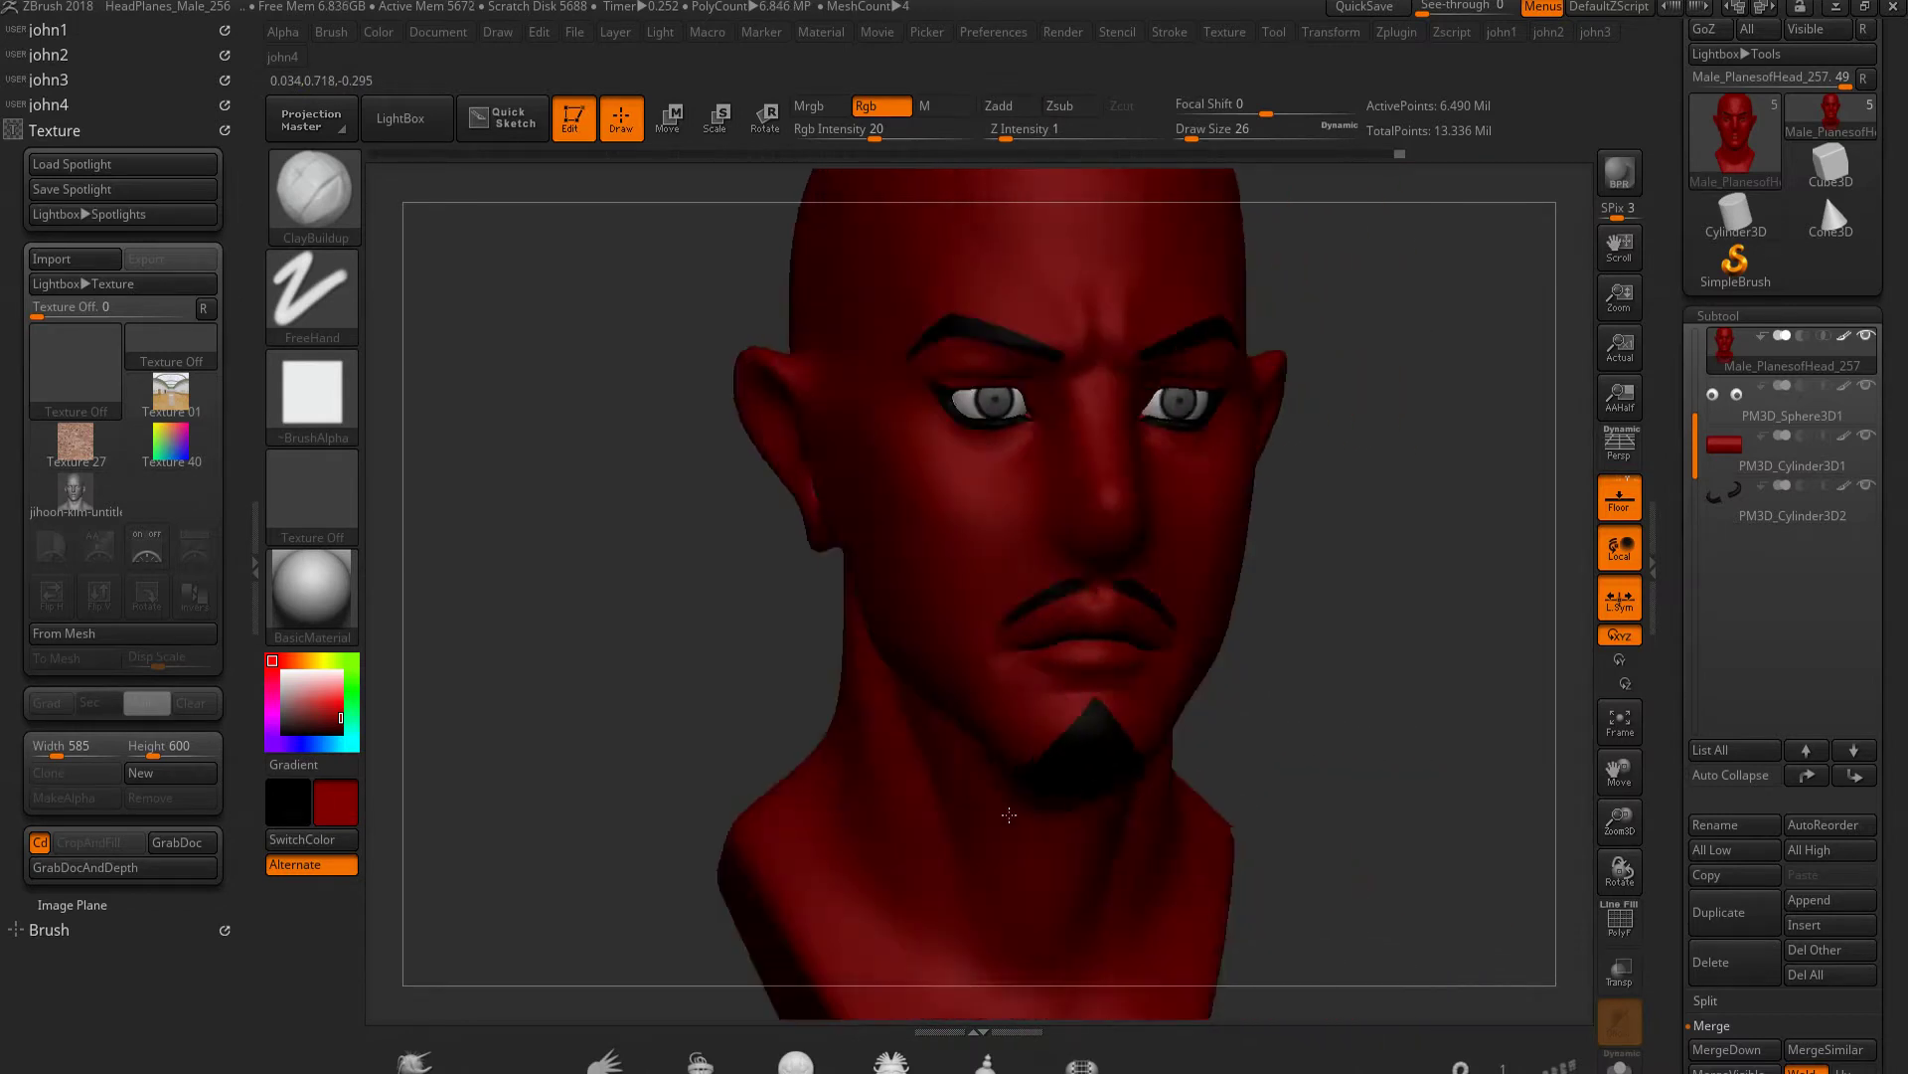
key(ctrl)
mouse_move(1111, 613)
ctrl+right_down()
mouse_move(1042, 682)
mouse_move(1197, 825)
ctrl+right_up()
key(f)
key(ctrl)
mouse_move(1140, 690)
ctrl+right_down()
mouse_move(1321, 583)
mouse_move(1130, 462)
mouse_move(1207, 520)
mouse_move(1222, 696)
mouse_move(1253, 756)
mouse_move(1237, 823)
mouse_move(1209, 805)
mouse_move(795, 821)
mouse_move(994, 810)
mouse_move(1027, 466)
ctrl+right_up()
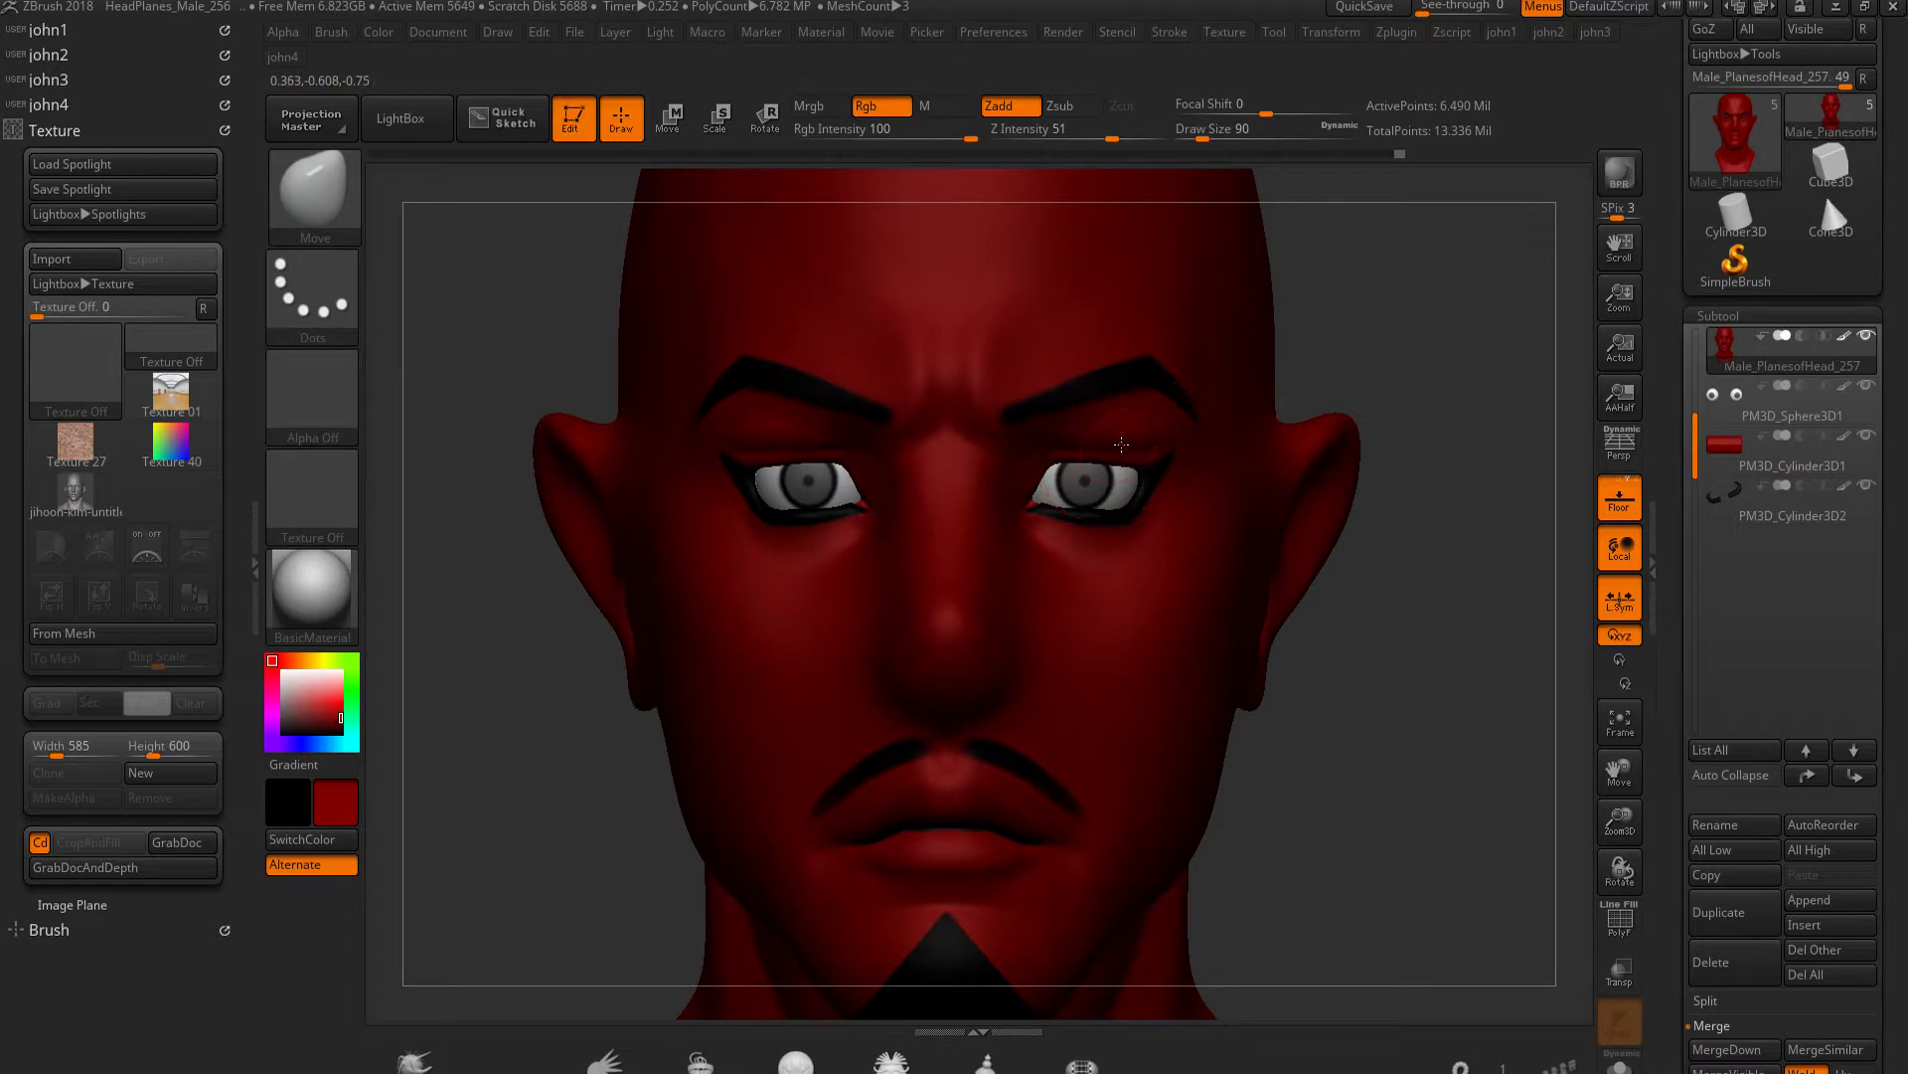
mouse_move(1121, 456)
ctrl+right_down()
mouse_move(1159, 790)
mouse_move(1314, 817)
mouse_move(1022, 825)
ctrl+right_up()
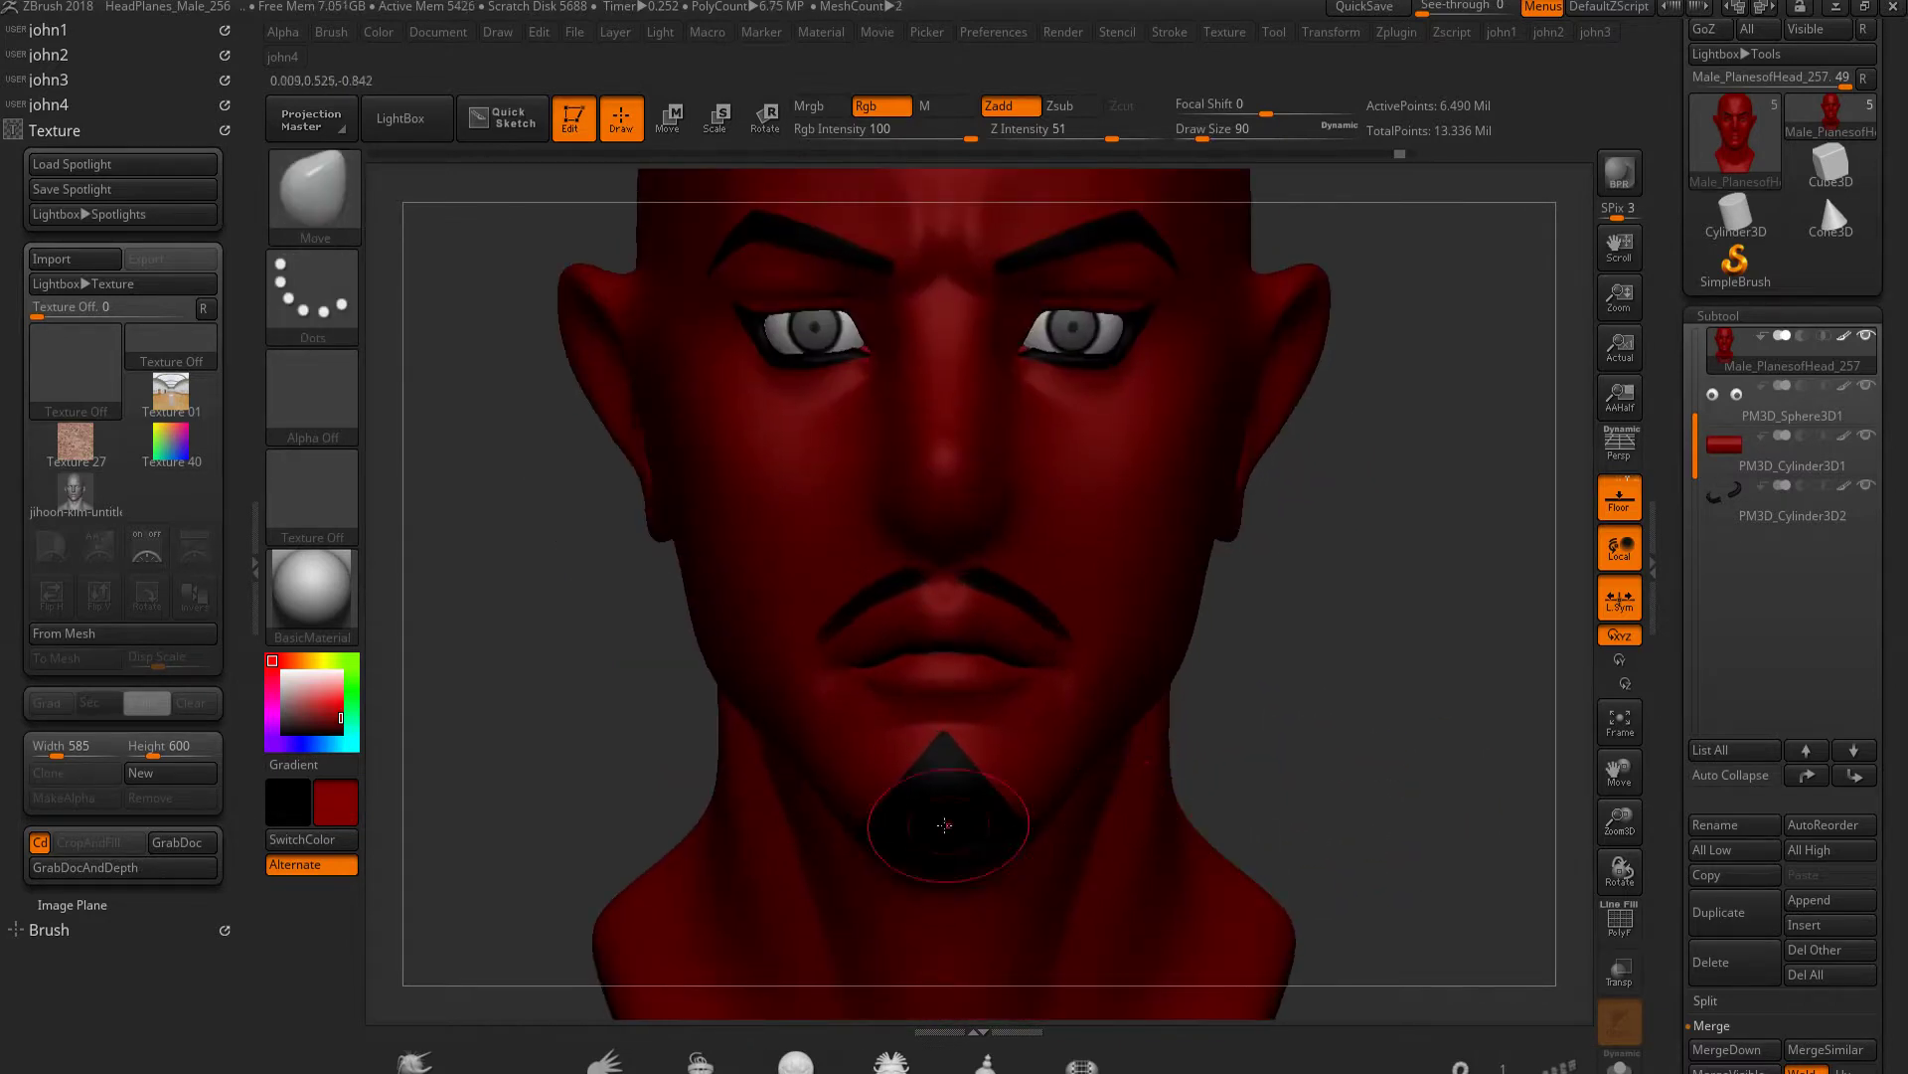
mouse_move(845, 716)
ctrl+right_down()
mouse_move(1019, 503)
mouse_move(693, 632)
ctrl+right_up()
mouse_move(1121, 818)
mouse_down()
mouse_move(1034, 810)
mouse_move(1093, 785)
mouse_up()
mouse_move(1093, 786)
ctrl+right_down()
mouse_move(994, 845)
mouse_move(1122, 732)
ctrl+right_up()
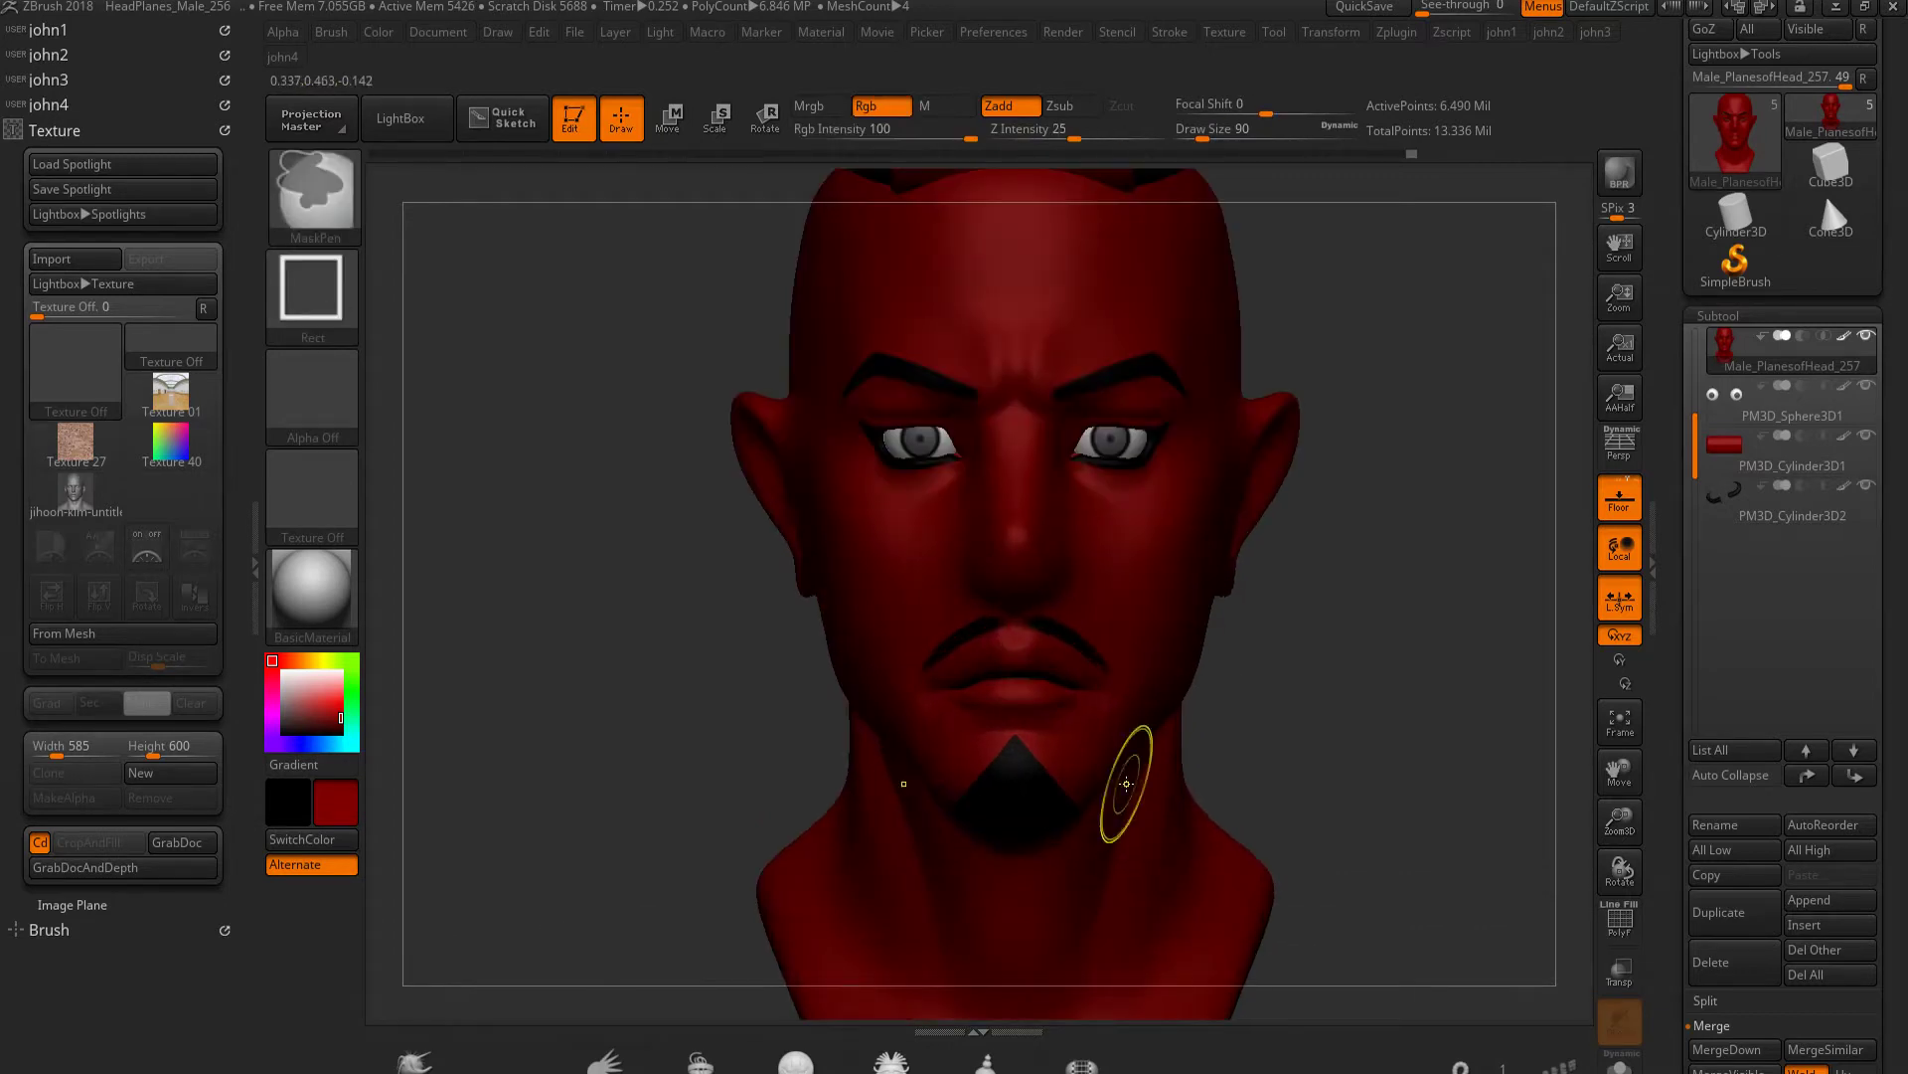
mouse_move(1150, 767)
mouse_down()
mouse_move(976, 745)
mouse_move(997, 749)
mouse_up()
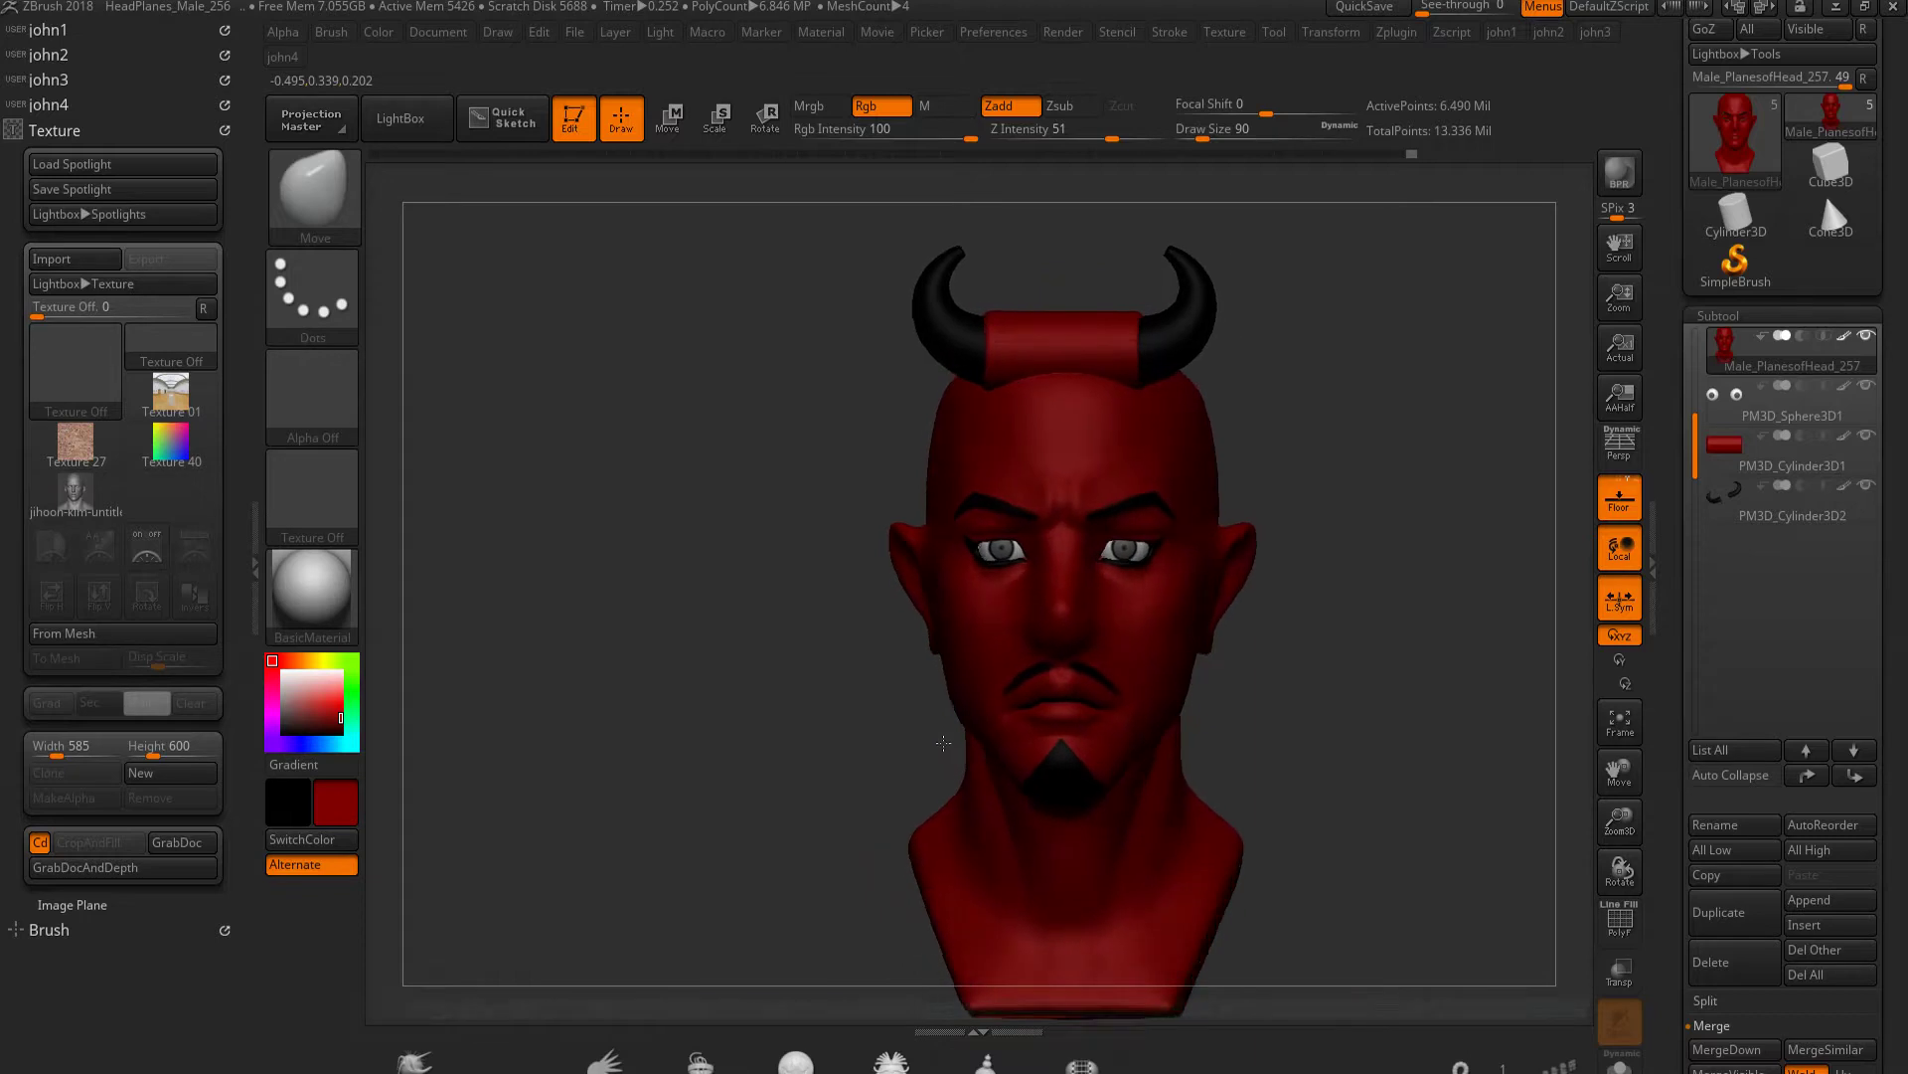
Select the band between the horns and check it against the horns with a Move line
alt+click(1070, 348)
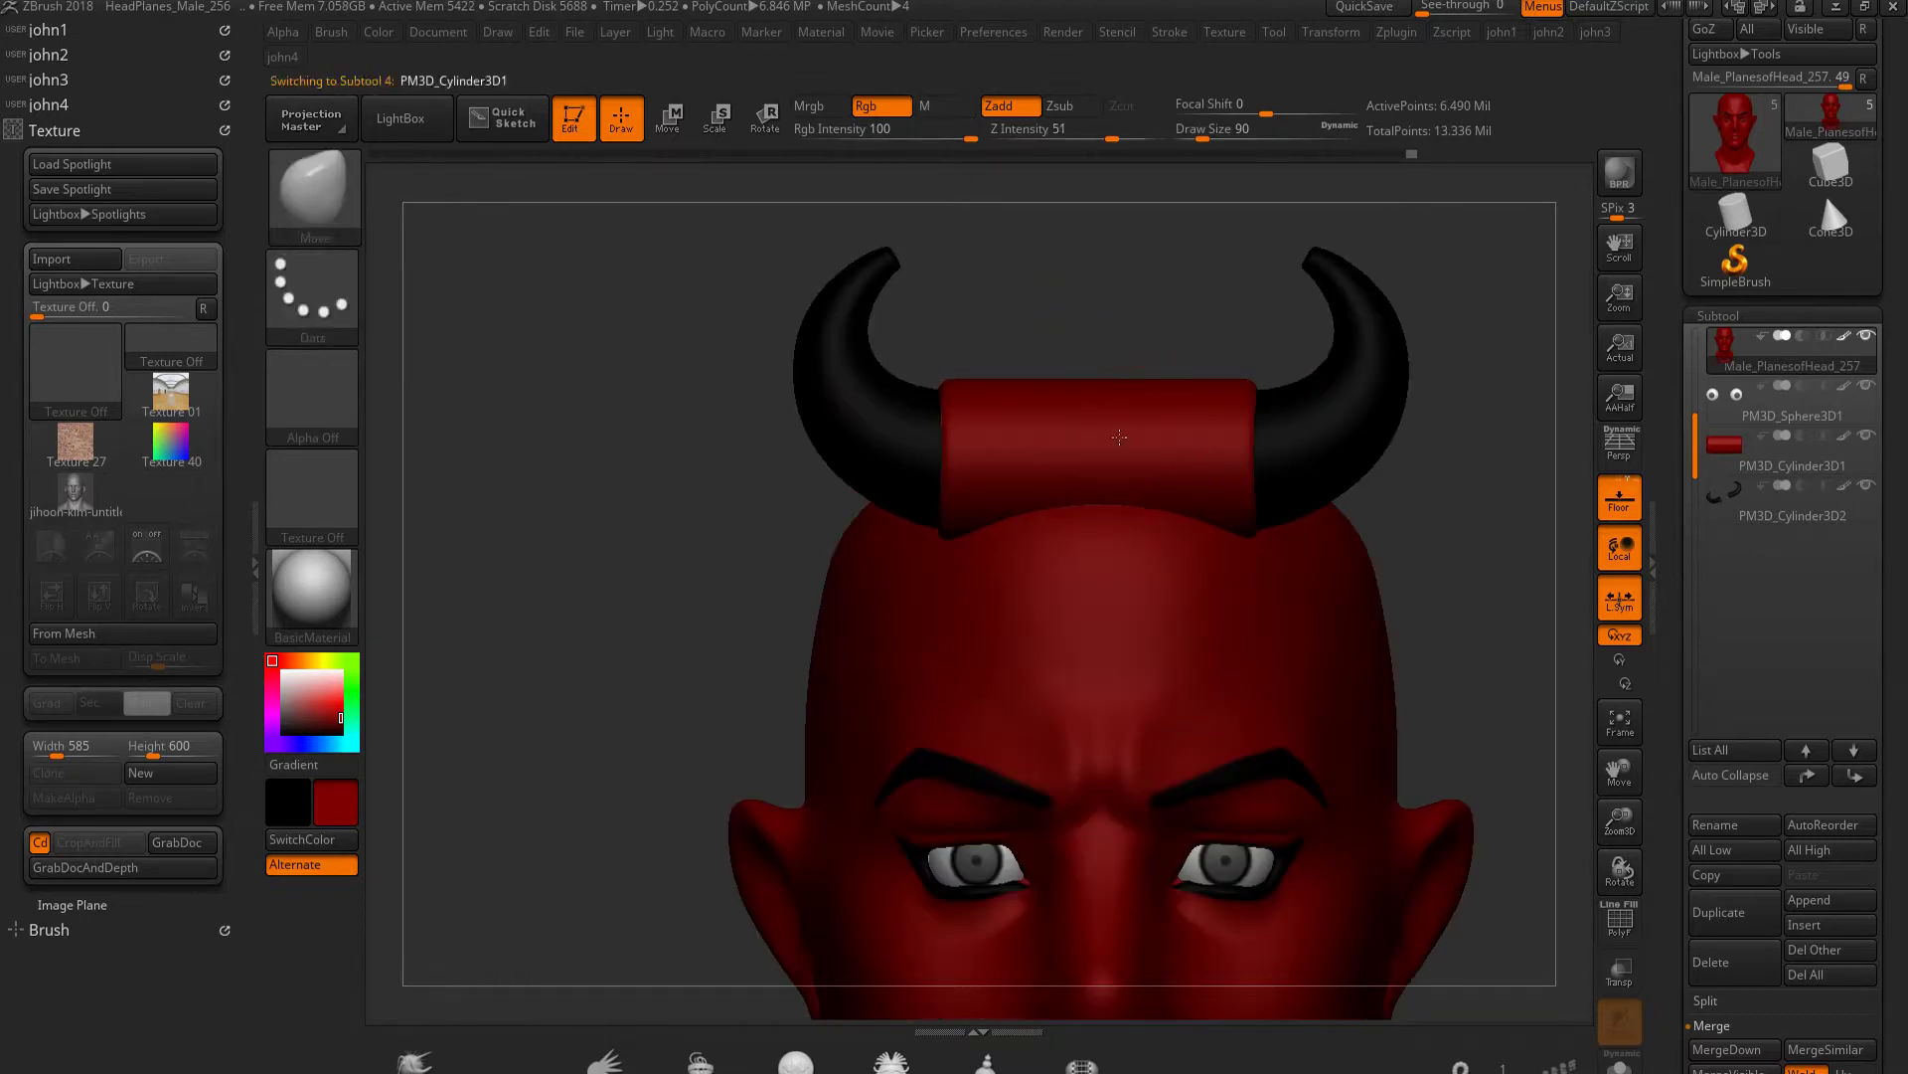
key(w)
drag(1090, 427, 1090, 630)
alt+click(1228, 447)
drag(1228, 447, 1227, 671)
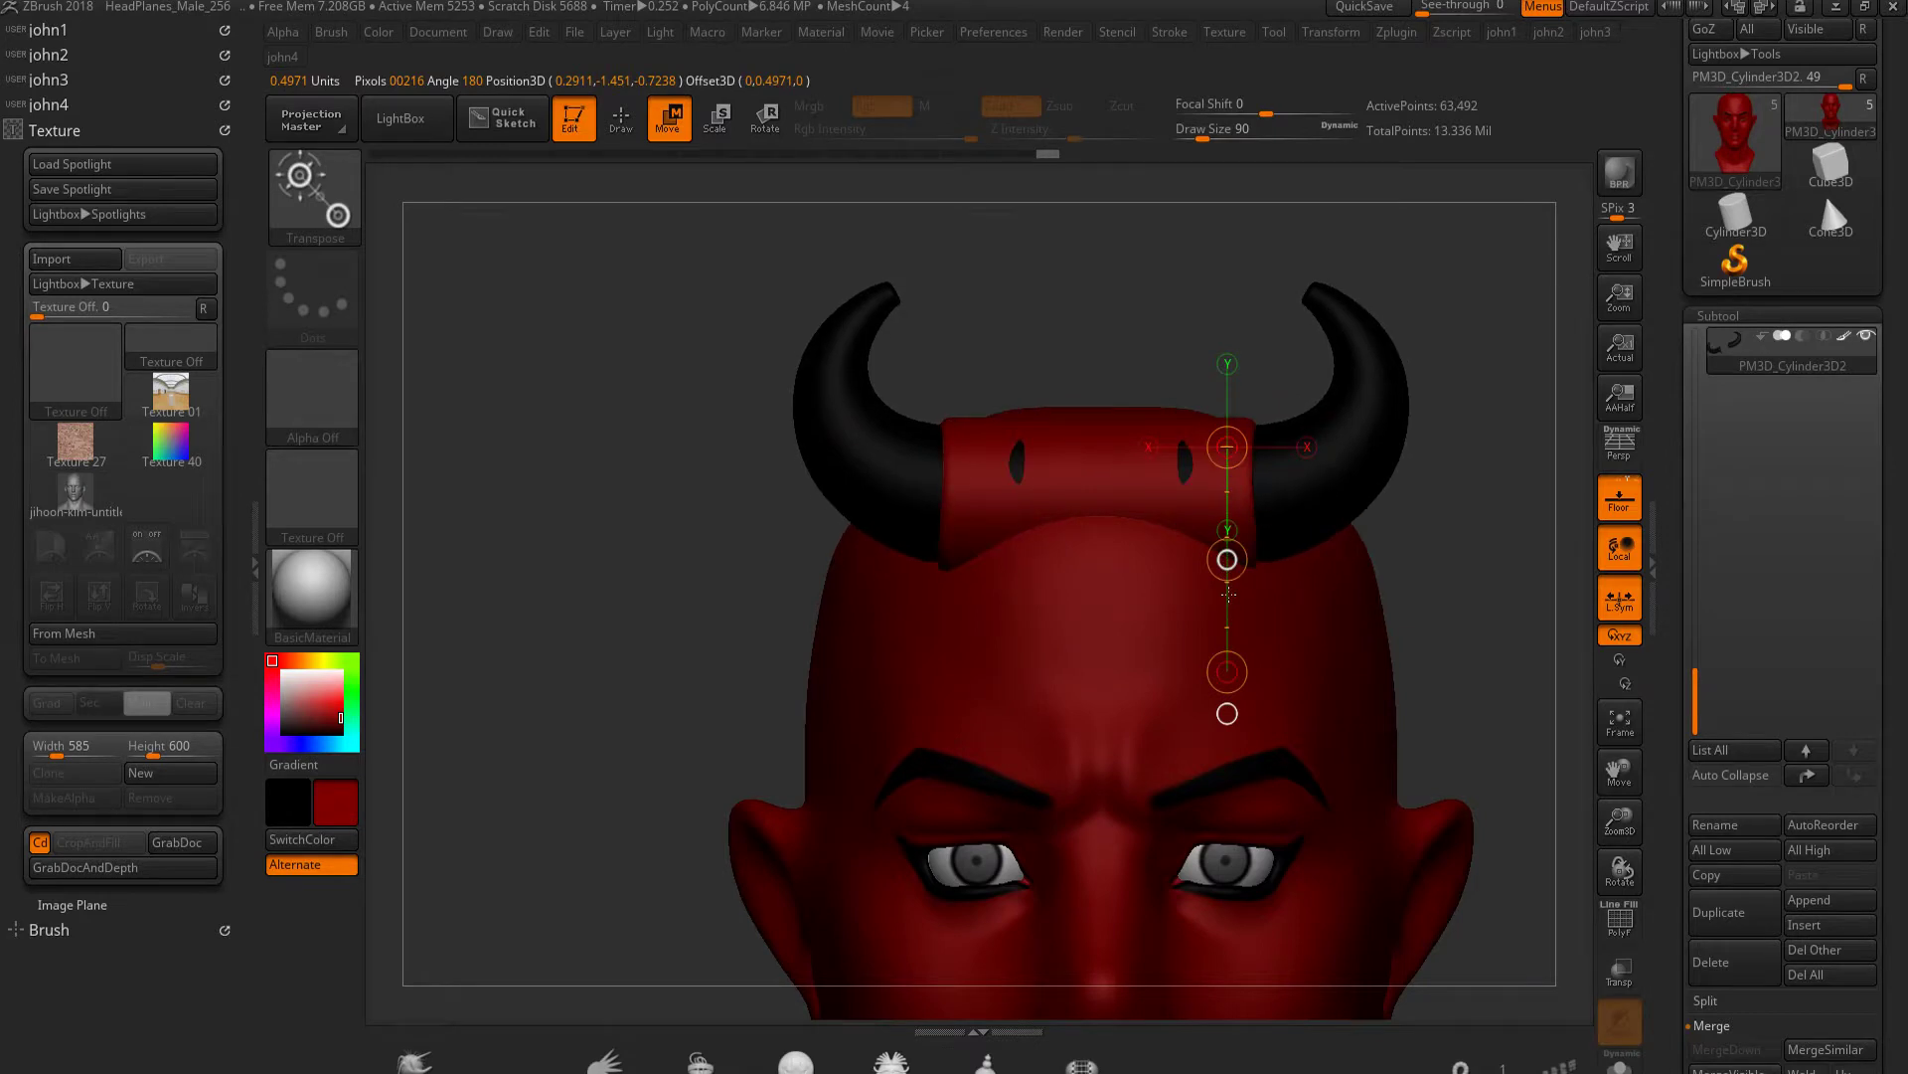
mouse_move(1036, 554)
ctrl+right_down()
mouse_move(1104, 512)
mouse_move(1056, 455)
ctrl+right_up()
key(q)
Mask part of the band at its lowest subdivision and rotate the unmasked section to curve it
alt+click(1034, 477)
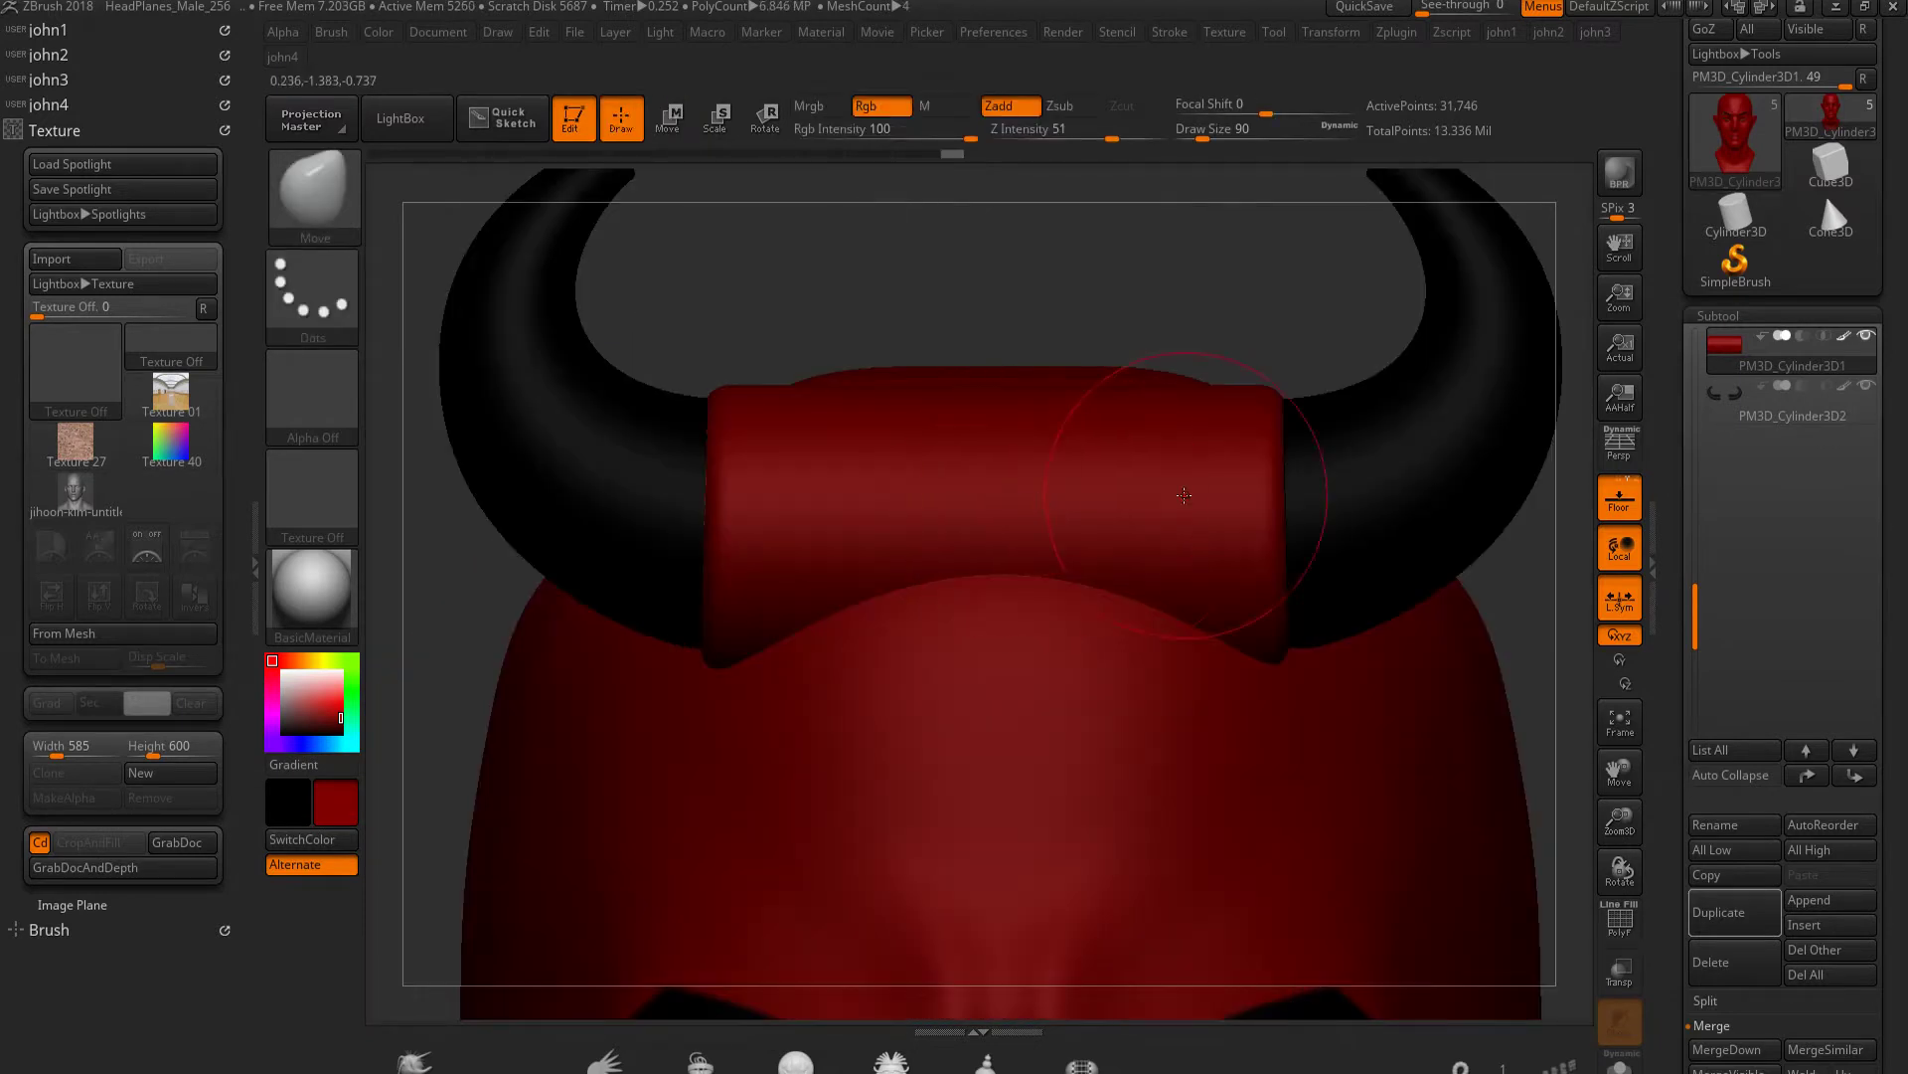
key(shift+d)
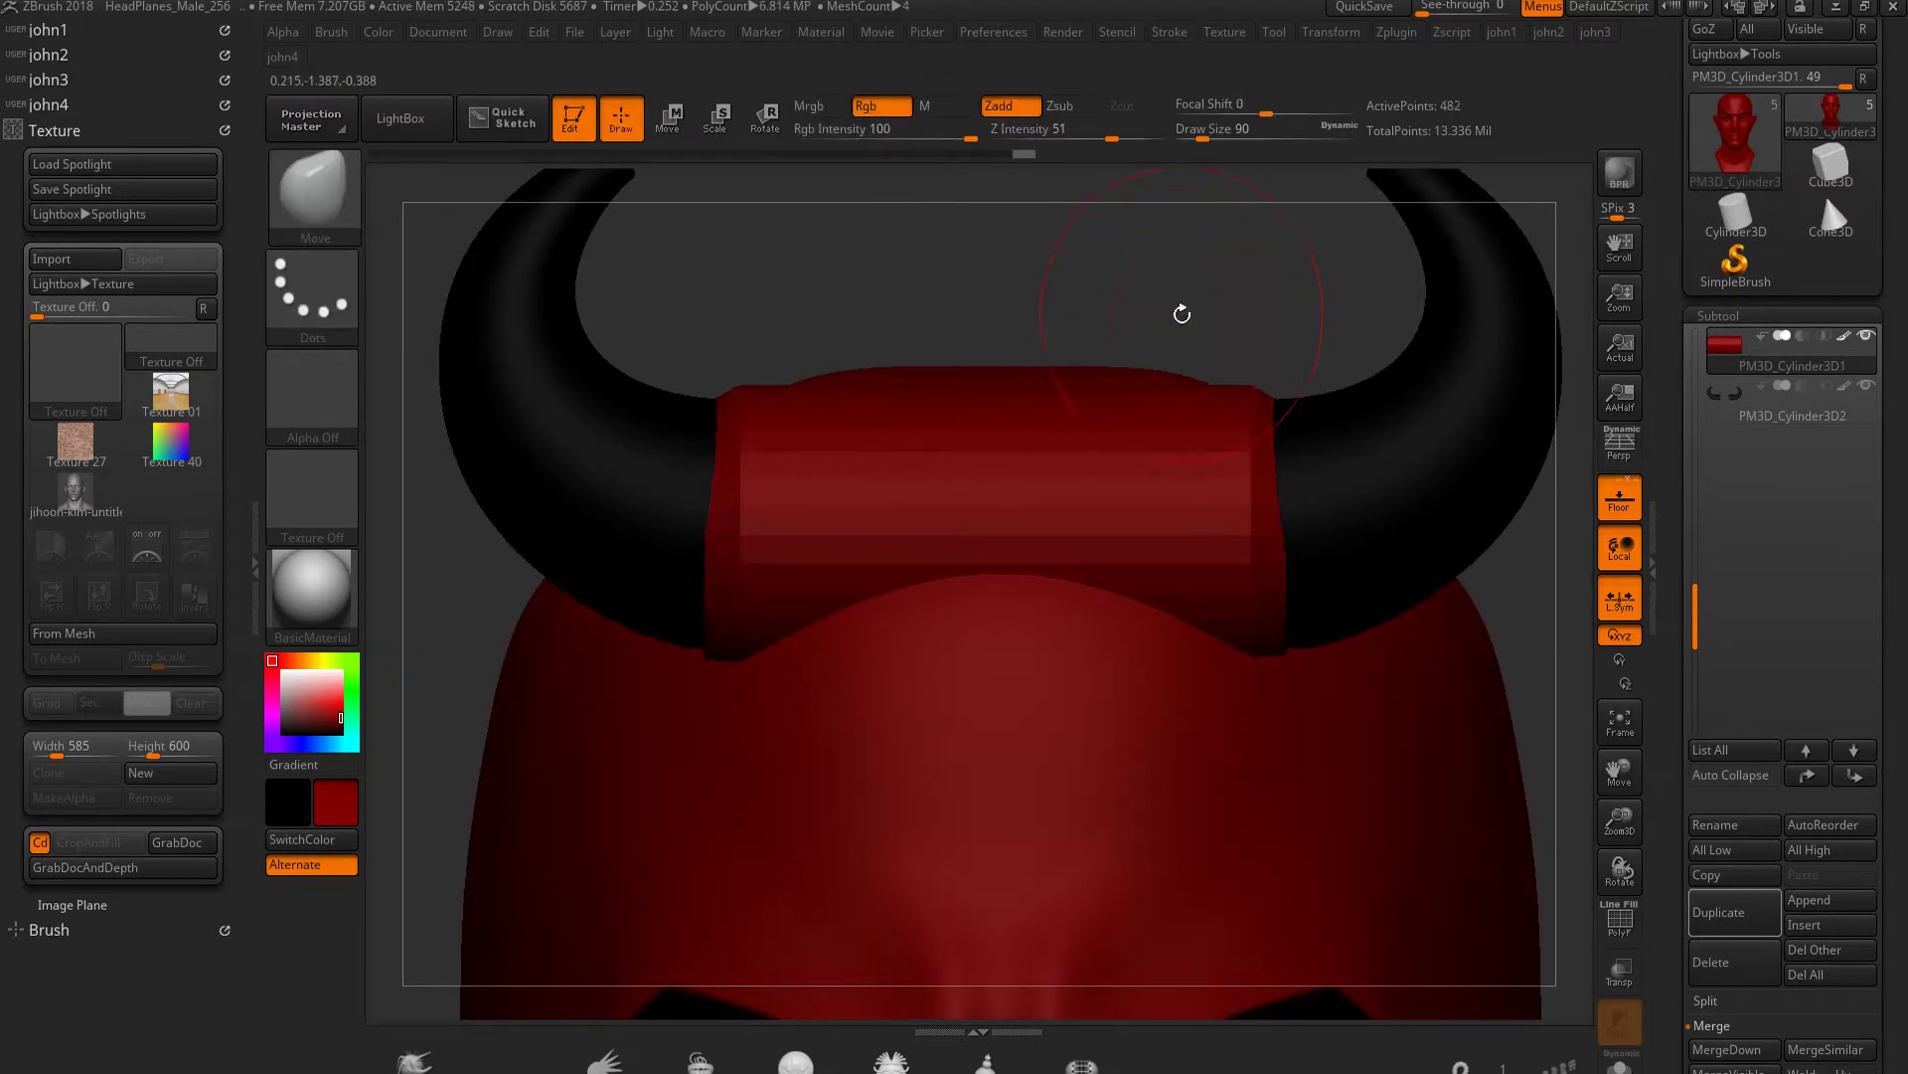
key(shift+f)
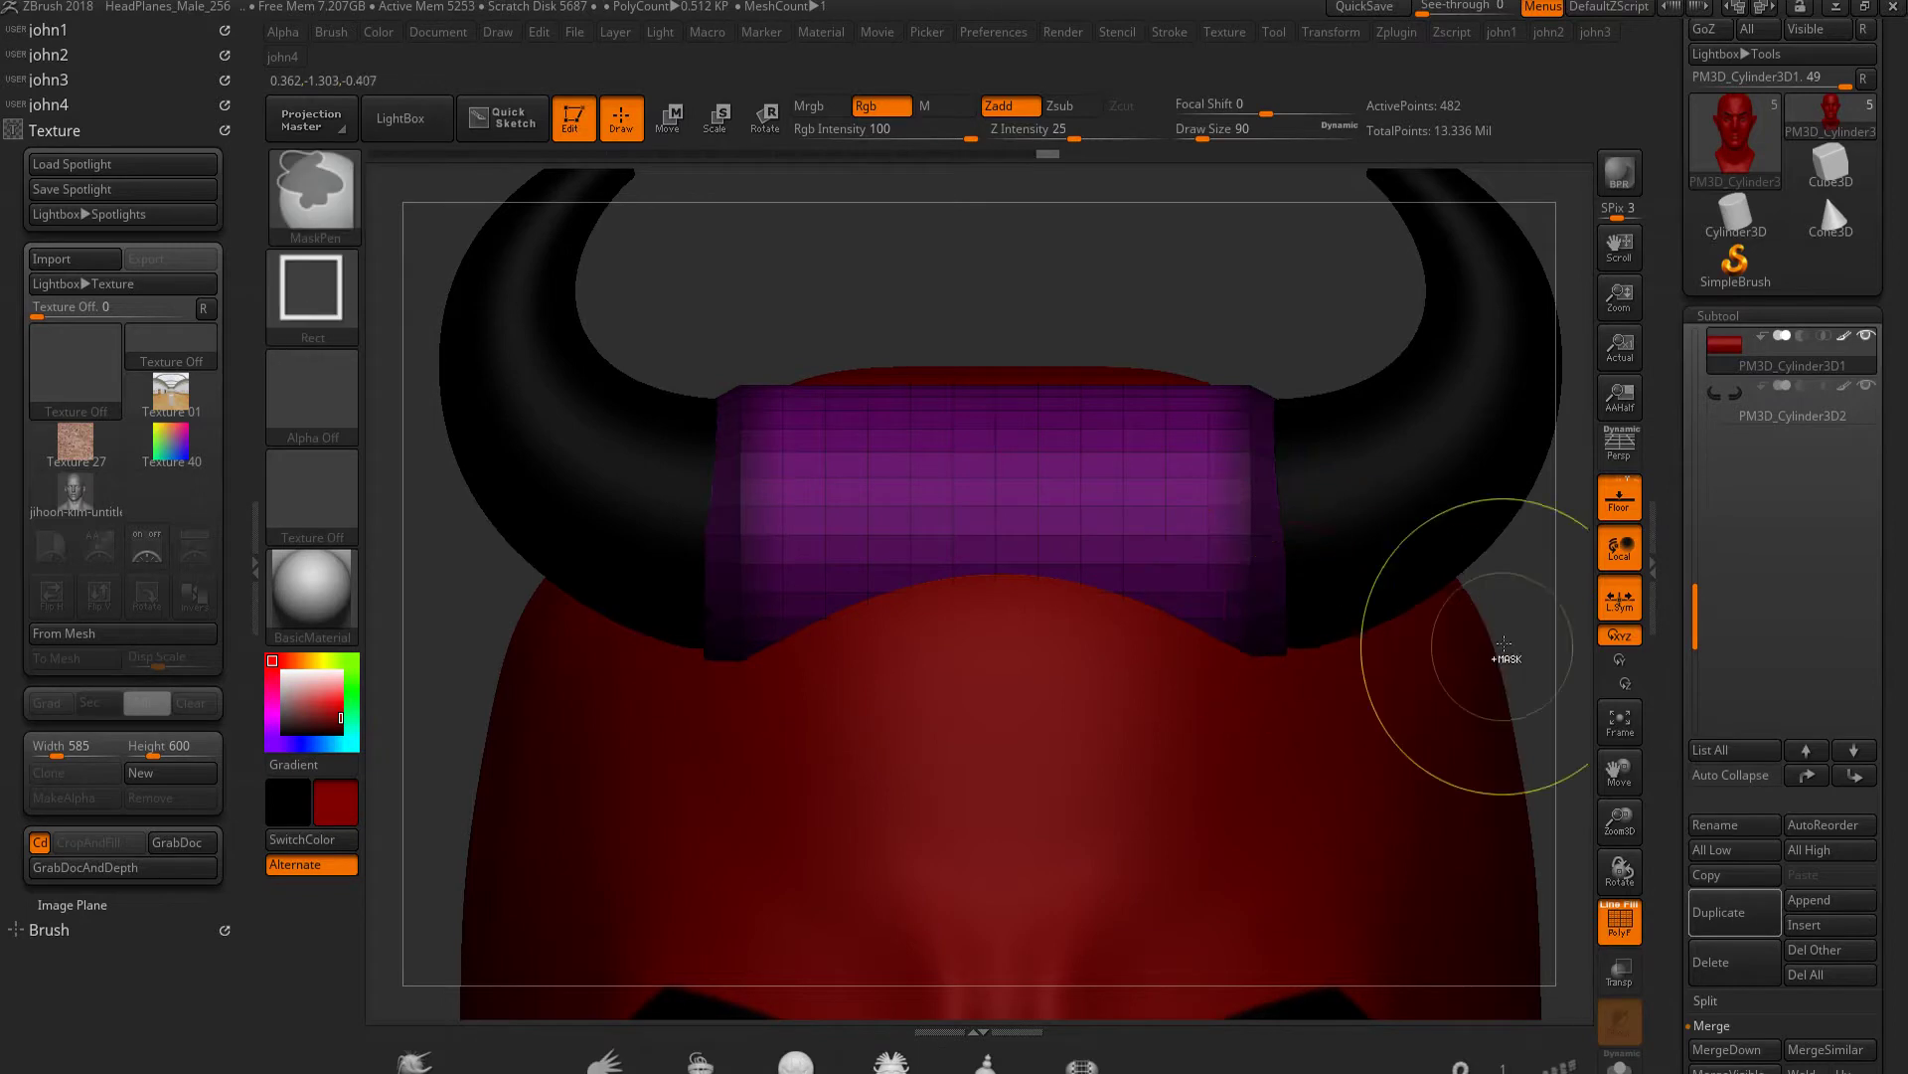
ctrl+drag(921, 534, 1092, 541)
key(r)
drag(1209, 506, 1444, 505)
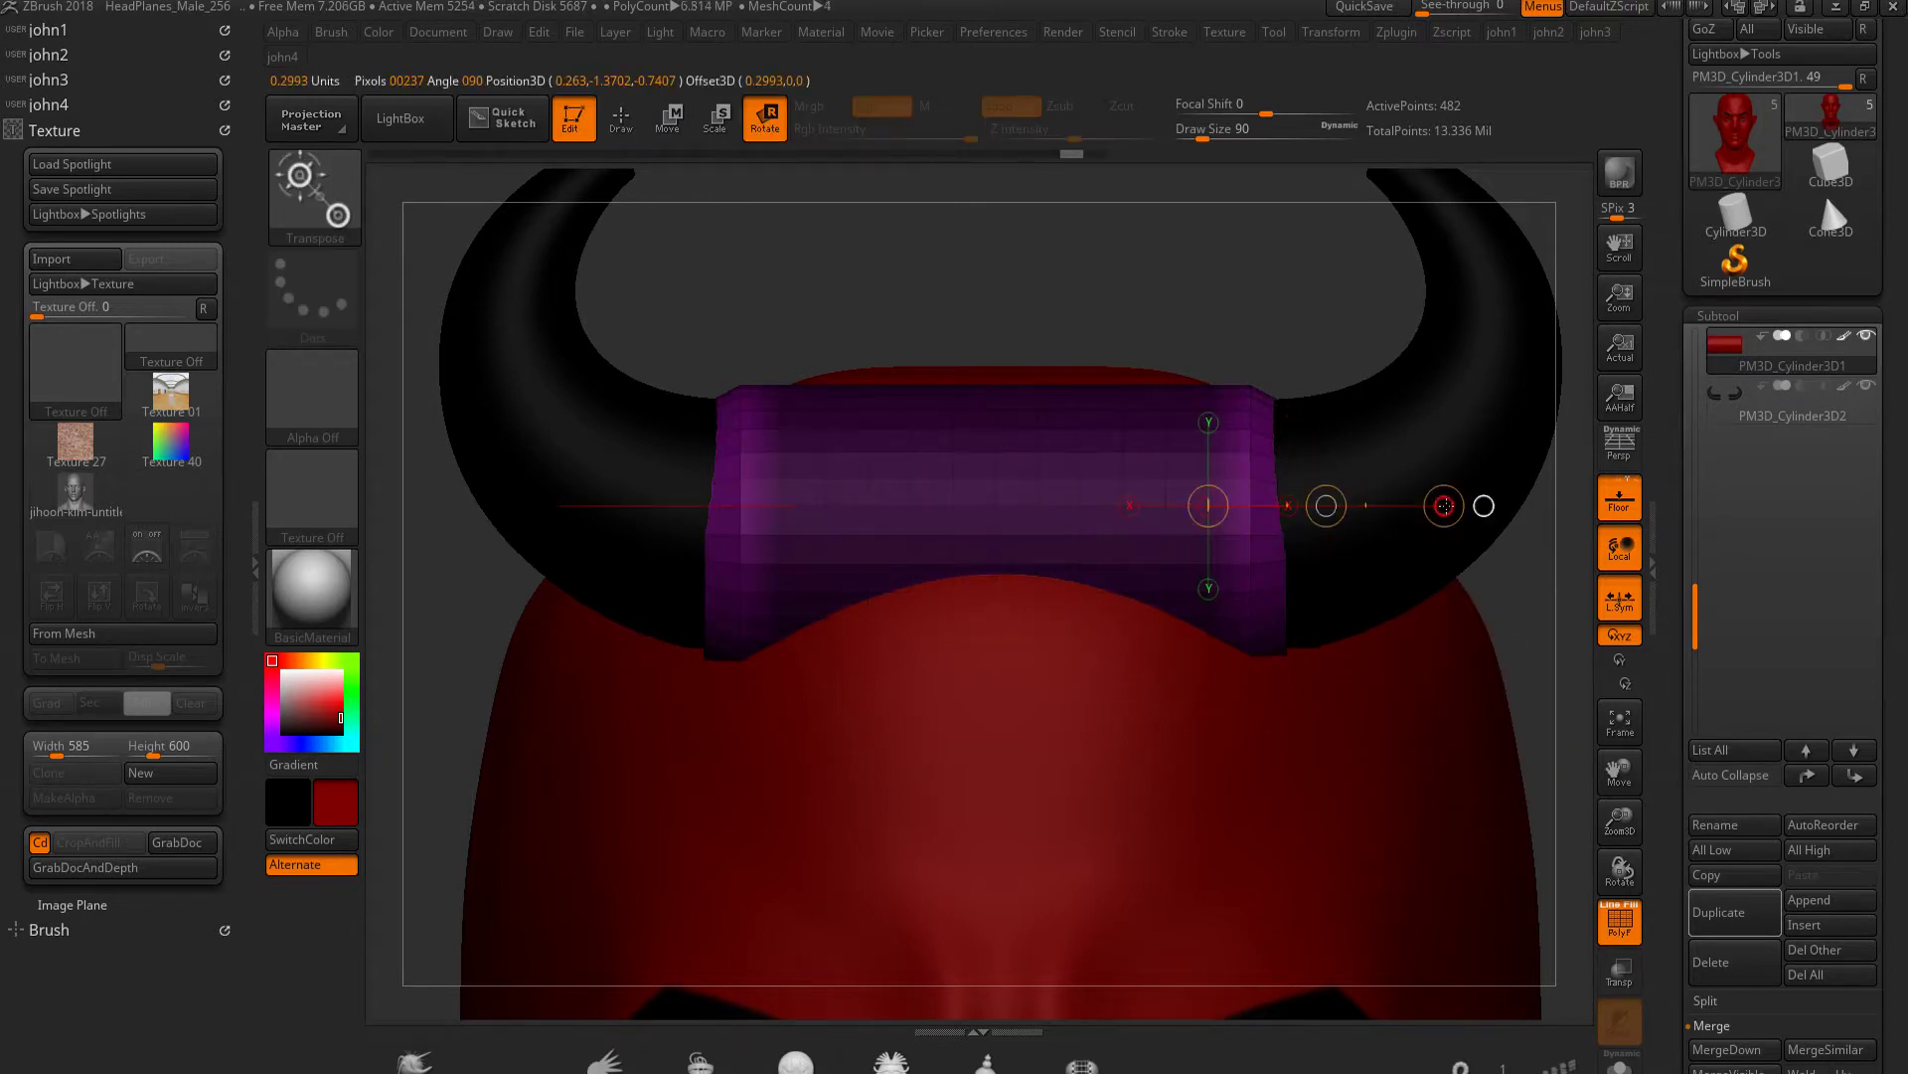
key(q)
Subdivide the band and set strokes to Zadd only with Z Intensity 8
key(d)
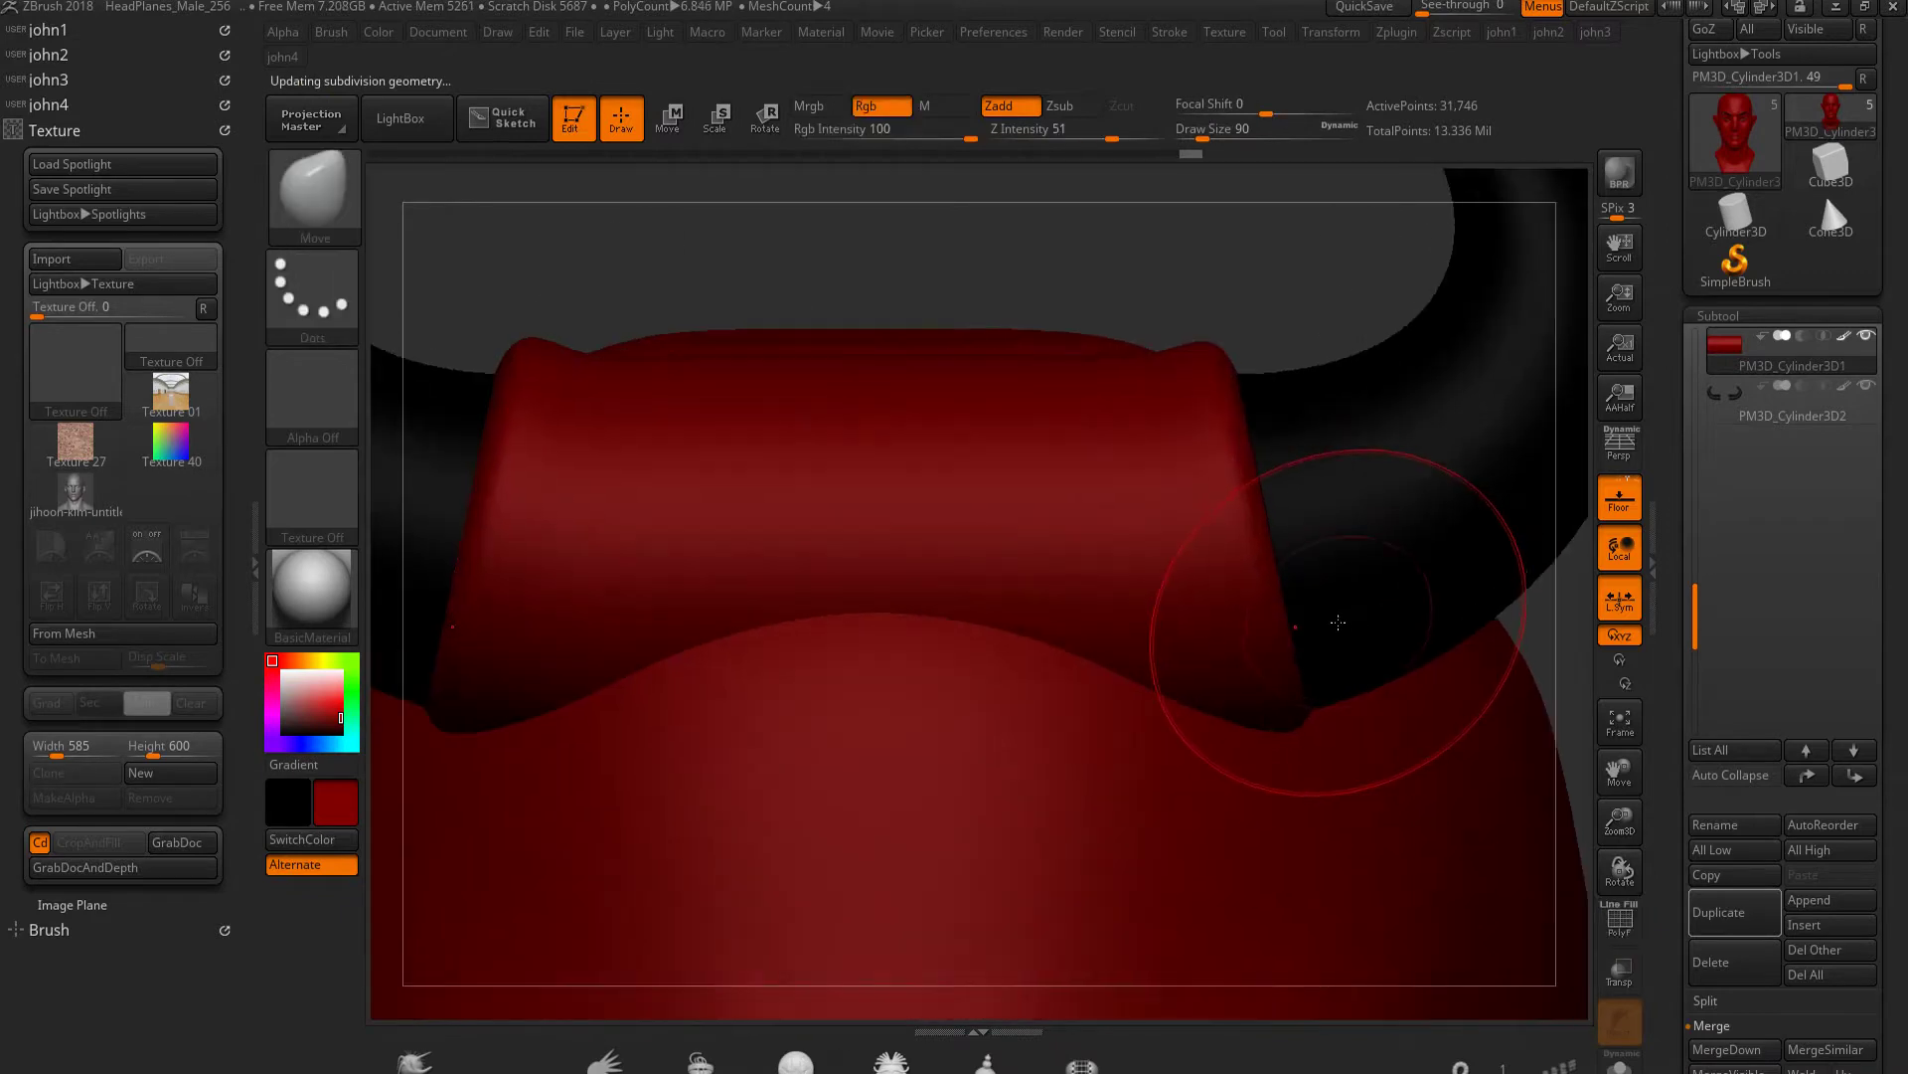
click(1030, 113)
click(883, 112)
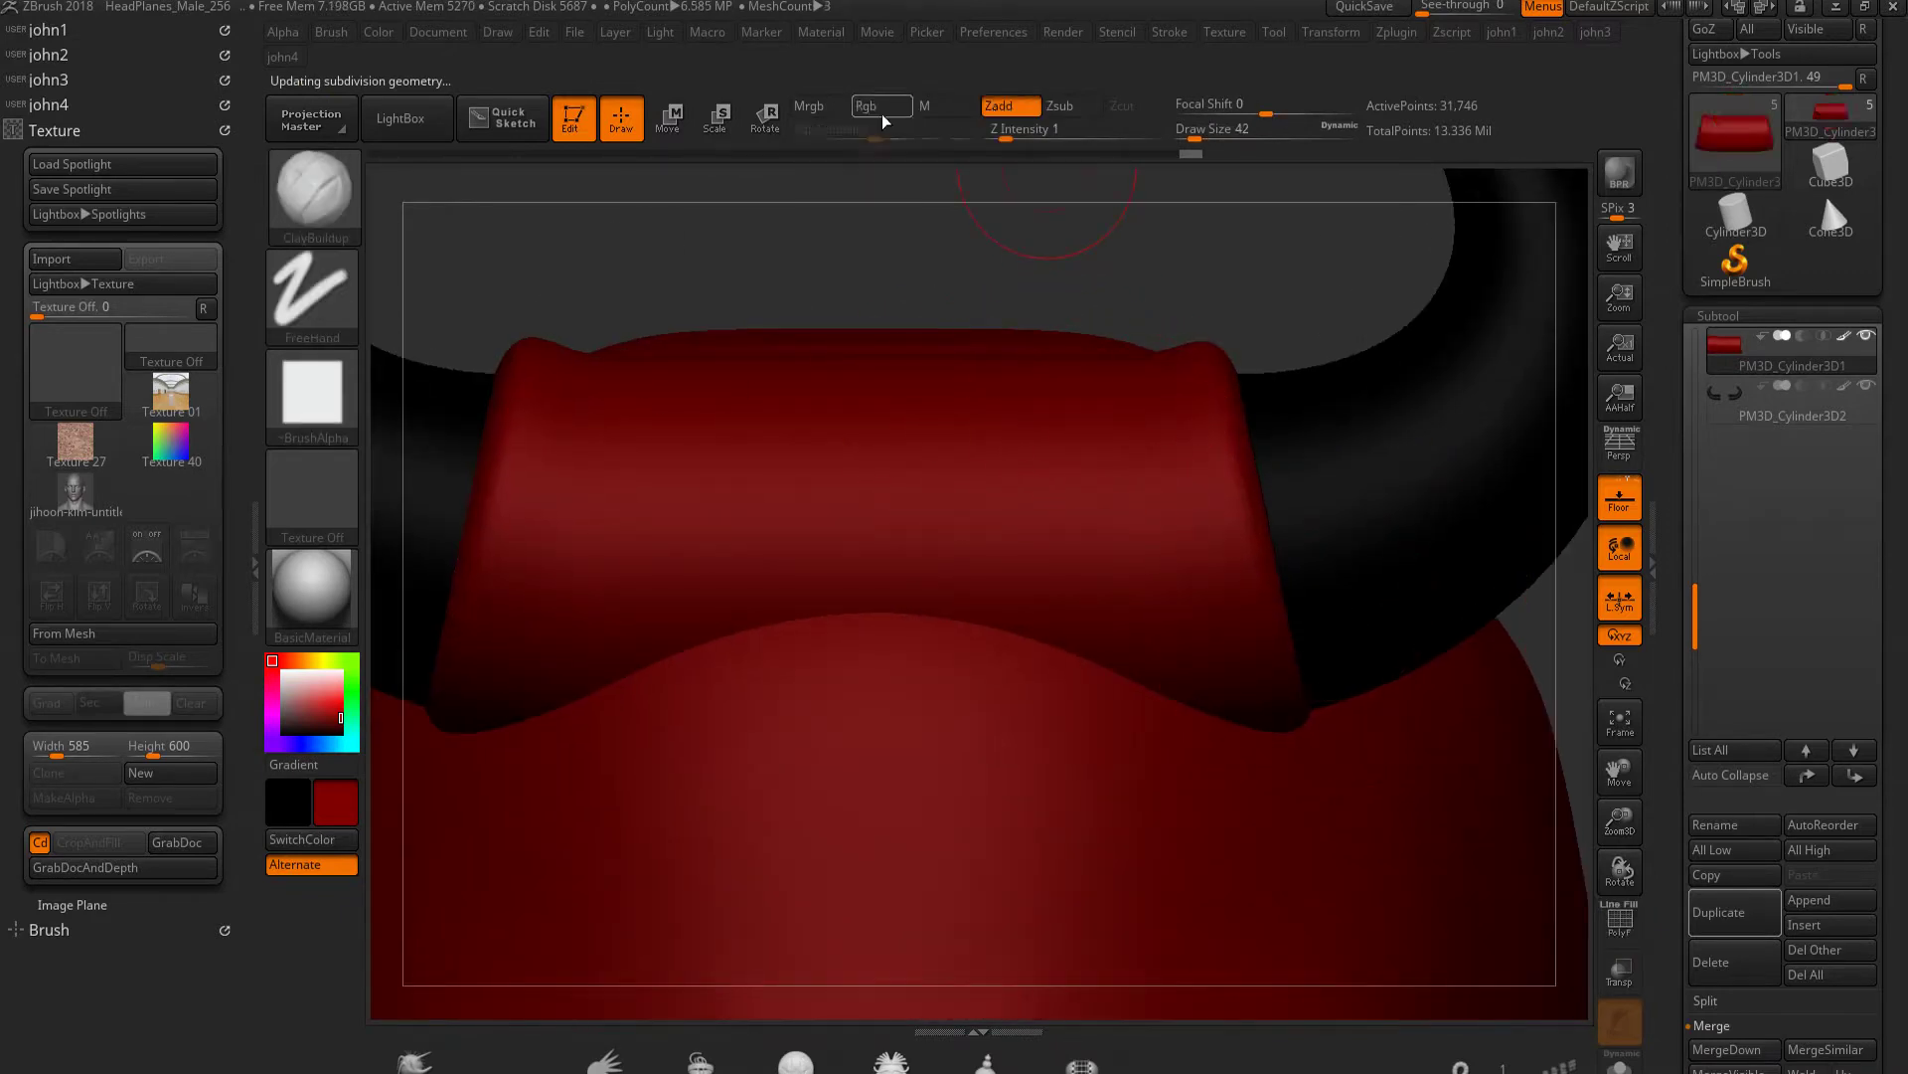
text(5)
click(1032, 140)
text(8)
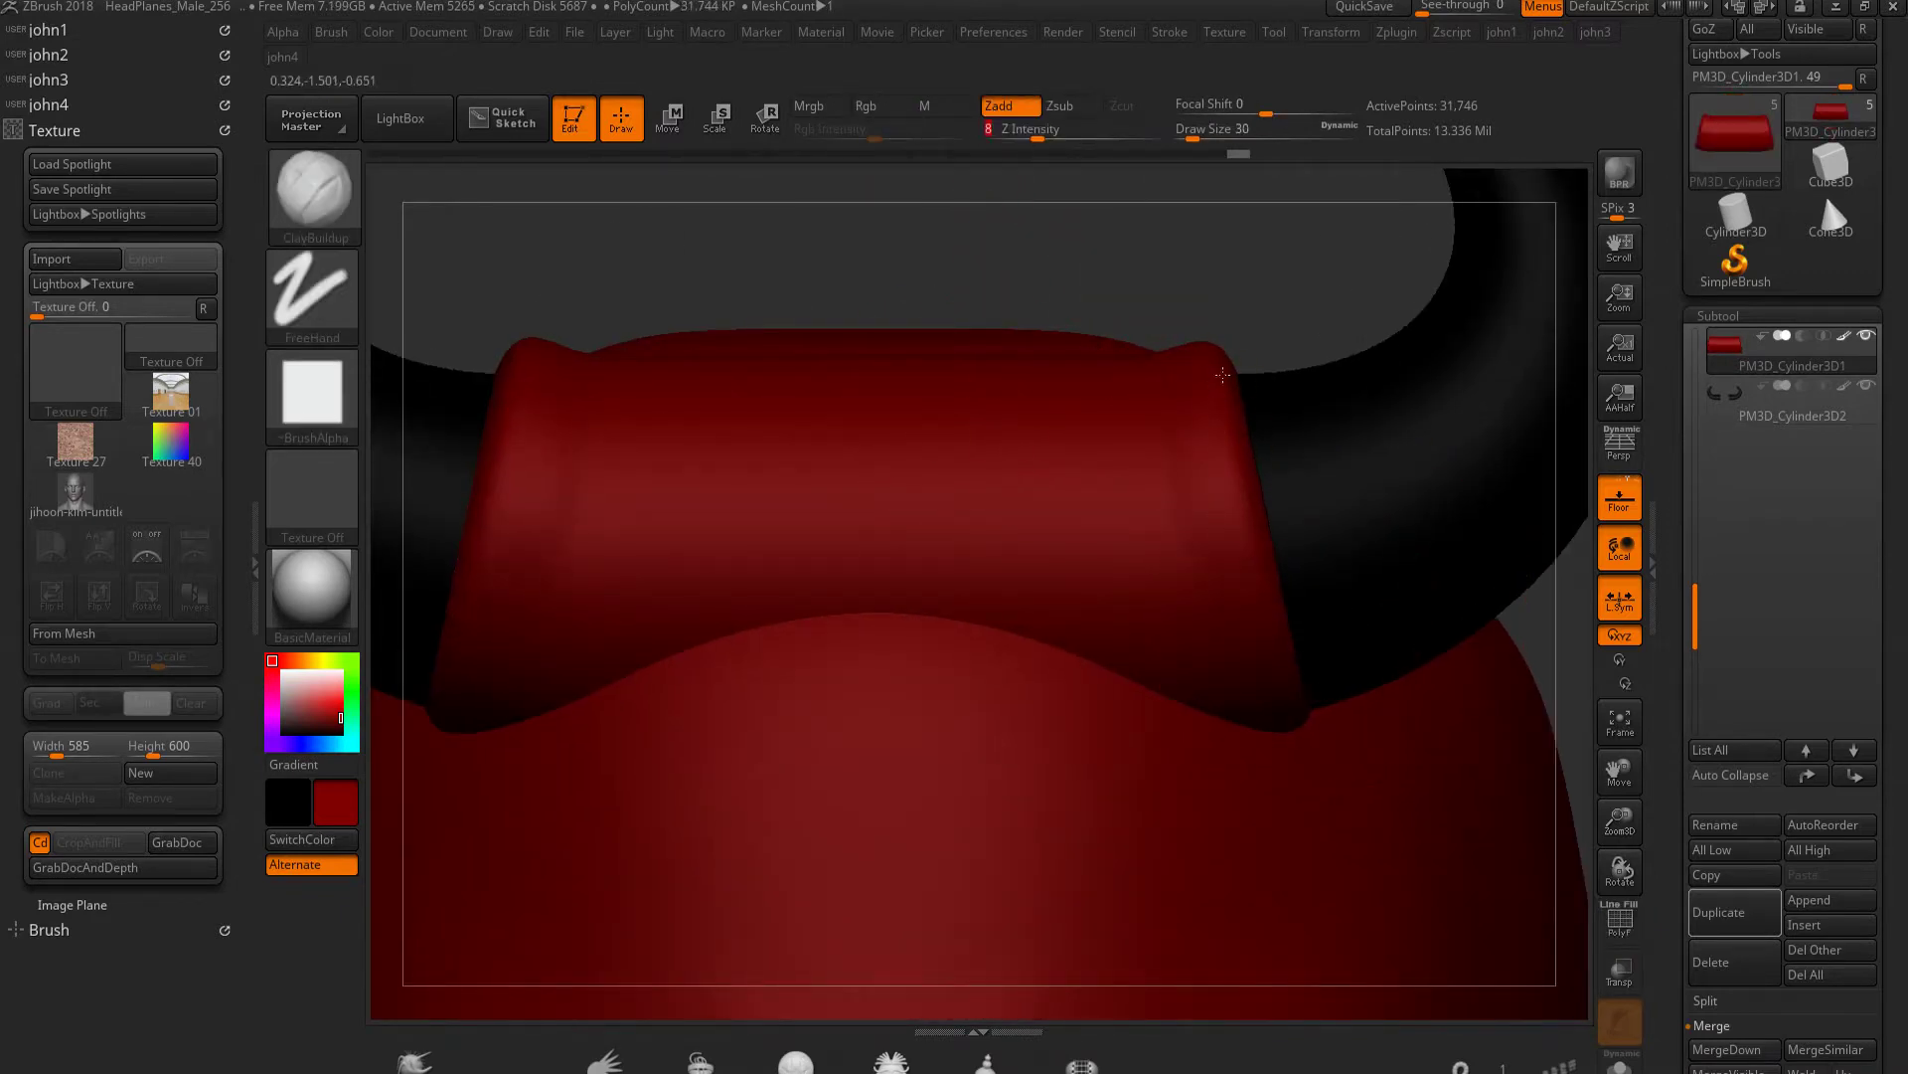
drag(1275, 652, 1325, 618)
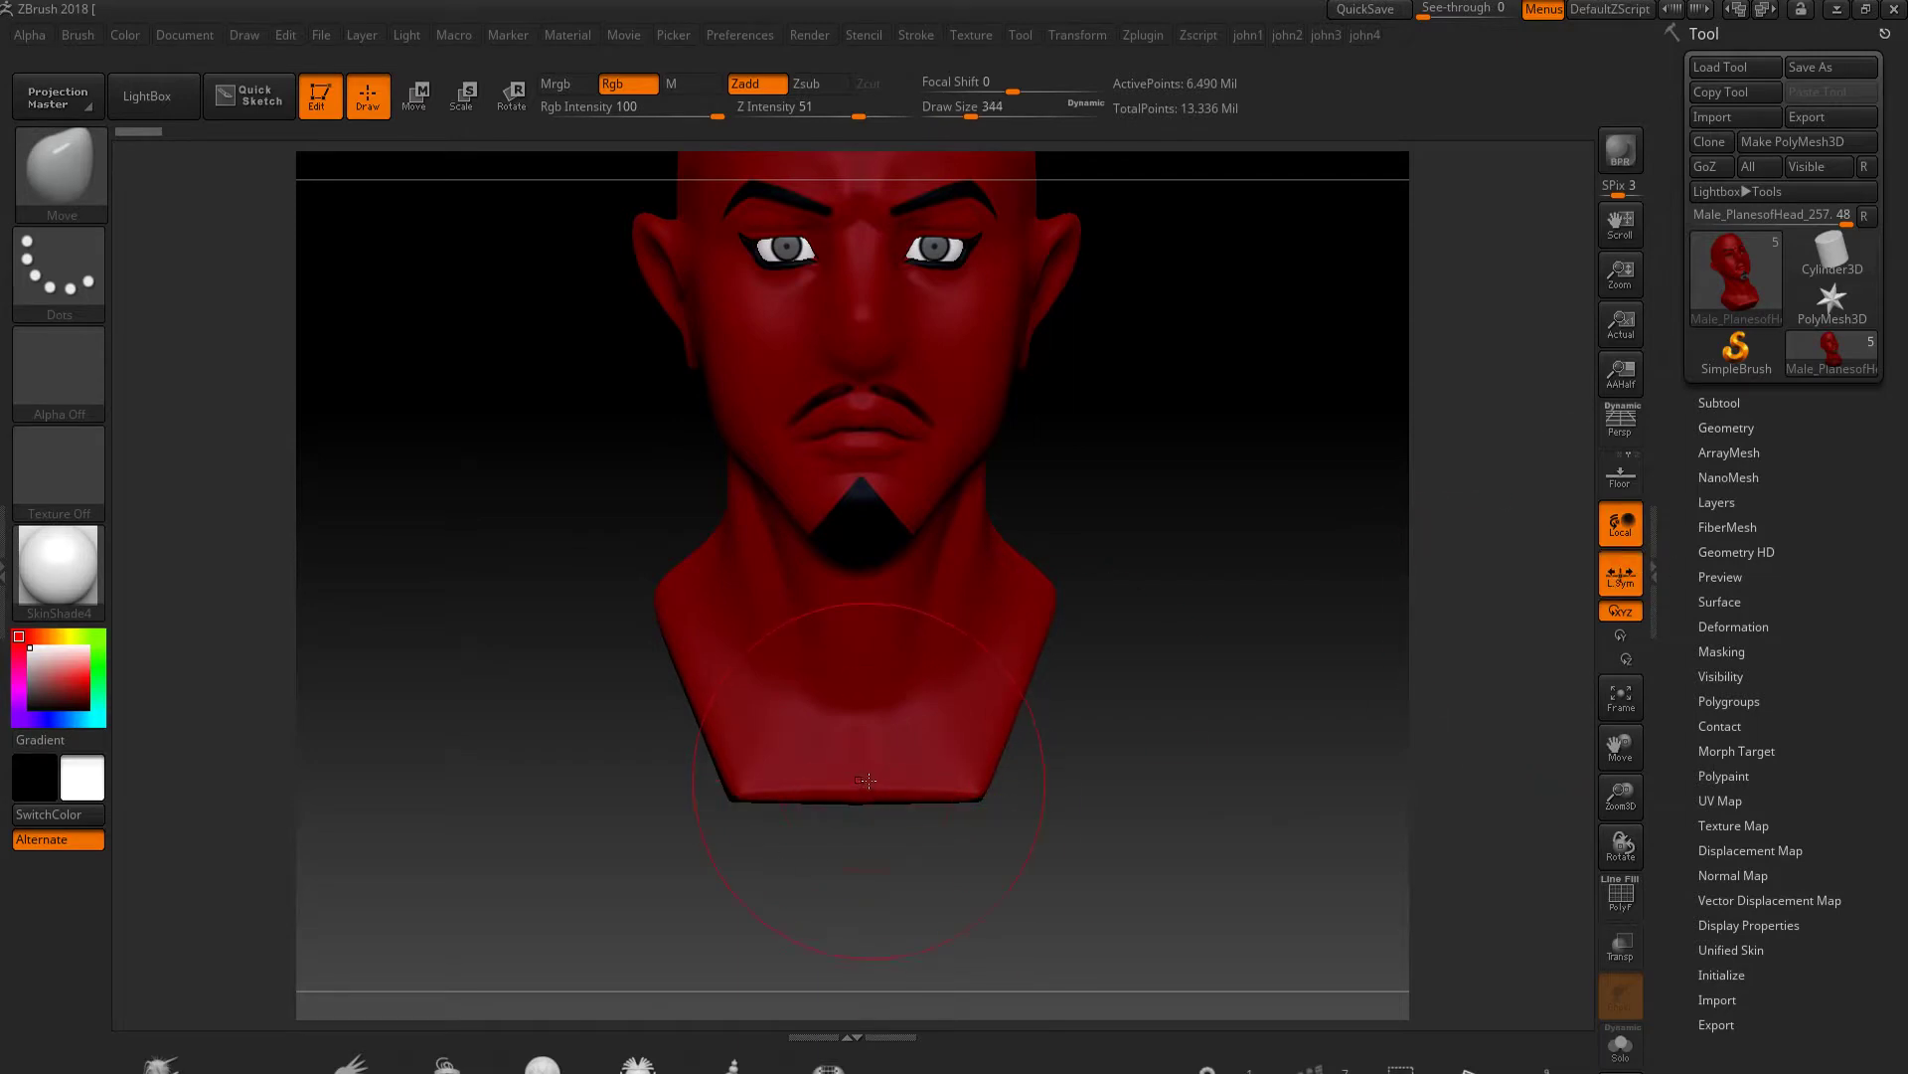
Pull the bust's bottom into a V and shape rounded shoulders and chest with the Move brush
drag(854, 809, 865, 901)
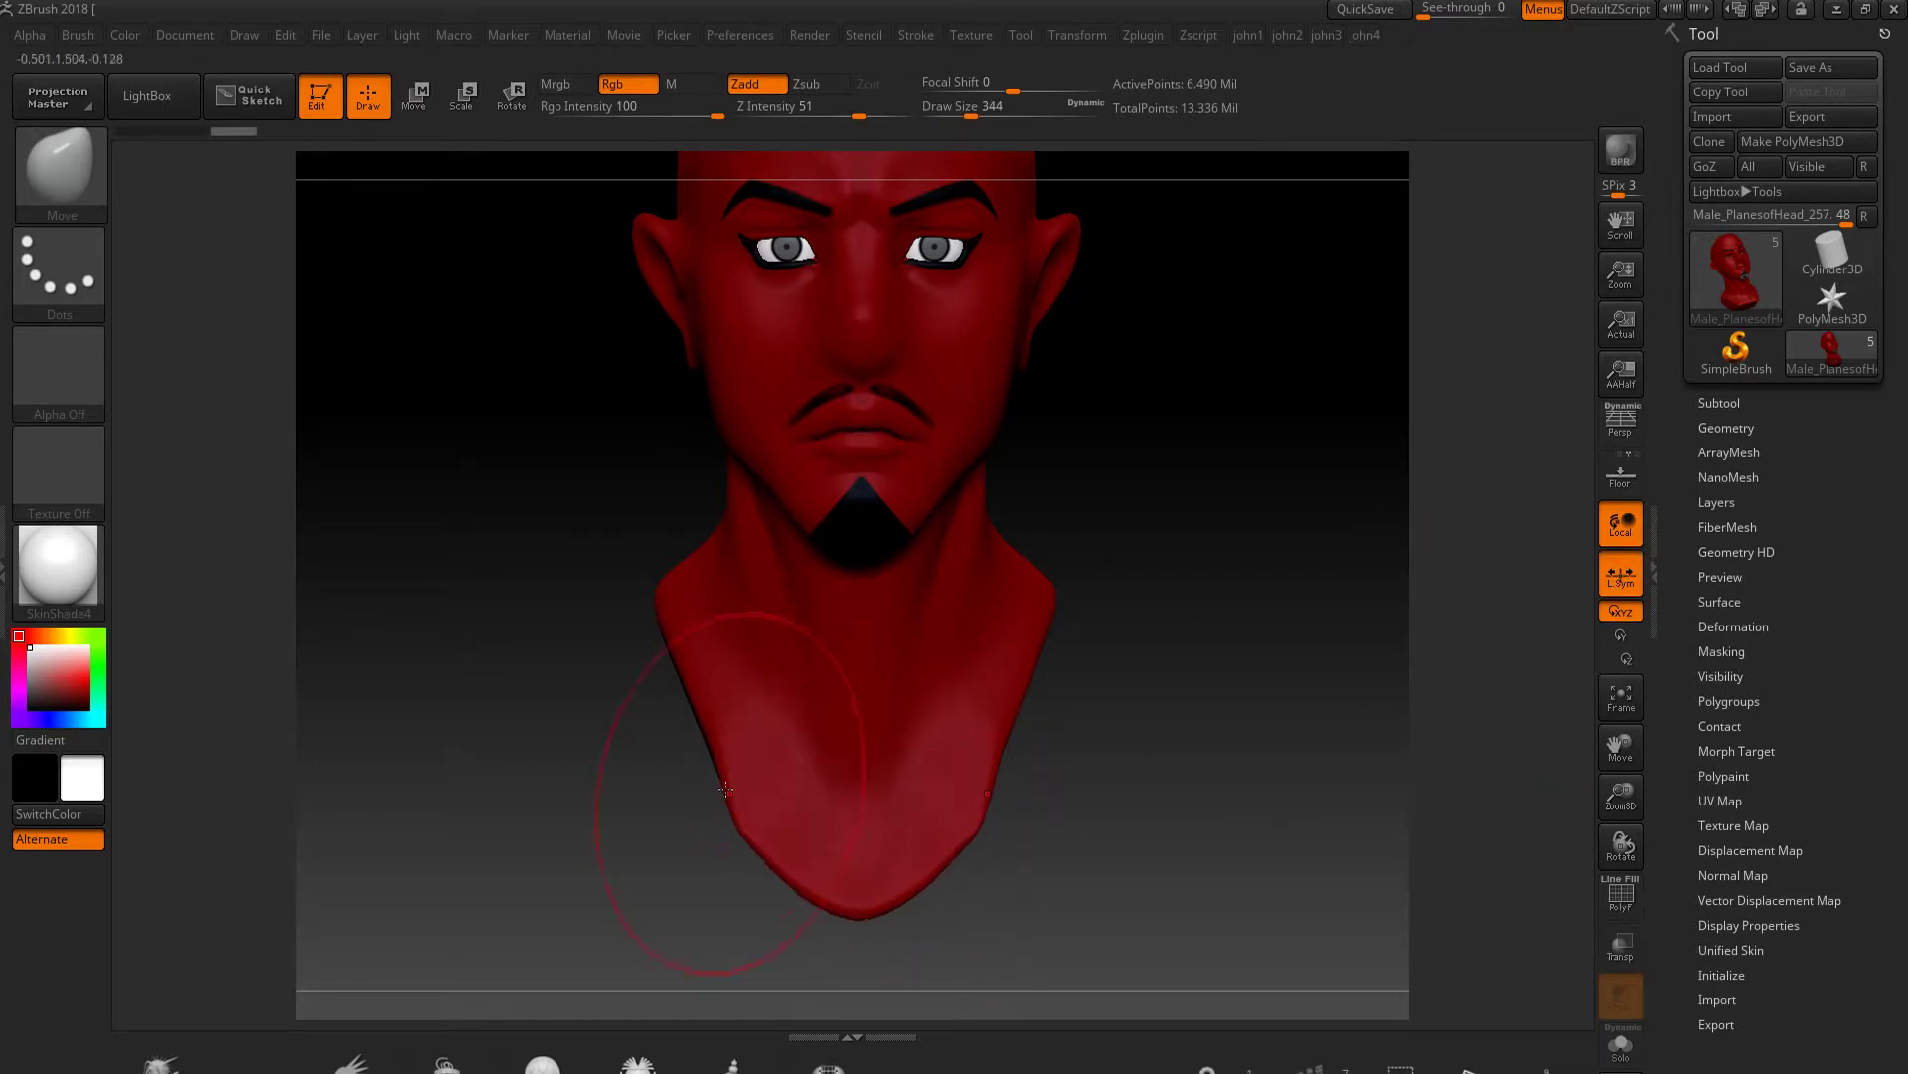
mouse_move(703, 760)
mouse_down()
mouse_move(1002, 632)
mouse_move(1099, 758)
mouse_move(1282, 907)
mouse_move(877, 591)
mouse_move(958, 596)
mouse_move(904, 614)
mouse_up()
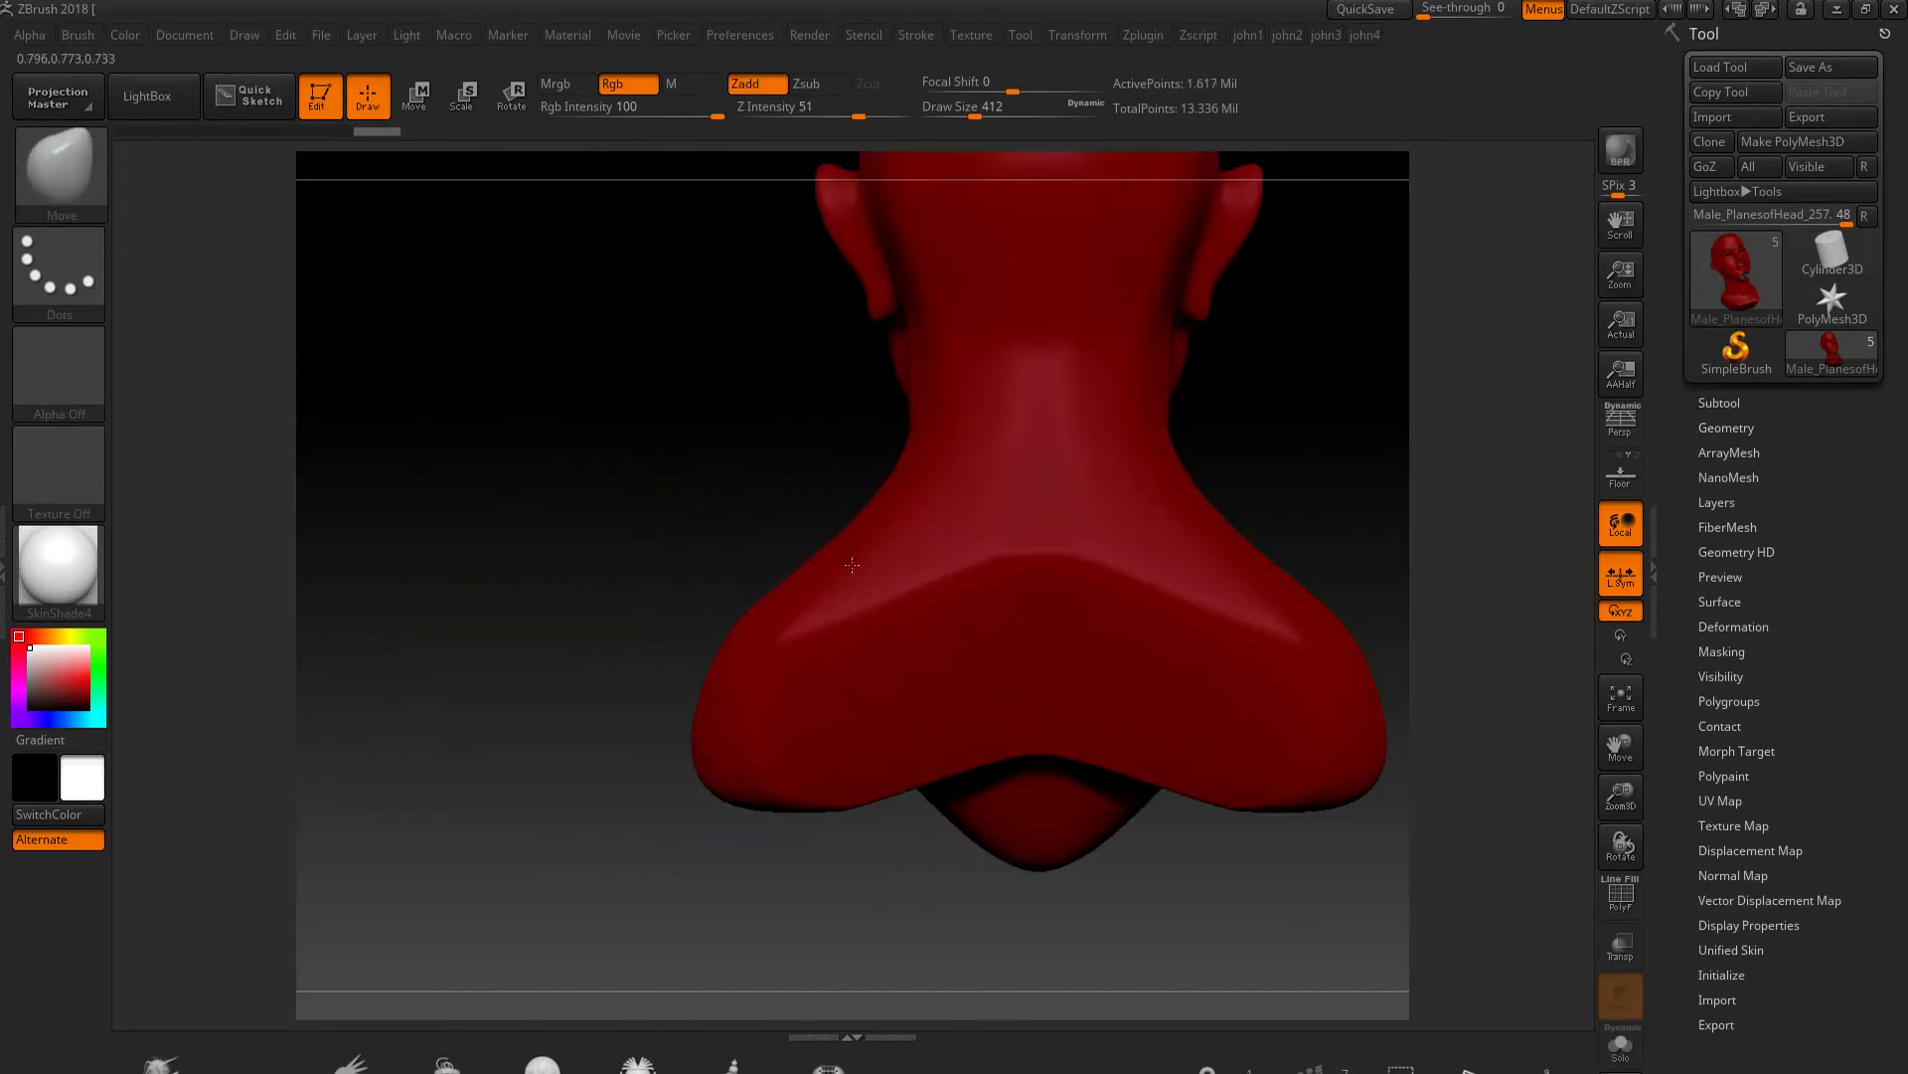
key(bracketleft)
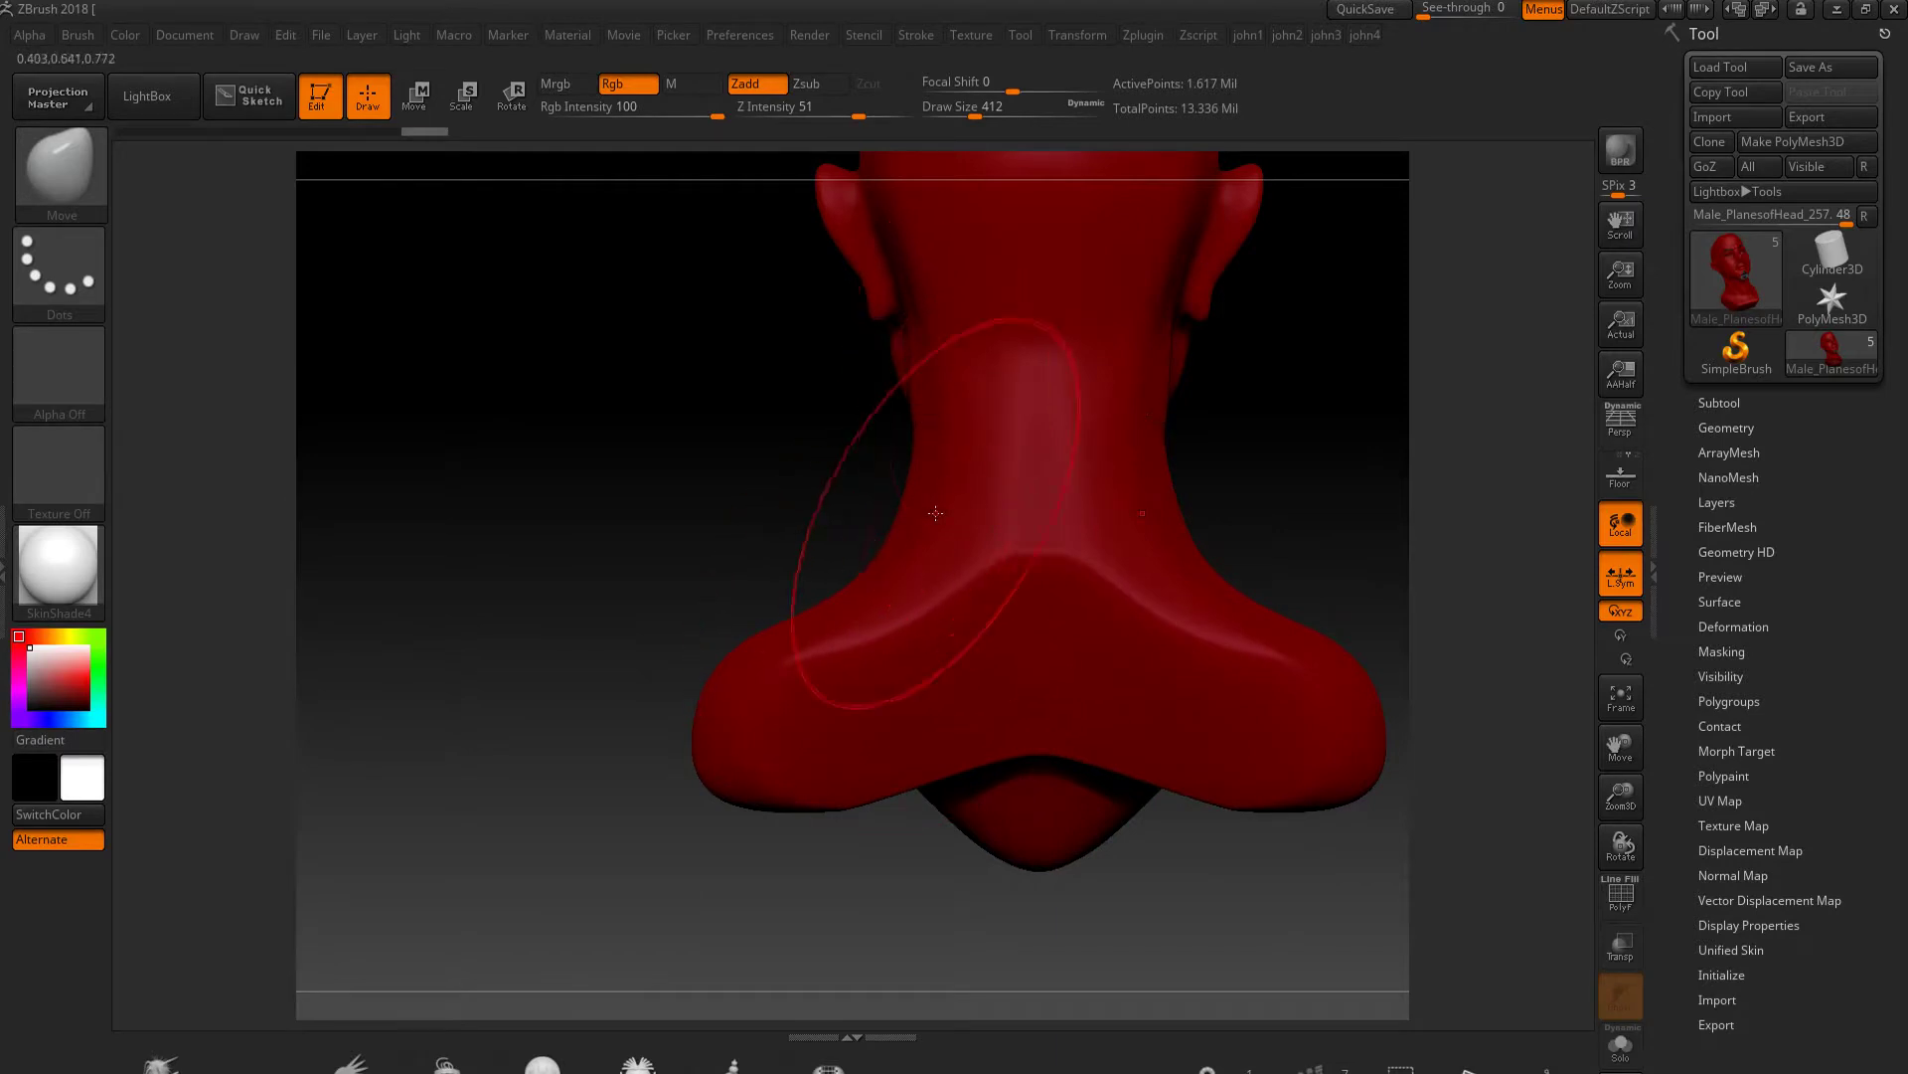
drag(934, 502, 705, 632)
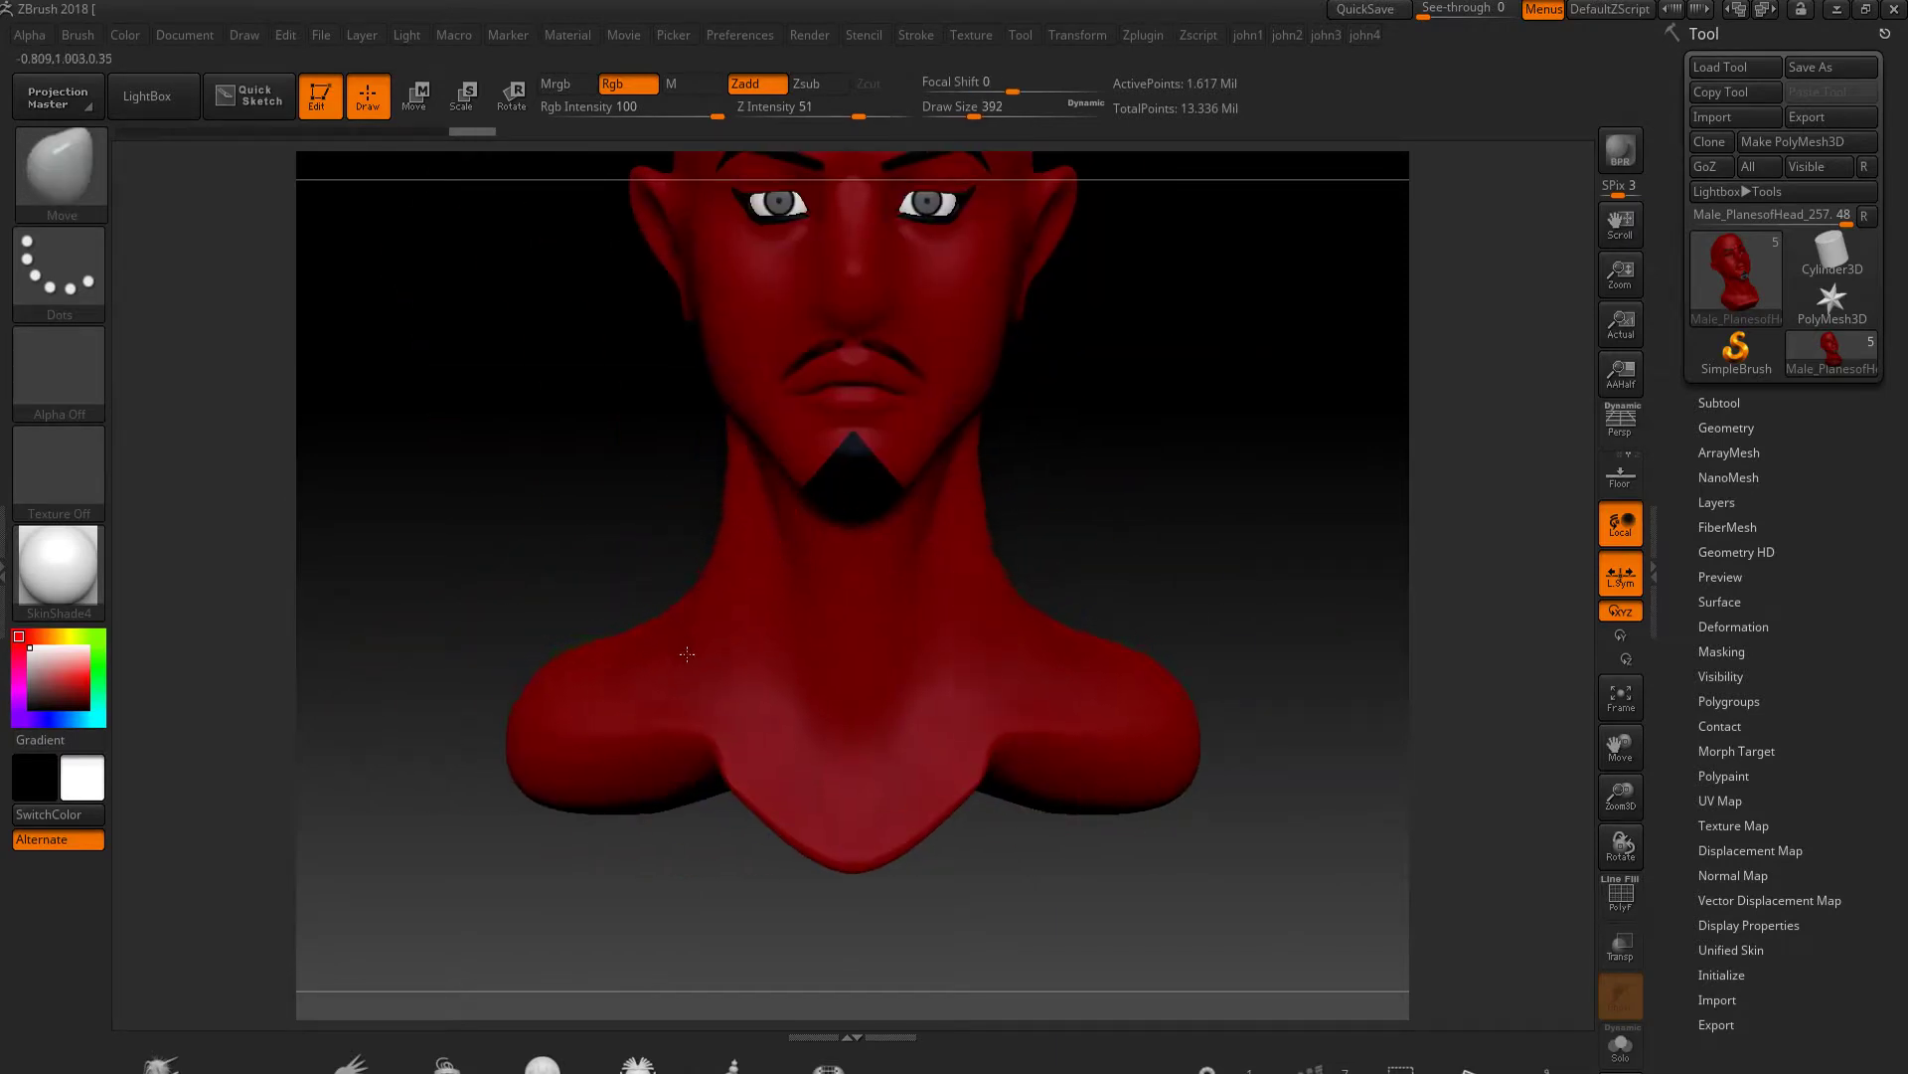
mouse_move(832, 779)
mouse_down()
mouse_move(840, 845)
mouse_move(991, 643)
mouse_up()
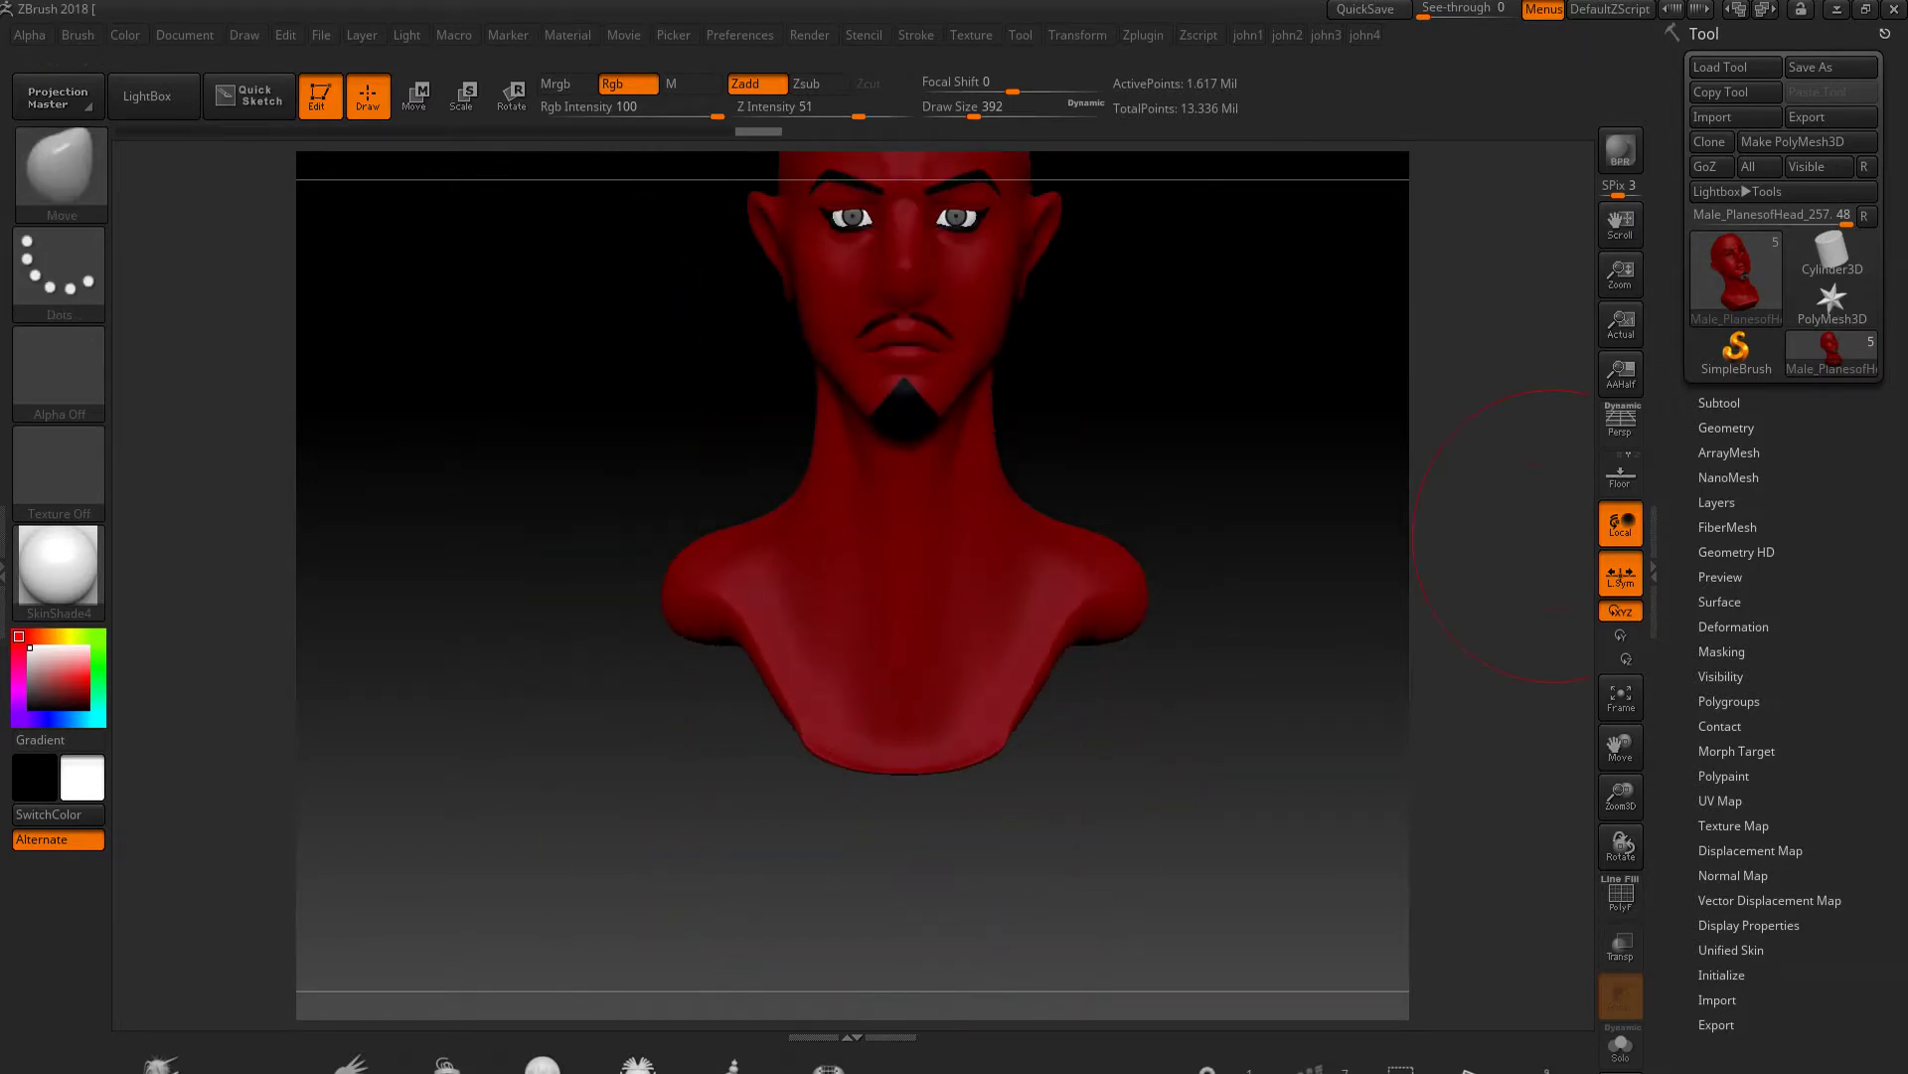
Apply the plain white BasicMaterial to the bust
click(1746, 403)
click(1825, 422)
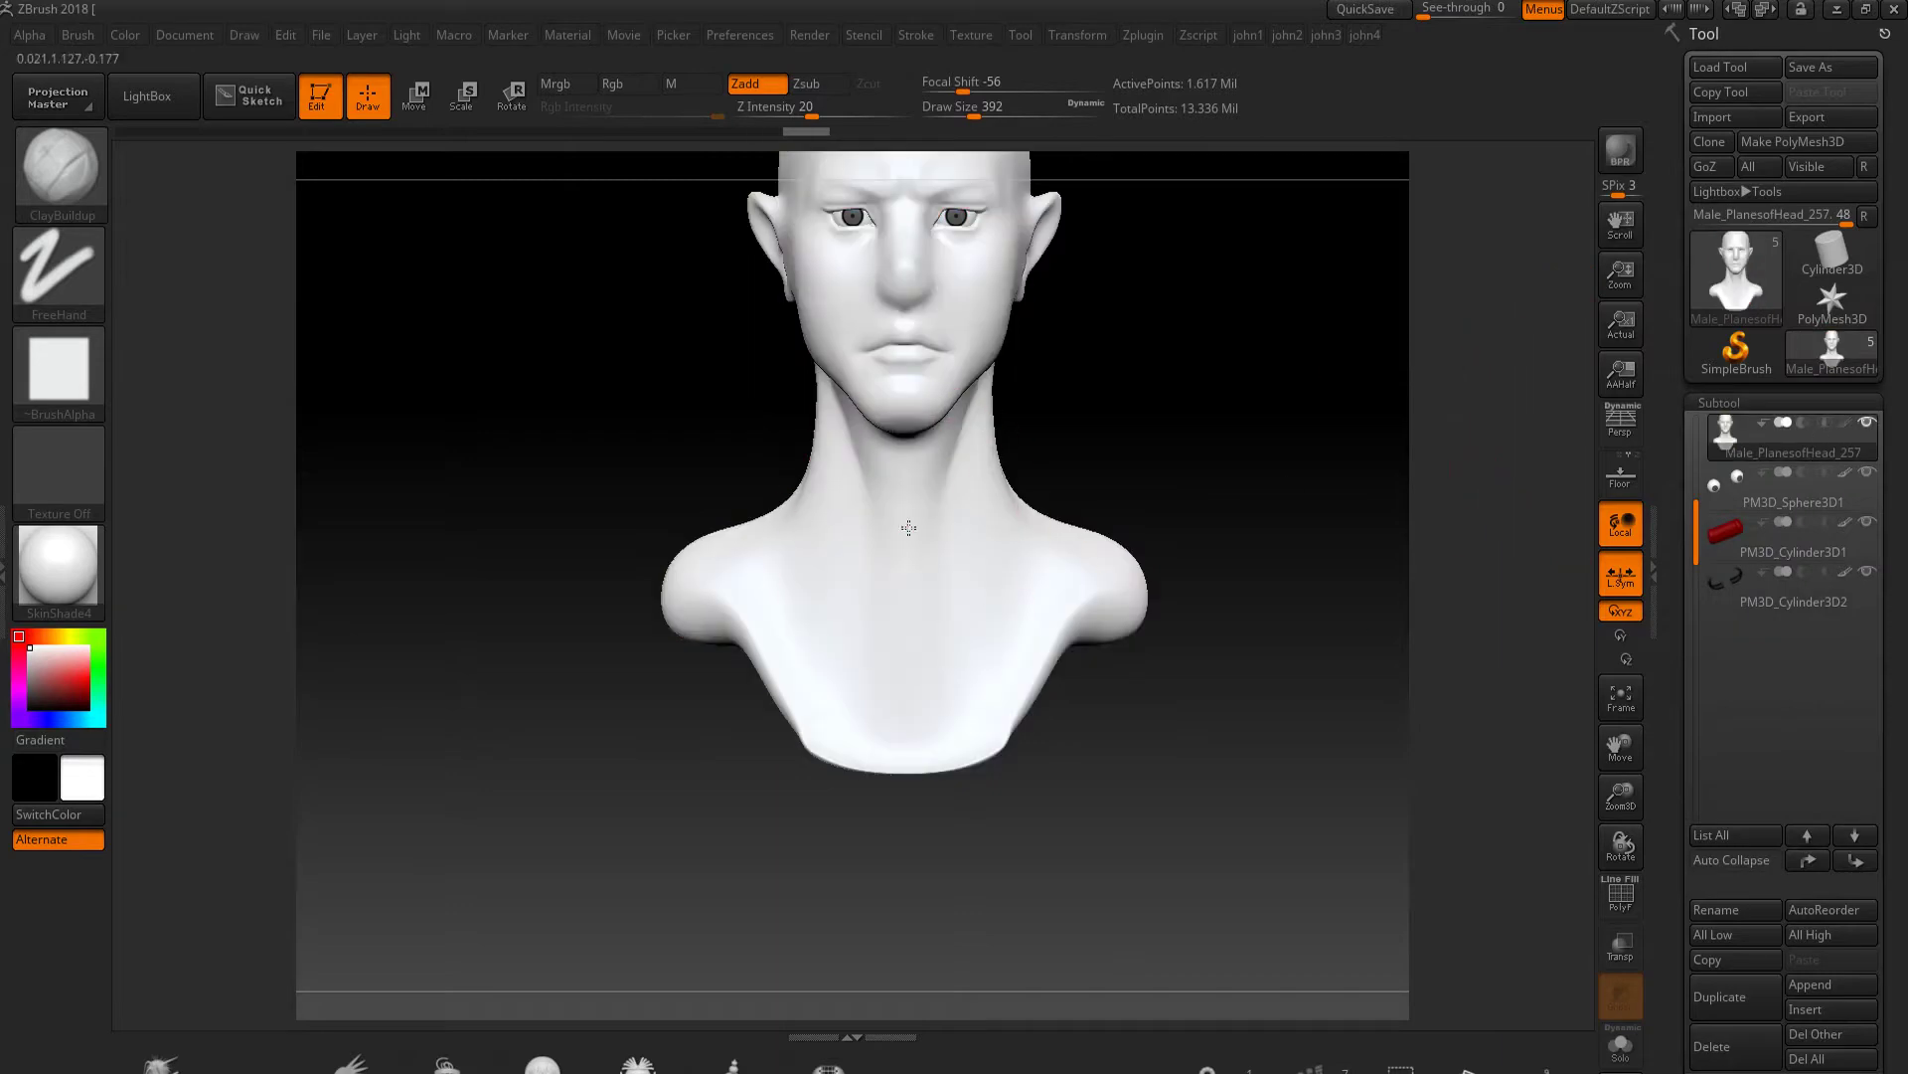
drag(696, 646, 994, 646)
click(58, 564)
click(331, 911)
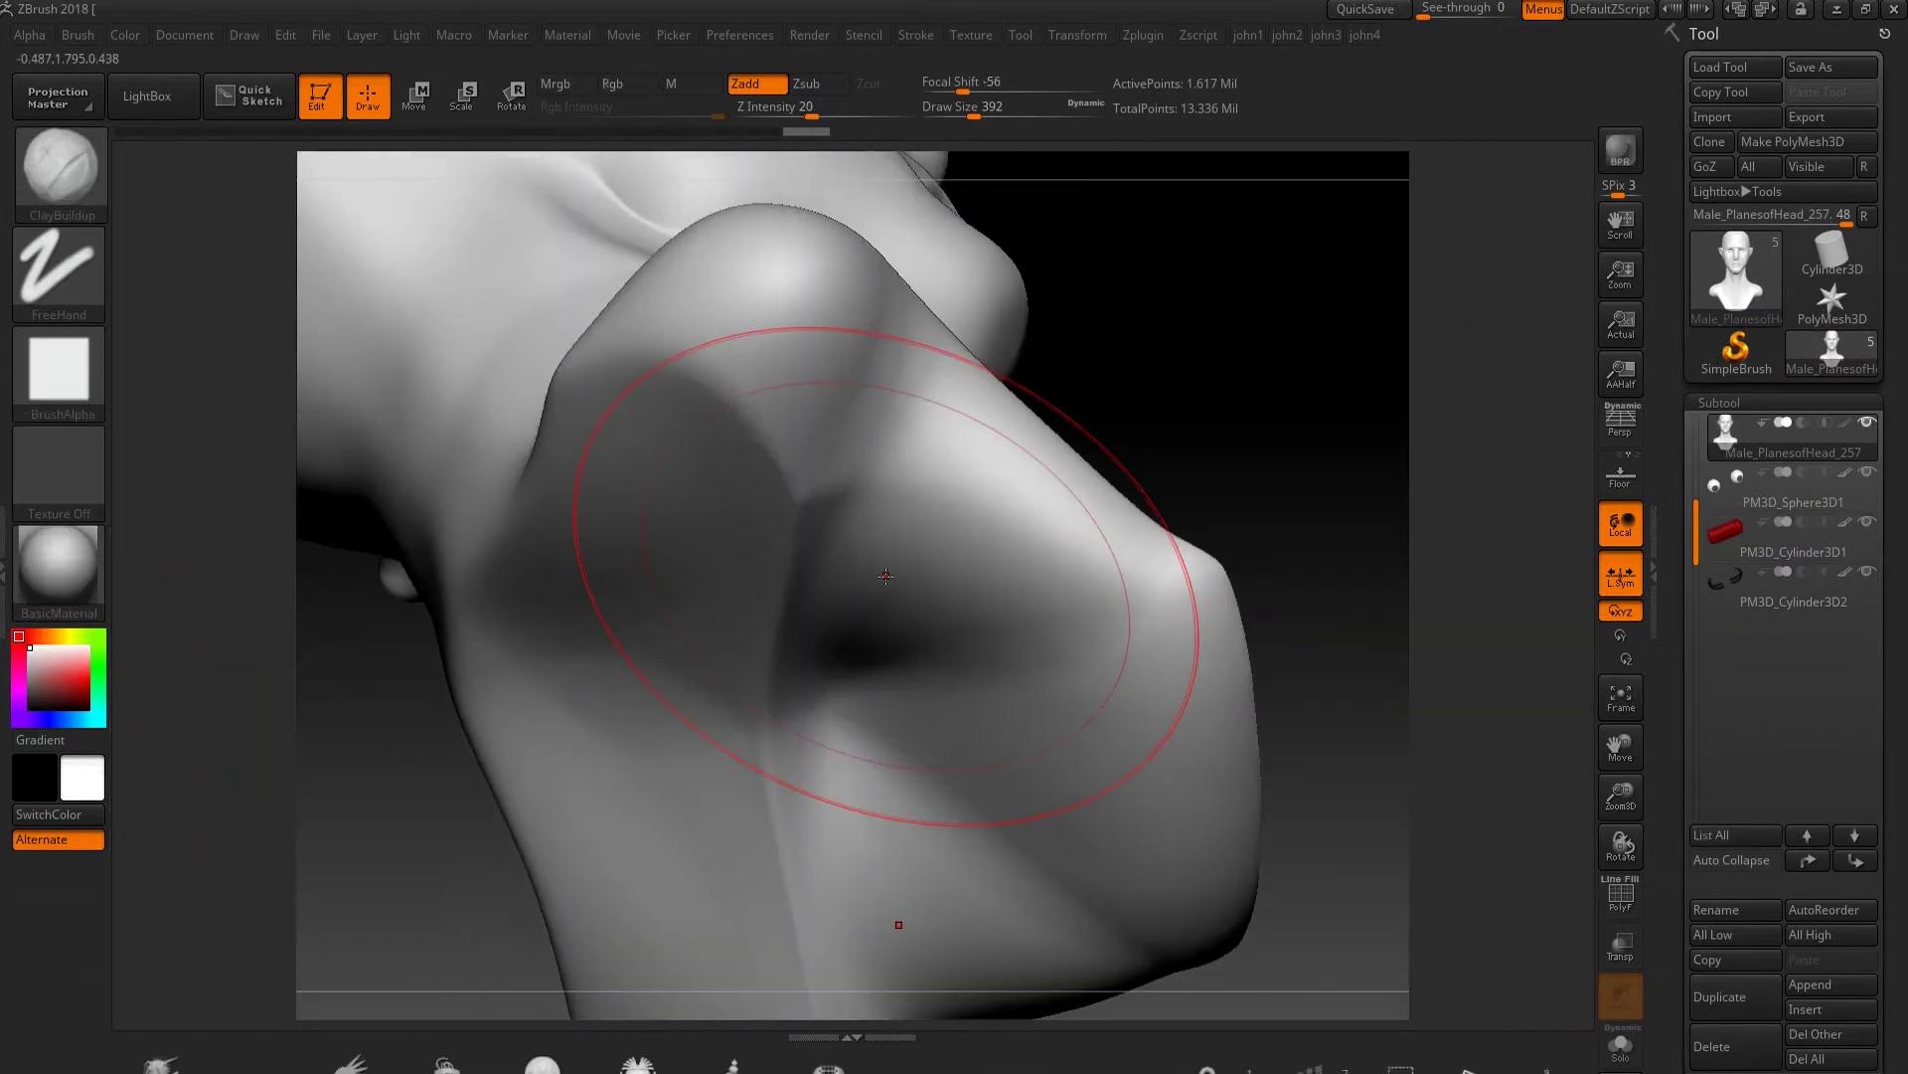
Build up clay on the shoulder with a size-280 brush, then duplicate the bust subtool
key(shift)
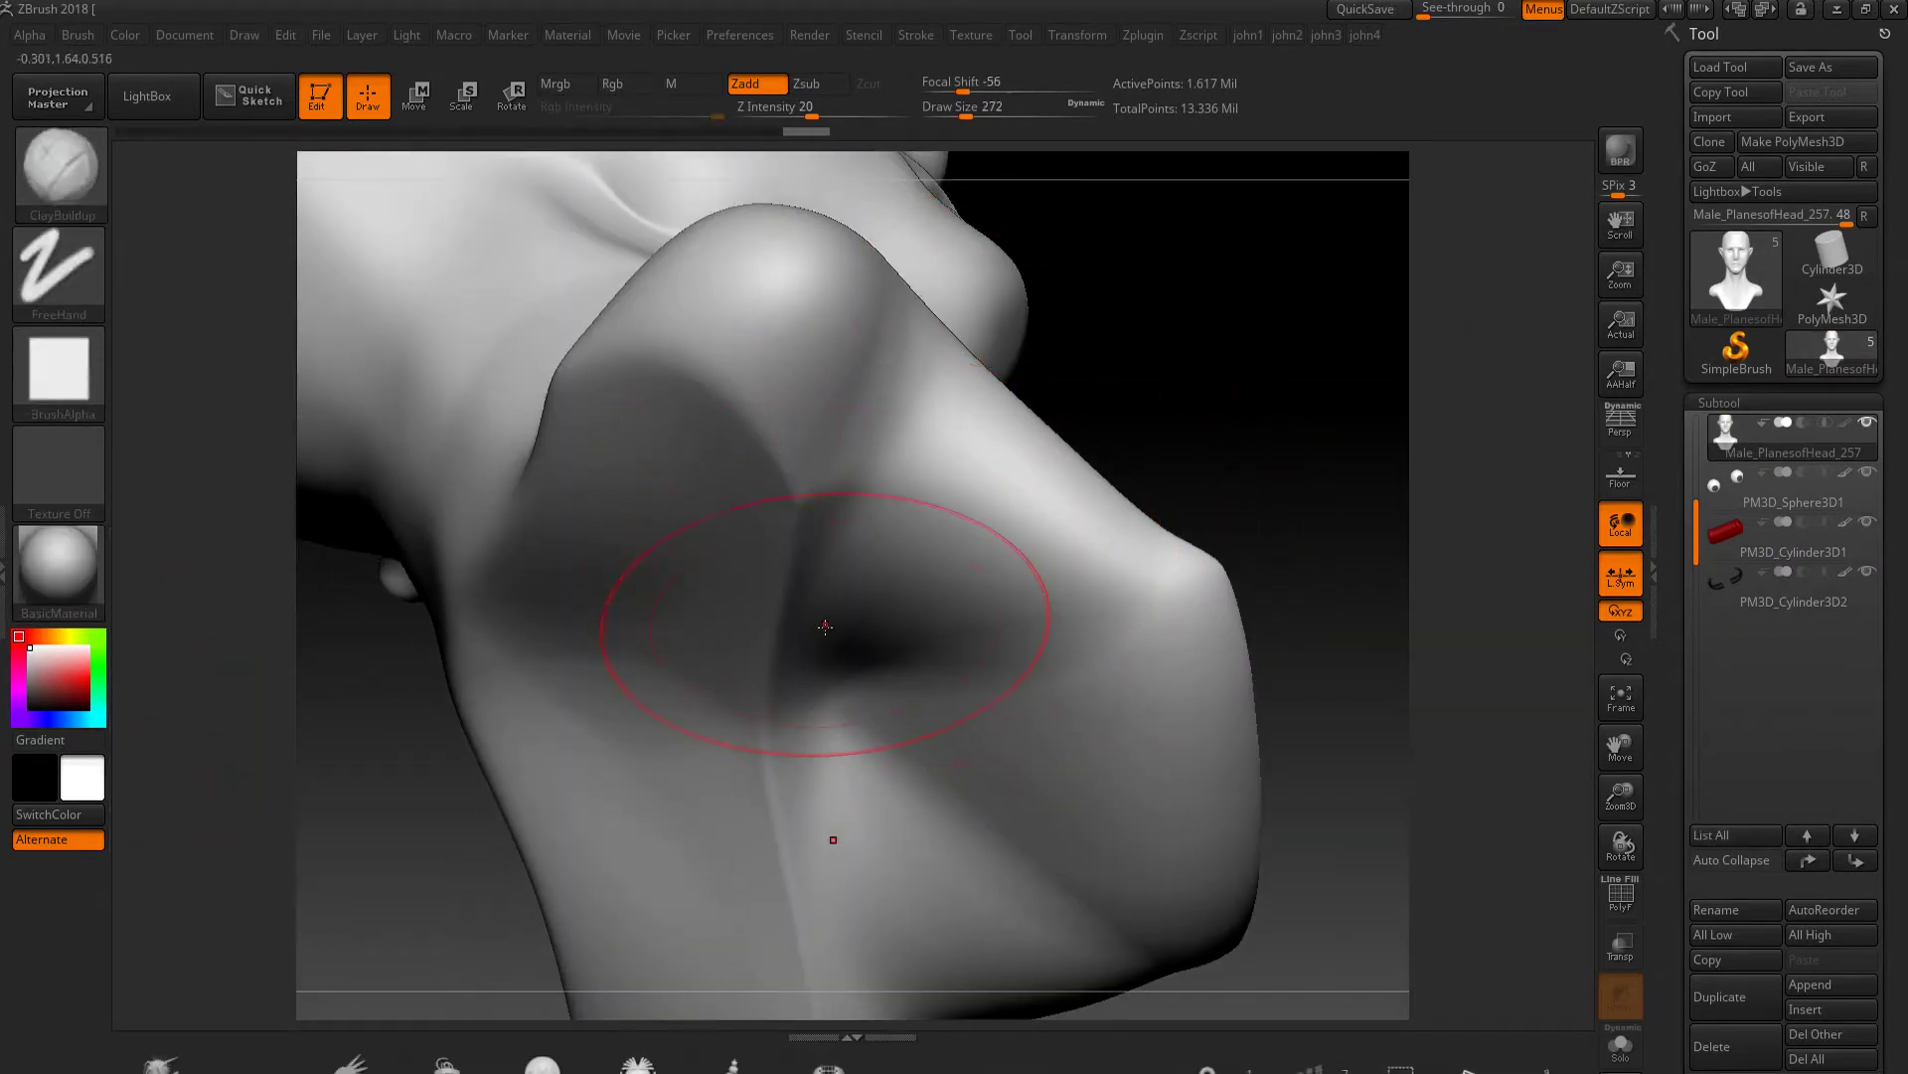
drag(812, 116, 788, 116)
mouse_move(746, 596)
mouse_down()
mouse_move(876, 687)
mouse_move(862, 514)
mouse_up()
click(1725, 999)
key(shift+2)
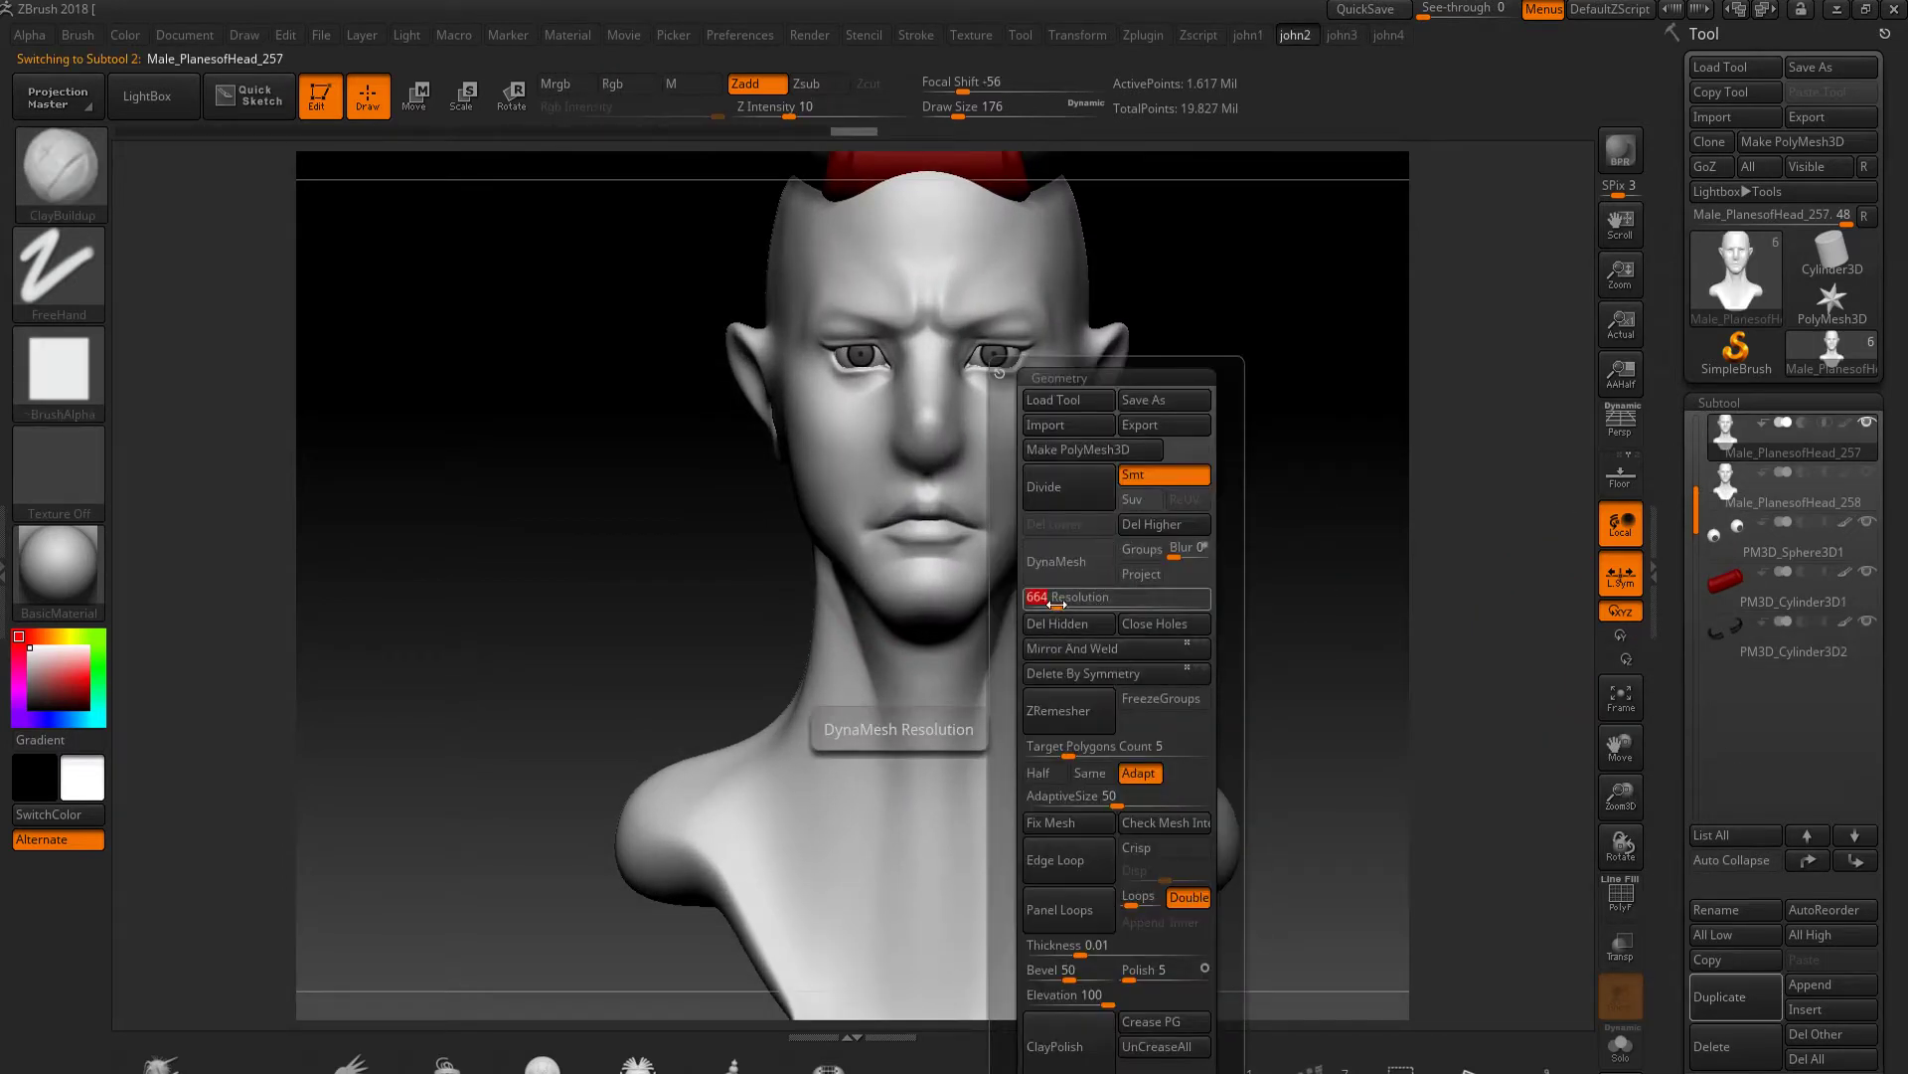
DynaMesh the duplicated bust and orbit to inspect its back and underside
click(1056, 561)
click(975, 614)
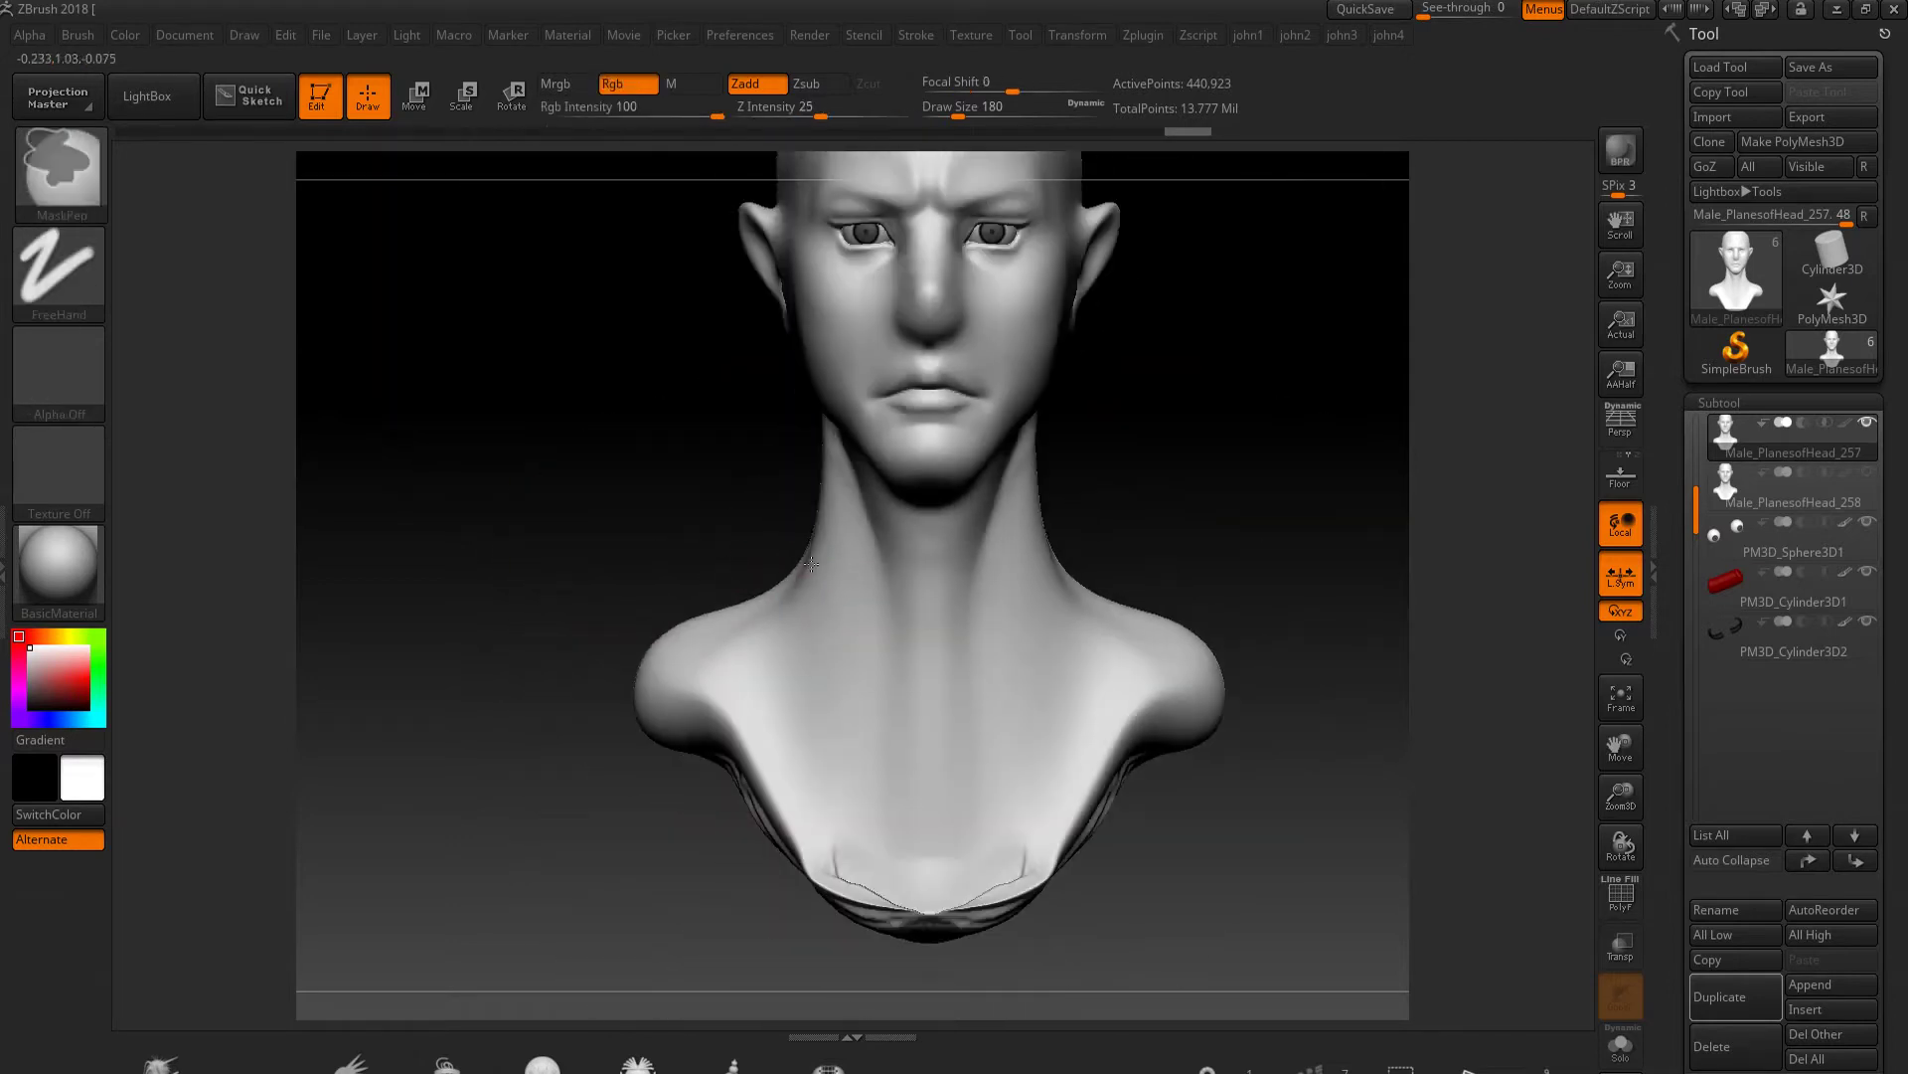
key(space)
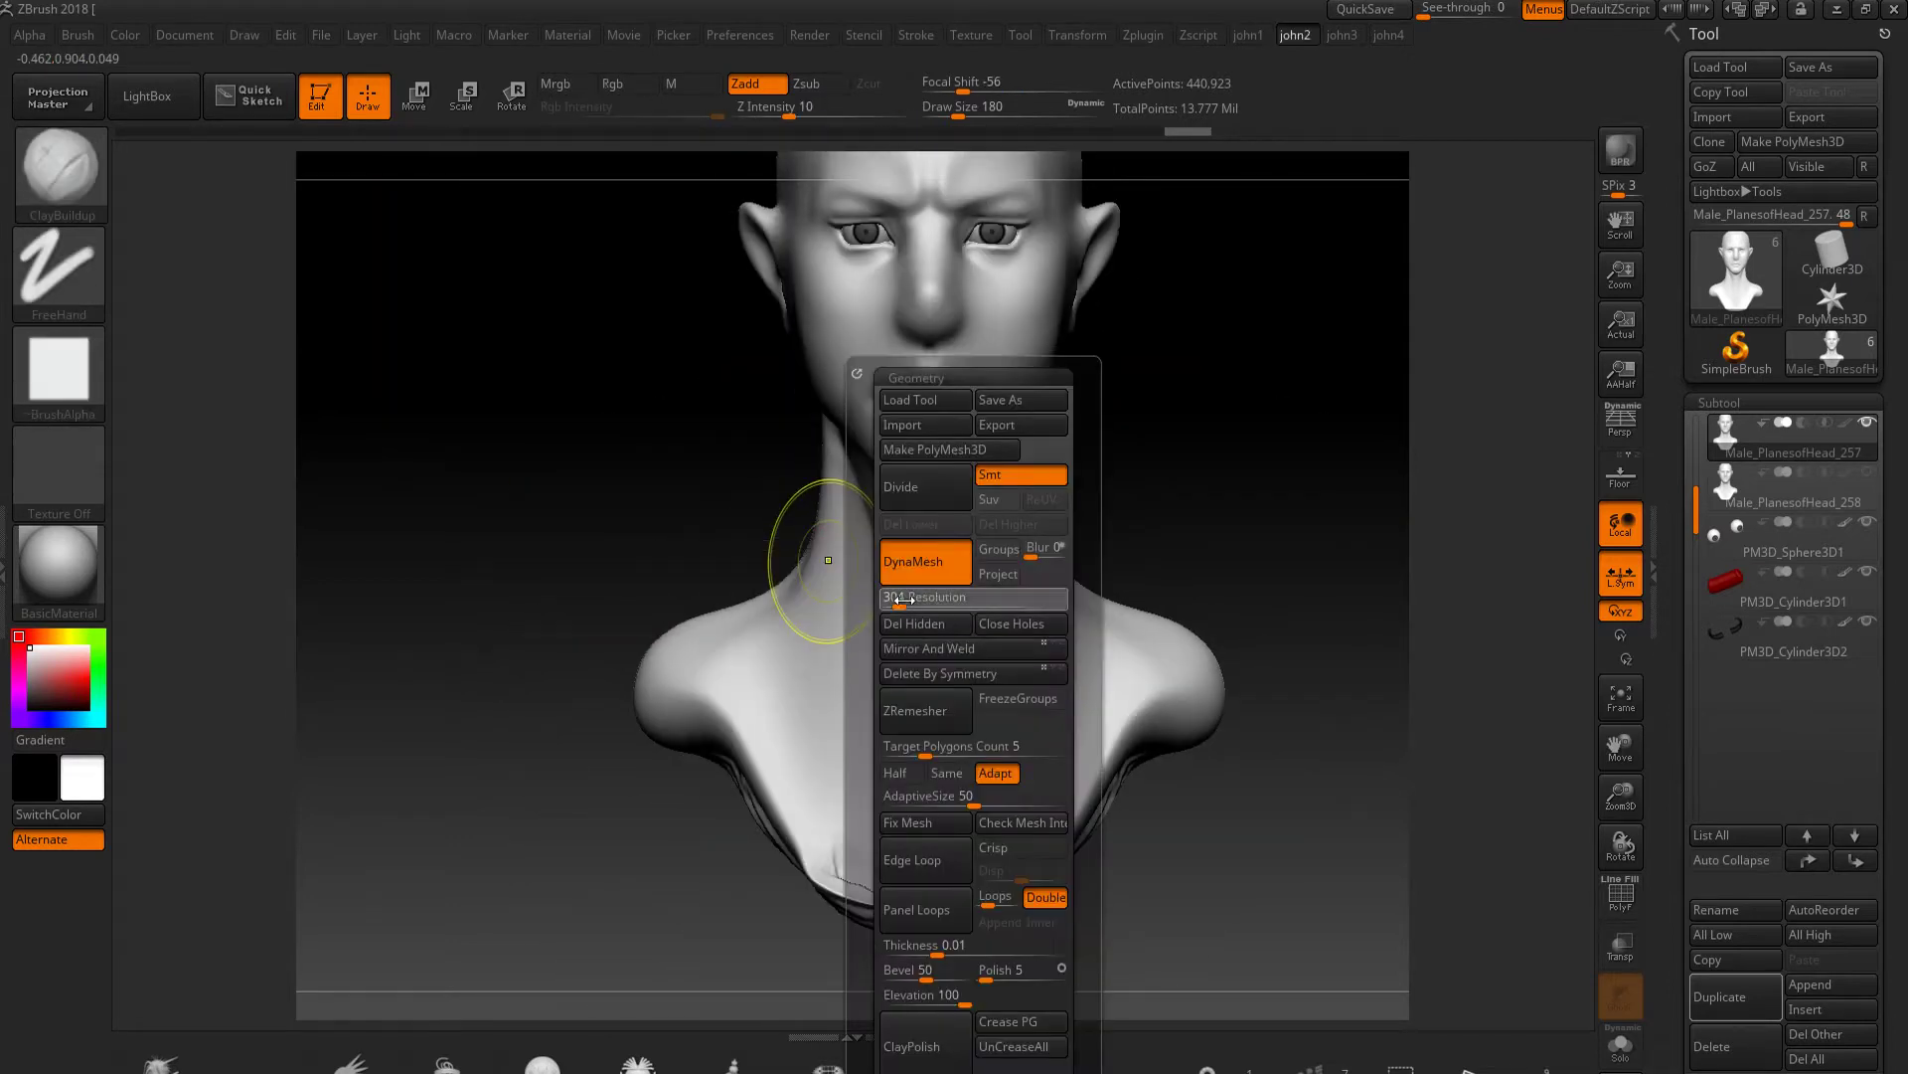
drag(601, 507, 831, 750)
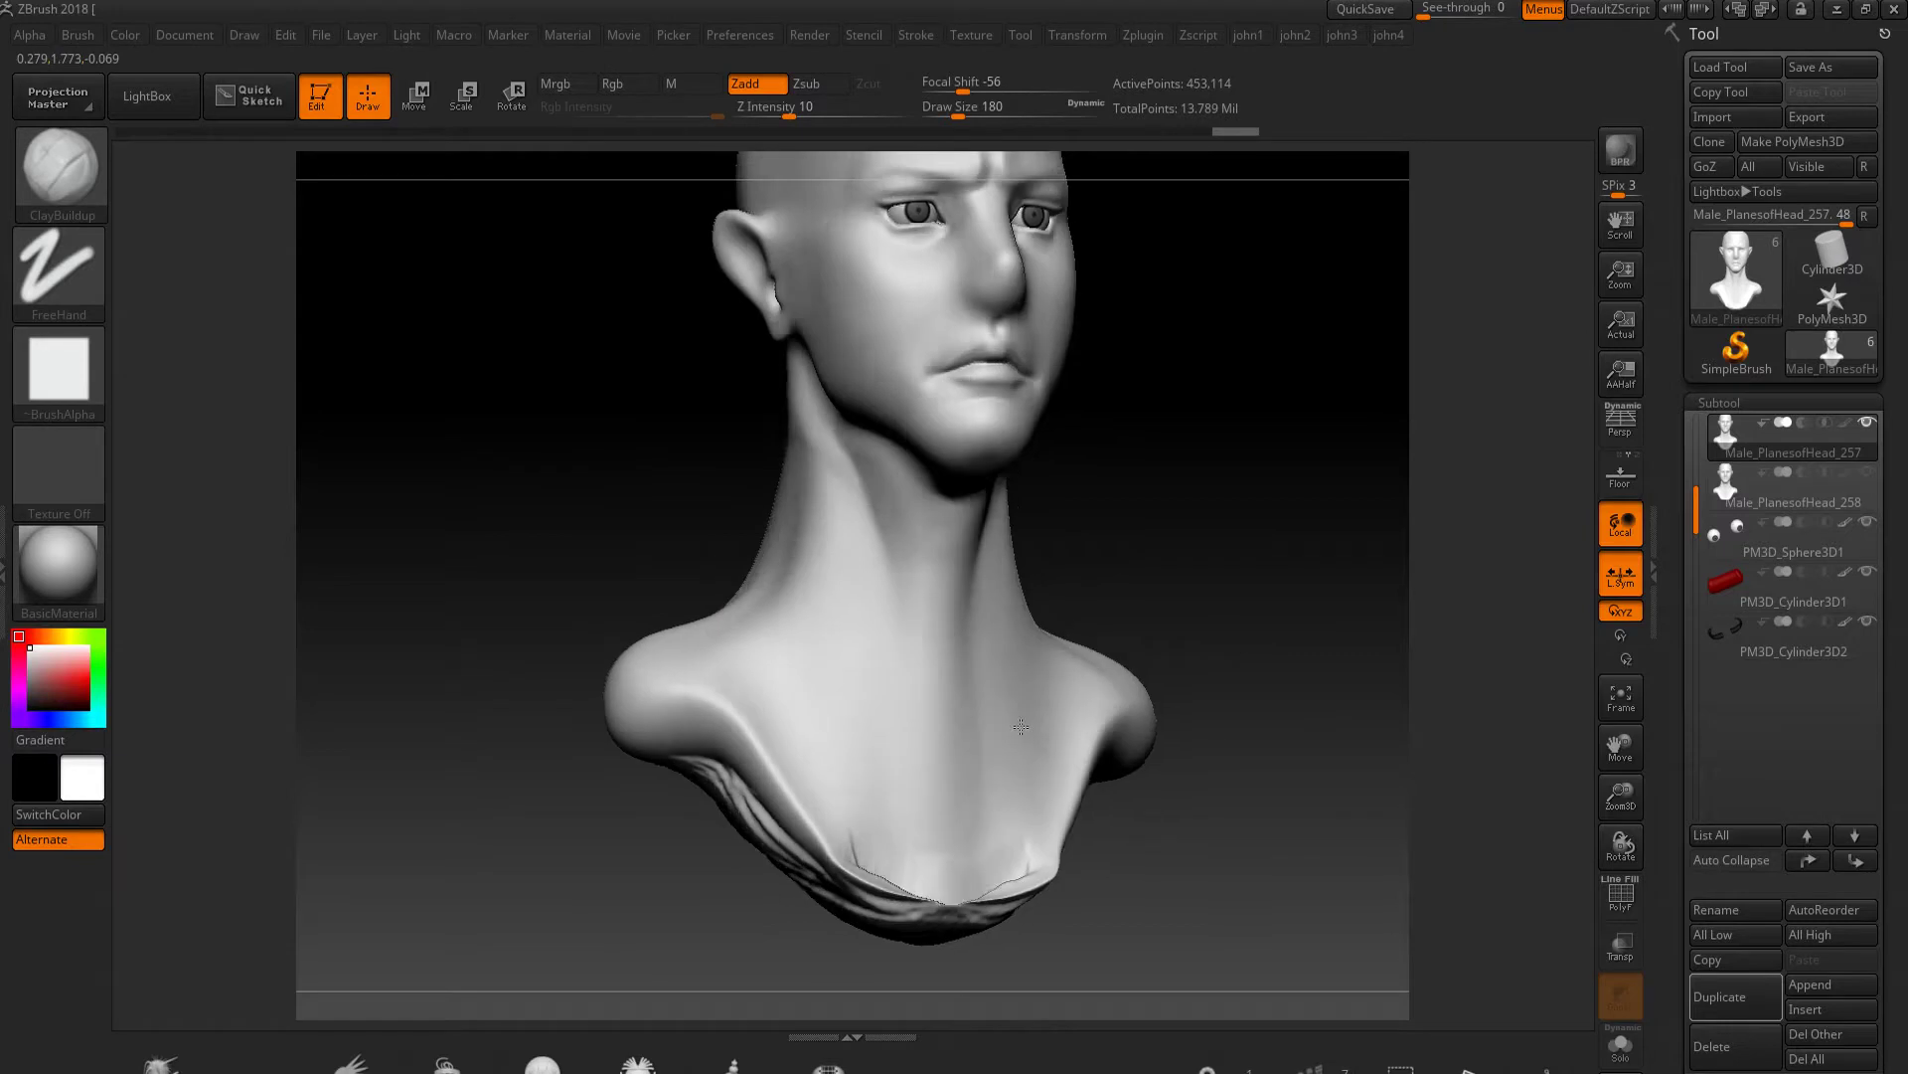
key(space)
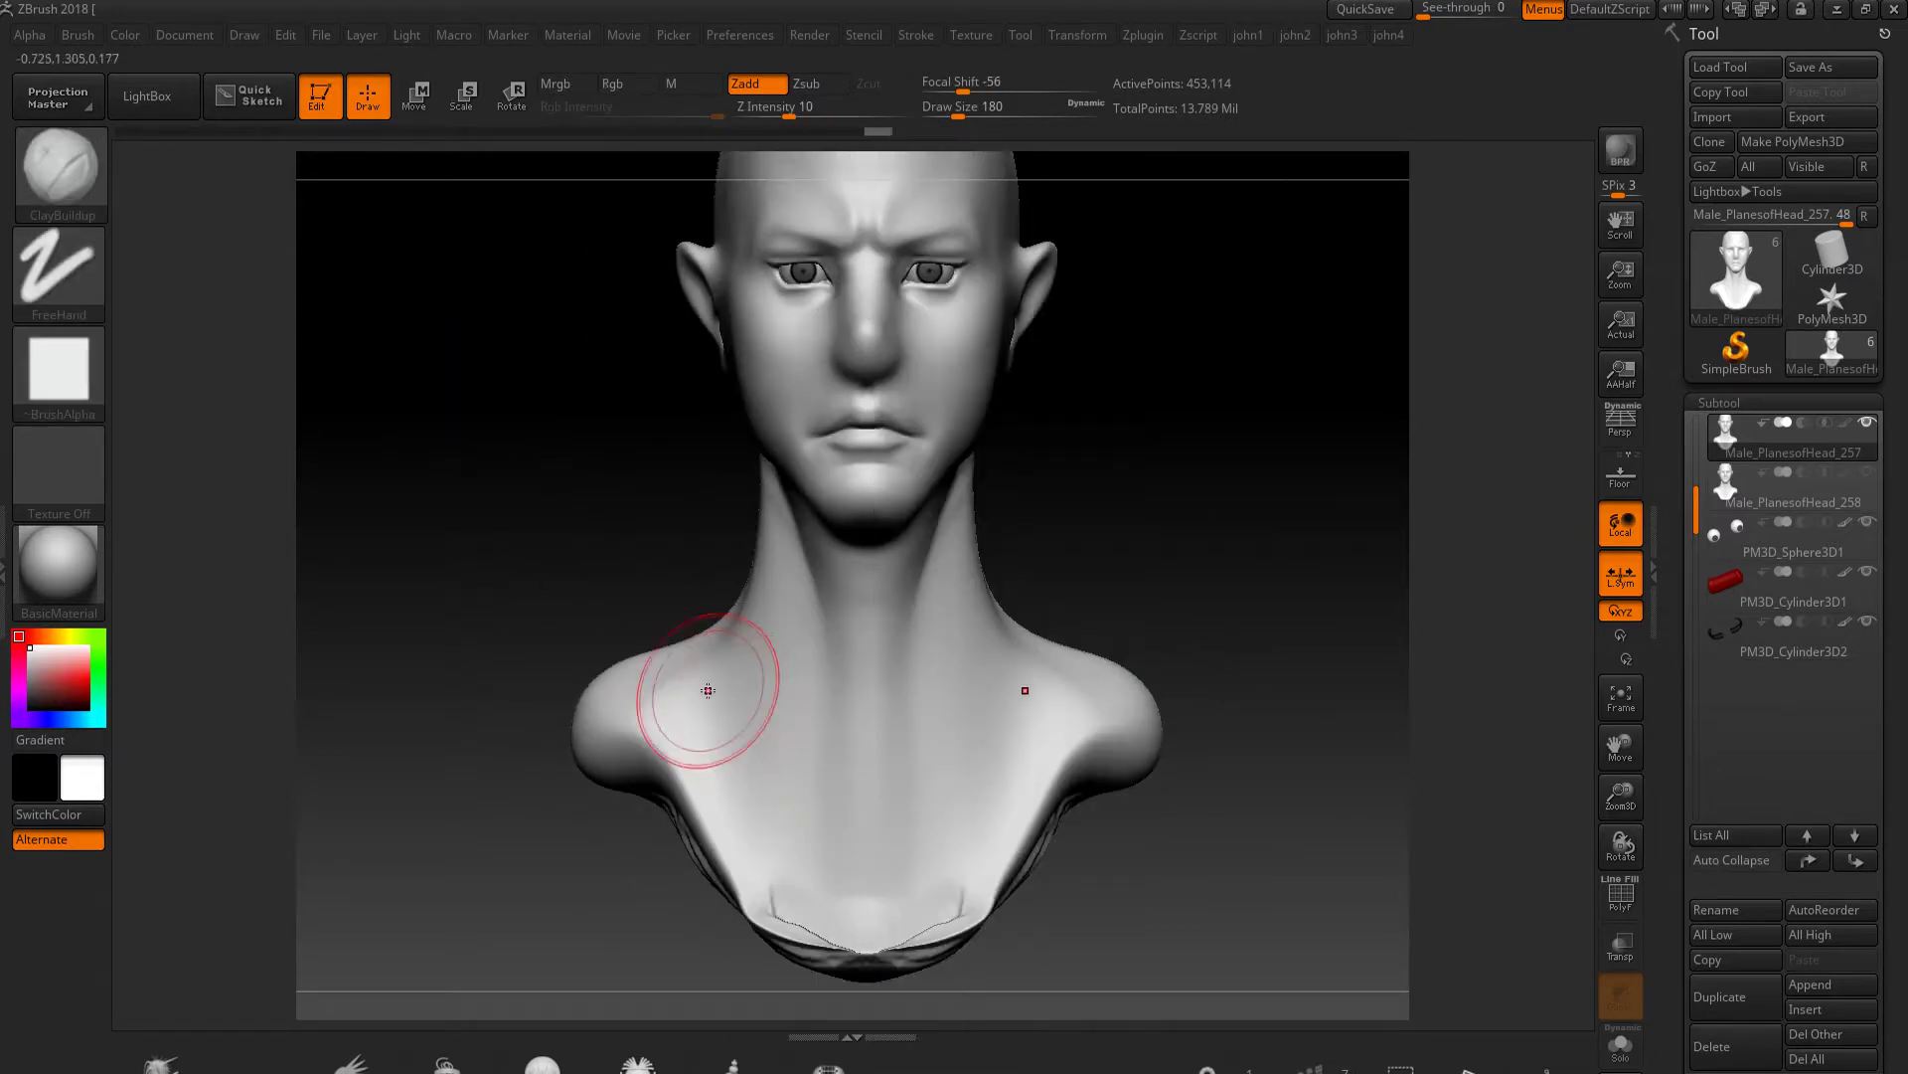
key(space)
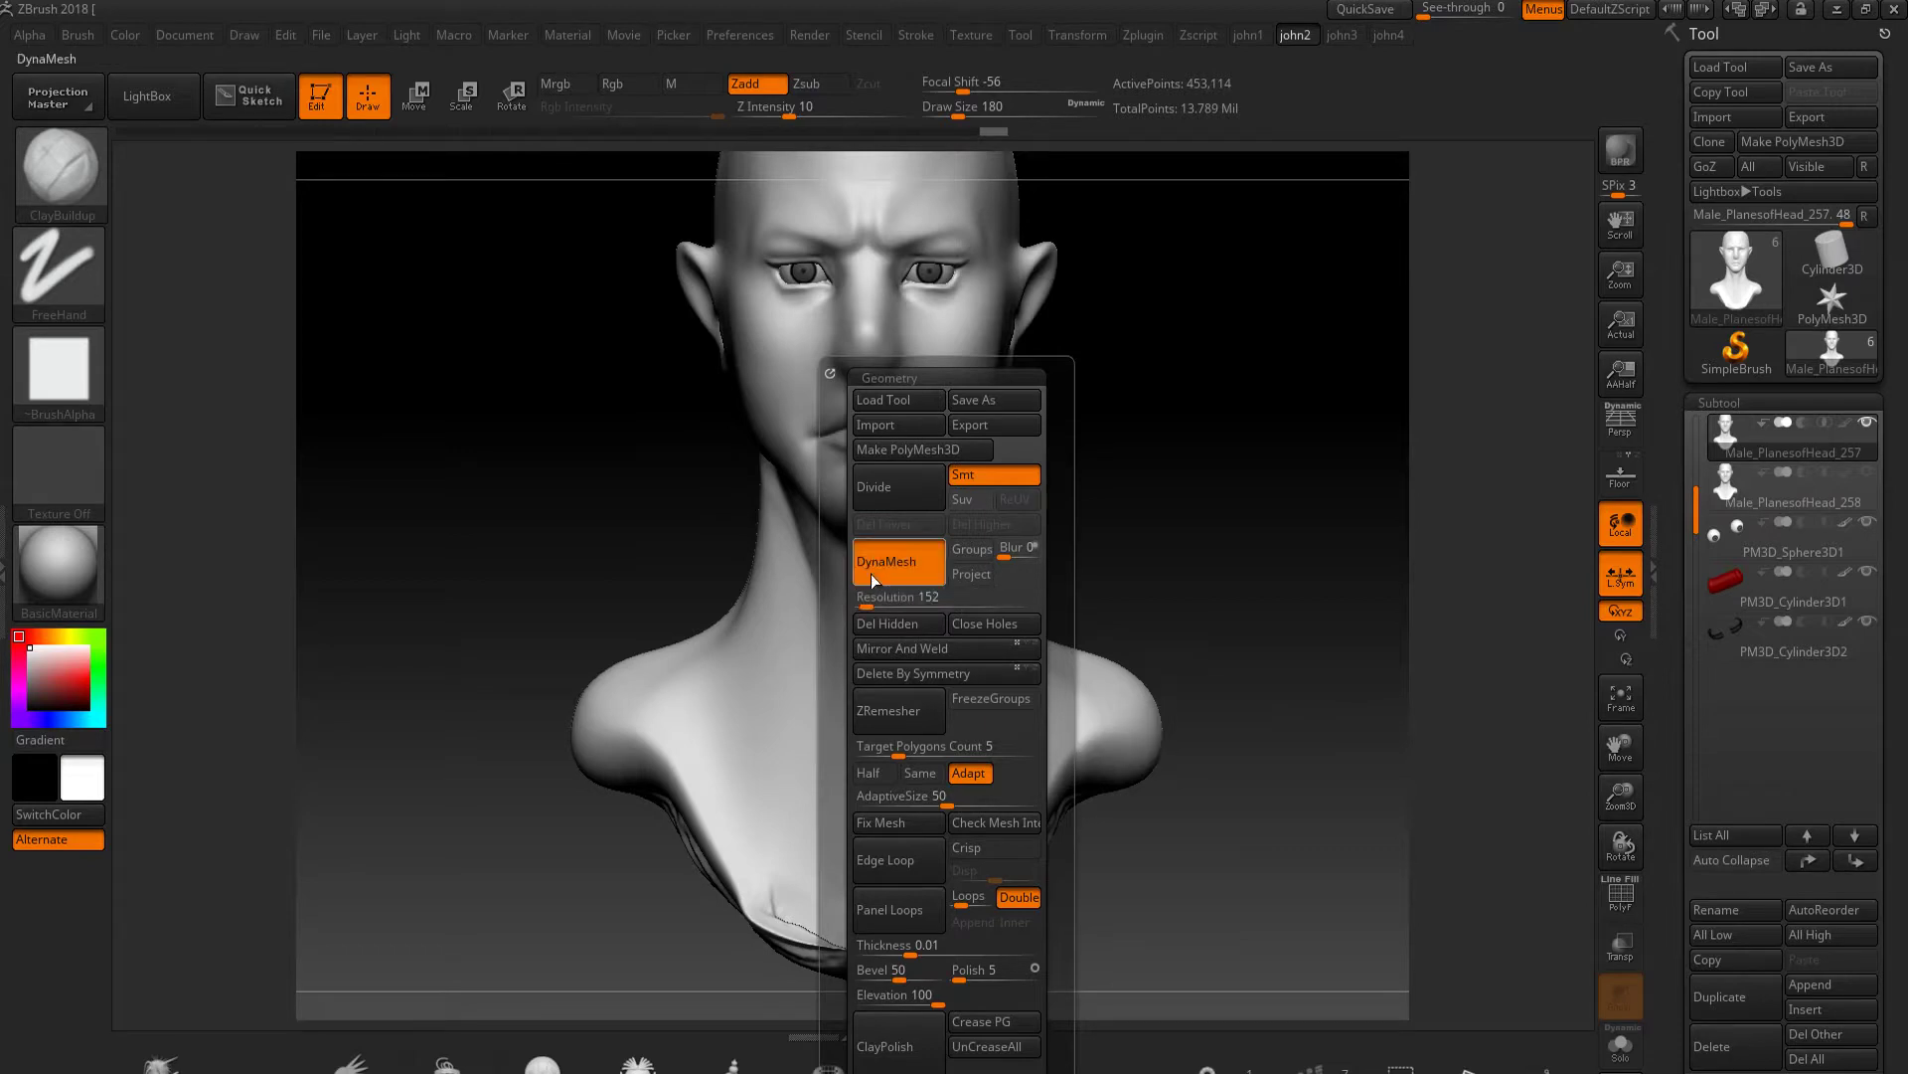
mouse_move(1151, 490)
mouse_down()
mouse_move(972, 776)
mouse_move(938, 539)
mouse_move(1097, 526)
mouse_up()
key(shift)
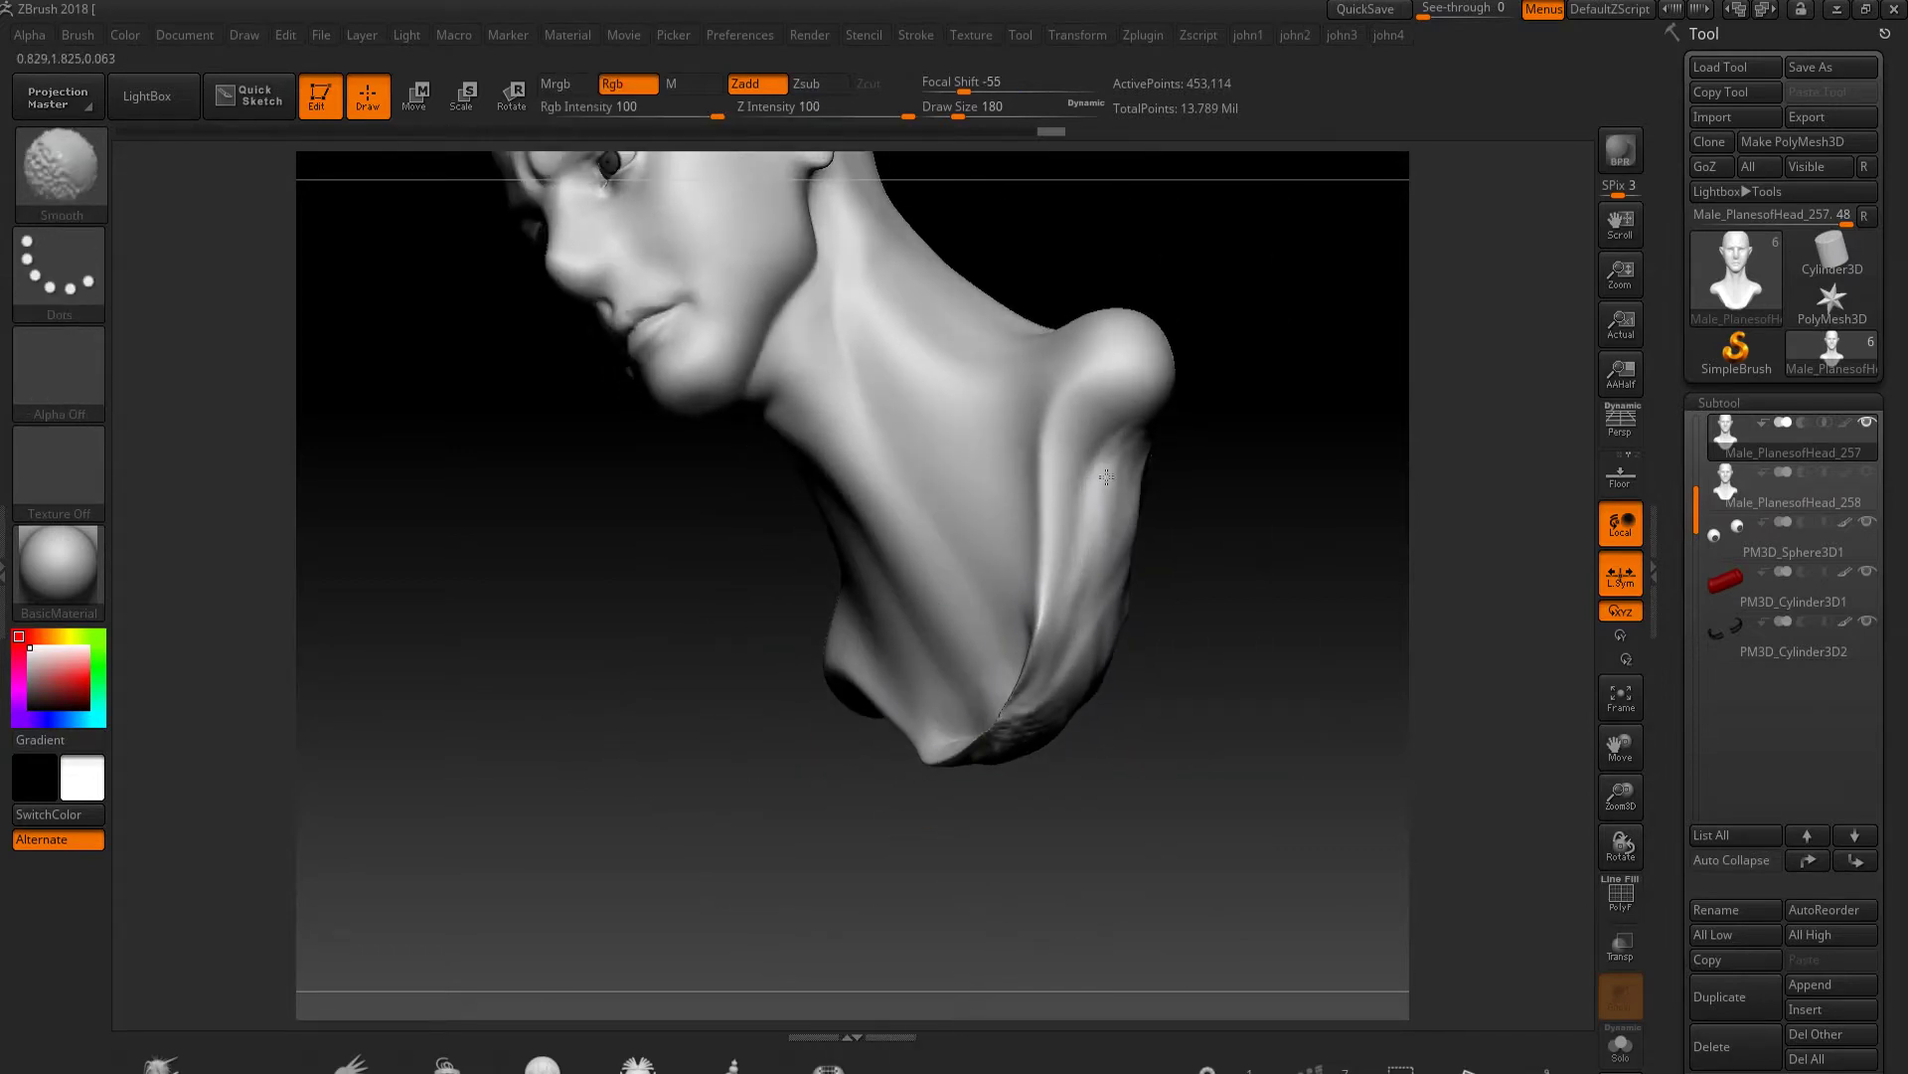
mouse_move(1052, 591)
mouse_down()
mouse_move(1022, 745)
mouse_move(1118, 677)
mouse_up()
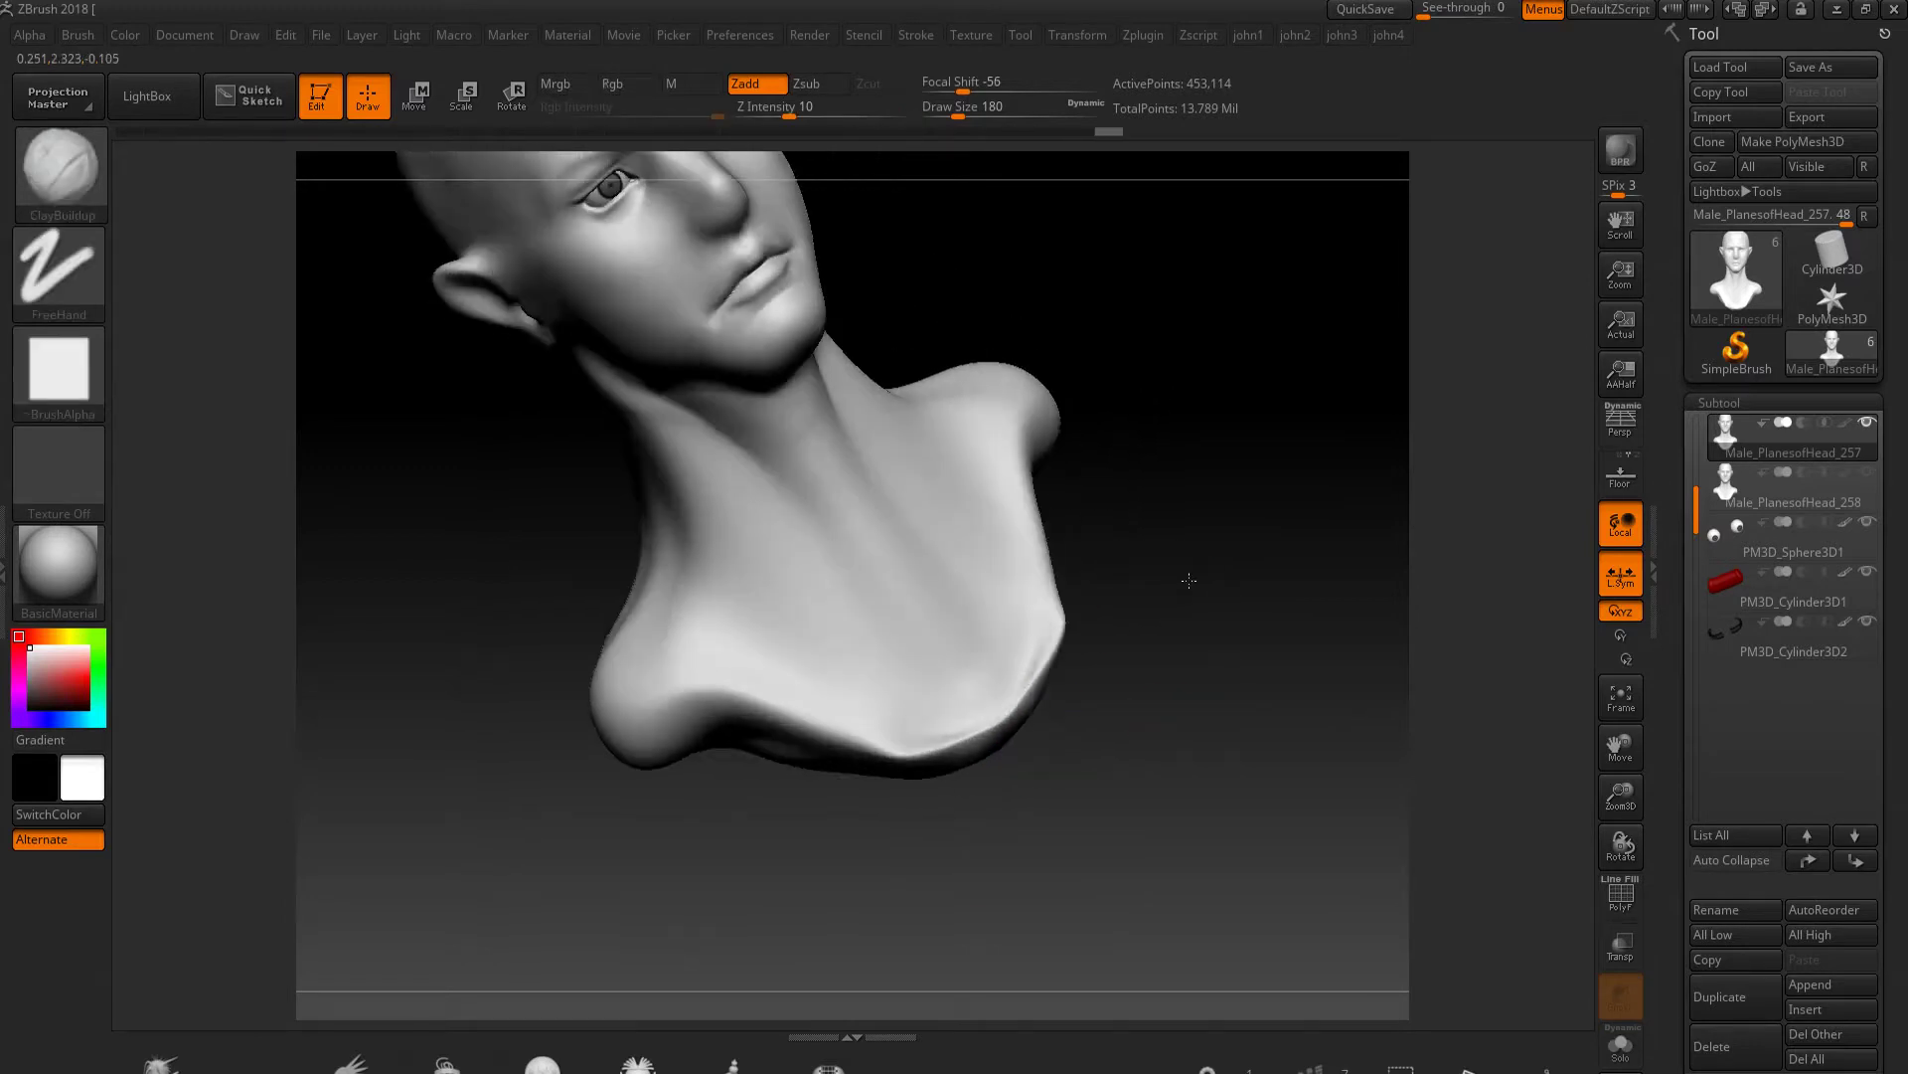
Pull both shoulders up and outward symmetrically with the Move brush
key(b)
key(m)
key(v)
mouse_move(707, 709)
mouse_down()
mouse_move(672, 662)
mouse_move(696, 669)
mouse_up()
mouse_move(975, 786)
mouse_down()
mouse_move(1007, 737)
mouse_move(954, 701)
mouse_up()
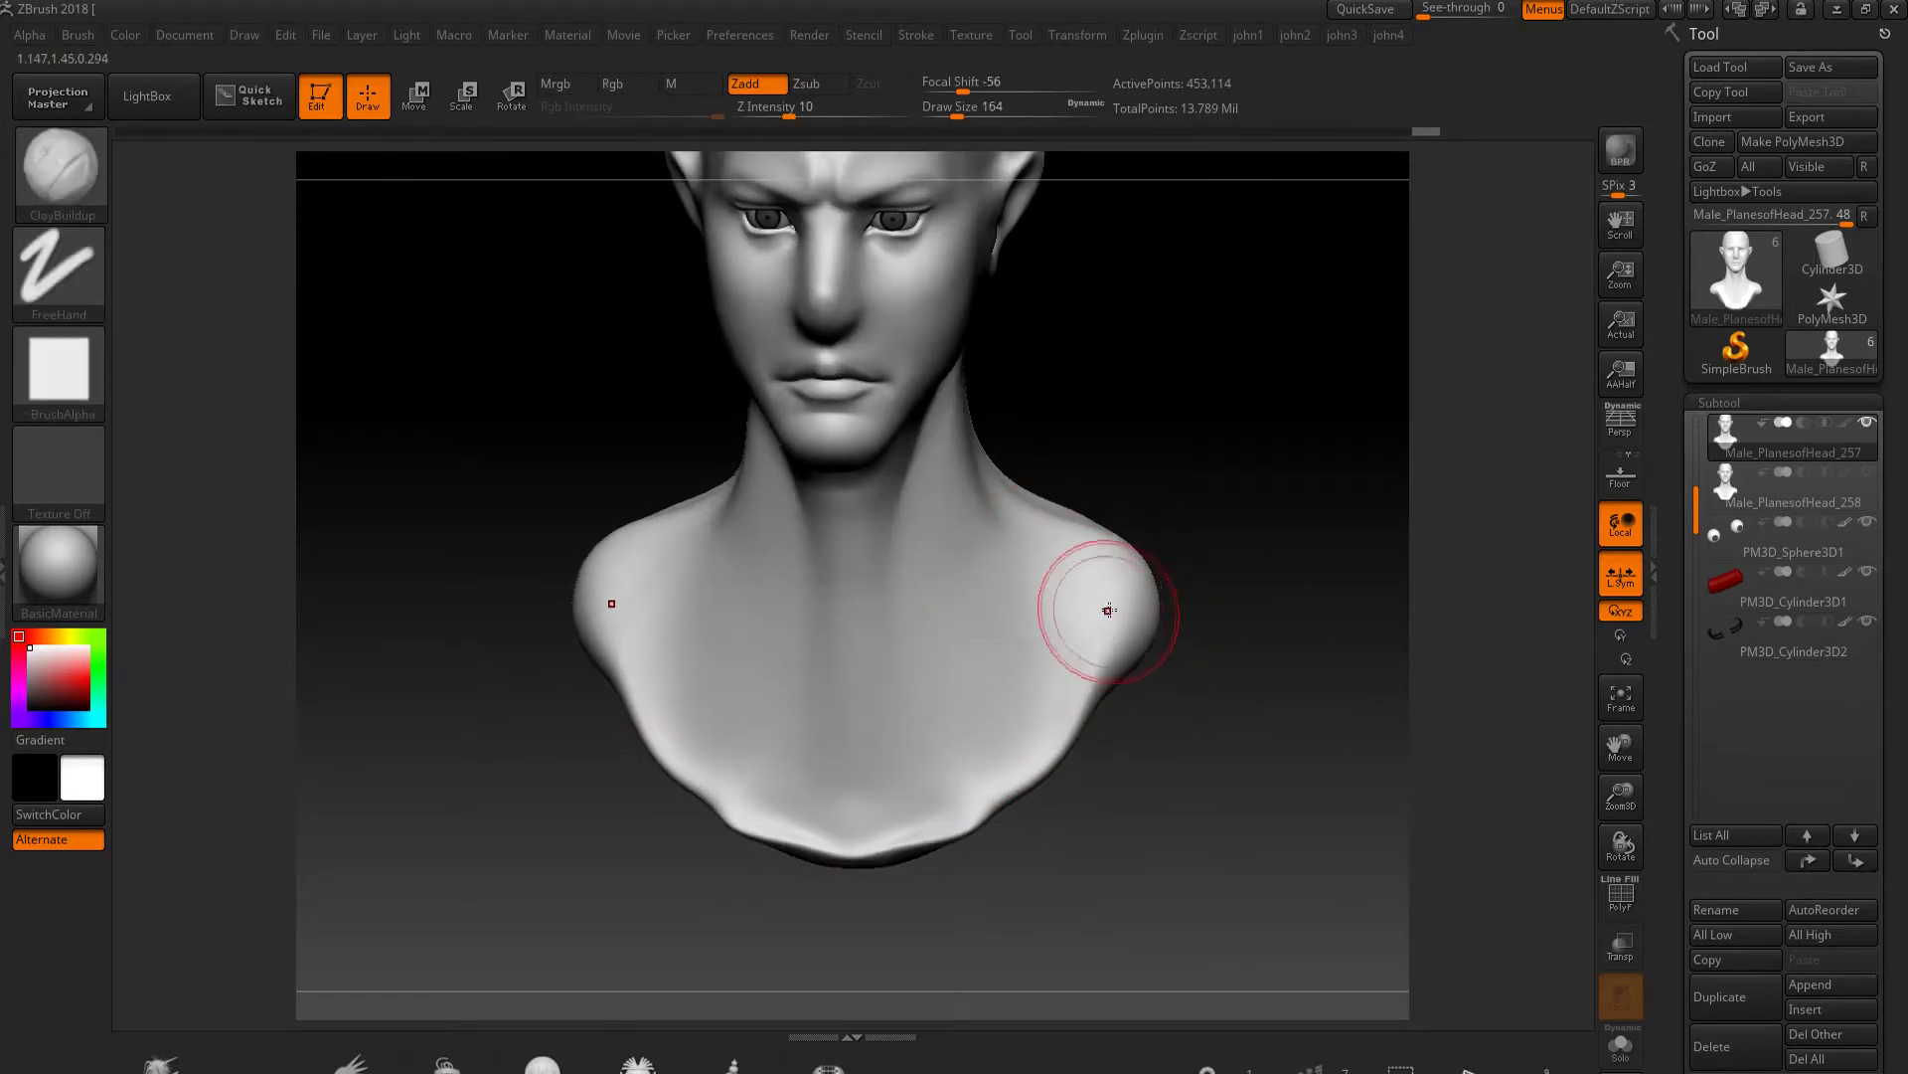
Sculpt collarbone and sternum forms with ClayBuildup strokes and smooth them
mouse_move(1109, 610)
mouse_down()
mouse_move(1033, 726)
mouse_move(904, 796)
mouse_up()
drag(1342, 596, 1292, 417)
mouse_move(955, 815)
mouse_down()
mouse_move(902, 764)
mouse_move(855, 835)
mouse_up()
drag(815, 756, 656, 715)
drag(1054, 726, 1123, 636)
mouse_move(1292, 795)
mouse_down()
mouse_move(1163, 712)
mouse_move(1154, 551)
mouse_up()
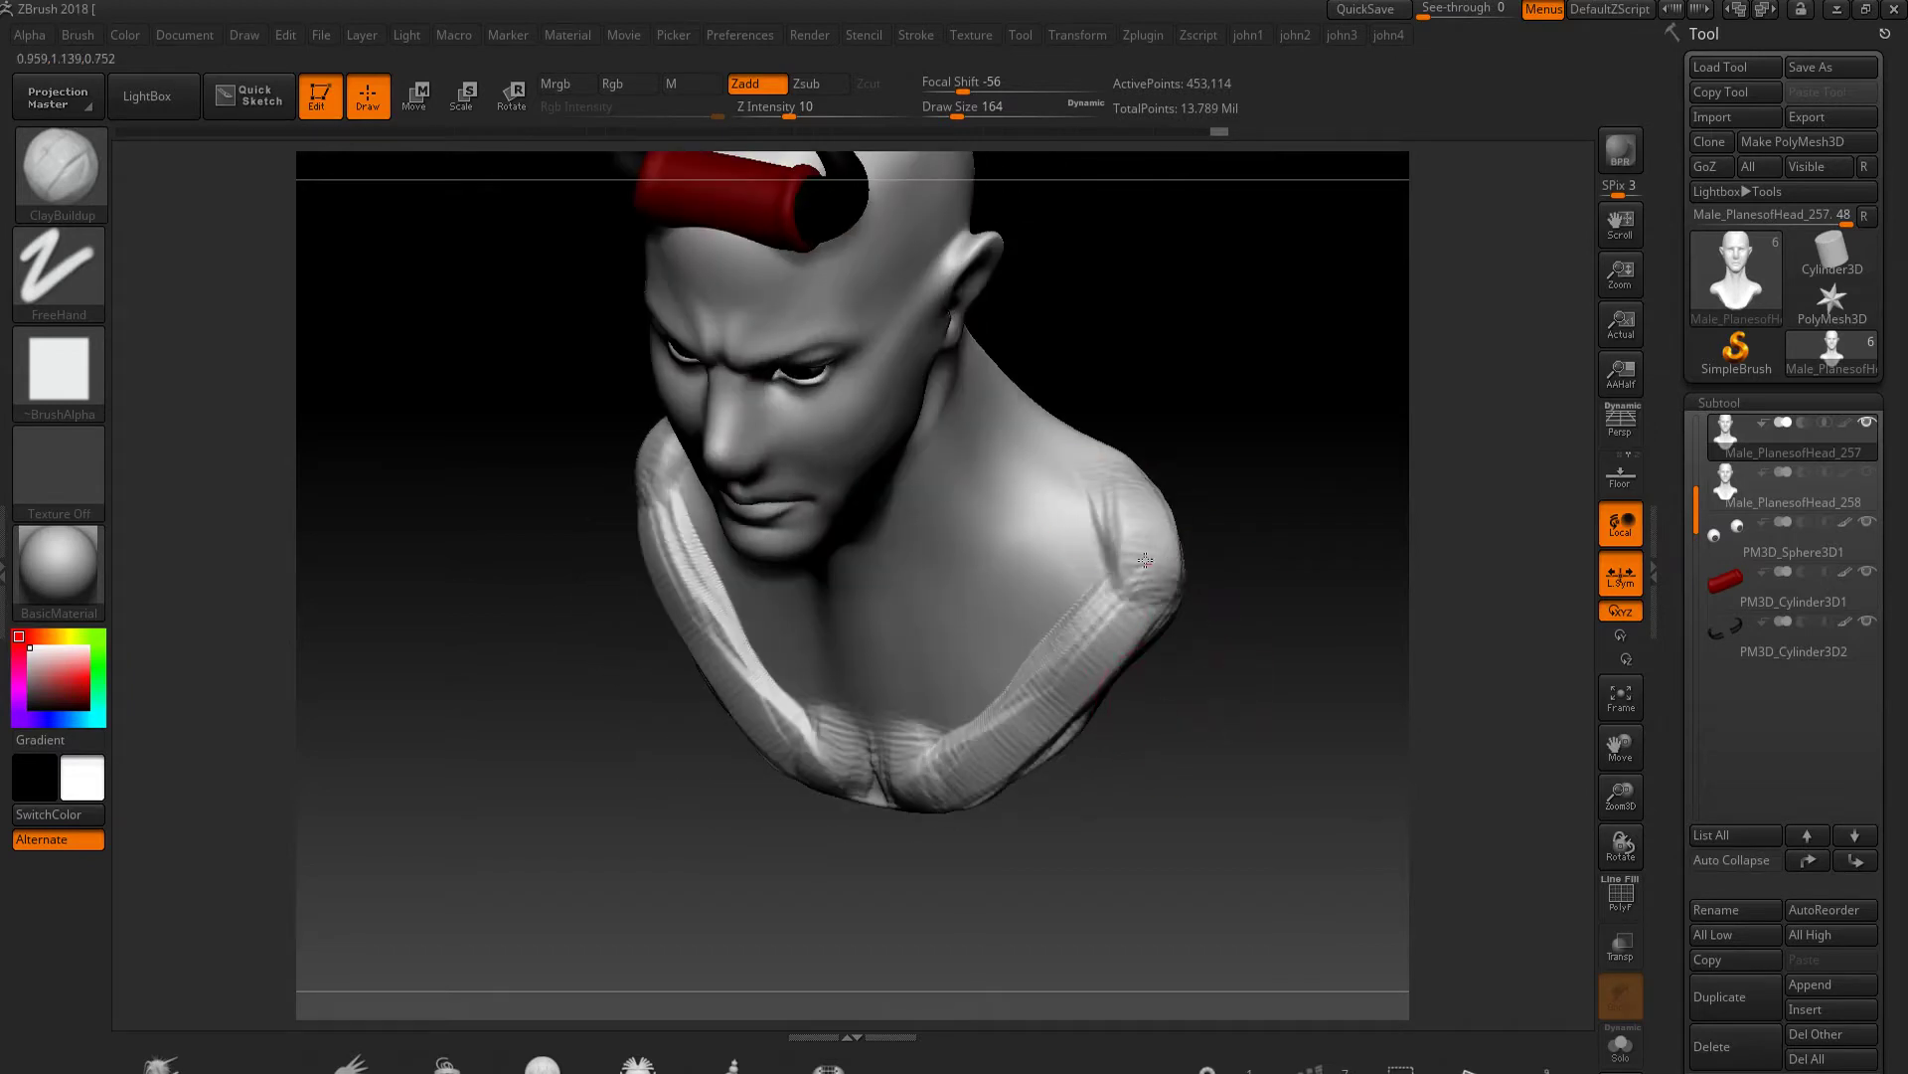
shift+right_drag(1154, 551, 994, 596)
shift+drag(716, 686, 819, 745)
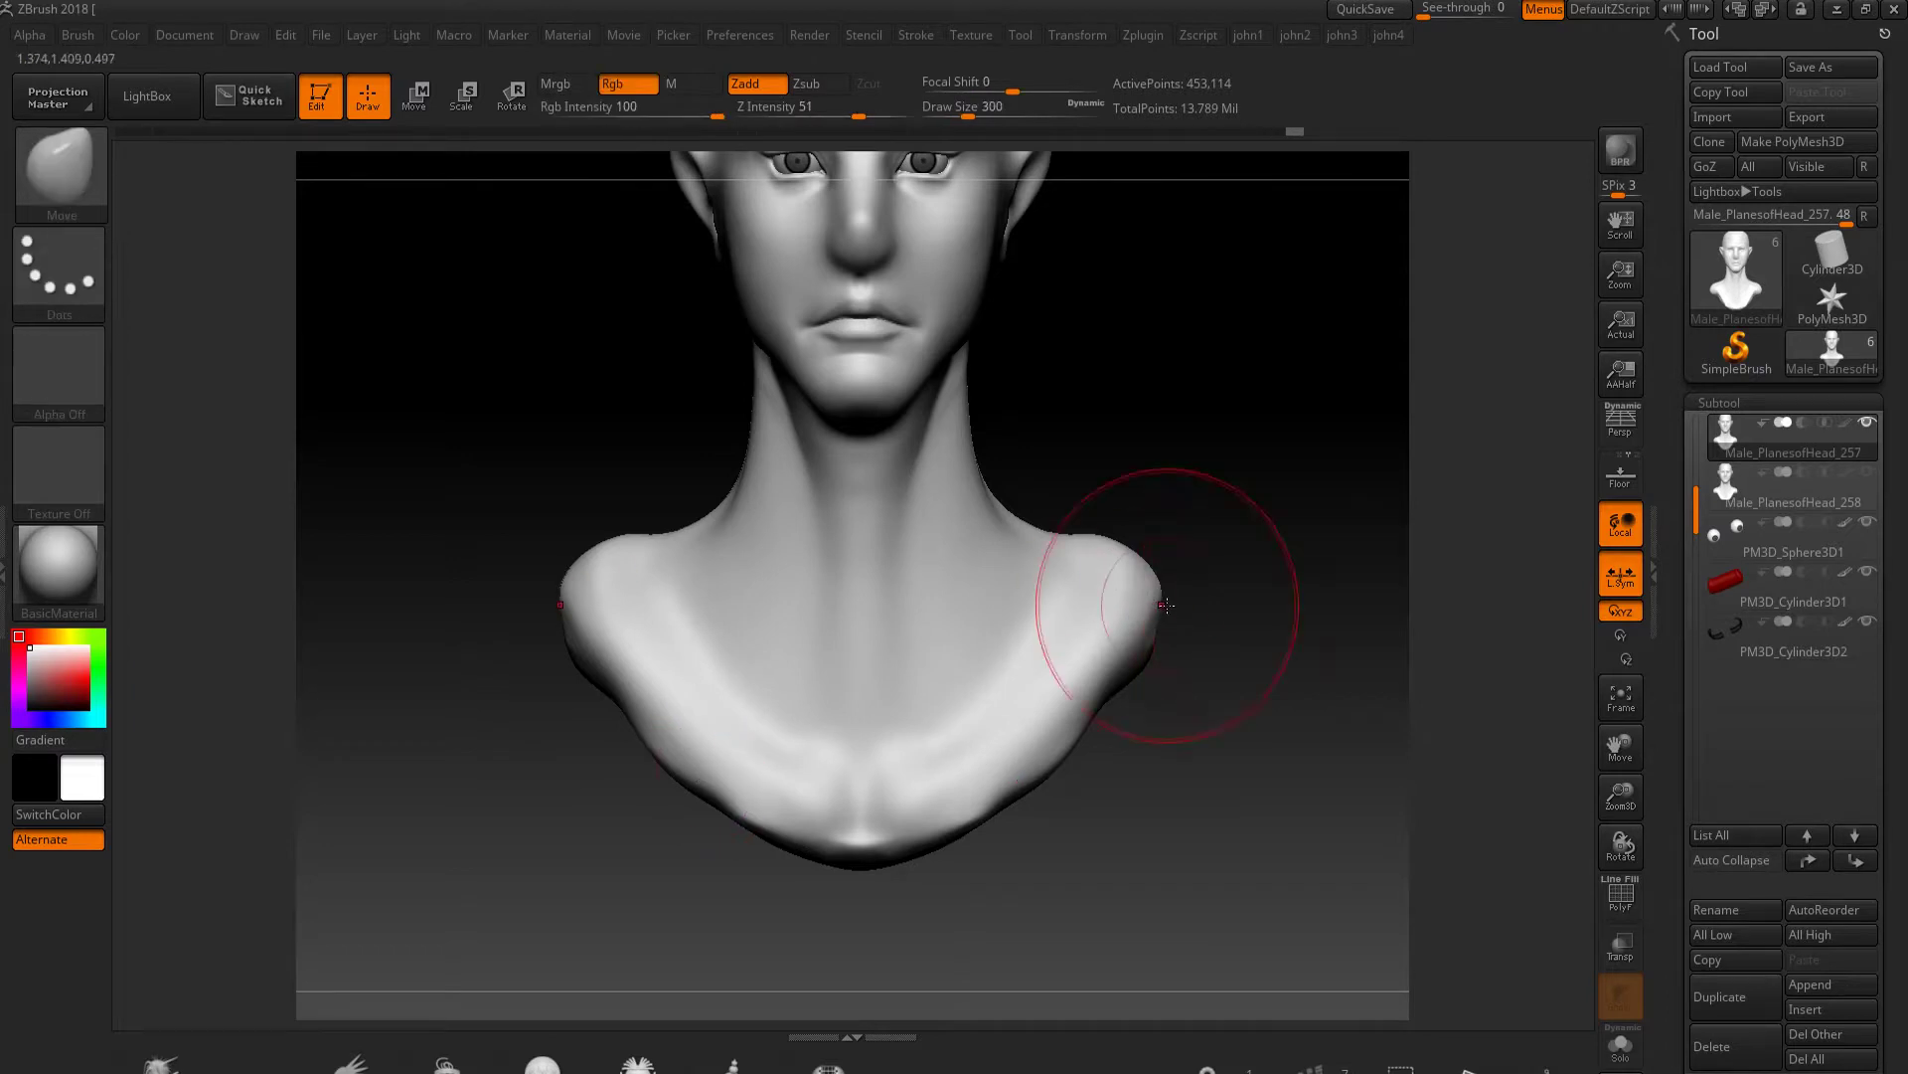
Add diagonal ClayBuildup strokes to the neck, raise the strength slightly, and smooth it
mouse_move(1056, 639)
right_down()
mouse_move(1092, 482)
mouse_move(875, 512)
mouse_move(1212, 531)
right_up()
key(b)
key(c)
key(b)
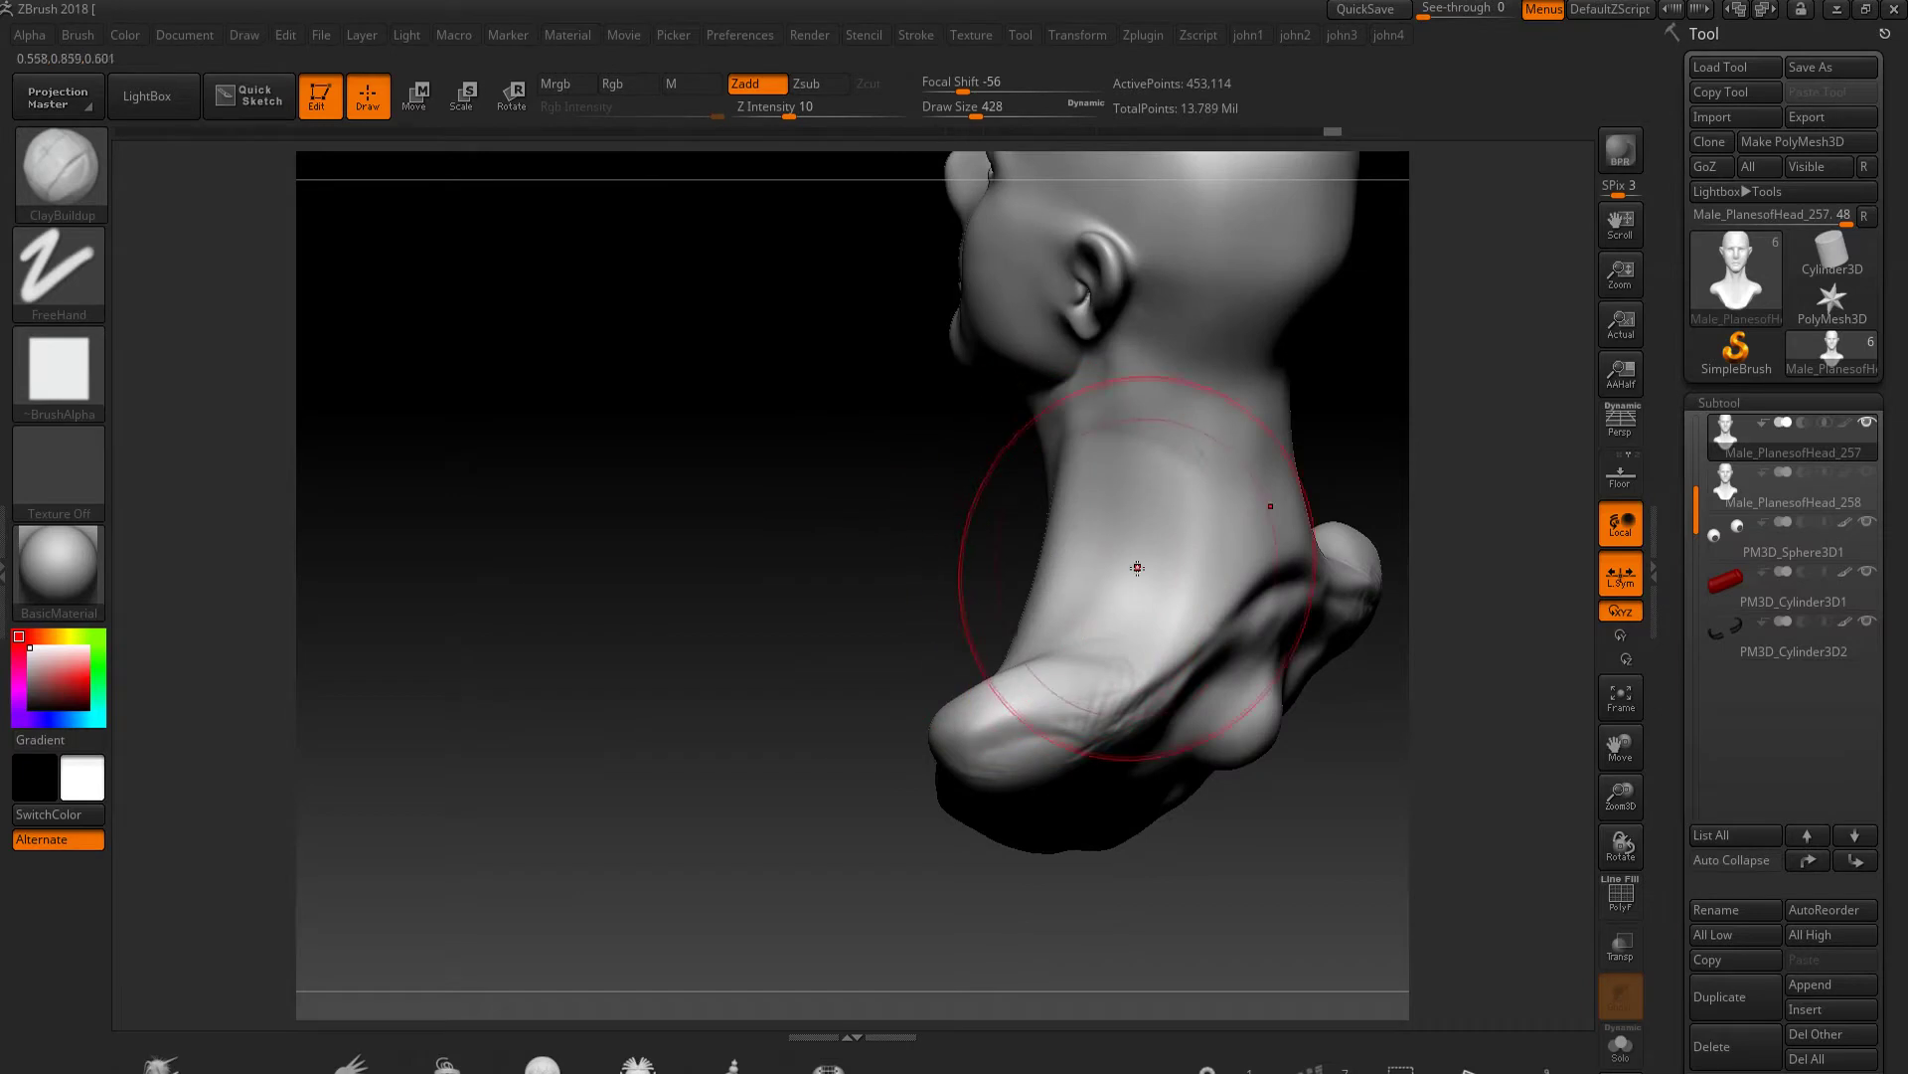
mouse_move(1152, 571)
mouse_down()
mouse_move(1193, 541)
mouse_move(1093, 656)
mouse_up()
mouse_move(1242, 427)
mouse_down()
mouse_move(1124, 618)
mouse_move(1083, 505)
mouse_up()
drag(790, 117, 797, 119)
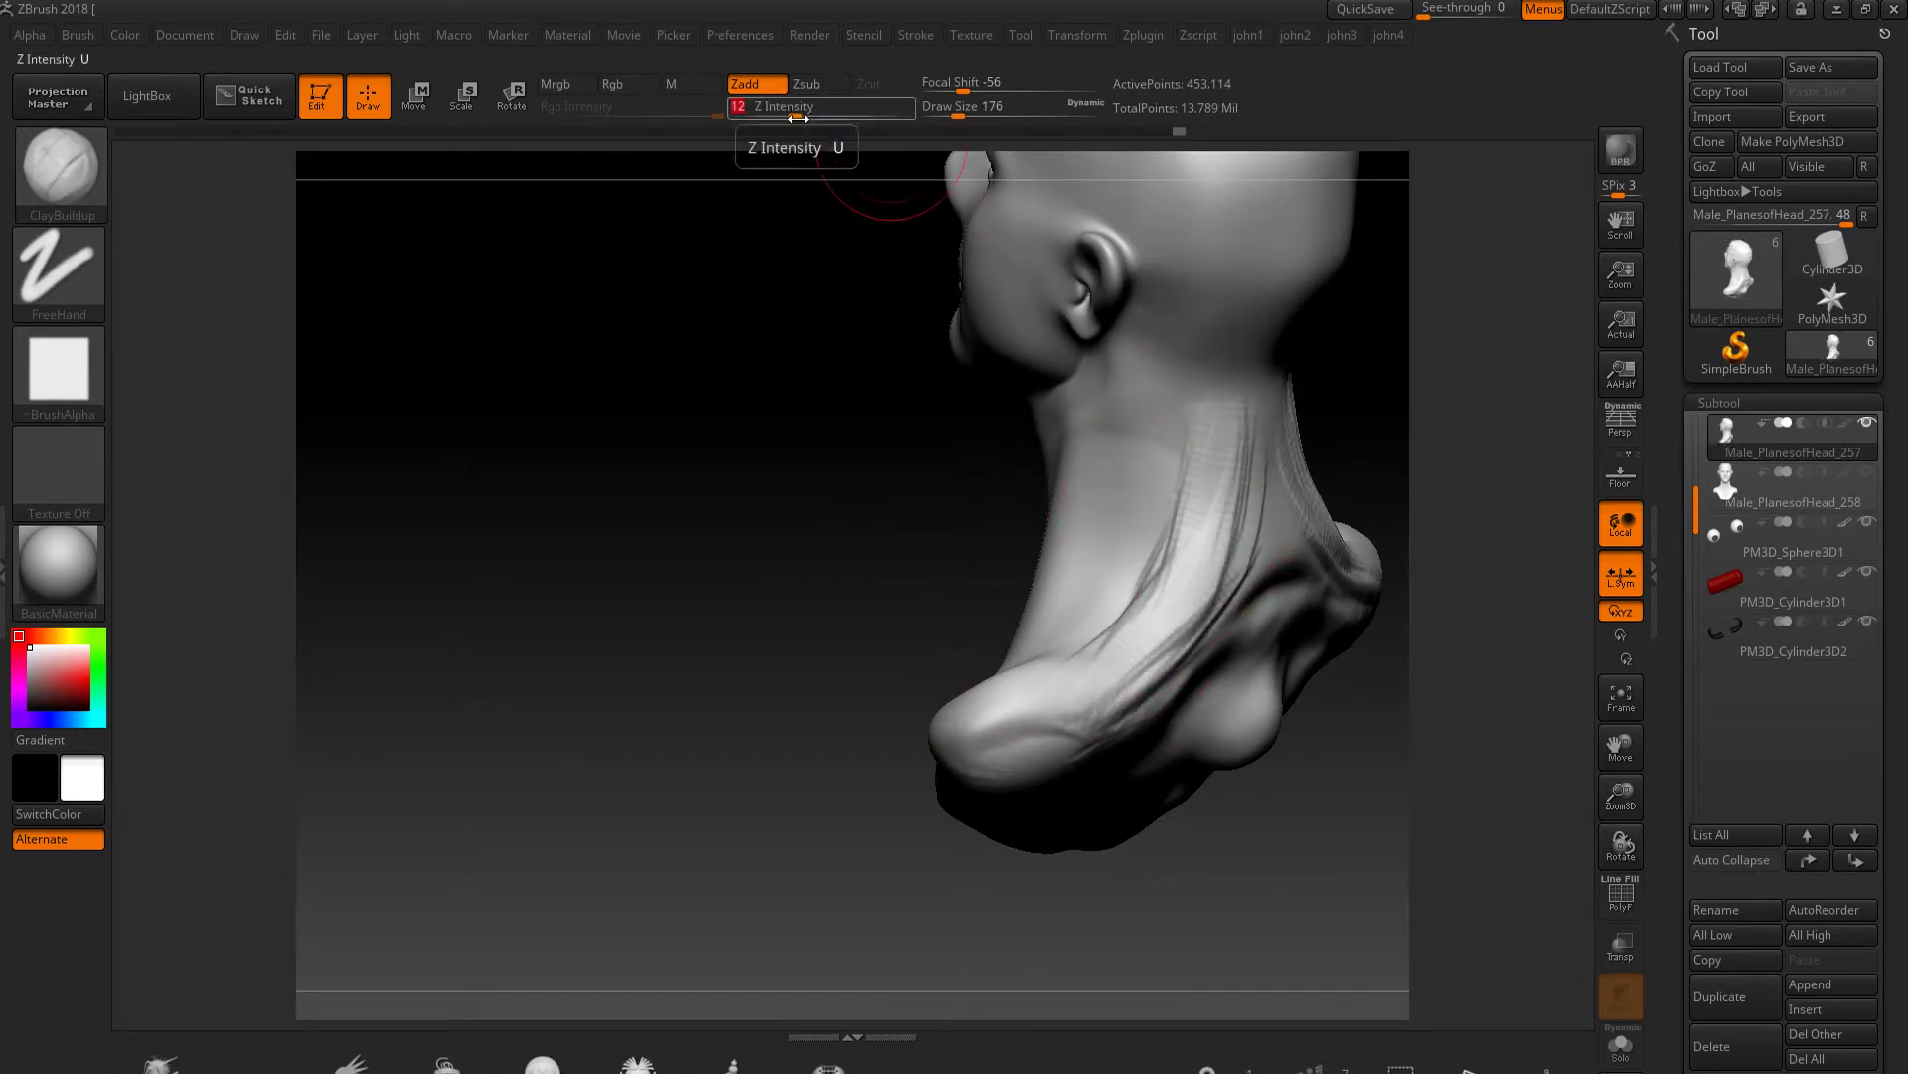
shift+drag(1173, 626, 1195, 517)
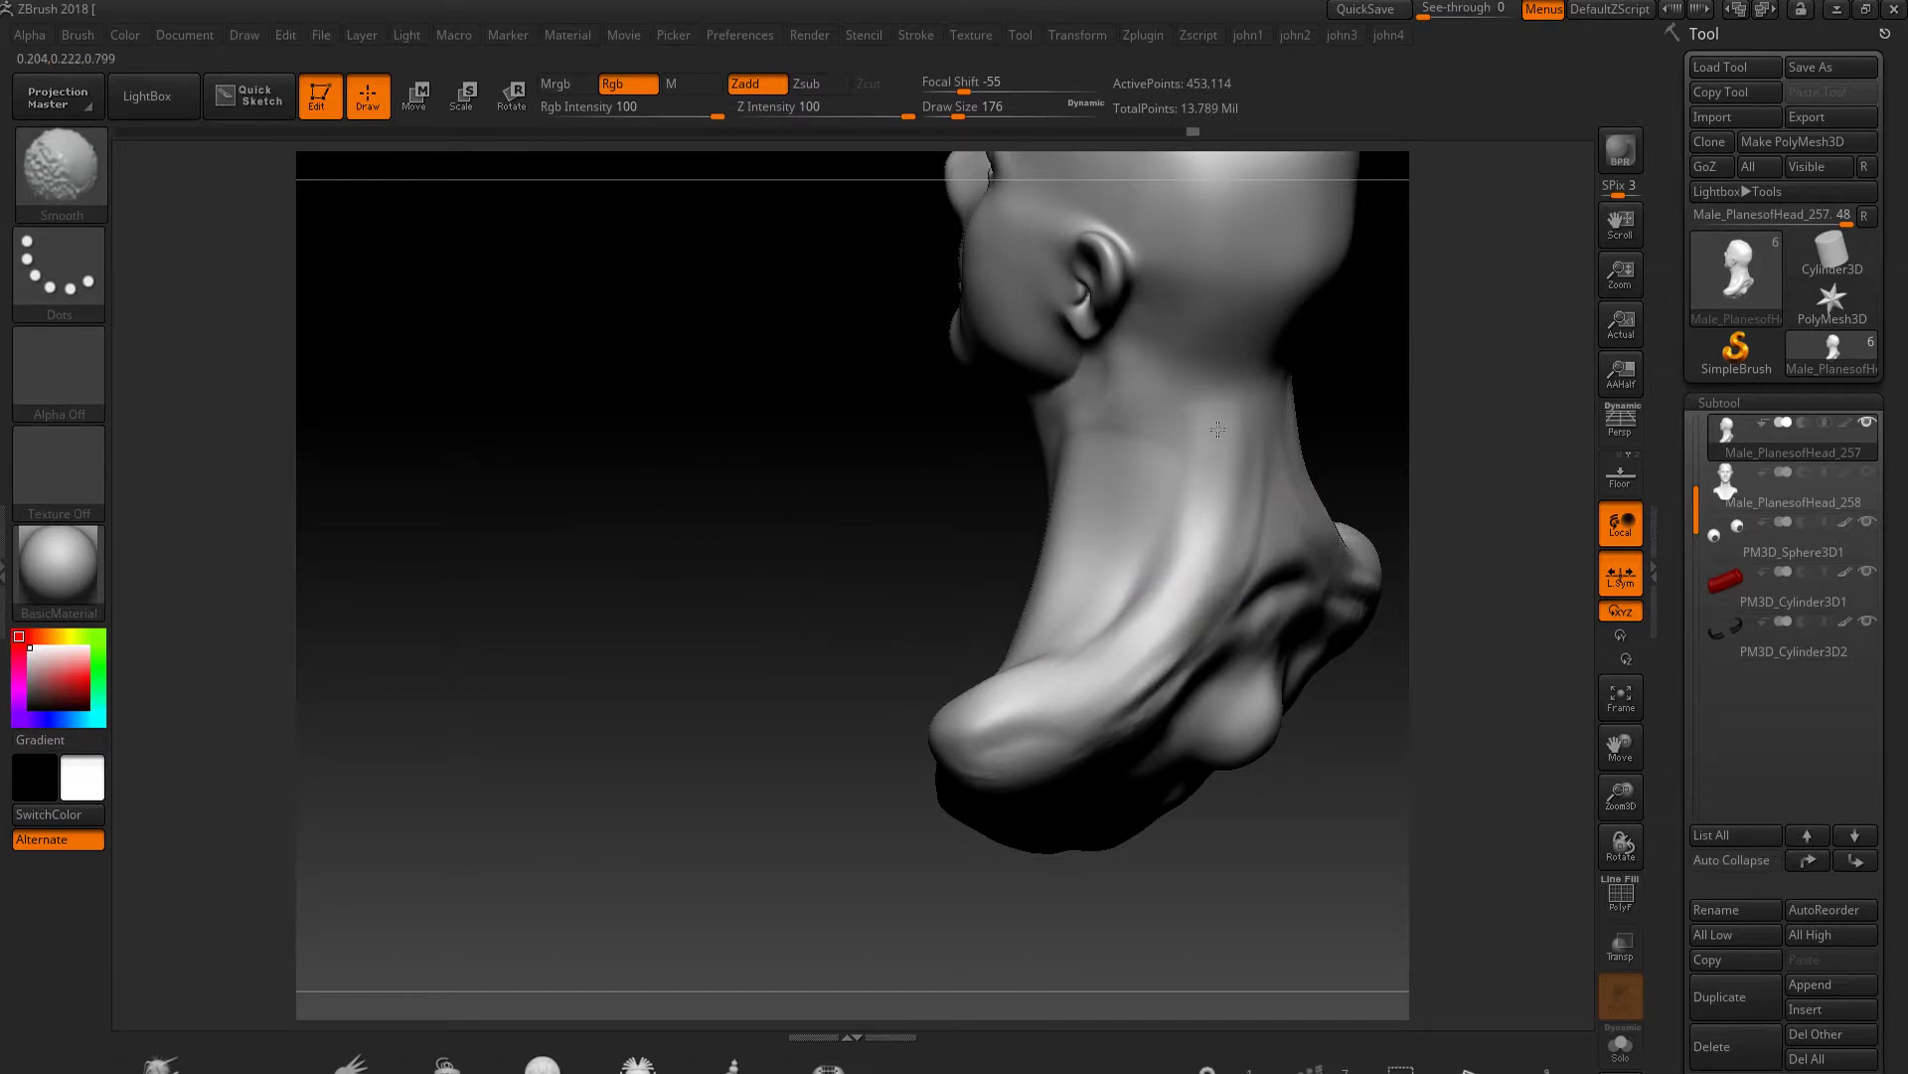
Build more clay strokes across the neck and left shoulder, then return to a front view
mouse_move(1040, 601)
shift+mouse_down()
mouse_move(980, 553)
mouse_move(908, 606)
shift+mouse_up()
mouse_move(1004, 556)
mouse_down()
mouse_move(935, 711)
mouse_move(966, 683)
mouse_move(959, 587)
mouse_up()
drag(596, 636, 557, 556)
mouse_move(925, 785)
mouse_down()
mouse_move(930, 597)
mouse_move(952, 597)
mouse_move(968, 666)
mouse_up()
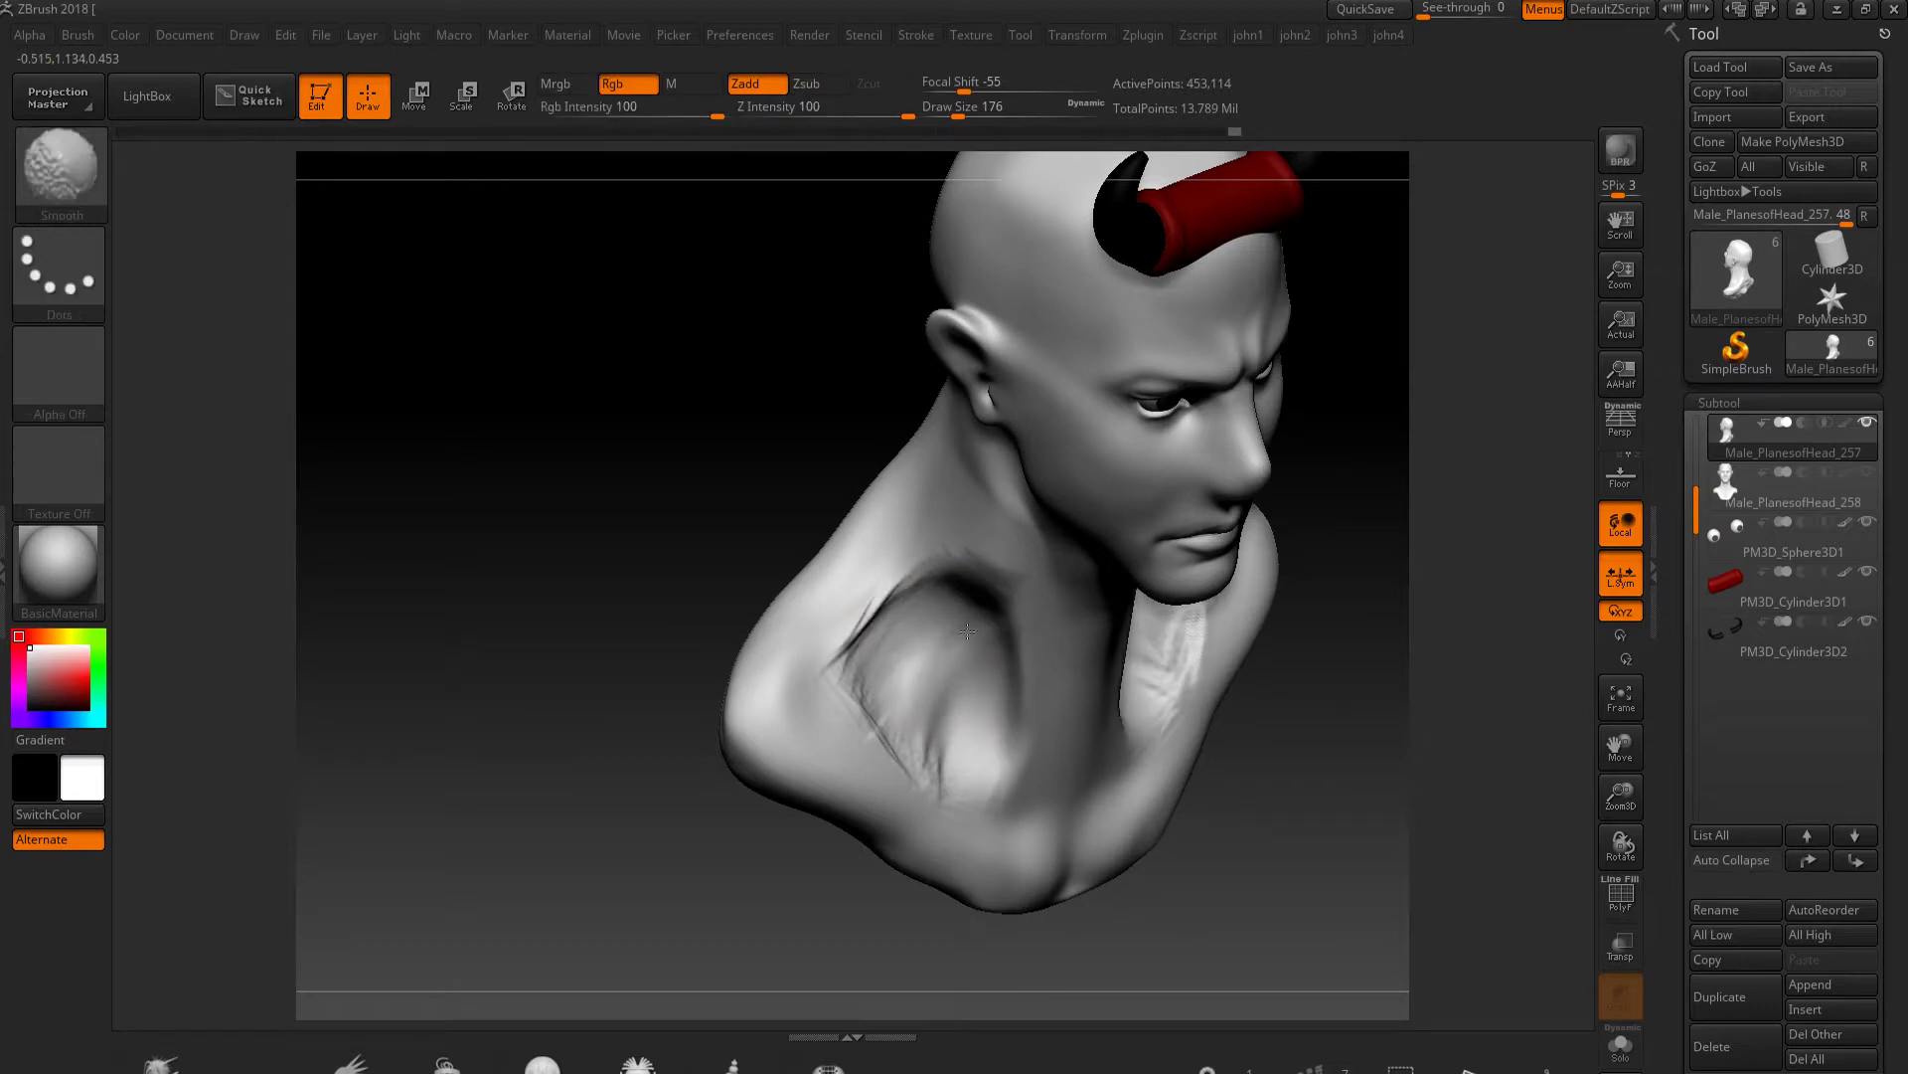
shift+drag(987, 741, 596, 567)
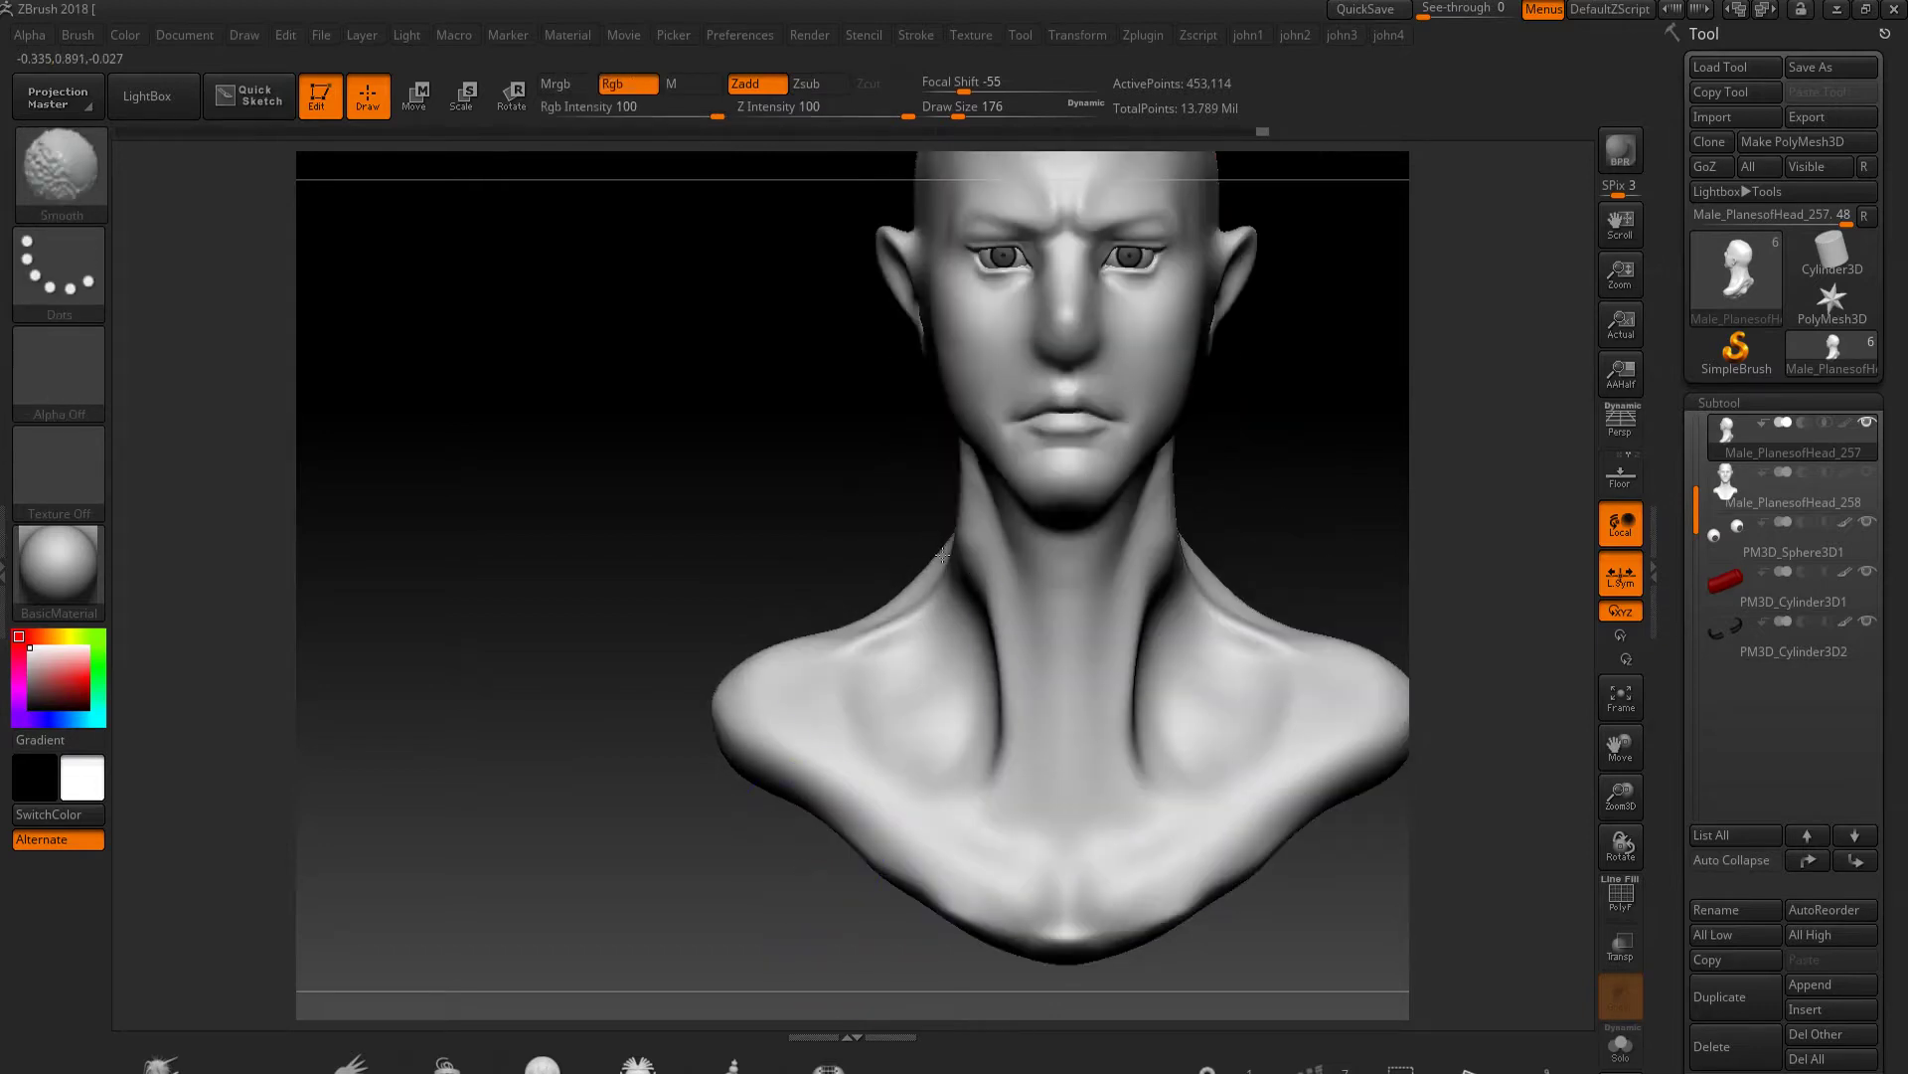
key(ctrl+2)
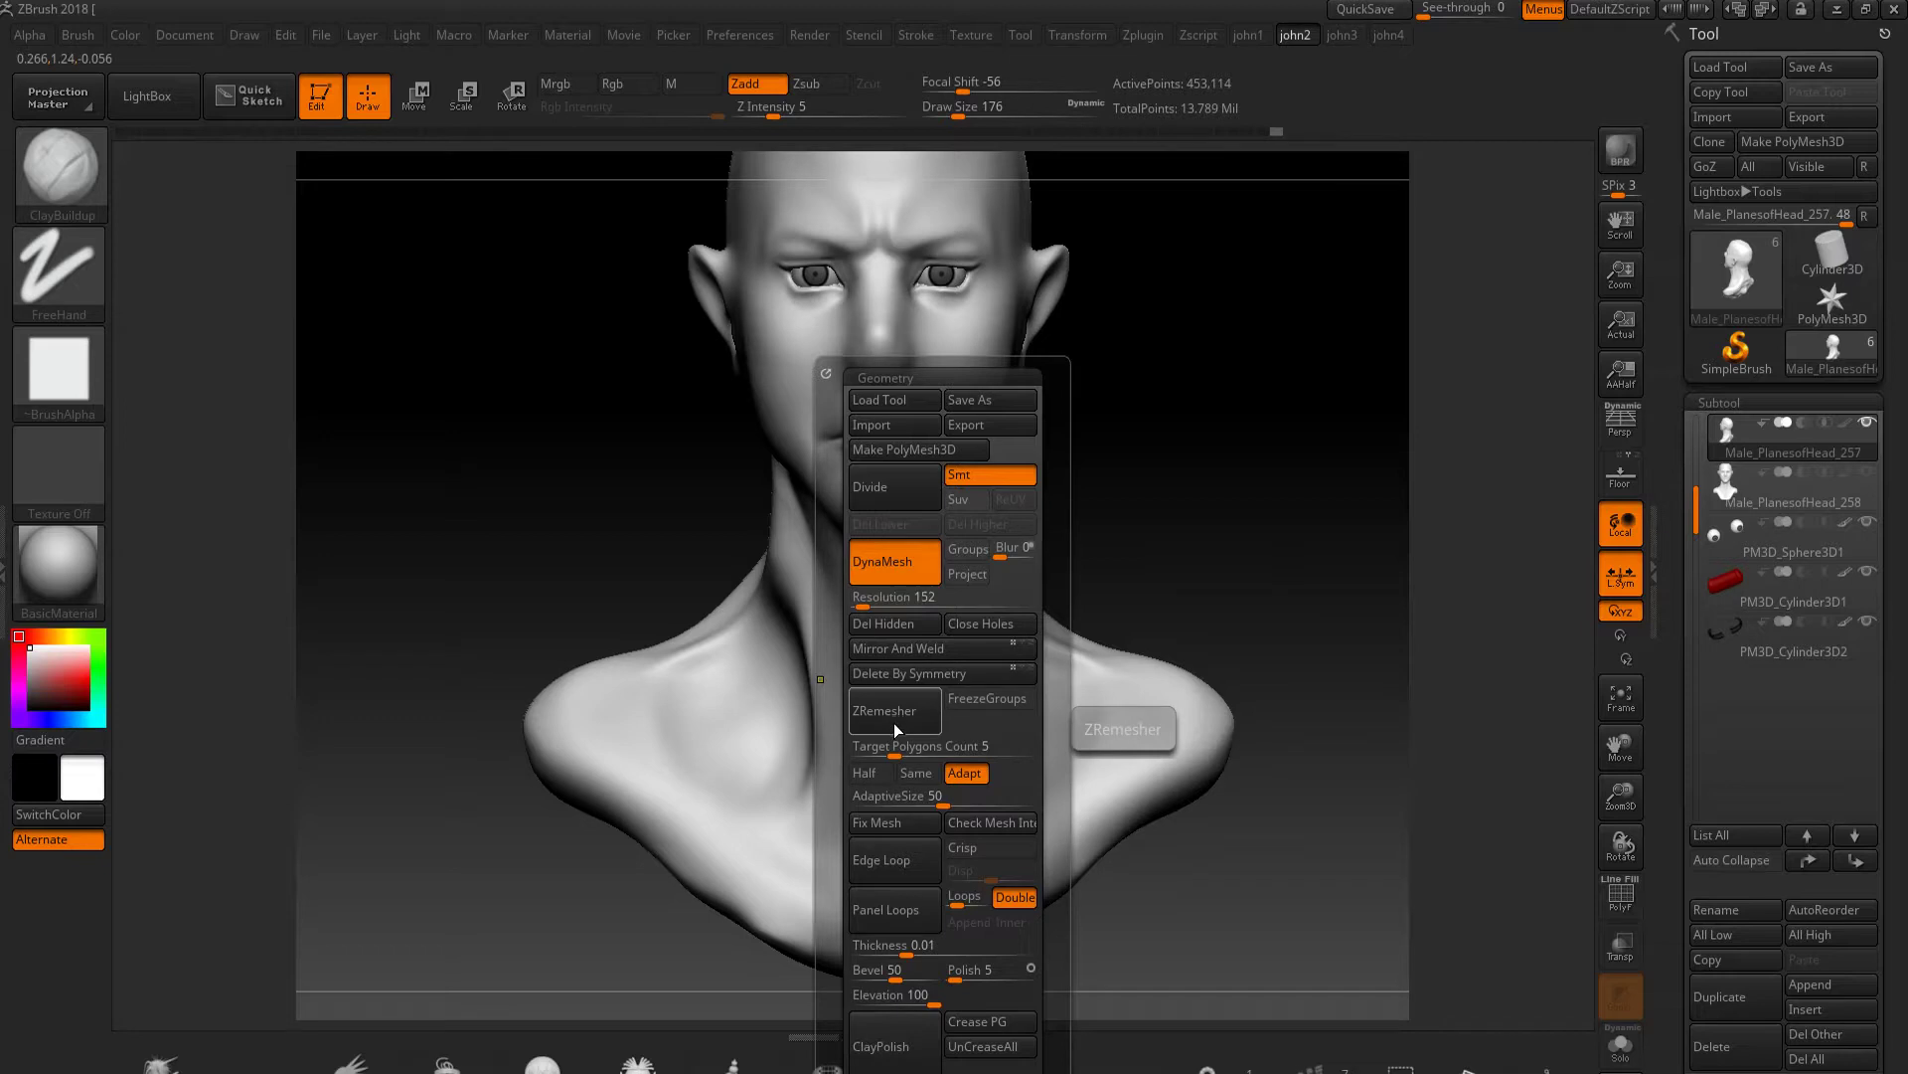
ZRemesh the bust to about 10,000 polygons and project the other head's red PolyPaint onto it
click(898, 727)
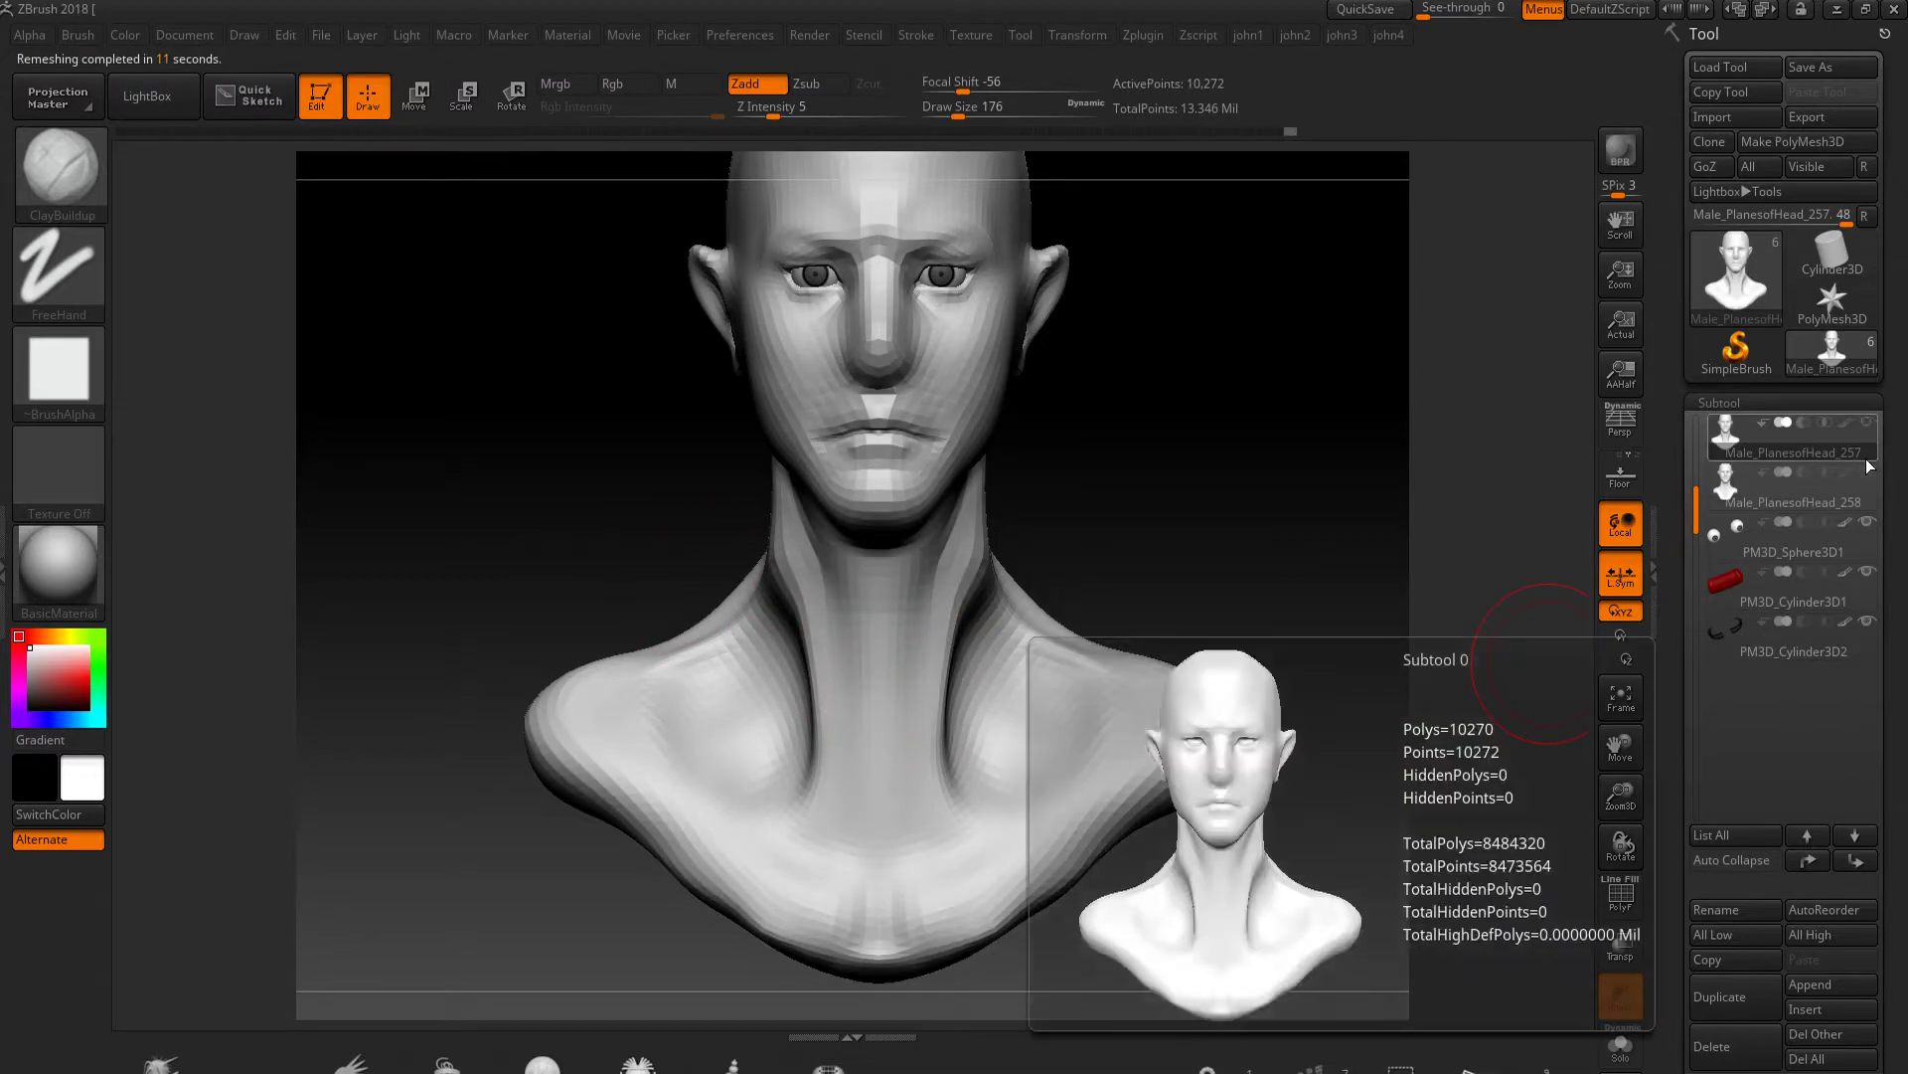
click(1866, 471)
key(space)
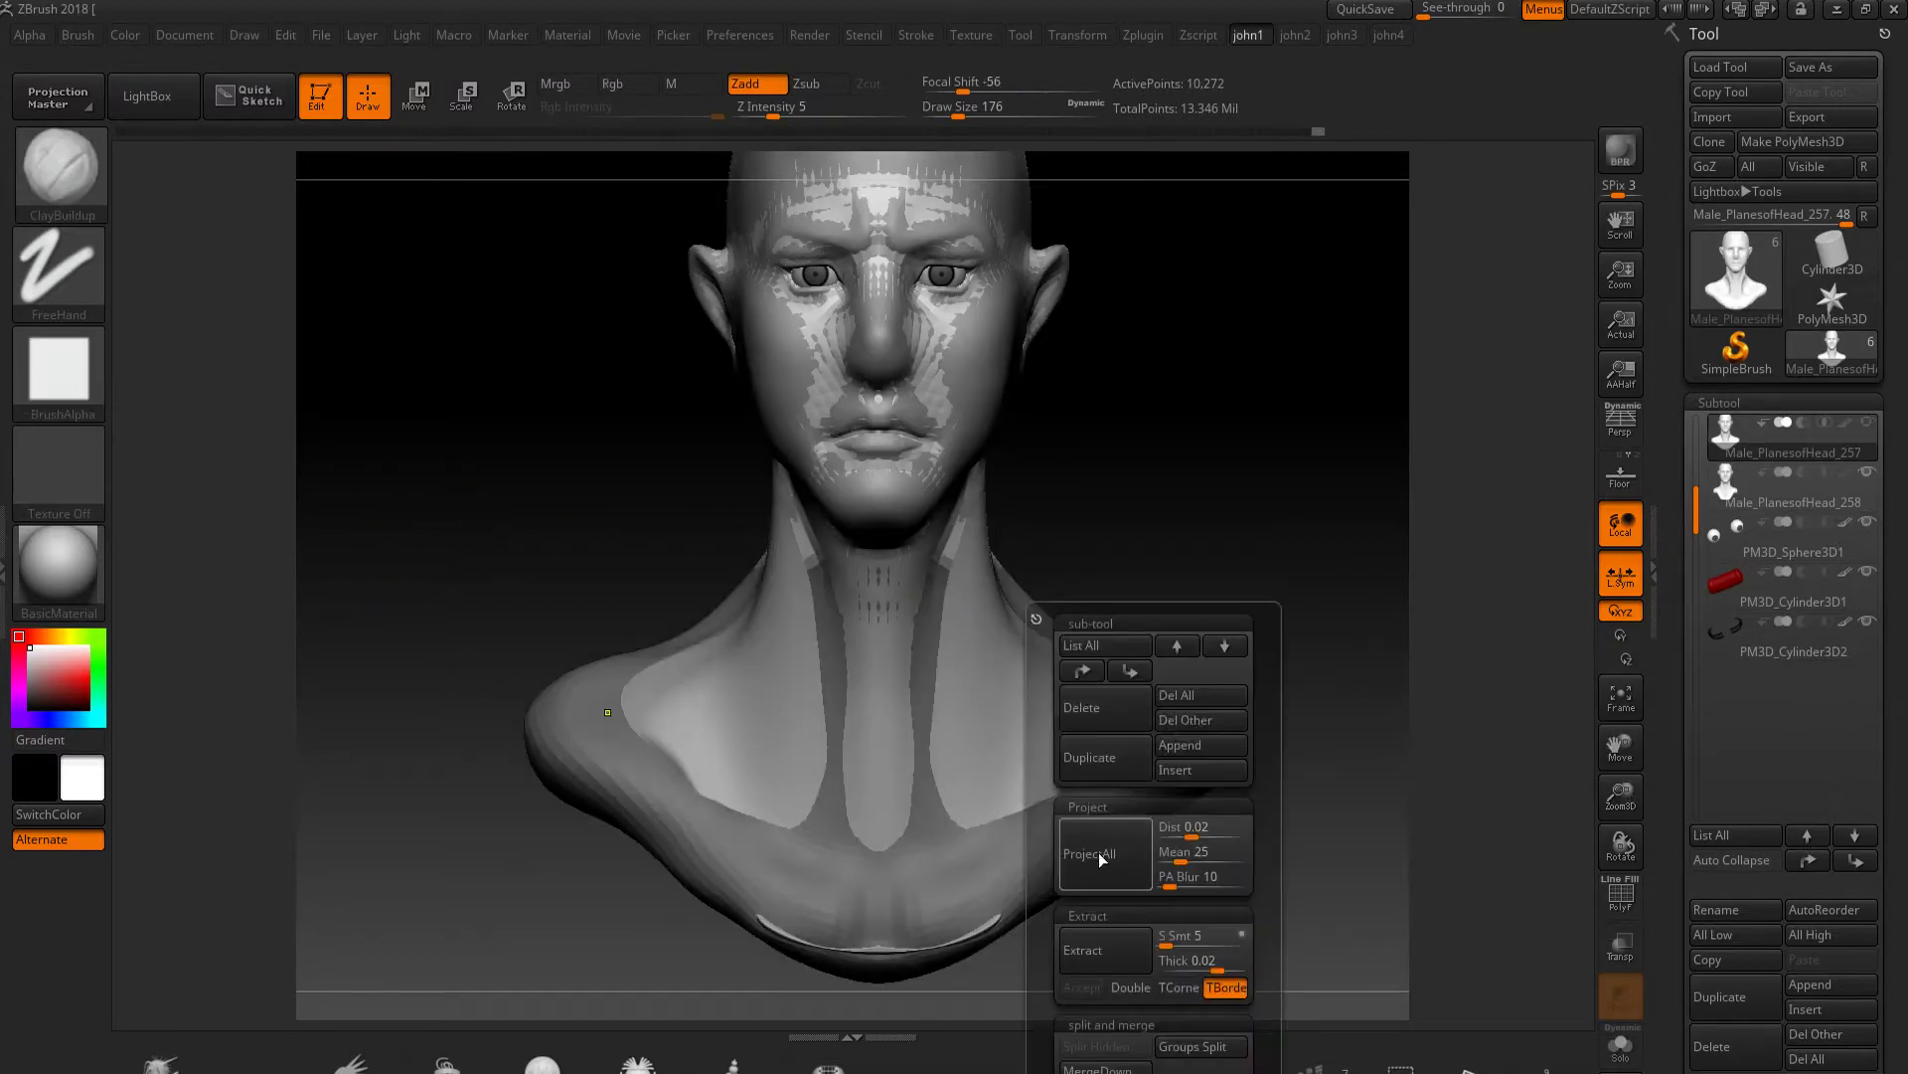
click(1100, 858)
click(984, 898)
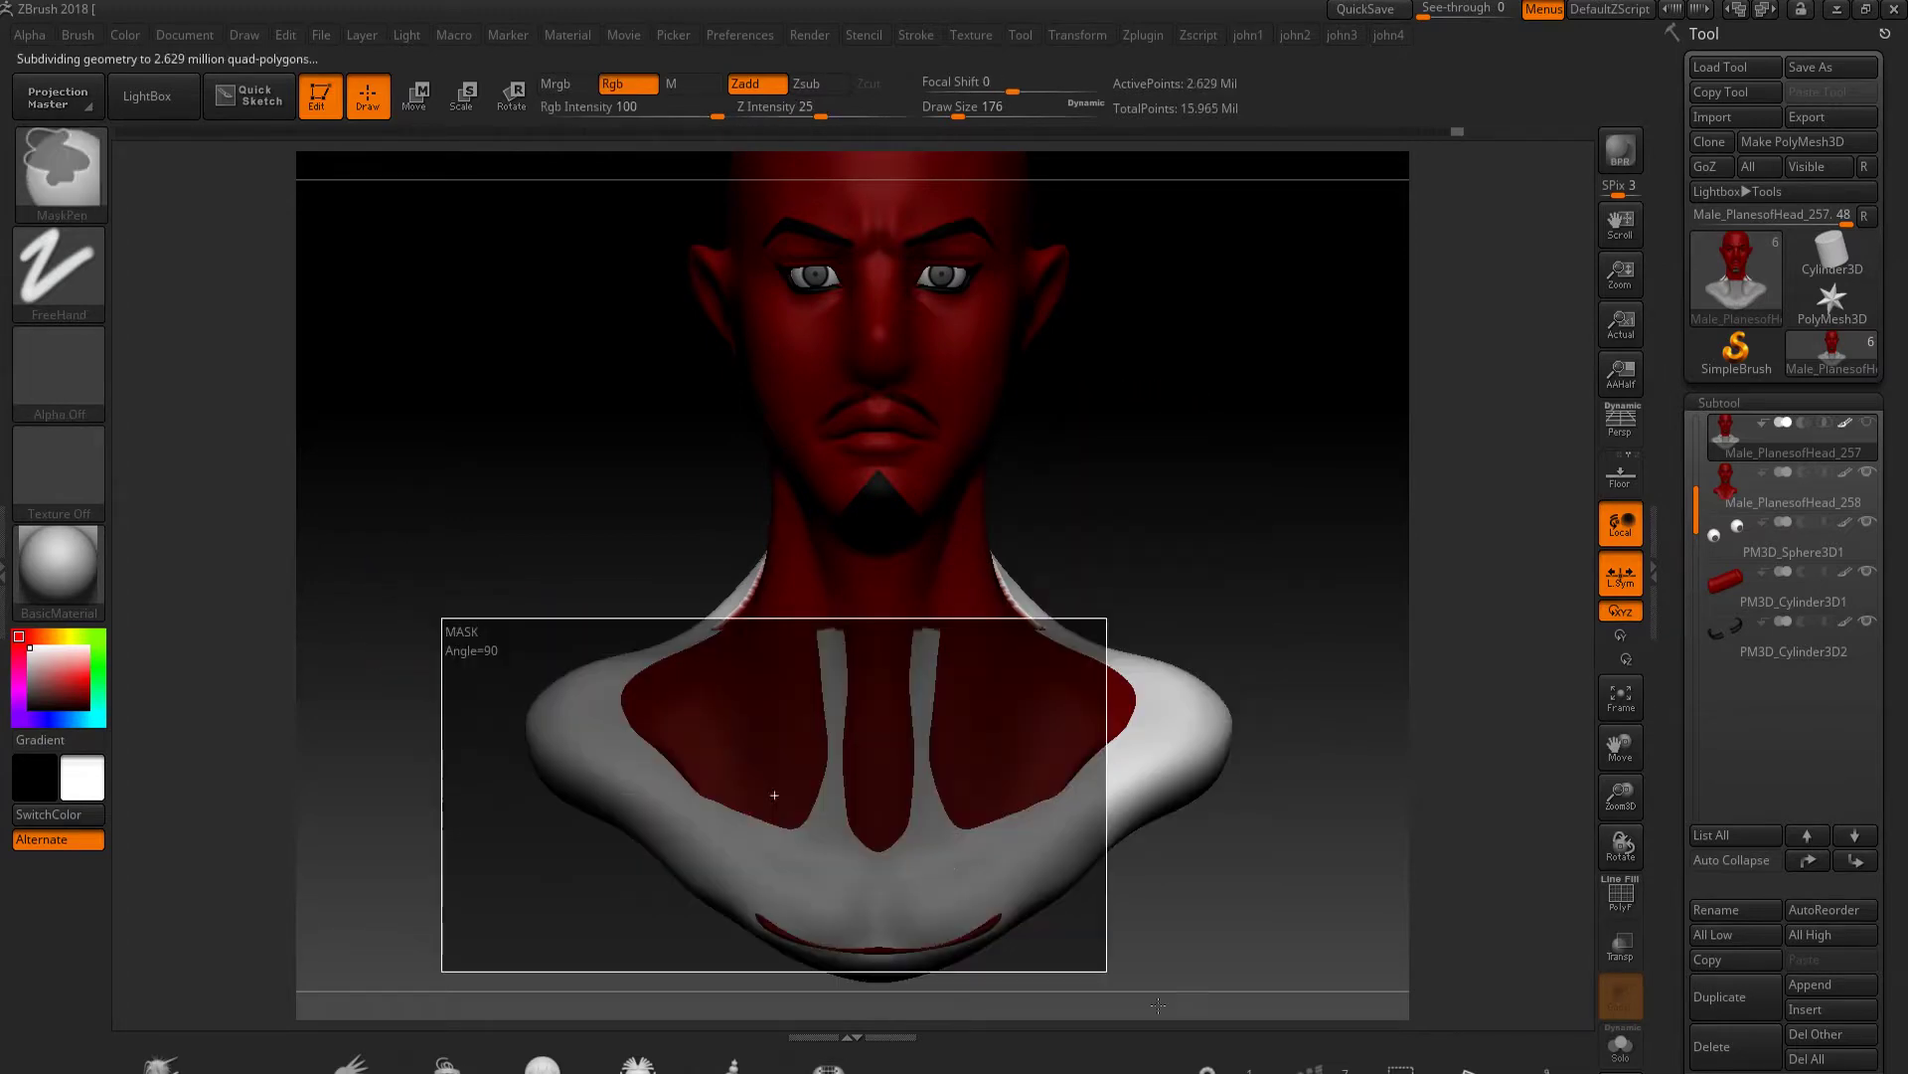
Project the sculpted details onto the remeshed bust and drop two subdivision levels
click(1063, 849)
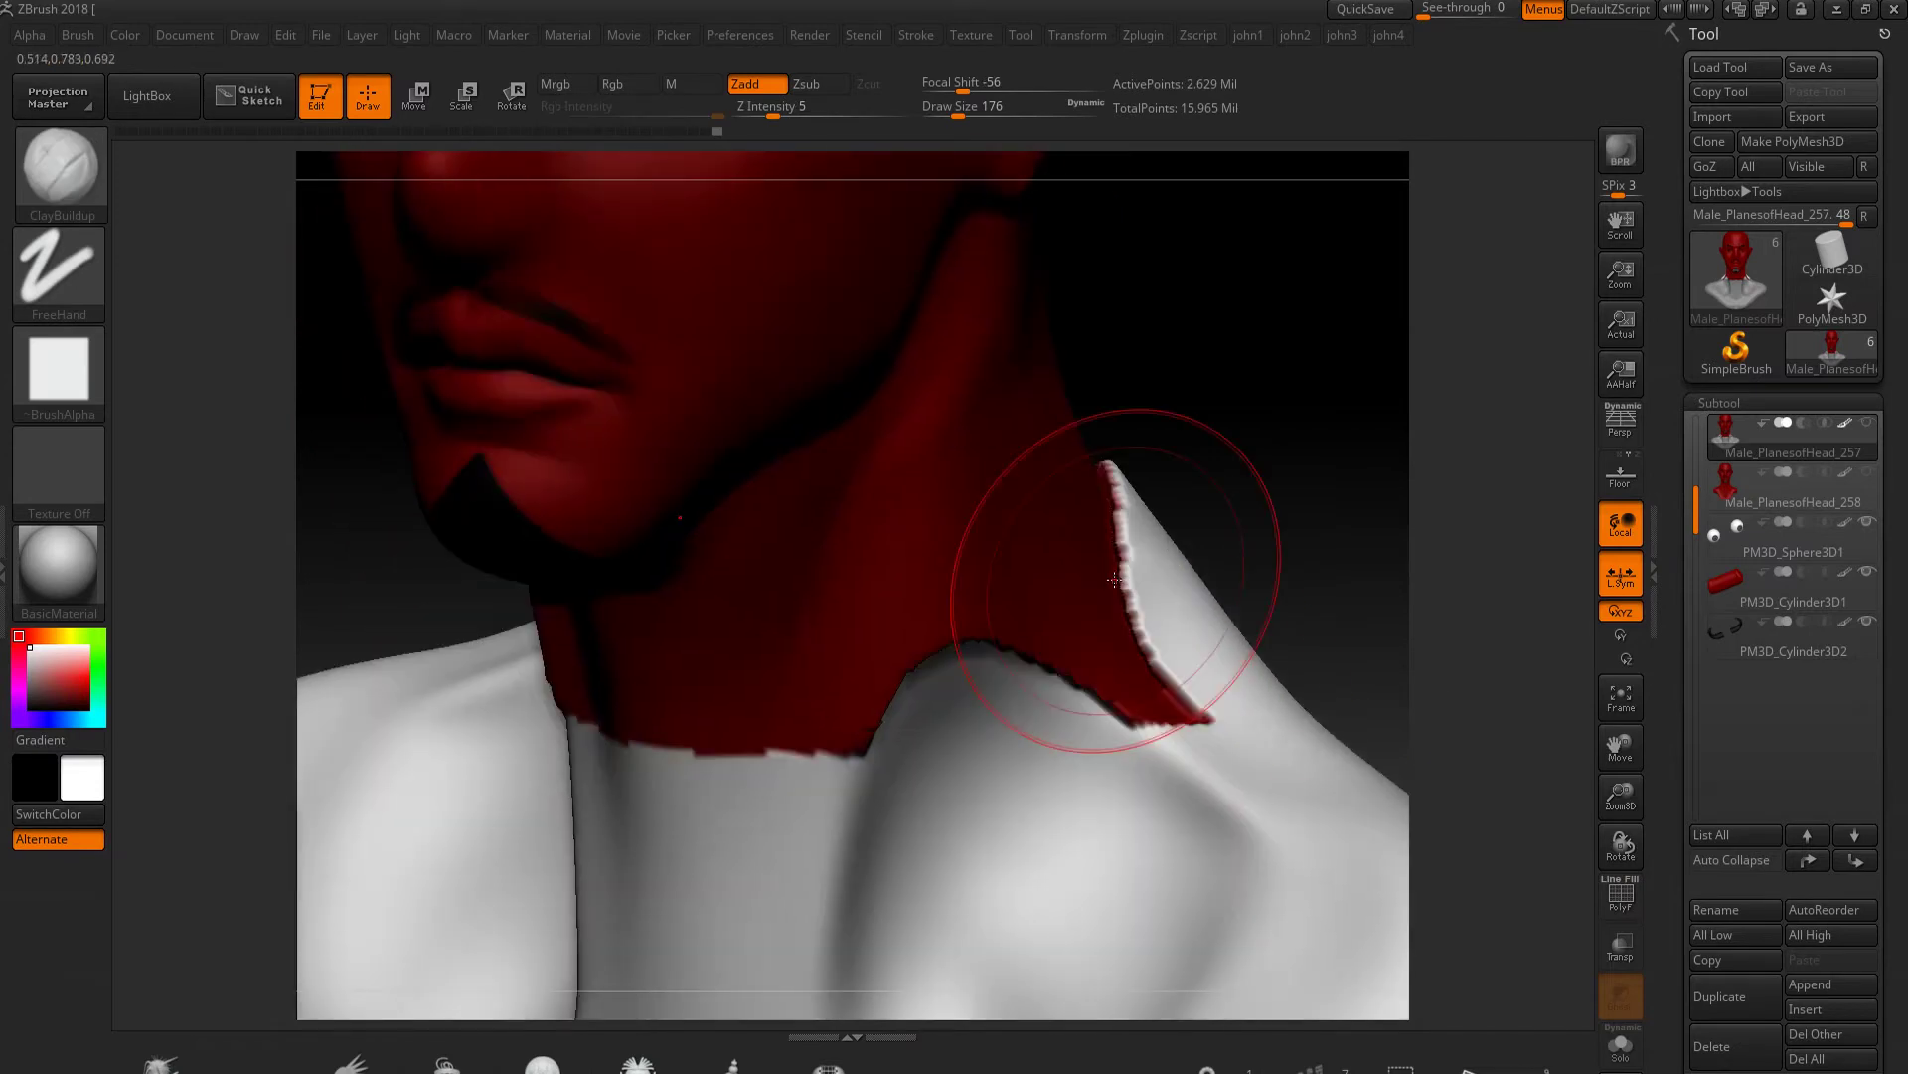
key(bracketleft)
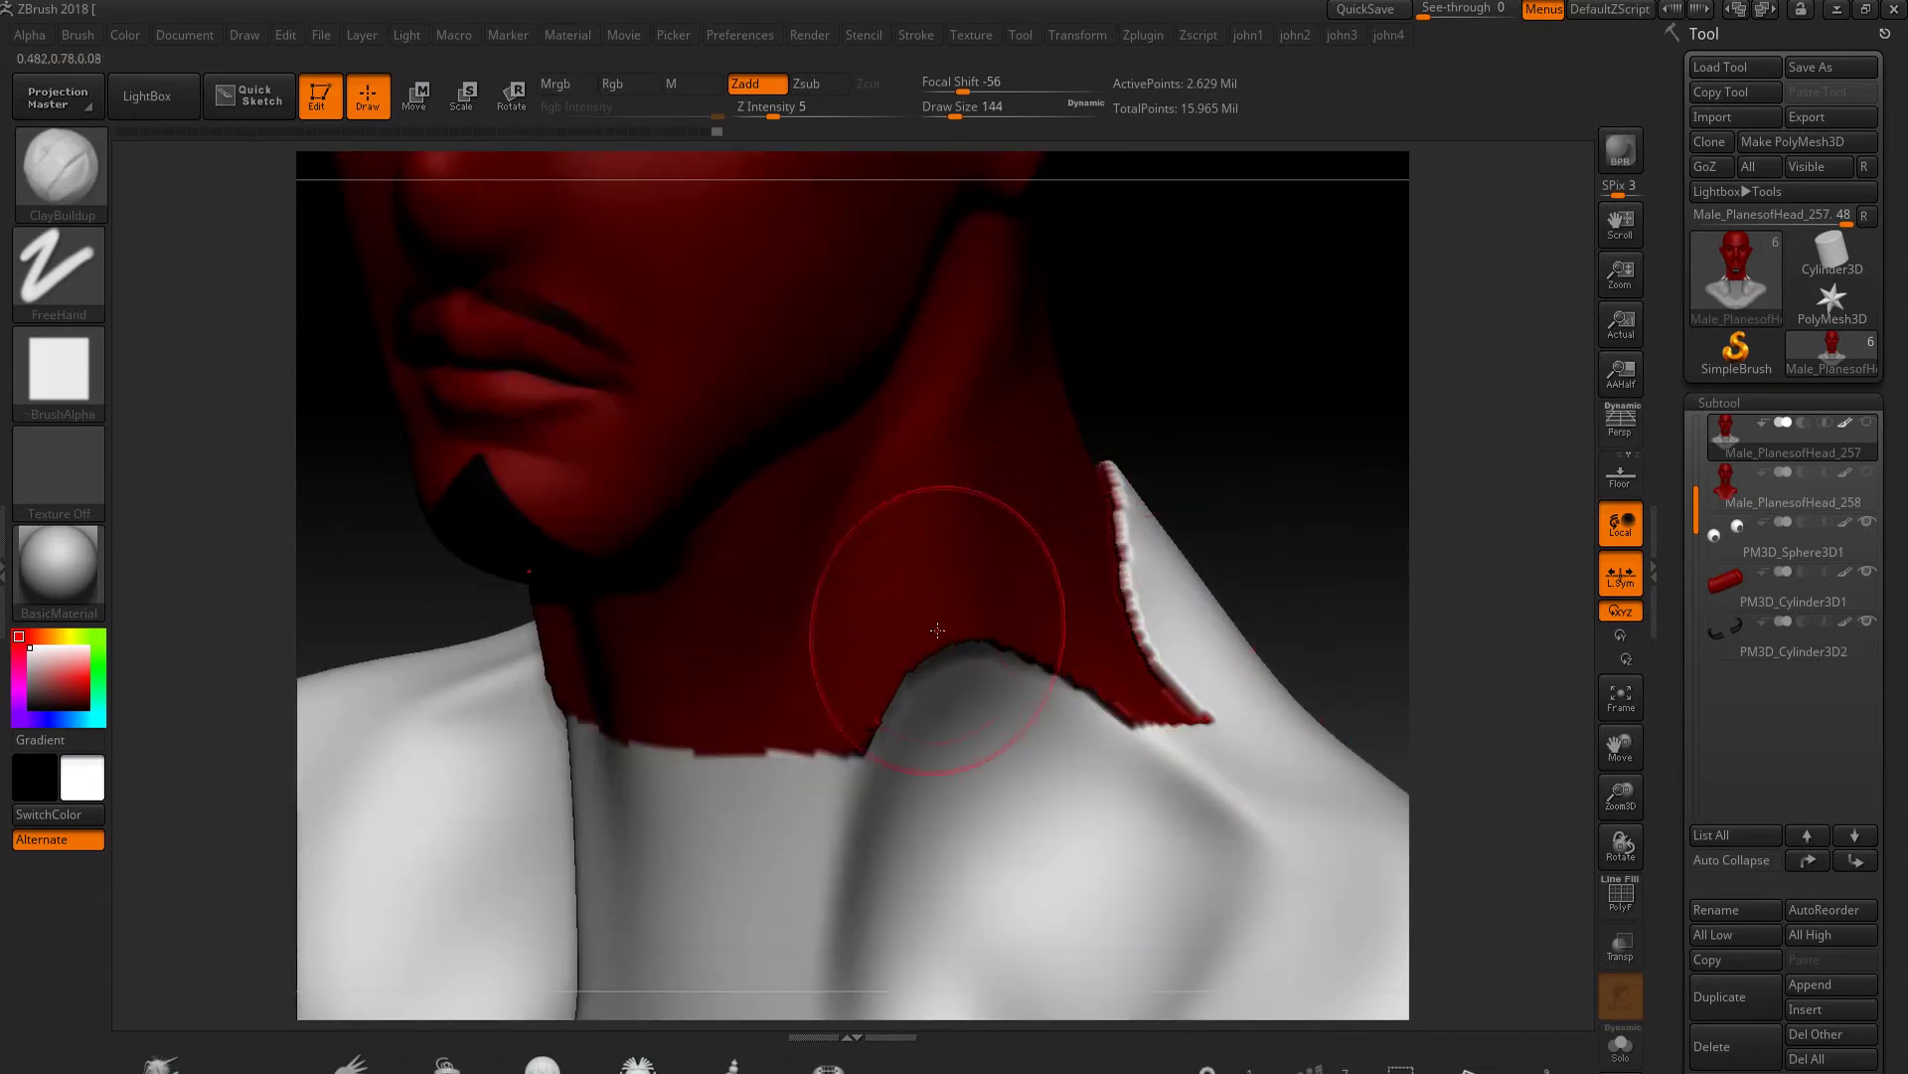
key(shift+d)
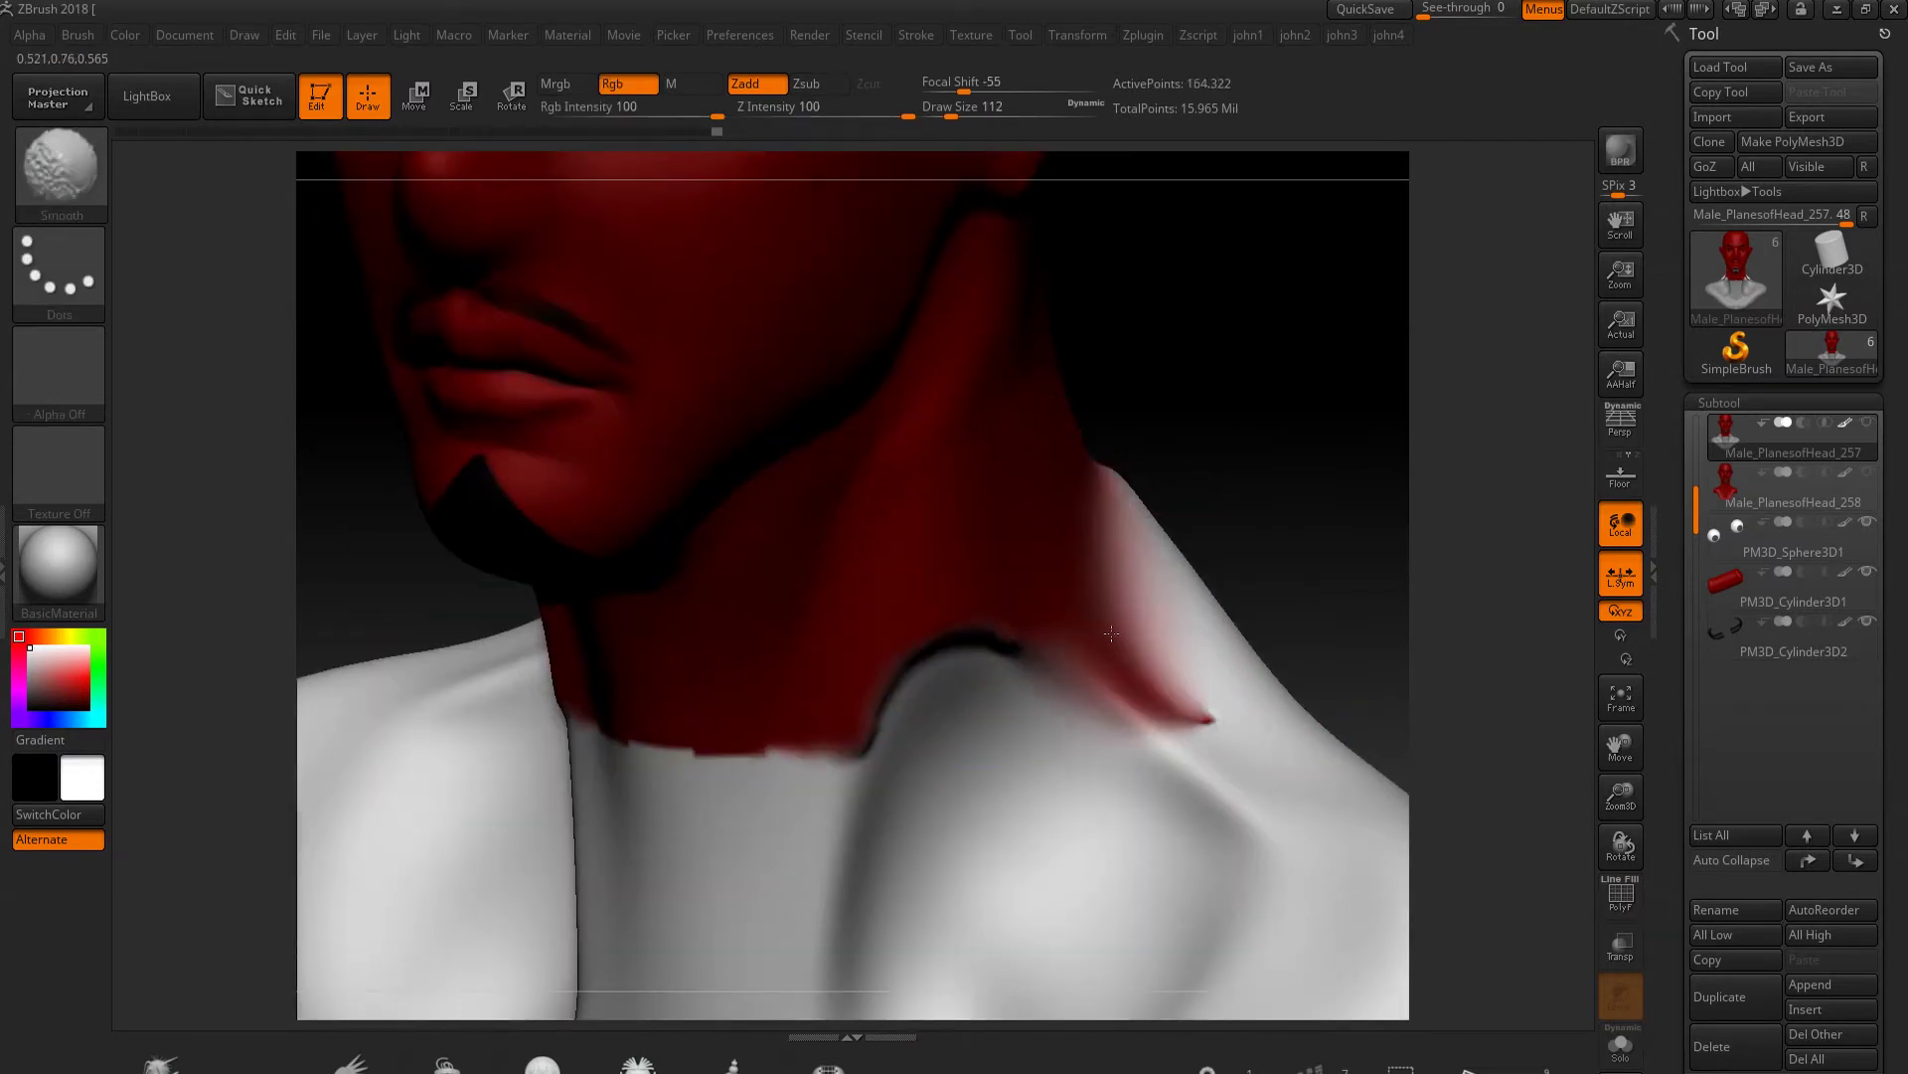
key(shift+d)
Smooth the neck boundary while orbiting and zooming around the neck and shoulders
key(f)
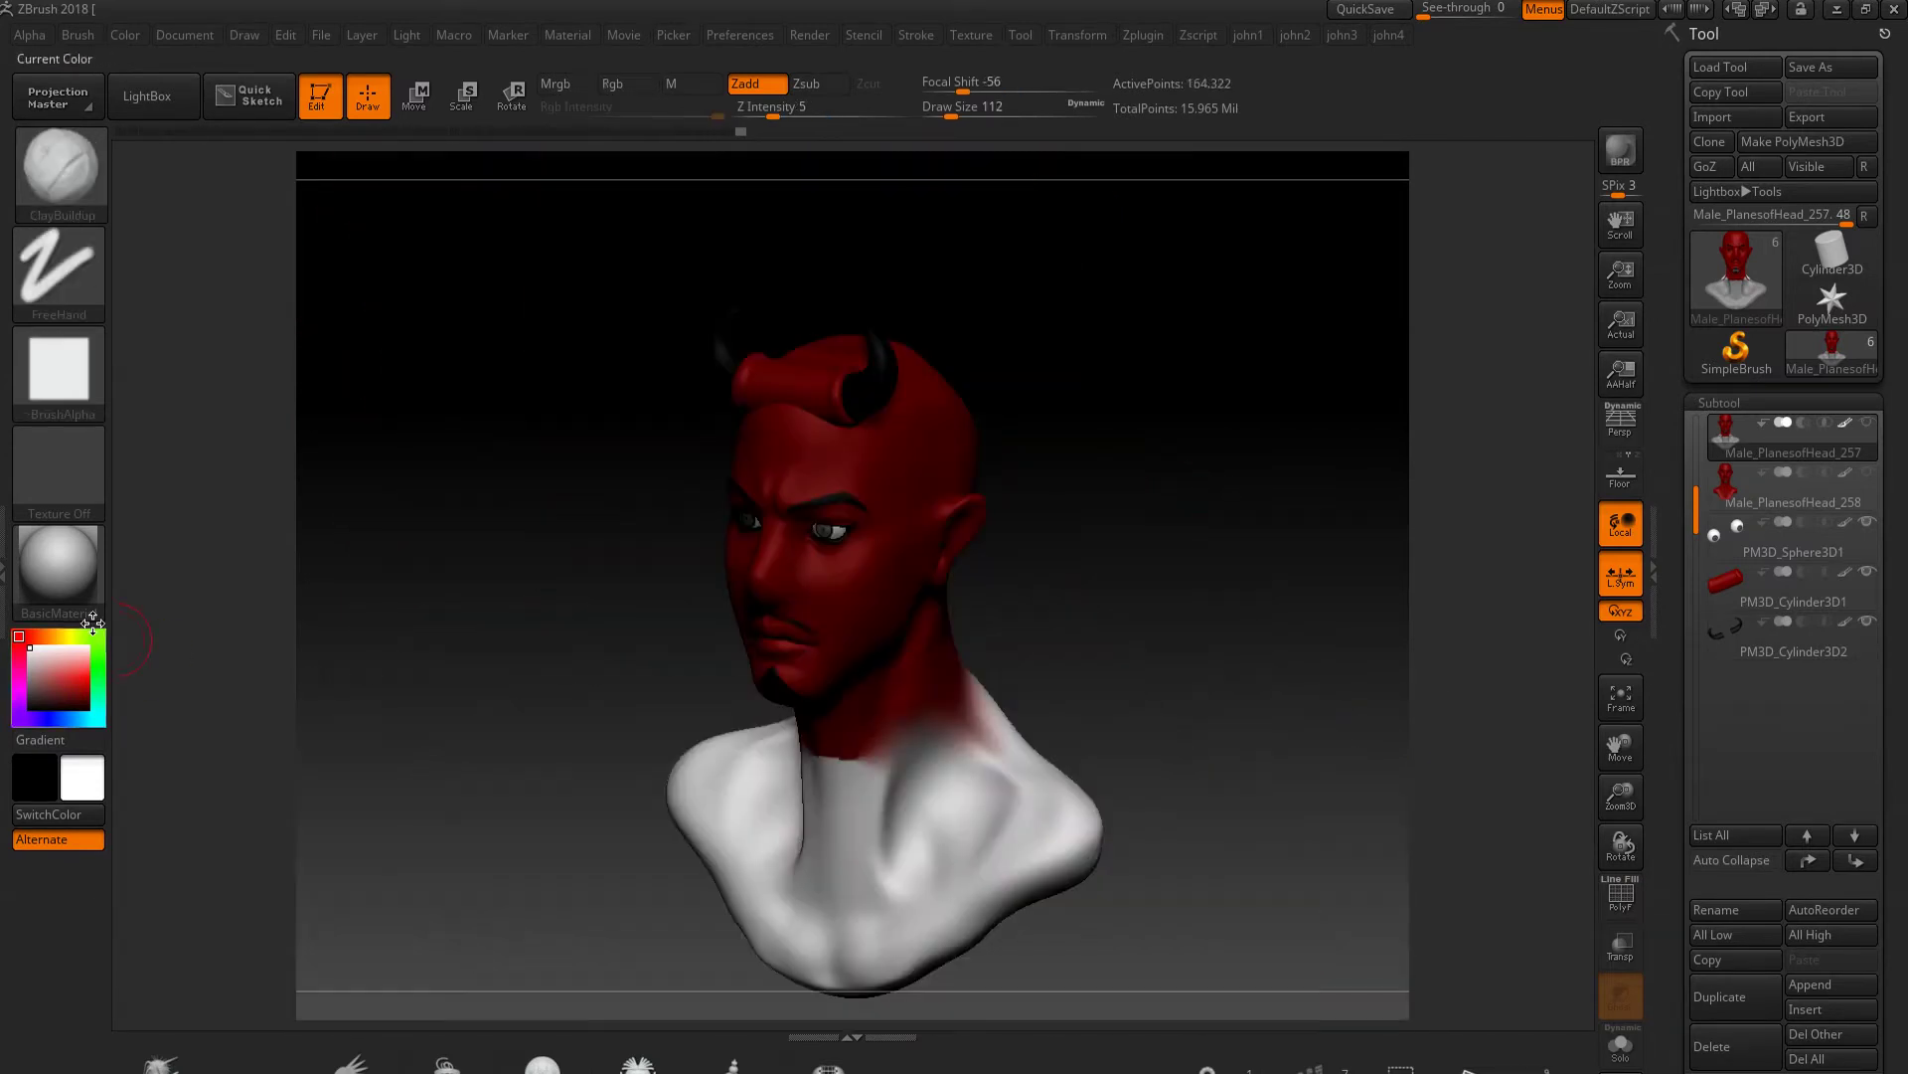
ctrl+right_drag(854, 771, 1002, 686)
shift+drag(1256, 450, 1015, 521)
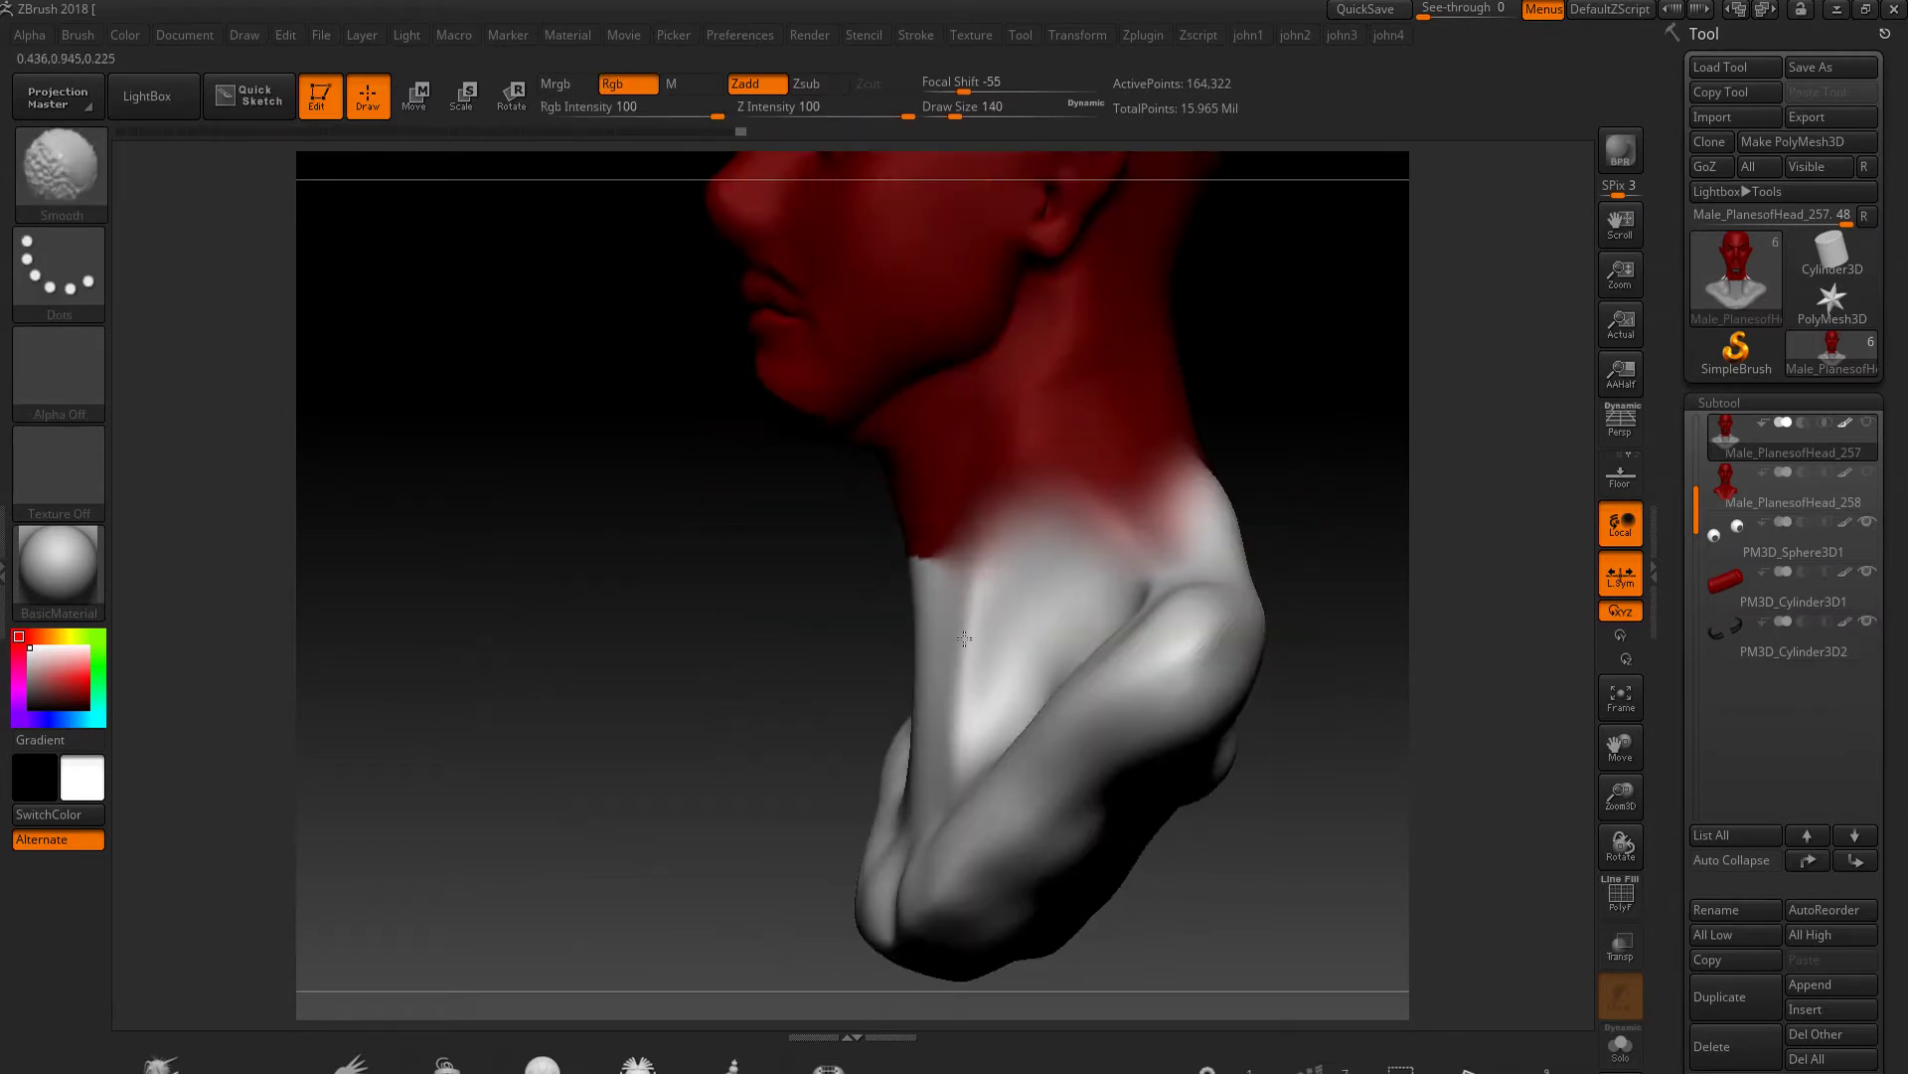
shift+drag(946, 696, 1037, 745)
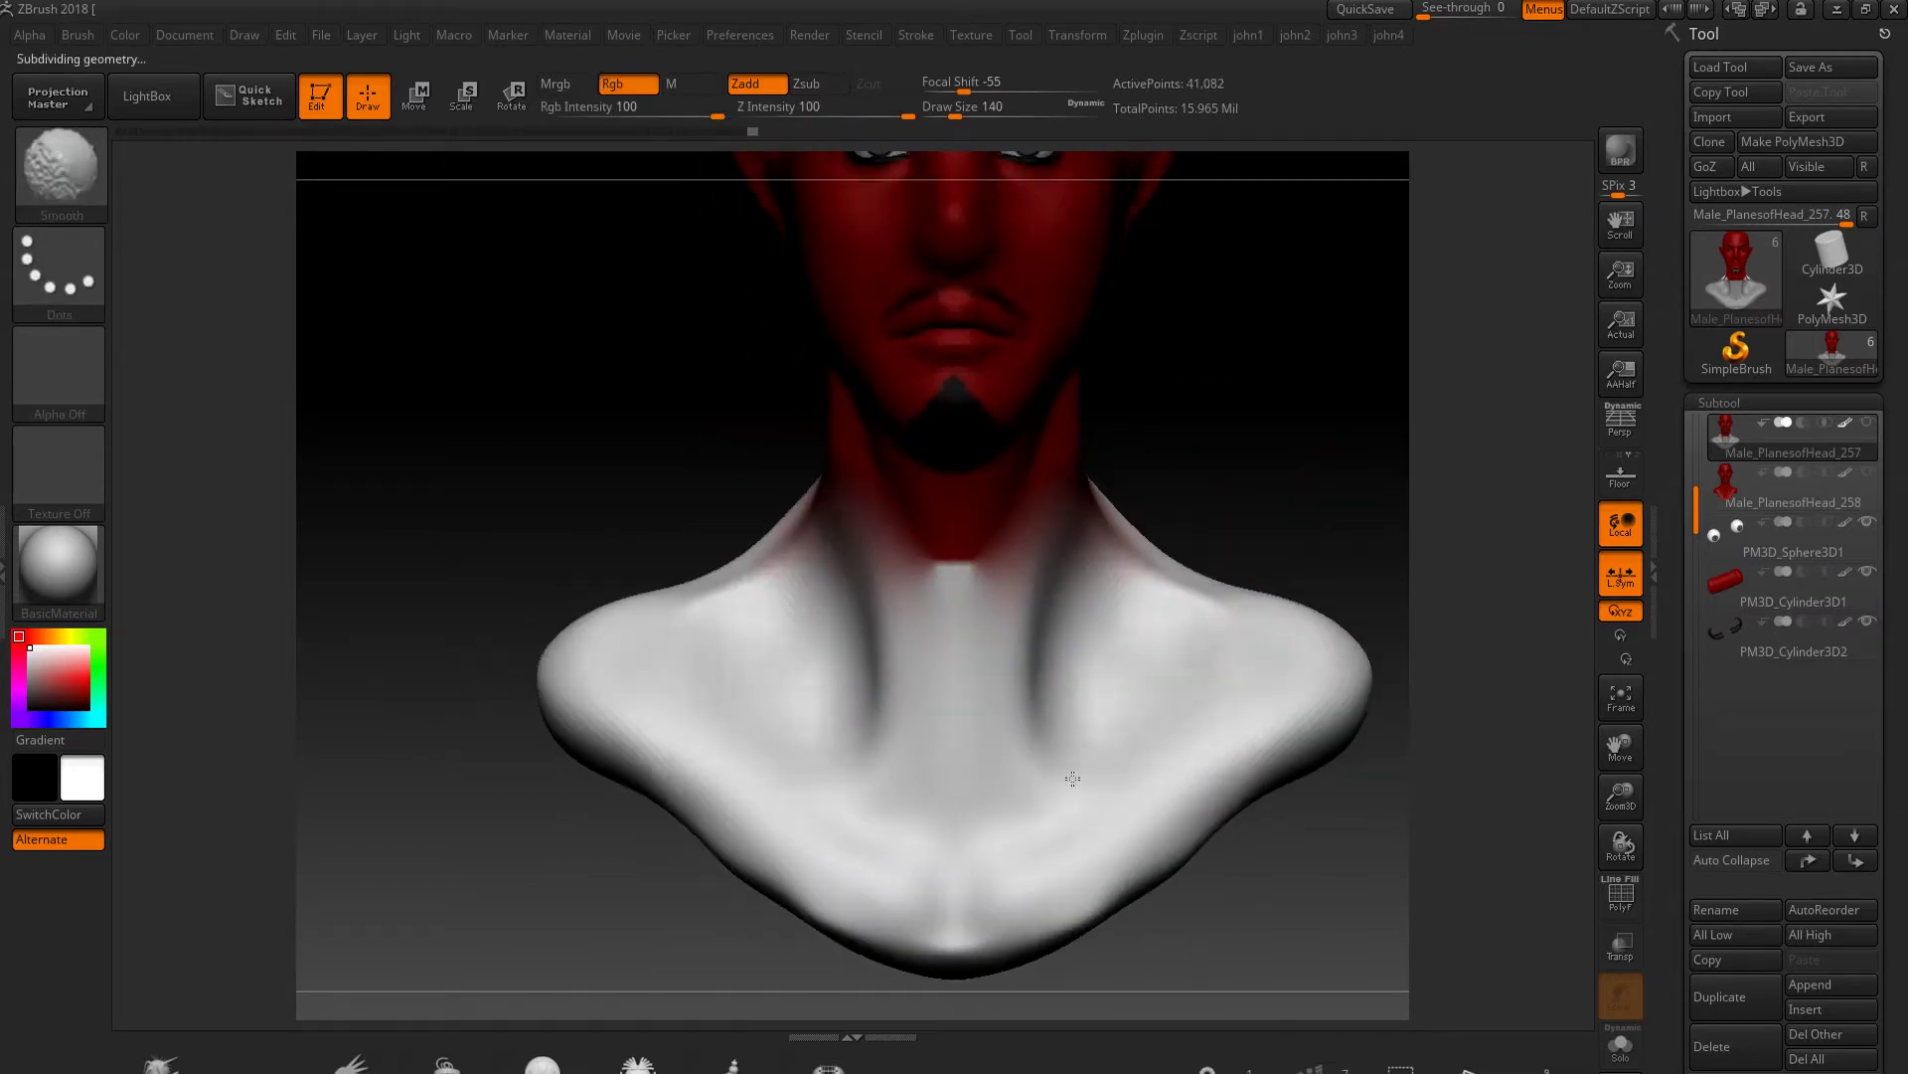
mouse_move(870, 801)
mouse_down()
mouse_move(889, 567)
mouse_move(873, 694)
mouse_move(1065, 727)
mouse_up()
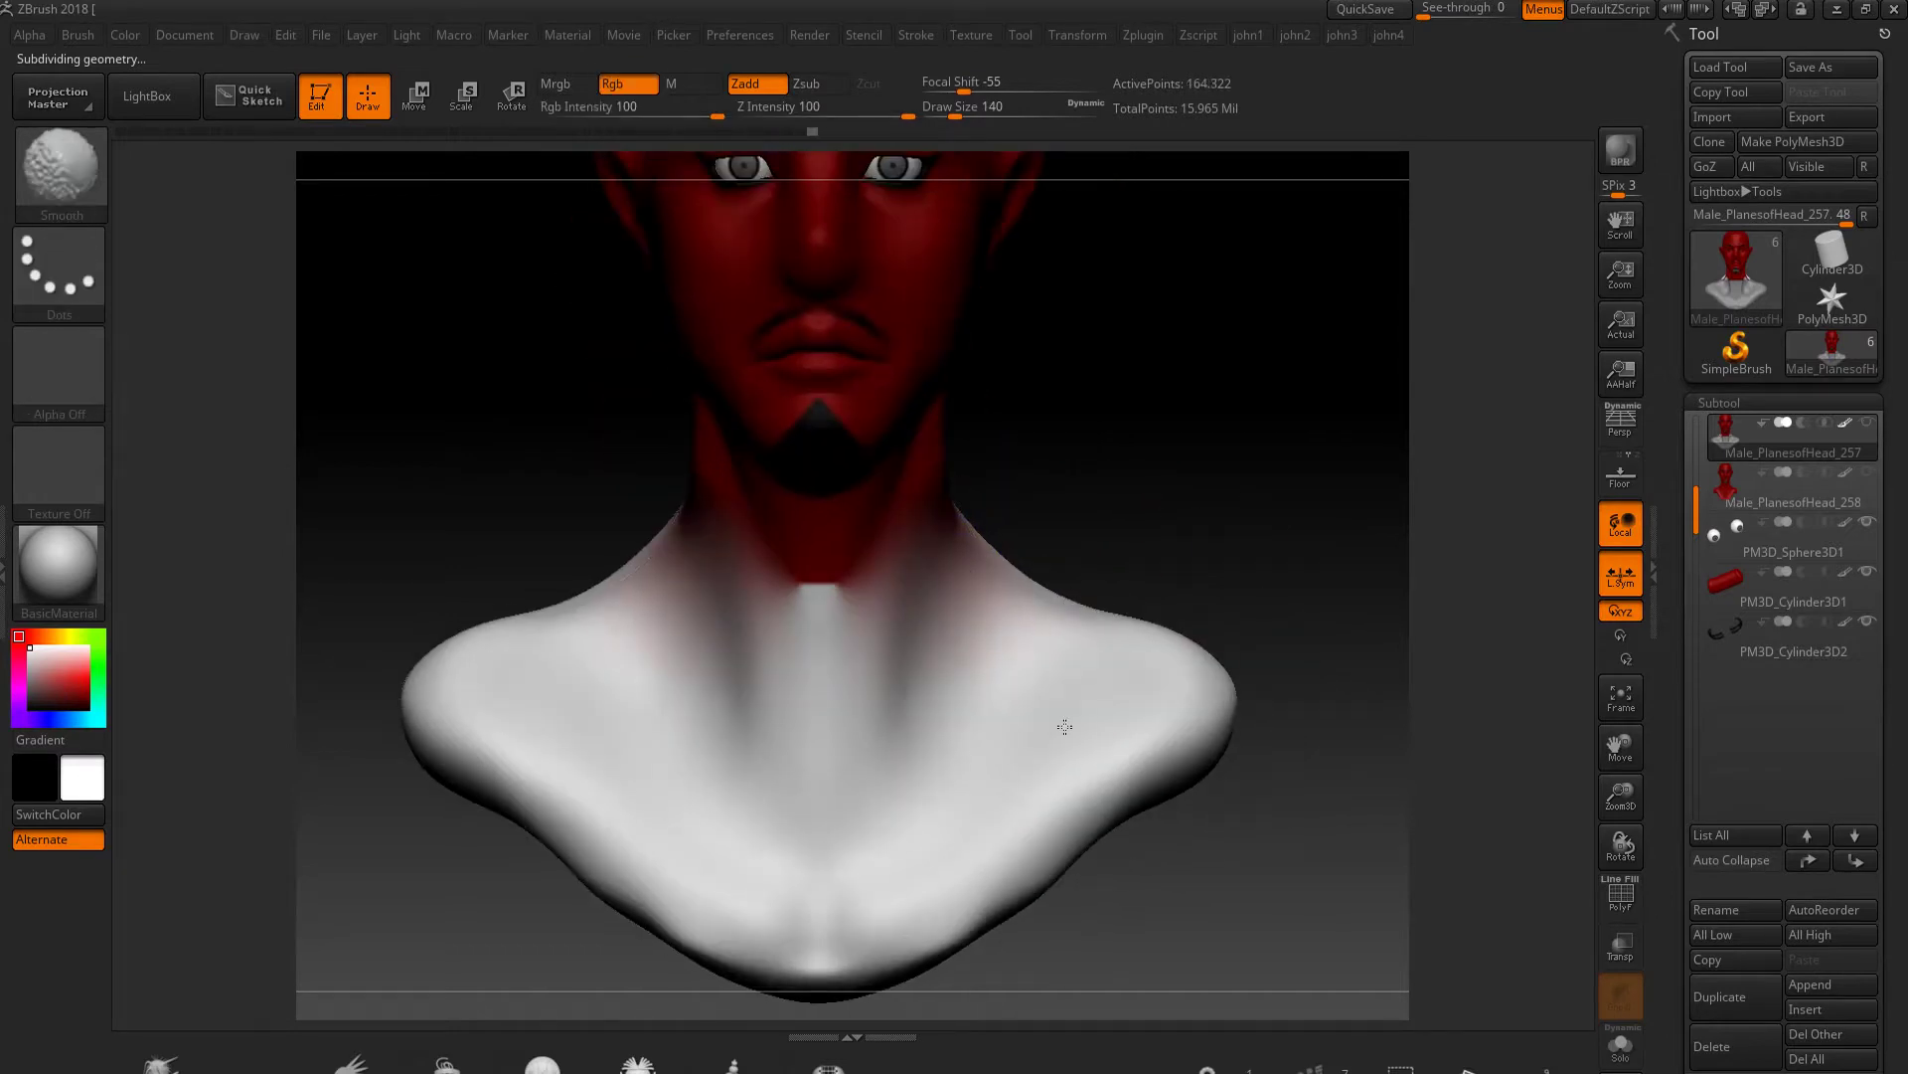
alt+drag(915, 907, 1023, 669)
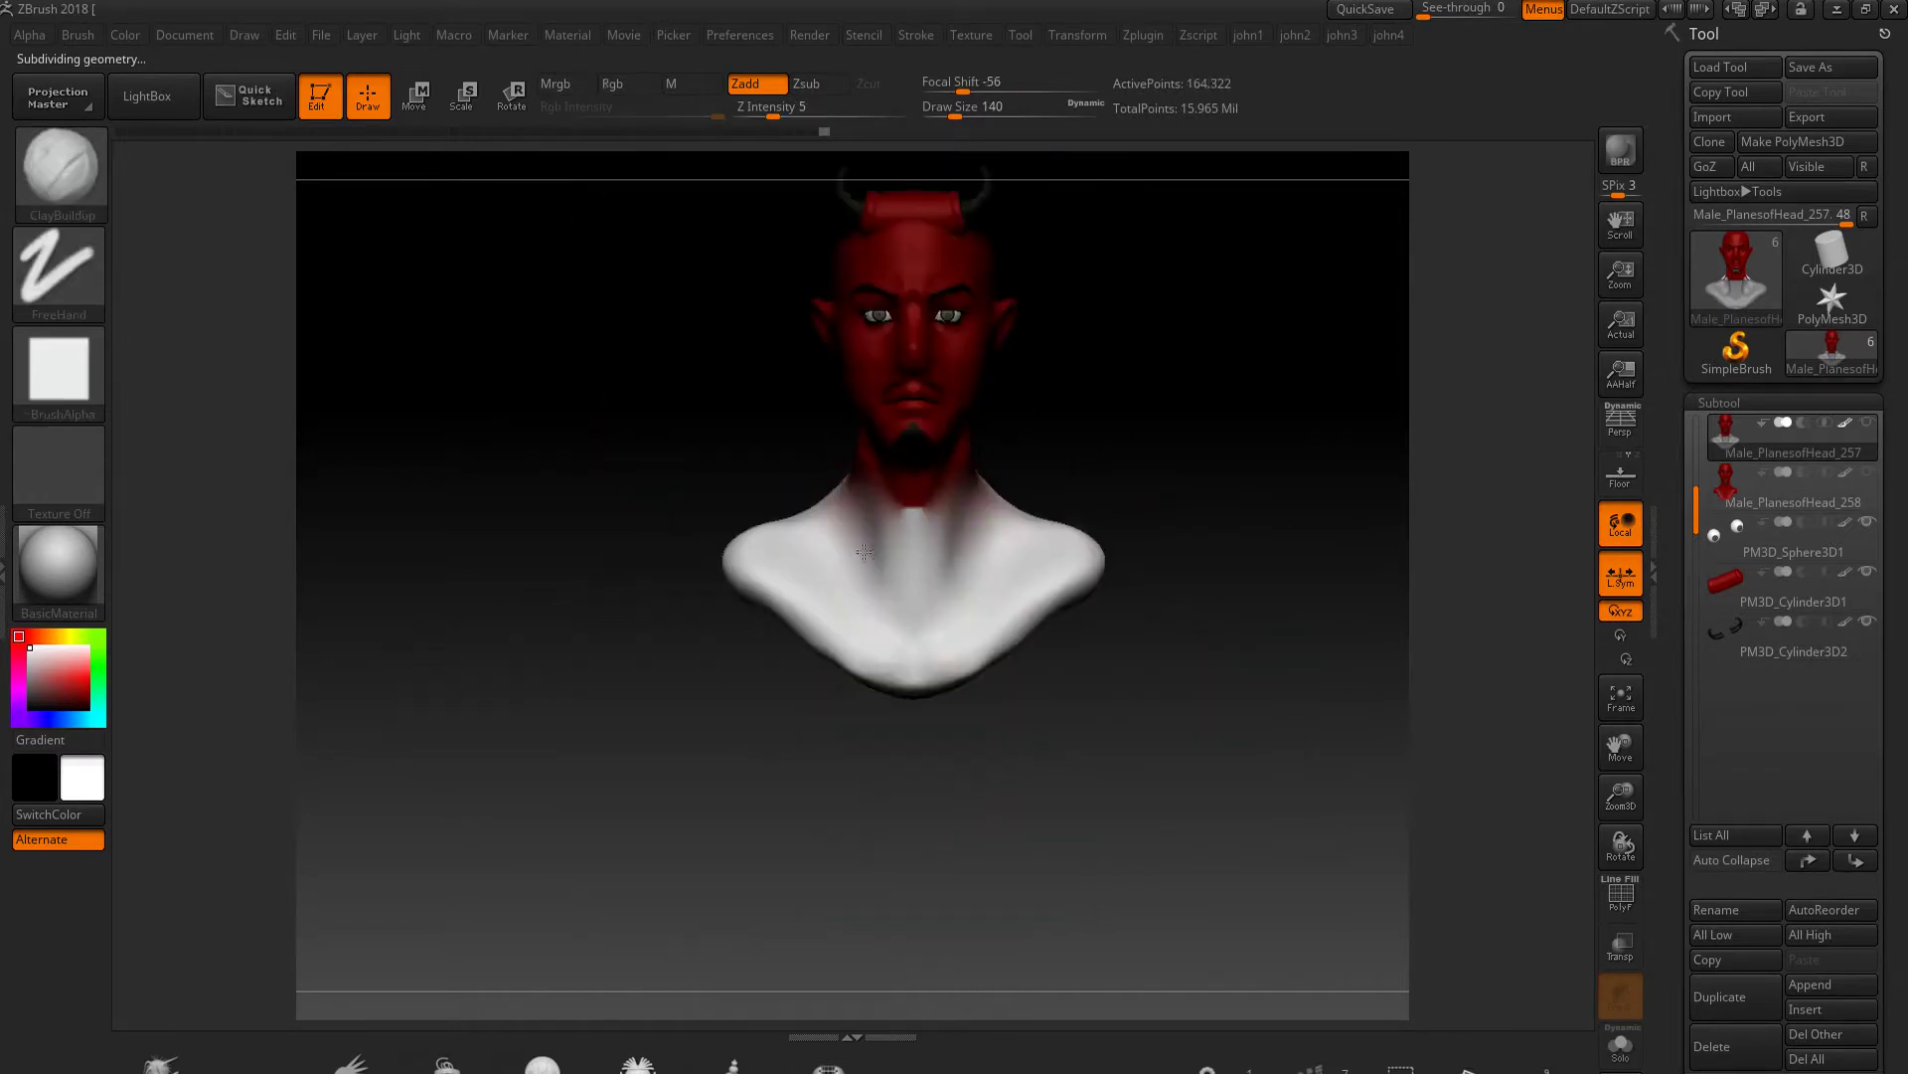
mouse_move(1063, 560)
right_down()
mouse_move(992, 626)
mouse_move(1289, 614)
right_up()
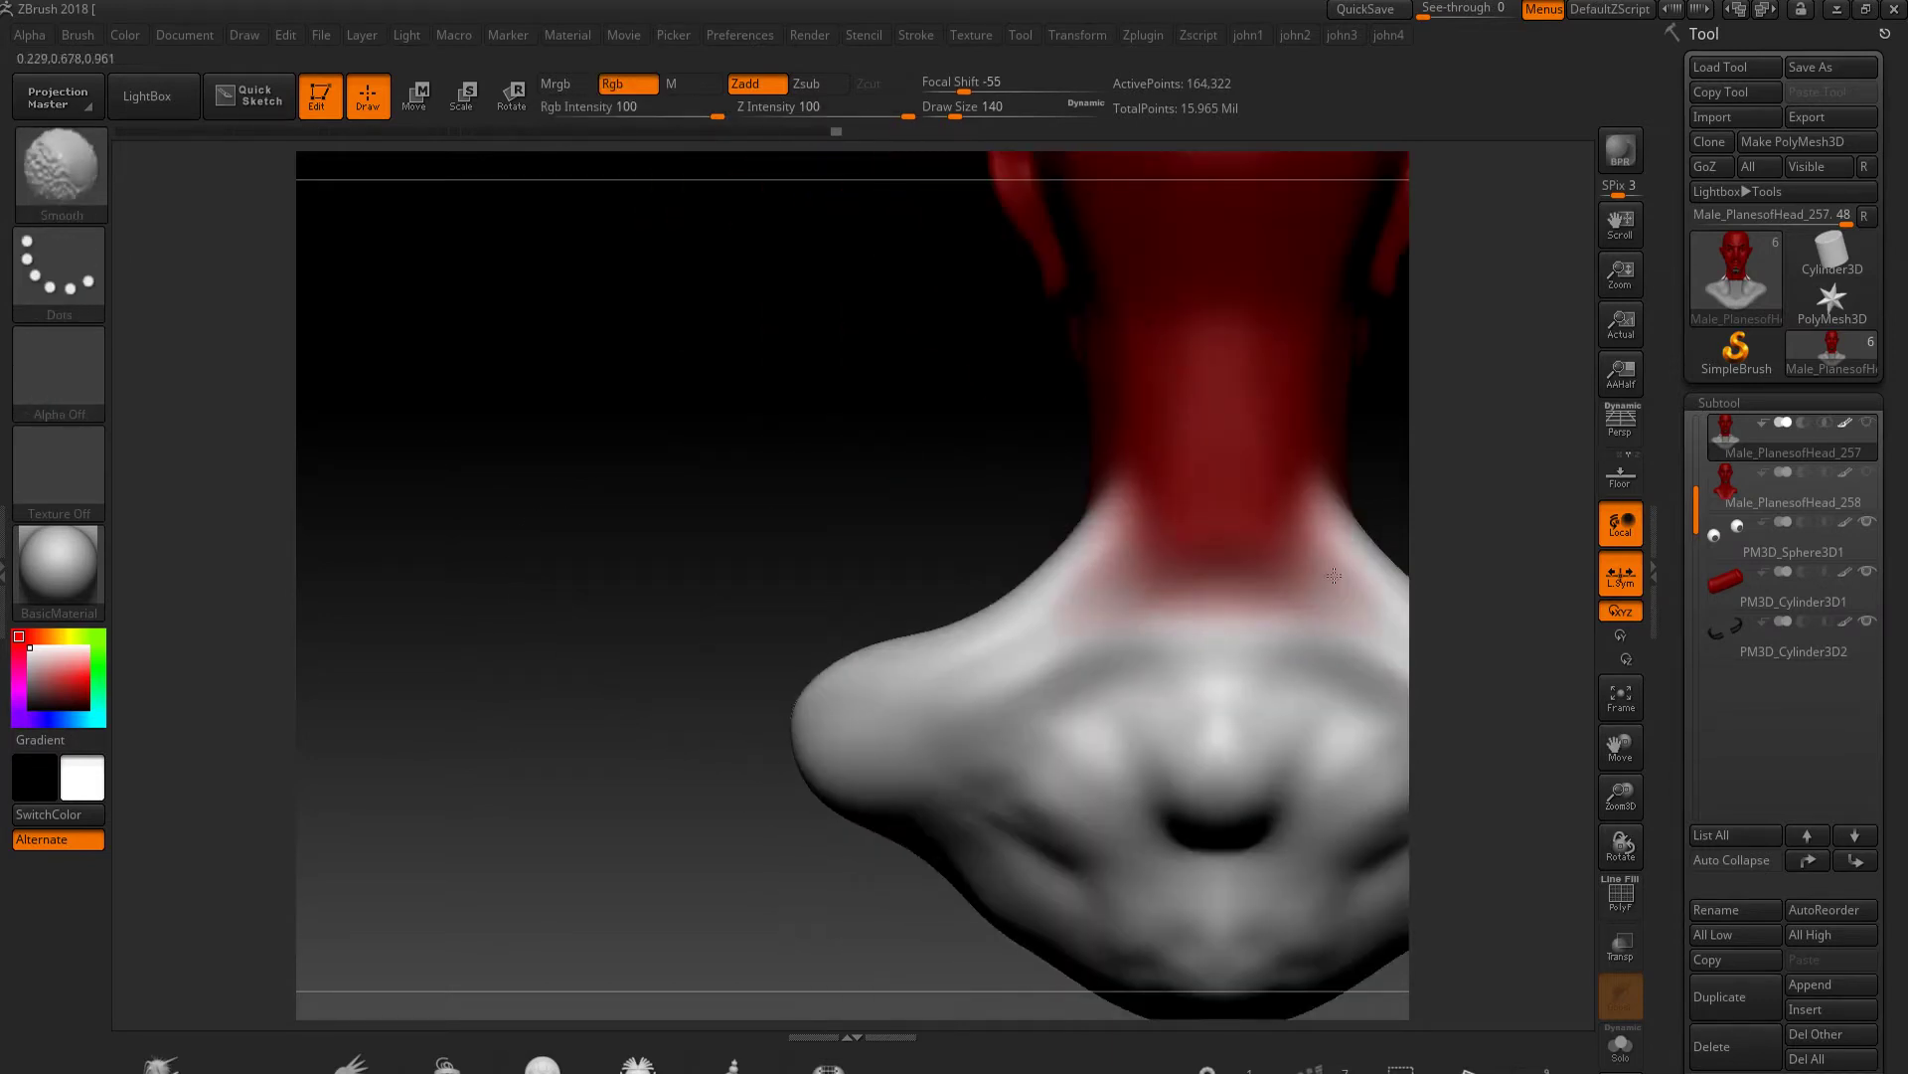
mouse_move(1089, 908)
right_down()
mouse_move(720, 796)
mouse_move(736, 575)
right_up()
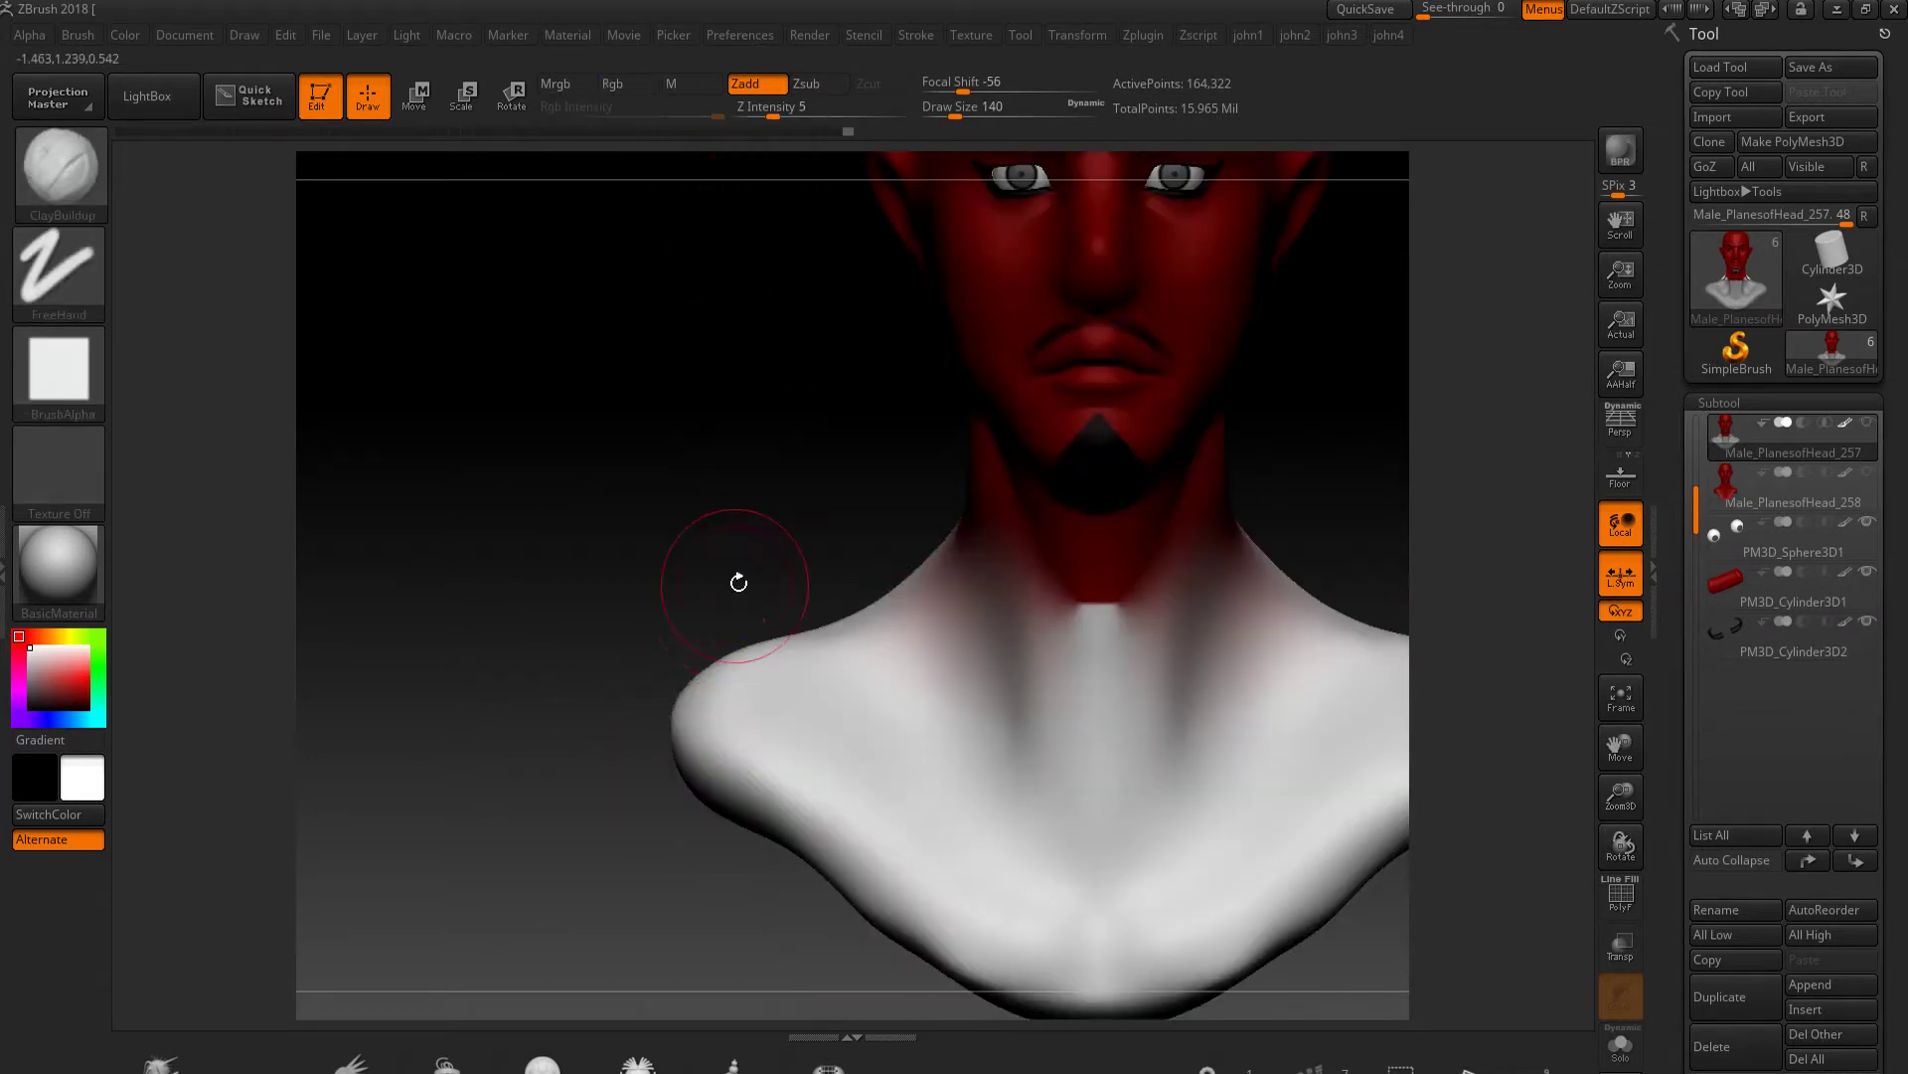
Lift and flatten the chest's bottom tip with the Move brush
key(b)
key(m)
key(v)
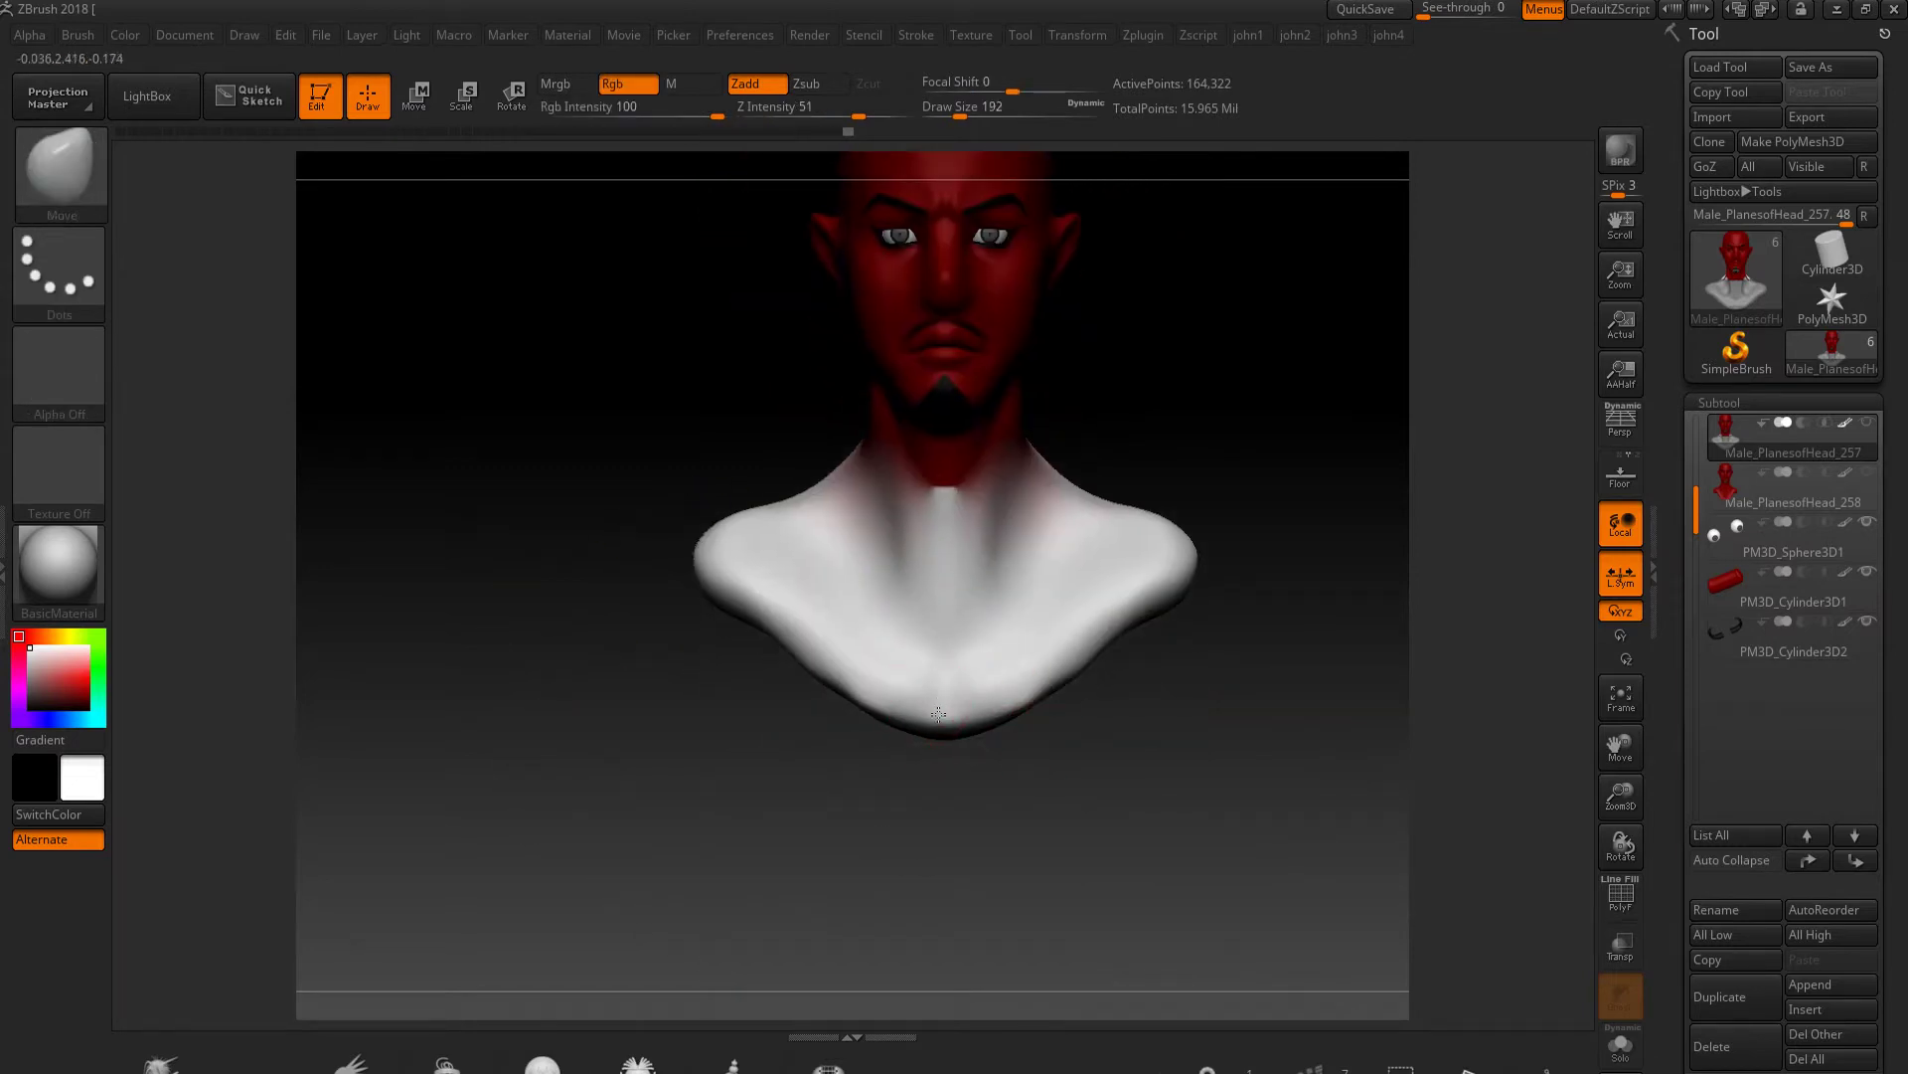
drag(950, 714, 1087, 631)
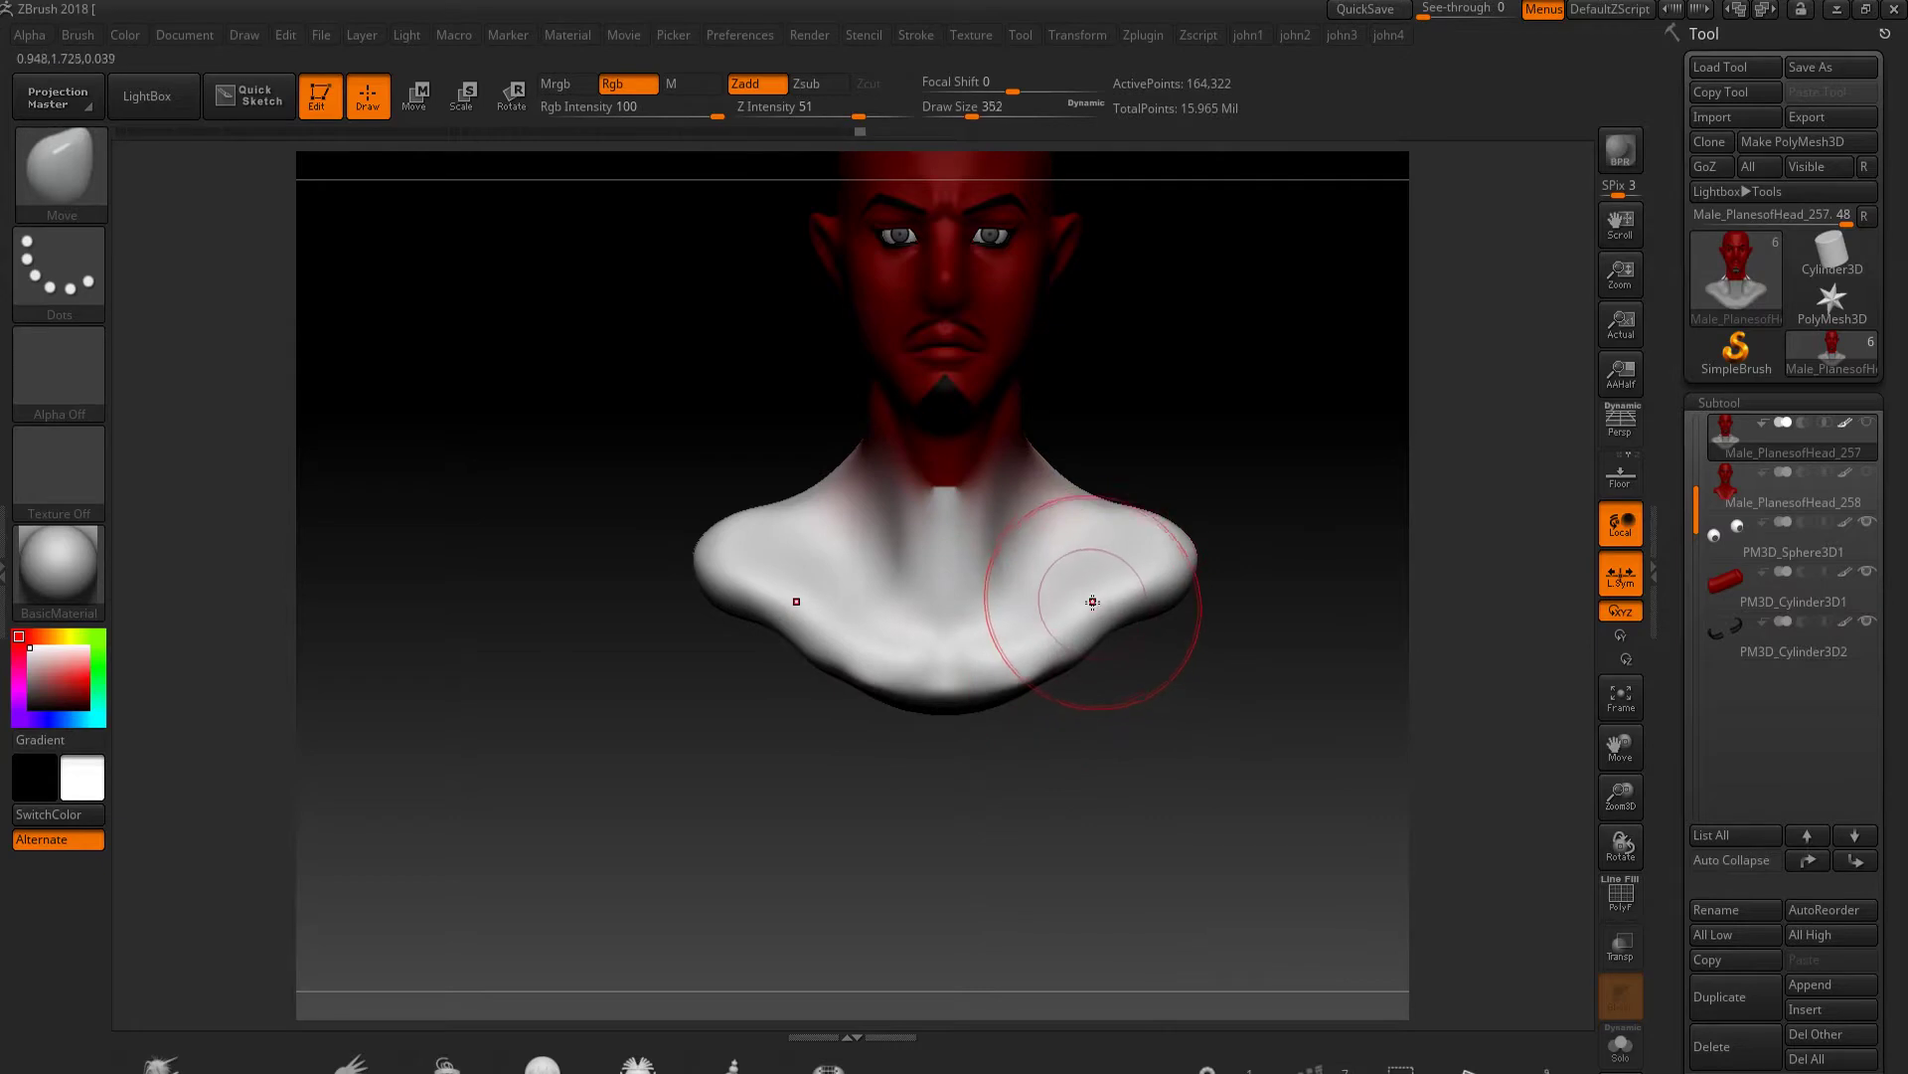
alt+right_drag(1094, 603, 844, 744)
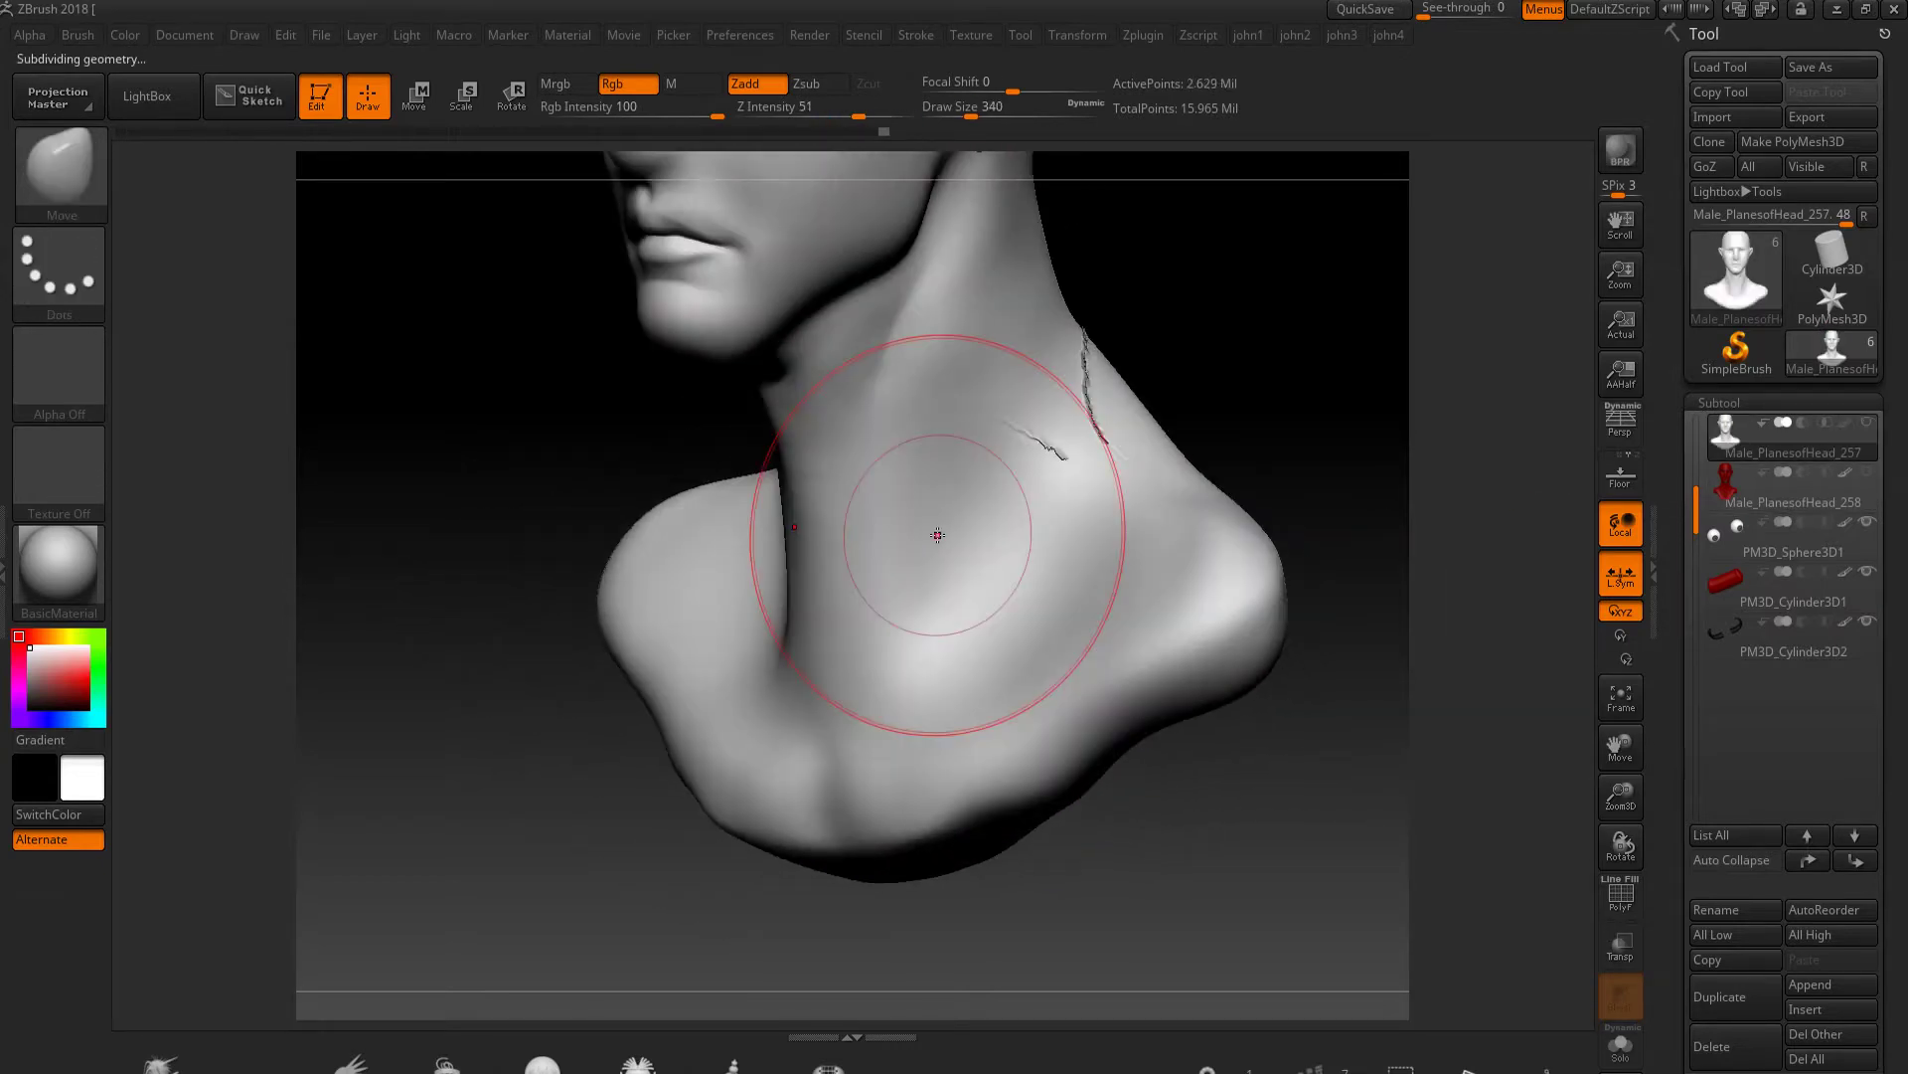
Smooth away the raised marks on the neck with a larger brush
mouse_move(1084, 463)
shift+mouse_down()
mouse_move(1005, 438)
mouse_move(1064, 413)
mouse_move(1086, 370)
shift+mouse_up()
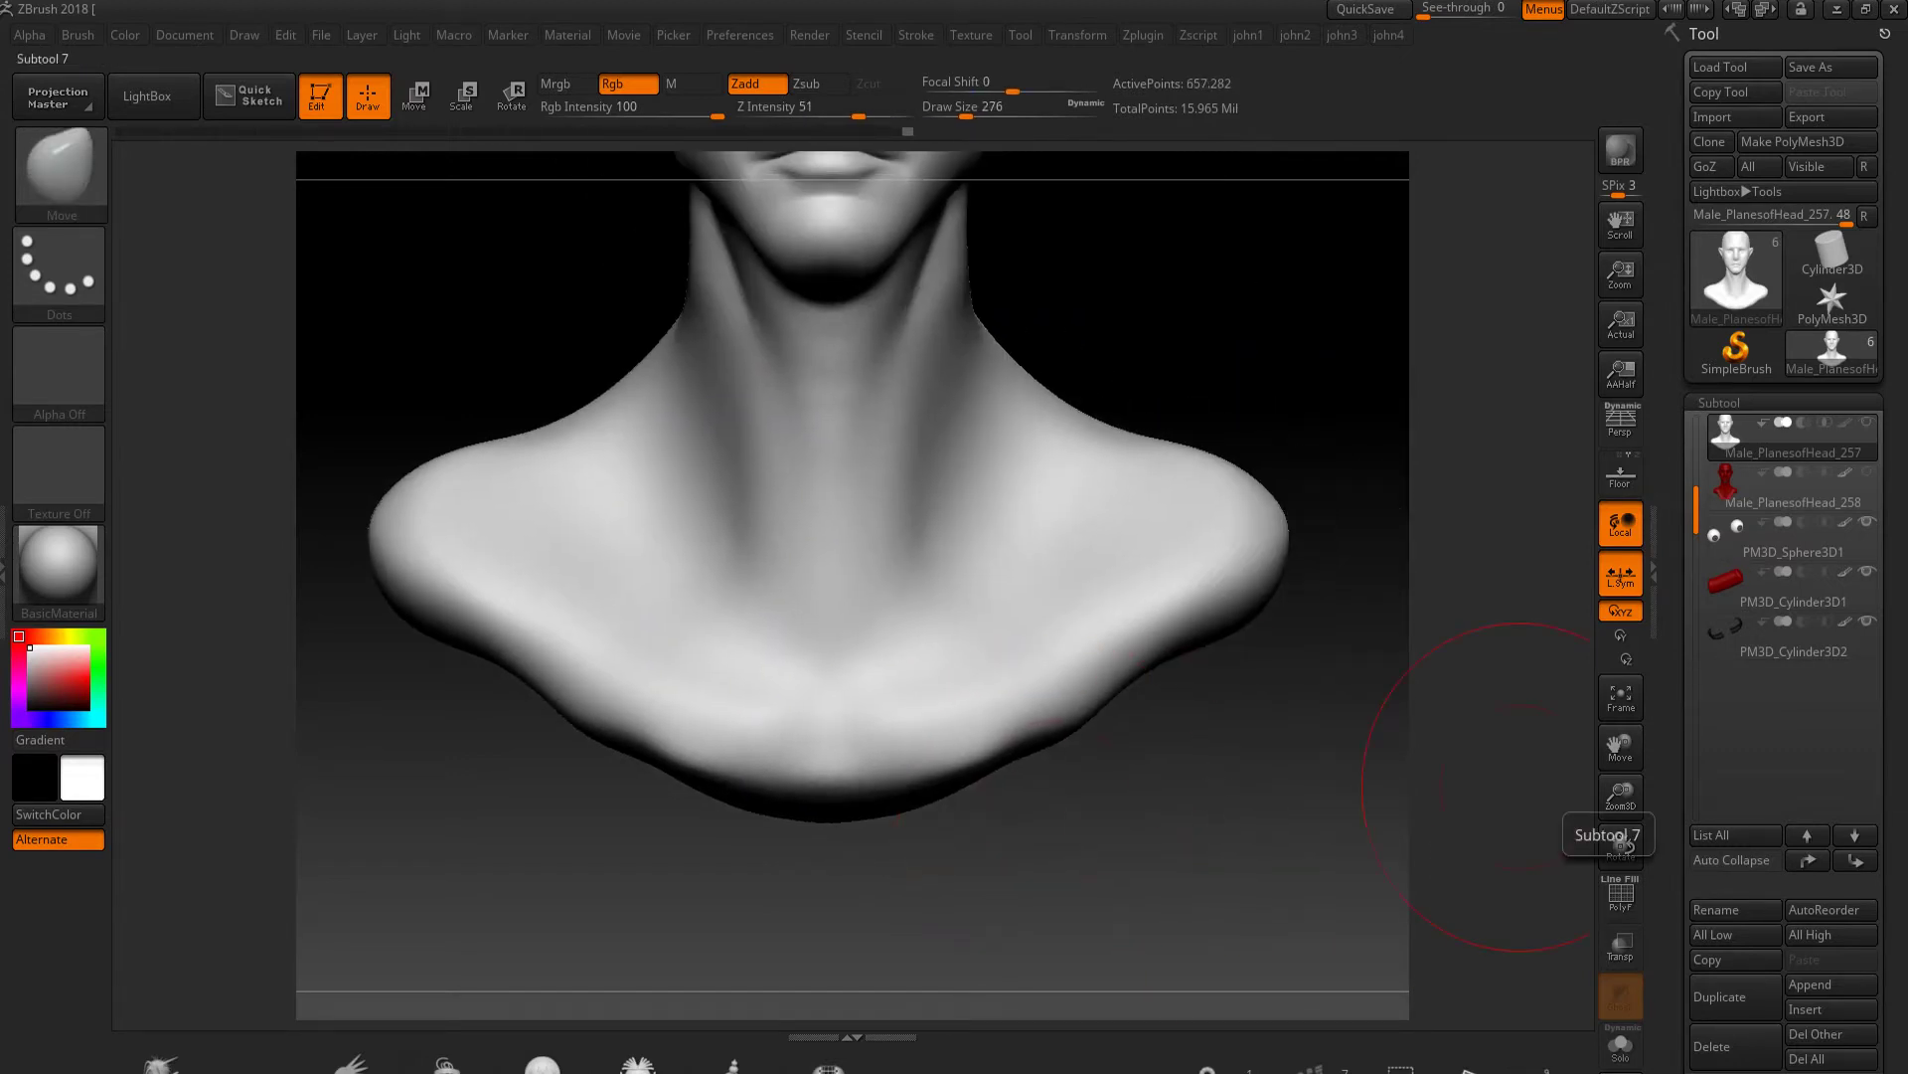
alt+drag(1526, 787, 1531, 964)
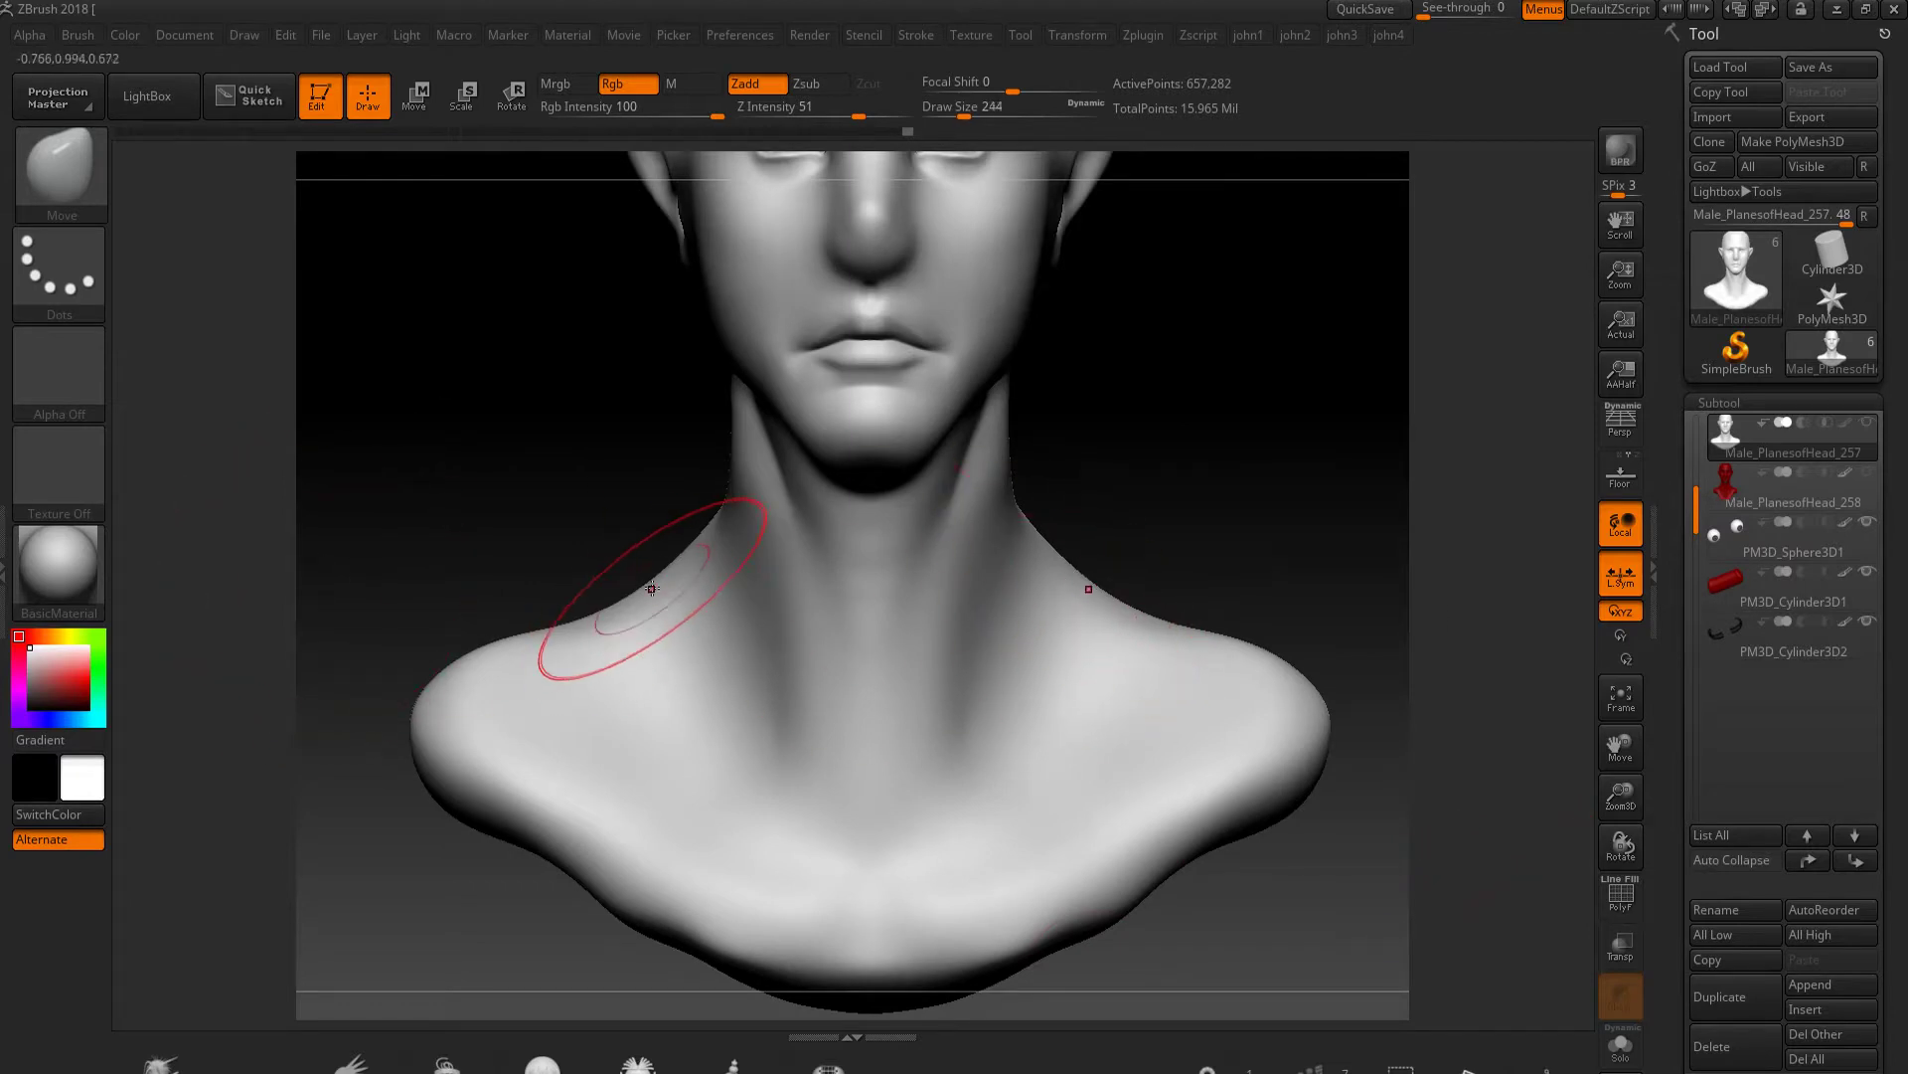
key(bracketright)
mouse_move(1153, 772)
alt+mouse_down()
mouse_move(1153, 666)
mouse_move(853, 833)
mouse_move(850, 811)
alt+mouse_up()
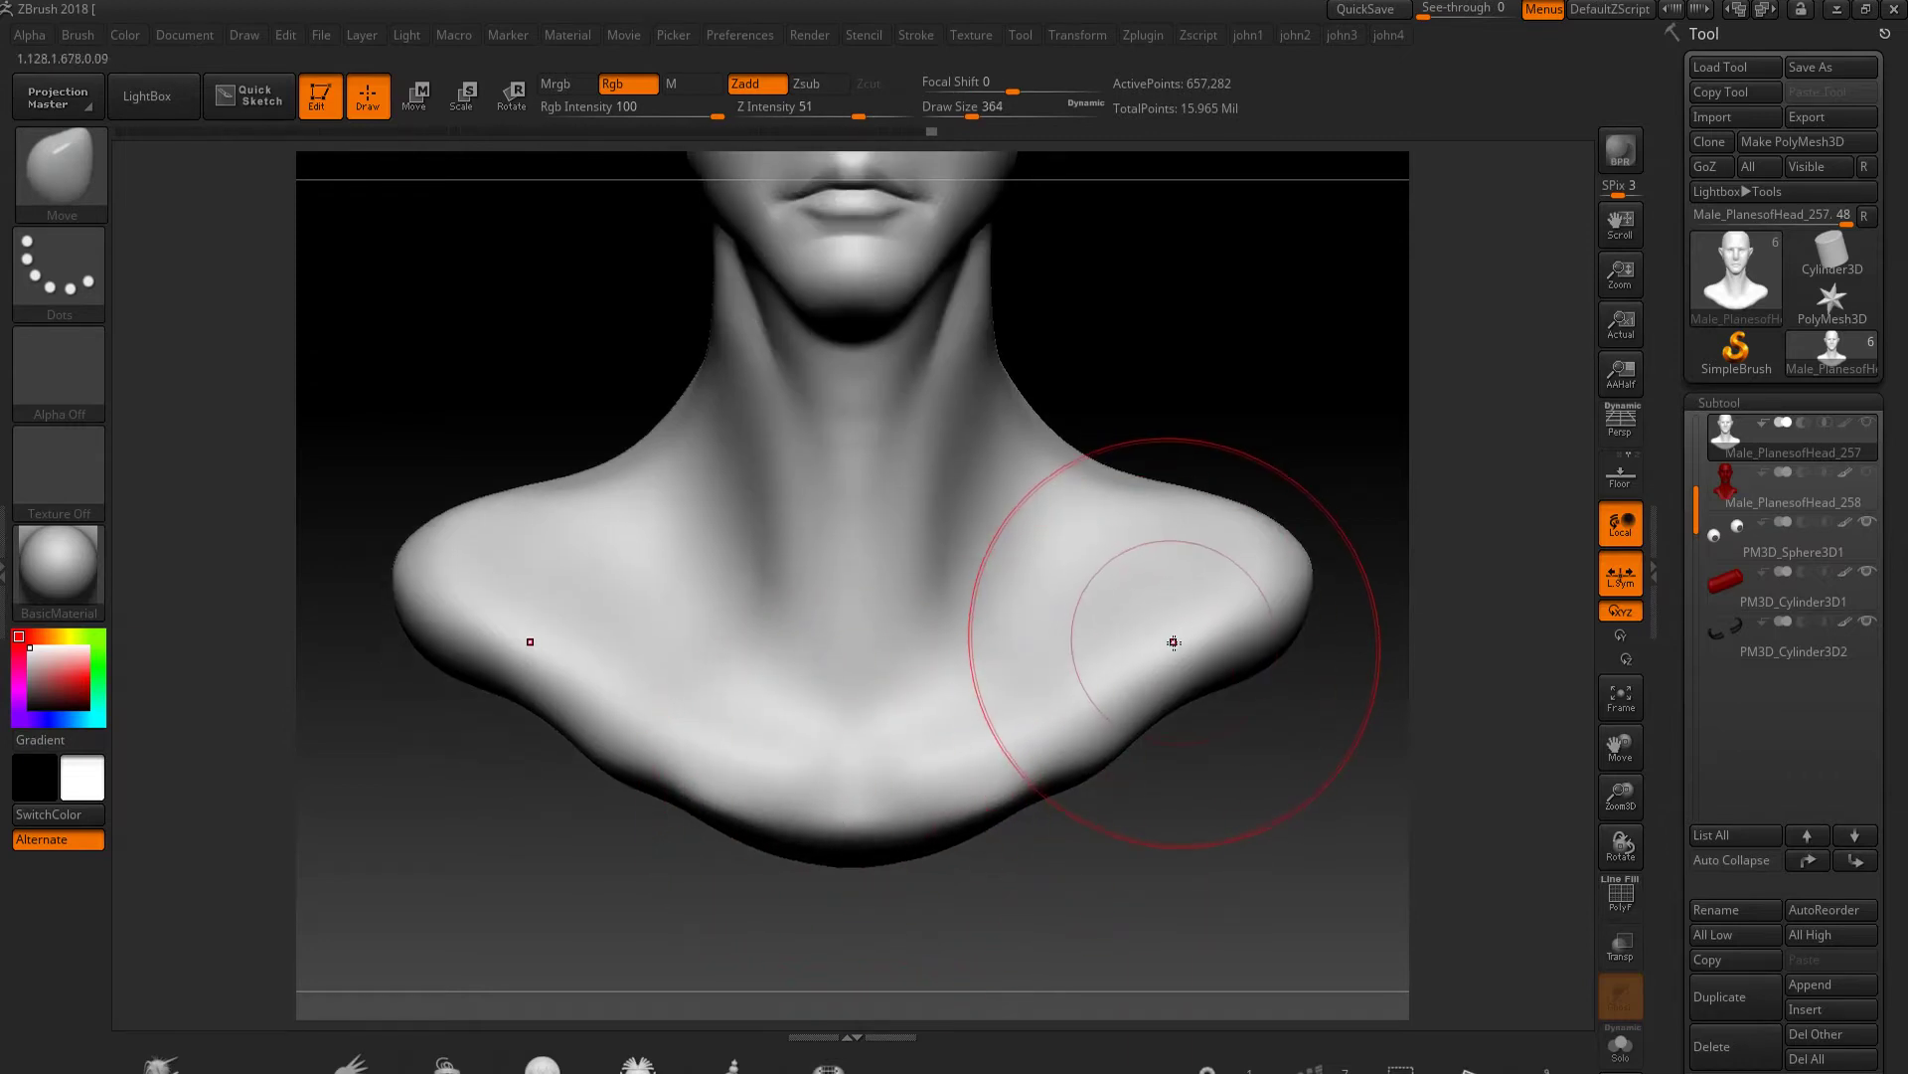
drag(1193, 894, 1044, 661)
Mask-paint the shirt area along both sides and the front of the neck
key(b)
key(c)
key(b)
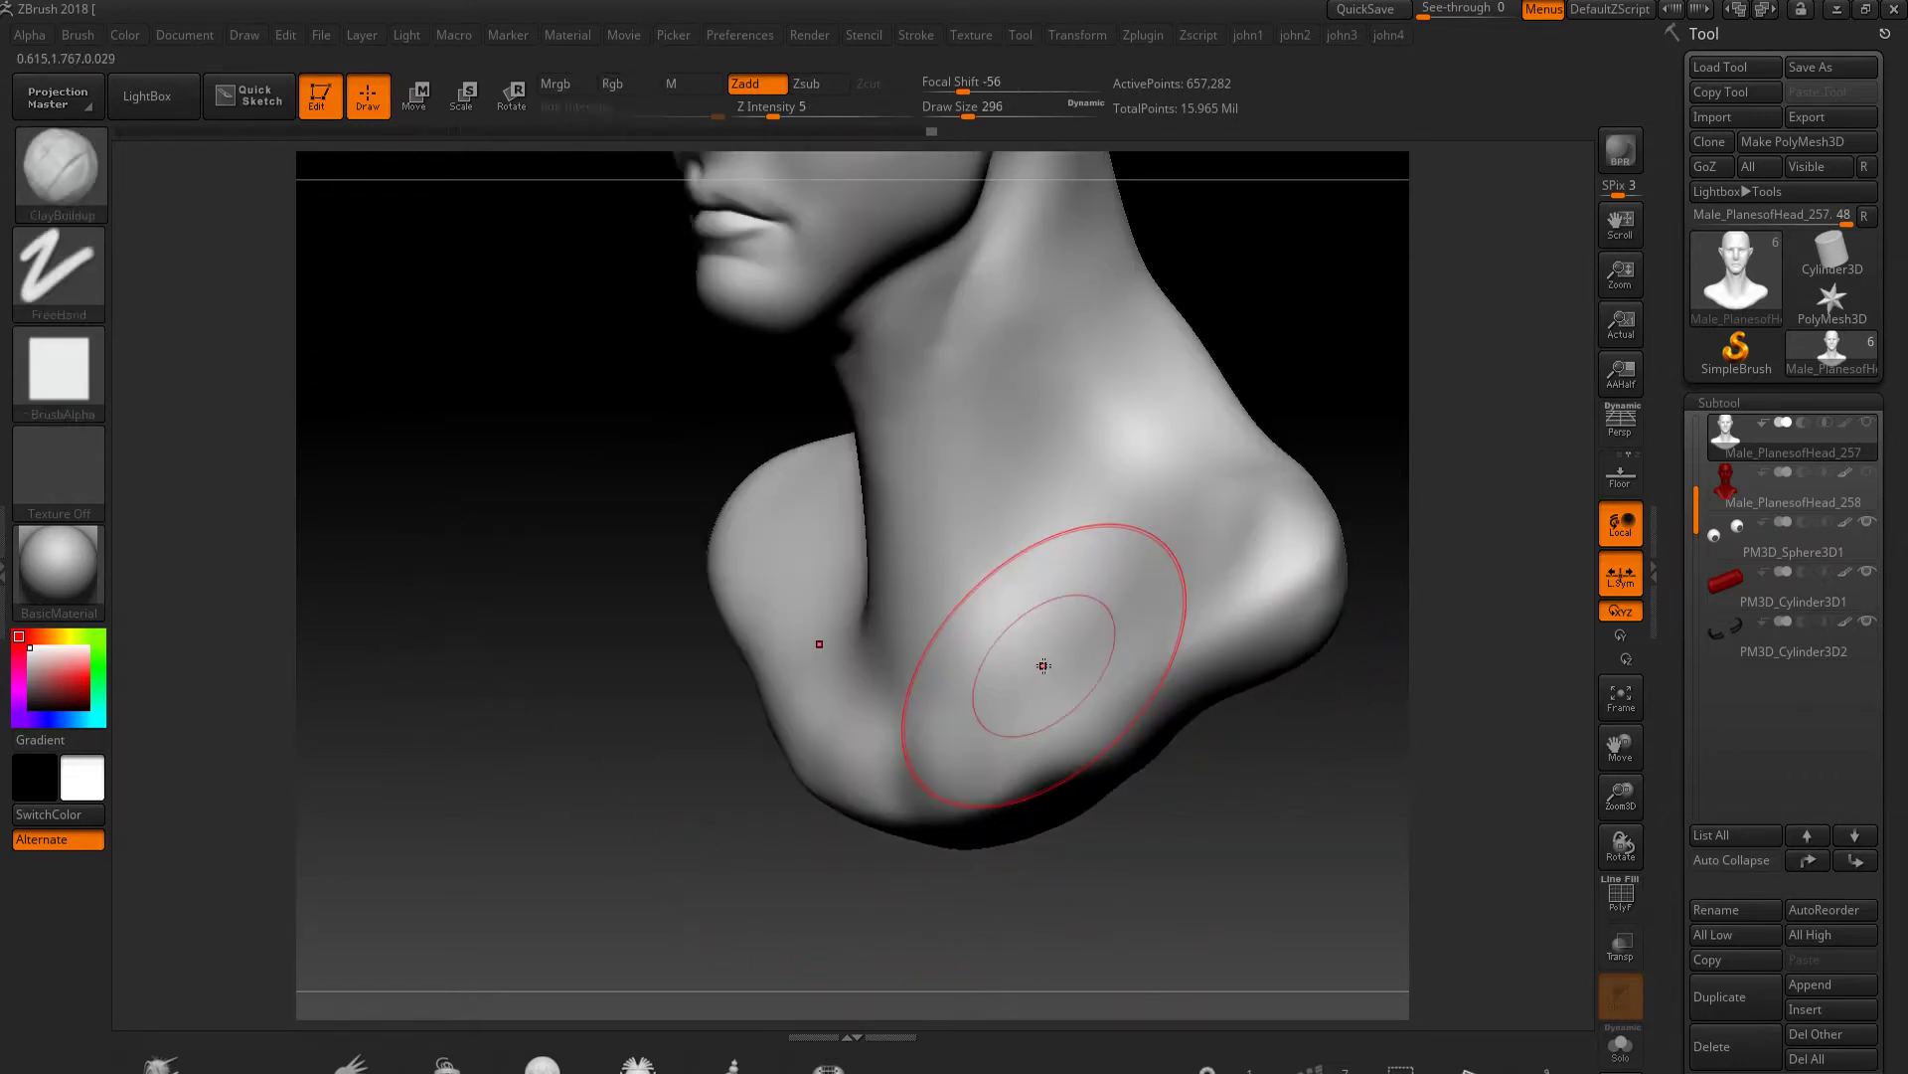
mouse_move(1252, 324)
mouse_down()
mouse_move(1168, 380)
mouse_move(944, 731)
mouse_up()
ctrl+drag(1064, 490, 915, 743)
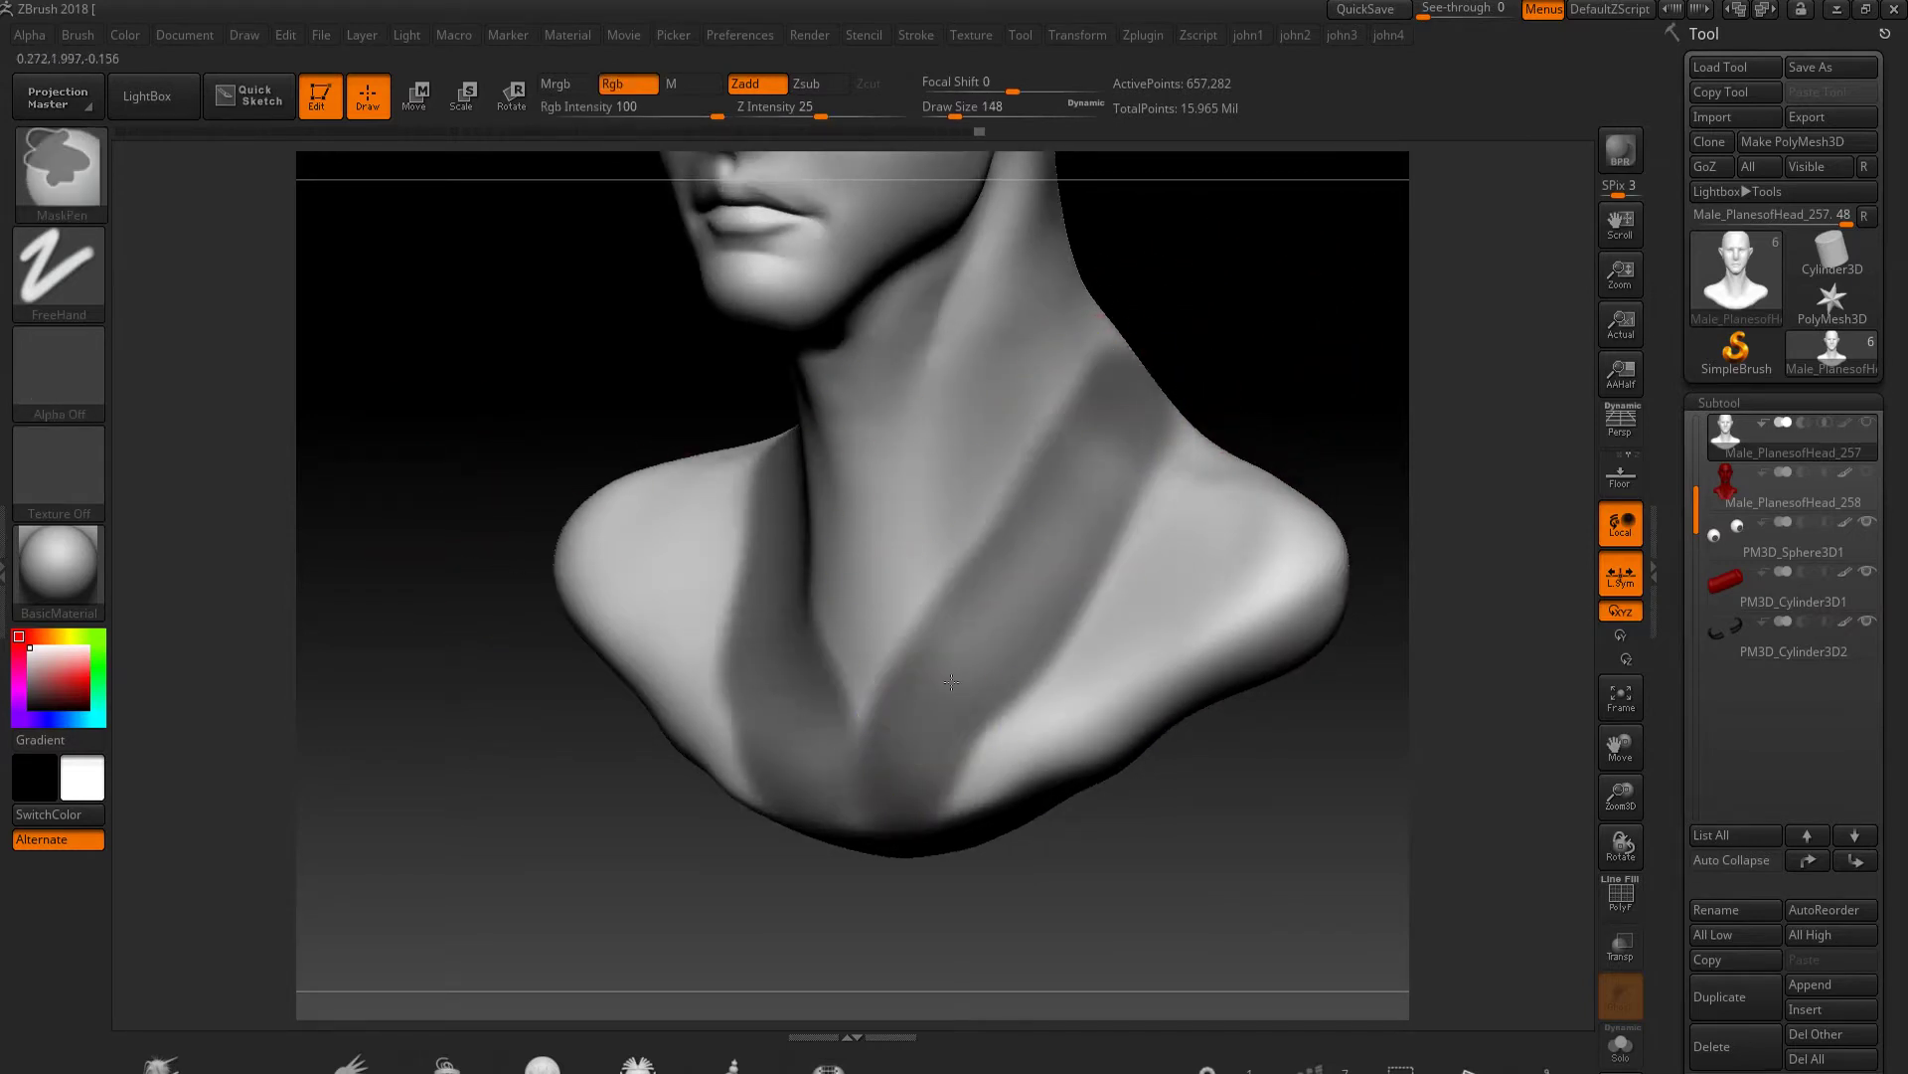
drag(1441, 845, 1293, 696)
ctrl+drag(1044, 328, 994, 418)
mouse_move(1441, 796)
mouse_down()
mouse_move(1169, 449)
mouse_move(779, 759)
mouse_move(1116, 609)
mouse_up()
ctrl+drag(1043, 426, 1163, 534)
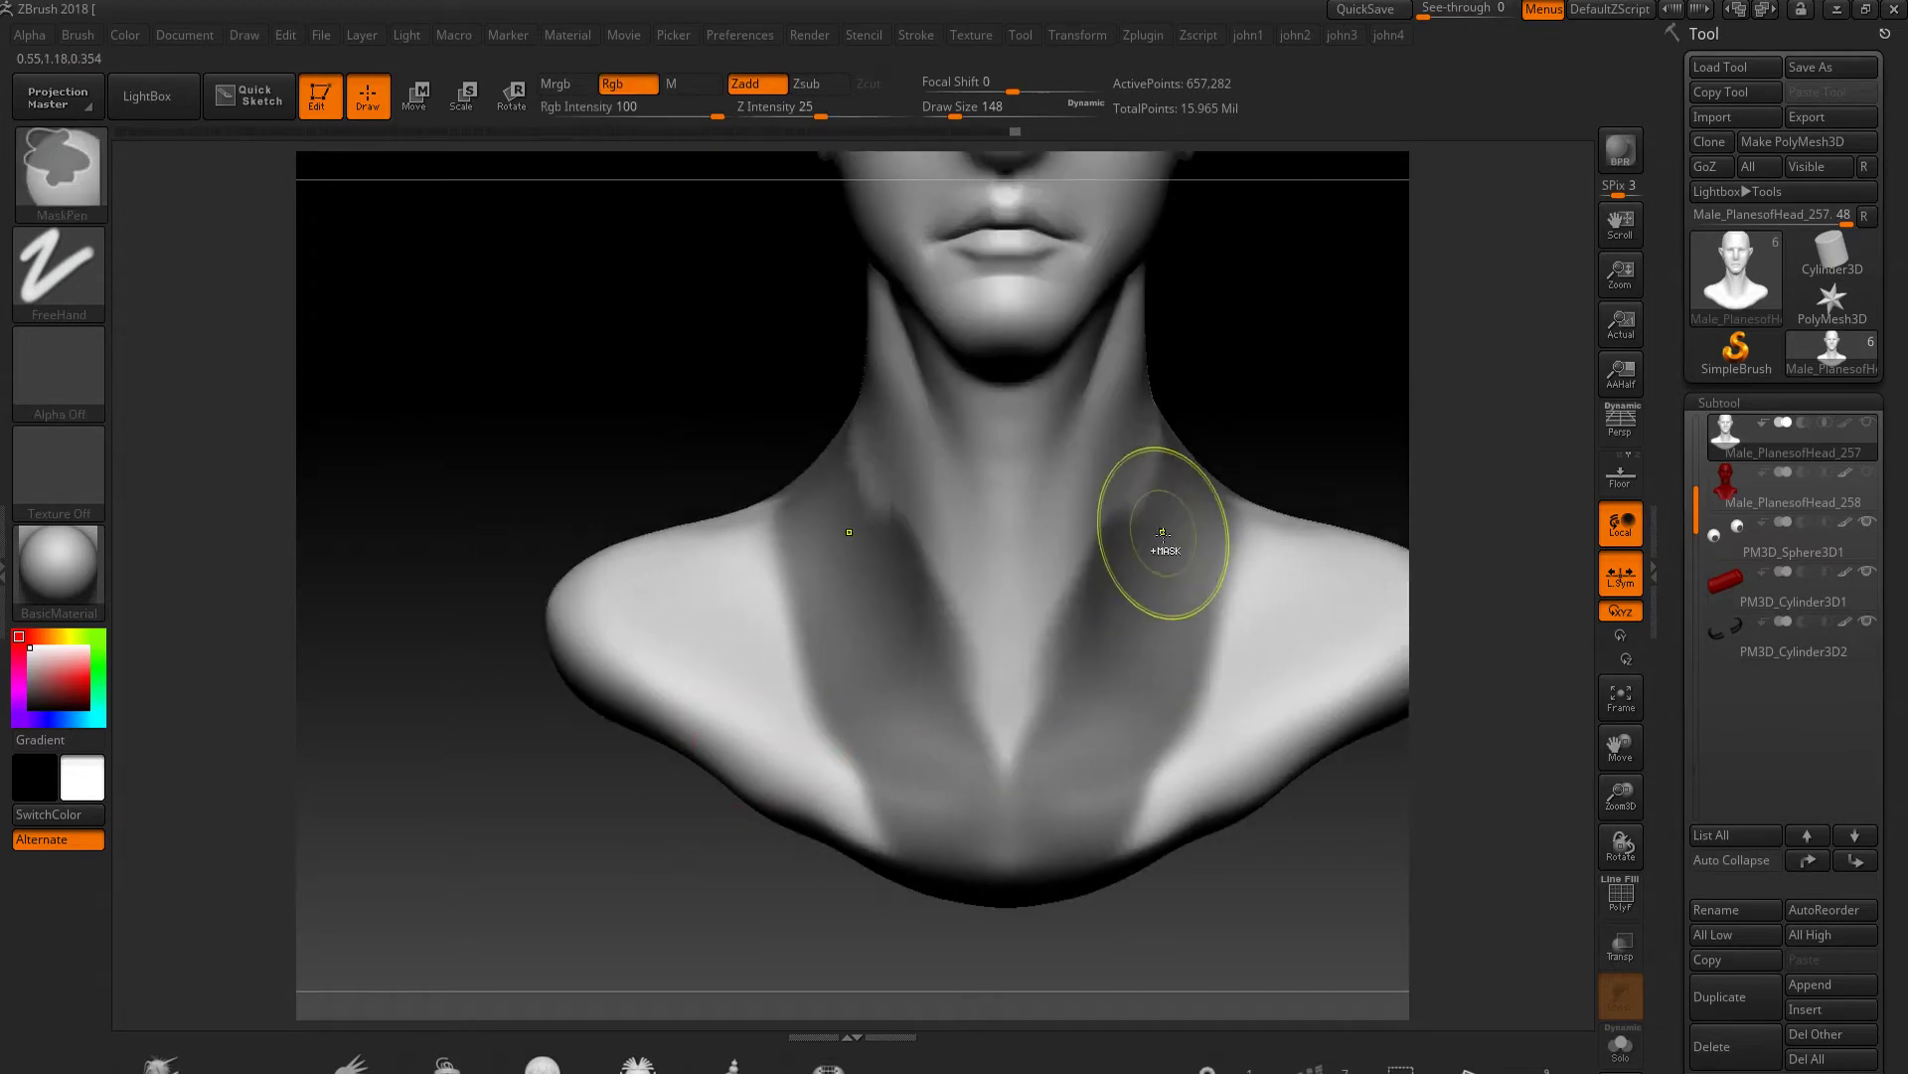
mouse_move(795, 815)
mouse_down()
mouse_move(696, 785)
mouse_move(729, 836)
mouse_move(797, 665)
mouse_up()
mouse_move(1054, 288)
ctrl+mouse_down()
mouse_move(1143, 417)
mouse_move(683, 771)
mouse_move(1023, 405)
mouse_move(1119, 430)
ctrl+mouse_up()
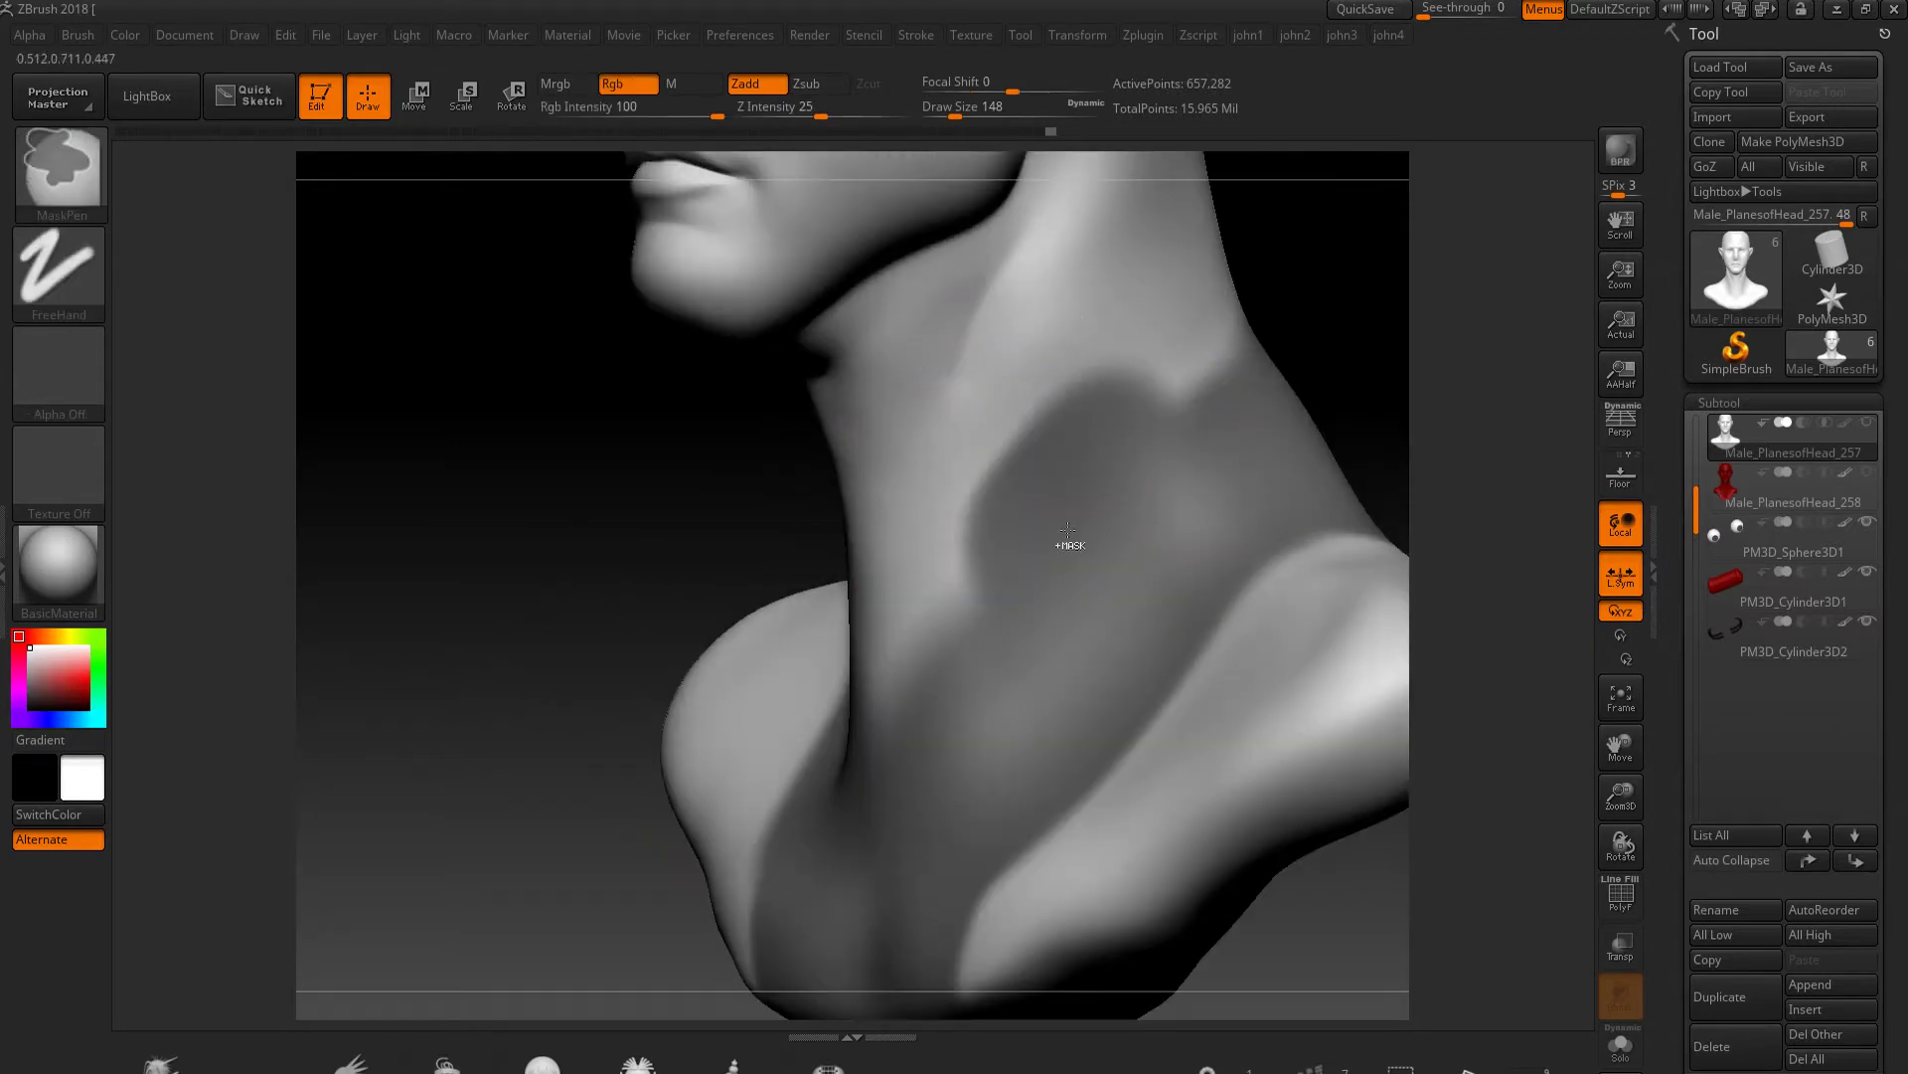
drag(622, 622, 637, 437)
Cut the mask with straight Curve-stroke lines diagonally across the neck below the chin
click(58, 268)
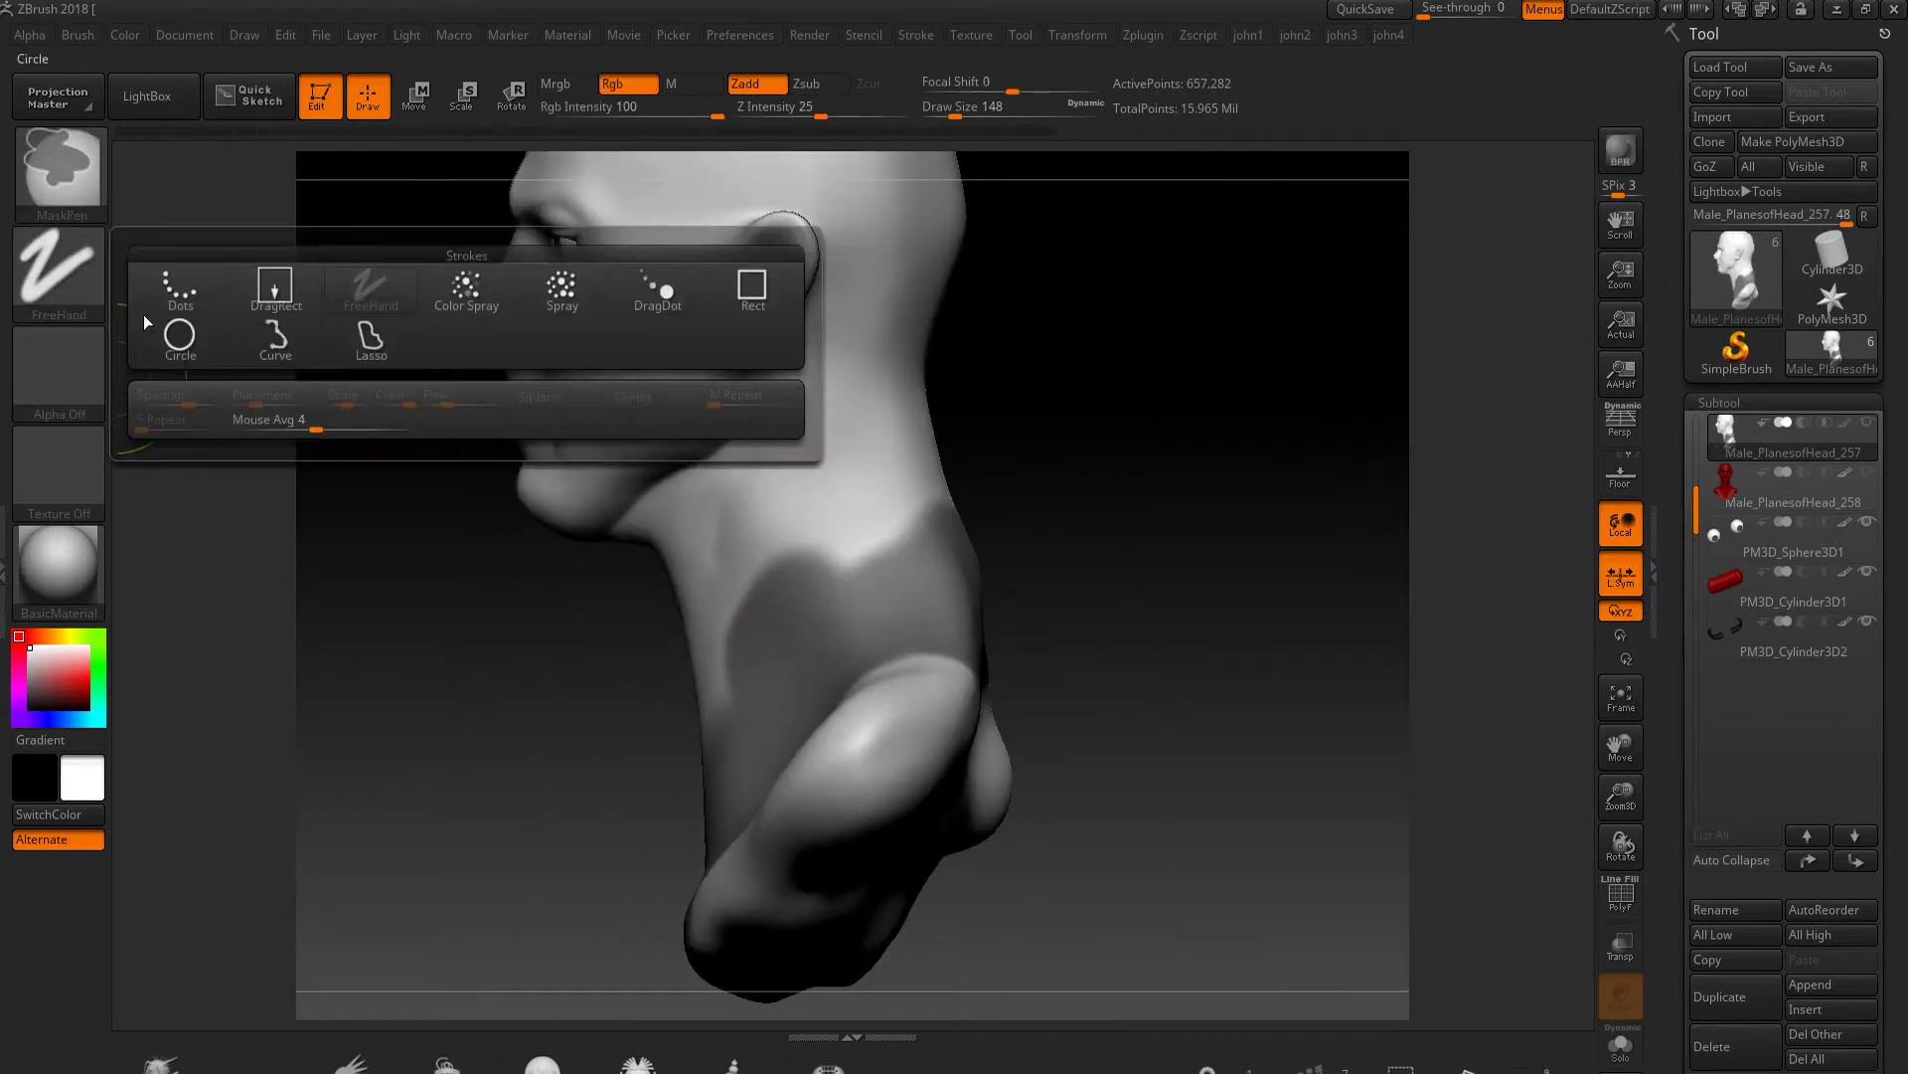
click(275, 341)
mouse_move(1133, 368)
ctrl+mouse_down()
mouse_move(619, 803)
mouse_move(1074, 453)
ctrl+mouse_up()
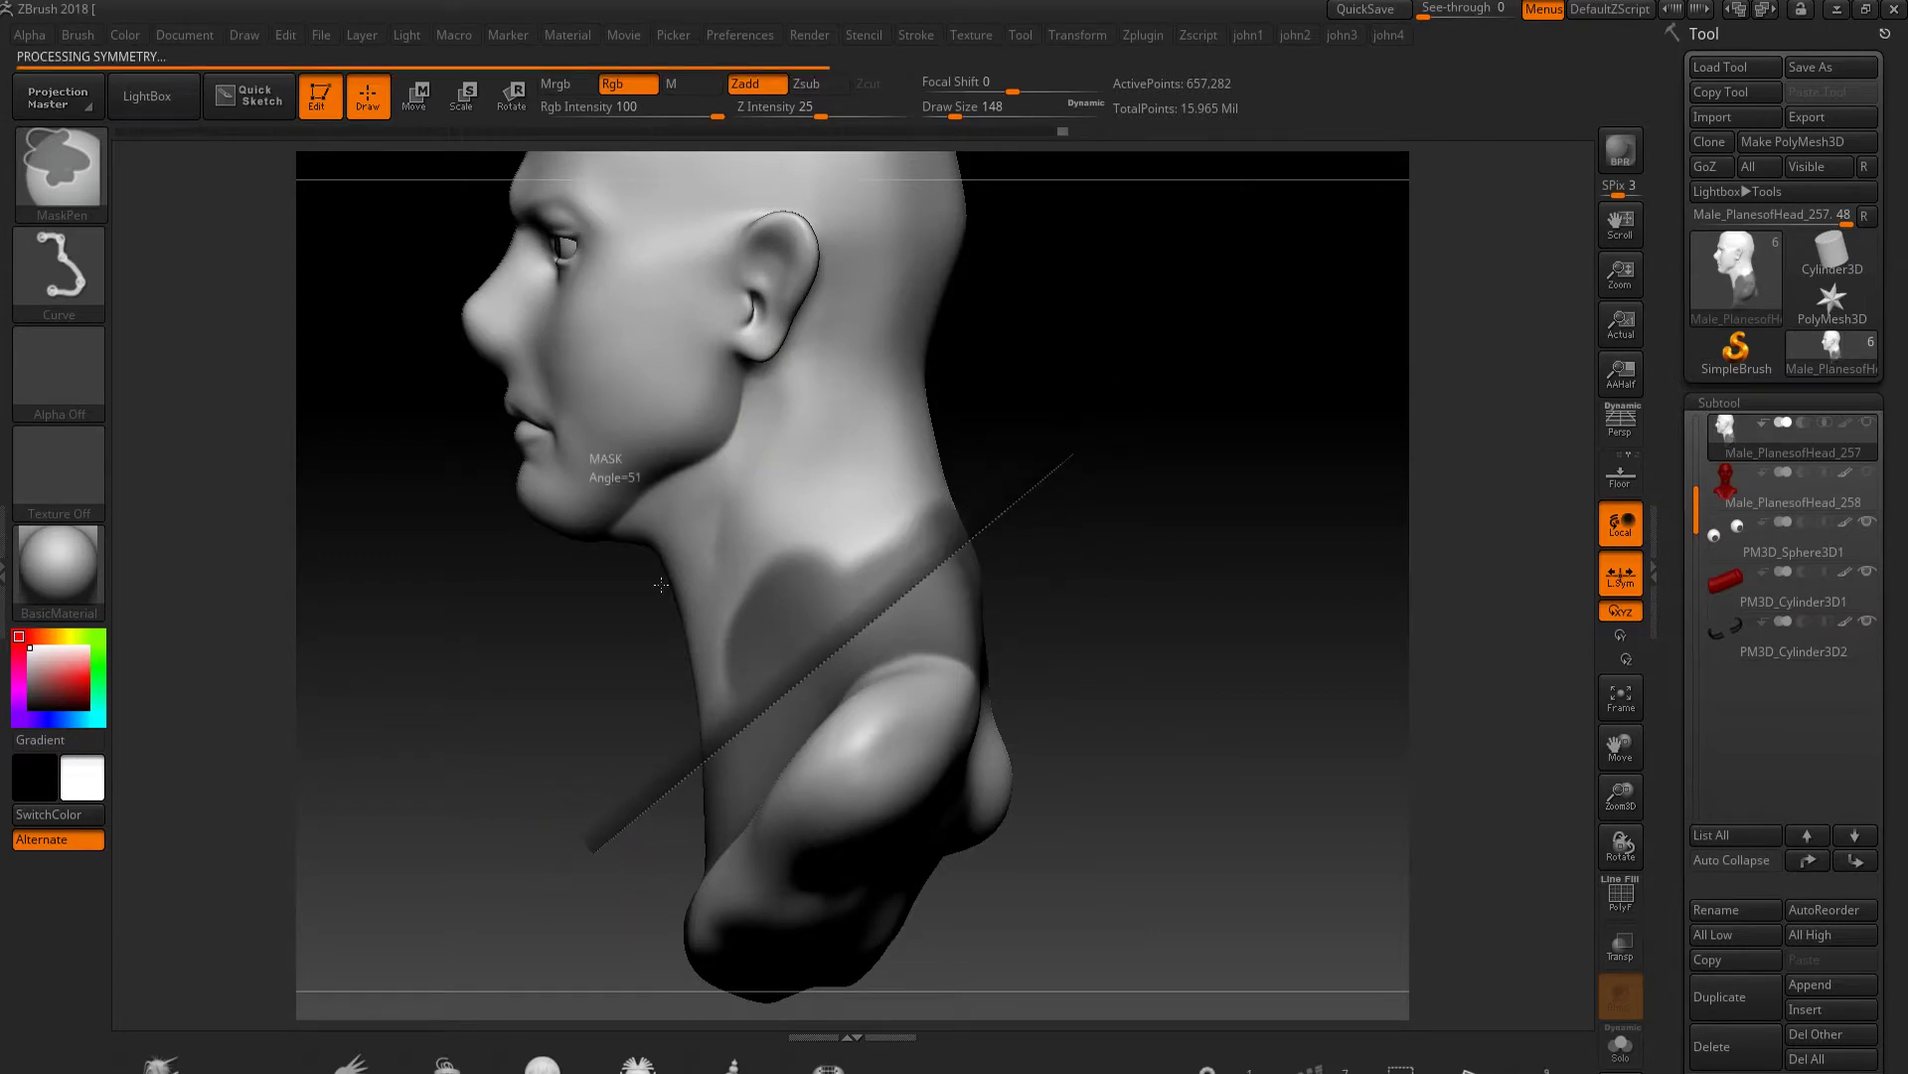
ctrl+drag(557, 646, 1131, 275)
mouse_move(854, 446)
right_down()
mouse_move(873, 626)
mouse_move(937, 703)
right_up()
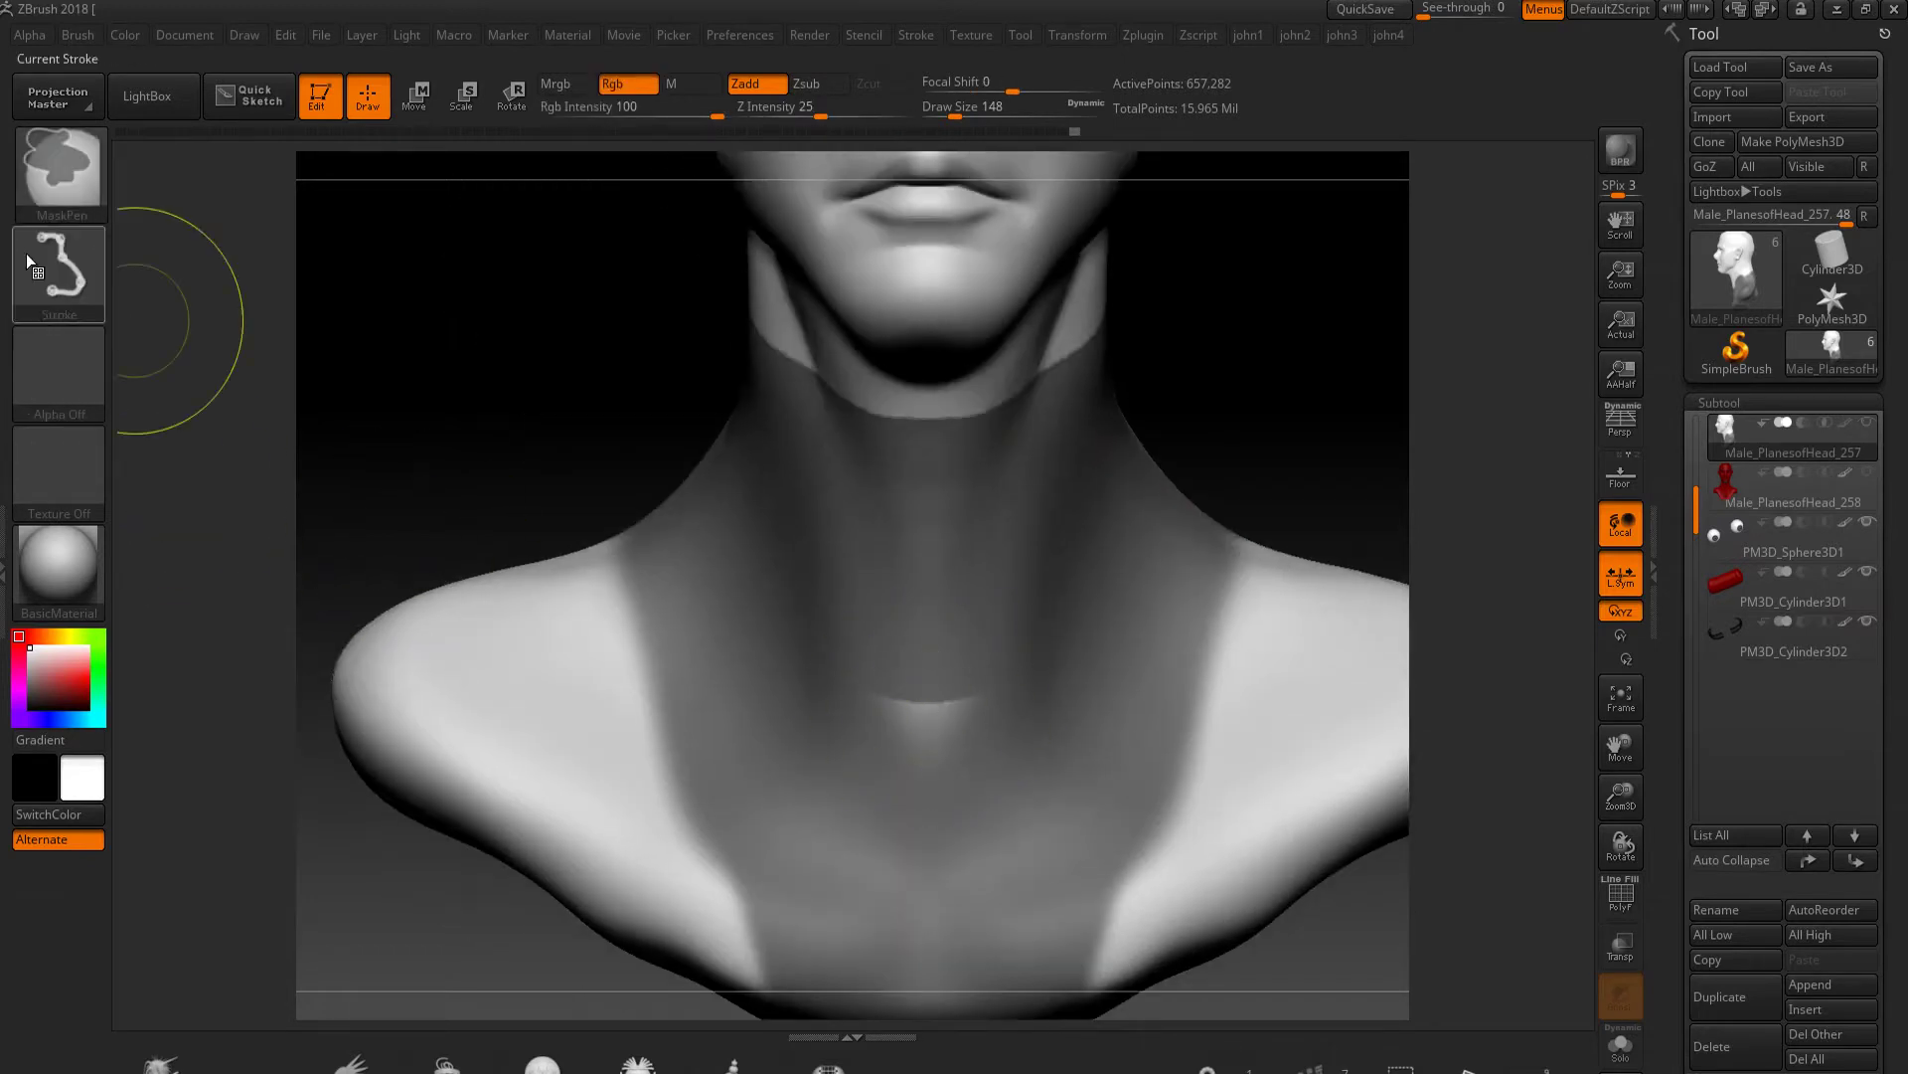
Extend the mask over the right shoulder with freehand strokes and invert it
click(69, 286)
click(373, 296)
ctrl+right_drag(923, 767, 1144, 298)
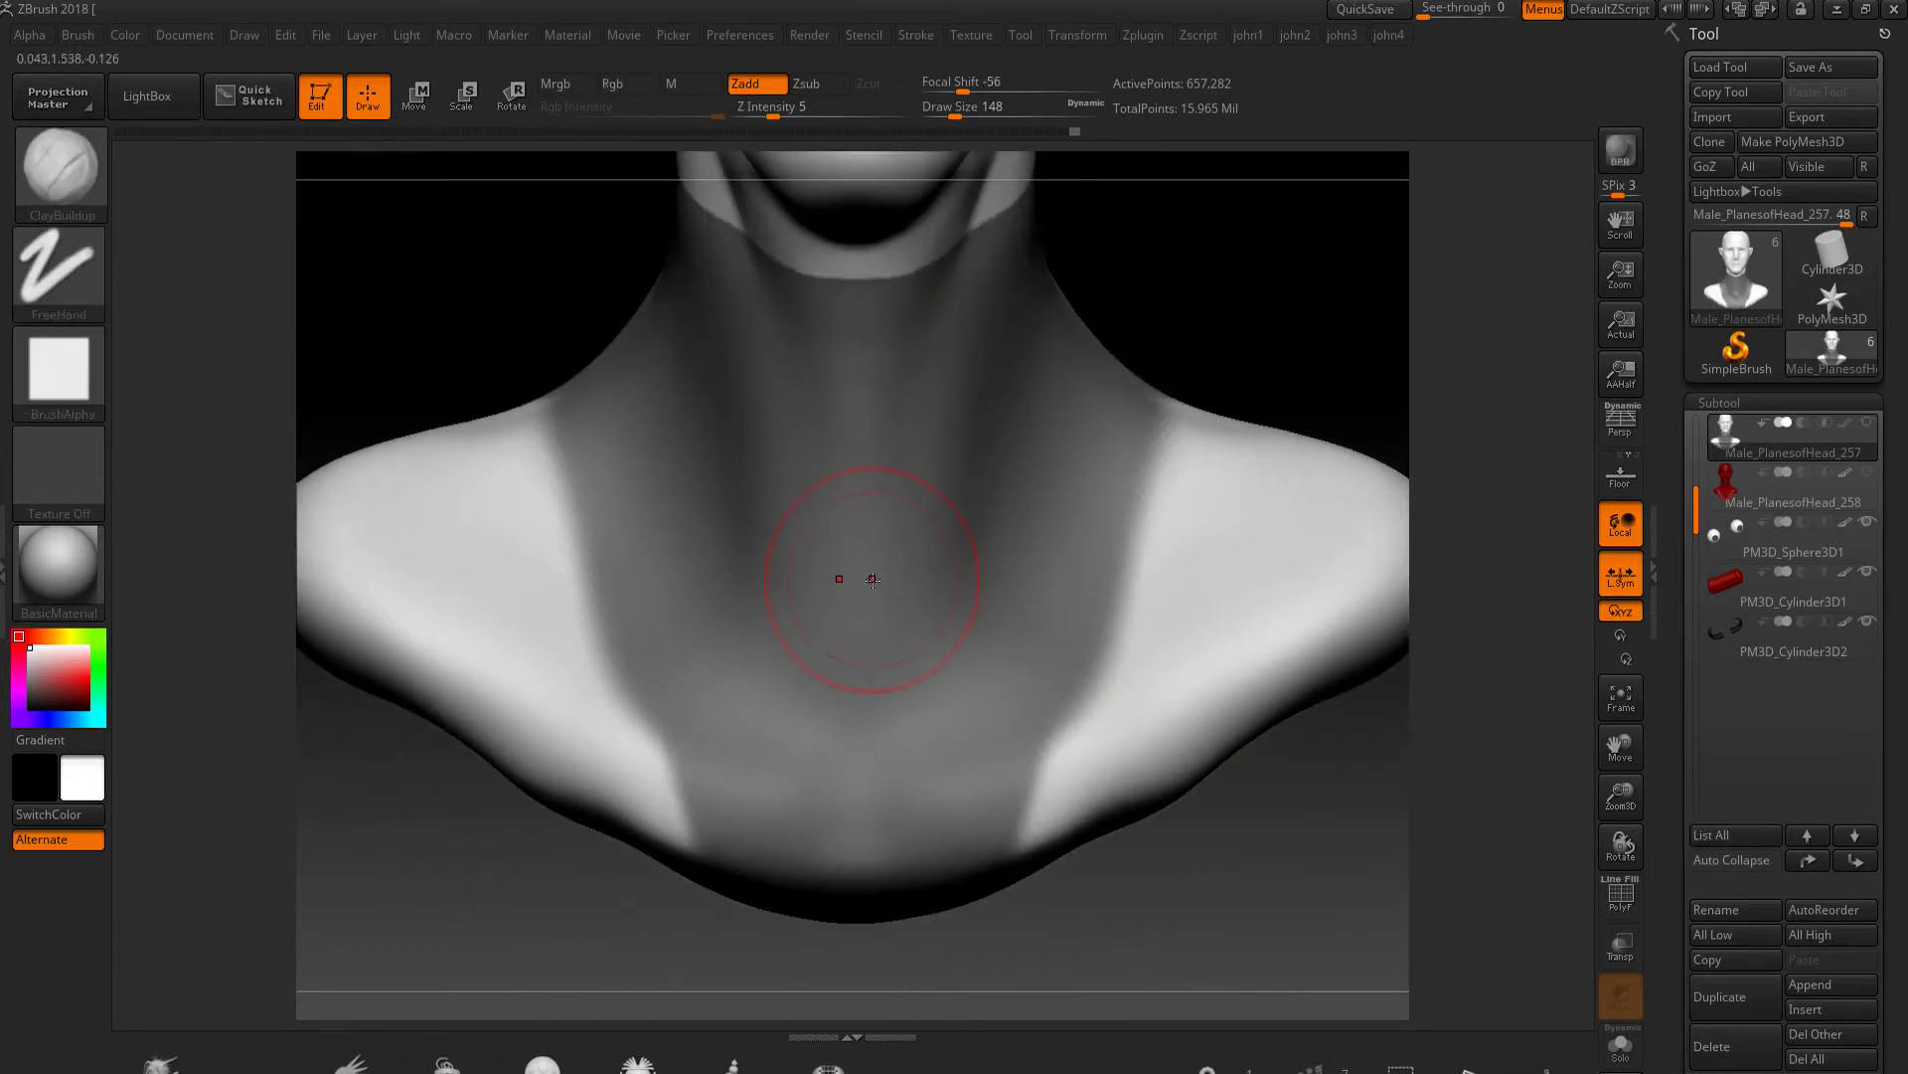
ctrl+drag(1150, 295, 894, 736)
ctrl+click(1219, 908)
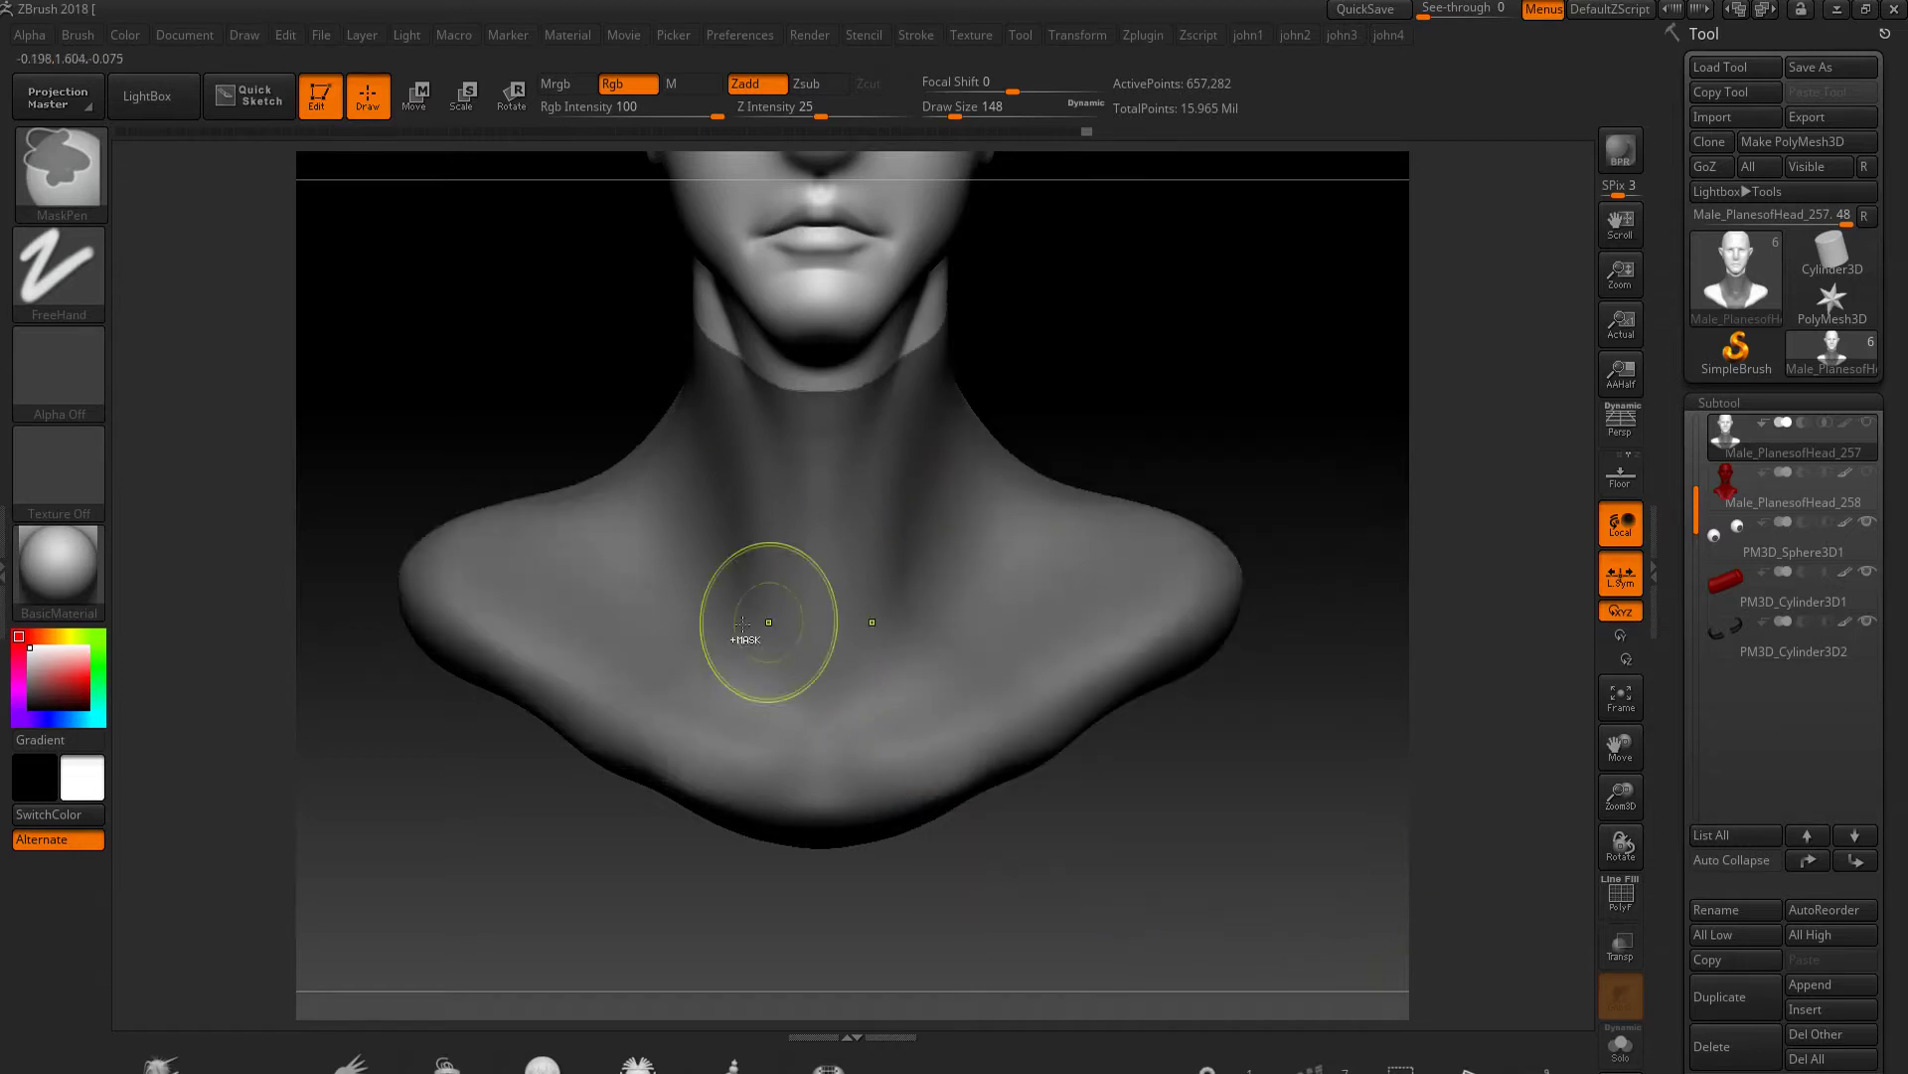
key(space)
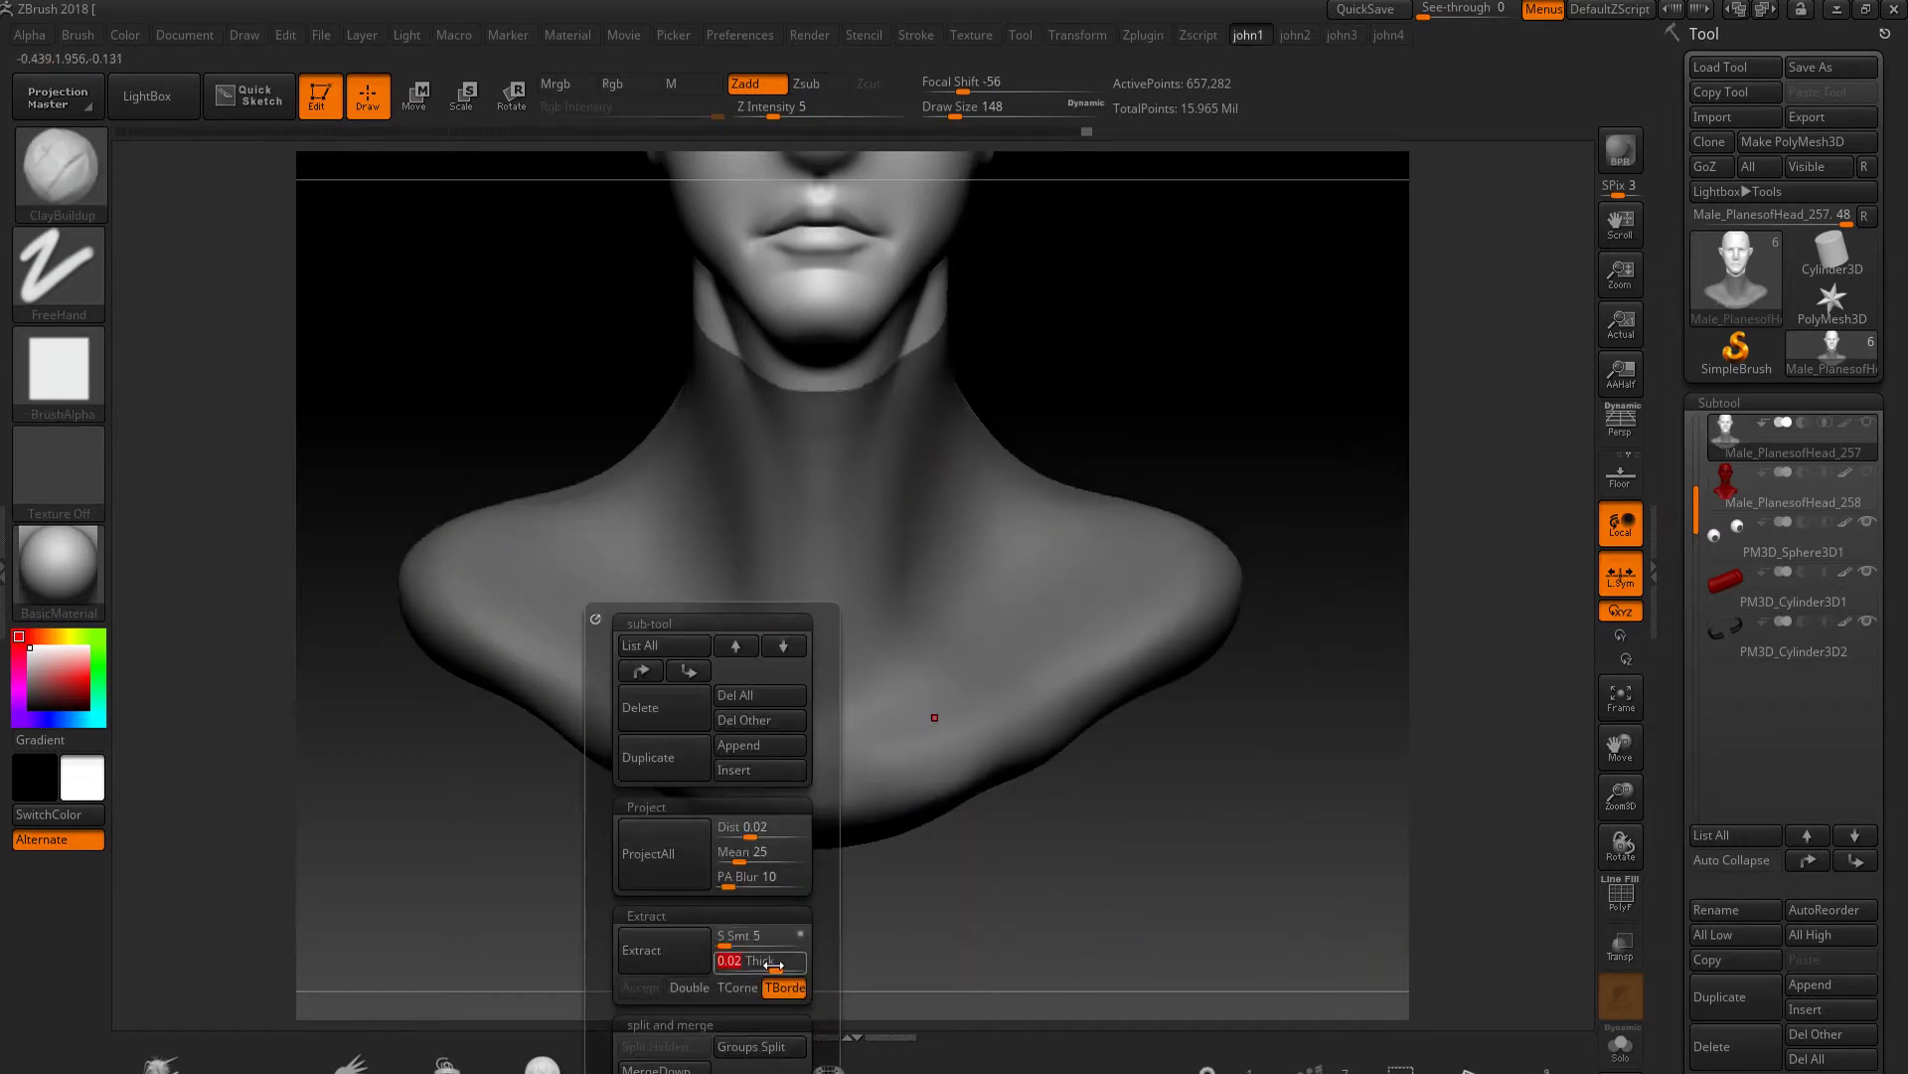
Extract the masked area as a new shell, accept it, and clear the mask
click(655, 951)
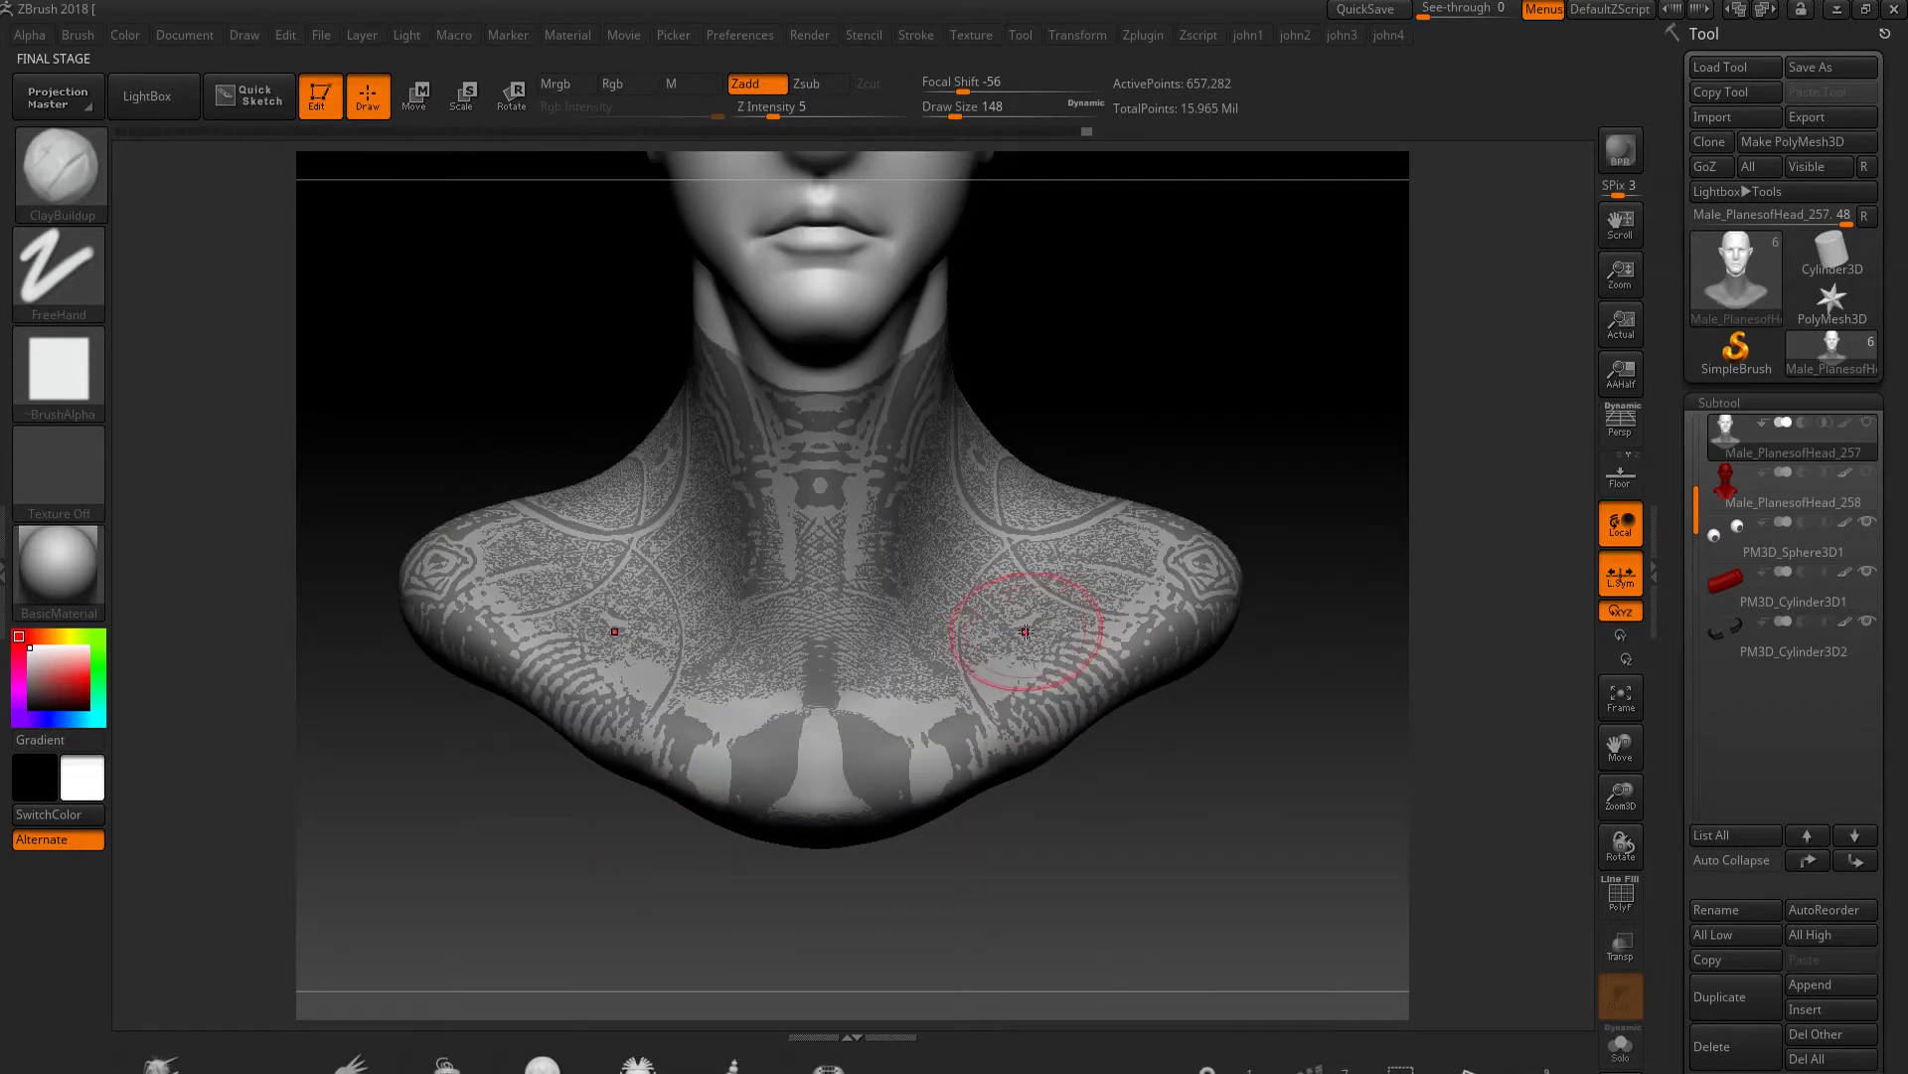
key(space)
click(999, 987)
ctrl+click(1083, 790)
key(space)
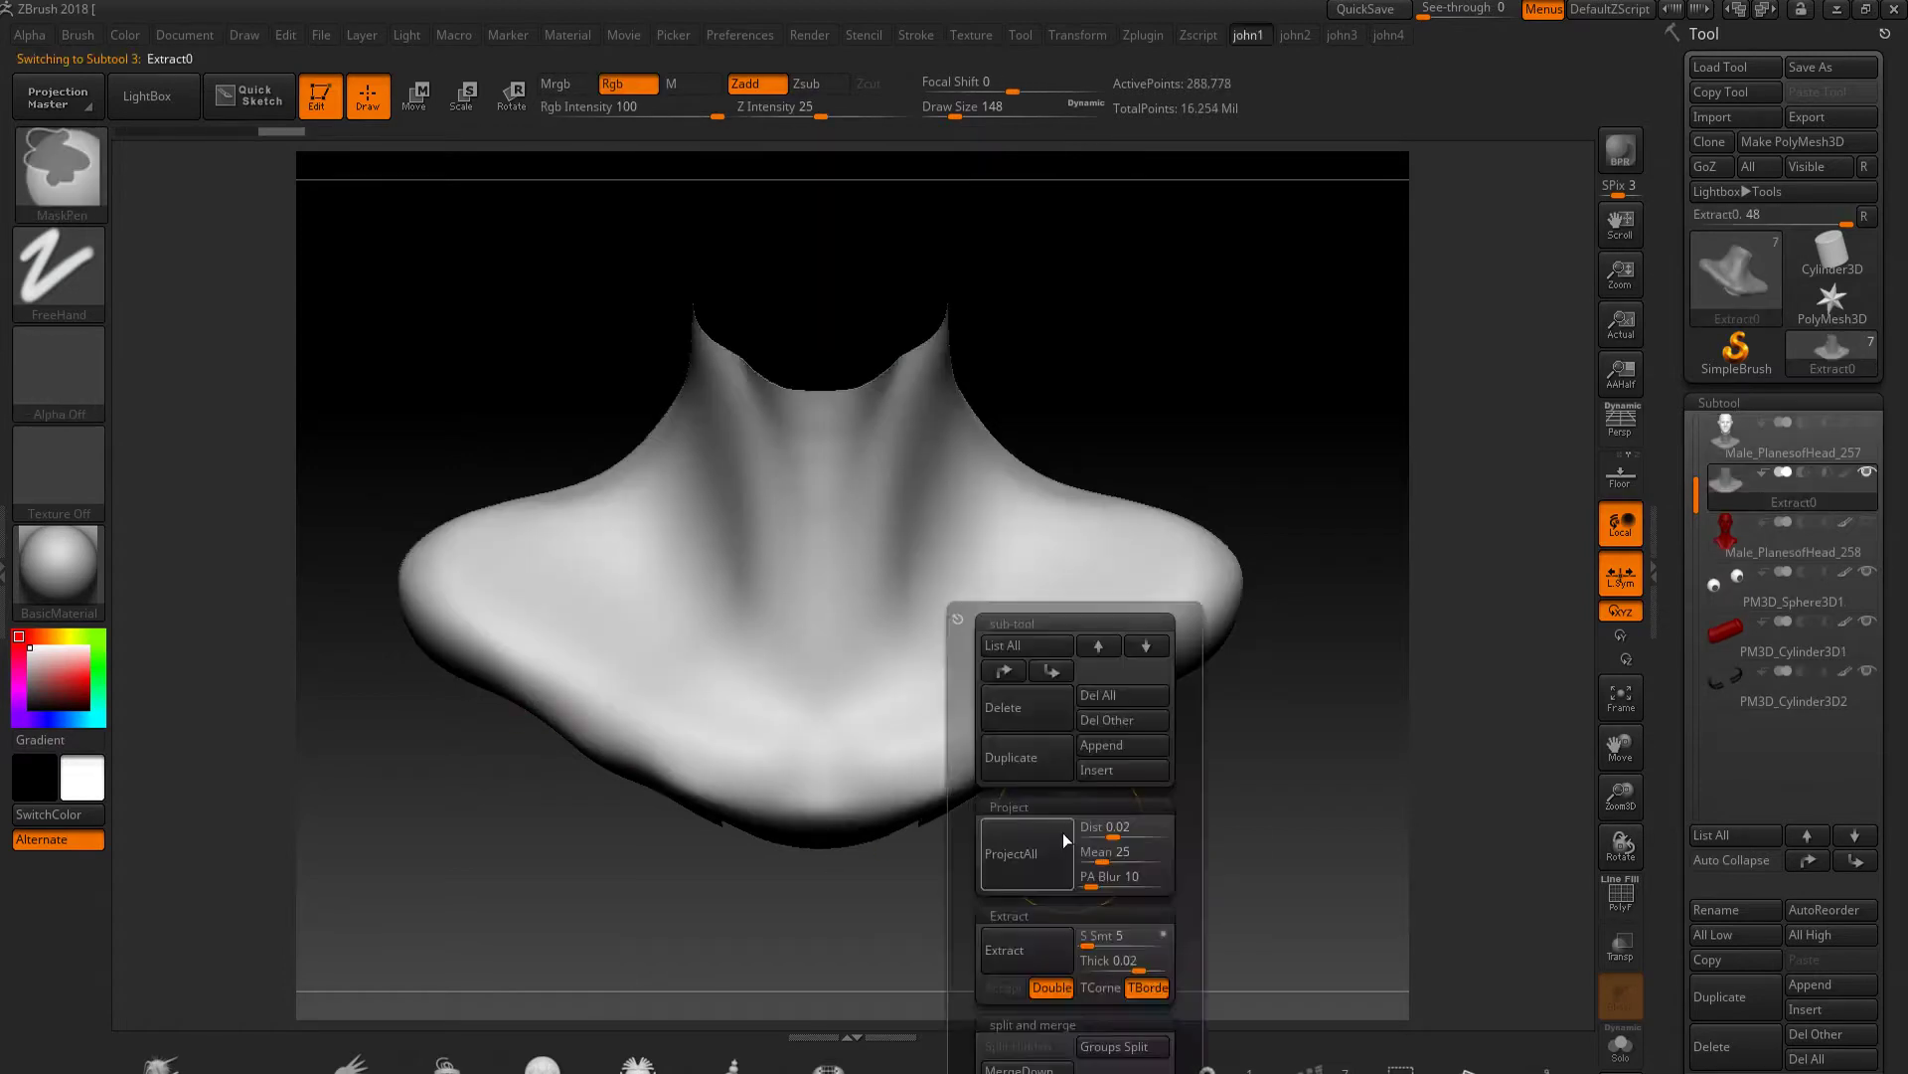
Show the head subtool alongside Extract0 and open the Deformation settings
key(space)
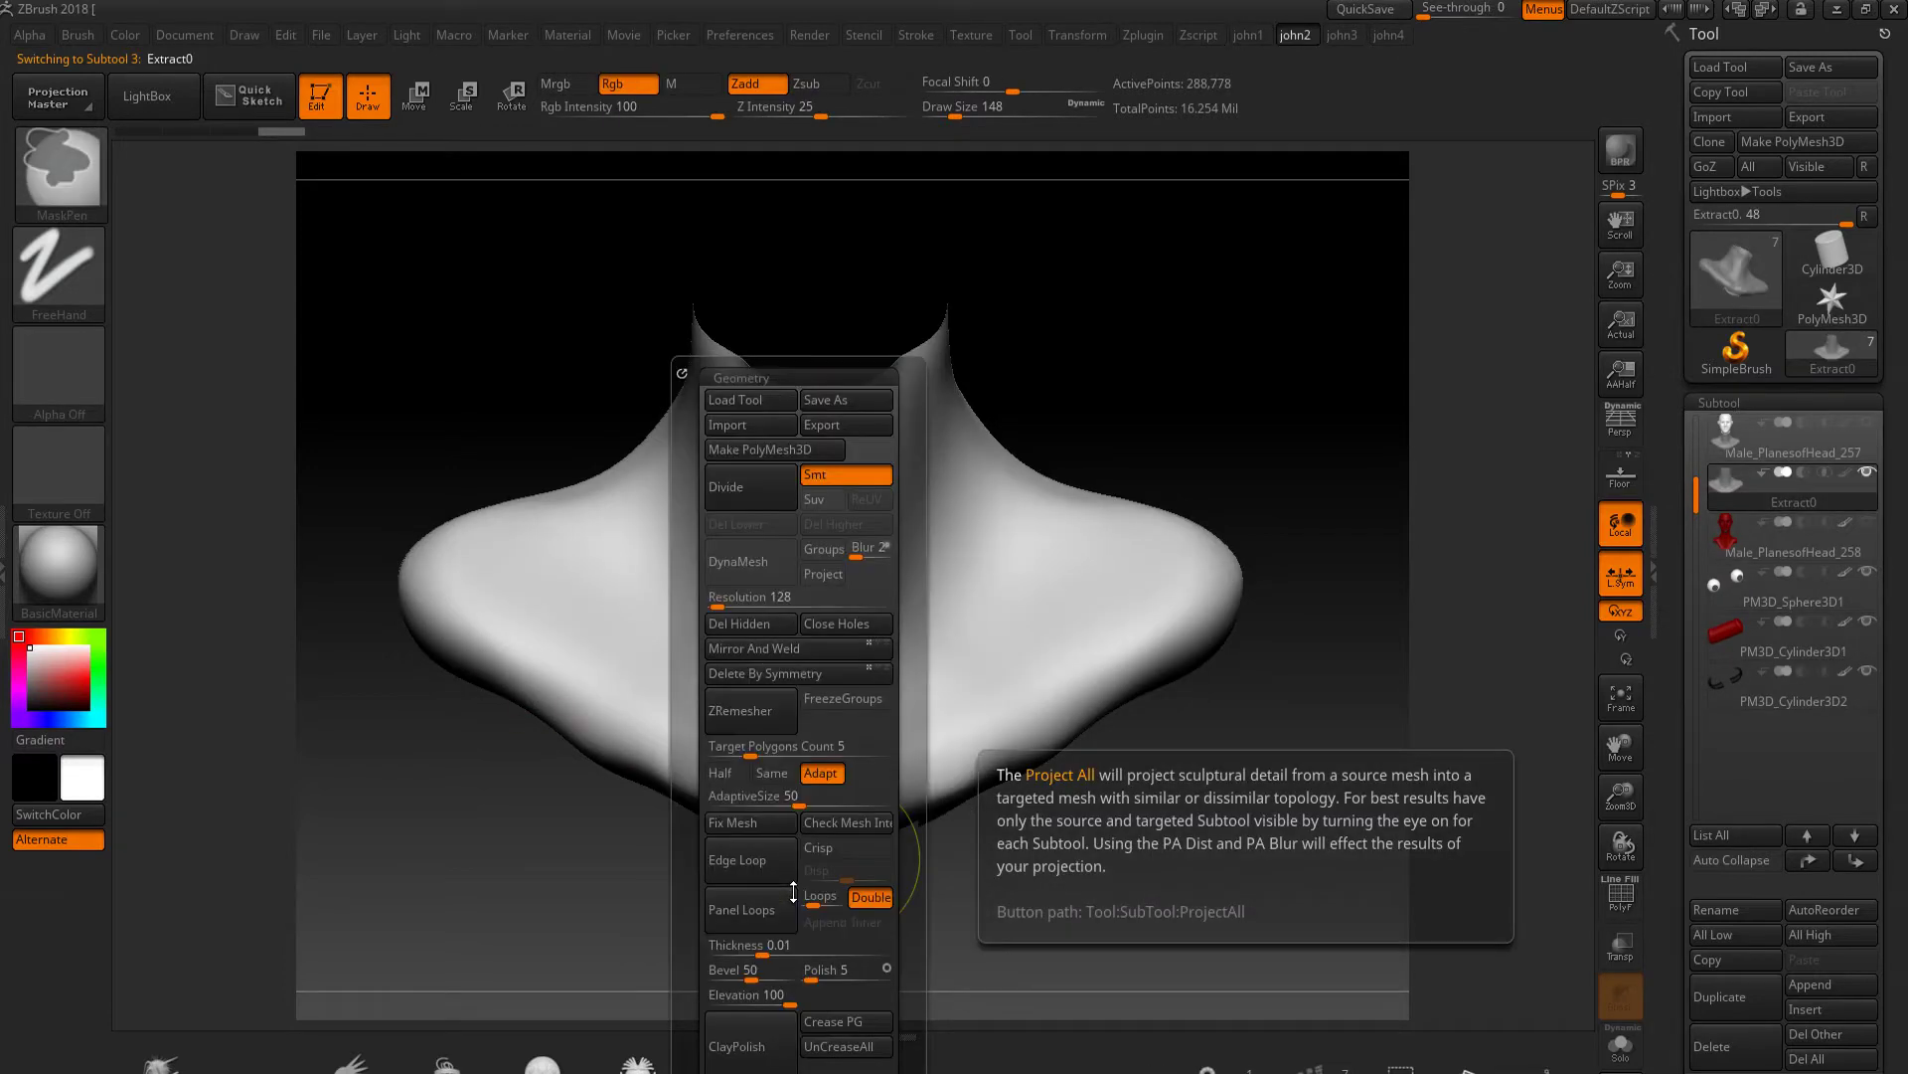
click(1868, 425)
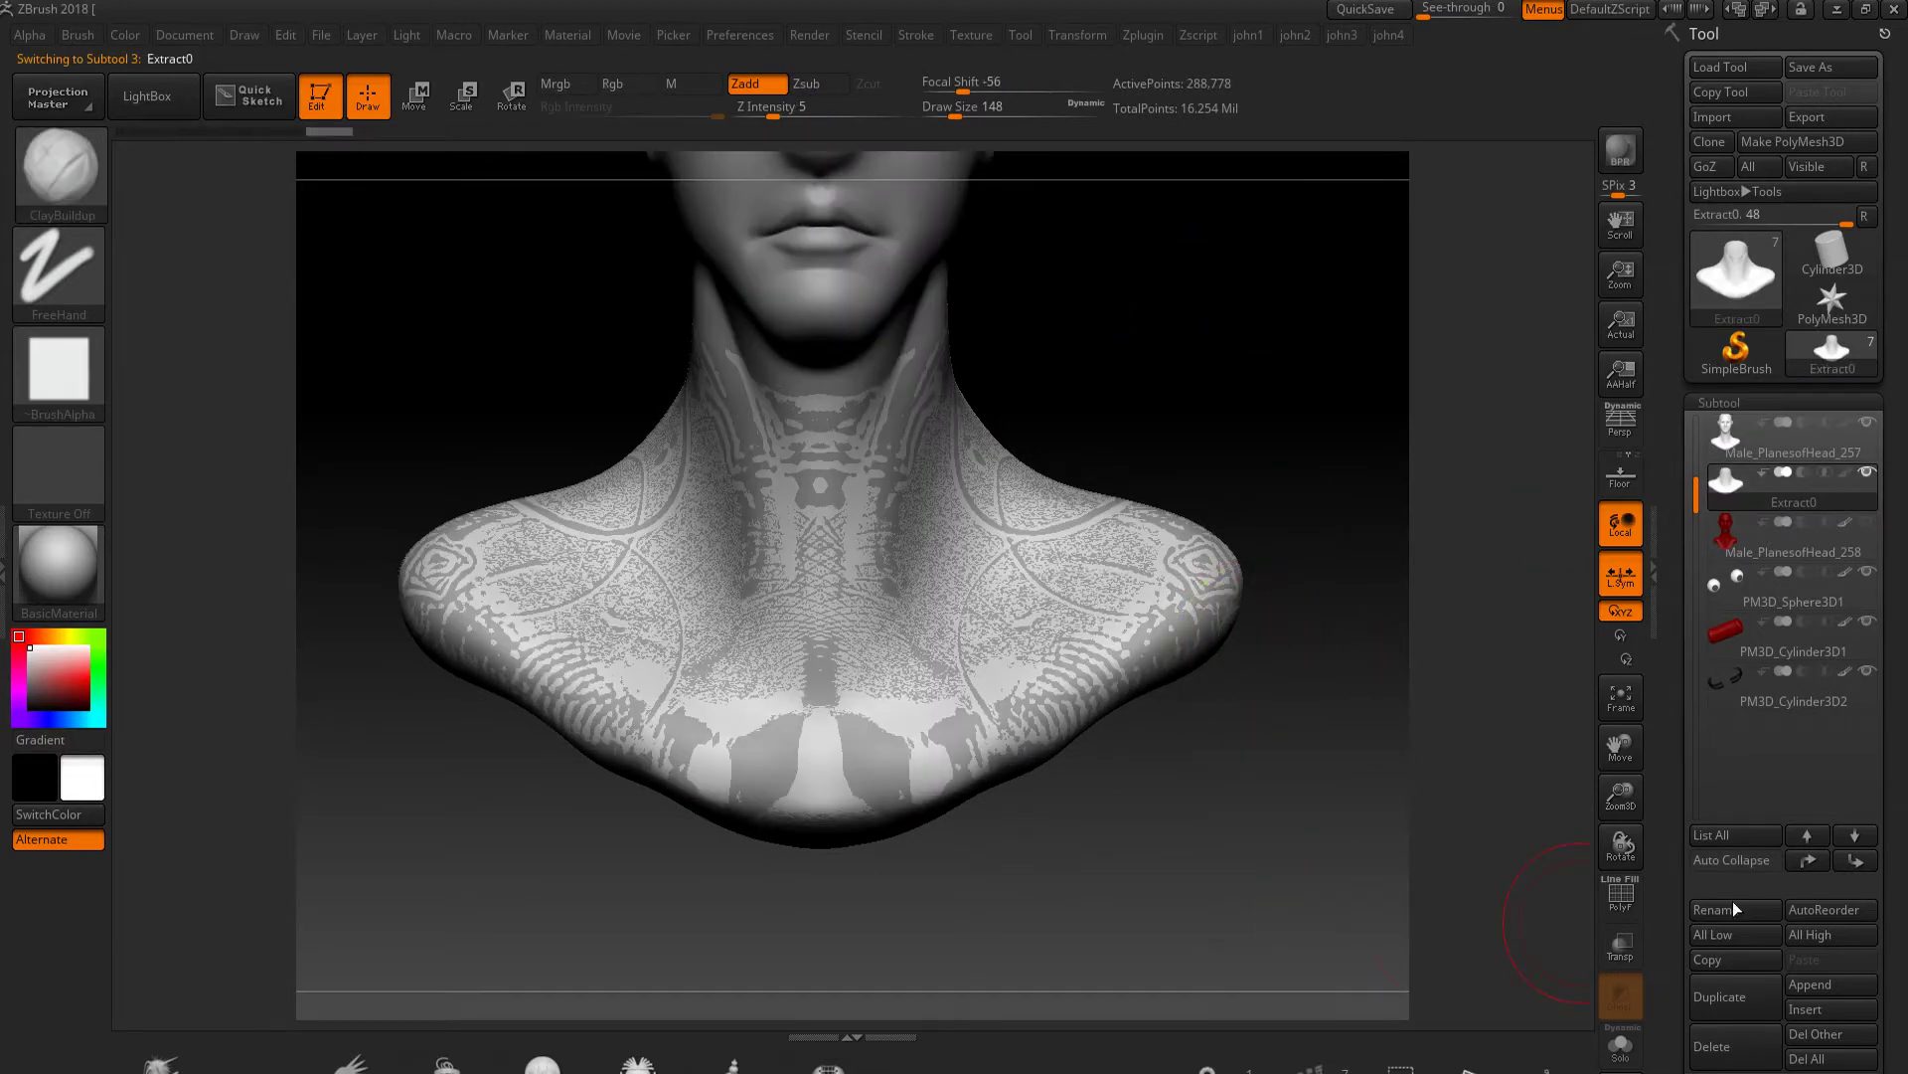
click(1719, 403)
click(1730, 785)
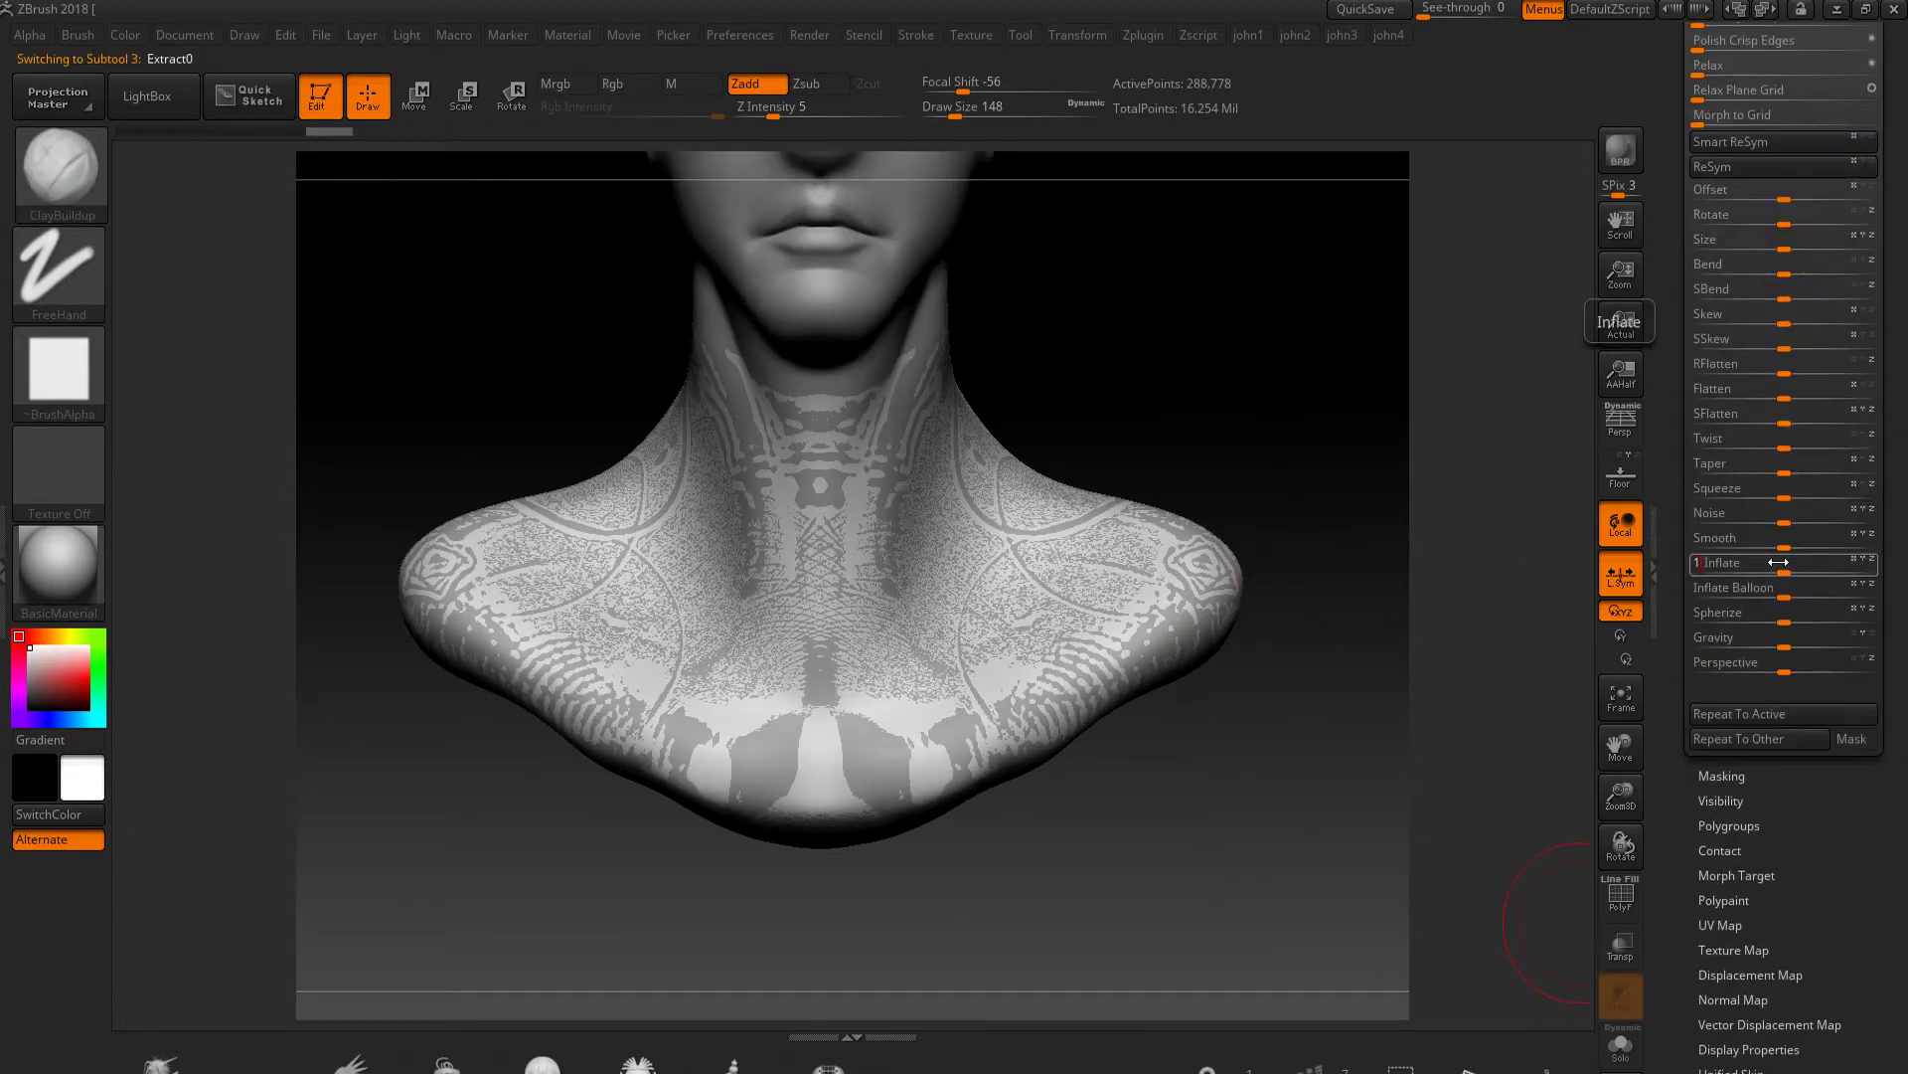
Frame the shirt shell's neck from the front and turn toward the right shoulder
key(Return)
mouse_move(1010, 609)
right_down()
mouse_move(921, 626)
mouse_move(989, 669)
mouse_move(978, 608)
mouse_move(1057, 630)
mouse_move(984, 626)
mouse_move(886, 508)
right_up()
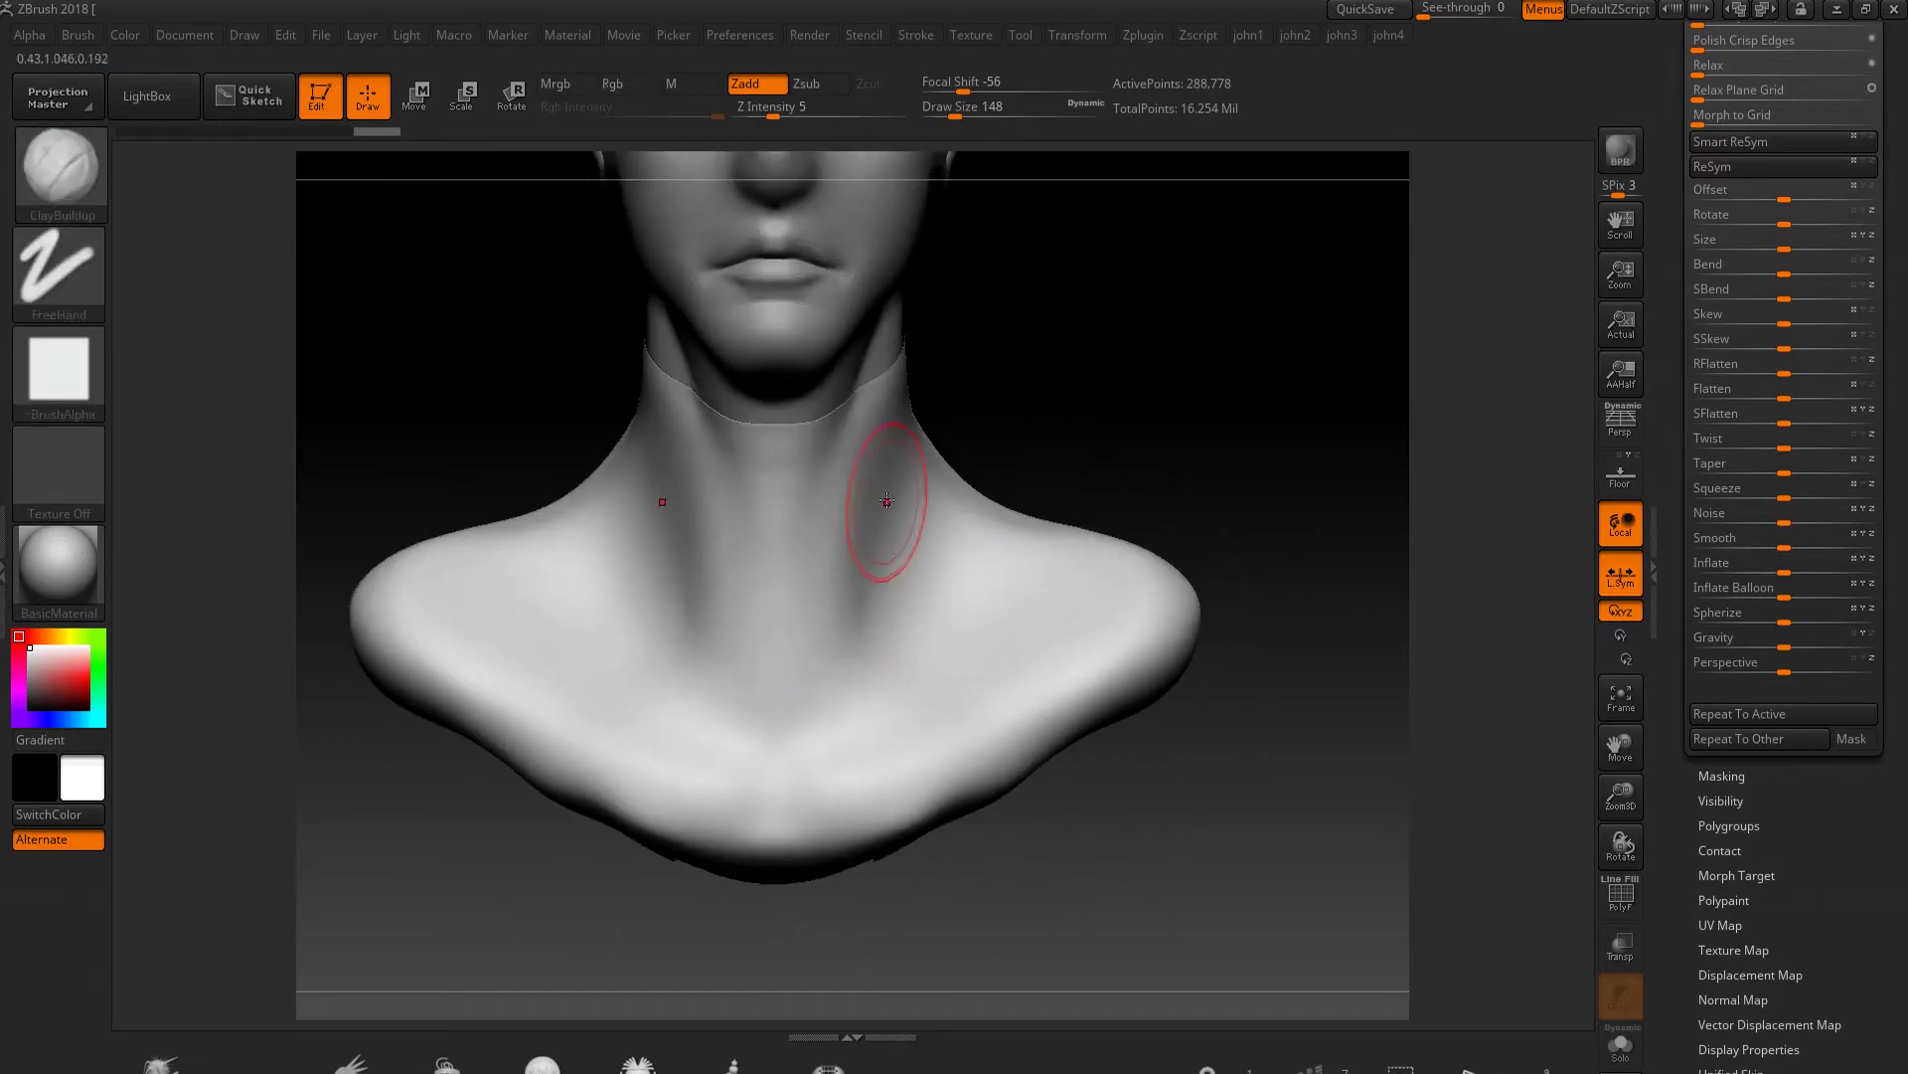
key(shift+g)
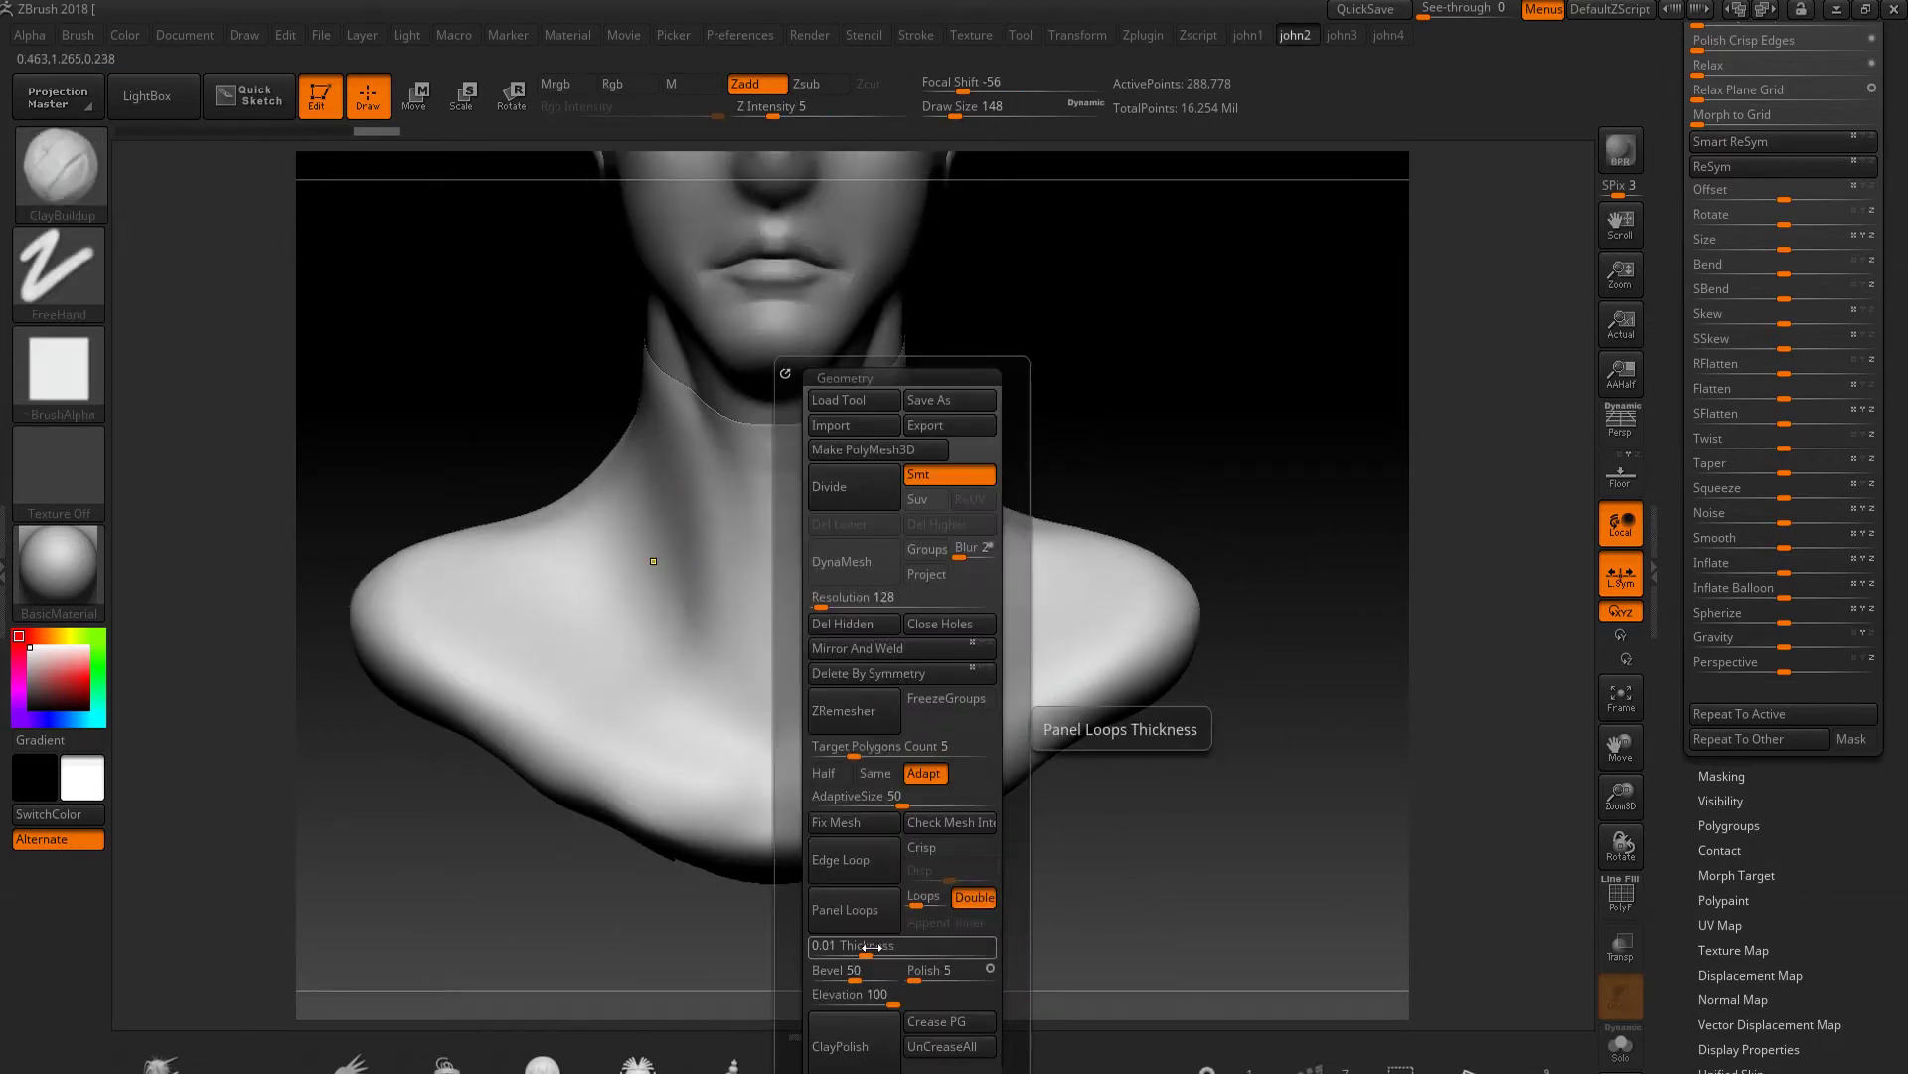
mouse_move(768, 543)
right_down()
mouse_move(795, 517)
mouse_move(772, 507)
mouse_move(852, 610)
mouse_move(937, 576)
right_up()
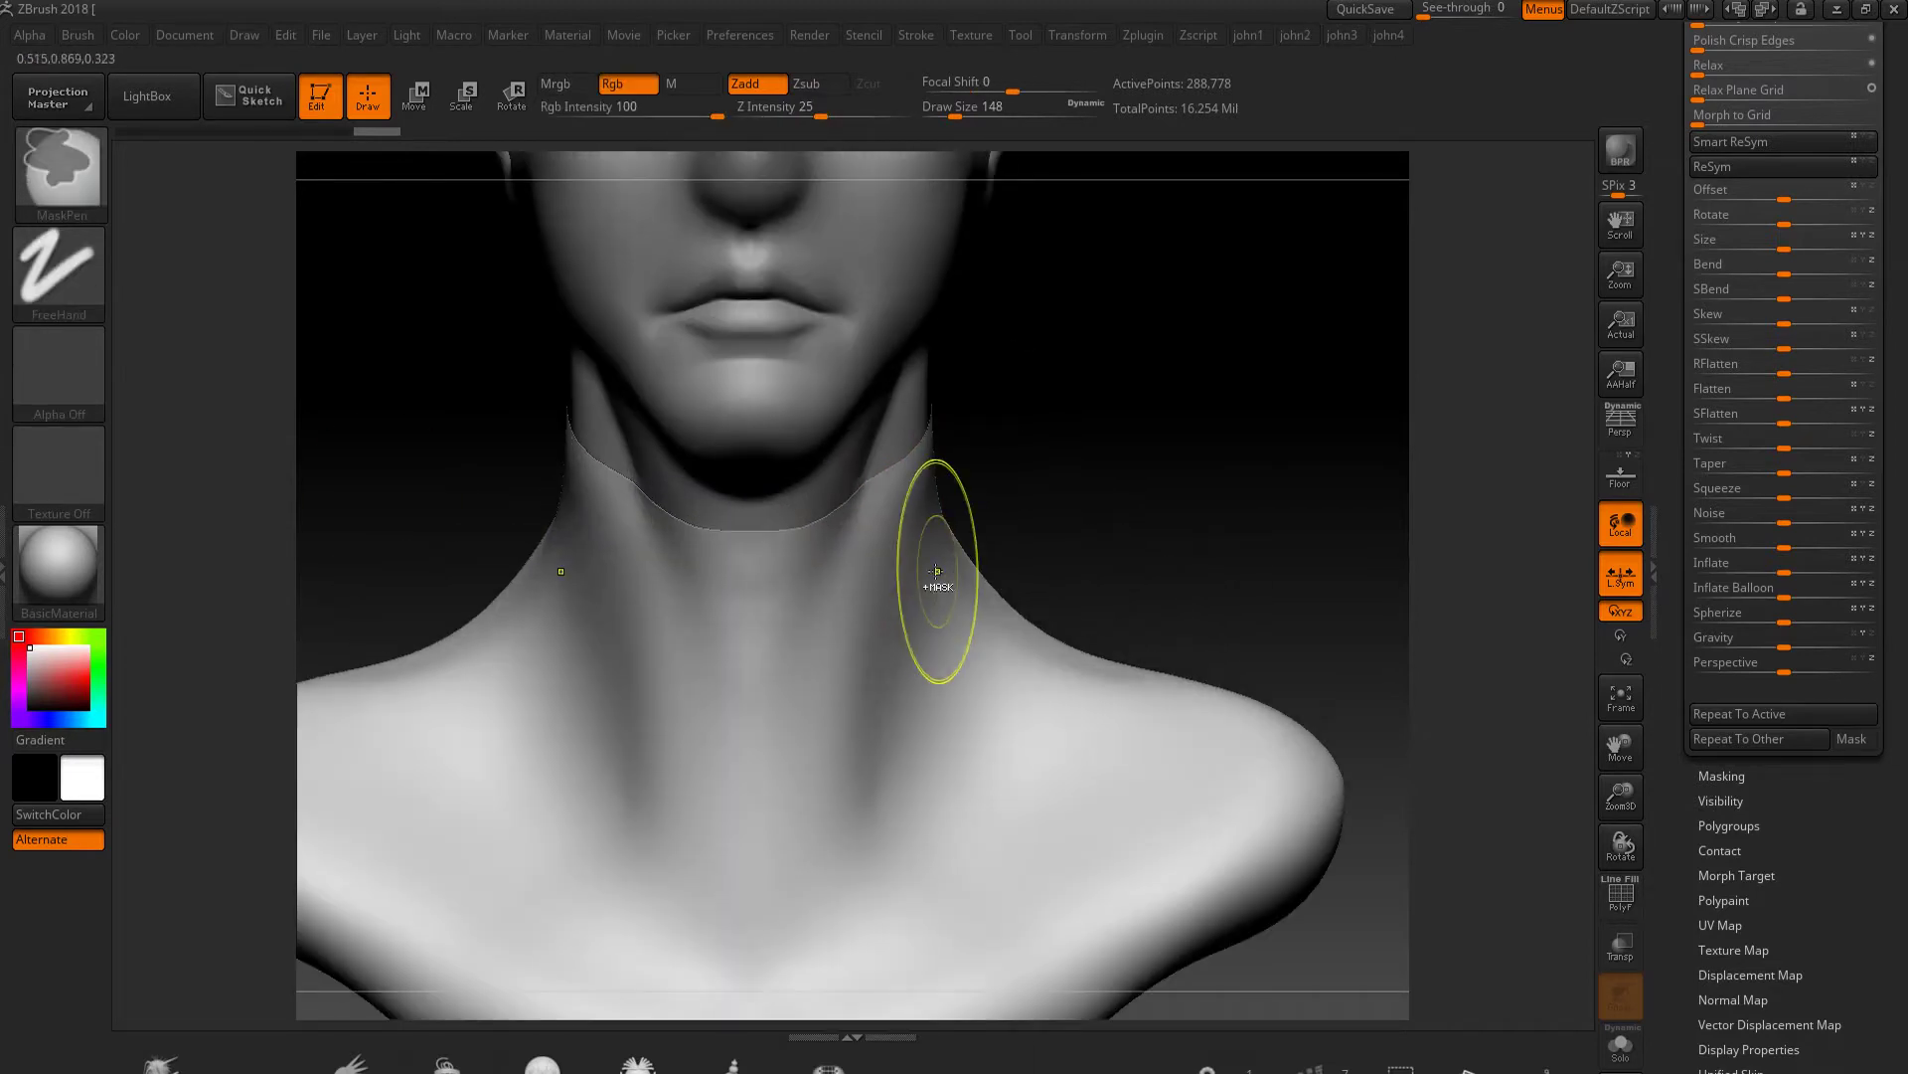
mouse_move(789, 596)
right_down()
mouse_move(874, 597)
mouse_move(756, 618)
mouse_move(1551, 761)
mouse_move(1531, 820)
right_up()
mouse_move(1006, 468)
right_down()
mouse_move(1014, 440)
mouse_move(1016, 460)
mouse_move(904, 533)
mouse_move(1130, 383)
right_up()
Build a long ClayBuildup fold along the right shoulder and smooth its grooves
key(b)
key(m)
key(v)
key(b)
key(c)
key(b)
drag(929, 437, 936, 507)
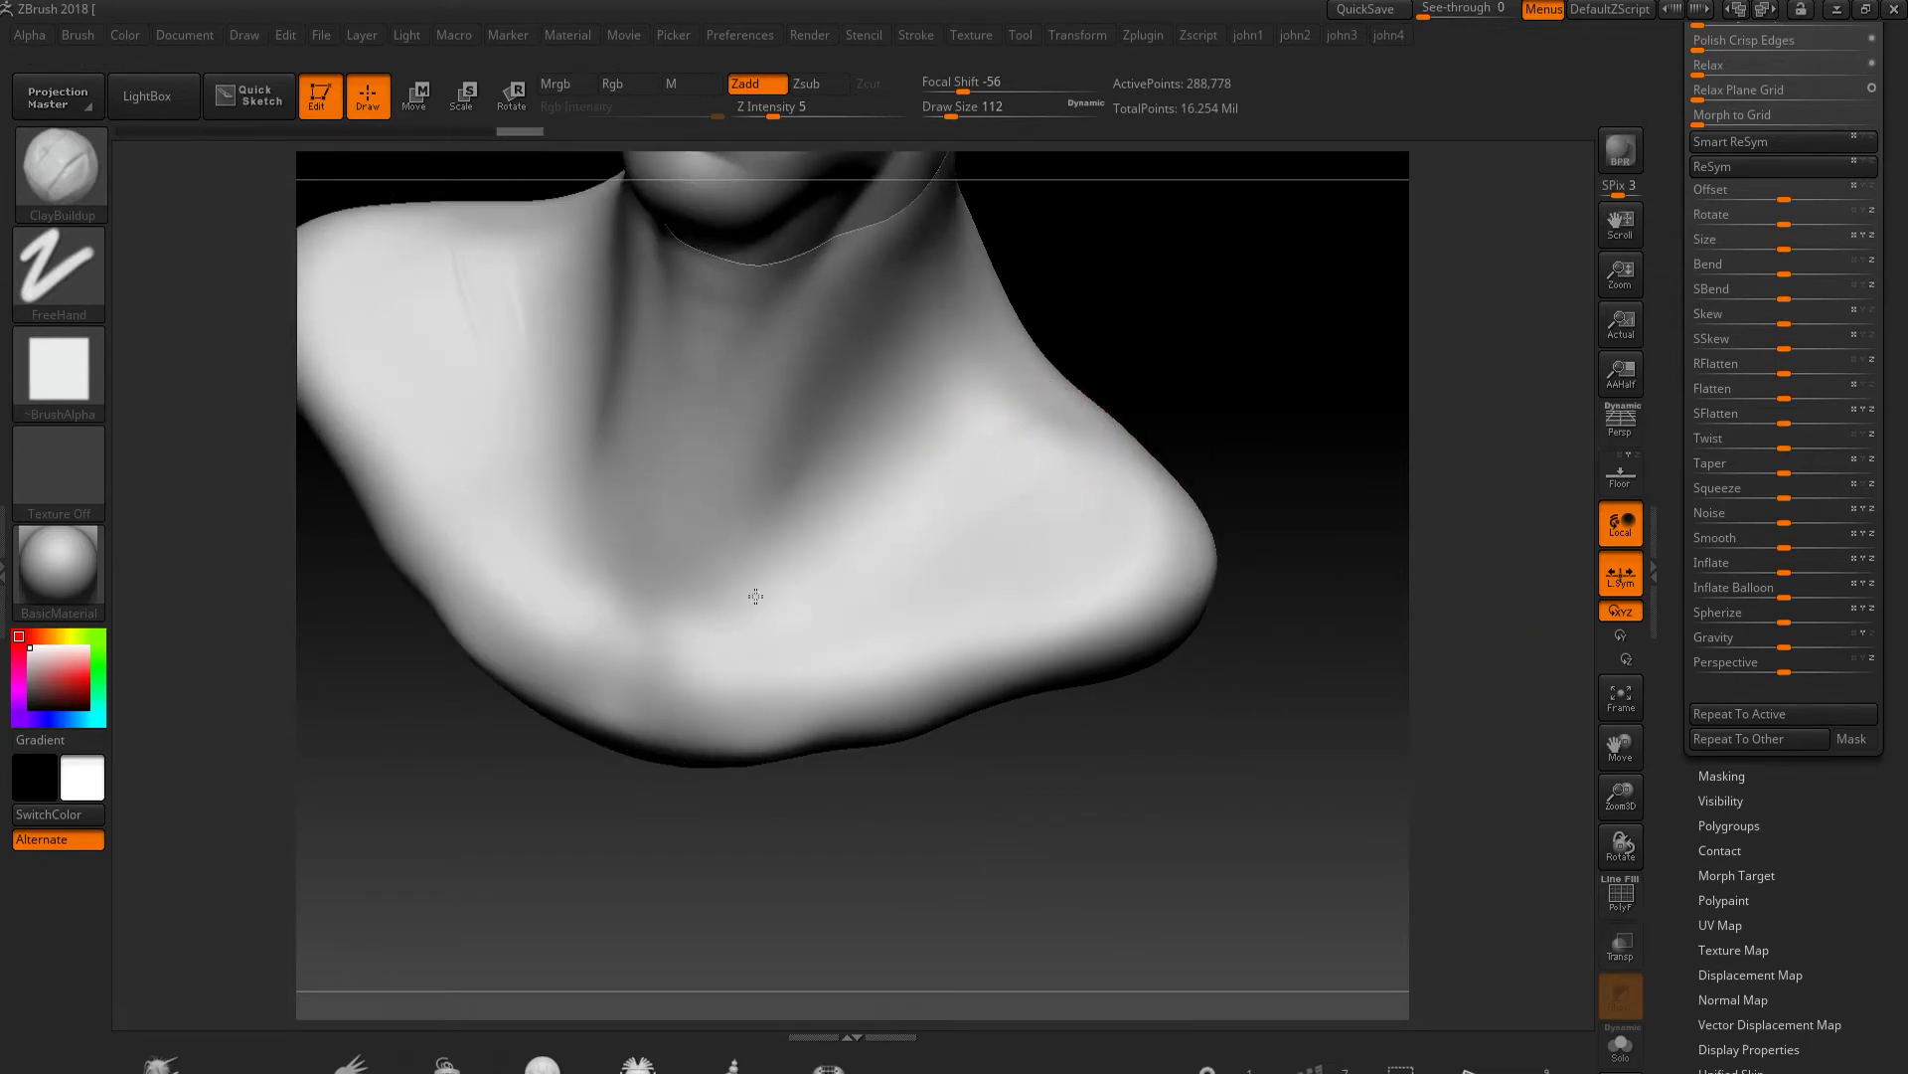
alt+right_drag(755, 596, 780, 598)
mouse_move(1088, 406)
mouse_down()
mouse_move(987, 452)
mouse_move(696, 726)
mouse_up()
key(ctrl)
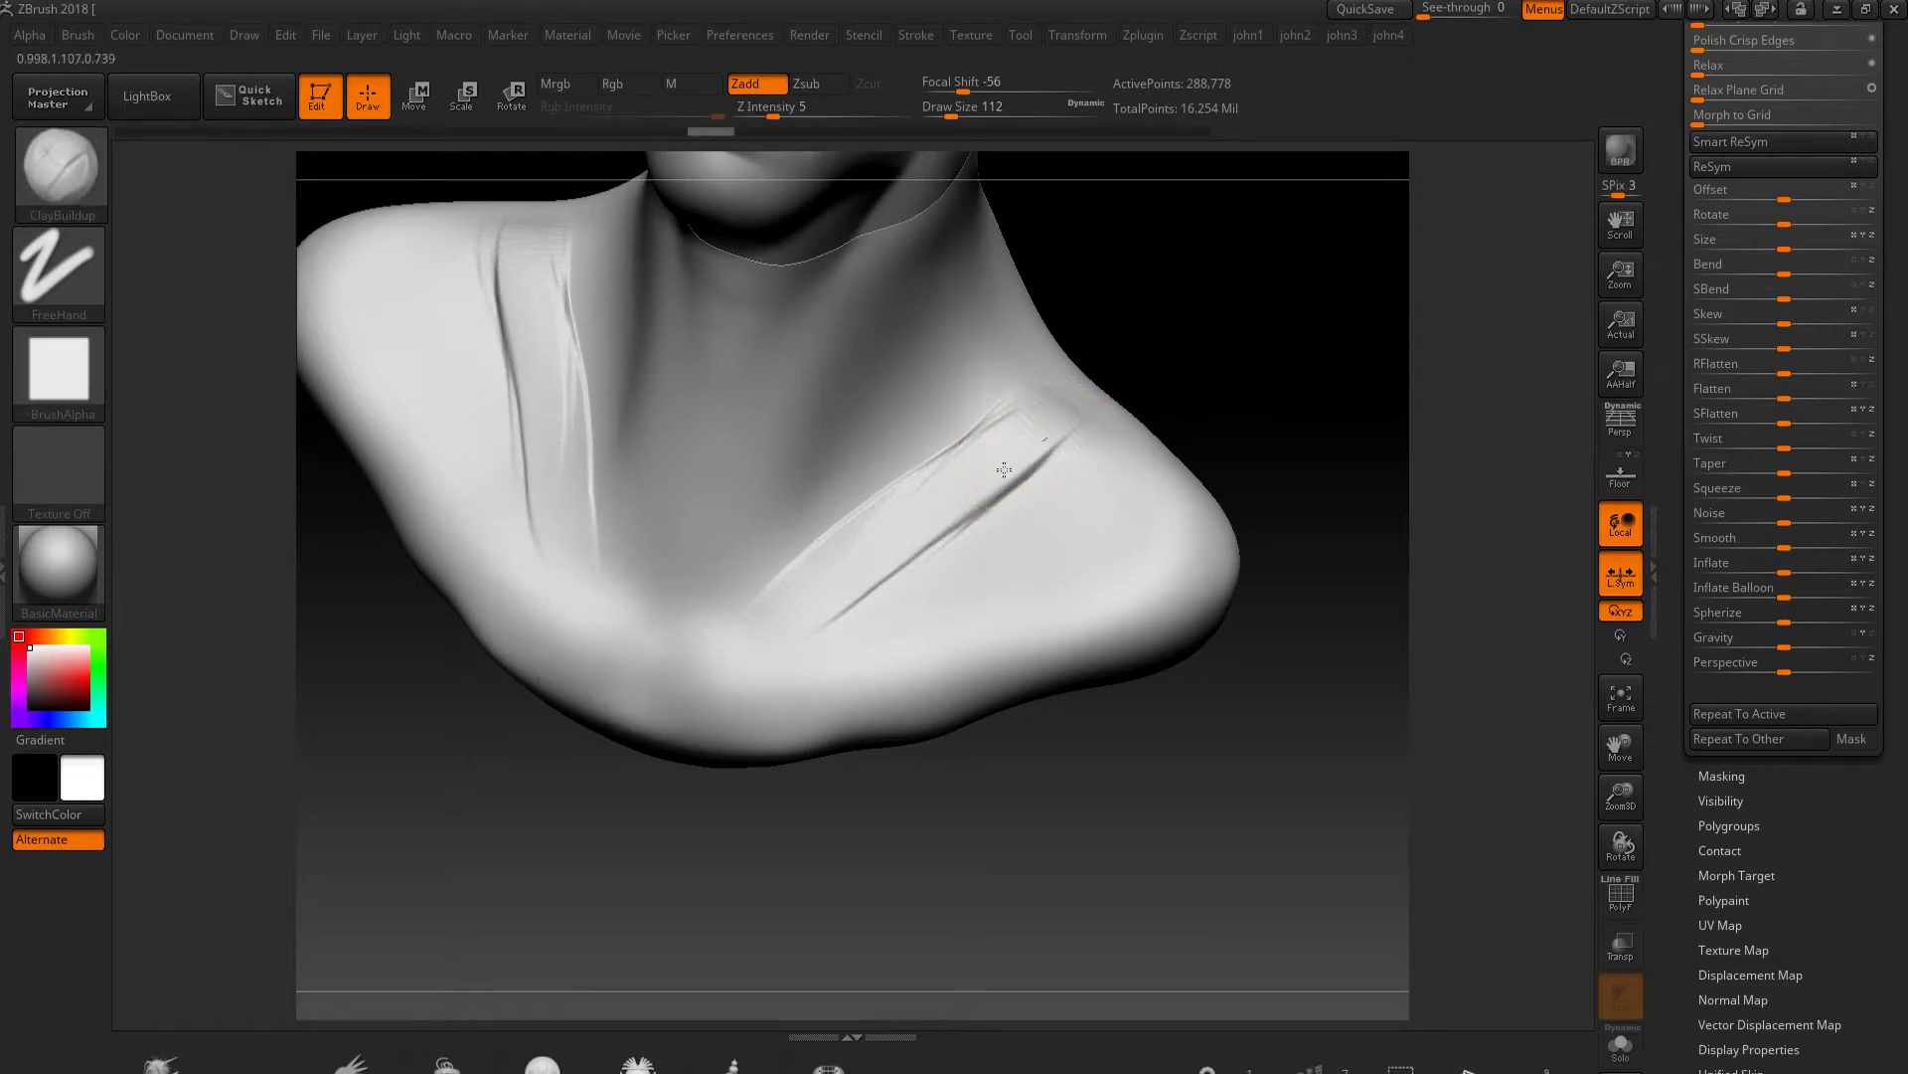
shift+drag(1064, 426, 808, 547)
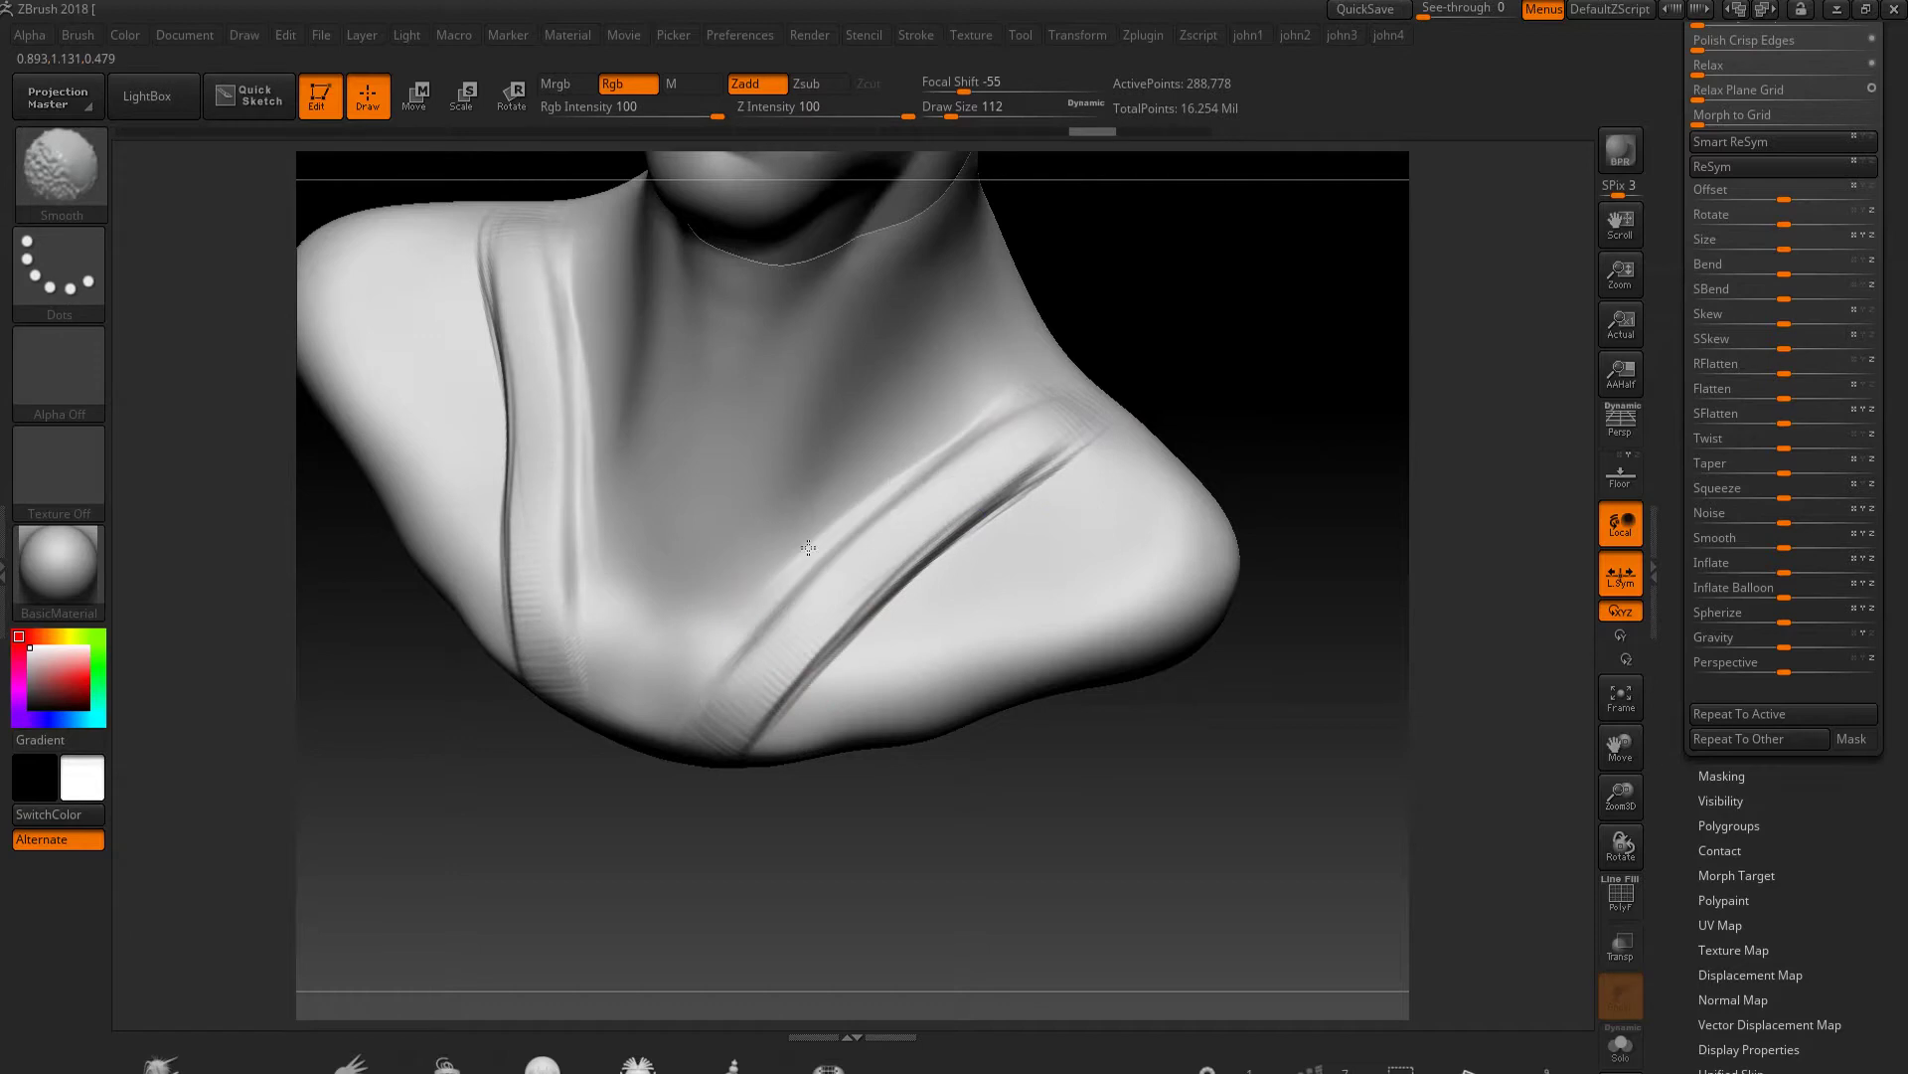
shift+drag(989, 439, 785, 686)
Orbit around the chin, neck and shoulder to check the new fold
drag(1292, 417, 1151, 369)
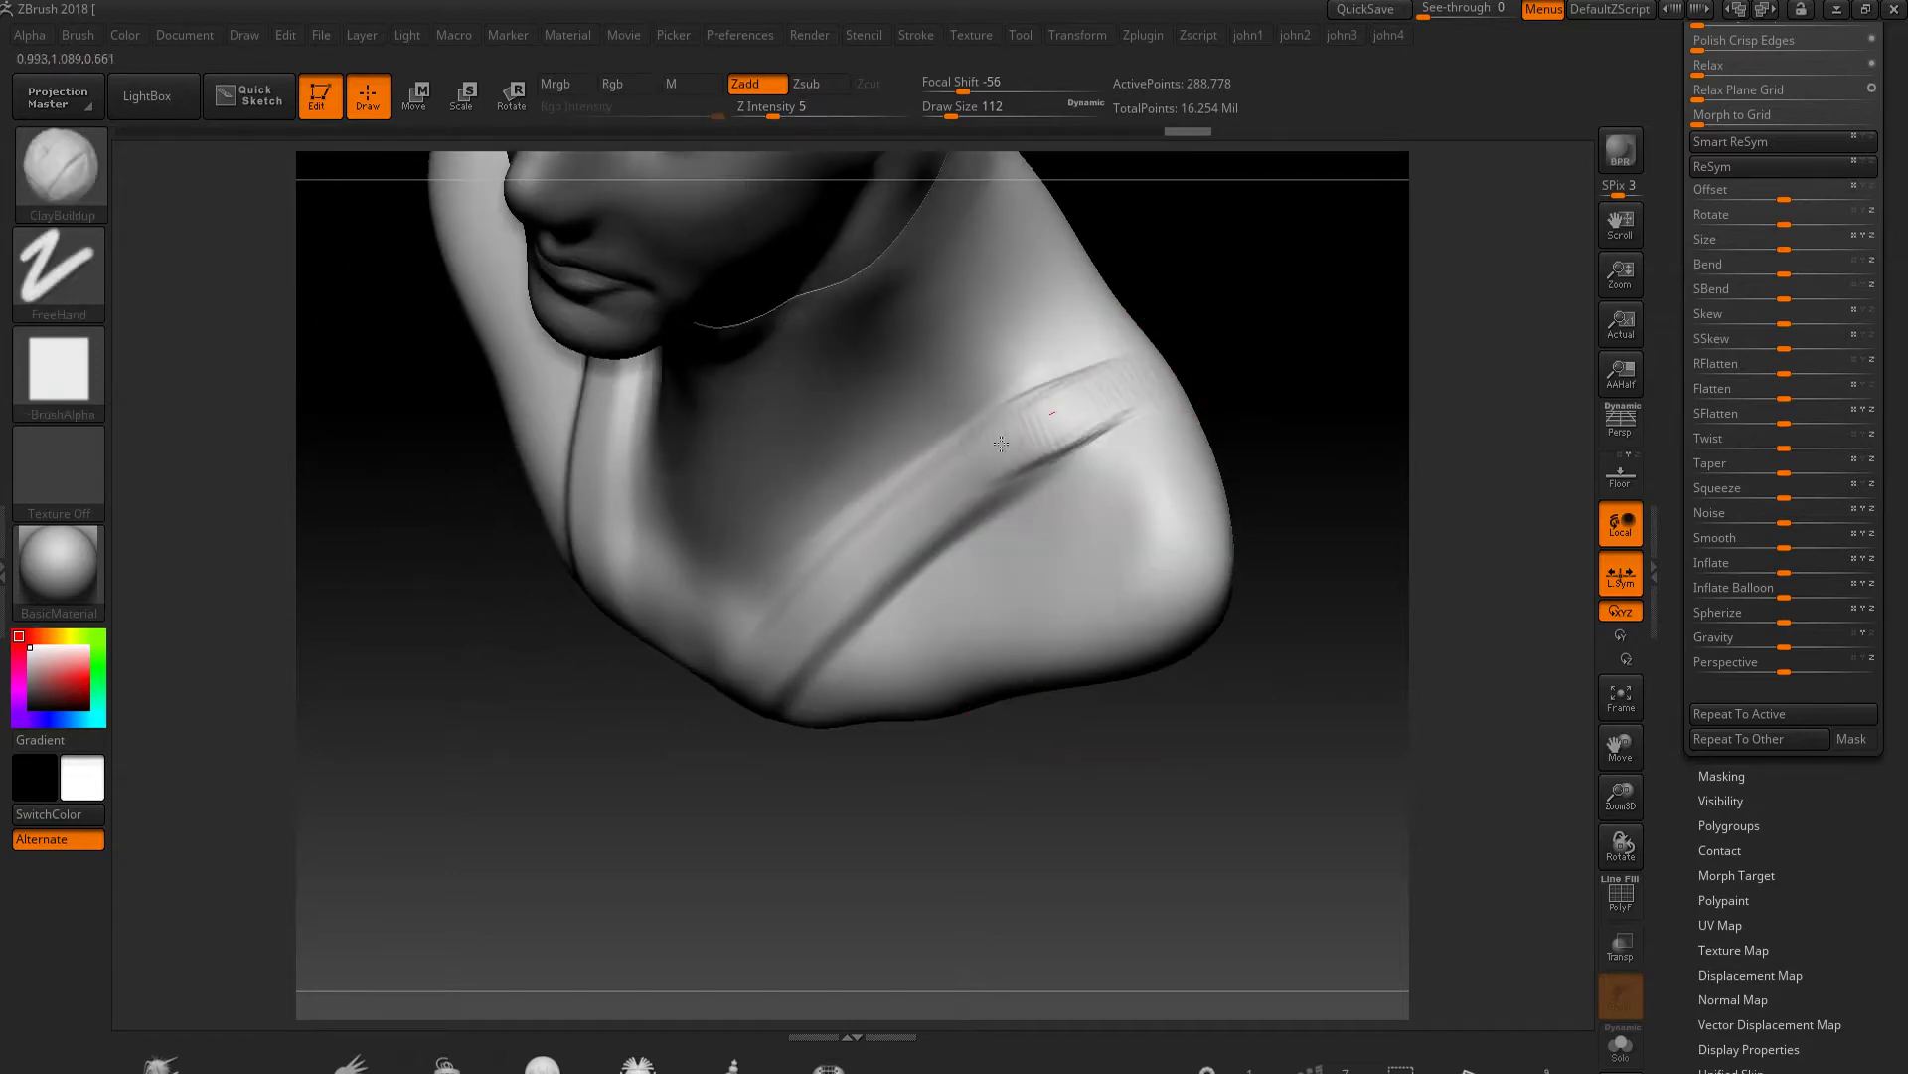
drag(1017, 793, 1022, 566)
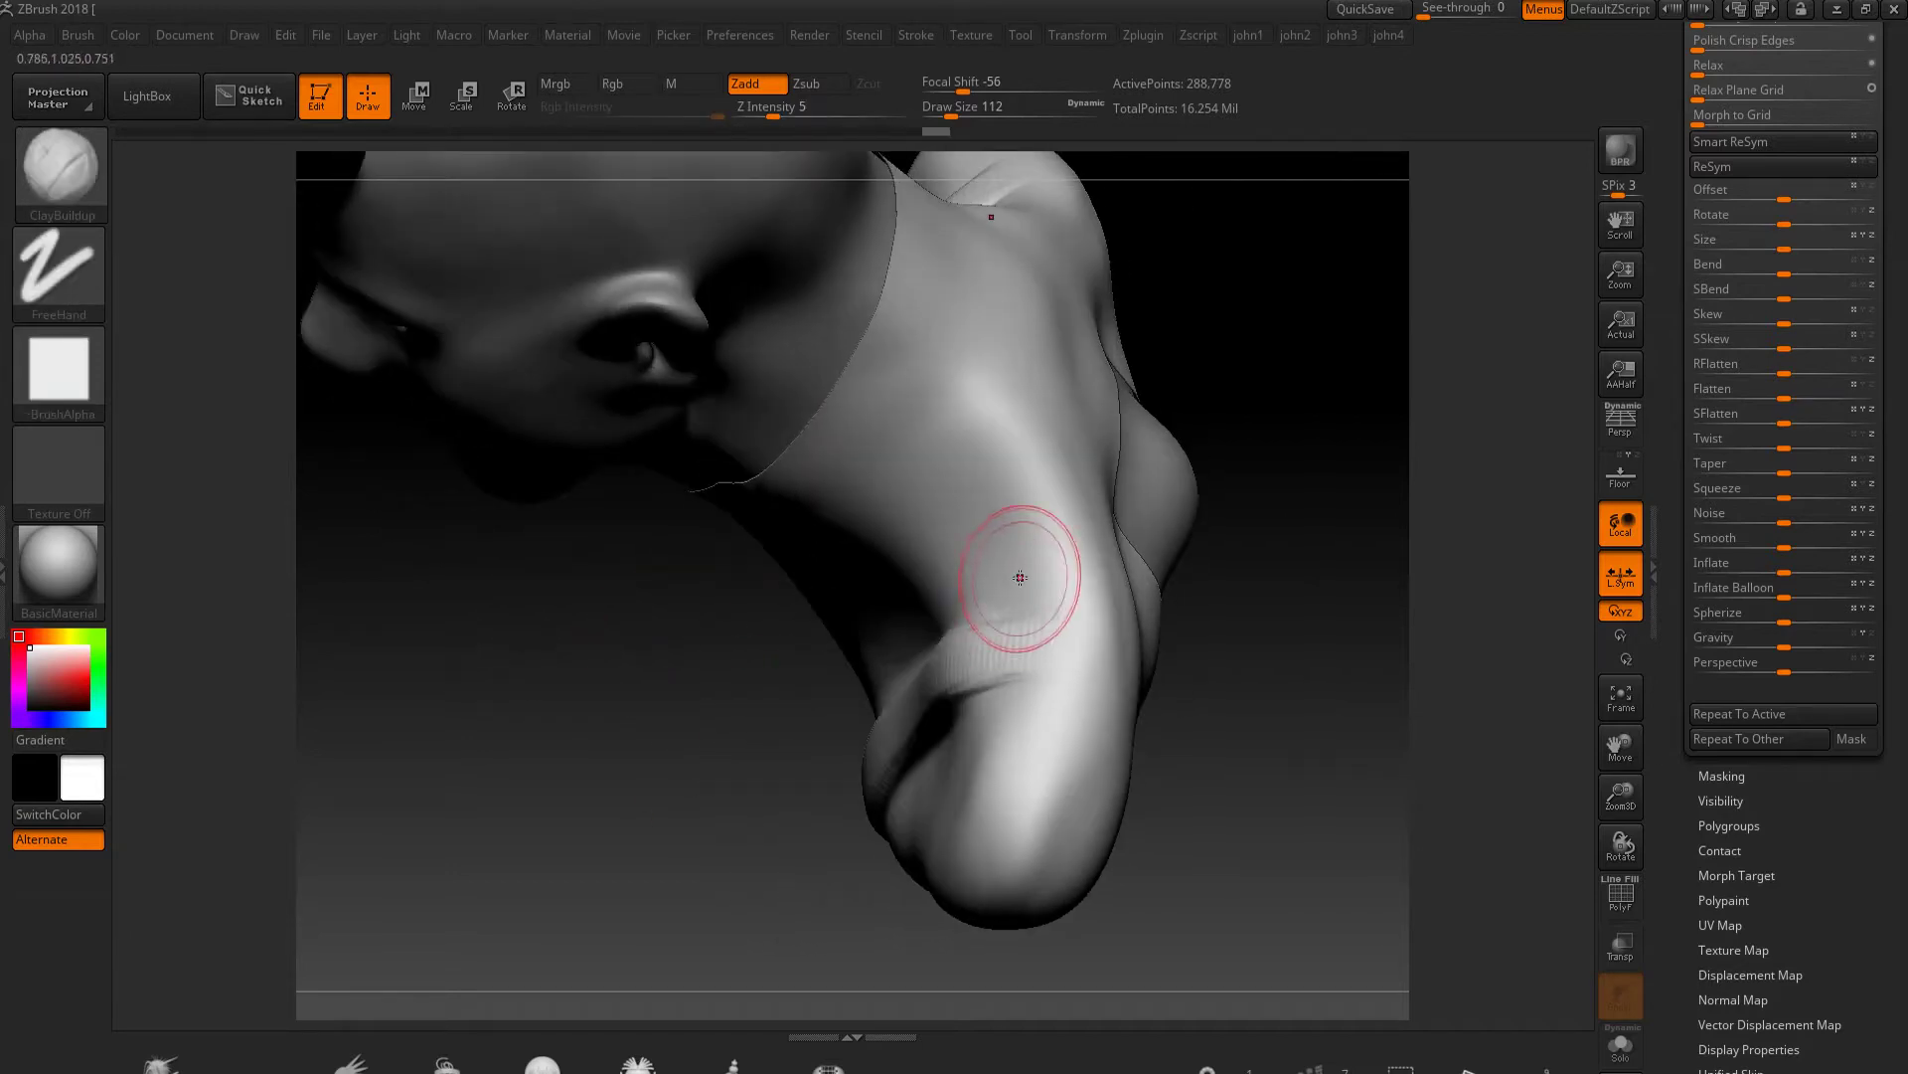
drag(950, 665, 1188, 390)
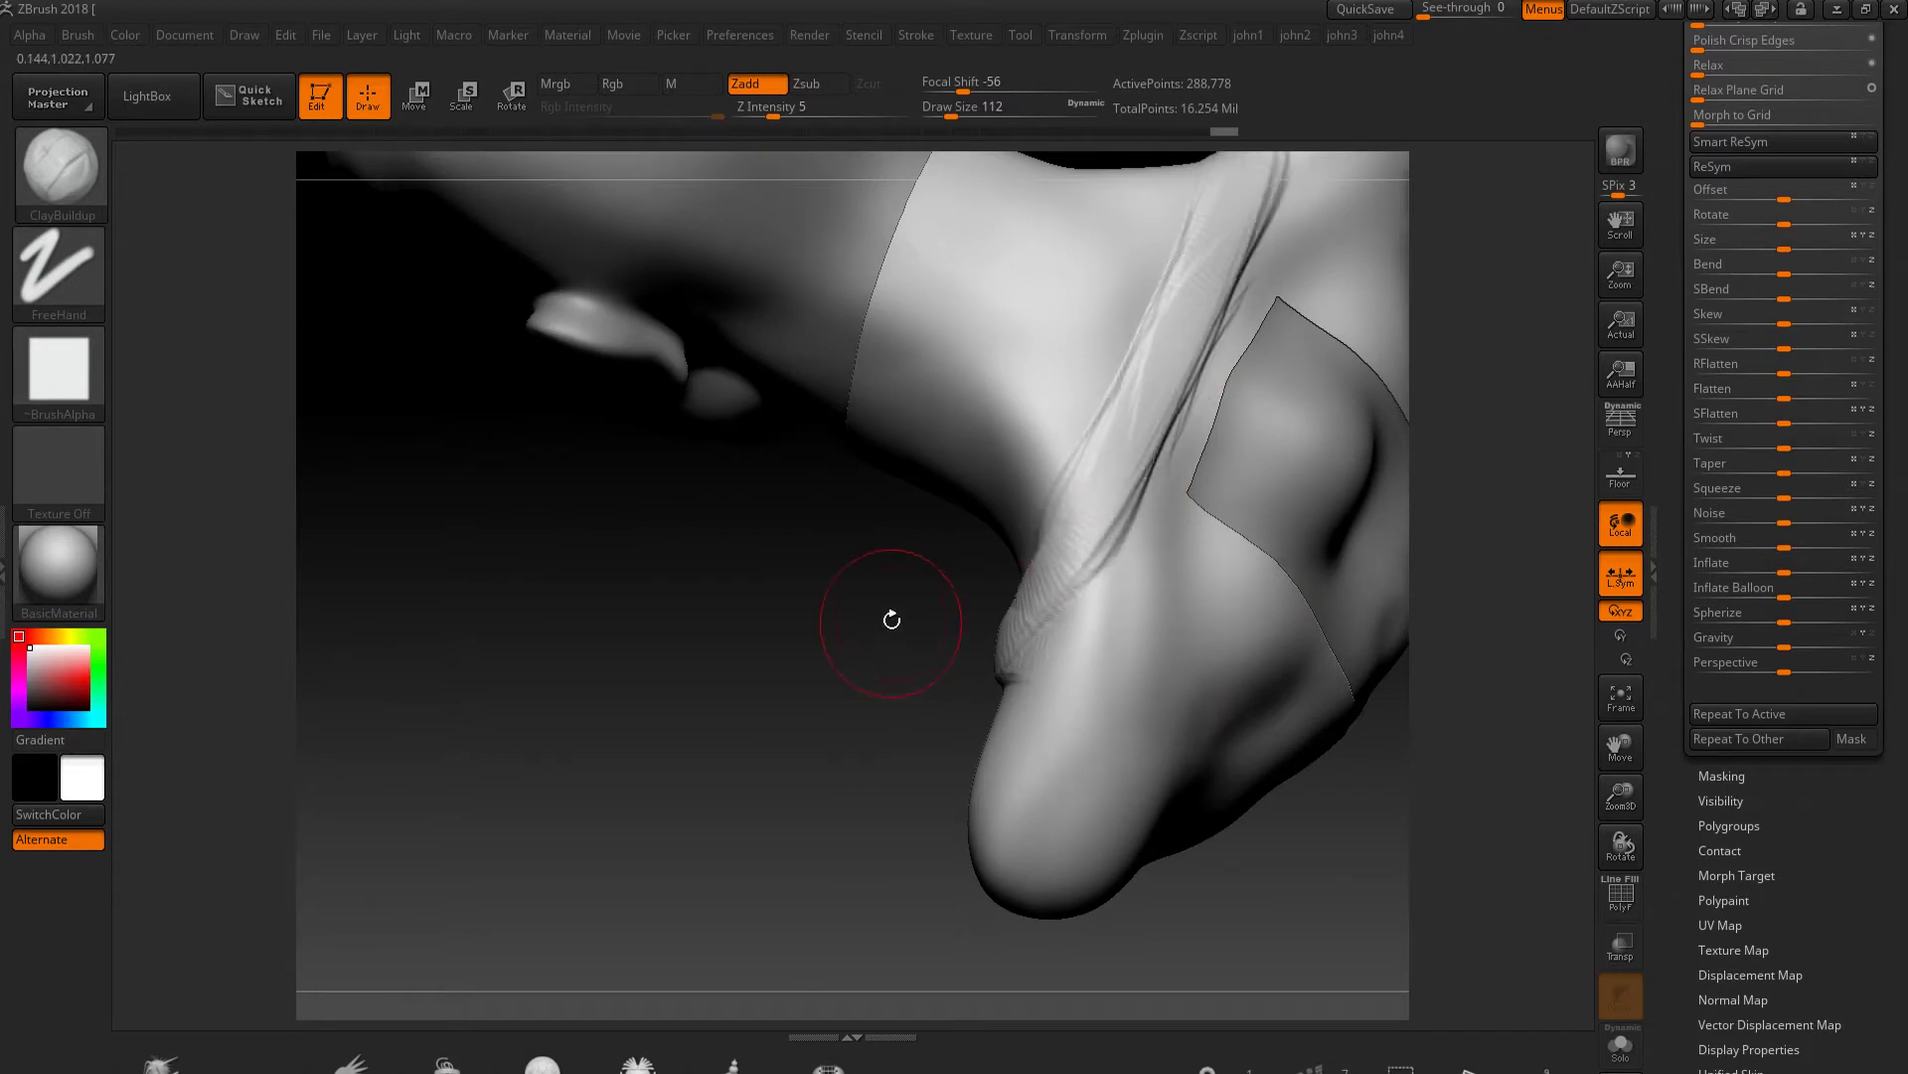
drag(904, 626, 1248, 498)
mouse_move(837, 907)
mouse_down()
mouse_move(712, 596)
mouse_move(1258, 503)
mouse_up()
drag(1044, 631, 1038, 708)
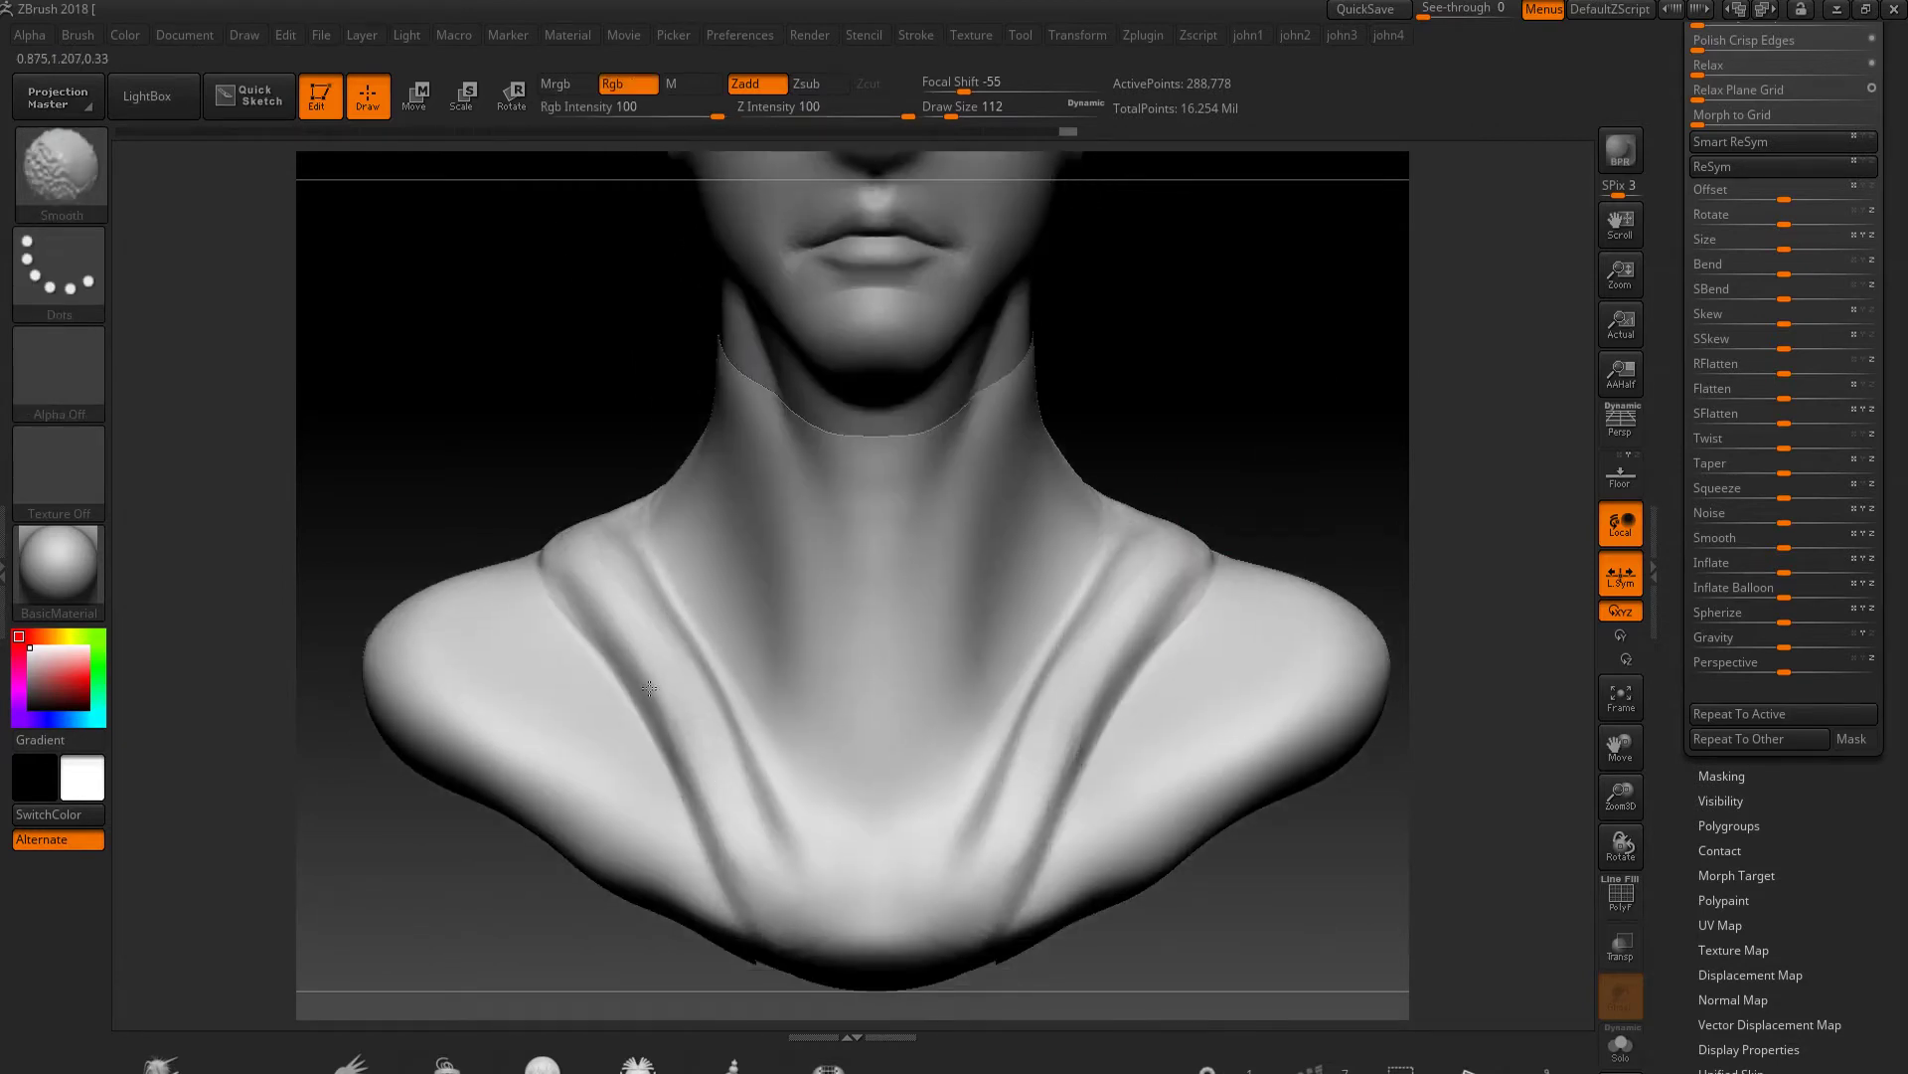
mouse_move(1134, 430)
mouse_down()
mouse_move(1107, 405)
mouse_move(1022, 439)
mouse_up()
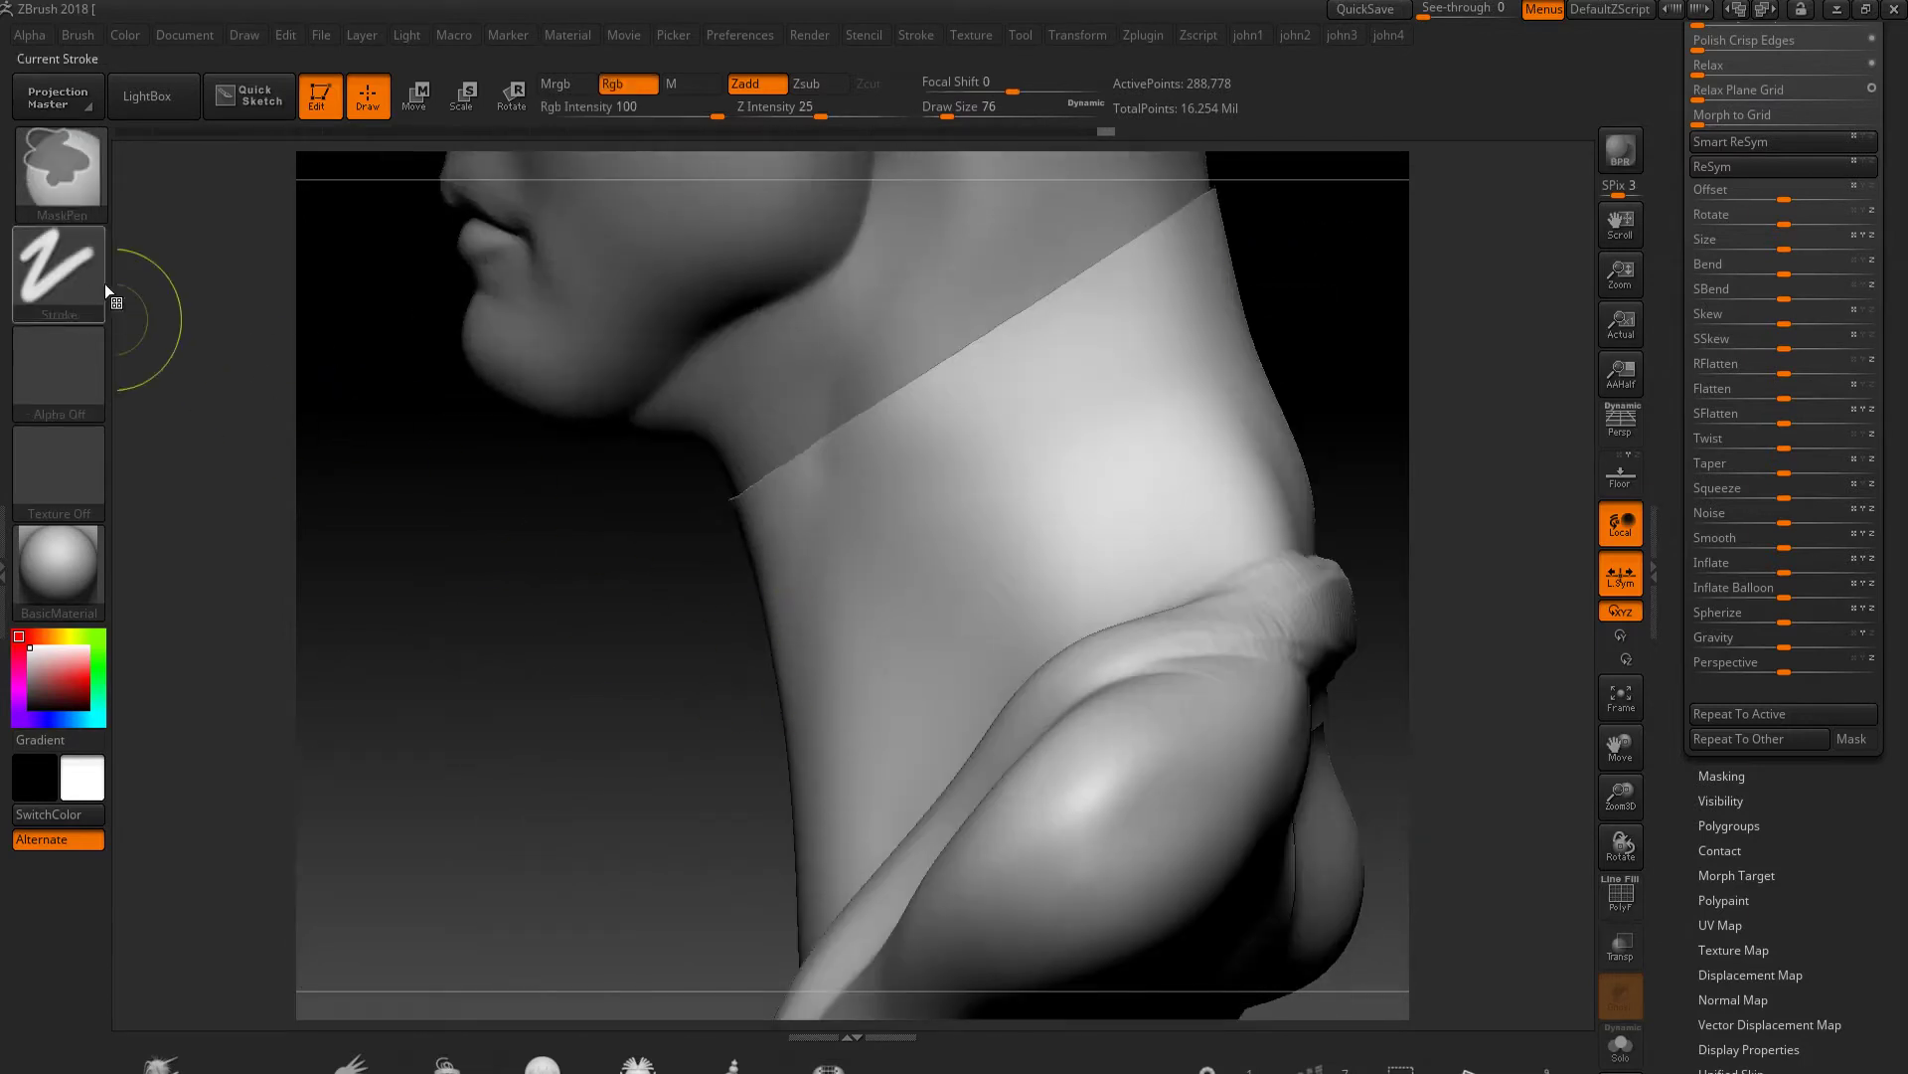
click(104, 283)
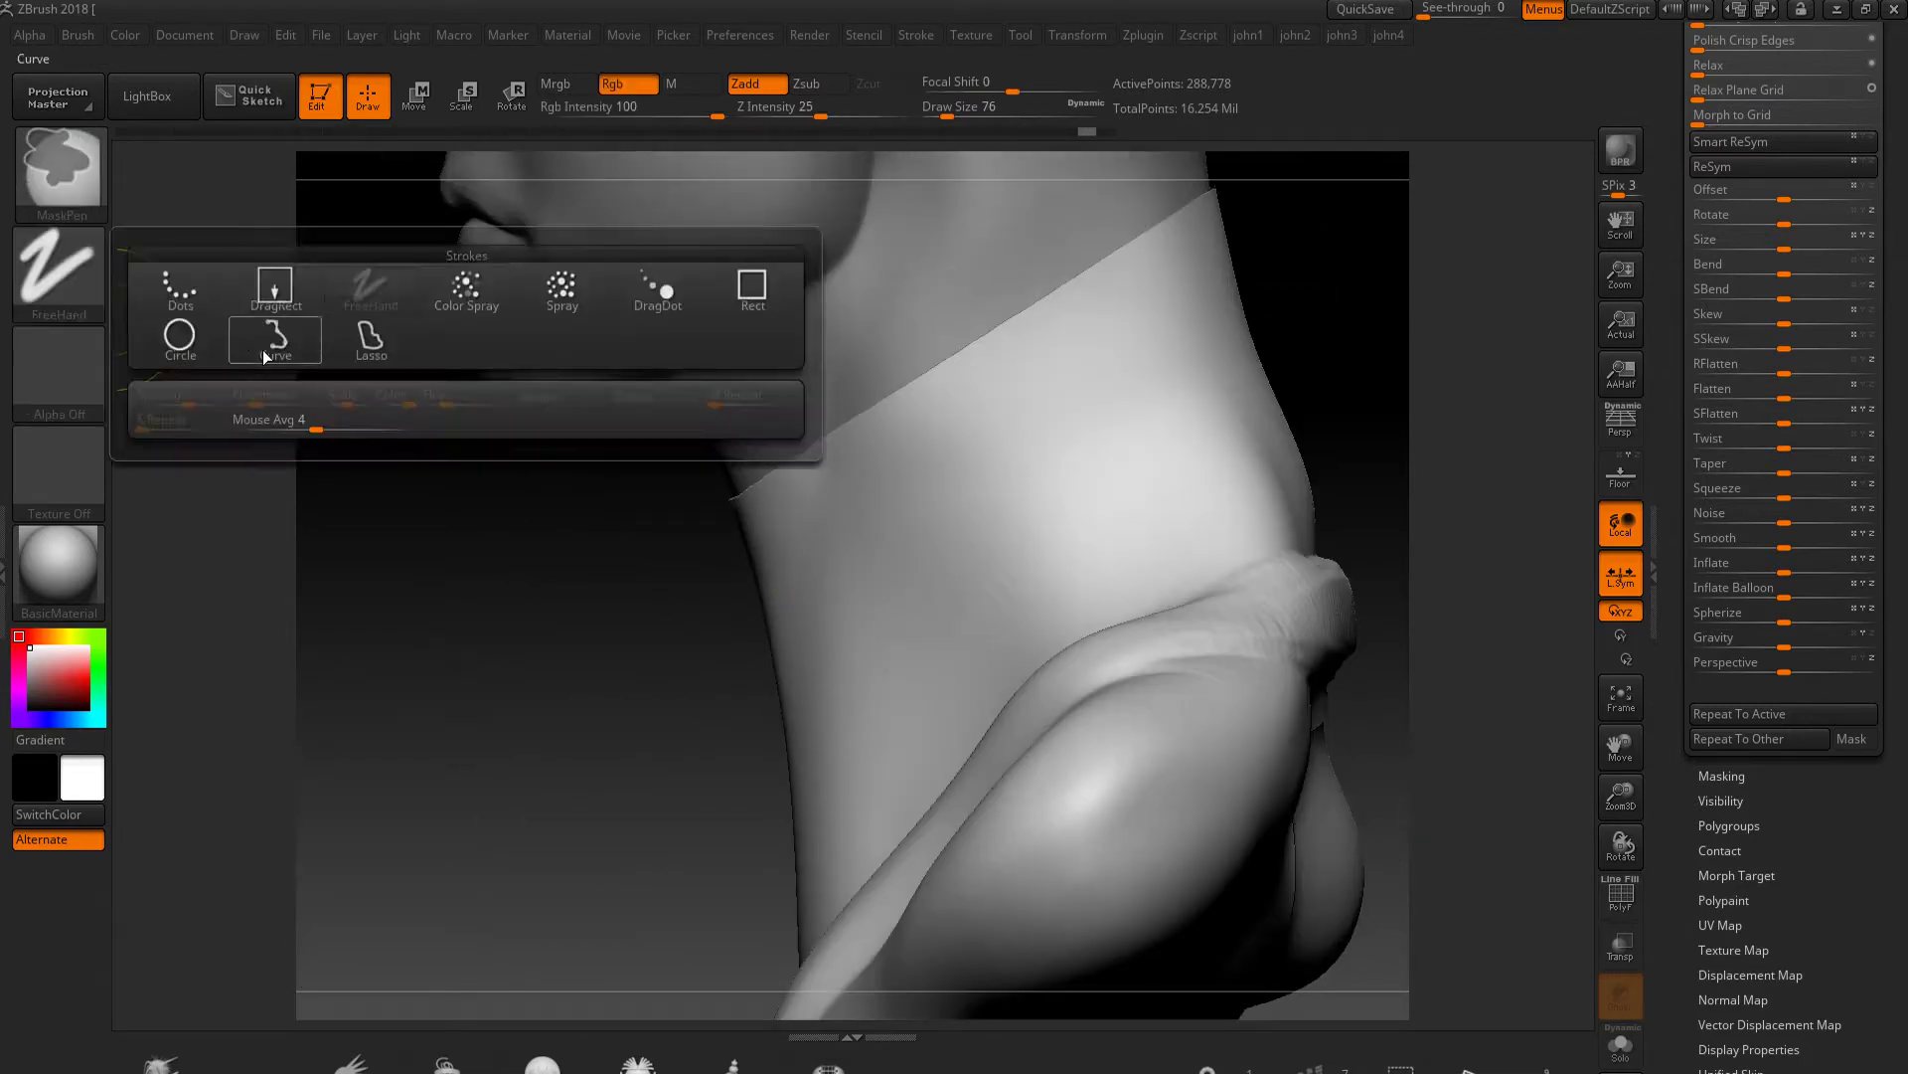
Mask the collar band with several MaskPen Curve lines drawn across the neck
click(248, 334)
ctrl+drag(1309, 286, 745, 685)
ctrl+click(730, 664)
mouse_move(621, 668)
ctrl+mouse_down()
mouse_move(1010, 438)
mouse_move(1461, 397)
ctrl+mouse_up()
ctrl+click(842, 608)
mouse_move(777, 801)
ctrl+mouse_down()
mouse_move(1408, 300)
mouse_move(1039, 601)
ctrl+mouse_up()
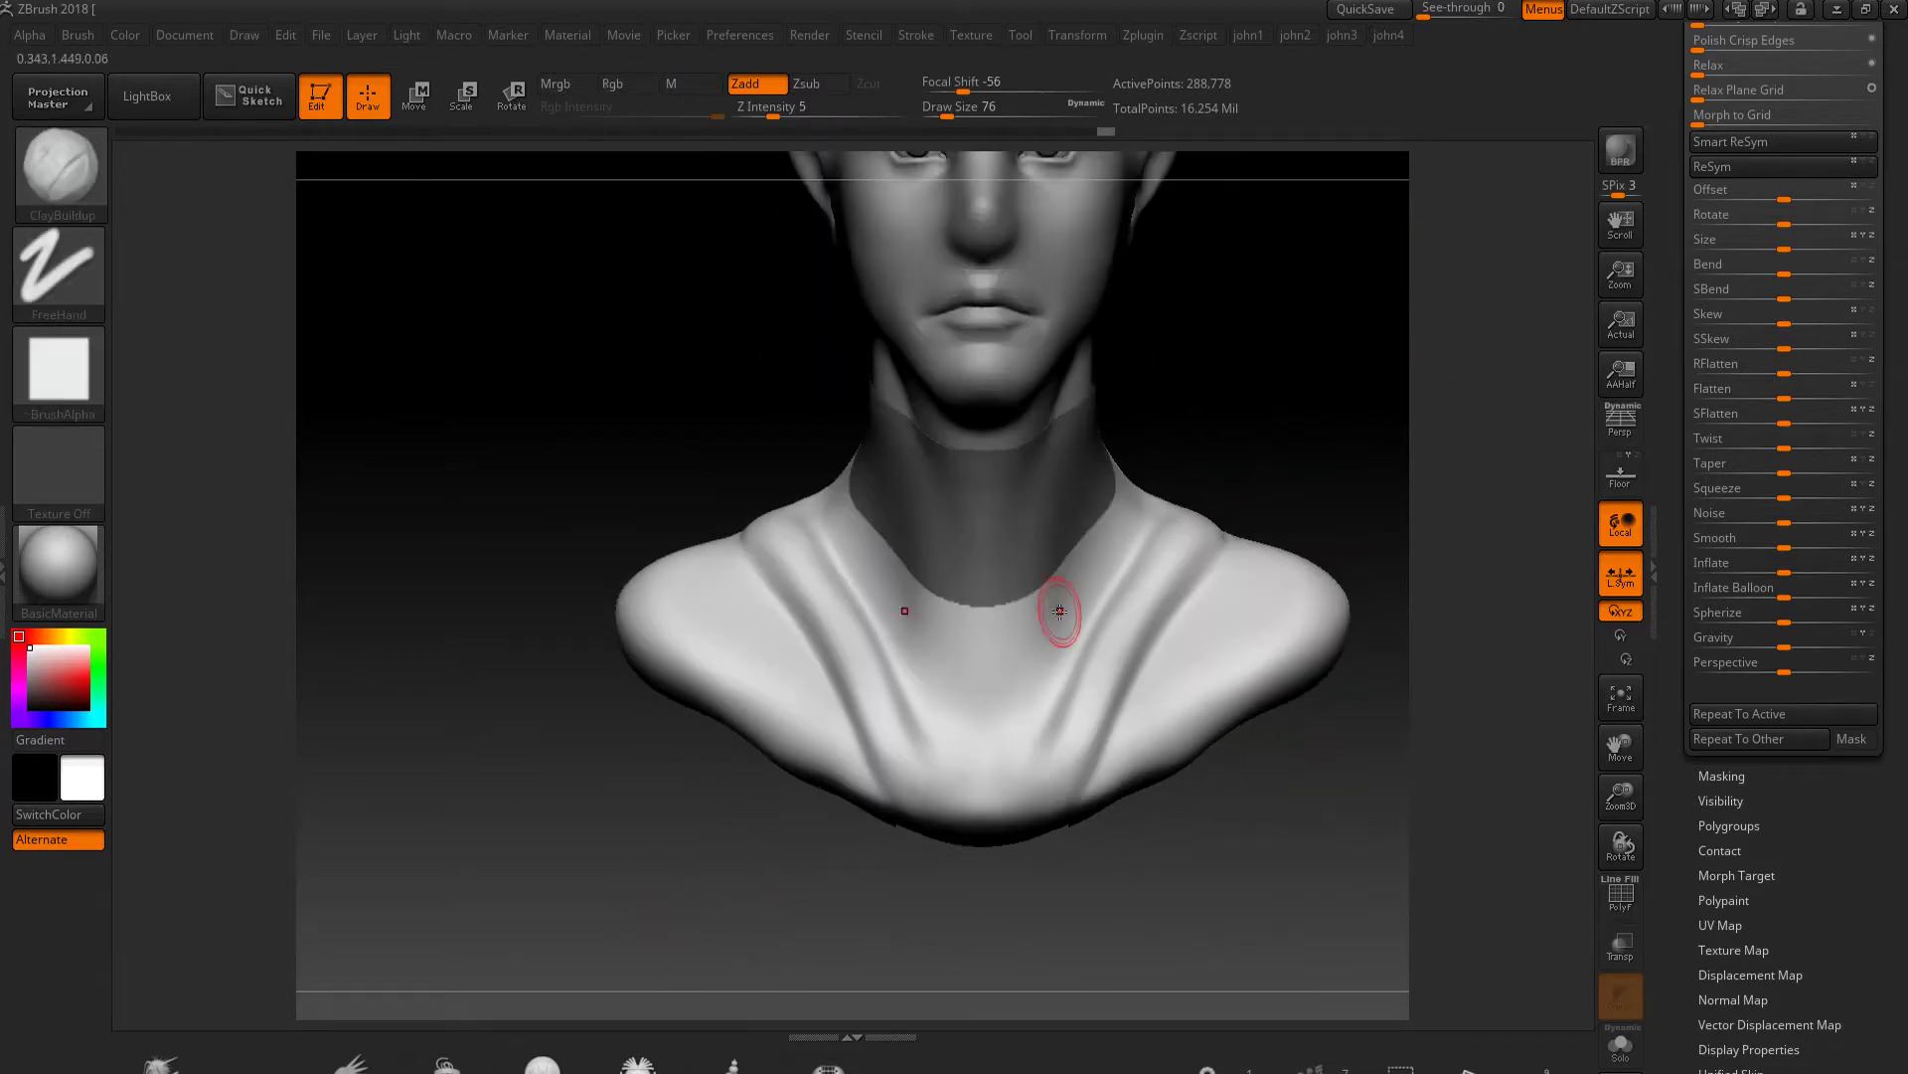
ctrl+drag(875, 674, 1310, 290)
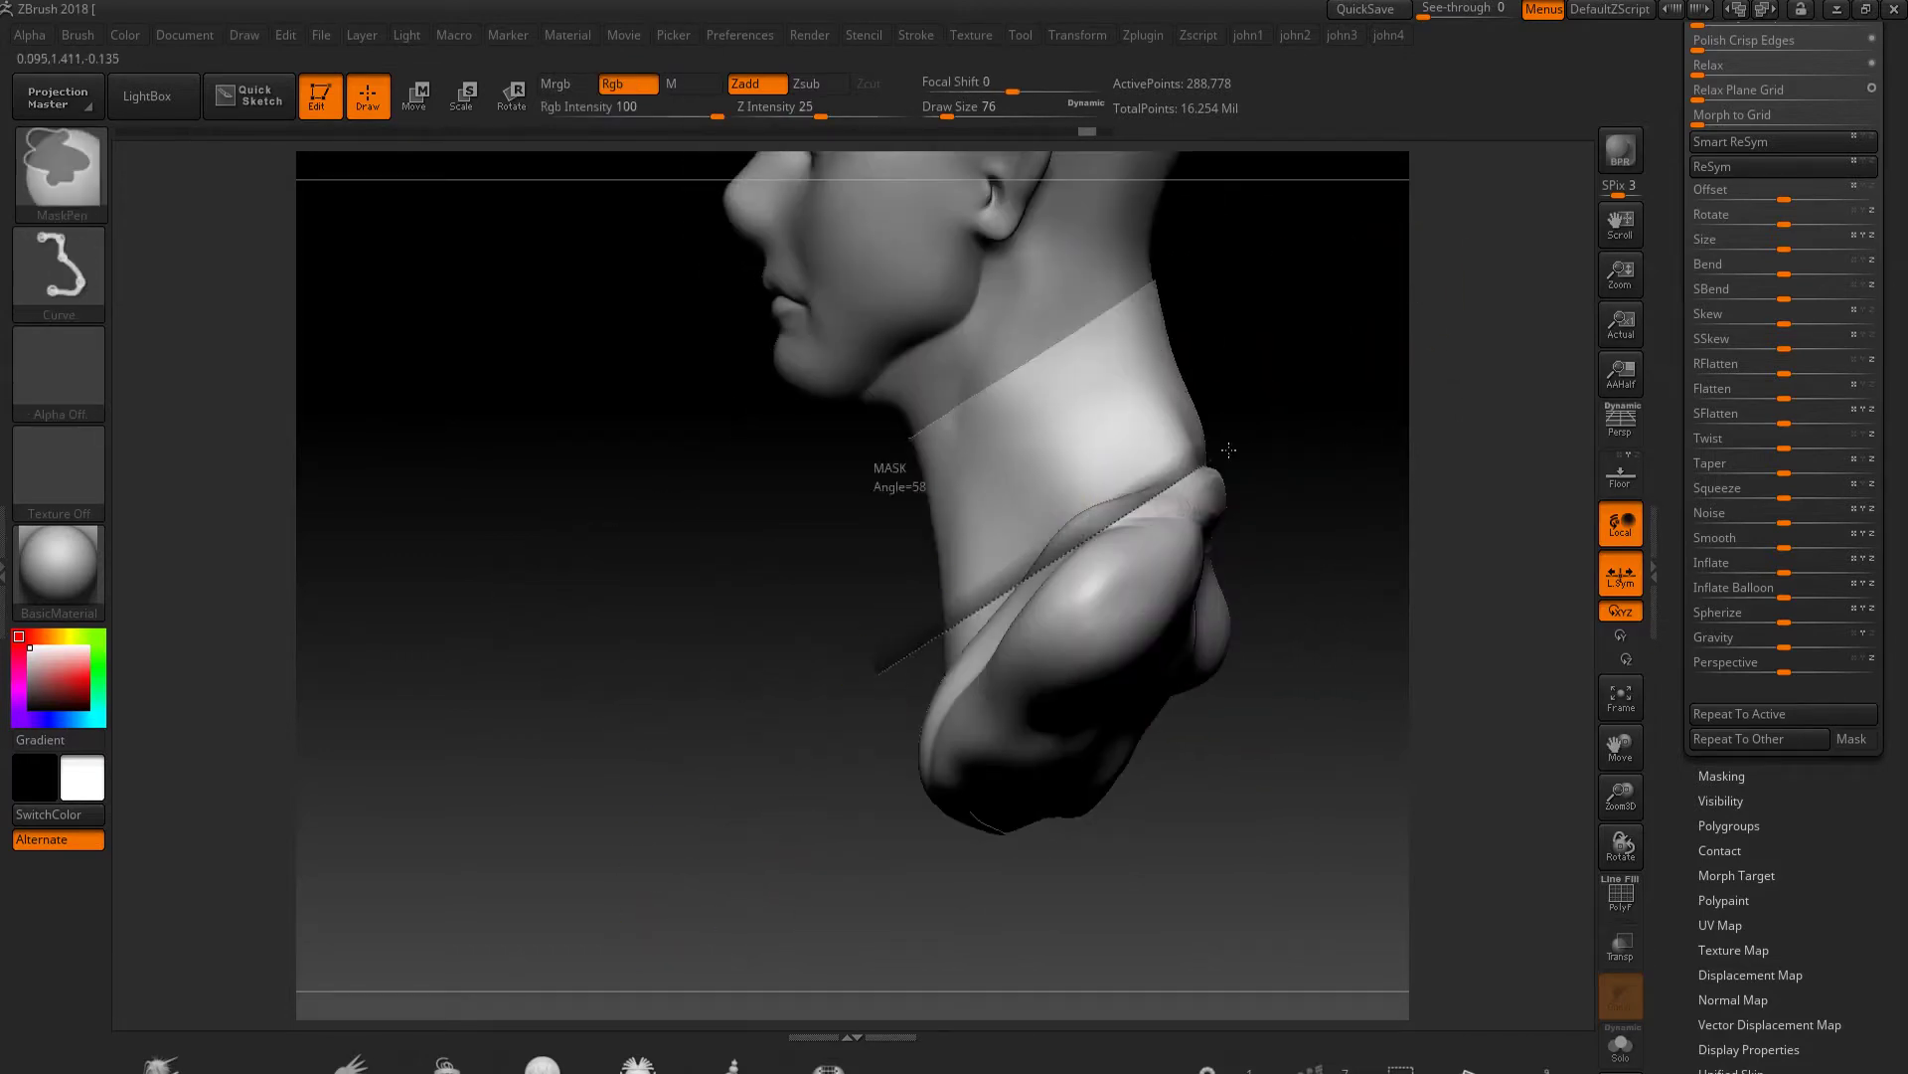
mouse_move(1032, 508)
mouse_down()
mouse_move(987, 616)
mouse_move(1040, 582)
mouse_move(1030, 488)
mouse_up()
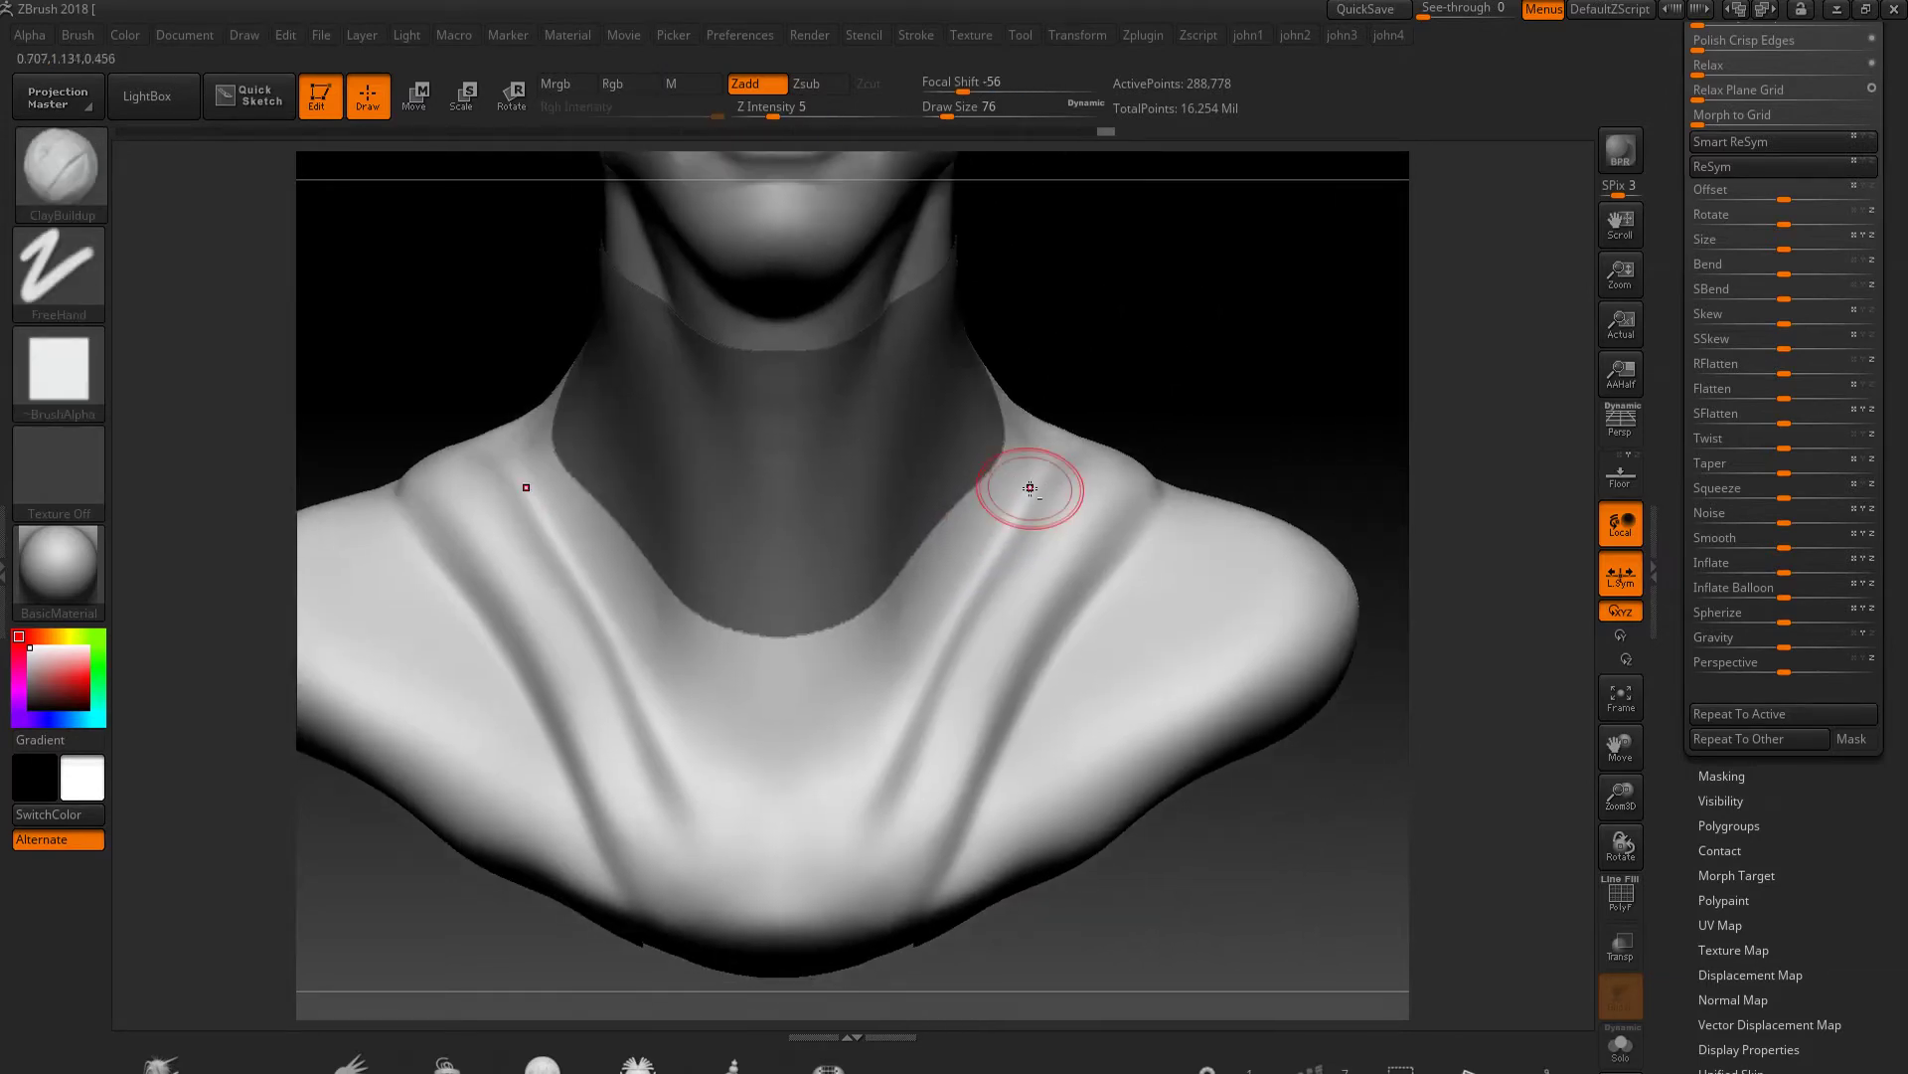
ctrl+drag(1145, 376, 873, 466)
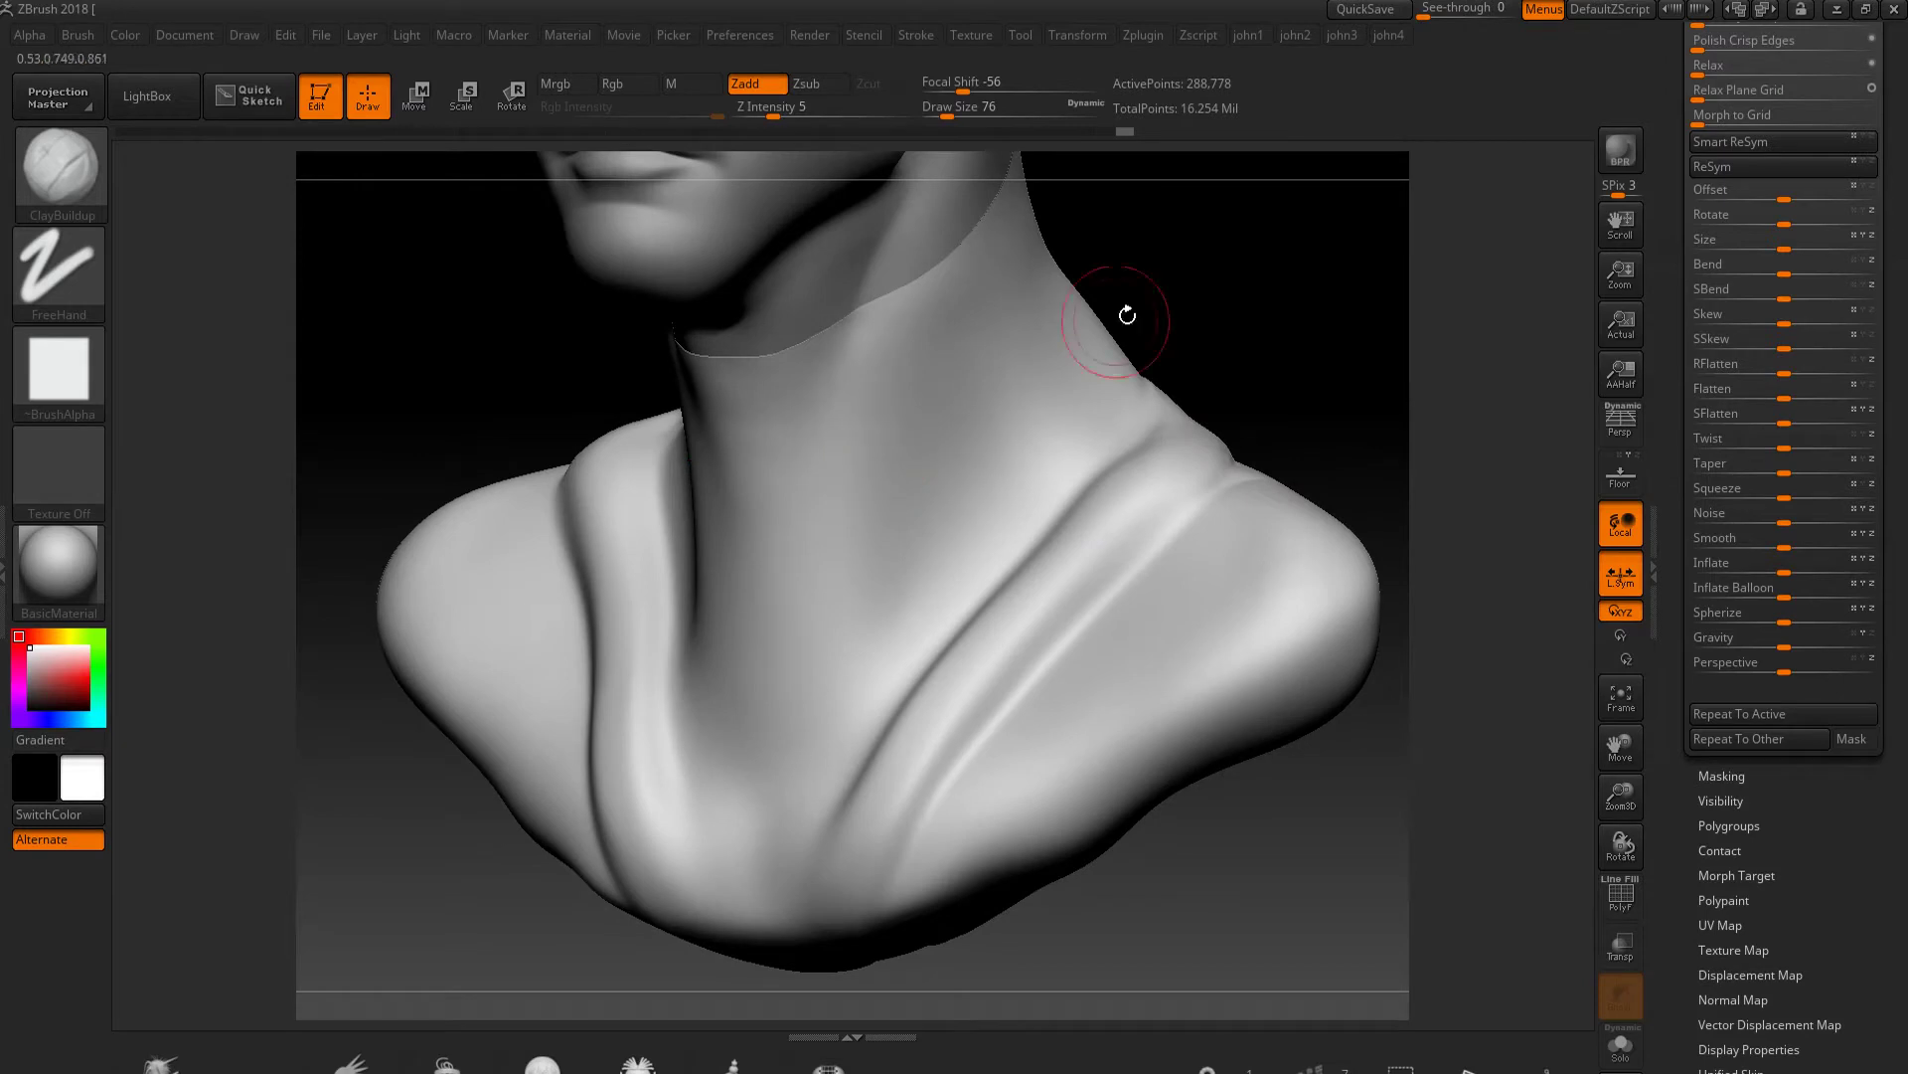
Deepen the ClayBuildup groove beside the neck on the shirt front
mouse_move(1111, 347)
mouse_down()
mouse_move(861, 647)
mouse_move(1124, 673)
mouse_move(1170, 437)
mouse_move(1084, 482)
mouse_up()
drag(889, 777, 1024, 533)
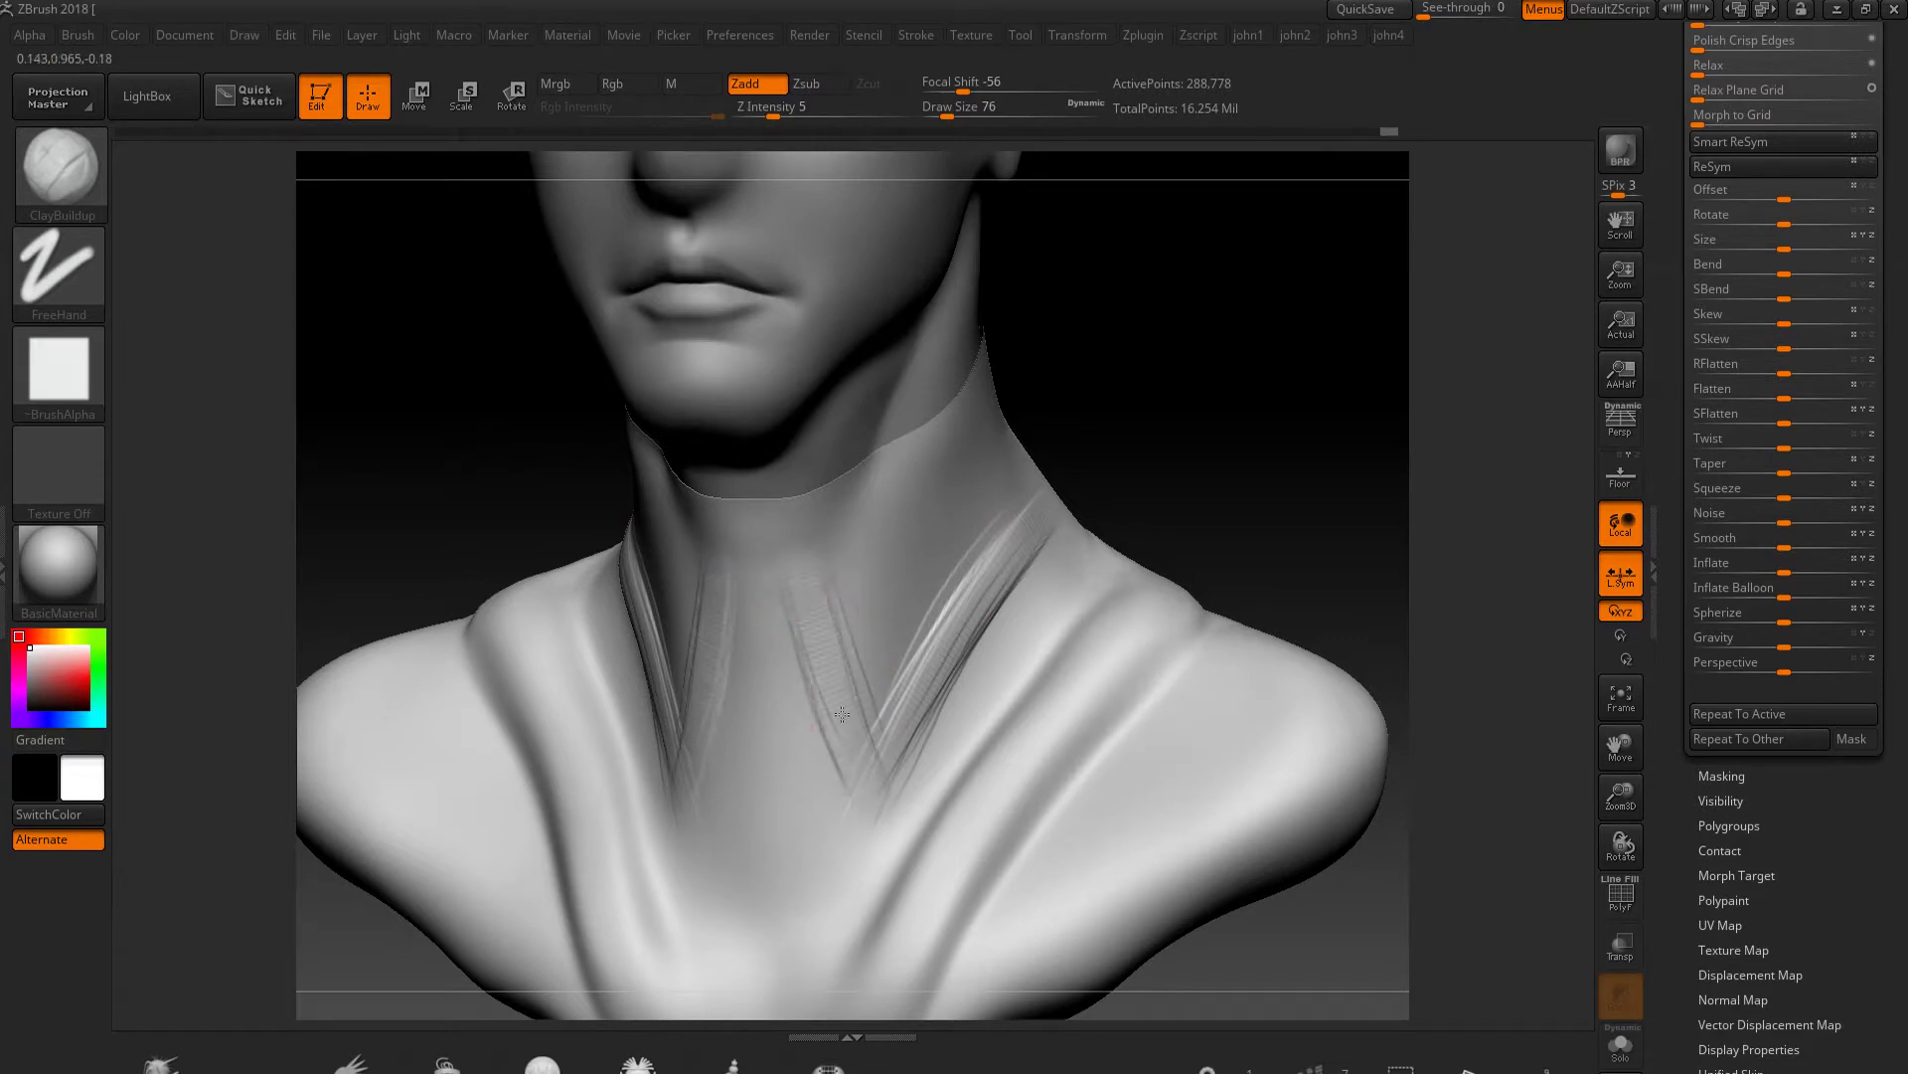
drag(873, 816, 974, 415)
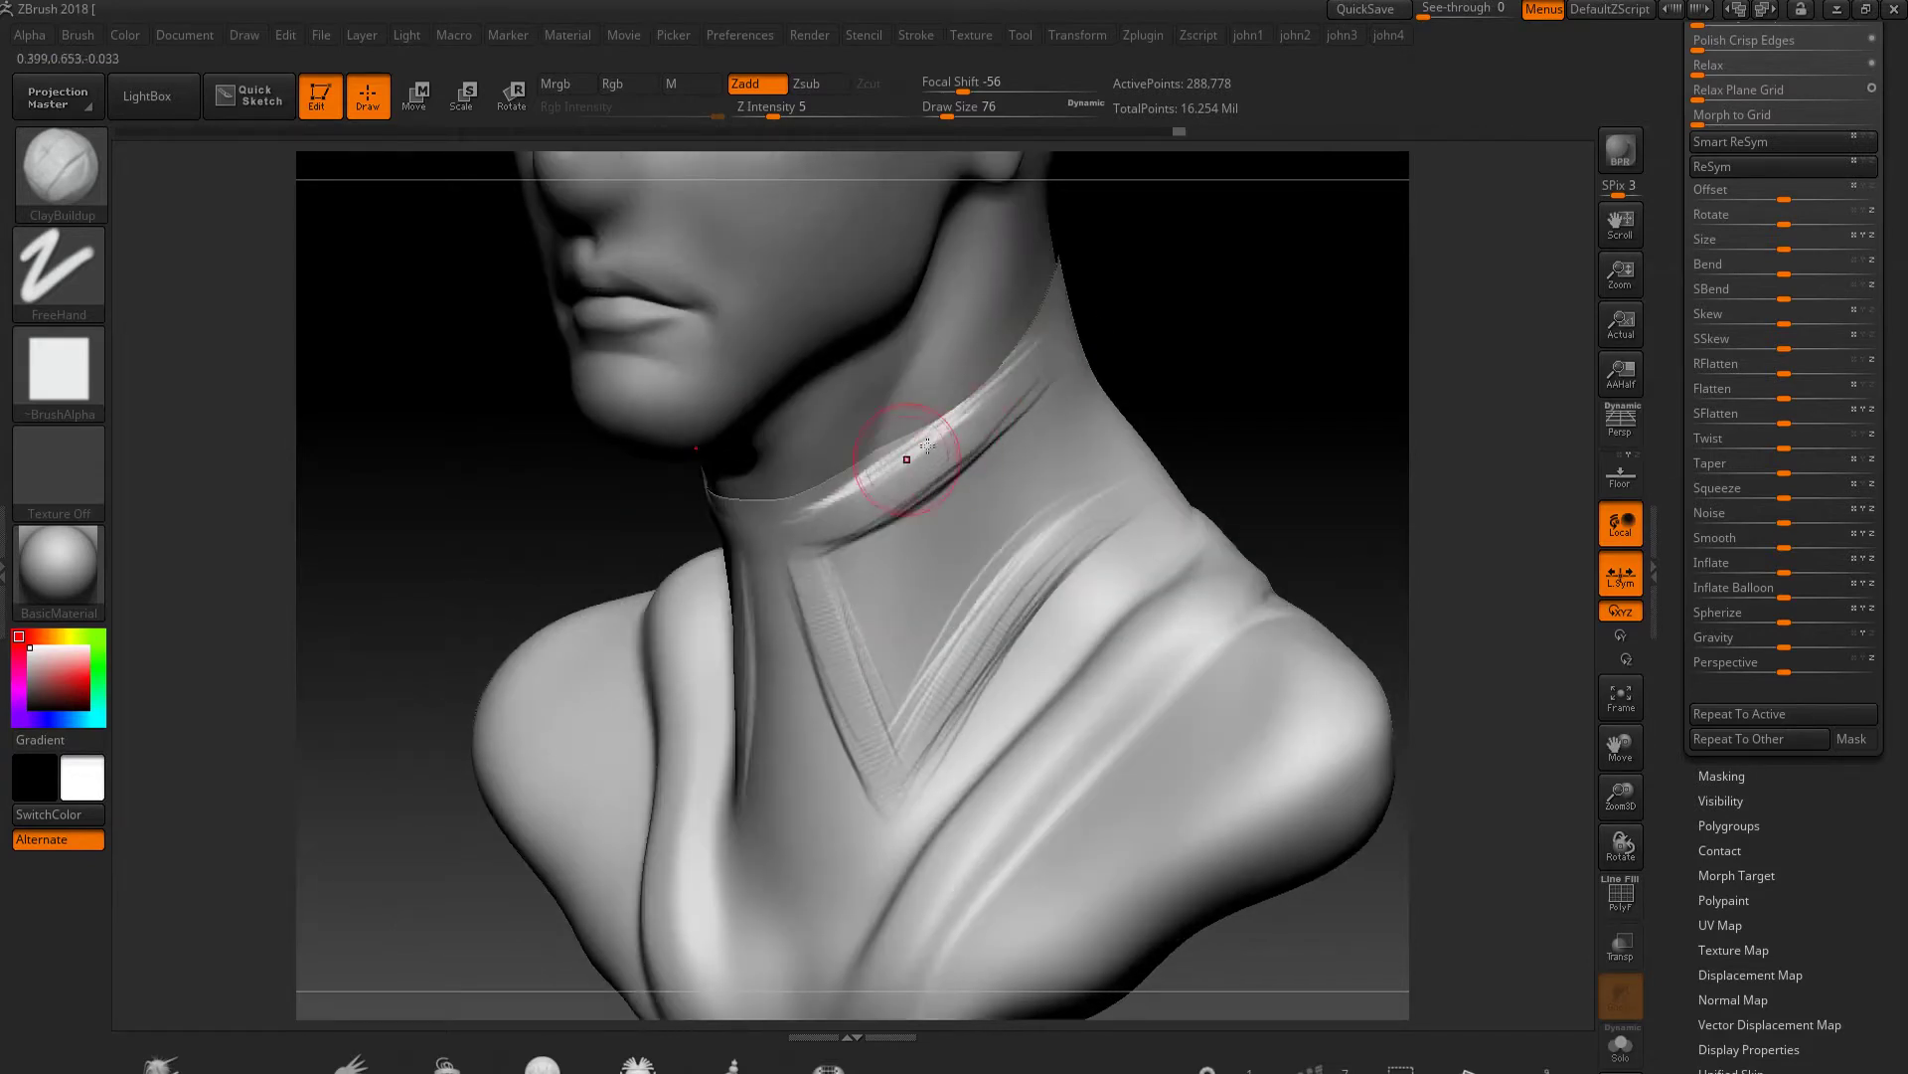
Enable BackfaceMask under Brush > Auto Masking
click(8, 543)
click(55, 157)
click(64, 641)
click(73, 756)
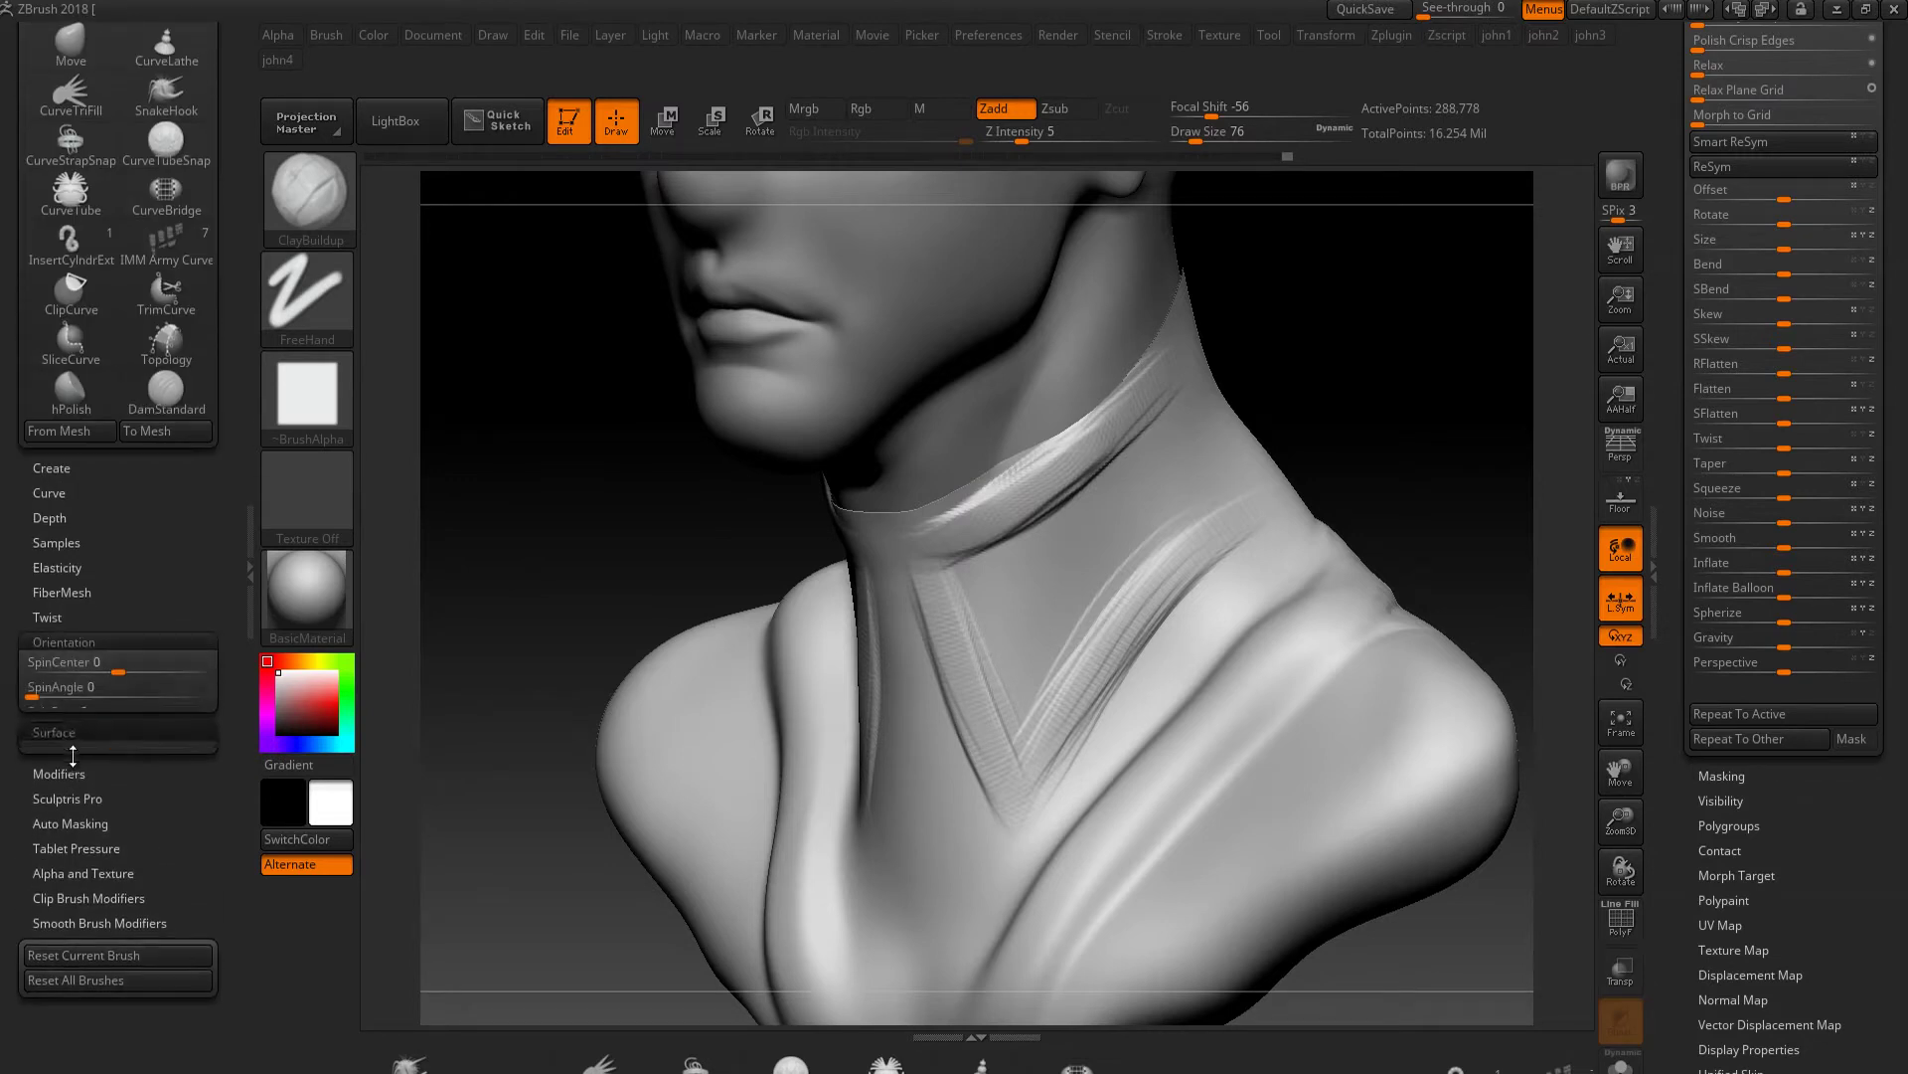
click(78, 774)
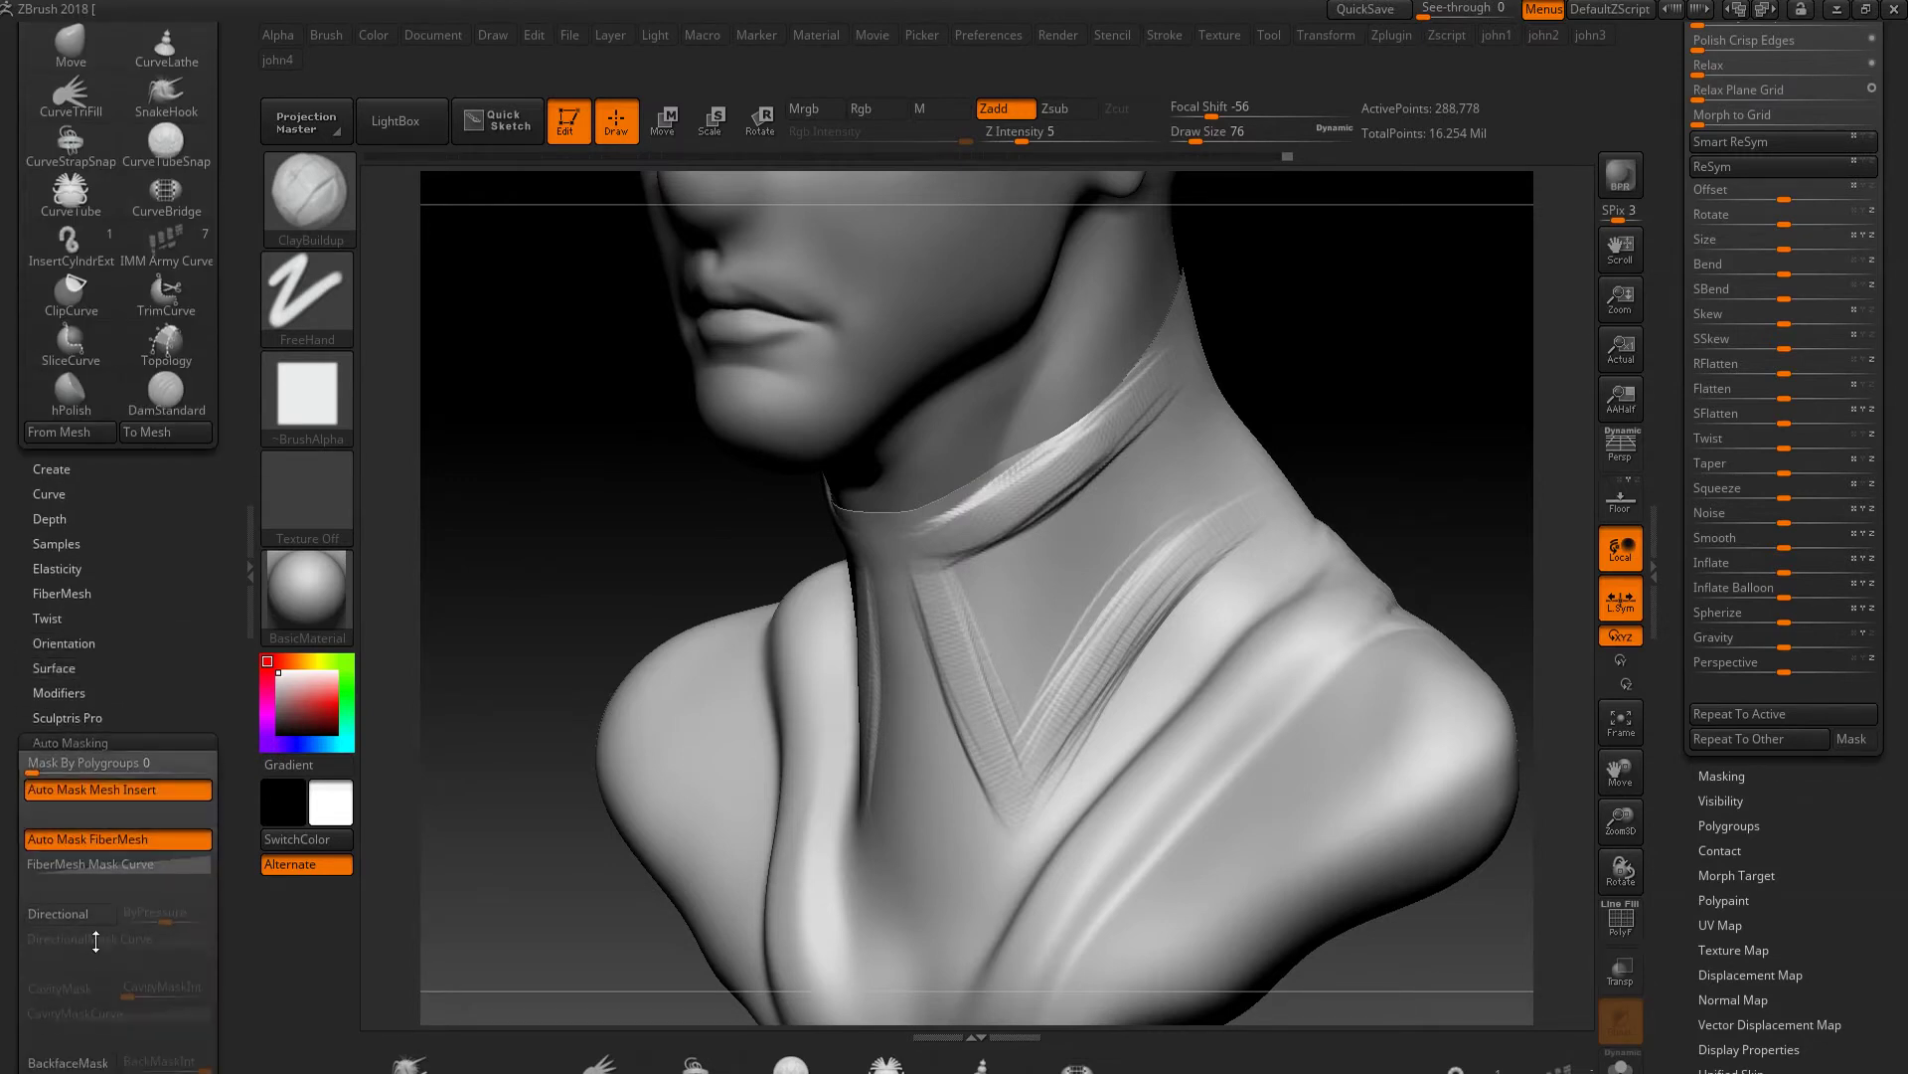
click(77, 785)
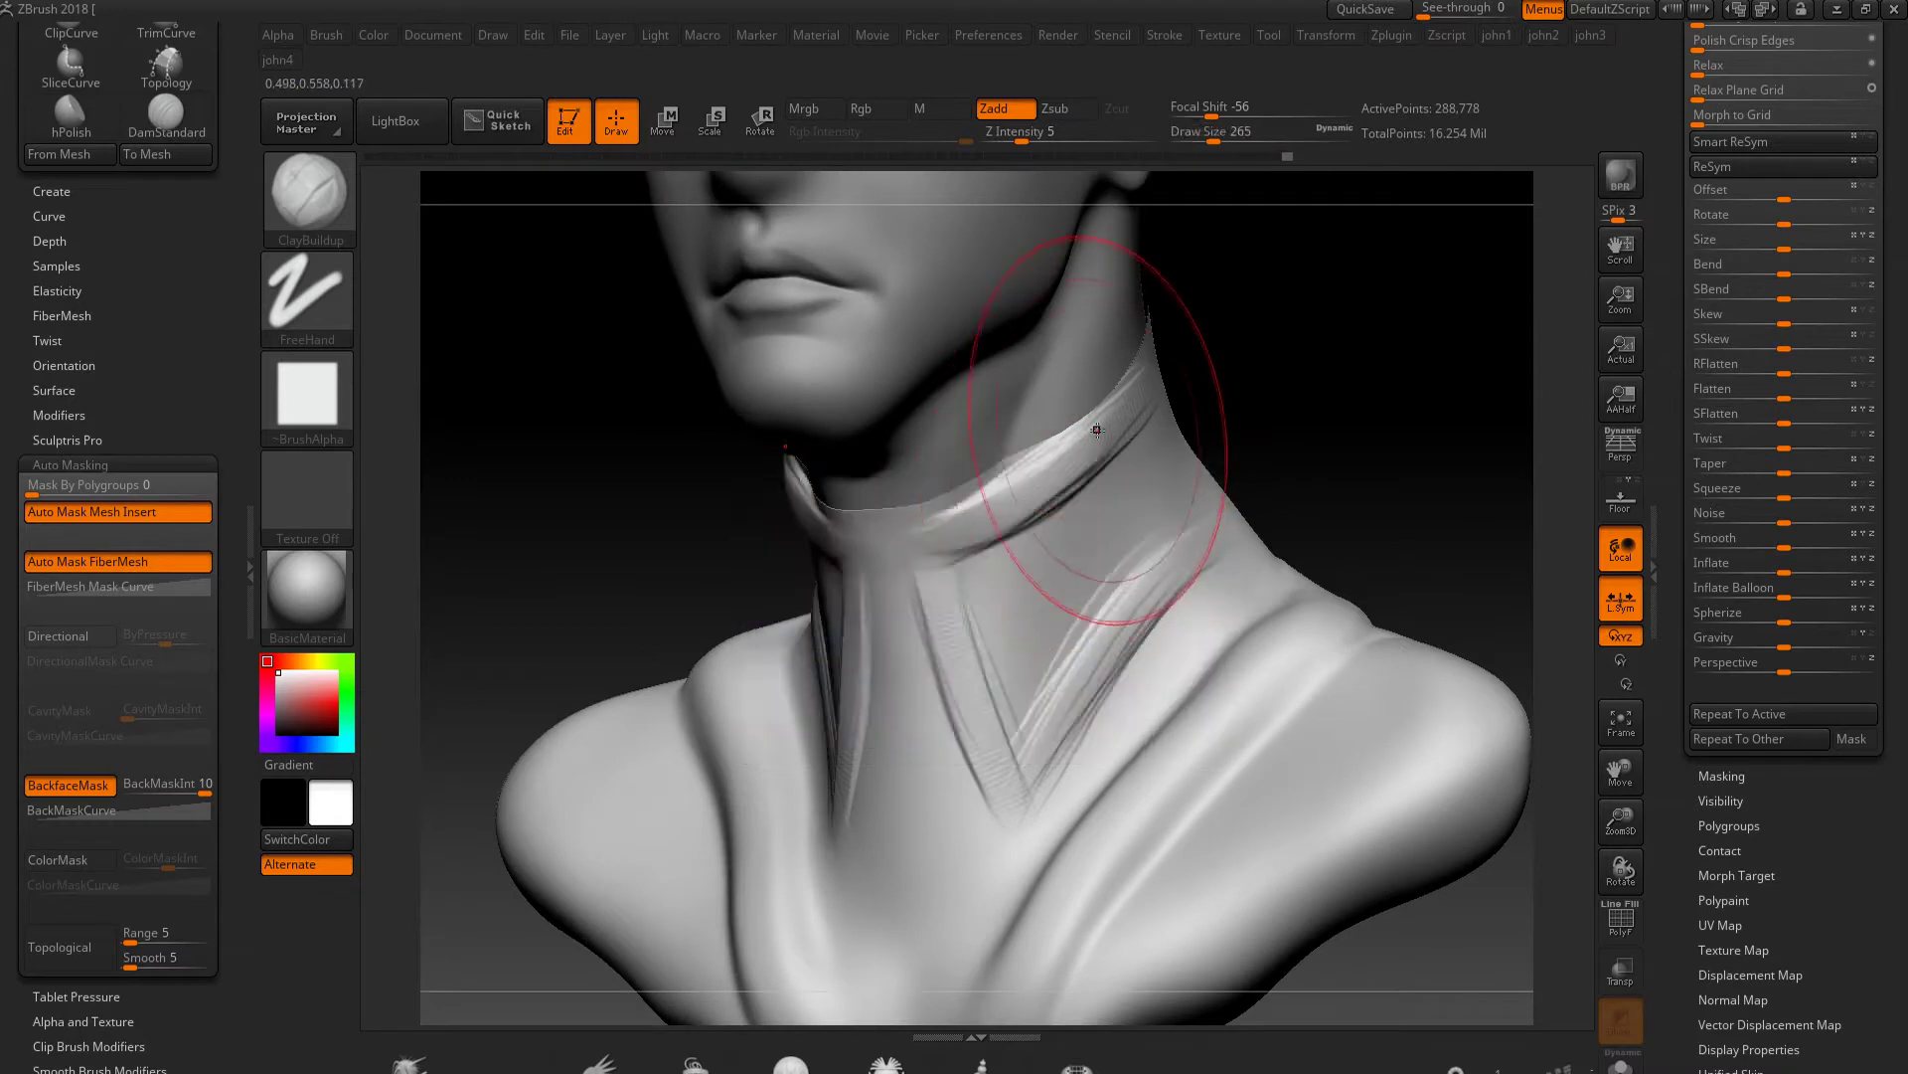
Add ClayBuildup strokes to the high collar around the neck
drag(1186, 466, 1036, 476)
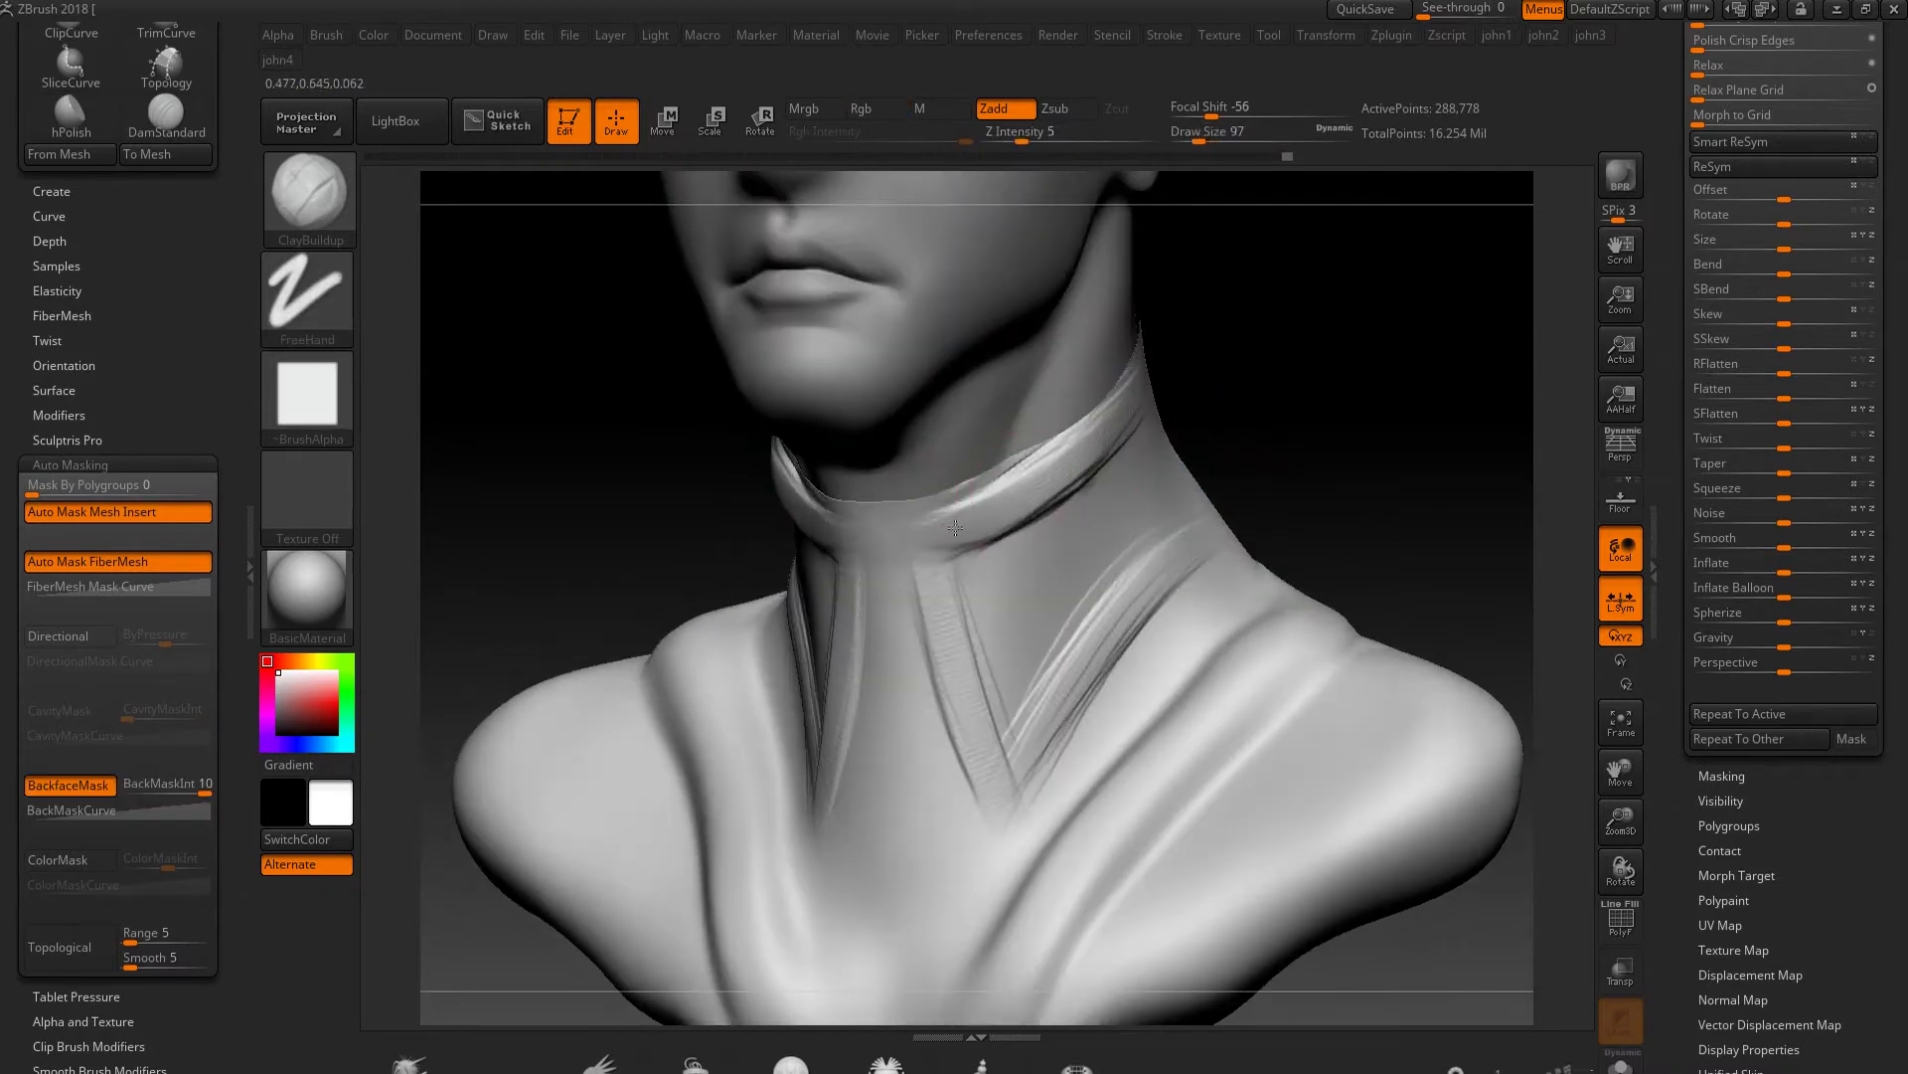
drag(959, 583, 1123, 636)
mouse_move(1441, 298)
mouse_down()
mouse_move(1239, 524)
mouse_move(1257, 477)
mouse_up()
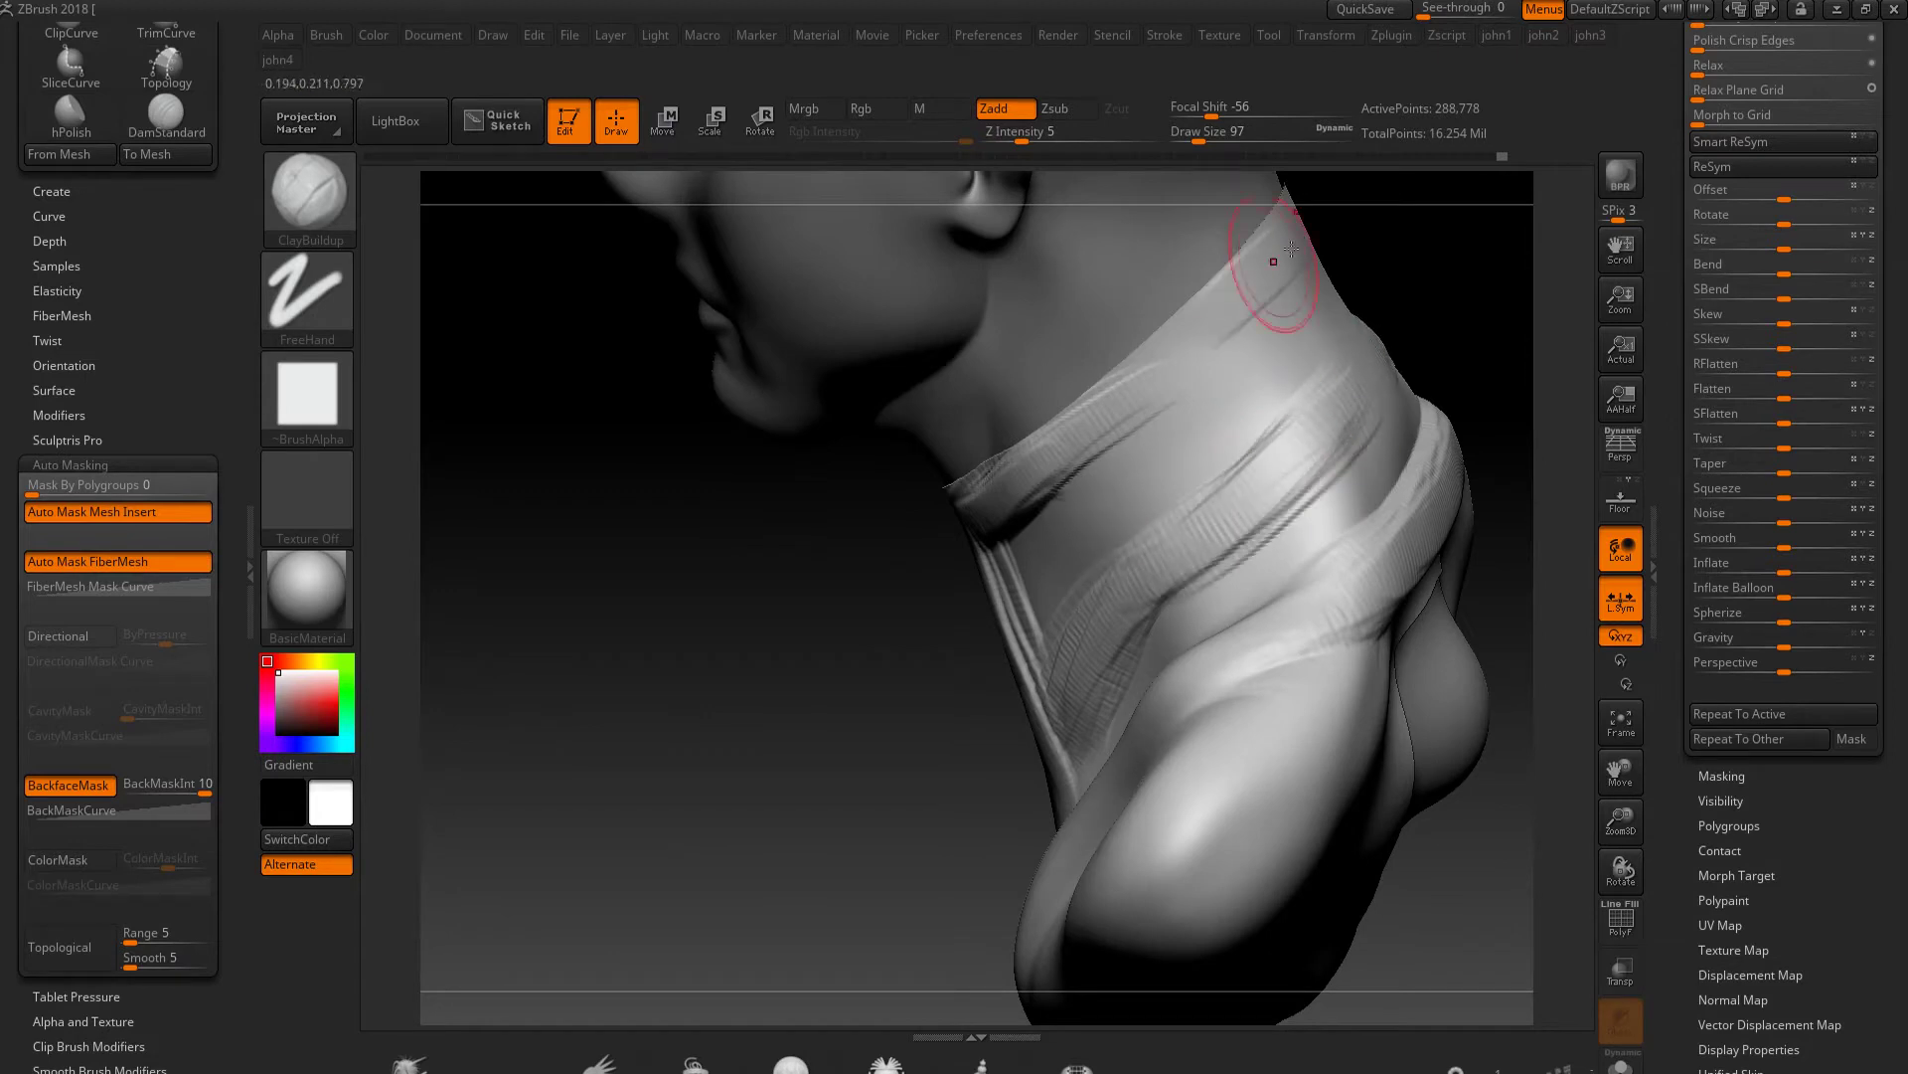
drag(824, 567, 1174, 460)
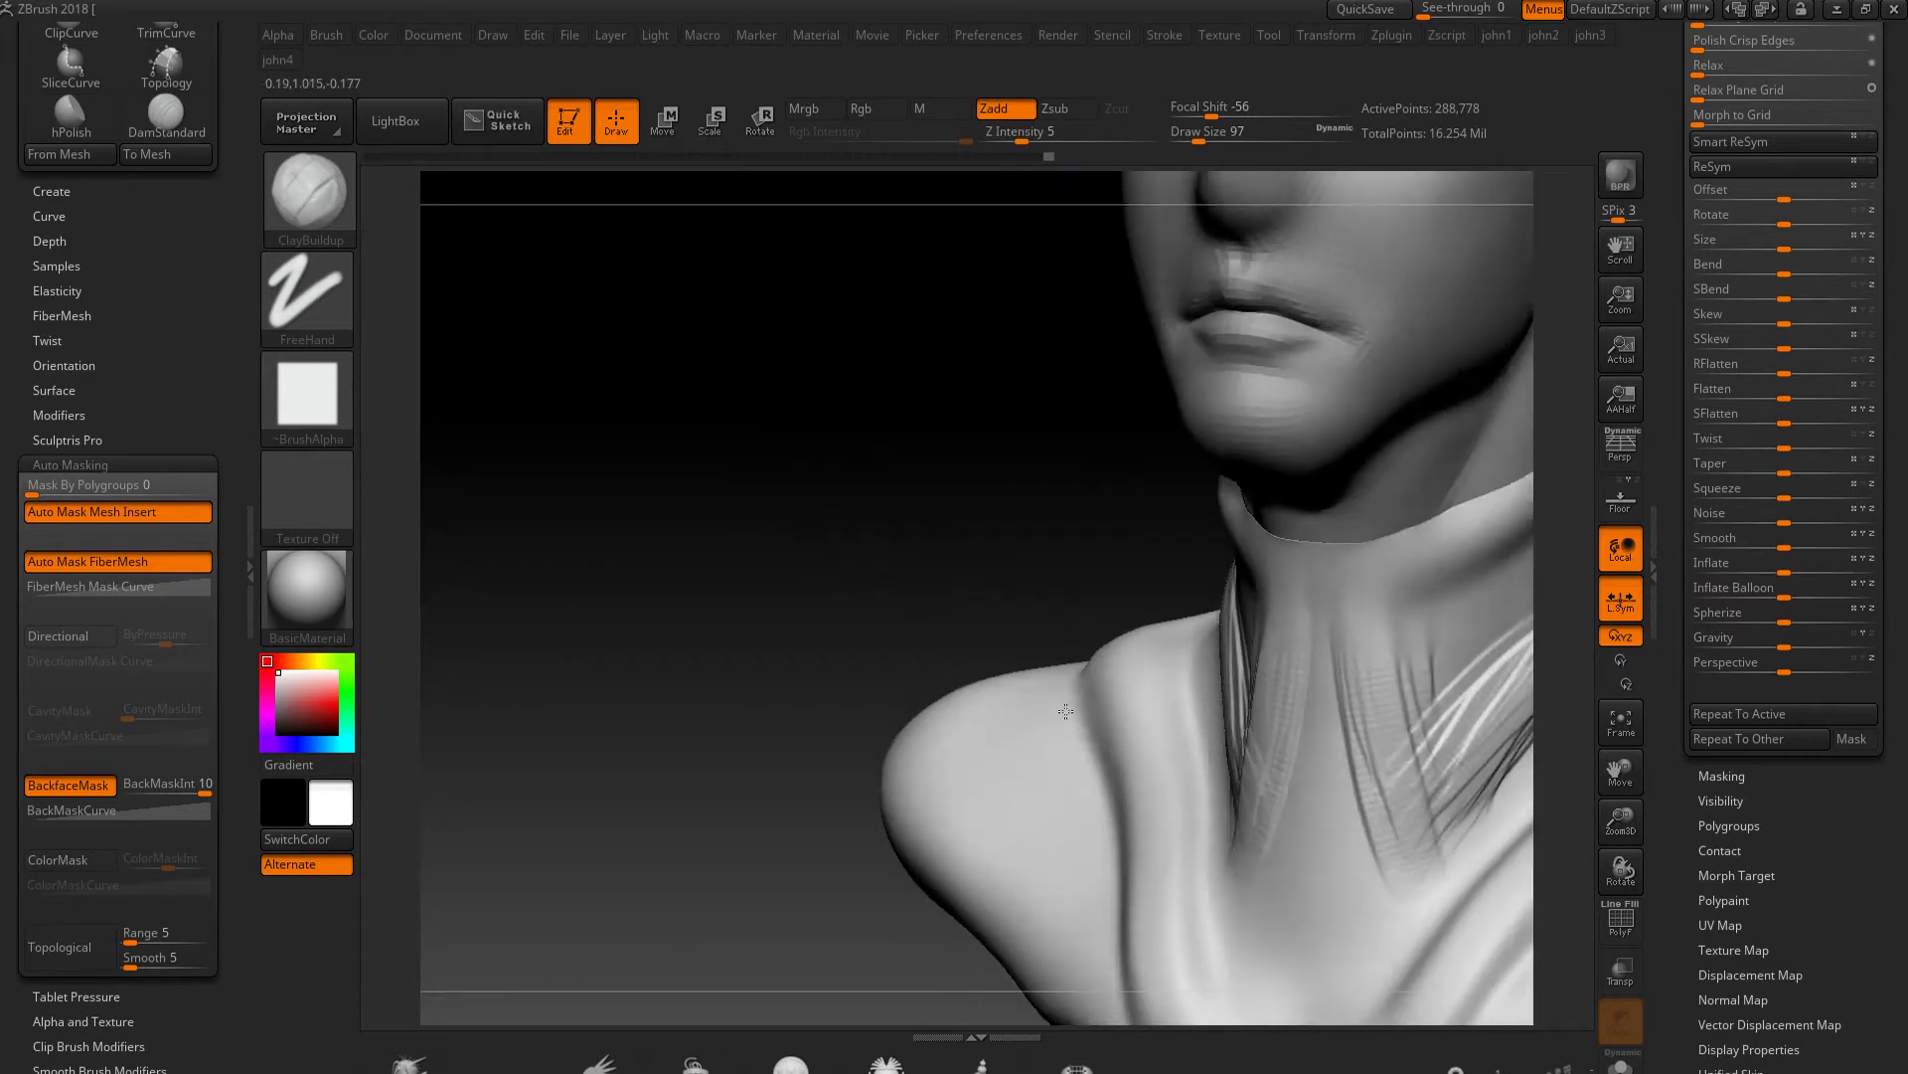
drag(1070, 713, 1229, 496)
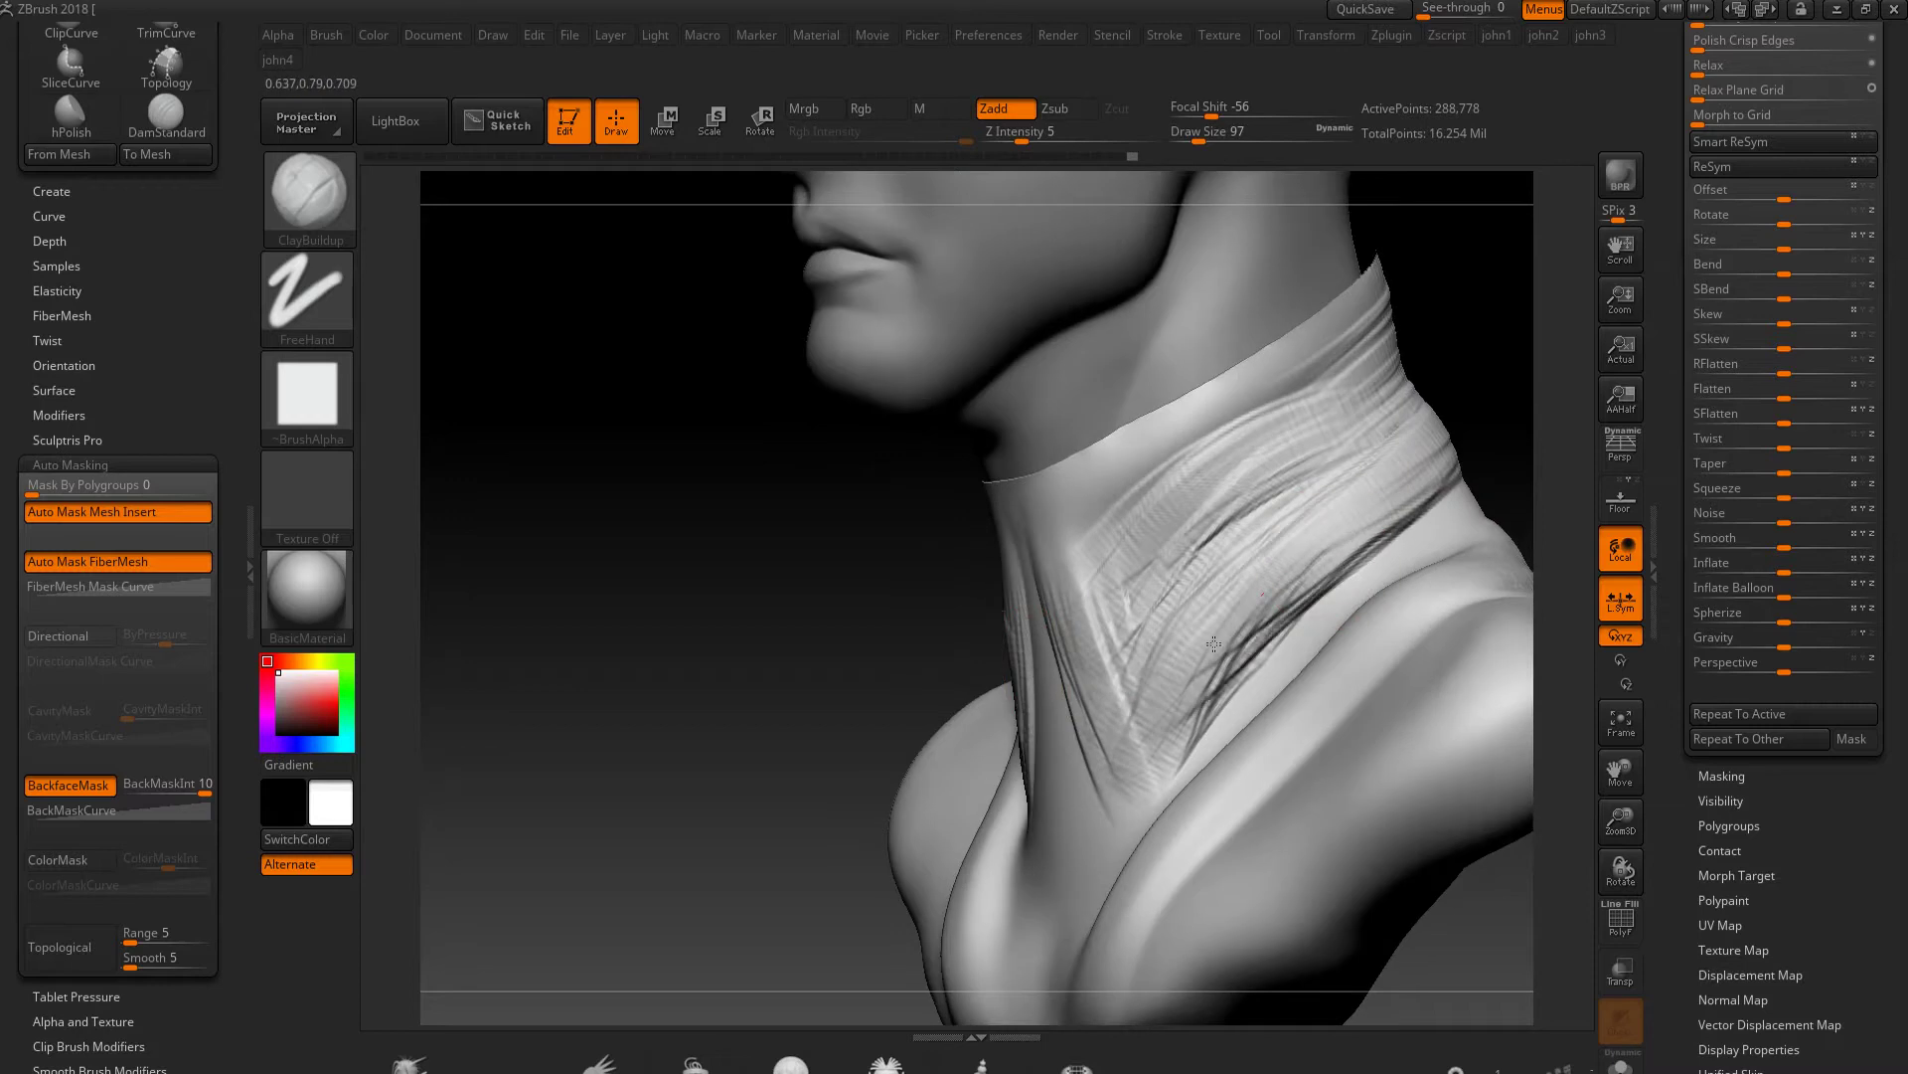
Smooth the collar wrinkles and carve a V-shaped groove down the throat
shift+drag(1223, 675, 1272, 574)
shift+drag(1327, 457, 1348, 362)
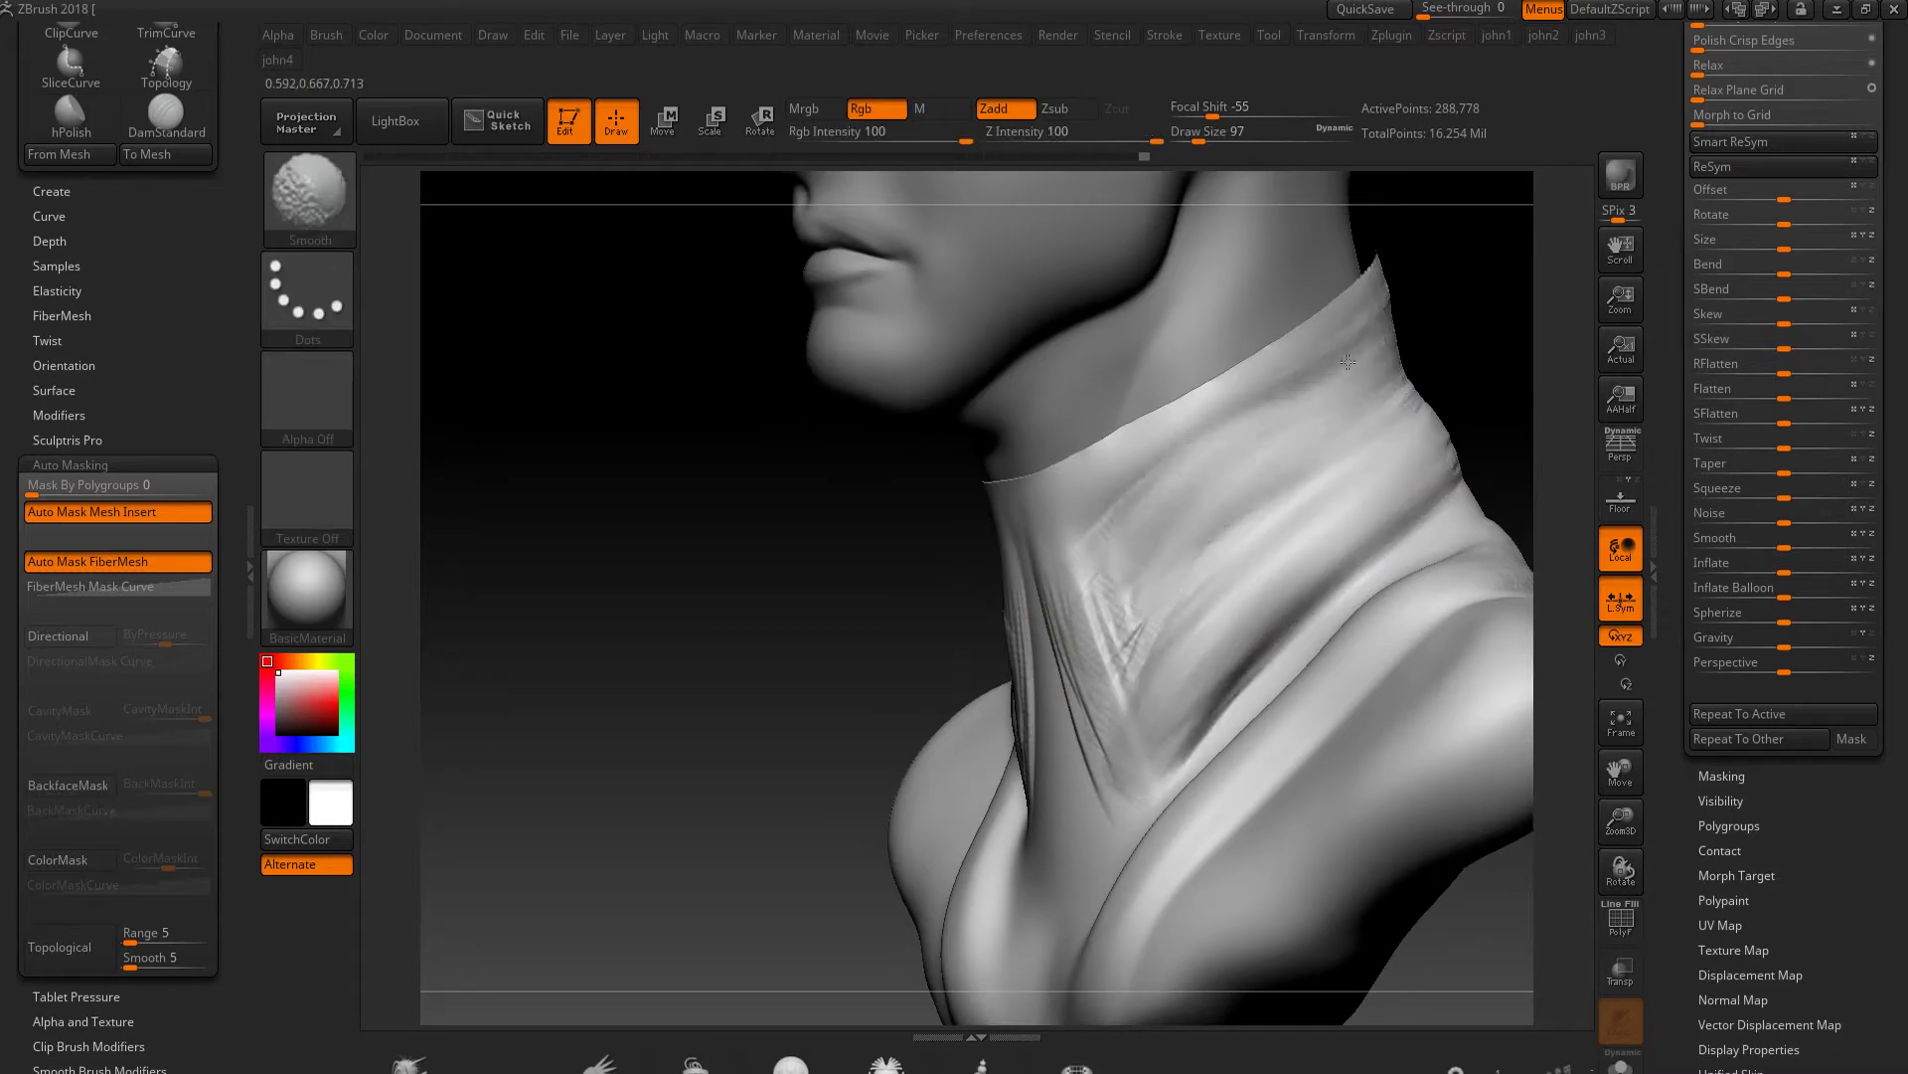
mouse_move(806, 712)
mouse_down()
mouse_move(736, 405)
mouse_move(1090, 557)
mouse_move(895, 696)
mouse_up()
drag(1292, 417, 1145, 458)
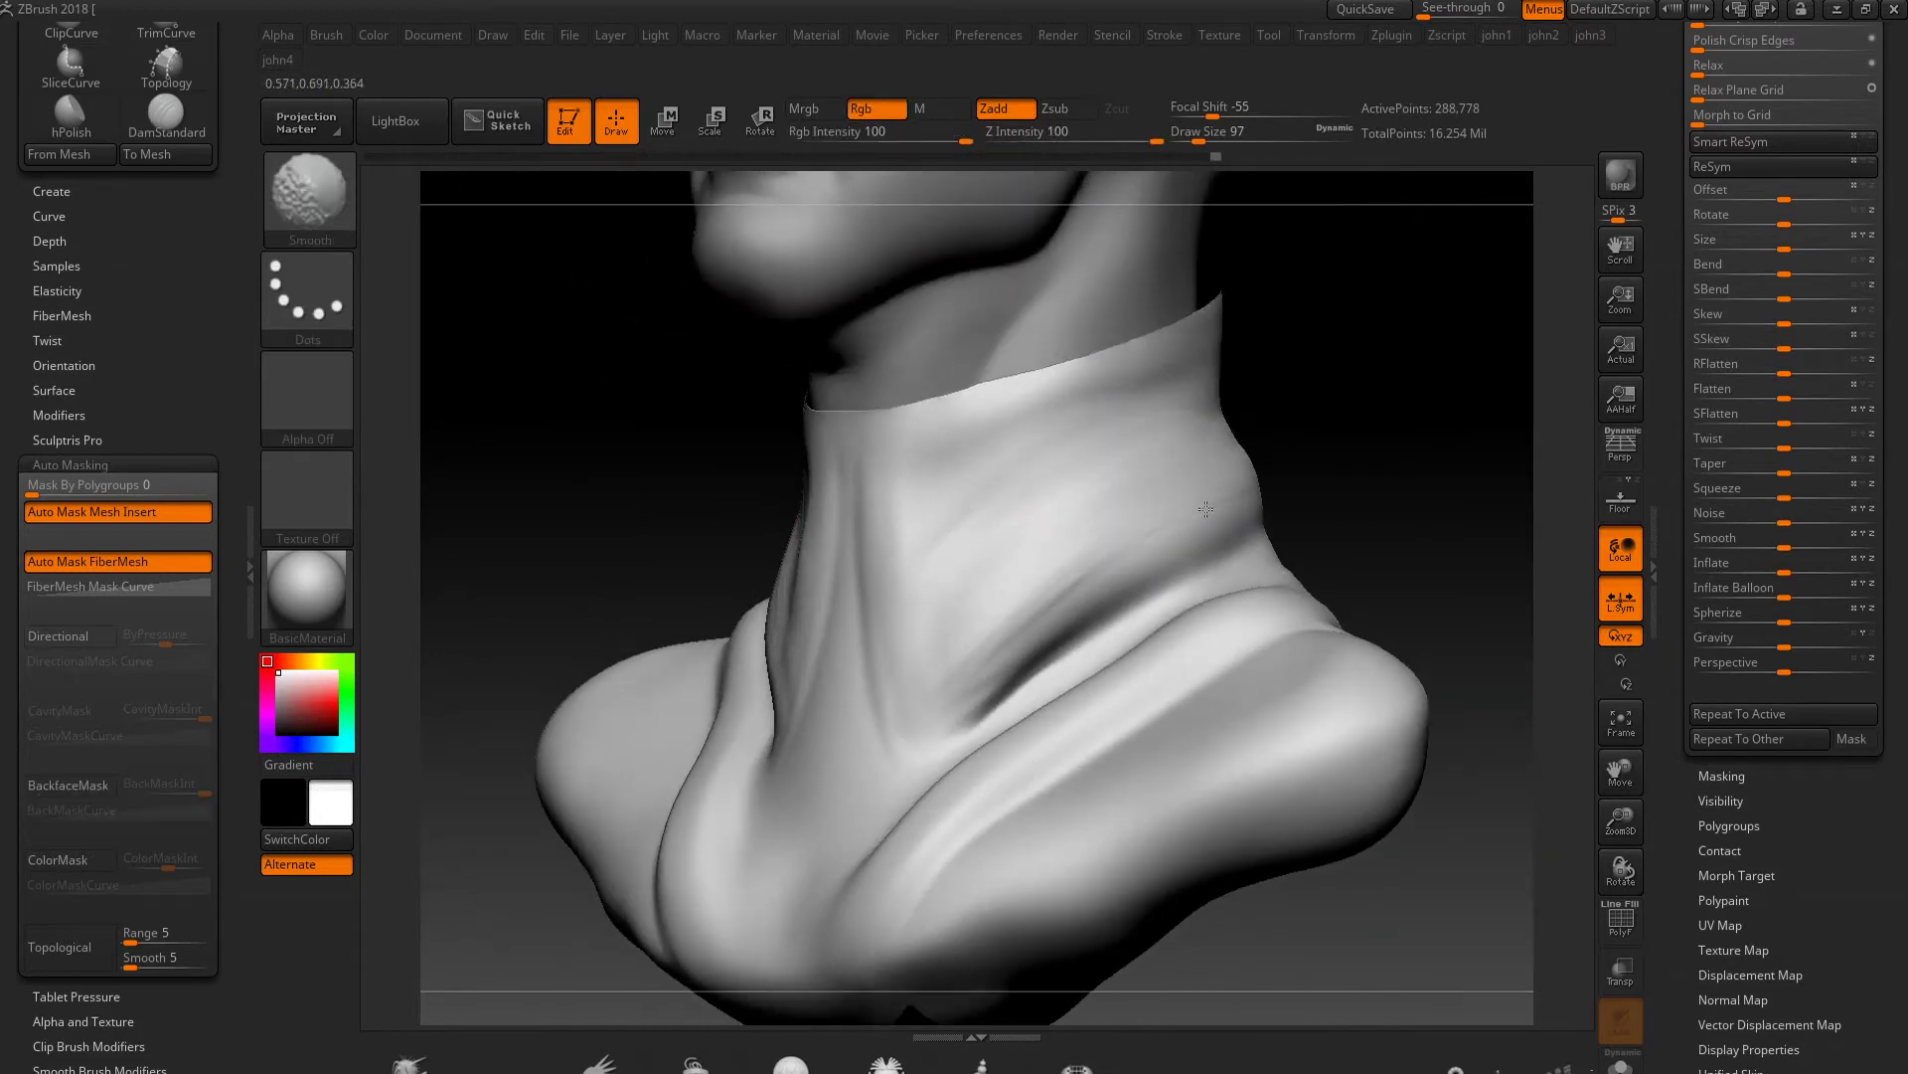
shift+drag(1198, 519, 908, 558)
drag(913, 636, 874, 815)
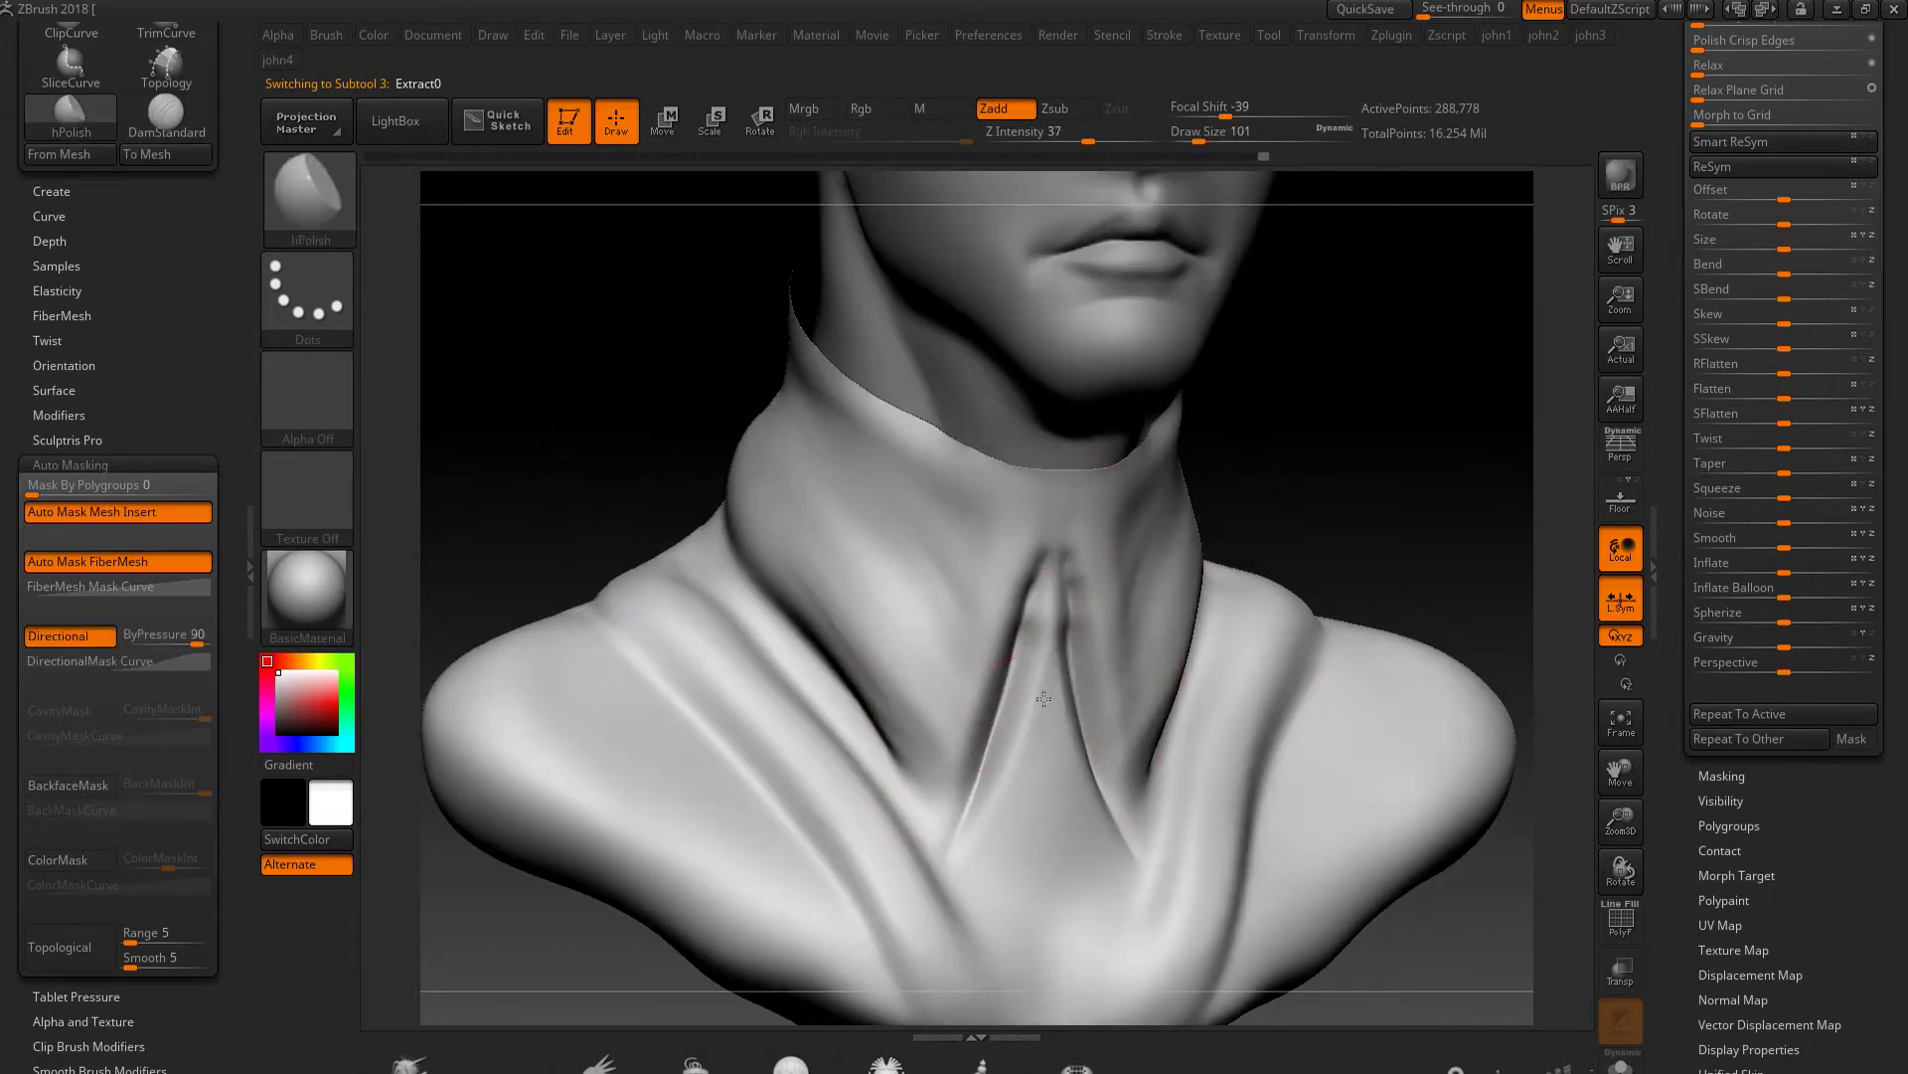
Polish the V notch at the collar centre and turn on BackfaceMask
drag(1041, 708, 1038, 761)
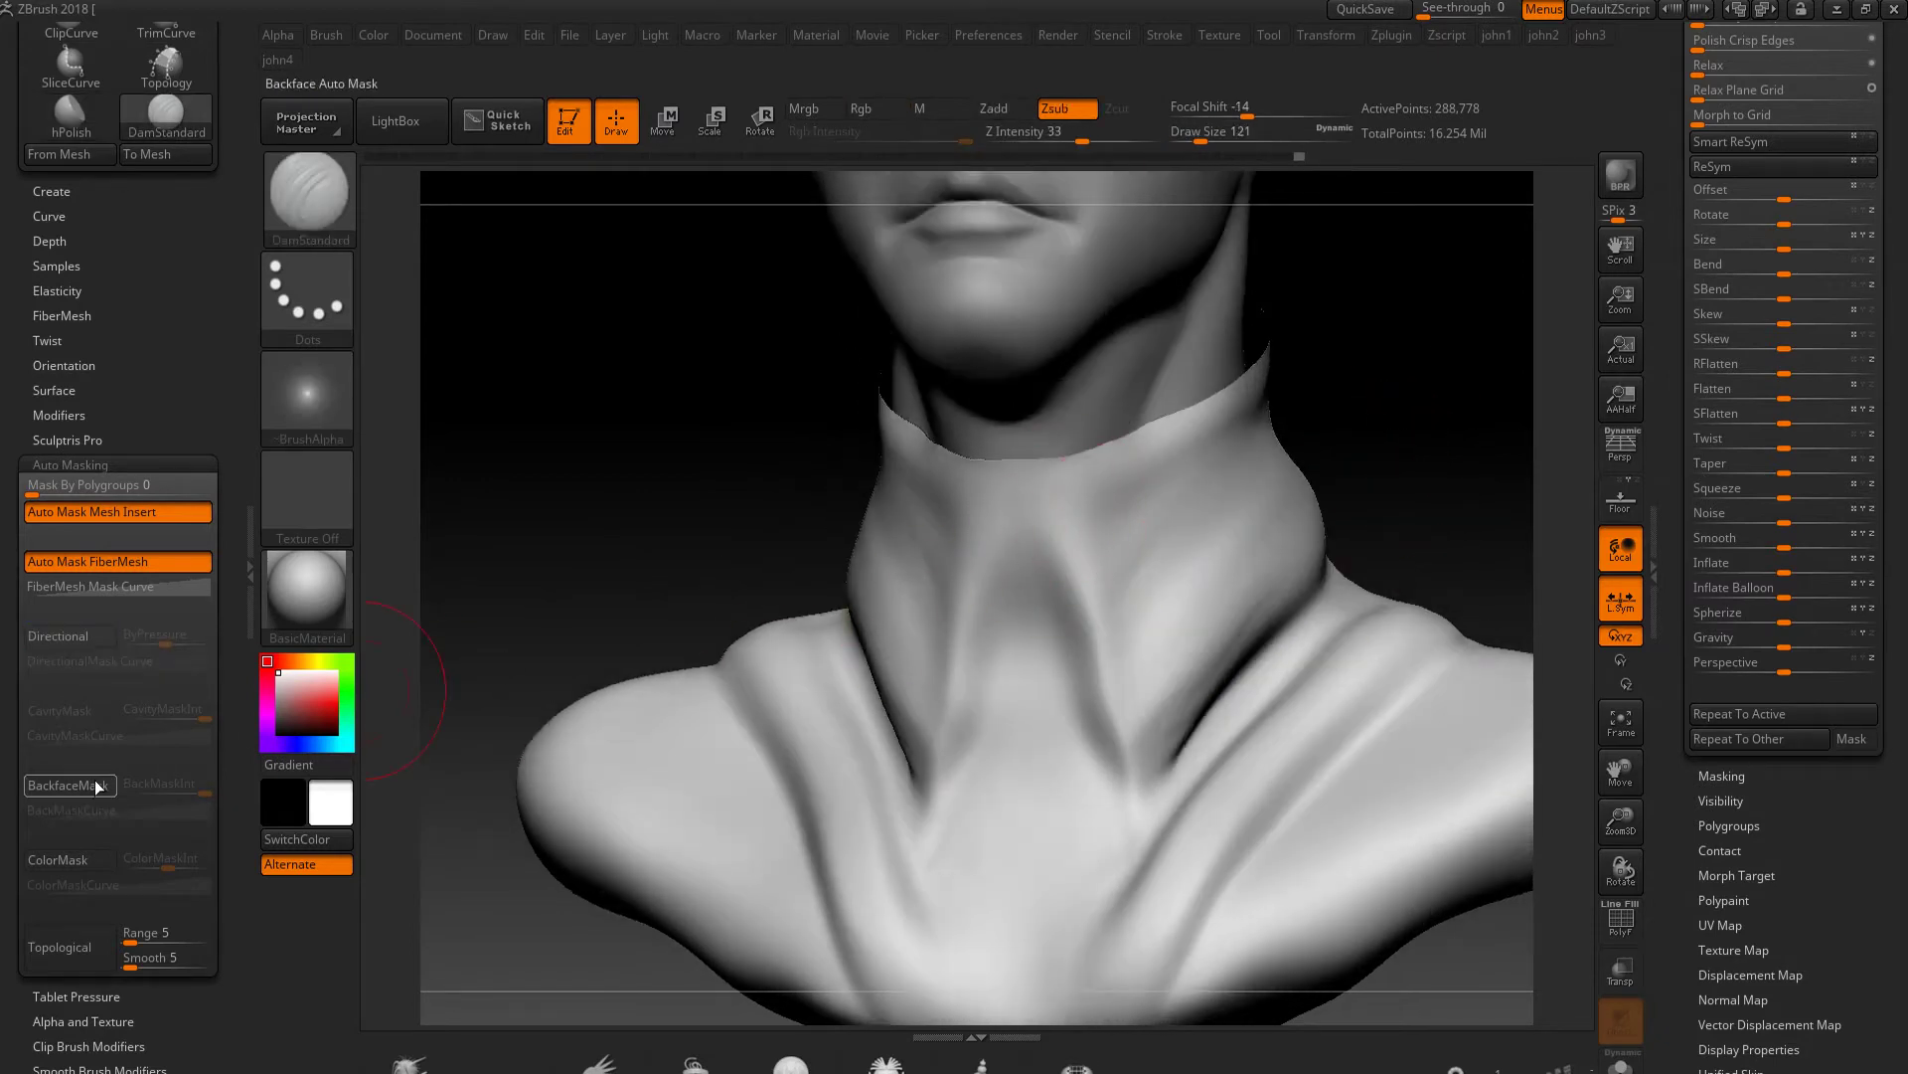
click(99, 786)
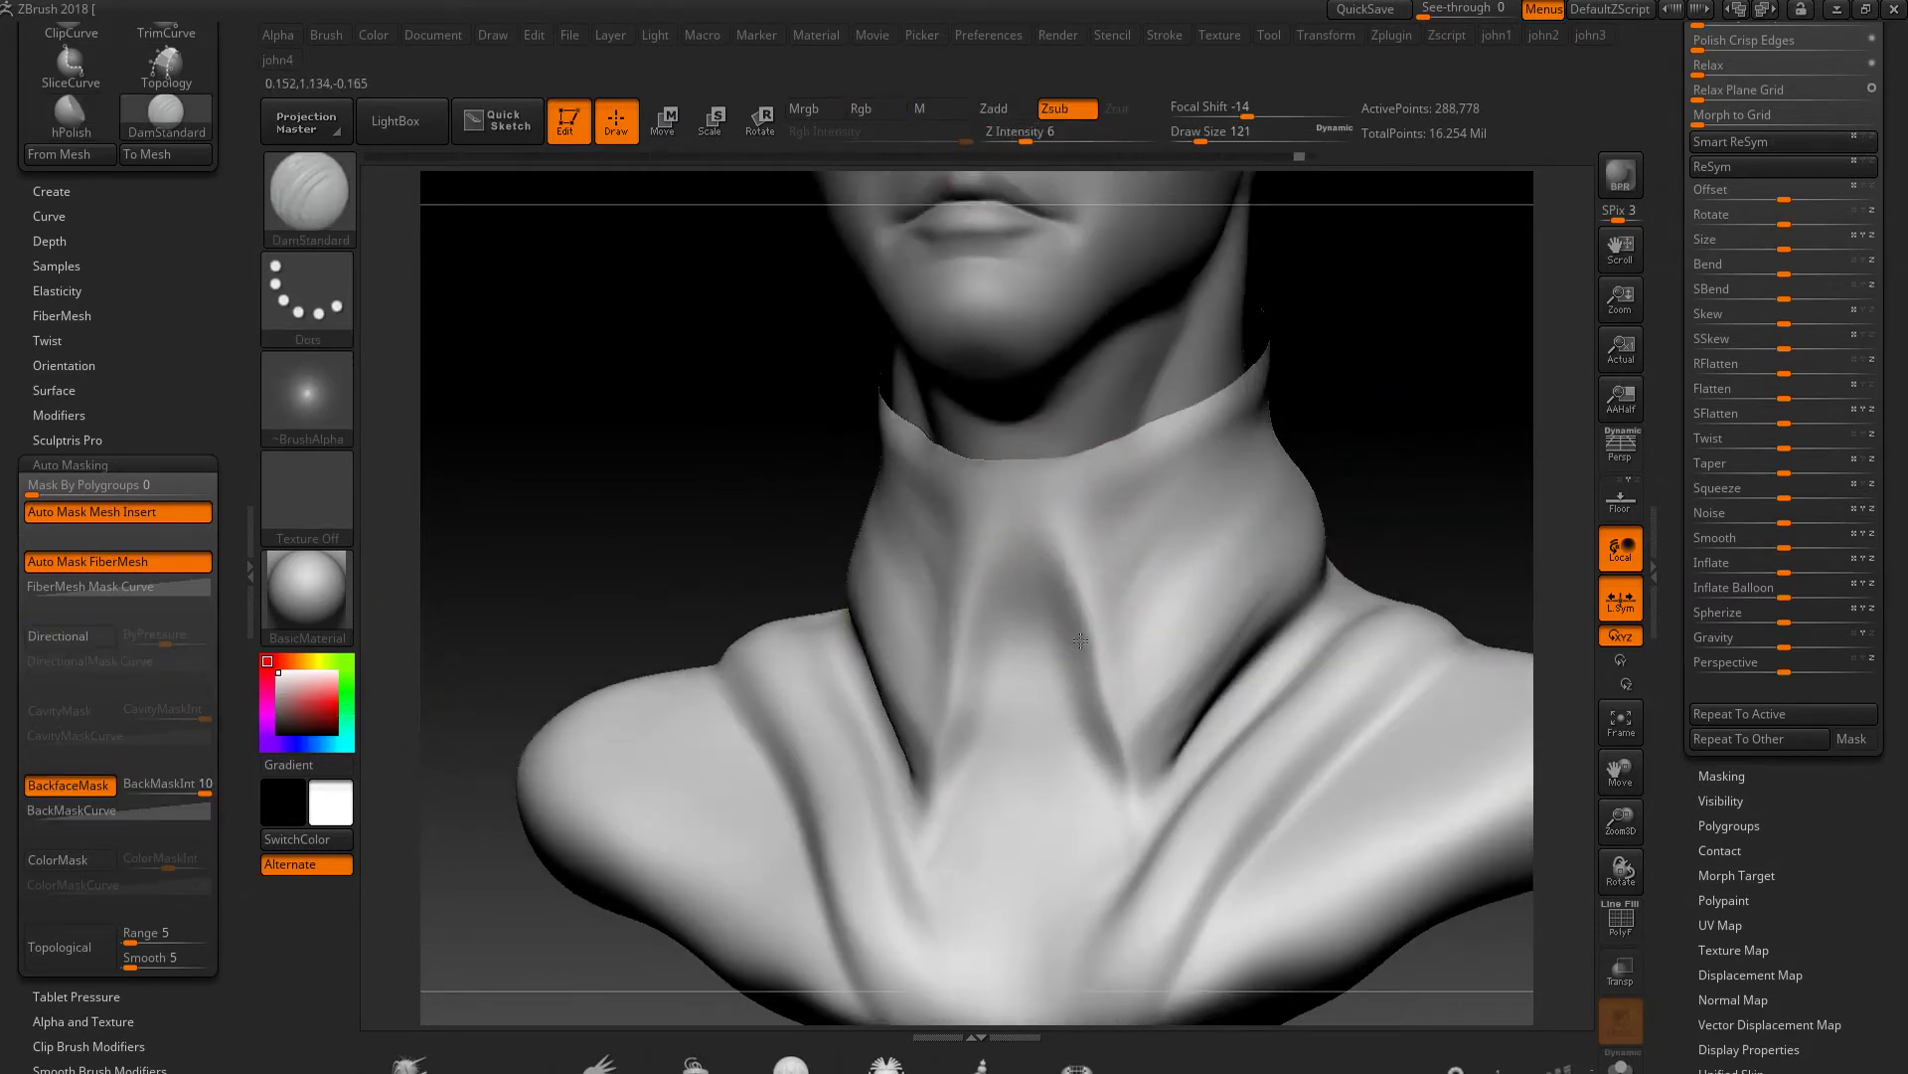
right_drag(1167, 682, 1131, 792)
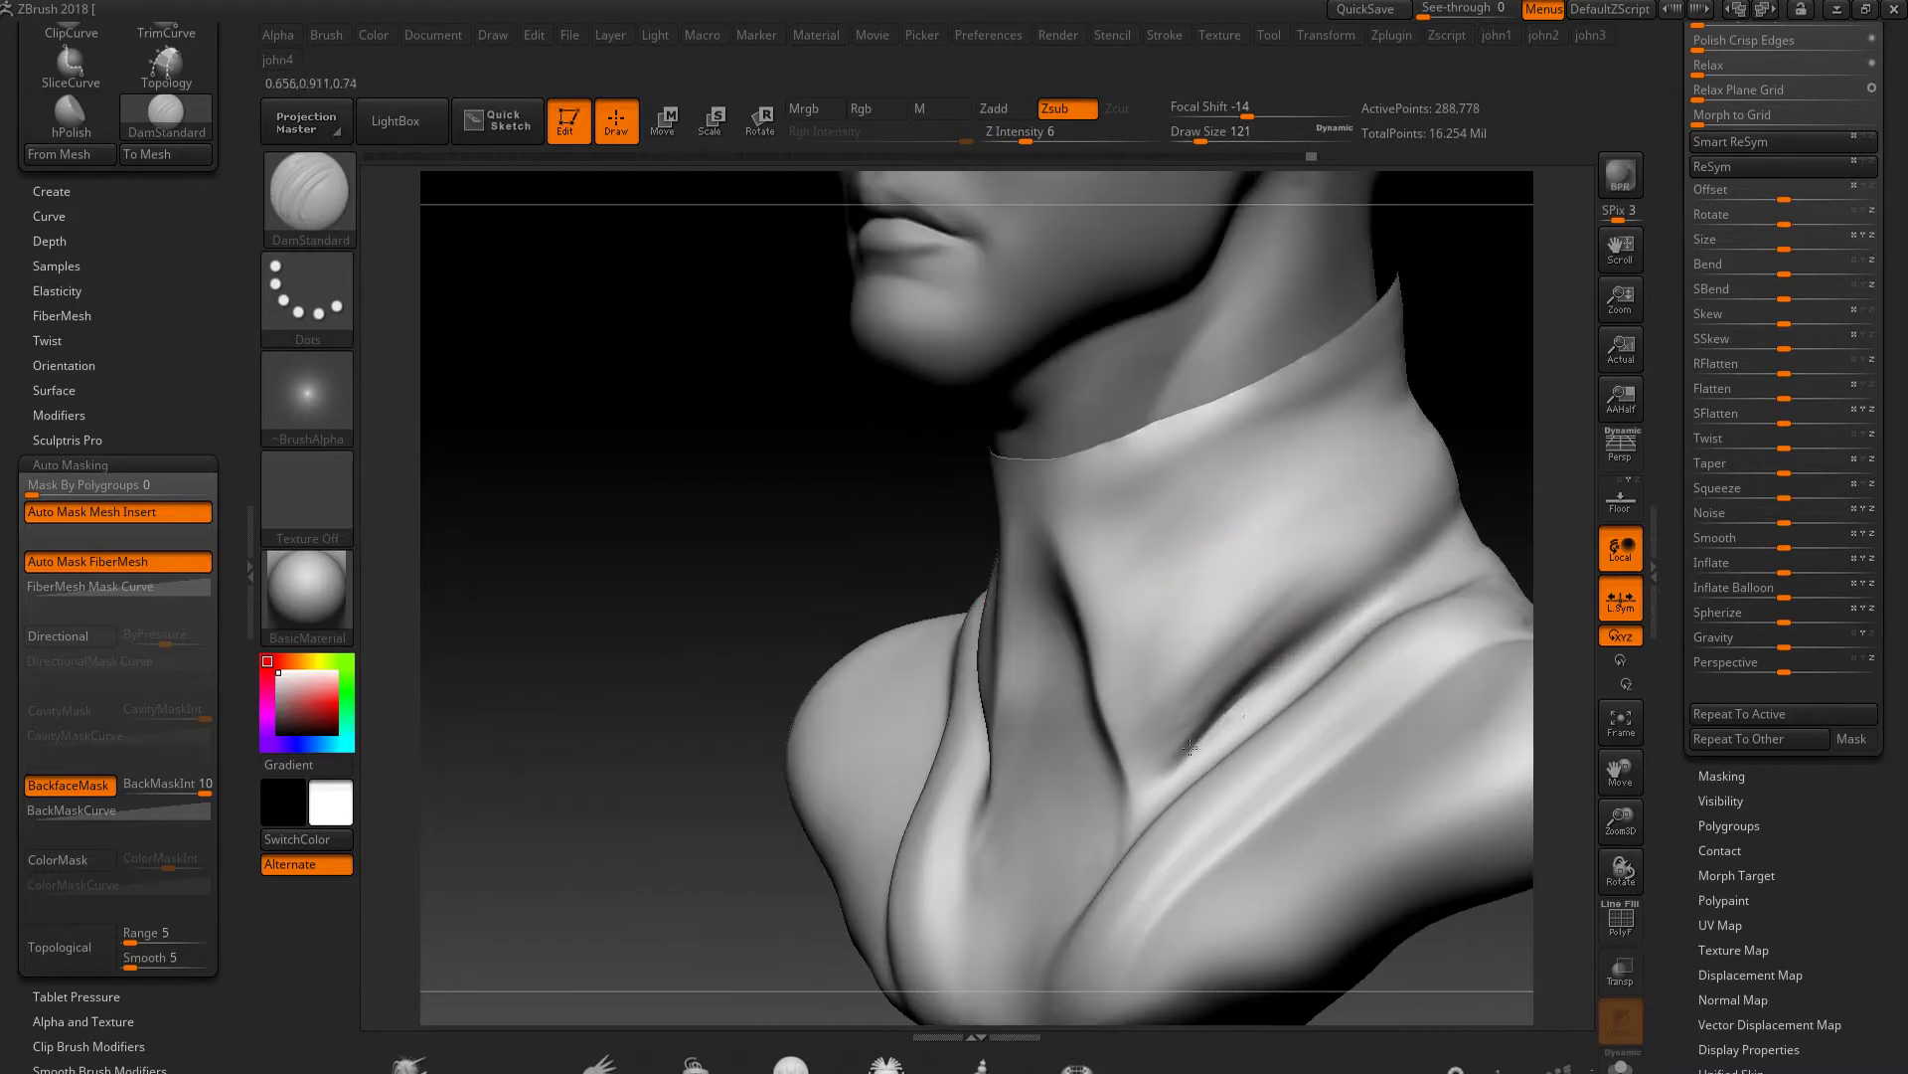
key(shift)
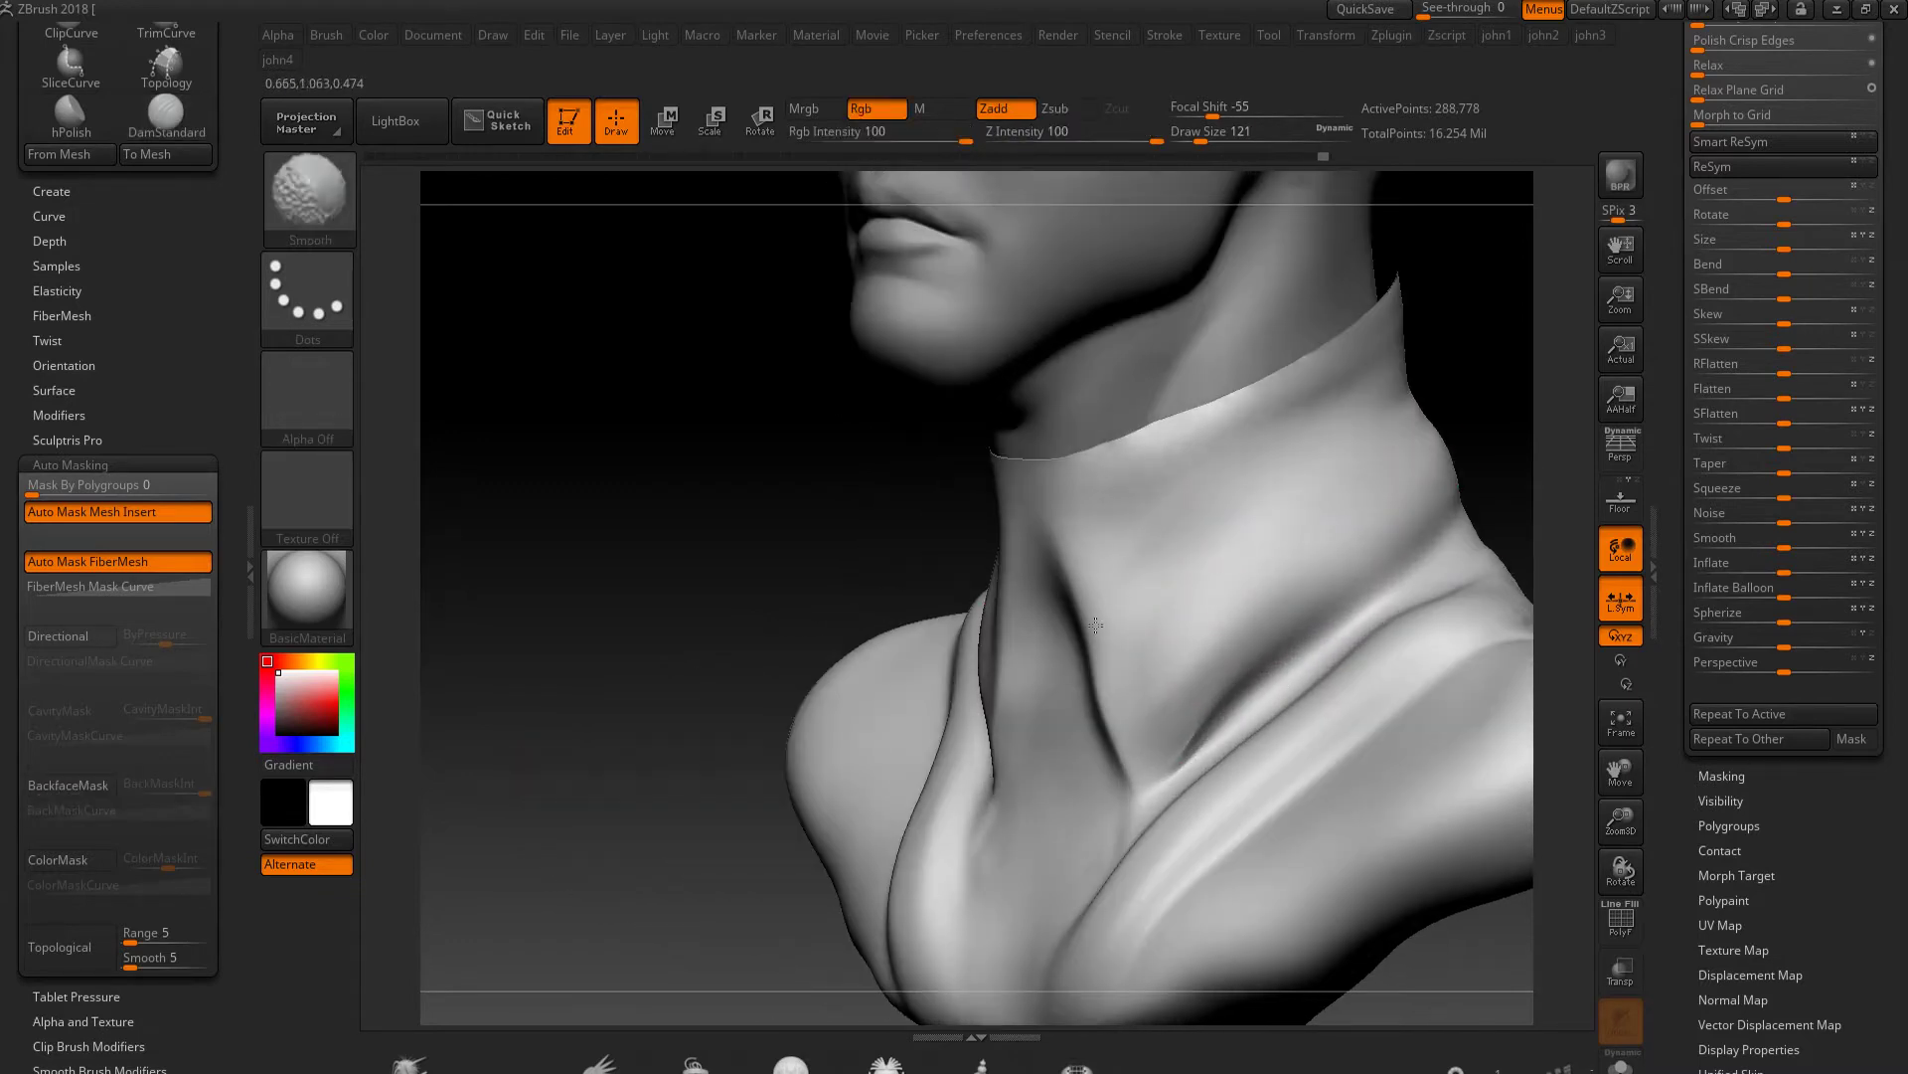
mouse_move(784, 524)
right_down()
mouse_move(885, 533)
mouse_move(895, 477)
mouse_move(970, 549)
mouse_move(1141, 563)
right_up()
Build ClayBuildup fold bands across the neck and smooth the collar folds
key(b)
key(c)
key(b)
mouse_move(984, 573)
right_down()
mouse_move(1171, 490)
mouse_move(1022, 498)
mouse_move(1084, 556)
right_up()
mouse_move(1153, 477)
mouse_down()
mouse_move(919, 581)
mouse_move(1029, 623)
mouse_up()
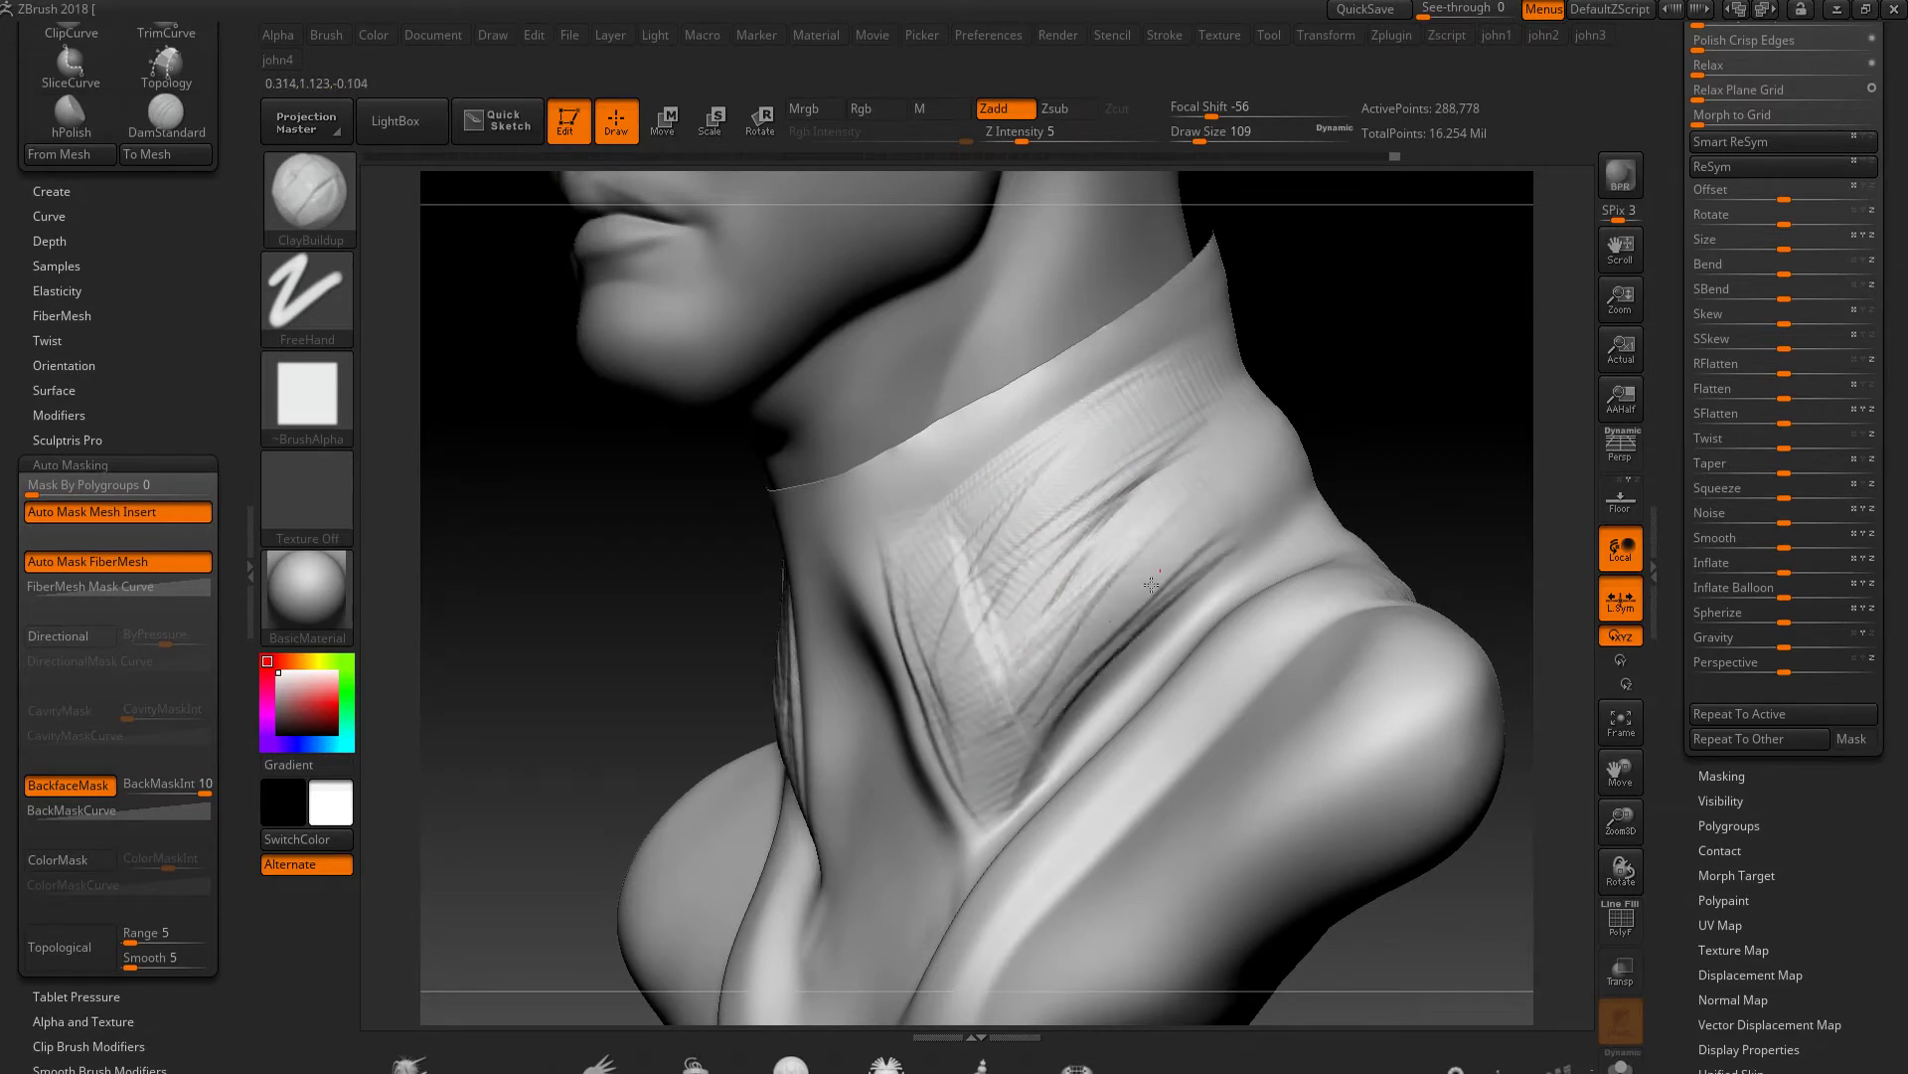
shift+drag(1136, 591, 1005, 465)
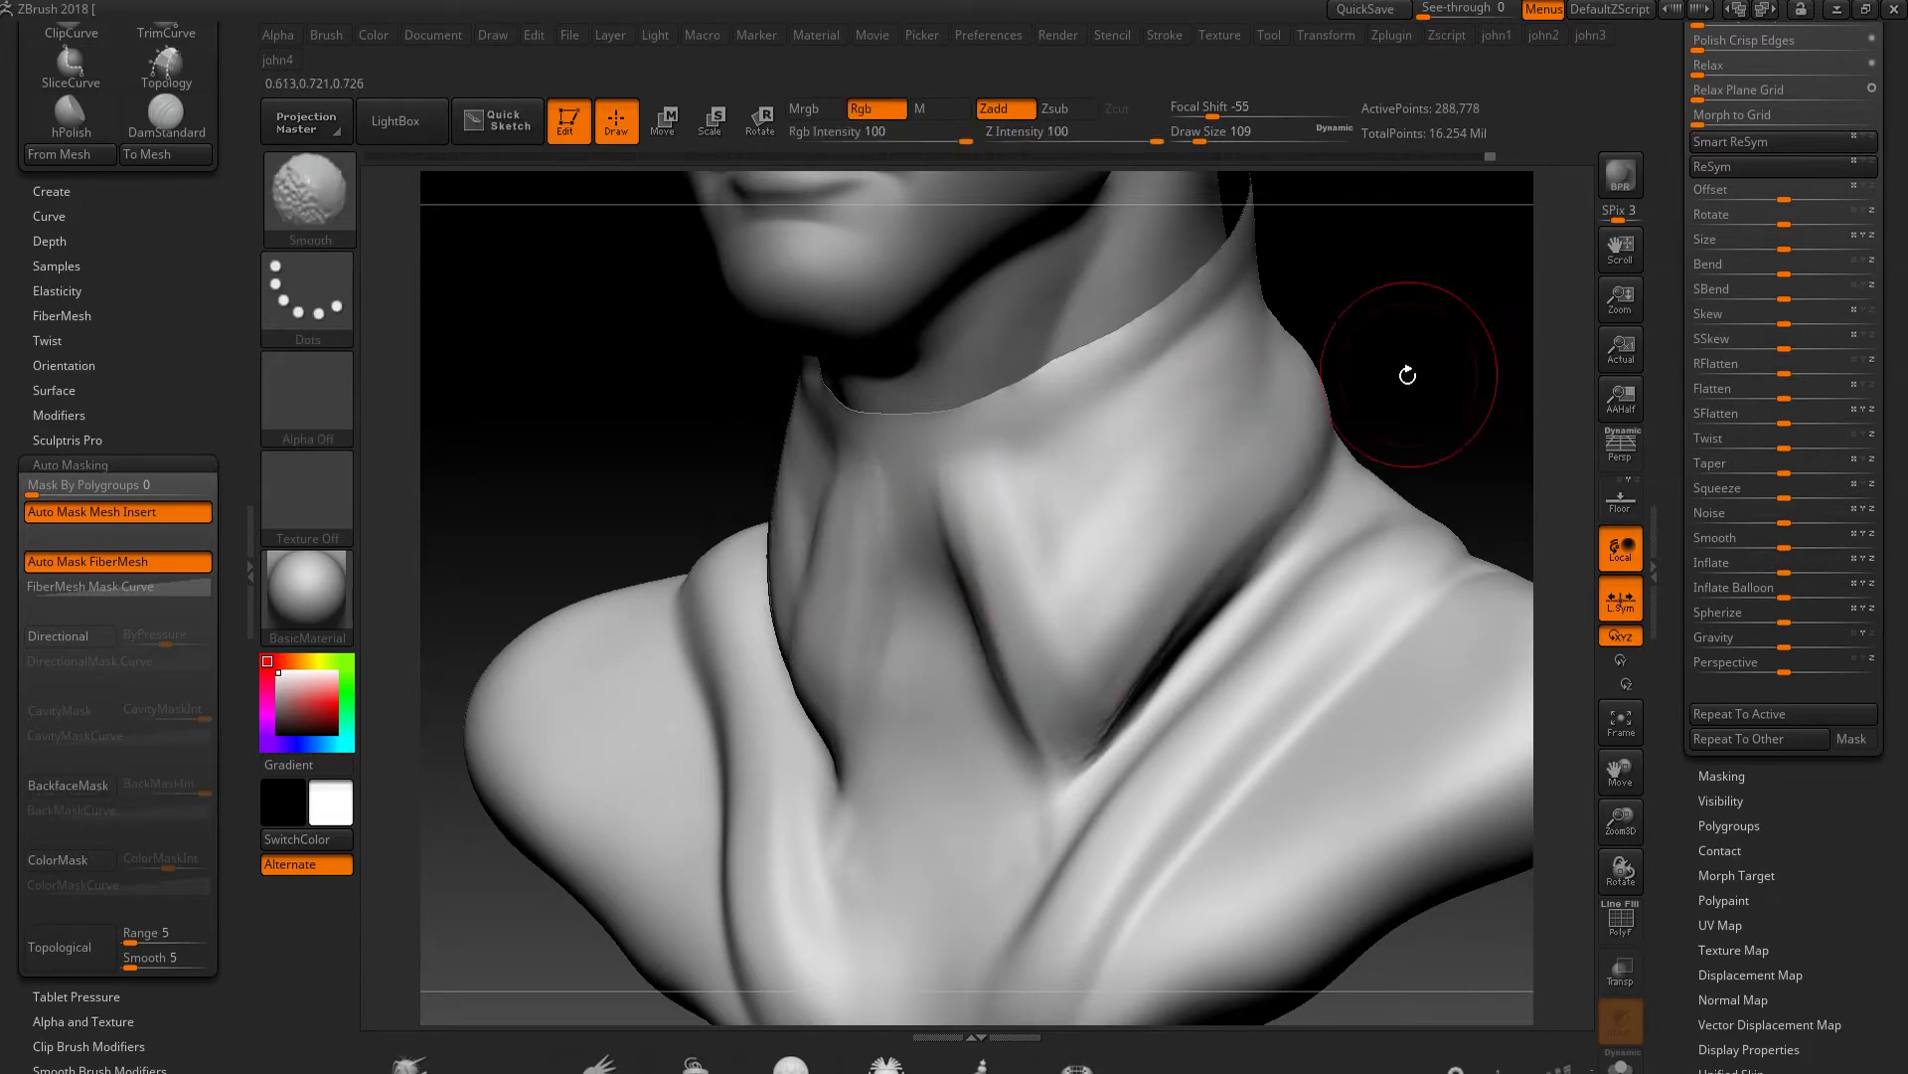
drag(1407, 375, 1042, 442)
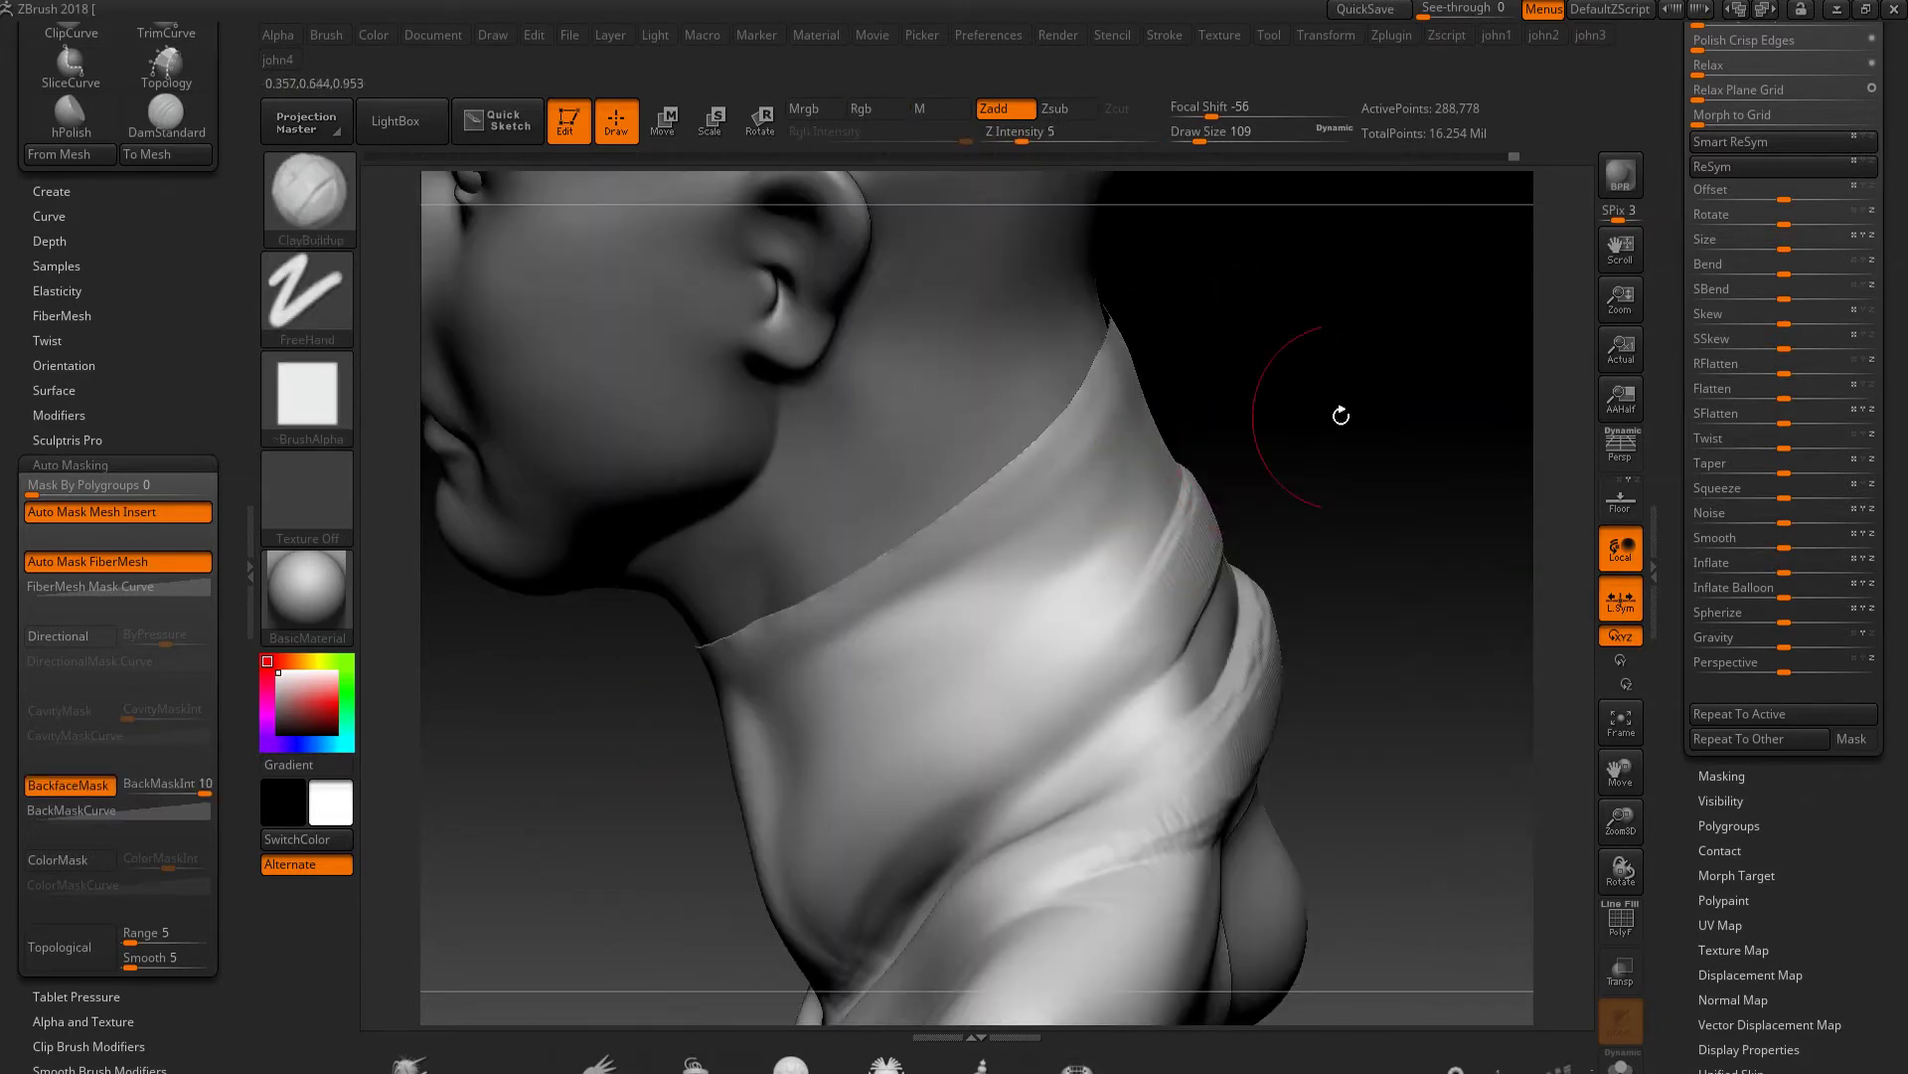
right_drag(1113, 603, 982, 708)
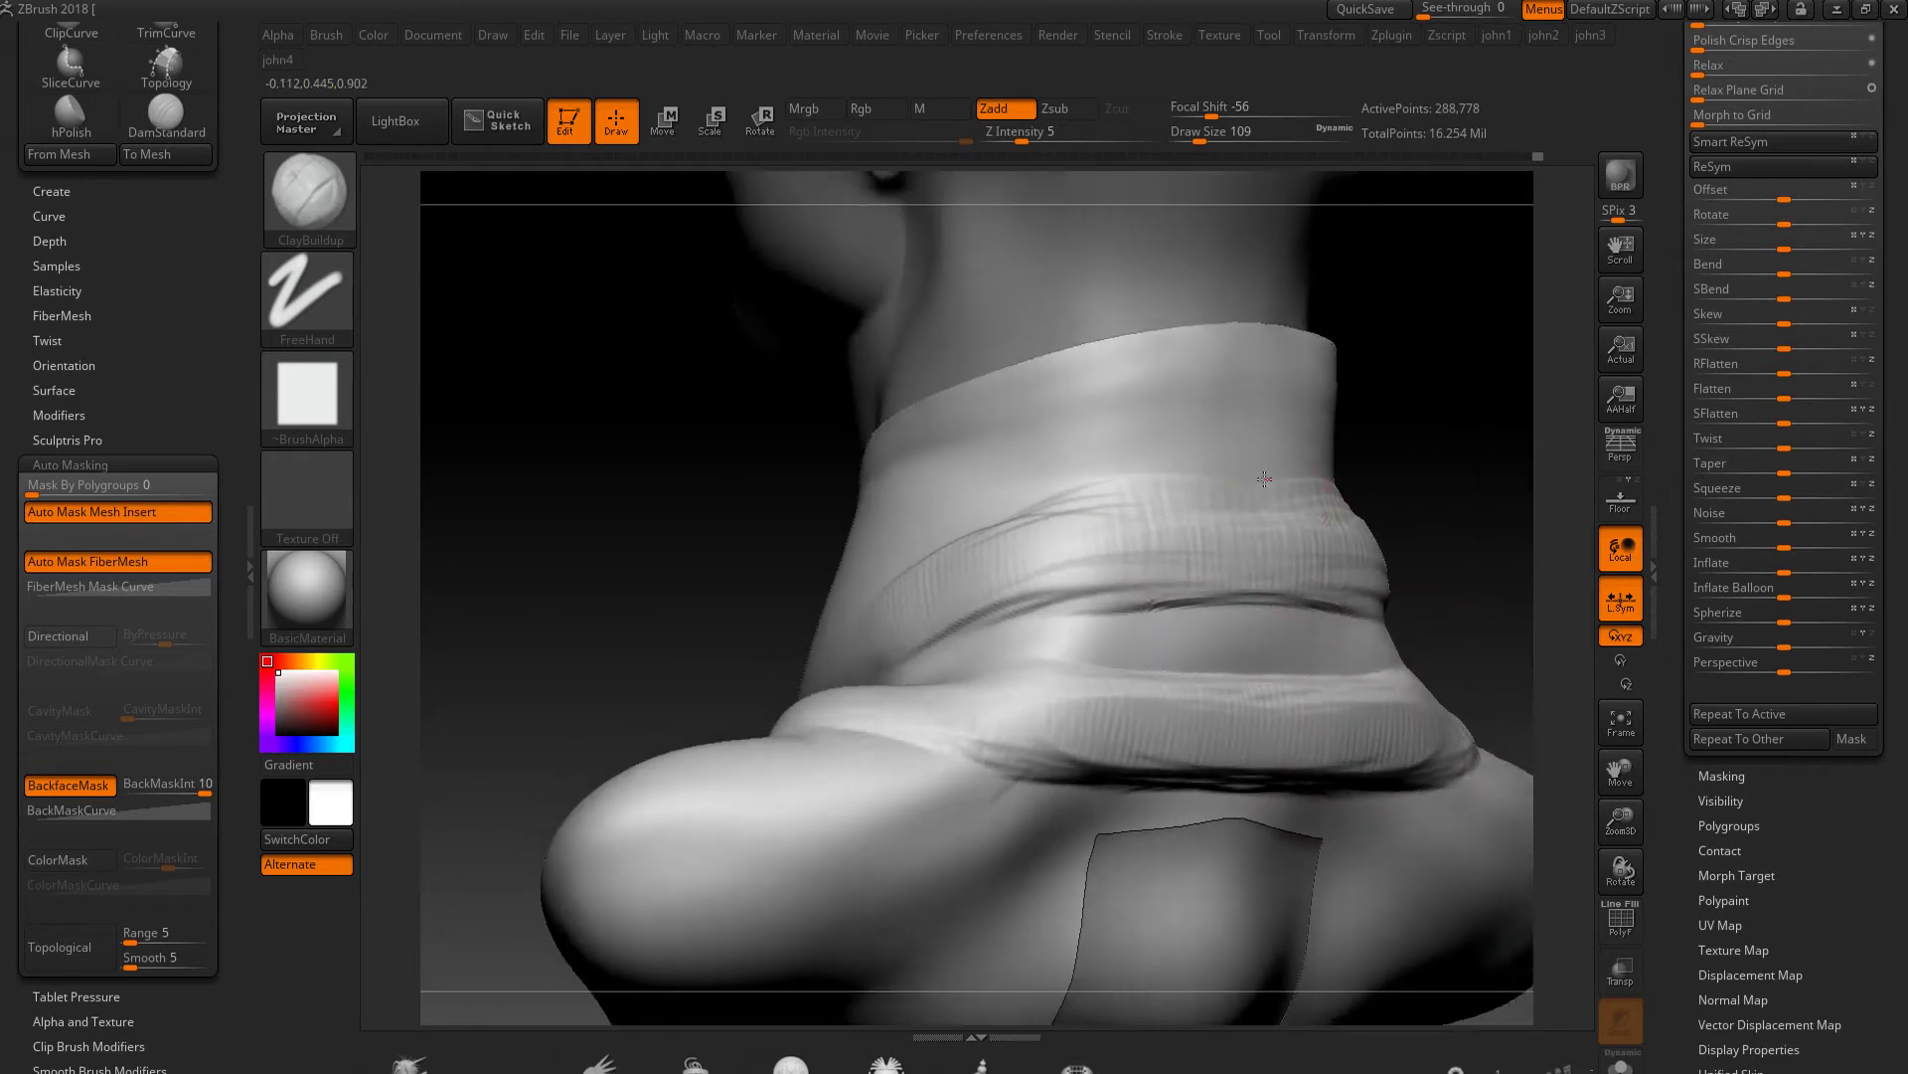
drag(1213, 405, 935, 508)
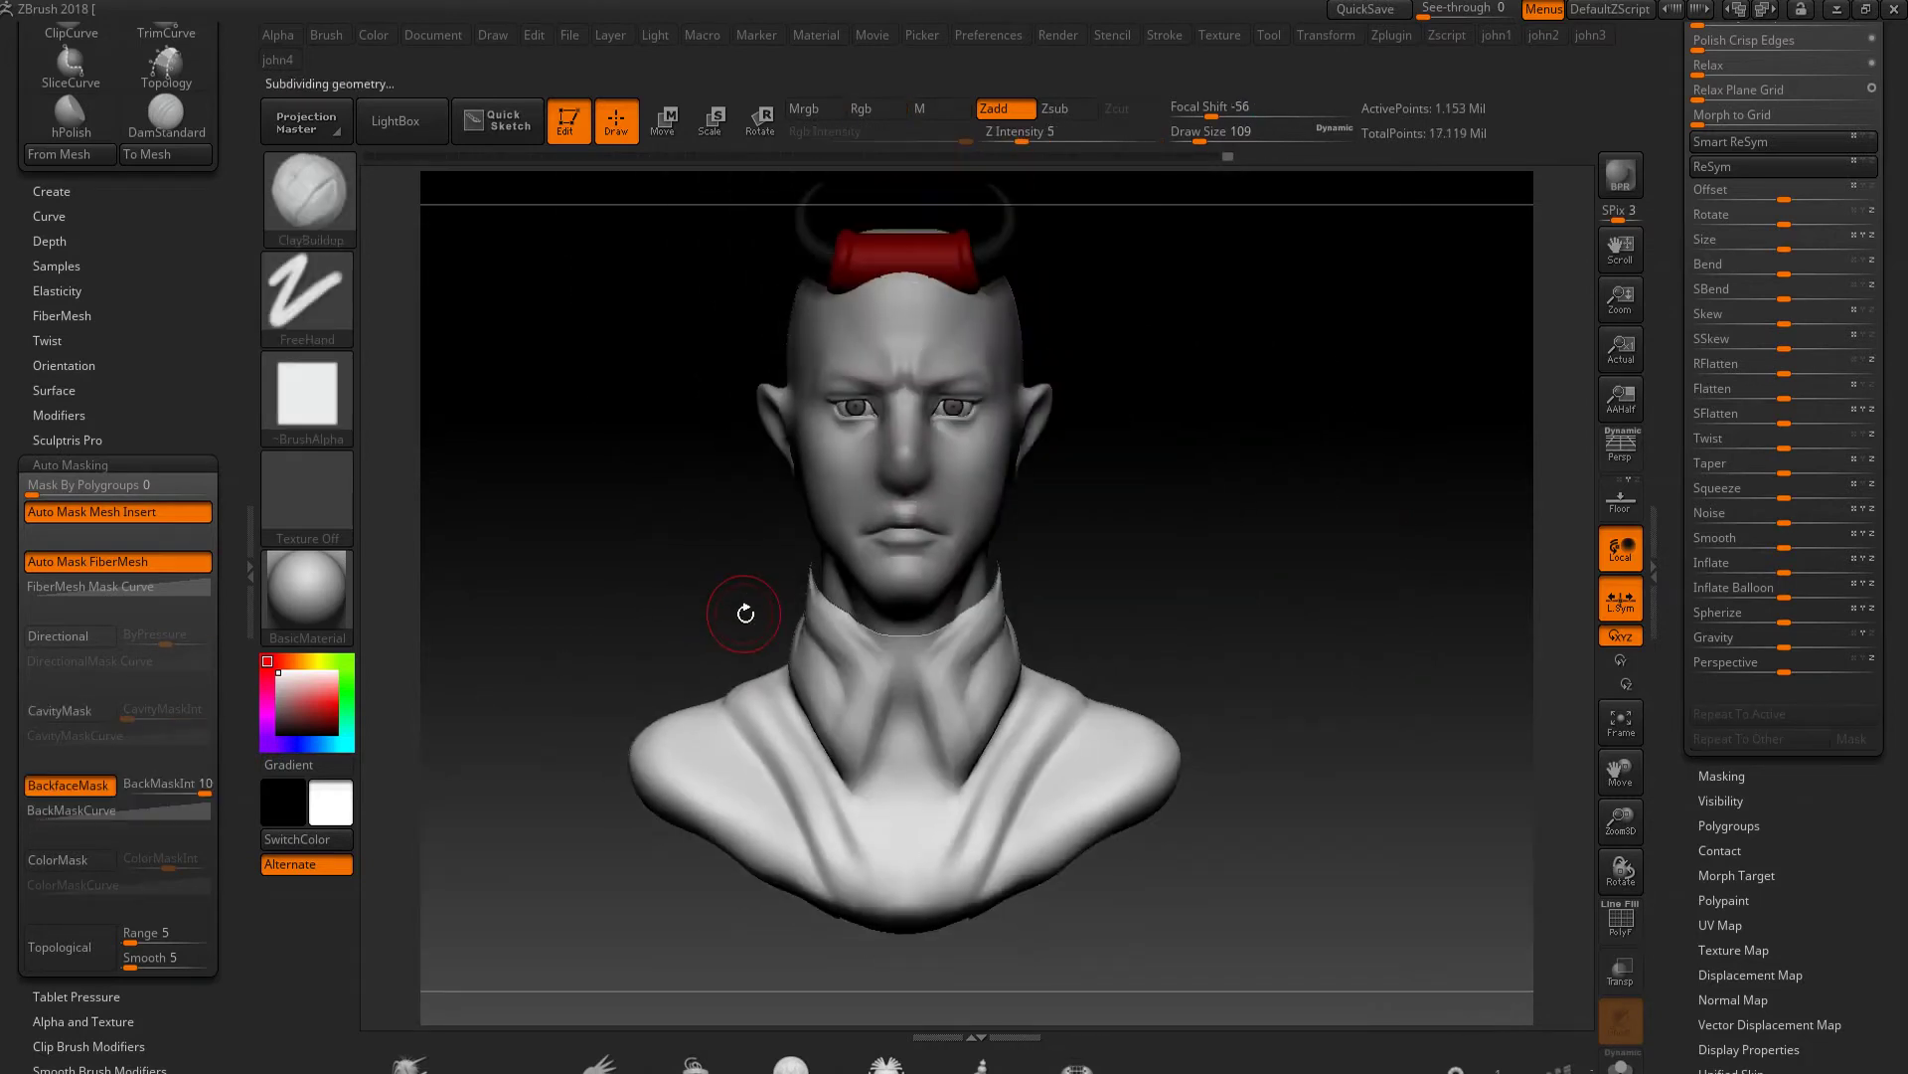
Smooth the hatch strokes on the collar surface
drag(1047, 887, 1055, 630)
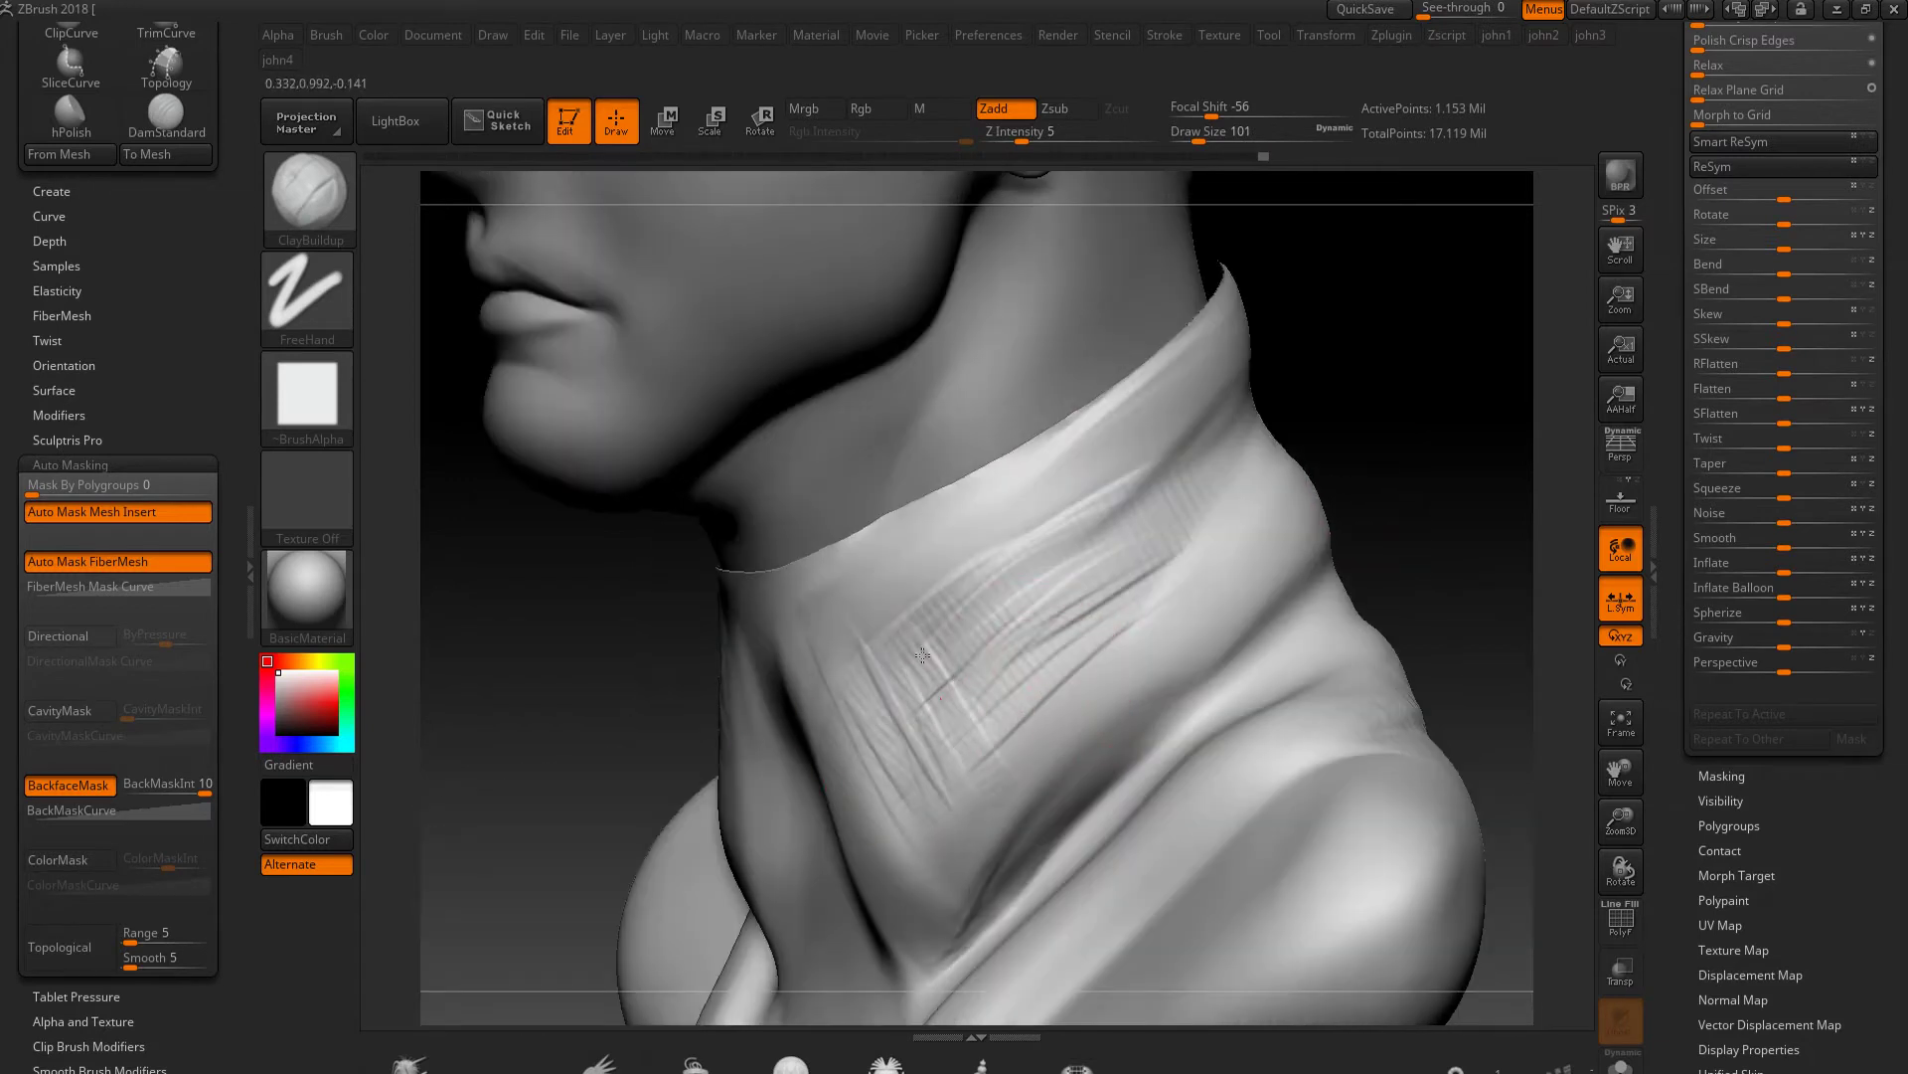
shift+drag(980, 784, 862, 727)
drag(1334, 391, 1203, 457)
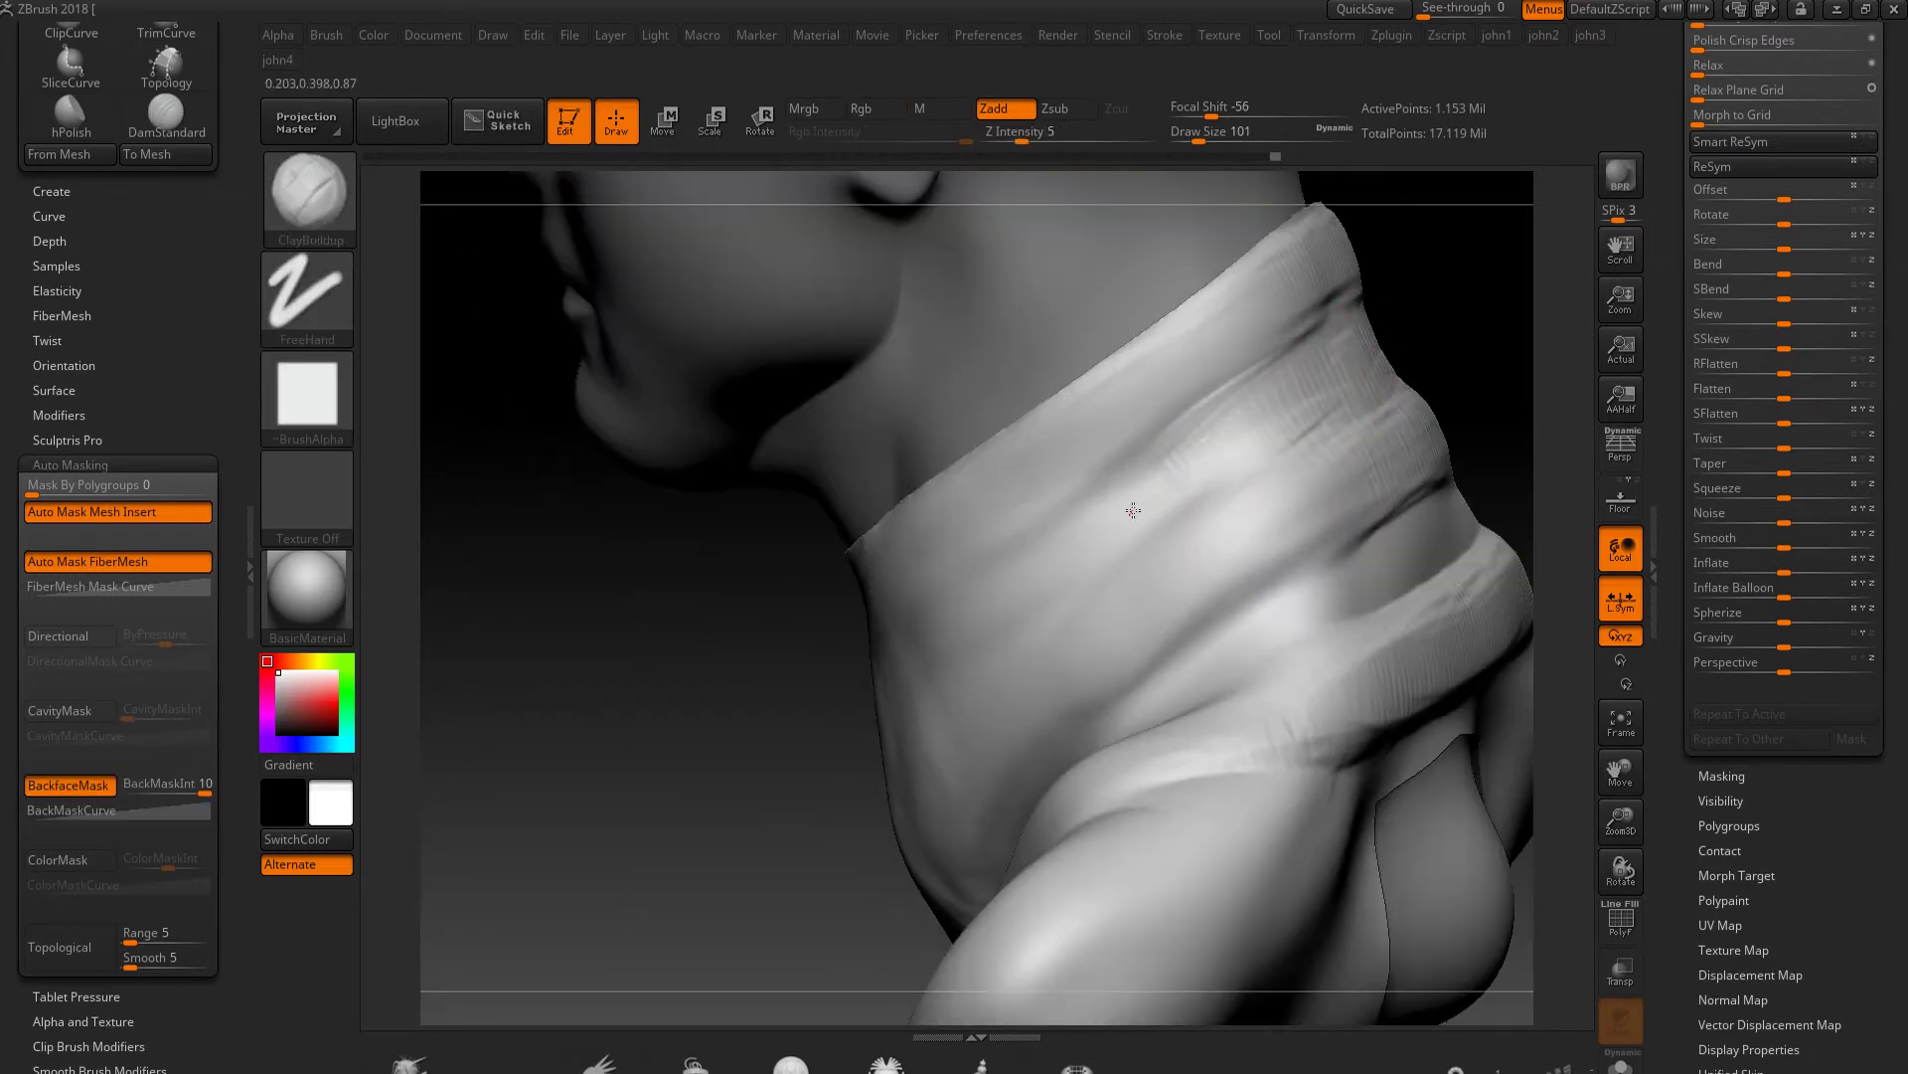
mouse_move(1340, 350)
shift+mouse_down()
mouse_move(1282, 418)
mouse_move(1367, 373)
mouse_move(1333, 426)
mouse_move(1375, 366)
shift+mouse_up()
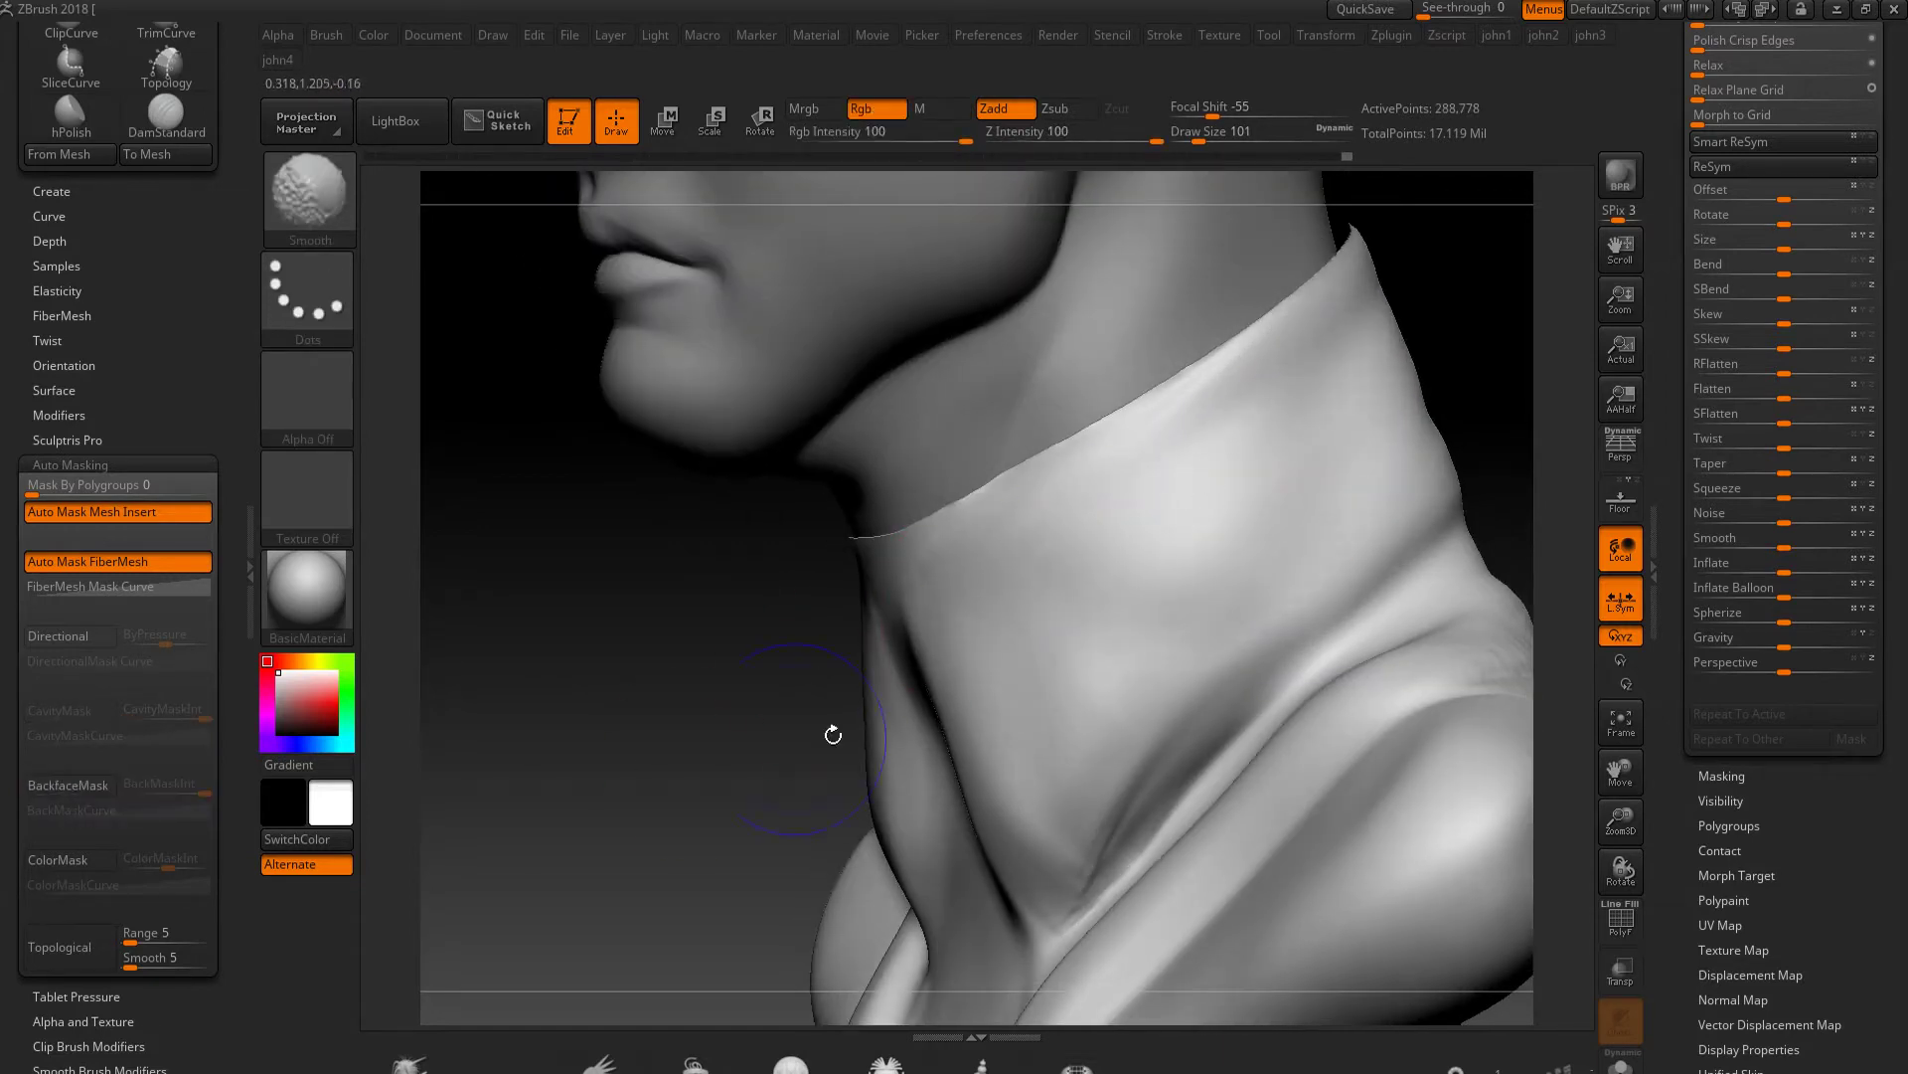
drag(833, 734, 1101, 575)
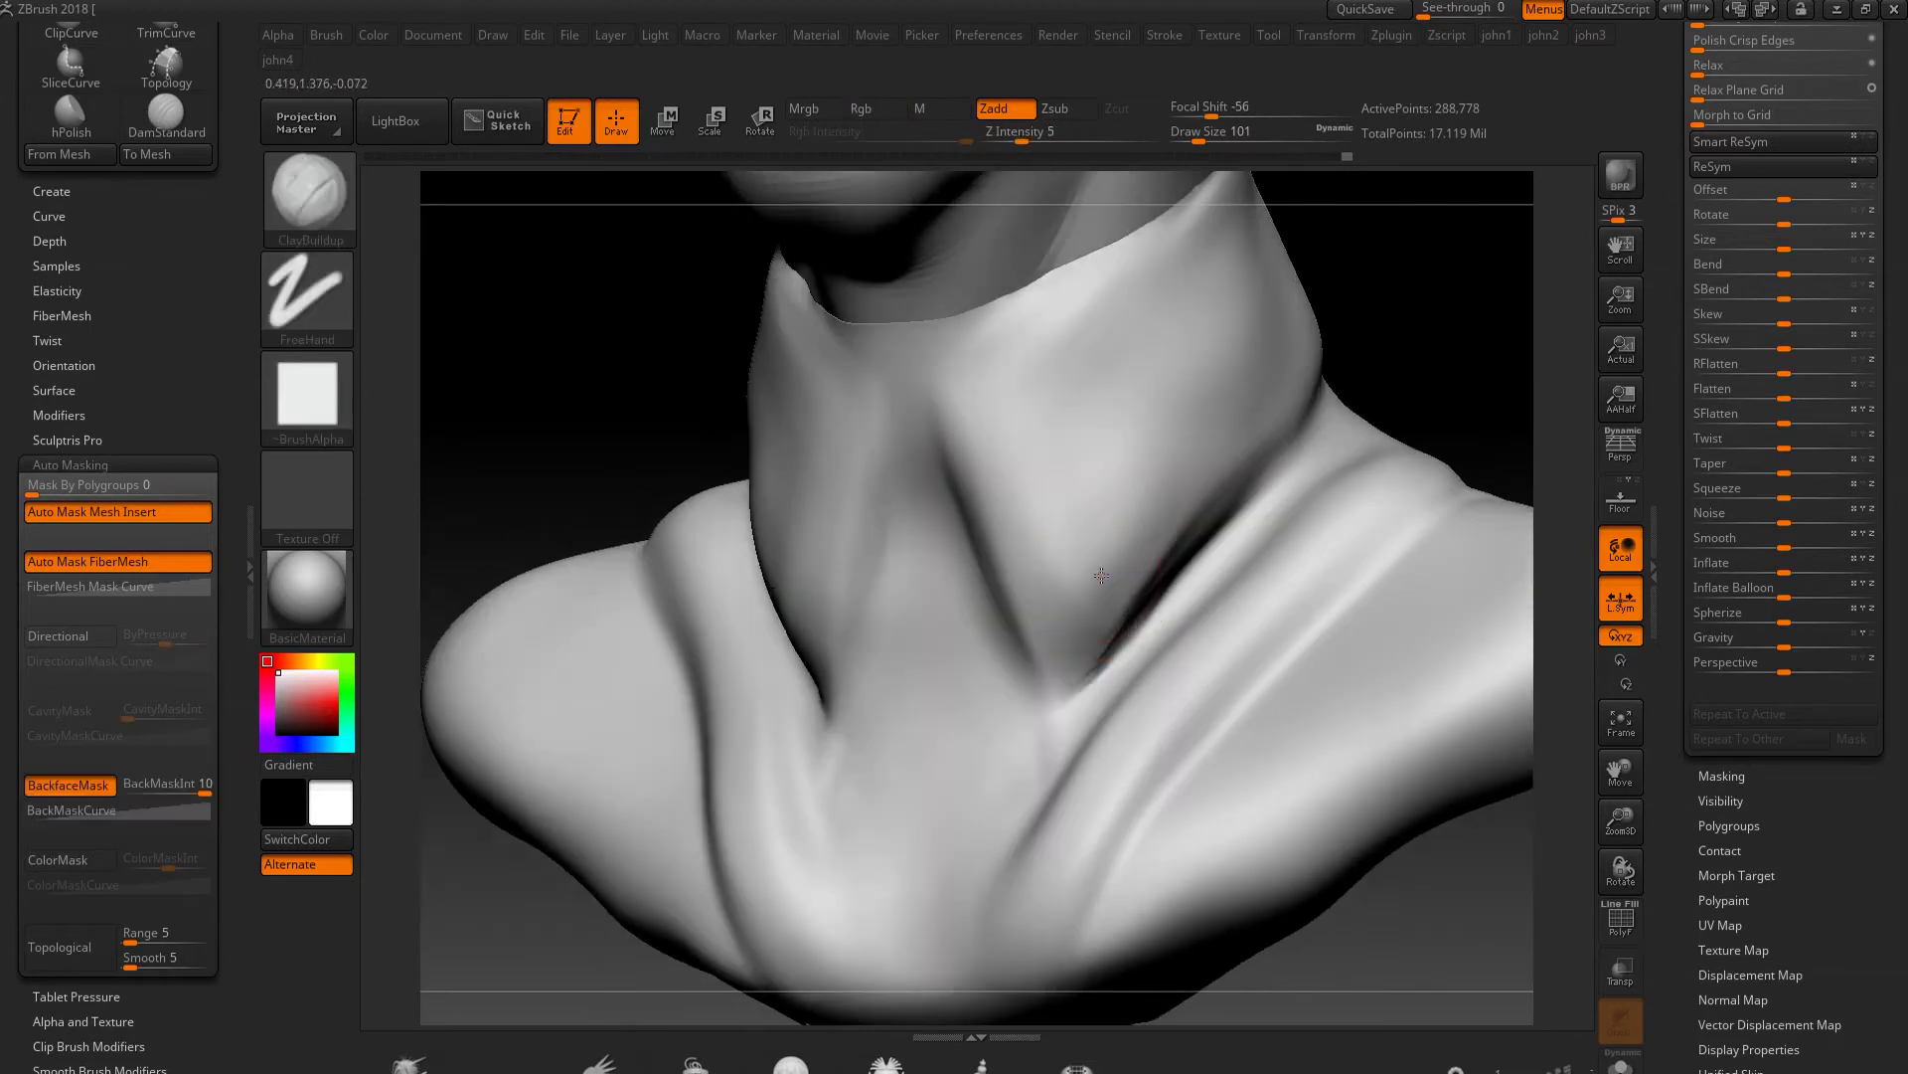
Select DamStandard at intensity 15 and turn to a front view of the neck
key(b)
key(d)
key(s)
key(Return)
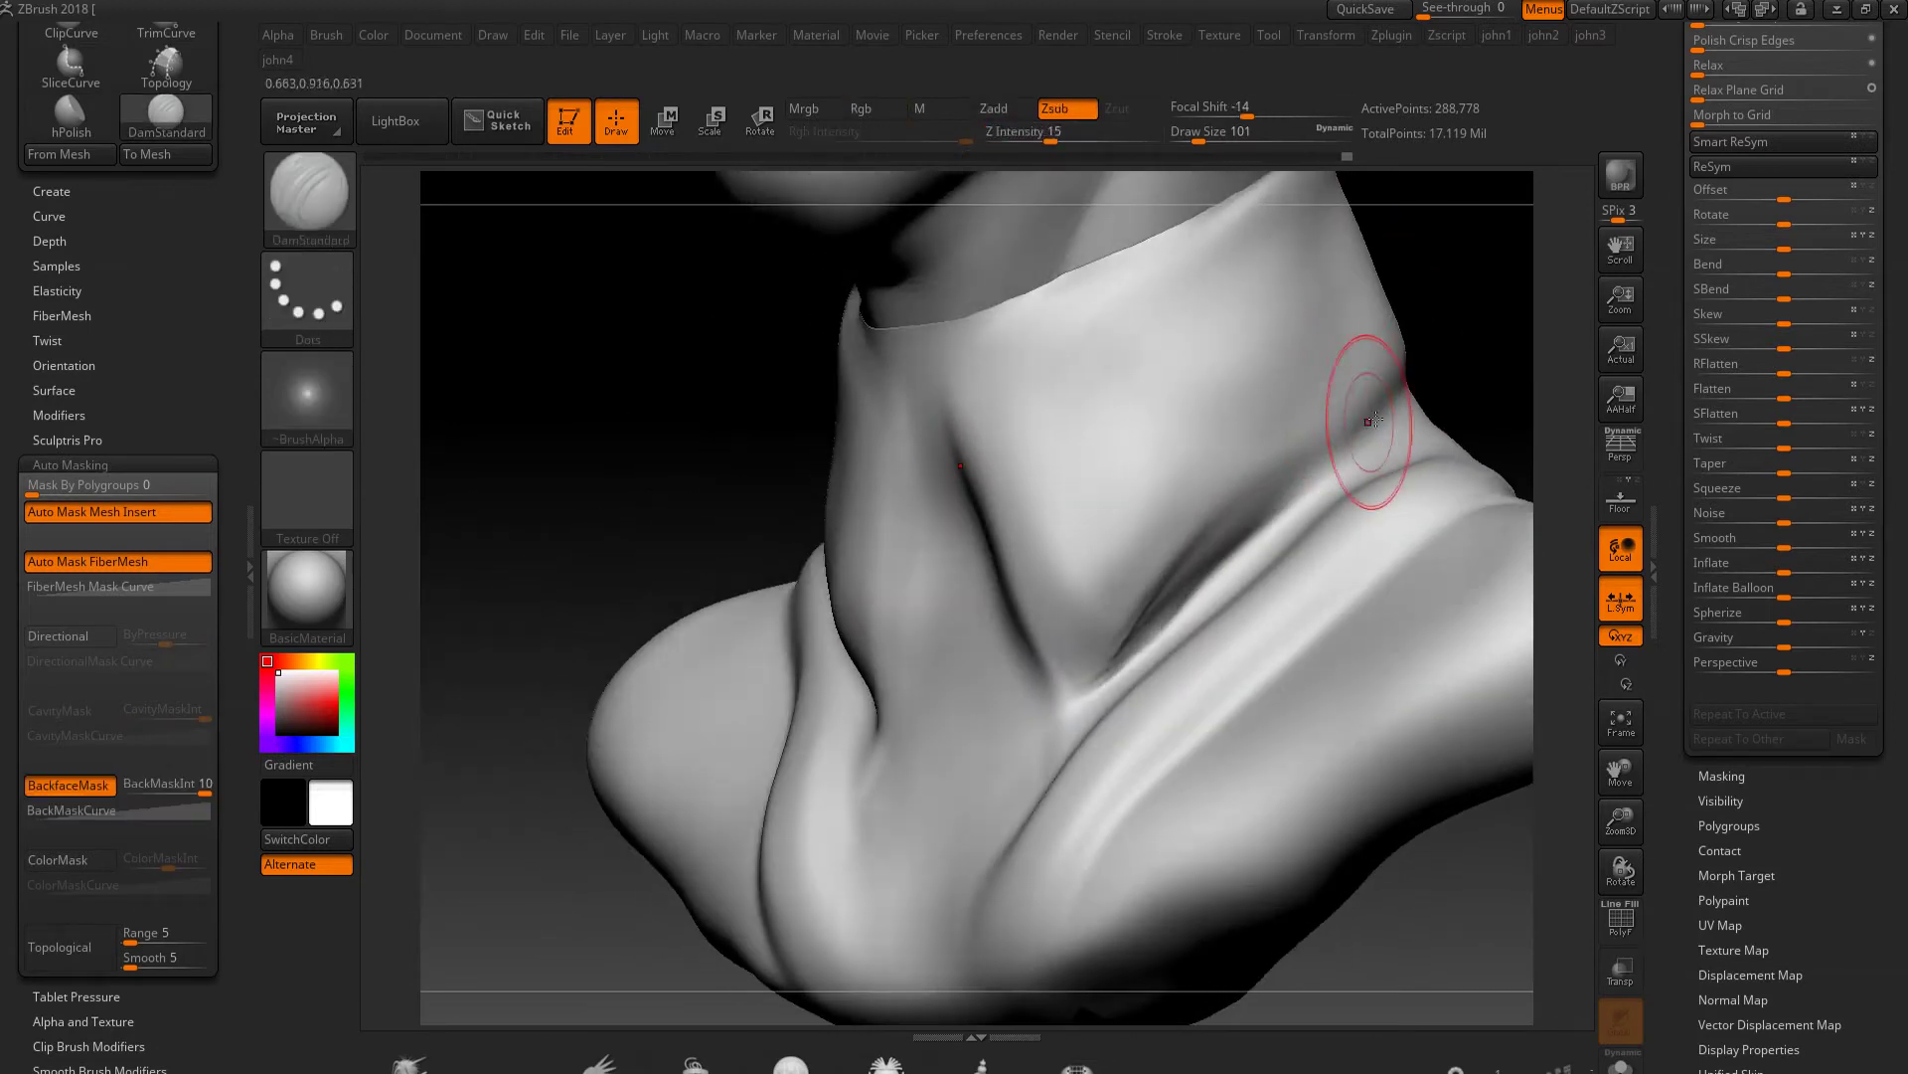
drag(1425, 398, 1362, 407)
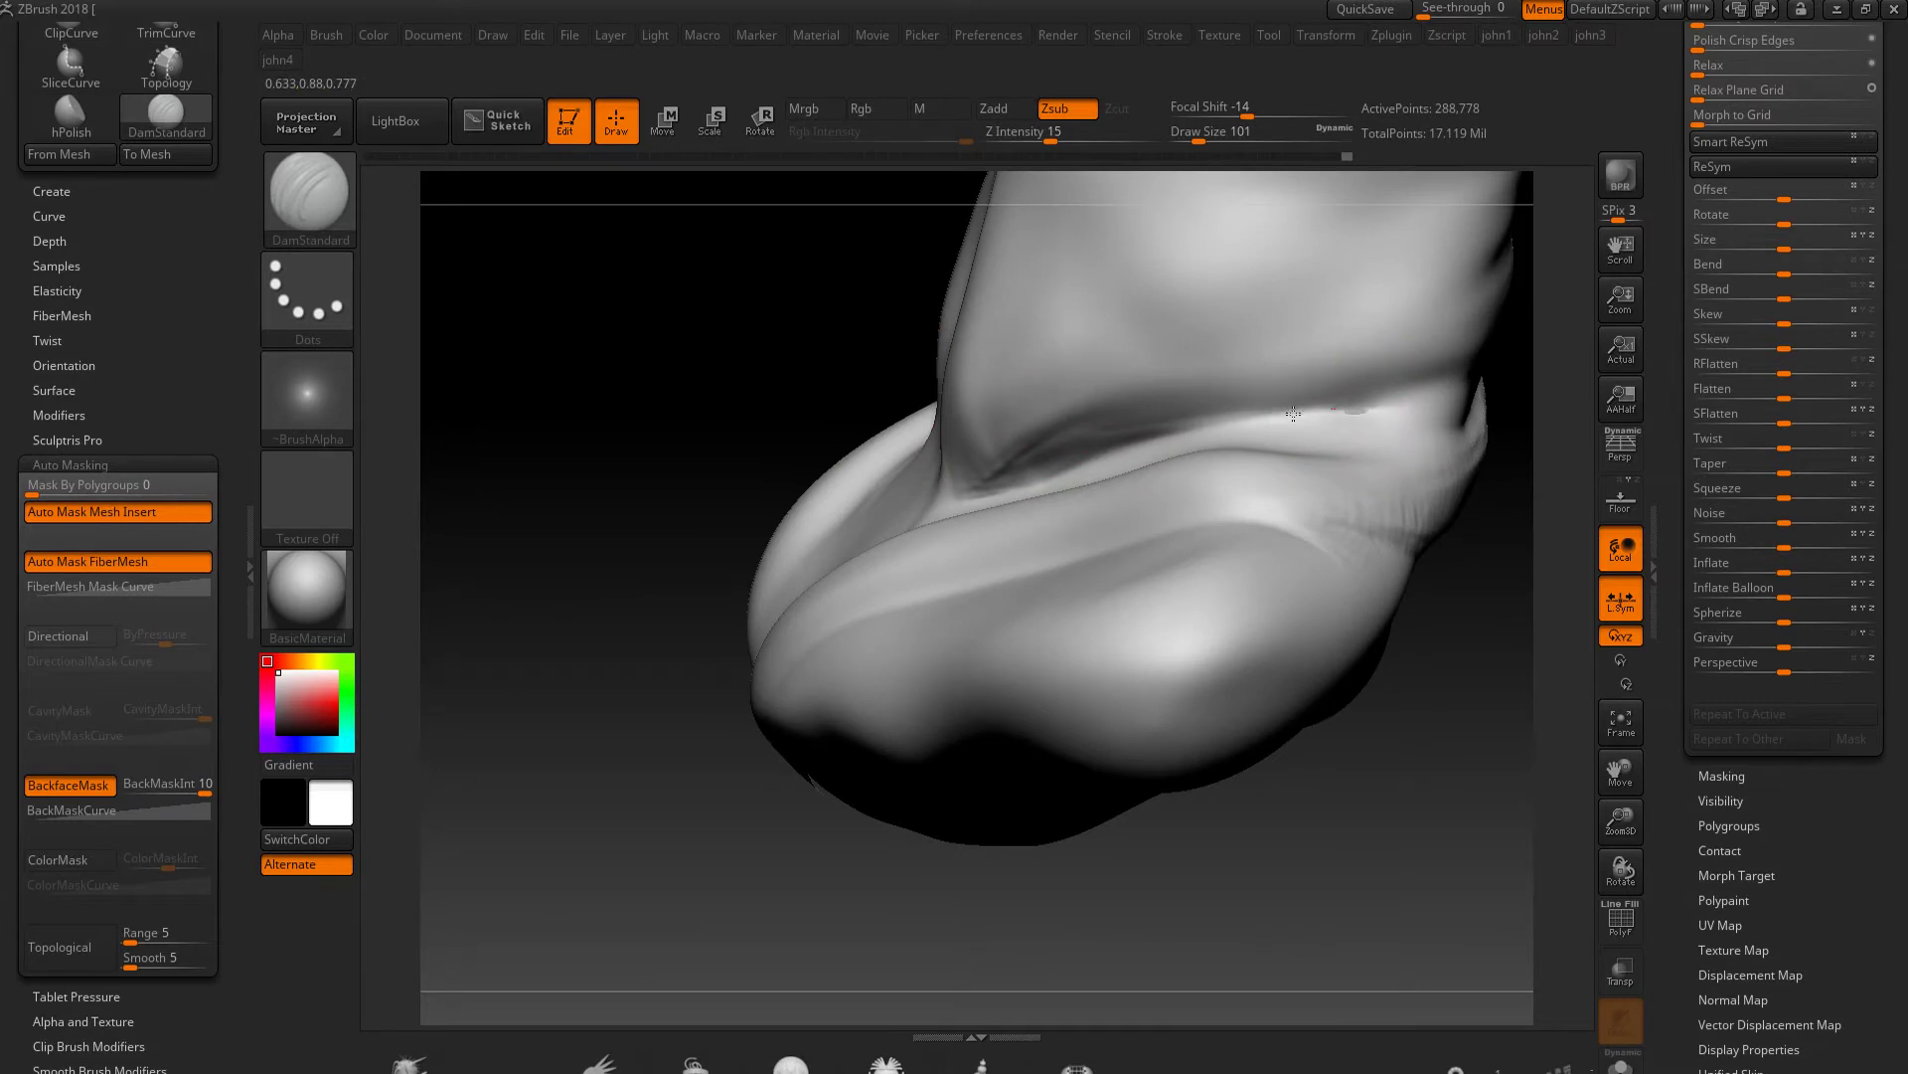
drag(761, 469, 1278, 420)
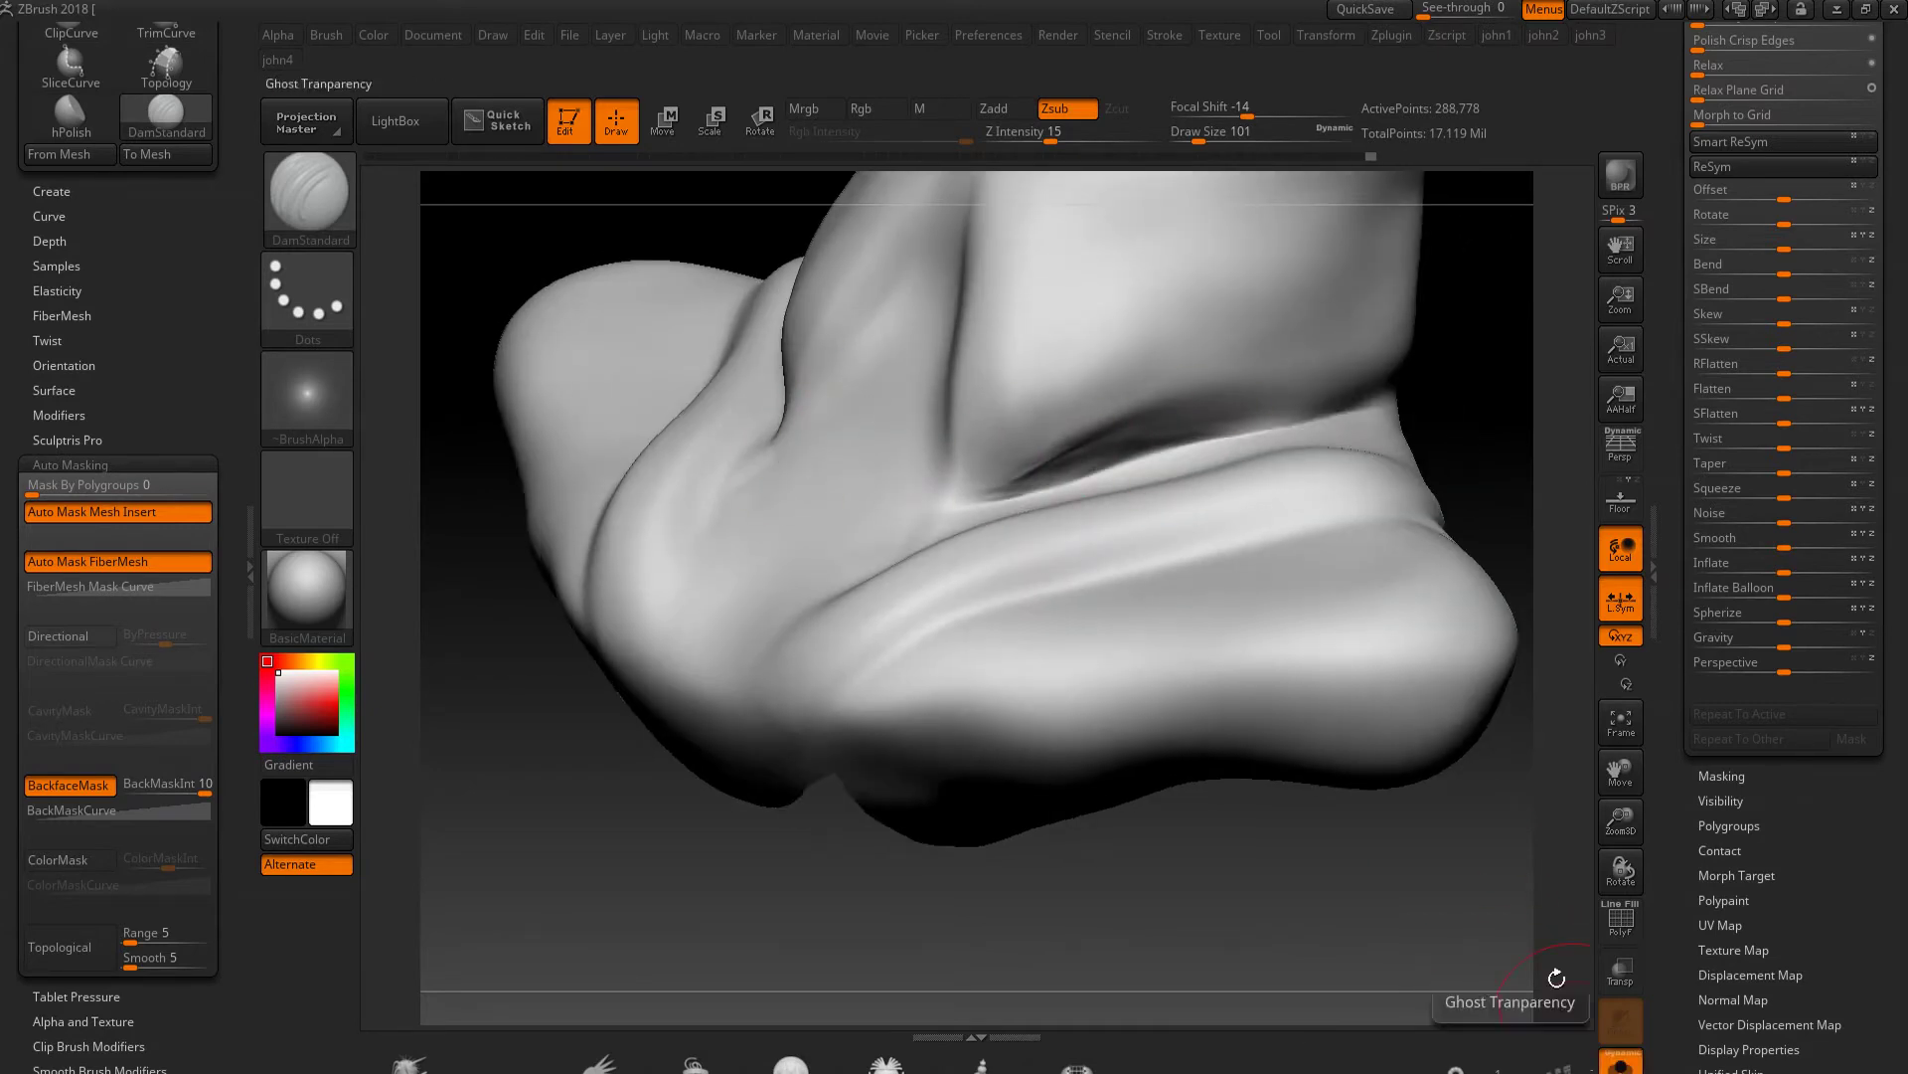
drag(1510, 967, 1227, 783)
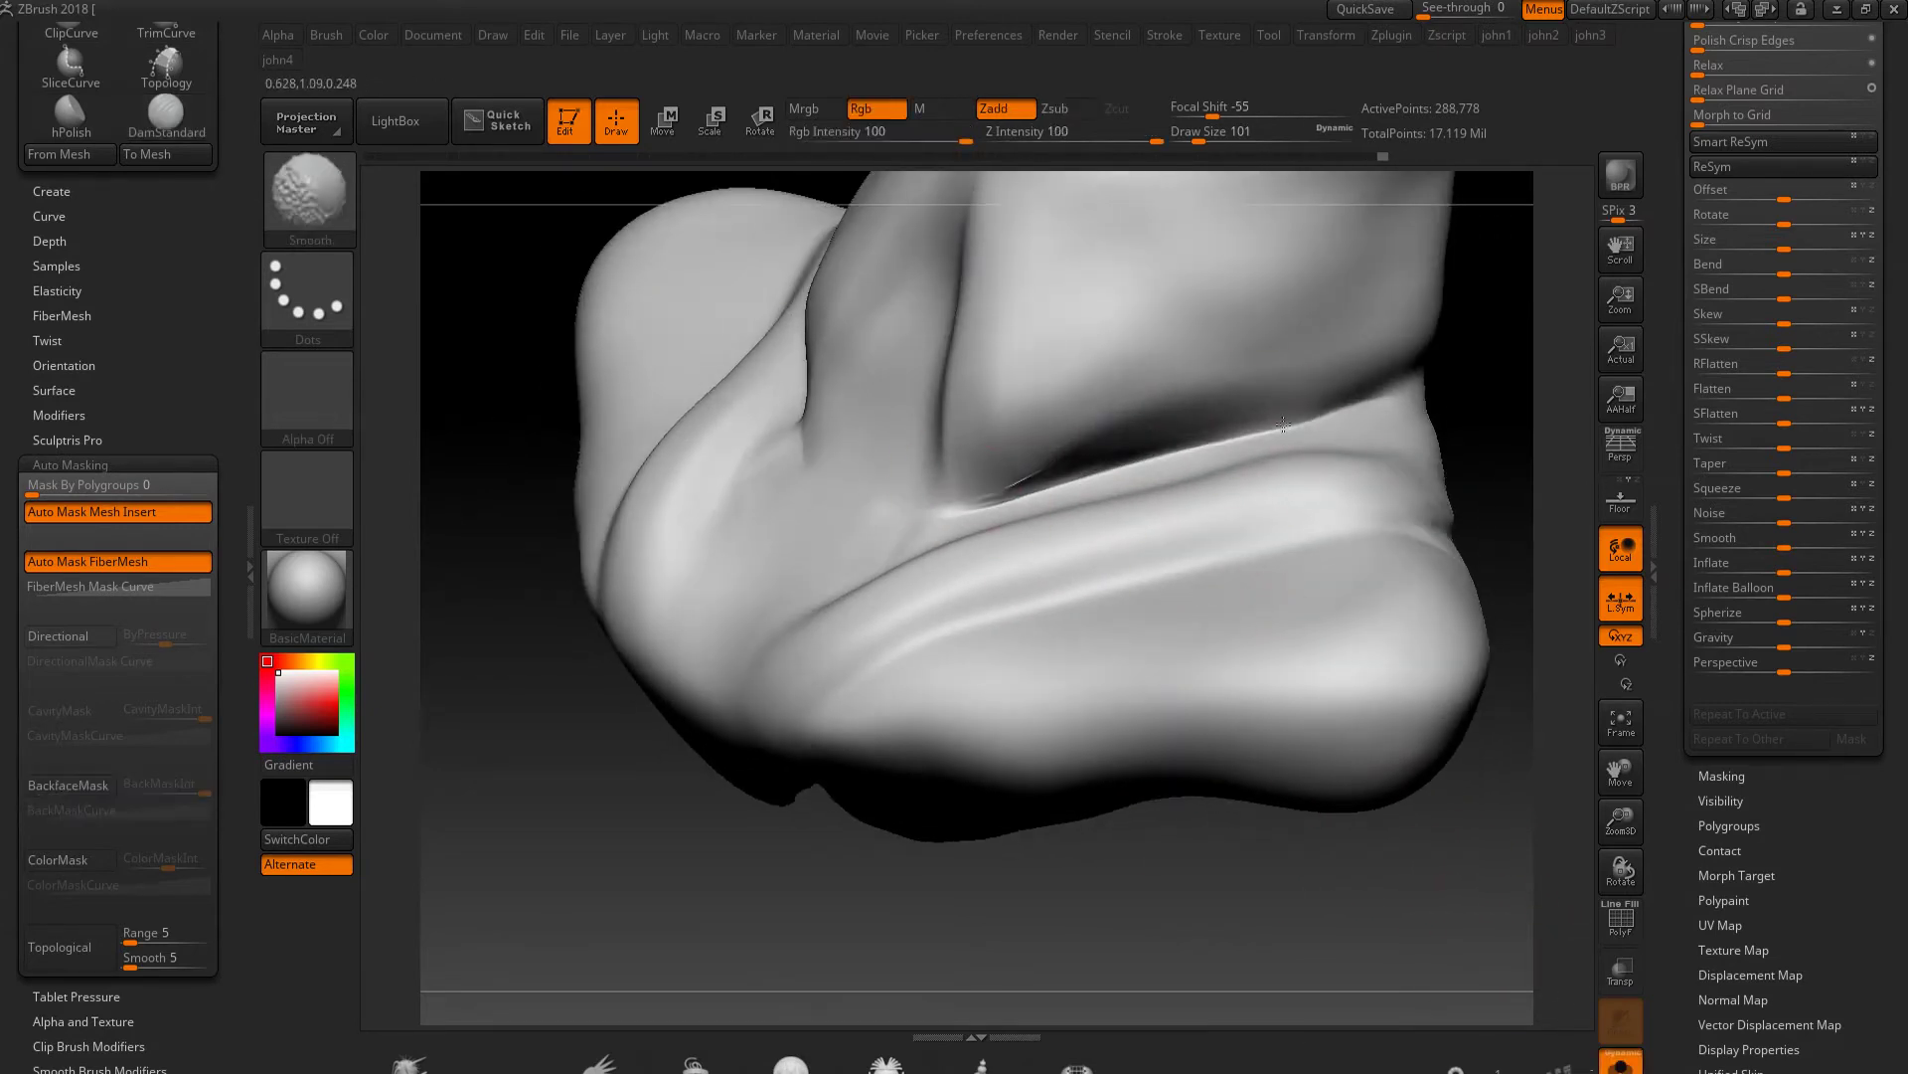
mouse_move(647, 571)
shift+mouse_down()
mouse_move(1392, 285)
mouse_move(867, 410)
mouse_move(871, 531)
shift+mouse_up()
Carve a deep mirrored V notch into the collar front and soften its edges
drag(907, 428, 790, 718)
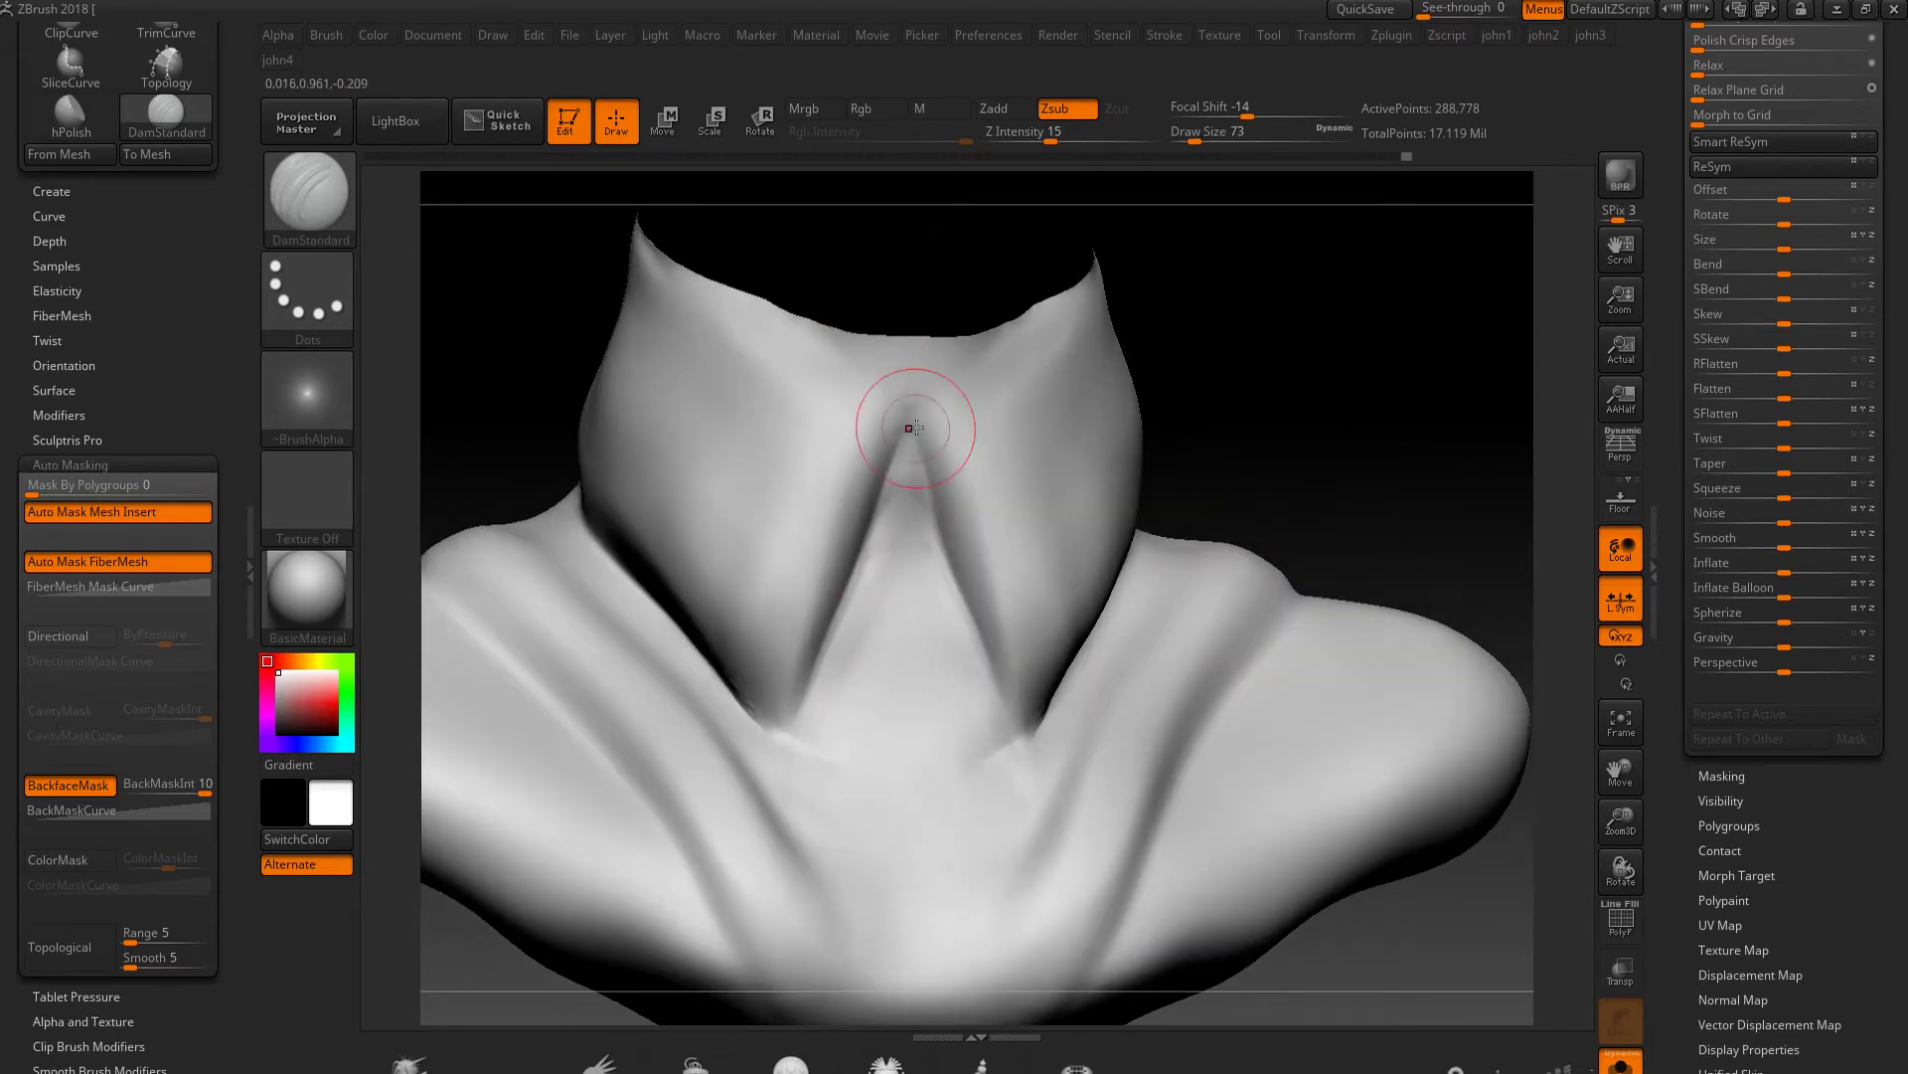
drag(909, 442, 792, 733)
alt+drag(1173, 575, 1093, 636)
mouse_move(919, 869)
shift+mouse_down()
mouse_move(1014, 790)
mouse_move(1013, 815)
mouse_move(1236, 780)
shift+mouse_up()
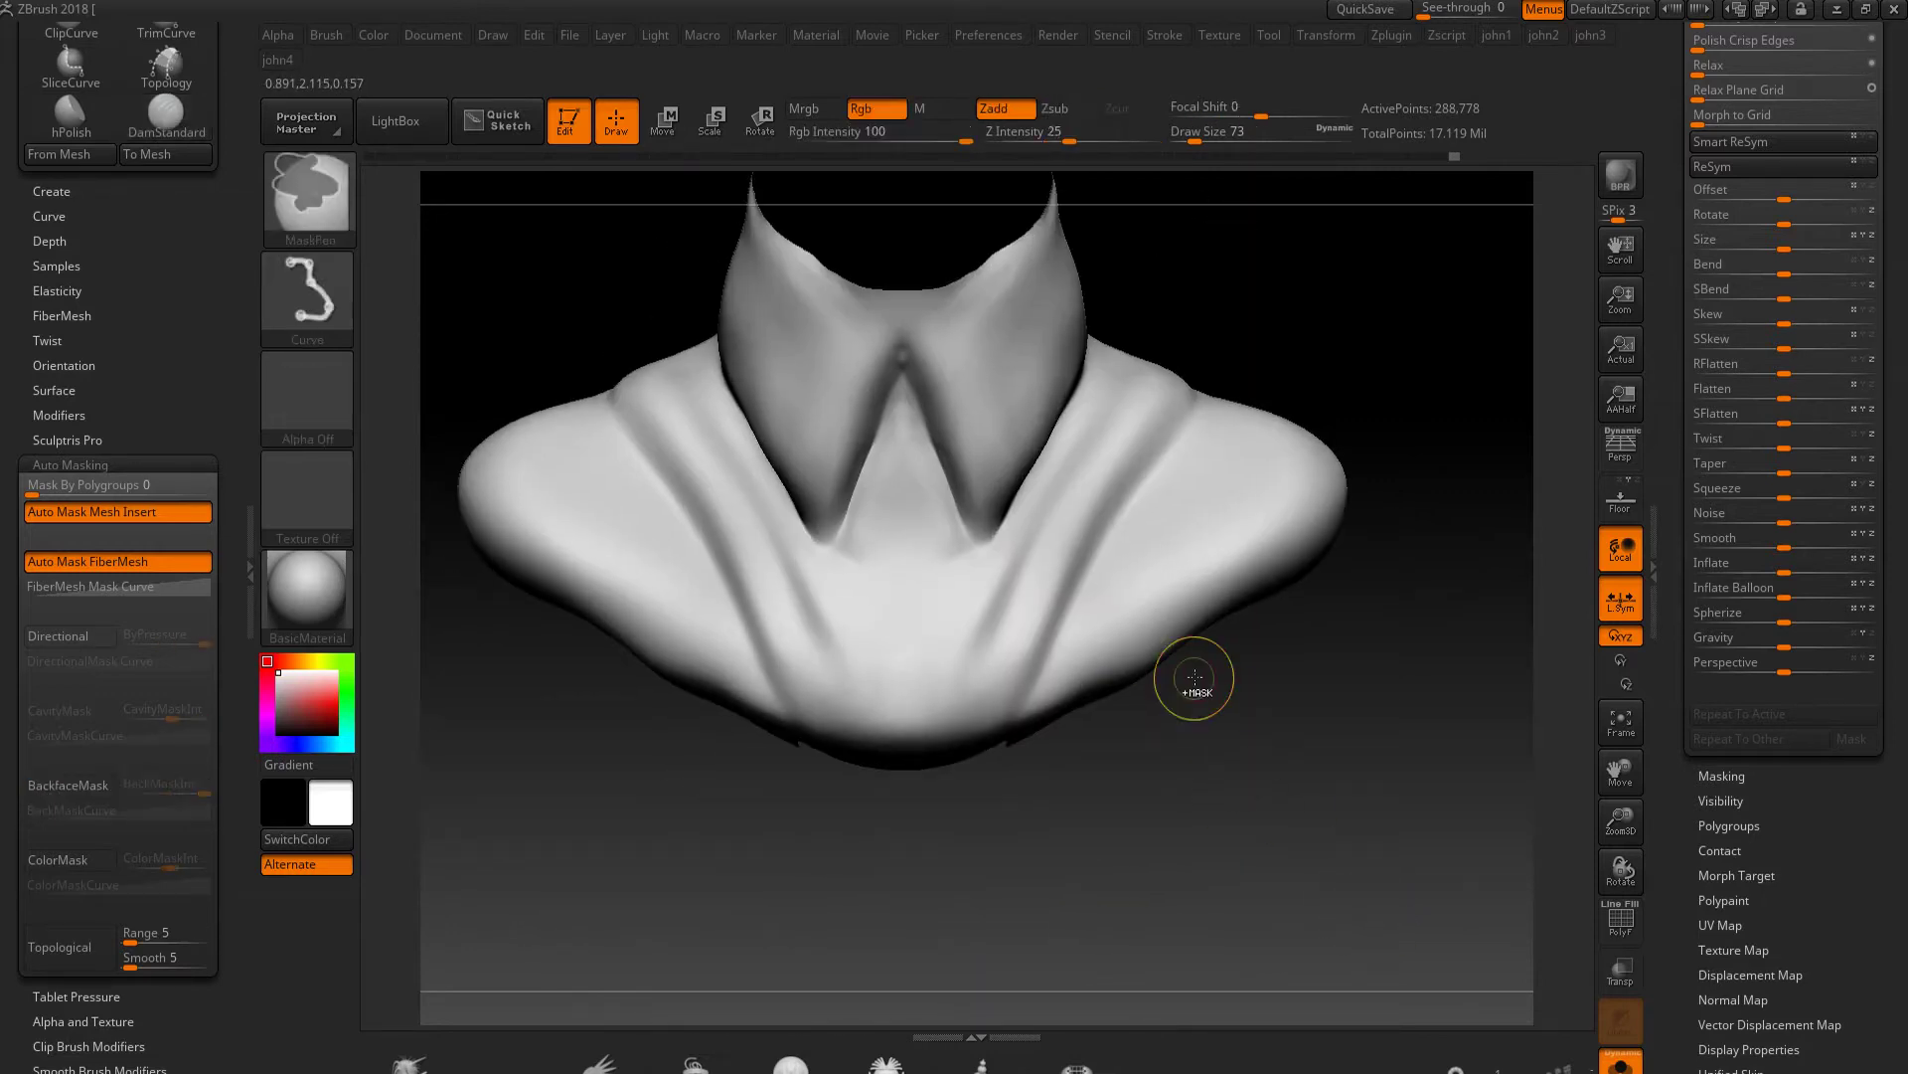
key(space)
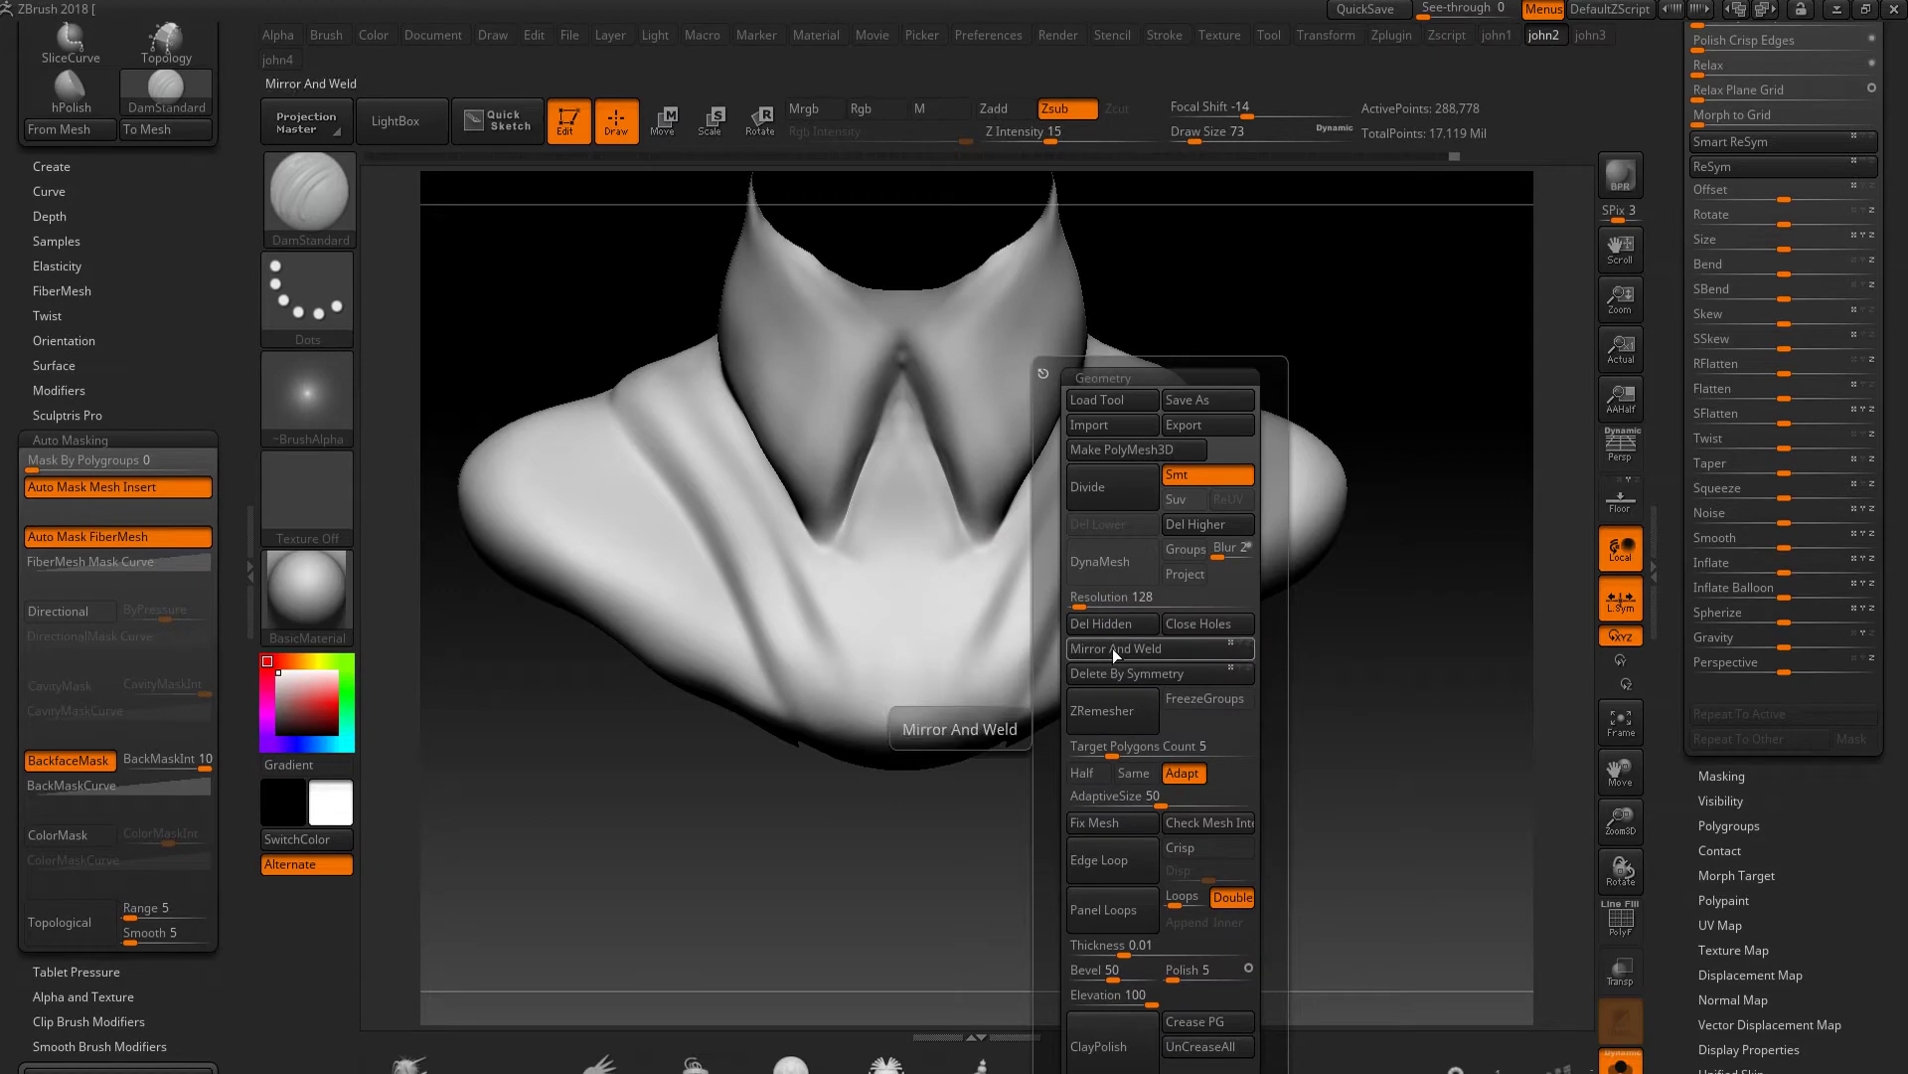
DynaMesh the shirt to about 1.002 million points and inspect the neck
click(1100, 561)
click(1076, 626)
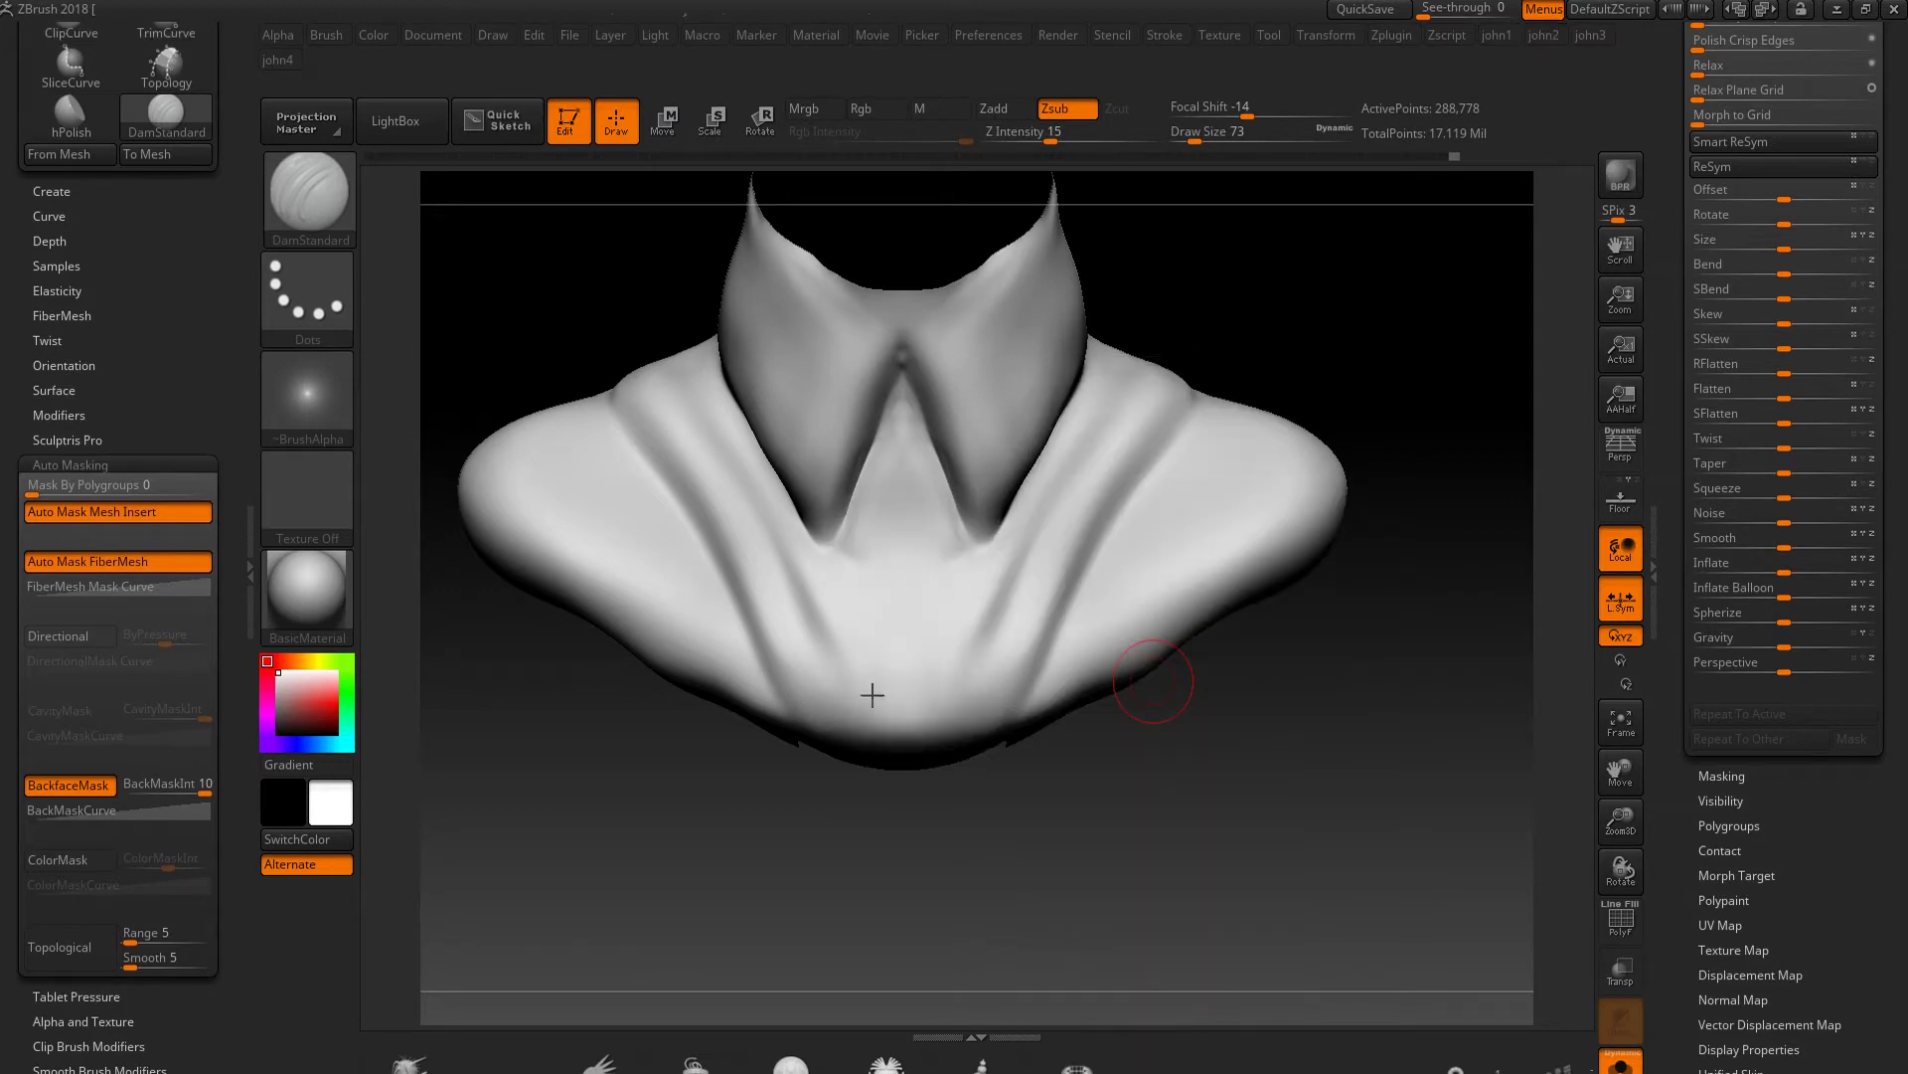
mouse_move(928, 567)
mouse_down()
mouse_move(1006, 525)
mouse_move(1087, 564)
mouse_up()
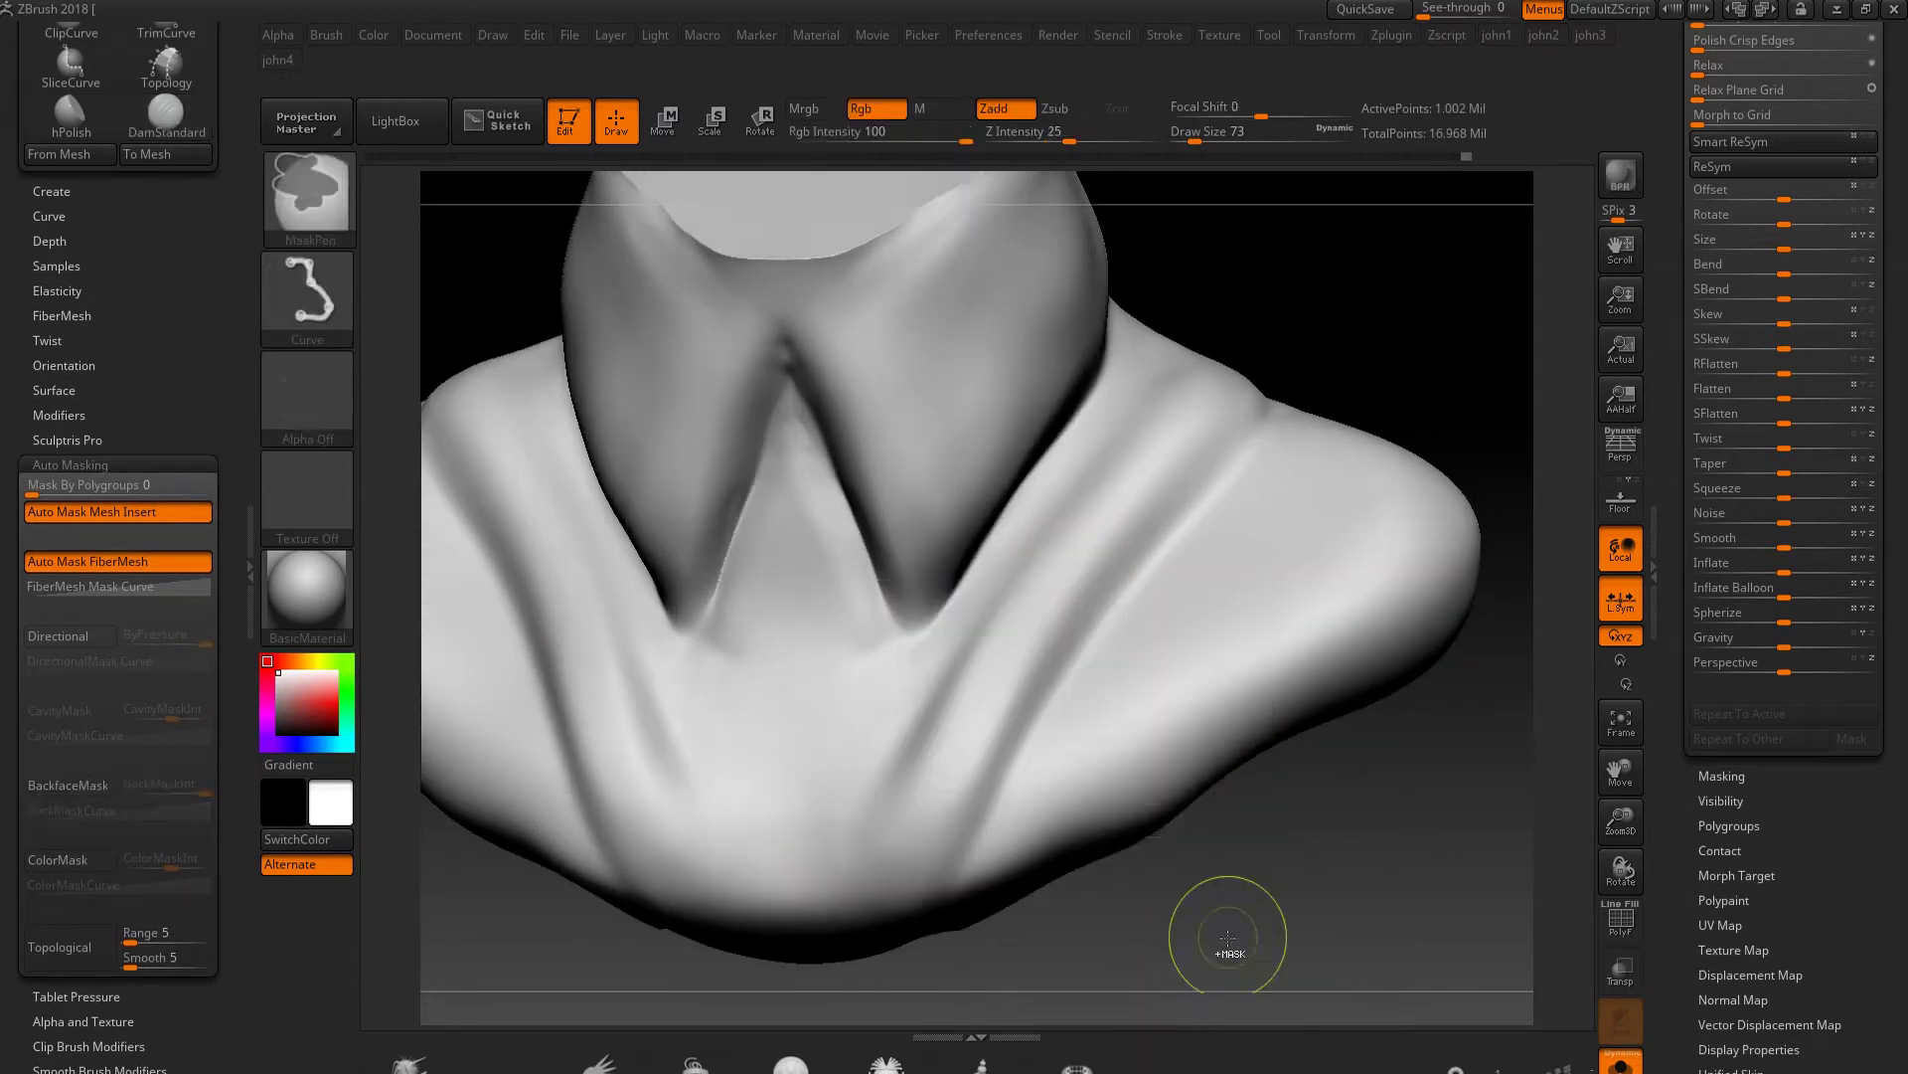
drag(1298, 649, 754, 559)
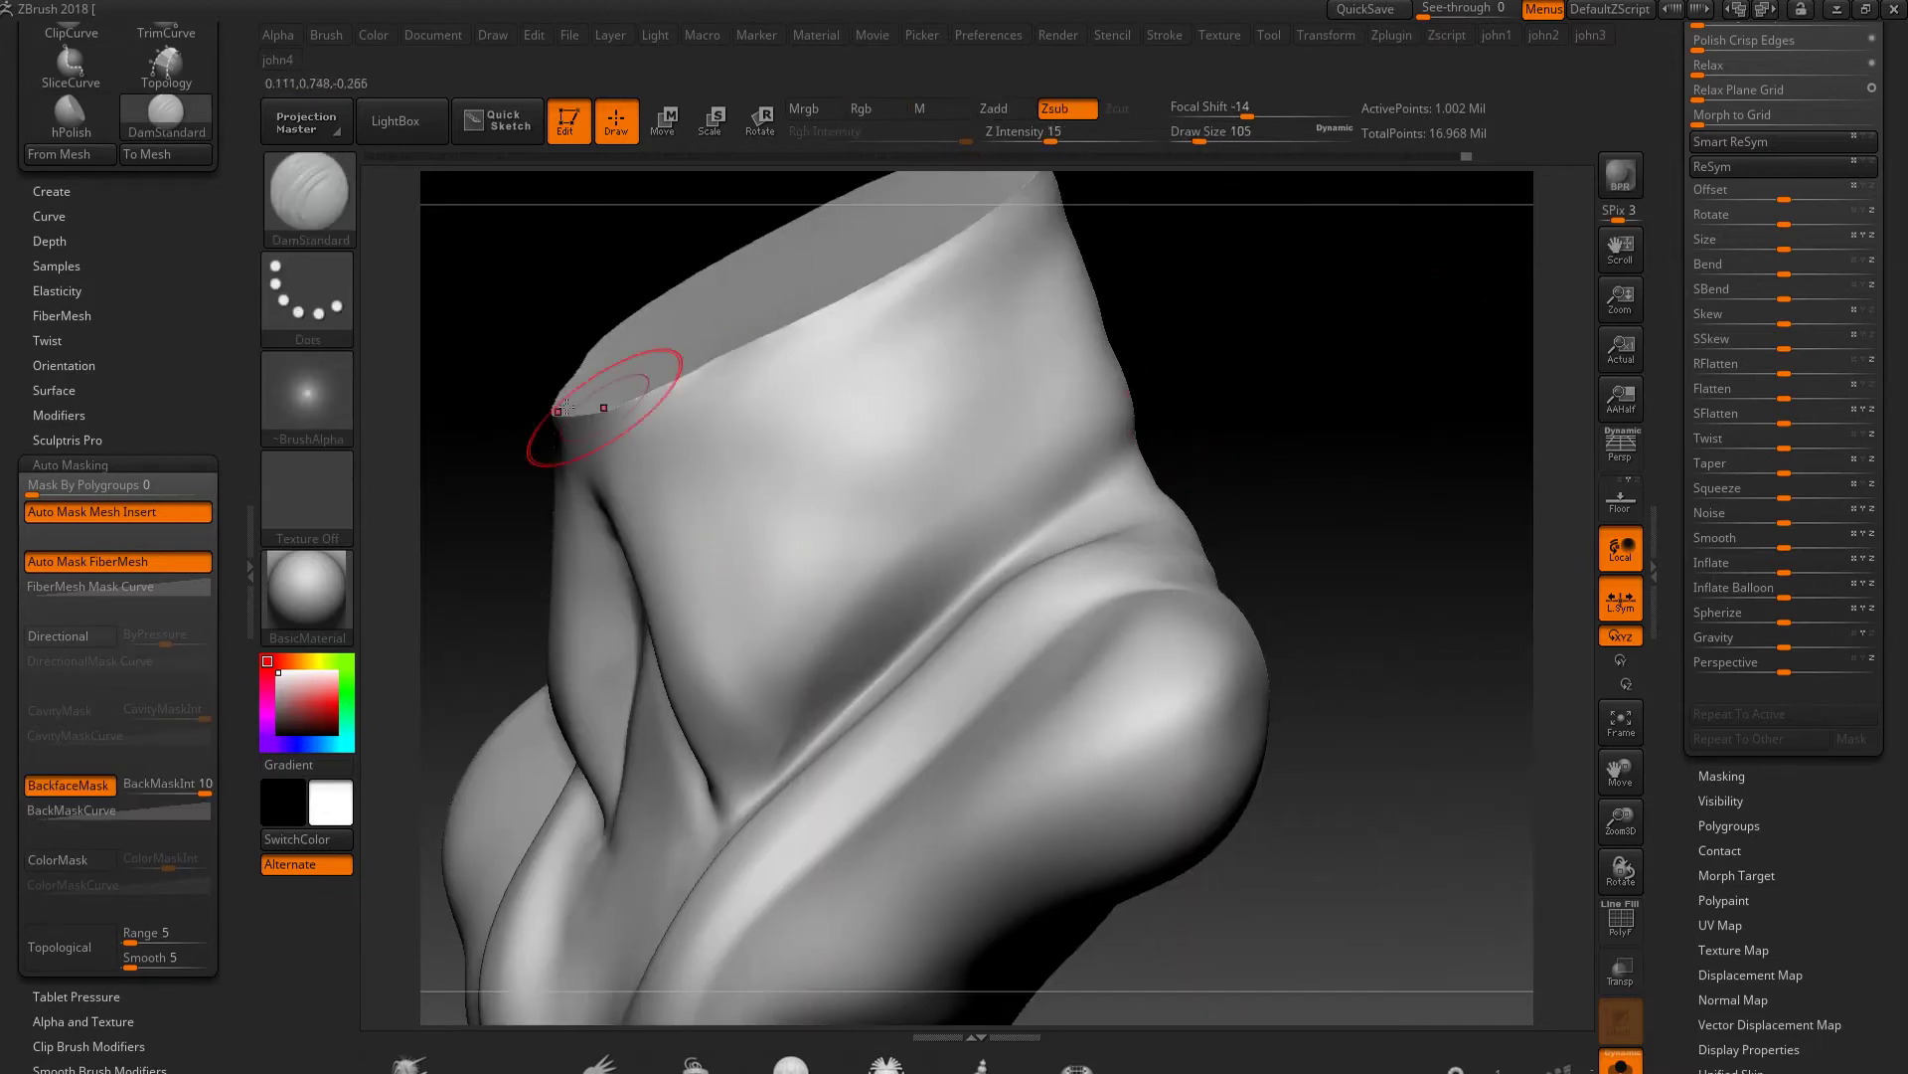
Give DamStandard Alpha 38 and carve sharper creases down both notch edges
click(307, 398)
click(902, 643)
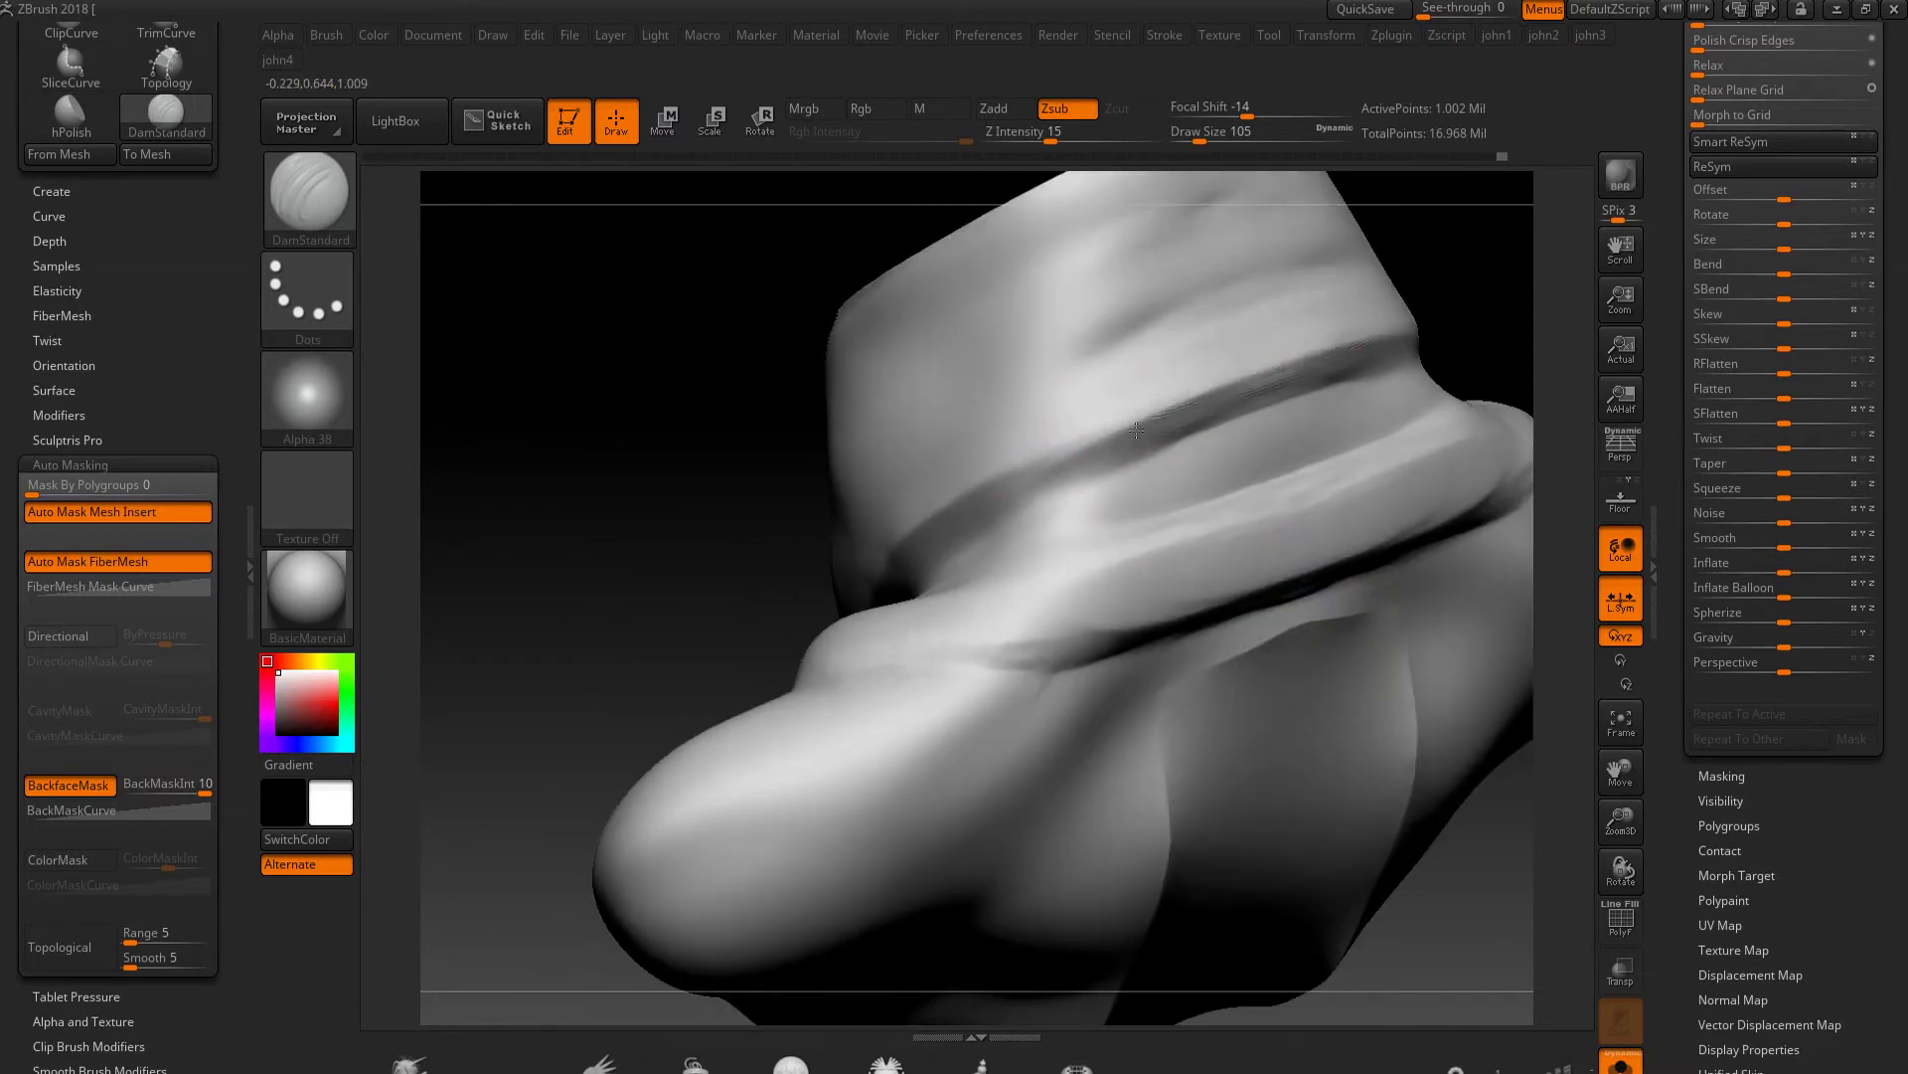
key(shift)
shift+drag(1235, 426, 1243, 439)
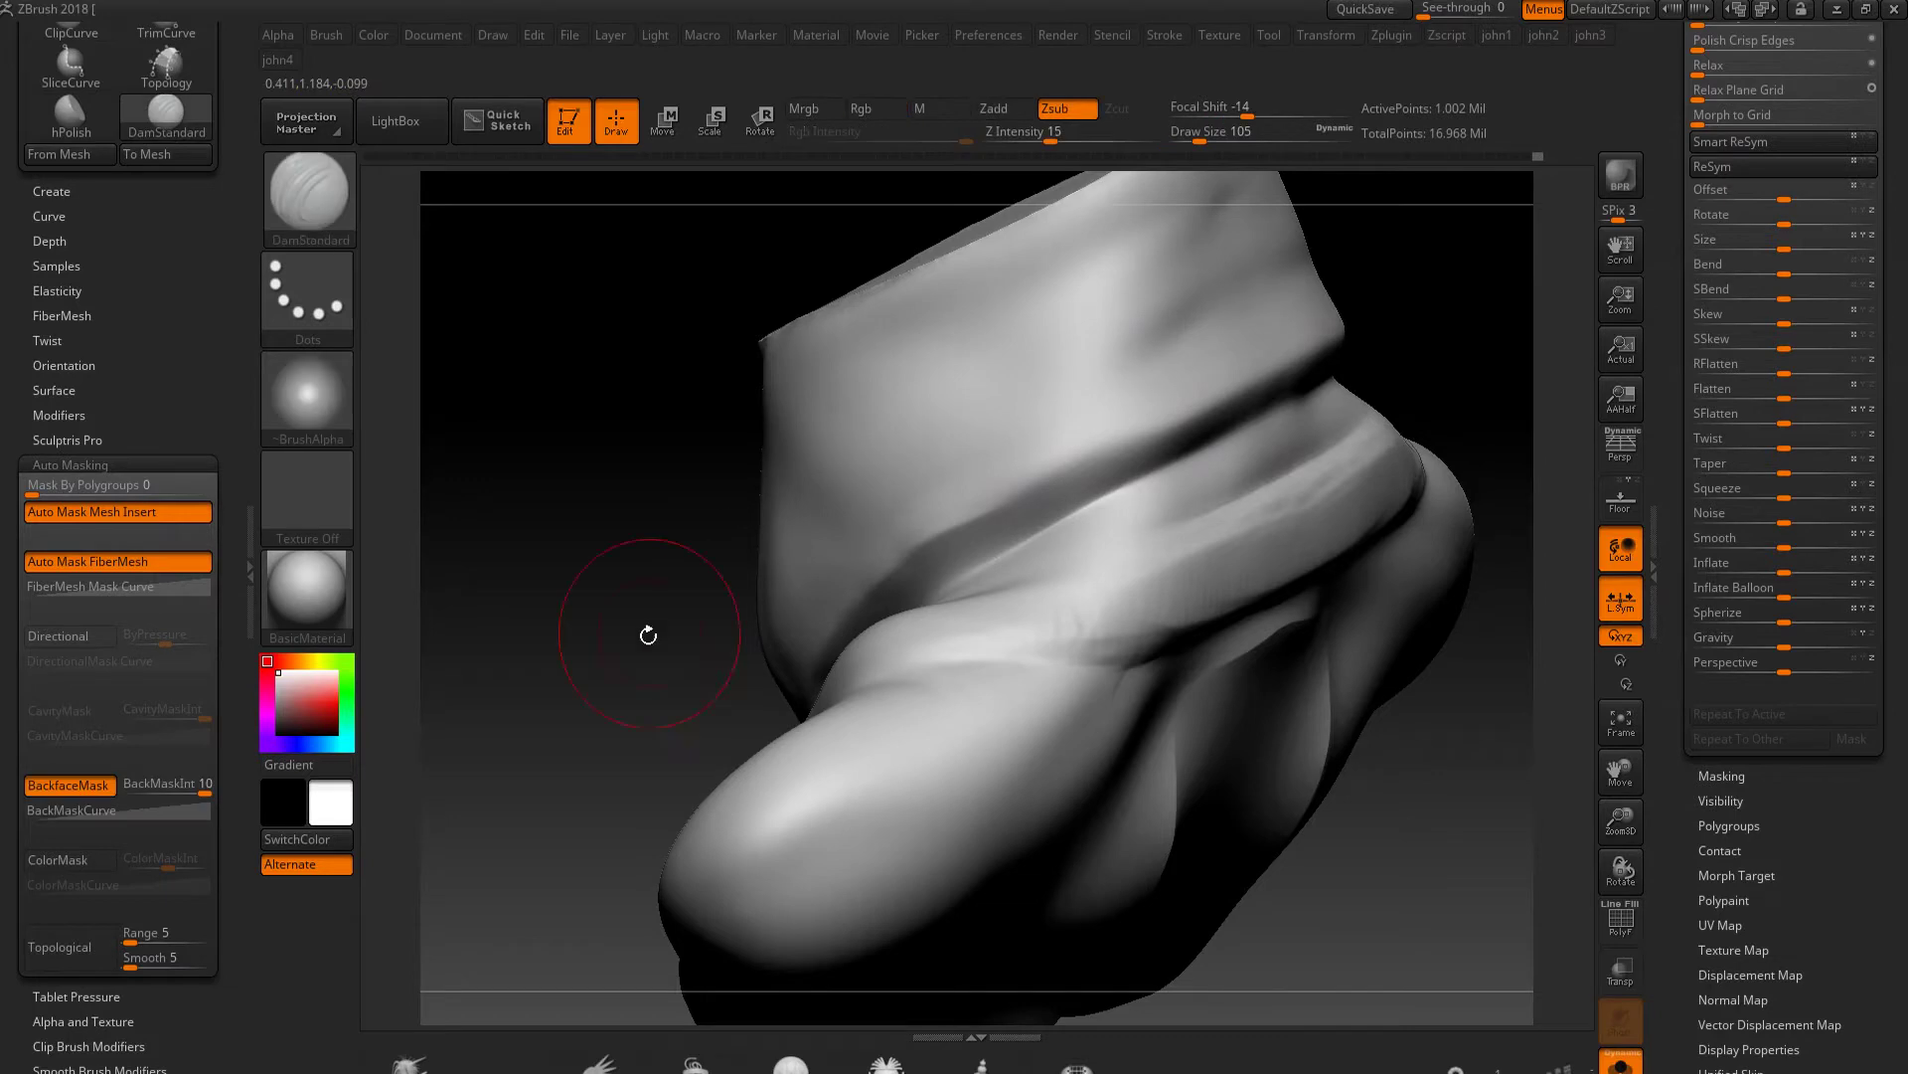
drag(674, 609, 1414, 449)
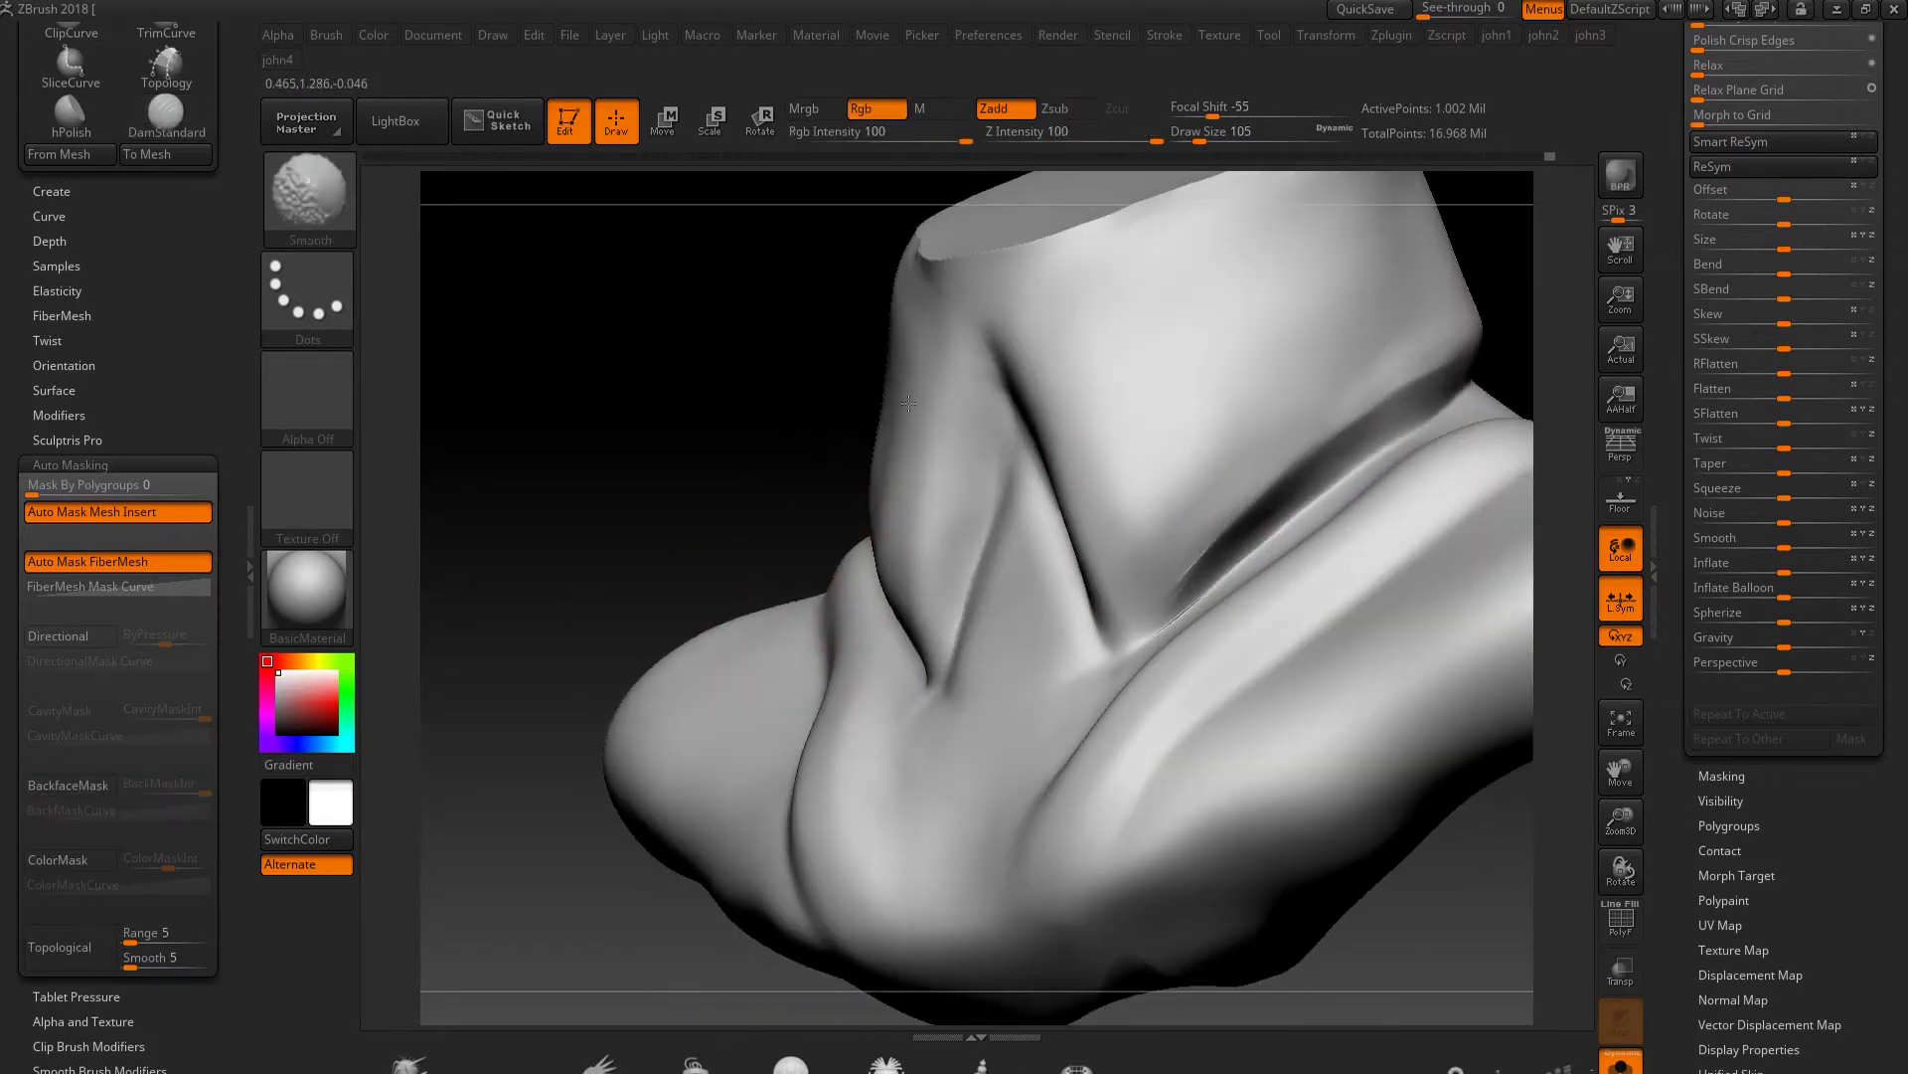
shift+drag(785, 398, 825, 400)
mouse_move(991, 453)
alt+right_down()
mouse_move(915, 626)
mouse_move(924, 564)
alt+right_up()
drag(919, 410, 711, 770)
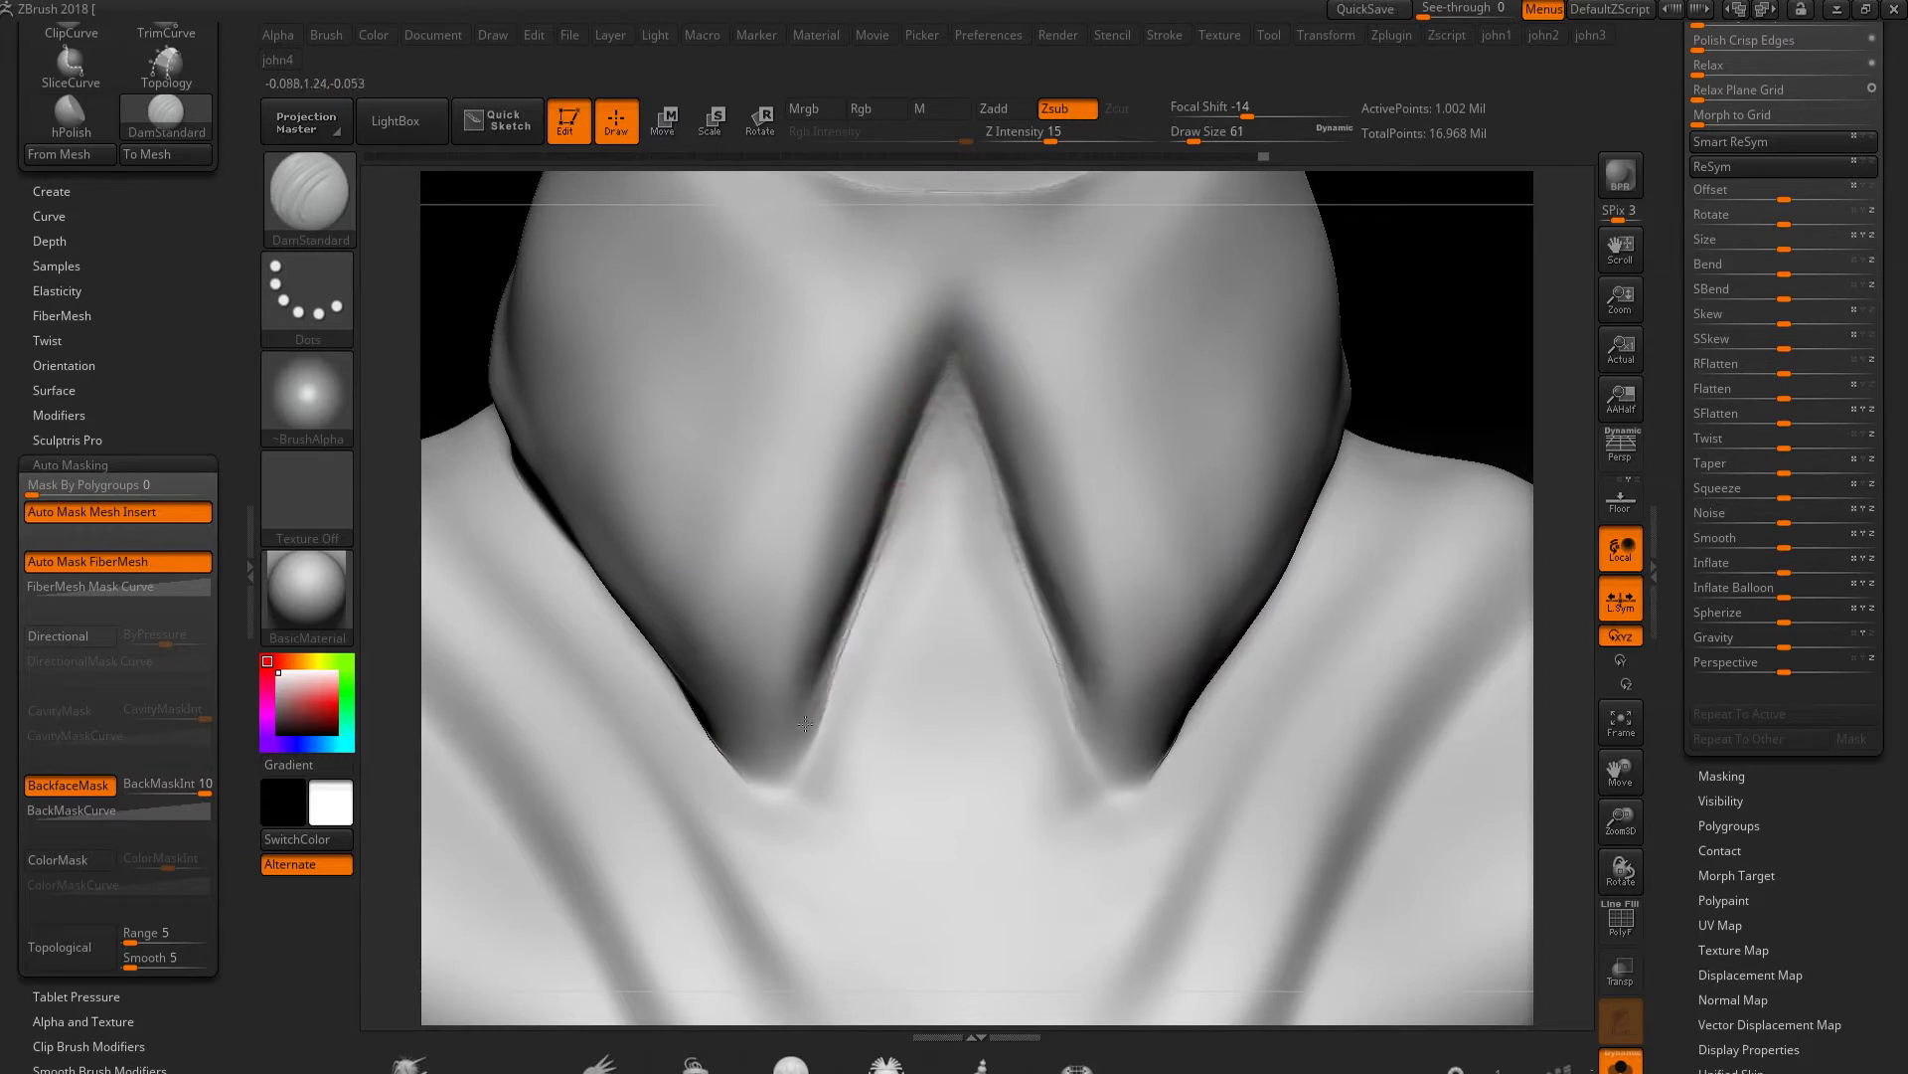
key(shift)
drag(937, 289, 823, 533)
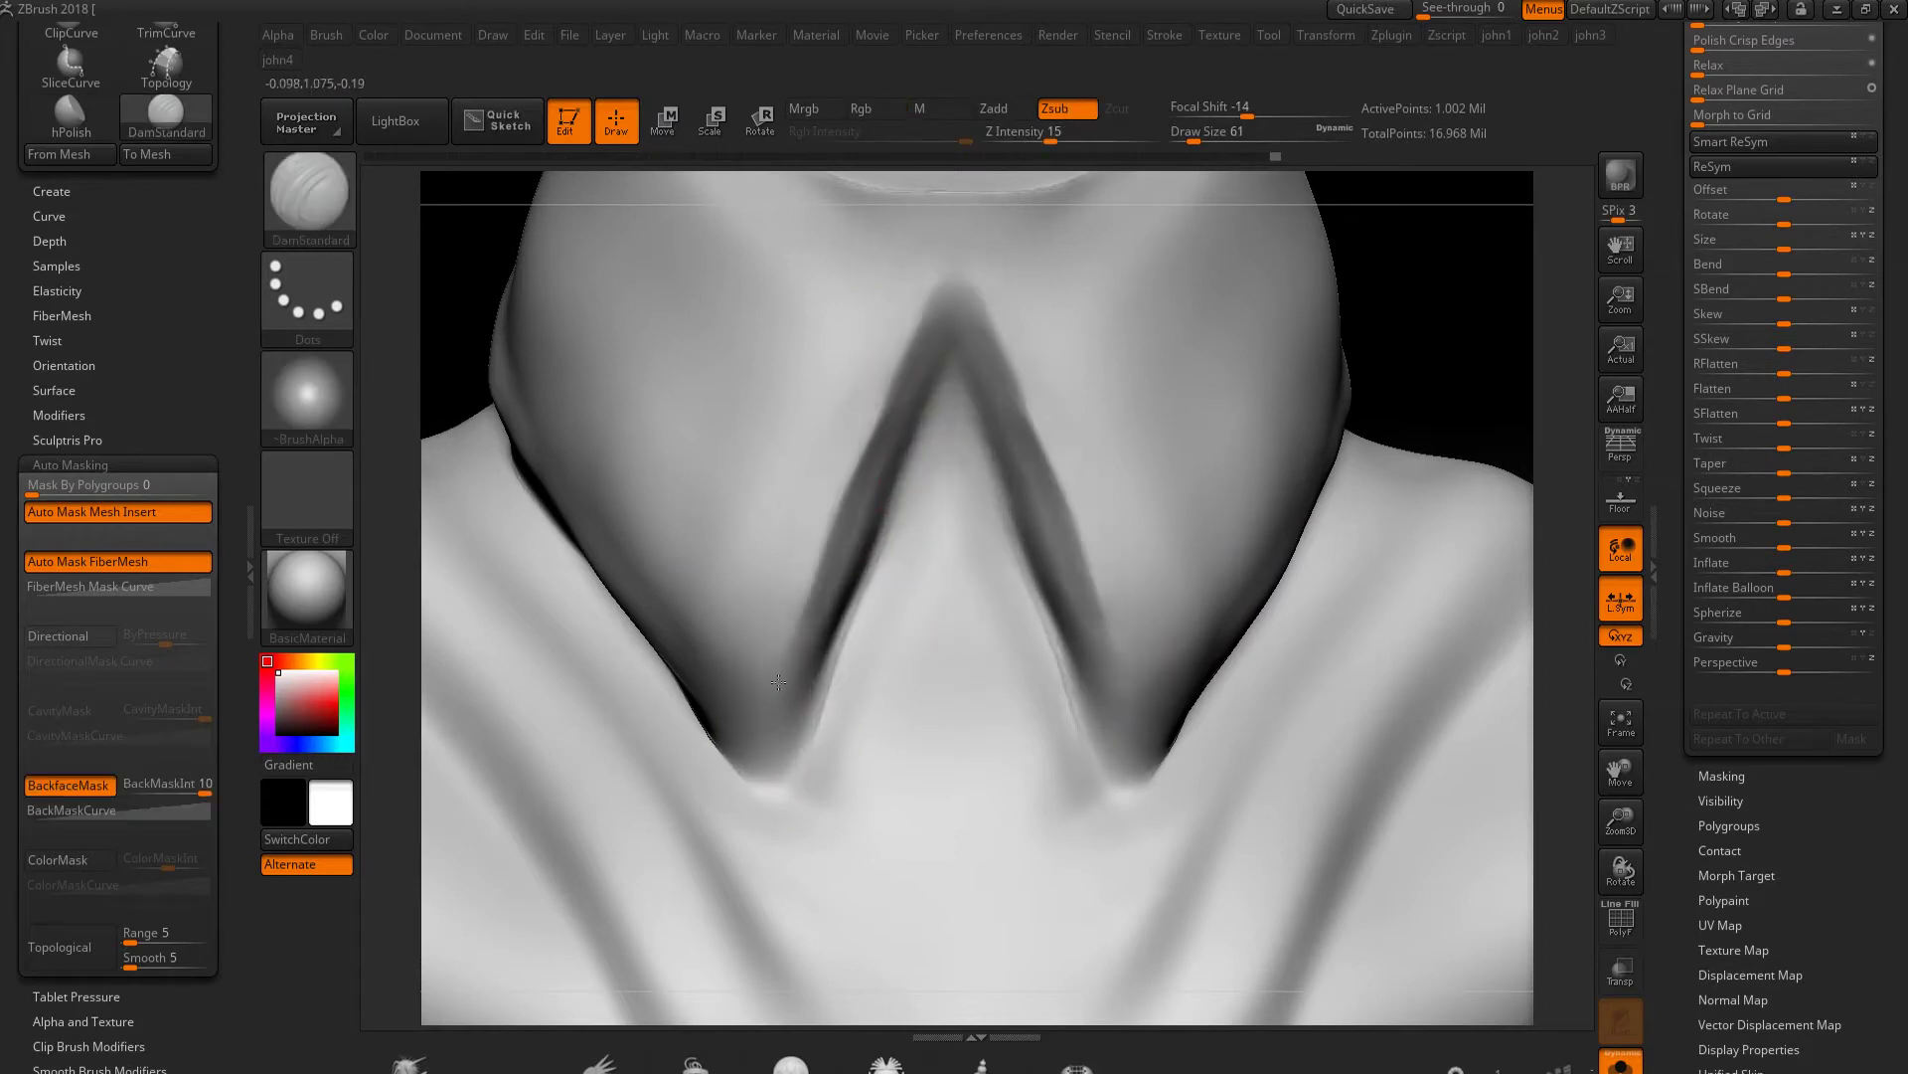
Orbit around the collar to inspect the V notch and its rims from many angles
mouse_move(1354, 340)
right_down()
mouse_move(1023, 673)
mouse_move(1189, 492)
right_up()
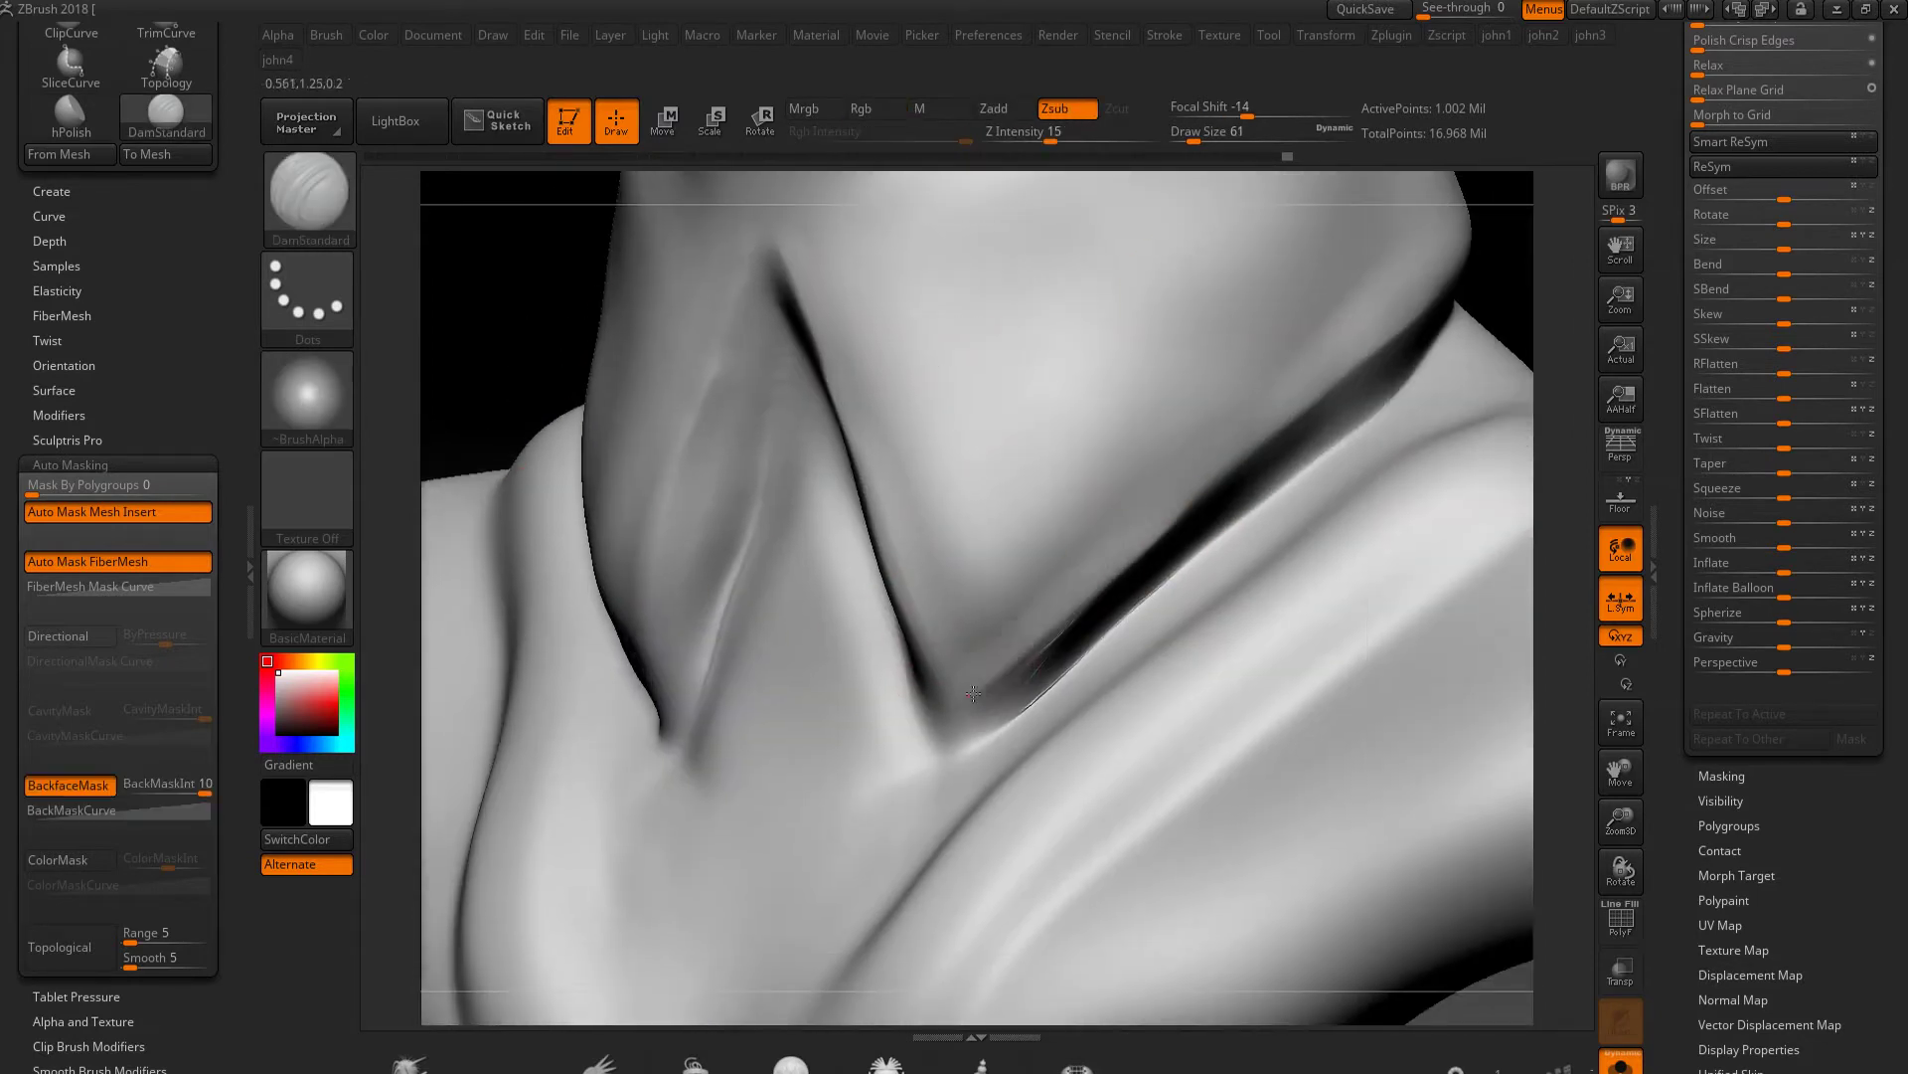
key(ctrl)
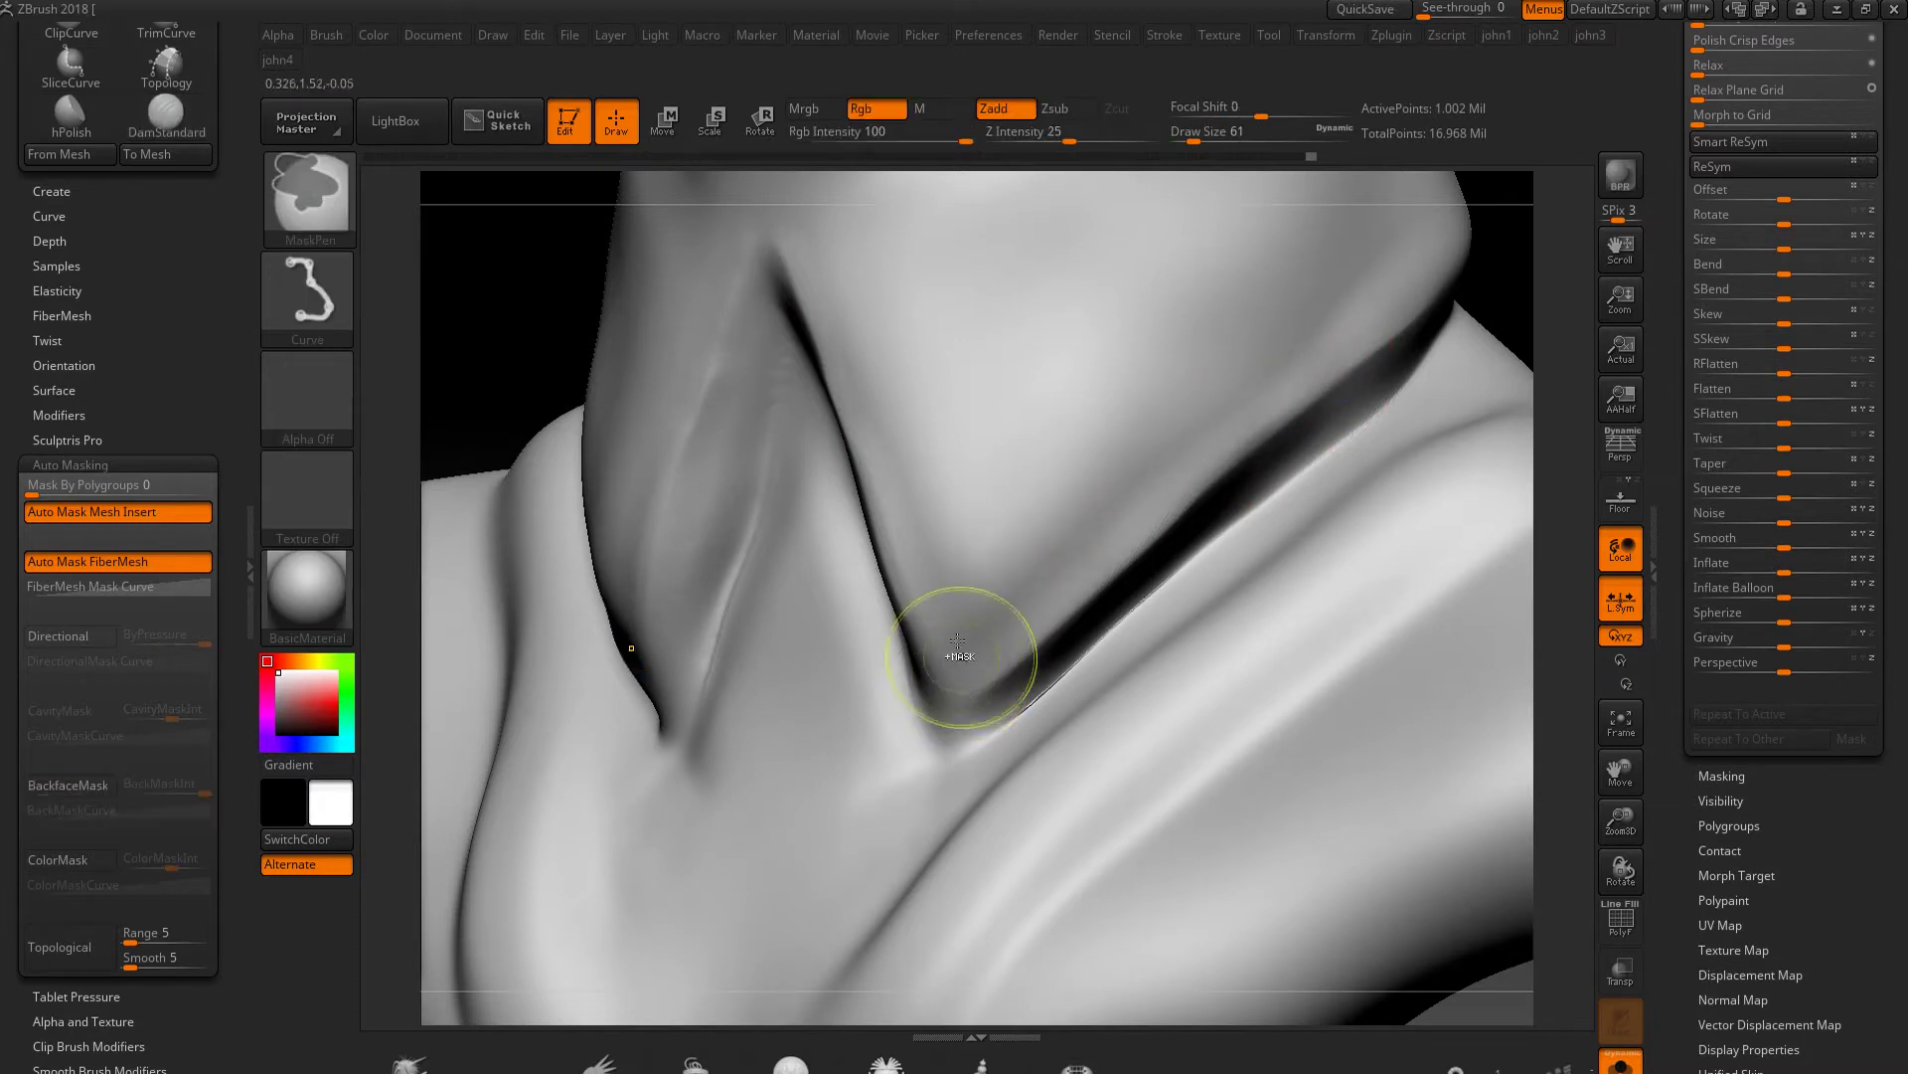
key(f)
mouse_move(845, 587)
alt+right_down()
mouse_move(959, 609)
mouse_move(1071, 442)
alt+right_up()
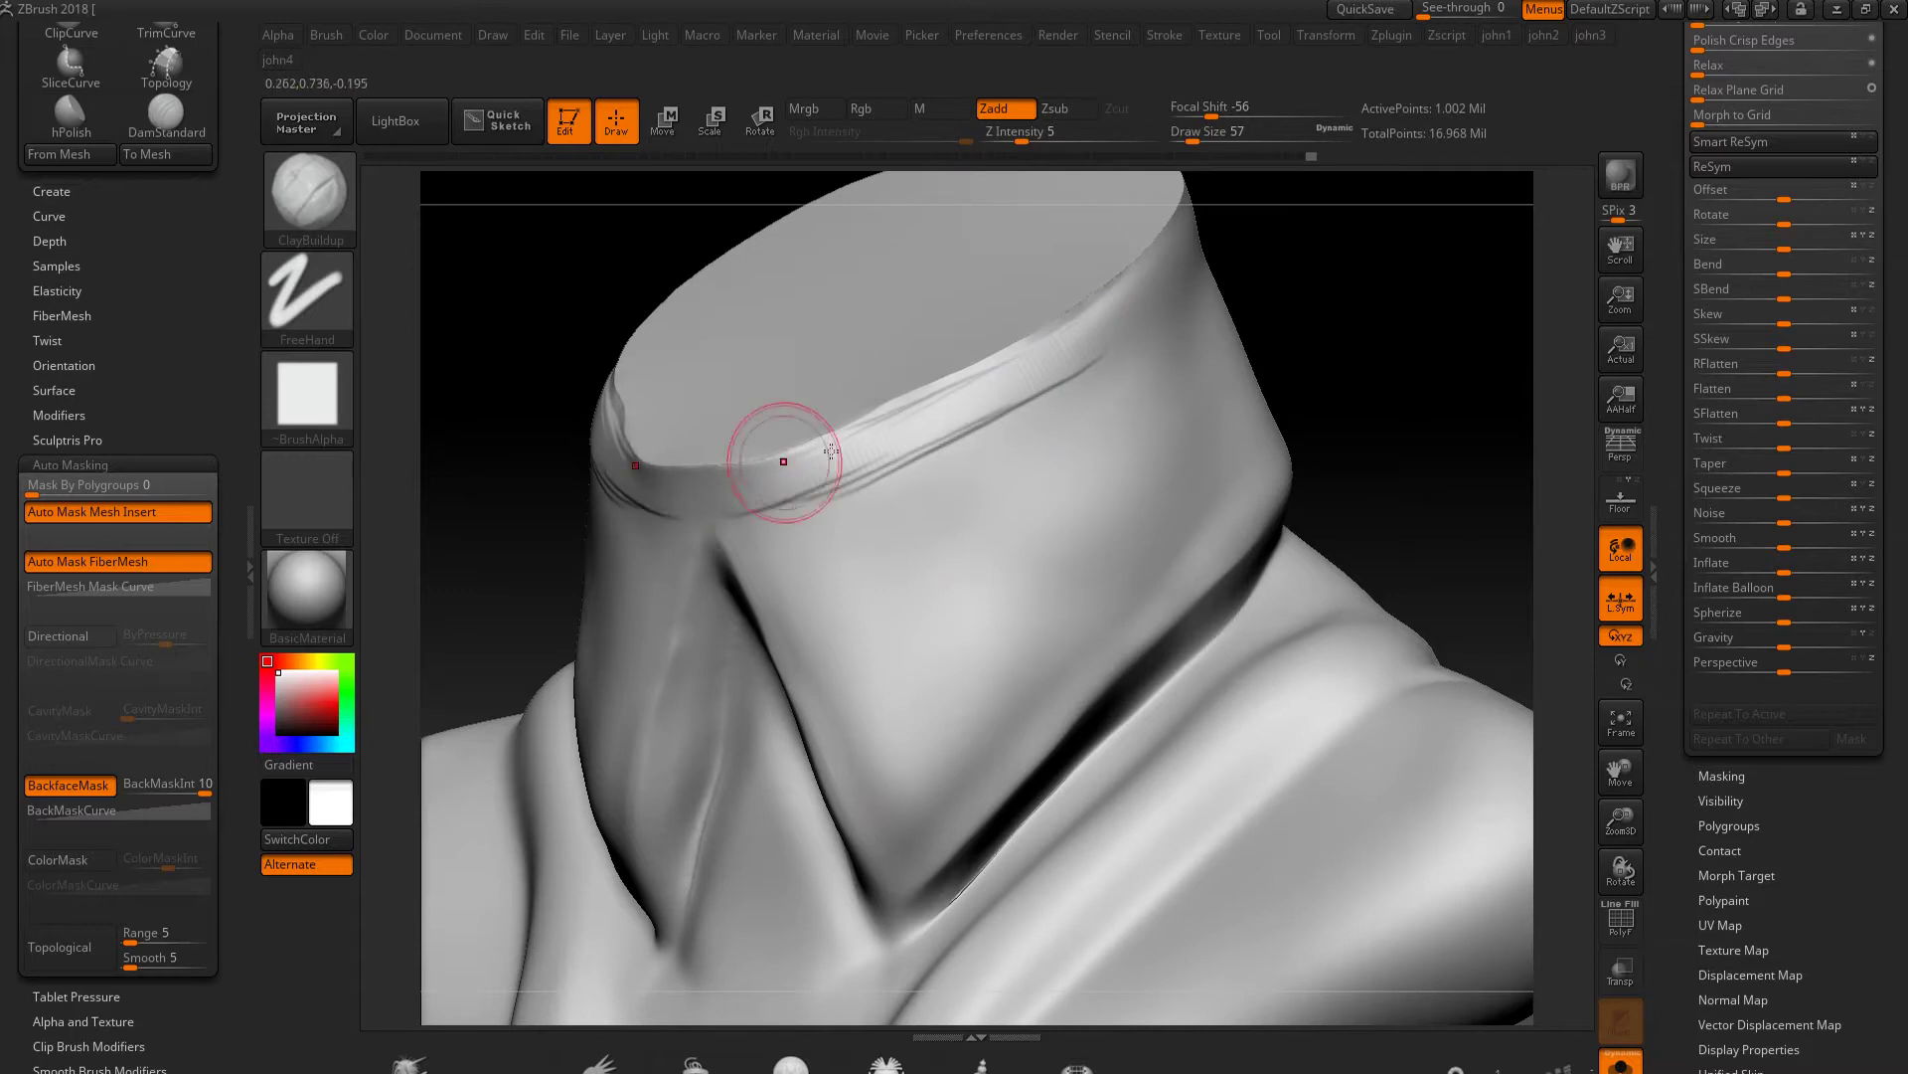
right_drag(1501, 371, 1261, 507)
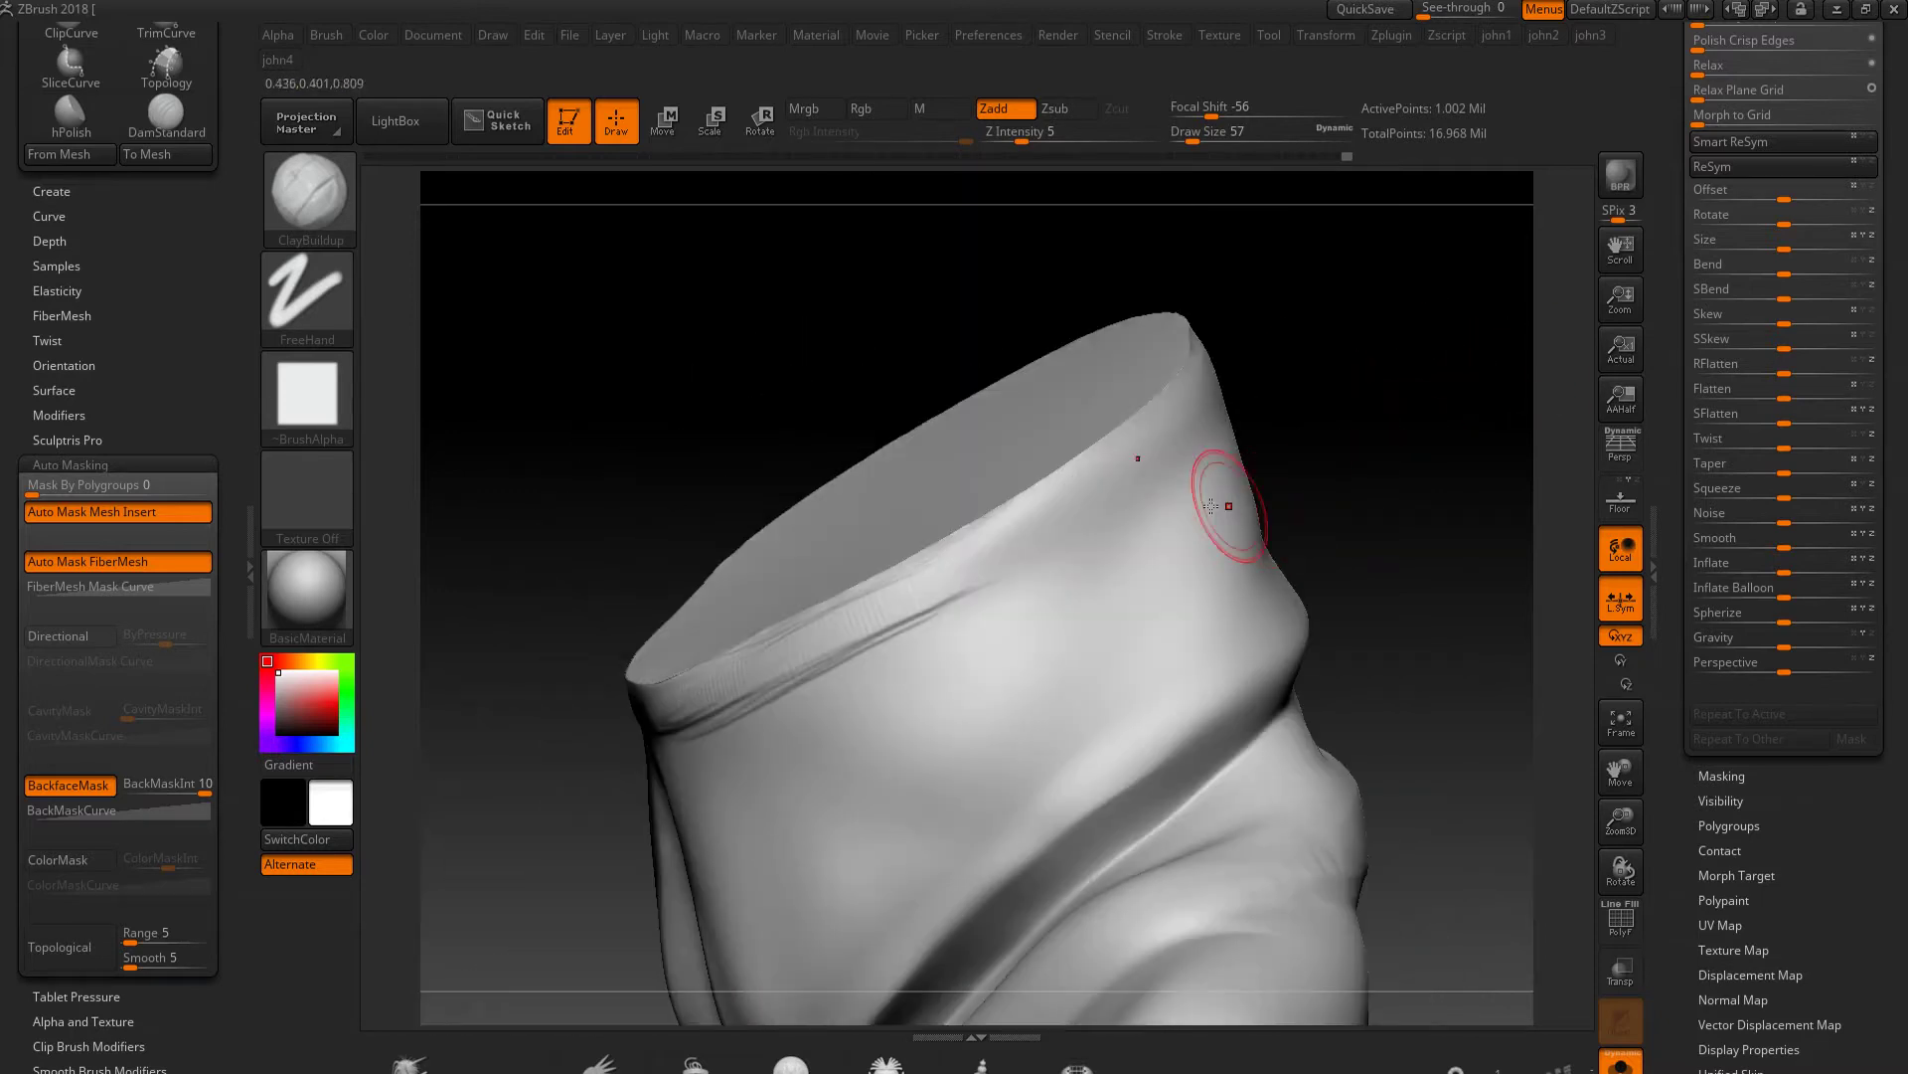
mouse_move(776, 625)
alt+right_down()
mouse_move(1179, 395)
mouse_move(1251, 436)
alt+right_up()
mouse_move(760, 665)
right_down()
mouse_move(822, 639)
mouse_move(990, 468)
right_up()
key(f)
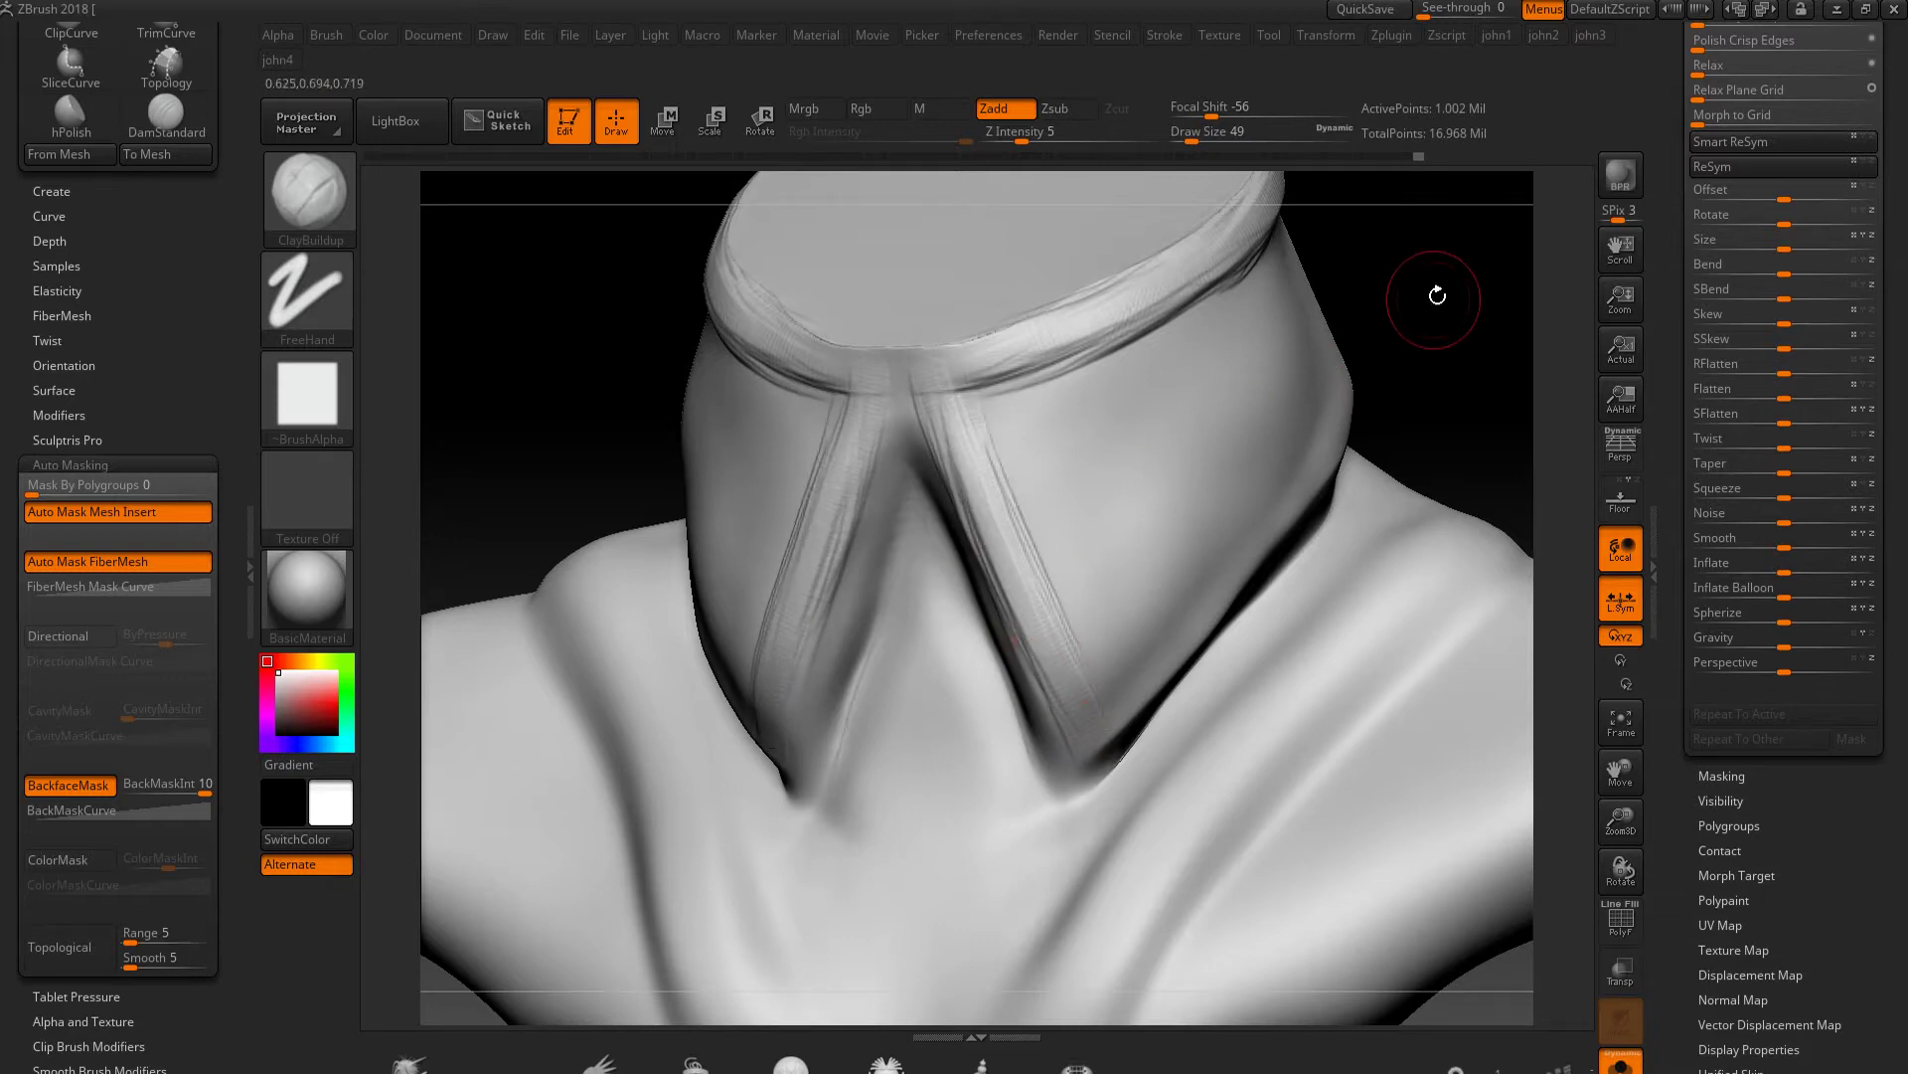
right_drag(1437, 295, 748, 474)
right_drag(671, 576, 954, 447)
mouse_move(1197, 460)
right_down()
mouse_move(1023, 447)
mouse_move(1406, 354)
mouse_move(1204, 430)
right_up()
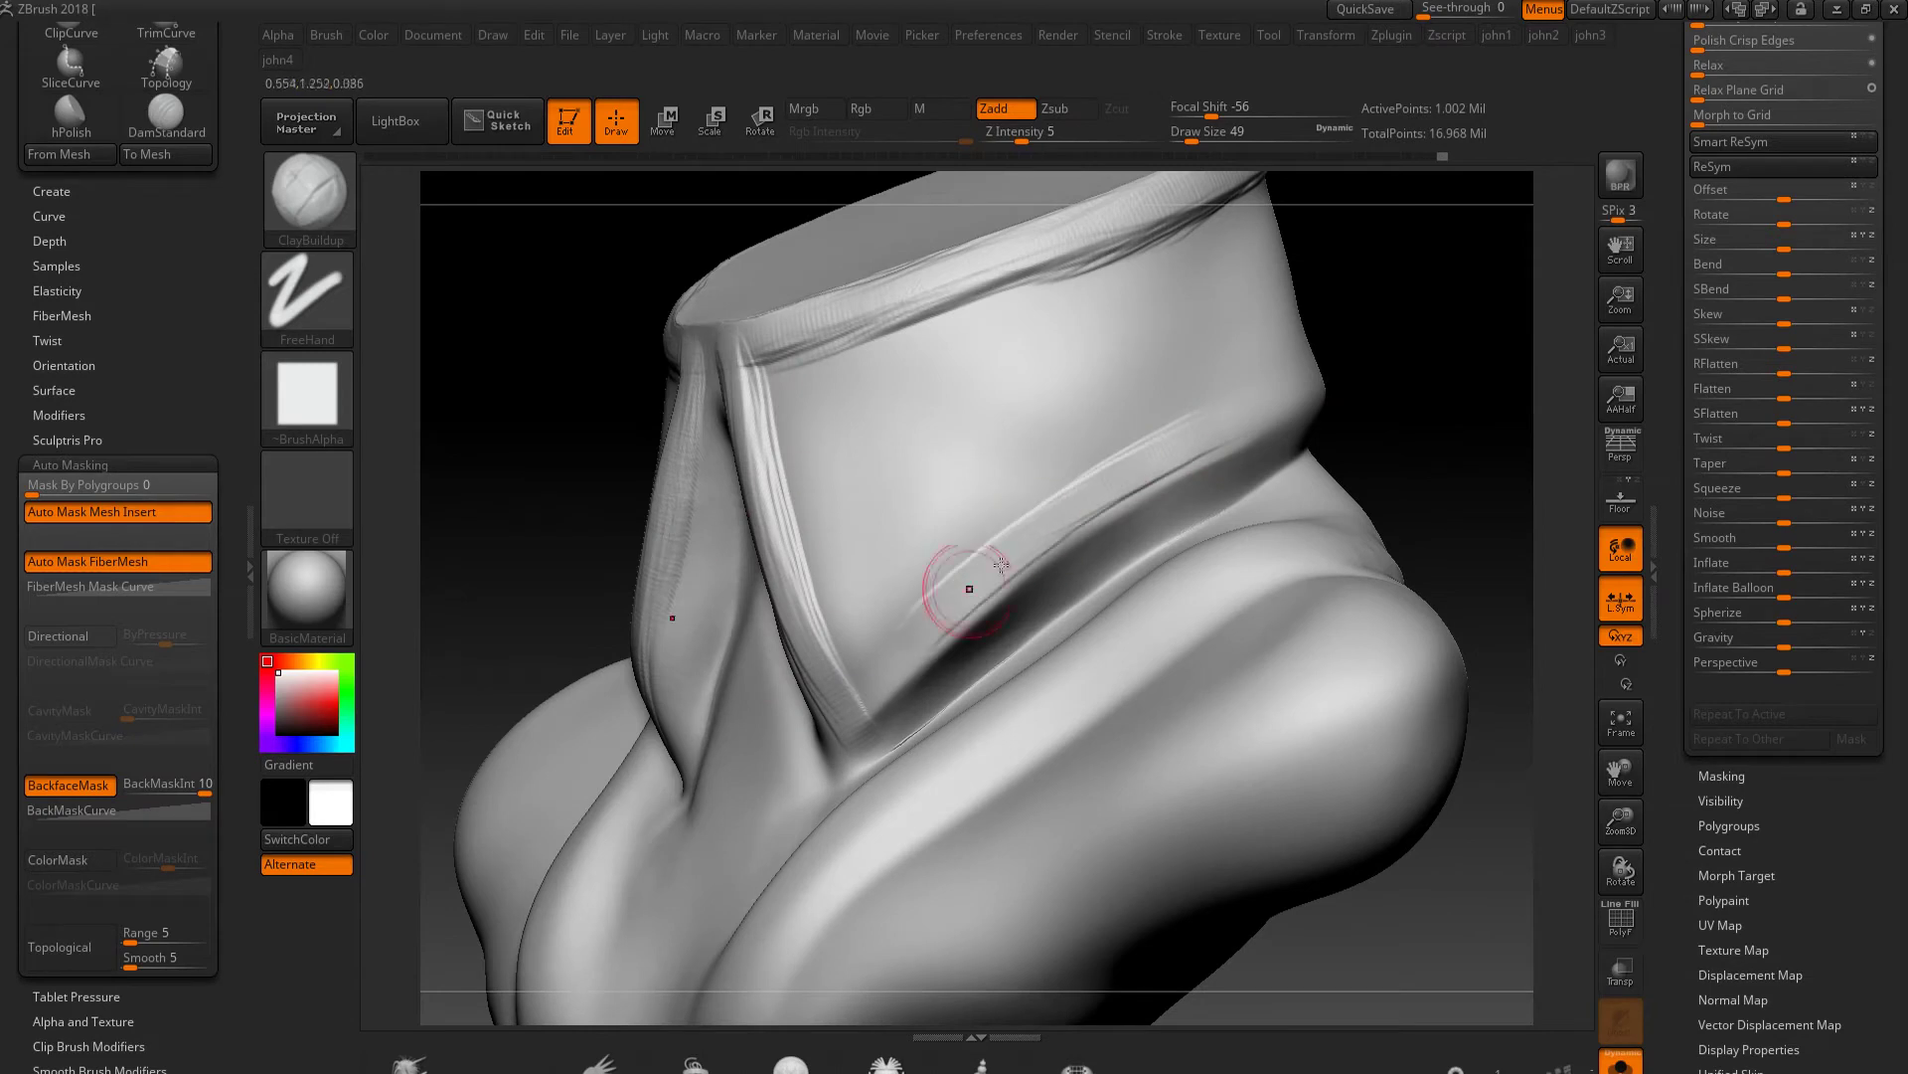
right_drag(924, 644, 1215, 431)
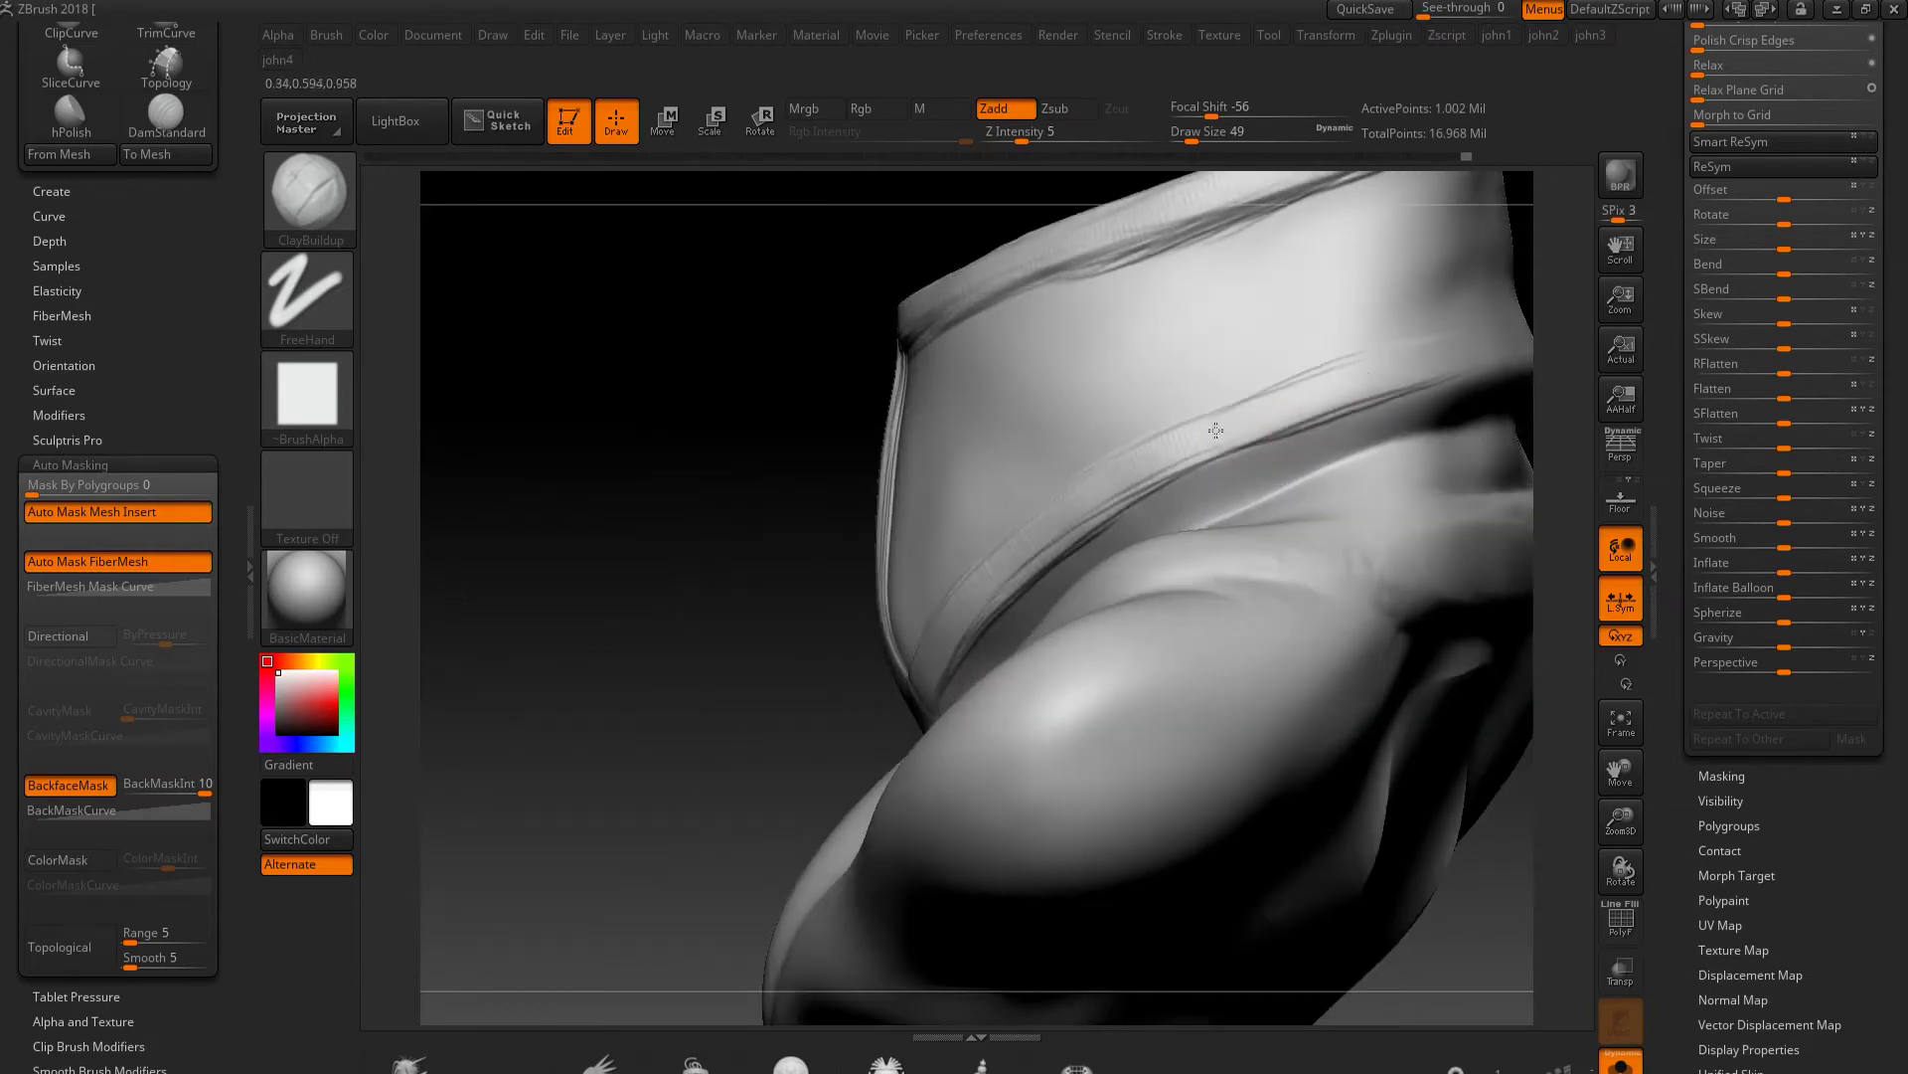
right_drag(1059, 520, 1059, 559)
right_drag(904, 664, 1134, 495)
right_drag(1421, 512, 1237, 481)
right_drag(913, 476, 1160, 524)
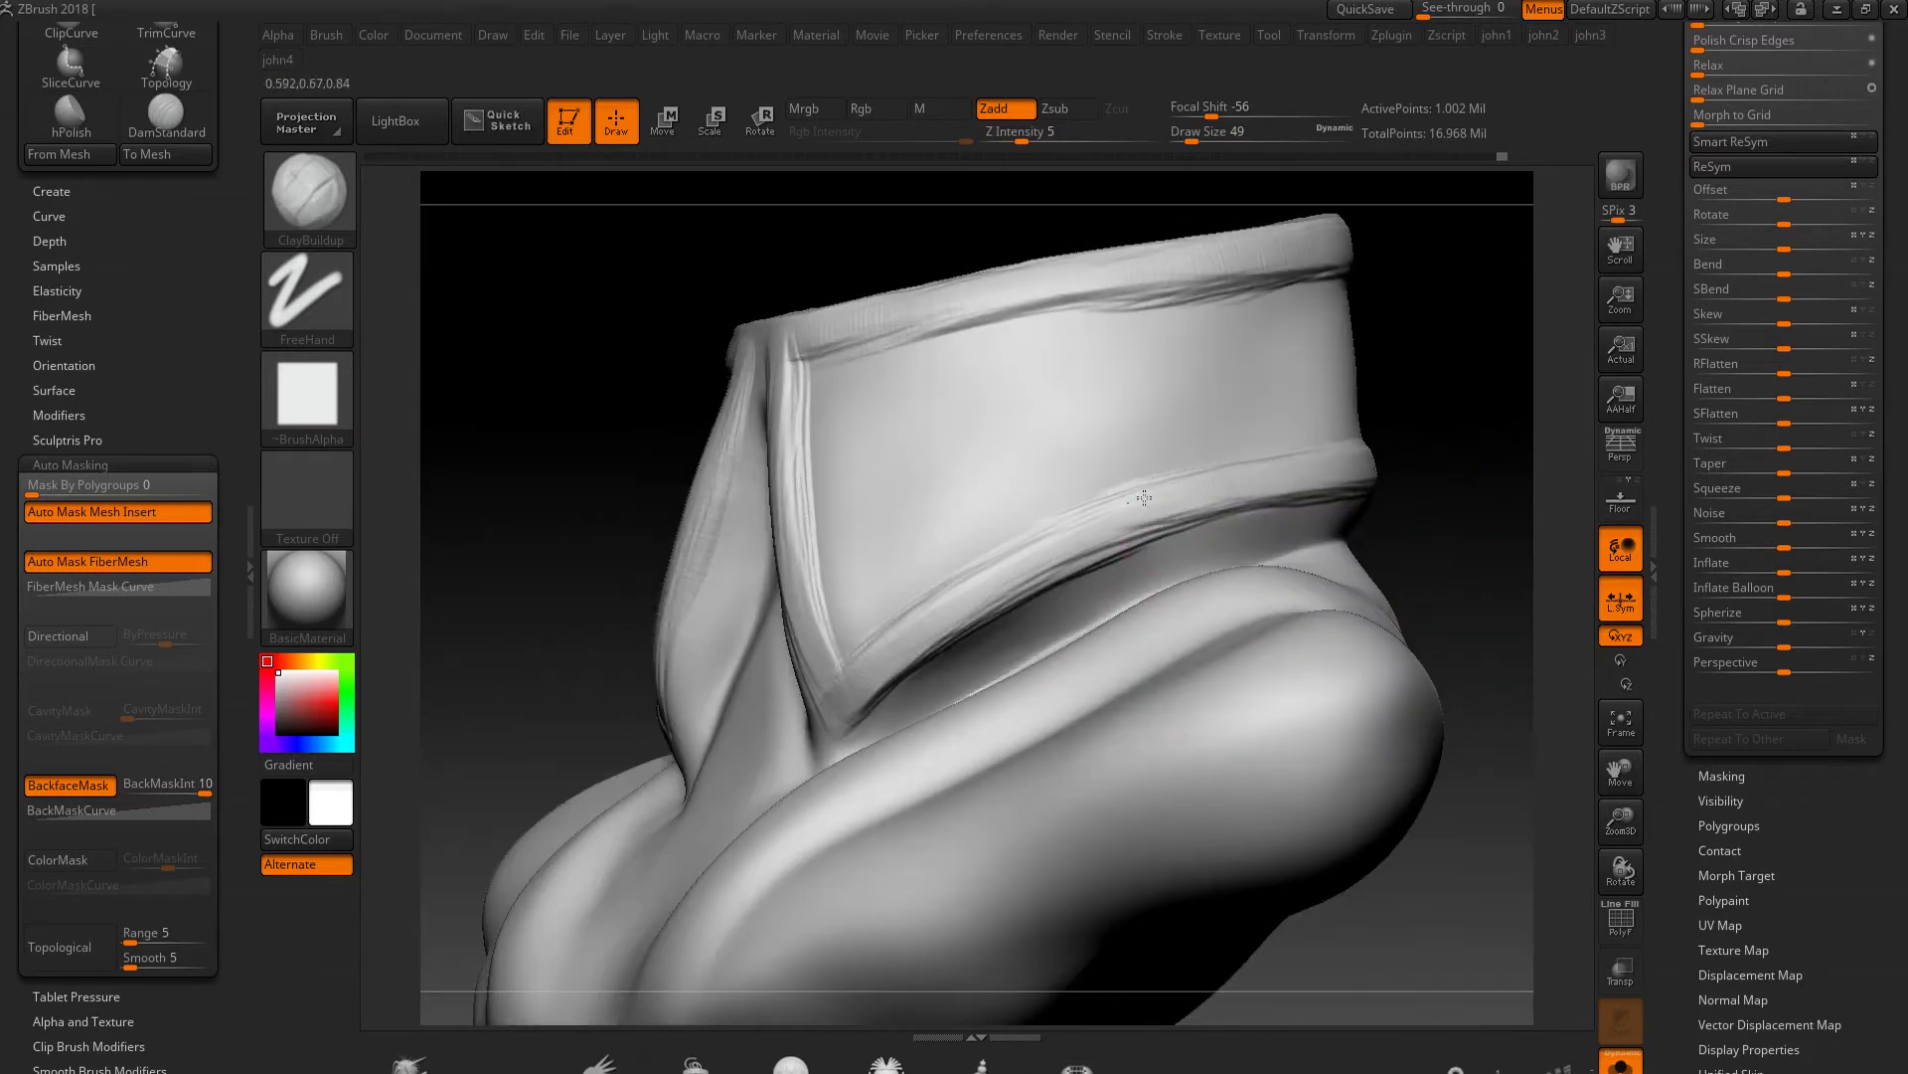
right_drag(591, 446, 668, 397)
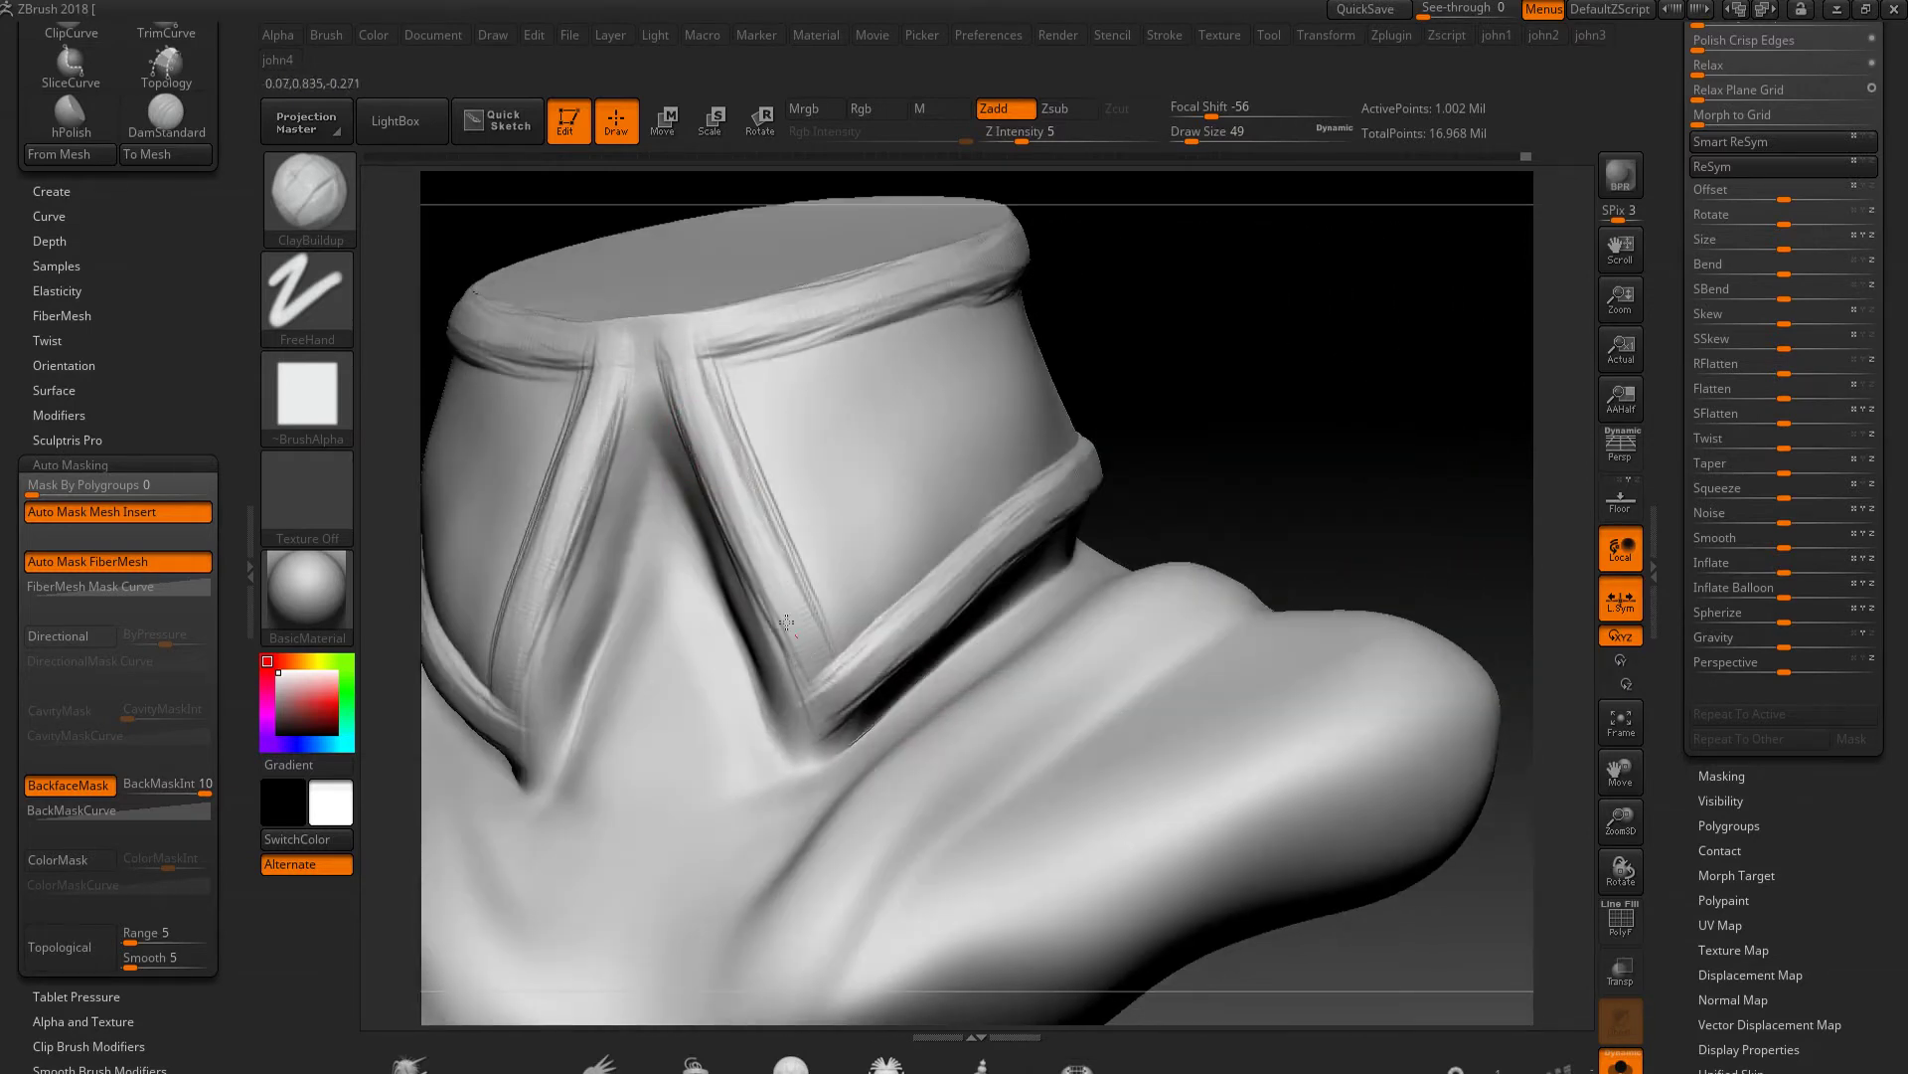
mouse_move(1097, 252)
right_down()
mouse_move(1248, 396)
mouse_move(558, 451)
mouse_move(677, 540)
right_up()
right_drag(808, 518, 849, 495)
mouse_move(722, 538)
right_down()
mouse_move(945, 362)
mouse_move(928, 596)
mouse_move(1178, 611)
mouse_move(1120, 617)
right_up()
Flatten the collar faces with the hPolish brush
key(b)
key(h)
key(p)
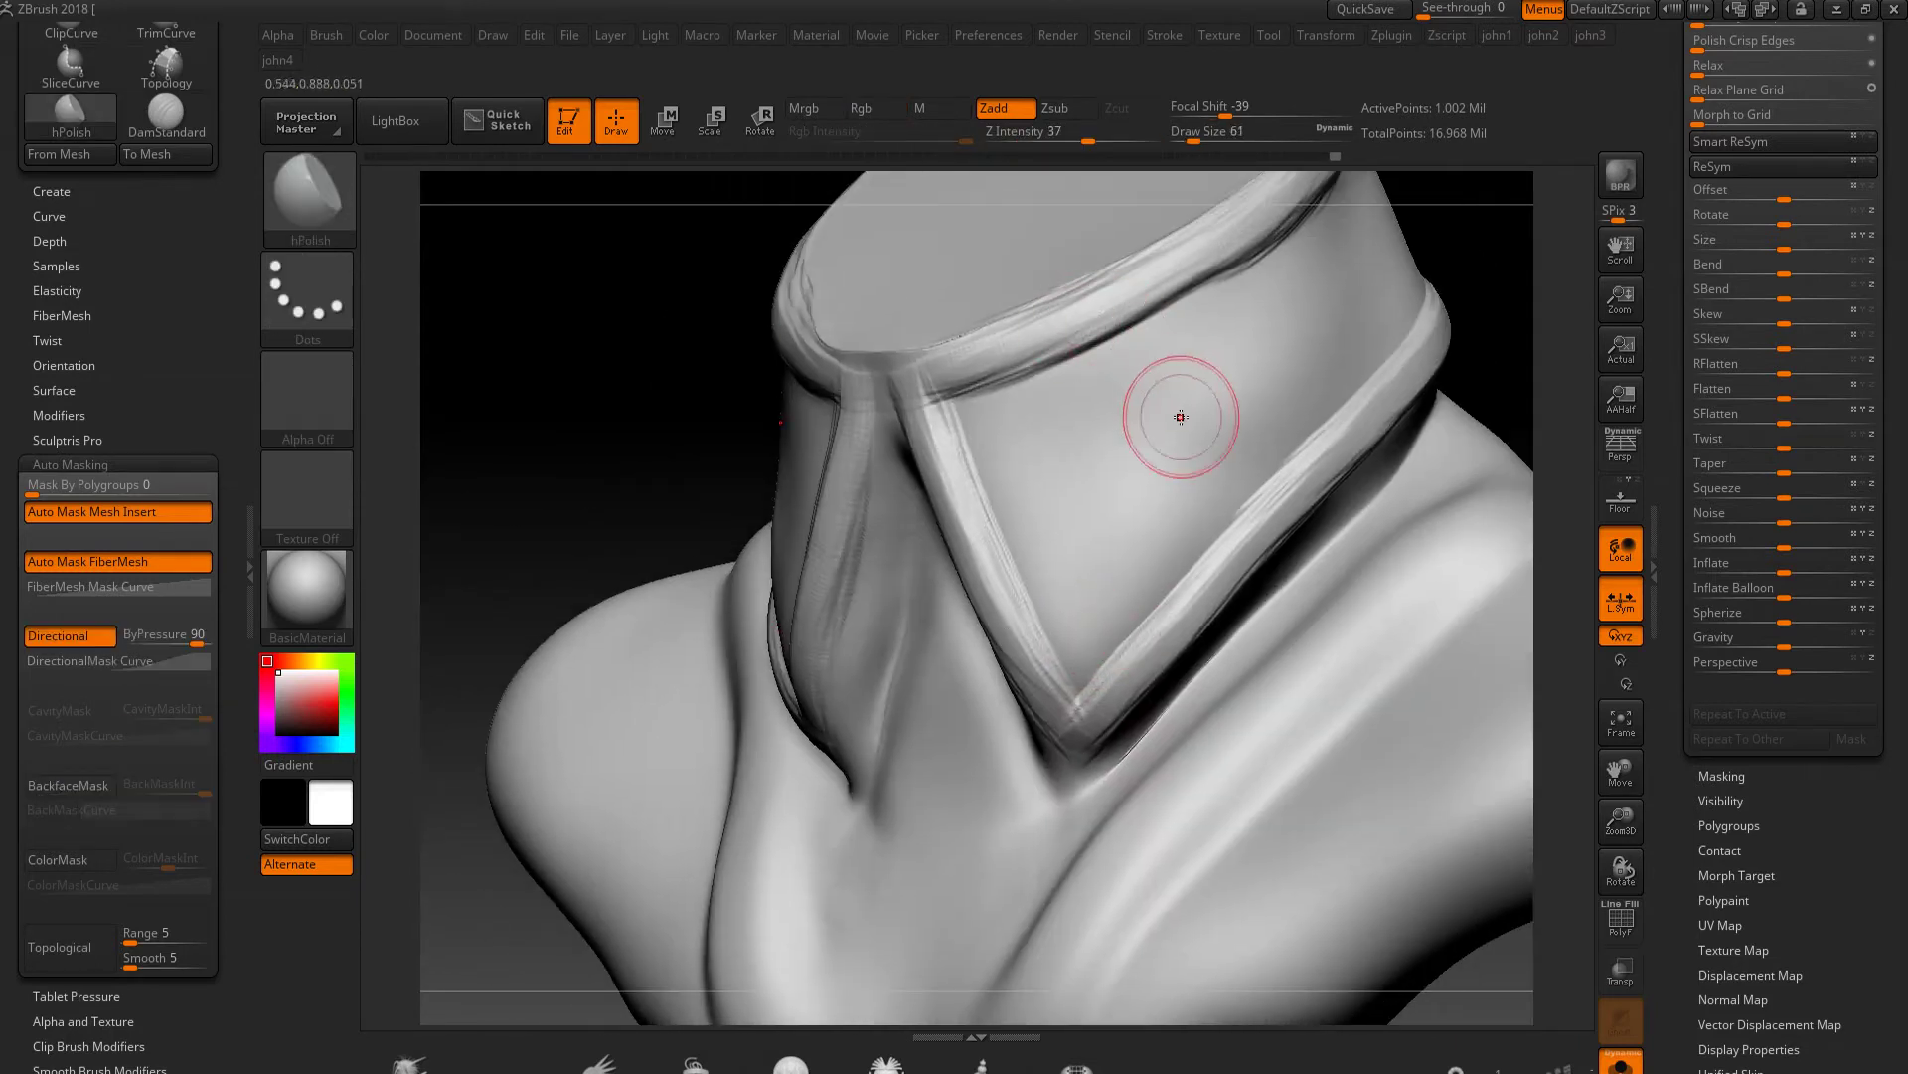
drag(1273, 367, 1123, 555)
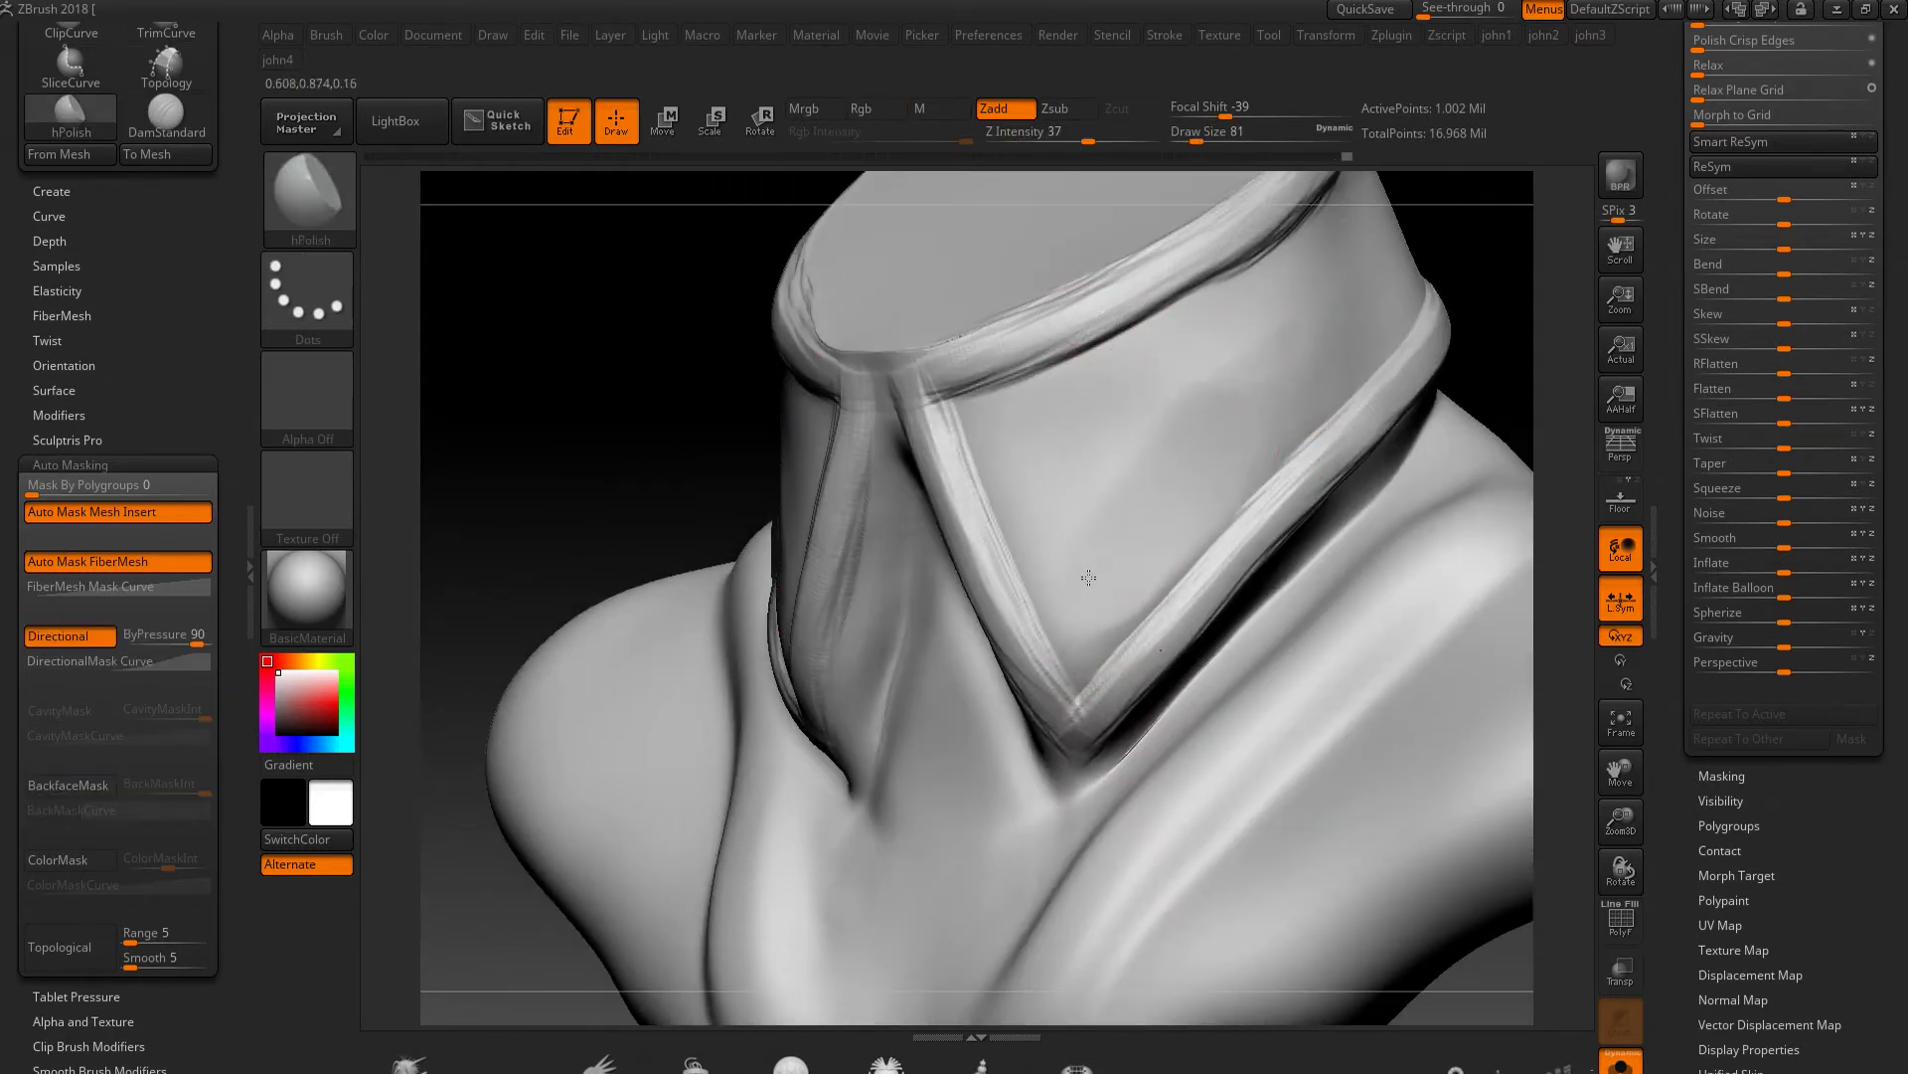
shift+right_drag(1157, 468, 984, 457)
Carve a DamStandard crease along the right neck fold
key(b)
key(d)
key(s)
right_drag(1174, 512, 971, 478)
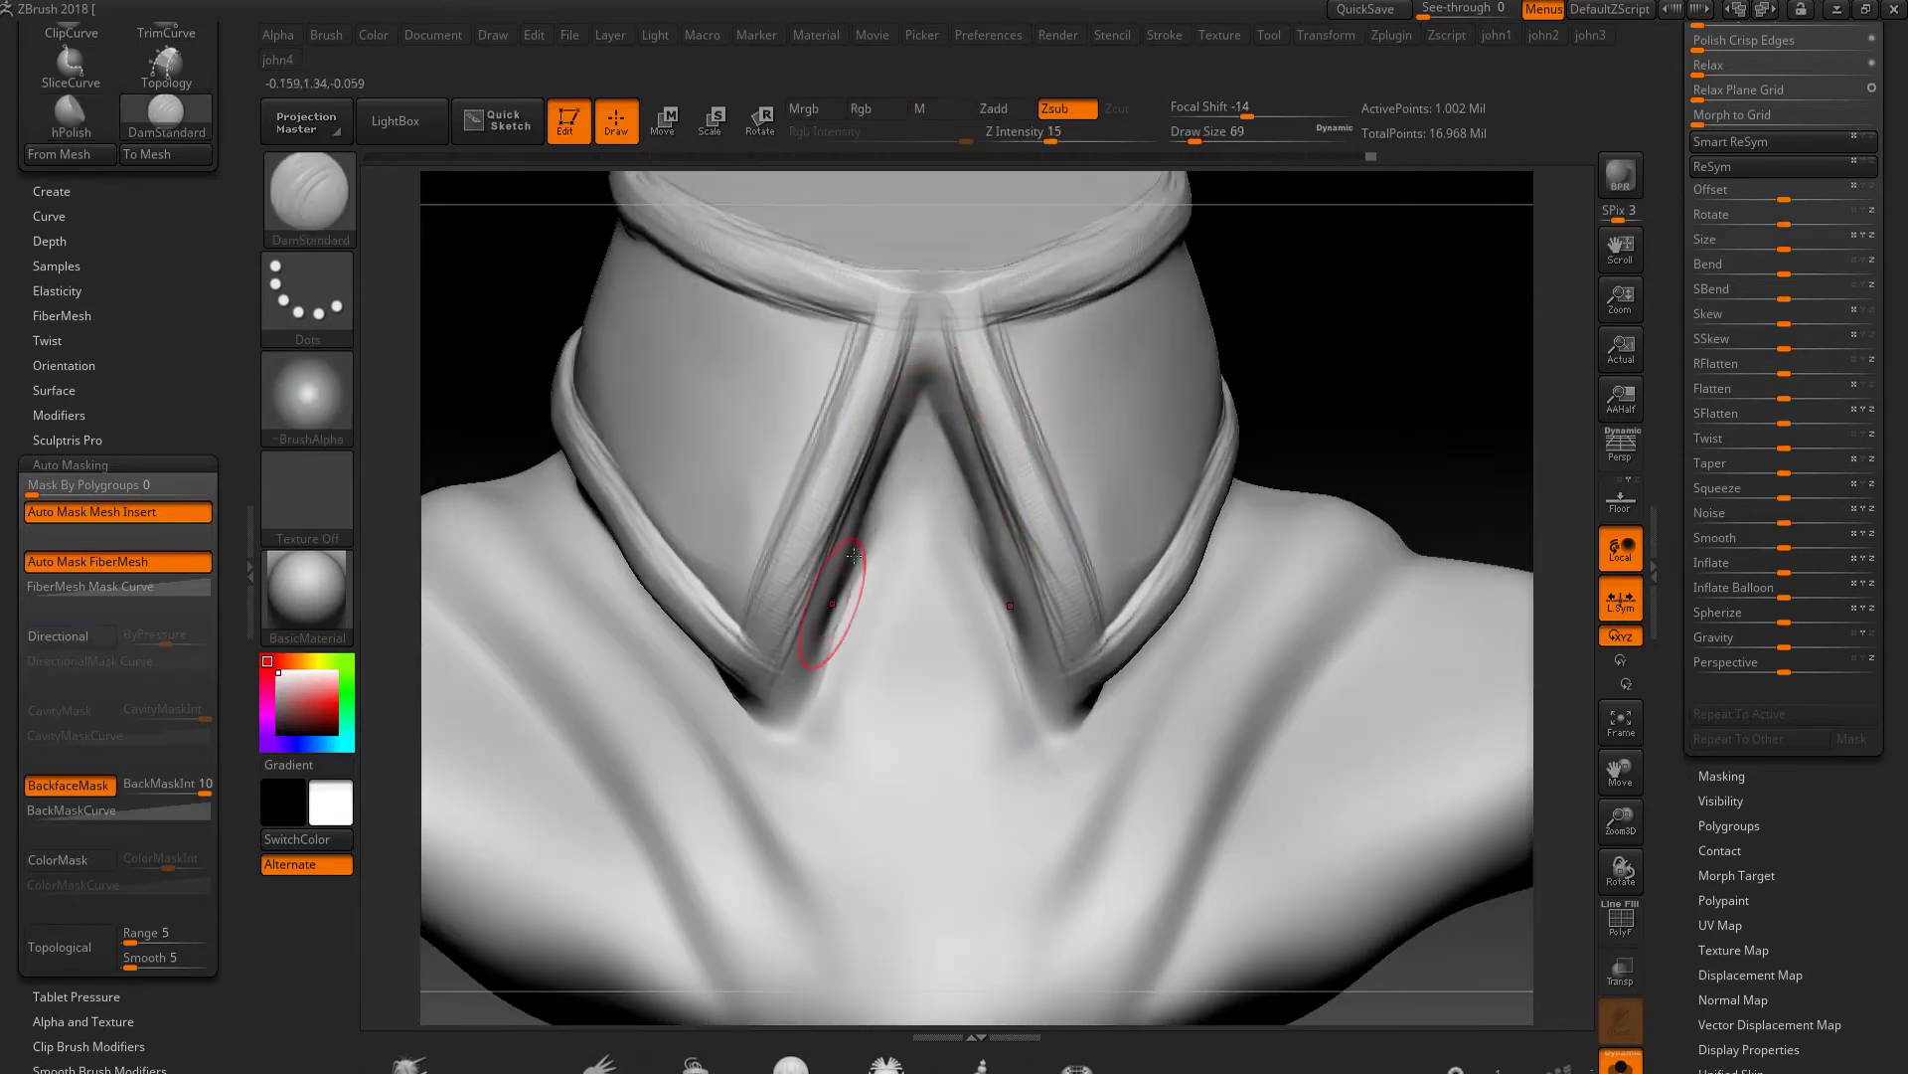
key(shift)
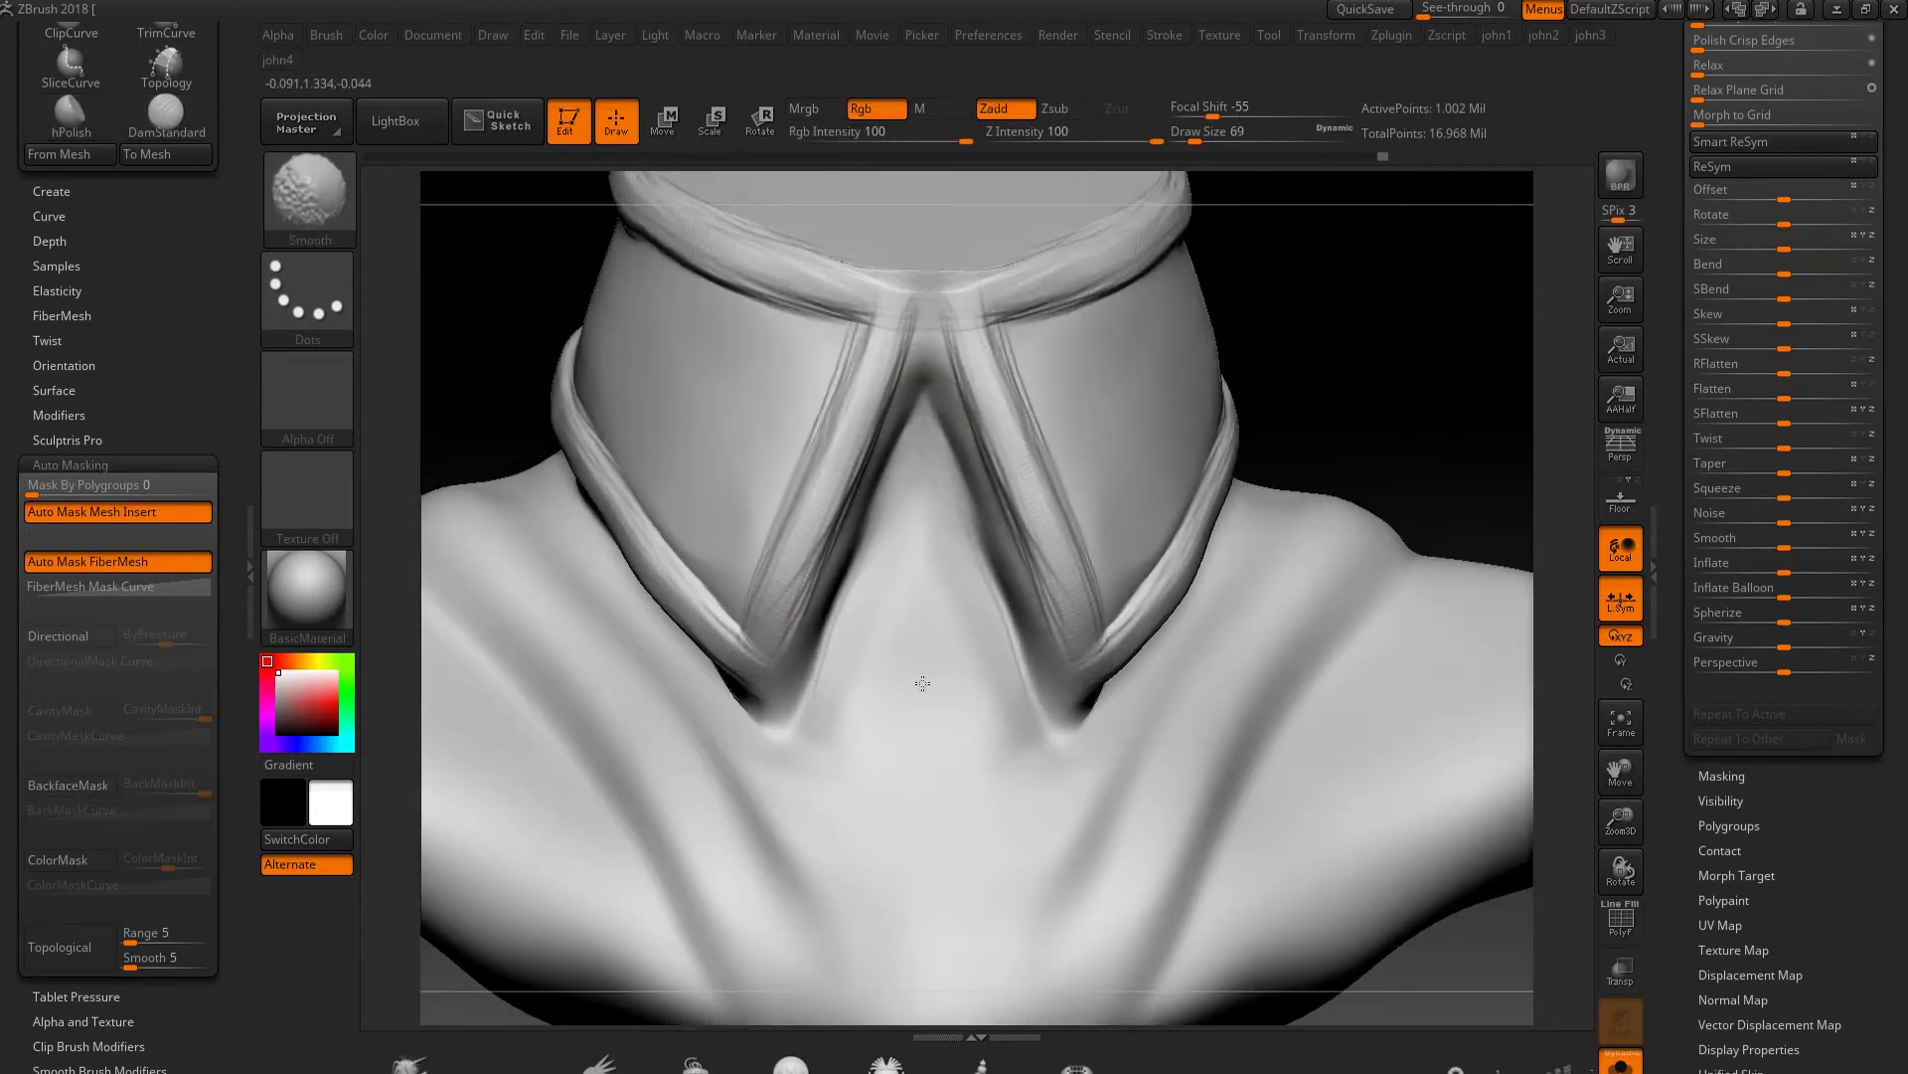
key(f)
right_drag(1256, 702, 1165, 383)
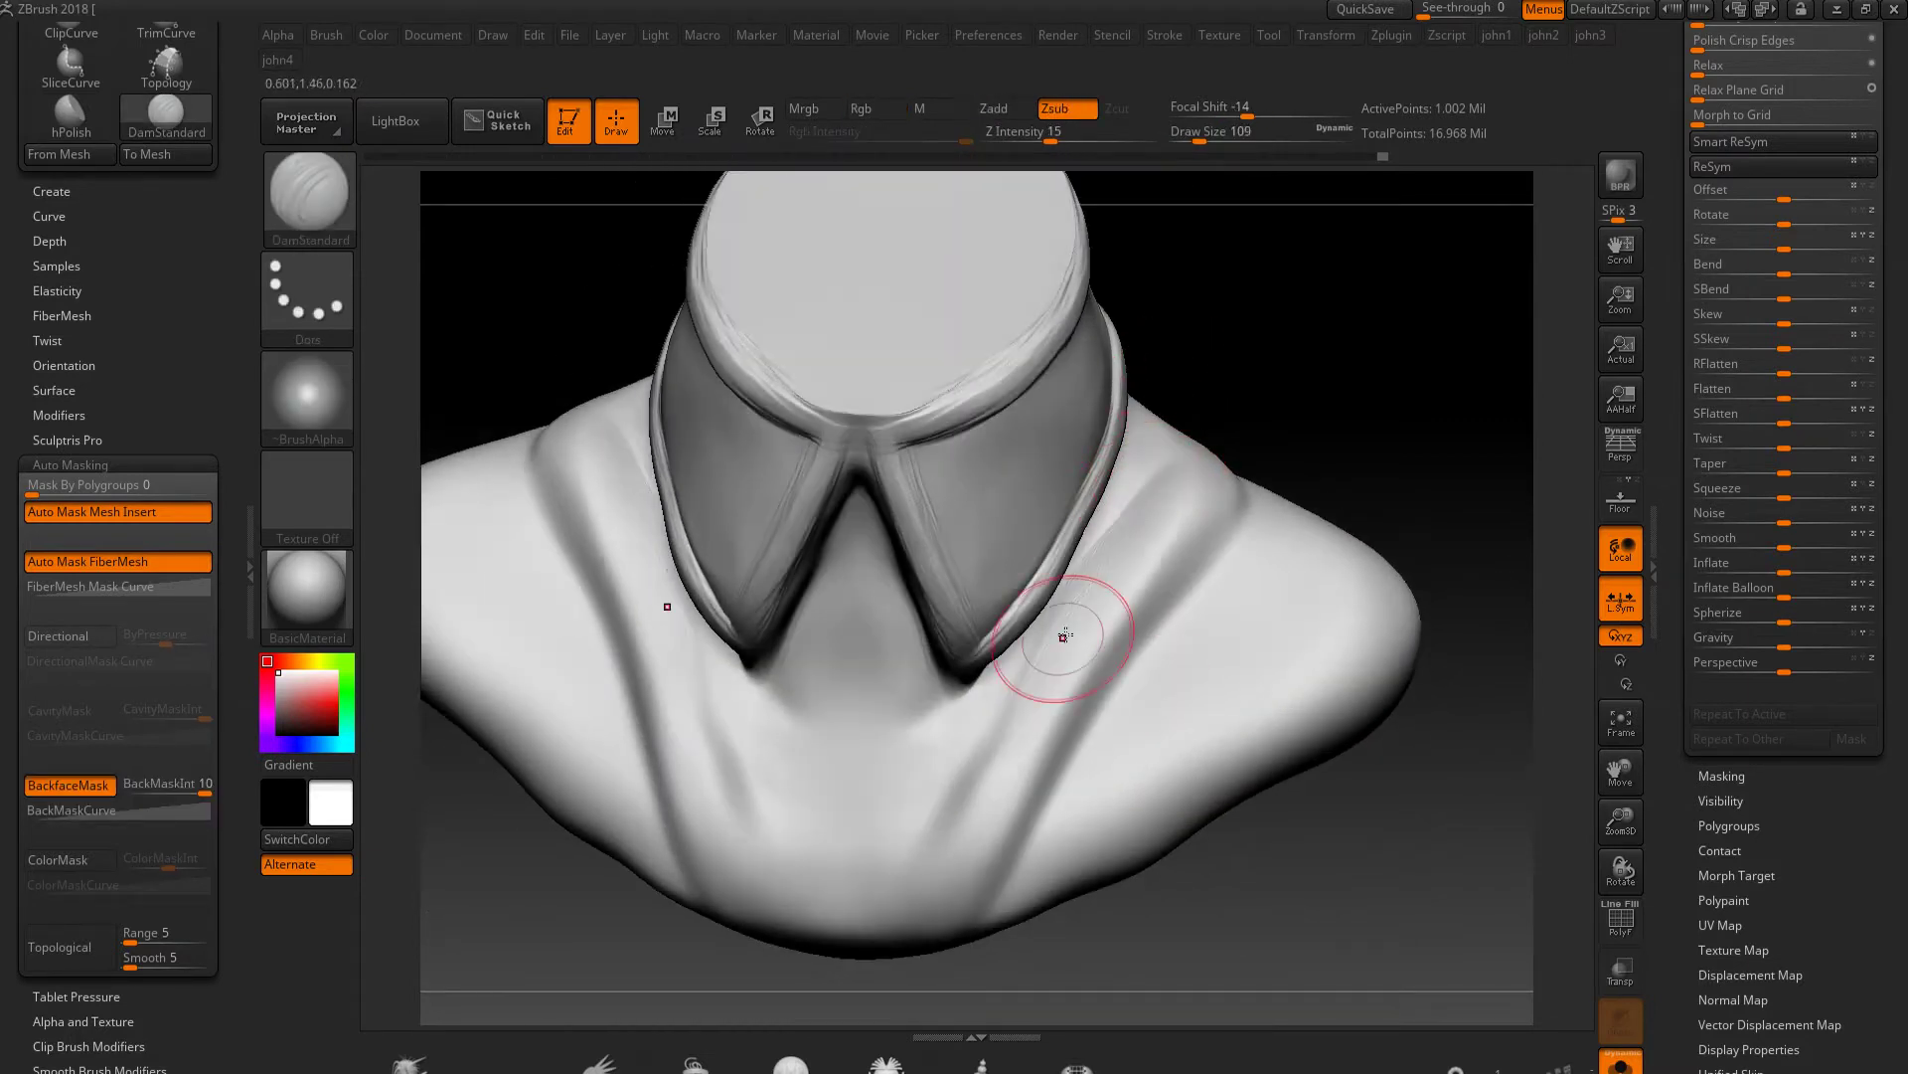
drag(1053, 626, 904, 852)
key(shift)
Add ClayBuildup fabric striations across the right chest folds
right_drag(1155, 478, 1093, 497)
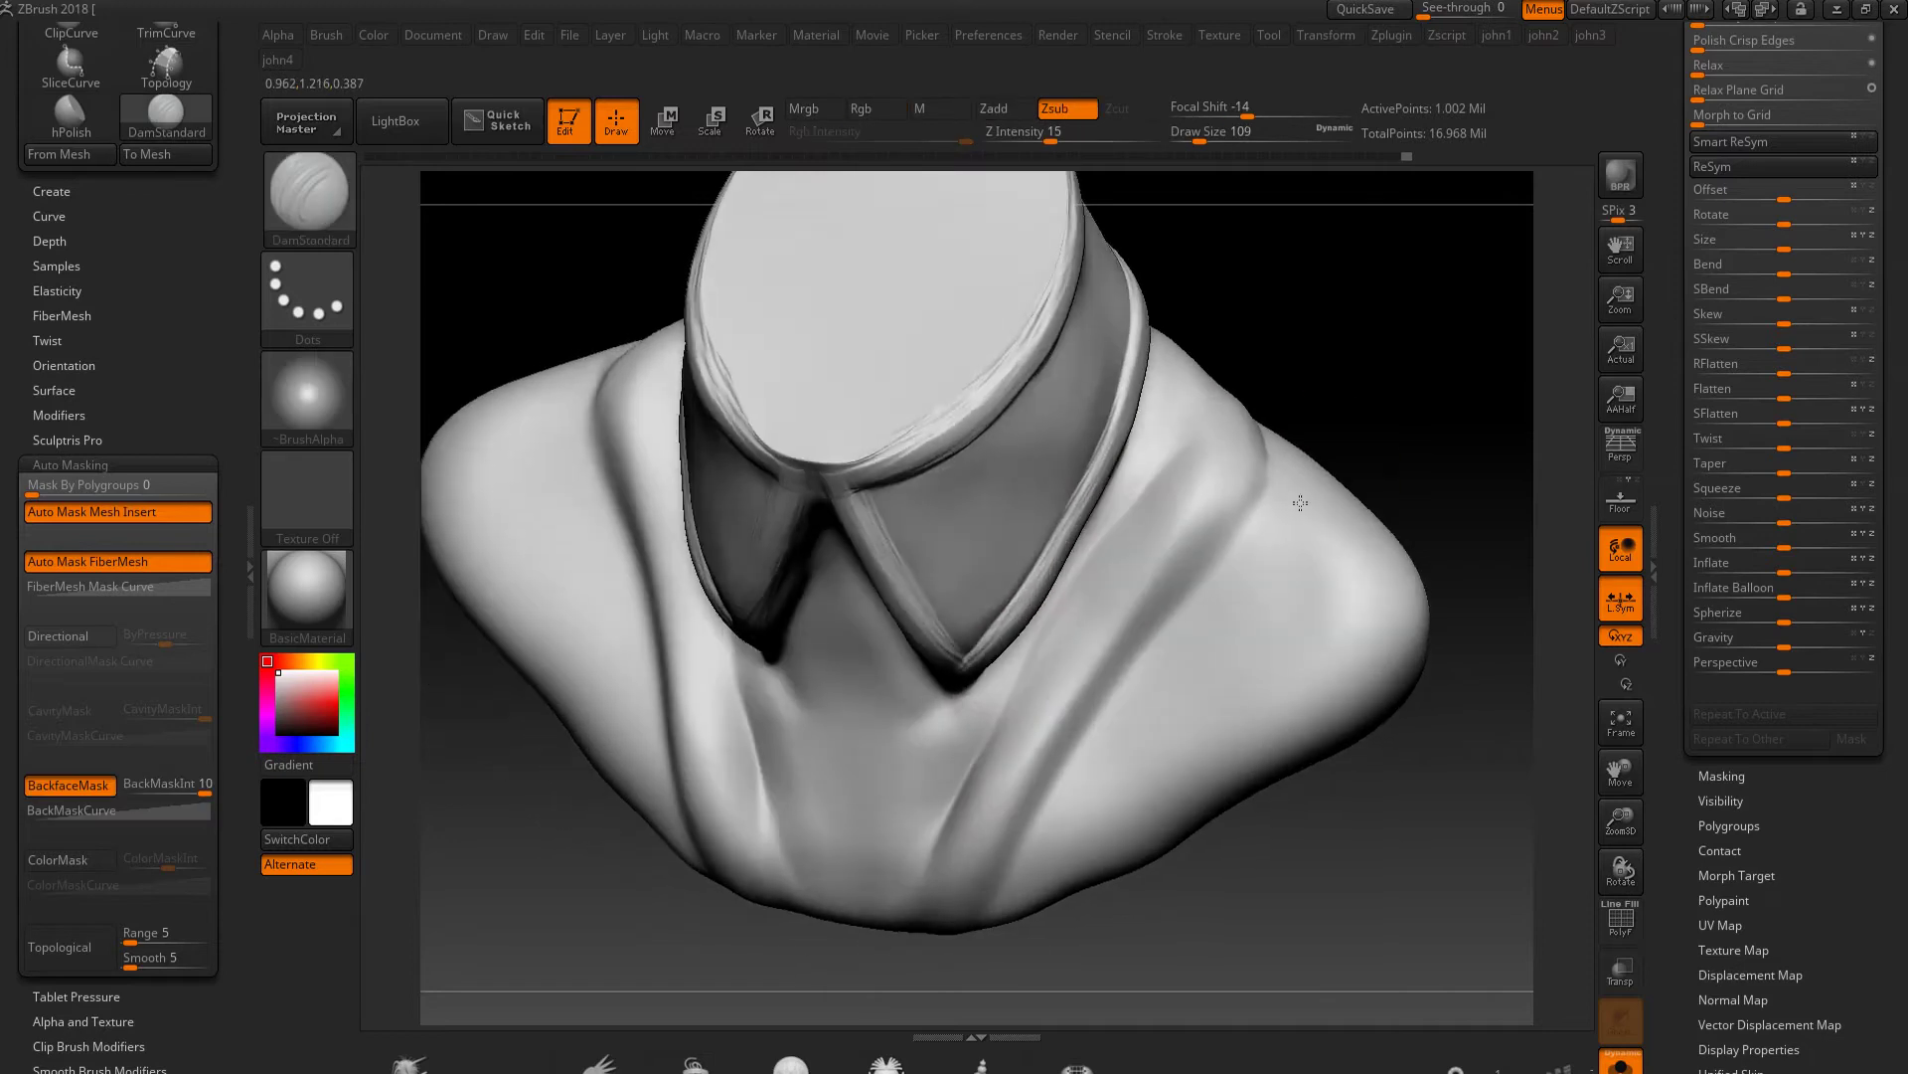
key(b)
key(c)
key(b)
drag(1222, 527, 1037, 828)
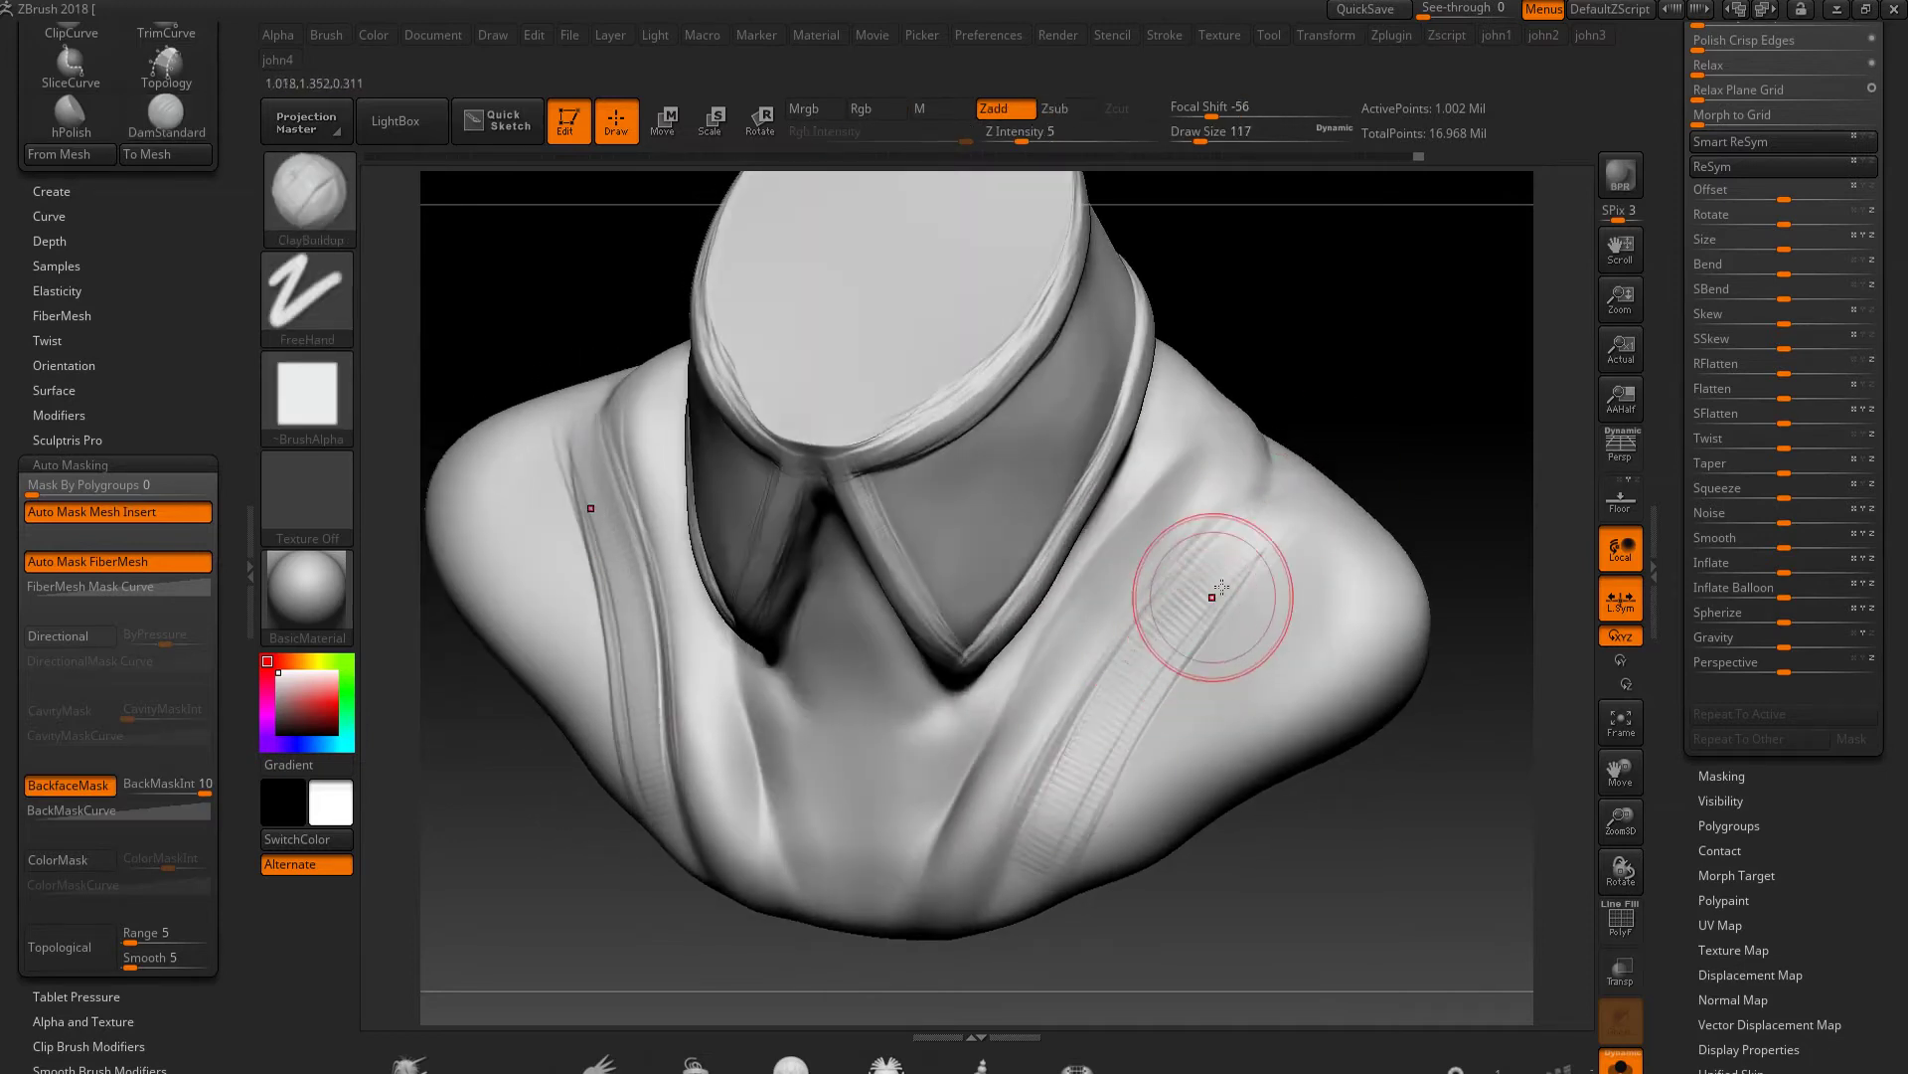
drag(1253, 525, 1093, 840)
drag(1322, 478, 1034, 864)
drag(1362, 537, 1074, 884)
mouse_move(1299, 617)
mouse_down()
mouse_move(1192, 823)
mouse_move(1137, 650)
mouse_up()
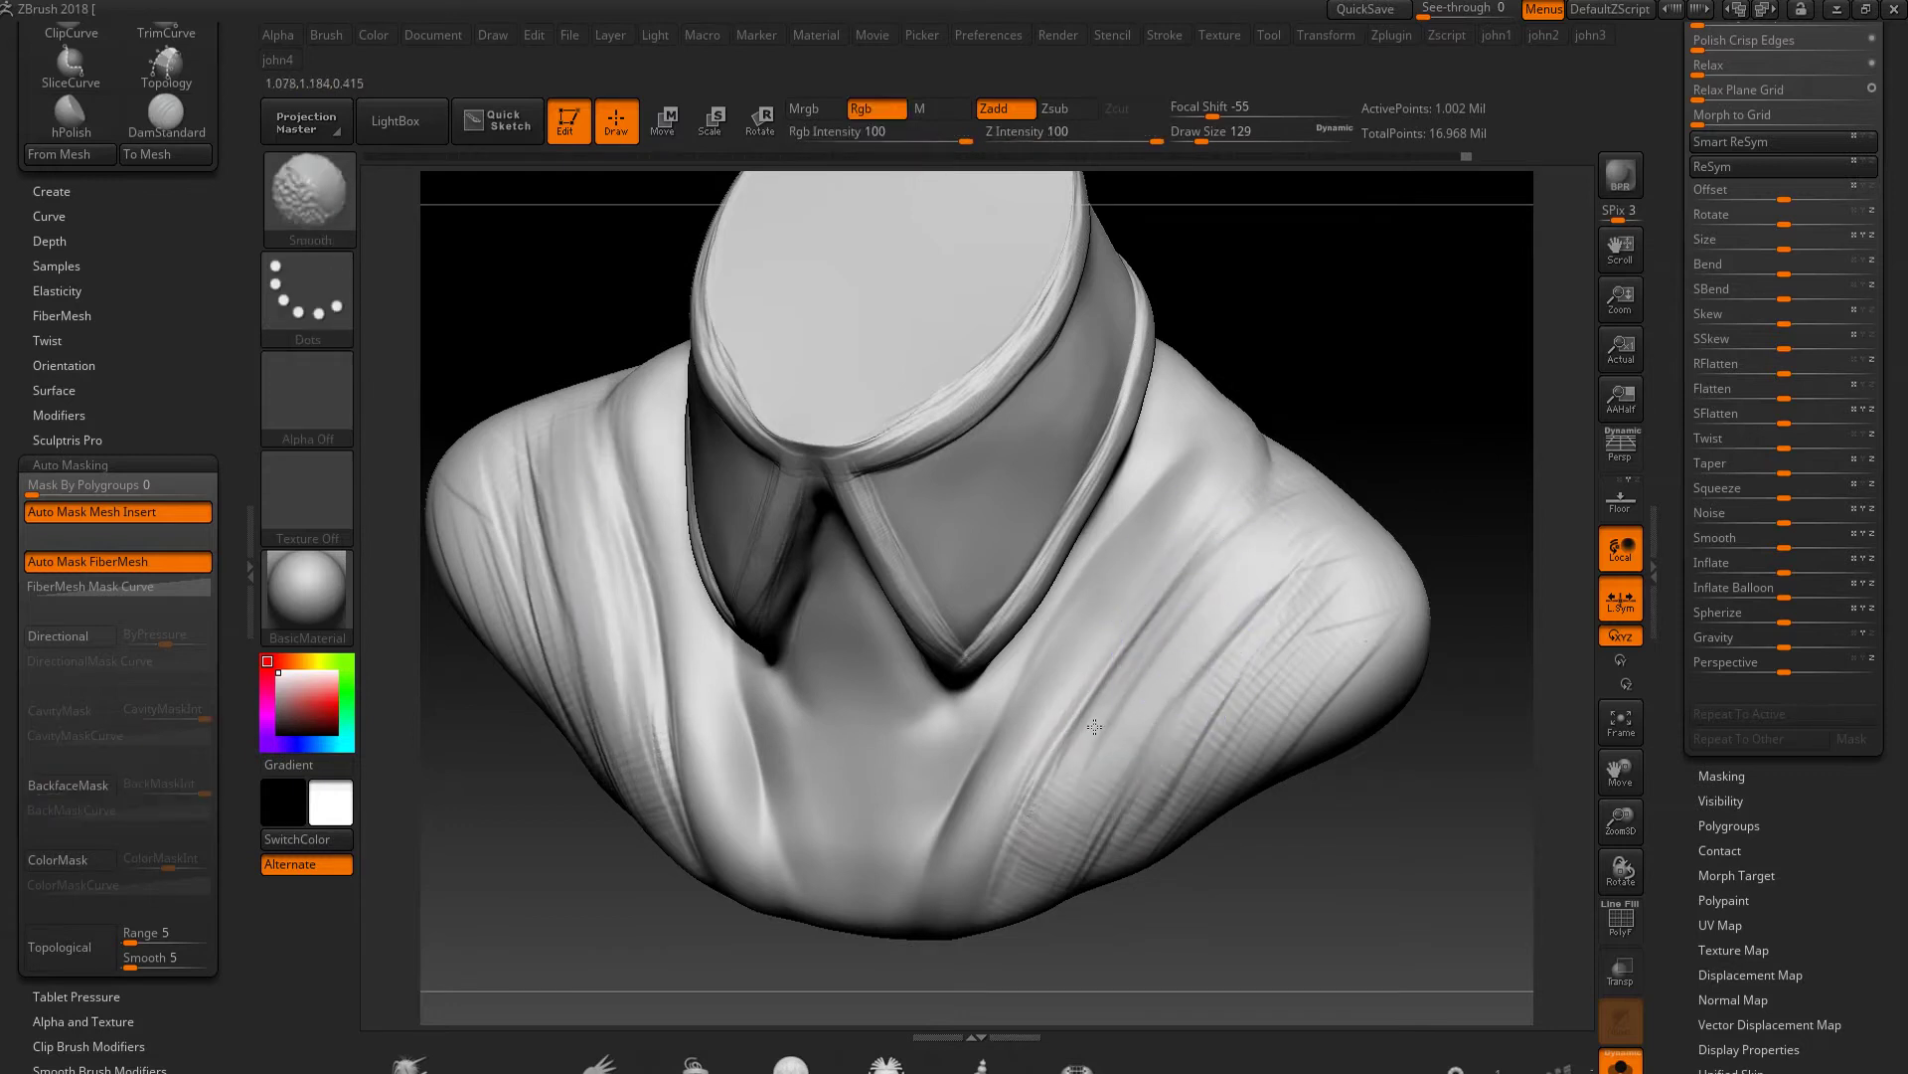
right_drag(1083, 828, 1244, 894)
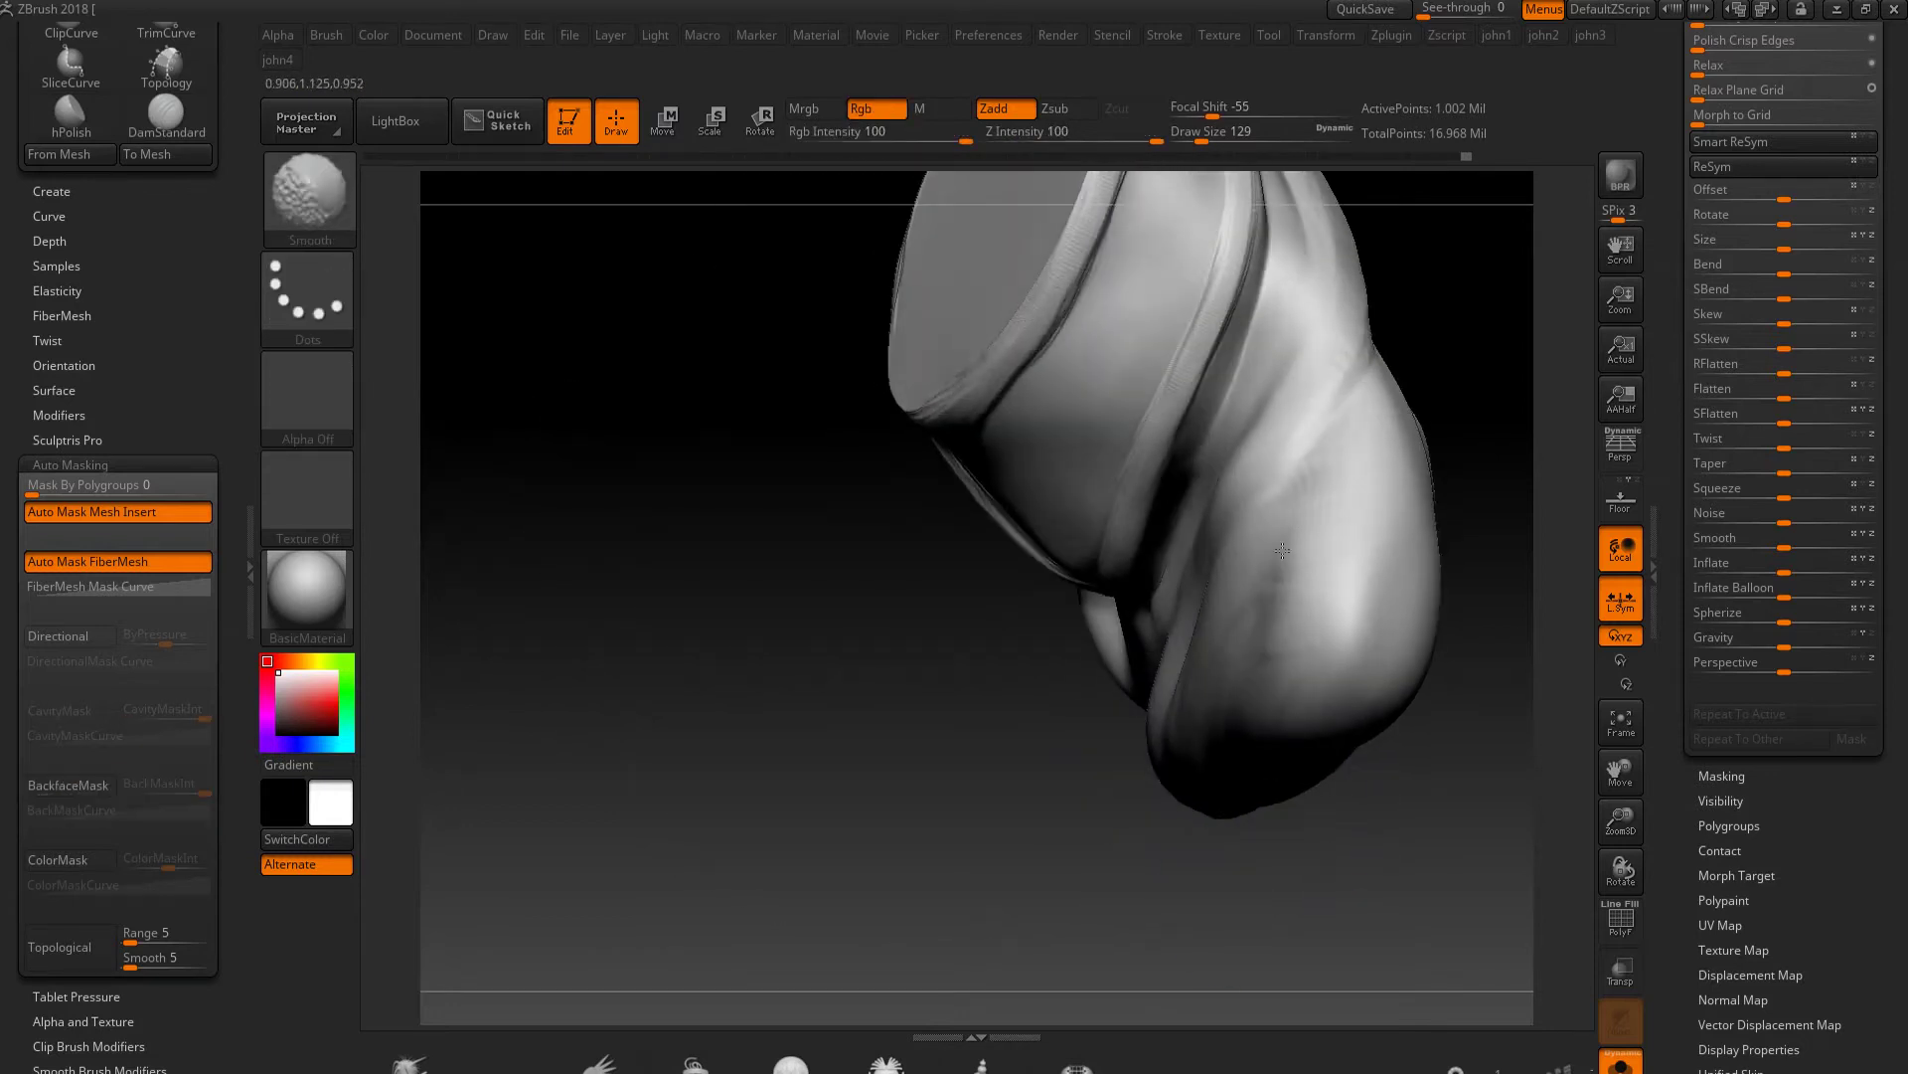
shift+right_drag(1297, 517, 1371, 839)
key(space)
Turn off back-face strokes, subdivide the shirt, and DynaMesh it into even geometry
click(1322, 556)
key(space)
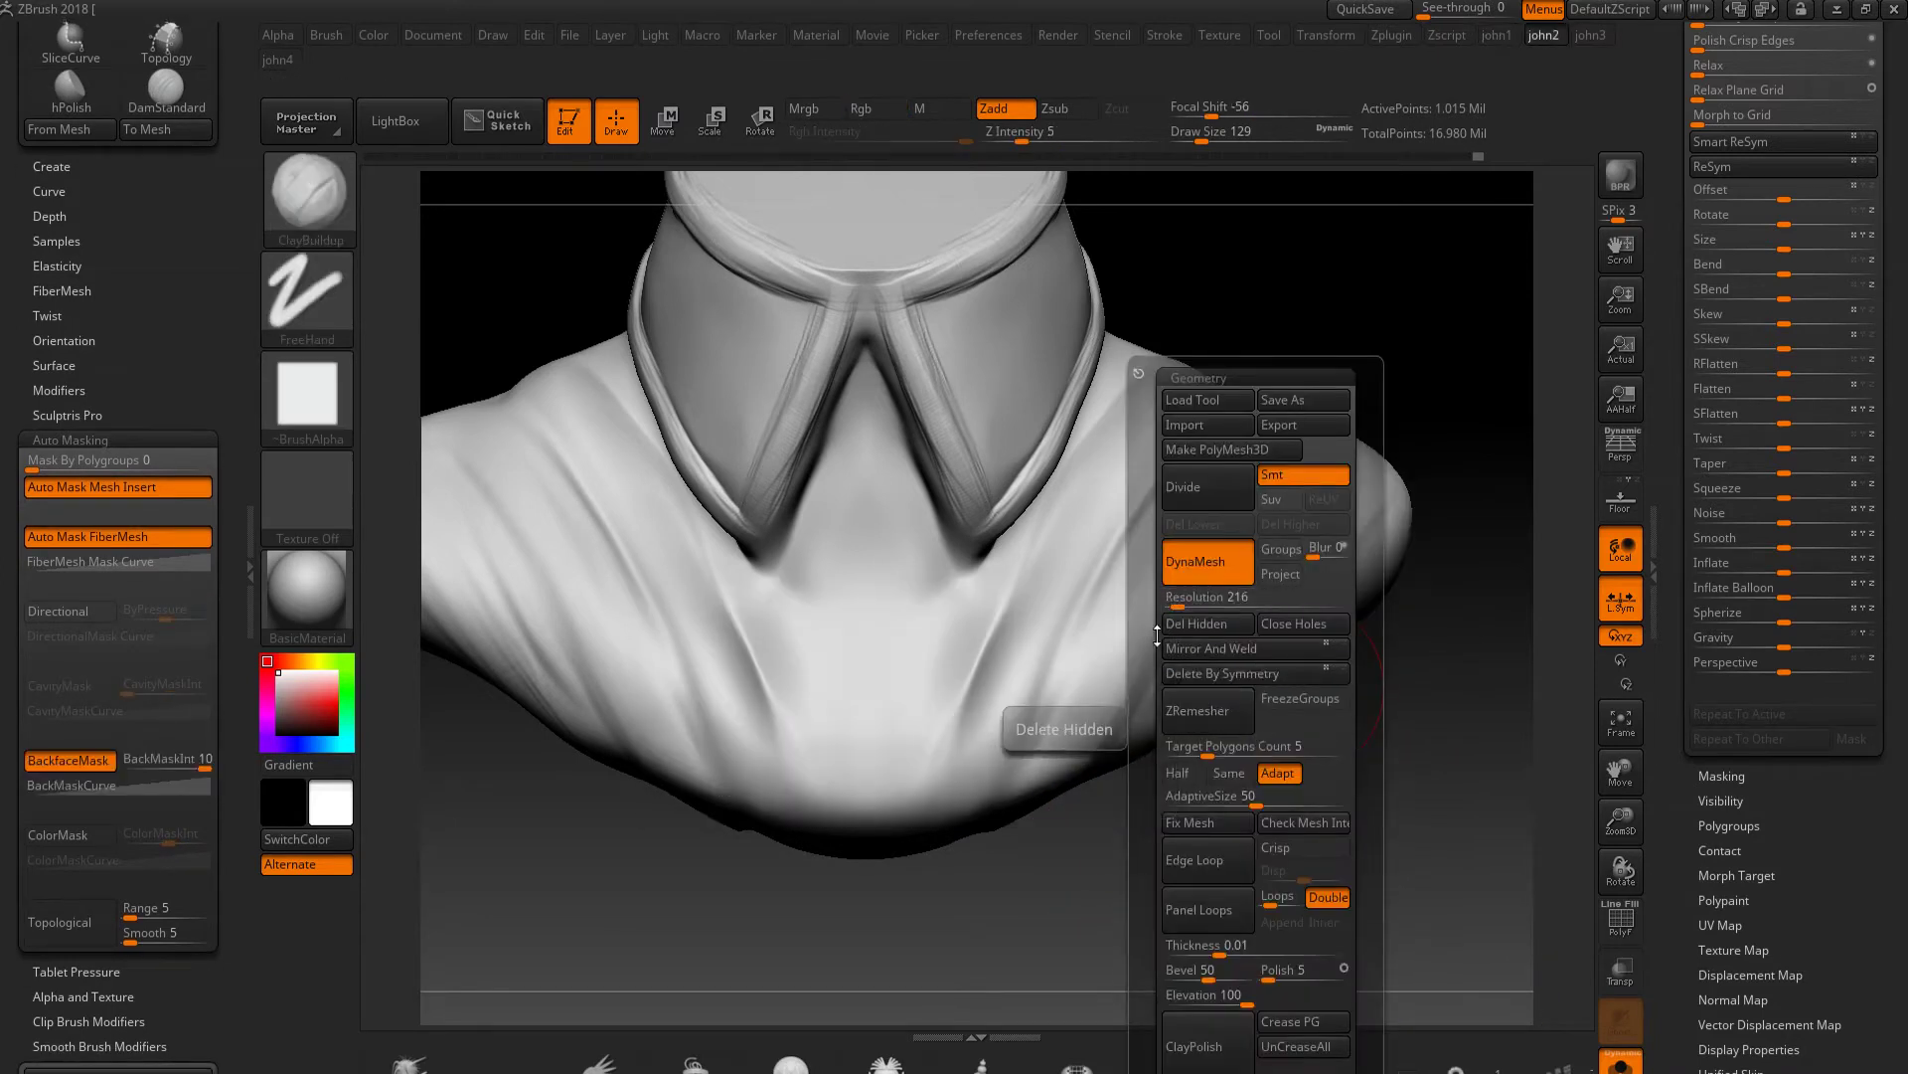
key(ctrl+d)
key(space)
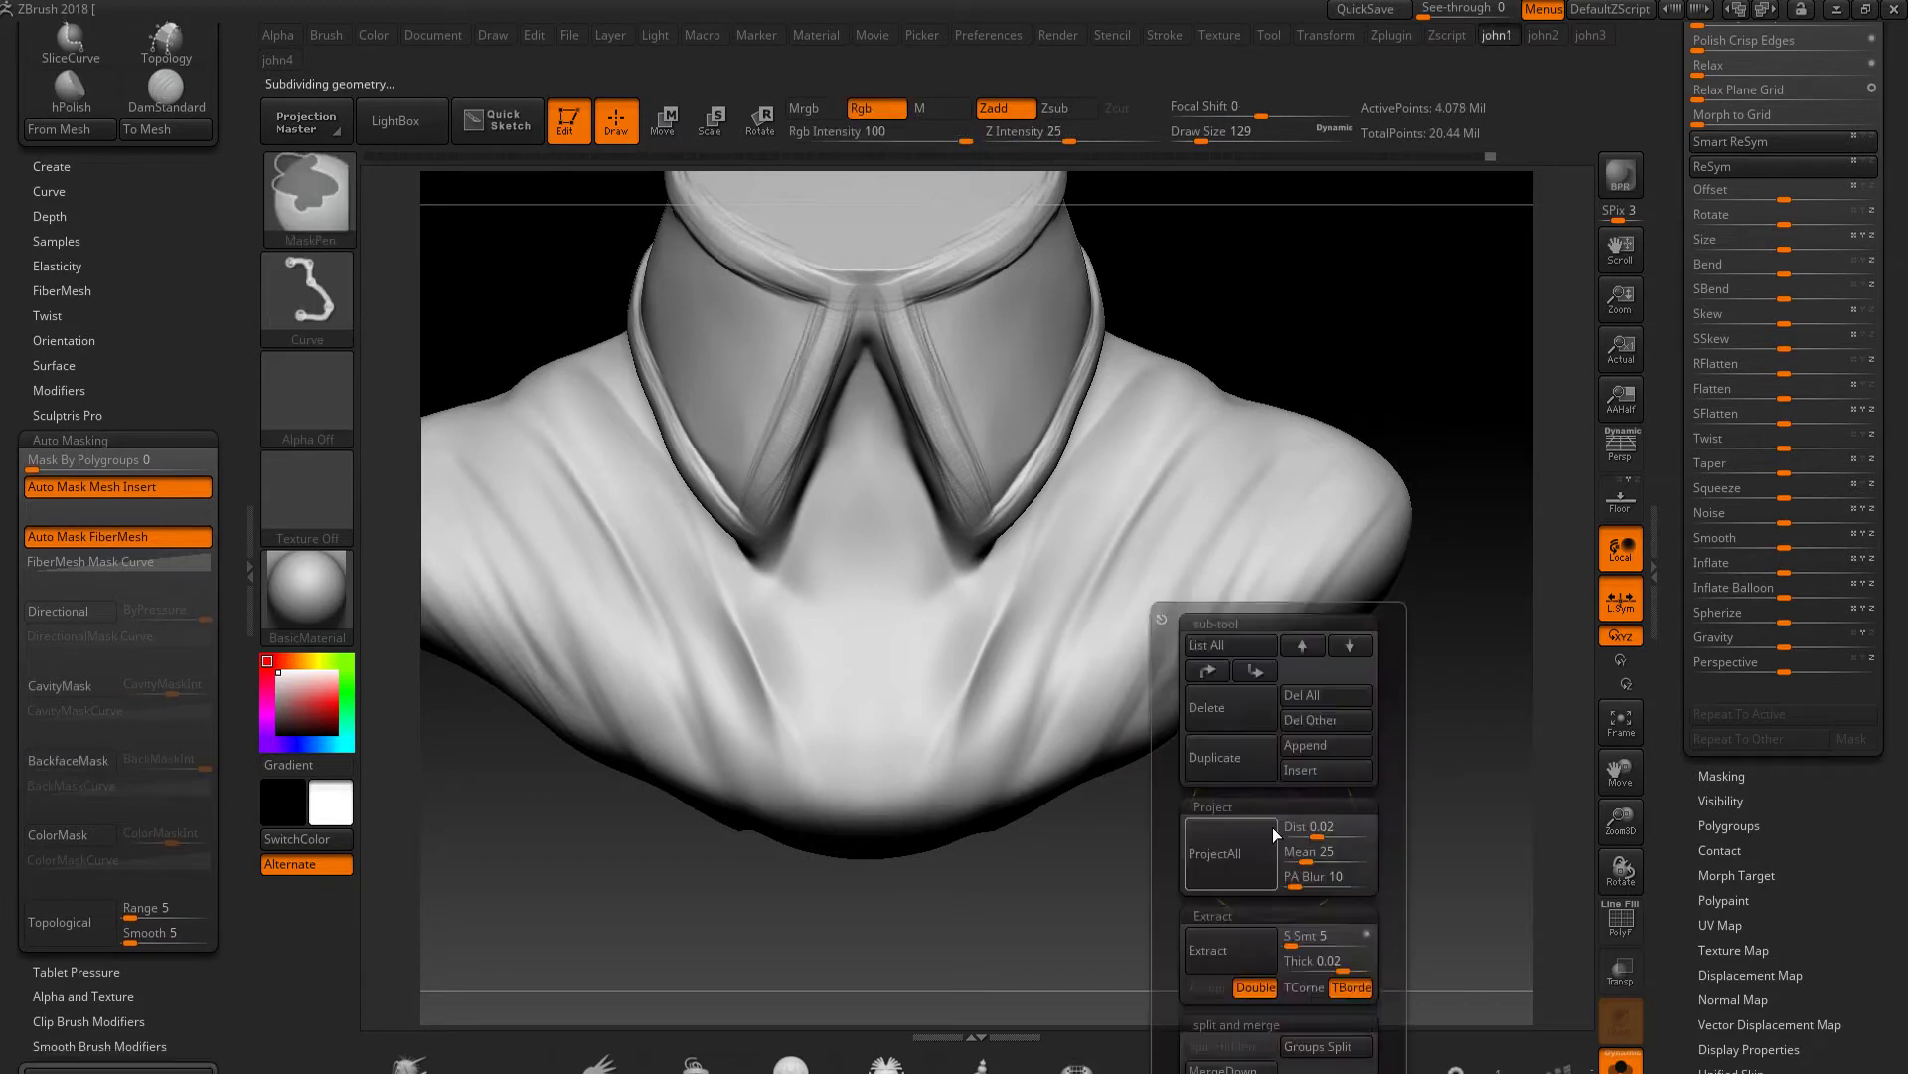
key(space)
ctrl+drag(1089, 875, 1322, 979)
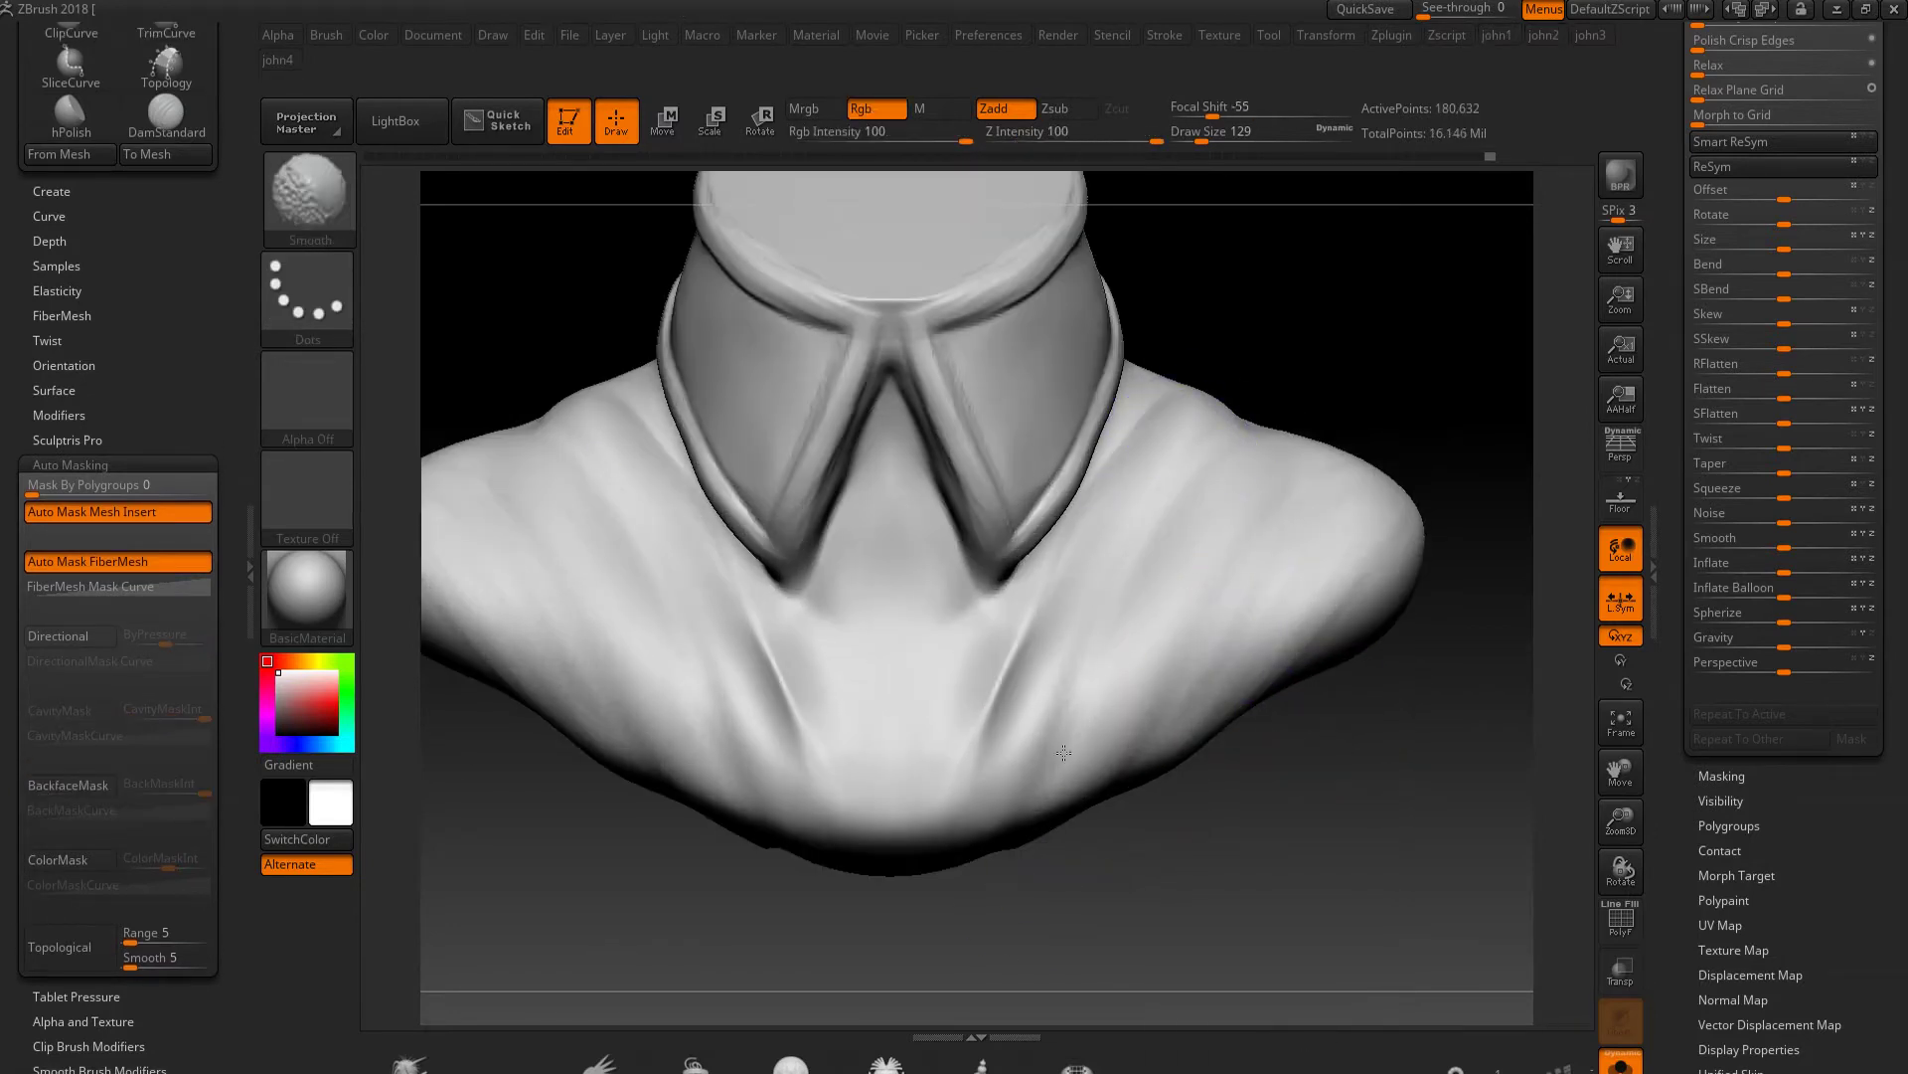
Smooth the shirt surface near the collar edge
right_drag(1167, 732, 1129, 498)
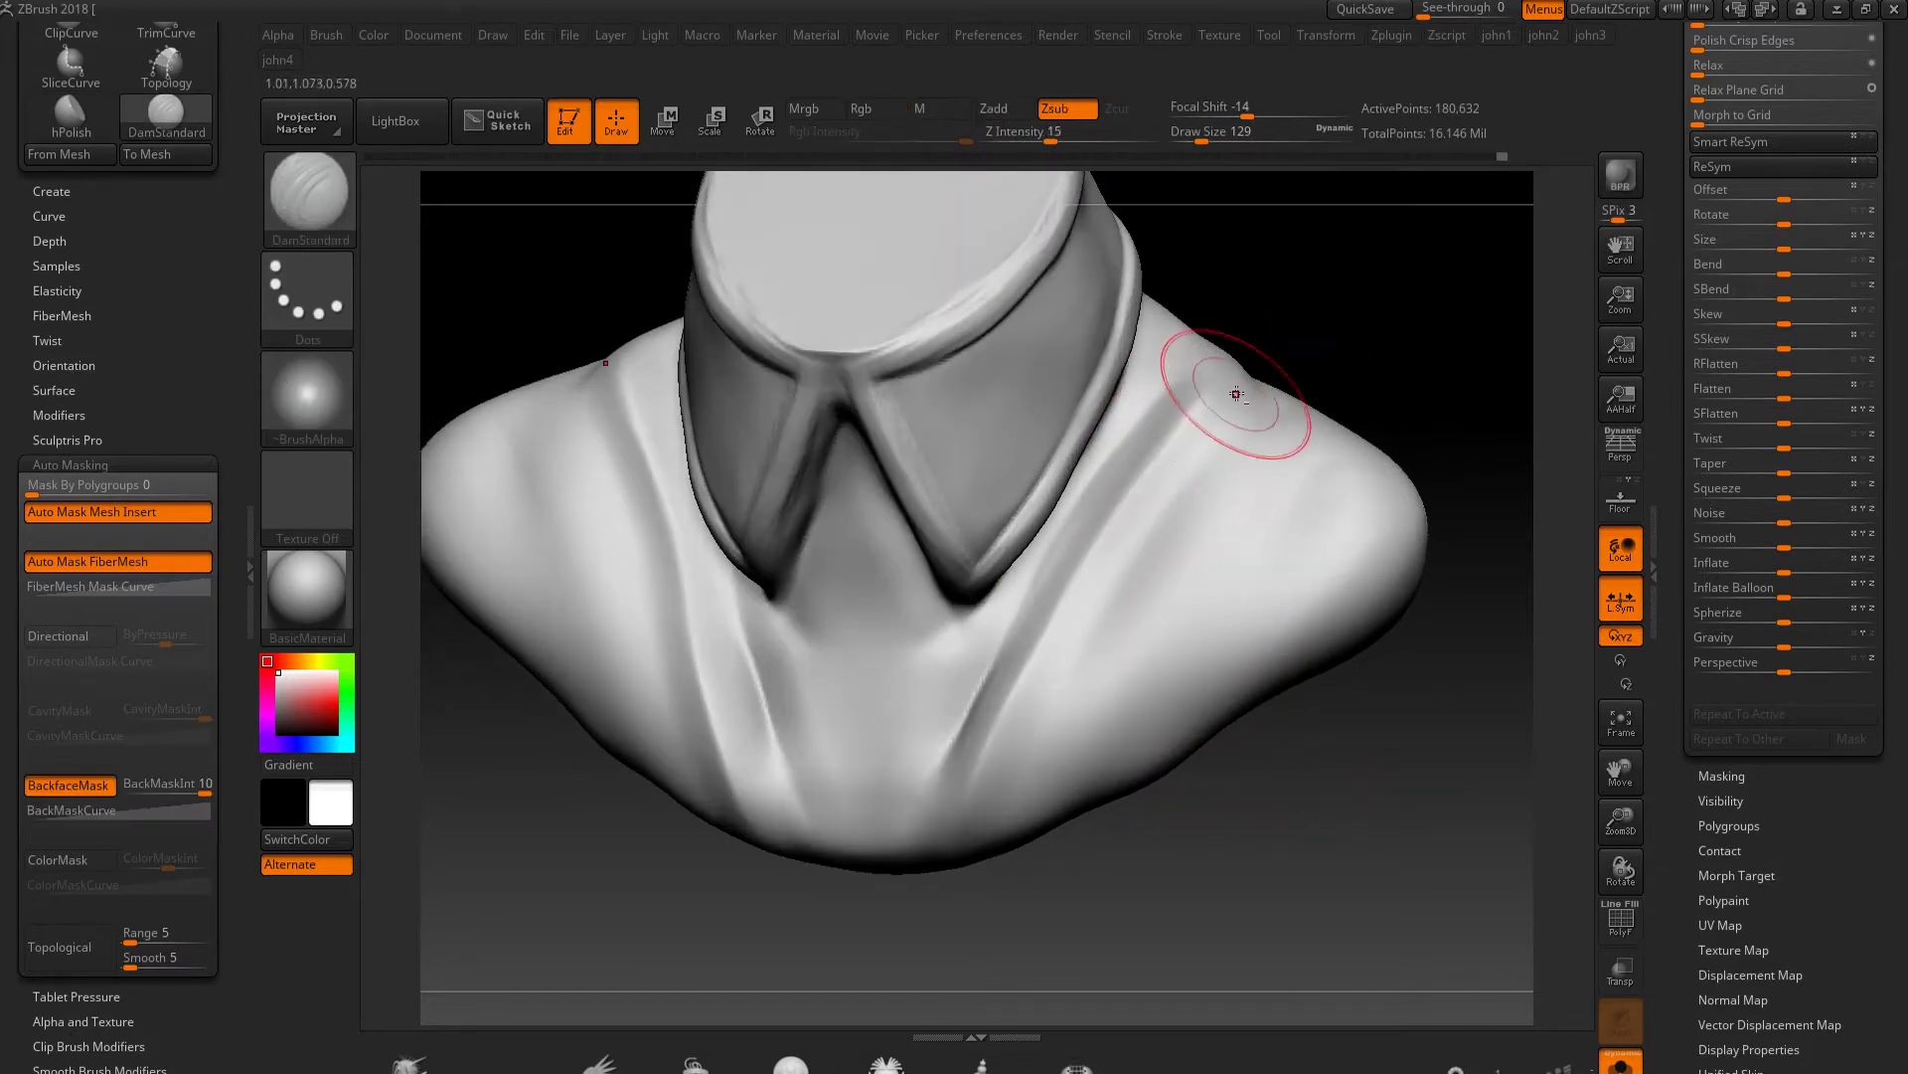
mouse_move(1150, 490)
right_down()
mouse_move(1287, 844)
mouse_move(1372, 404)
mouse_move(1238, 438)
right_up()
right_drag(1352, 380, 1202, 395)
mouse_move(1148, 893)
right_down()
mouse_move(963, 835)
mouse_move(1449, 384)
right_up()
shift+drag(1258, 524, 1332, 425)
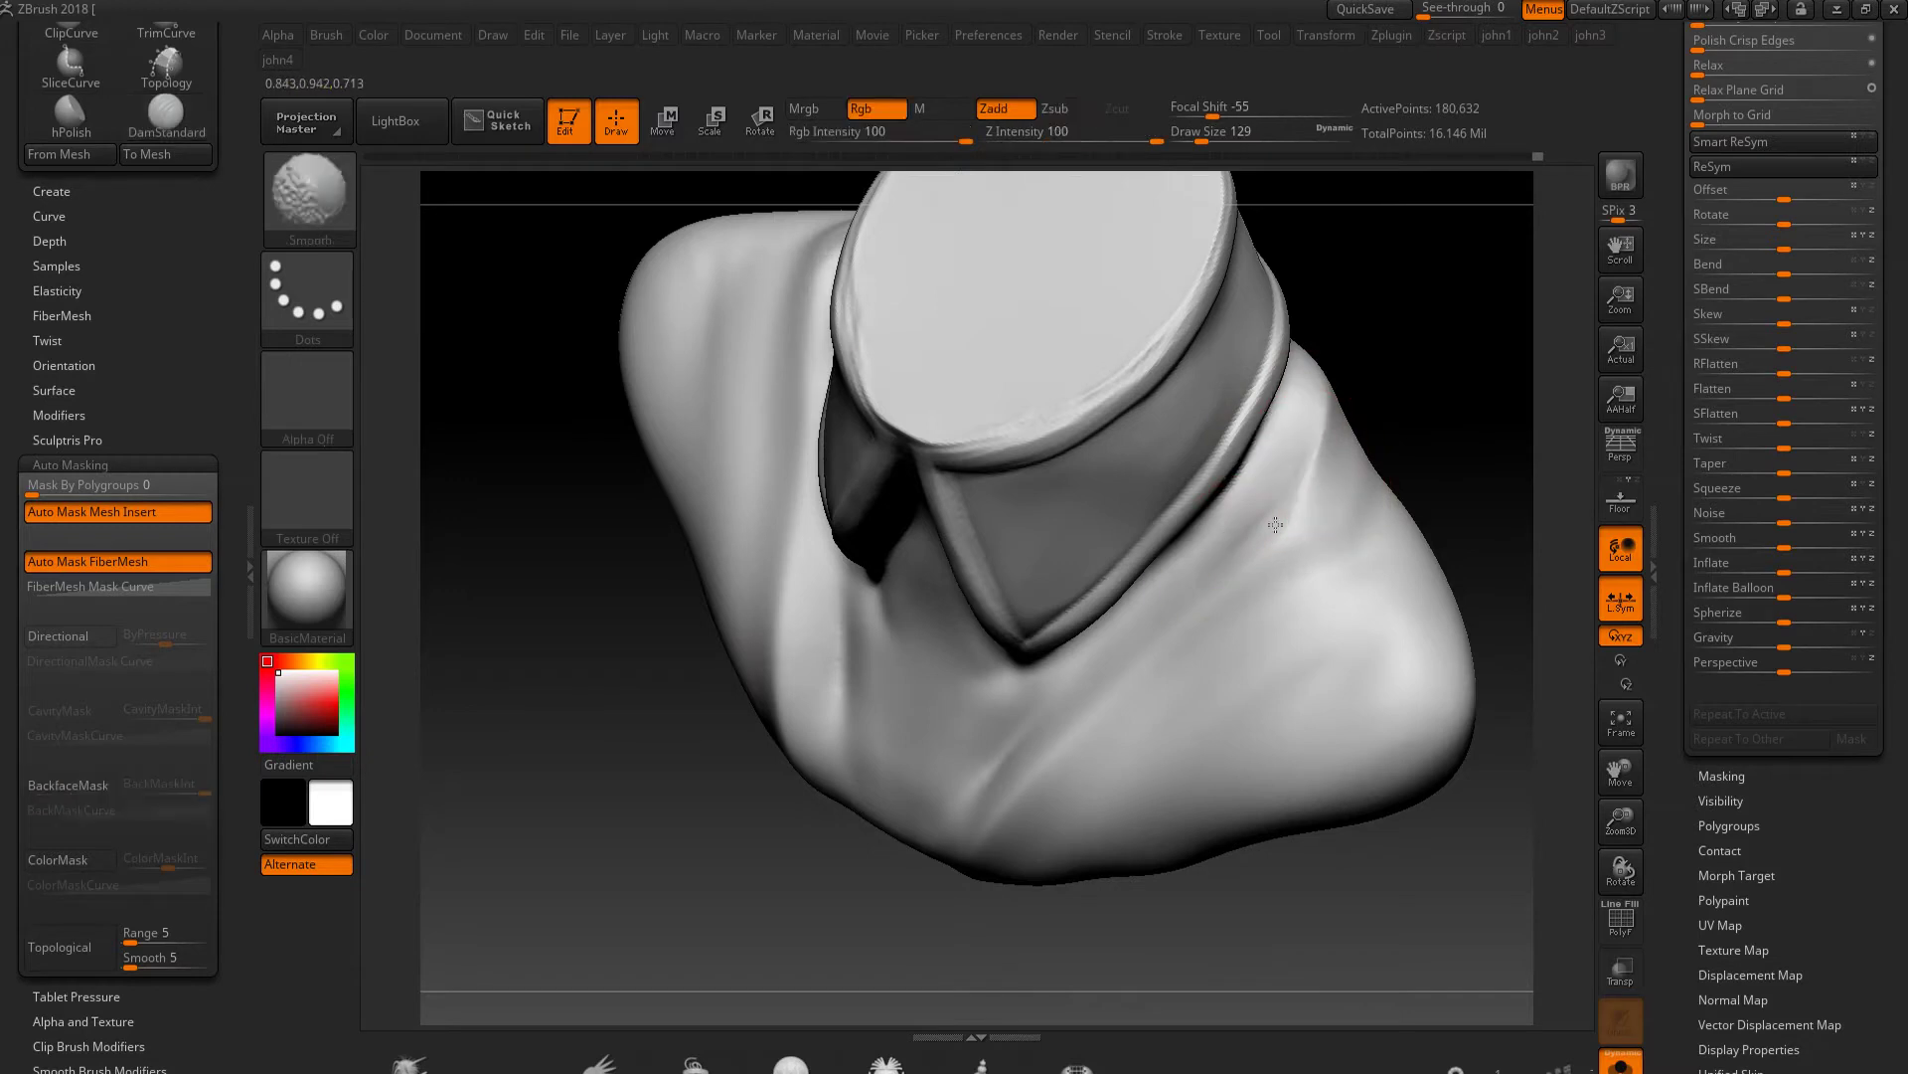
mouse_move(1300, 511)
shift+right_down()
mouse_move(1290, 641)
mouse_move(1259, 570)
mouse_move(1150, 635)
shift+right_up()
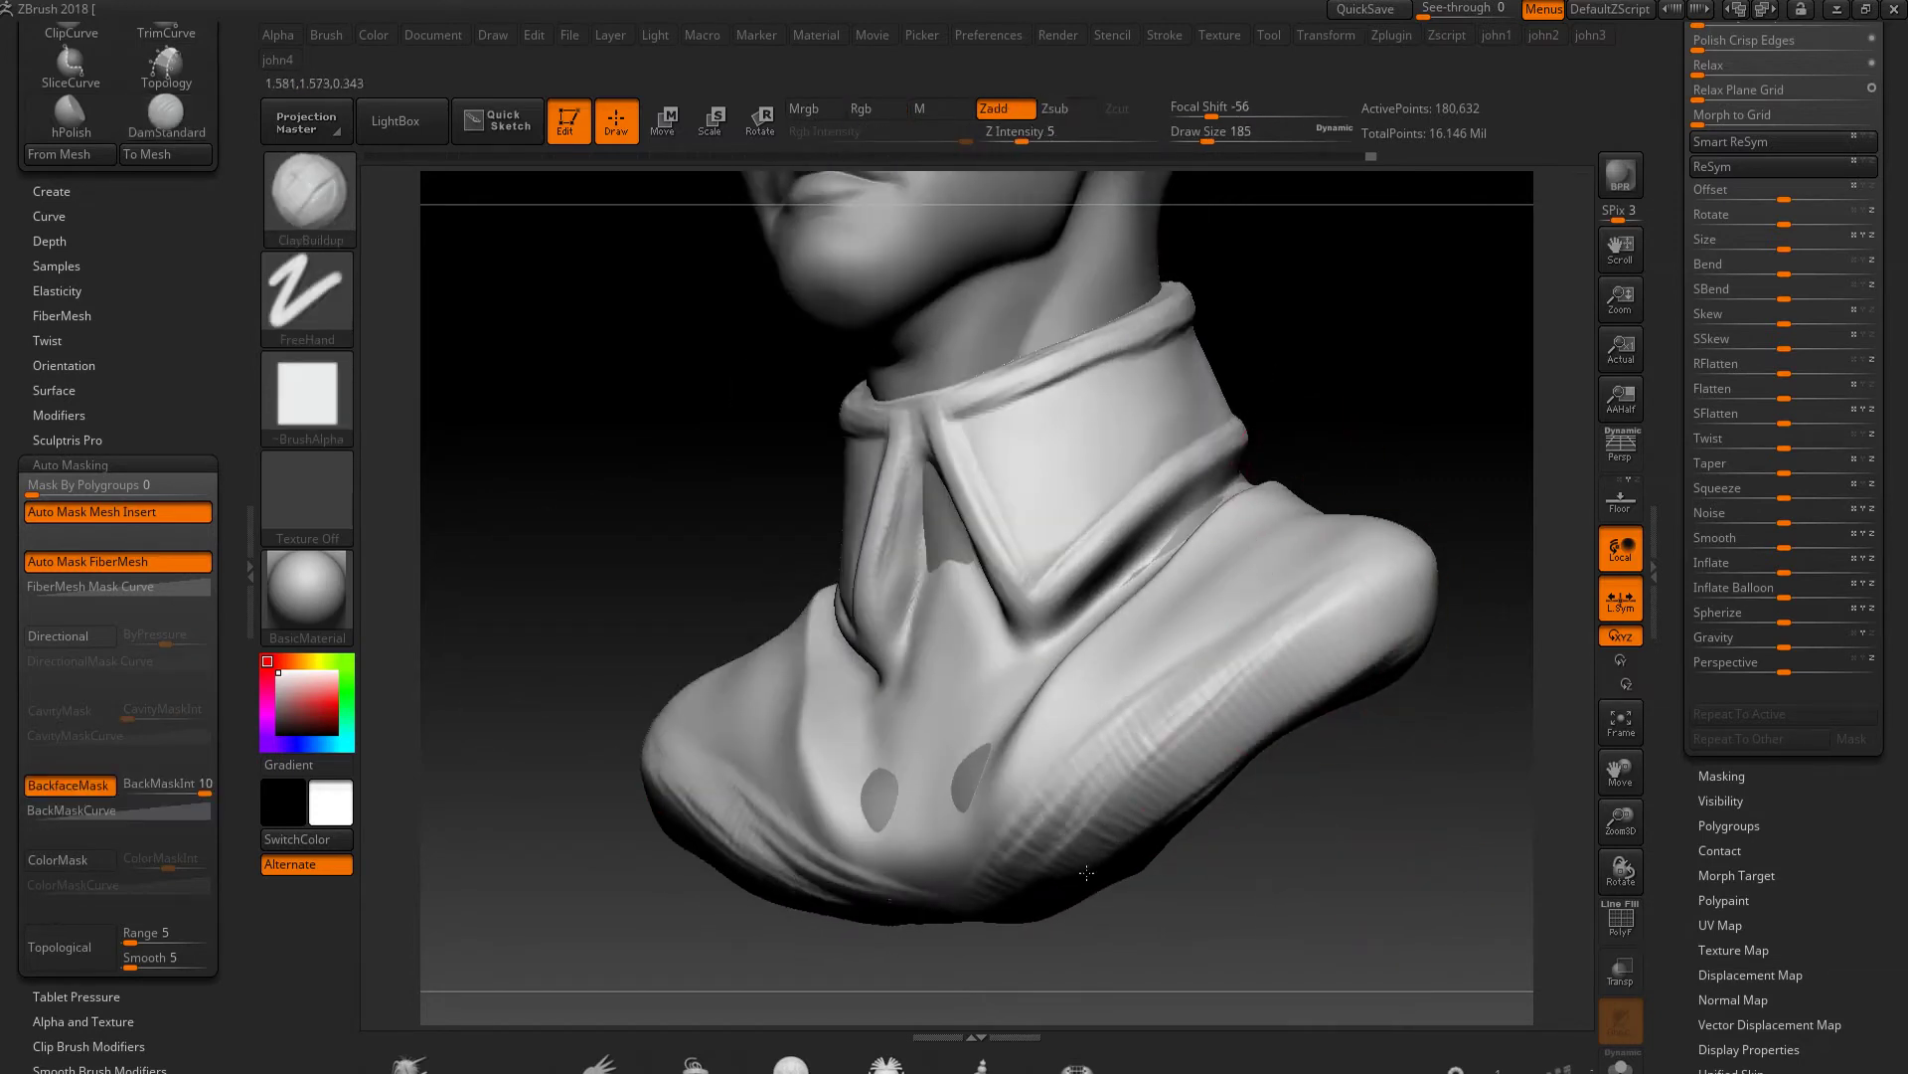
Sculpt wrinkles and folds across the shoulder and back cloth
mouse_move(1236, 838)
mouse_down()
mouse_move(1347, 717)
mouse_move(1412, 516)
mouse_move(1074, 655)
mouse_up()
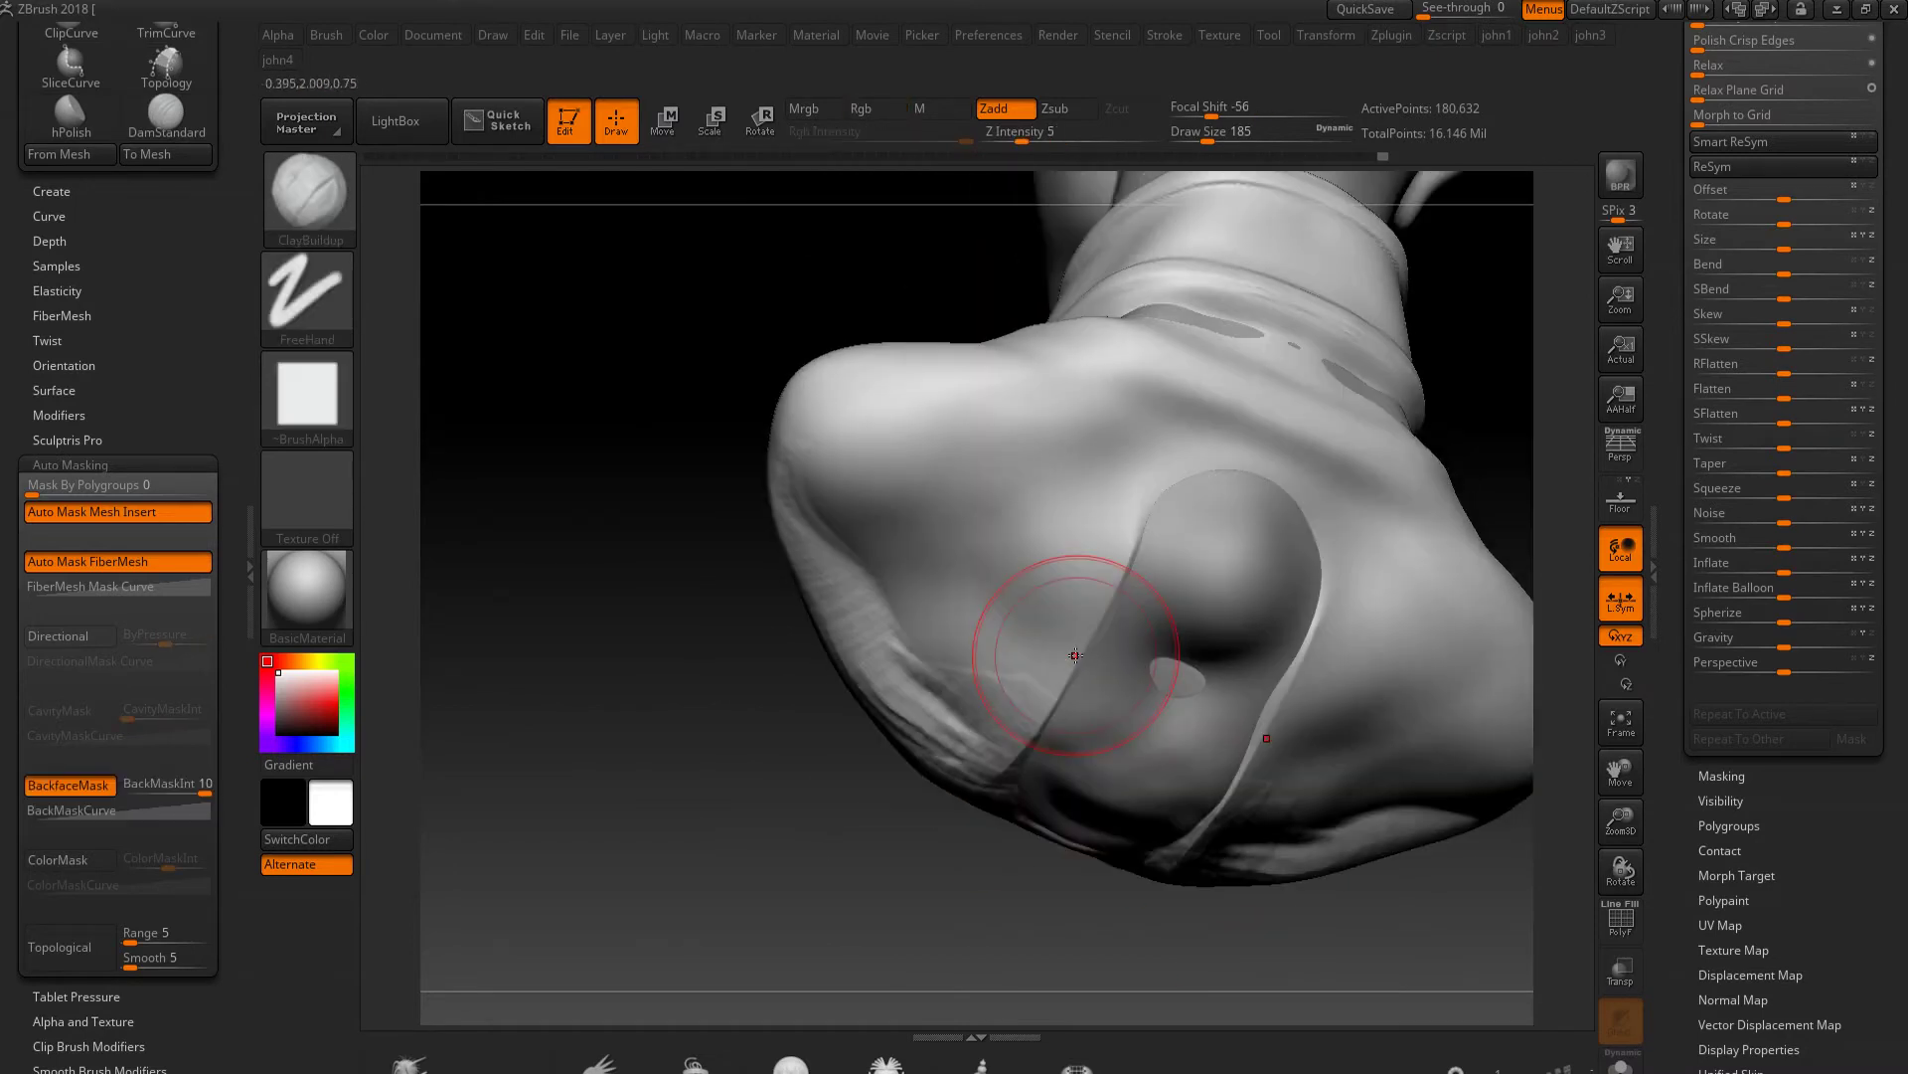
drag(955, 516, 1392, 696)
drag(1243, 517, 1391, 795)
drag(1133, 458, 1441, 796)
mouse_move(825, 417)
mouse_down()
mouse_move(1292, 517)
mouse_move(1383, 557)
mouse_move(938, 405)
mouse_up()
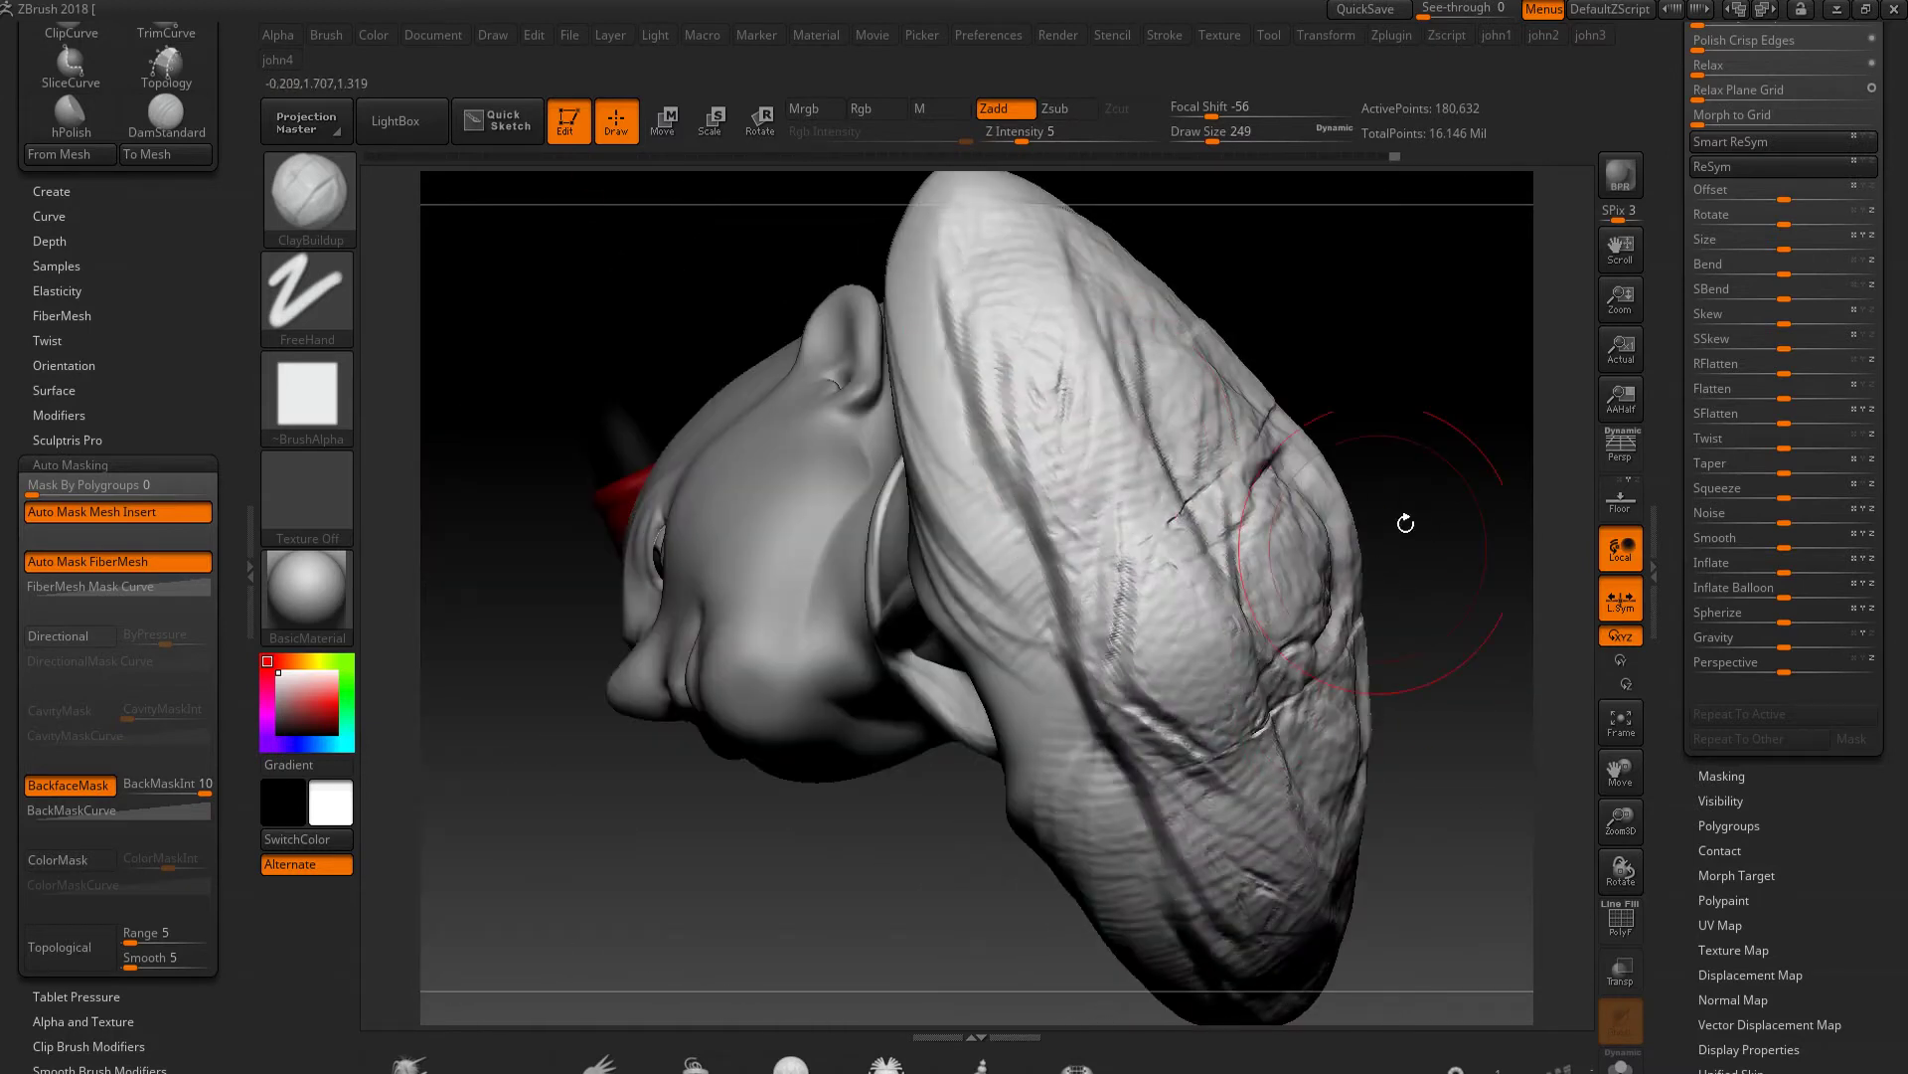
mouse_move(1405, 520)
alt+mouse_down()
mouse_move(1149, 407)
mouse_move(1242, 696)
alt+mouse_up()
mouse_move(1441, 795)
mouse_down()
mouse_move(1292, 775)
mouse_move(1334, 925)
mouse_move(965, 736)
mouse_move(954, 795)
mouse_up()
Pull the lower edge down, push the chest sides out, smooth the shoulders, and save
mouse_move(954, 895)
mouse_down()
mouse_move(968, 590)
mouse_move(982, 729)
mouse_up()
key(space)
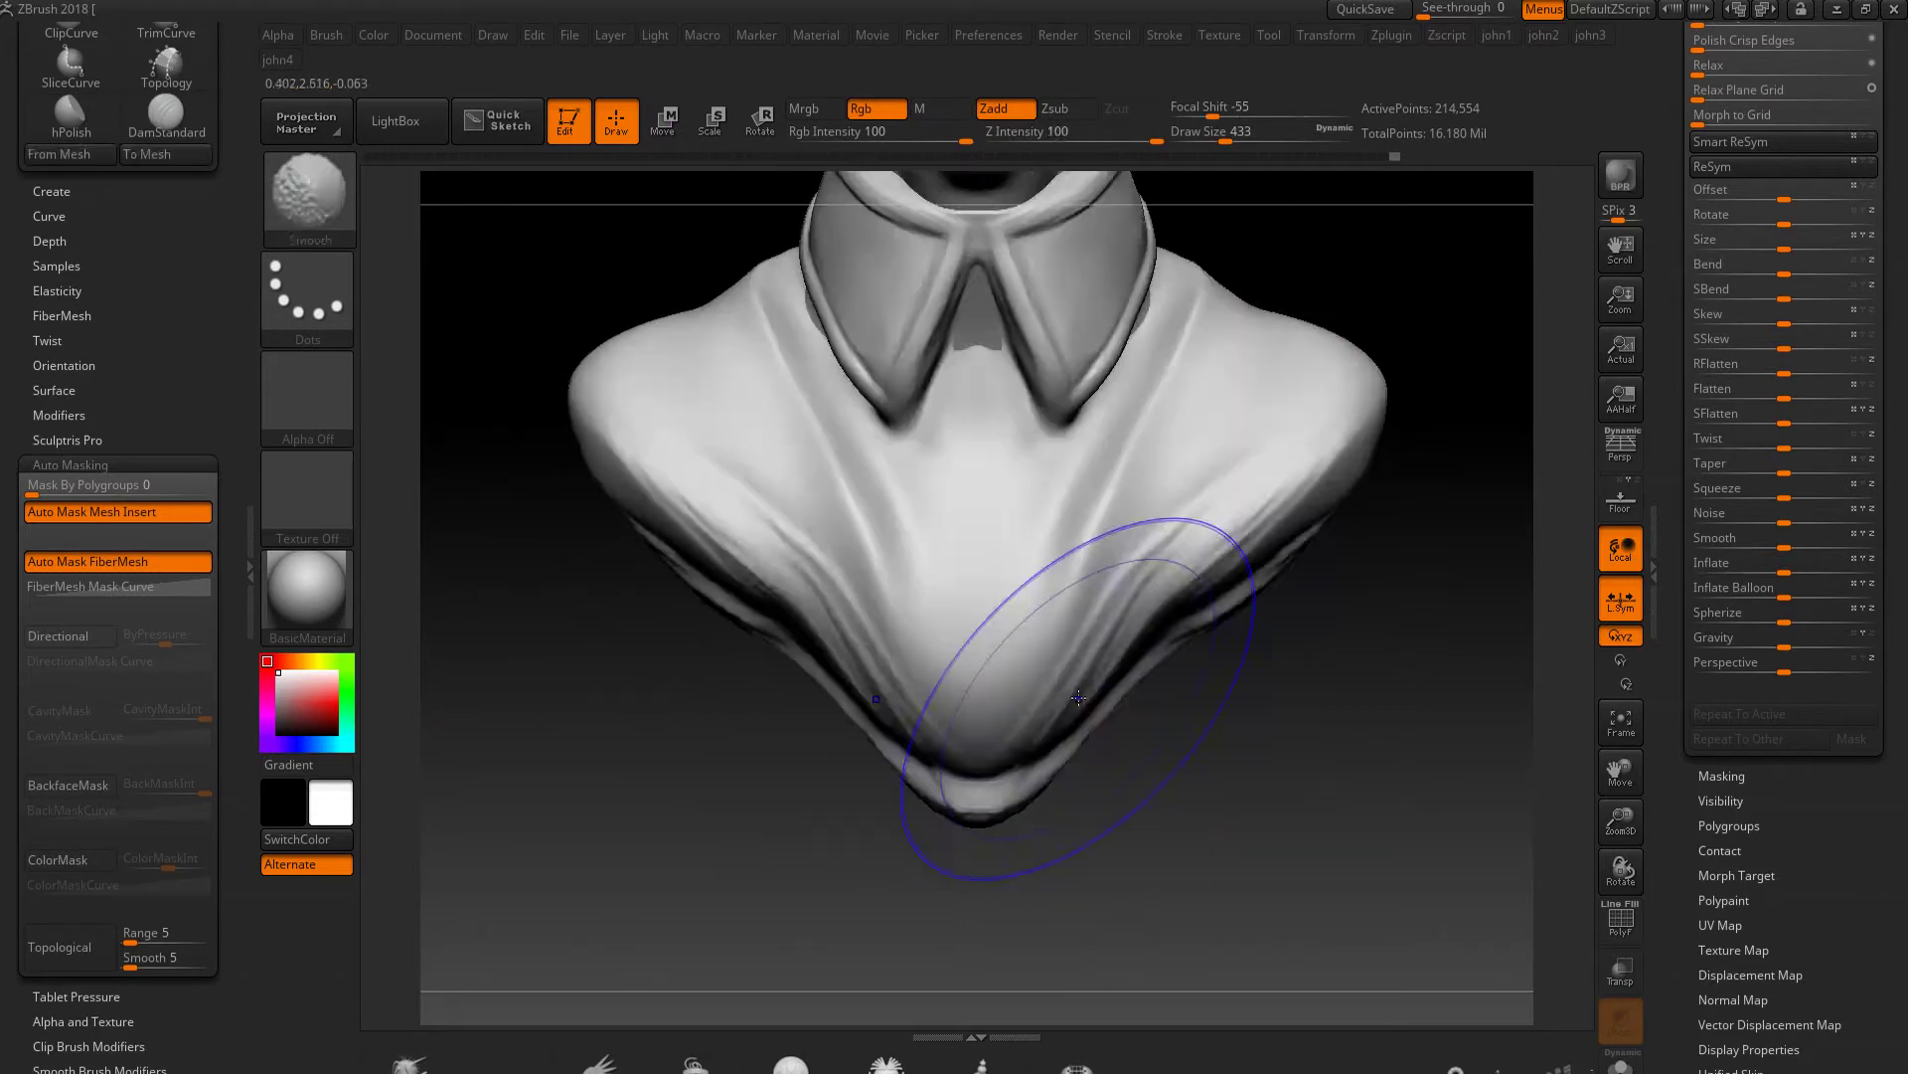
shift+drag(1083, 790, 1159, 605)
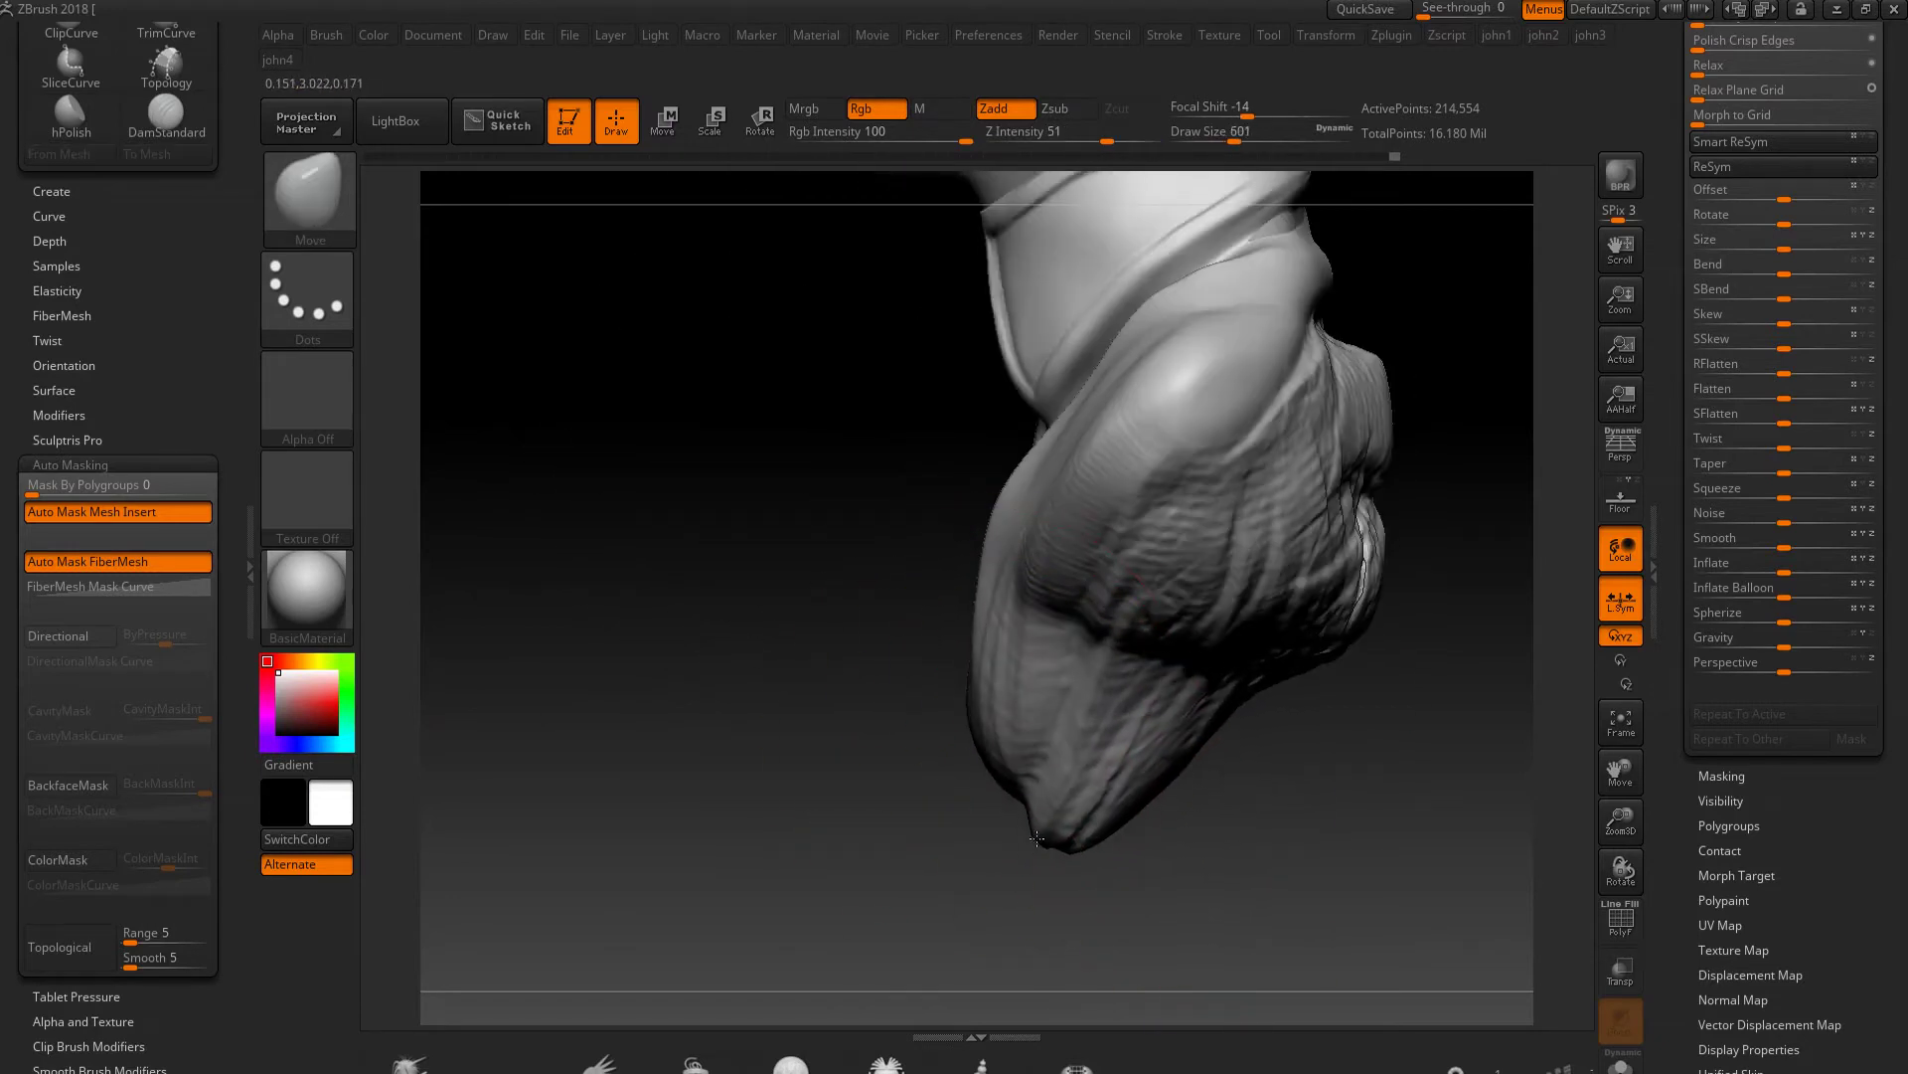
key(ctrl)
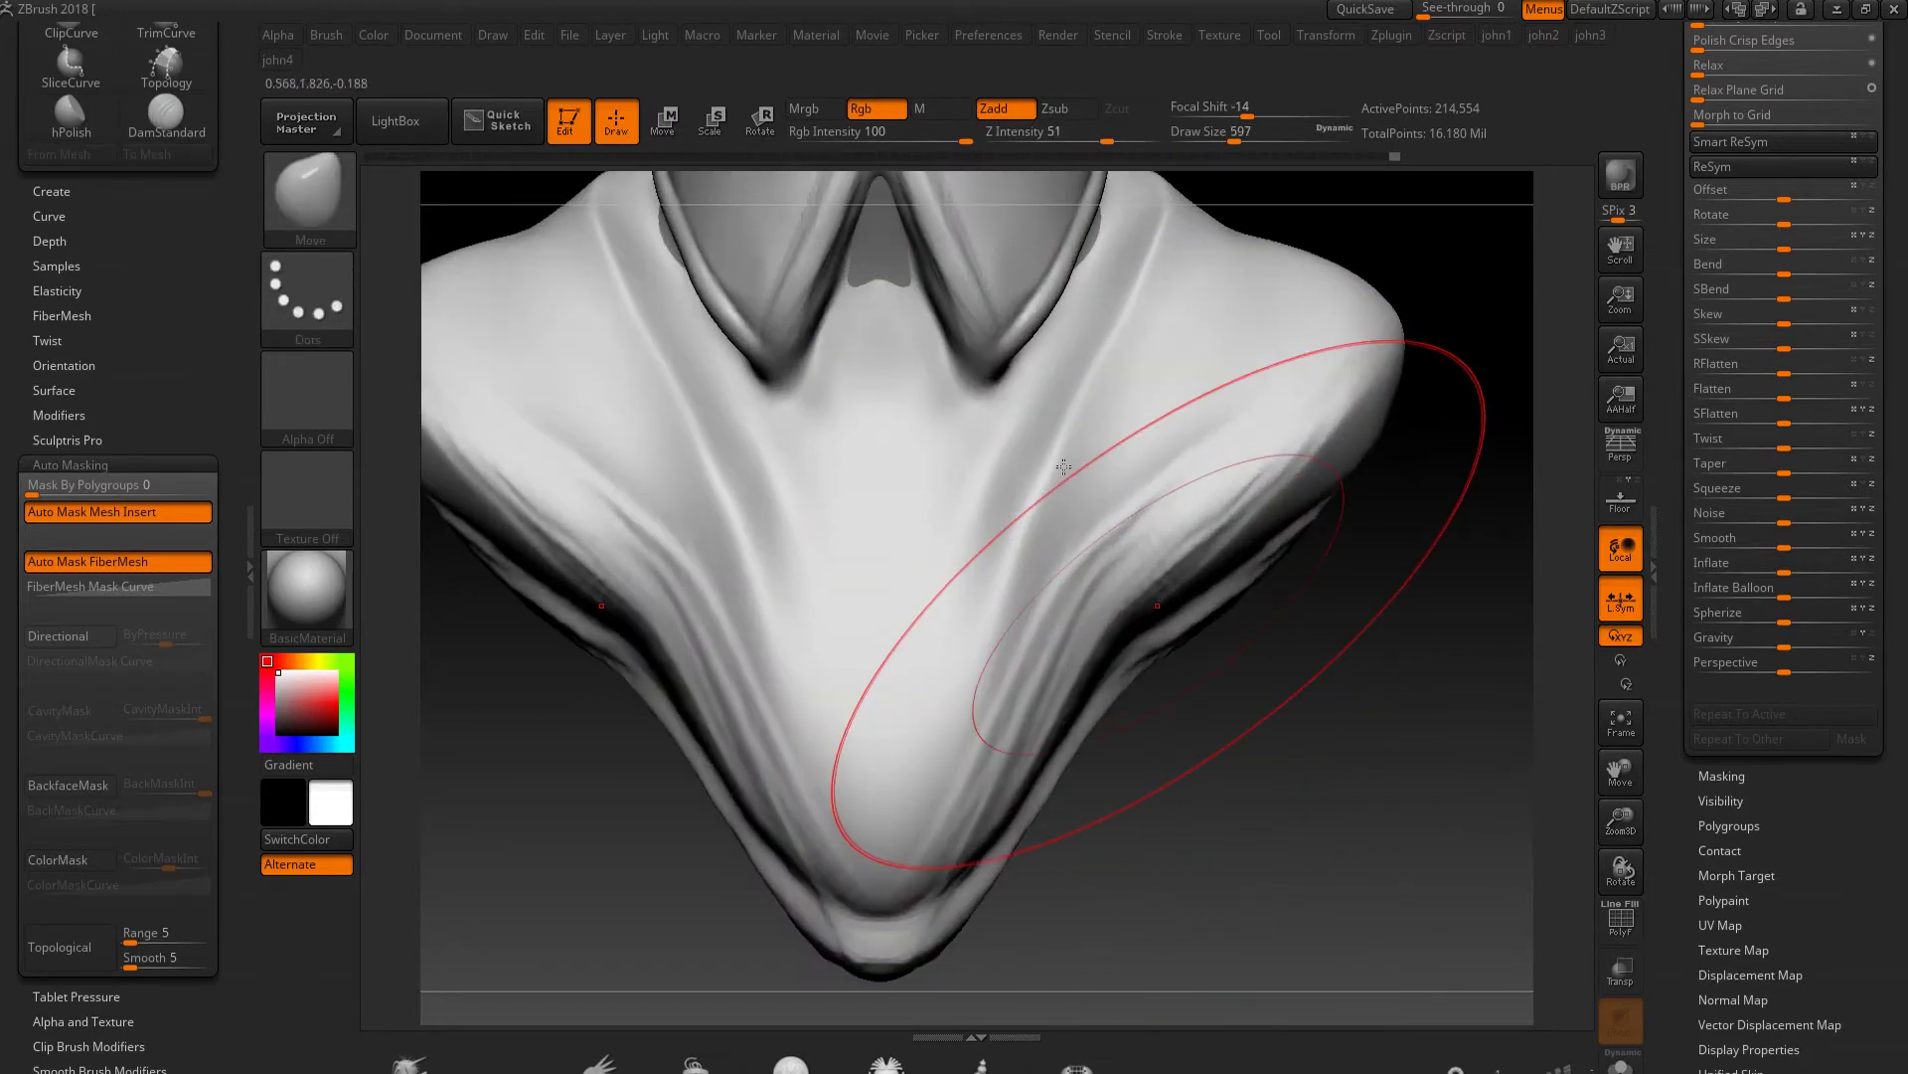
drag(1100, 610, 1033, 698)
key(bracketleft)
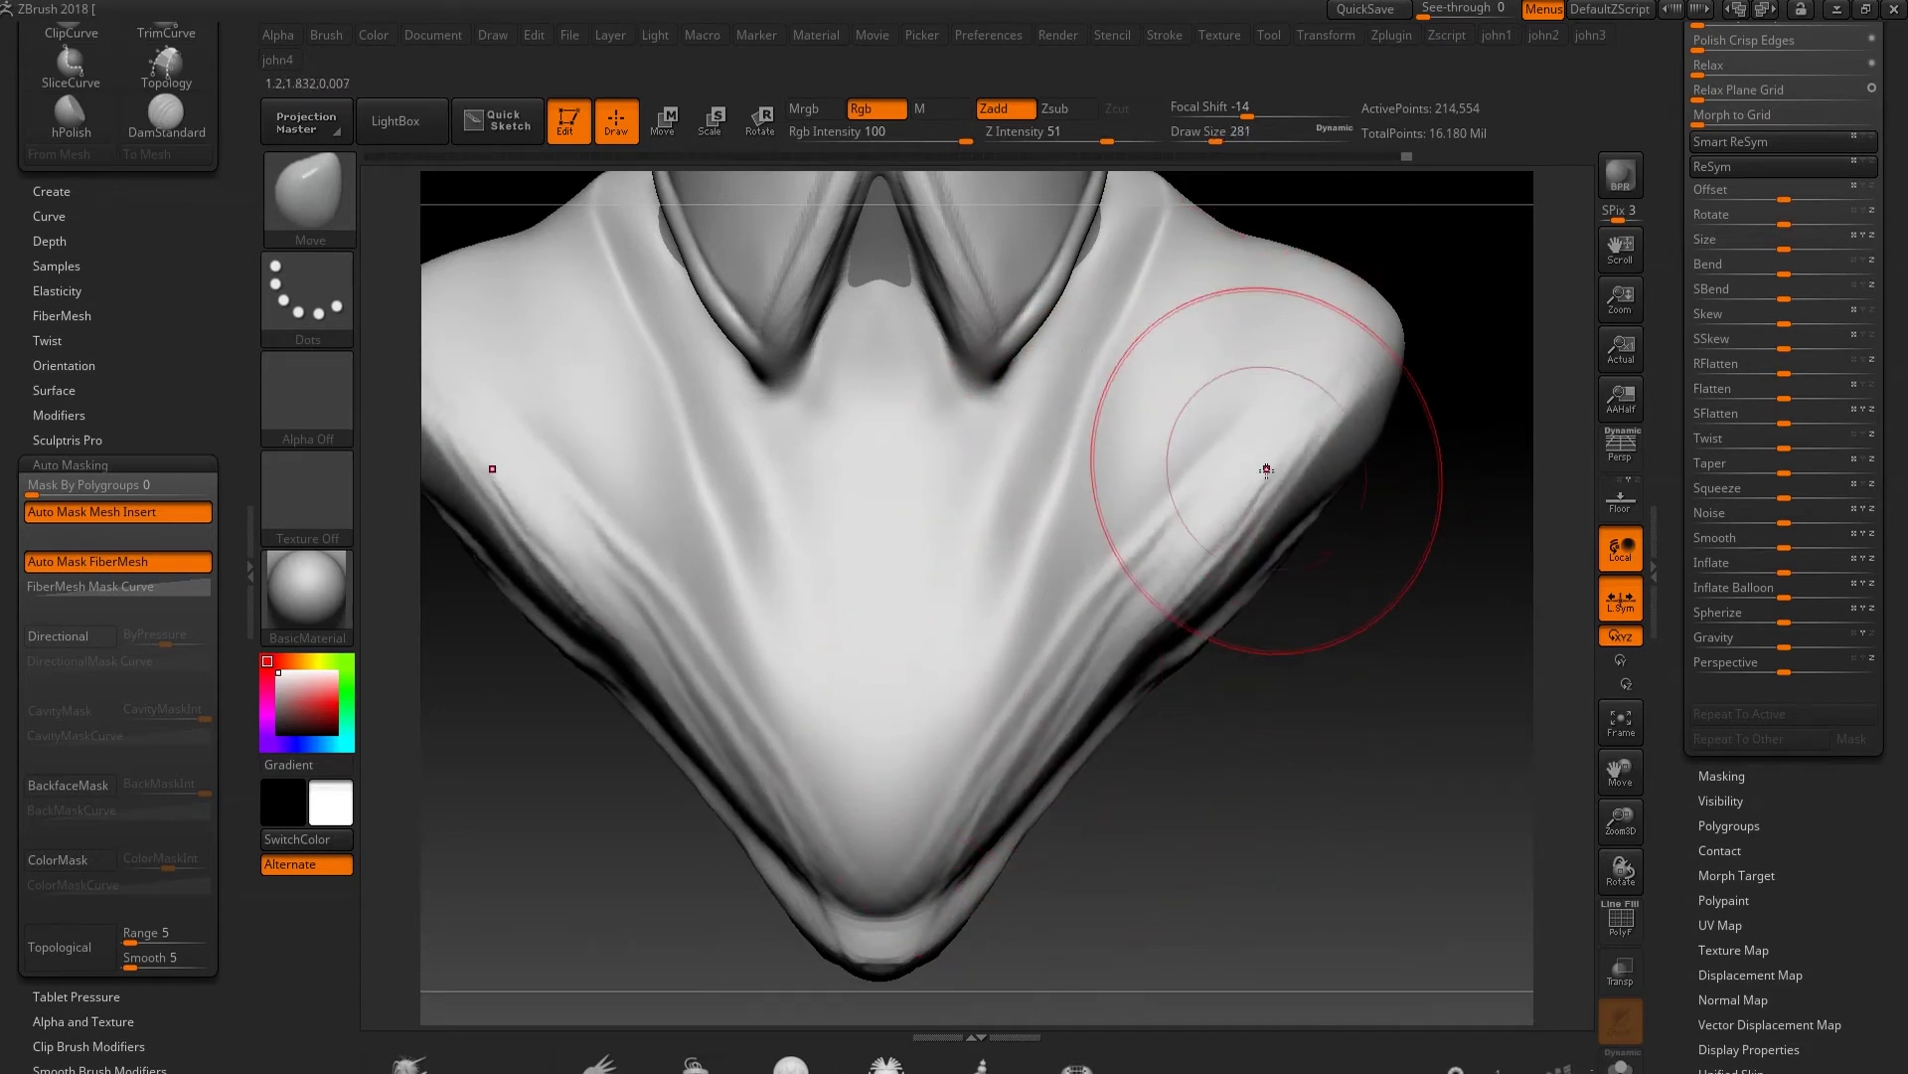
shift+drag(1270, 447, 1193, 556)
key(ctrl+s)
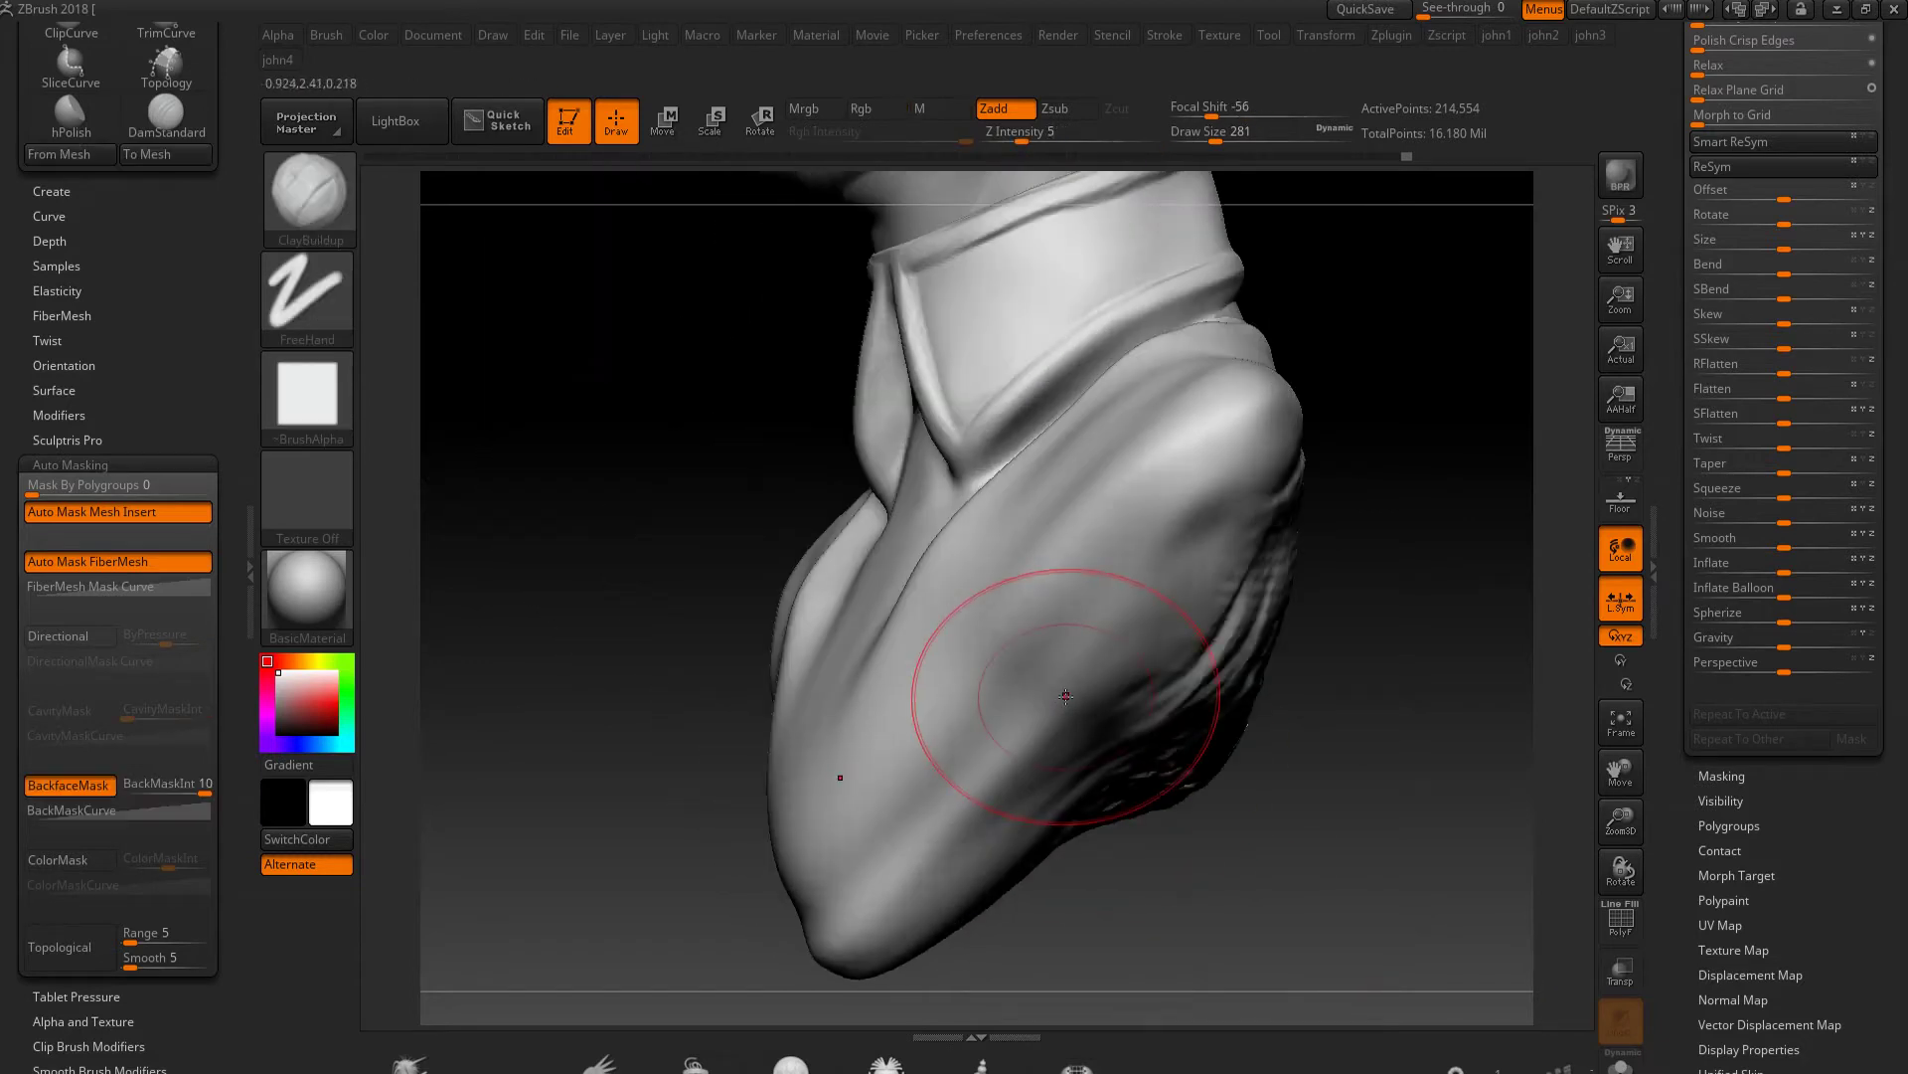
Soften the chest and build ridged ClayBuildup bands across the shoulder
right_drag(885, 586, 1254, 484)
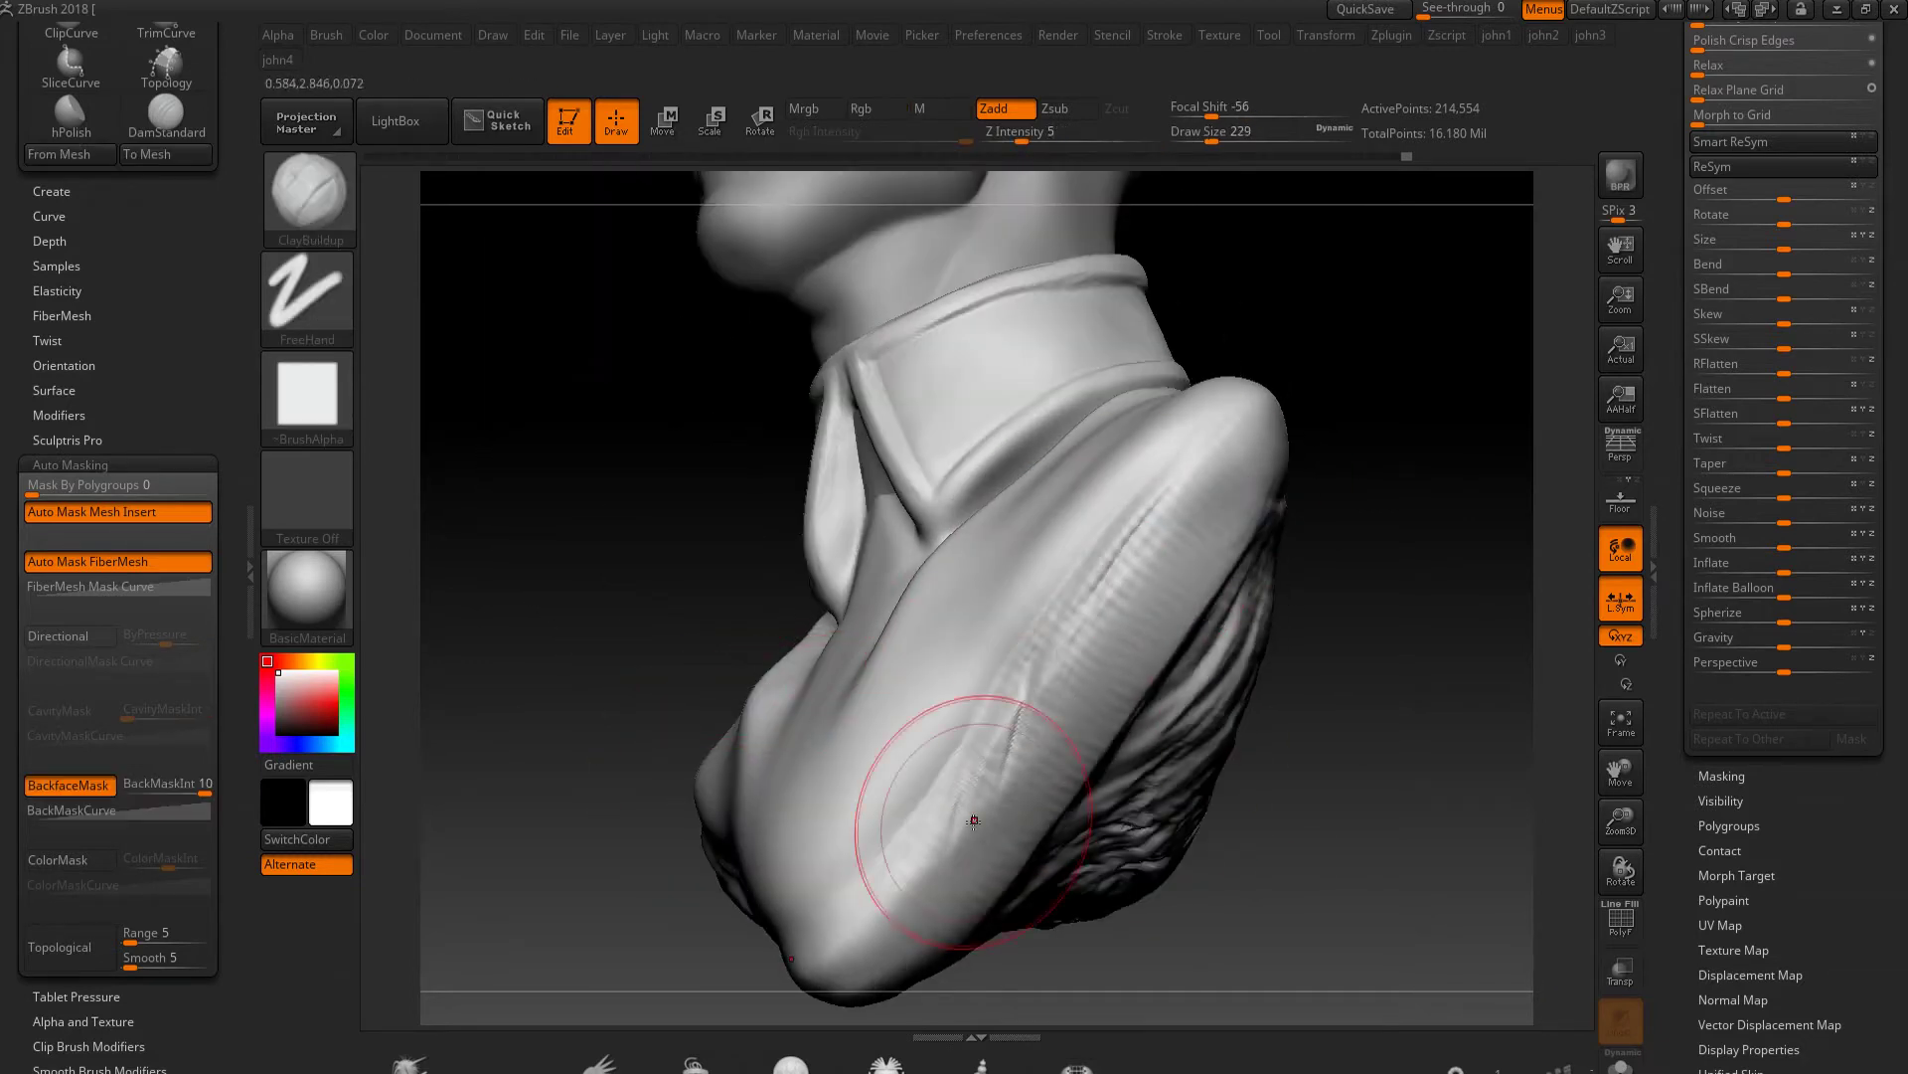
mouse_move(1292, 696)
shift+mouse_down()
mouse_move(1225, 768)
mouse_move(1006, 755)
shift+mouse_up()
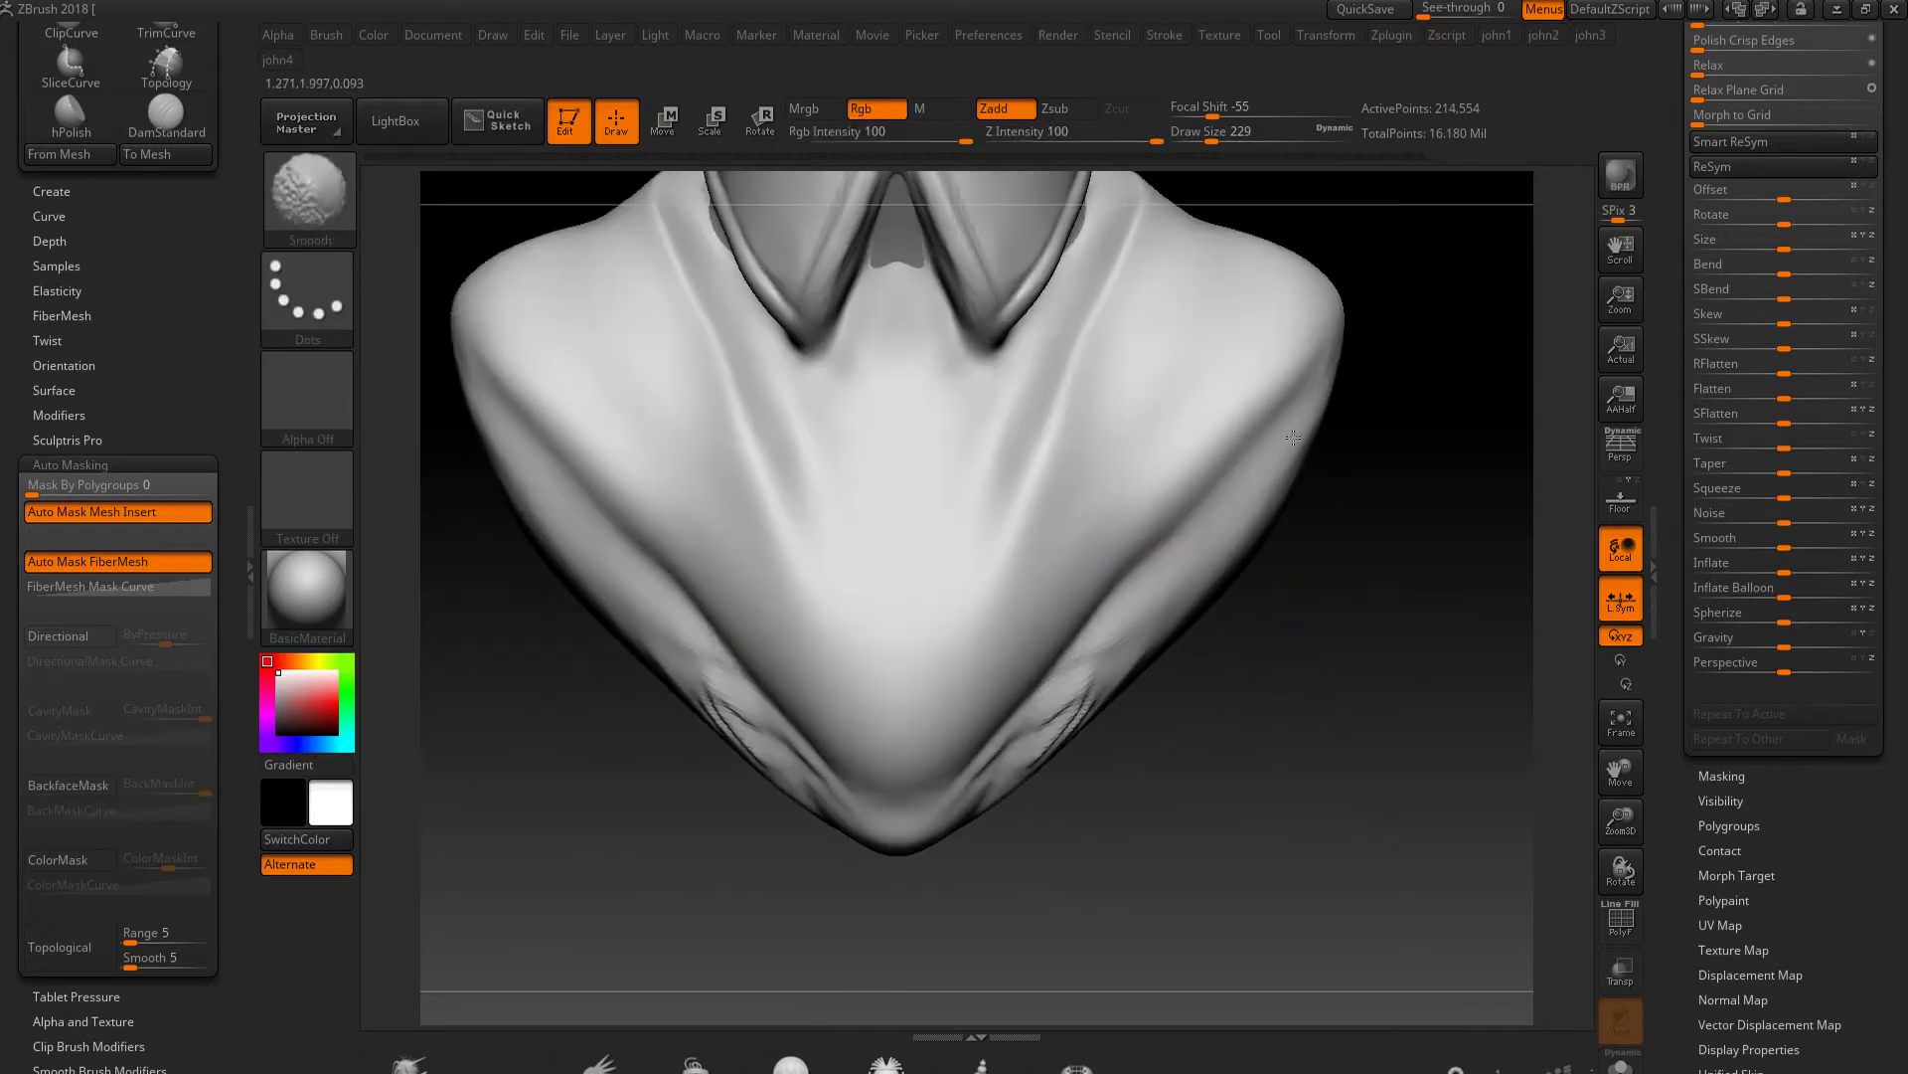
mouse_move(913, 842)
mouse_down()
mouse_move(1342, 404)
mouse_move(1277, 622)
mouse_move(1094, 715)
mouse_move(845, 735)
mouse_up()
shift+drag(716, 576, 830, 693)
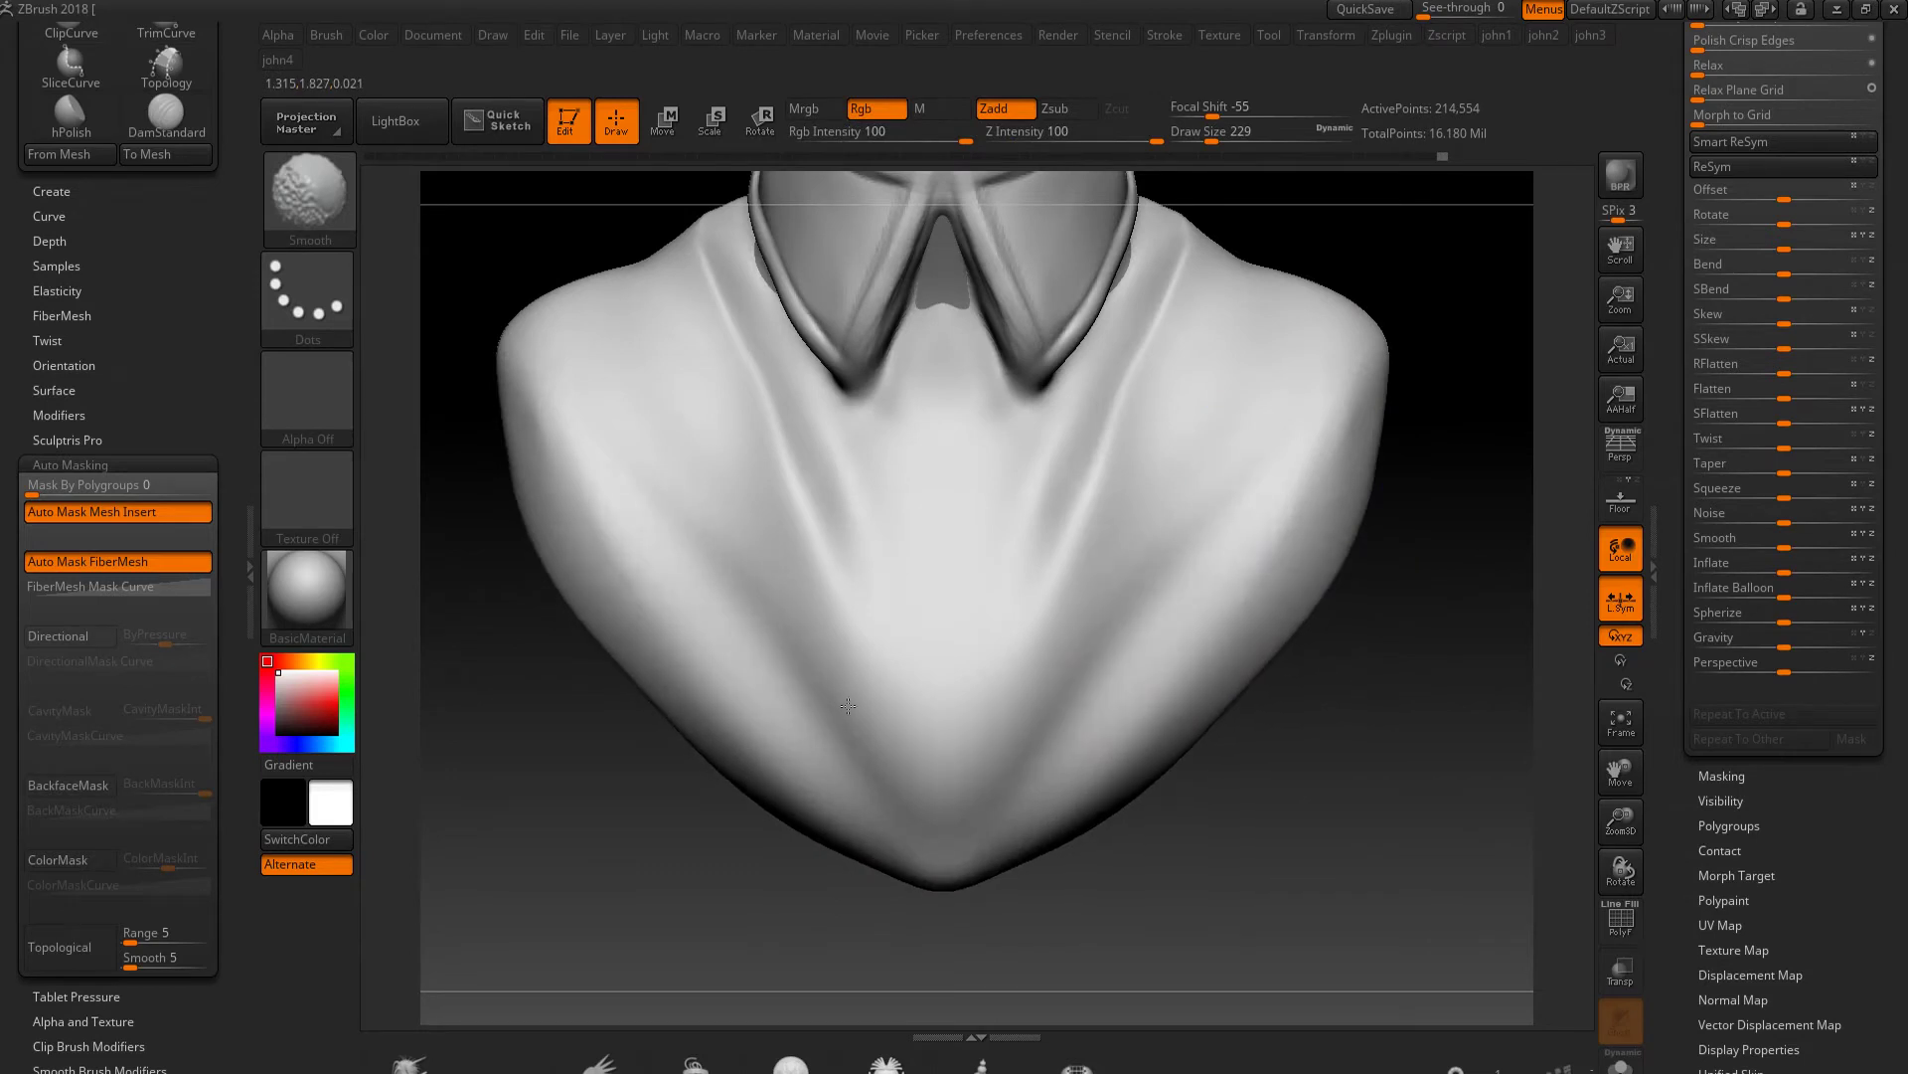
mouse_move(918, 820)
alt+mouse_down()
mouse_move(944, 681)
mouse_move(1150, 788)
mouse_move(1164, 630)
alt+mouse_up()
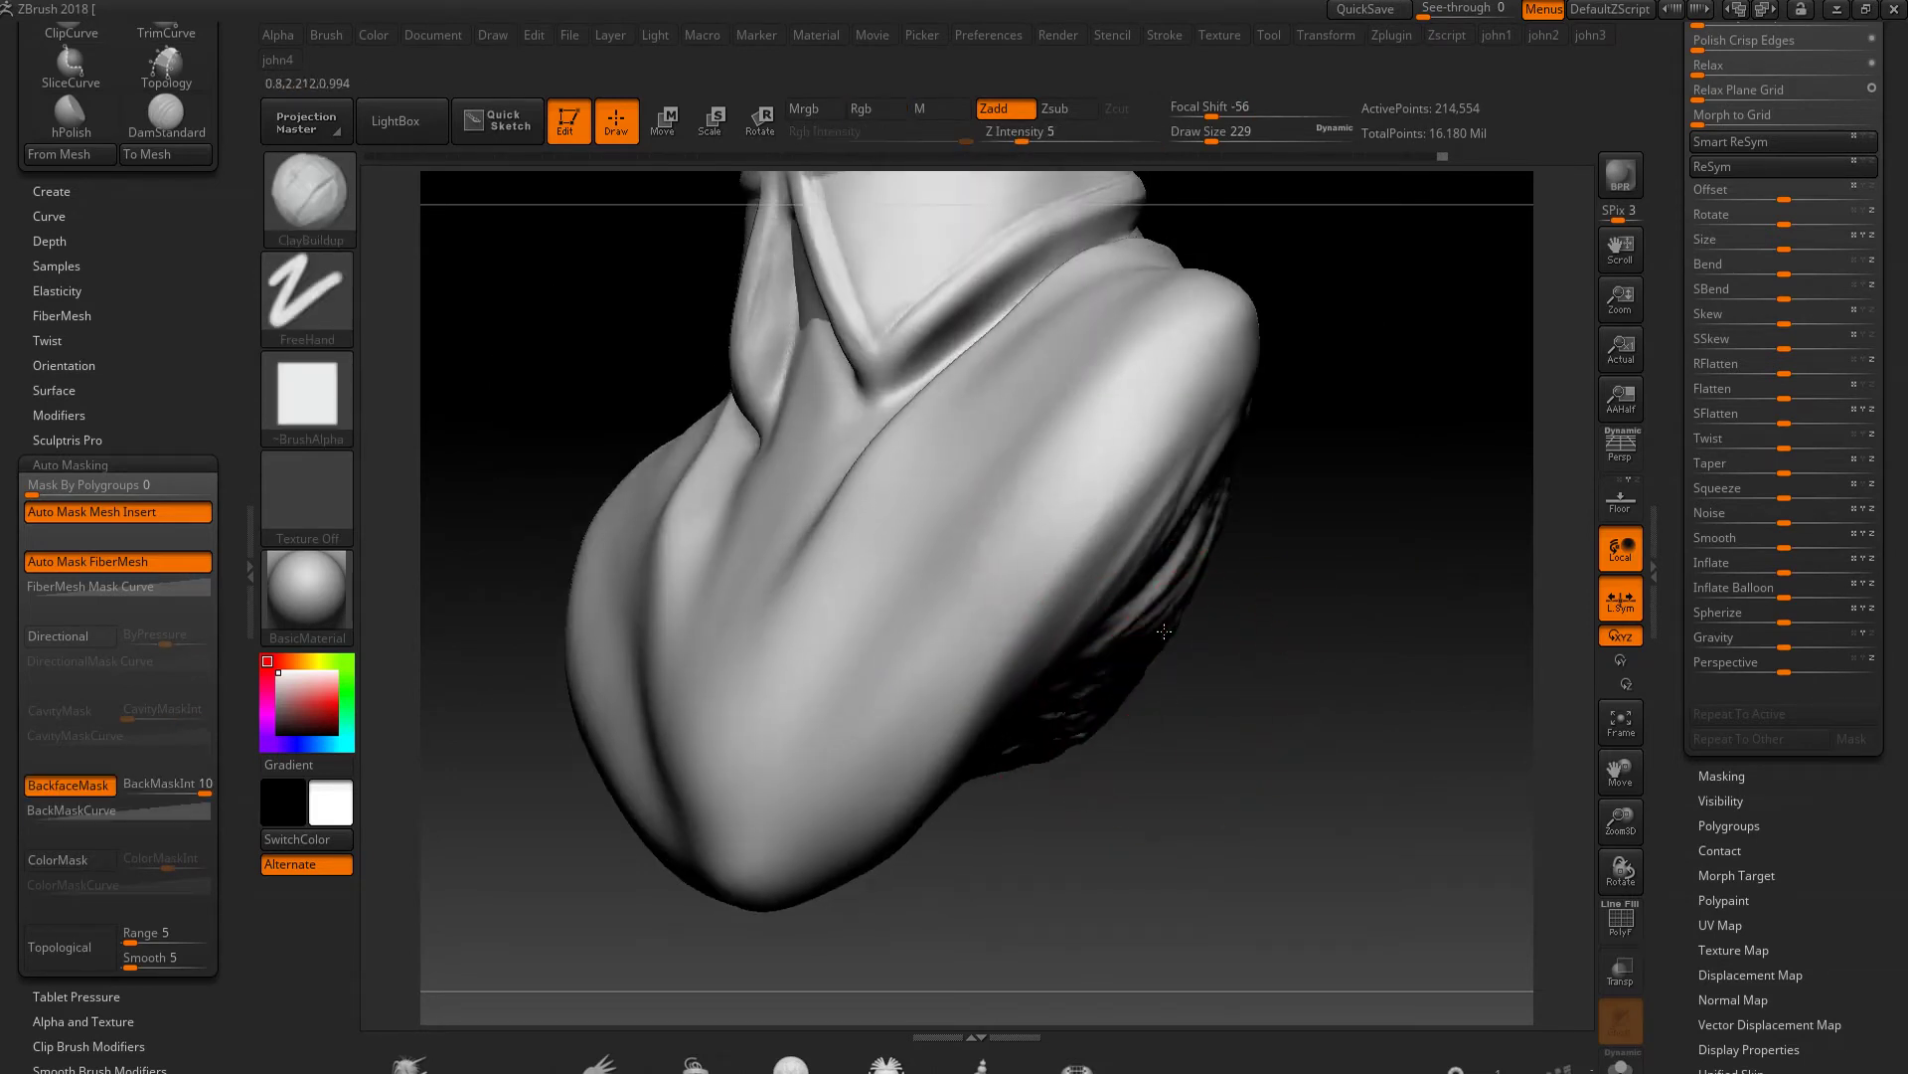
drag(1198, 373, 805, 898)
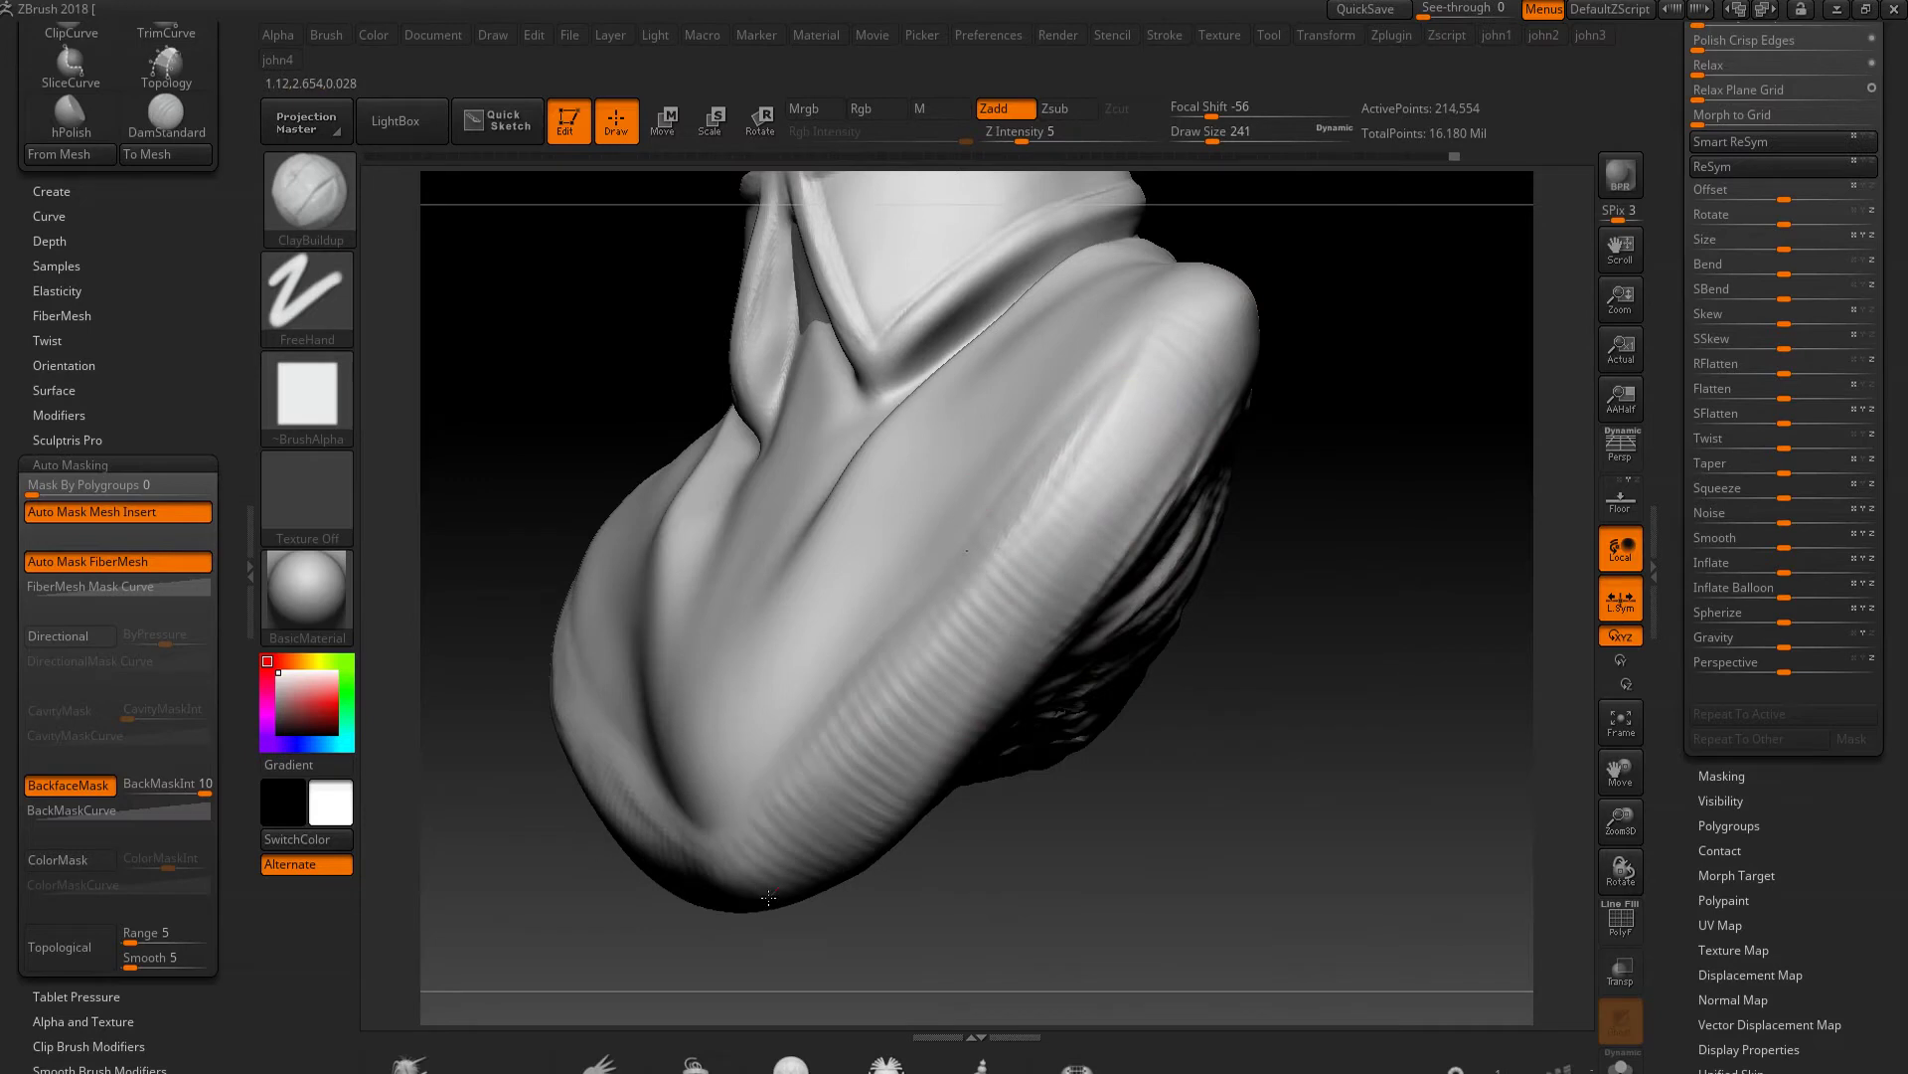
drag(1166, 403, 889, 795)
shift+drag(994, 845, 1223, 767)
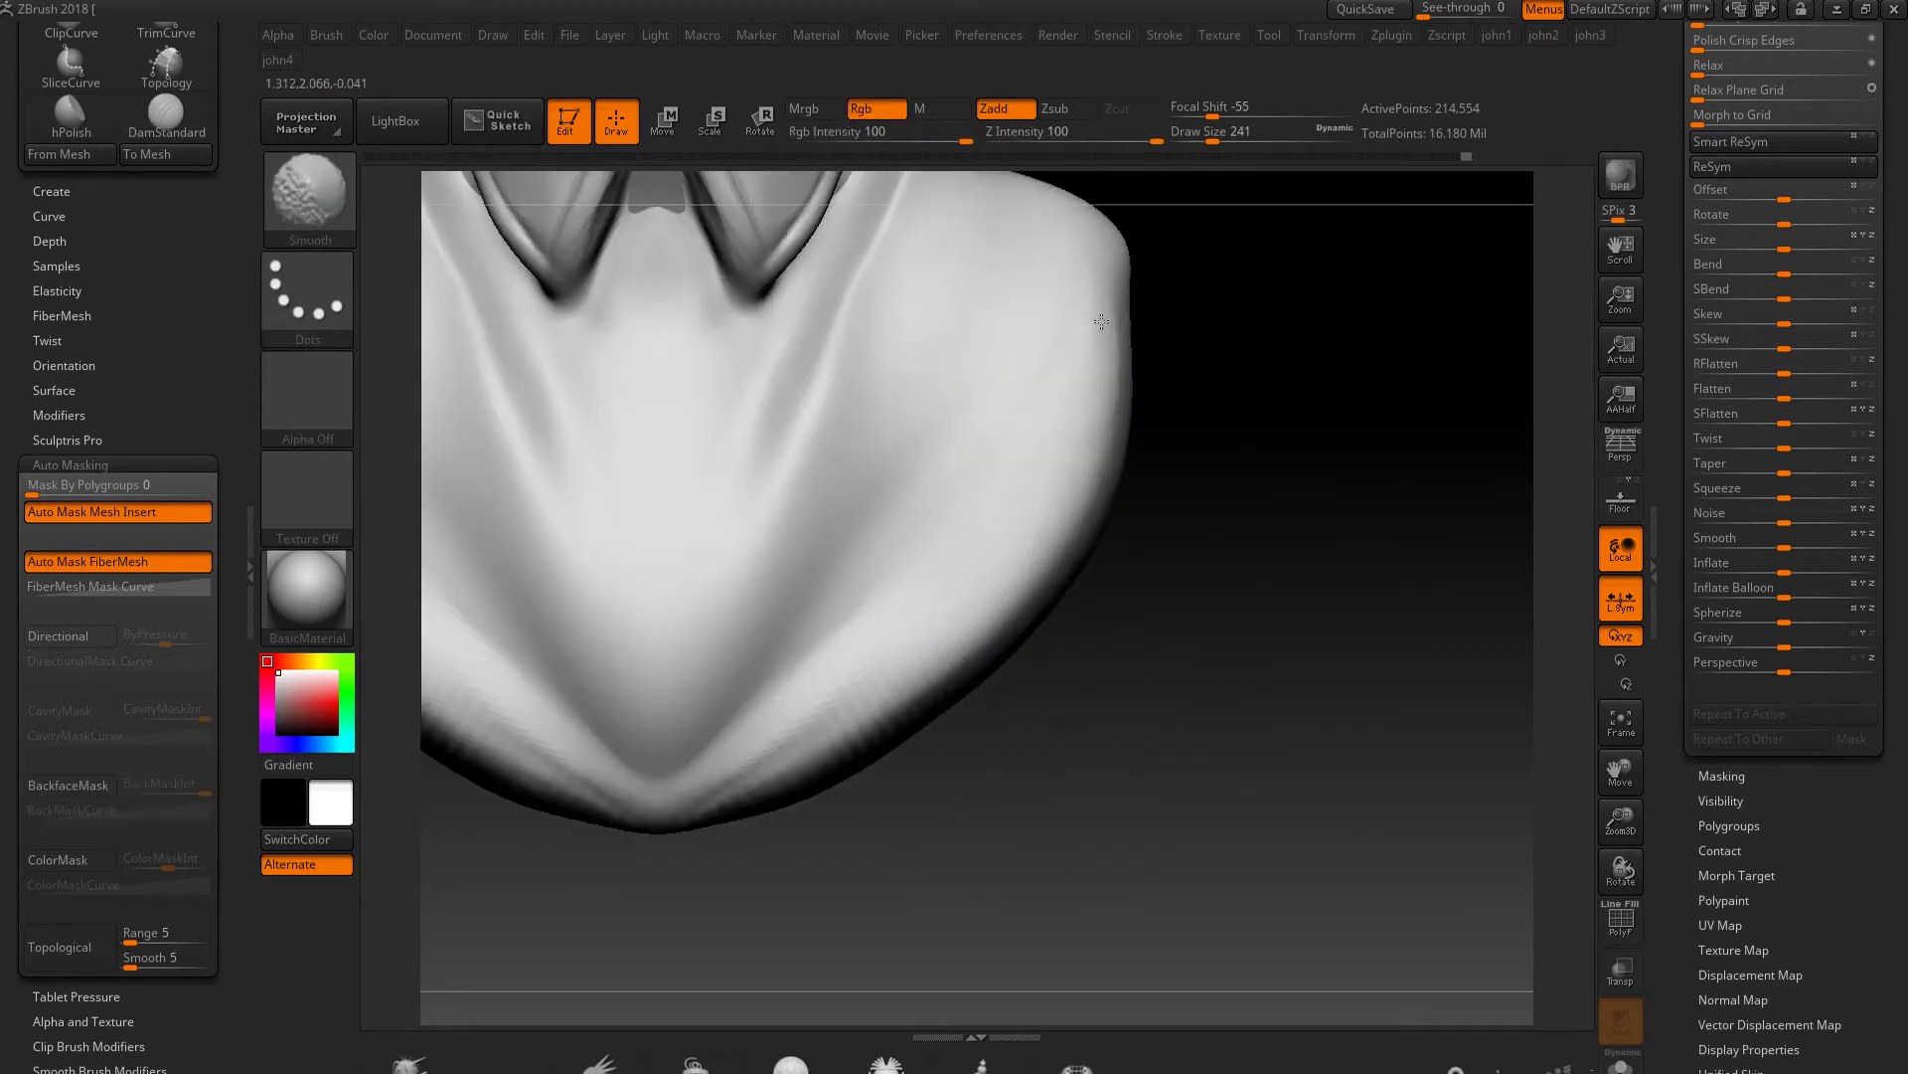
mouse_move(696, 716)
shift+mouse_down()
mouse_move(810, 586)
mouse_move(1235, 639)
shift+mouse_up()
Pull both shoulders outward and upward with Move, then smooth the underside creases
key(b)
key(m)
key(v)
key(f)
mouse_move(1277, 462)
mouse_down()
mouse_move(1332, 437)
mouse_move(554, 428)
mouse_up()
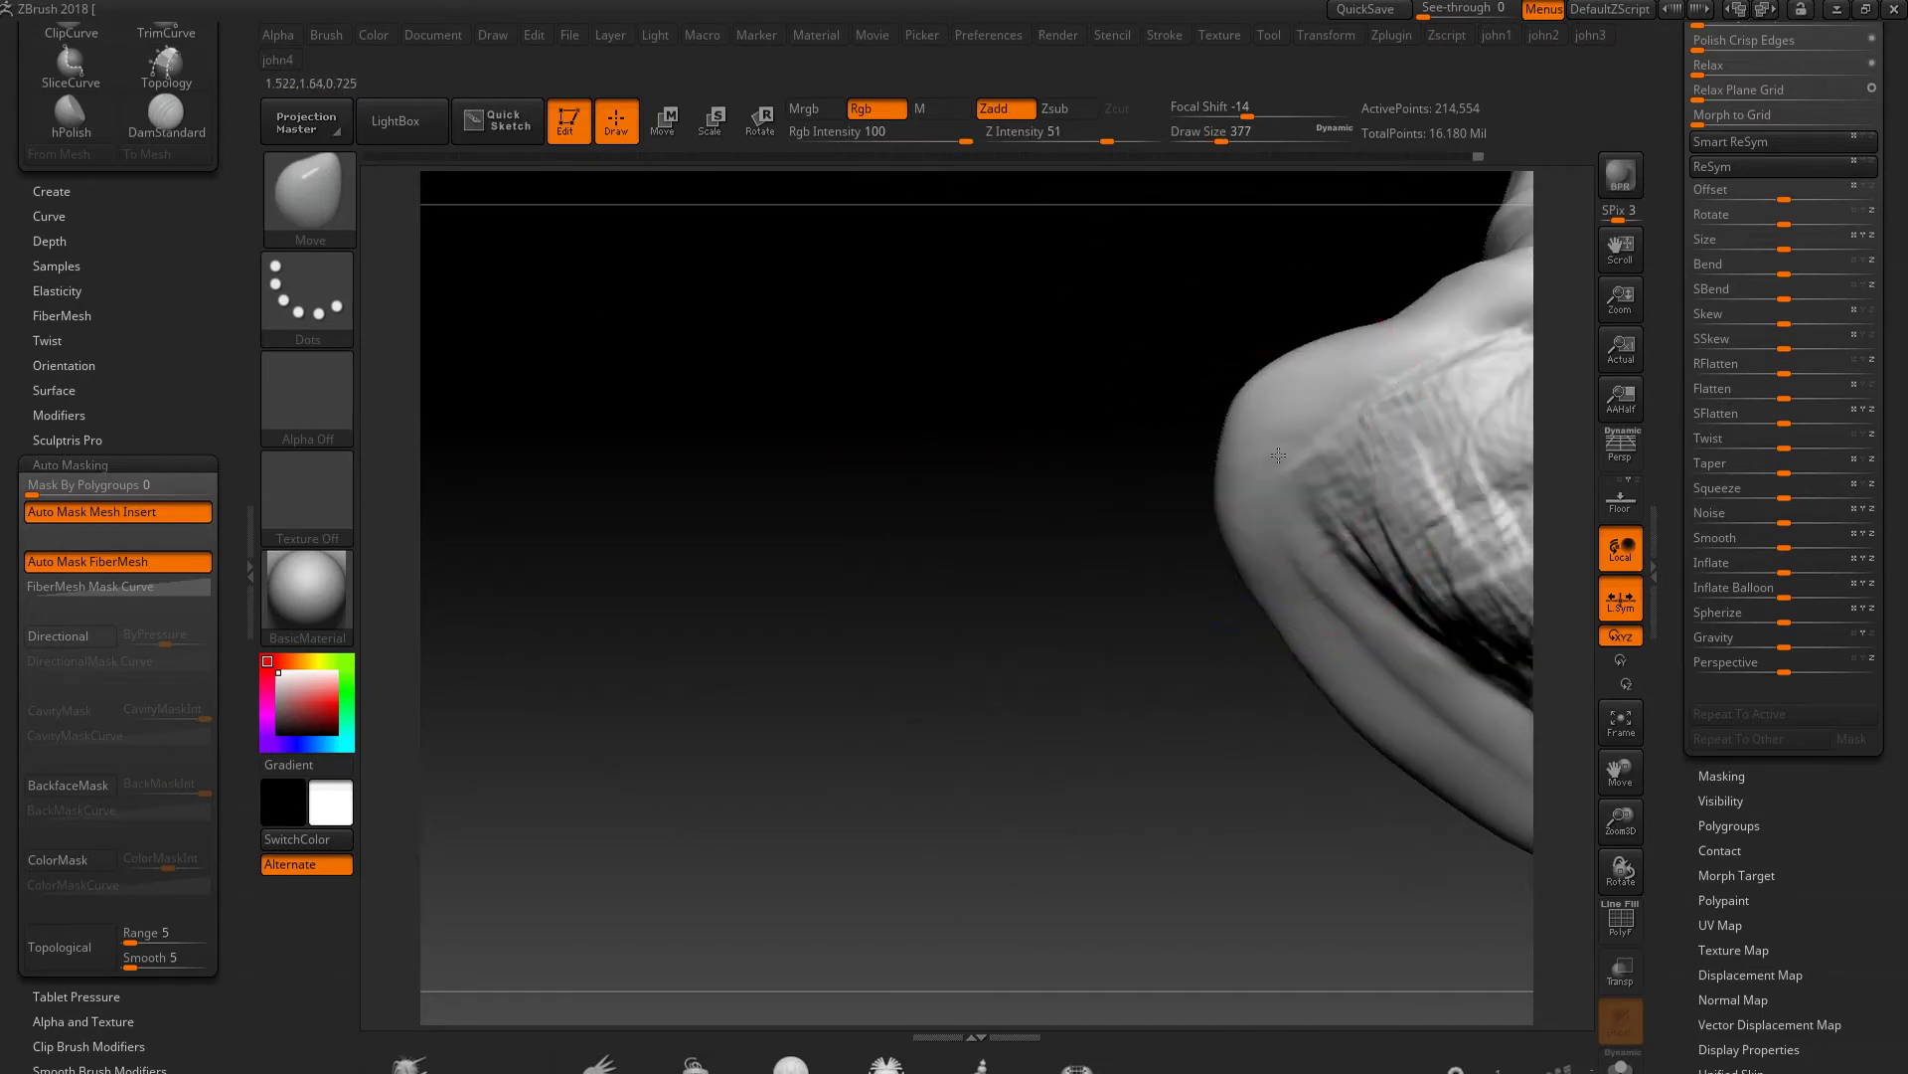
mouse_move(937, 469)
shift+mouse_down()
mouse_move(719, 557)
mouse_move(1063, 755)
shift+mouse_up()
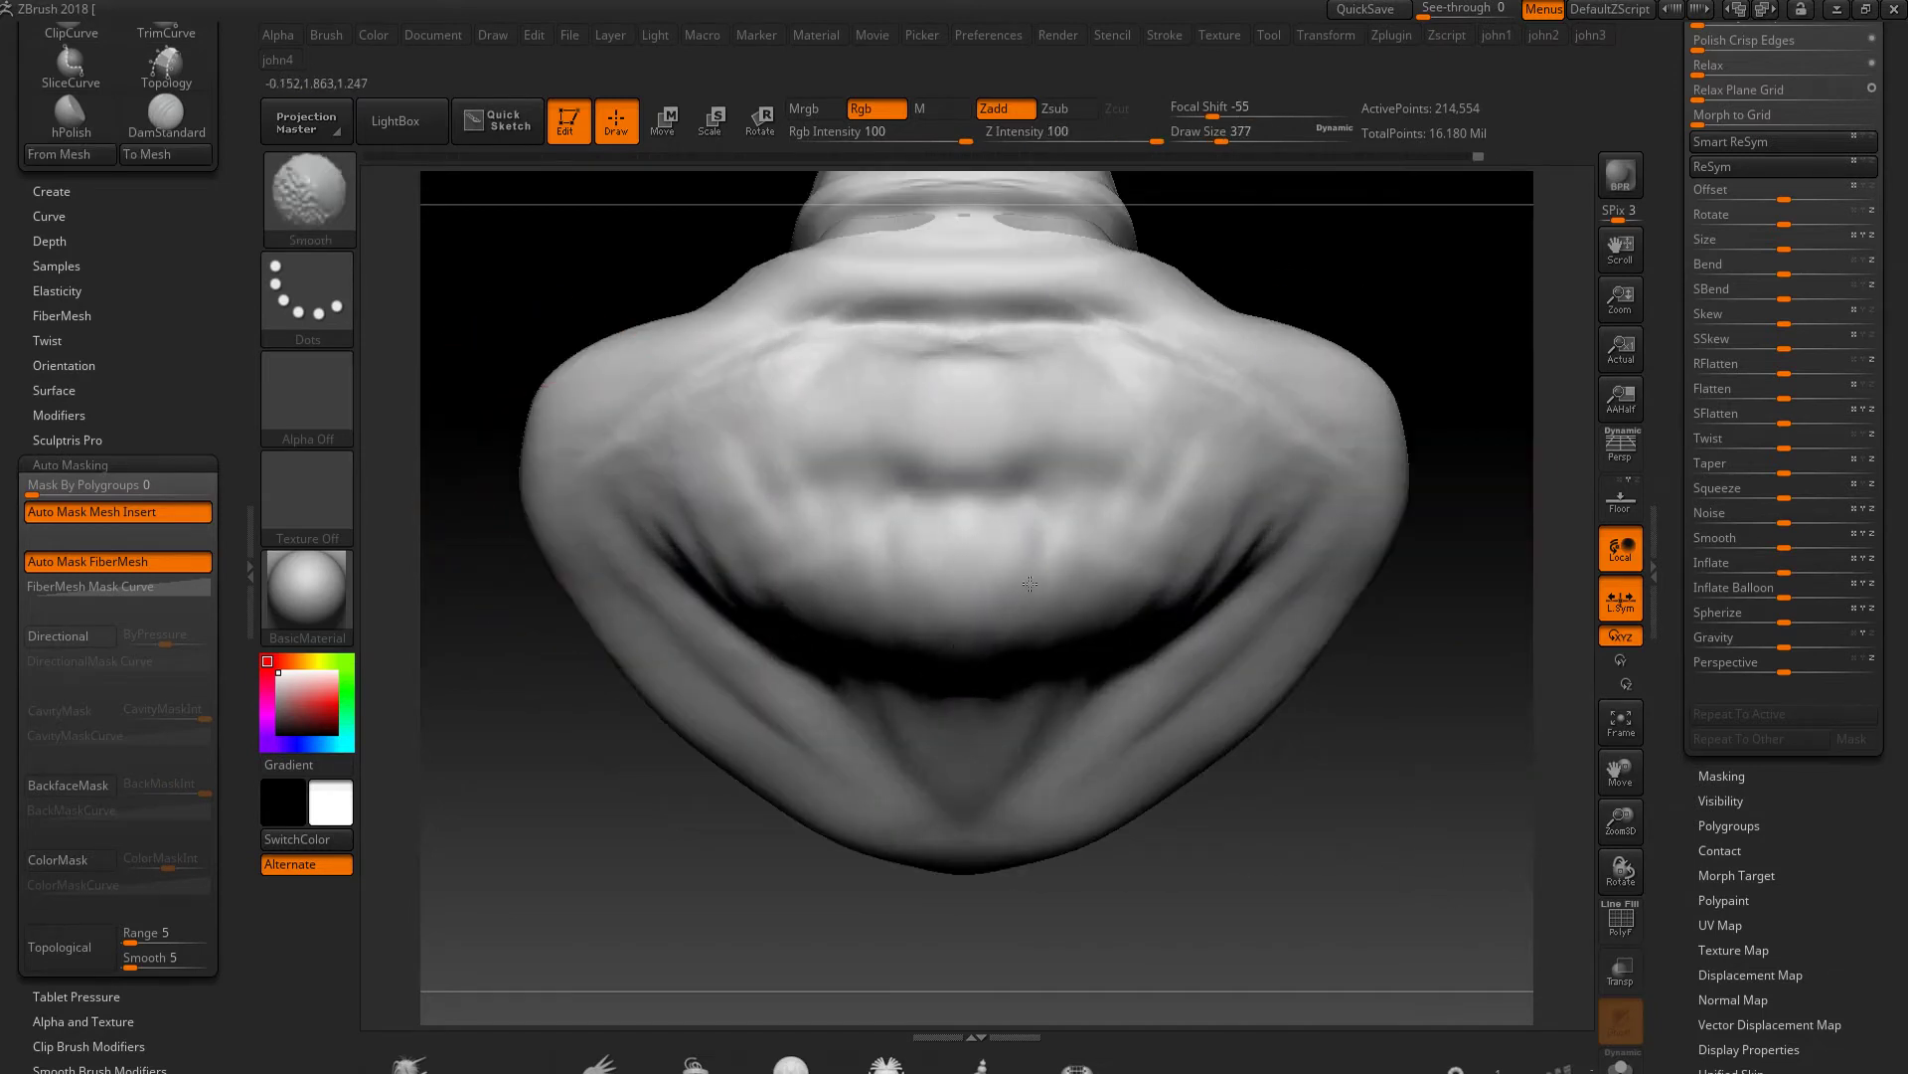
shift+drag(696, 636, 1213, 636)
shift+drag(844, 318, 949, 395)
Pull the shirt's lower tip further down and widen the lower edges symmetrically
drag(623, 830, 1172, 682)
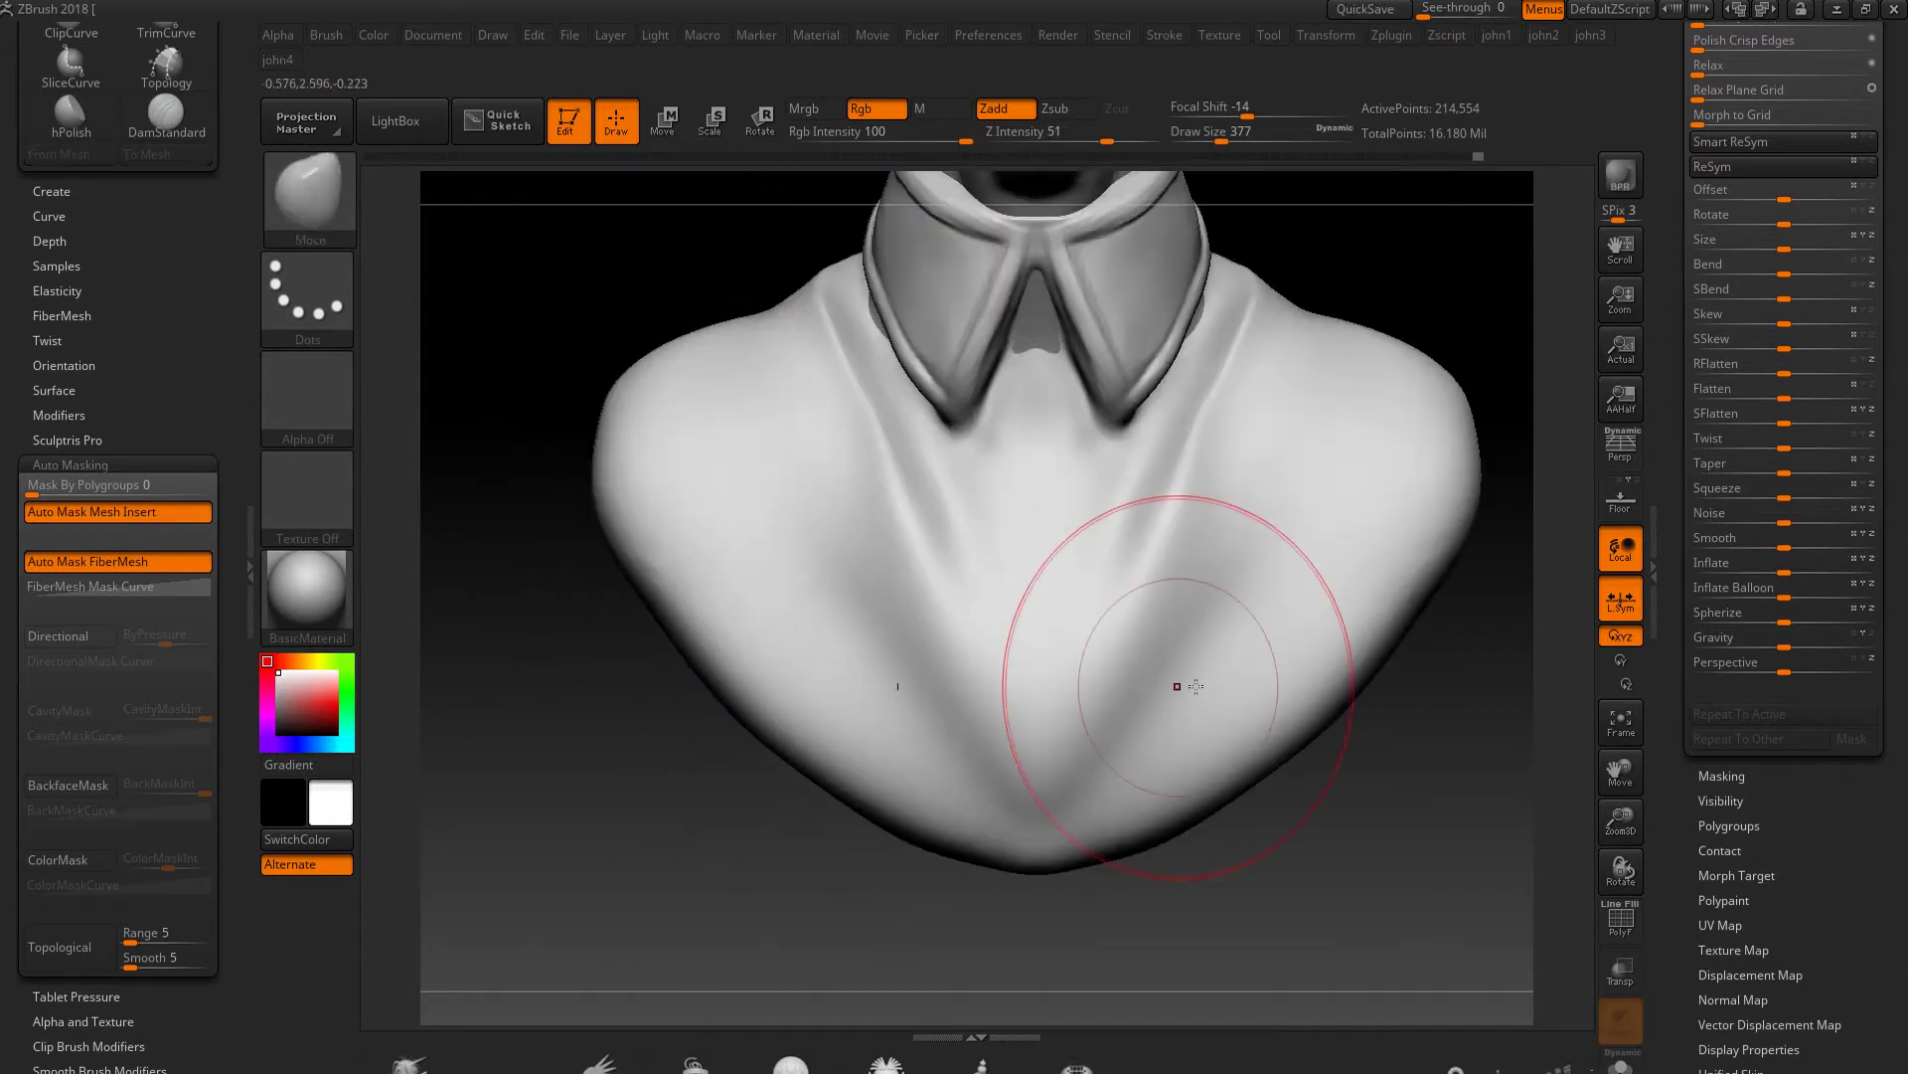
drag(1018, 927, 1039, 743)
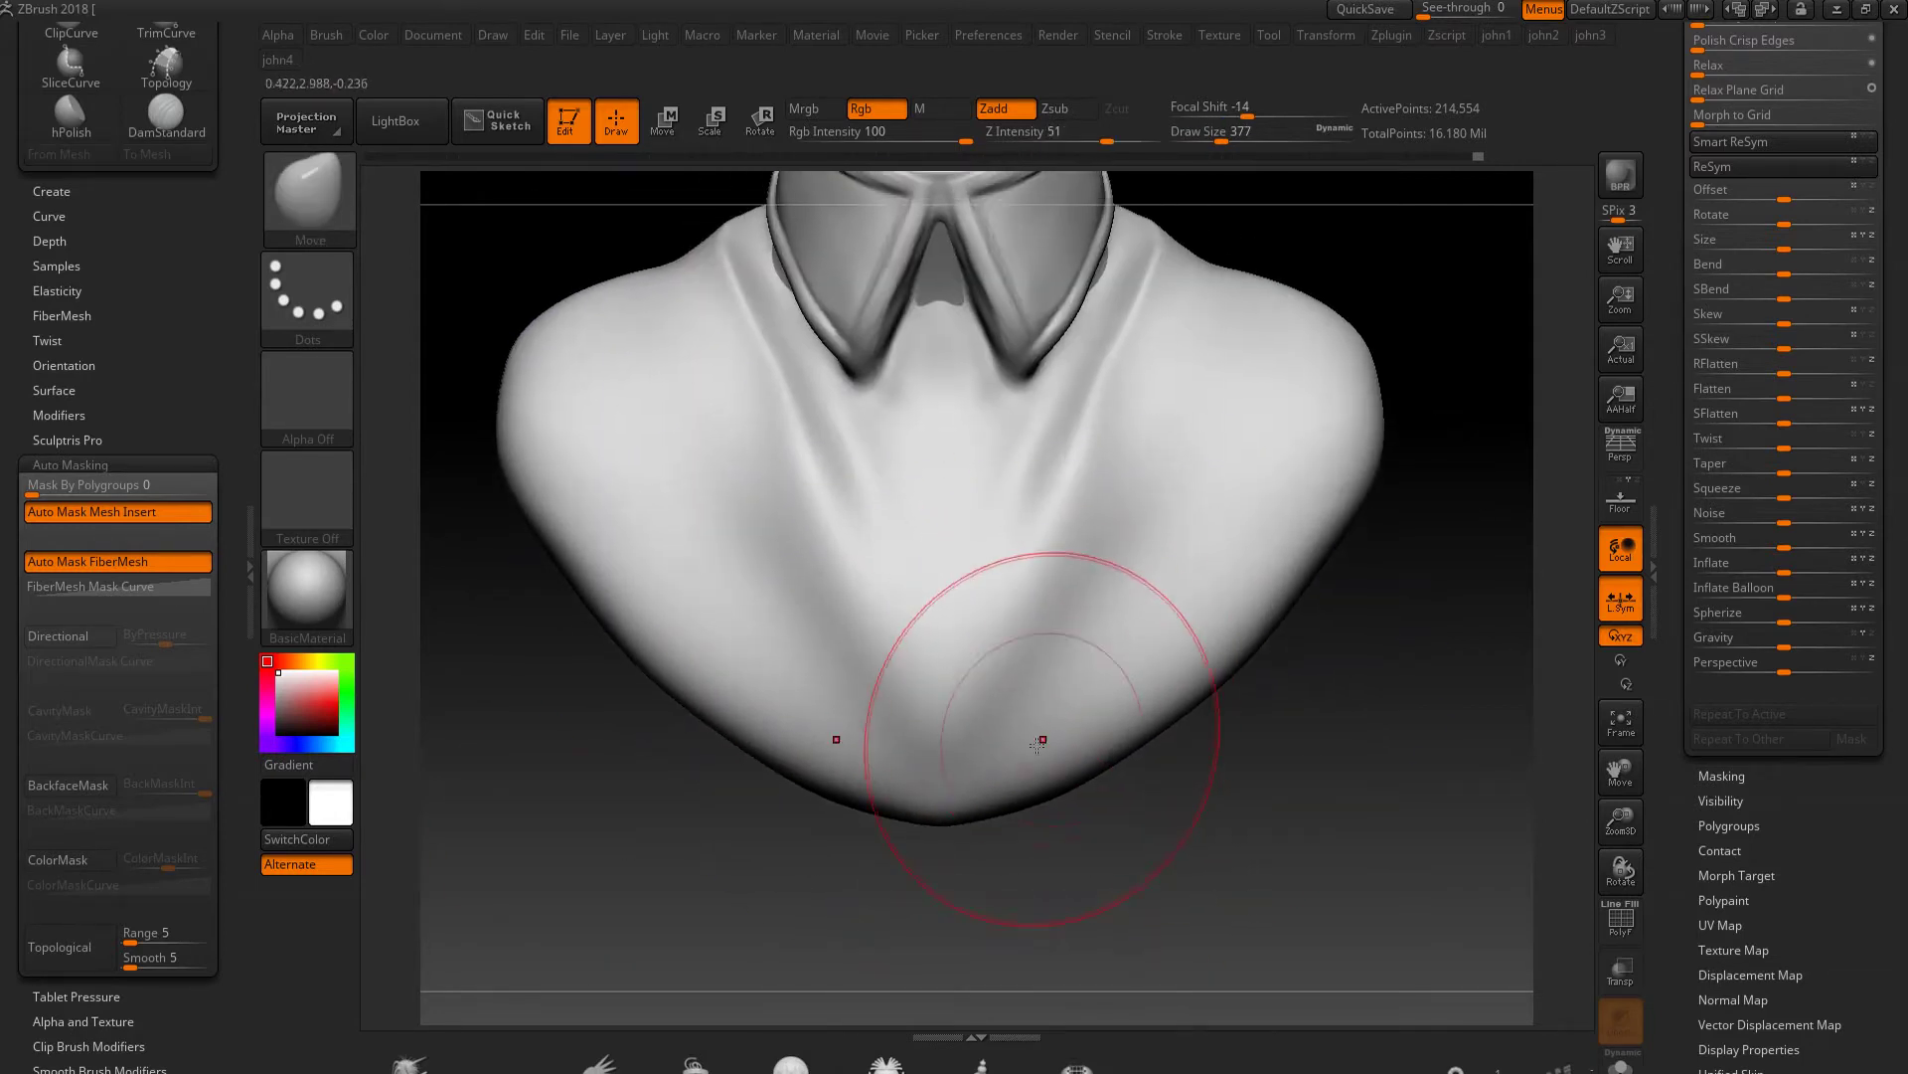
drag(942, 798, 944, 864)
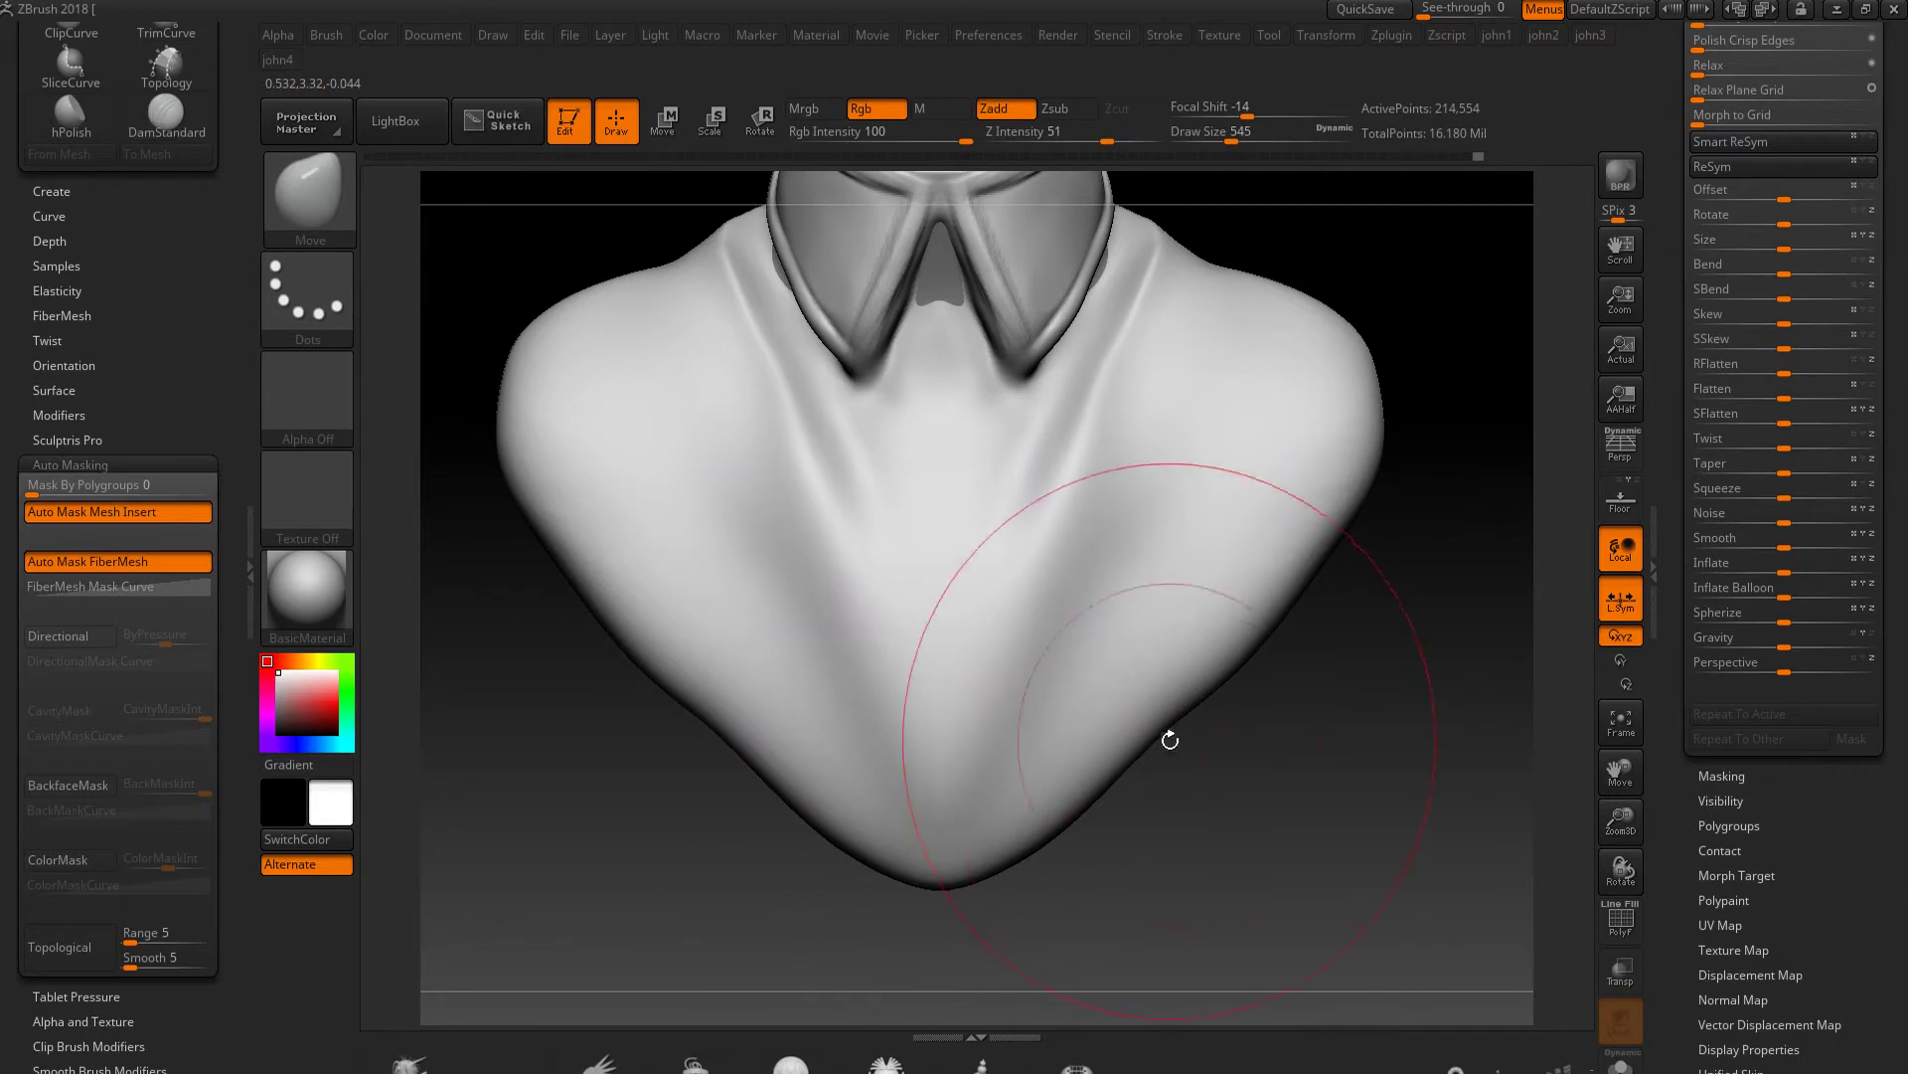
drag(1311, 584, 1320, 586)
key(bracketleft)
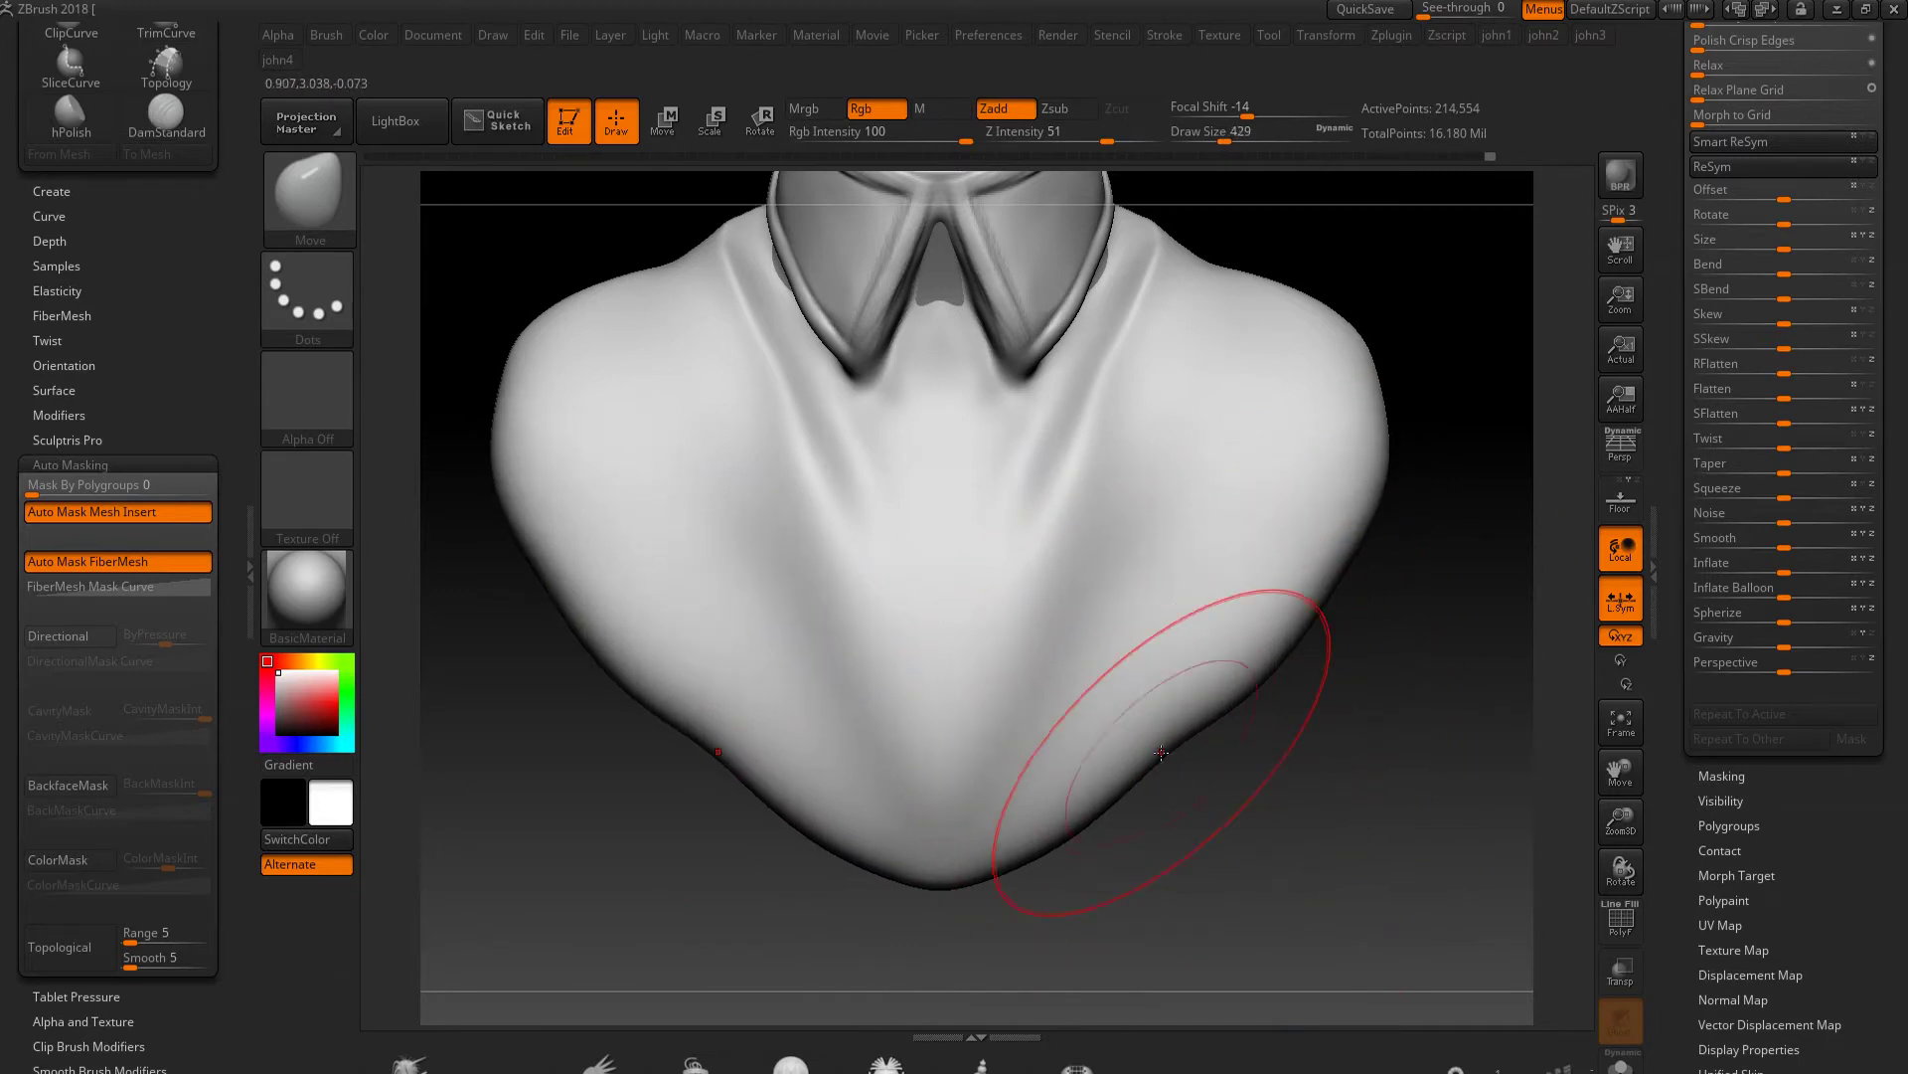
drag(1038, 790, 1049, 824)
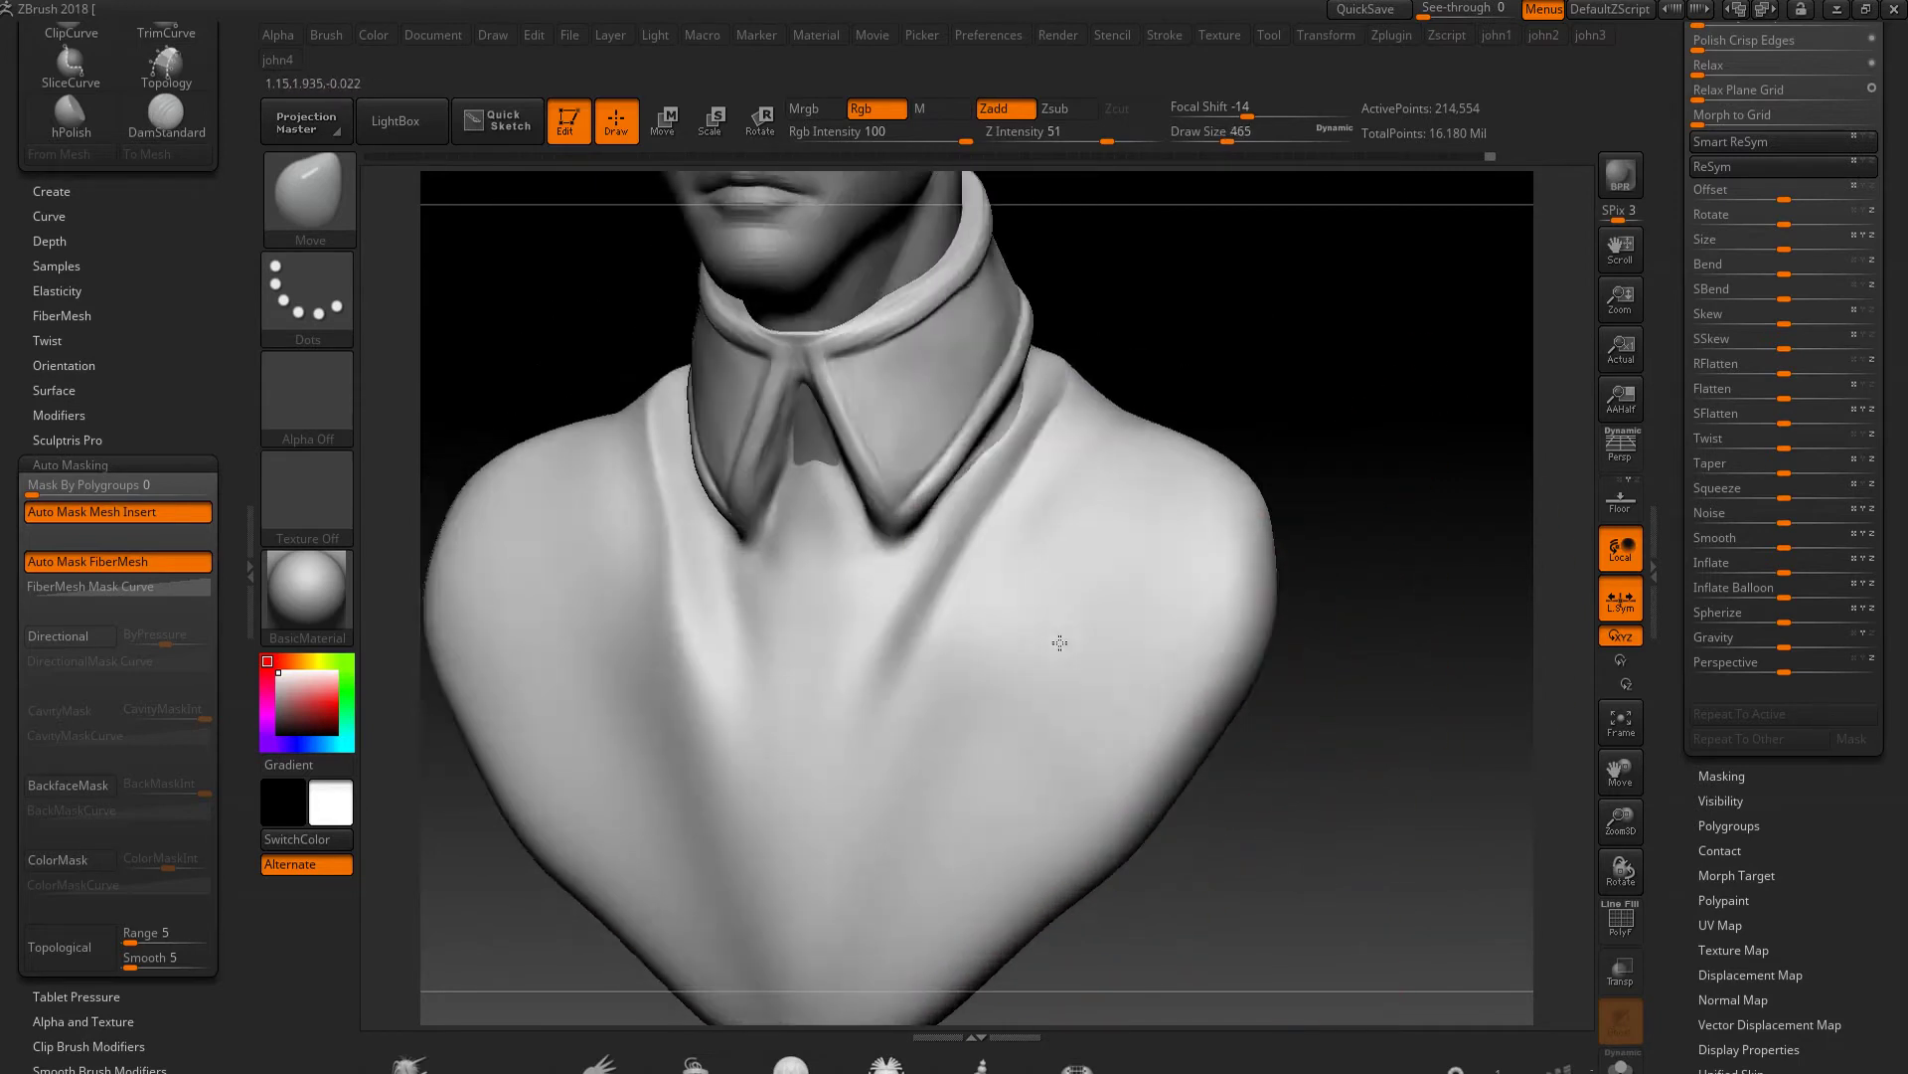
key(bracketleft)
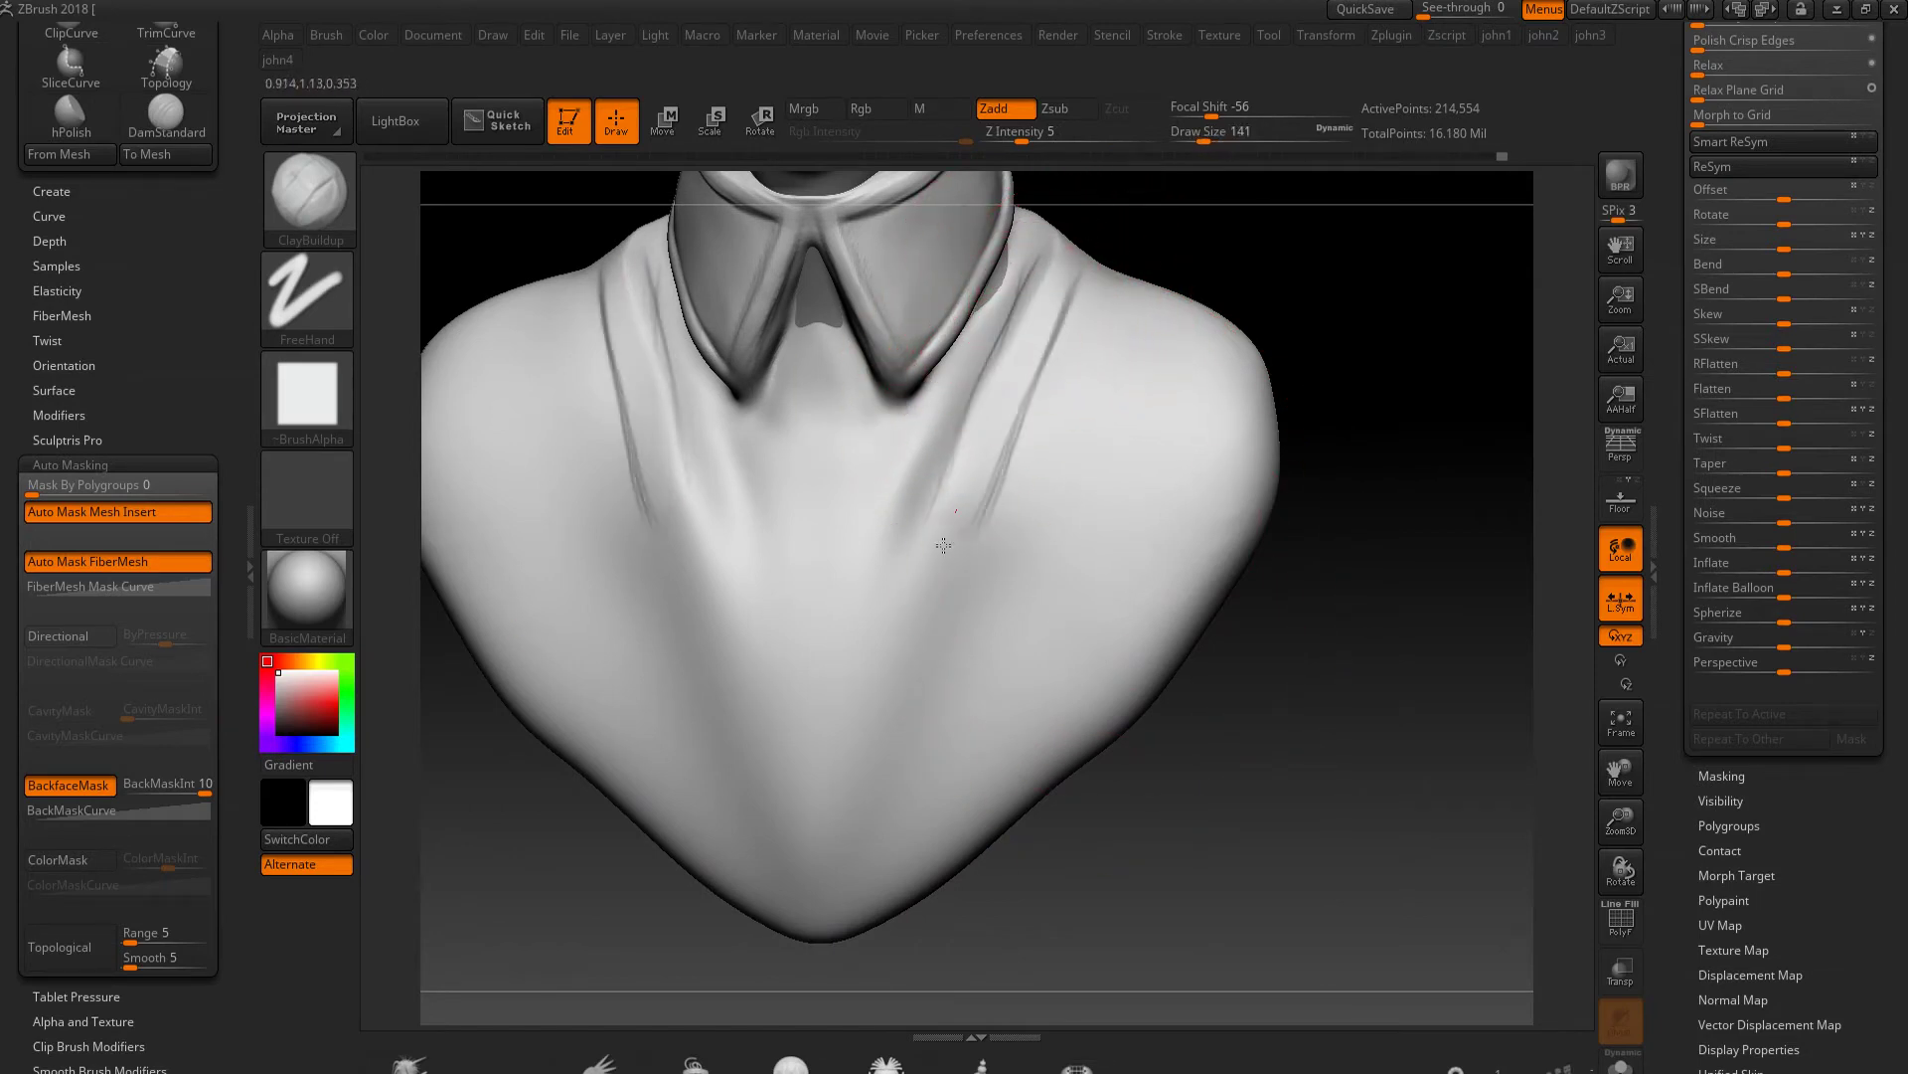
Replace the sharp chest creases with a single DamStandard crease down the chest front
drag(882, 749, 856, 937)
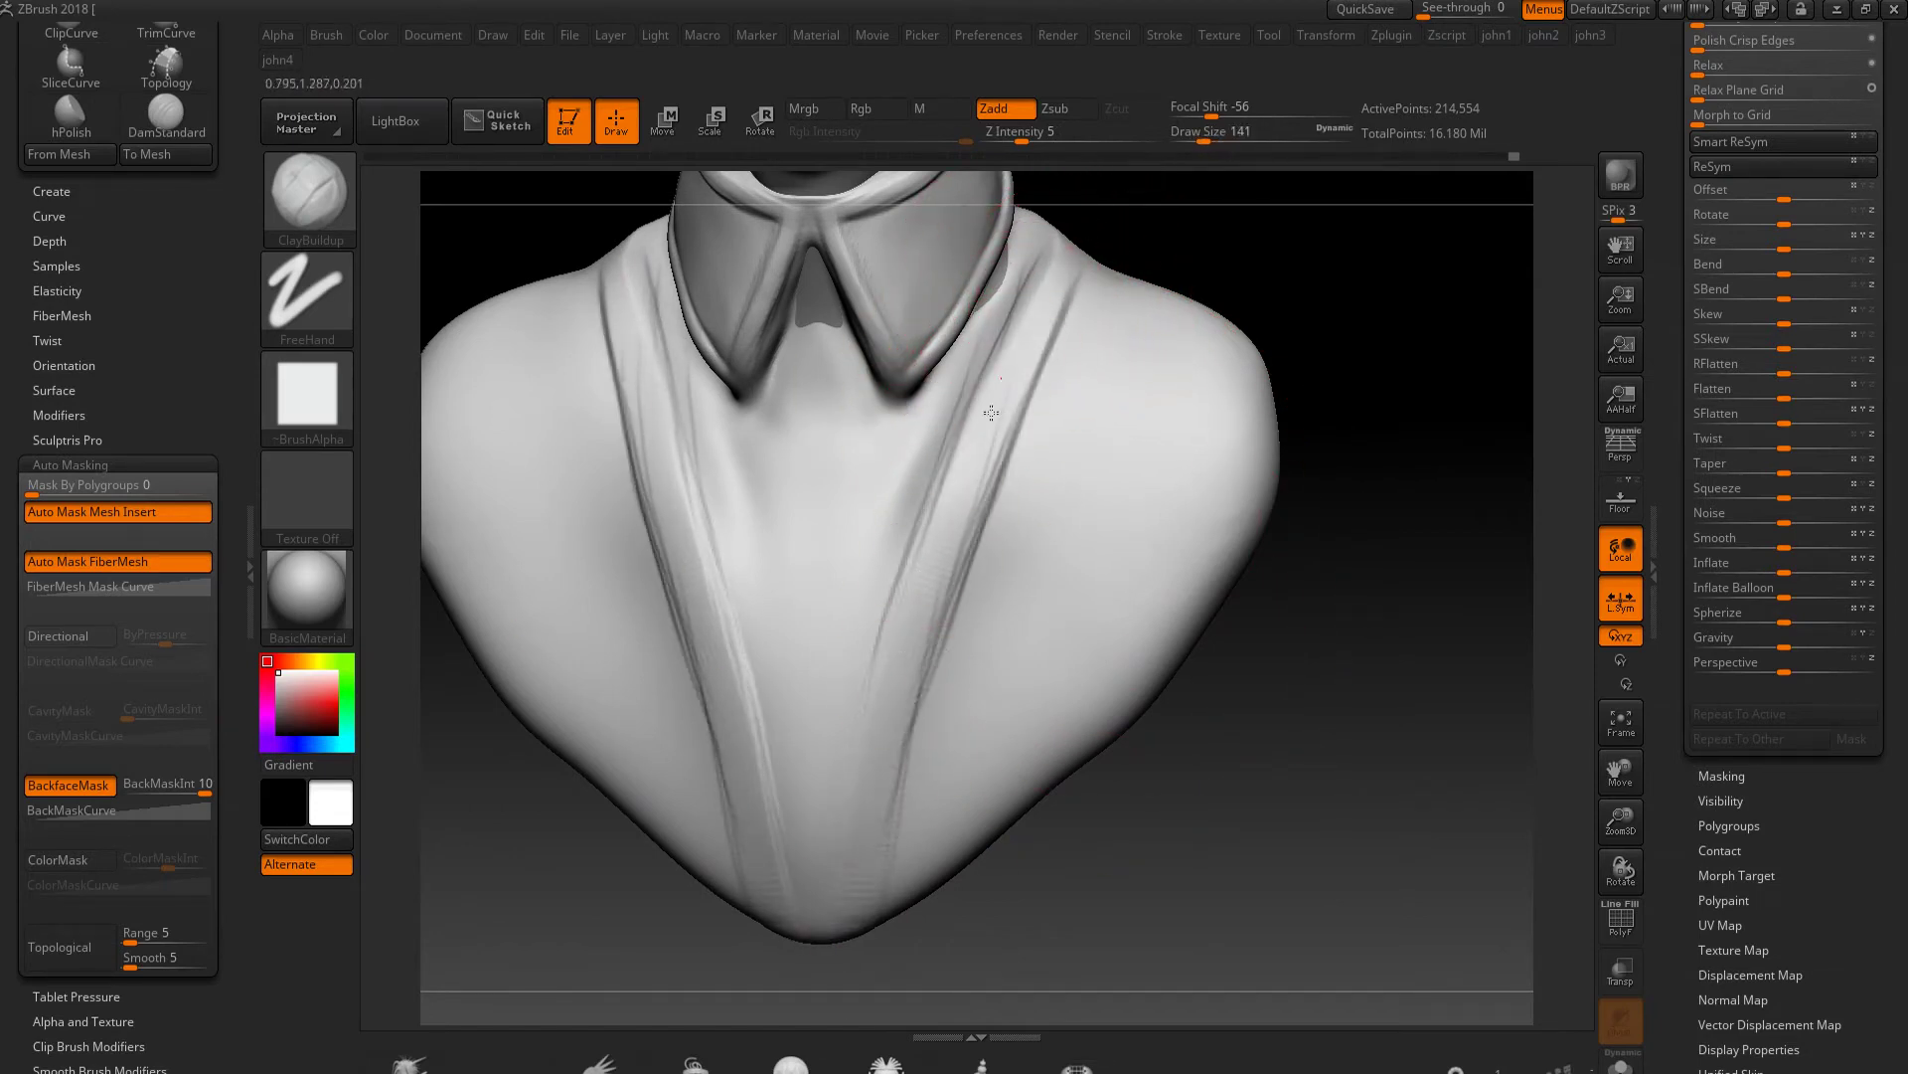
drag(963, 535, 938, 607)
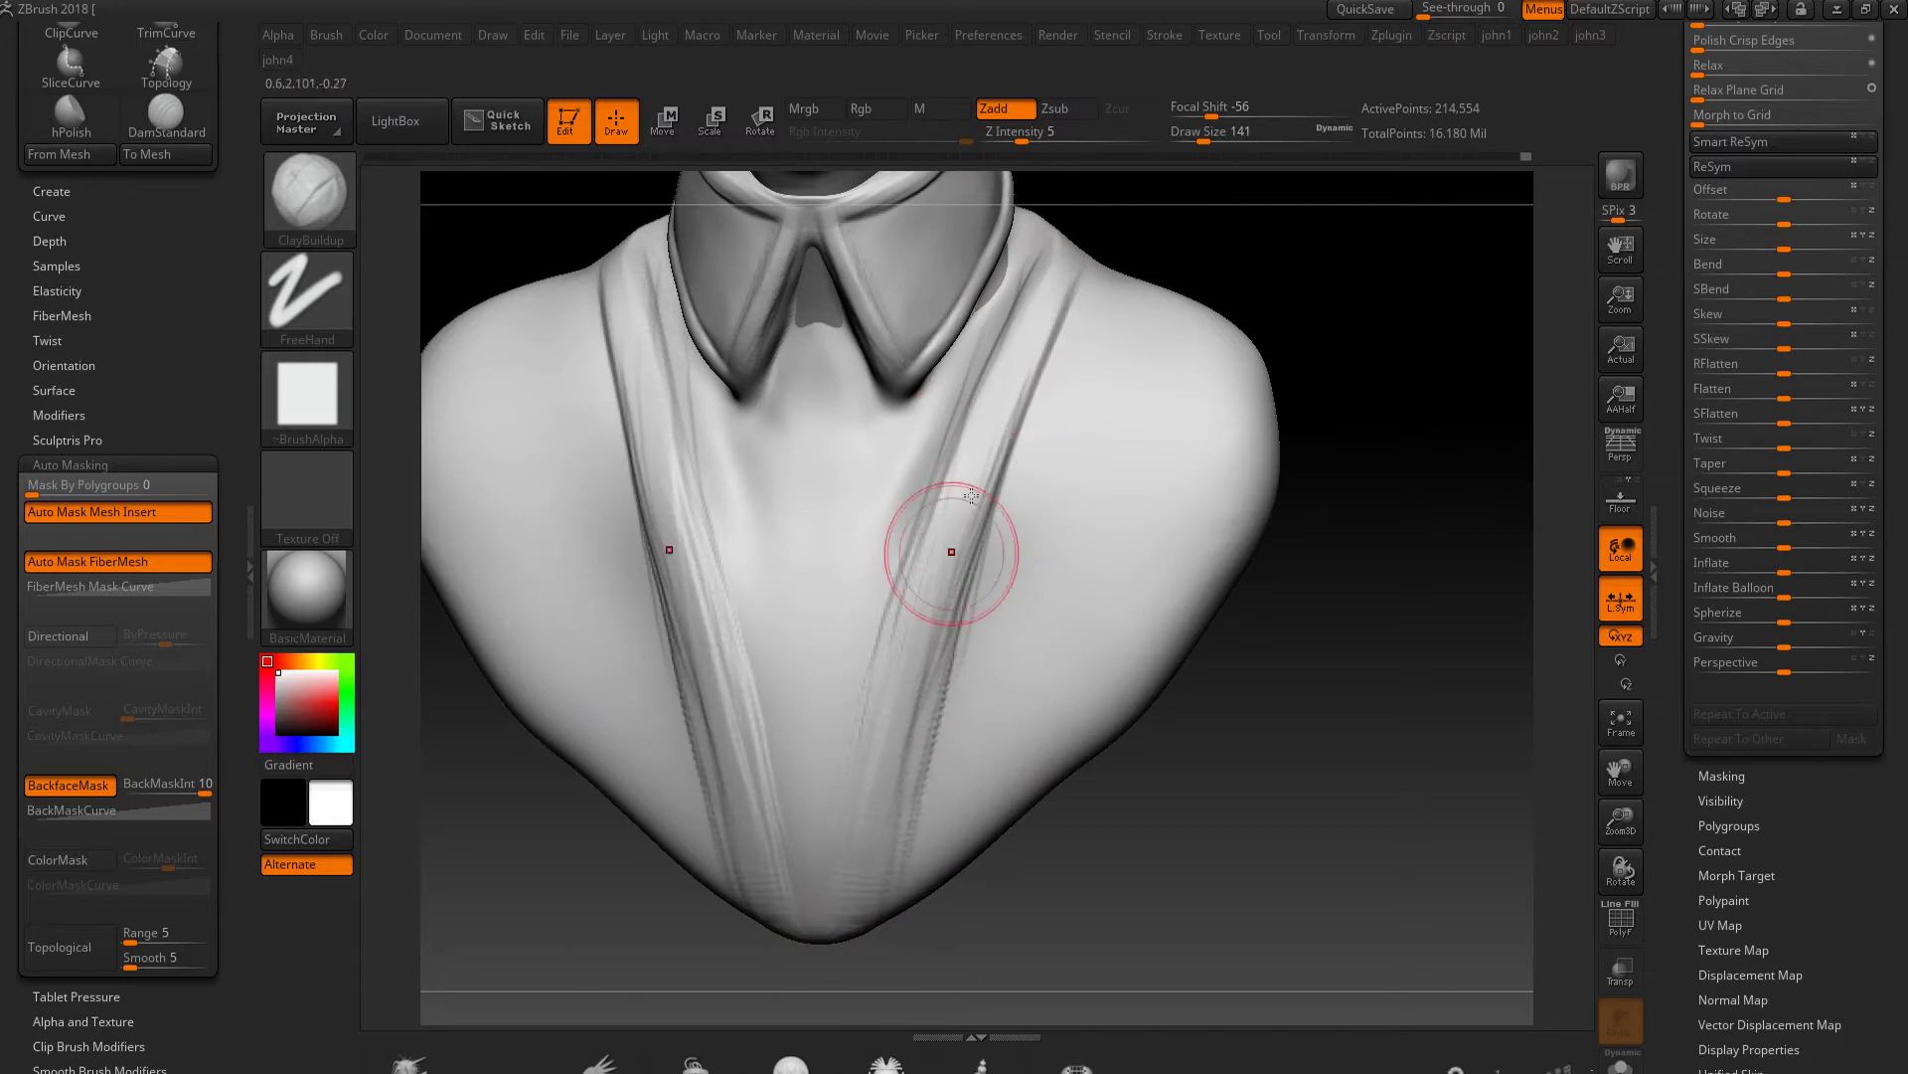
key(b)
key(d)
key(s)
key(ctrl+z)
key(ctrl+z)
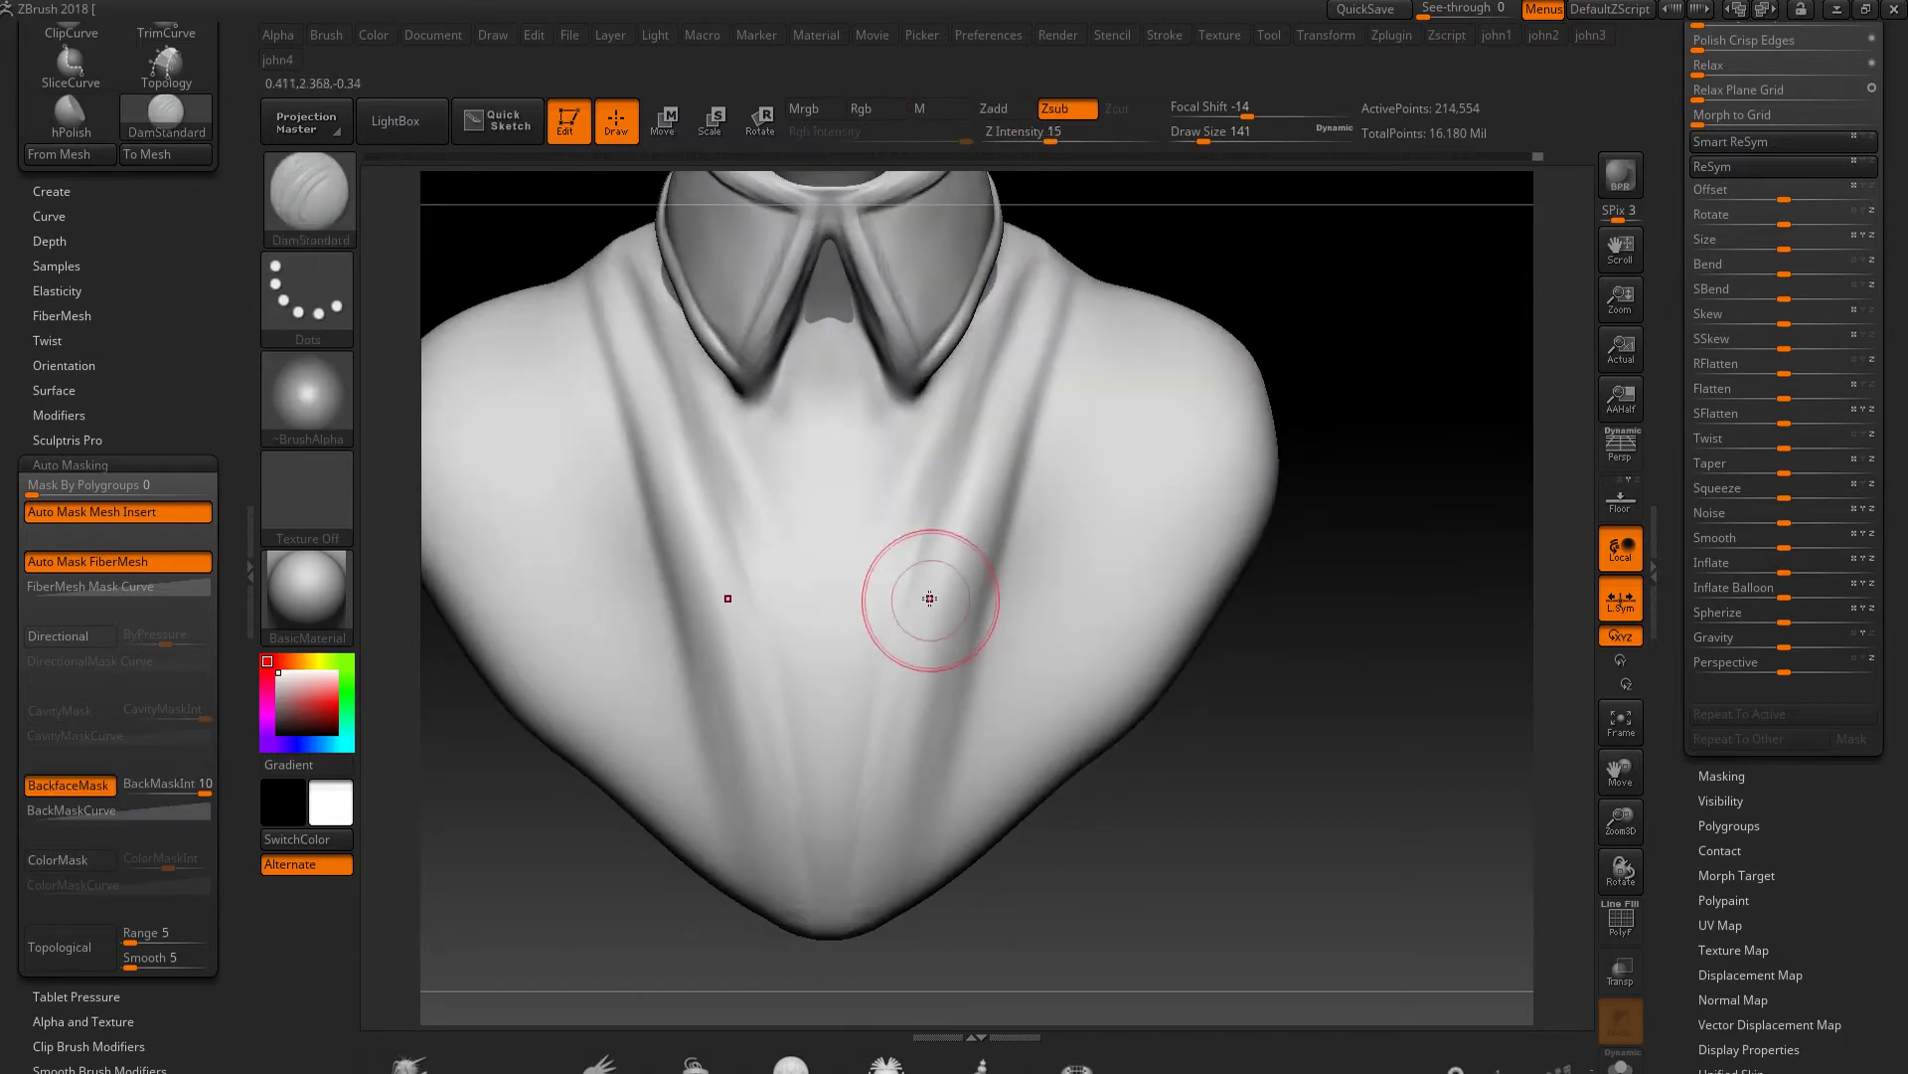
drag(921, 536, 857, 827)
key(shift)
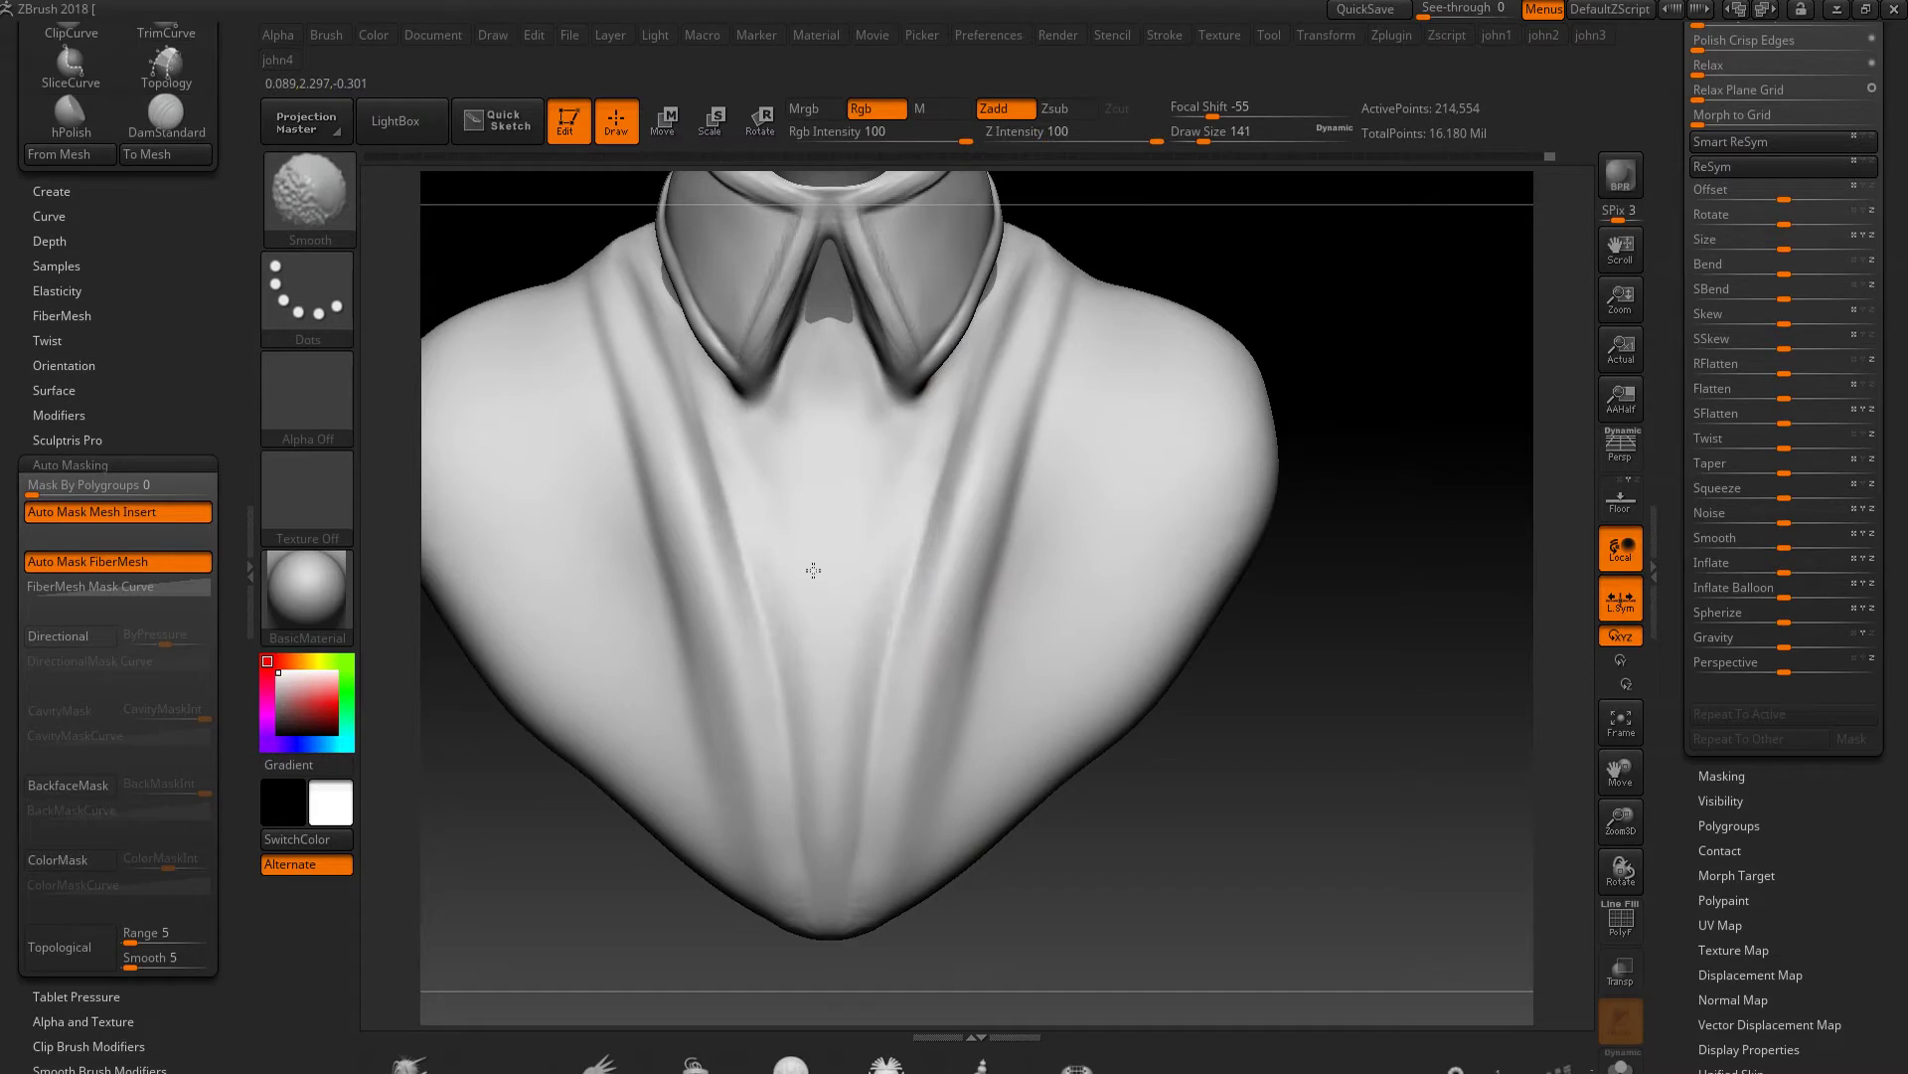
Turn the bust to face the shirt front, zoom in, and begin a chest mask line
drag(1278, 511, 1049, 525)
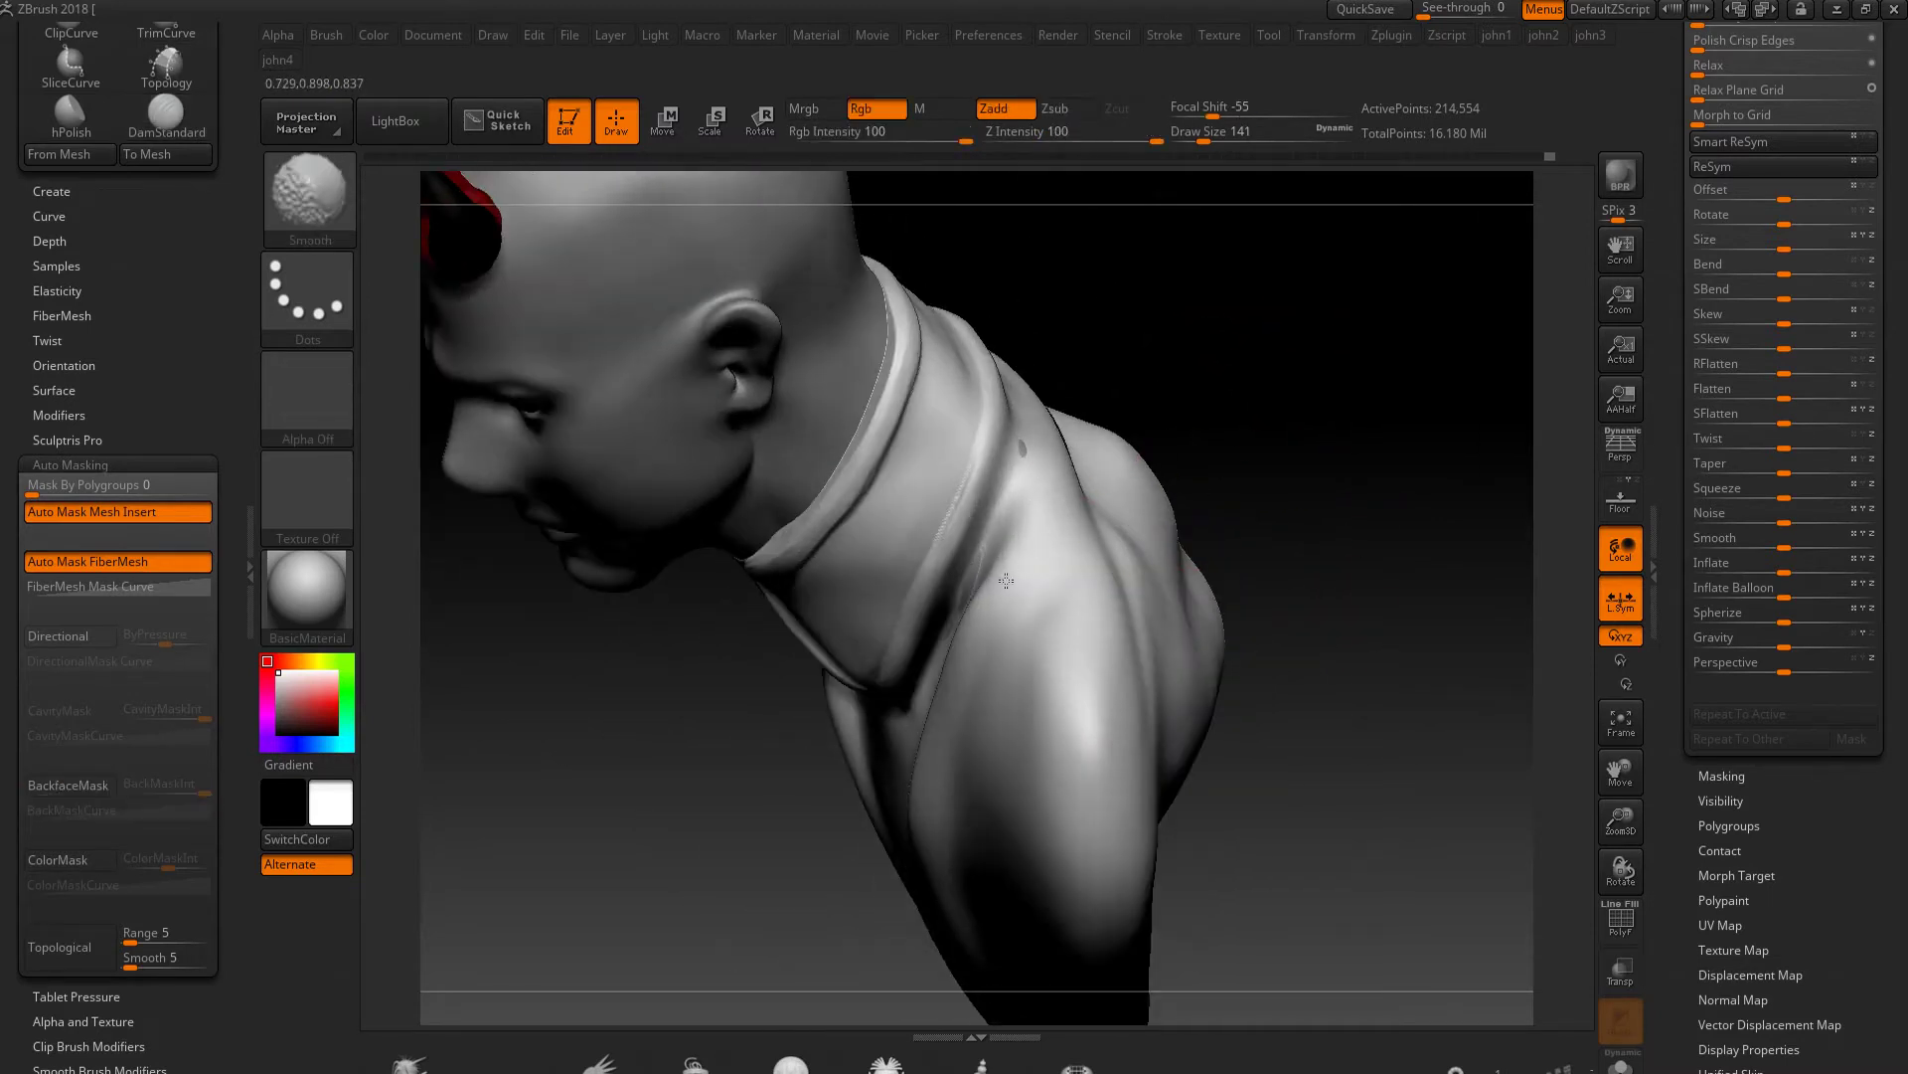
right_drag(1054, 612, 874, 781)
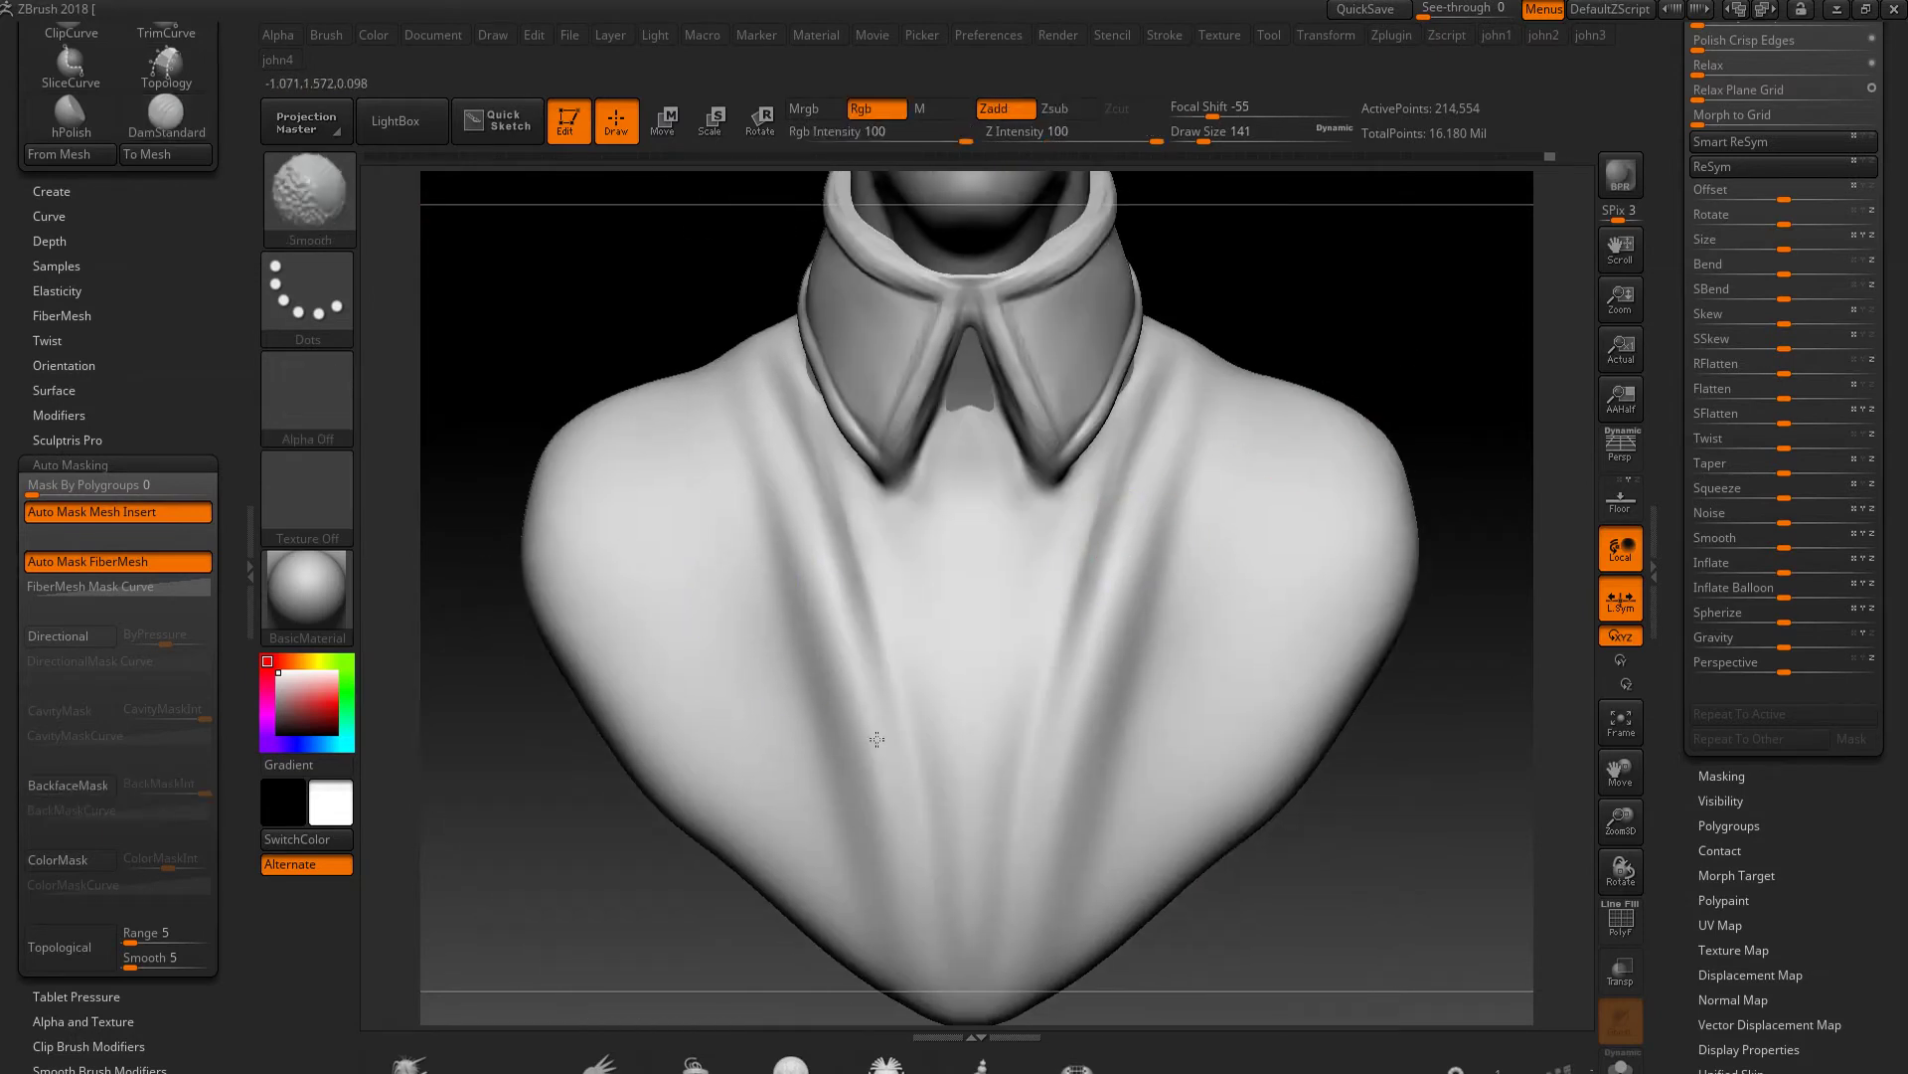
mouse_move(1035, 1006)
right_down()
mouse_move(1034, 724)
mouse_move(1084, 681)
right_up()
key(b)
key(m)
key(v)
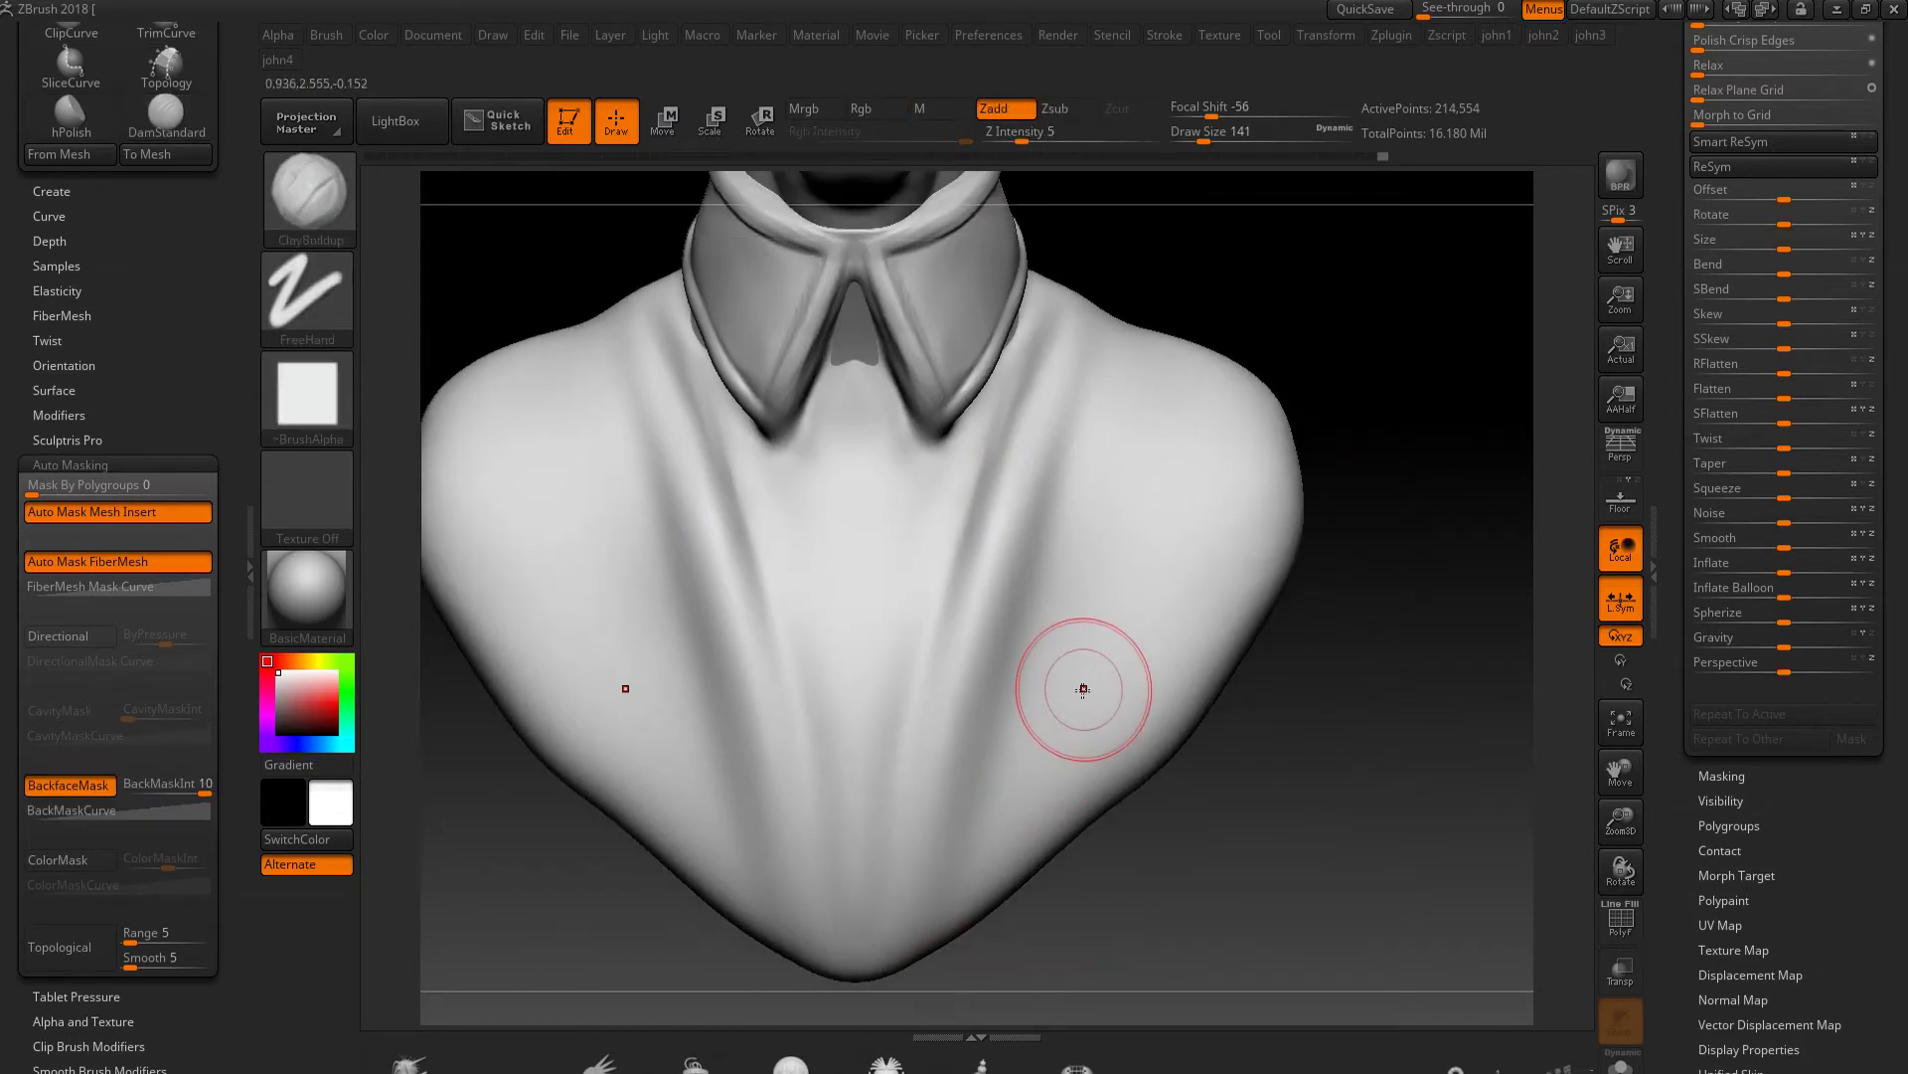
right_drag(675, 610, 732, 596)
Mask one side's lapel outline from the collar down the chest
ctrl+drag(1322, 338, 815, 899)
mouse_move(1347, 253)
ctrl+mouse_down()
mouse_move(1221, 599)
mouse_move(1218, 539)
ctrl+mouse_up()
ctrl+drag(1161, 853, 1161, 853)
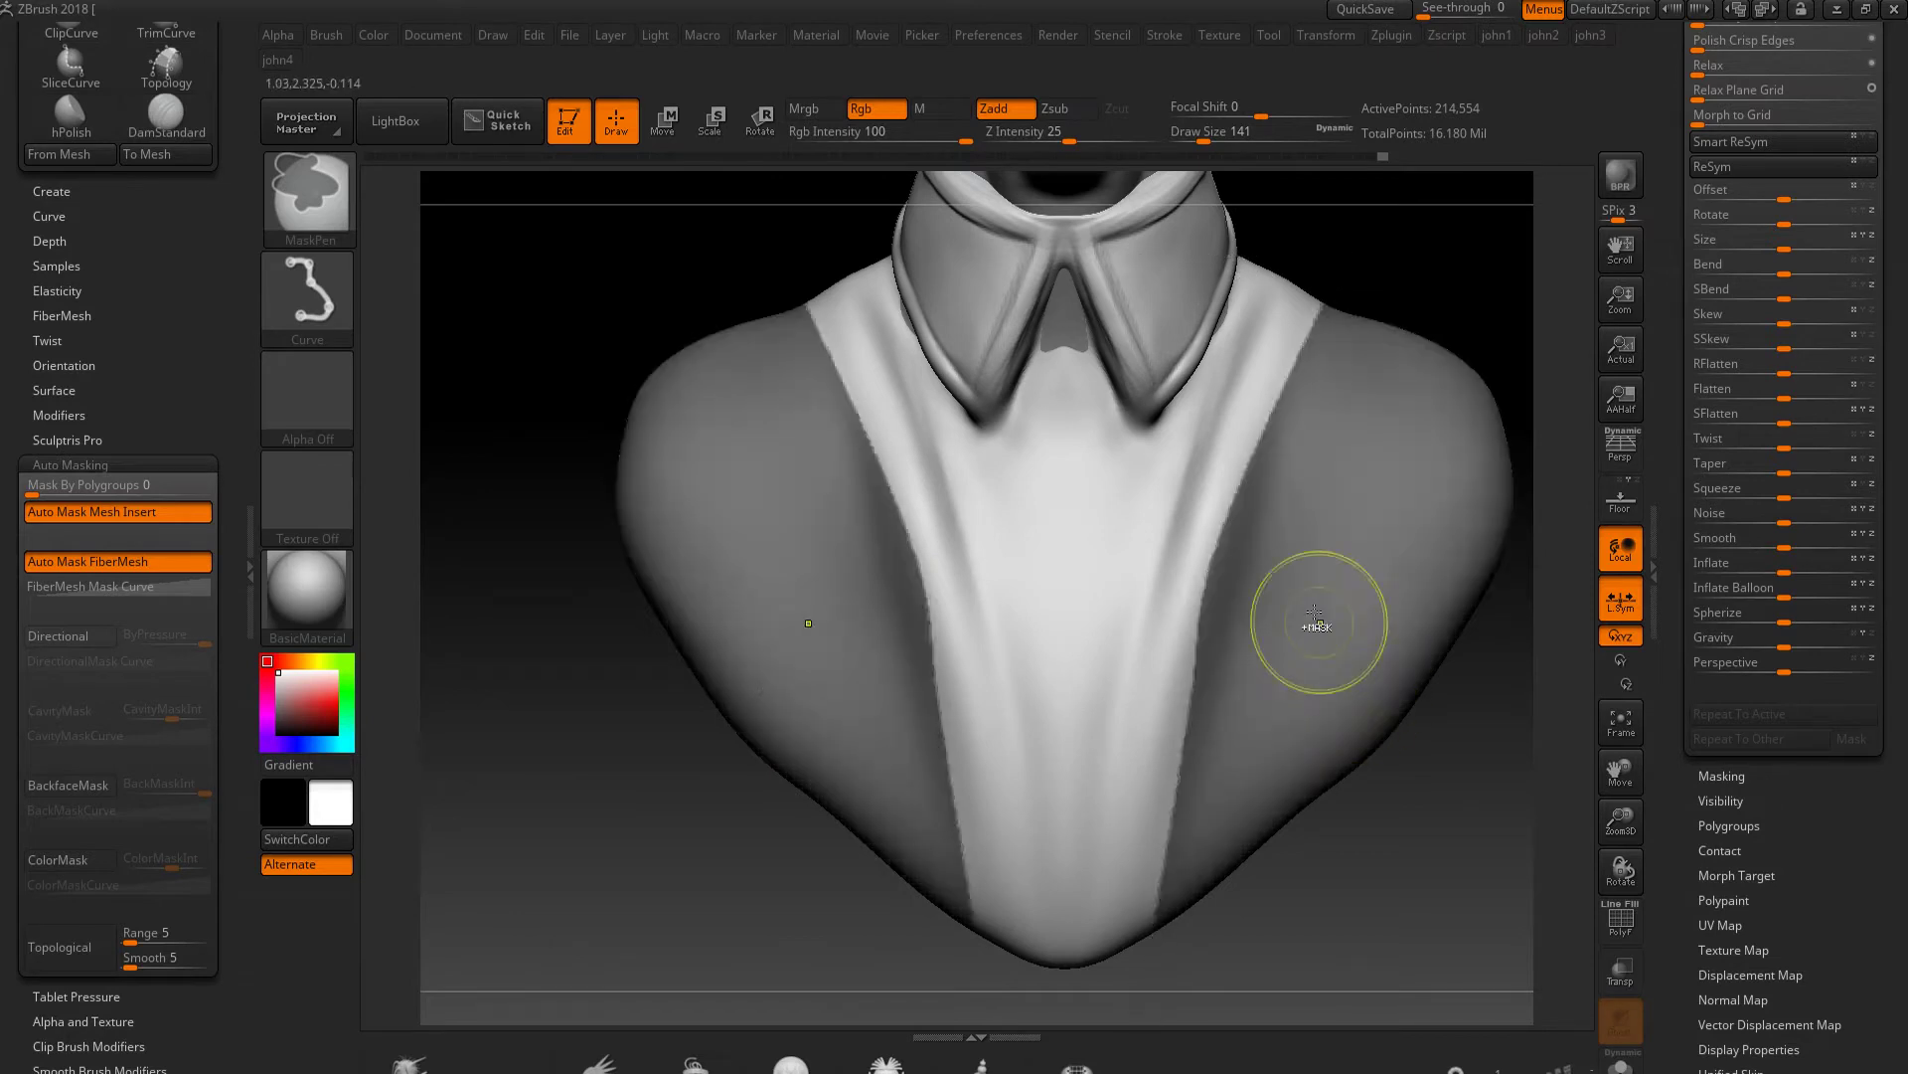
alt+right_drag(1312, 627, 1262, 632)
ctrl+drag(1190, 224, 1140, 343)
ctrl+drag(1187, 266, 1147, 329)
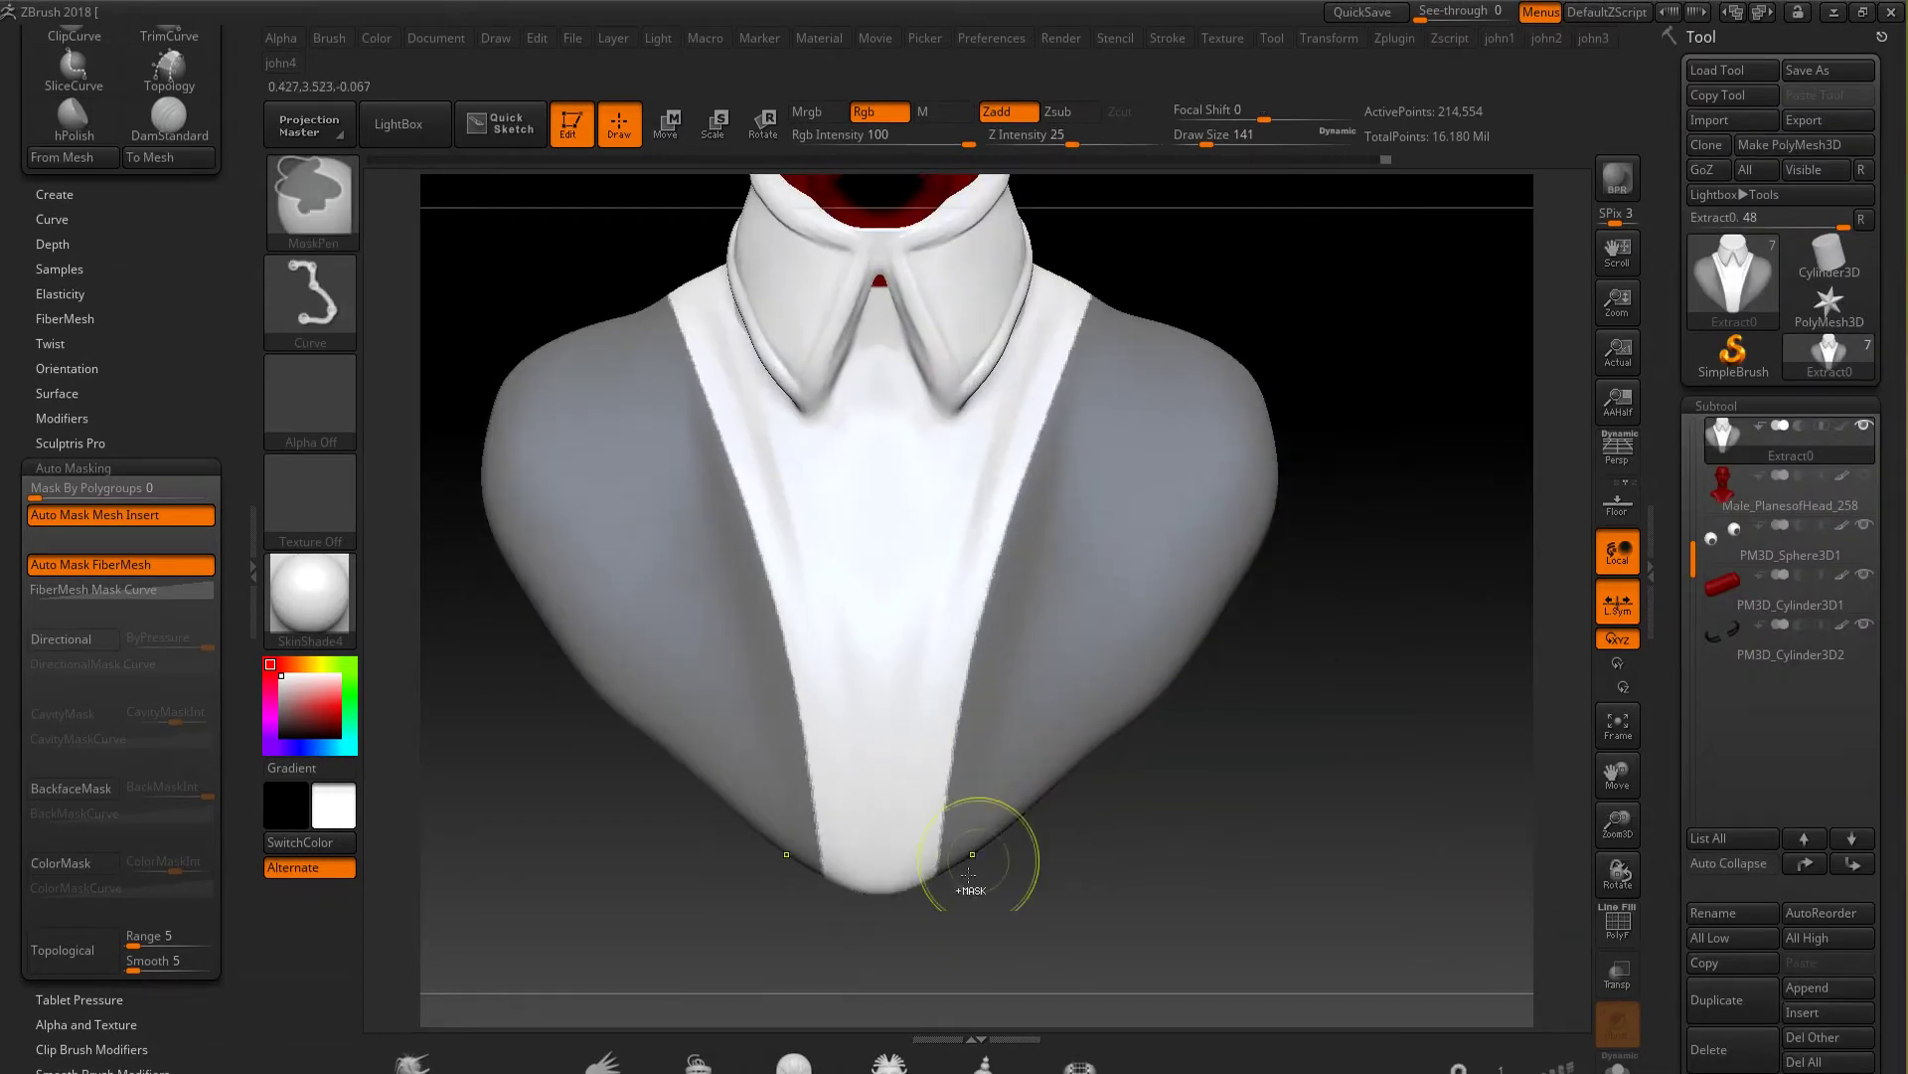
Mask the right lapel edge toward the hem and across the shoulder notch
ctrl+drag(1024, 749, 1024, 748)
ctrl+drag(1151, 545, 924, 911)
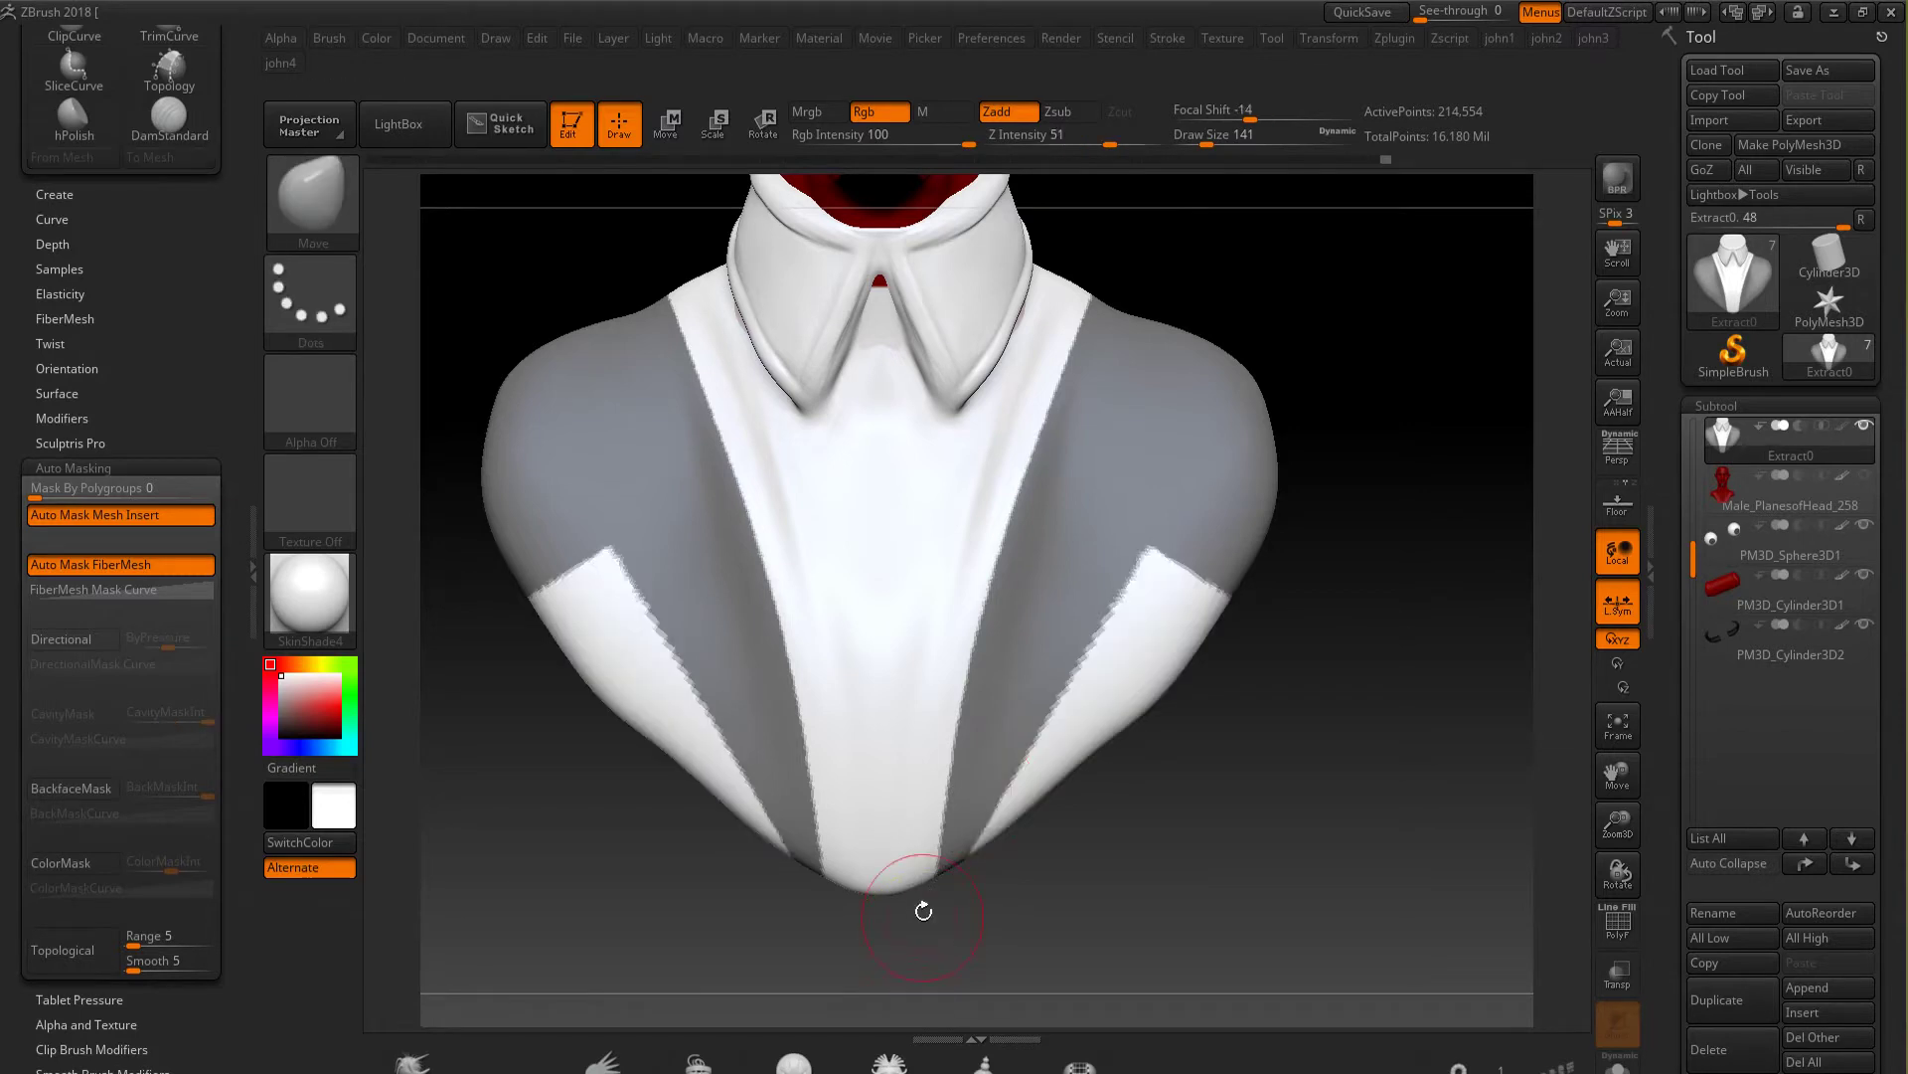
scroll(1076, 596, up, 5)
ctrl+drag(1097, 618, 1163, 840)
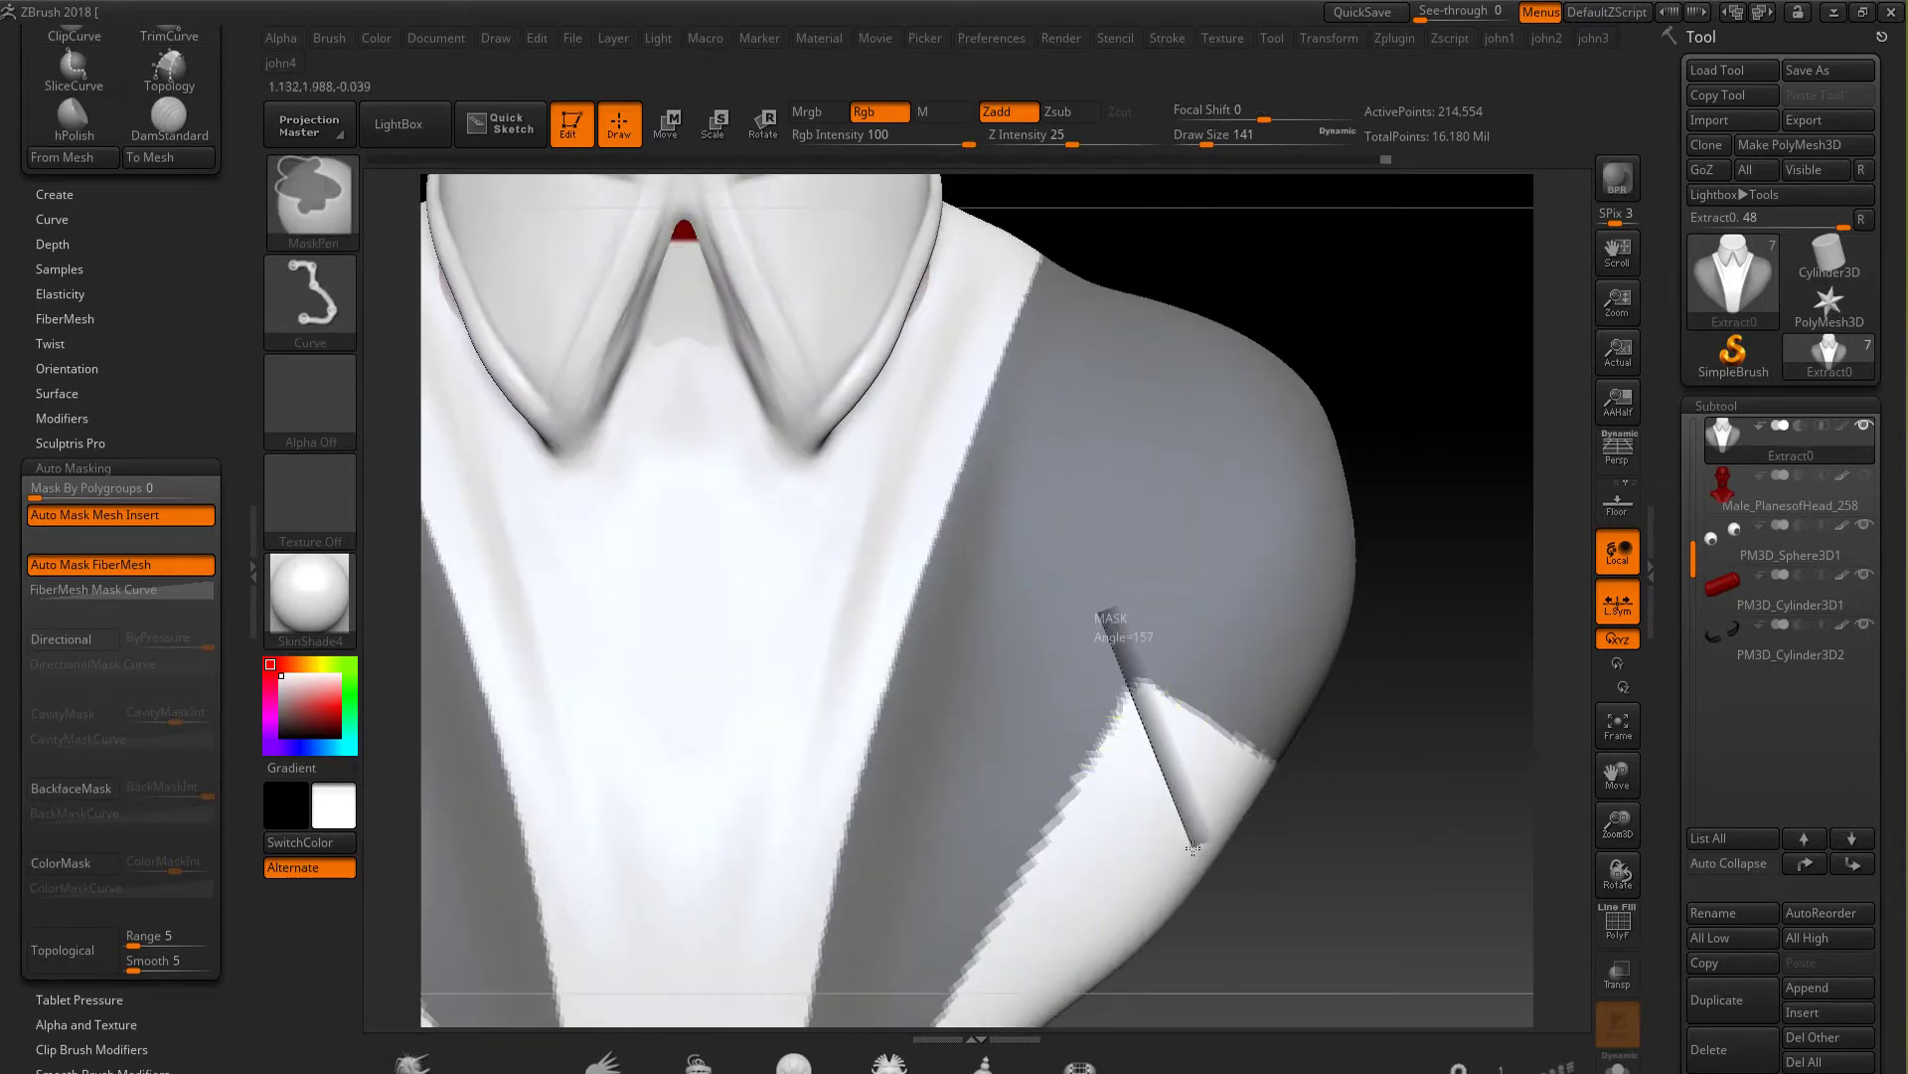
ctrl+drag(1279, 323, 1103, 328)
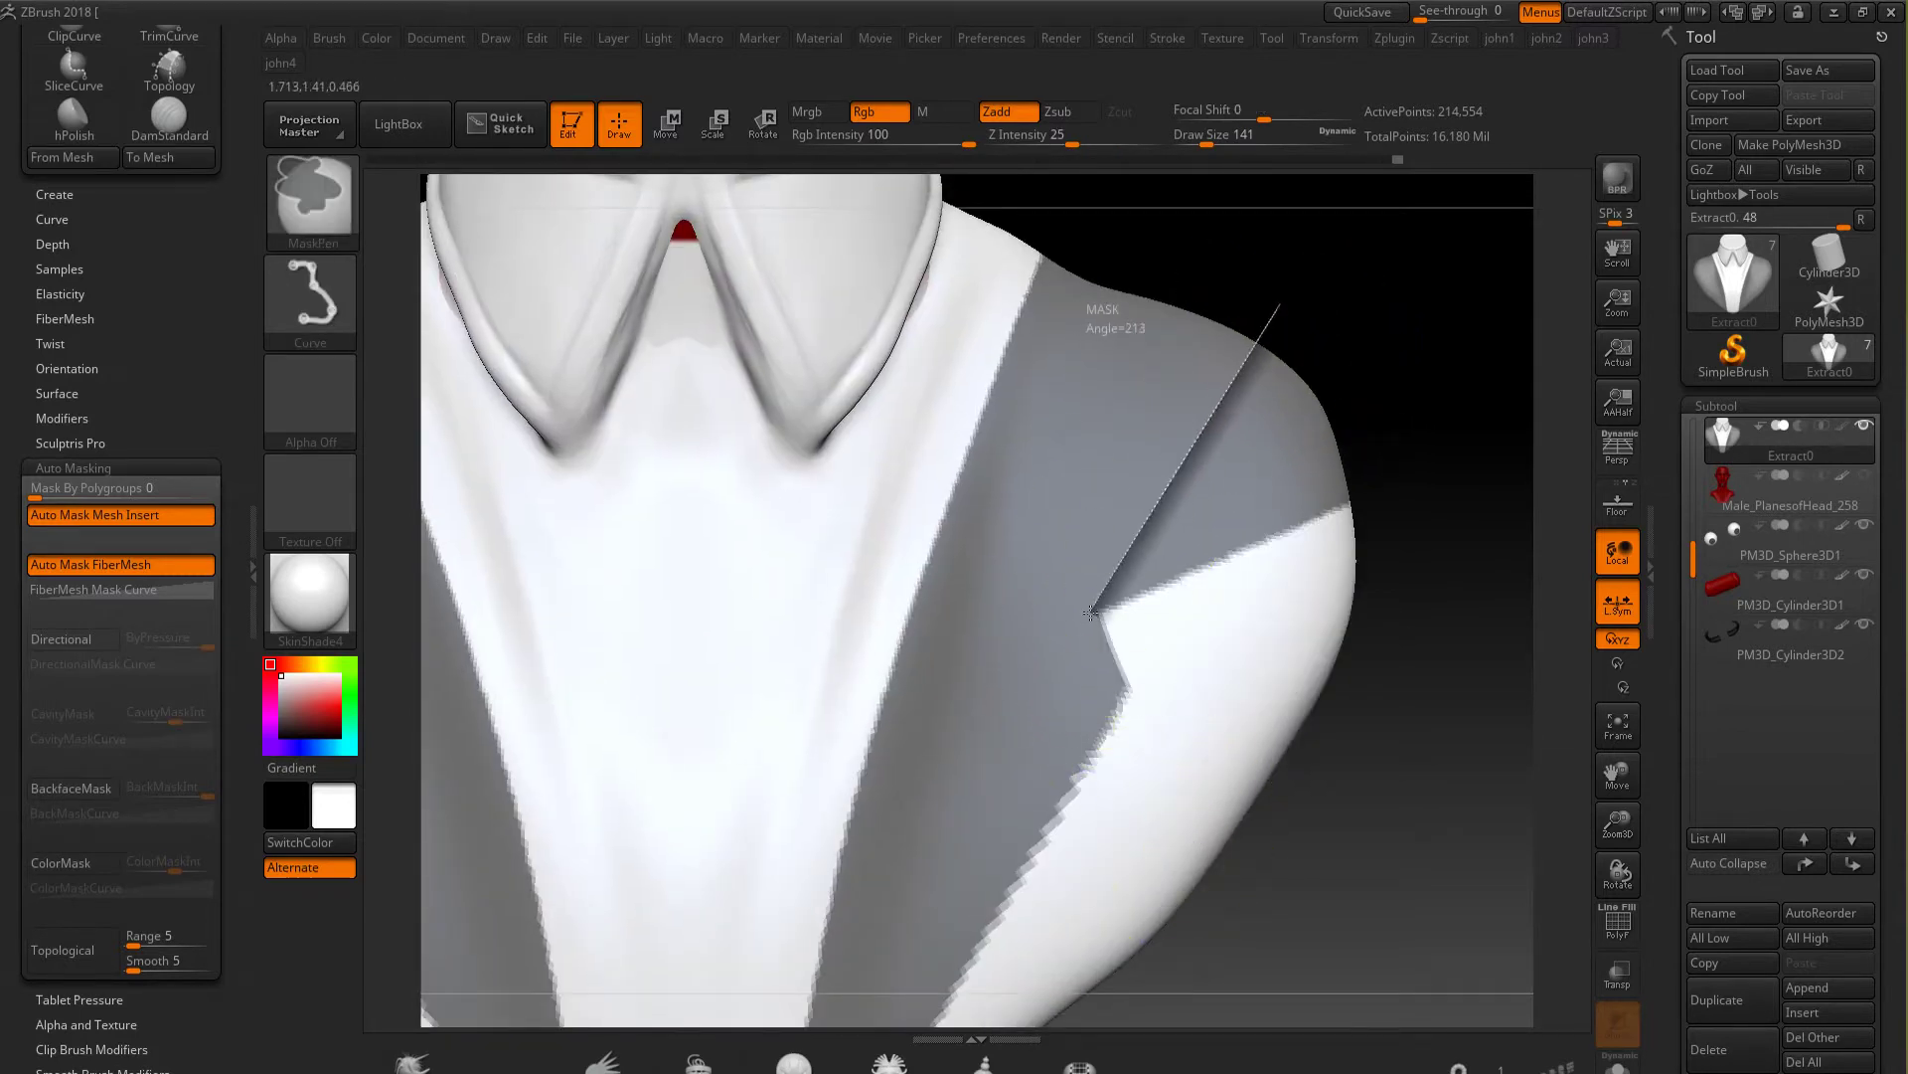
Mask the upper right lapel edge
key(f)
scroll(1120, 447, up, 4)
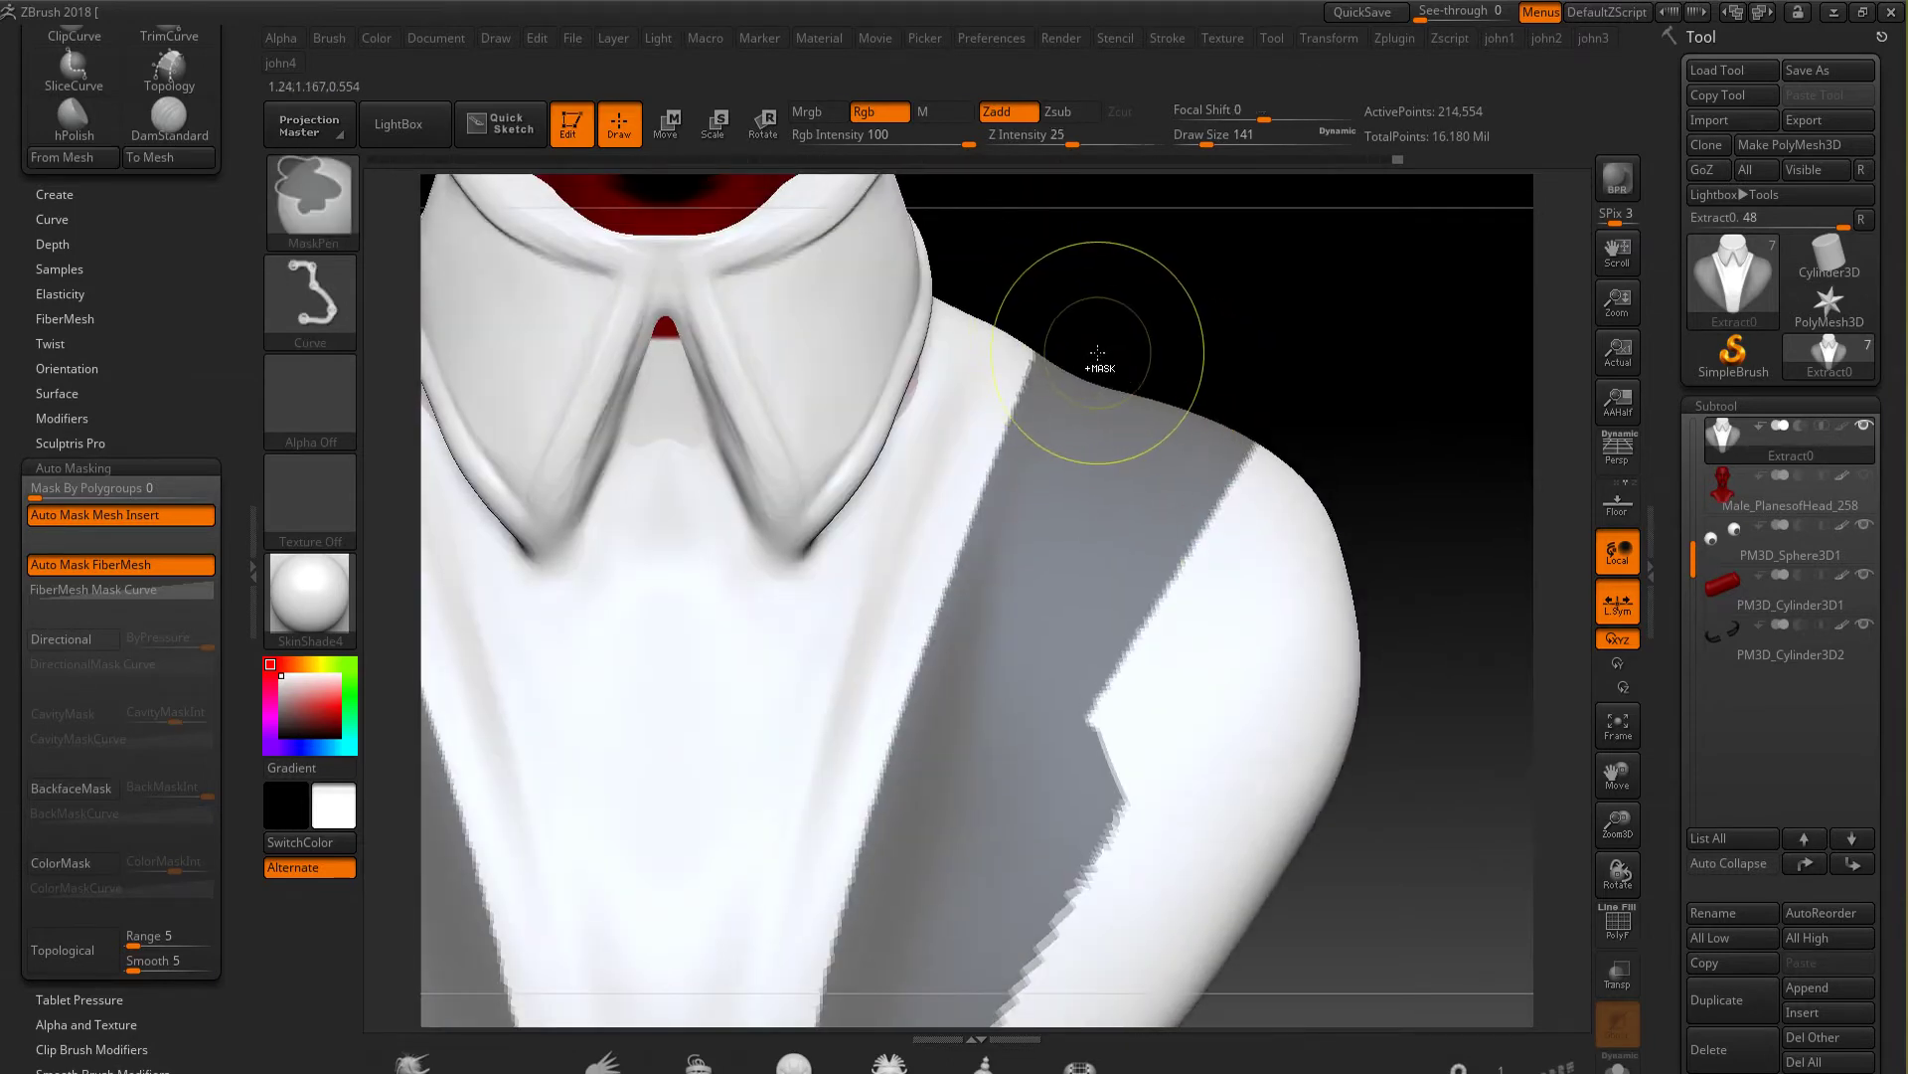
mouse_move(1090, 352)
ctrl+mouse_down()
mouse_move(1235, 746)
mouse_move(1123, 600)
ctrl+mouse_up()
key(f)
scroll(1166, 698, up, 3)
key(f)
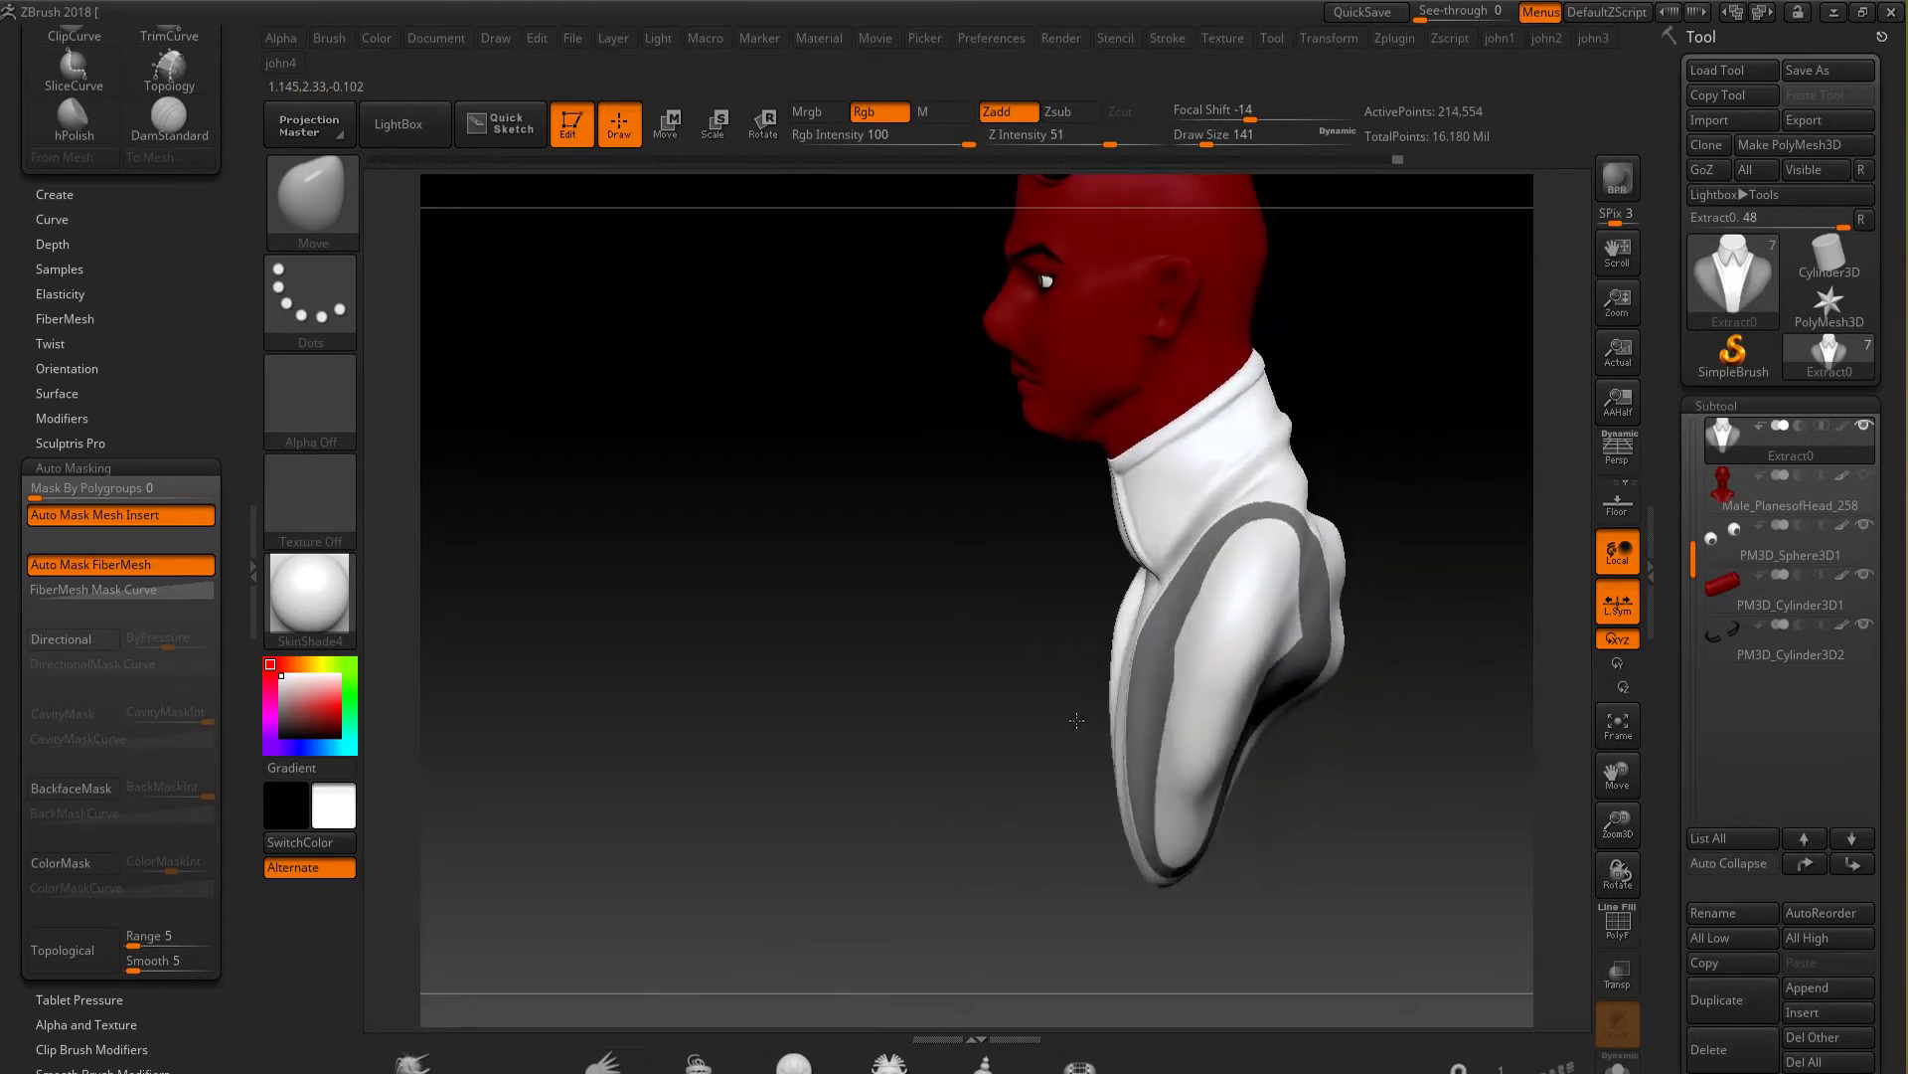
scroll(1123, 600, up, 3)
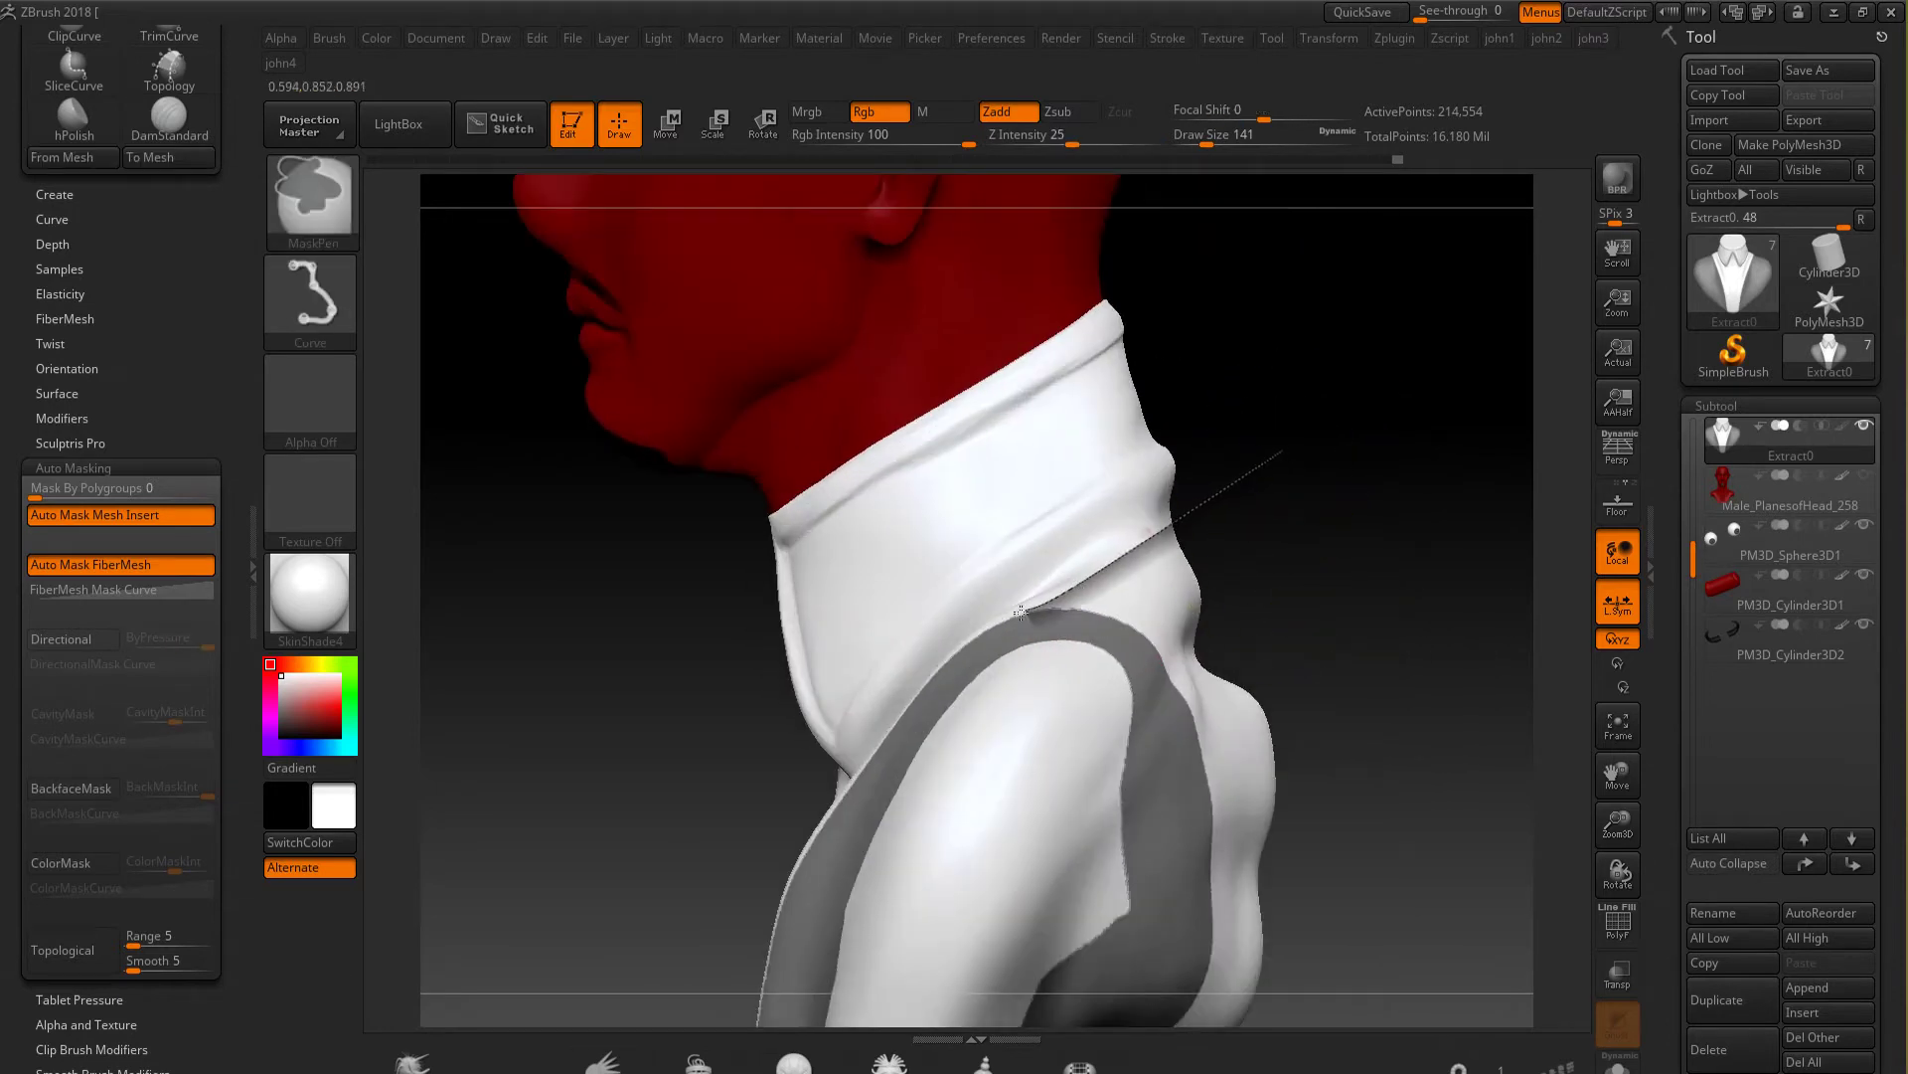
Mask the jacket side below the shoulder
key(f)
drag(989, 629, 1044, 660)
scroll(1044, 660, up, 3)
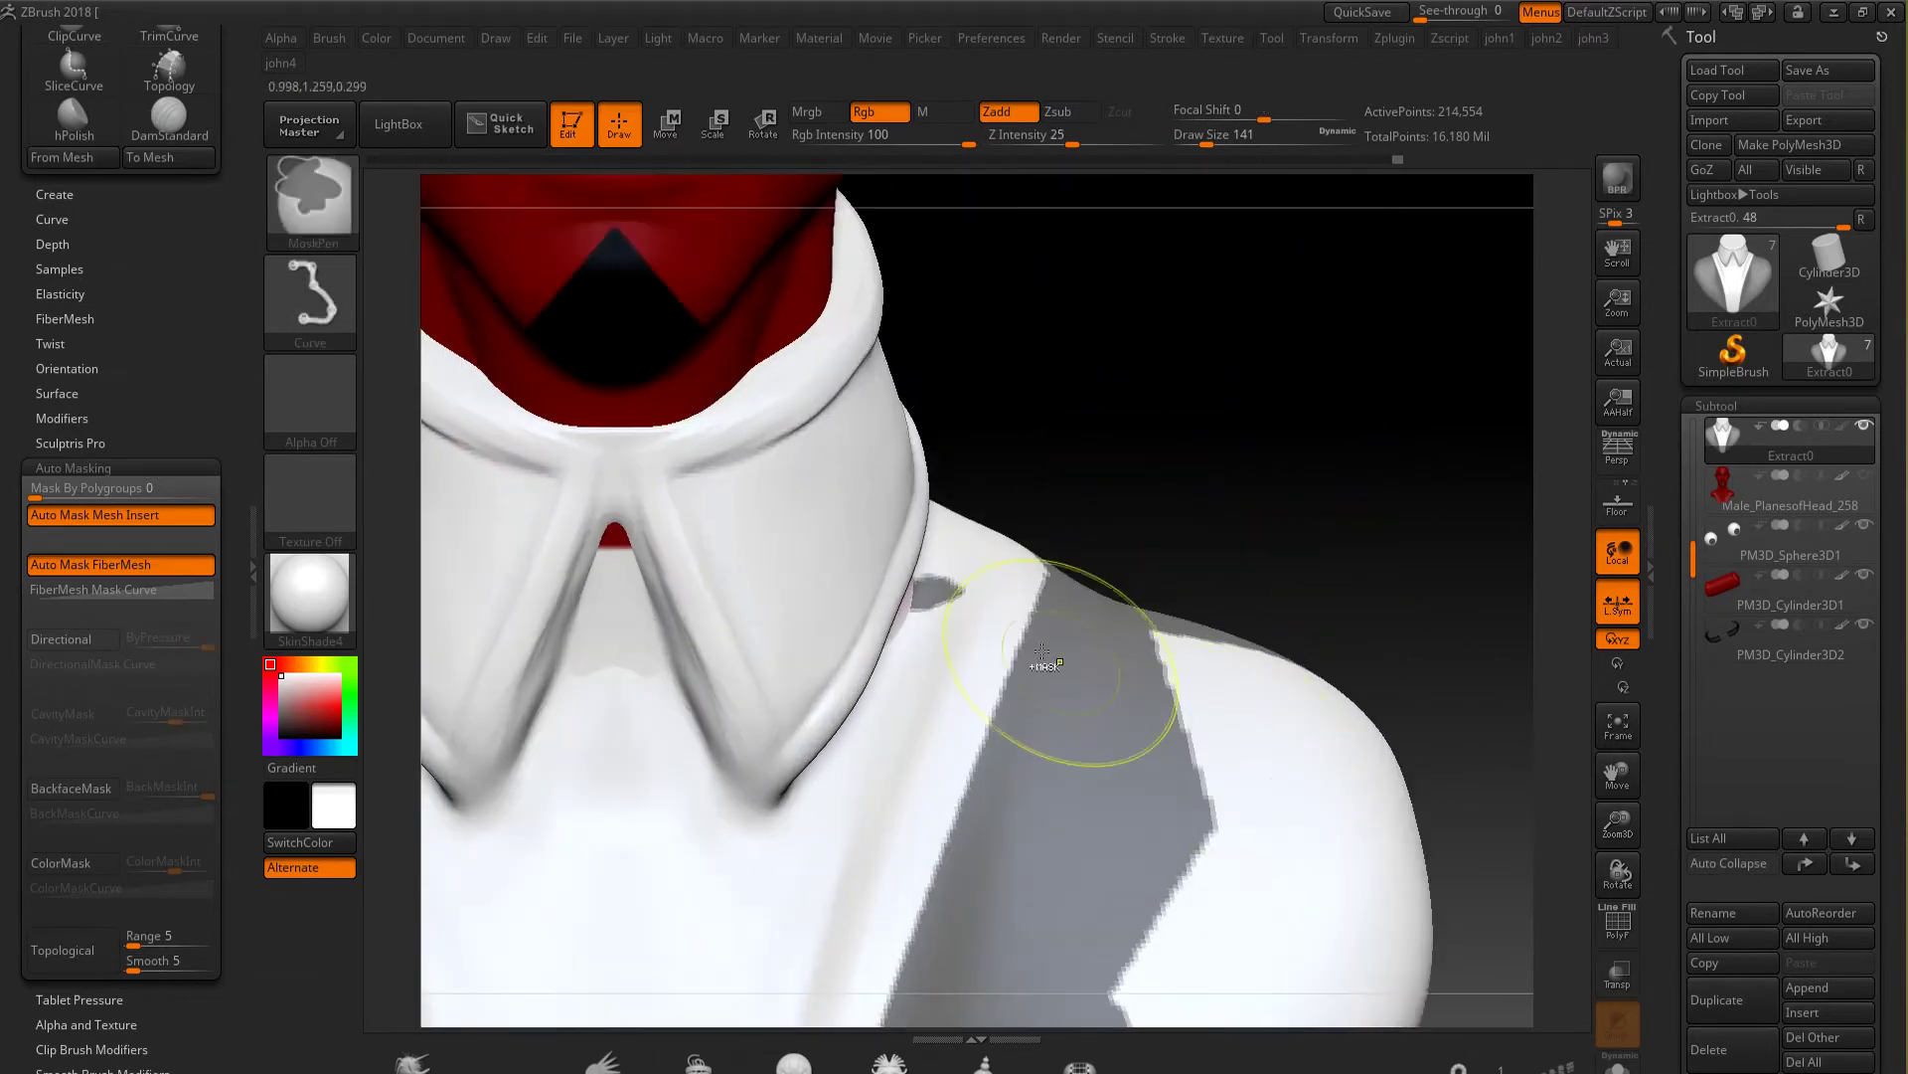
drag(931, 597, 1106, 407)
scroll(1106, 407, up, 2)
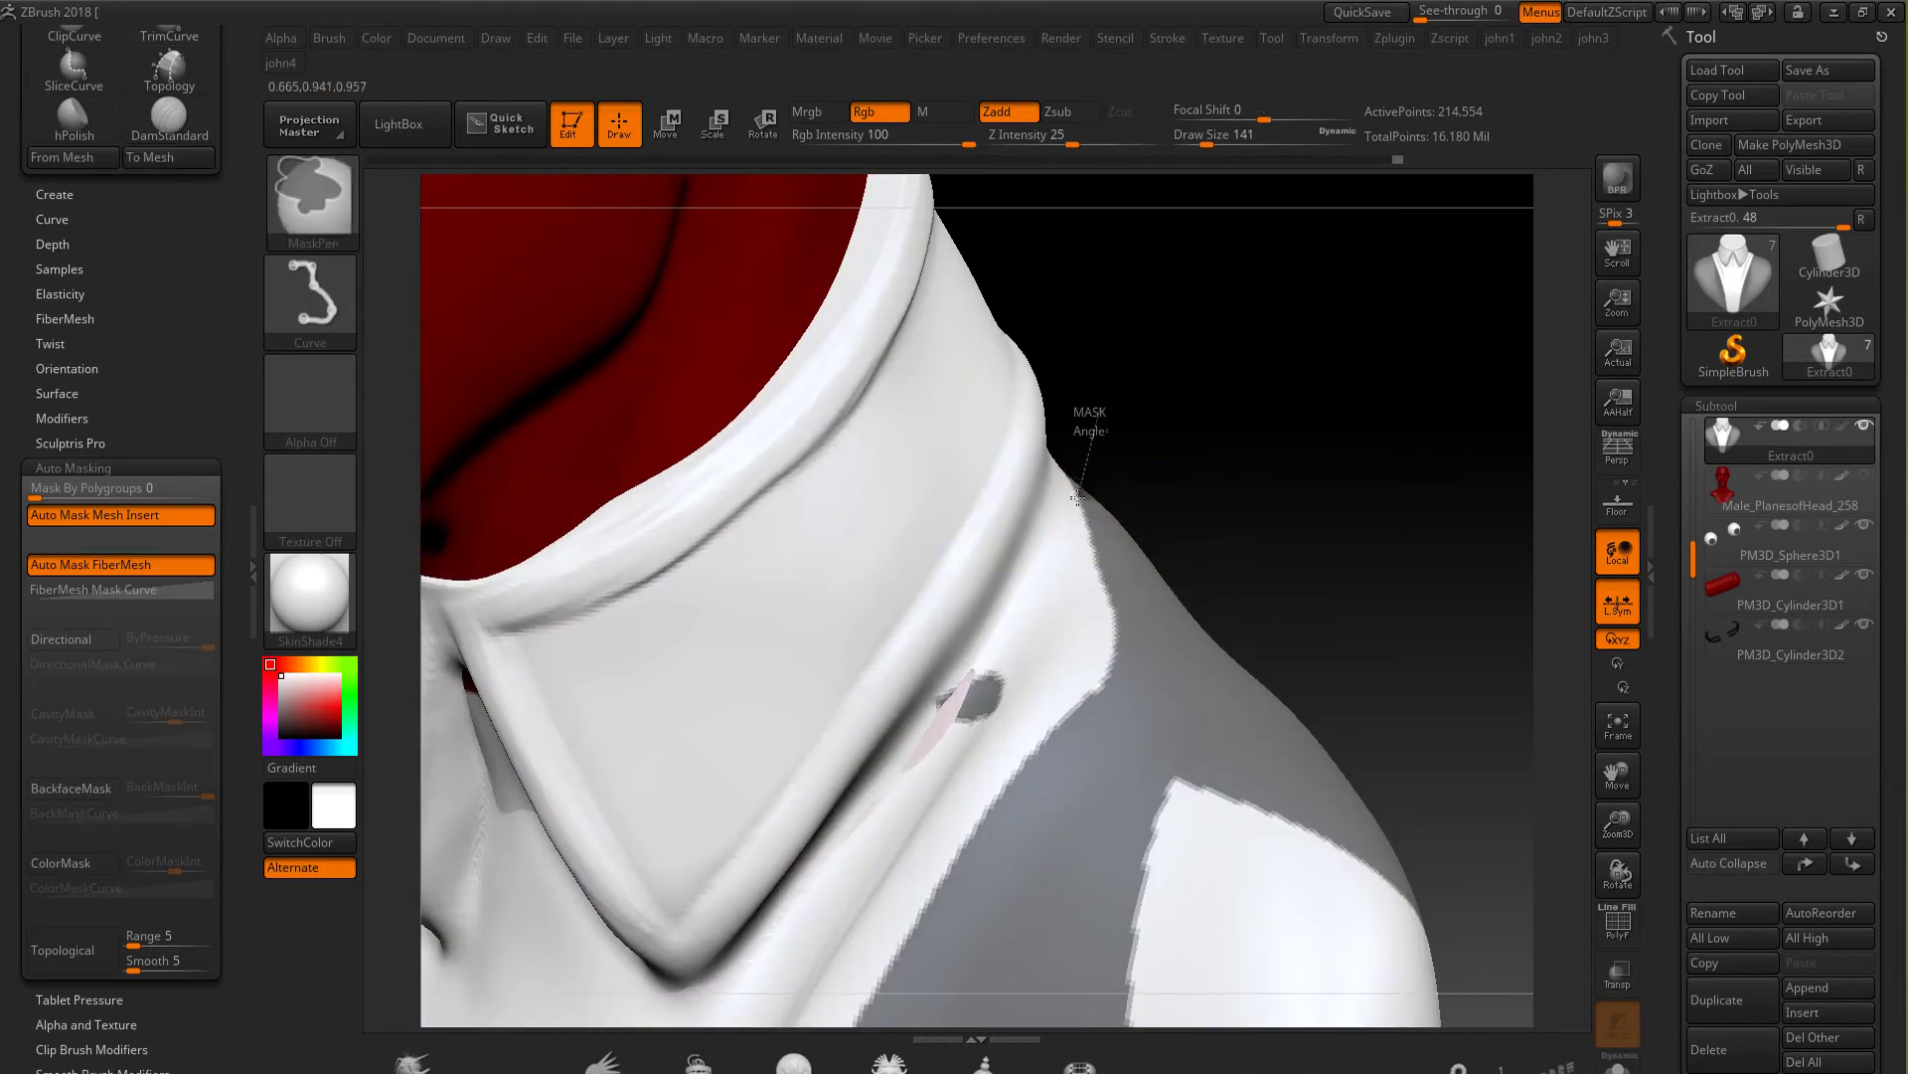
mouse_move(978, 833)
mouse_down()
mouse_move(1268, 574)
mouse_move(1276, 527)
mouse_up()
scroll(1268, 574, down, 3)
scroll(1276, 527, up, 3)
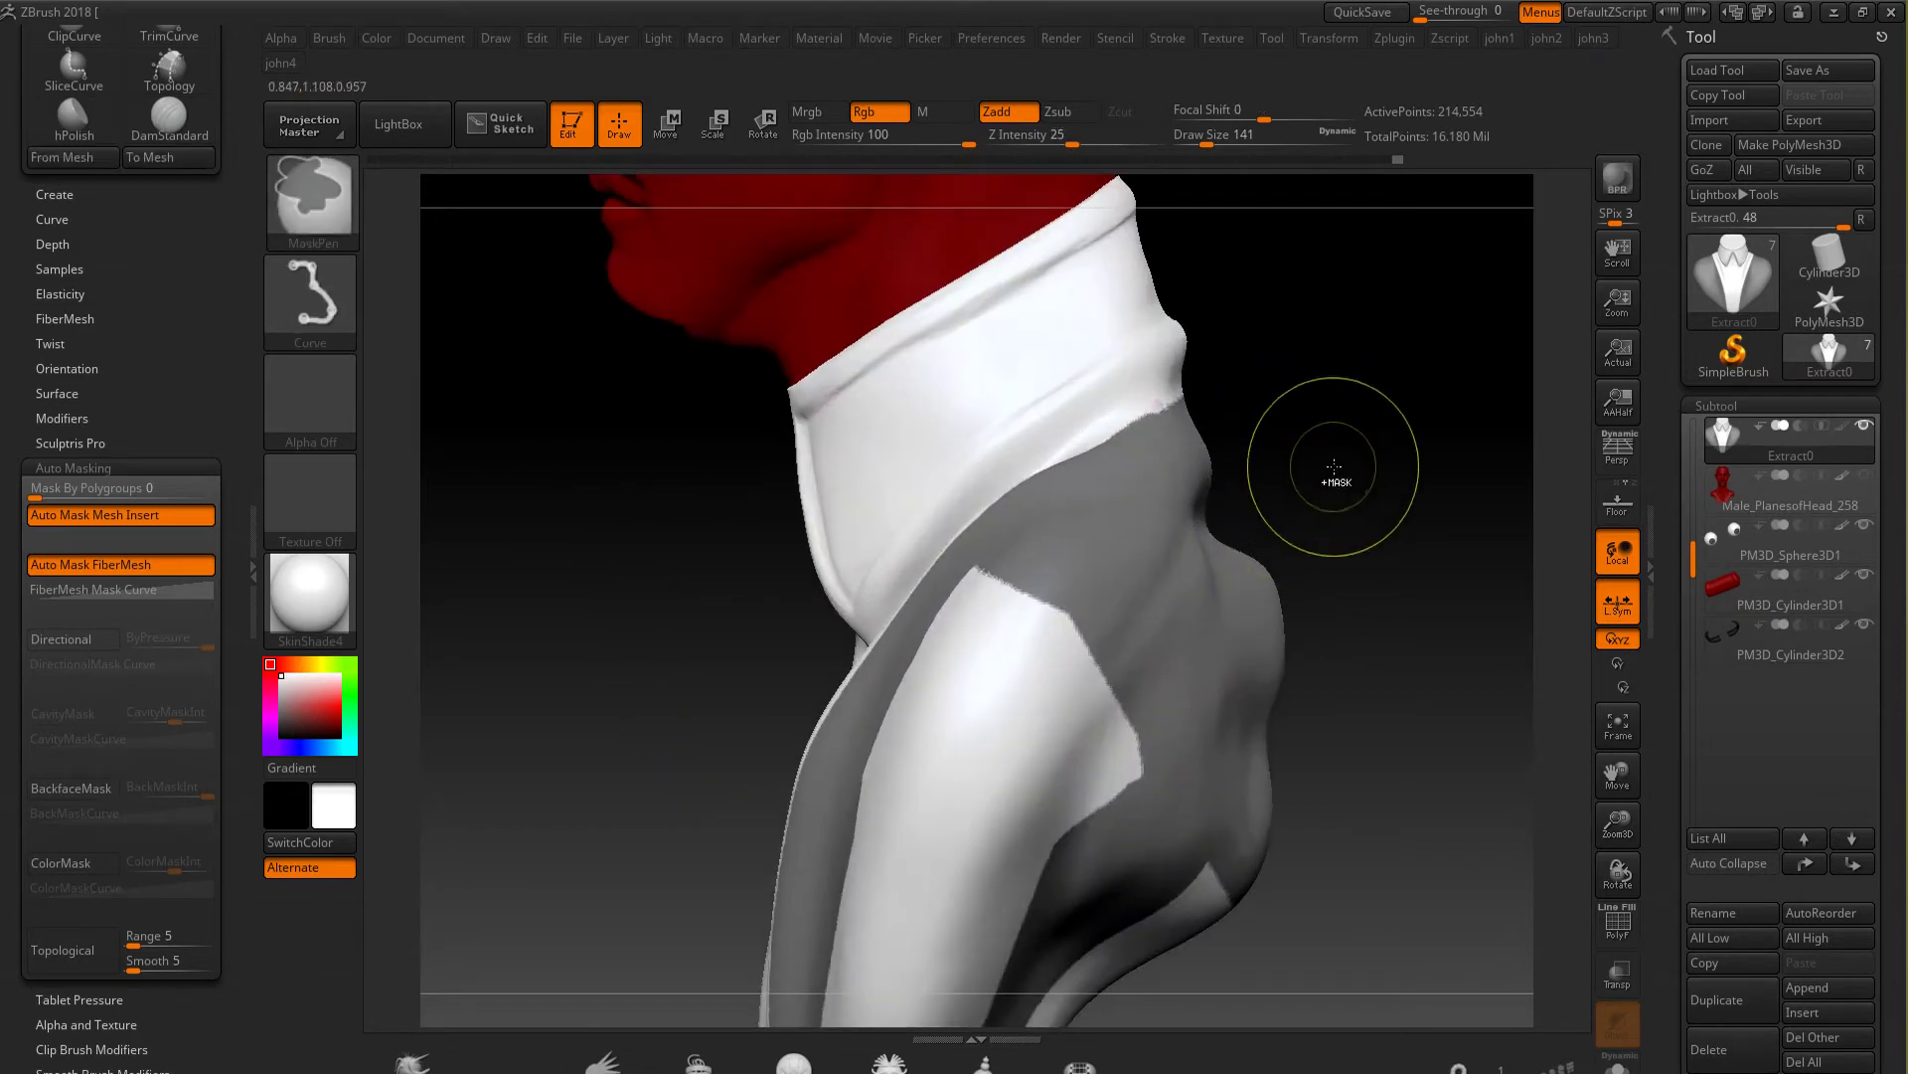
mouse_move(946, 606)
mouse_down()
mouse_move(1044, 732)
mouse_move(1412, 363)
mouse_up()
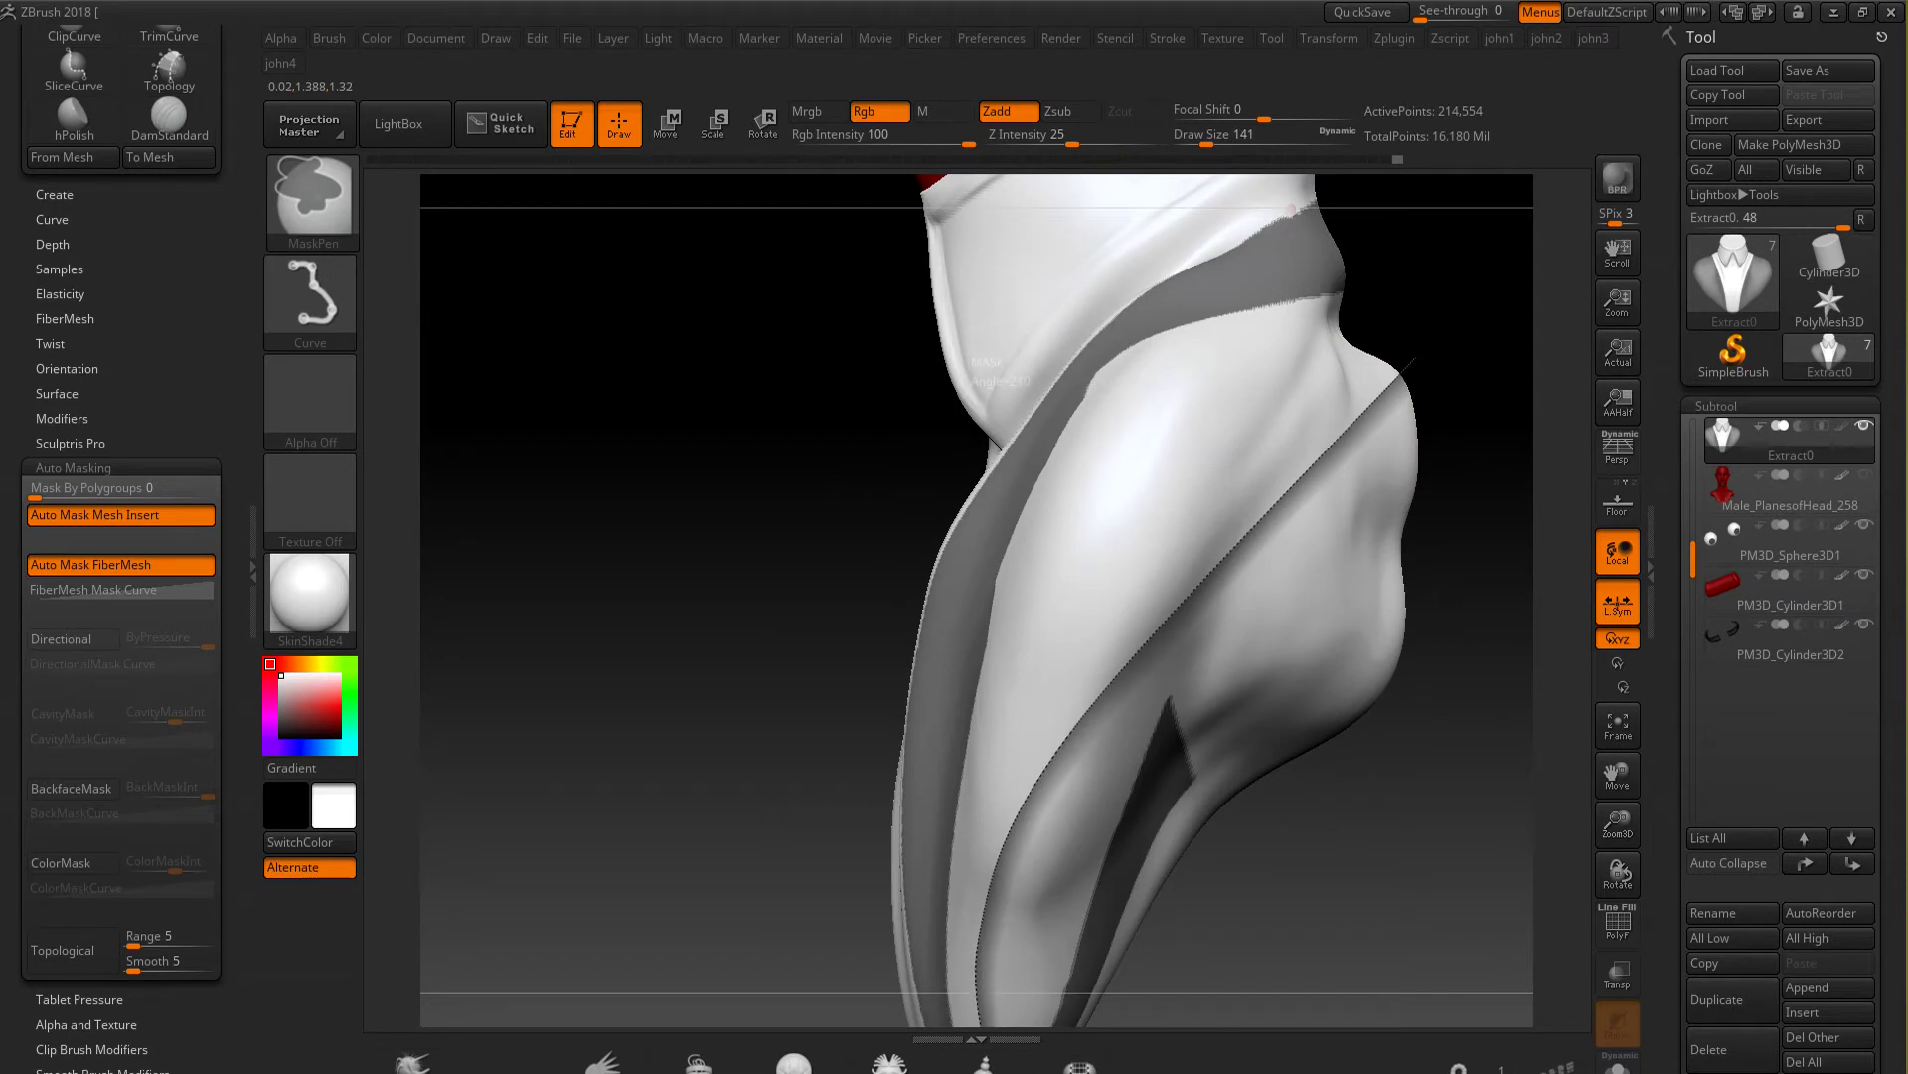
Switch the mask stroke type to FreeHand
mouse_move(1140, 817)
mouse_down()
mouse_move(1124, 490)
mouse_move(1077, 467)
mouse_up()
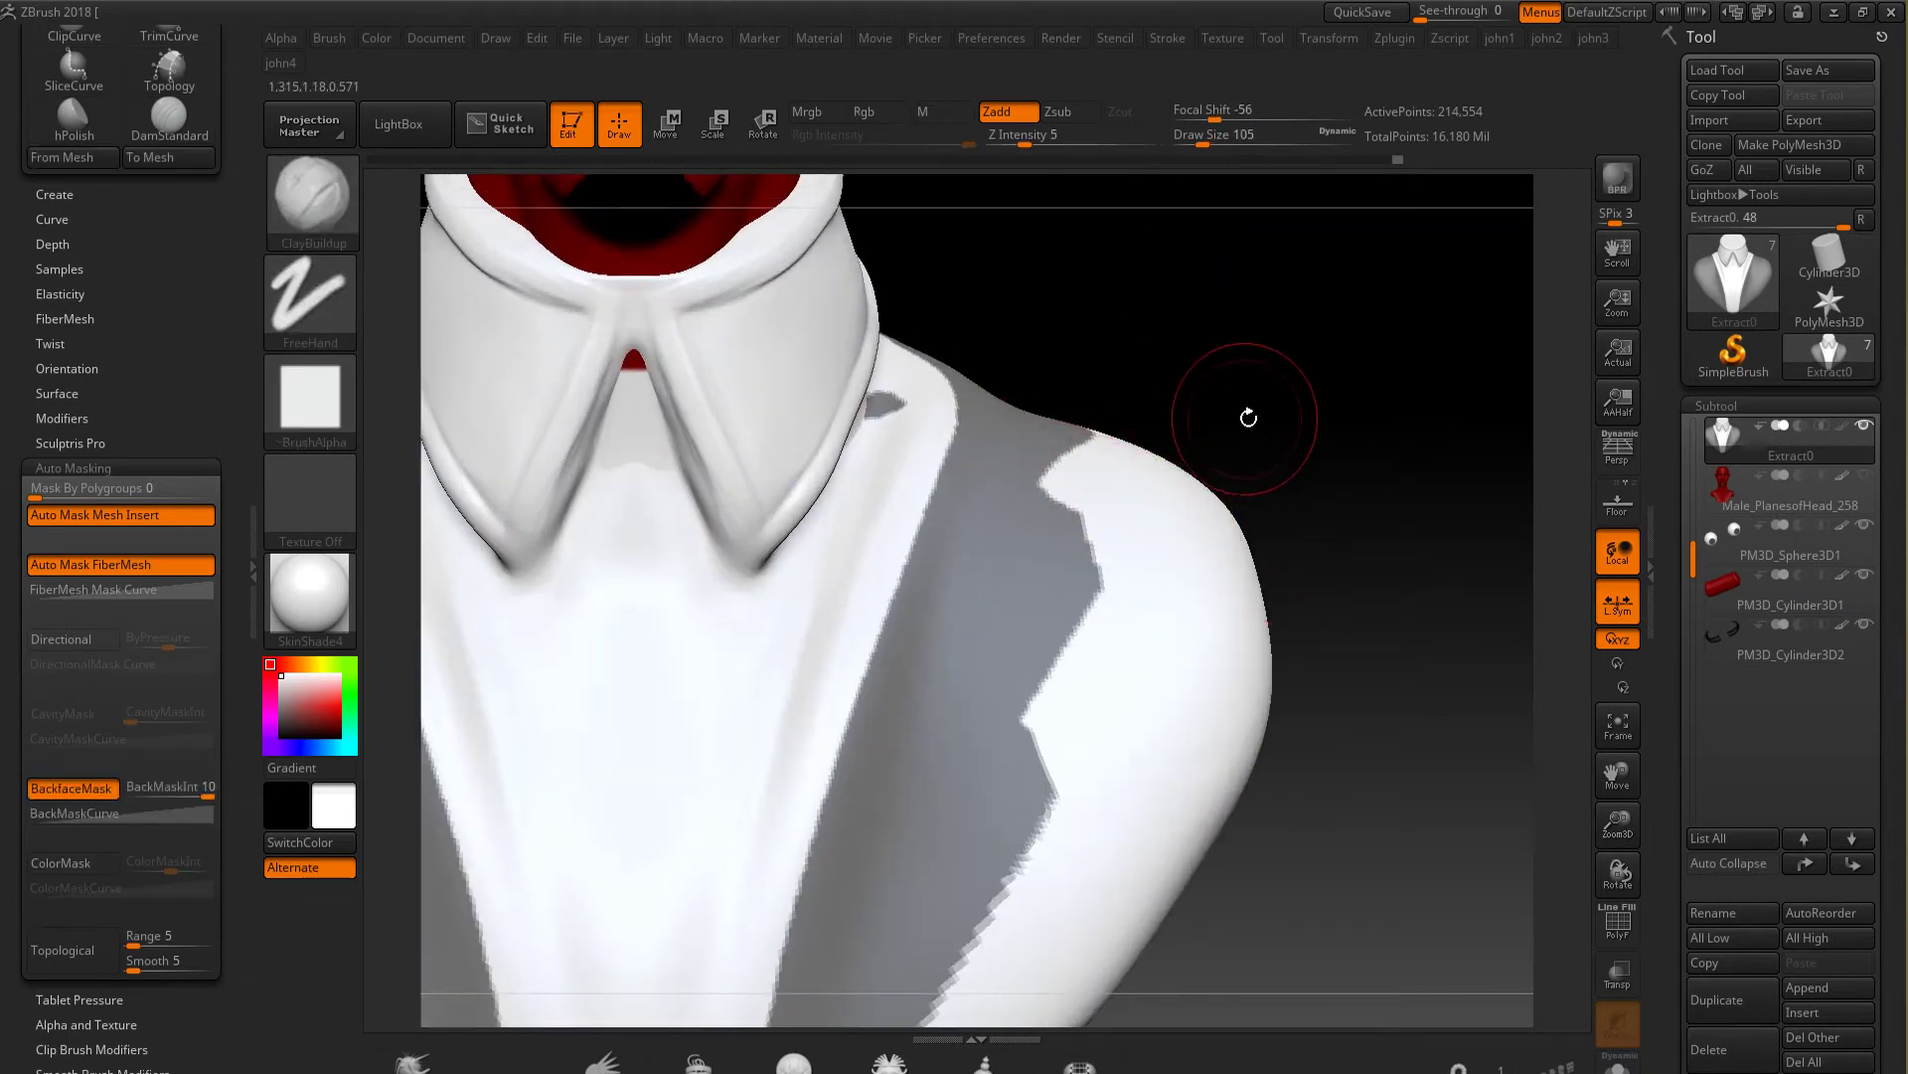
drag(1239, 417, 1077, 546)
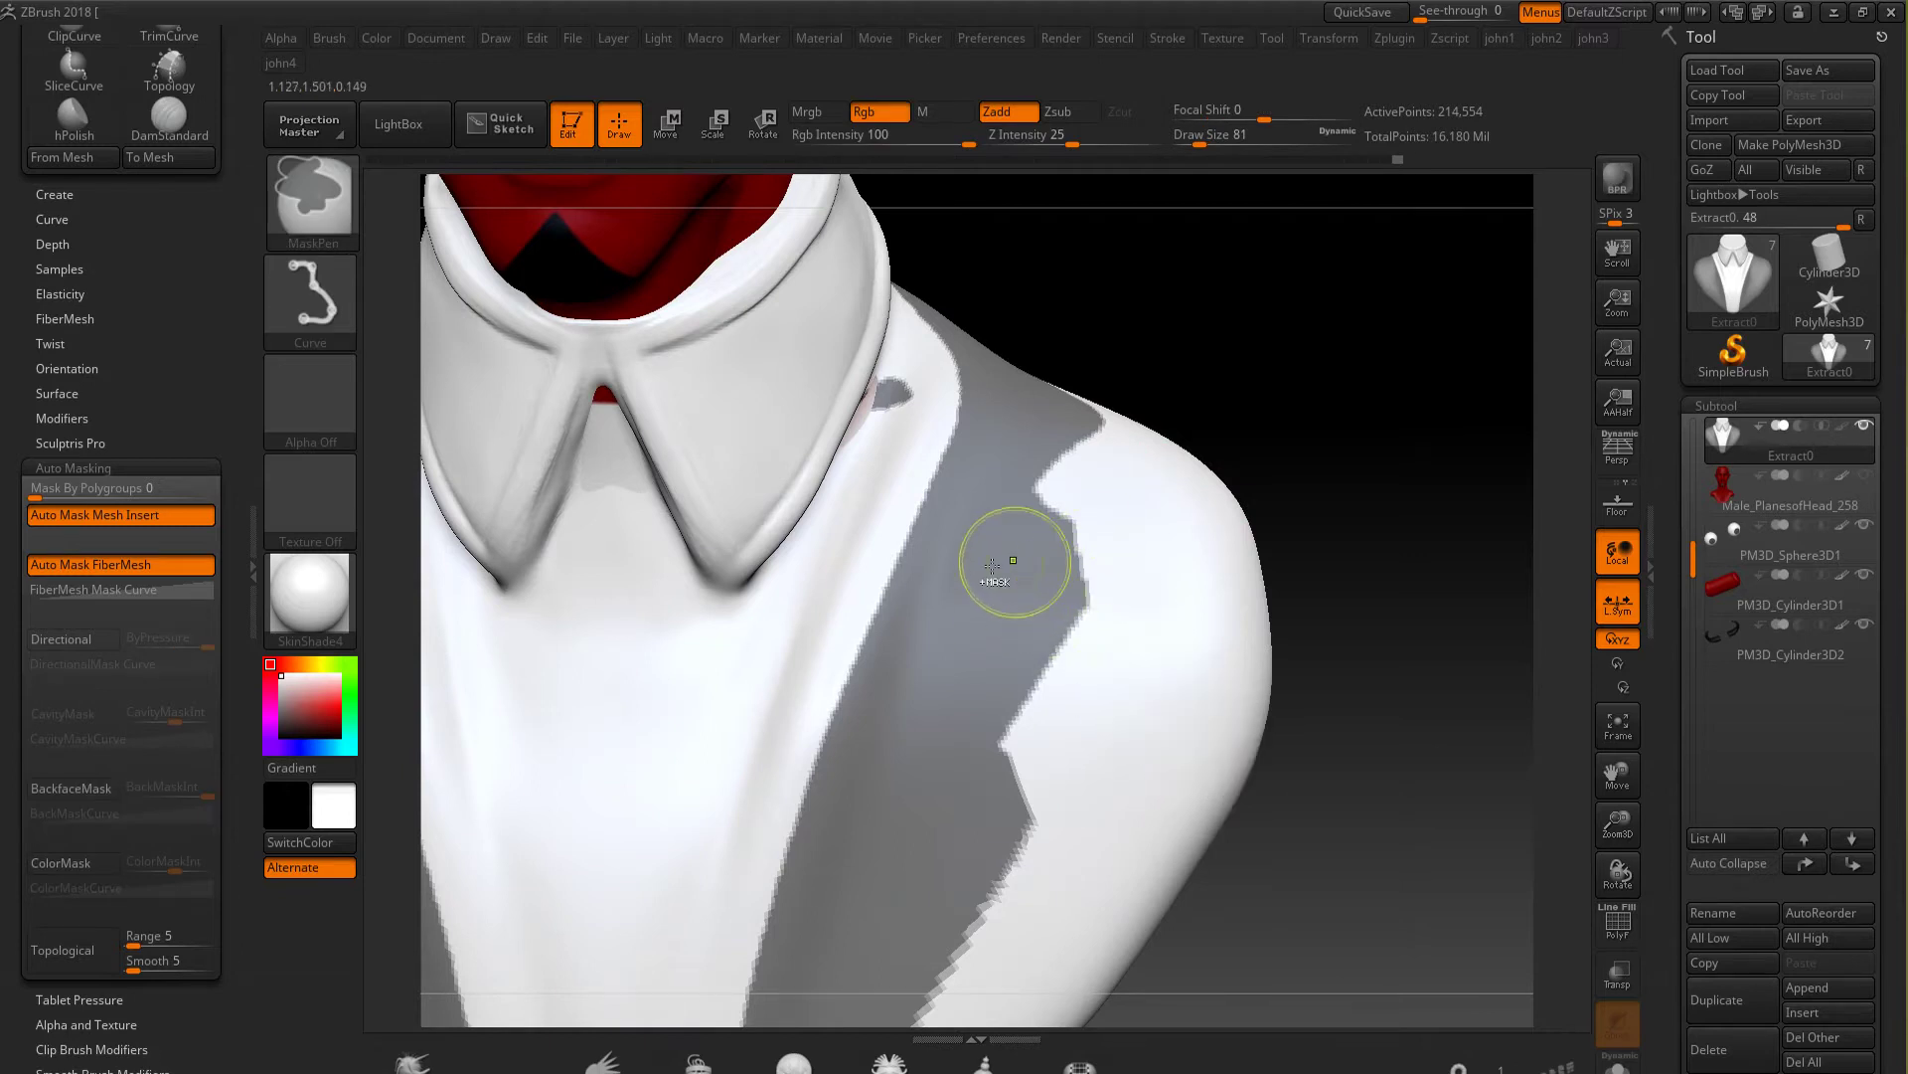
click(310, 298)
click(602, 331)
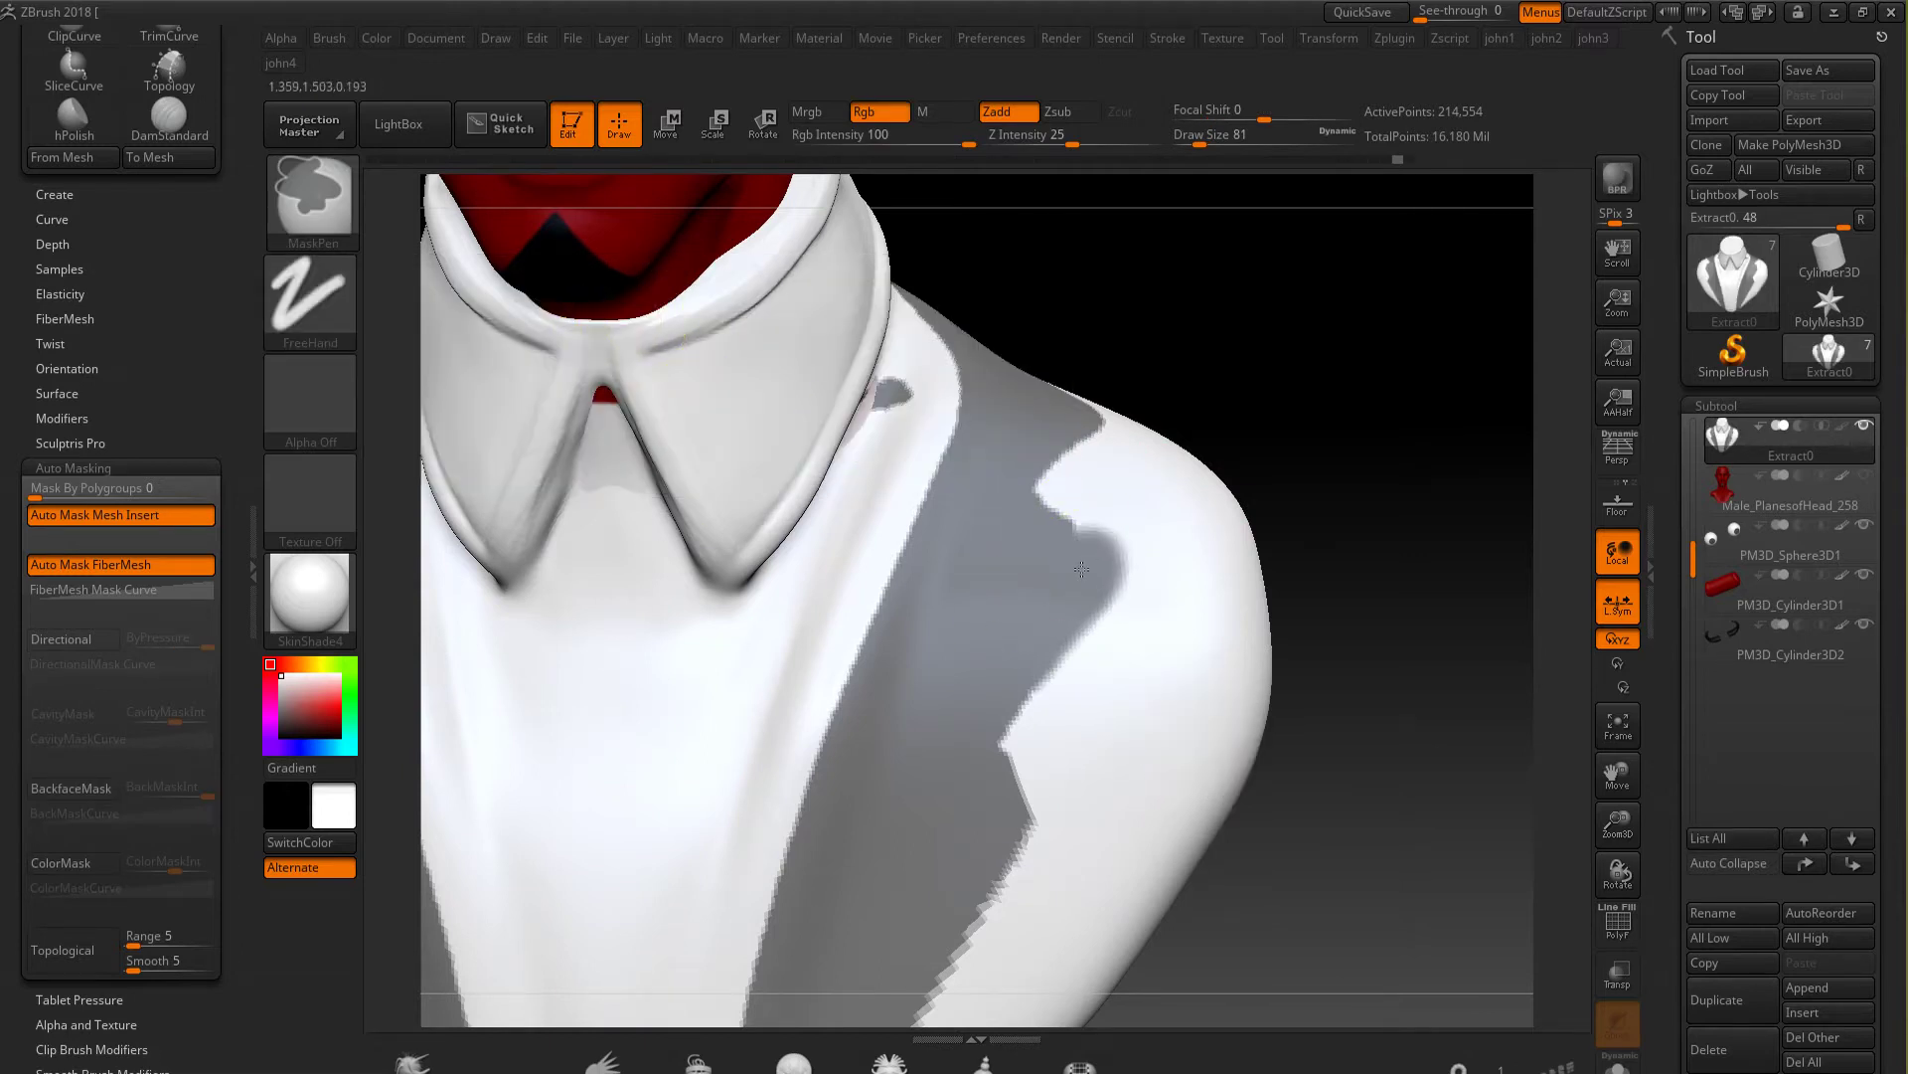
drag(1039, 575, 1123, 434)
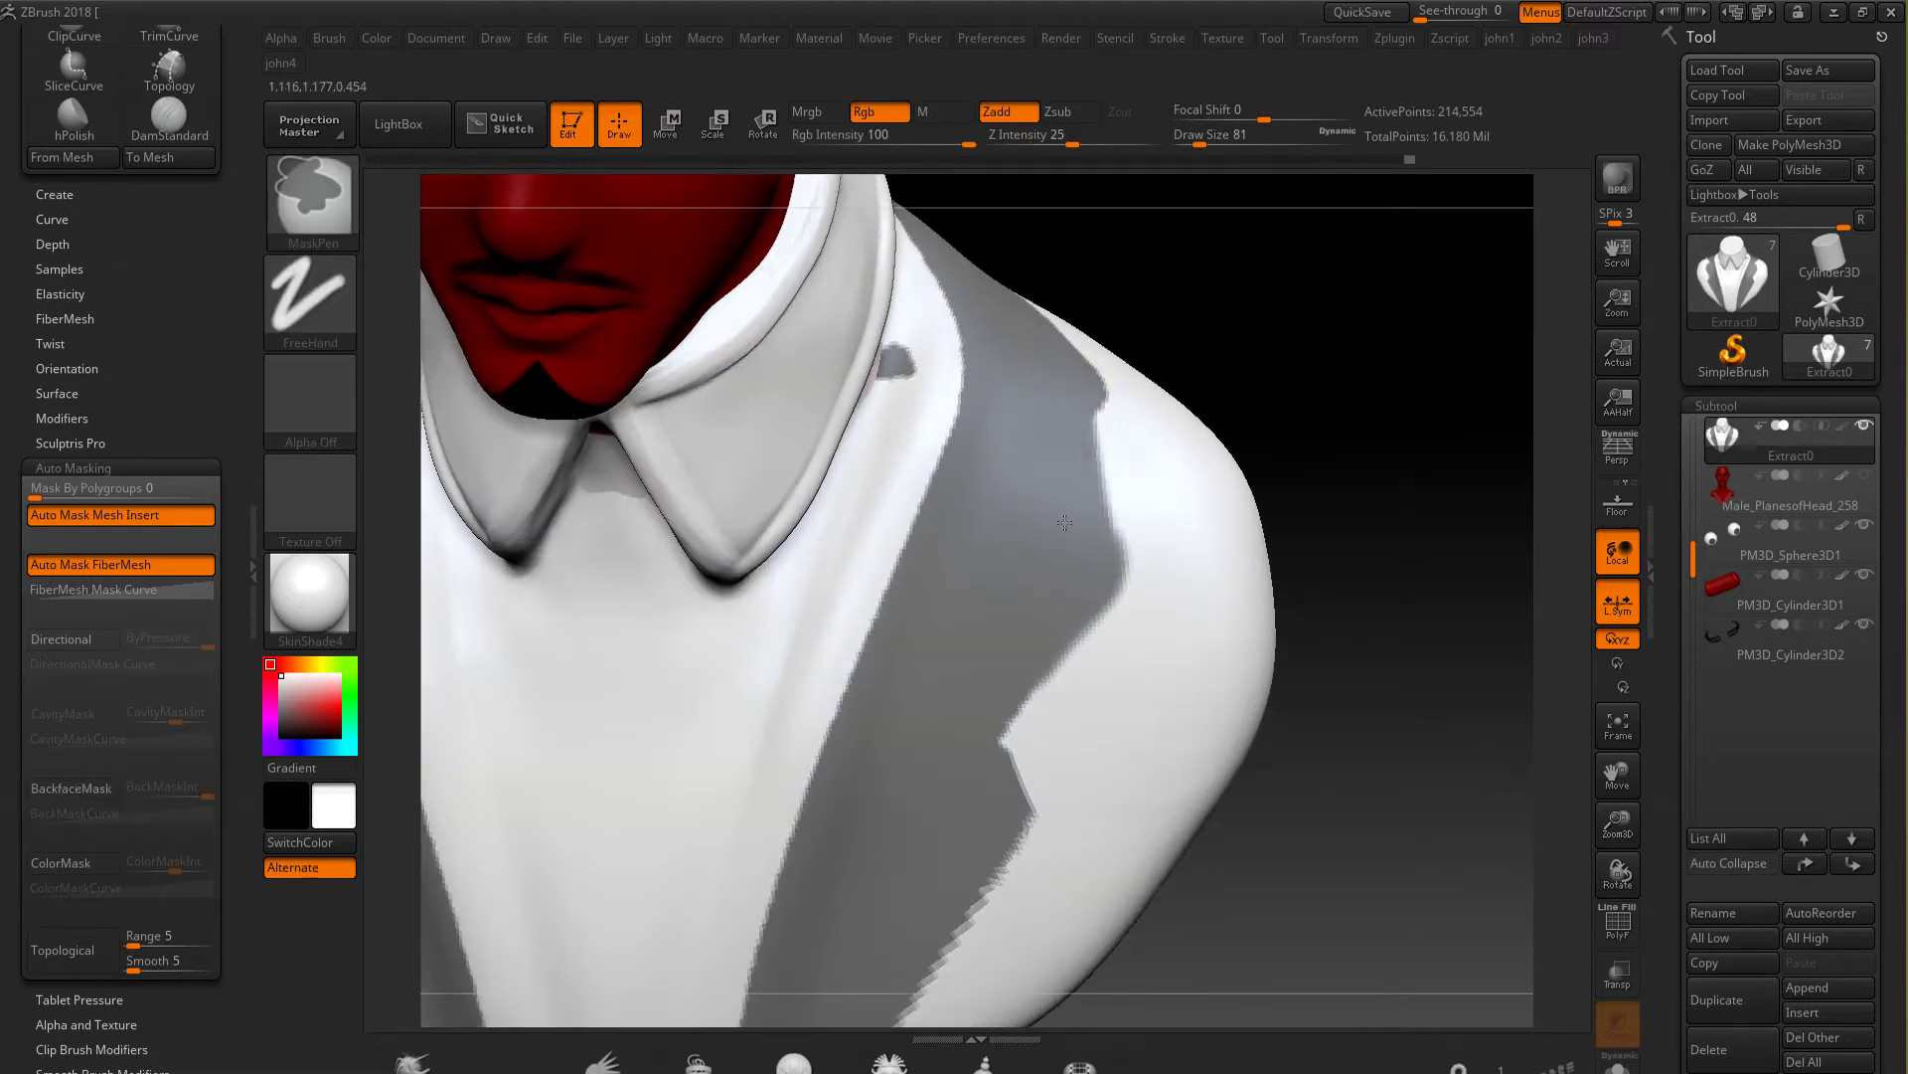
drag(1041, 367, 1109, 331)
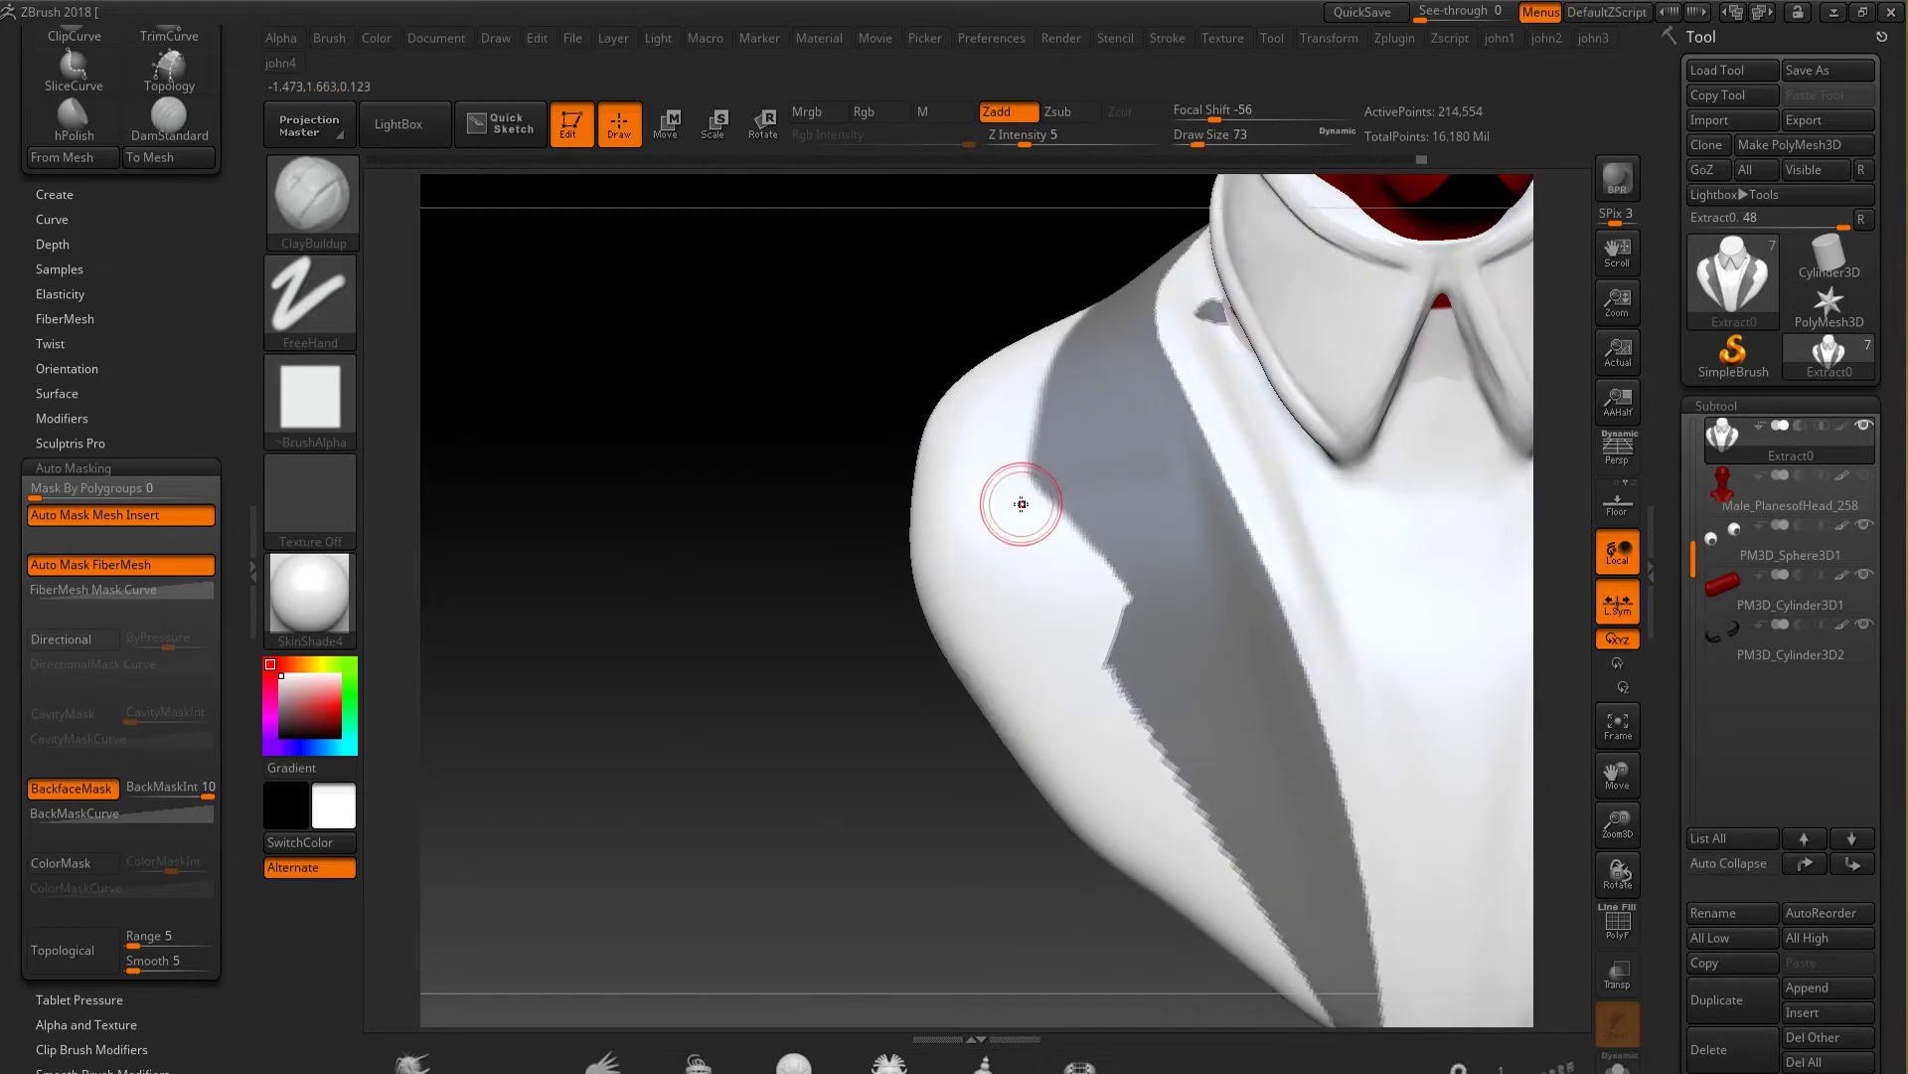
Touch up and fill the mask edges on both lapels with freehand MaskPen strokes
key(ctrl)
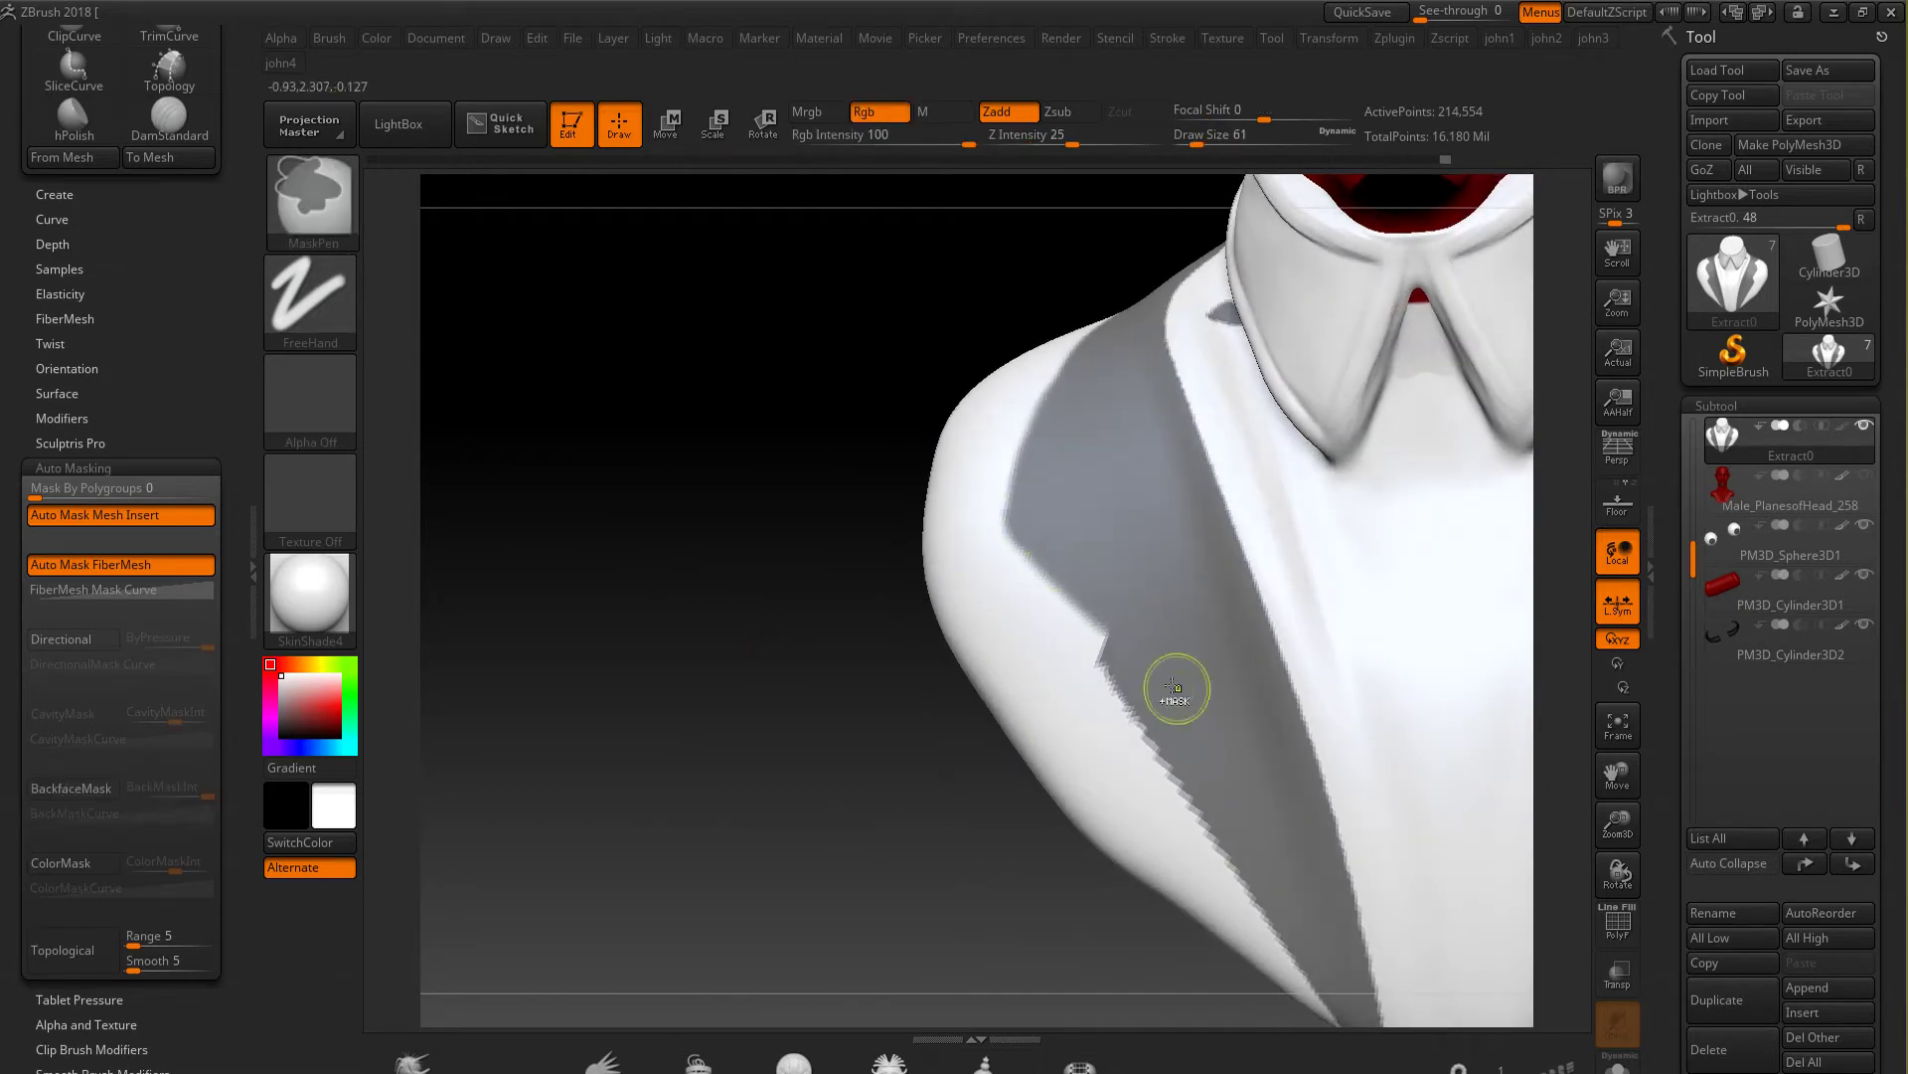
ctrl+drag(1005, 494, 1004, 515)
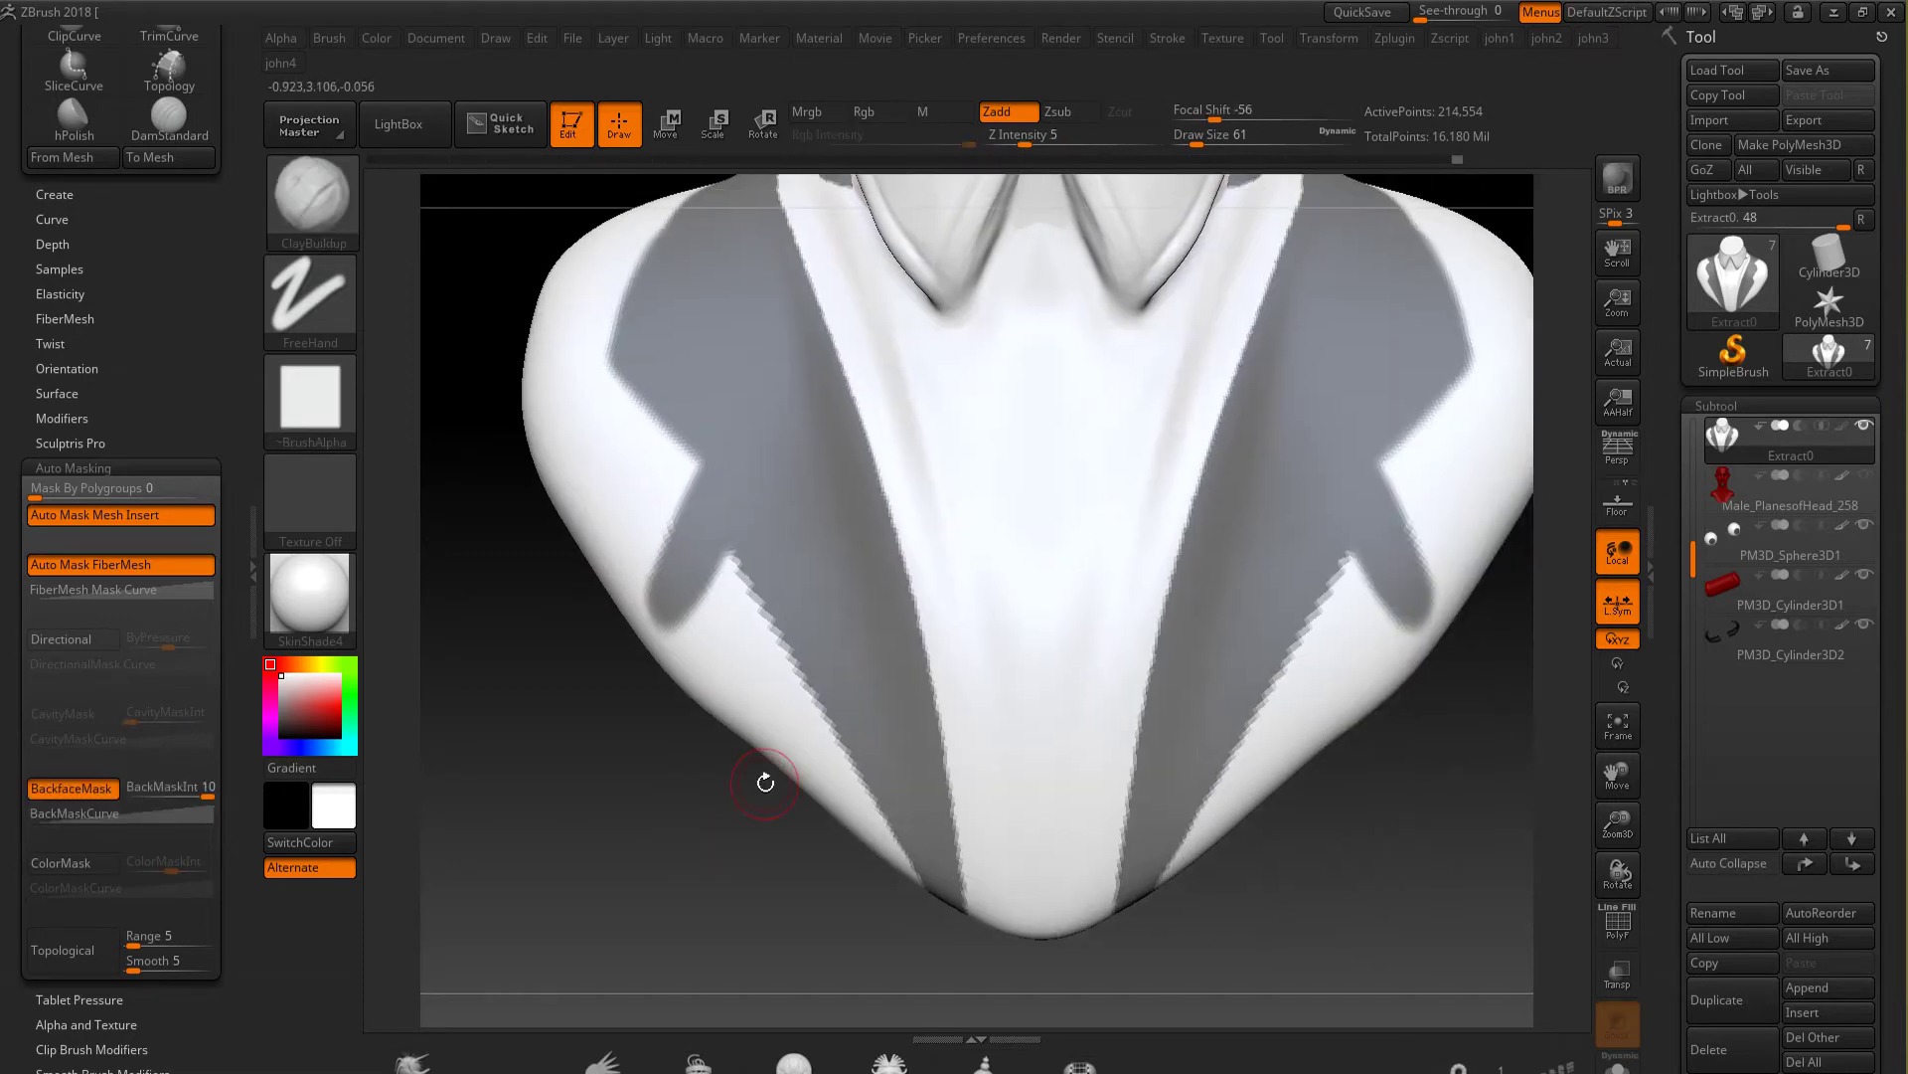
ctrl+drag(746, 651, 793, 705)
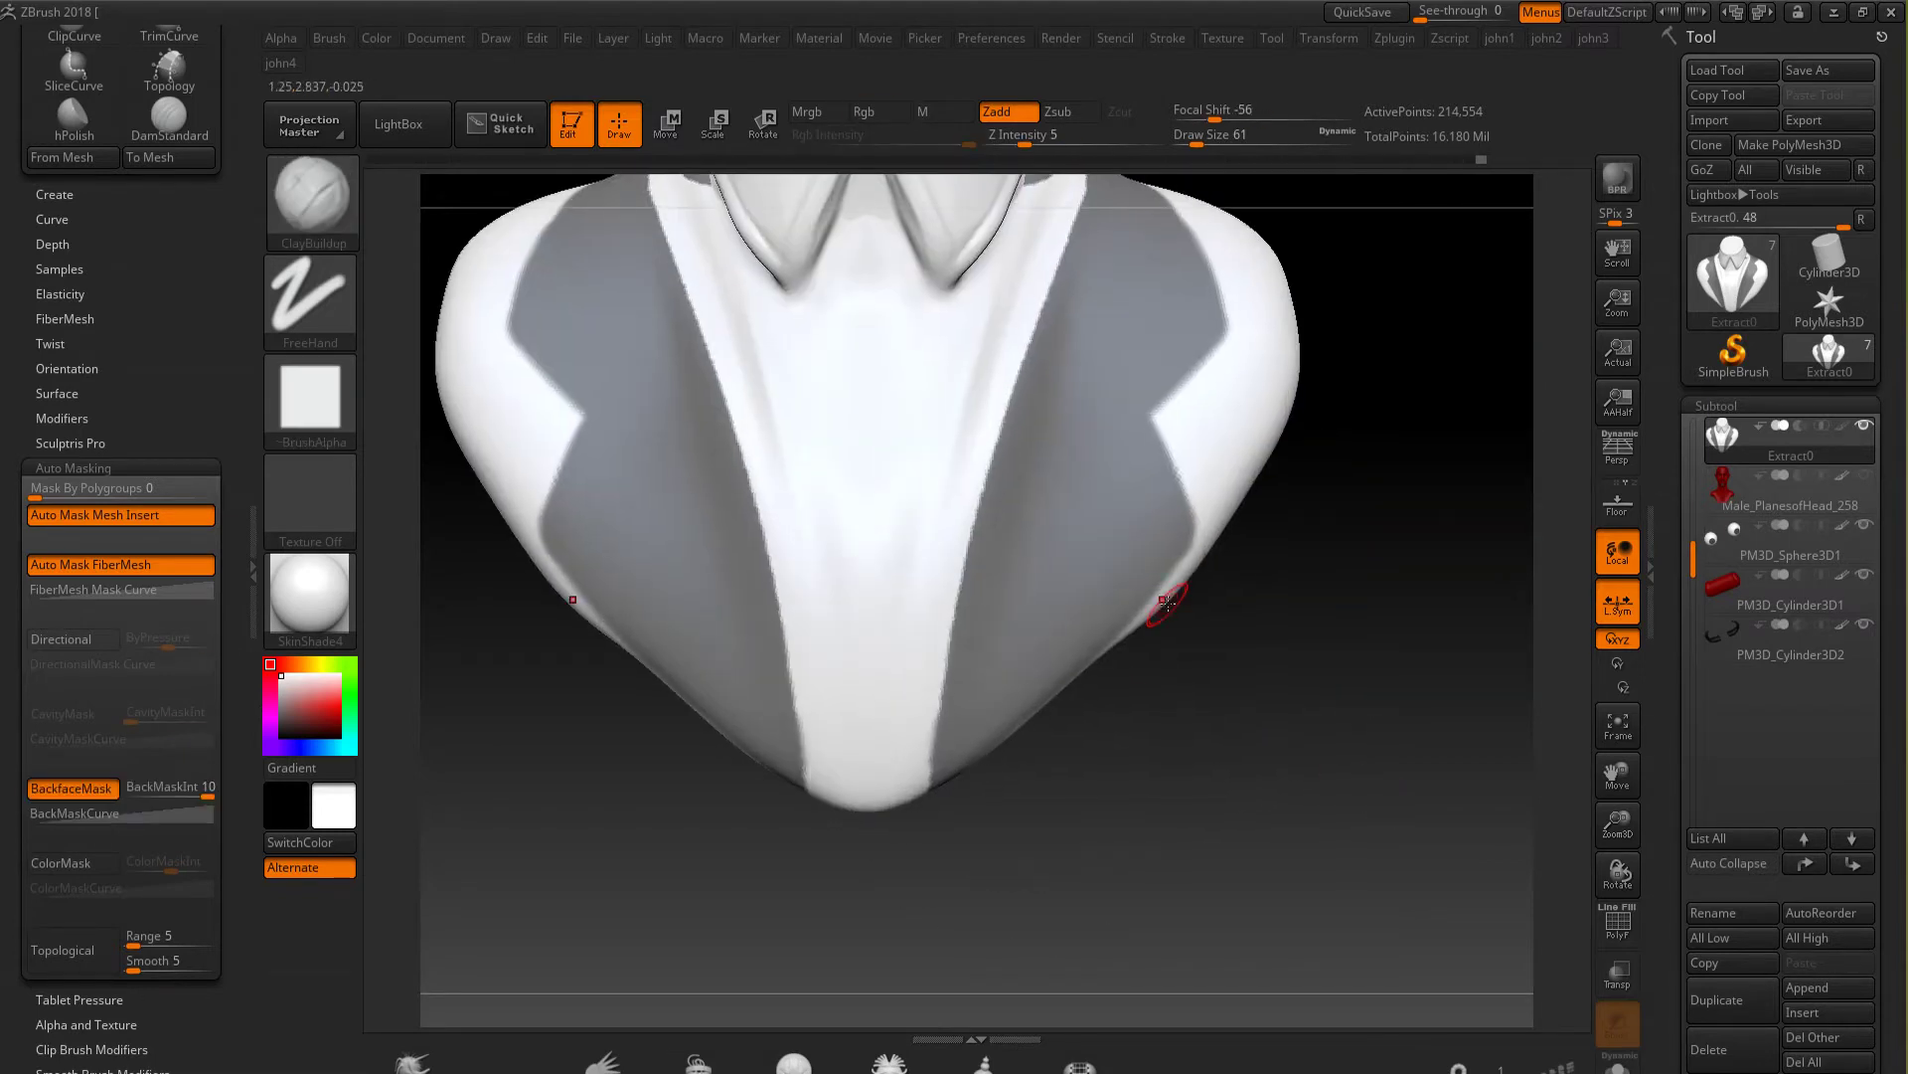
ctrl+drag(1209, 515, 1225, 454)
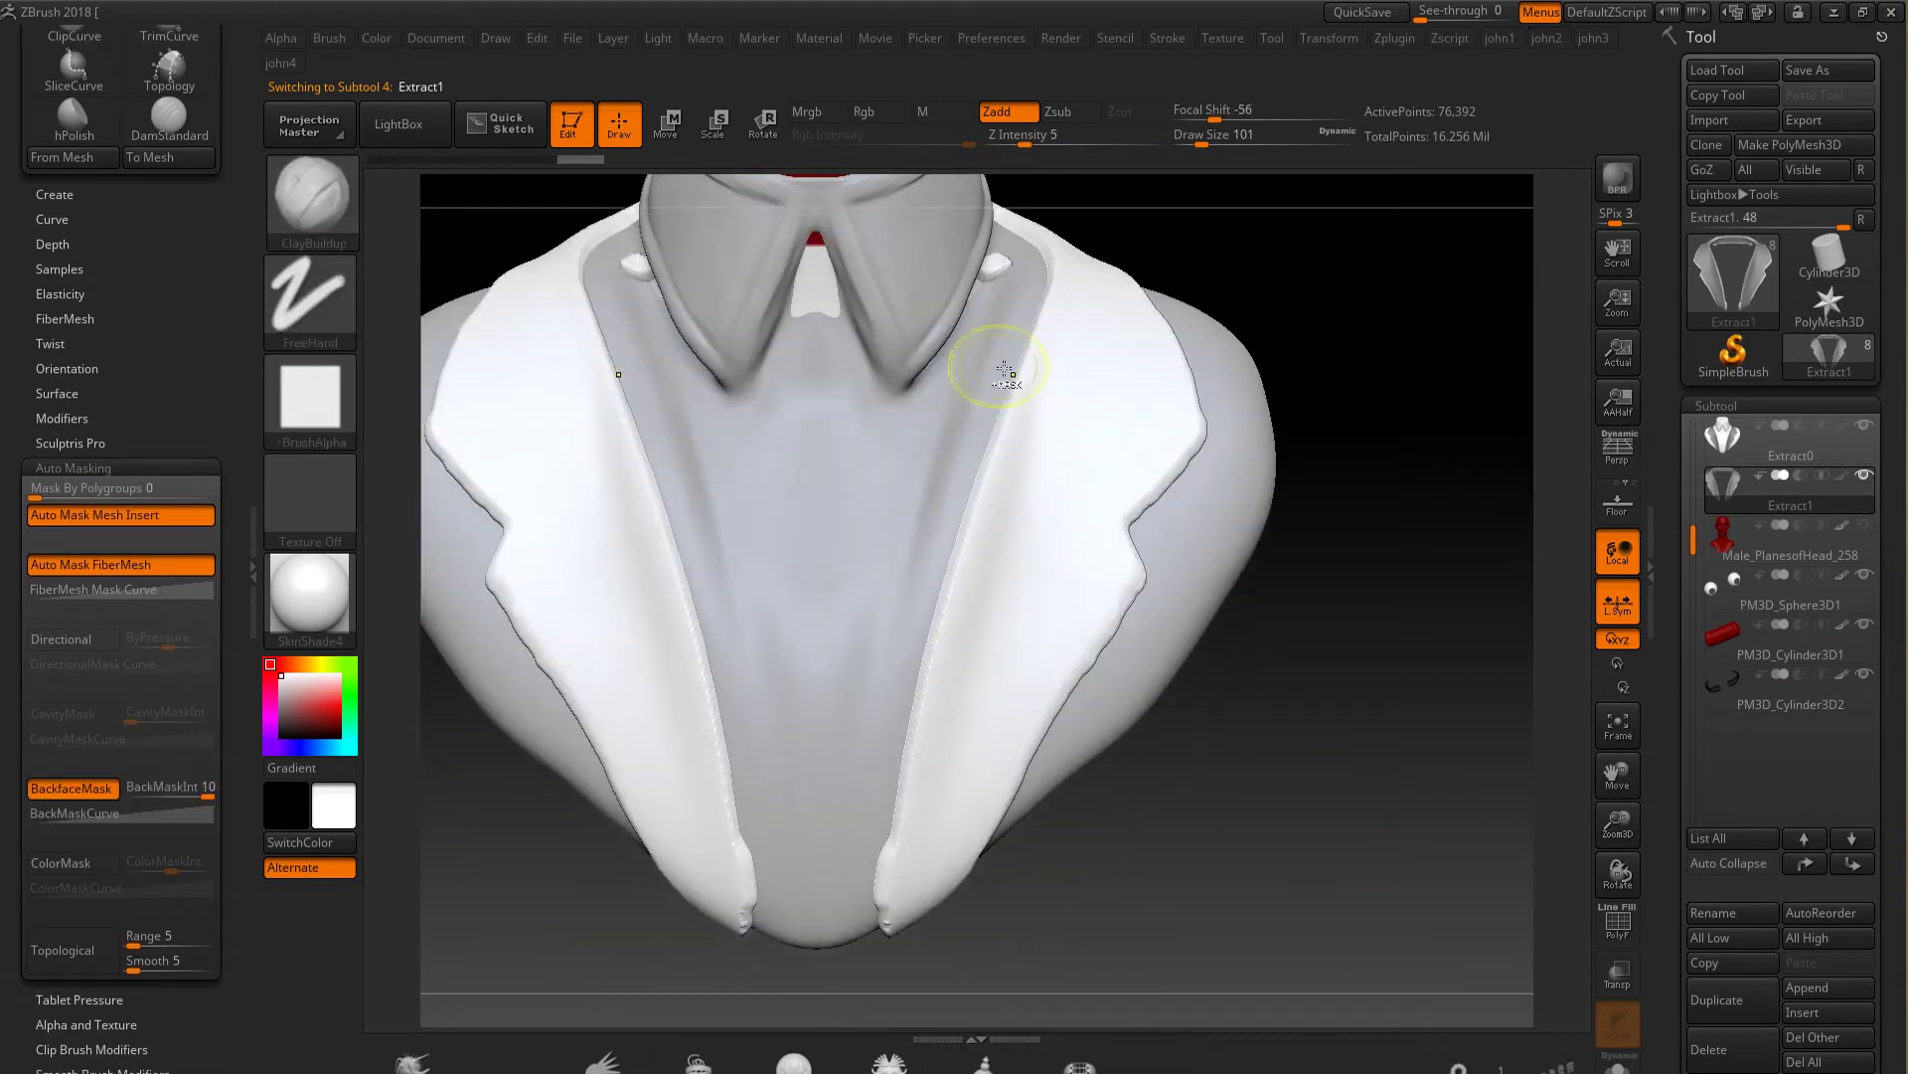
Rotate the new Extract1 jacket shell to view the collar at a better angle
drag(1006, 374, 376, 694)
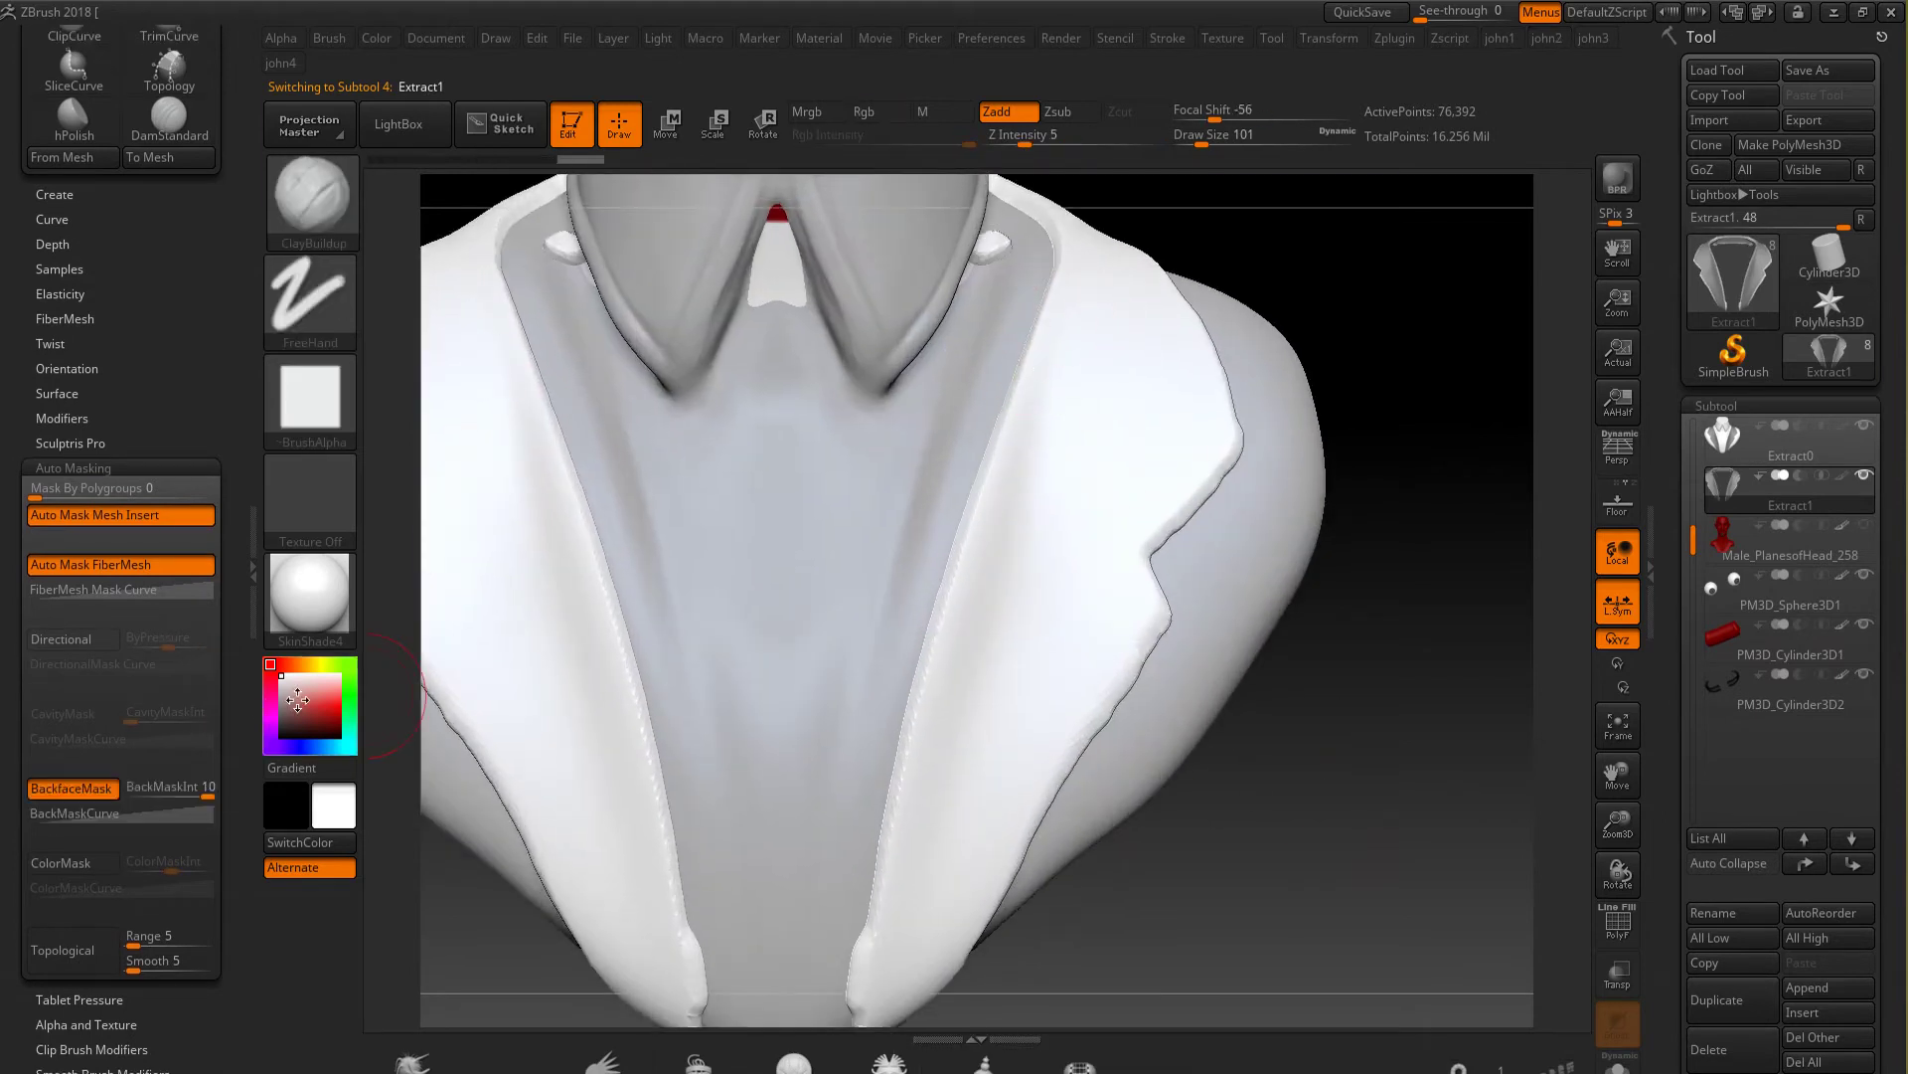
Smooth the jagged left lapel edge and nudge both lapels into a cleaner V with Move
key(b)
key(m)
key(v)
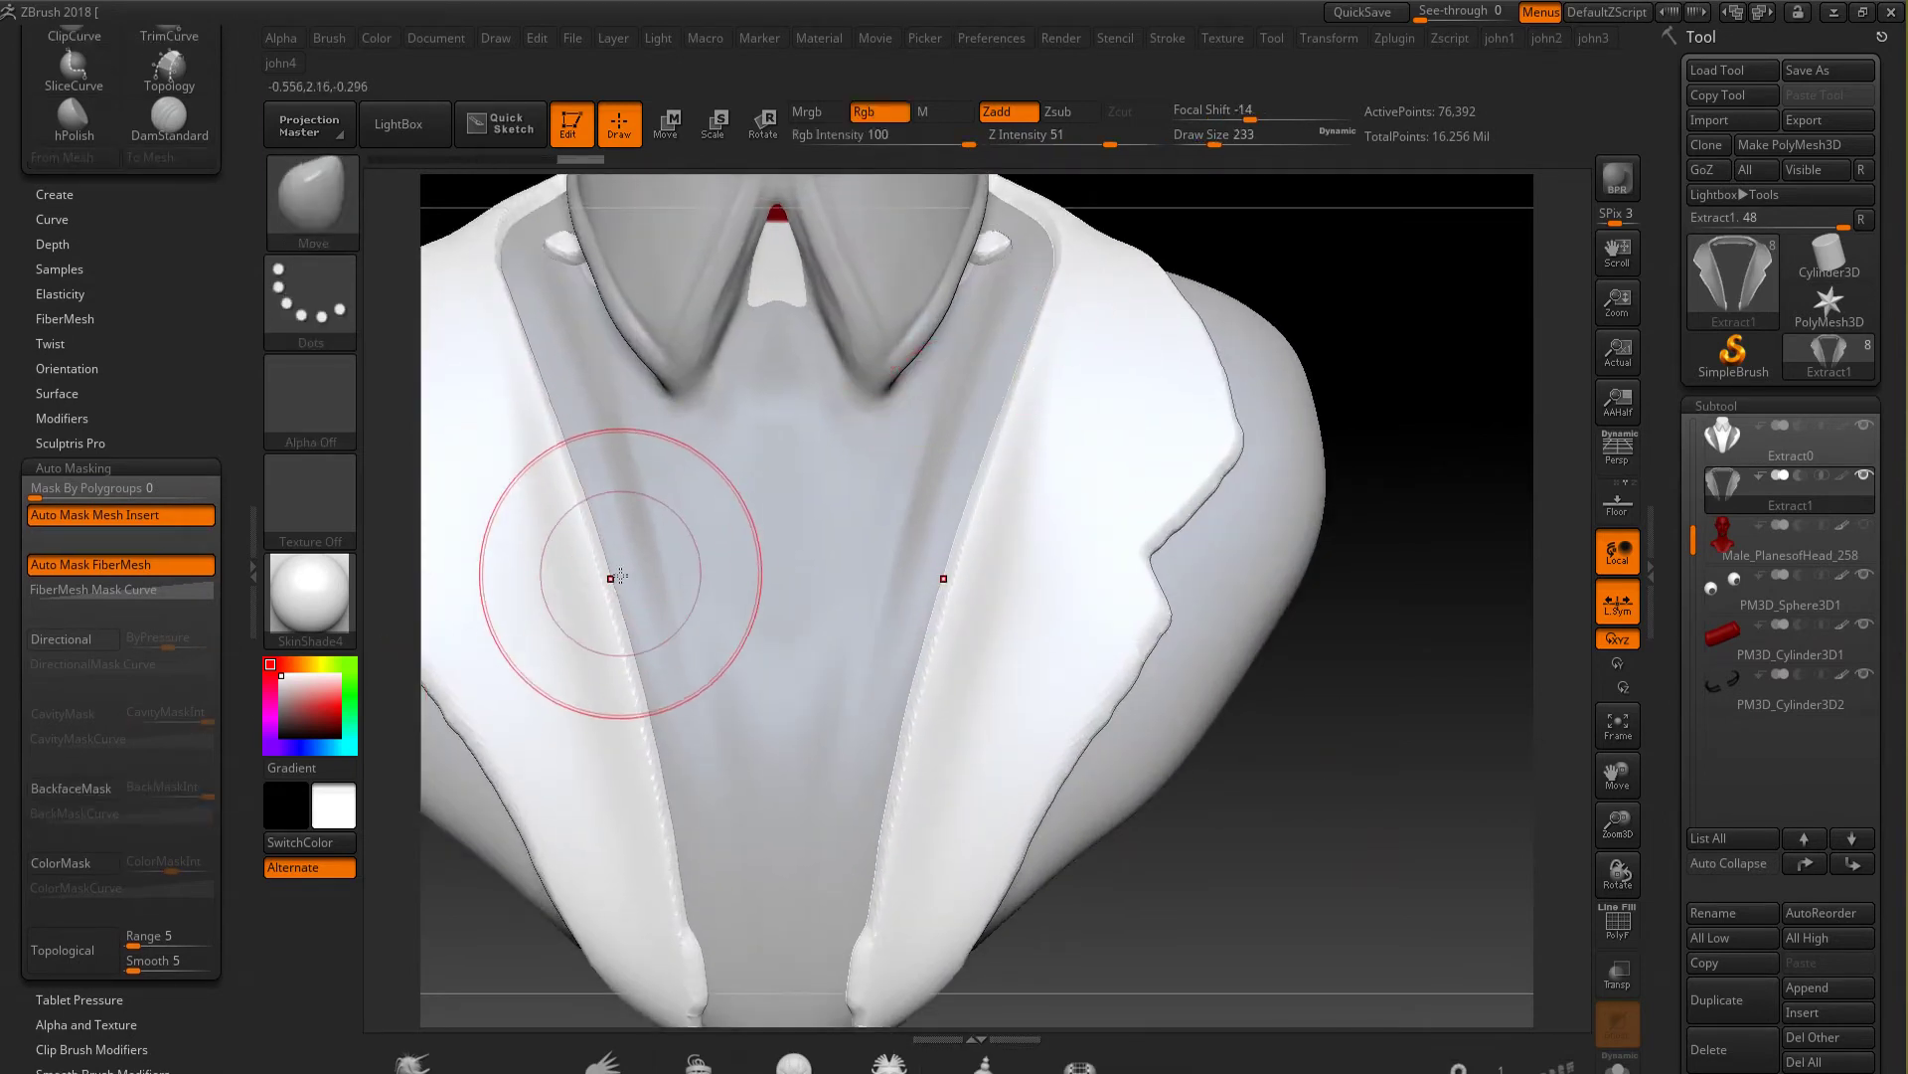
key(shift)
shift+drag(561, 466, 554, 443)
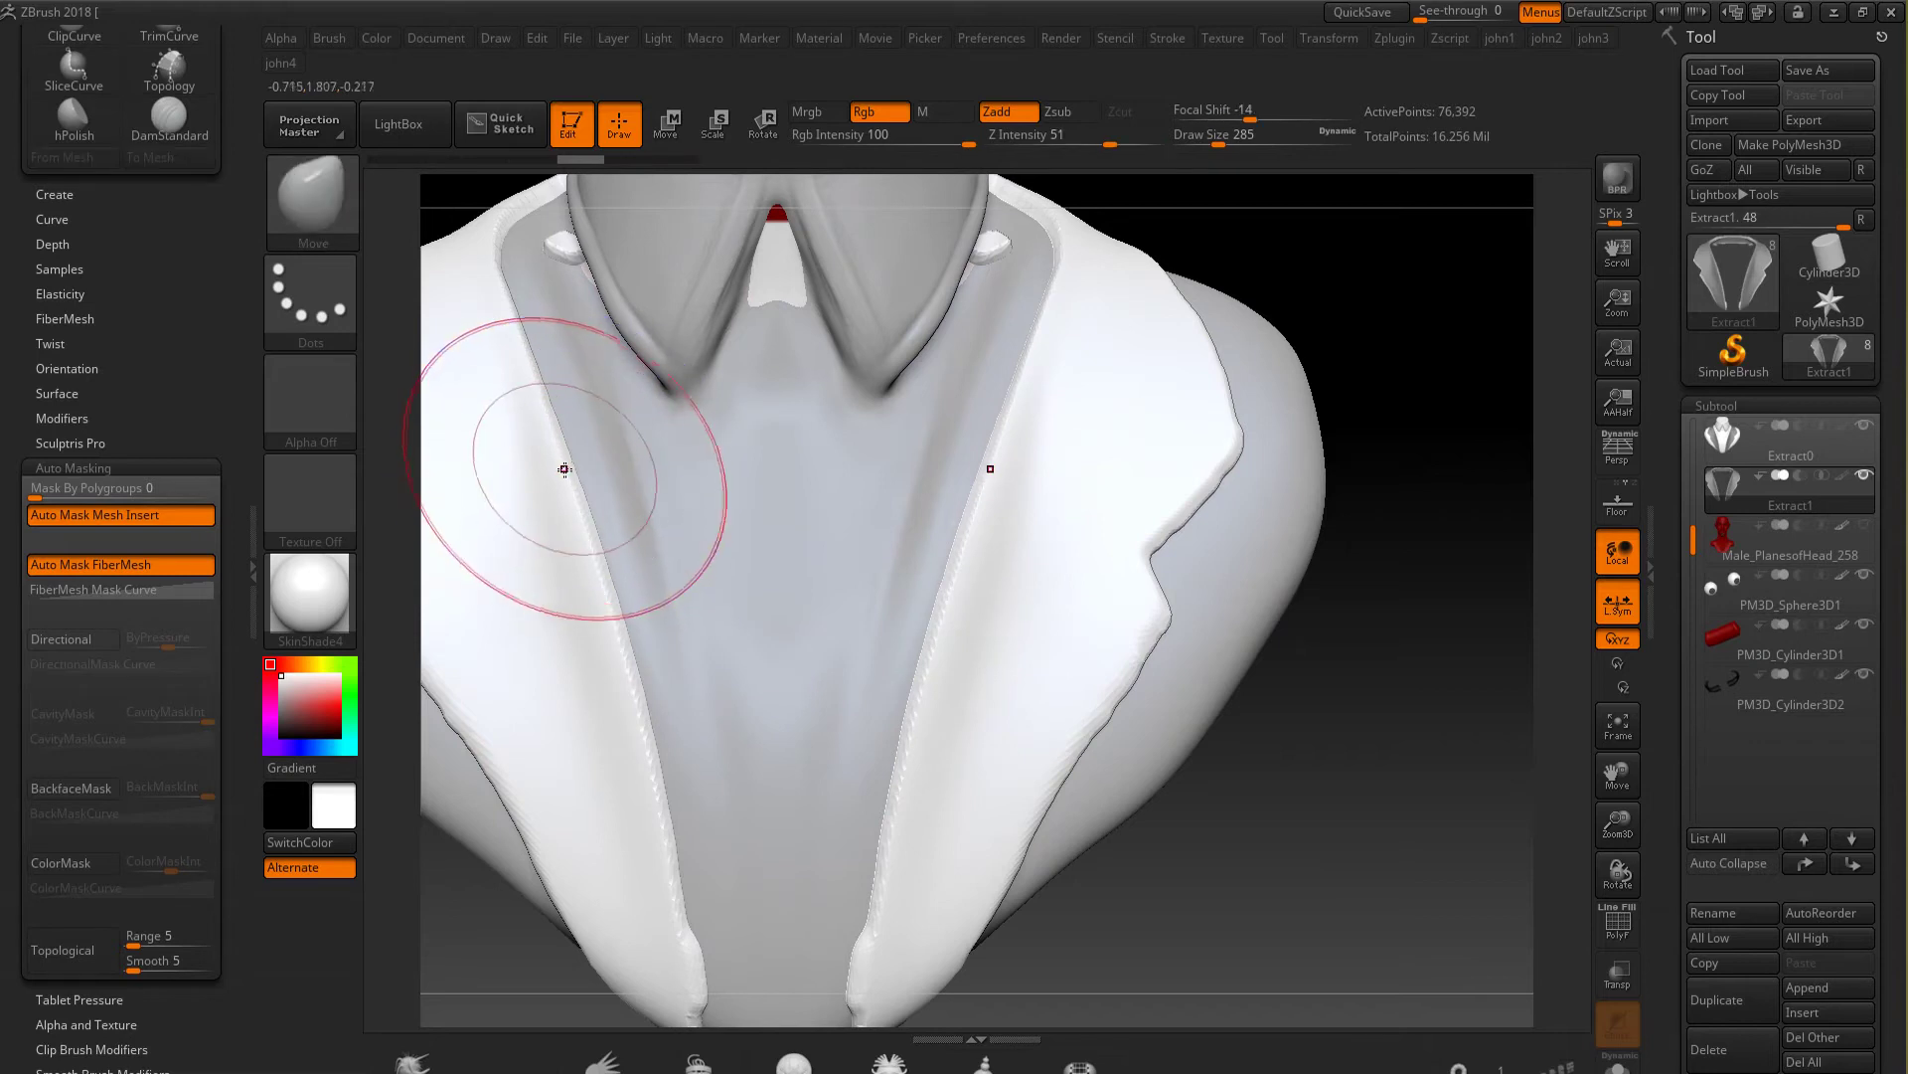
mouse_move(699, 879)
mouse_down()
mouse_move(681, 915)
mouse_move(660, 702)
mouse_up()
mouse_move(1346, 368)
alt+mouse_down()
mouse_move(1345, 407)
mouse_move(1024, 511)
alt+mouse_up()
key(shift)
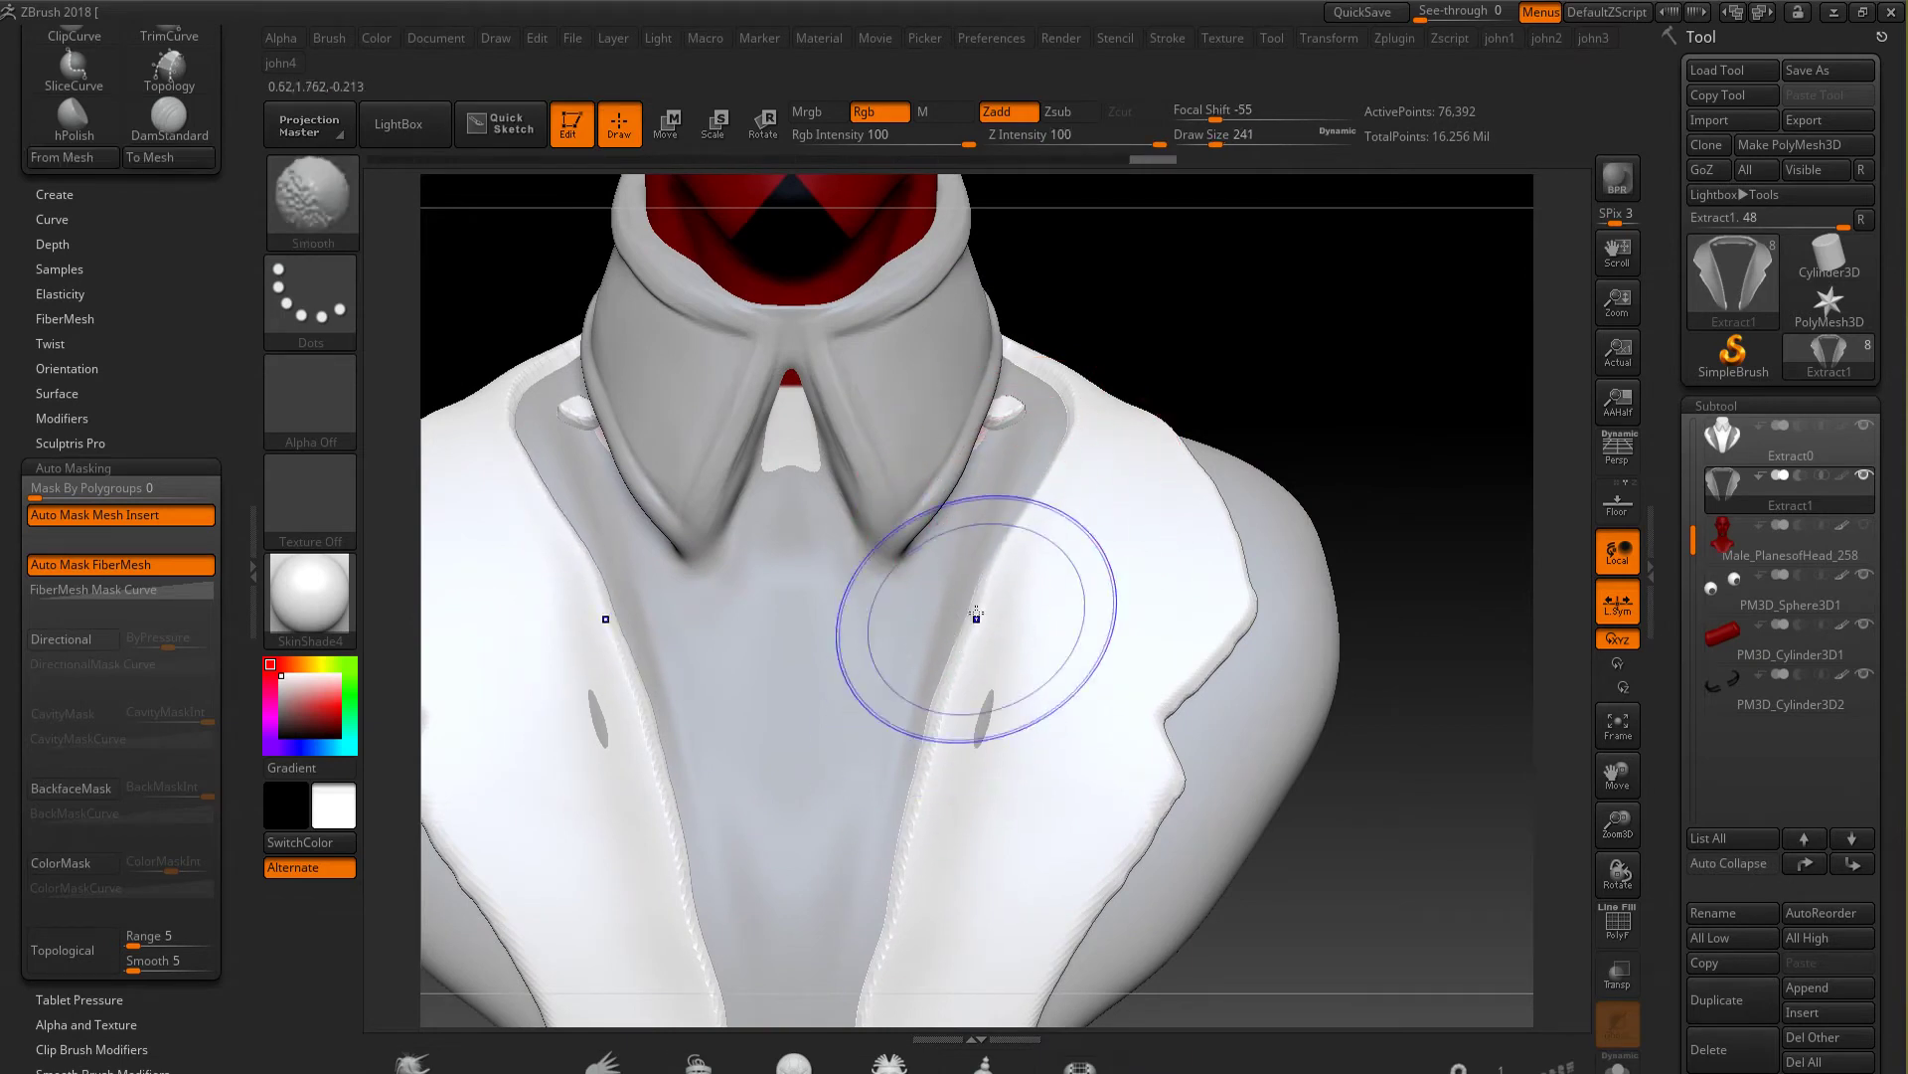
alt+drag(1451, 298, 1452, 418)
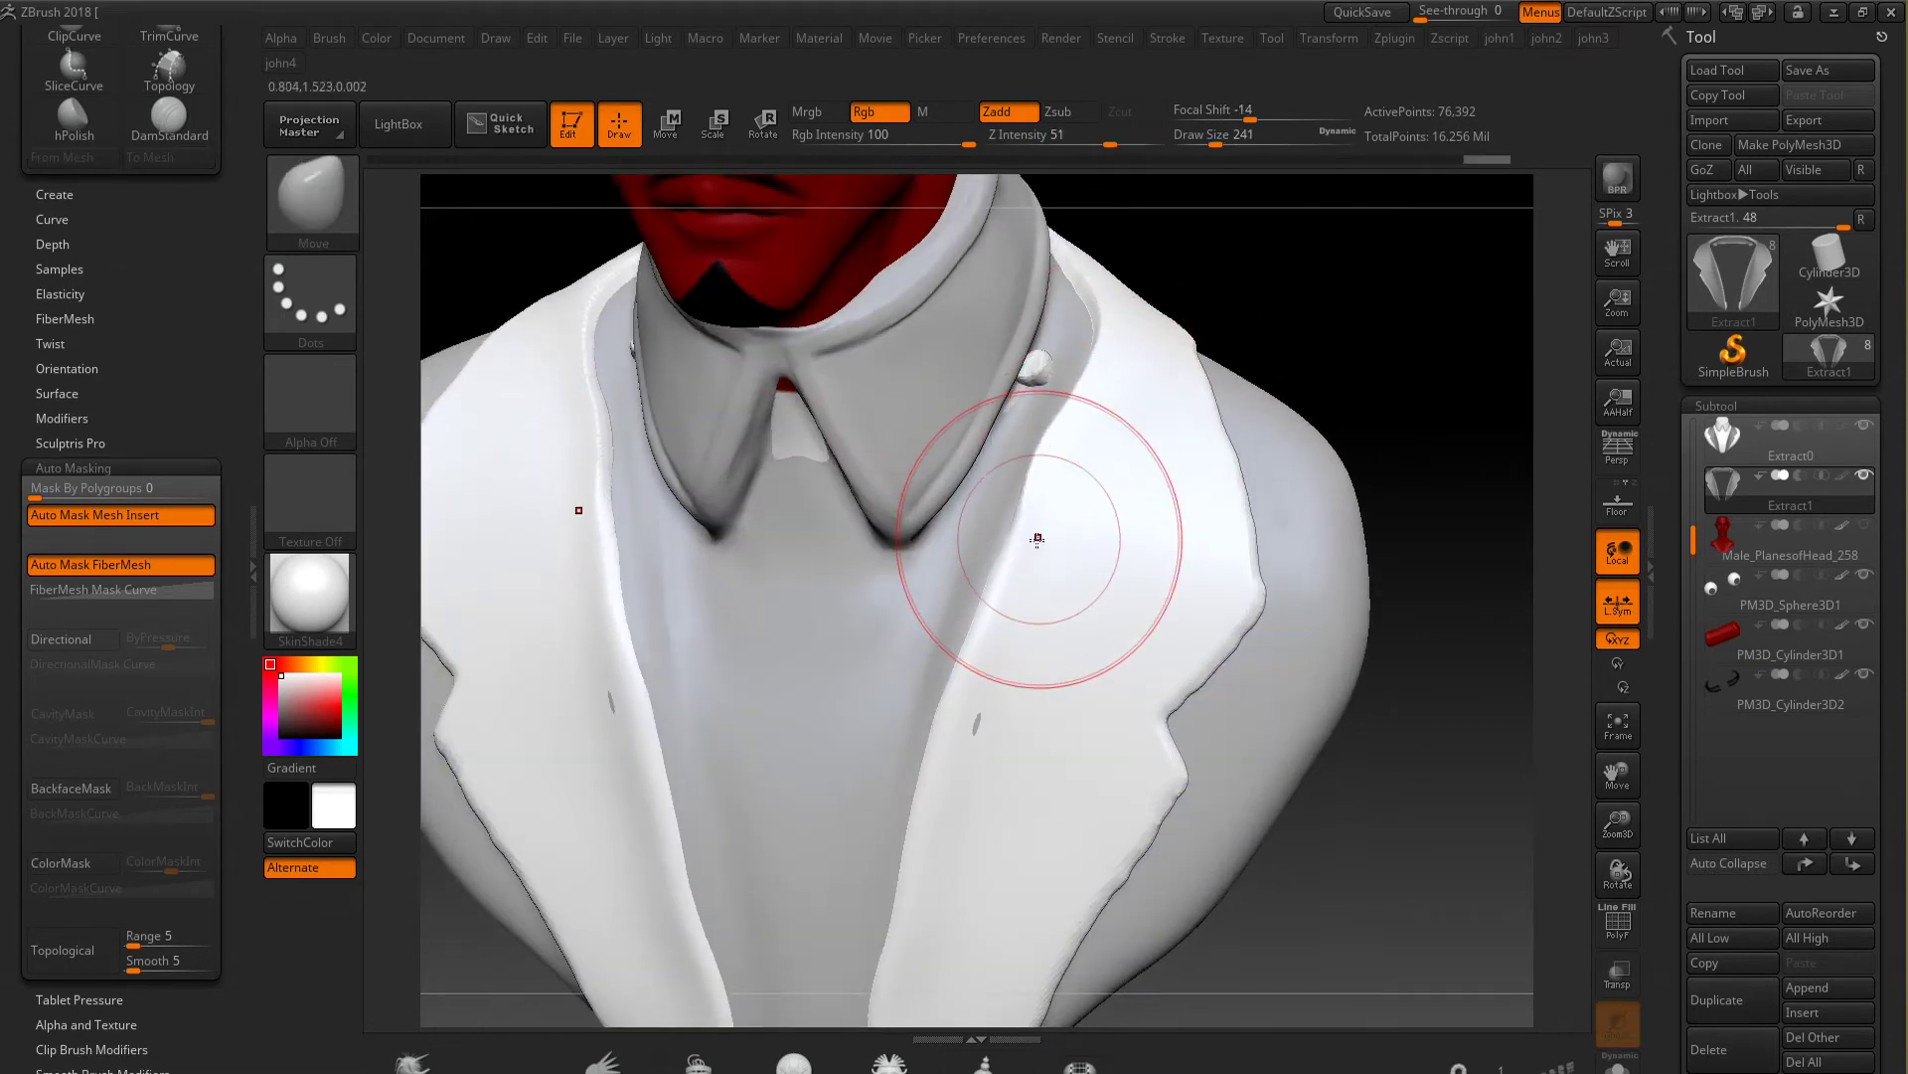
drag(915, 712, 1084, 370)
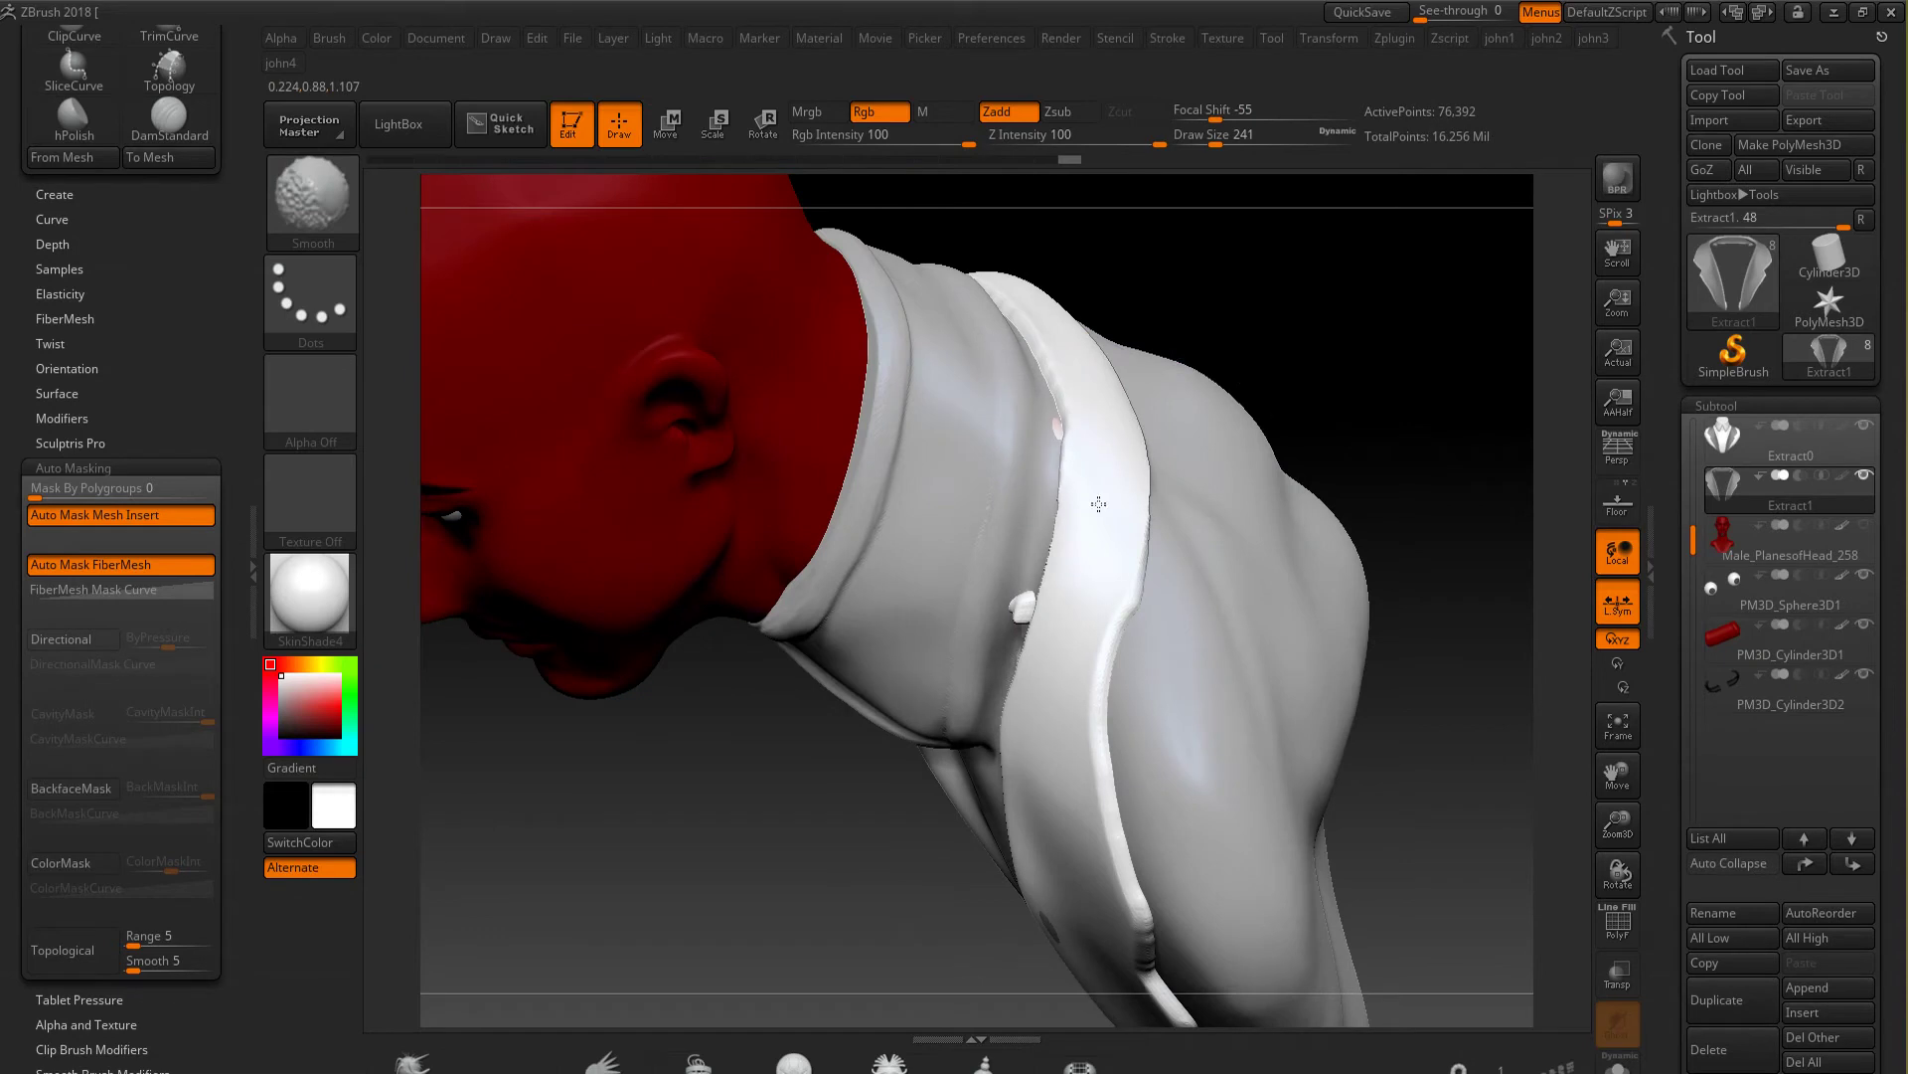
mouse_move(796, 895)
mouse_down()
mouse_move(1064, 597)
mouse_move(873, 396)
mouse_move(731, 440)
mouse_up()
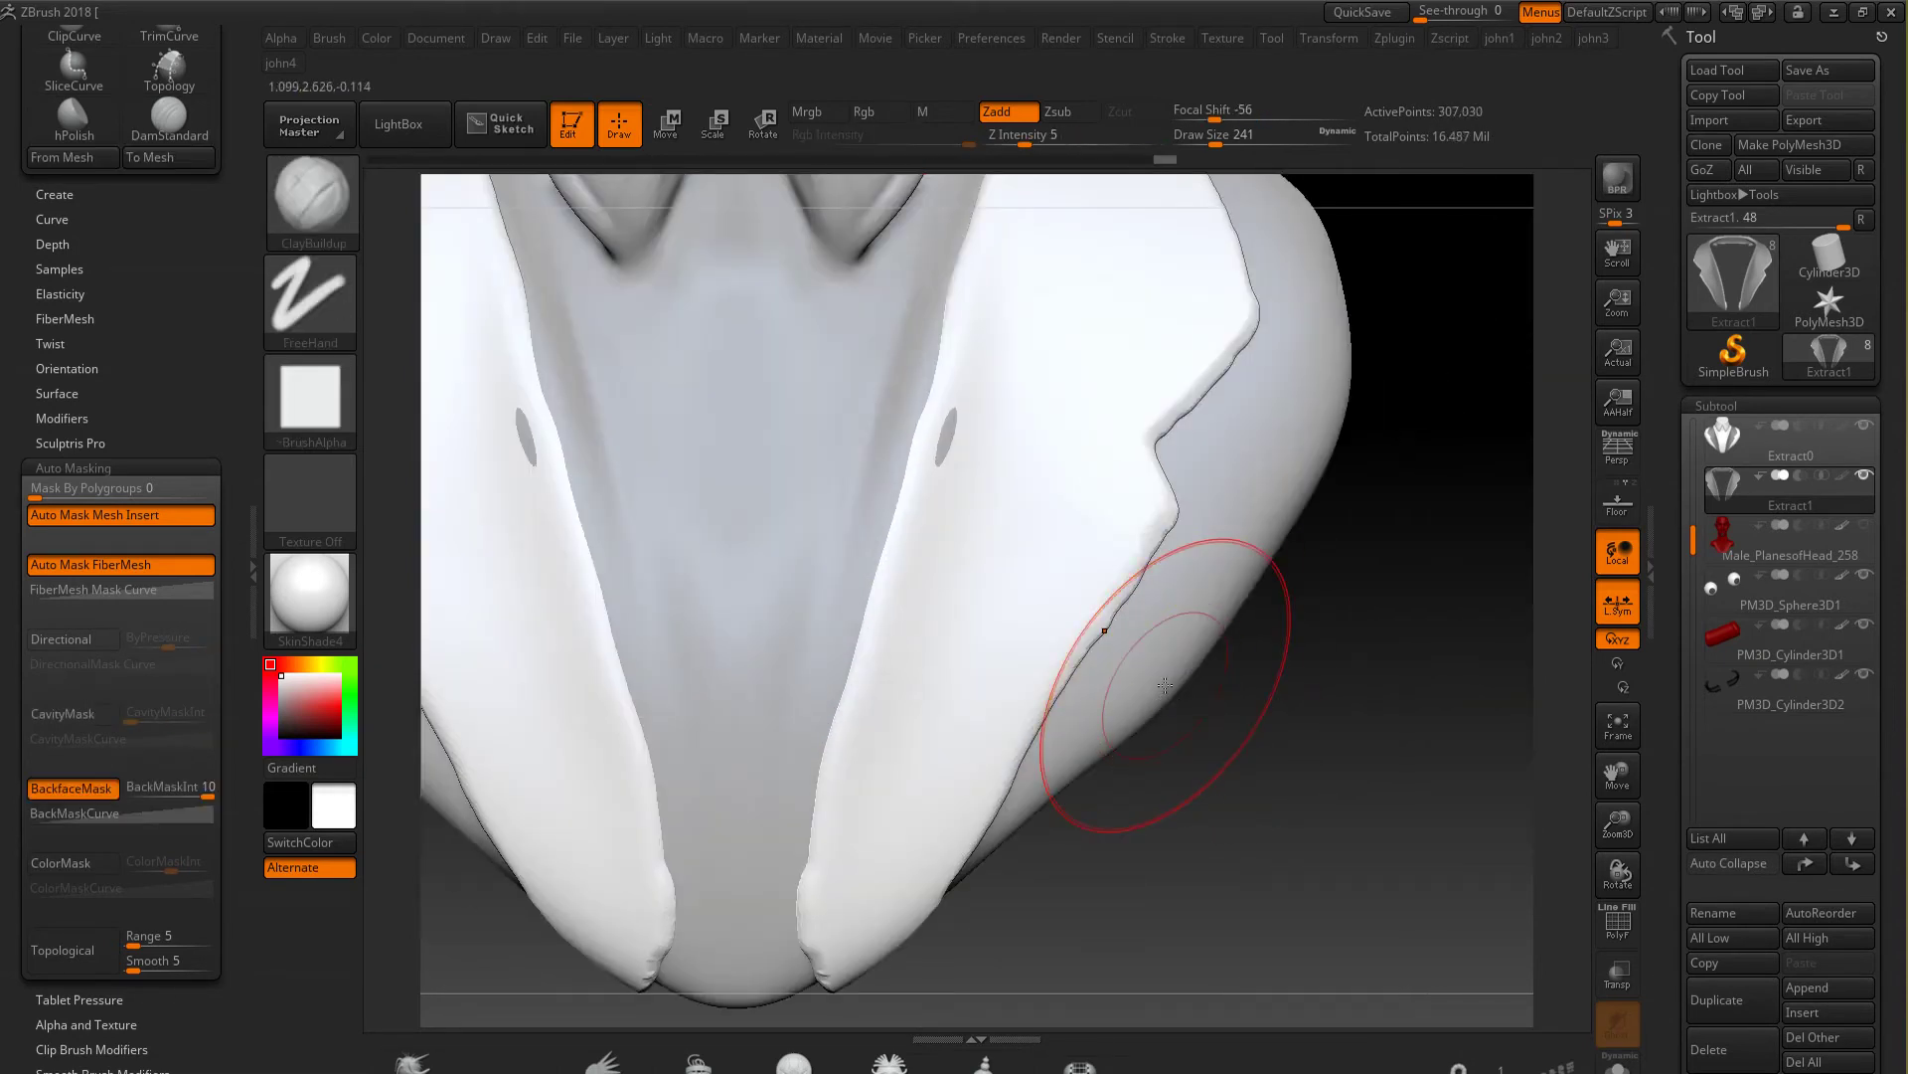
Apply the grey BasicMaterial with a smaller brush, then build and smooth ridges along the lower lapel edges
key(bracketleft)
click(334, 620)
click(398, 847)
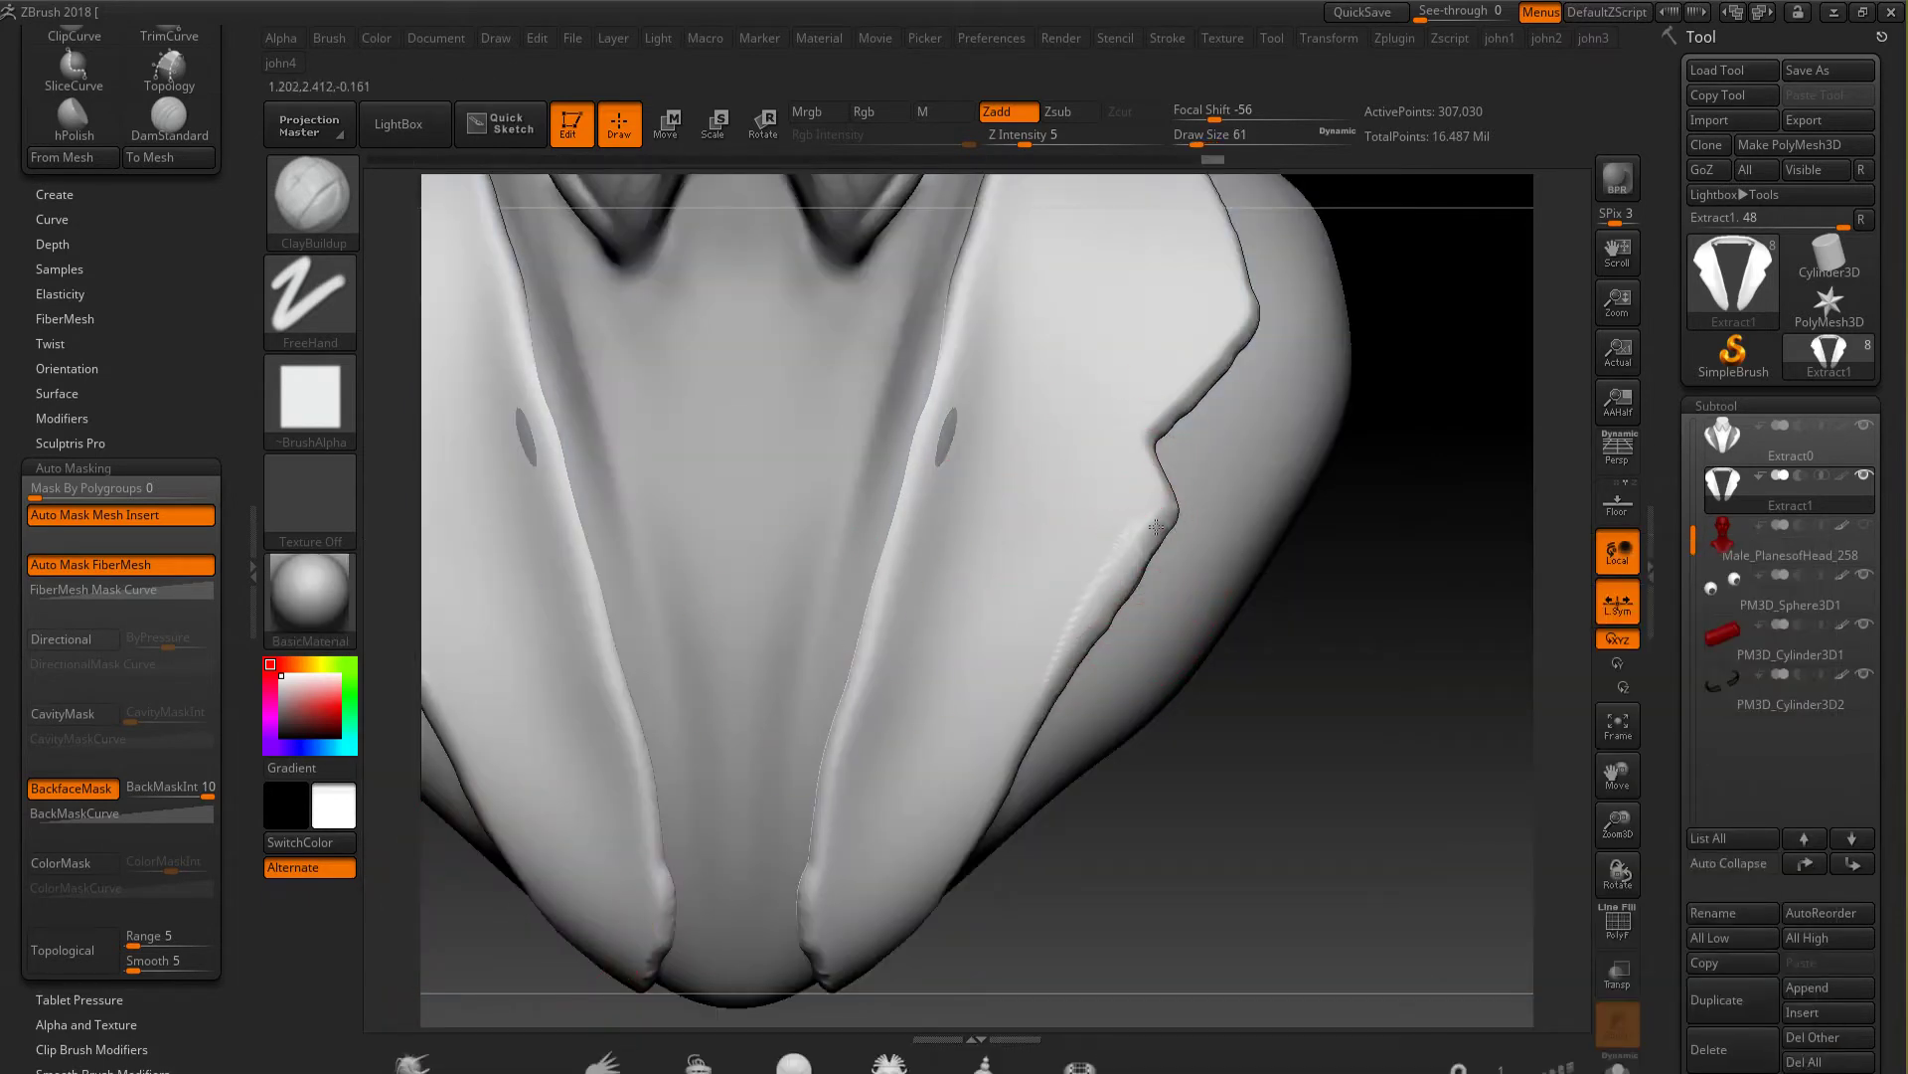
drag(1121, 577, 975, 794)
drag(1059, 648, 895, 886)
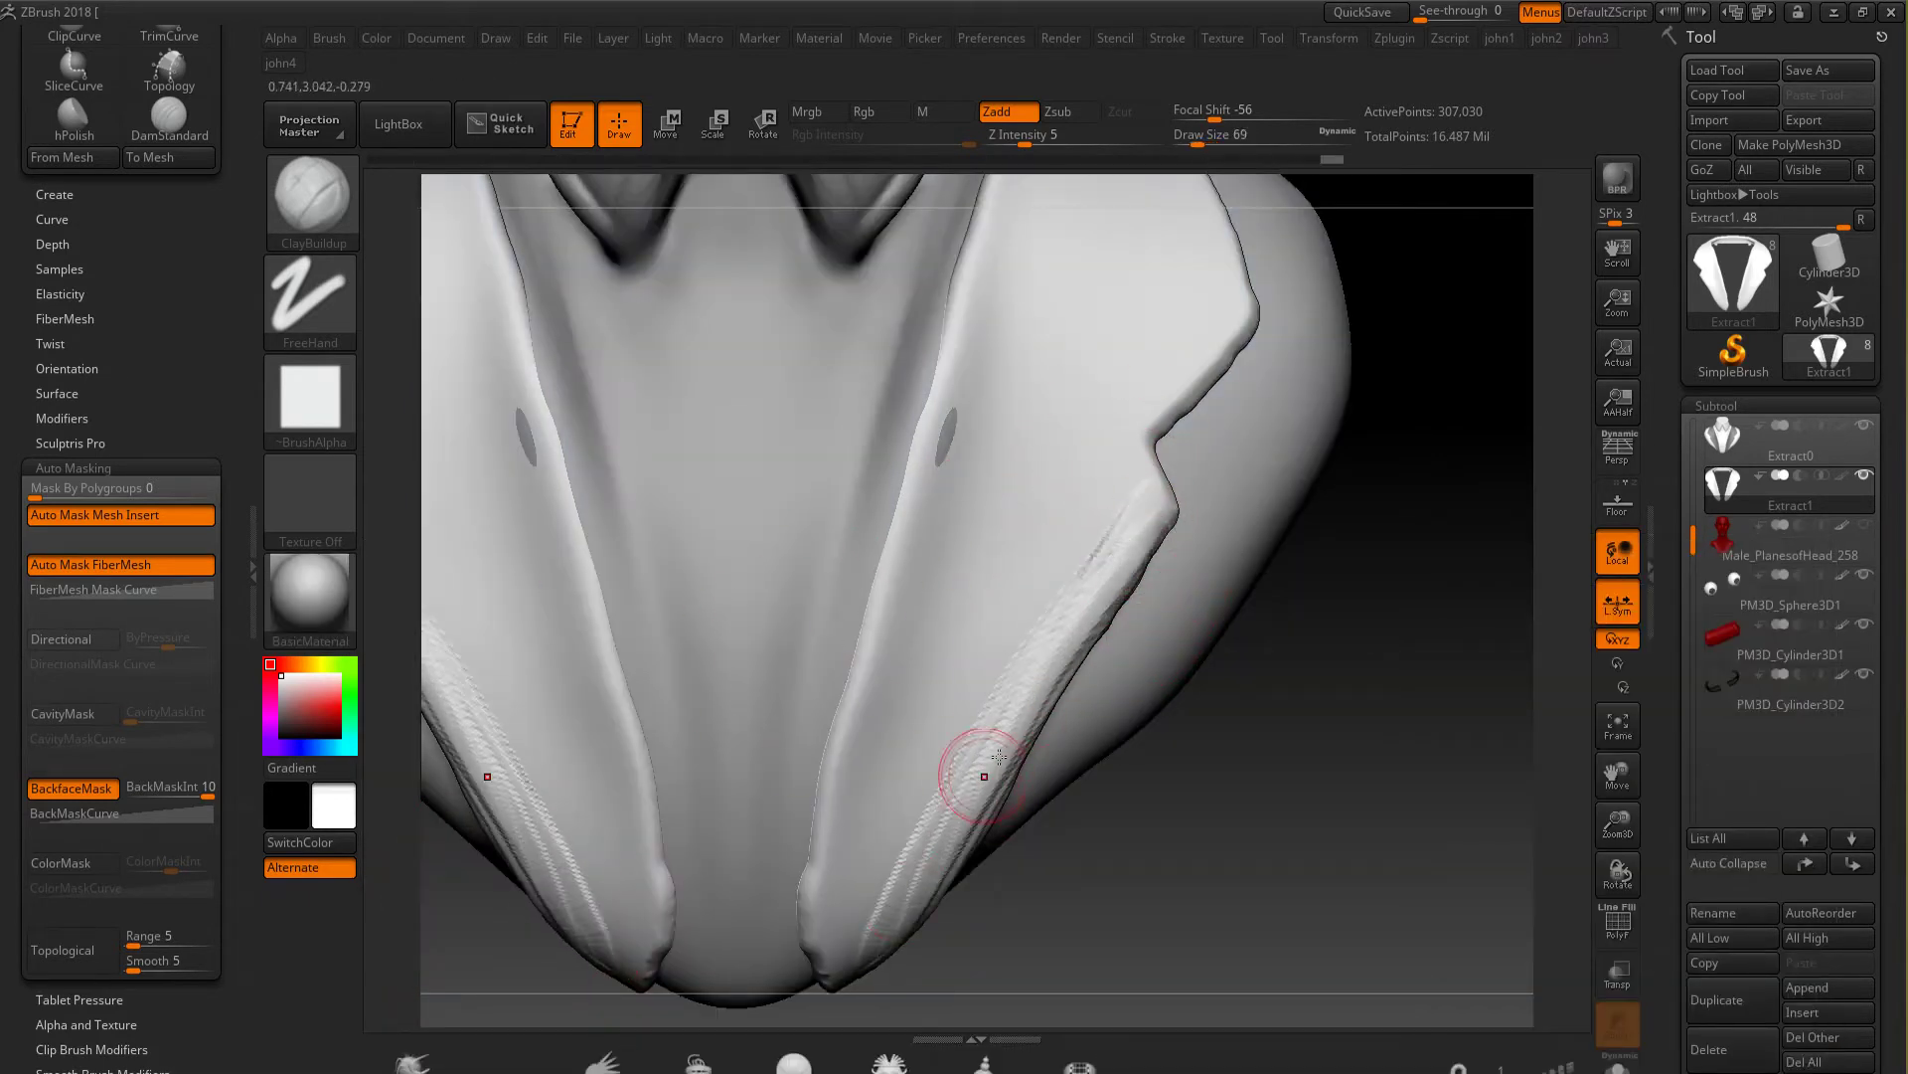
drag(1116, 540, 895, 895)
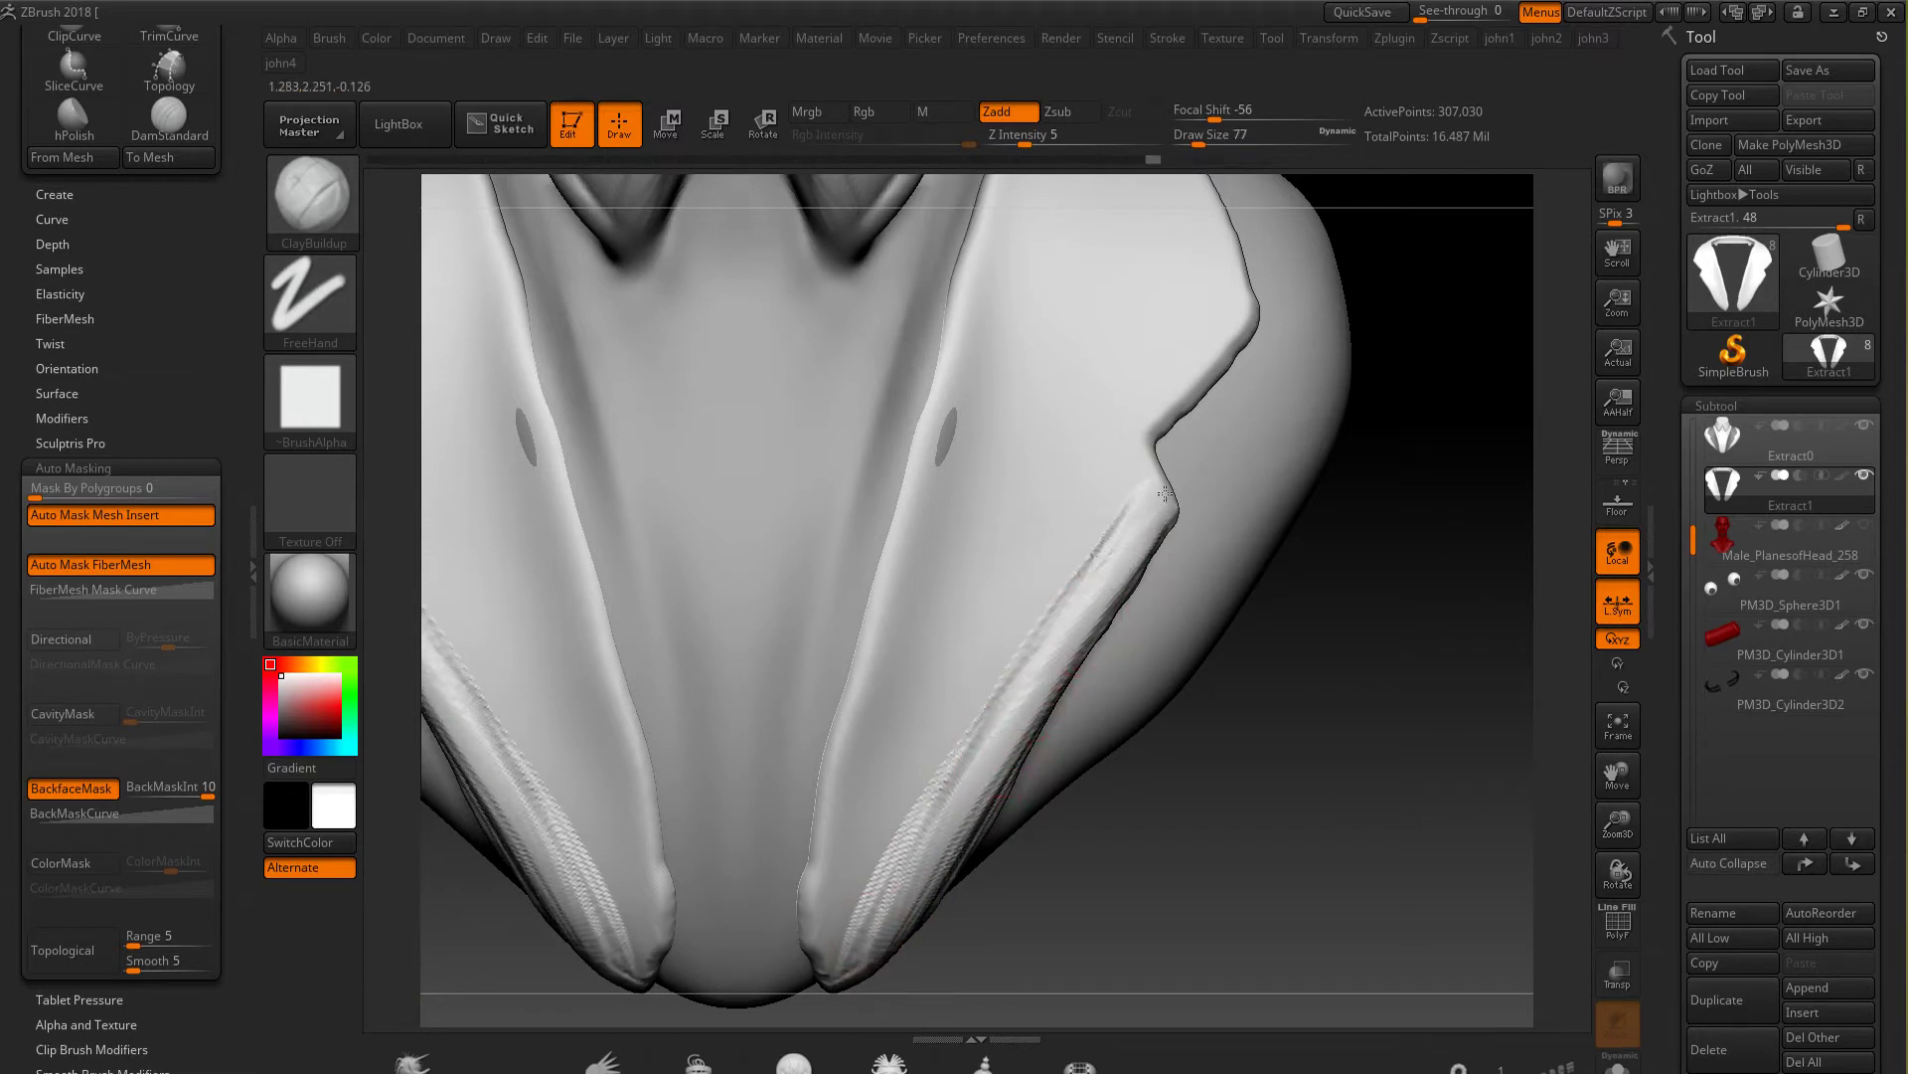
shift+drag(1110, 541, 835, 1009)
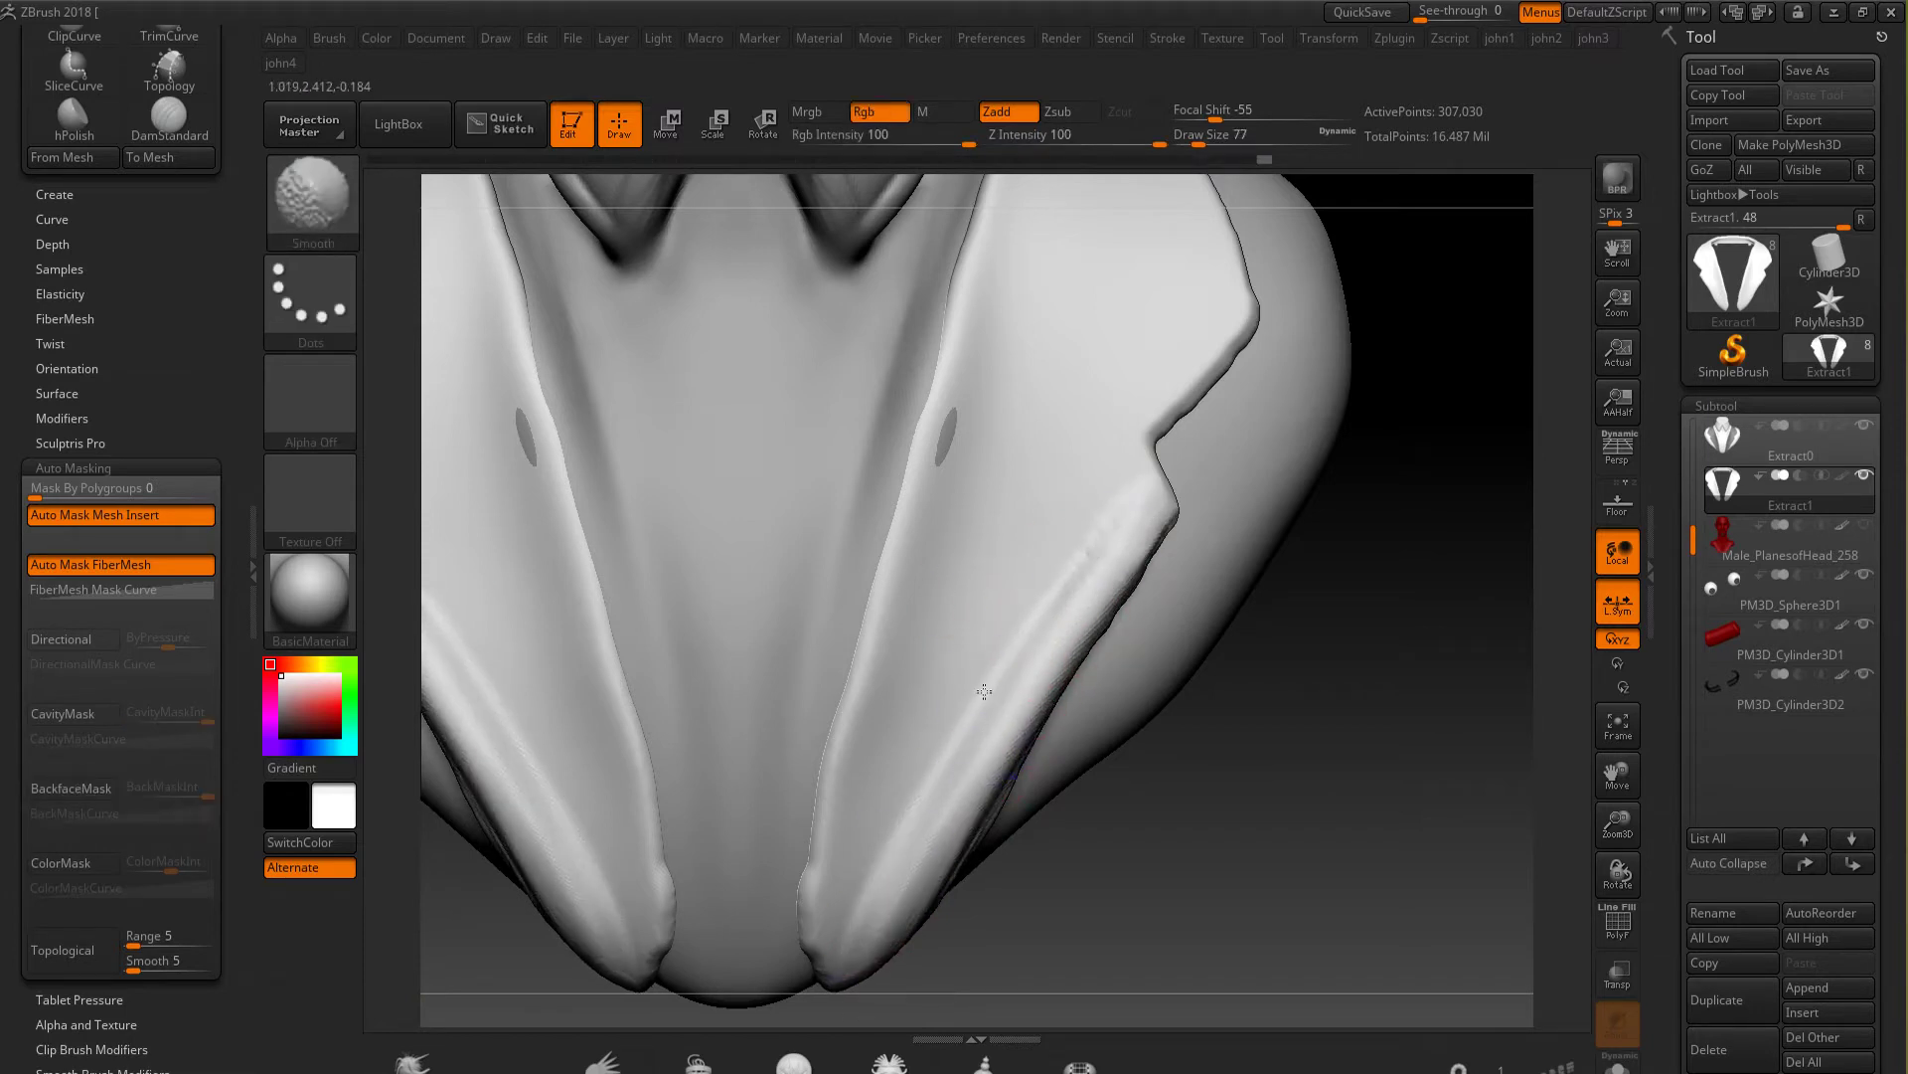
Smooth the crease on the jacket's shoulder edge near the collar
drag(984, 691, 1095, 678)
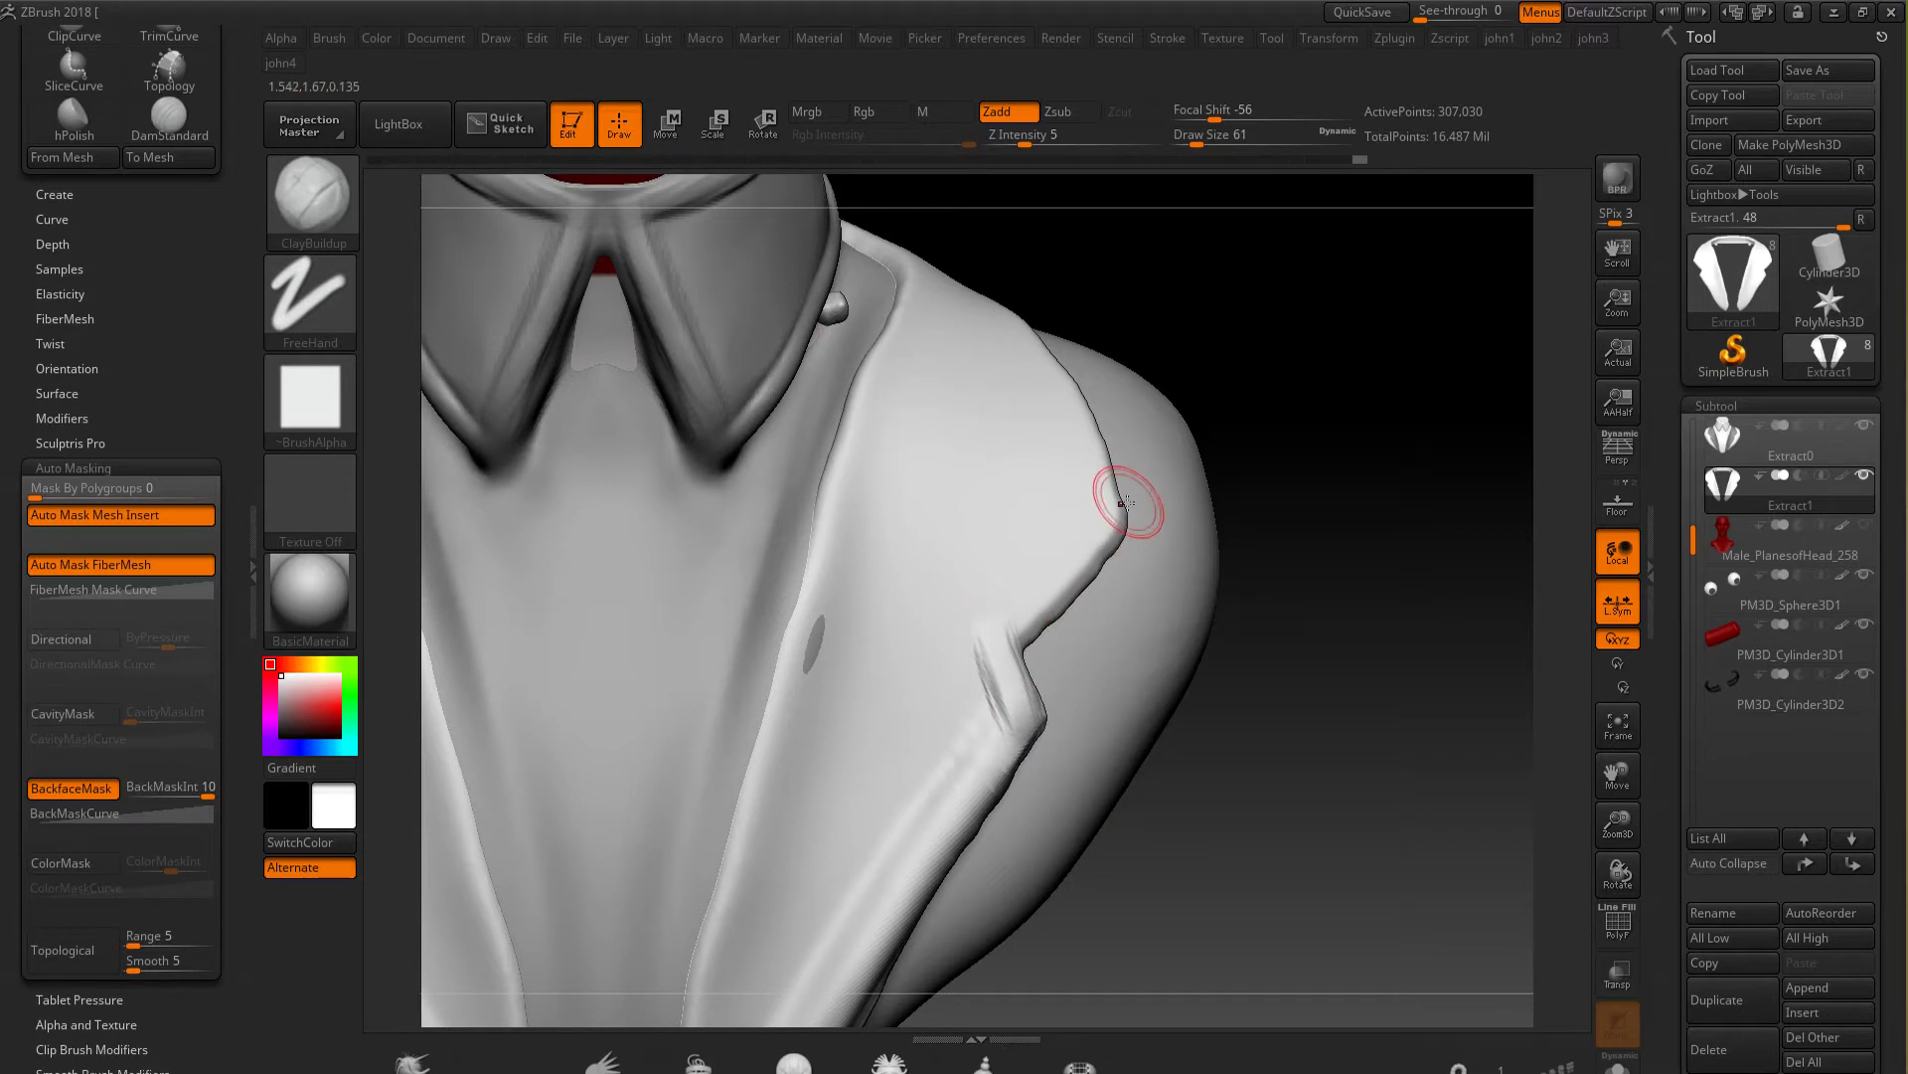
shift+drag(1009, 651, 995, 755)
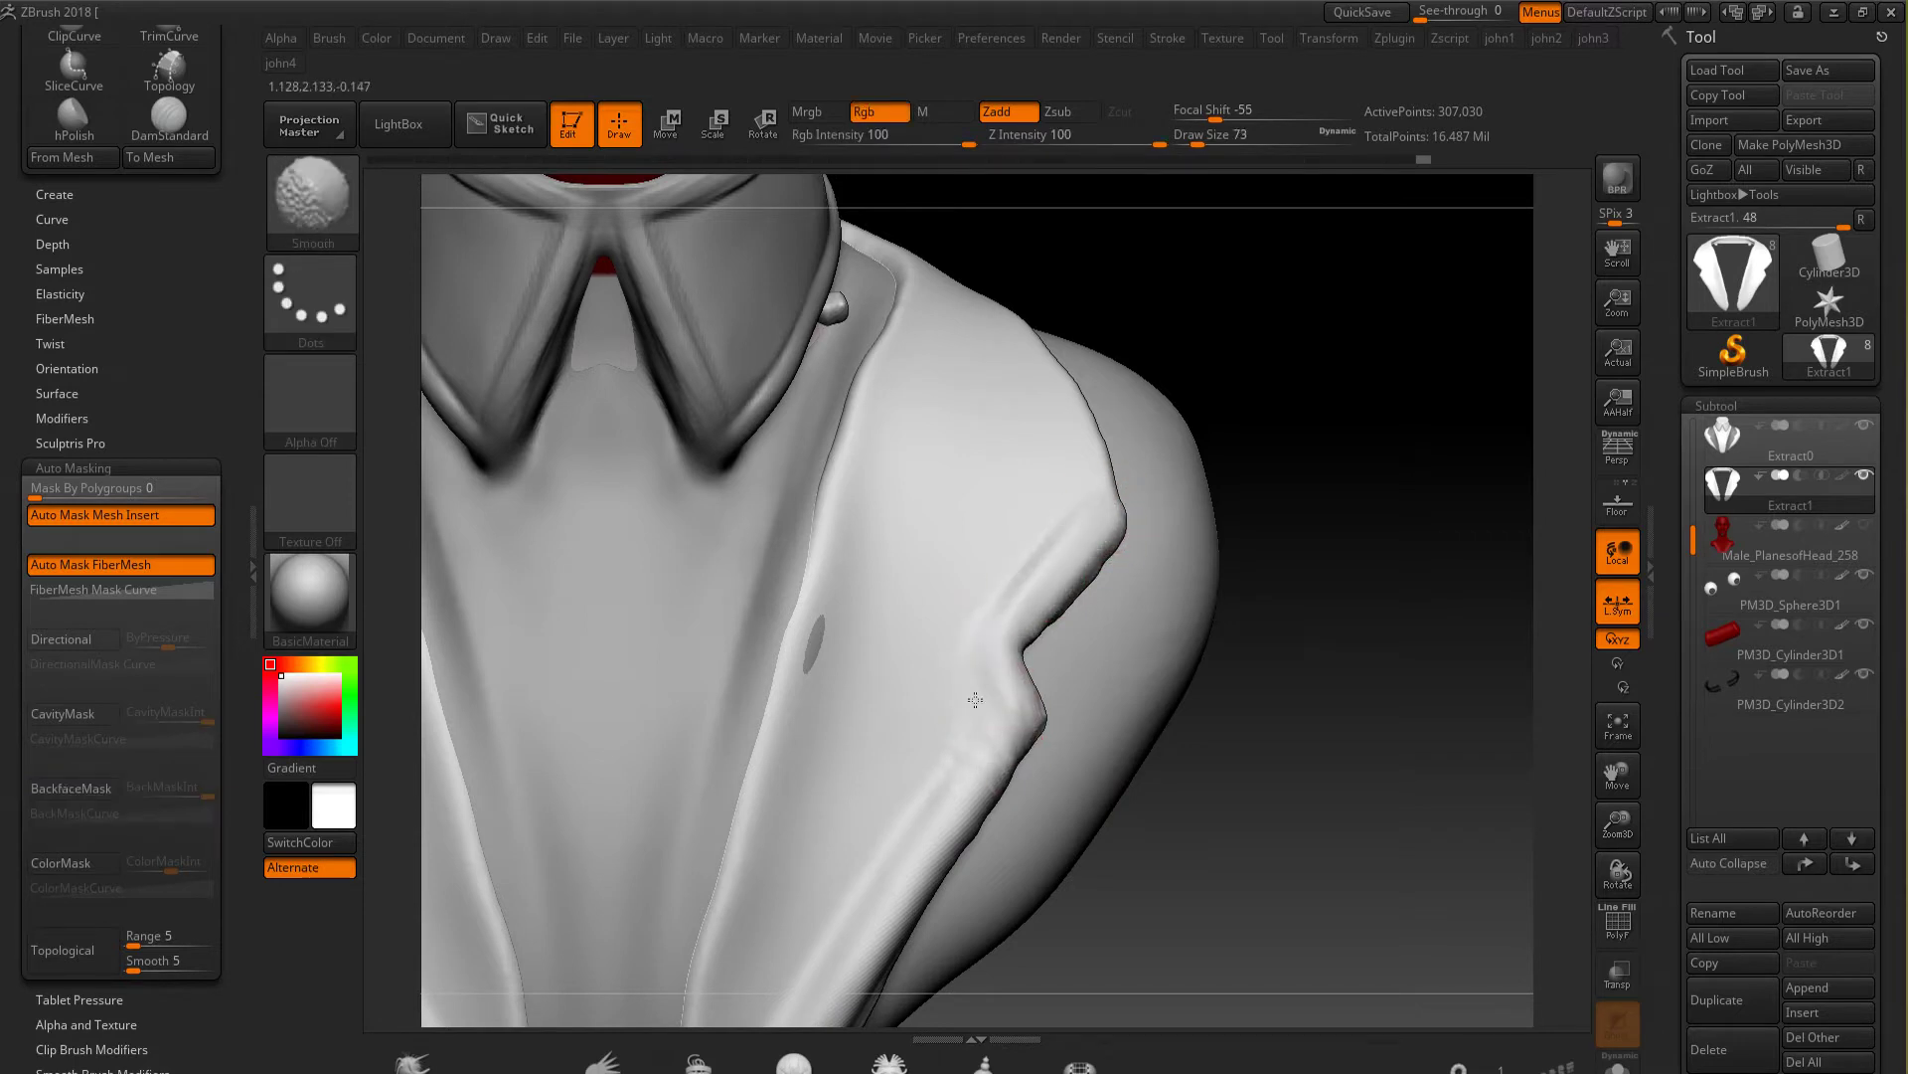
key(f)
drag(1150, 541, 945, 511)
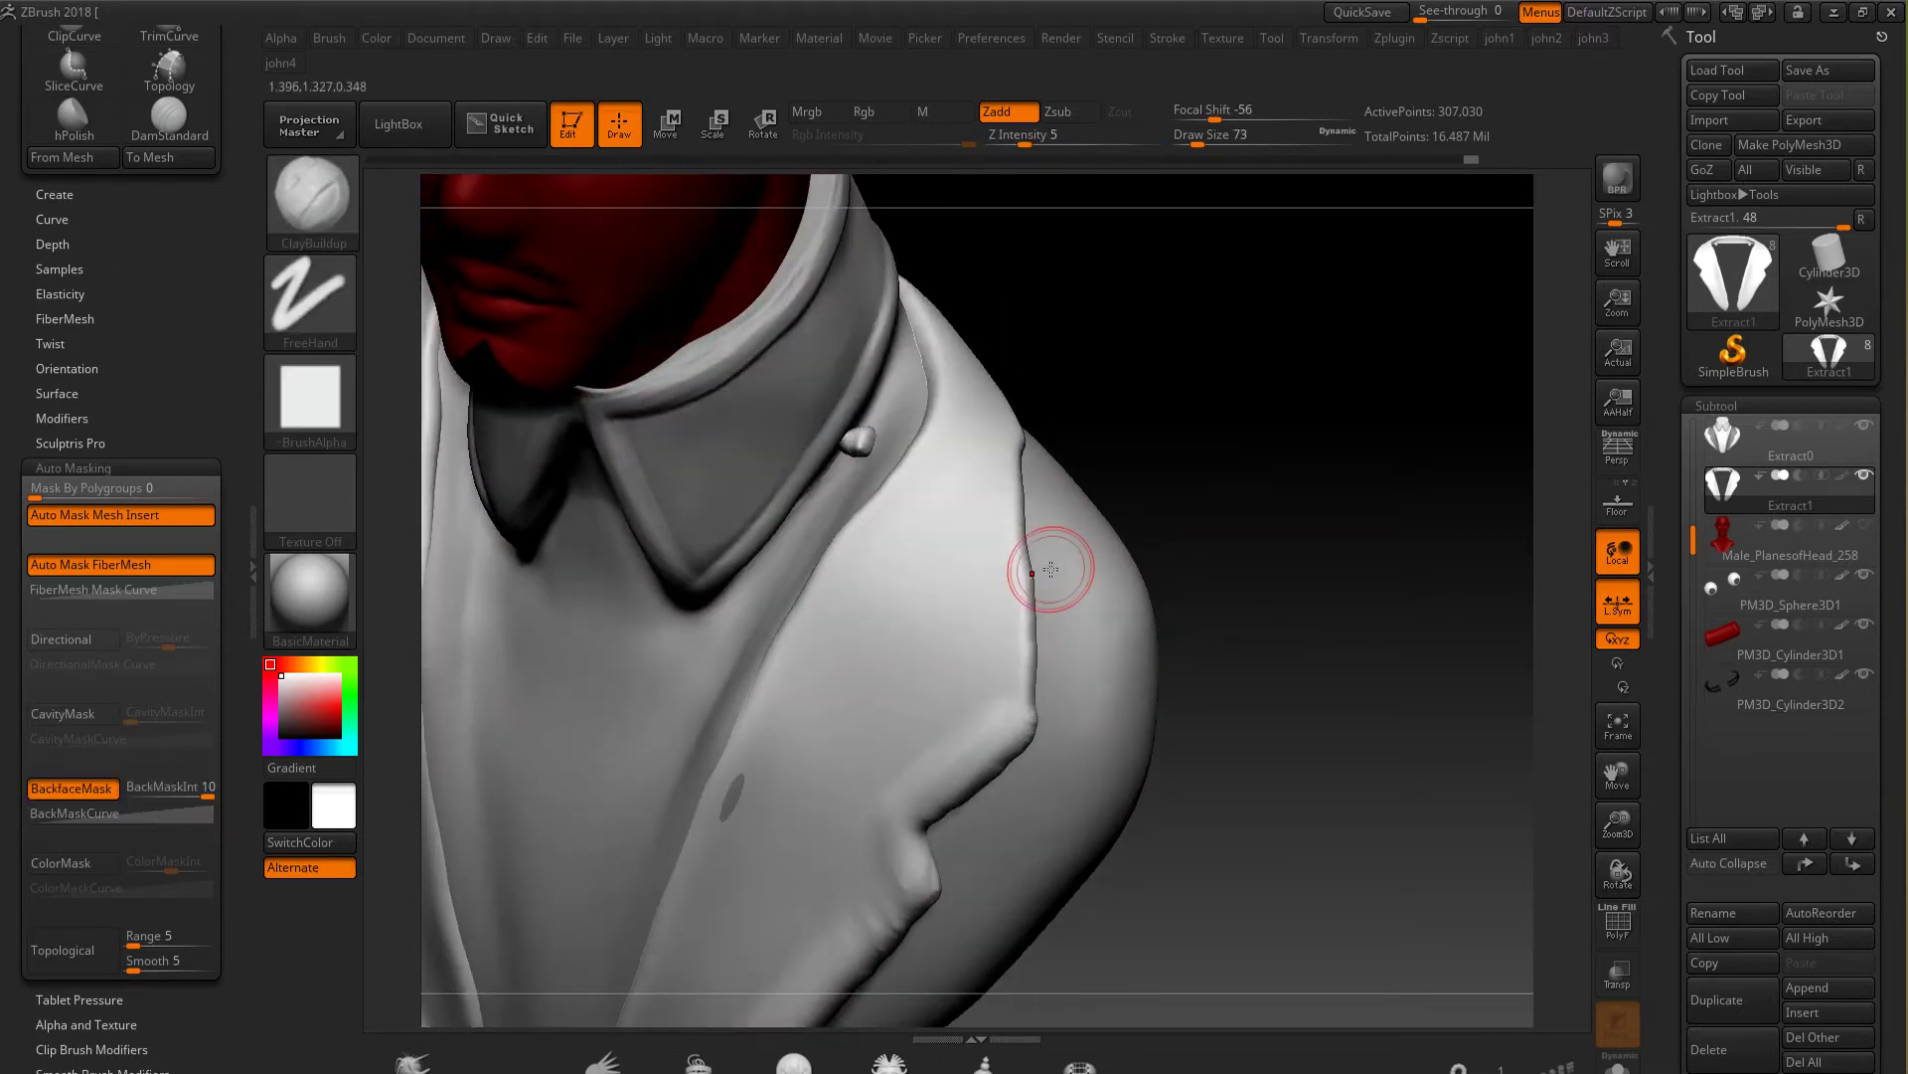
drag(1125, 402, 1021, 411)
drag(1005, 712, 1109, 454)
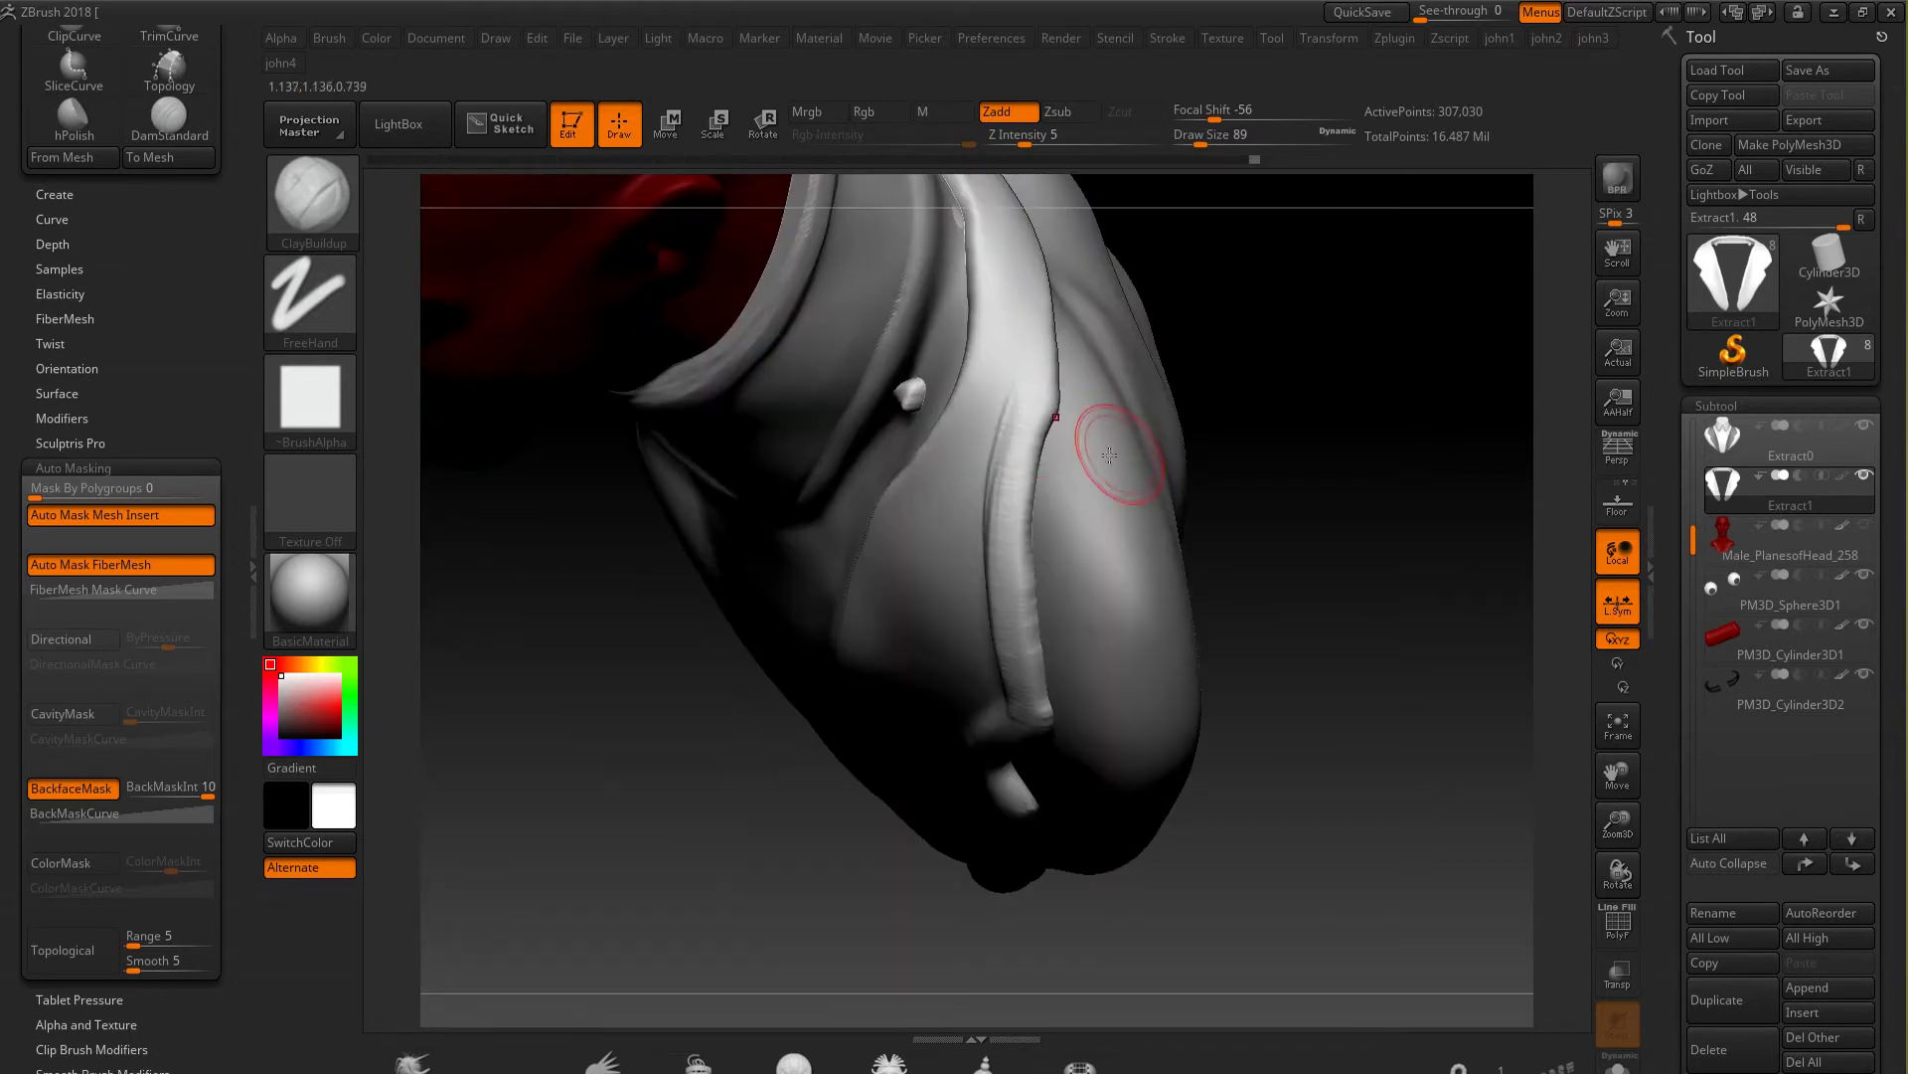
key(shift)
shift+drag(791, 853, 1124, 431)
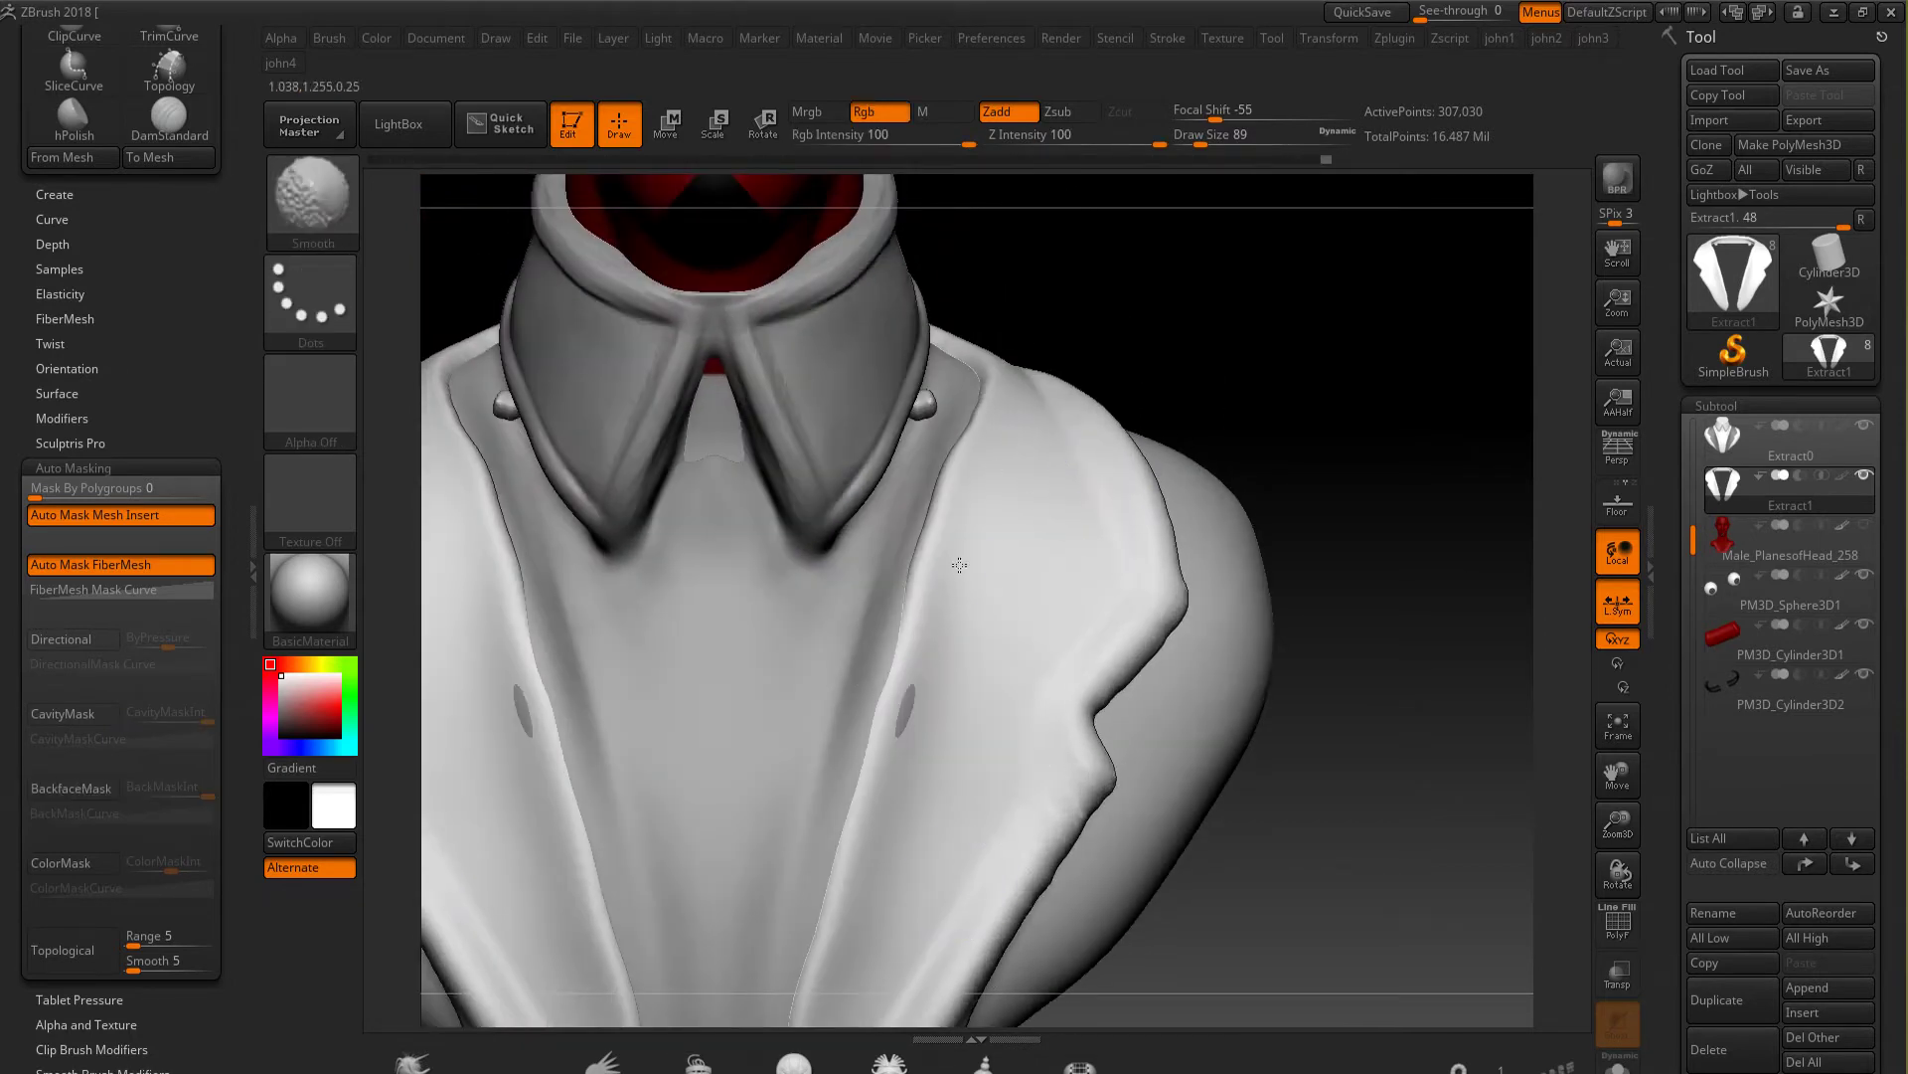
Sculpt a mirrored crease down both lapel edges and smooth it
drag(1243, 443, 1156, 397)
drag(994, 396, 837, 936)
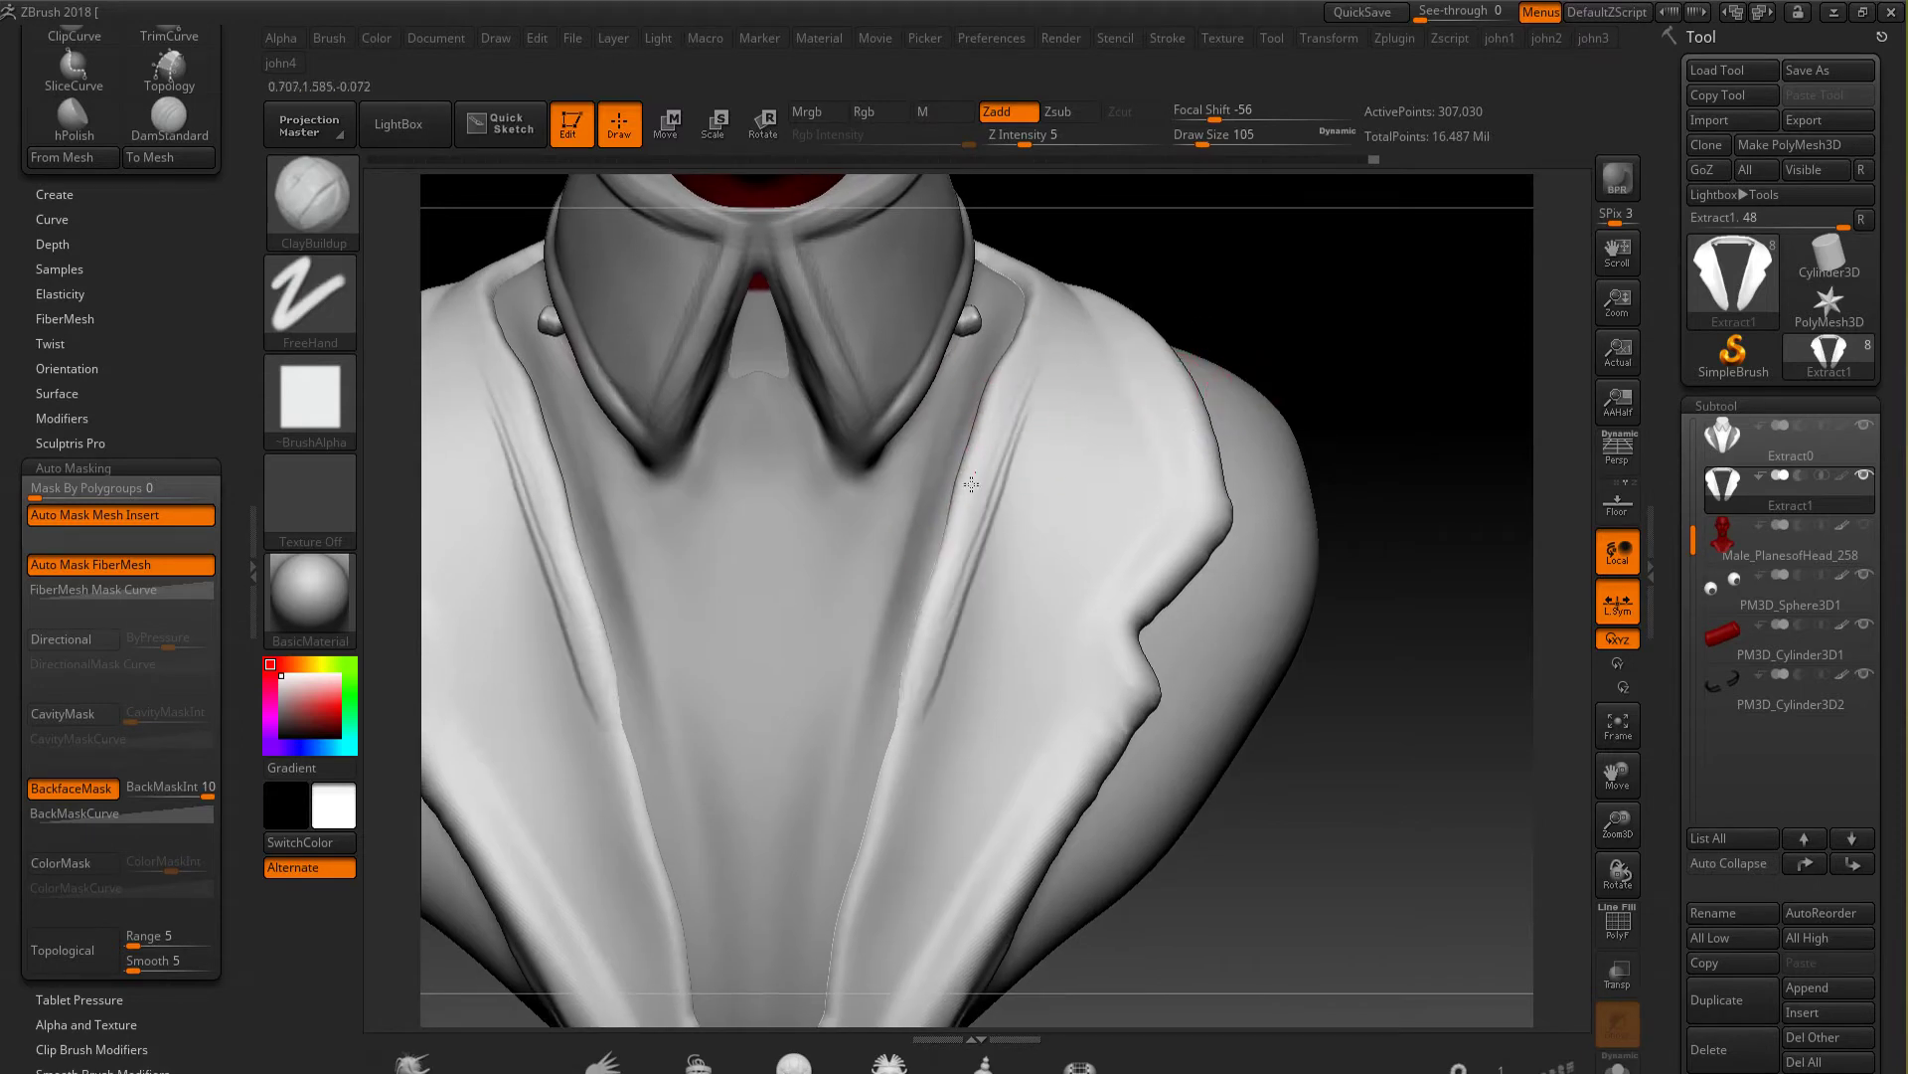
mouse_move(1248, 289)
mouse_down()
mouse_move(1223, 507)
mouse_move(1077, 531)
mouse_move(1032, 324)
mouse_up()
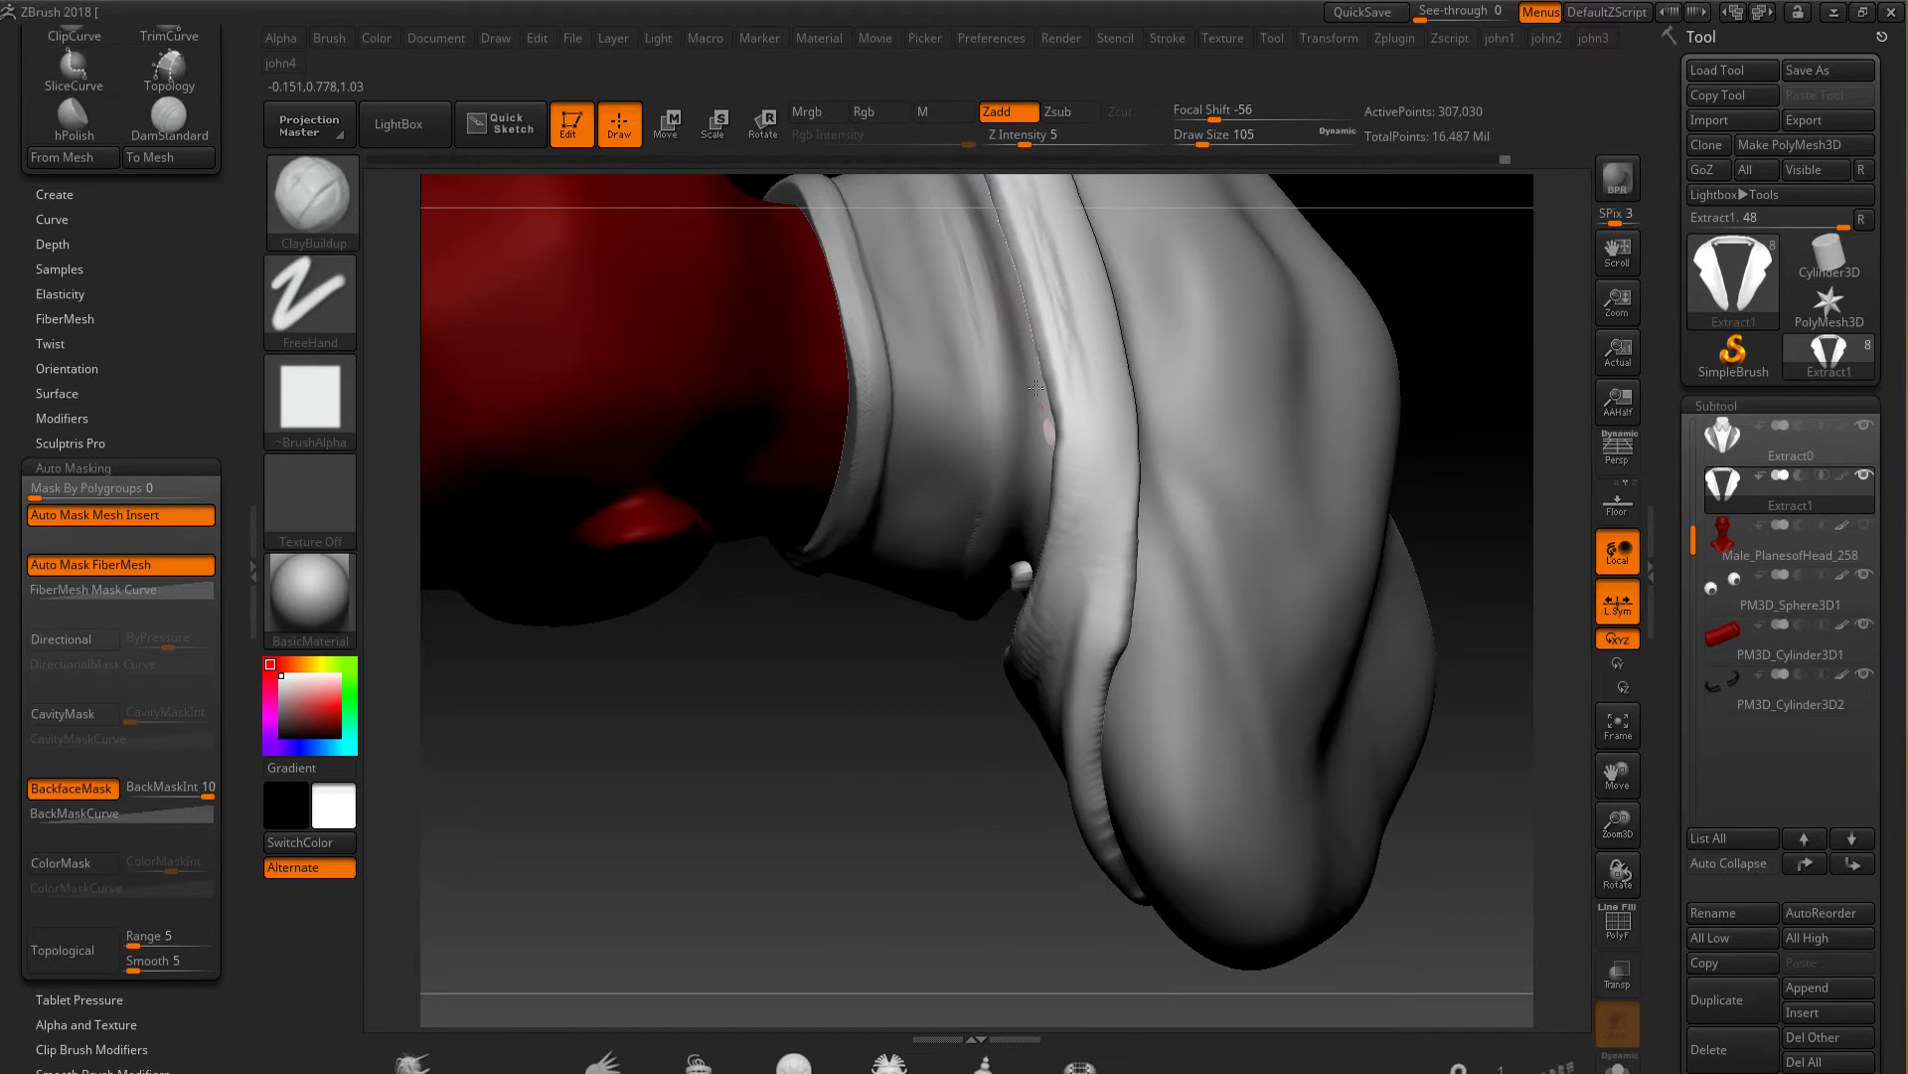
drag(1045, 401, 1042, 495)
key(shift)
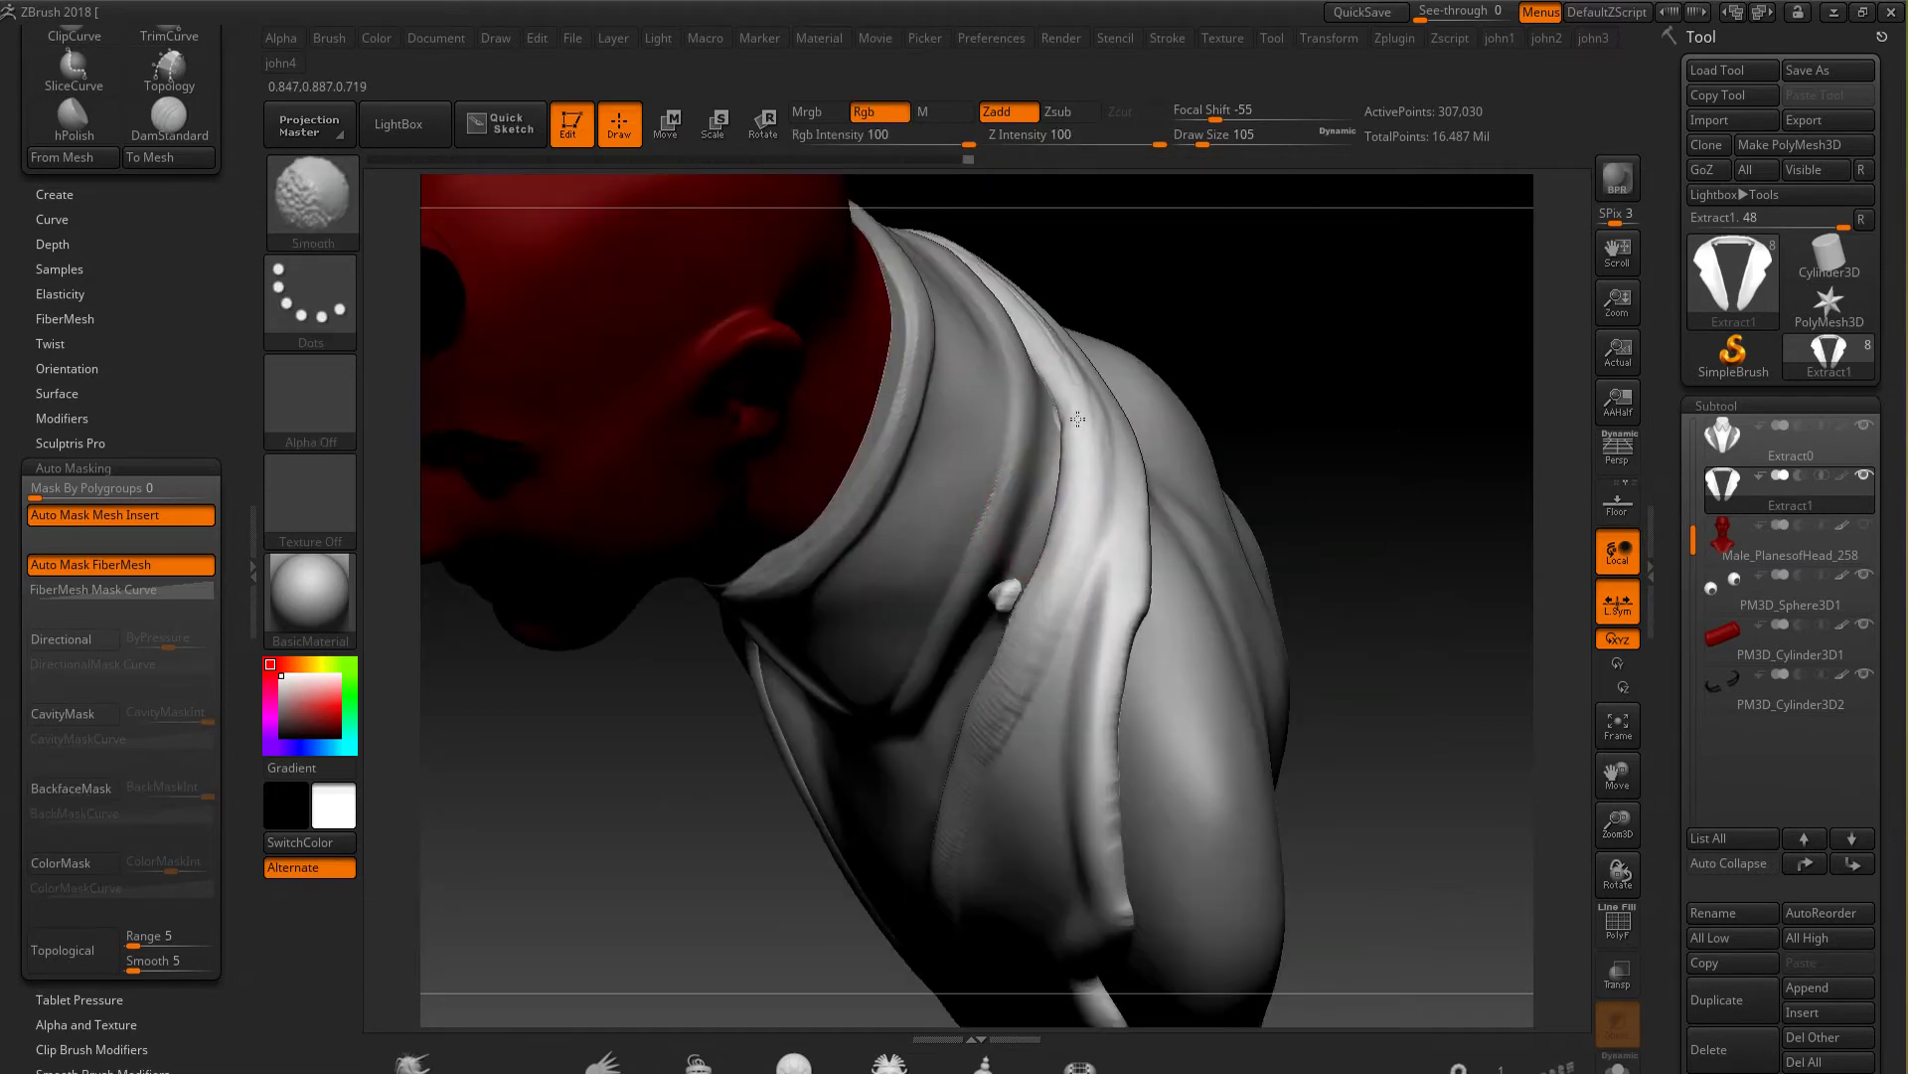
shift+drag(1202, 373, 1040, 702)
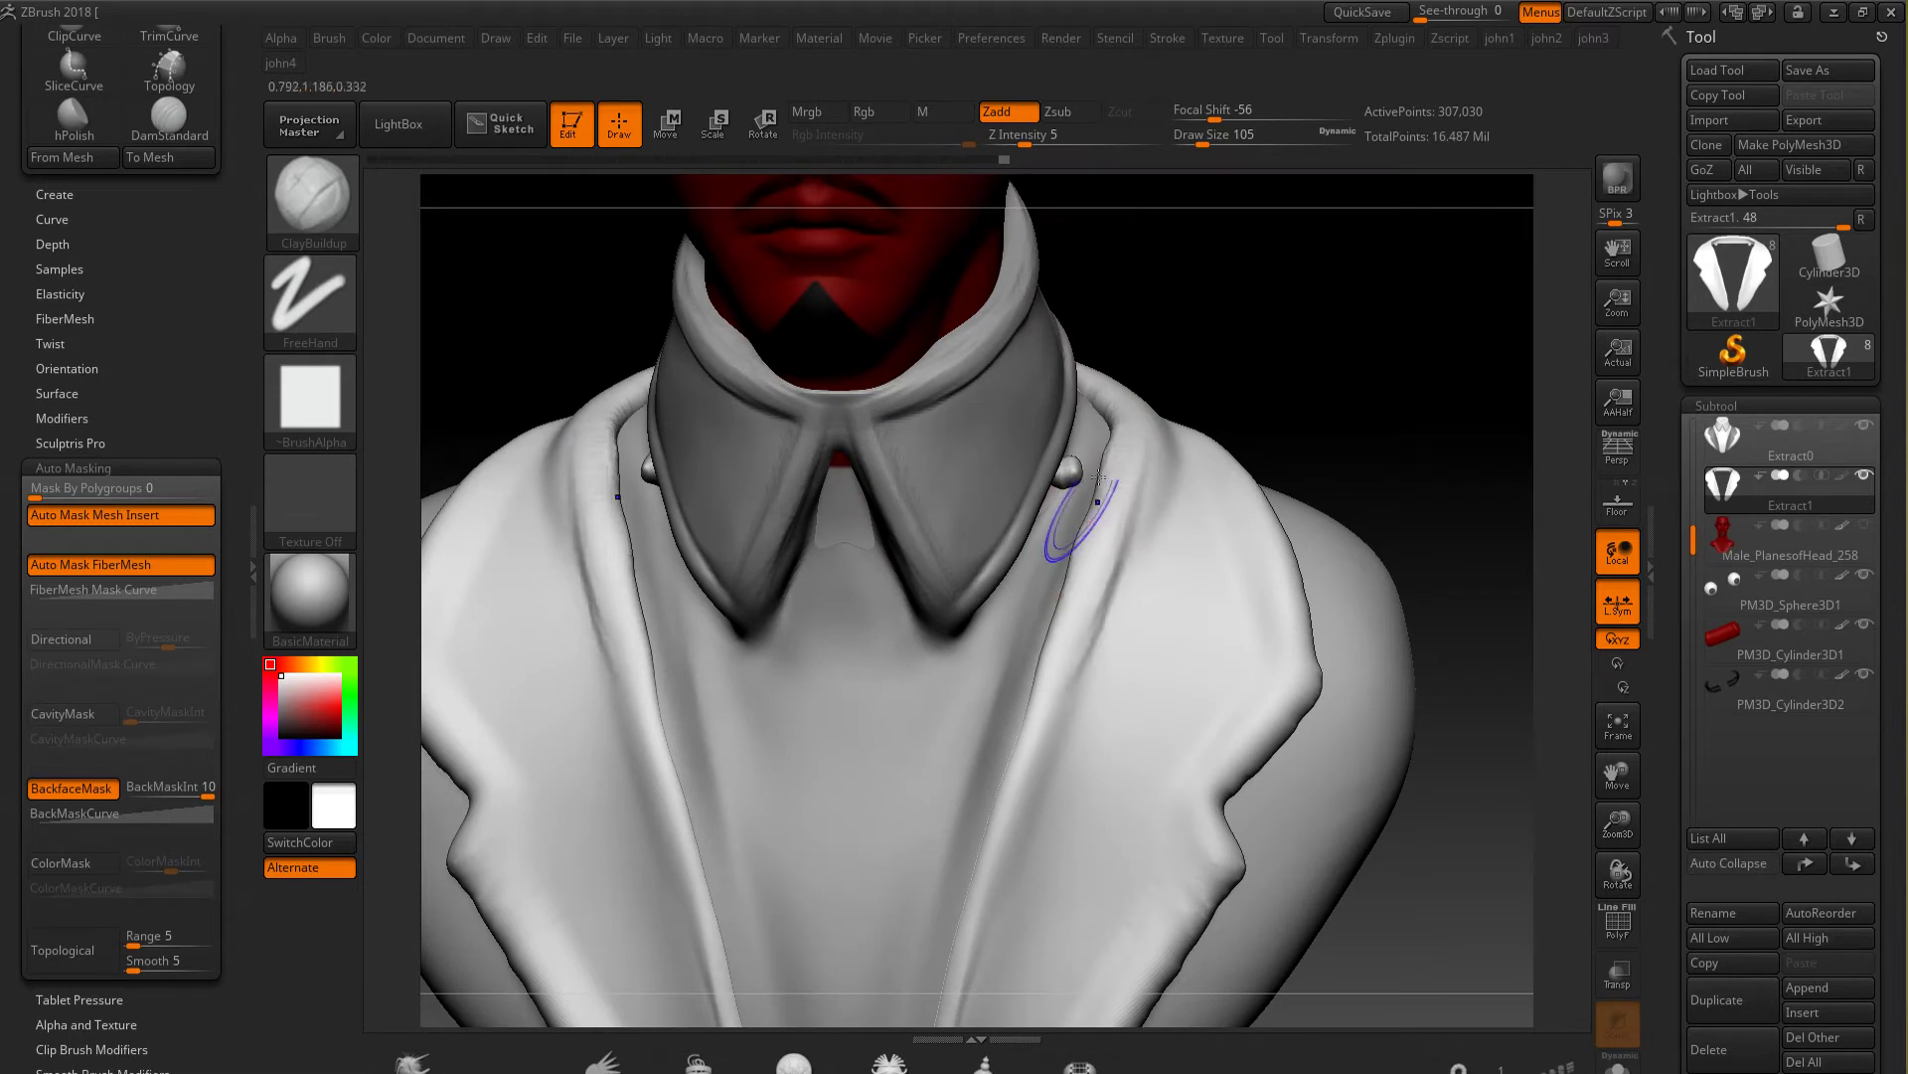
Soften the lapel fold lines with the Smooth brush from a high view
right_drag(1113, 586, 1115, 340)
key(shift)
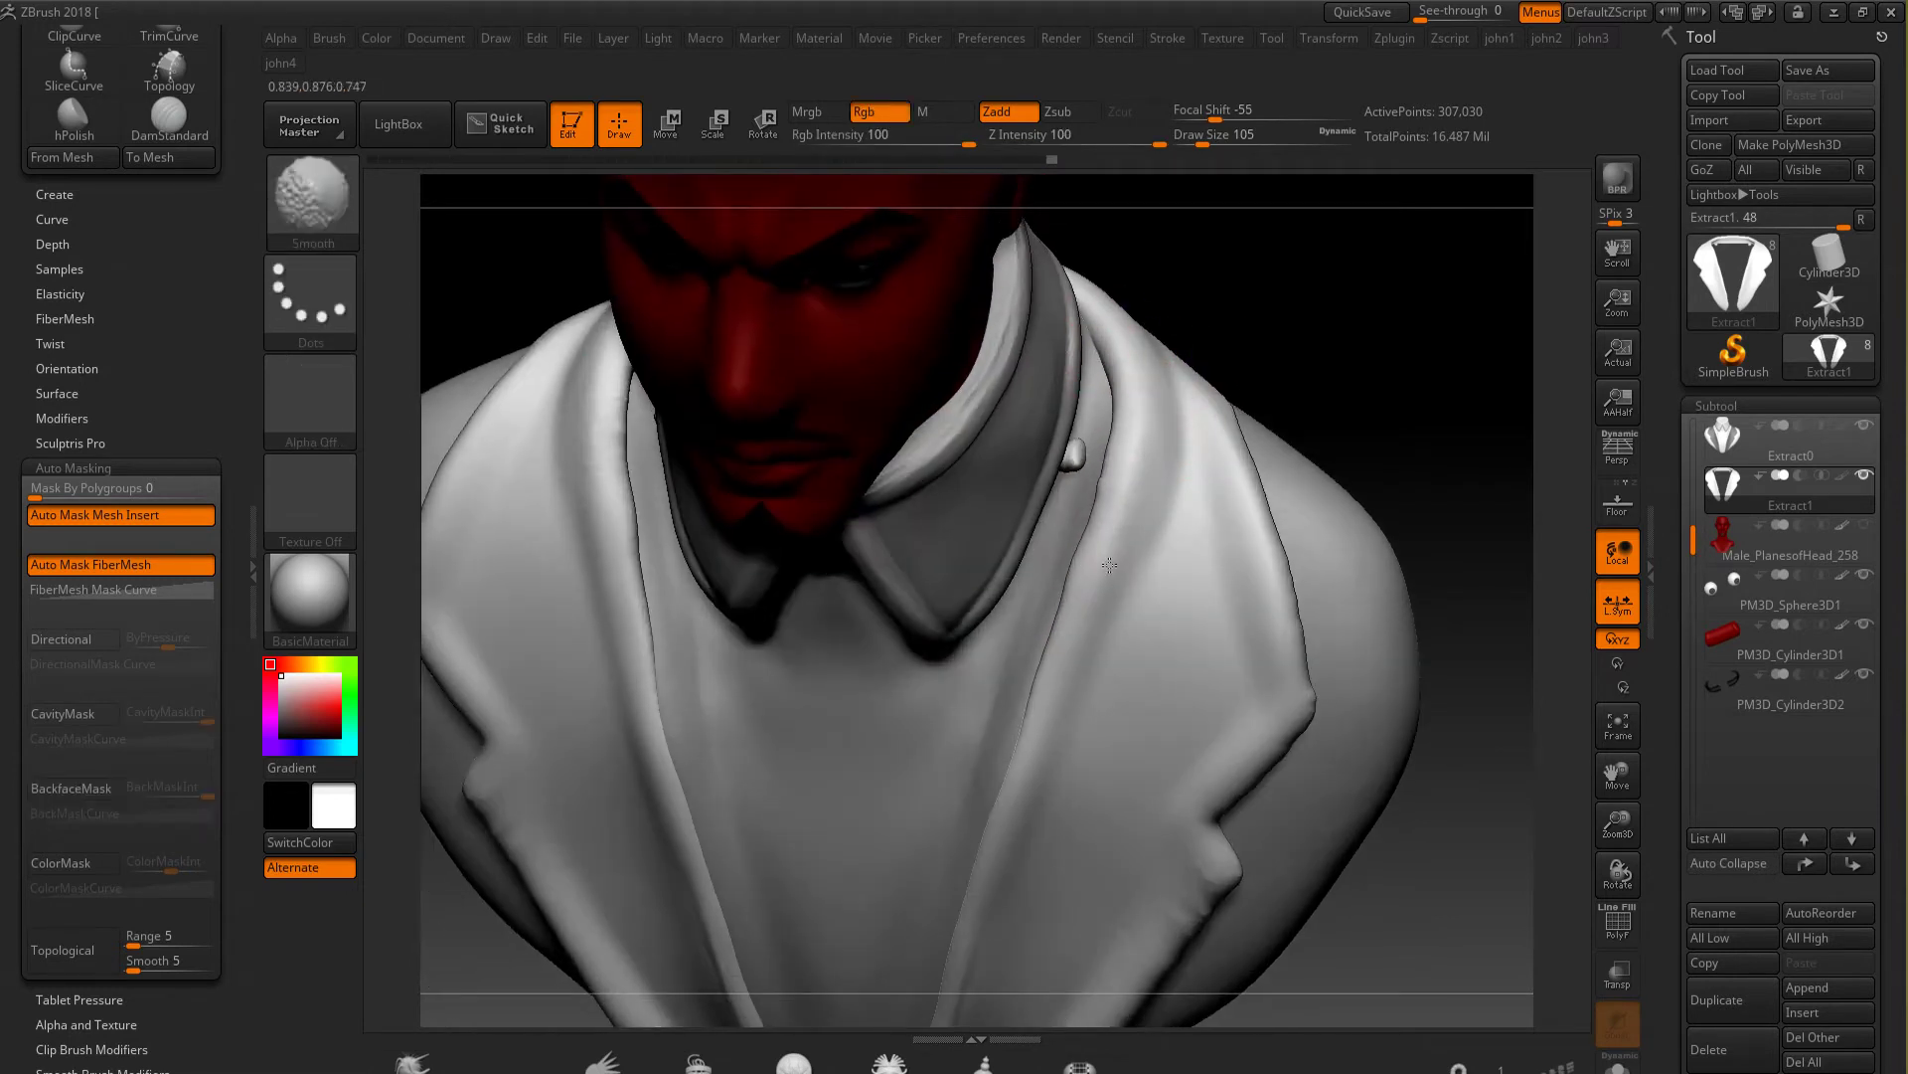
right_drag(1176, 547, 1215, 440)
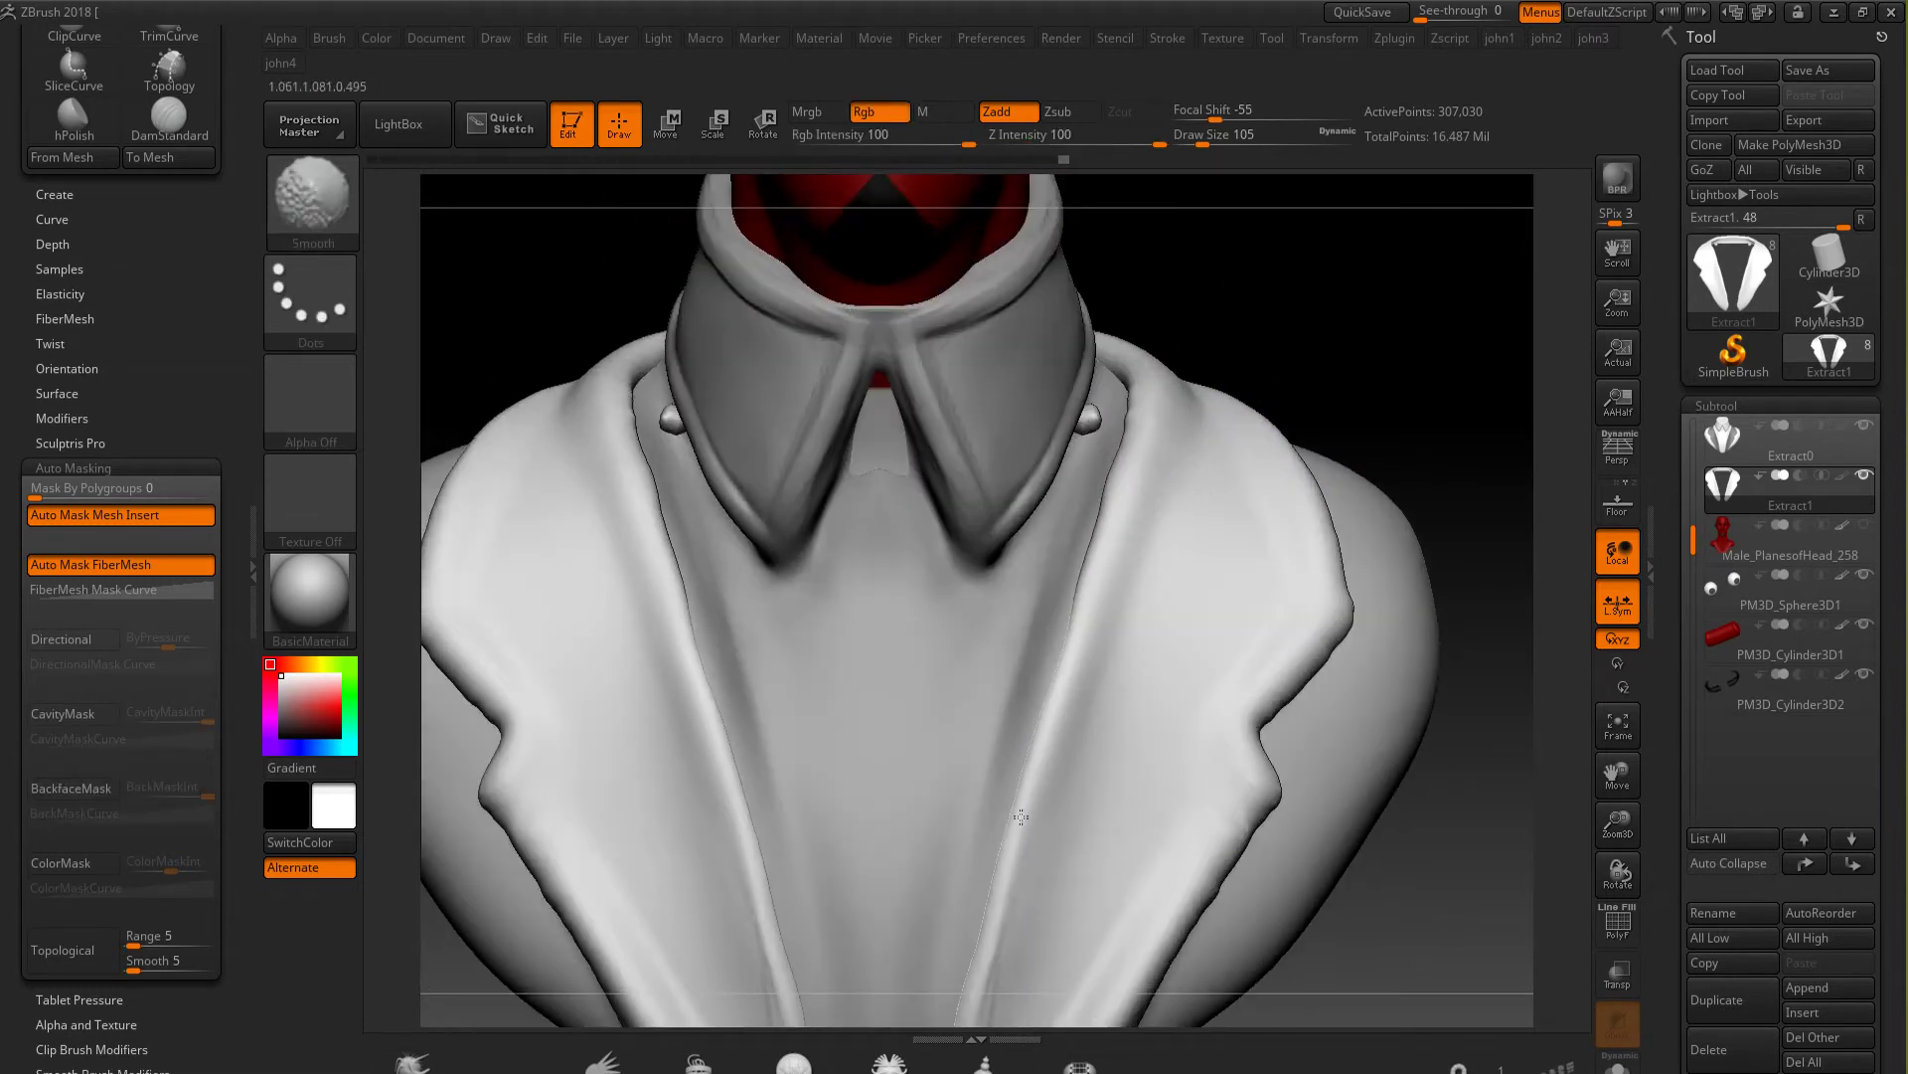
right_drag(1011, 911, 1057, 440)
shift+drag(1054, 514, 1039, 612)
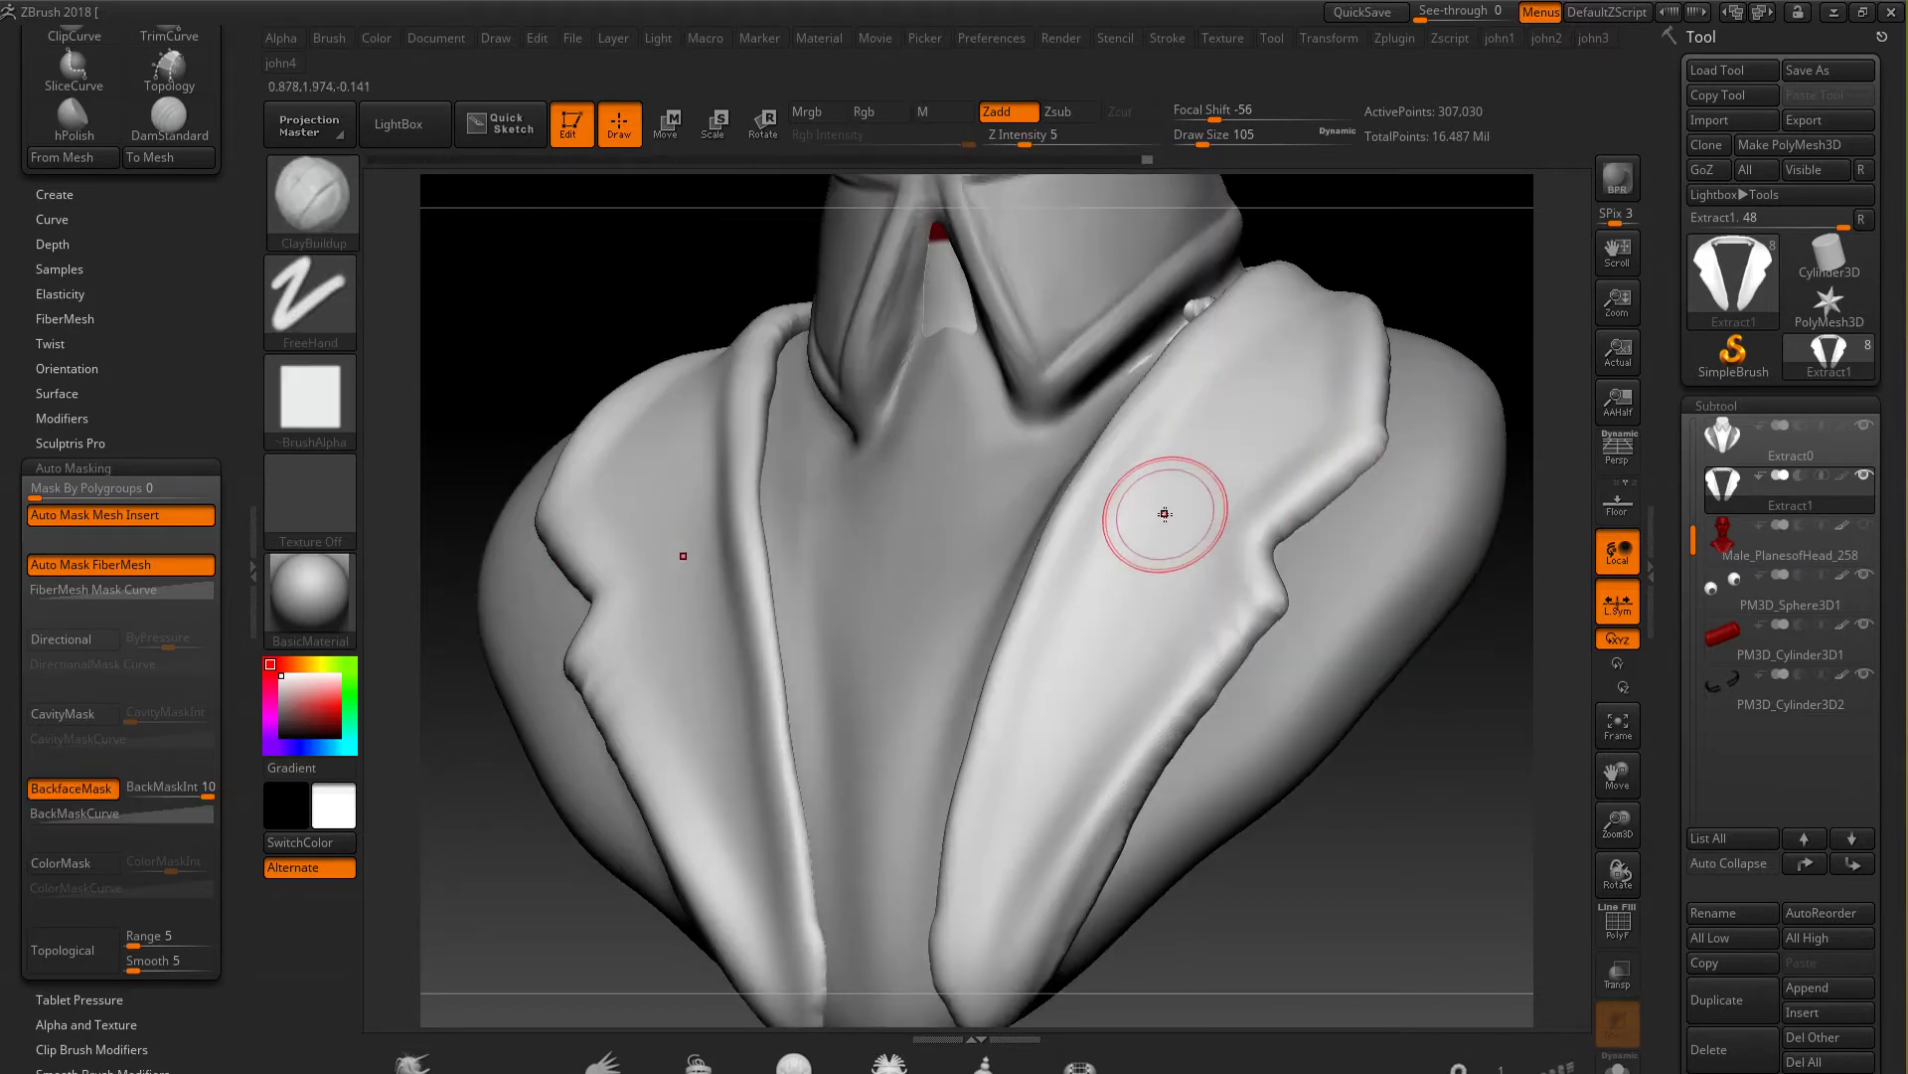
Switch to the hPolish brush and inspect the jacket's sides and collar
key(b)
key(h)
key(p)
mouse_move(1382, 437)
mouse_down()
mouse_move(1449, 361)
mouse_move(1120, 524)
mouse_up()
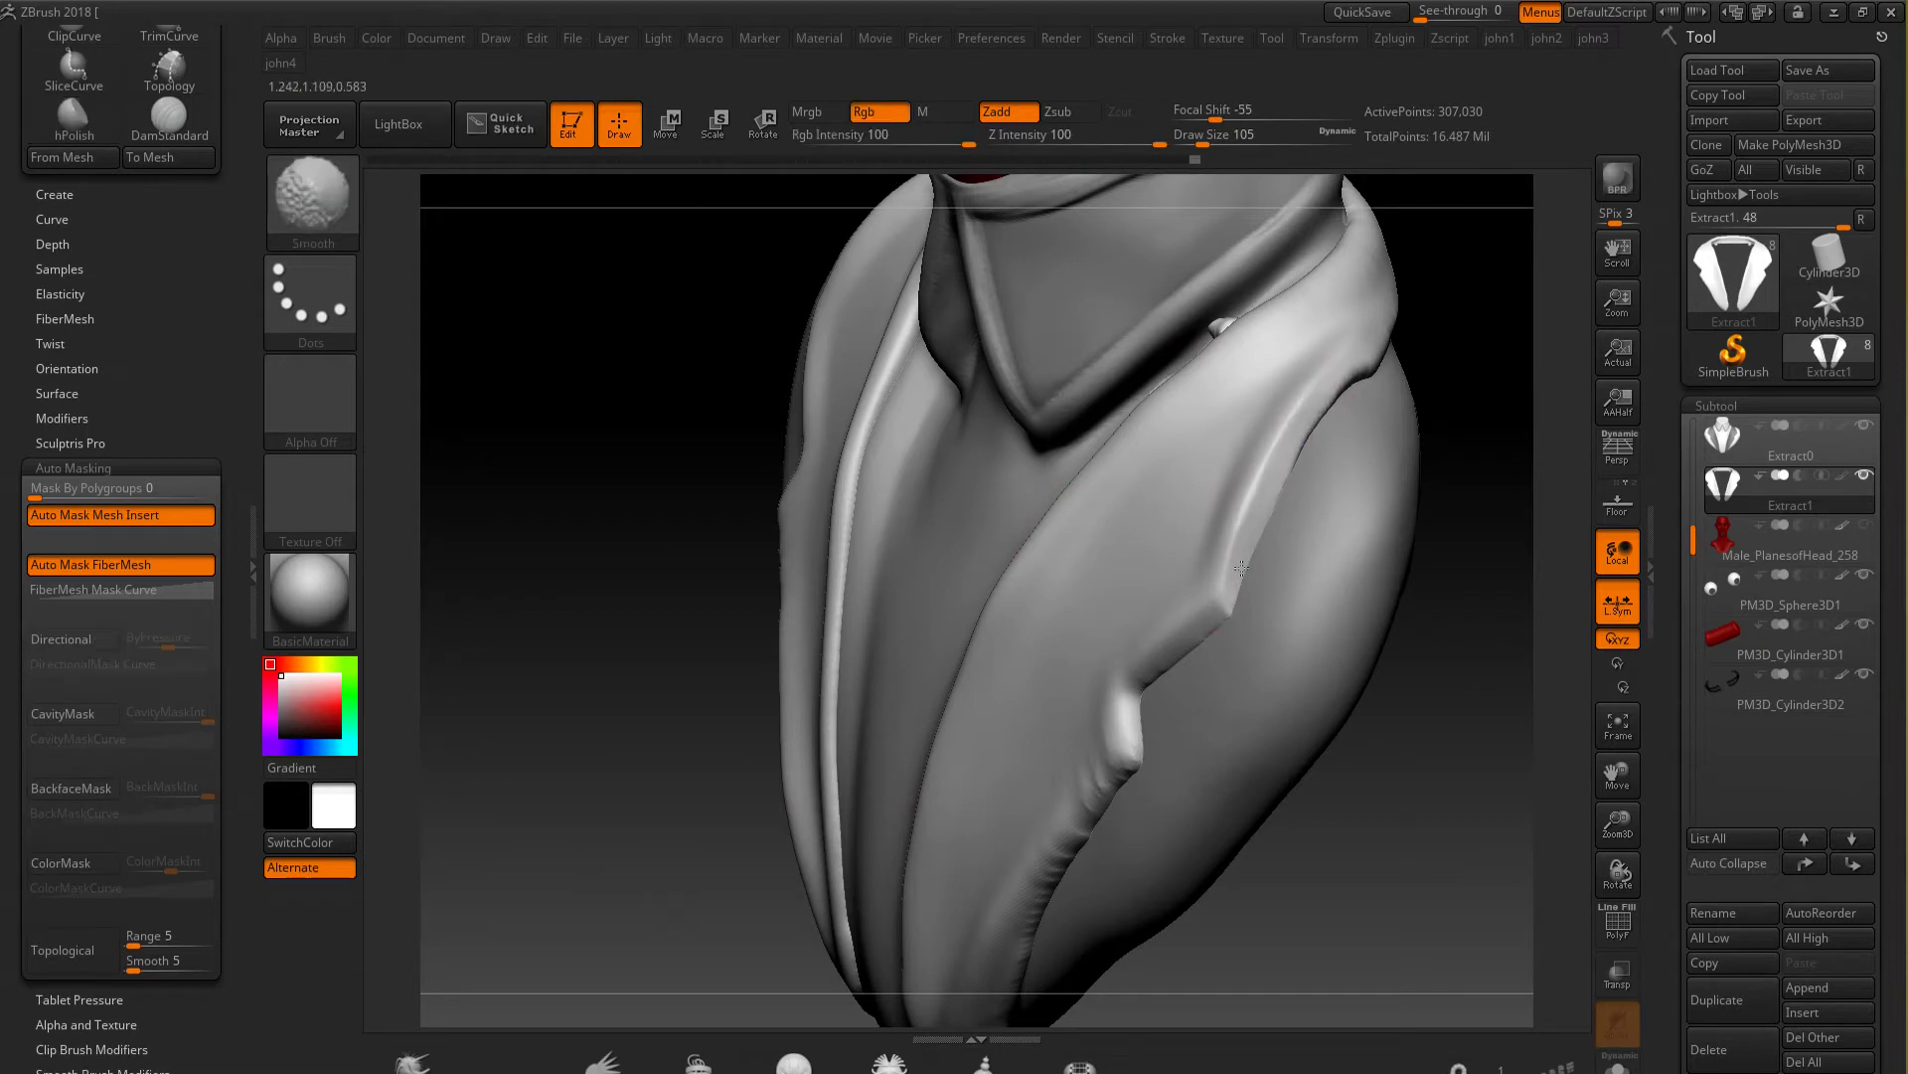
mouse_move(1269, 494)
mouse_down()
mouse_move(1094, 755)
mouse_move(1115, 676)
mouse_up()
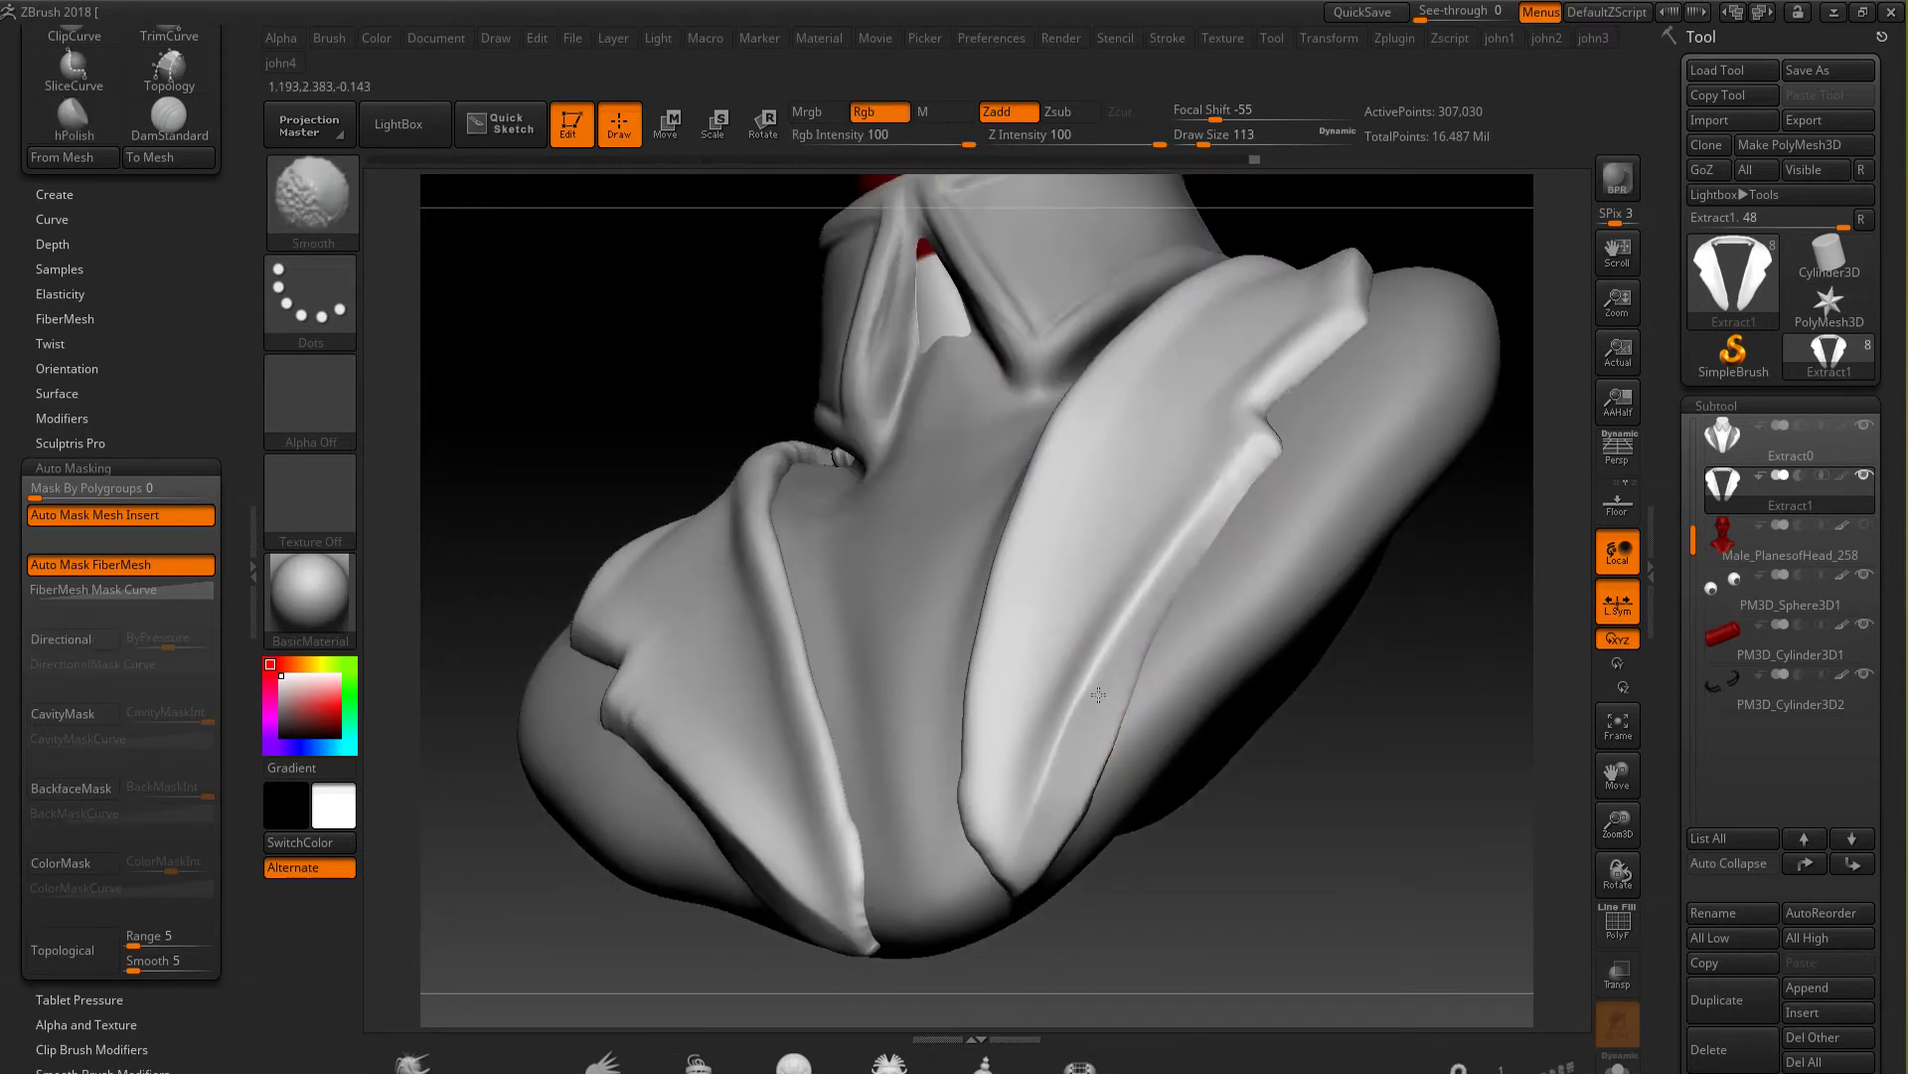
shift+drag(1123, 845, 1135, 632)
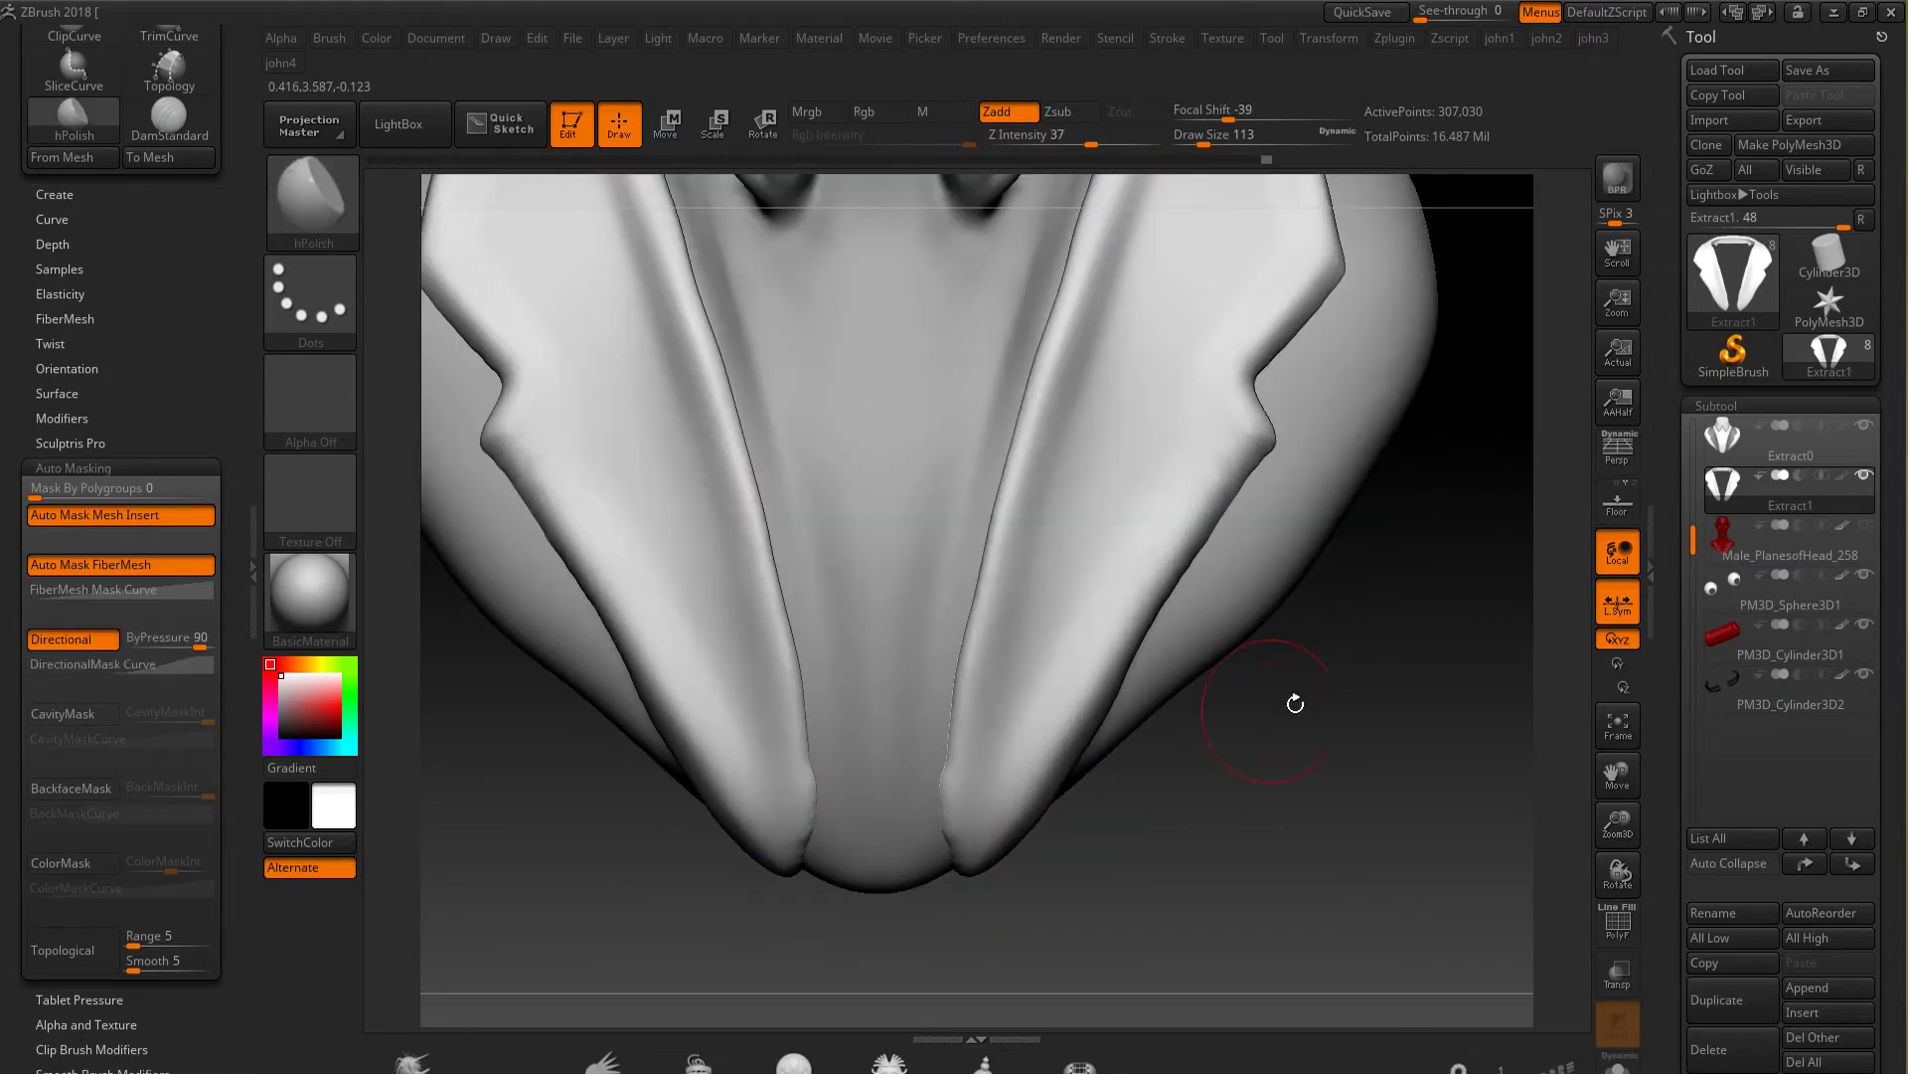
drag(1006, 863, 1161, 587)
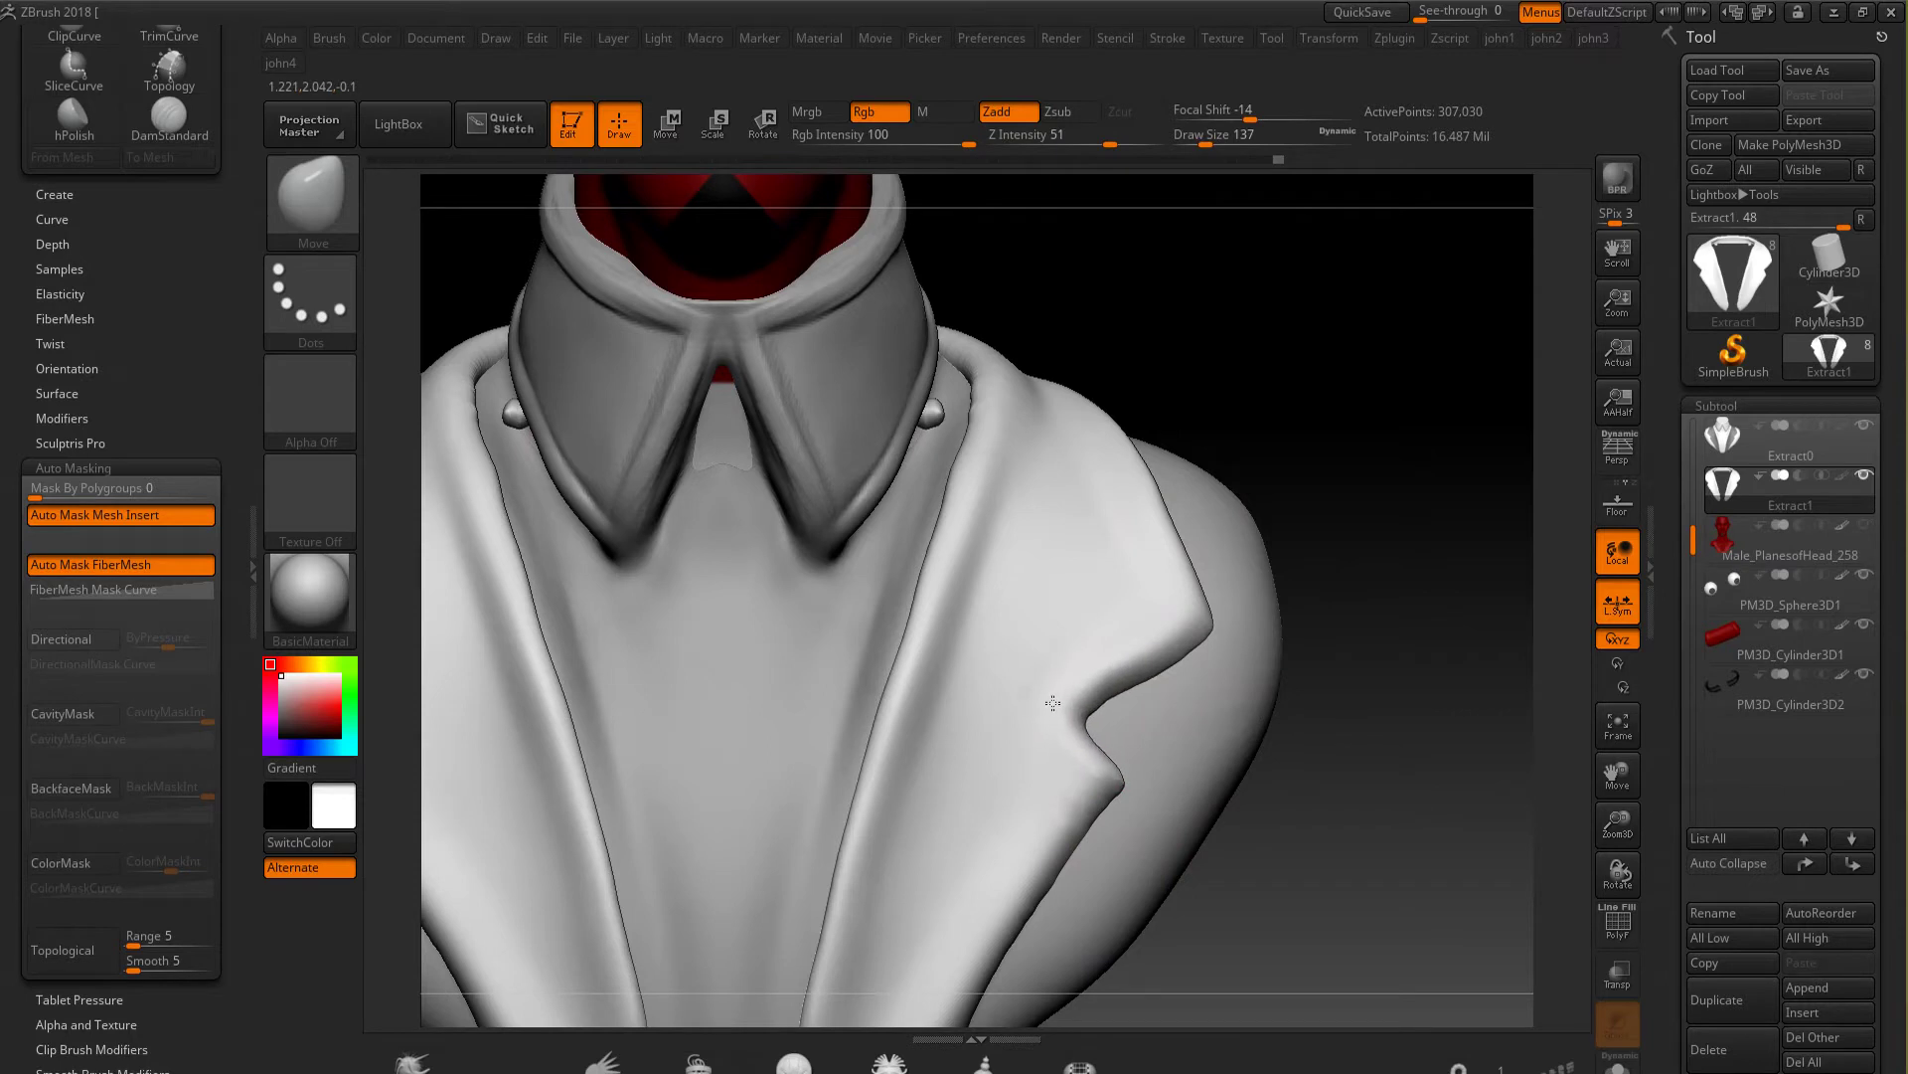
Return to ClayBuildup and smooth the lapel crease near the shoulder
key(b)
key(c)
key(b)
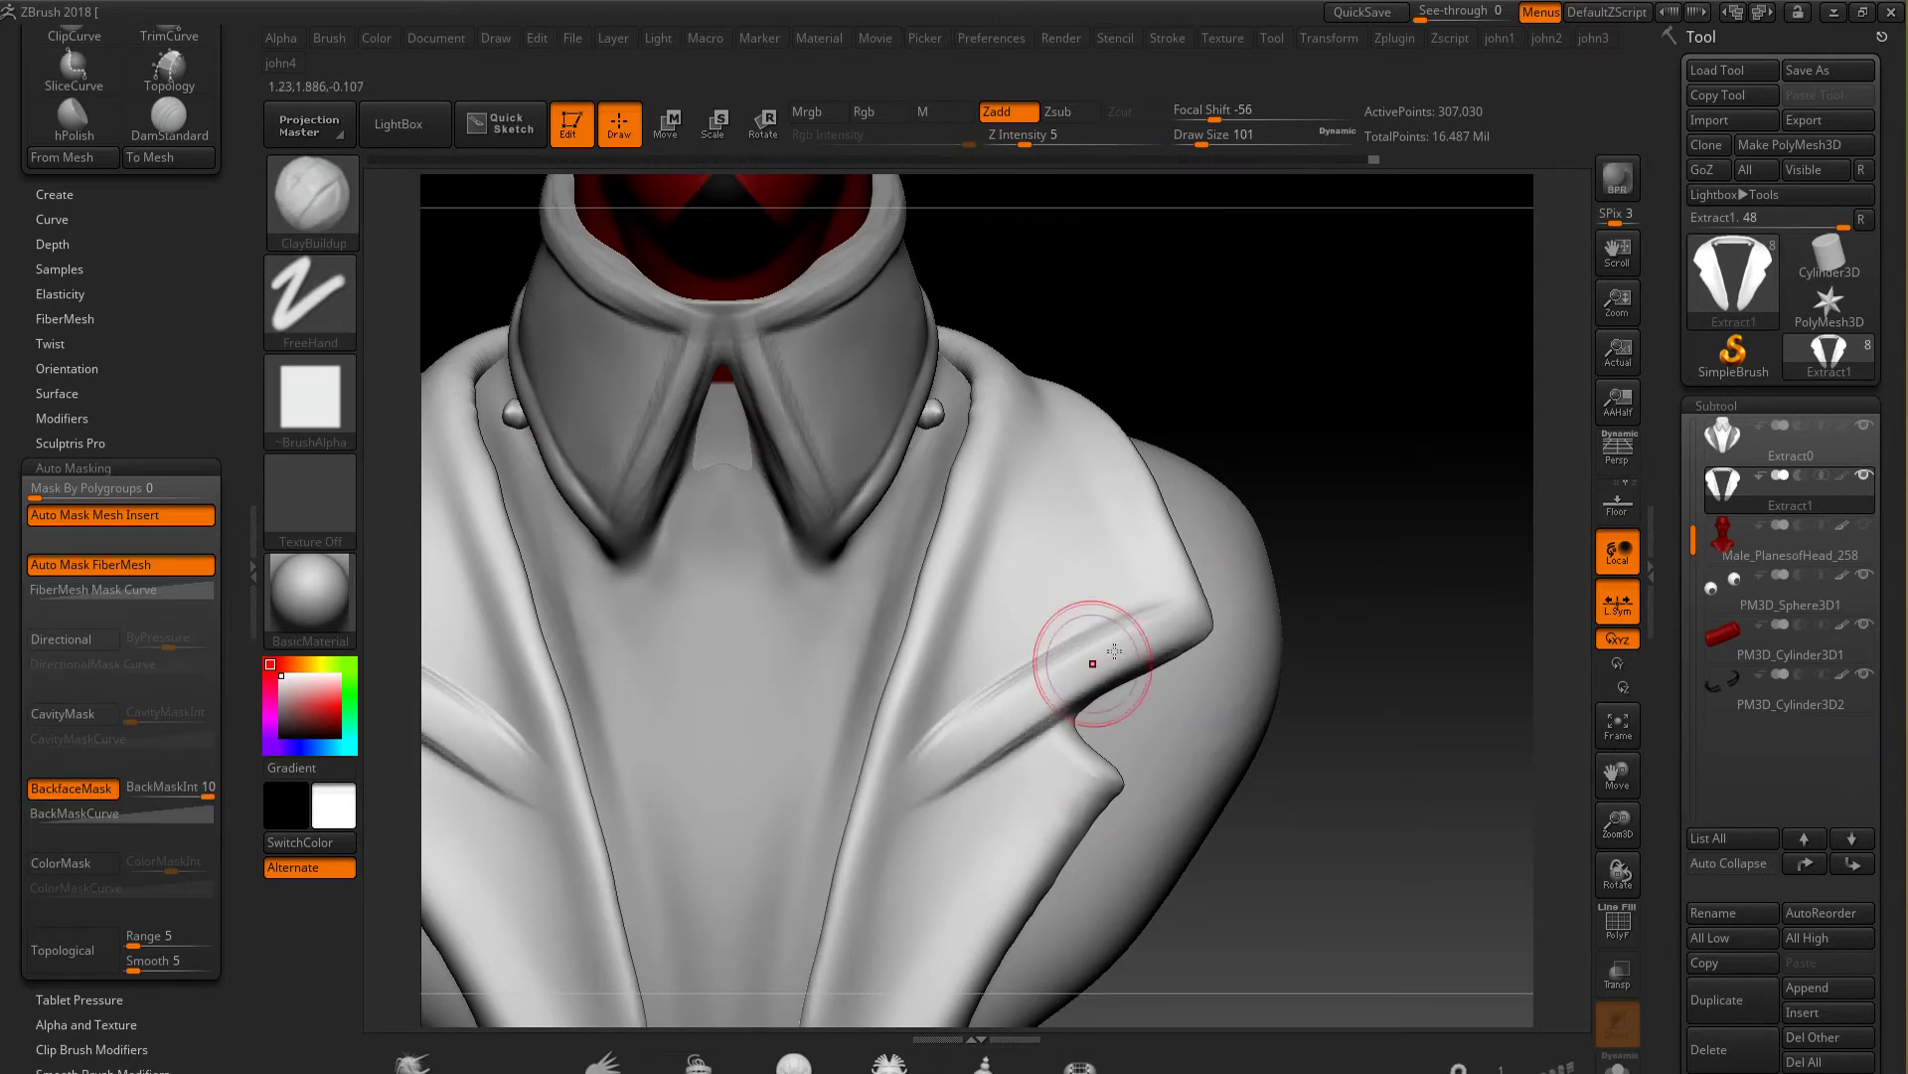
mouse_move(1093, 656)
shift+mouse_down()
mouse_move(994, 735)
mouse_move(1098, 462)
shift+mouse_up()
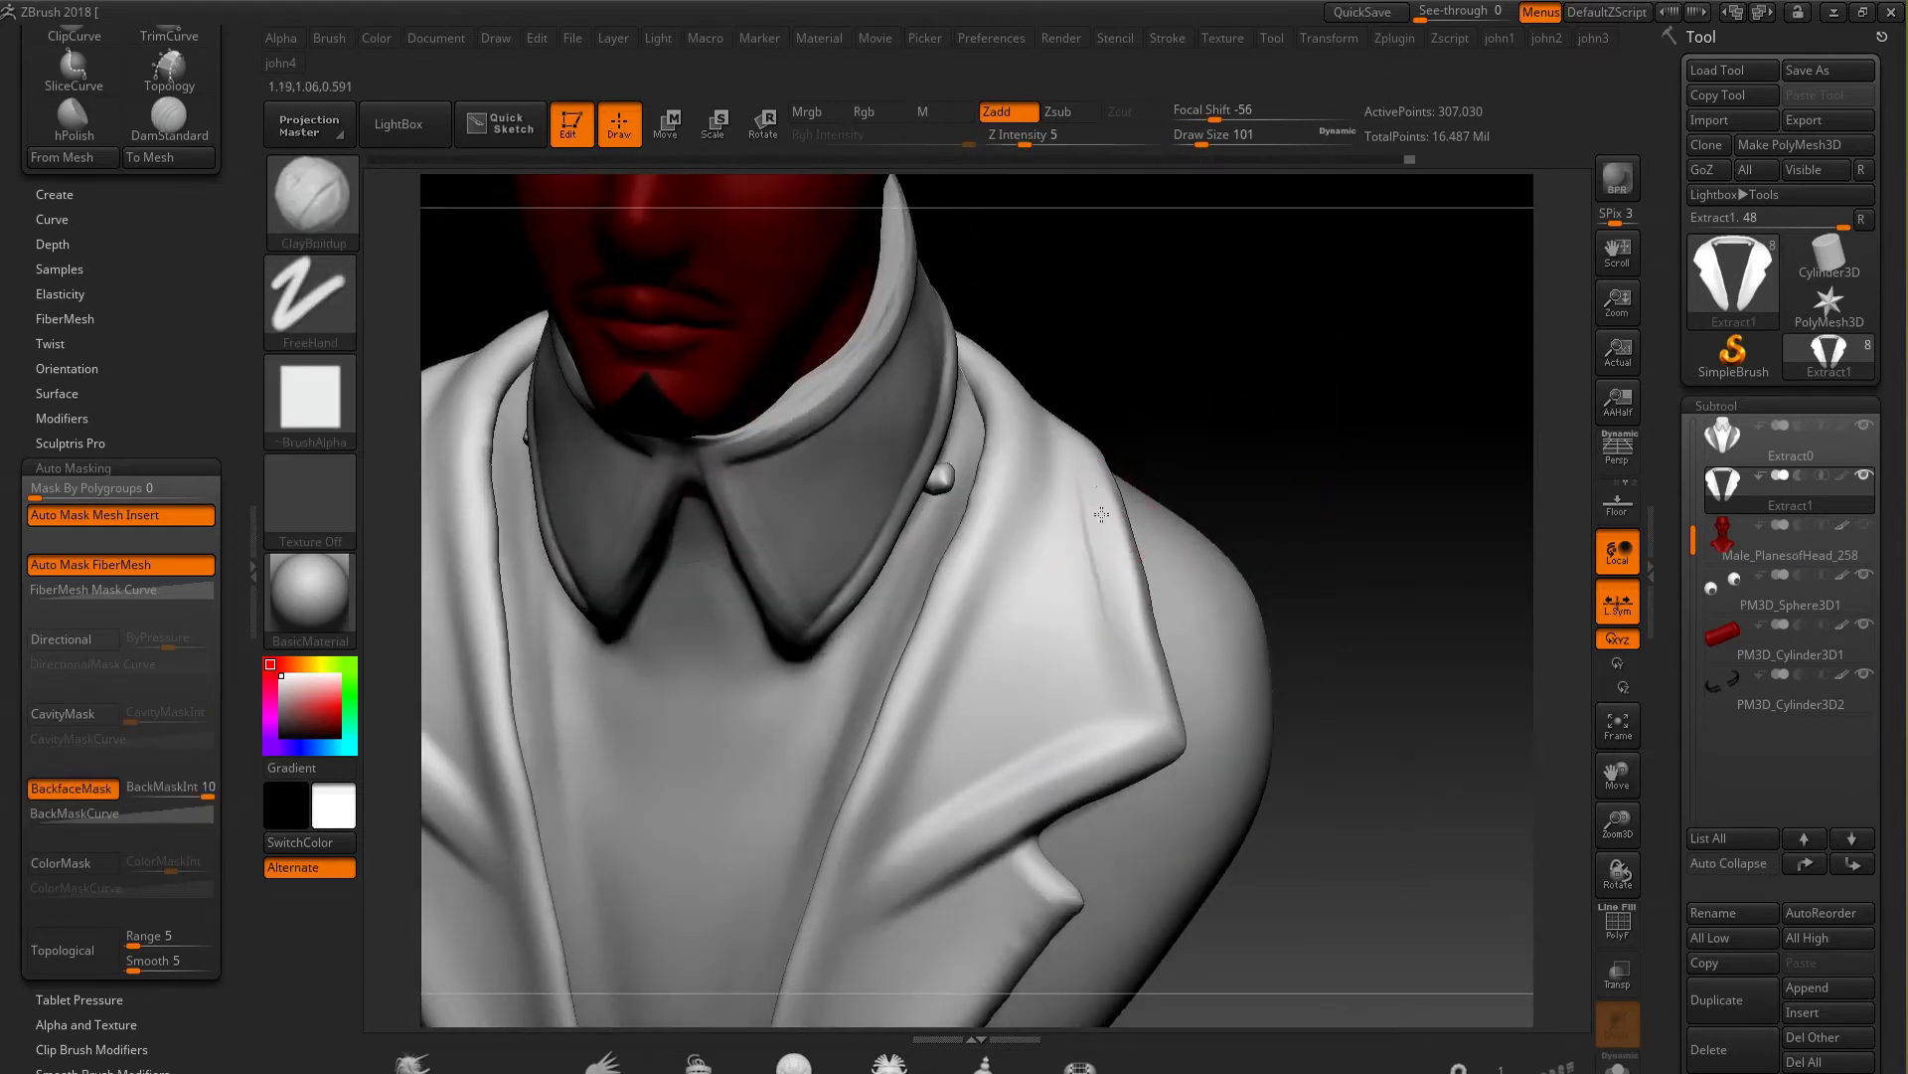
drag(1279, 426, 1130, 581)
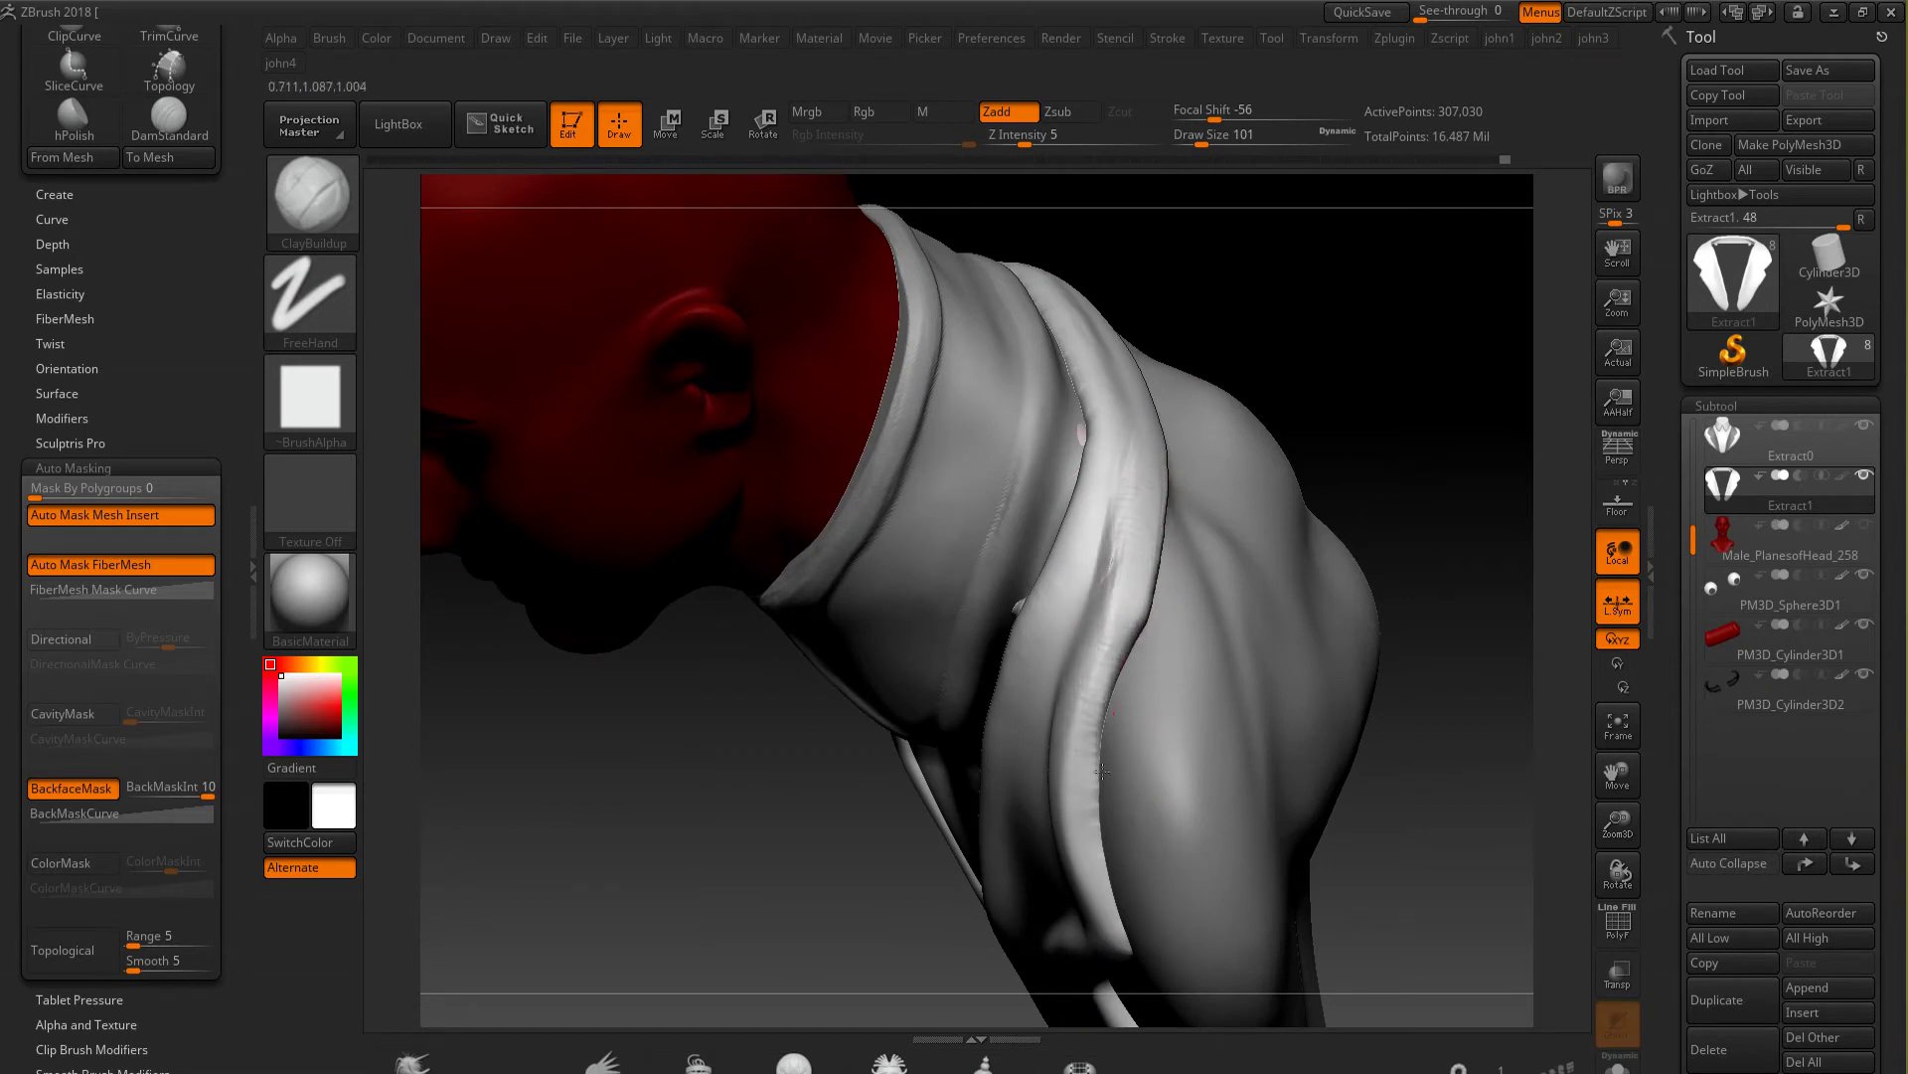
key(shift)
mouse_move(1109, 323)
shift+mouse_down()
mouse_move(1416, 389)
mouse_move(1206, 443)
mouse_move(1156, 402)
shift+mouse_up()
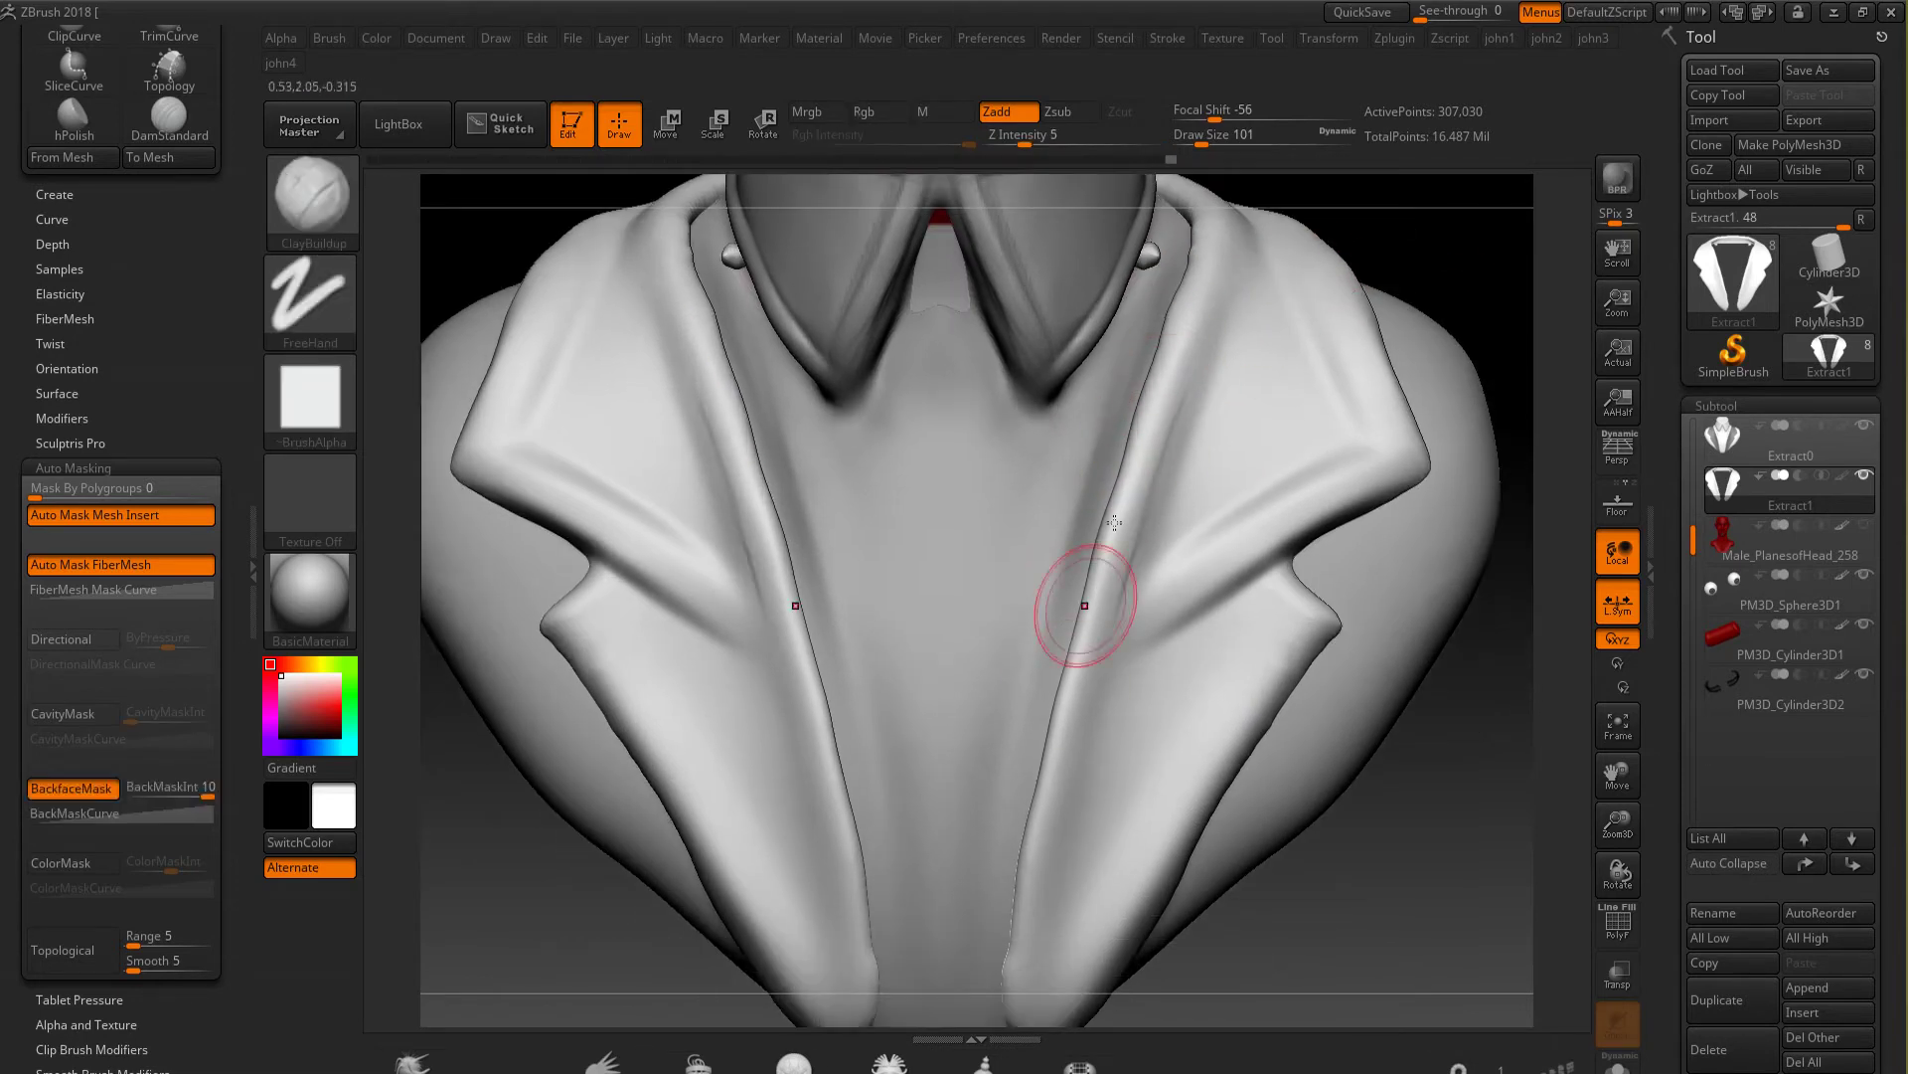
Re-sculpt mirrored creases along the lapel edges and smooth them
drag(1090, 633, 1025, 1019)
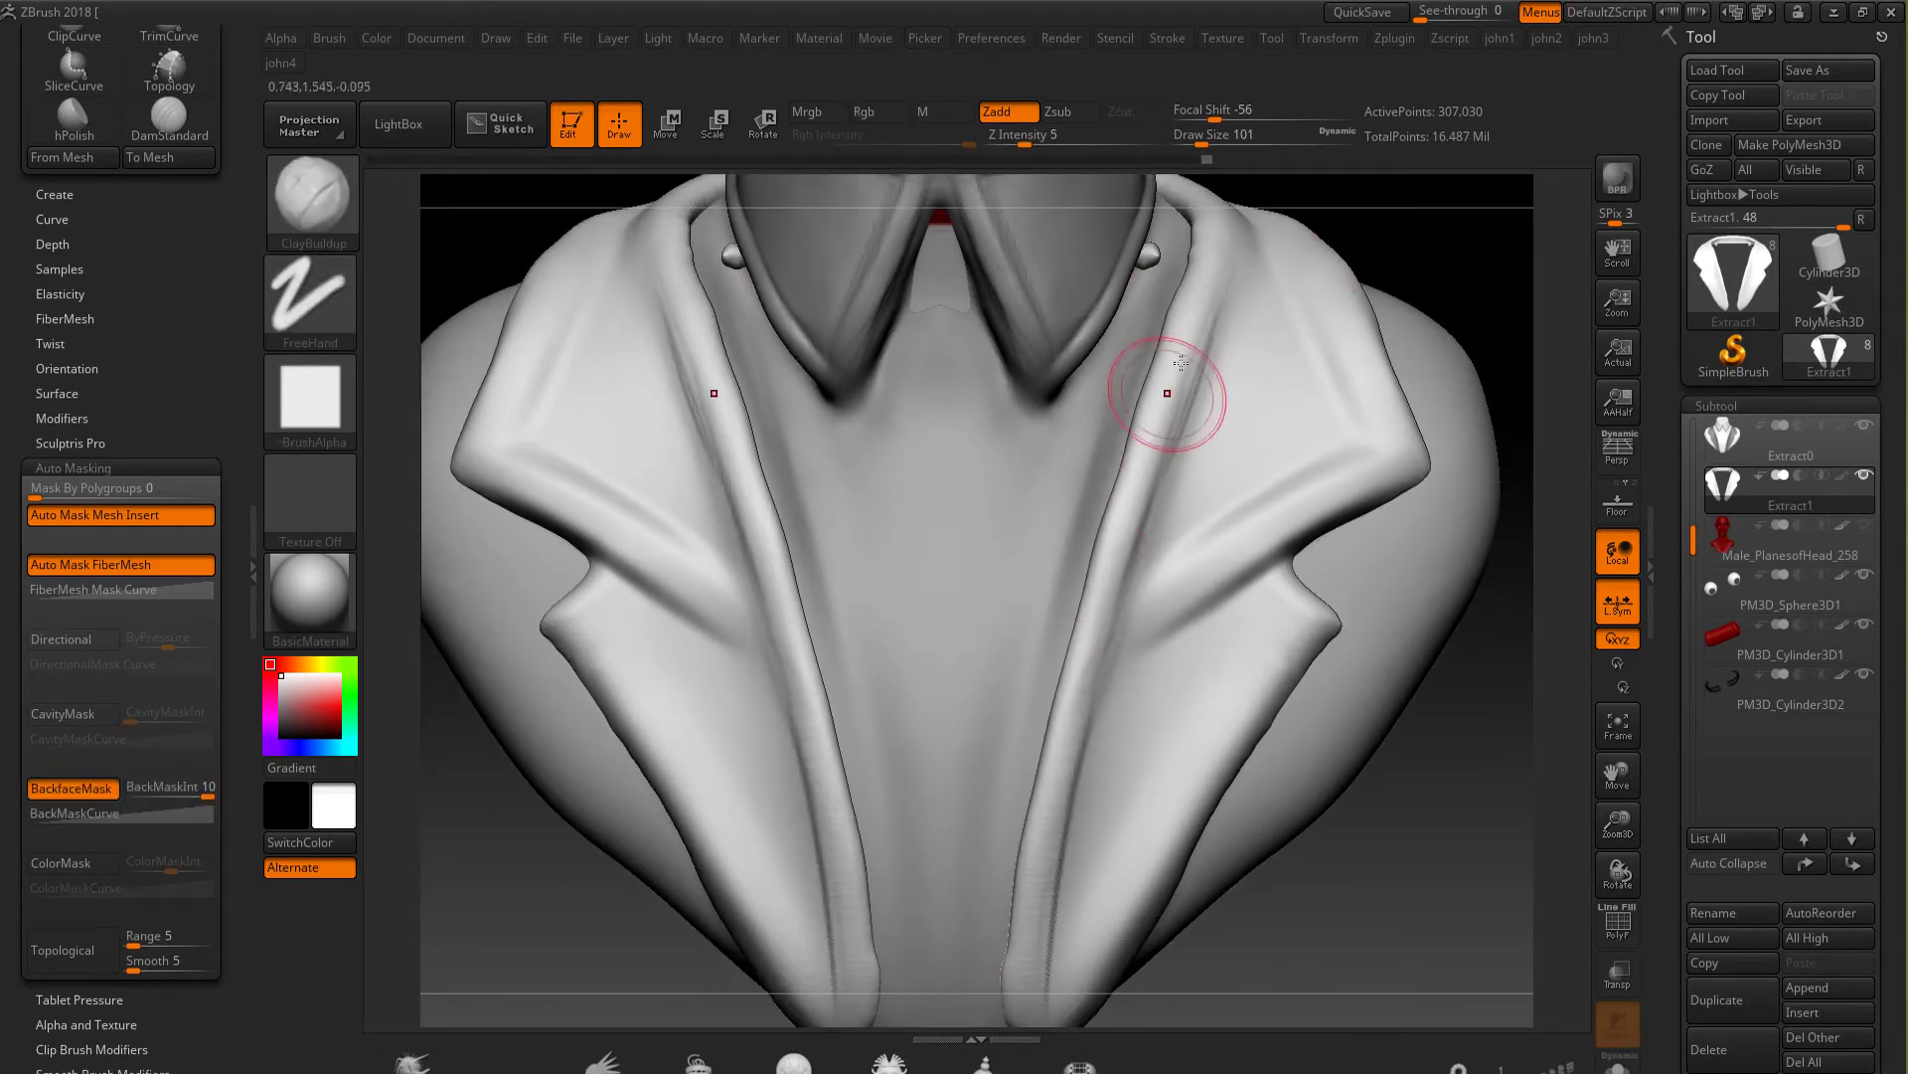
shift+drag(1099, 775, 1177, 417)
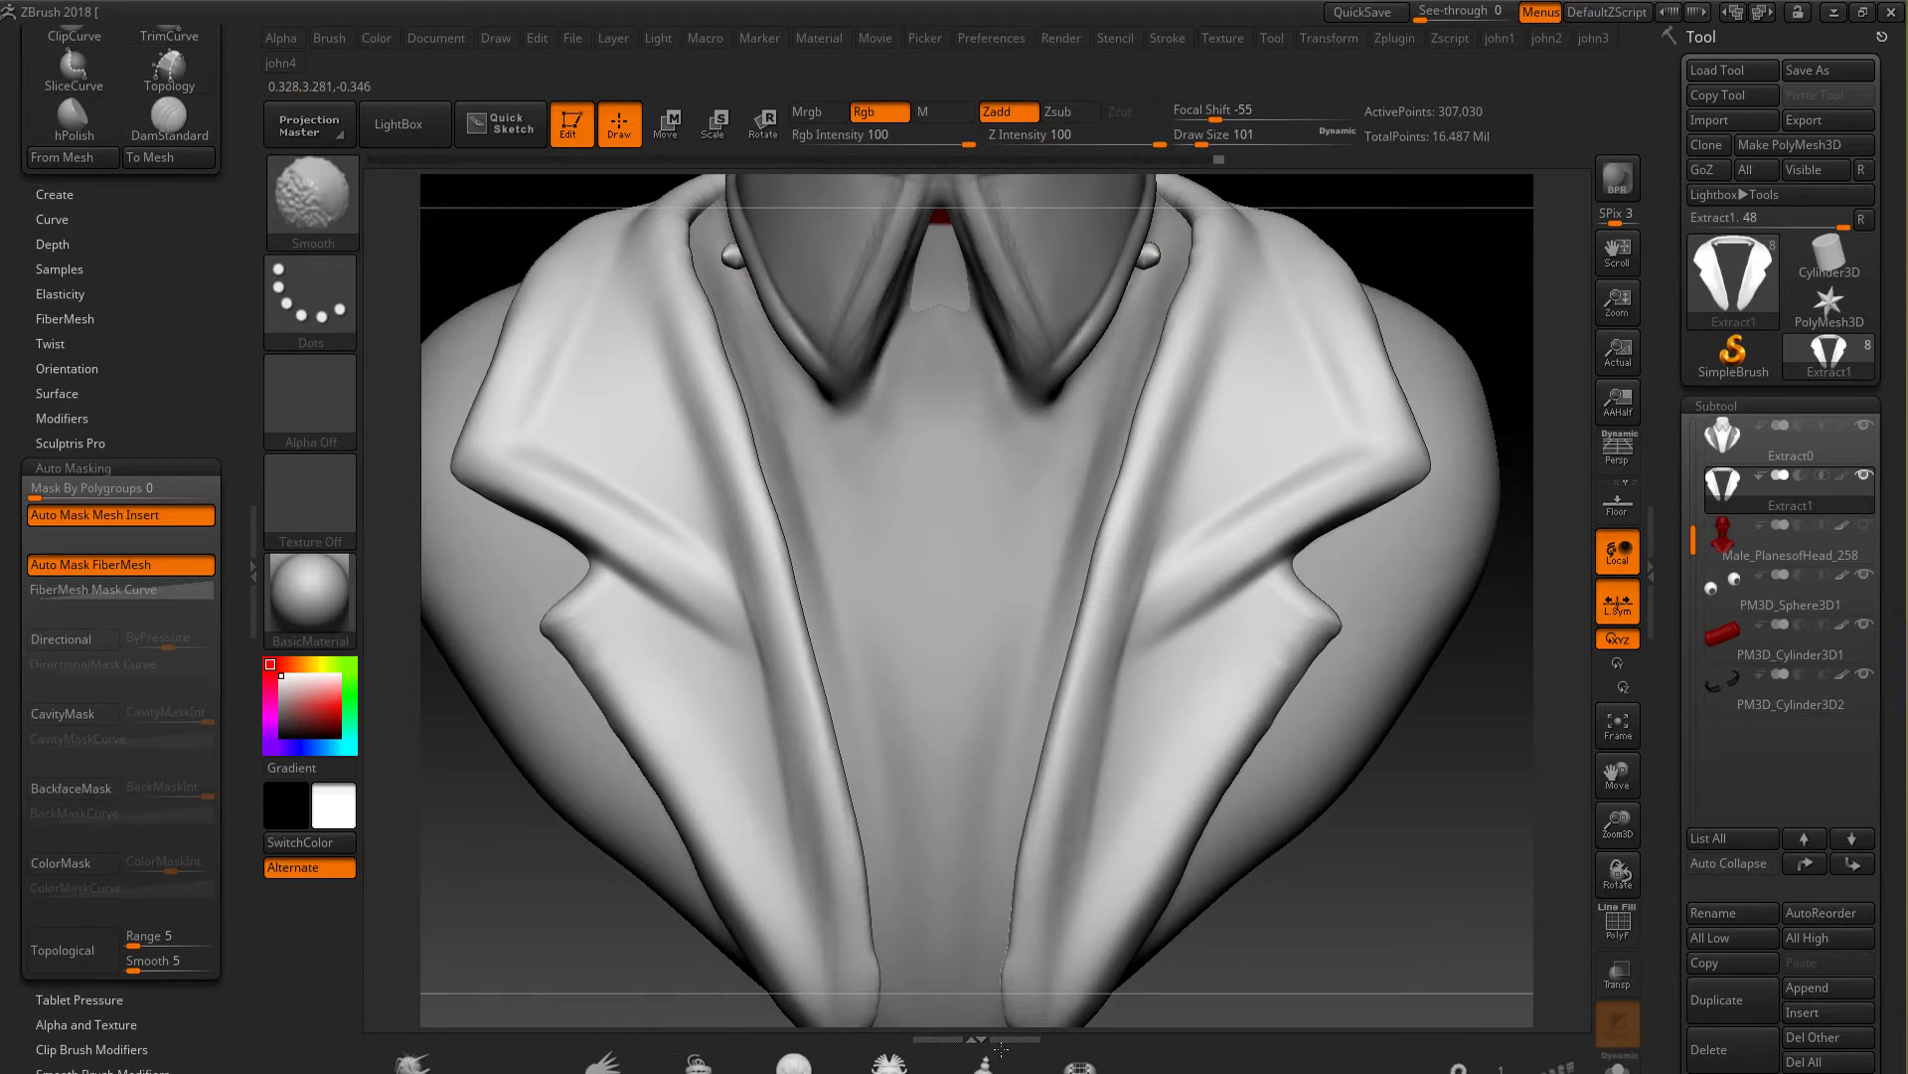
ctrl+right_drag(1141, 737, 1001, 518)
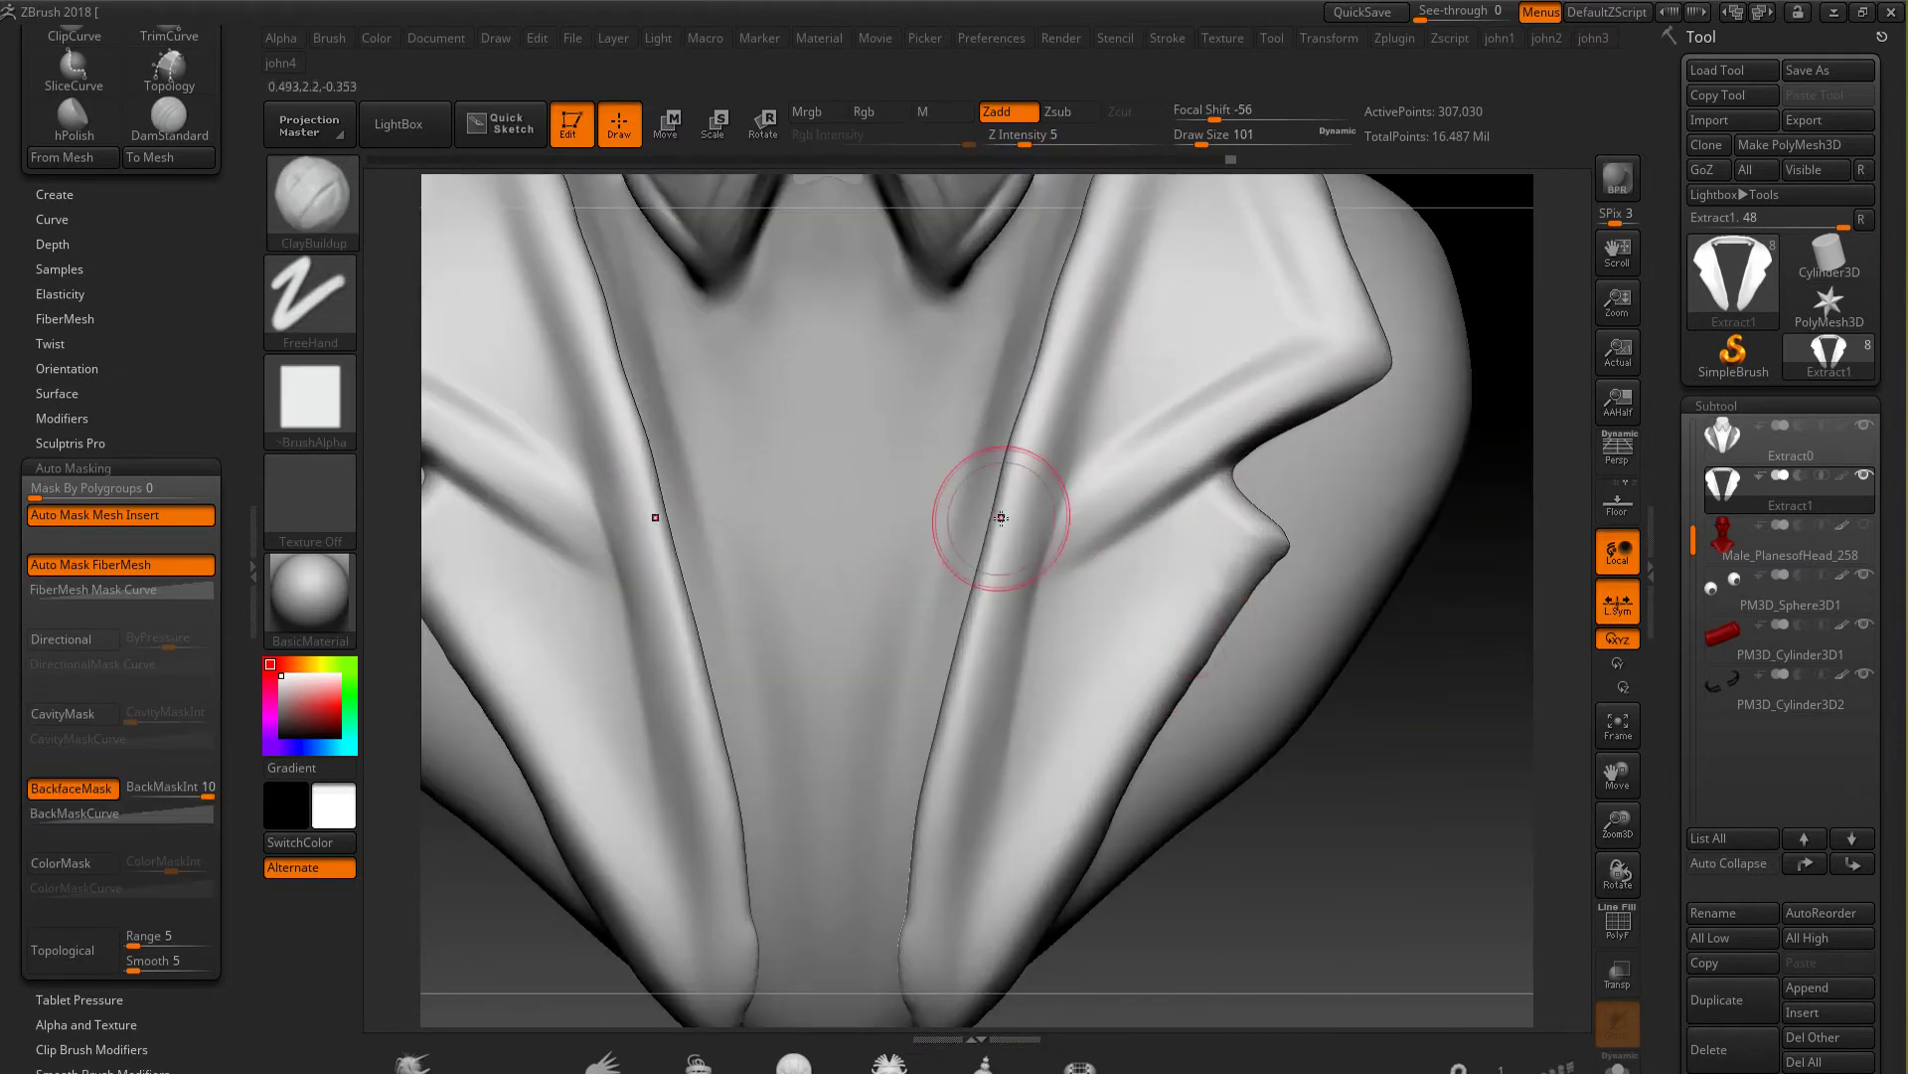
drag(1203, 628, 1076, 810)
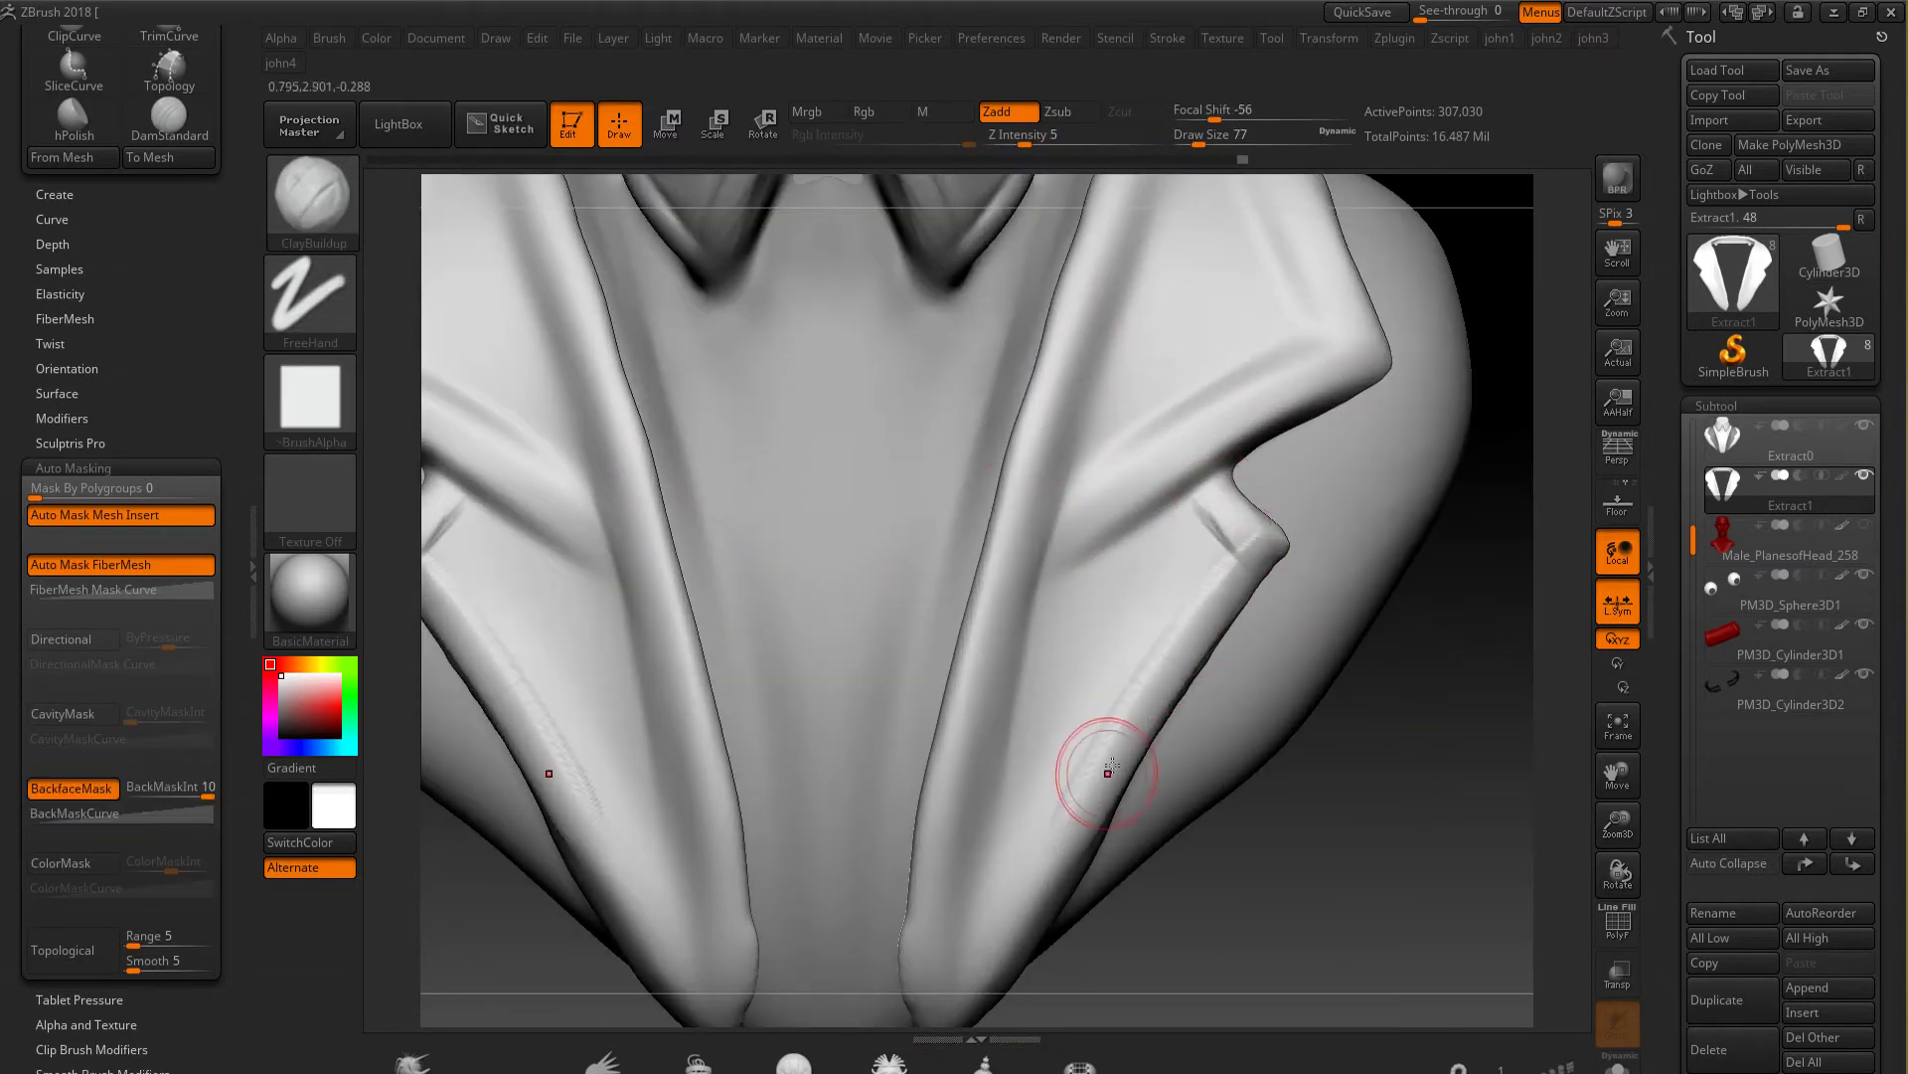
alt+right_drag(1077, 810, 1059, 622)
drag(1089, 507, 961, 815)
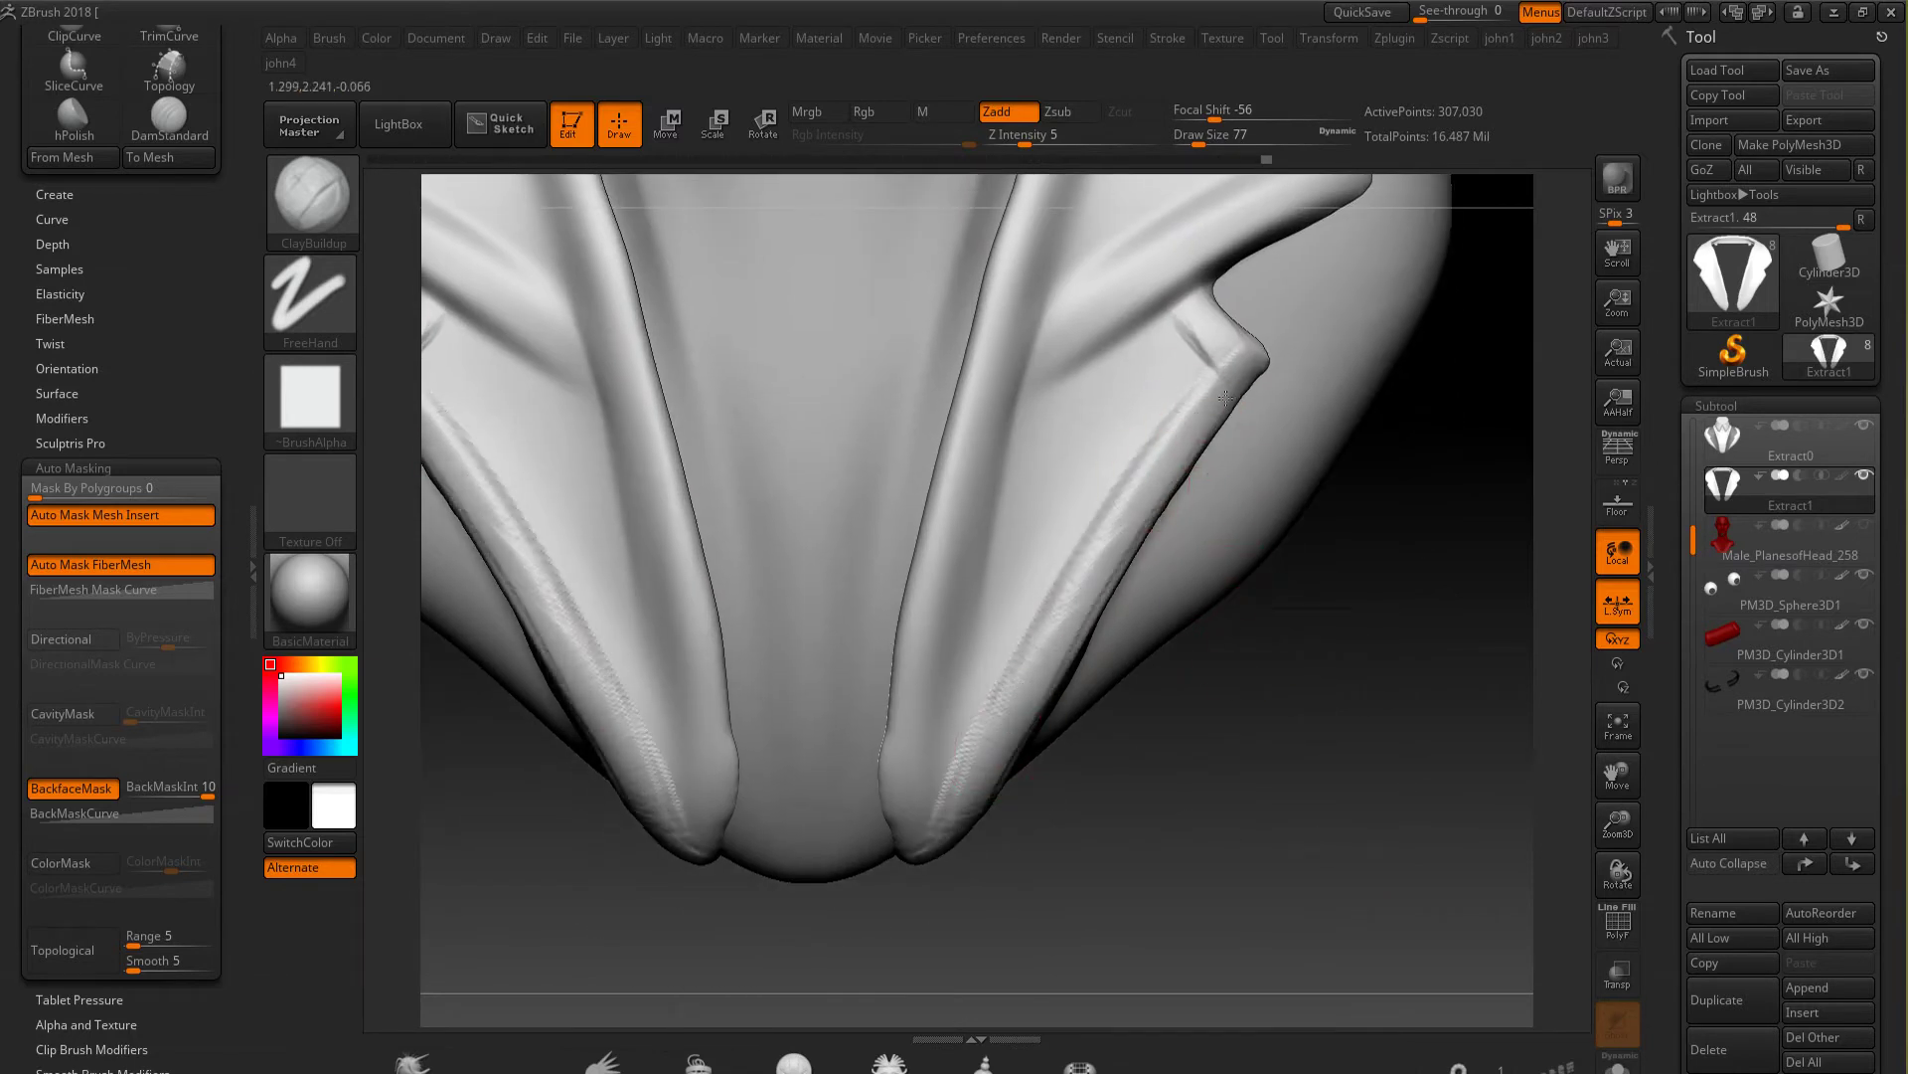
Crease the lapels' outer and inner edges and smooth the right lapel folds
drag(1269, 341, 1084, 616)
drag(984, 505, 959, 815)
shift+drag(1173, 417, 1025, 591)
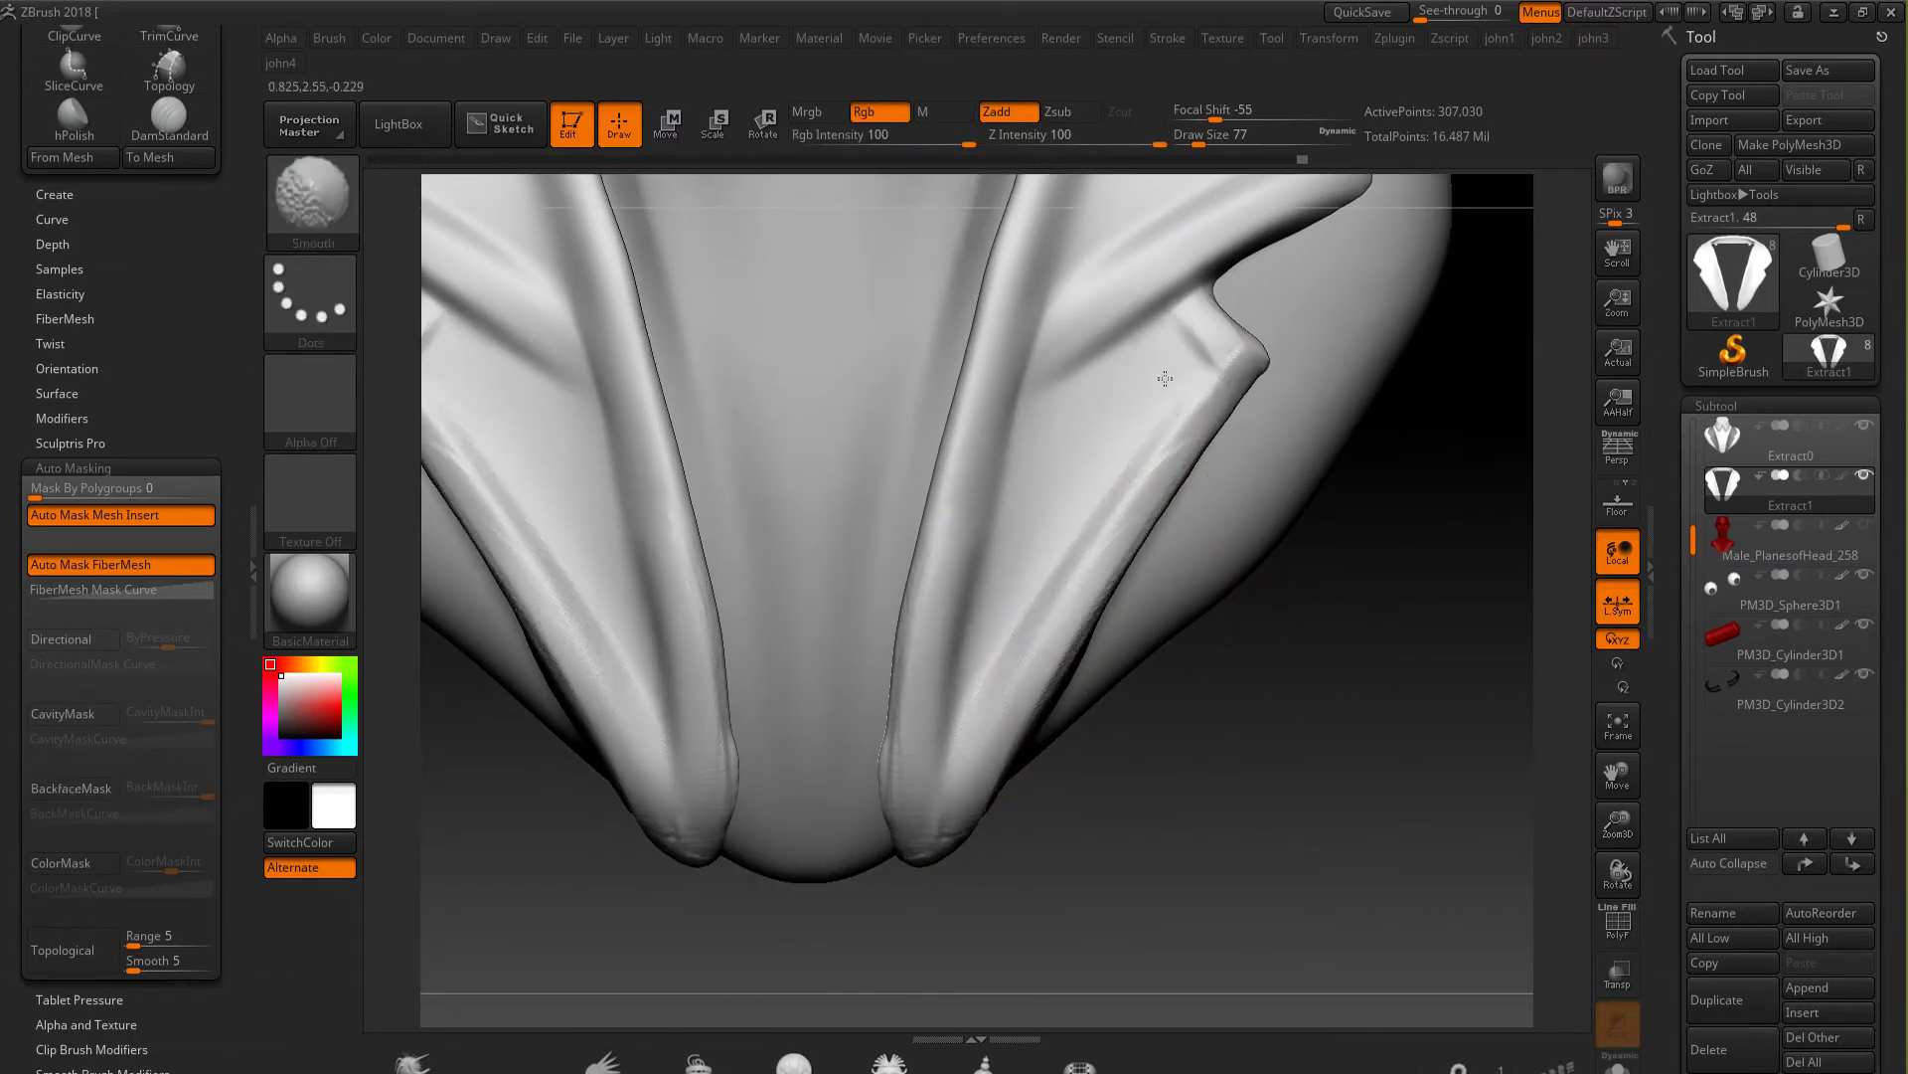
key(f)
key(space)
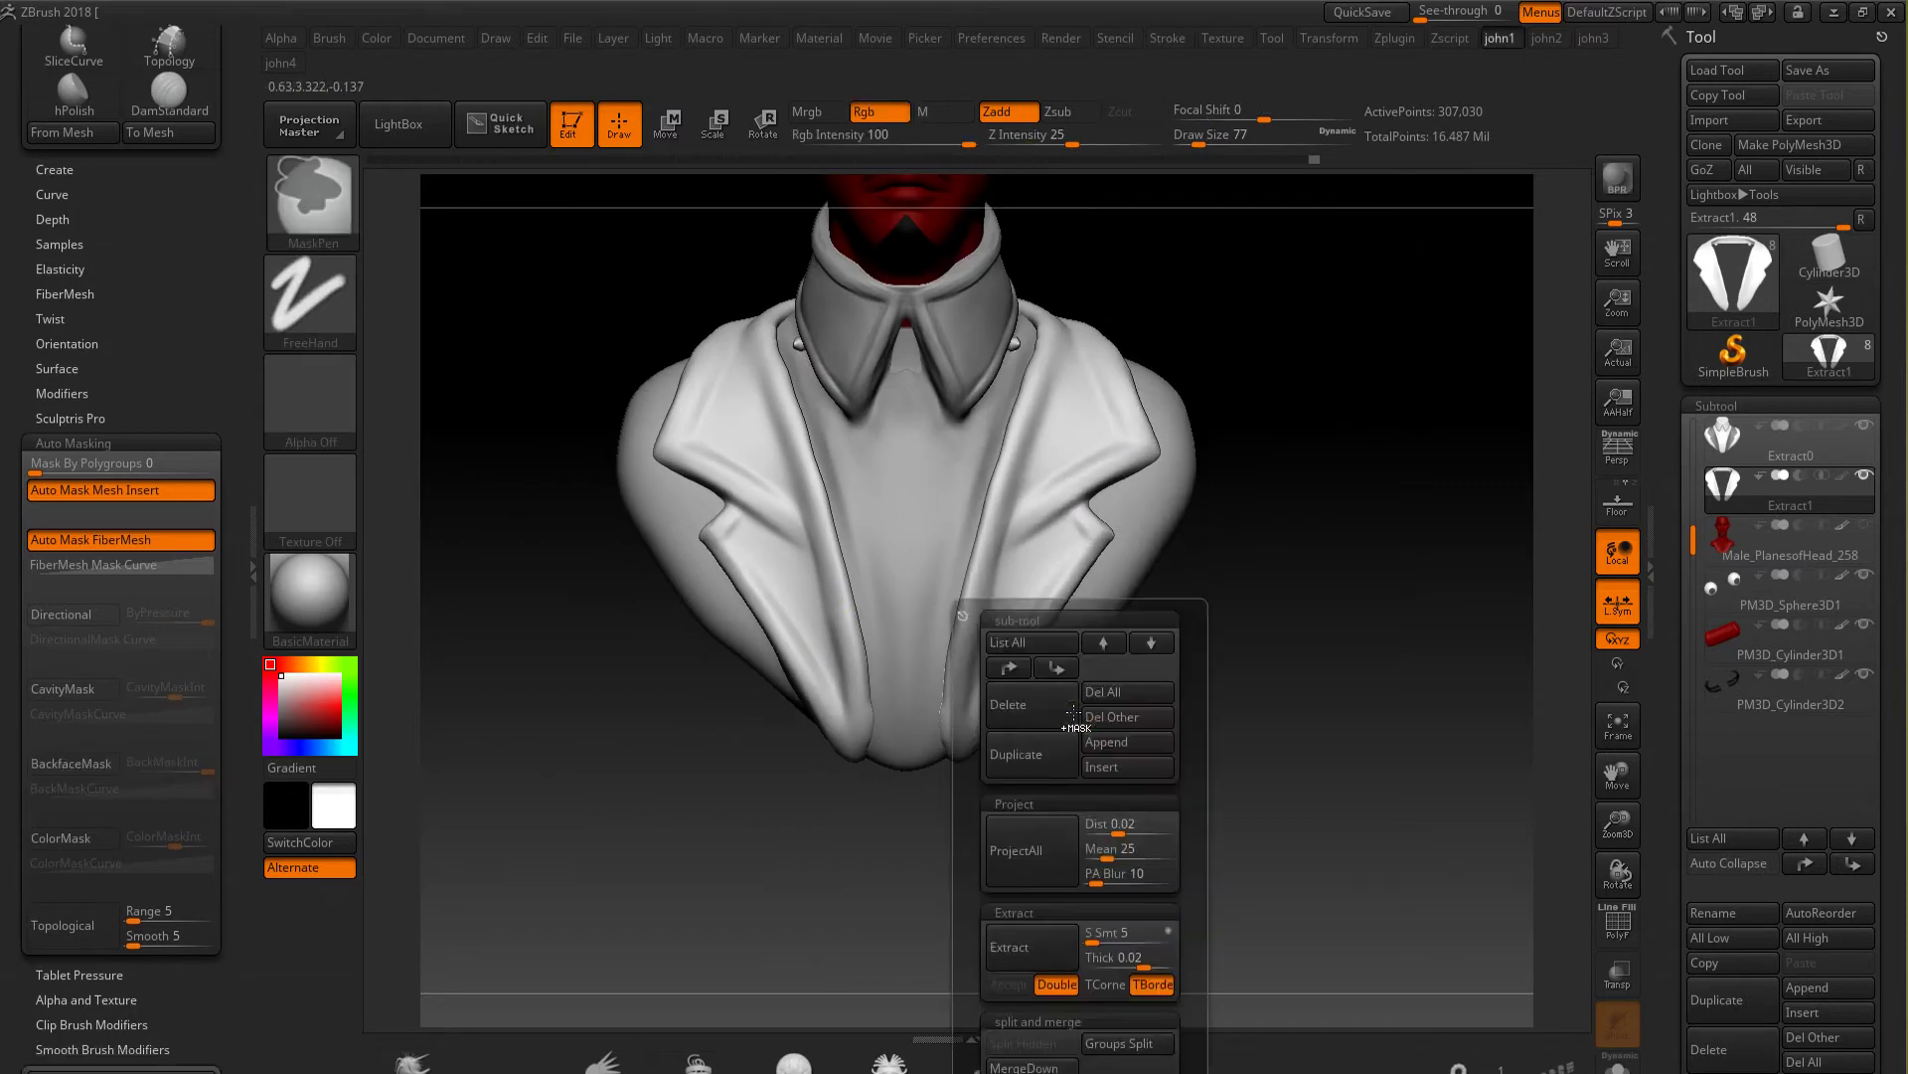
Isolate the button polygroup at the collar tip and invert visibility to hide it
mouse_move(1009, 577)
ctrl+right_down()
mouse_move(1016, 434)
mouse_move(1167, 506)
ctrl+right_up()
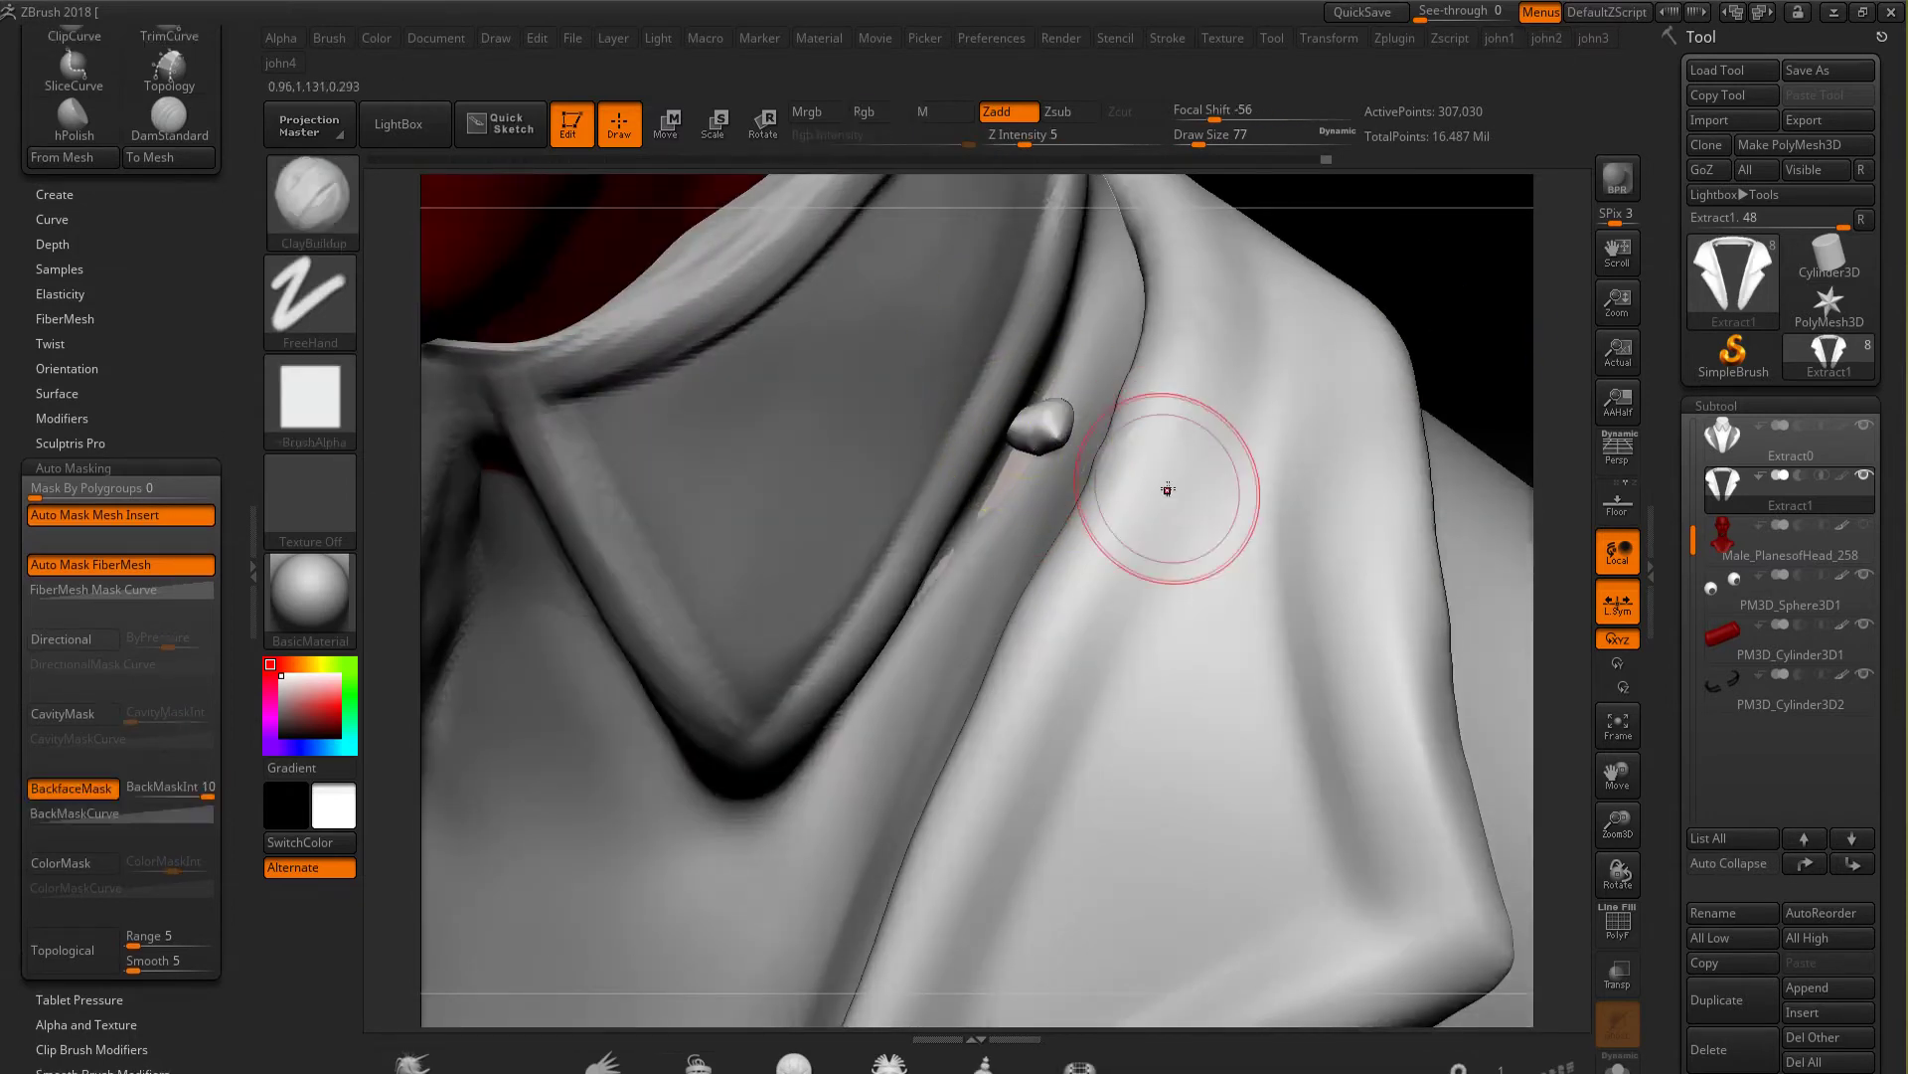
key(f)
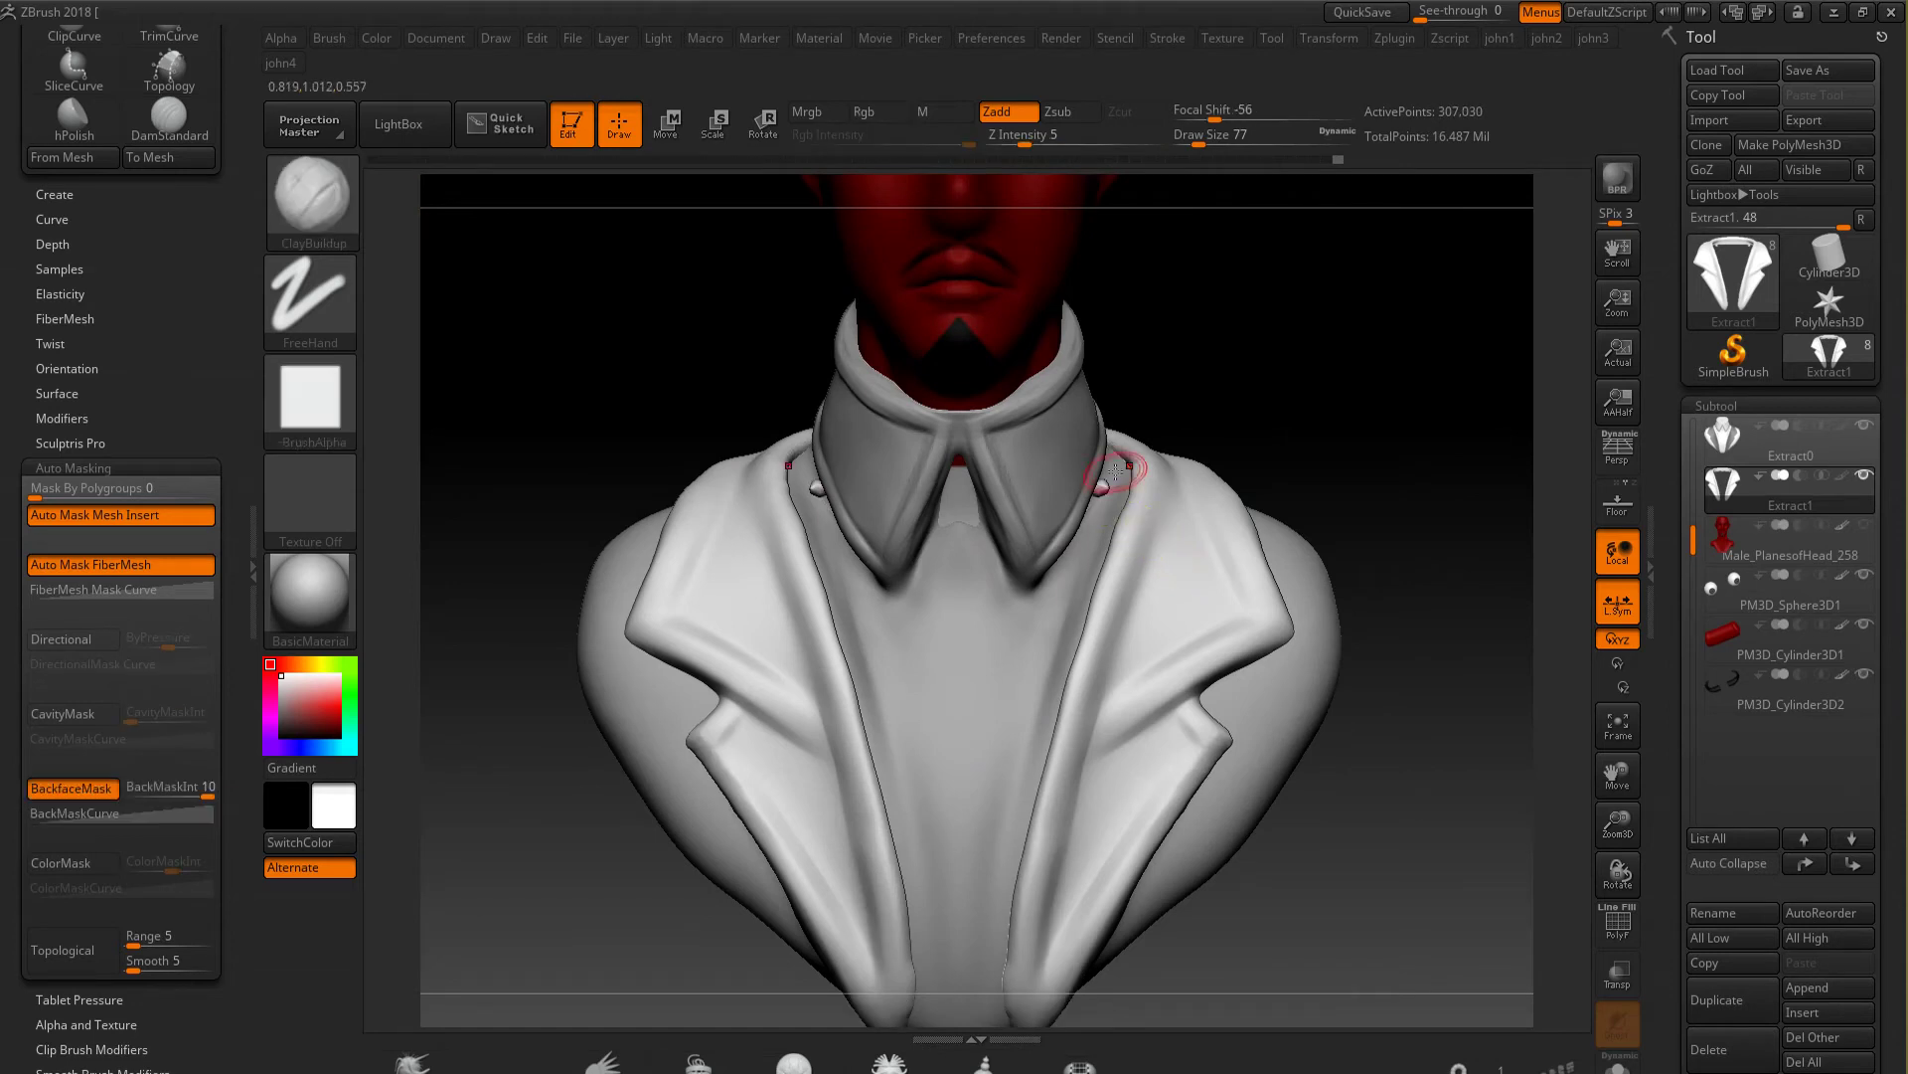
key(shift+f)
ctrl+shift+click(1101, 487)
key(f)
ctrl+shift+click(1034, 666)
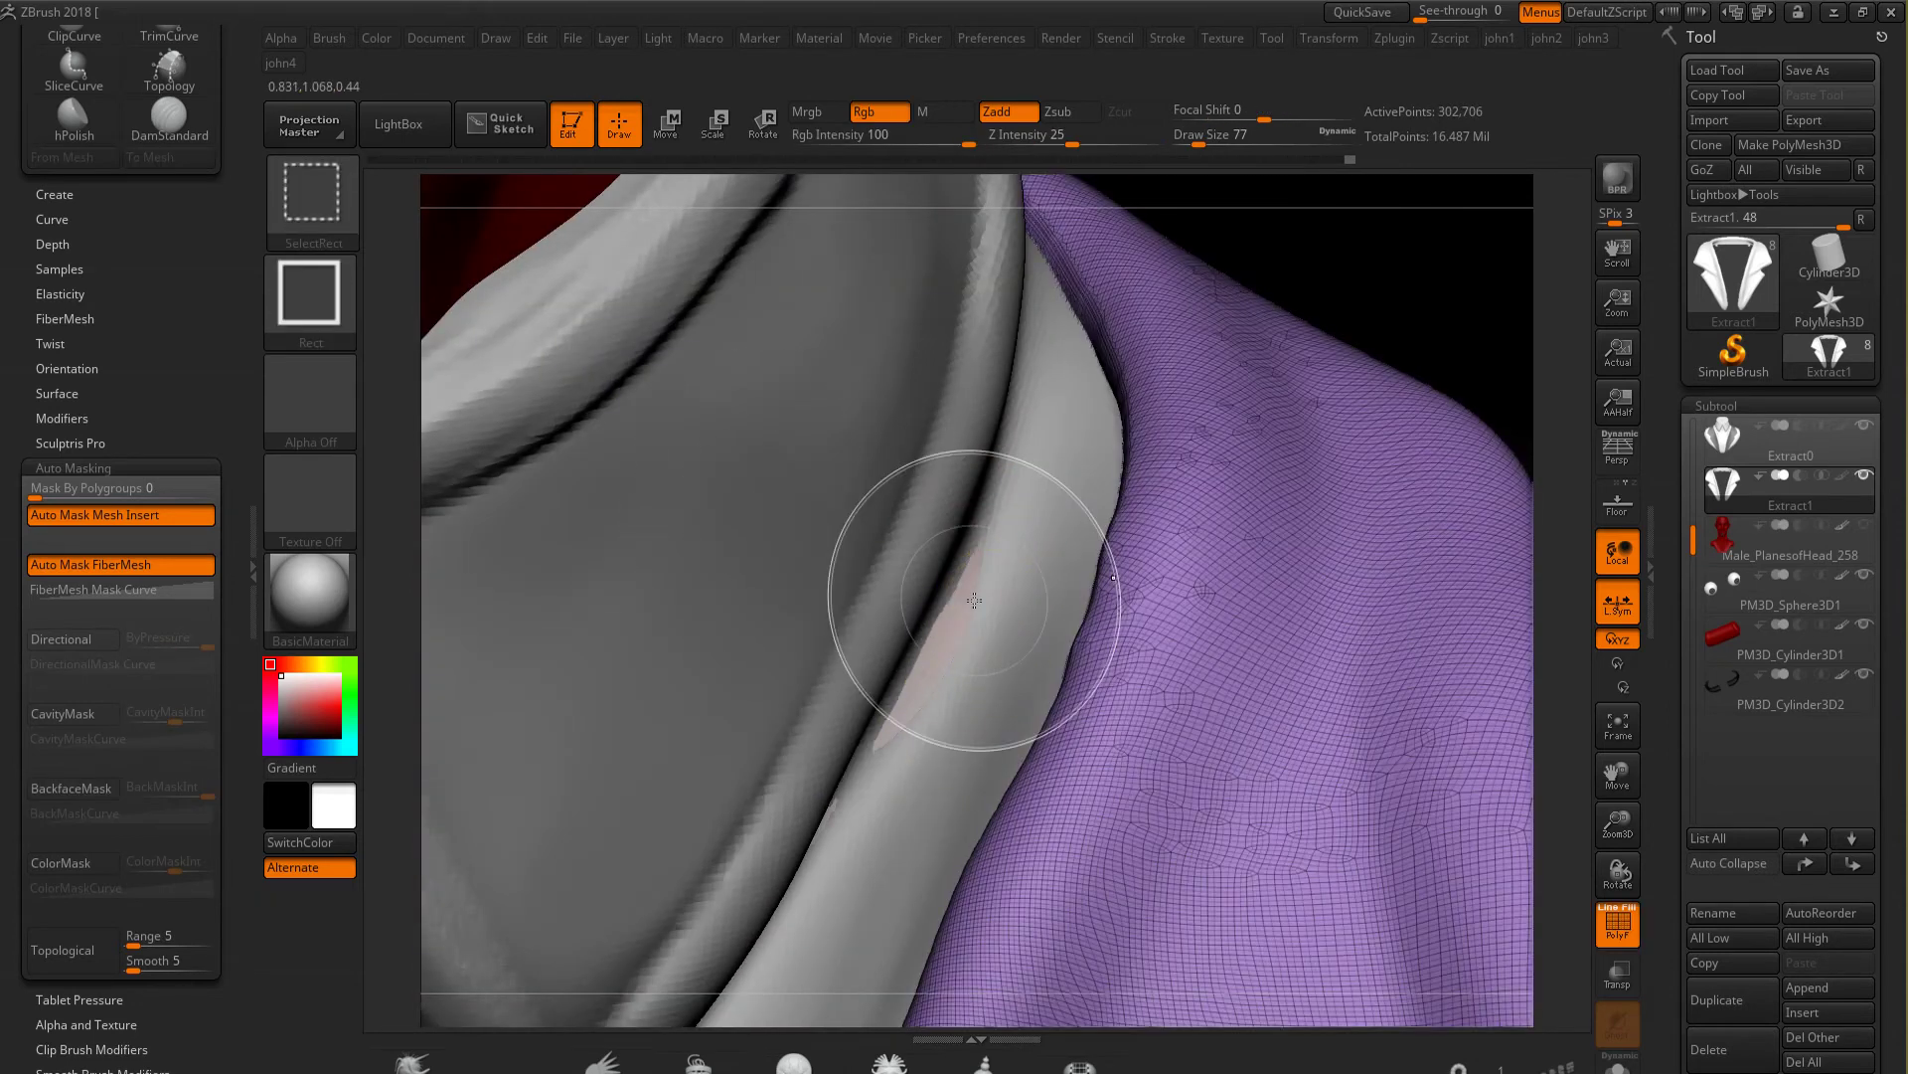
Delete the hidden button geometry, restore the highest subdivision, and select the Extract0 shirt
key(f)
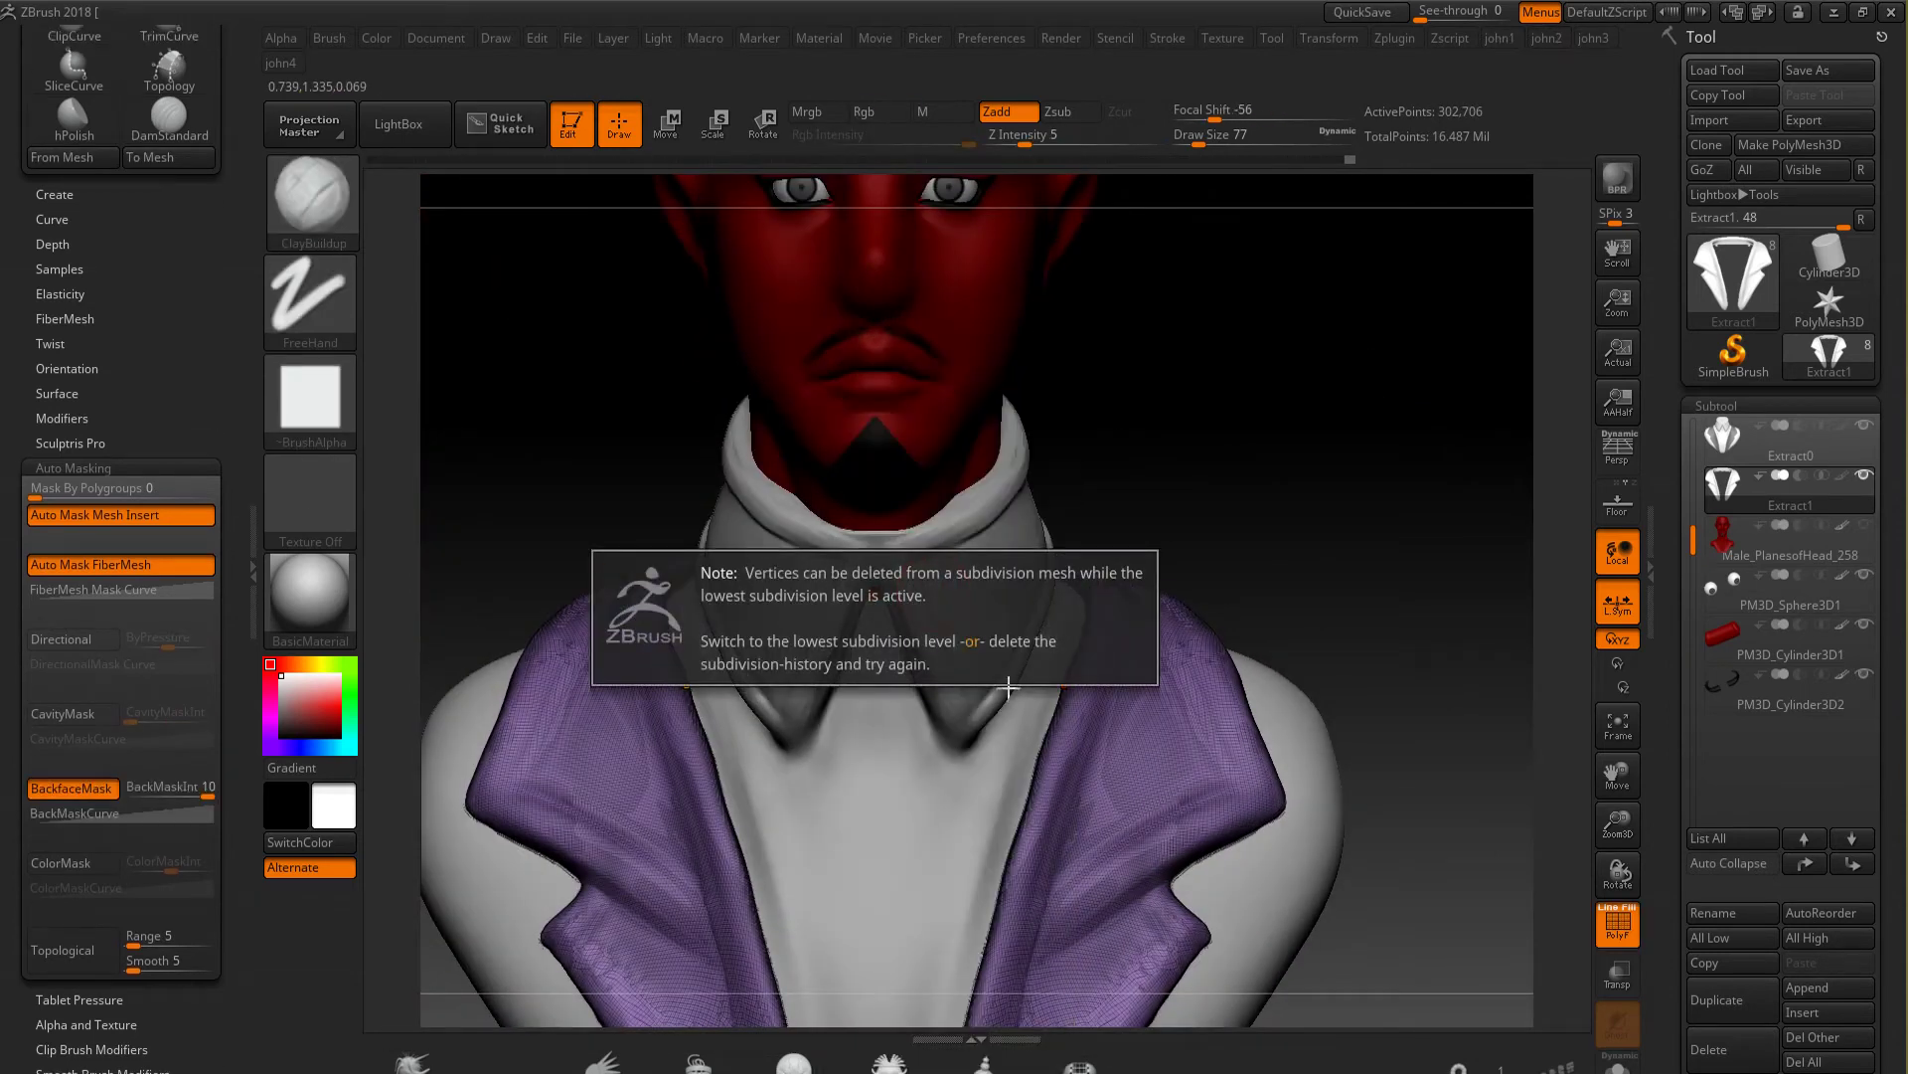
key(g)
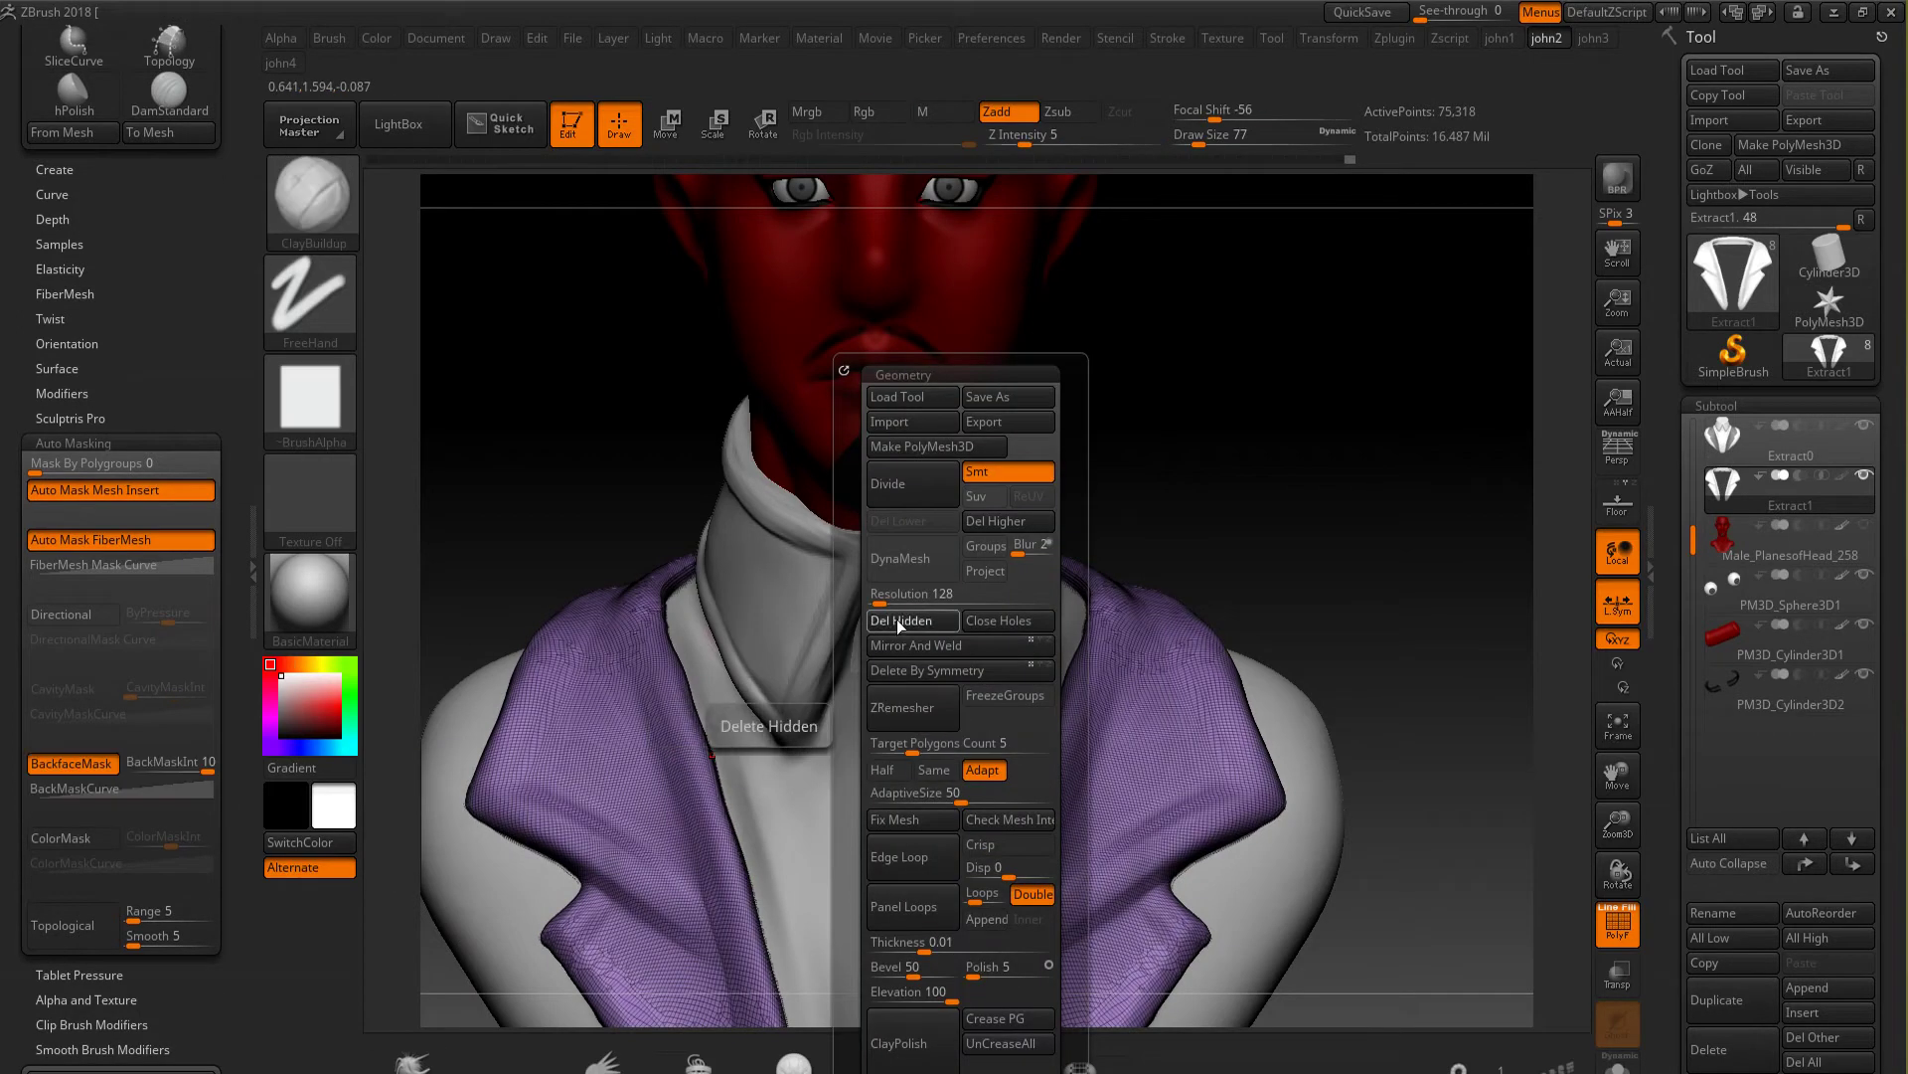
click(899, 620)
key(ctrl+d)
key(shift+f)
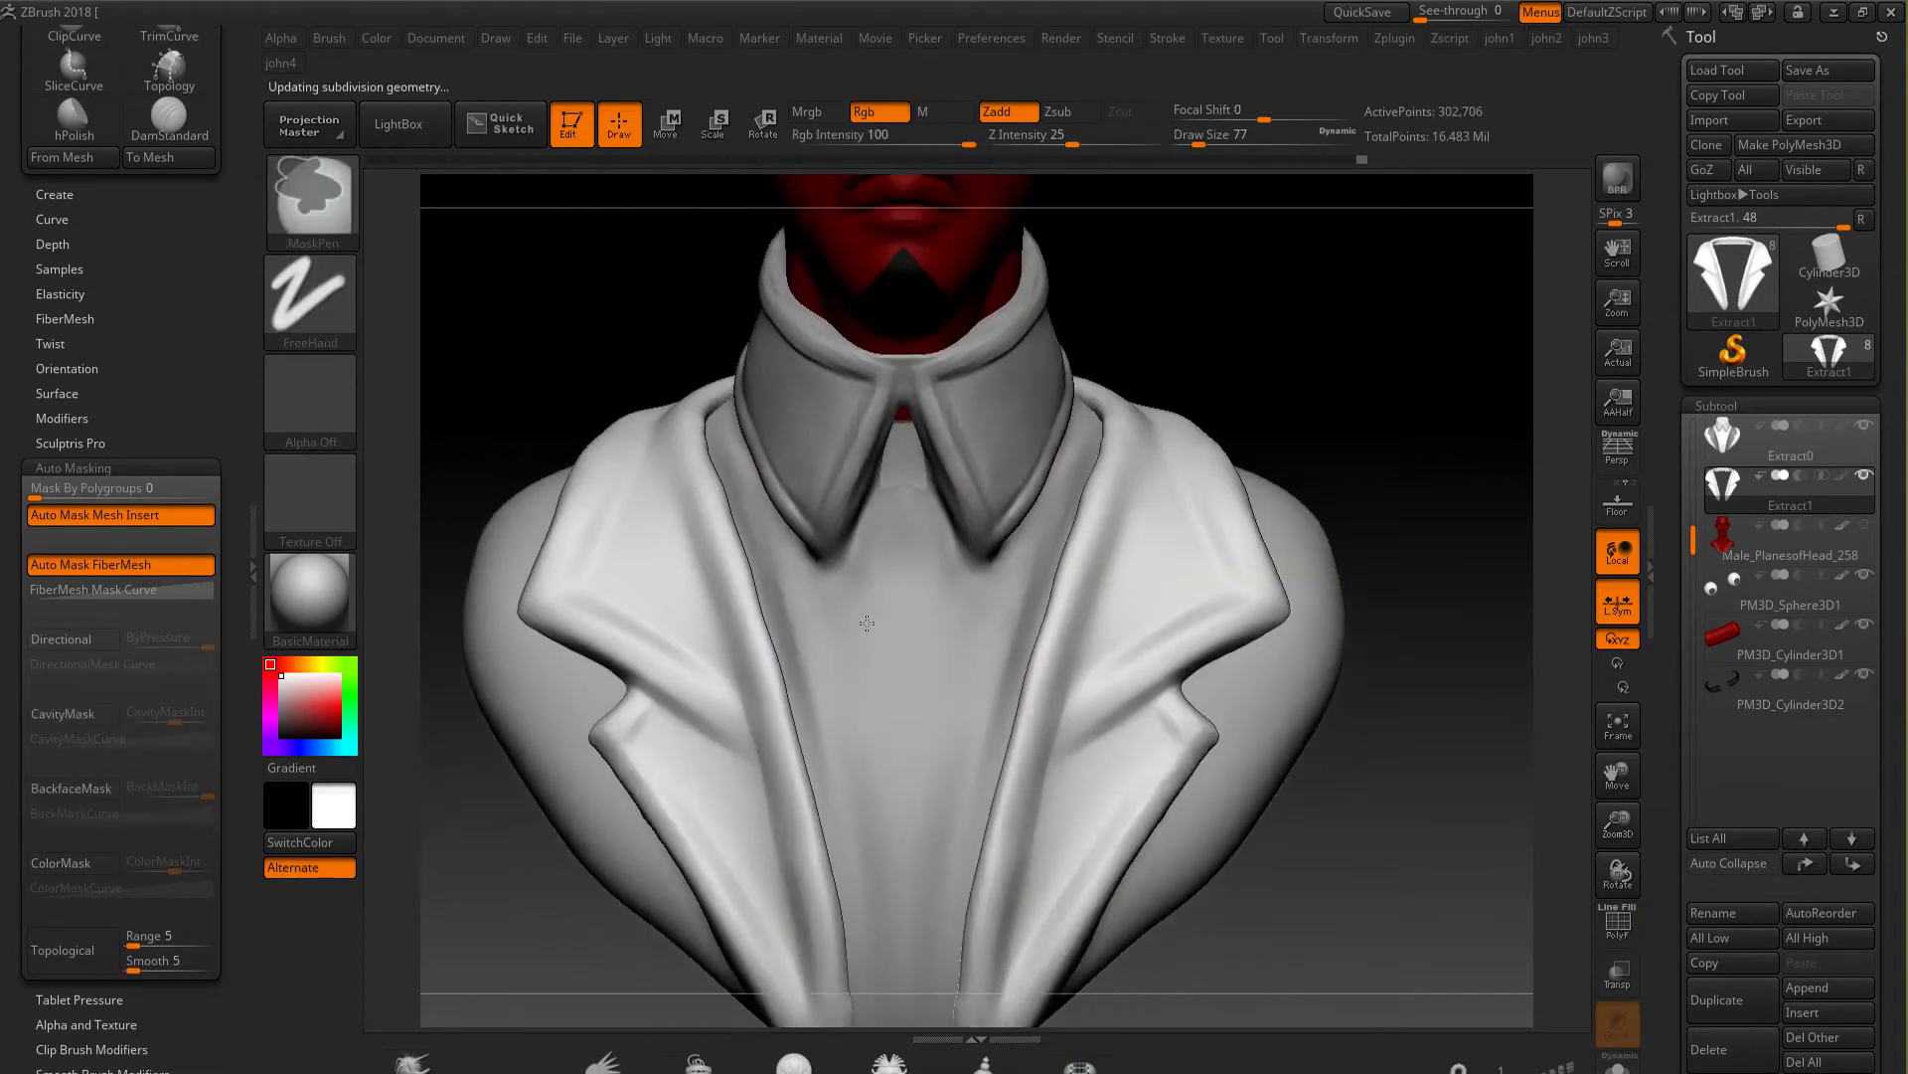
mouse_move(994, 676)
mouse_down()
mouse_move(1090, 682)
mouse_move(938, 669)
mouse_up()
alt+click(811, 724)
Smooth and build up form on the shirt's lower surface
mouse_move(810, 724)
mouse_down()
mouse_move(894, 648)
mouse_move(1242, 536)
mouse_up()
drag(1392, 944, 1099, 553)
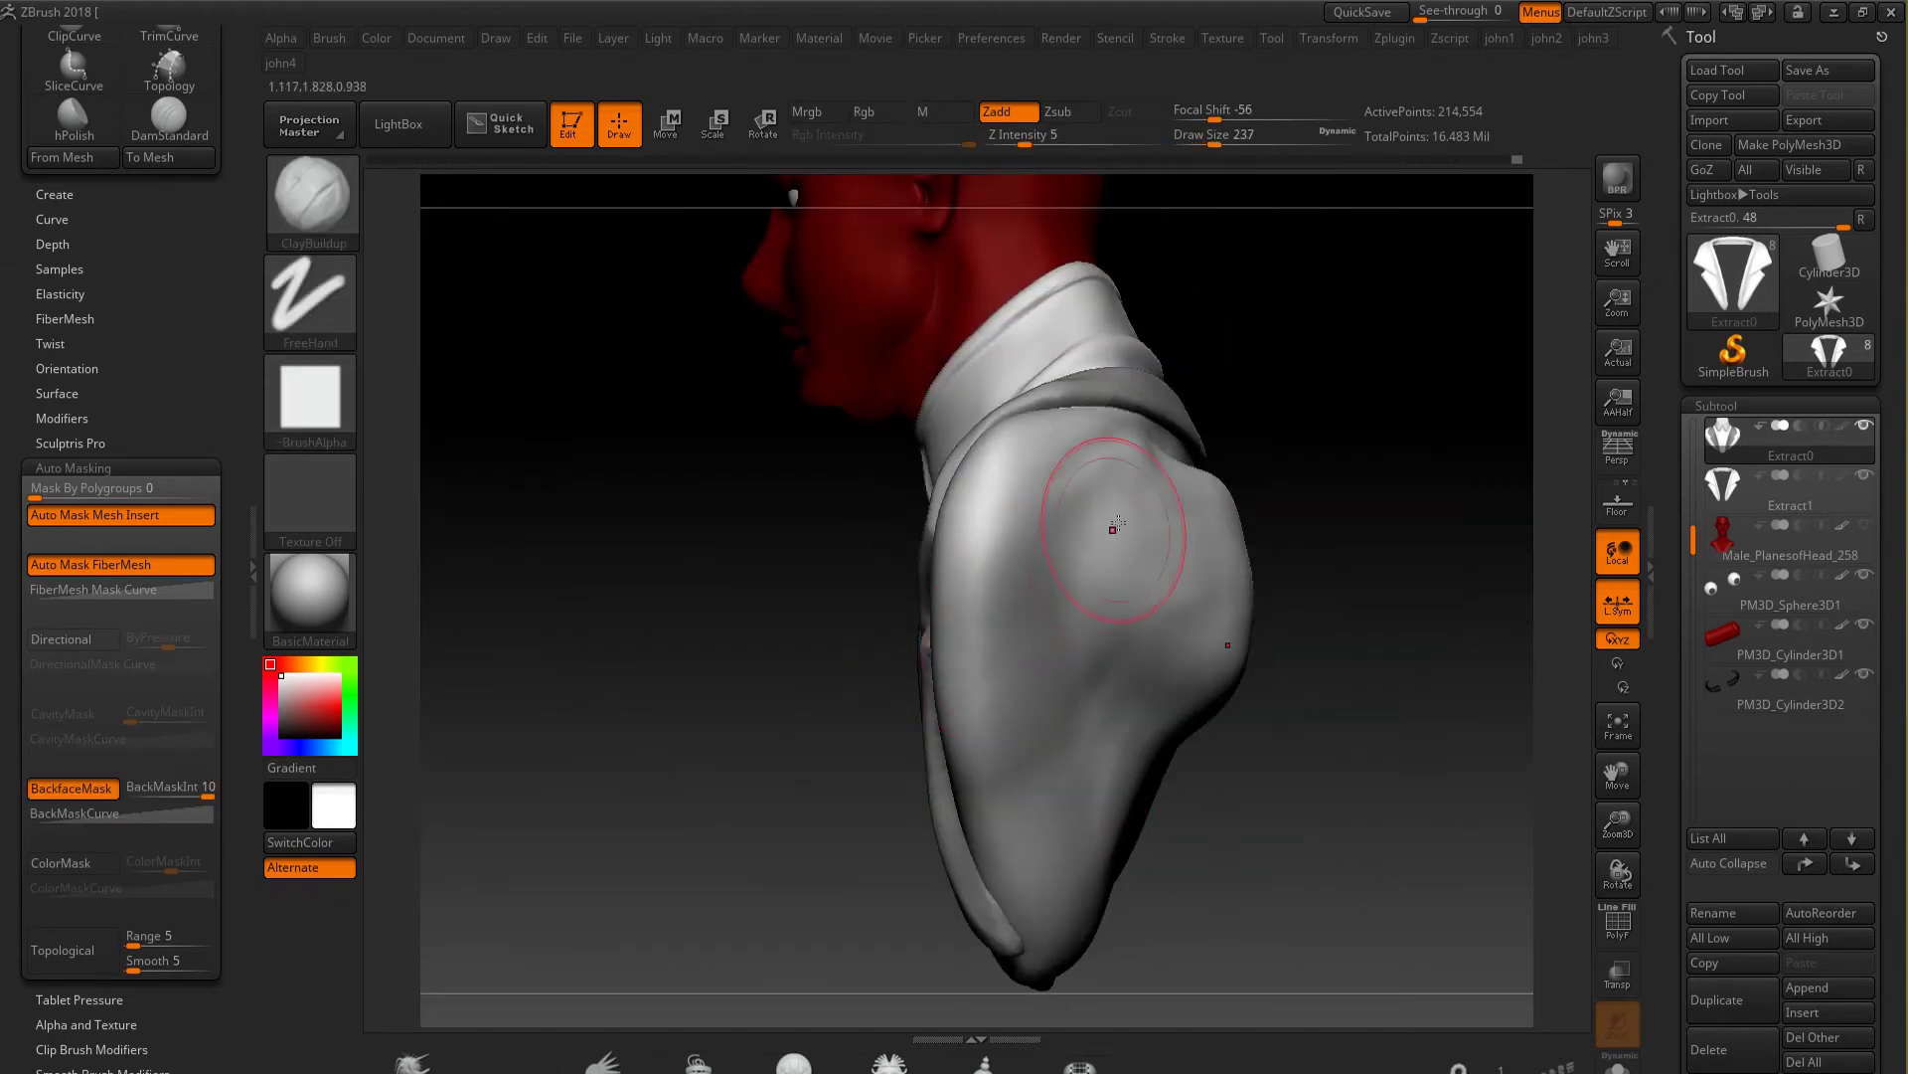
drag(1074, 755, 1183, 934)
mouse_move(1266, 792)
mouse_down()
mouse_move(1157, 779)
mouse_move(1183, 695)
mouse_move(1292, 845)
mouse_up()
Sculpt ridges across the upper shirt sides, then subdivide it to 864,179 points
mouse_move(1441, 944)
mouse_down()
mouse_move(856, 796)
mouse_move(1205, 455)
mouse_move(994, 557)
mouse_up()
drag(1243, 447, 1043, 696)
drag(1441, 695, 1411, 646)
mouse_move(1292, 418)
mouse_down()
mouse_move(1050, 483)
mouse_move(944, 646)
mouse_up()
mouse_move(1172, 779)
mouse_down()
mouse_move(971, 831)
mouse_move(1357, 761)
mouse_move(1001, 468)
mouse_move(1108, 733)
mouse_up()
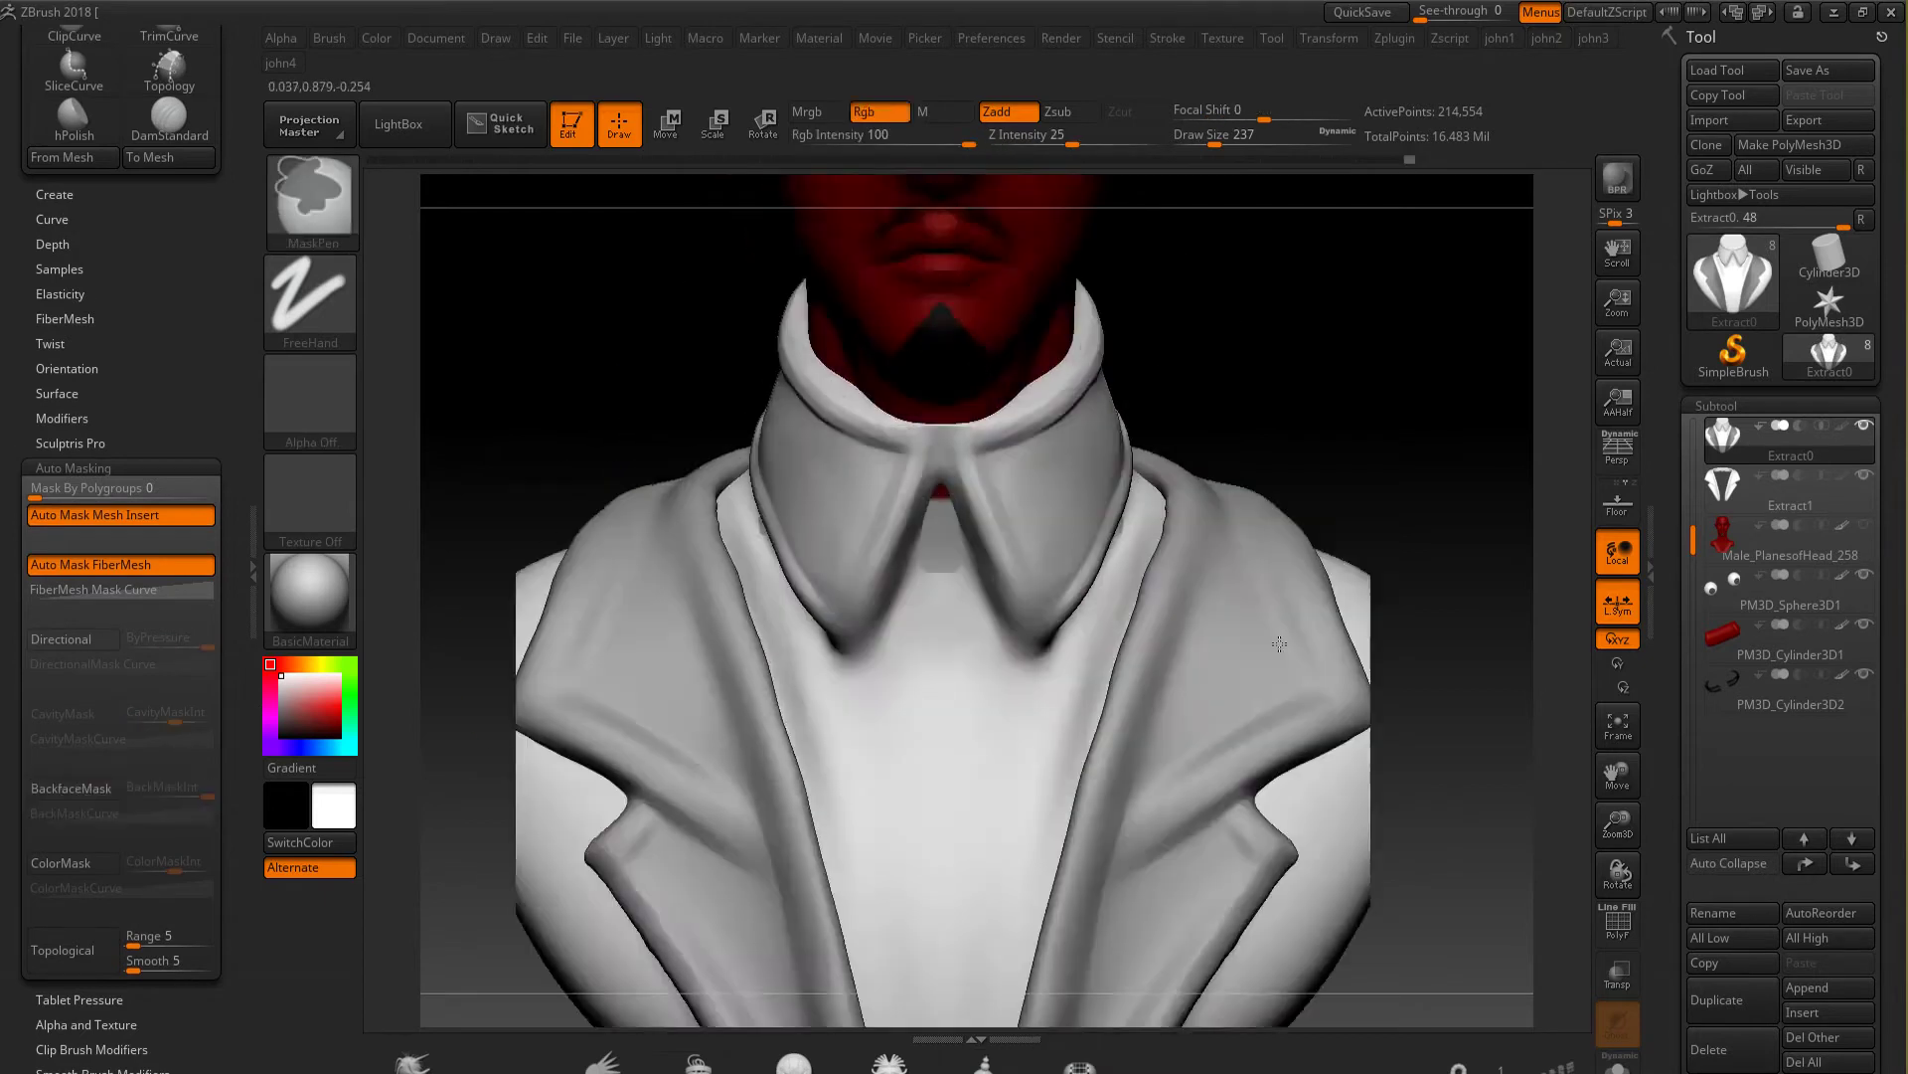
key(ctrl+d)
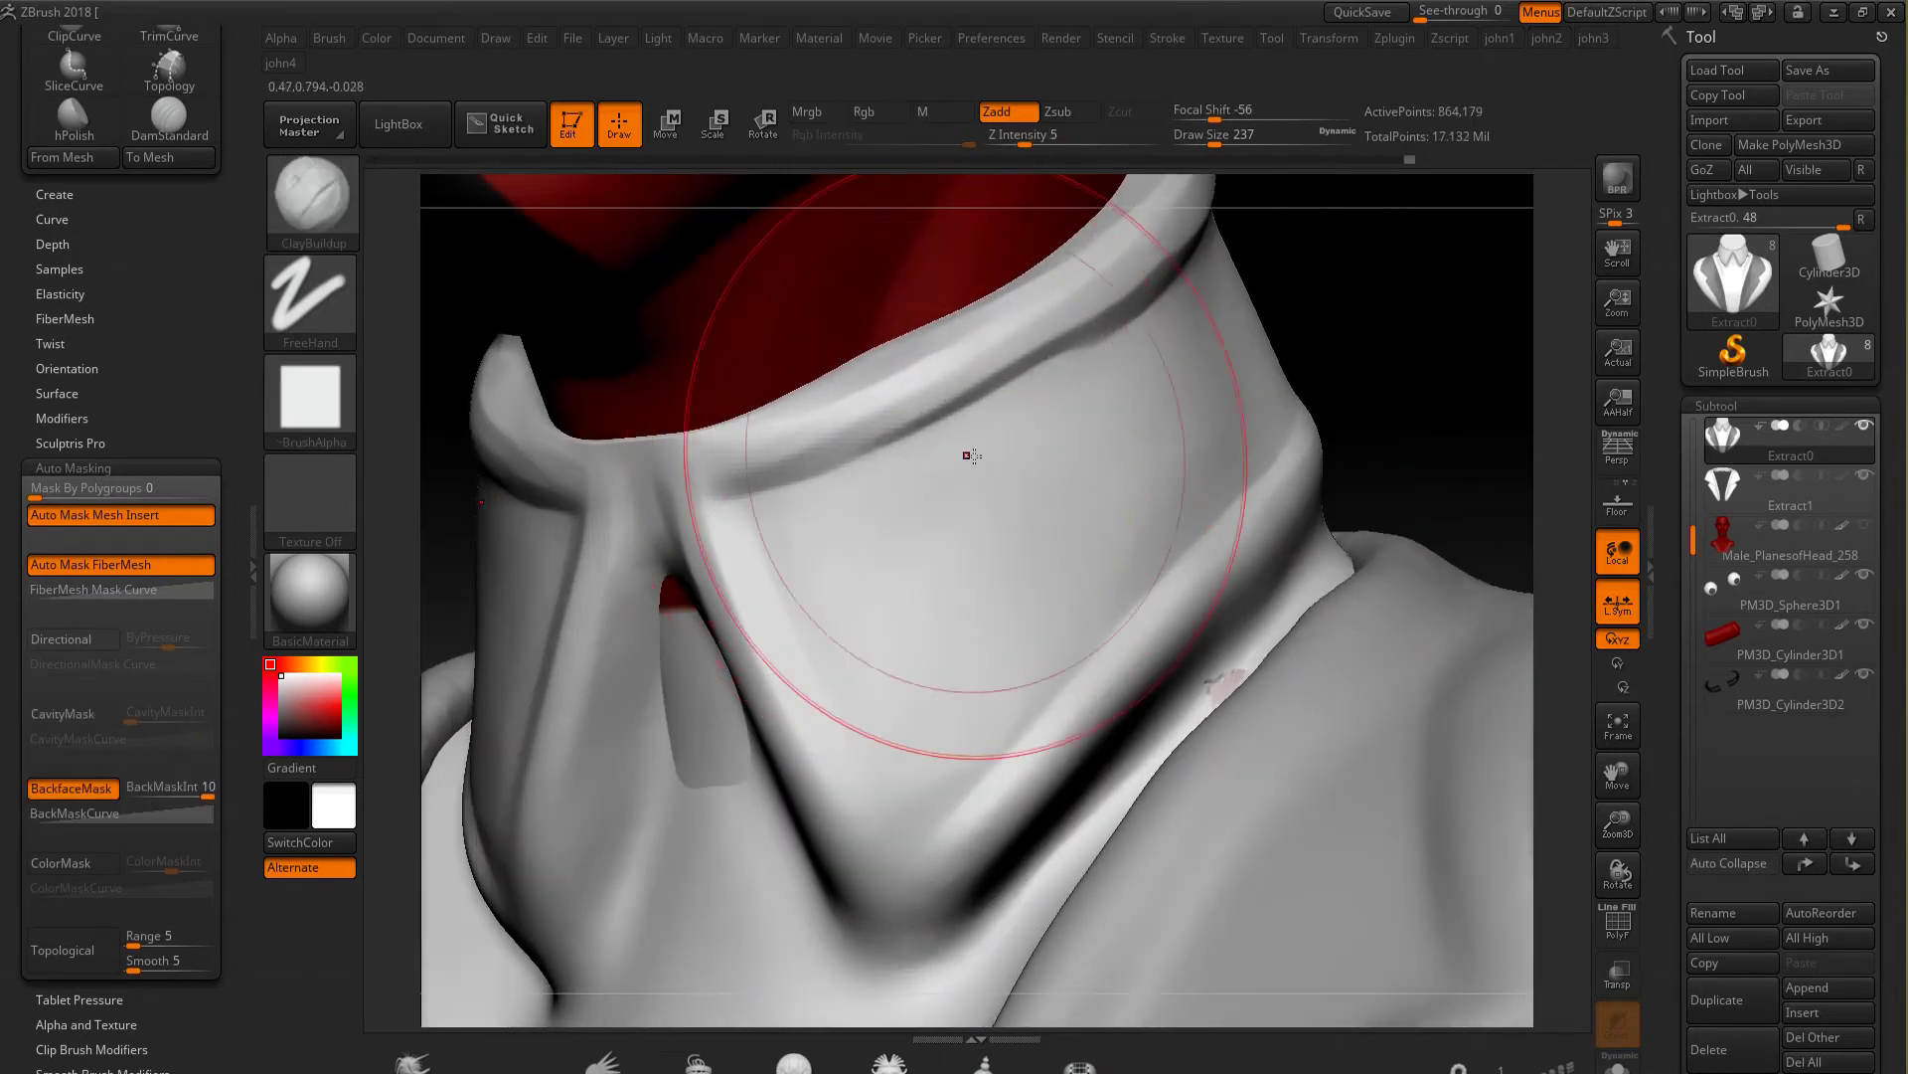
Carve a crease into the shirt collar with DamStandard set to Zsub and BackfaceMask
key(b)
key(h)
key(p)
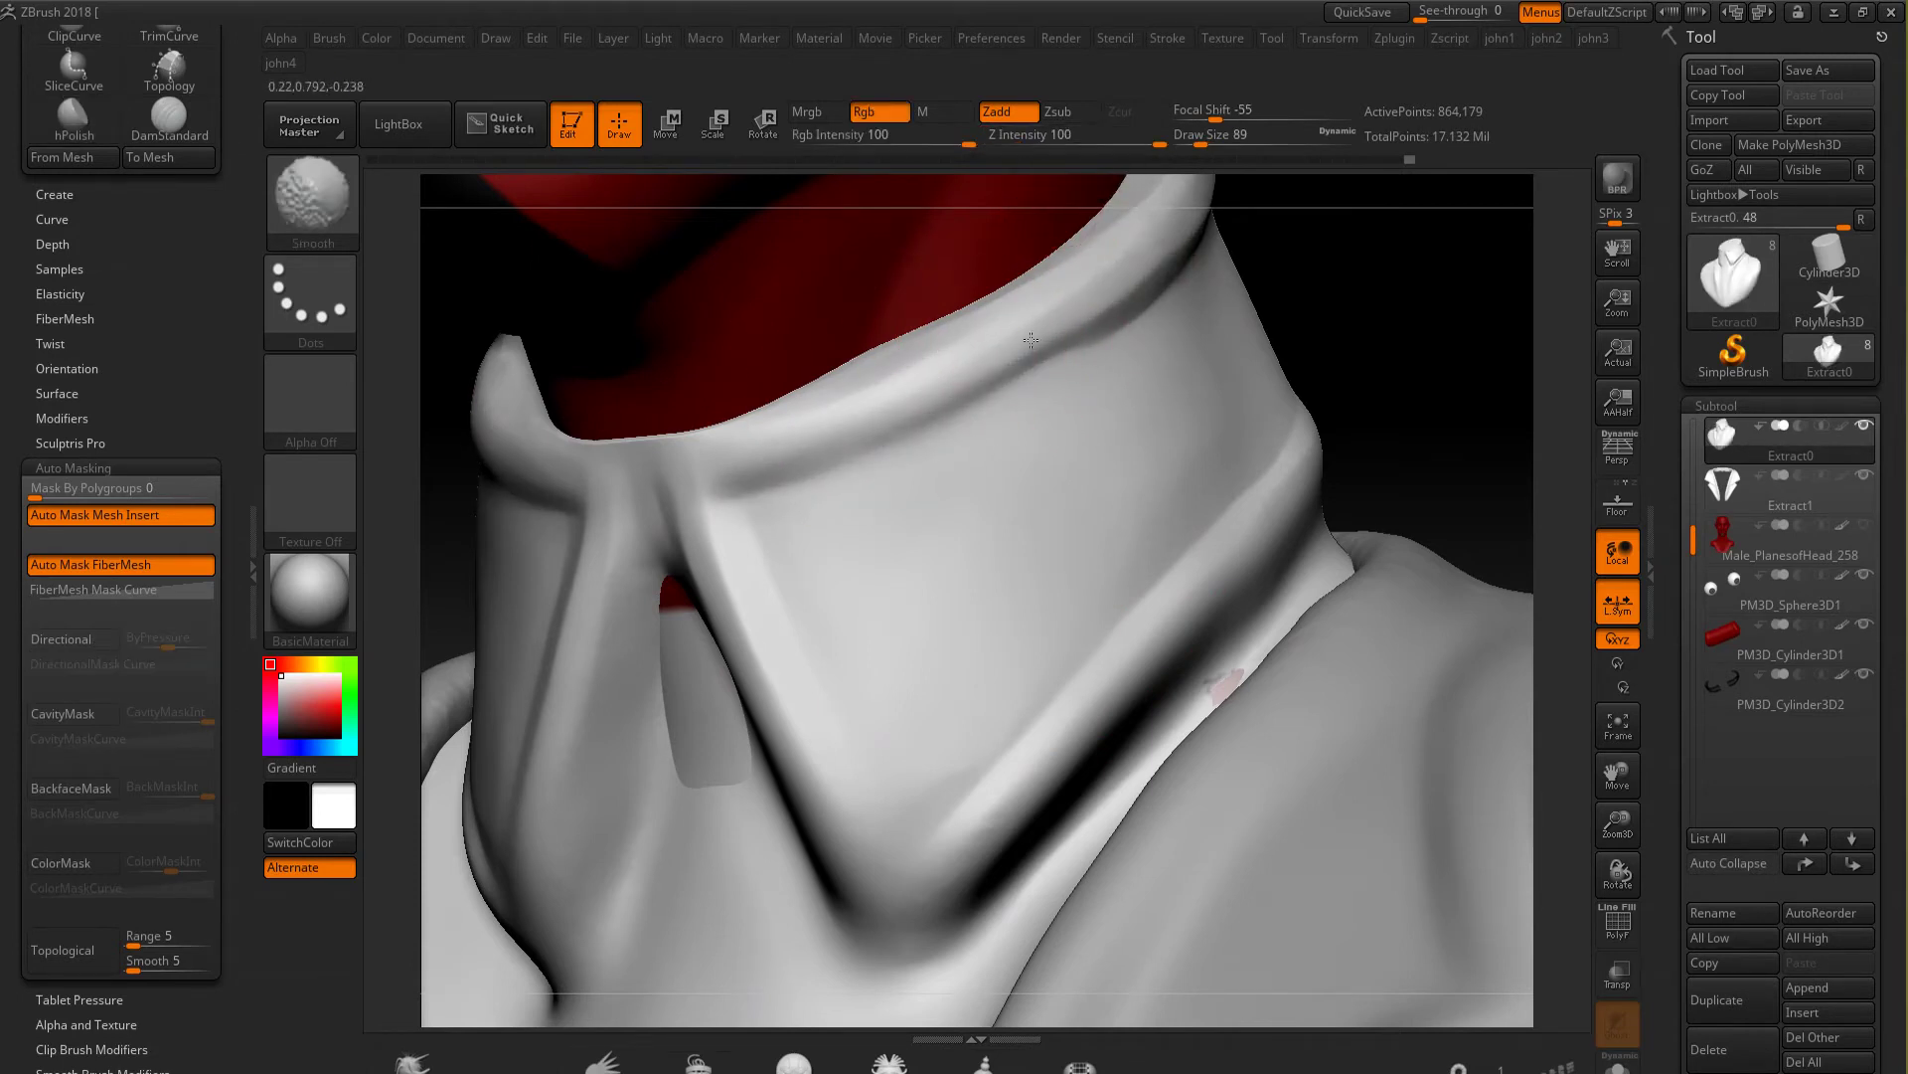
key(shift)
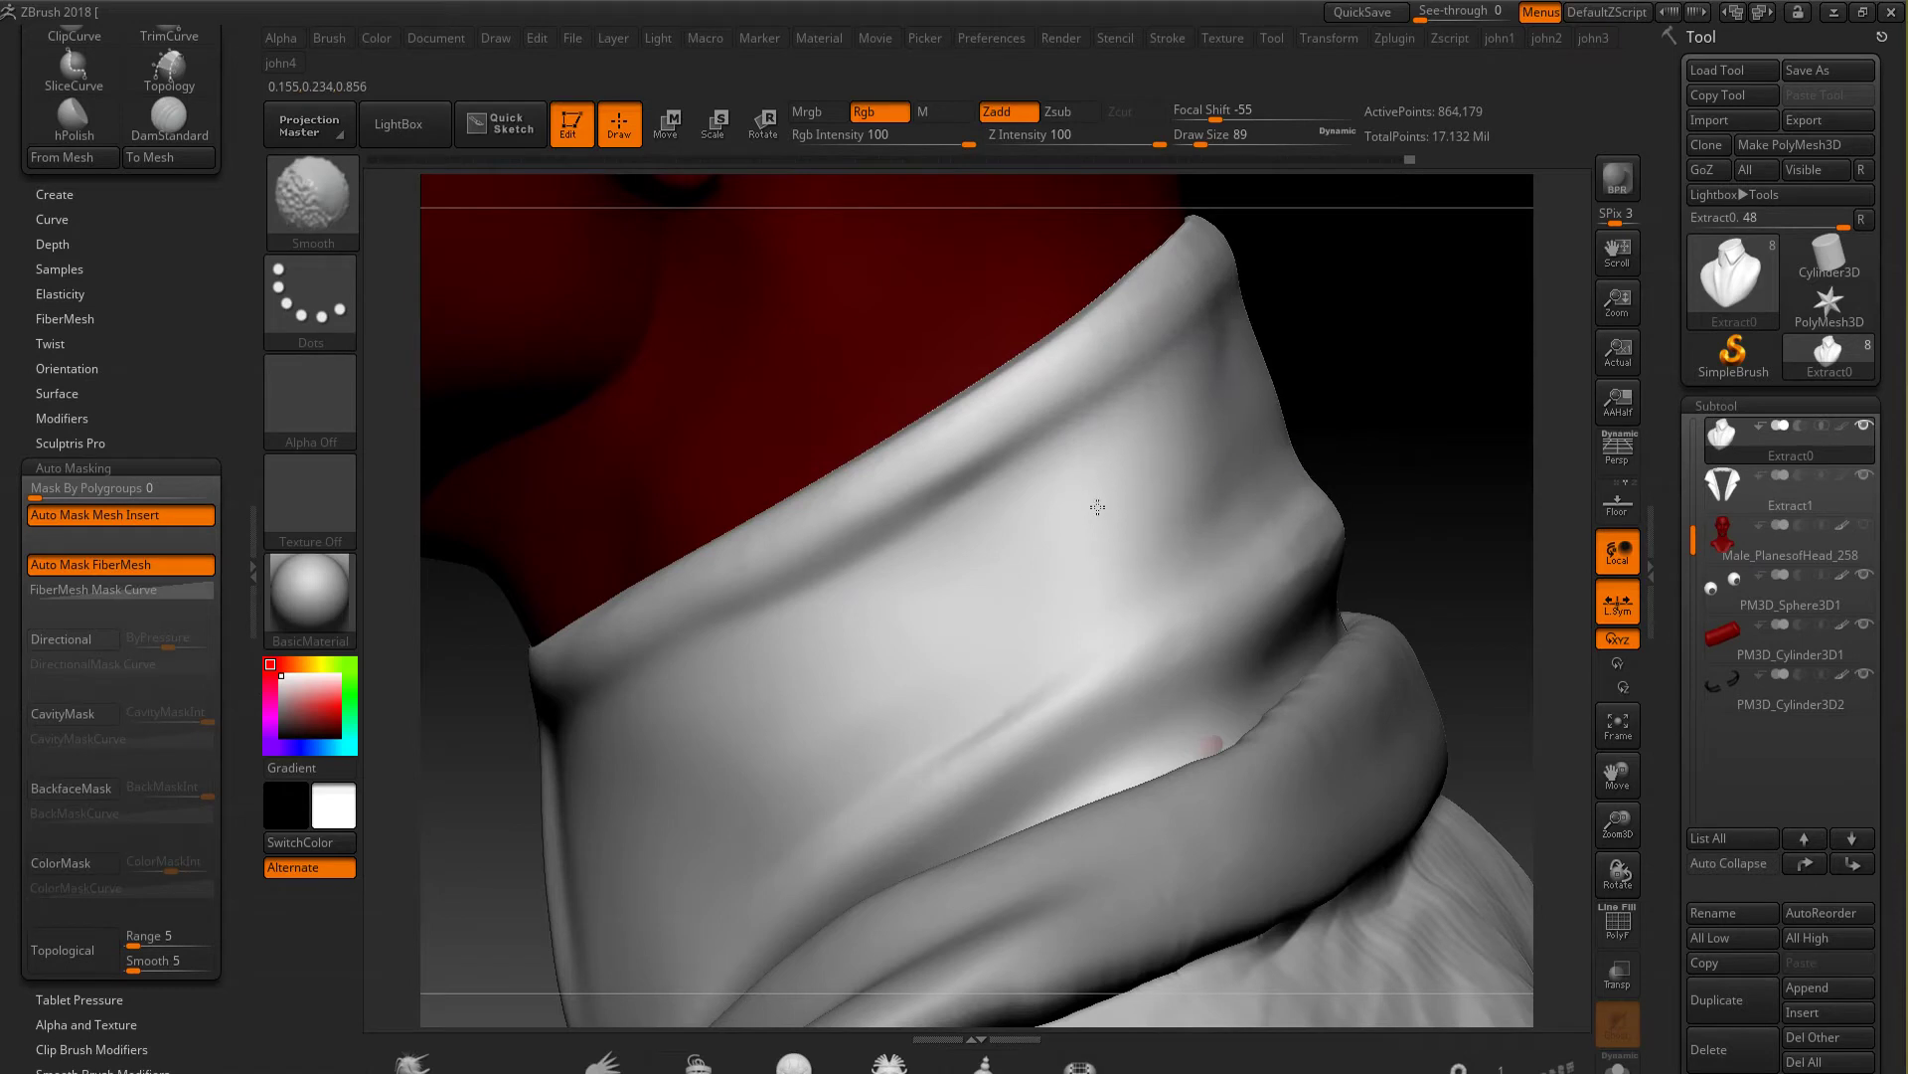
key(b)
key(d)
key(s)
drag(1163, 347, 949, 526)
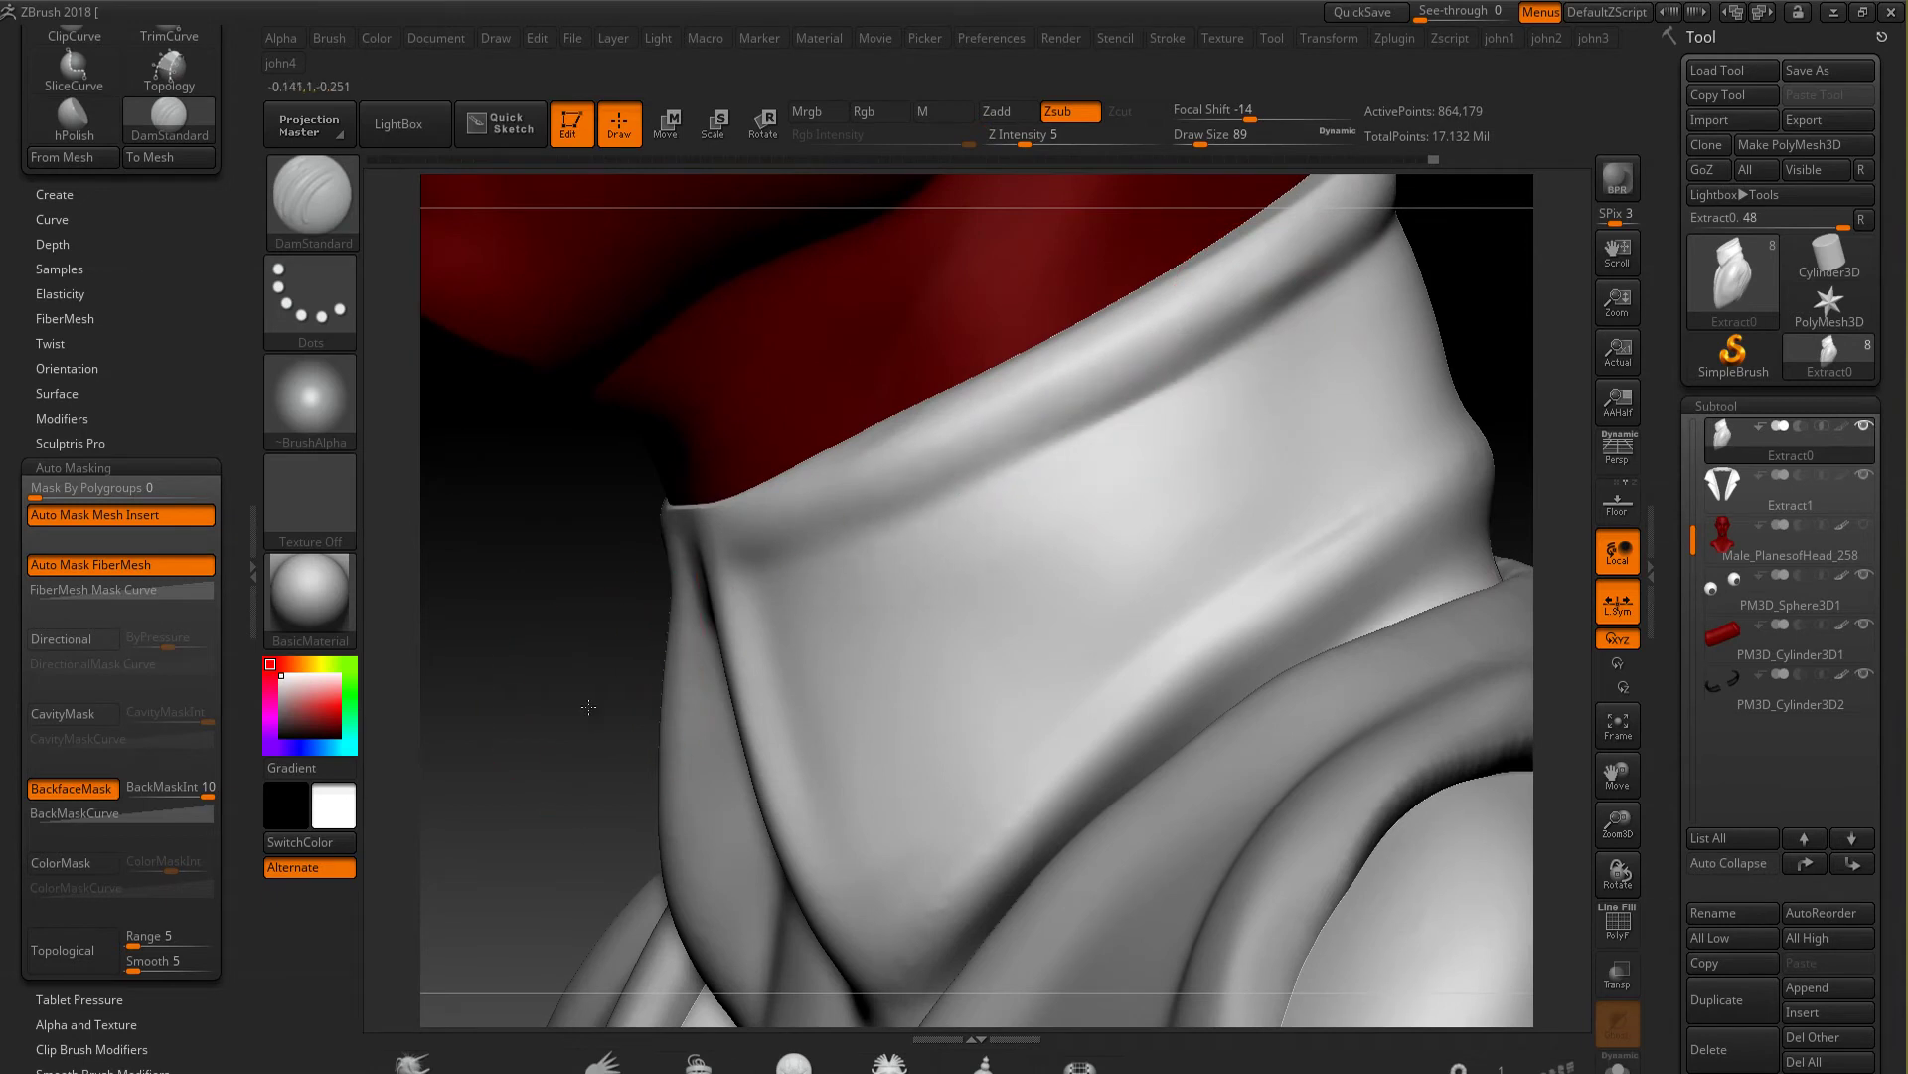
Sharpen and smooth the crease along the collar fold from several angles
drag(585, 707, 864, 537)
drag(1405, 421, 915, 468)
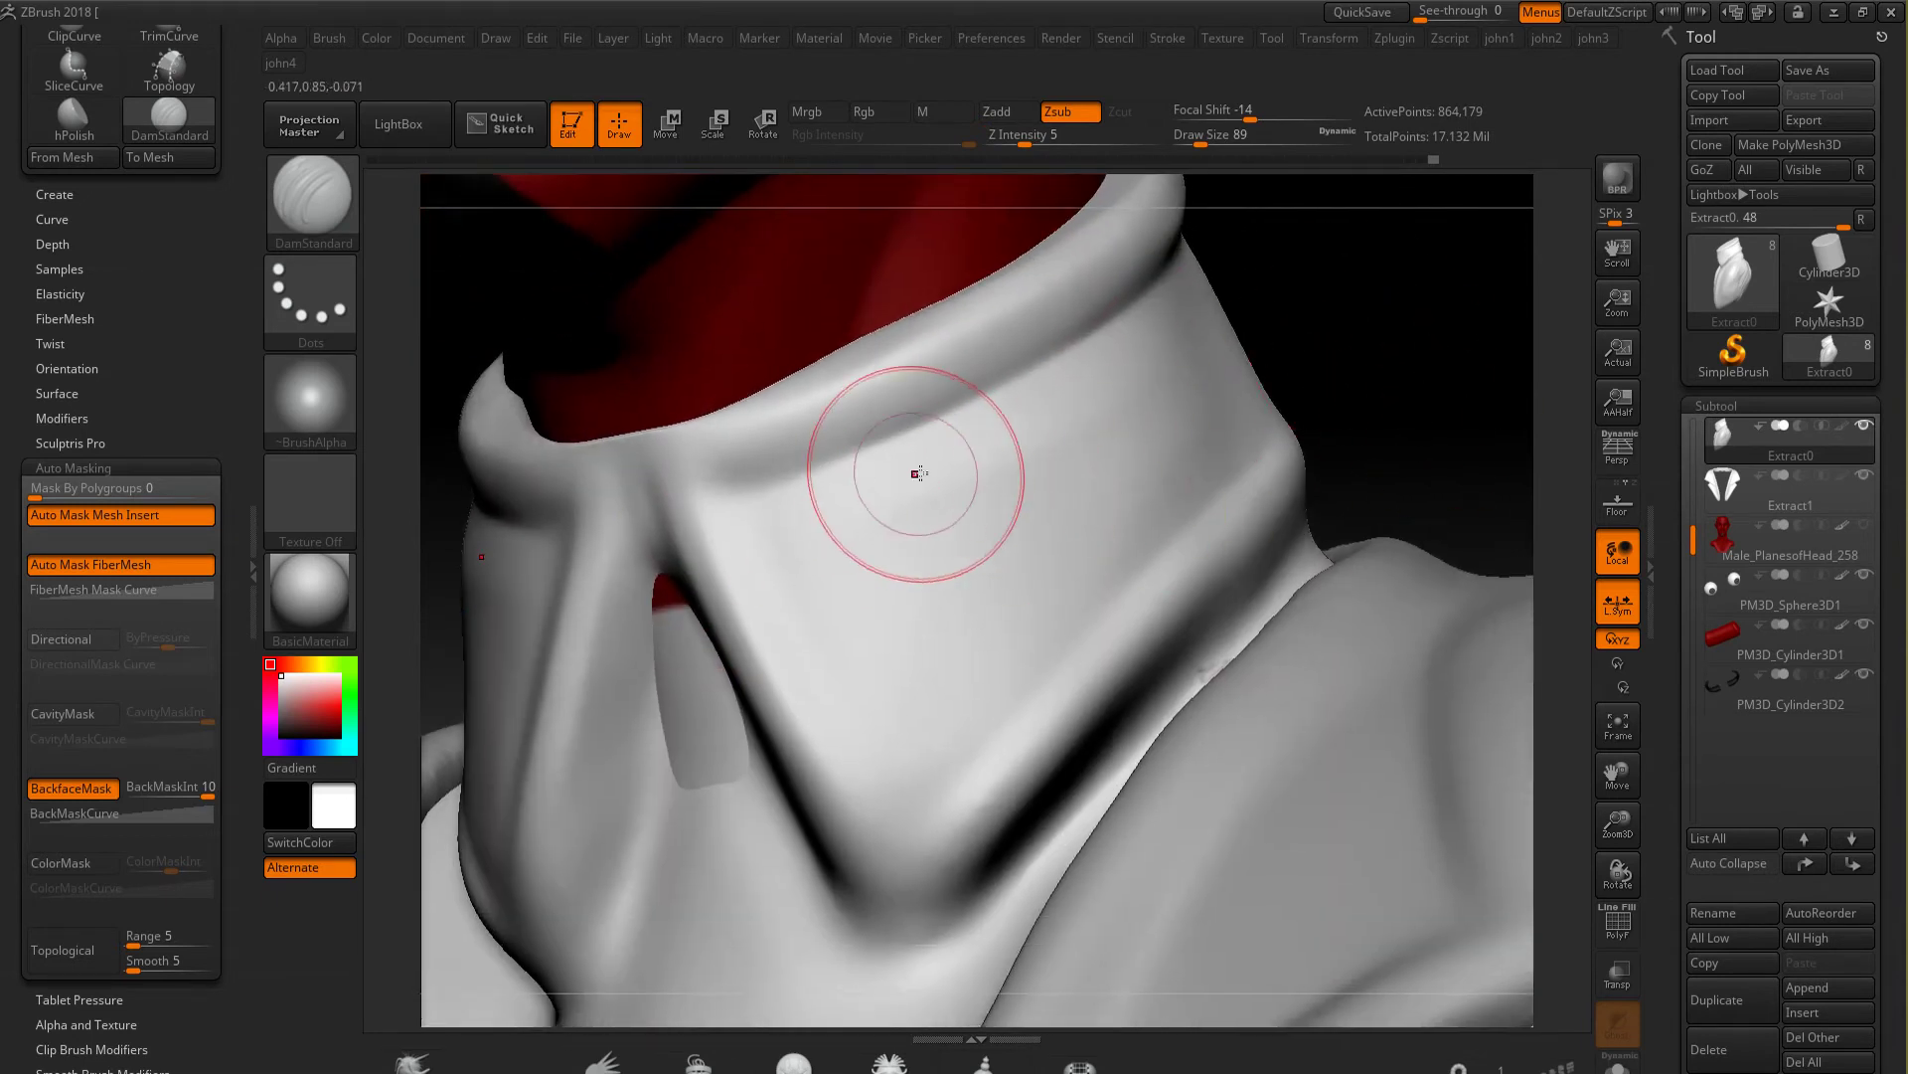
drag(743, 512, 768, 570)
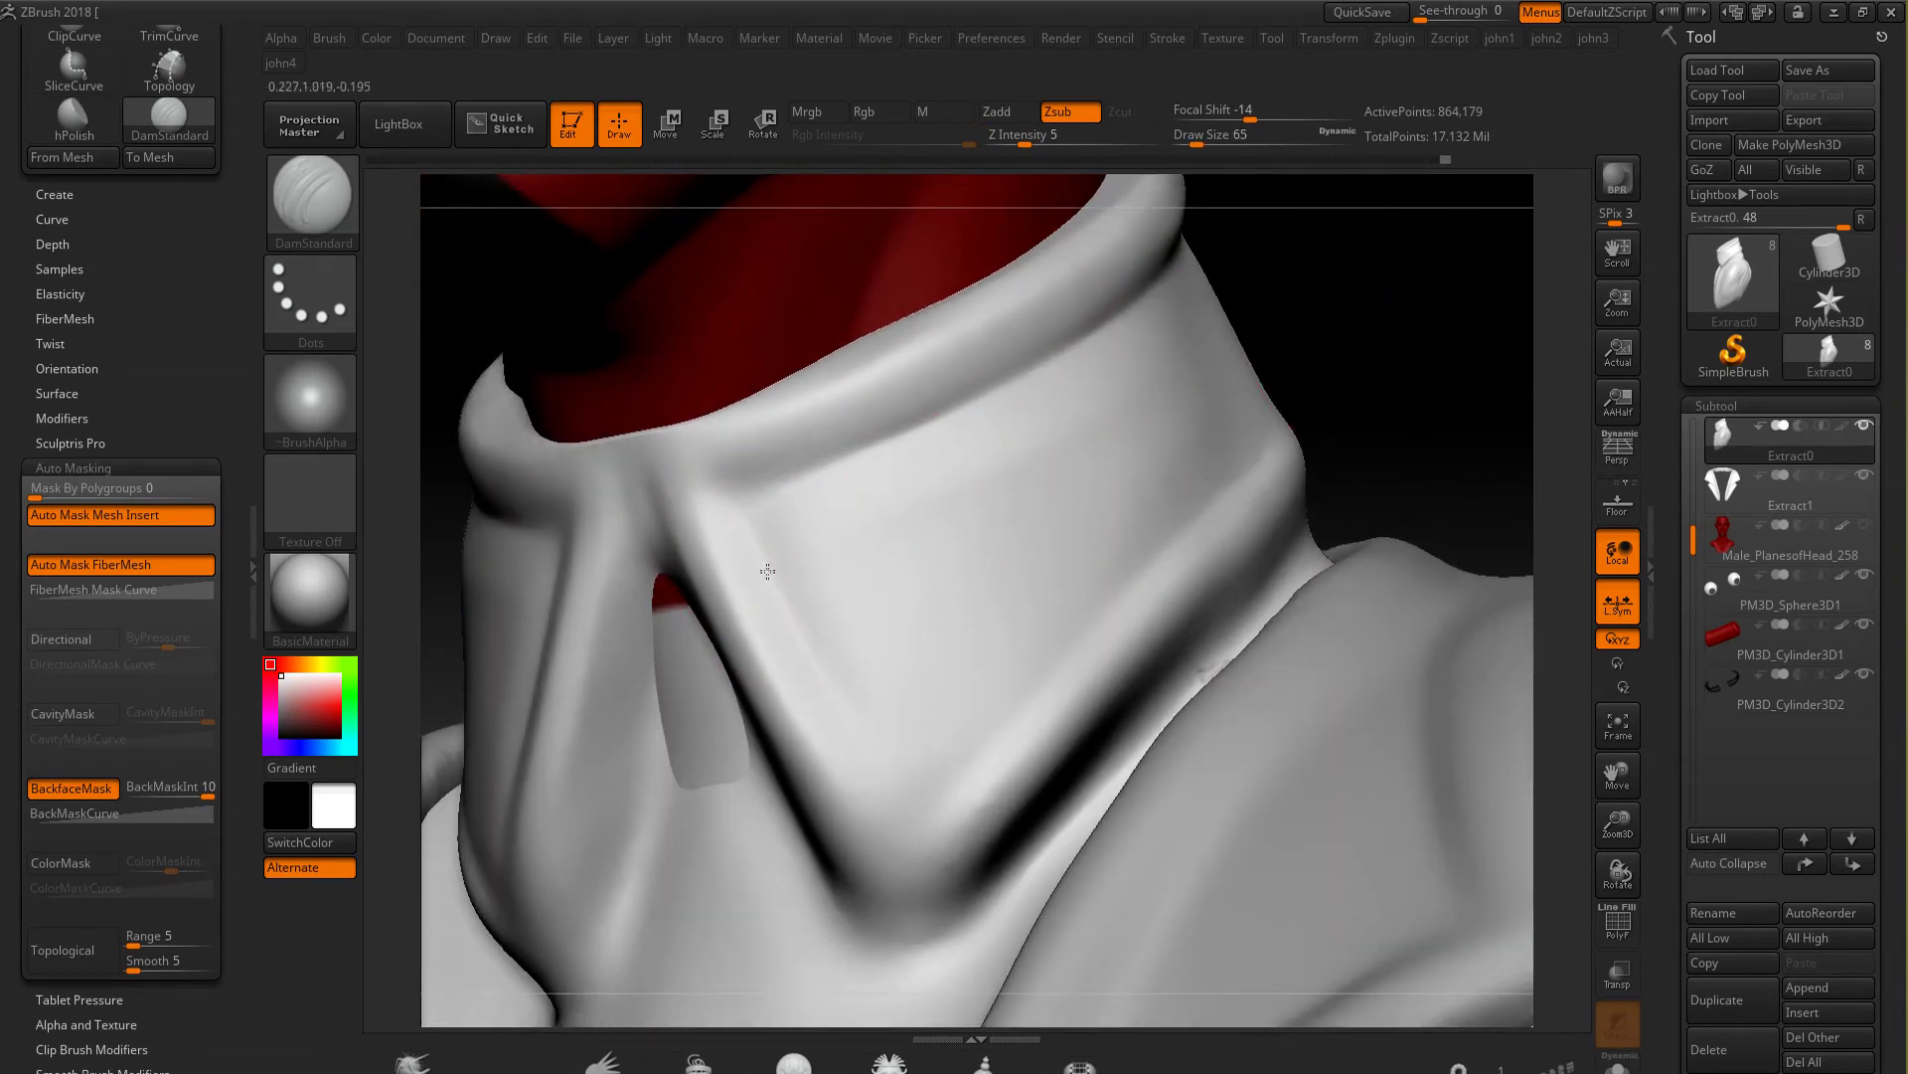
drag(1392, 358, 1035, 694)
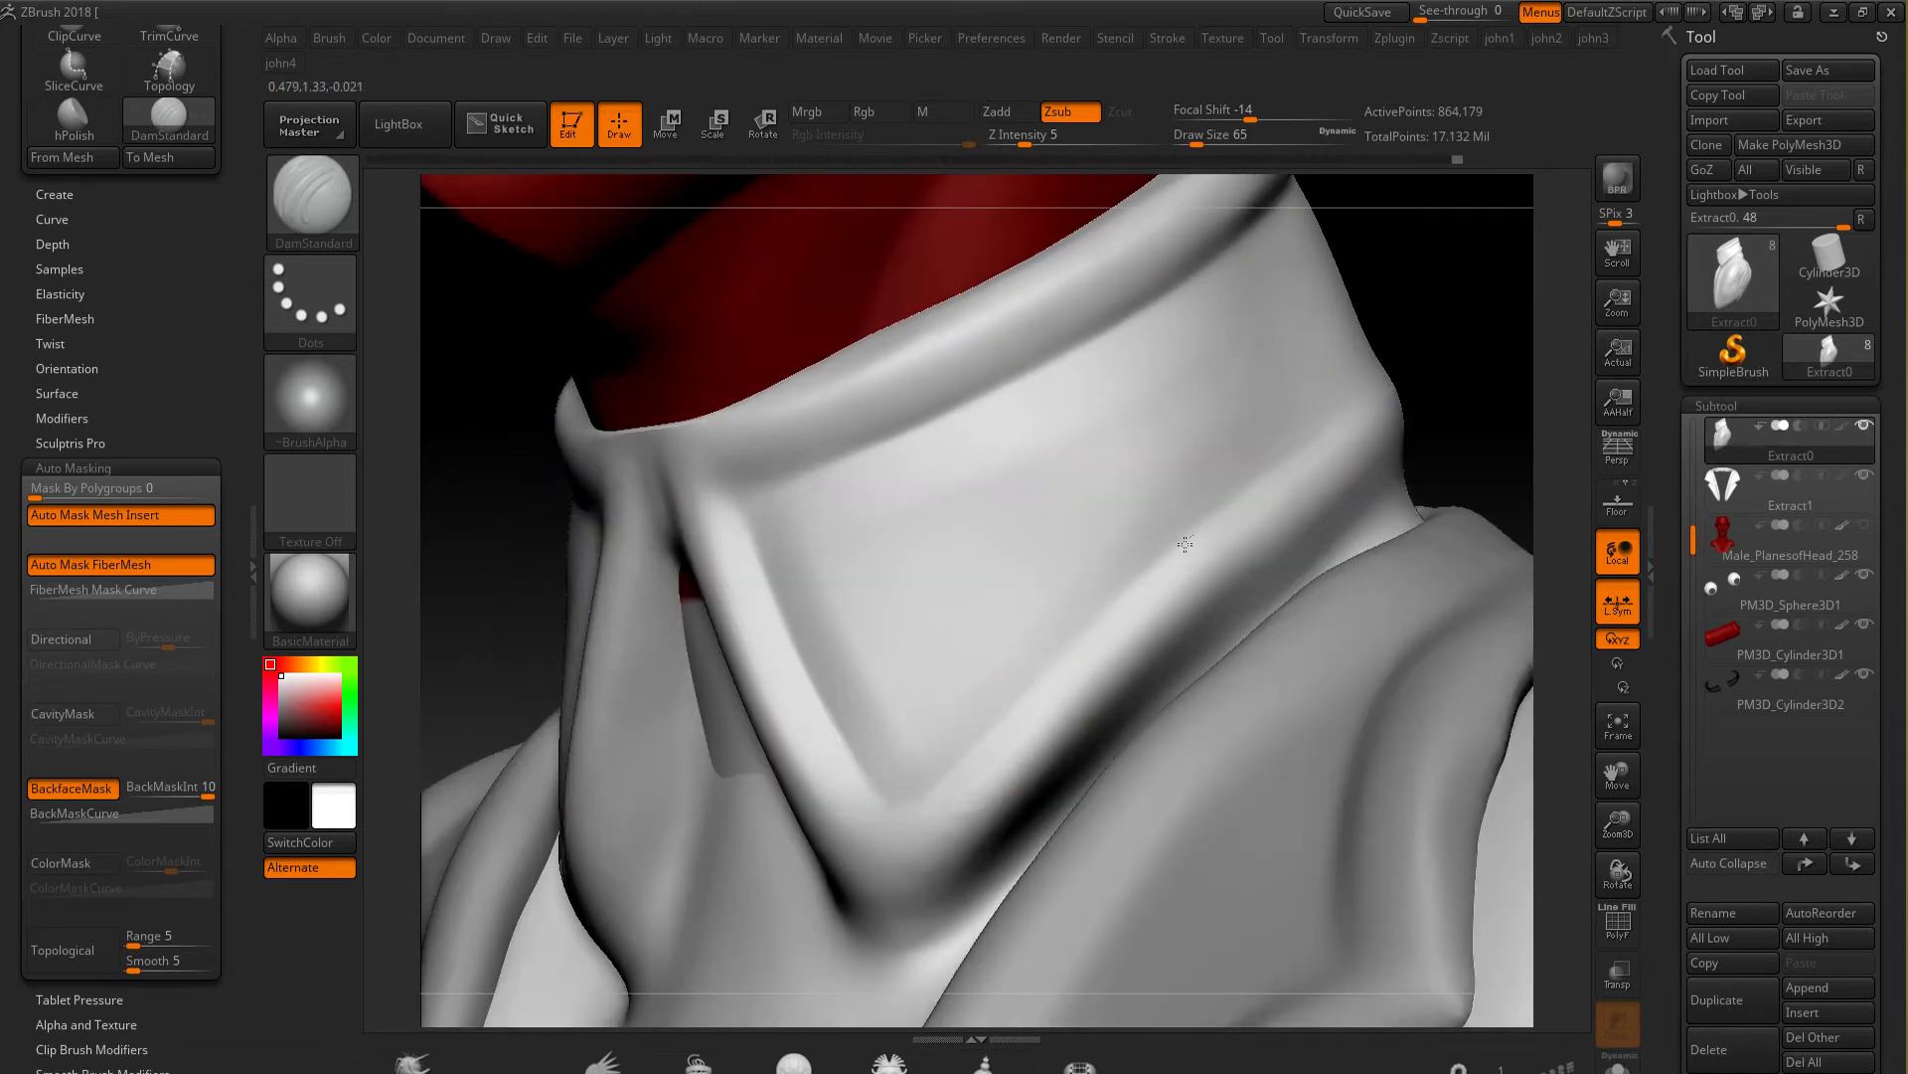
mouse_move(1375, 324)
mouse_down()
mouse_move(755, 597)
mouse_move(1179, 412)
mouse_up()
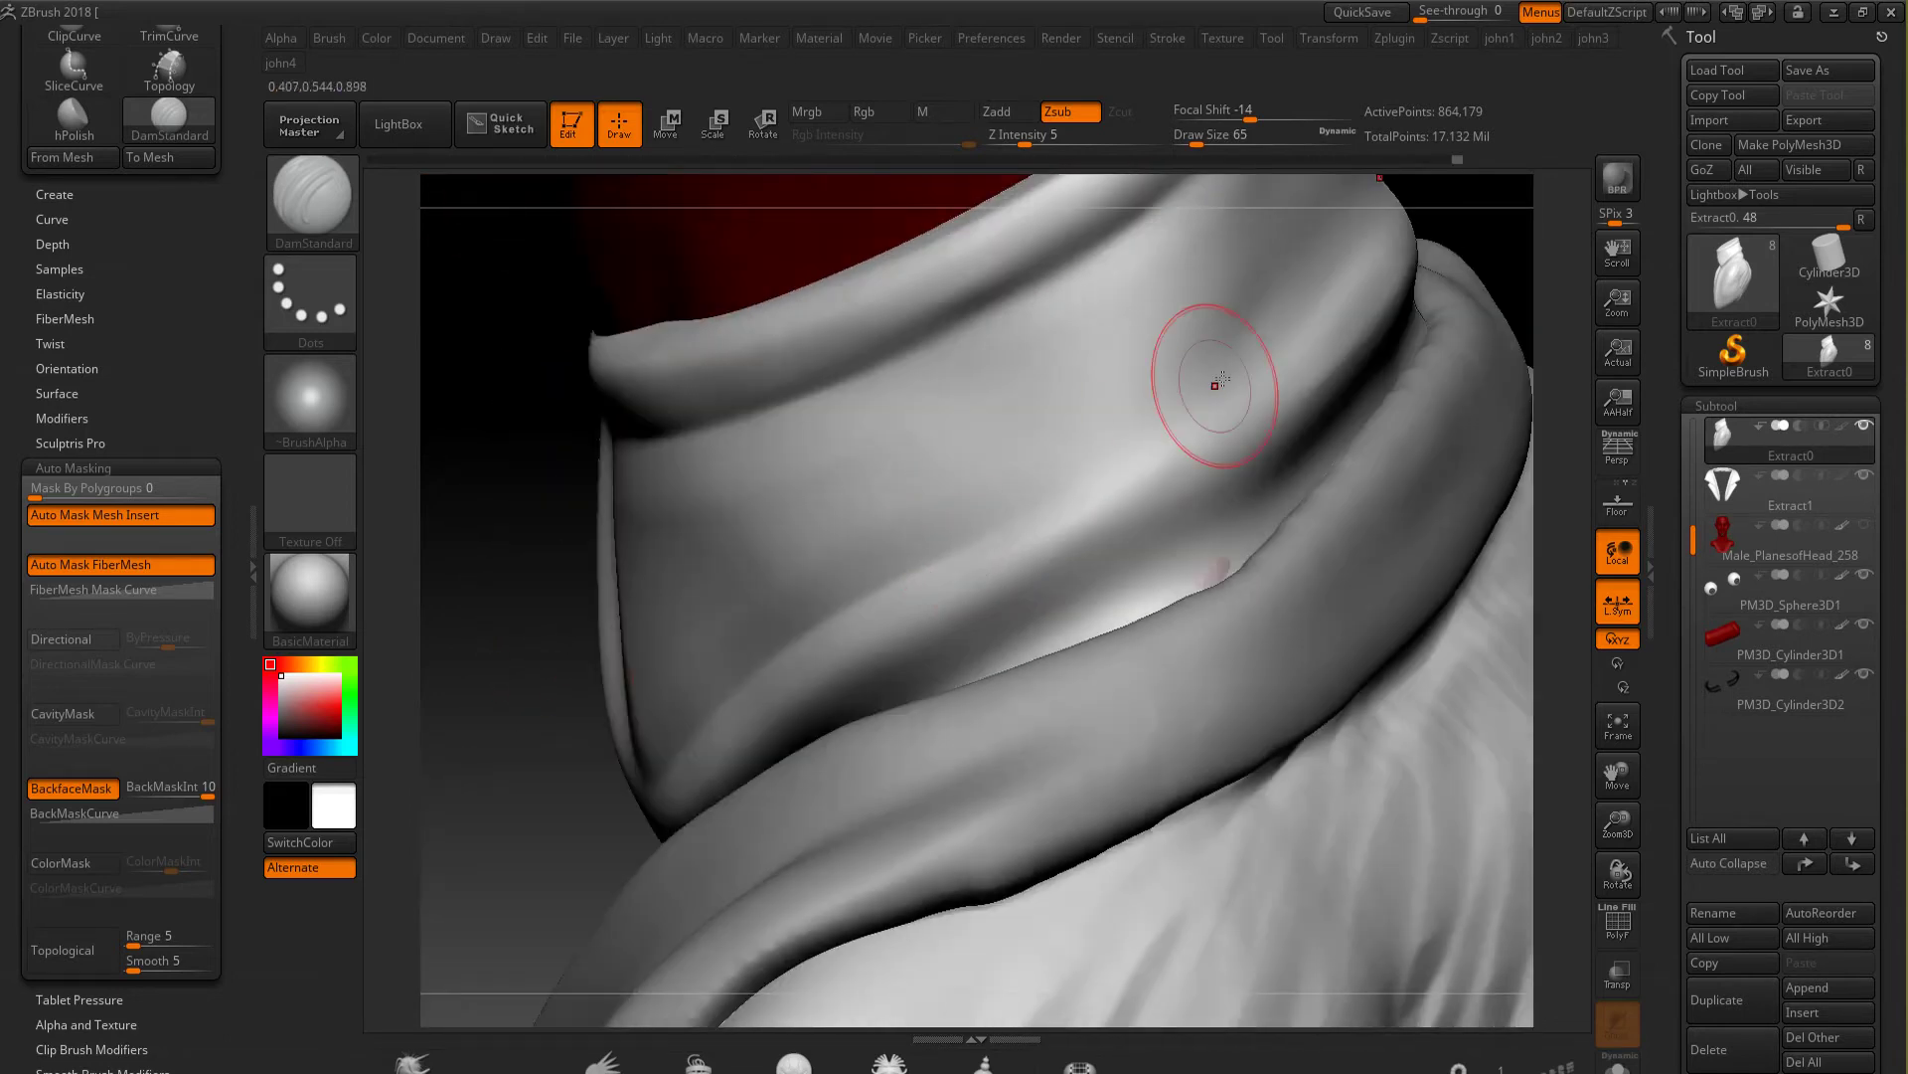
key(shift)
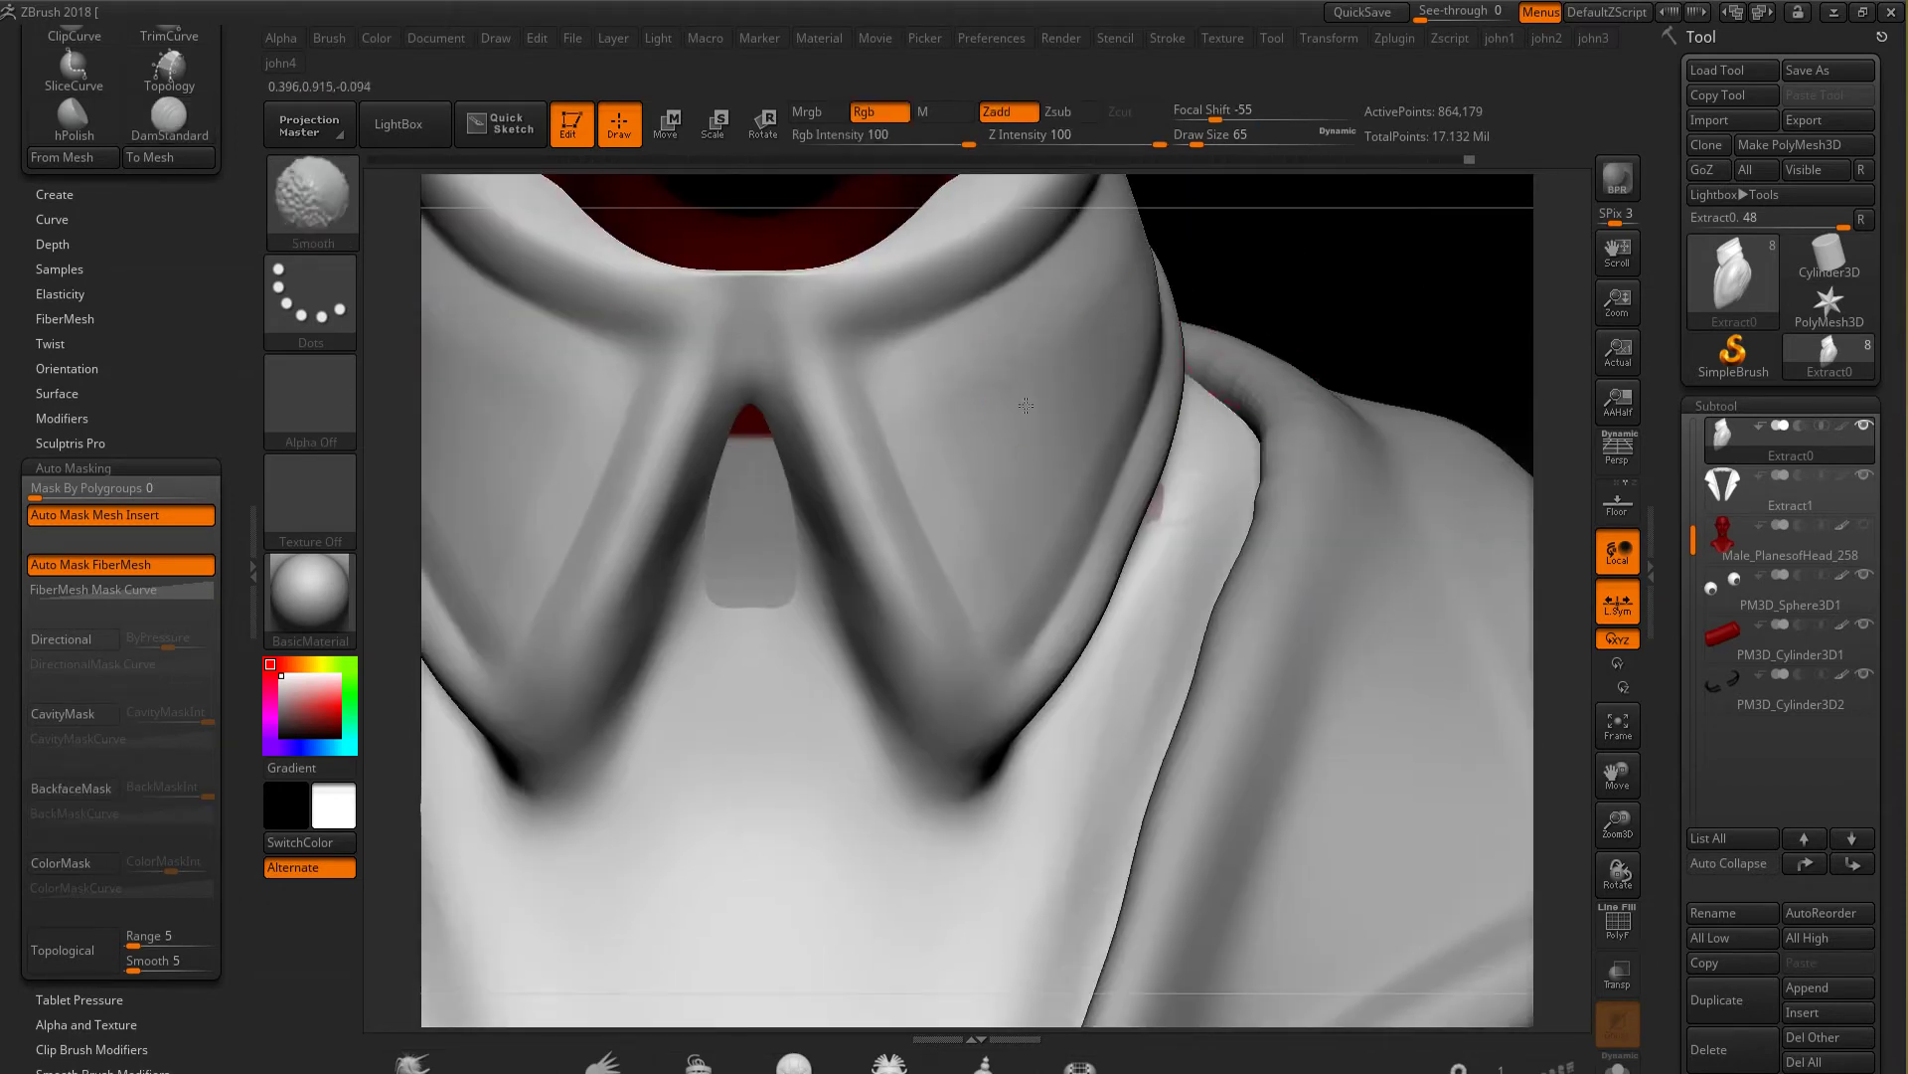
shift+drag(1082, 320, 1028, 688)
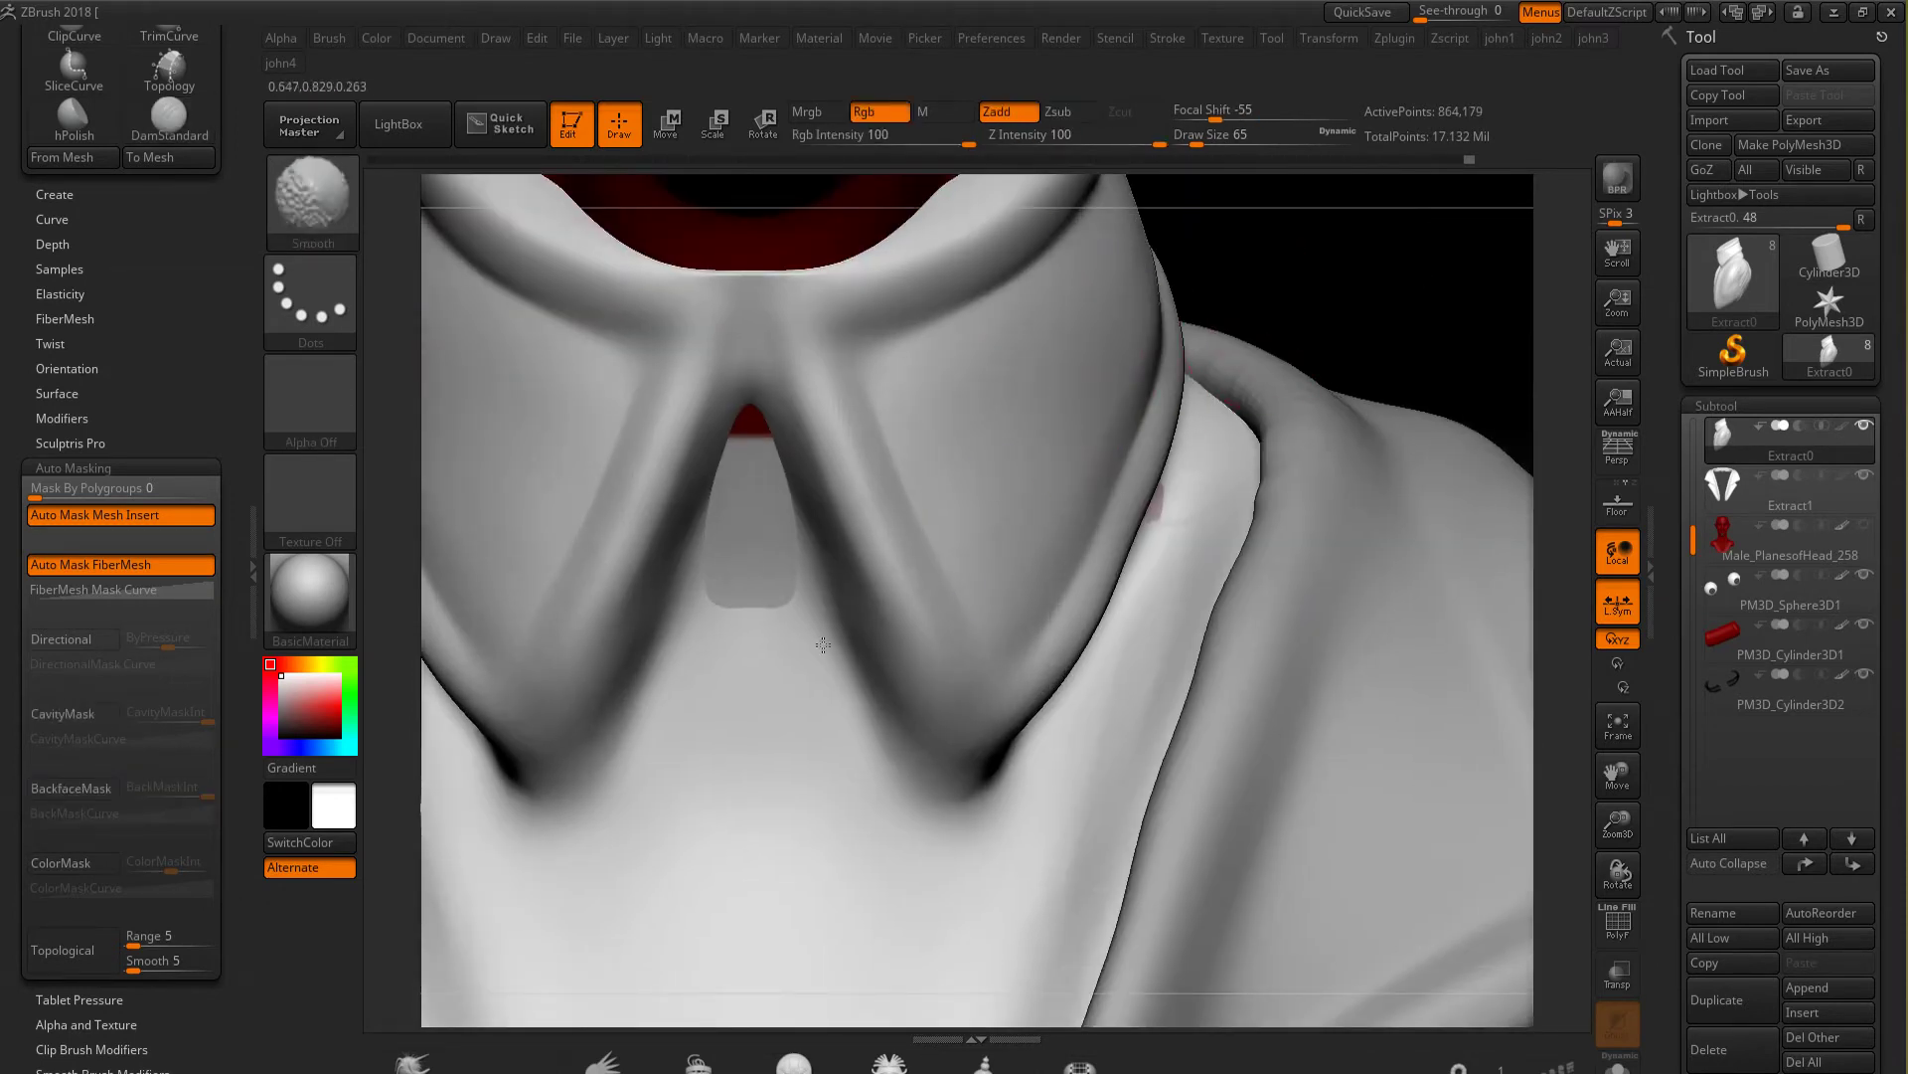
right_drag(1337, 272, 845, 519)
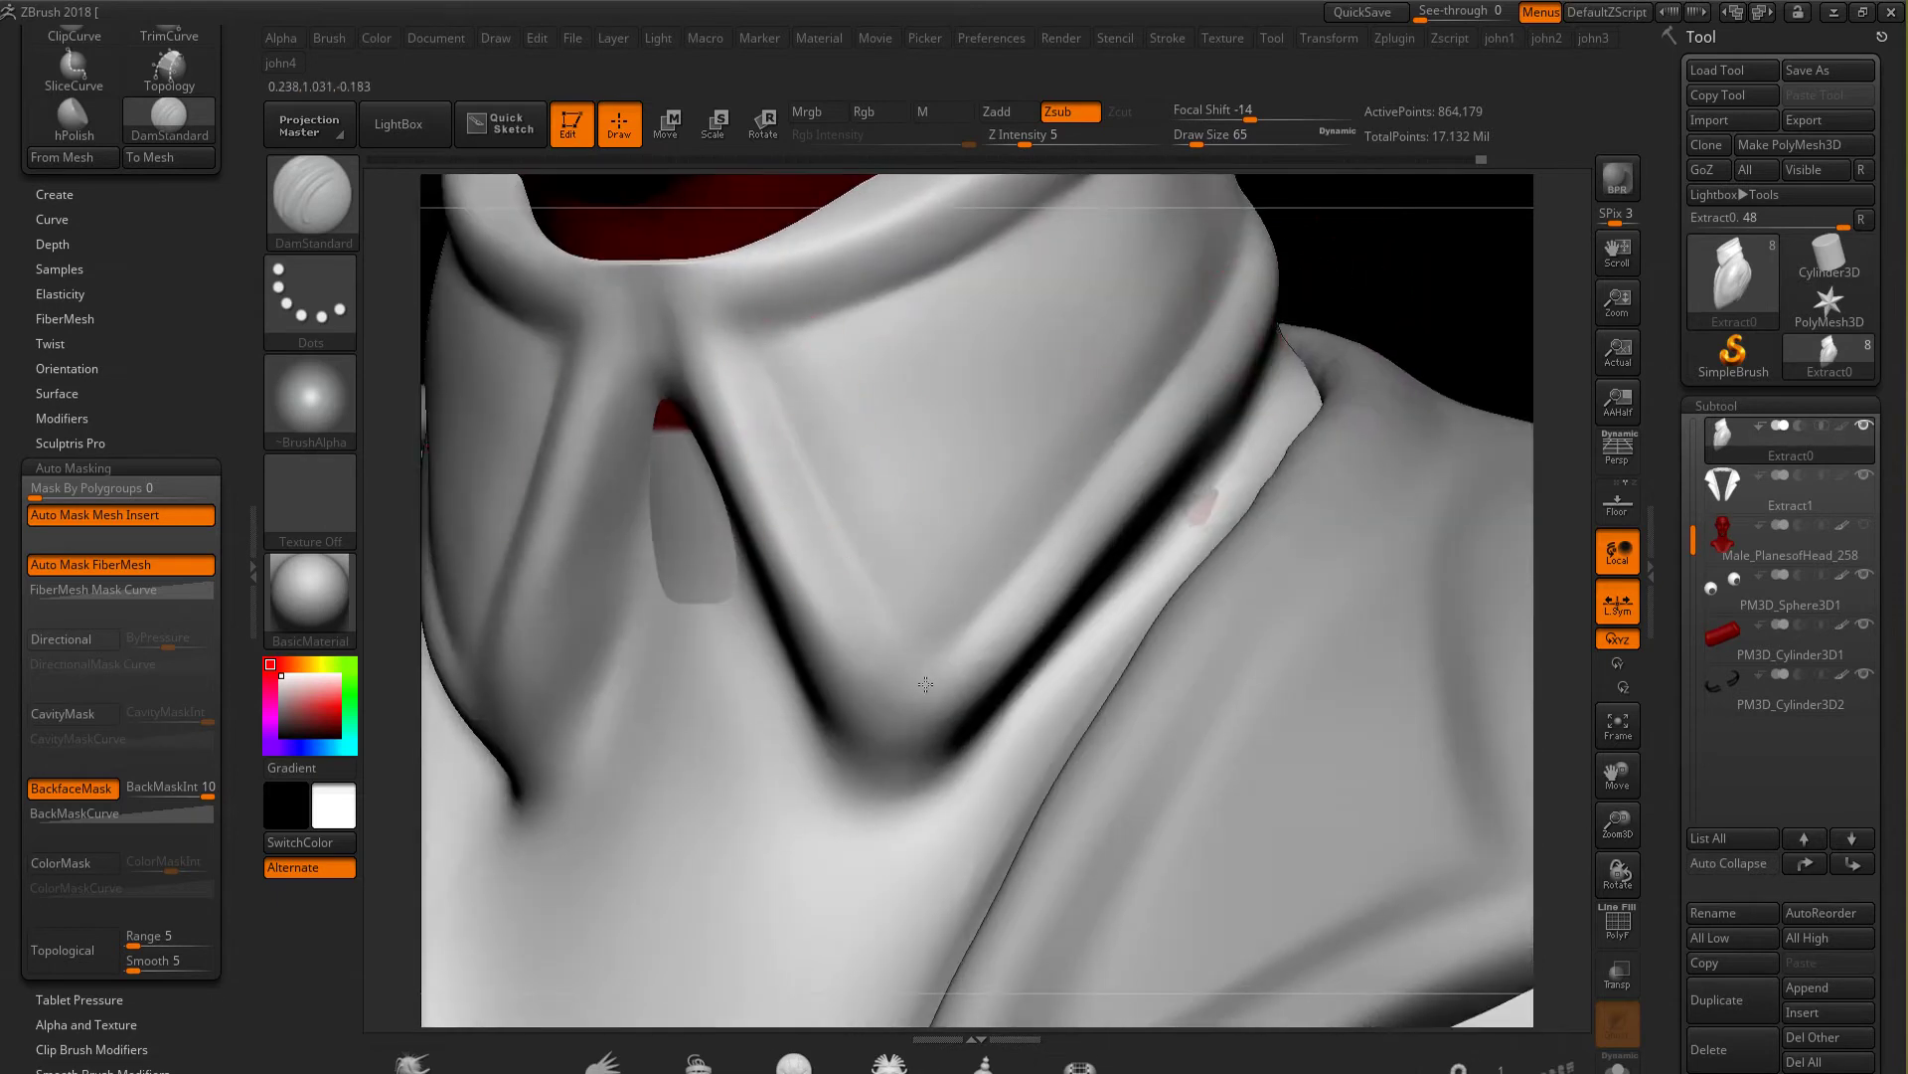
mouse_move(1074, 637)
right_down()
mouse_move(958, 675)
mouse_move(1024, 497)
mouse_move(1081, 532)
right_up()
Polish the collar's top edge with hPolish using Directional masking and smoothing
key(b)
key(h)
key(p)
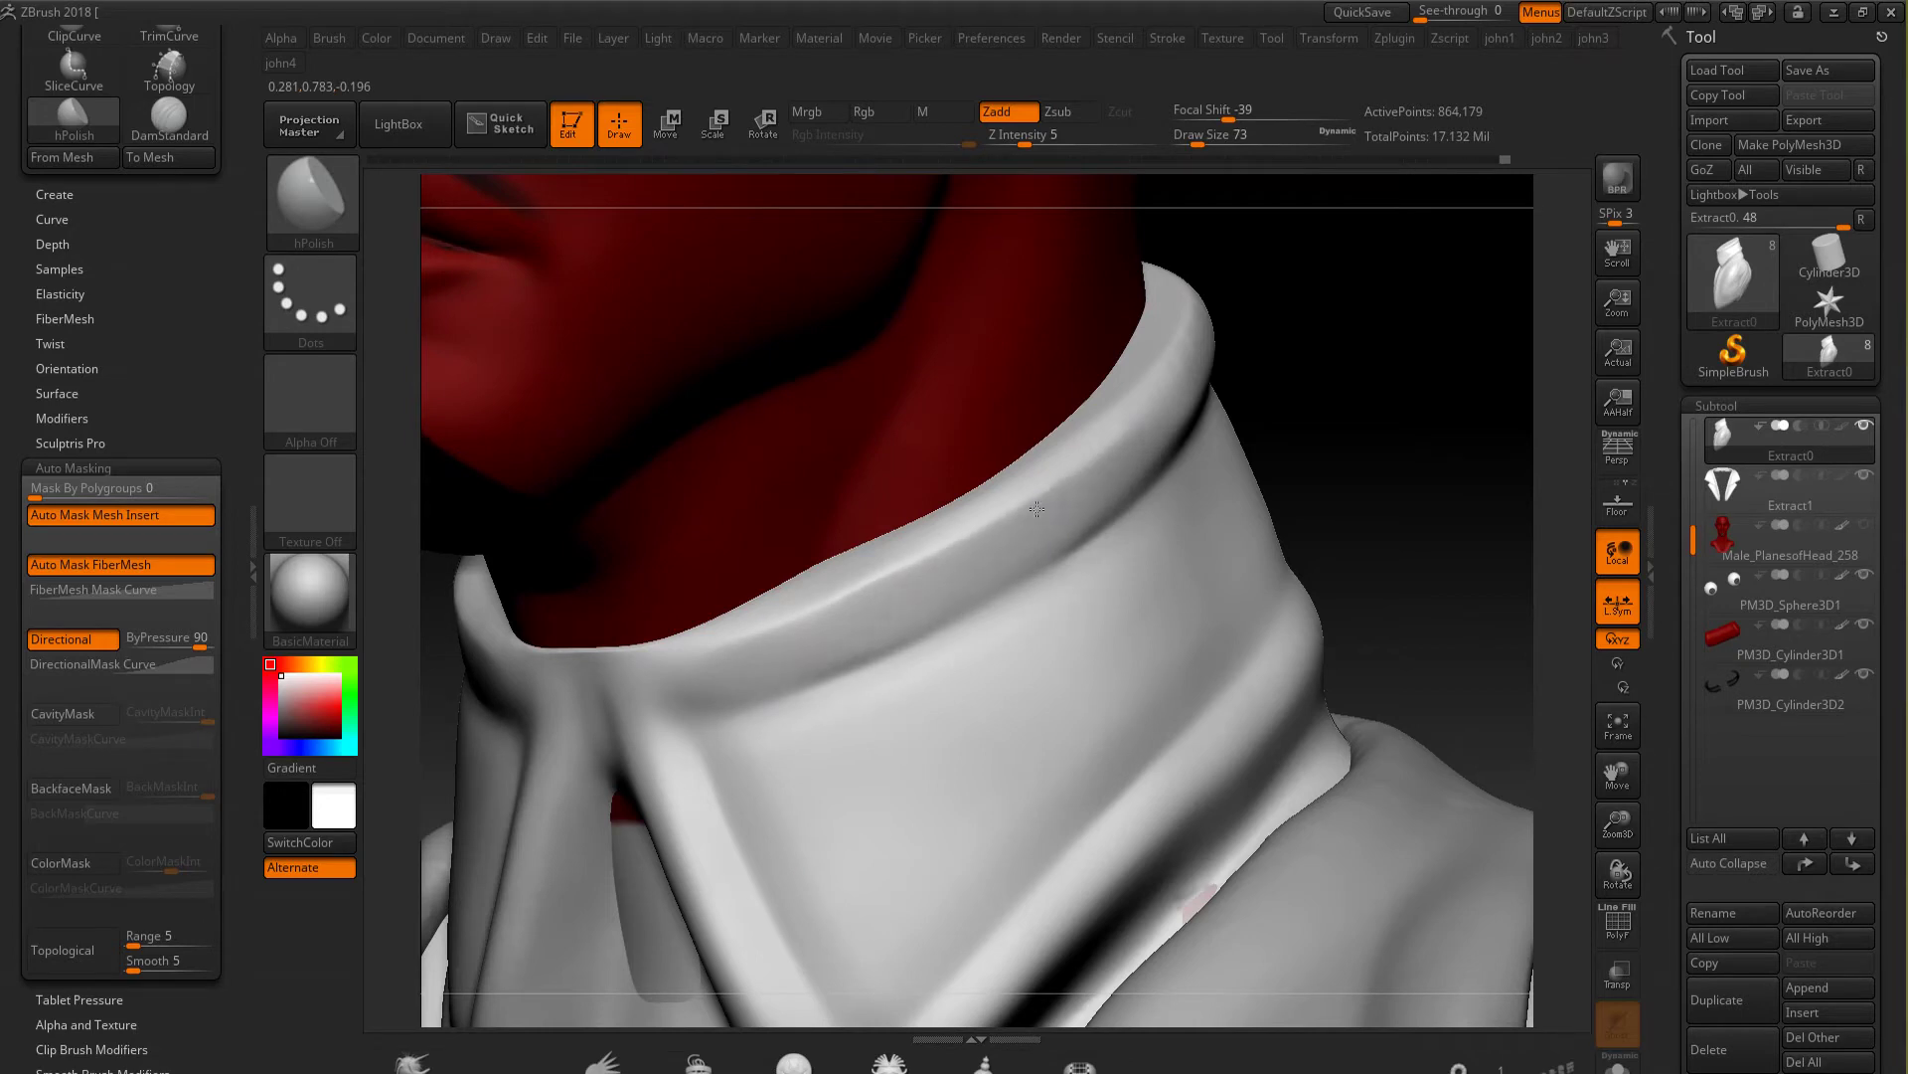
right_drag(1037, 509, 1430, 244)
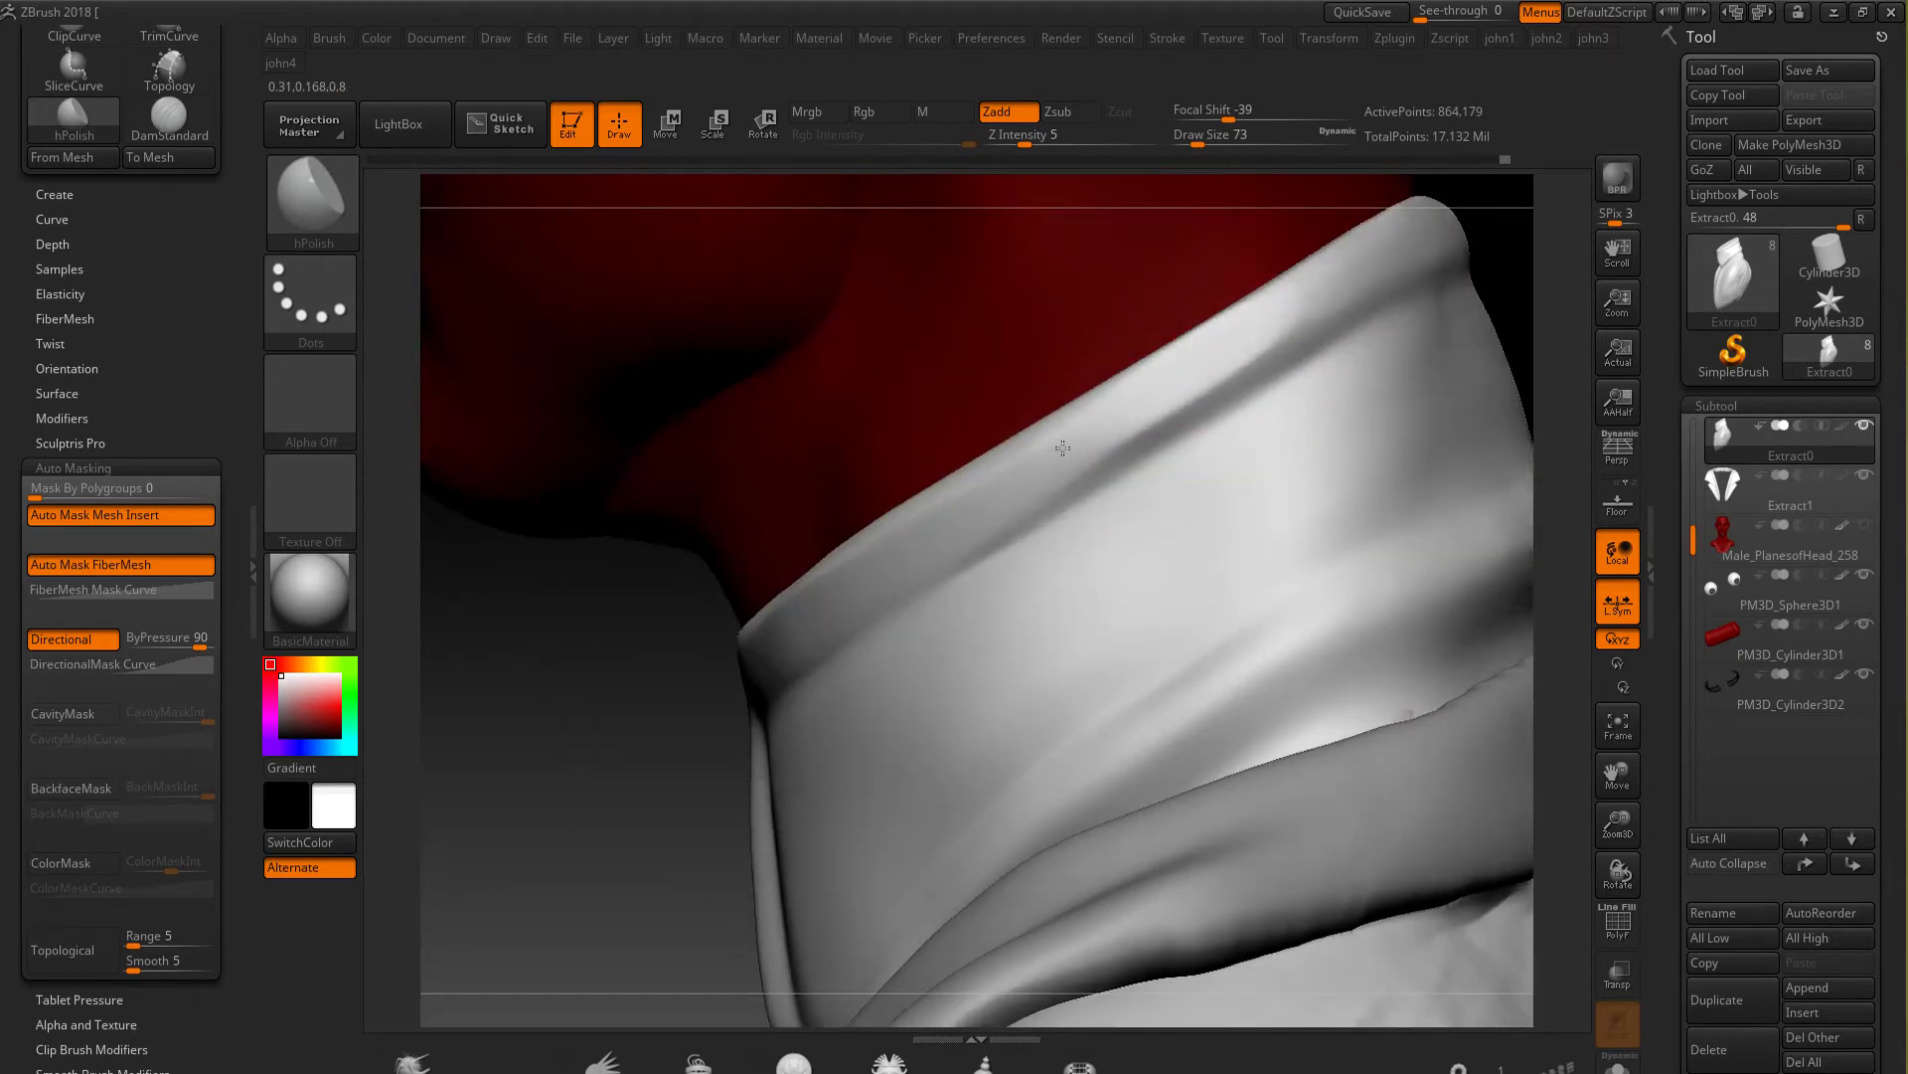
key(shift)
shift+right_drag(899, 550, 882, 455)
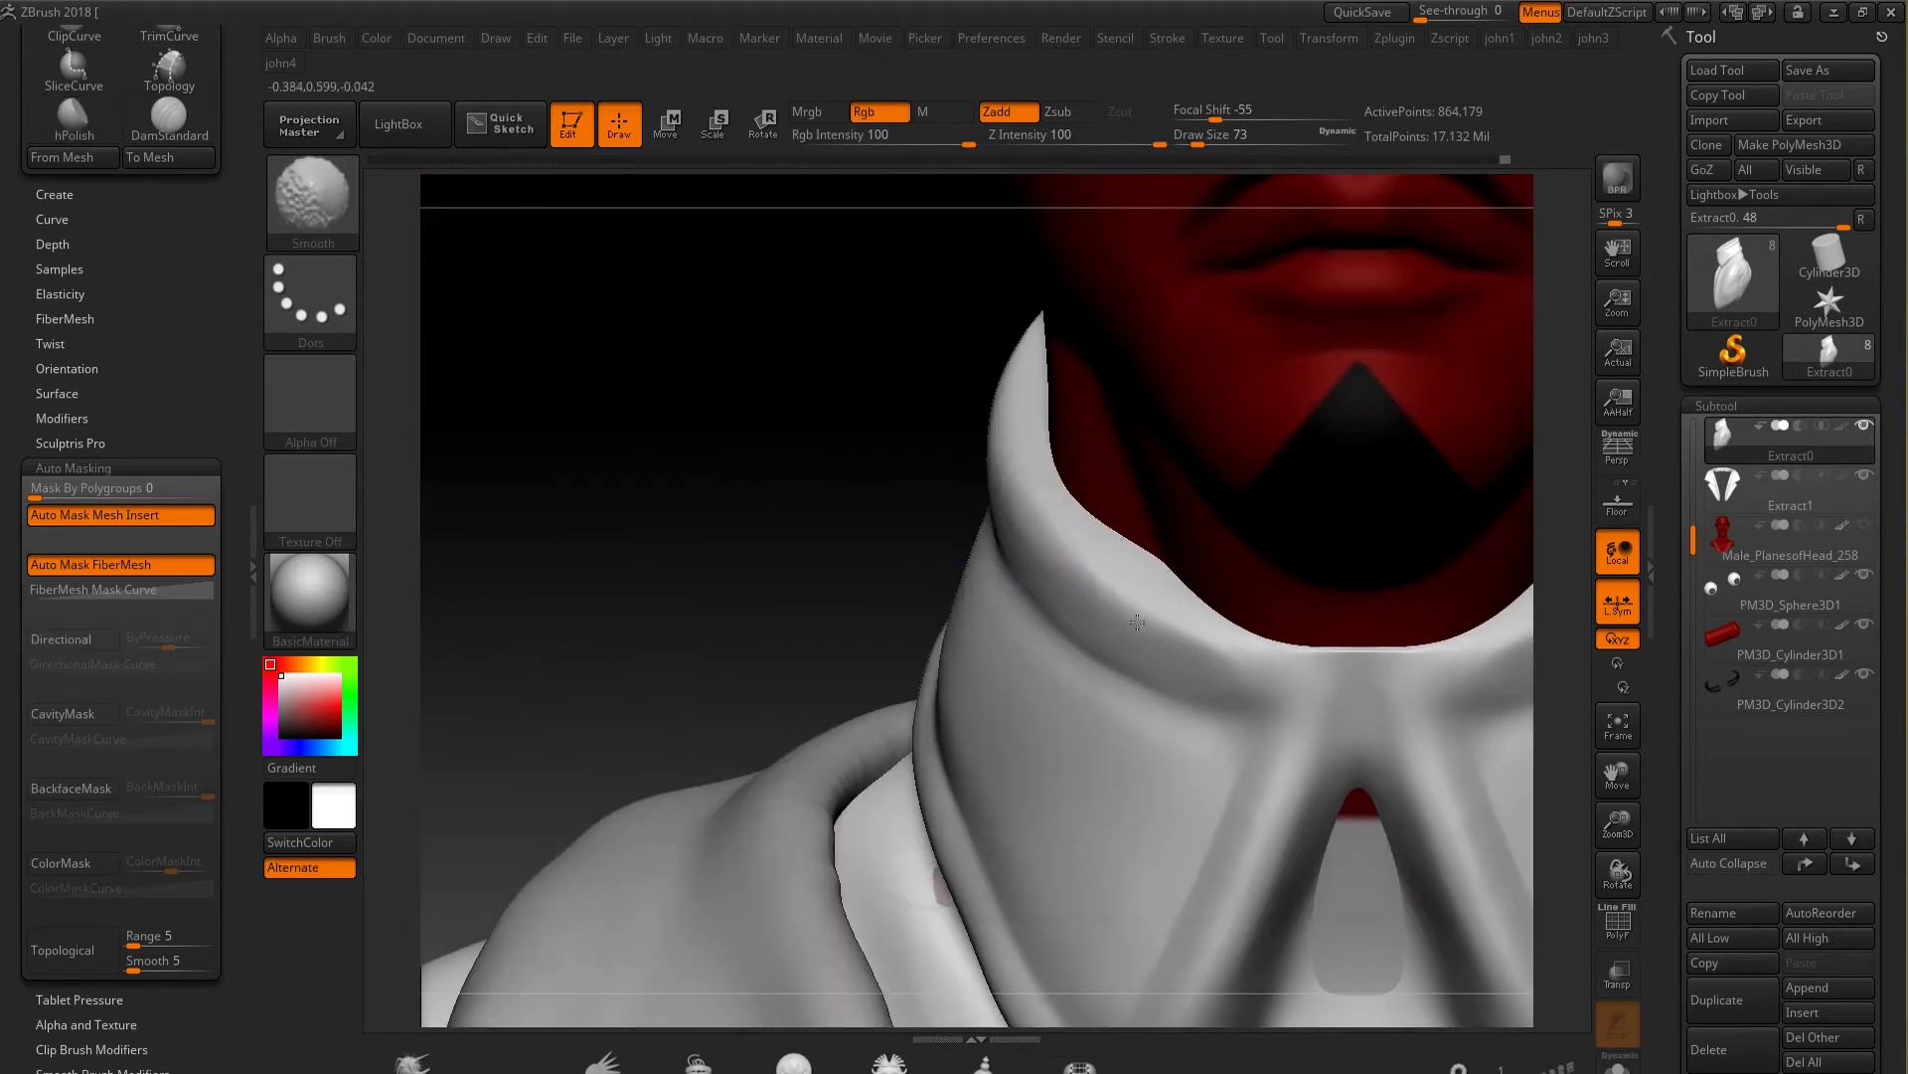
Deepen the collar's V-notch edges with DamStandard for crisp creases
key(b)
key(d)
key(s)
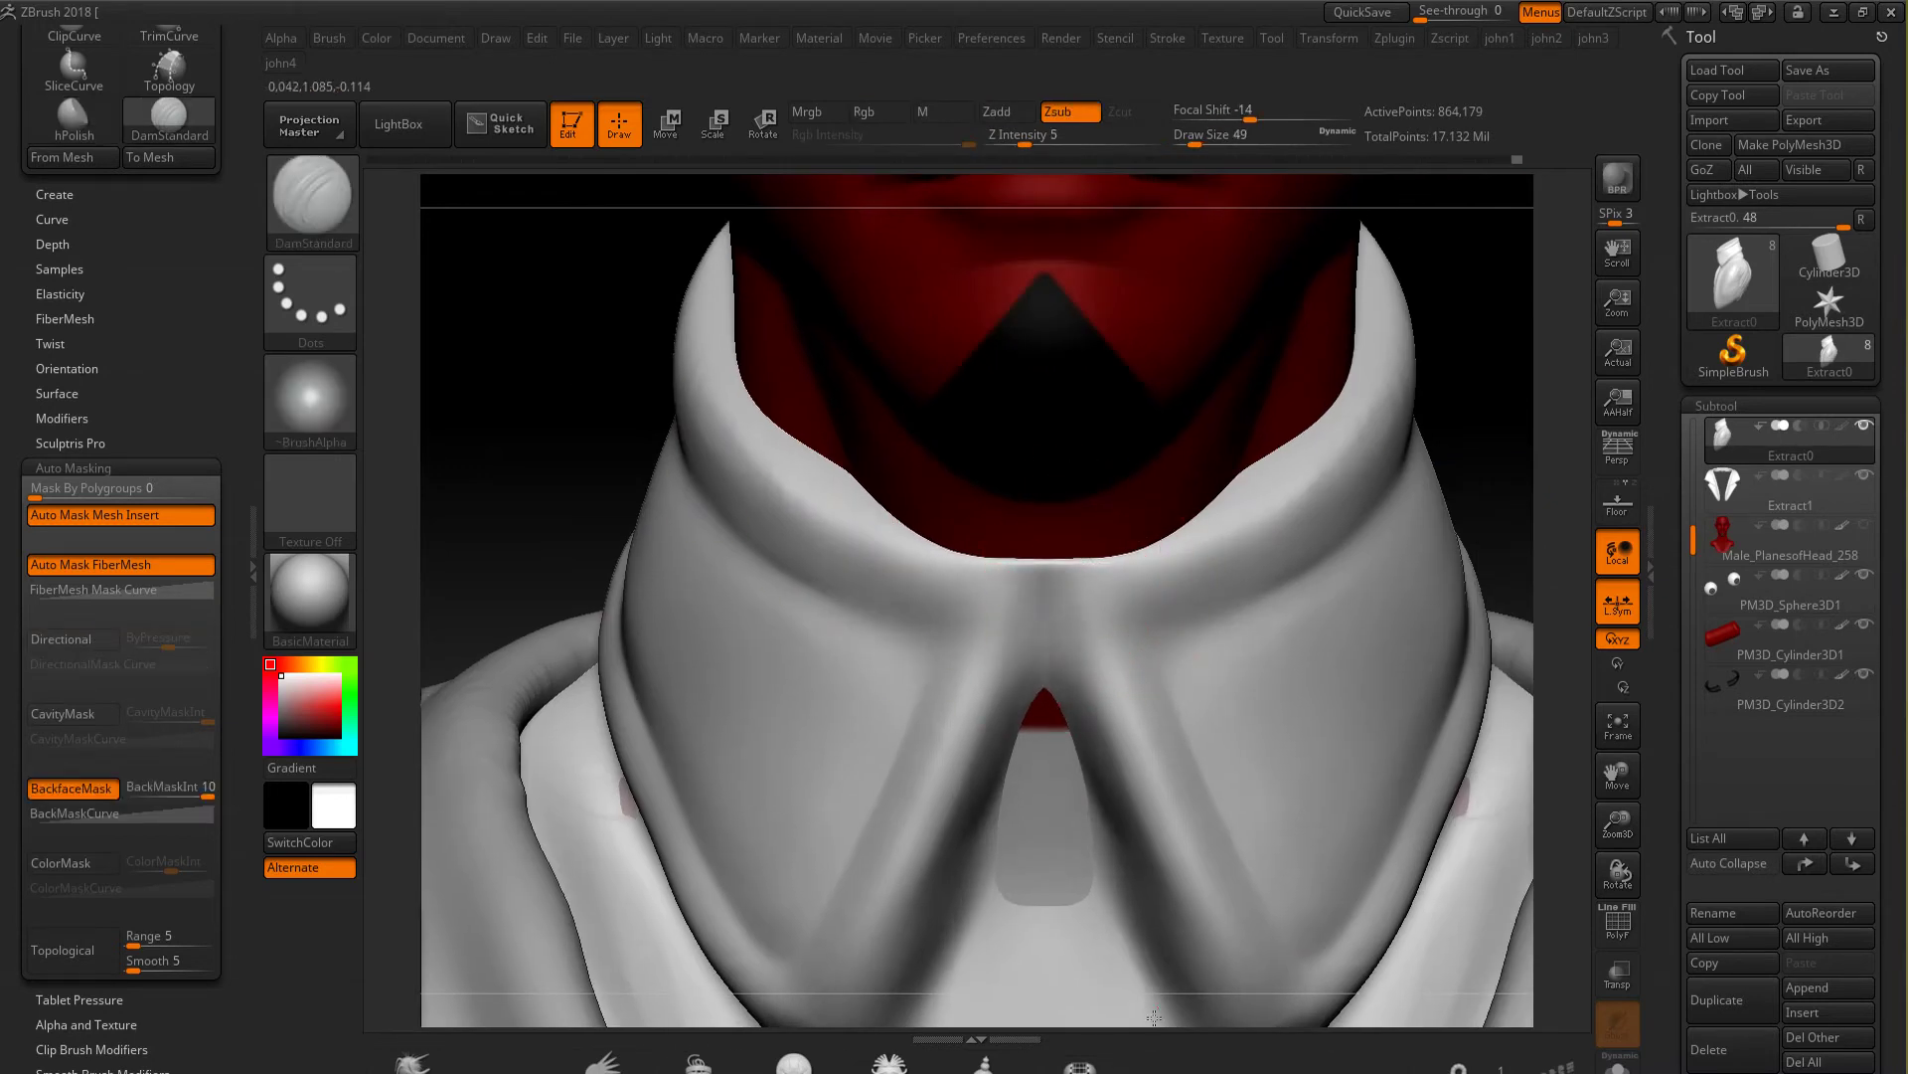
ctrl+right_drag(1154, 1016, 1014, 665)
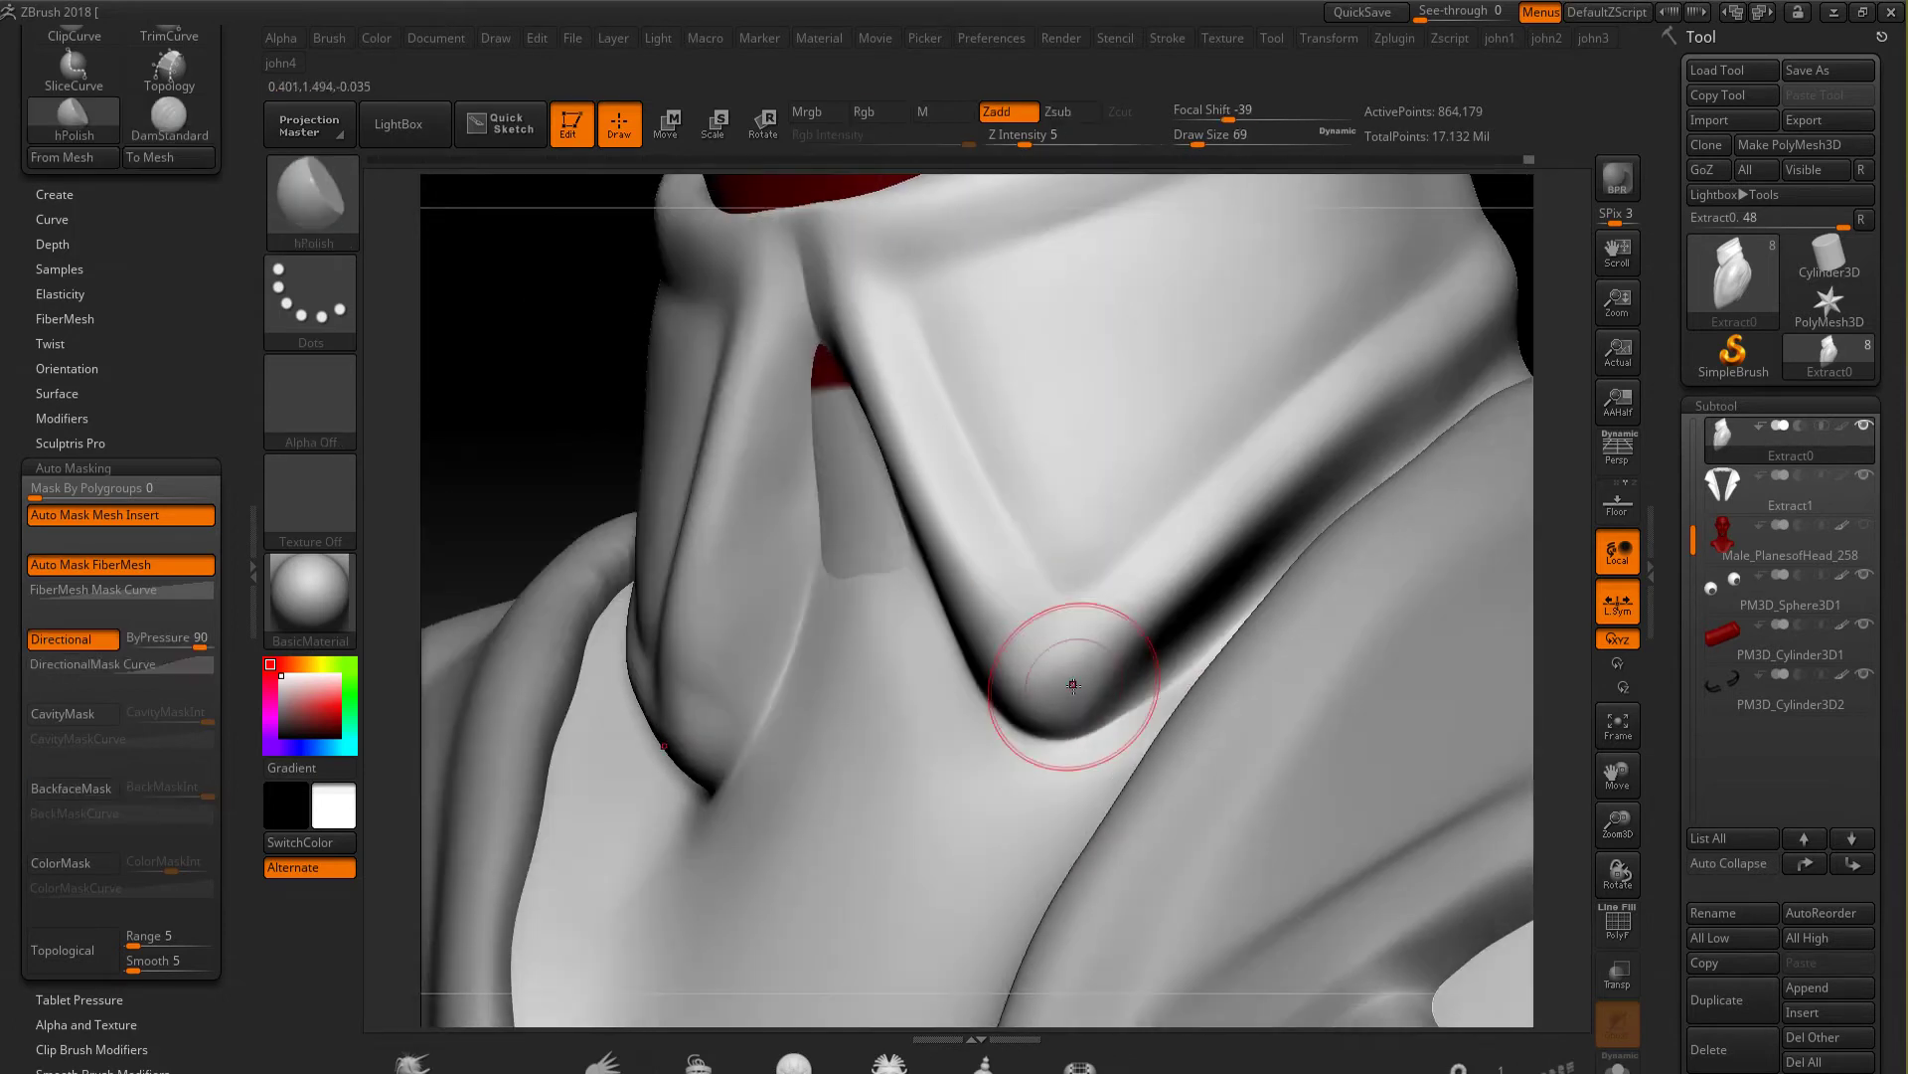
right_drag(1176, 590, 1109, 709)
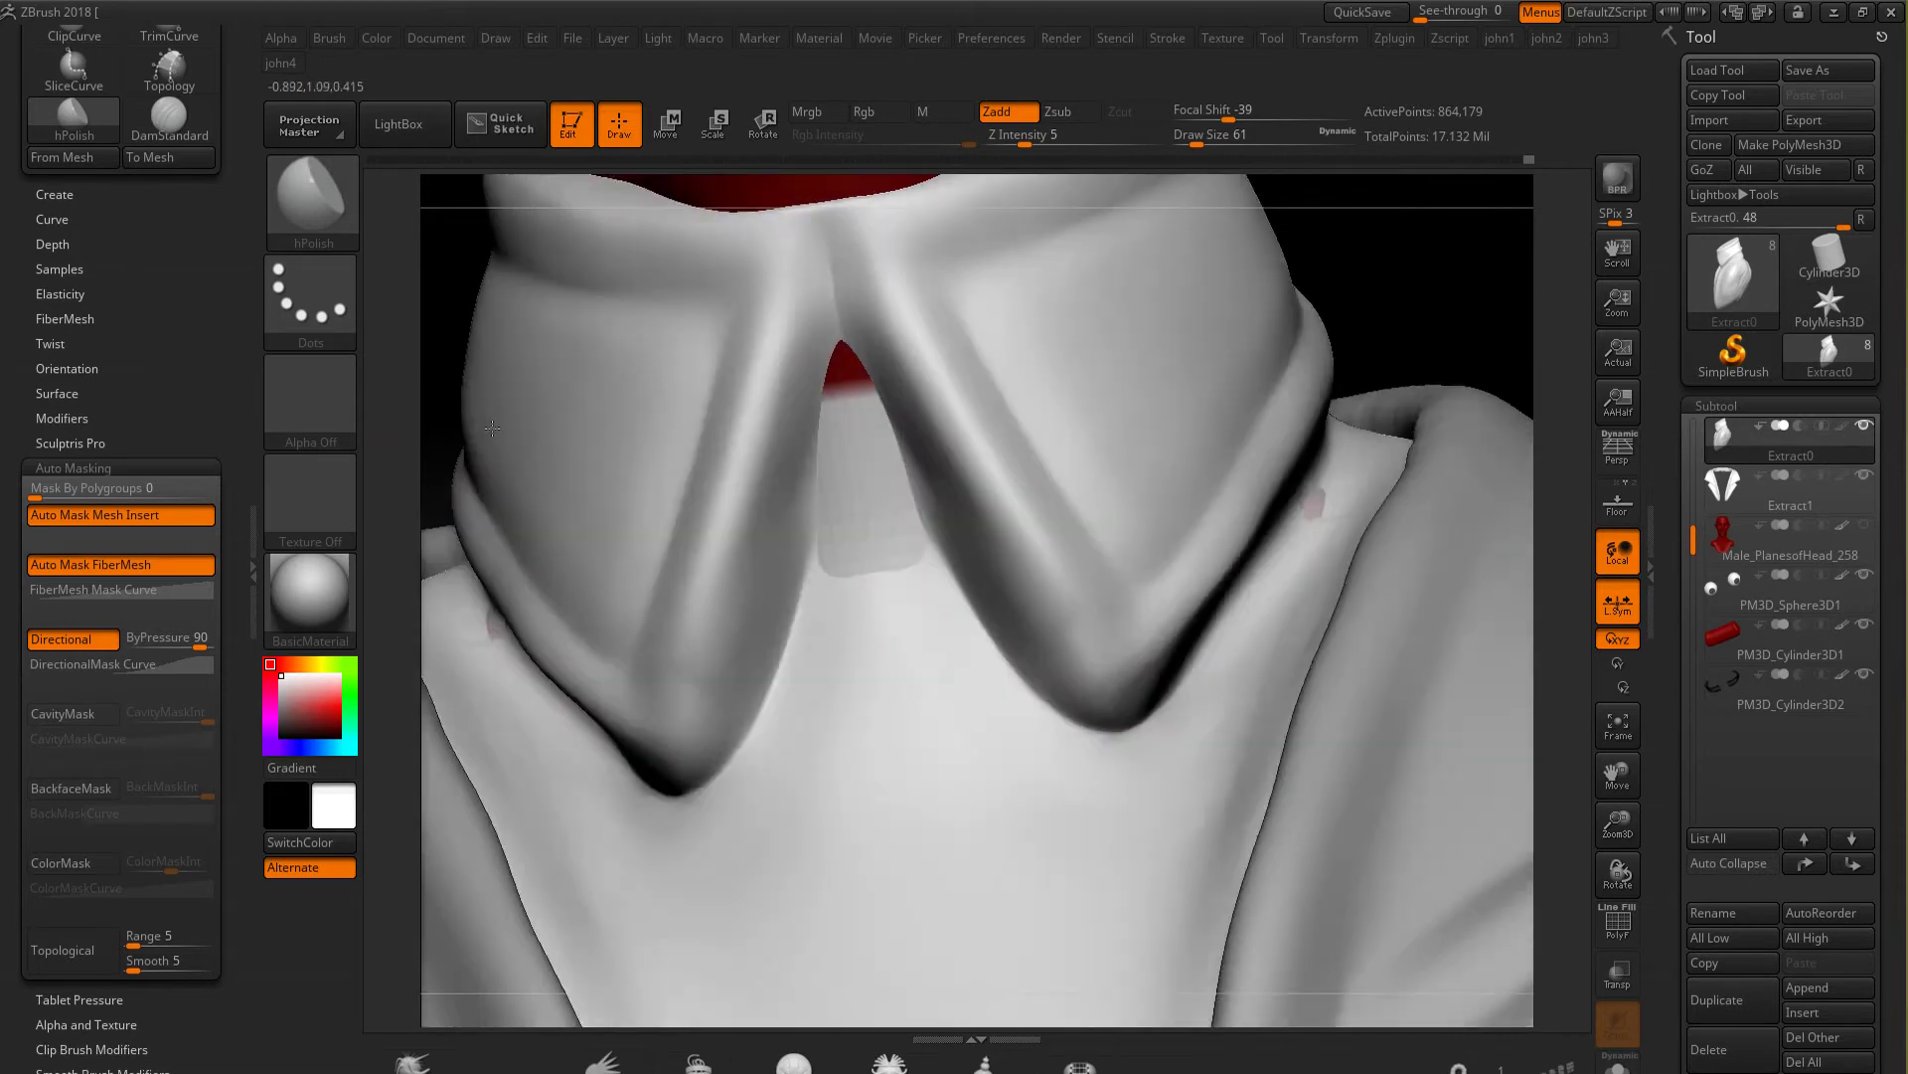
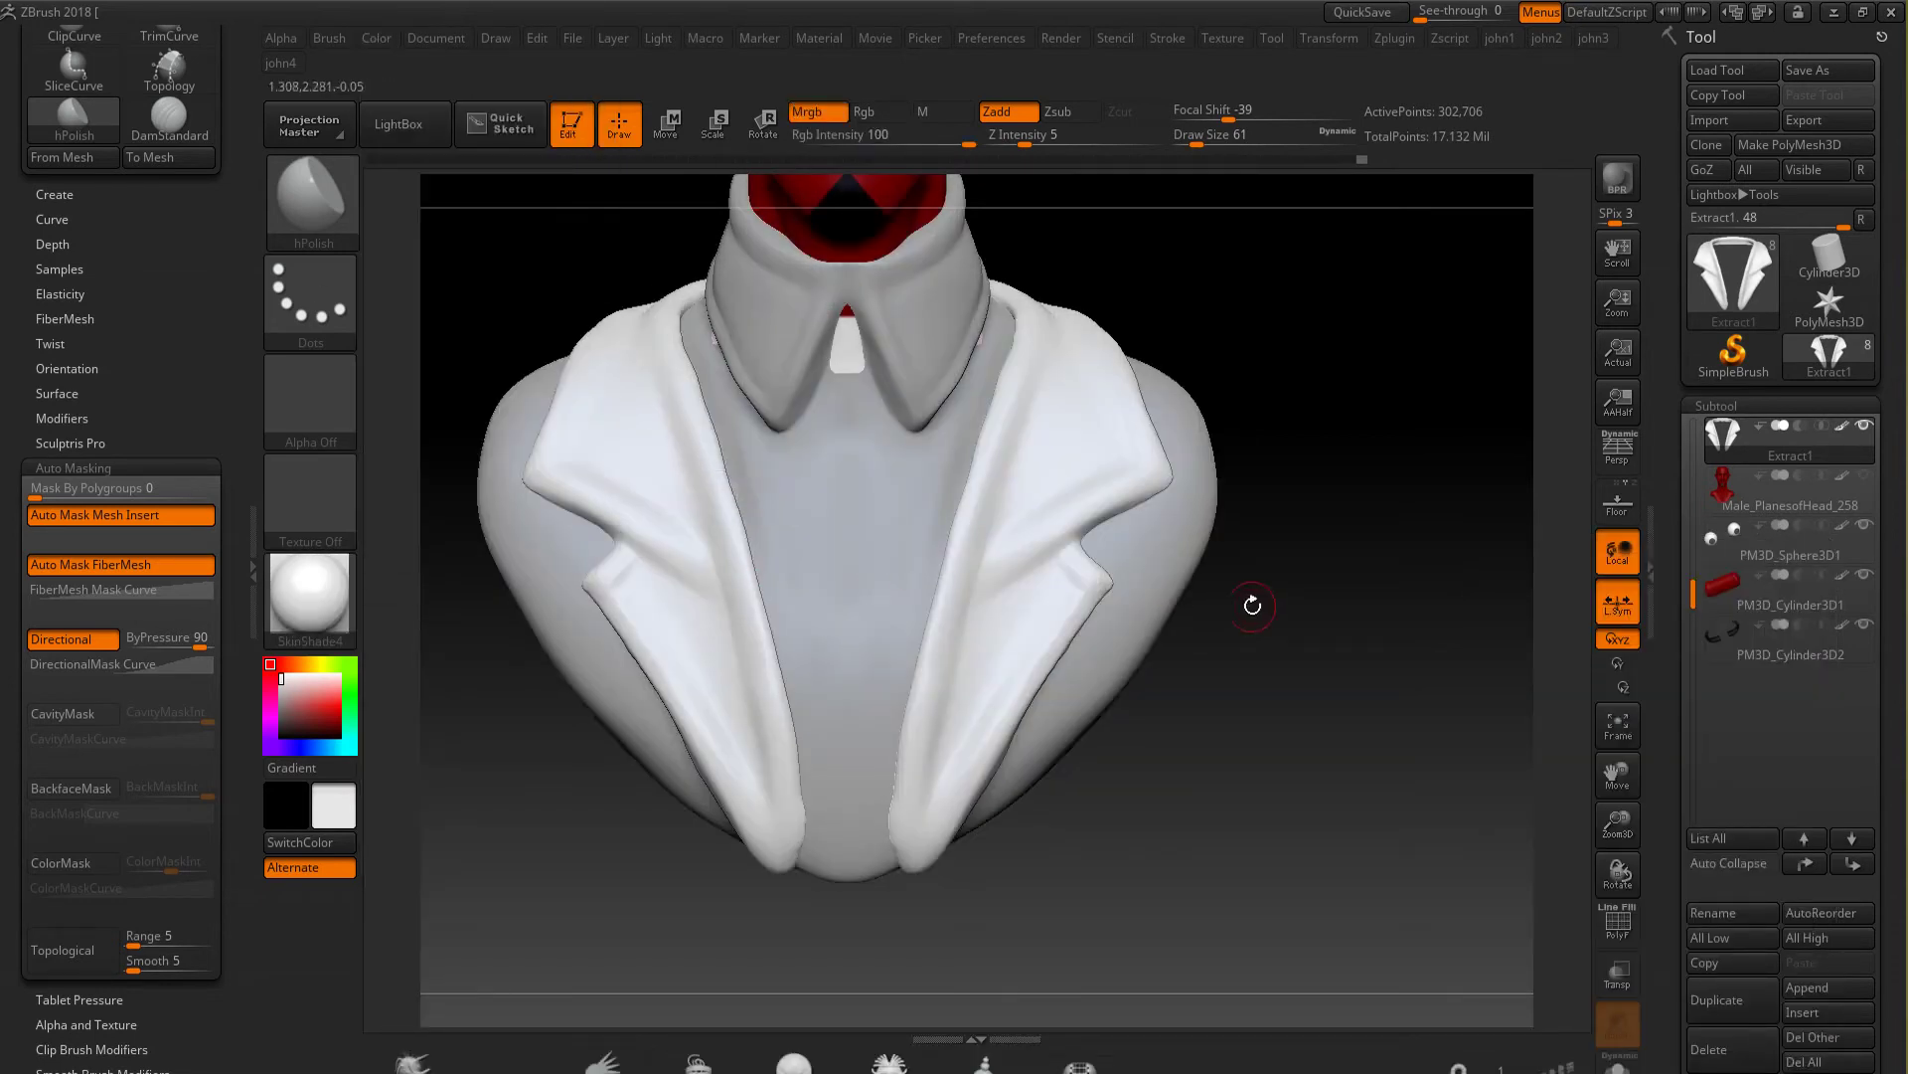
Curve-mask the Extract0 shirt, invert the mask, and fill the shirt with black using FillObject
alt+click(965, 561)
alt+drag(1016, 242, 1101, 281)
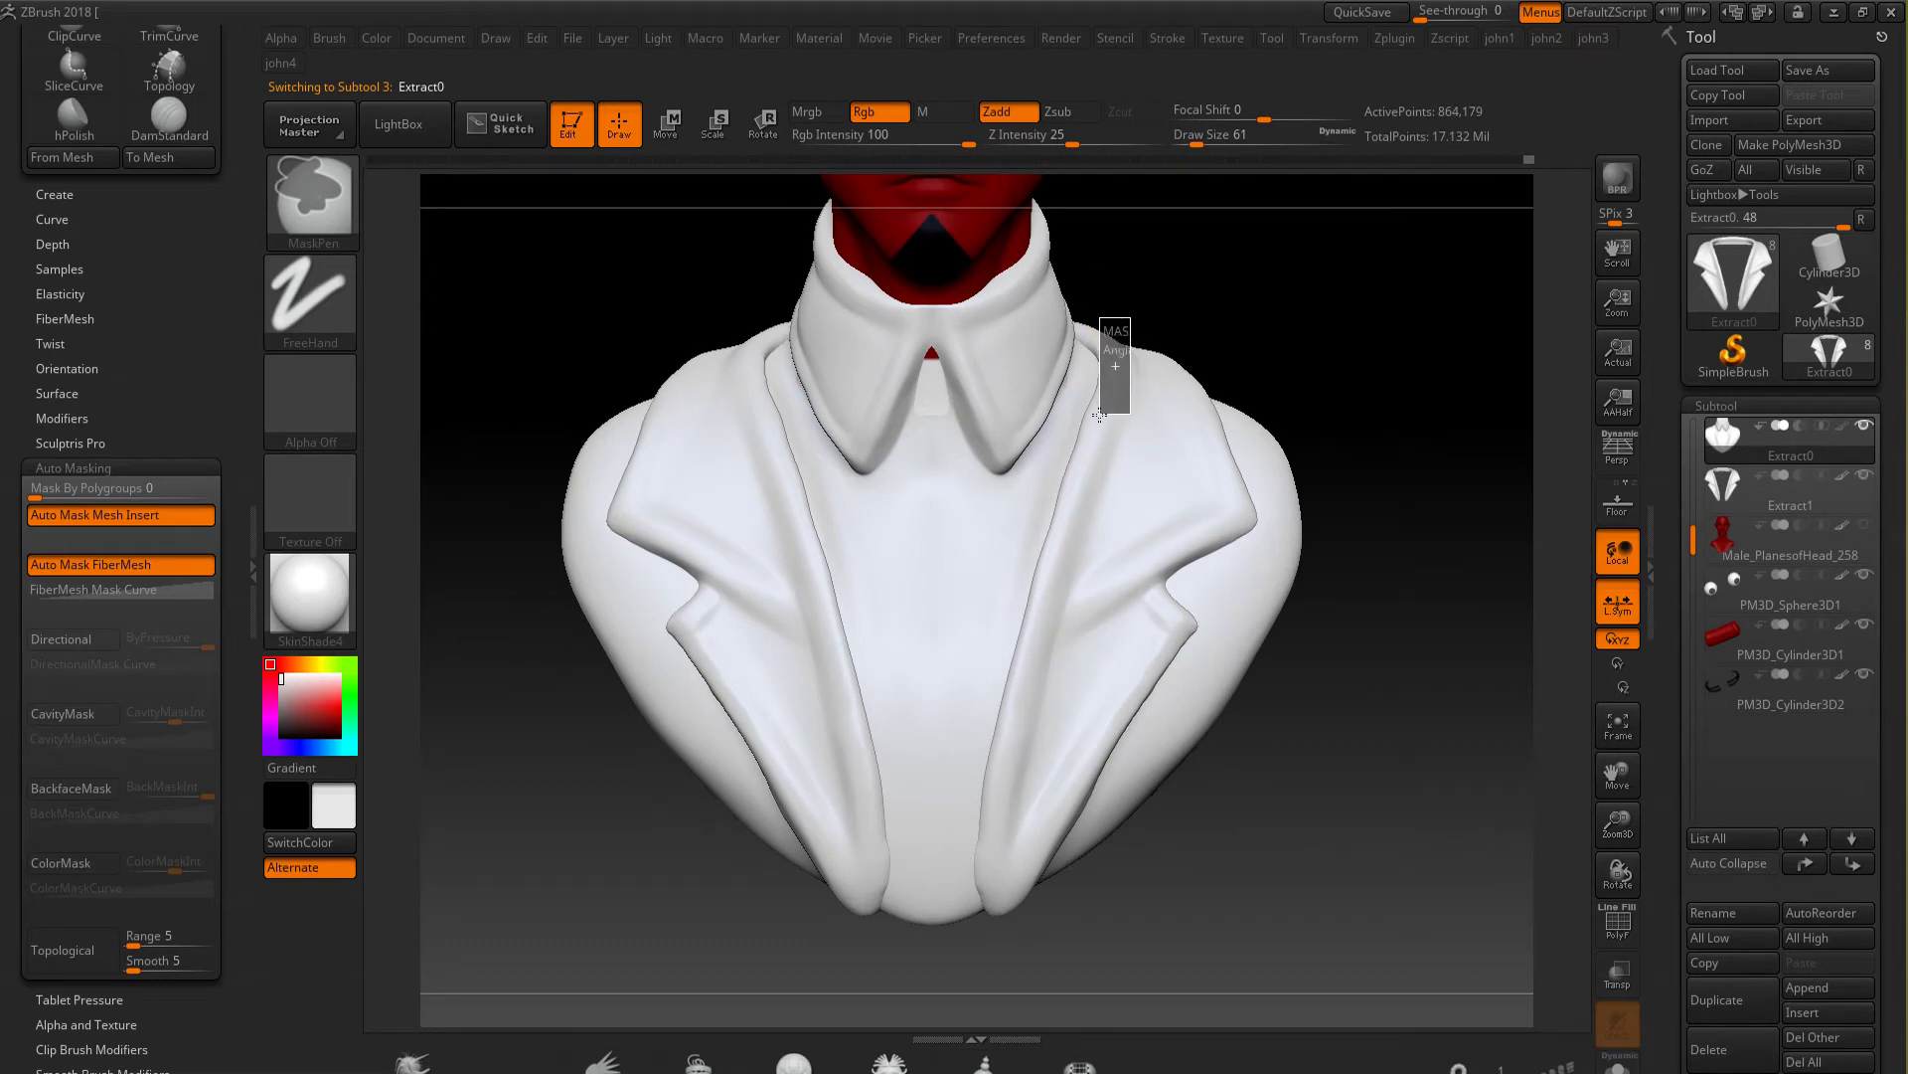
click(318, 299)
click(522, 368)
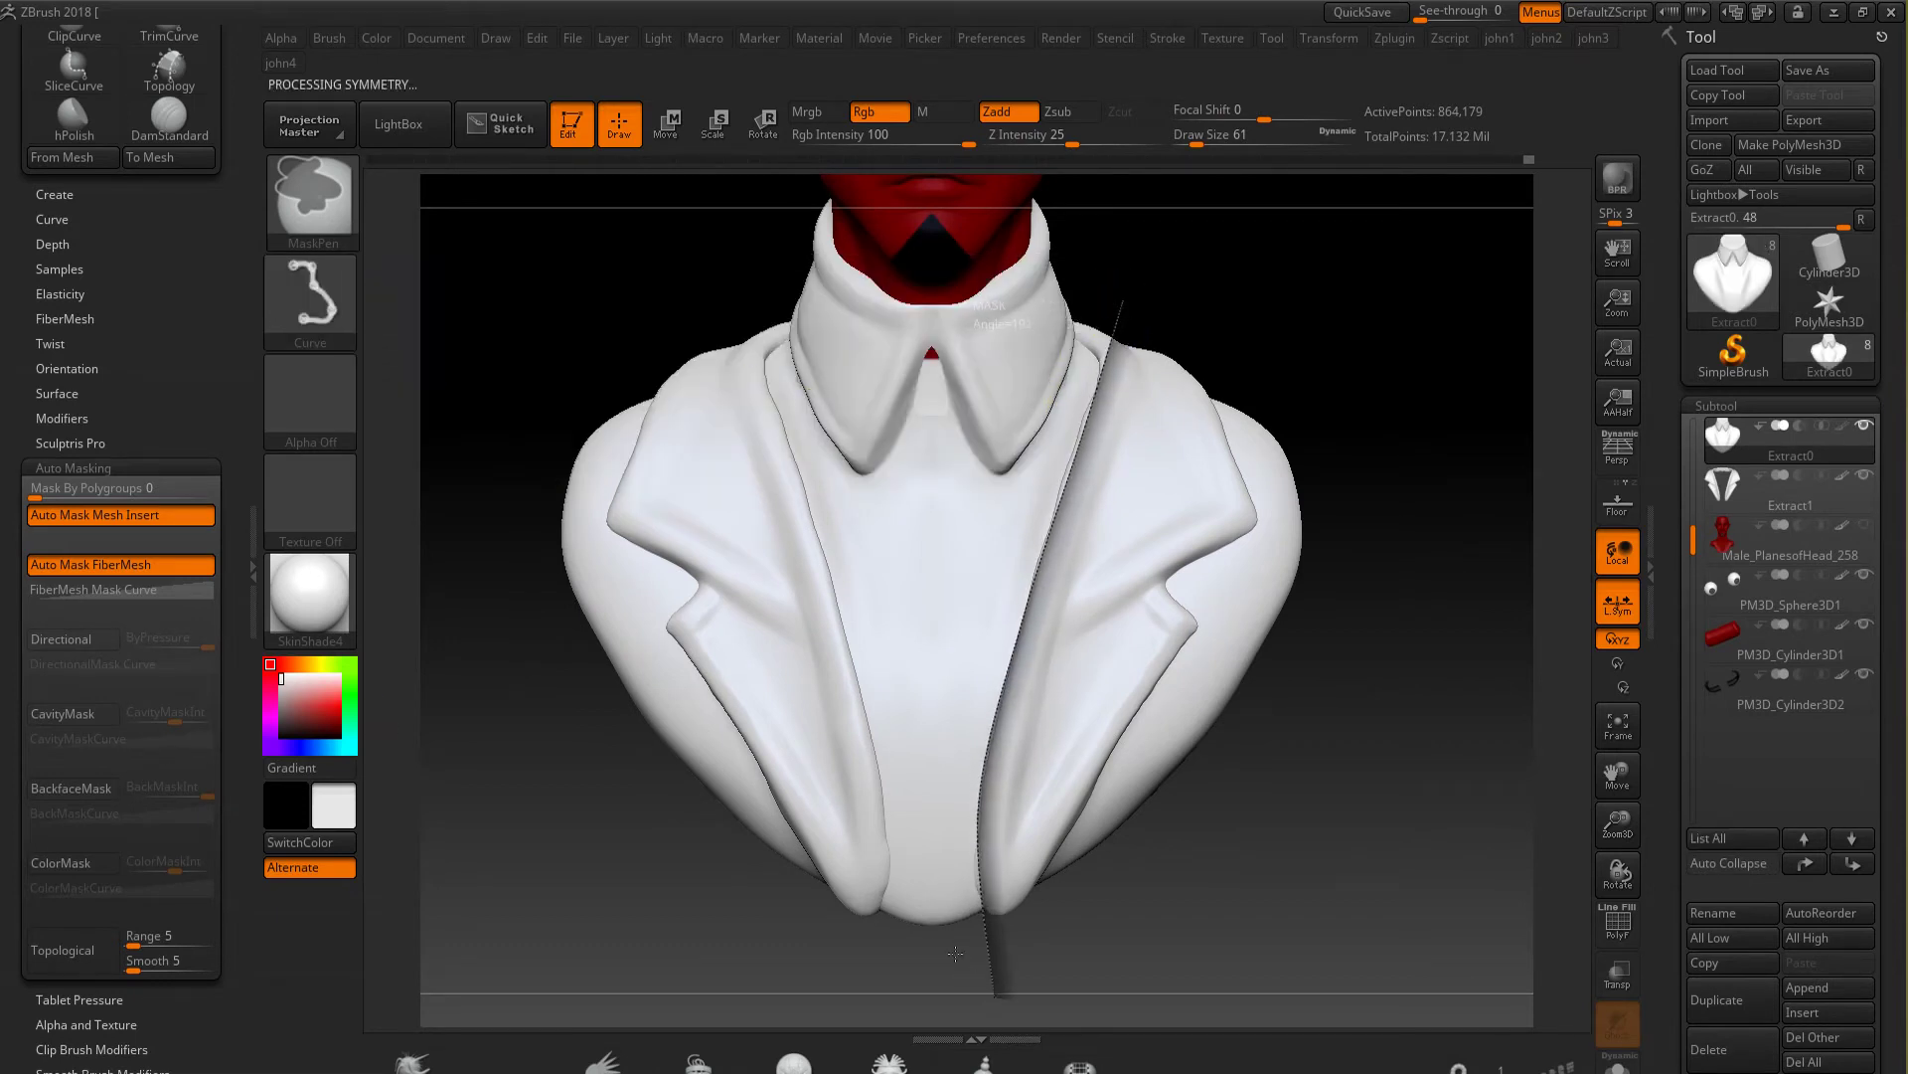
key(ctrl+i)
click(377, 38)
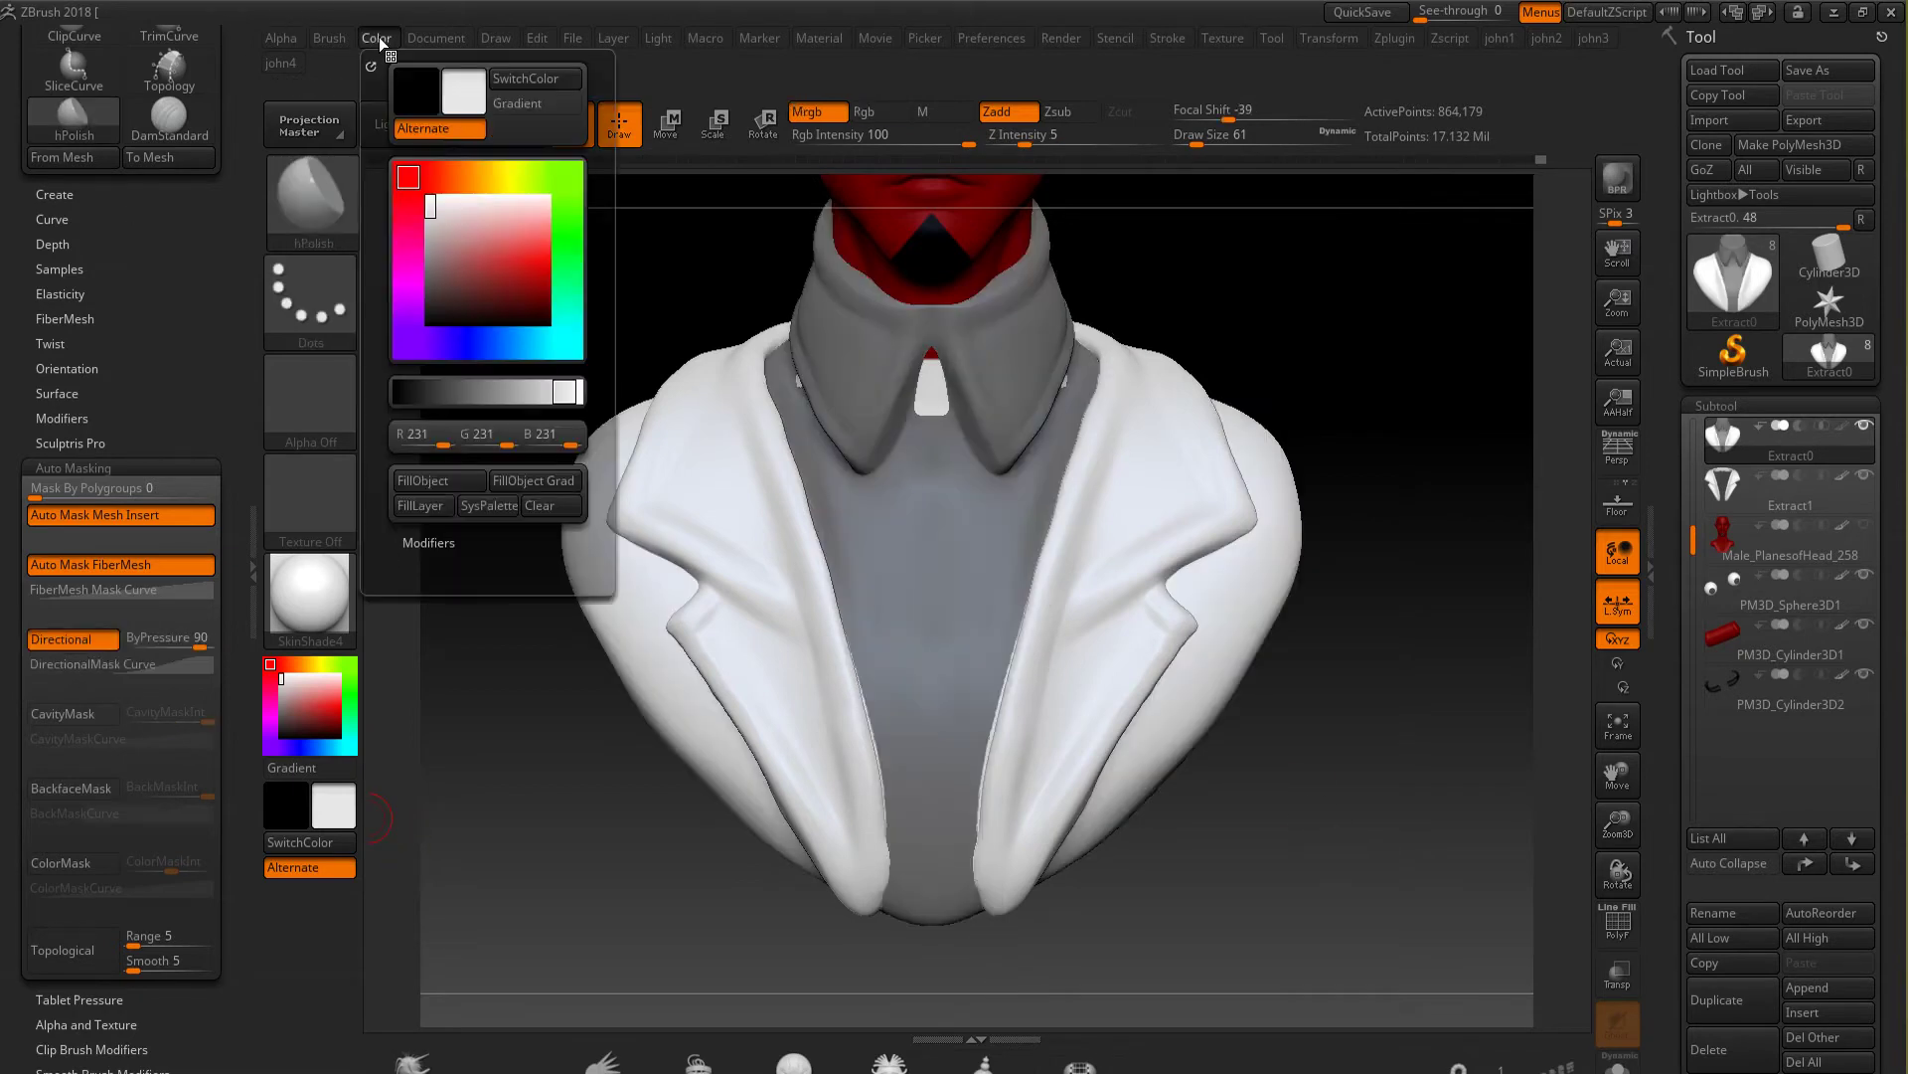
click(433, 492)
key(ctrl+i)
click(281, 736)
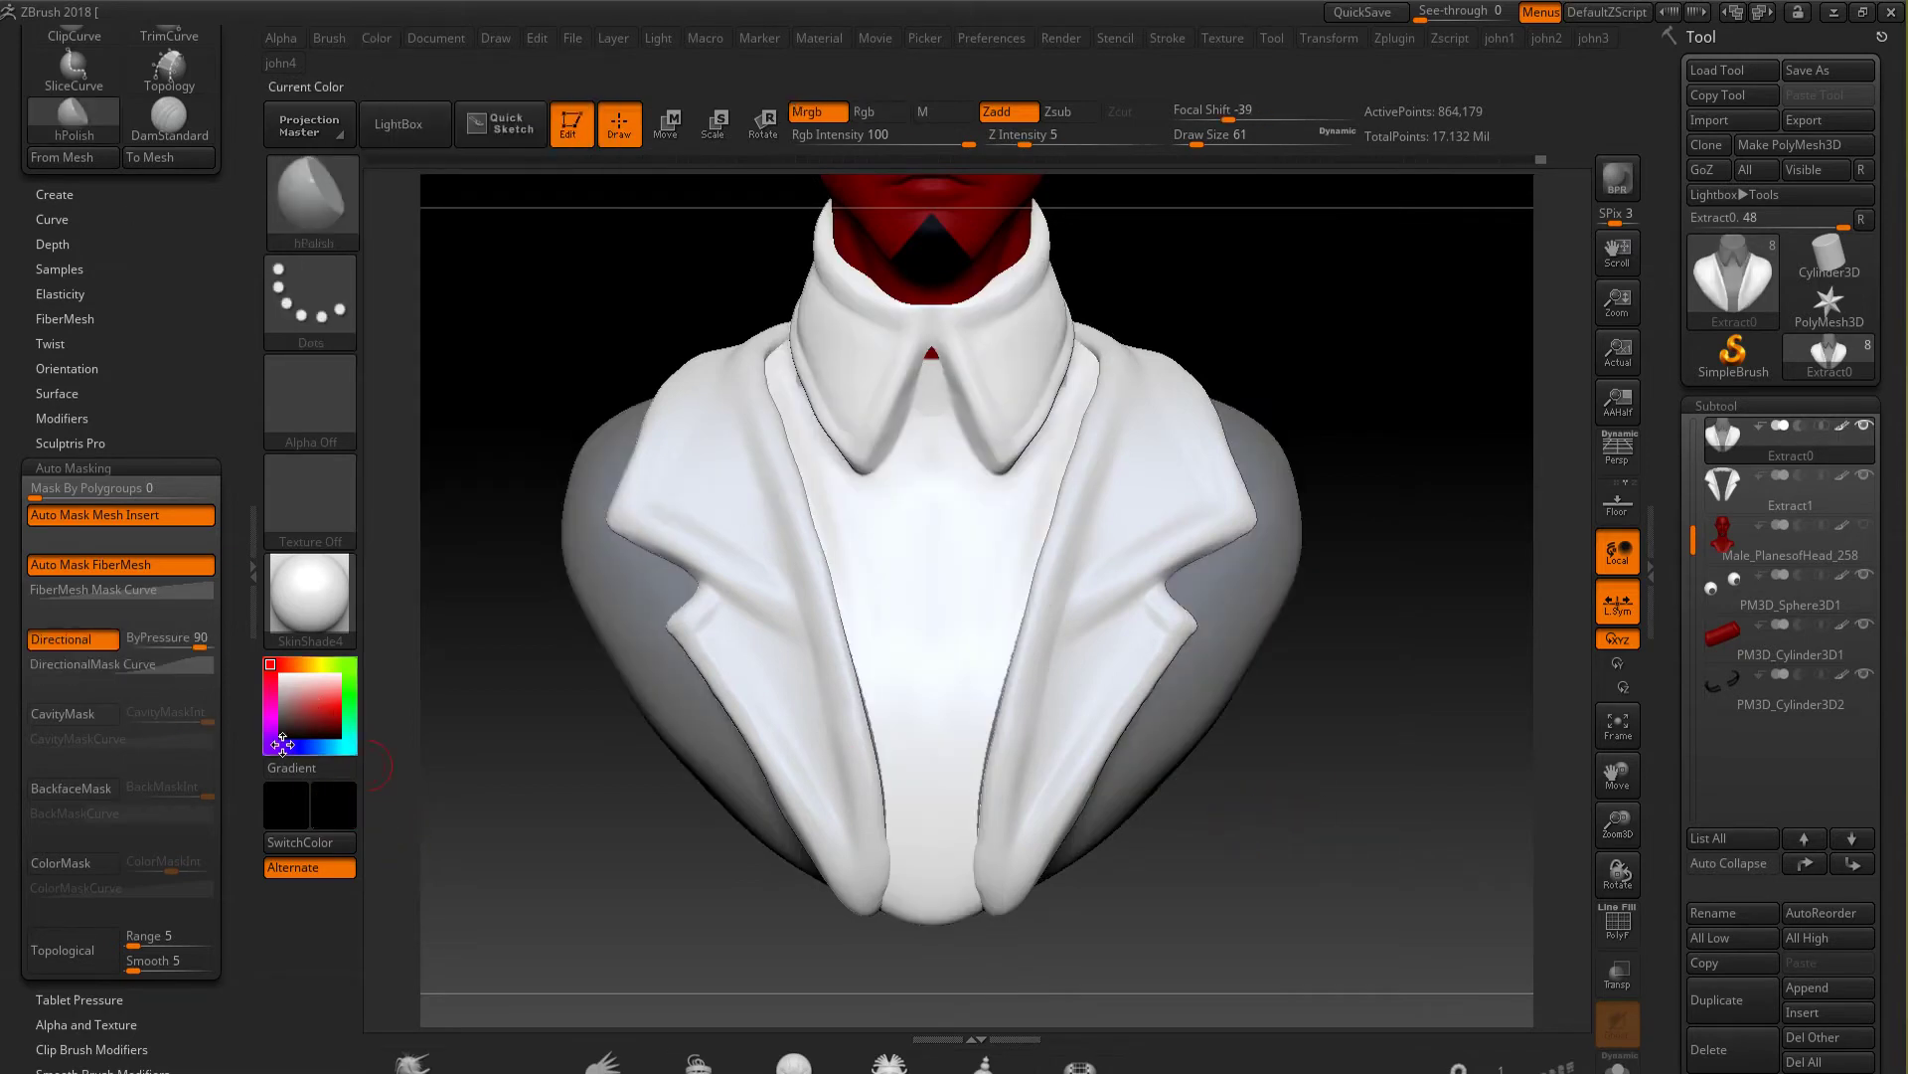
click(377, 37)
click(437, 480)
Mask the collar piece and fill it with dark grey R36 G36 B36
key(f)
mouse_move(1292, 596)
mouse_down()
mouse_move(1078, 641)
mouse_move(1126, 770)
mouse_up()
key(f)
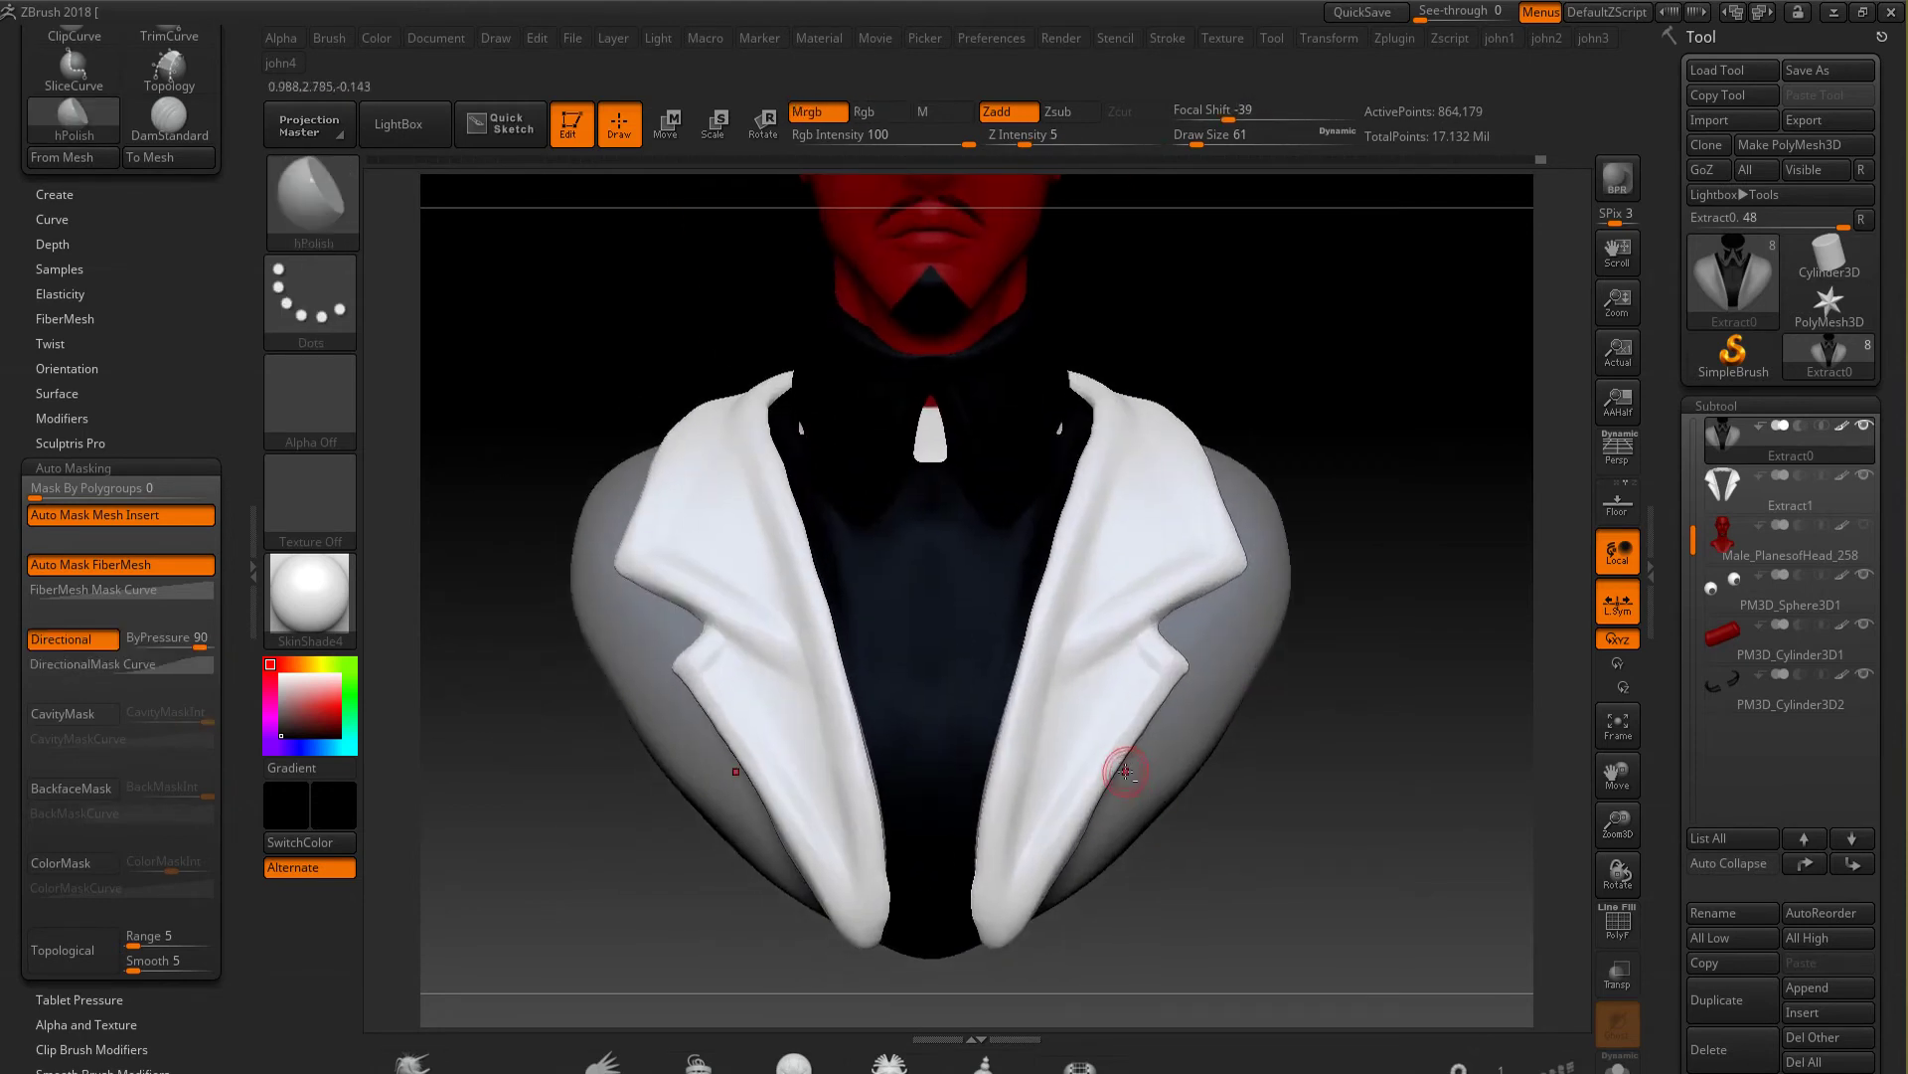
key(f)
mouse_move(631, 771)
alt+mouse_down()
mouse_move(1010, 823)
mouse_move(937, 731)
mouse_move(999, 681)
alt+mouse_up()
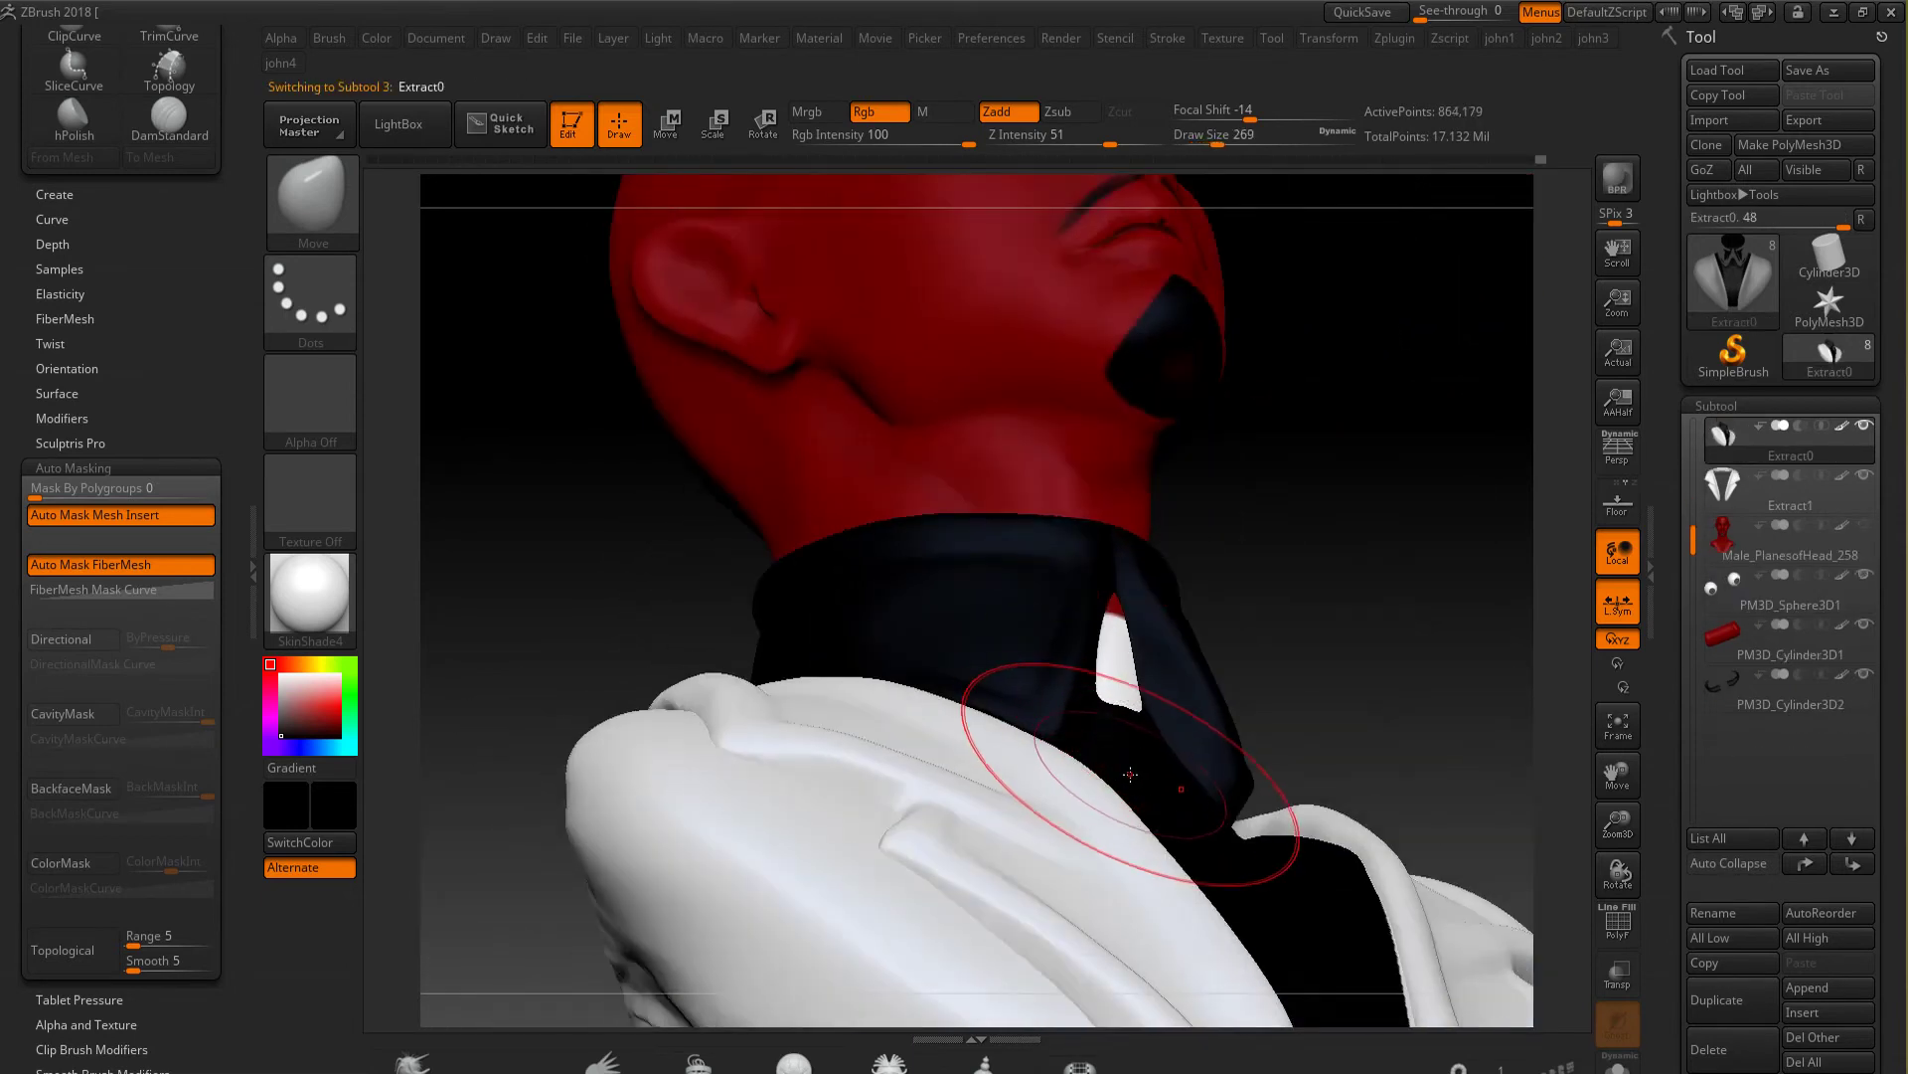
drag(1114, 732, 1150, 725)
key(ctrl)
ctrl+click(1113, 847)
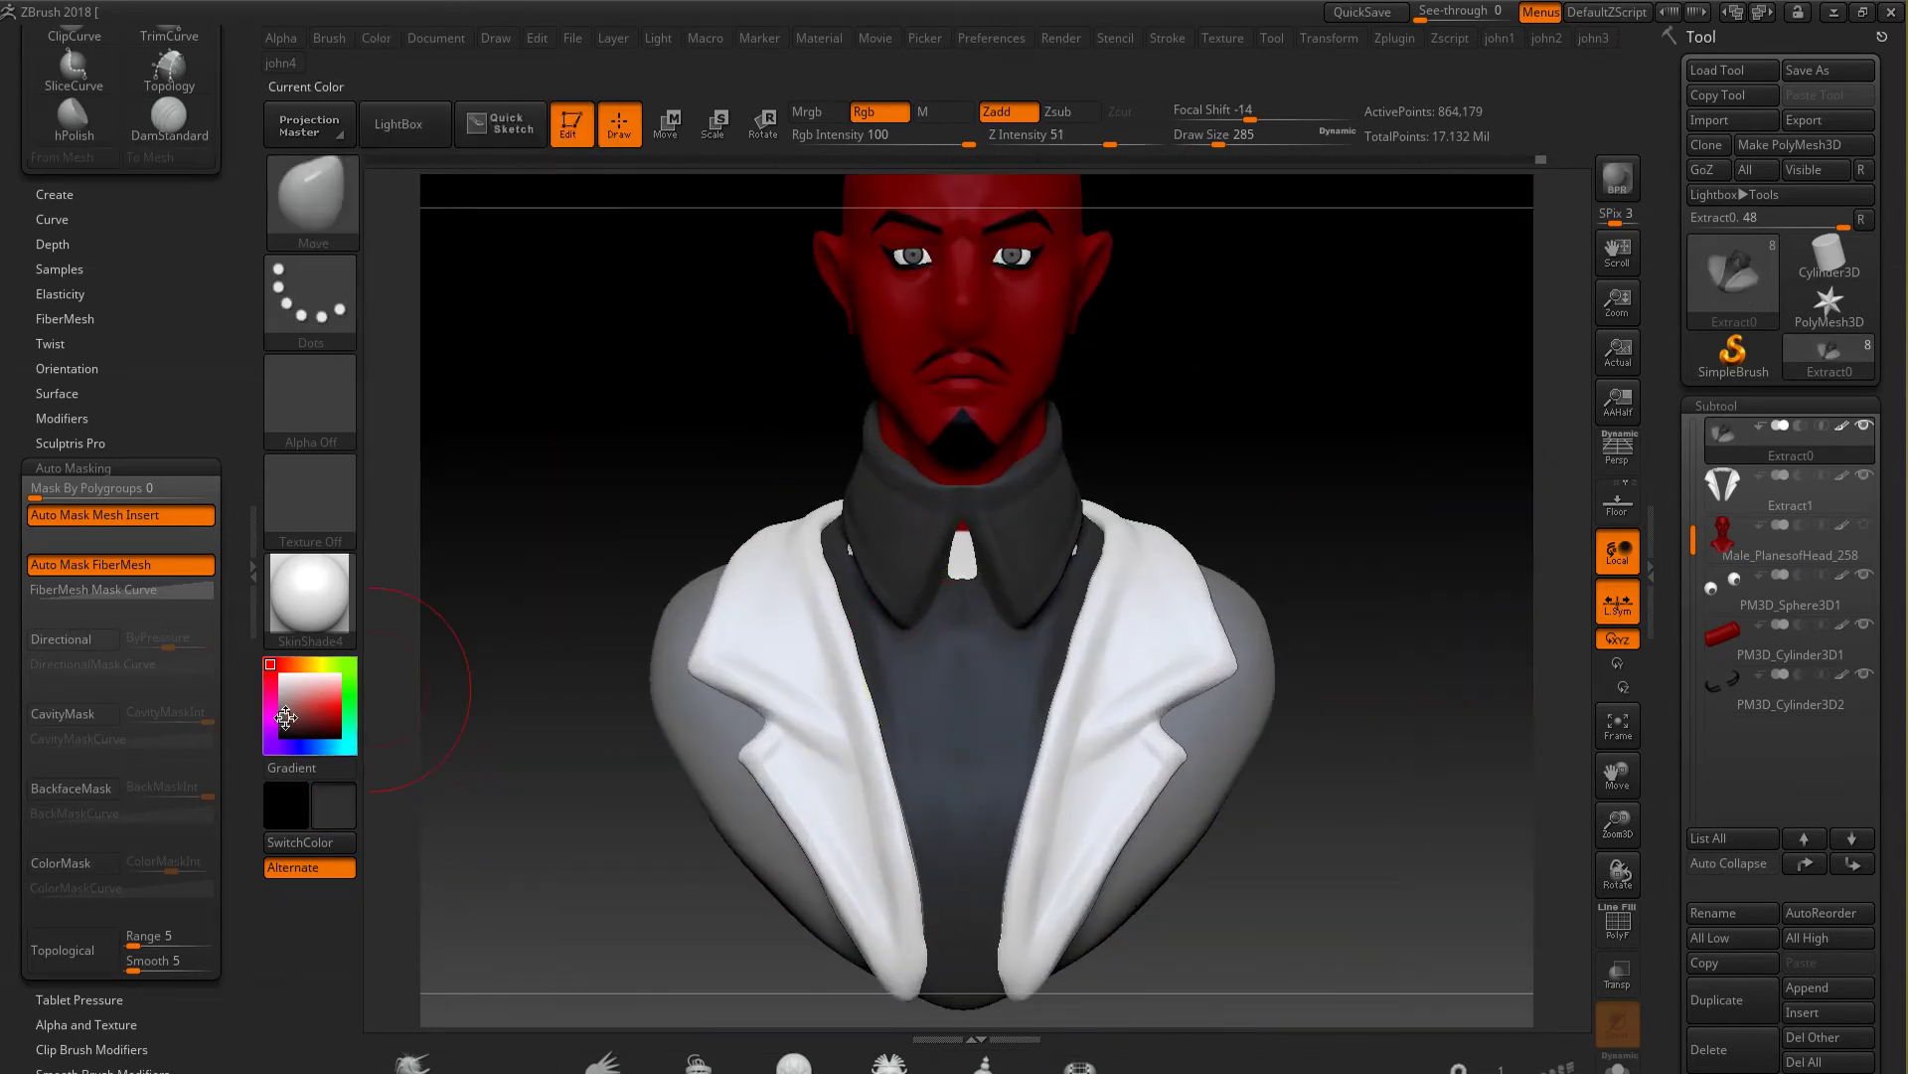
click(374, 38)
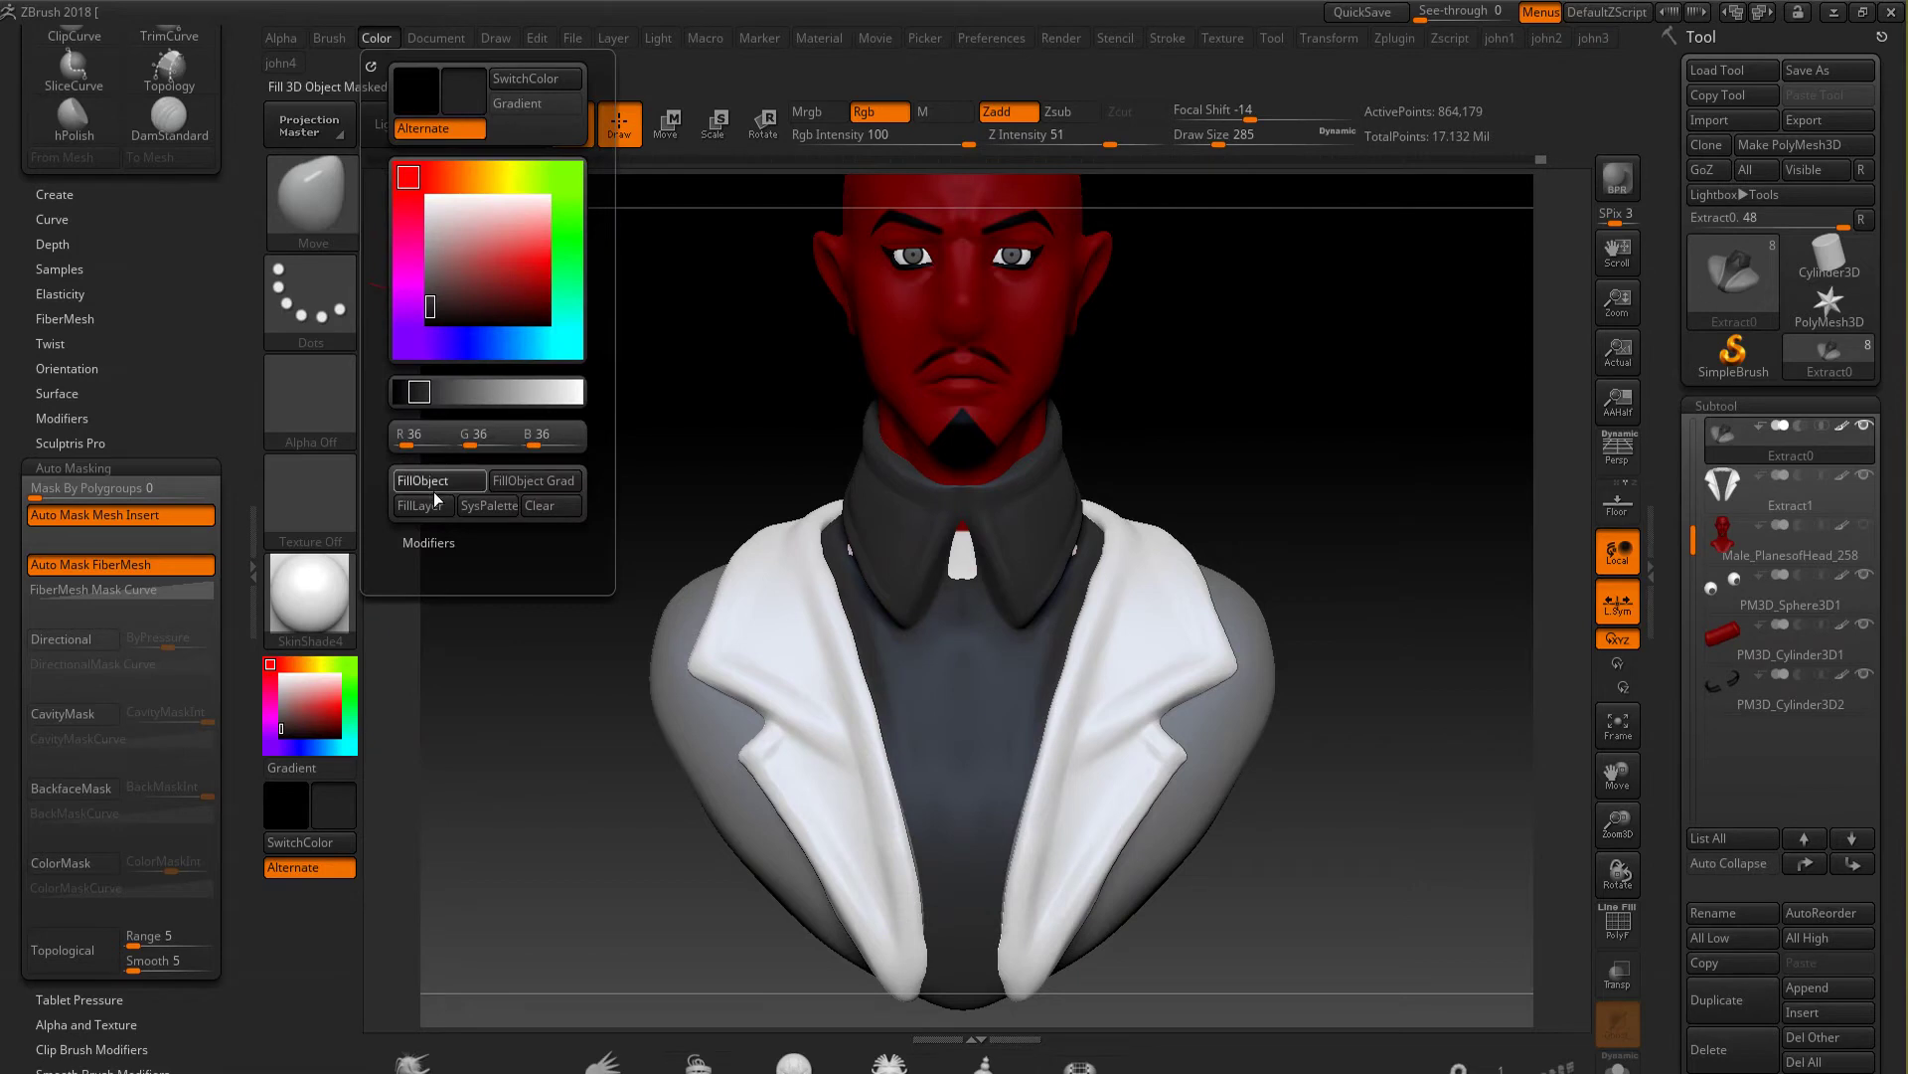
click(395, 40)
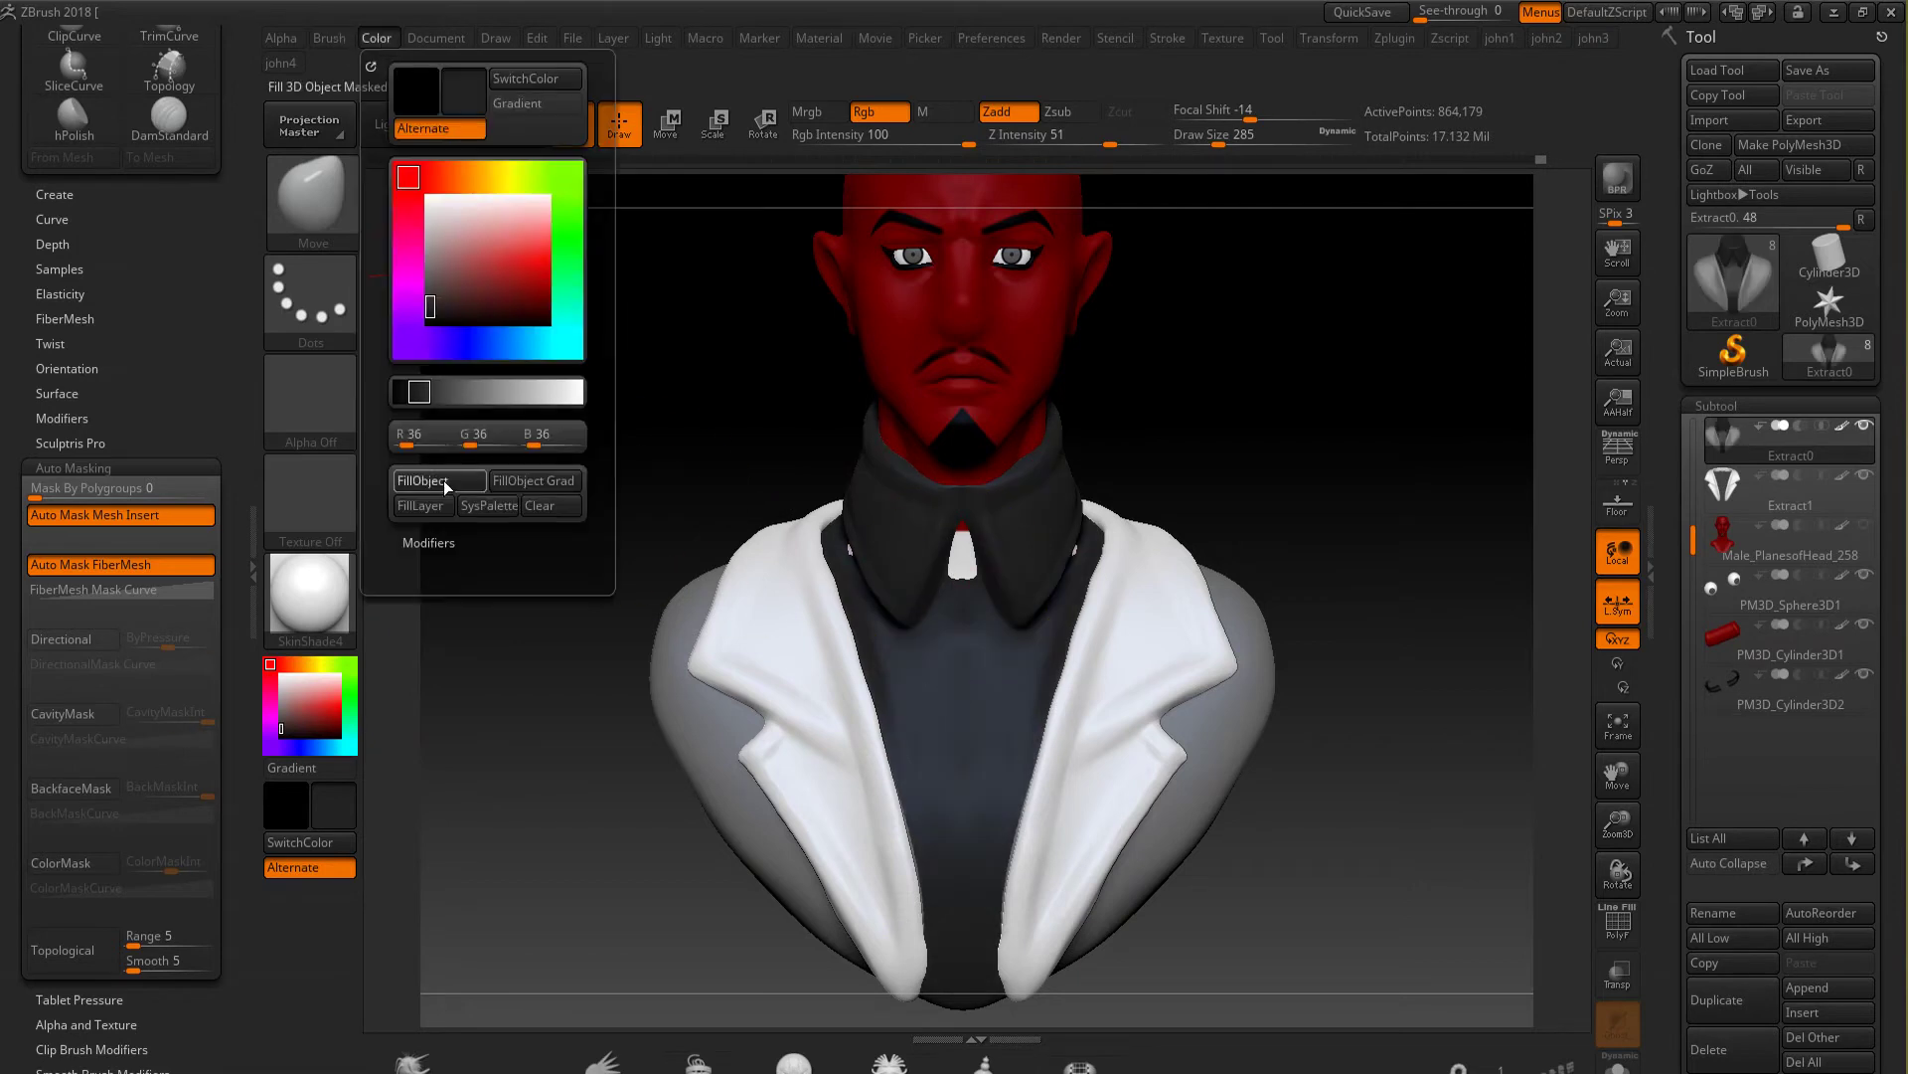
alt+click(277, 736)
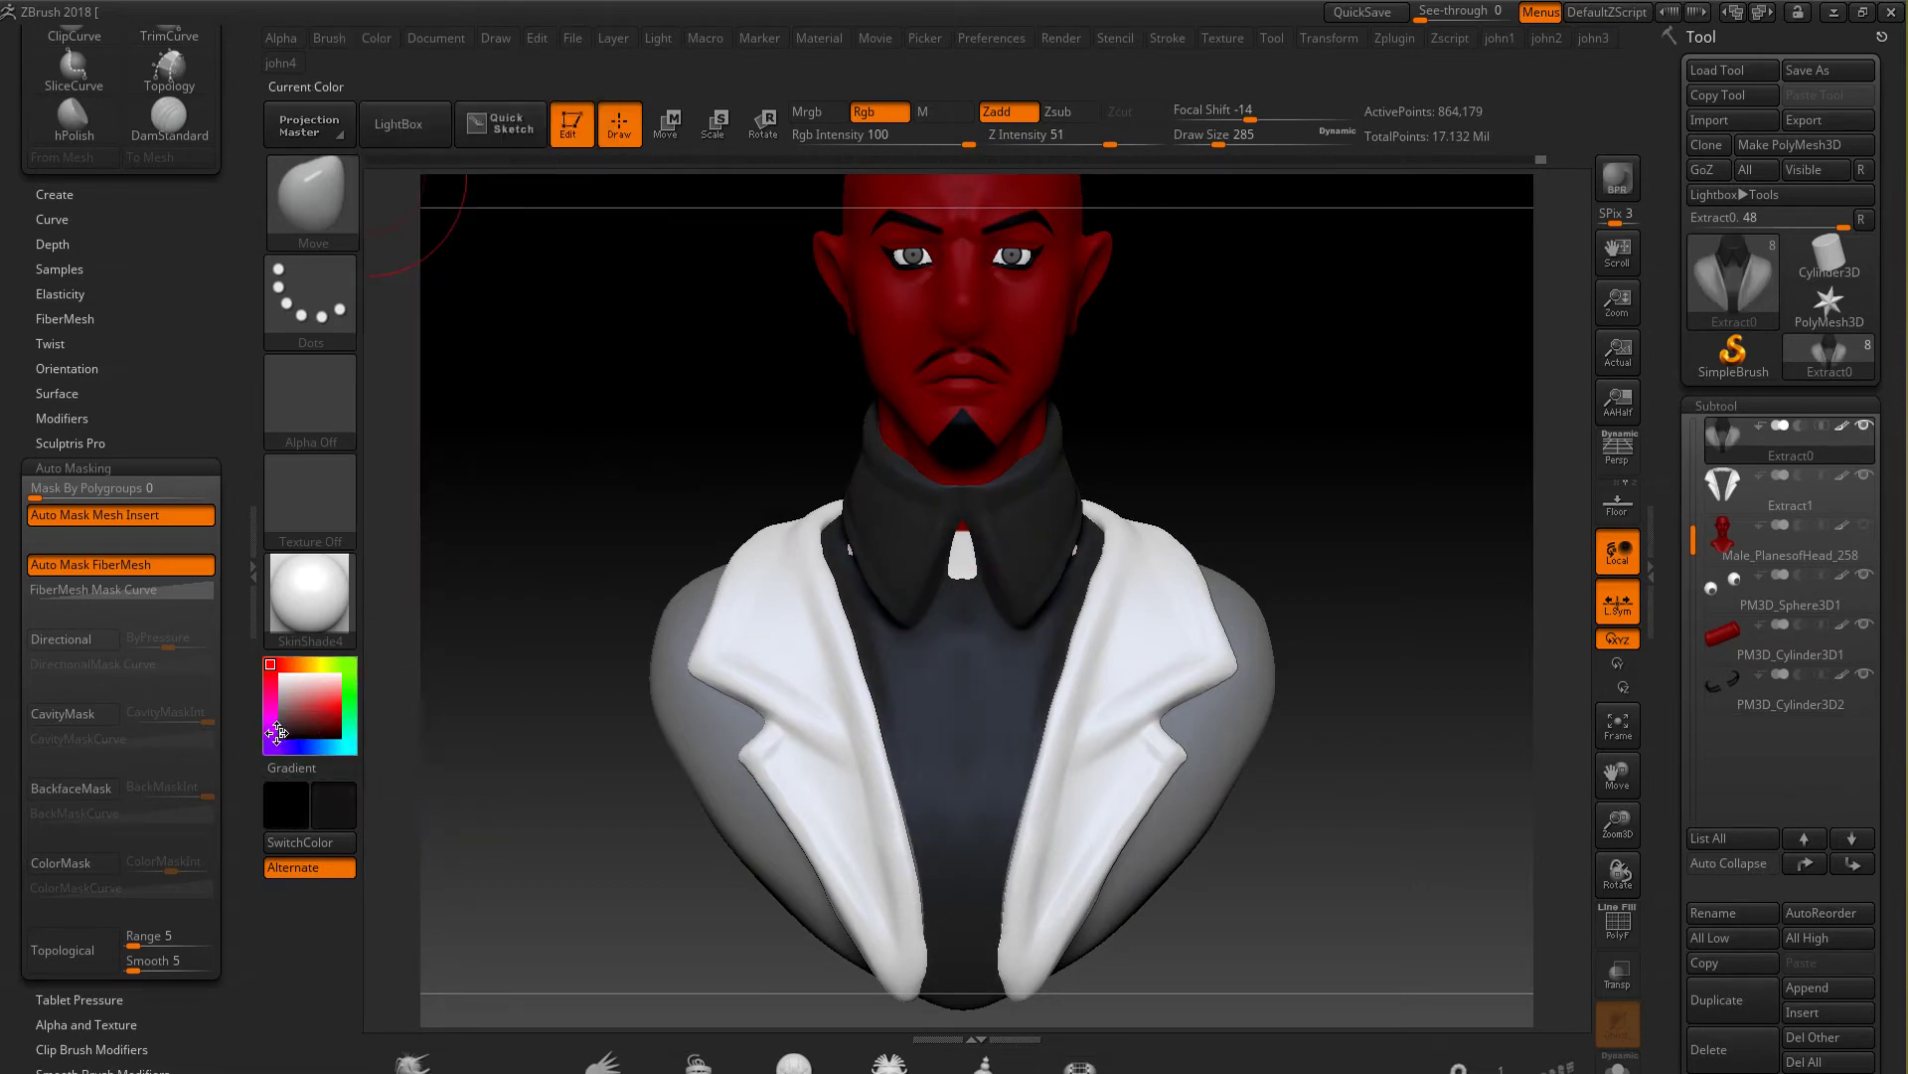
Frame the bust, close in on the collar front, and reselect the shirt subtool
alt+drag(448, 482, 941, 582)
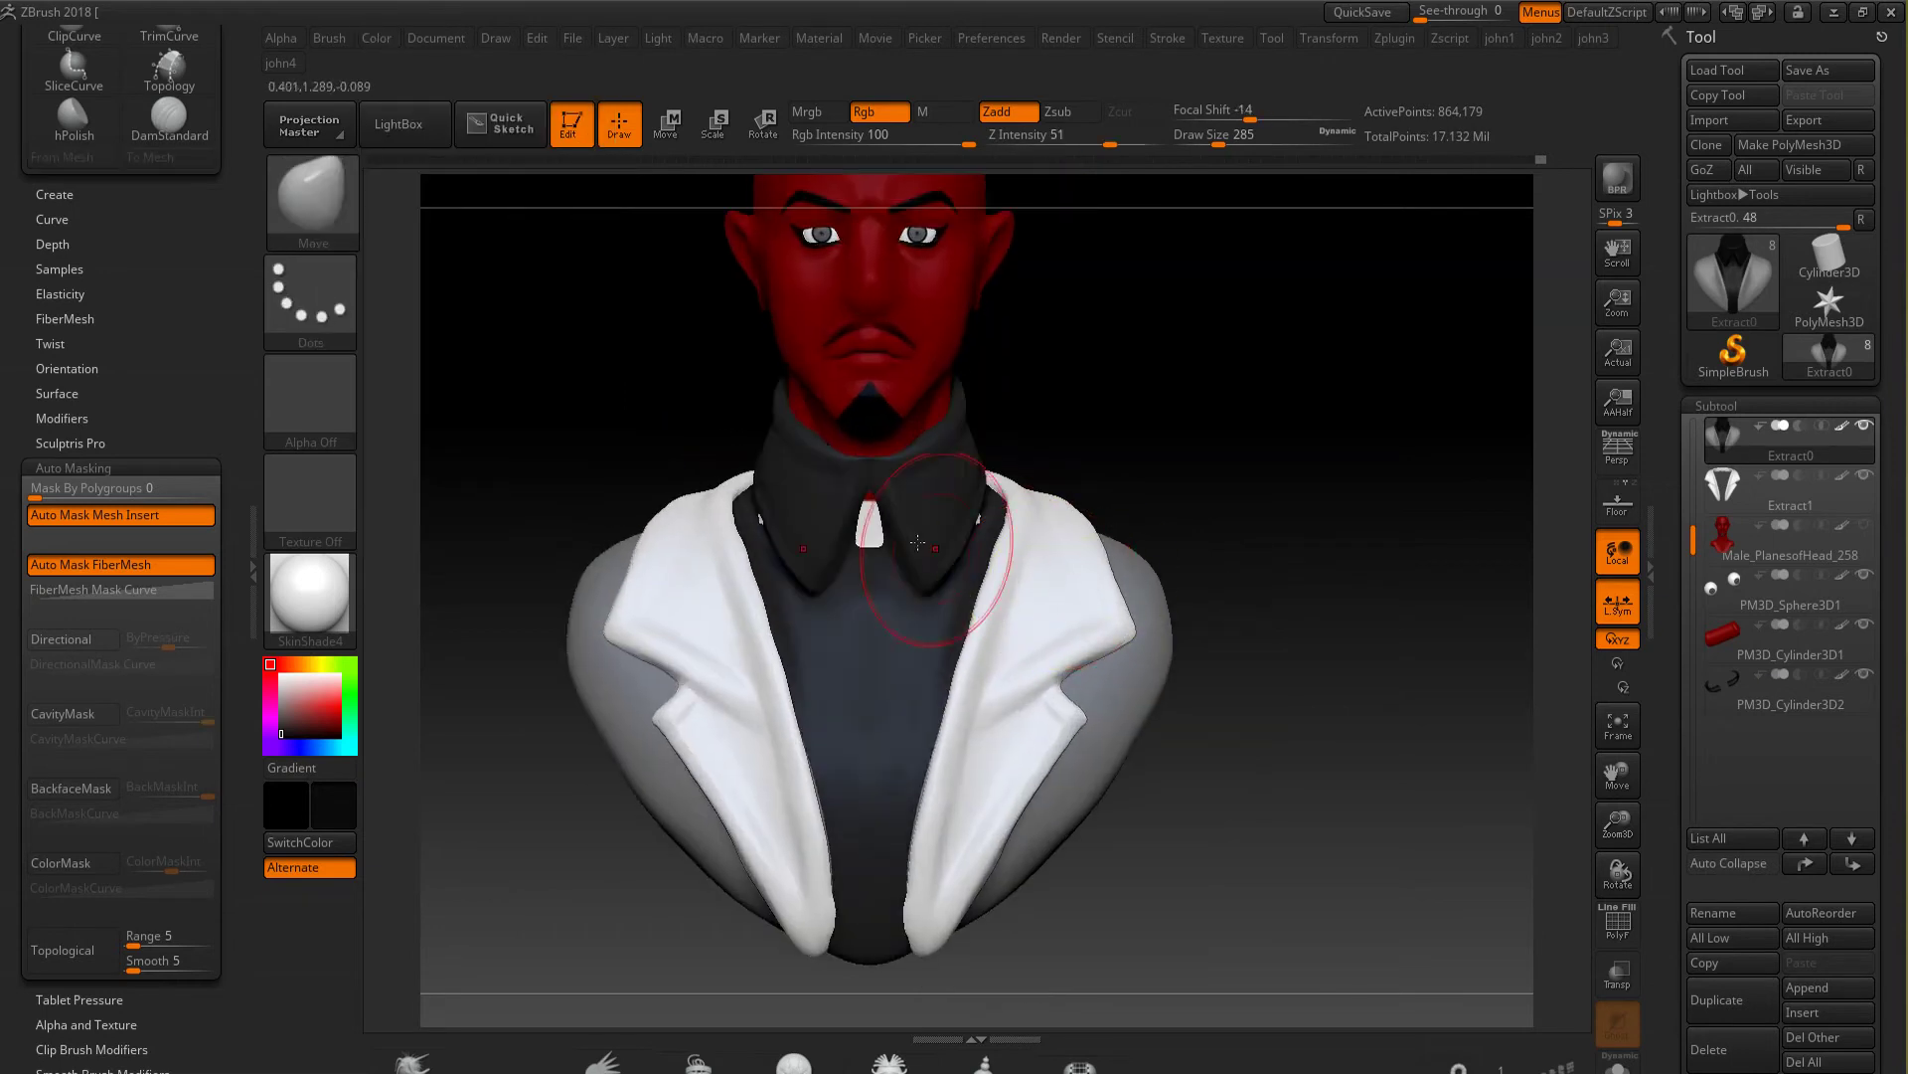
key(f)
drag(1114, 648, 830, 425)
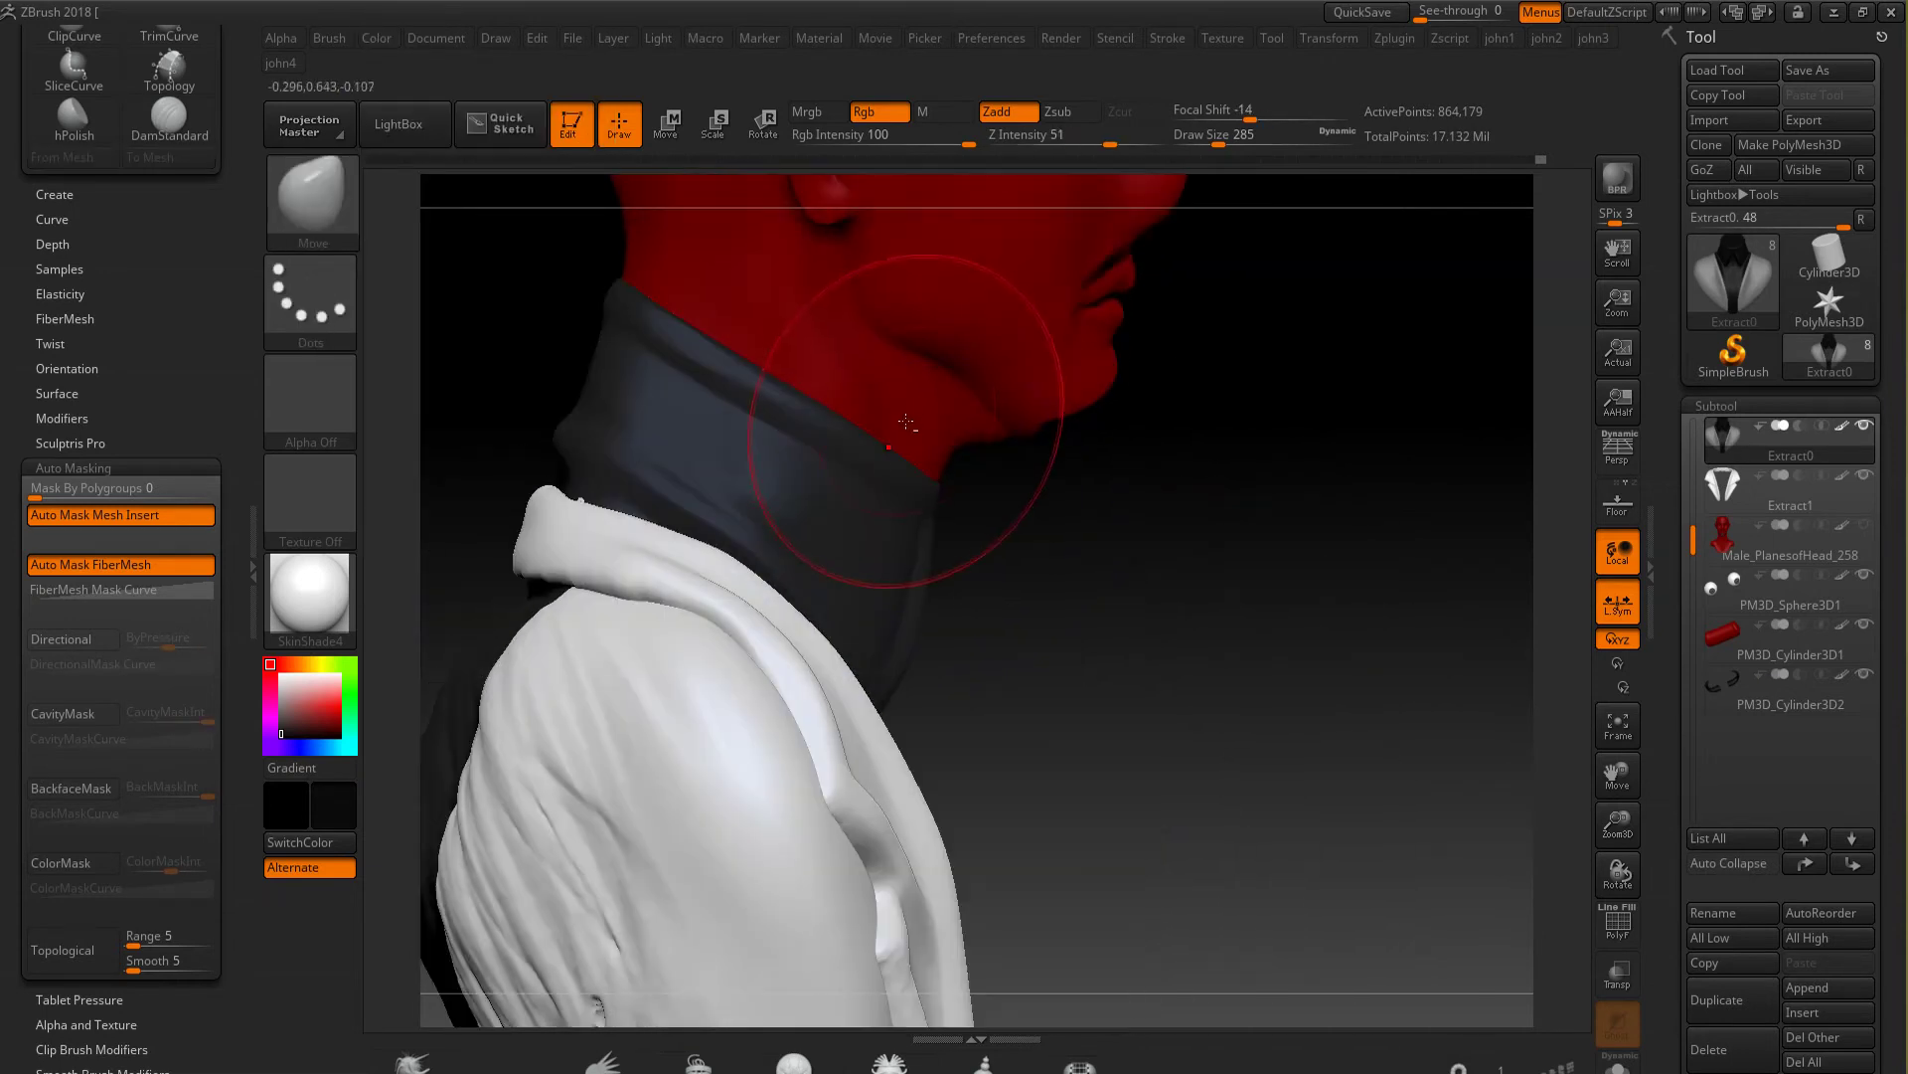
alt+click(914, 535)
drag(896, 549, 998, 500)
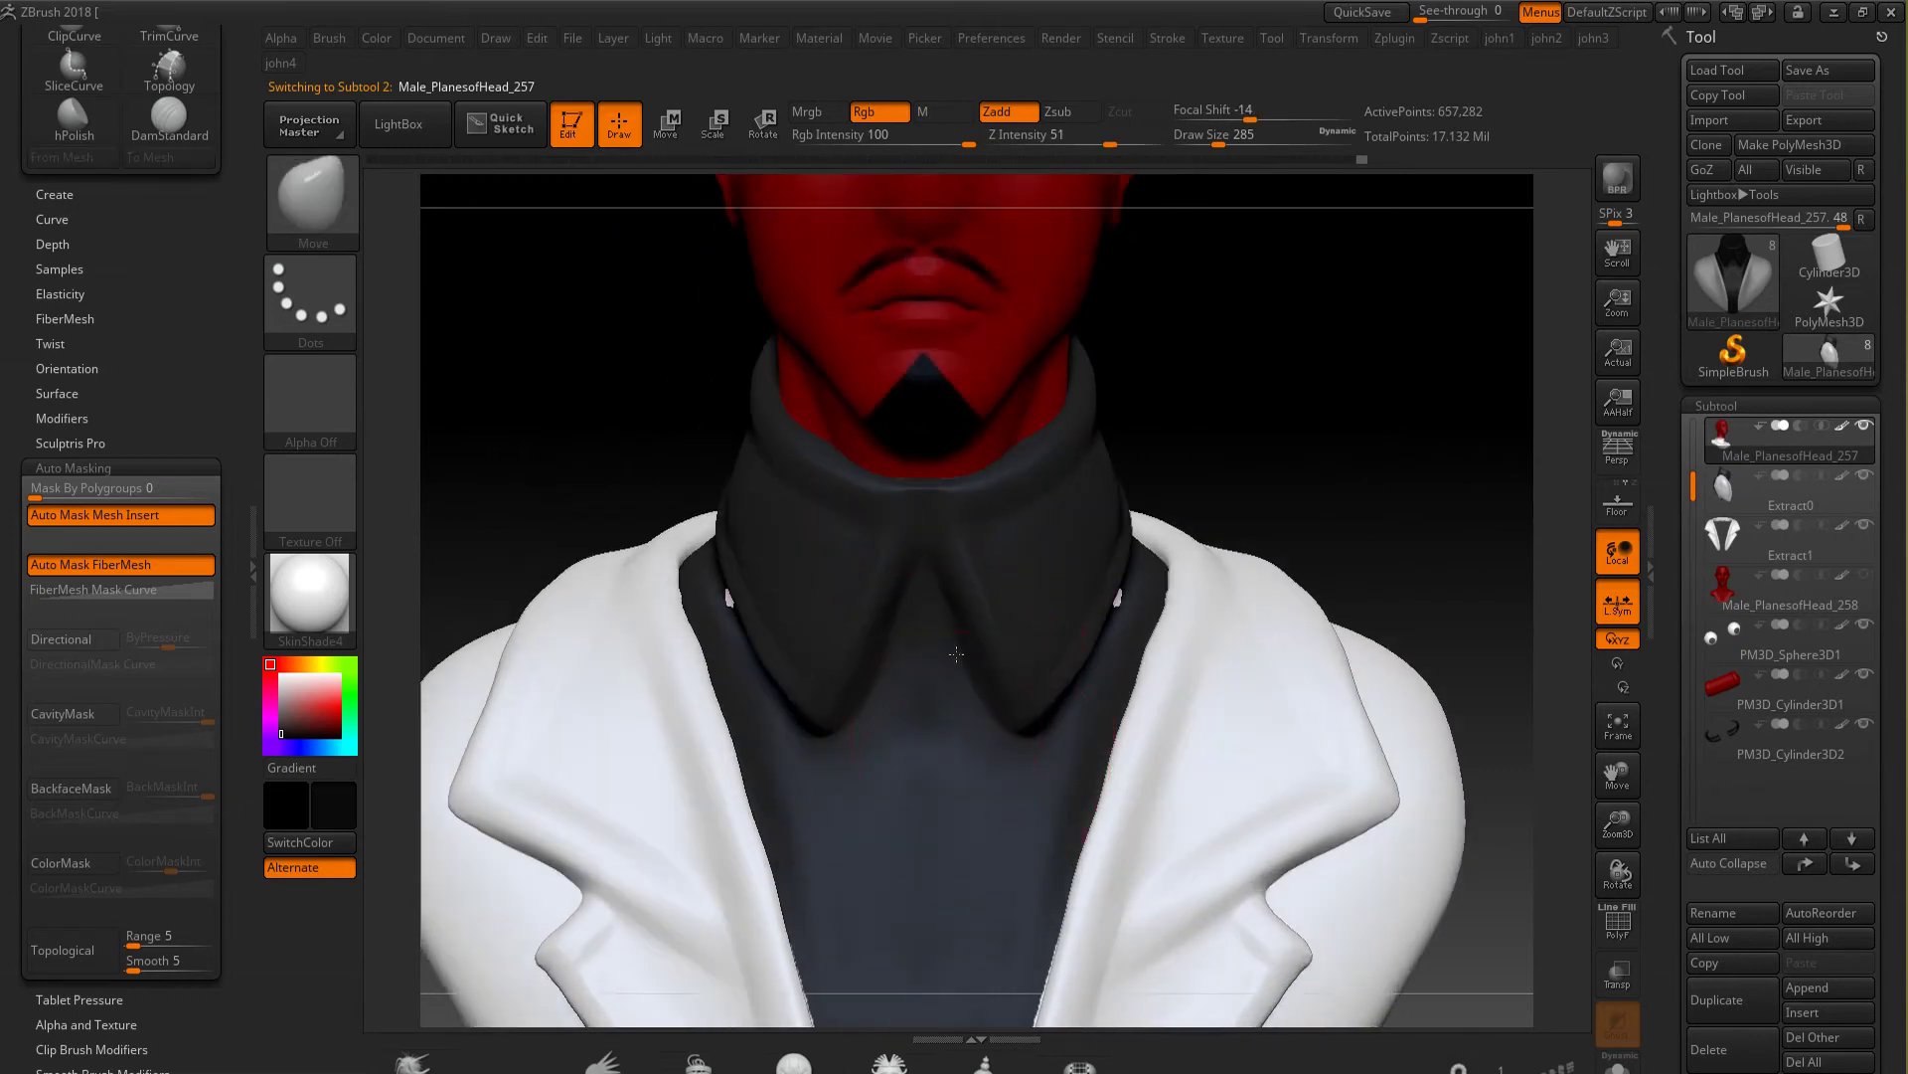
alt+click(998, 500)
alt+drag(998, 499, 972, 521)
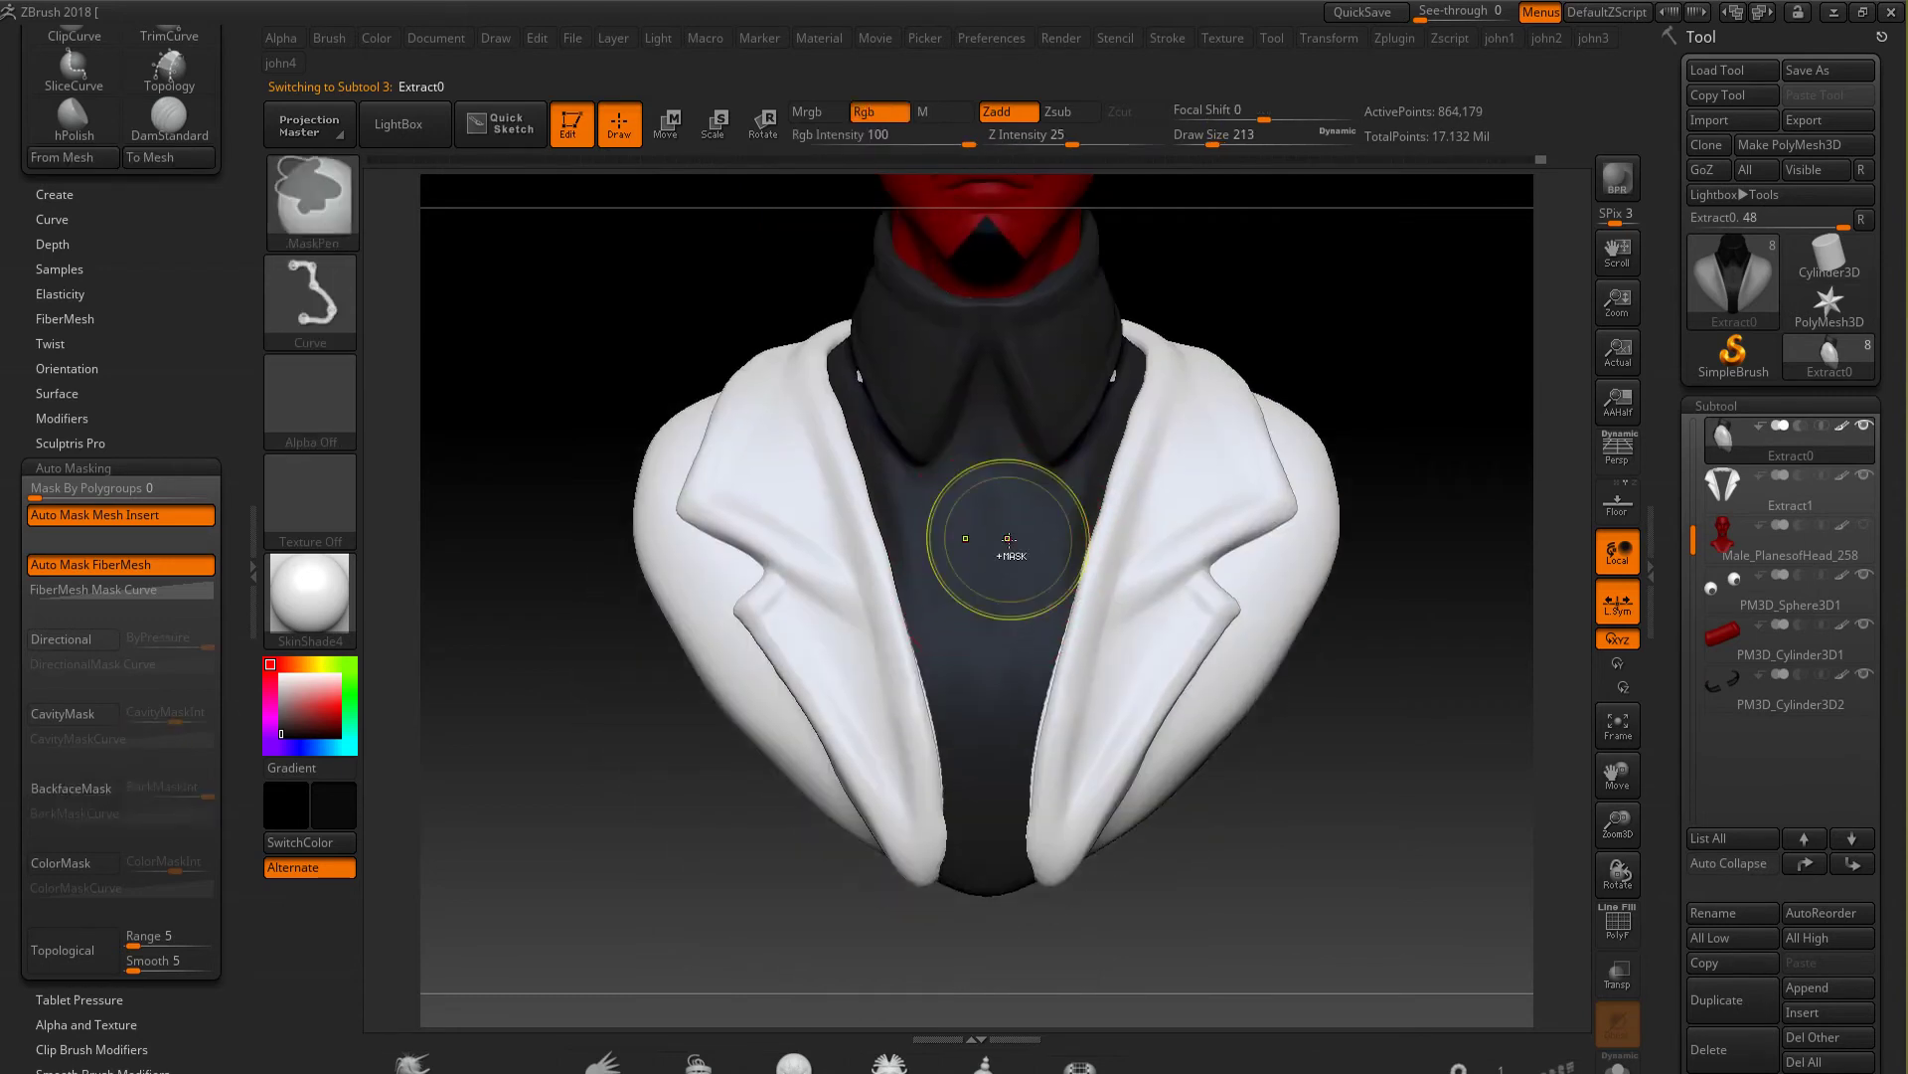
ctrl+right_drag(1009, 540, 1042, 607)
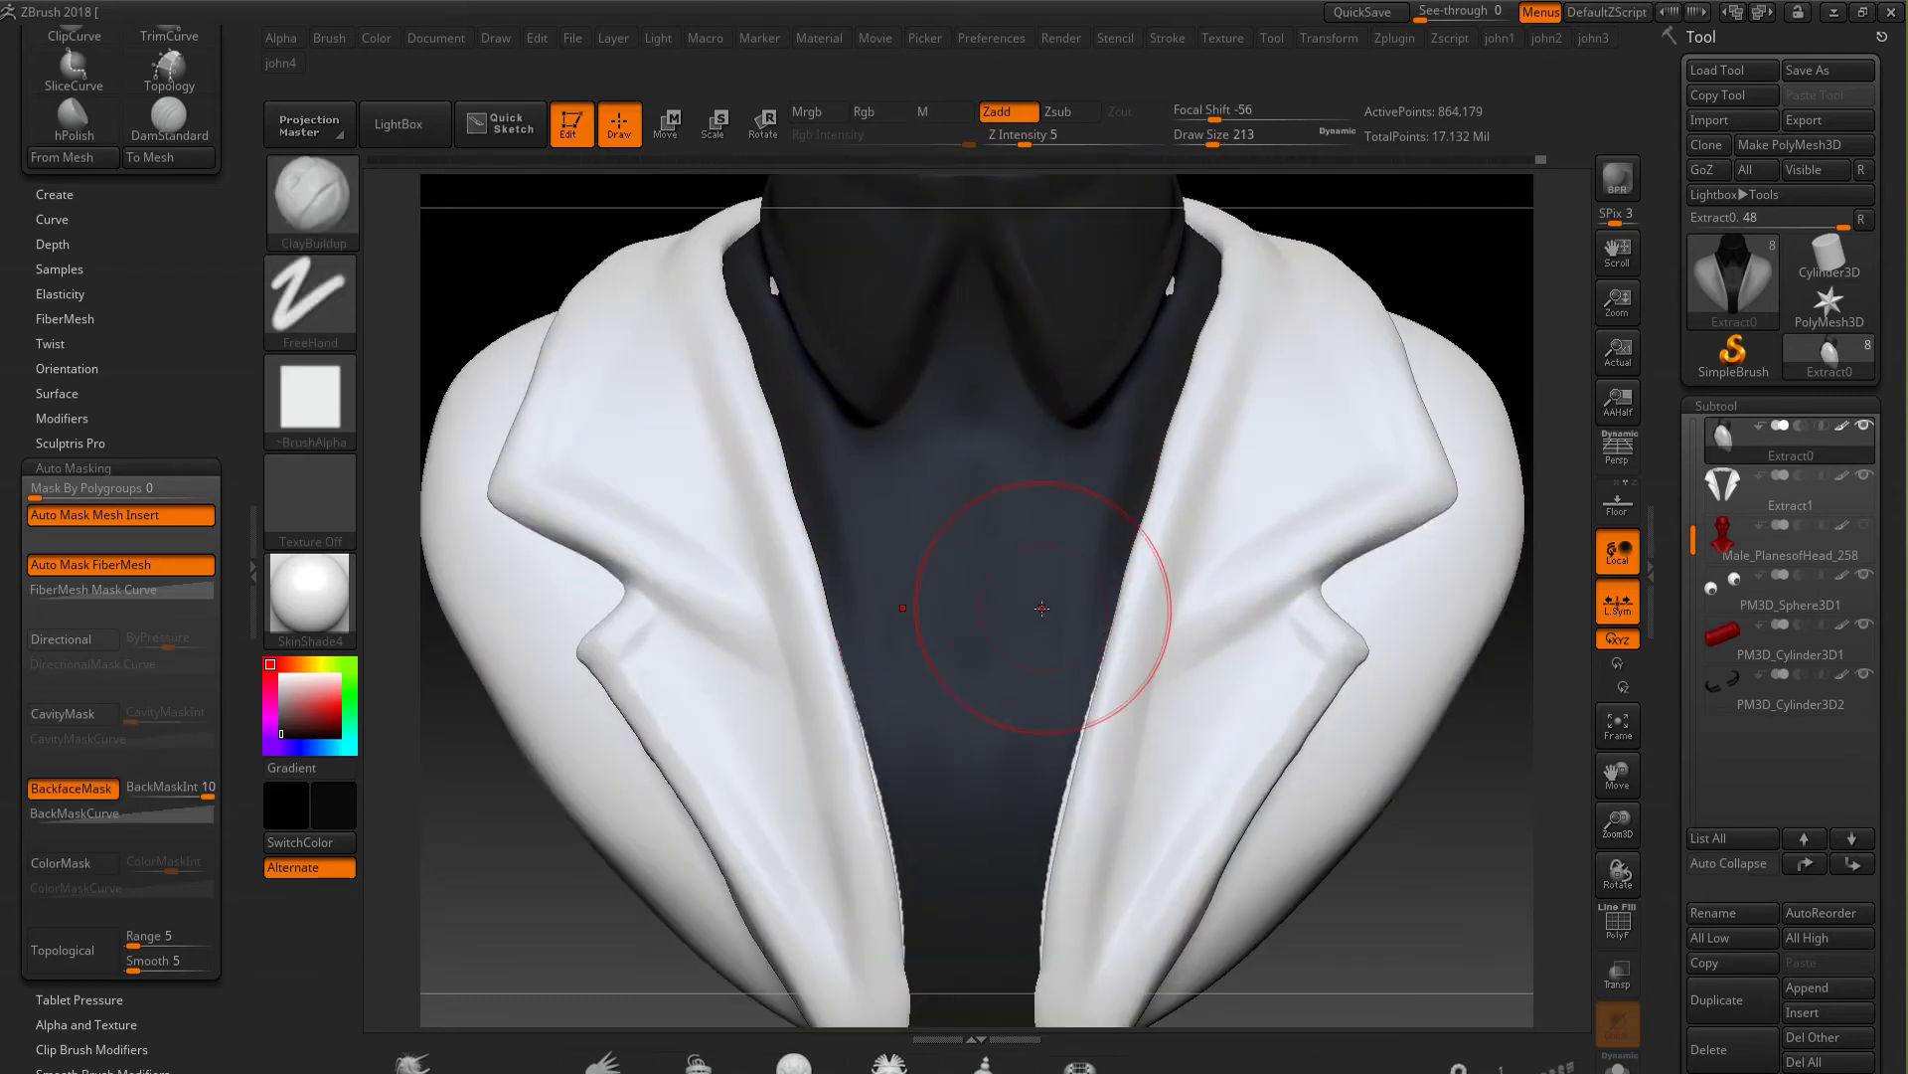
ctrl+drag(947, 449, 932, 494)
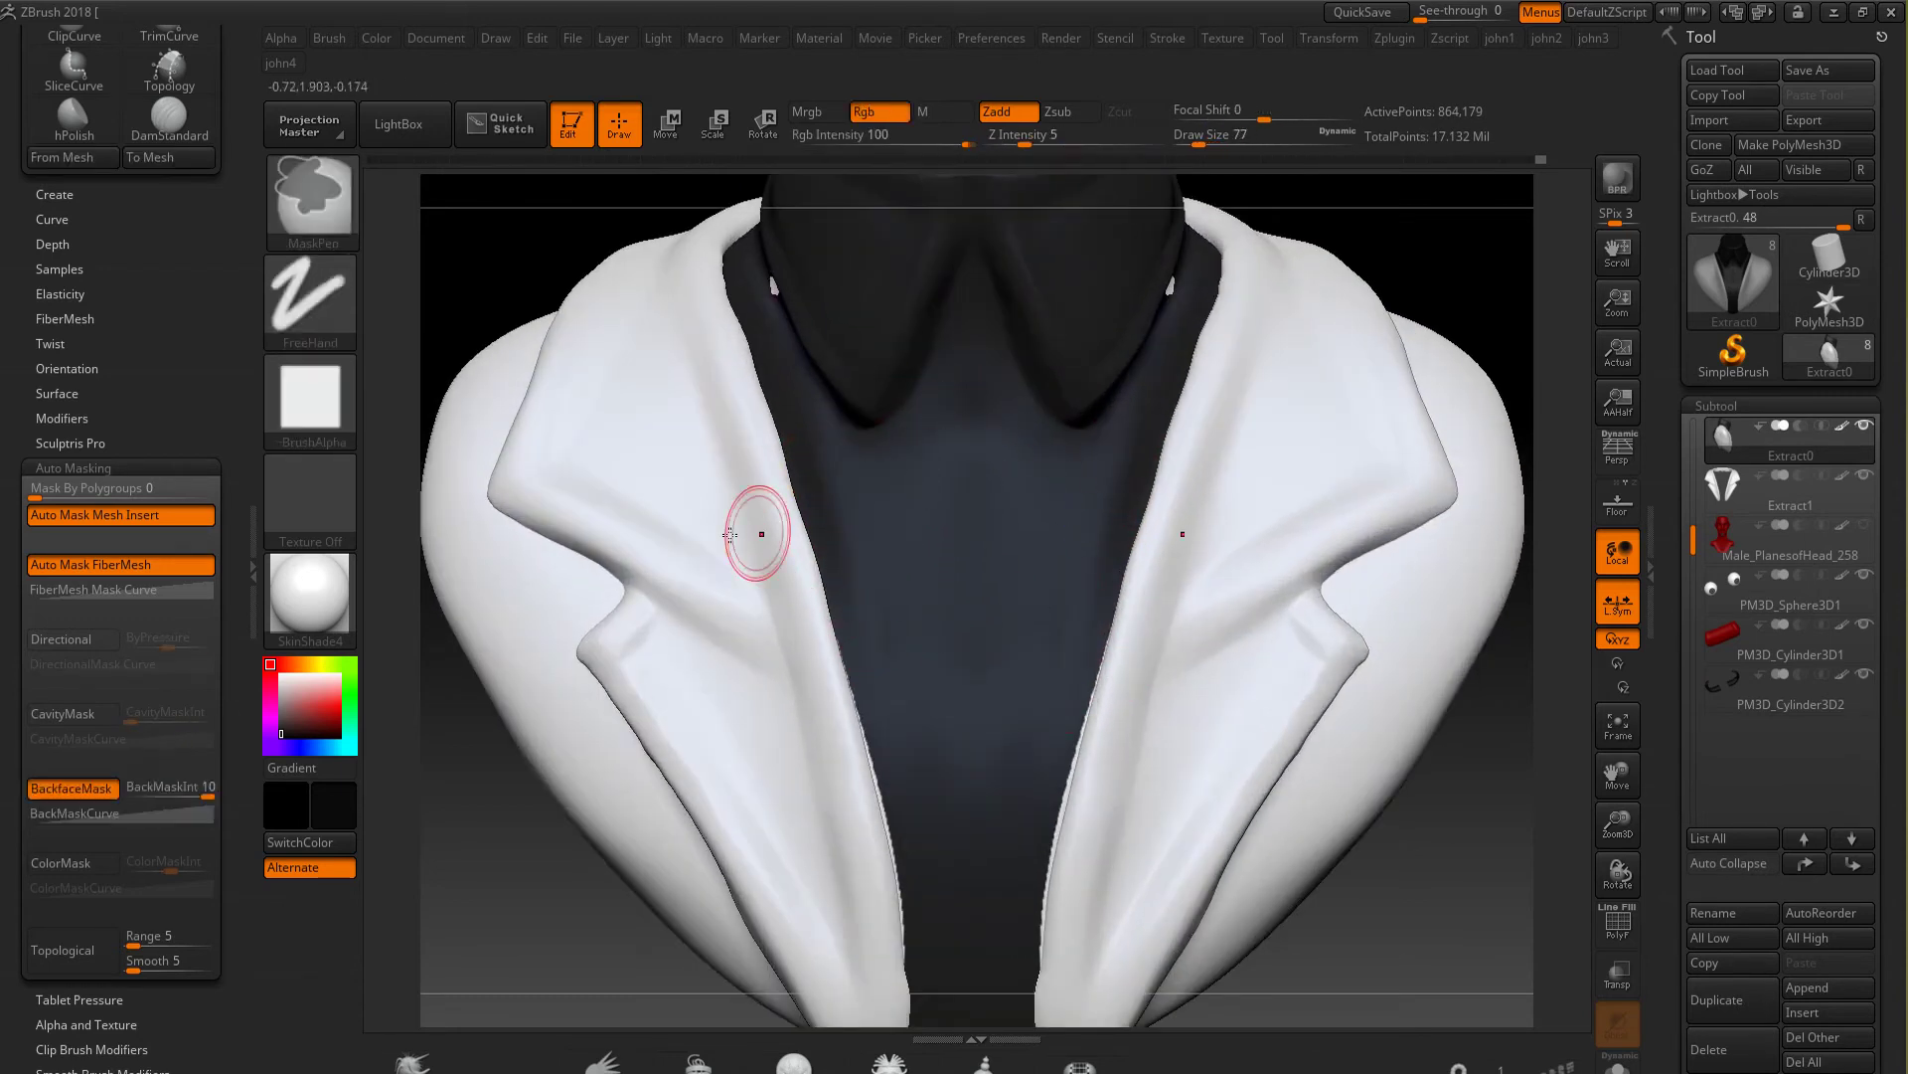
Paint a symmetric freehand MaskPen strip down the shirt centre in a tie shape
click(310, 298)
click(621, 316)
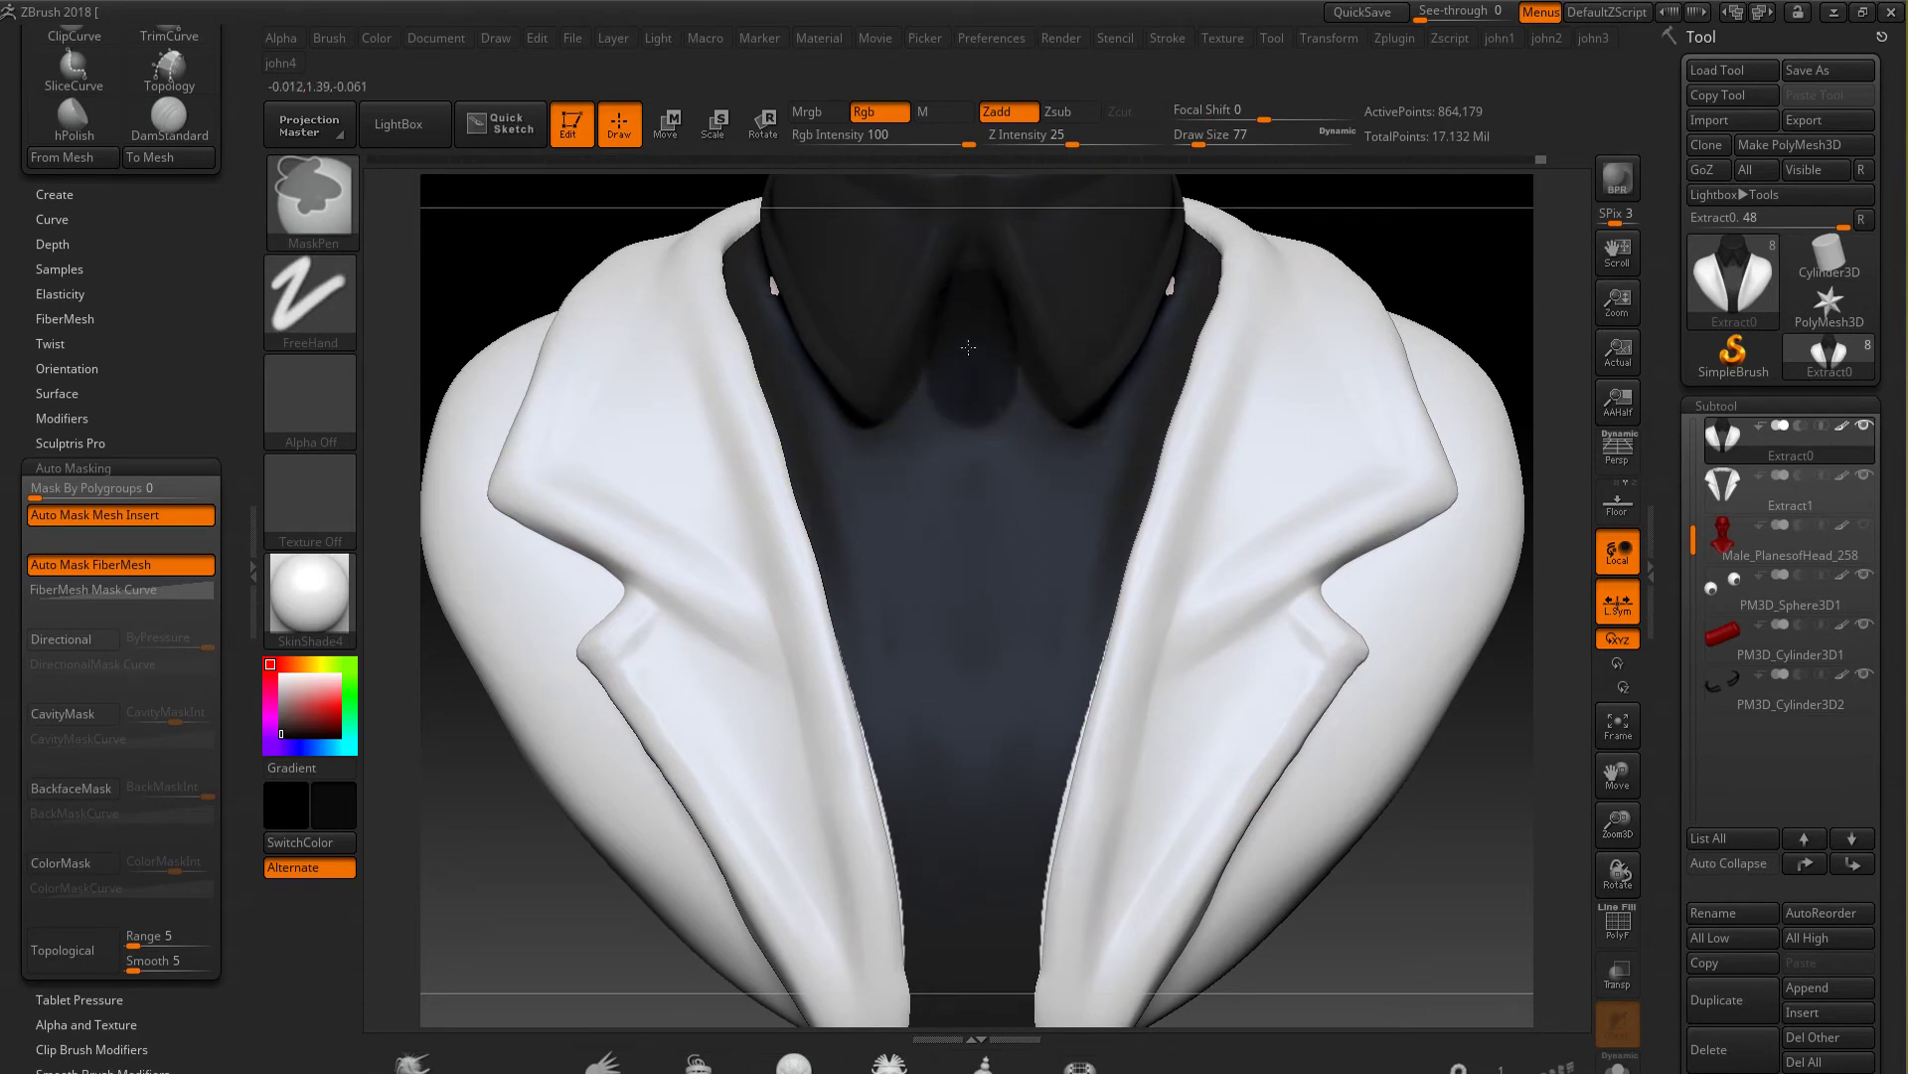
ctrl+drag(966, 350, 936, 450)
drag(1461, 341, 1098, 458)
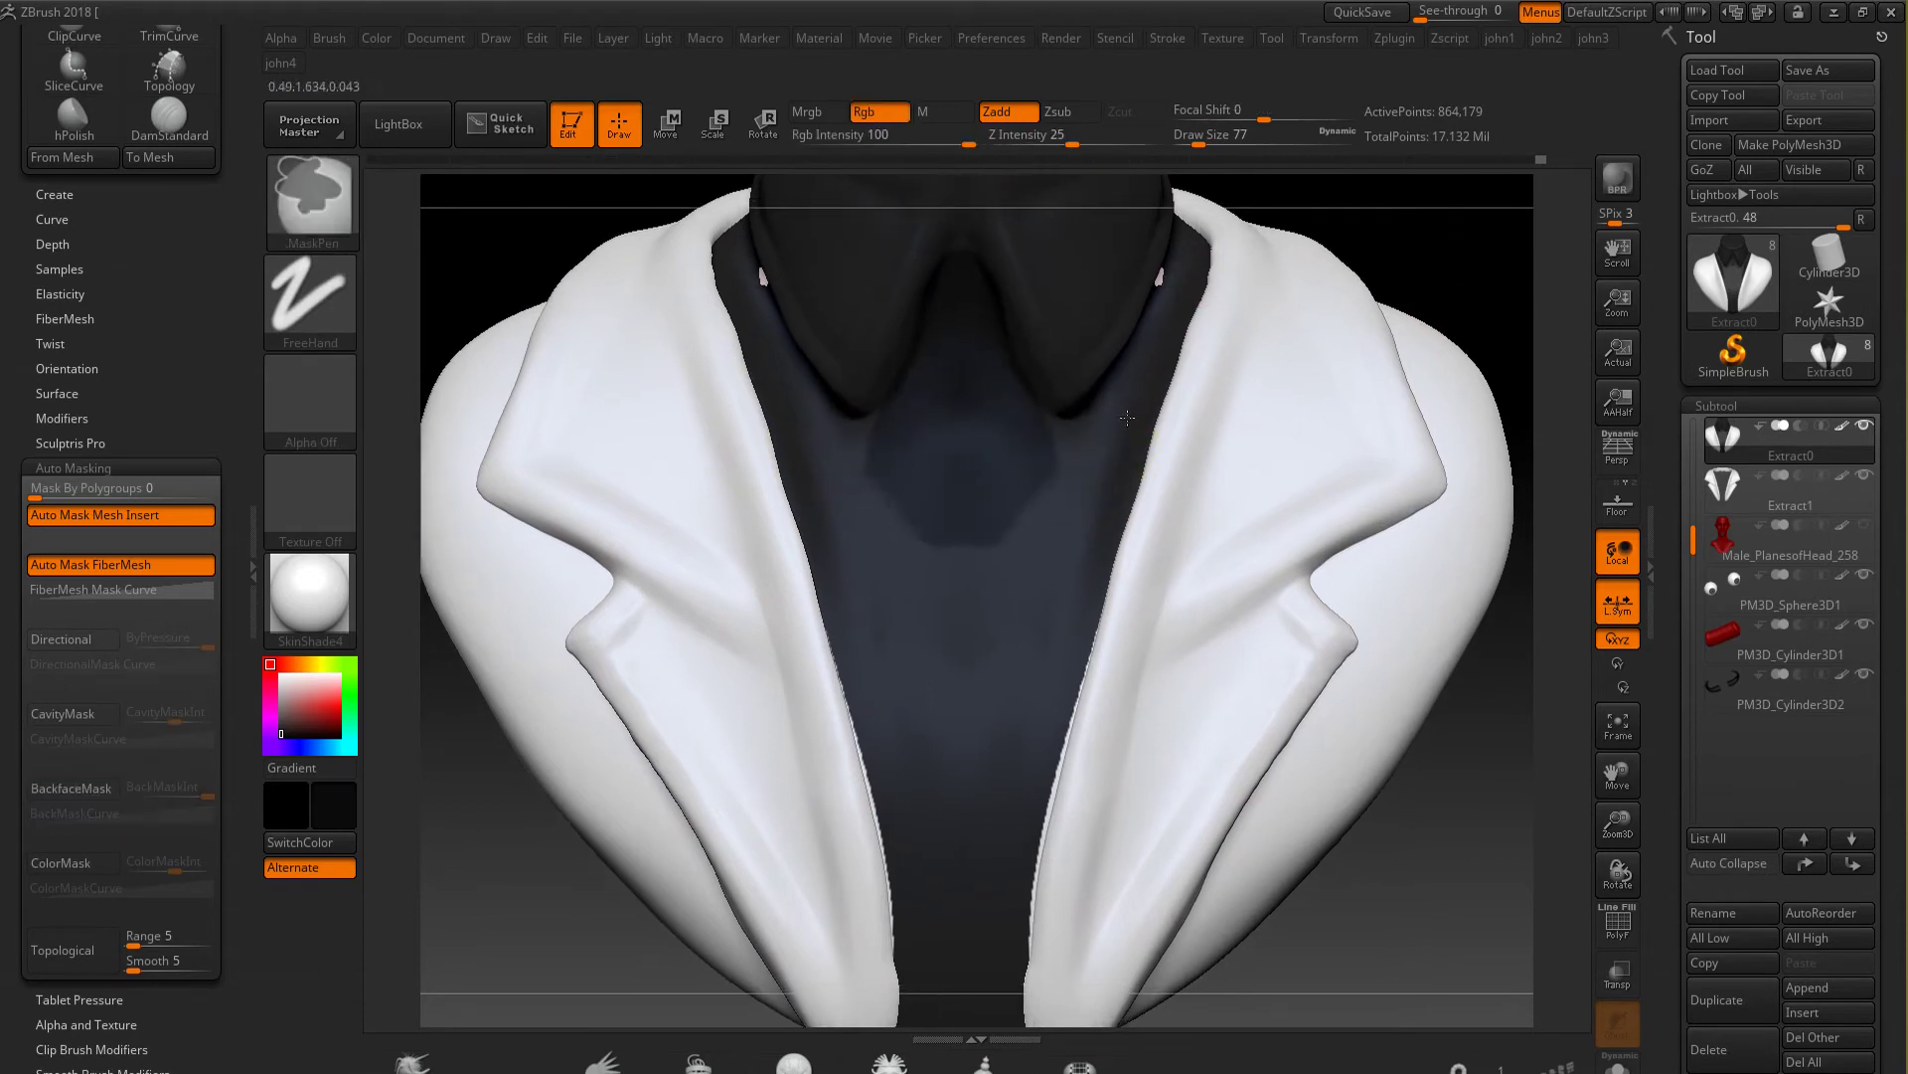
alt+right_drag(1385, 703, 1424, 504)
mouse_move(959, 318)
ctrl+mouse_down()
mouse_move(932, 570)
mouse_move(963, 761)
ctrl+mouse_up()
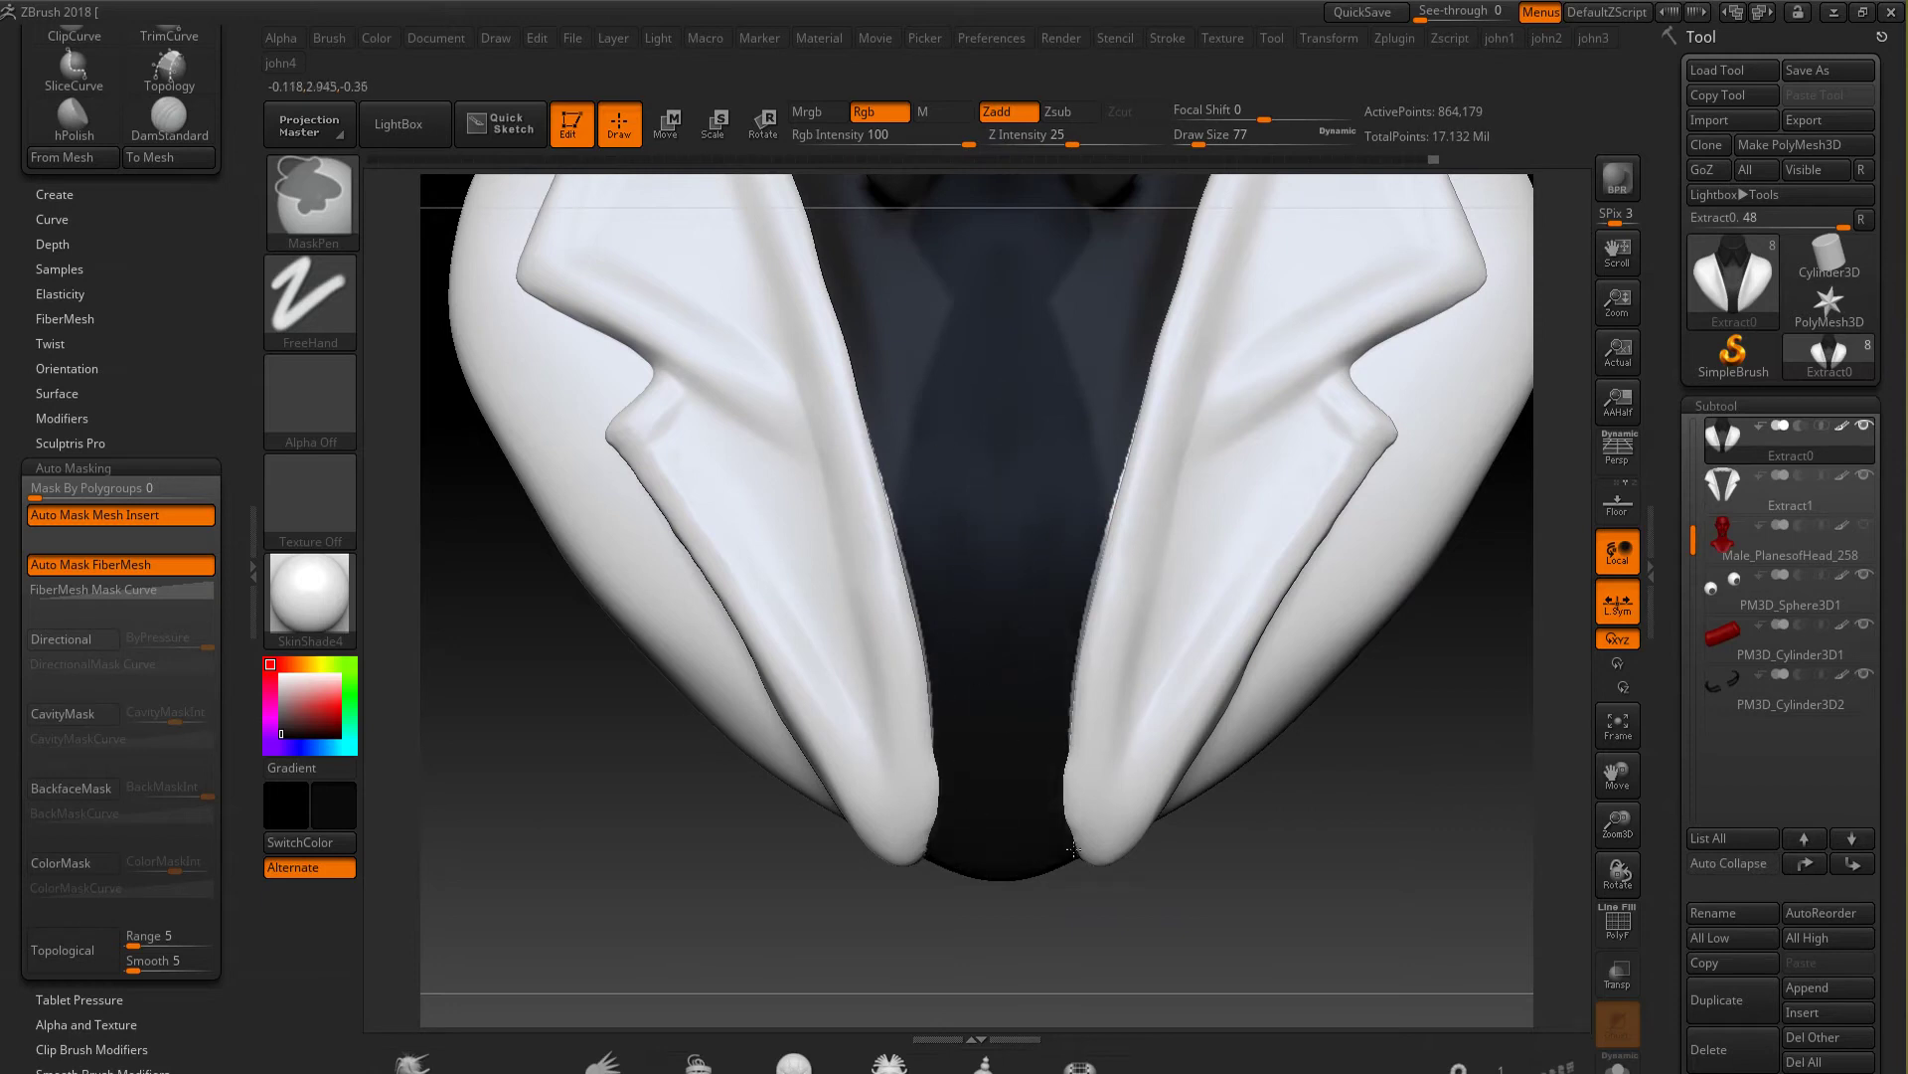
key(shift+d)
mouse_move(975, 558)
ctrl+mouse_down()
mouse_move(926, 621)
mouse_move(960, 856)
ctrl+mouse_up()
key(f)
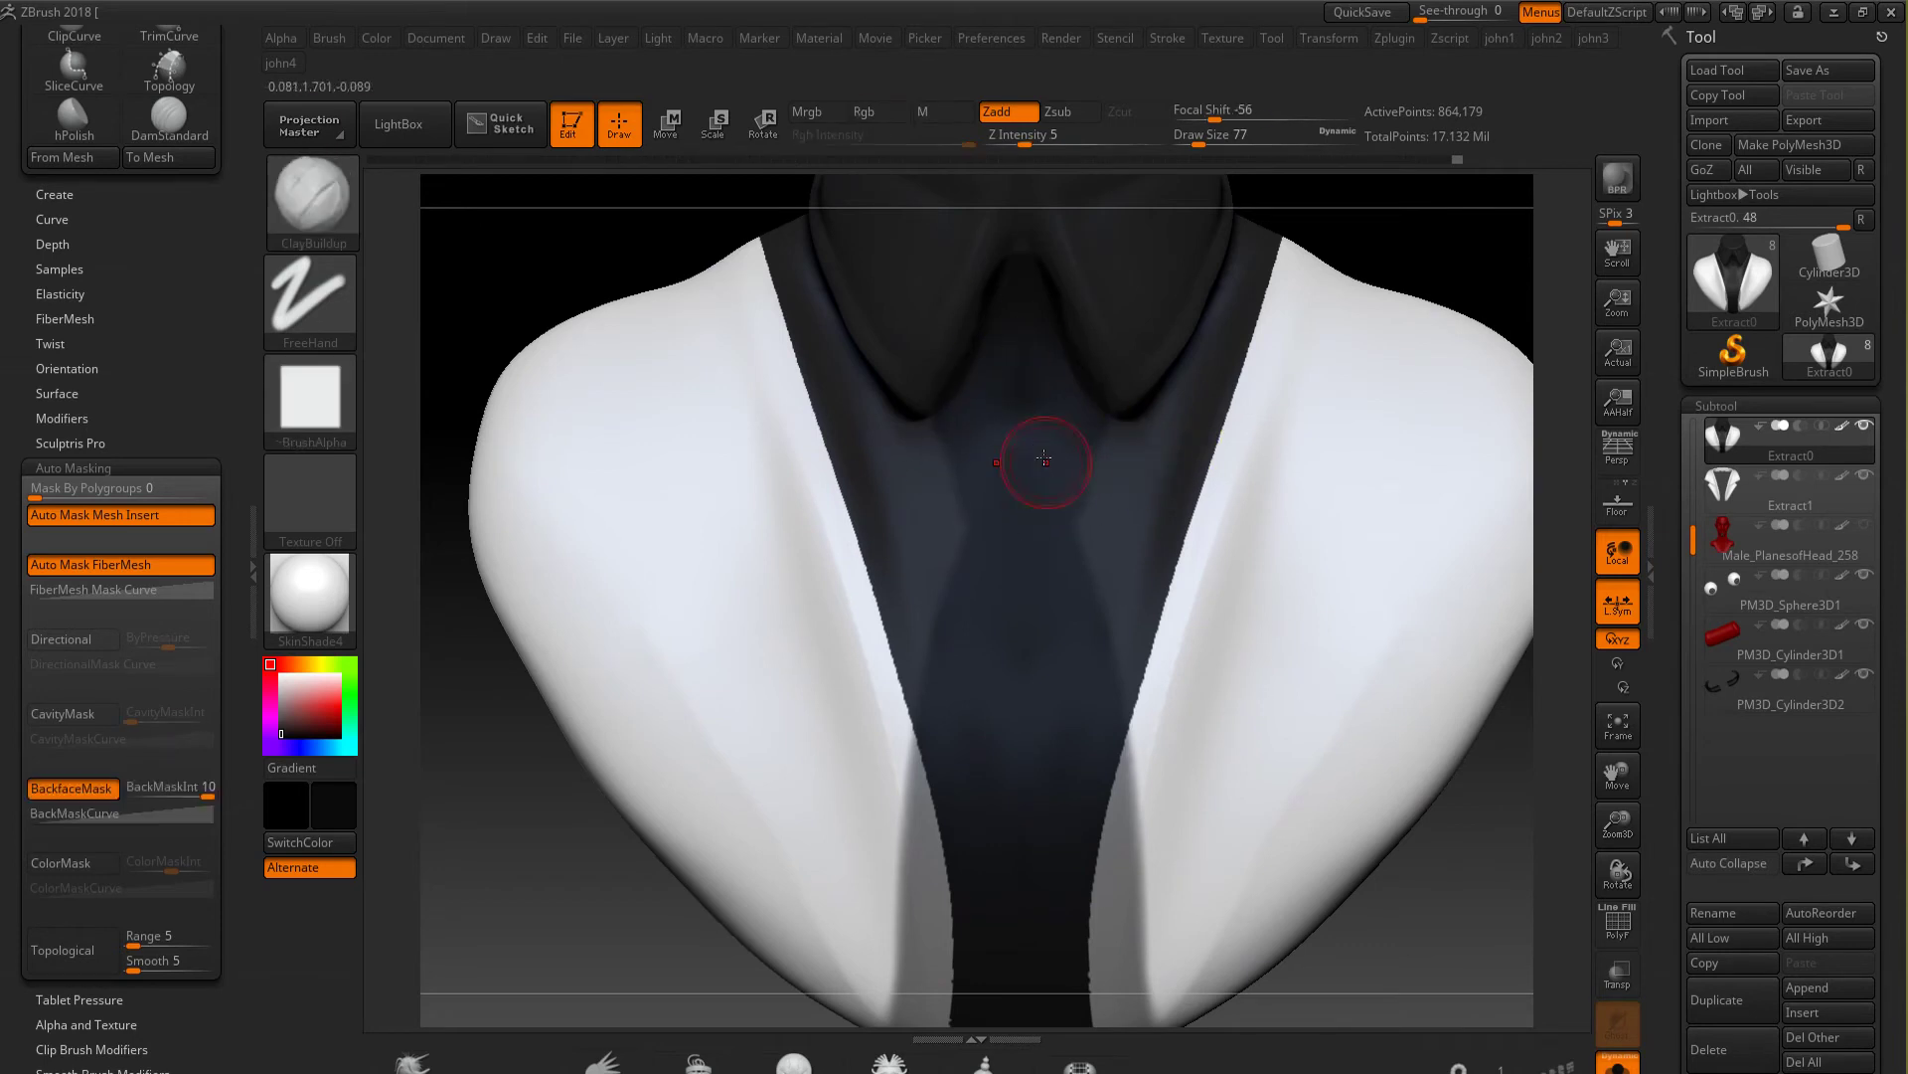
key(ctrl)
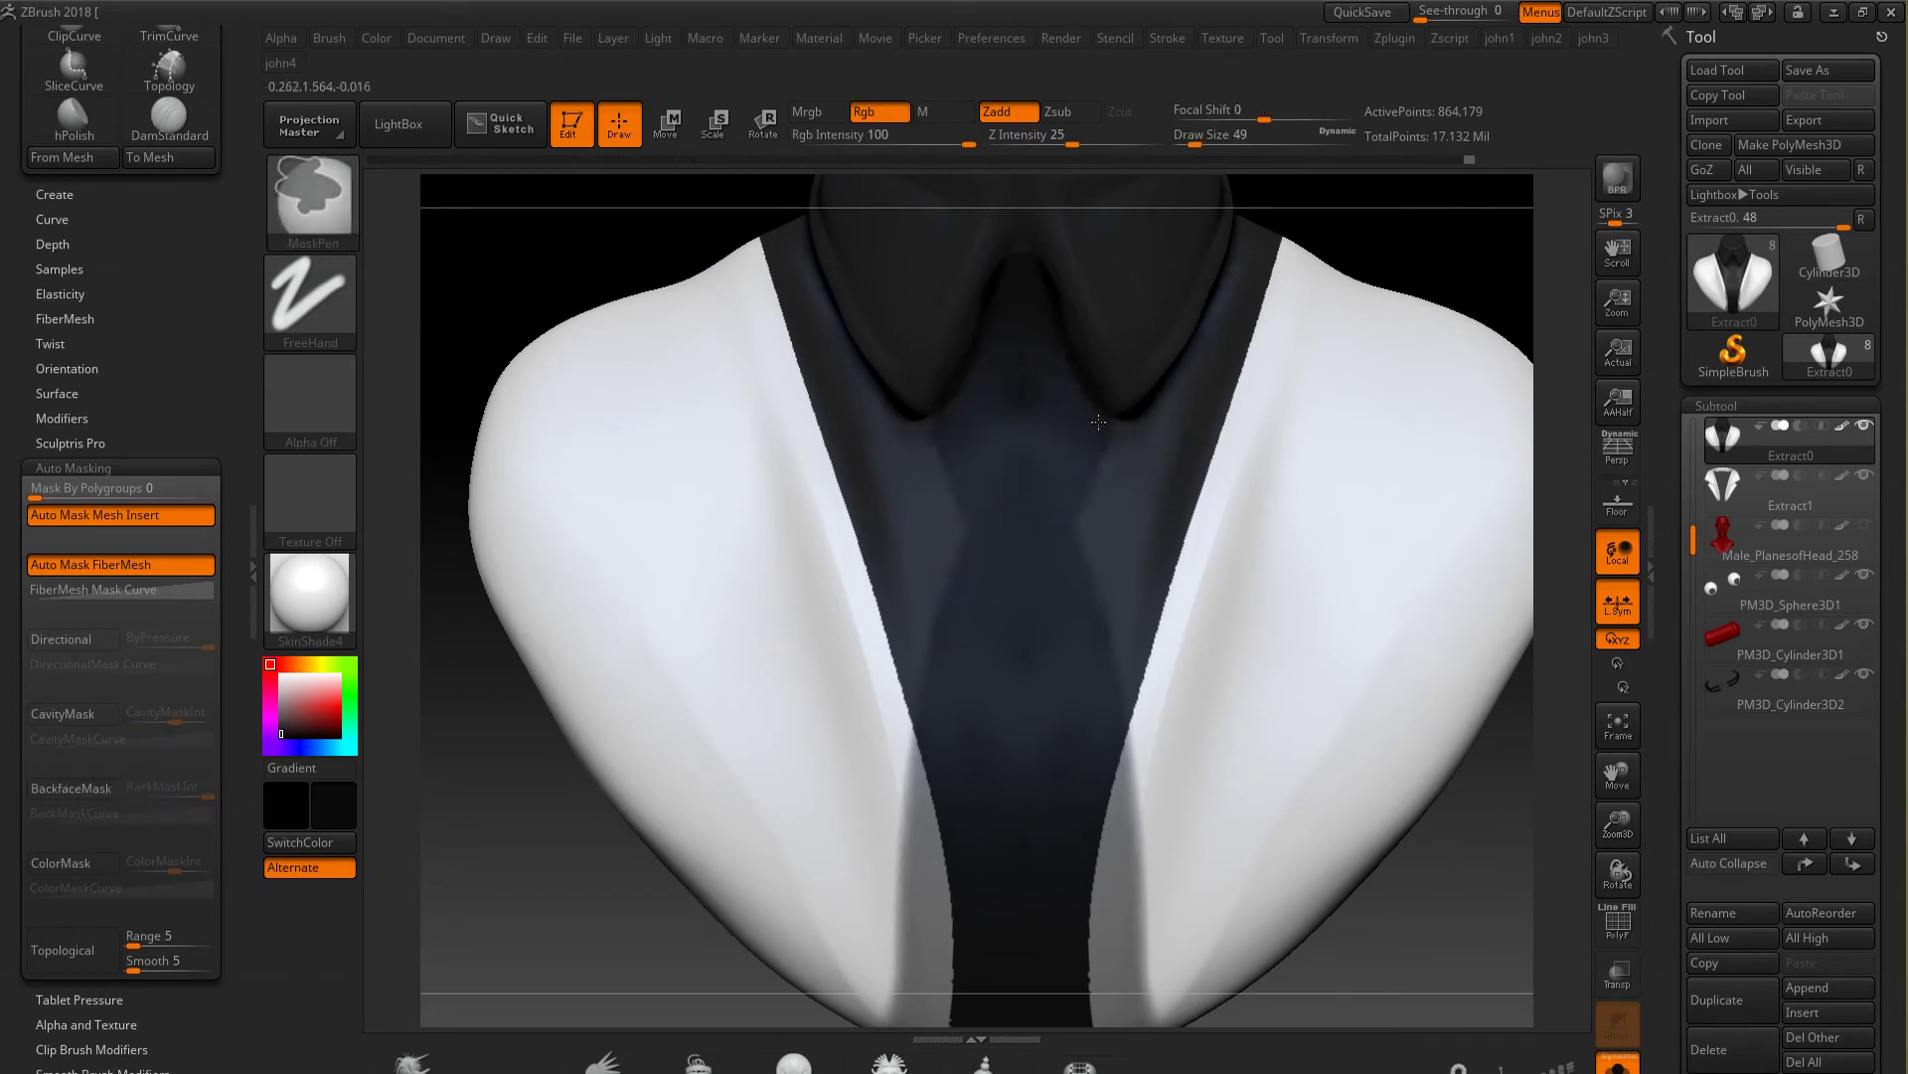
key(f)
mouse_move(989, 602)
ctrl+right_down()
mouse_move(1188, 571)
mouse_move(1184, 413)
ctrl+right_up()
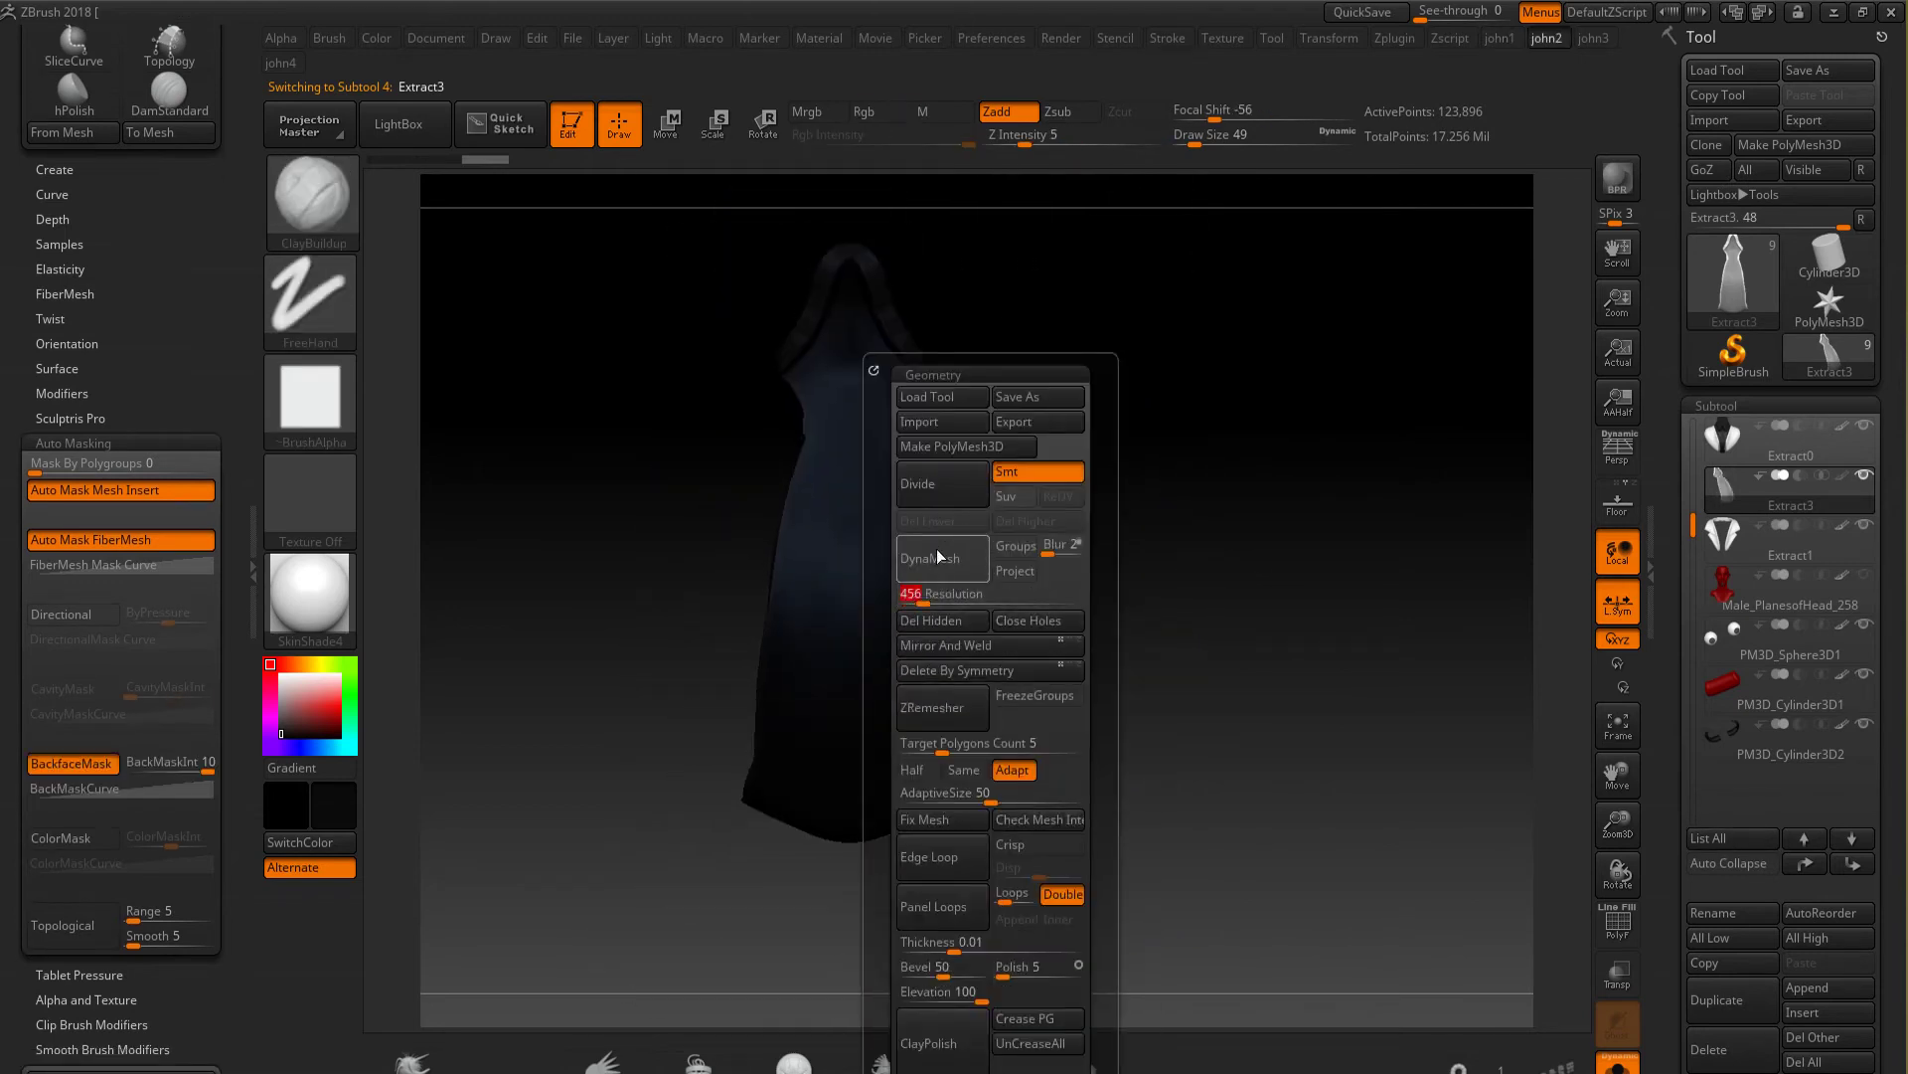
Smooth the tie and pull the shirt collar tips down and outward
click(953, 558)
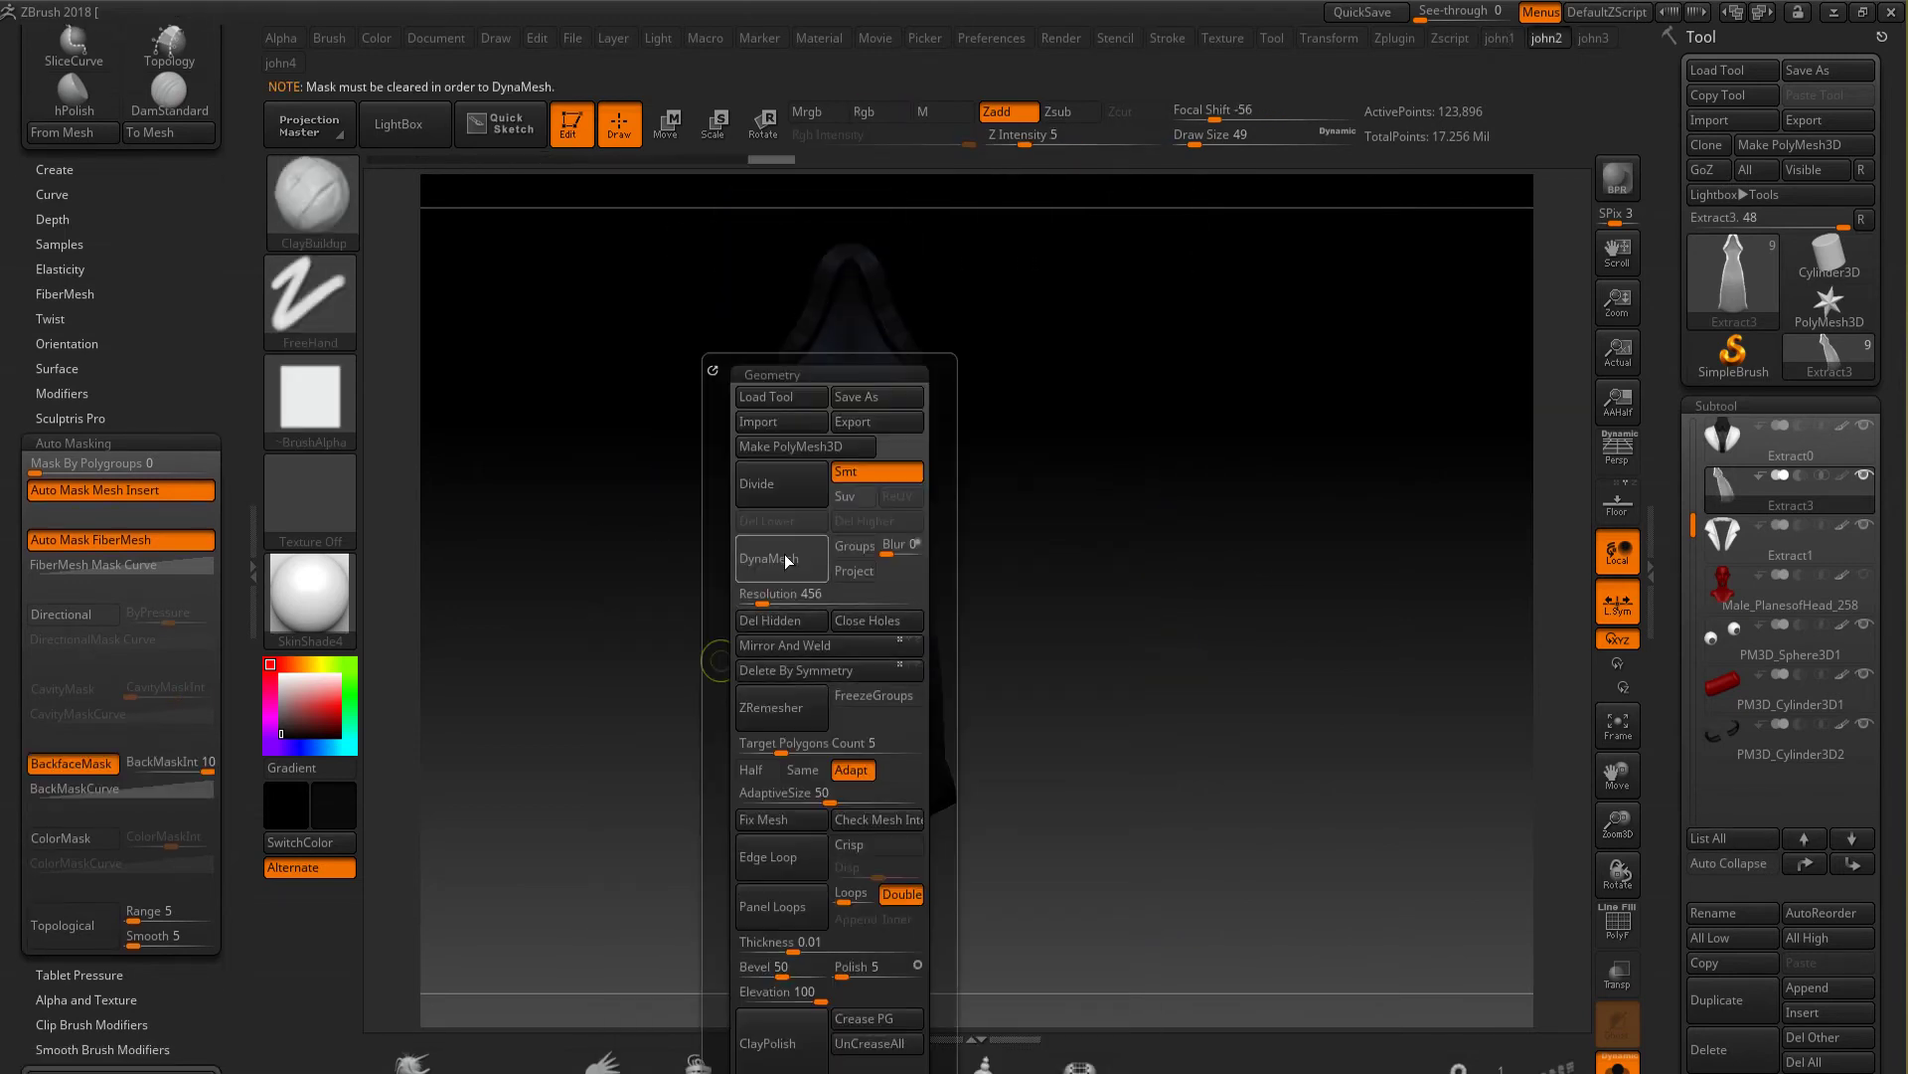
alt+drag(1125, 607, 1244, 616)
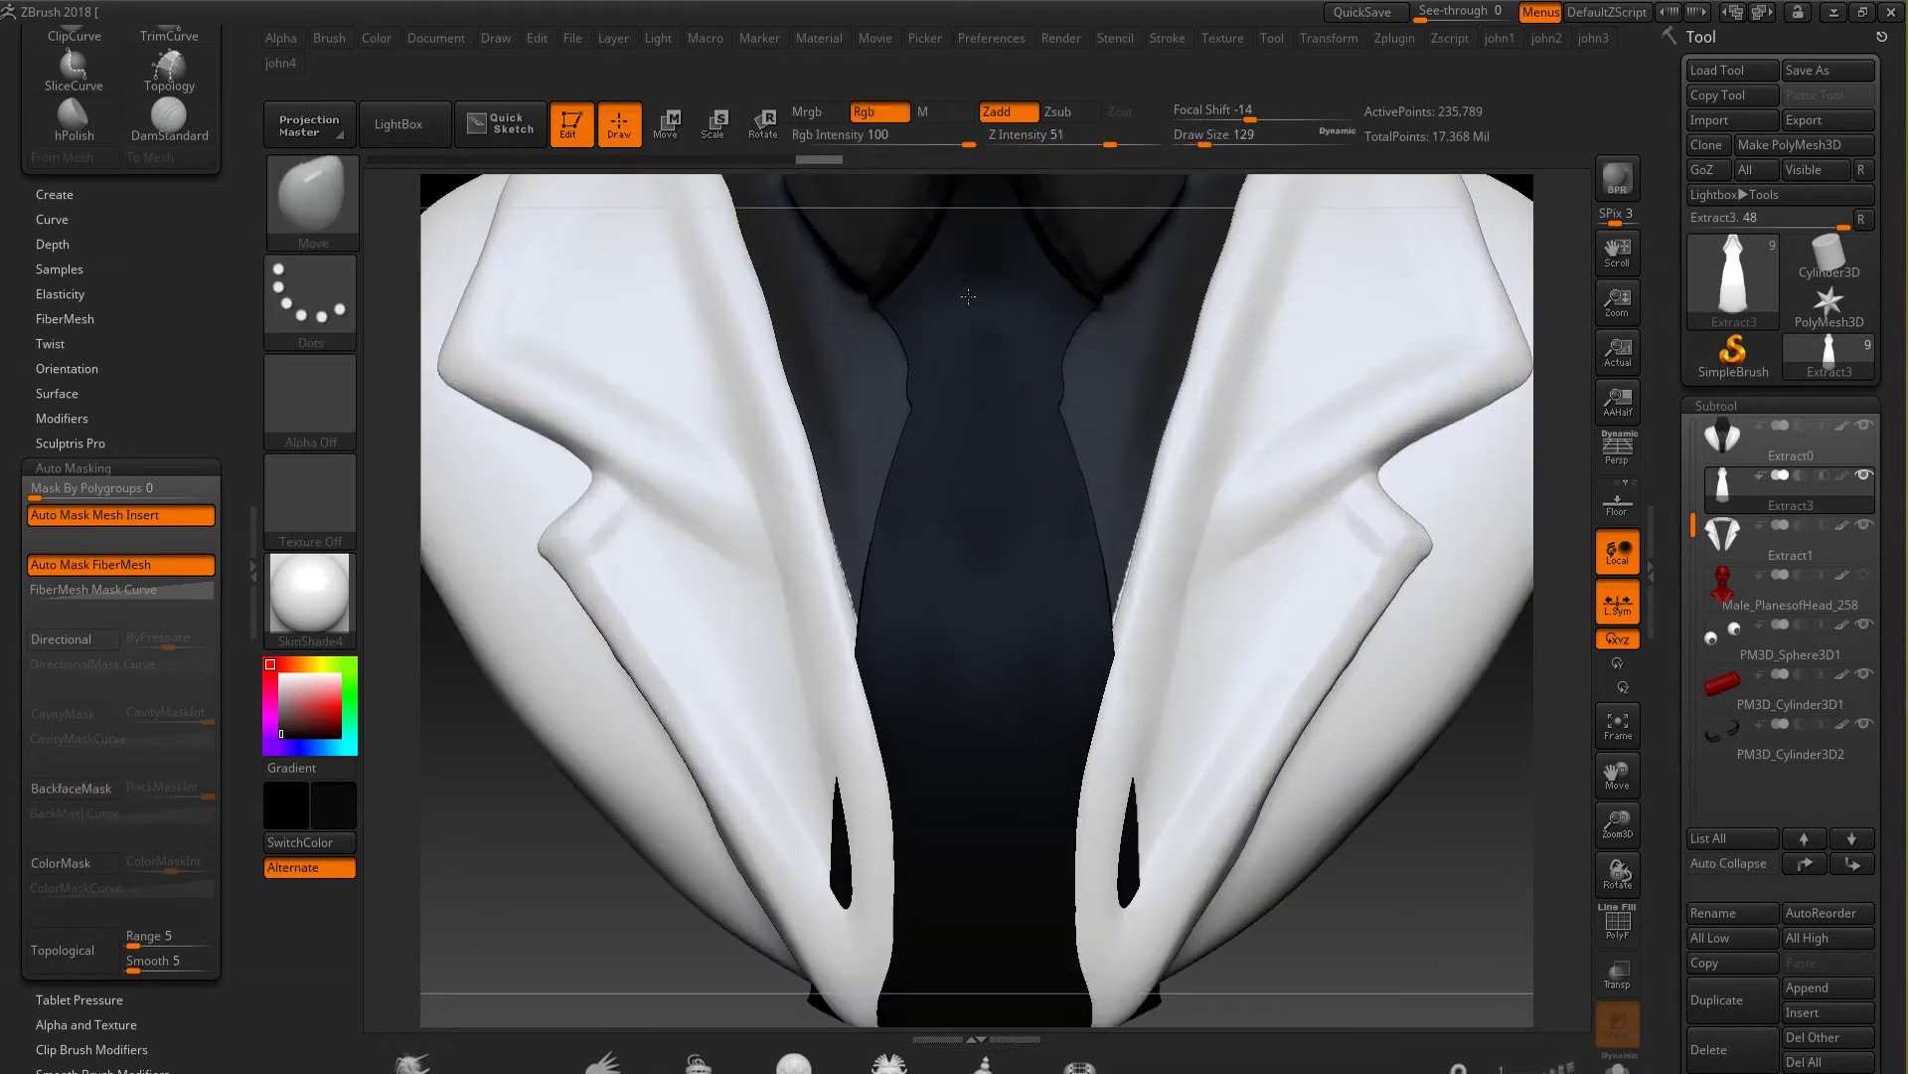
key(shift)
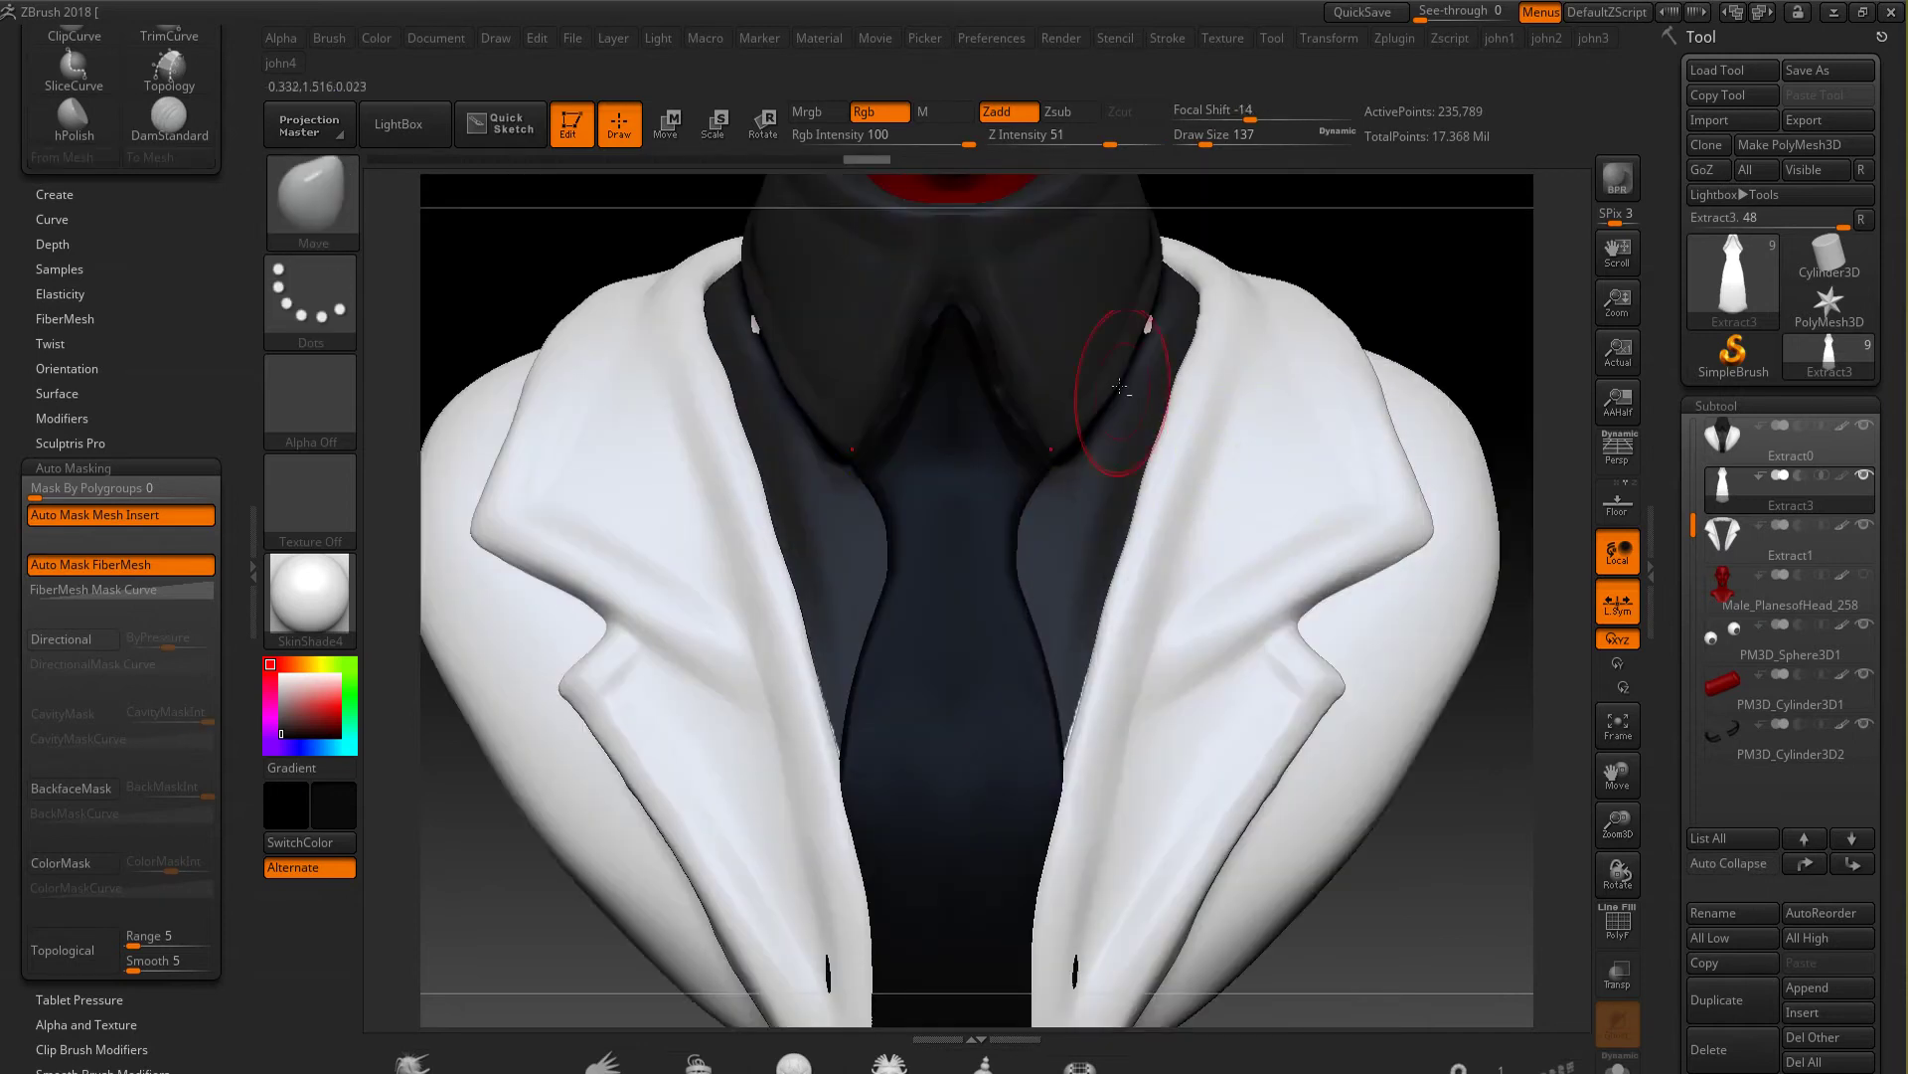
alt+click(1127, 504)
key(shift)
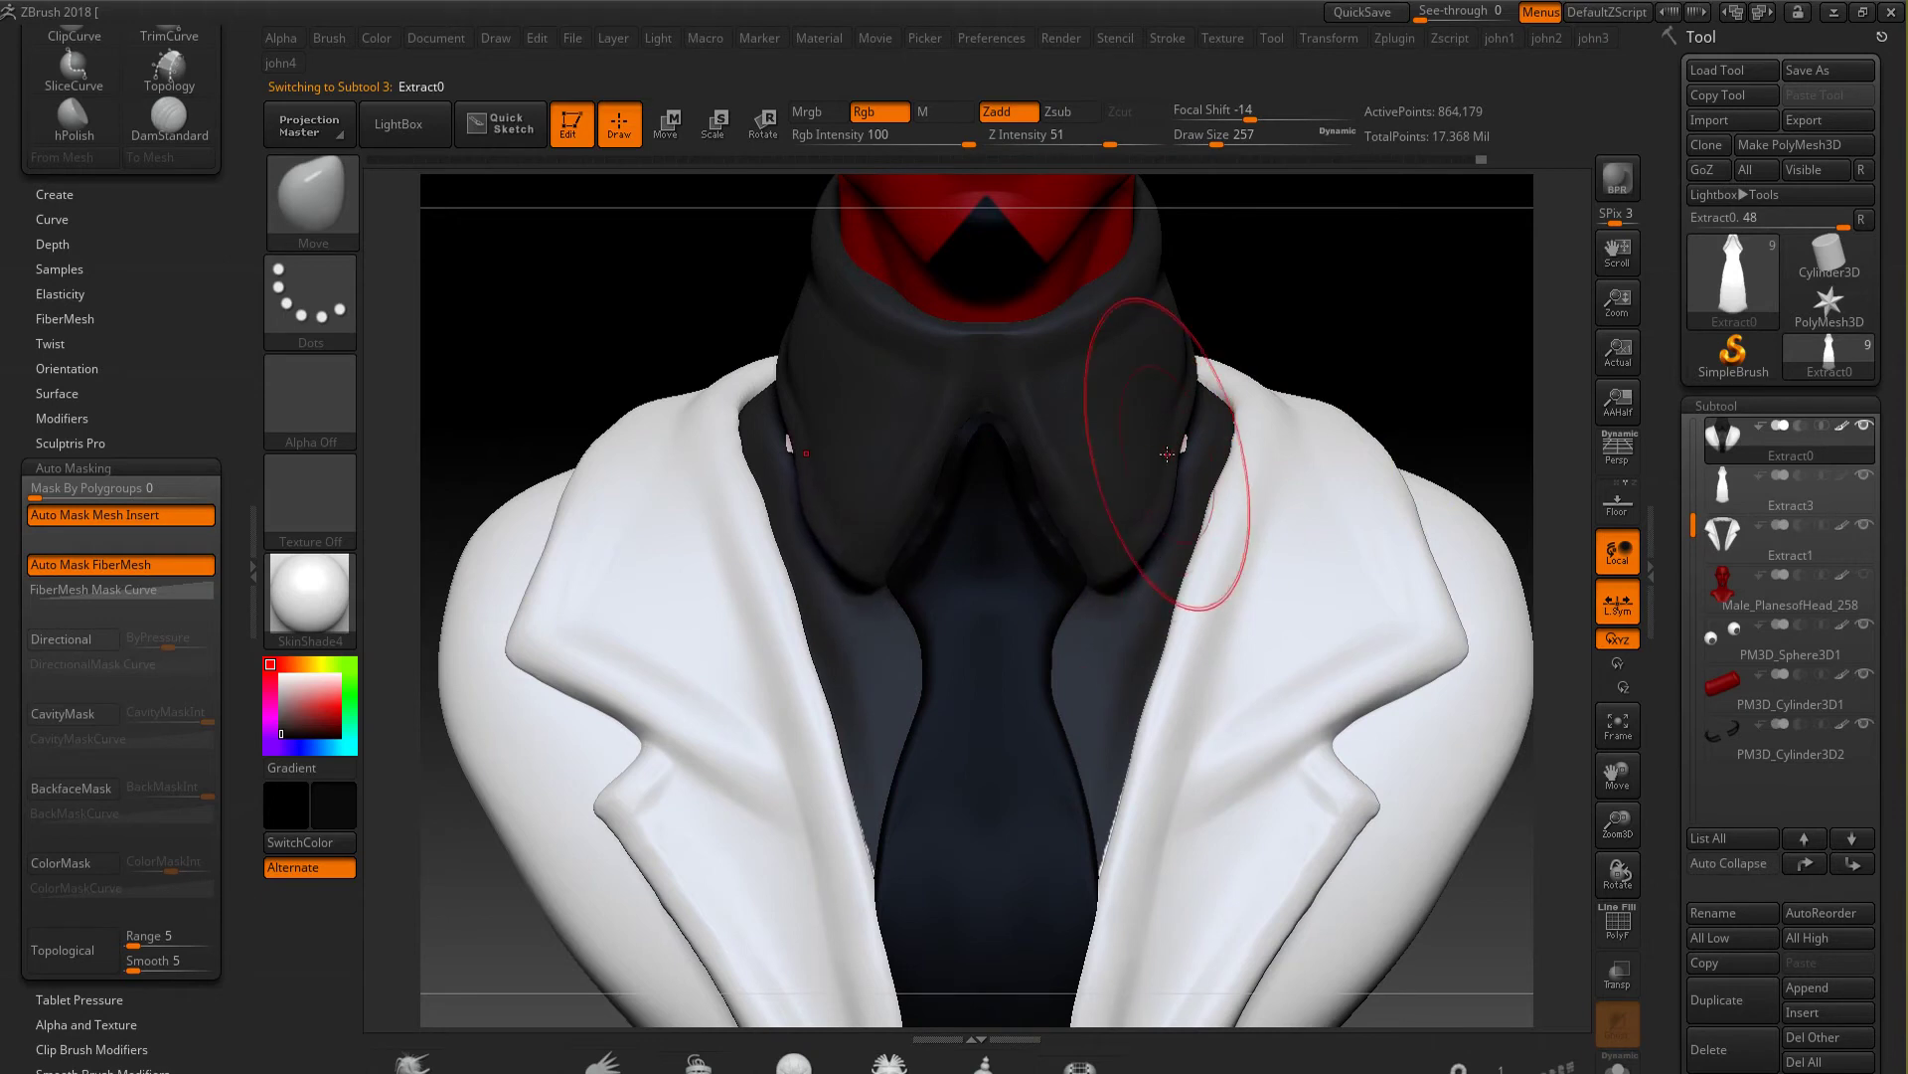
mouse_move(1205, 391)
right_down()
mouse_move(1295, 340)
mouse_move(1254, 394)
right_up()
key(bracketleft)
key(bracketright)
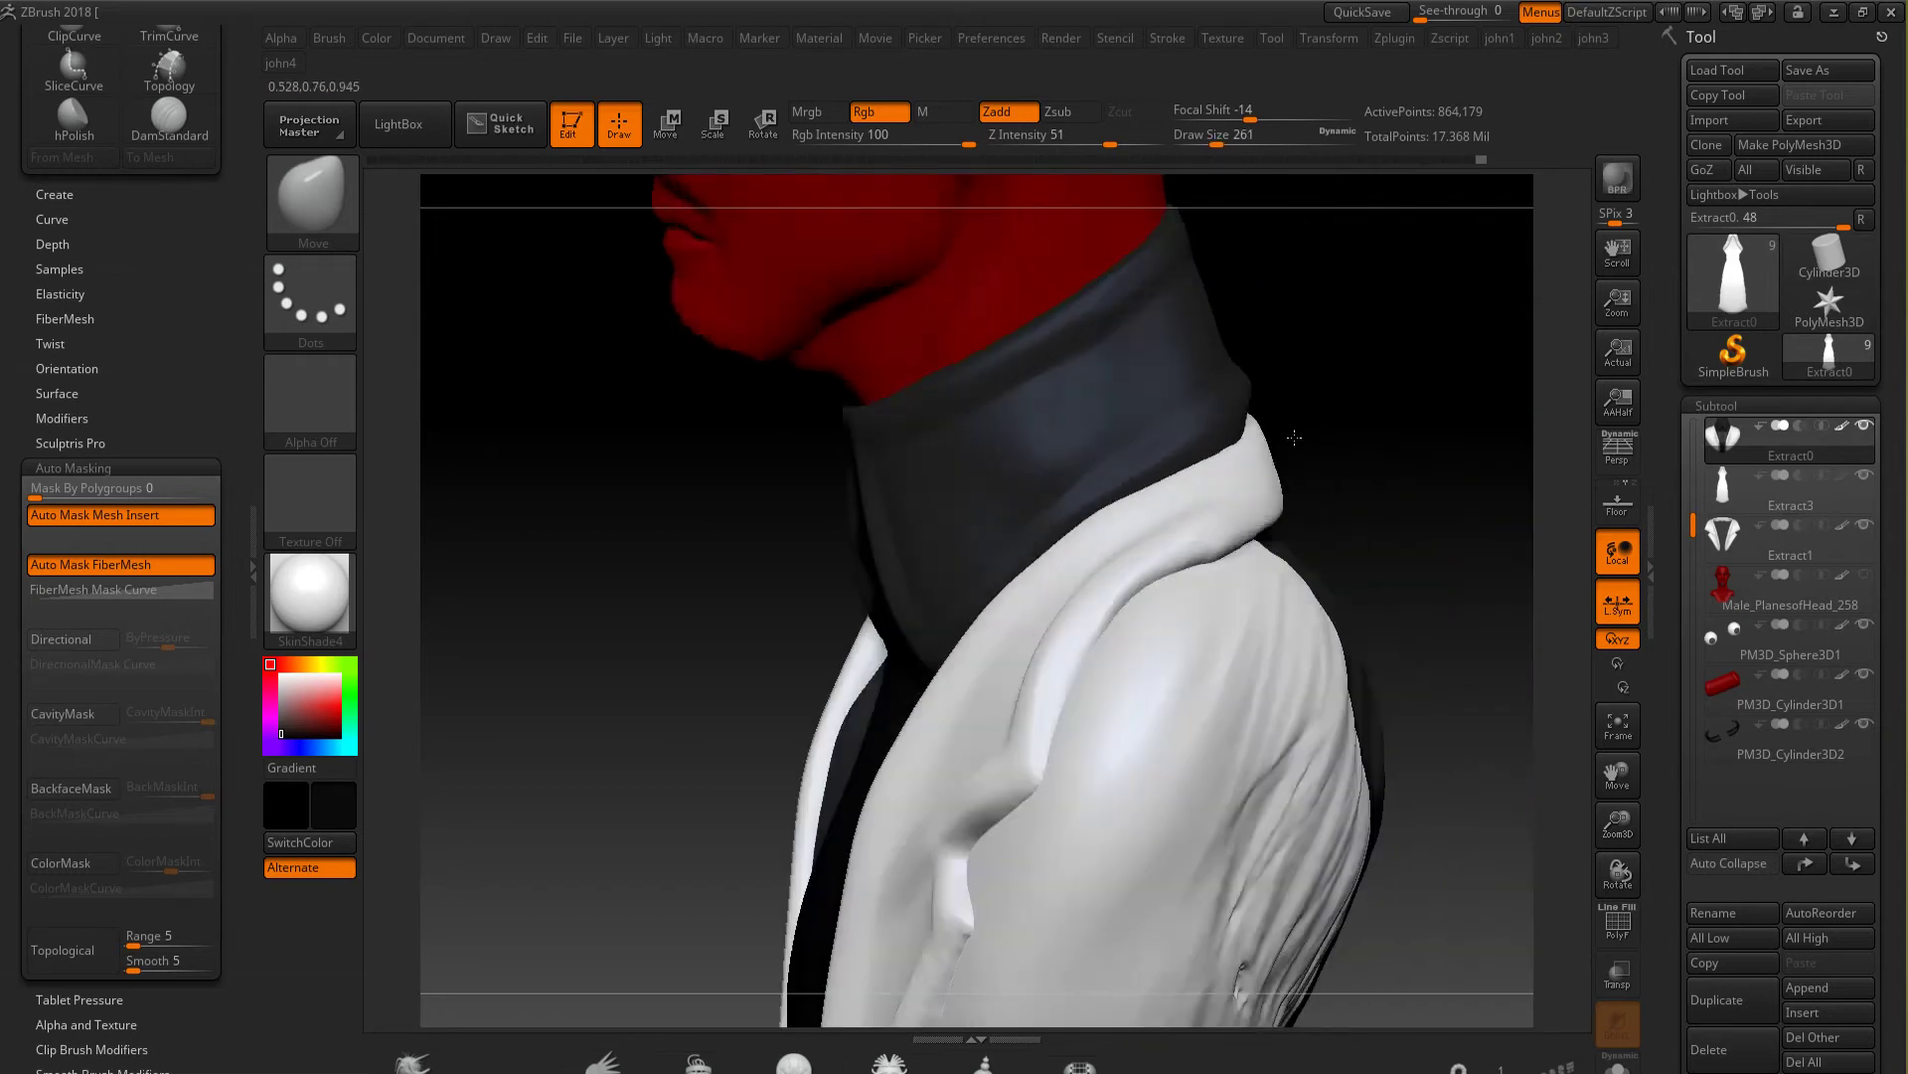
right_drag(1228, 430, 1151, 575)
drag(1152, 575, 1193, 646)
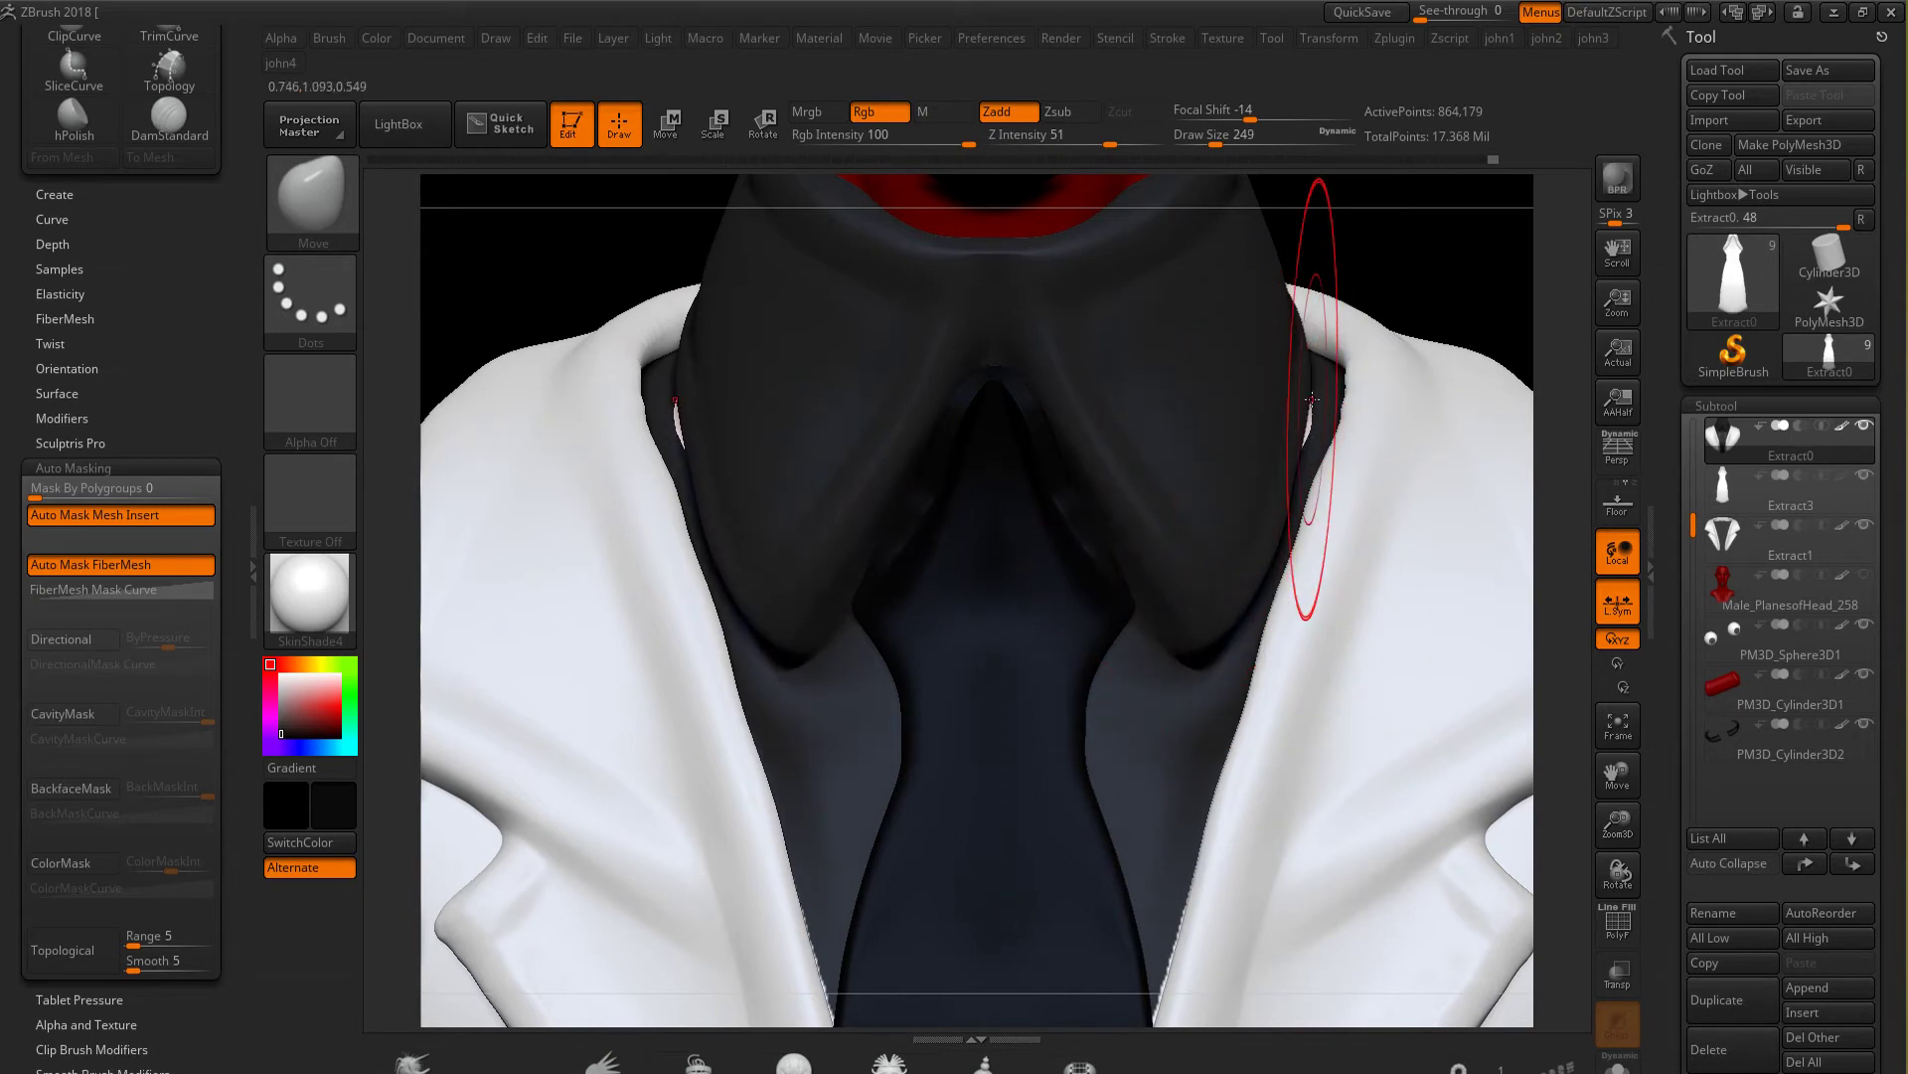
mouse_move(1335, 405)
ctrl+right_down()
mouse_move(1163, 559)
mouse_move(1248, 435)
ctrl+right_up()
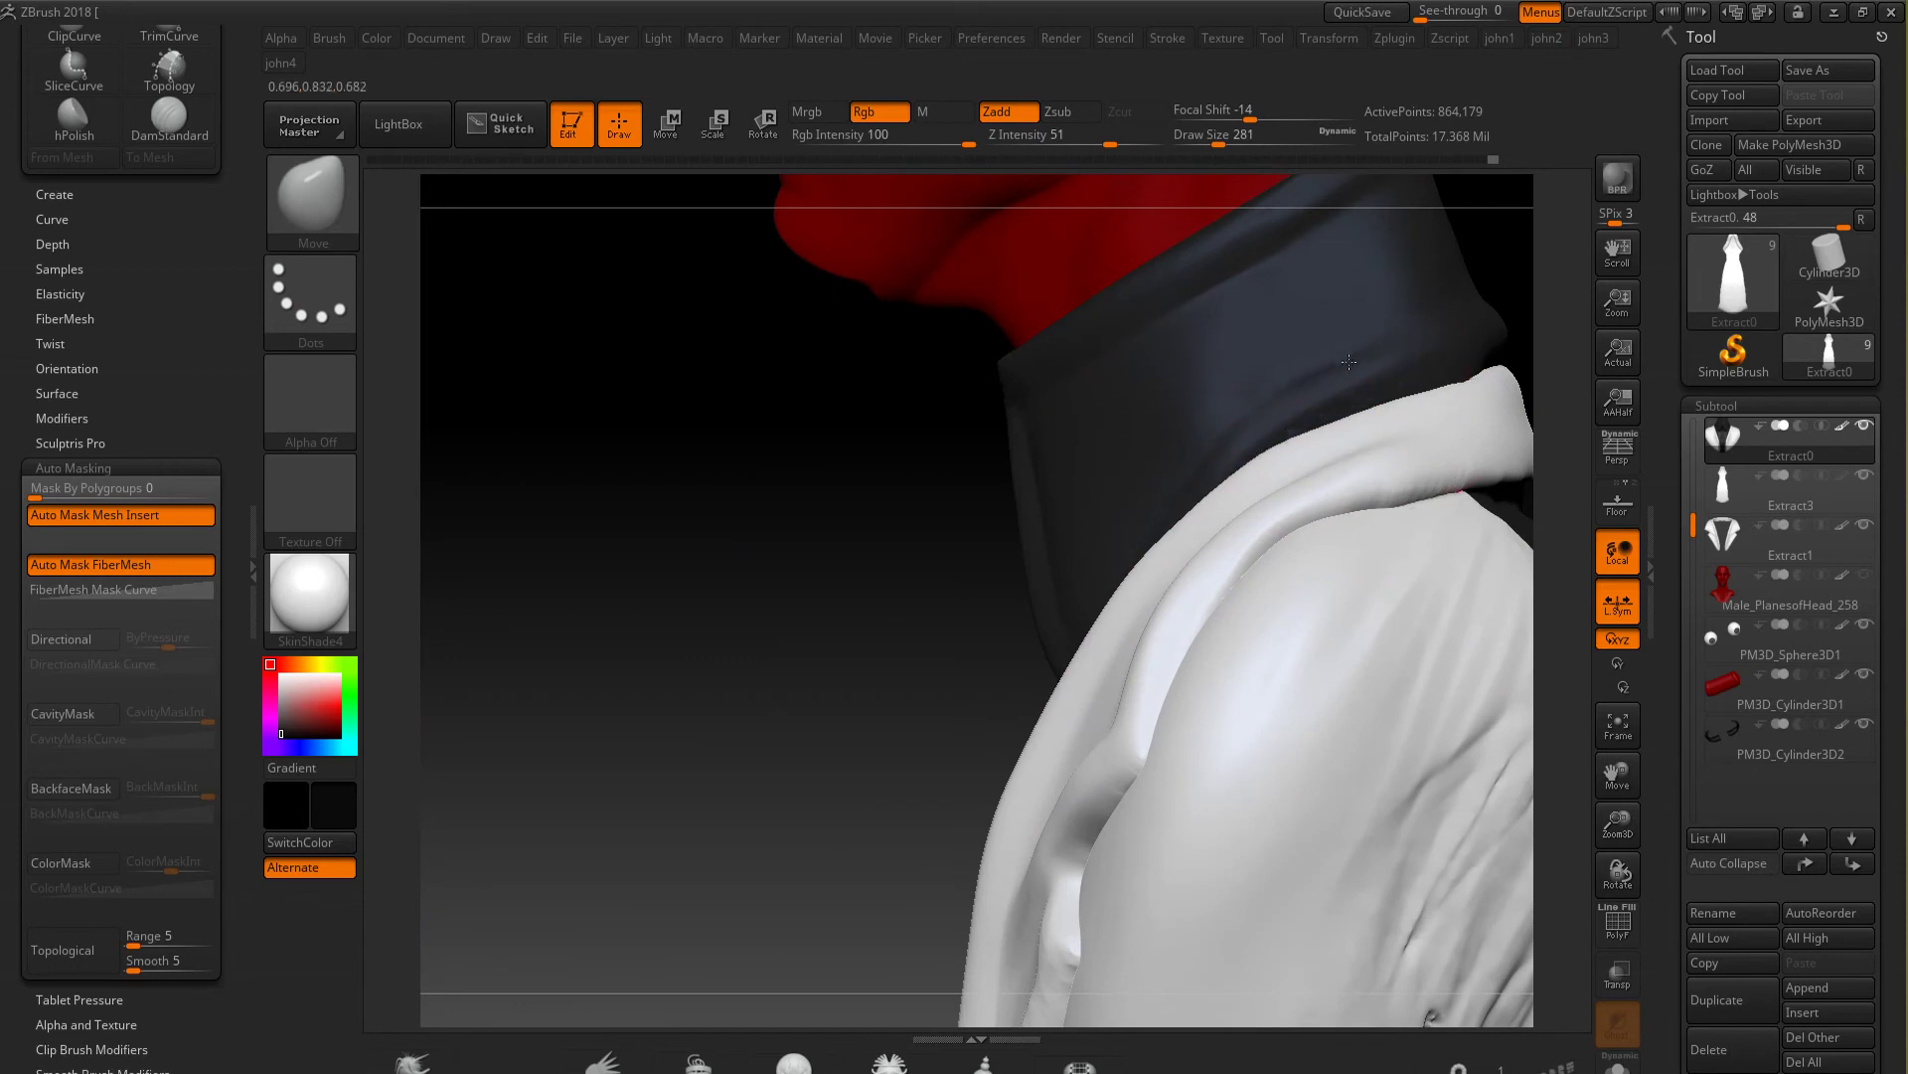
Make Extract0 the active subtool and zoom in on the collar and shirt front
alt+click(1283, 478)
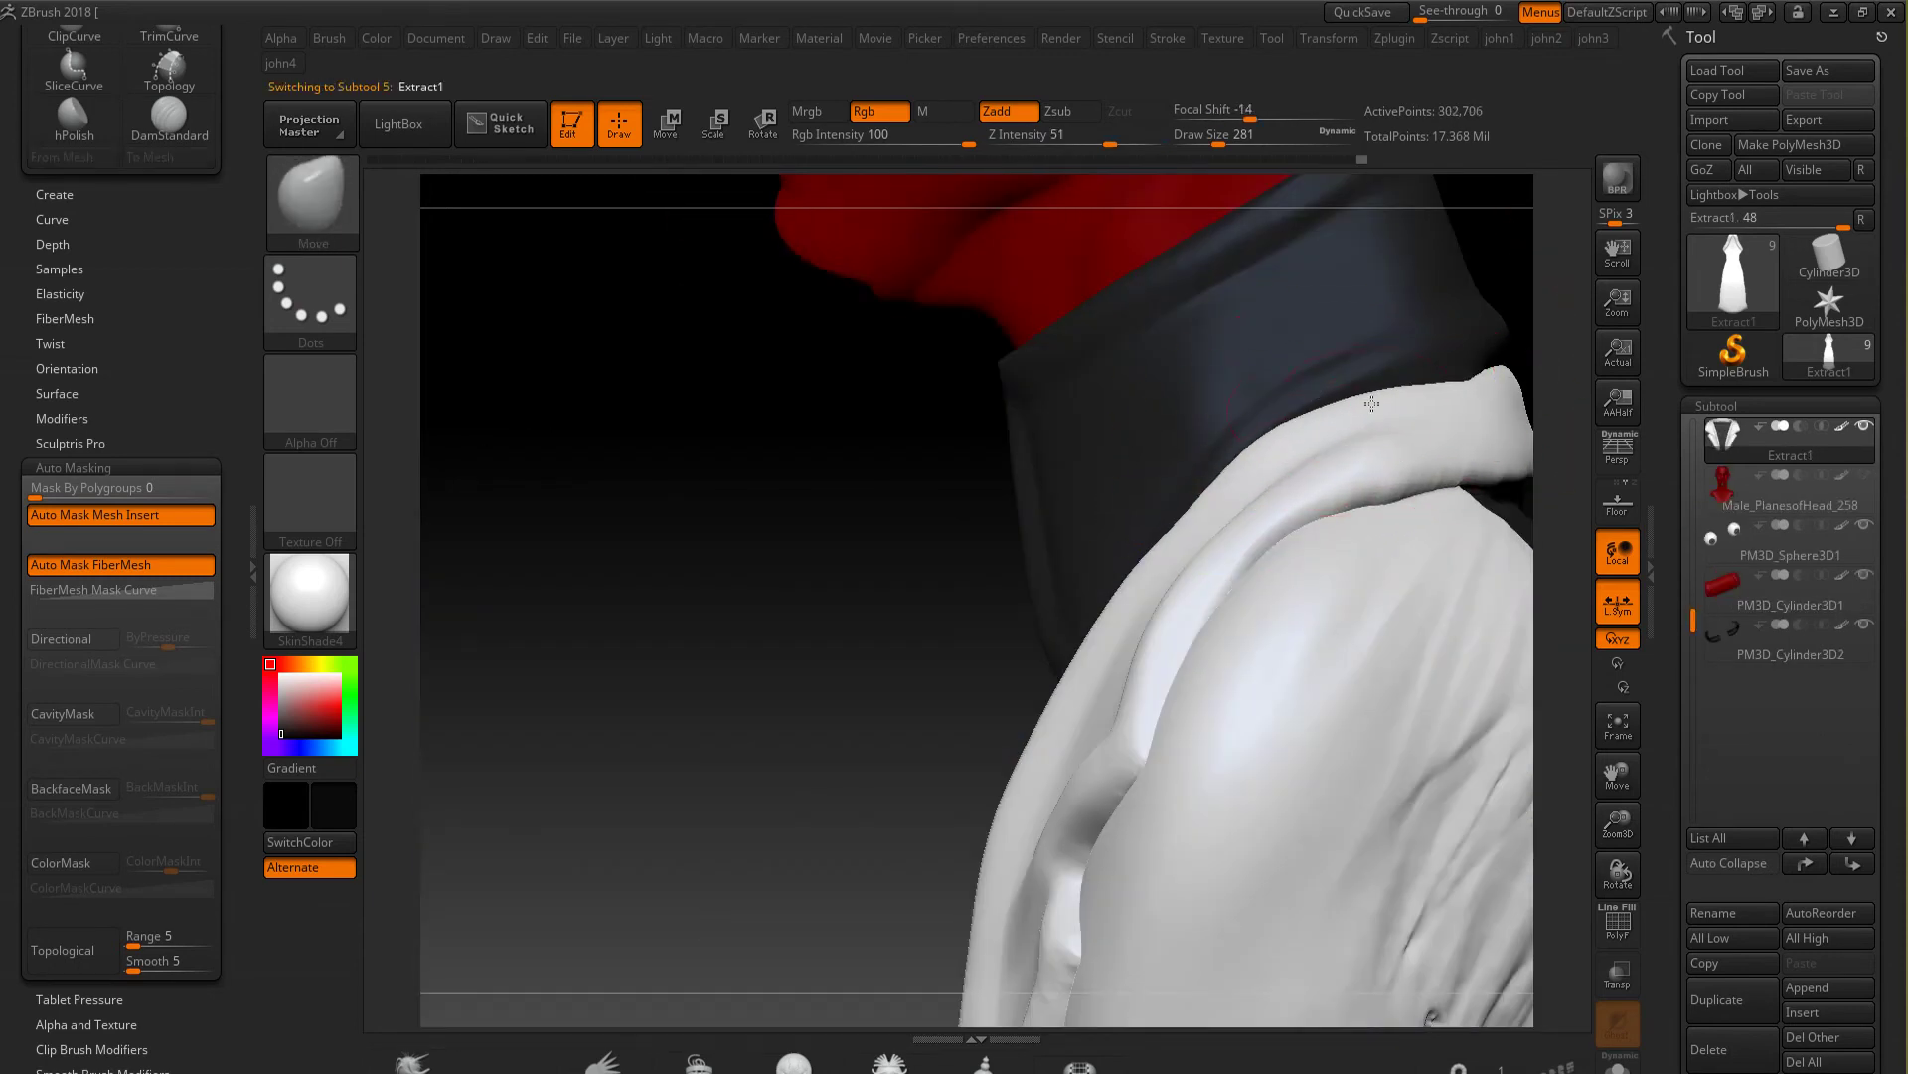
right_drag(1372, 403, 1099, 511)
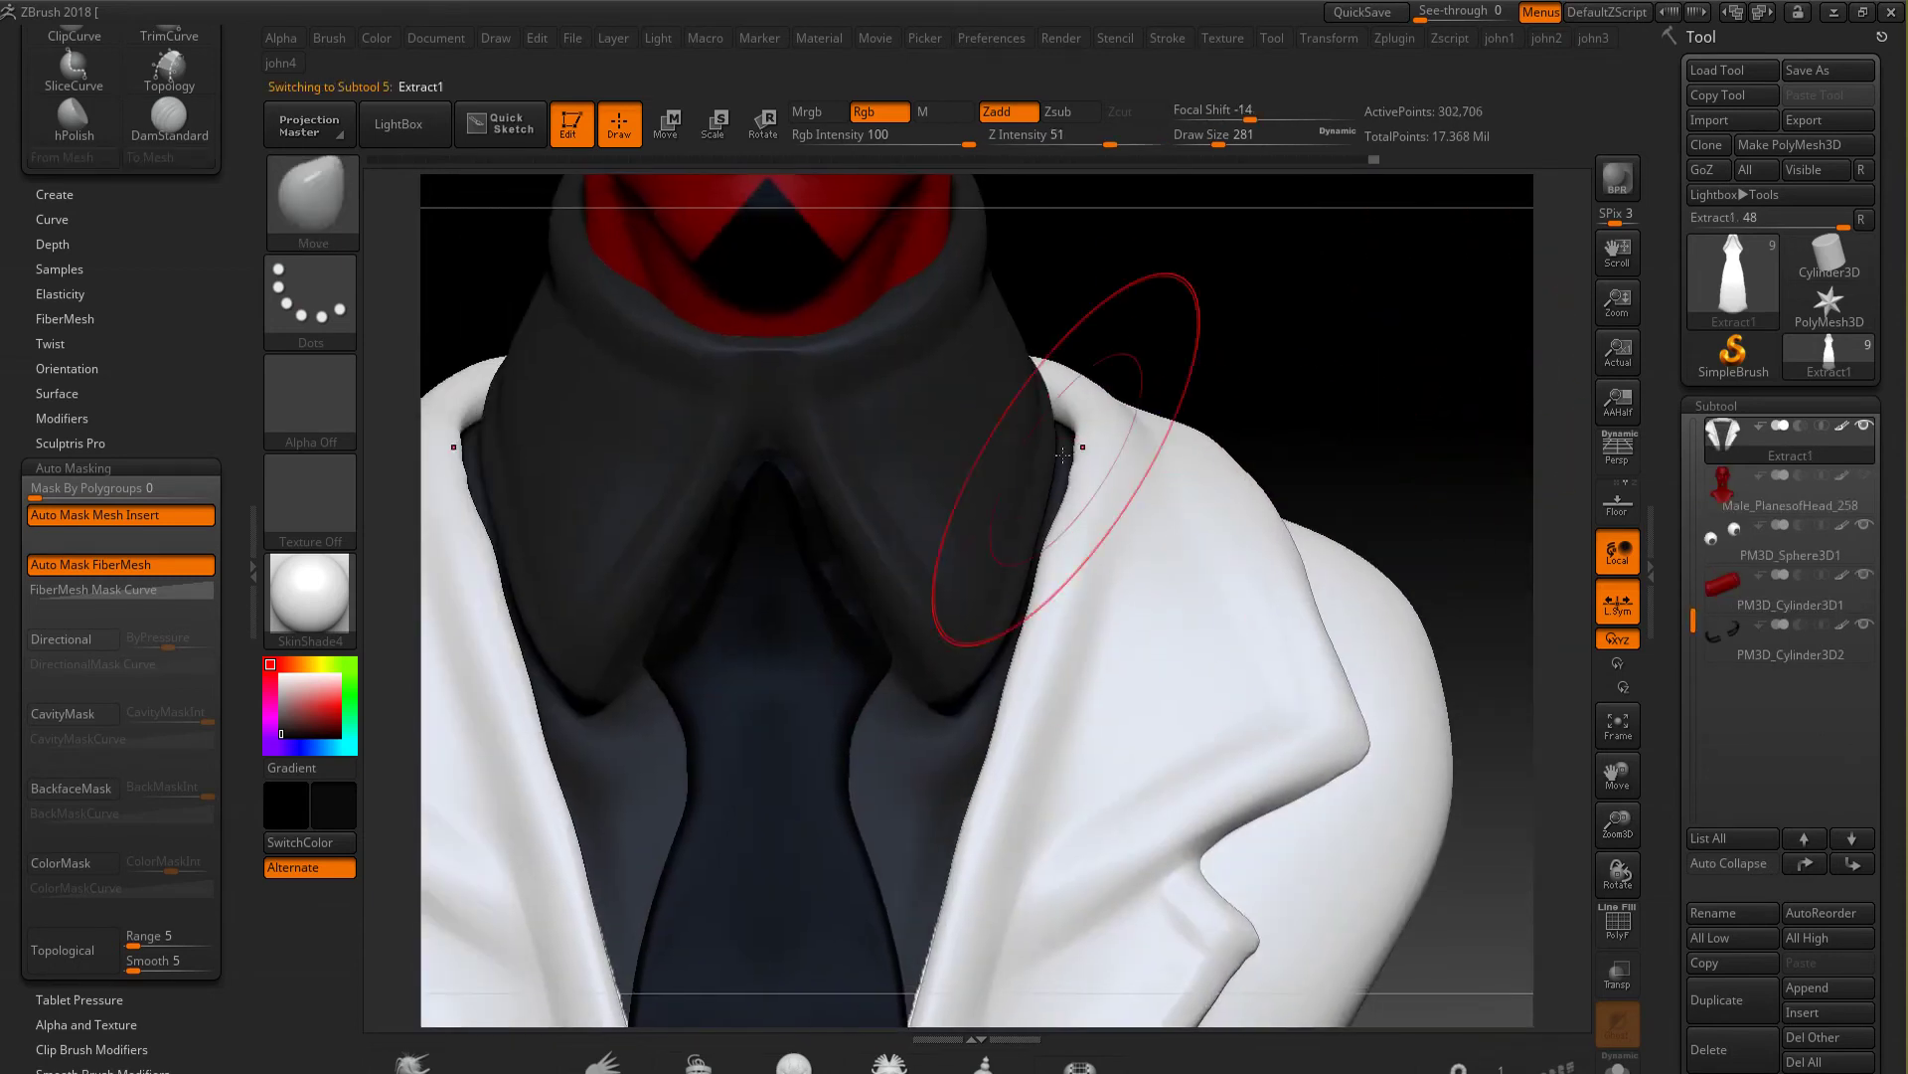
mouse_move(1076, 516)
alt+right_down()
mouse_move(1071, 641)
mouse_move(1184, 477)
mouse_move(1064, 471)
mouse_move(1108, 482)
alt+right_up()
alt+click(1065, 471)
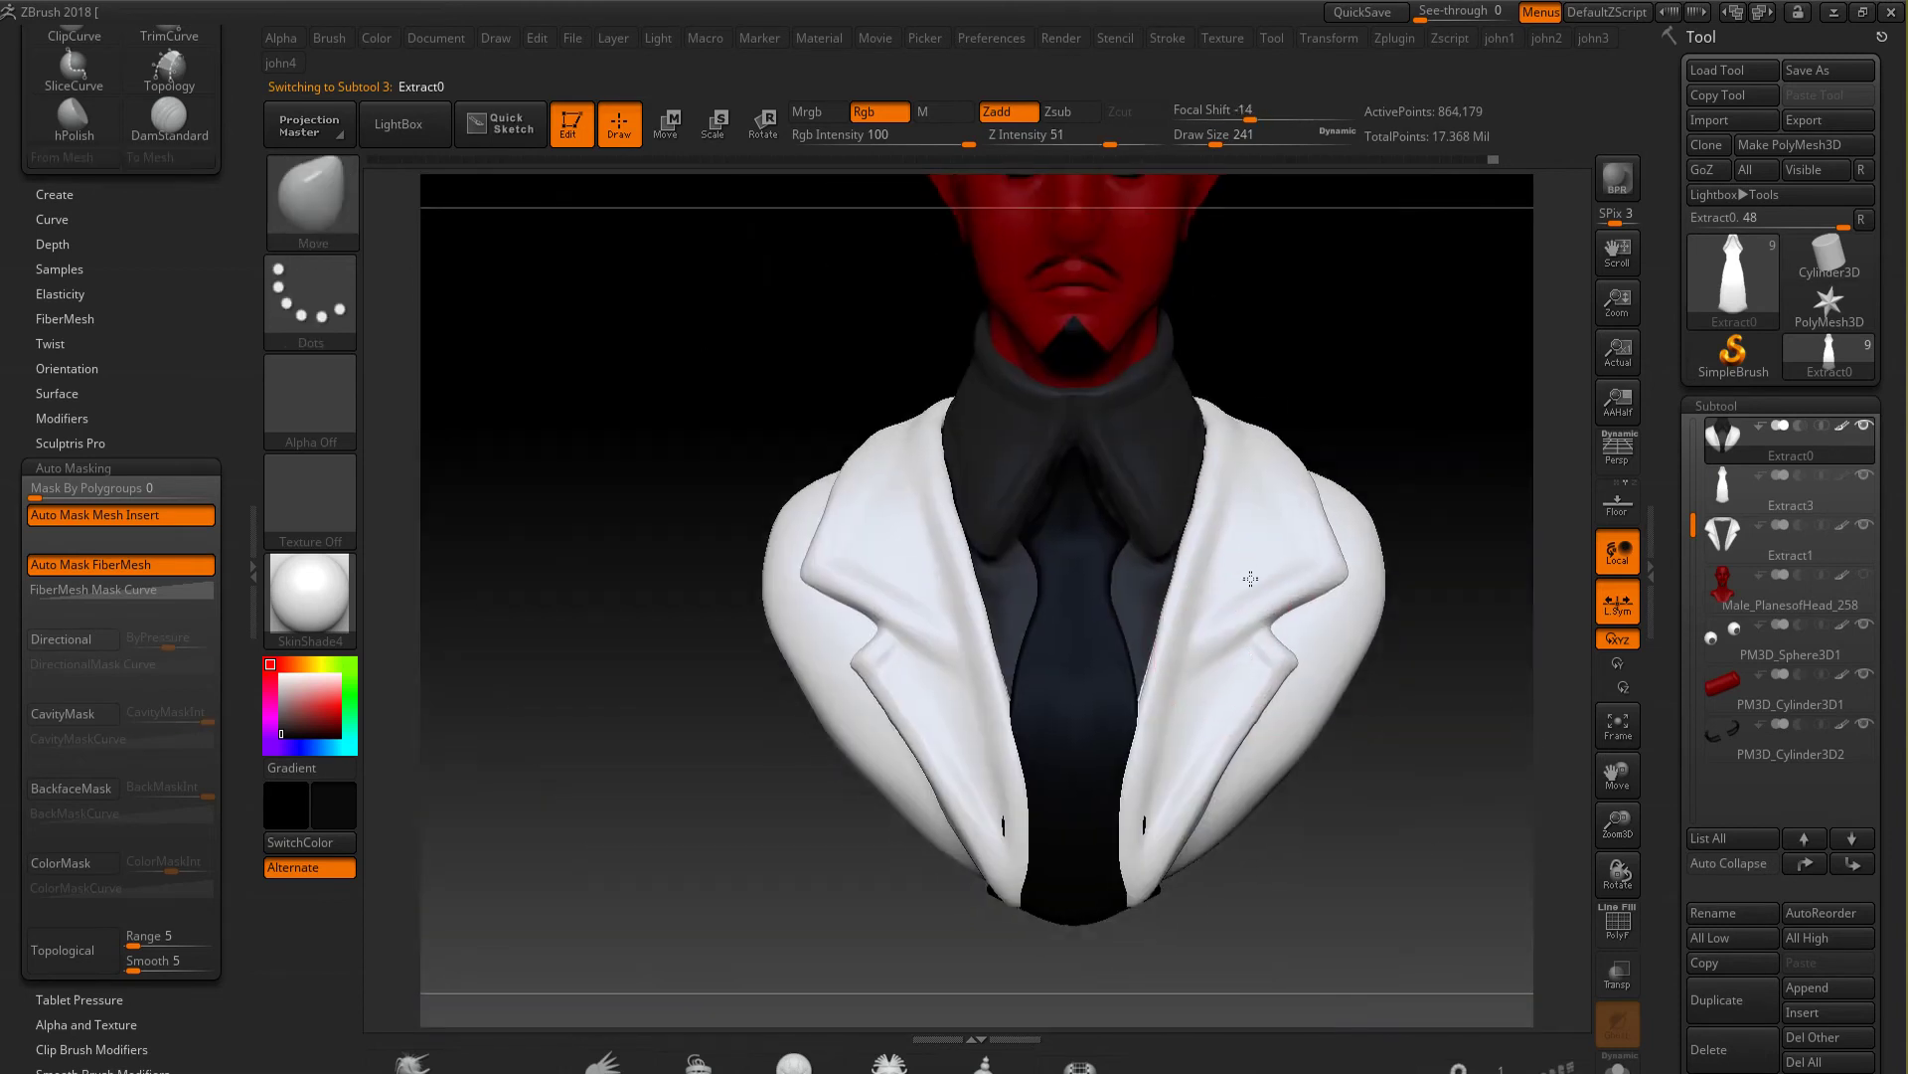
ctrl+right_drag(1251, 578, 1251, 501)
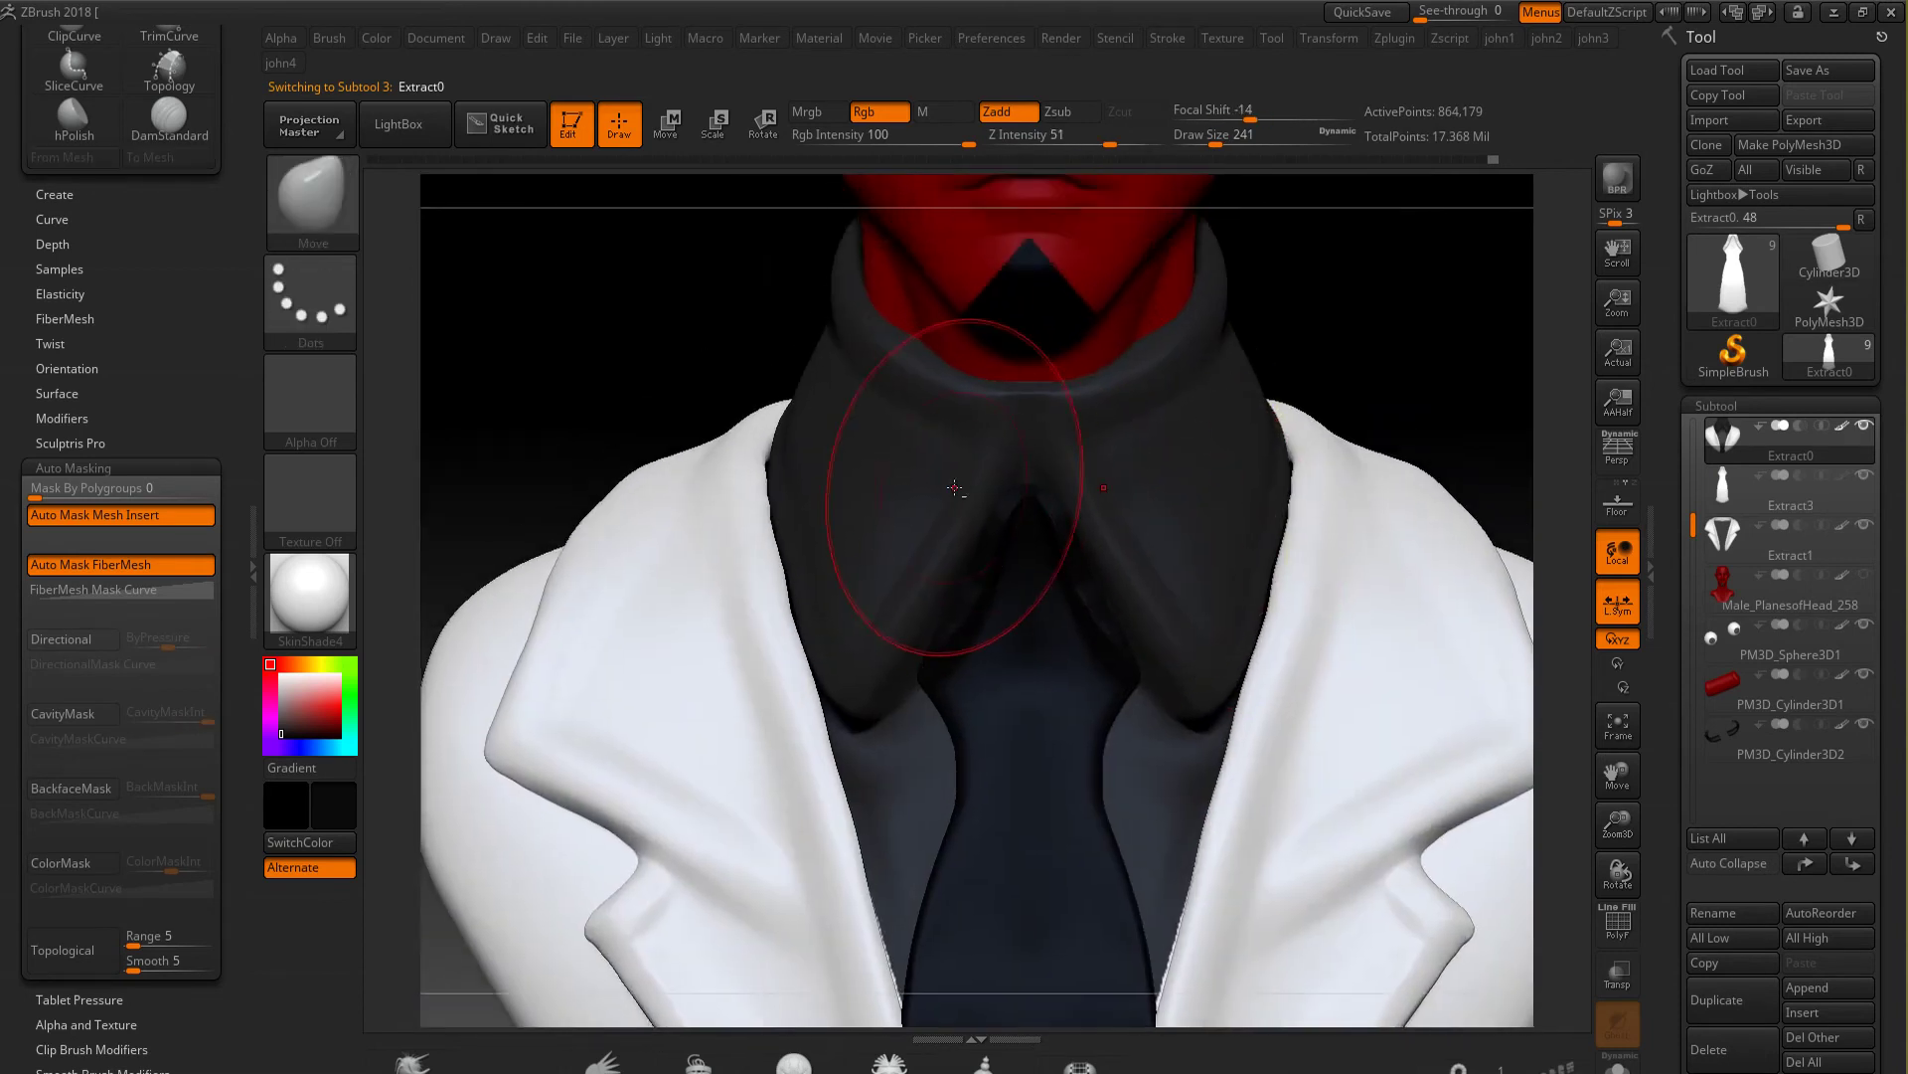
mouse_move(976, 577)
ctrl+right_down()
mouse_move(1138, 412)
mouse_move(873, 725)
mouse_move(961, 523)
ctrl+right_up()
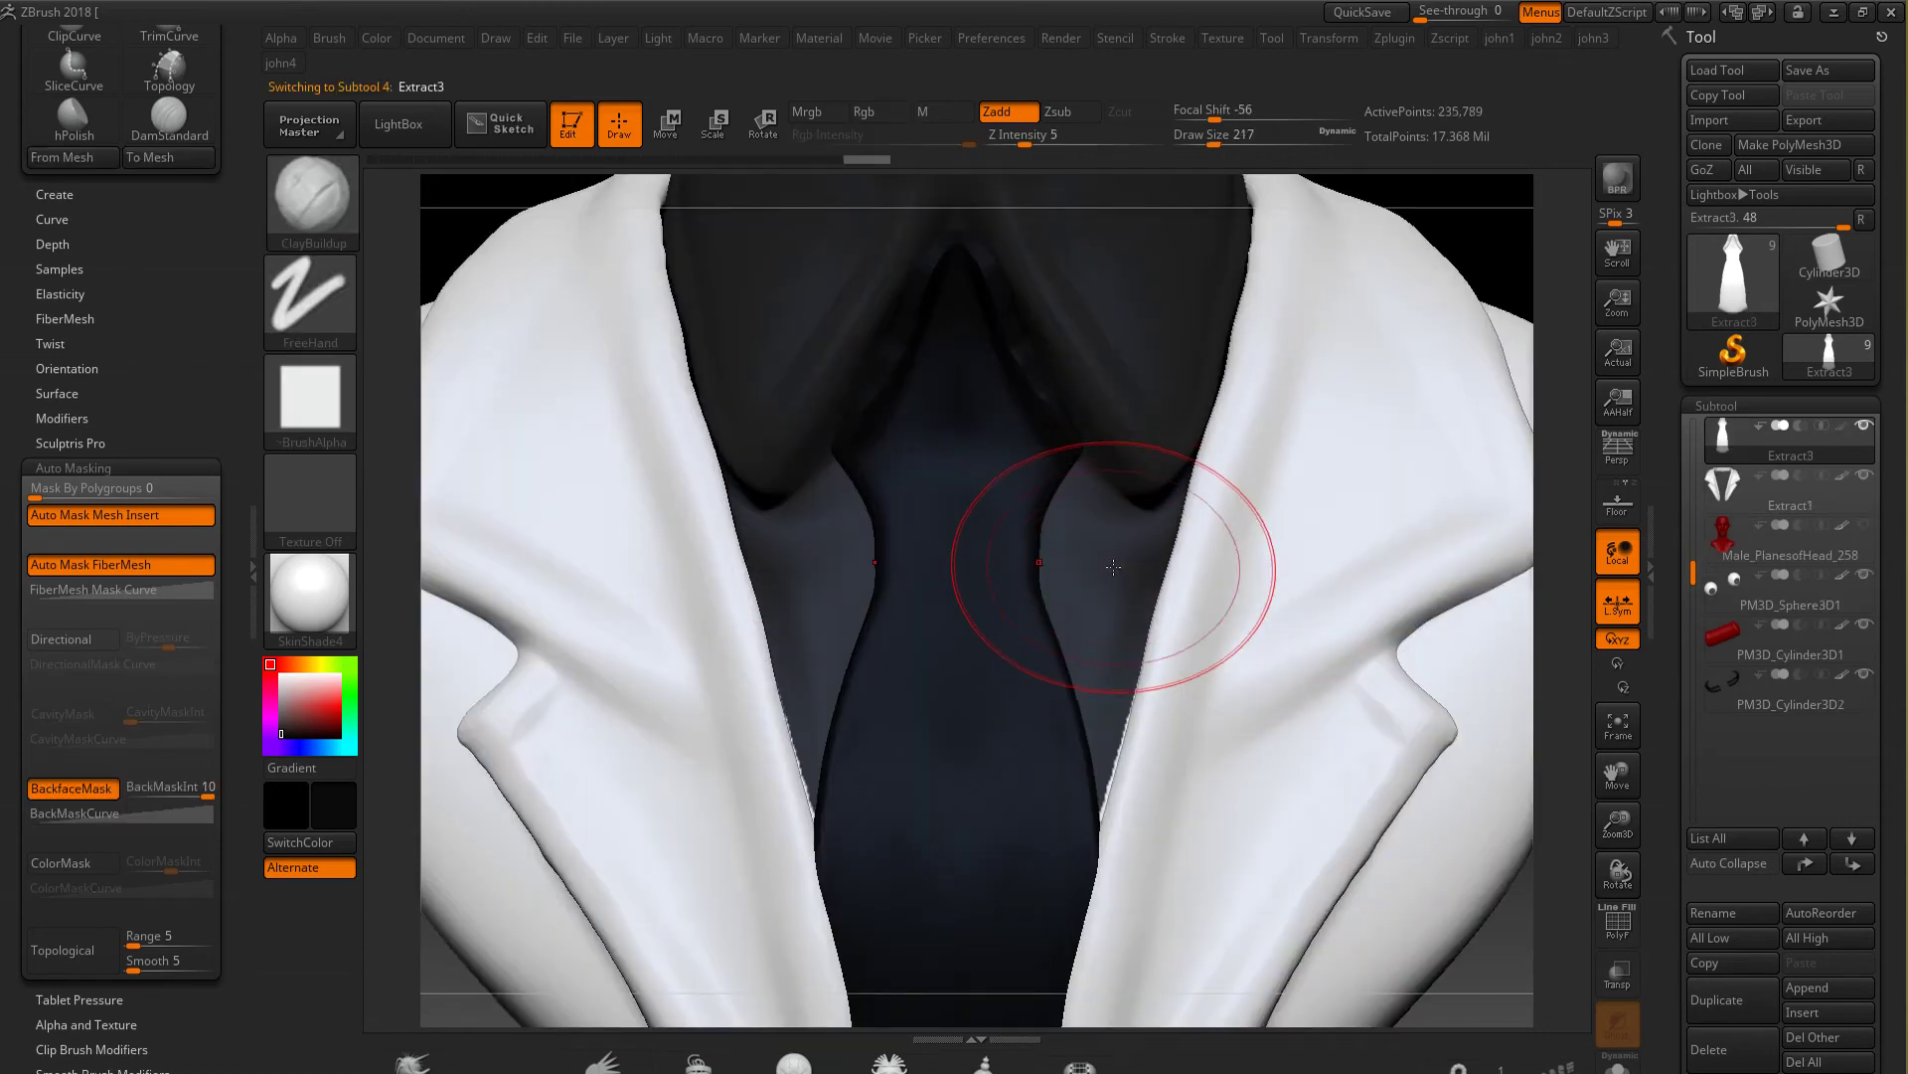
Build up the tie with ClayBuildup, smooth it, and turn off polypaint so it shows white
drag(959, 326, 953, 276)
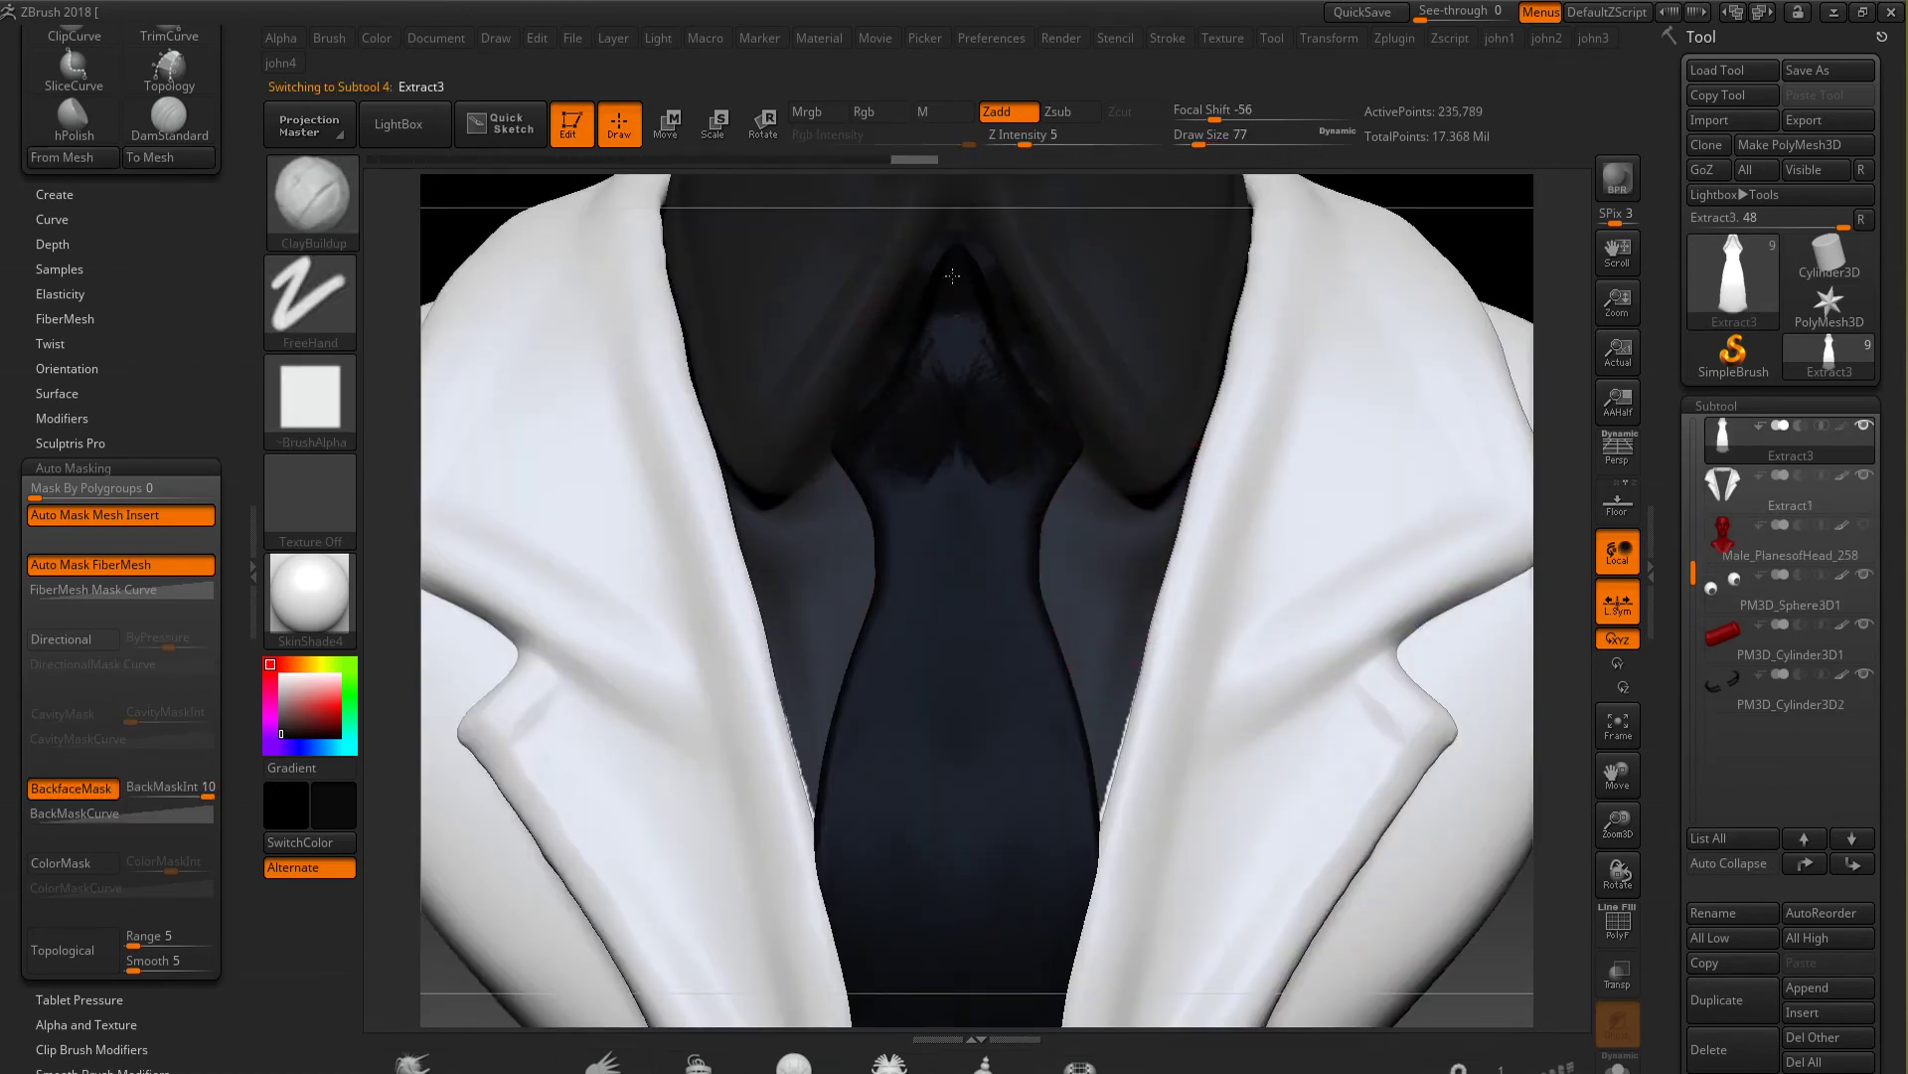
drag(1005, 521, 945, 273)
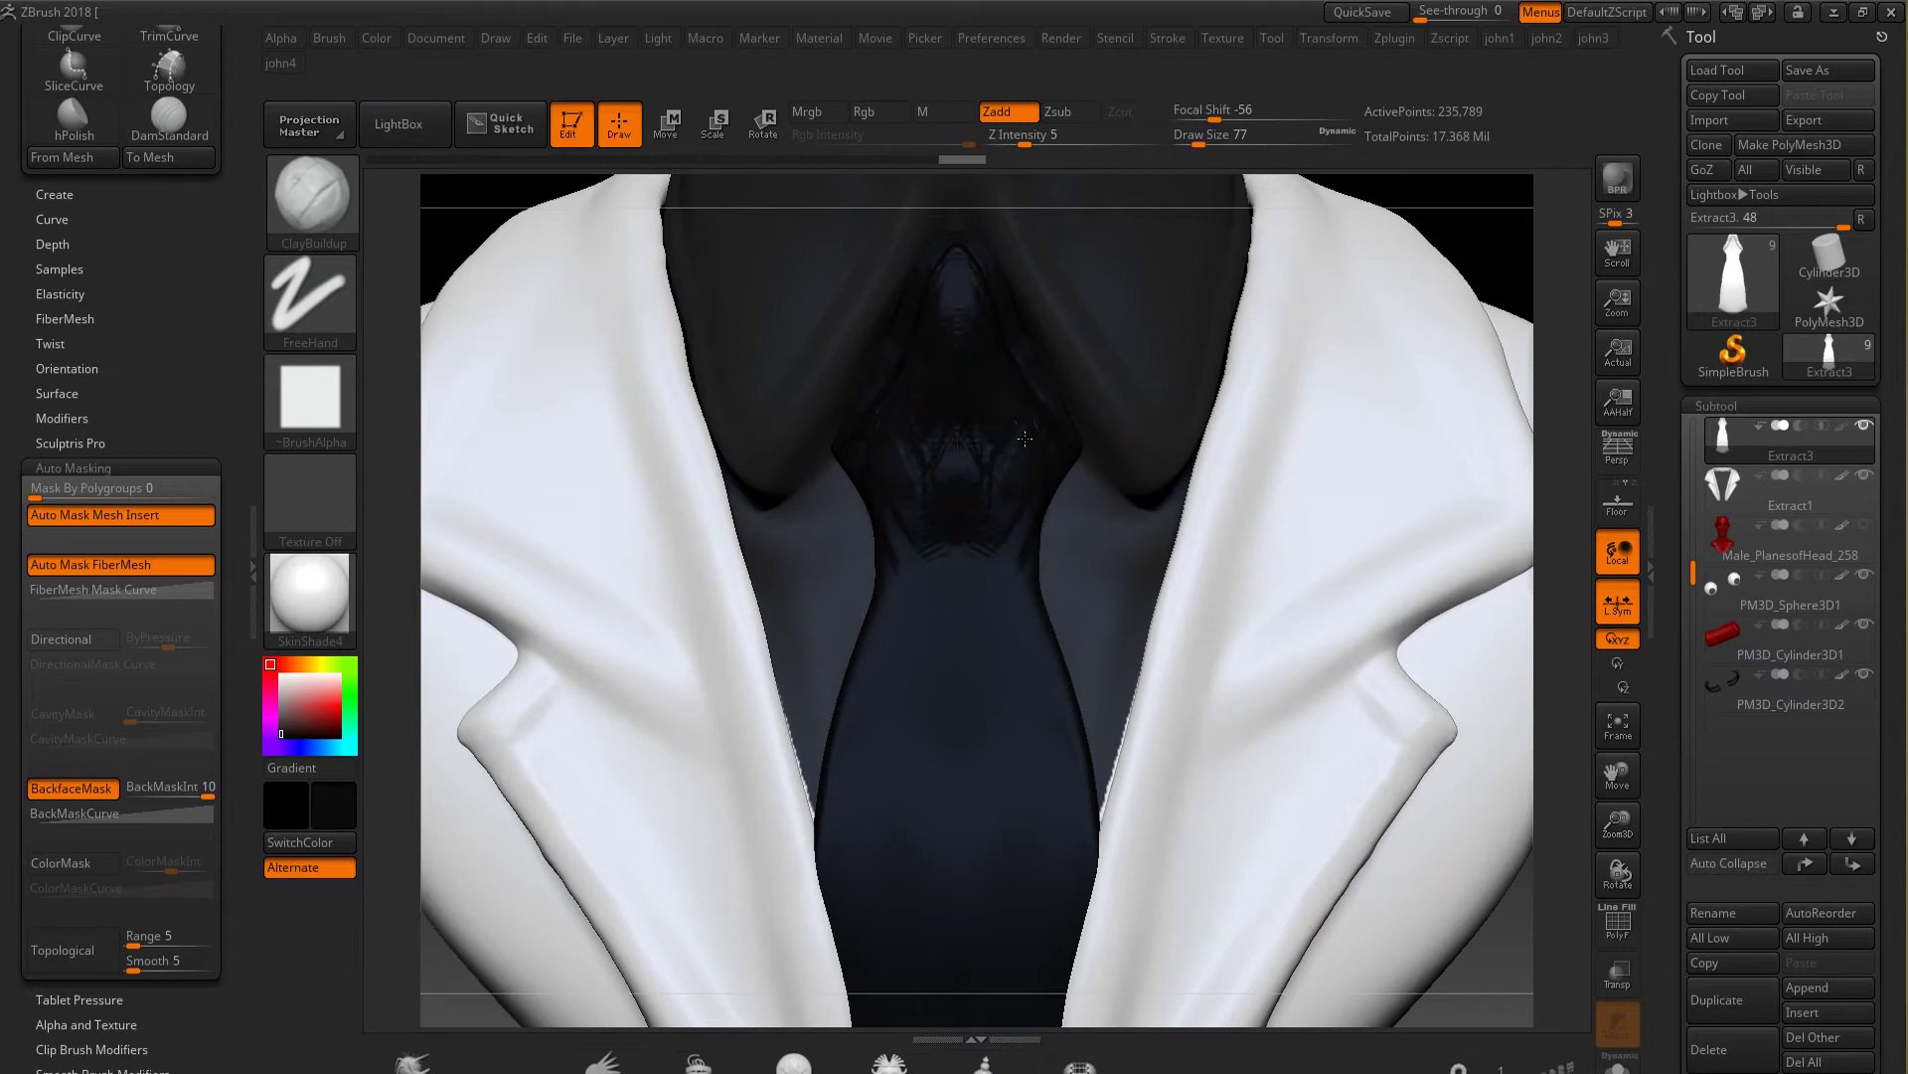
mouse_move(984, 537)
mouse_down()
mouse_move(944, 569)
mouse_move(941, 266)
mouse_up()
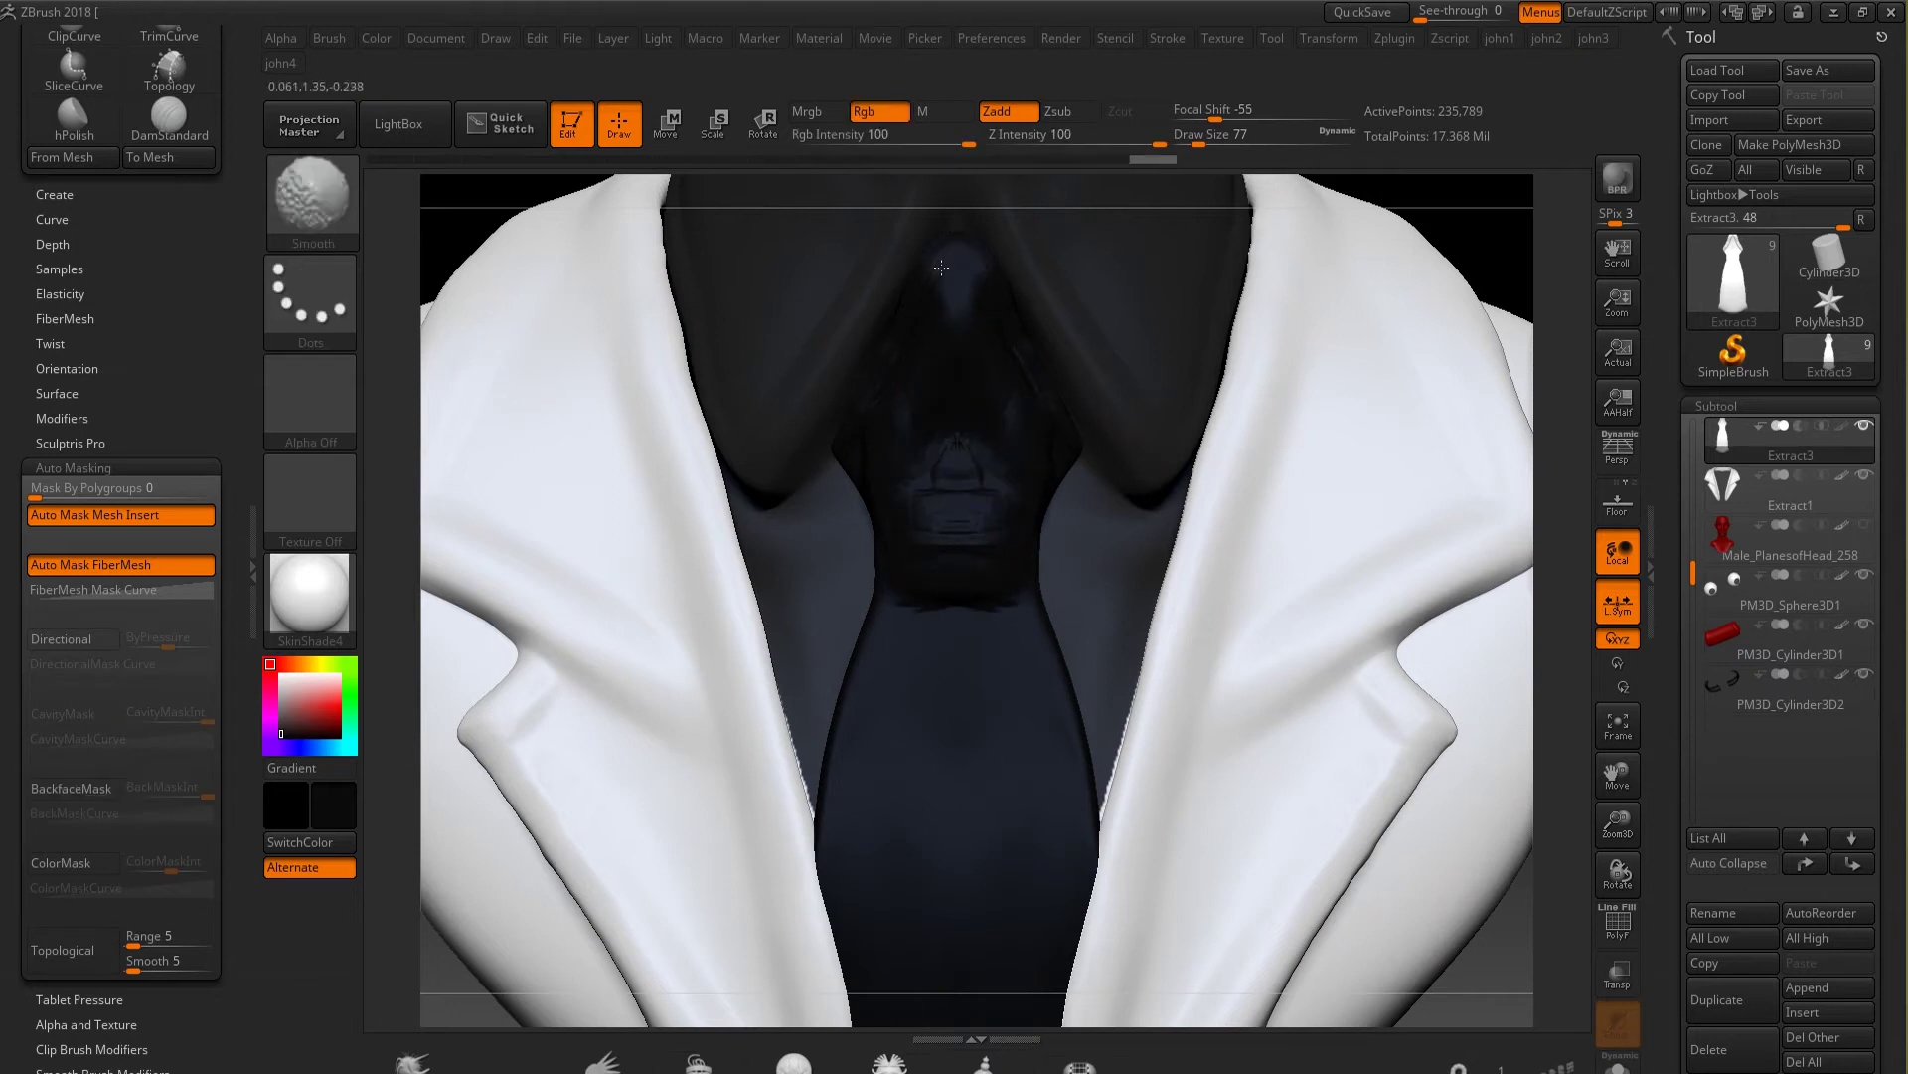
mouse_move(954, 540)
shift+mouse_down()
mouse_move(913, 504)
mouse_move(964, 485)
mouse_move(895, 354)
shift+mouse_up()
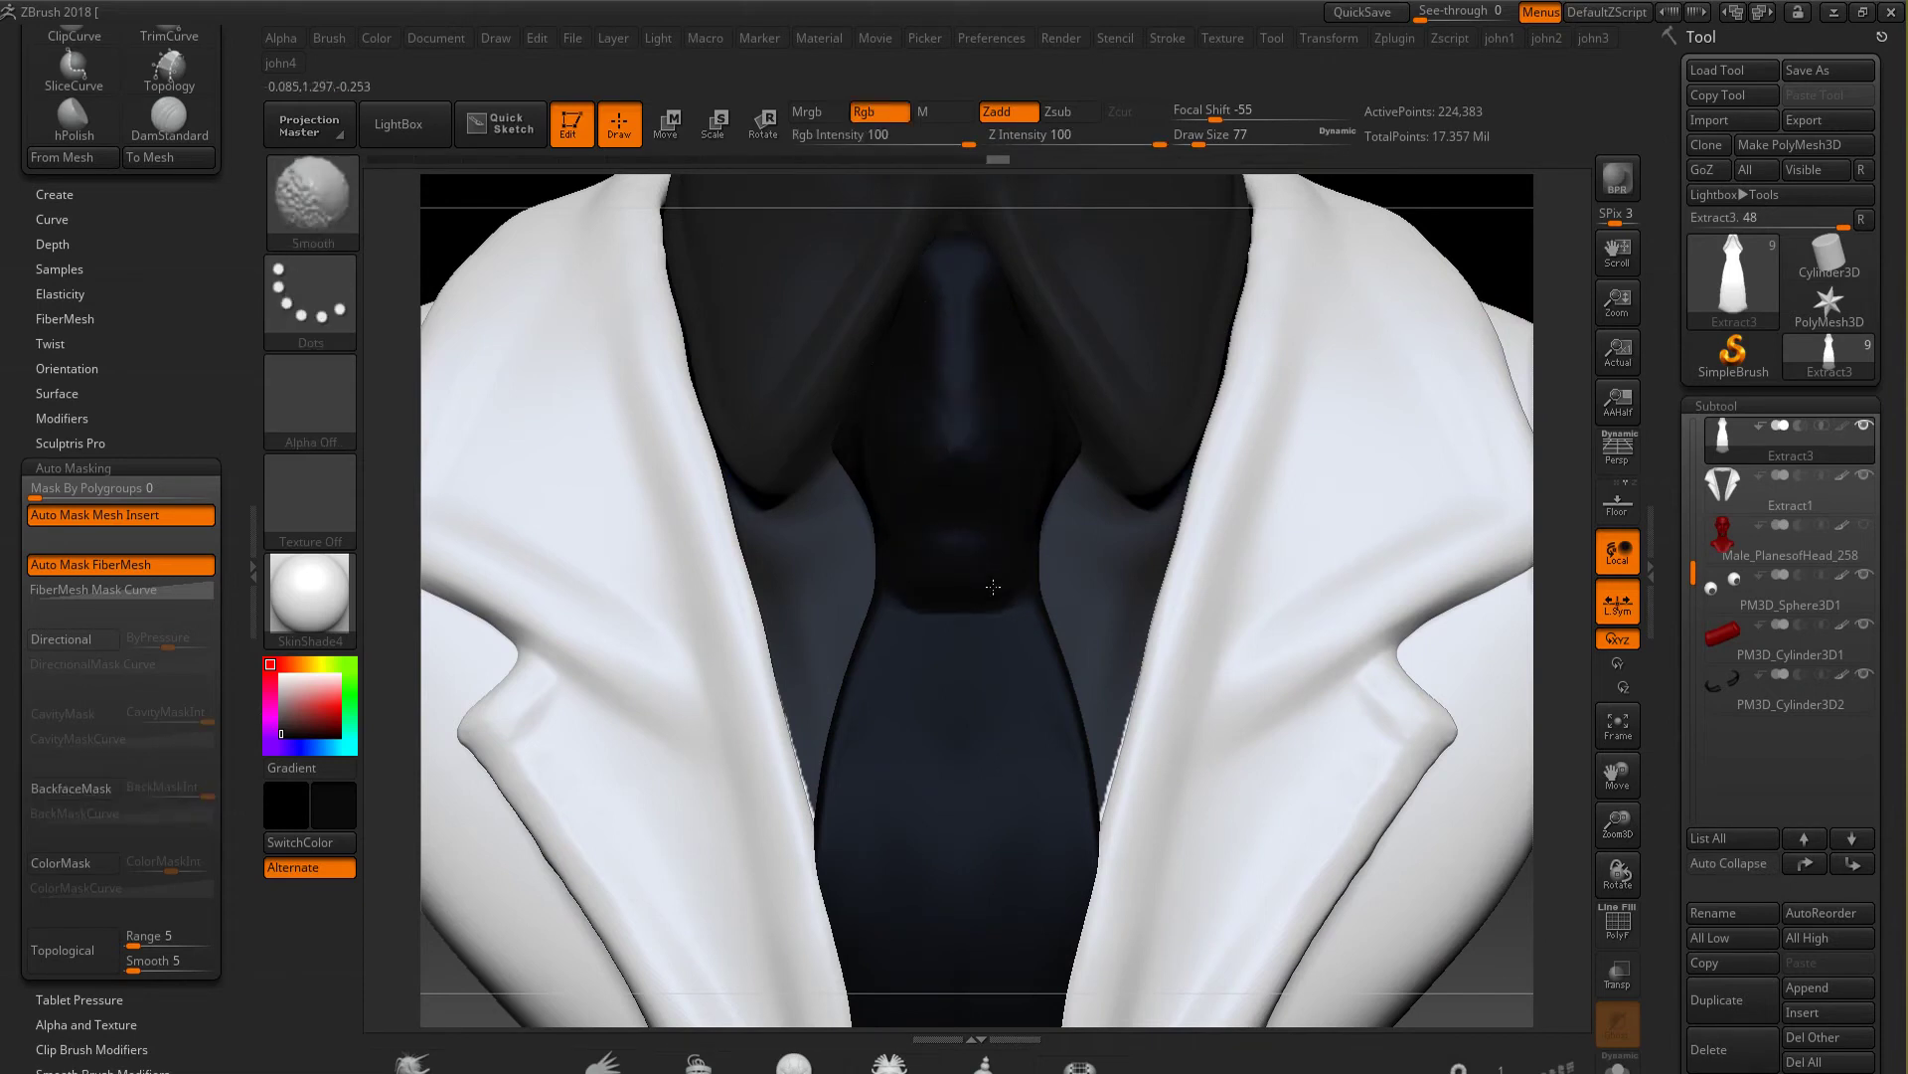
click(1842, 425)
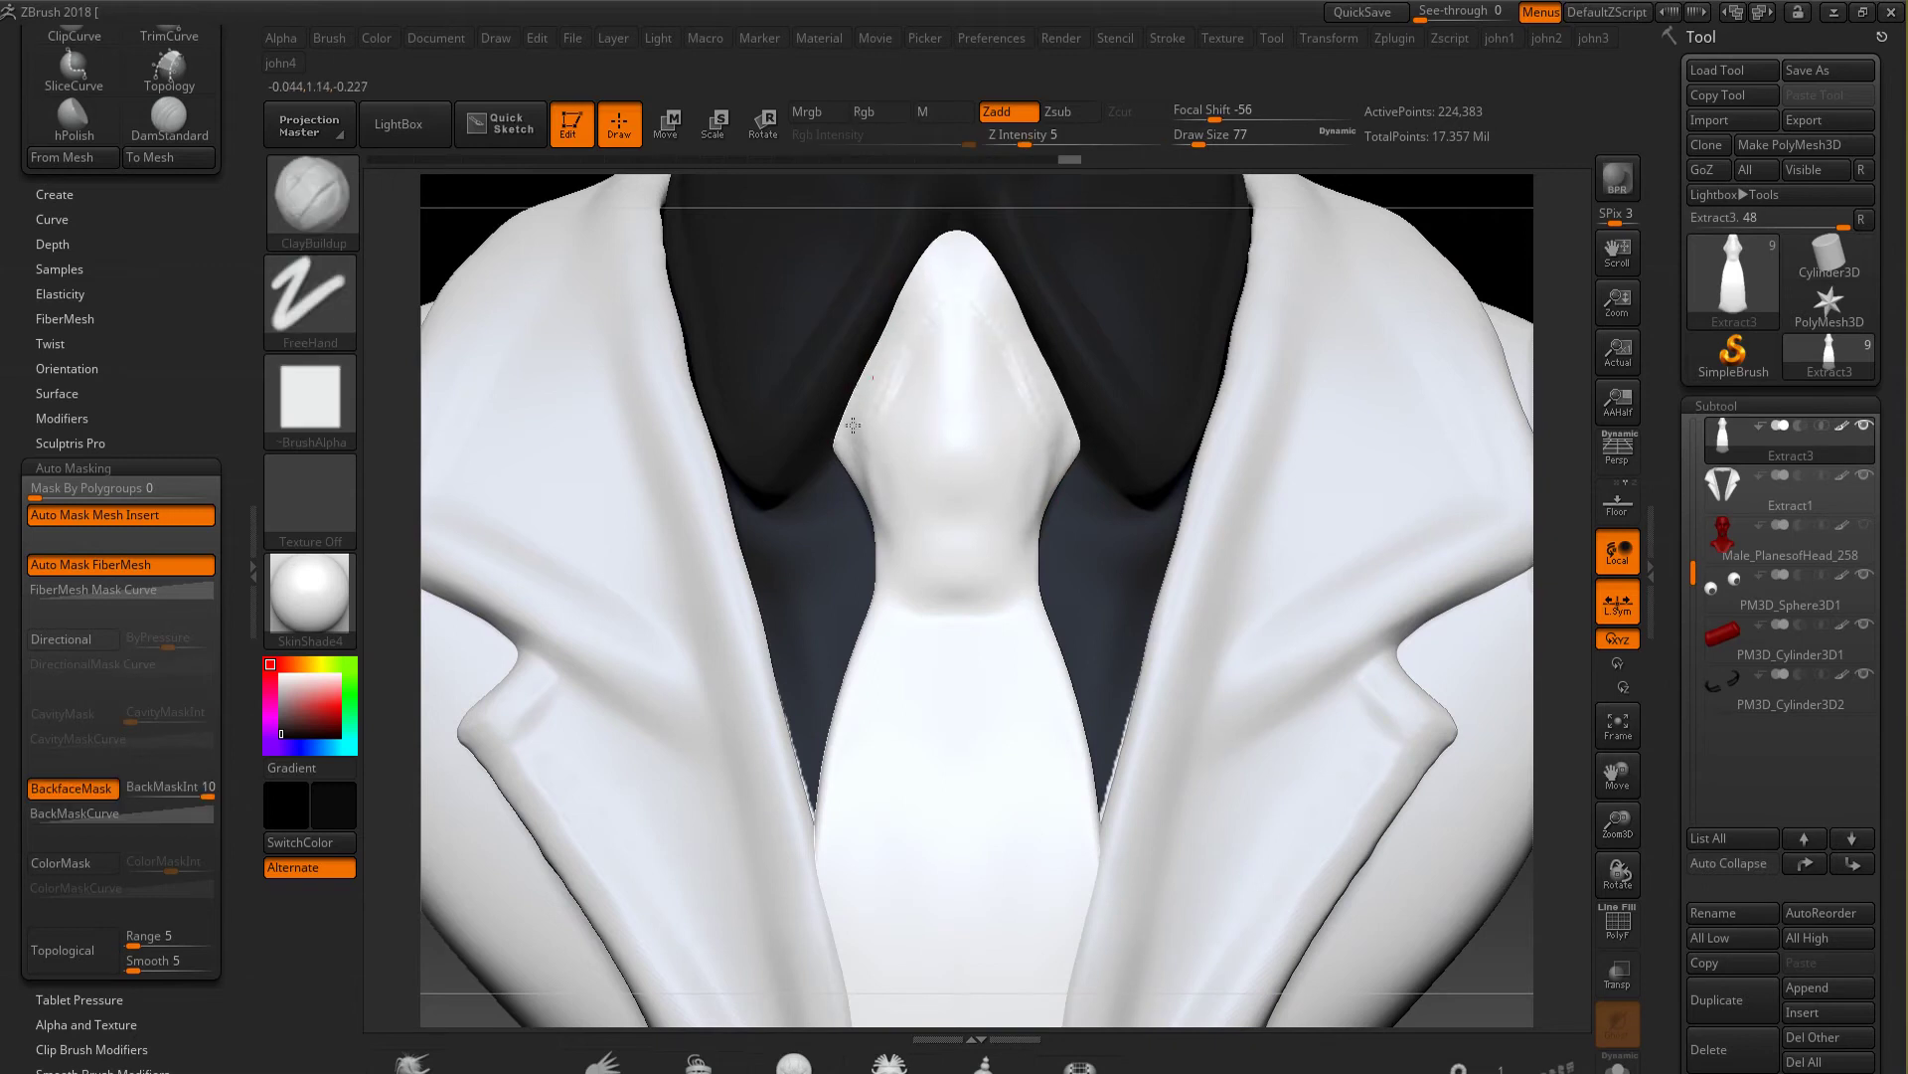
Sculpt folds into the tie knot with DamStandard and soften the lower tie
mouse_move(924, 467)
mouse_down()
mouse_move(980, 552)
mouse_move(955, 597)
mouse_move(1024, 621)
mouse_move(887, 597)
mouse_move(958, 421)
mouse_up()
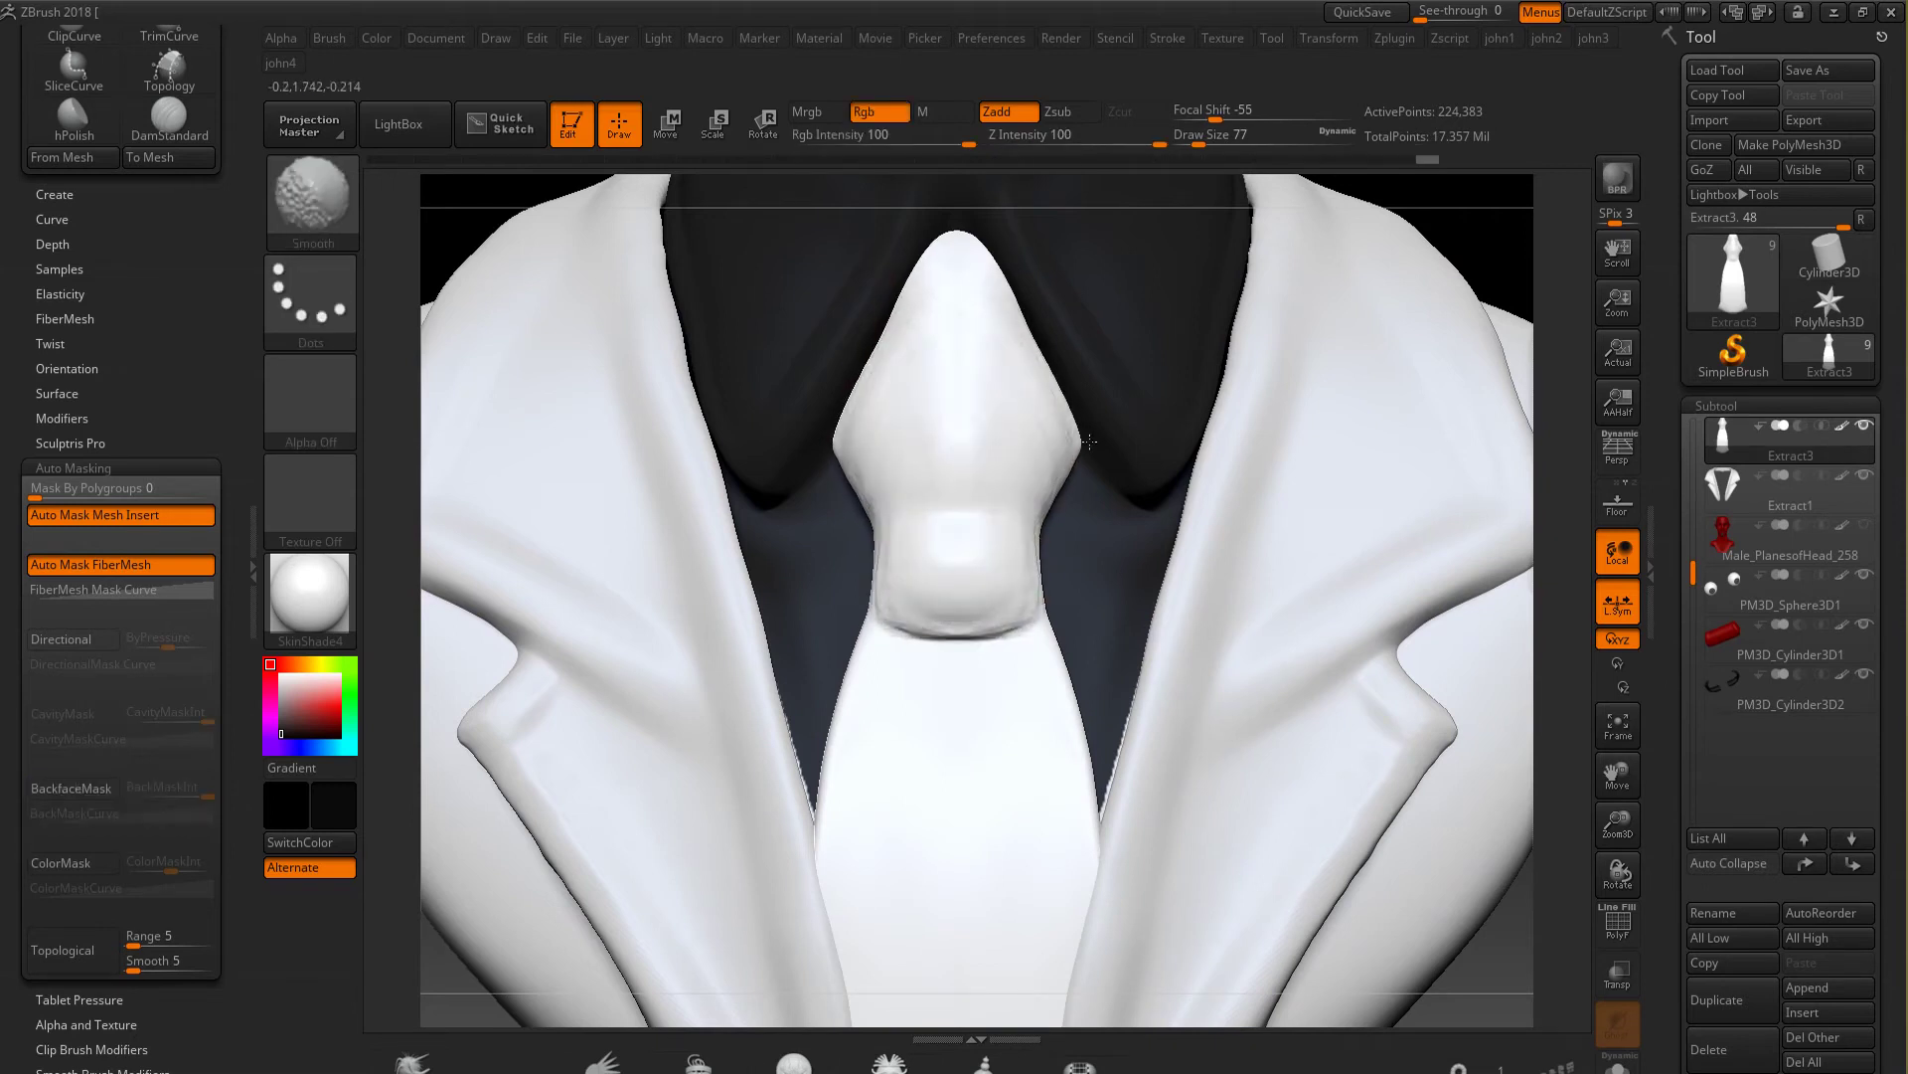
key(b)
key(d)
key(s)
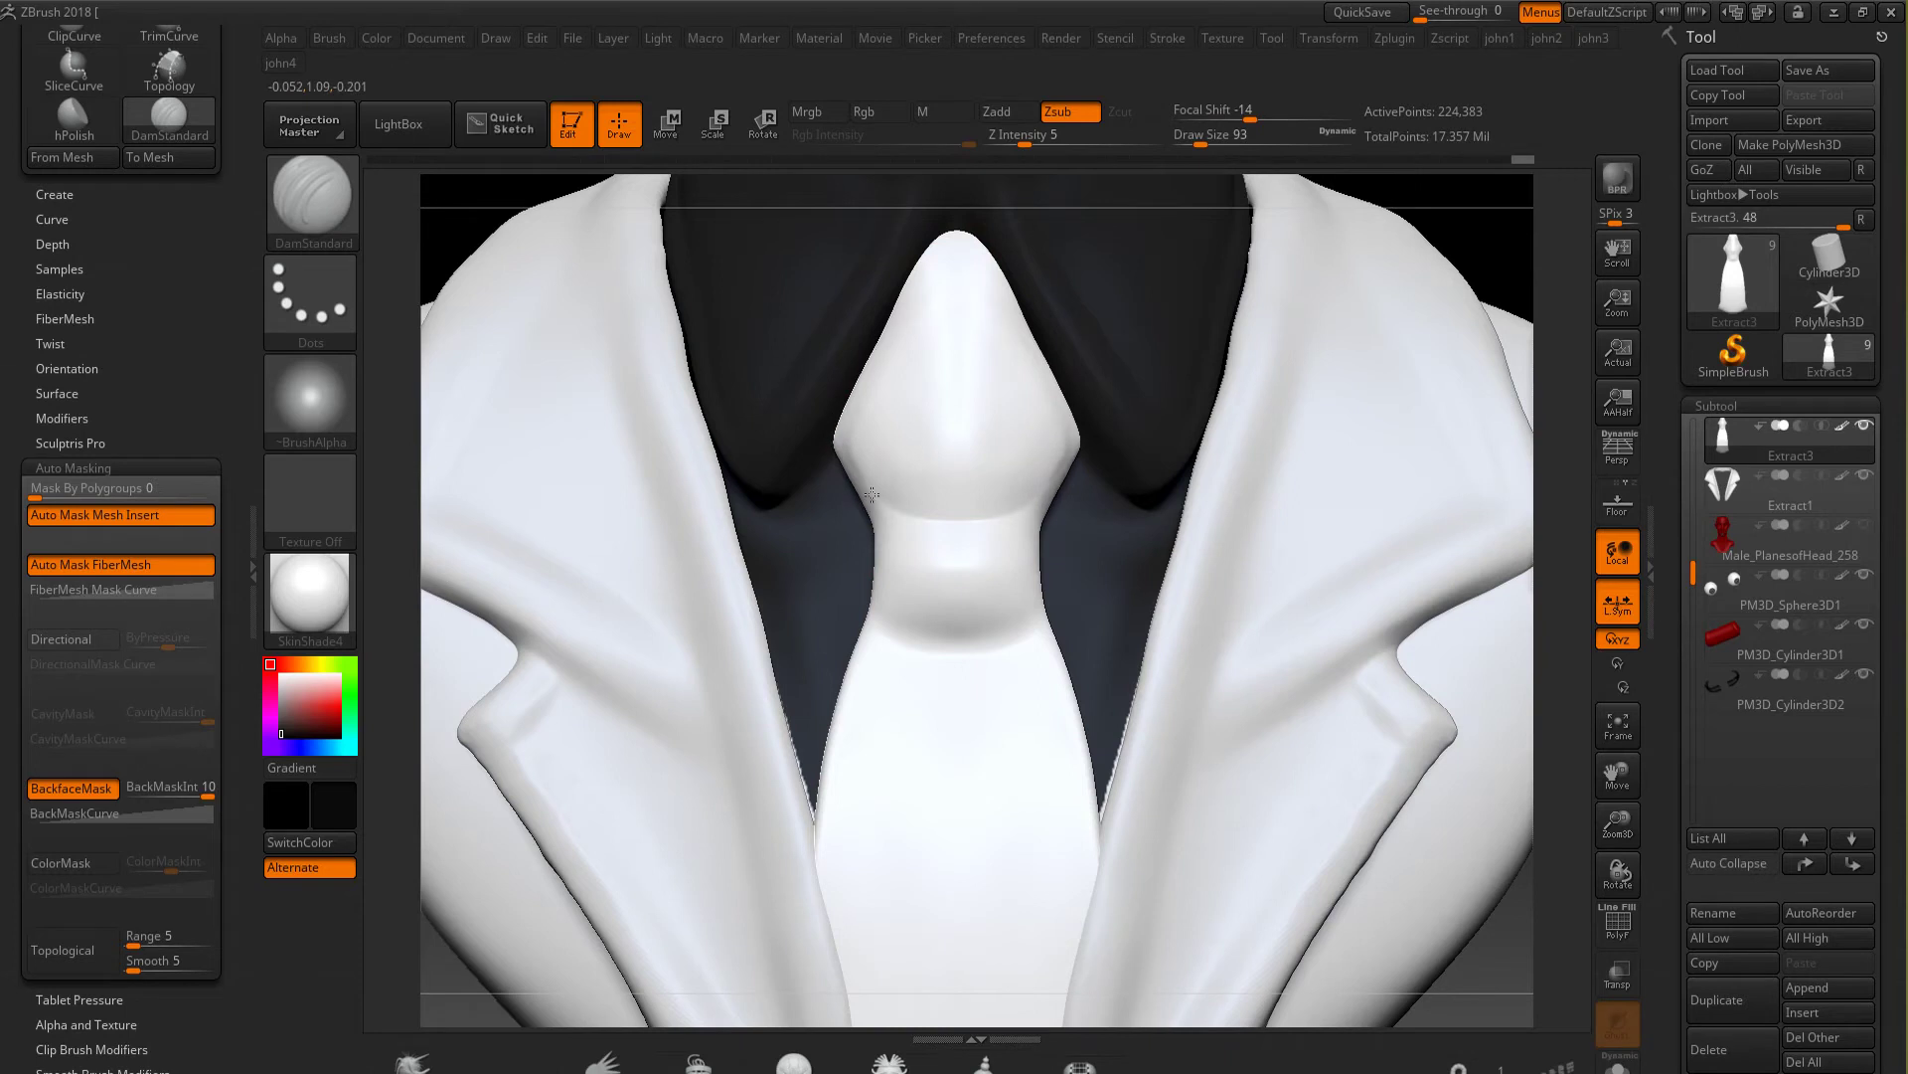
key(ctrl+z)
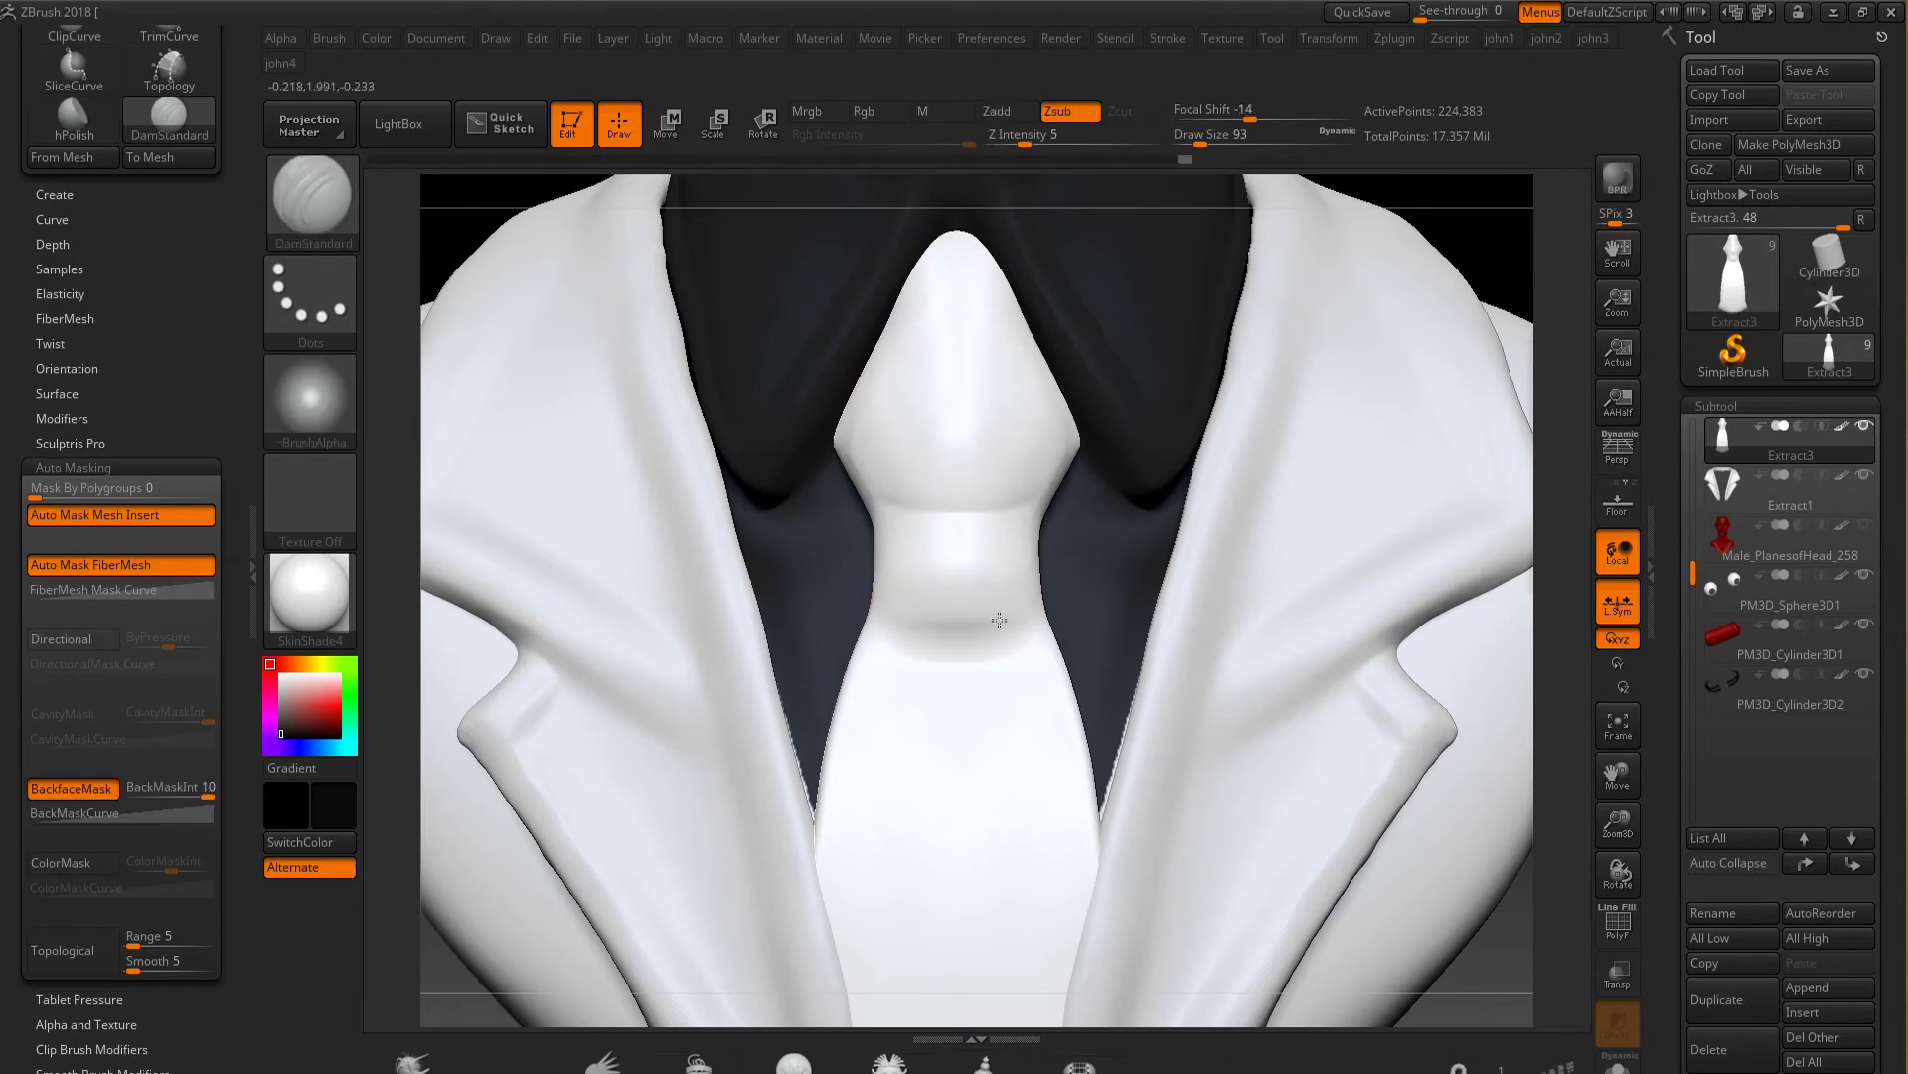
ctrl+right_drag(1012, 569, 945, 725)
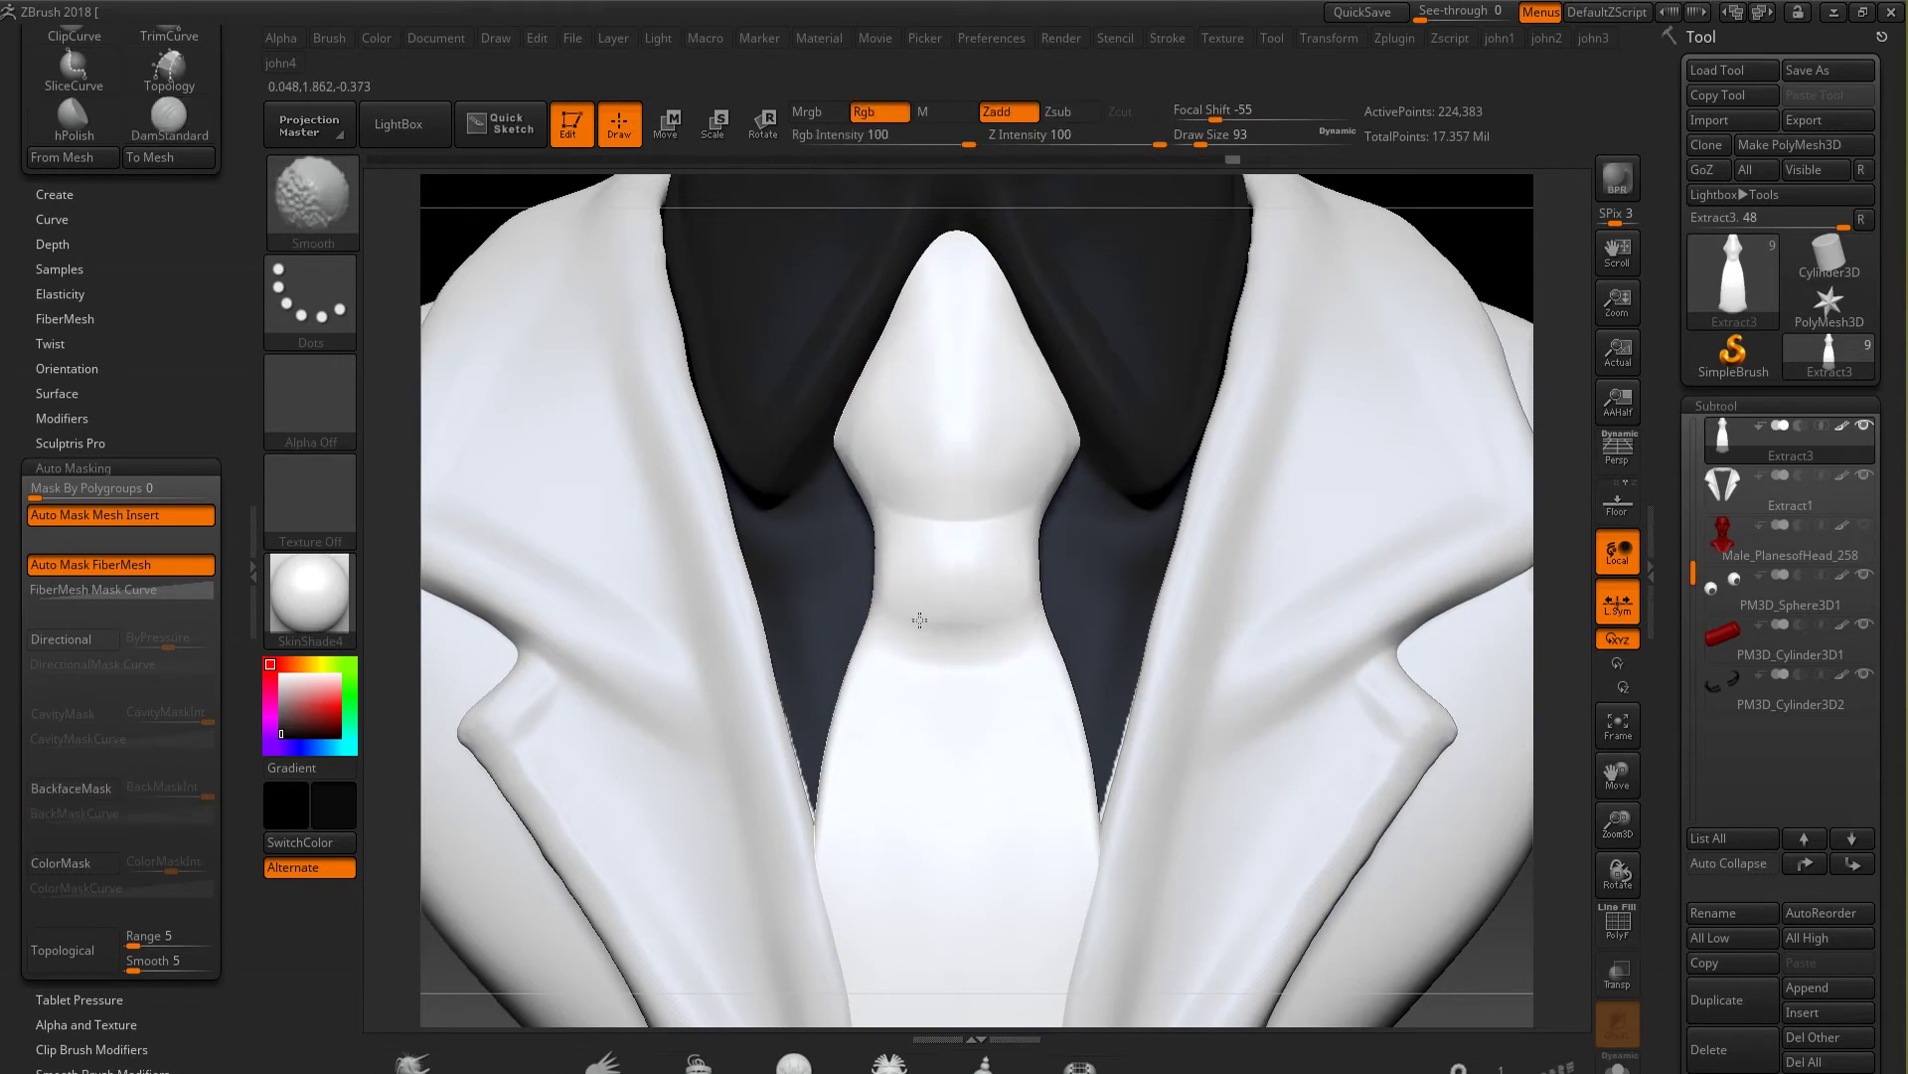
mouse_move(971, 630)
ctrl+right_down()
mouse_move(1004, 458)
mouse_move(988, 425)
mouse_move(1117, 452)
mouse_move(1104, 643)
ctrl+right_up()
mouse_move(1046, 707)
mouse_down()
mouse_move(1062, 688)
mouse_move(1046, 752)
mouse_up()
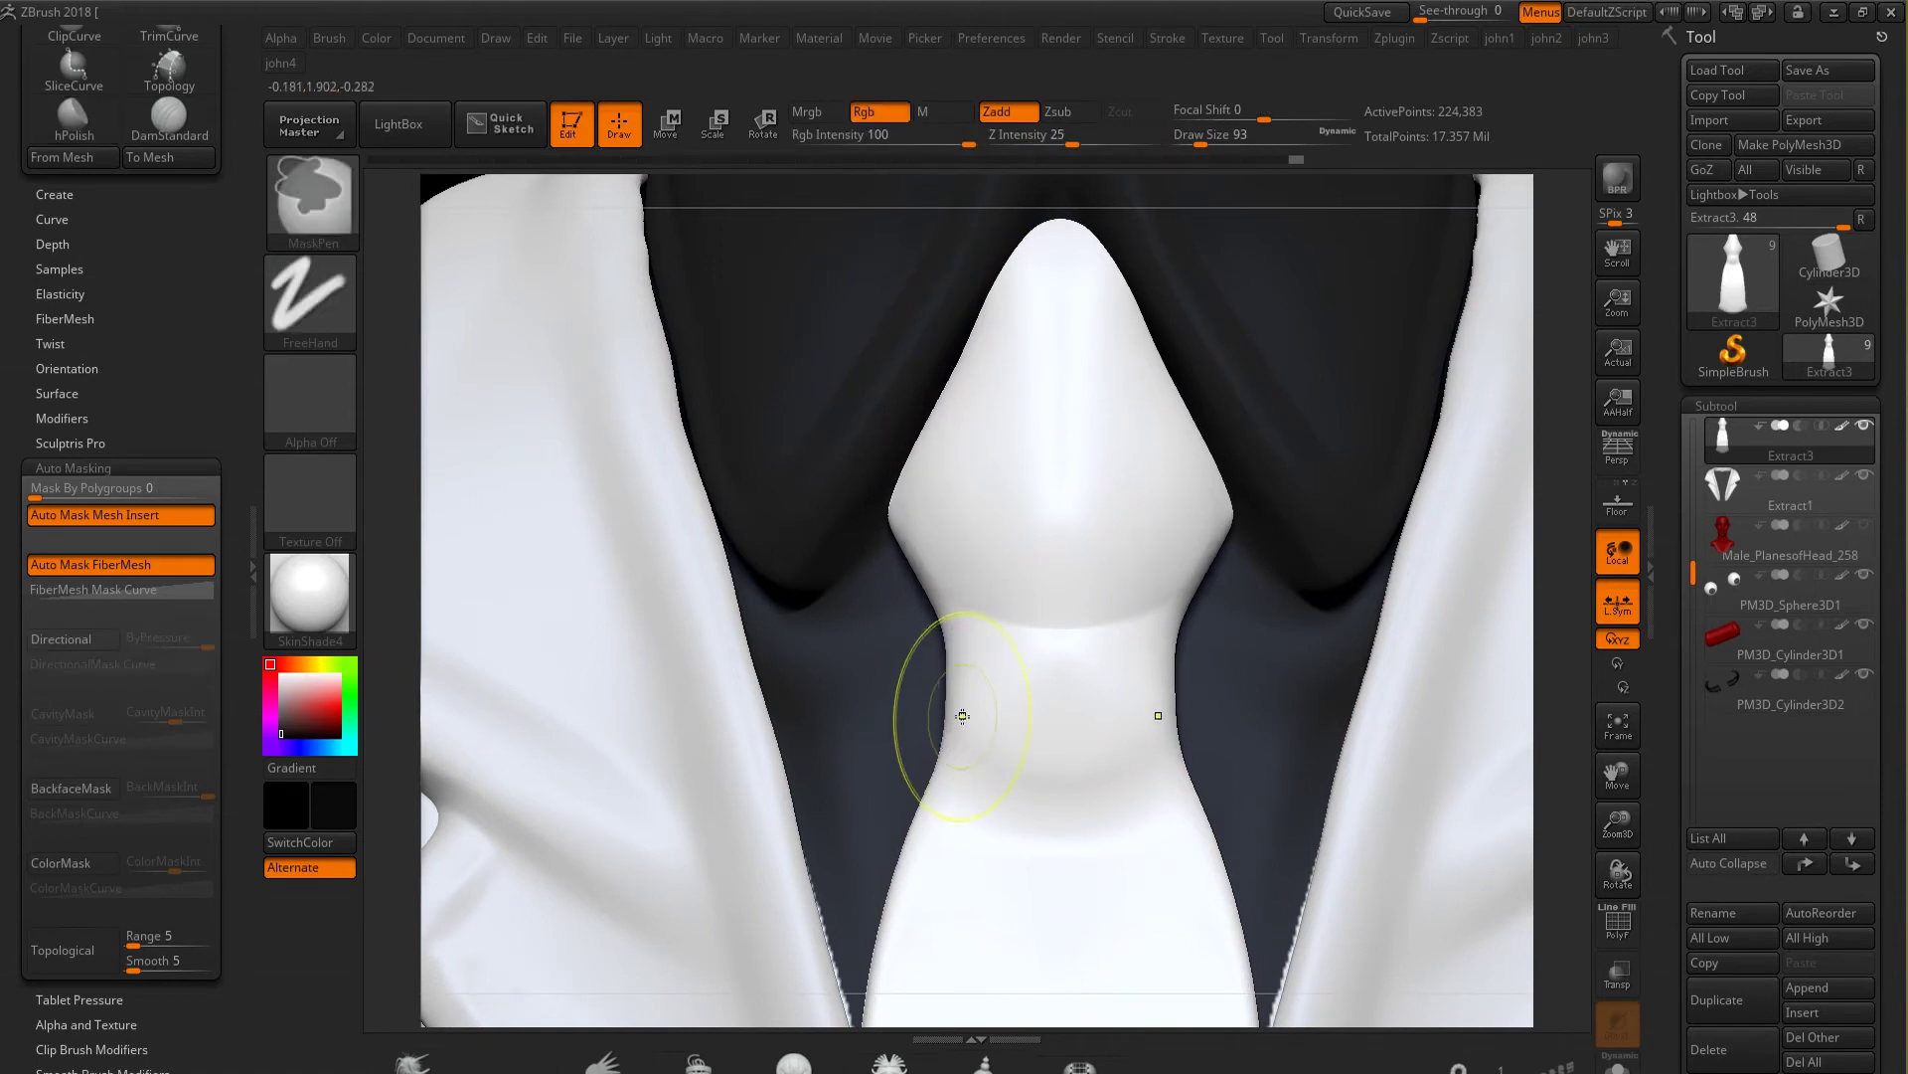
Widen the tie's neck with the Move brush and turn on dynamic subdivision
key(f)
ctrl+right_drag(973, 712, 1121, 529)
key(b)
key(m)
key(v)
drag(1145, 510, 1172, 511)
mouse_move(906, 625)
mouse_down()
mouse_move(874, 686)
mouse_move(1044, 661)
mouse_up()
ctrl+right_drag(1044, 661, 1112, 542)
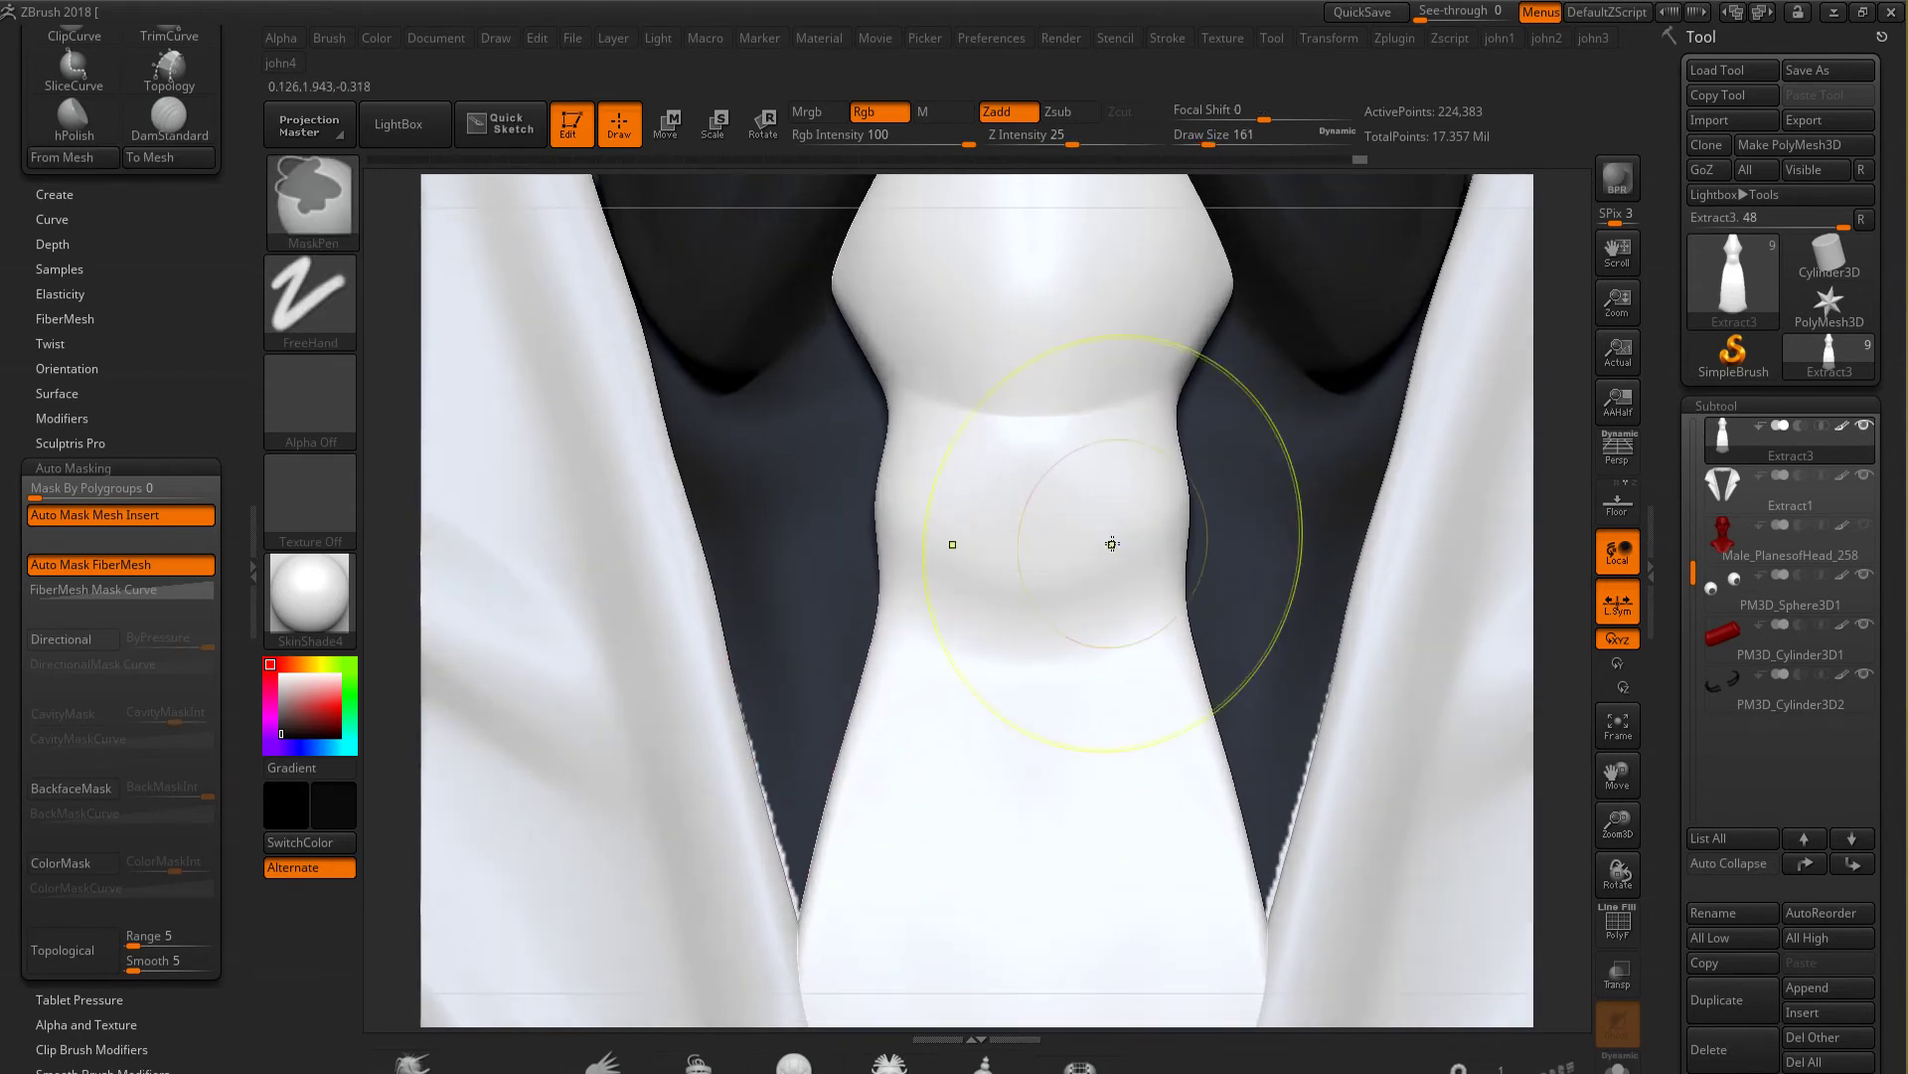
key(d)
click(925, 373)
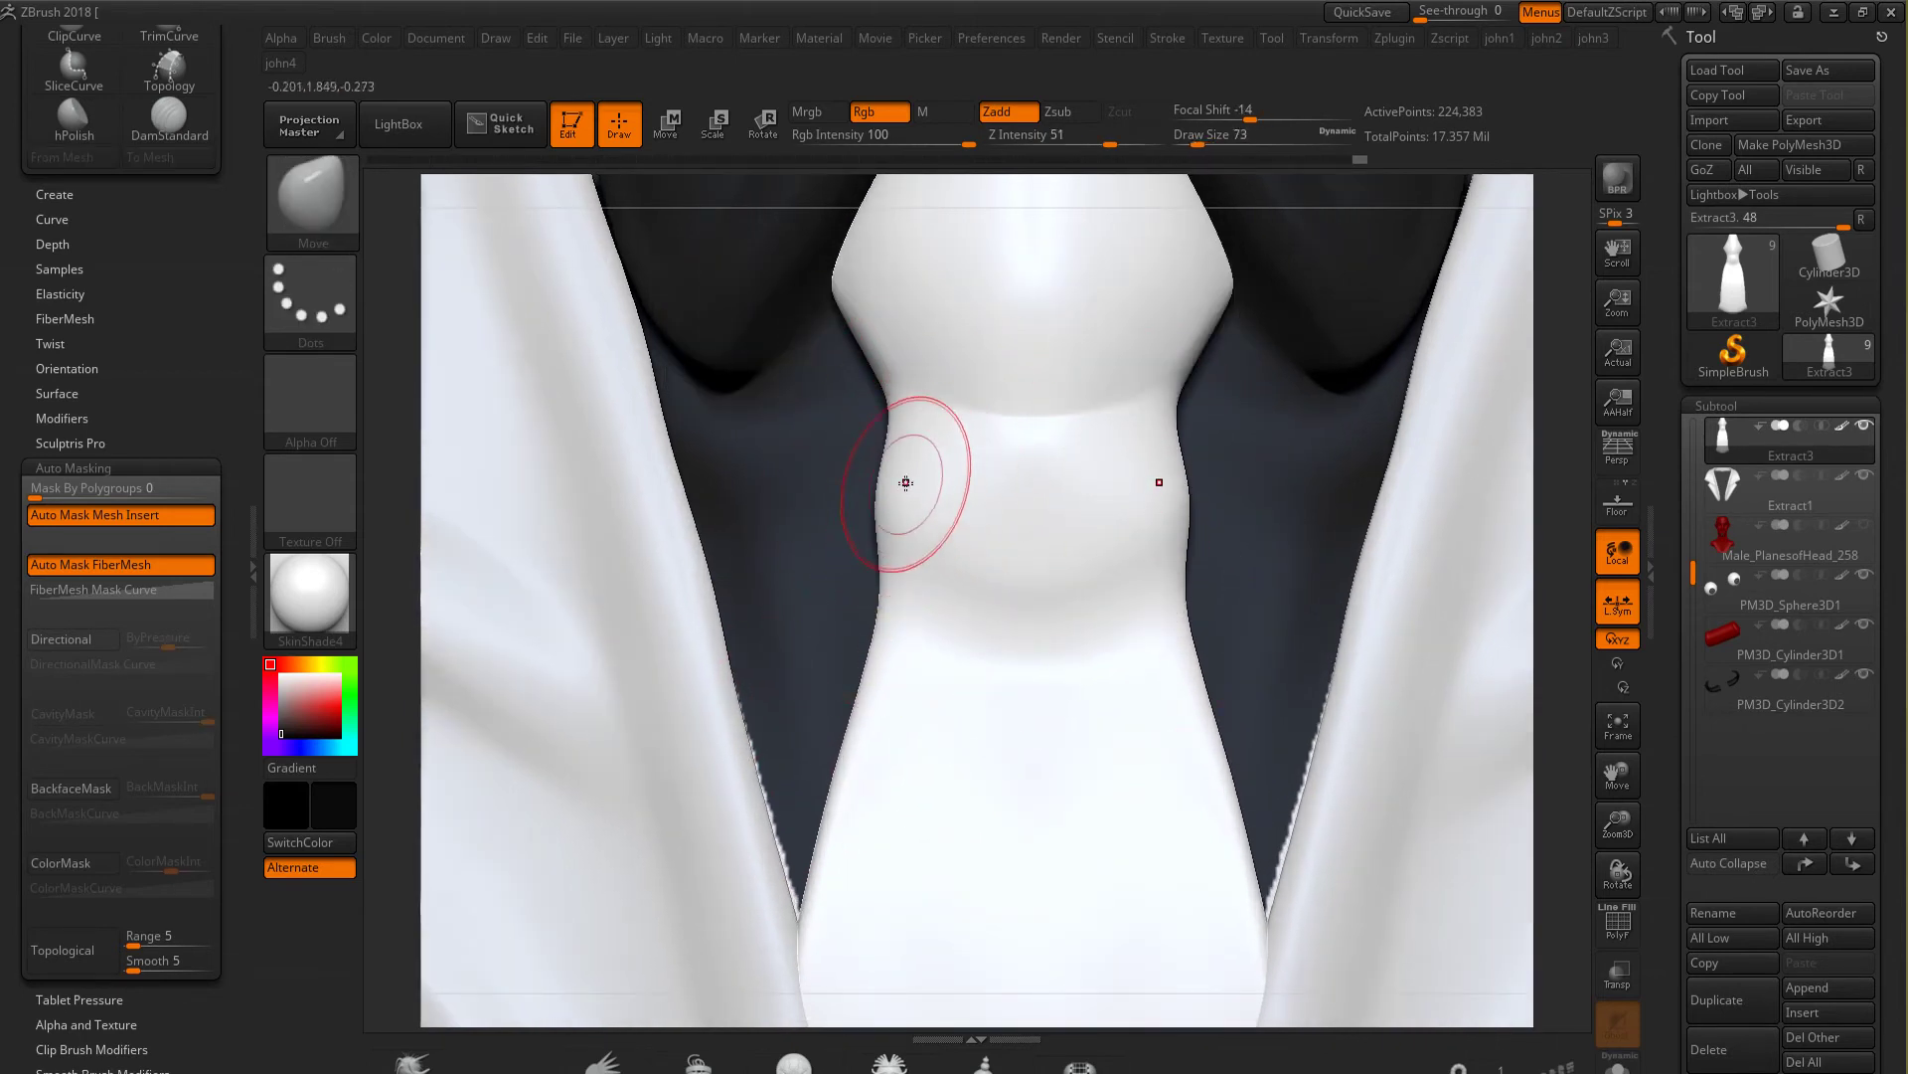
Add mirrored ClayBuildup folds across the knot, then smooth them down
key(b)
key(c)
key(b)
mouse_move(908, 477)
mouse_down()
mouse_move(968, 602)
mouse_move(1044, 467)
mouse_move(1133, 646)
mouse_up()
mouse_move(1153, 467)
mouse_down()
mouse_move(1128, 545)
mouse_move(1040, 584)
mouse_move(1100, 481)
mouse_move(1170, 515)
mouse_up()
right_drag(700, 447, 1236, 414)
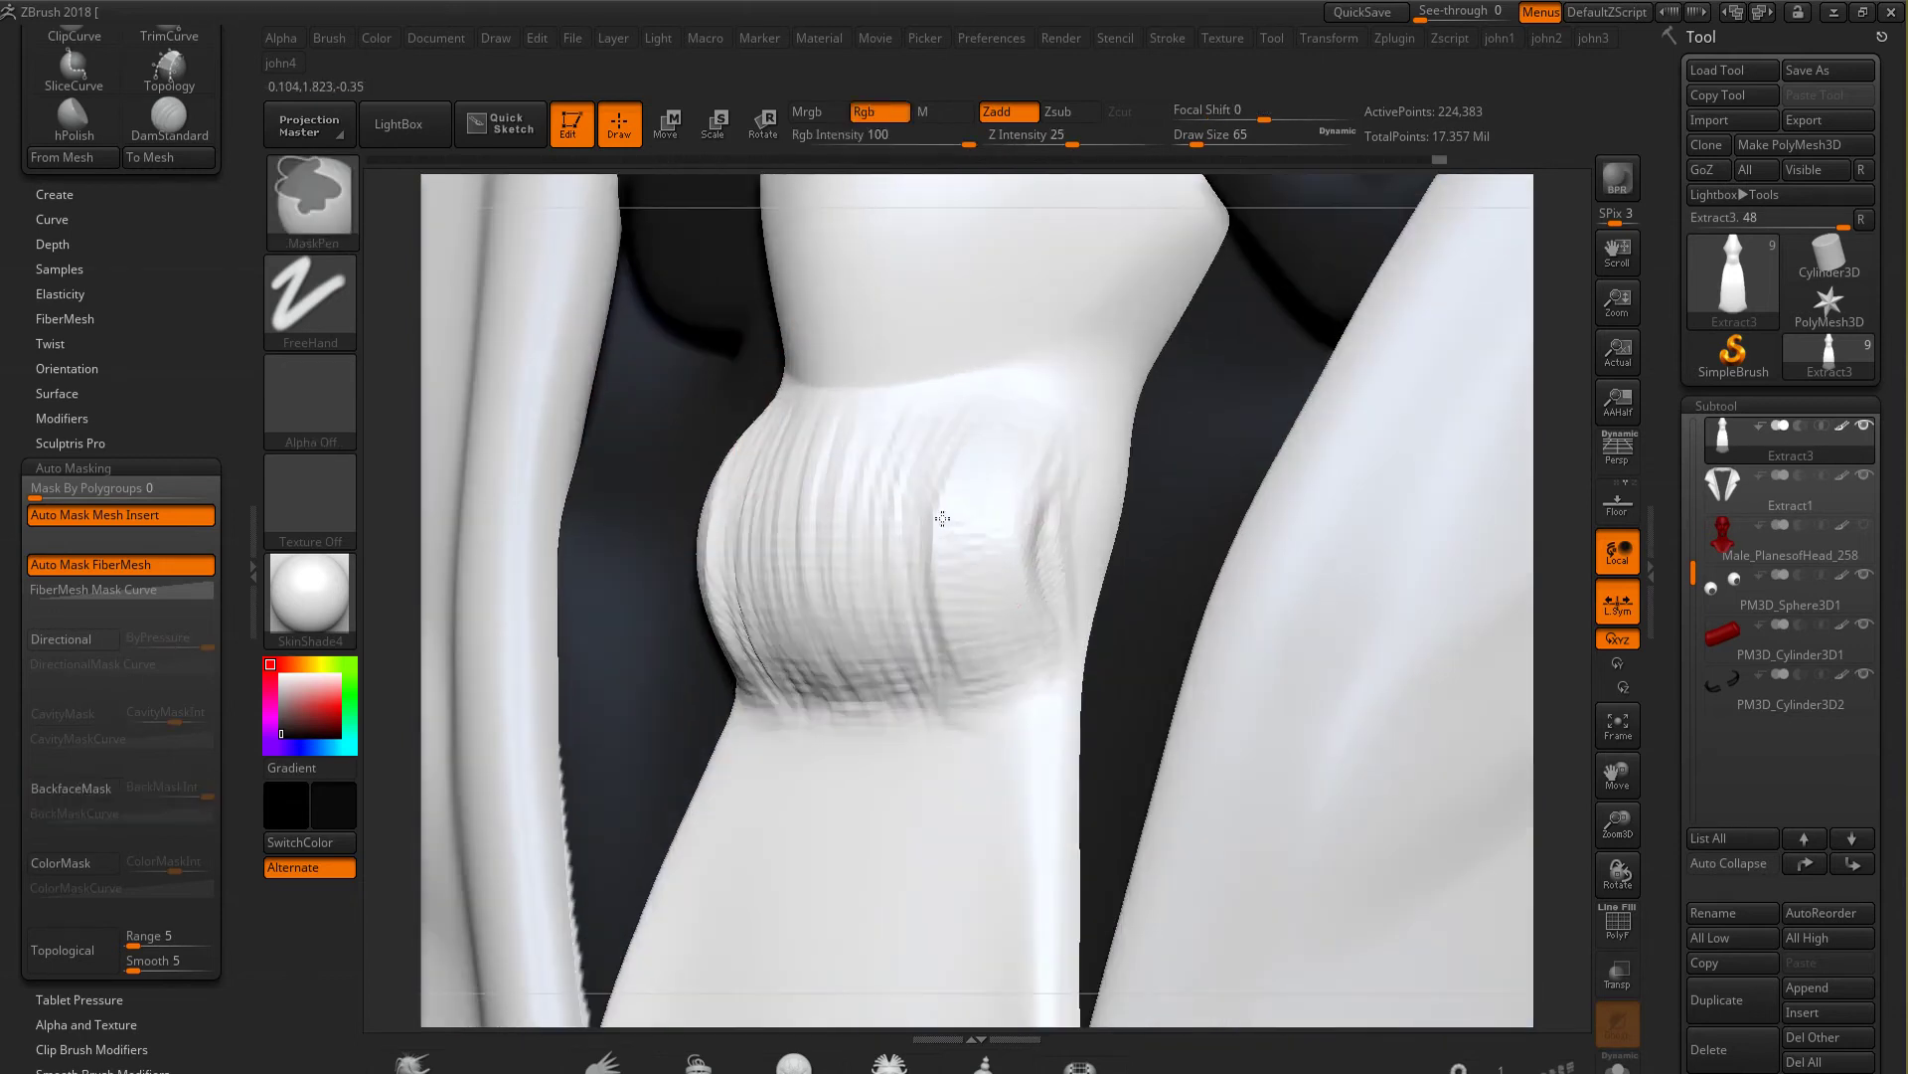
drag(1044, 457, 1073, 636)
mouse_move(1113, 417)
mouse_down()
mouse_move(1029, 482)
mouse_move(1094, 596)
mouse_move(1074, 447)
mouse_up()
right_drag(962, 690, 986, 613)
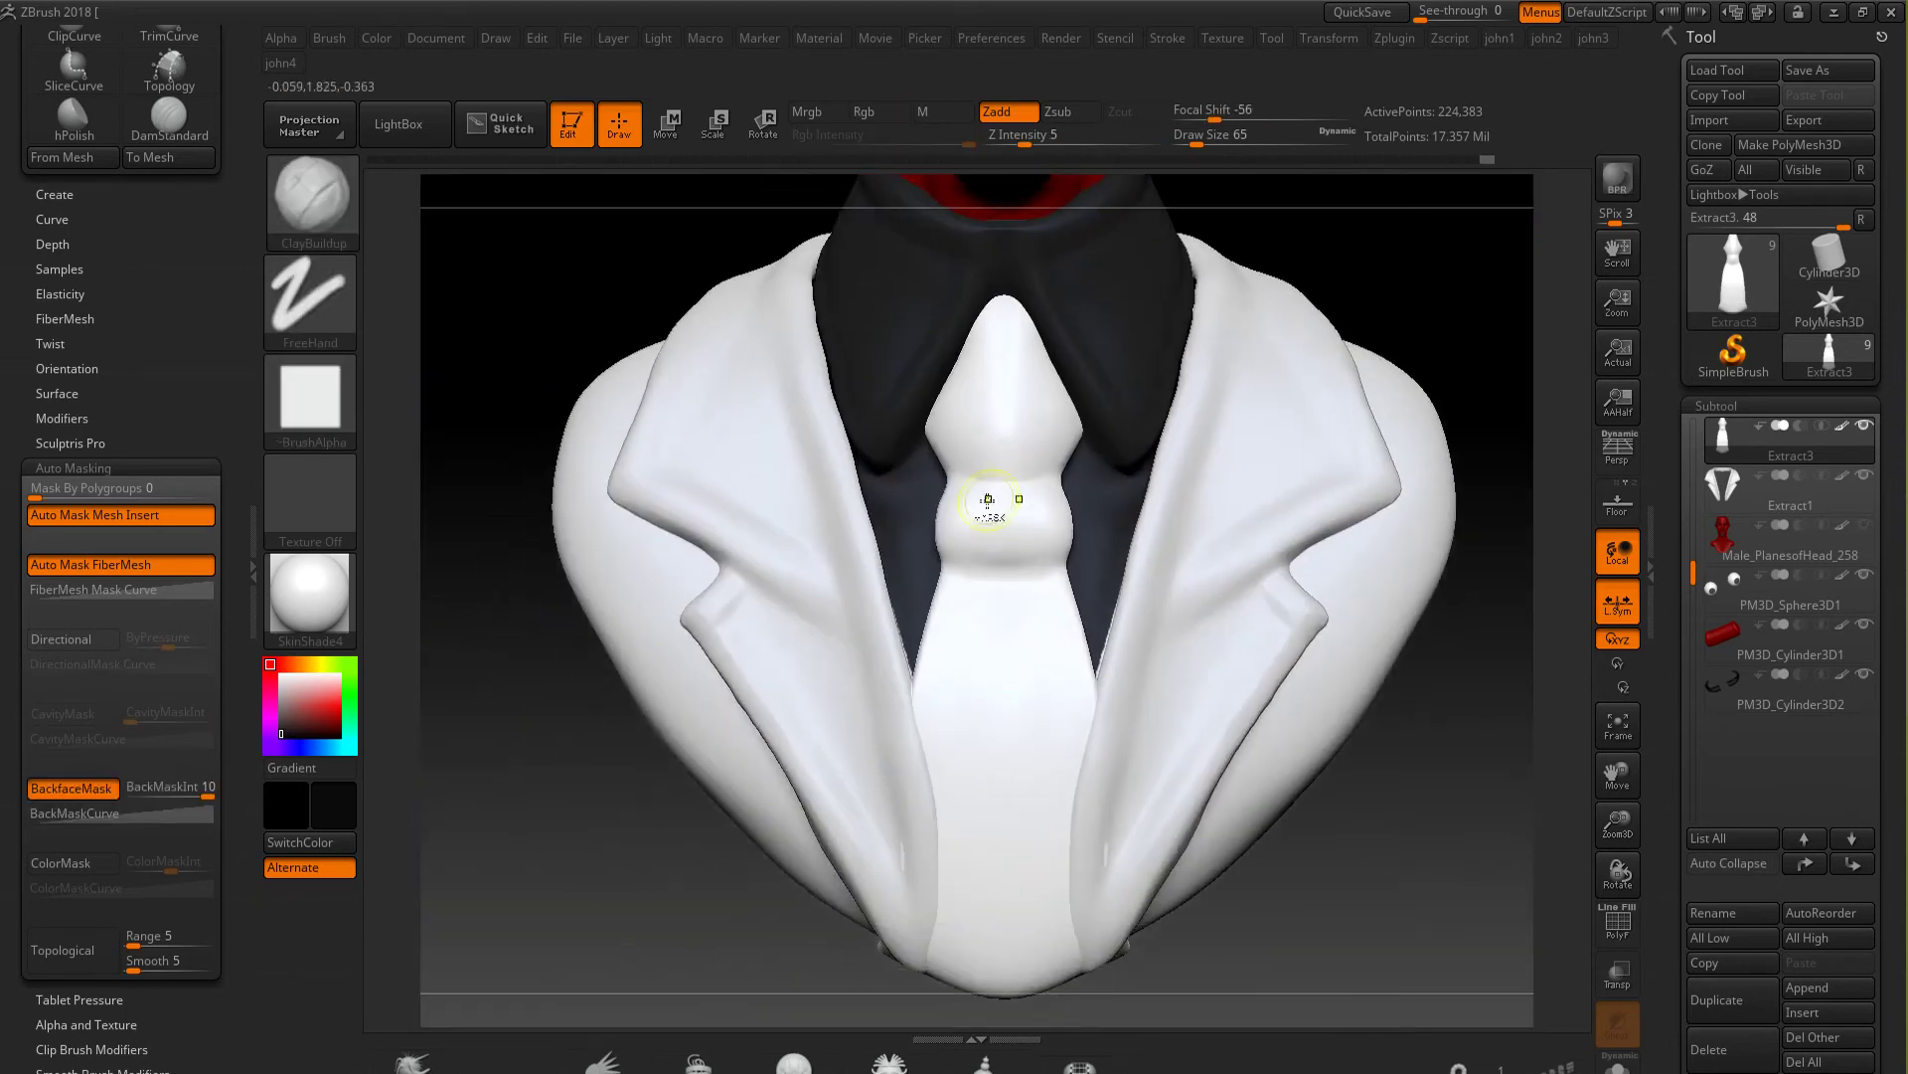
Narrow the knot's sides with Move and carve a crease across its base
key(b)
key(m)
key(v)
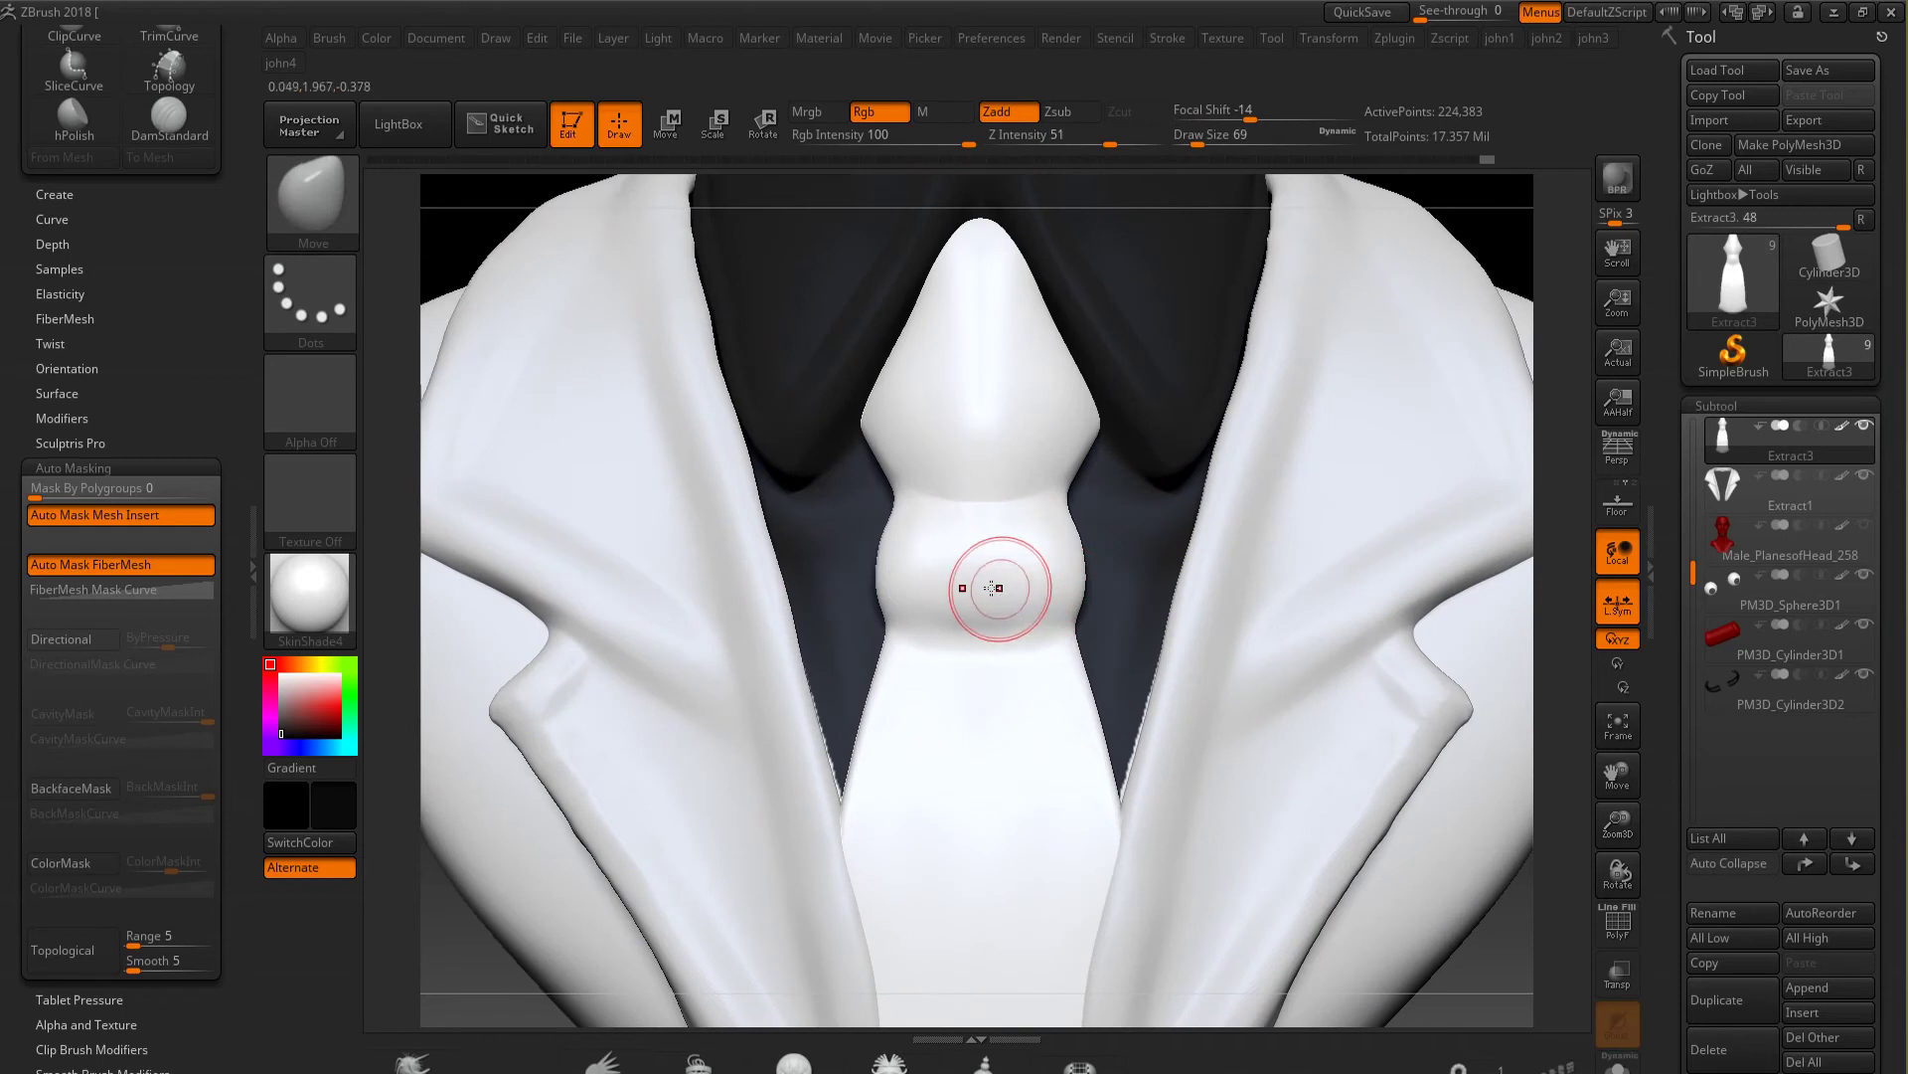
drag(878, 593, 892, 593)
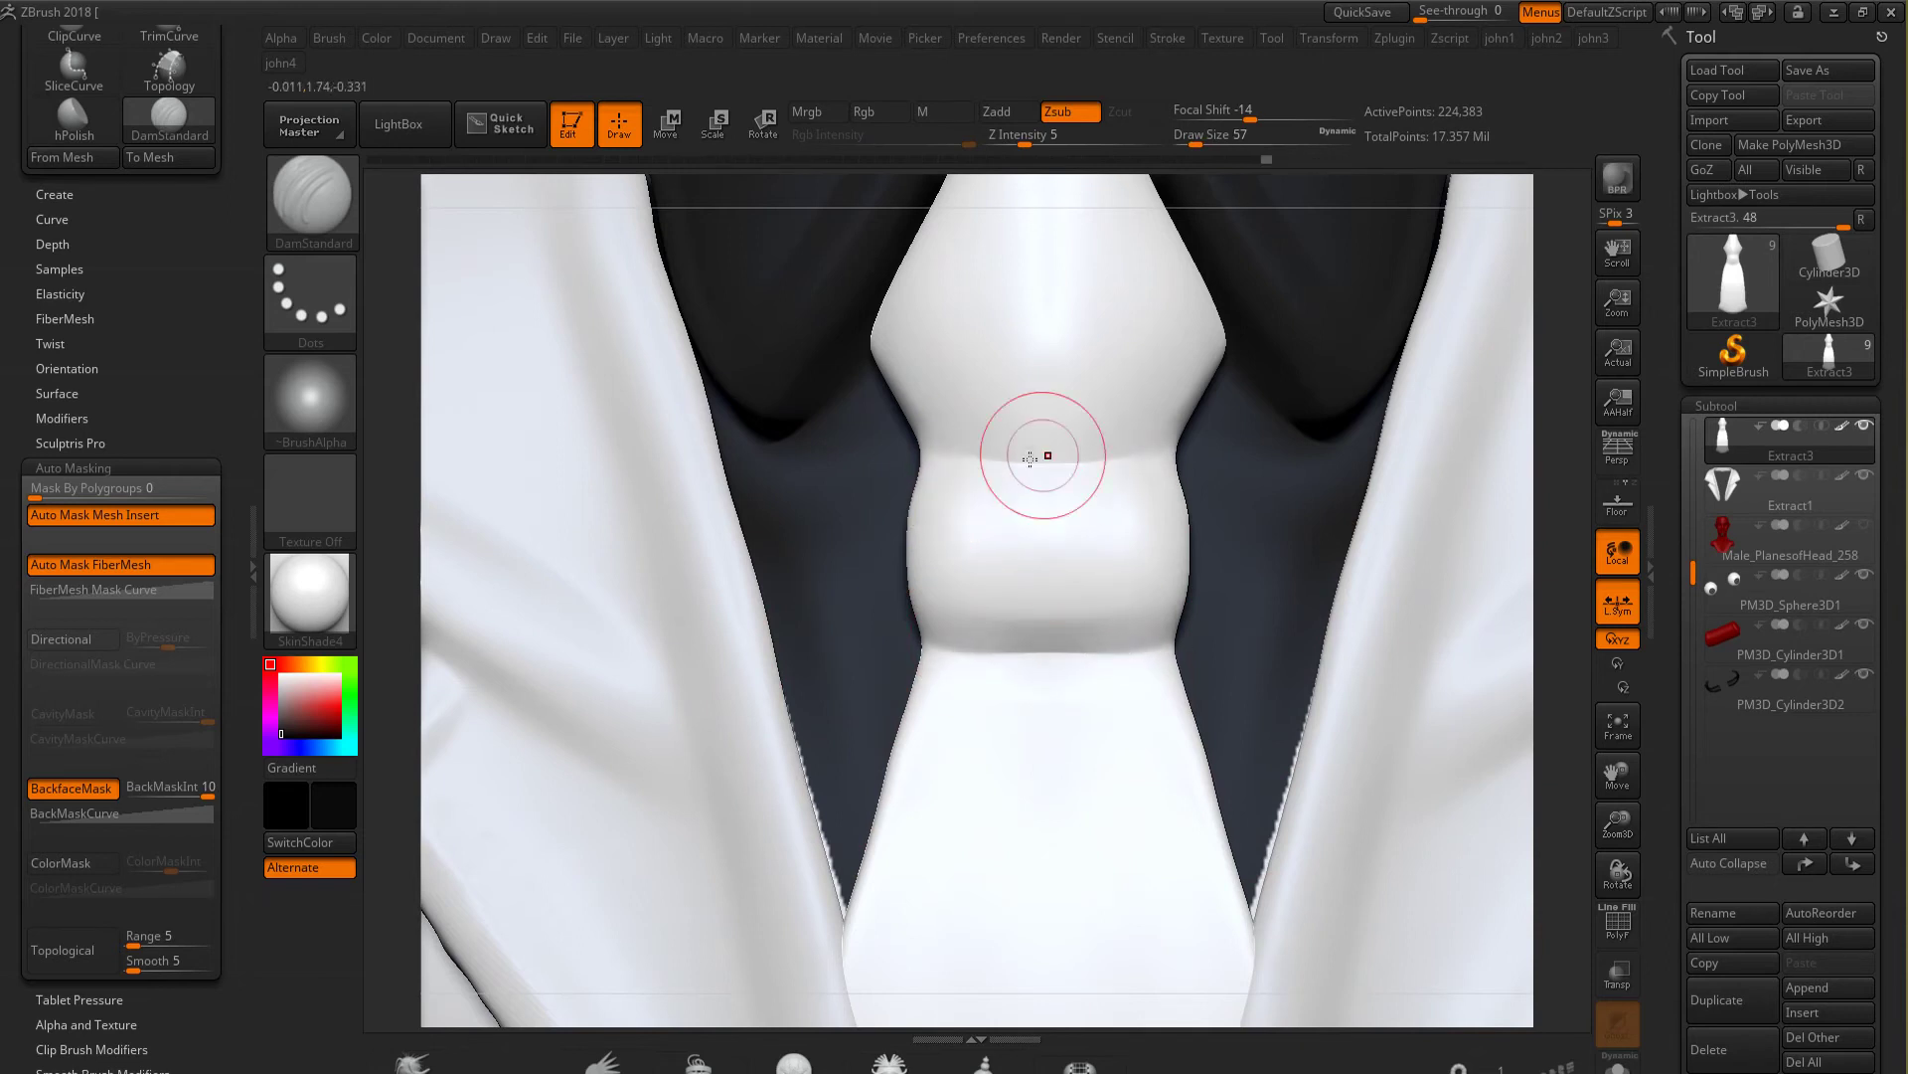
drag(915, 599, 1026, 606)
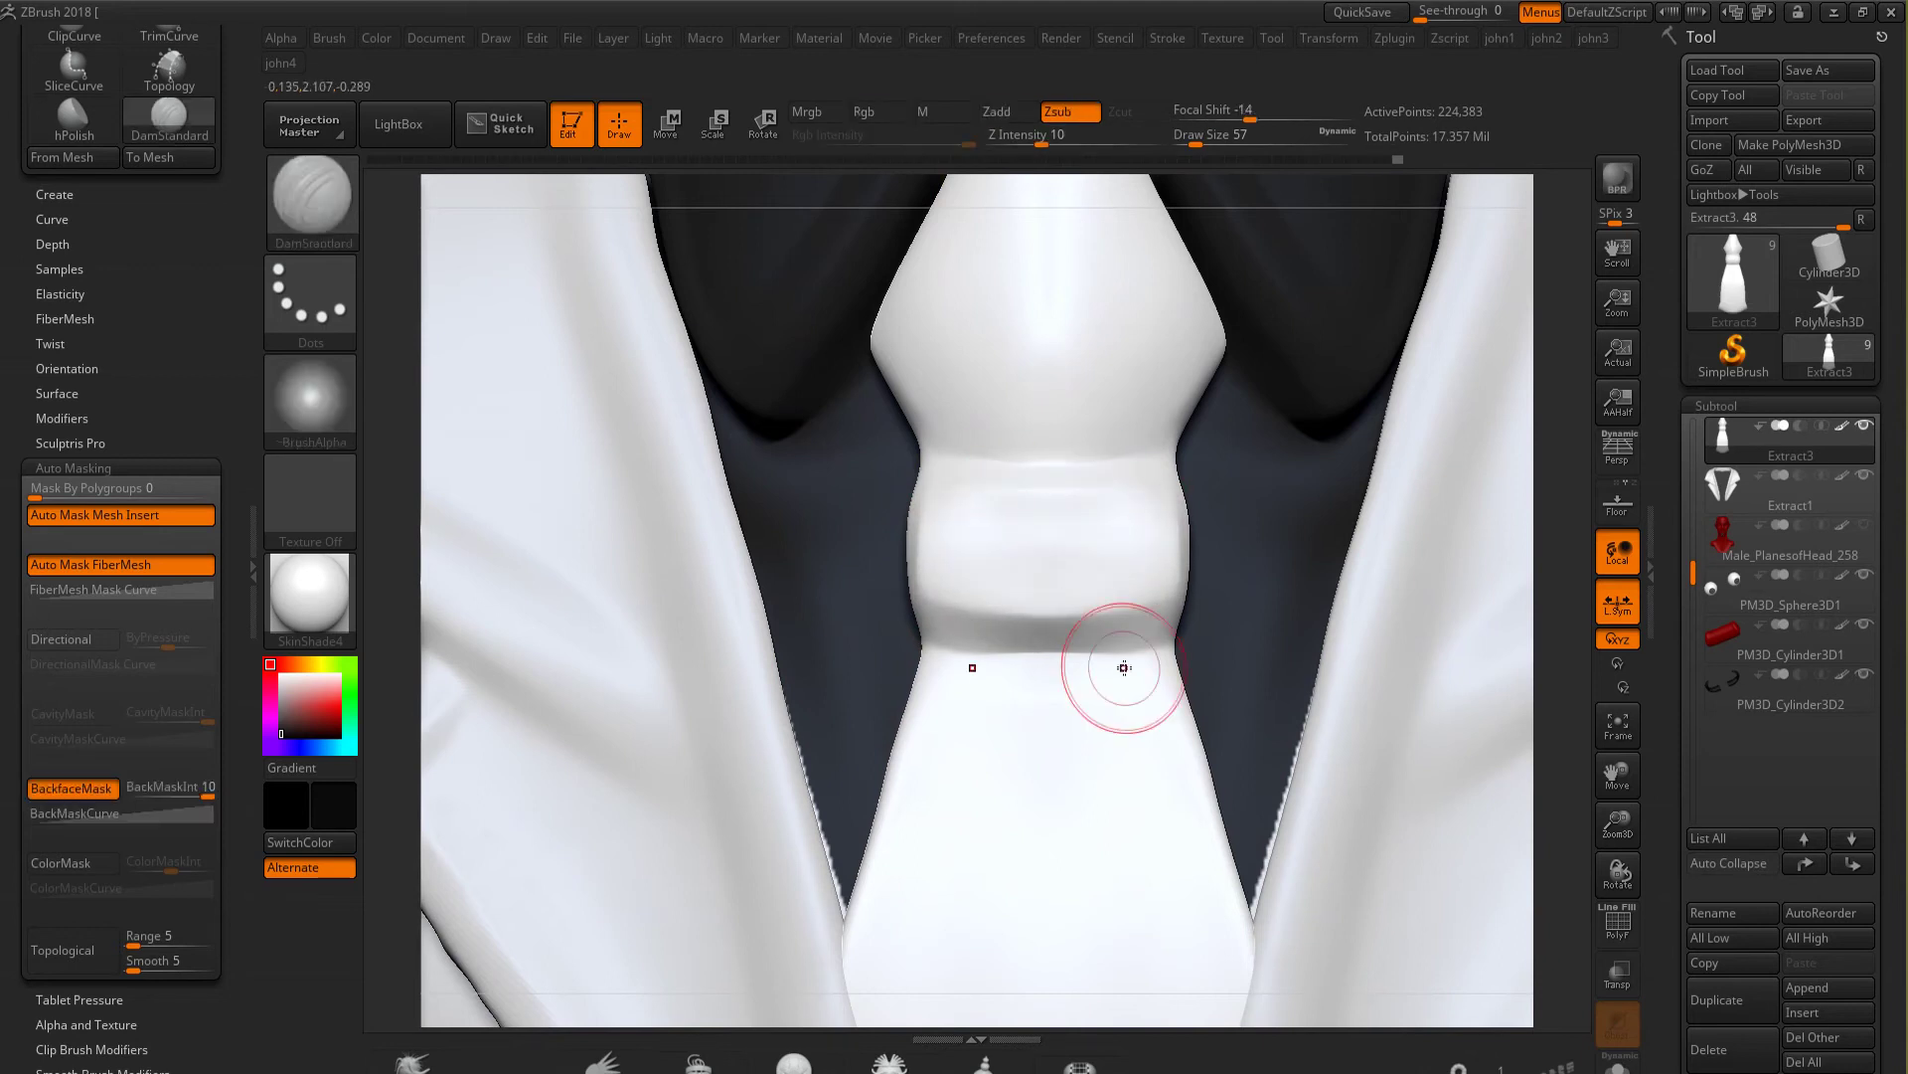
key(g)
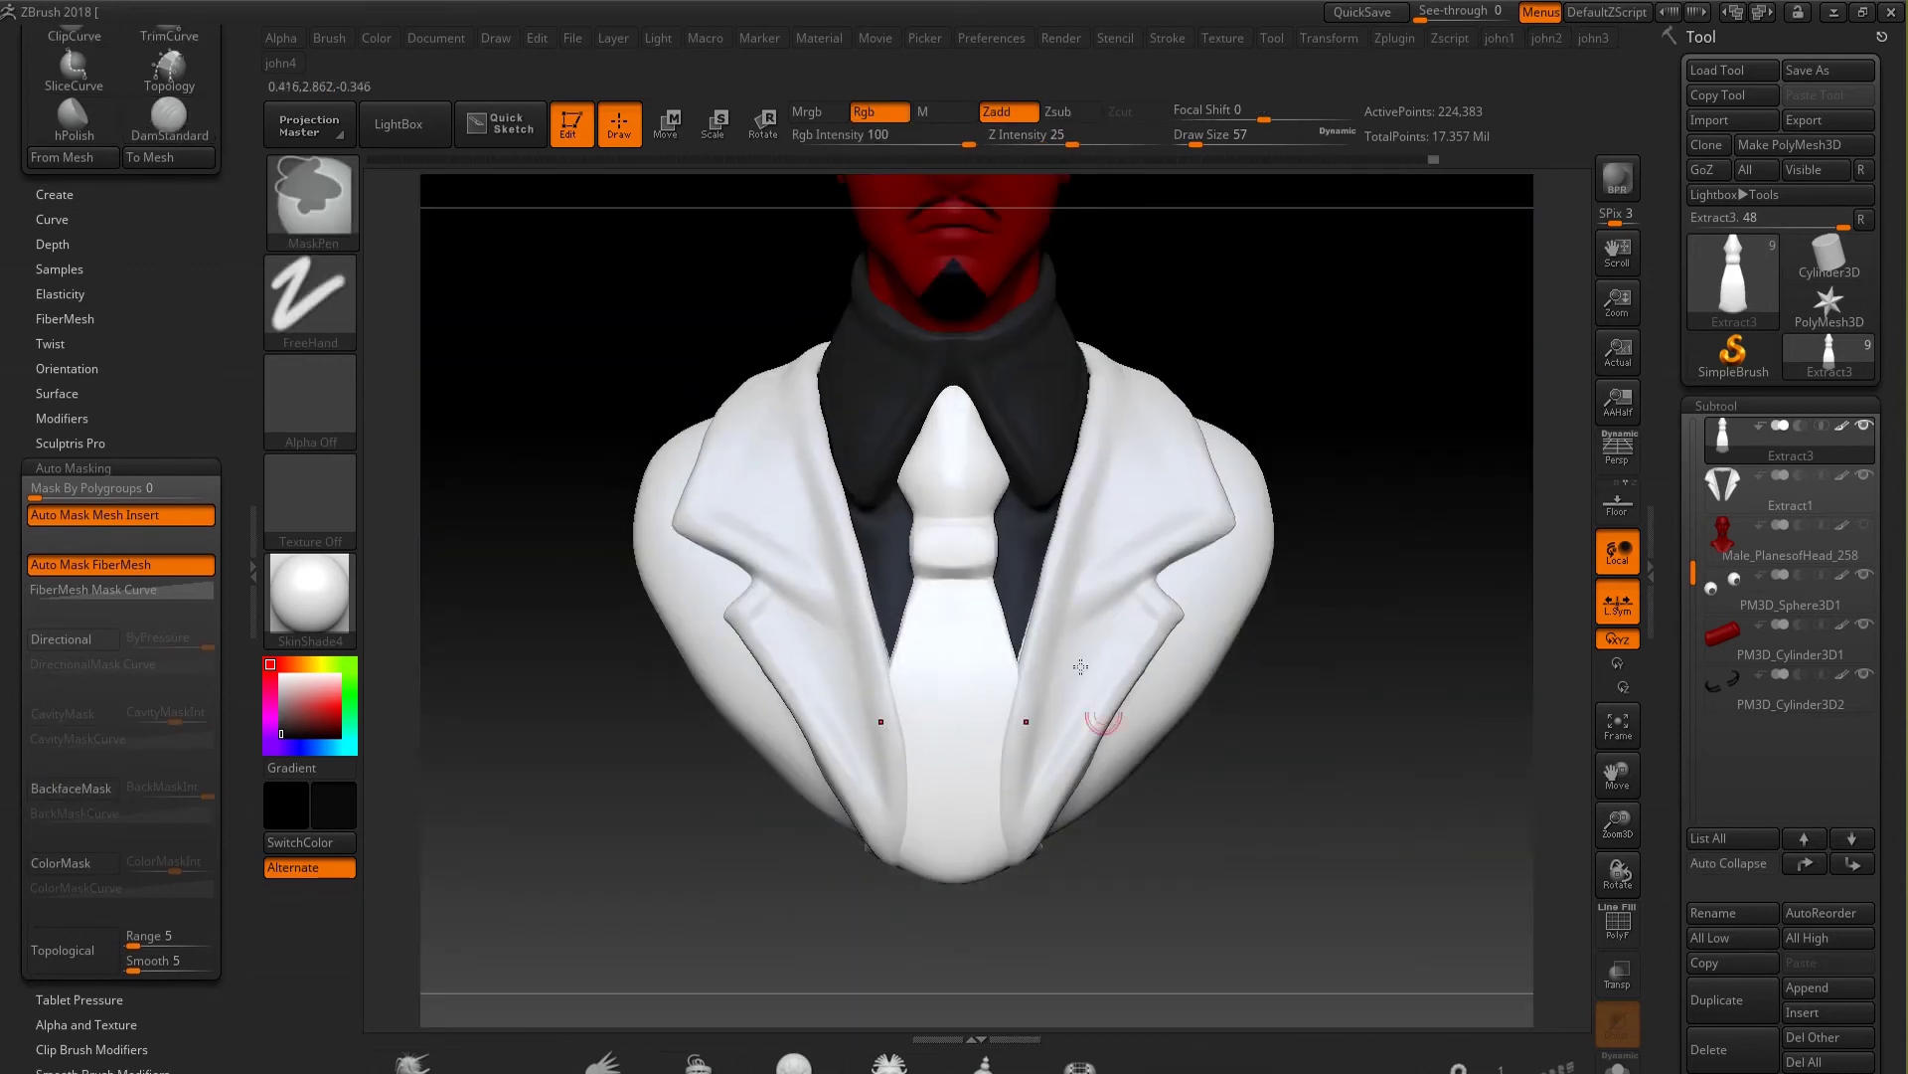
Smooth the crease and vertical streaks on the tie knot
key(b)
key(c)
key(b)
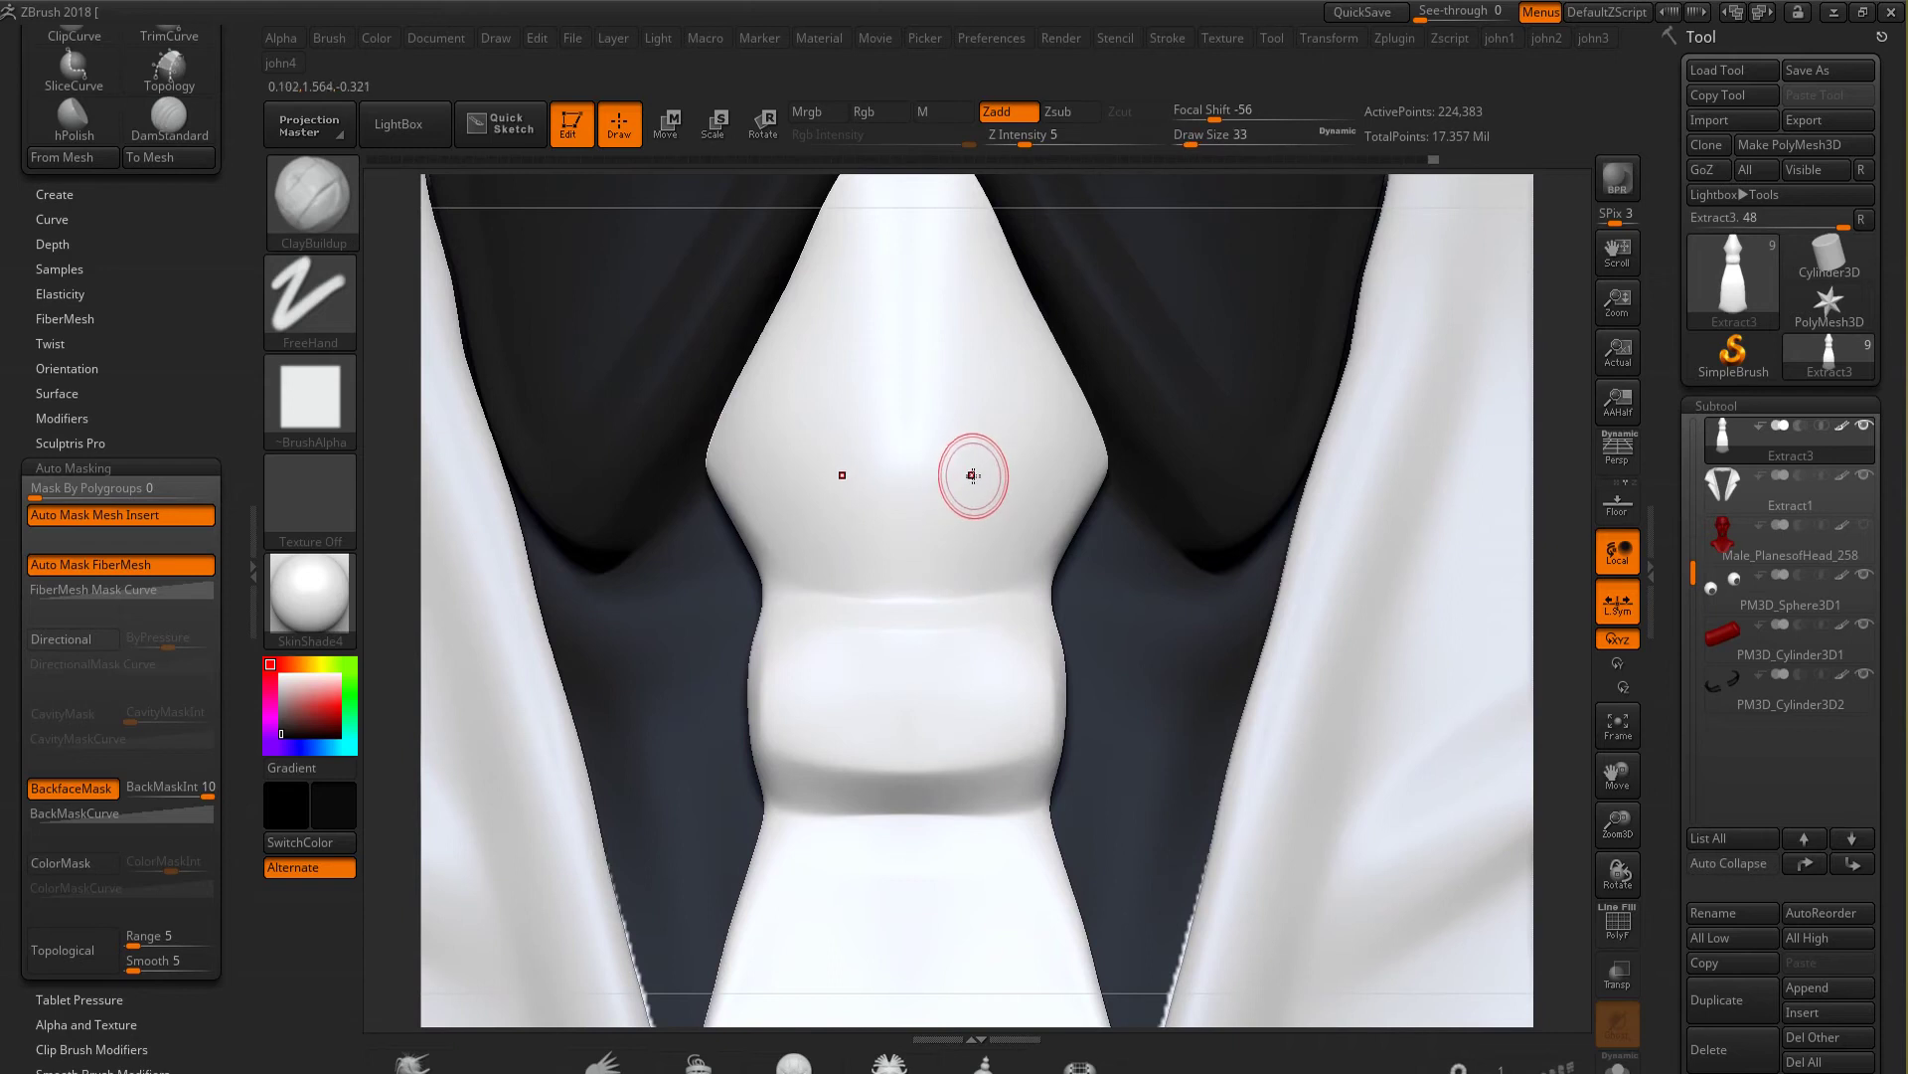
shift+drag(999, 512, 989, 552)
shift+drag(845, 552, 831, 486)
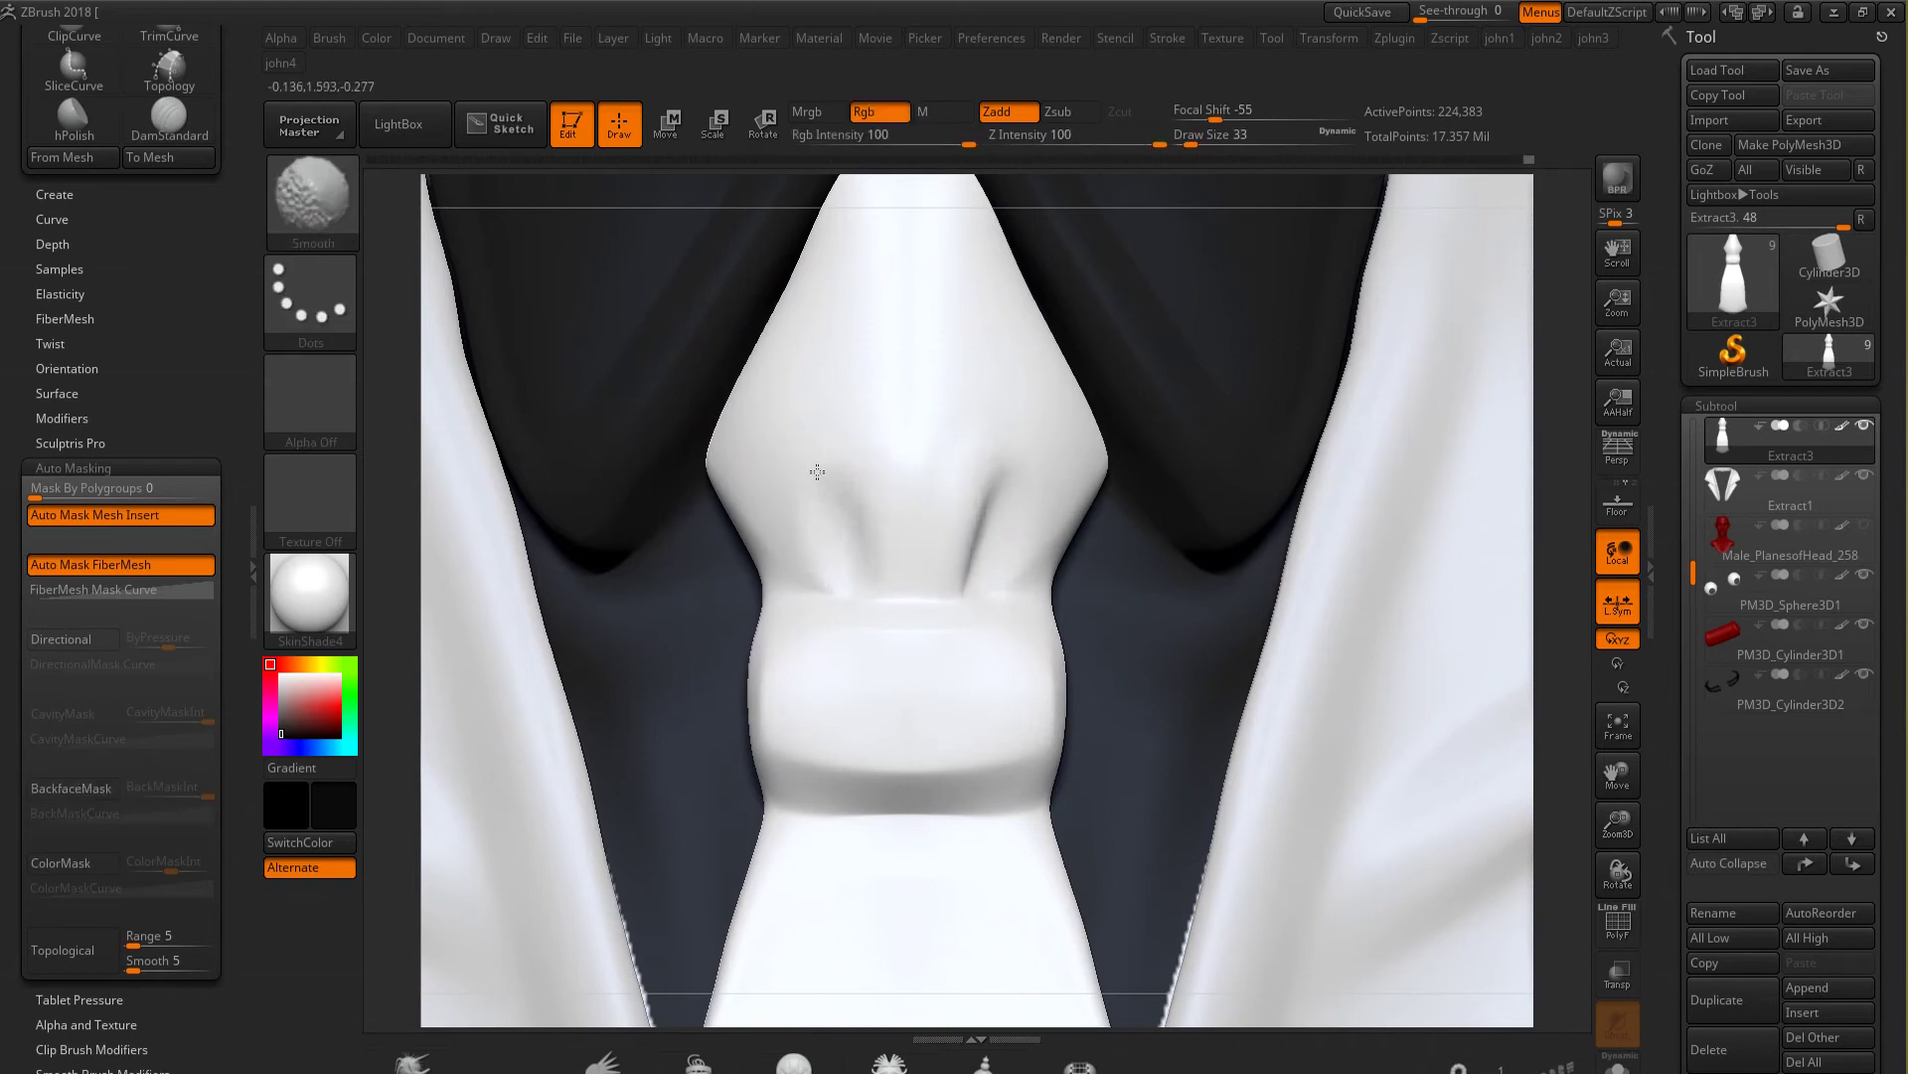
shift+drag(894, 505, 909, 562)
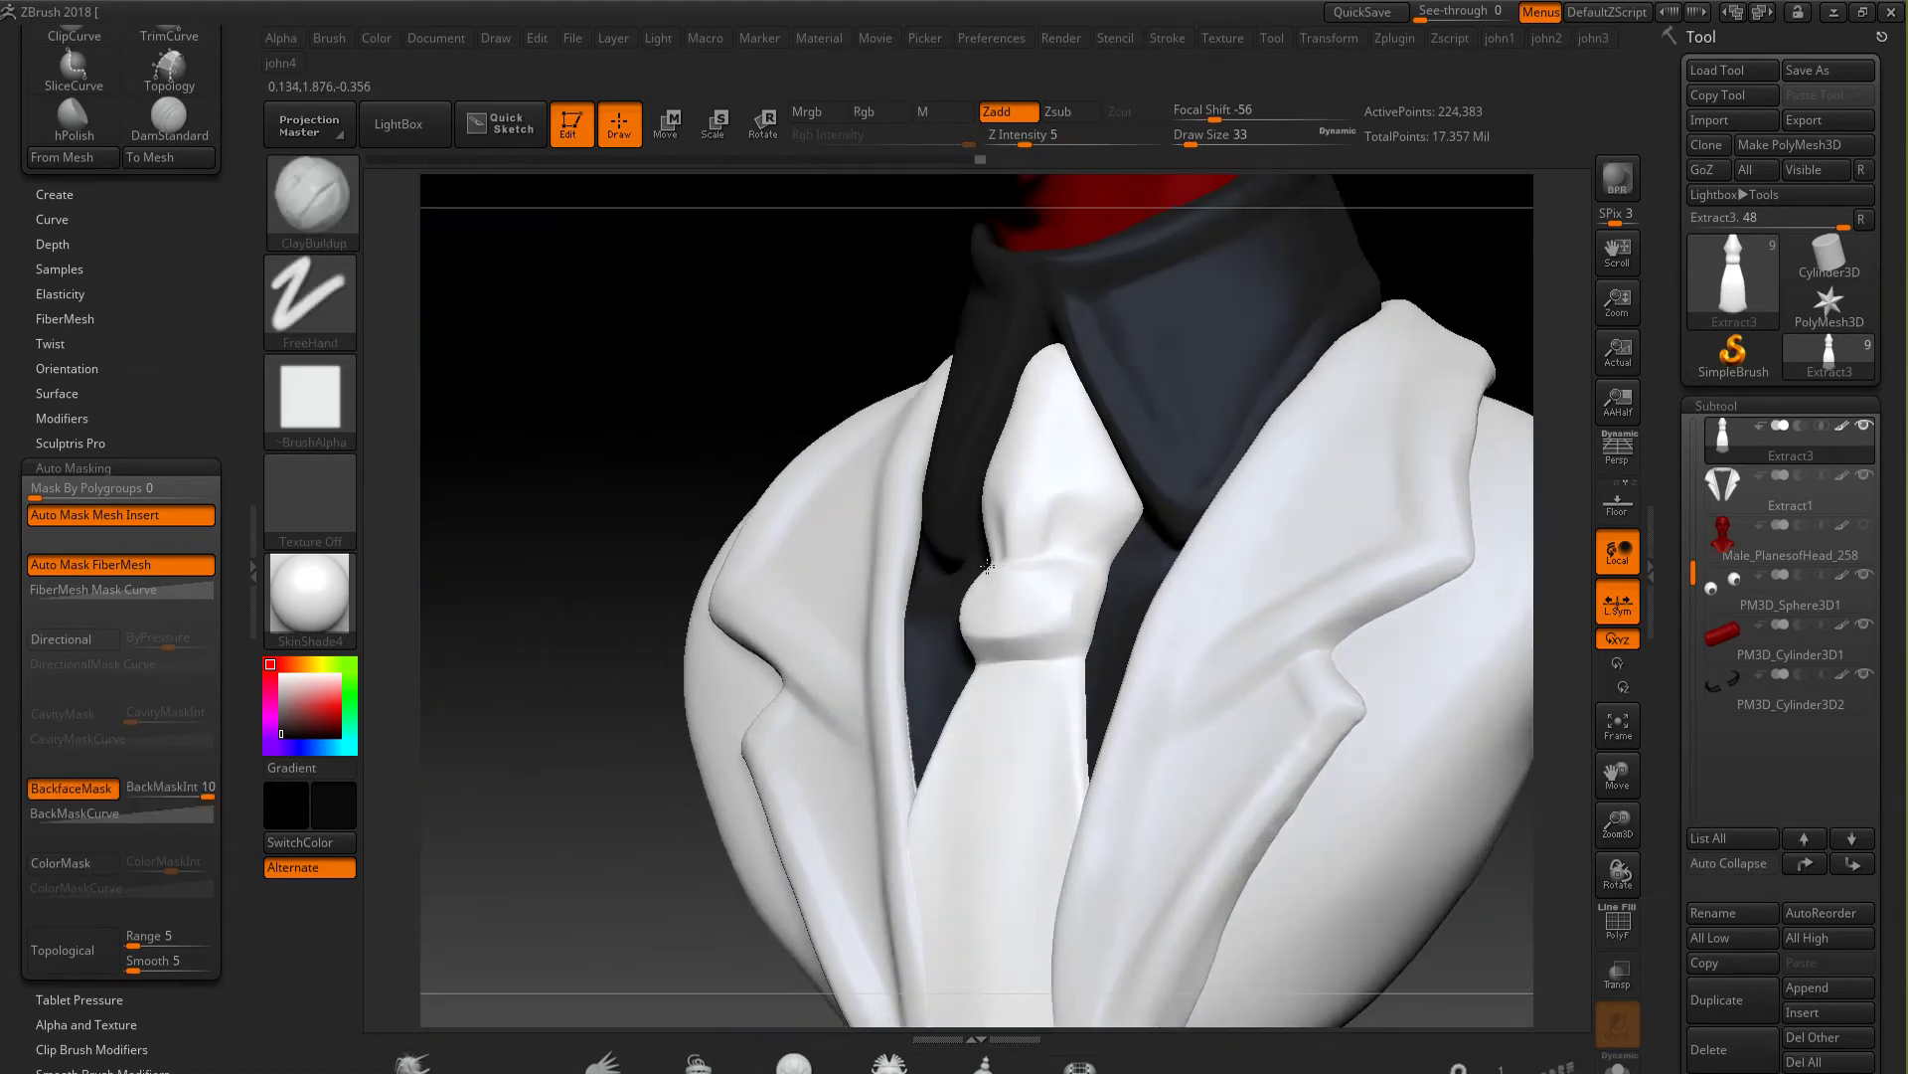
drag(661, 657, 1066, 575)
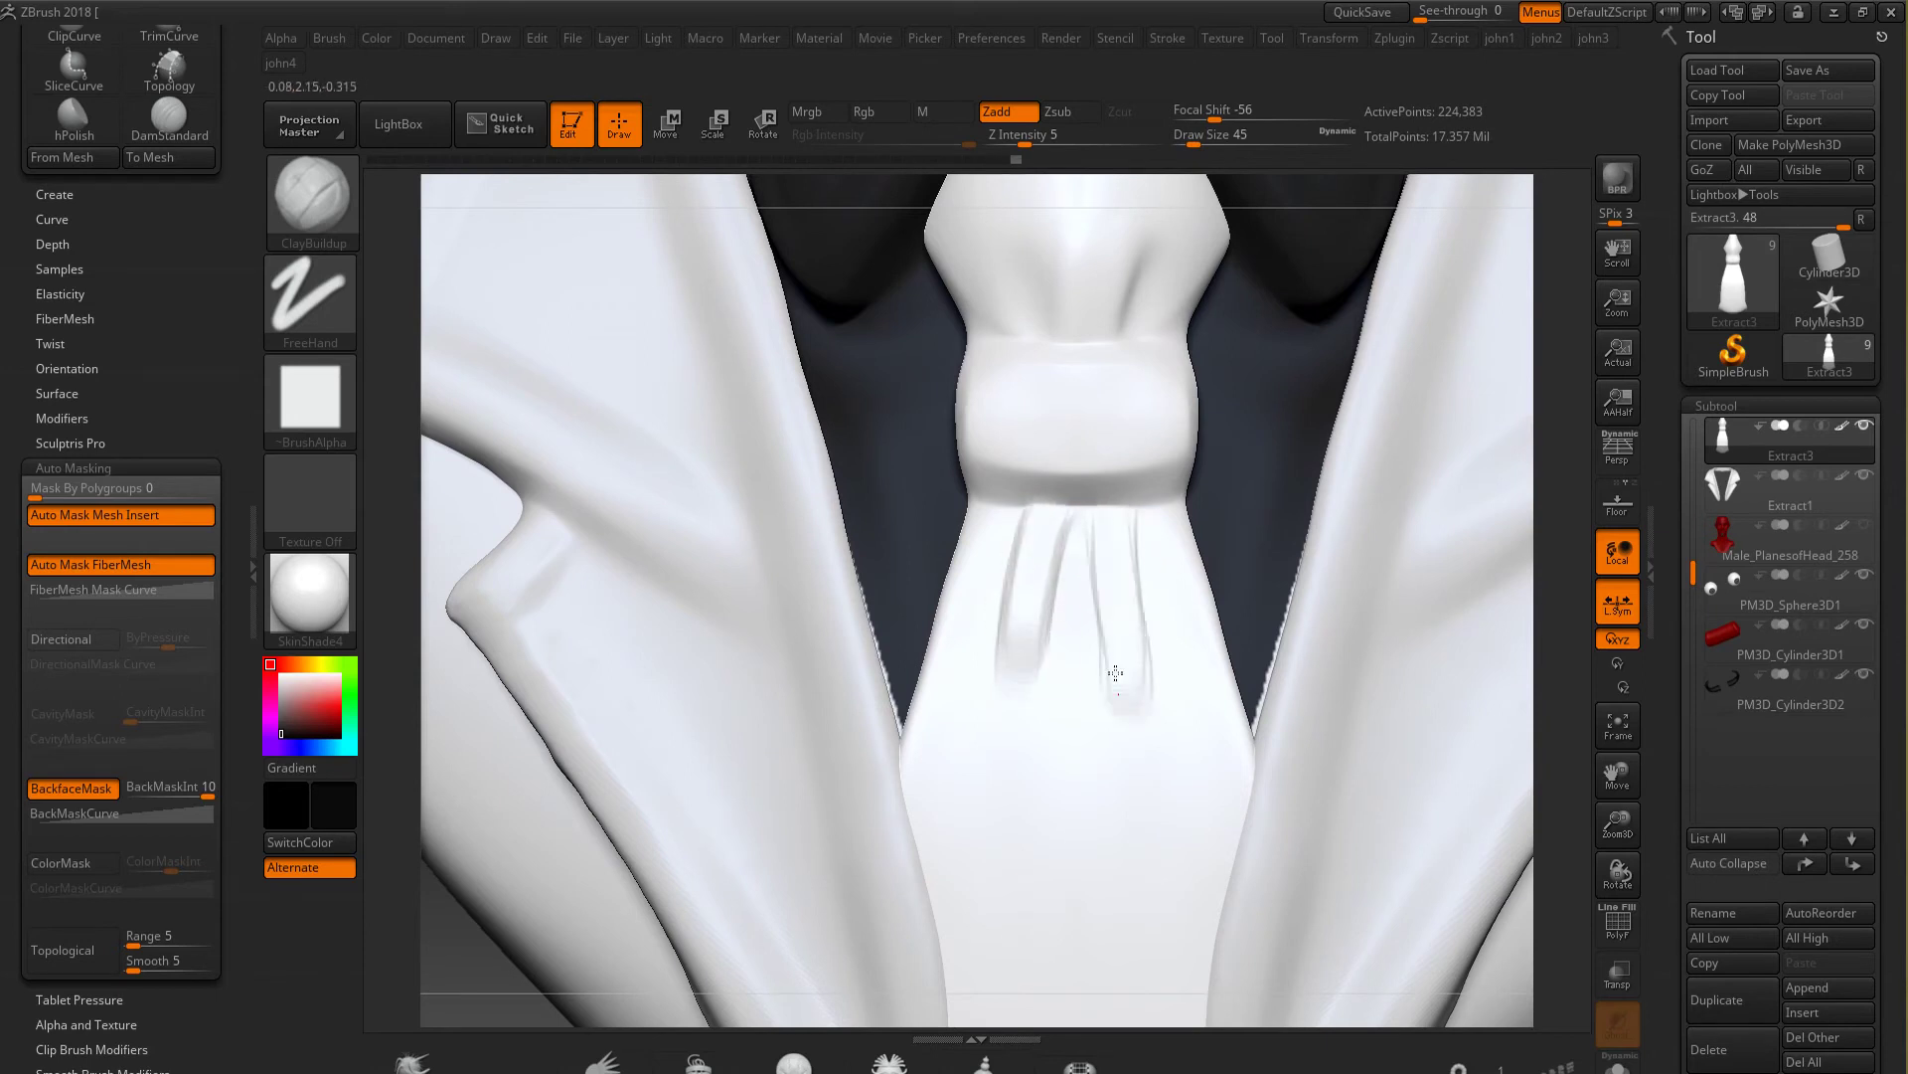
Deepen and smooth the fold creases below the knot, then view the bust from the side
ctrl+drag(1074, 571, 1092, 571)
shift+drag(1139, 633, 1089, 605)
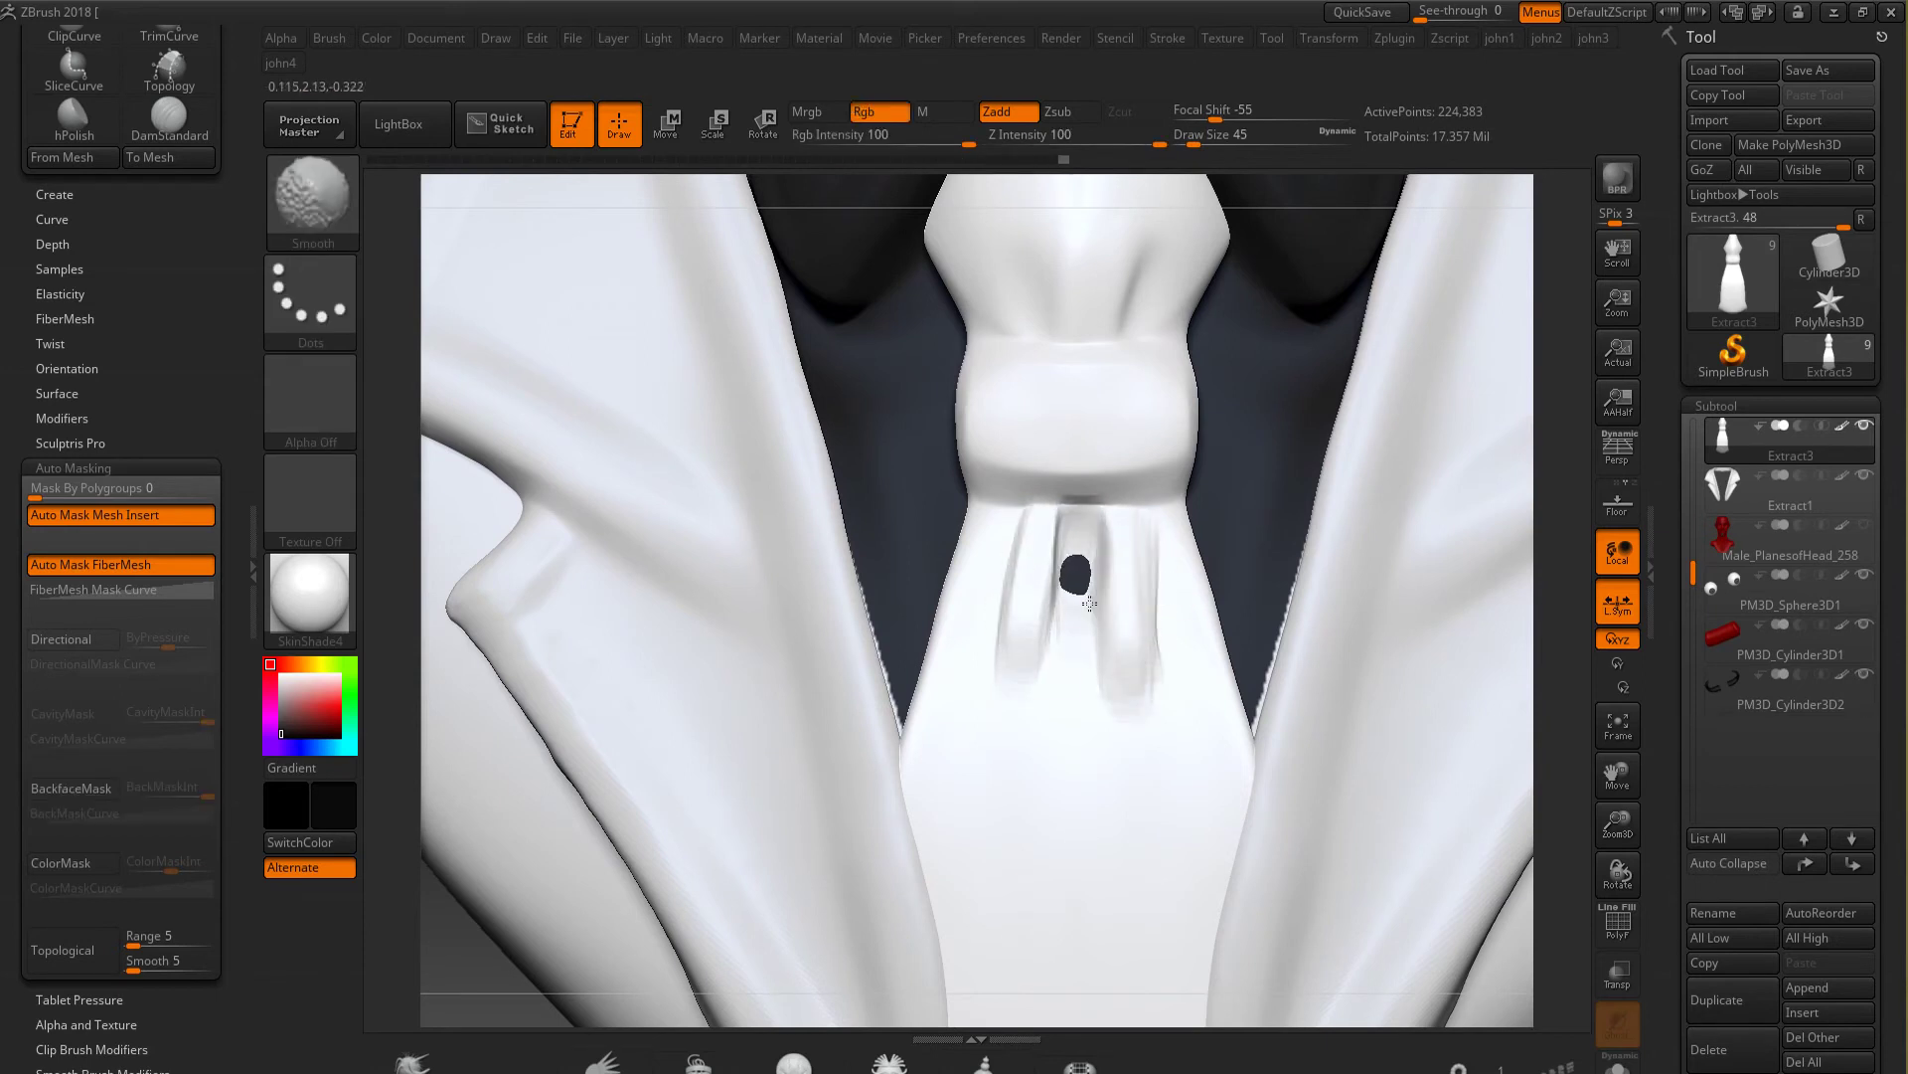
shift+drag(1044, 520, 1105, 543)
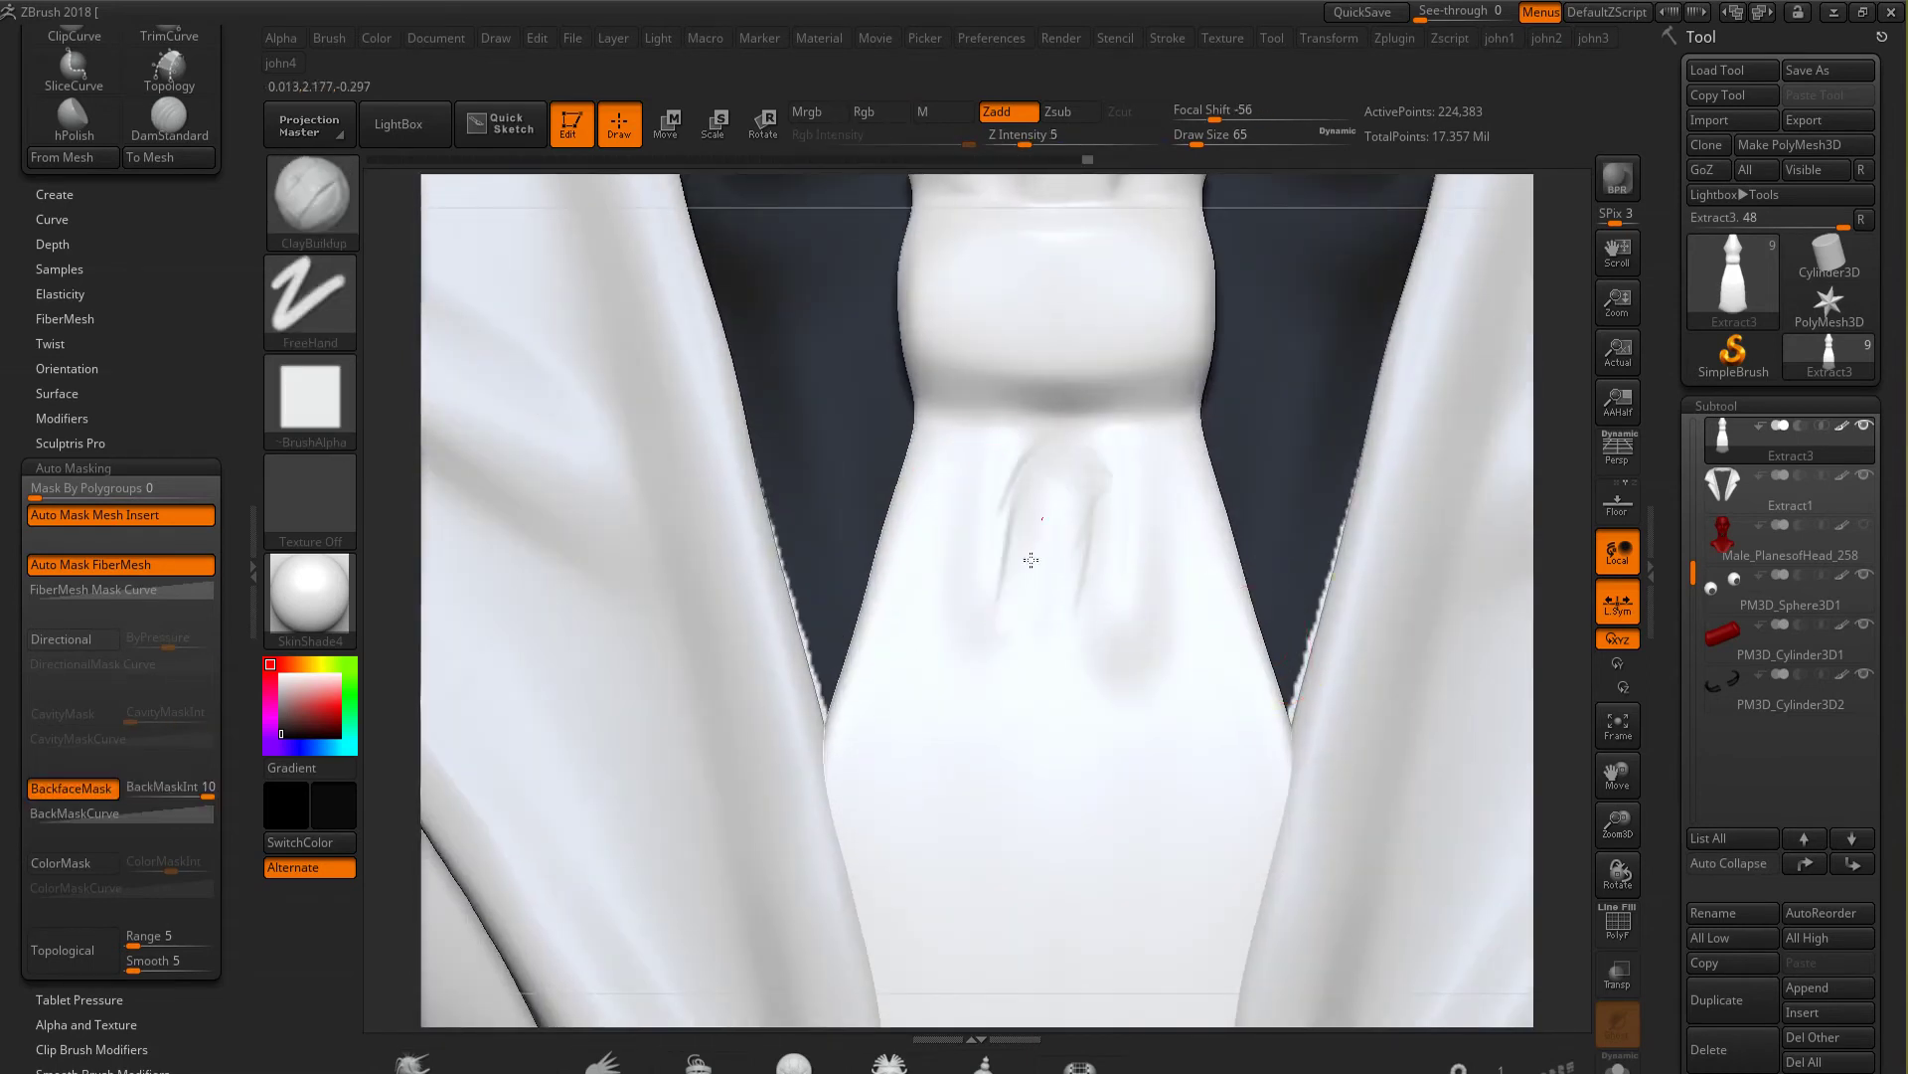
drag(1066, 475, 1067, 517)
key(shift)
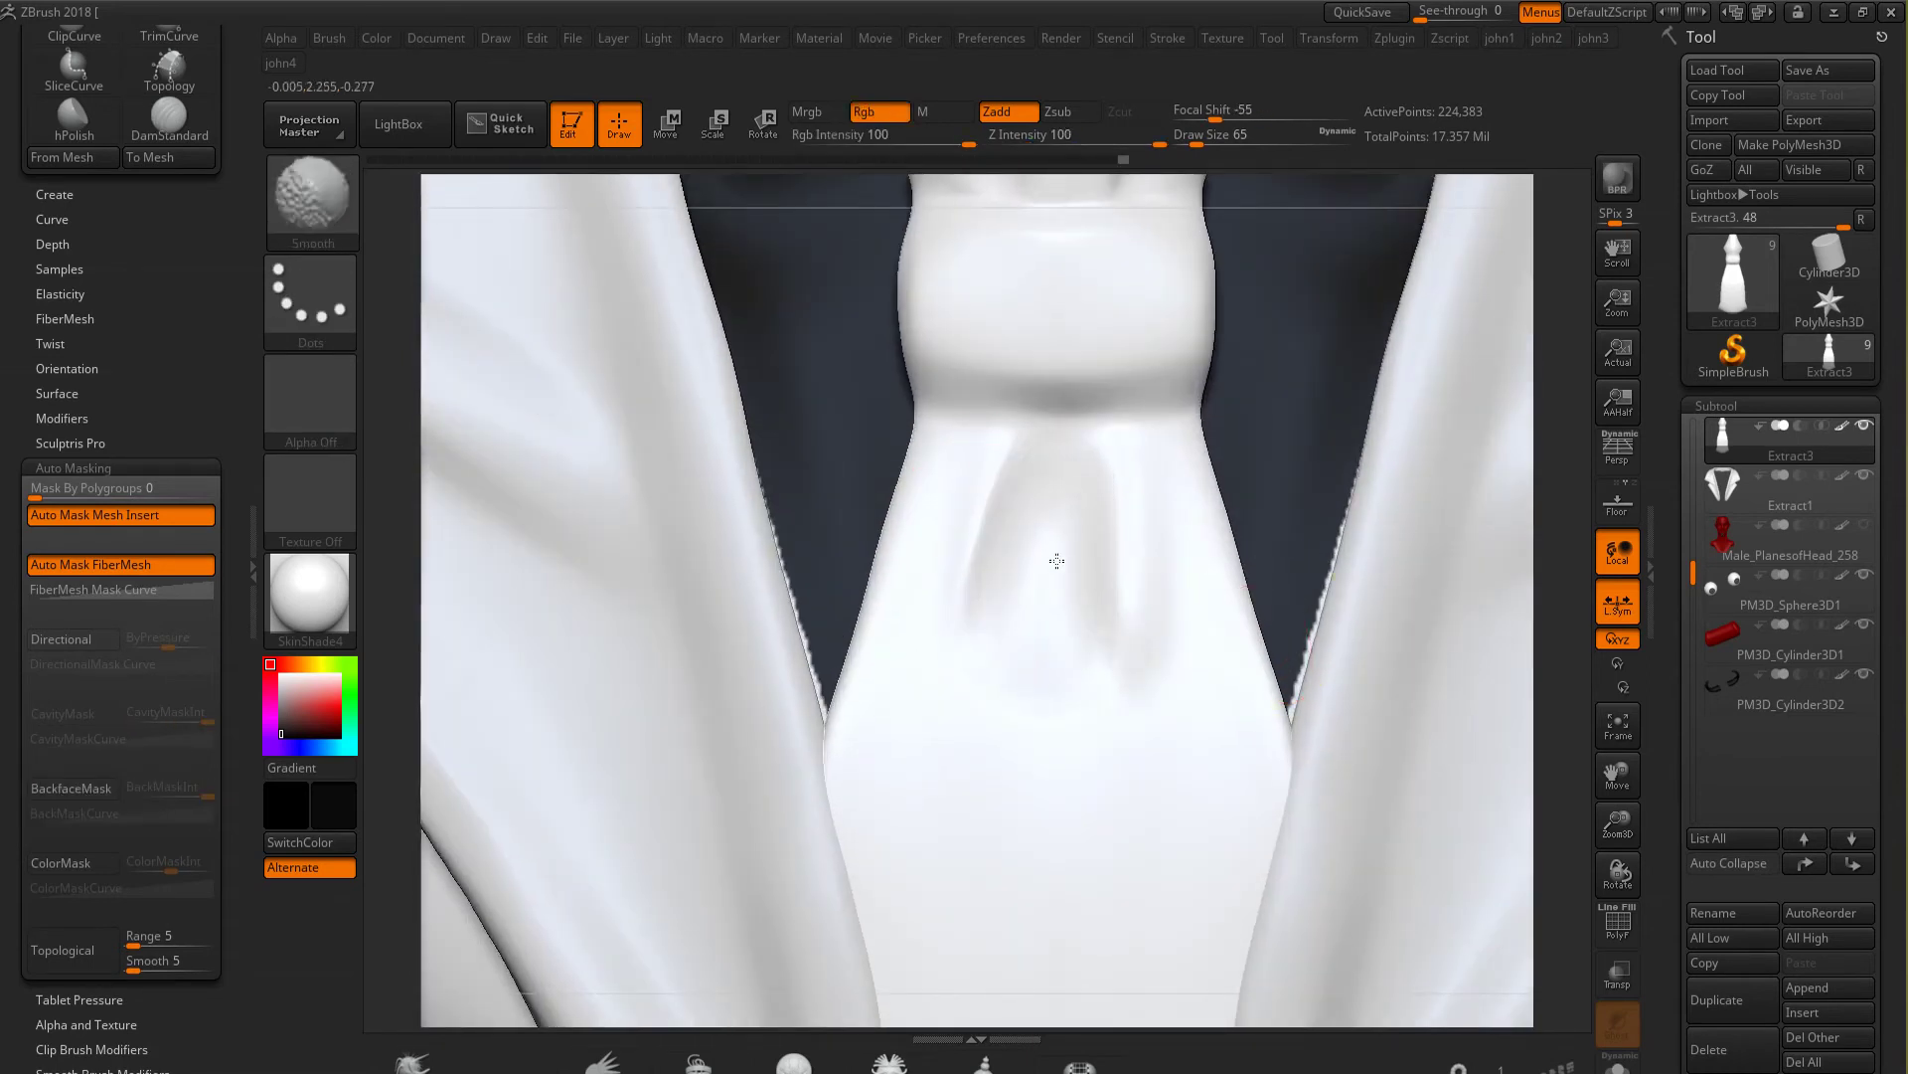
shift+drag(928, 554, 984, 668)
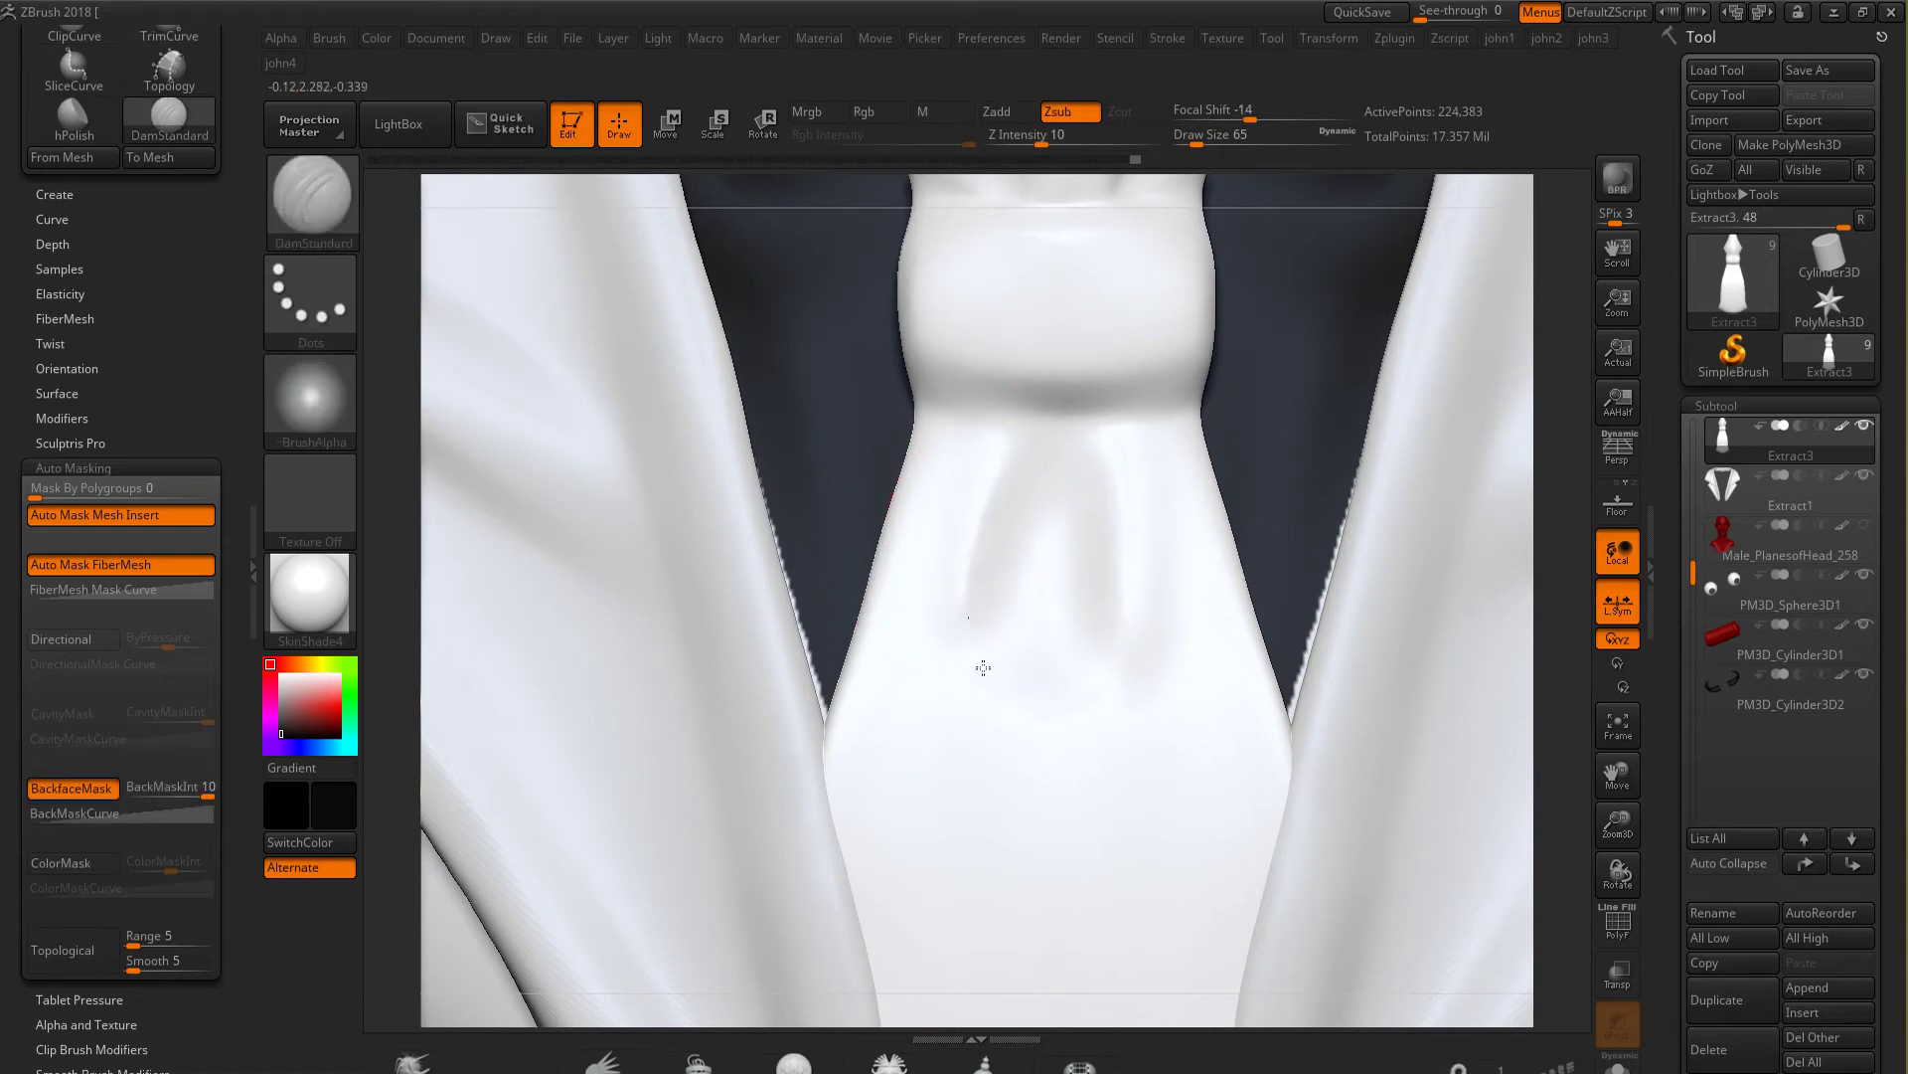
key(shift)
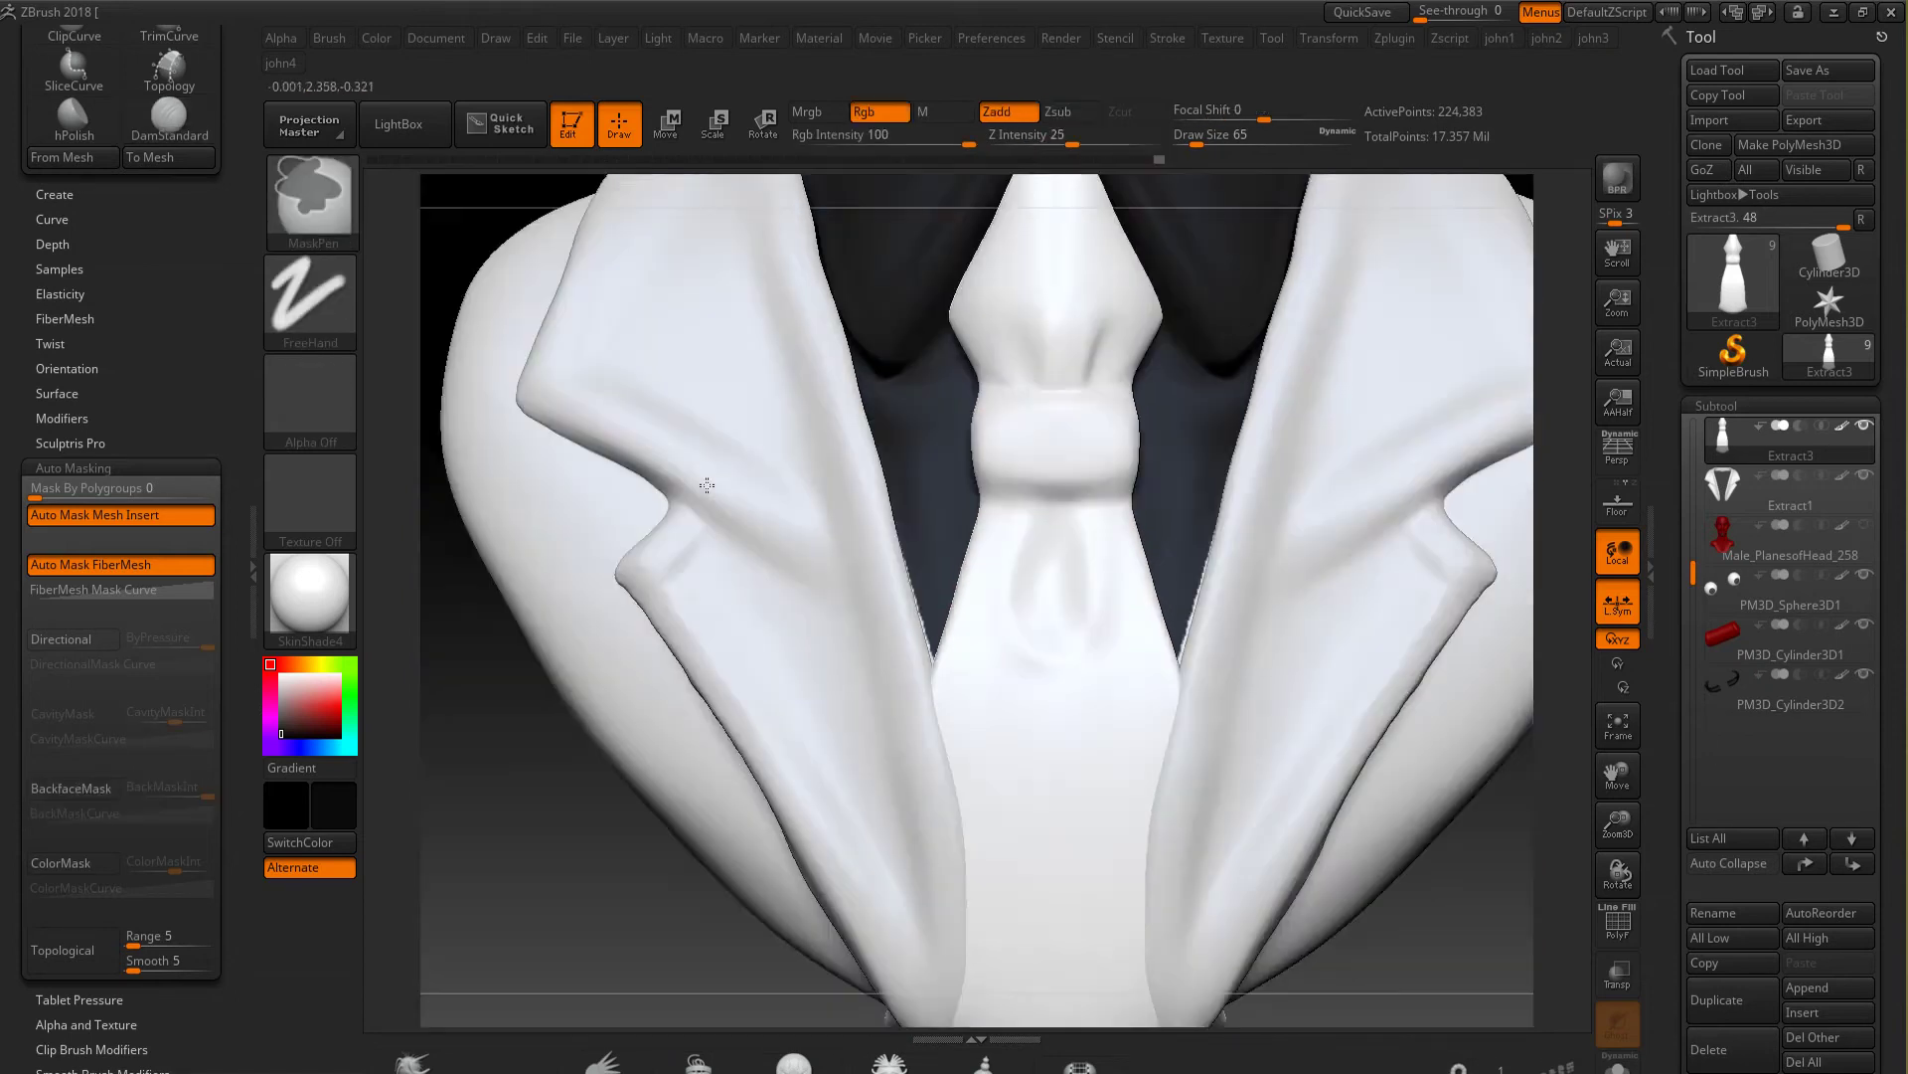
ctrl+right_drag(1122, 550, 1250, 847)
drag(1251, 848, 1124, 805)
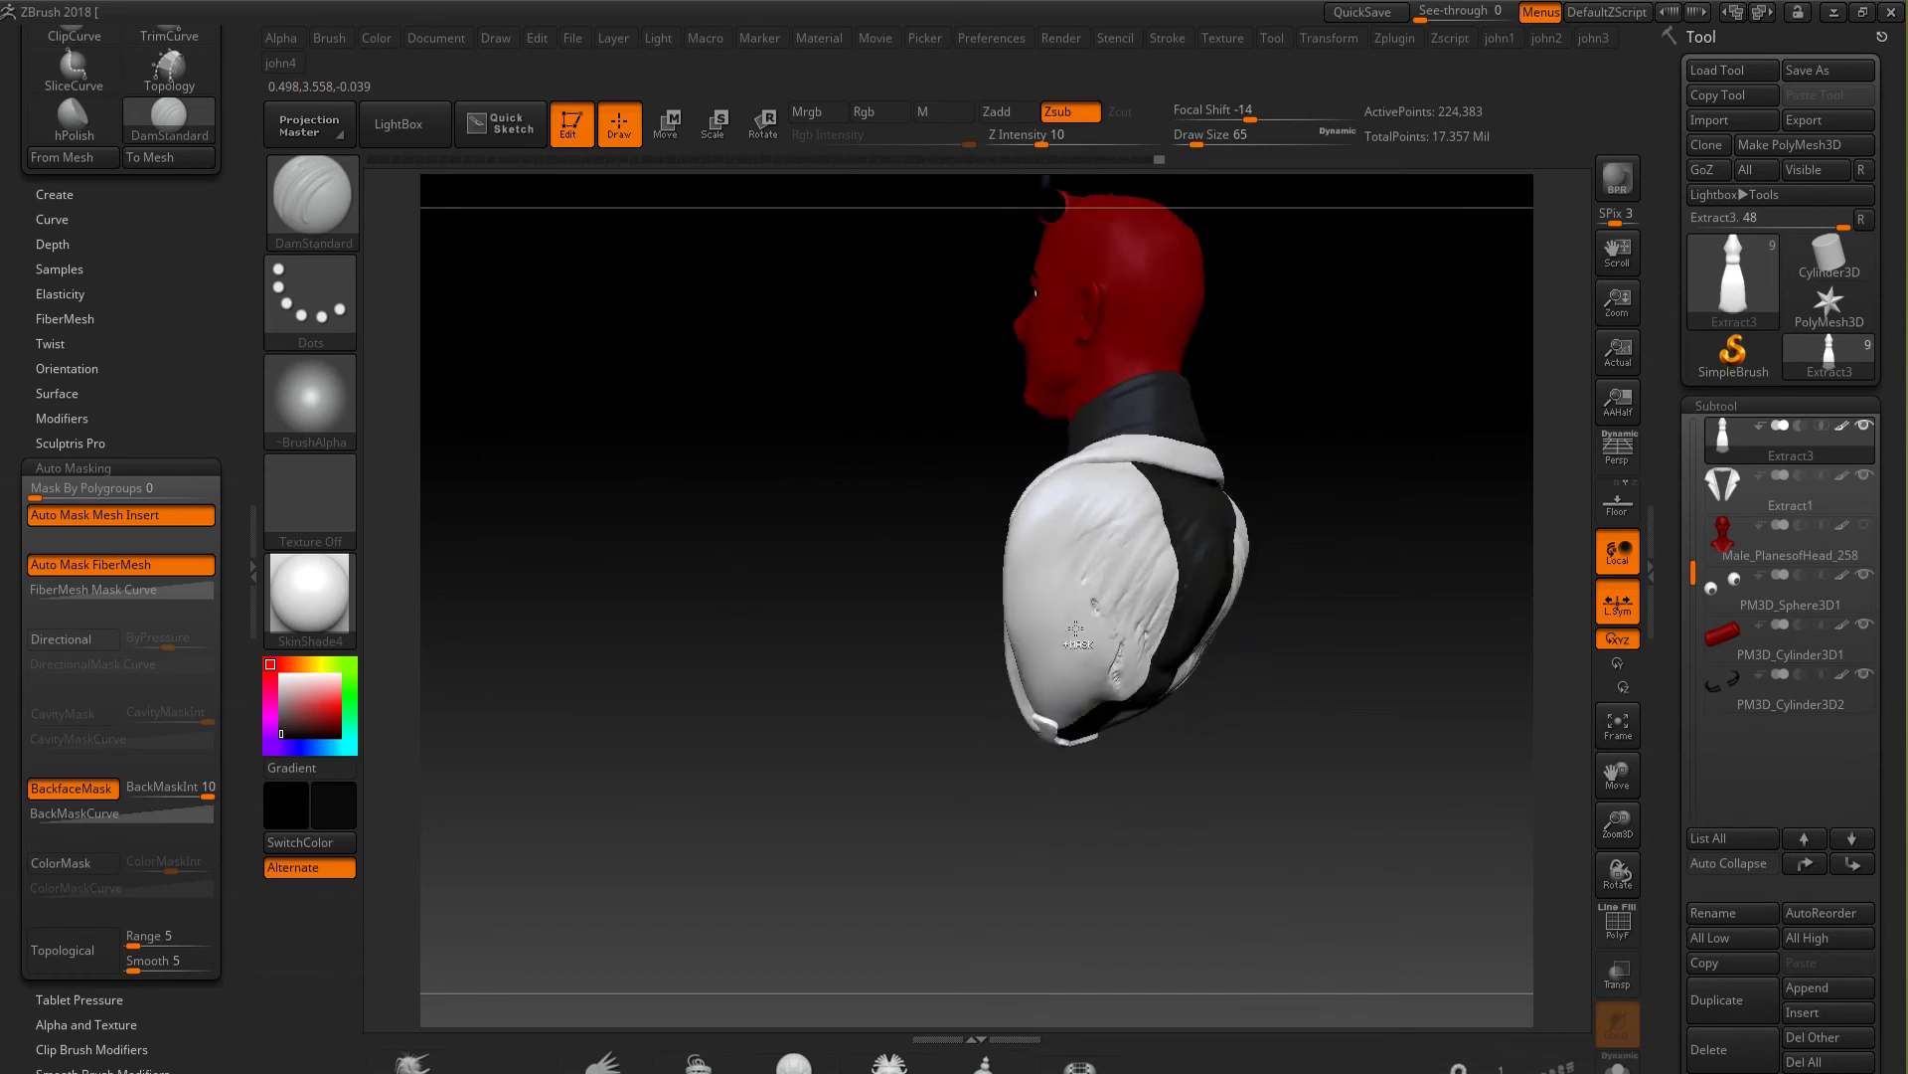
Build up the Extract0 jacket shoulder with ClayBuildup and smooth the wrinkles on its back
alt+click(1124, 805)
key(b)
key(c)
key(b)
key(bracketright)
key(bracketright)
key(bracketright)
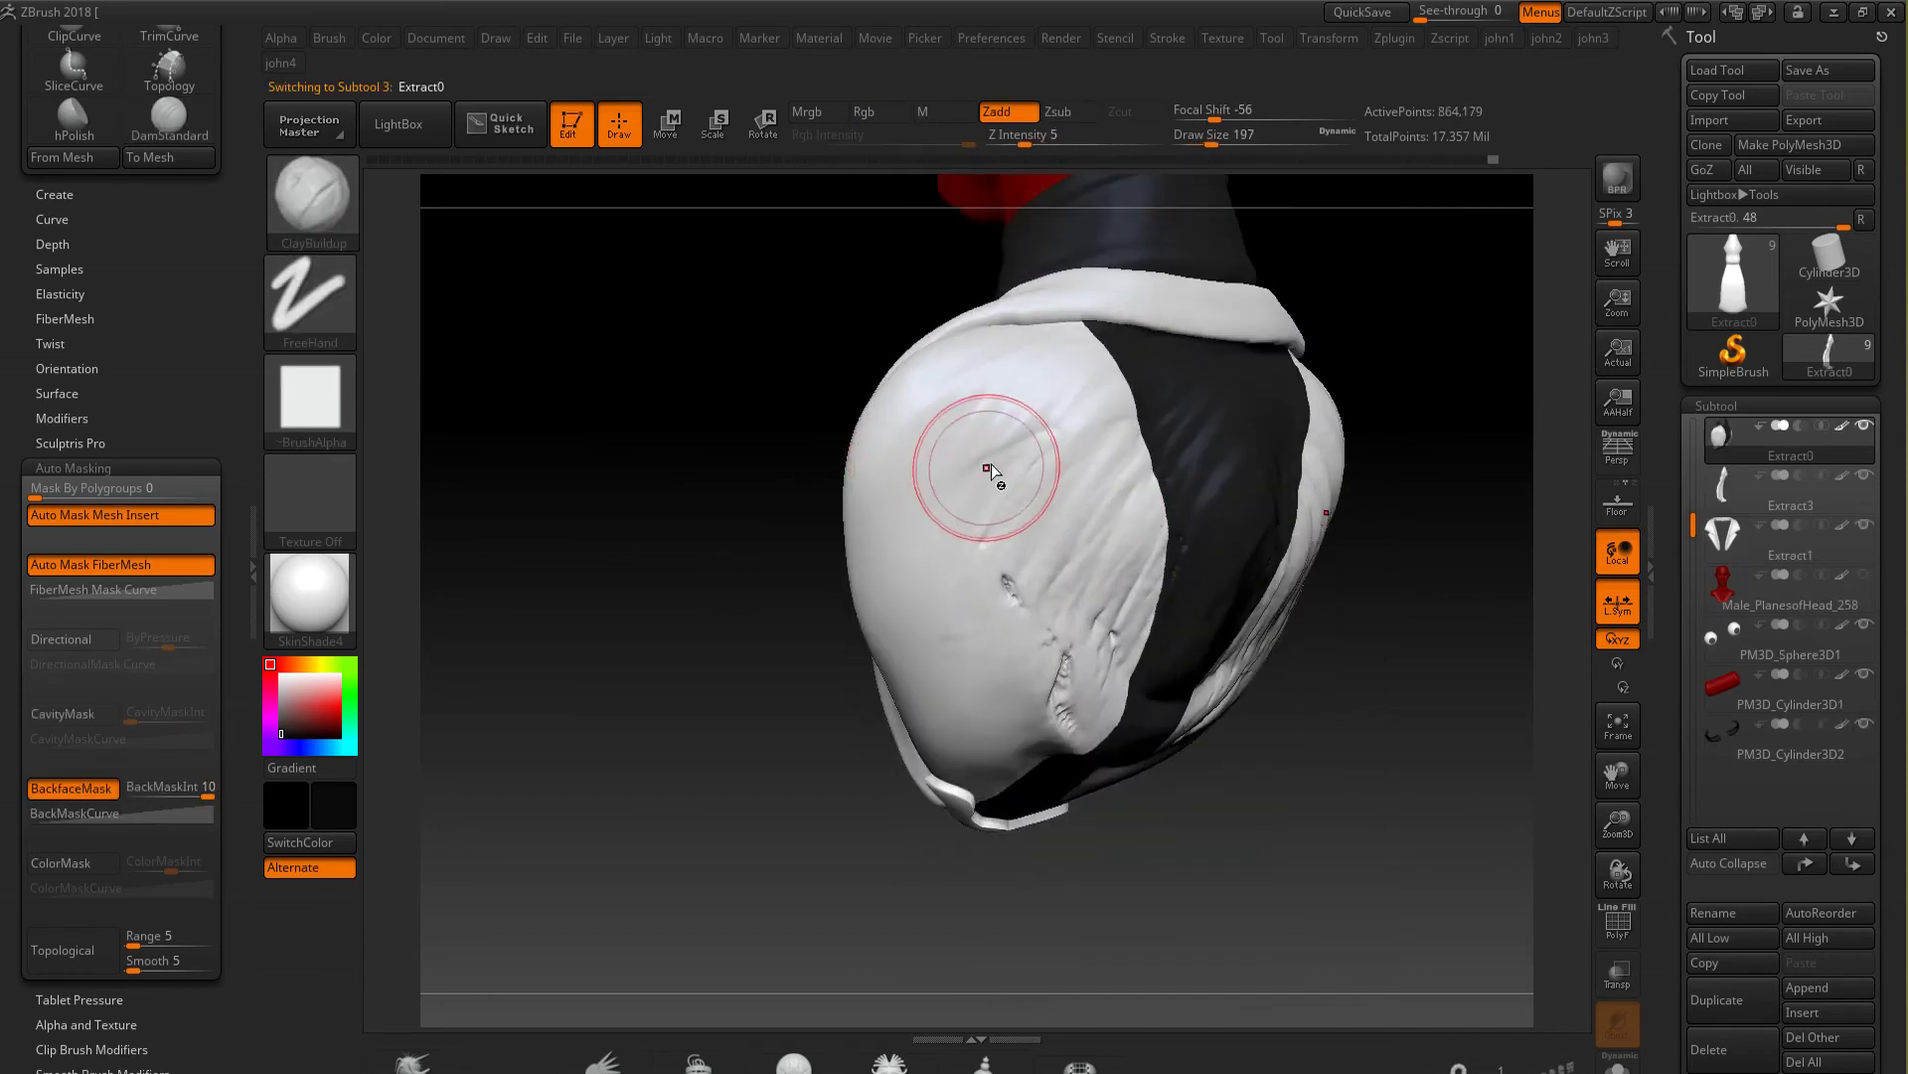
drag(980, 448, 1156, 679)
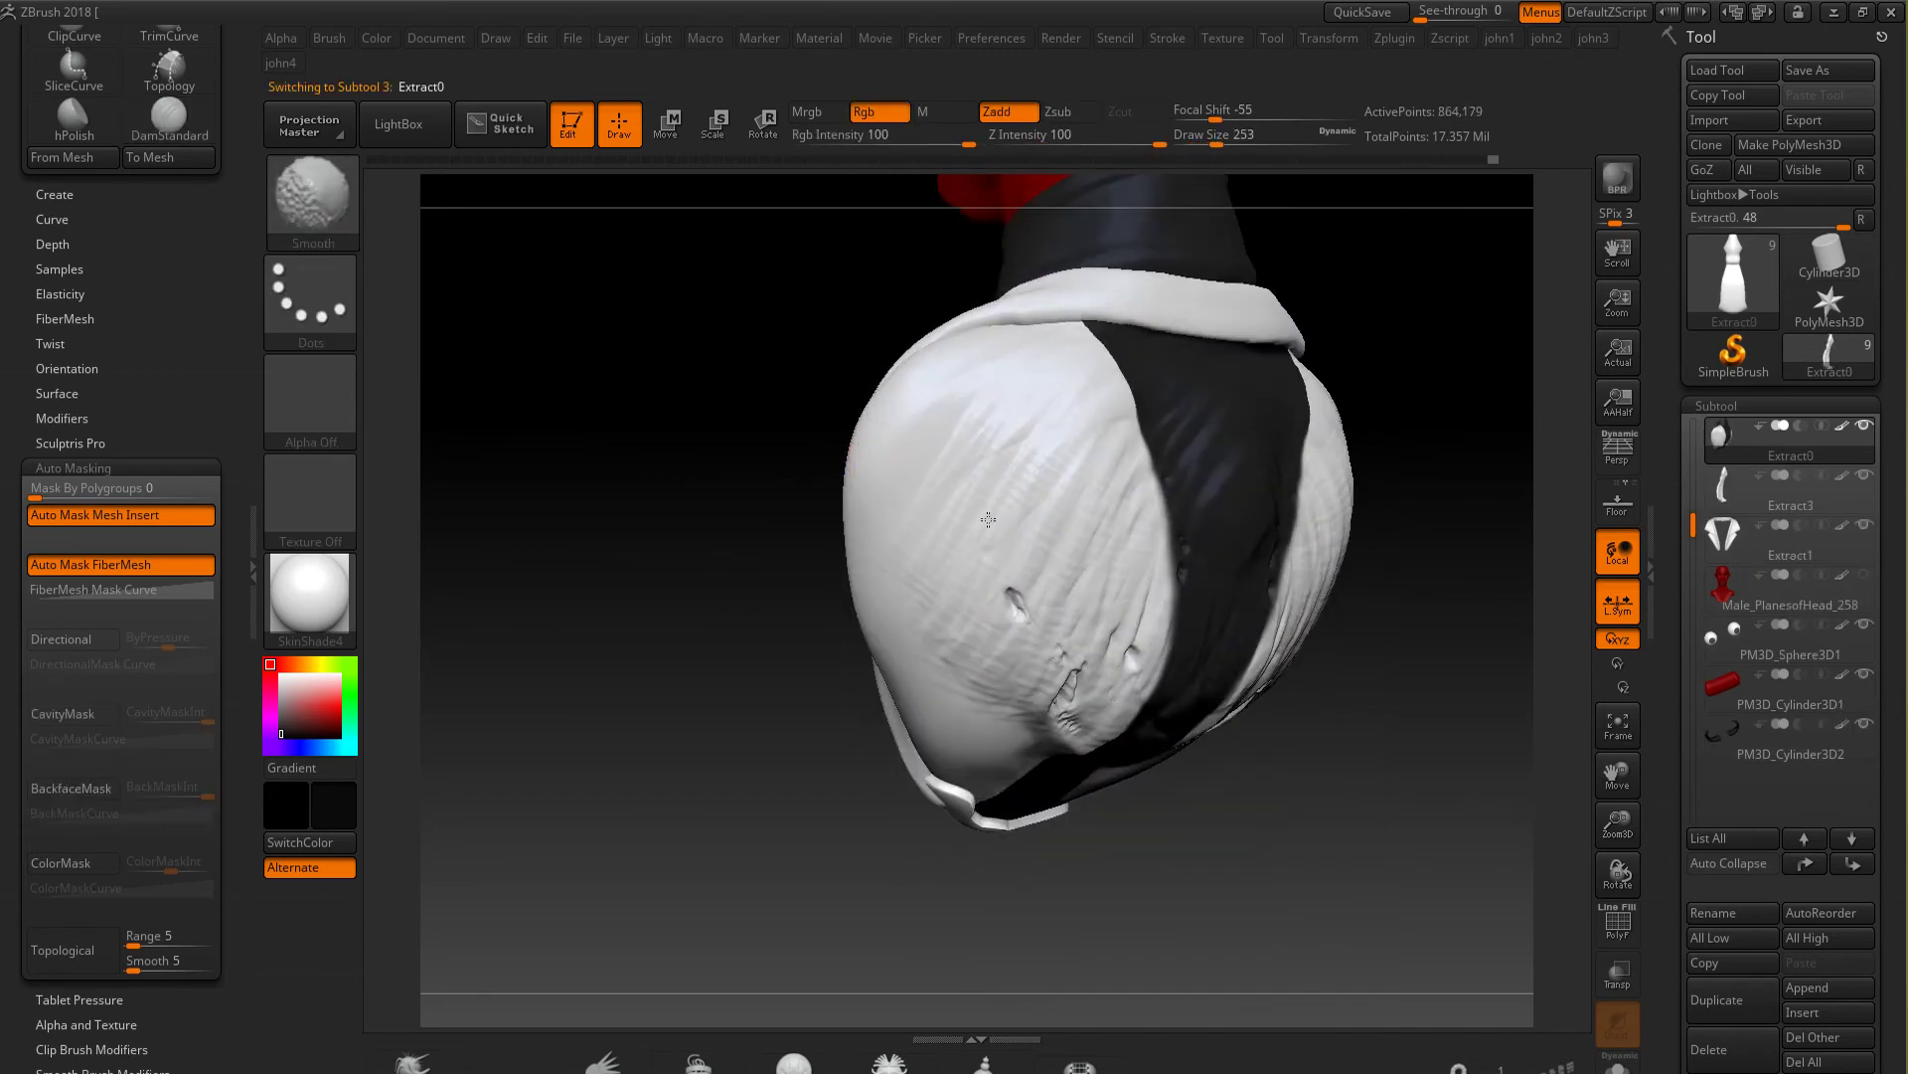
key(shift+d)
right_drag(1156, 679, 1342, 665)
shift+drag(1342, 666, 1389, 402)
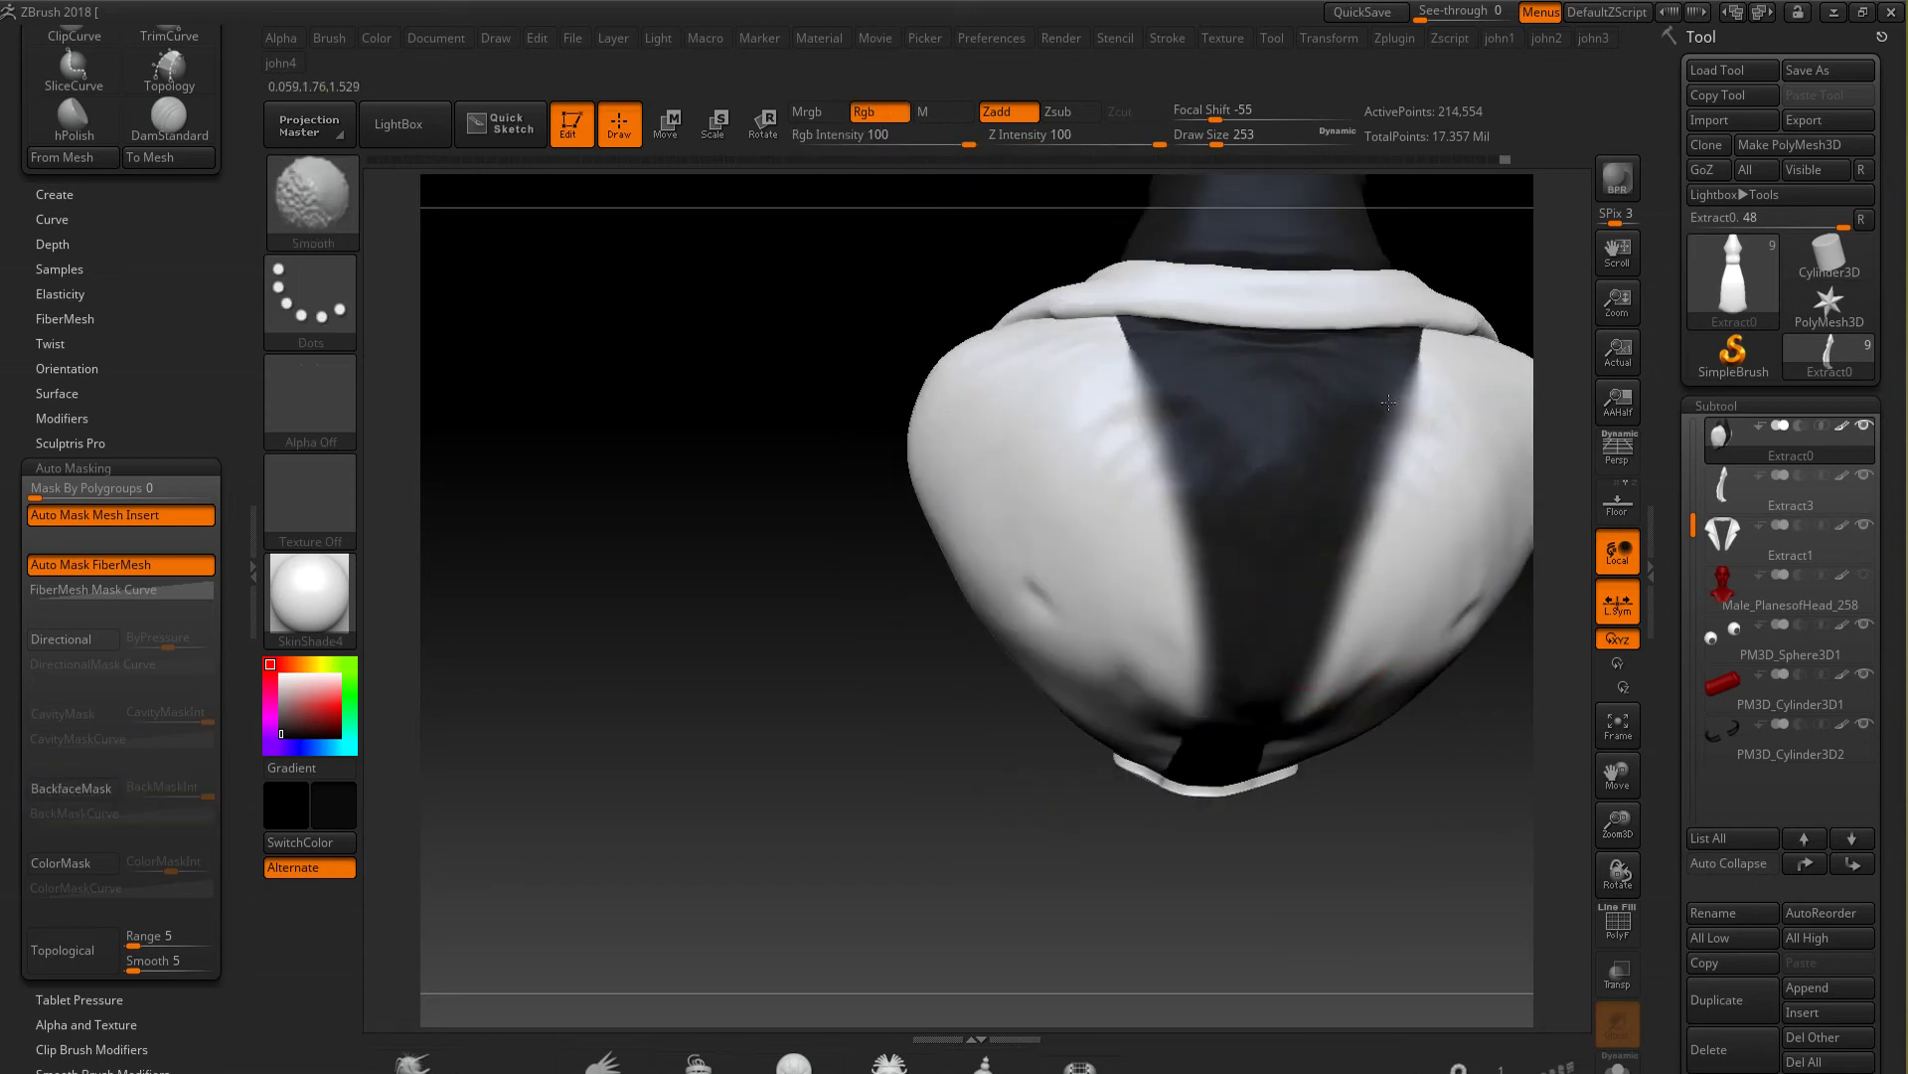
shift+right_drag(1235, 610, 928, 554)
key(f)
Push the left lapel outward at the shoulder with Move on Extract1, then check the back
alt+click(974, 568)
key(b)
key(m)
key(v)
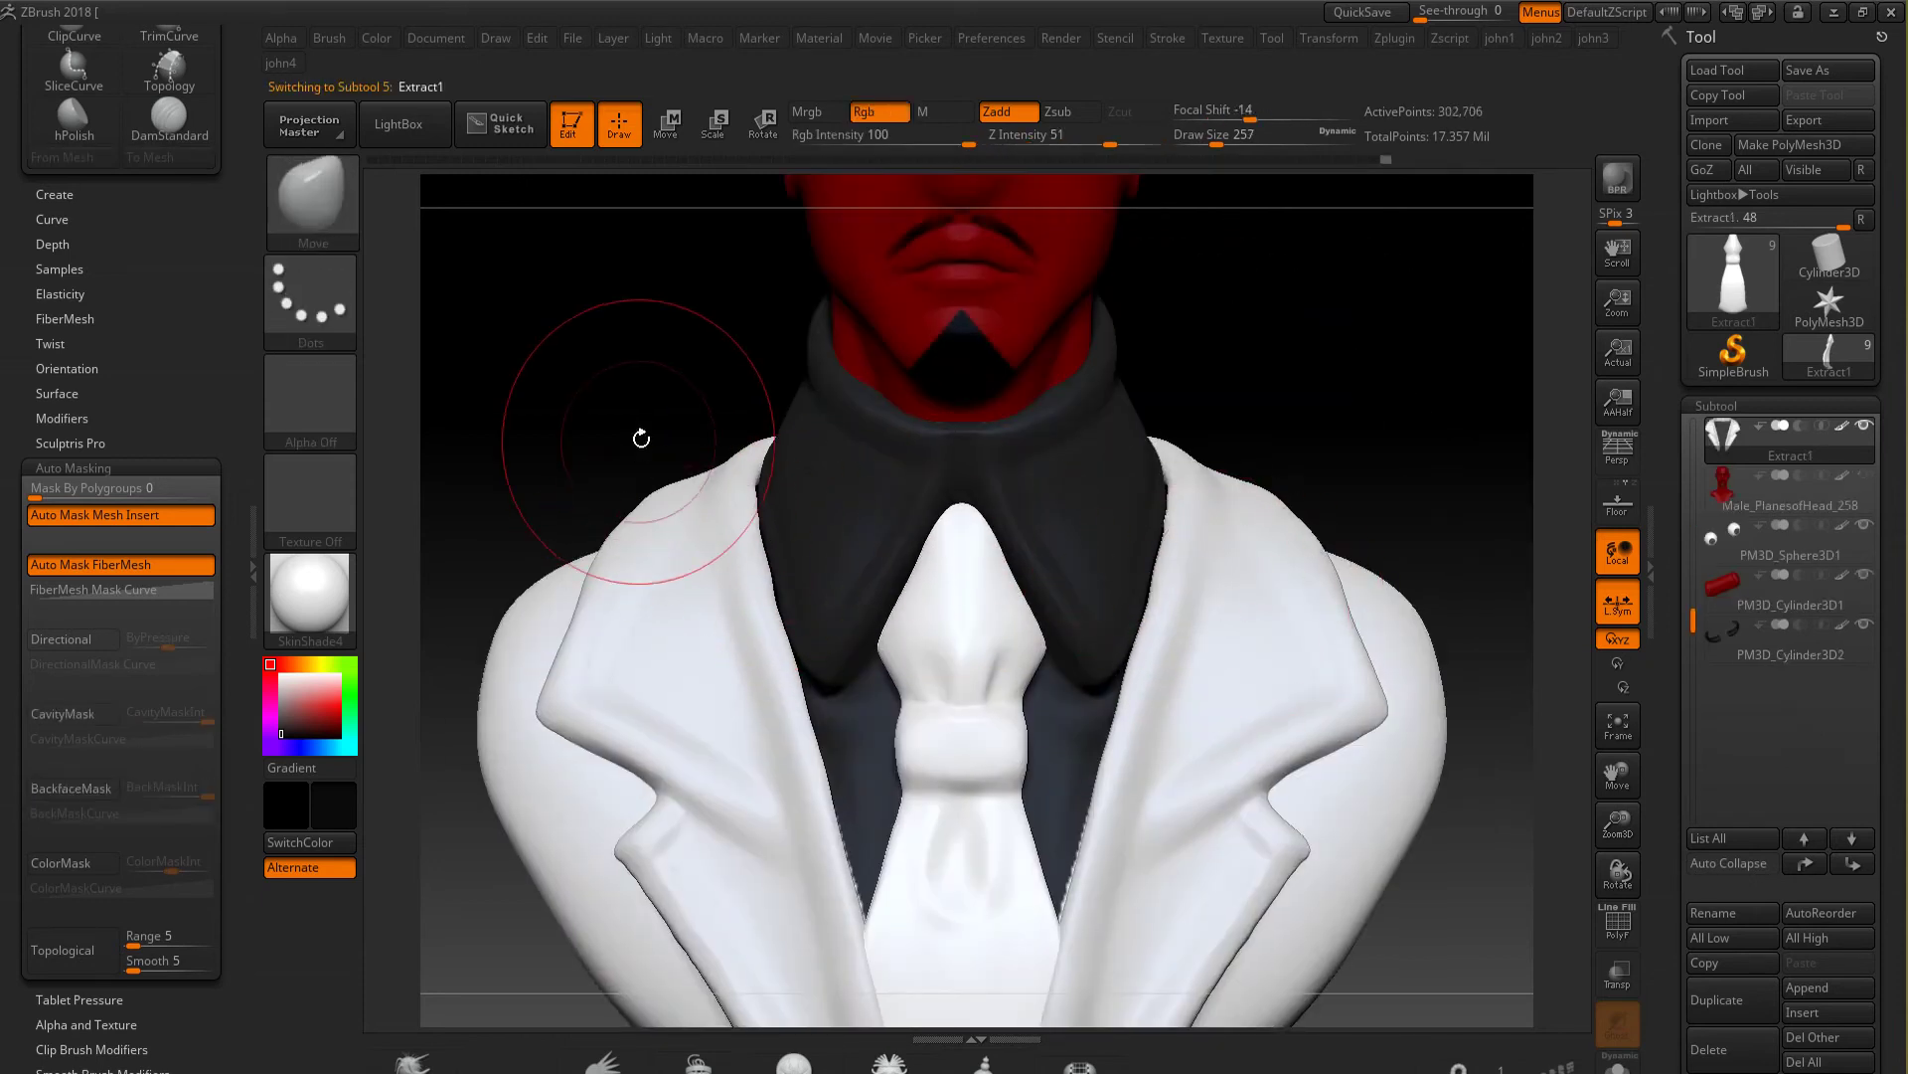
drag(638, 497, 633, 562)
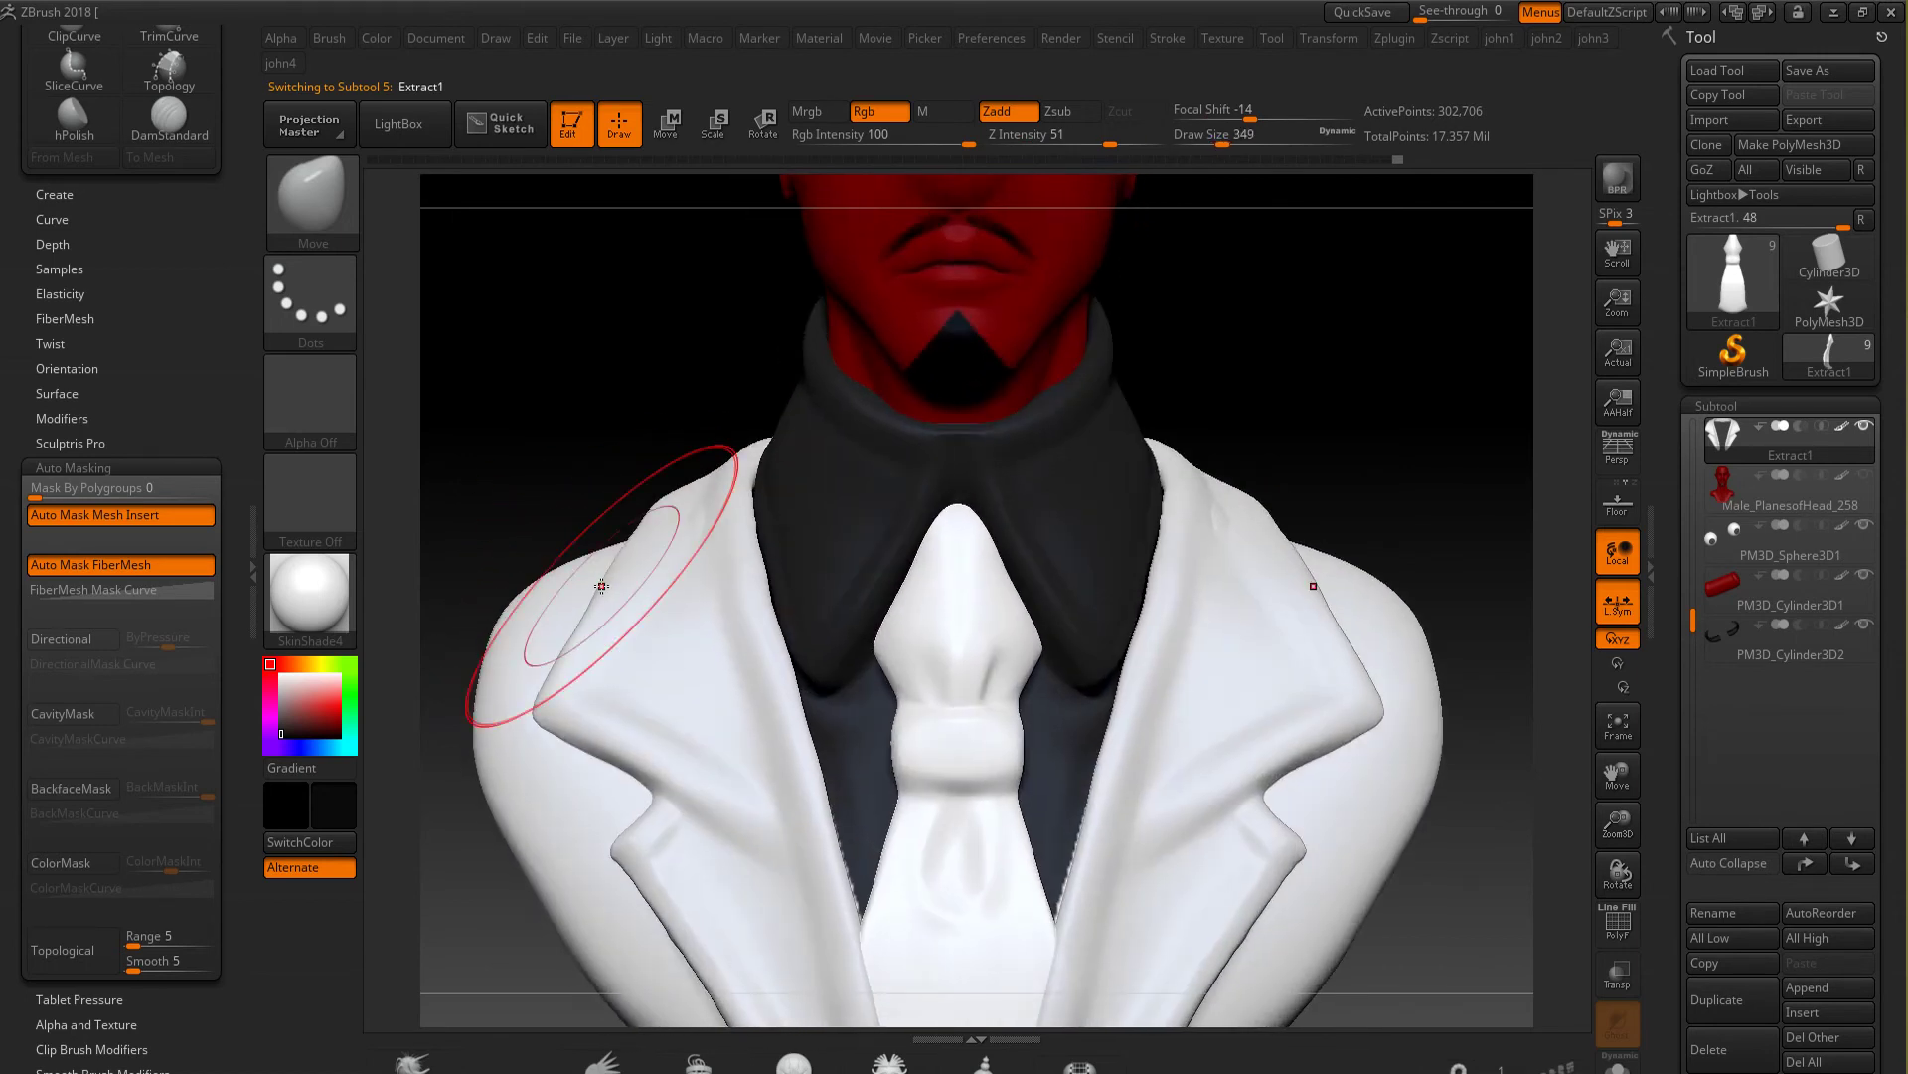
alt+click(755, 557)
drag(979, 618, 1171, 533)
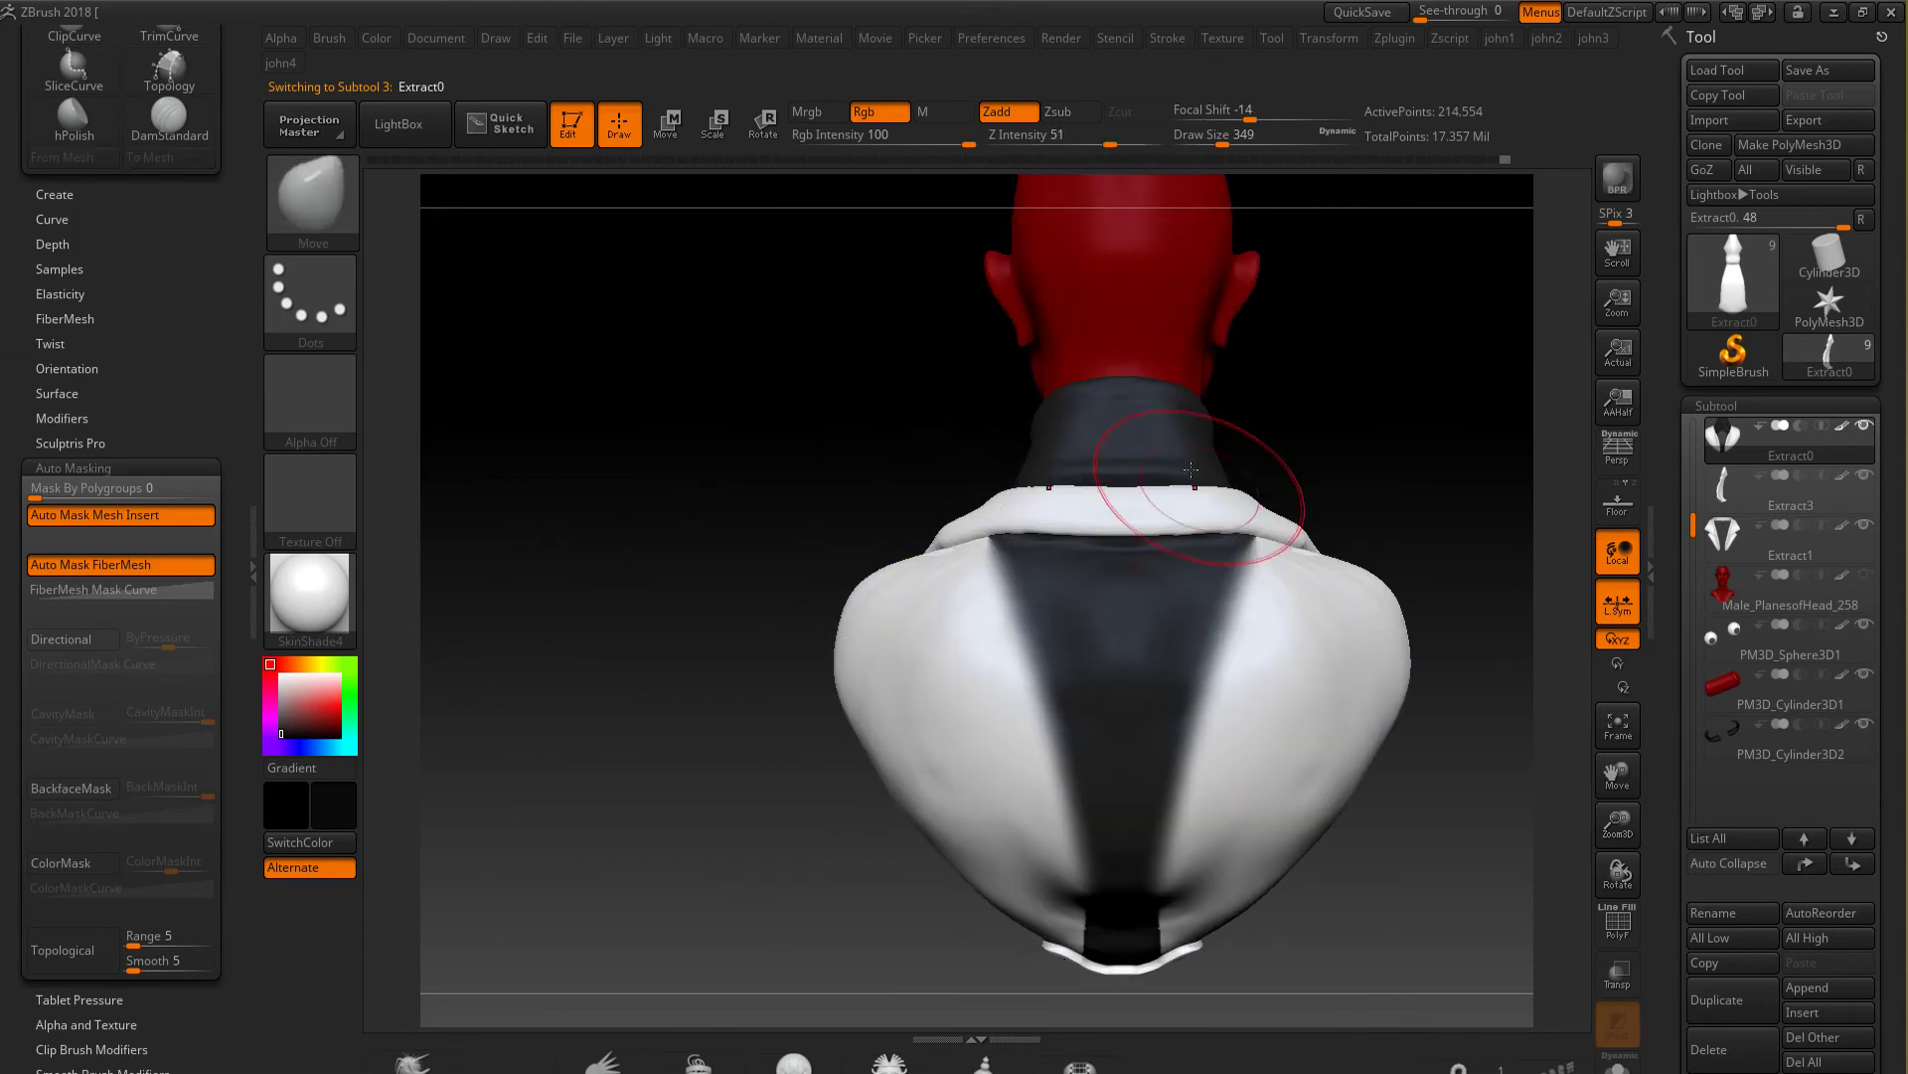
alt+click(958, 575)
mouse_move(959, 575)
mouse_down()
mouse_move(994, 616)
mouse_move(855, 607)
mouse_up()
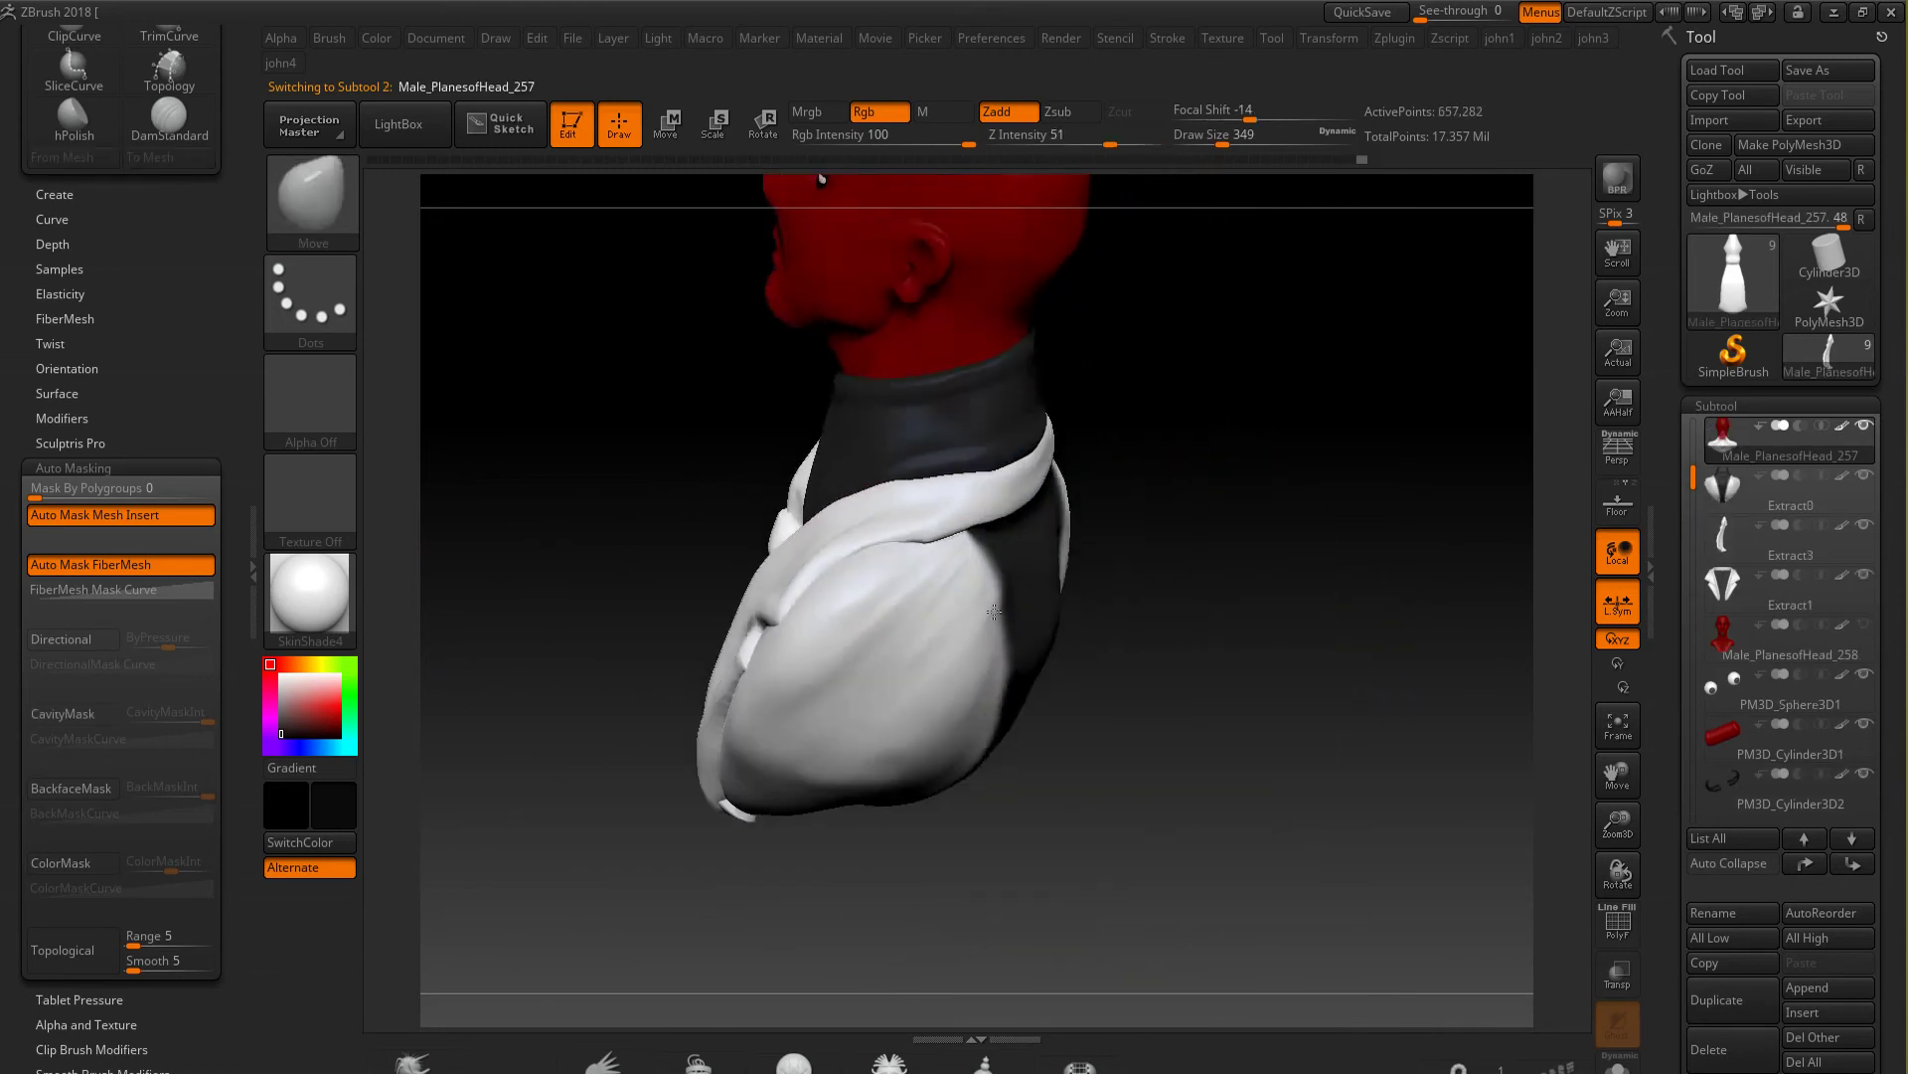
key(bracketleft)
key(bracketleft)
key(bracketleft)
key(bracketleft)
alt+click(945, 522)
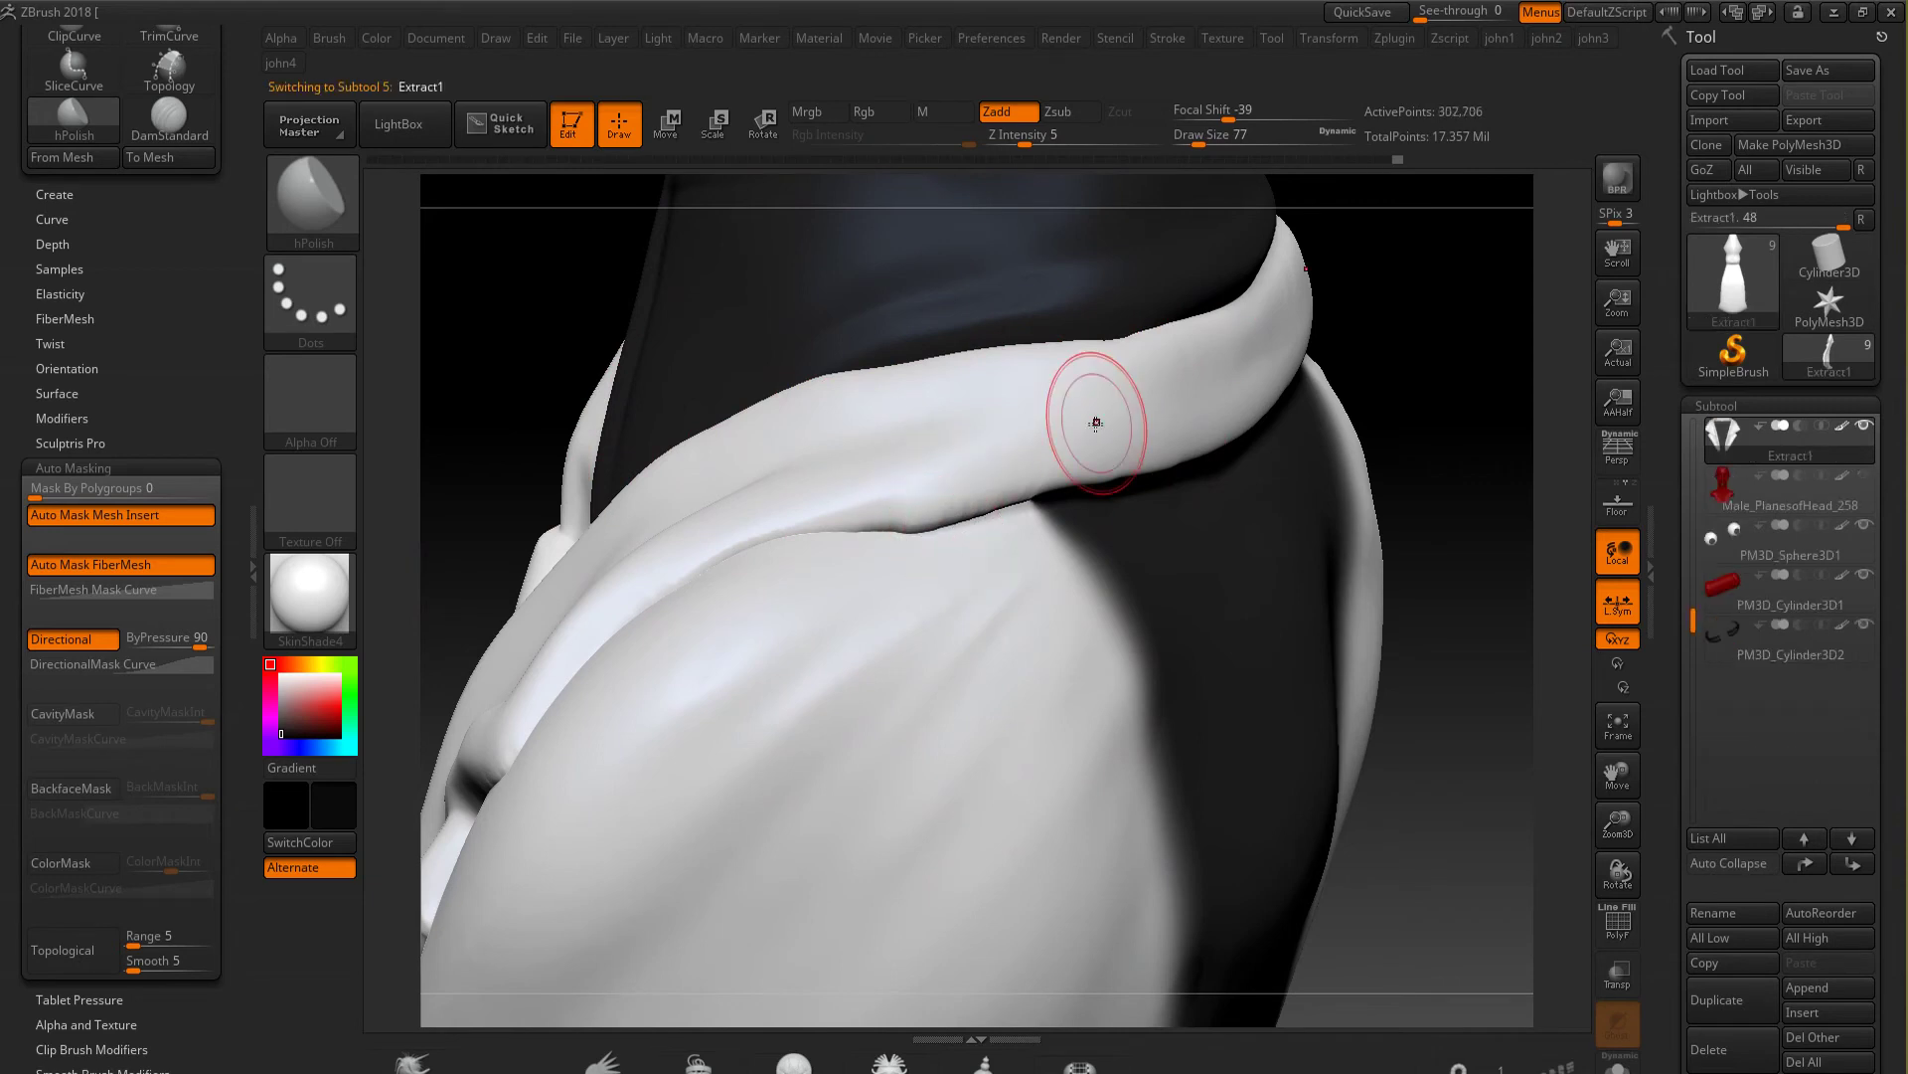
Polish the lapel's top edge with hPolish at Z Intensity 14, then orbit to check it
key(bracketright)
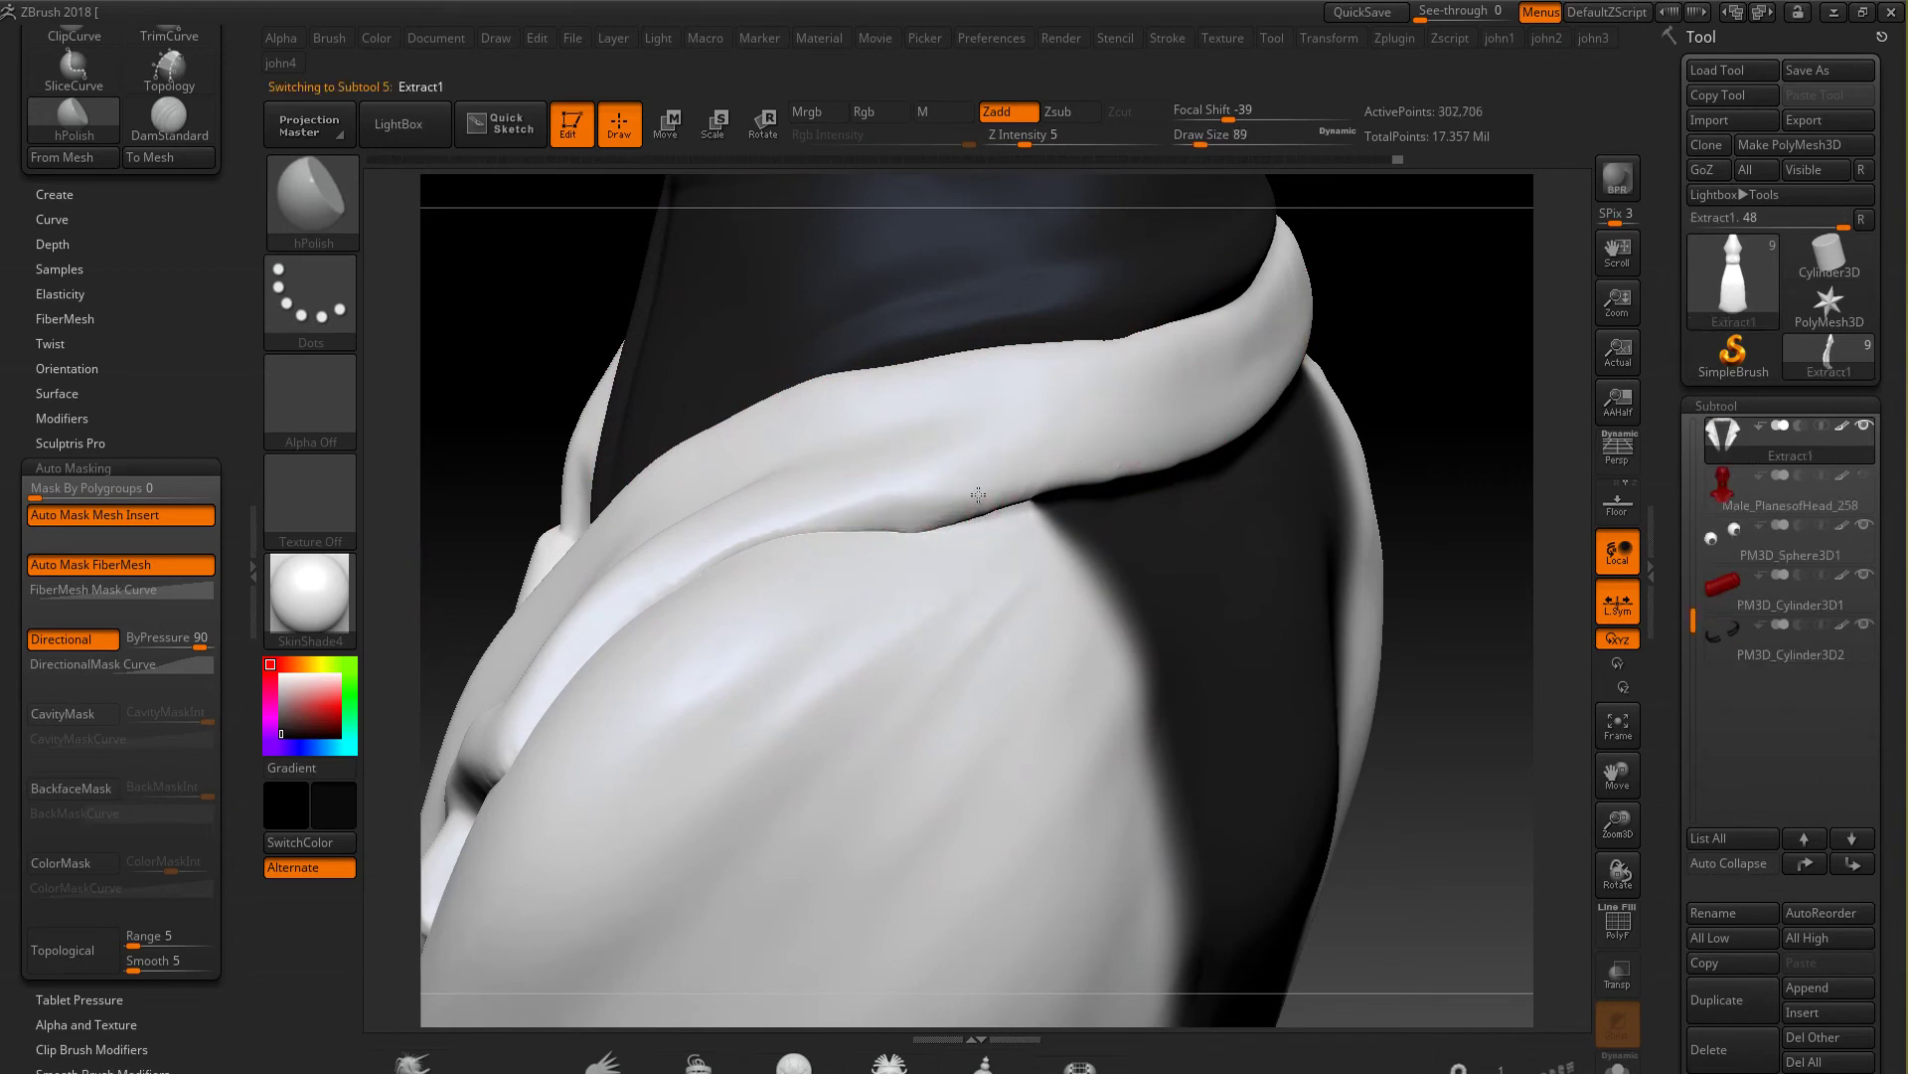
drag(1024, 144, 1050, 144)
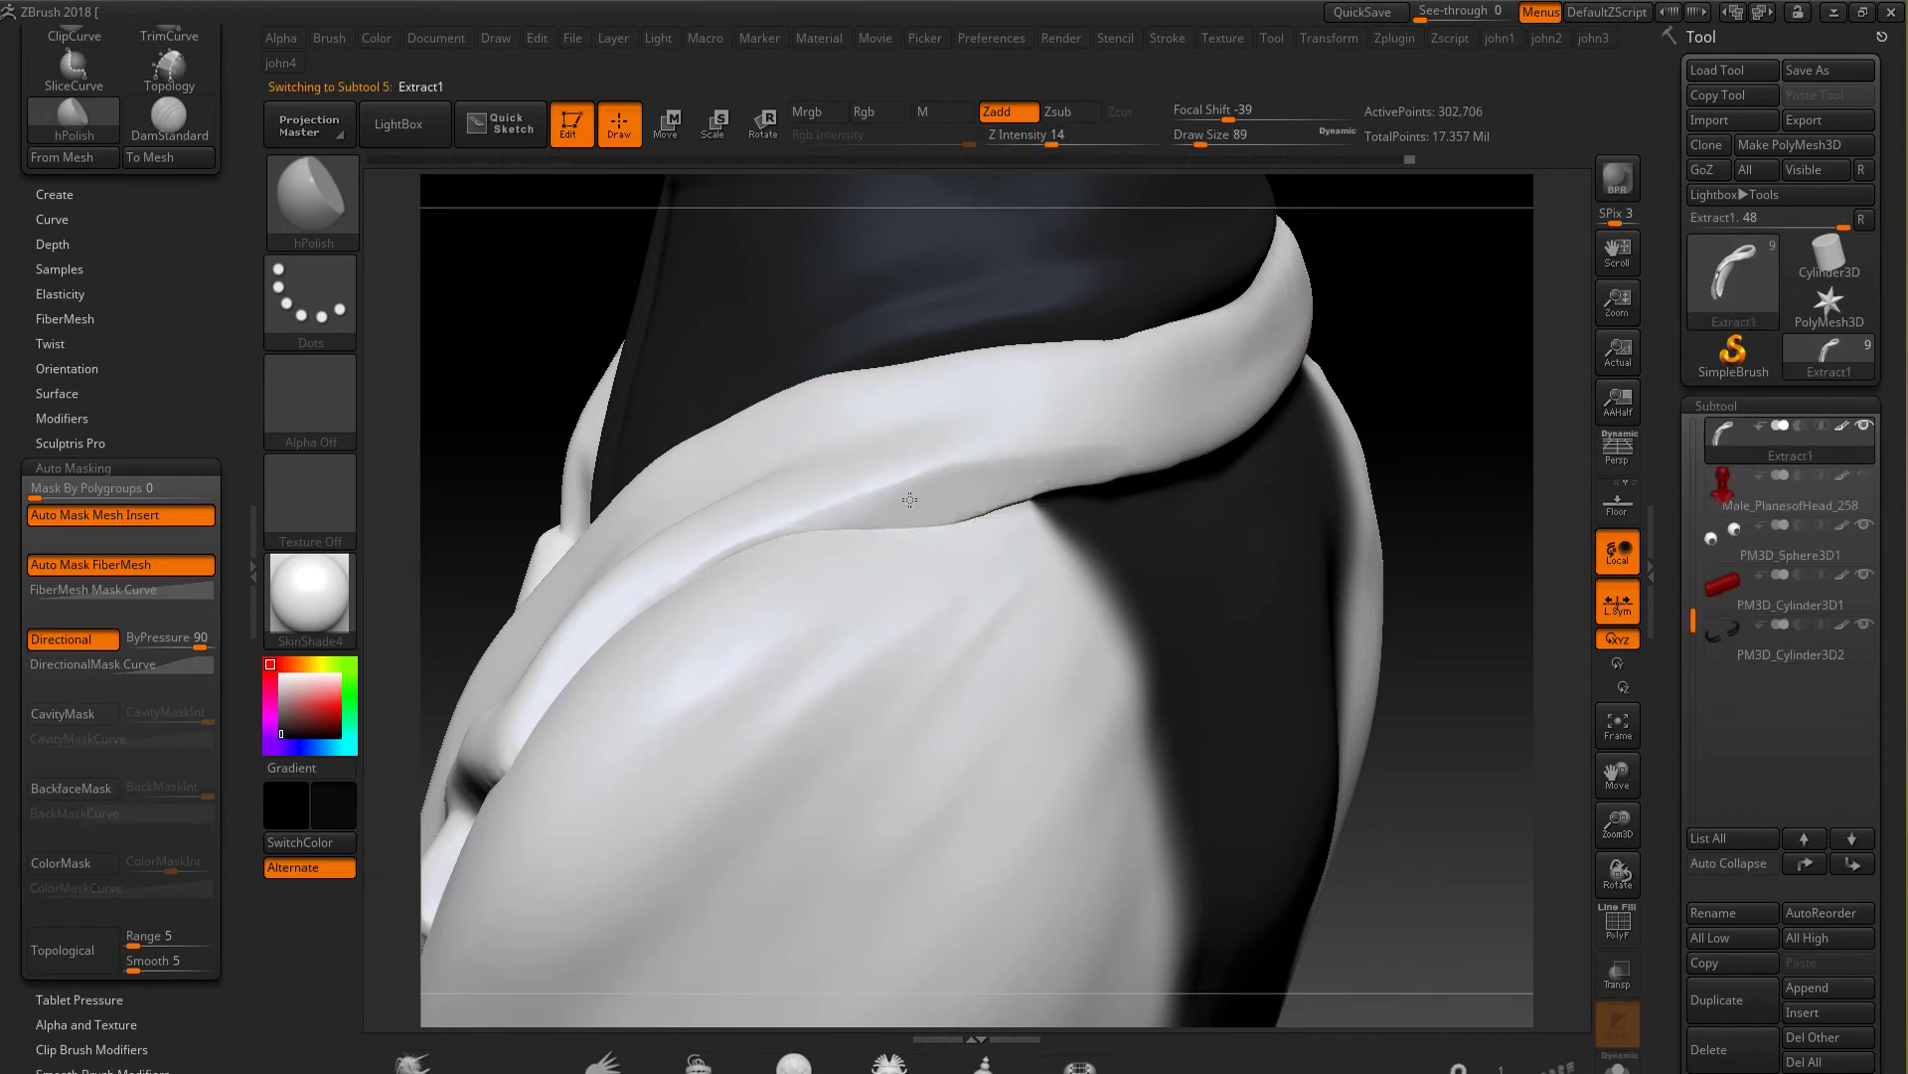
drag(889, 509, 1215, 476)
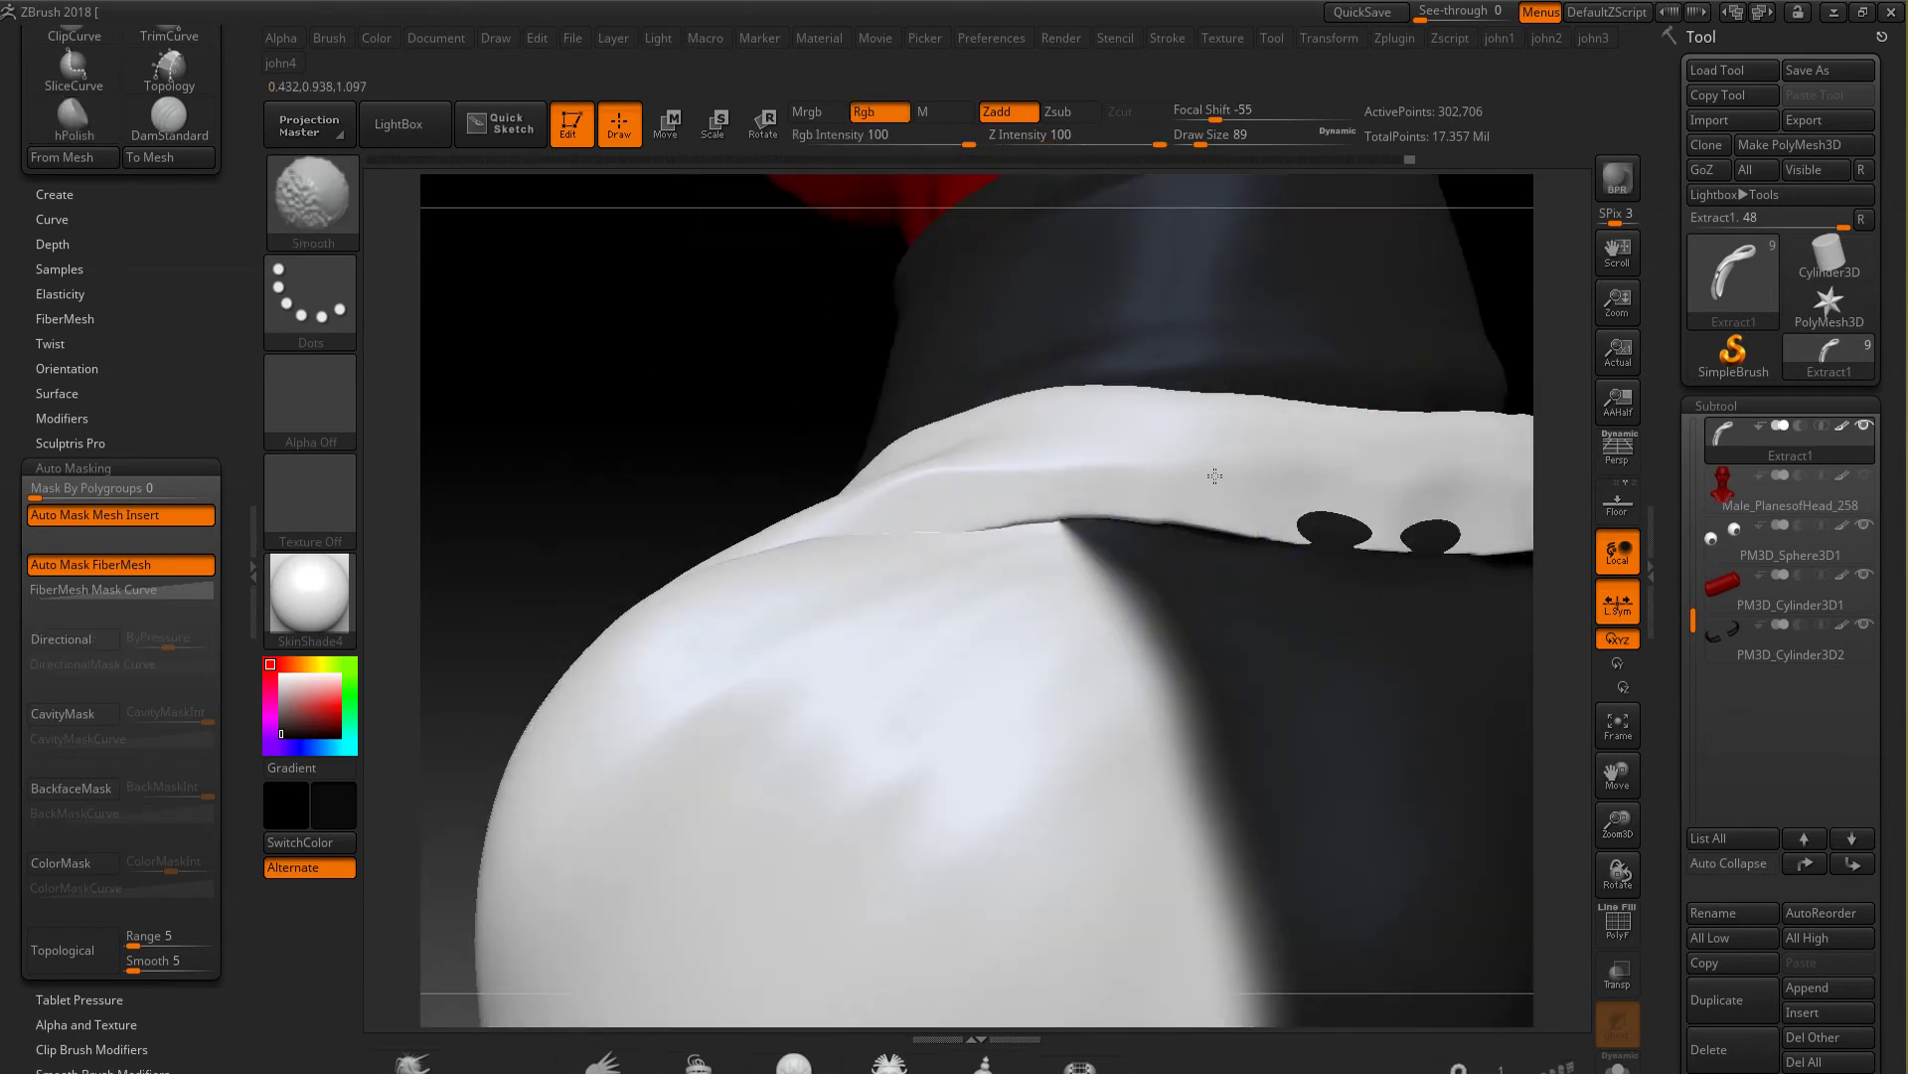
right_drag(1215, 476, 1187, 548)
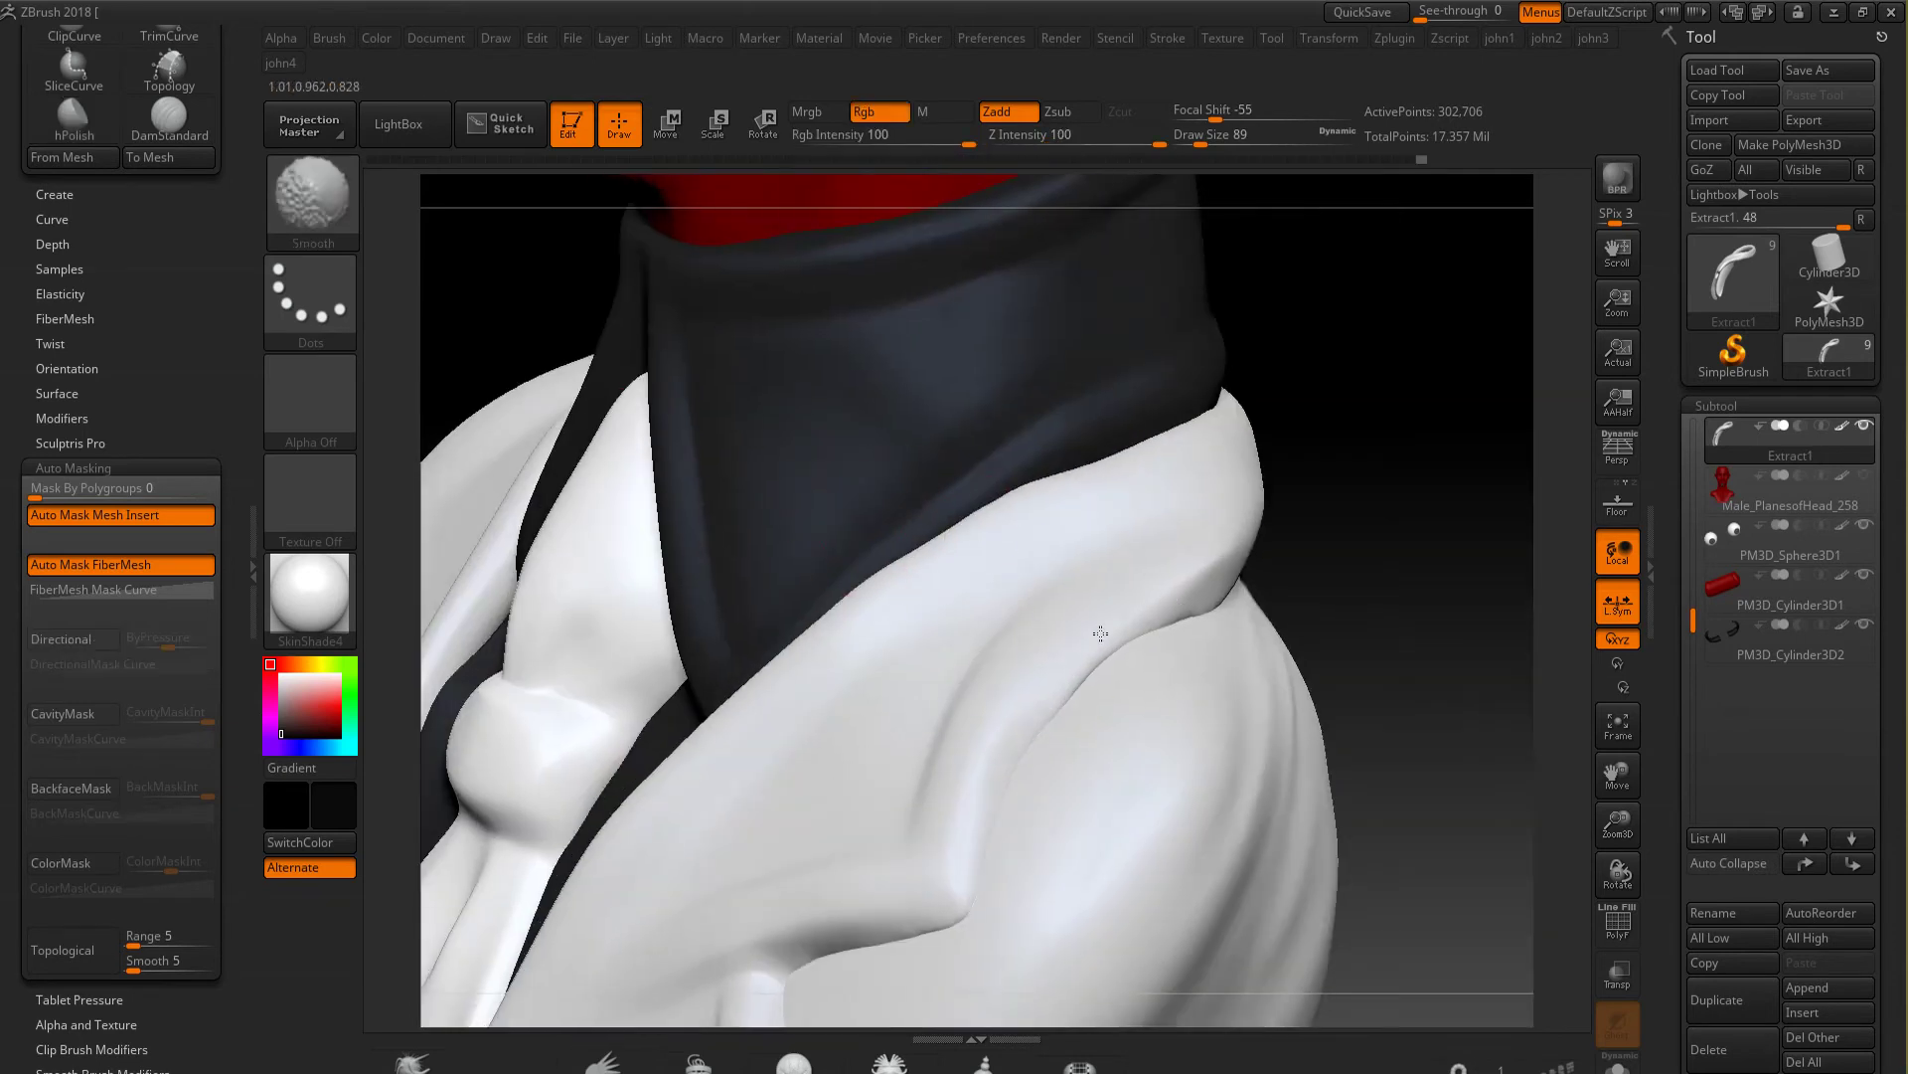
mouse_move(1067, 577)
right_down()
mouse_move(1363, 545)
mouse_move(1097, 718)
right_up()
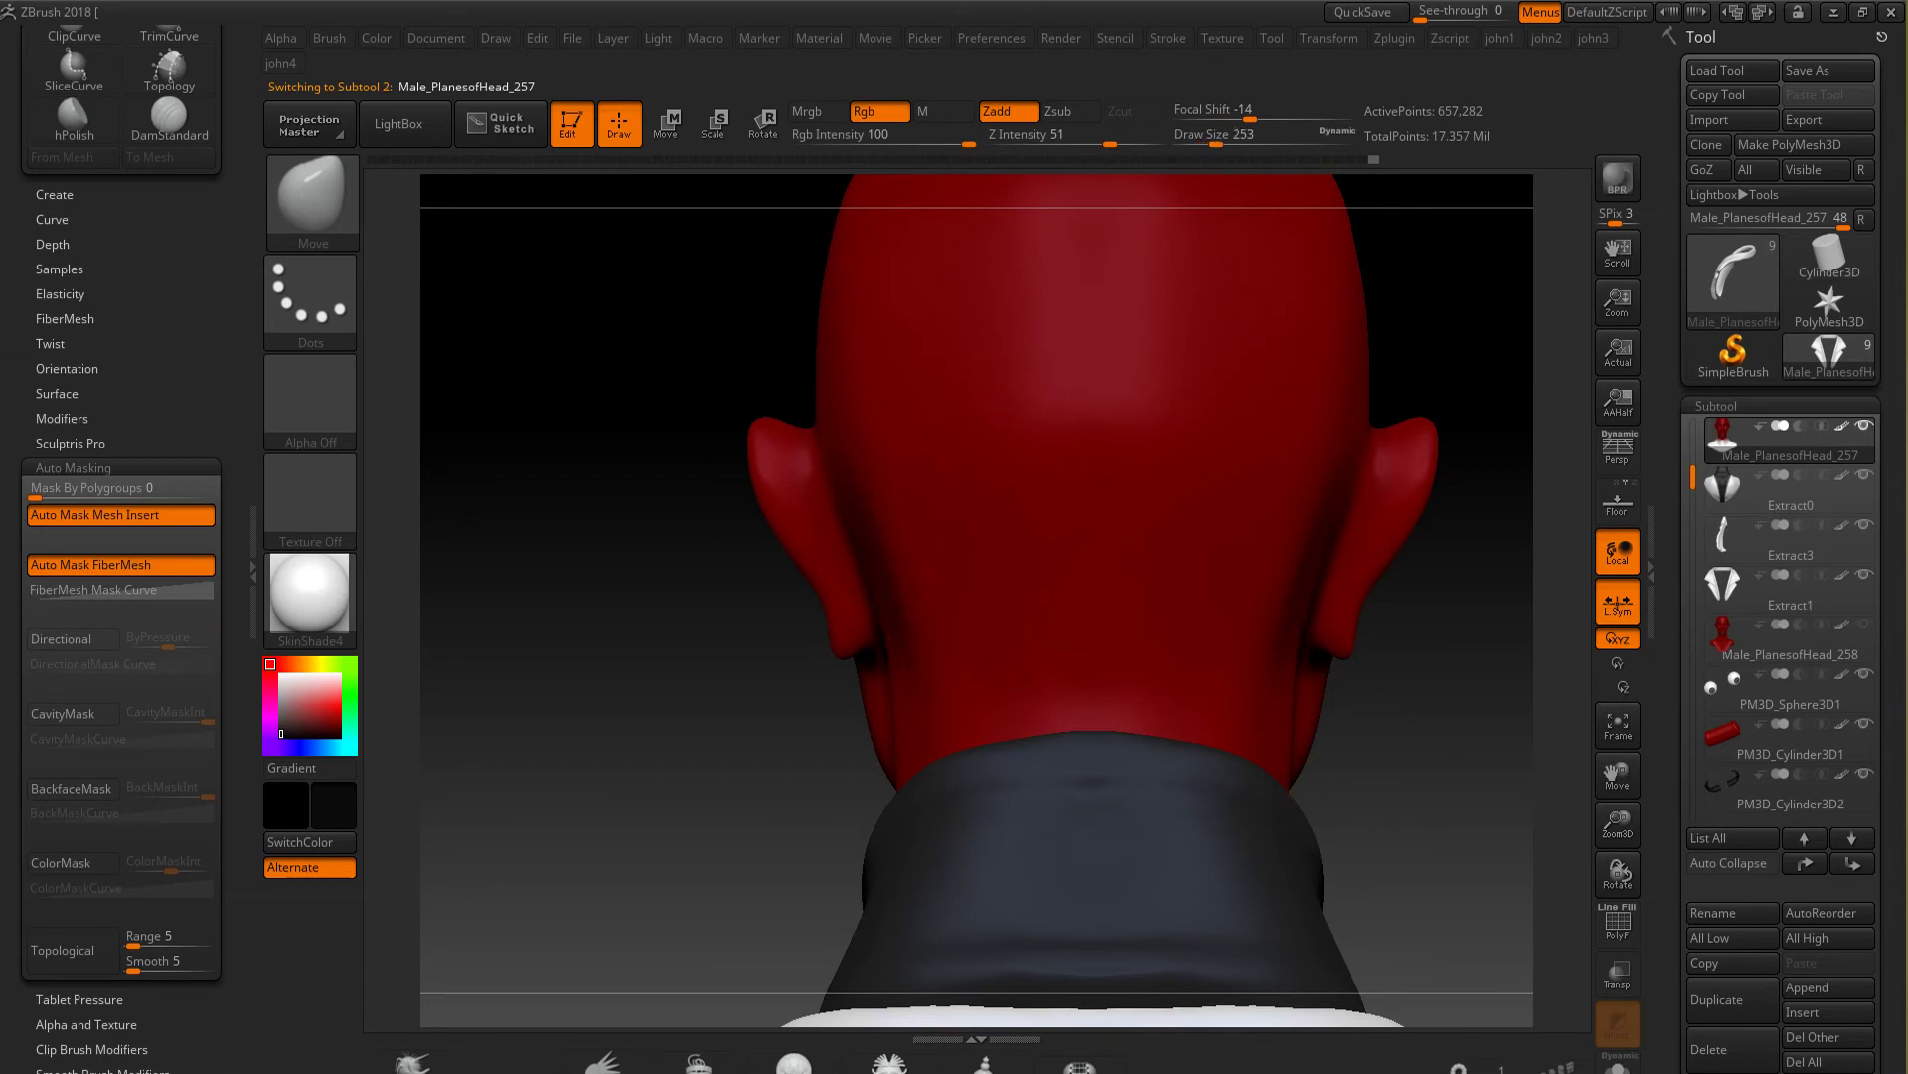
key(bracketleft)
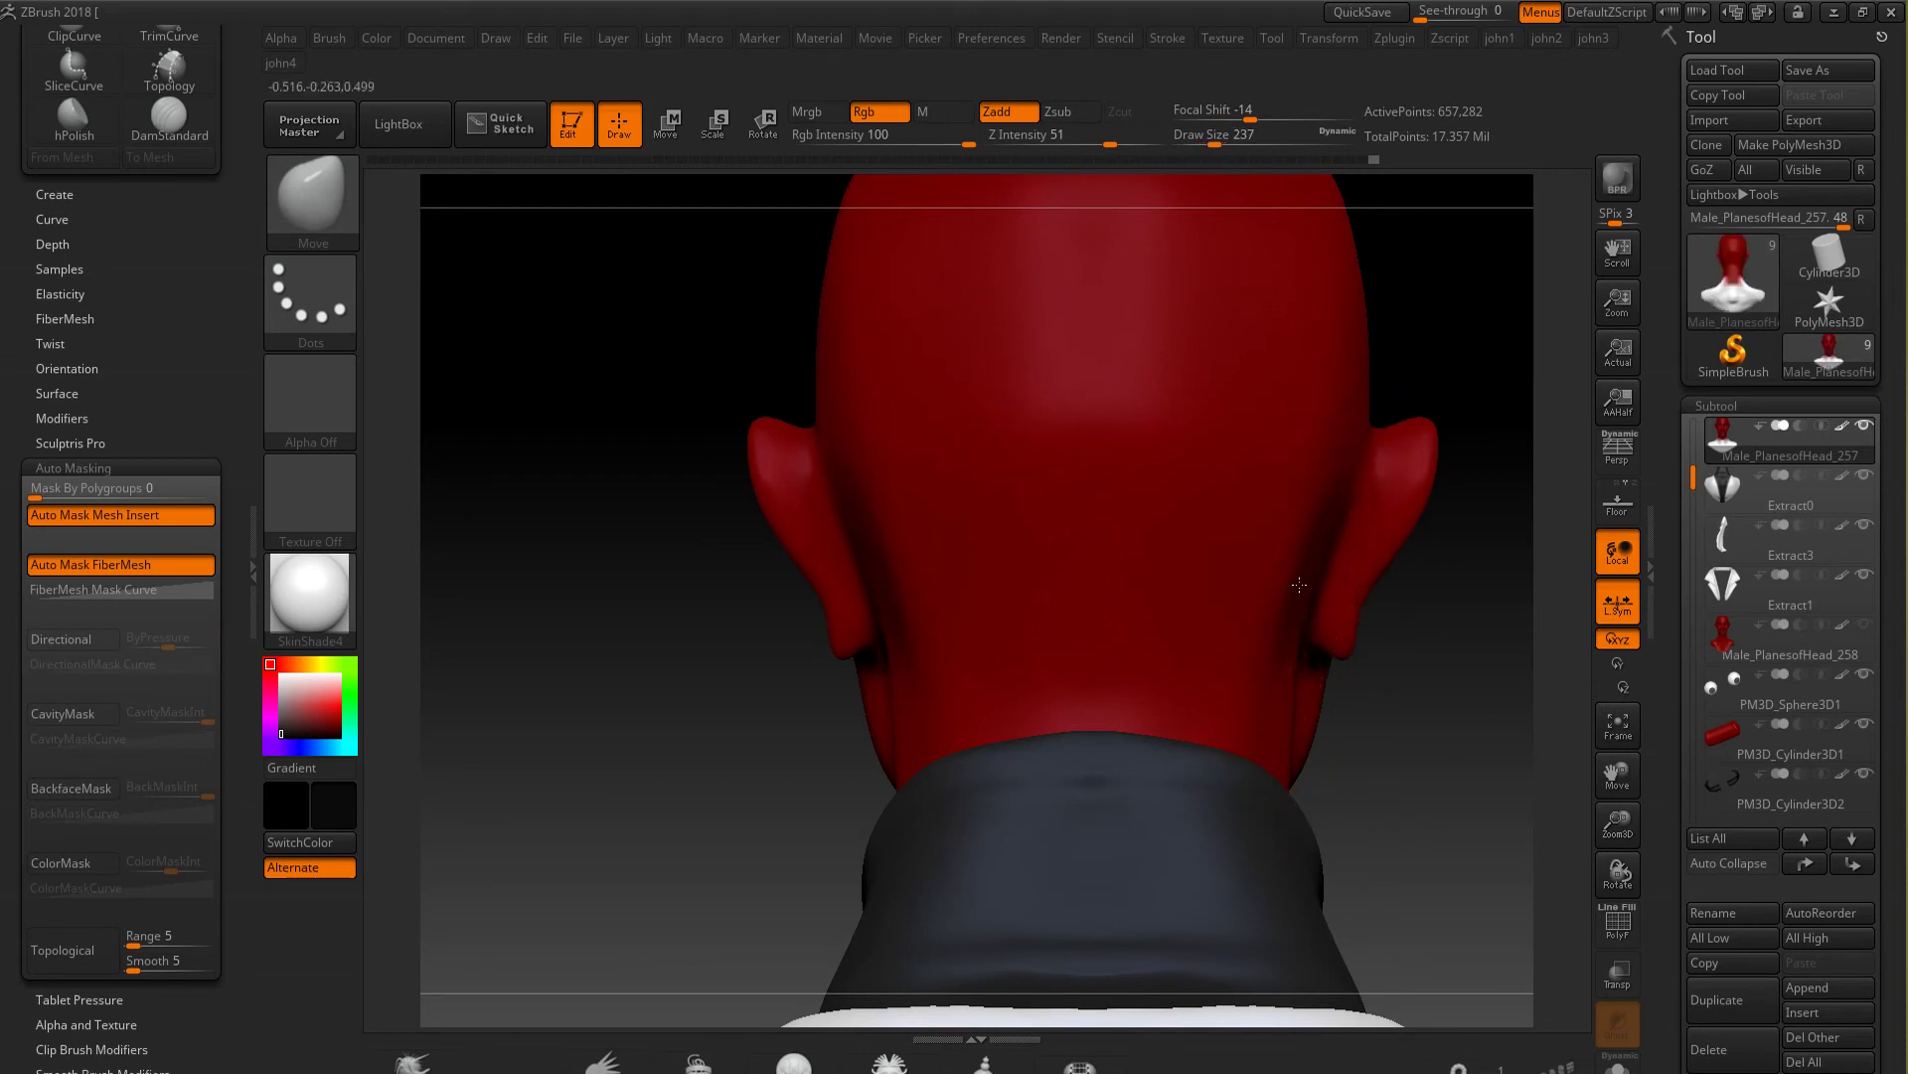
drag(900, 637, 1233, 750)
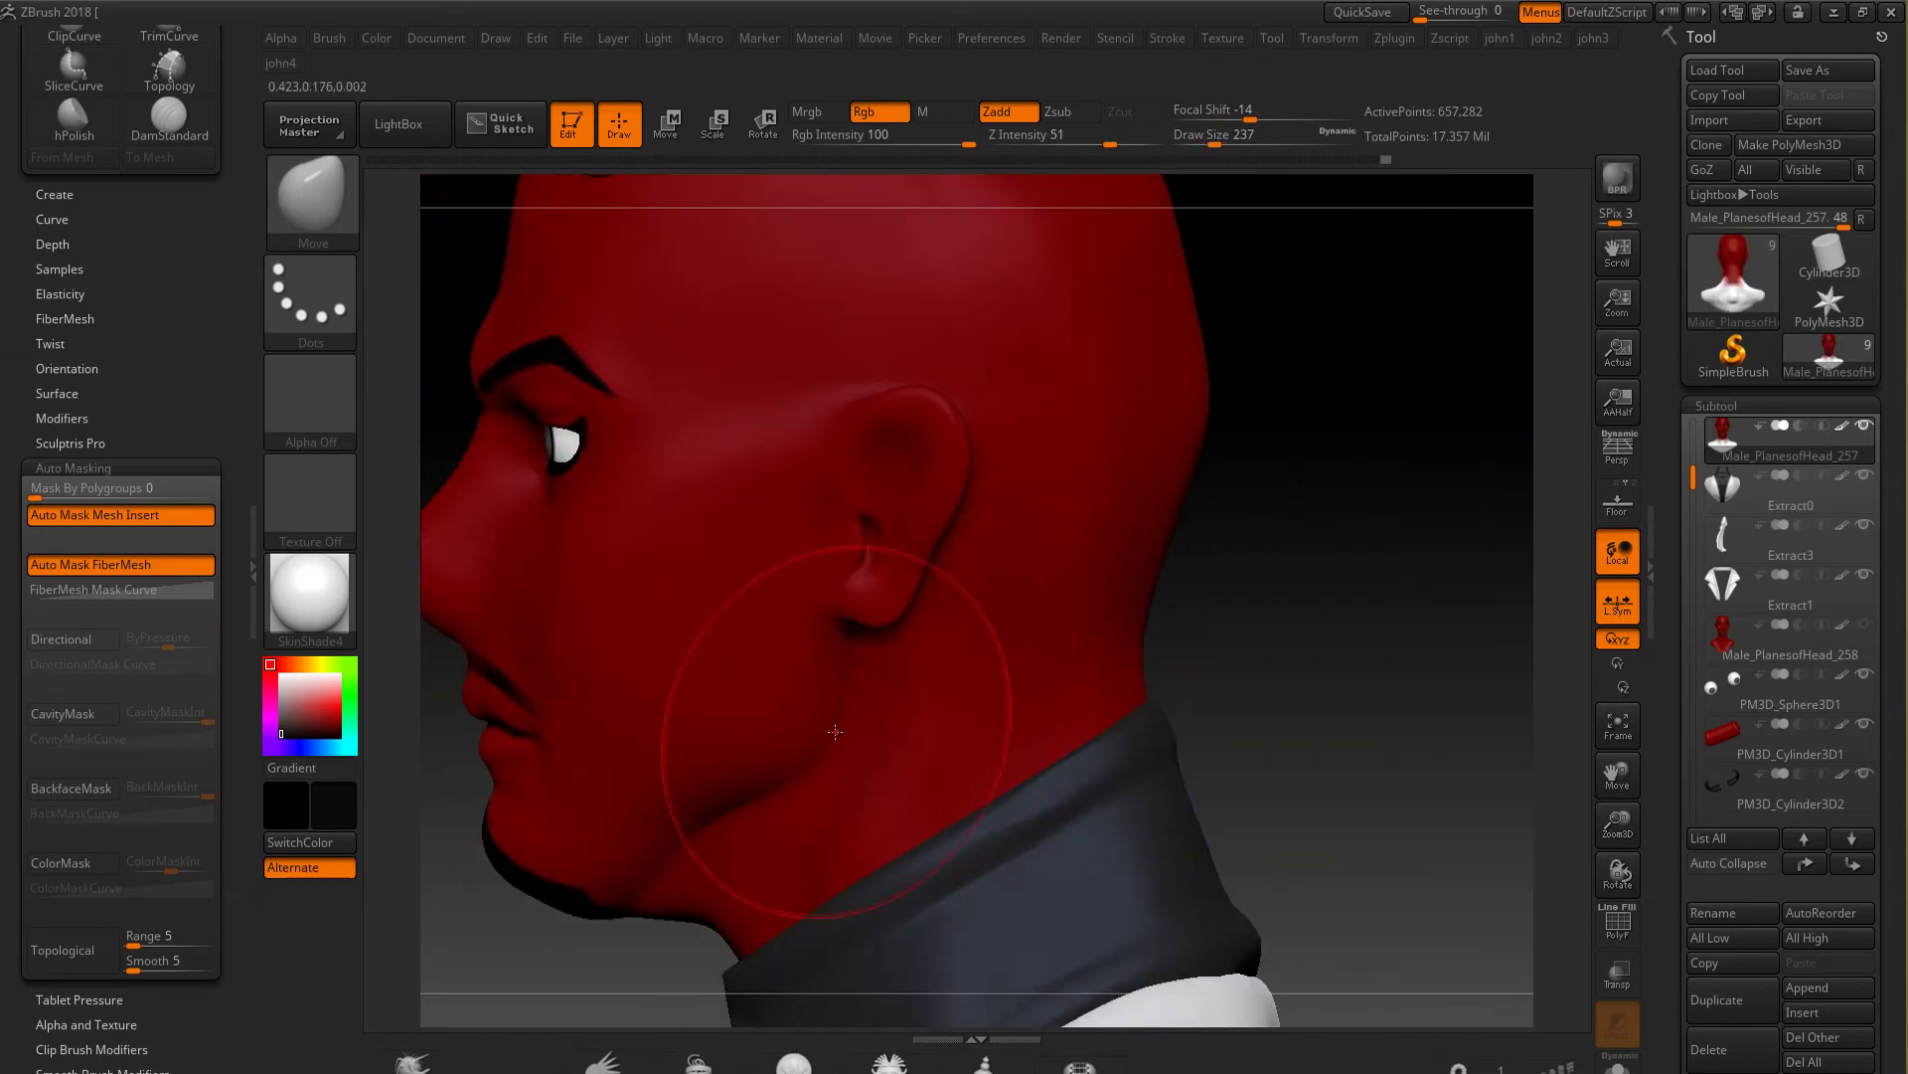
Move PM3D_Cylinder3D1 directly below Male_PlanesofHead_257 in the subtool list, then select the head
key(f)
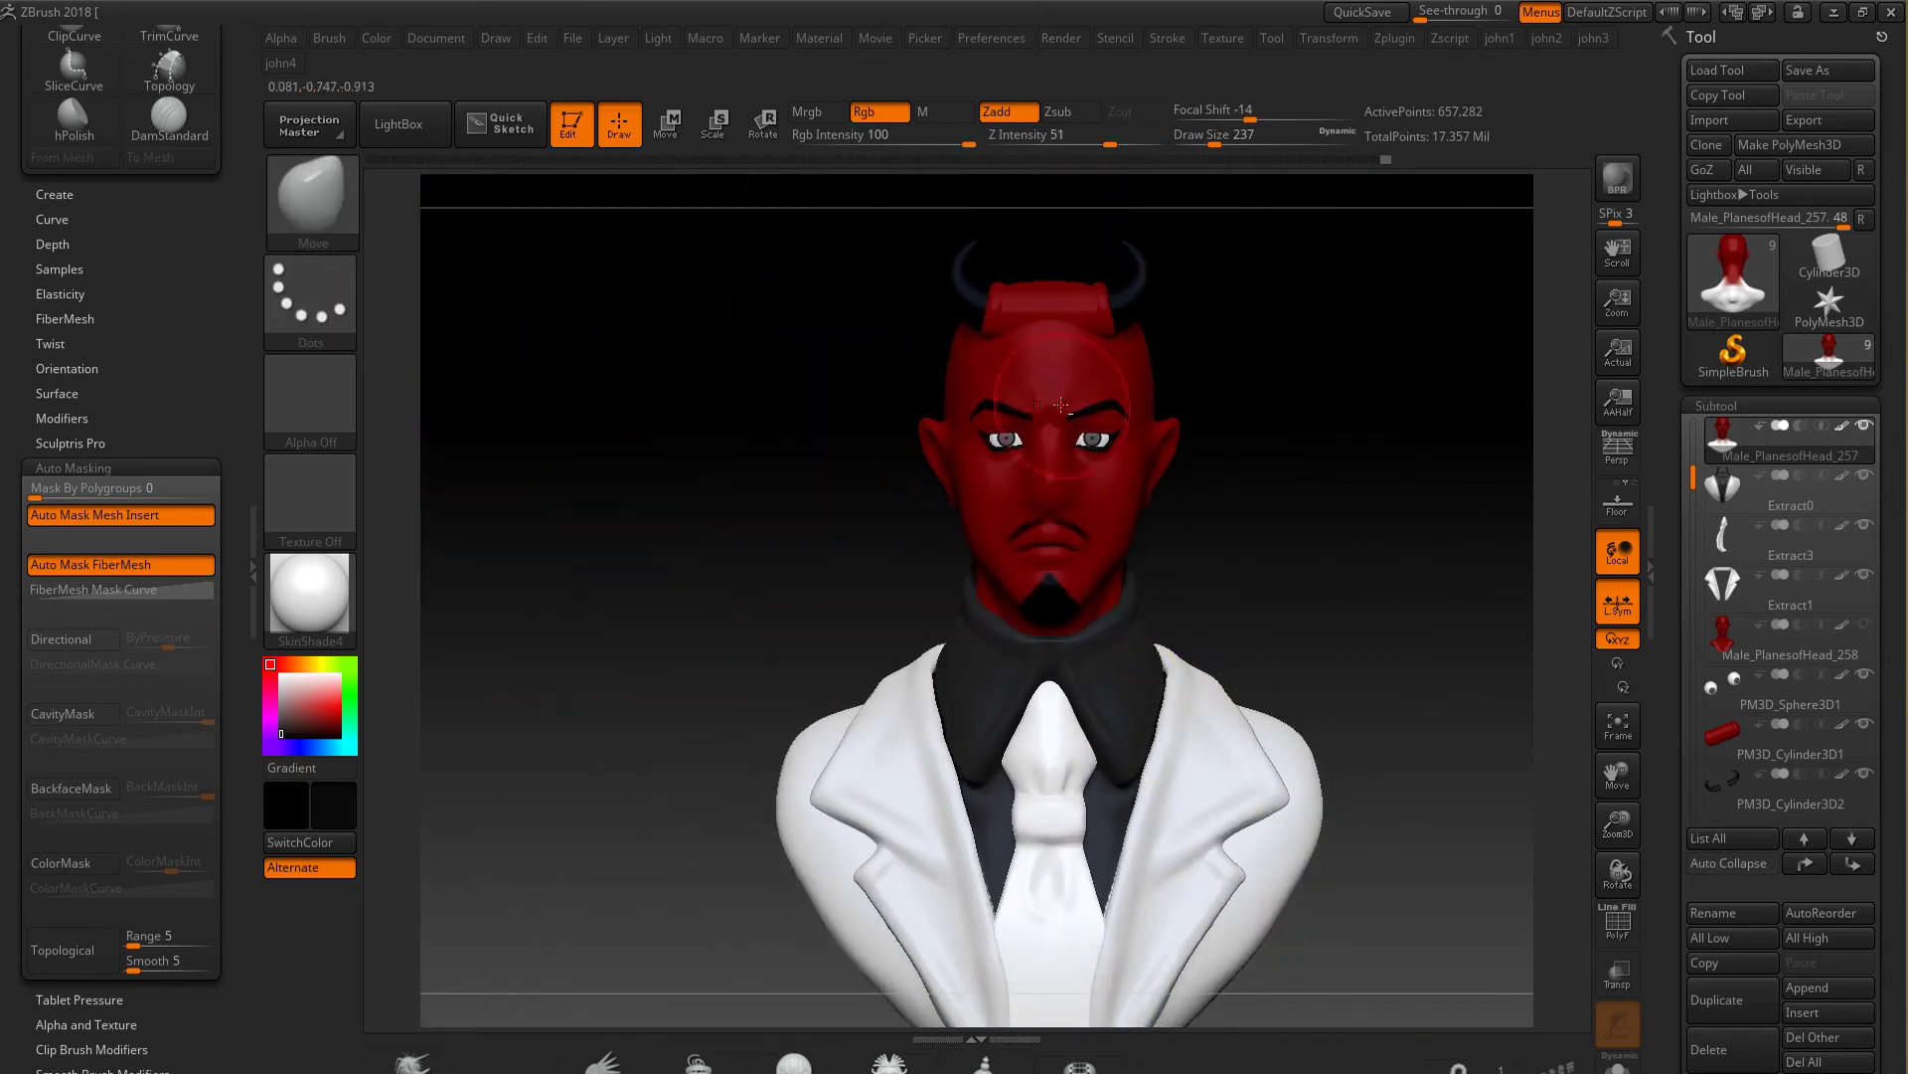
alt+right_drag(1264, 688, 1150, 597)
alt+click(1150, 597)
drag(1692, 763, 1688, 568)
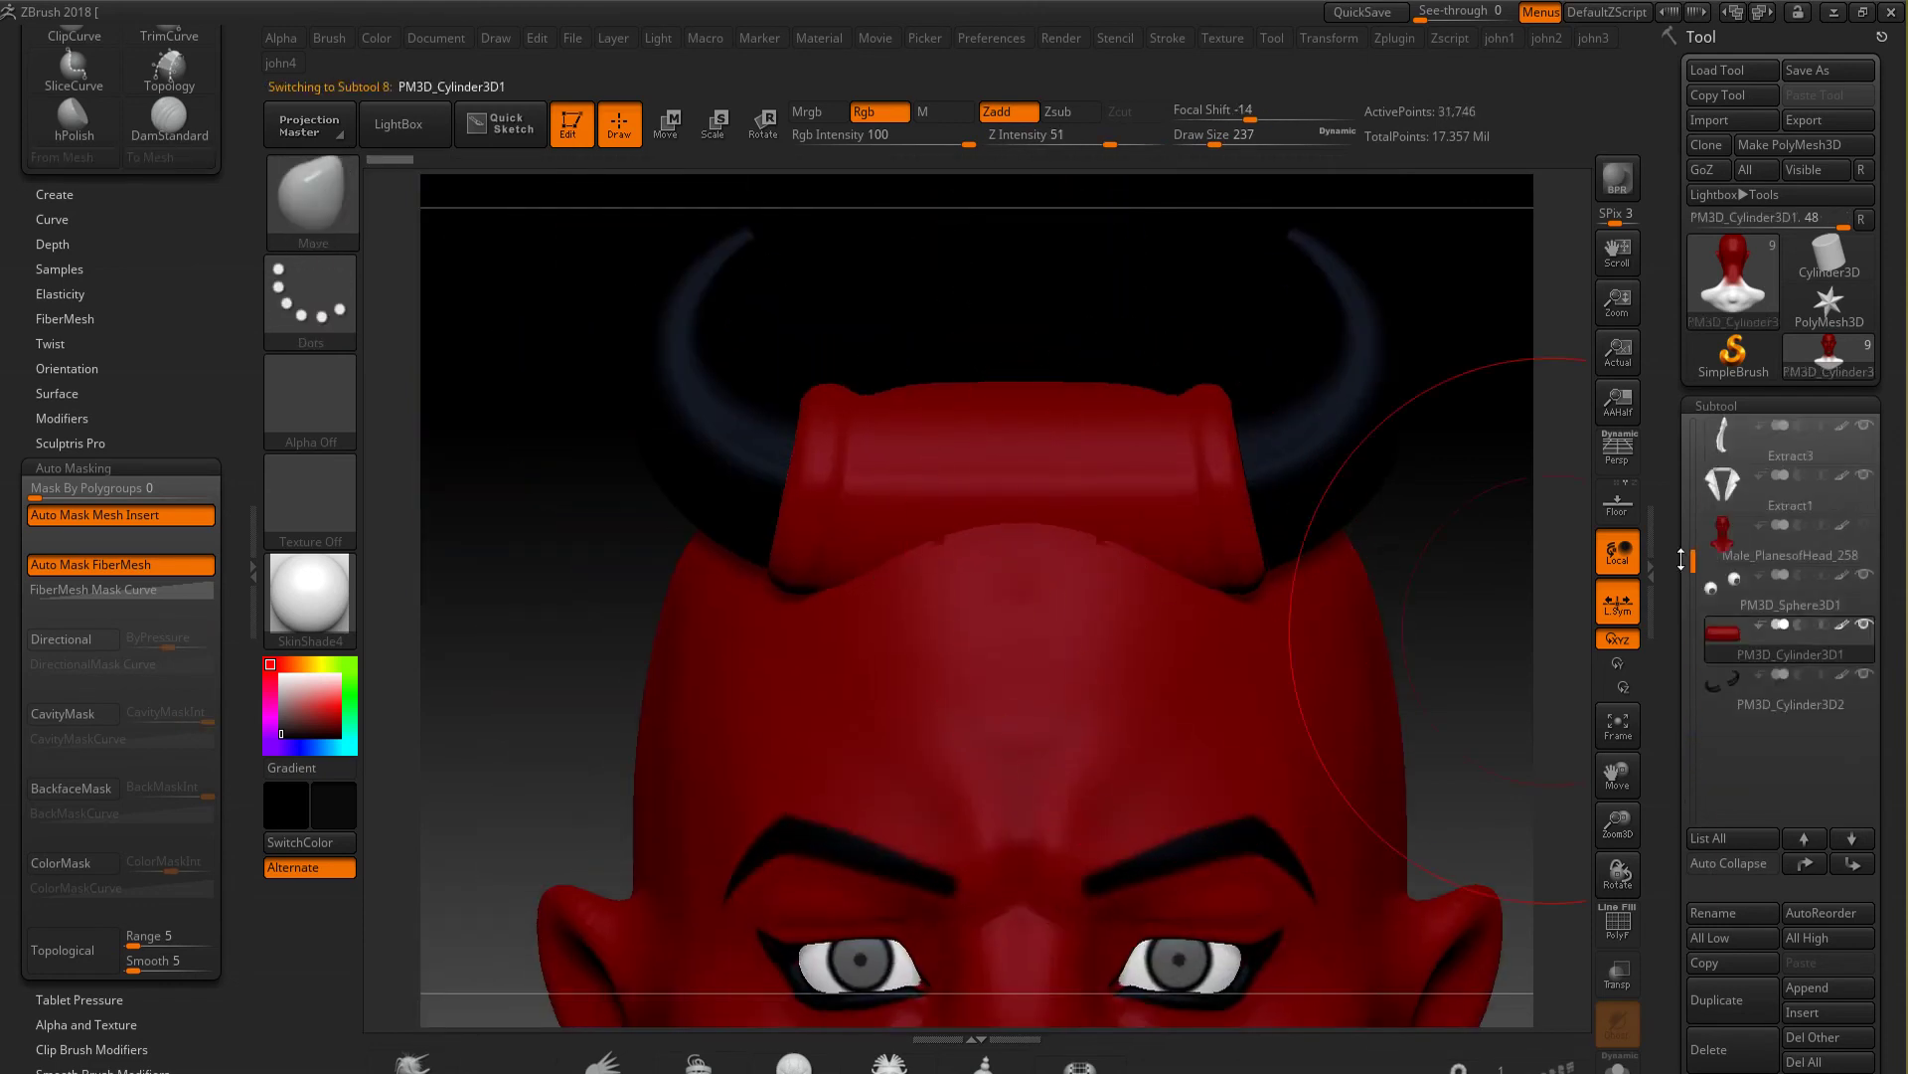
click(1779, 651)
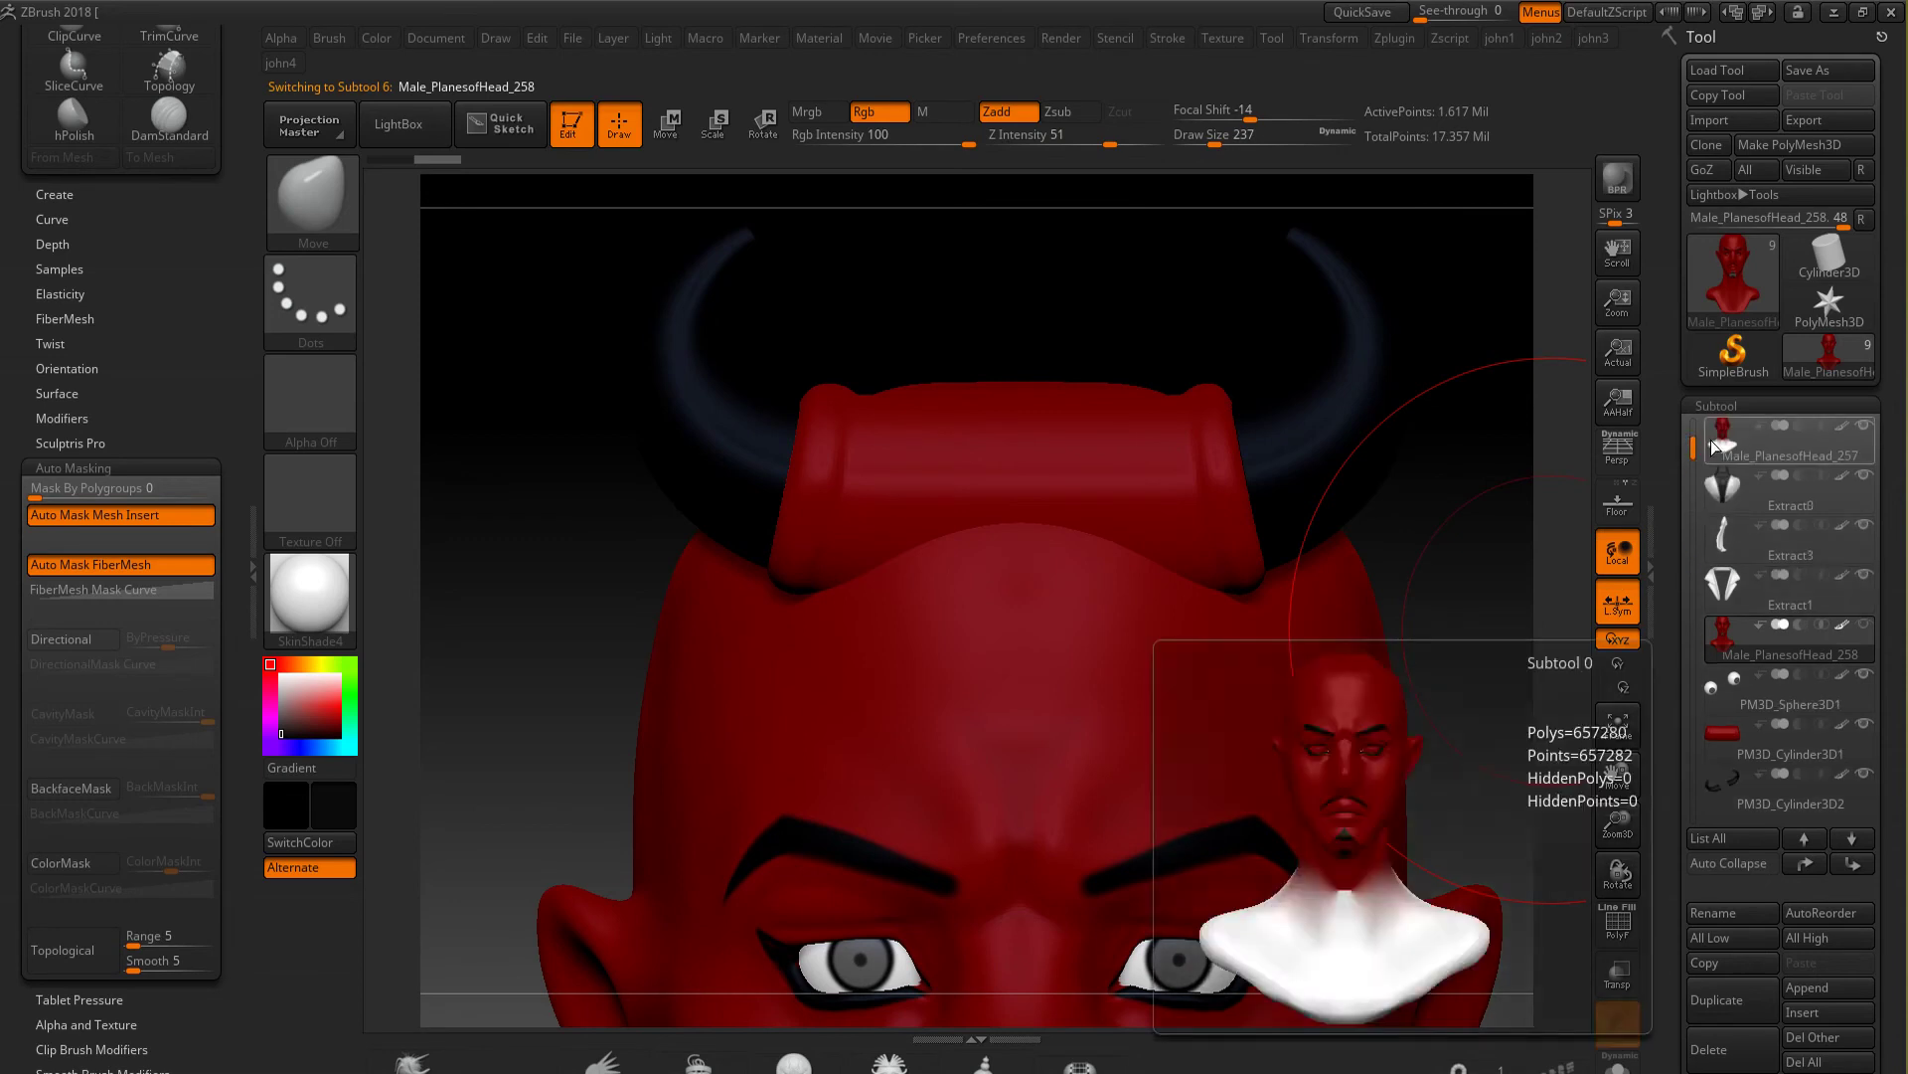
scroll(1789, 716, up, 2)
click(1804, 863)
click(1804, 863)
click(1804, 863)
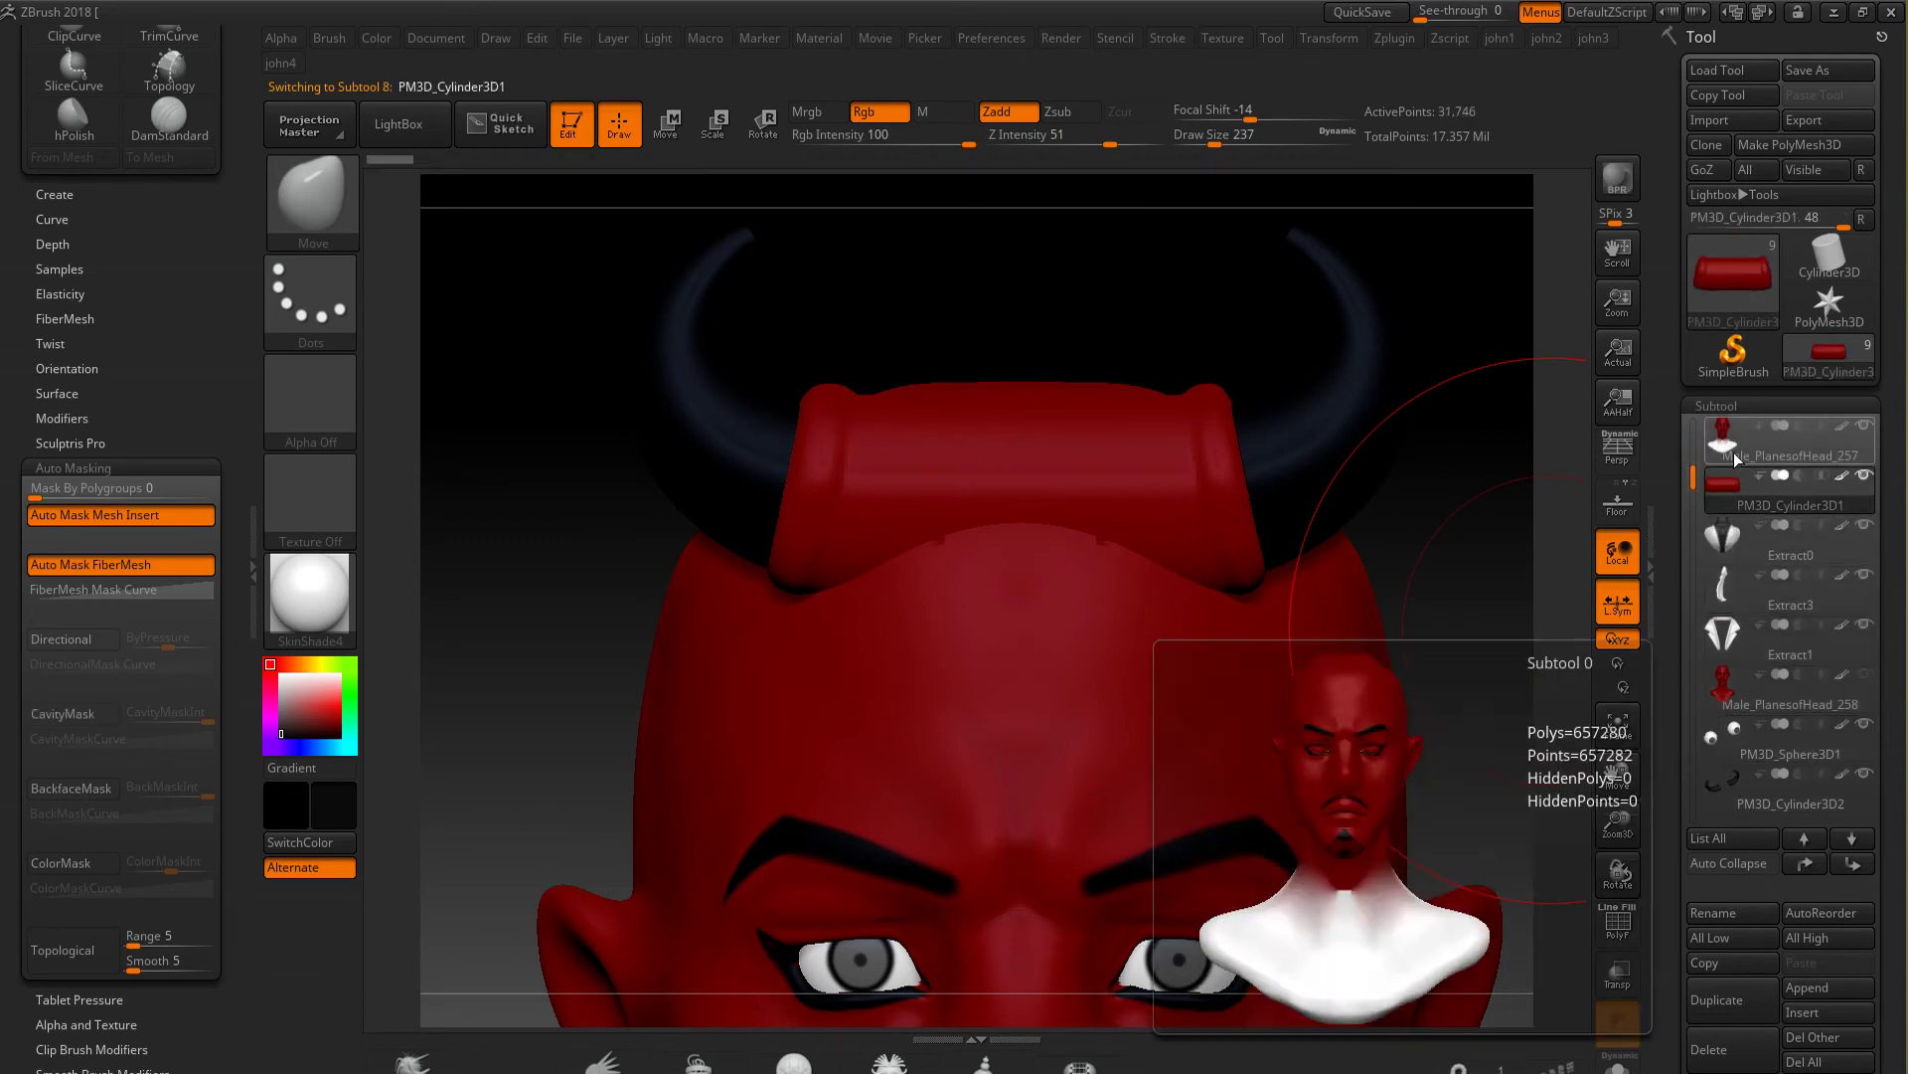
click(1722, 437)
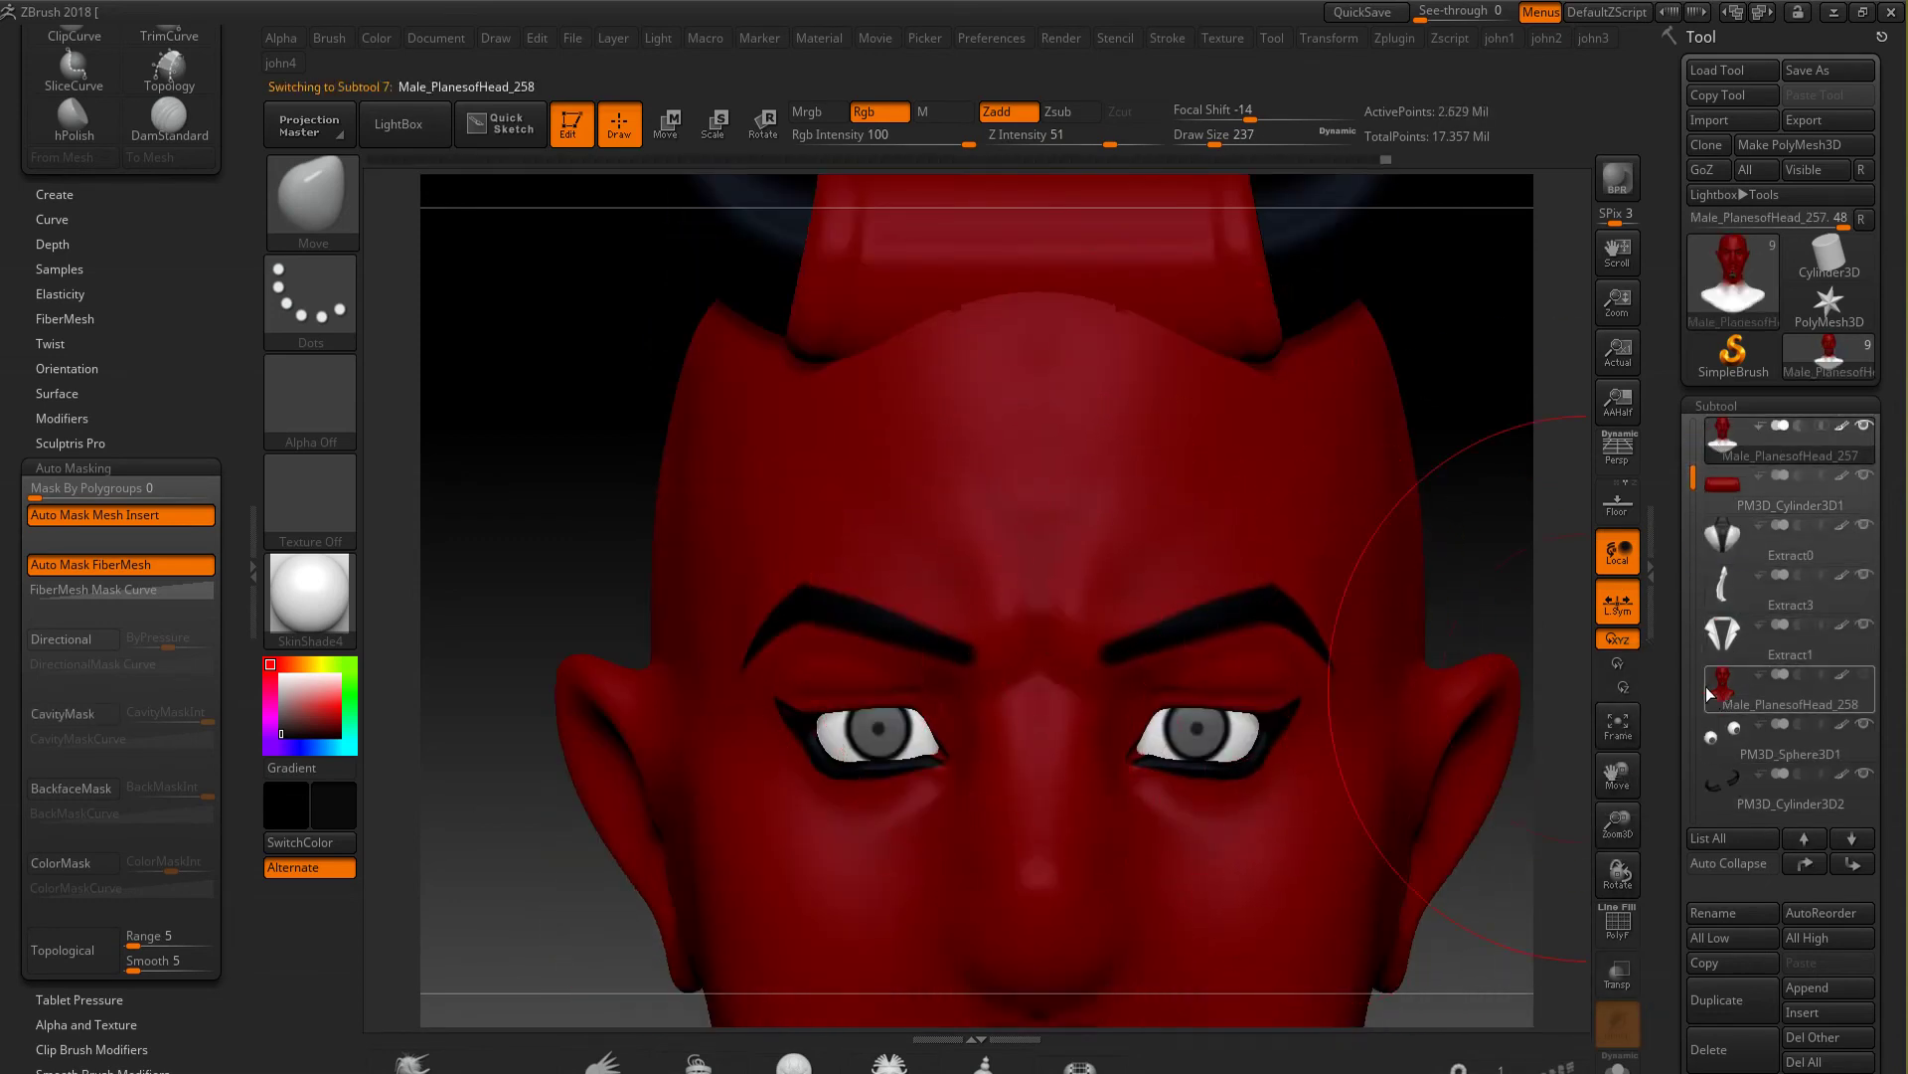
MergeDown the cylinder block into the head and confirm the warning
drag(1618, 821, 1639, 840)
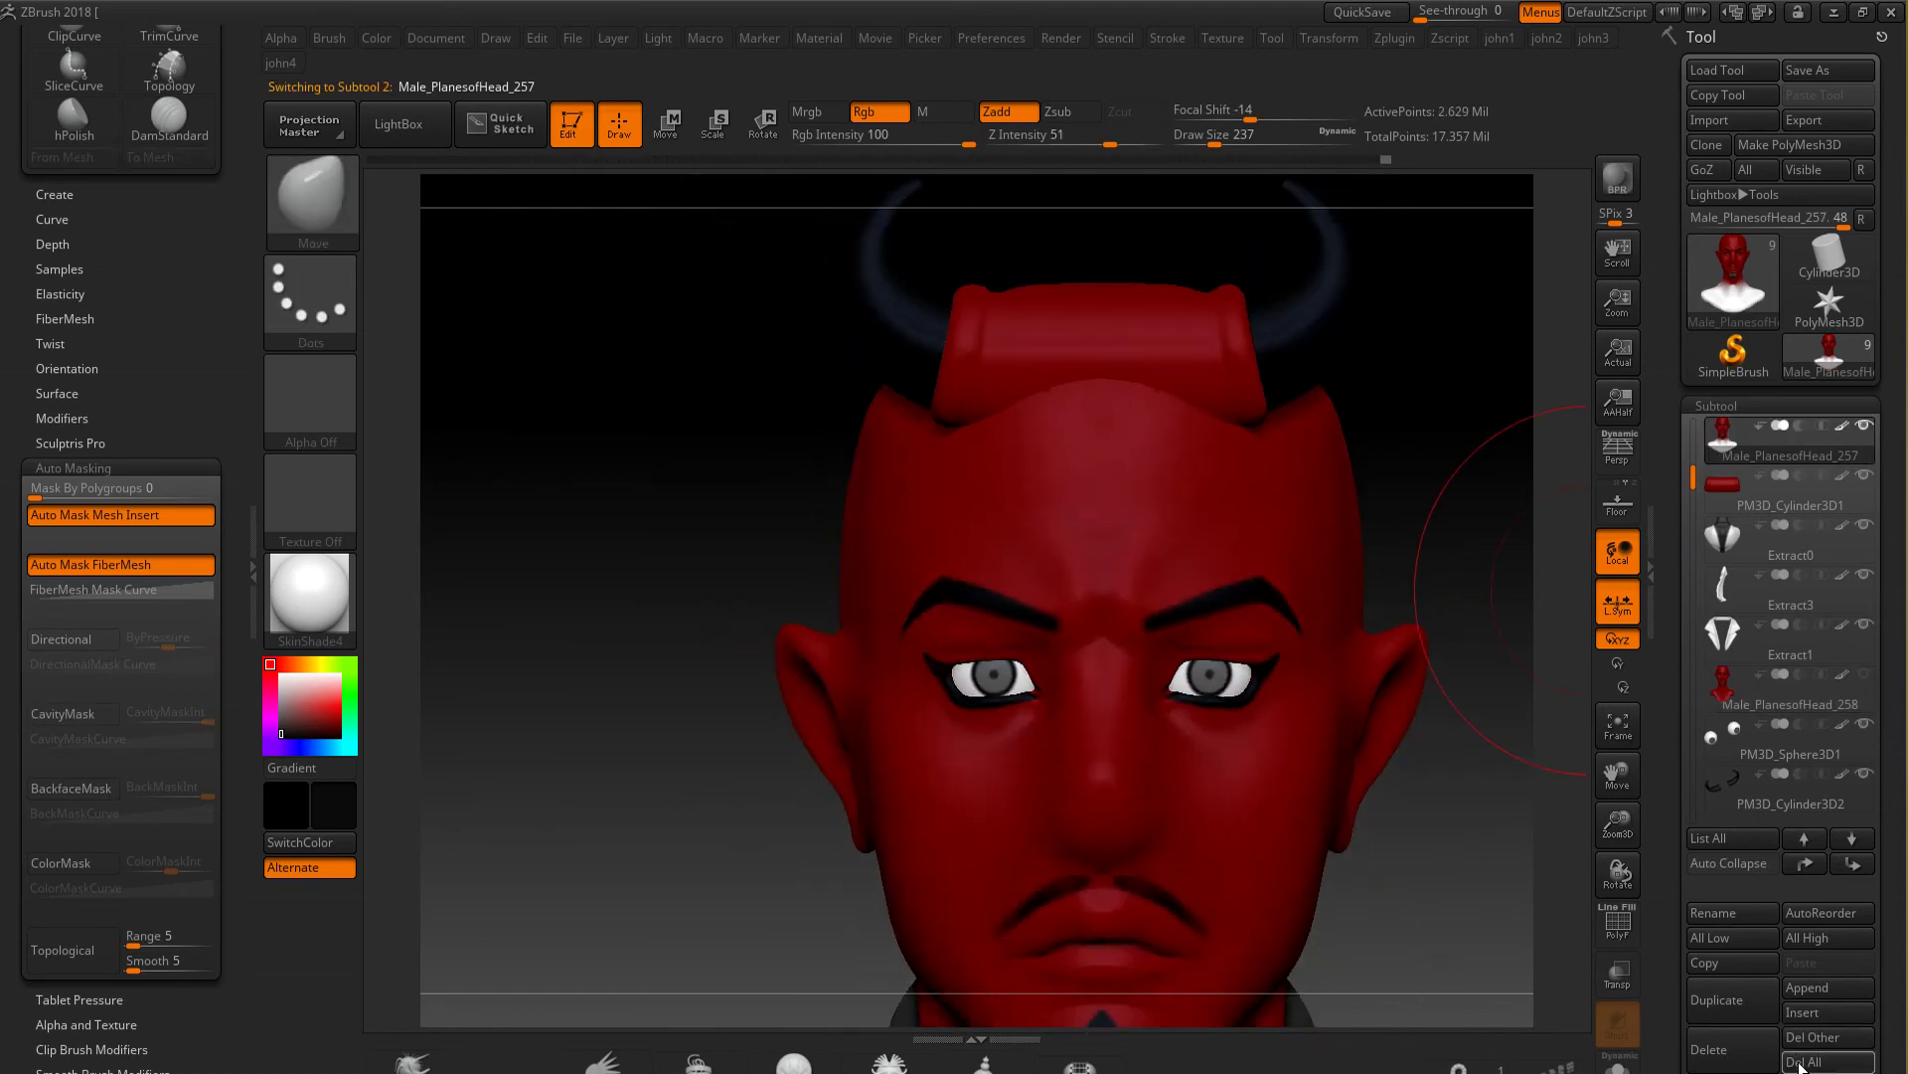
scroll(1779, 696, down, 5)
click(1730, 842)
click(1490, 881)
click(1730, 841)
click(1488, 882)
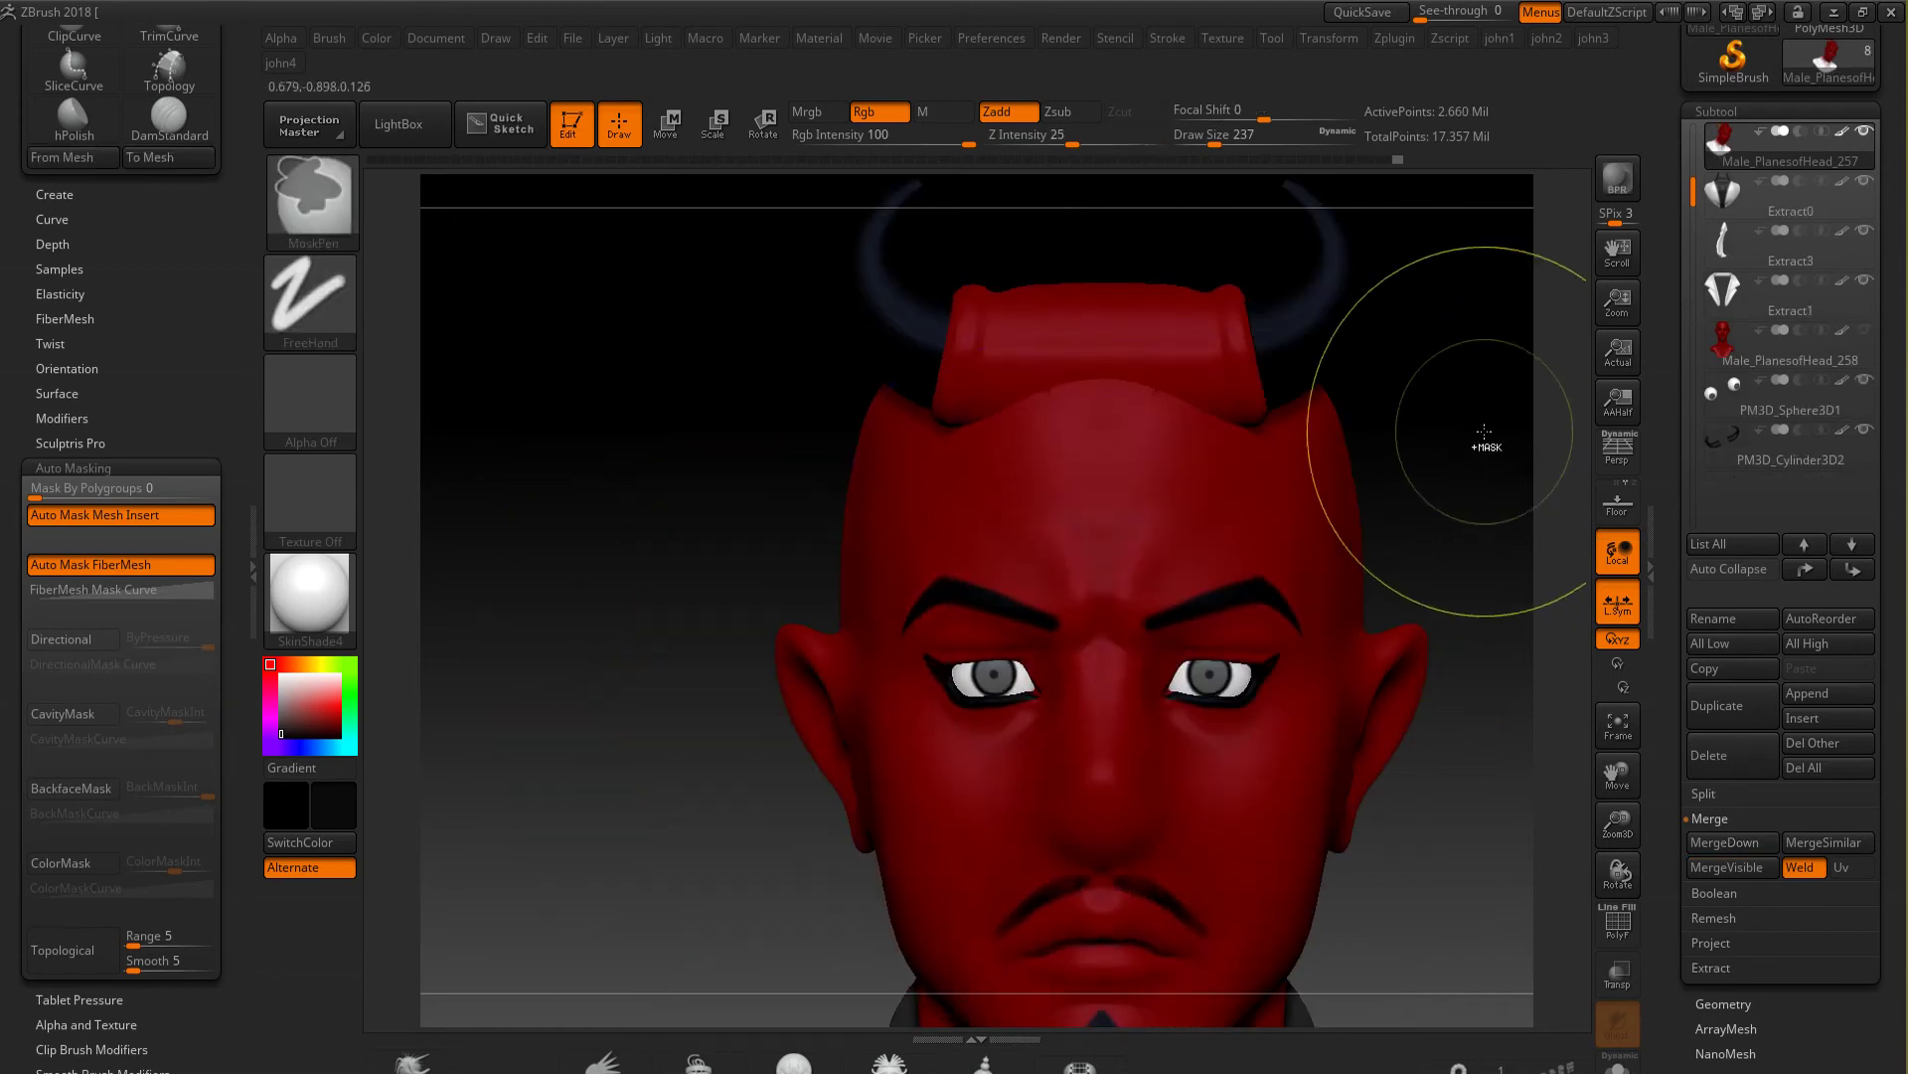
DynaMesh the merged head at resolution 736 without freezing subdivision levels
key(g)
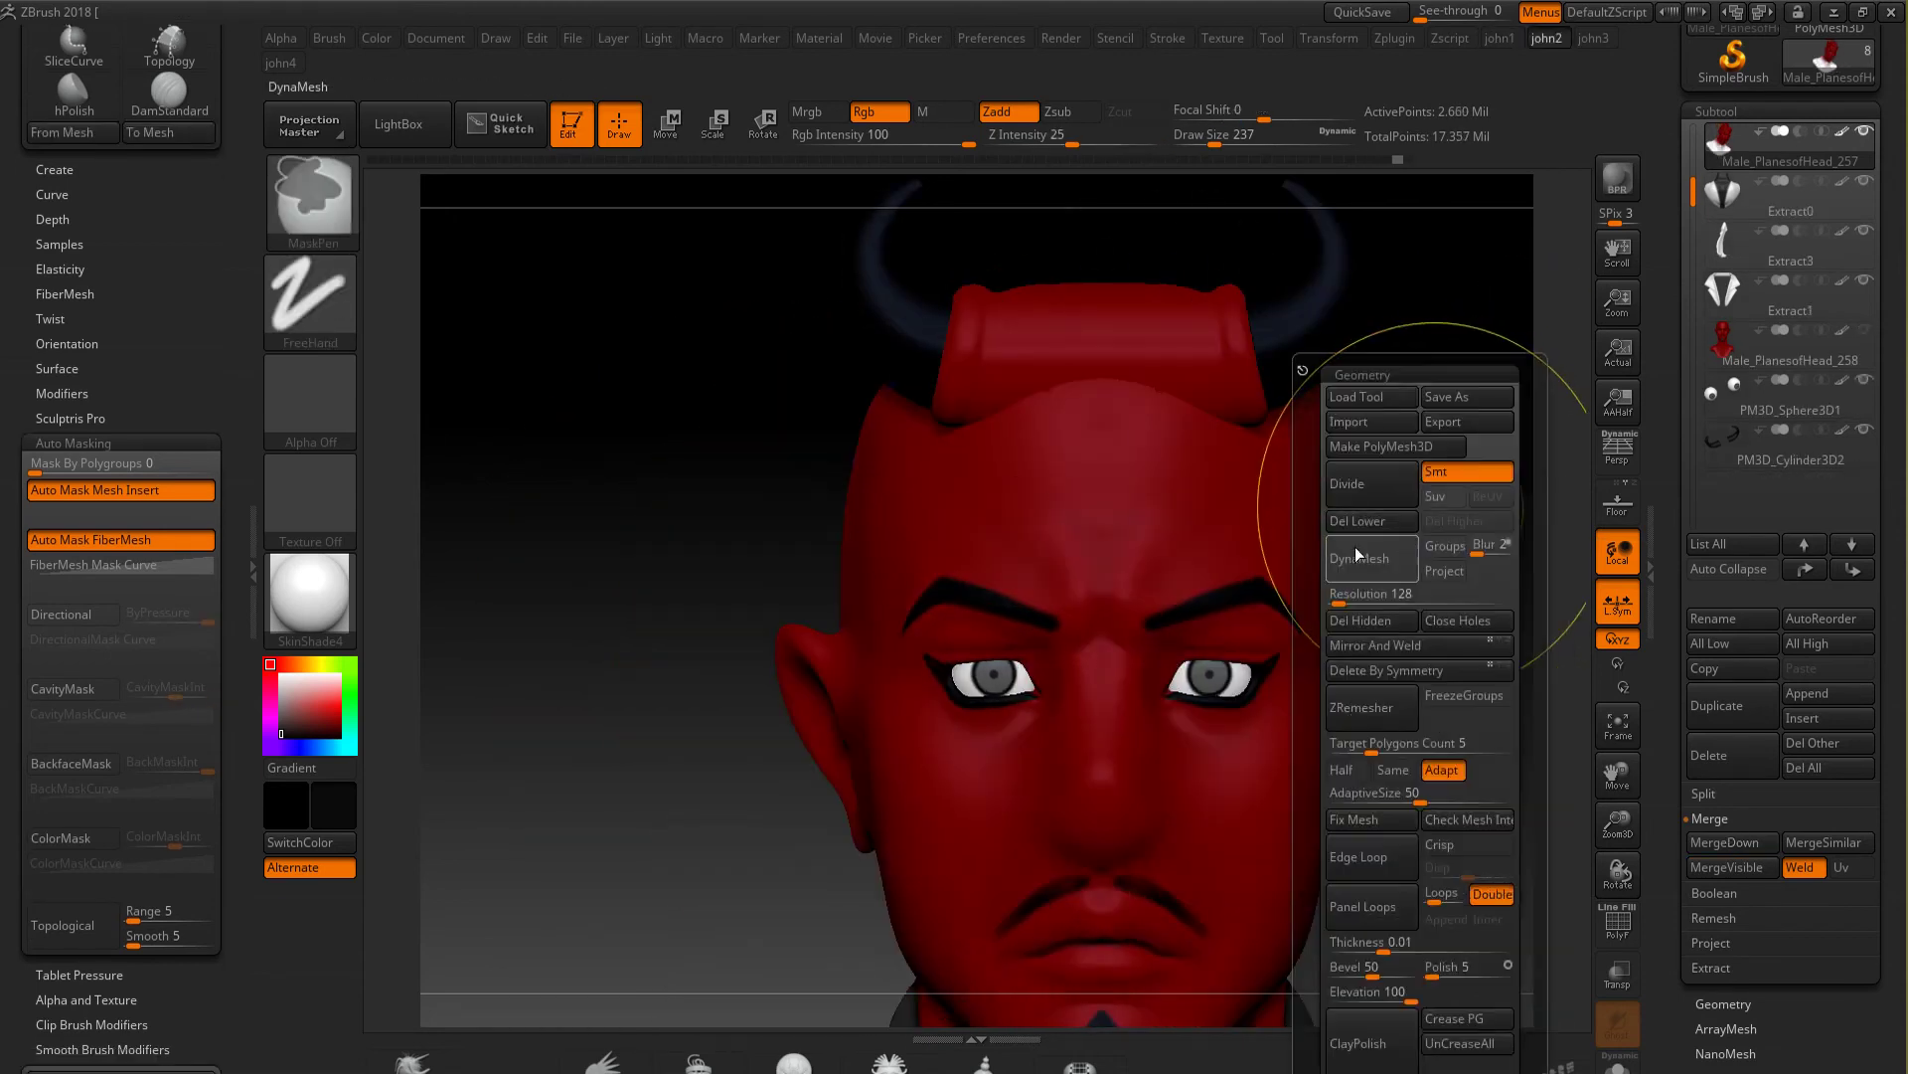
drag(1342, 594, 1365, 599)
click(1360, 558)
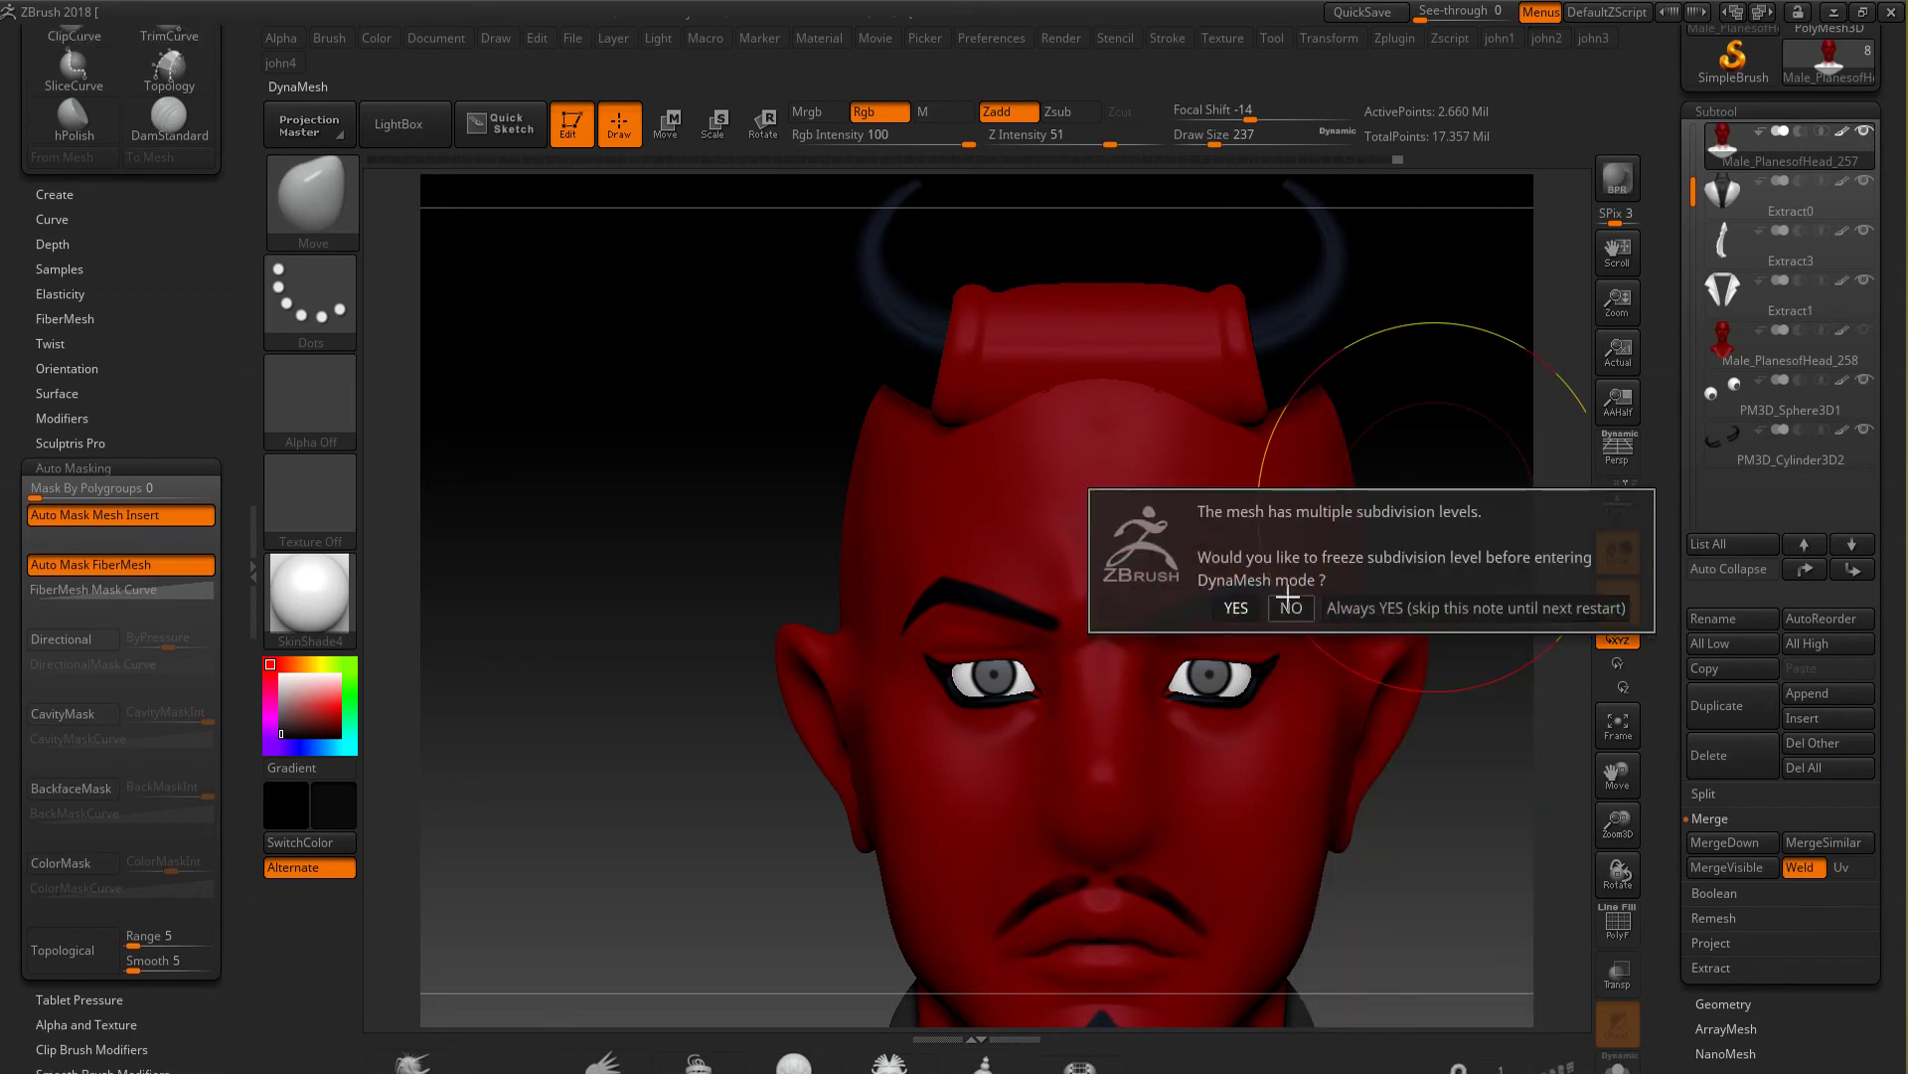
click(1235, 609)
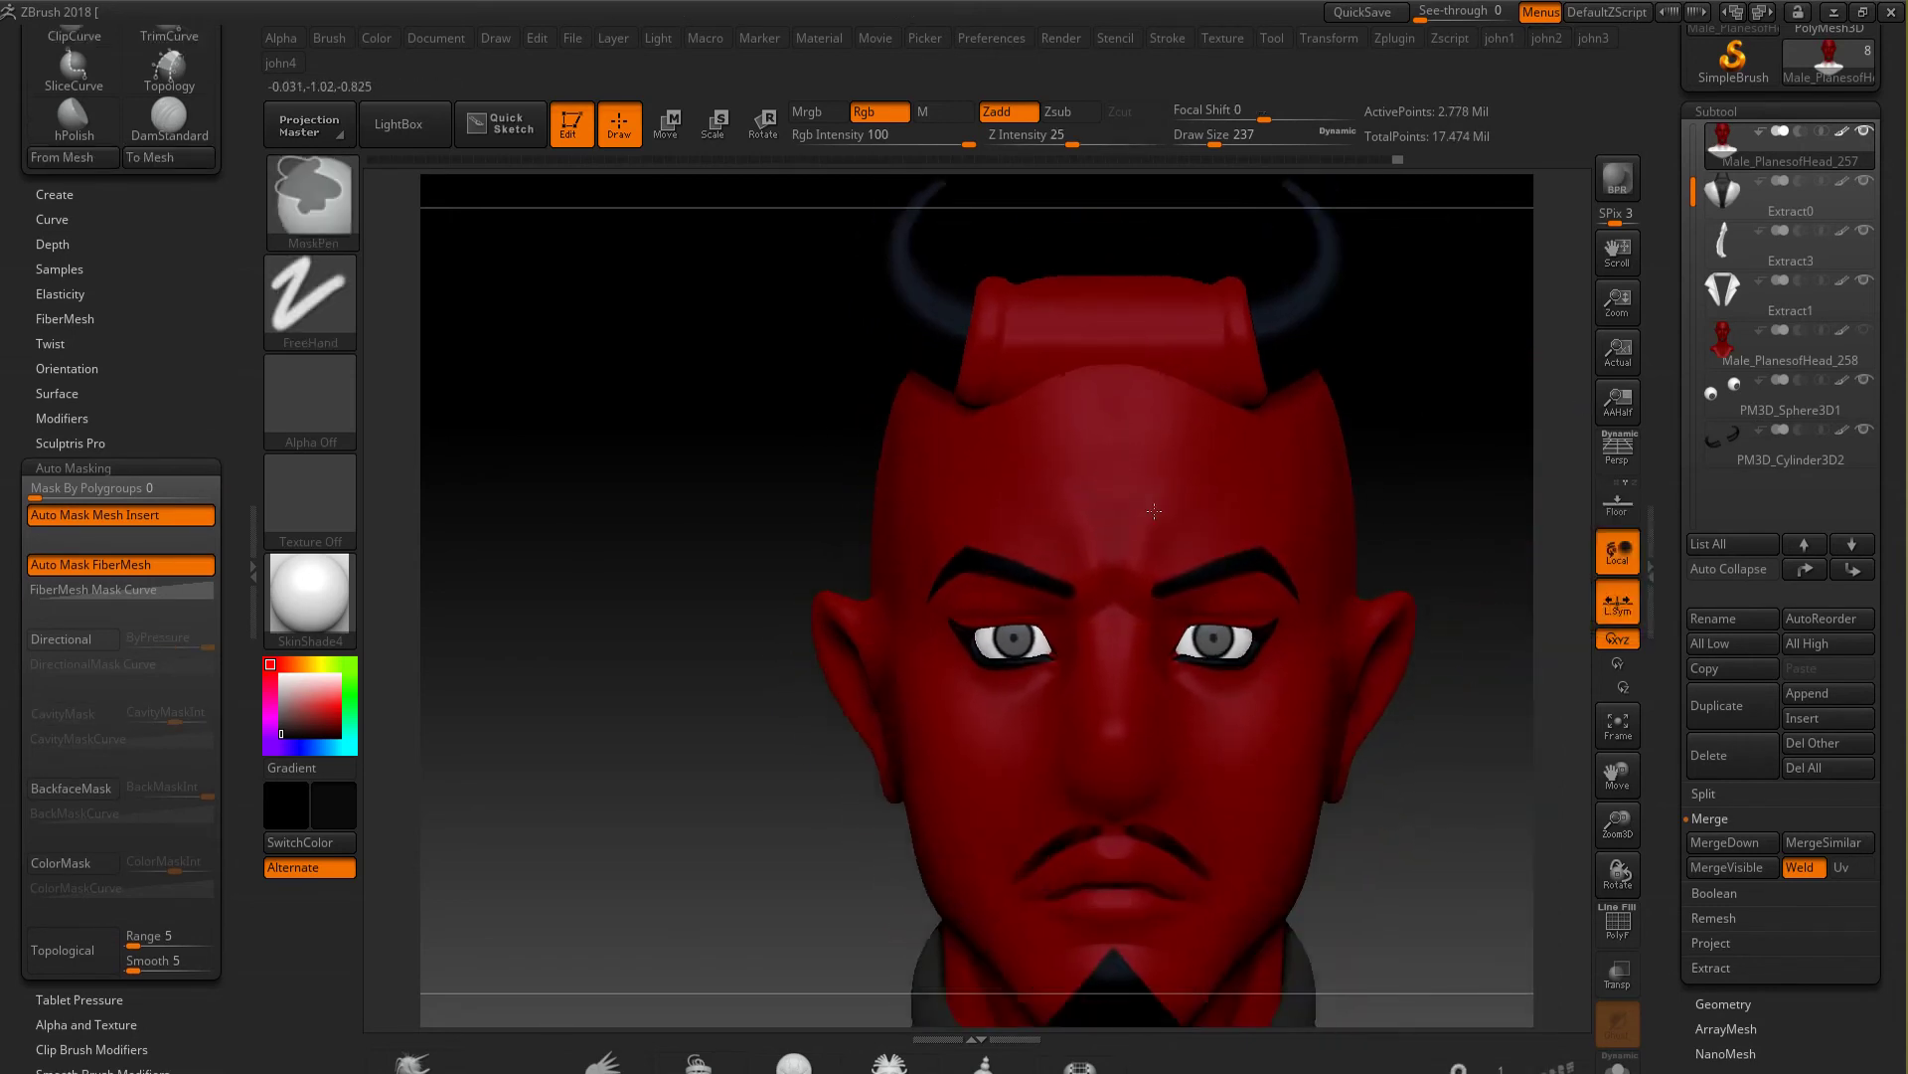
Shift-smooth the forehead seam and the top and back of the head
alt+right_drag(991, 450, 1058, 574)
key(b)
key(c)
key(b)
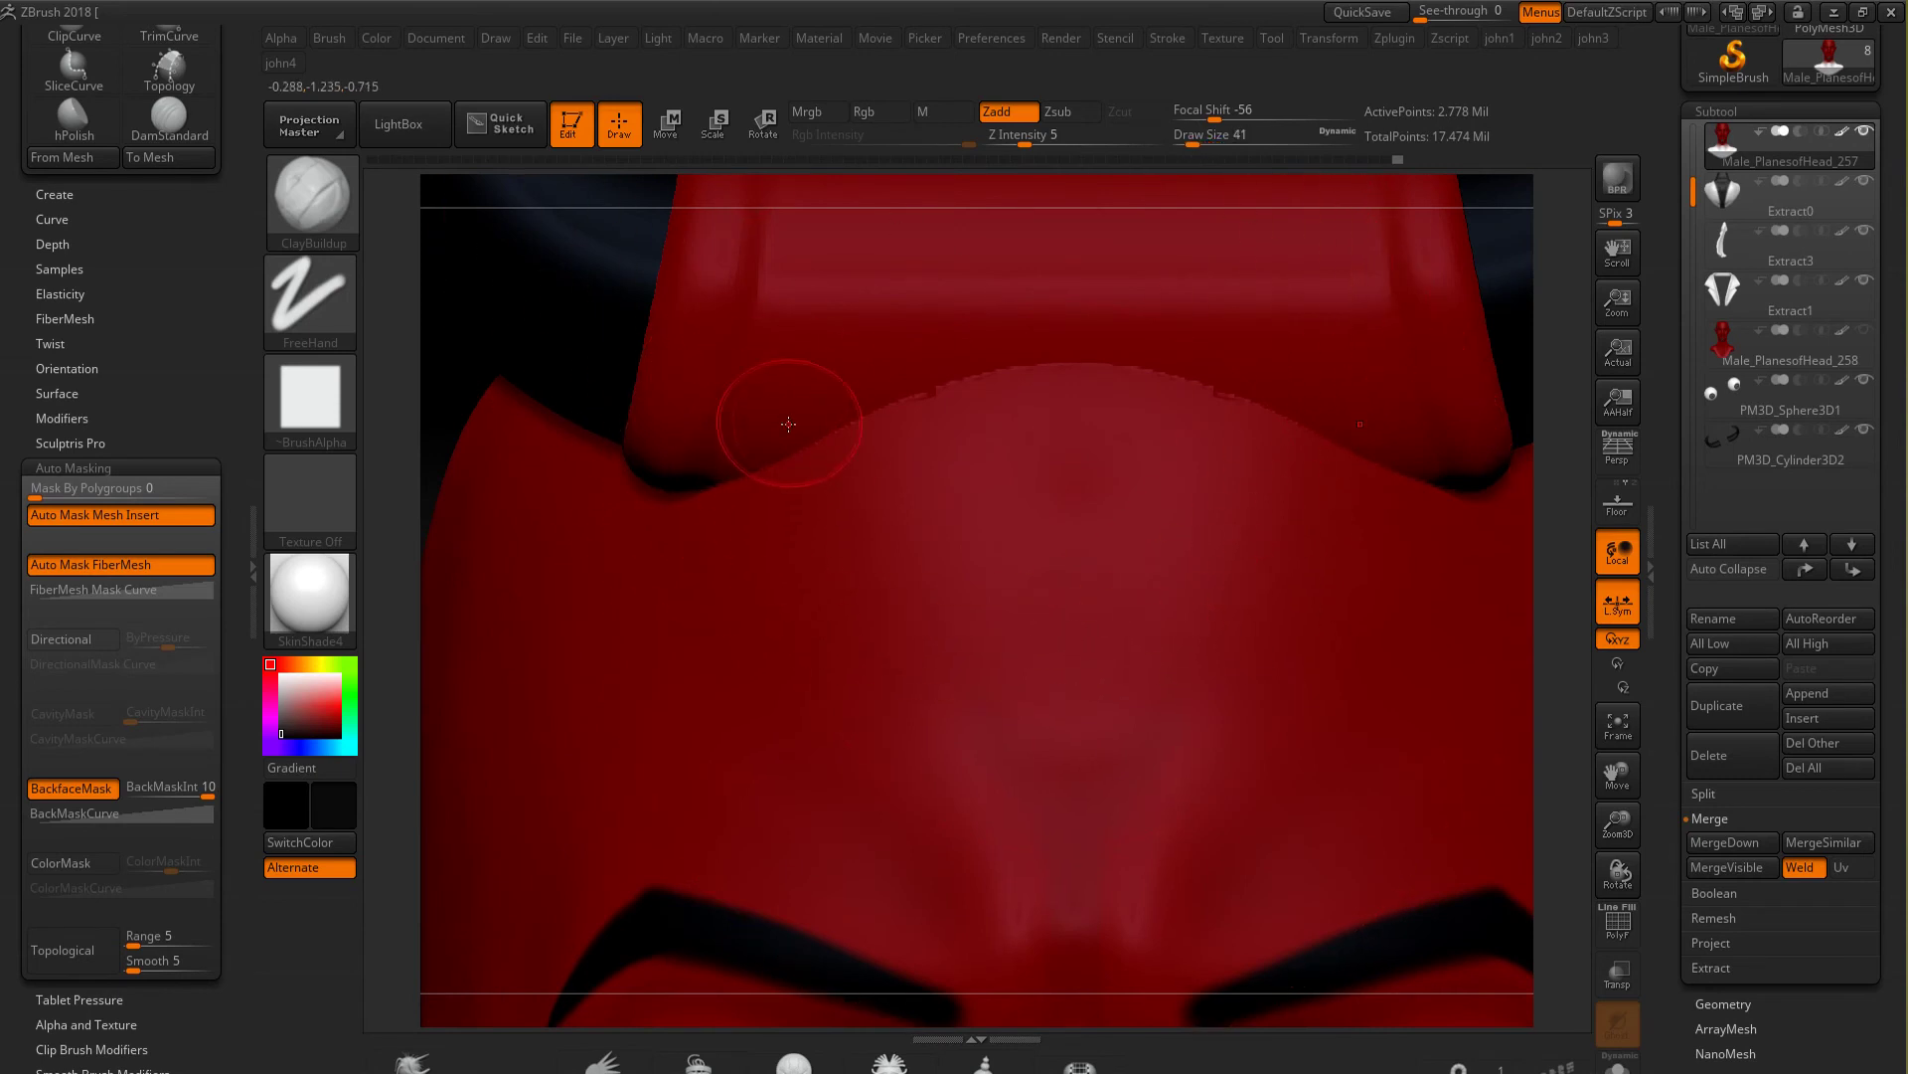
key(shift)
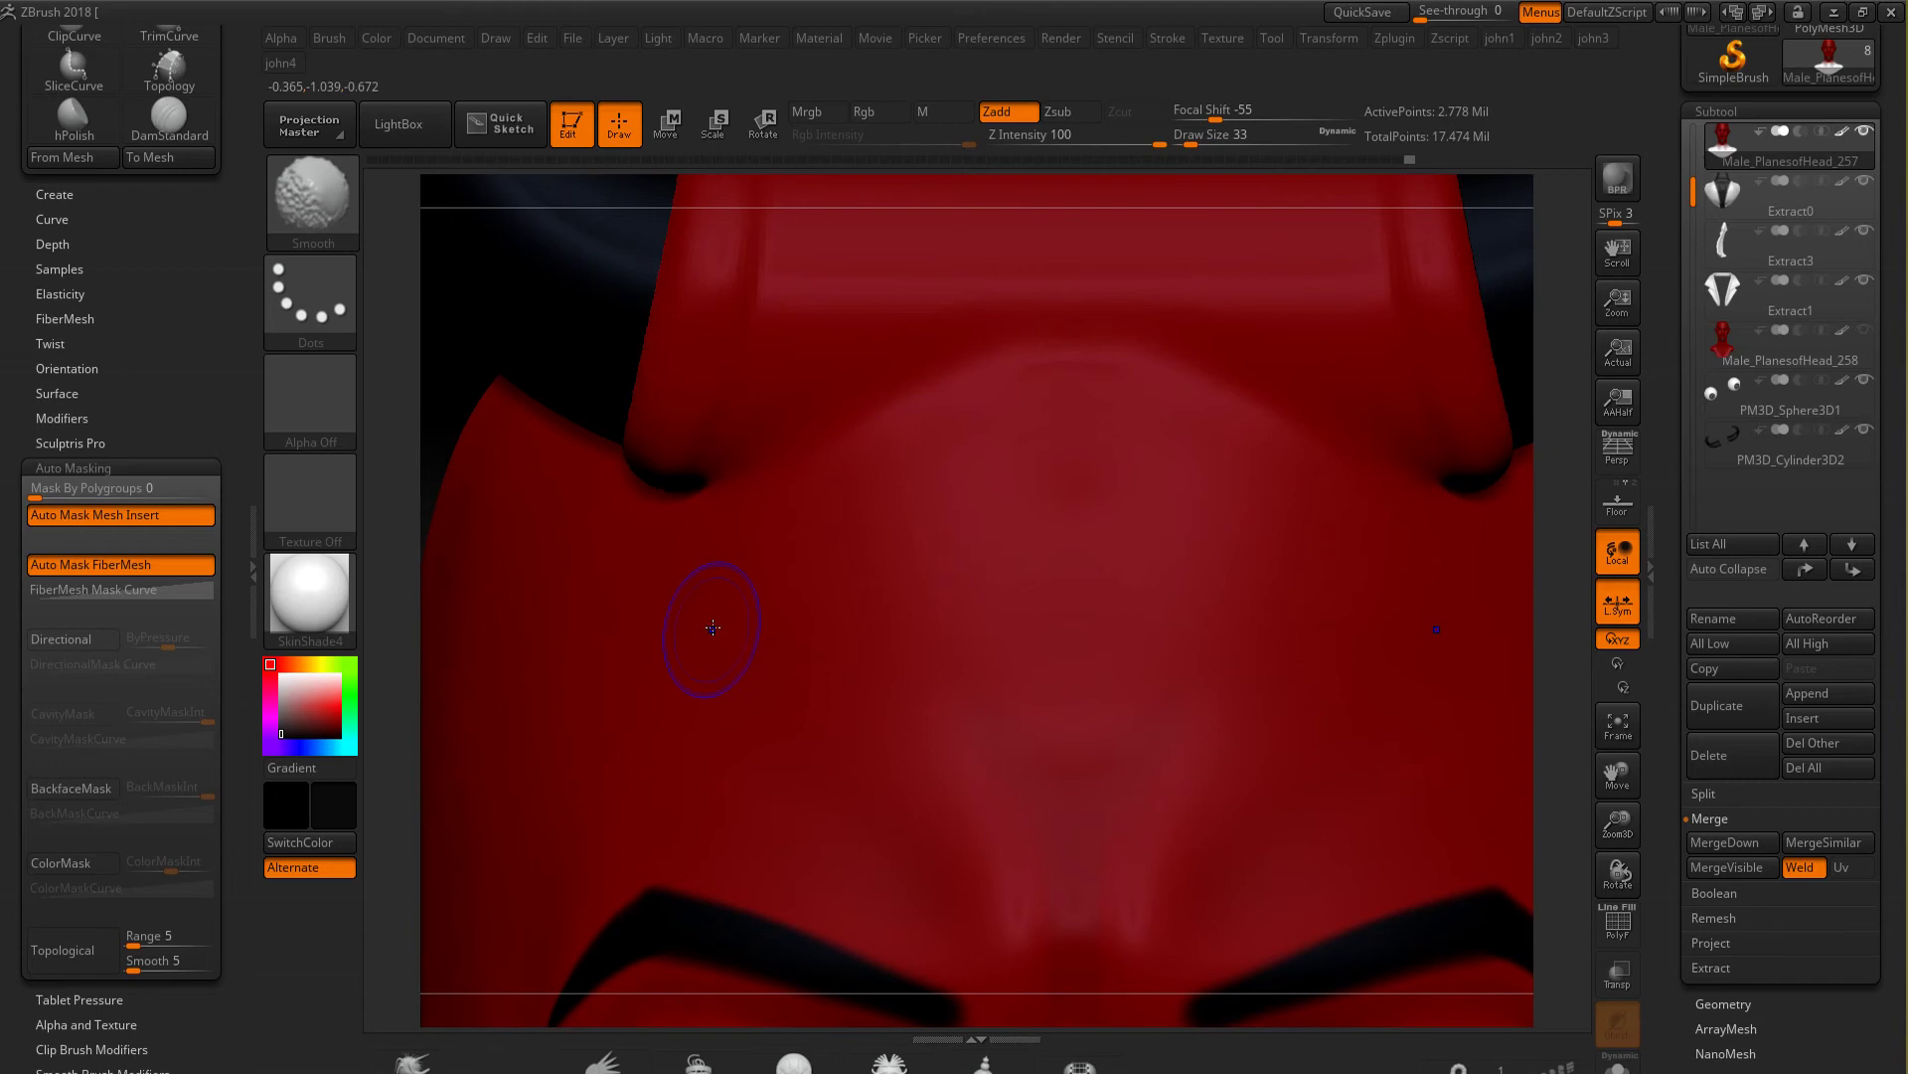
key(f)
right_drag(713, 627, 919, 700)
key(shift)
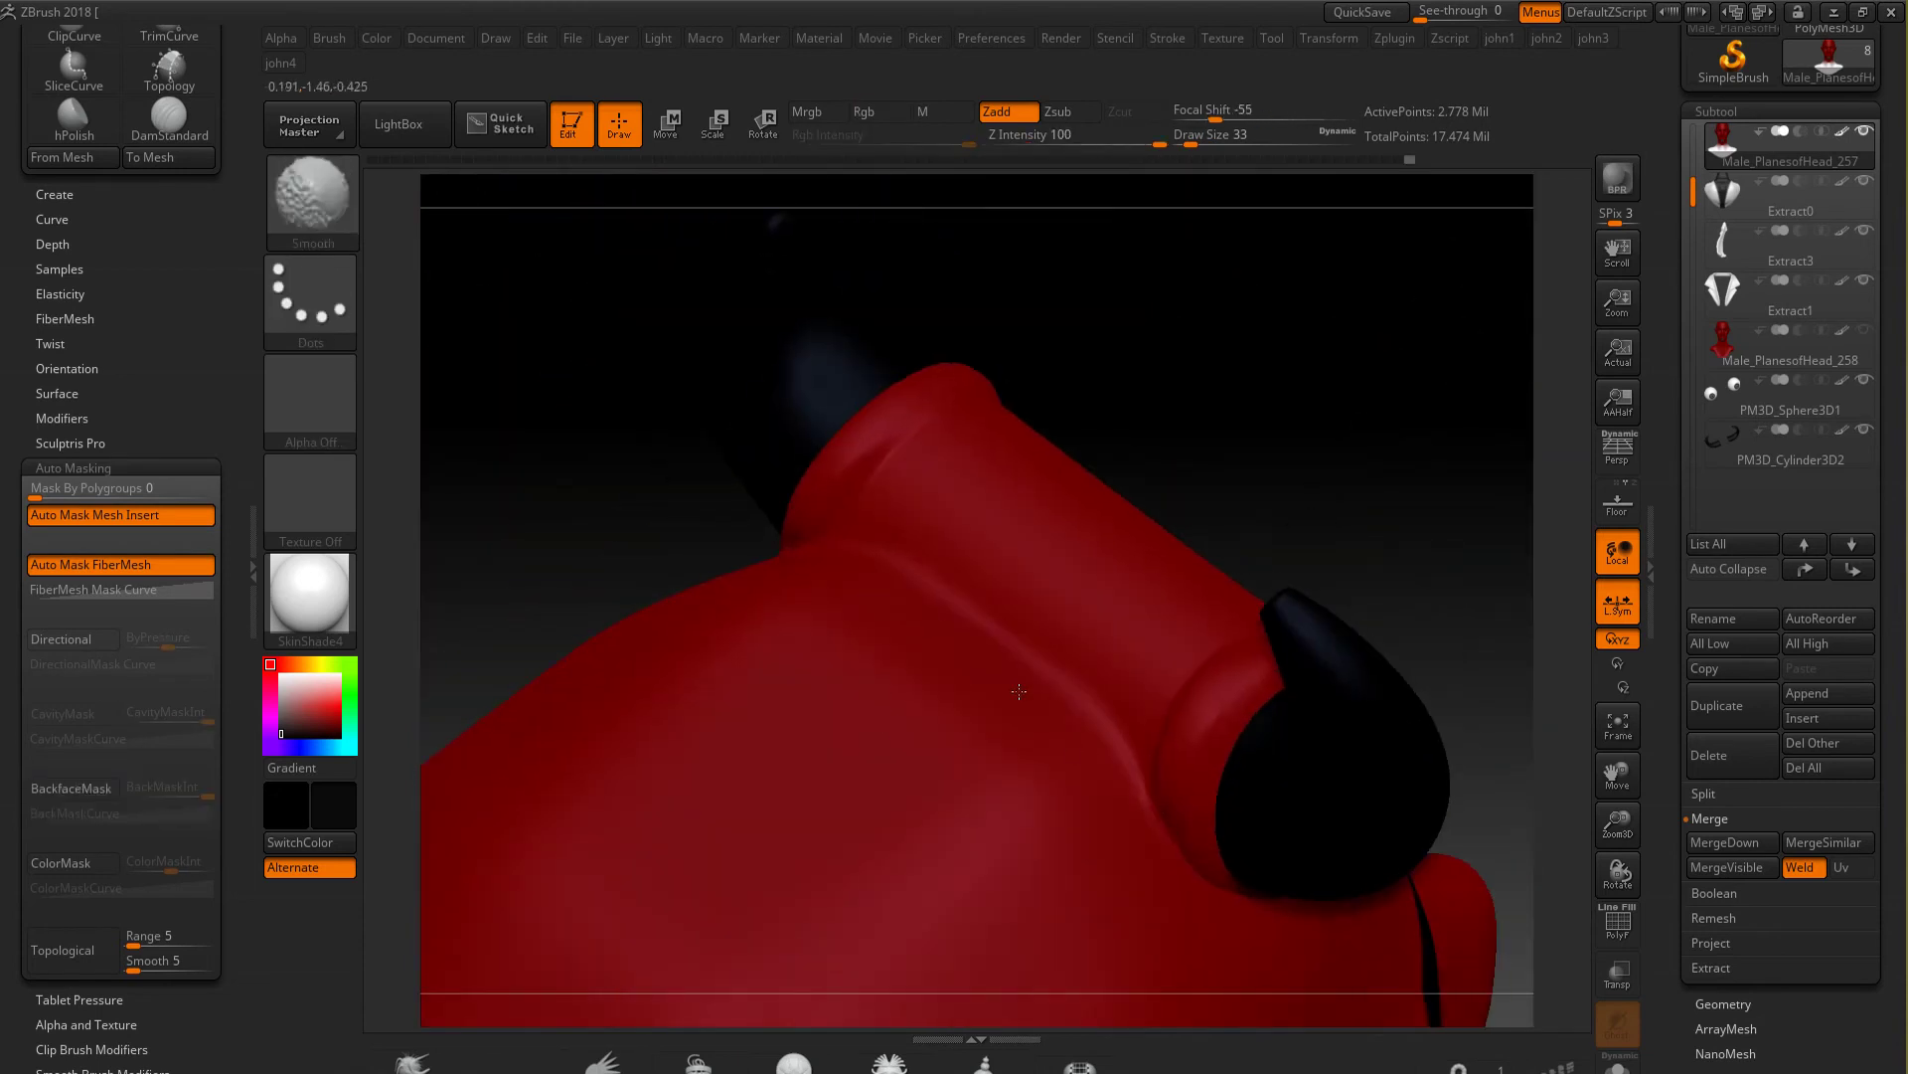
mouse_move(918, 700)
right_down()
mouse_move(1227, 639)
mouse_move(1102, 757)
mouse_move(1048, 636)
mouse_move(1048, 565)
mouse_move(1214, 599)
right_up()
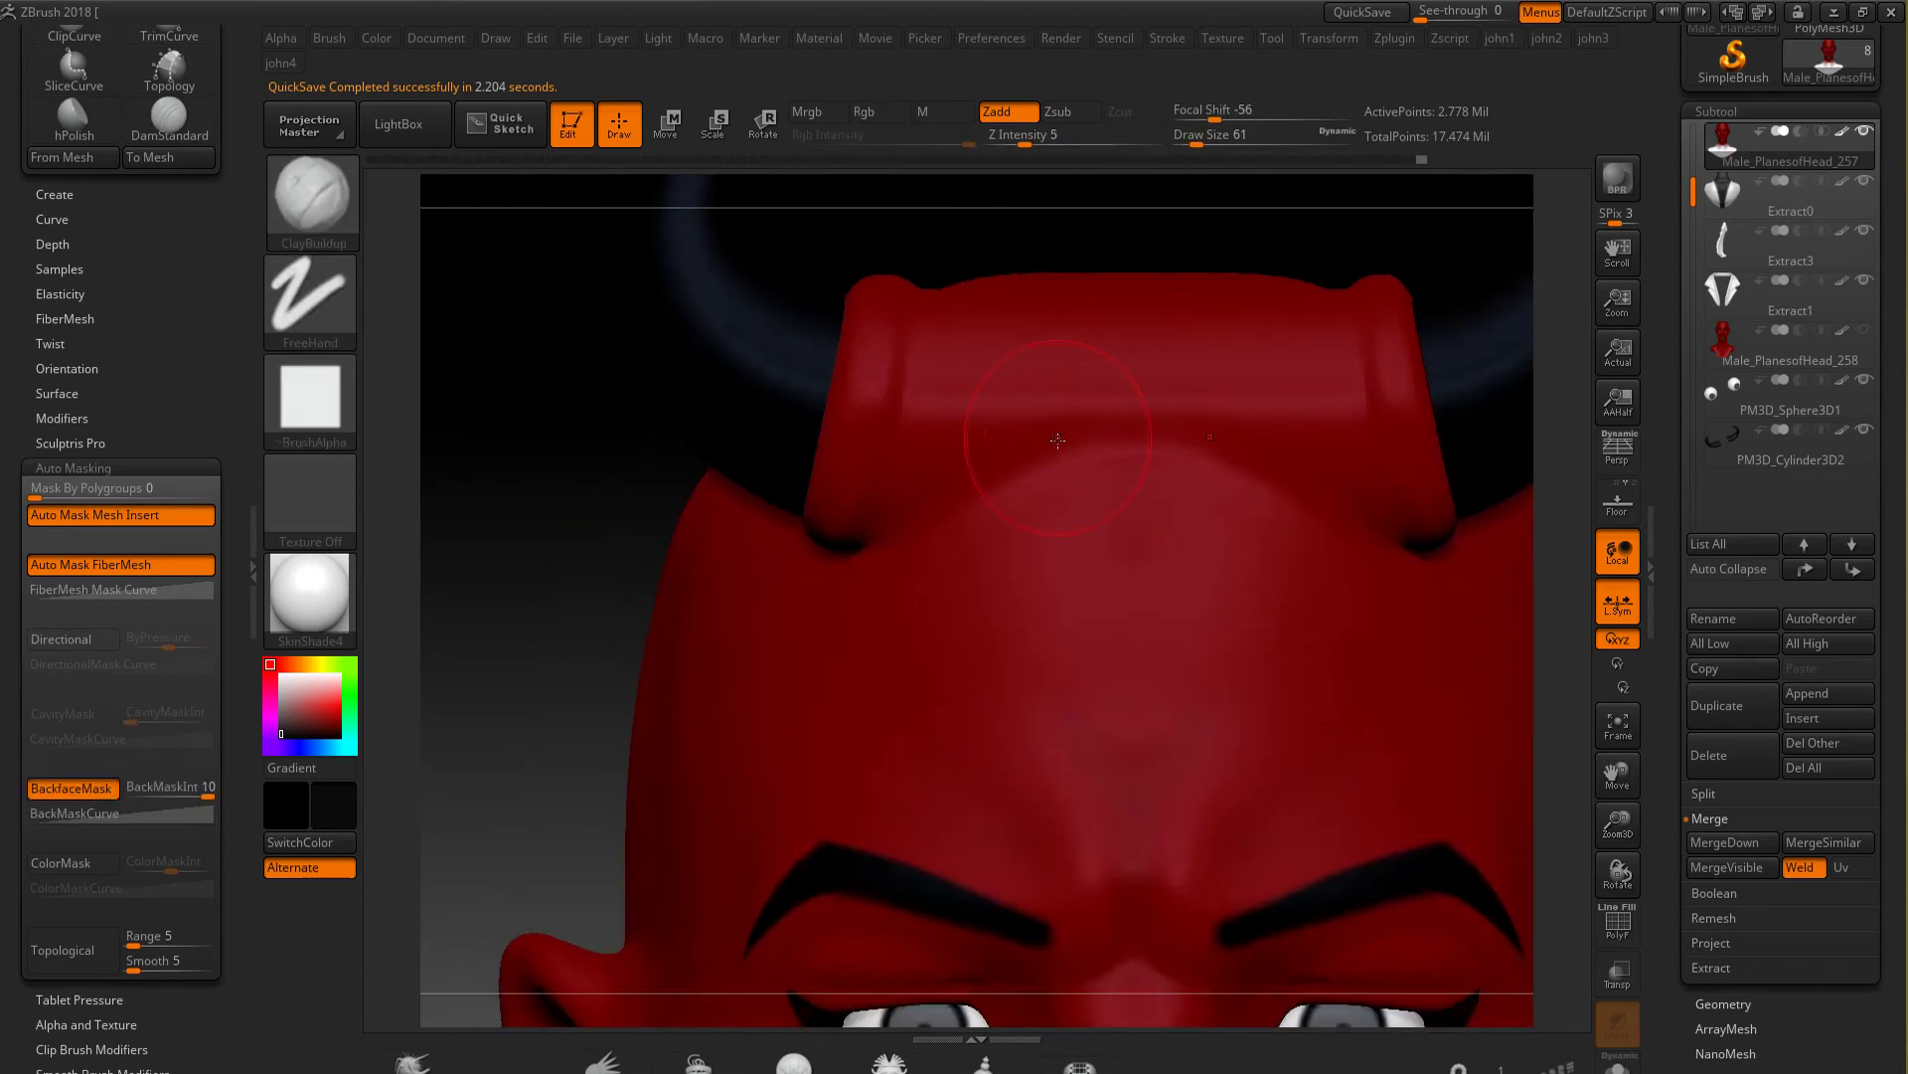
key(shift)
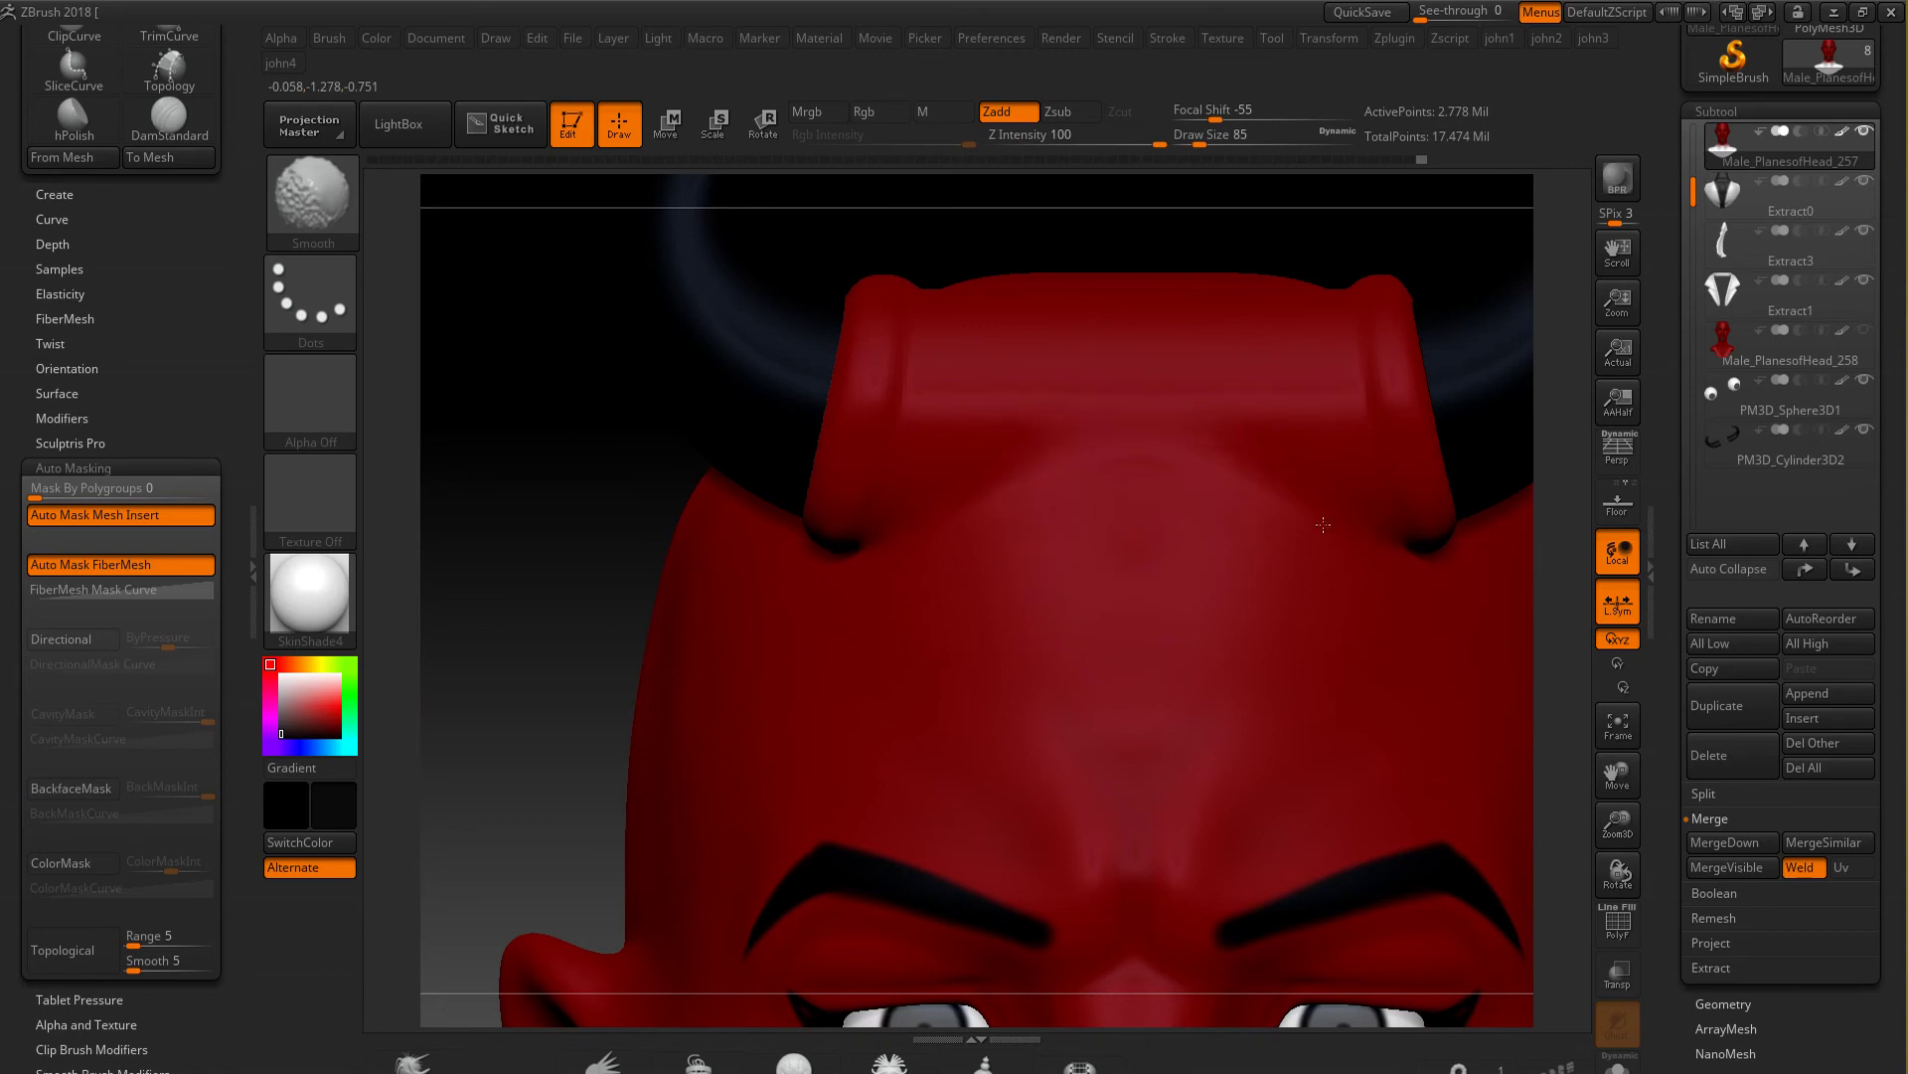
ctrl+right_drag(1040, 448, 1093, 646)
Reselect the head and smooth away the ridge on top between the horns
alt+click(1143, 875)
mouse_move(1143, 874)
right_down()
mouse_move(1168, 886)
mouse_move(1528, 800)
right_up()
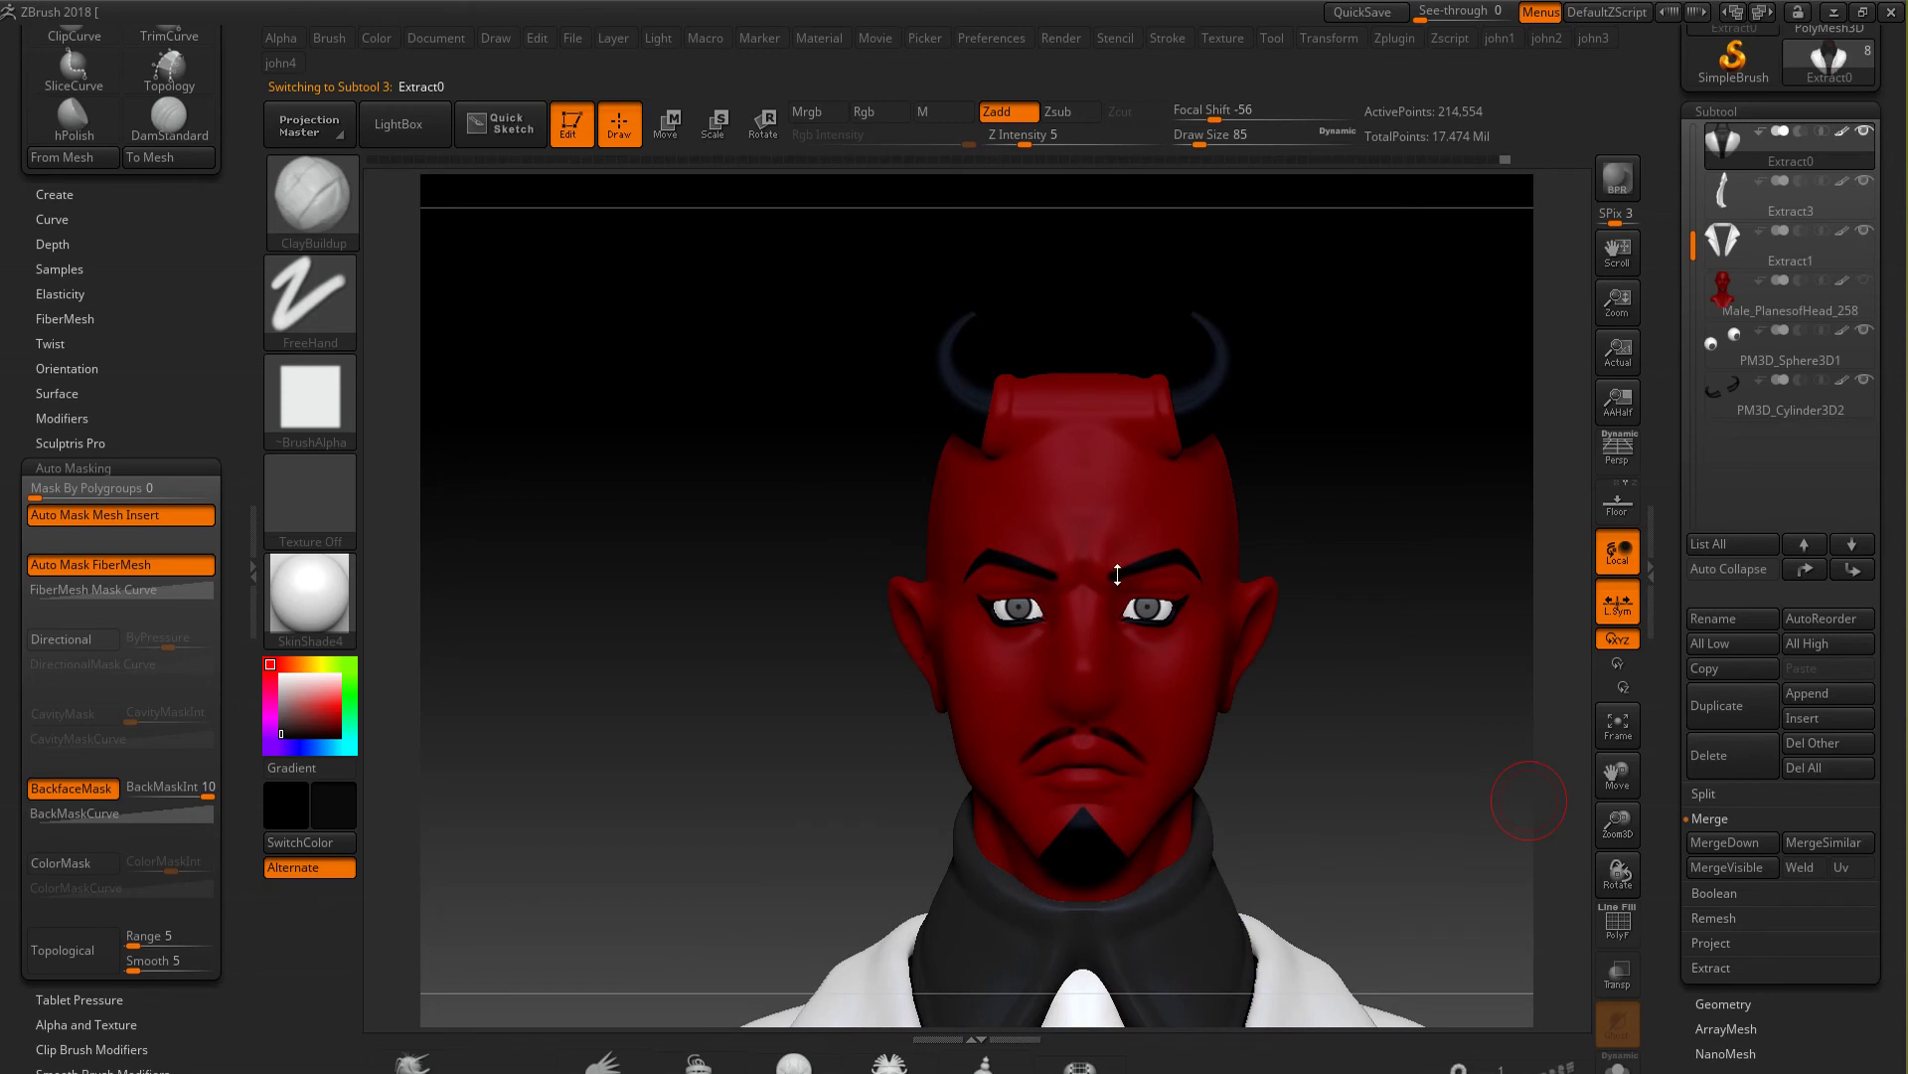
ctrl+right_drag(1118, 575, 984, 707)
alt+click(984, 707)
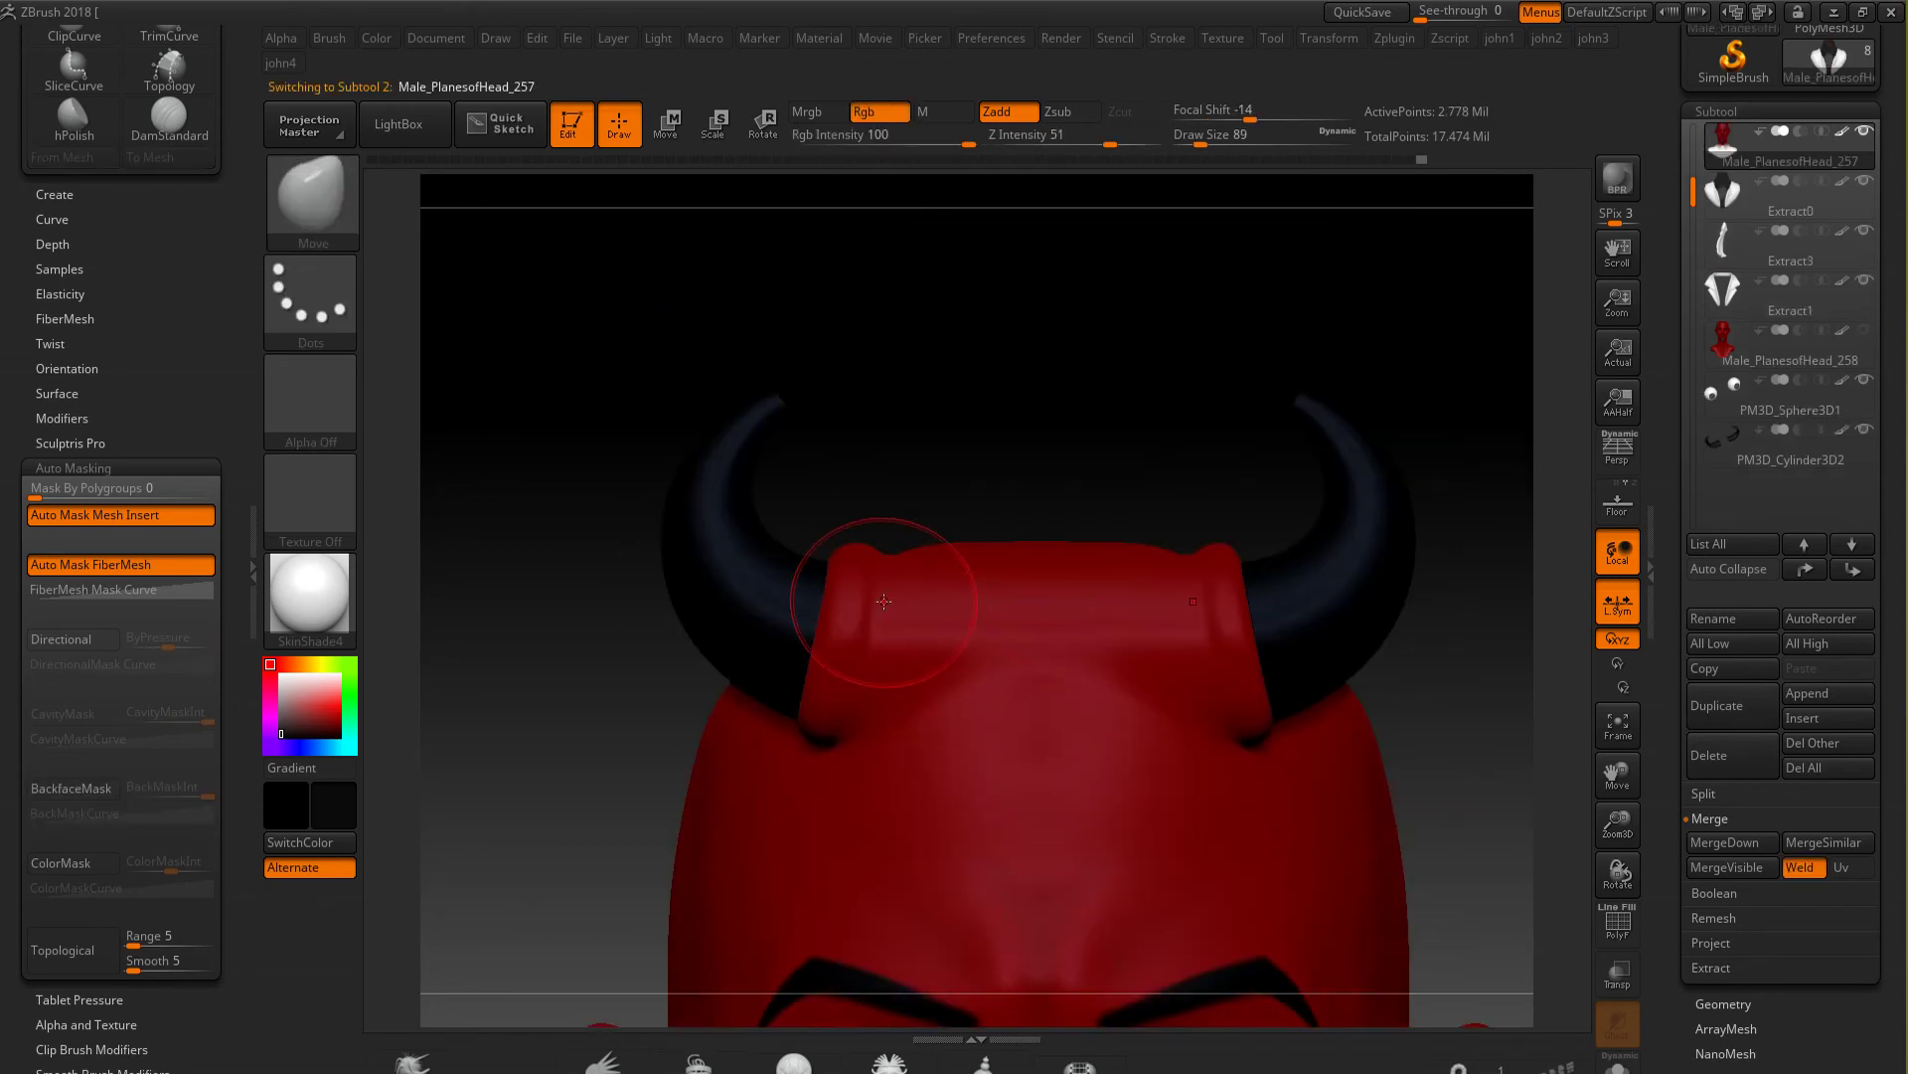
right_drag(876, 554, 954, 619)
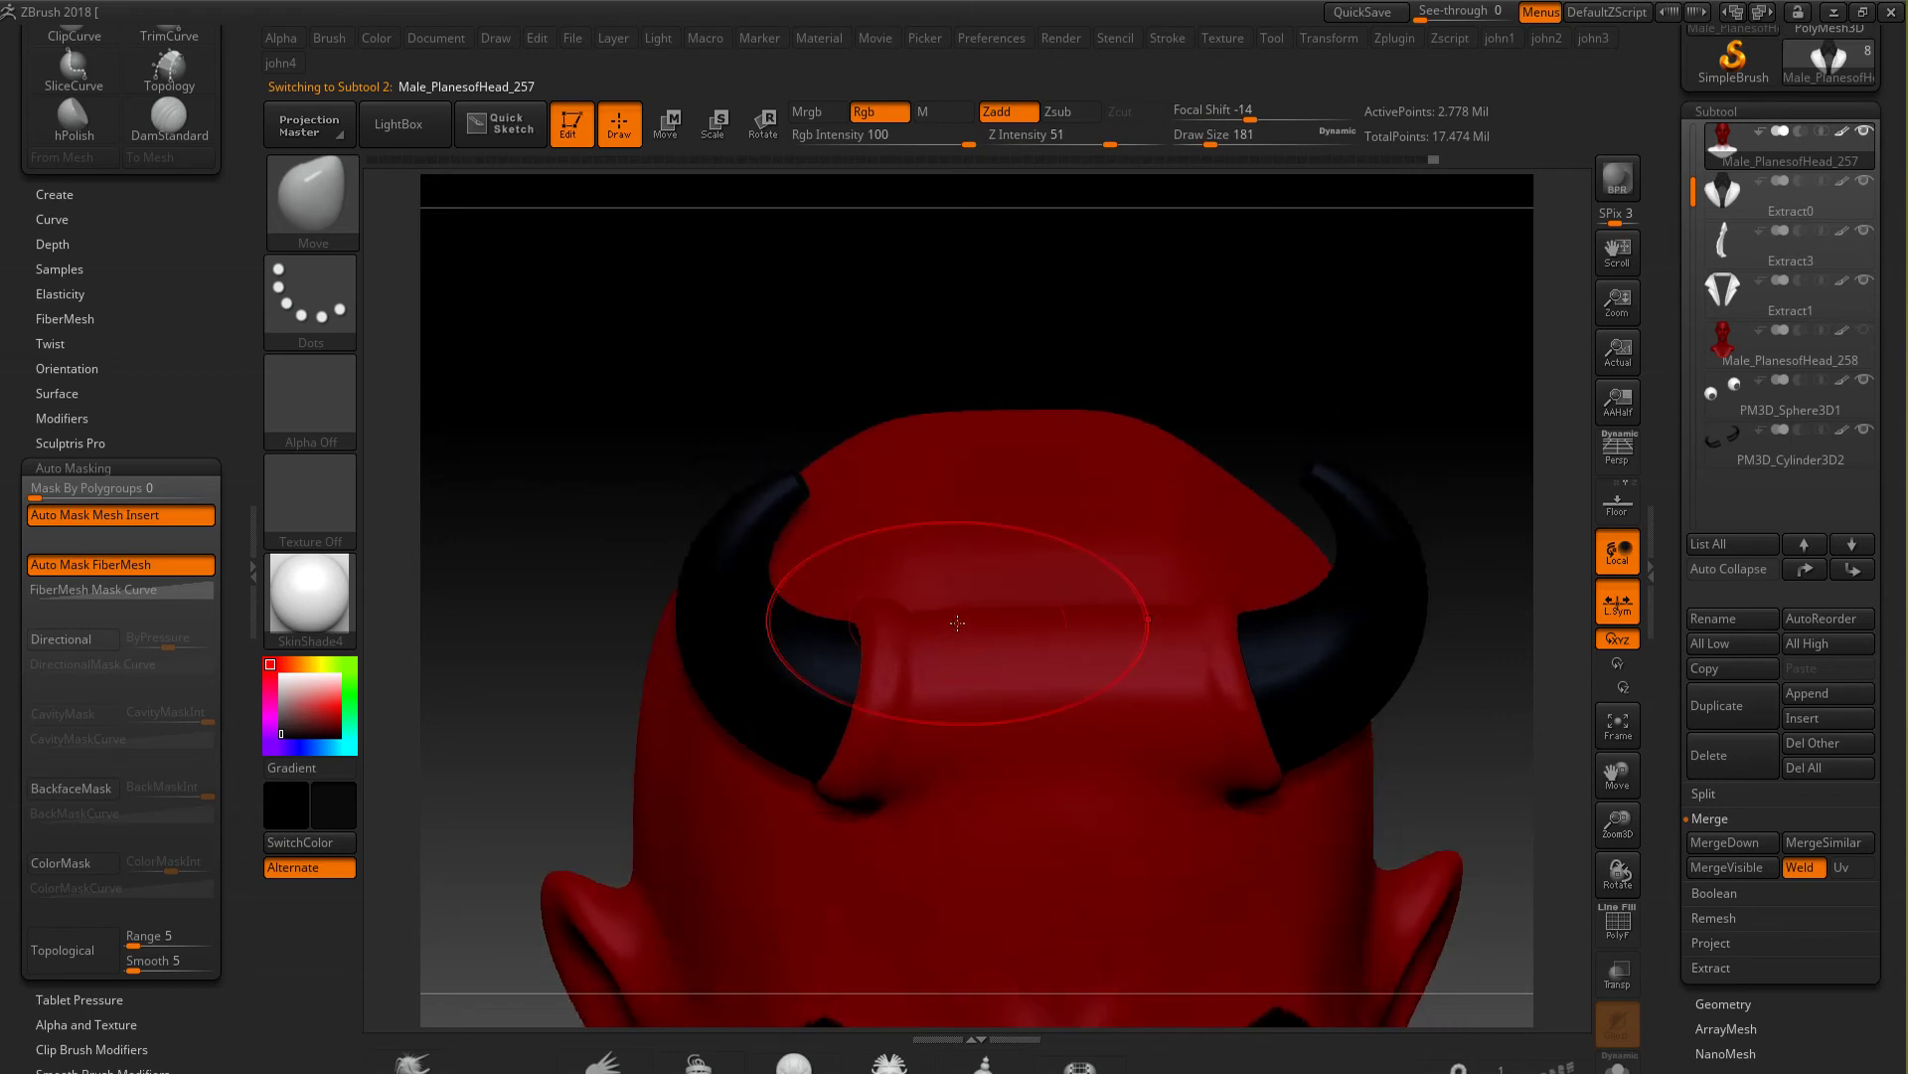
shift+drag(954, 618, 1049, 513)
mouse_move(1033, 622)
ctrl+right_down()
mouse_move(994, 755)
mouse_move(917, 682)
mouse_move(1101, 838)
mouse_move(1043, 660)
mouse_move(1006, 759)
ctrl+right_up()
key(bracketright)
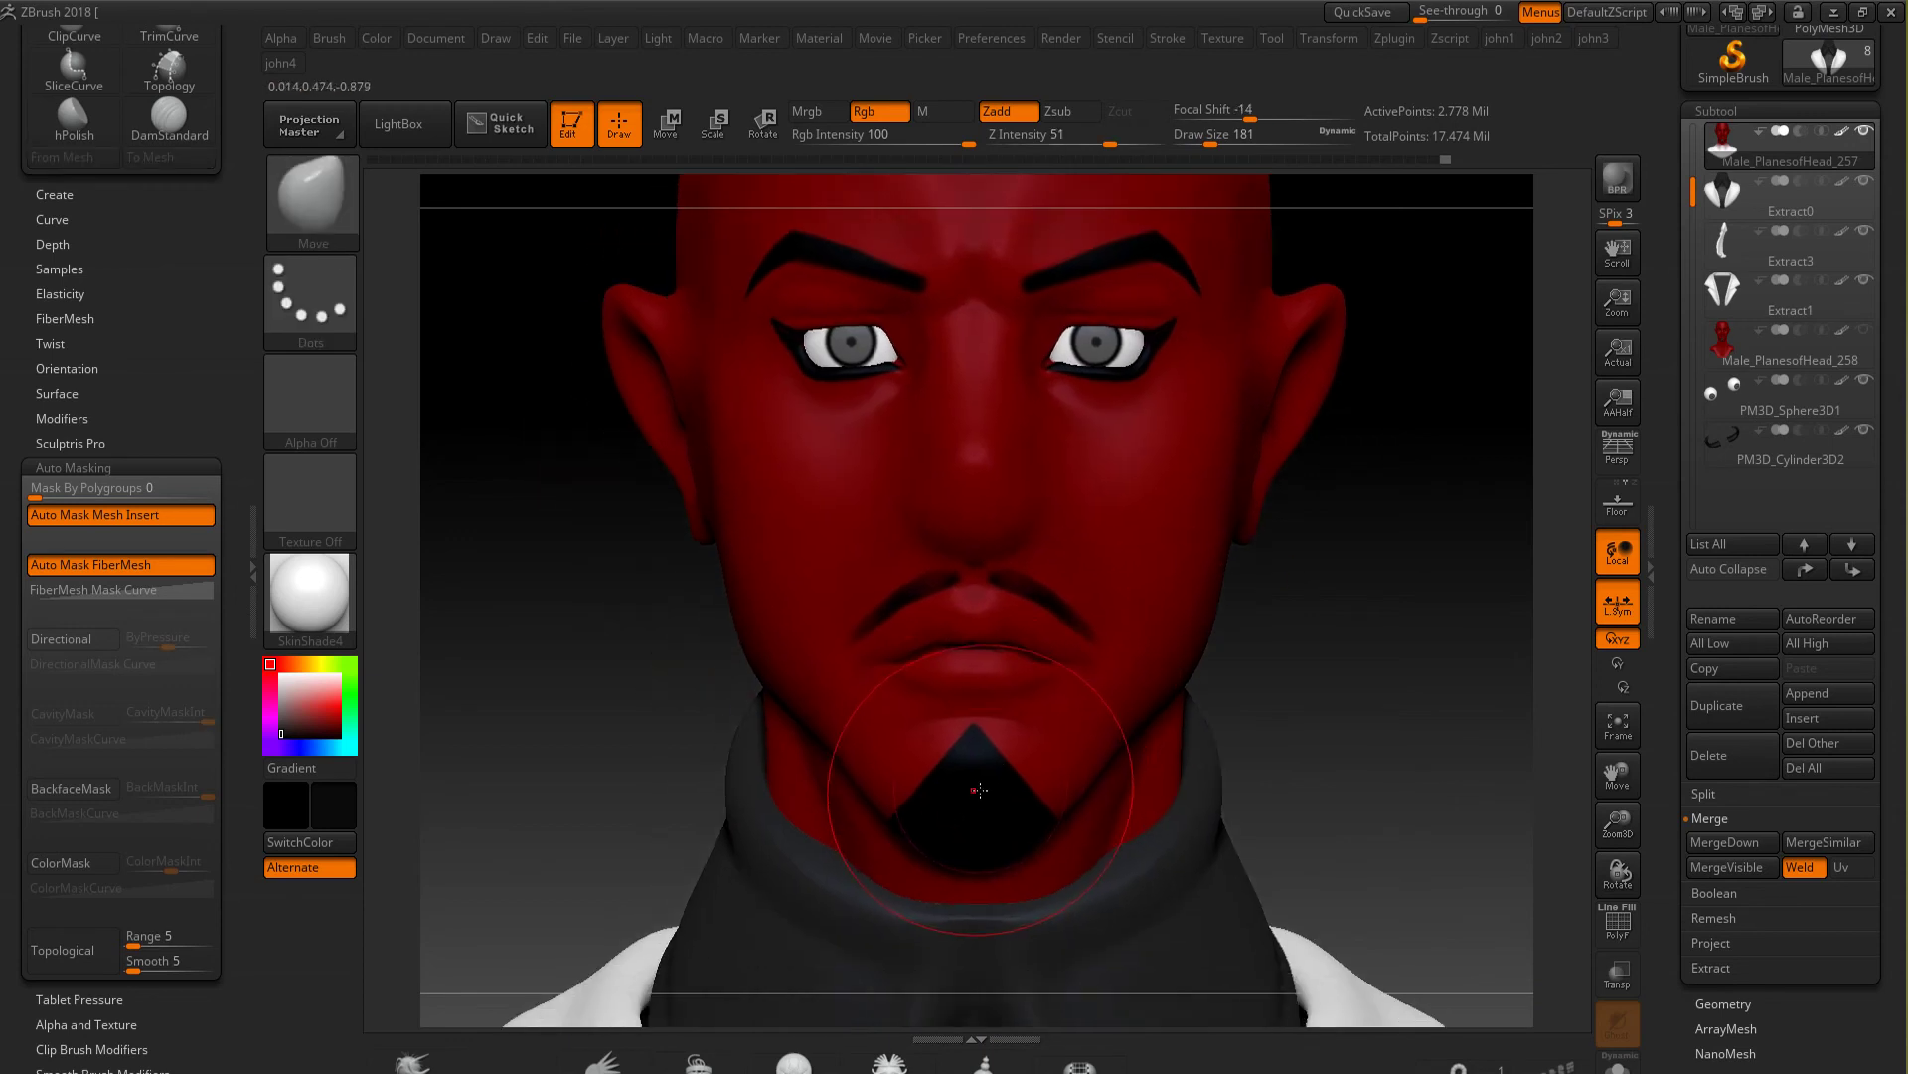
Set up Rgb-only painting at intensity 10 with a sampled skin colour
mouse_move(1065, 725)
right_down()
mouse_move(1022, 852)
mouse_move(925, 817)
mouse_move(1023, 788)
mouse_move(1070, 726)
mouse_move(895, 618)
mouse_move(997, 488)
right_up()
key(c)
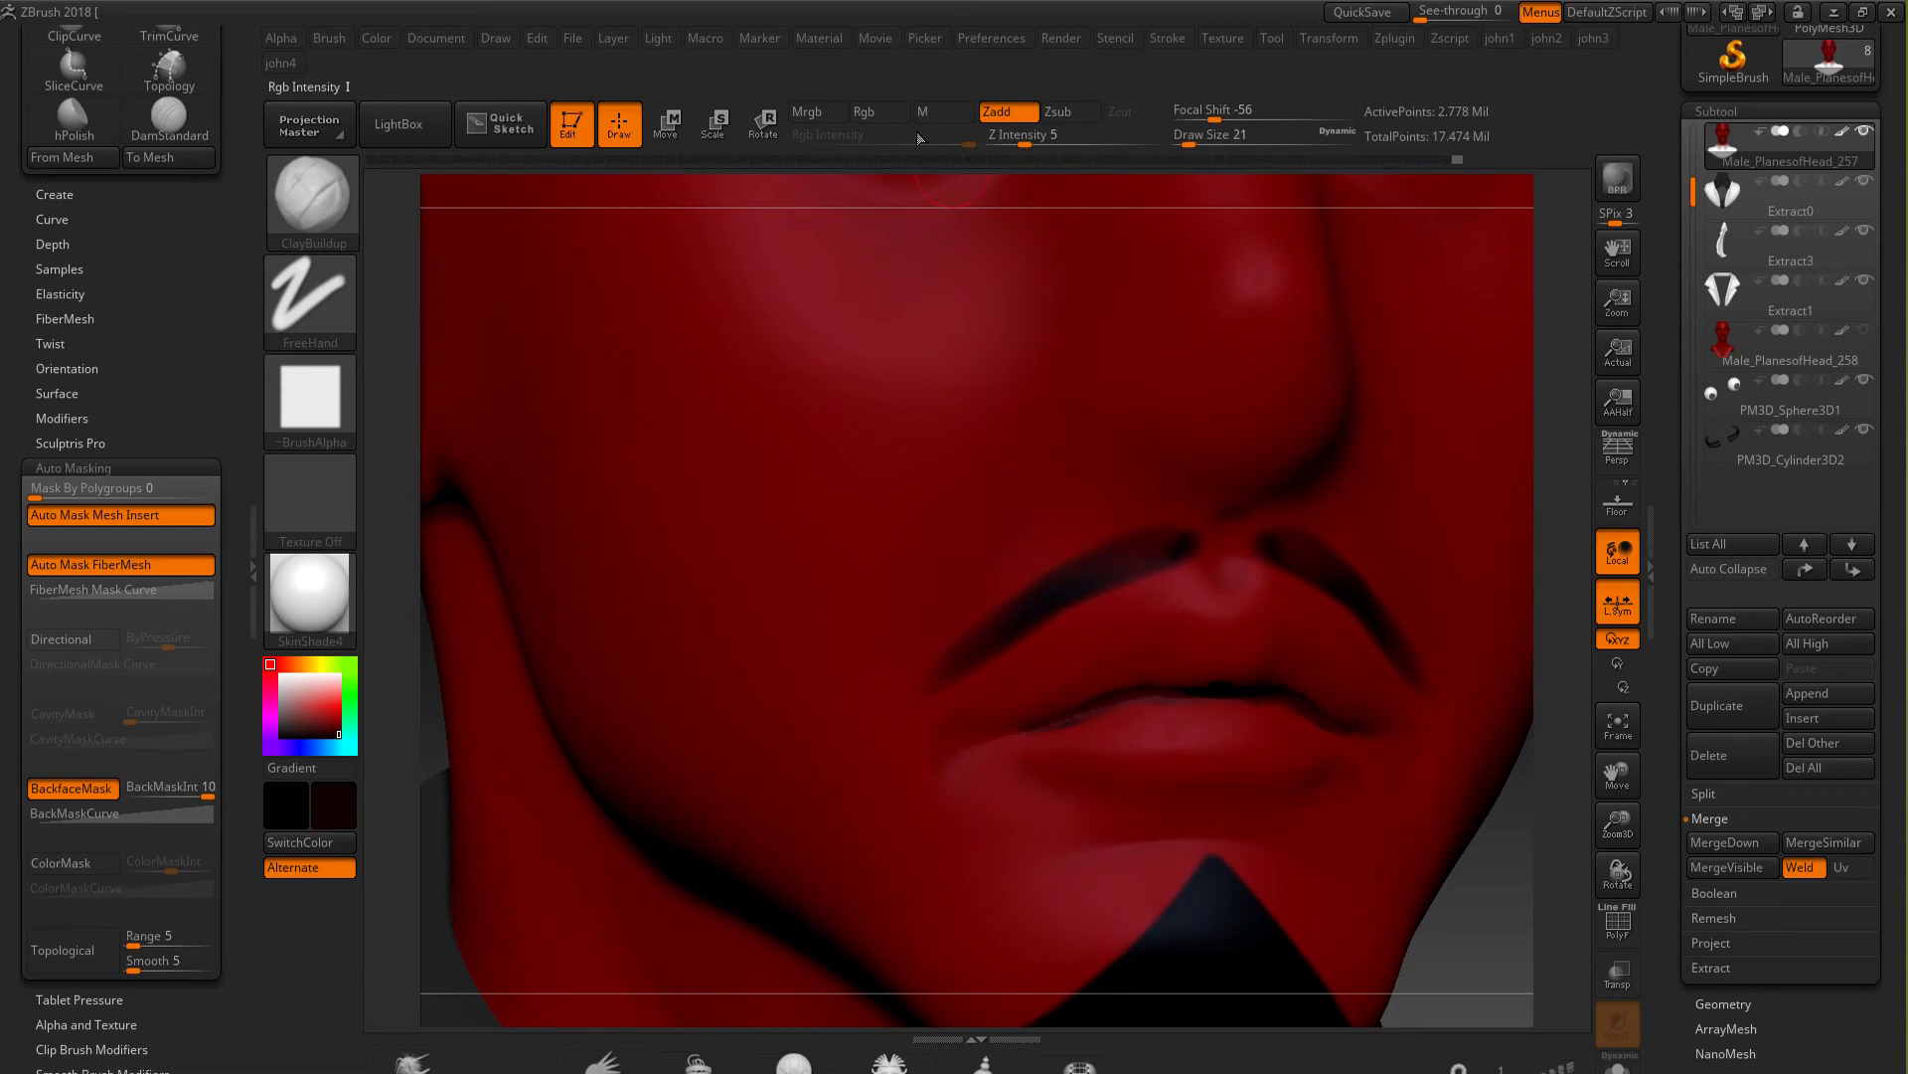
click(865, 112)
click(845, 134)
text(1)
key(Return)
drag(1497, 913, 1522, 865)
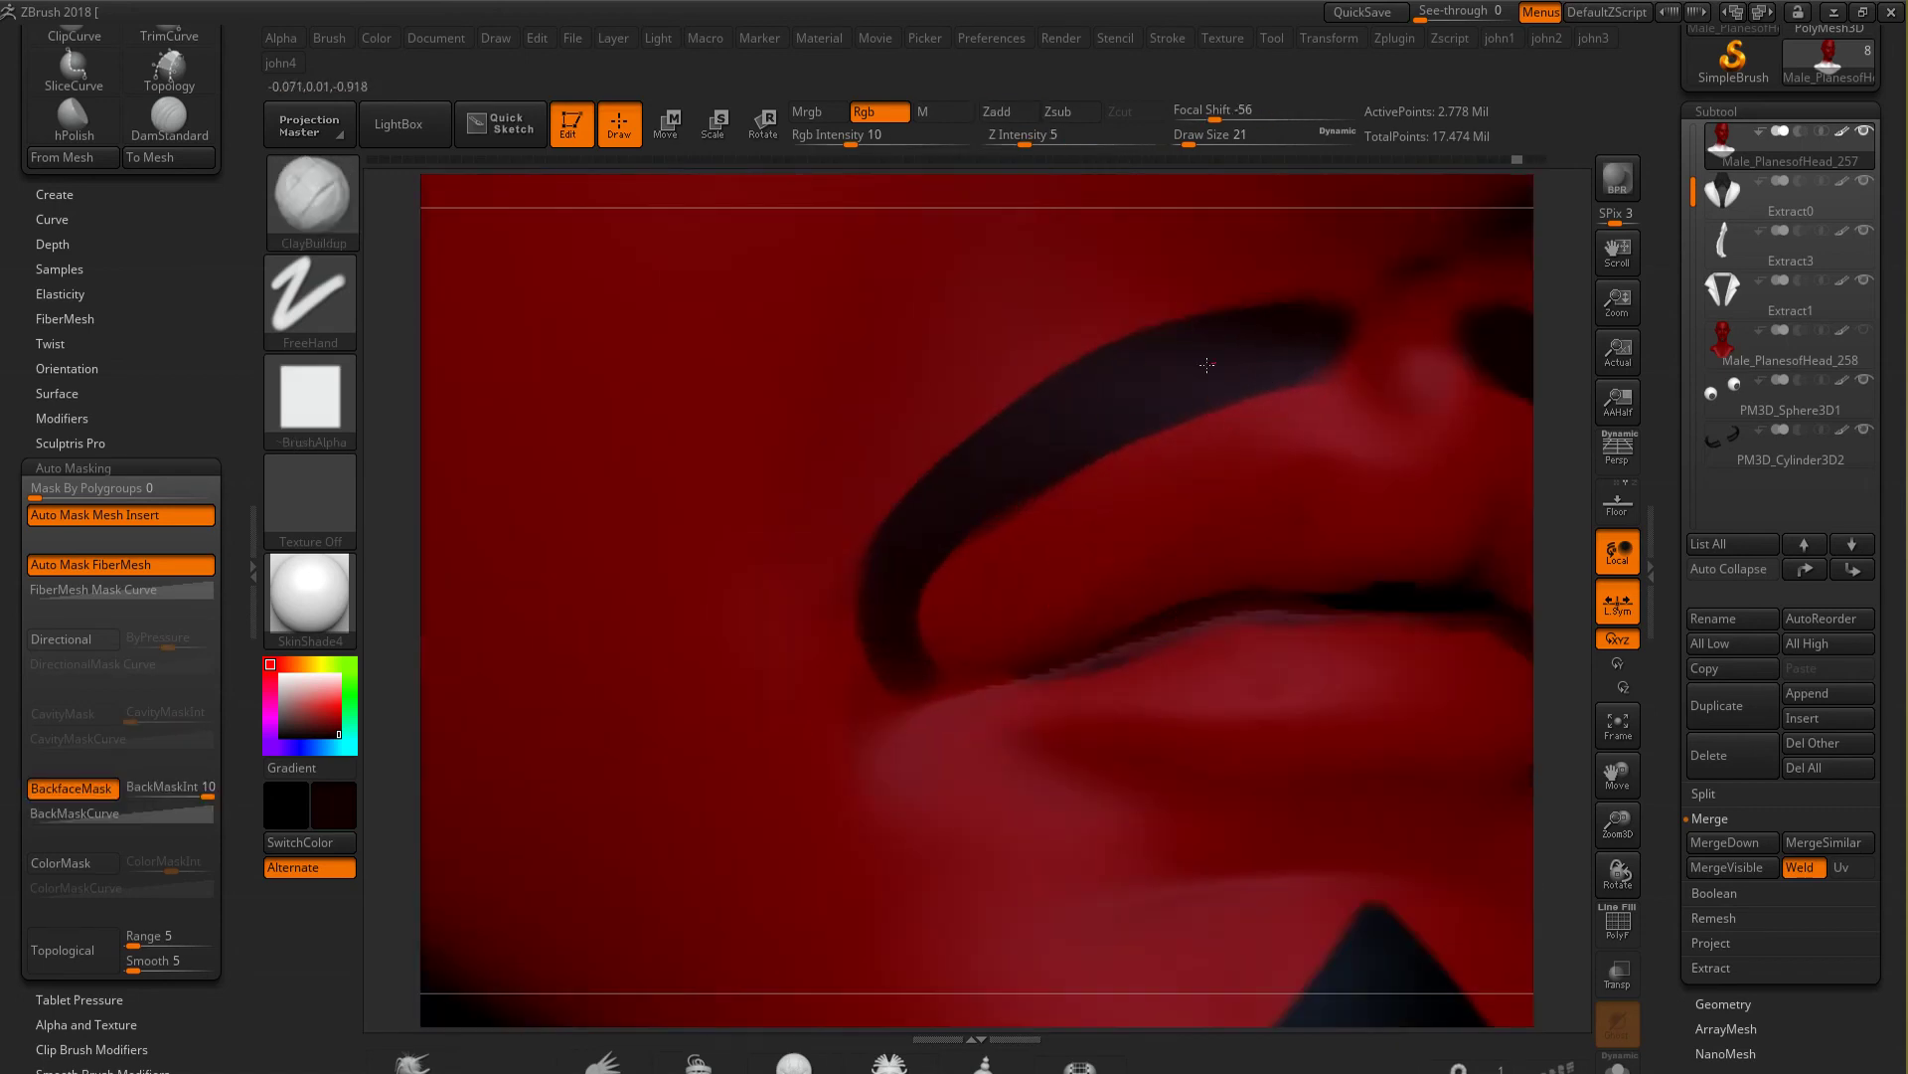
Sample dark red from the skin and turn colour painting back on around the moustache
key(c)
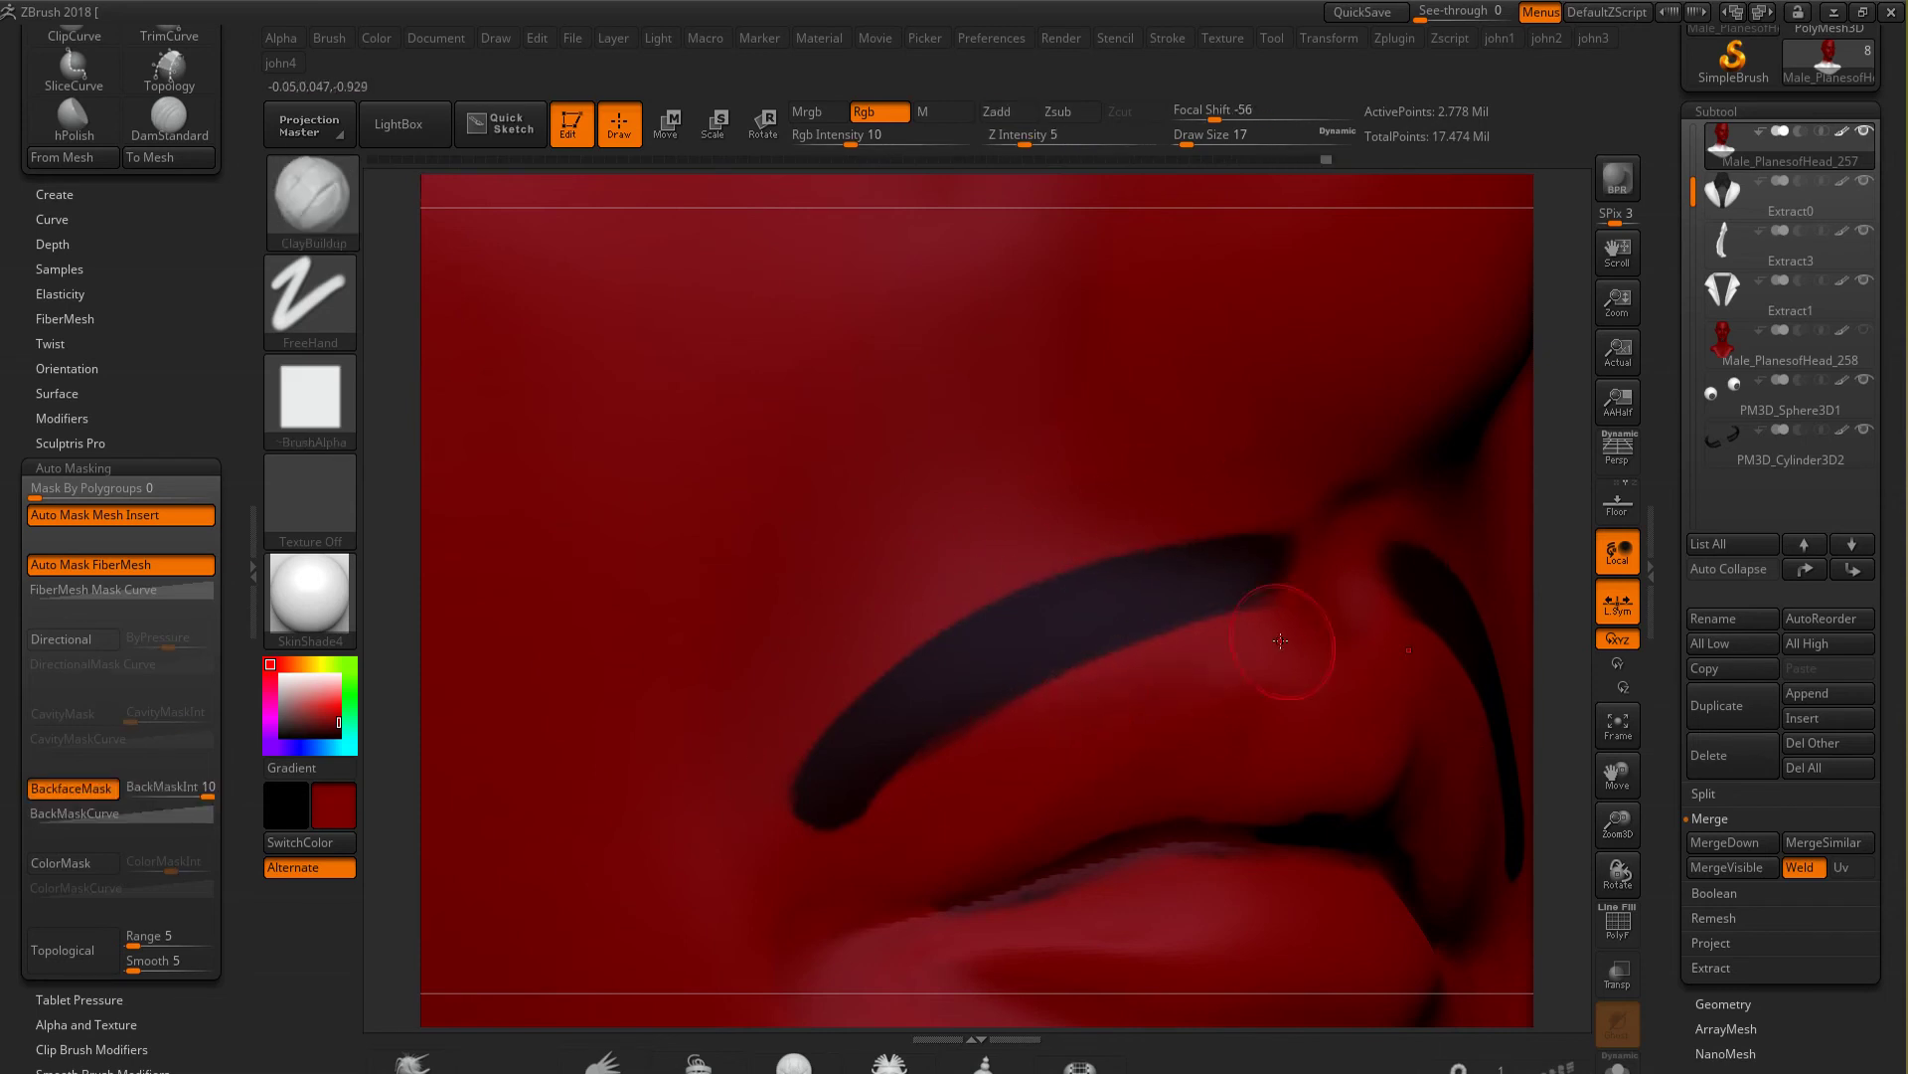
key(shift)
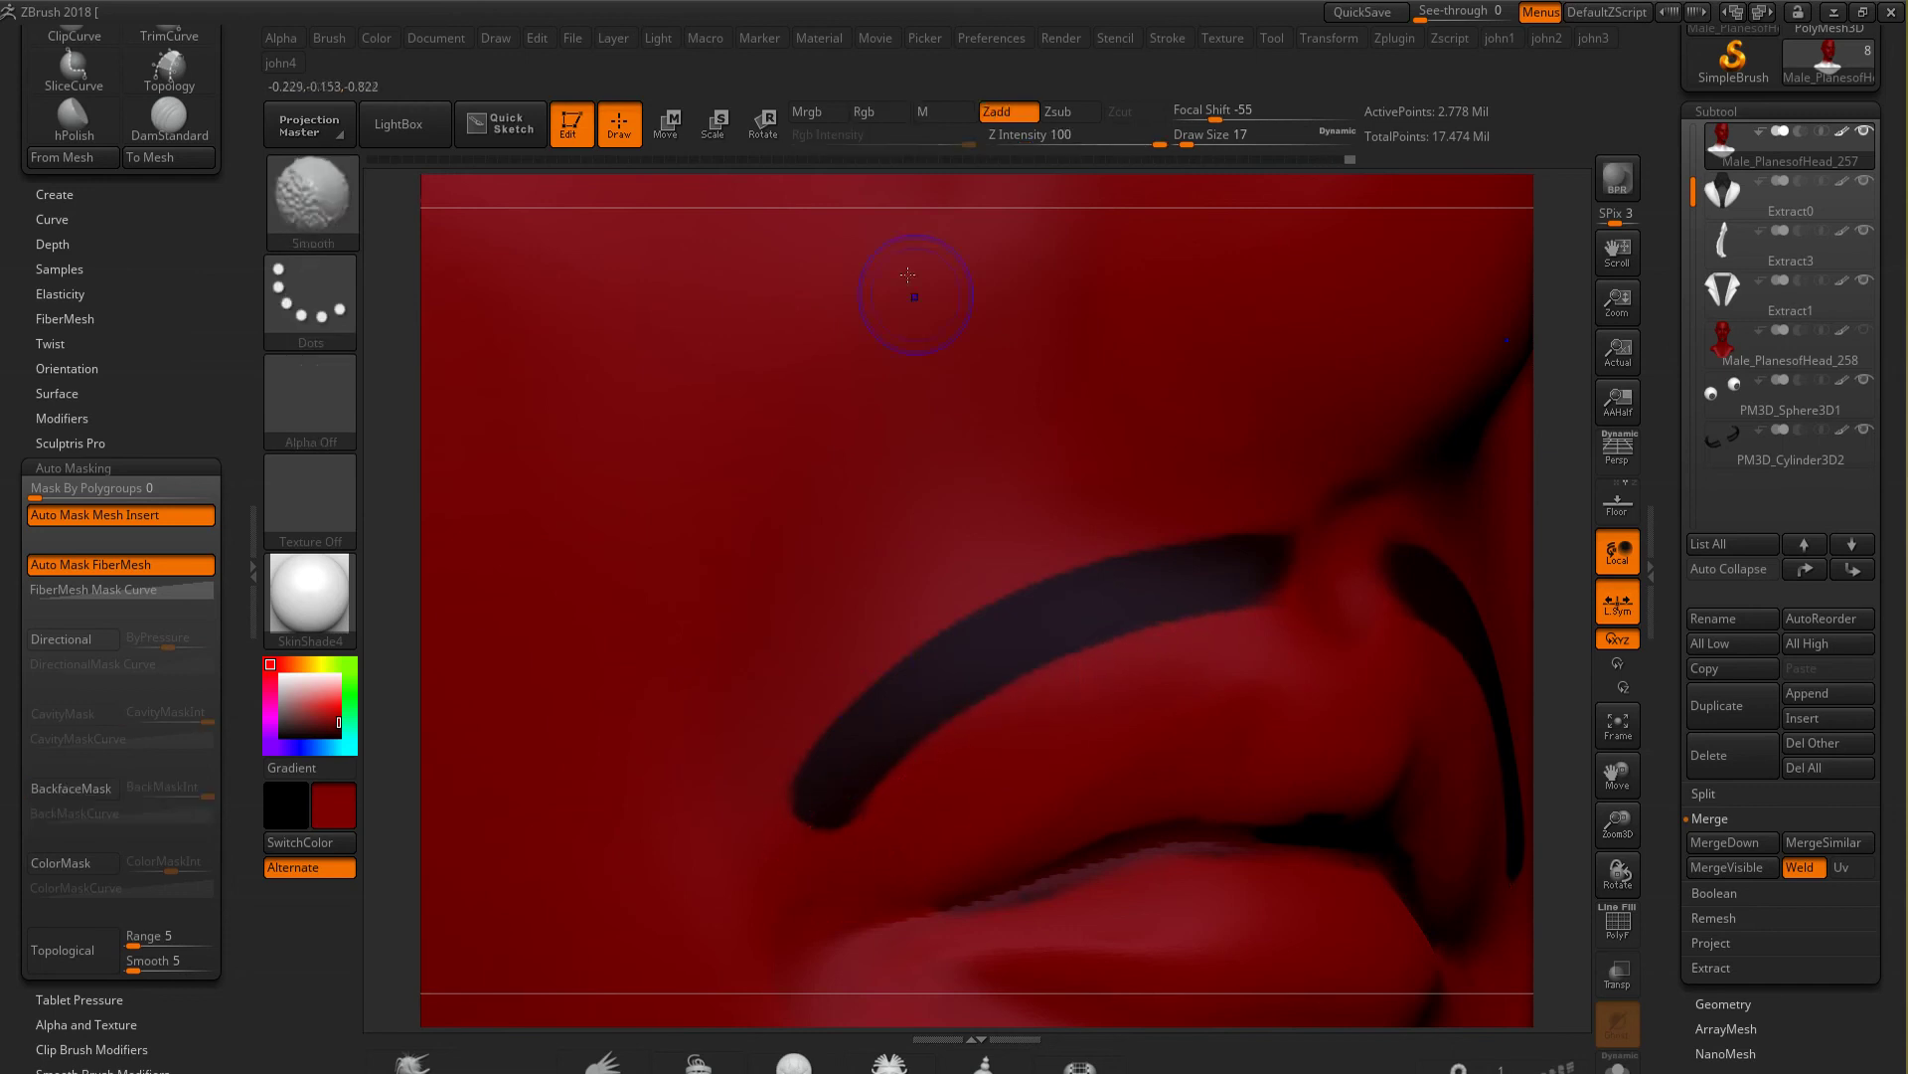
click(861, 112)
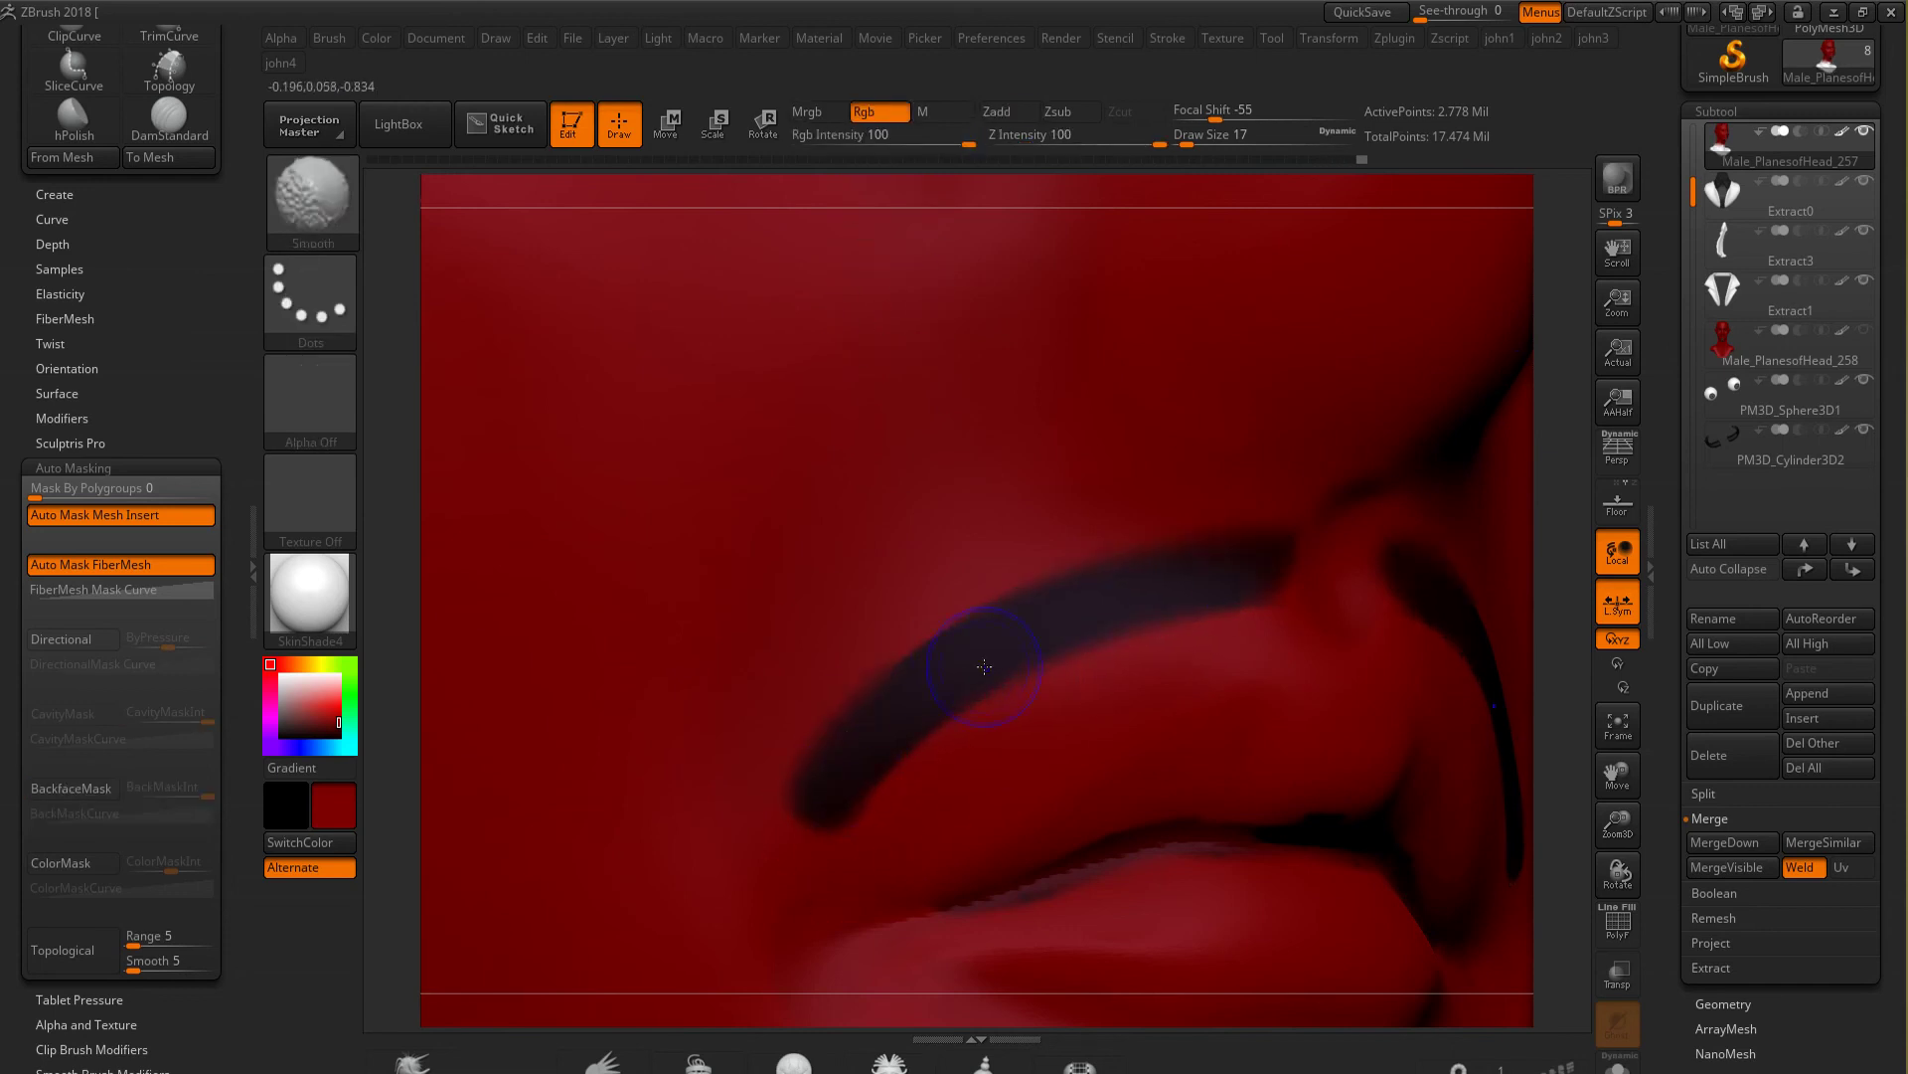
ctrl+right_drag(984, 666, 728, 588)
mouse_move(1139, 861)
ctrl+right_down()
mouse_move(1005, 733)
mouse_move(1024, 815)
mouse_move(886, 795)
mouse_move(1023, 746)
ctrl+right_up()
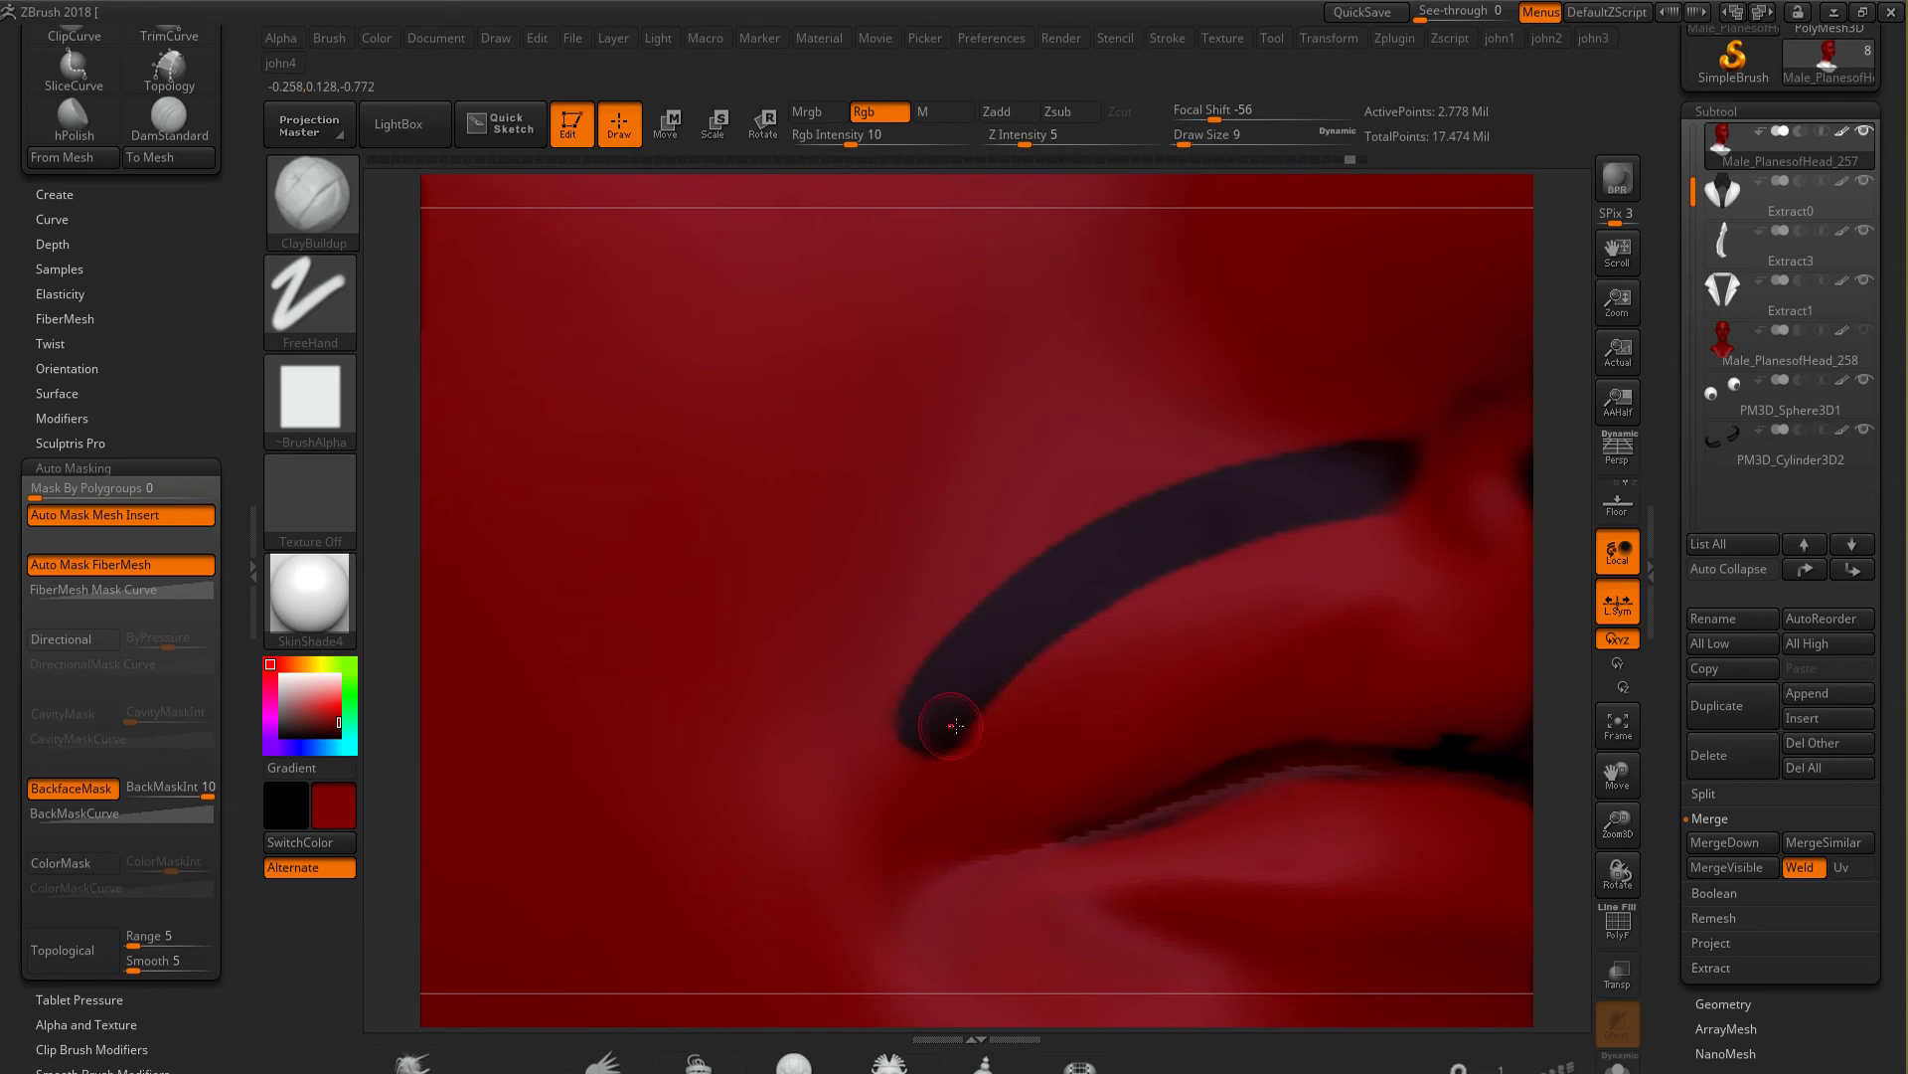
Choose the soft Alpha 16 for the brush
click(288, 388)
click(712, 418)
click(308, 402)
click(910, 553)
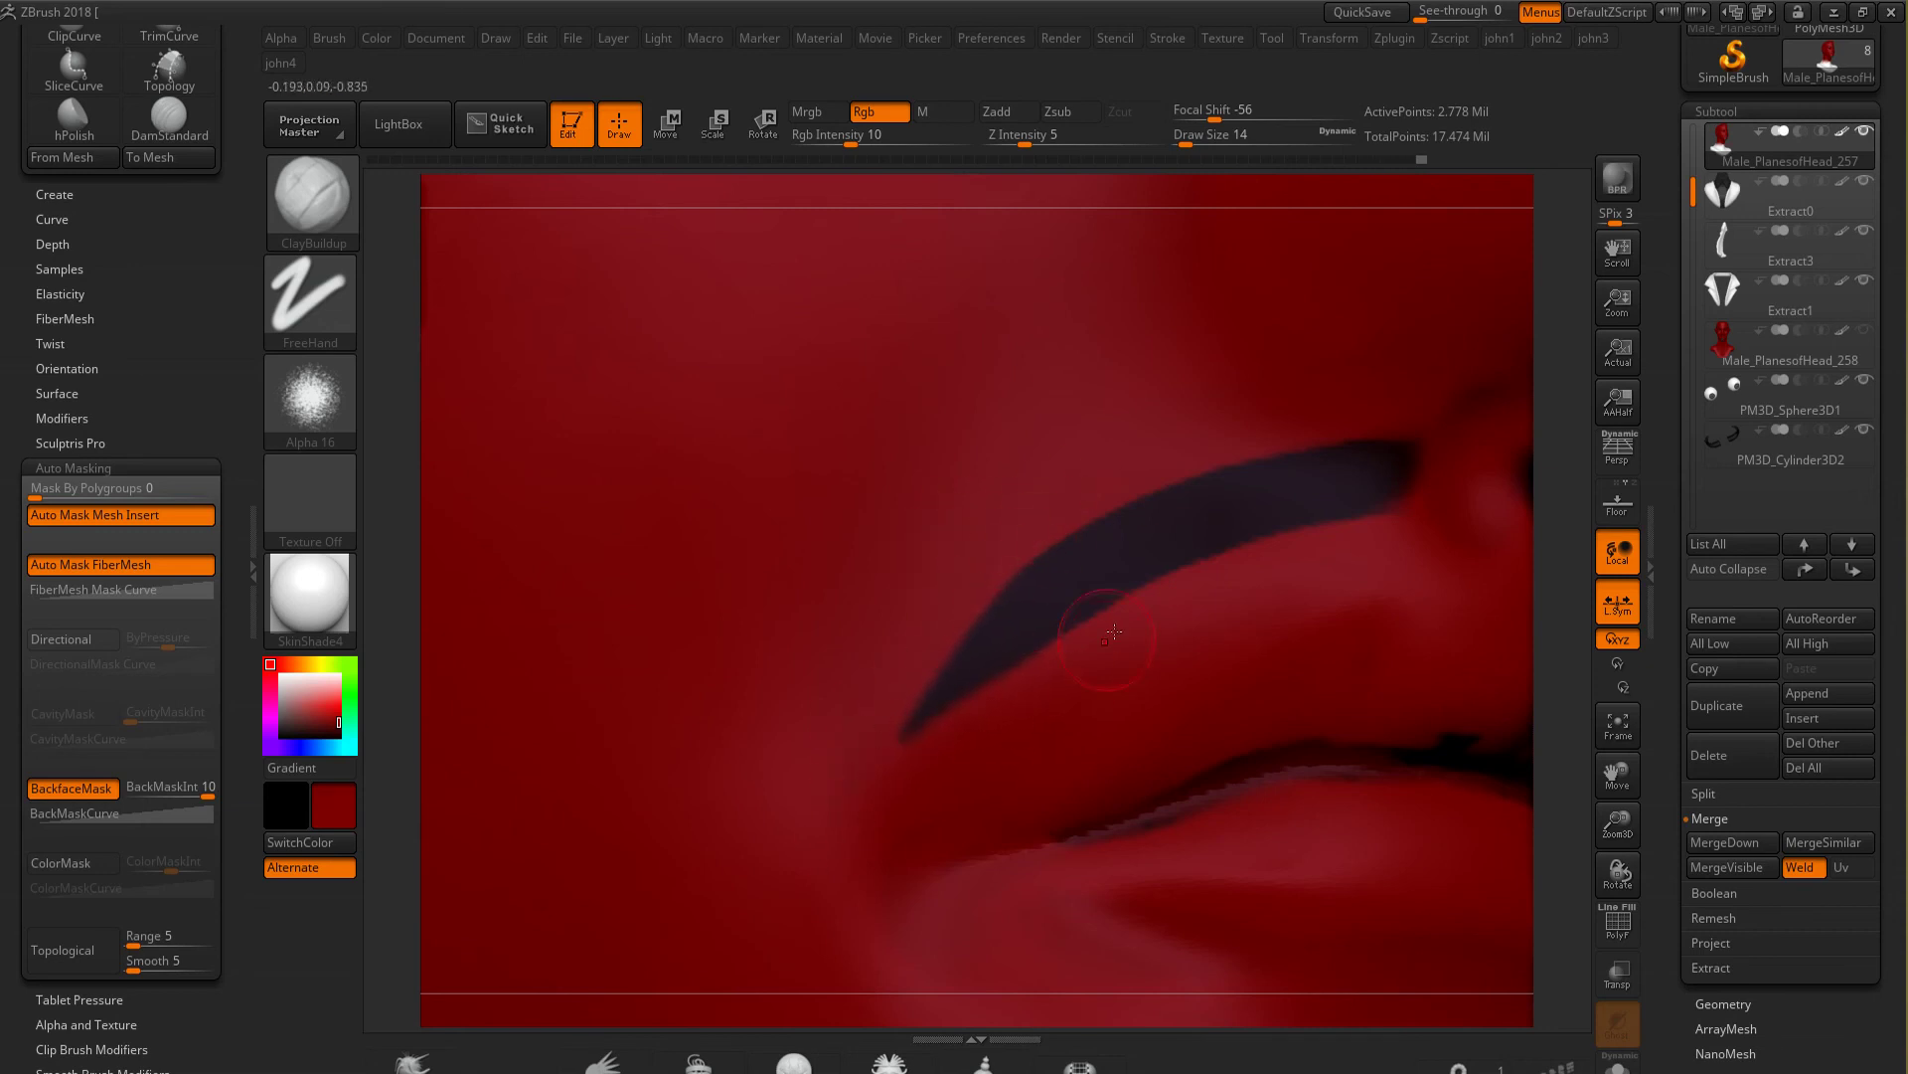
ctrl+right_drag(765, 987, 940, 863)
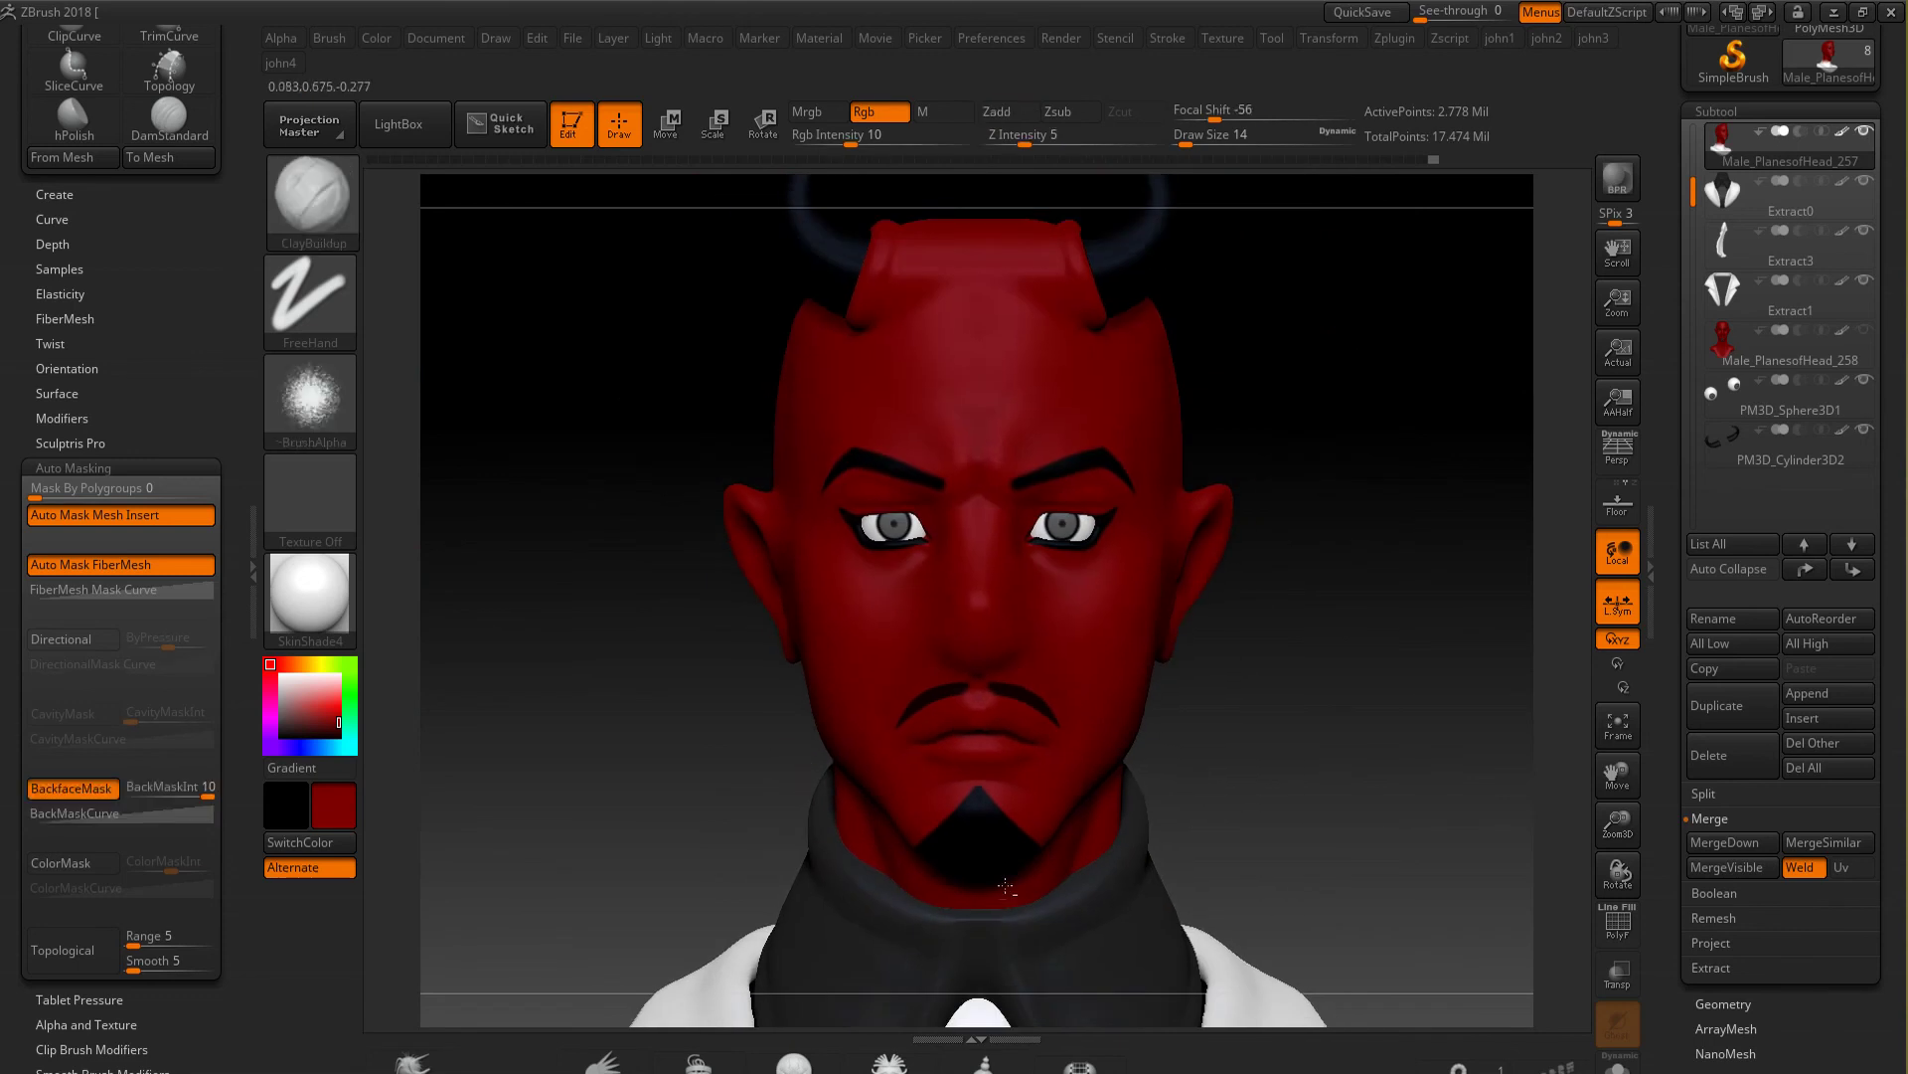
key(ctrl)
Subdivide the head once and paint a darker crease between the lips
ctrl+right_drag(980, 723, 1171, 630)
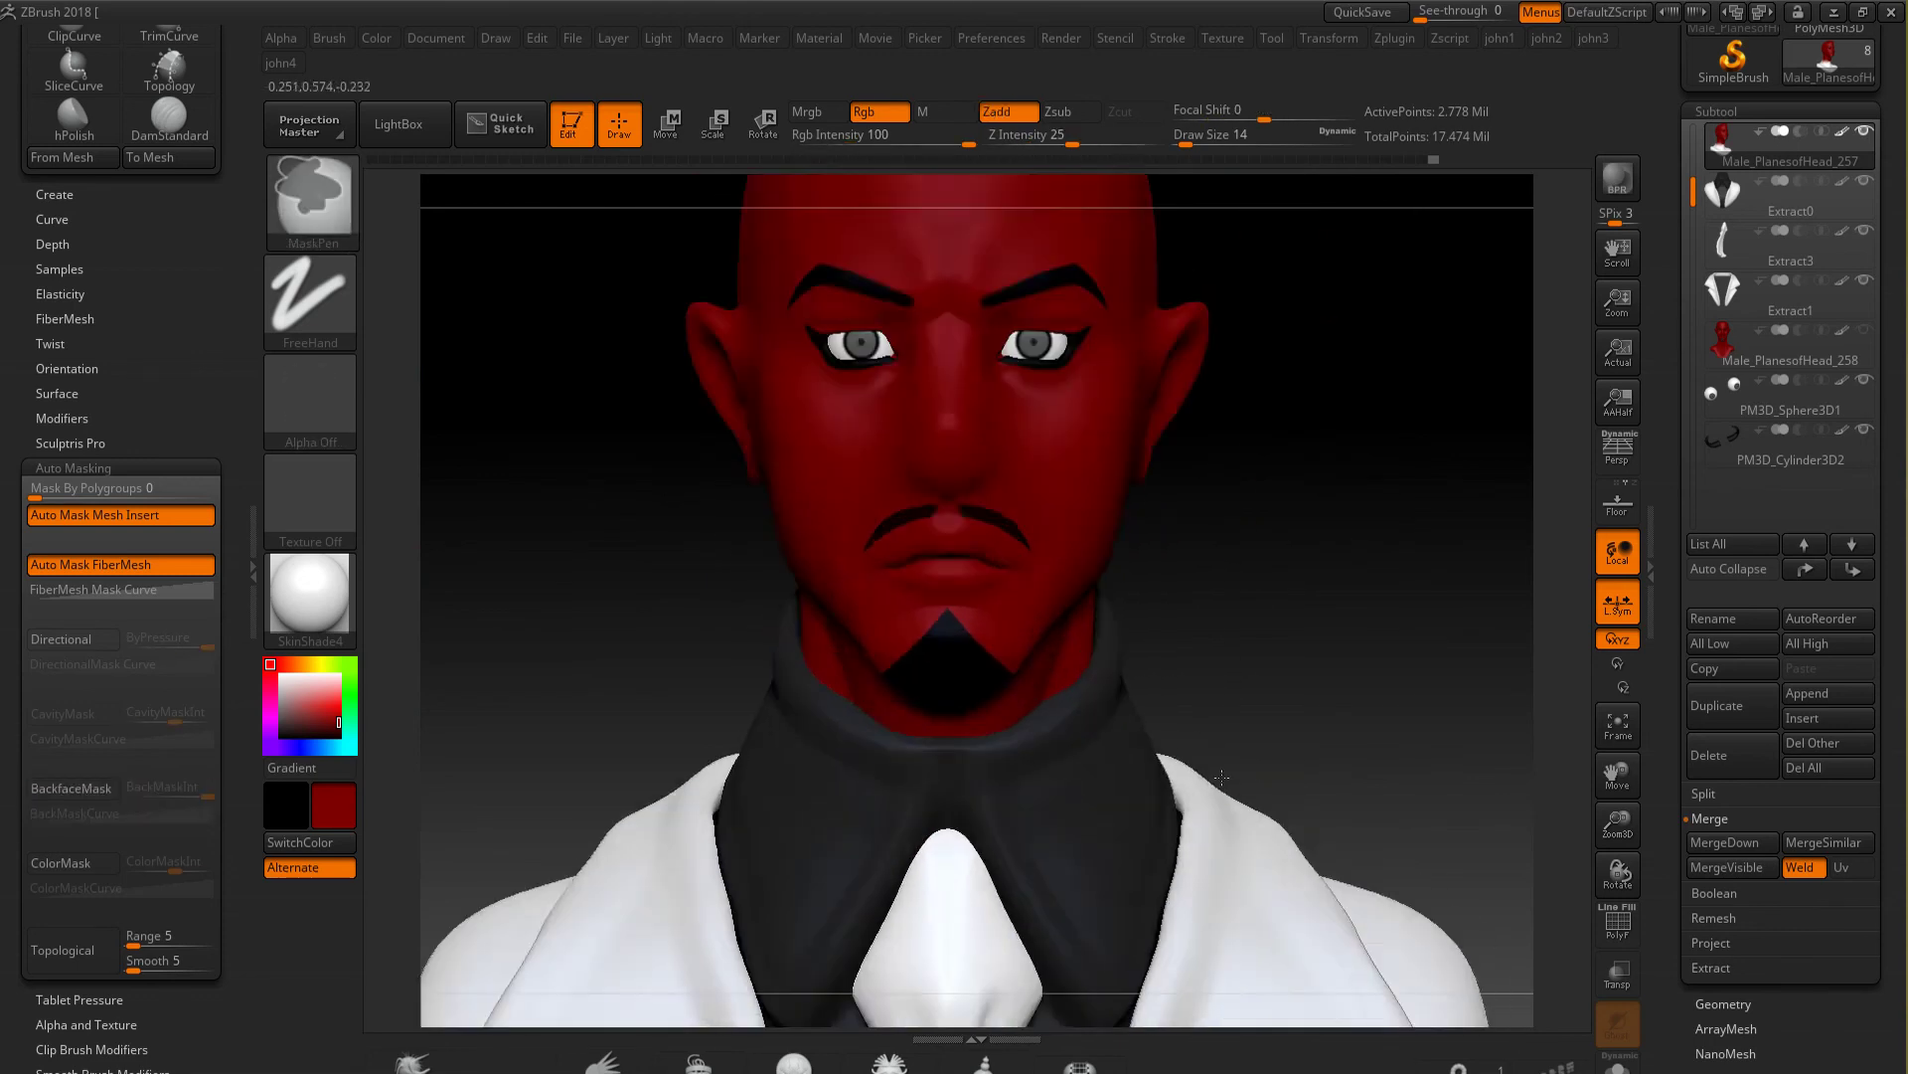
ctrl+right_drag(922, 433, 1206, 652)
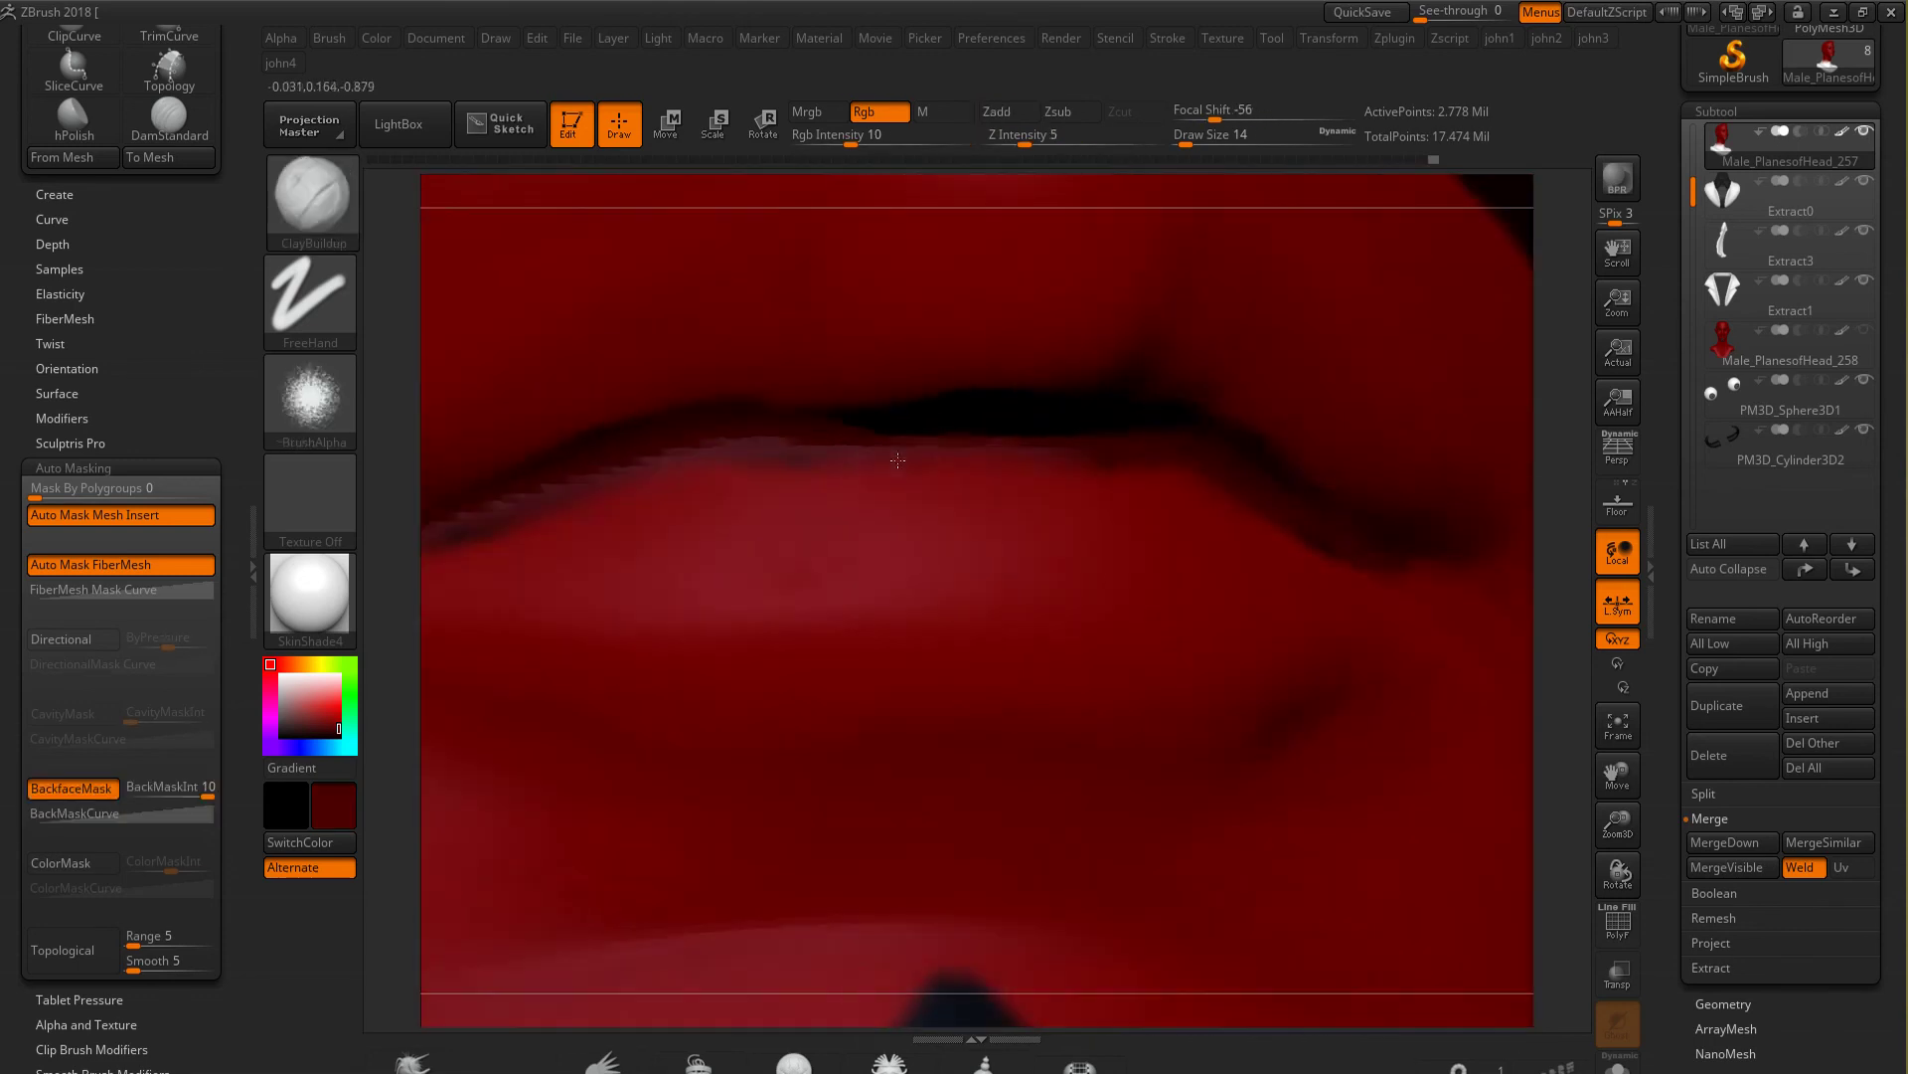
key(ctrl+d)
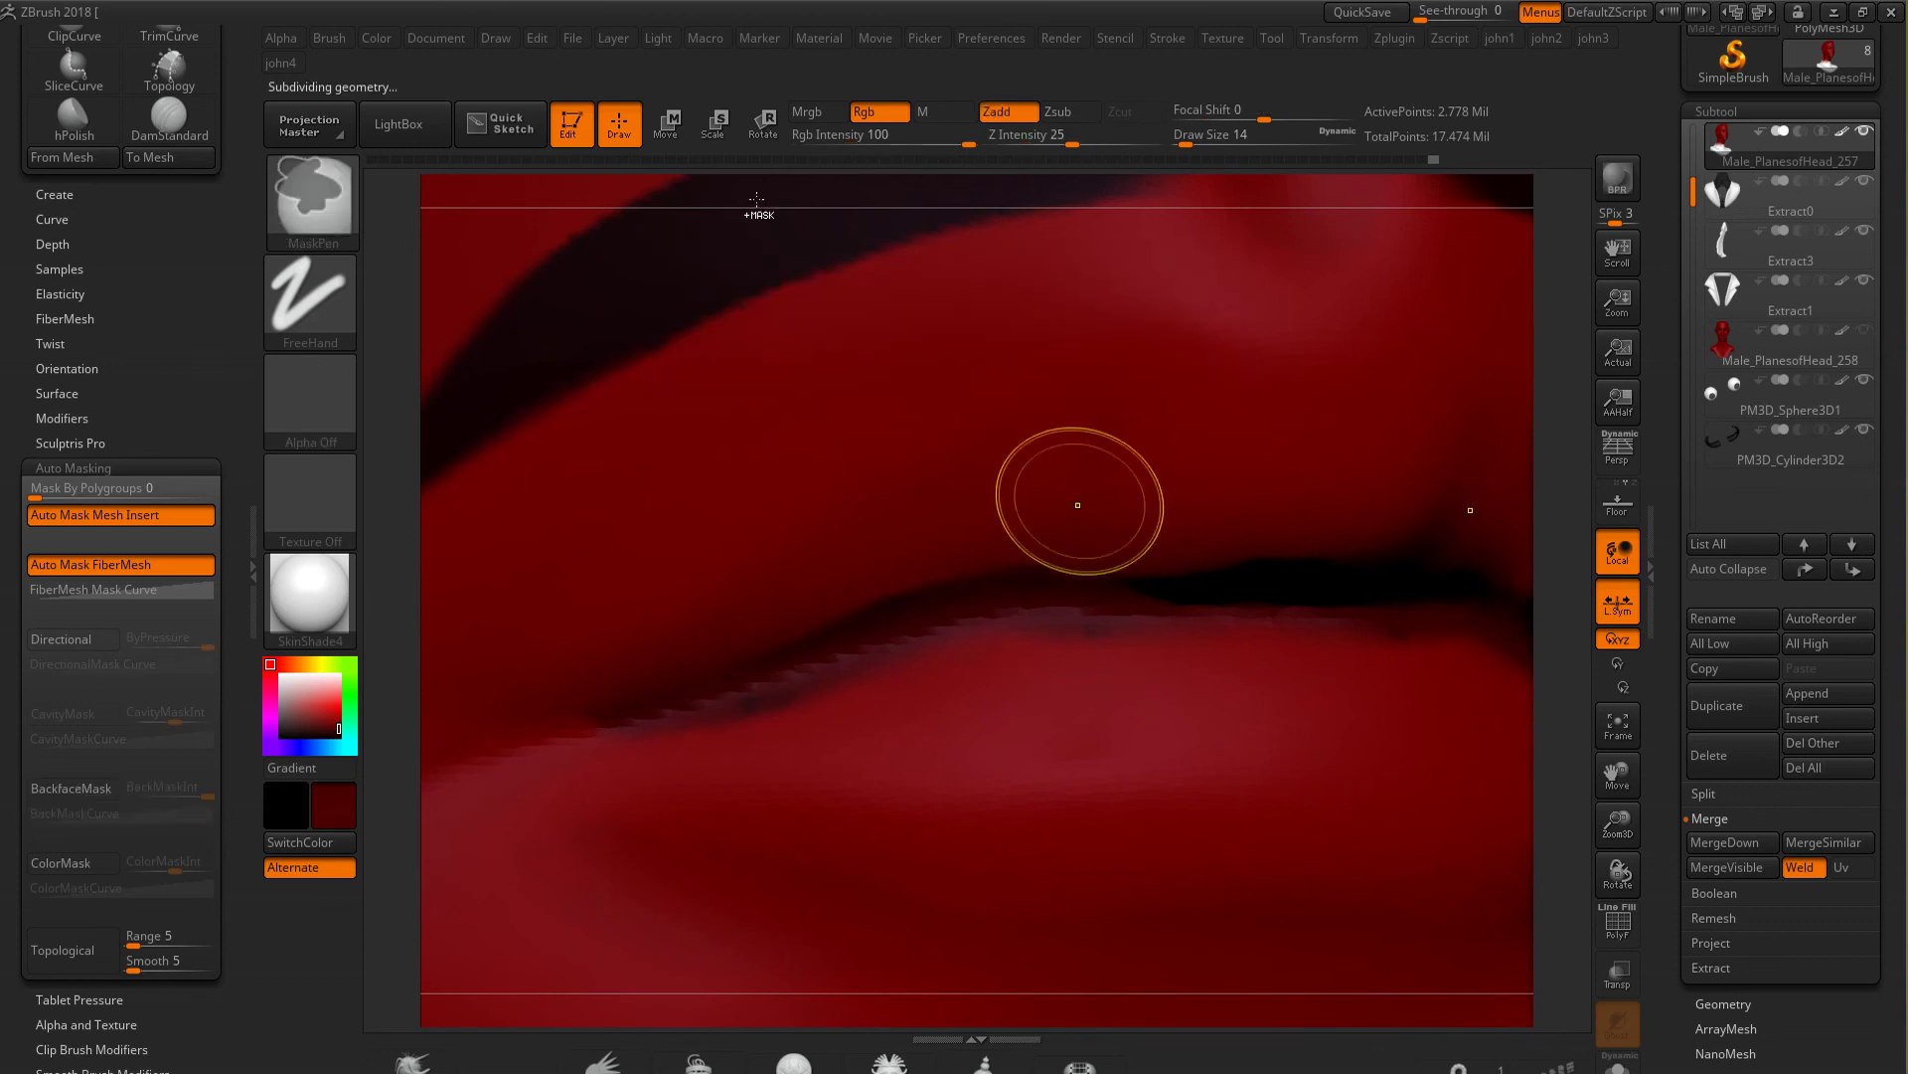
drag(1331, 613, 1095, 595)
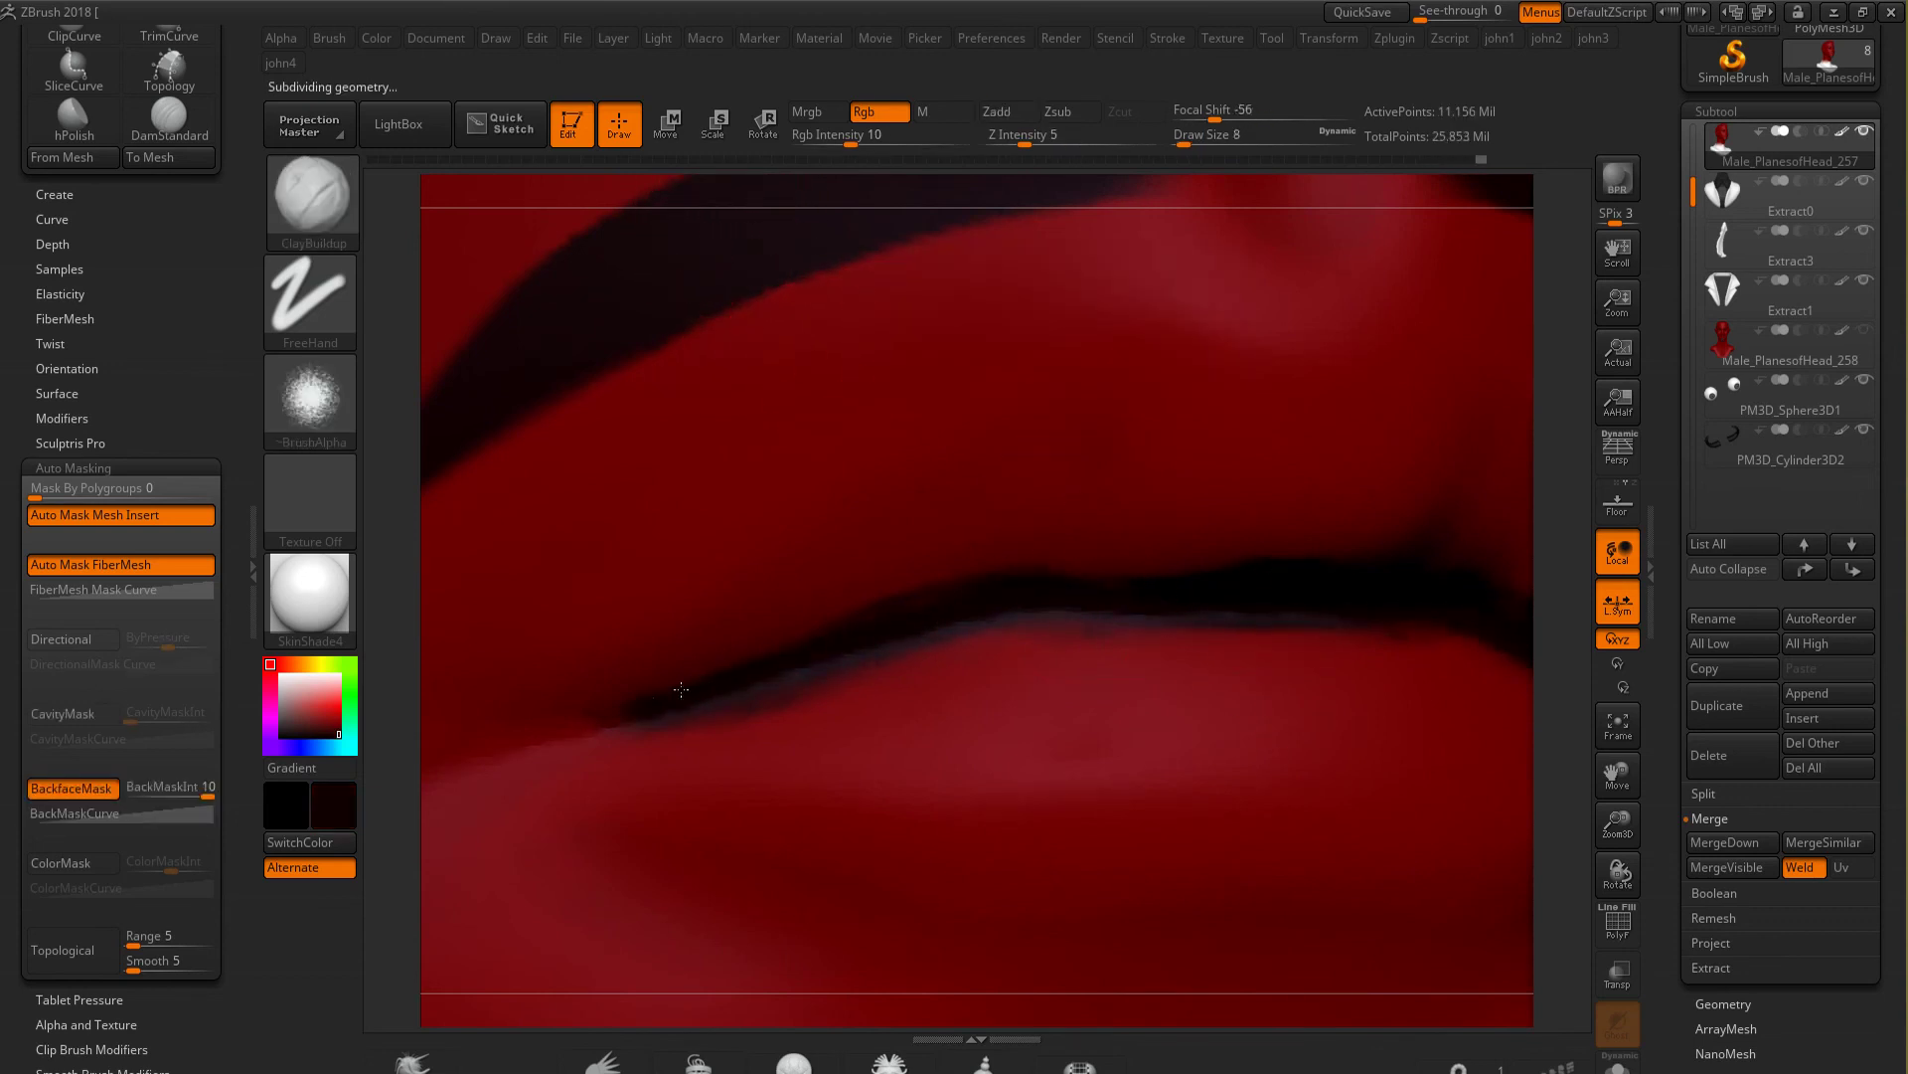
drag(623, 701, 1217, 816)
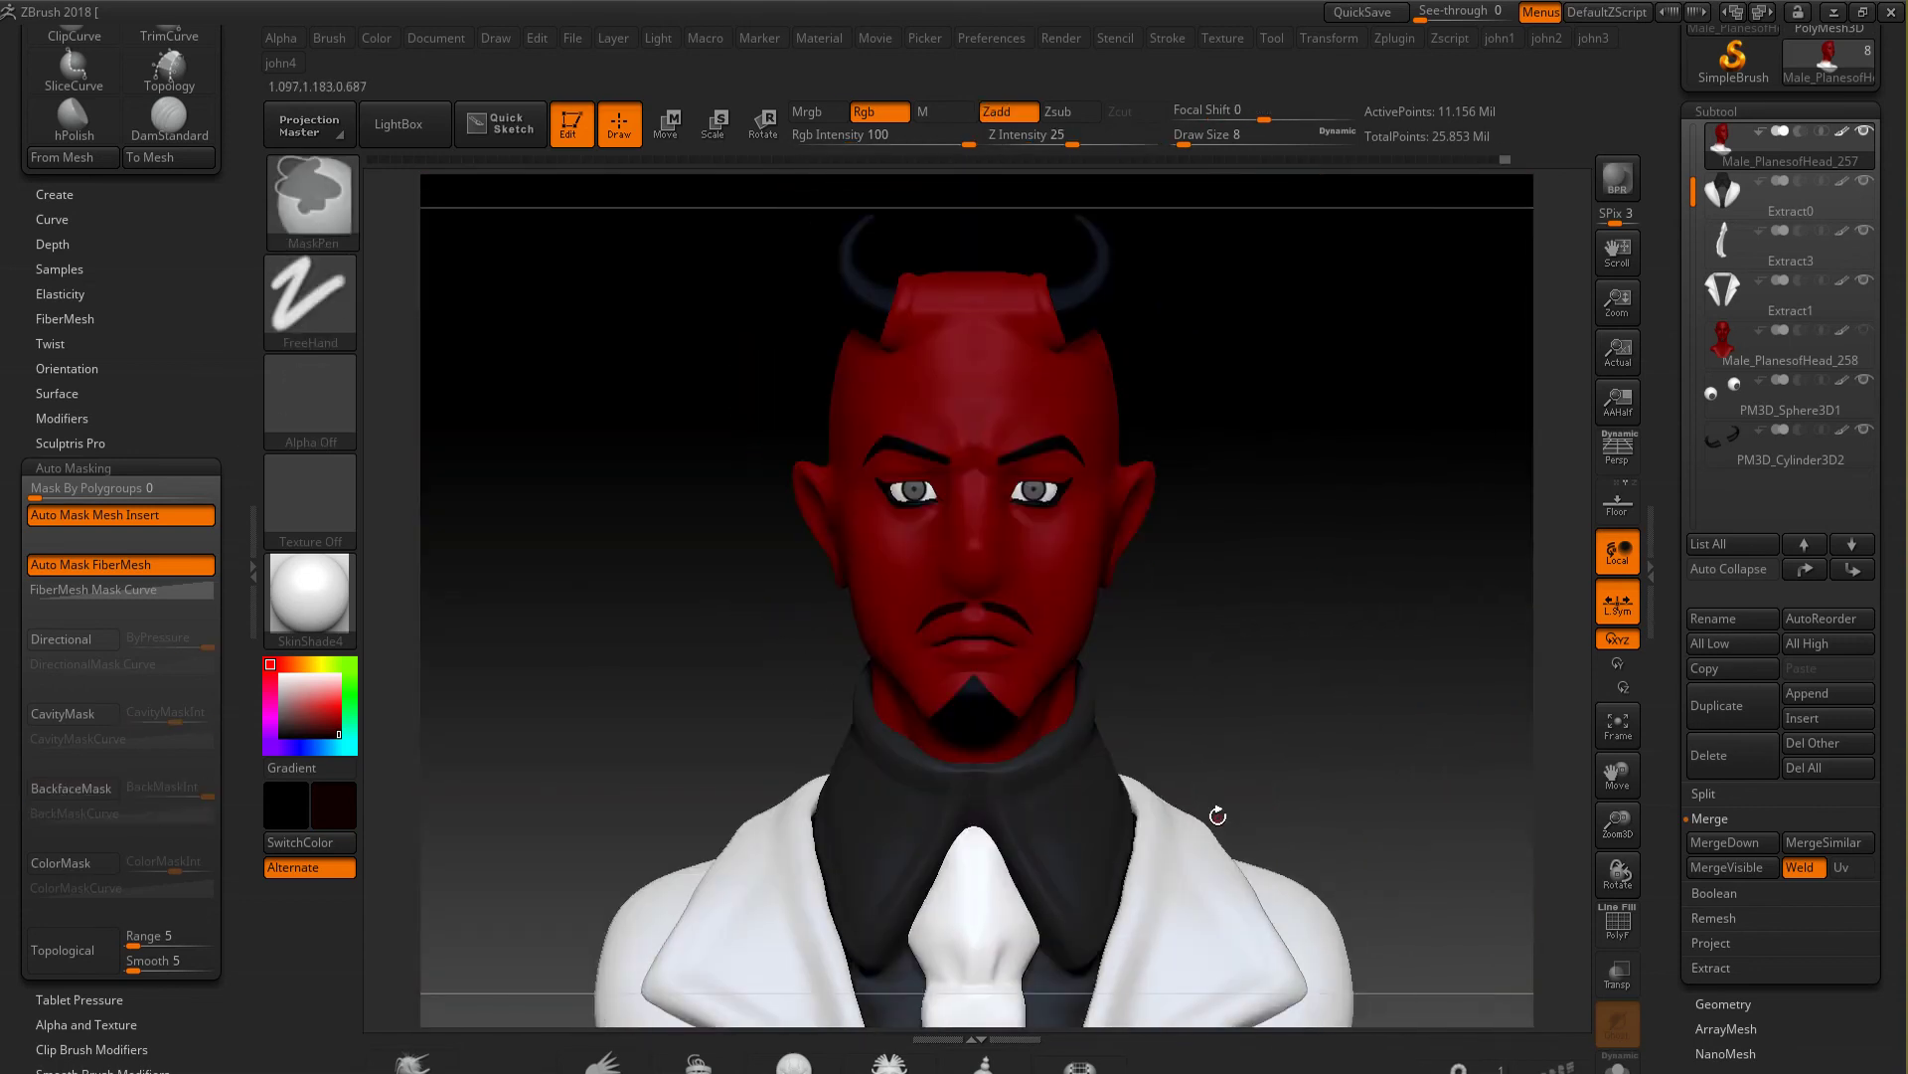
Step the head back down to the lower subdivision level
mouse_move(1250, 636)
alt+mouse_down()
mouse_move(1086, 563)
mouse_move(1120, 476)
alt+mouse_up()
key(b)
key(m)
key(v)
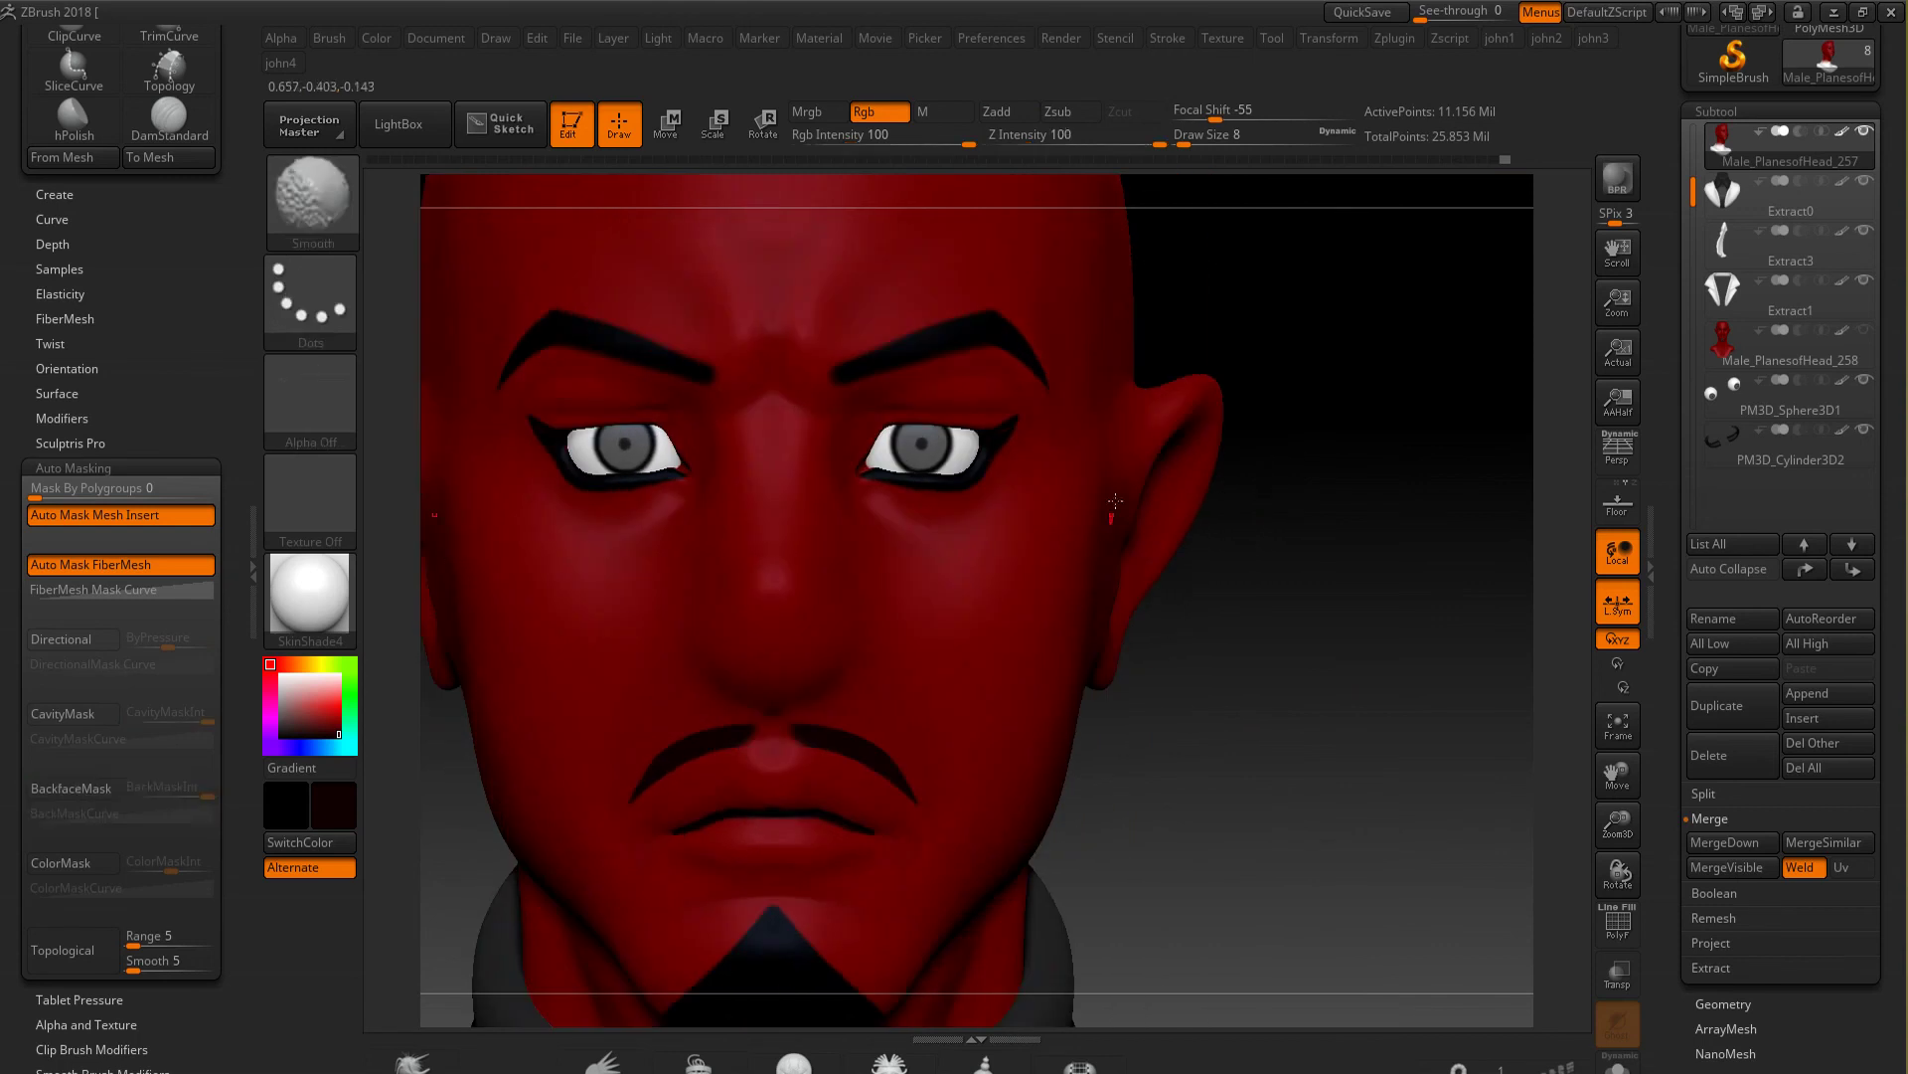
key(shift+d)
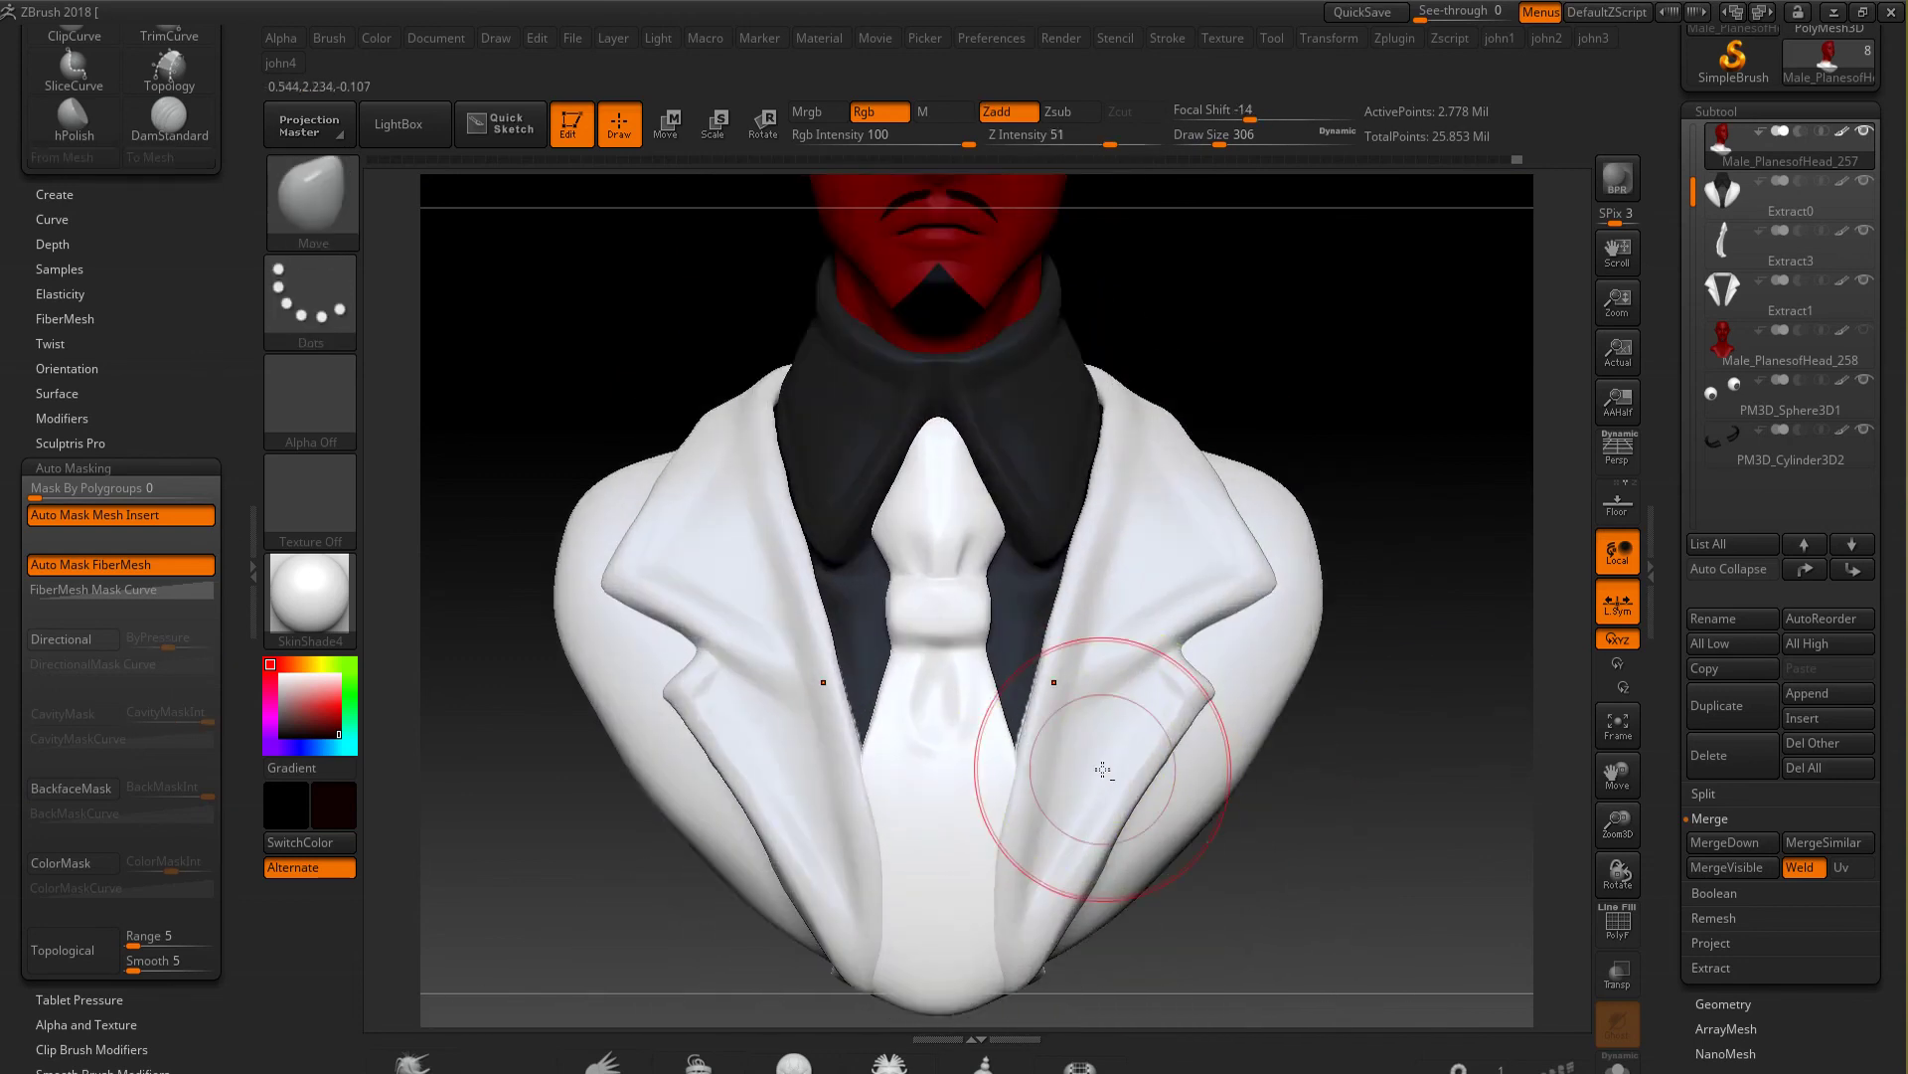
Select the jacket and smooth the crease in its lapel
alt+click(1102, 769)
shift+drag(1101, 770, 1116, 597)
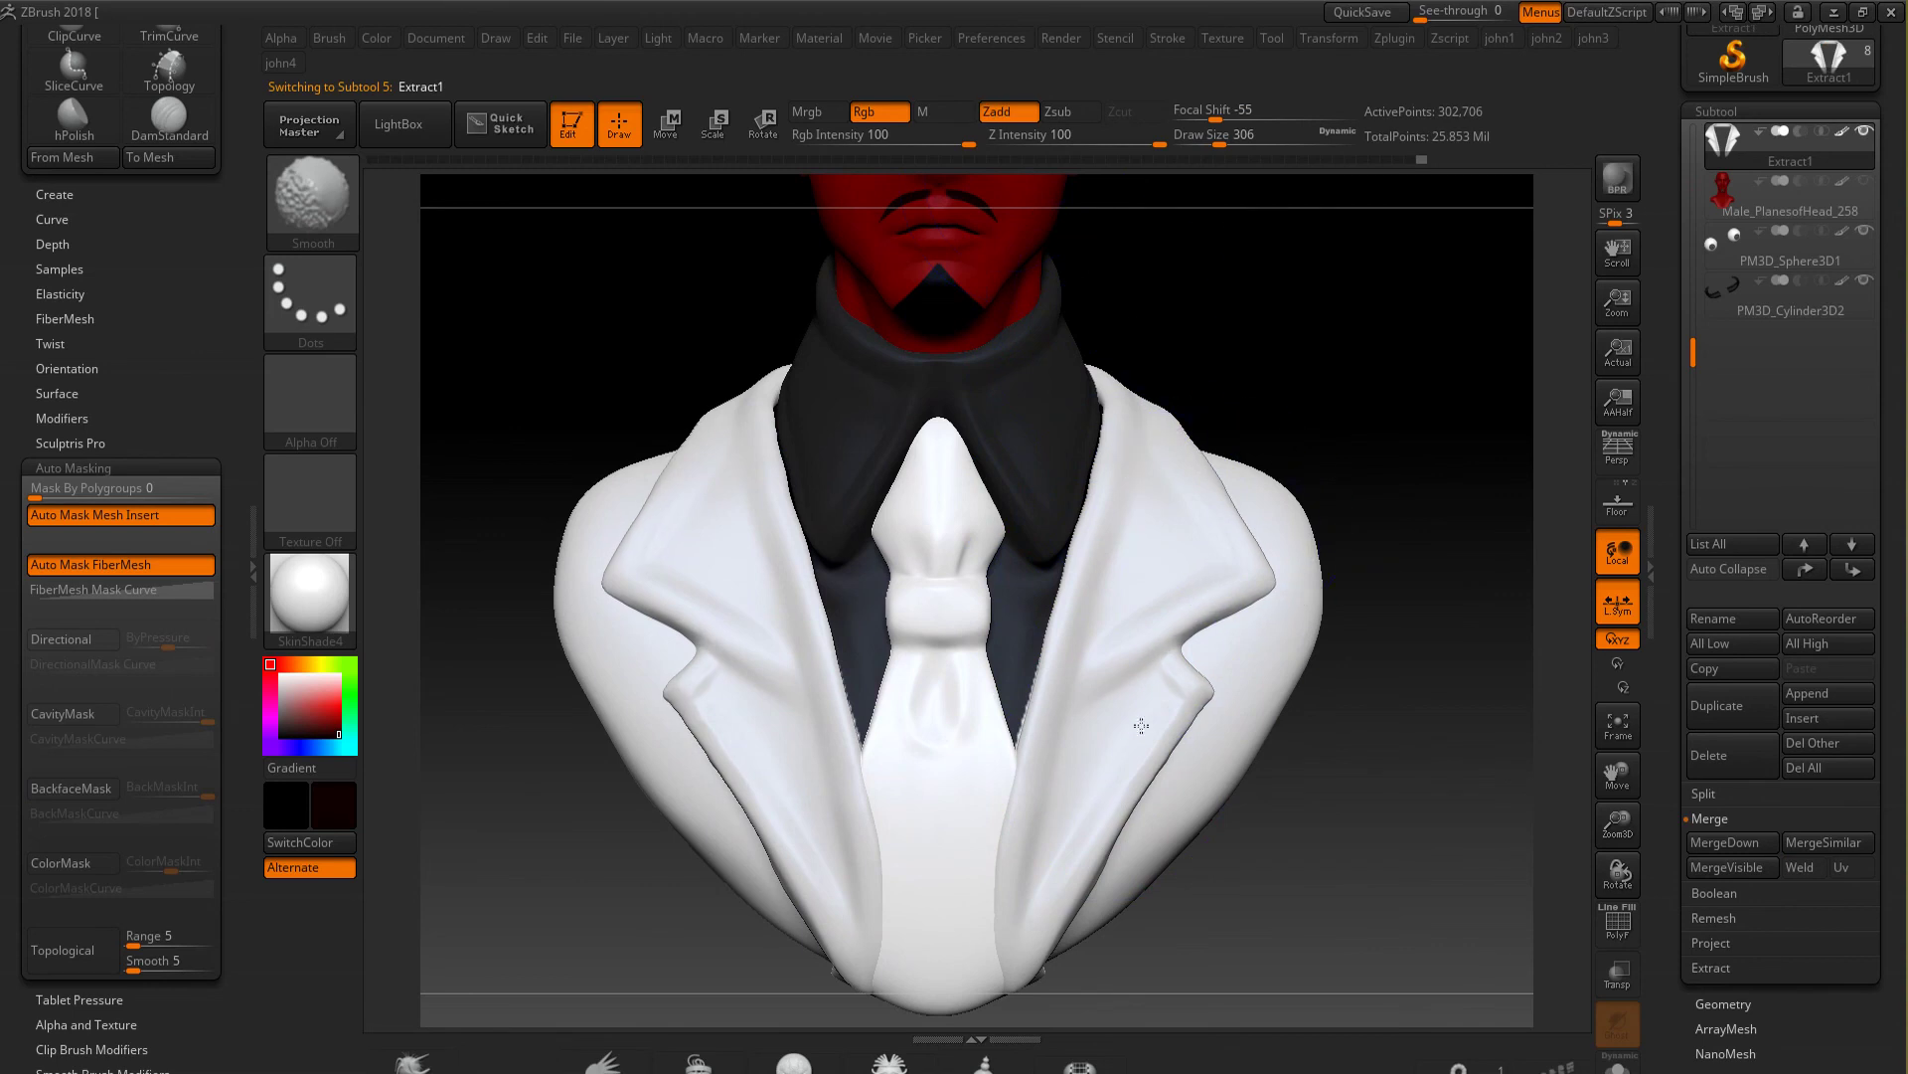
key(g)
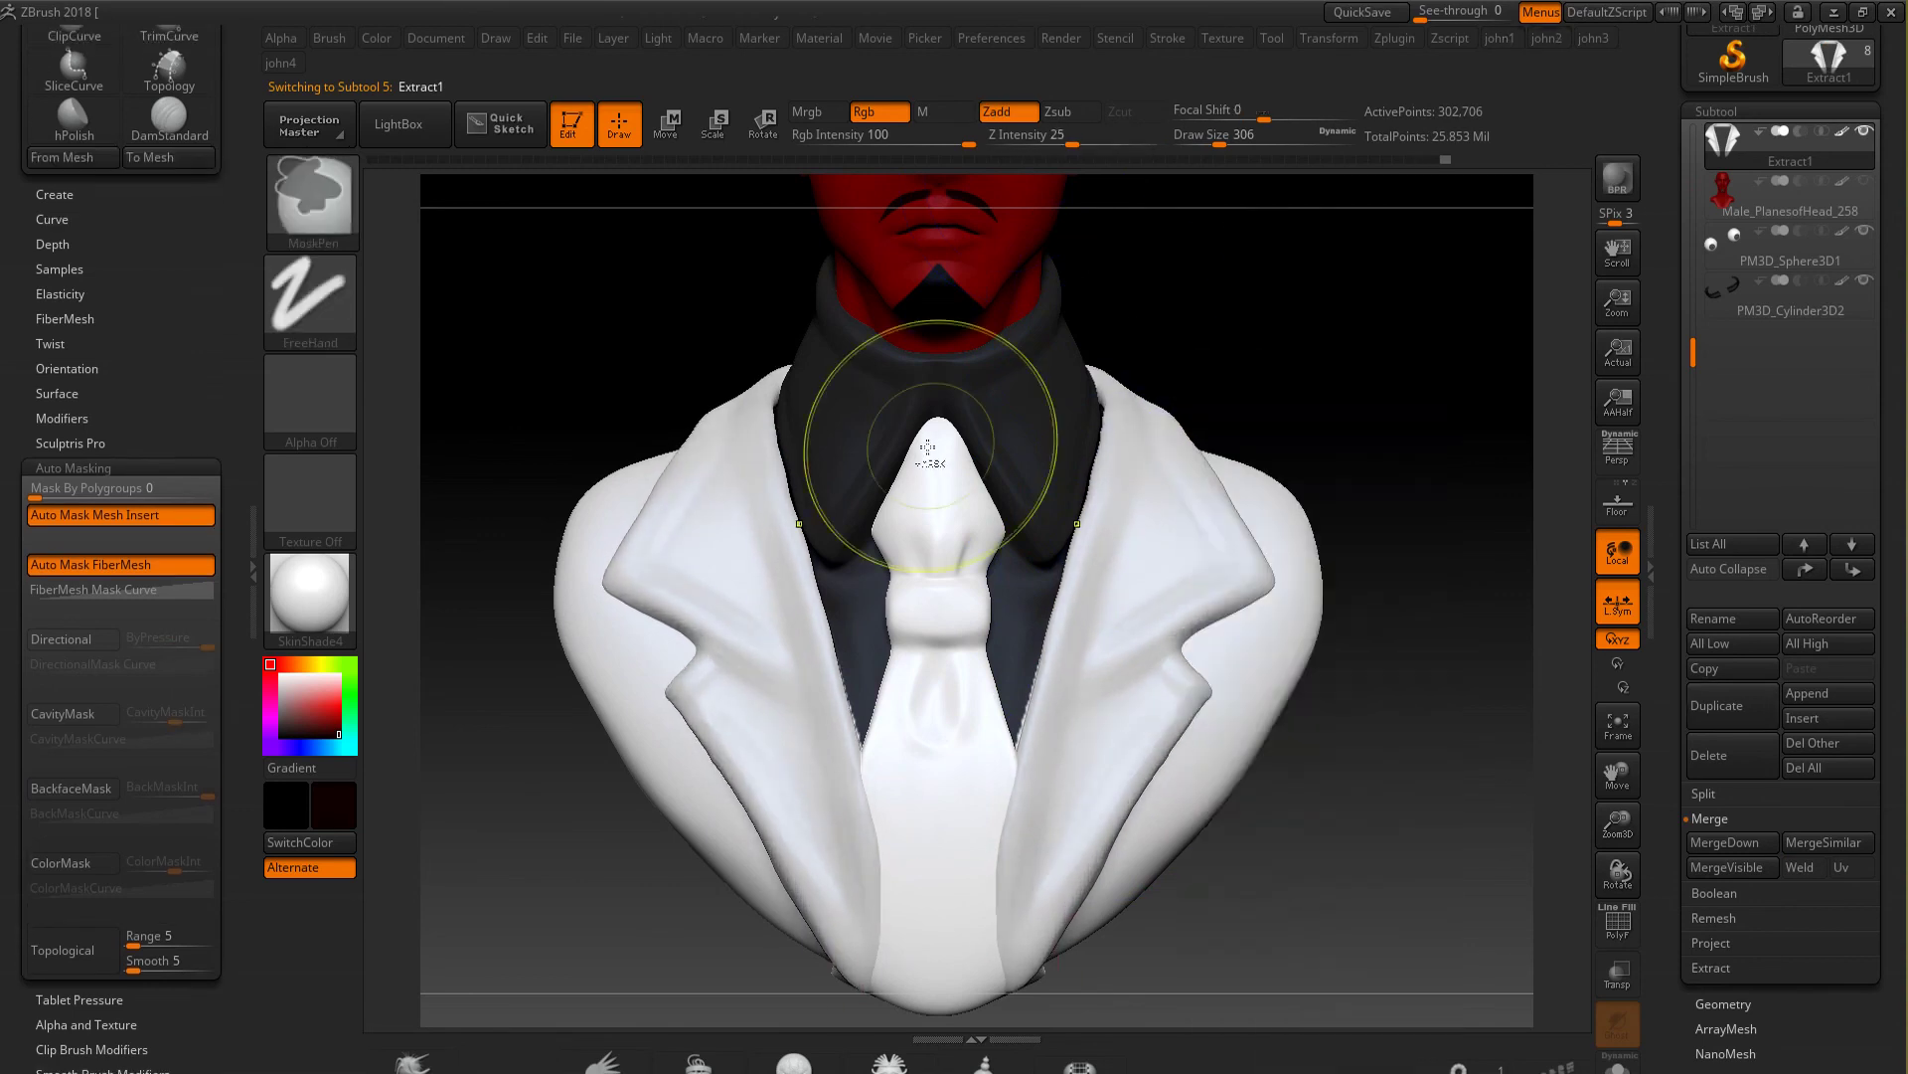
Paint white over the dark stripe across the back of the jacket
key(f)
drag(1205, 788, 1123, 561)
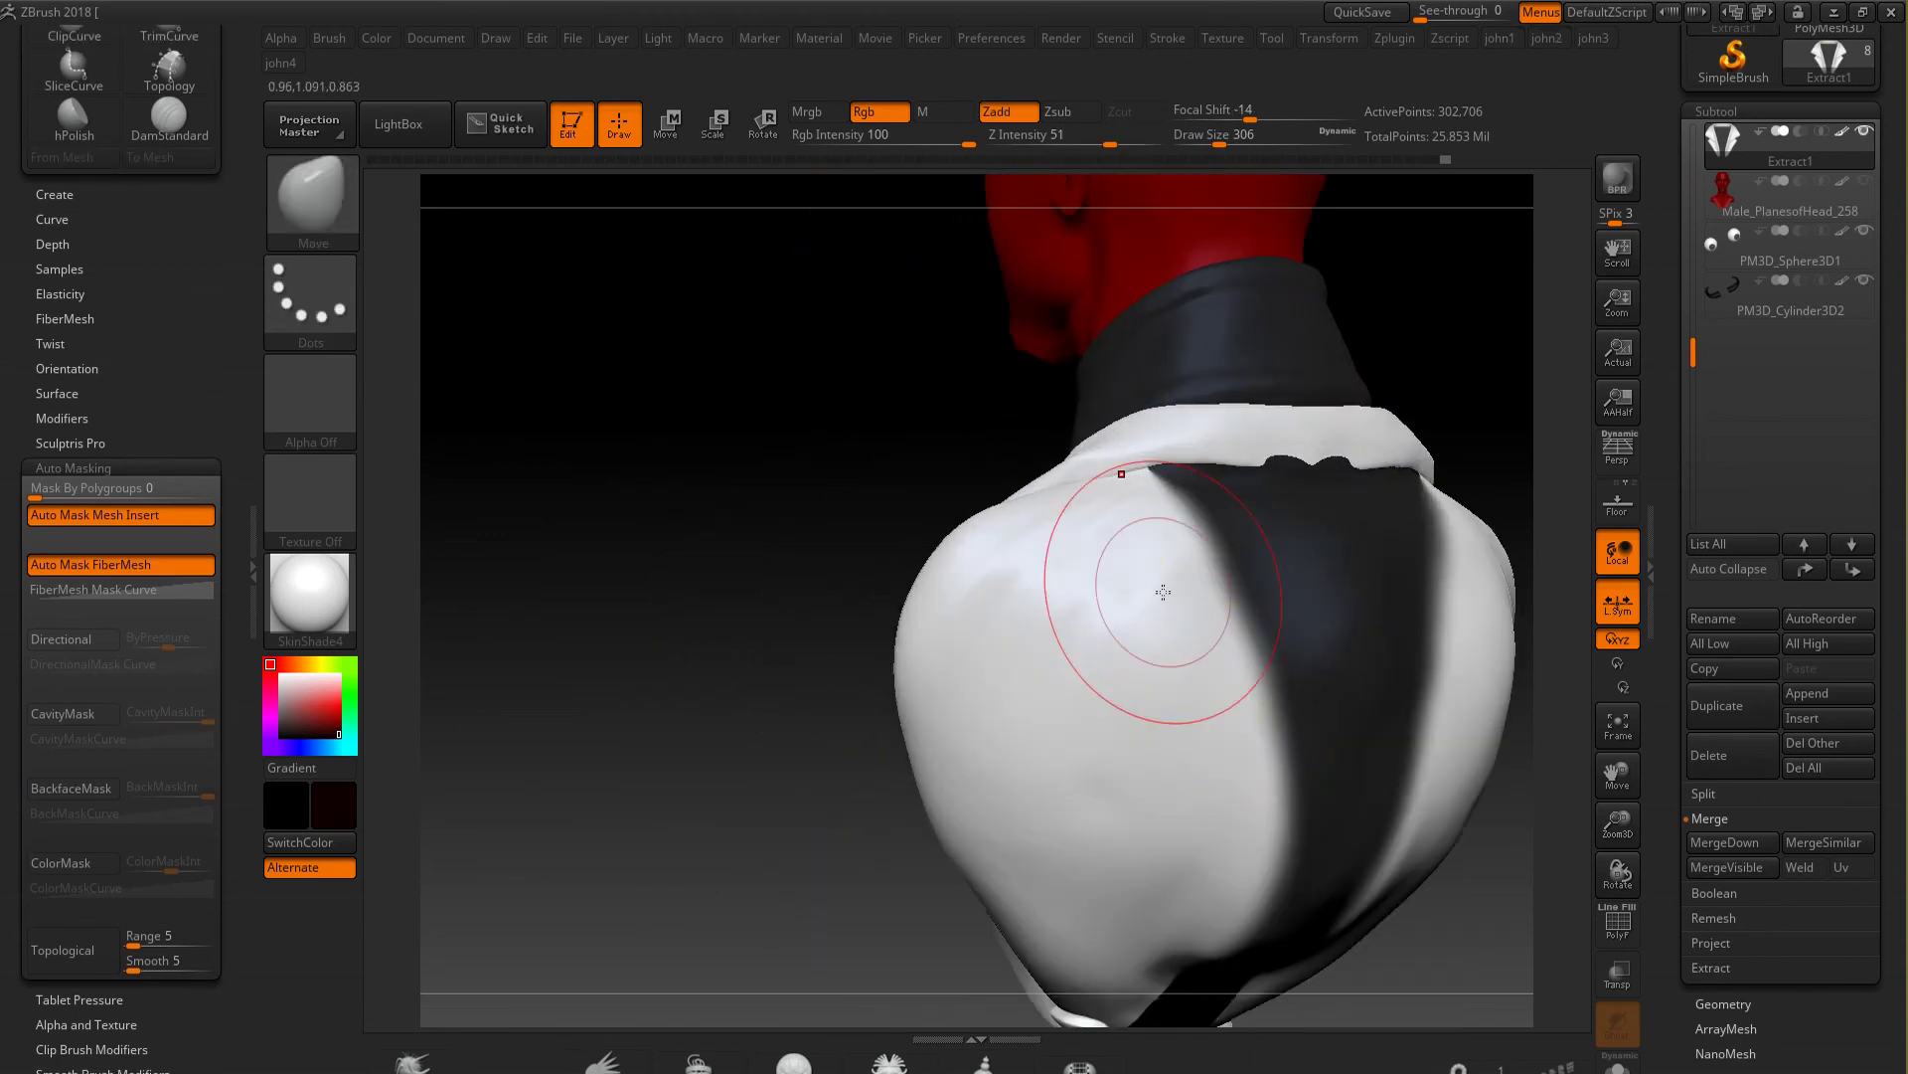
key(b)
key(c)
key(b)
drag(920, 140, 940, 140)
mouse_move(1292, 637)
mouse_down()
mouse_move(1353, 752)
mouse_move(1350, 507)
mouse_up()
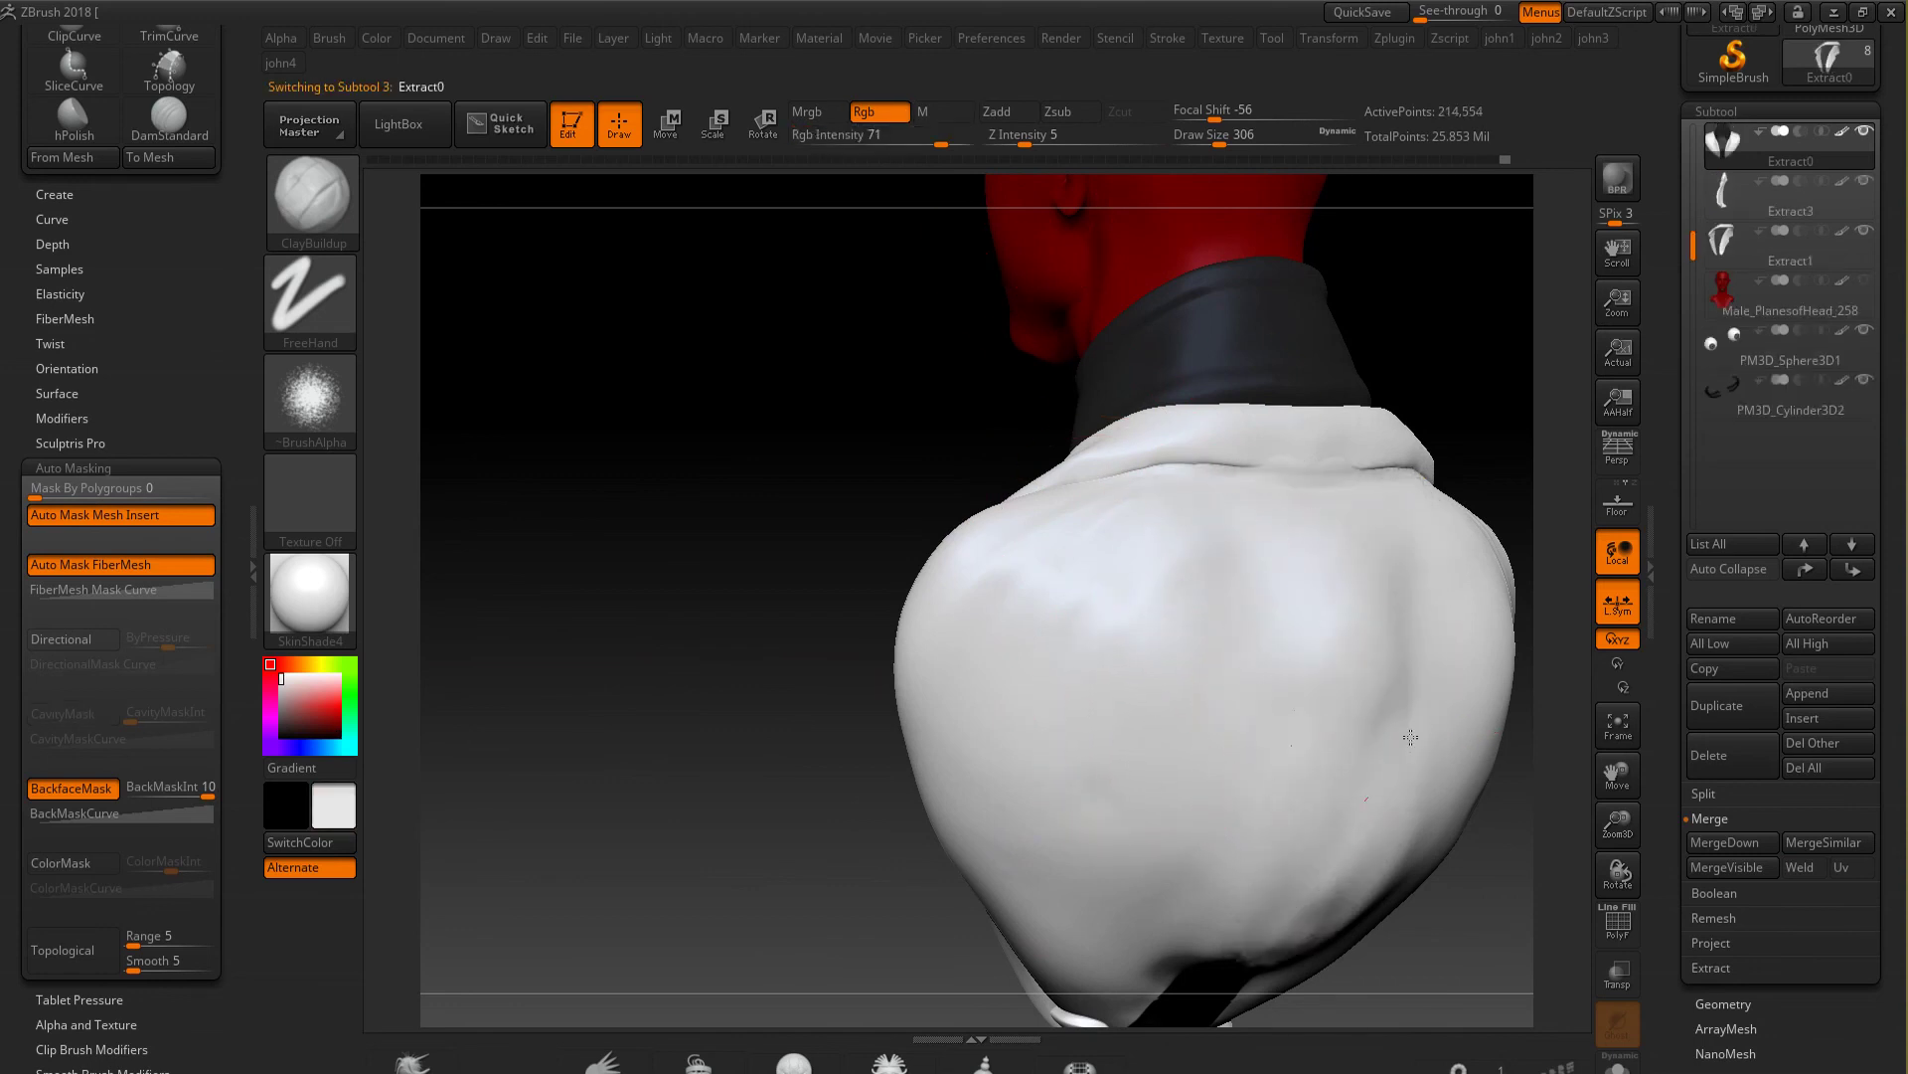
right_drag(1127, 527, 1126, 913)
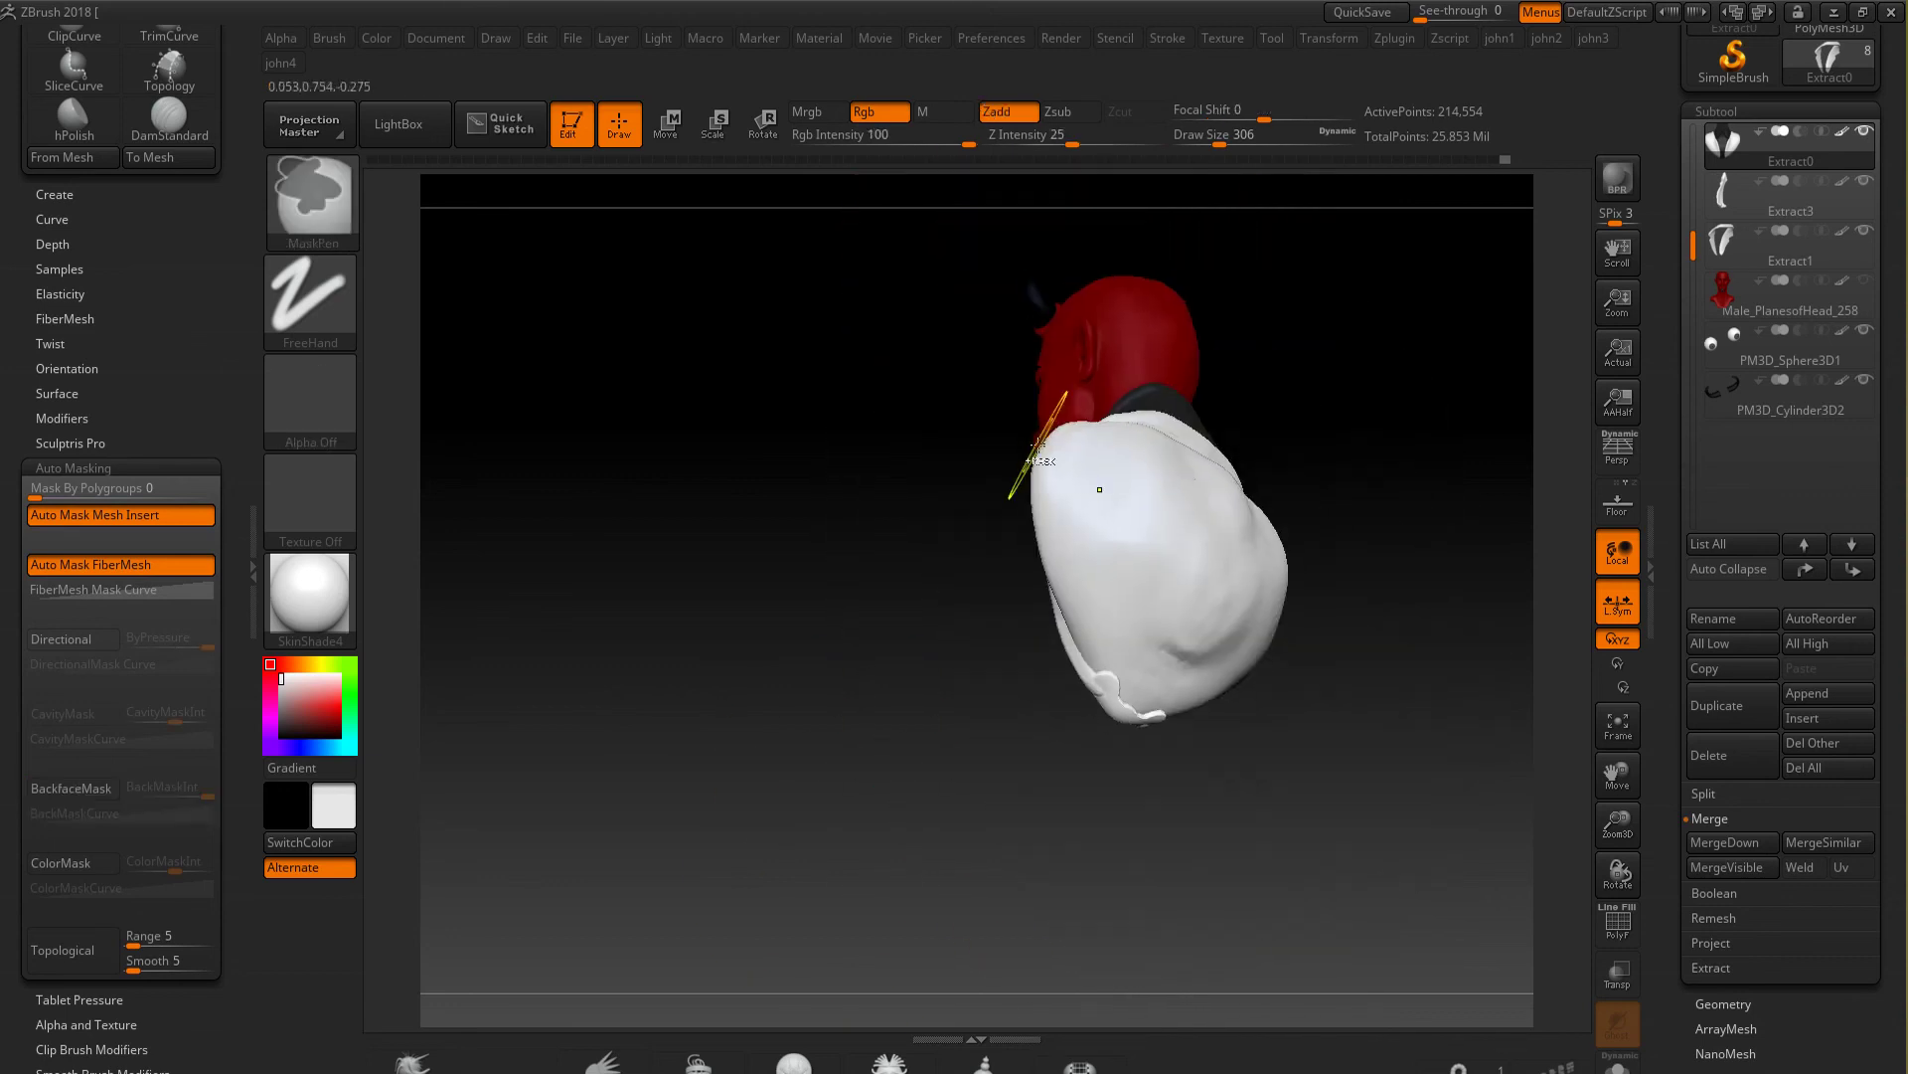